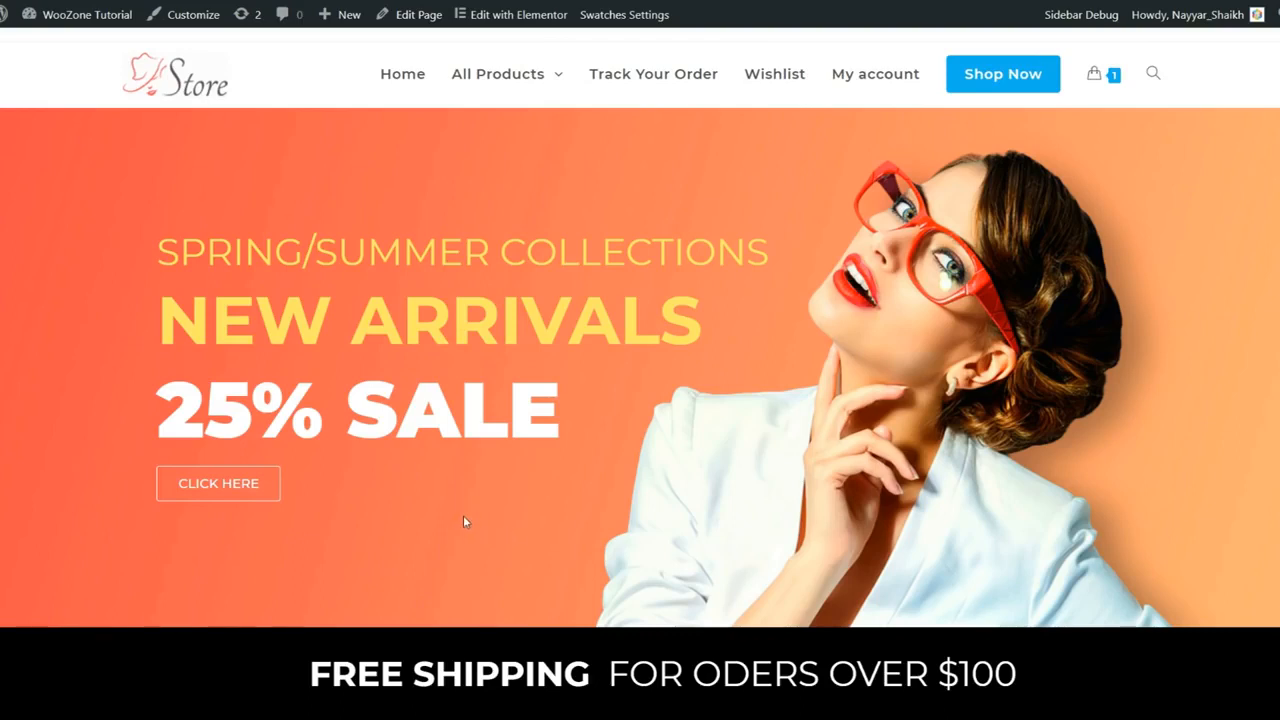
Step: Scroll to New Comers and open the Fostelo Style Diva Women's Handbag (Tan) page, priced $679.00
{"action": "scroll", "coordinate": [594, 526], "scroll_direction": "down", "scroll_amount": 2}
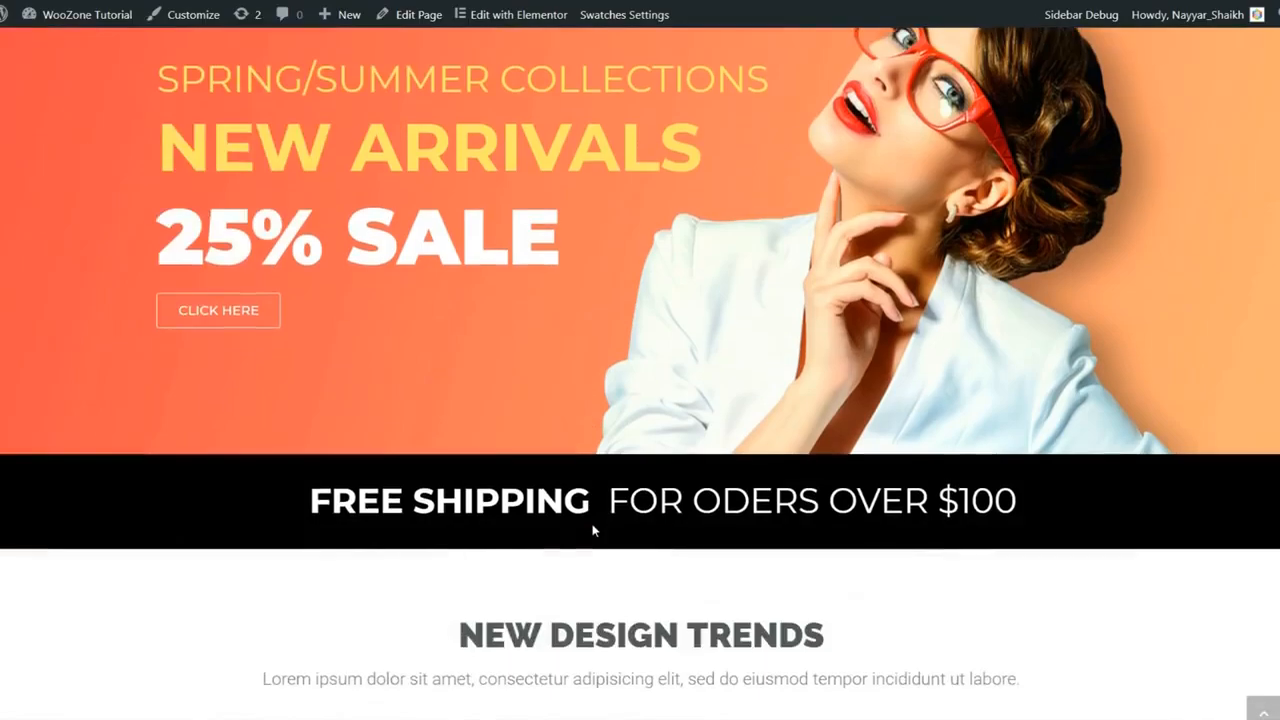
{"action": "scroll", "coordinate": [590, 558], "scroll_direction": "up", "scroll_amount": 2}
{"action": "scroll", "coordinate": [624, 572], "scroll_direction": "down", "scroll_amount": 4}
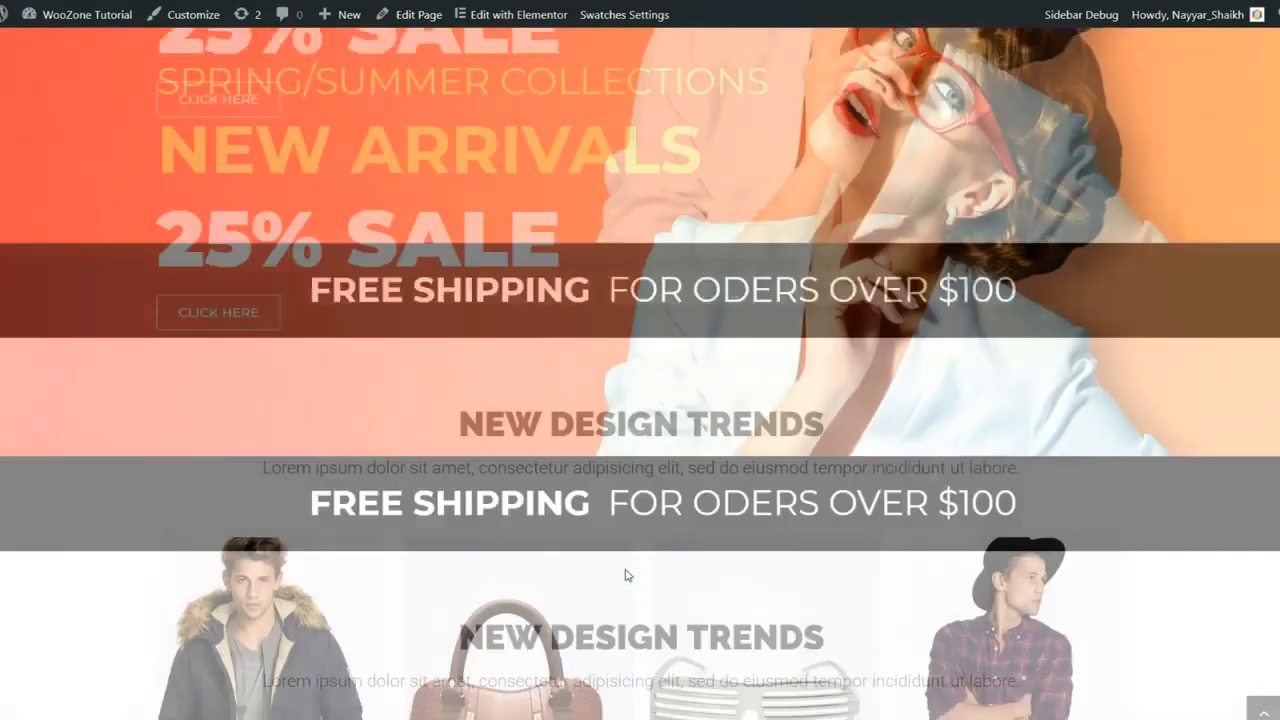
{"action": "scroll", "coordinate": [627, 577], "scroll_direction": "down", "scroll_amount": 12}
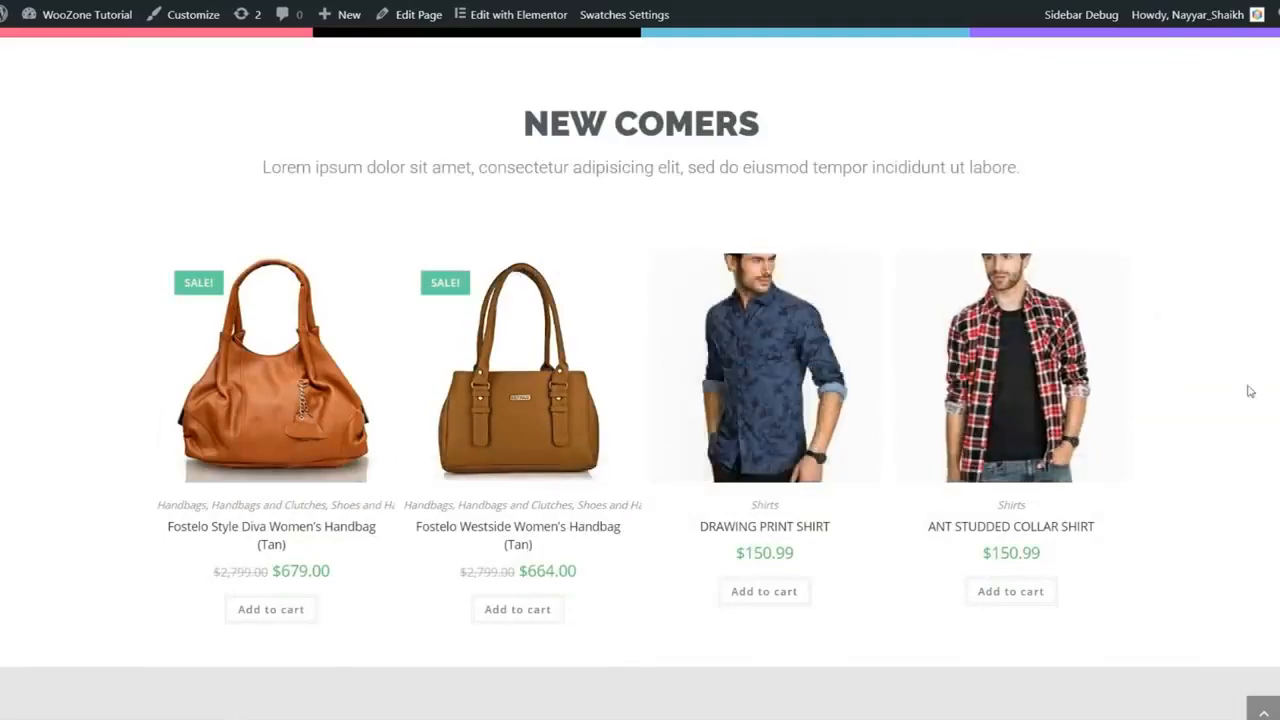
{"action": "scroll", "coordinate": [1249, 391], "scroll_direction": "down", "scroll_amount": 4}
{"action": "scroll", "coordinate": [1245, 421], "scroll_direction": "up", "scroll_amount": 5}
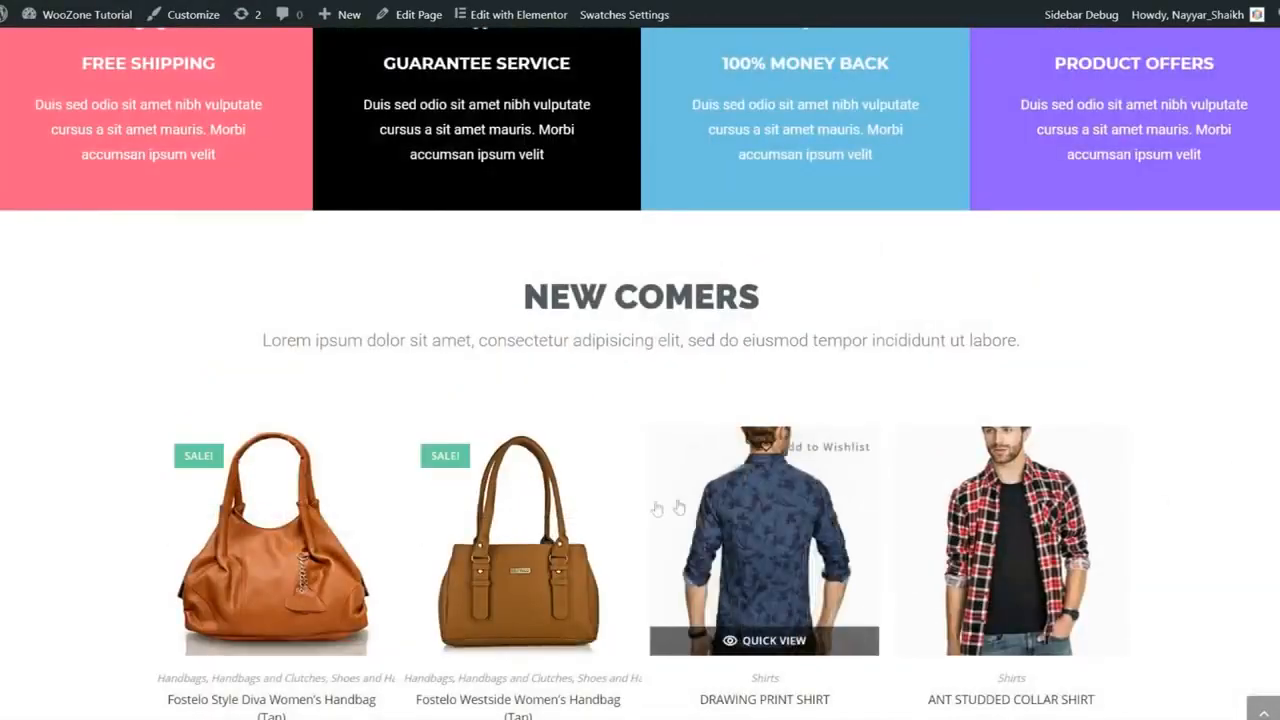
{"action": "scroll", "coordinate": [1248, 500], "scroll_direction": "down", "scroll_amount": 2}
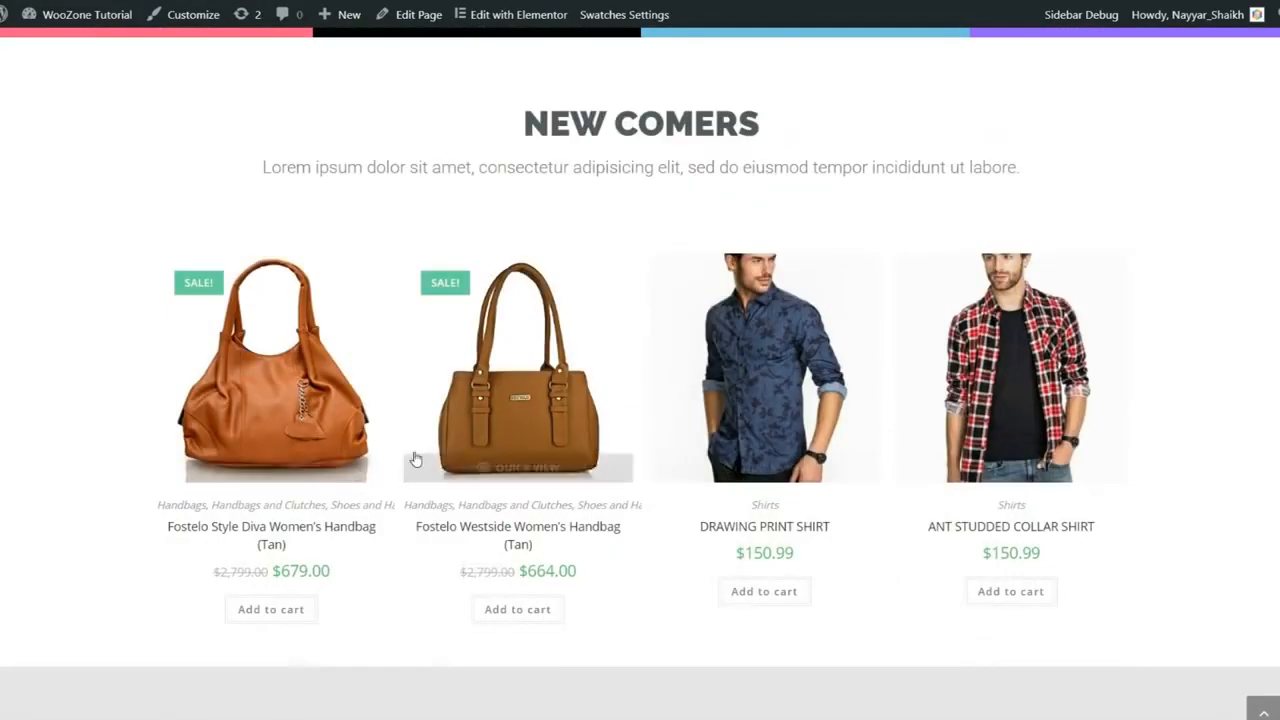
{"action": "left_click", "coordinate": [334, 393]}
{"action": "scroll", "coordinate": [757, 386], "scroll_direction": "down", "scroll_amount": 6}
{"action": "scroll", "coordinate": [600, 500], "scroll_direction": "up", "scroll_amount": 7}
{"action": "left_click", "coordinate": [590, 645]}
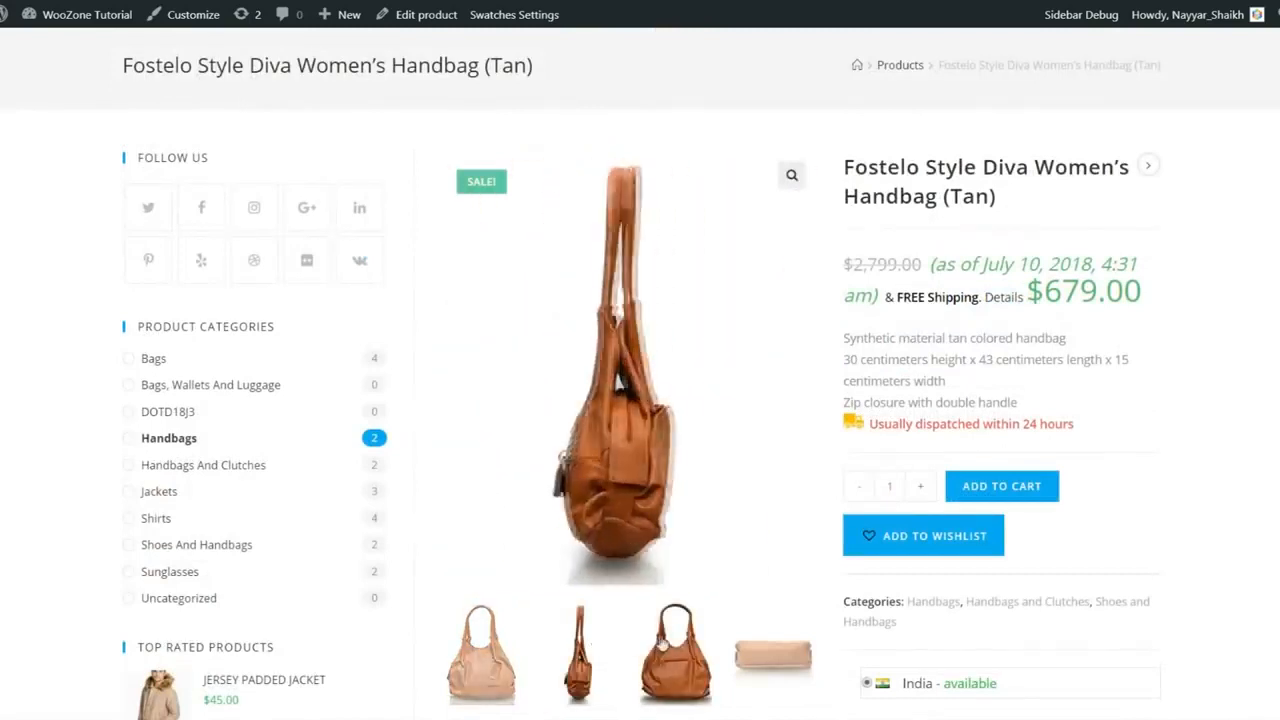
{"action": "left_click", "coordinate": [663, 643]}
{"action": "left_click", "coordinate": [753, 647]}
{"action": "left_click", "coordinate": [474, 652]}
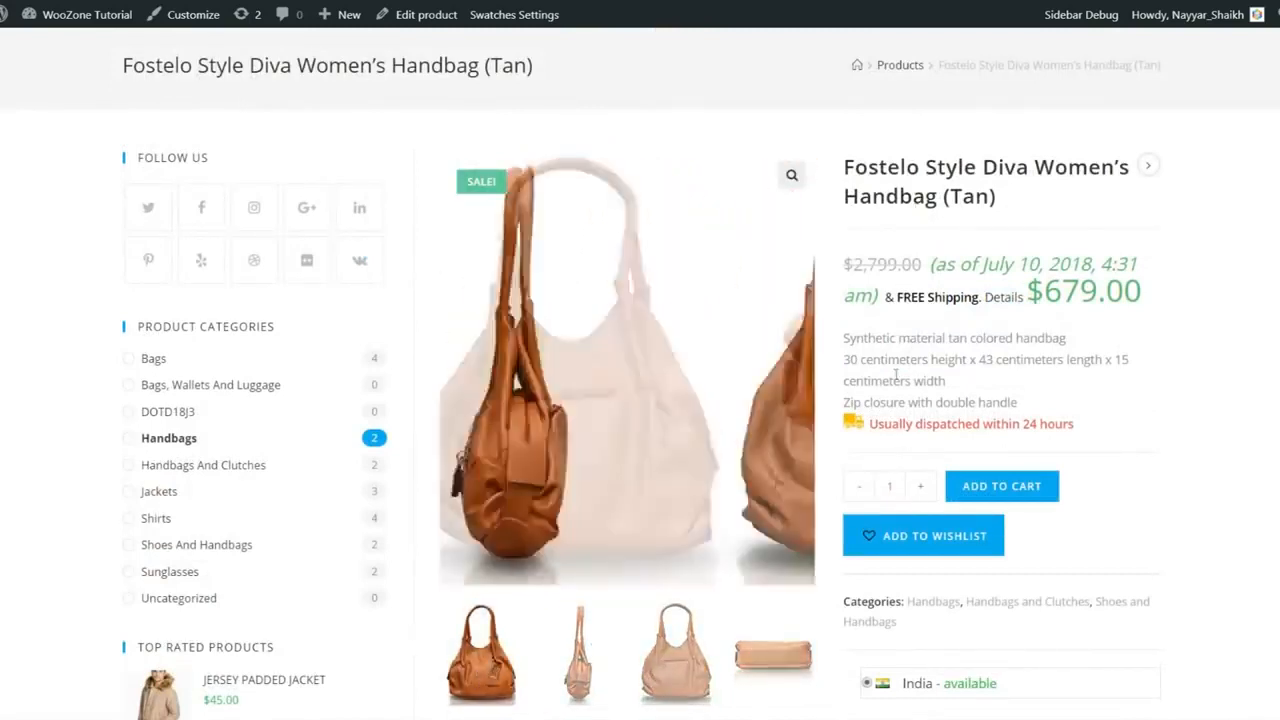
{"action": "left_click_drag", "start_coordinate": [868, 424], "coordinate": [1060, 424]}
{"action": "left_click", "coordinate": [1083, 425]}
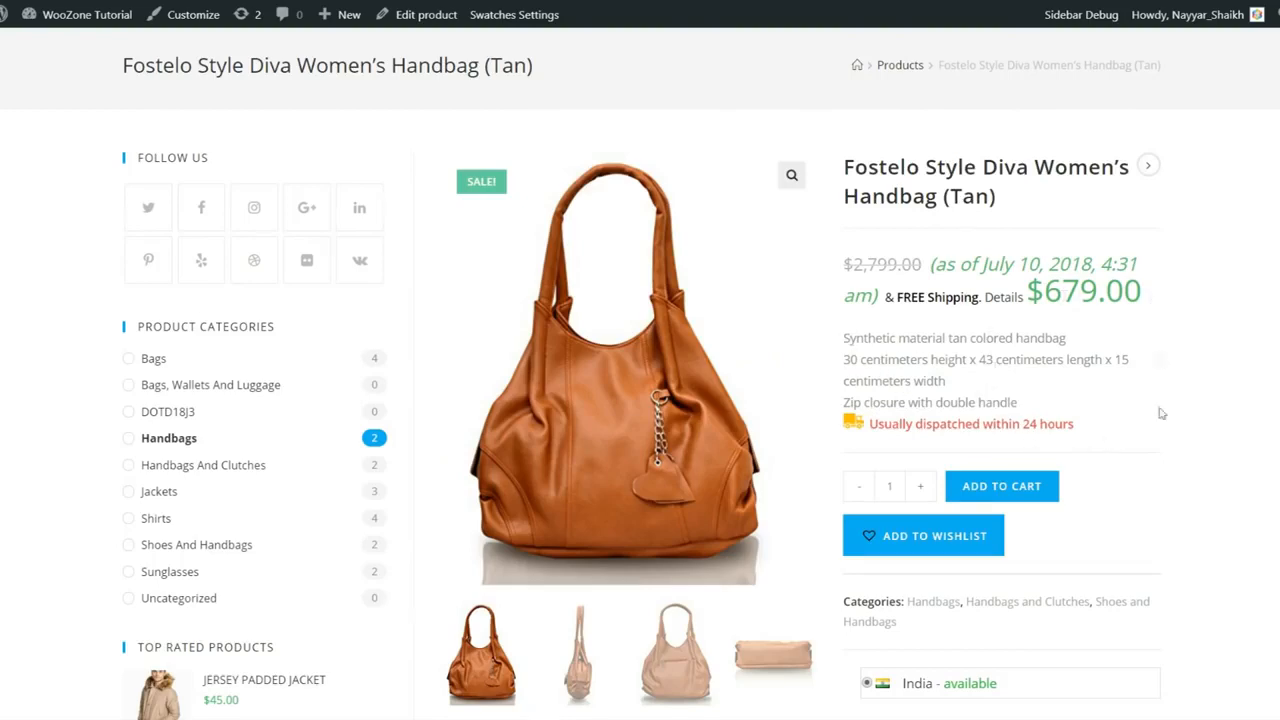
{"action": "scroll", "coordinate": [803, 486], "scroll_direction": "down", "scroll_amount": 8}
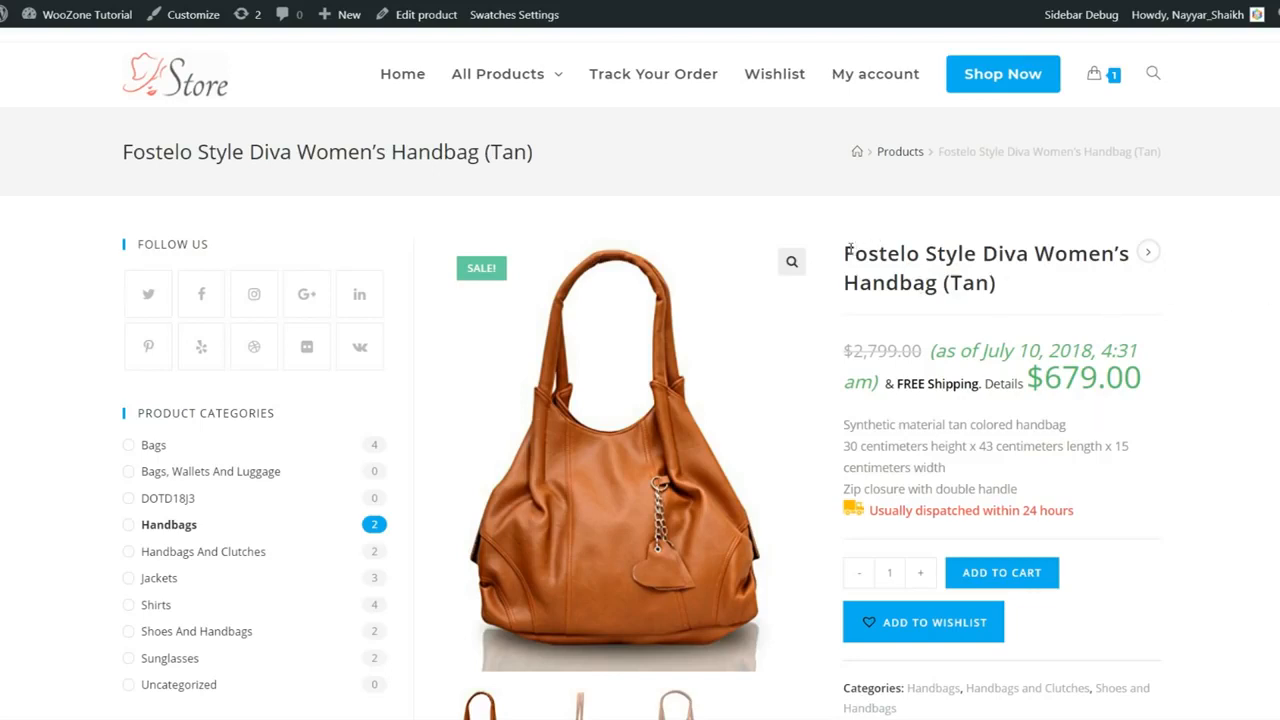
Step: Highlight the handbag's product title, deselect it, and scroll through the product page
{"action": "left_click_drag", "start_coordinate": [847, 245], "coordinate": [1000, 306]}
{"action": "left_click", "coordinate": [1000, 306]}
{"action": "scroll", "coordinate": [1060, 390], "scroll_direction": "down", "scroll_amount": 6}
{"action": "scroll", "coordinate": [1040, 465], "scroll_direction": "up", "scroll_amount": 8}
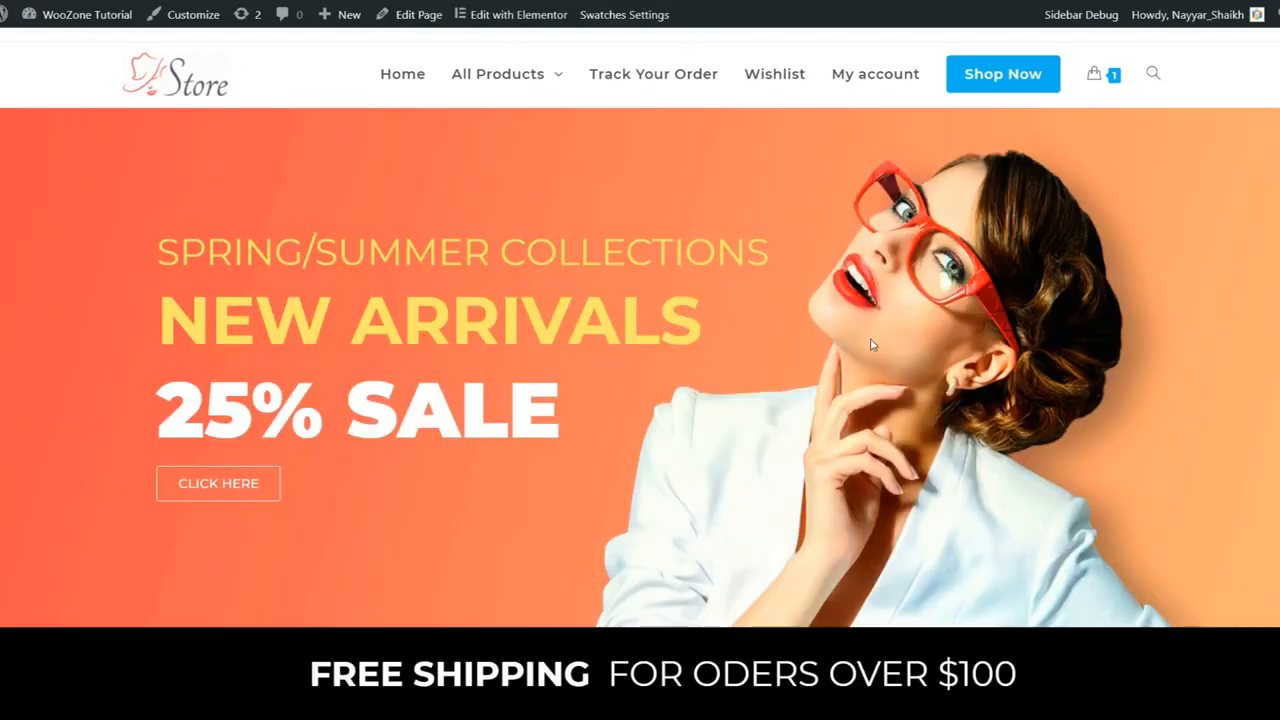
{"action": "left_click", "coordinate": [200, 85]}
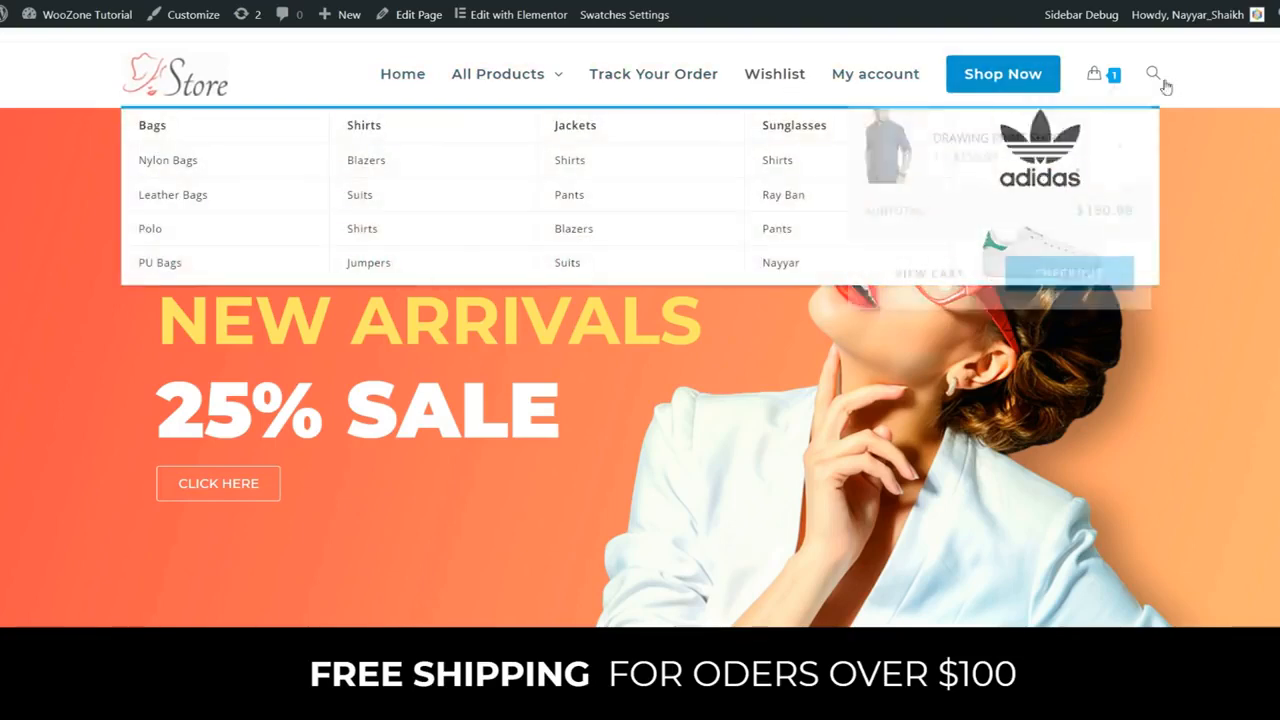
{"action": "mouse_move", "coordinate": [509, 88]}
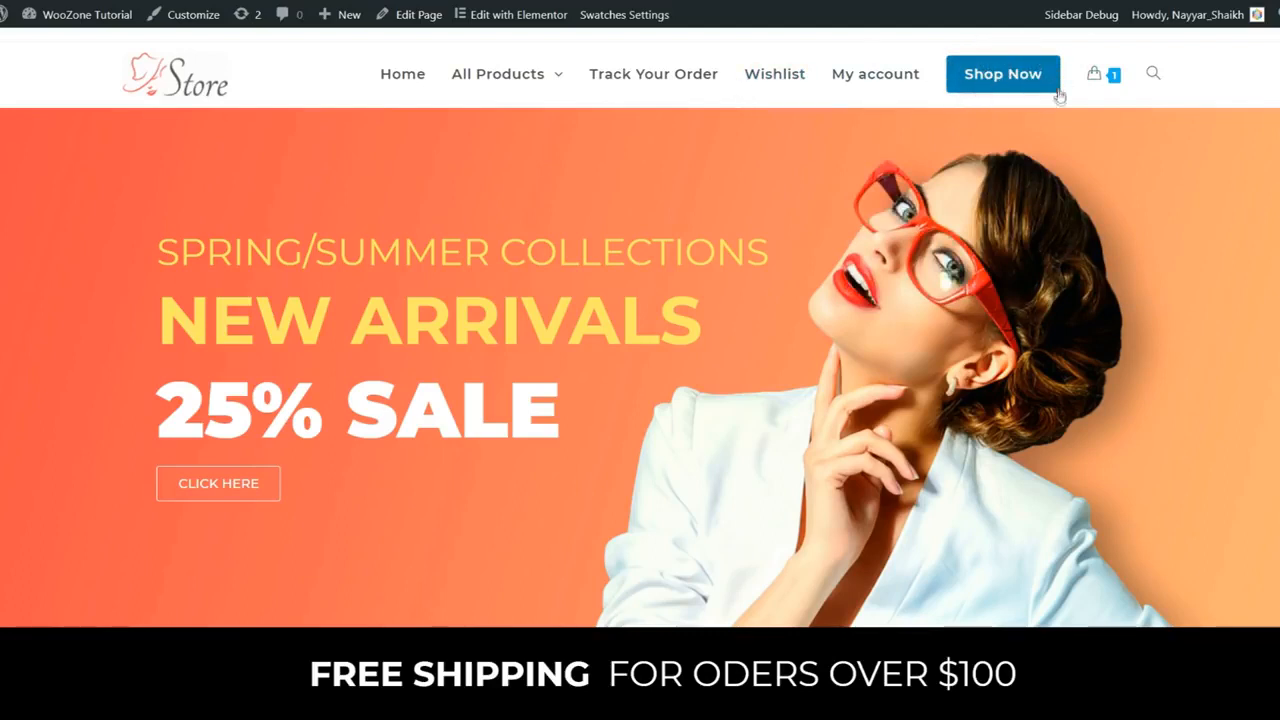
{"action": "mouse_move", "coordinate": [1108, 79]}
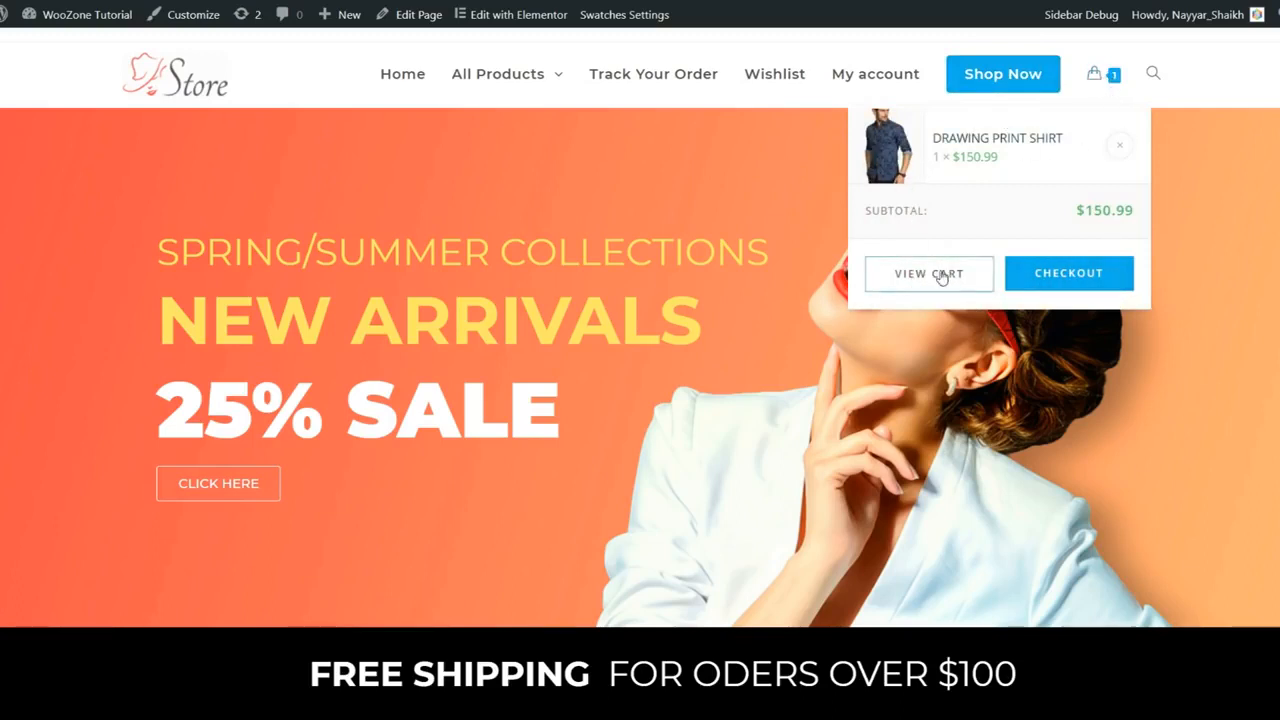
{"action": "left_click", "coordinate": [1153, 75]}
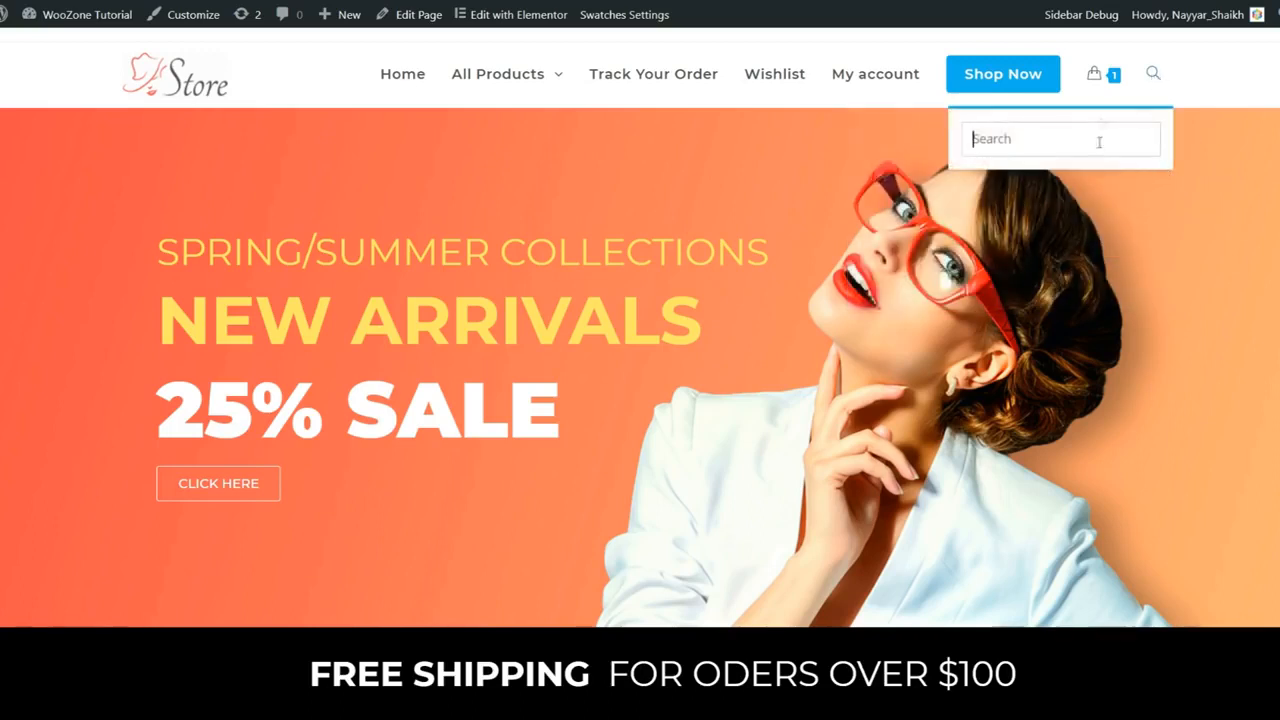
{"action": "left_click", "coordinate": [1153, 74]}
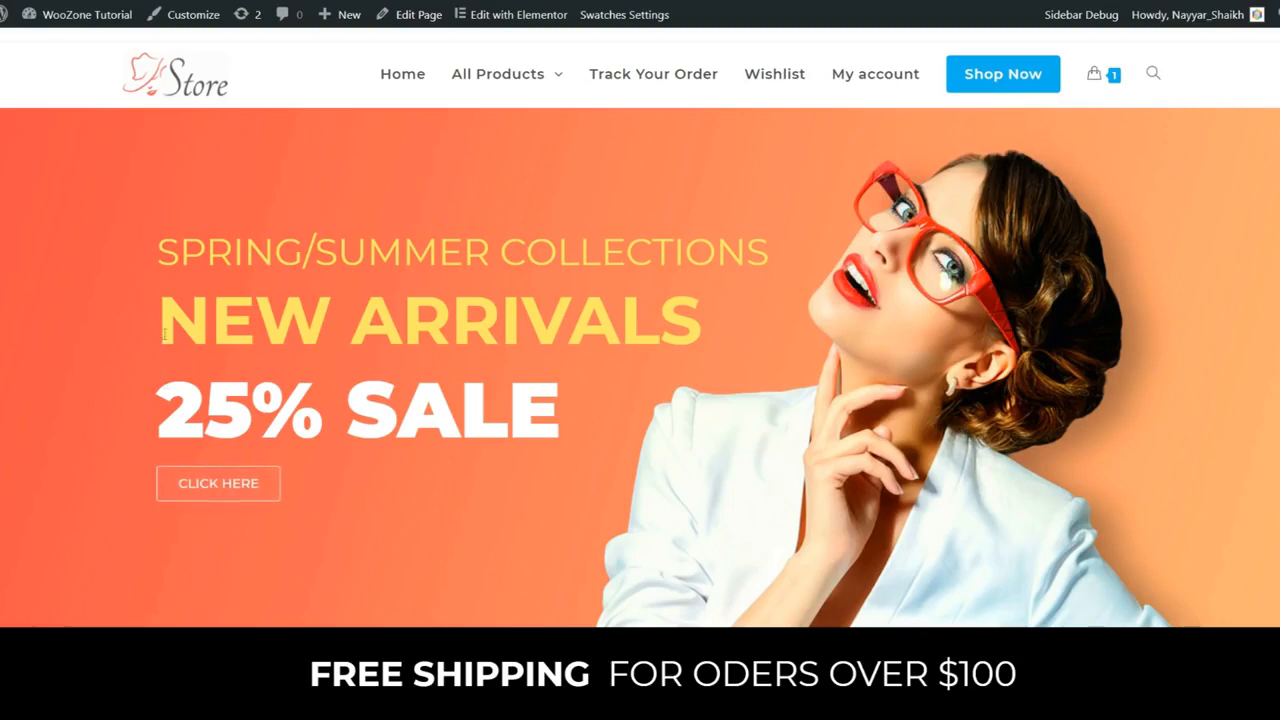
{"action": "left_click_drag", "start_coordinate": [162, 247], "coordinate": [565, 420]}
{"action": "left_click", "coordinate": [580, 420]}
{"action": "left_click_drag", "start_coordinate": [548, 402], "coordinate": [158, 409]}
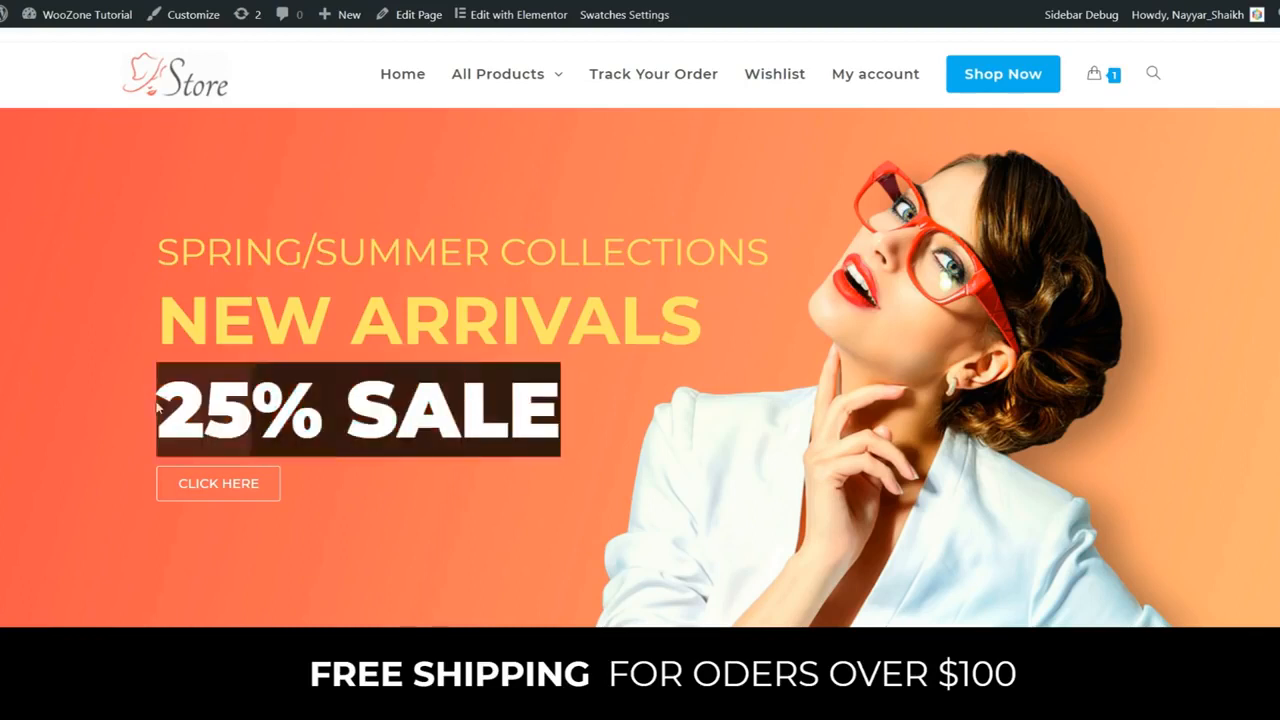
{"action": "left_click", "coordinate": [158, 409]}
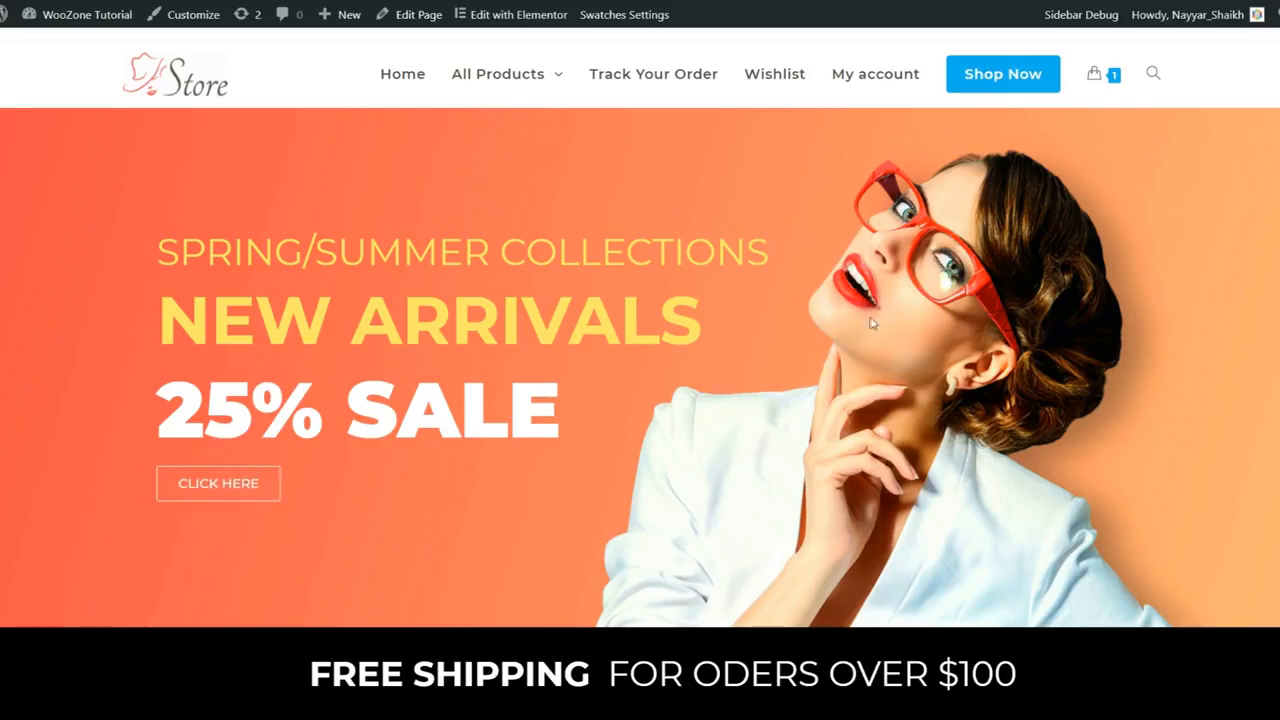
{"action": "scroll", "coordinate": [957, 372], "scroll_direction": "down", "scroll_amount": 3}
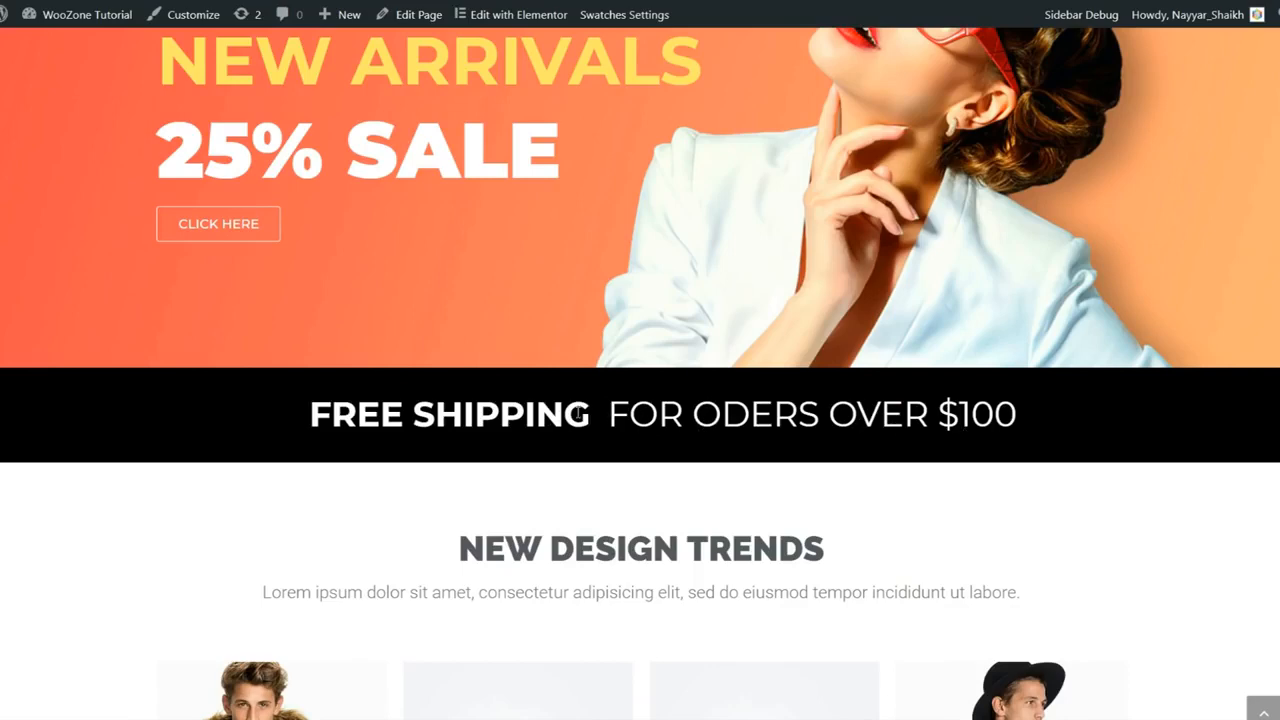
{"action": "scroll", "coordinate": [777, 404], "scroll_direction": "down", "scroll_amount": 3}
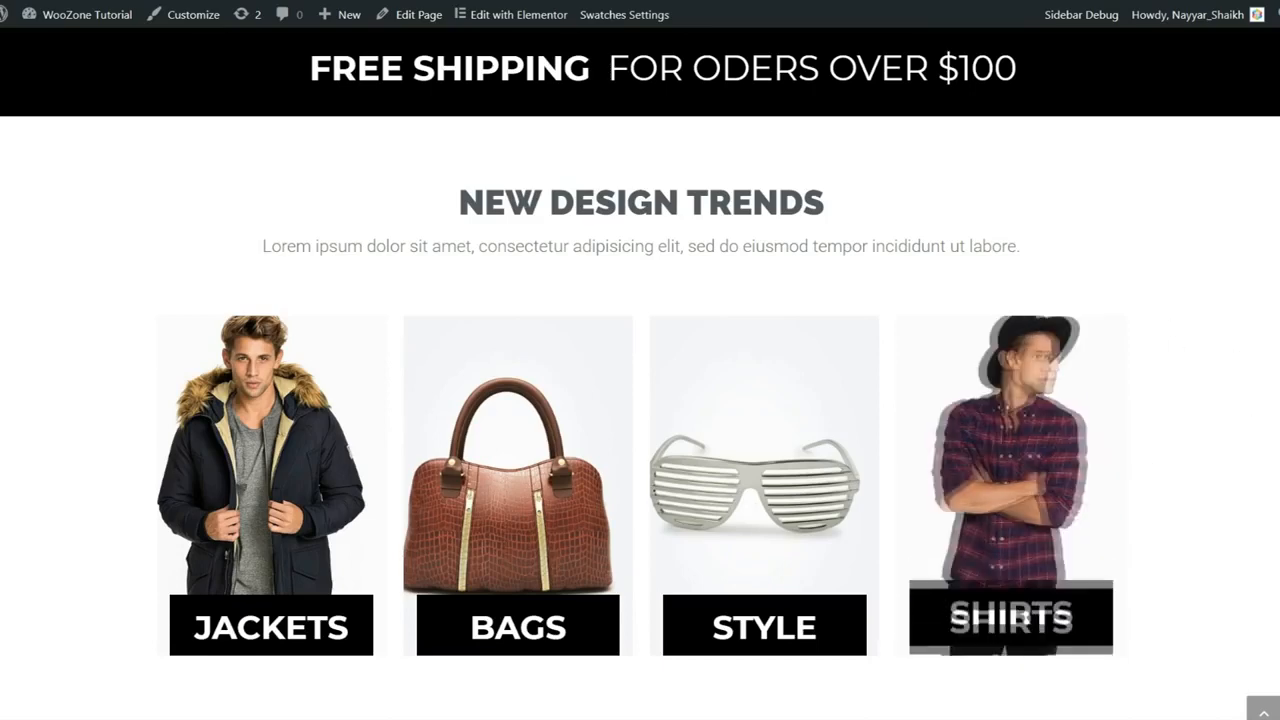
{"action": "scroll", "coordinate": [1219, 435], "scroll_direction": "down", "scroll_amount": 5}
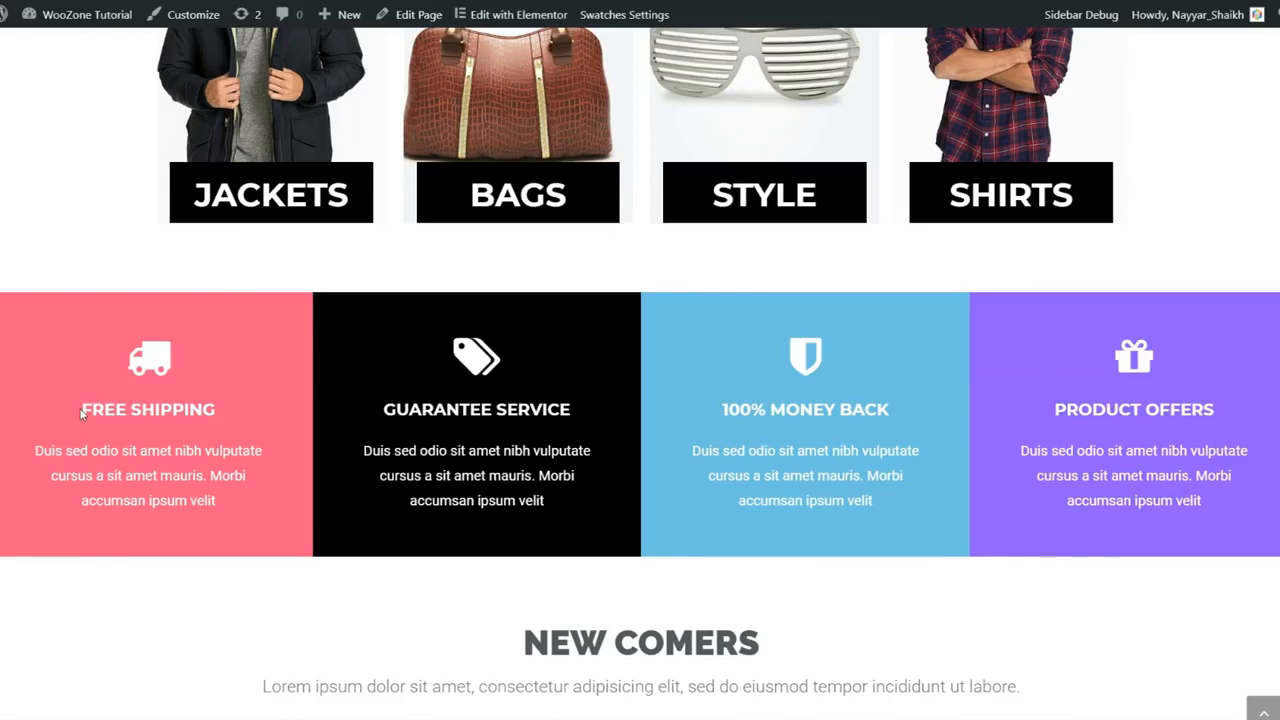
{"action": "left_click_drag", "start_coordinate": [82, 413], "coordinate": [239, 412]}
{"action": "left_click", "coordinate": [233, 404]}
{"action": "left_click_drag", "start_coordinate": [720, 412], "coordinate": [869, 402]}
{"action": "left_click", "coordinate": [869, 402]}
{"action": "scroll", "coordinate": [893, 493], "scroll_direction": "down", "scroll_amount": 4}
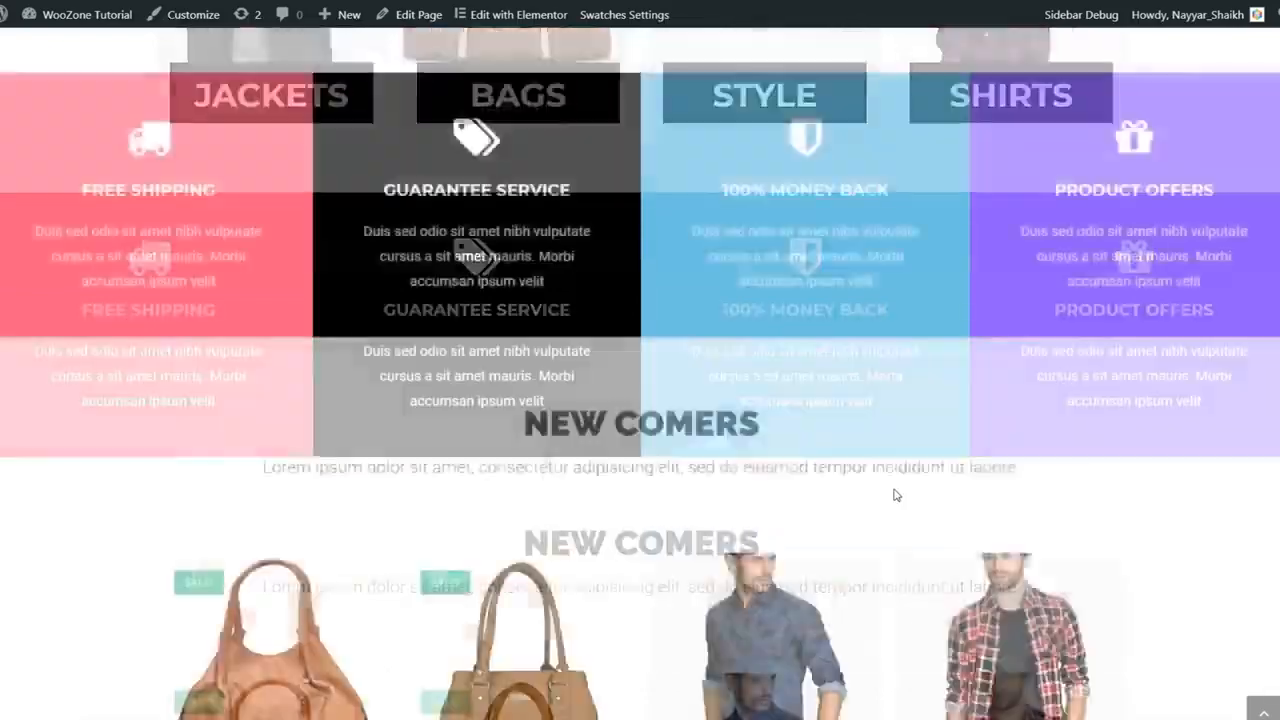
{"action": "scroll", "coordinate": [1154, 466], "scroll_direction": "down", "scroll_amount": 1}
{"action": "scroll", "coordinate": [1183, 470], "scroll_direction": "down", "scroll_amount": 1}
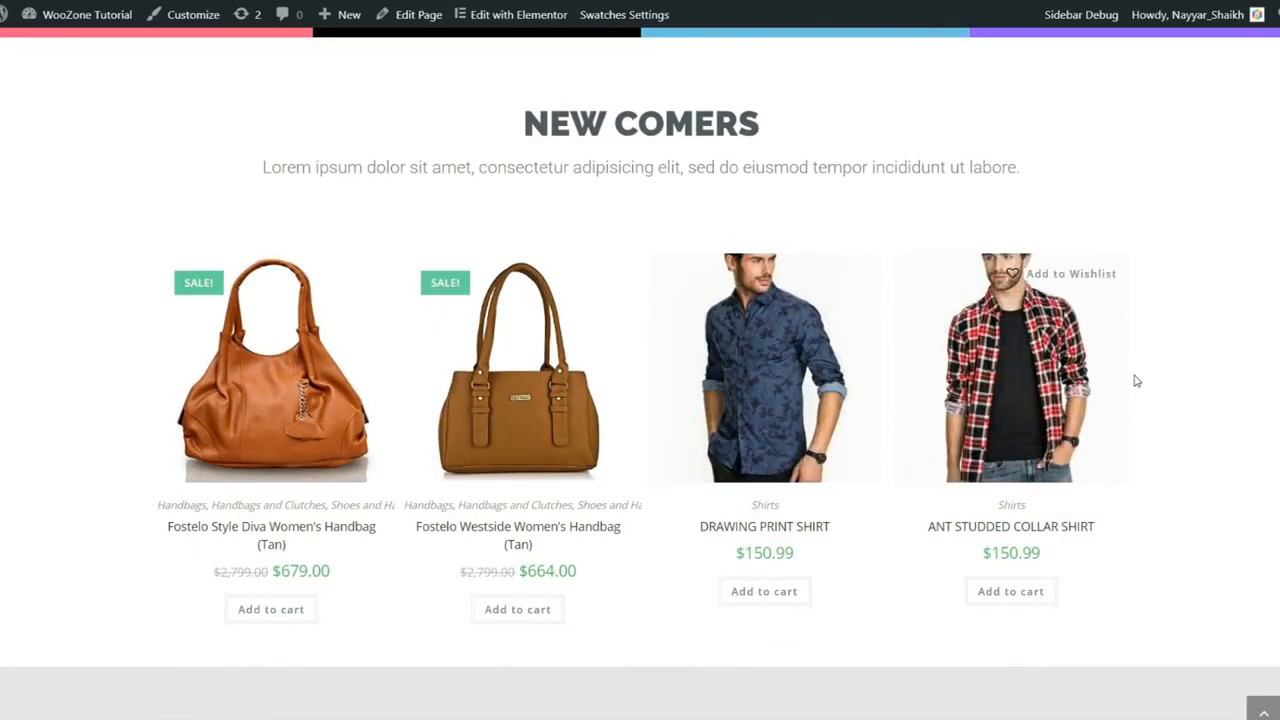
{"action": "scroll", "coordinate": [1136, 380], "scroll_direction": "down", "scroll_amount": 5}
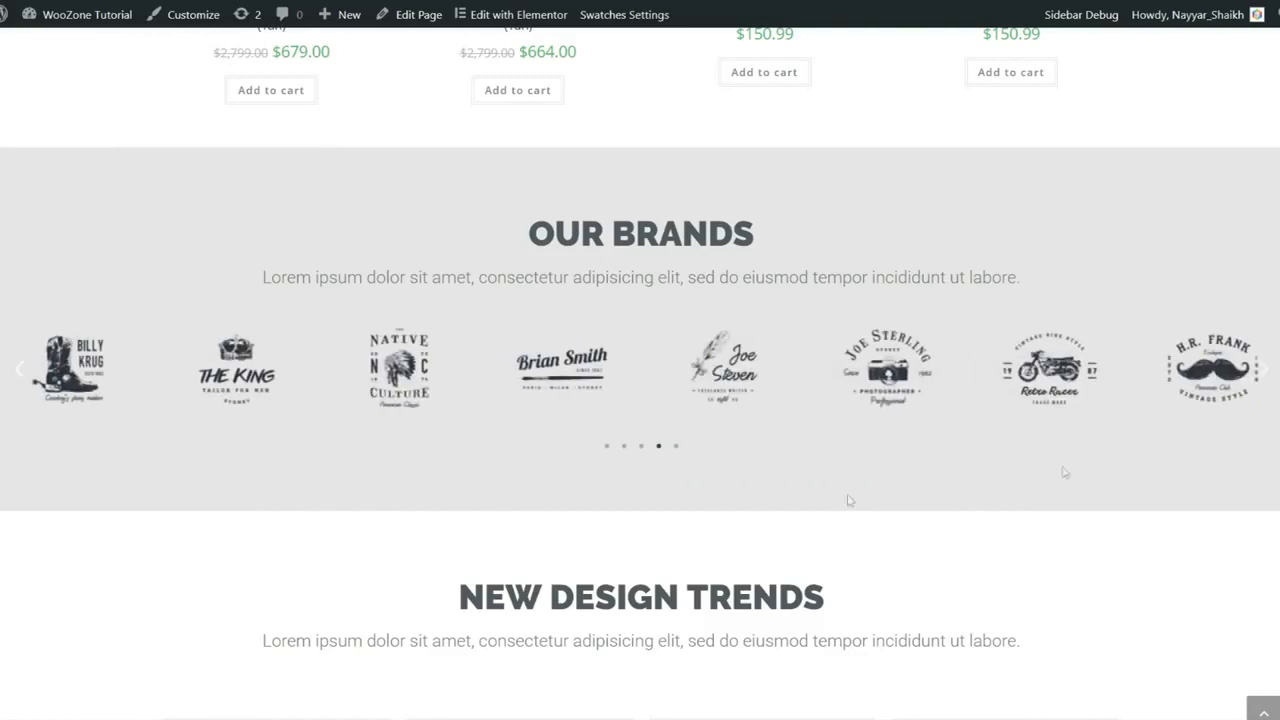
{"action": "scroll", "coordinate": [940, 460], "scroll_direction": "down", "scroll_amount": 3}
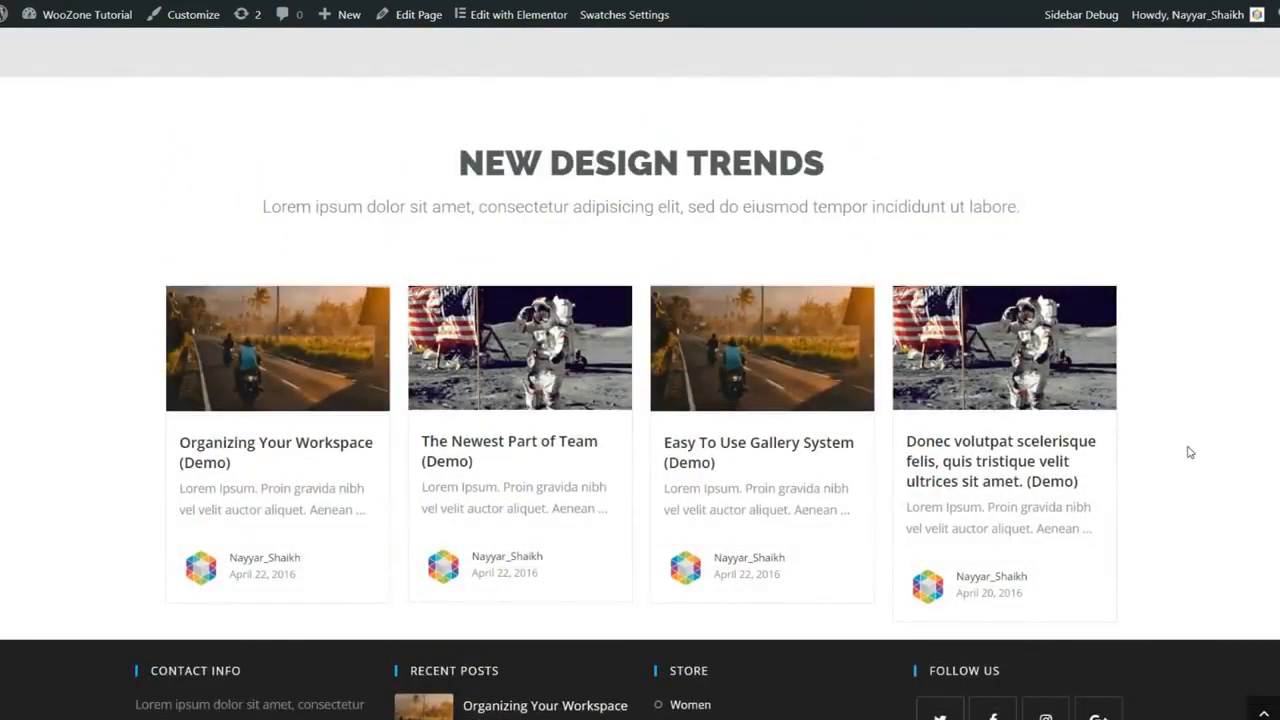
{"action": "scroll", "coordinate": [1189, 452], "scroll_direction": "down", "scroll_amount": 1}
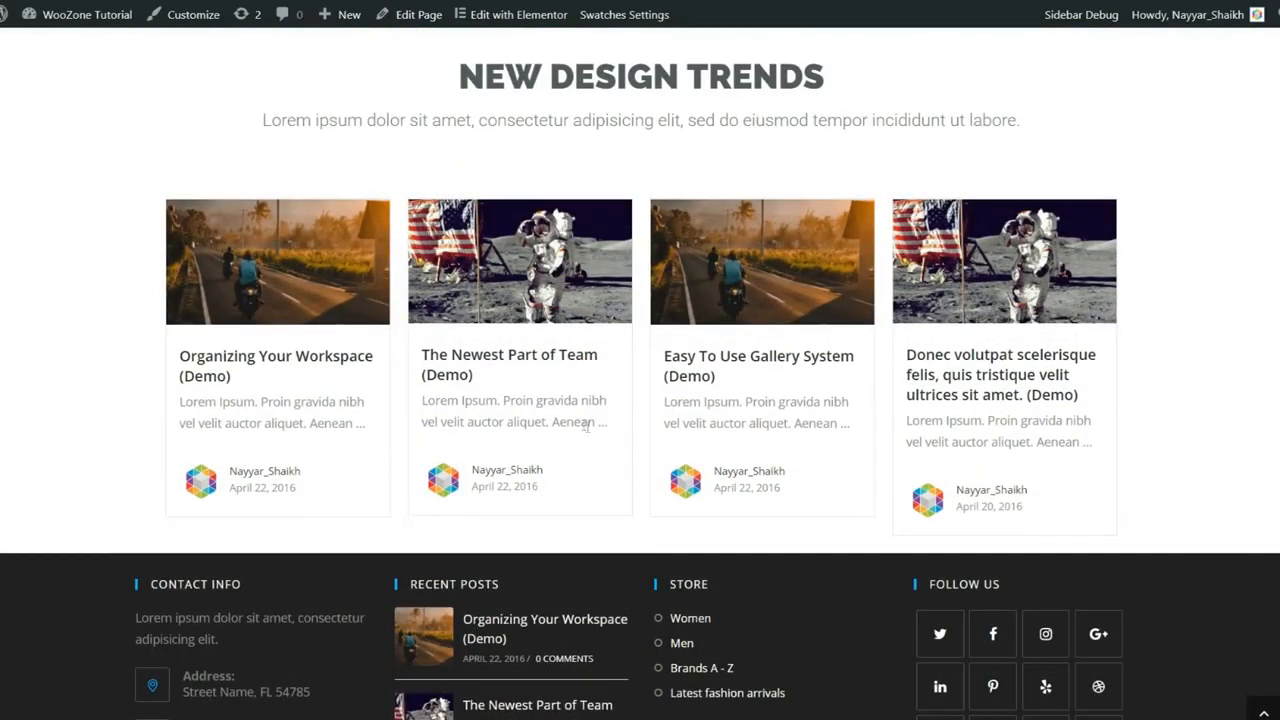
{"action": "scroll", "coordinate": [1180, 405], "scroll_direction": "down", "scroll_amount": 2}
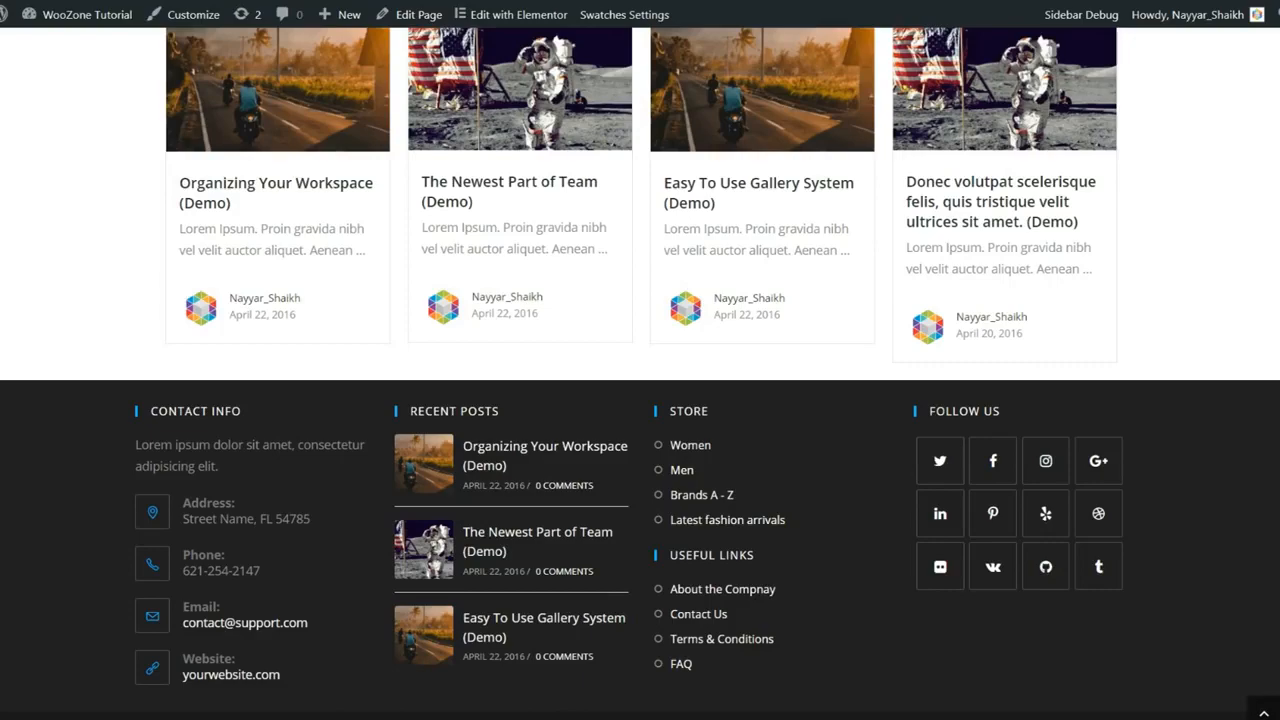
{"action": "scroll", "coordinate": [1239, 683], "scroll_direction": "up", "scroll_amount": 1}
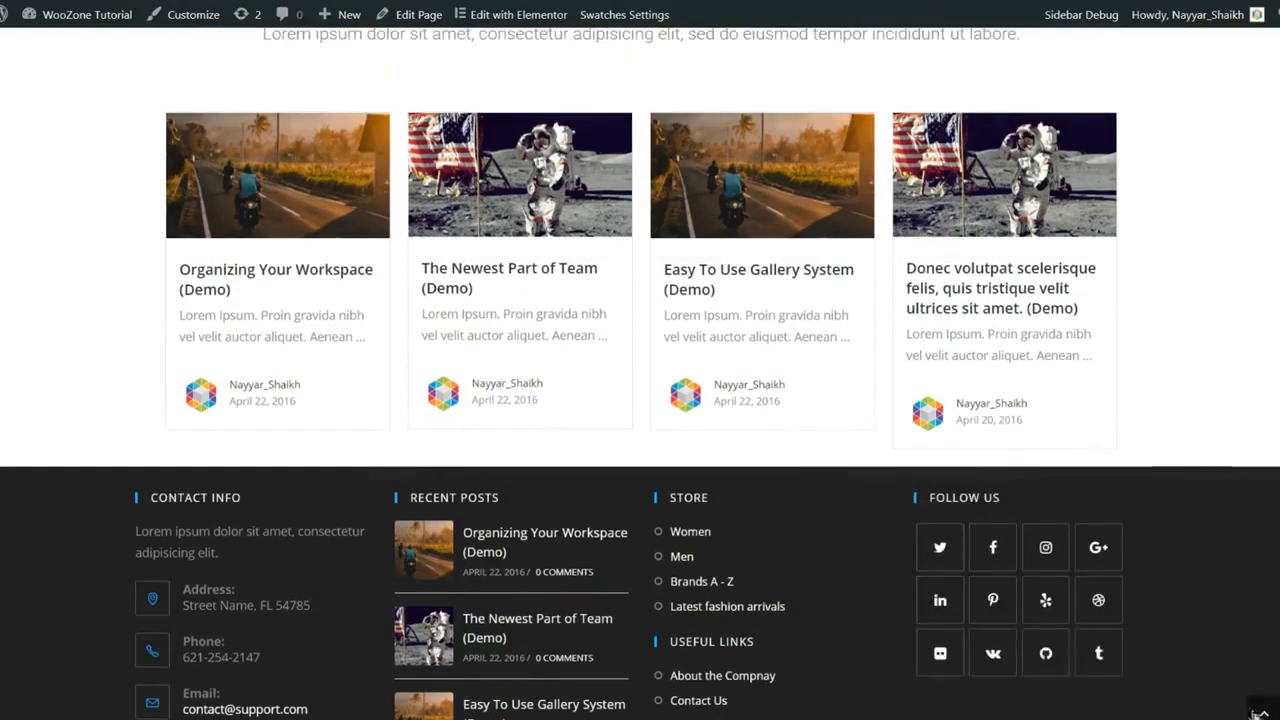
{"action": "left_click", "coordinate": [1264, 712]}
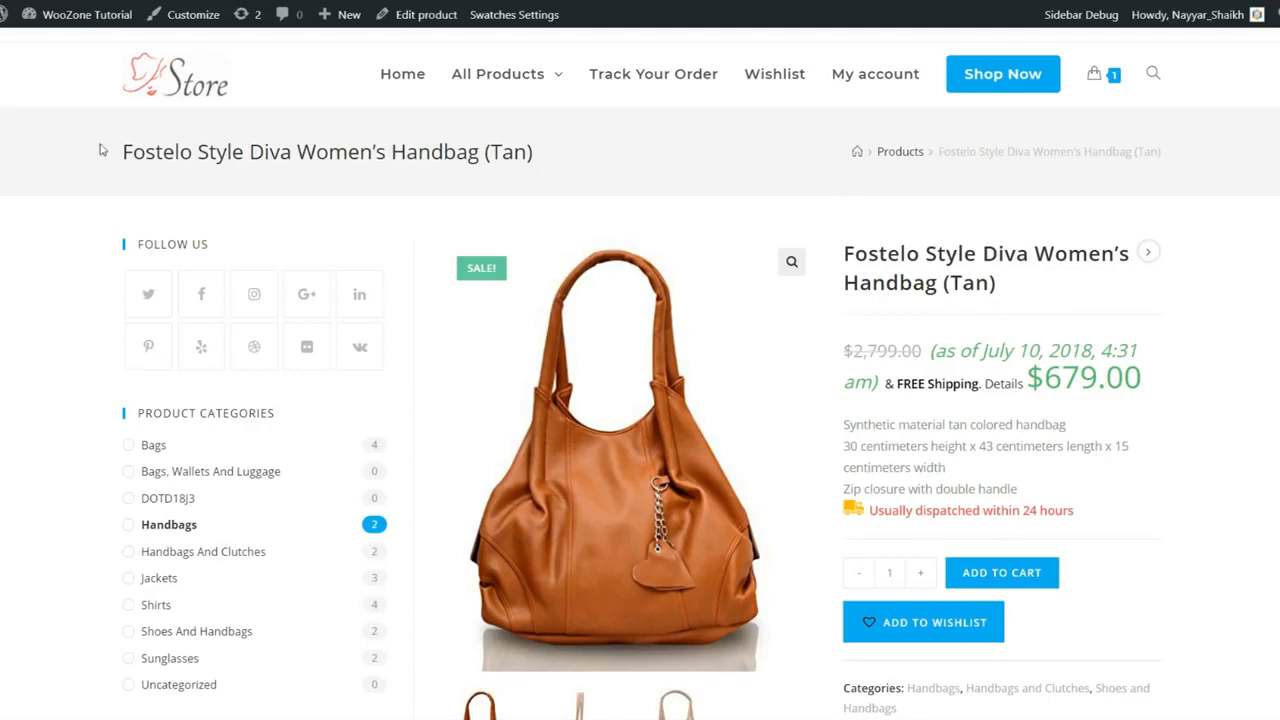
{"action": "left_click_drag", "start_coordinate": [101, 150], "coordinate": [549, 168]}
{"action": "left_click", "coordinate": [561, 162]}
{"action": "left_click_drag", "start_coordinate": [845, 160], "coordinate": [1180, 154]}
{"action": "left_click", "coordinate": [1185, 154]}
{"action": "left_click_drag", "start_coordinate": [972, 153], "coordinate": [1155, 157]}
{"action": "left_click", "coordinate": [1155, 157]}
{"action": "scroll", "coordinate": [1090, 314], "scroll_direction": "down", "scroll_amount": 1}
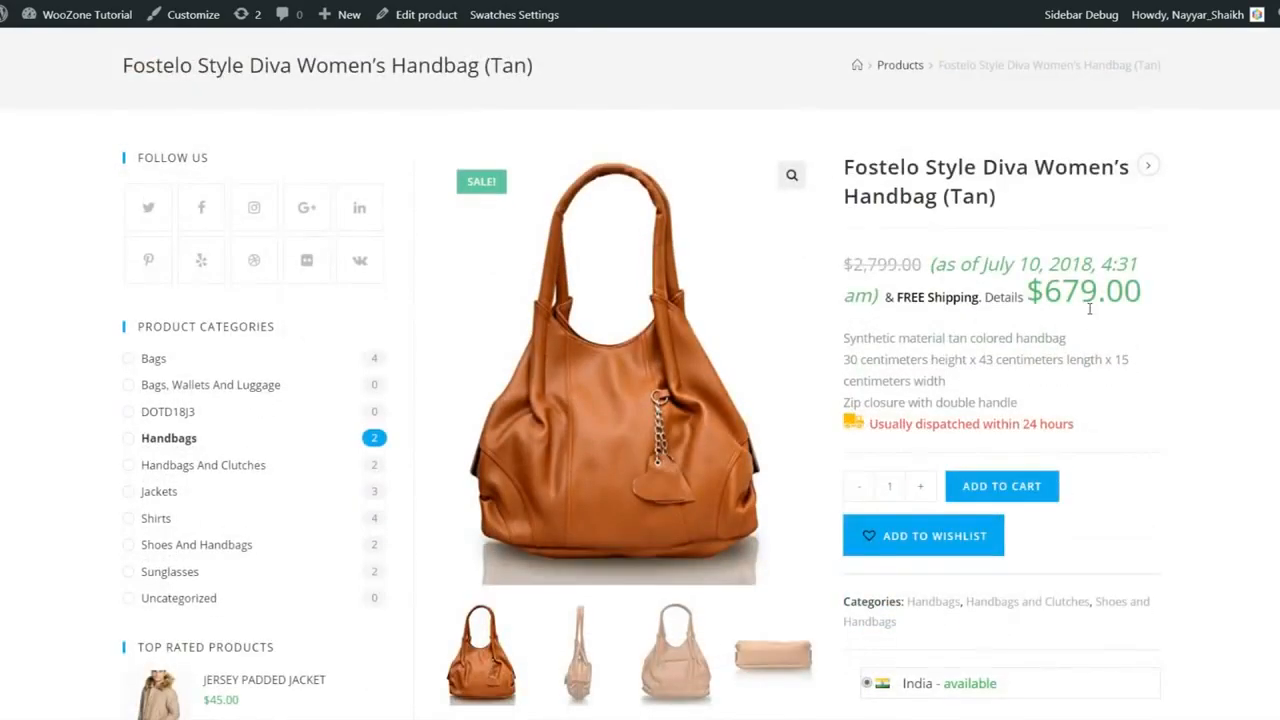
{"action": "scroll", "coordinate": [509, 334], "scroll_direction": "down", "scroll_amount": 3}
{"action": "scroll", "coordinate": [265, 335], "scroll_direction": "down", "scroll_amount": 3}
{"action": "scroll", "coordinate": [272, 370], "scroll_direction": "up", "scroll_amount": 7}
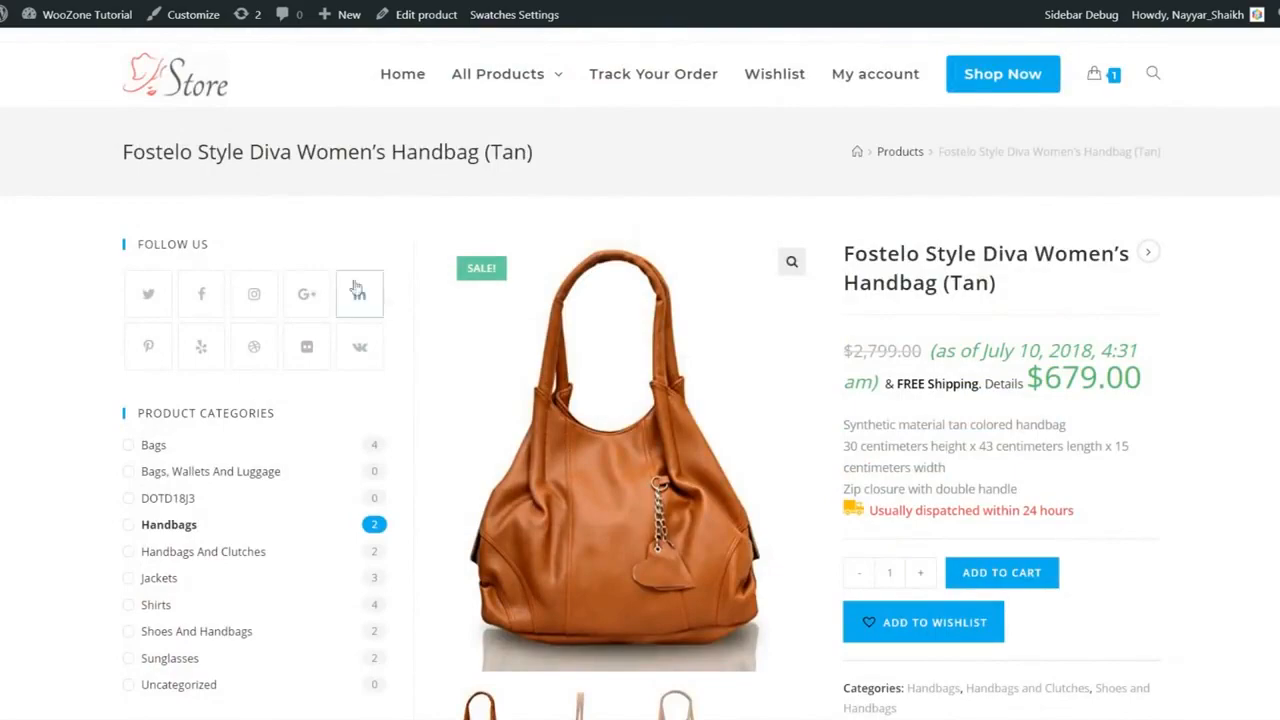
{"action": "scroll", "coordinate": [336, 318], "scroll_direction": "down", "scroll_amount": 1}
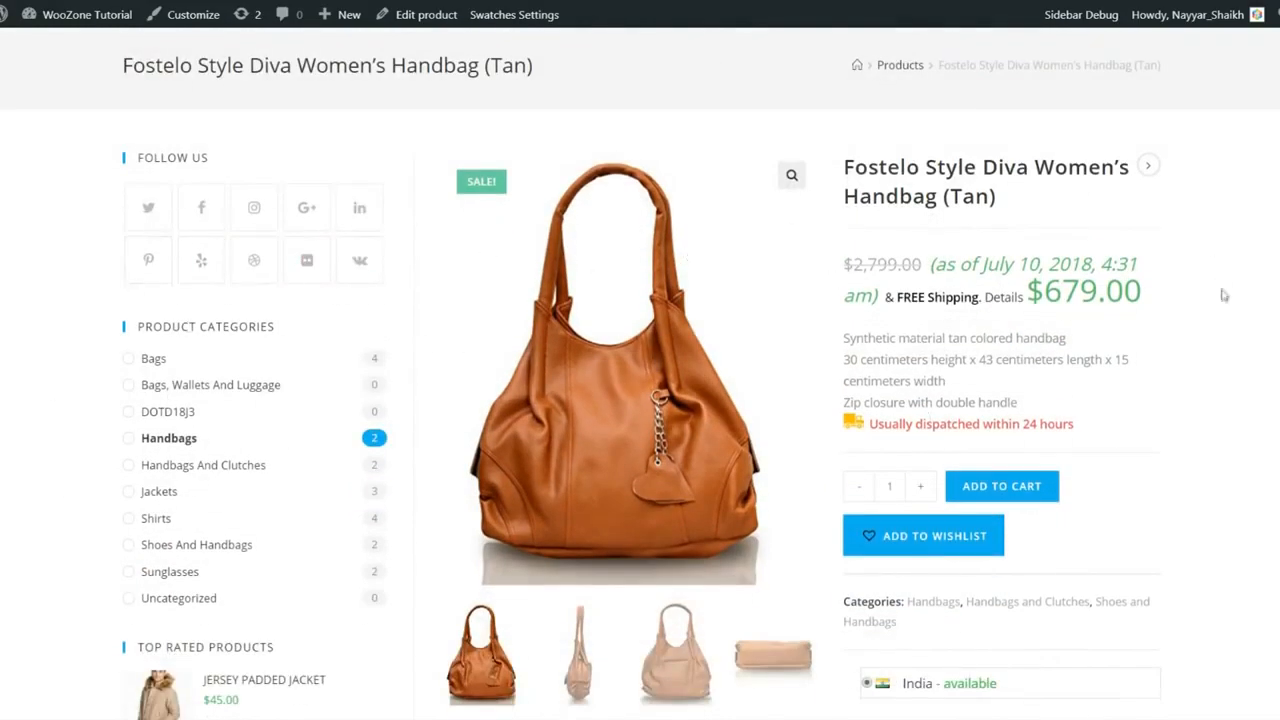
{"action": "scroll", "coordinate": [1222, 295], "scroll_direction": "up", "scroll_amount": 1}
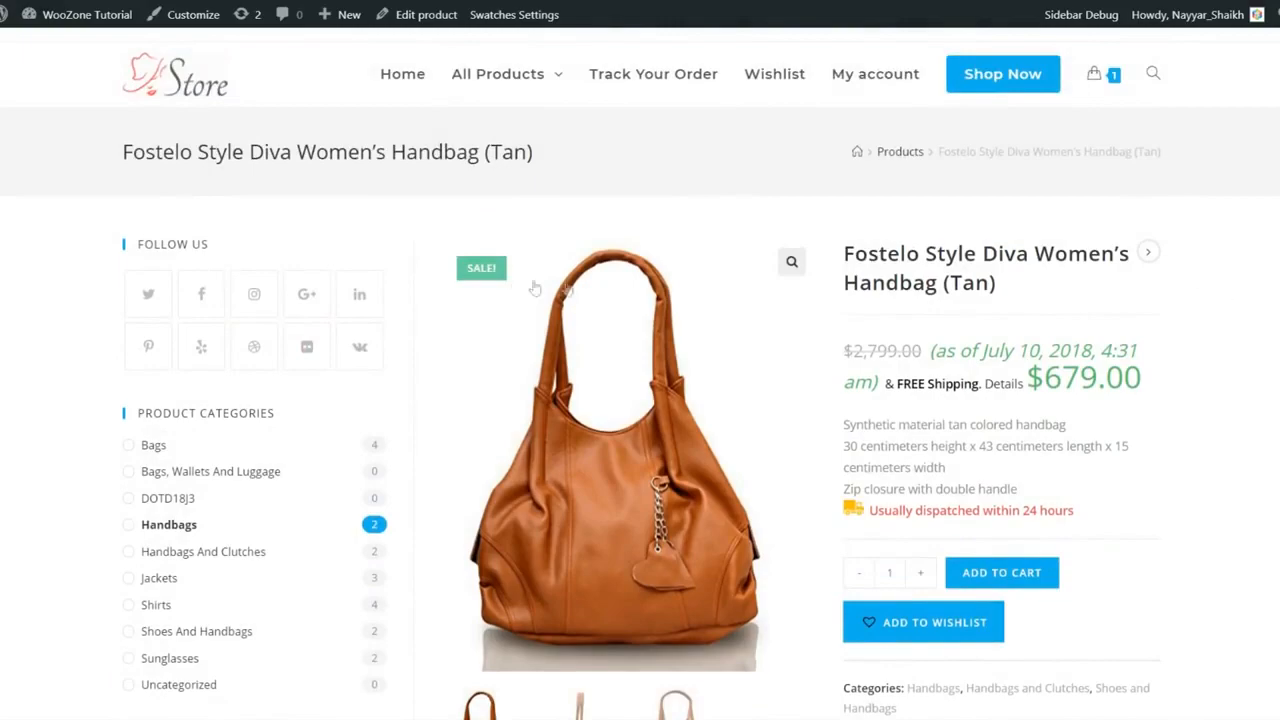
{"action": "scroll", "coordinate": [245, 346], "scroll_direction": "down", "scroll_amount": 1}
{"action": "scroll", "coordinate": [245, 350], "scroll_direction": "up", "scroll_amount": 1}
{"action": "scroll", "coordinate": [350, 310], "scroll_direction": "down", "scroll_amount": 2}
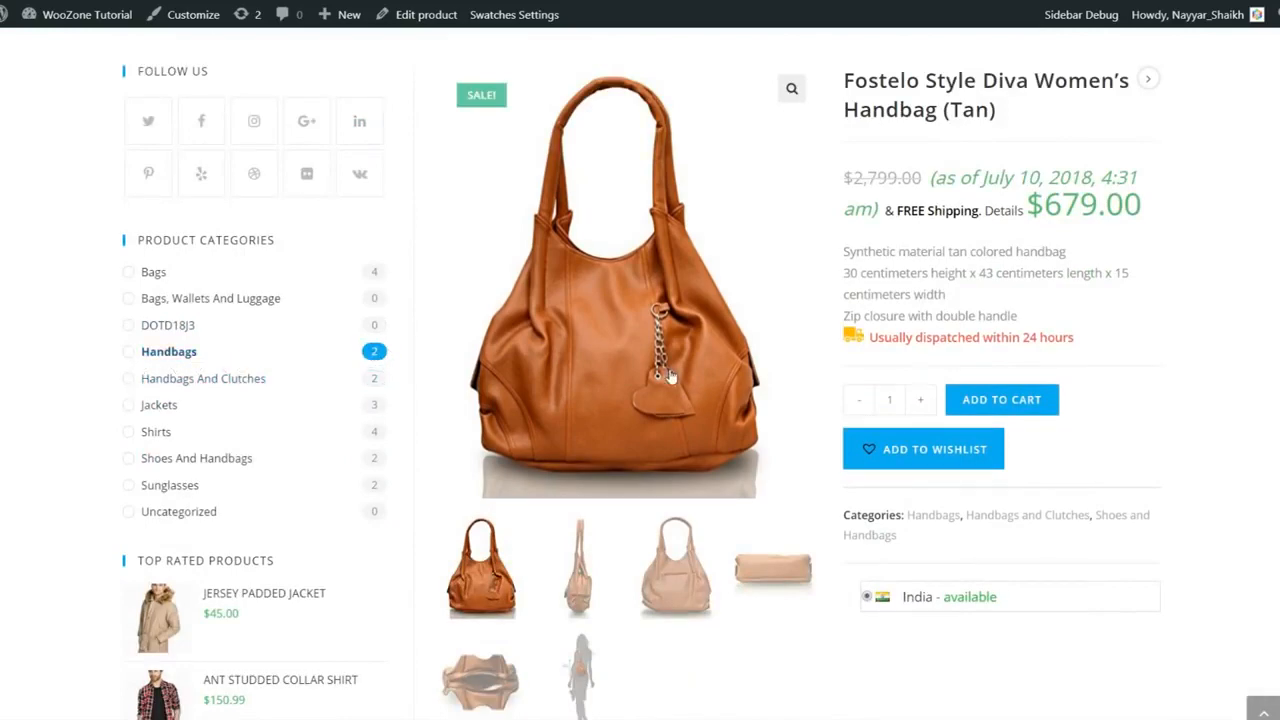
{"action": "scroll", "coordinate": [670, 377], "scroll_direction": "up", "scroll_amount": 2}
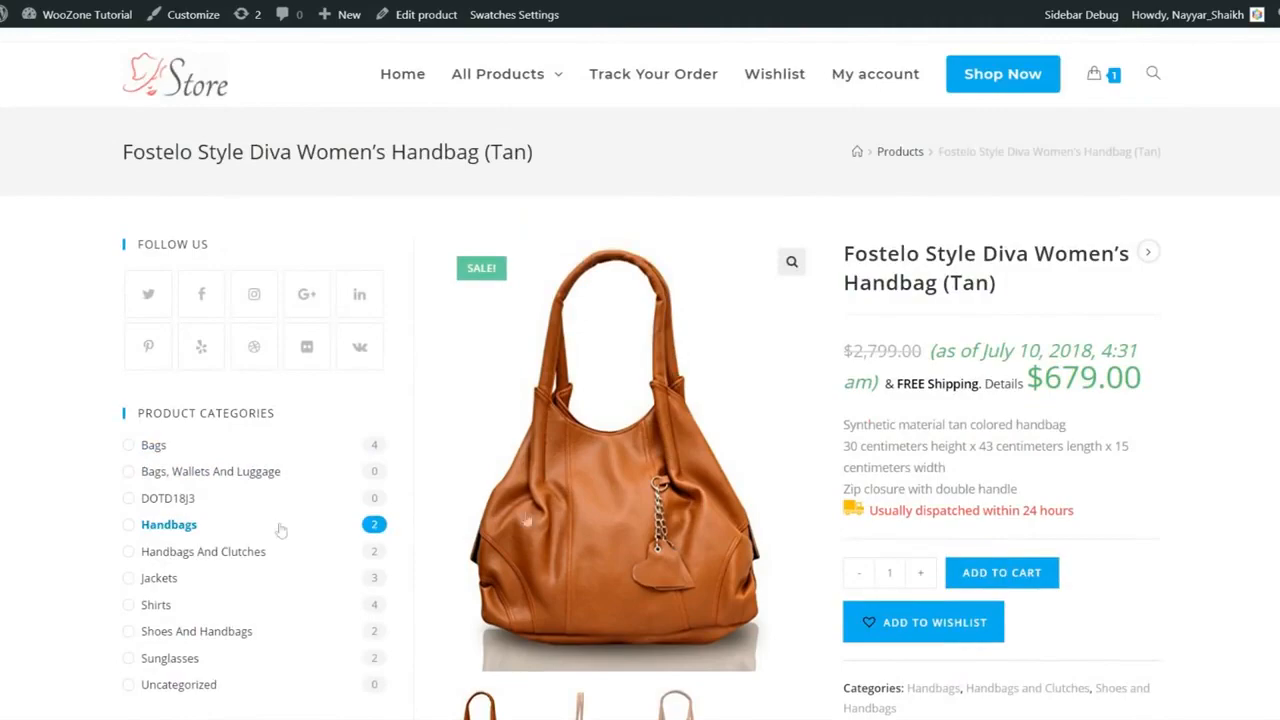
{"action": "scroll", "coordinate": [397, 446], "scroll_direction": "down", "scroll_amount": 5}
{"action": "scroll", "coordinate": [397, 448], "scroll_direction": "down", "scroll_amount": 1}
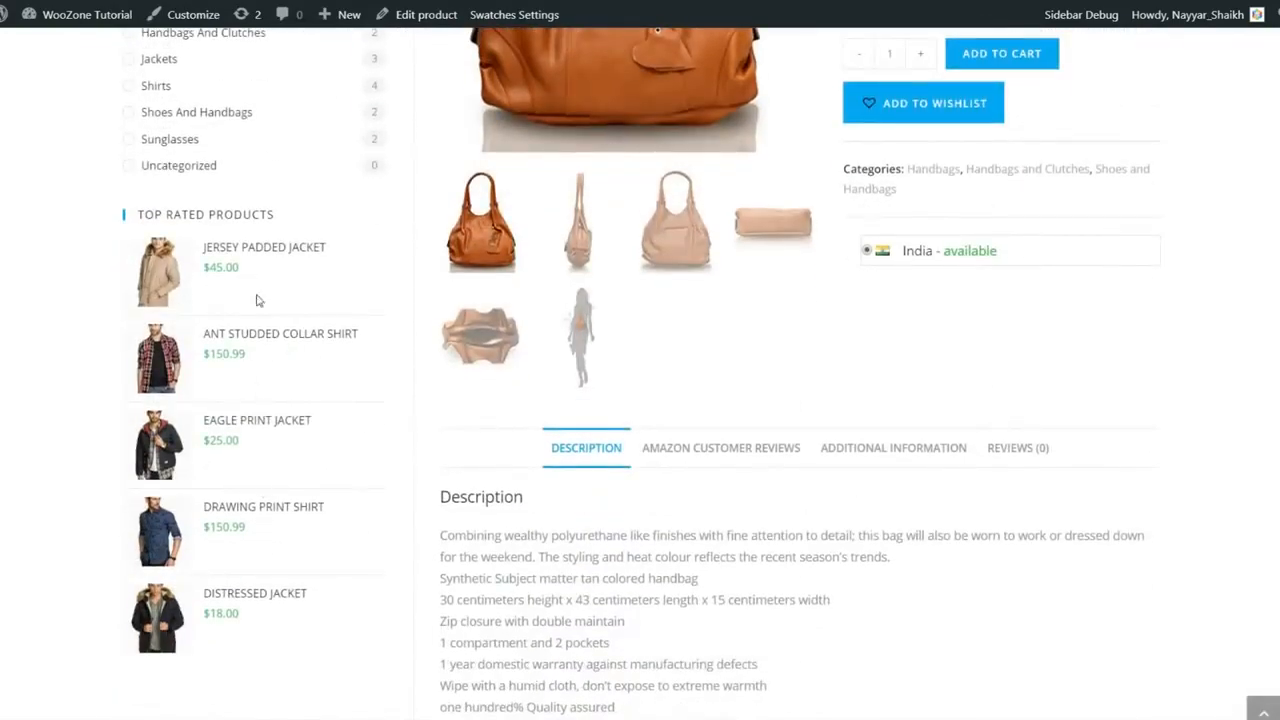
{"action": "scroll", "coordinate": [293, 500], "scroll_direction": "up", "scroll_amount": 5}
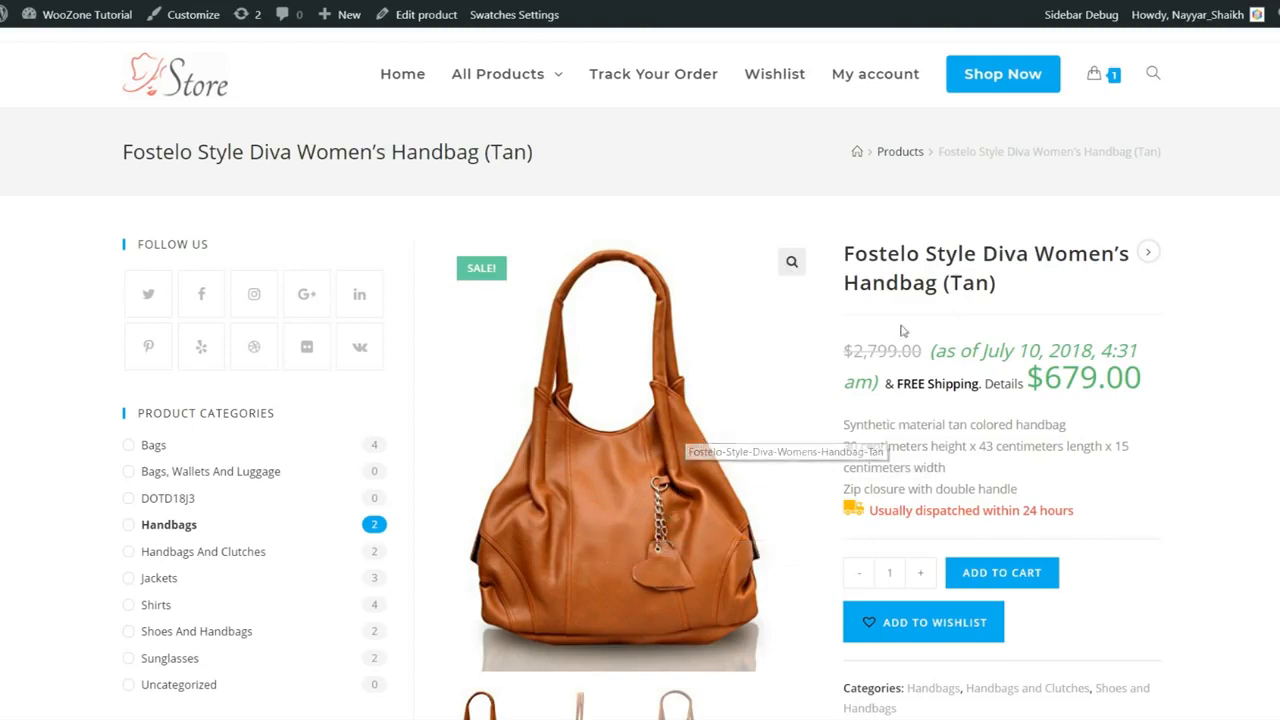
{"action": "left_click_drag", "start_coordinate": [854, 254], "coordinate": [974, 285]}
{"action": "left_click", "coordinate": [948, 371]}
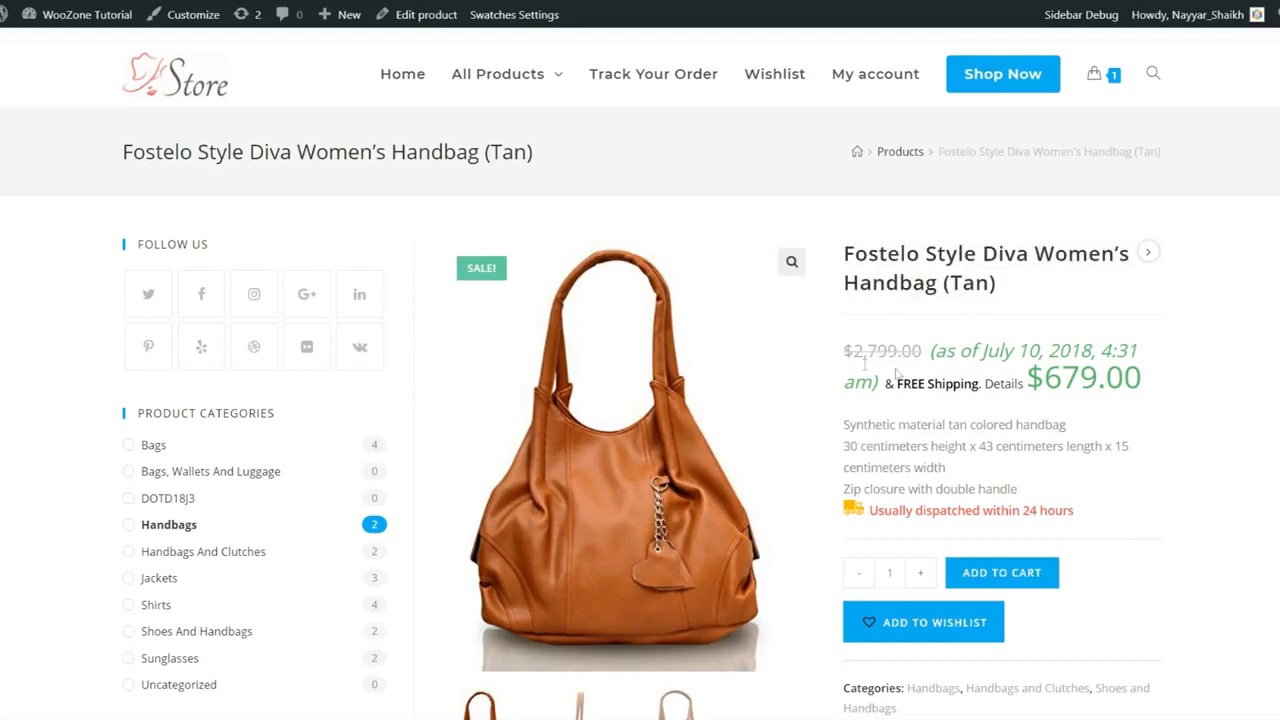
{"action": "mouse_move", "coordinate": [848, 351]}
{"action": "left_mouse_down"}
{"action": "mouse_move", "coordinate": [920, 351]}
{"action": "mouse_move", "coordinate": [824, 360]}
{"action": "mouse_move", "coordinate": [846, 346]}
{"action": "left_mouse_up"}
{"action": "left_click", "coordinate": [922, 350]}
{"action": "left_click", "coordinate": [886, 348]}
{"action": "left_click_drag", "start_coordinate": [928, 352], "coordinate": [838, 357]}
{"action": "left_click", "coordinate": [858, 345]}
{"action": "left_click_drag", "start_coordinate": [1166, 388], "coordinate": [1030, 381]}
{"action": "left_click", "coordinate": [1033, 381]}
{"action": "left_click_drag", "start_coordinate": [930, 348], "coordinate": [953, 376]}
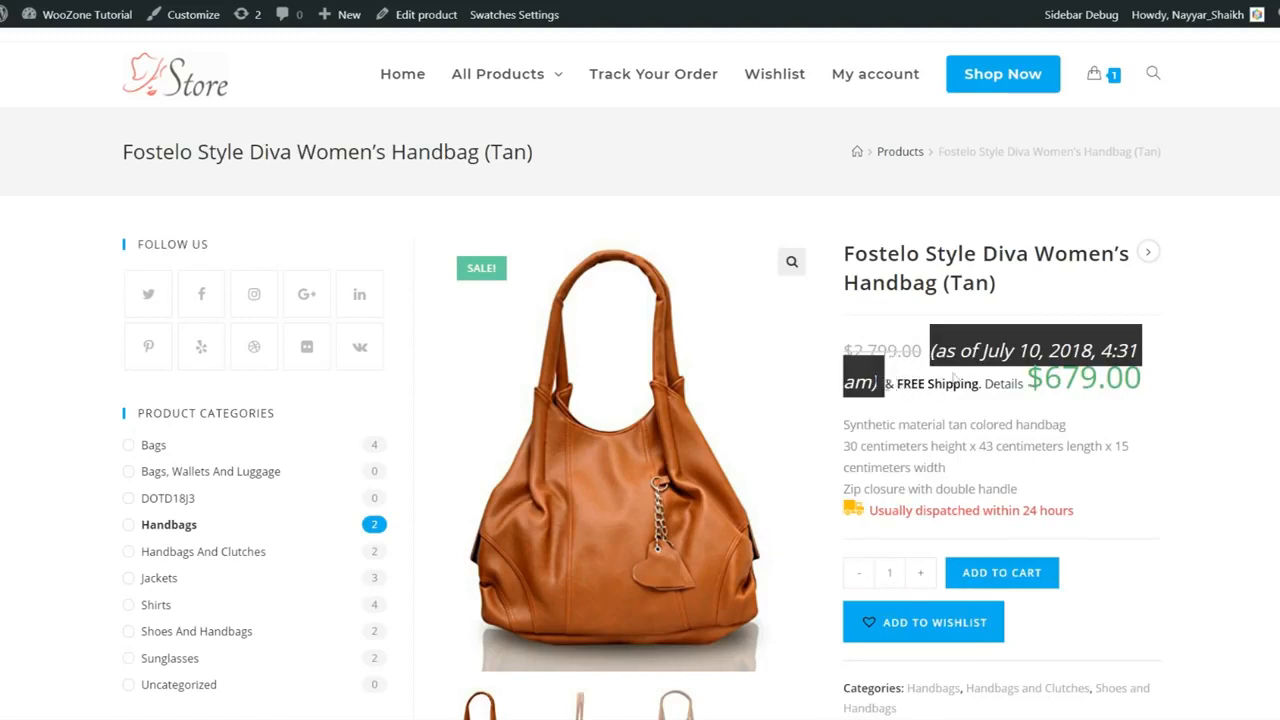
{"action": "left_click", "coordinate": [1118, 351]}
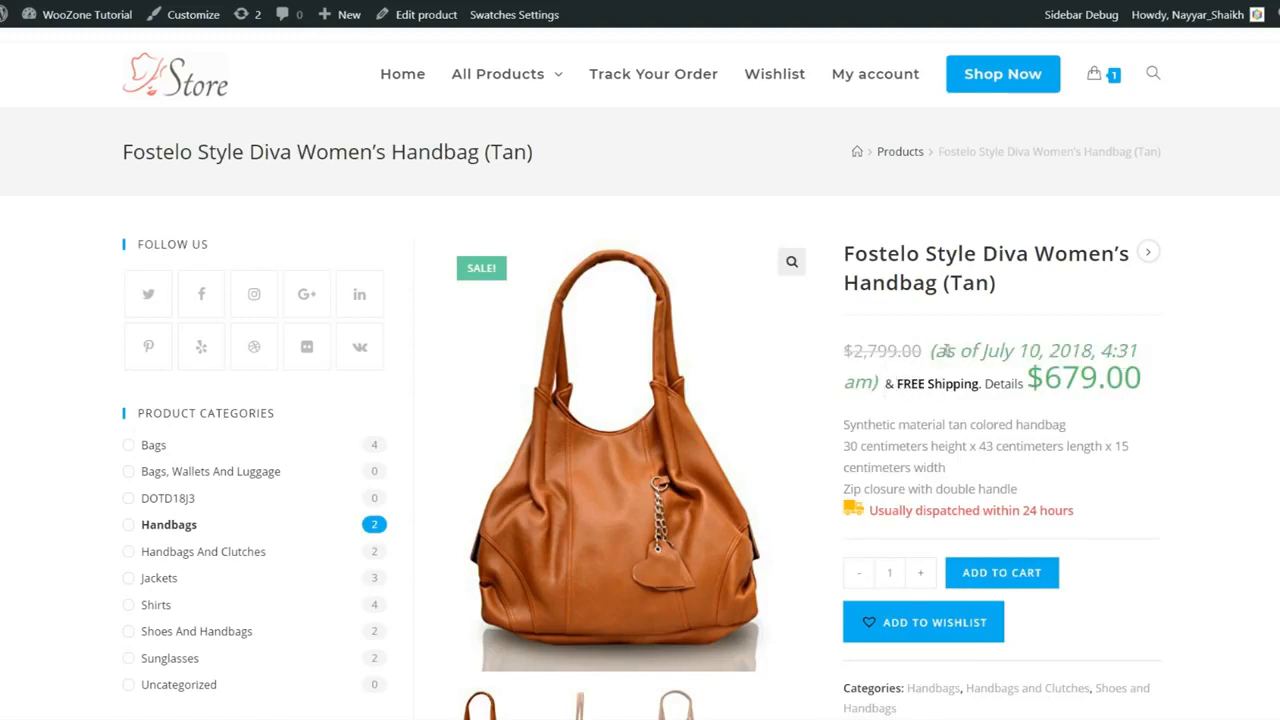
{"action": "left_click_drag", "start_coordinate": [932, 350], "coordinate": [1040, 390]}
{"action": "left_click", "coordinate": [1047, 404]}
{"action": "left_click_drag", "start_coordinate": [932, 352], "coordinate": [1170, 349]}
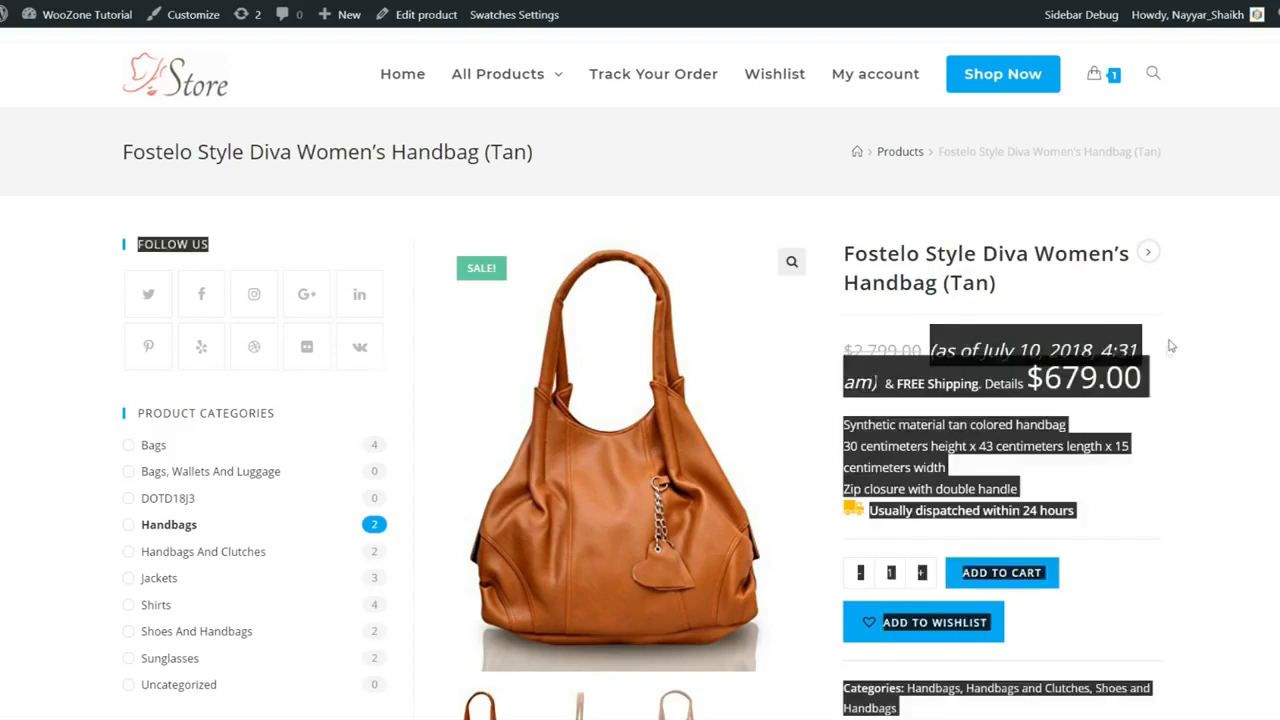
{"action": "left_click", "coordinate": [1071, 362]}
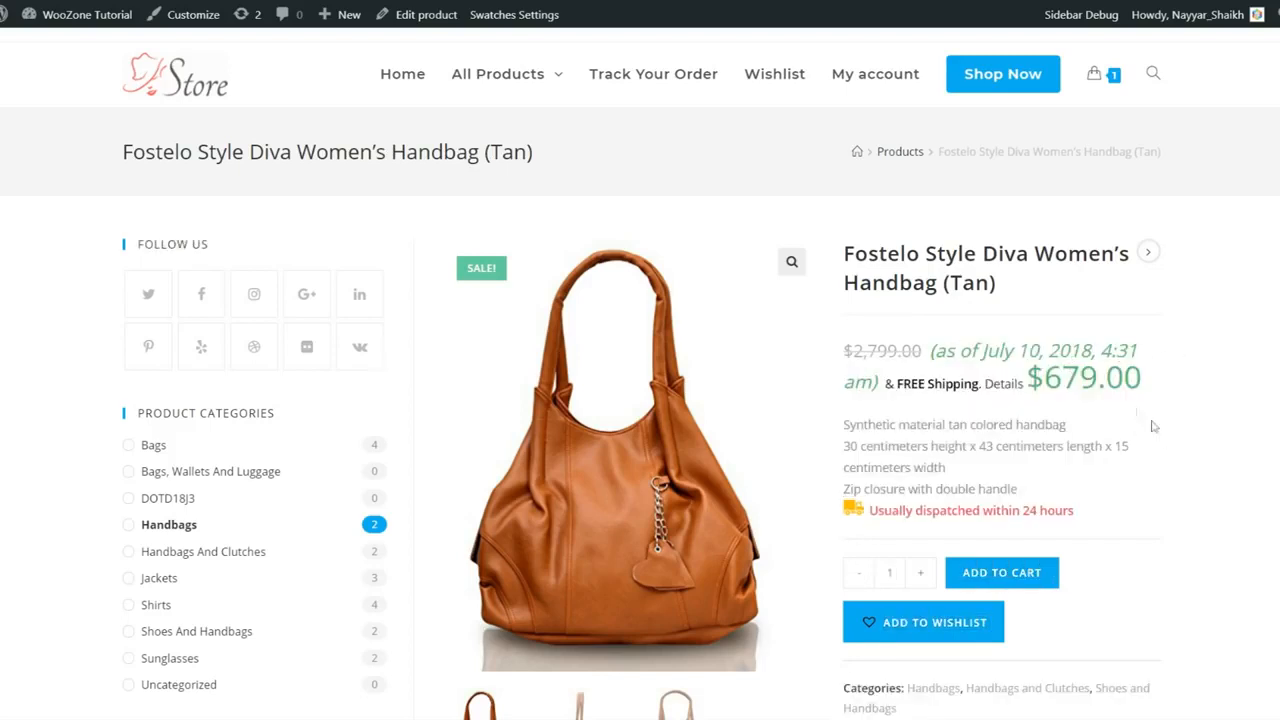
{"action": "left_click_drag", "start_coordinate": [847, 424], "coordinate": [1046, 488]}
{"action": "left_click", "coordinate": [1046, 488]}
{"action": "scroll", "coordinate": [1046, 488], "scroll_direction": "down", "scroll_amount": 1}
{"action": "left_click_drag", "start_coordinate": [880, 424], "coordinate": [1120, 431]}
{"action": "left_click", "coordinate": [1120, 431]}
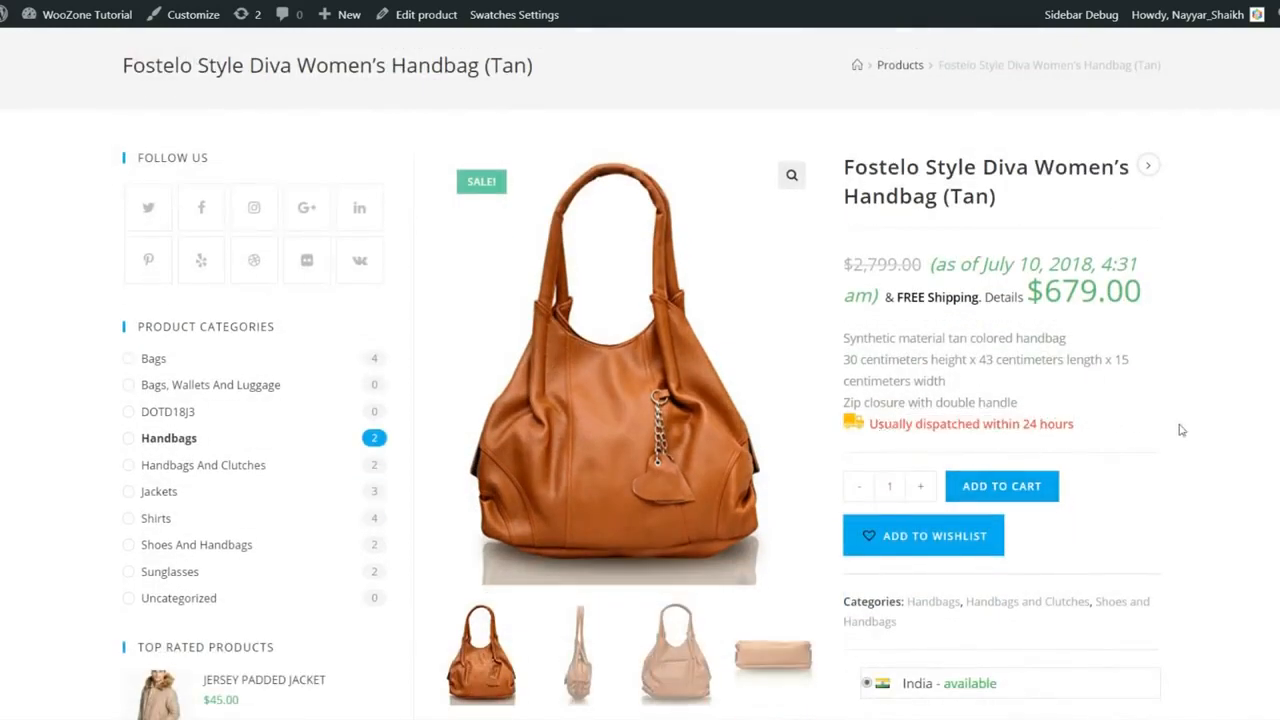
{"action": "scroll", "coordinate": [1134, 425], "scroll_direction": "down", "scroll_amount": 1}
{"action": "scroll", "coordinate": [911, 523], "scroll_direction": "down", "scroll_amount": 2}
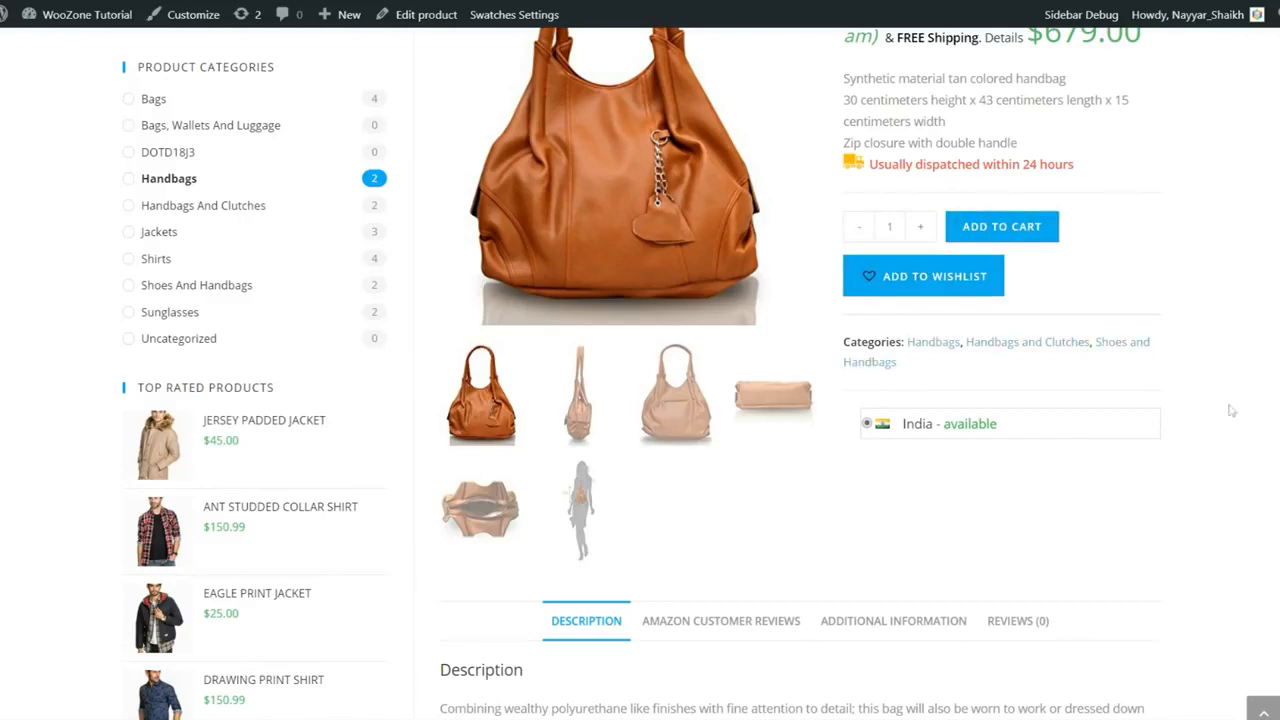
{"action": "scroll", "coordinate": [920, 345], "scroll_direction": "down", "scroll_amount": 1}
{"action": "left_click_drag", "start_coordinate": [864, 337], "coordinate": [1034, 366]}
{"action": "left_click", "coordinate": [910, 347]}
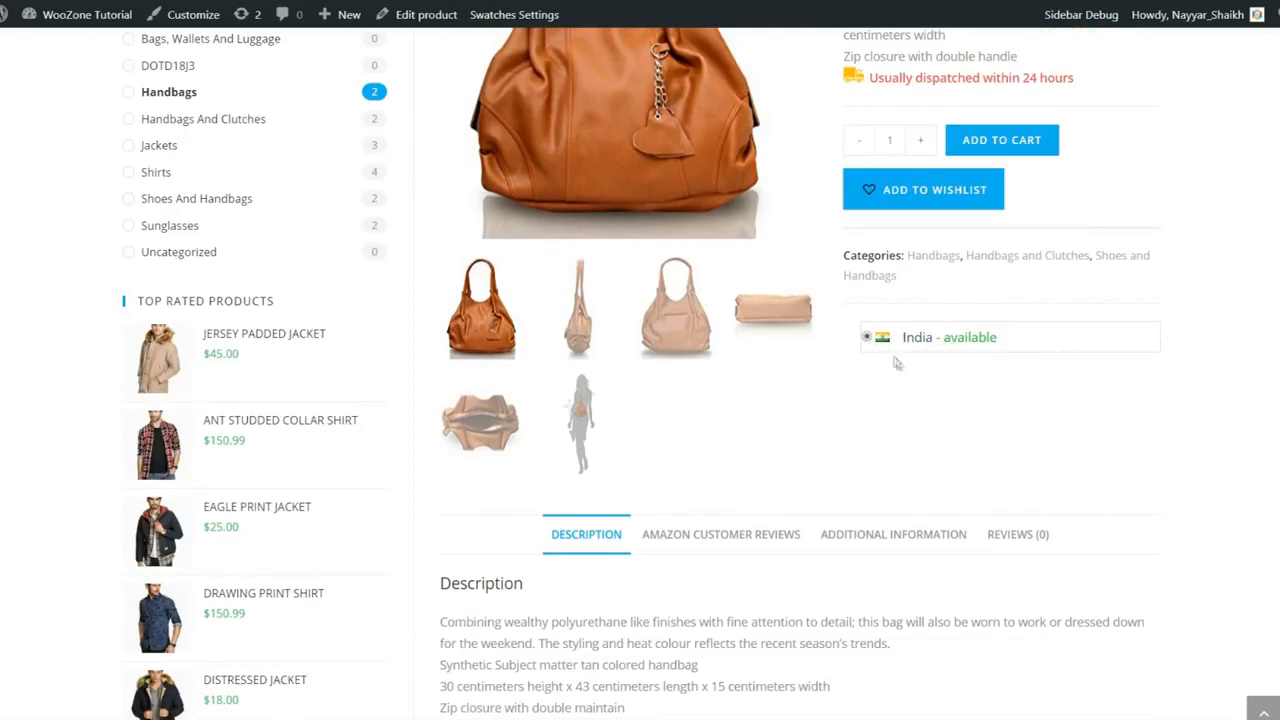
{"action": "scroll", "coordinate": [902, 386], "scroll_direction": "up", "scroll_amount": 2}
{"action": "scroll", "coordinate": [888, 518], "scroll_direction": "down", "scroll_amount": 1}
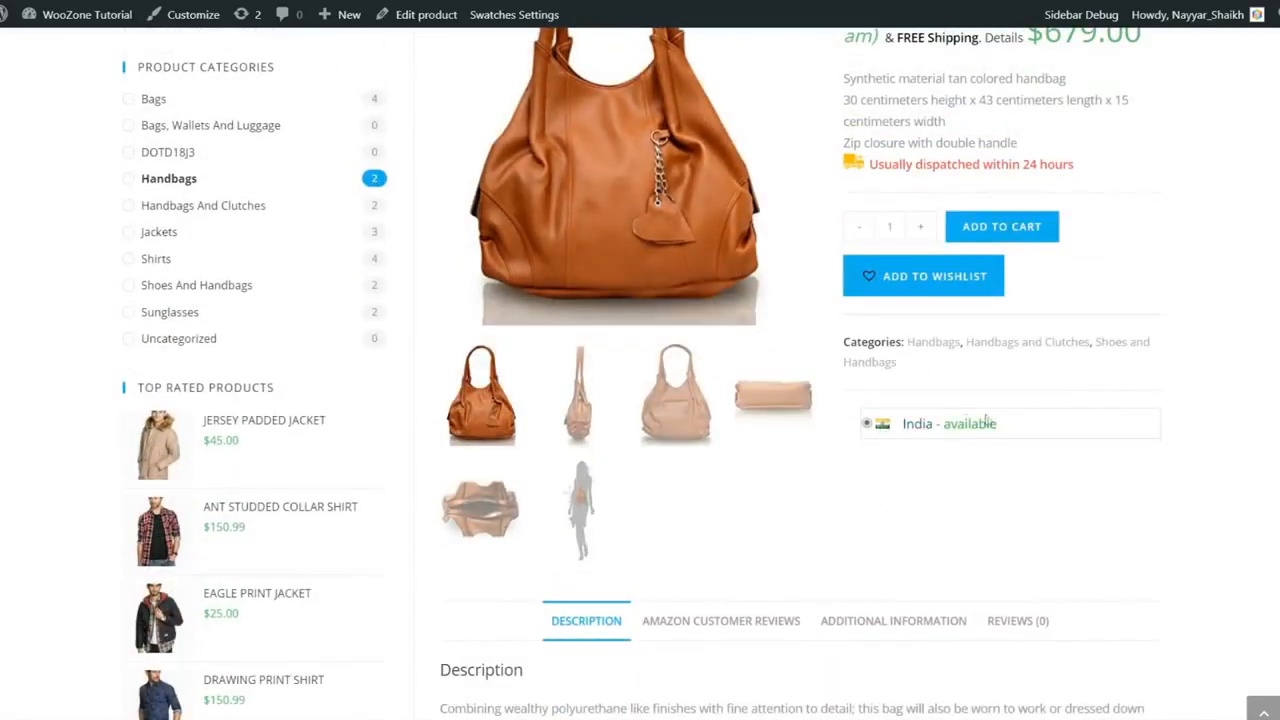
{"action": "scroll", "coordinate": [1006, 497], "scroll_direction": "down", "scroll_amount": 4}
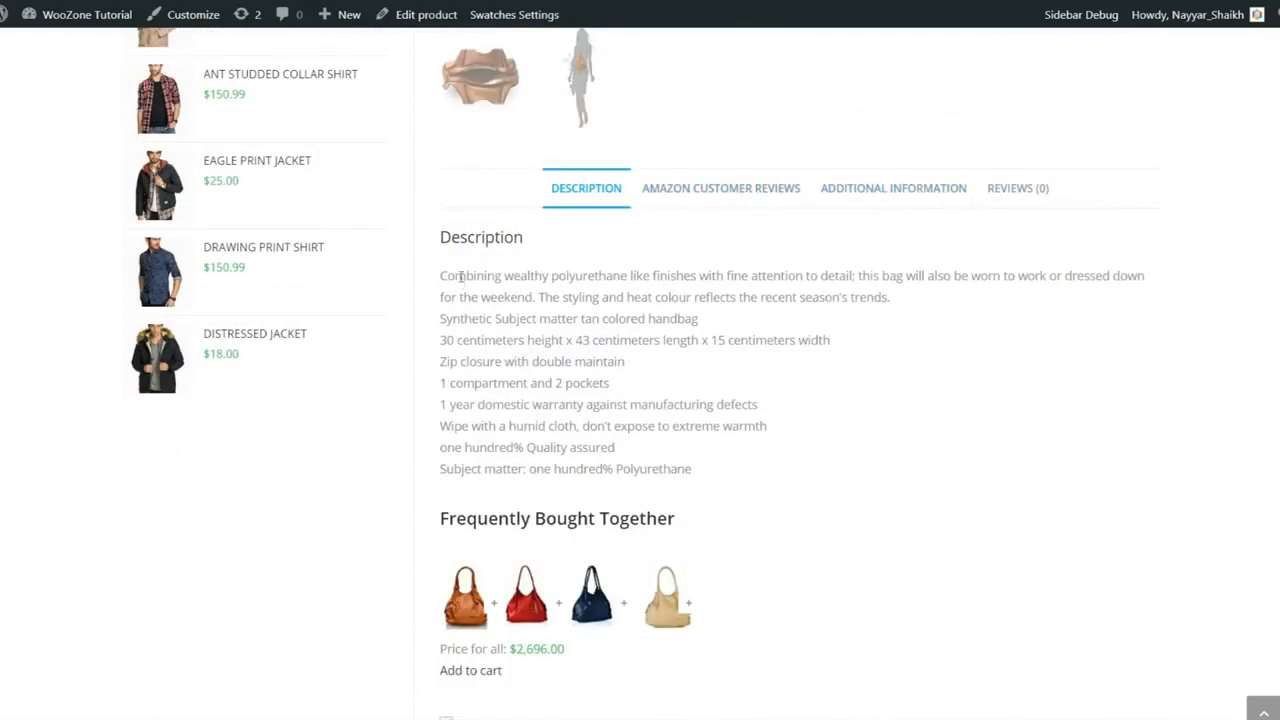
{"action": "left_click_drag", "start_coordinate": [437, 277], "coordinate": [863, 474]}
{"action": "left_click", "coordinate": [865, 479]}
{"action": "left_click_drag", "start_coordinate": [501, 366], "coordinate": [587, 367]}
{"action": "left_click", "coordinate": [755, 401]}
{"action": "scroll", "coordinate": [755, 401], "scroll_direction": "down", "scroll_amount": 3}
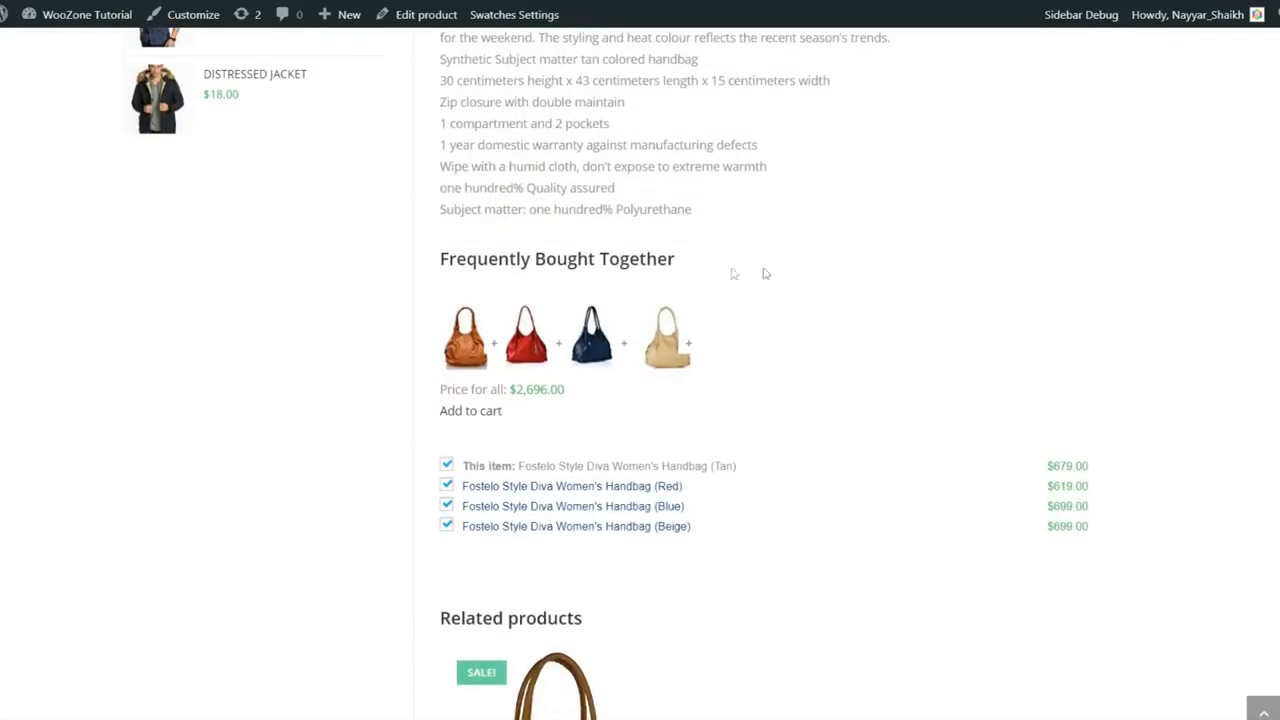
{"action": "left_click", "coordinate": [447, 468]}
{"action": "left_click", "coordinate": [447, 487]}
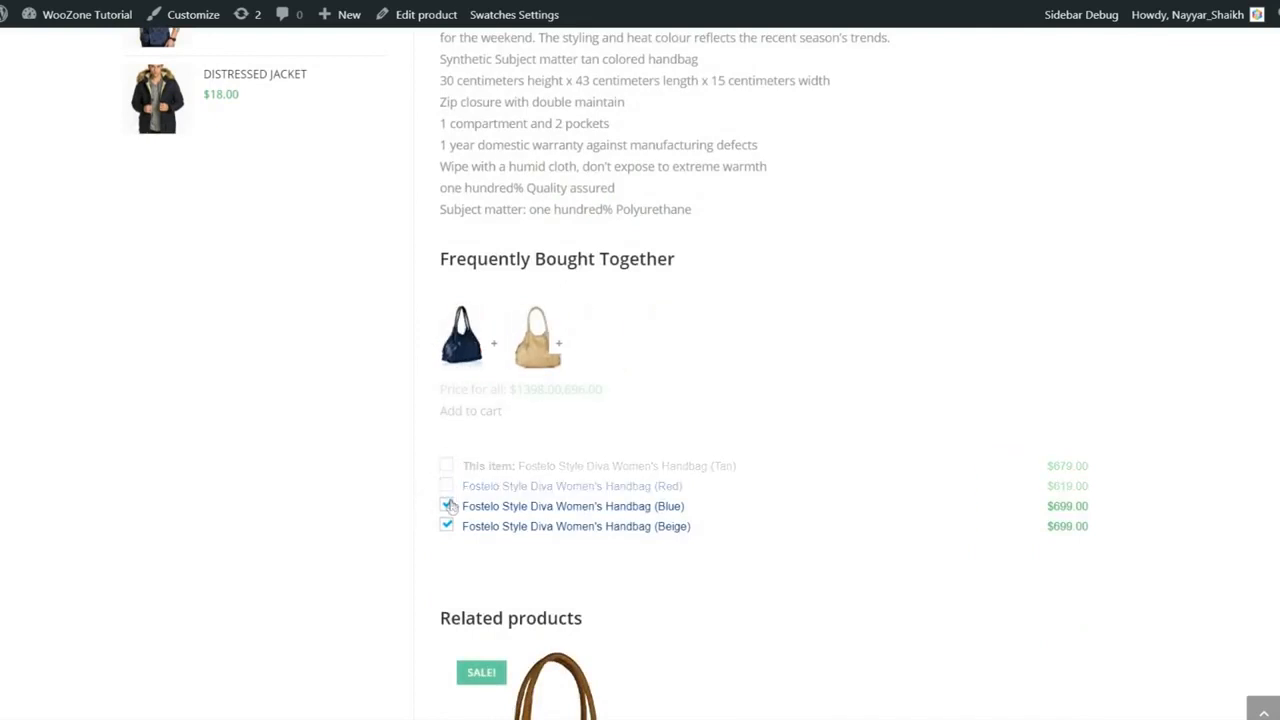
{"action": "left_click", "coordinate": [447, 486]}
{"action": "left_click", "coordinate": [447, 466]}
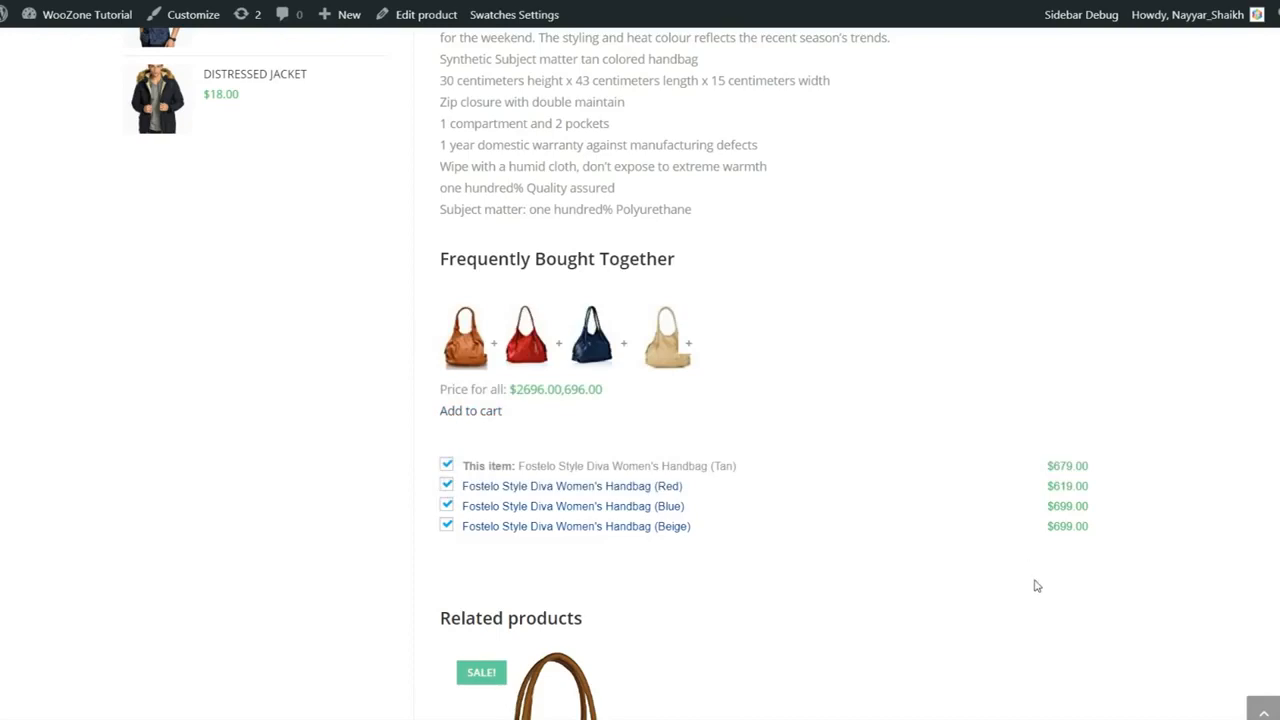
Step: Show the handbag's Amazon customer reviews and scroll through them
{"action": "scroll", "coordinate": [1037, 591], "scroll_direction": "up", "scroll_amount": 8}
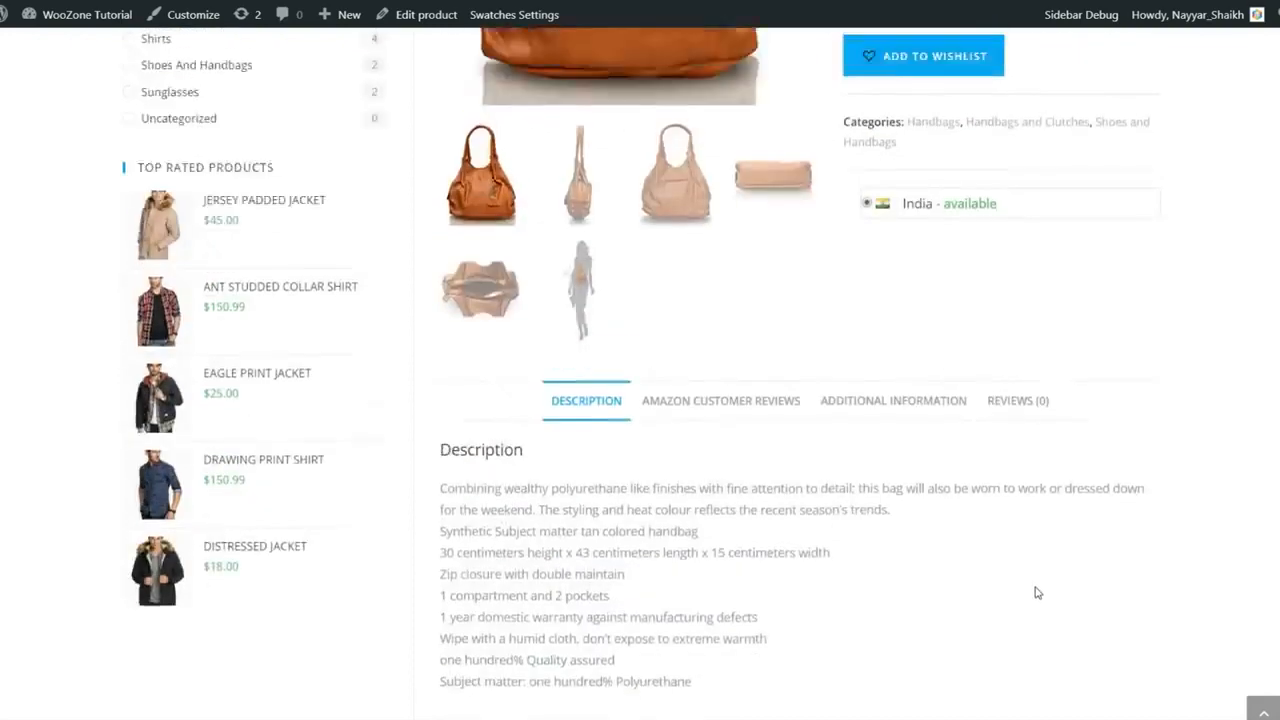
{"action": "scroll", "coordinate": [987, 514], "scroll_direction": "down", "scroll_amount": 3}
{"action": "left_click", "coordinate": [791, 364]}
{"action": "scroll", "coordinate": [985, 428], "scroll_direction": "down", "scroll_amount": 3}
{"action": "scroll", "coordinate": [1000, 434], "scroll_direction": "up", "scroll_amount": 3}
{"action": "scroll", "coordinate": [1222, 483], "scroll_direction": "down", "scroll_amount": 2}
{"action": "scroll", "coordinate": [794, 414], "scroll_direction": "down", "scroll_amount": 5}
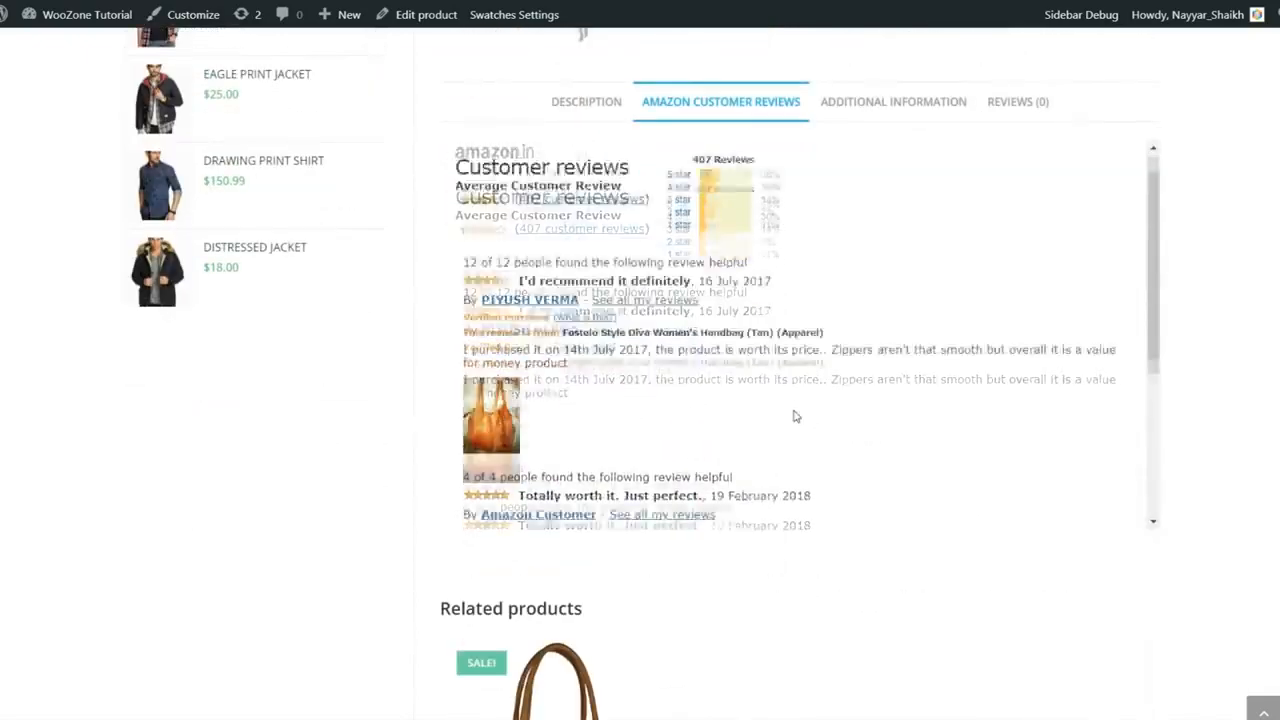
{"action": "scroll", "coordinate": [720, 480], "scroll_direction": "down", "scroll_amount": 3}
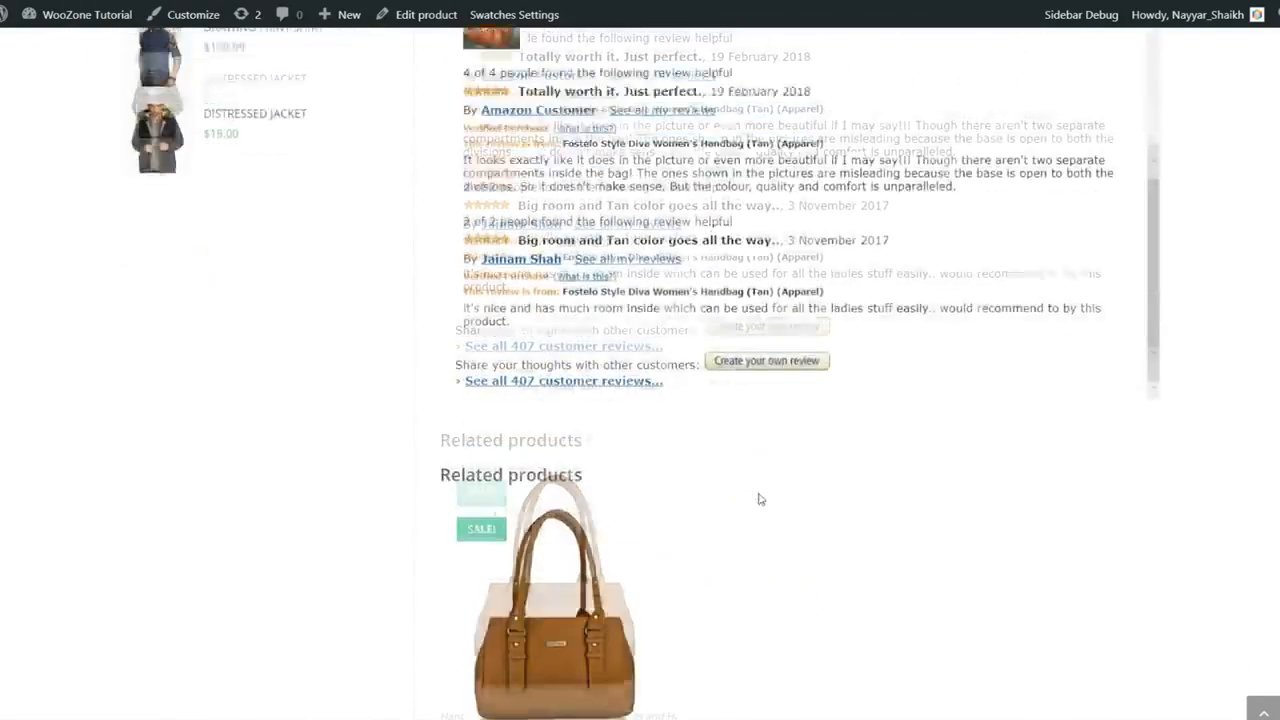
{"action": "scroll", "coordinate": [757, 497], "scroll_direction": "up", "scroll_amount": 4}
{"action": "scroll", "coordinate": [820, 491], "scroll_direction": "up", "scroll_amount": 5}
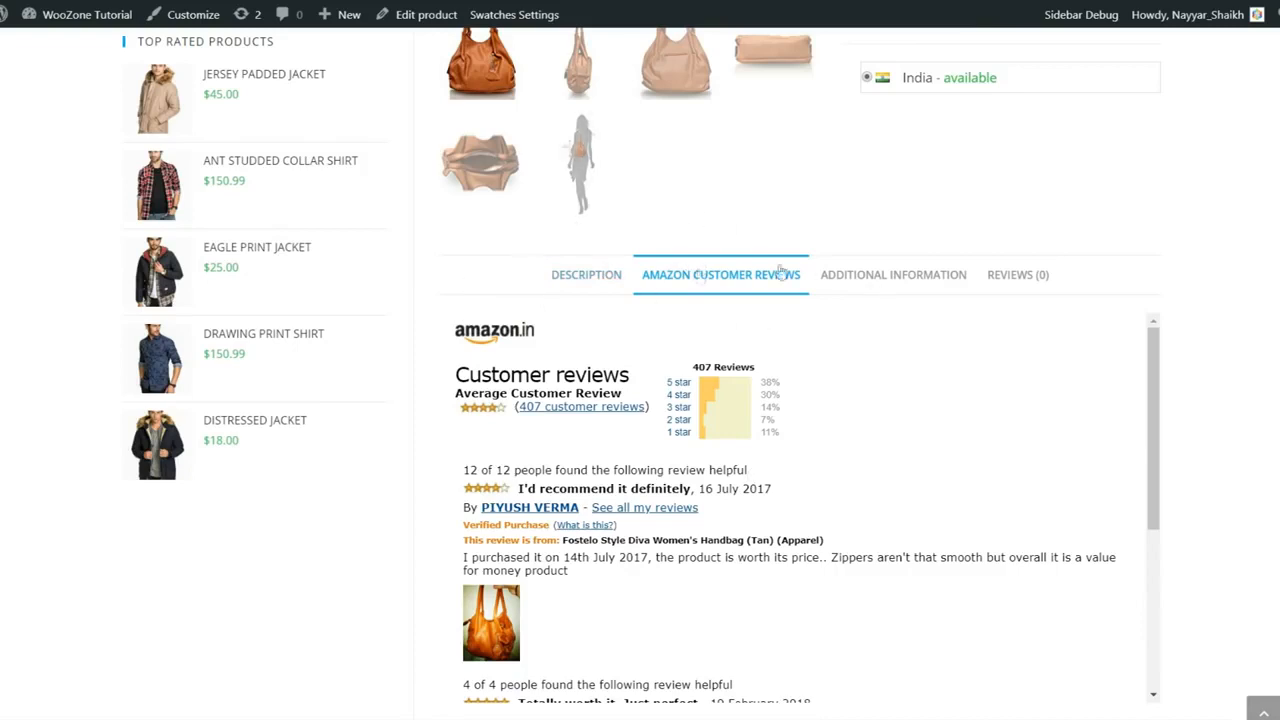
Step: Check the bag's brand and colour details and the store reviews, then open the Products page
{"action": "left_click", "coordinate": [868, 277]}
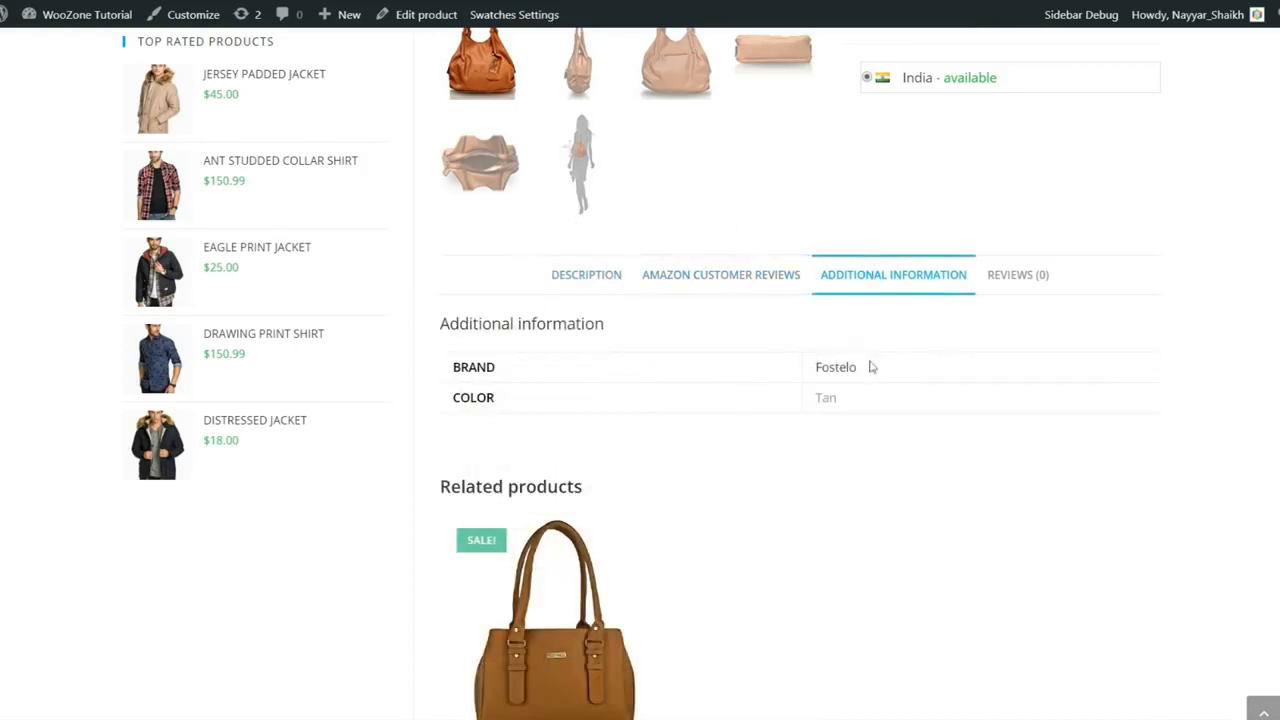
{"action": "left_click", "coordinate": [1013, 278]}
{"action": "scroll", "coordinate": [700, 400], "scroll_direction": "down", "scroll_amount": 4}
{"action": "scroll", "coordinate": [694, 366], "scroll_direction": "up", "scroll_amount": 5}
{"action": "left_click", "coordinate": [601, 287]}
{"action": "scroll", "coordinate": [657, 363], "scroll_direction": "down", "scroll_amount": 8}
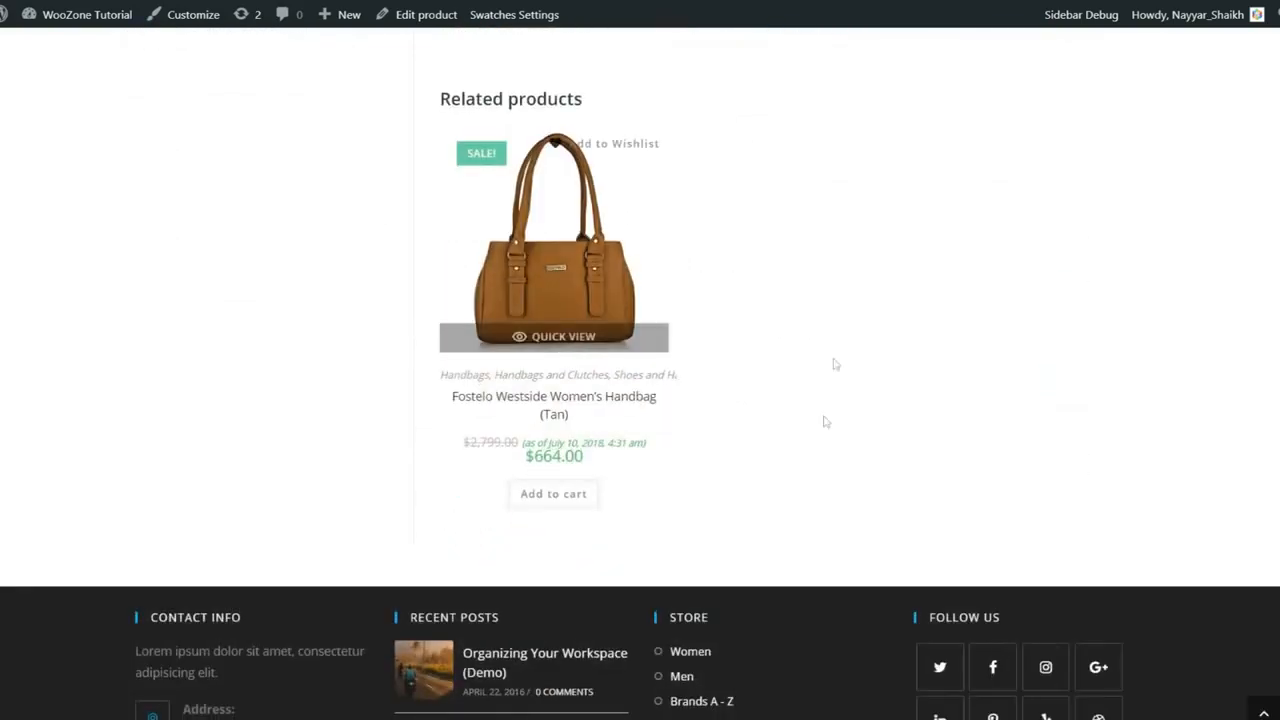
{"action": "scroll", "coordinate": [601, 327], "scroll_direction": "up", "scroll_amount": 2}
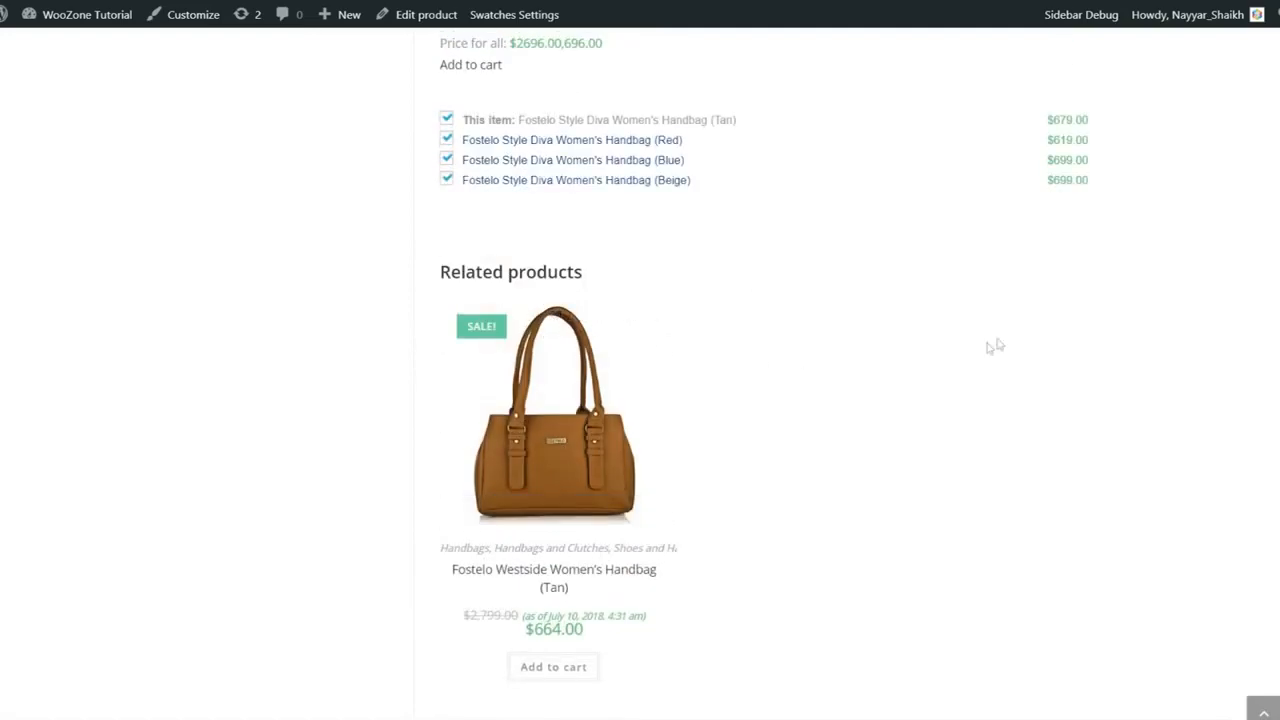
{"action": "scroll", "coordinate": [1131, 449], "scroll_direction": "up", "scroll_amount": 4}
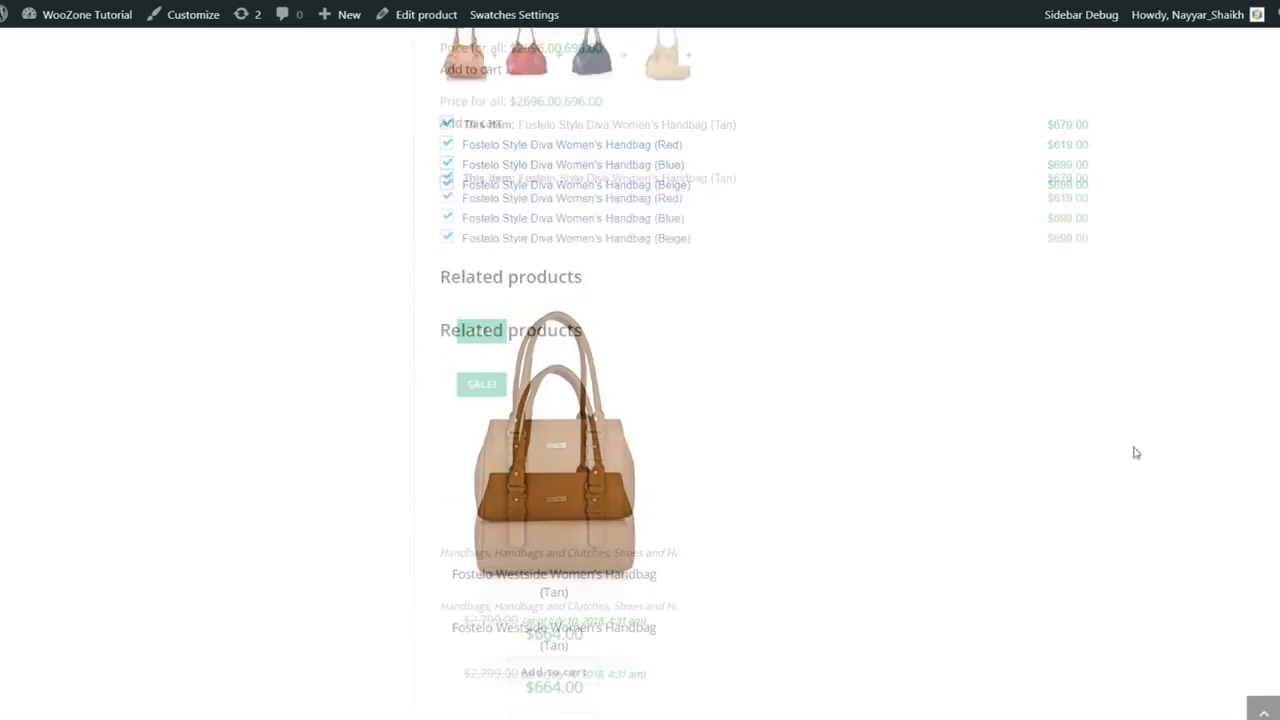
{"action": "scroll", "coordinate": [1134, 474], "scroll_direction": "up", "scroll_amount": 10}
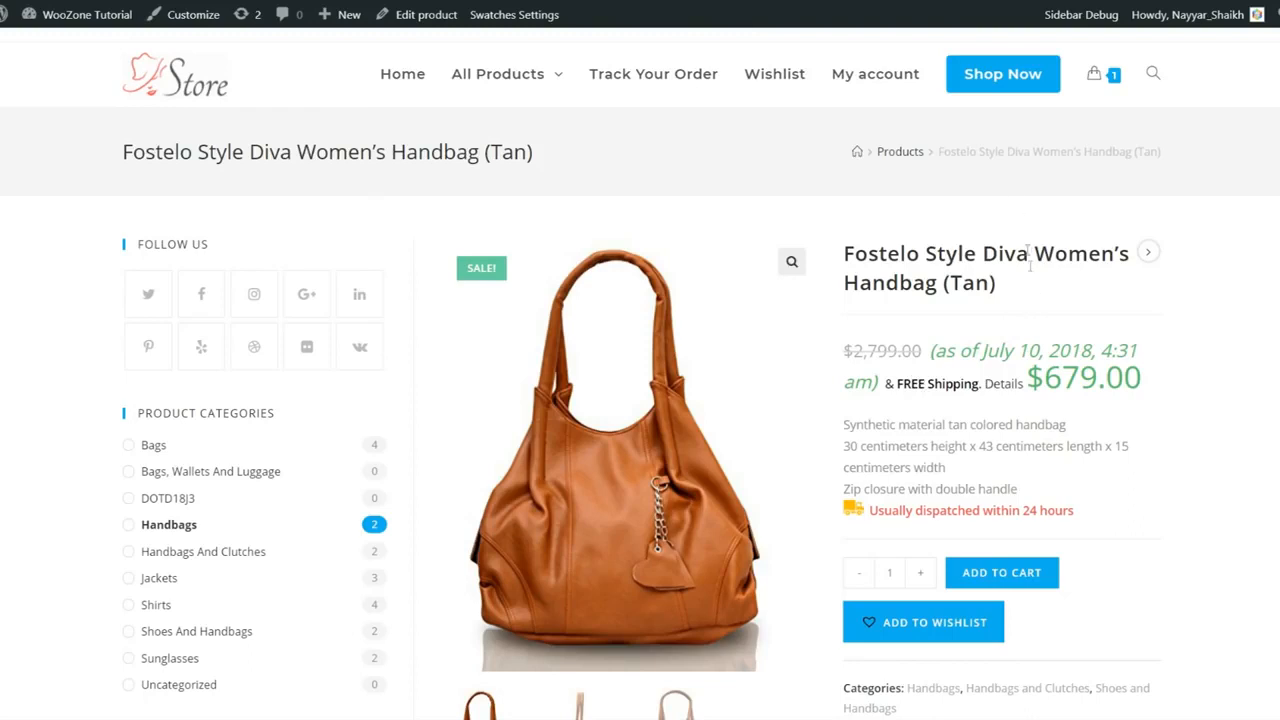
{"action": "left_click", "coordinate": [1008, 90]}
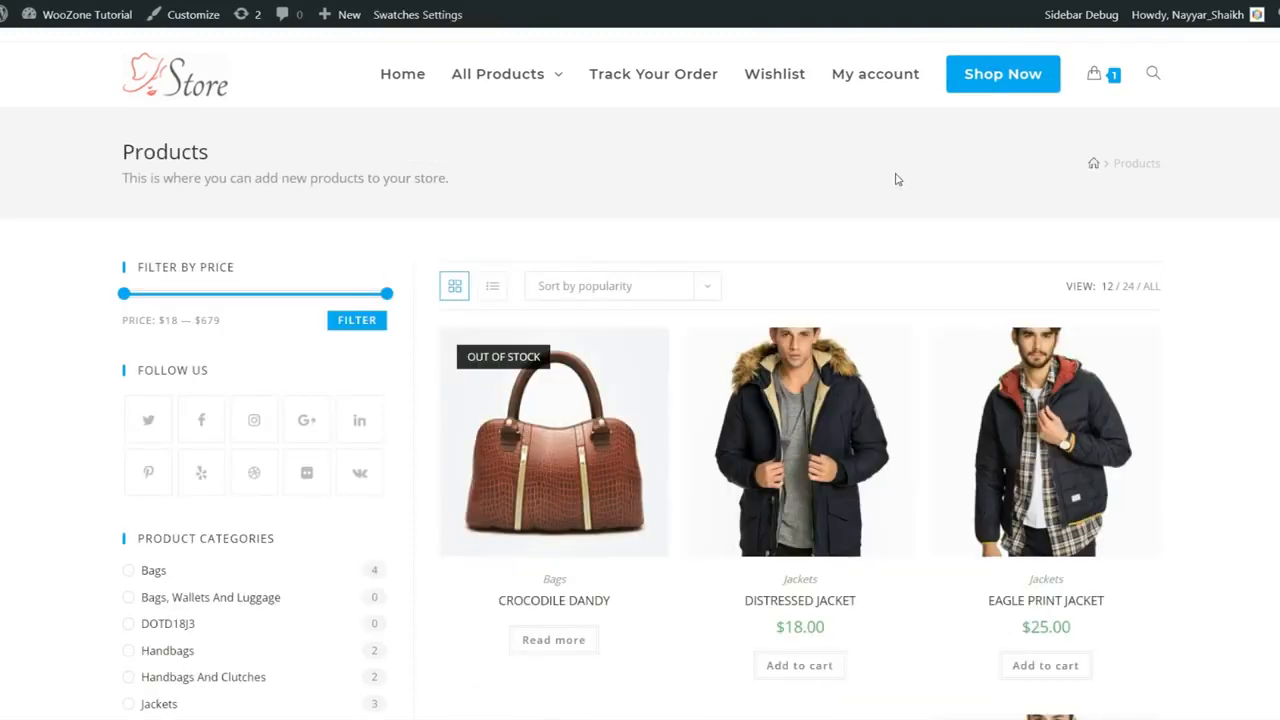
Step: Highlight the Products page title and subtitle, then scroll the page
{"action": "left_click_drag", "start_coordinate": [115, 162], "coordinate": [422, 193]}
{"action": "left_click", "coordinate": [422, 193]}
{"action": "left_click_drag", "start_coordinate": [211, 181], "coordinate": [452, 182]}
{"action": "left_click", "coordinate": [455, 182]}
{"action": "scroll", "coordinate": [420, 277], "scroll_direction": "down", "scroll_amount": 2}
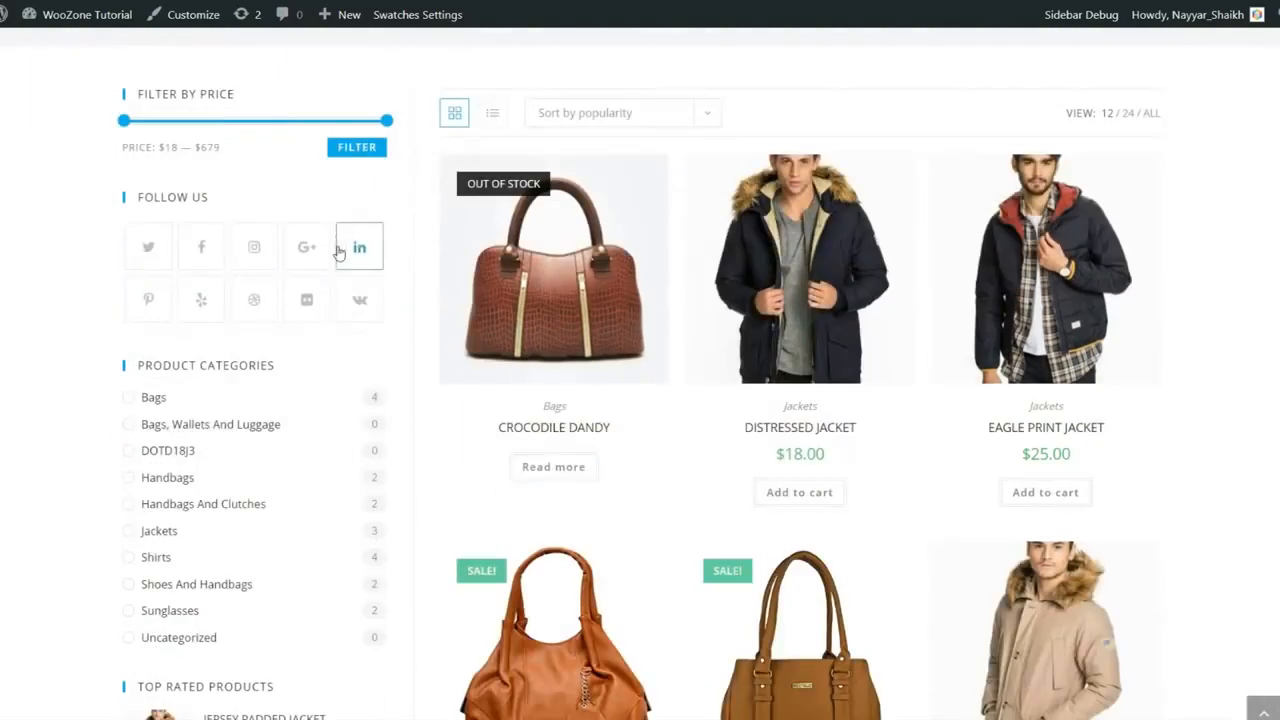
{"action": "scroll", "coordinate": [333, 262], "scroll_direction": "up", "scroll_amount": 2}
{"action": "scroll", "coordinate": [311, 337], "scroll_direction": "down", "scroll_amount": 7}
{"action": "scroll", "coordinate": [310, 341], "scroll_direction": "down", "scroll_amount": 1}
{"action": "scroll", "coordinate": [314, 423], "scroll_direction": "up", "scroll_amount": 8}
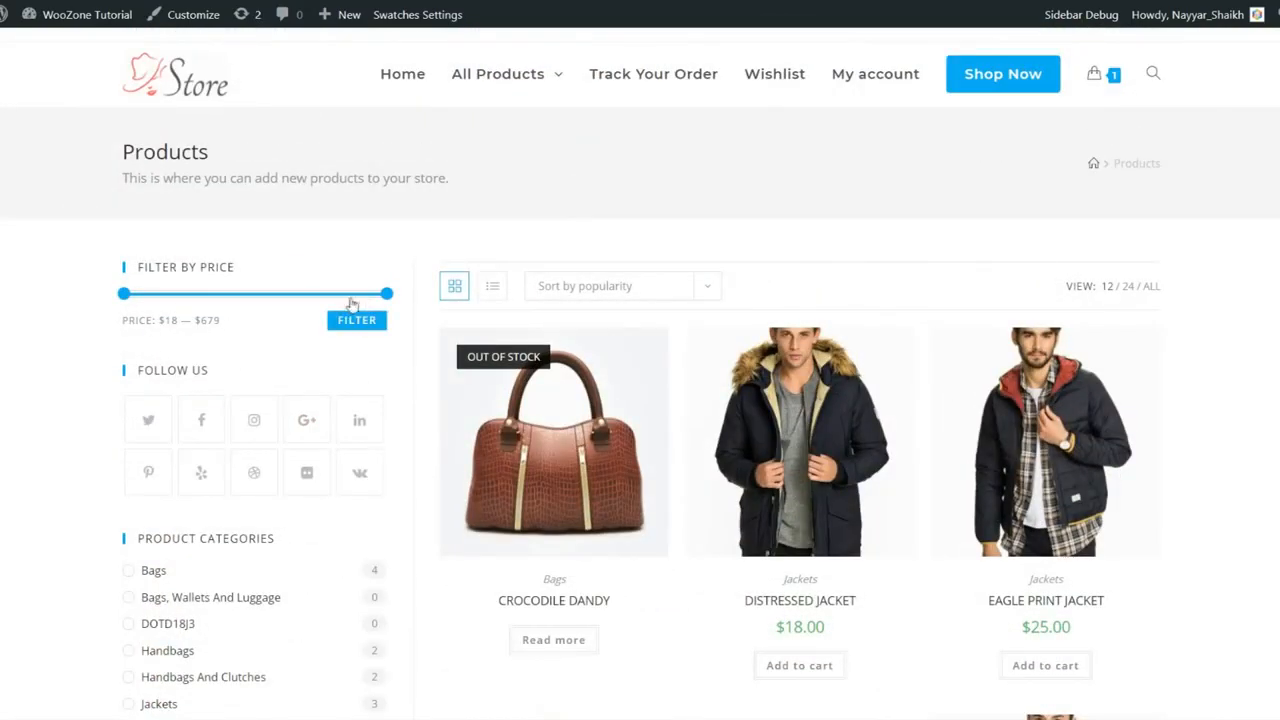
Step: Point out the FILTER BY PRICE heading and browse through the Products grid
{"action": "left_click_drag", "start_coordinate": [145, 267], "coordinate": [253, 268]}
{"action": "left_click", "coordinate": [253, 268]}
{"action": "scroll", "coordinate": [207, 306], "scroll_direction": "down", "scroll_amount": 1}
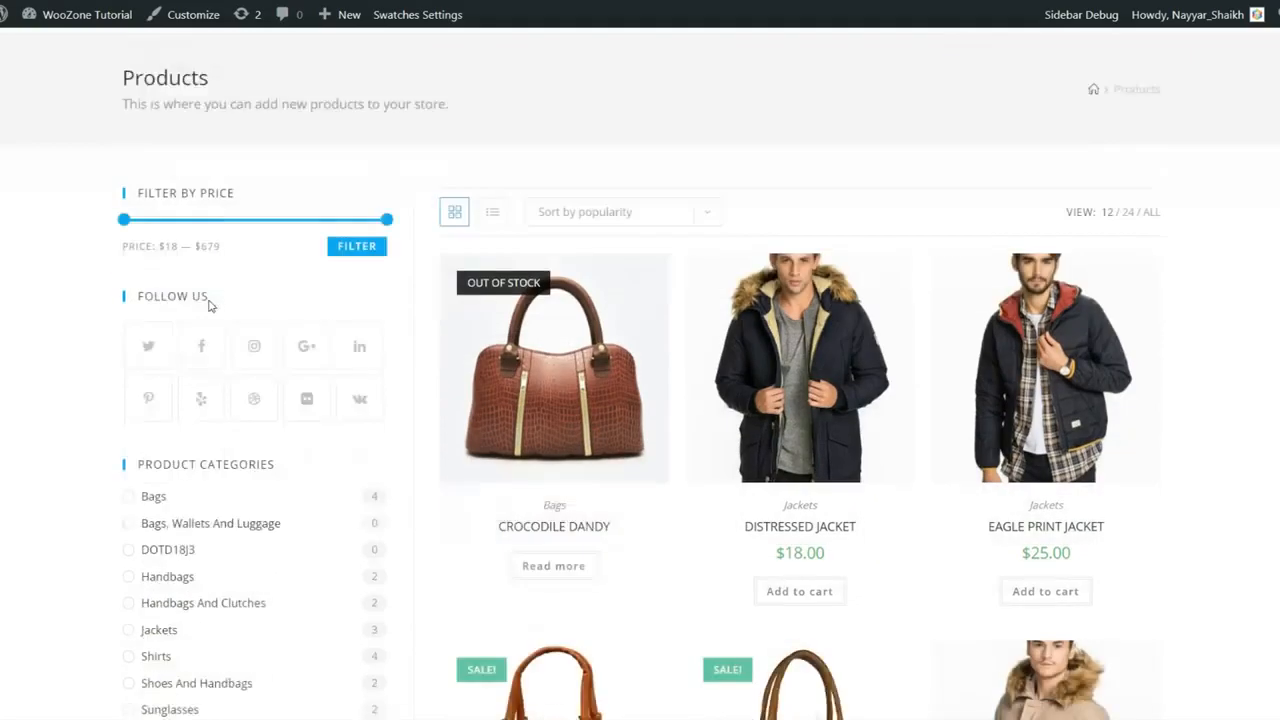
{"action": "scroll", "coordinate": [210, 305], "scroll_direction": "down", "scroll_amount": 4}
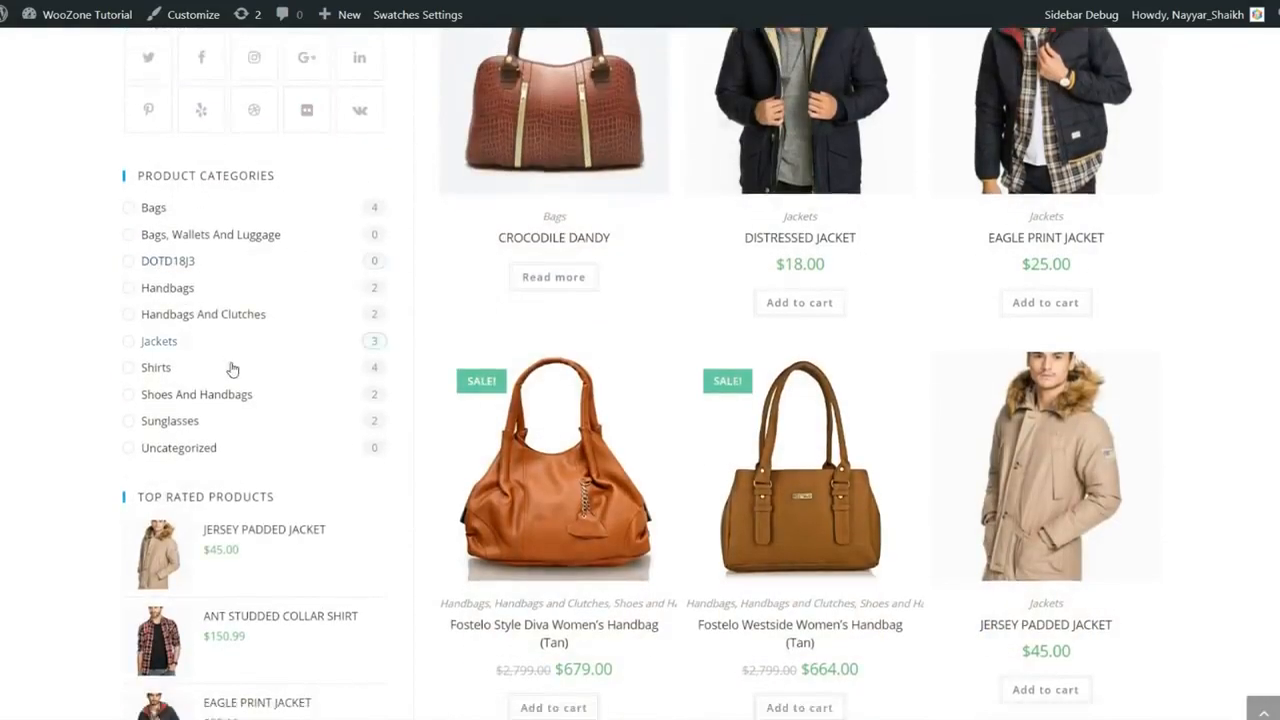
{"action": "scroll", "coordinate": [231, 369], "scroll_direction": "down", "scroll_amount": 3}
{"action": "scroll", "coordinate": [229, 480], "scroll_direction": "up", "scroll_amount": 8}
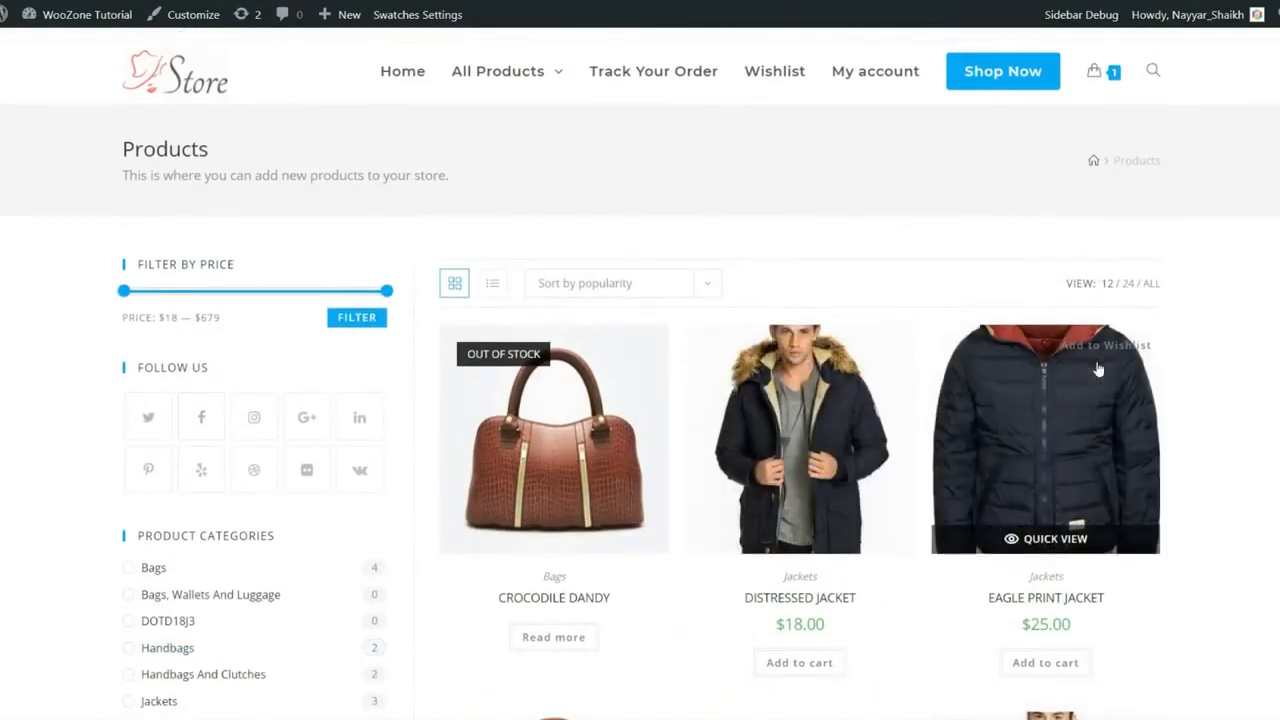
{"action": "scroll", "coordinate": [1098, 370], "scroll_direction": "down", "scroll_amount": 5}
{"action": "scroll", "coordinate": [1057, 245], "scroll_direction": "up", "scroll_amount": 2}
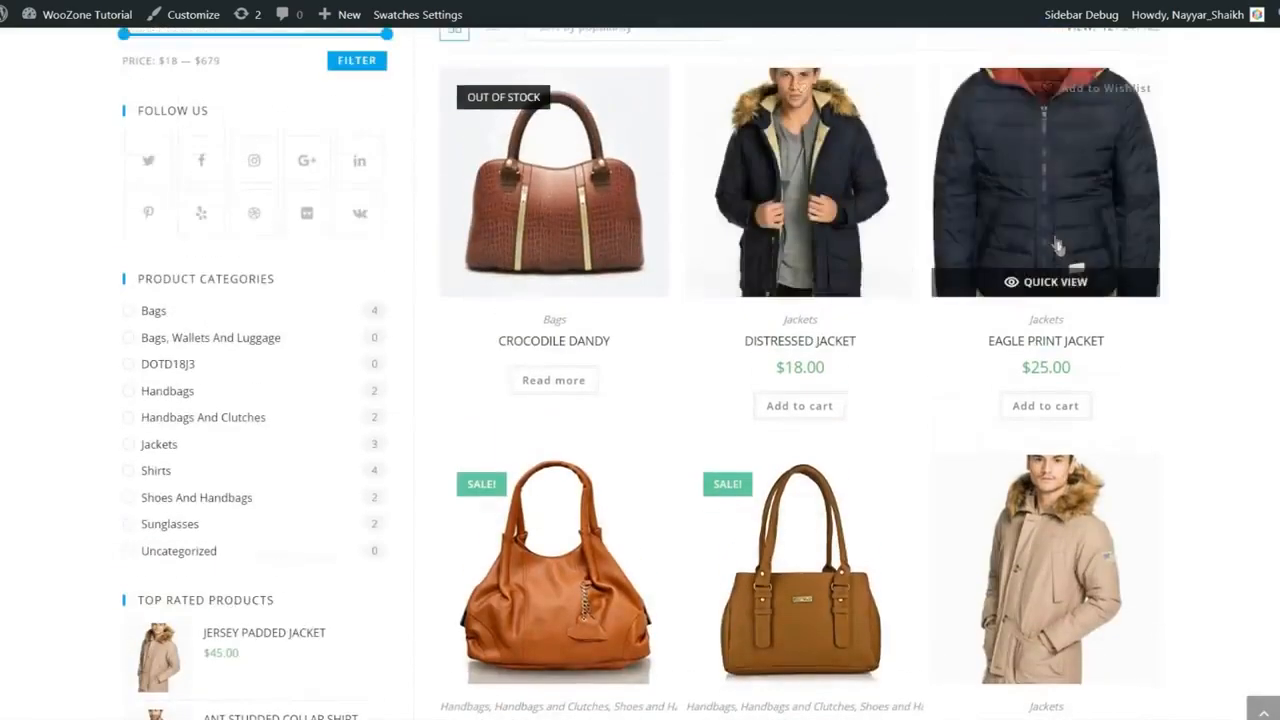
{"action": "scroll", "coordinate": [1057, 245], "scroll_direction": "up", "scroll_amount": 1}
{"action": "scroll", "coordinate": [554, 350], "scroll_direction": "down", "scroll_amount": 3}
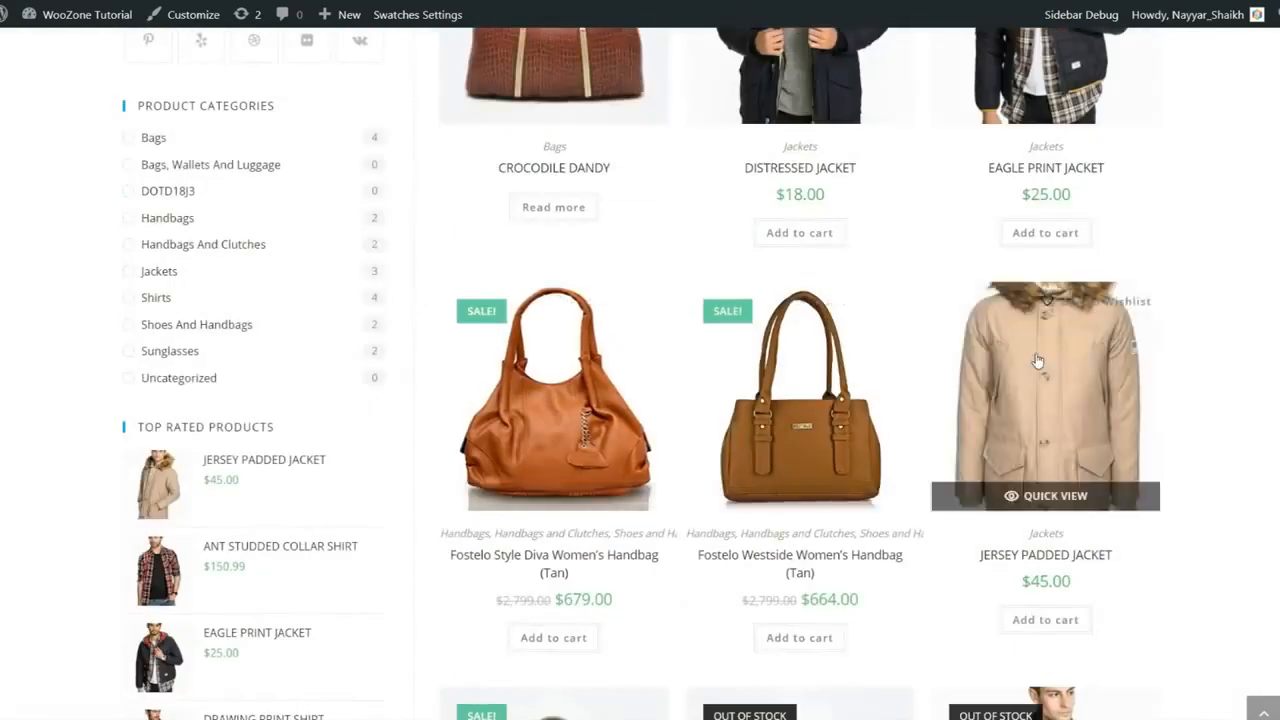
{"action": "scroll", "coordinate": [1037, 360], "scroll_direction": "down", "scroll_amount": 3}
{"action": "scroll", "coordinate": [545, 476], "scroll_direction": "down", "scroll_amount": 1}
{"action": "scroll", "coordinate": [545, 476], "scroll_direction": "down", "scroll_amount": 3}
{"action": "scroll", "coordinate": [800, 500], "scroll_direction": "up", "scroll_amount": 10}
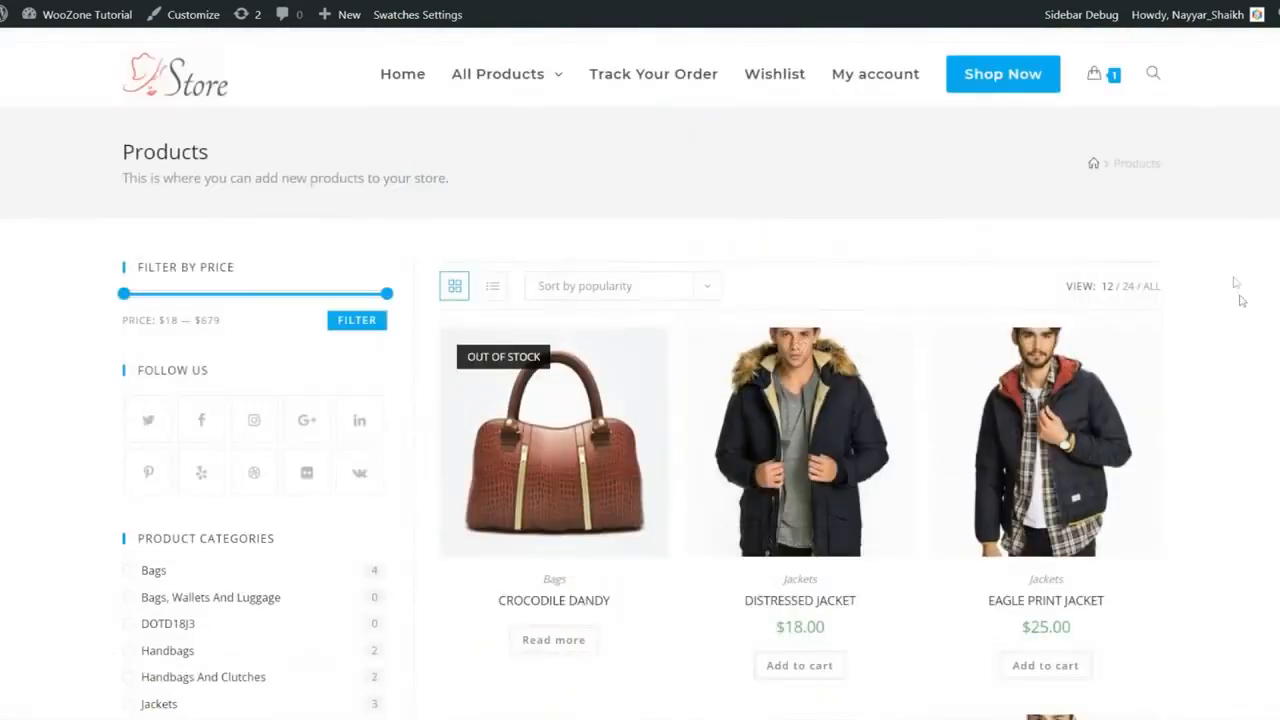
{"action": "scroll", "coordinate": [1240, 300], "scroll_direction": "down", "scroll_amount": 3}
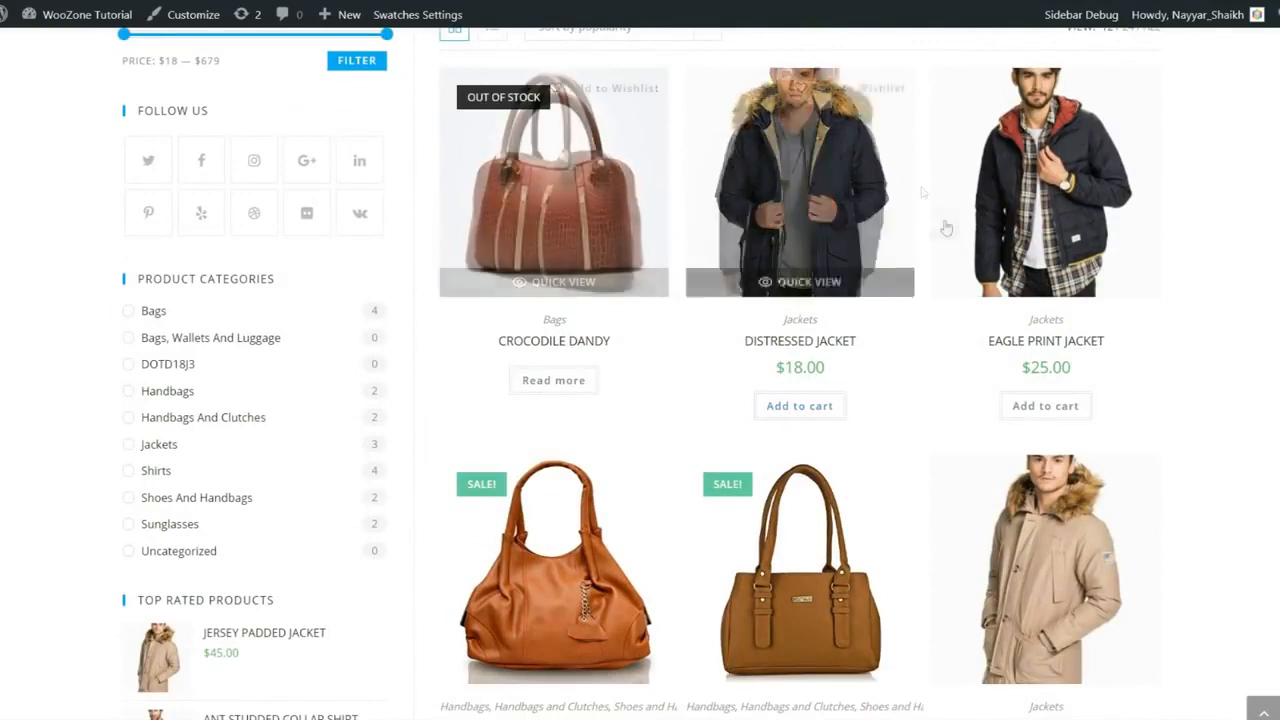
{"action": "scroll", "coordinate": [780, 200], "scroll_direction": "up", "scroll_amount": 2}
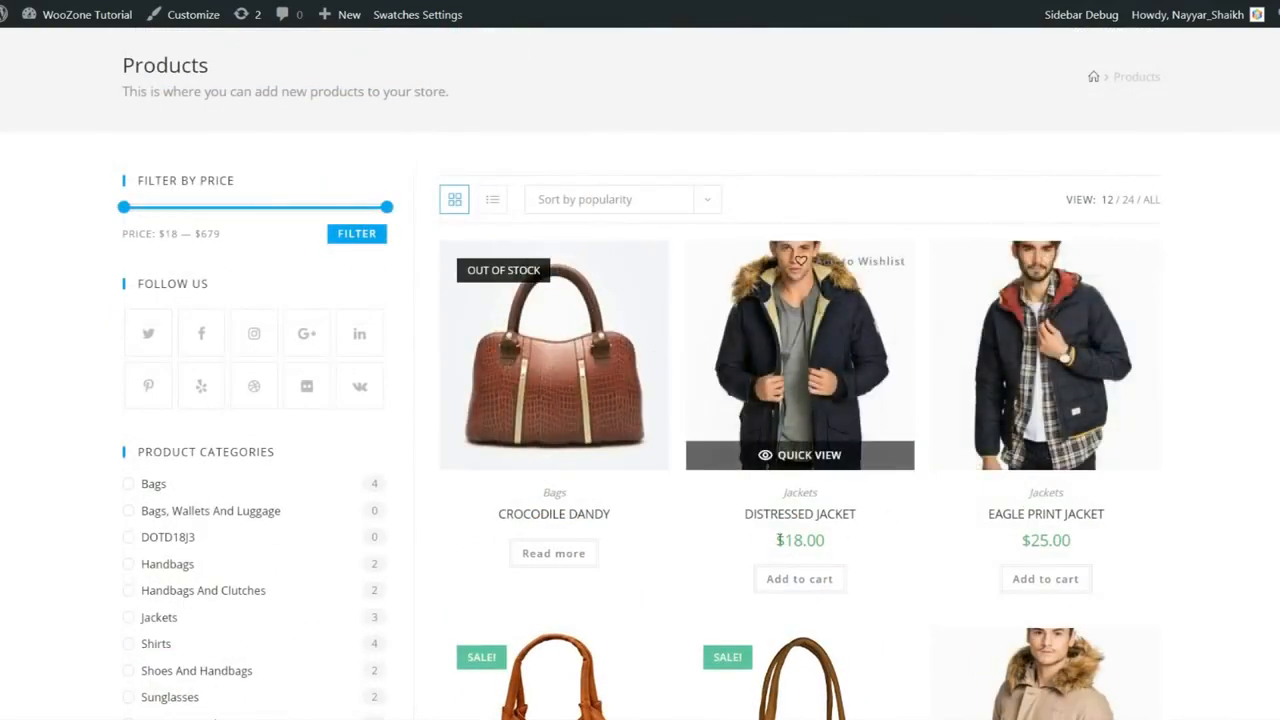
Step: Highlight the Distressed Jacket's $18.00 price, then go to the Wishlist page
{"action": "left_click_drag", "start_coordinate": [774, 540], "coordinate": [856, 538]}
{"action": "left_click", "coordinate": [856, 538]}
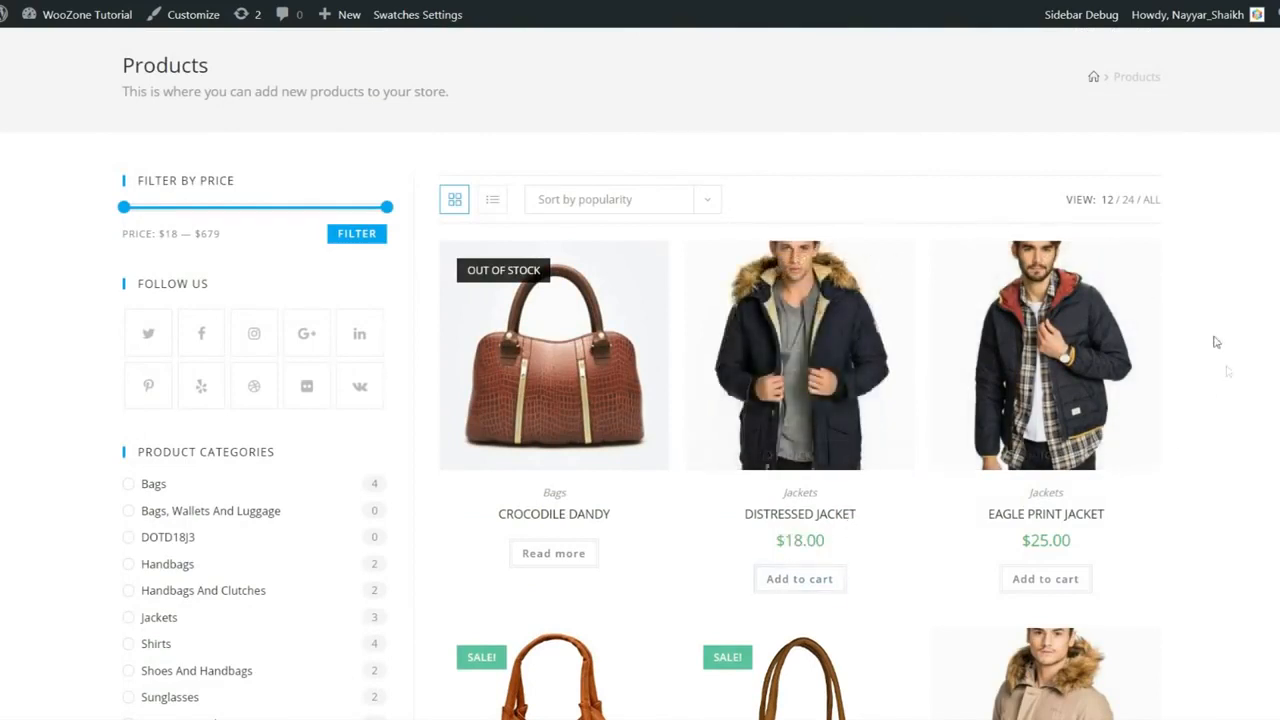
{"action": "scroll", "coordinate": [1215, 339], "scroll_direction": "up", "scroll_amount": 1}
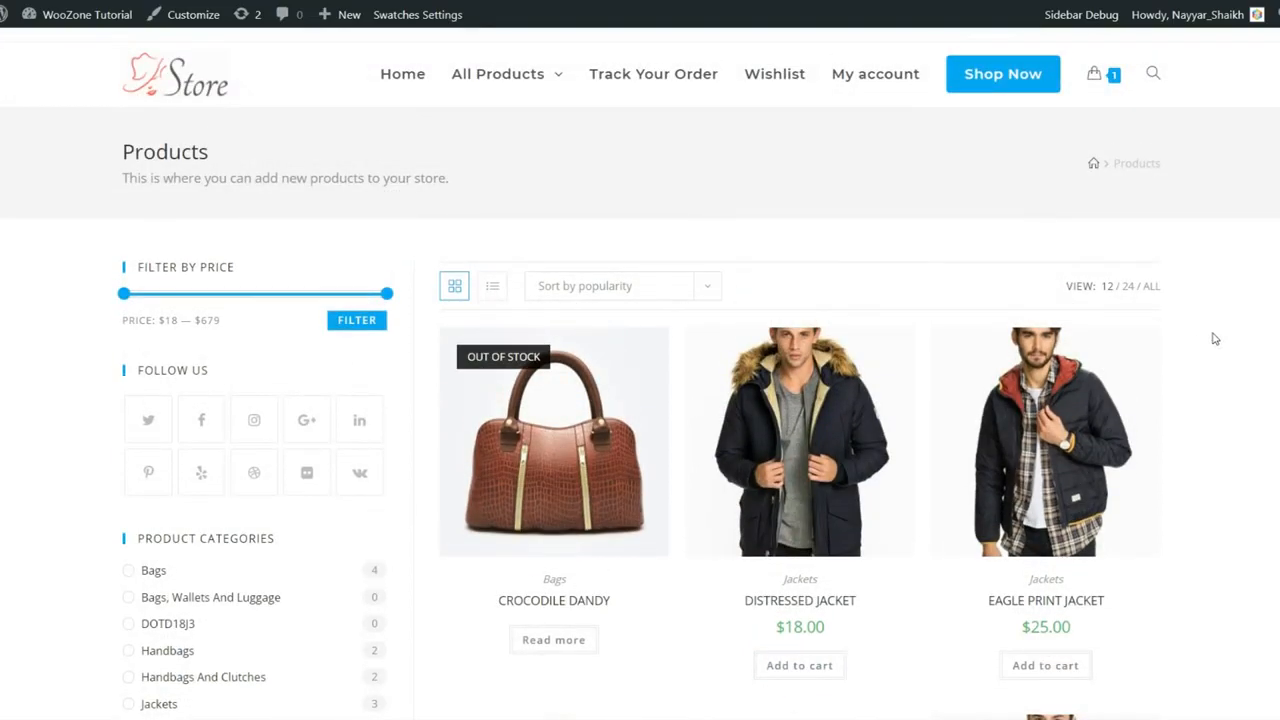
{"action": "scroll", "coordinate": [1197, 349], "scroll_direction": "down", "scroll_amount": 1}
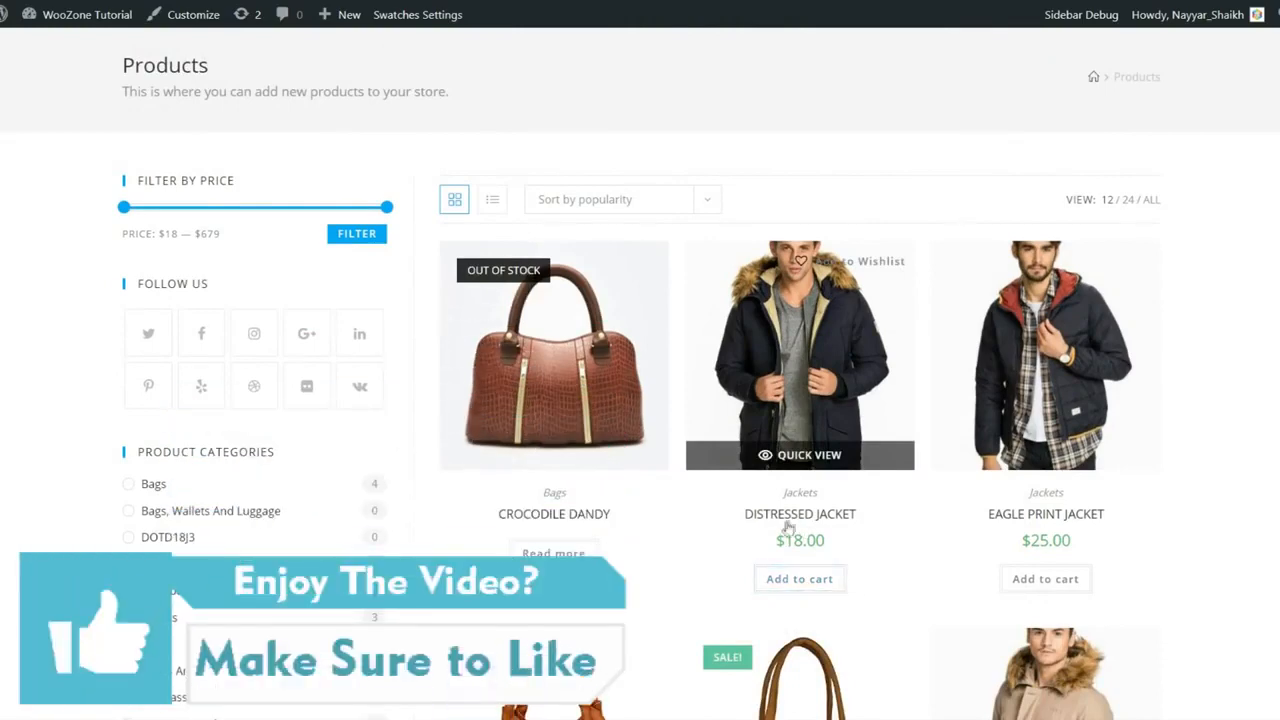
{"action": "scroll", "coordinate": [1230, 412], "scroll_direction": "up", "scroll_amount": 1}
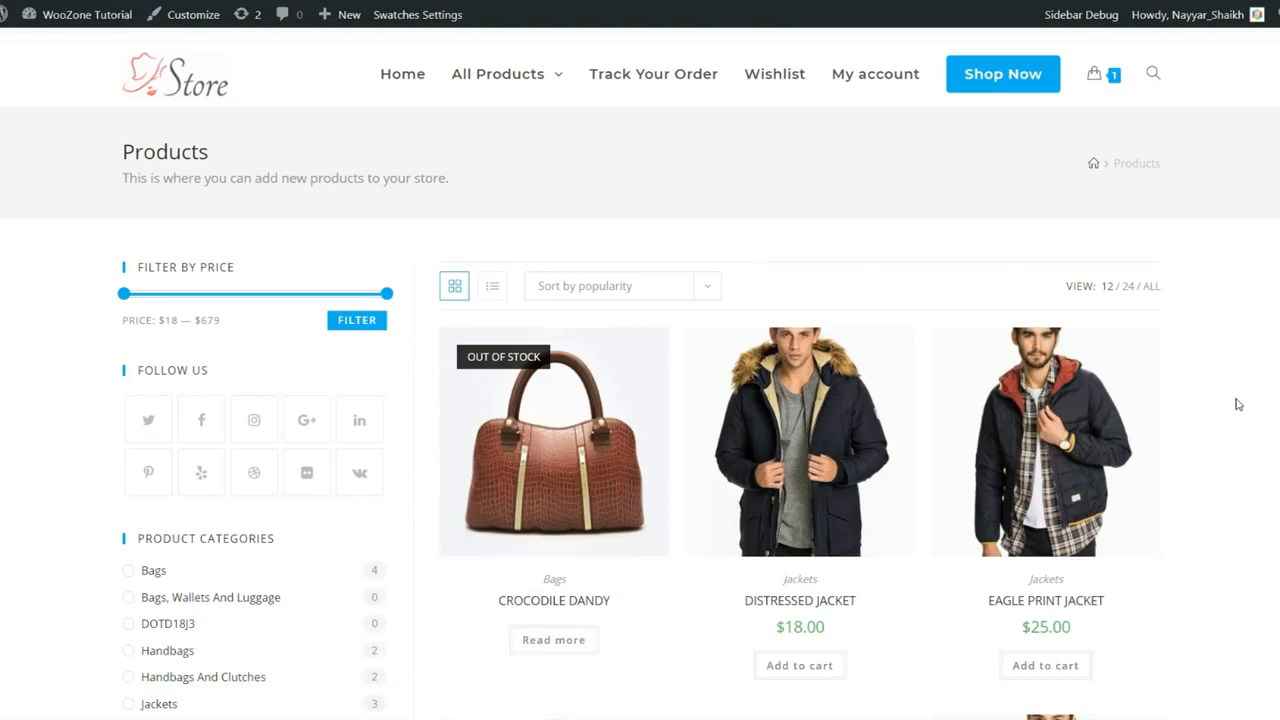
{"action": "left_click", "coordinate": [777, 77]}
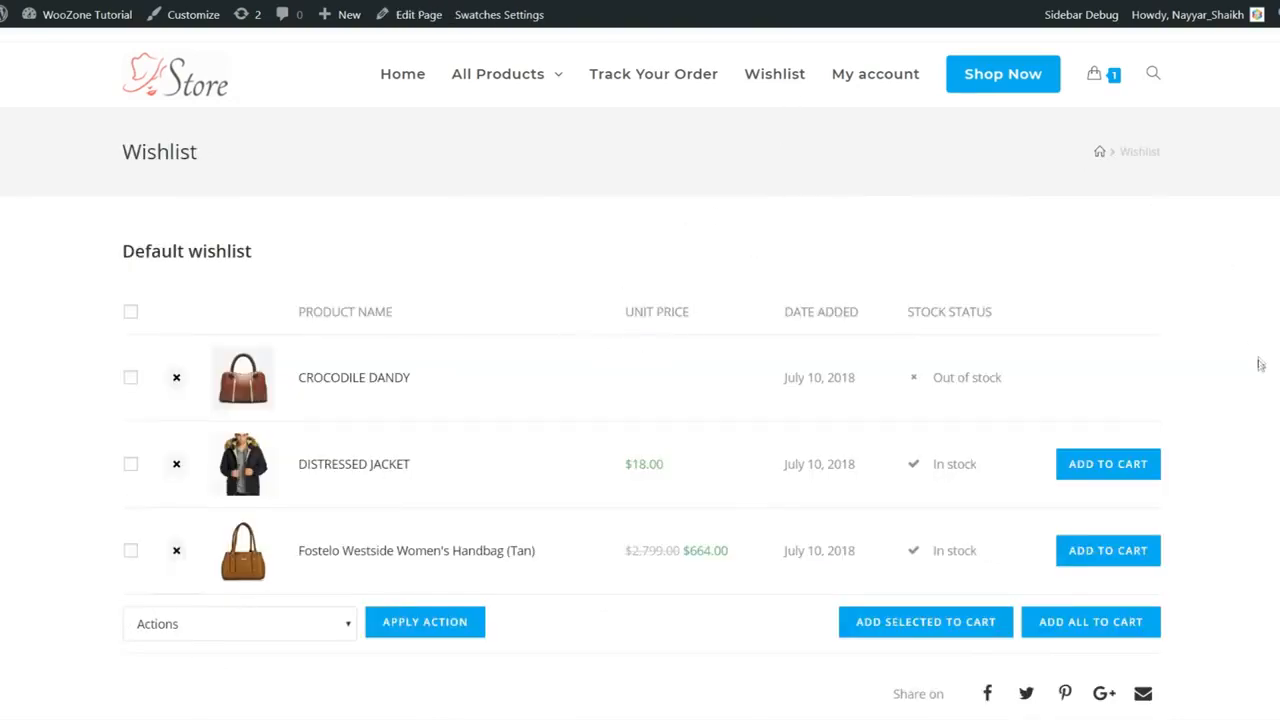
{"action": "scroll", "coordinate": [1260, 366], "scroll_direction": "down", "scroll_amount": 3}
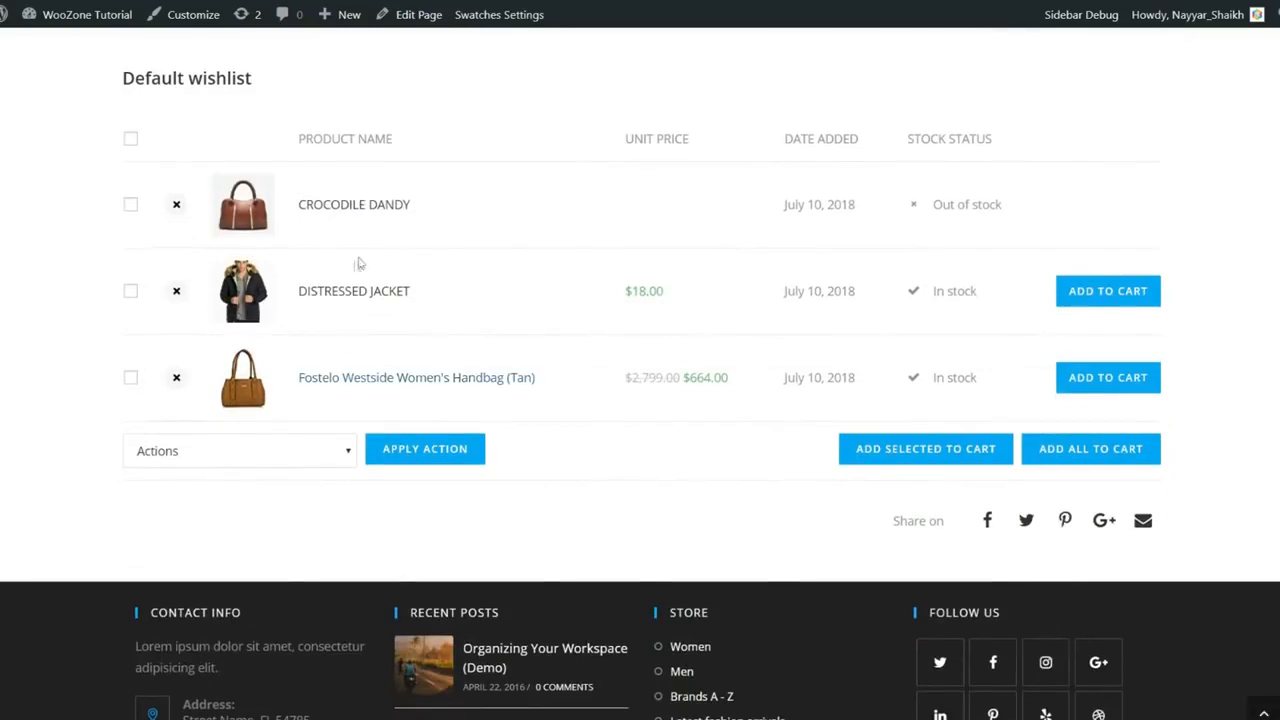
{"action": "scroll", "coordinate": [394, 376], "scroll_direction": "up", "scroll_amount": 2}
{"action": "scroll", "coordinate": [1137, 463], "scroll_direction": "down", "scroll_amount": 1}
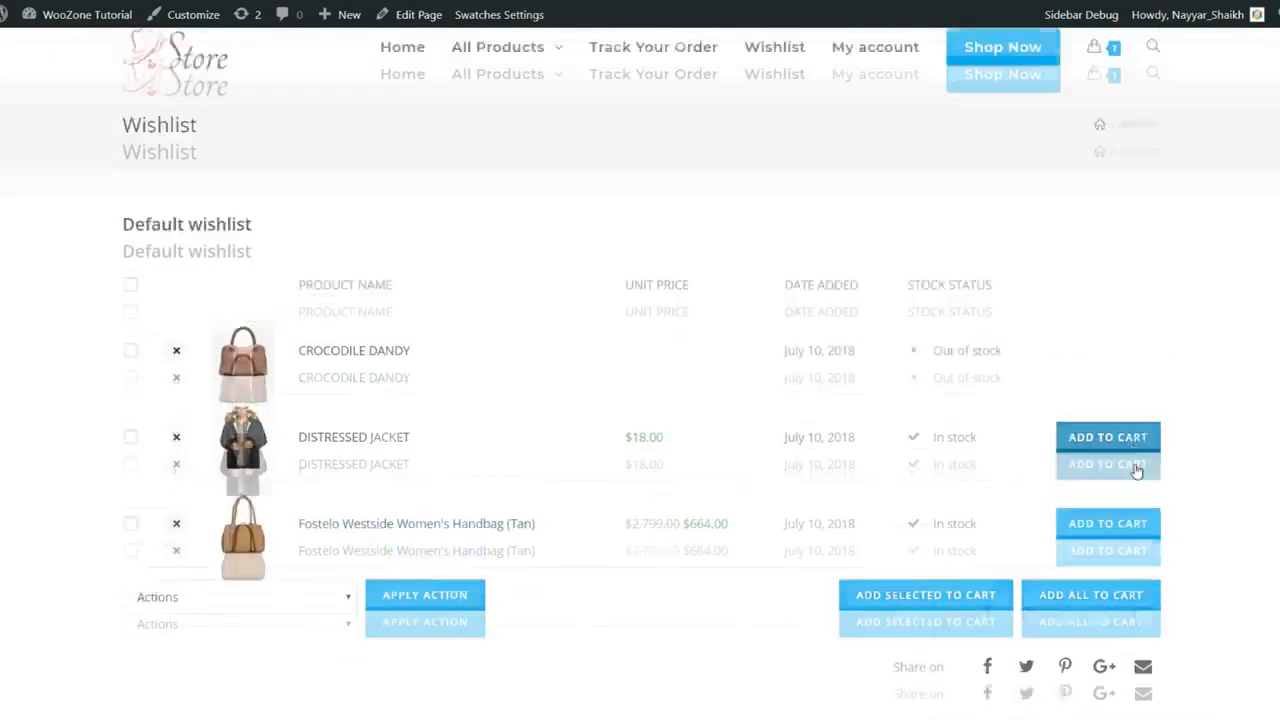
{"action": "left_click_drag", "start_coordinate": [1011, 303], "coordinate": [911, 291]}
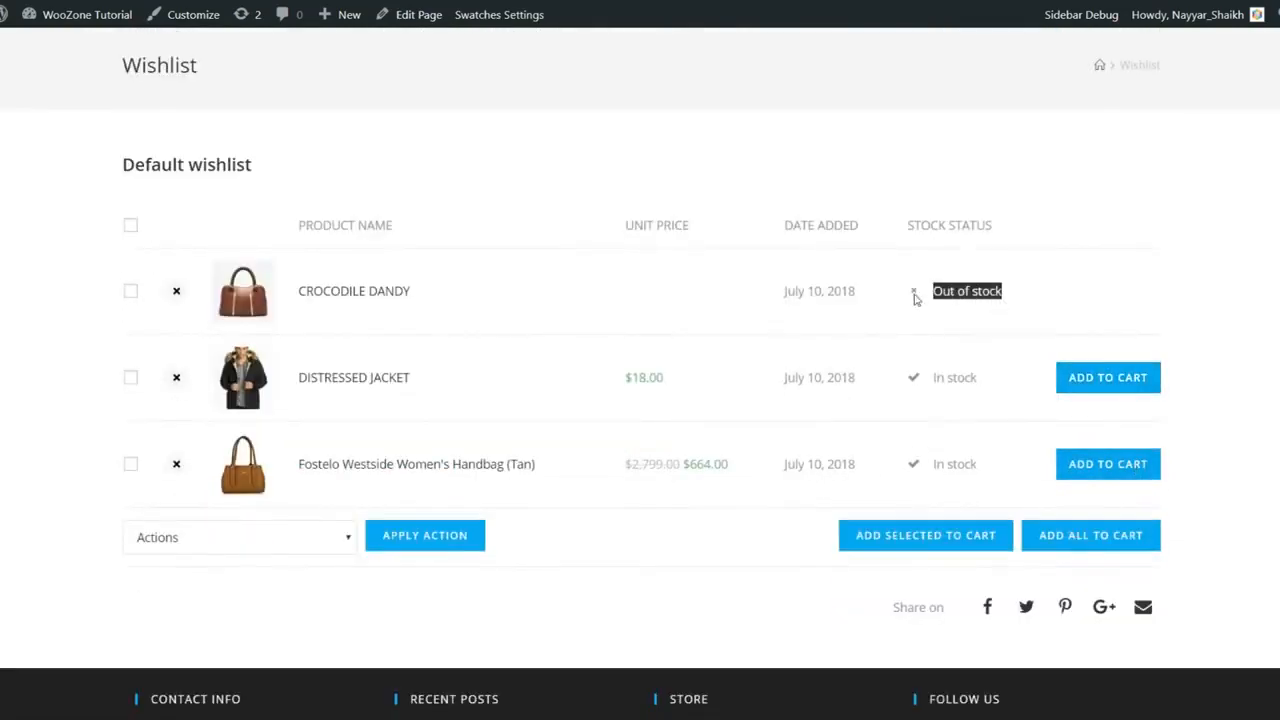
{"action": "left_click", "coordinate": [1018, 296]}
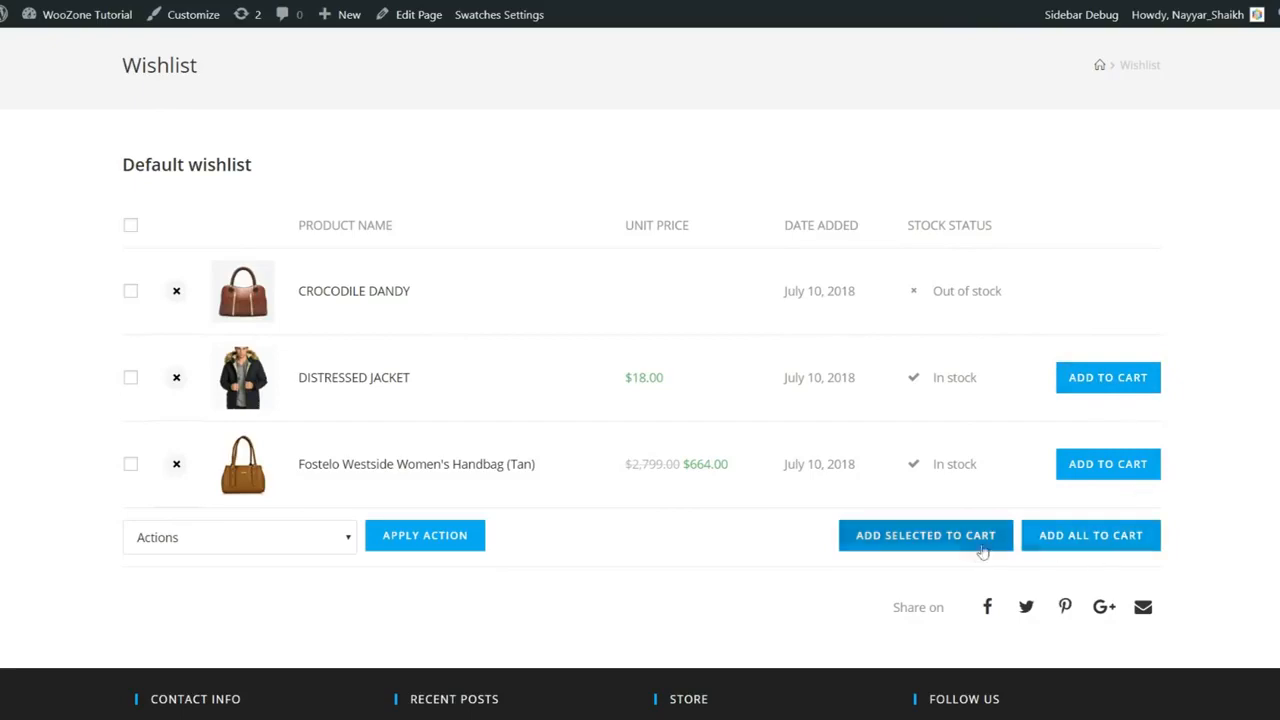
{"action": "scroll", "coordinate": [1176, 520], "scroll_direction": "up", "scroll_amount": 1}
{"action": "scroll", "coordinate": [474, 526], "scroll_direction": "down", "scroll_amount": 2}
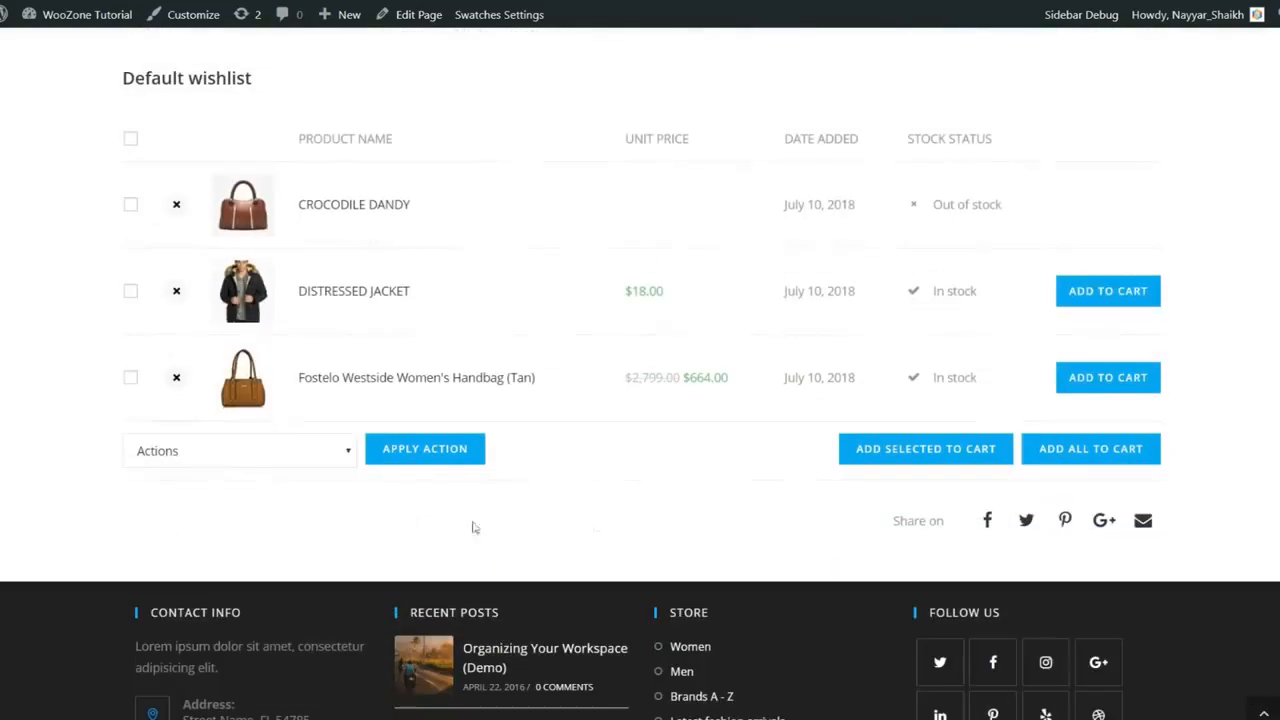
{"action": "left_click", "coordinate": [305, 460]}
{"action": "left_click", "coordinate": [480, 491]}
{"action": "scroll", "coordinate": [491, 494], "scroll_direction": "up", "scroll_amount": 2}
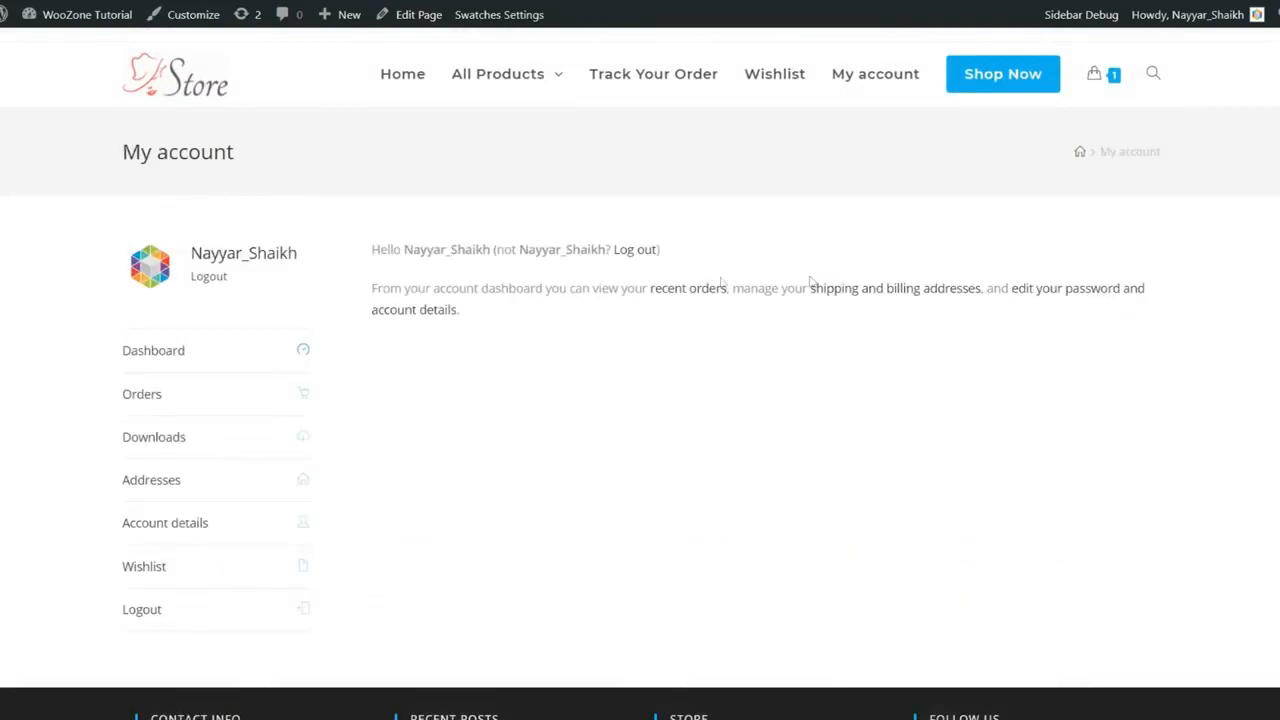
Step: Look through the account's Orders, Downloads and Addresses sections, reviewing the empty billing and shipping addresses
{"action": "scroll", "coordinate": [206, 351], "scroll_direction": "down", "scroll_amount": 1}
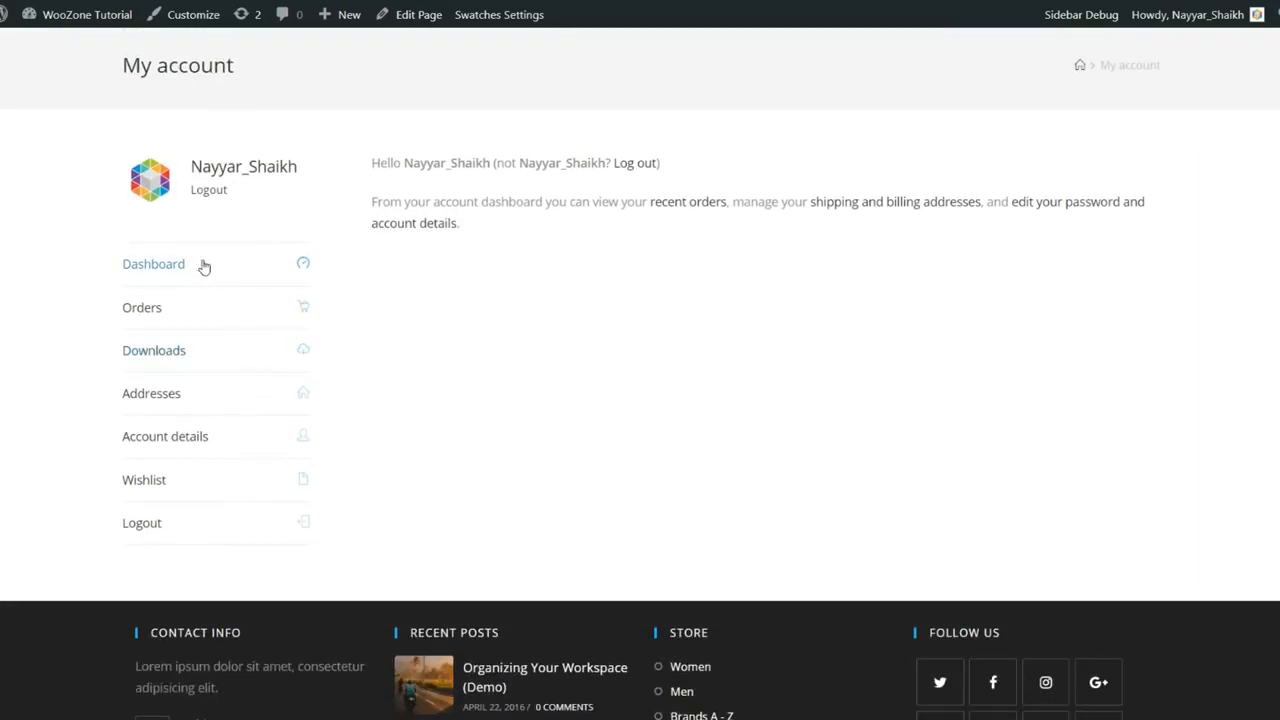
{"action": "left_click", "coordinate": [194, 314]}
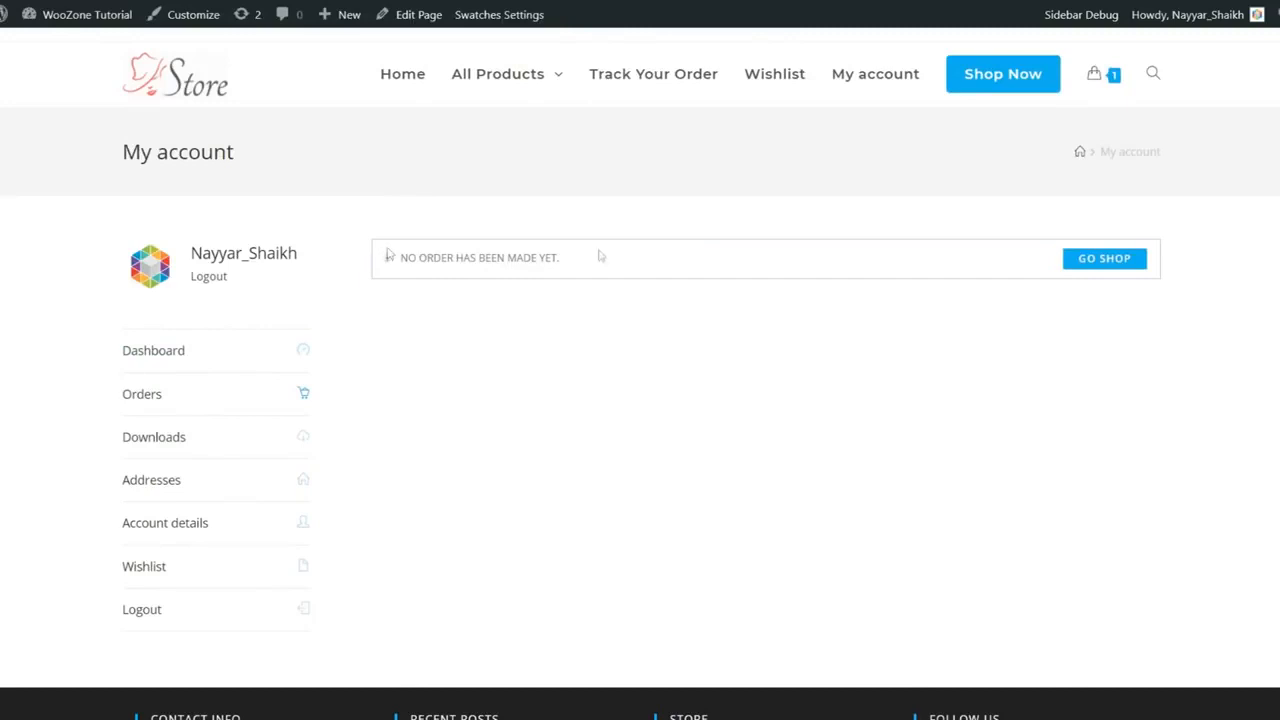
{"action": "scroll", "coordinate": [700, 270], "scroll_direction": "down", "scroll_amount": 1}
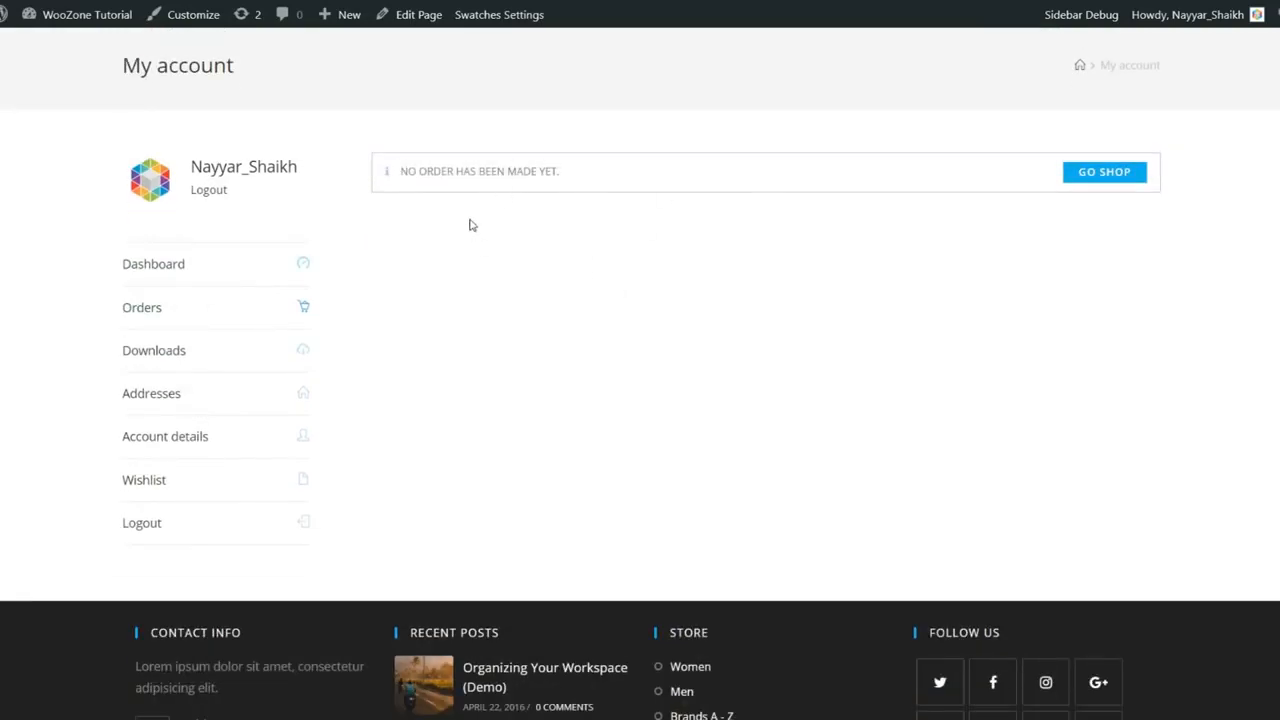
{"action": "left_click", "coordinate": [229, 352]}
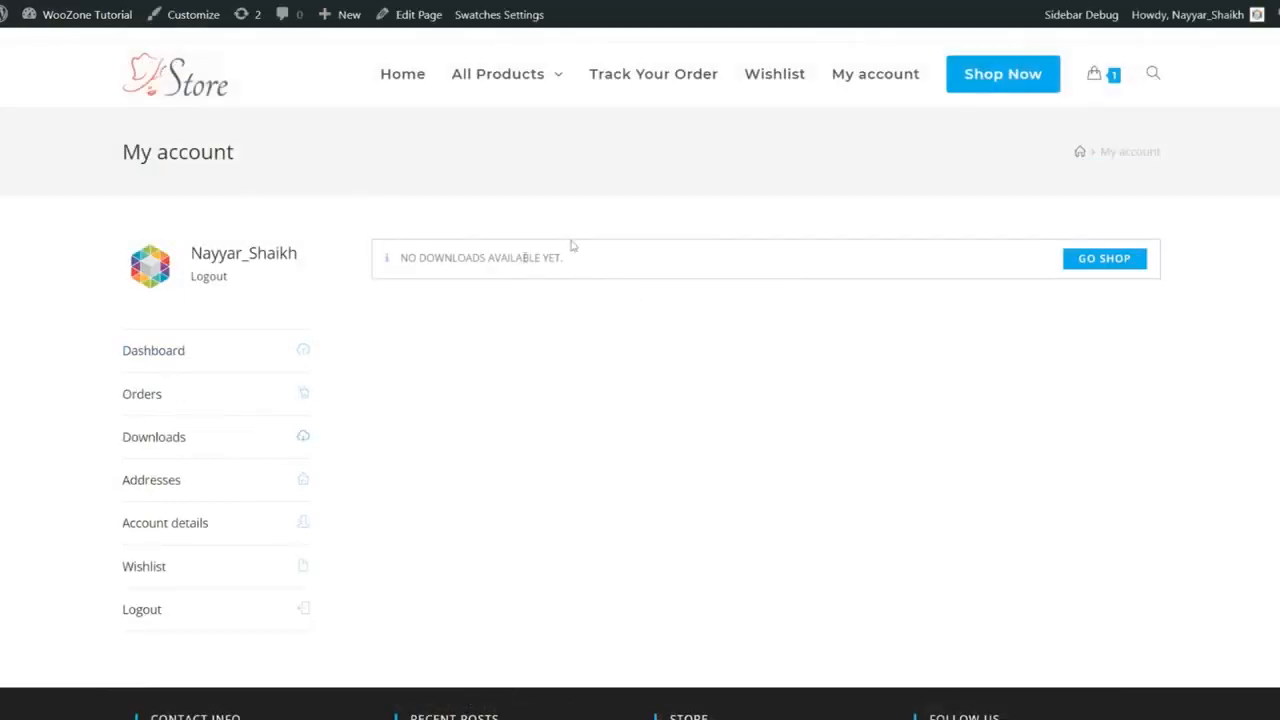
{"action": "scroll", "coordinate": [708, 290], "scroll_direction": "down", "scroll_amount": 1}
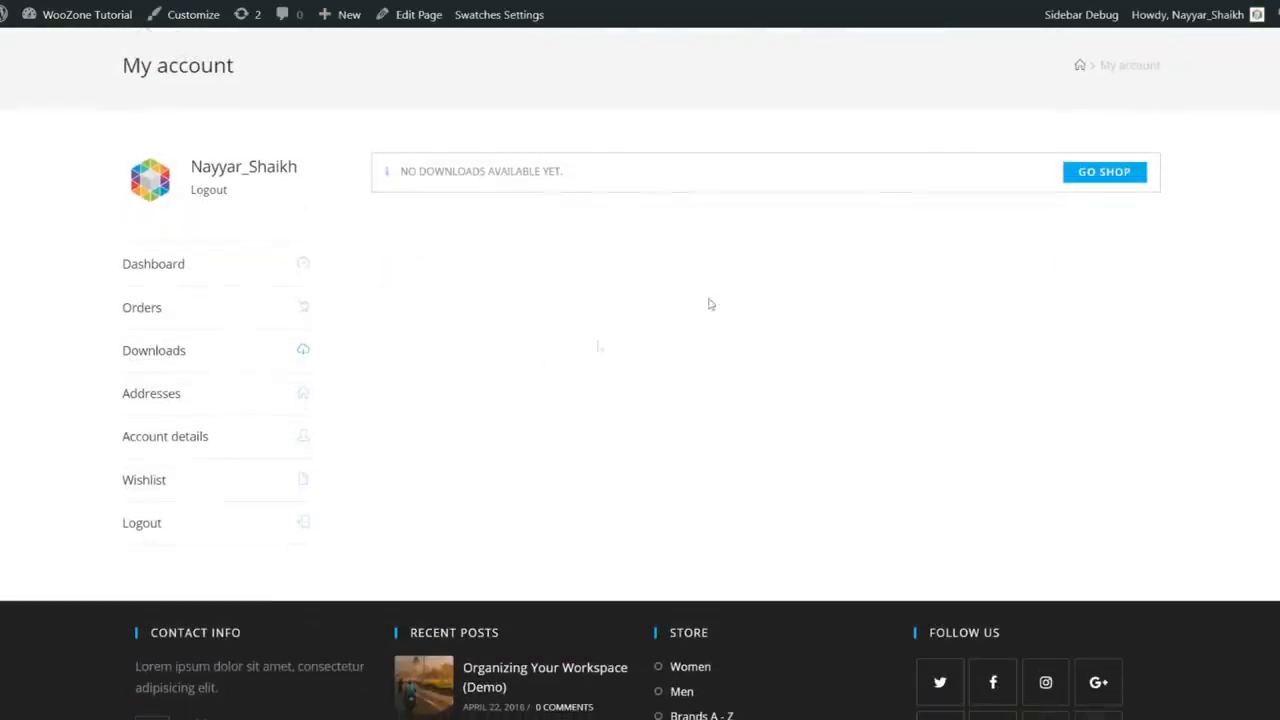
{"action": "left_click", "coordinate": [207, 404]}
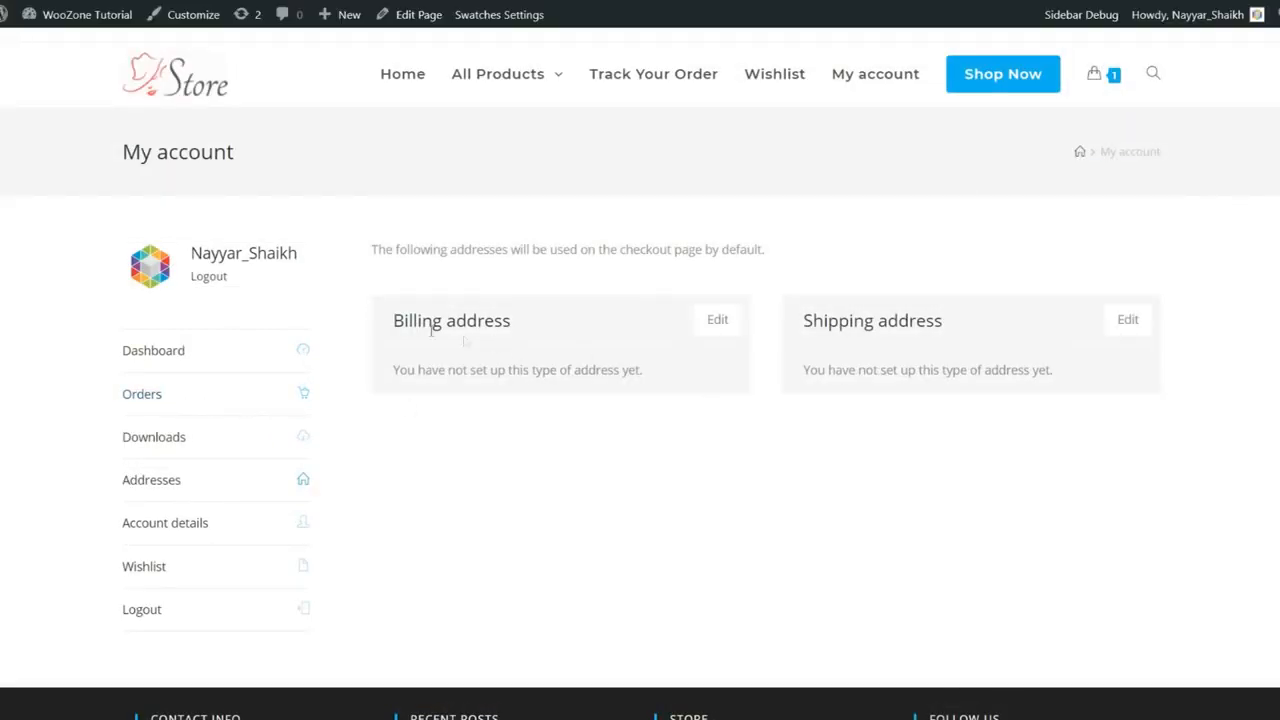
{"action": "scroll", "coordinate": [1183, 346], "scroll_direction": "down", "scroll_amount": 1}
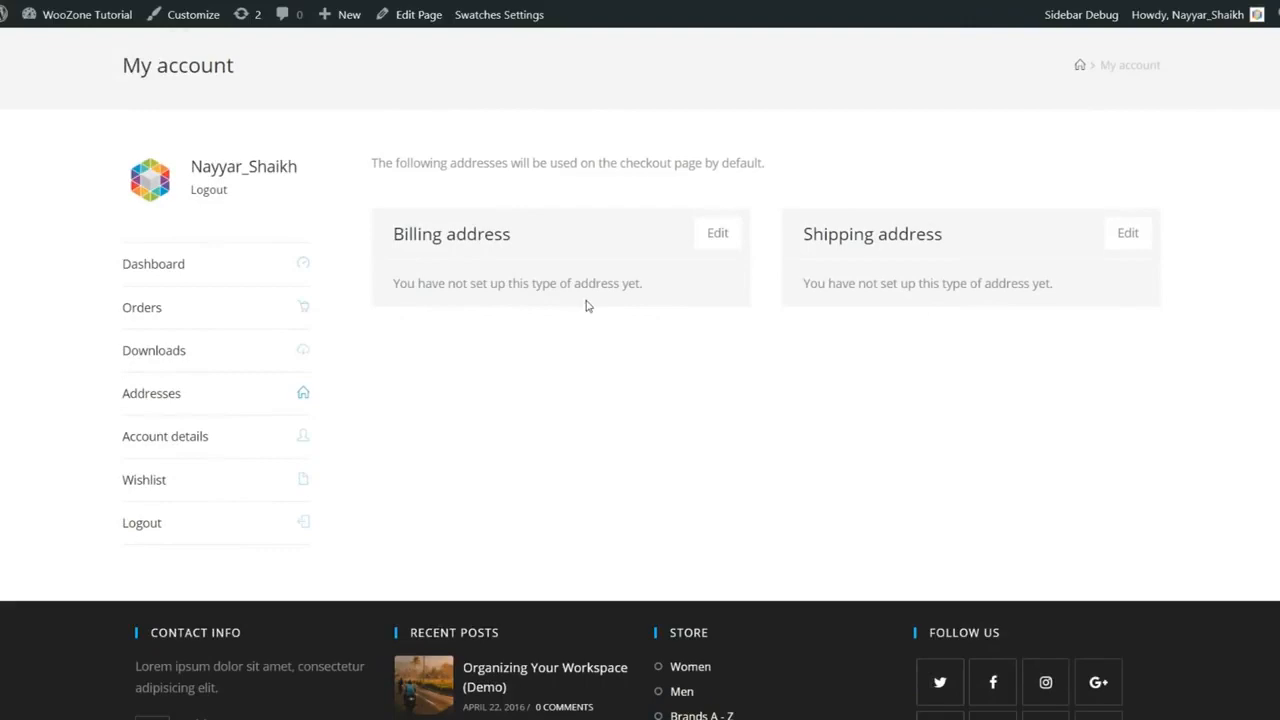
{"action": "scroll", "coordinate": [588, 305], "scroll_direction": "up", "scroll_amount": 1}
{"action": "scroll", "coordinate": [586, 303], "scroll_direction": "down", "scroll_amount": 2}
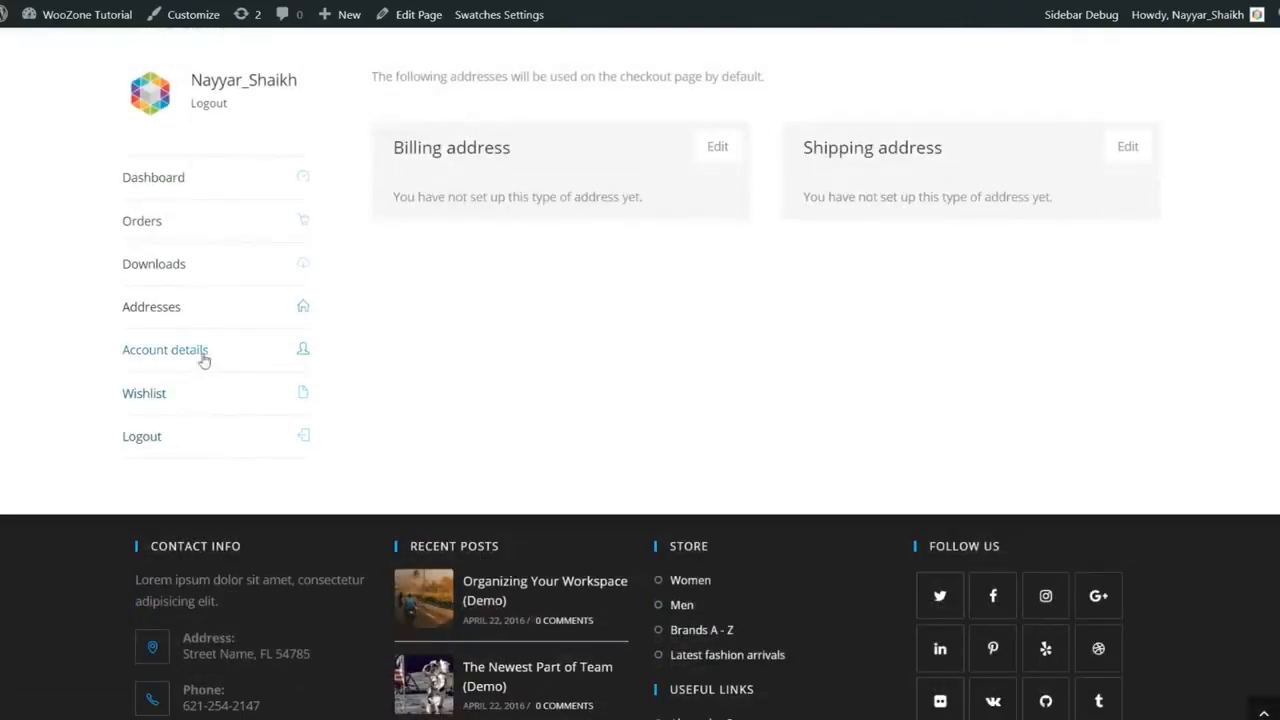
{"action": "scroll", "coordinate": [320, 360], "scroll_direction": "up", "scroll_amount": 1}
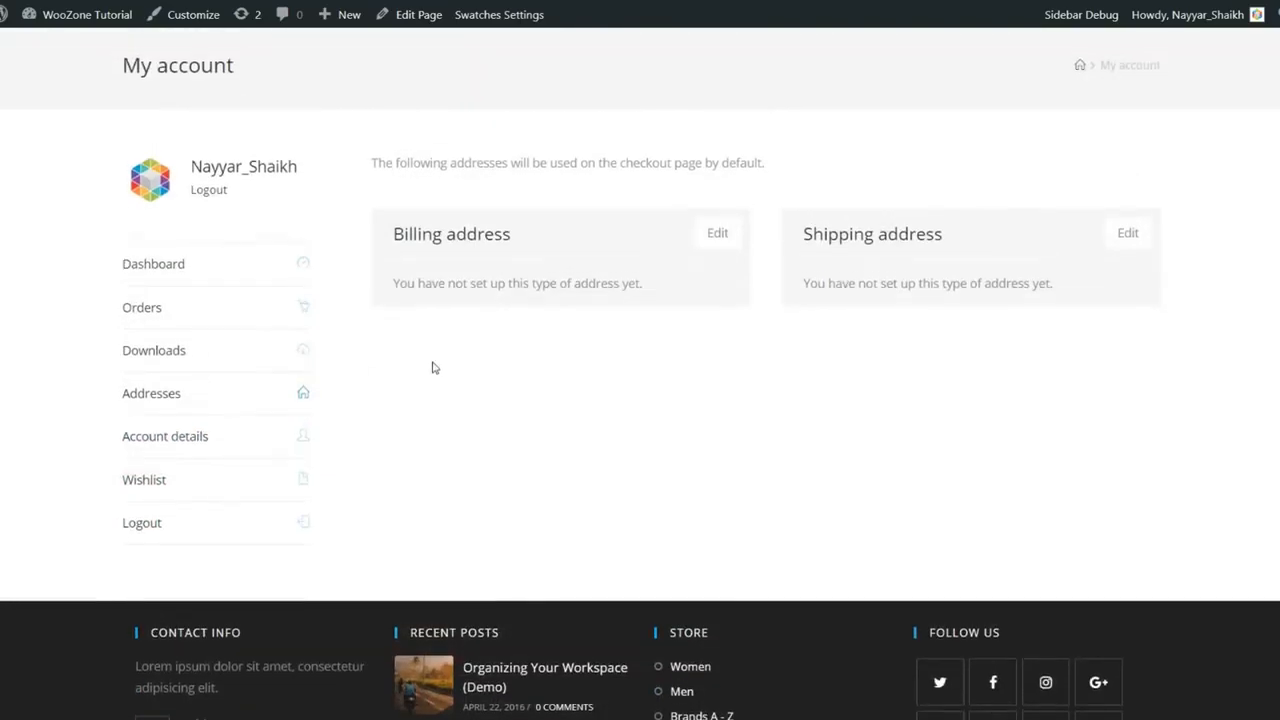
{"action": "scroll", "coordinate": [438, 368], "scroll_direction": "up", "scroll_amount": 1}
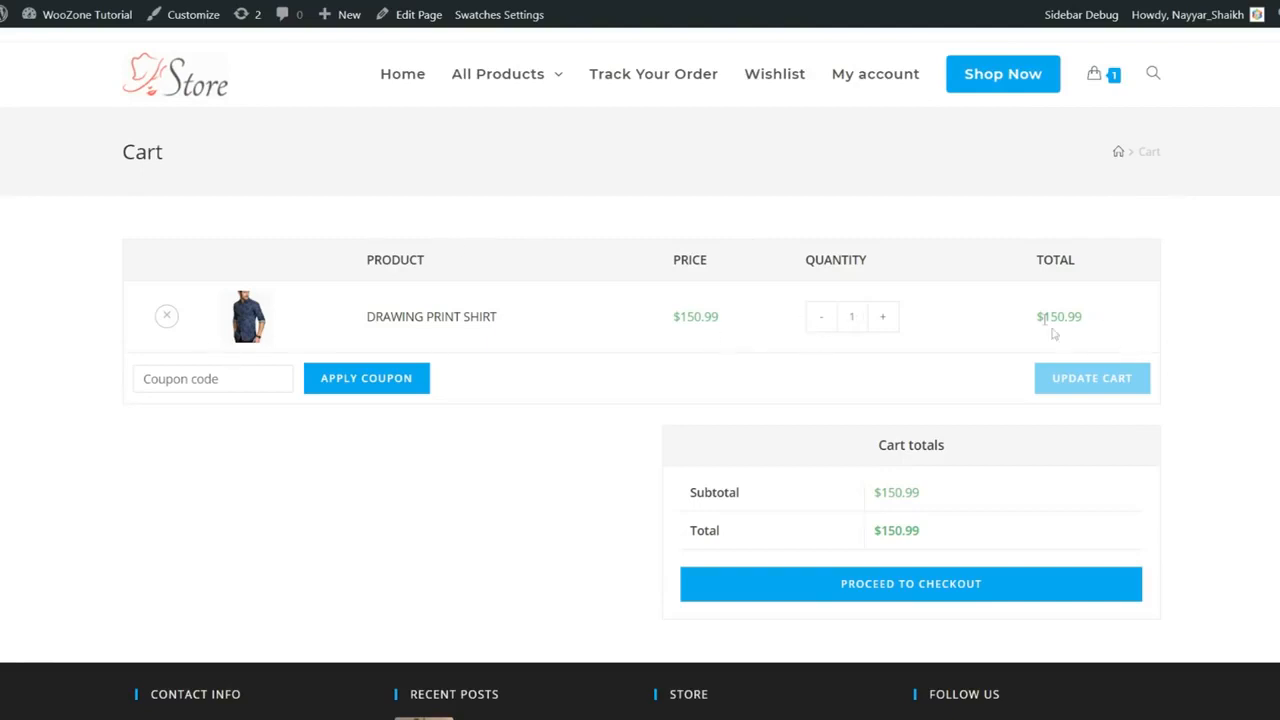
Step: Highlight the shirt's $150.99 cart total, then clear the selection
{"action": "left_click_drag", "start_coordinate": [1038, 316], "coordinate": [1117, 323]}
{"action": "left_click", "coordinate": [1117, 323]}
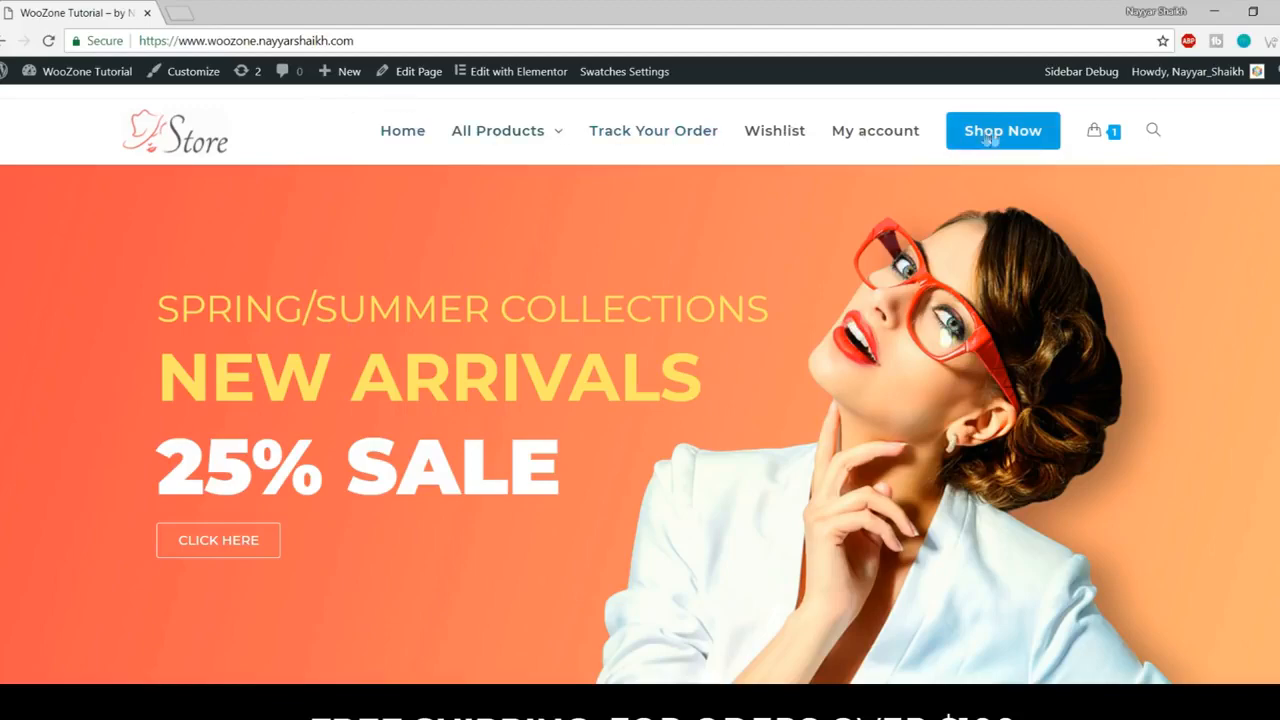
{"action": "scroll", "coordinate": [932, 468], "scroll_direction": "down", "scroll_amount": 5}
{"action": "scroll", "coordinate": [932, 468], "scroll_direction": "down", "scroll_amount": 2}
{"action": "scroll", "coordinate": [1045, 466], "scroll_direction": "up", "scroll_amount": 7}
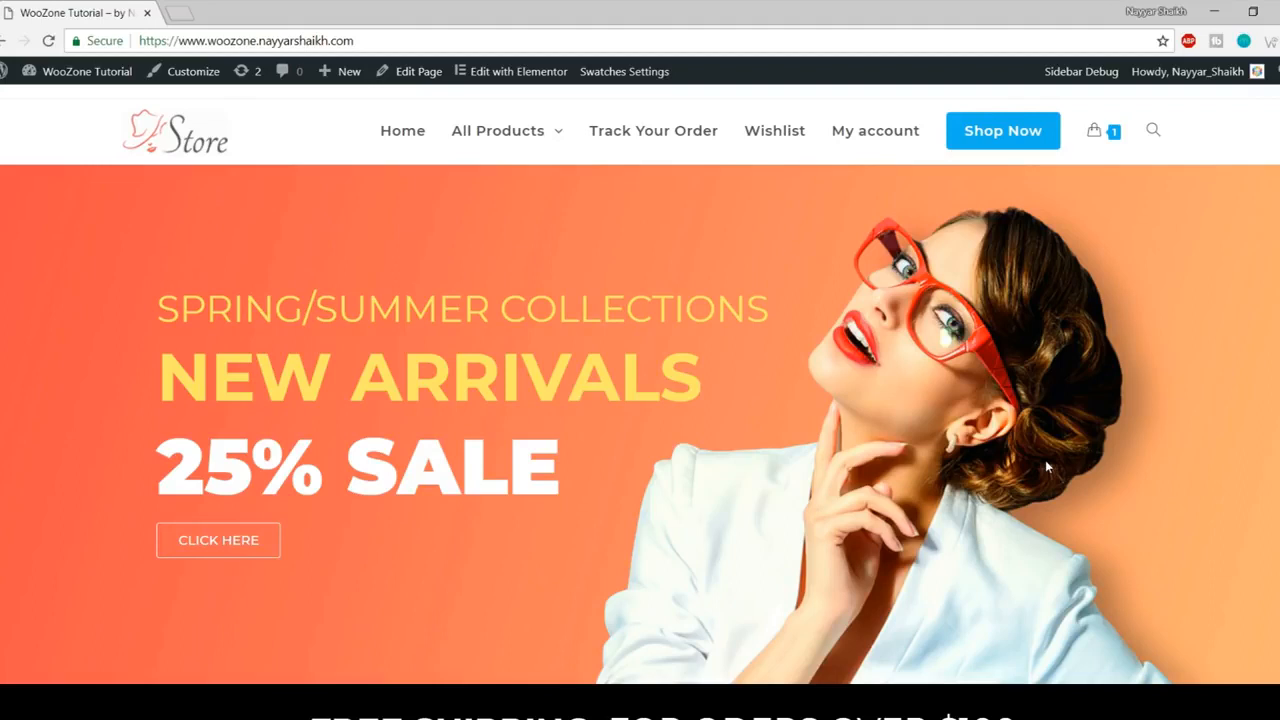
{"action": "scroll", "coordinate": [1045, 460], "scroll_direction": "down", "scroll_amount": 8}
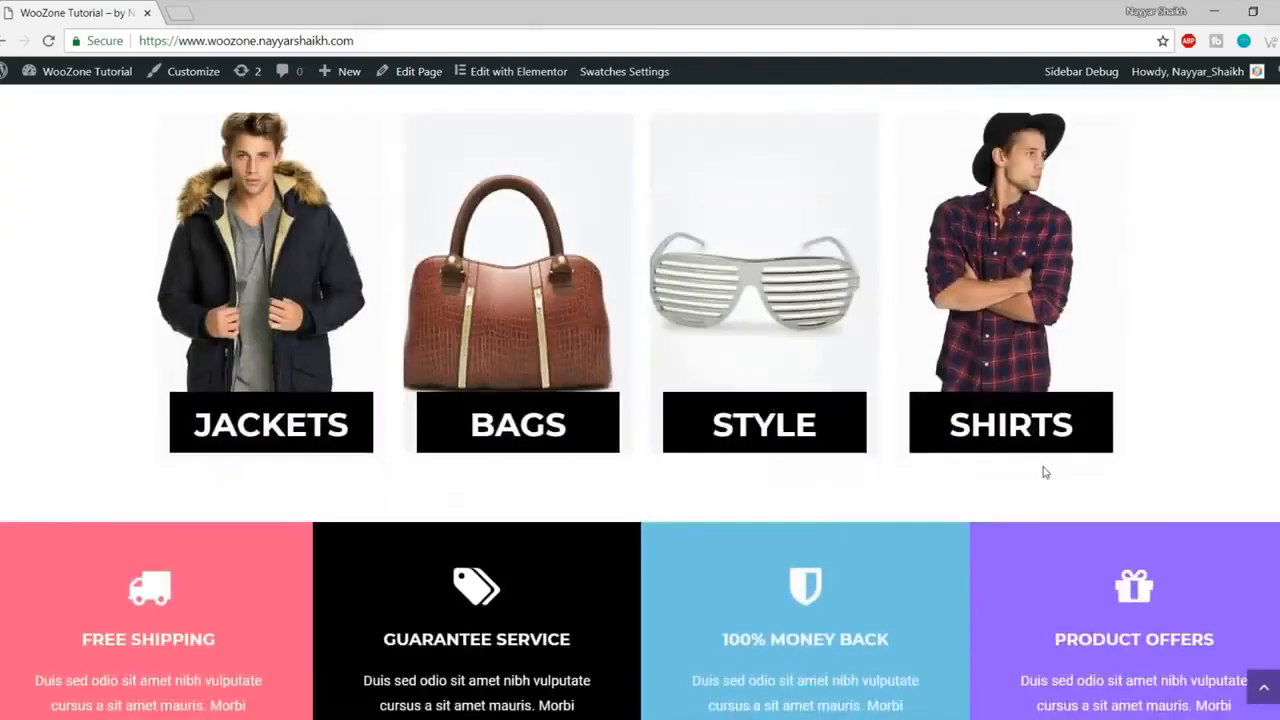
{"action": "scroll", "coordinate": [1045, 472], "scroll_direction": "up", "scroll_amount": 8}
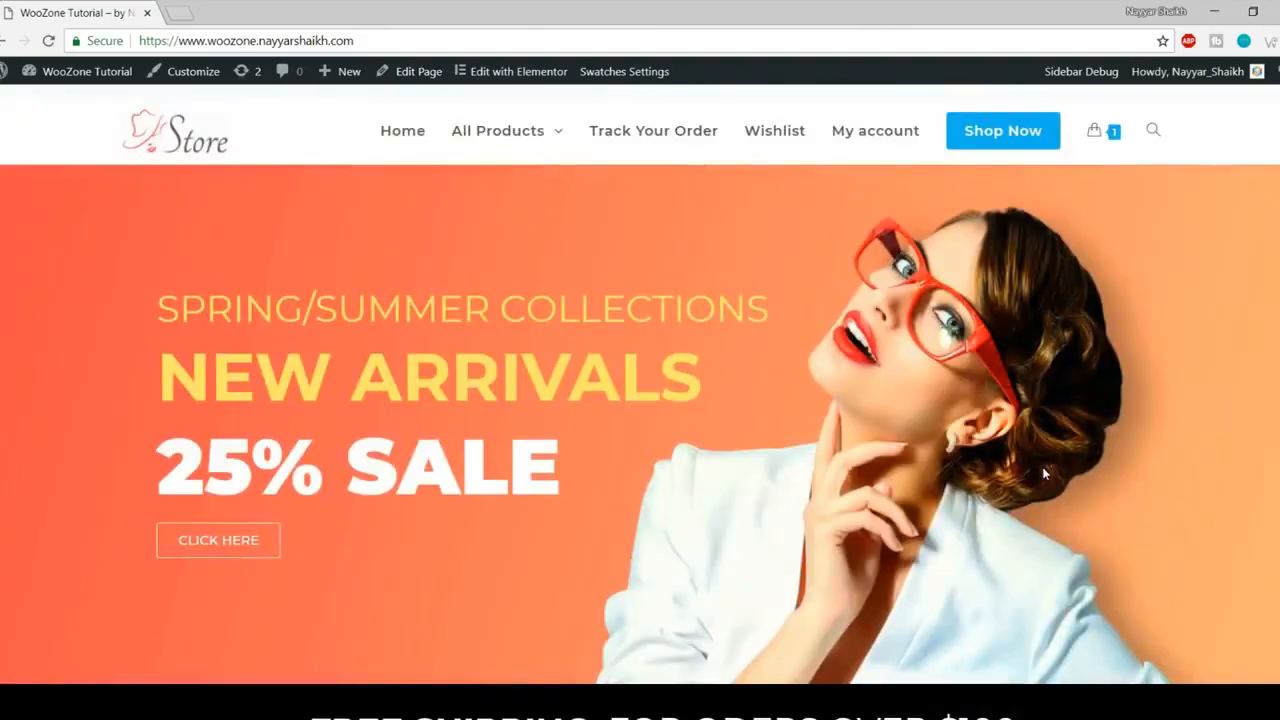
{"action": "scroll", "coordinate": [1032, 450], "scroll_direction": "down", "scroll_amount": 10}
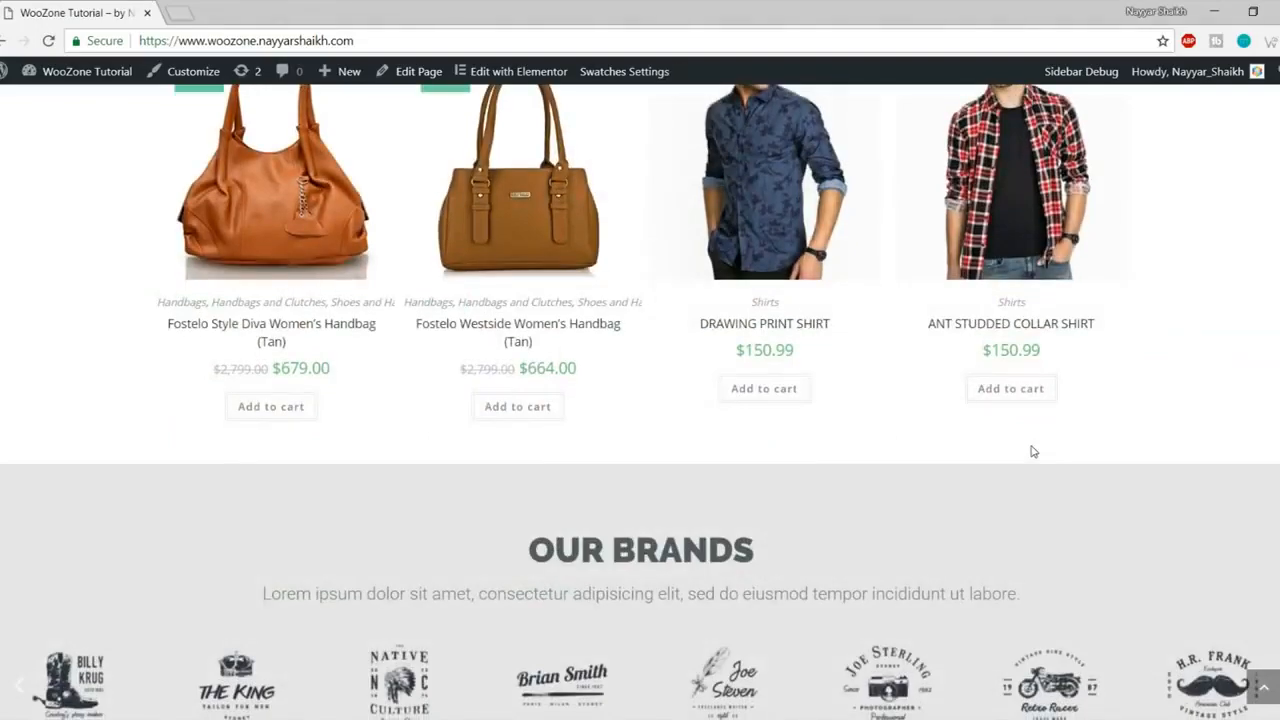
{"action": "scroll", "coordinate": [1033, 451], "scroll_direction": "down", "scroll_amount": 8}
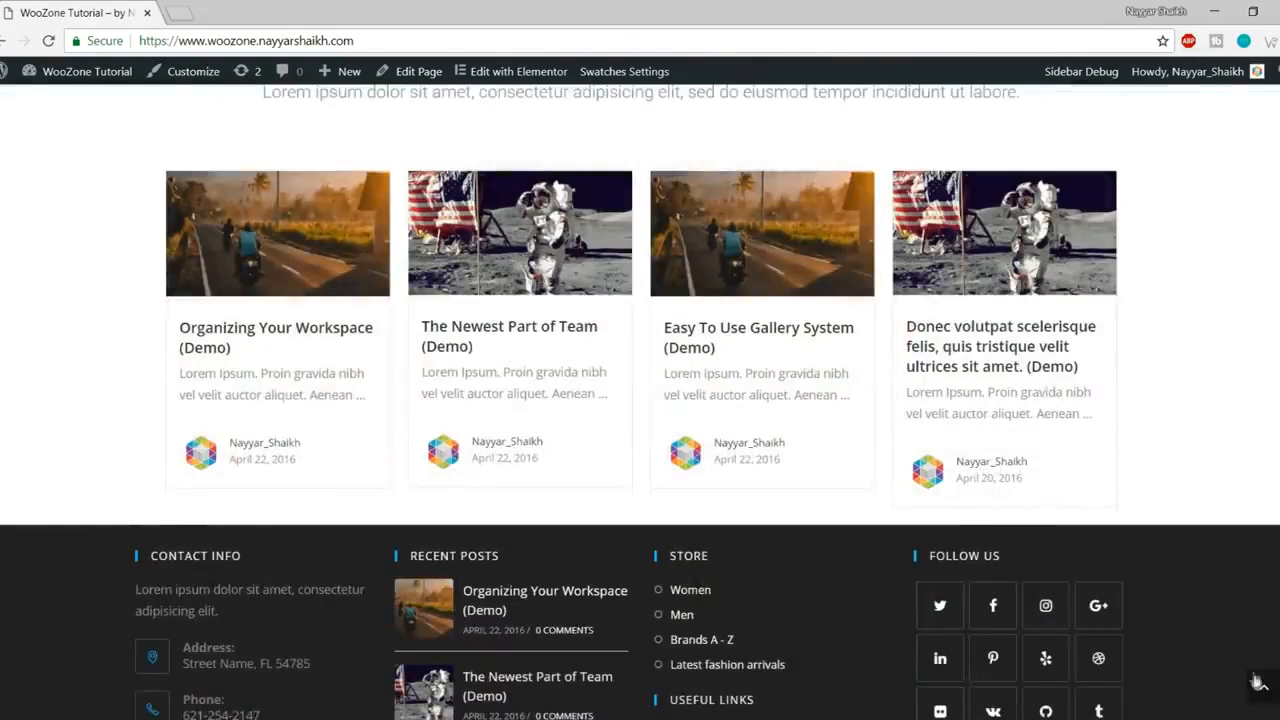
{"action": "left_click", "coordinate": [1261, 686]}
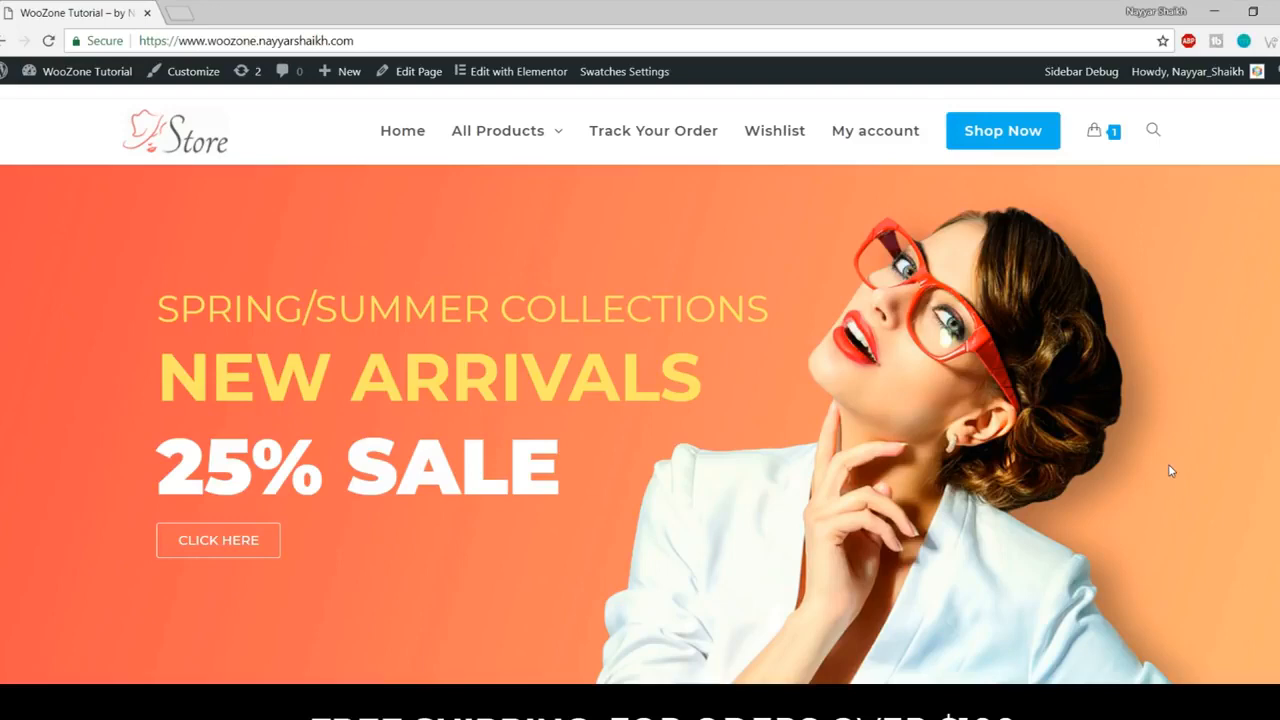
Step: Load bloggdude.com/tmd in a new Chrome tab
{"action": "left_click", "coordinate": [180, 11]}
{"action": "type", "text": "bloggdude.com"}
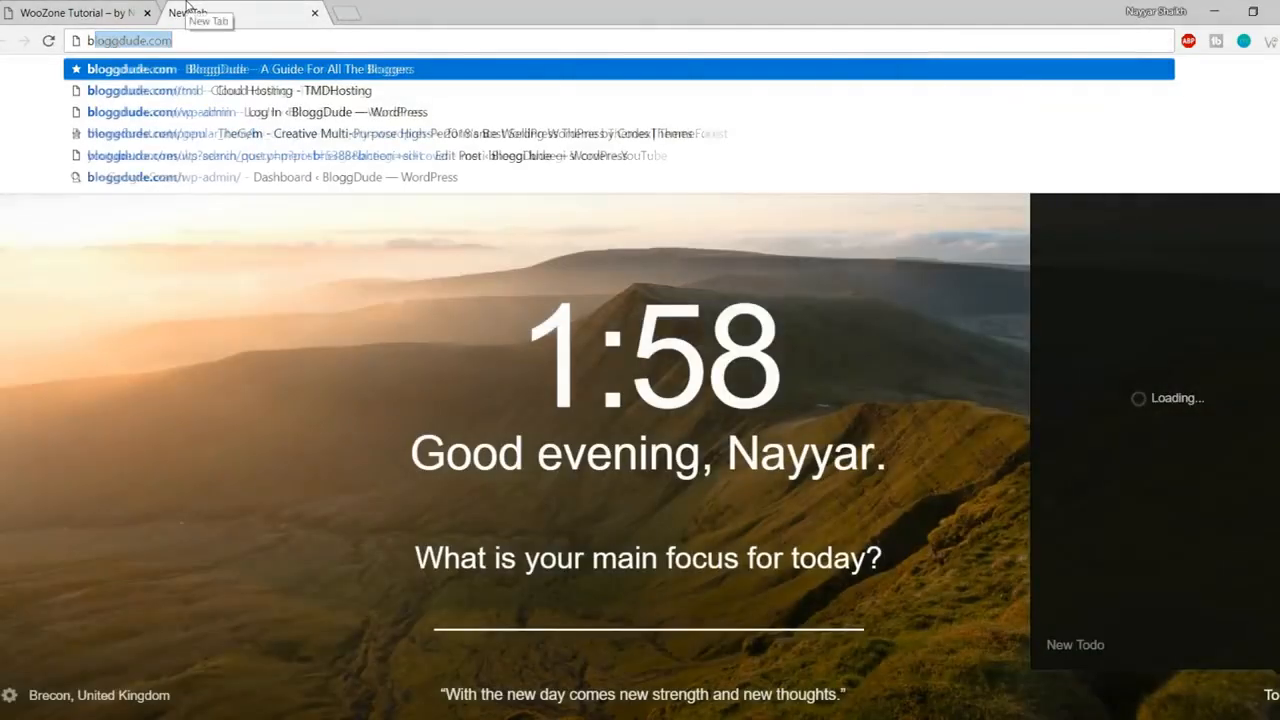
{"action": "type", "text": "/tmd"}
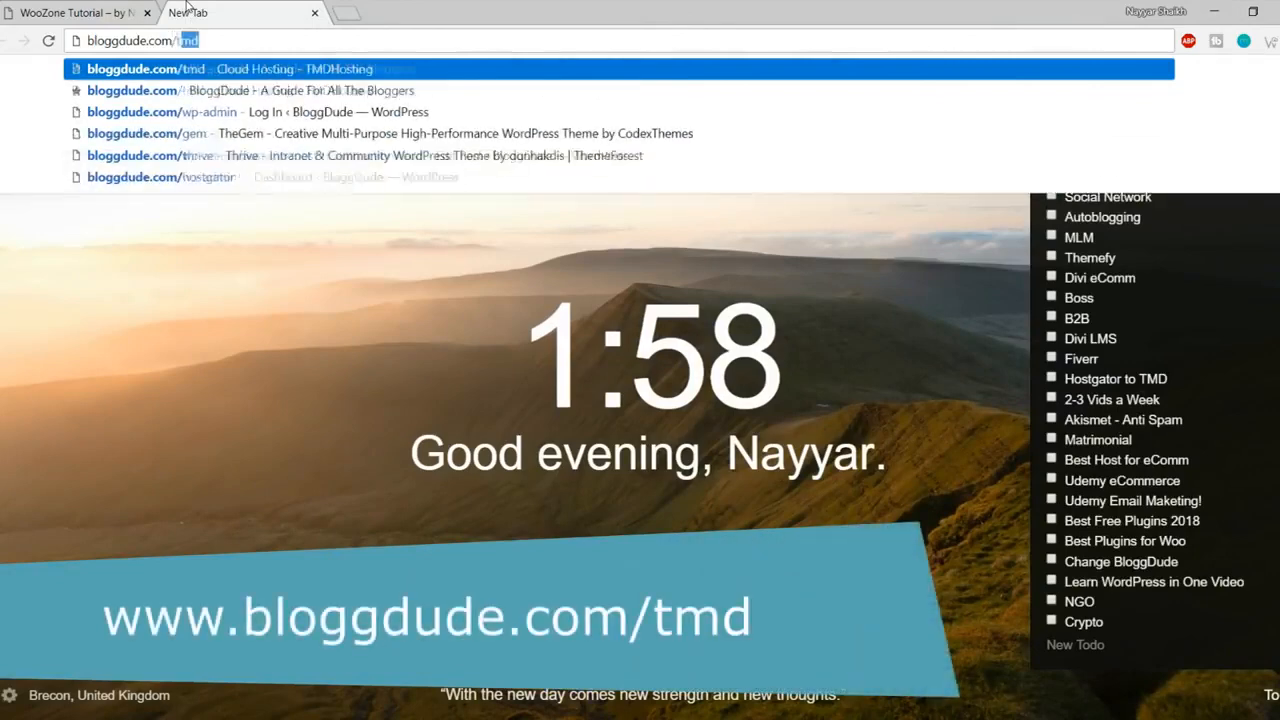
{"action": "key", "text": "Return"}
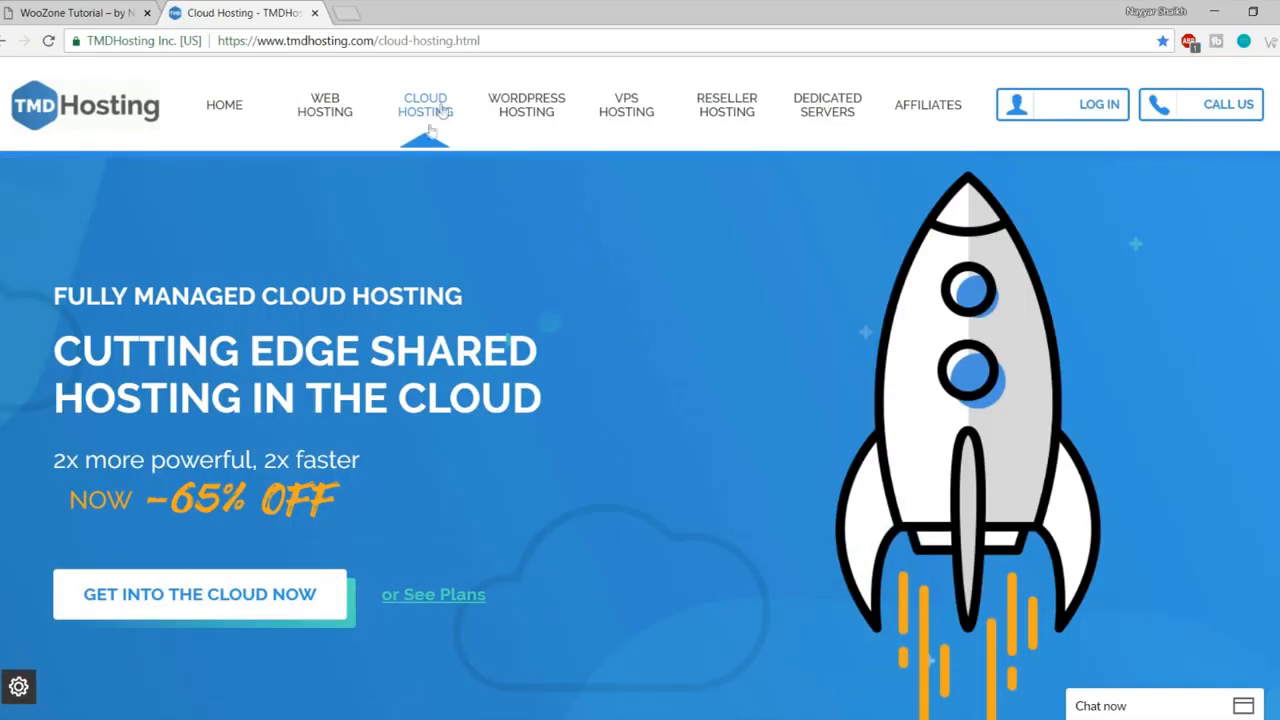
Step: Review the Starter, Business and Enterprise Cloud prices ($5.95, $6.95, $10.95) and right-click WEB HOSTING
{"action": "scroll", "coordinate": [693, 367], "scroll_direction": "down", "scroll_amount": 8}
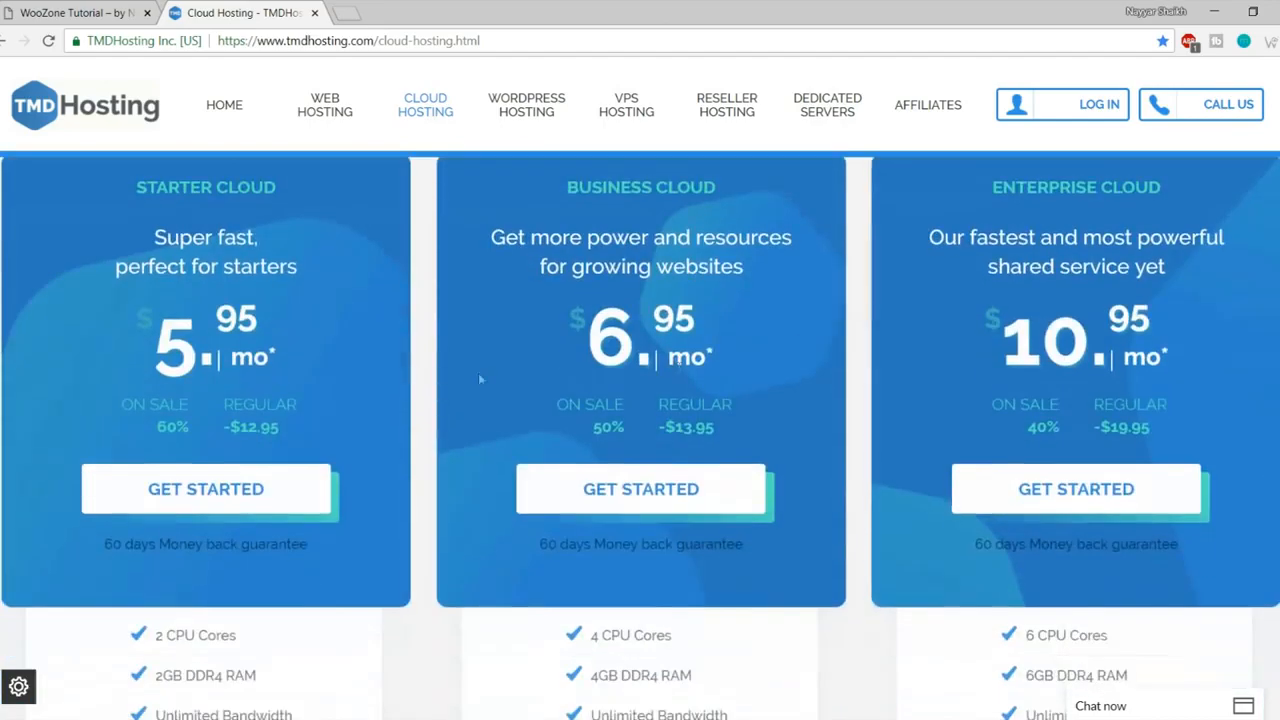
{"action": "scroll", "coordinate": [358, 328], "scroll_direction": "up", "scroll_amount": 1}
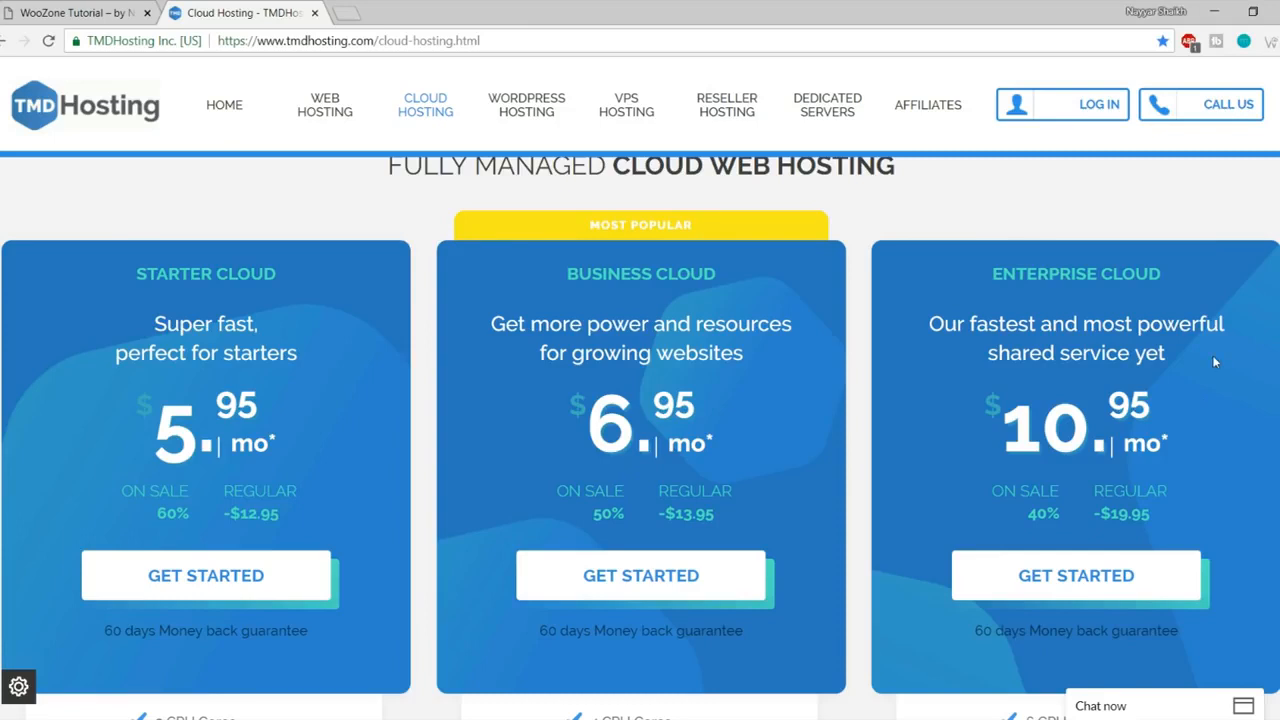
{"action": "right_click", "coordinate": [324, 114]}
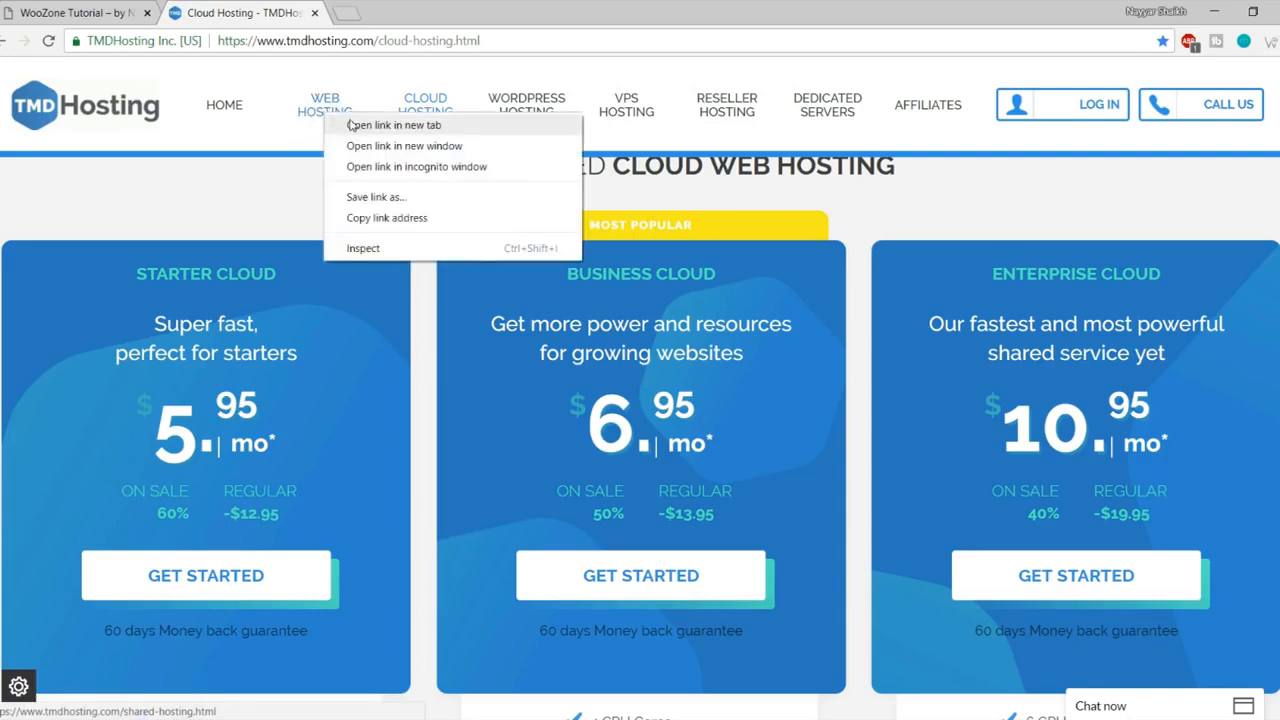
Step: Open Shared Hosting in a new tab and highlight its Starter plan's $2.95 price
{"action": "left_click", "coordinate": [393, 125]}
{"action": "left_click", "coordinate": [410, 12]}
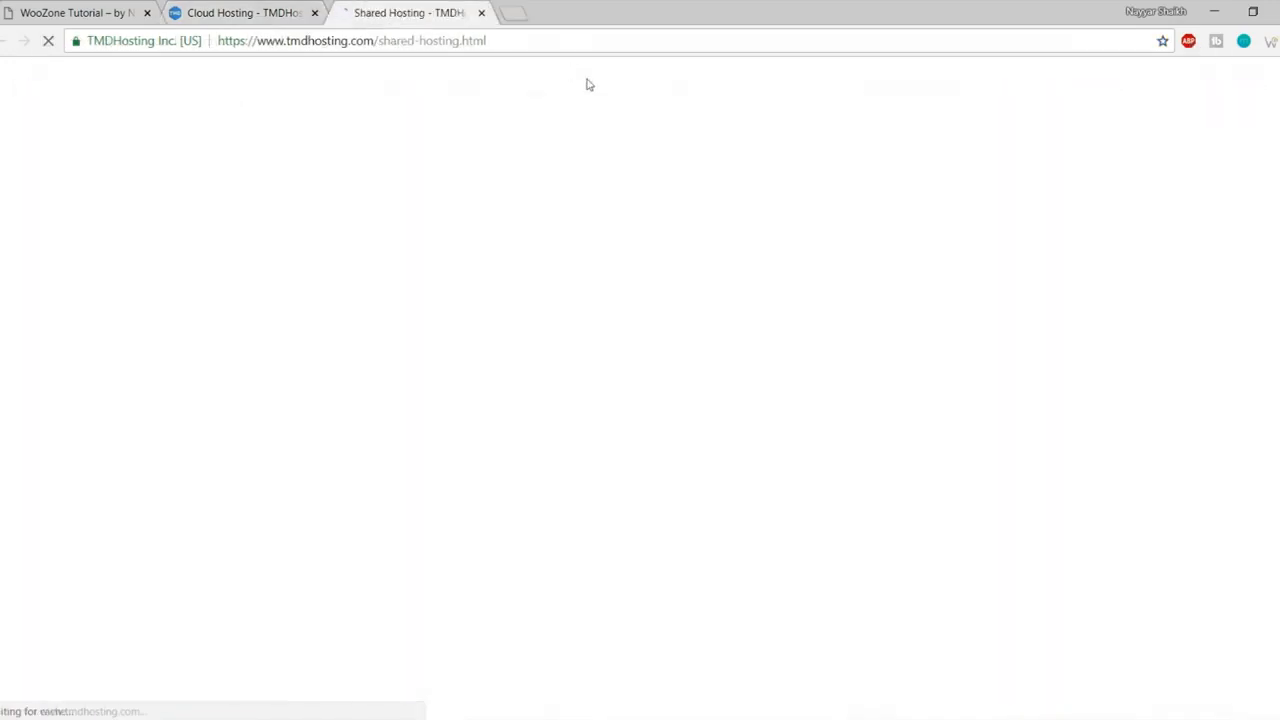
{"action": "scroll", "coordinate": [649, 425], "scroll_direction": "down", "scroll_amount": 5}
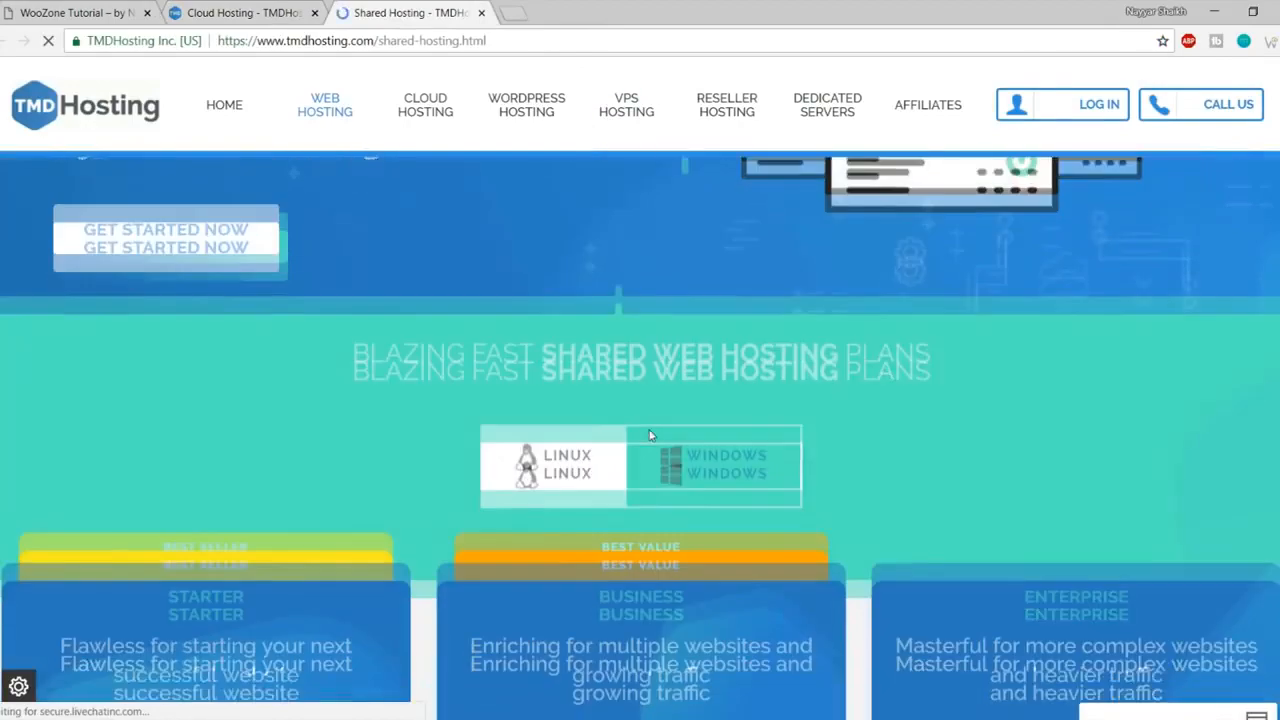
{"action": "scroll", "coordinate": [650, 435], "scroll_direction": "down", "scroll_amount": 4}
{"action": "scroll", "coordinate": [650, 429], "scroll_direction": "up", "scroll_amount": 2}
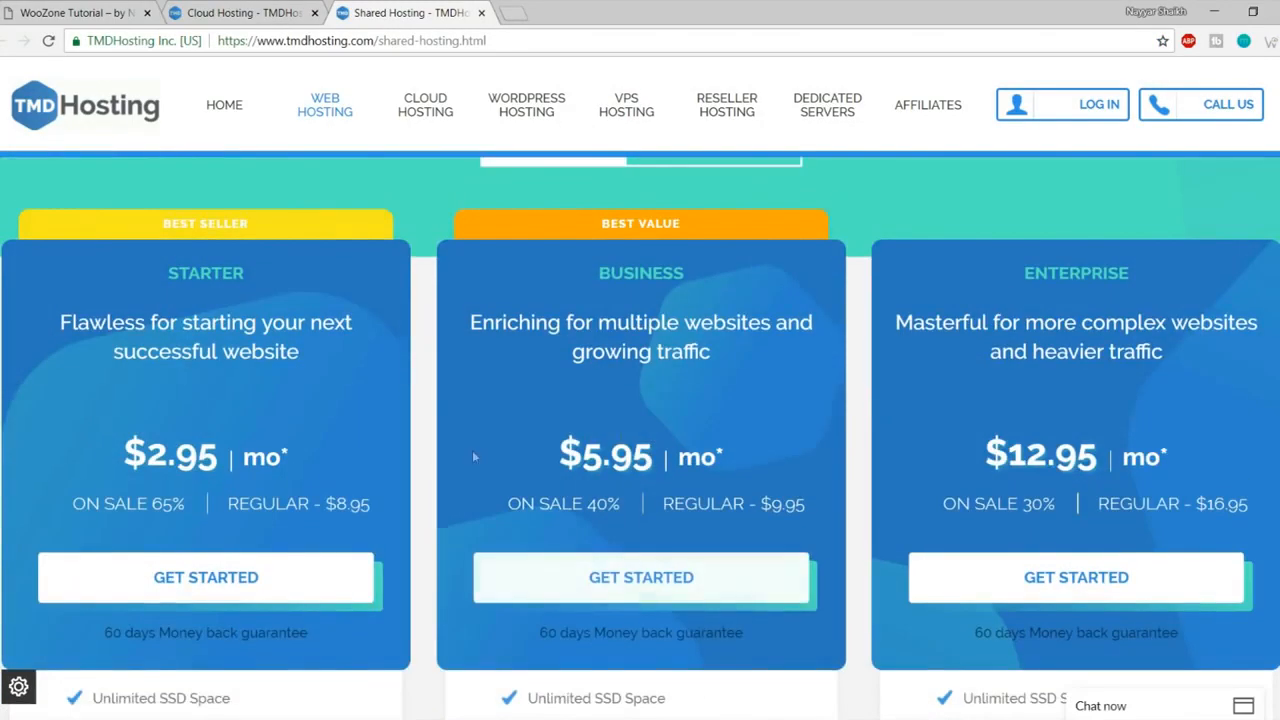
{"action": "left_click_drag", "start_coordinate": [121, 455], "coordinate": [217, 455]}
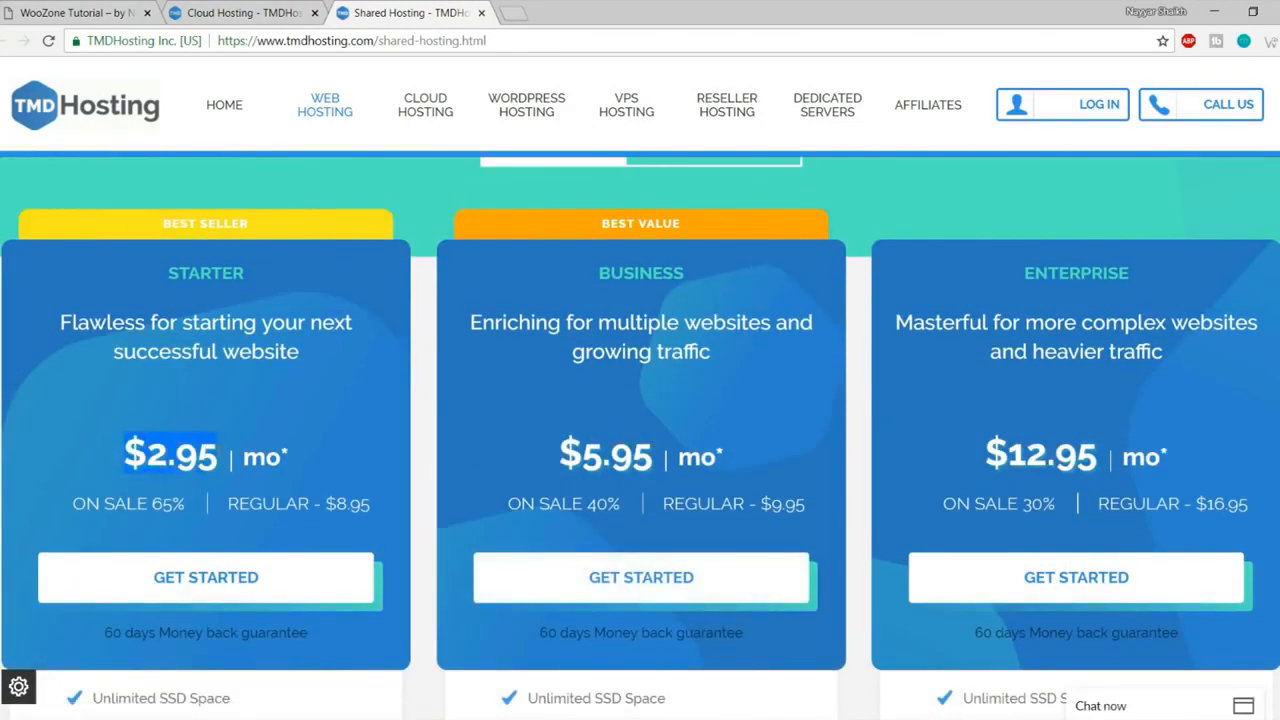
Step: Compare the Starter Cloud $5.95 price with shared hosting, then close the Shared Hosting tab
{"action": "left_click", "coordinate": [245, 13]}
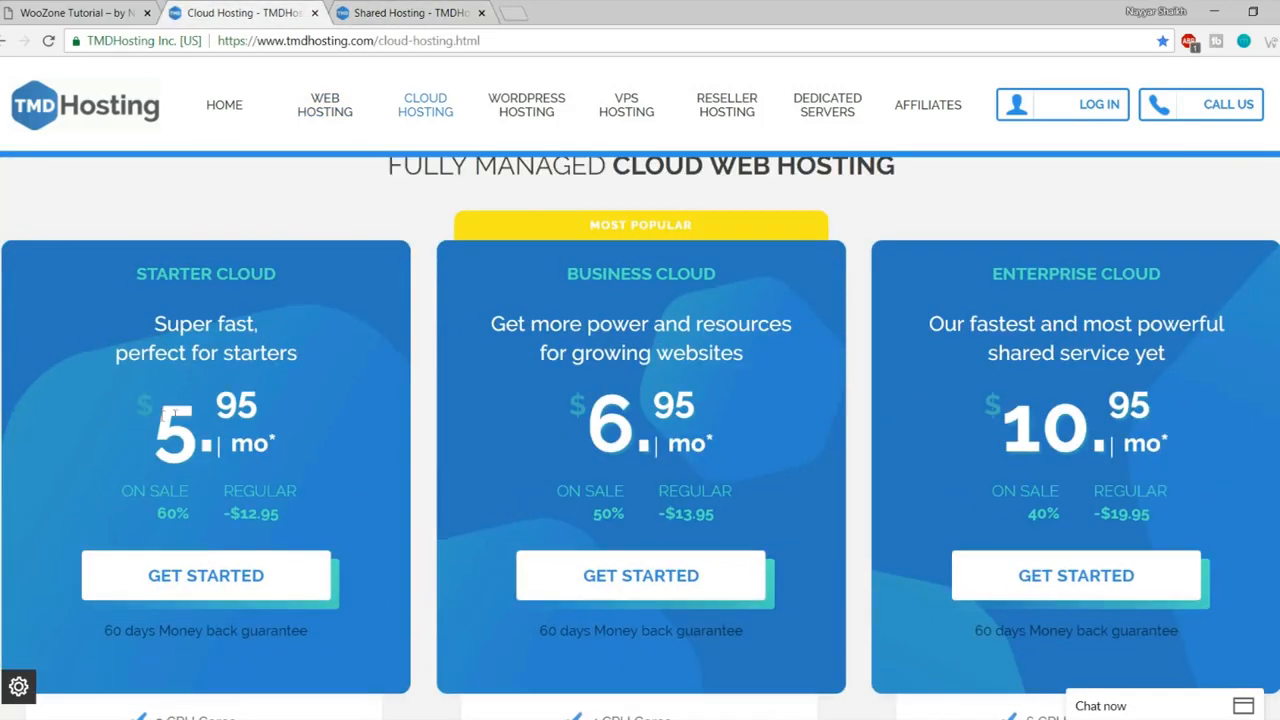
{"action": "left_click_drag", "start_coordinate": [160, 416], "coordinate": [284, 412]}
{"action": "left_click", "coordinate": [302, 411]}
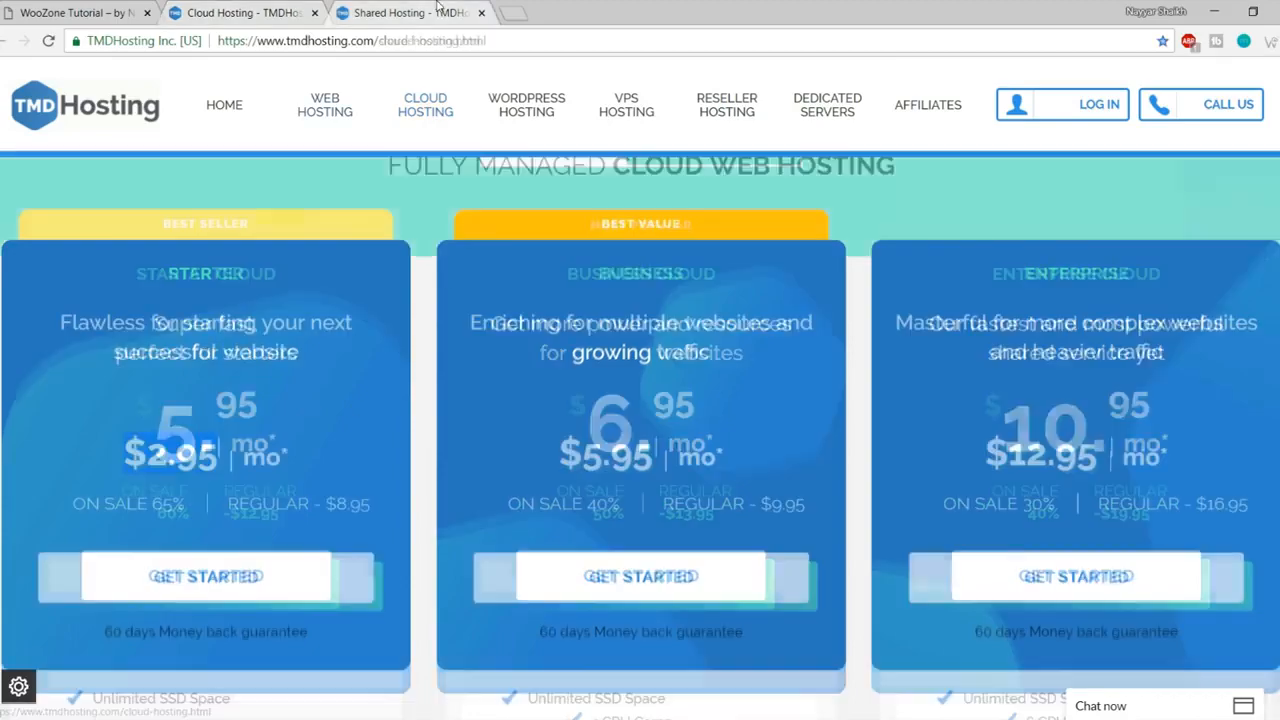
{"action": "scroll", "coordinate": [548, 425], "scroll_direction": "down", "scroll_amount": 5}
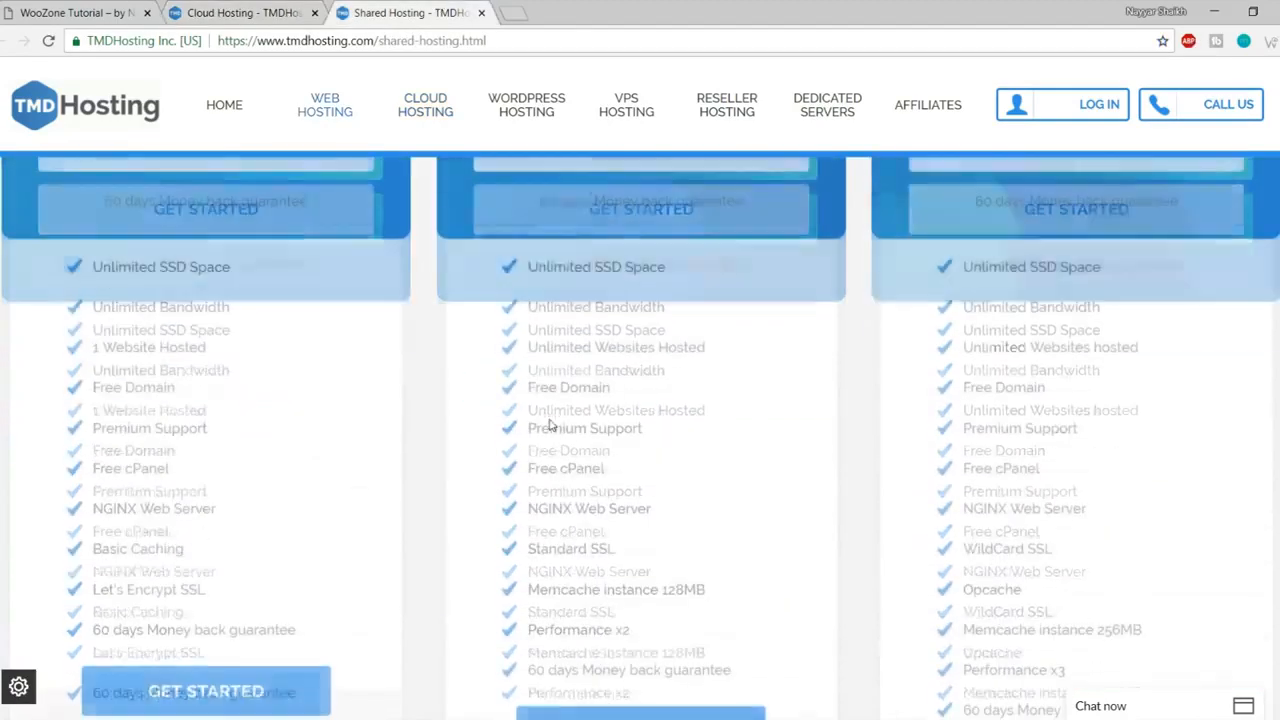
{"action": "scroll", "coordinate": [548, 425], "scroll_direction": "up", "scroll_amount": 5}
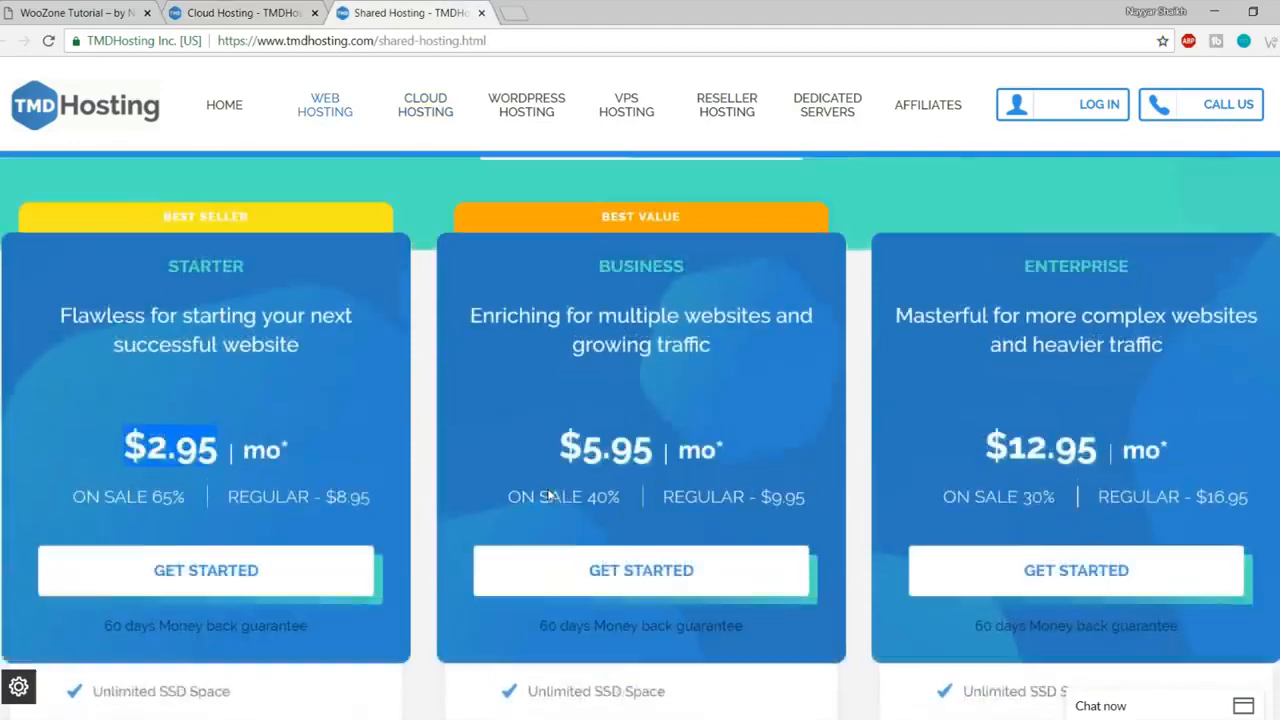
{"action": "left_click", "coordinate": [548, 495]}
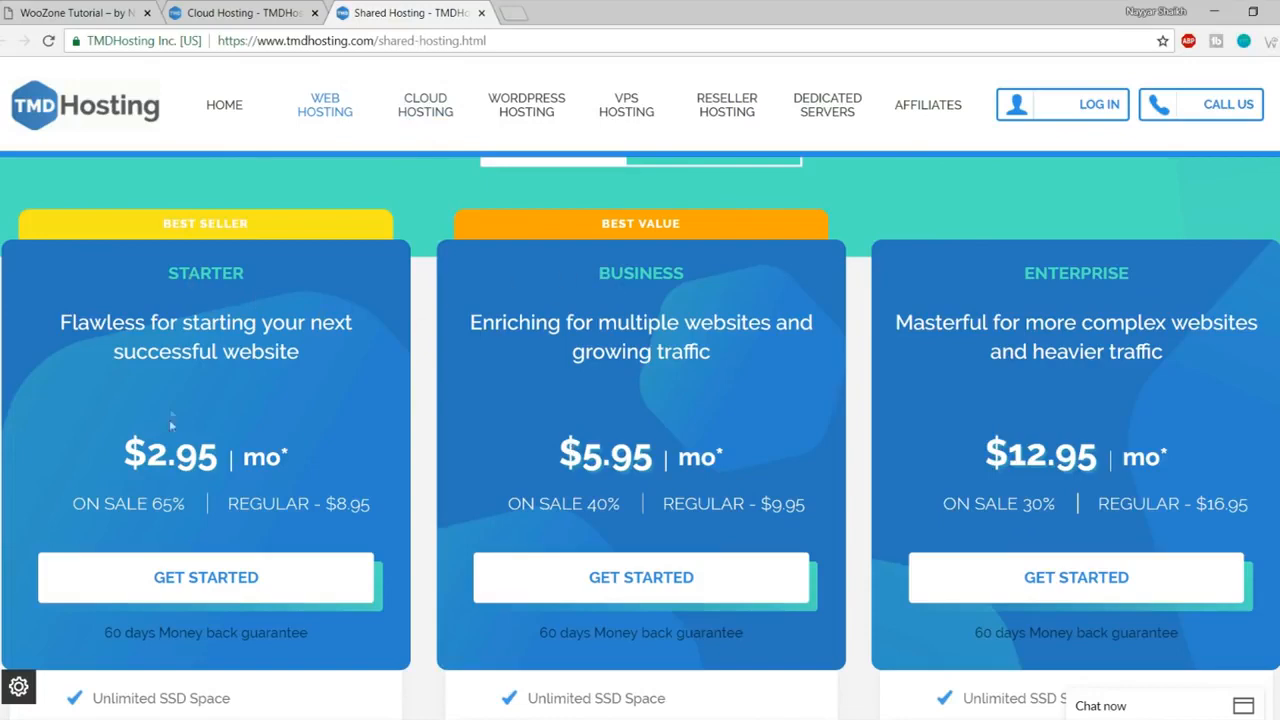
{"action": "left_click", "coordinate": [240, 12]}
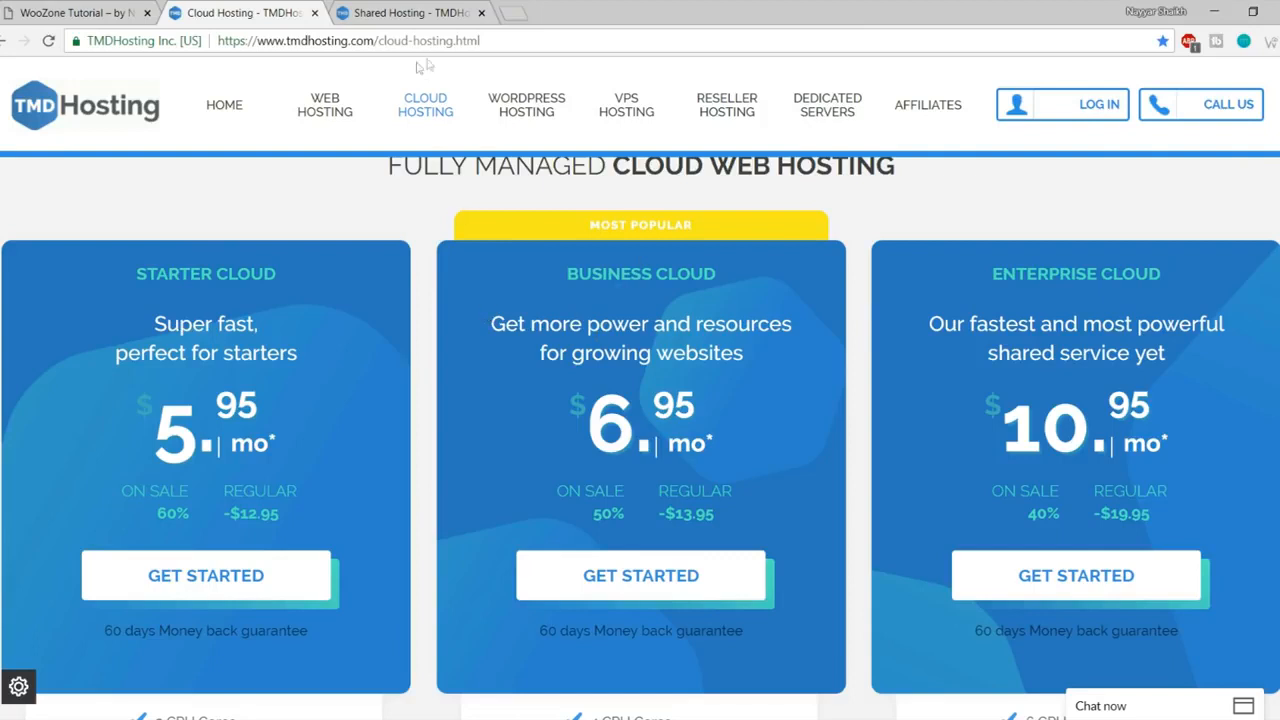
{"action": "left_click", "coordinate": [455, 12]}
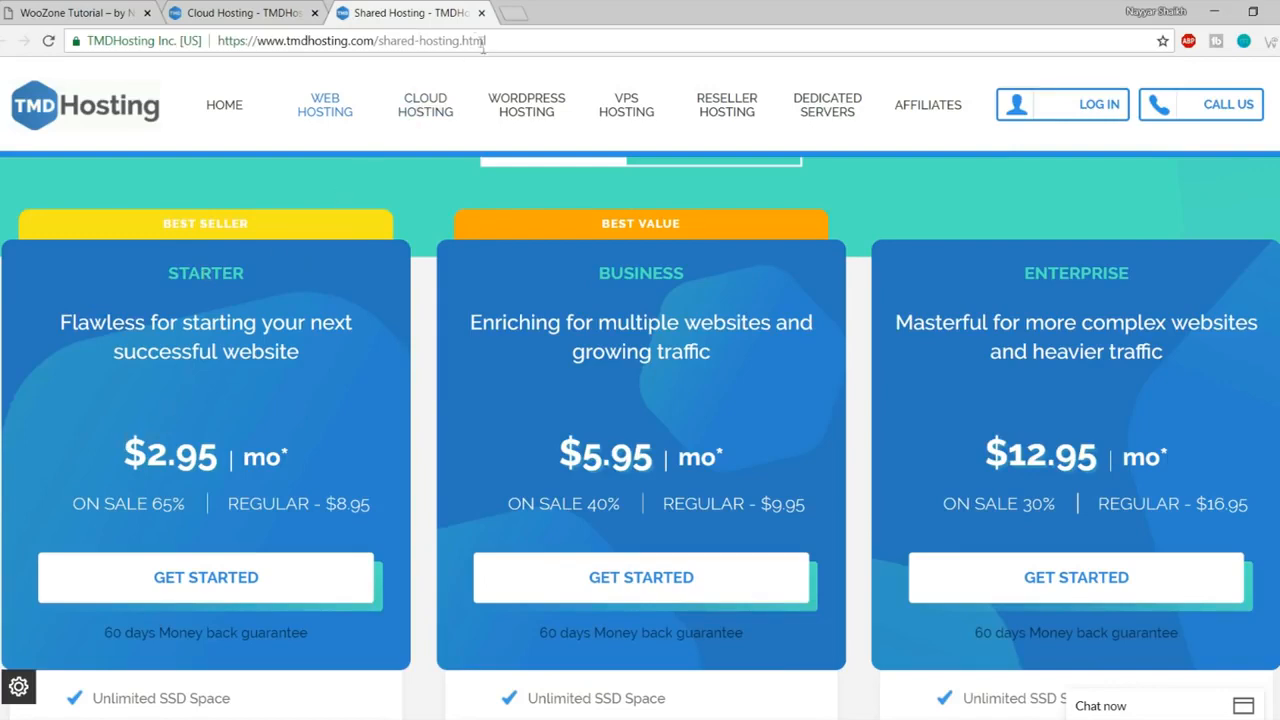
{"action": "left_click", "coordinate": [481, 13]}
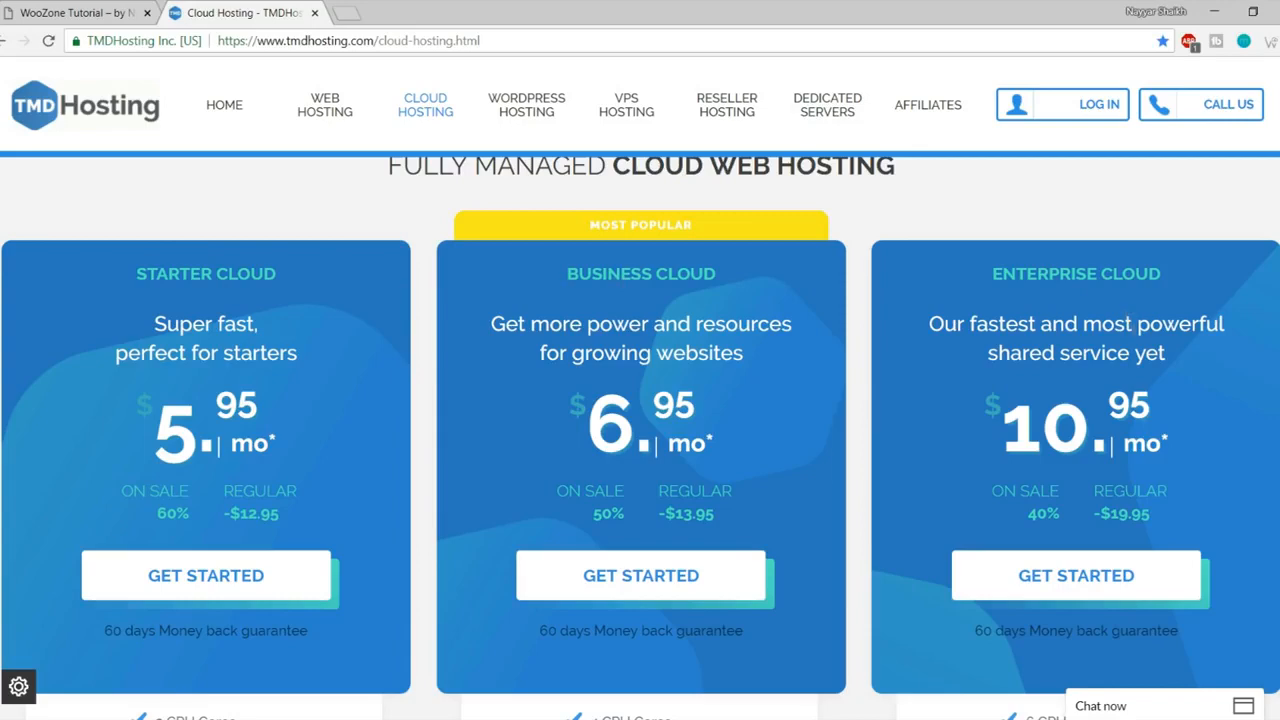
Step: Dismiss the chat and highlight Enterprise Cloud's 6 CPU cores, 6GB DDR4 RAM, Unlimited Bandwidth and SSD Space
{"action": "scroll", "coordinate": [1162, 396], "scroll_direction": "down", "scroll_amount": 1}
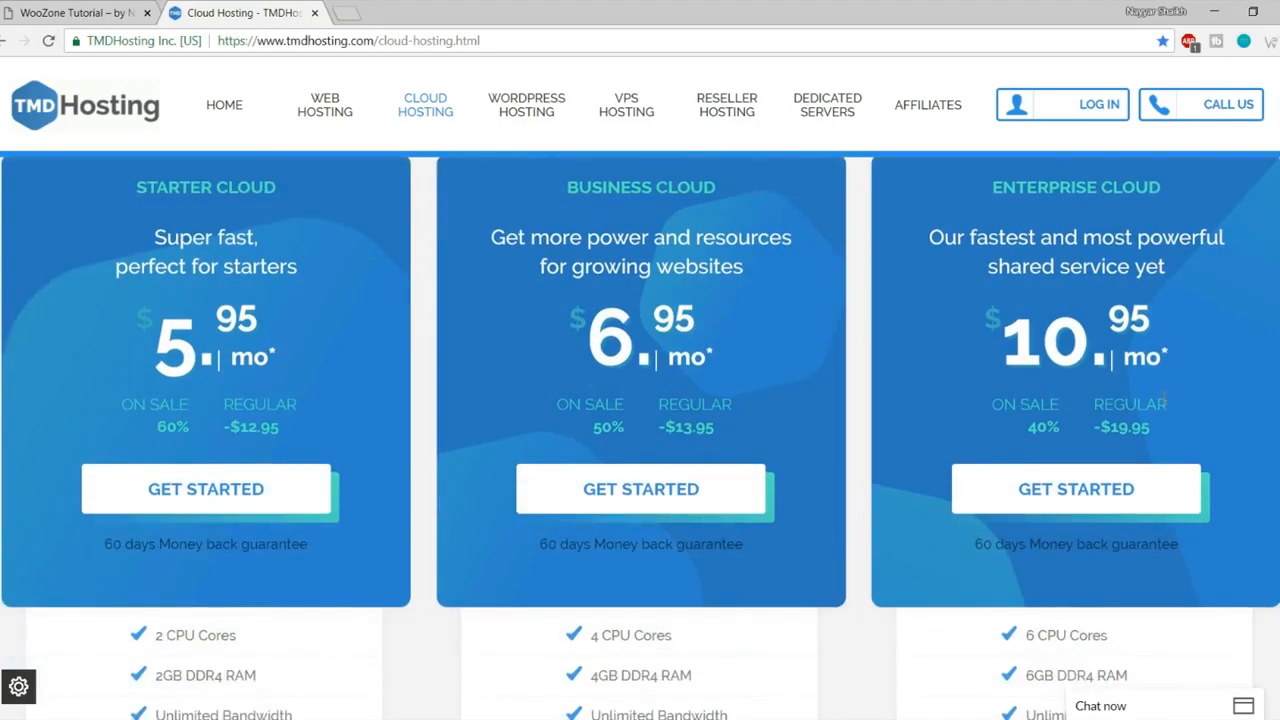
{"action": "scroll", "coordinate": [1163, 396], "scroll_direction": "up", "scroll_amount": 1}
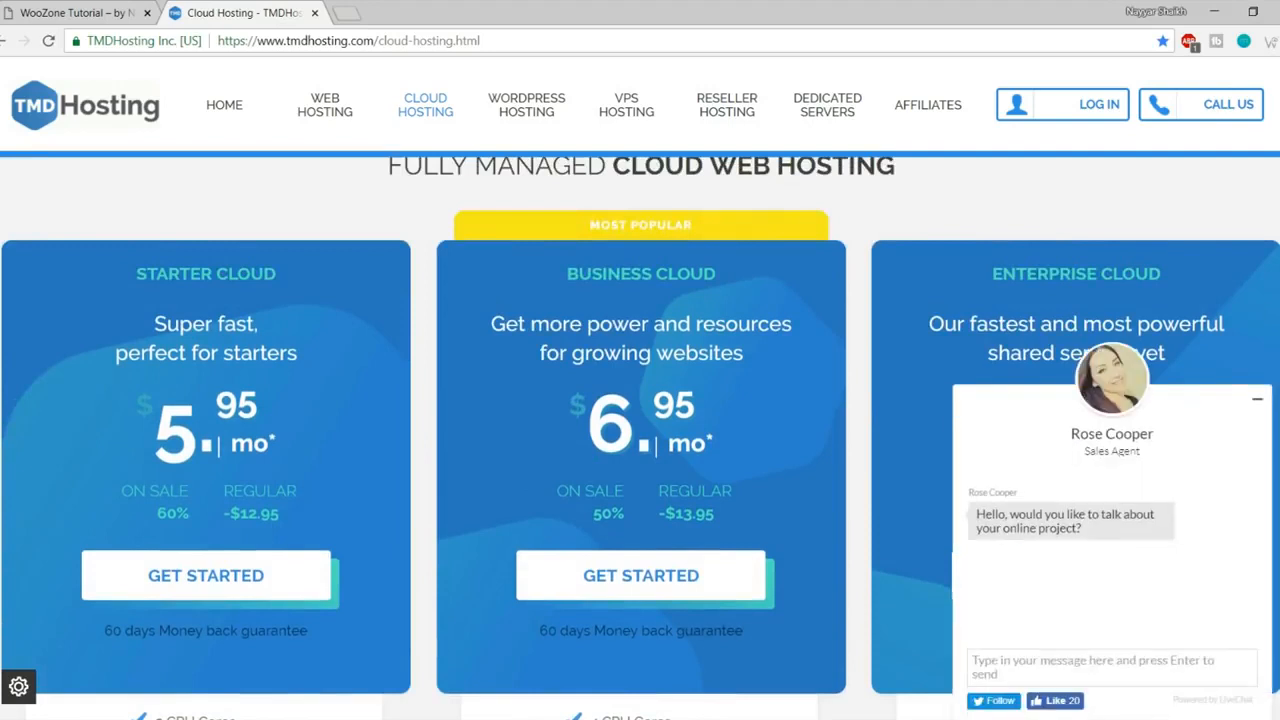
{"action": "left_click", "coordinate": [1258, 399]}
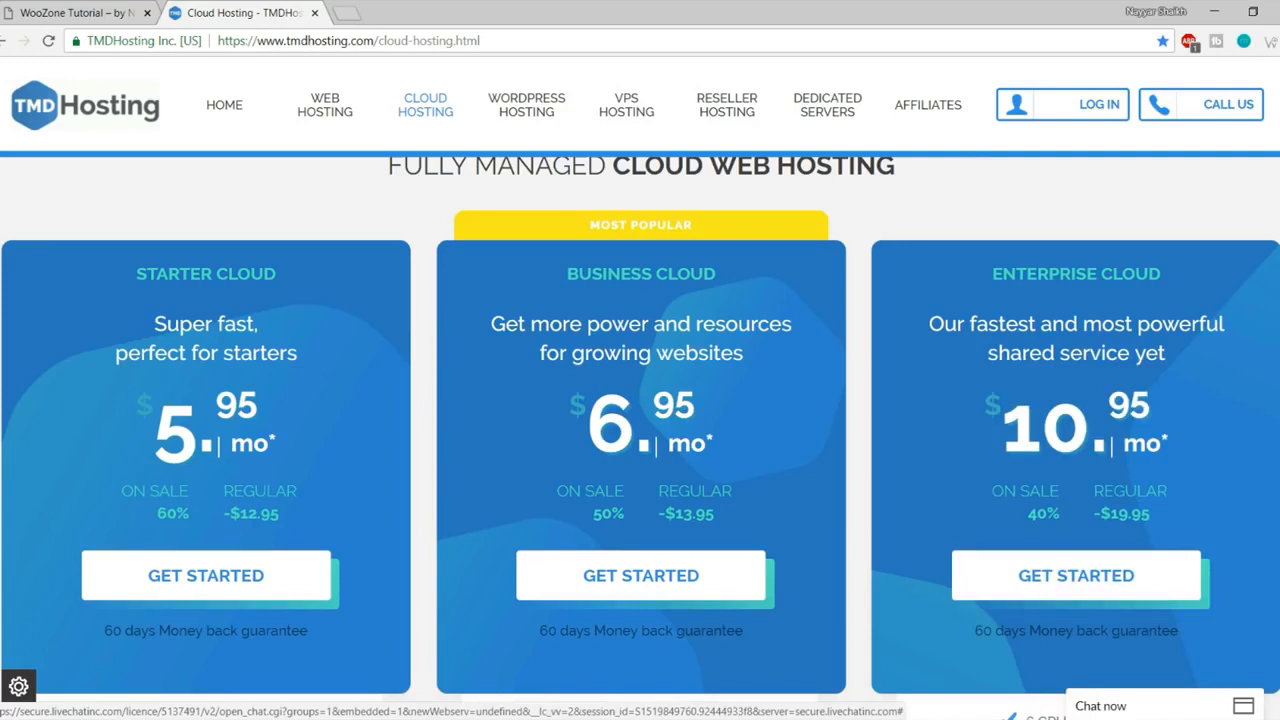
{"action": "scroll", "coordinate": [640, 430], "scroll_direction": "down", "scroll_amount": 5}
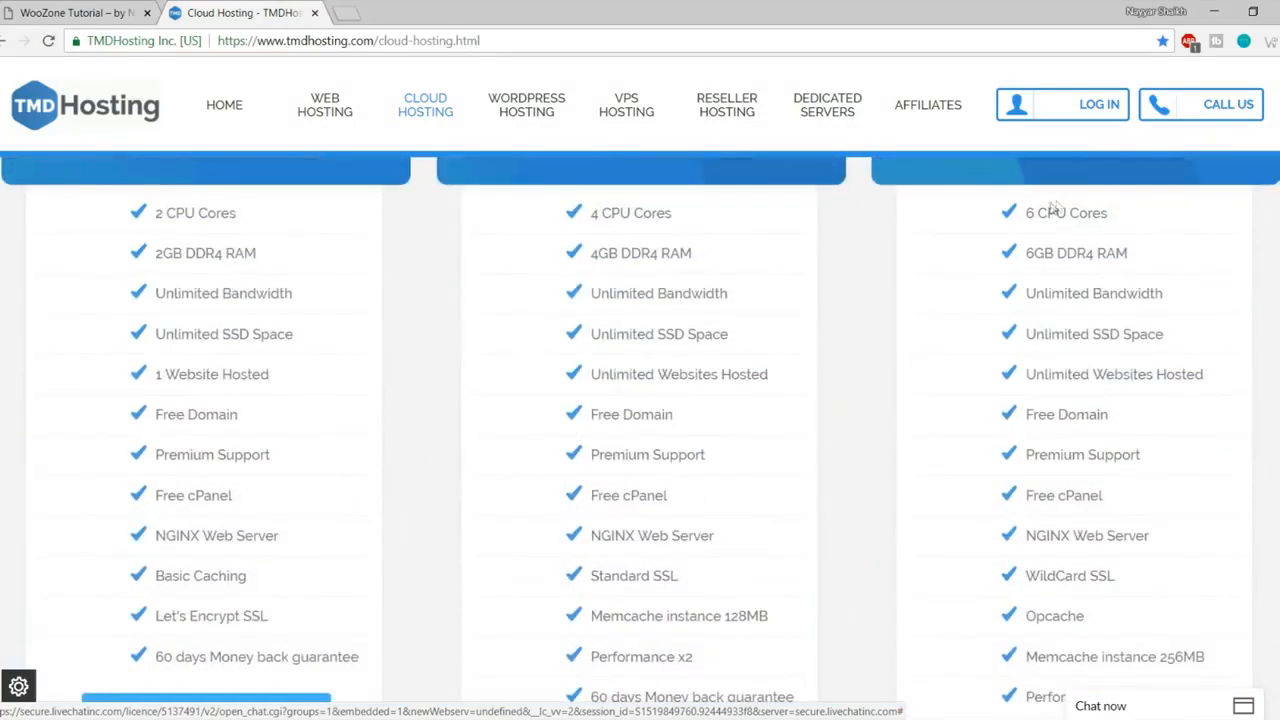
{"action": "left_click_drag", "start_coordinate": [1025, 210], "coordinate": [1143, 260]}
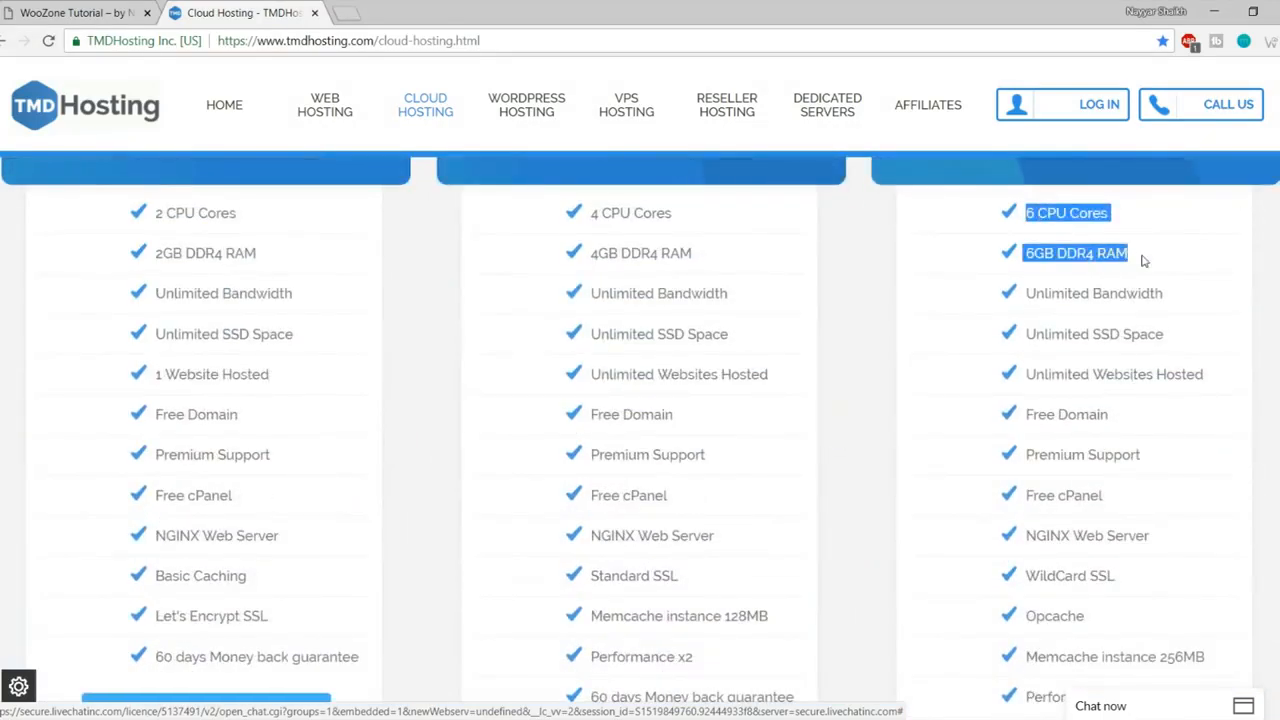
{"action": "left_click", "coordinate": [1072, 220]}
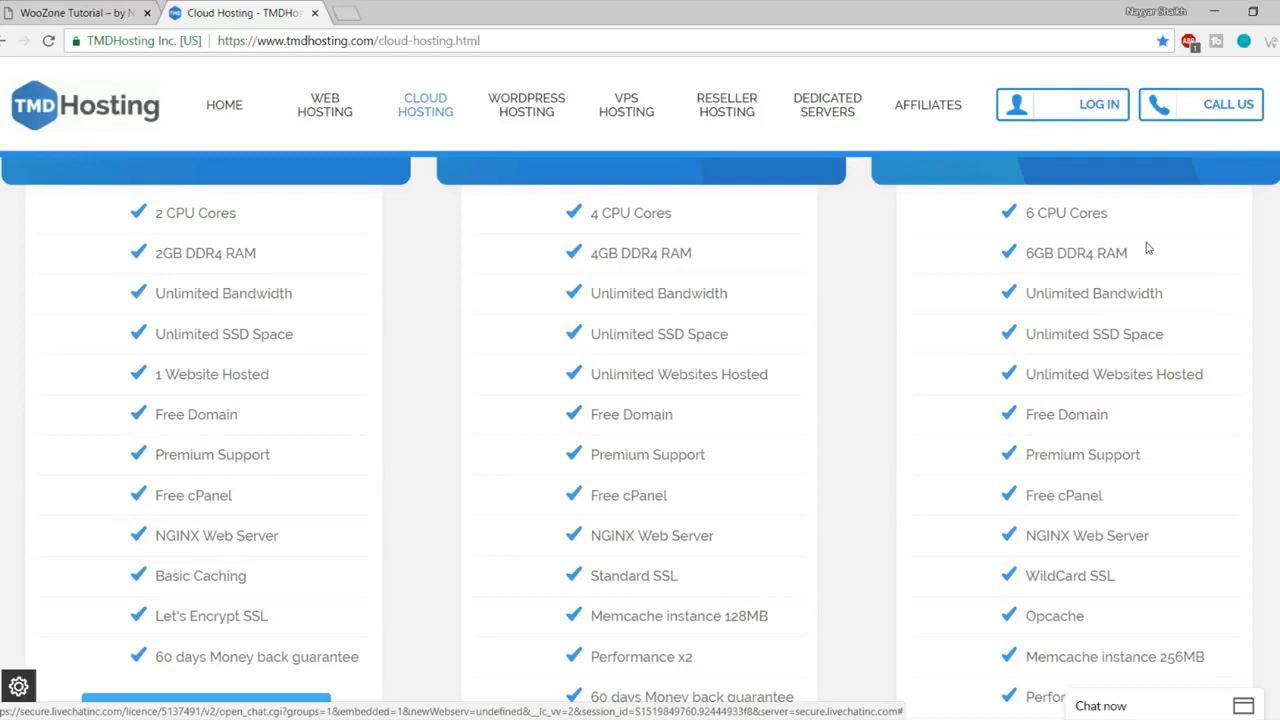
{"action": "left_click_drag", "start_coordinate": [1140, 262], "coordinate": [1026, 212]}
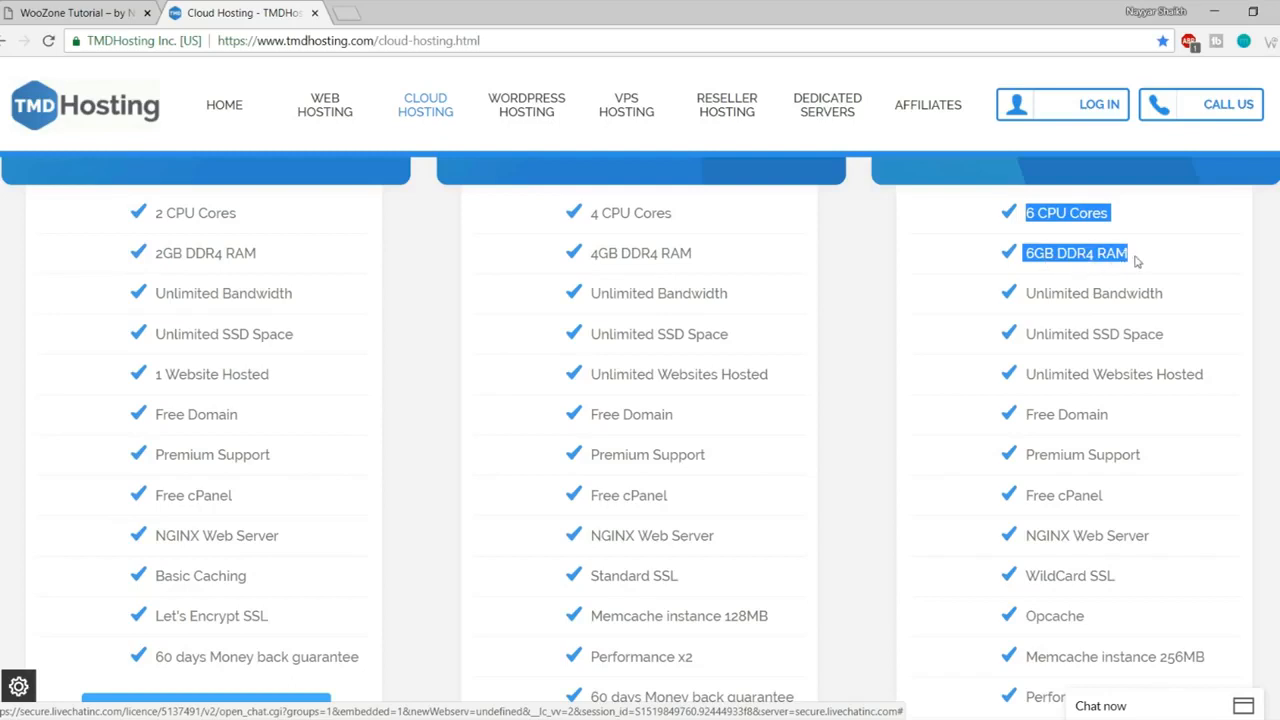
{"action": "left_click_drag", "start_coordinate": [1177, 296], "coordinate": [1026, 288]}
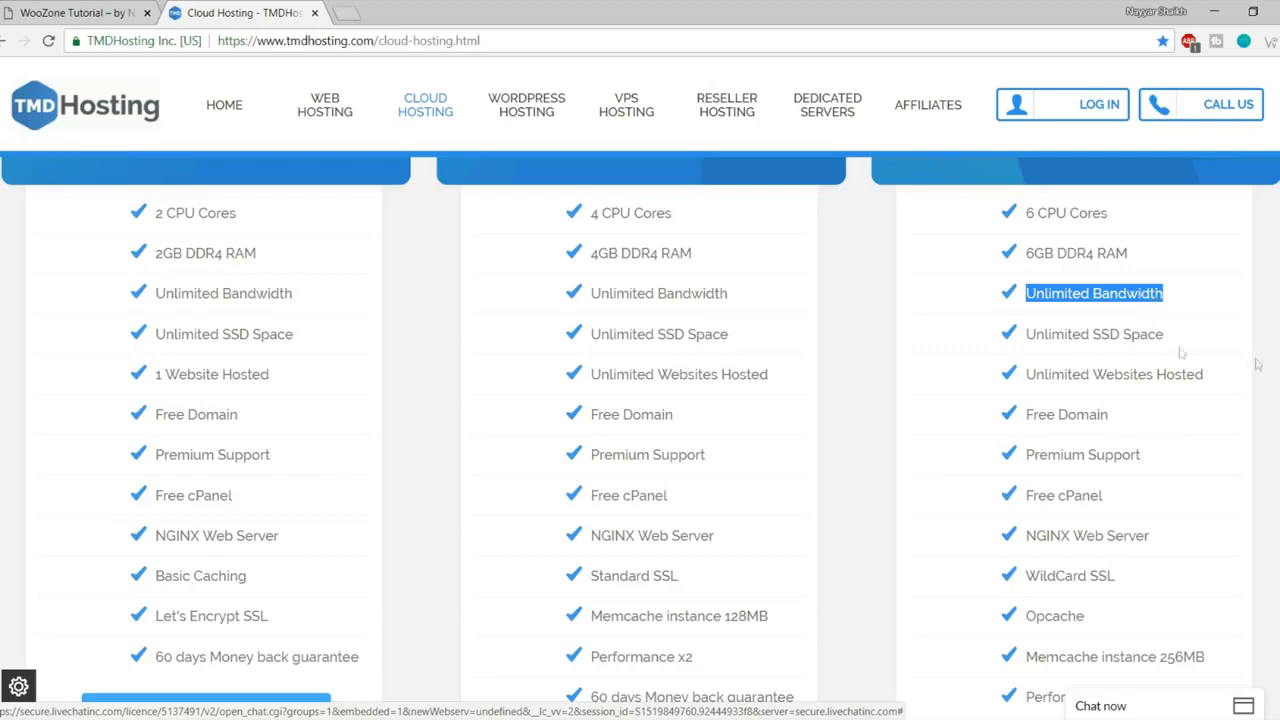
{"action": "left_click_drag", "start_coordinate": [1180, 334], "coordinate": [1094, 334]}
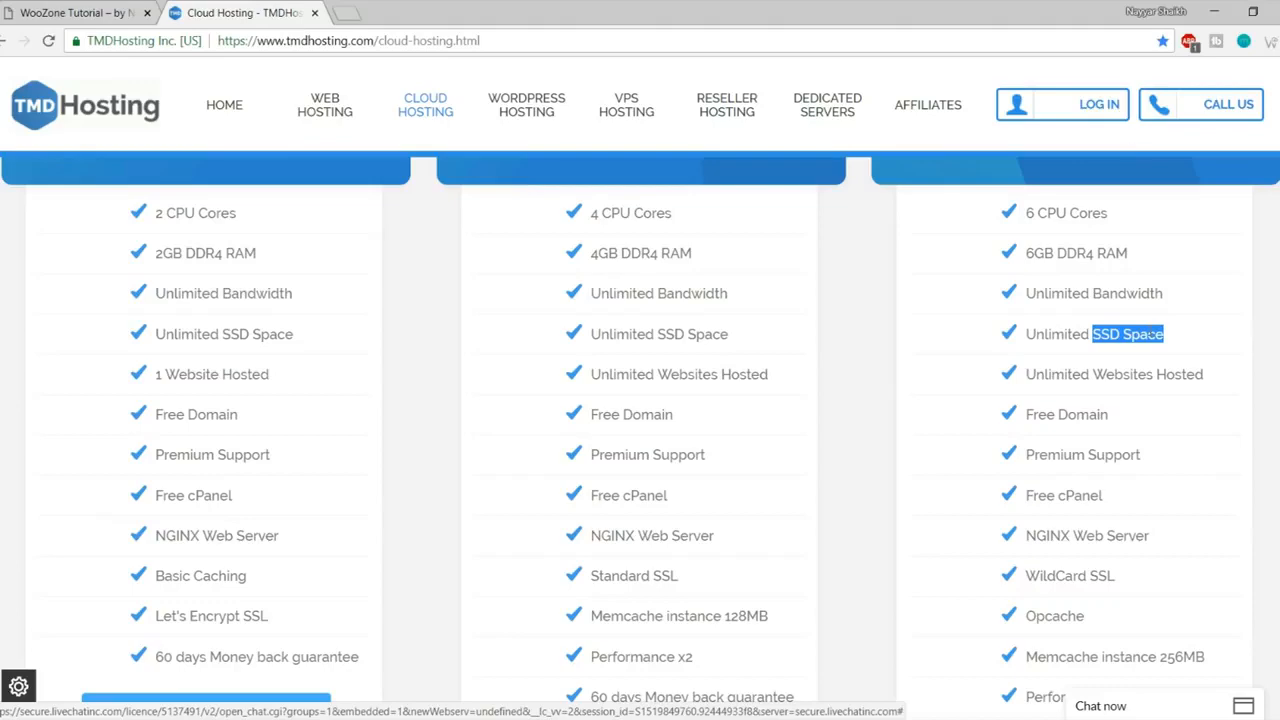
{"action": "left_click", "coordinate": [347, 12]}
Step: Search 'ssd vs hdd web hosting', preview the SSD vs HDD speed chart in Images, then close the tab
{"action": "type", "text": "ssd"}
{"action": "key", "text": "Down"}
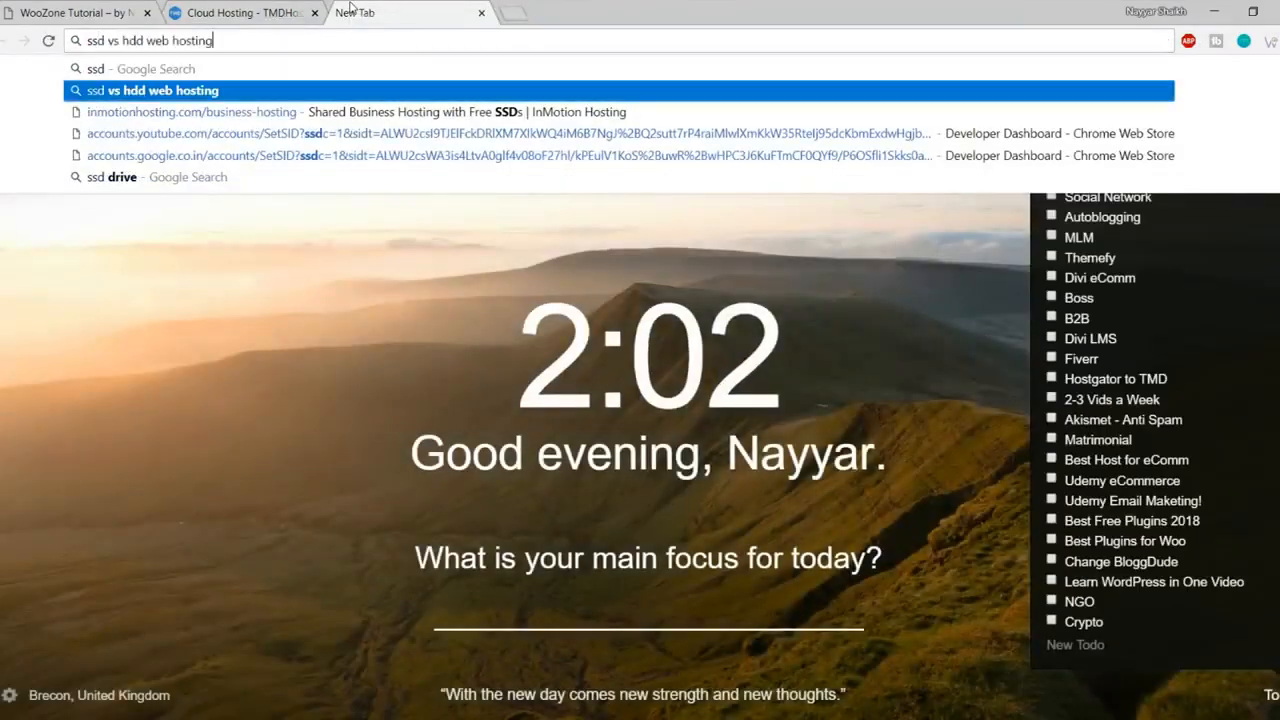
{"action": "key", "text": "Return"}
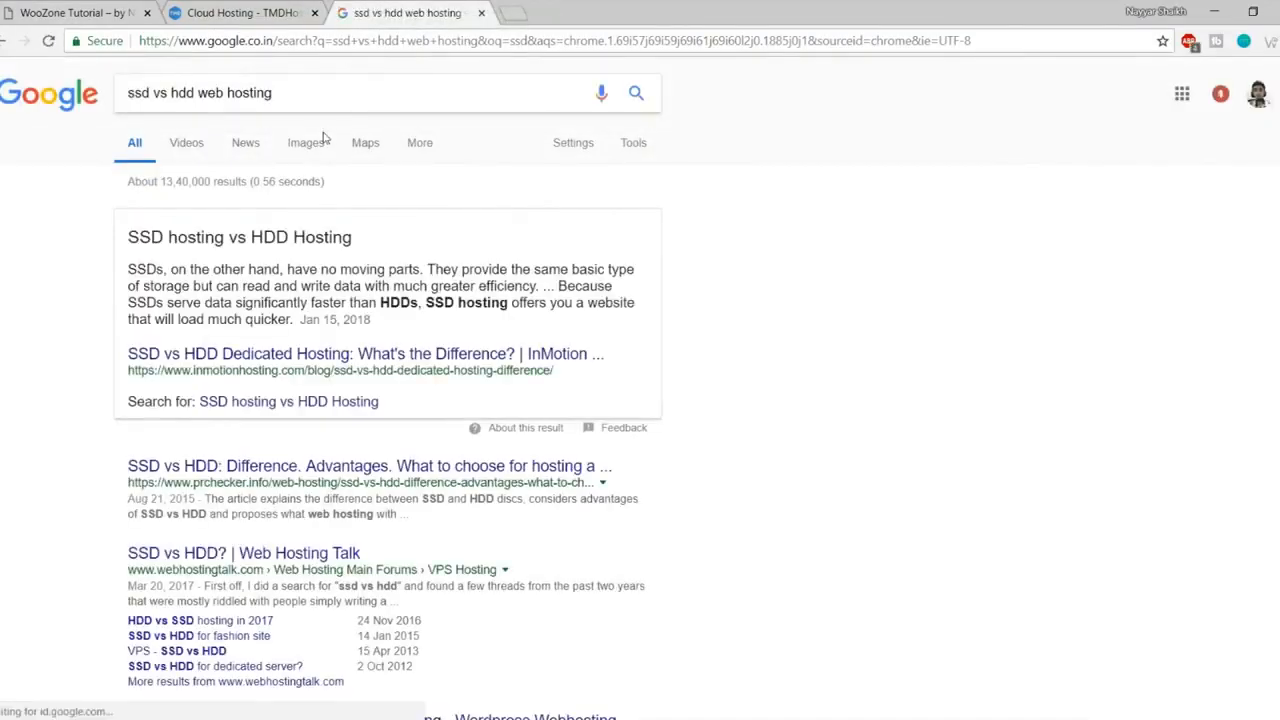
{"action": "scroll", "coordinate": [448, 397], "scroll_direction": "down", "scroll_amount": 3}
{"action": "scroll", "coordinate": [448, 397], "scroll_direction": "down", "scroll_amount": 8}
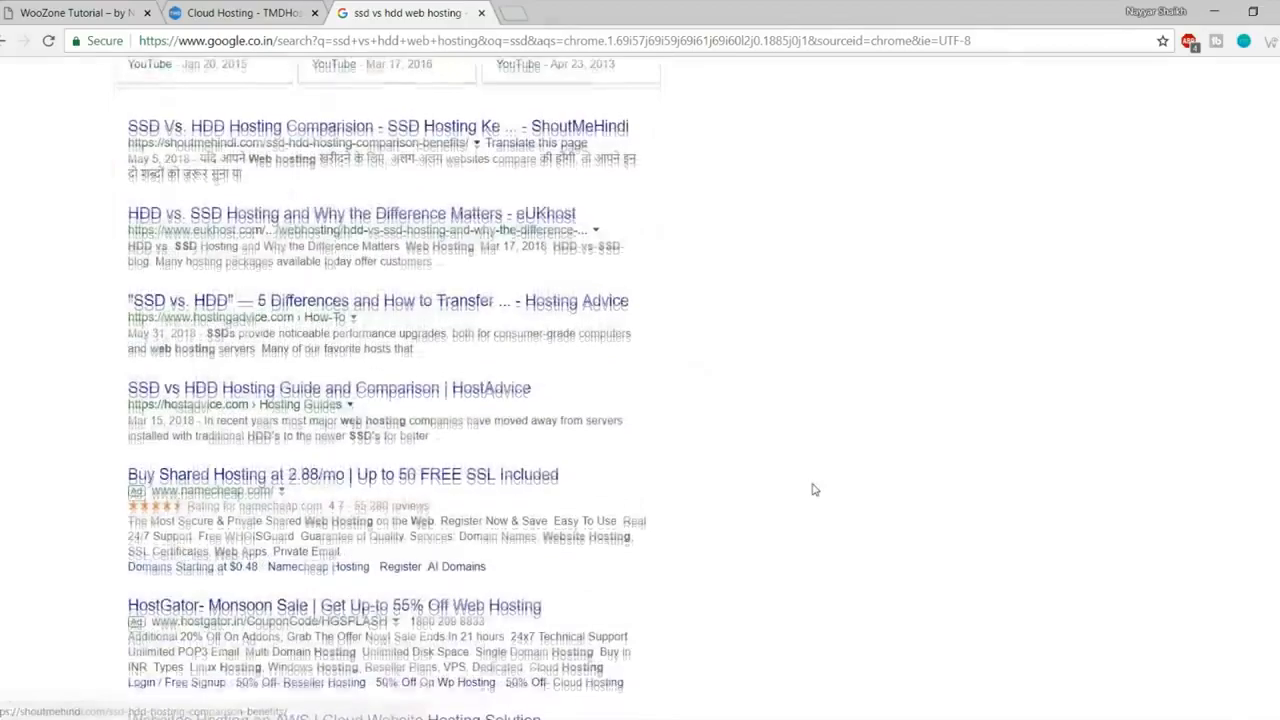
{"action": "scroll", "coordinate": [815, 490], "scroll_direction": "down", "scroll_amount": 2}
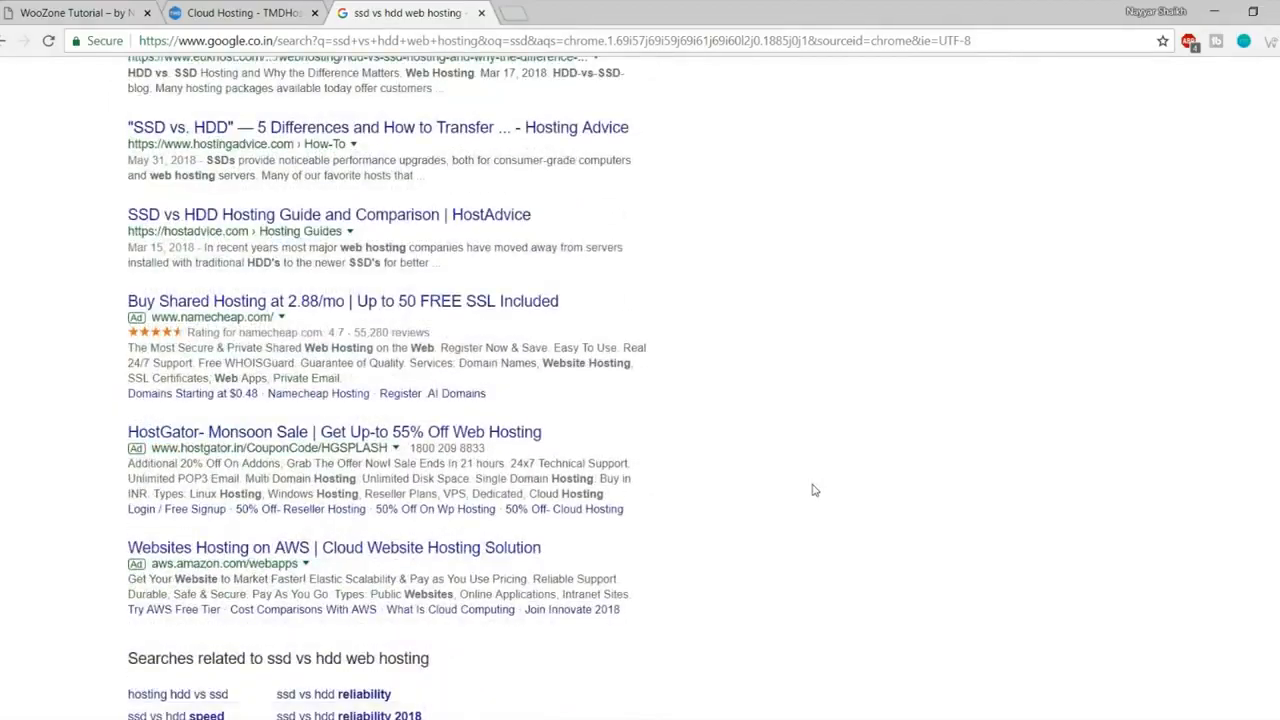
{"action": "scroll", "coordinate": [812, 500], "scroll_direction": "up", "scroll_amount": 12}
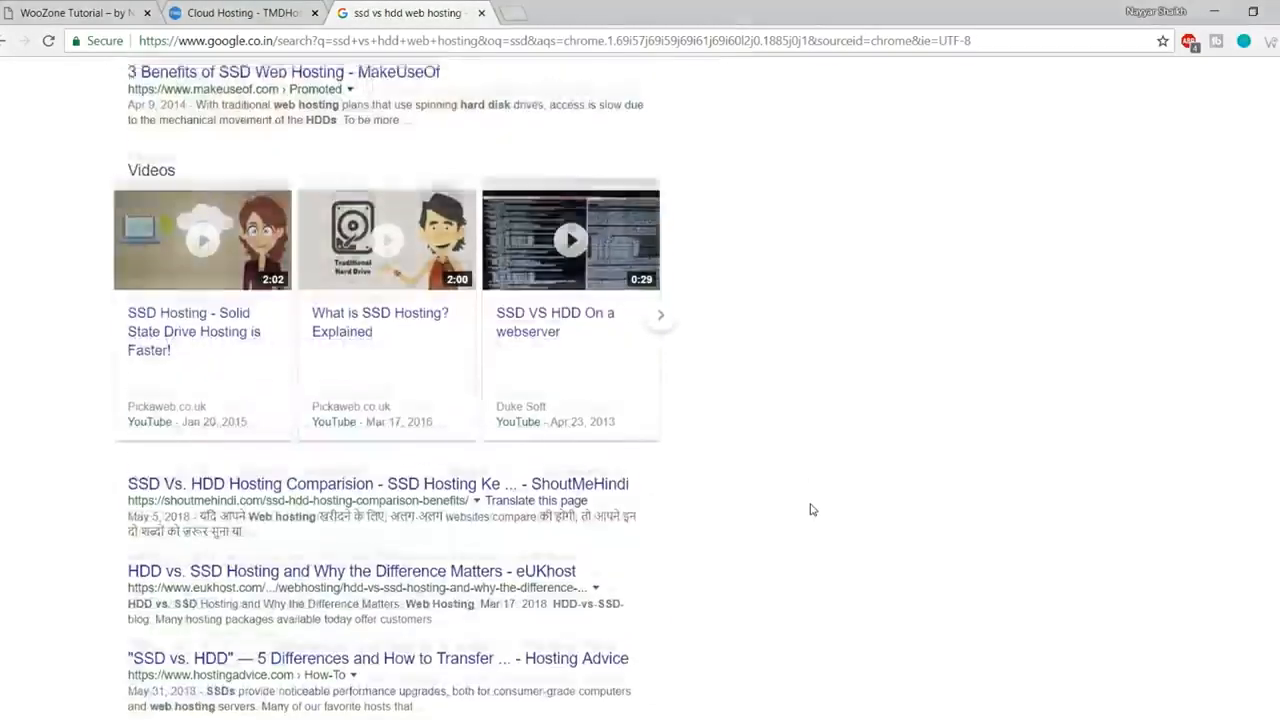
{"action": "left_click", "coordinate": [306, 143]}
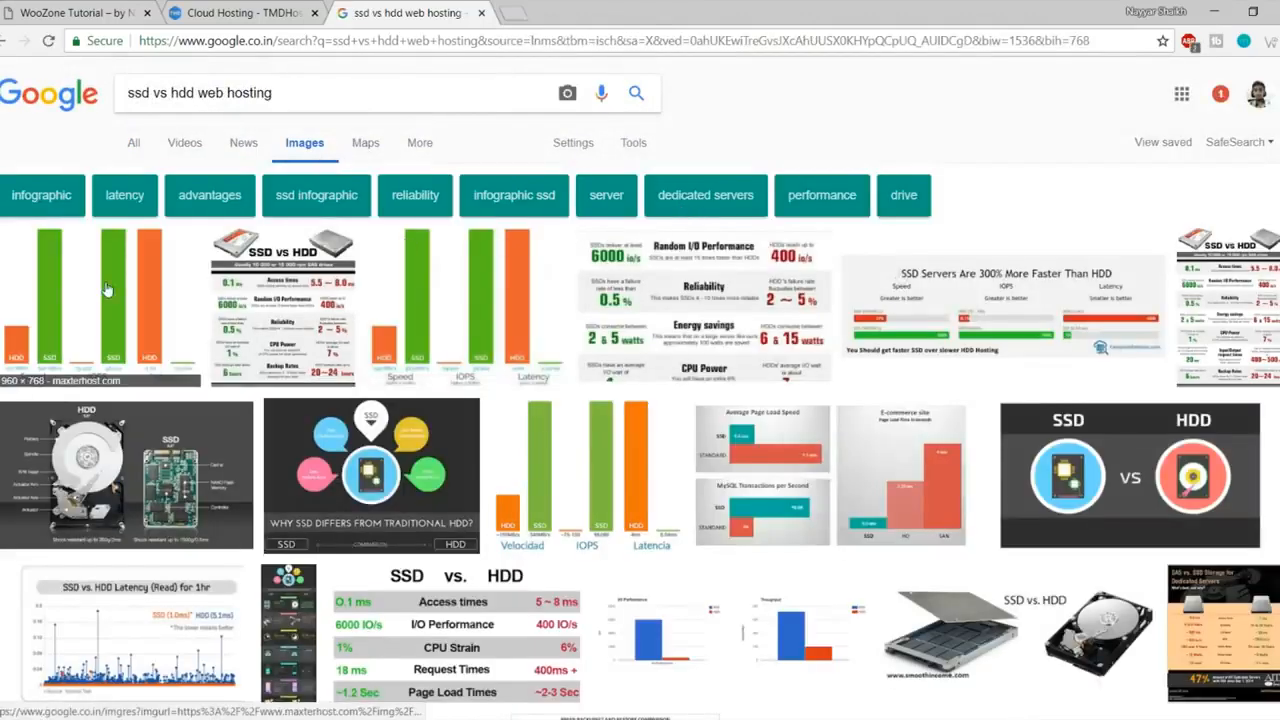
{"action": "left_click", "coordinate": [88, 297]}
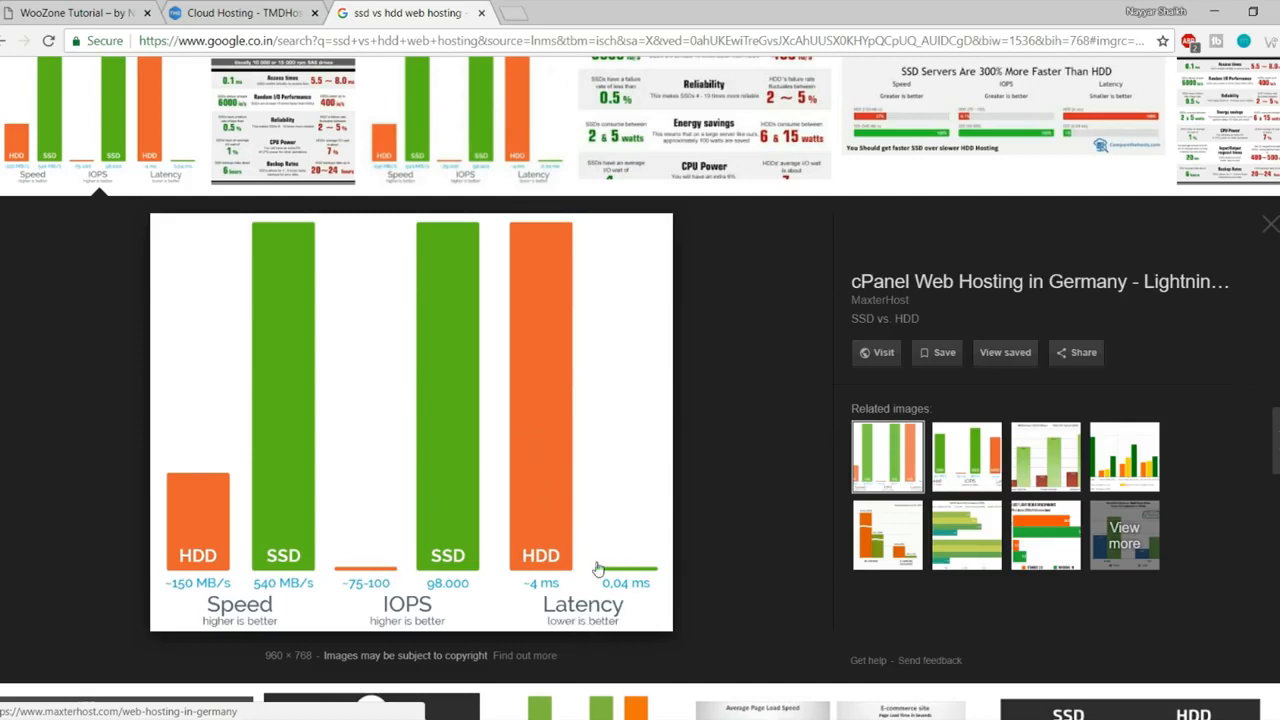
{"action": "left_click", "coordinate": [481, 13]}
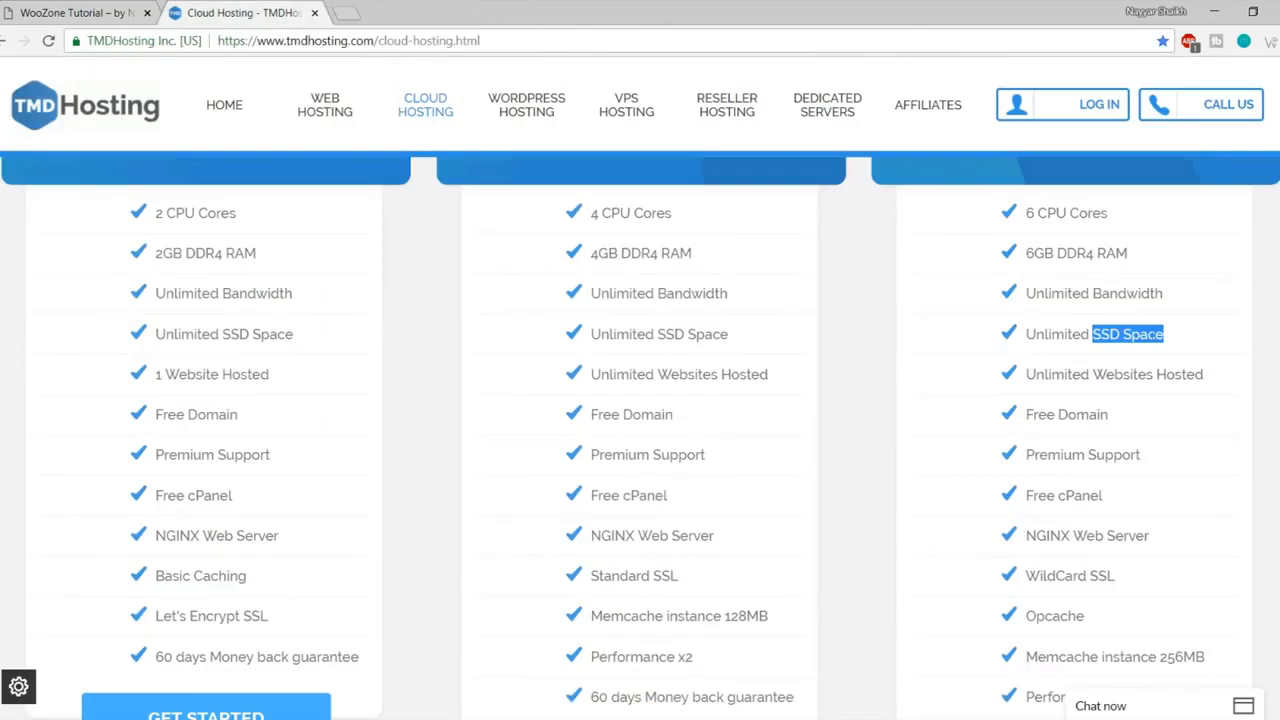
Step: Highlight Enterprise Cloud's Unlimited SSD Space, Unlimited Websites Hosted, Free Domain and Premium Support features
{"action": "left_click", "coordinate": [1176, 341]}
{"action": "left_click_drag", "start_coordinate": [1170, 340], "coordinate": [1028, 333]}
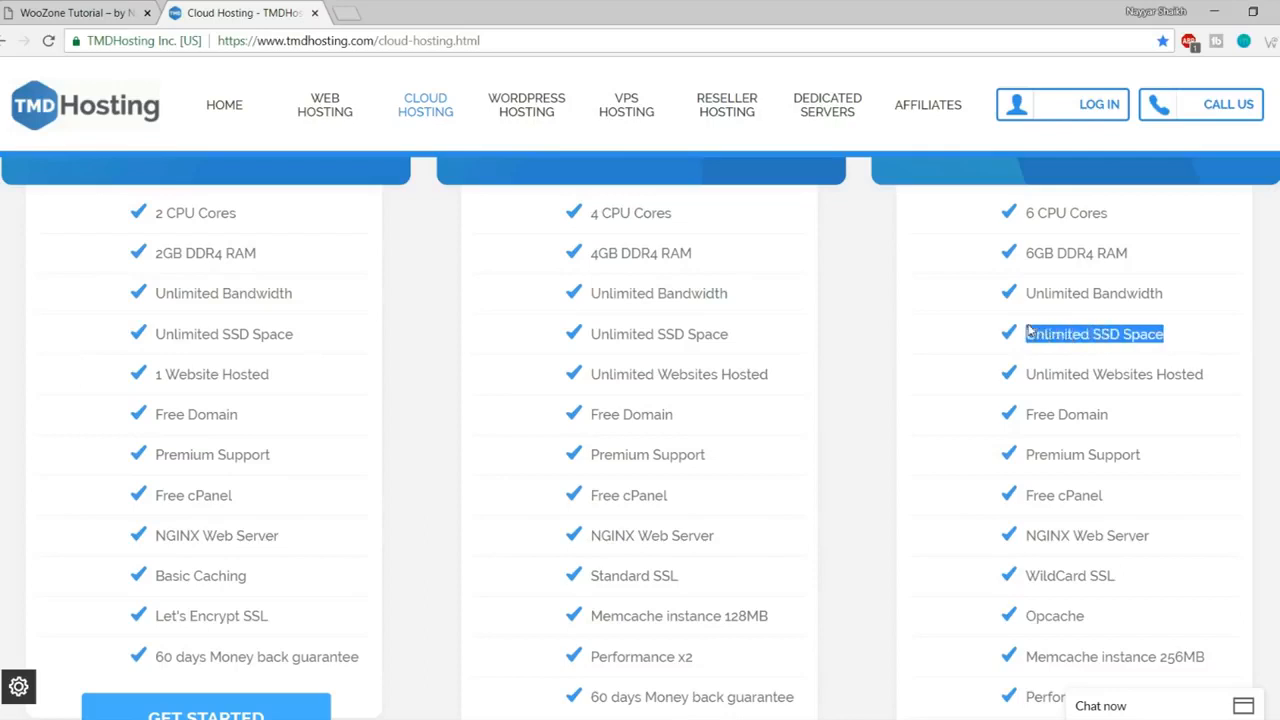
{"action": "left_click", "coordinate": [1074, 334]}
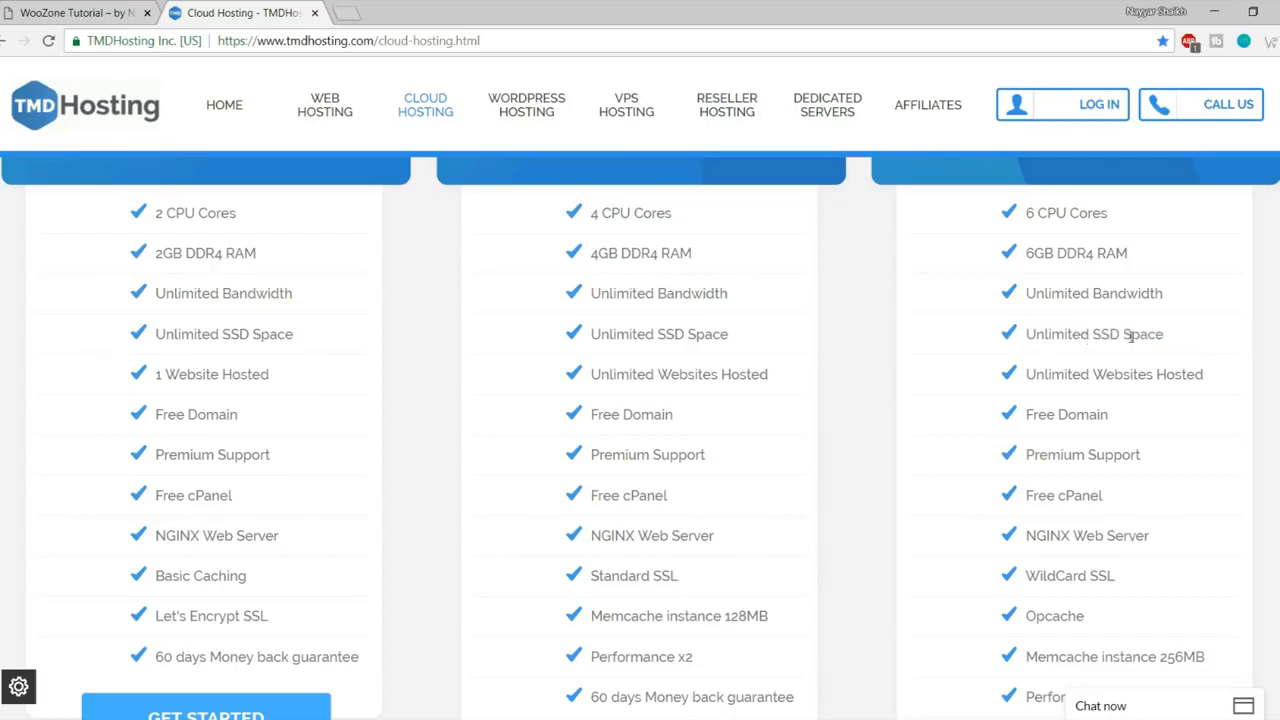
{"action": "left_click_drag", "start_coordinate": [1036, 372], "coordinate": [1242, 378]}
{"action": "left_click", "coordinate": [1224, 382]}
{"action": "scroll", "coordinate": [1207, 444], "scroll_direction": "up", "scroll_amount": 2}
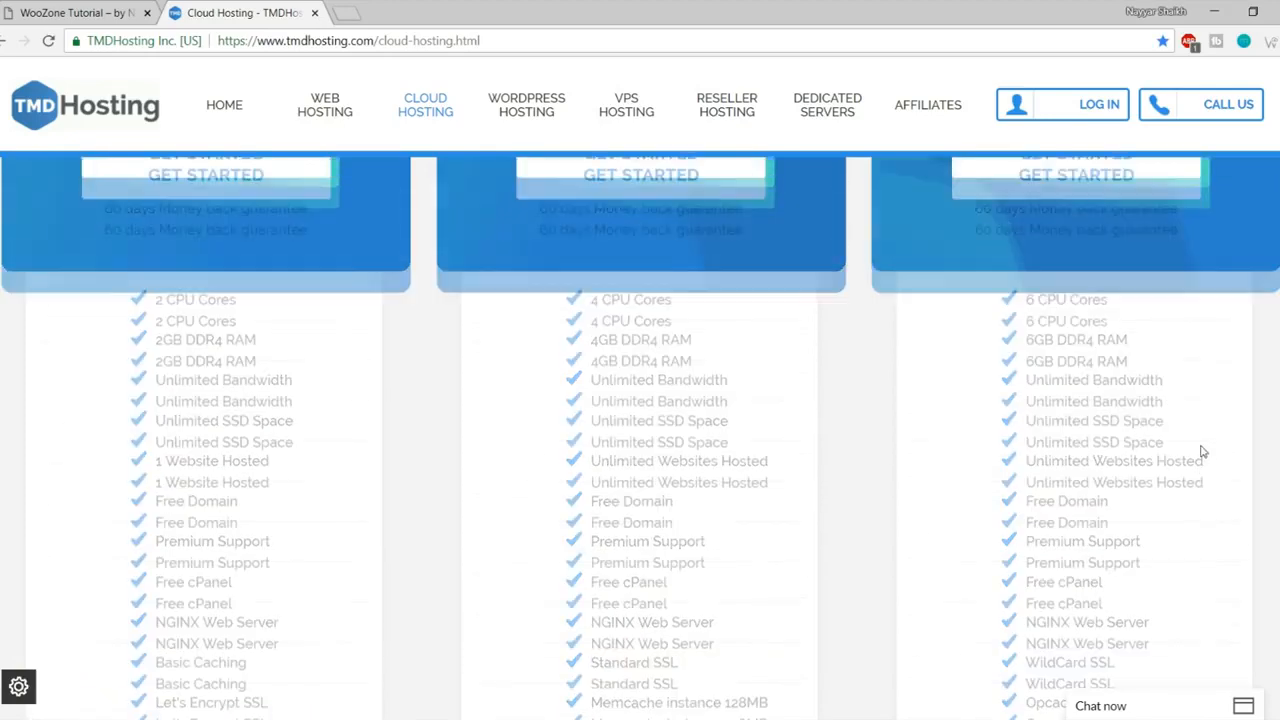
{"action": "scroll", "coordinate": [1203, 451], "scroll_direction": "down", "scroll_amount": 2}
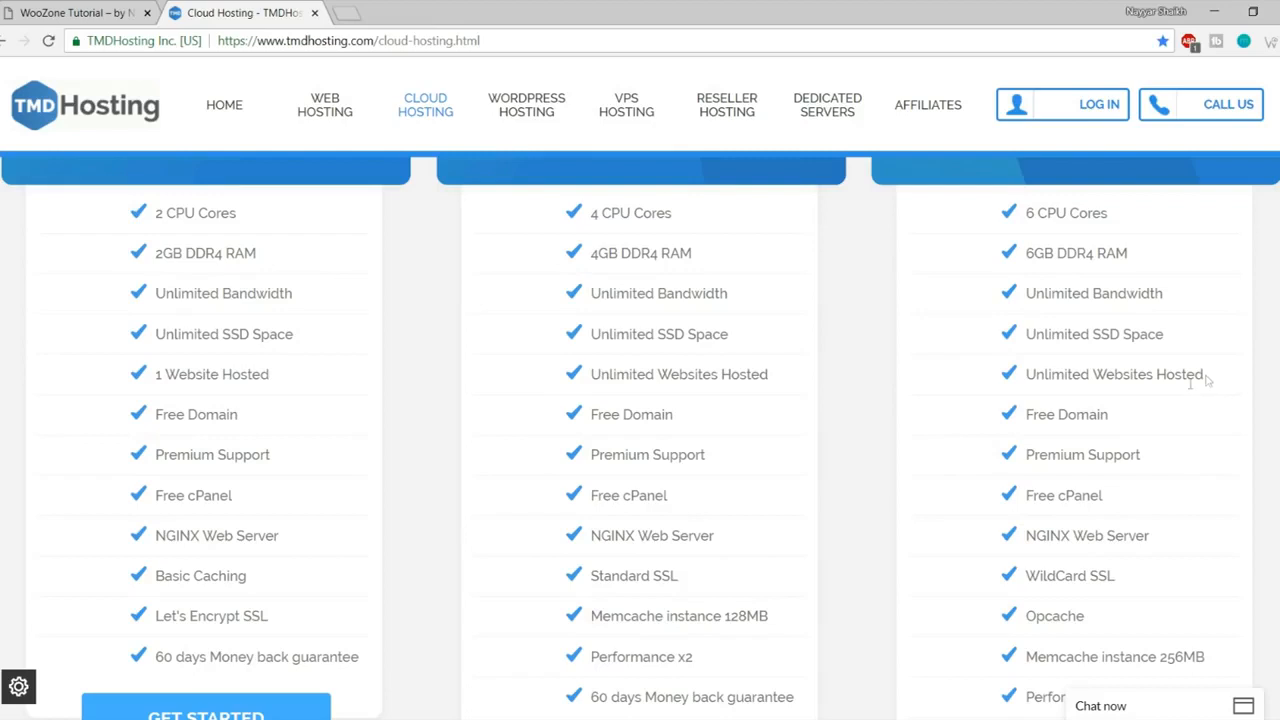
{"action": "left_click_drag", "start_coordinate": [1110, 416], "coordinate": [1024, 420]}
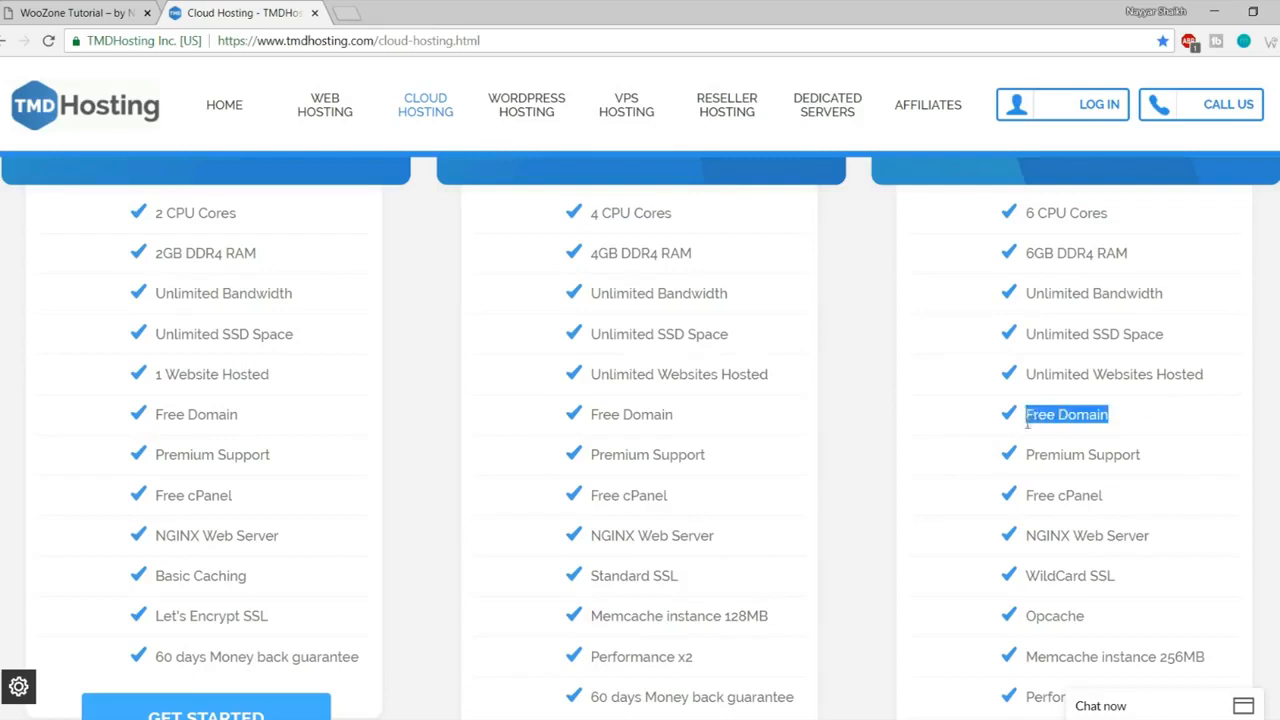
{"action": "left_click_drag", "start_coordinate": [1144, 462], "coordinate": [1032, 474]}
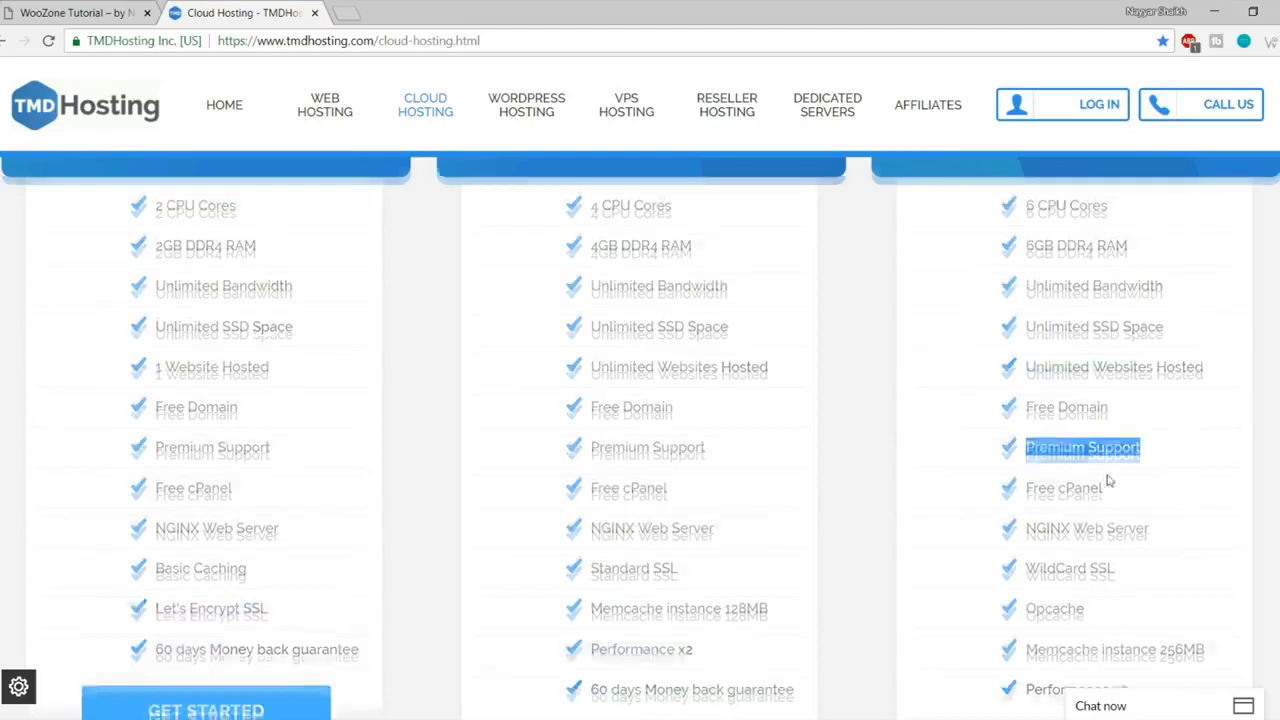
Step: Open the TMDHosting sales chat window and minimize it again
{"action": "scroll", "coordinate": [1110, 478], "scroll_direction": "down", "scroll_amount": 2}
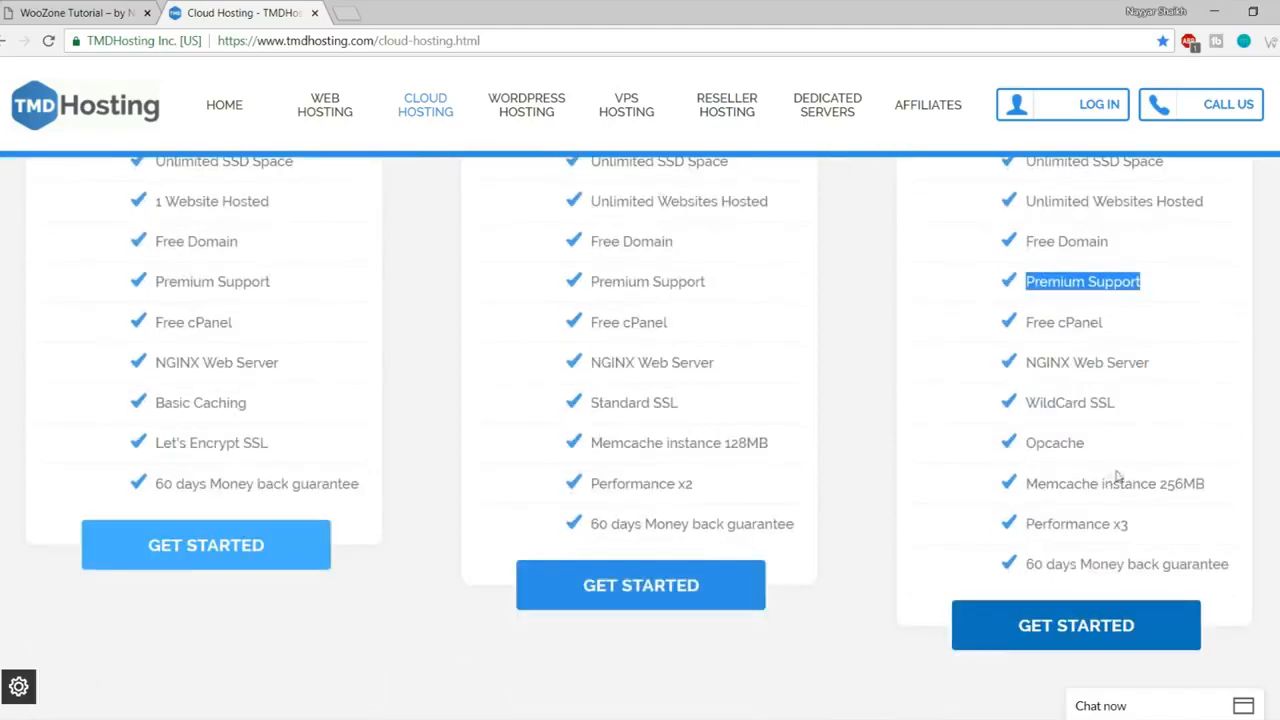
{"action": "left_click", "coordinate": [1152, 708]}
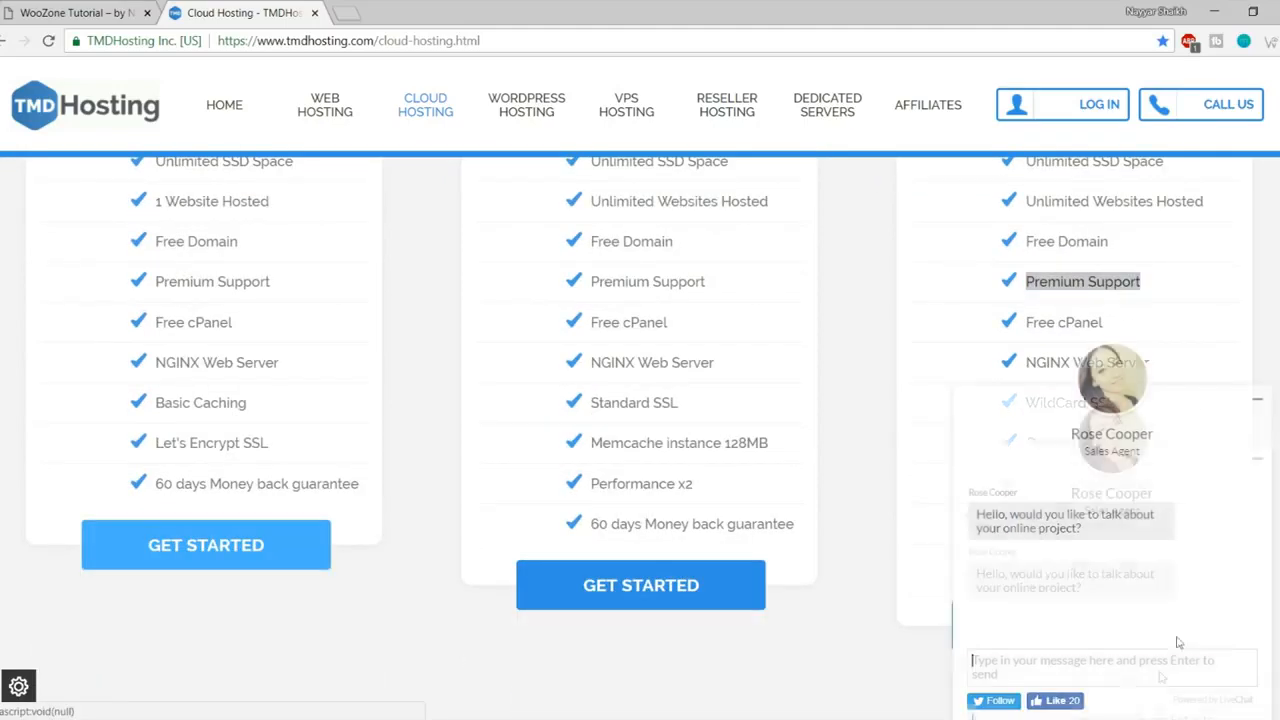
{"action": "left_click", "coordinate": [1258, 400]}
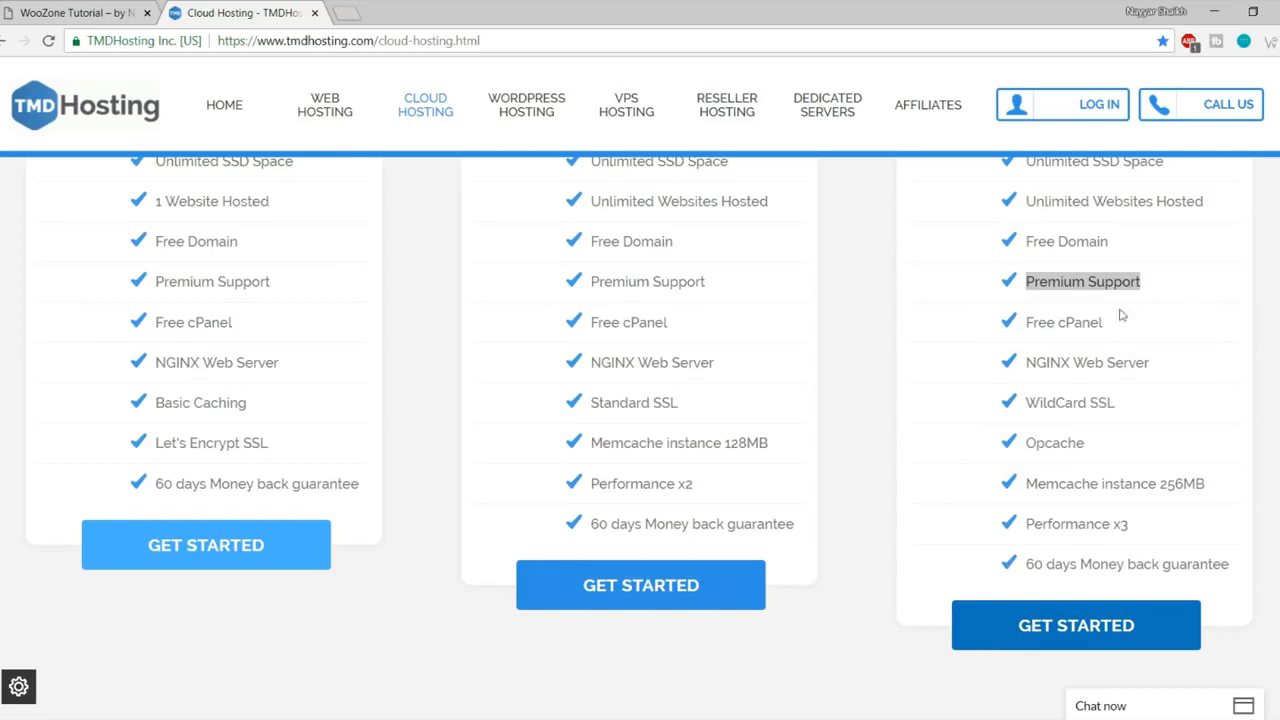
Step: Highlight the Free cPanel, NGINX Web Server and WildCard SSL features, then return to the WooZone store tab
{"action": "left_click_drag", "start_coordinate": [1108, 324], "coordinate": [1022, 324]}
{"action": "left_click_drag", "start_coordinate": [1163, 366], "coordinate": [1022, 371]}
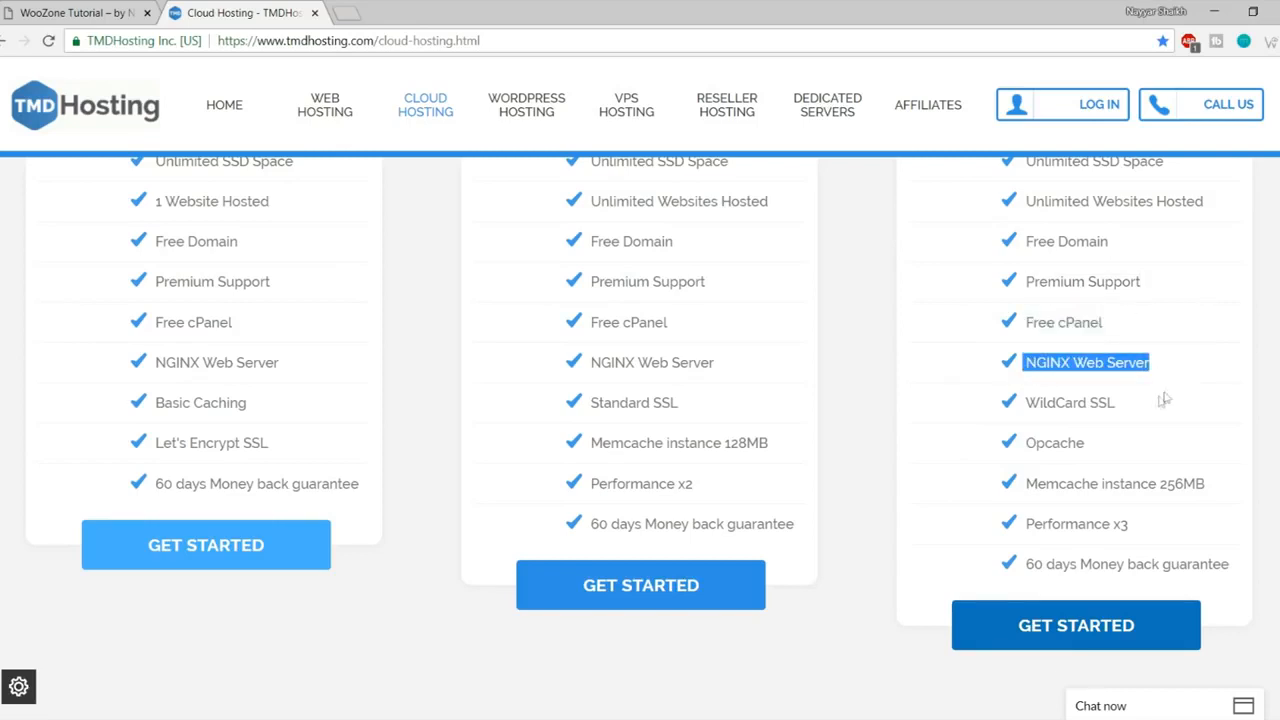
{"action": "left_click_drag", "start_coordinate": [1118, 404], "coordinate": [1024, 403]}
{"action": "left_click", "coordinate": [1129, 400]}
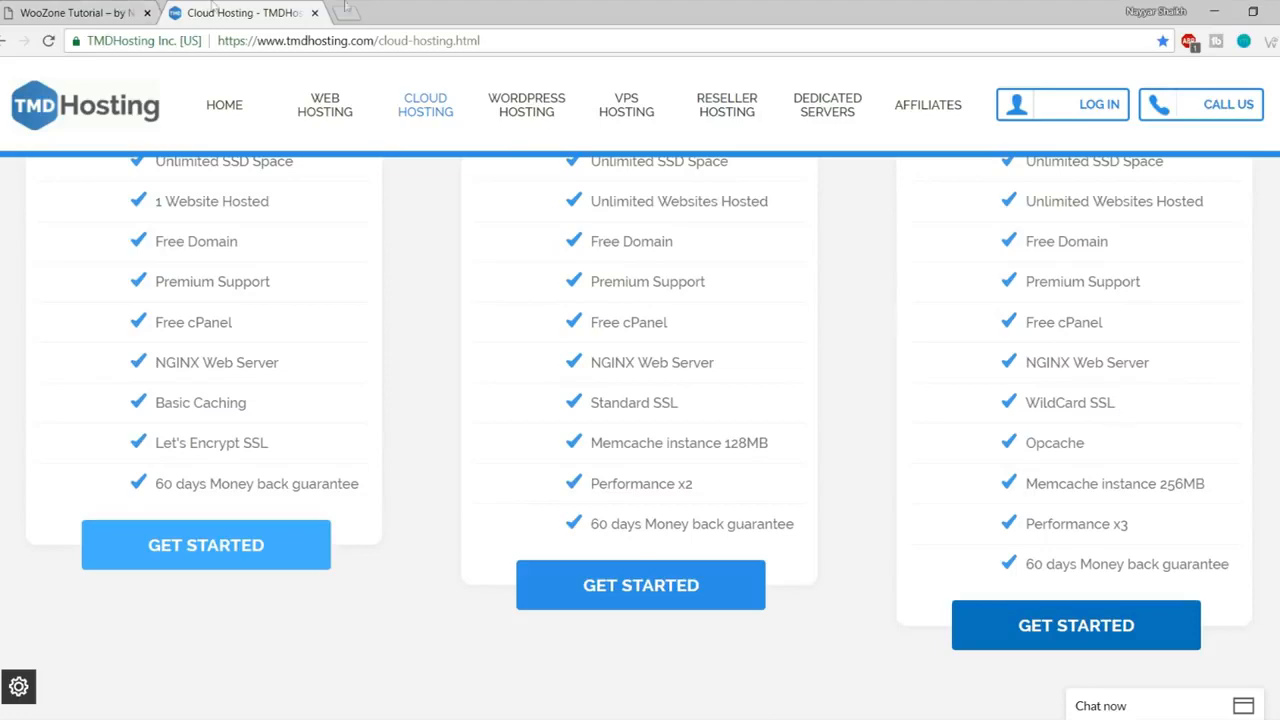
{"action": "left_click", "coordinate": [75, 12]}
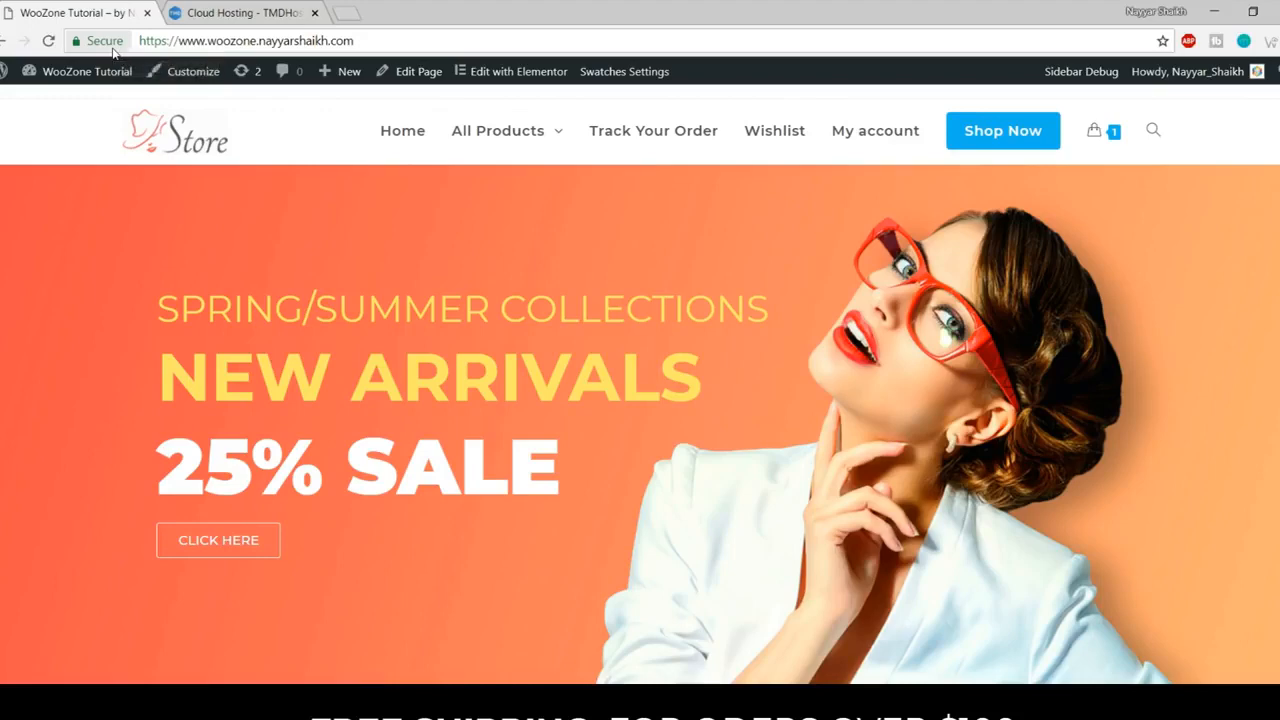
Step: Recheck the Enterprise WildCard SSL feature on Cloud Hosting, then return to the store homepage
{"action": "left_click", "coordinate": [228, 12]}
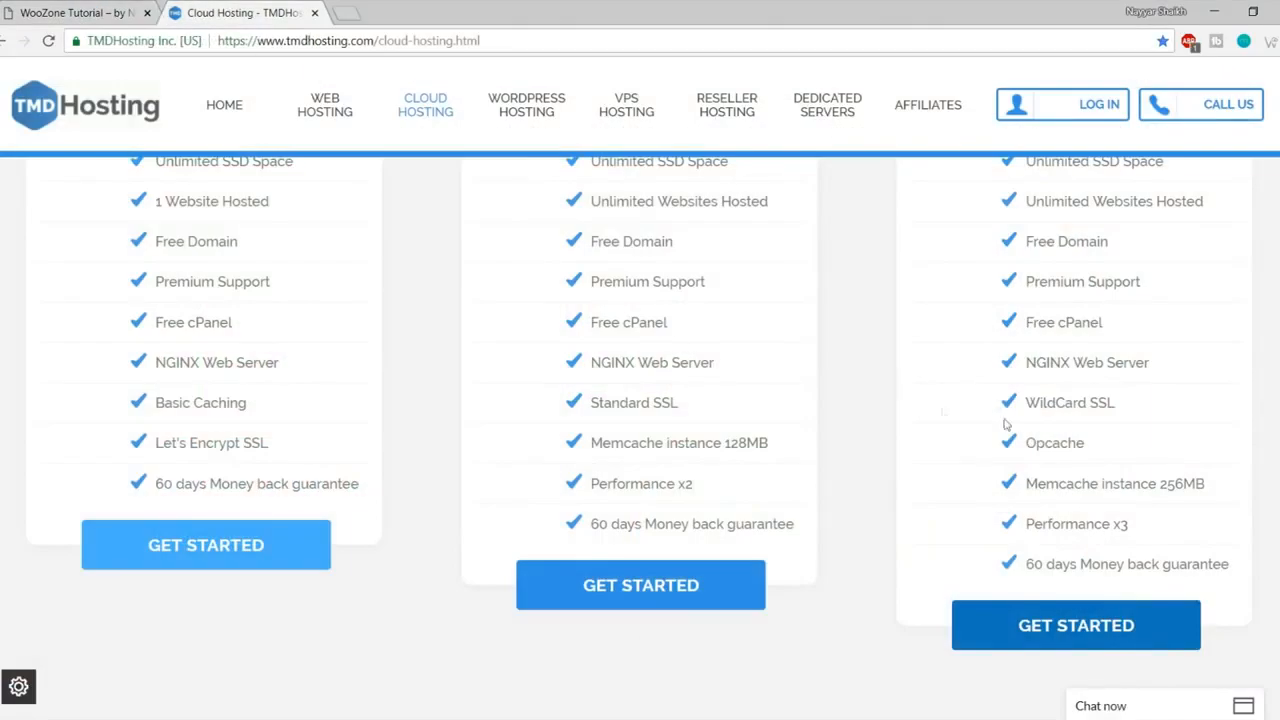
{"action": "left_click_drag", "start_coordinate": [1114, 401], "coordinate": [1092, 401]}
{"action": "left_click", "coordinate": [92, 10]}
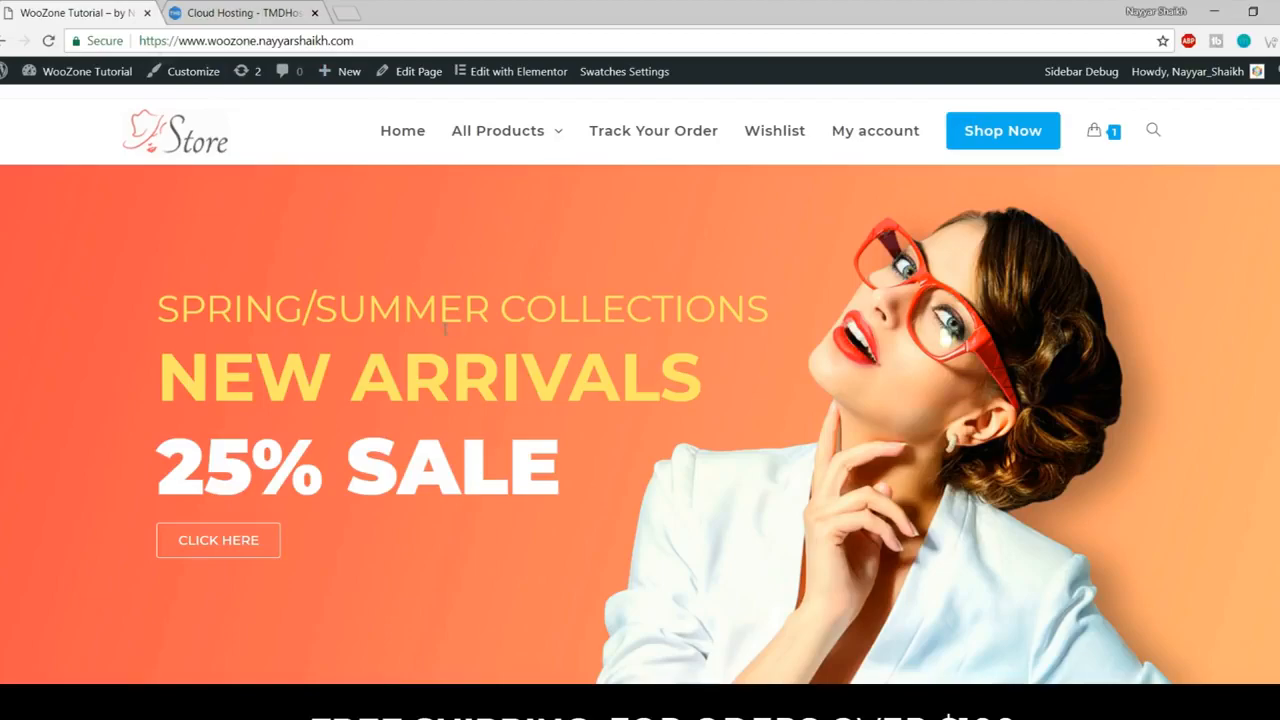
Step: Scroll through the store's banner, categories and new products, then go back to Cloud Hosting pricing
{"action": "scroll", "coordinate": [470, 370], "scroll_direction": "down", "scroll_amount": 4}
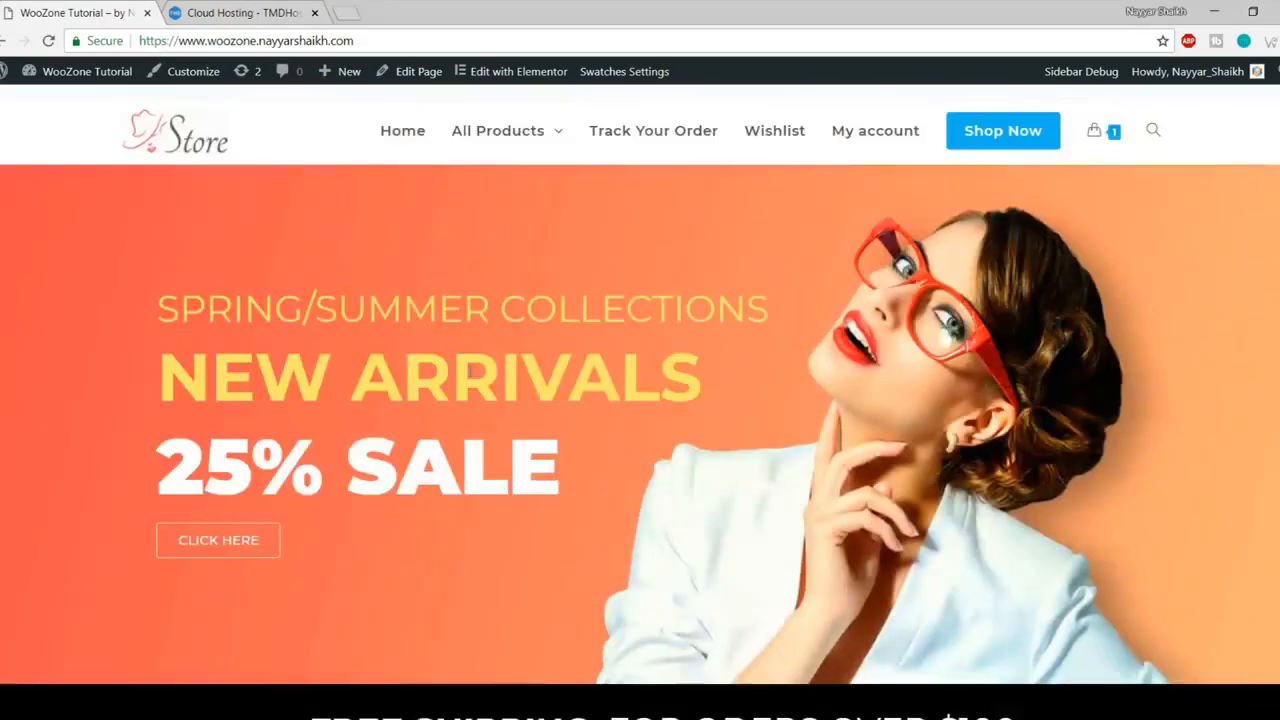
{"action": "scroll", "coordinate": [470, 375], "scroll_direction": "down", "scroll_amount": 10}
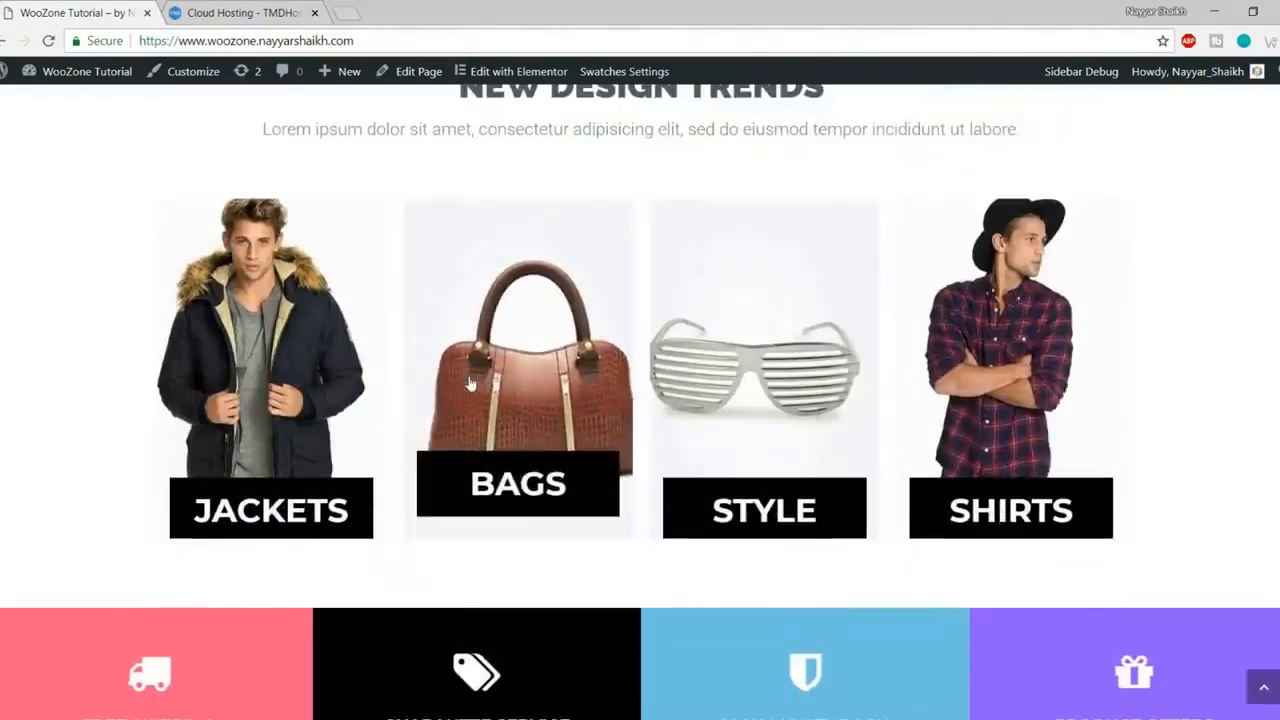
{"action": "scroll", "coordinate": [470, 381], "scroll_direction": "down", "scroll_amount": 3}
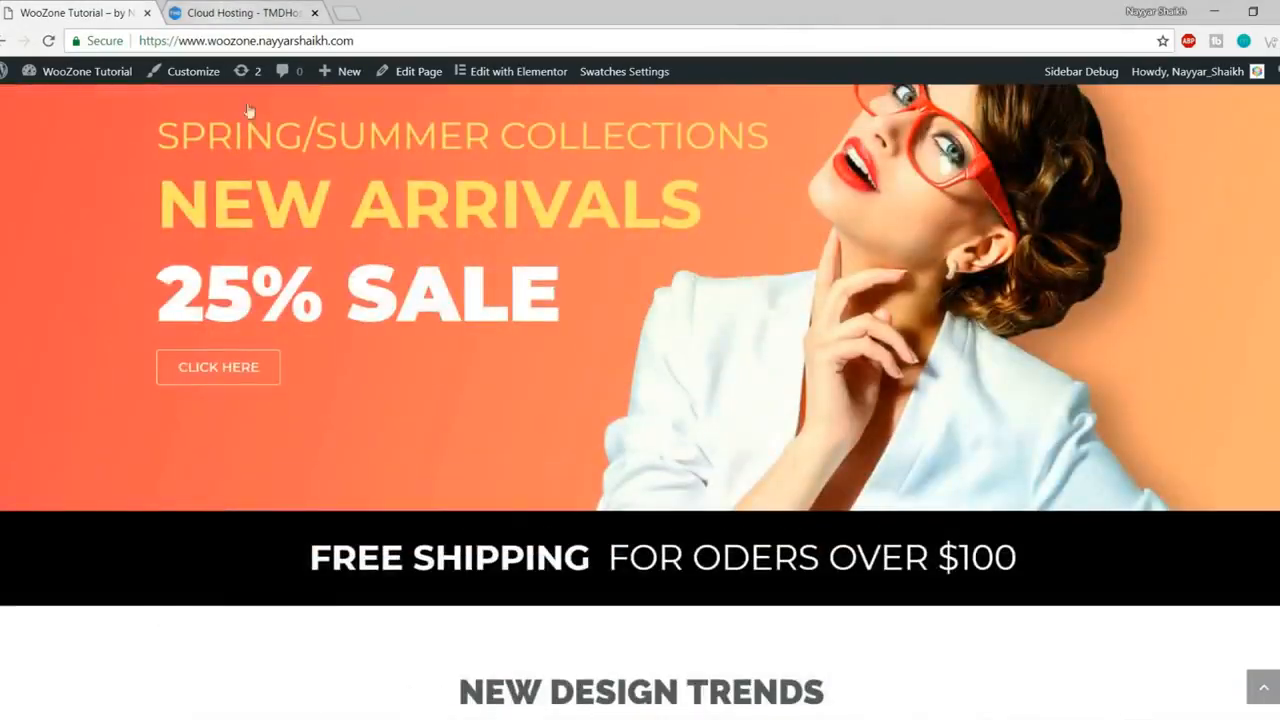
{"action": "scroll", "coordinate": [250, 113], "scroll_direction": "up", "scroll_amount": 2}
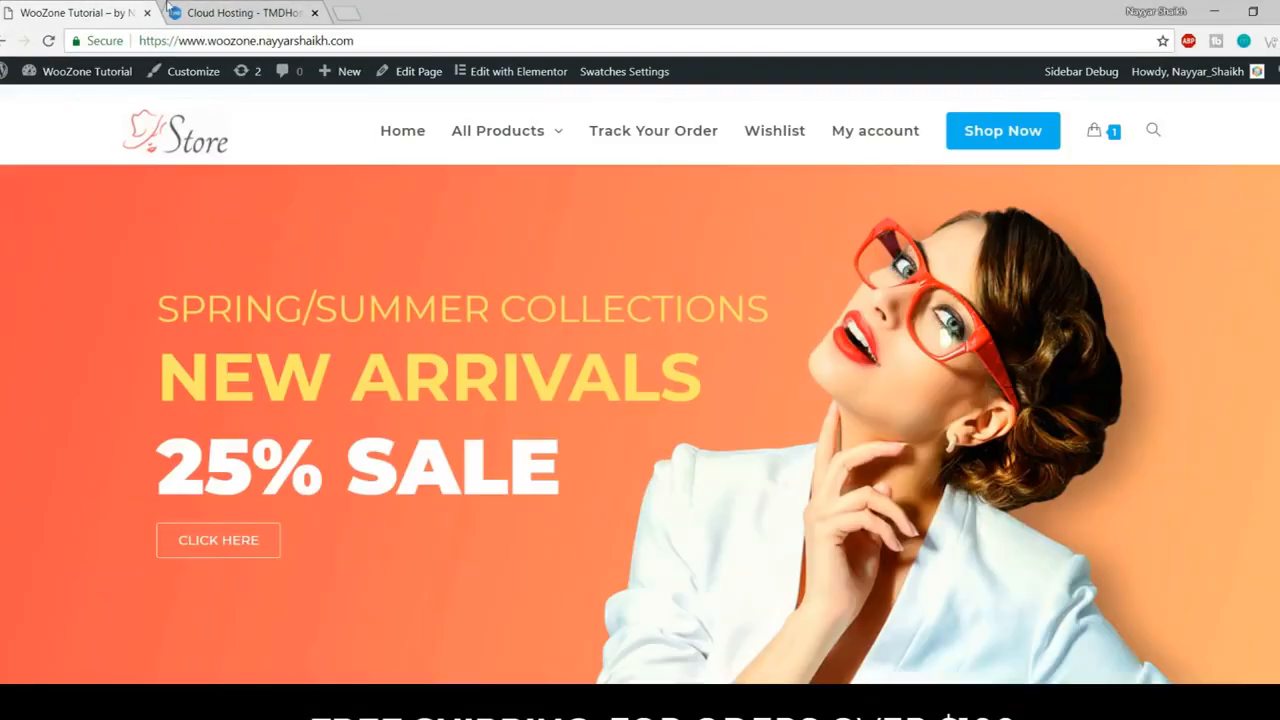
{"action": "left_click", "coordinate": [200, 12]}
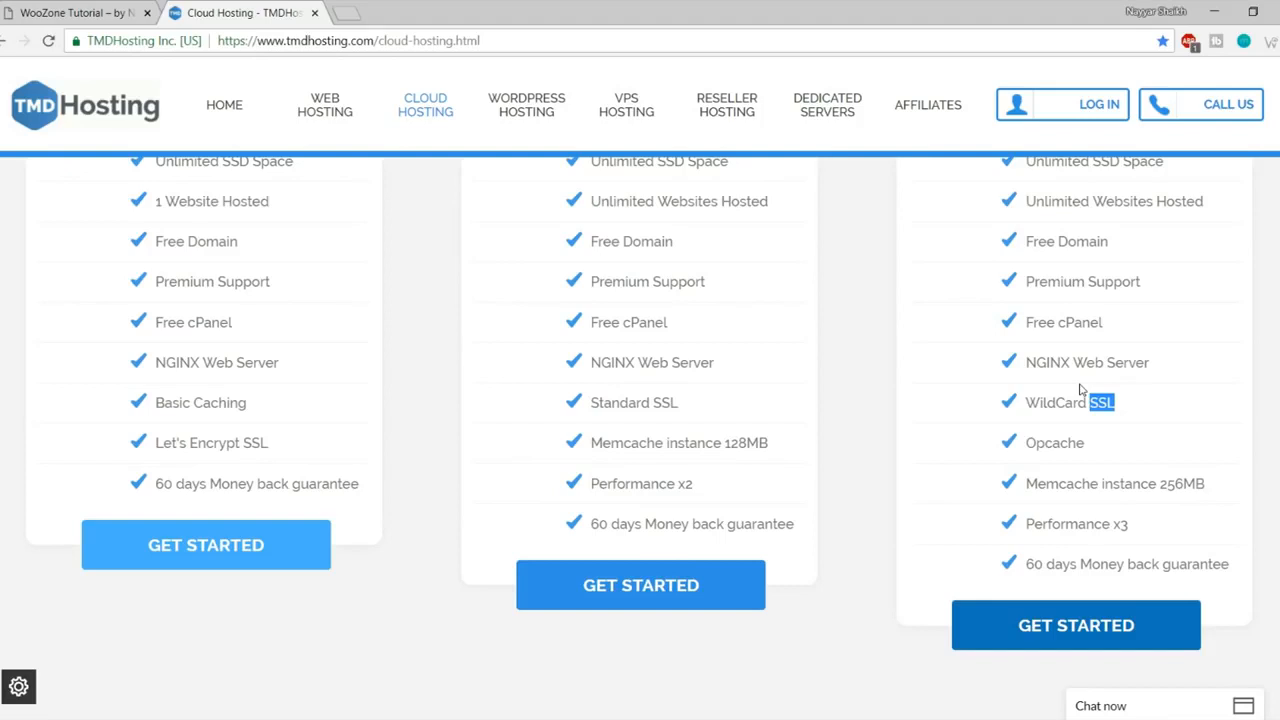
Step: Highlight Enterprise Cloud's Opcache, 256MB Memcache, Performance x3 and 60-day money-back guarantee lines
{"action": "left_click", "coordinate": [1136, 417]}
{"action": "left_click_drag", "start_coordinate": [1099, 447], "coordinate": [1024, 448]}
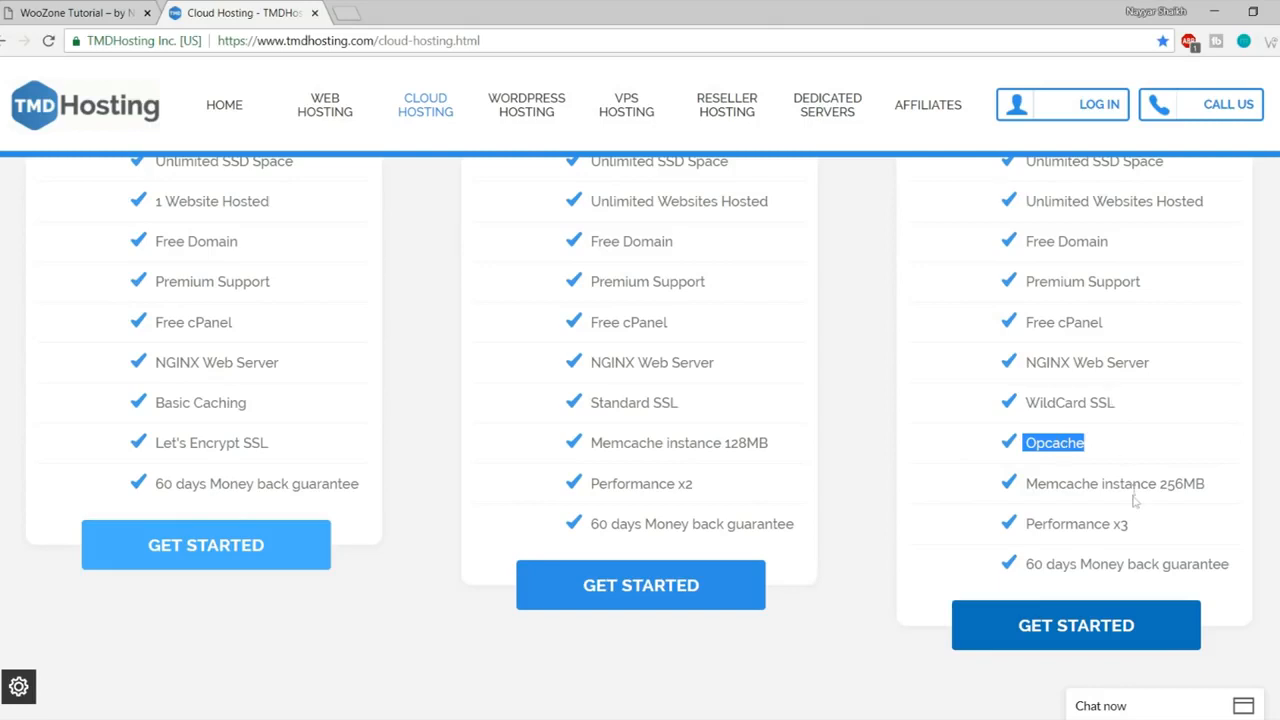
{"action": "left_click_drag", "start_coordinate": [1091, 485], "coordinate": [1217, 484]}
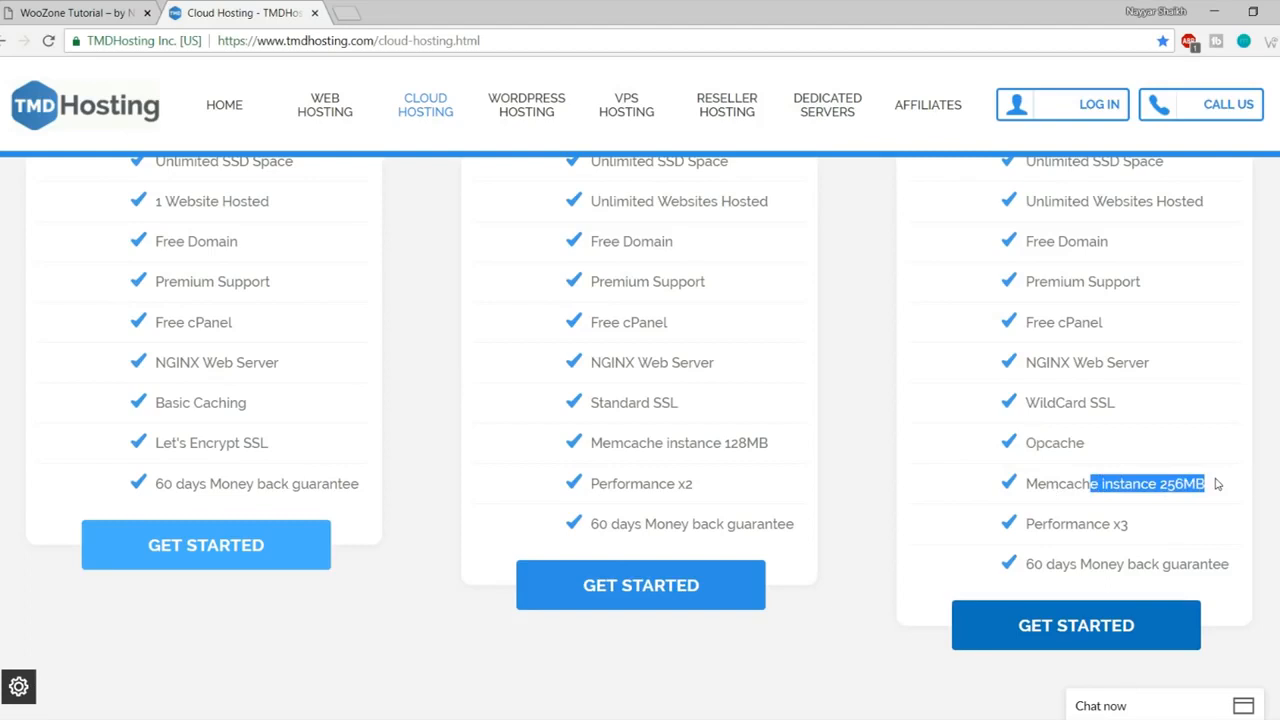
{"action": "left_click_drag", "start_coordinate": [1129, 524], "coordinate": [1023, 524]}
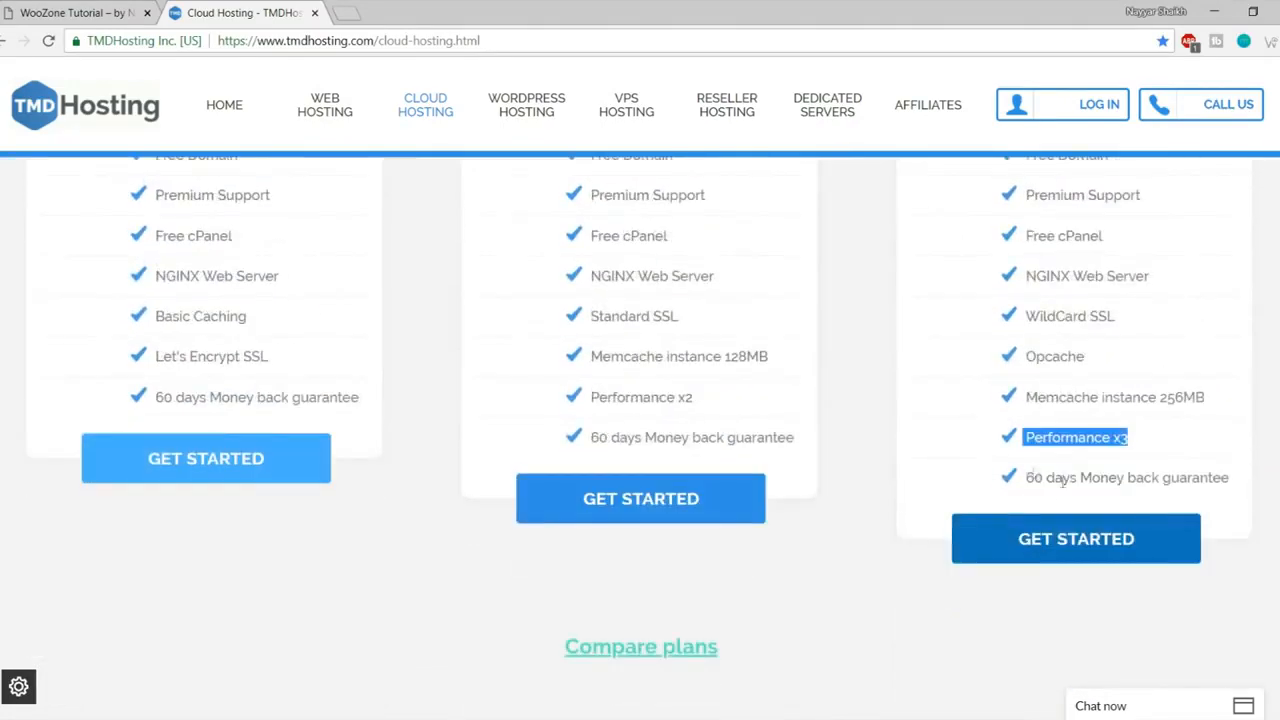
{"action": "left_click_drag", "start_coordinate": [1027, 481], "coordinate": [1248, 492]}
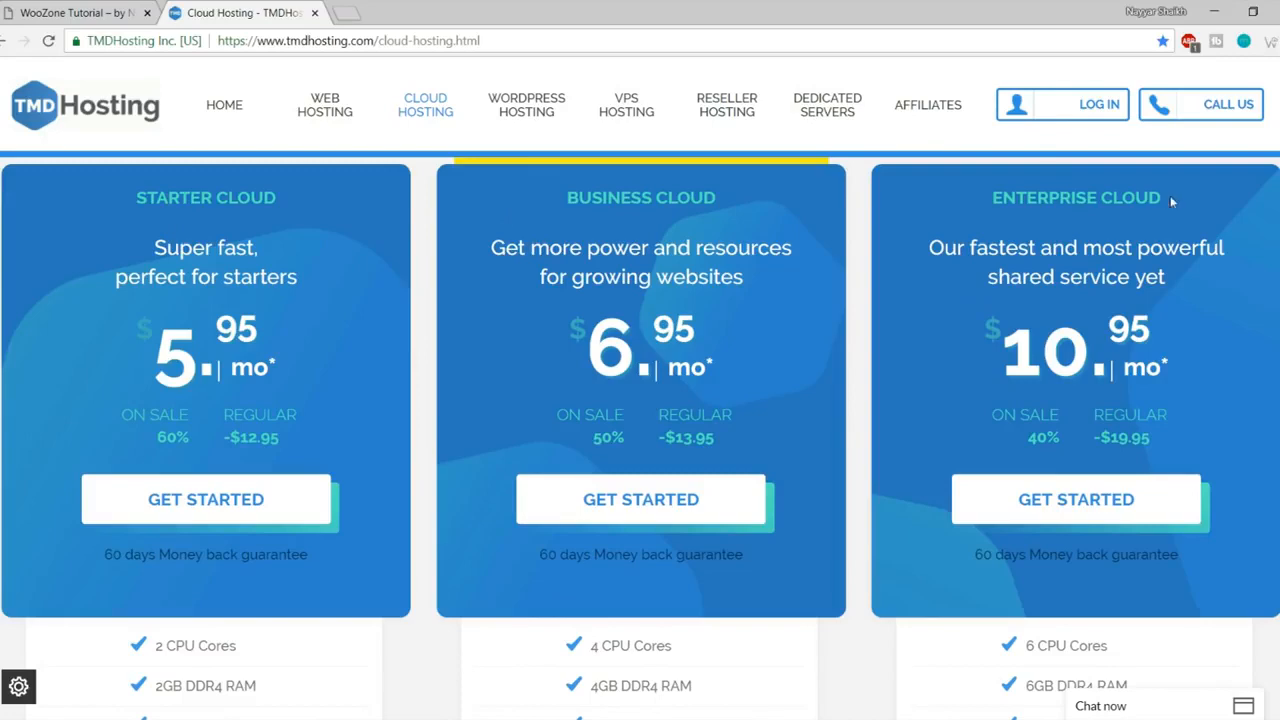
{"action": "scroll", "coordinate": [430, 360], "scroll_direction": "down", "scroll_amount": 4}
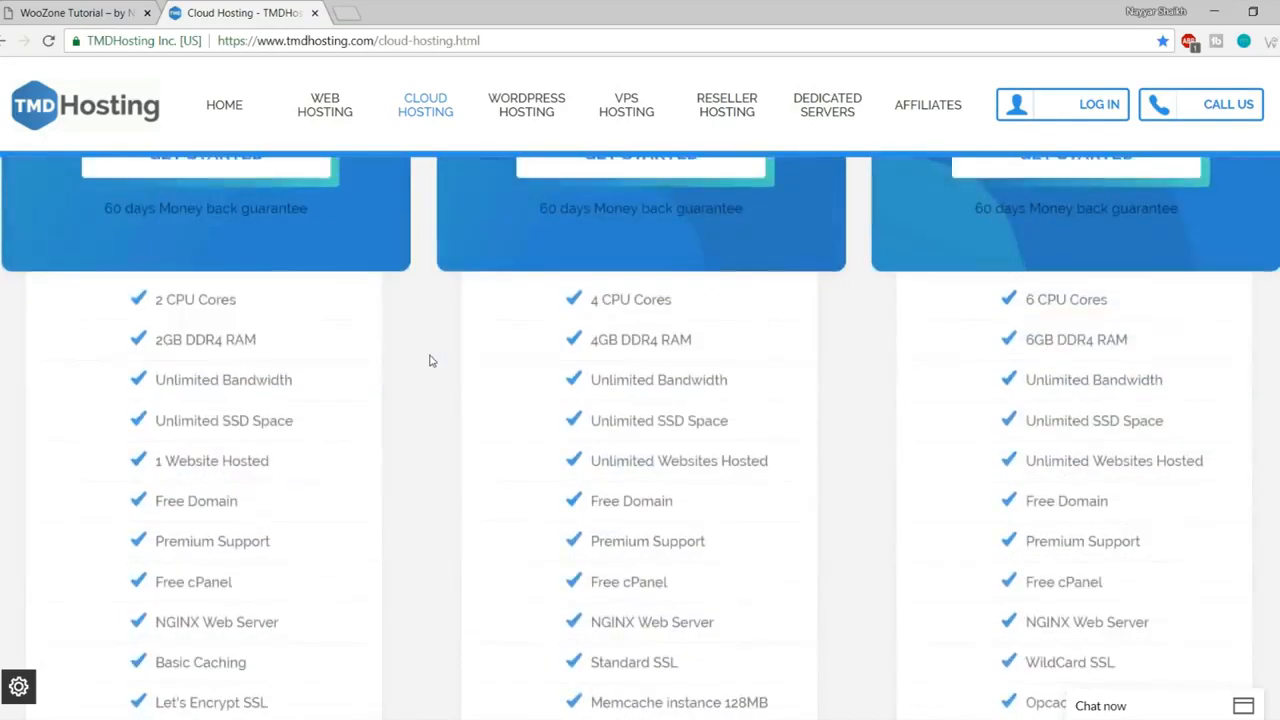
{"action": "scroll", "coordinate": [430, 362], "scroll_direction": "up", "scroll_amount": 4}
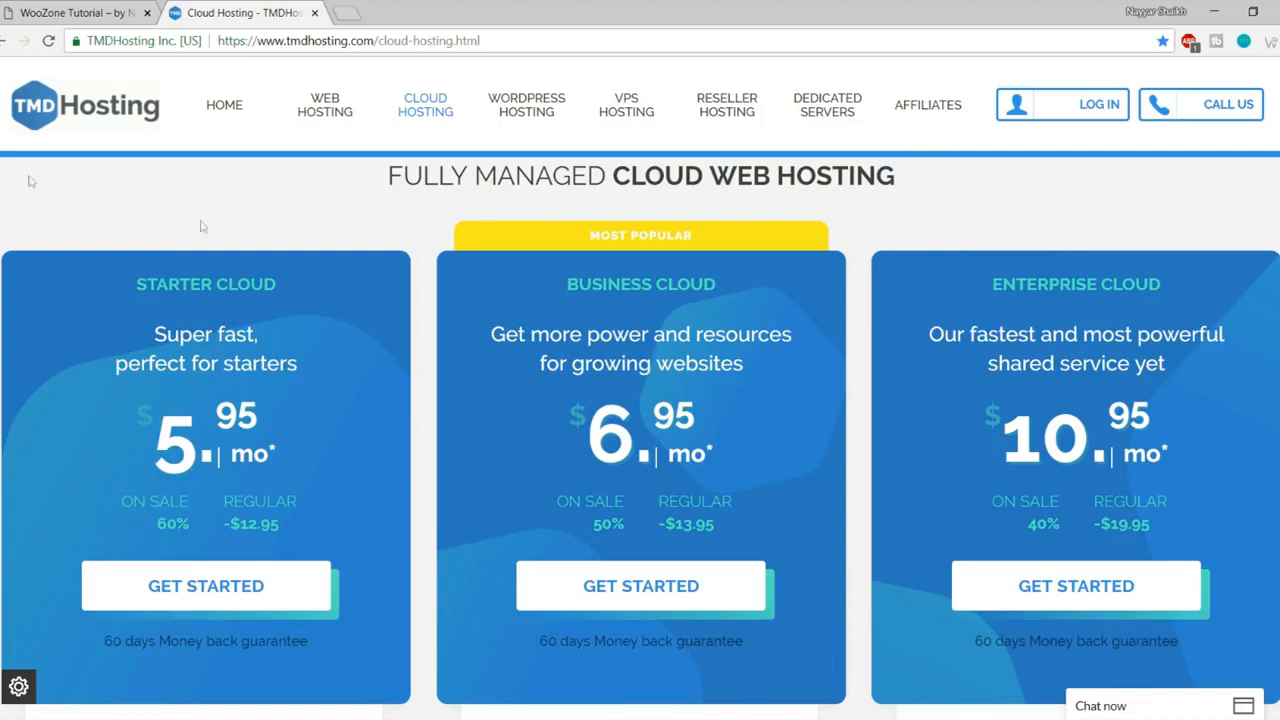
Step: Compare the Starter Cloud plan's 1-website limit and $5.95 price with the Business Cloud heading
{"action": "left_click_drag", "start_coordinate": [135, 285], "coordinate": [308, 286]}
{"action": "left_click", "coordinate": [308, 286]}
{"action": "scroll", "coordinate": [300, 320], "scroll_direction": "down", "scroll_amount": 4}
{"action": "left_click_drag", "start_coordinate": [297, 466], "coordinate": [152, 452]}
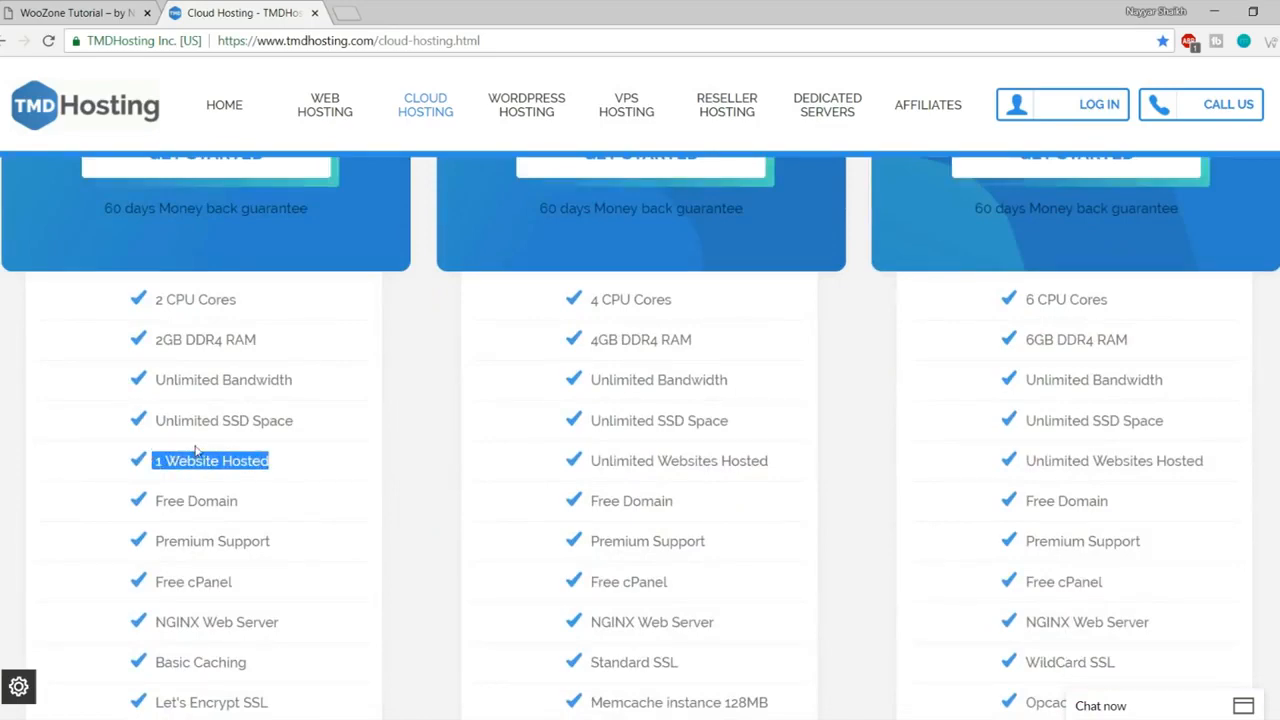
{"action": "scroll", "coordinate": [323, 471], "scroll_direction": "up", "scroll_amount": 3}
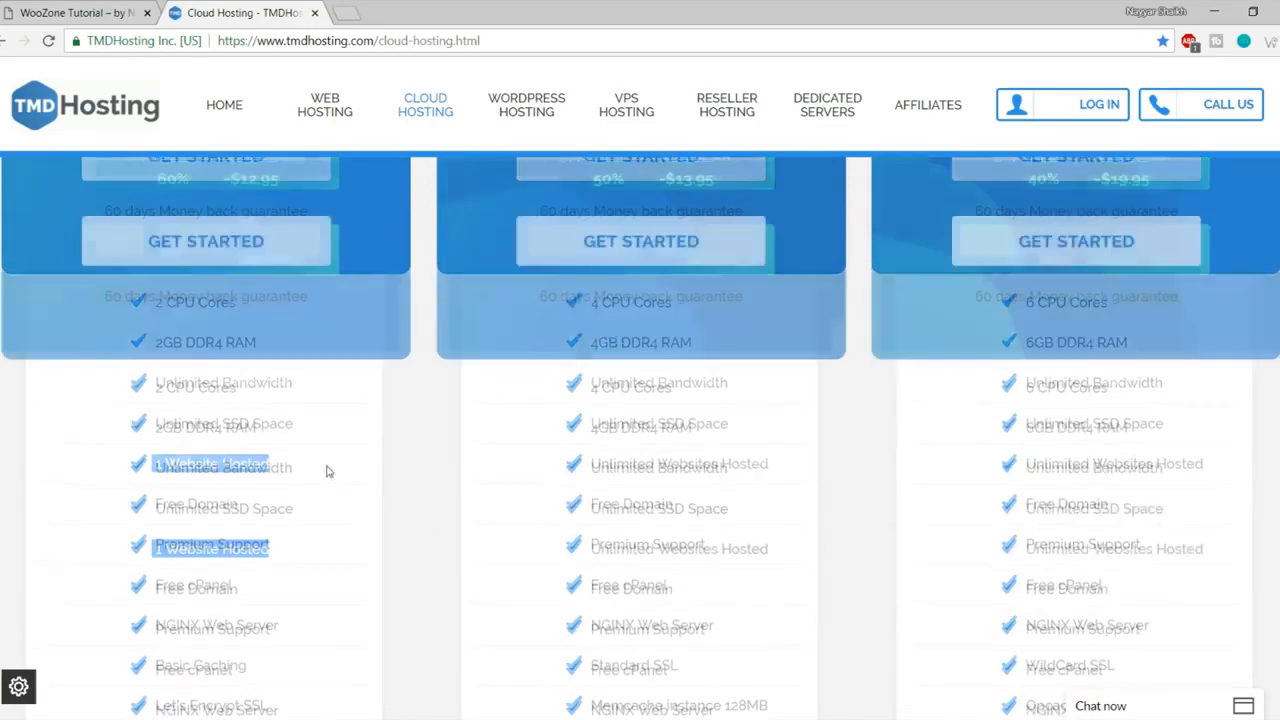
{"action": "scroll", "coordinate": [327, 470], "scroll_direction": "up", "scroll_amount": 2}
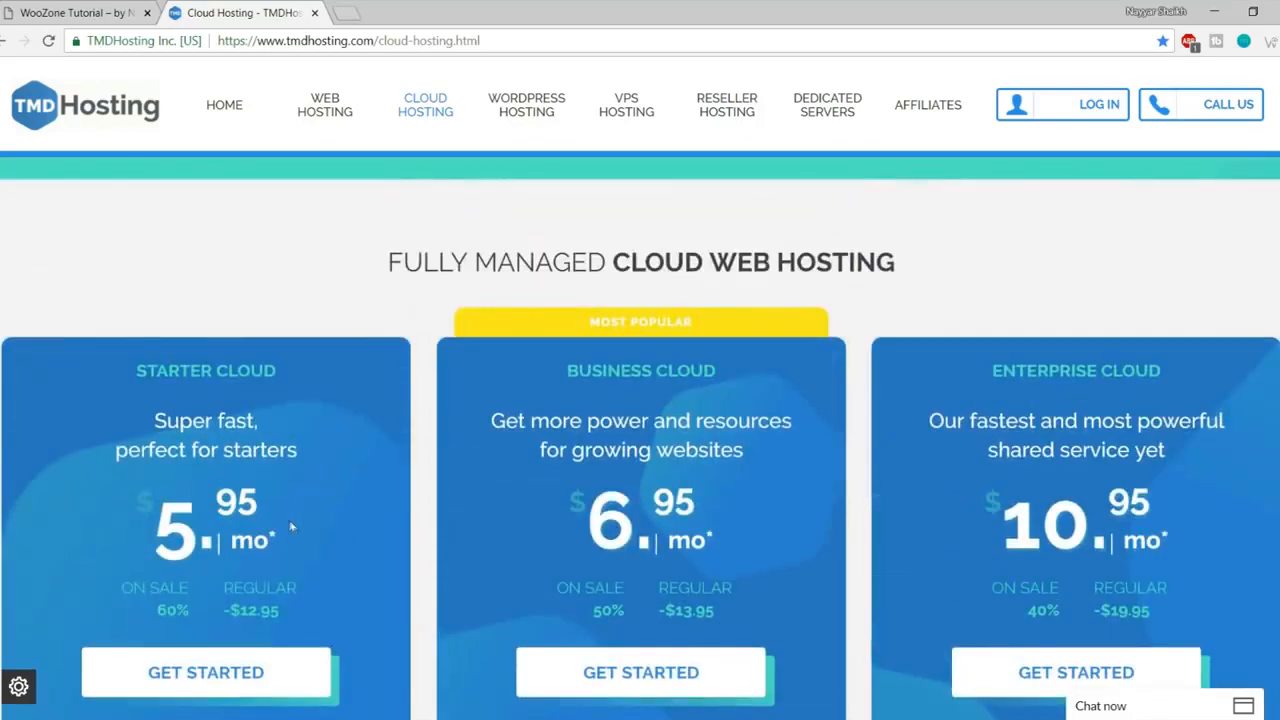
{"action": "scroll", "coordinate": [237, 443], "scroll_direction": "down", "scroll_amount": 4}
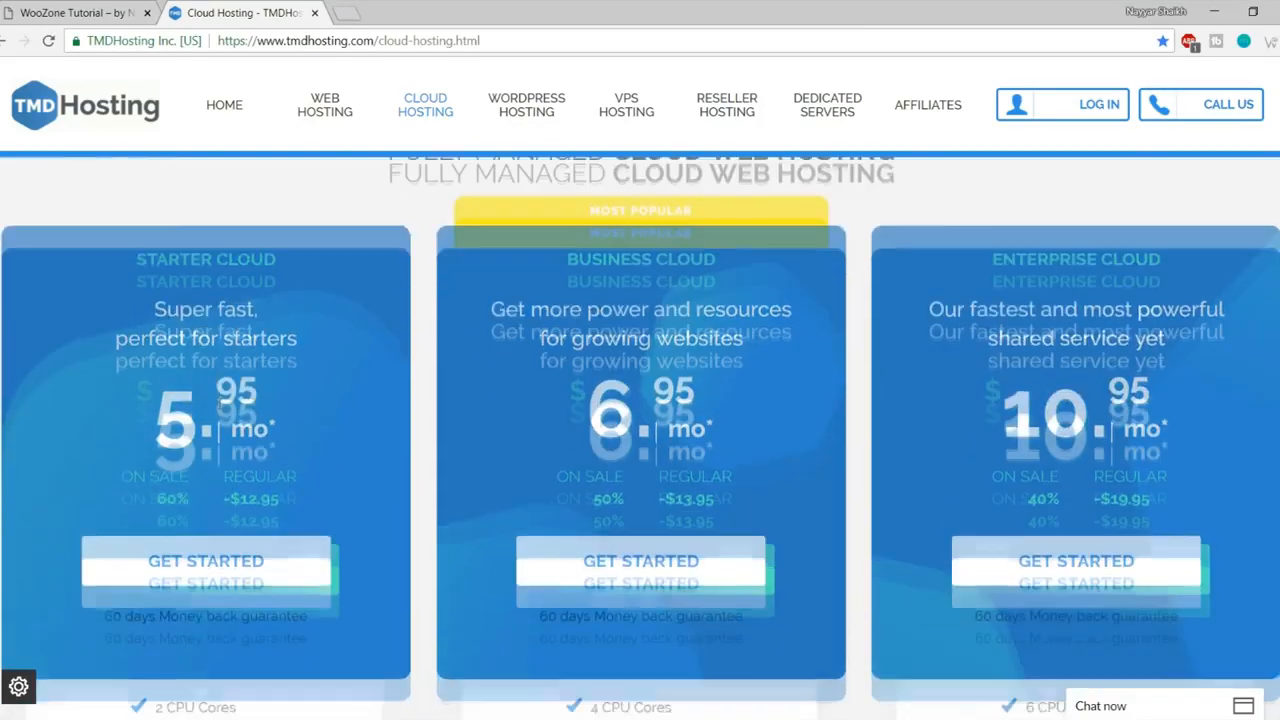
{"action": "scroll", "coordinate": [271, 534], "scroll_direction": "up", "scroll_amount": 4}
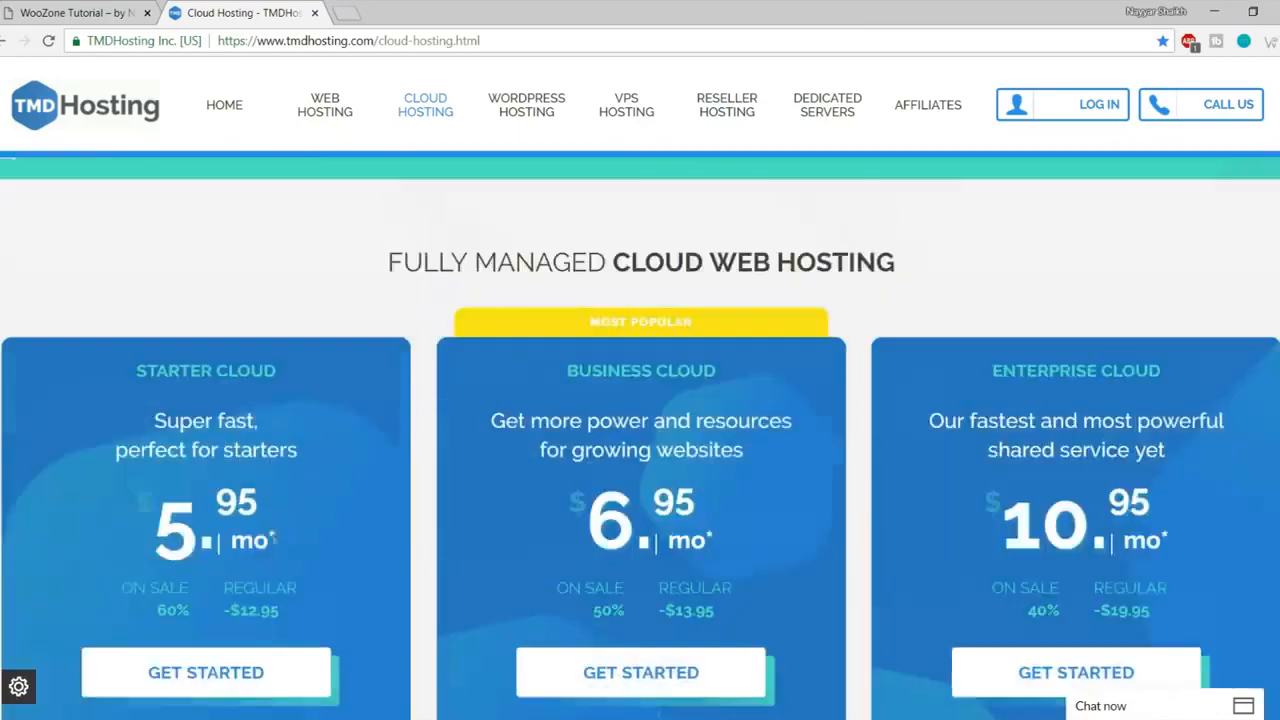
{"action": "scroll", "coordinate": [260, 560], "scroll_direction": "down", "scroll_amount": 3}
{"action": "scroll", "coordinate": [250, 588], "scroll_direction": "up", "scroll_amount": 3}
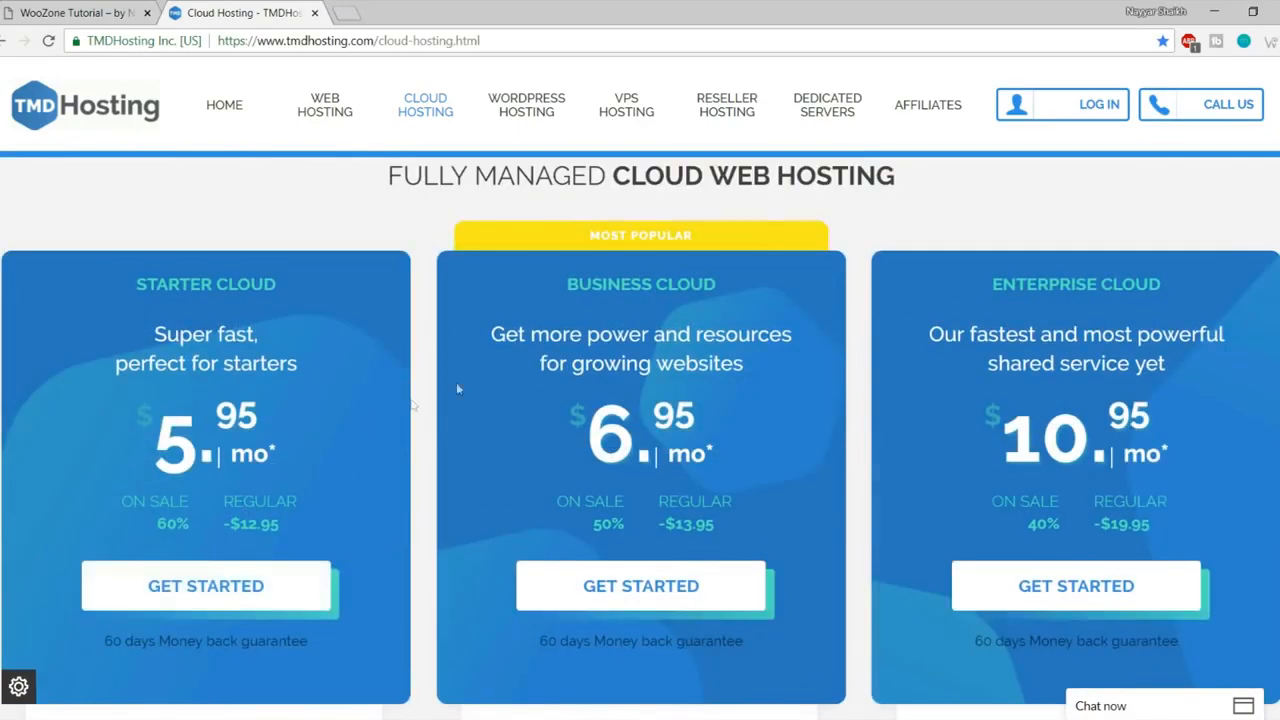
{"action": "triple_click", "coordinate": [767, 292]}
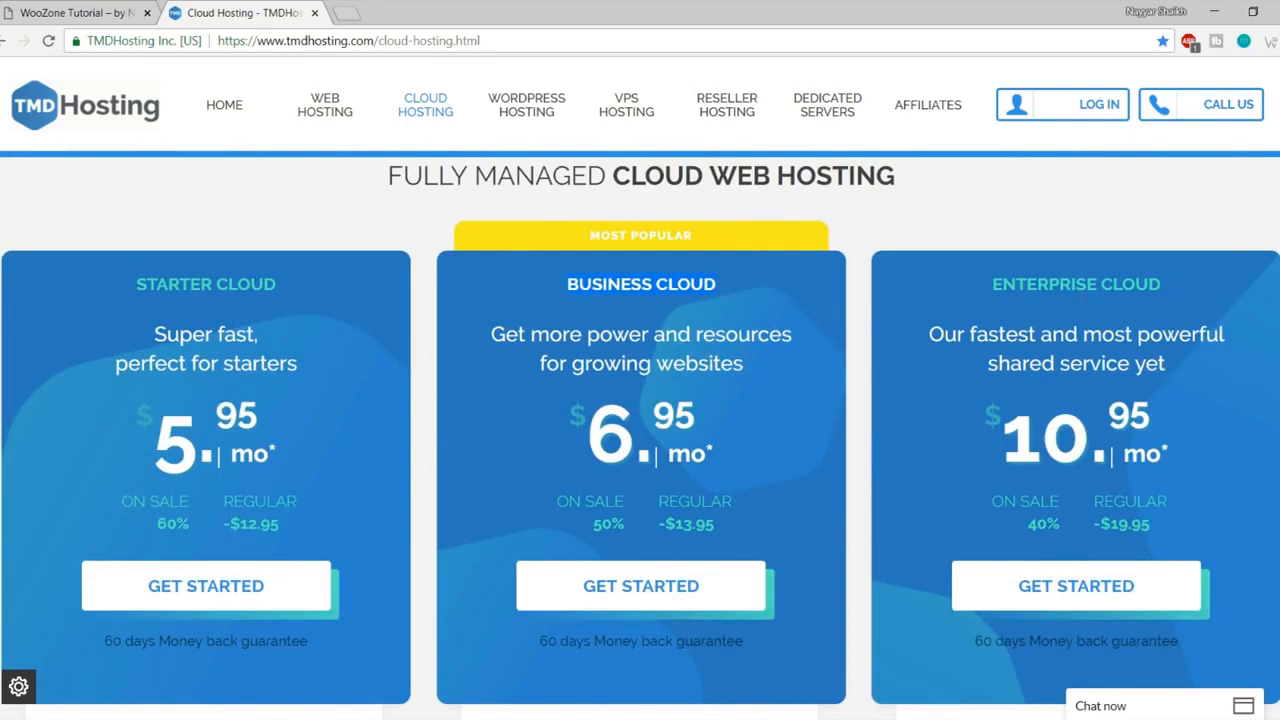
{"action": "left_click_drag", "start_coordinate": [160, 427], "coordinate": [287, 418]}
{"action": "left_click", "coordinate": [287, 442]}
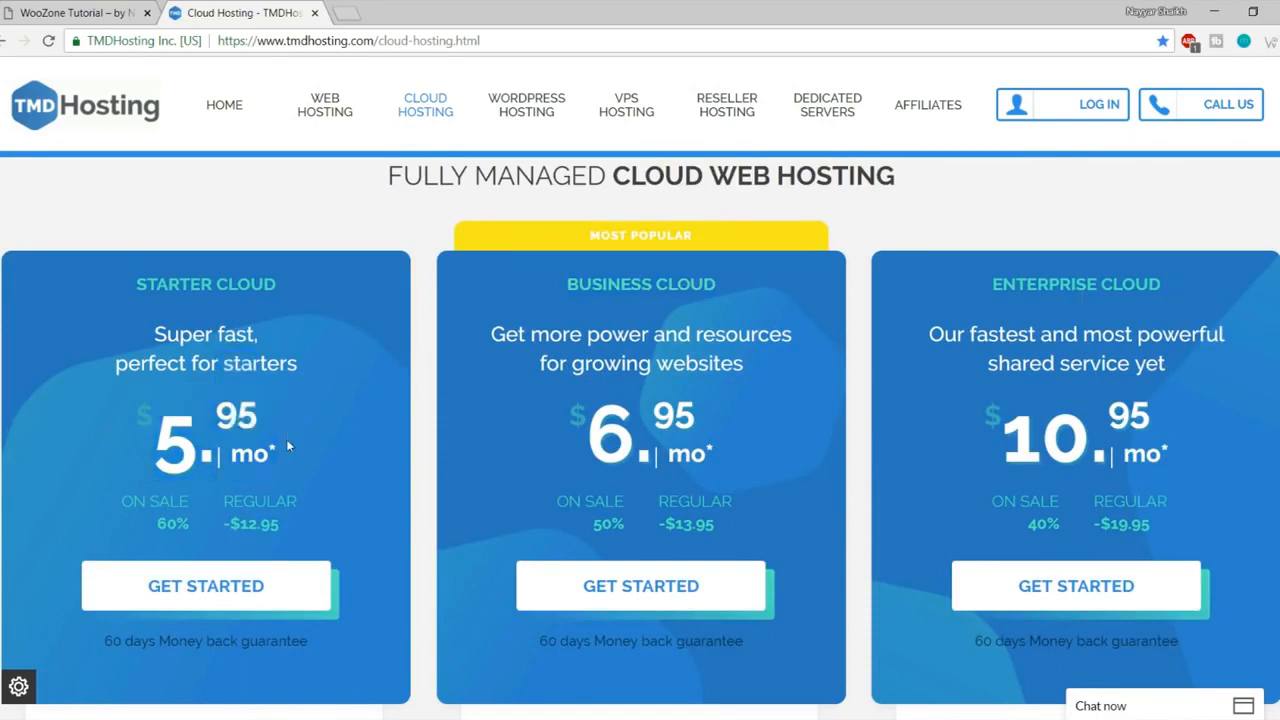
Step: Review the Business Cloud plan's Unlimited Websites Hosted feature and tagline
{"action": "scroll", "coordinate": [286, 445], "scroll_direction": "down", "scroll_amount": 5}
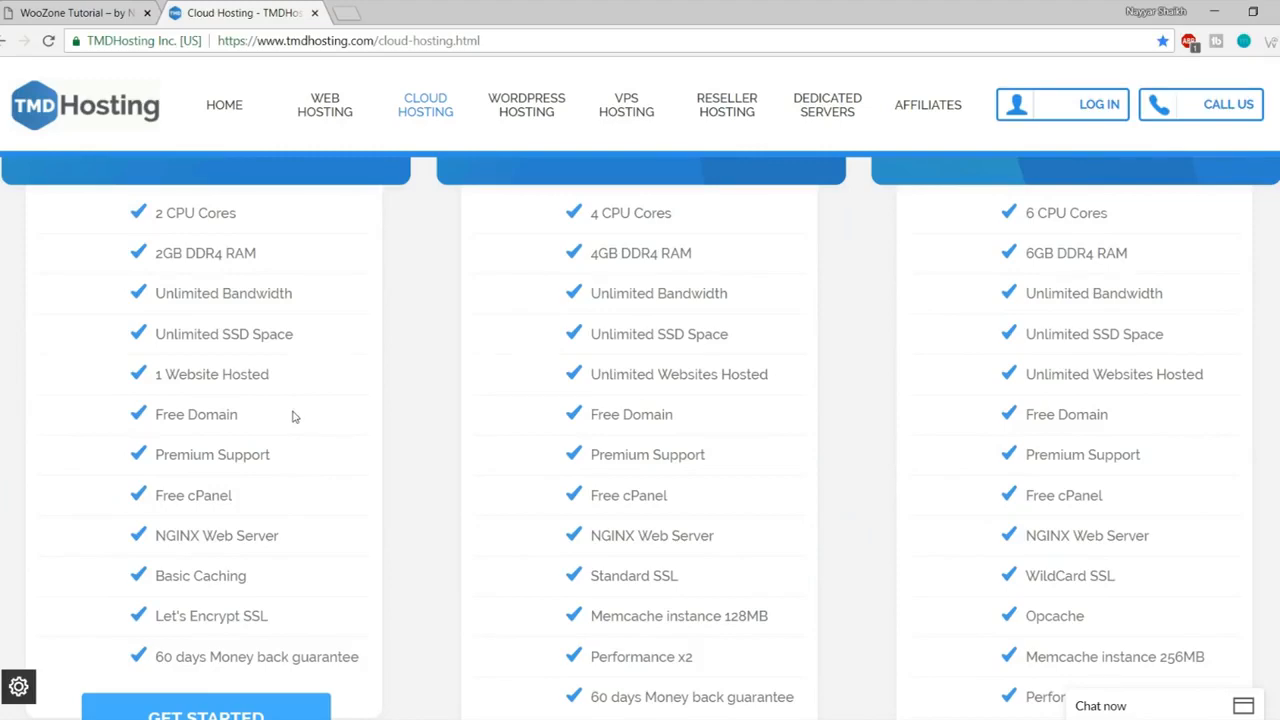
{"action": "scroll", "coordinate": [293, 414], "scroll_direction": "up", "scroll_amount": 5}
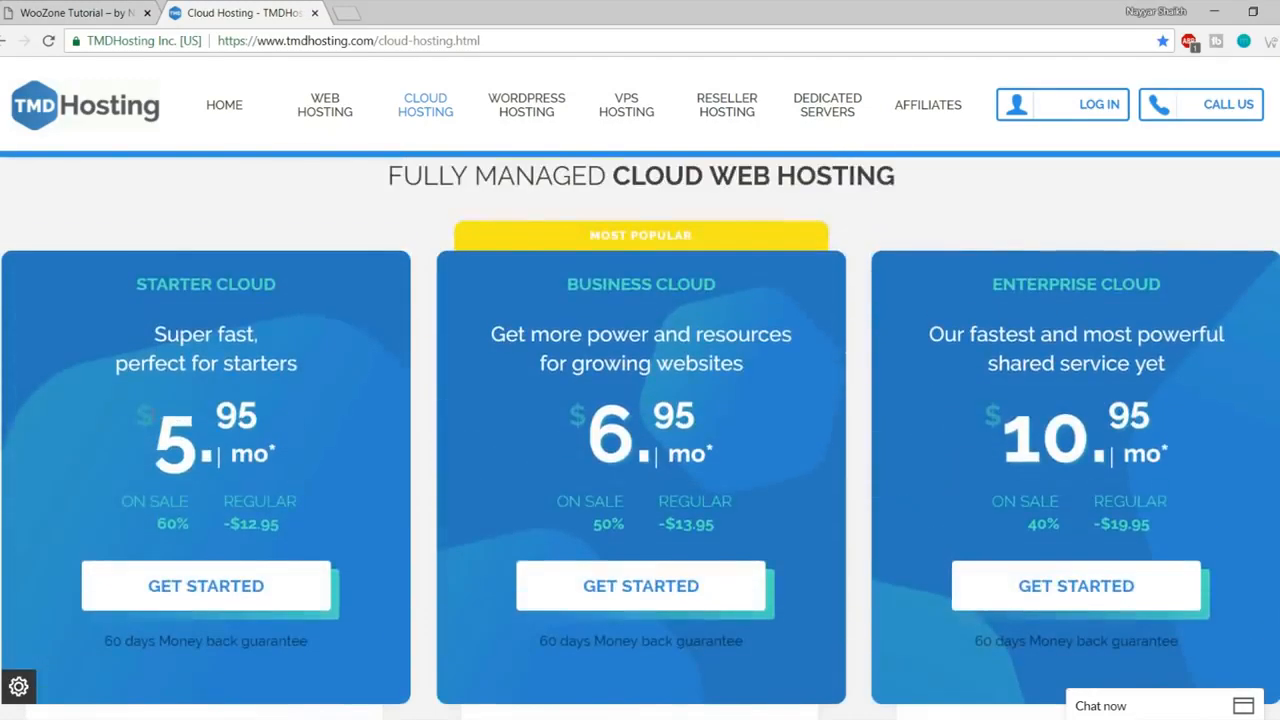
{"action": "scroll", "coordinate": [558, 405], "scroll_direction": "down", "scroll_amount": 5}
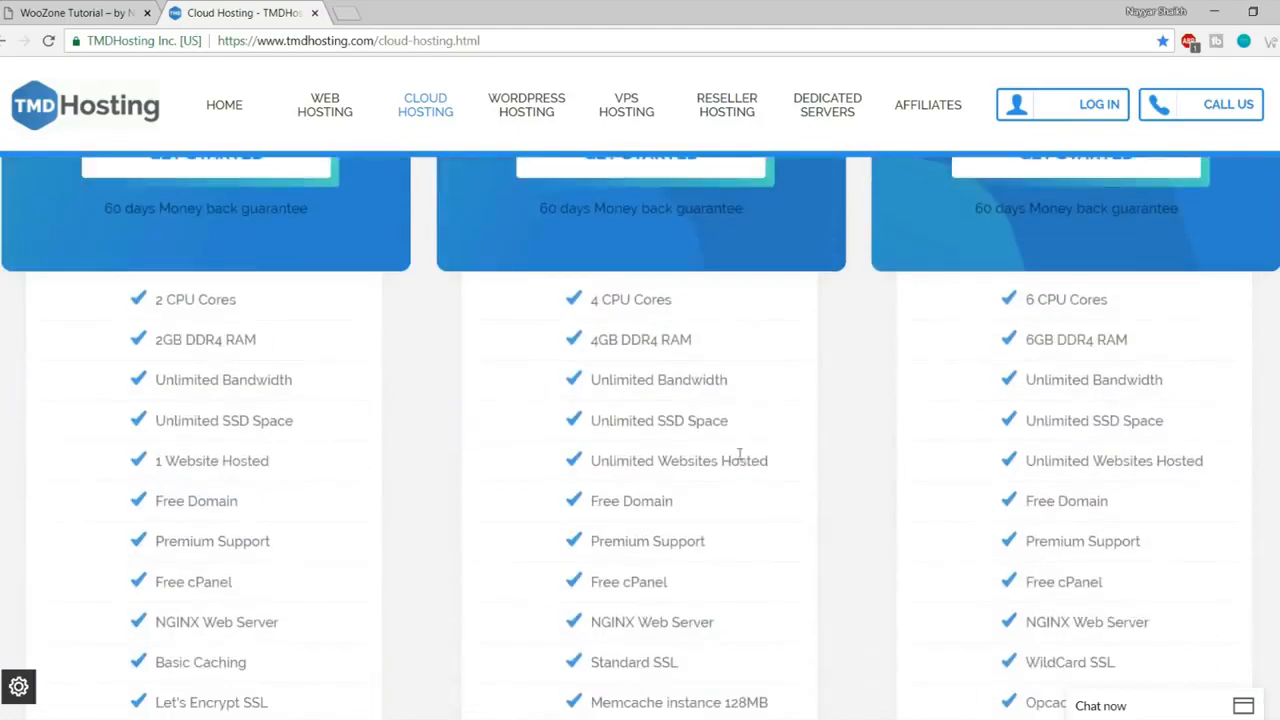
{"action": "left_click_drag", "start_coordinate": [784, 466], "coordinate": [584, 463]}
{"action": "left_click", "coordinate": [663, 460]}
{"action": "scroll", "coordinate": [663, 460], "scroll_direction": "up", "scroll_amount": 5}
{"action": "left_click_drag", "start_coordinate": [552, 334], "coordinate": [704, 334]}
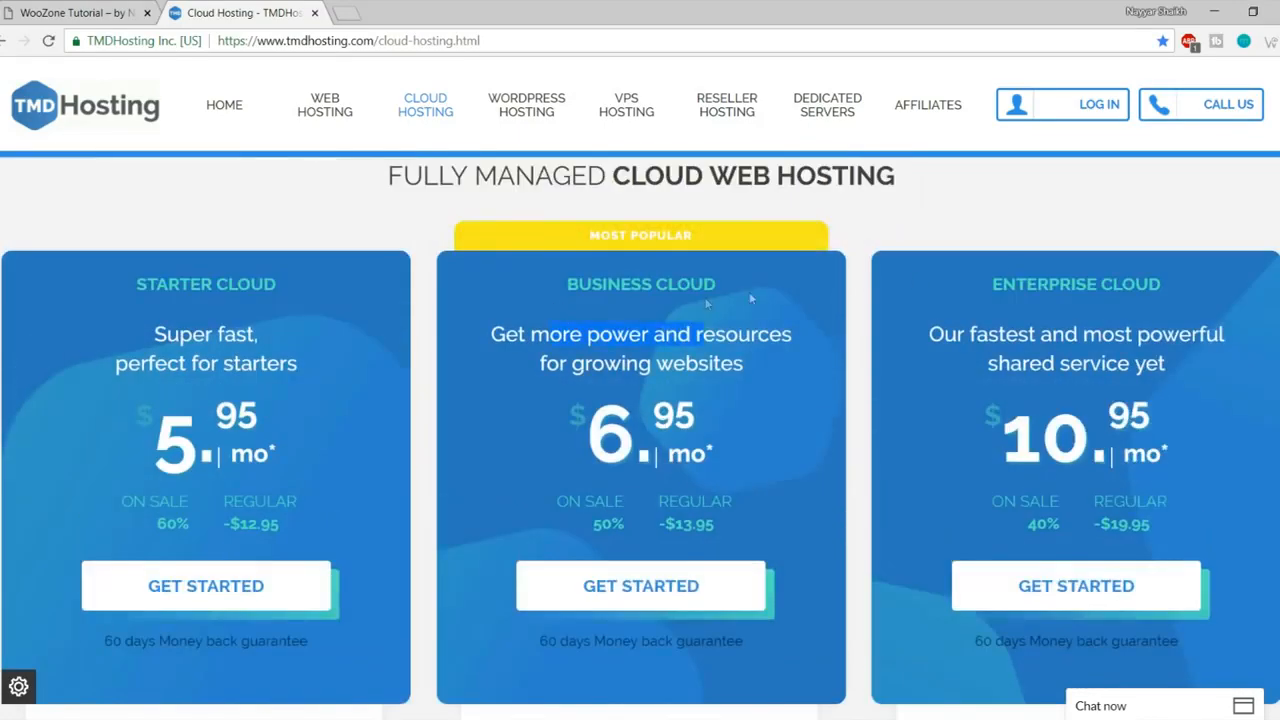
{"action": "left_click", "coordinate": [987, 285]}
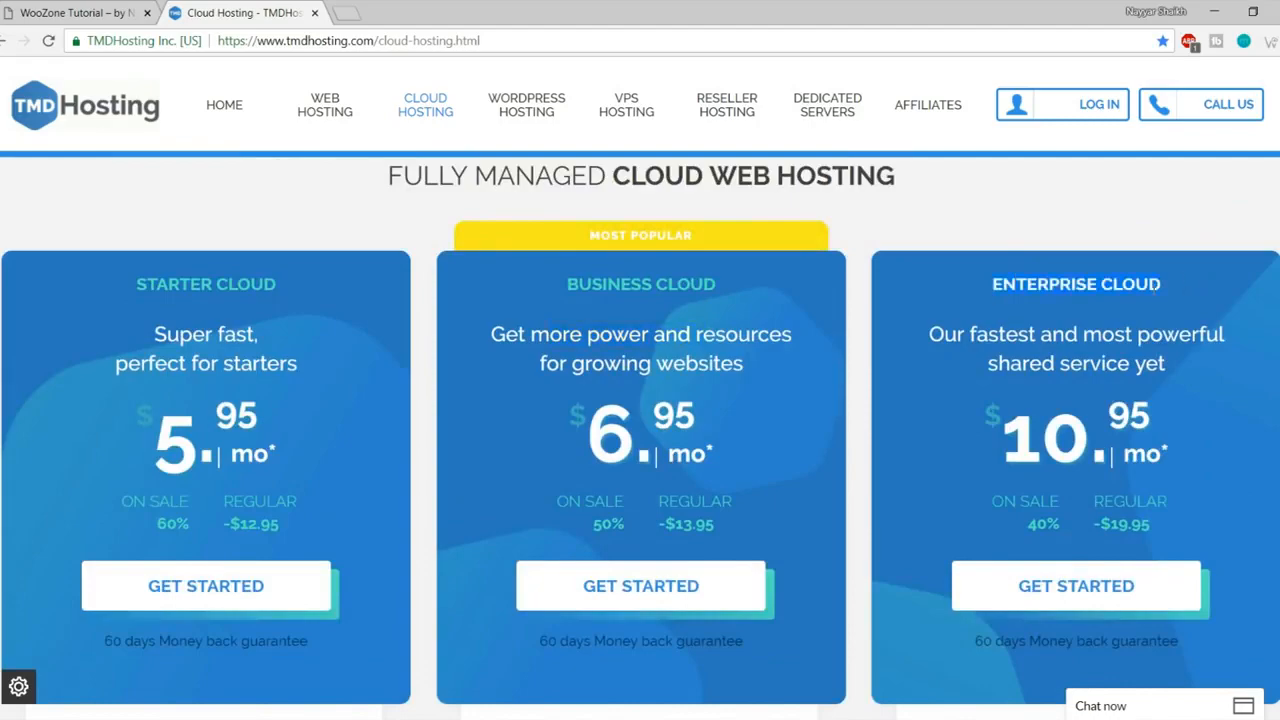
{"action": "scroll", "coordinate": [1149, 379], "scroll_direction": "down", "scroll_amount": 2}
{"action": "scroll", "coordinate": [1141, 382], "scroll_direction": "up", "scroll_amount": 2}
{"action": "scroll", "coordinate": [1226, 310], "scroll_direction": "down", "scroll_amount": 1}
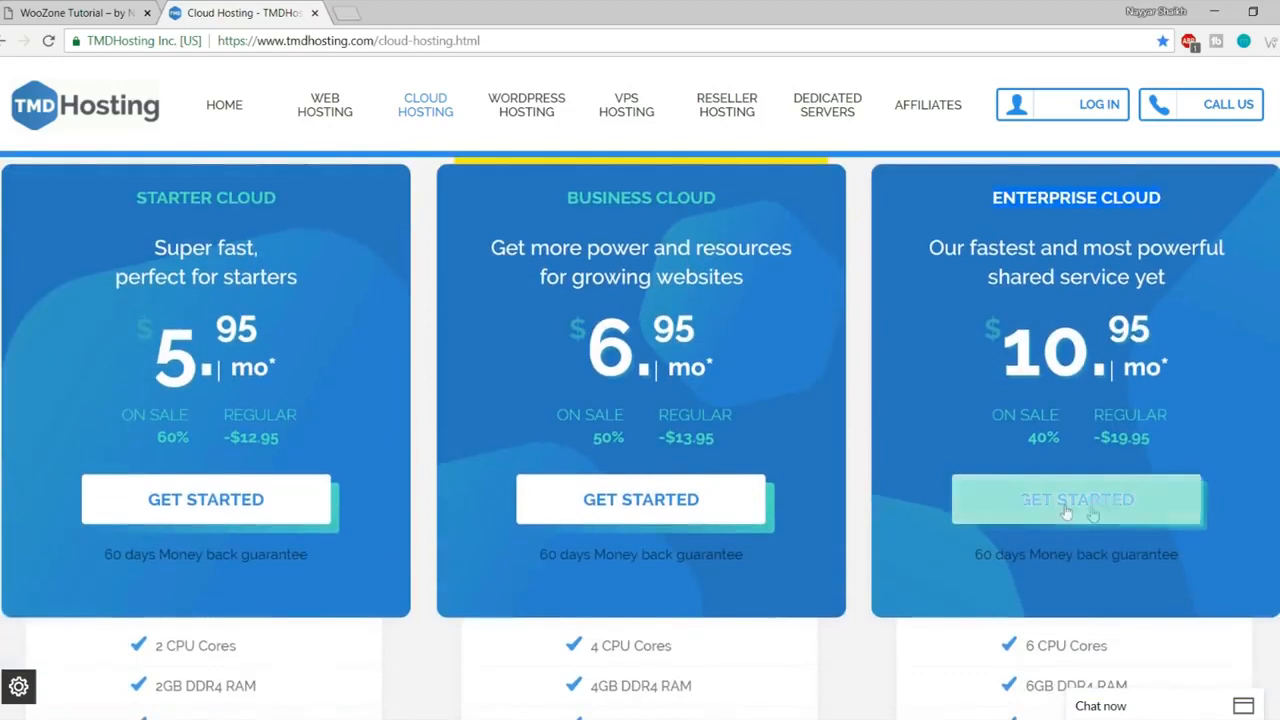
Step: Start the Enterprise Cloud order and enter domainnameforfreeee as the free domain name
{"action": "left_click", "coordinate": [1087, 514]}
{"action": "scroll", "coordinate": [1200, 429], "scroll_direction": "down", "scroll_amount": 2}
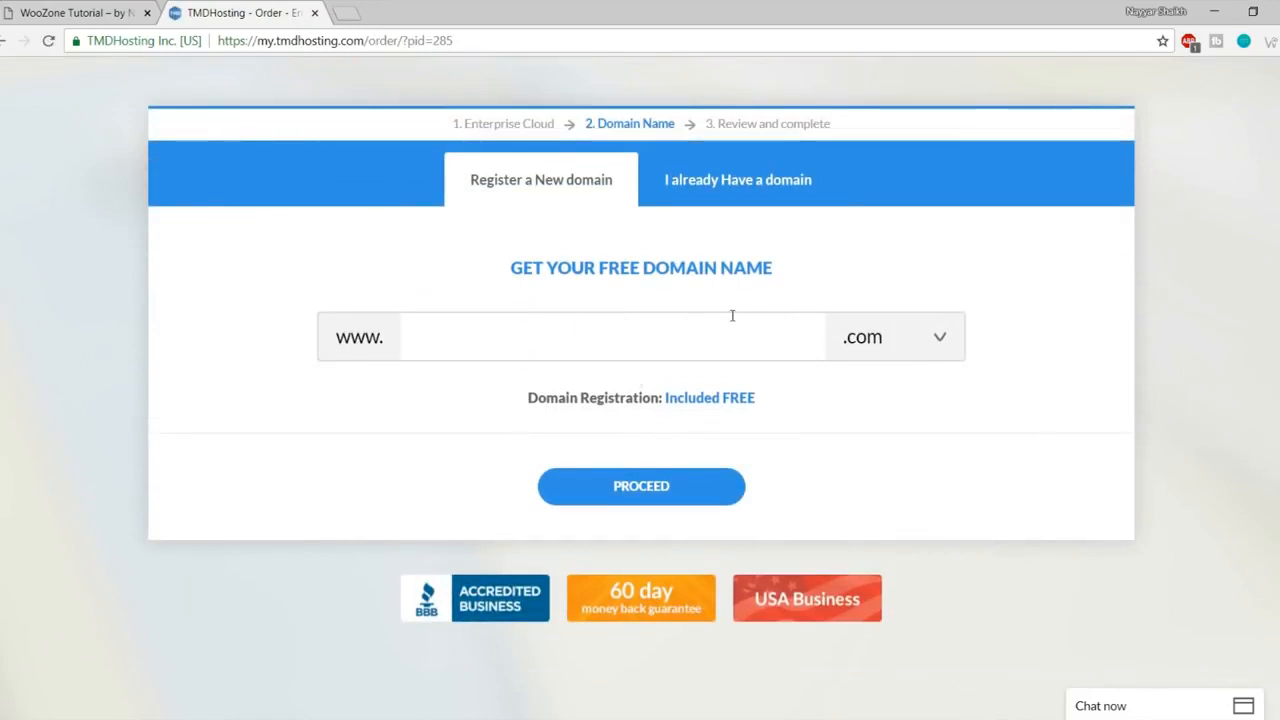
{"action": "type", "text": "domainnameforfreeee"}
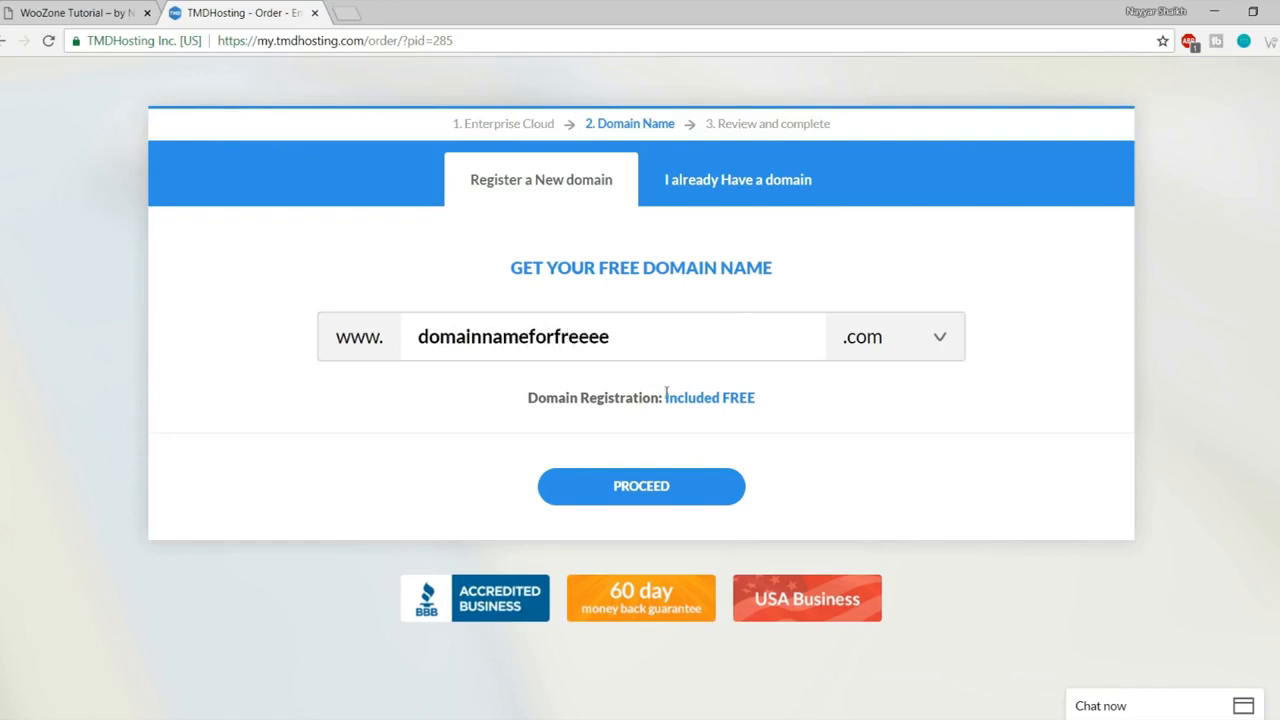
Step: Keep .com as the extension and proceed with domainnameforfreeee.com
{"action": "left_click", "coordinate": [917, 343]}
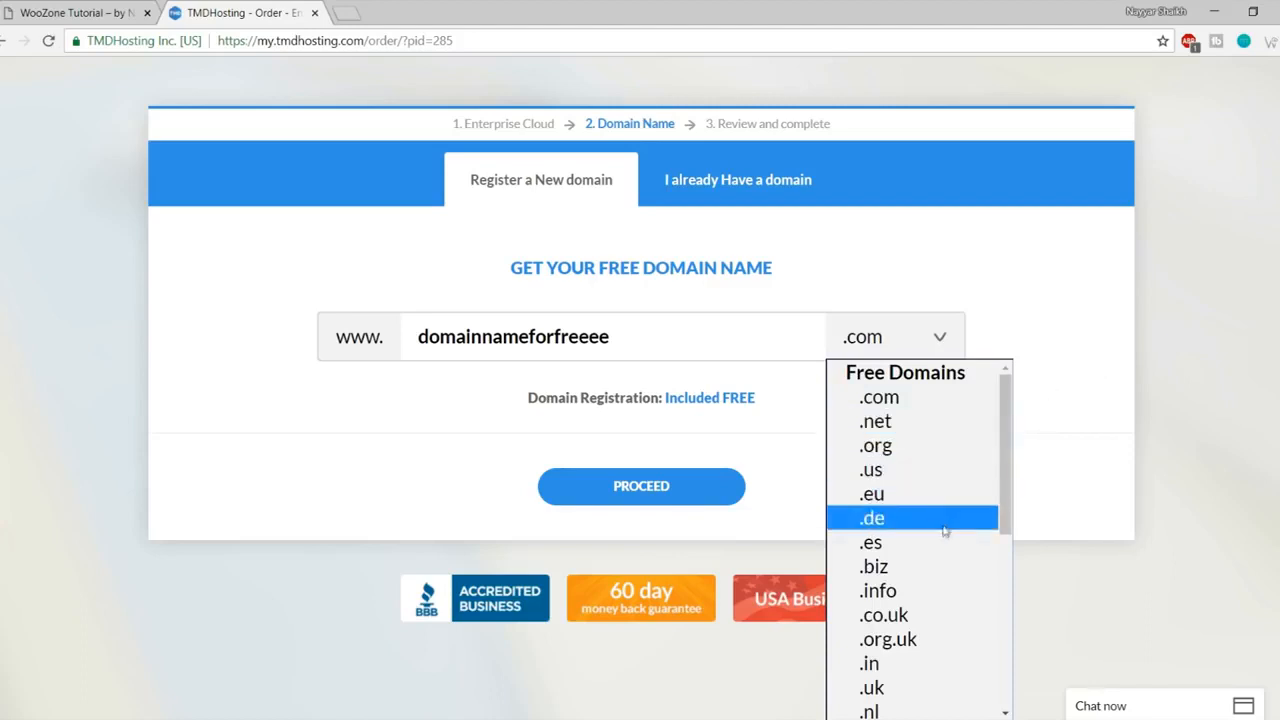
{"action": "scroll", "coordinate": [934, 545], "scroll_direction": "down", "scroll_amount": 5}
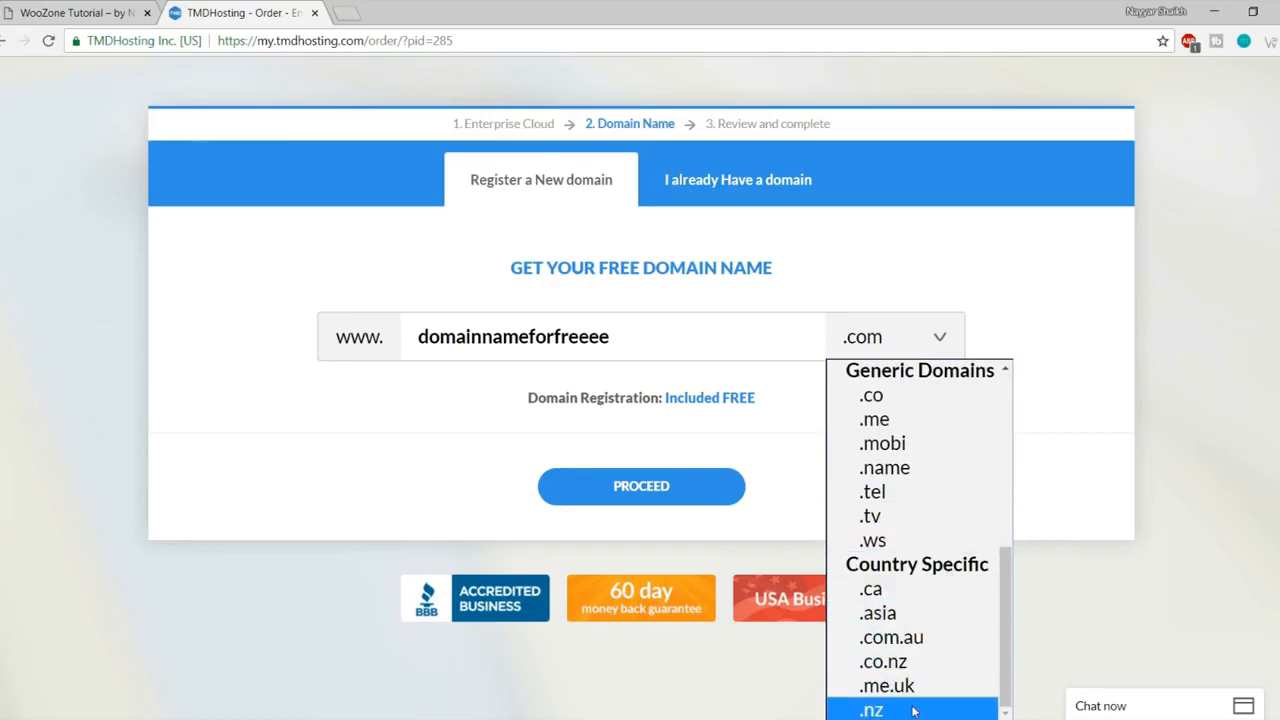
{"action": "scroll", "coordinate": [910, 695], "scroll_direction": "up", "scroll_amount": 3}
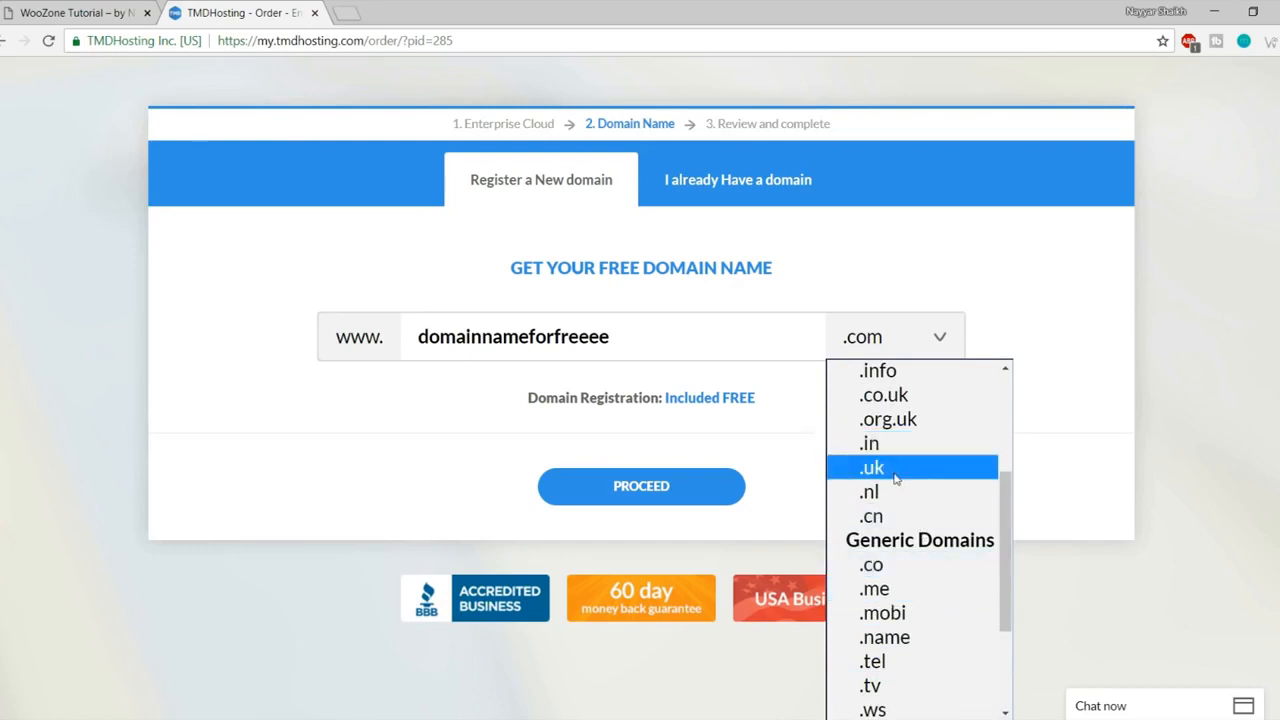
{"action": "scroll", "coordinate": [910, 470], "scroll_direction": "up", "scroll_amount": 3}
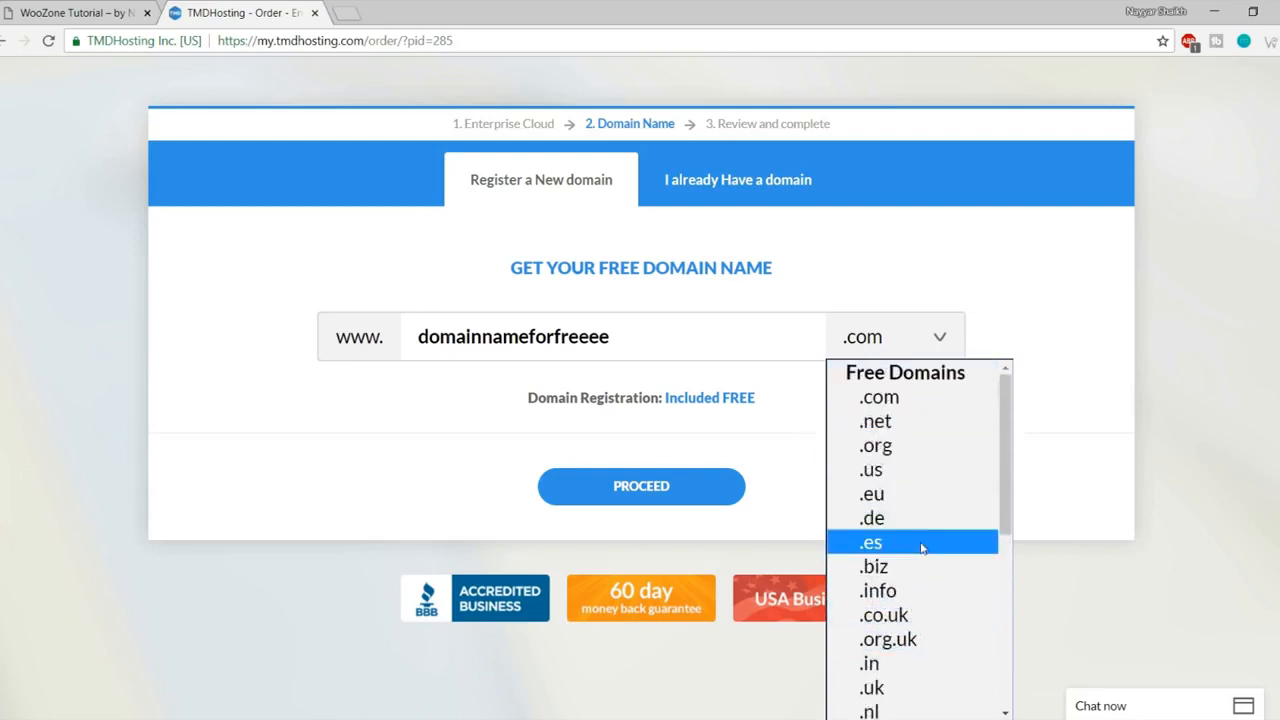
{"action": "left_click", "coordinate": [905, 406]}
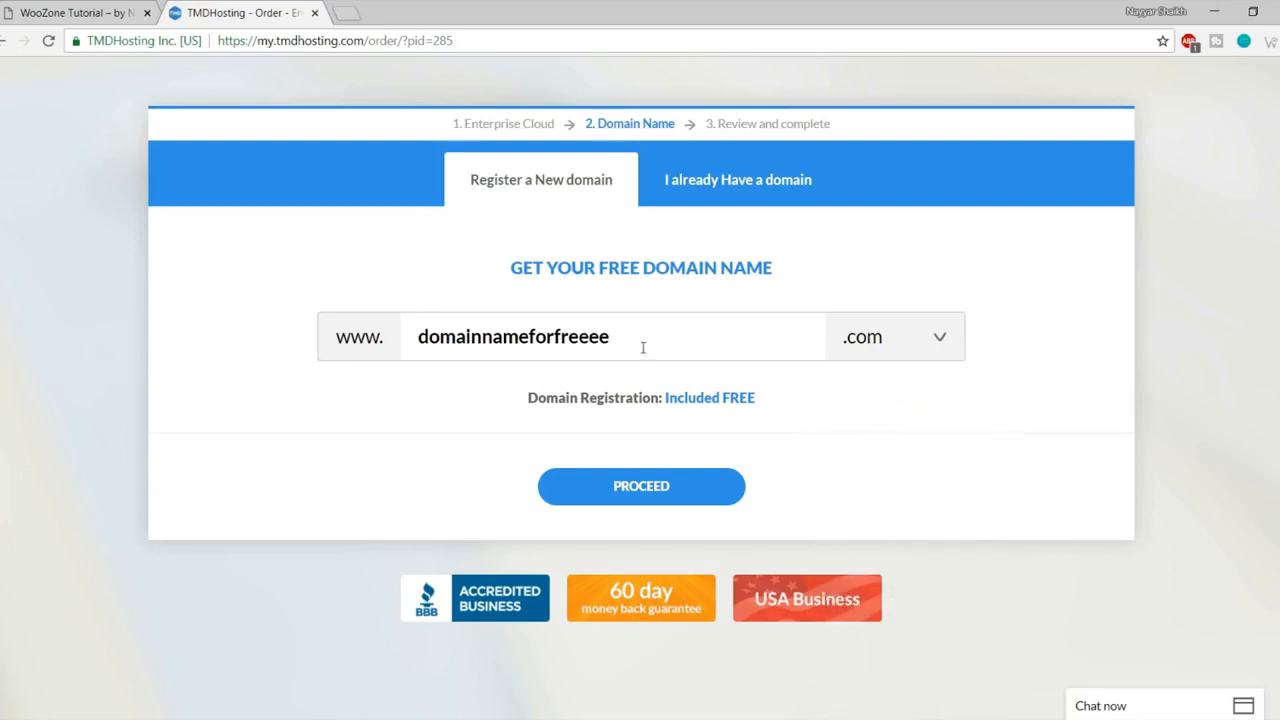
{"action": "left_click_drag", "start_coordinate": [643, 347], "coordinate": [400, 348]}
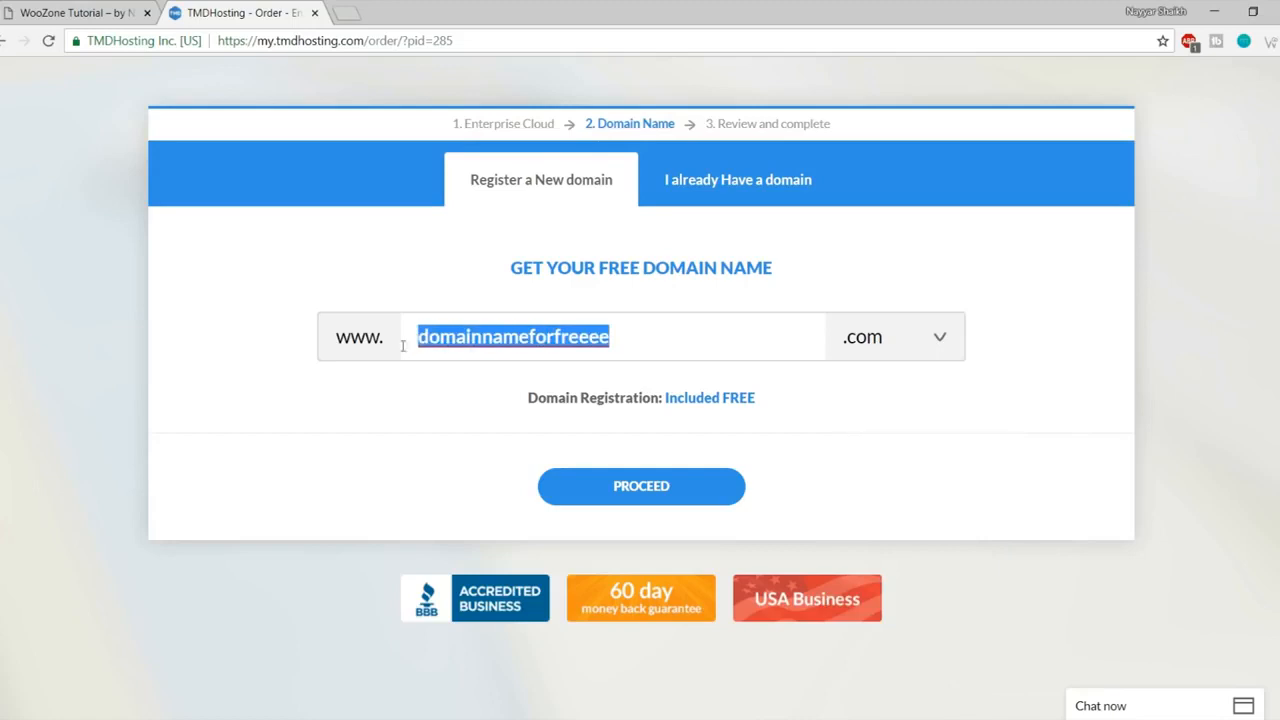
{"action": "left_click", "coordinate": [664, 494]}
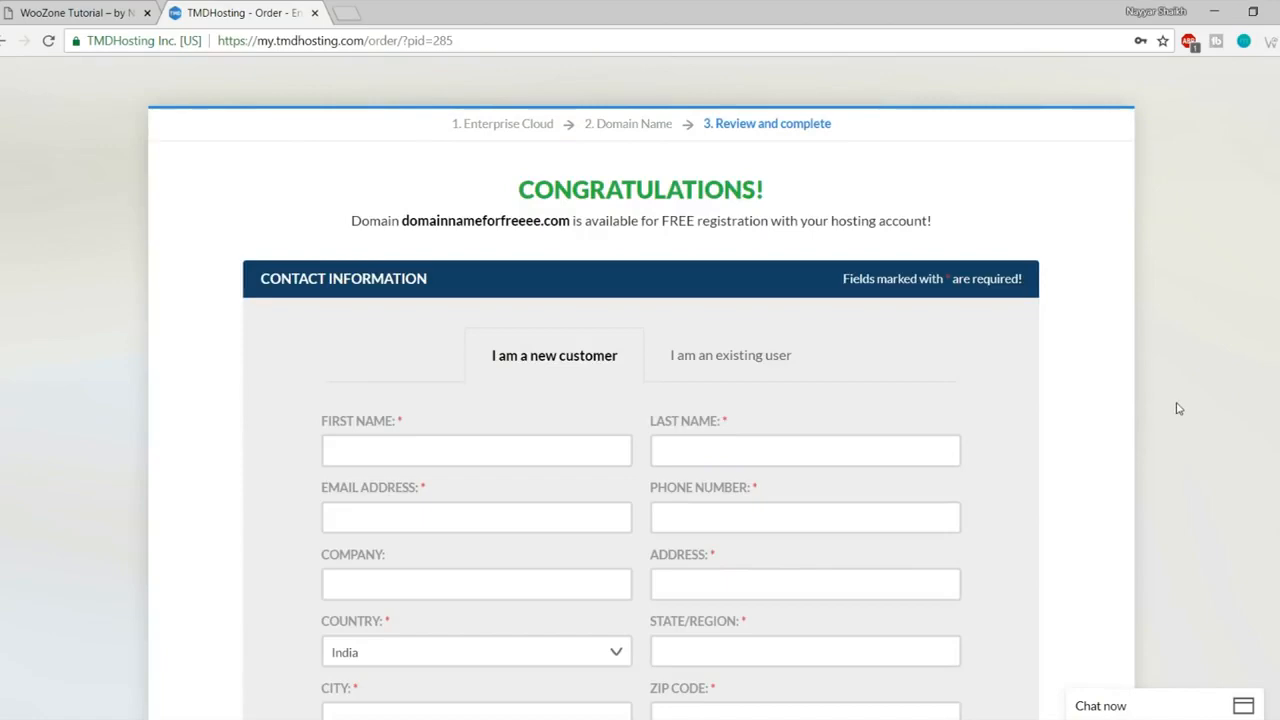
Step: Scroll to Payment Information, try PayPal, then settle back on Credit Card as the payment method
{"action": "scroll", "coordinate": [1176, 405], "scroll_direction": "down", "scroll_amount": 3}
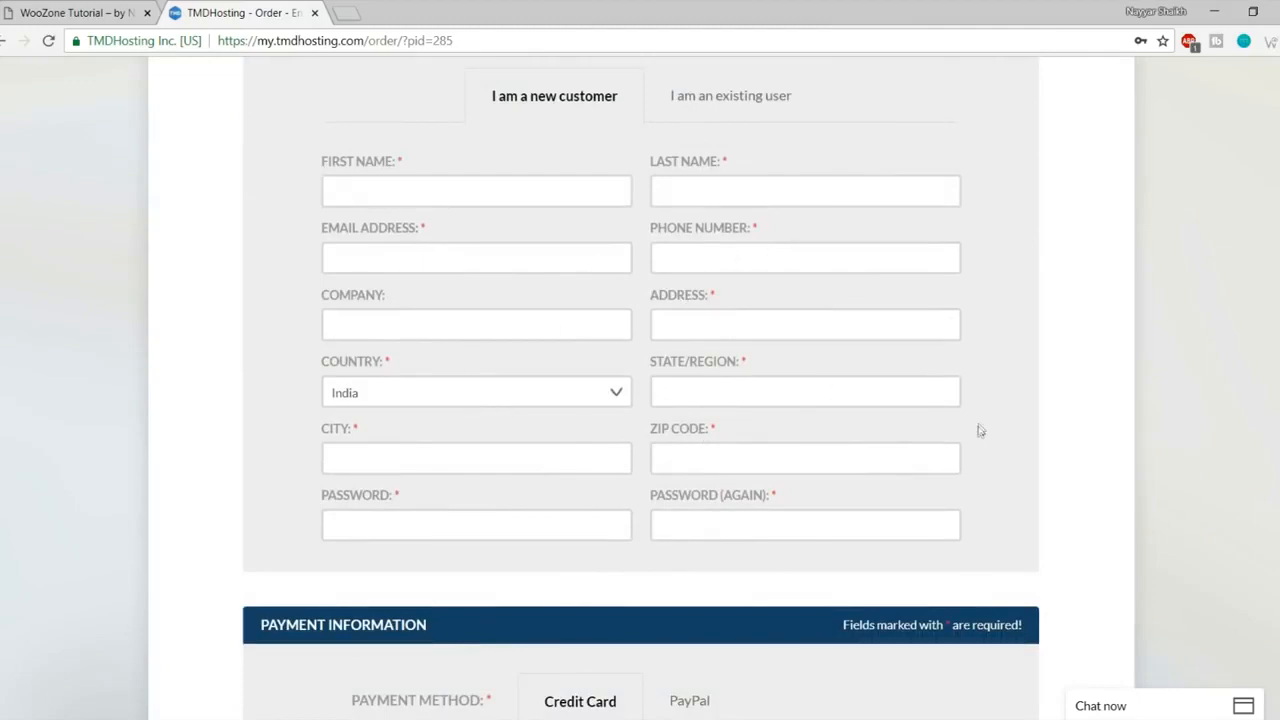
{"action": "scroll", "coordinate": [980, 429], "scroll_direction": "down", "scroll_amount": 5}
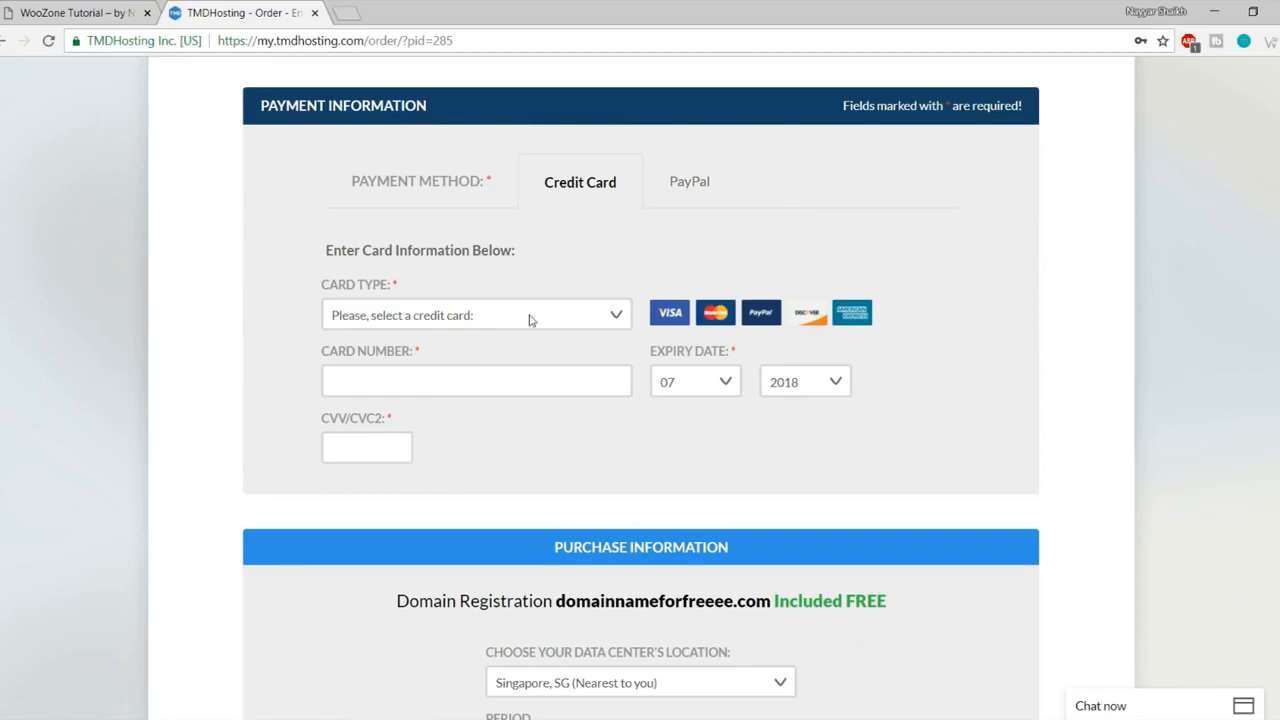
{"action": "left_click", "coordinate": [700, 190]}
{"action": "left_click", "coordinate": [586, 195]}
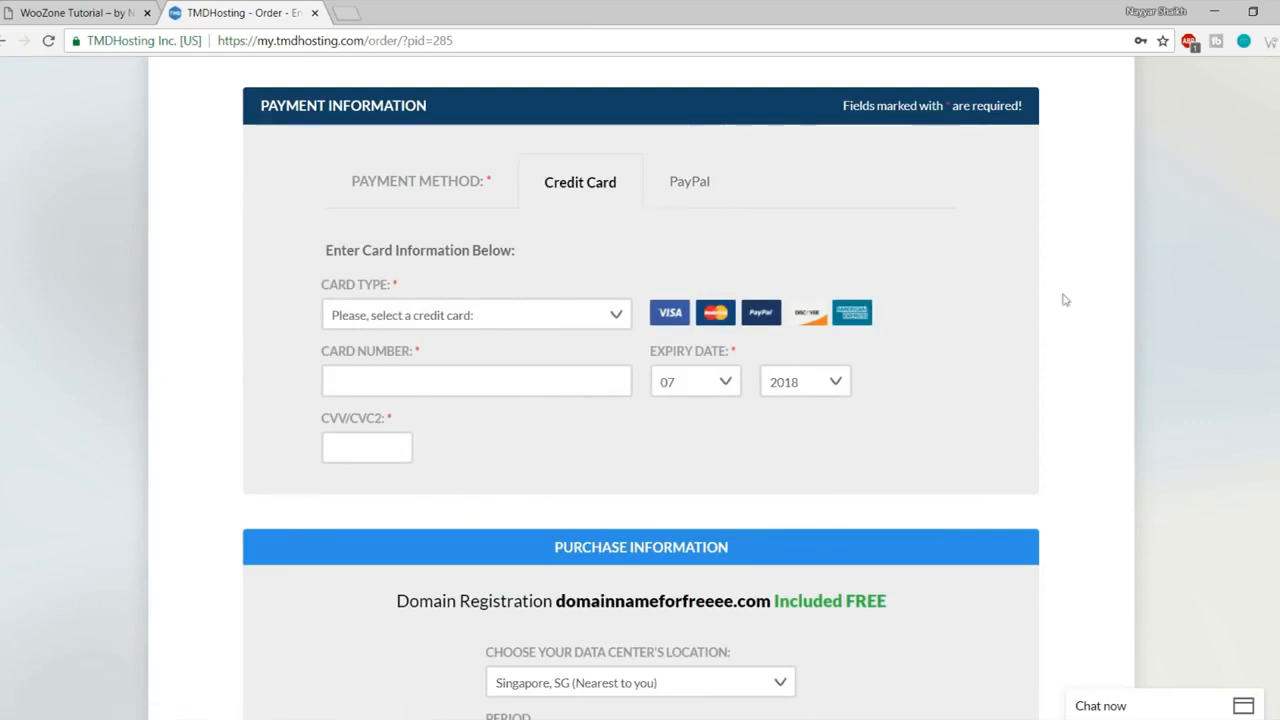
{"action": "scroll", "coordinate": [1125, 311], "scroll_direction": "down", "scroll_amount": 3}
{"action": "scroll", "coordinate": [1125, 311], "scroll_direction": "down", "scroll_amount": 3}
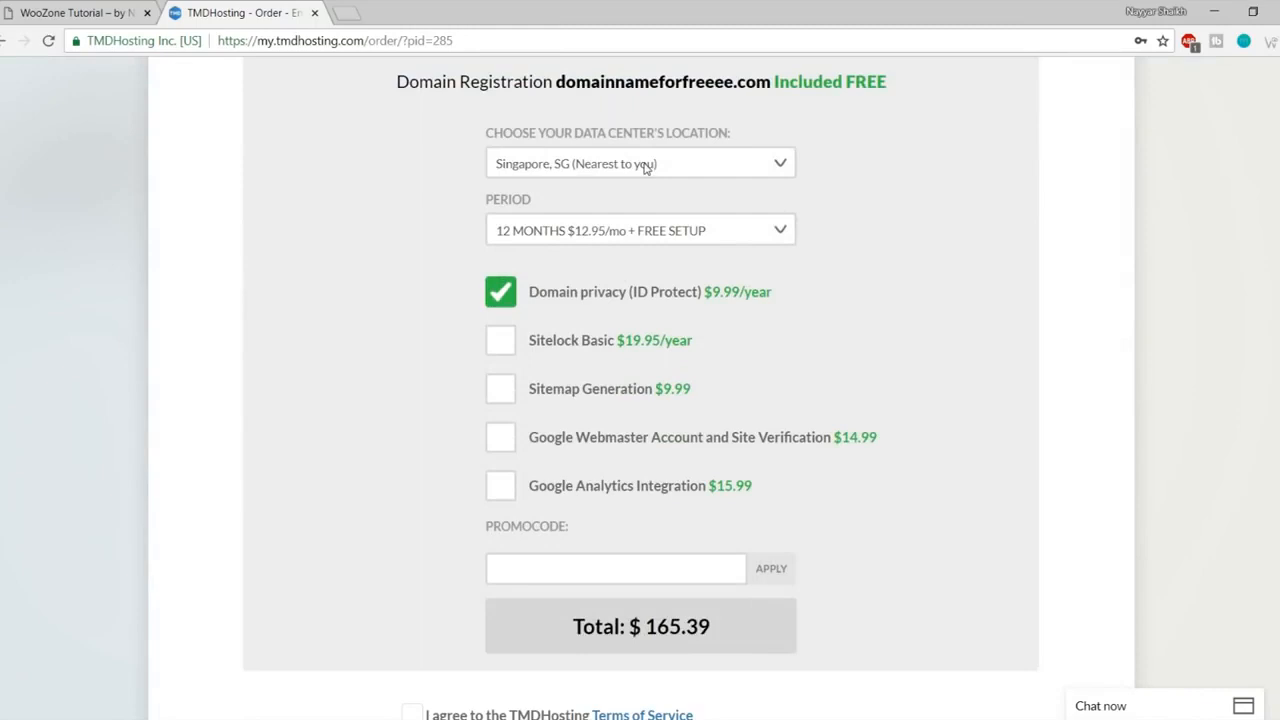
{"action": "left_click", "coordinate": [645, 167]}
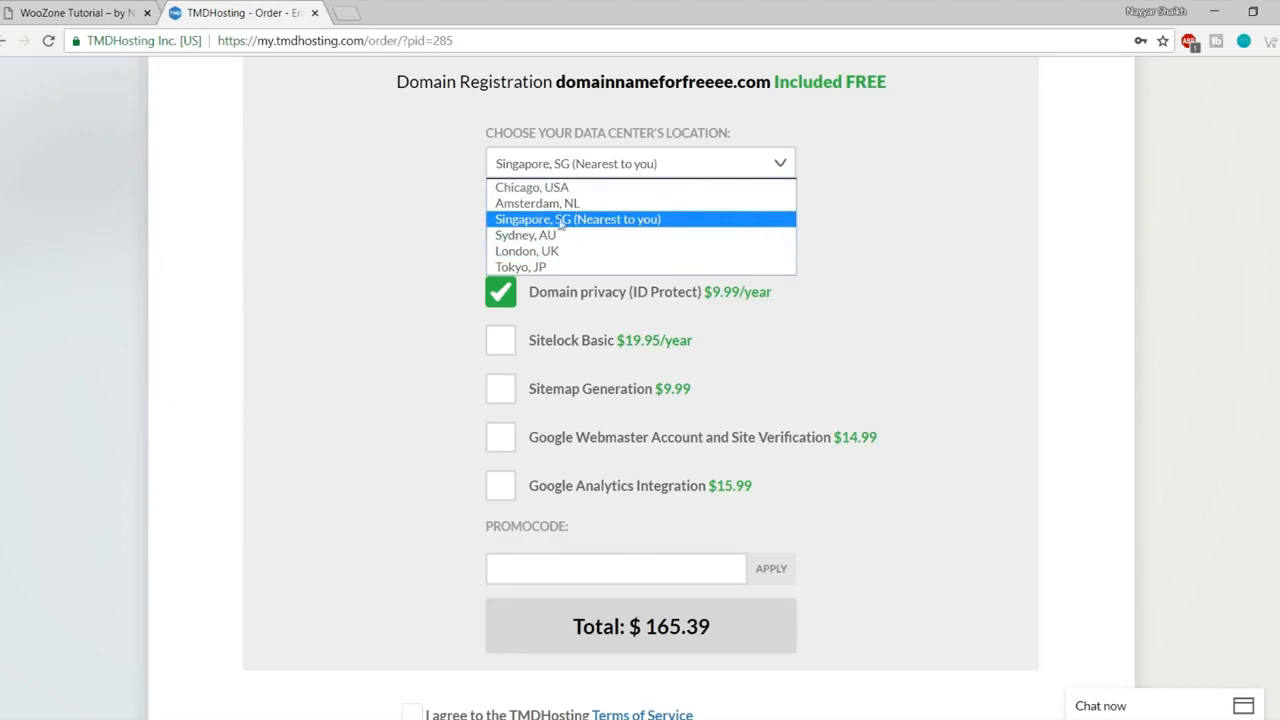
{"action": "left_click", "coordinate": [640, 222]}
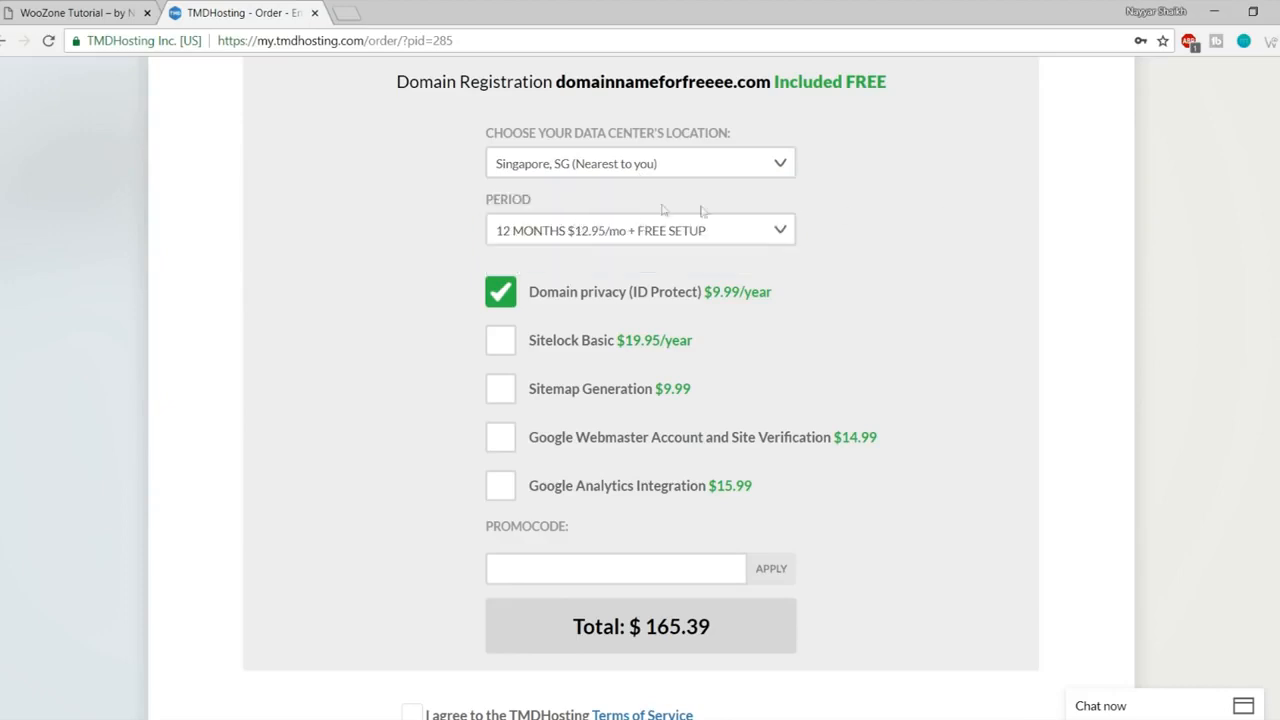
{"action": "left_click", "coordinate": [573, 233]}
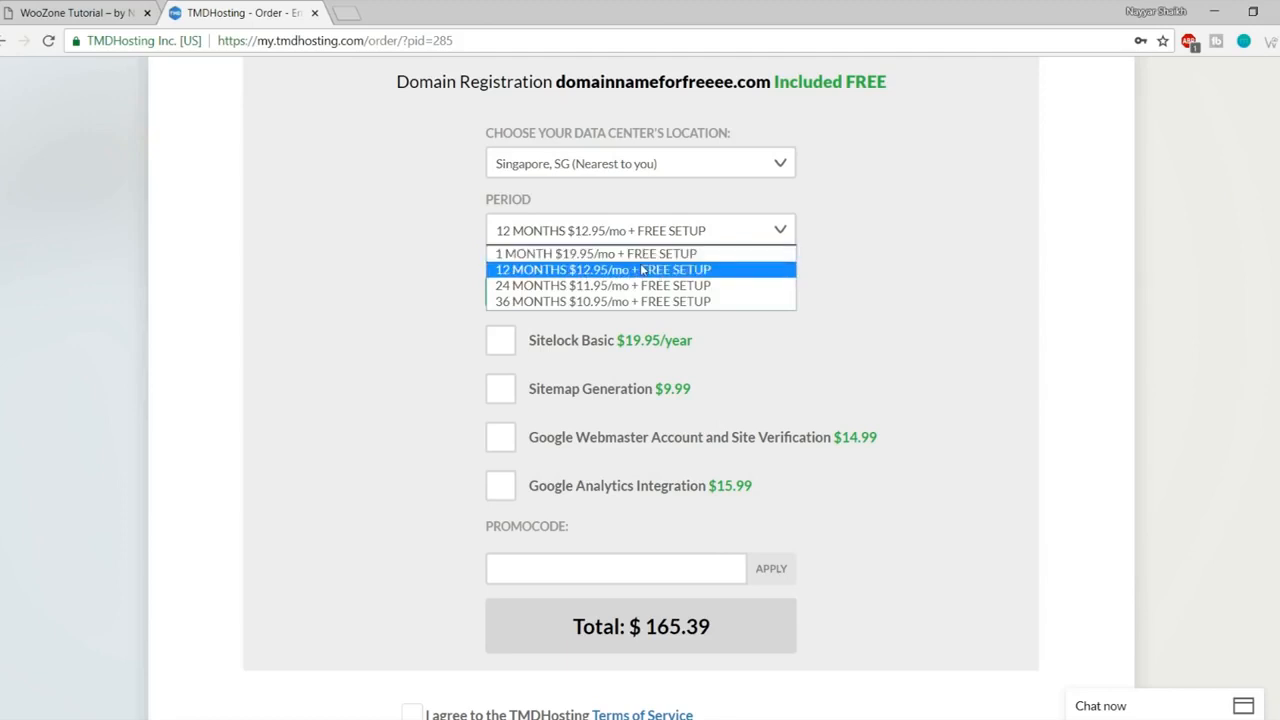
{"action": "left_click", "coordinate": [521, 269]}
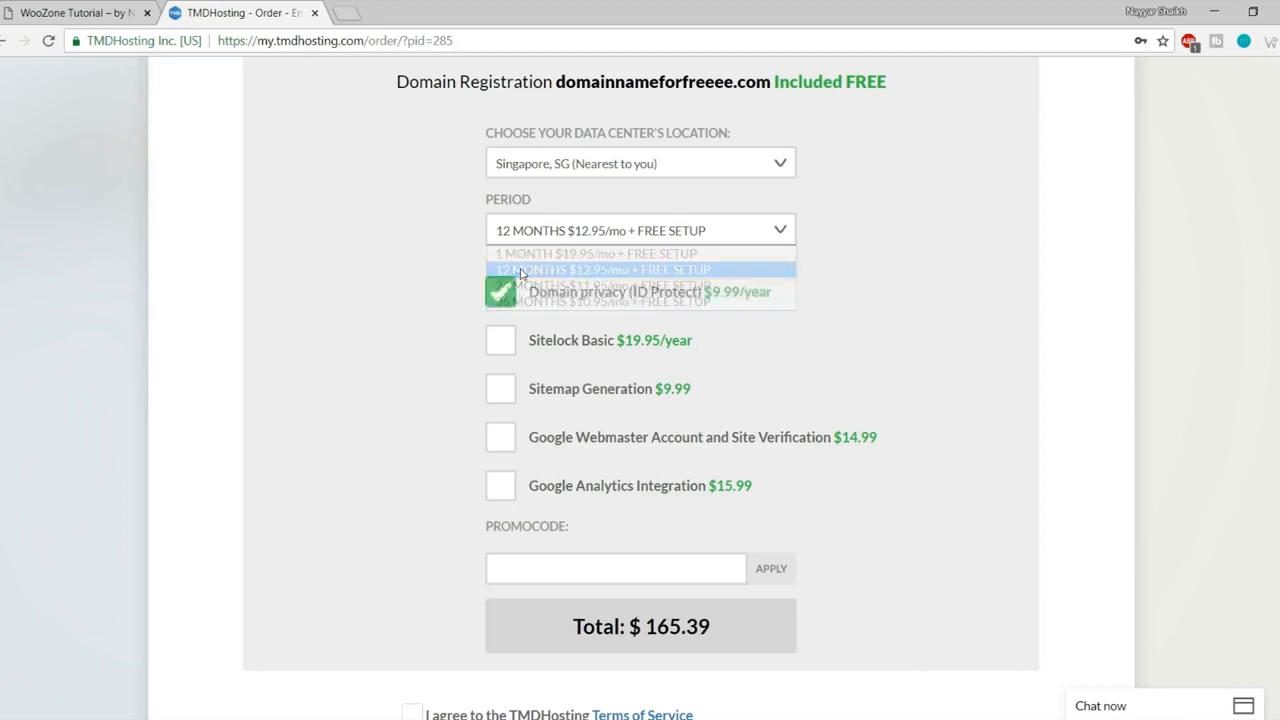
{"action": "scroll", "coordinate": [934, 271], "scroll_direction": "down", "scroll_amount": 1}
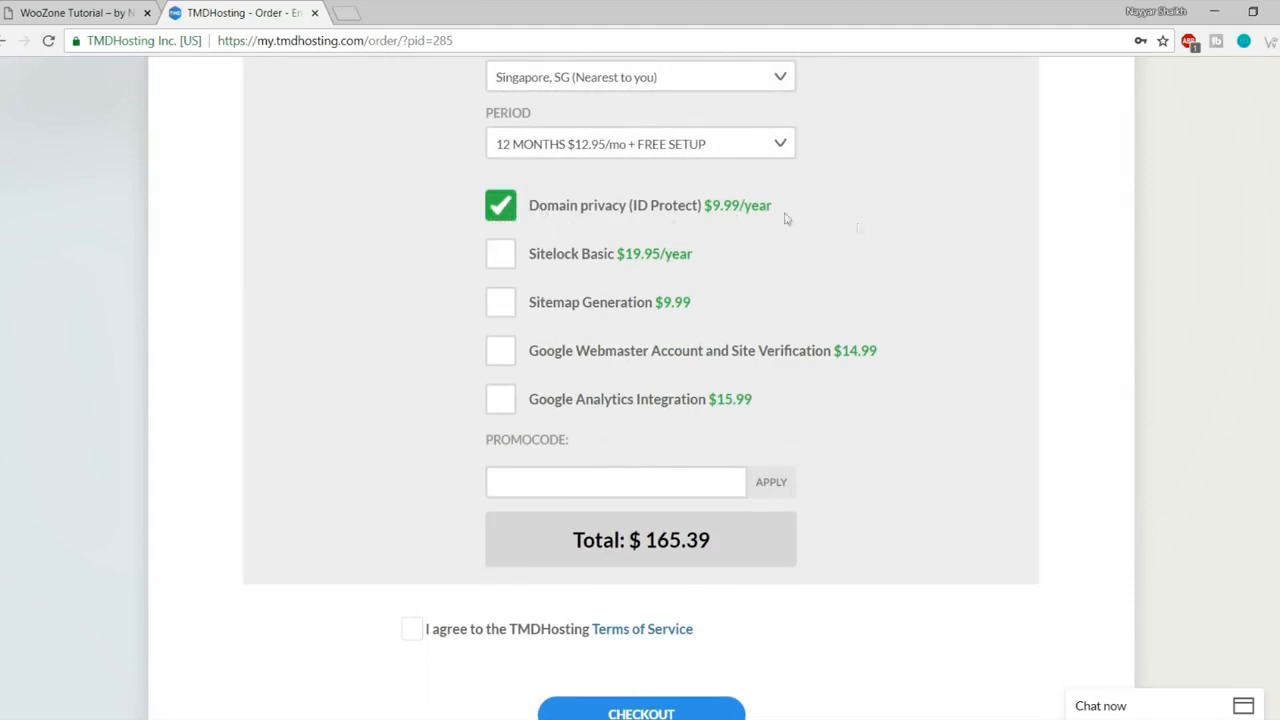
{"action": "left_click_drag", "start_coordinate": [711, 207], "coordinate": [750, 210]}
{"action": "left_click", "coordinate": [852, 213]}
Step: Apply promo code NAYYA for 7% off, totalling $154.51, and agree to the Terms of Service
{"action": "scroll", "coordinate": [1010, 355], "scroll_direction": "down", "scroll_amount": 2}
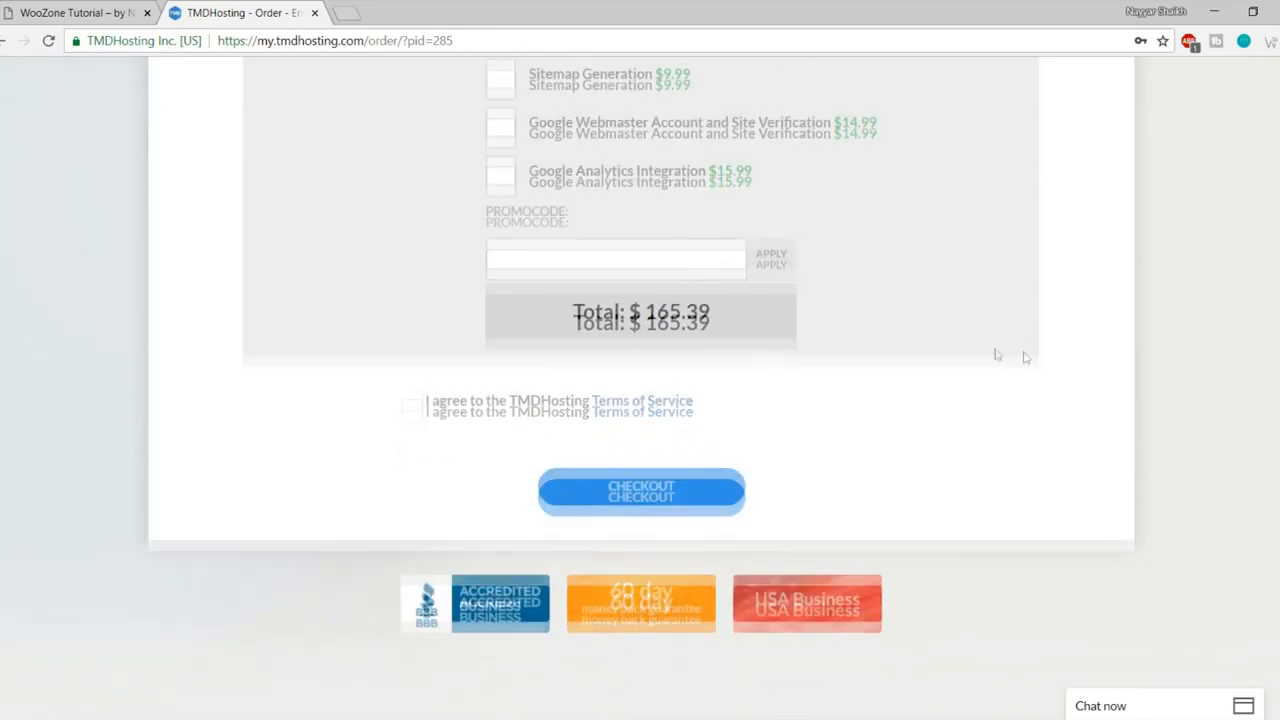
{"action": "left_click", "coordinate": [584, 253]}
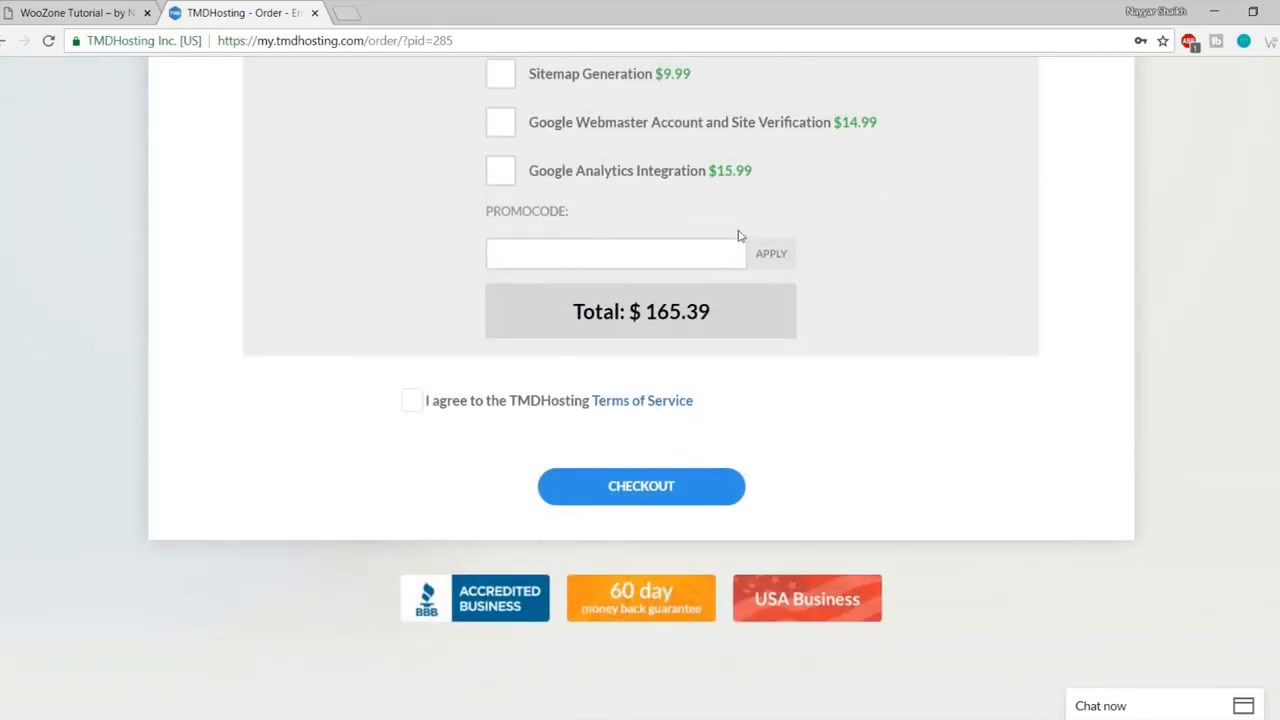
{"action": "type", "text": "NAYYAR7"}
{"action": "left_click", "coordinate": [777, 262]}
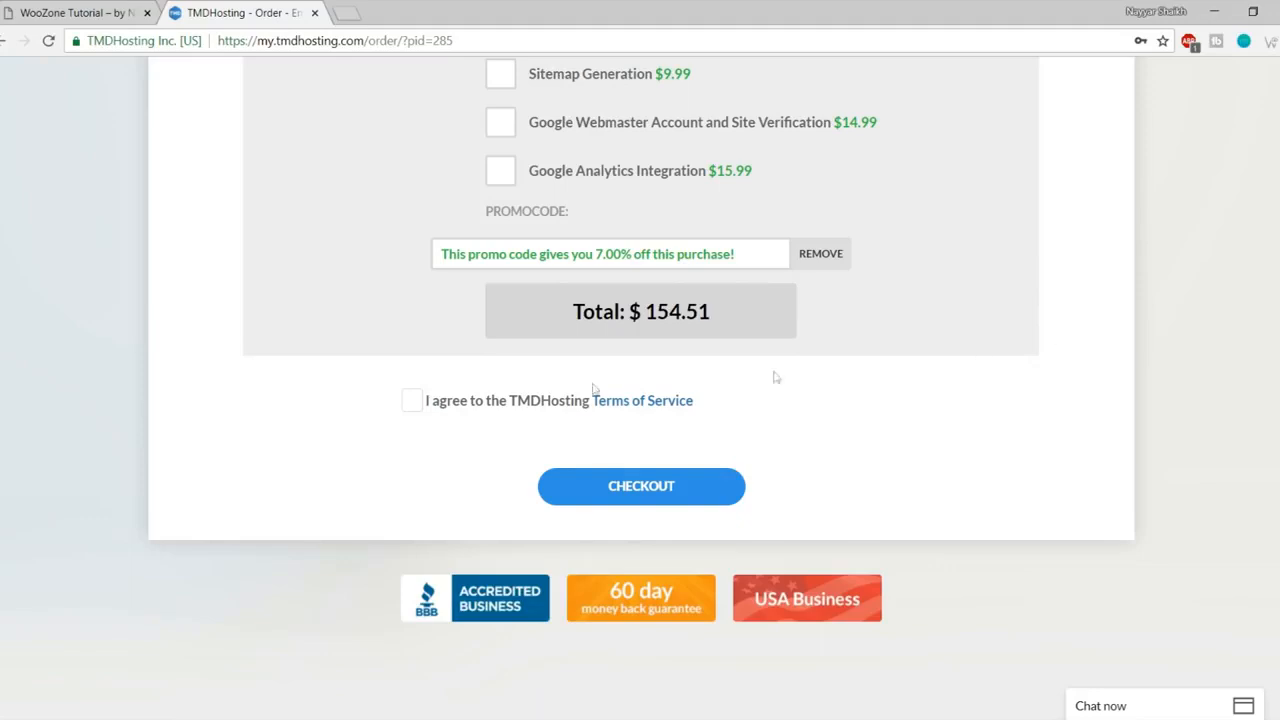
{"action": "left_click", "coordinate": [411, 402]}
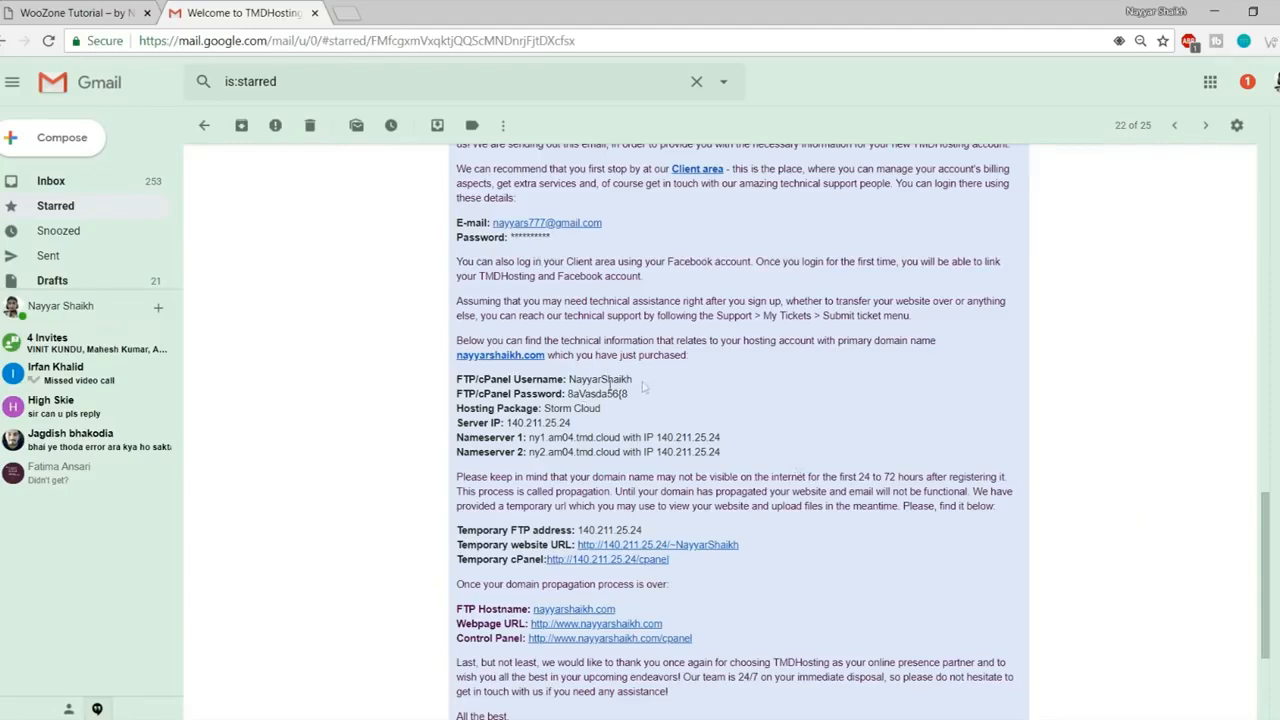
{"action": "left_click_drag", "start_coordinate": [646, 386], "coordinate": [568, 394]}
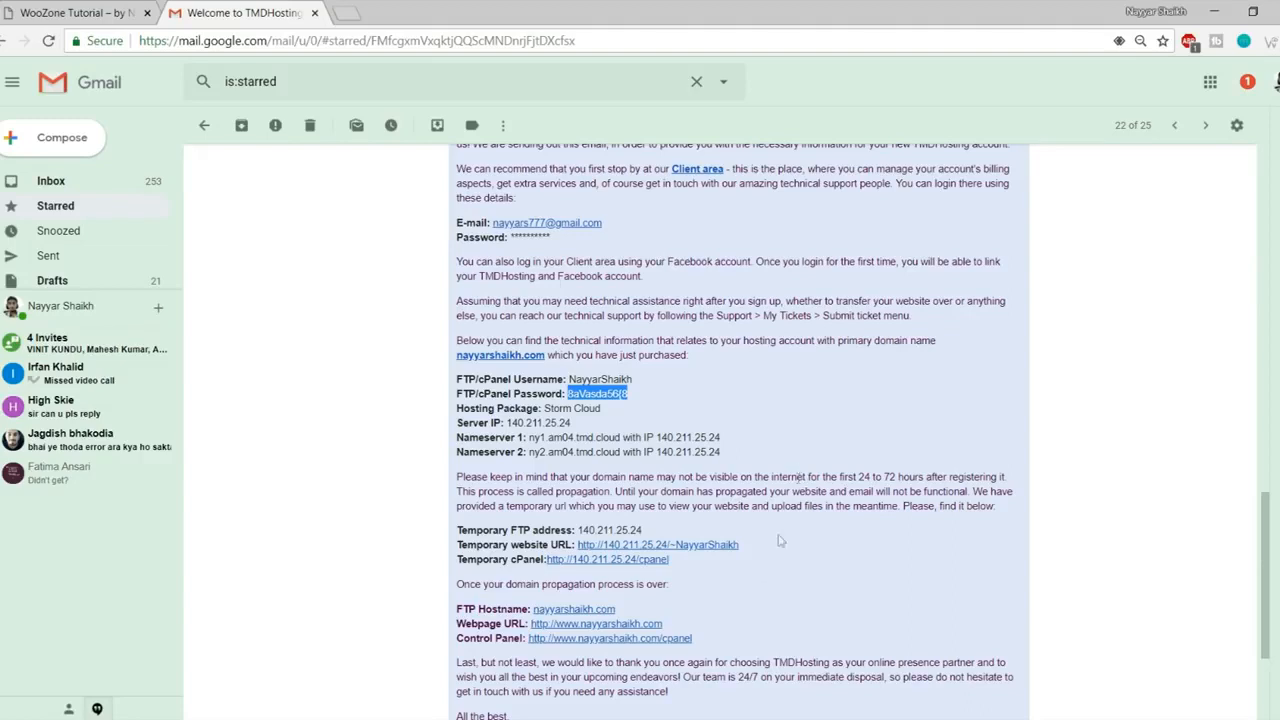
Step: Open the TMDHosting email's Control Panel link in a new tab and select the cPanel username
{"action": "right_click", "coordinate": [574, 641]}
{"action": "left_click", "coordinate": [675, 499]}
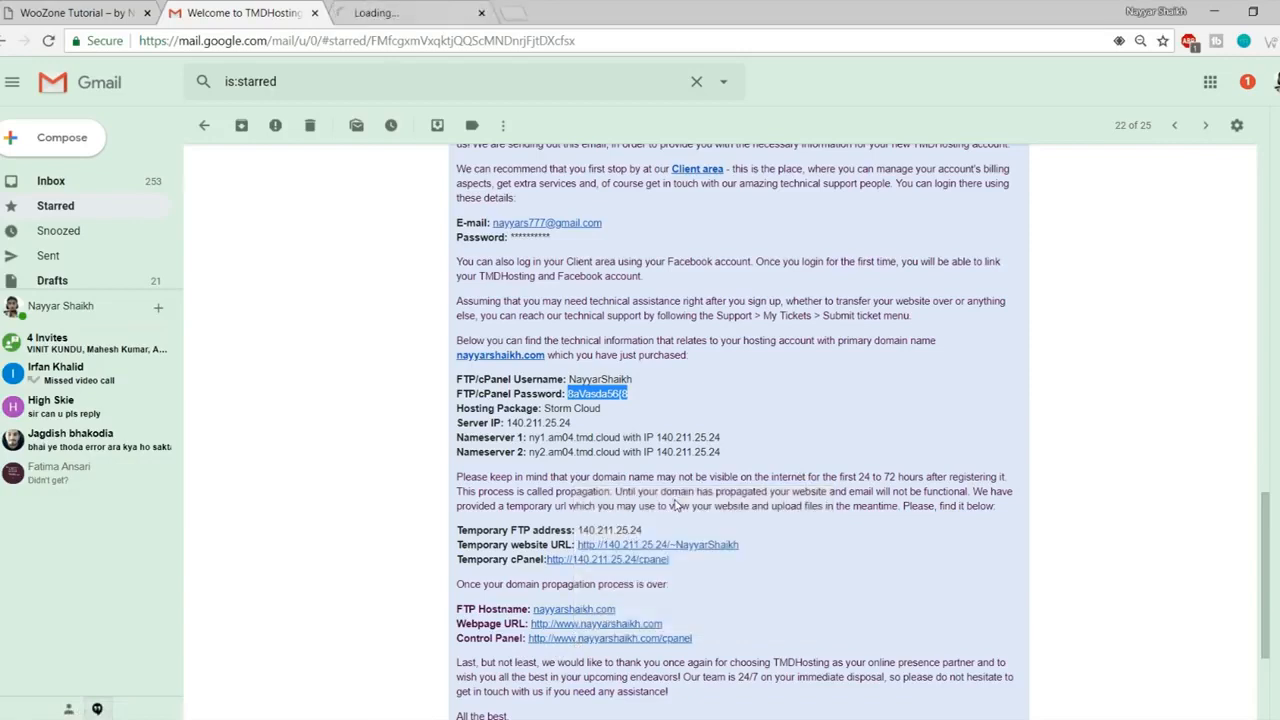
{"action": "mouse_move", "coordinate": [563, 380]}
{"action": "left_mouse_down"}
{"action": "mouse_move", "coordinate": [650, 390]}
{"action": "mouse_move", "coordinate": [552, 394]}
{"action": "left_mouse_up"}
Step: Log in to cPanel using the saved username and password
{"action": "left_click", "coordinate": [488, 8]}
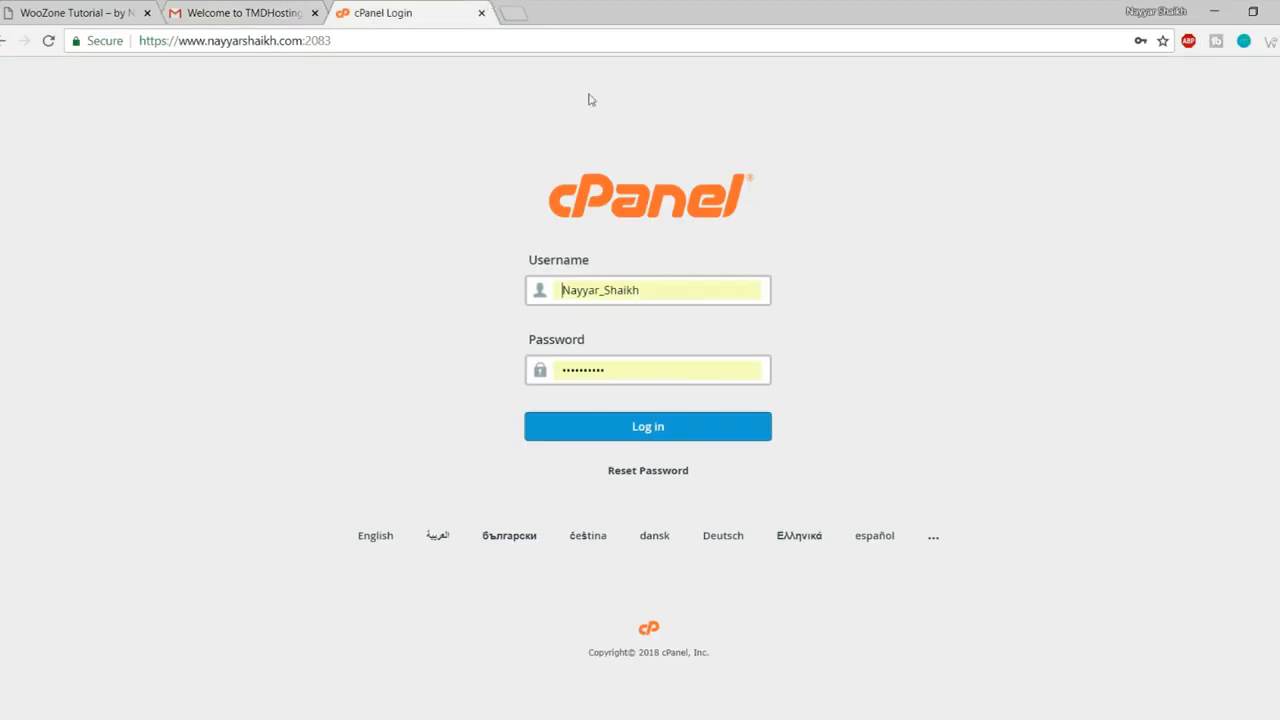
{"action": "left_click", "coordinate": [640, 289]}
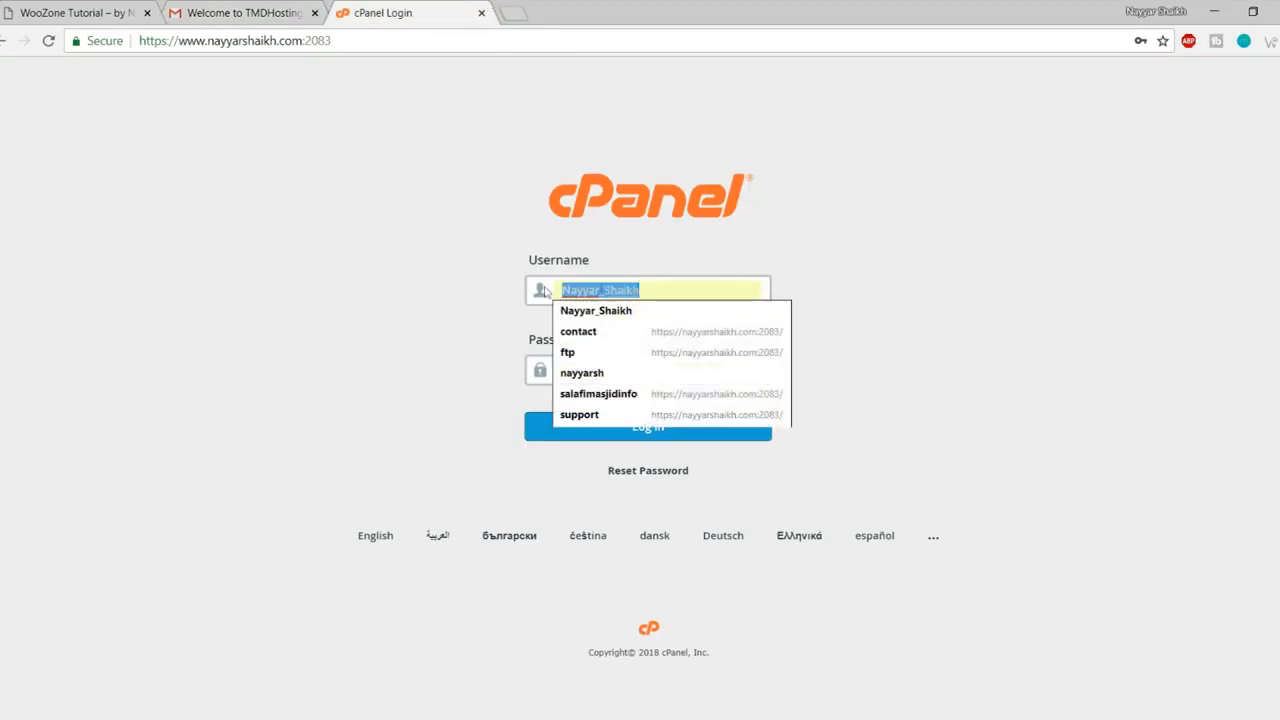
{"action": "left_click", "coordinate": [618, 376]}
{"action": "left_click", "coordinate": [672, 437]}
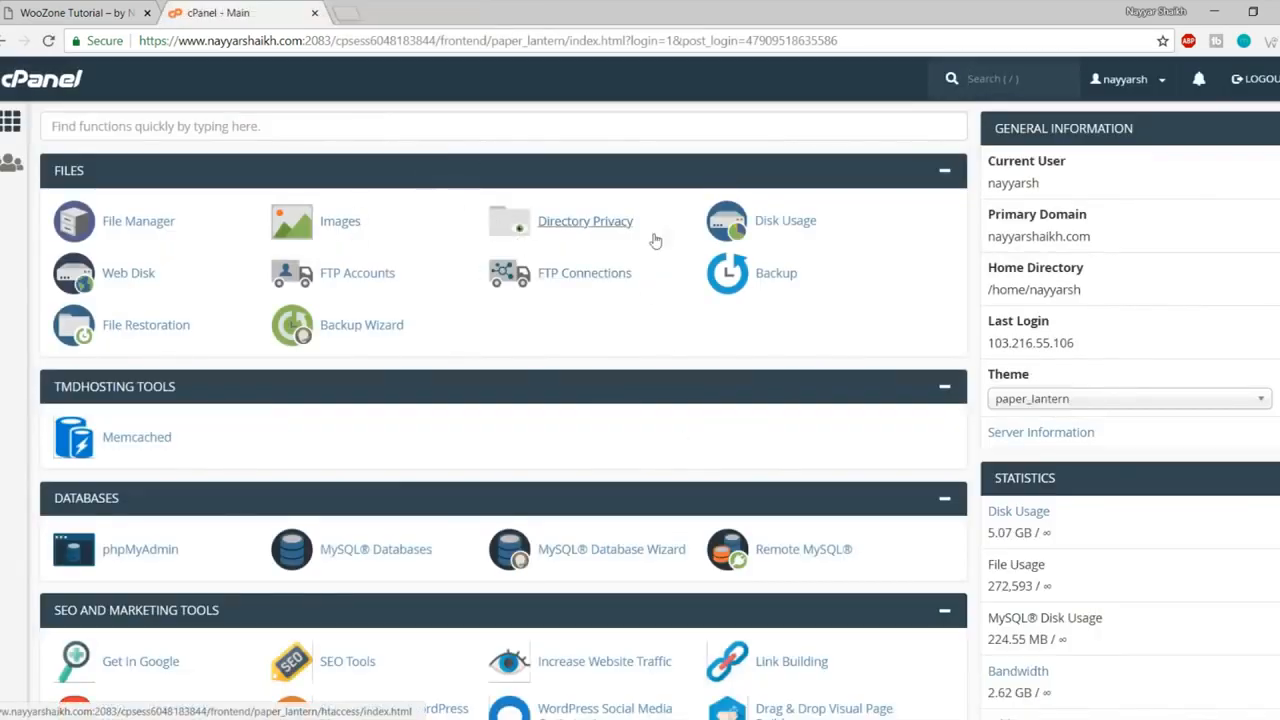
Step: Find and open the Softaculous Apps Installer on the cPanel dashboard
{"action": "scroll", "coordinate": [953, 359], "scroll_direction": "down", "scroll_amount": 4}
{"action": "scroll", "coordinate": [953, 359], "scroll_direction": "up", "scroll_amount": 1}
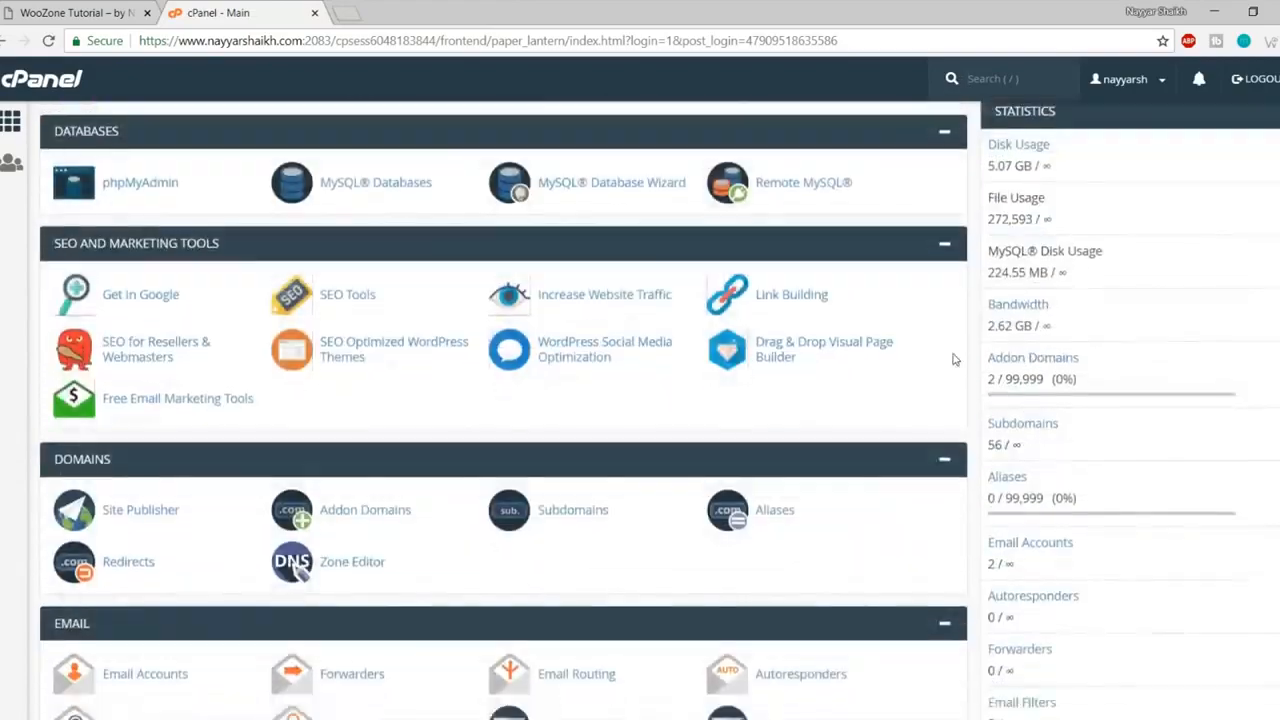
{"action": "scroll", "coordinate": [953, 359], "scroll_direction": "down", "scroll_amount": 2}
{"action": "scroll", "coordinate": [953, 359], "scroll_direction": "up", "scroll_amount": 5}
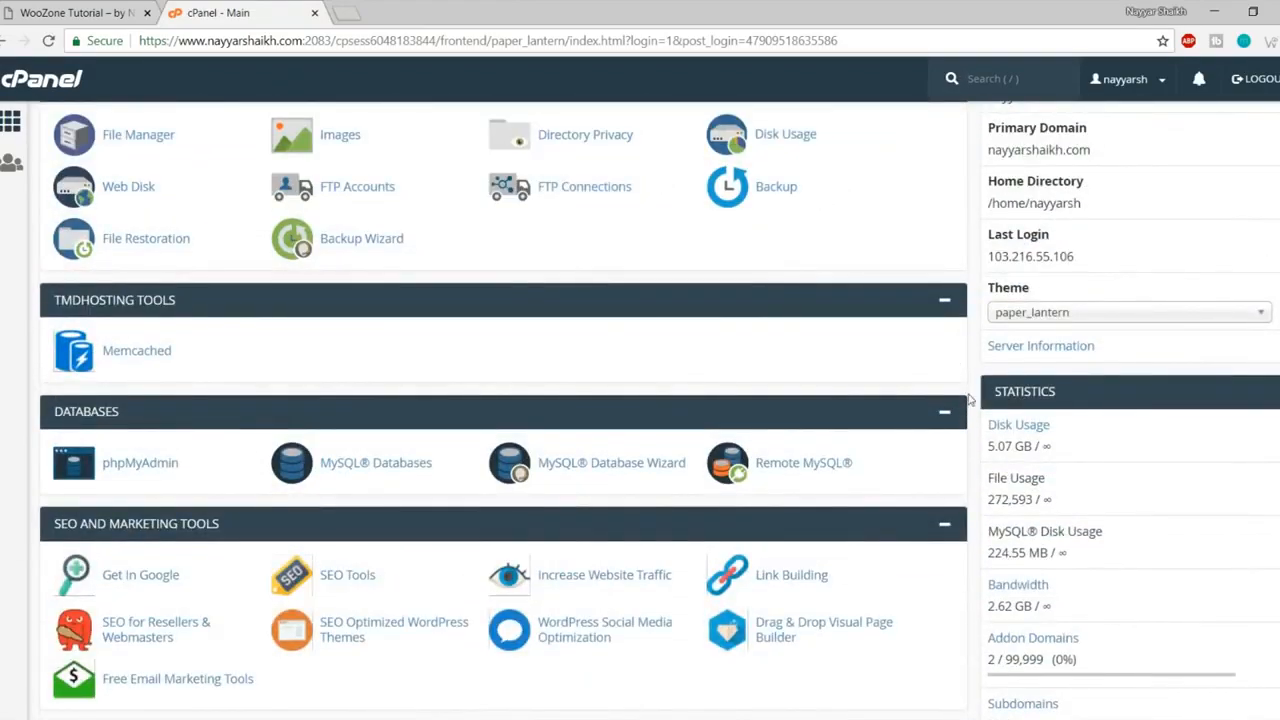
{"action": "scroll", "coordinate": [968, 398], "scroll_direction": "up", "scroll_amount": 1}
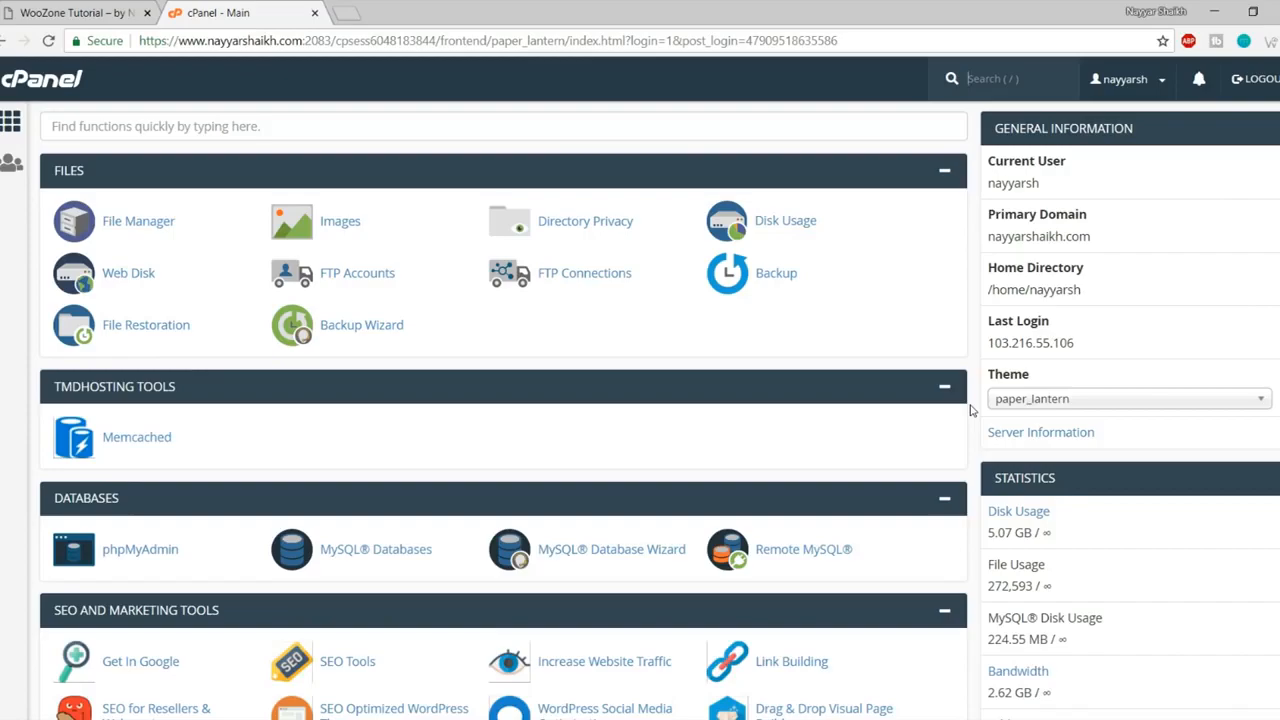
{"action": "scroll", "coordinate": [970, 410], "scroll_direction": "down", "scroll_amount": 20}
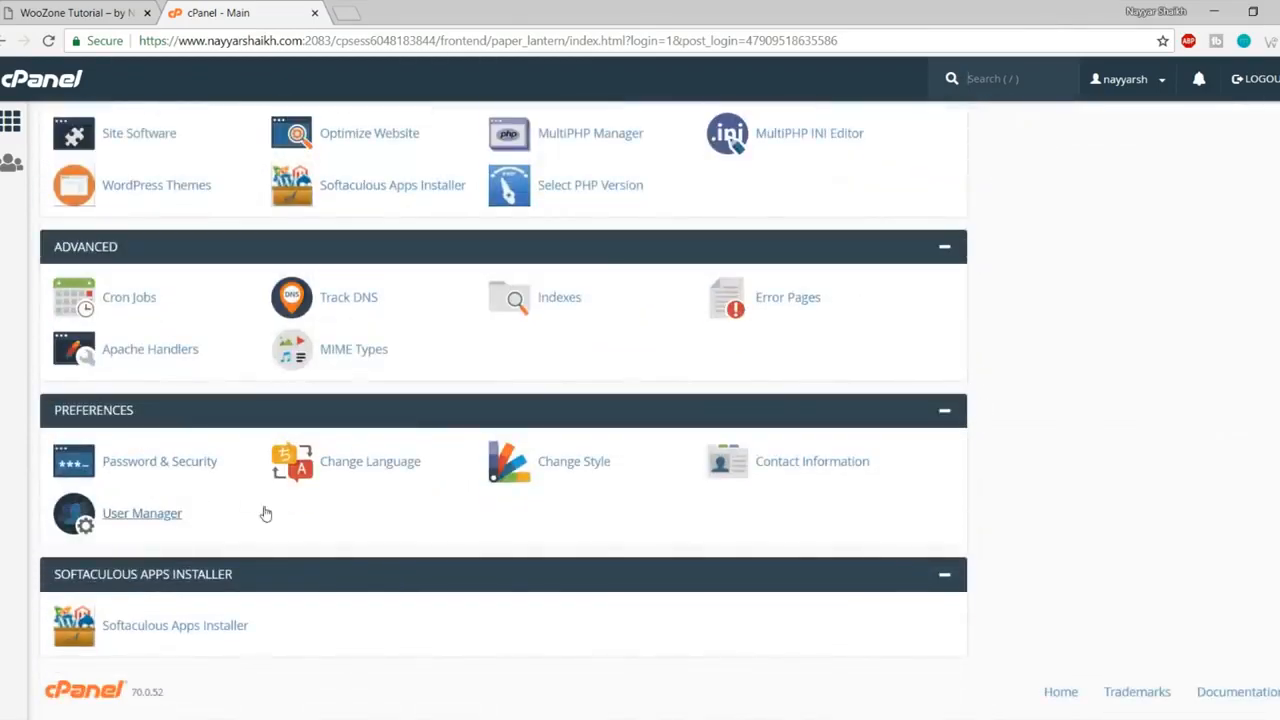
{"action": "left_click", "coordinate": [183, 626]}
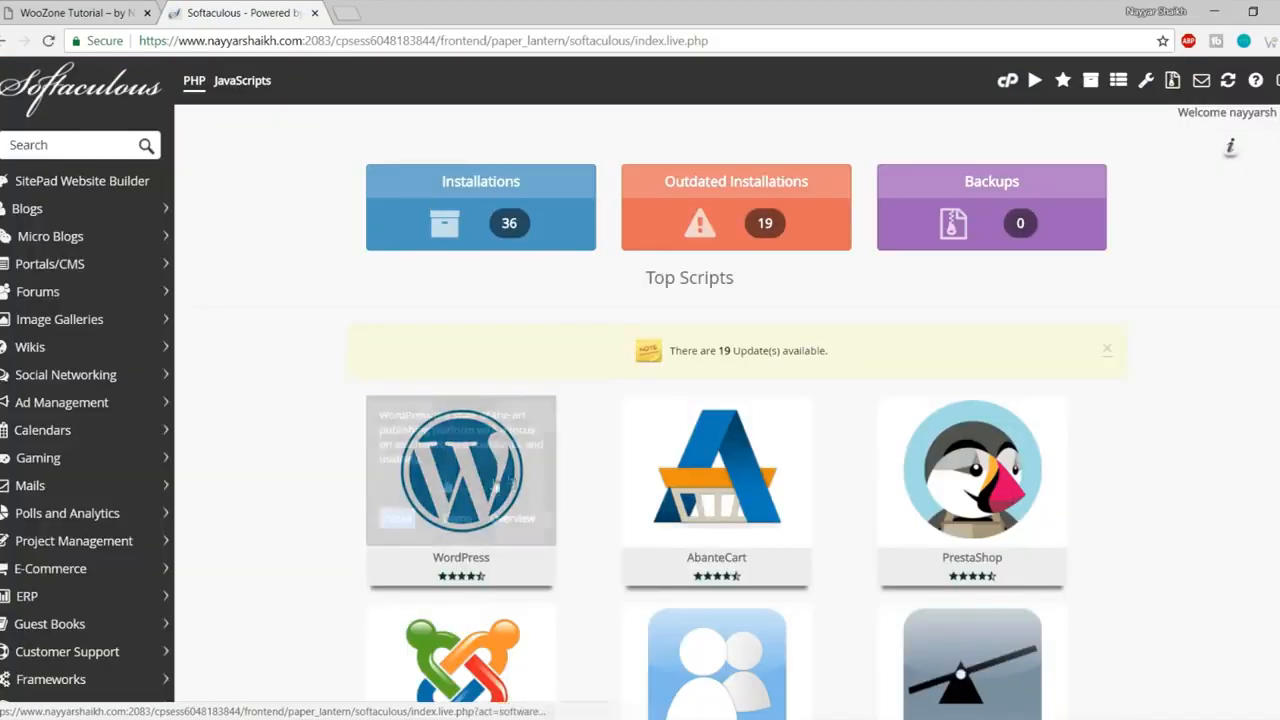
{"action": "mouse_move", "coordinate": [401, 537]}
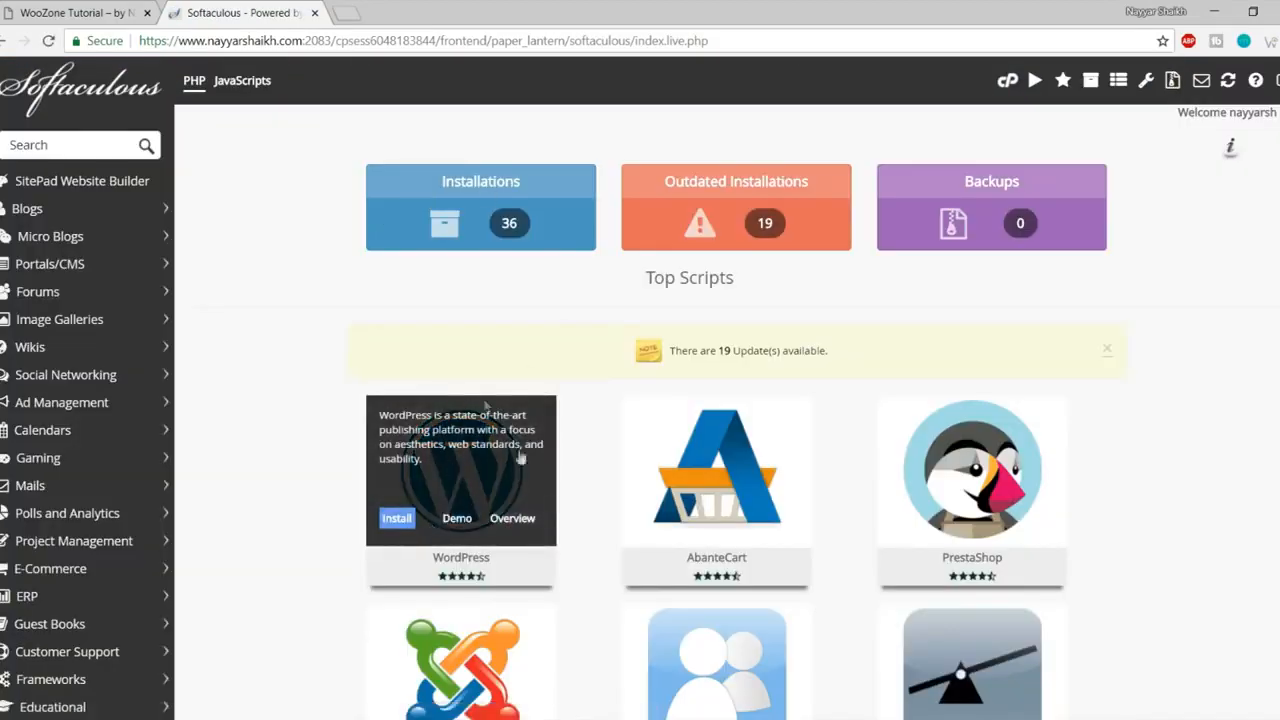
{"action": "left_click", "coordinate": [396, 524]}
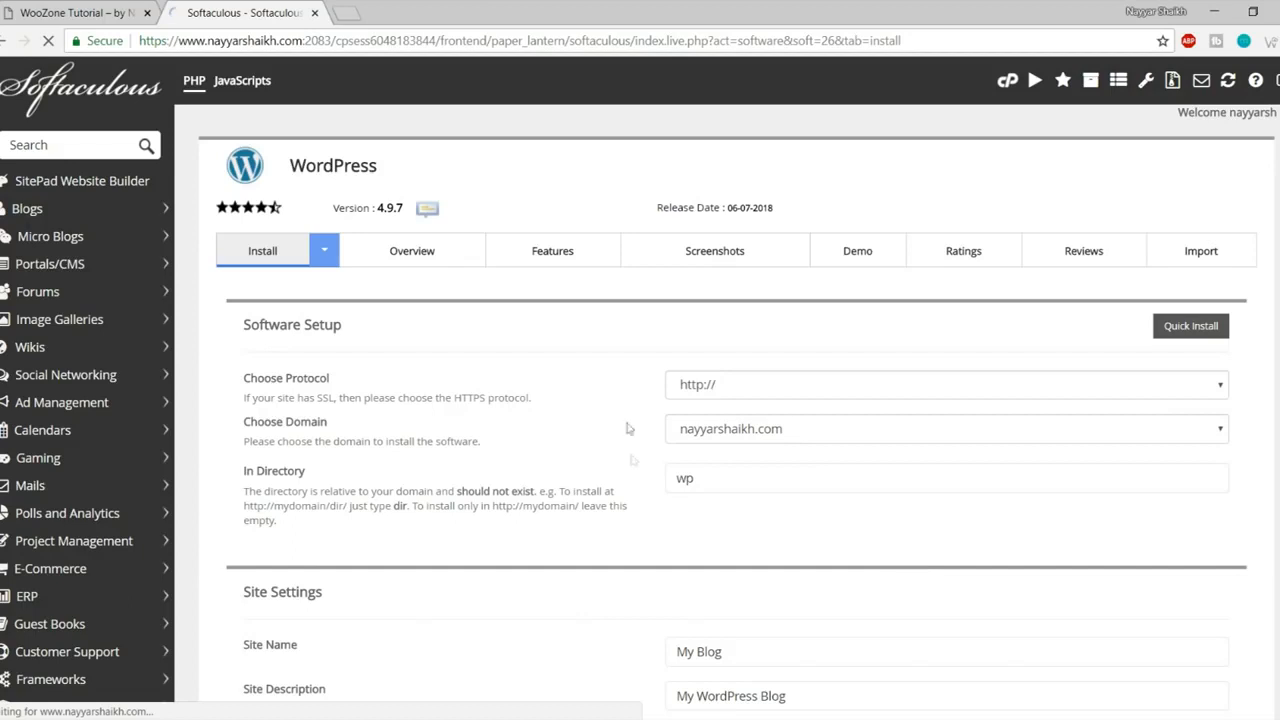
{"action": "left_click", "coordinate": [778, 386]}
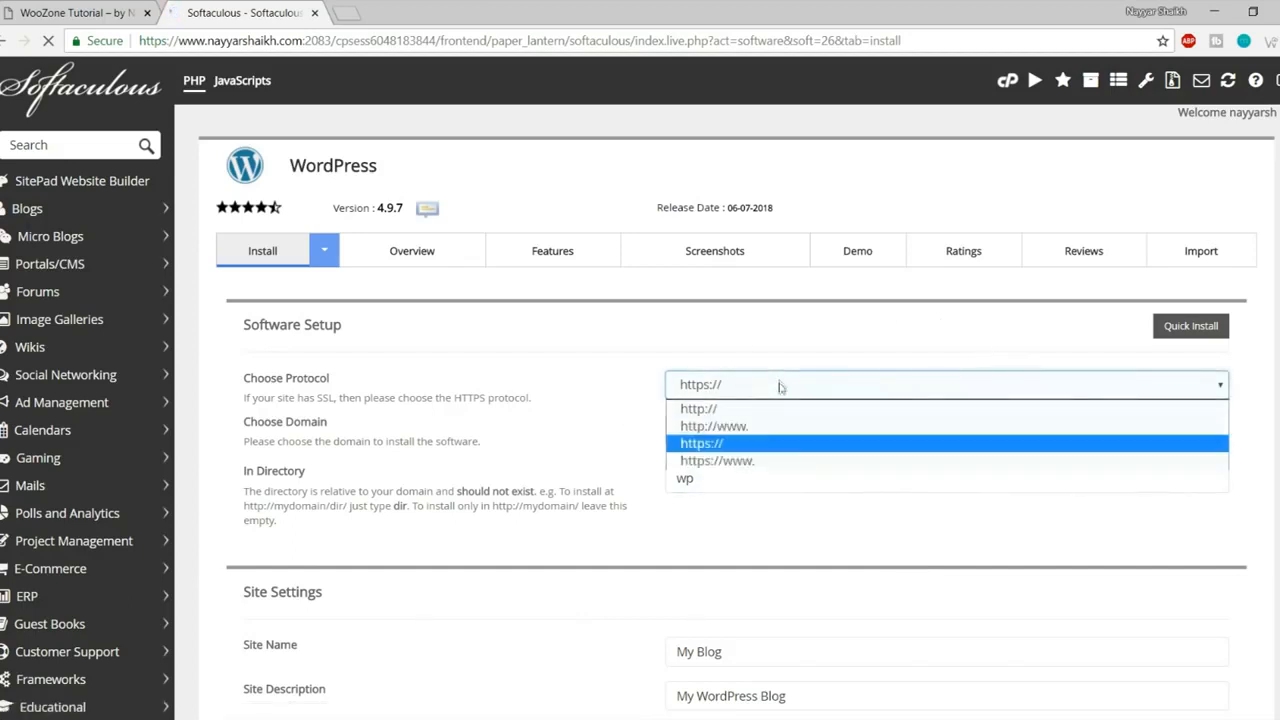
{"action": "left_click", "coordinate": [749, 460]}
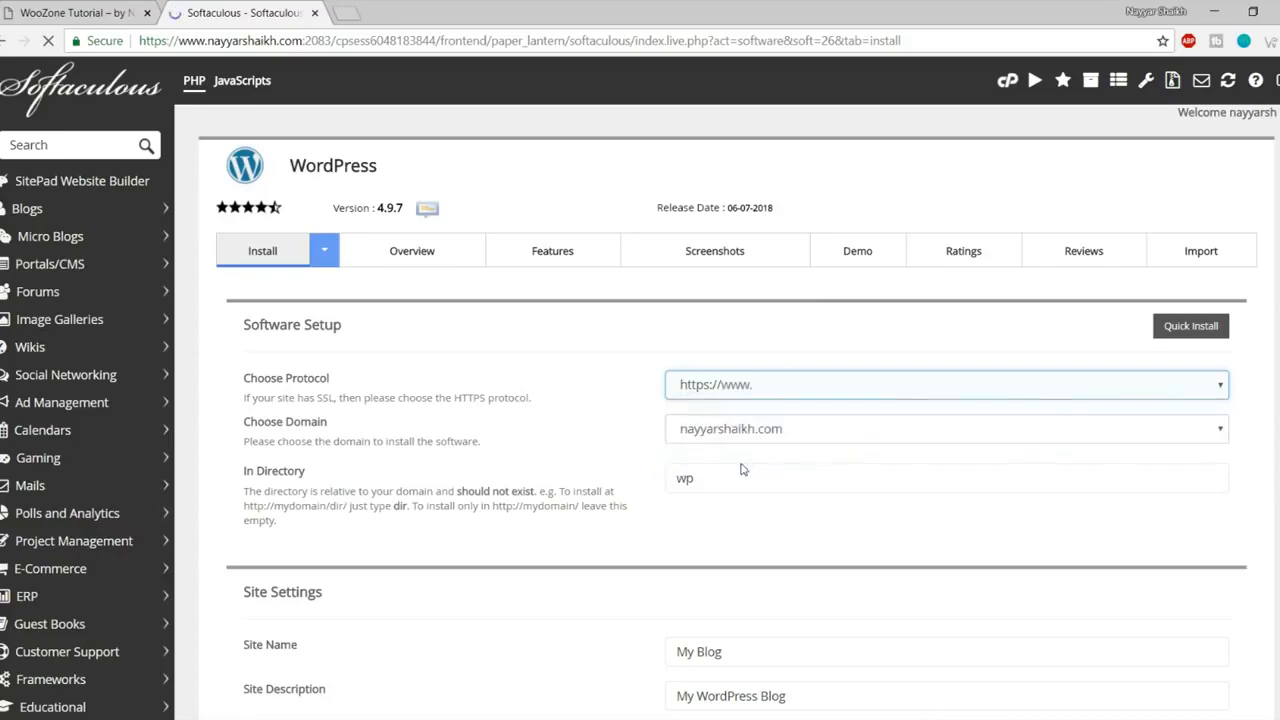
Step: Check the store's address, then pick the woozone2 subdomain and empty the In Directory field
{"action": "left_click", "coordinate": [93, 10]}
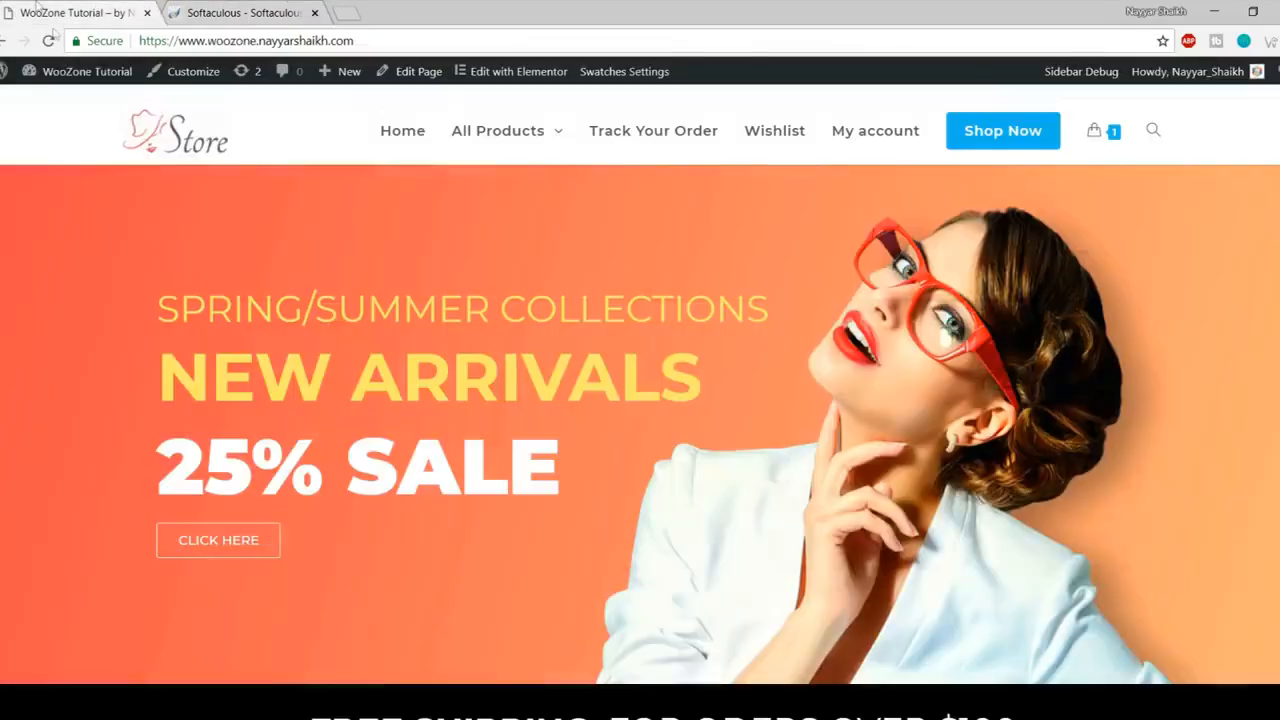
{"action": "left_click", "coordinate": [162, 41]}
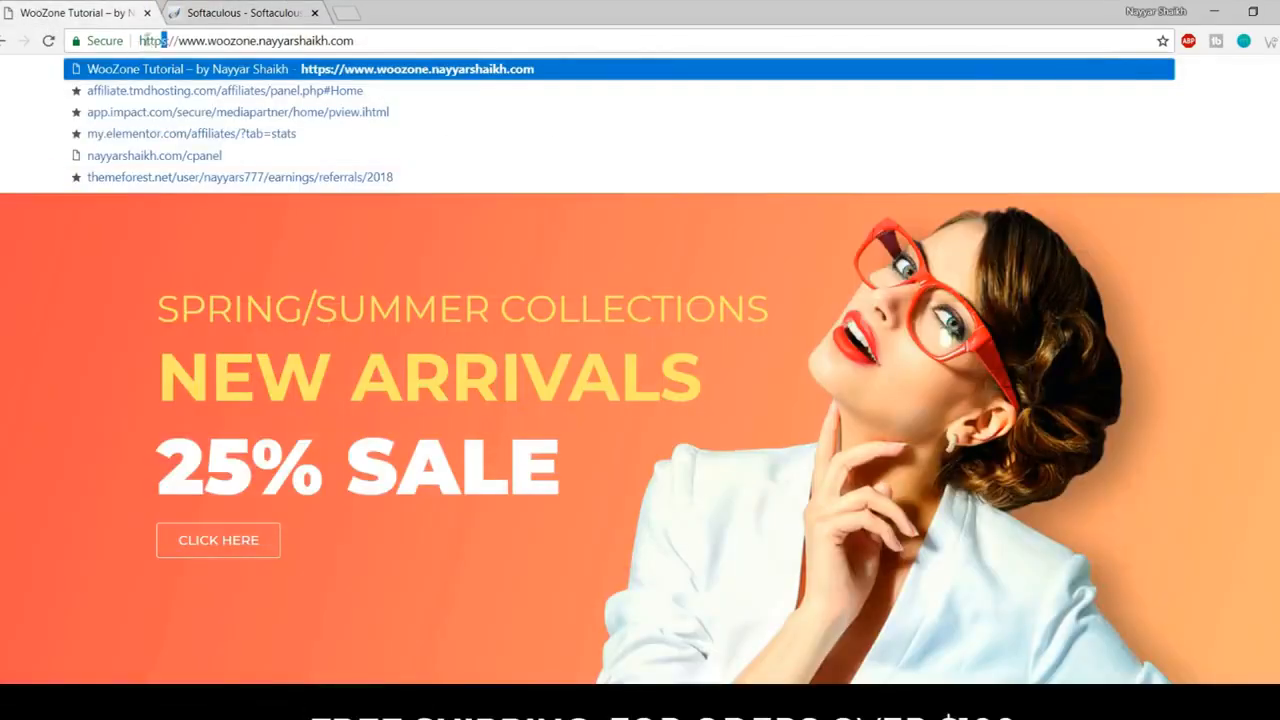
{"action": "left_click", "coordinate": [240, 13]}
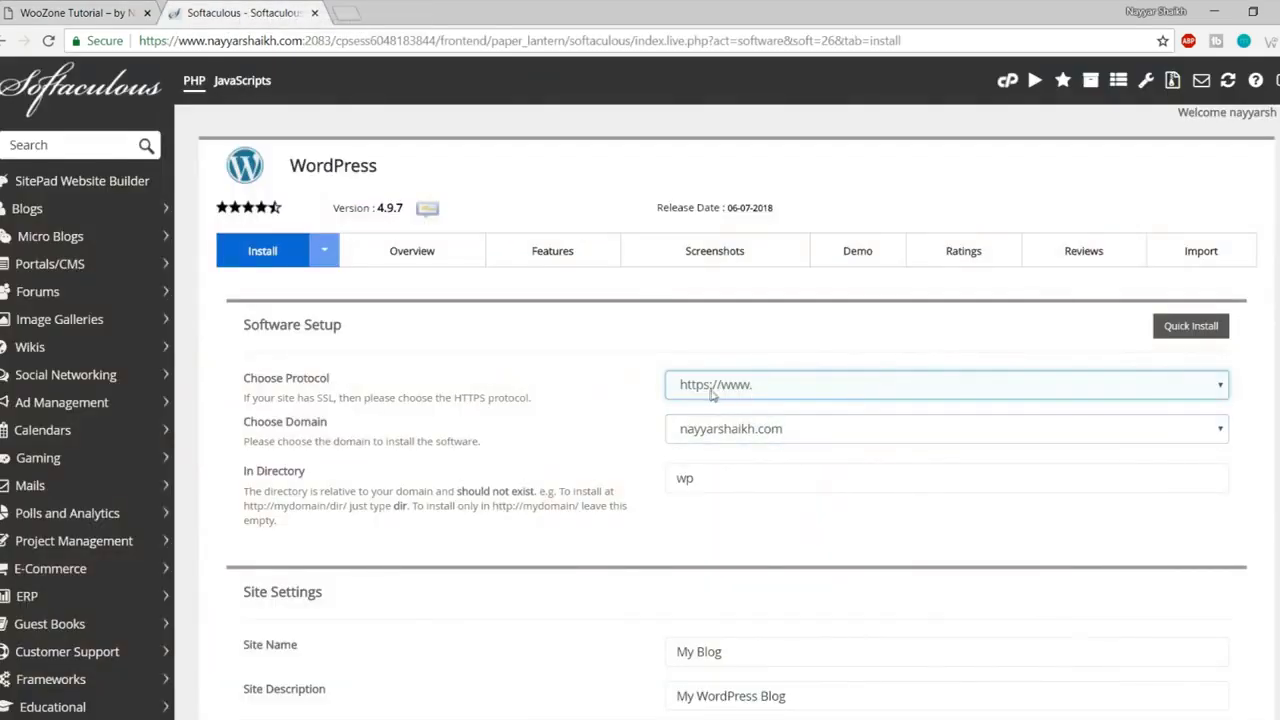
{"action": "left_click", "coordinate": [764, 437]}
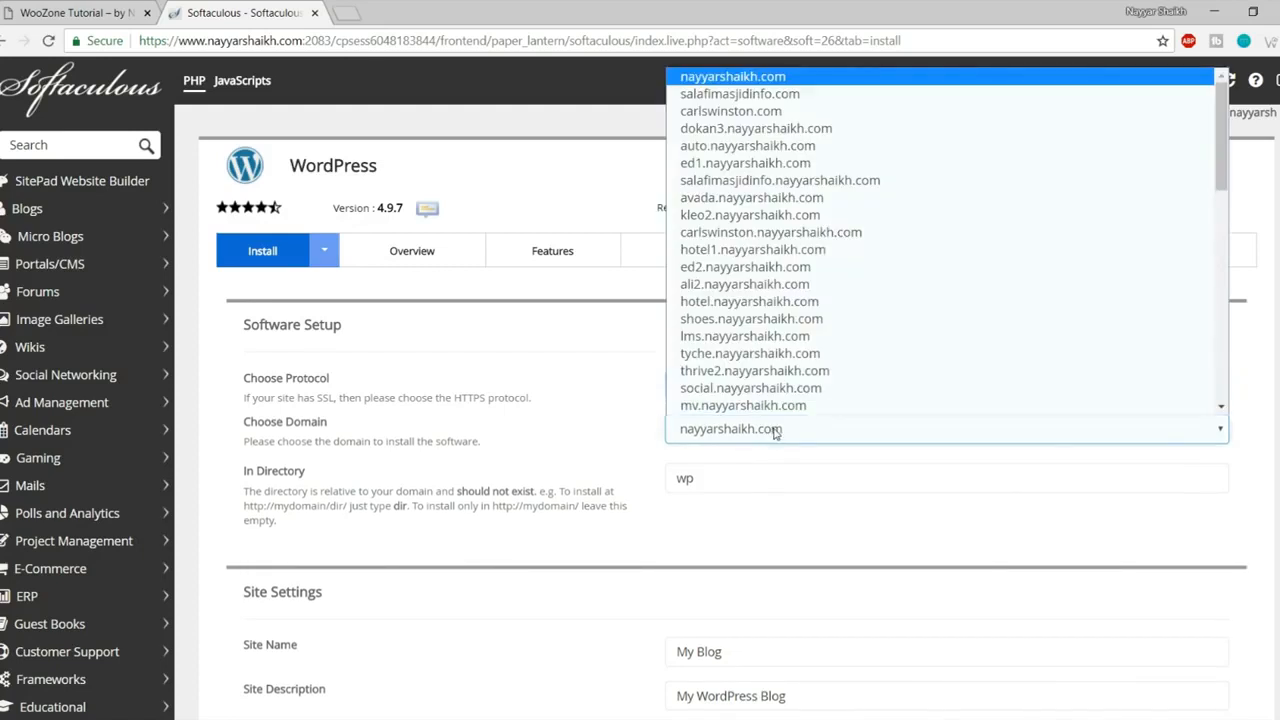
{"action": "key", "text": "w"}
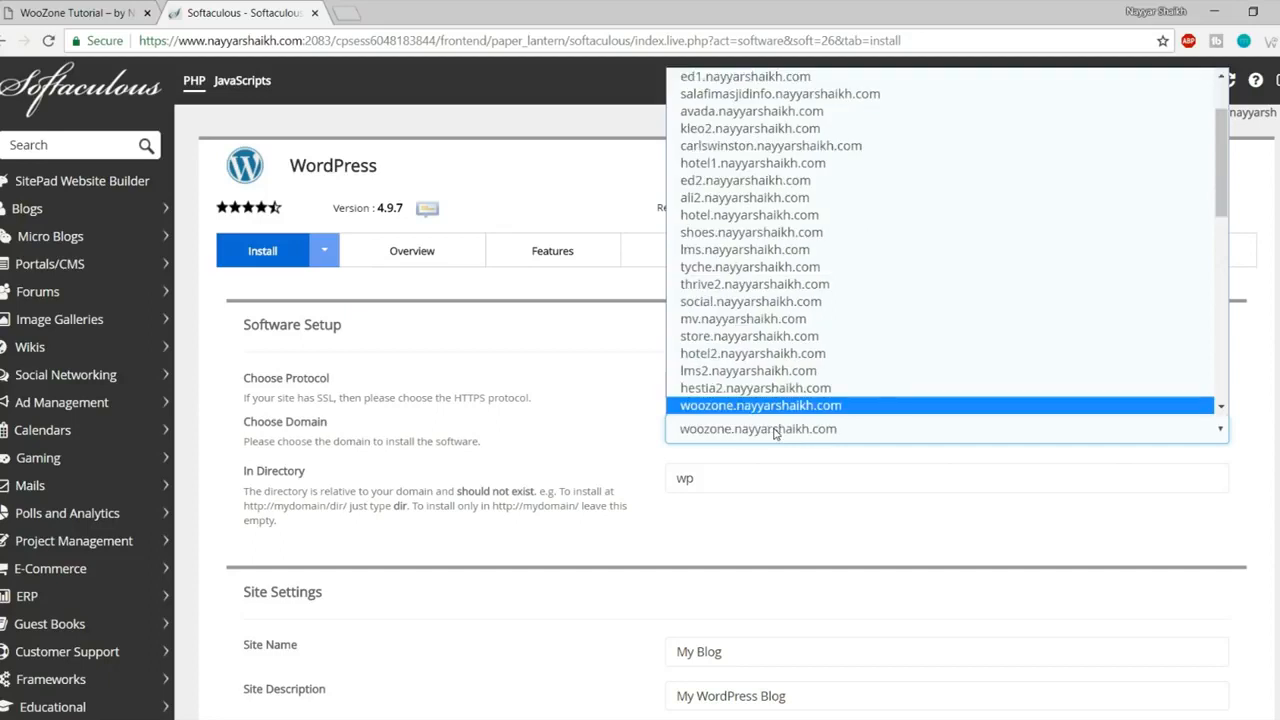
{"action": "key", "text": "Down"}
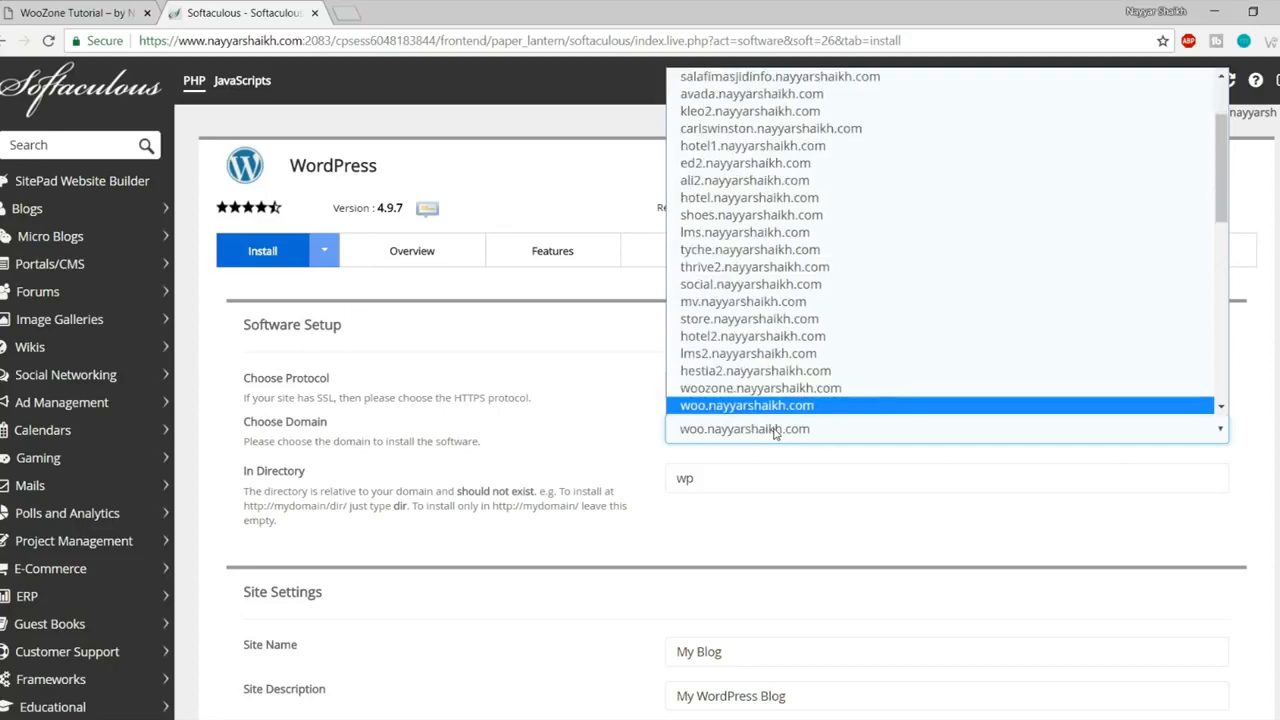
{"action": "key", "text": "Down"}
{"action": "left_click", "coordinate": [777, 482]}
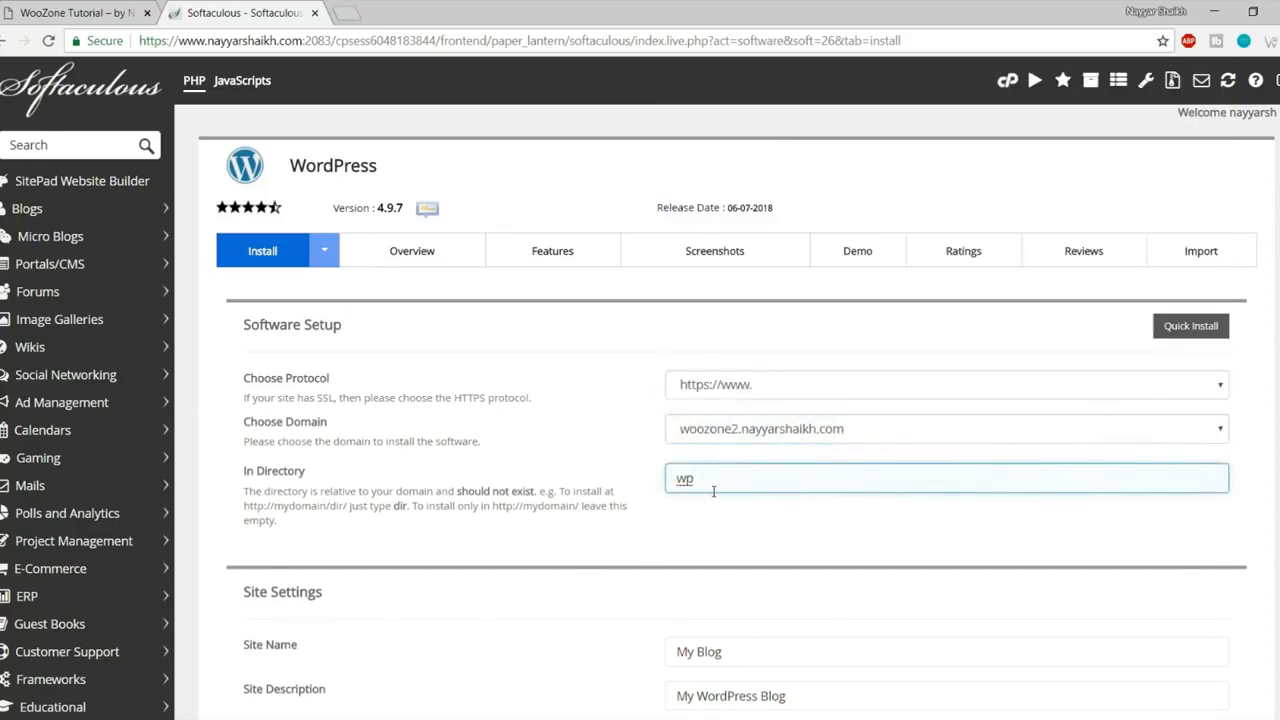
{"action": "left_click_drag", "start_coordinate": [720, 486], "coordinate": [659, 487]}
{"action": "key", "text": "BackSpace"}
Step: Change the site name from 'My Blog' to 'WooZone Tutorial'
{"action": "scroll", "coordinate": [860, 505], "scroll_direction": "down", "scroll_amount": 2}
{"action": "scroll", "coordinate": [798, 513], "scroll_direction": "down", "scroll_amount": 2}
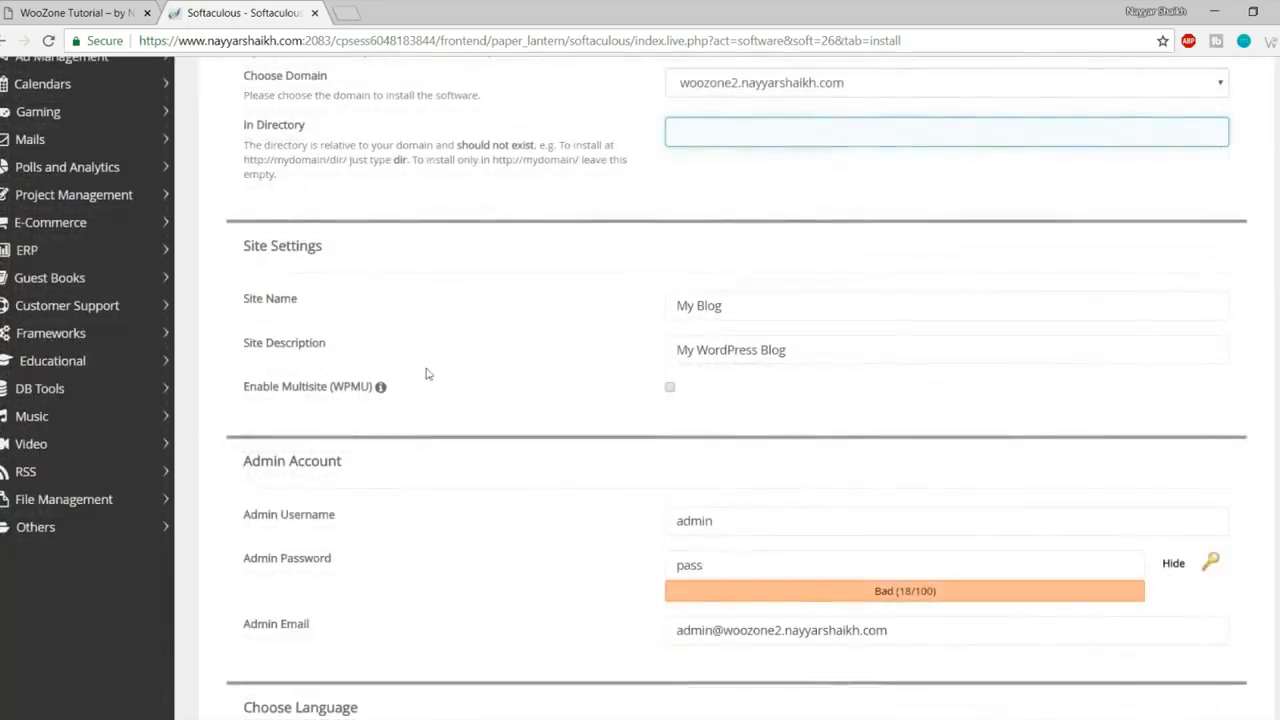
{"action": "left_click", "coordinate": [758, 308]}
{"action": "left_click_drag", "start_coordinate": [758, 308], "coordinate": [616, 314]}
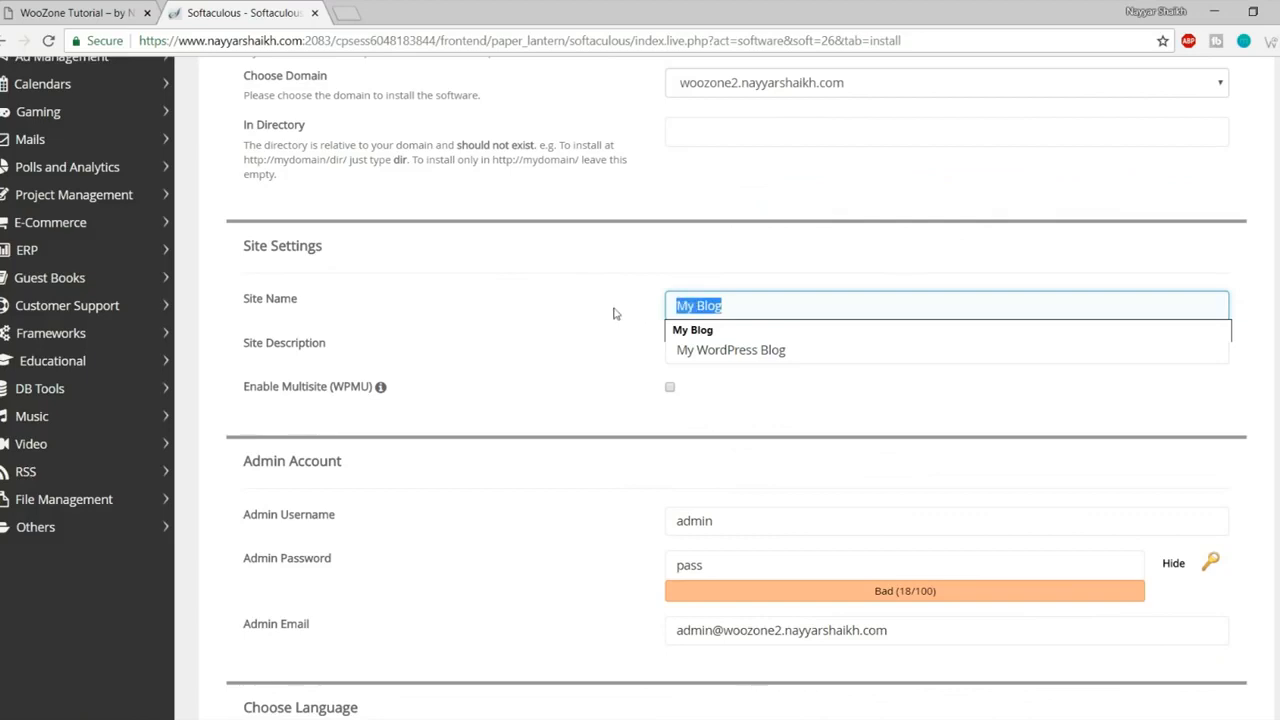
{"action": "left_click", "coordinate": [600, 390]}
{"action": "left_click", "coordinate": [816, 346]}
{"action": "left_click_drag", "start_coordinate": [780, 308], "coordinate": [584, 305]}
{"action": "type", "text": "WooZone Tutorial"}
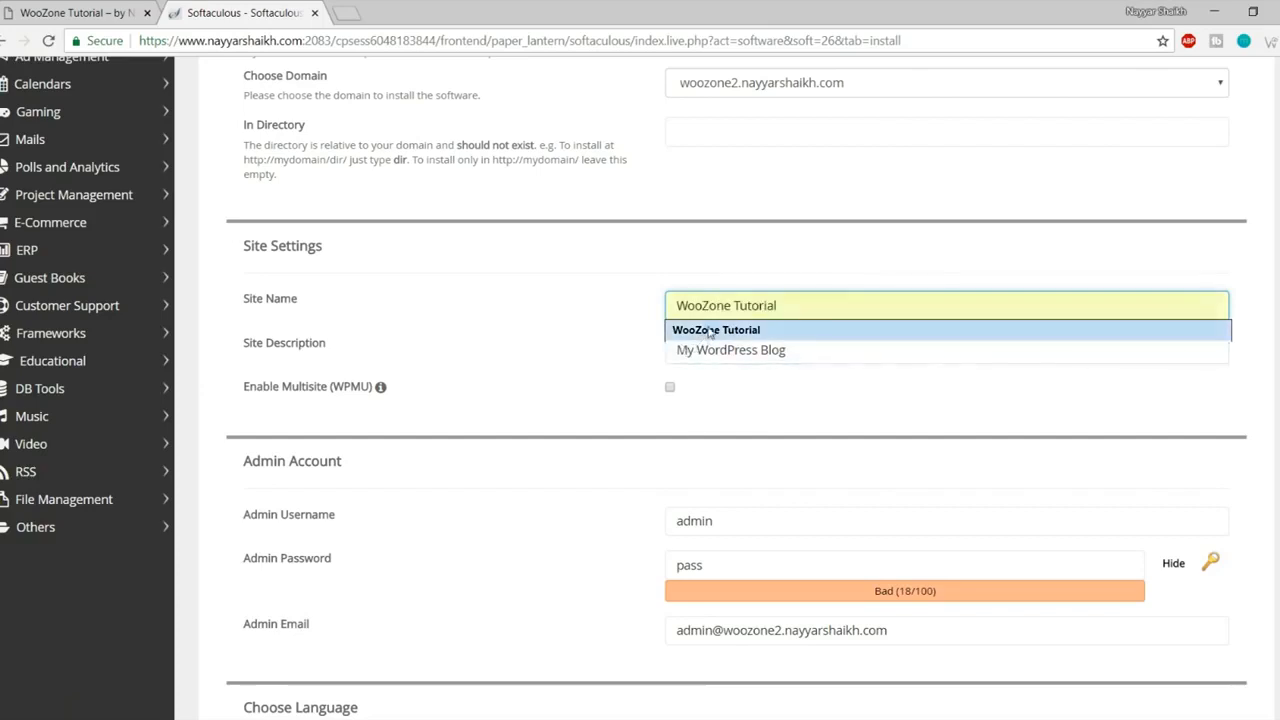
{"action": "left_click", "coordinate": [709, 331]}
Step: Replace the default site description with the suggested autocomplete entry
{"action": "left_click_drag", "start_coordinate": [808, 354], "coordinate": [671, 383]}
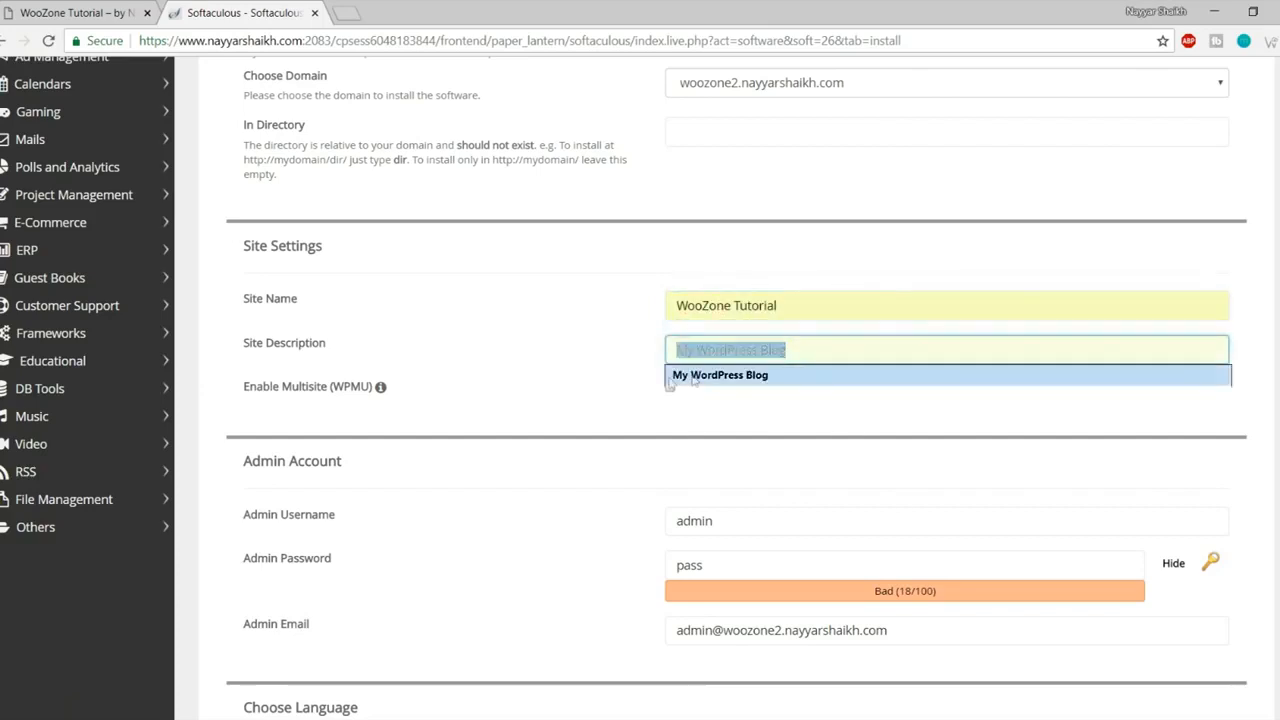
{"action": "type", "text": "b"}
{"action": "key", "text": "ctrl+a"}
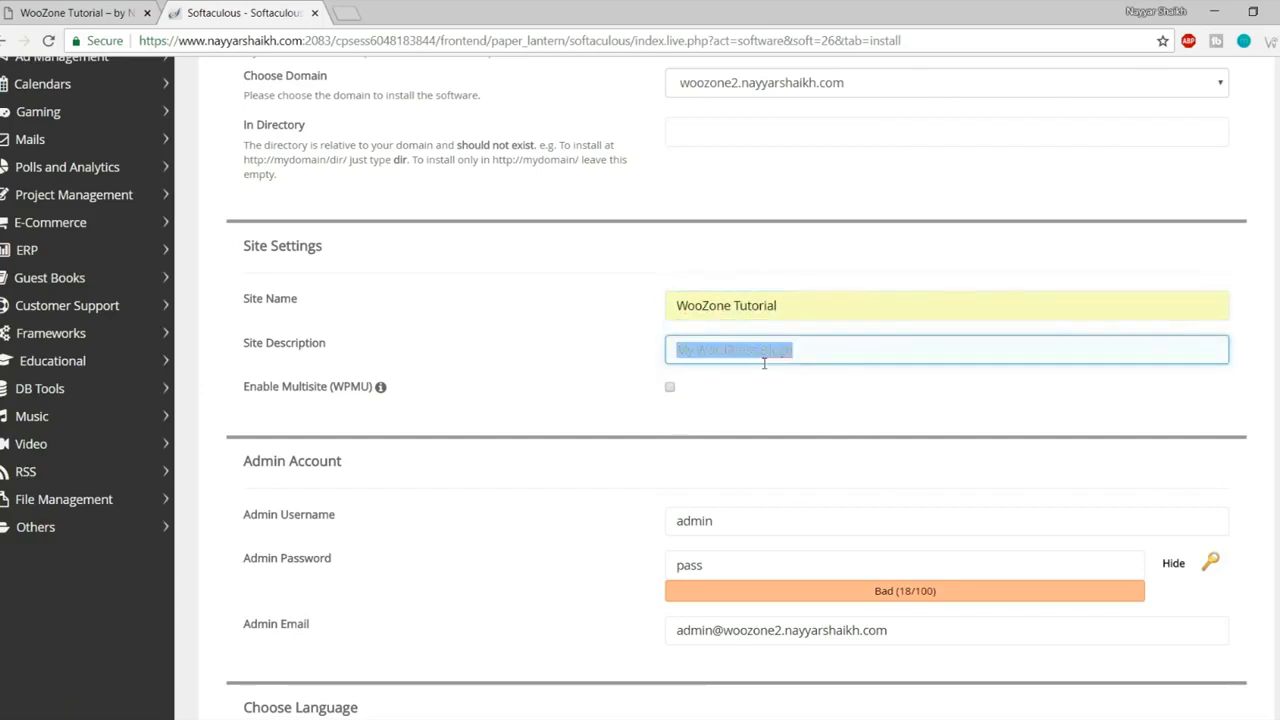
{"action": "type", "text": "by Nayyar Shaikh"}
{"action": "left_click", "coordinate": [700, 375]}
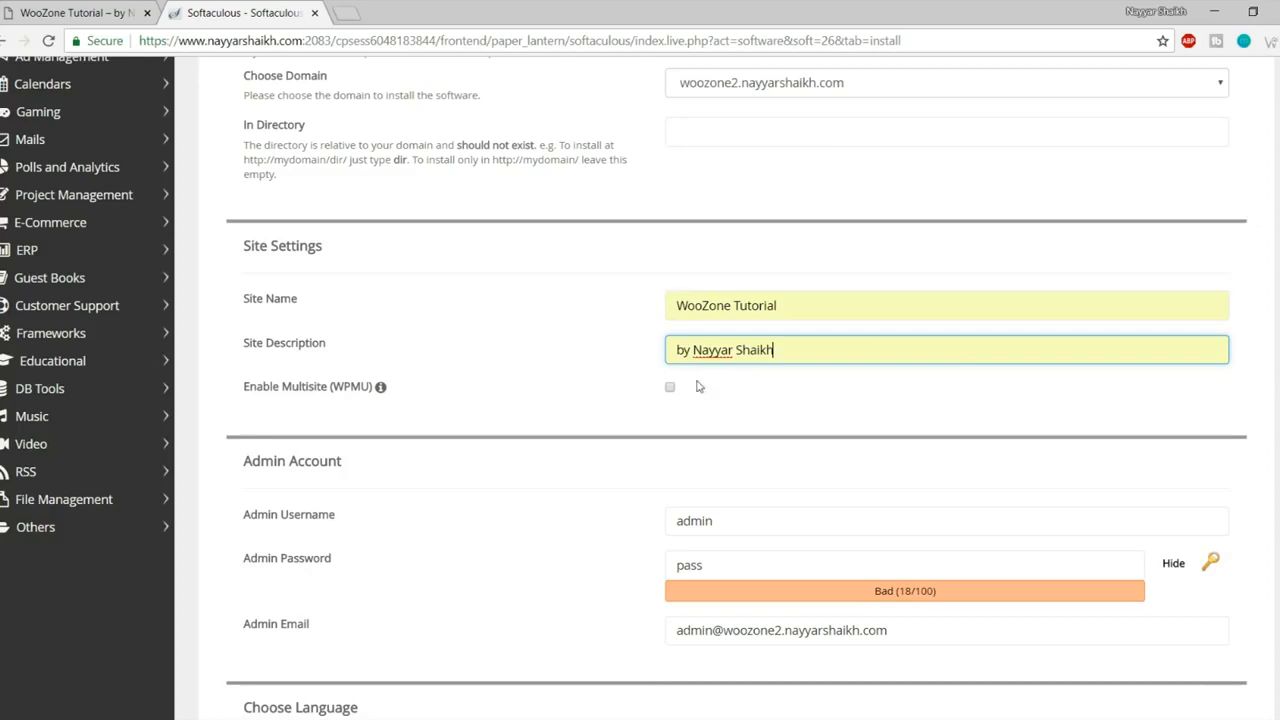
{"action": "left_click_drag", "start_coordinate": [817, 304], "coordinate": [628, 314]}
{"action": "left_click", "coordinate": [629, 314]}
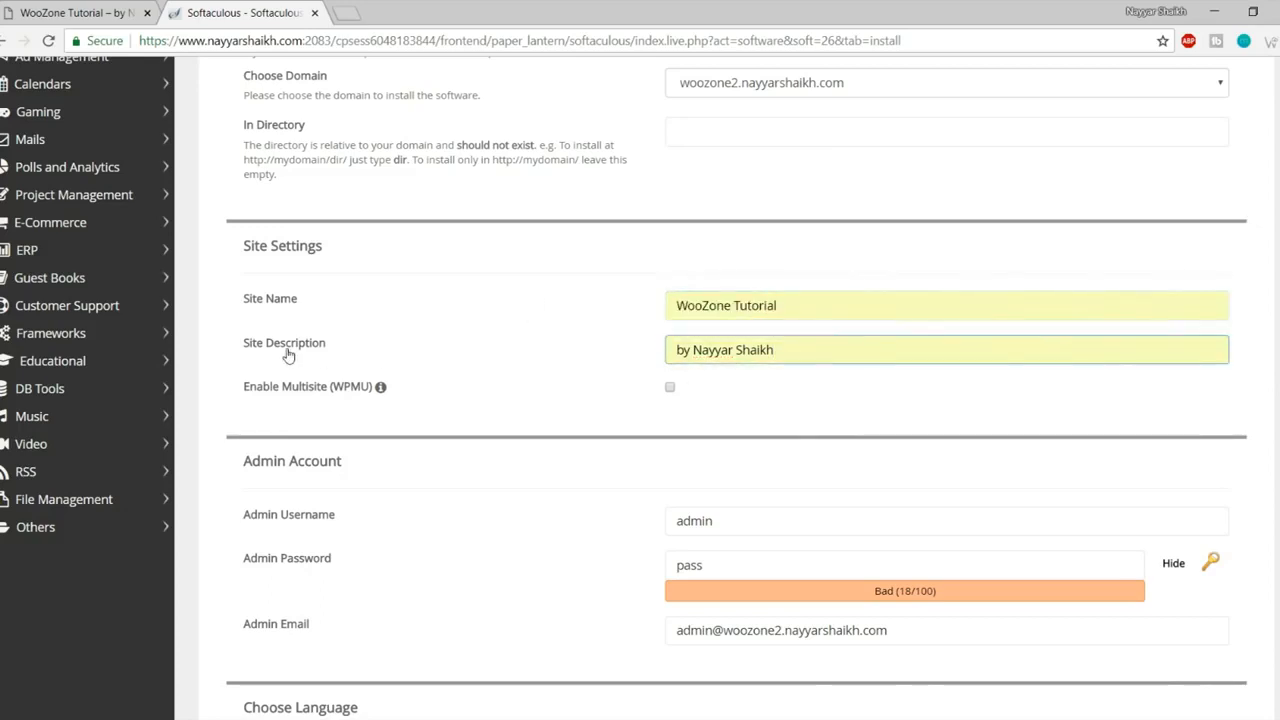
{"action": "left_click_drag", "start_coordinate": [806, 357], "coordinate": [594, 357]}
{"action": "left_click", "coordinate": [591, 360]}
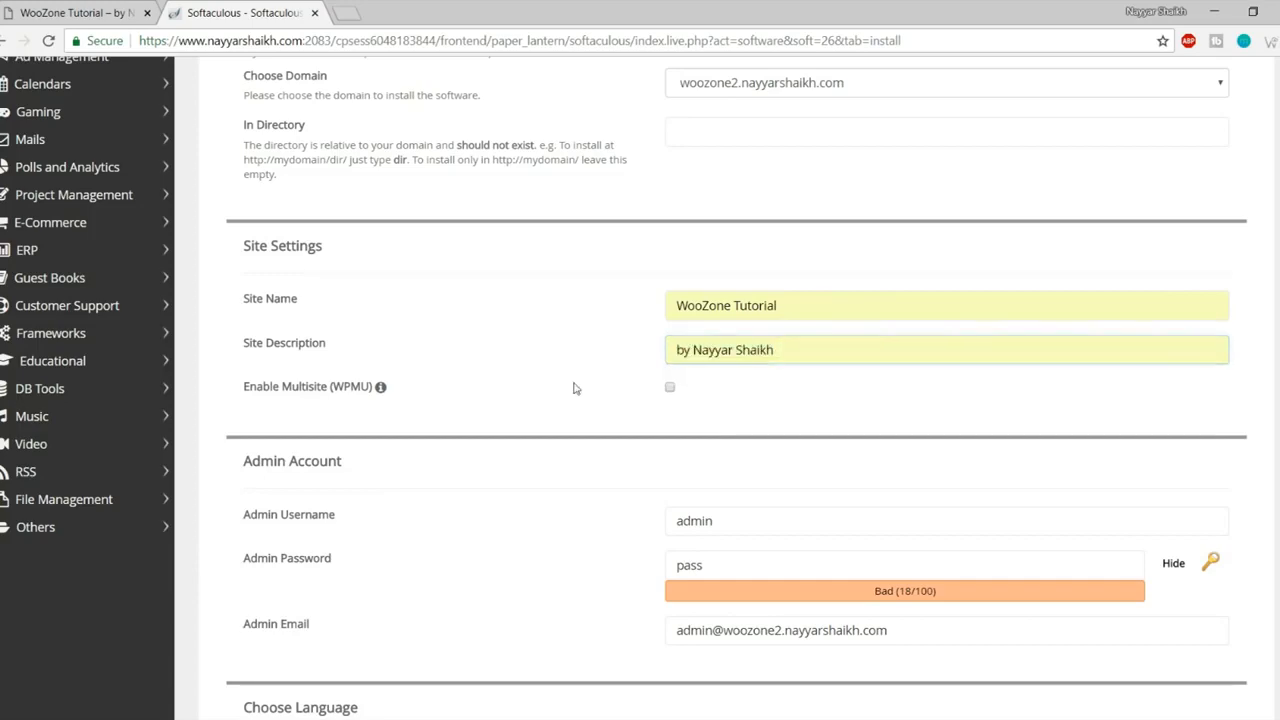
Step: Replace the default admin username with the suggested entry and check its characters
{"action": "scroll", "coordinate": [582, 457], "scroll_direction": "down", "scroll_amount": 3}
{"action": "left_click_drag", "start_coordinate": [777, 268], "coordinate": [766, 304]}
{"action": "key", "text": "ctrl+a"}
{"action": "type", "text": "N"}
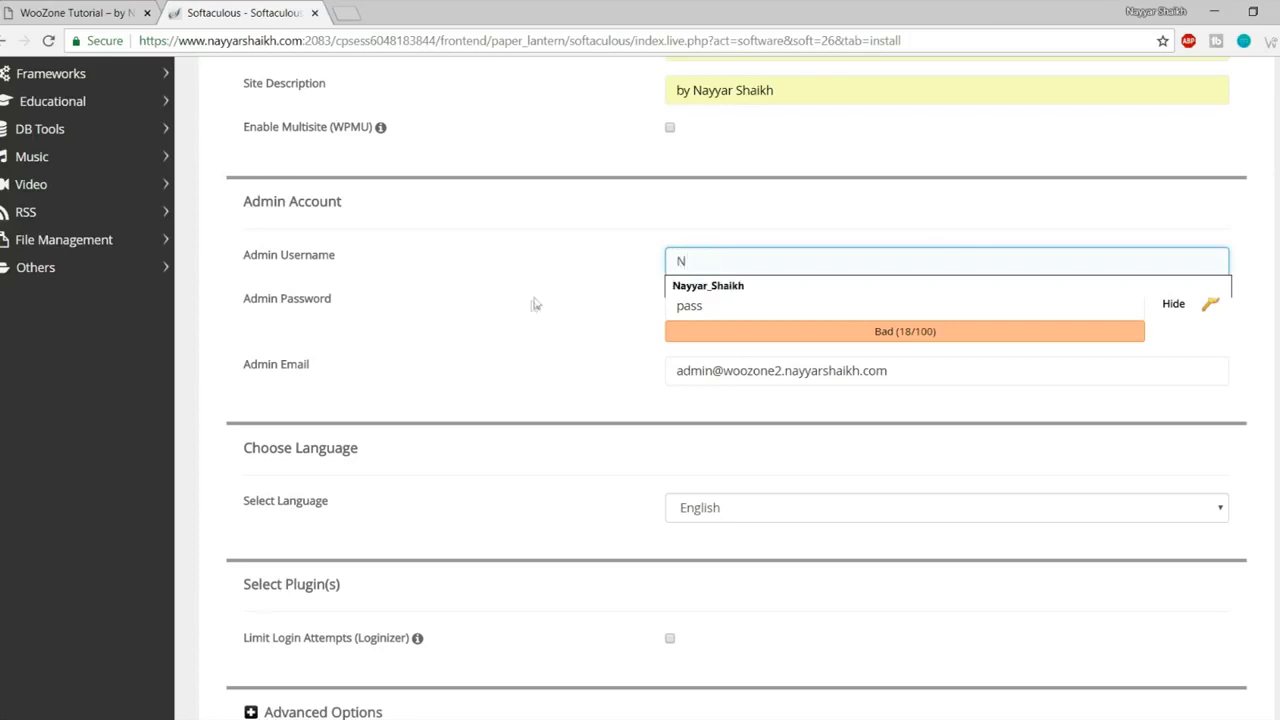
{"action": "left_click", "coordinate": [692, 292]}
{"action": "left_click_drag", "start_coordinate": [776, 264], "coordinate": [650, 270]}
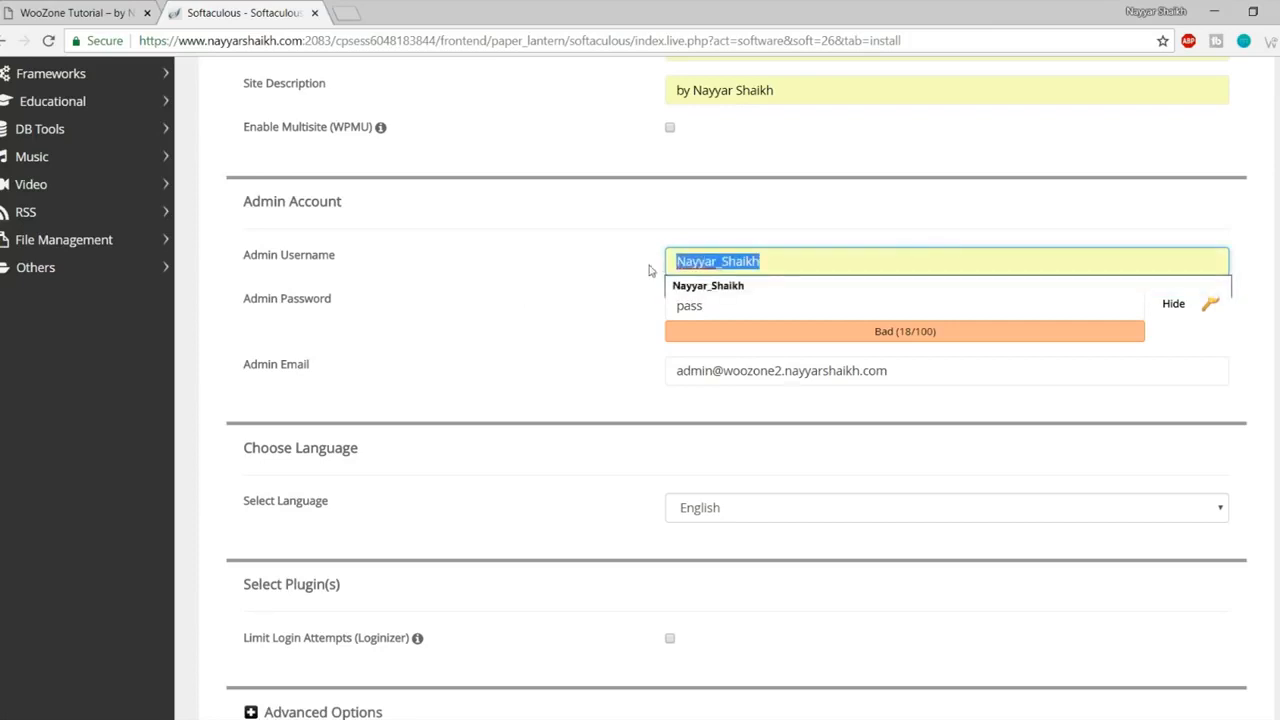
{"action": "left_click", "coordinate": [643, 272]}
{"action": "left_click", "coordinate": [721, 267]}
{"action": "left_click", "coordinate": [680, 263]}
{"action": "left_click_drag", "start_coordinate": [680, 263], "coordinate": [682, 262]}
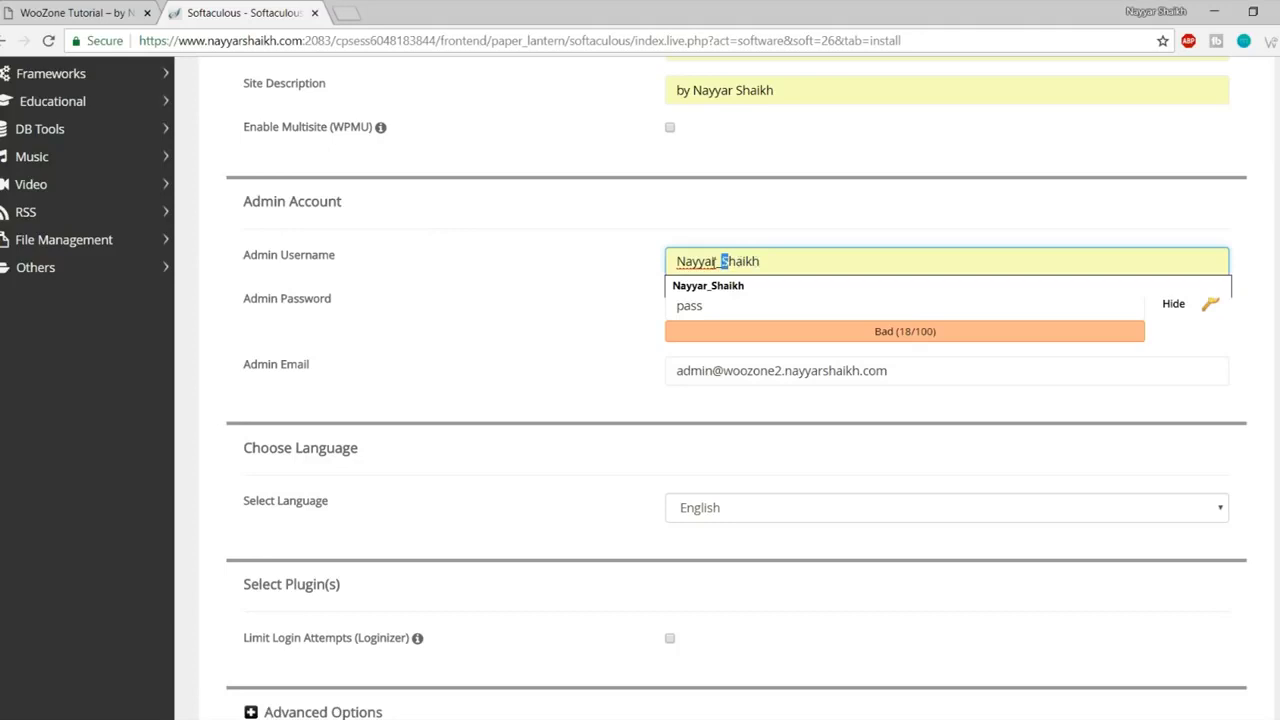
{"action": "left_click_drag", "start_coordinate": [688, 263], "coordinate": [713, 263]}
{"action": "left_click", "coordinate": [718, 261]}
{"action": "left_click_drag", "start_coordinate": [718, 261], "coordinate": [722, 261]}
{"action": "left_click", "coordinate": [781, 234]}
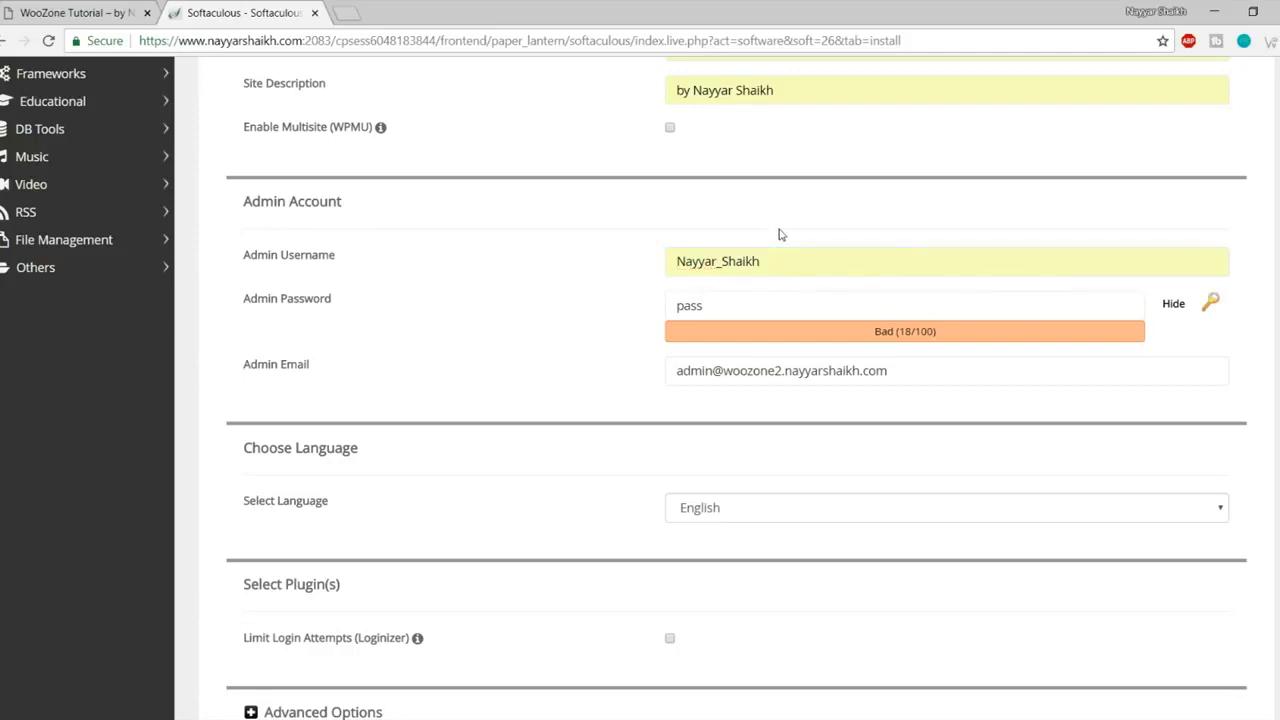
{"action": "left_click", "coordinate": [766, 261]}
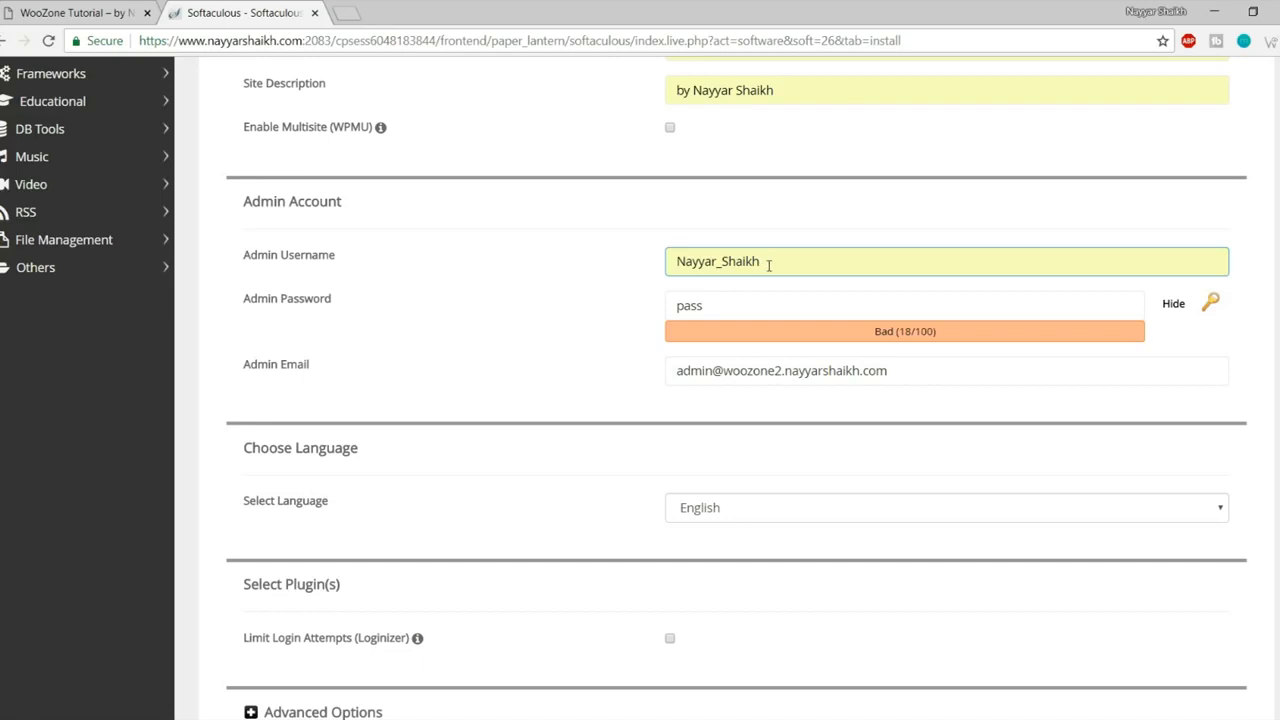
Step: Hide the password characters and enter a new admin password
{"action": "left_click", "coordinate": [766, 297]}
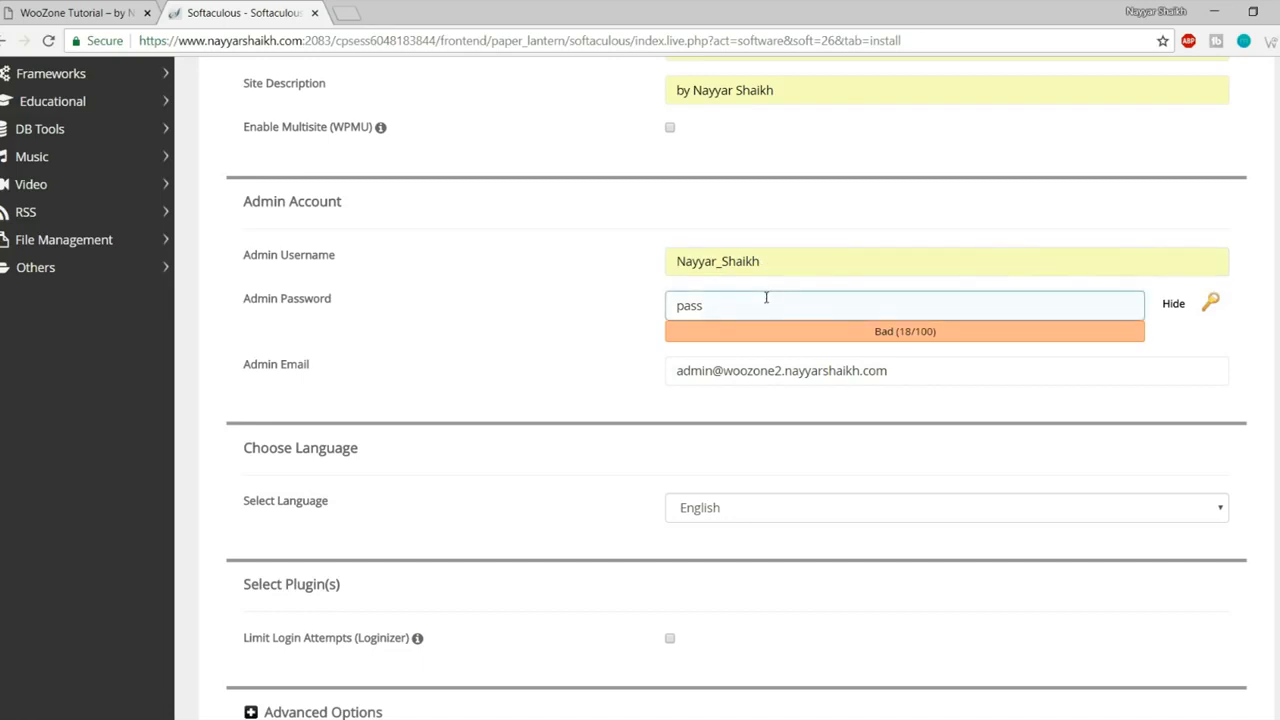
{"action": "left_click_drag", "start_coordinate": [766, 297], "coordinate": [621, 303]}
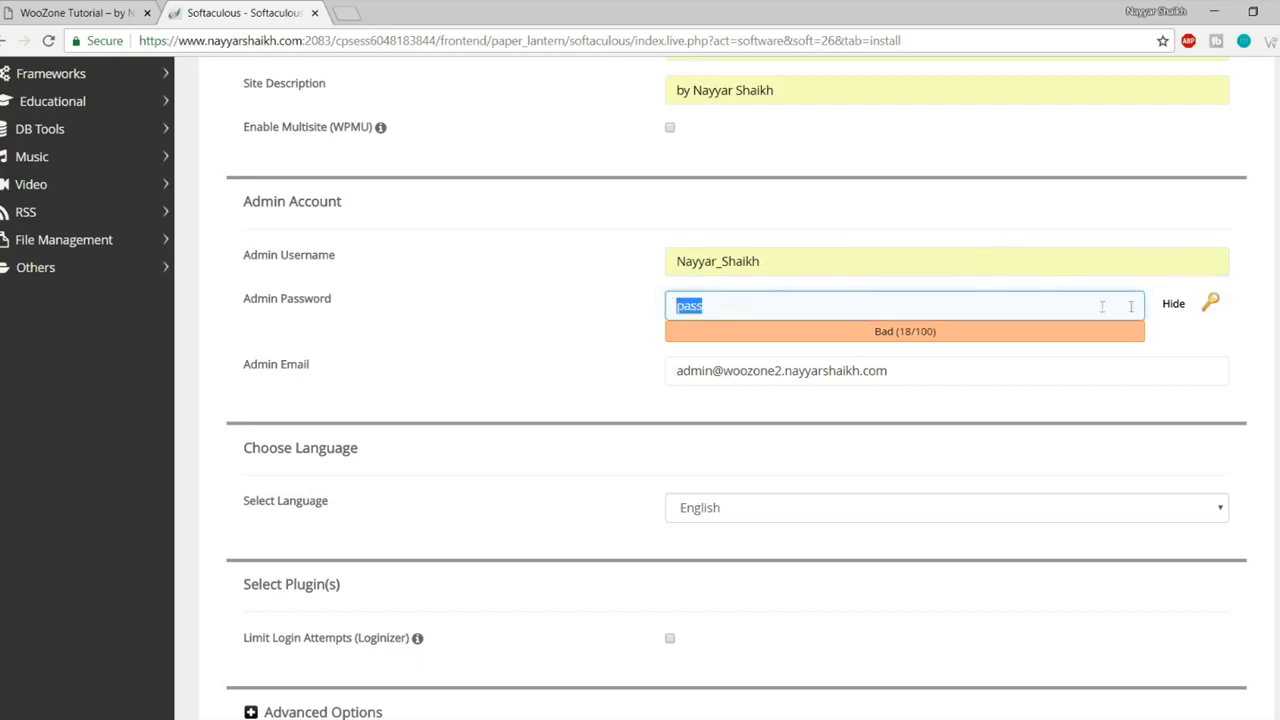
{"action": "left_click", "coordinate": [1170, 308]}
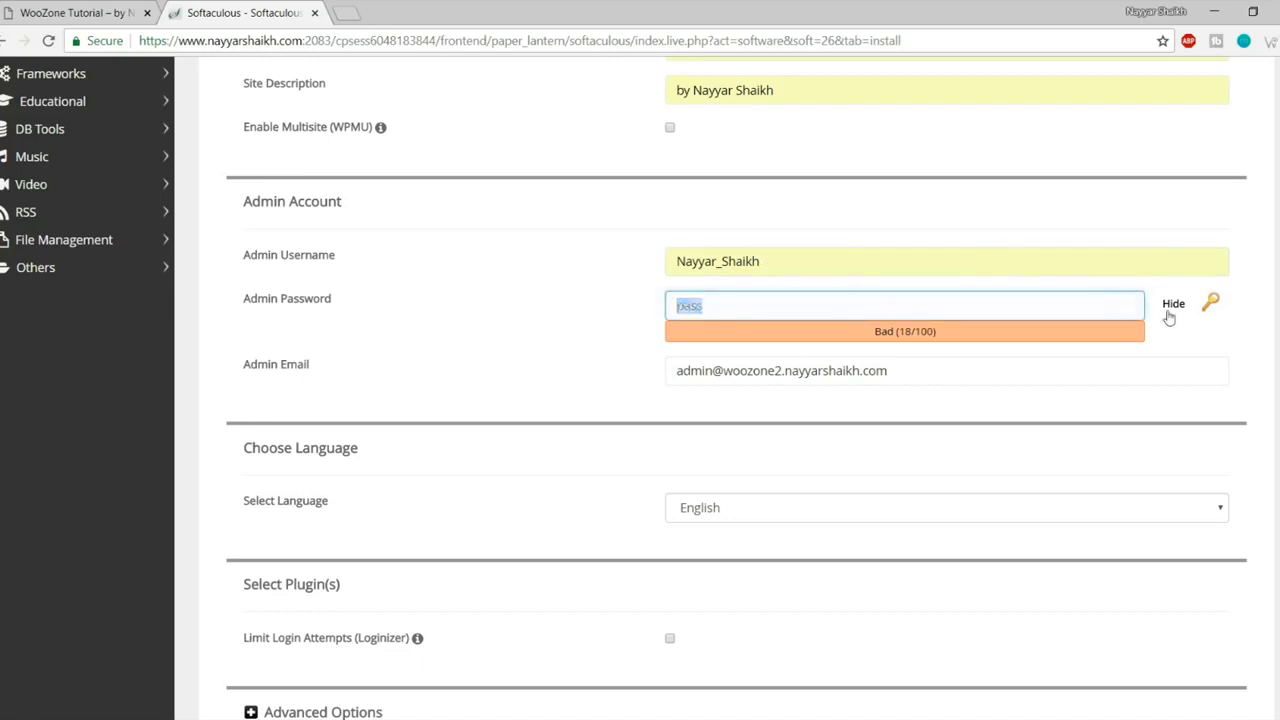
{"action": "double_click", "coordinate": [847, 308]}
{"action": "type", "text": "••••••"}
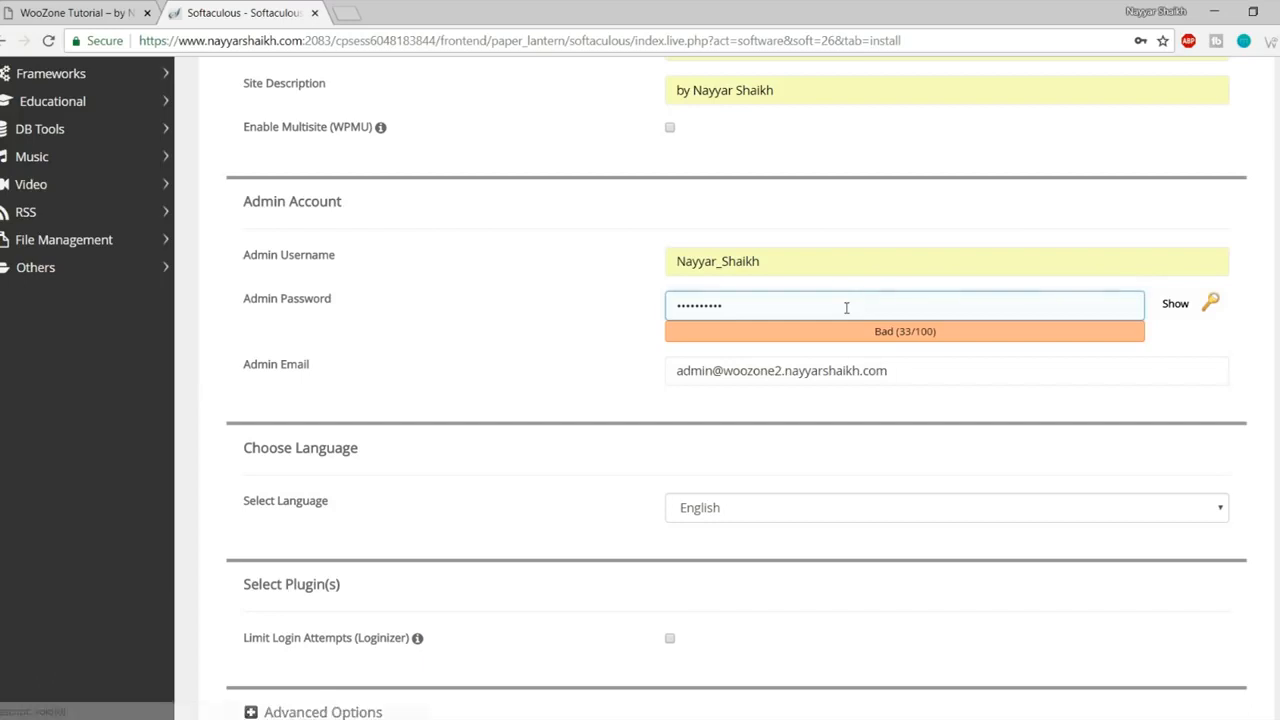
Step: Fill the Admin Email field with the owner's e-mail address
{"action": "key", "text": "Tab"}
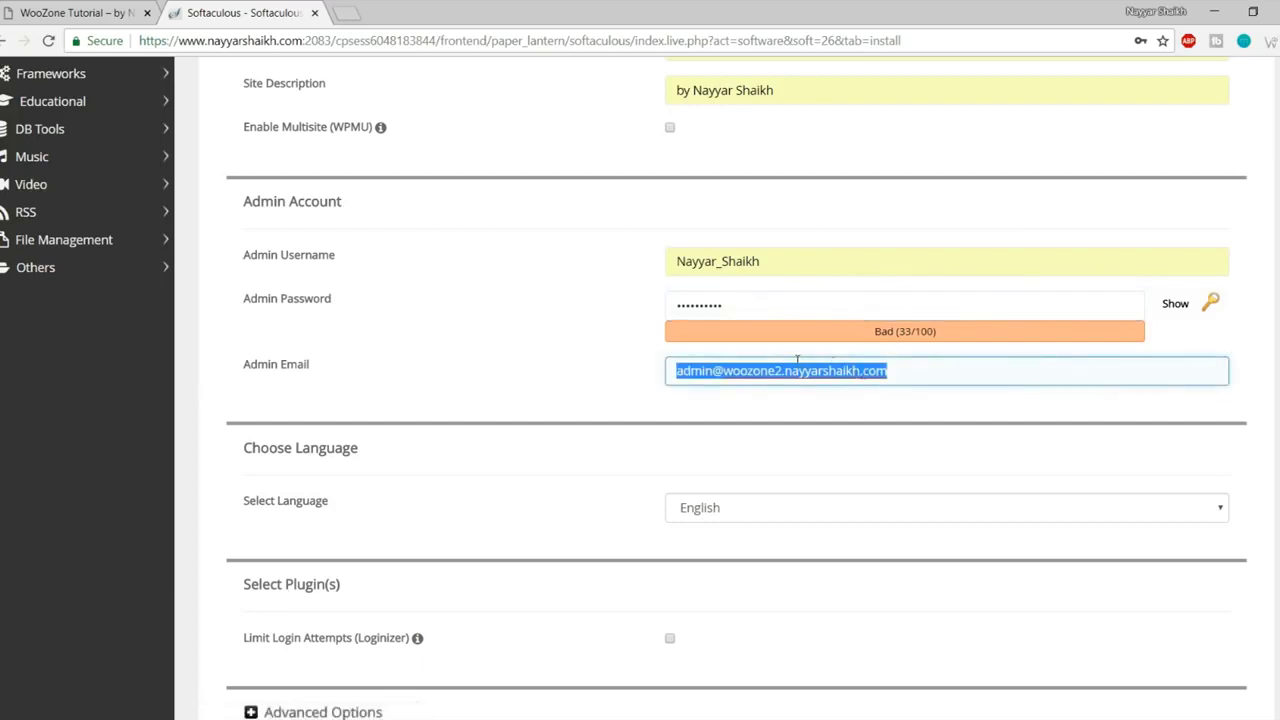
{"action": "left_click", "coordinate": [757, 395]}
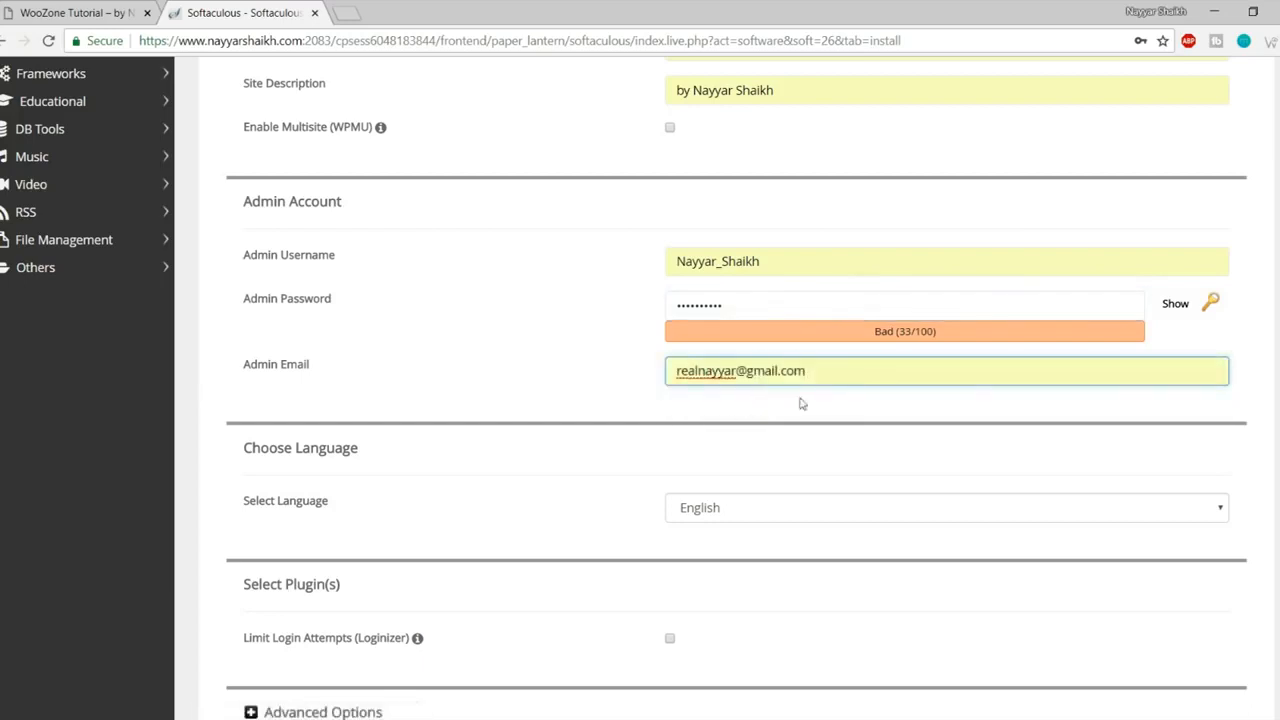
{"action": "scroll", "coordinate": [829, 471], "scroll_direction": "down", "scroll_amount": 7}
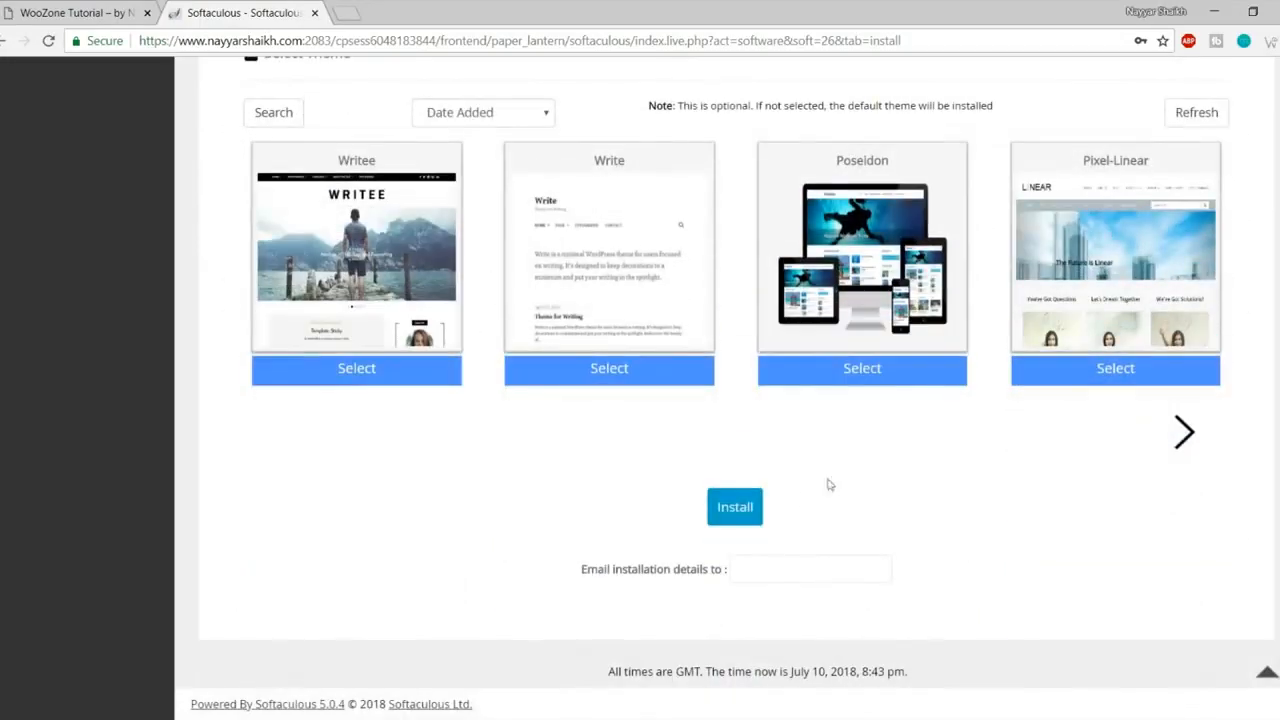
Step: Install WordPress, then open the new woozone2 site URL in a new tab
{"action": "left_click", "coordinate": [740, 511]}
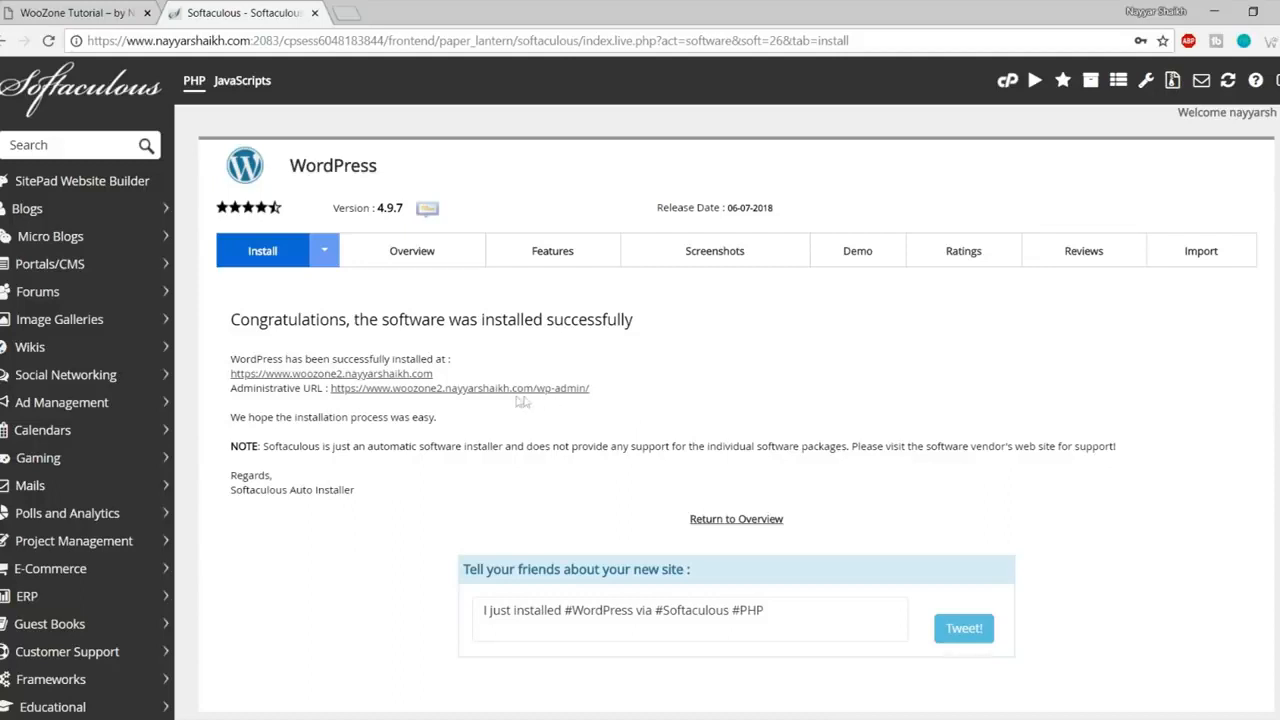
{"action": "right_click", "coordinate": [387, 376]}
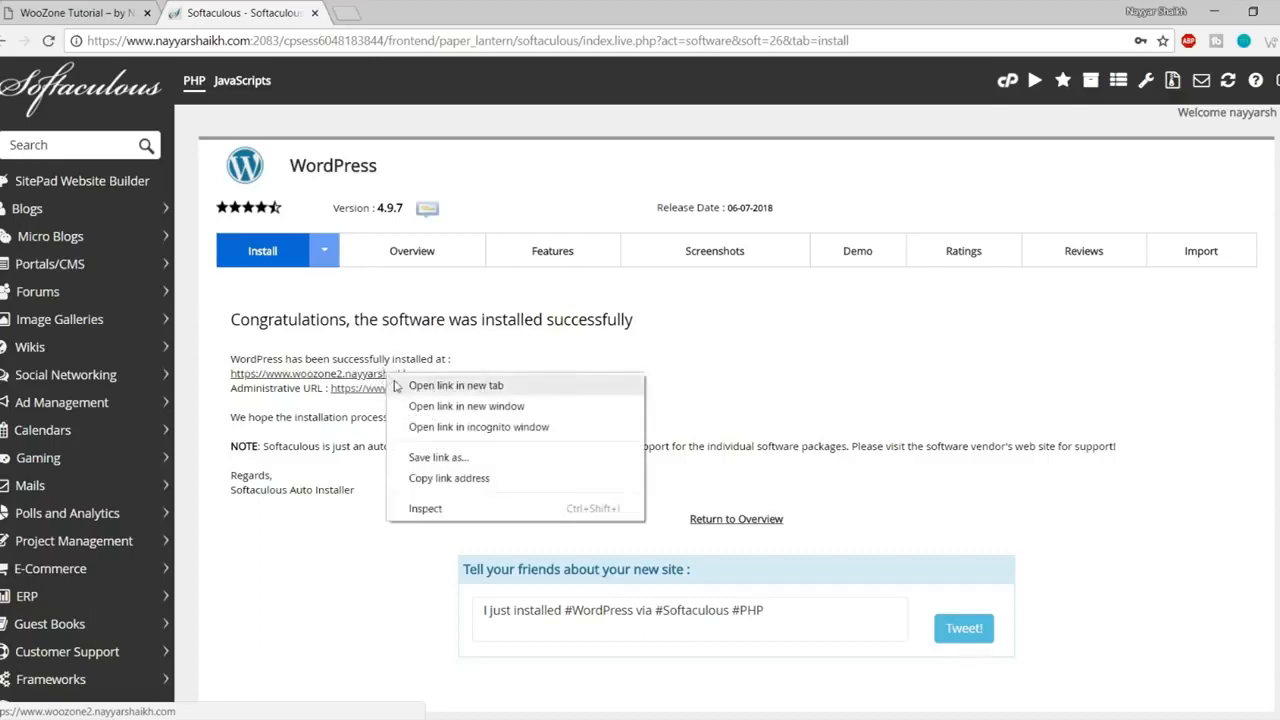
{"action": "left_click", "coordinate": [396, 386]}
Step: Look over the new WooZone Tutorial homepage
{"action": "left_click", "coordinate": [400, 12]}
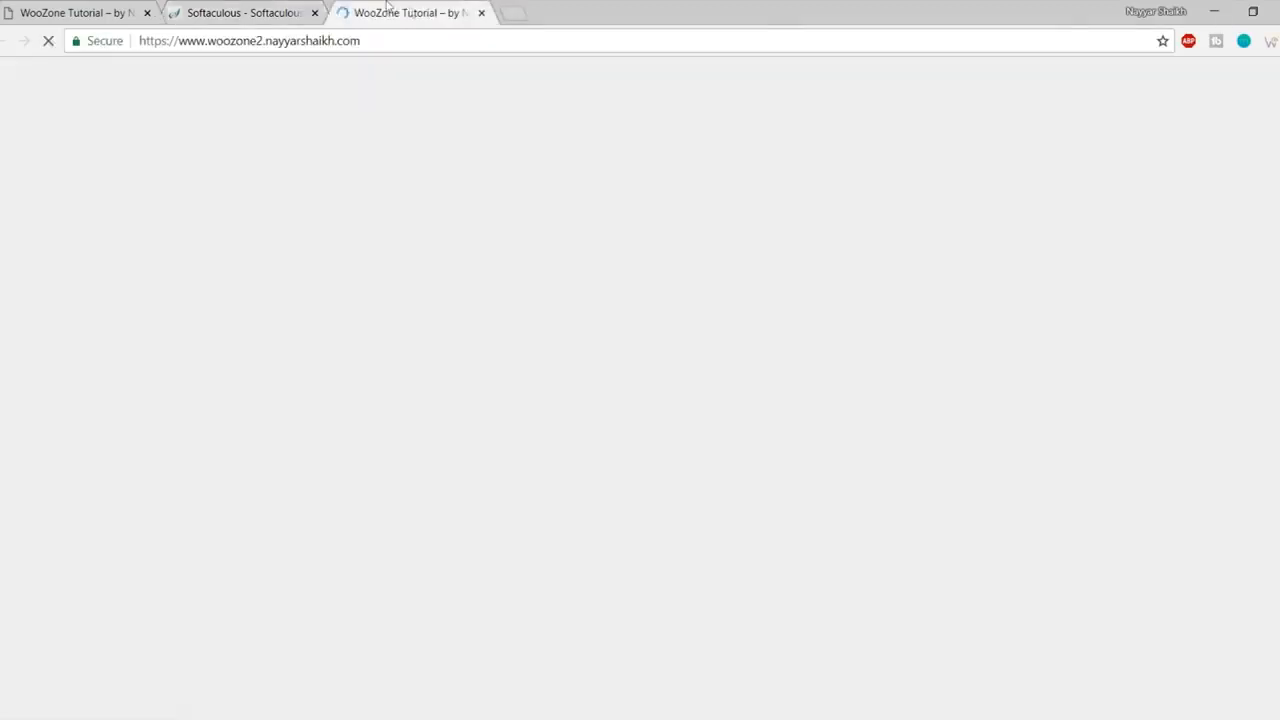
{"action": "scroll", "coordinate": [693, 429], "scroll_direction": "down", "scroll_amount": 5}
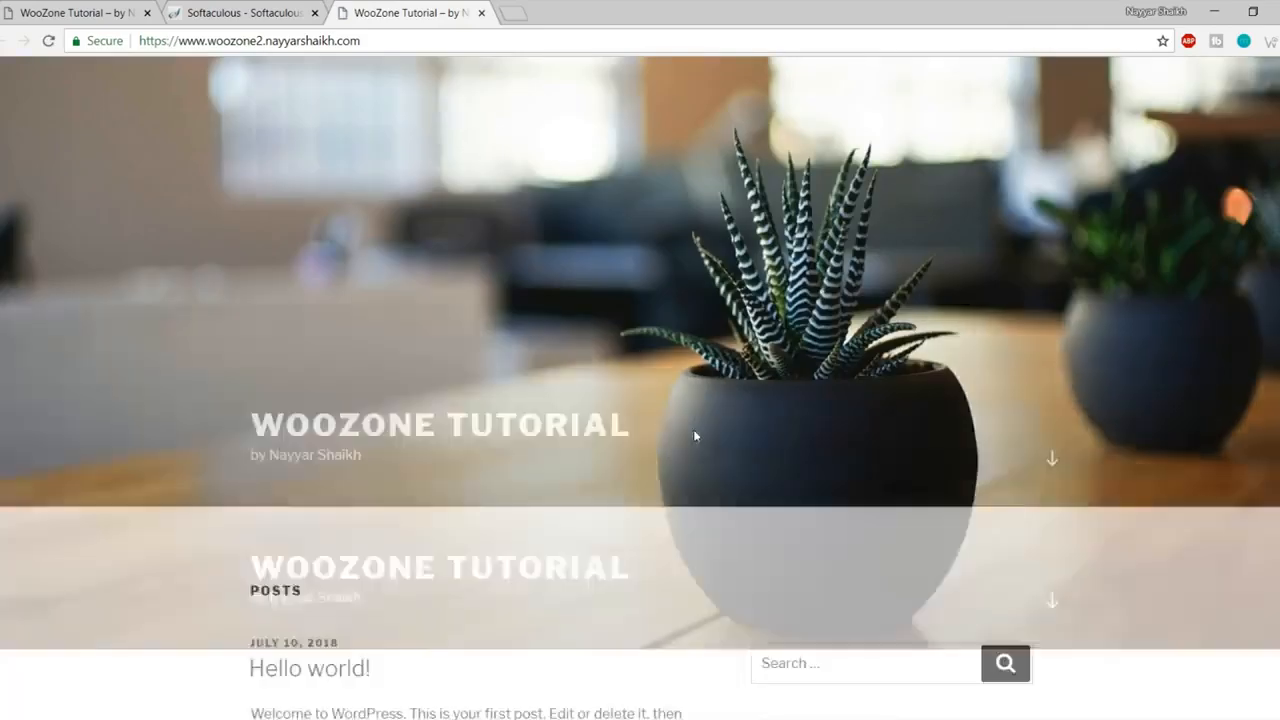
{"action": "scroll", "coordinate": [699, 444], "scroll_direction": "up", "scroll_amount": 5}
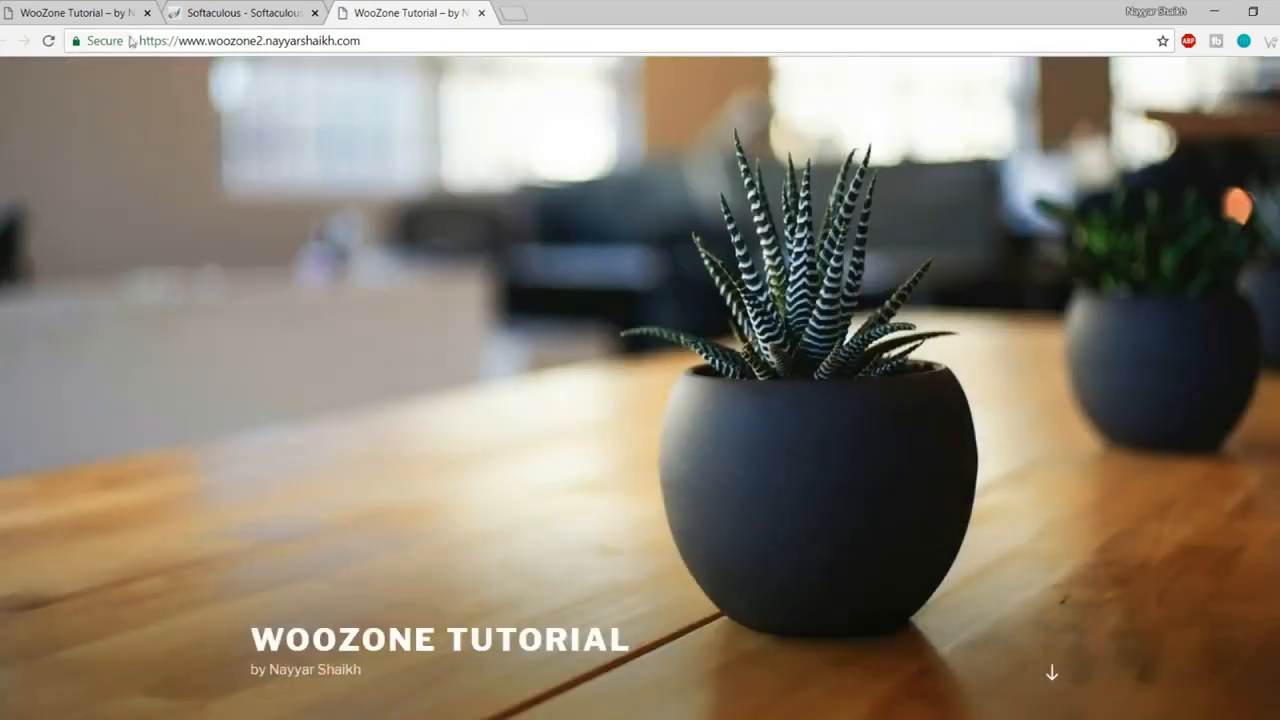
Step: Open the Administrative URL in a new tab and move it before the site tab
{"action": "left_click", "coordinate": [224, 12]}
{"action": "right_click", "coordinate": [452, 388]}
{"action": "left_click", "coordinate": [495, 397]}
{"action": "left_click_drag", "start_coordinate": [566, 10], "coordinate": [372, 14]}
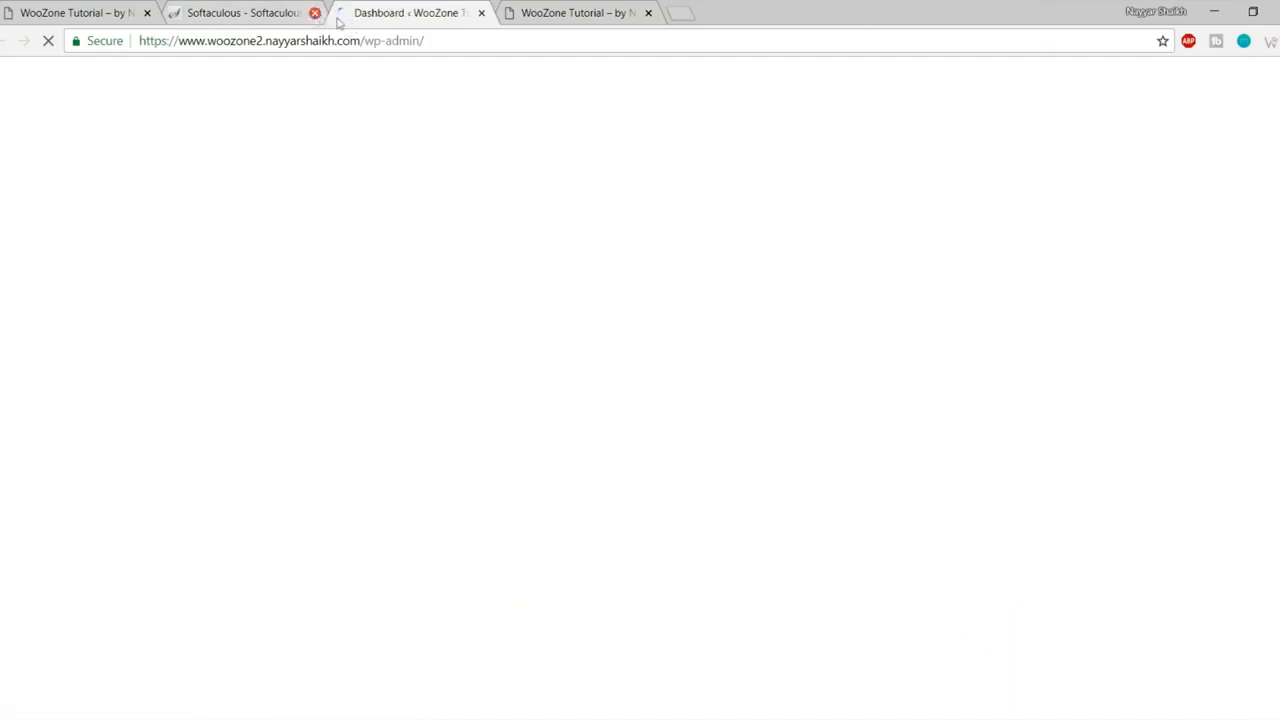
Step: Close the Softaculous tab, dismiss the Personal Data and Privacy notice, and inspect the wp-admin URL
{"action": "left_click", "coordinate": [314, 12]}
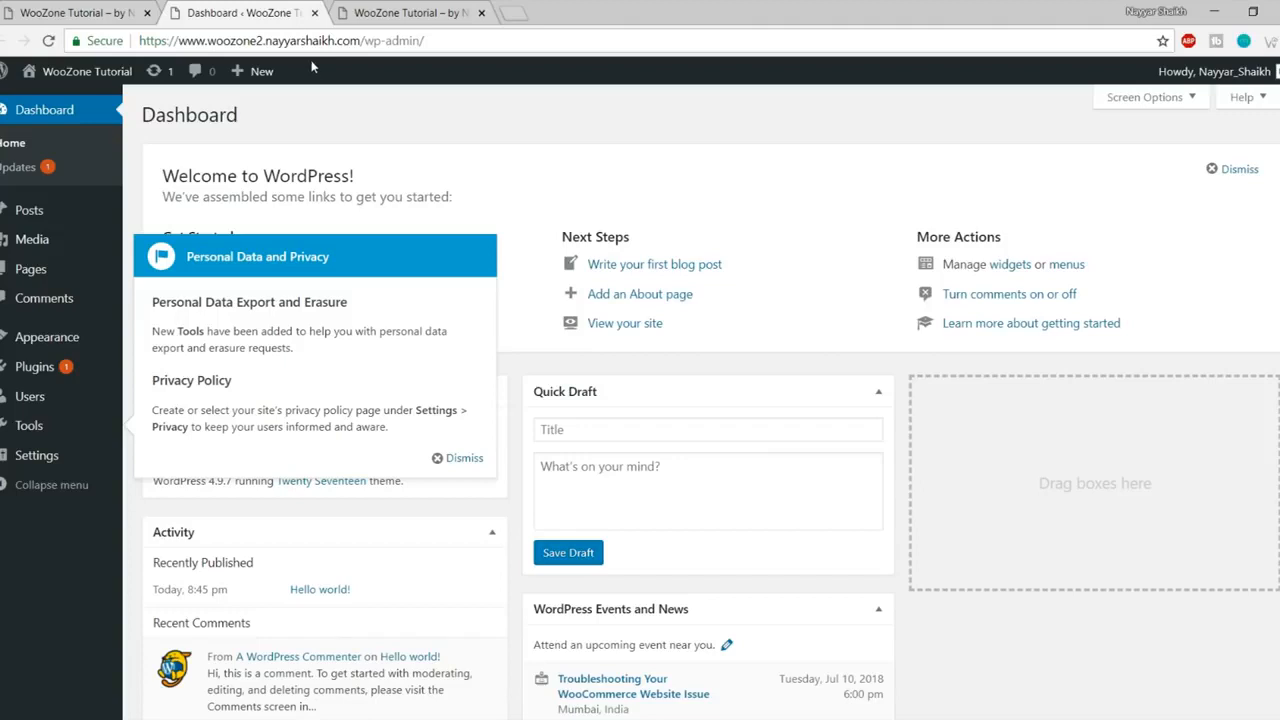
{"action": "left_click", "coordinate": [462, 458]}
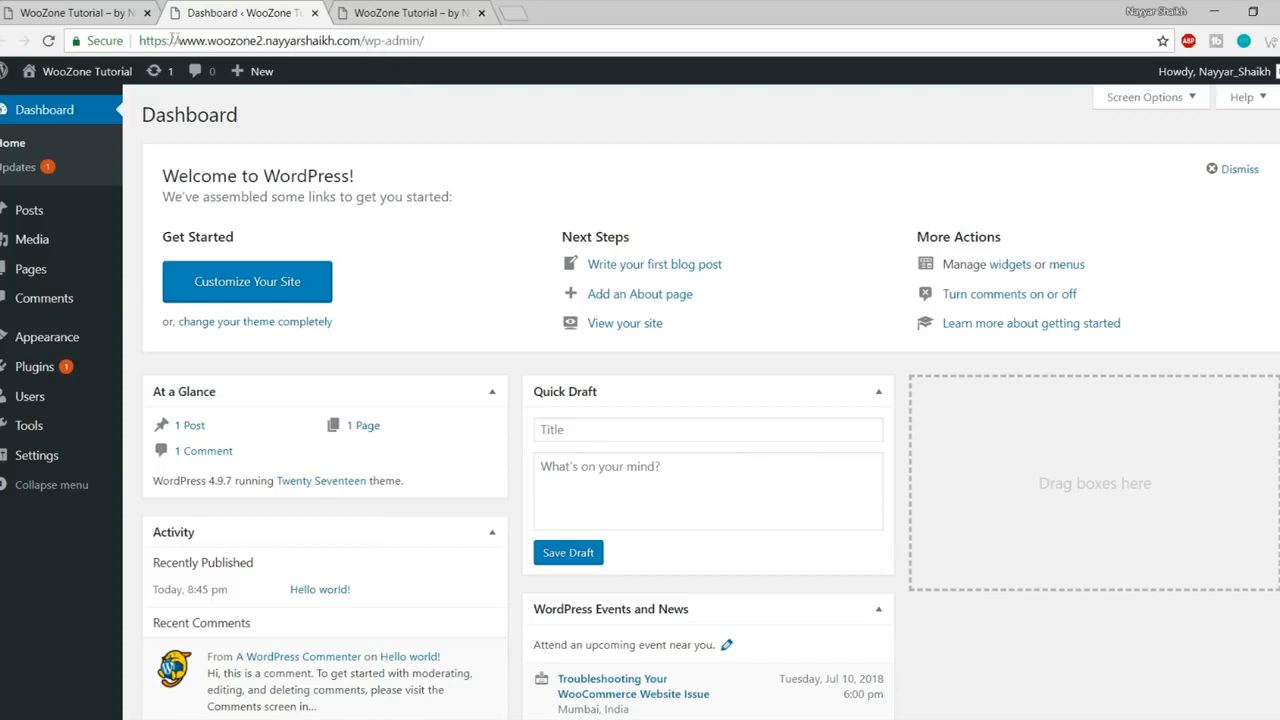
{"action": "left_click_drag", "start_coordinate": [142, 38], "coordinate": [362, 41]}
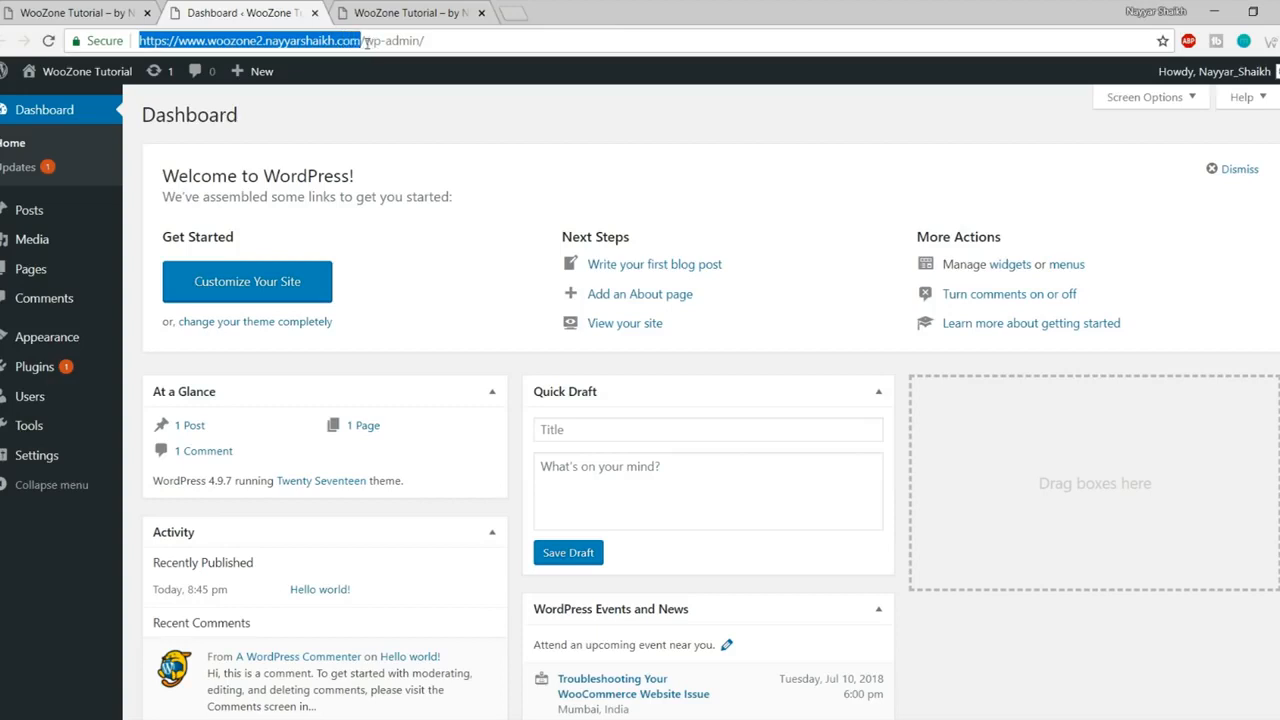
{"action": "left_click_drag", "start_coordinate": [454, 40], "coordinate": [350, 40]}
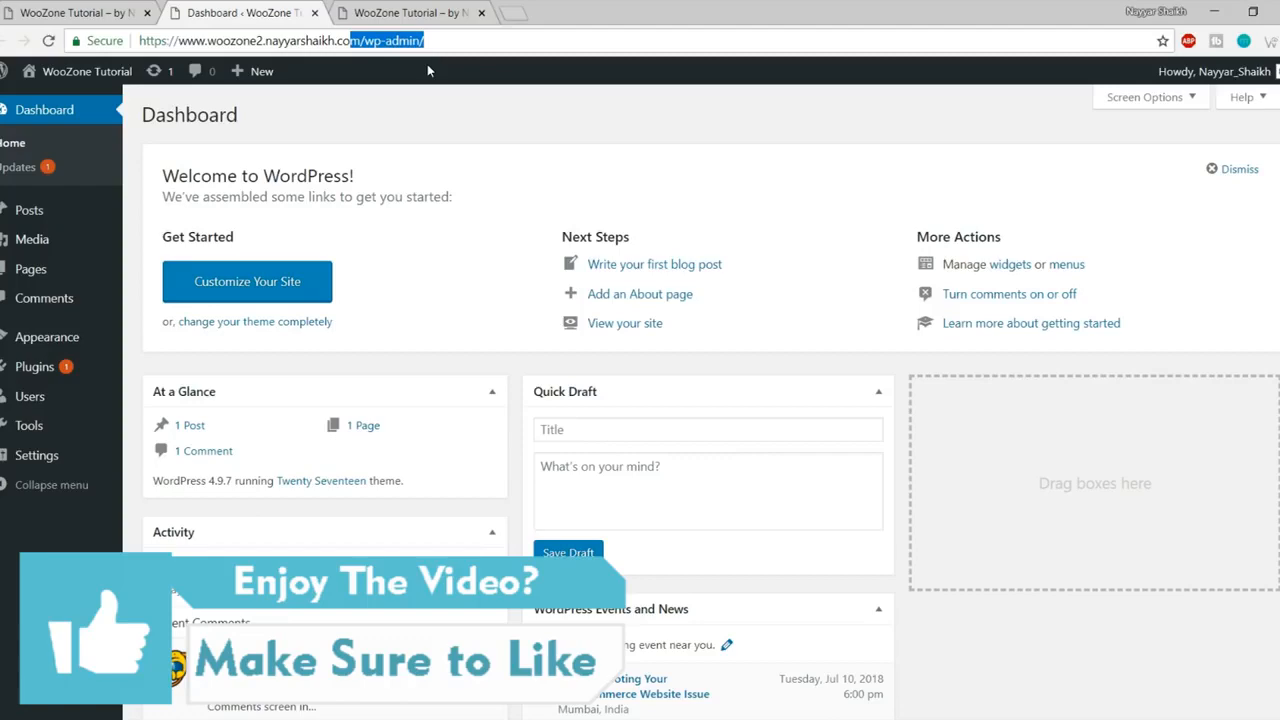
Step: Glance at the site homepage, then review the WordPress 4.9.7 Dashboard
{"action": "left_click", "coordinate": [432, 14]}
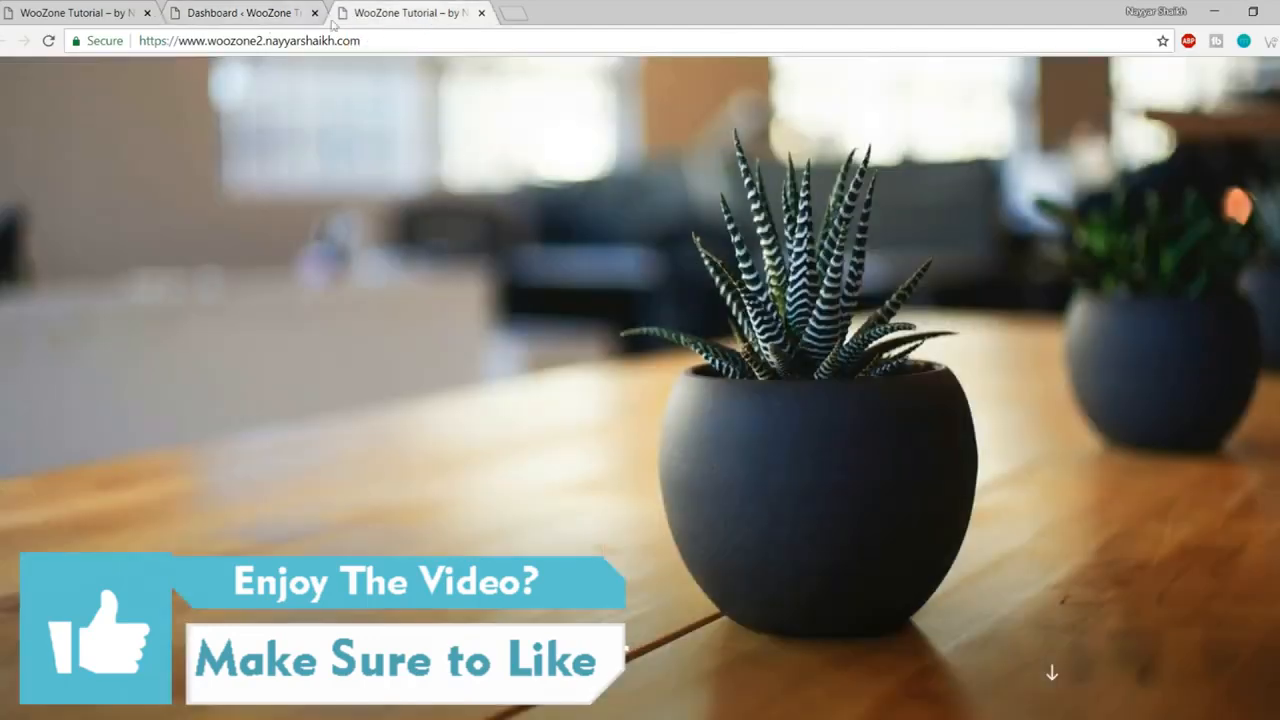
{"action": "left_click", "coordinate": [224, 8]}
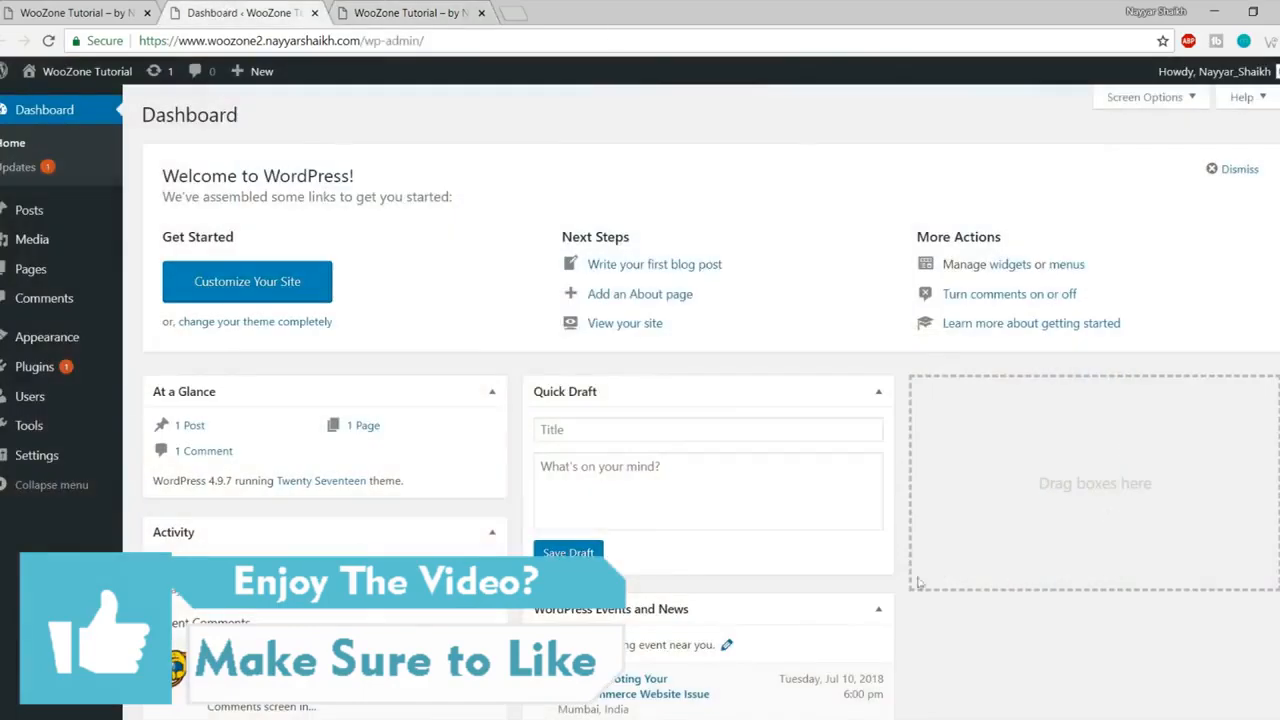
{"action": "scroll", "coordinate": [950, 610], "scroll_direction": "down", "scroll_amount": 3}
{"action": "scroll", "coordinate": [960, 645], "scroll_direction": "up", "scroll_amount": 3}
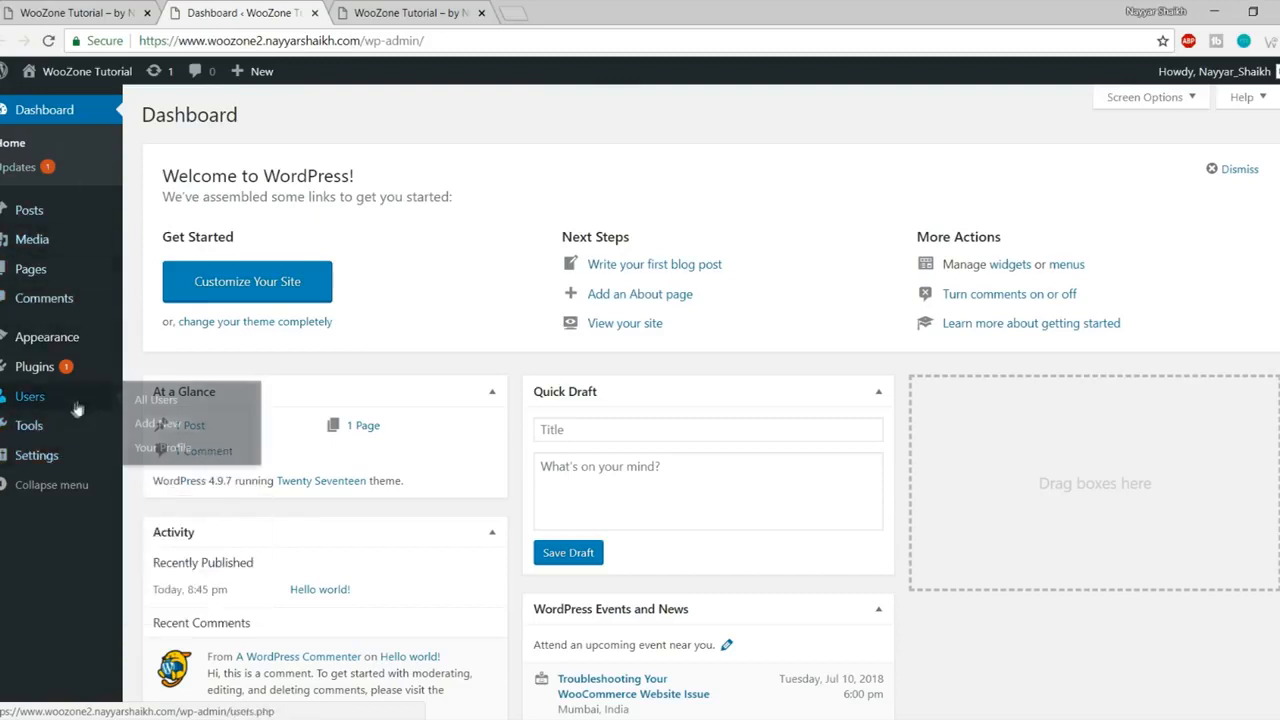
Step: Open Appearance > Themes and compare the installed themes with the site's front page
{"action": "left_click", "coordinate": [62, 340]}
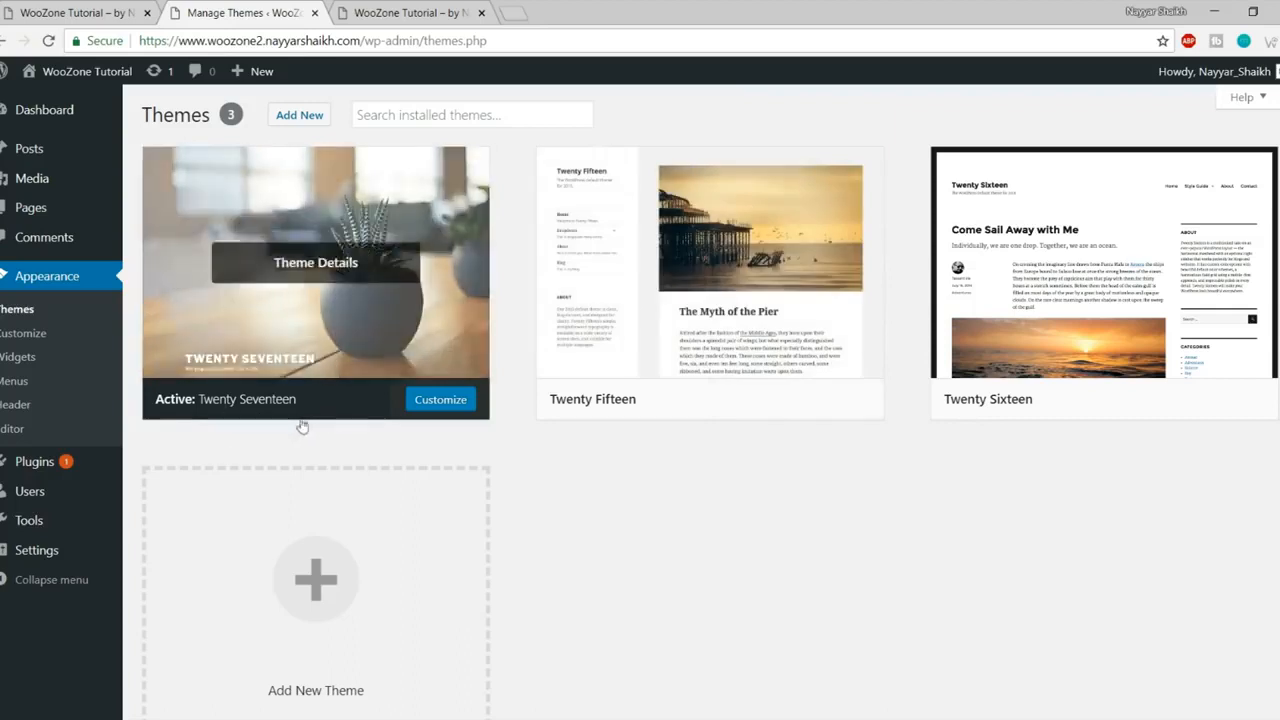
{"action": "mouse_move", "coordinate": [394, 260]}
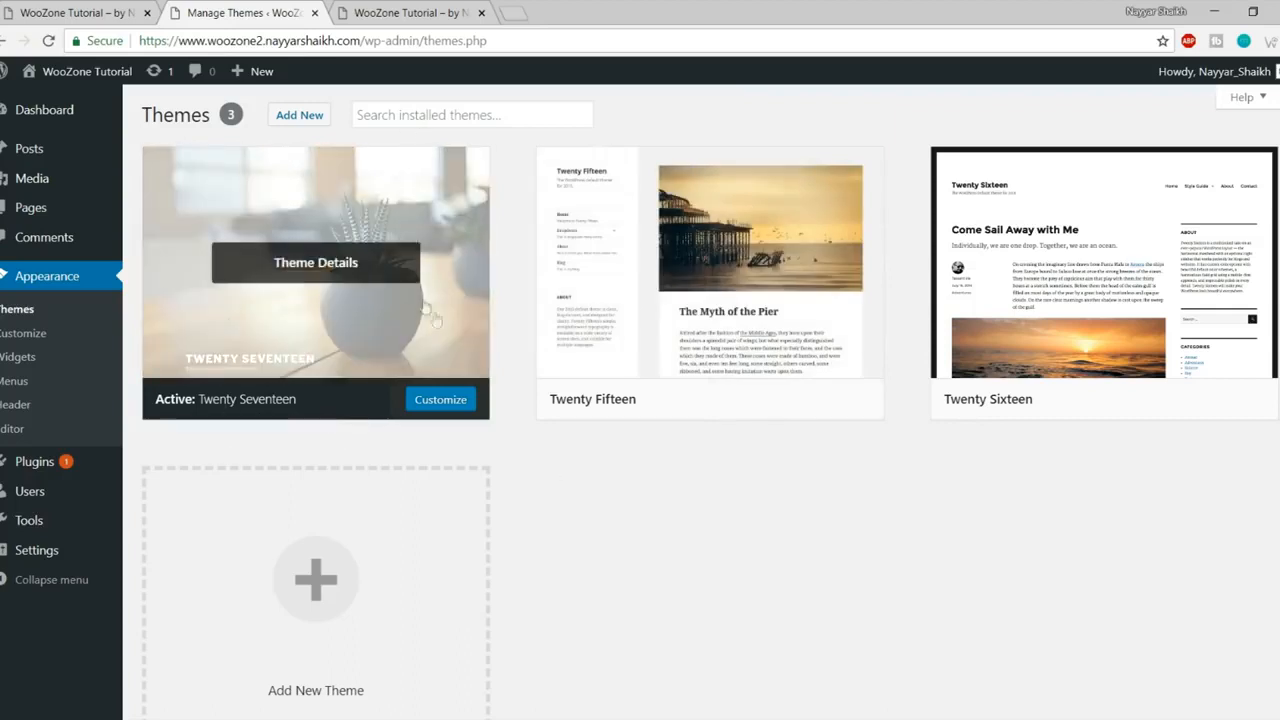
{"action": "left_click", "coordinate": [418, 10]}
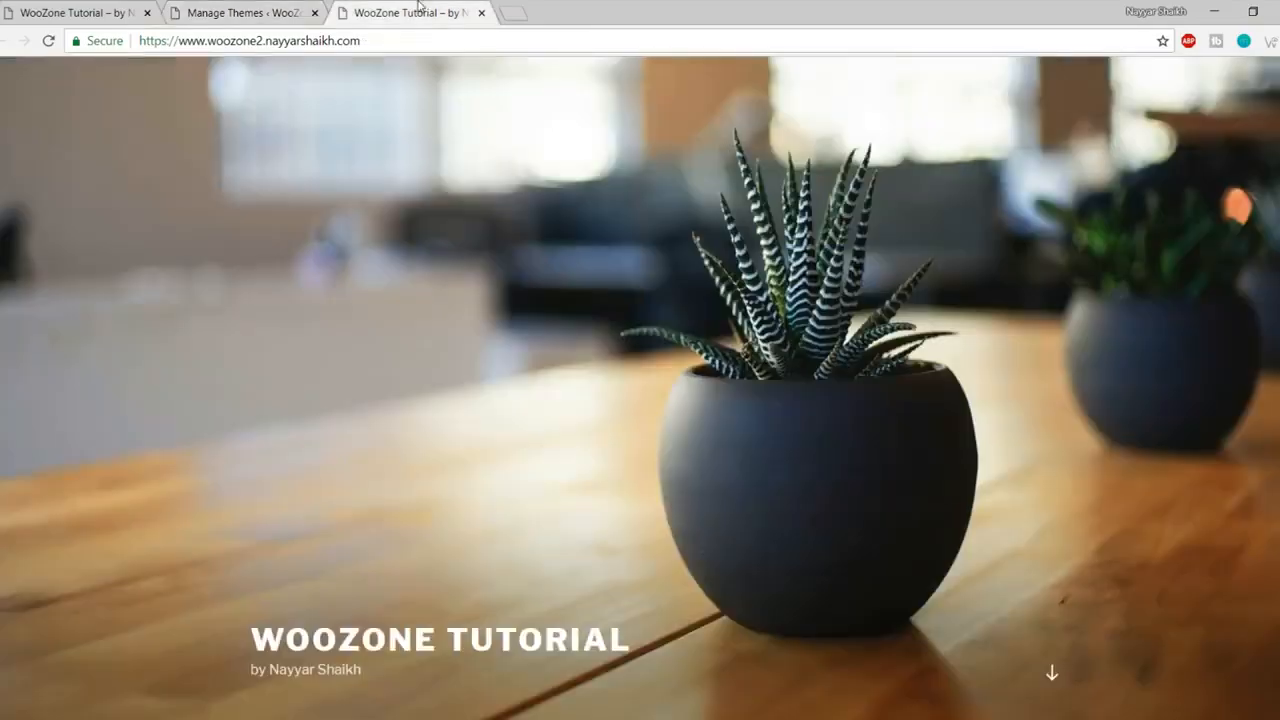
{"action": "scroll", "coordinate": [764, 197], "scroll_direction": "down", "scroll_amount": 5}
{"action": "scroll", "coordinate": [1240, 517], "scroll_direction": "up", "scroll_amount": 5}
{"action": "left_click", "coordinate": [240, 12]}
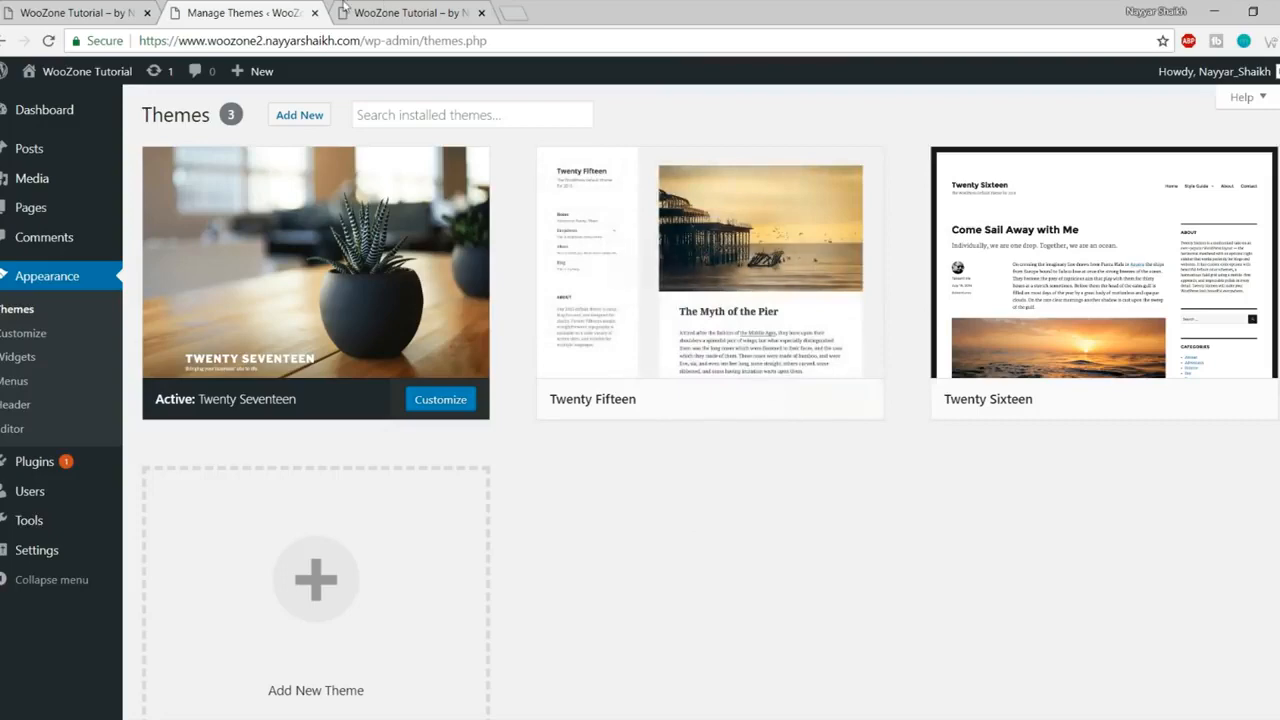
{"action": "left_click", "coordinate": [381, 7]}
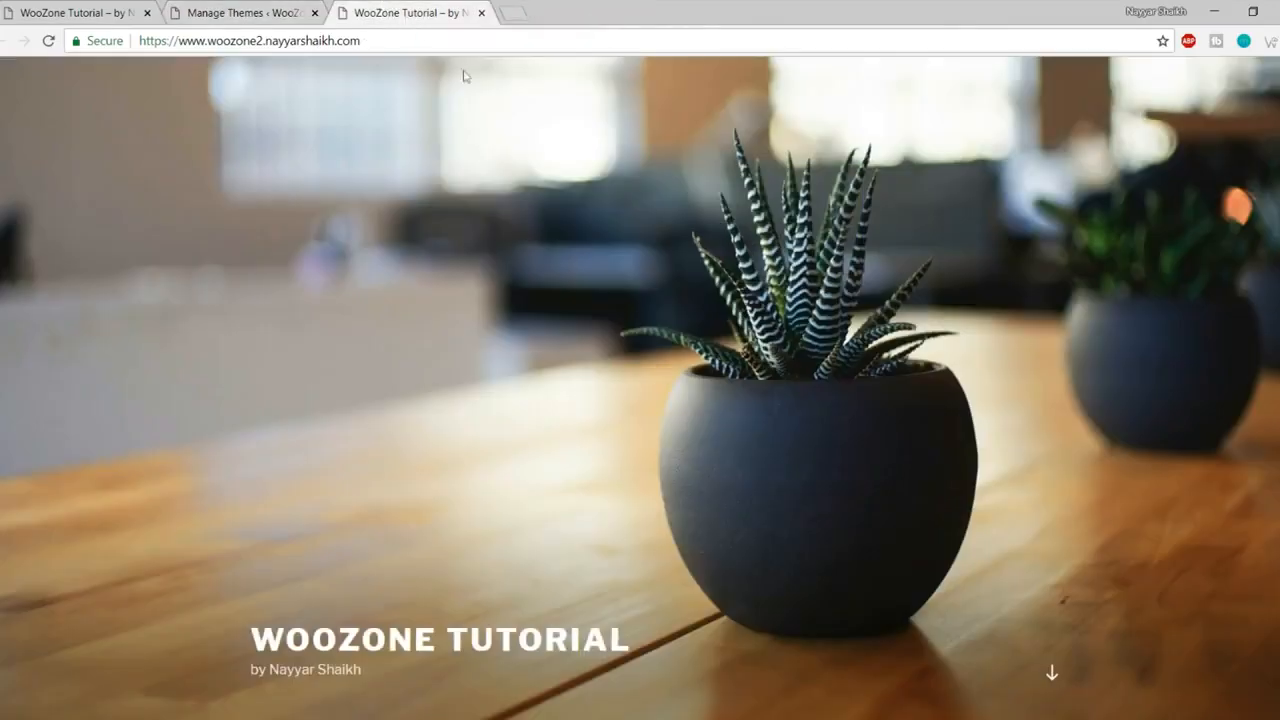
{"action": "left_click", "coordinate": [266, 11]}
Step: Delete the Twenty Fifteen and Twenty Sixteen themes, confirming each deletion
{"action": "left_click", "coordinate": [716, 278]}
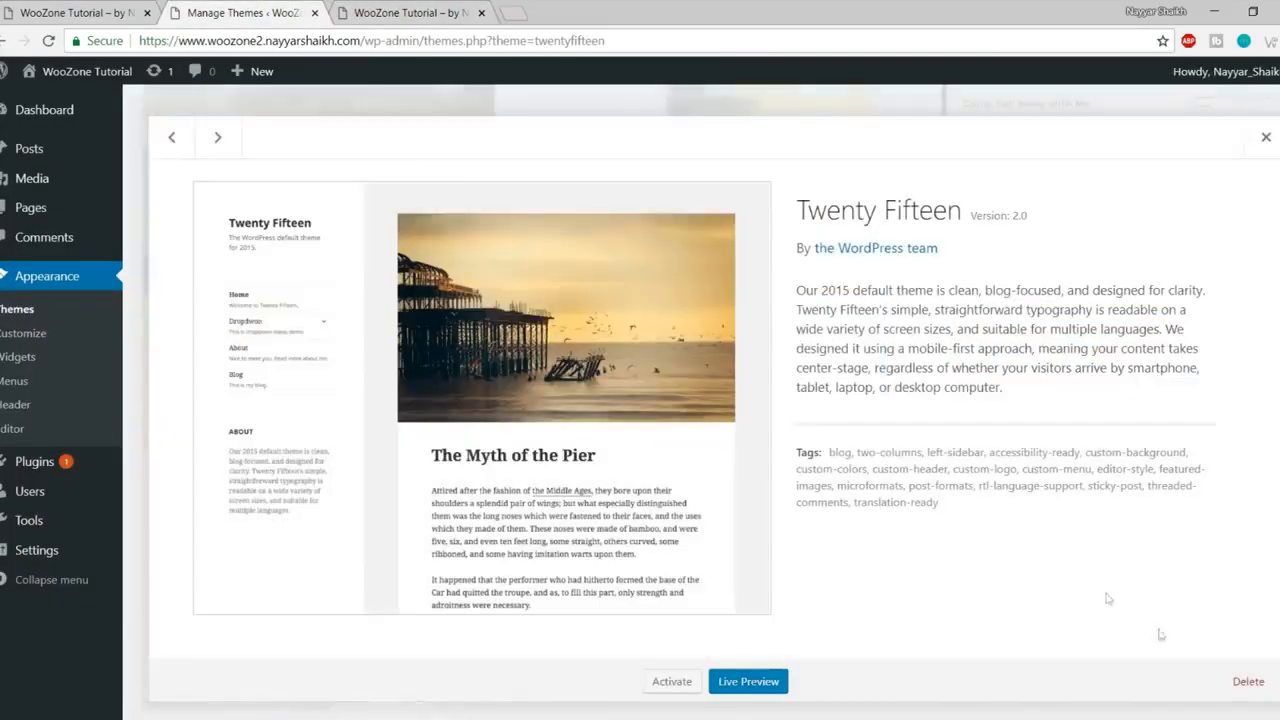
{"action": "left_click", "coordinate": [1248, 682]}
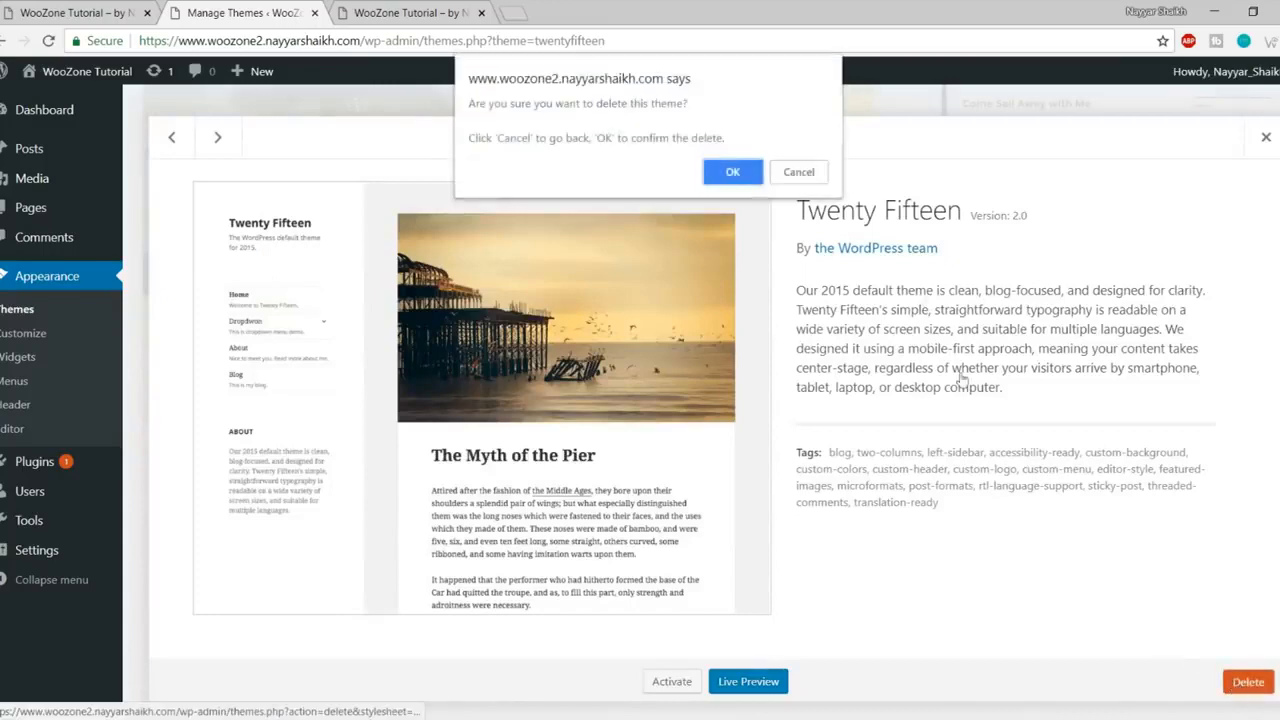
{"action": "left_click", "coordinate": [736, 173]}
{"action": "left_click", "coordinate": [695, 254]}
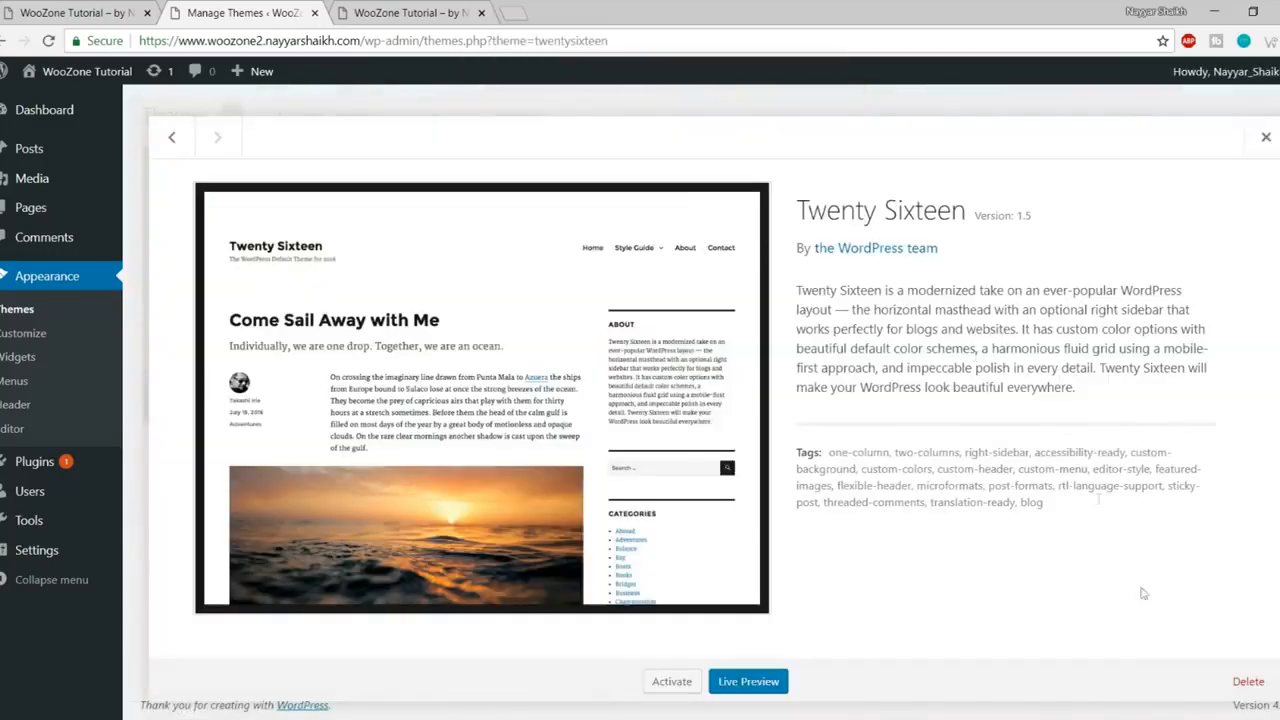
{"action": "left_click", "coordinate": [1248, 681]}
{"action": "left_click", "coordinate": [727, 171]}
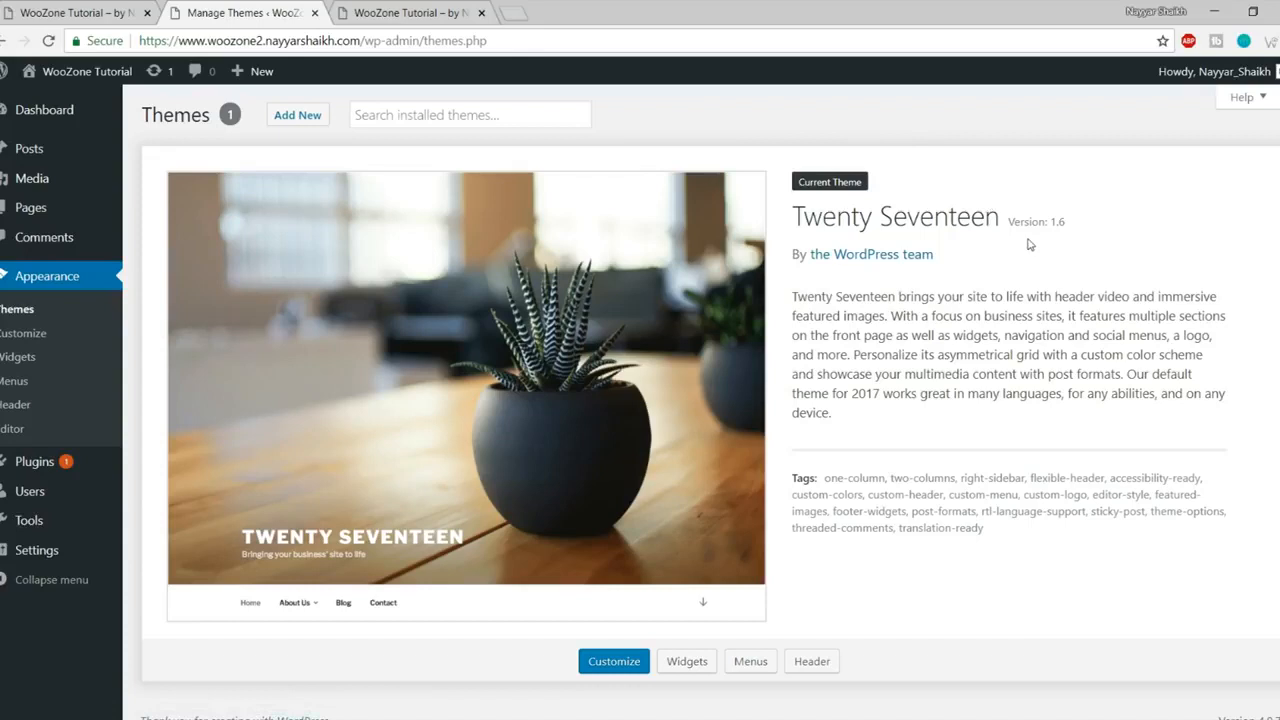
Step: Search the Add New themes for 'oceanwp', then install and activate OceanWP
{"action": "left_click", "coordinate": [305, 118]}
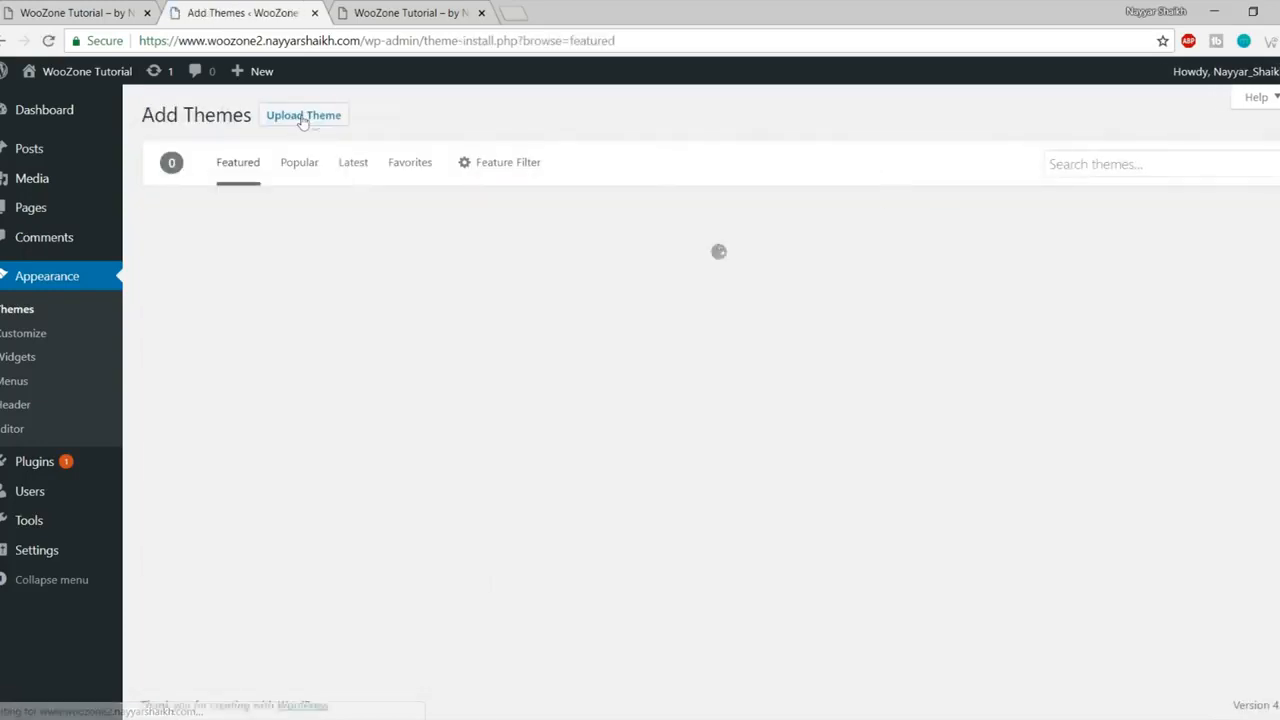
{"action": "scroll", "coordinate": [1050, 318], "scroll_direction": "down", "scroll_amount": 4}
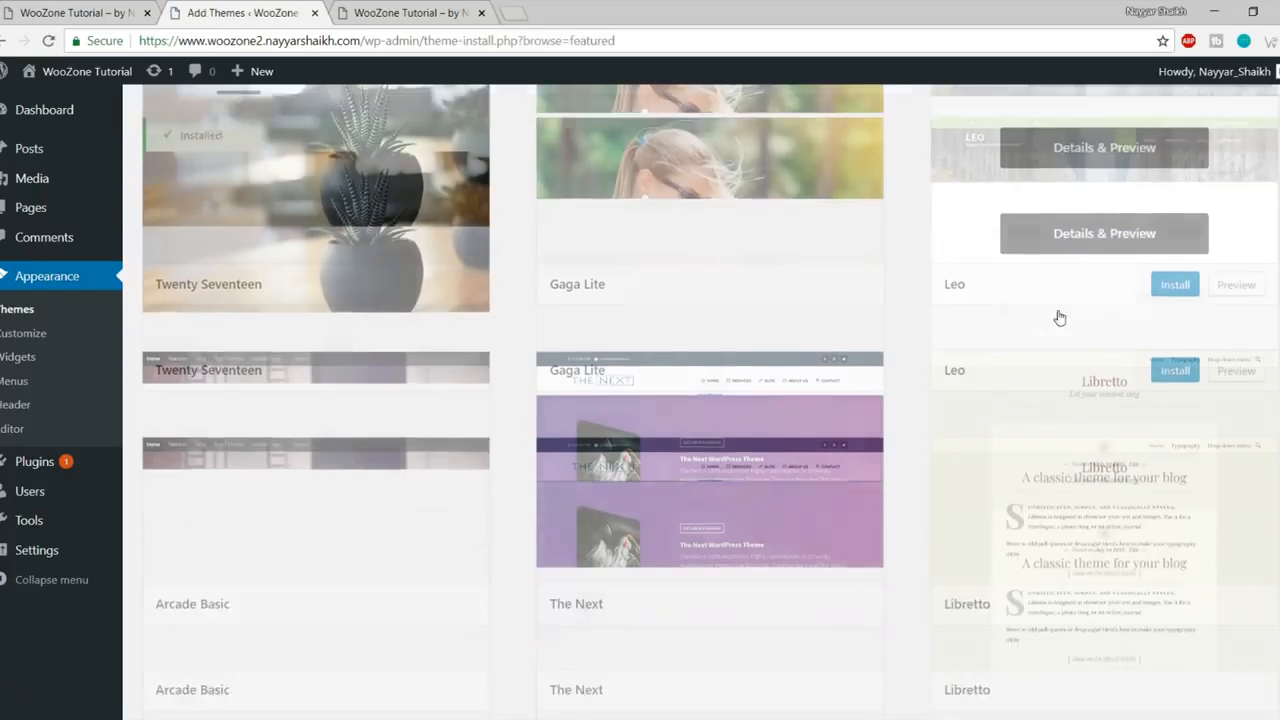
{"action": "scroll", "coordinate": [1045, 320], "scroll_direction": "down", "scroll_amount": 5}
{"action": "scroll", "coordinate": [1029, 374], "scroll_direction": "up", "scroll_amount": 9}
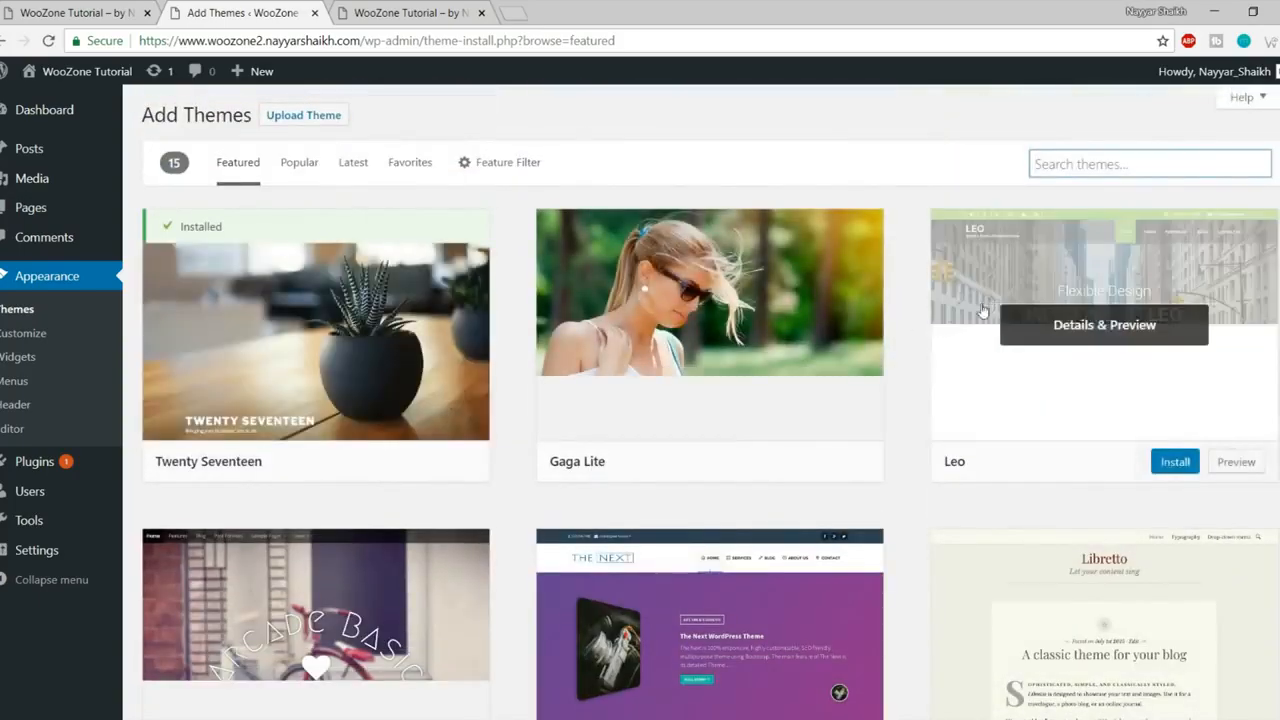
{"action": "scroll", "coordinate": [714, 320], "scroll_direction": "down", "scroll_amount": 3}
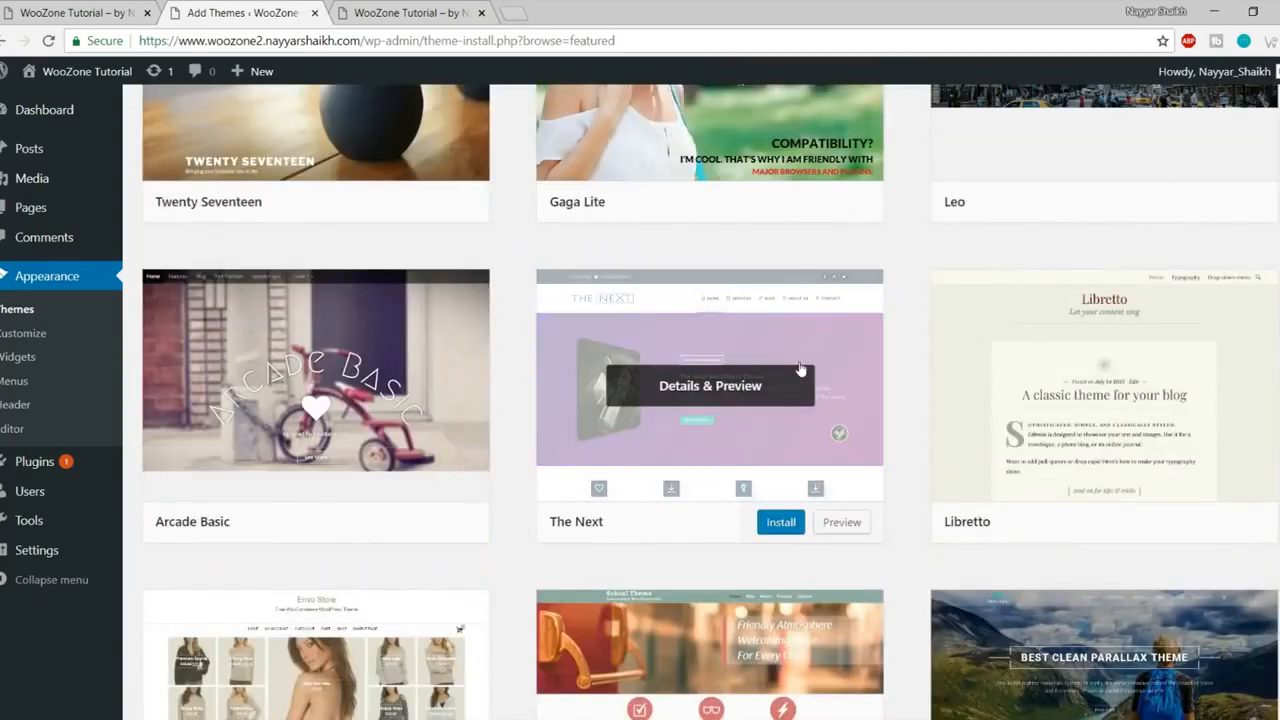
{"action": "scroll", "coordinate": [800, 370], "scroll_direction": "up", "scroll_amount": 3}
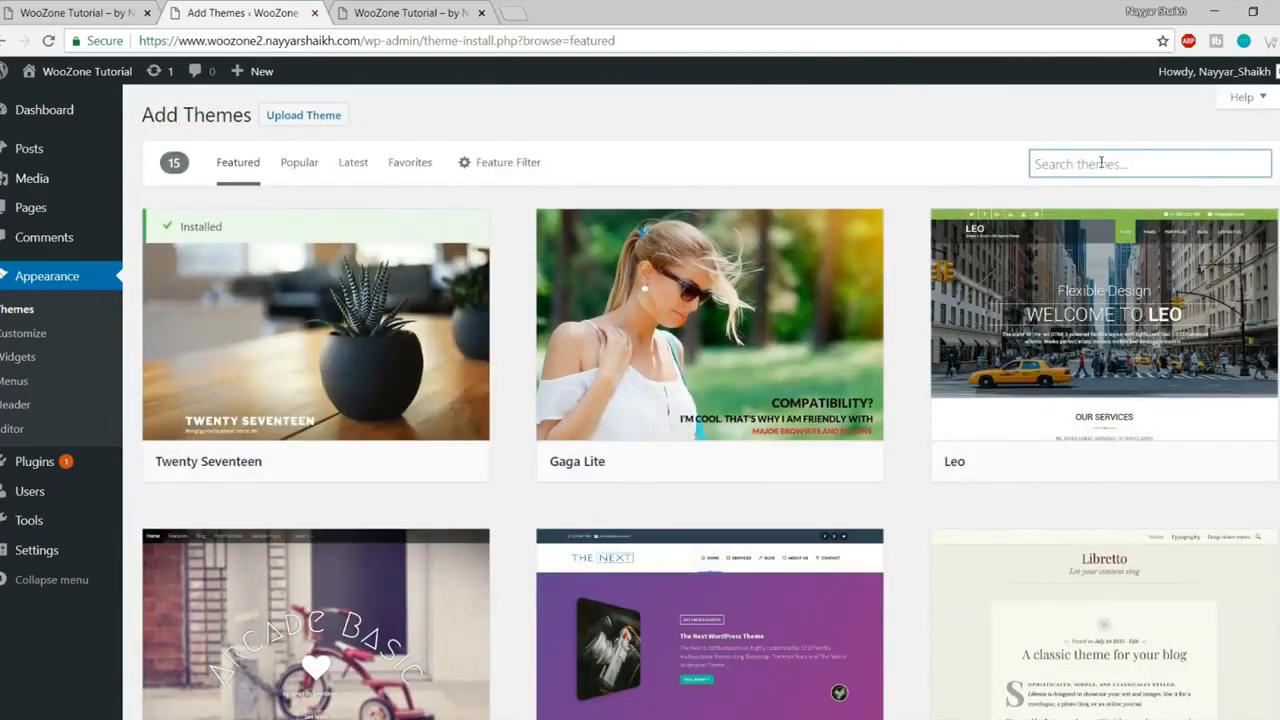
{"action": "type", "text": "oceanwp"}
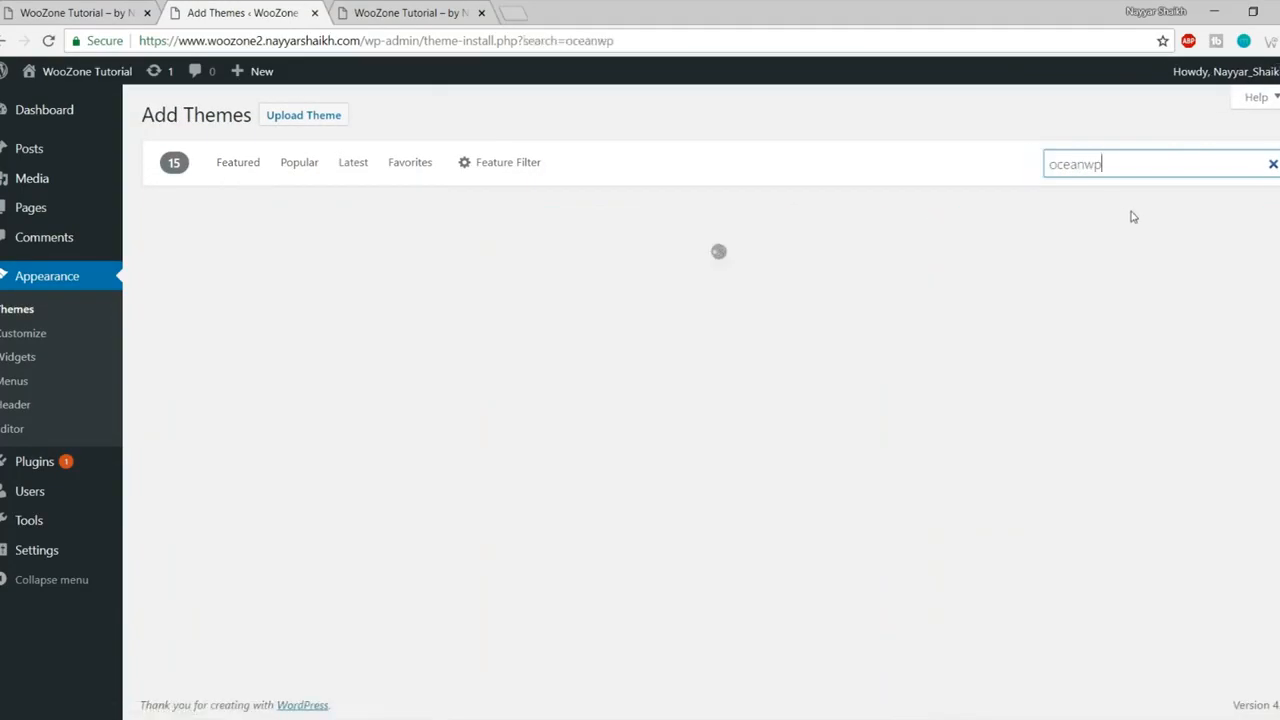
{"action": "mouse_move", "coordinate": [477, 257]}
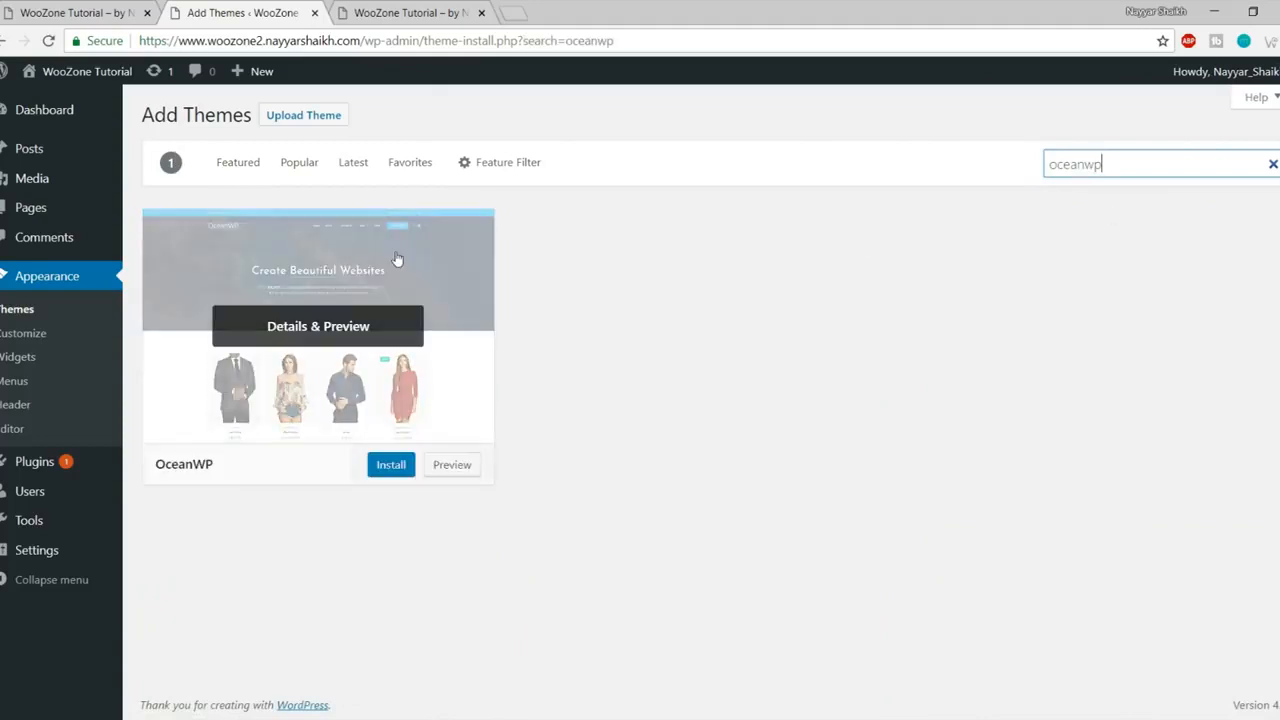
{"action": "left_click", "coordinate": [392, 466]}
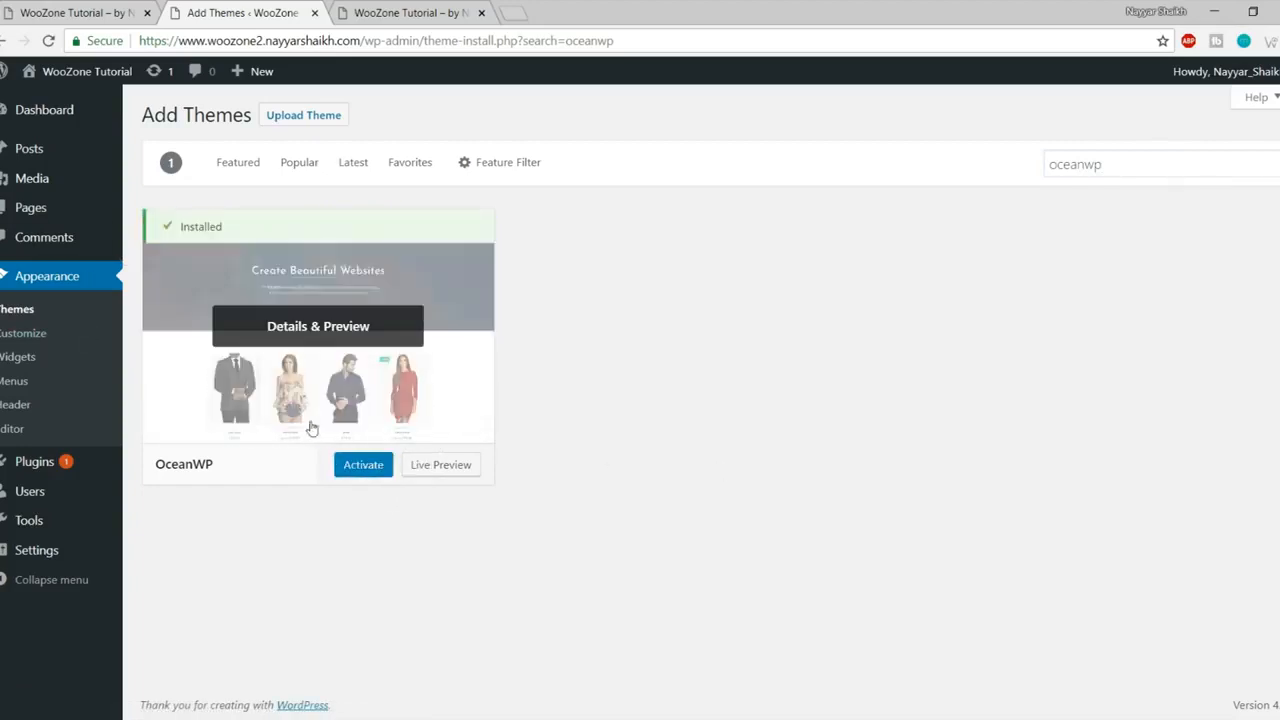
{"action": "left_click", "coordinate": [358, 467]}
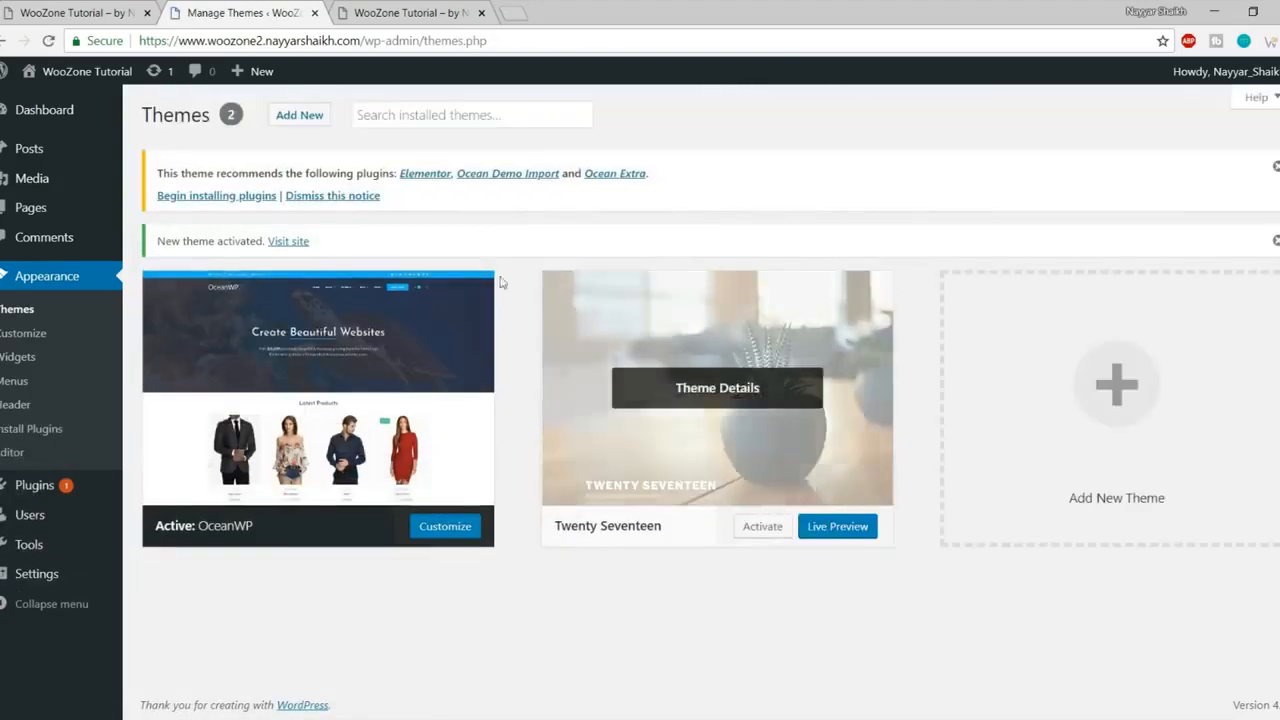
{"action": "left_click", "coordinate": [380, 13]}
{"action": "left_click", "coordinate": [49, 42]}
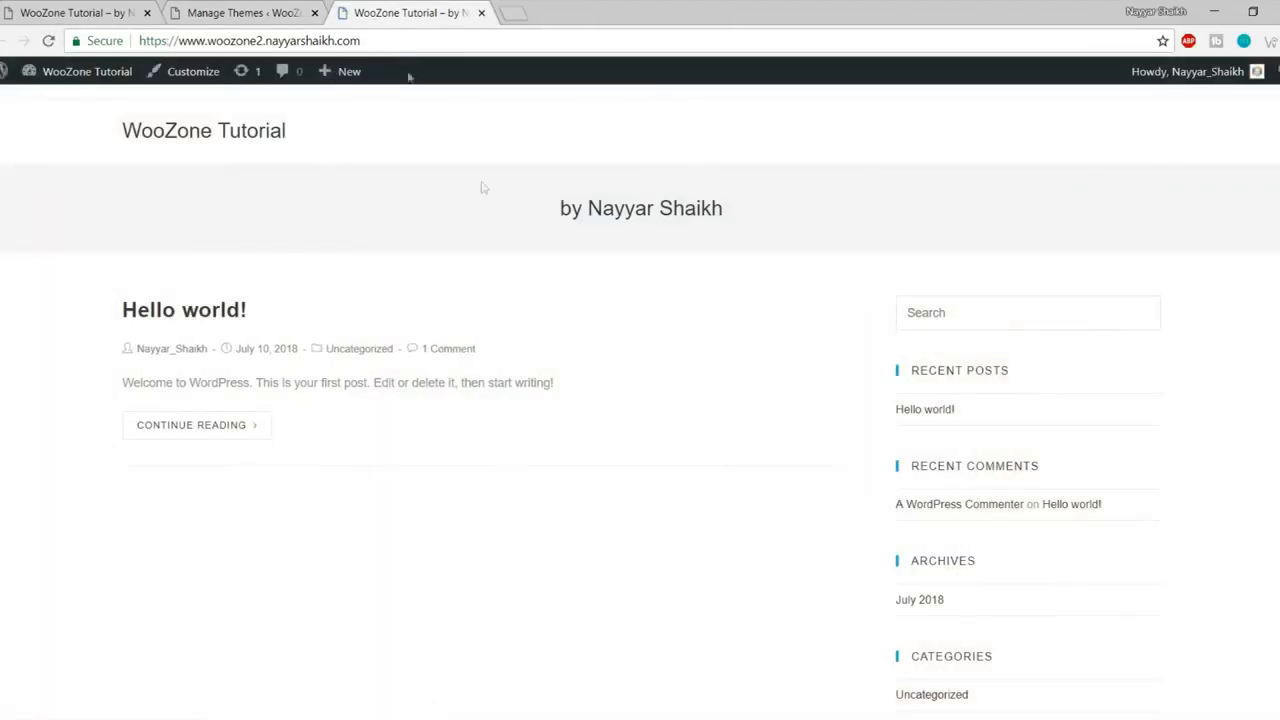
{"action": "scroll", "coordinate": [571, 376], "scroll_direction": "down", "scroll_amount": 3}
{"action": "scroll", "coordinate": [569, 430], "scroll_direction": "up", "scroll_amount": 3}
{"action": "scroll", "coordinate": [1063, 482], "scroll_direction": "down", "scroll_amount": 3}
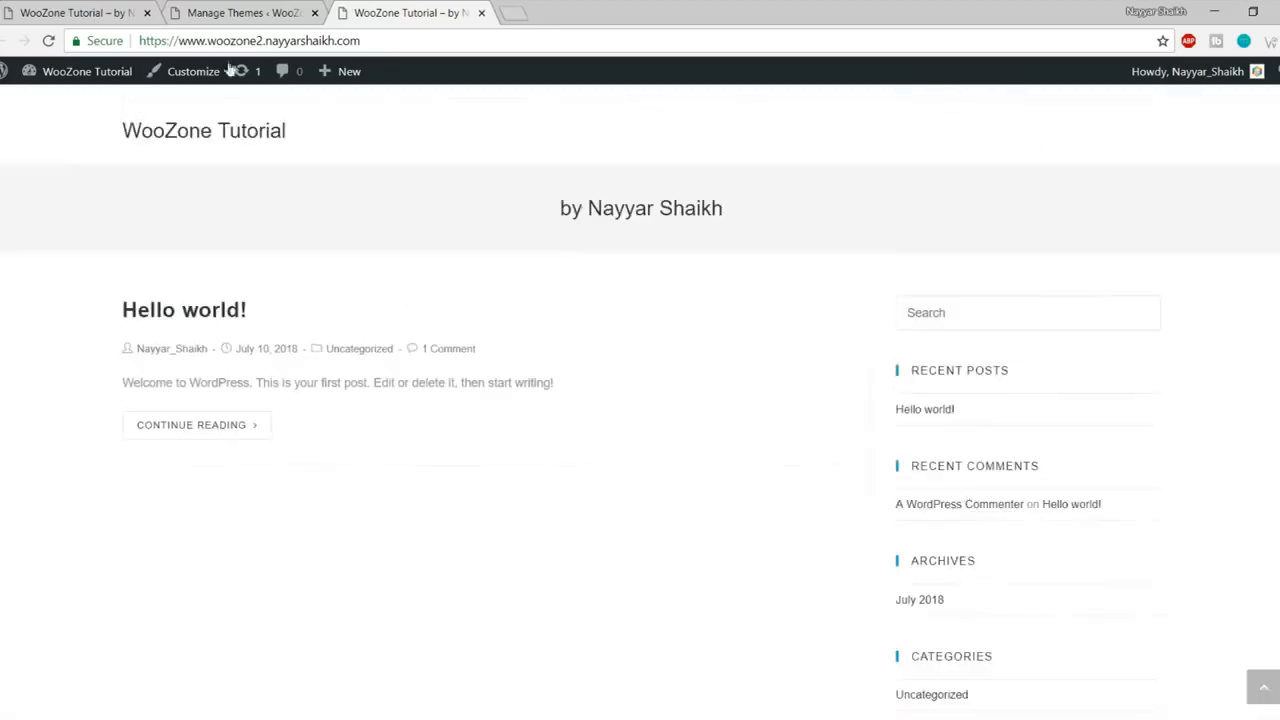
{"action": "left_click", "coordinate": [60, 10]}
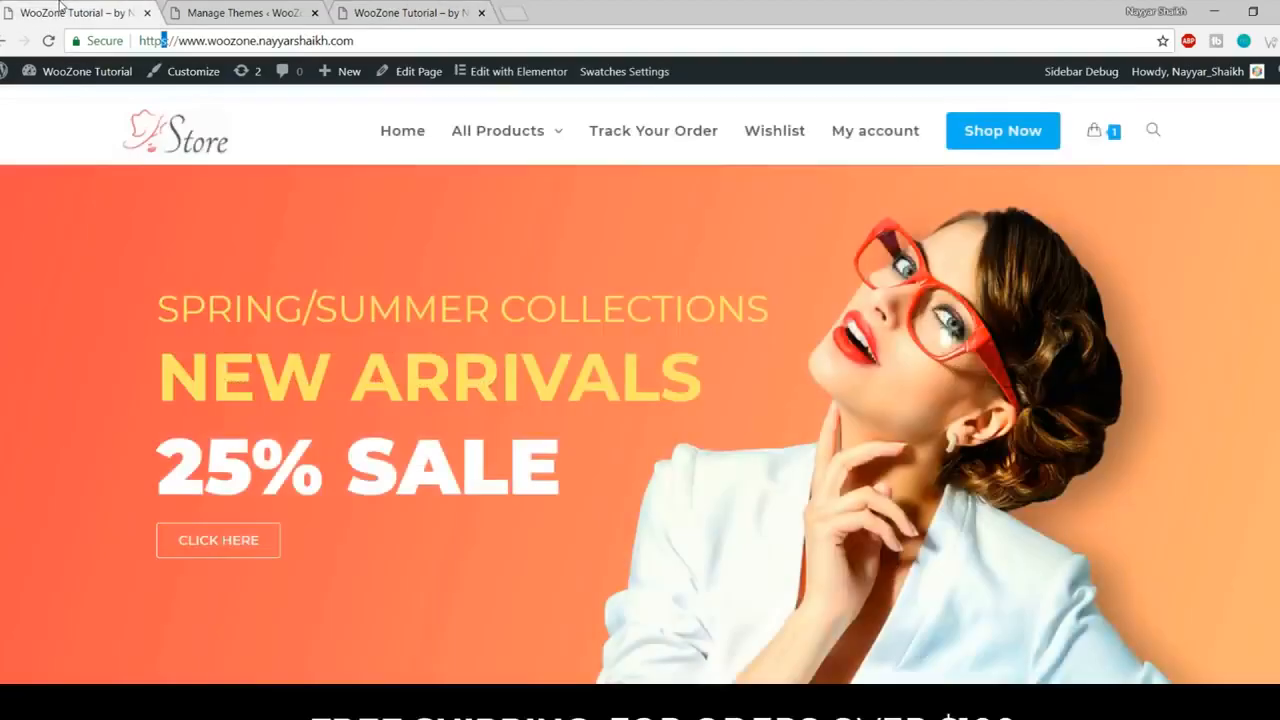
{"action": "scroll", "coordinate": [211, 371], "scroll_direction": "down", "scroll_amount": 12}
{"action": "scroll", "coordinate": [221, 405], "scroll_direction": "up", "scroll_amount": 12}
{"action": "left_click", "coordinate": [262, 10]}
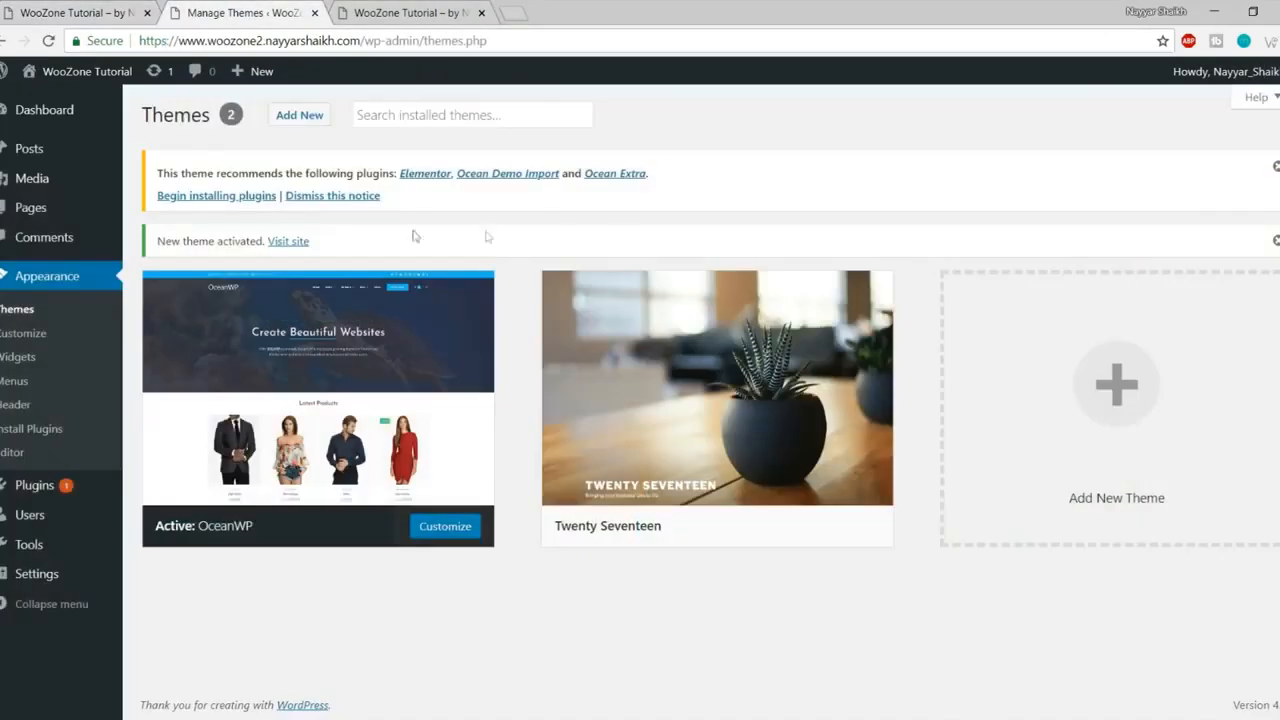
{"action": "left_click_drag", "start_coordinate": [155, 174], "coordinate": [528, 203]}
Step: Clear the text highlight on OceanWP's plugin recommendation notice
{"action": "left_click", "coordinate": [523, 203]}
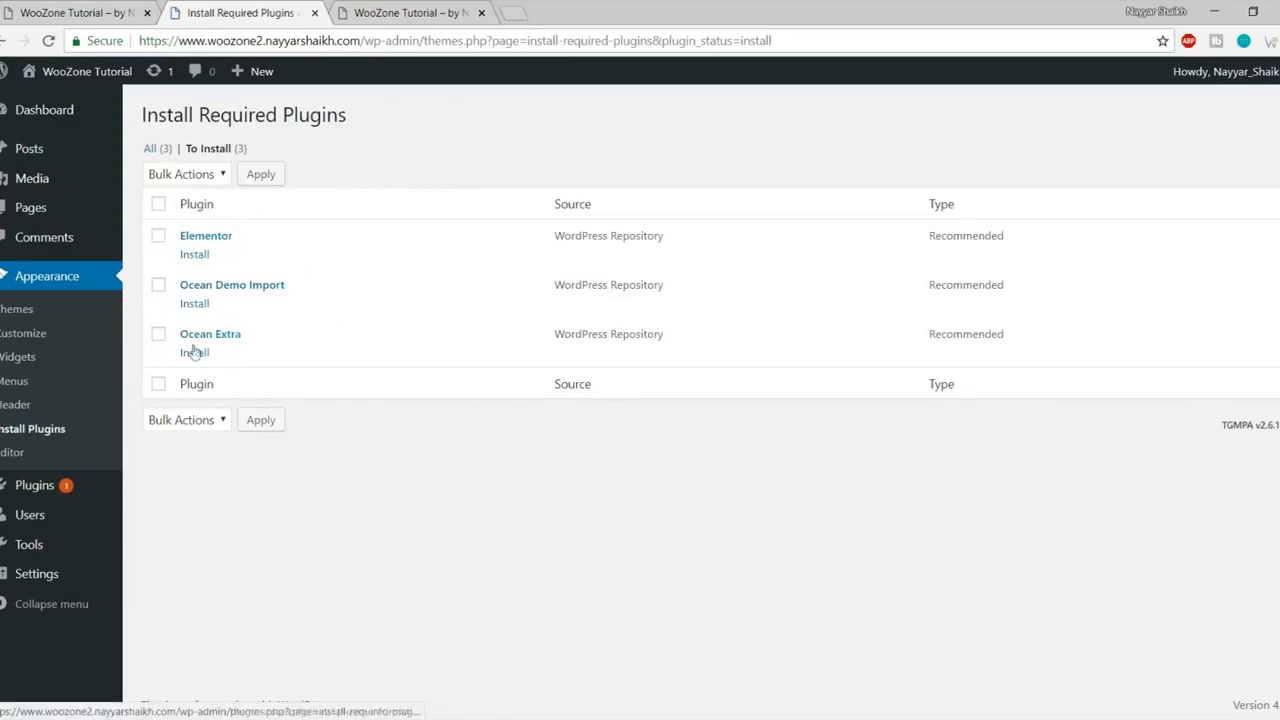
Step: Bulk-install Elementor, Ocean Demo Import and Ocean Extra together, then return to the Dashboard
{"action": "left_click", "coordinate": [159, 205]}
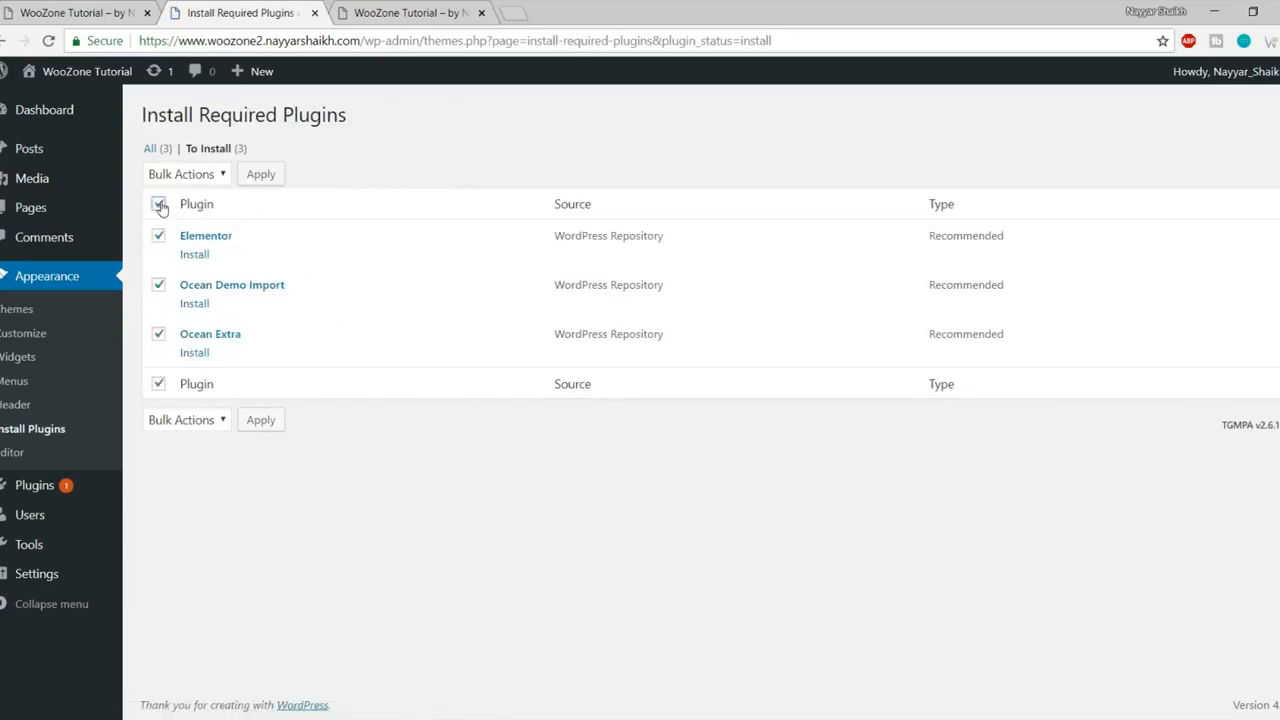
{"action": "left_click", "coordinate": [202, 176]}
{"action": "left_click", "coordinate": [199, 212]}
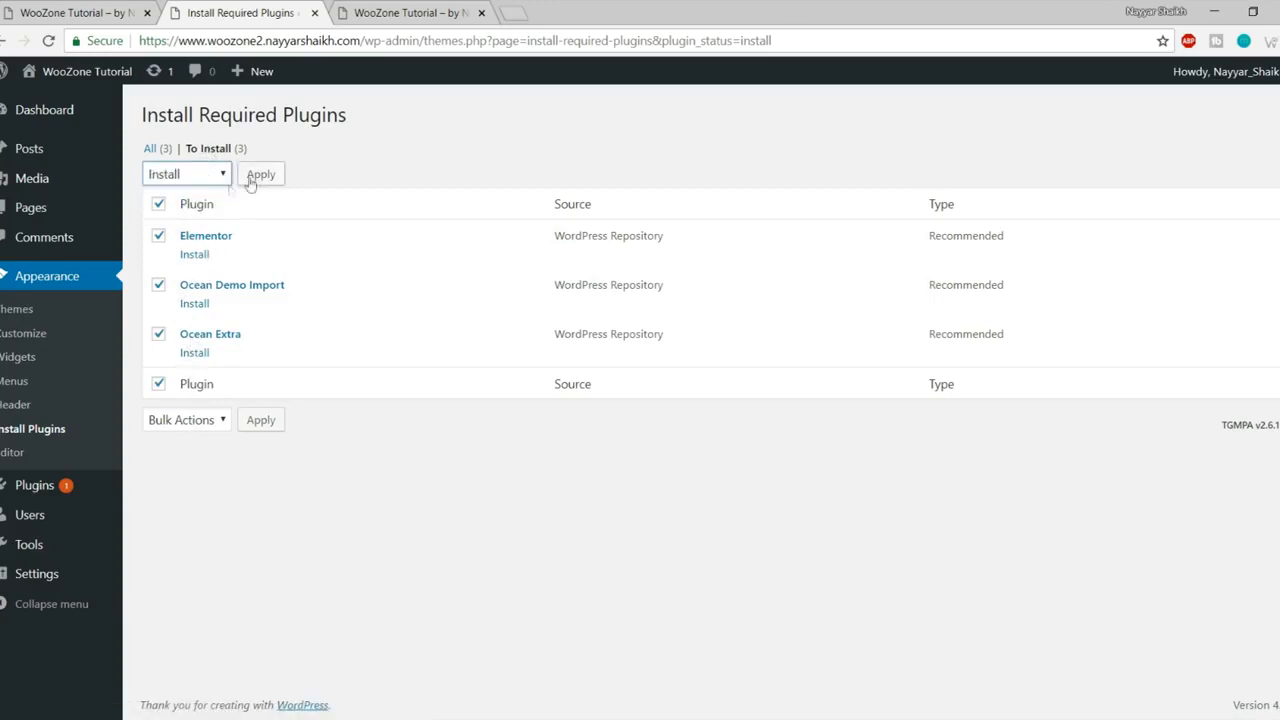
{"action": "left_click", "coordinate": [258, 178]}
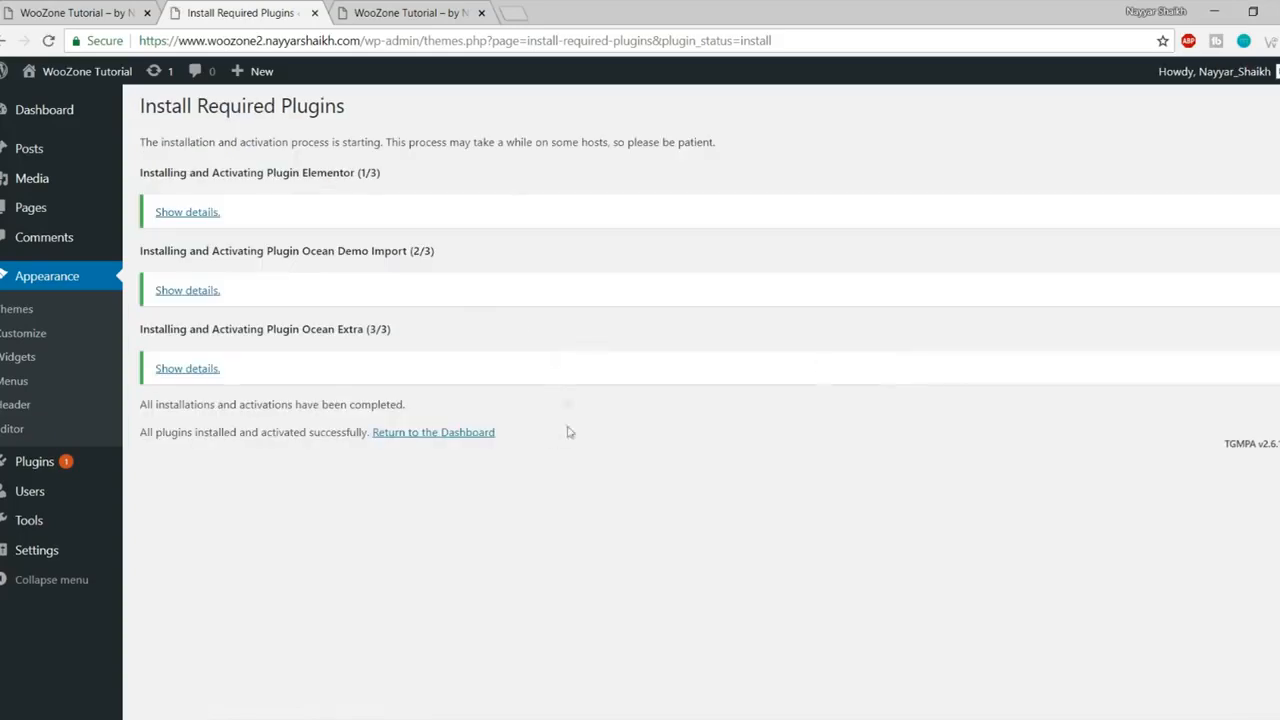
{"action": "left_click", "coordinate": [428, 436]}
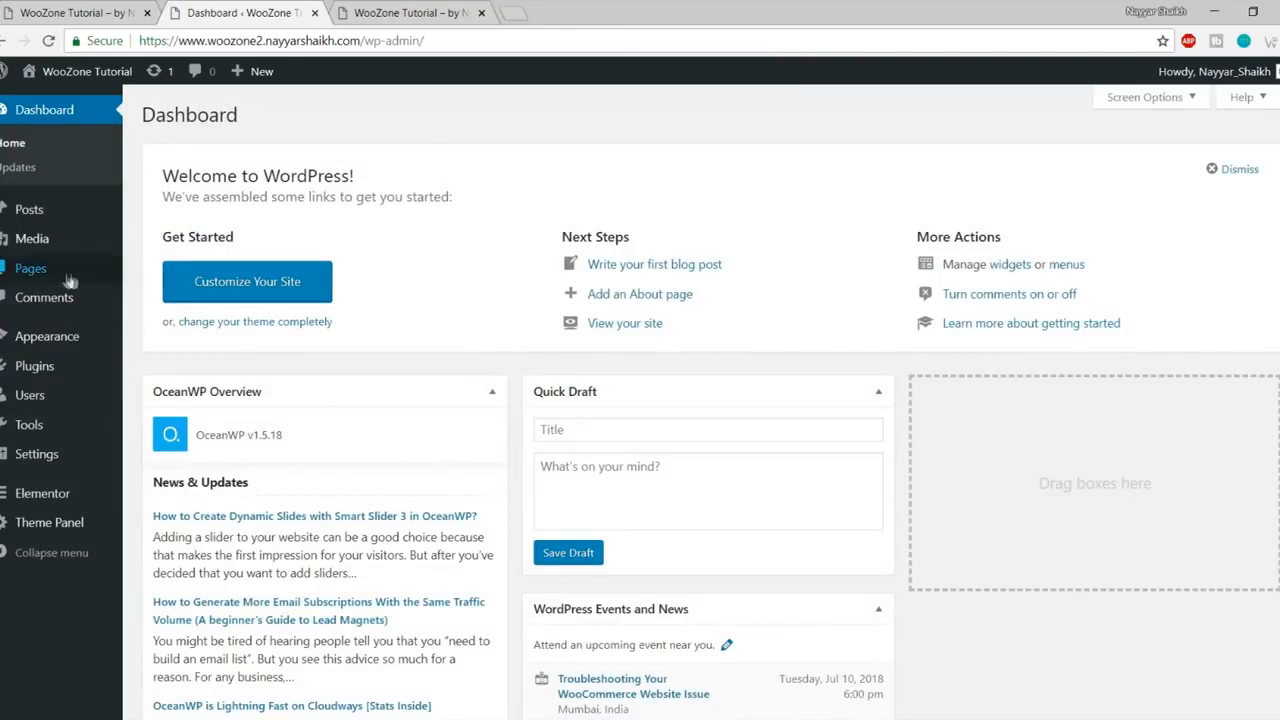
Step: Search the plugin directory for 'woocommerce', then install and activate WooCommerce
{"action": "mouse_move", "coordinate": [31, 384]}
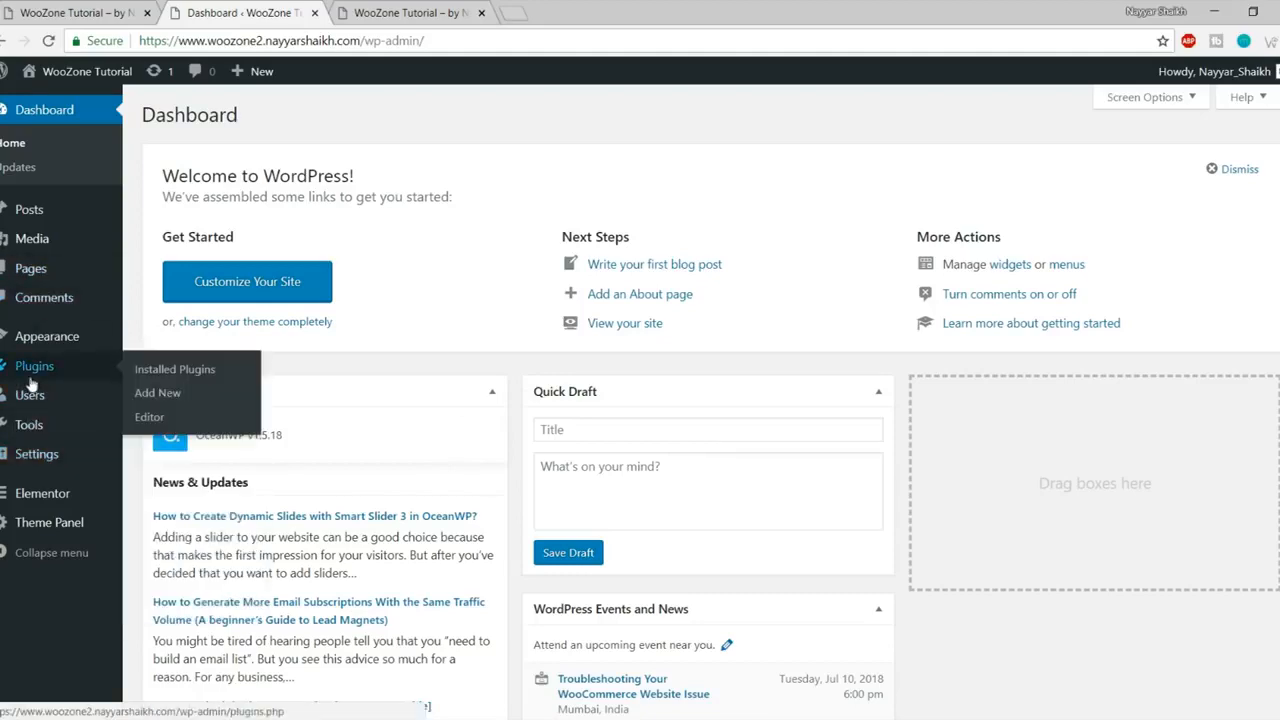
{"action": "left_click", "coordinate": [163, 395]}
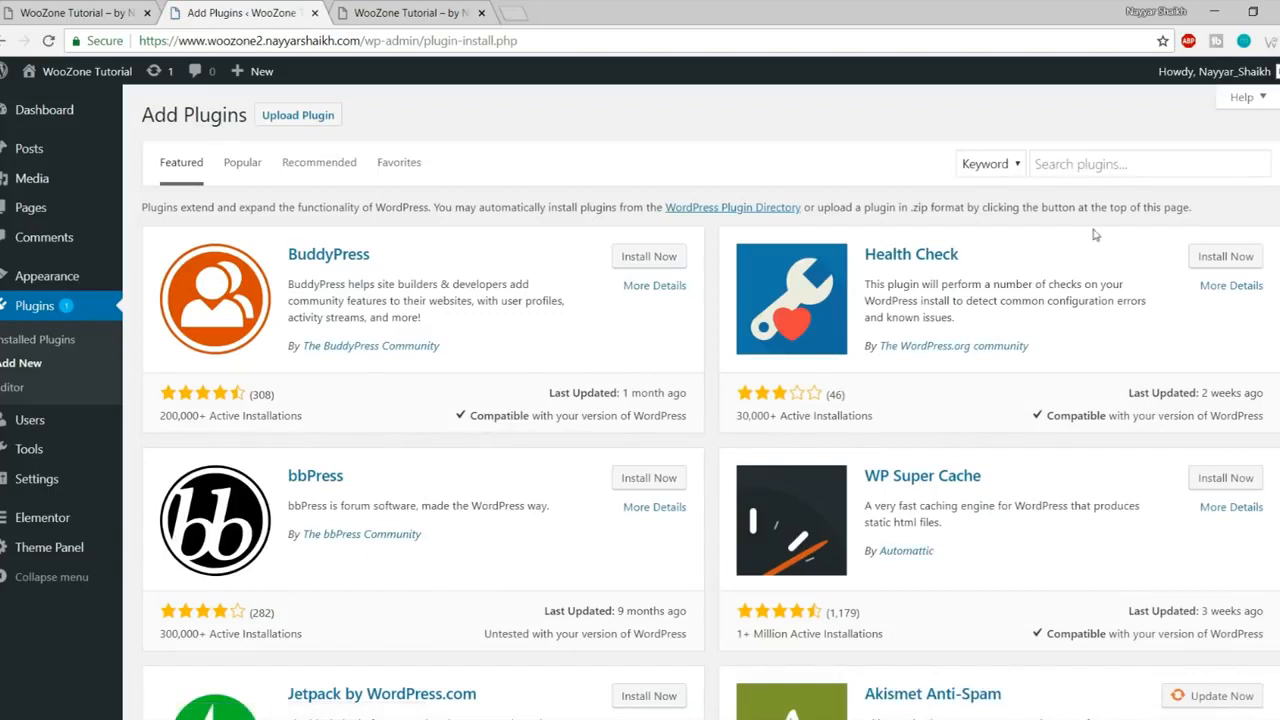
{"action": "left_click", "coordinate": [1084, 162]}
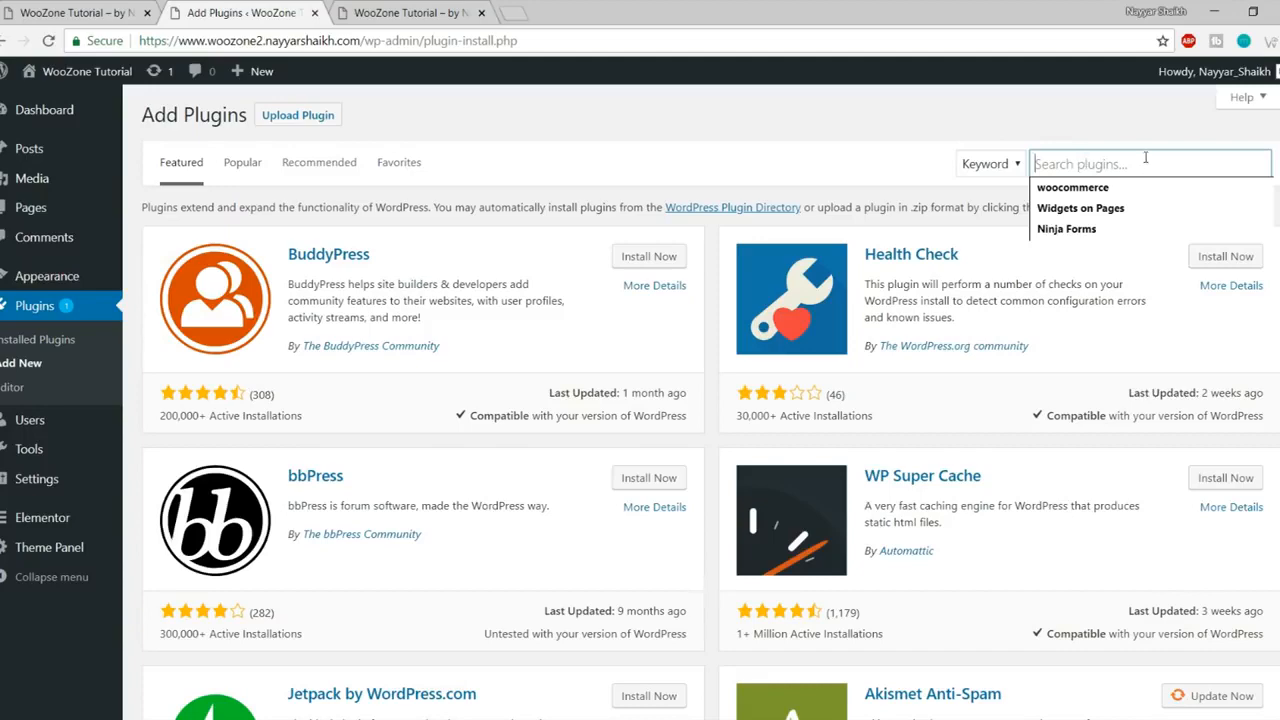
{"action": "left_click", "coordinate": [1120, 189]}
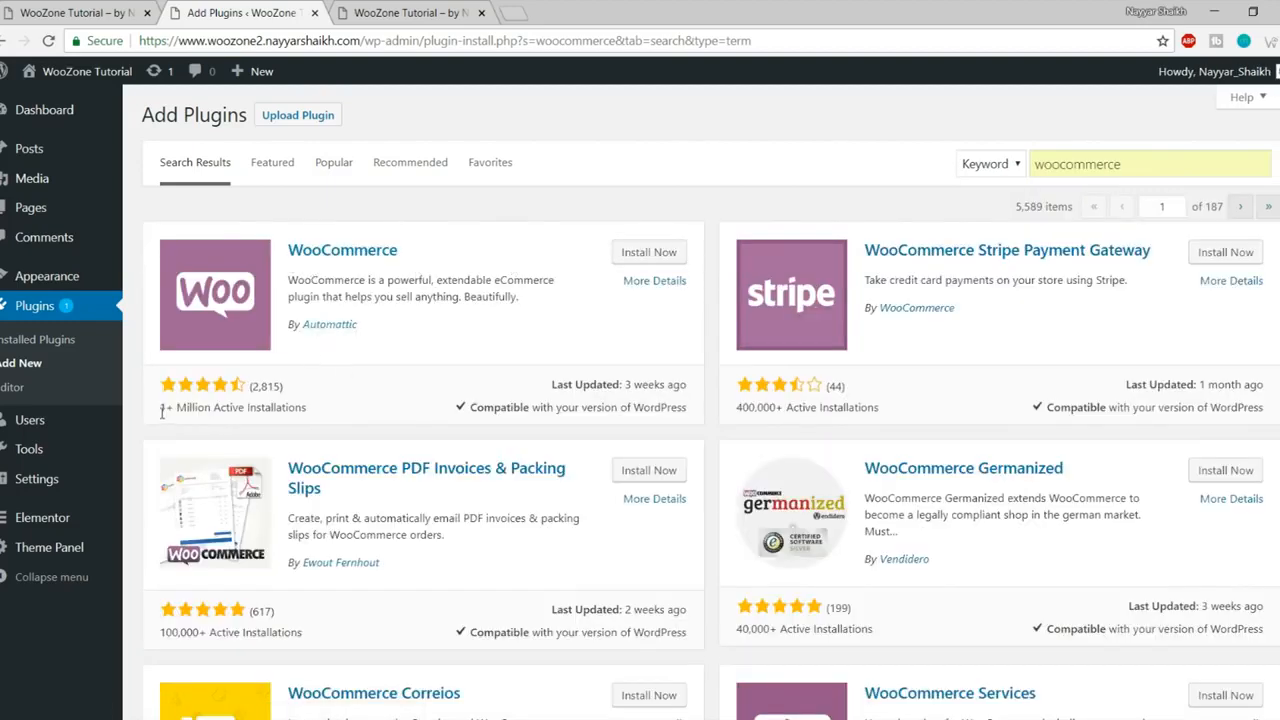
{"action": "left_click_drag", "start_coordinate": [161, 408], "coordinate": [335, 410]}
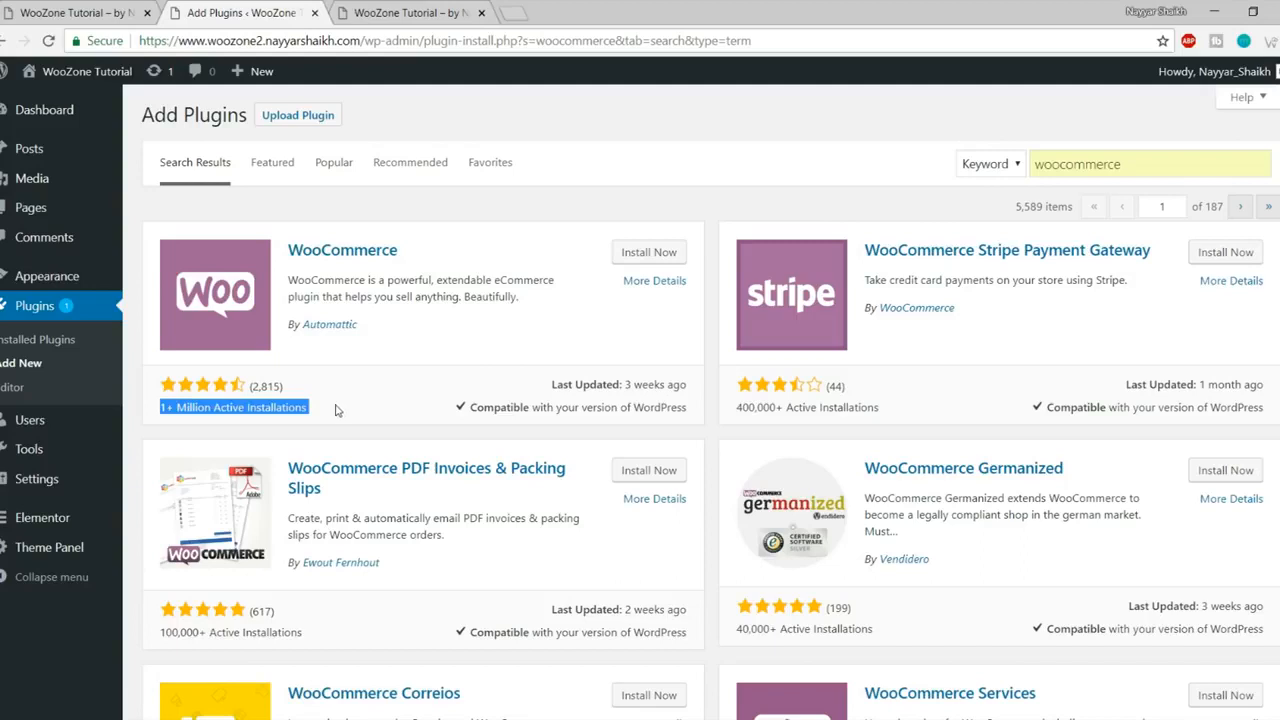
{"action": "left_click", "coordinate": [326, 416]}
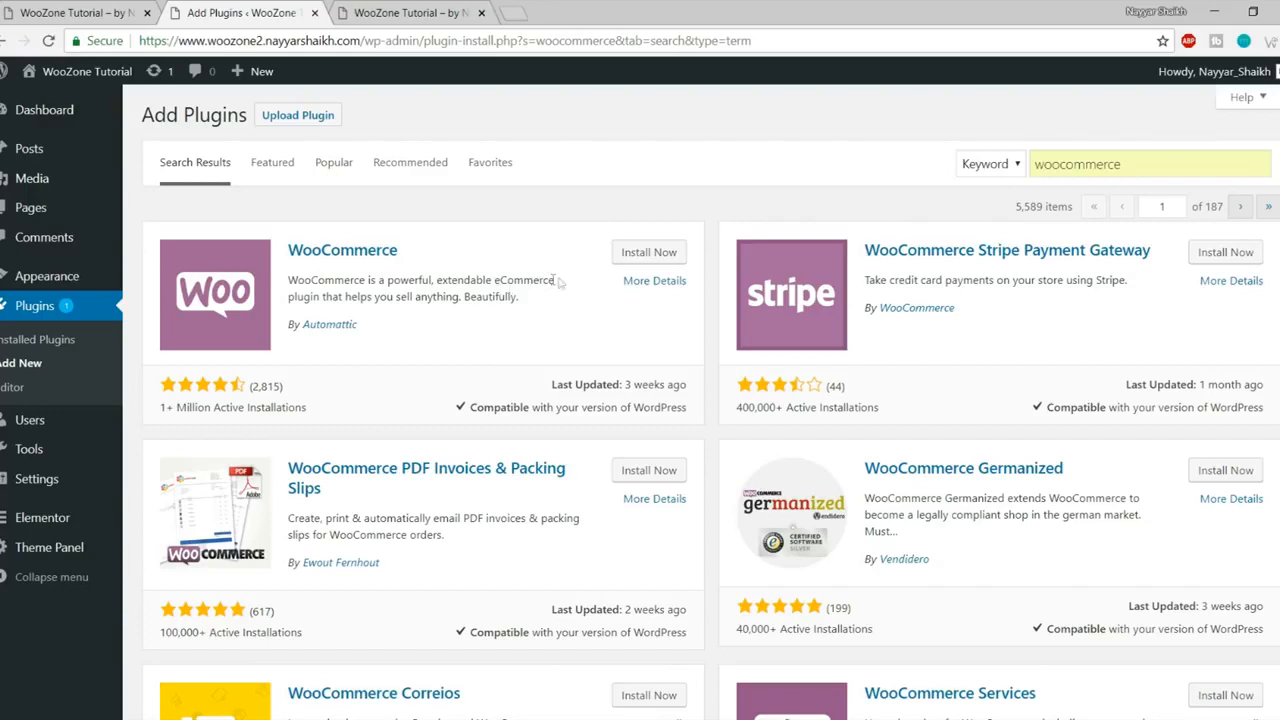
{"action": "left_click", "coordinate": [622, 257]}
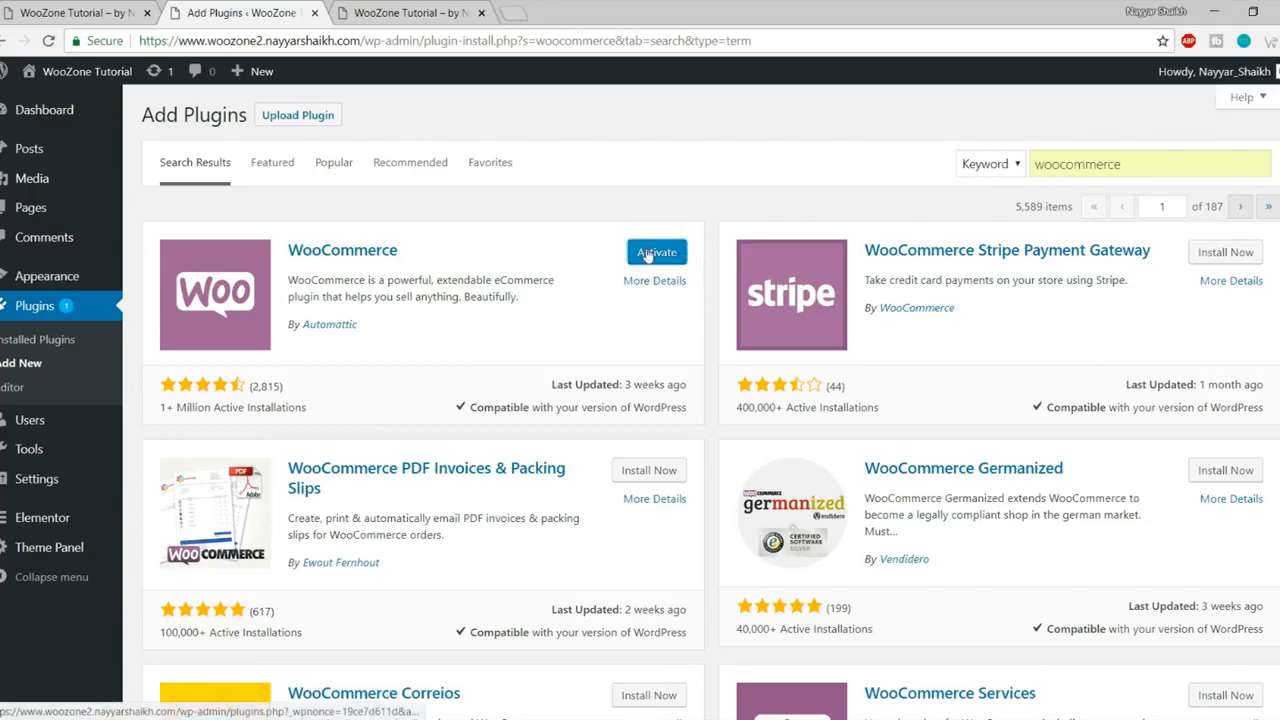
{"action": "left_click", "coordinate": [662, 253]}
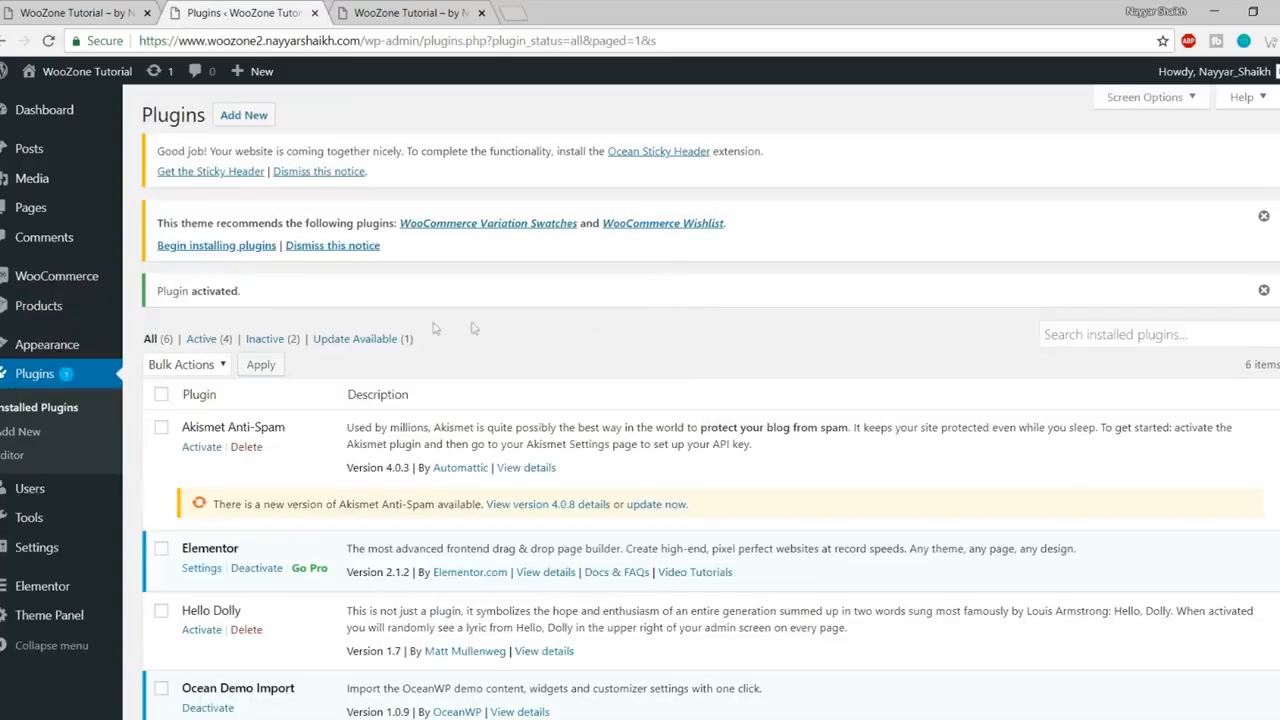
{"action": "scroll", "coordinate": [529, 406], "scroll_direction": "down", "scroll_amount": 3}
{"action": "scroll", "coordinate": [530, 410], "scroll_direction": "up", "scroll_amount": 3}
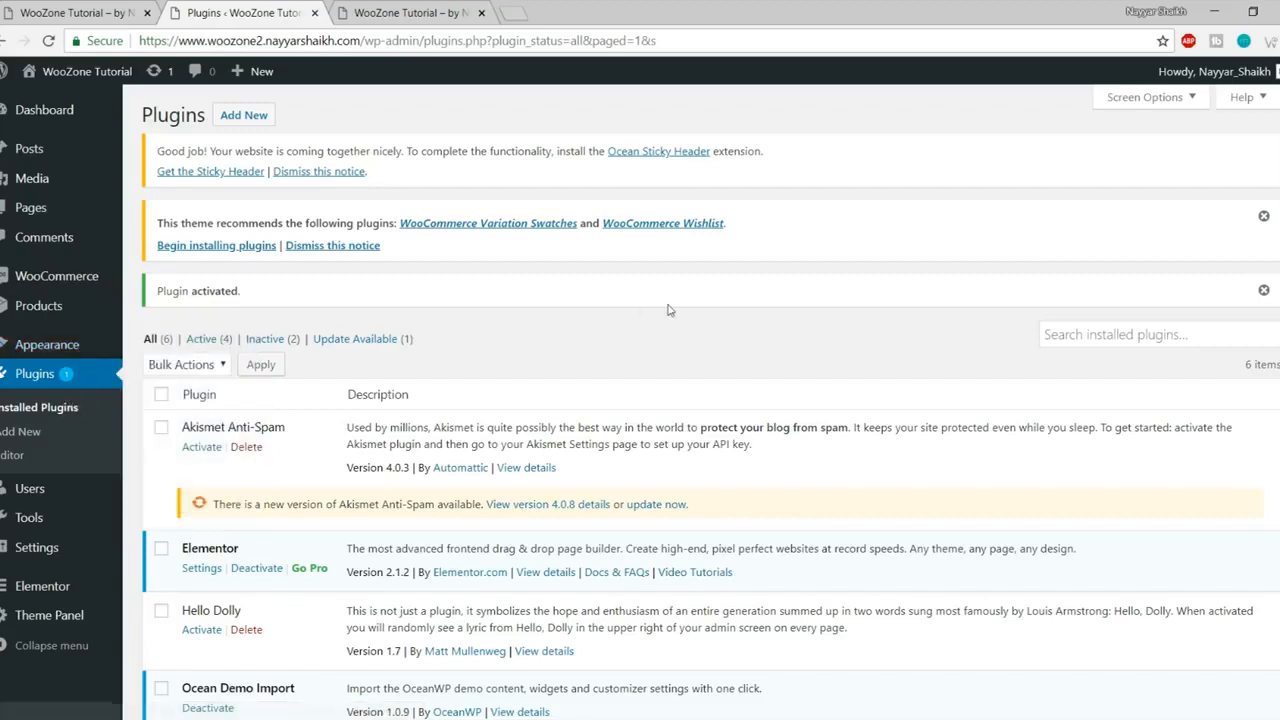
Step: Search for and install Elementor Essential Addons and Premium Addons for Elementor
{"action": "left_click", "coordinate": [27, 440]}
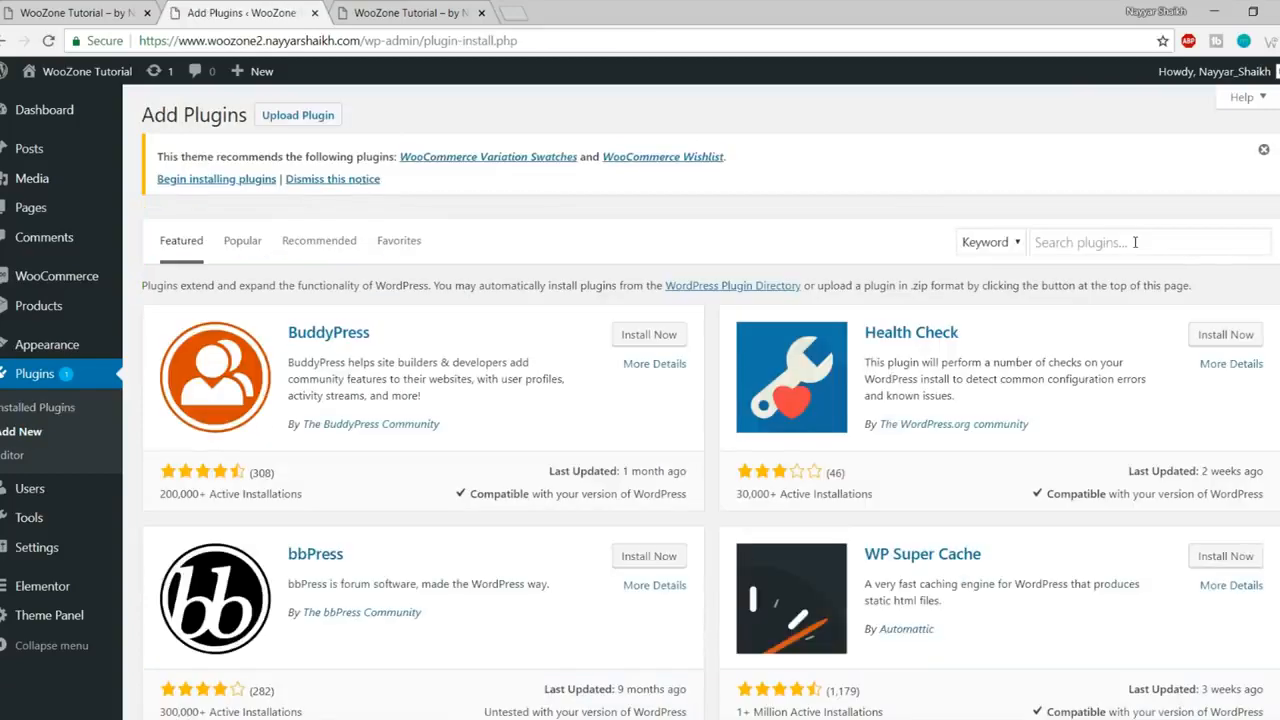
{"action": "left_click", "coordinate": [1135, 242]}
{"action": "type", "text": "Elementor Essential Addons"}
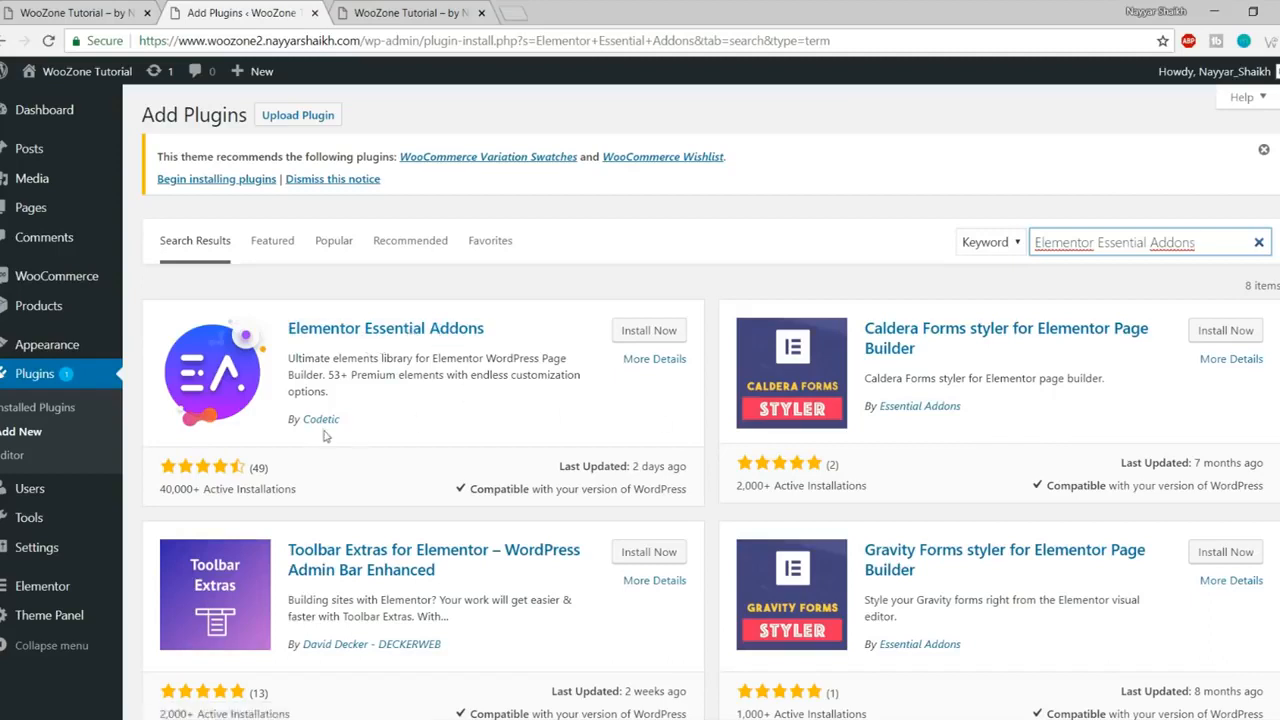
{"action": "left_click", "coordinate": [649, 331]}
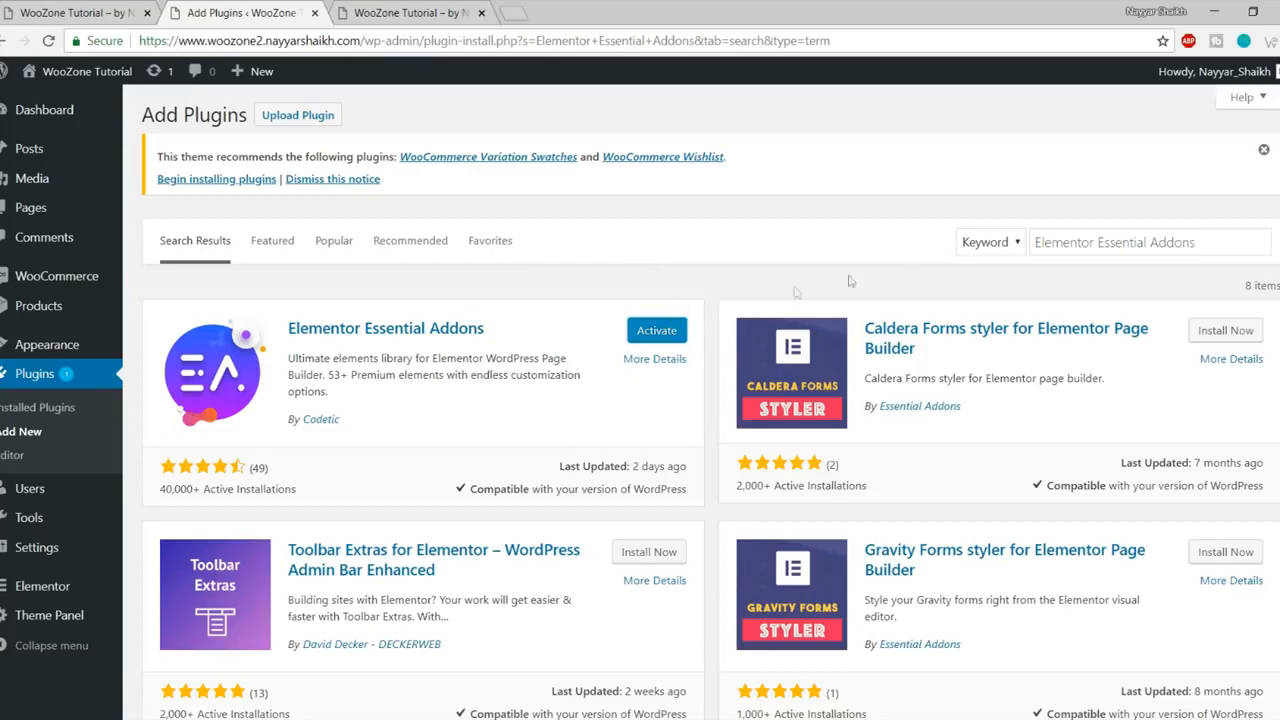
{"action": "left_click", "coordinate": [1121, 242]}
{"action": "key", "text": "ctrl+a"}
{"action": "type", "text": "Premium Addons for Elementor"}
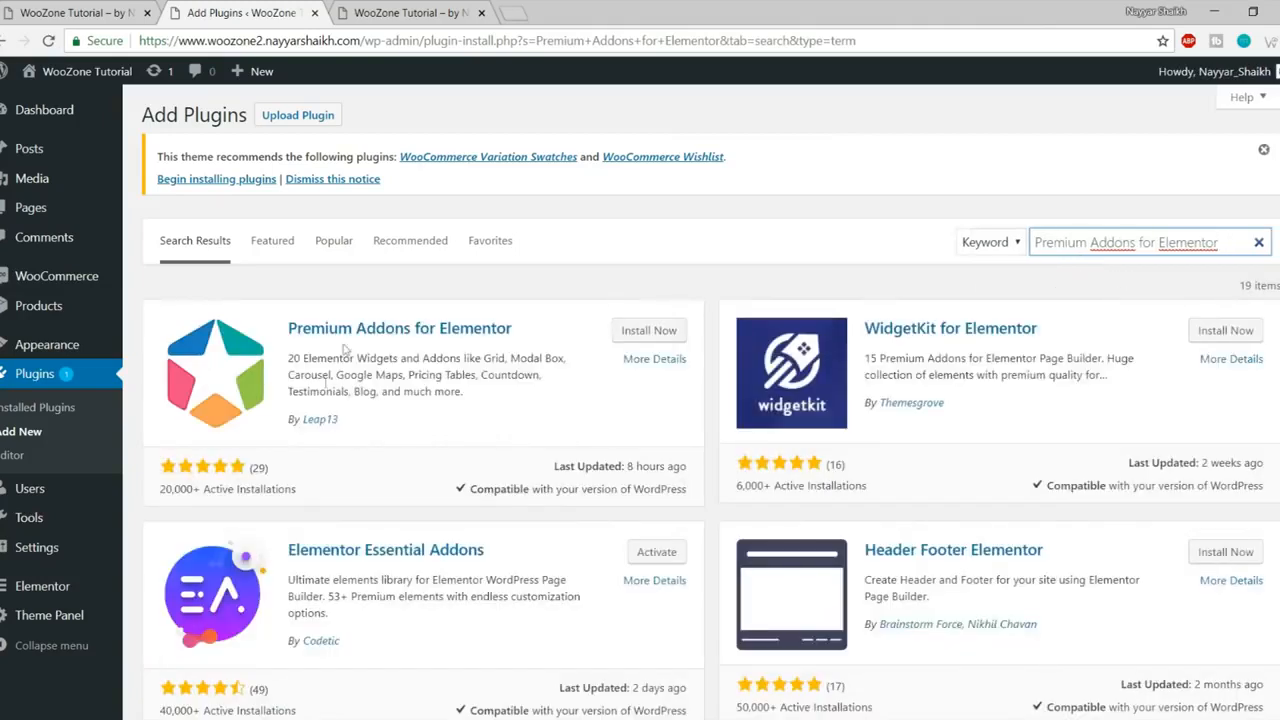
{"action": "left_click", "coordinate": [662, 338]}
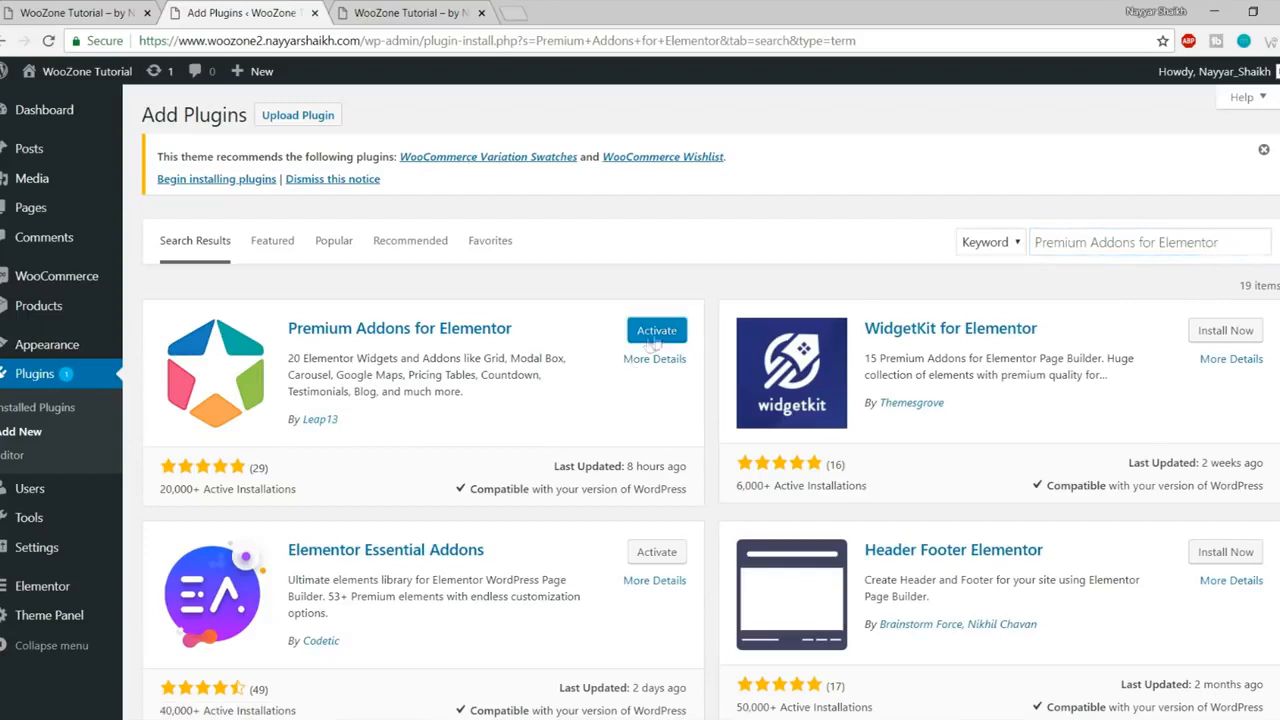
Step: Install Elementor Addons & Templates – Sizzify Lite, then search 'Custom Sidebar' and install Custom Sidebars
{"action": "left_click", "coordinate": [1085, 243]}
{"action": "key", "text": "ctrl+a"}
{"action": "type", "text": "Elementor Addons & Templates - Sizzify Lite"}
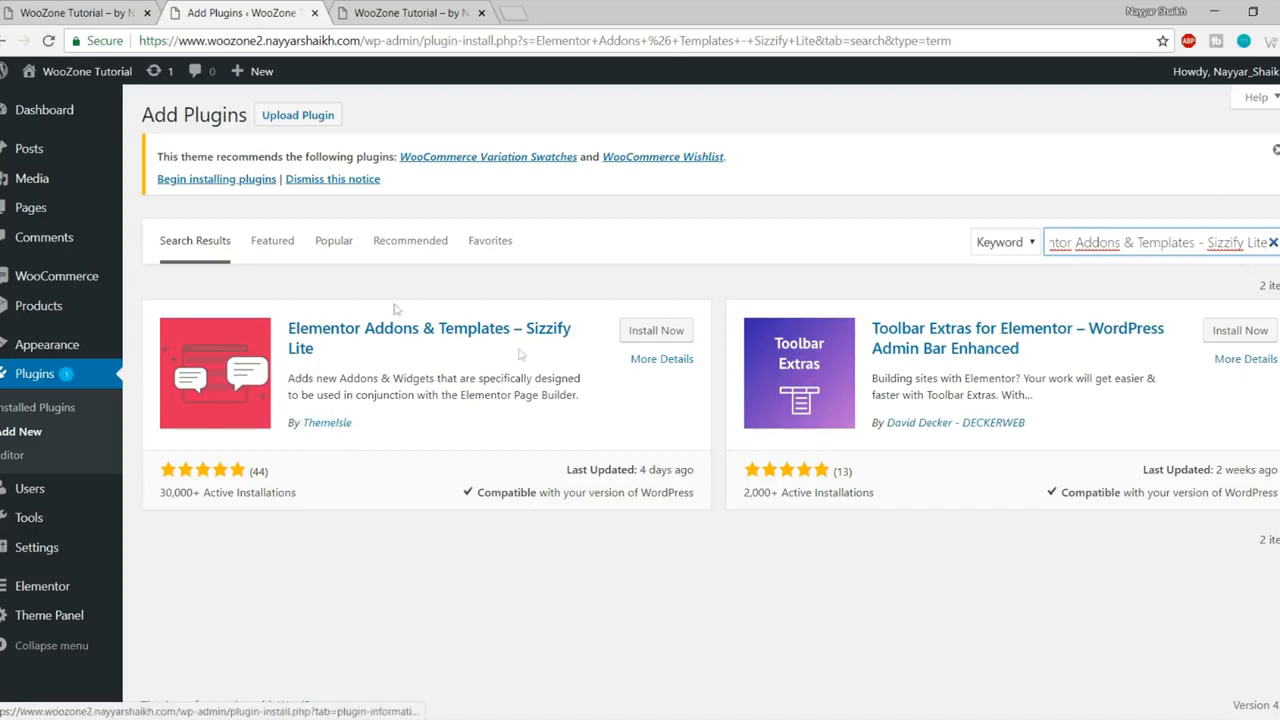
{"action": "left_click", "coordinate": [660, 333]}
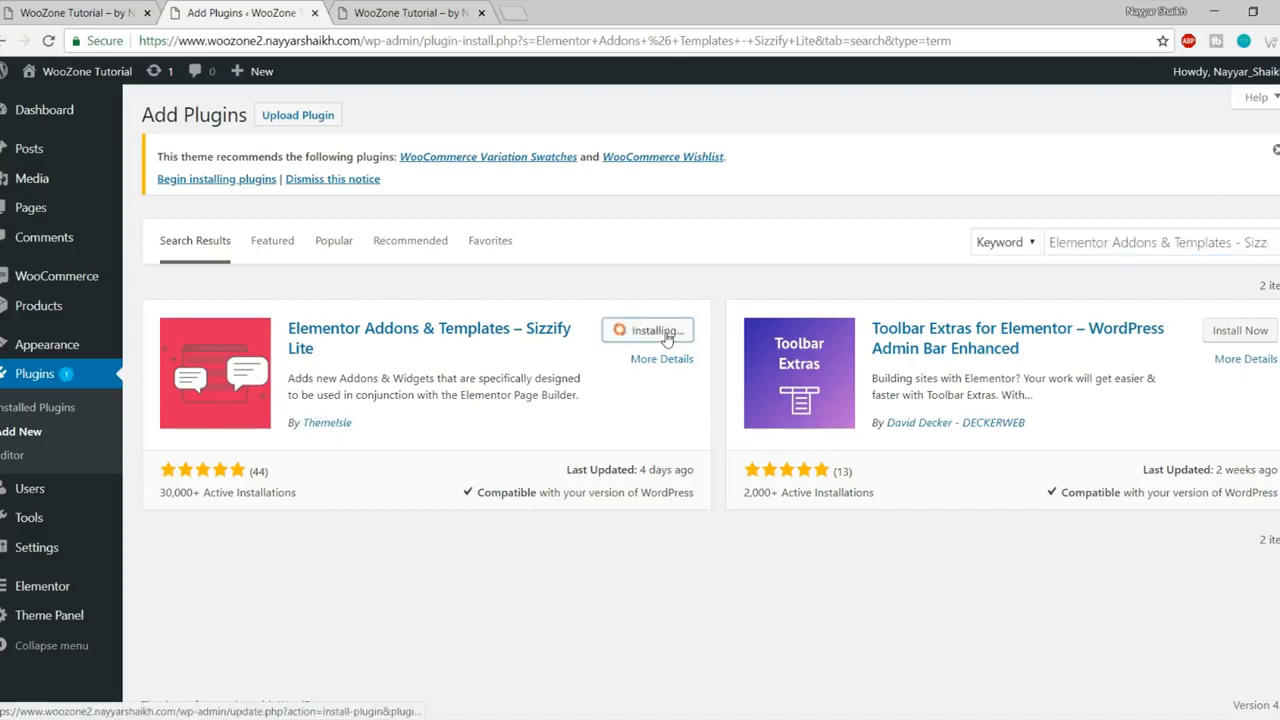
{"action": "triple_click", "coordinate": [1155, 243]}
{"action": "type", "text": "Custom Sidebar"}
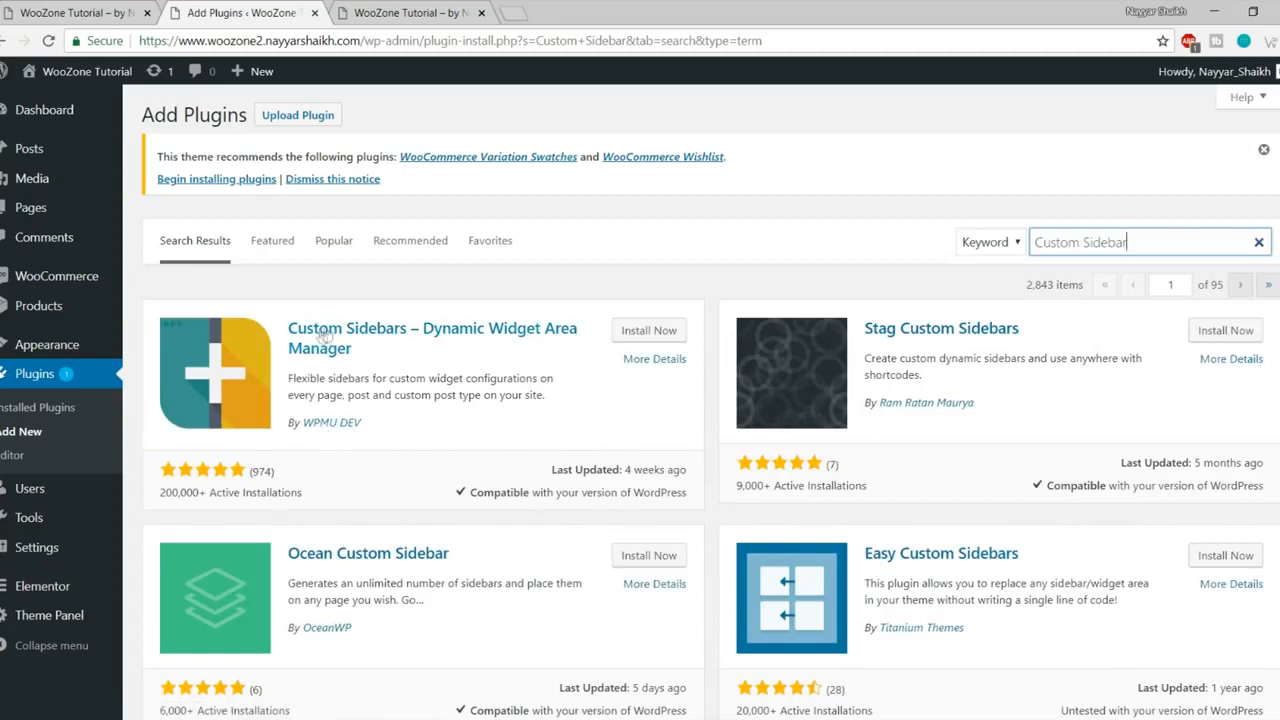
{"action": "left_click", "coordinate": [648, 331]}
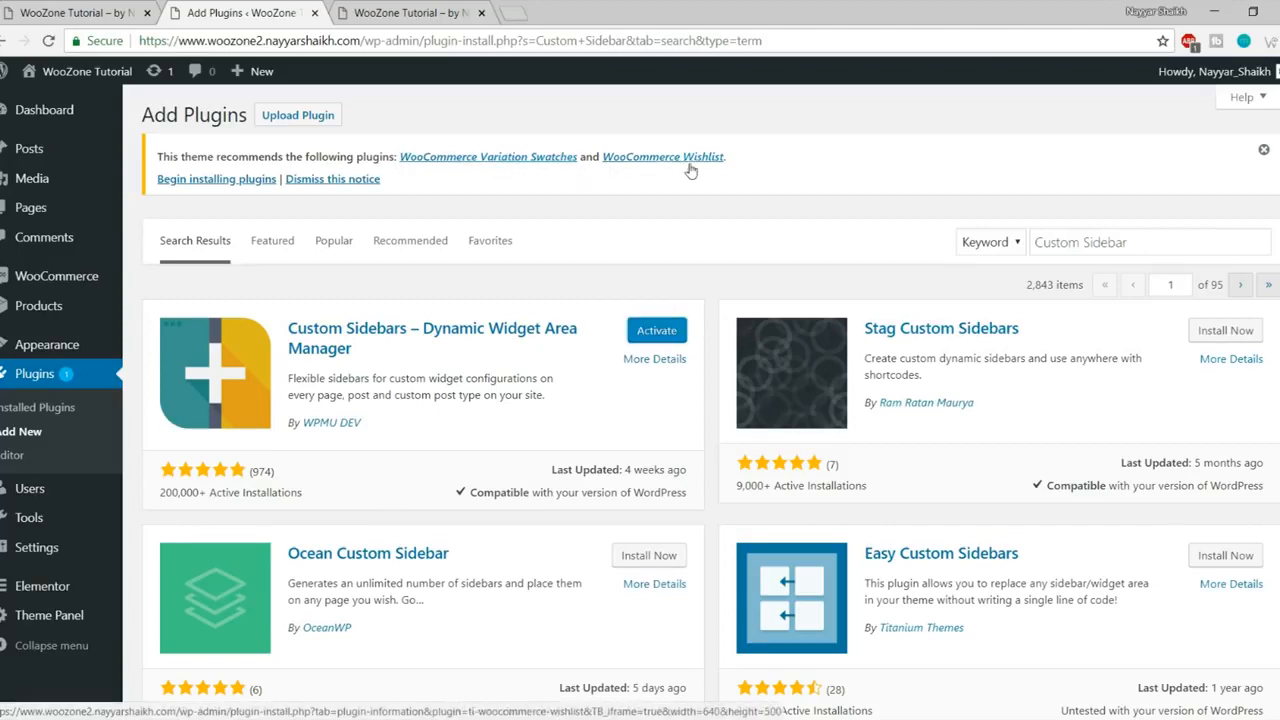
Step: Bulk-install the theme's recommended WooCommerce Variation Swatches and WooCommerce Wishlist plugins
{"action": "left_click", "coordinate": [218, 184]}
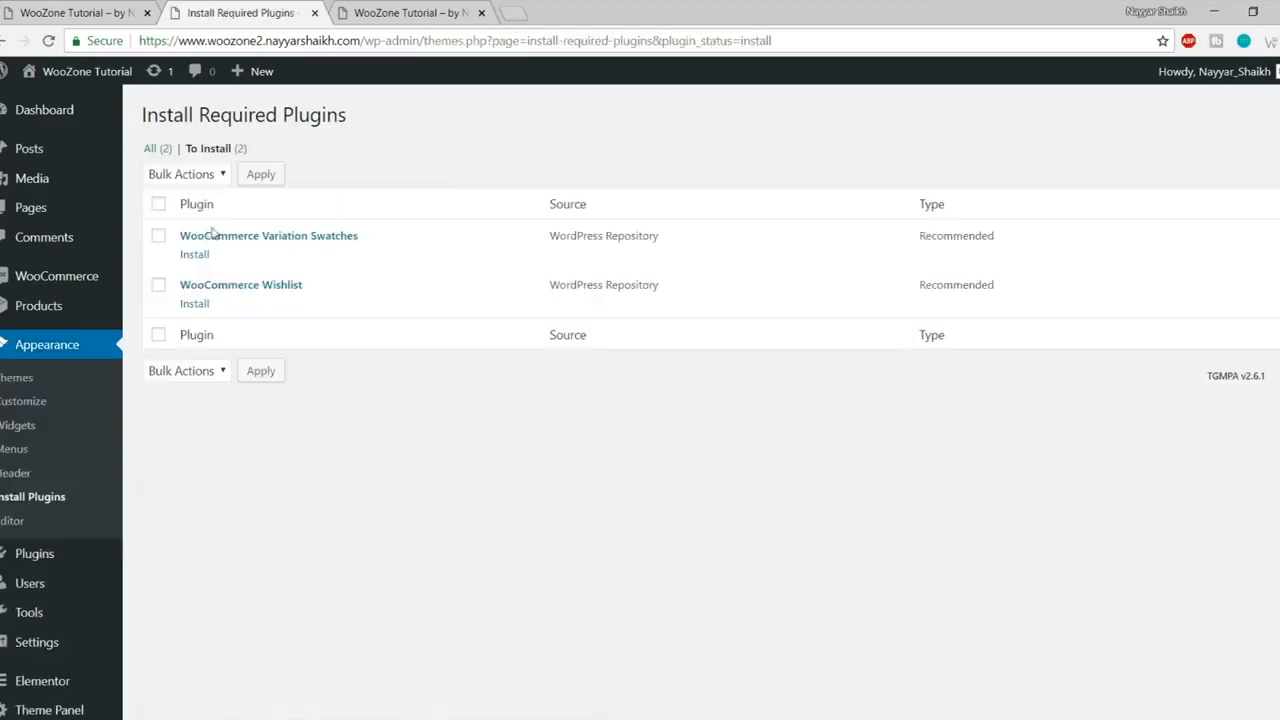
{"action": "left_click", "coordinate": [158, 205]}
{"action": "left_click", "coordinate": [188, 176]}
{"action": "left_click", "coordinate": [194, 212]}
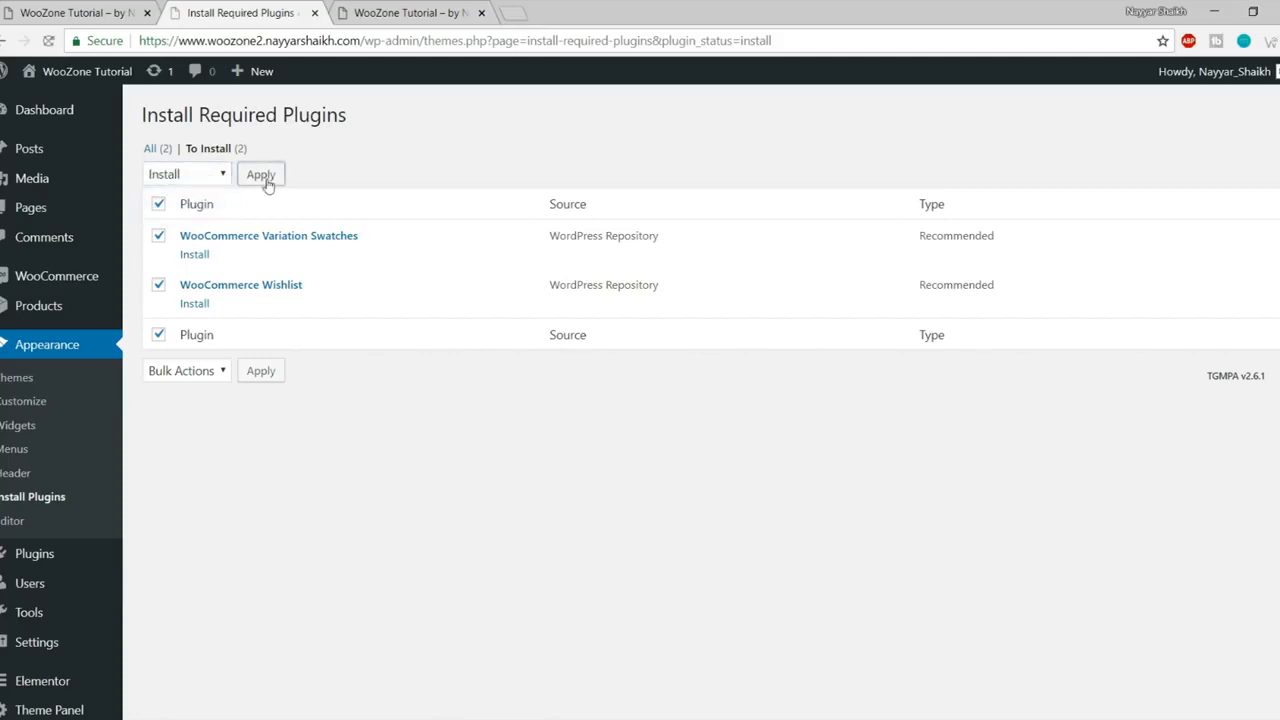
{"action": "left_click", "coordinate": [261, 175]}
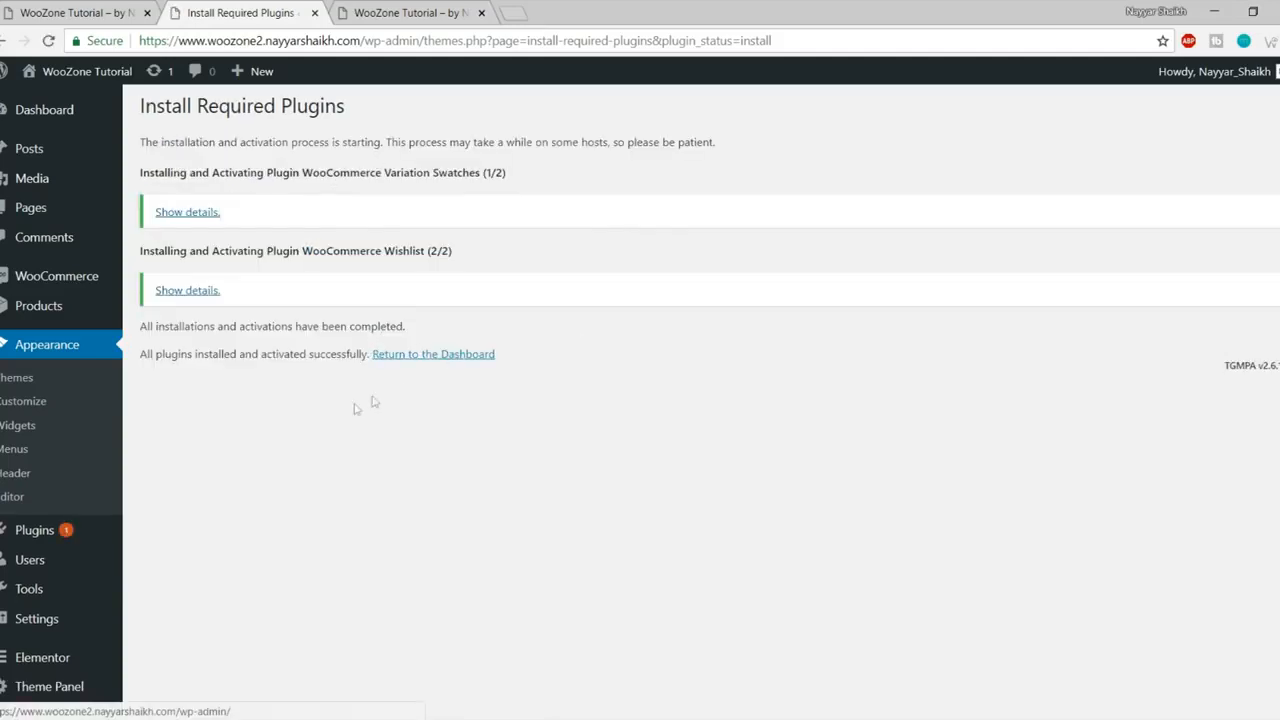
{"action": "scroll", "coordinate": [354, 409], "scroll_direction": "down", "scroll_amount": 1}
{"action": "scroll", "coordinate": [352, 409], "scroll_direction": "down", "scroll_amount": 2}
Step: Open the Installed Plugins list and look through it
{"action": "left_click", "coordinate": [90, 516]}
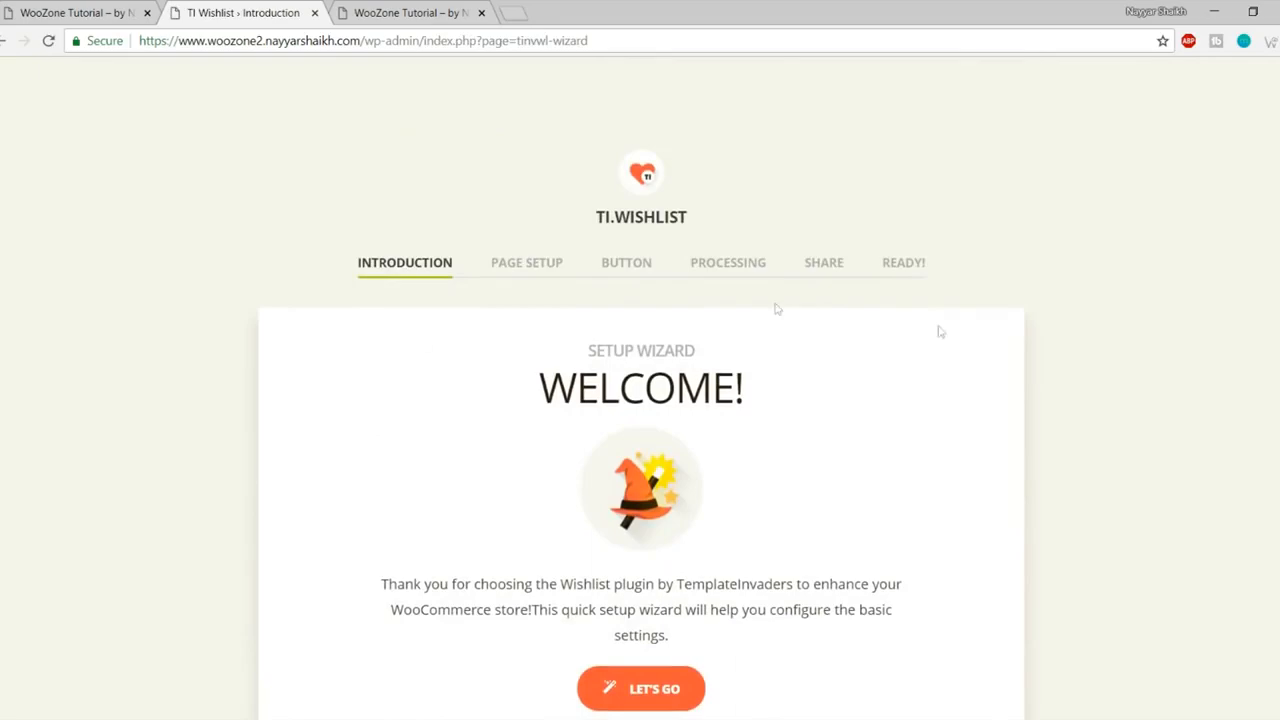
{"action": "scroll", "coordinate": [978, 355], "scroll_direction": "down", "scroll_amount": 1}
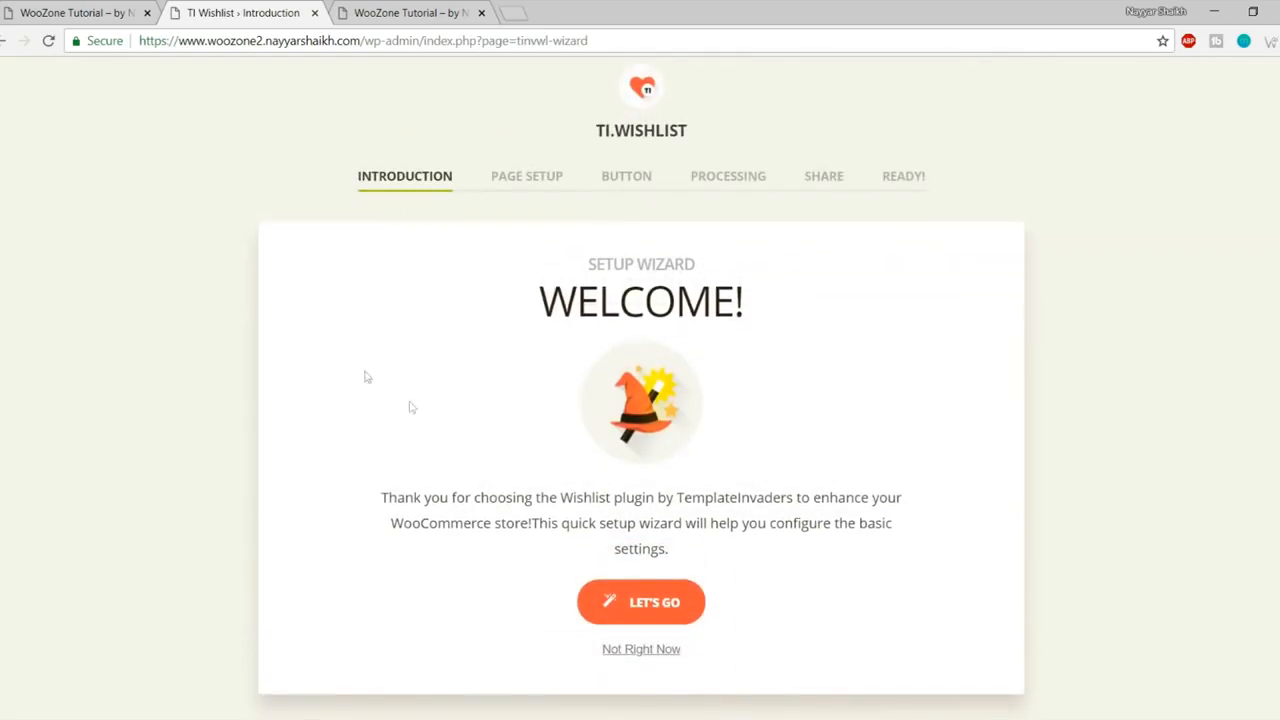
{"action": "scroll", "coordinate": [1012, 424], "scroll_direction": "down", "scroll_amount": 1}
{"action": "scroll", "coordinate": [992, 477], "scroll_direction": "up", "scroll_amount": 2}
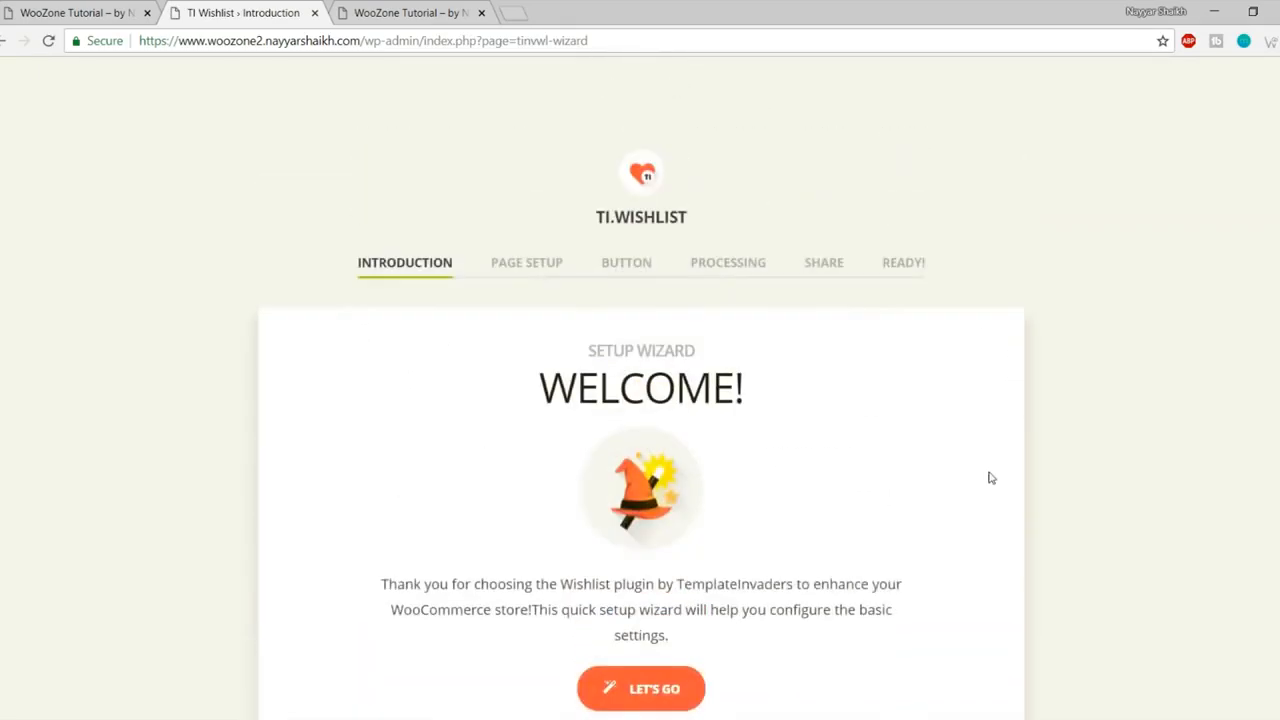
{"action": "scroll", "coordinate": [991, 478], "scroll_direction": "down", "scroll_amount": 2}
{"action": "scroll", "coordinate": [990, 477], "scroll_direction": "up", "scroll_amount": 1}
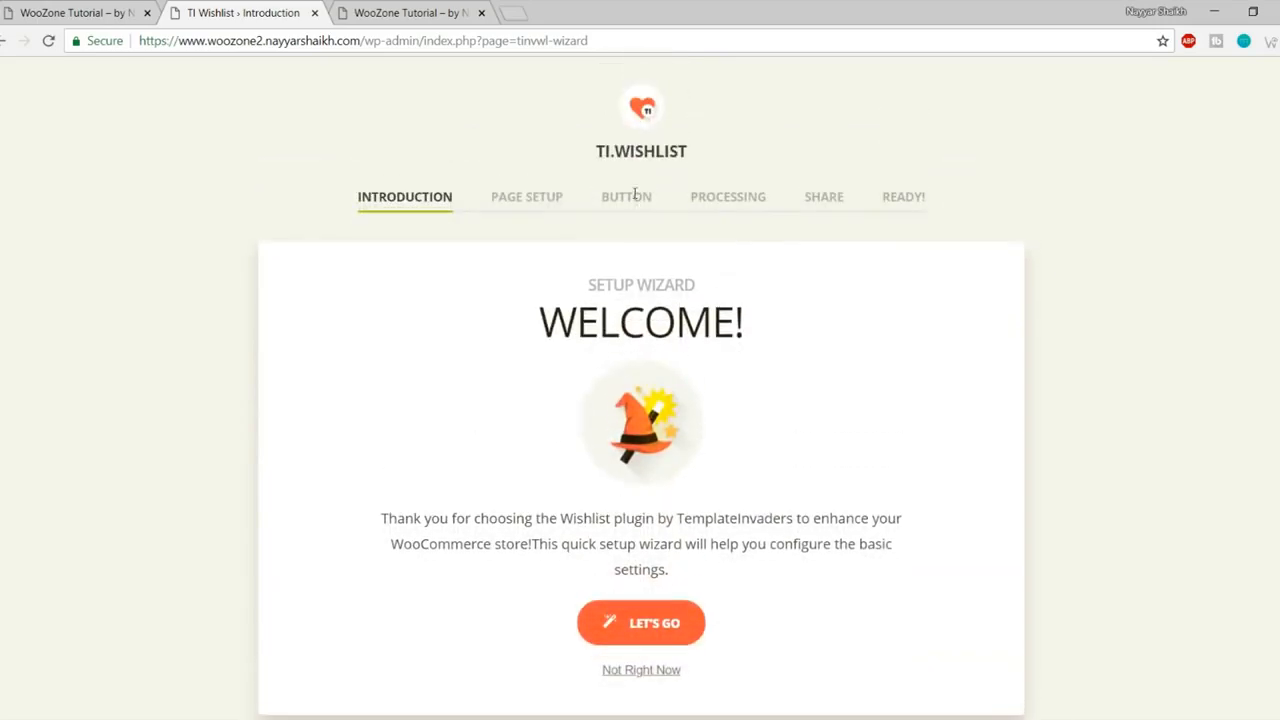
{"action": "left_click_drag", "start_coordinate": [591, 160], "coordinate": [709, 157]}
{"action": "left_click", "coordinate": [710, 157]}
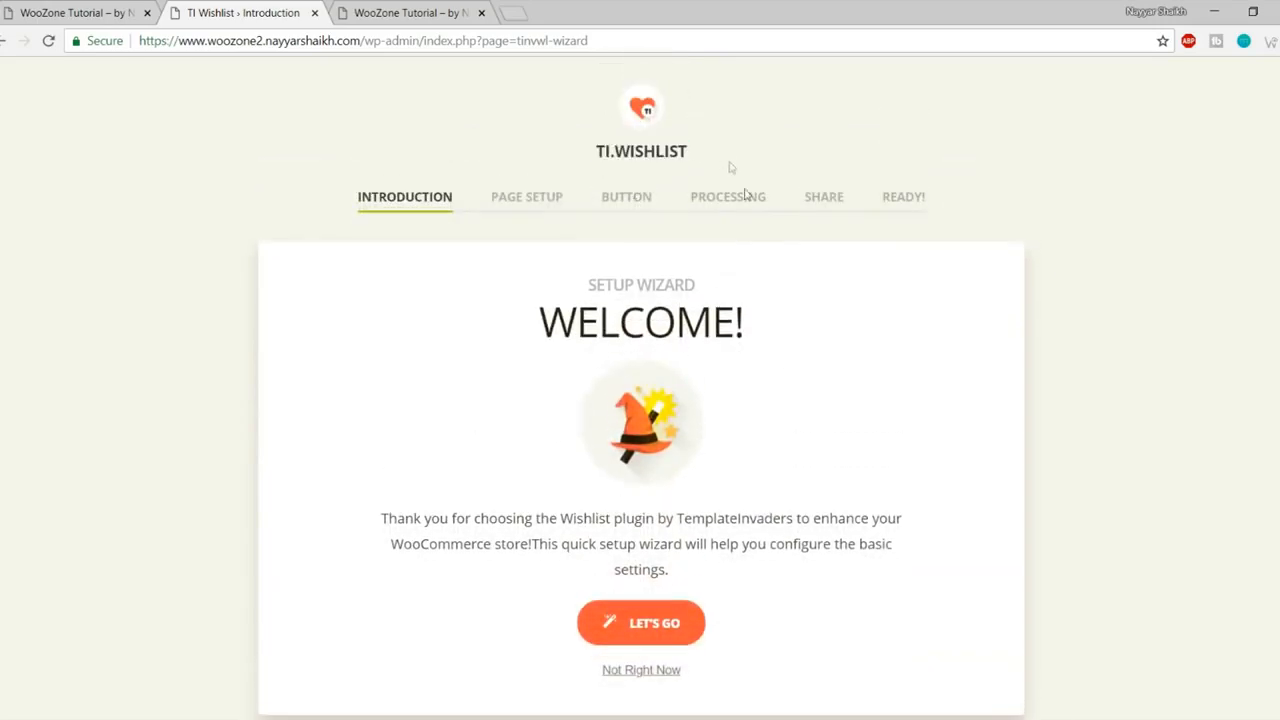
Step: Accept the default wishlist page, button, removal and share settings, then return to the Dashboard
{"action": "left_click", "coordinate": [652, 624]}
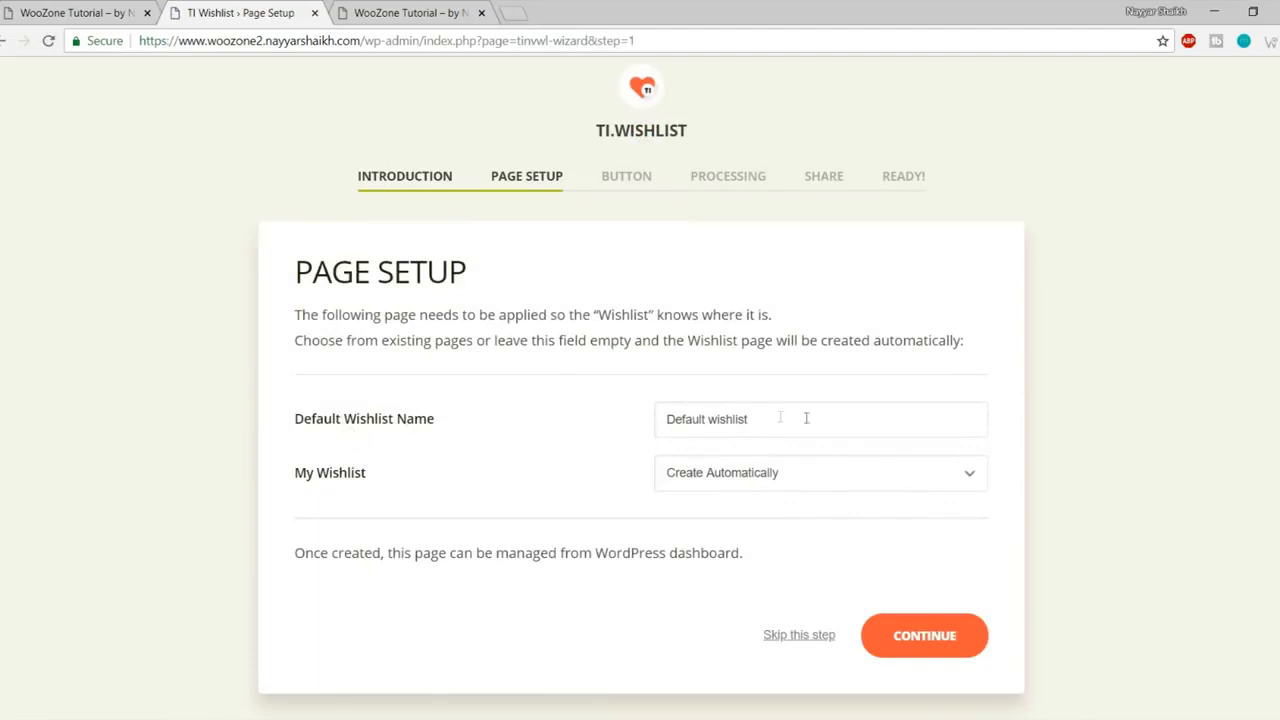
{"action": "left_click", "coordinate": [916, 637]}
{"action": "scroll", "coordinate": [823, 435], "scroll_direction": "down", "scroll_amount": 3}
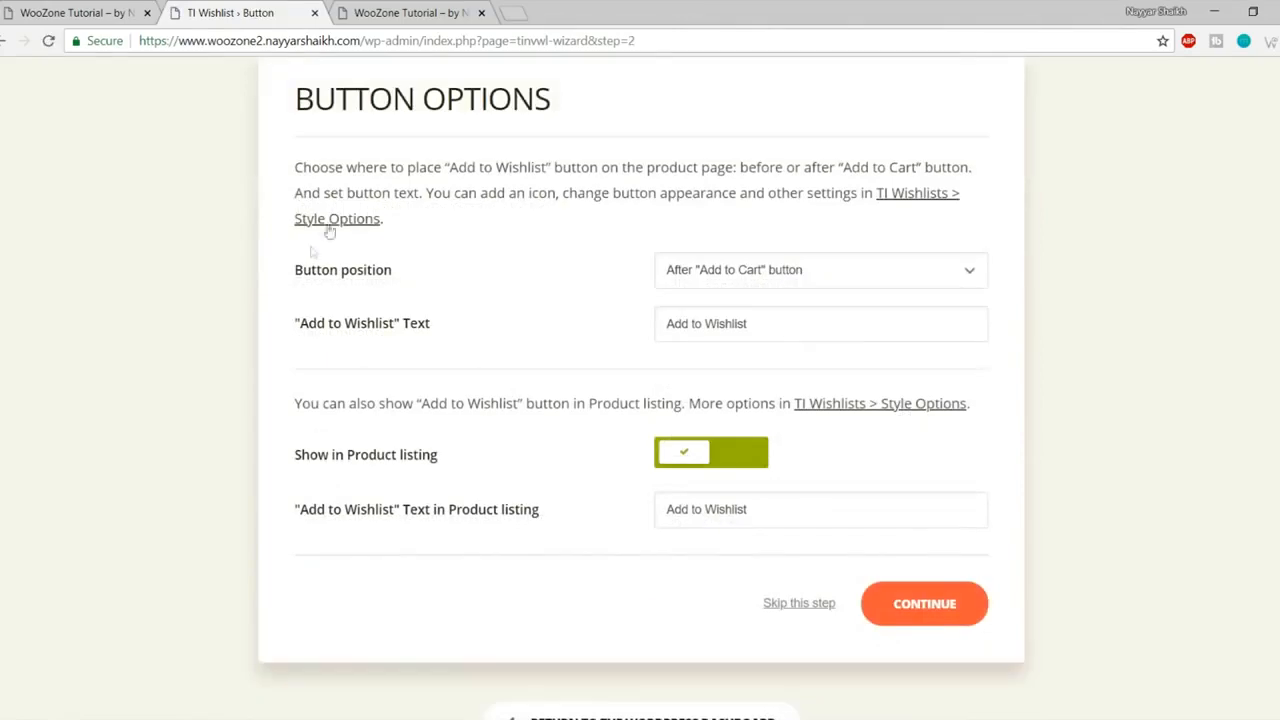
{"action": "left_click", "coordinate": [908, 604]}
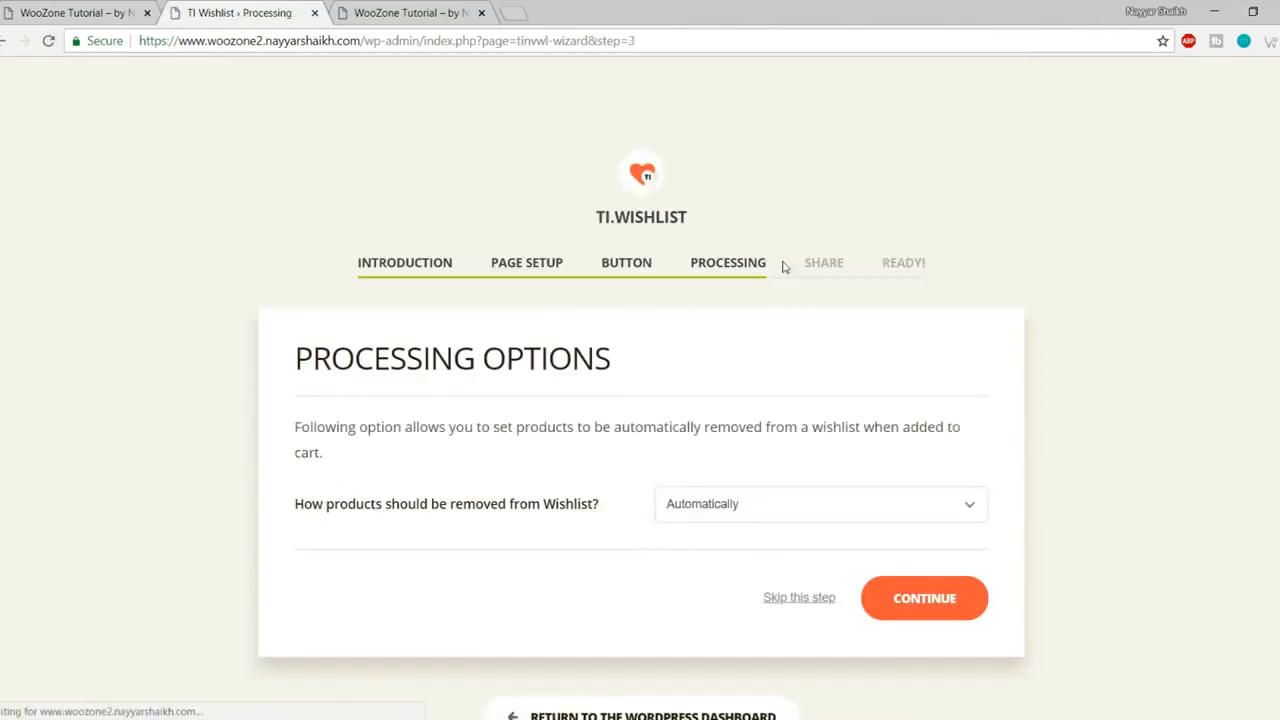
{"action": "left_click", "coordinate": [960, 600]}
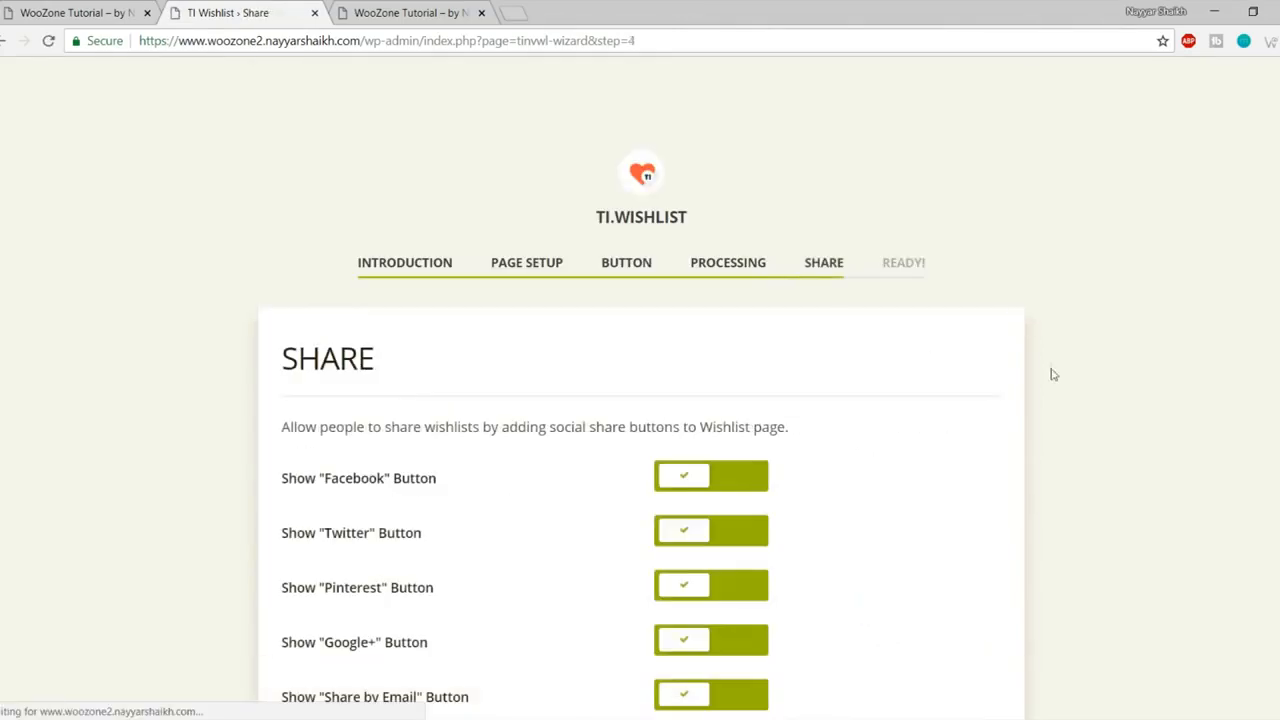
{"action": "left_click", "coordinate": [950, 490]}
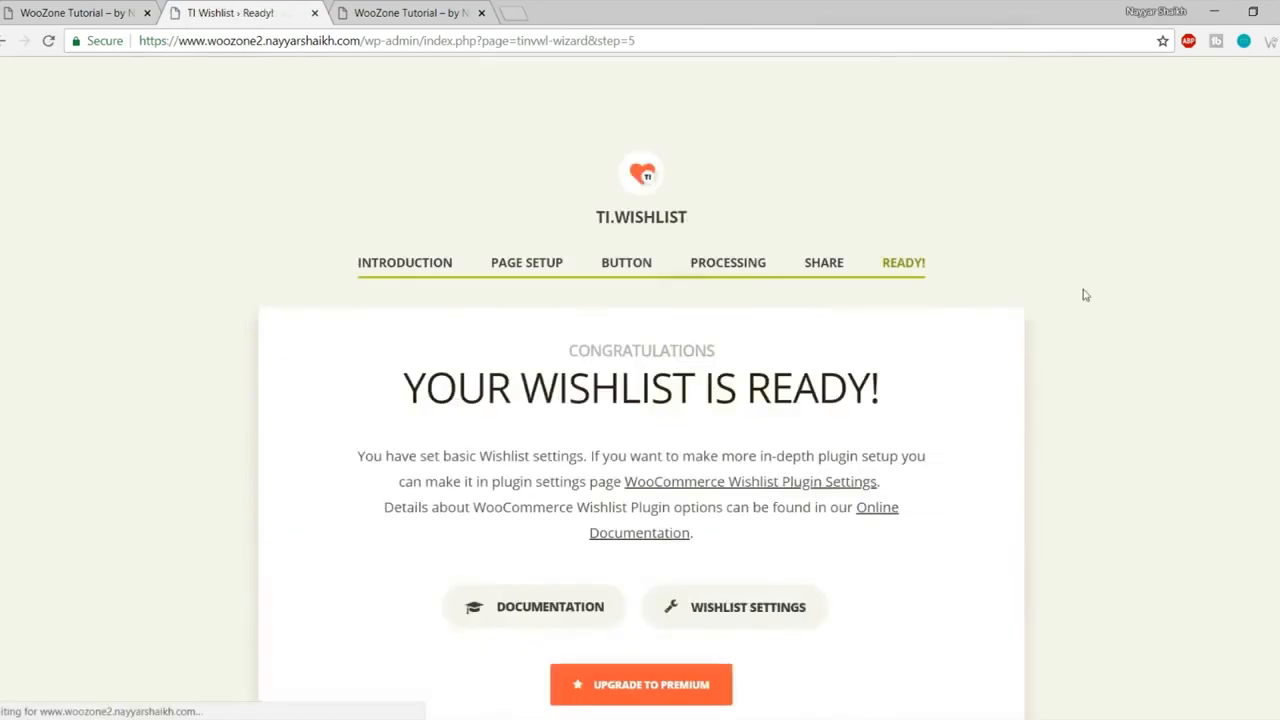
{"action": "scroll", "coordinate": [1051, 334], "scroll_direction": "down", "scroll_amount": 2}
{"action": "scroll", "coordinate": [760, 543], "scroll_direction": "up", "scroll_amount": 2}
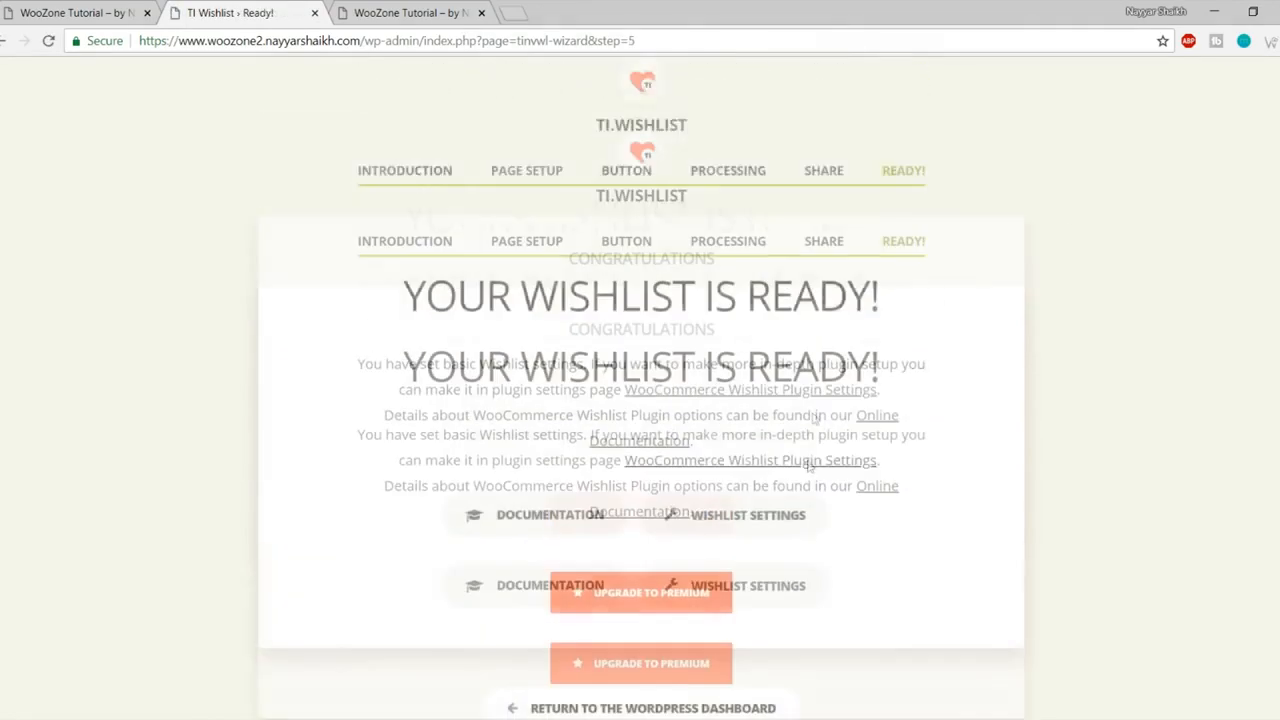
{"action": "scroll", "coordinate": [1024, 263], "scroll_direction": "down", "scroll_amount": 2}
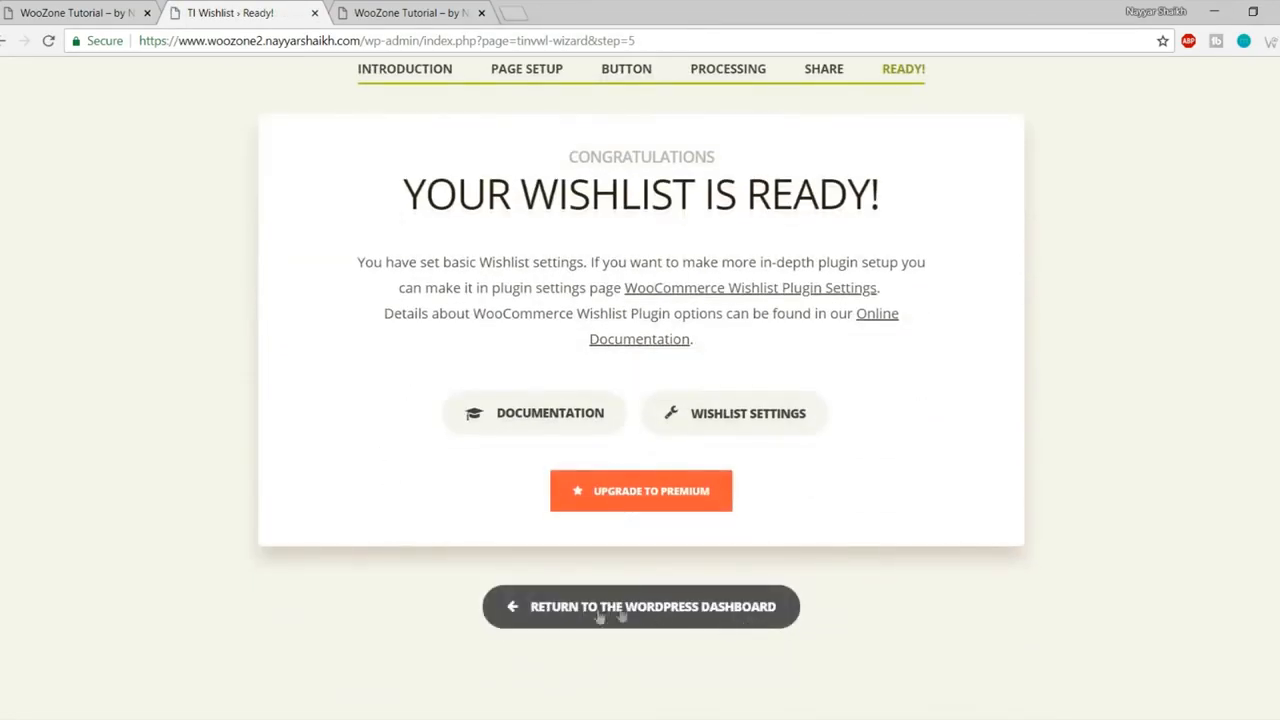
{"action": "left_click", "coordinate": [664, 612]}
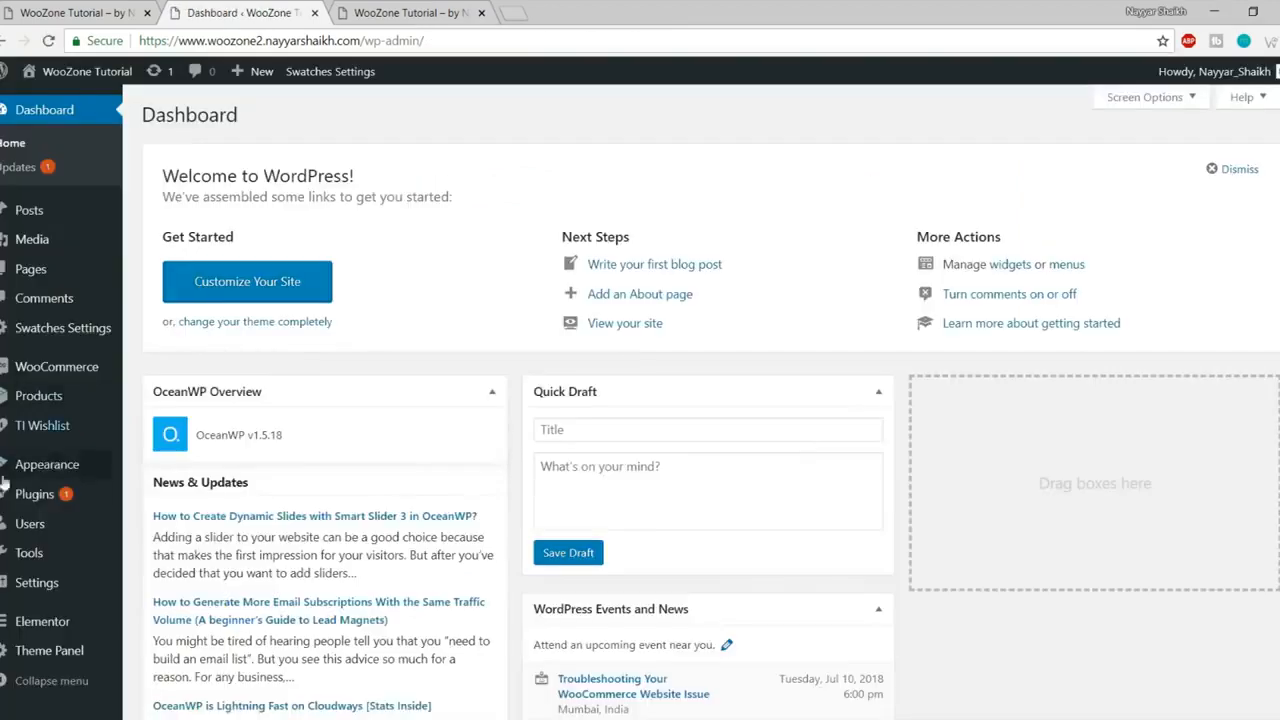
Step: Delete the Akismet Anti-Spam and Hello Dolly plugins from Installed Plugins
{"action": "left_click", "coordinate": [32, 493]}
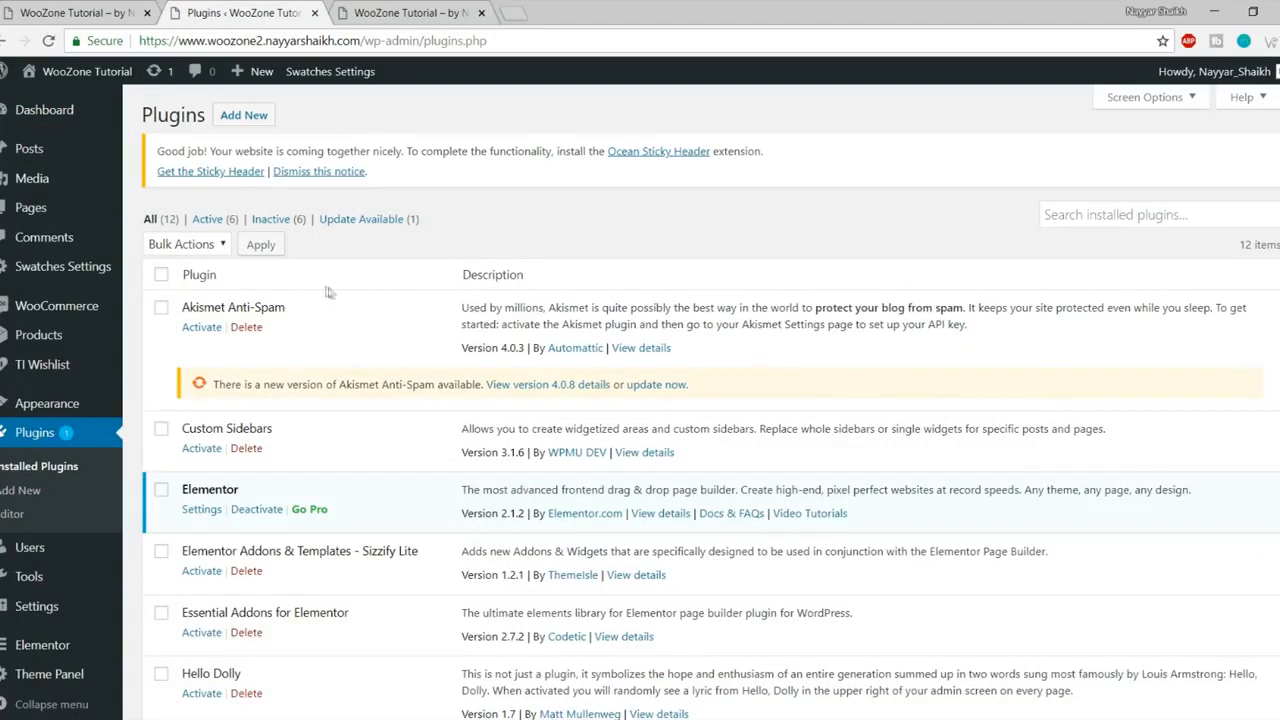
{"action": "scroll", "coordinate": [976, 343], "scroll_direction": "down", "scroll_amount": 4}
{"action": "scroll", "coordinate": [977, 364], "scroll_direction": "up", "scroll_amount": 6}
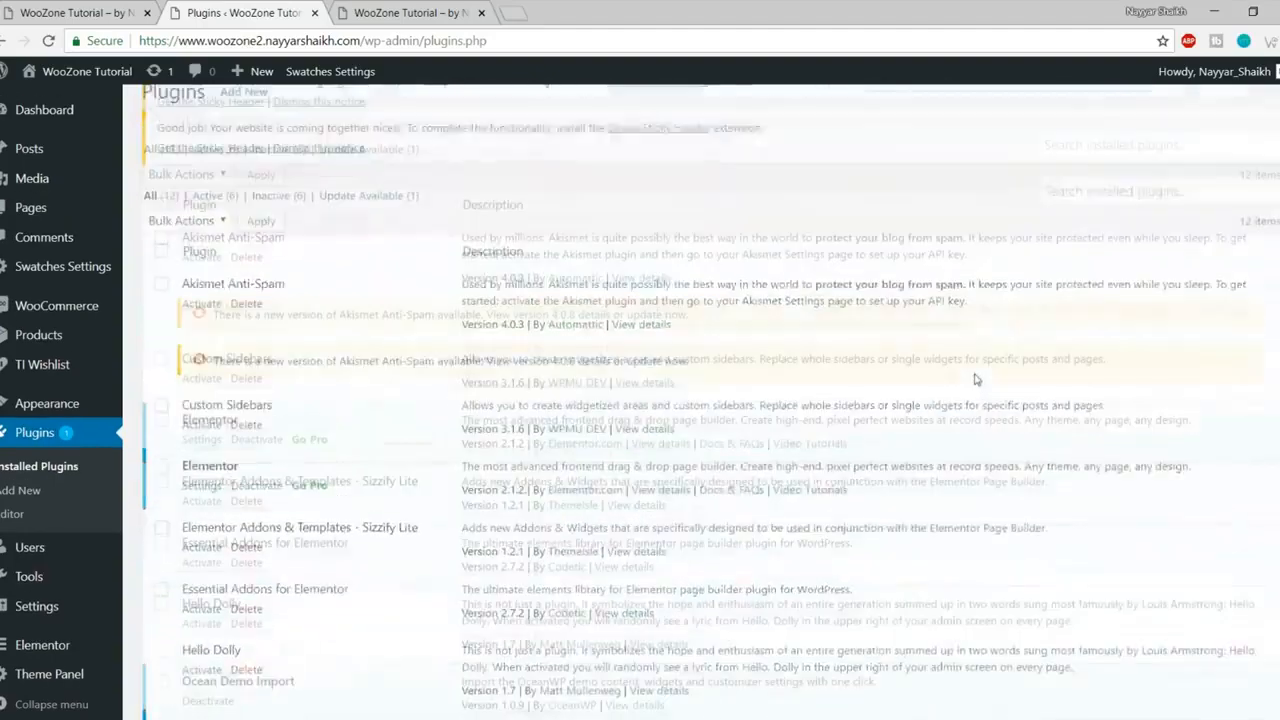
{"action": "left_click_drag", "start_coordinate": [181, 309], "coordinate": [300, 306]}
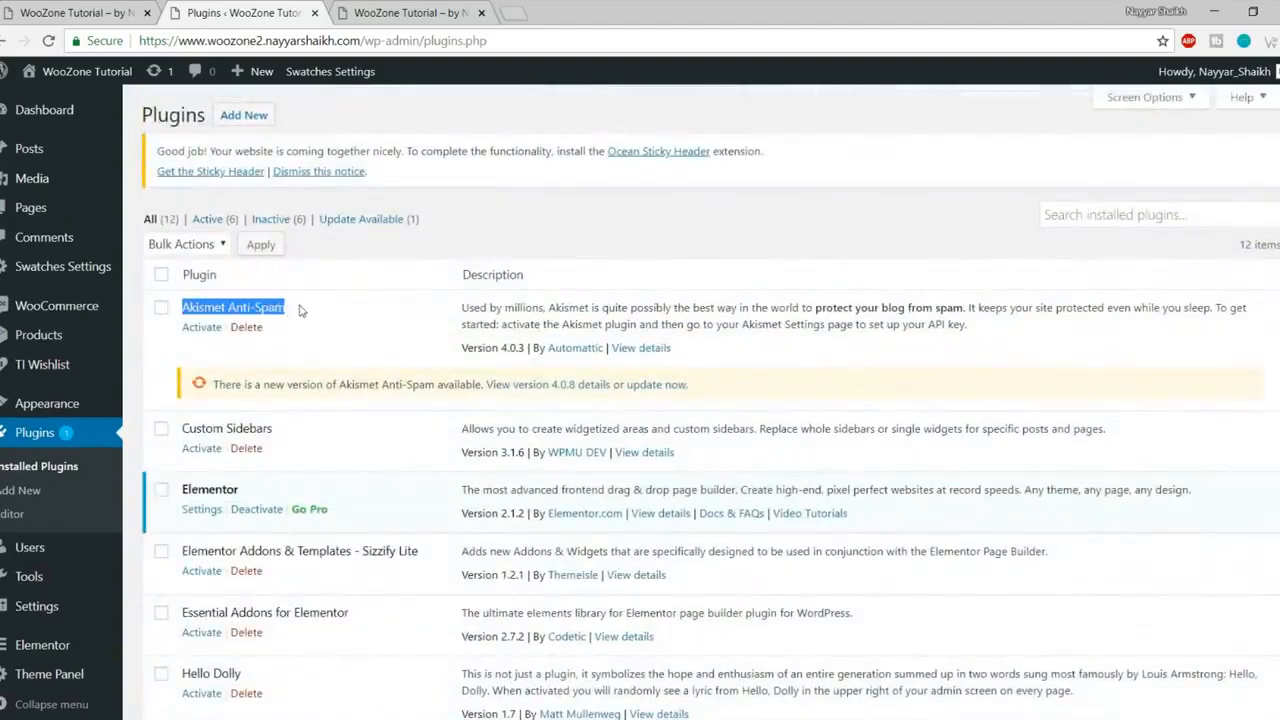
{"action": "left_click", "coordinate": [246, 327]}
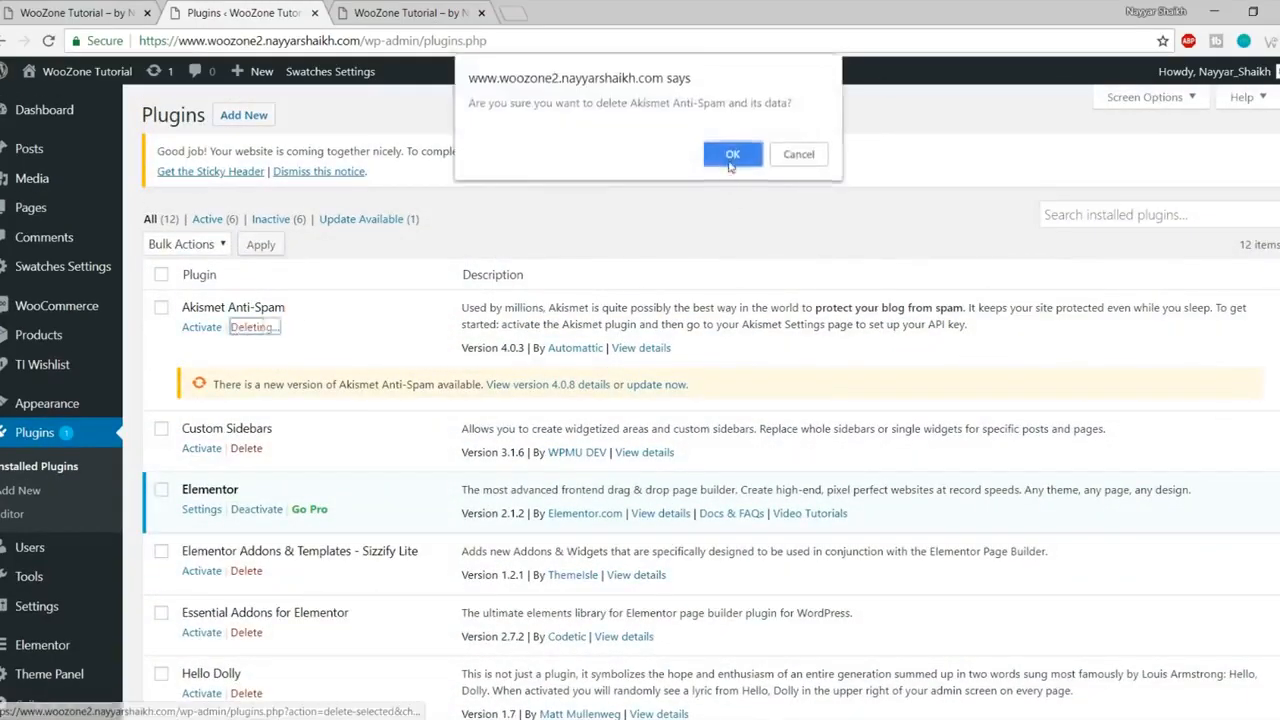
{"action": "left_click", "coordinate": [733, 154]}
{"action": "scroll", "coordinate": [722, 212], "scroll_direction": "down", "scroll_amount": 2}
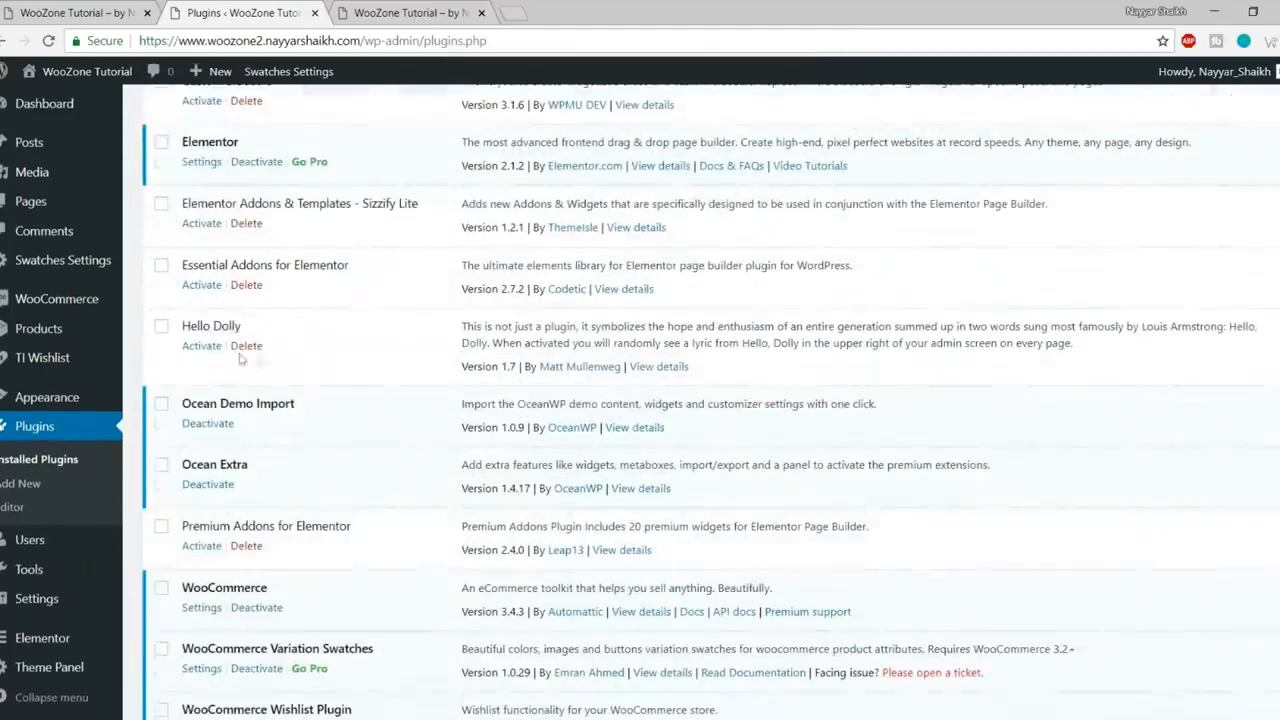
{"action": "left_click", "coordinate": [246, 345]}
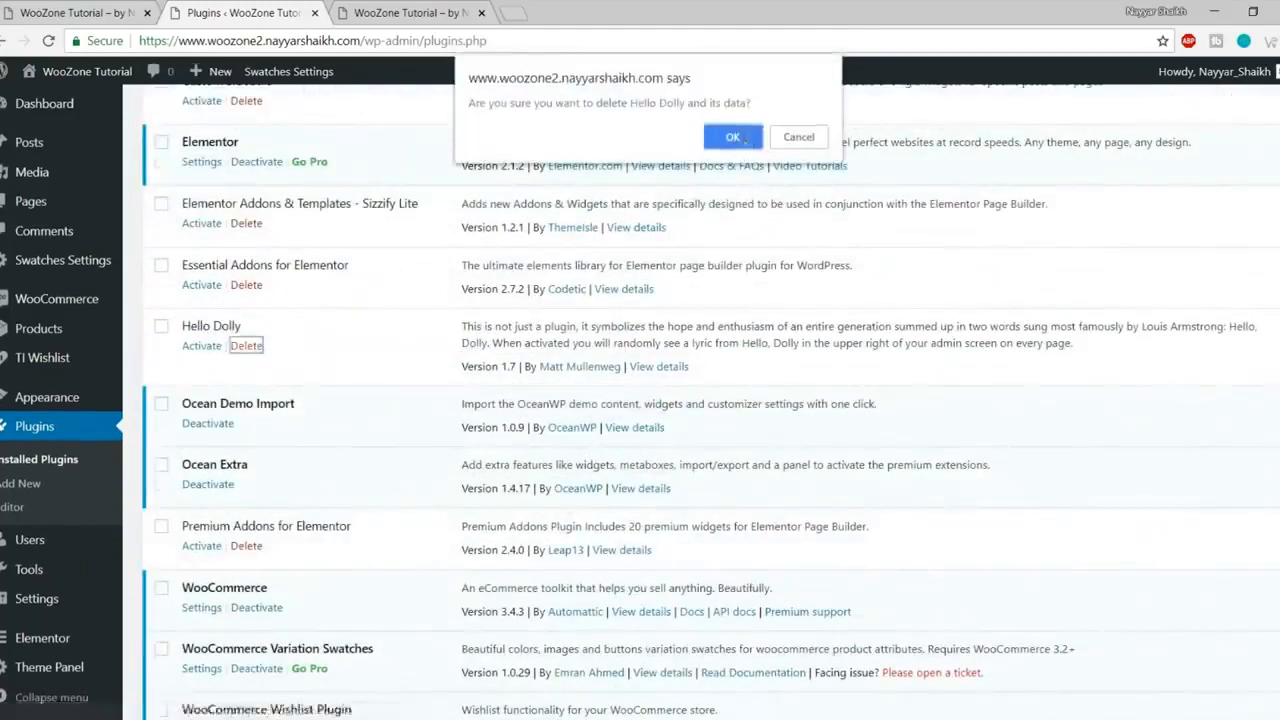
{"action": "left_click", "coordinate": [733, 137]}
{"action": "scroll", "coordinate": [333, 292], "scroll_direction": "down", "scroll_amount": 1}
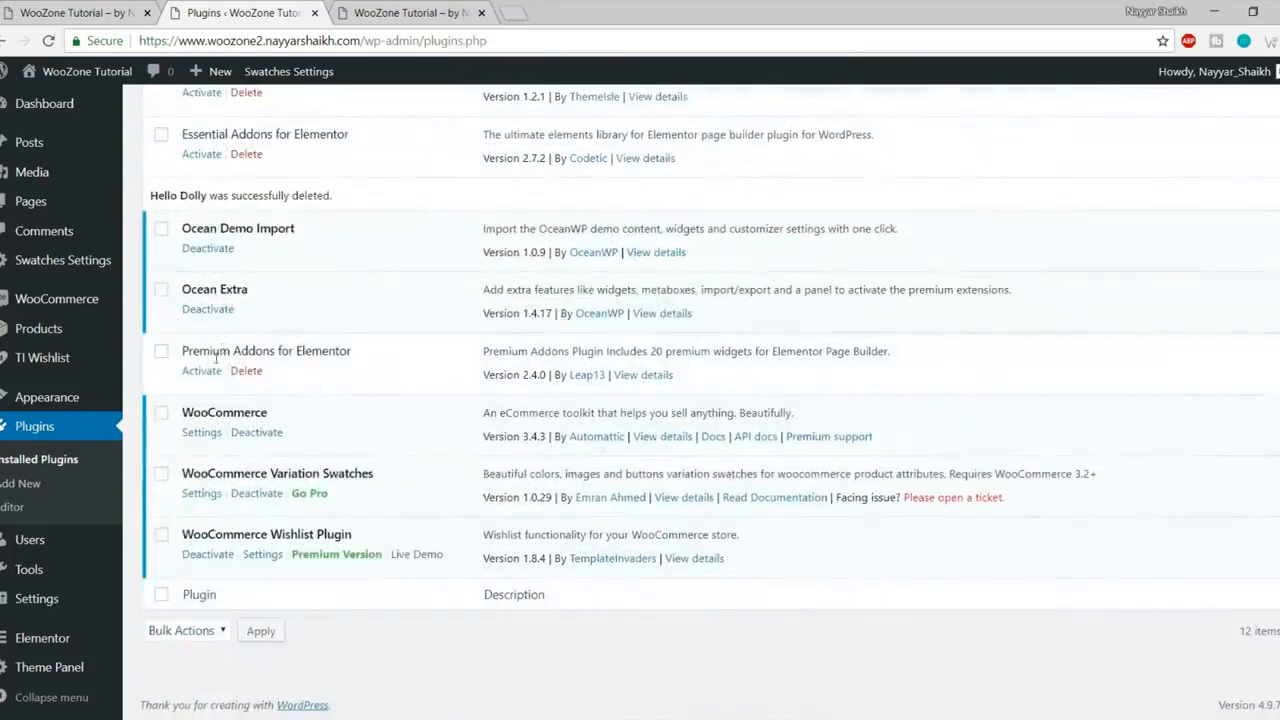
{"action": "scroll", "coordinate": [214, 366], "scroll_direction": "up", "scroll_amount": 5}
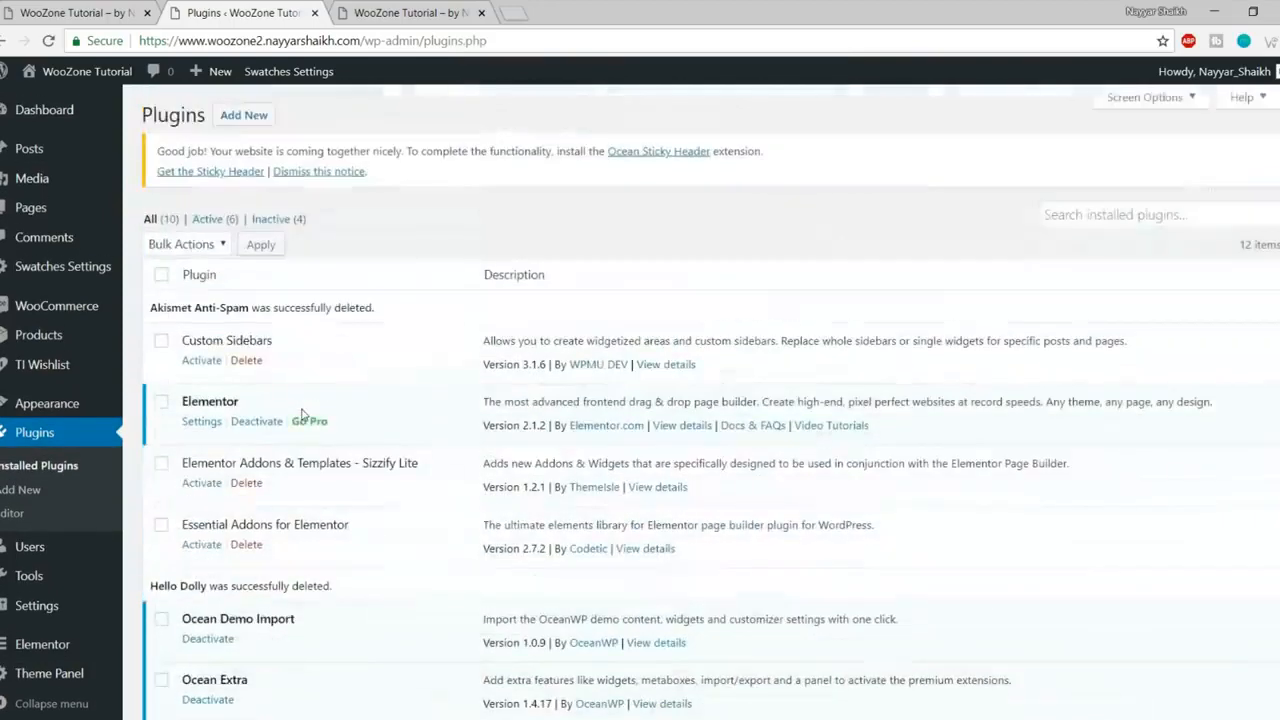
Step: Activate all remaining plugins with the bulk Activate action and dismiss the Custom Sidebars notice
{"action": "left_click", "coordinate": [162, 275]}
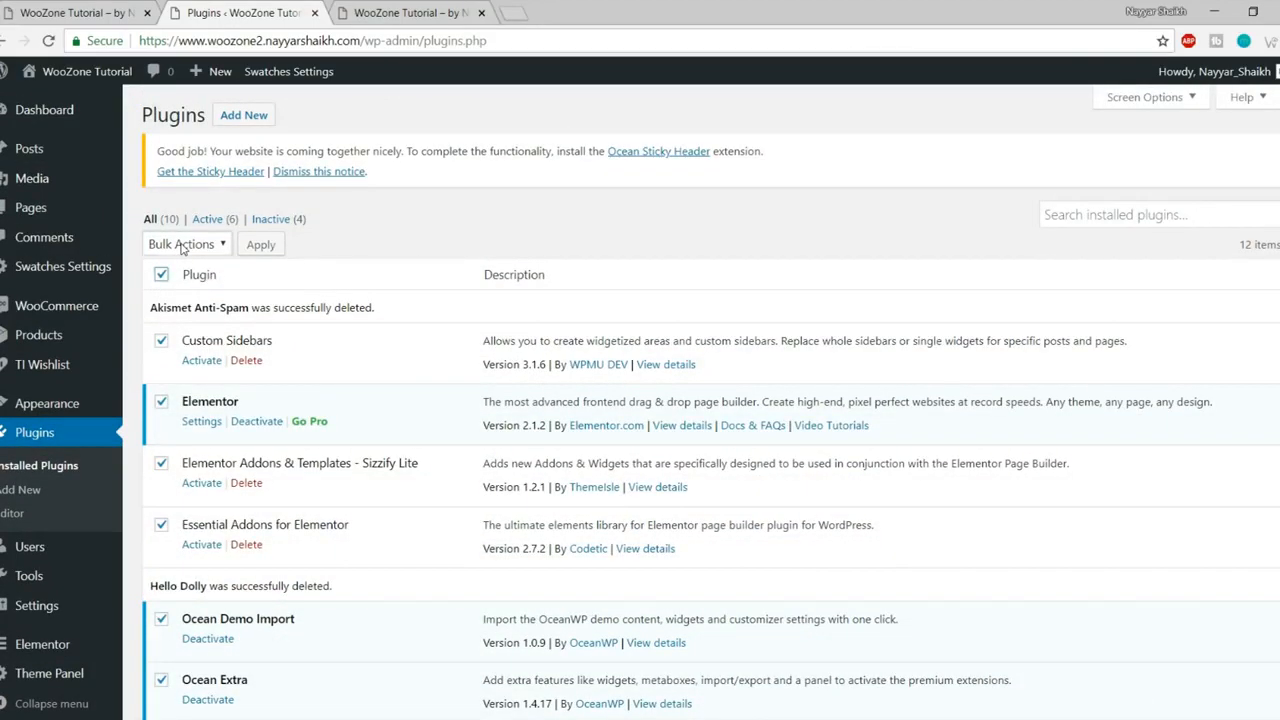
{"action": "left_click", "coordinate": [183, 246]}
{"action": "left_click", "coordinate": [203, 284]}
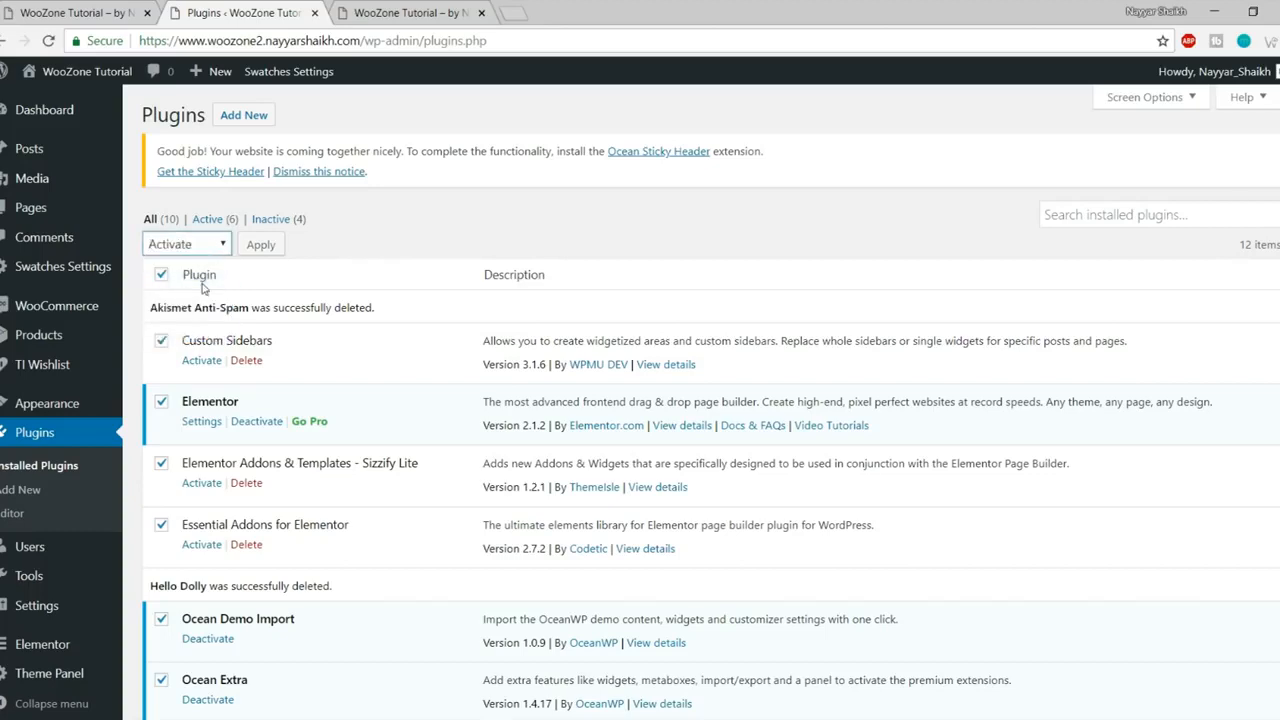
{"action": "left_click", "coordinate": [261, 244]}
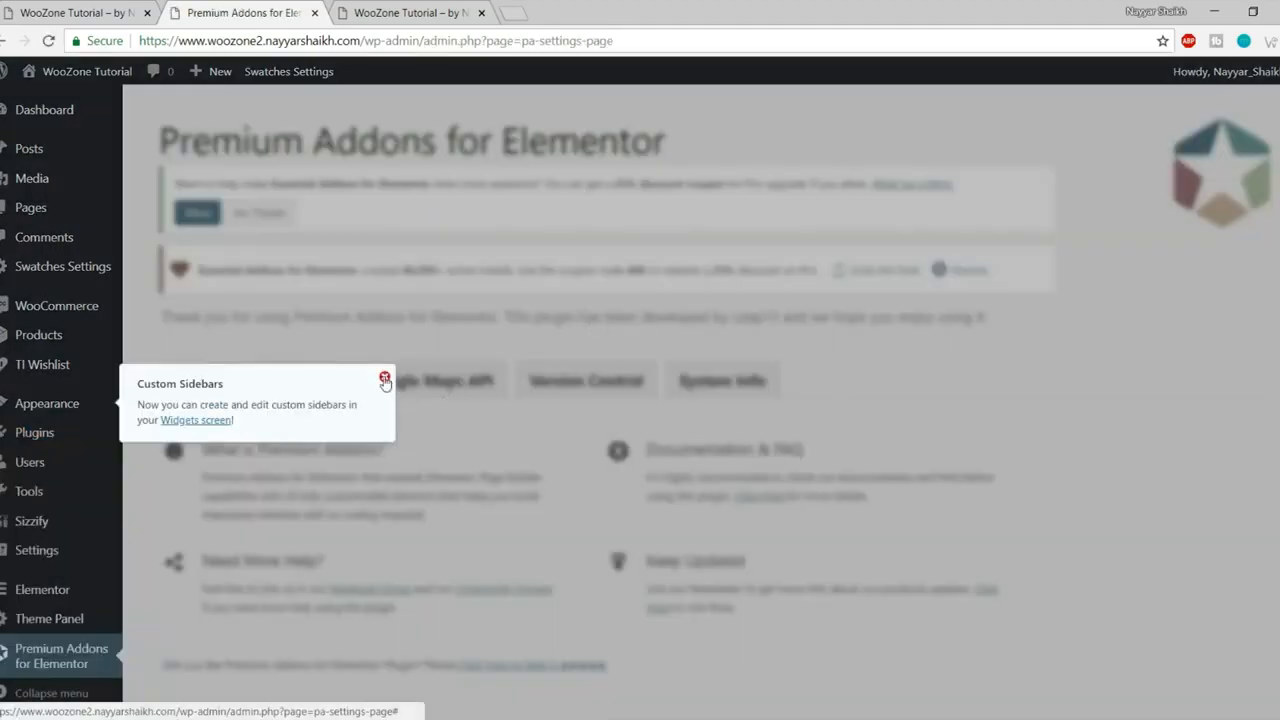
{"action": "left_click", "coordinate": [384, 376]}
{"action": "scroll", "coordinate": [603, 410], "scroll_direction": "down", "scroll_amount": 1}
{"action": "scroll", "coordinate": [605, 414], "scroll_direction": "up", "scroll_amount": 1}
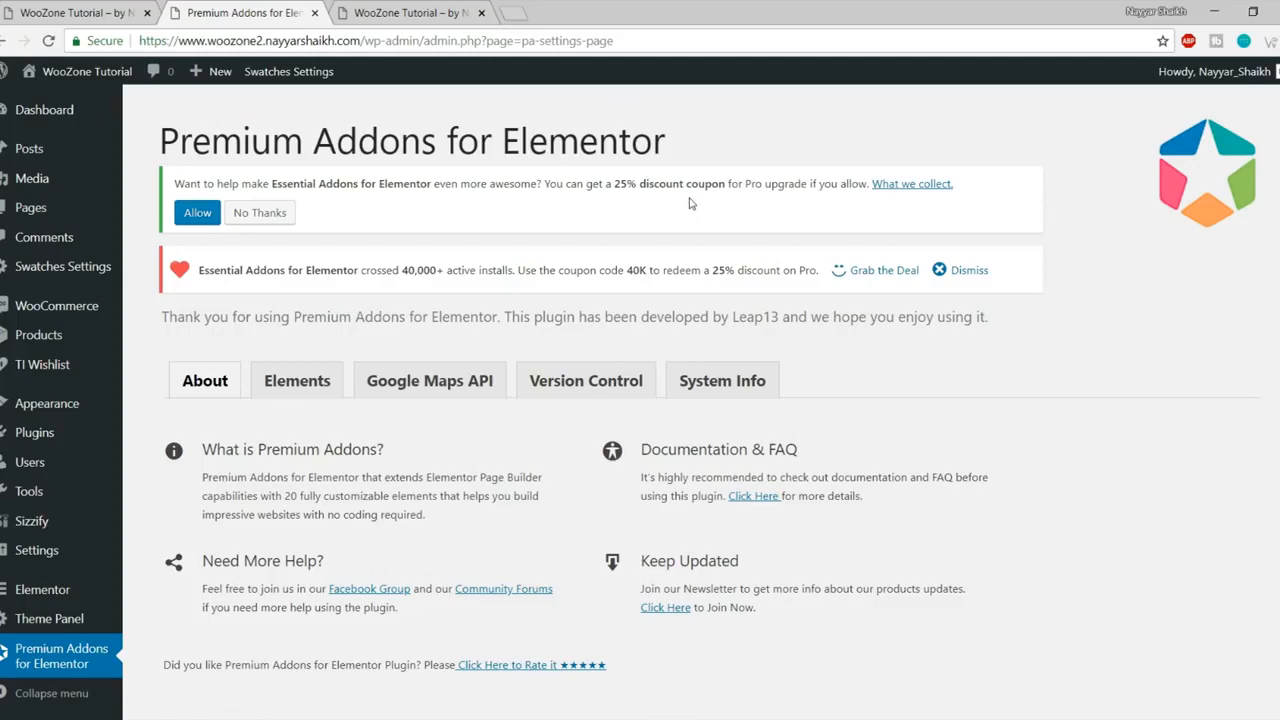
{"action": "left_click", "coordinate": [514, 12]}
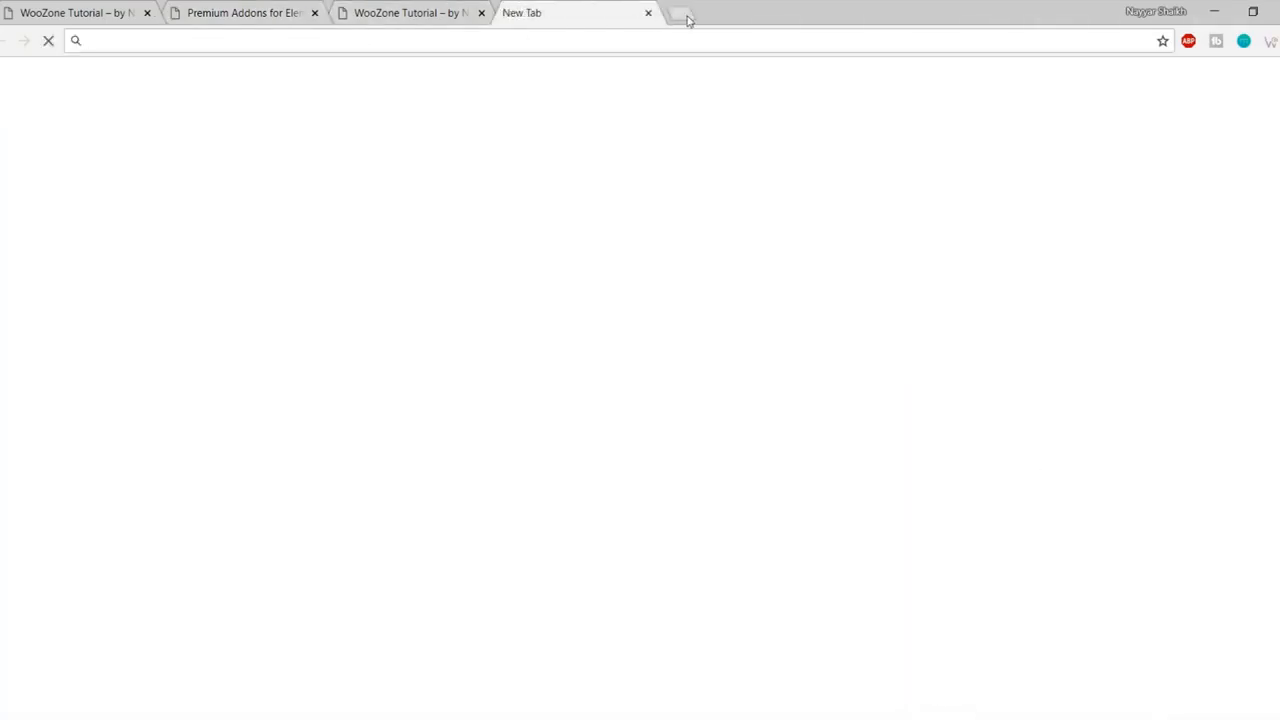
Step: Load bloggdude.com/woozone, browse the $70 WooZone Bundle Pack page on CodeCanyon, then close it
{"action": "type", "text": "bloggdude.com"}
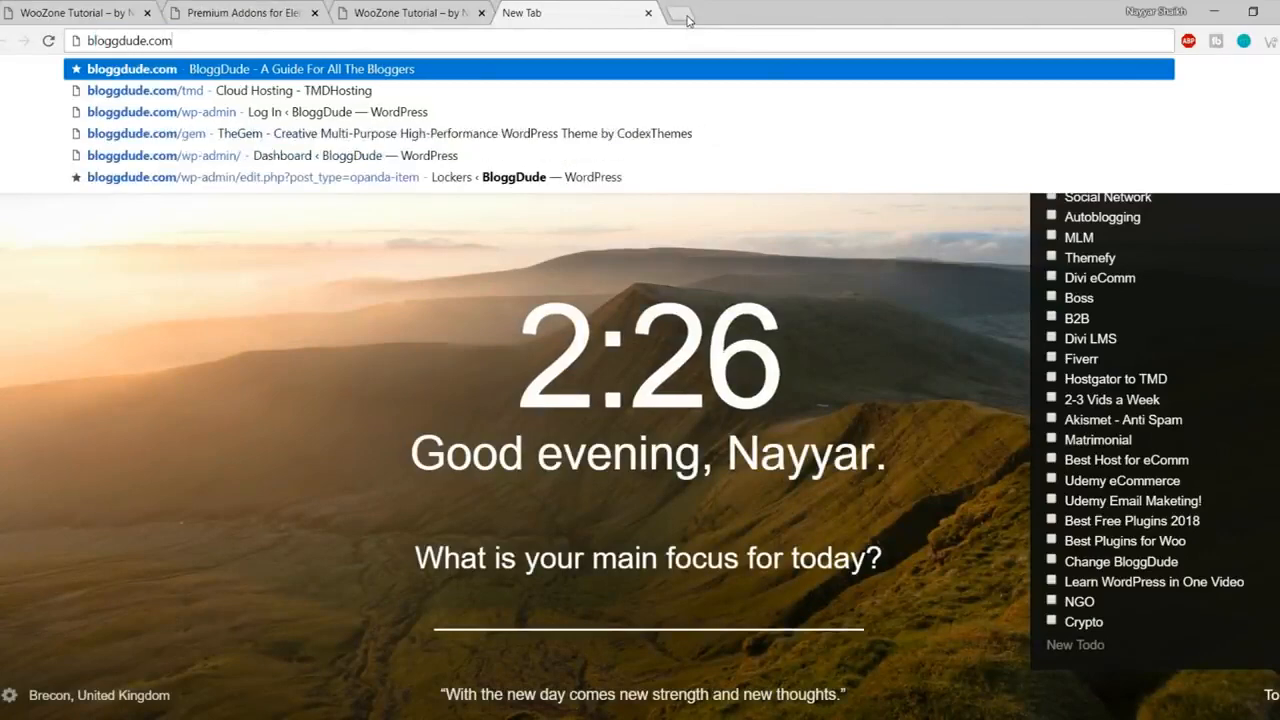
{"action": "type", "text": "/woozone"}
{"action": "key", "text": "Return"}
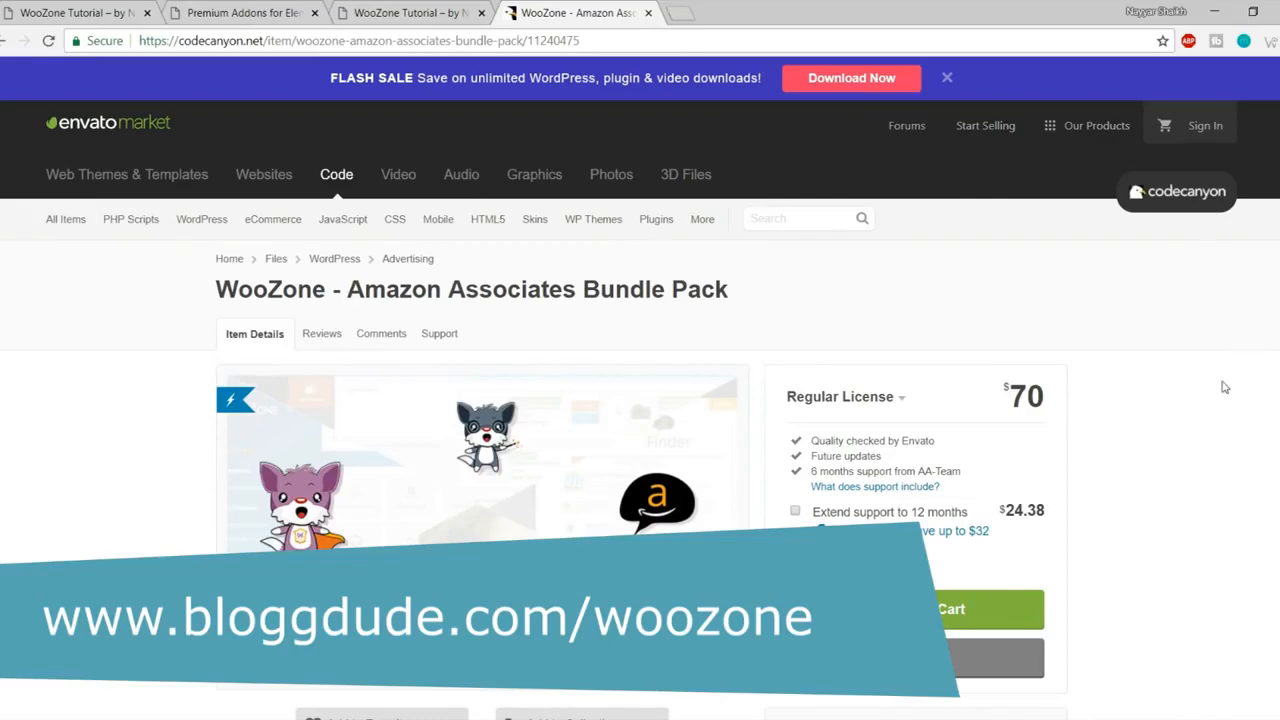
{"action": "scroll", "coordinate": [1094, 445], "scroll_direction": "down", "scroll_amount": 5}
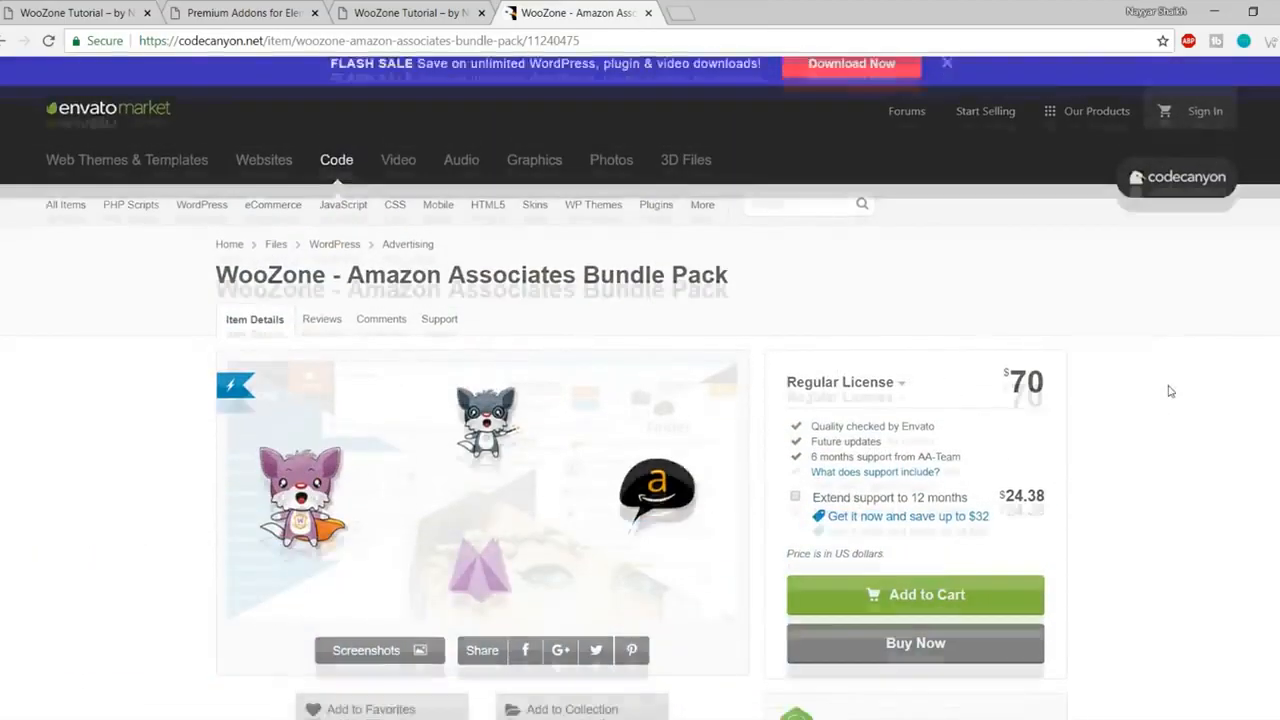
{"action": "scroll", "coordinate": [1166, 391], "scroll_direction": "down", "scroll_amount": 6}
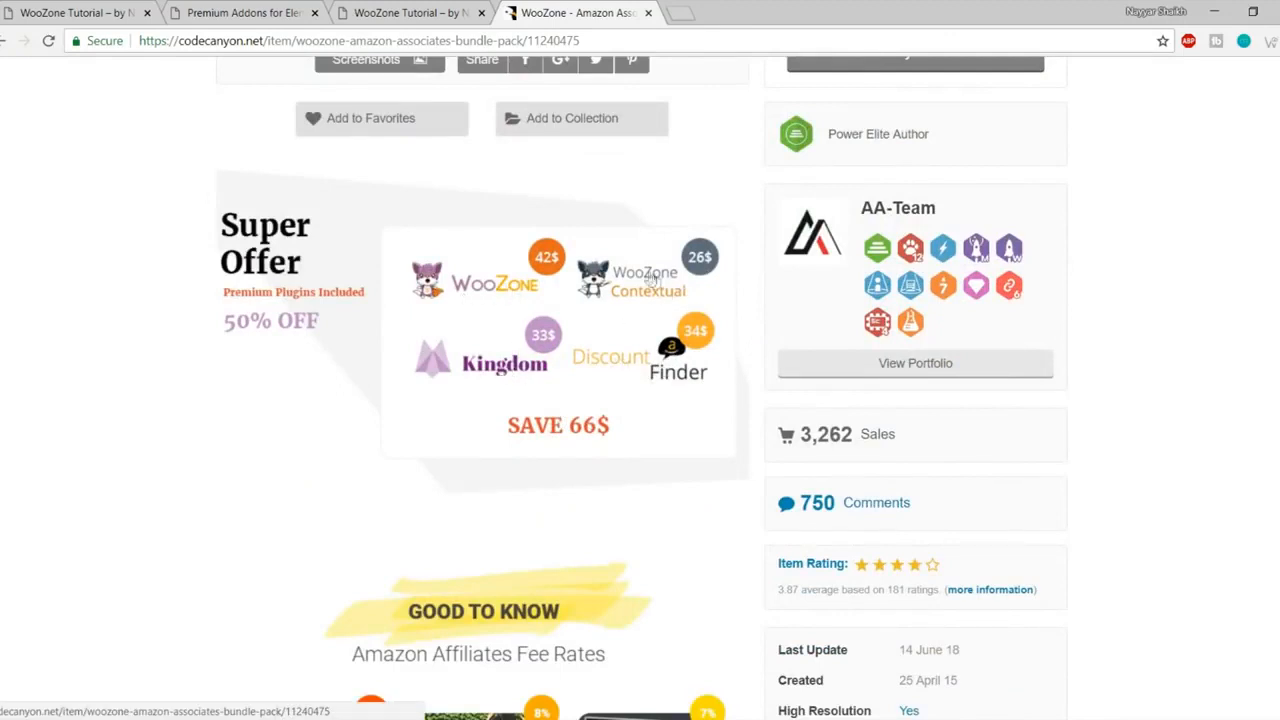
{"action": "scroll", "coordinate": [1210, 330], "scroll_direction": "down", "scroll_amount": 1}
{"action": "scroll", "coordinate": [1210, 330], "scroll_direction": "down", "scroll_amount": 2}
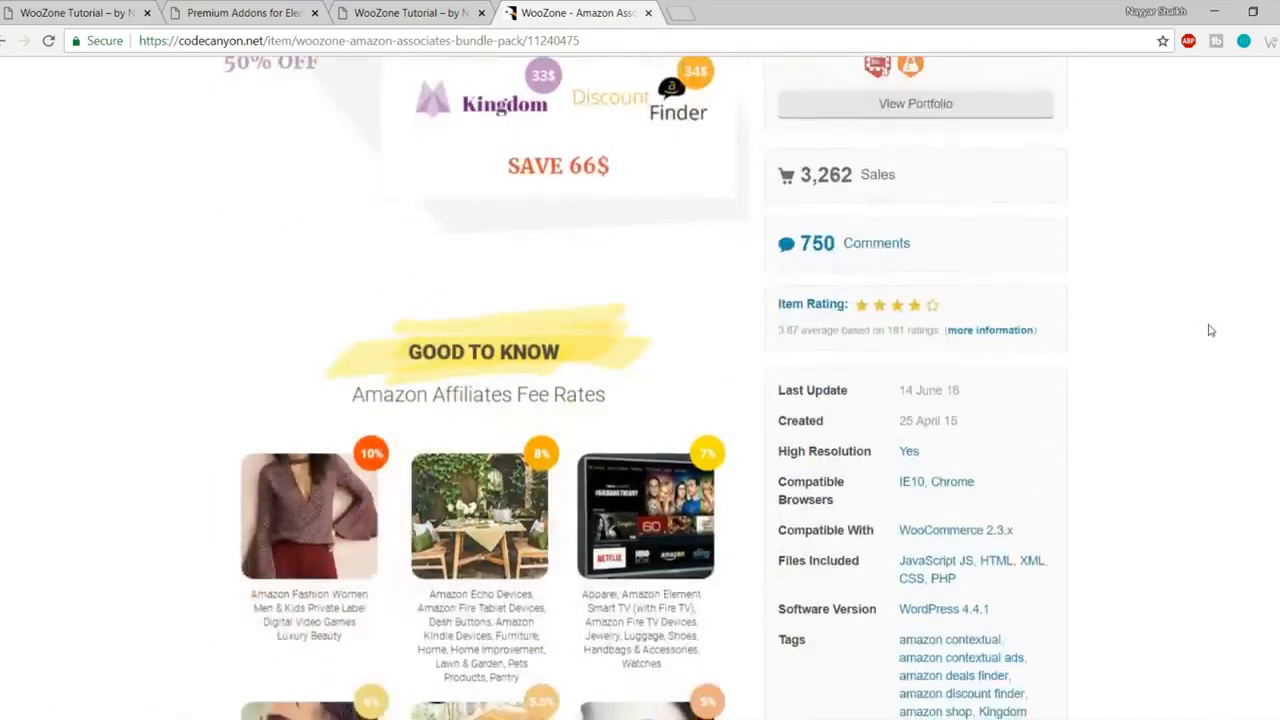
{"action": "scroll", "coordinate": [1210, 330], "scroll_direction": "up", "scroll_amount": 3}
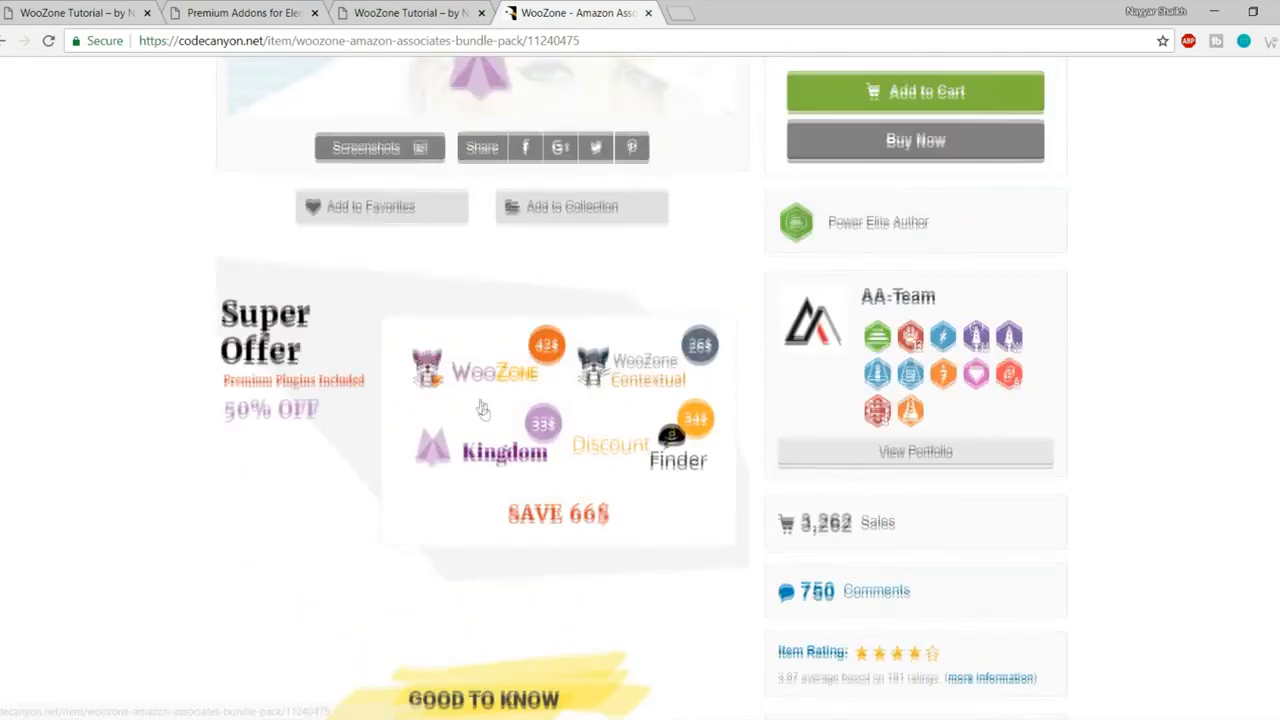
{"action": "scroll", "coordinate": [494, 443], "scroll_direction": "up", "scroll_amount": 5}
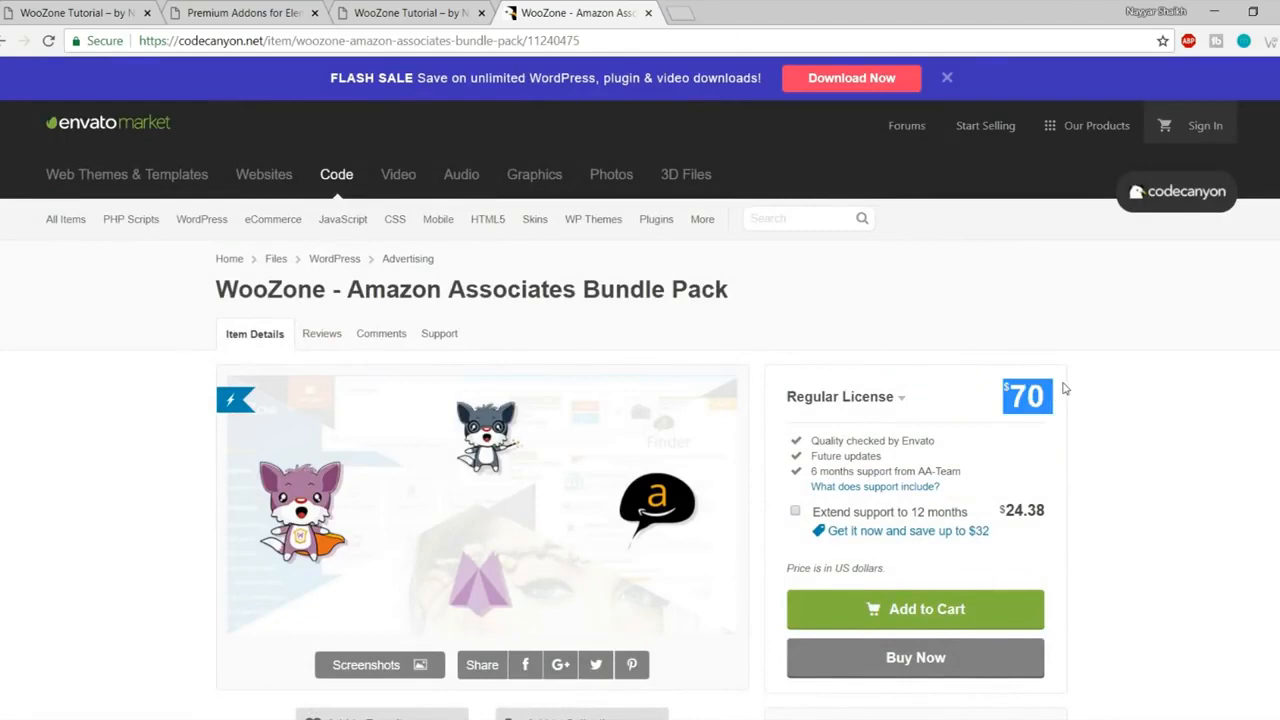
{"action": "scroll", "coordinate": [1086, 394], "scroll_direction": "down", "scroll_amount": 2}
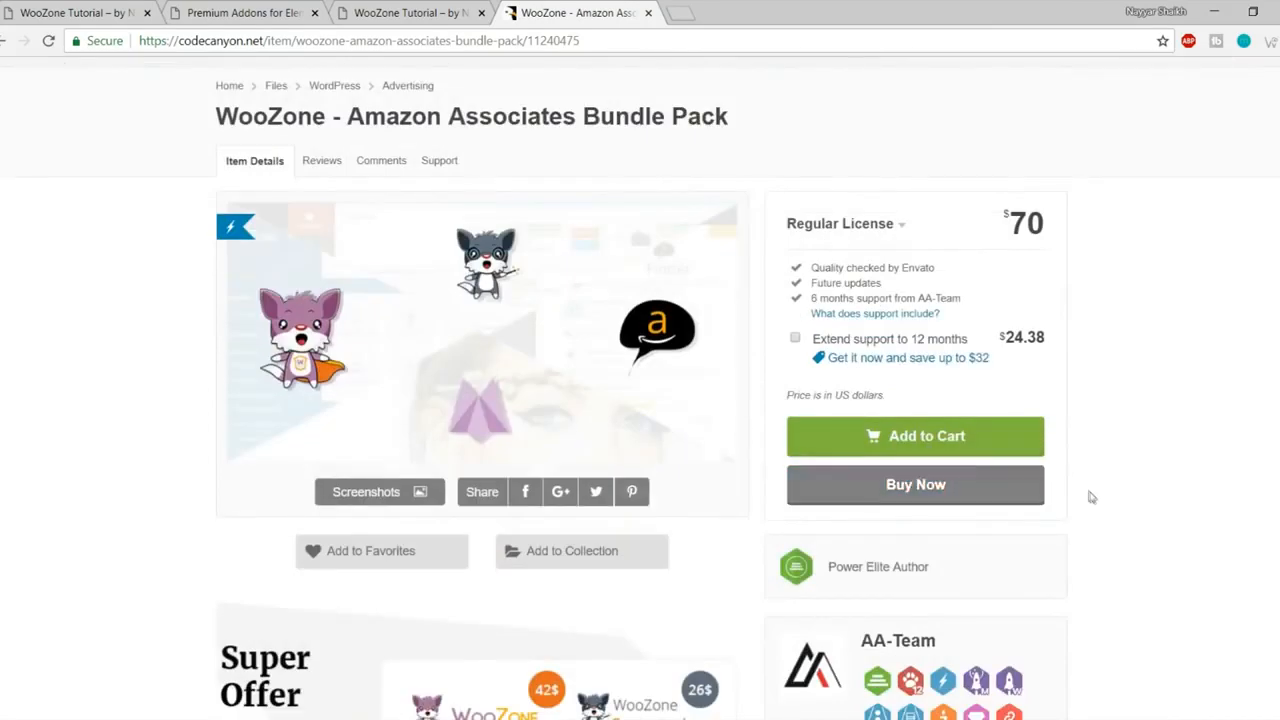
{"action": "scroll", "coordinate": [1088, 494], "scroll_direction": "up", "scroll_amount": 2}
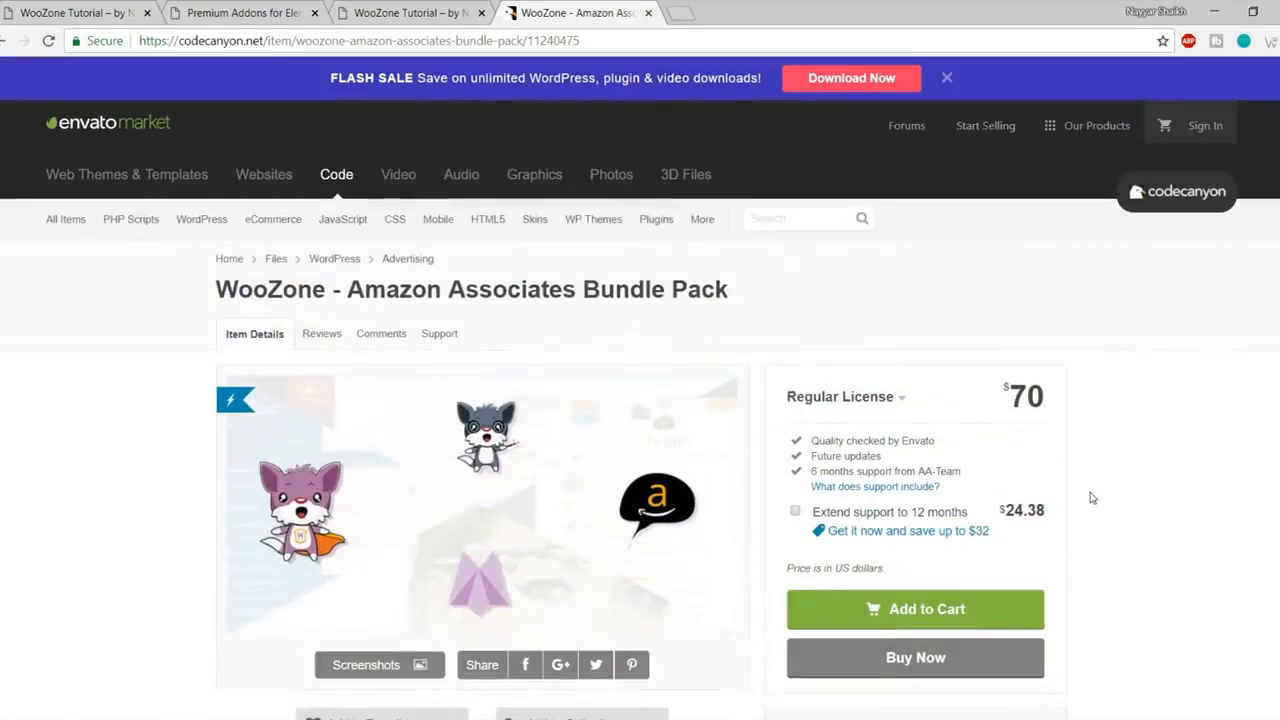
{"action": "left_click", "coordinate": [648, 13]}
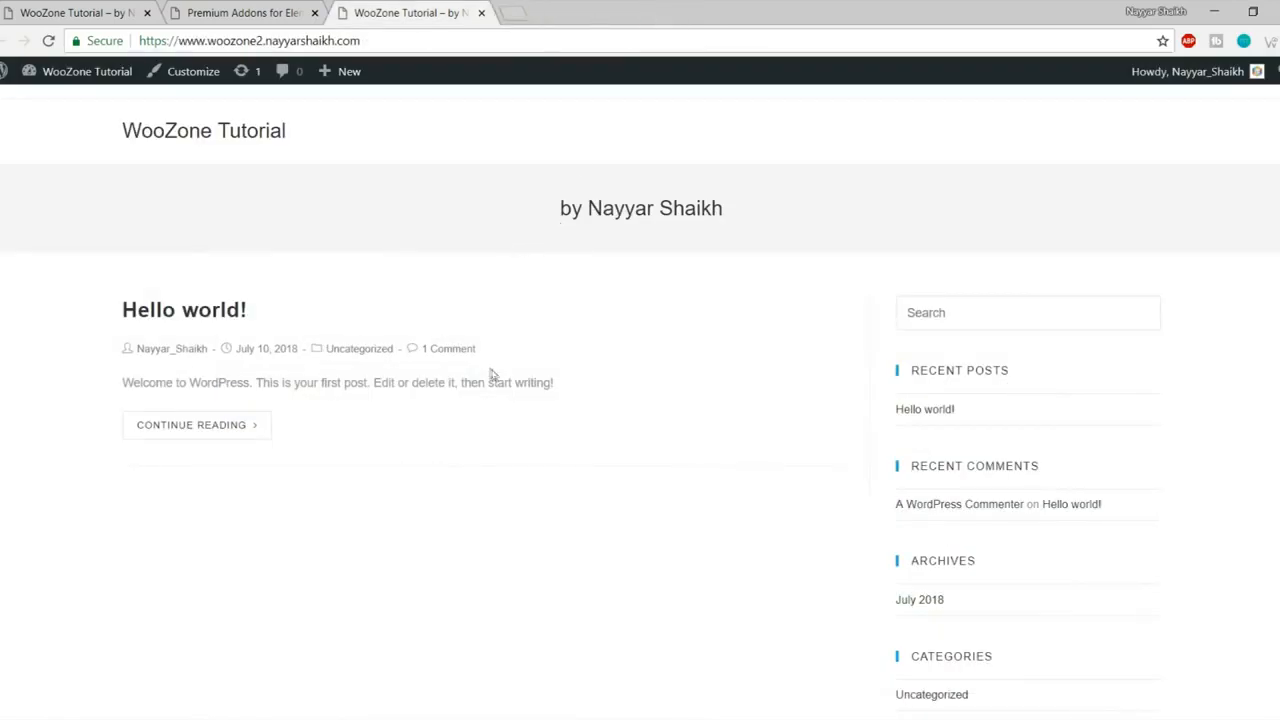
Step: Inspect the 2.6 and 73753_woozone100 ZIP archives in the WooZone download folder
{"action": "left_click", "coordinate": [120, 716]}
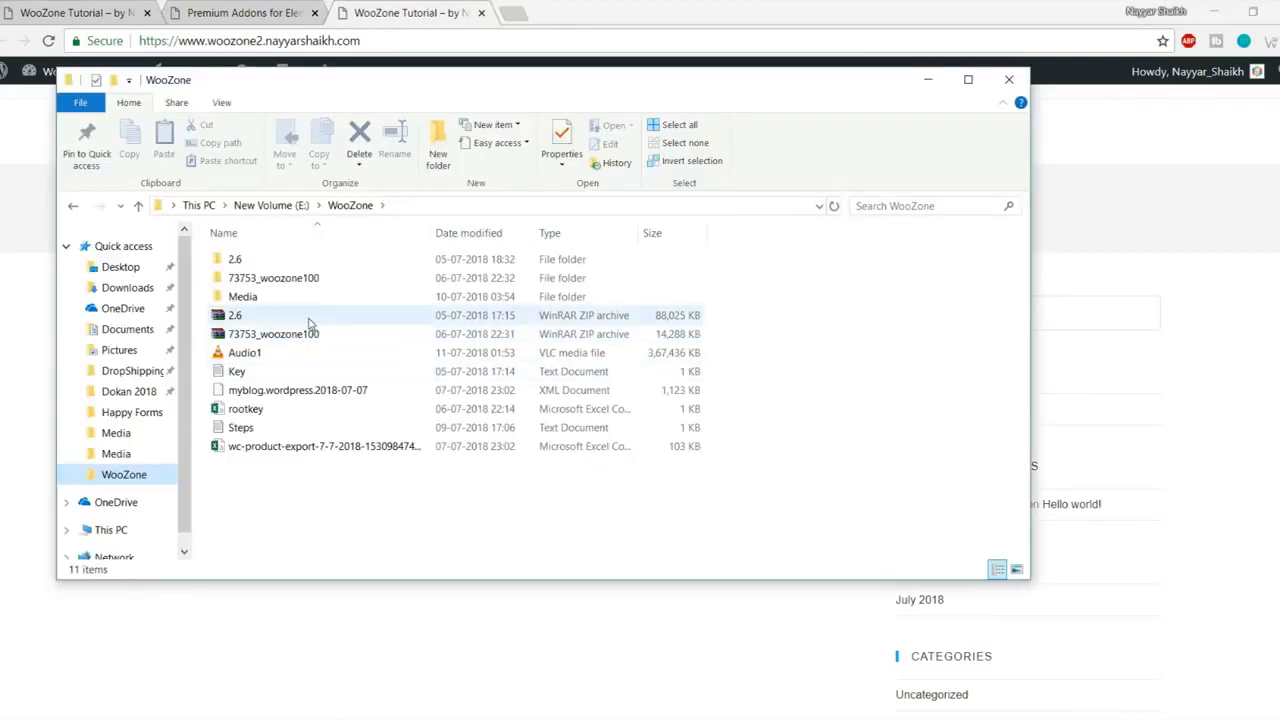
{"action": "left_click", "coordinate": [273, 318]}
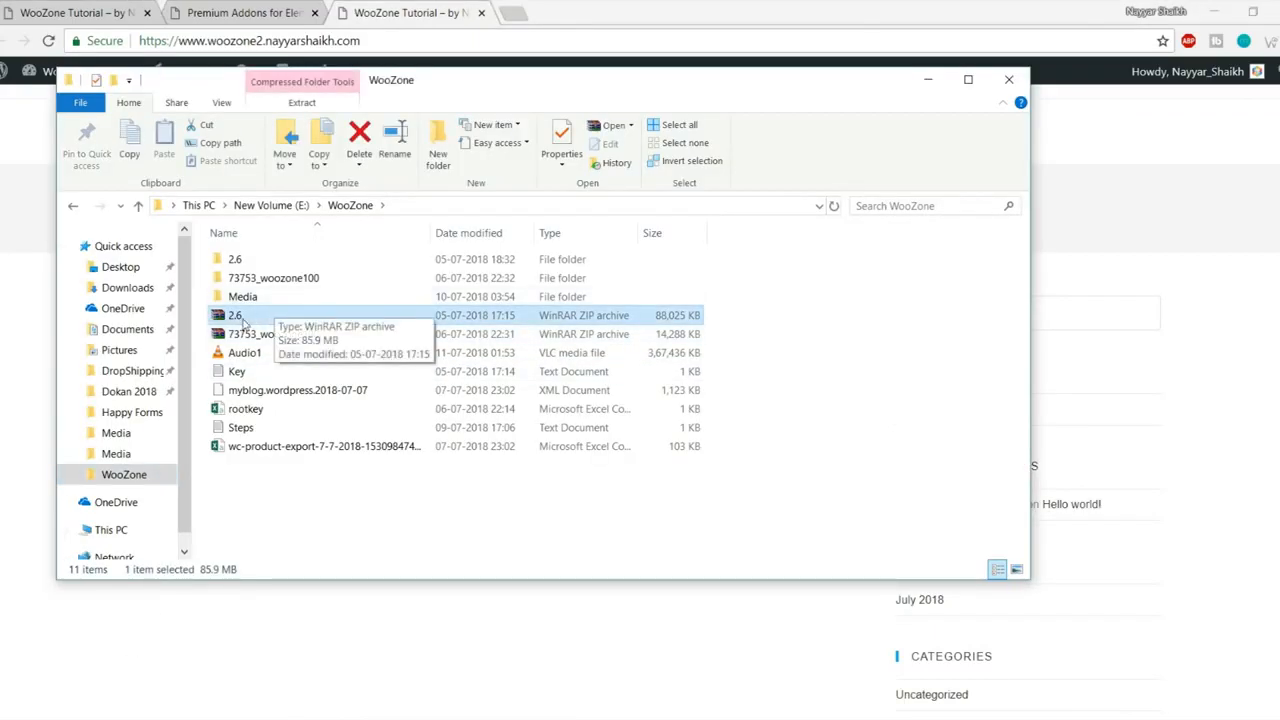
{"action": "left_click", "coordinate": [245, 352]}
{"action": "left_click", "coordinate": [273, 332]}
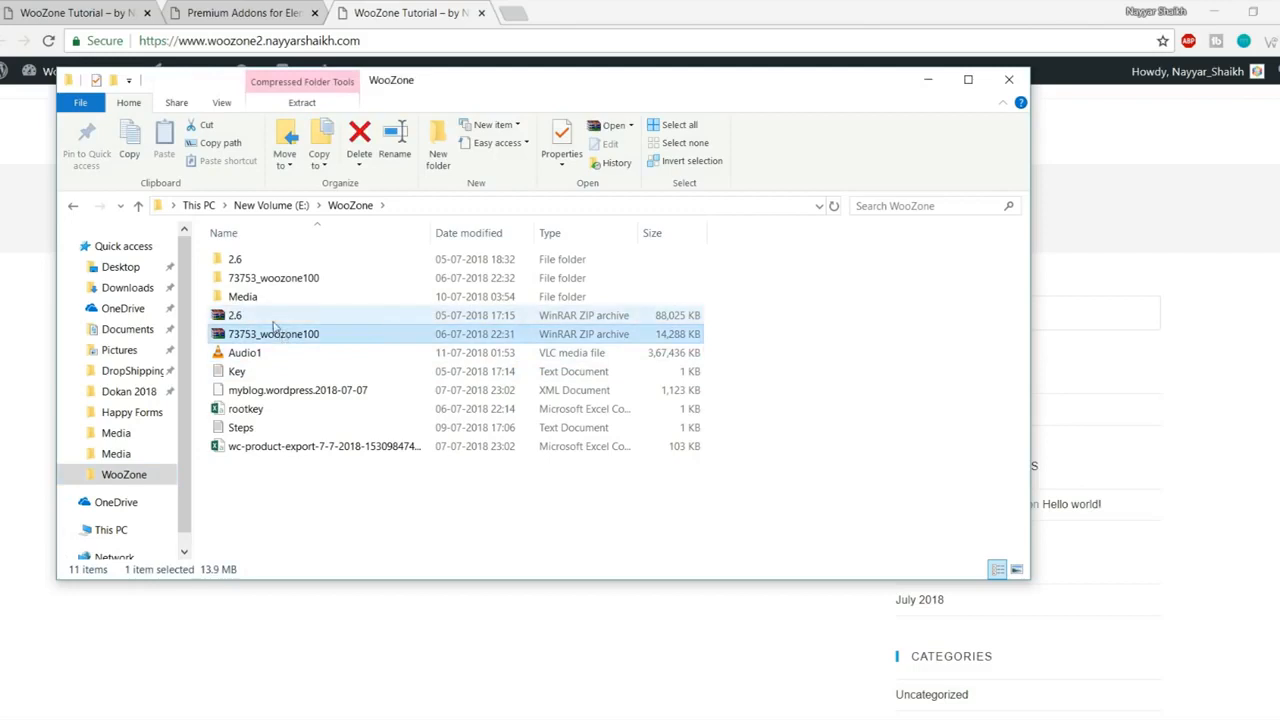
{"action": "left_click", "coordinate": [273, 319]}
{"action": "right_click", "coordinate": [231, 317]}
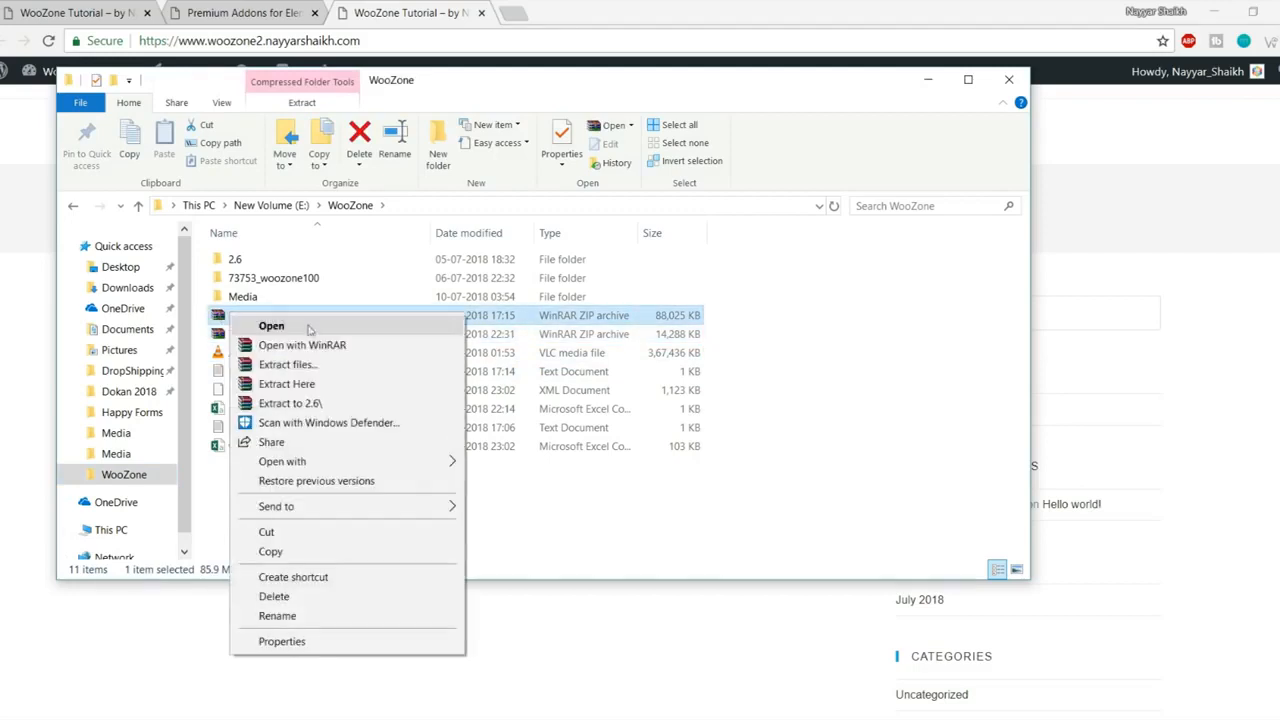
{"action": "left_click", "coordinate": [810, 304]}
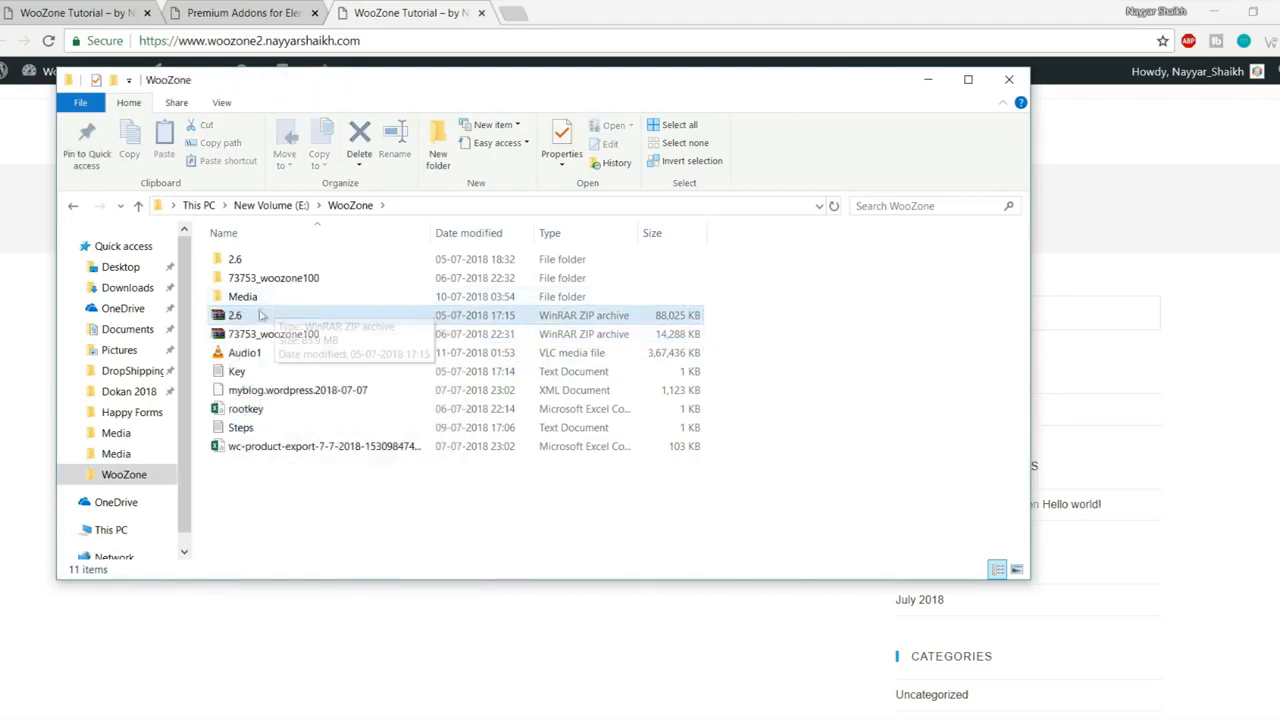
Step: Navigate 2.6 > 2.6 > Woozone - Amazon Affiliates Plugin > 9.0.6.1 > Plugin and select the woozone ZIP
{"action": "double_click", "coordinate": [258, 263]}
{"action": "double_click", "coordinate": [263, 263]}
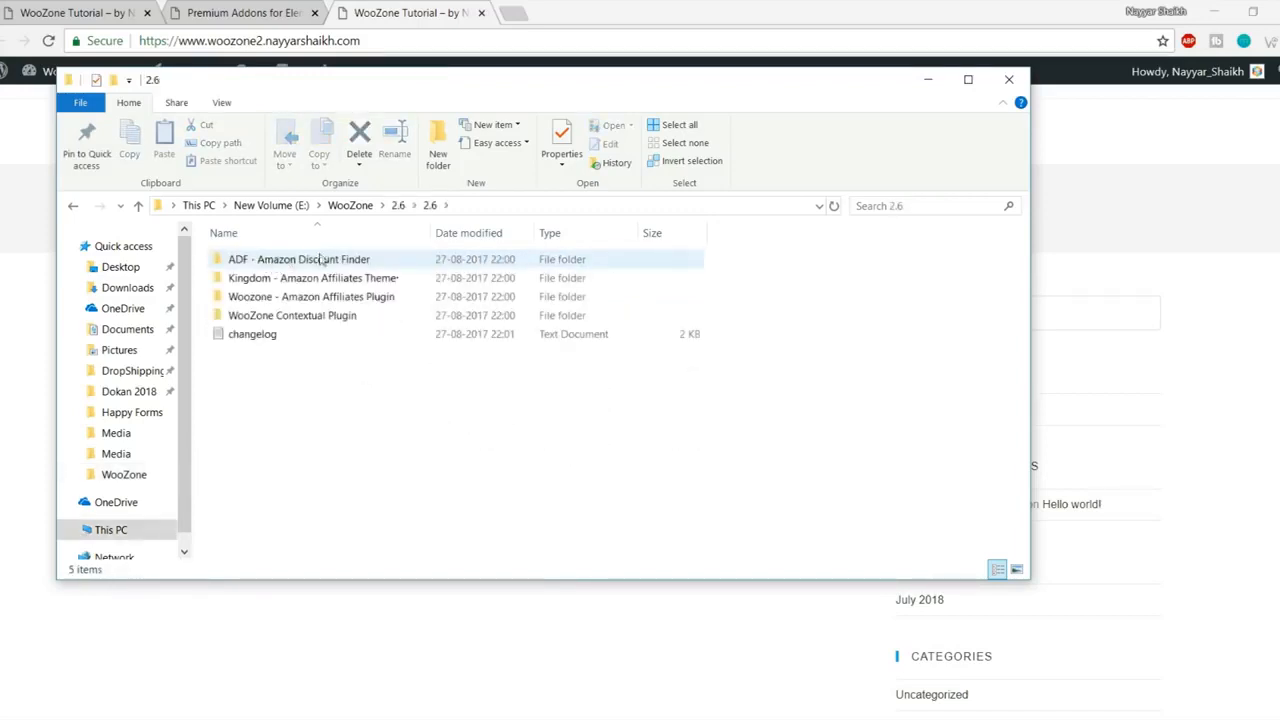
{"action": "left_click", "coordinate": [330, 279]}
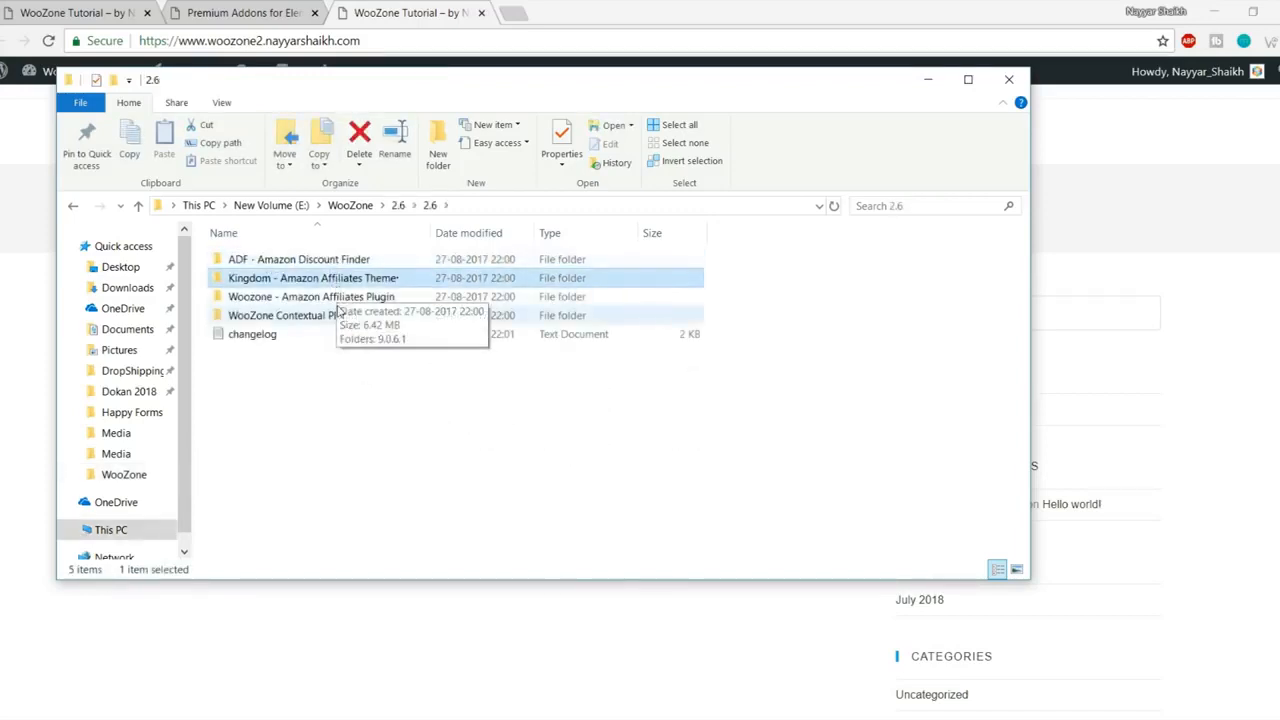
{"action": "left_click", "coordinate": [338, 316]}
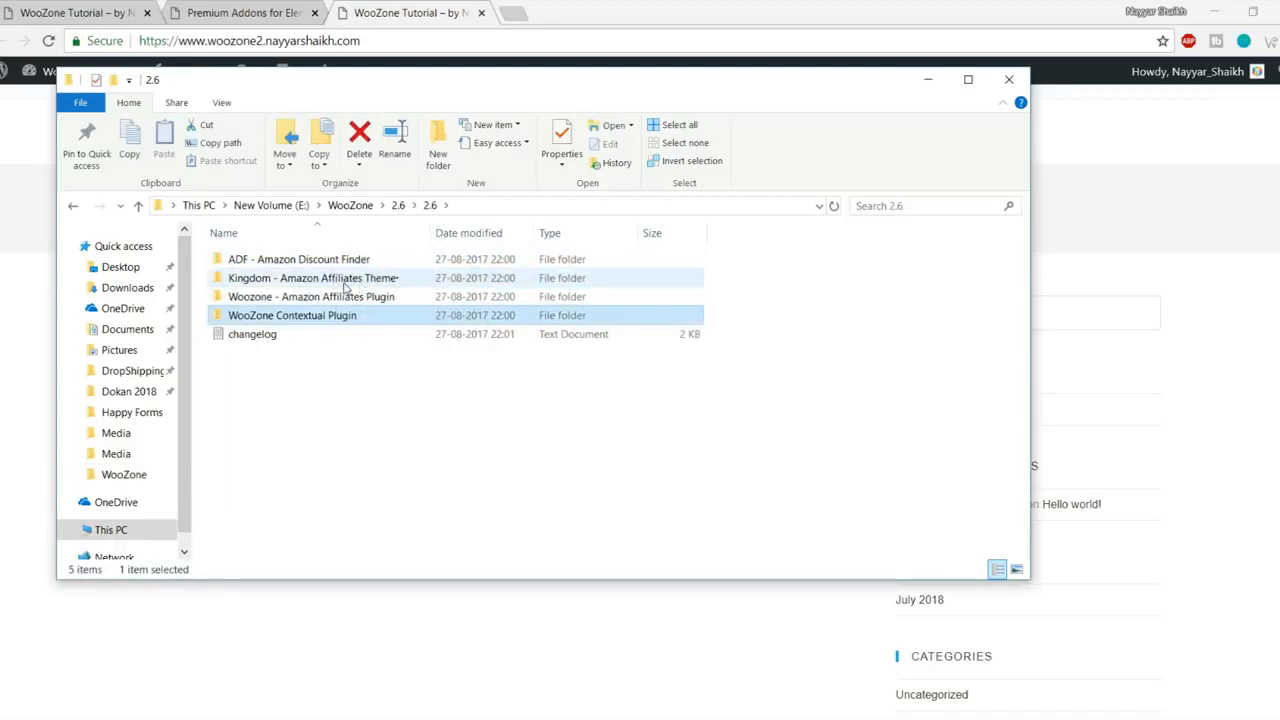
{"action": "left_click", "coordinate": [330, 285]}
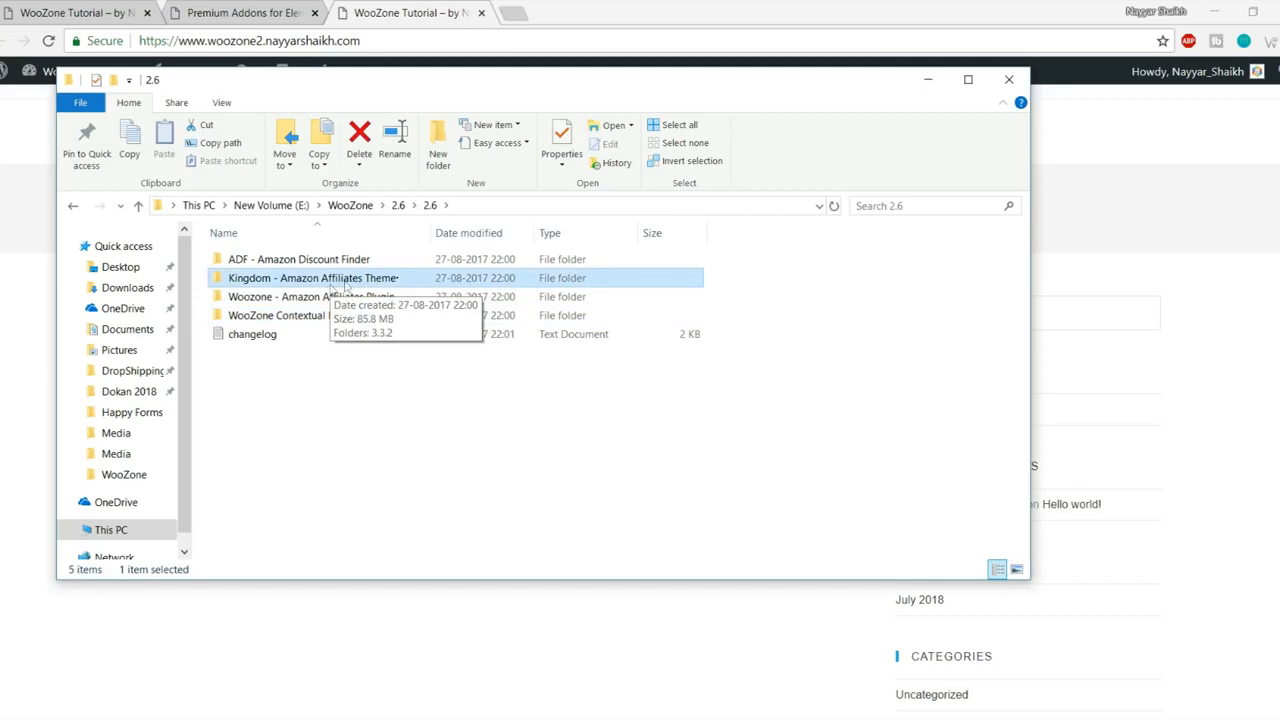
{"action": "left_click_drag", "start_coordinate": [431, 232], "coordinate": [461, 232]}
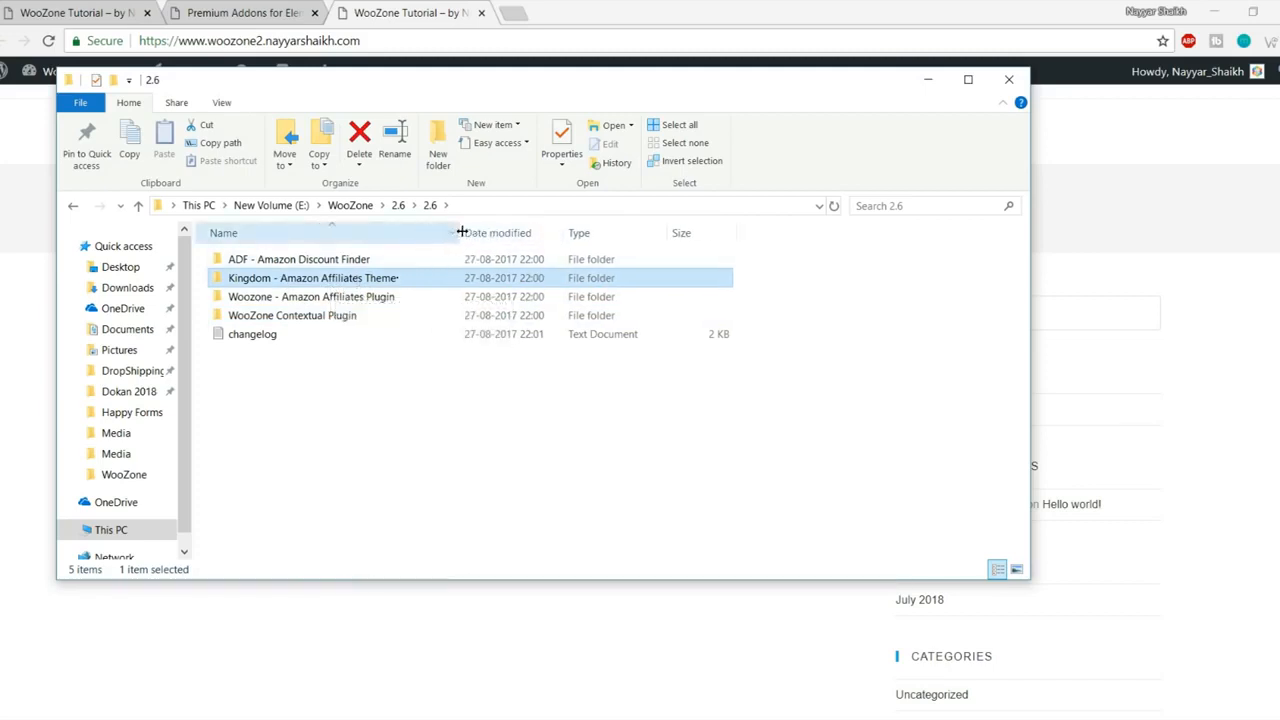
{"action": "double_click", "coordinate": [361, 297]}
{"action": "double_click", "coordinate": [282, 262]}
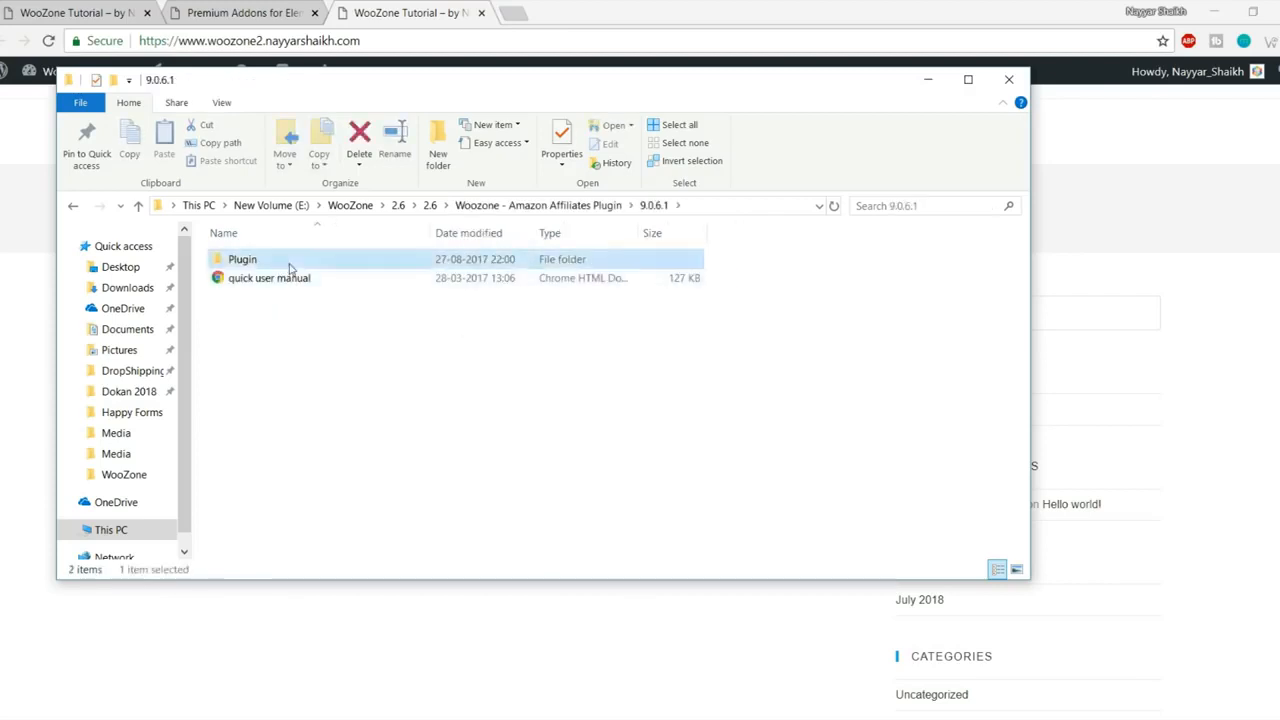
{"action": "double_click", "coordinate": [284, 263]}
{"action": "left_click", "coordinate": [290, 262]}
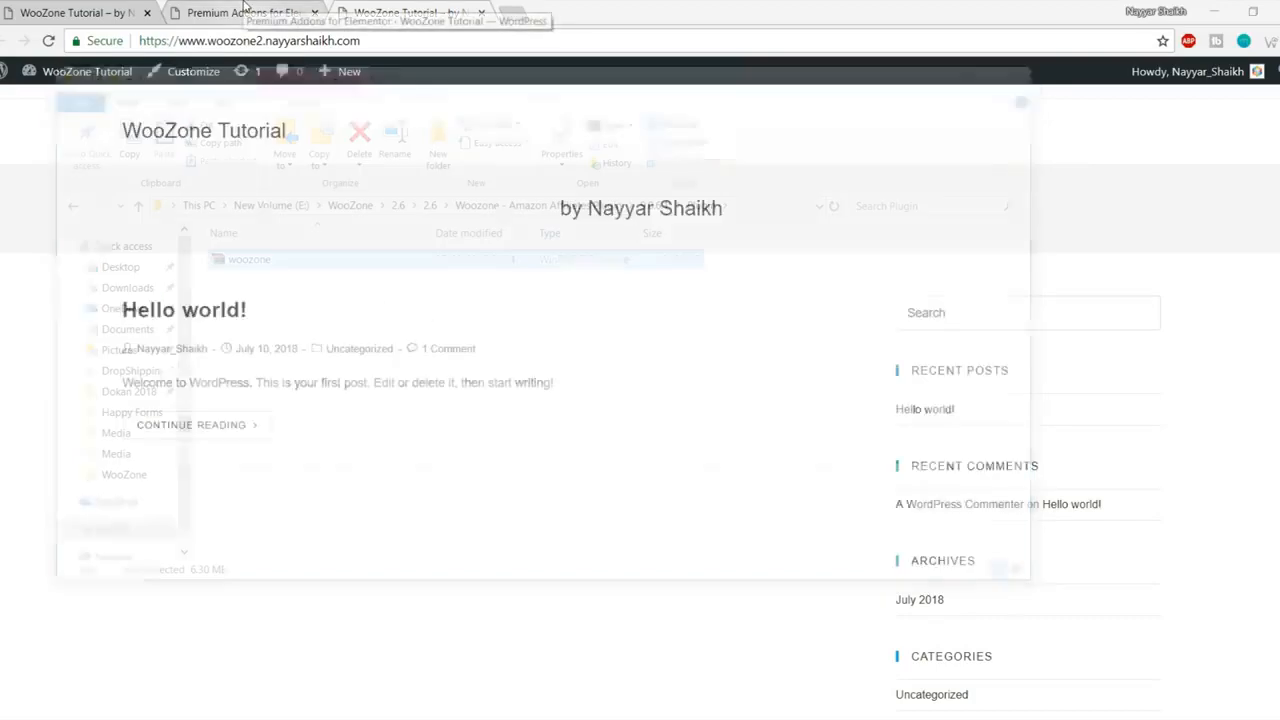
{"action": "left_click", "coordinate": [243, 12]}
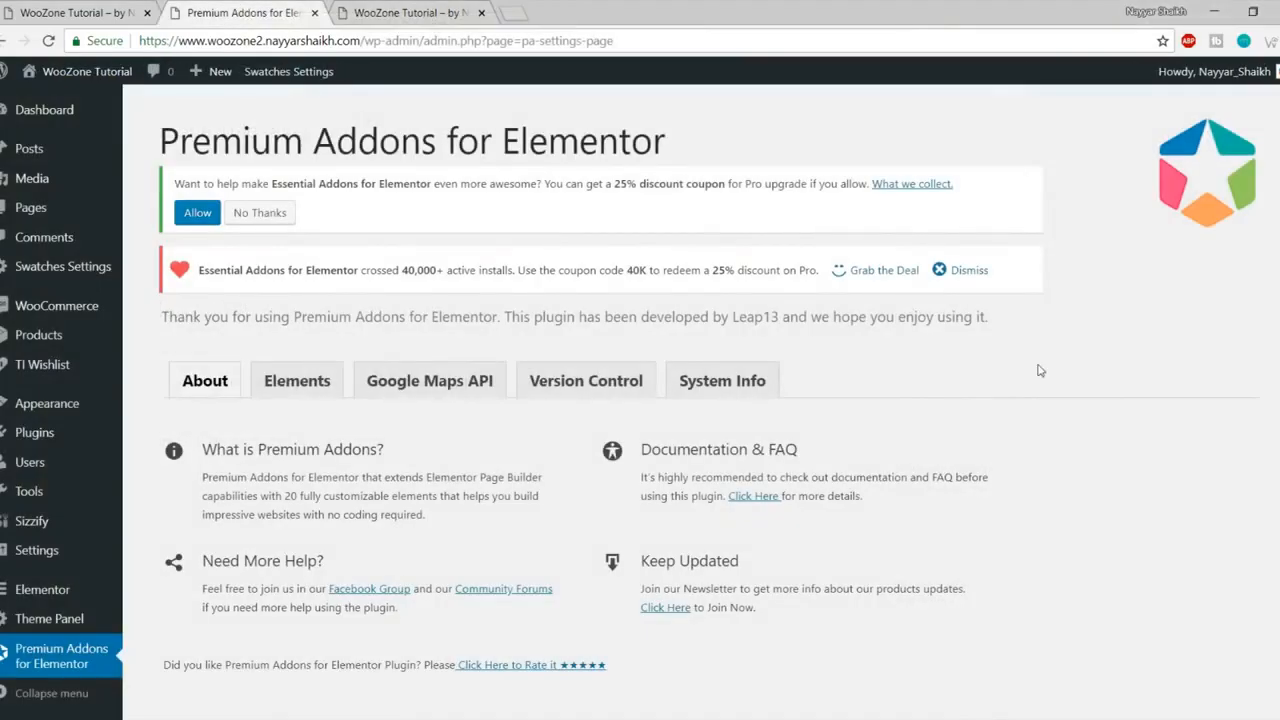
Step: Open Media > Add New and check the 'Maximum upload file size: 2 MB' note
{"action": "mouse_move", "coordinate": [57, 180]}
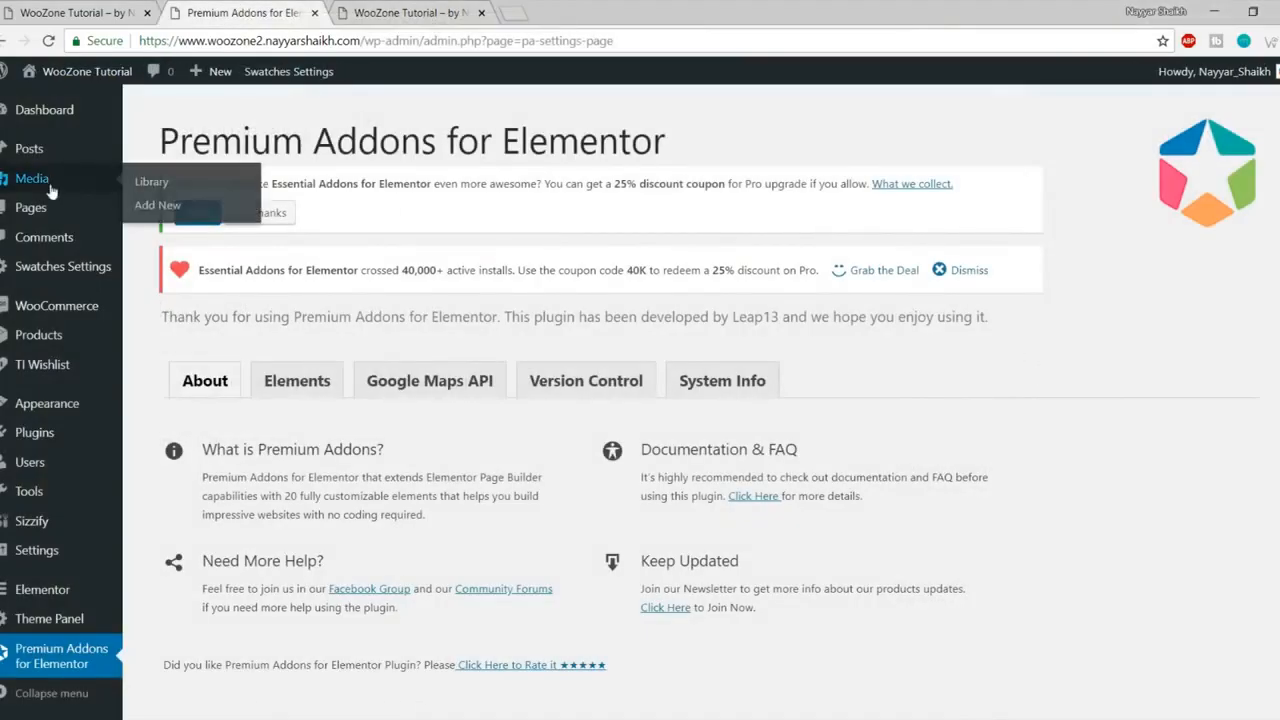
{"action": "left_click", "coordinate": [165, 207]}
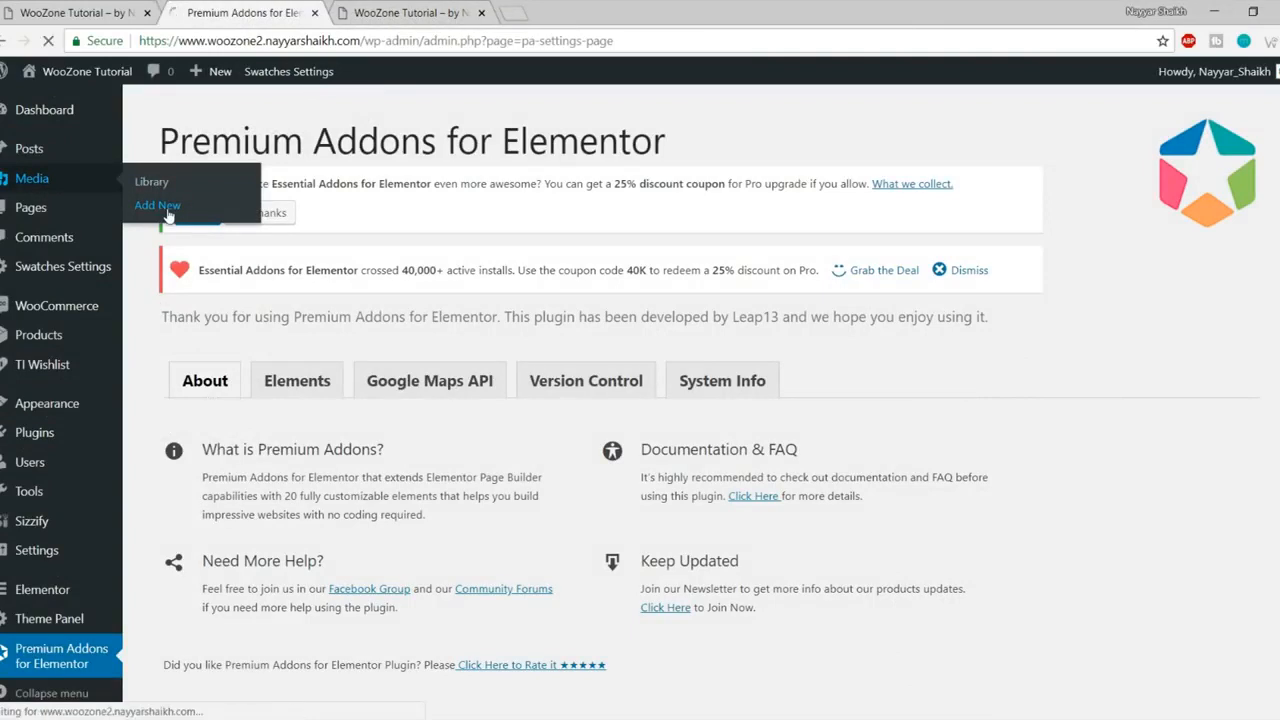
{"action": "left_click_drag", "start_coordinate": [308, 515], "coordinate": [143, 518]}
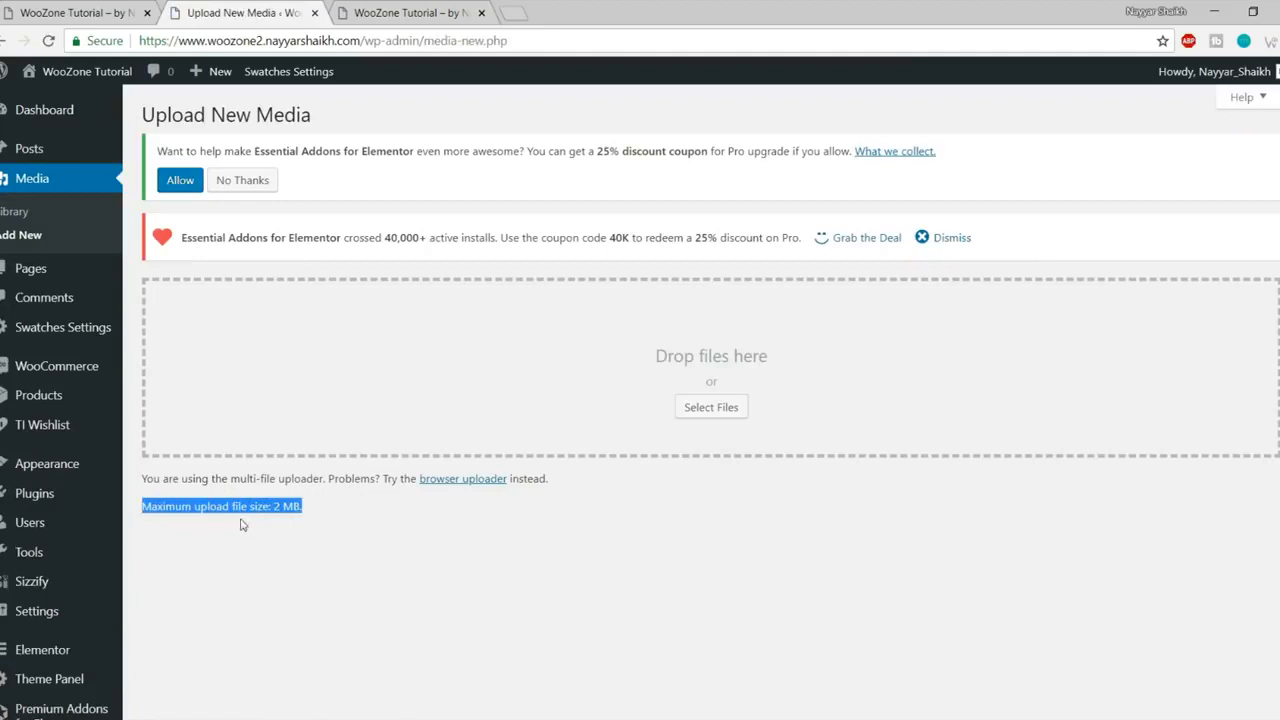
{"action": "left_click", "coordinate": [288, 519]}
{"action": "left_click_drag", "start_coordinate": [271, 509], "coordinate": [308, 511]}
{"action": "left_click", "coordinate": [328, 513]}
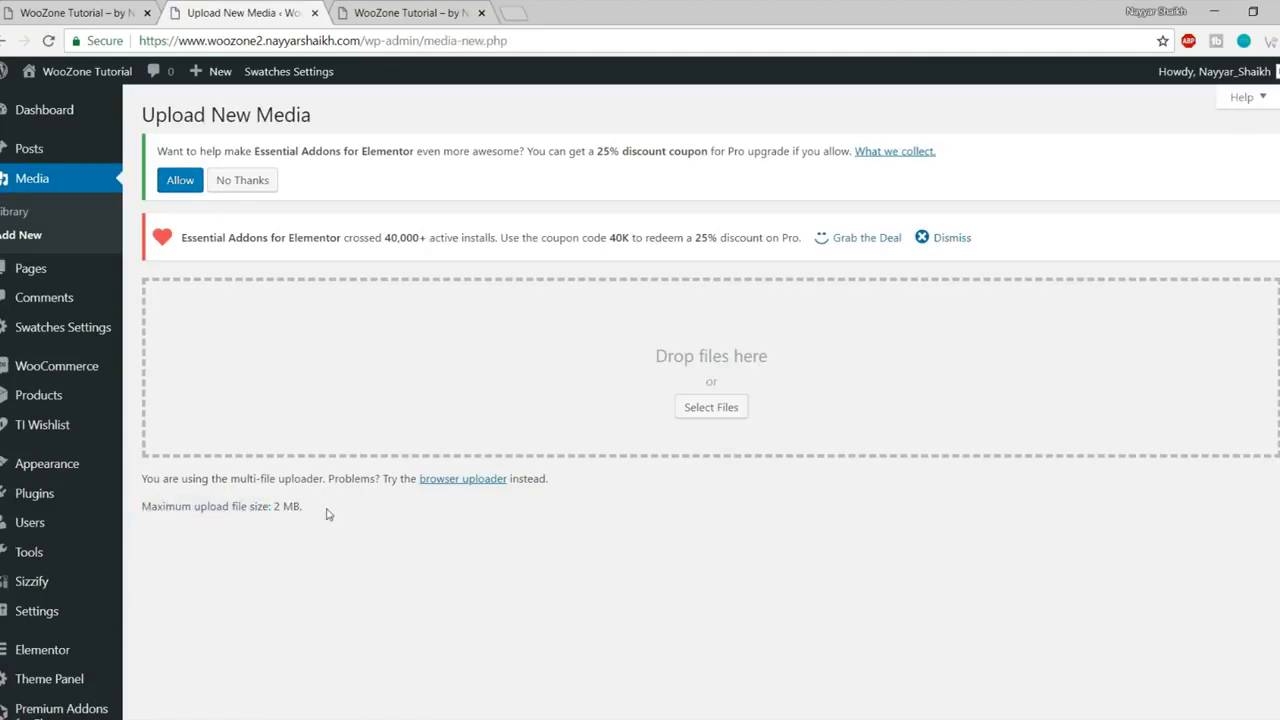
Step: Compare the Plugin folder with the 2 MB upload limit, then launch FileZilla
{"action": "left_click", "coordinate": [400, 718]}
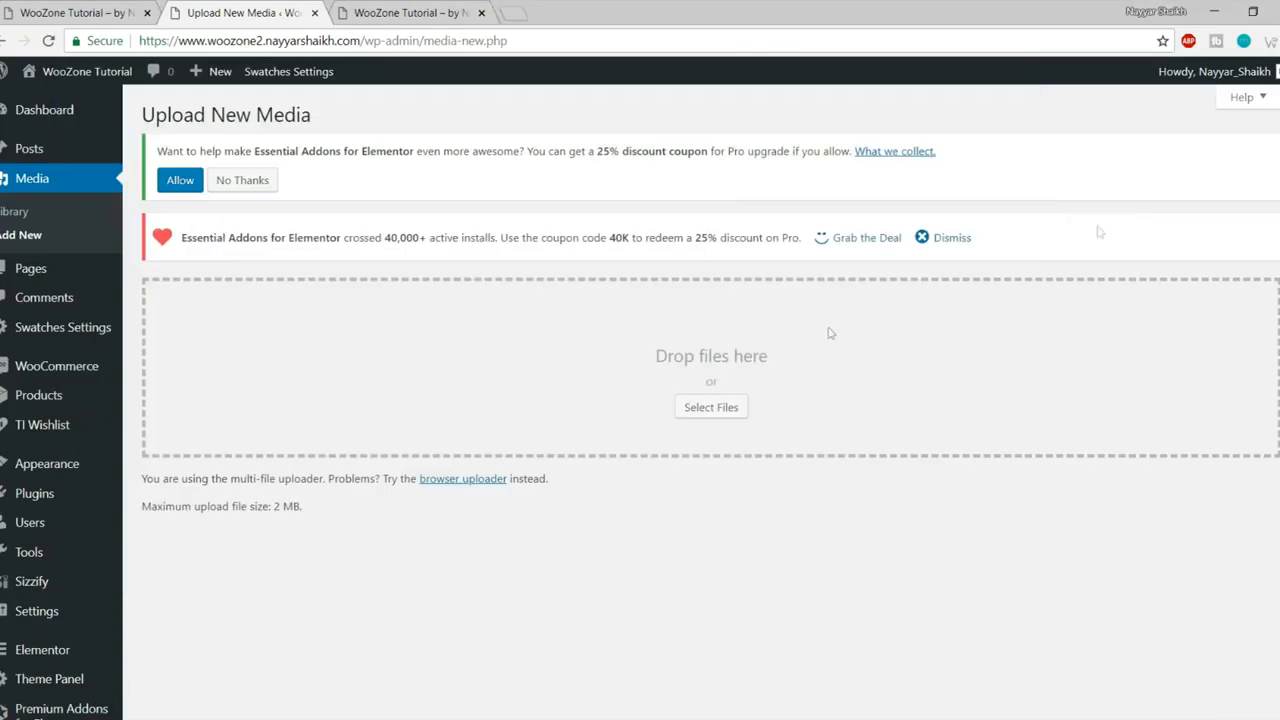
{"action": "left_click", "coordinate": [1112, 222]}
{"action": "left_click_drag", "start_coordinate": [303, 507], "coordinate": [140, 505]}
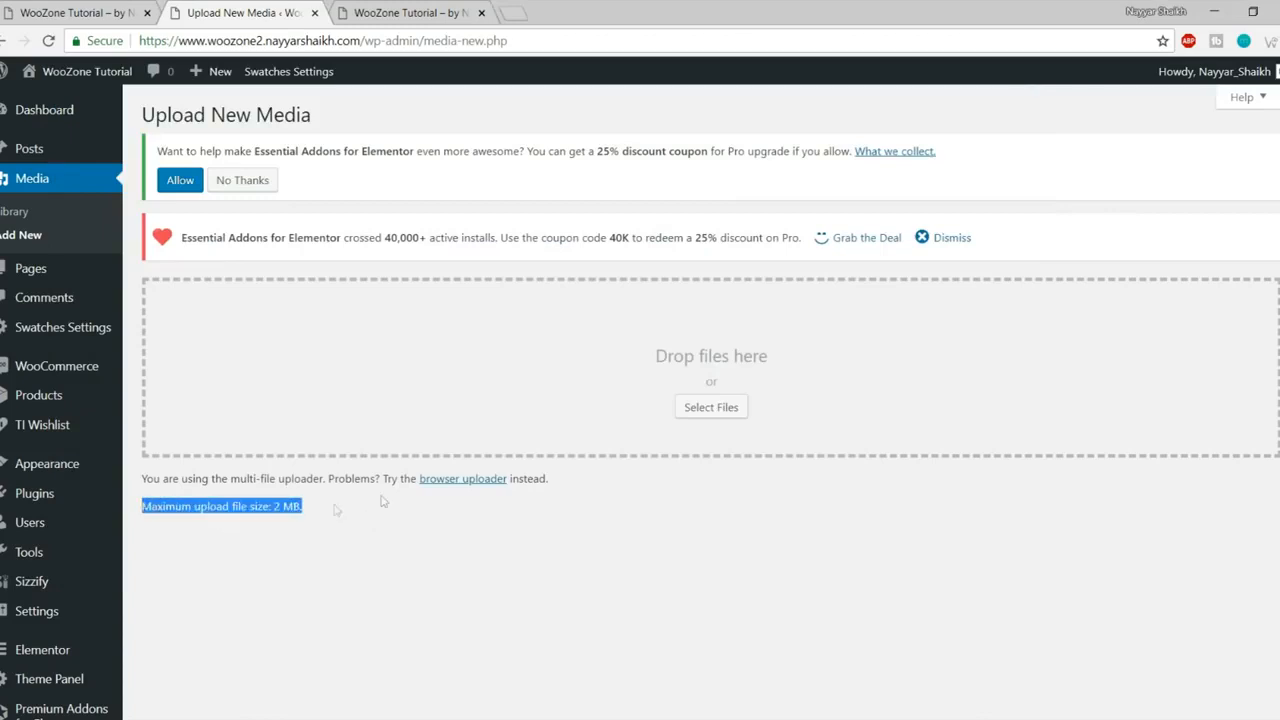
{"action": "left_click", "coordinate": [98, 718]}
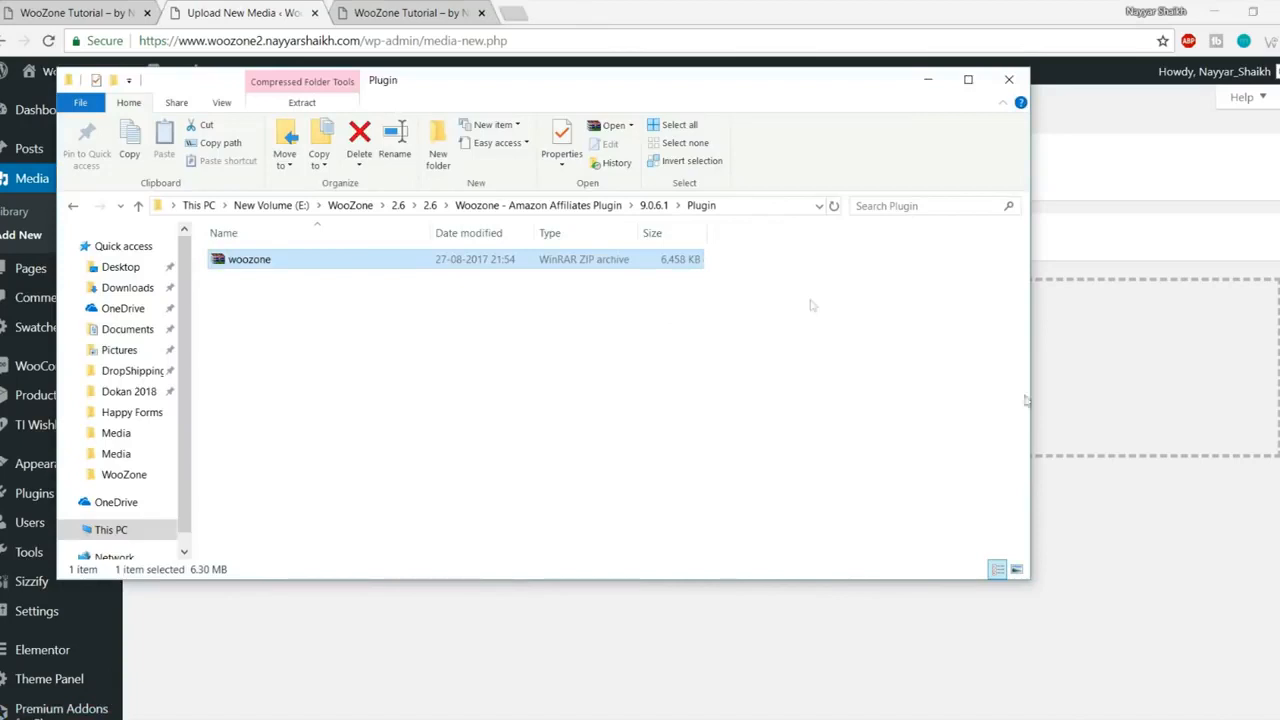
{"action": "left_click", "coordinate": [1143, 580]}
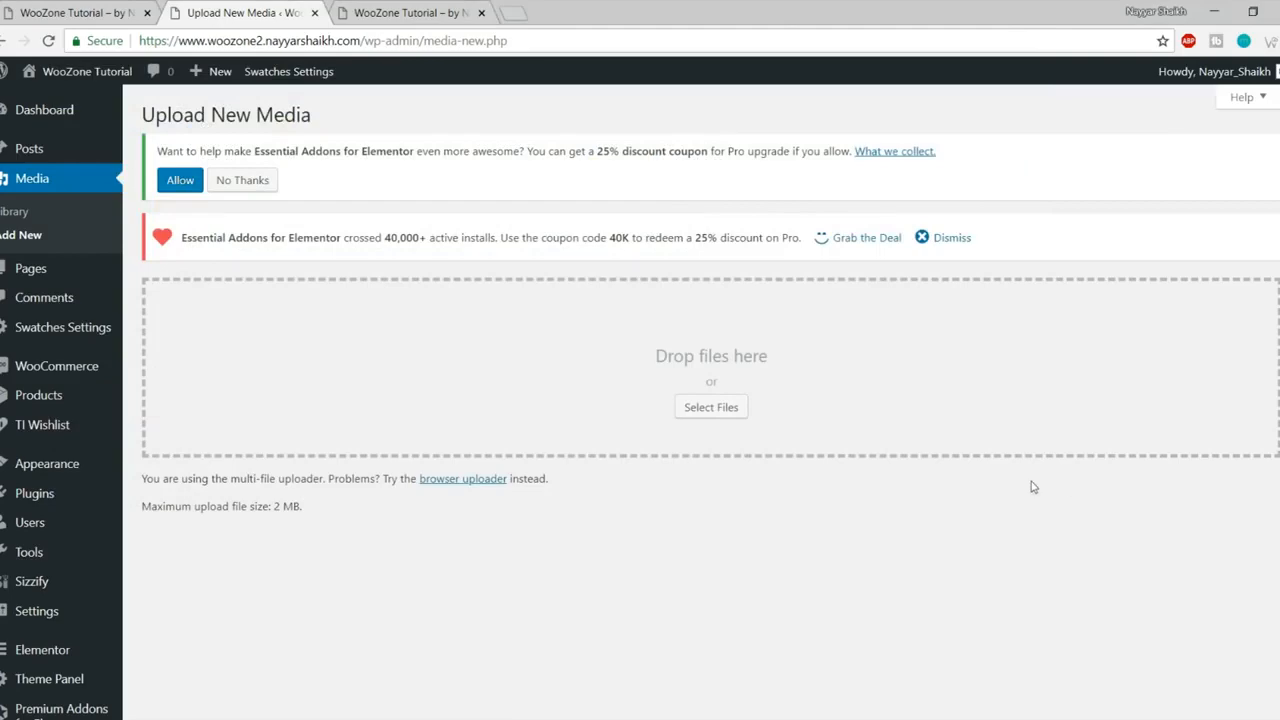
{"action": "left_click", "coordinate": [4, 718]}
{"action": "left_click", "coordinate": [768, 665]}
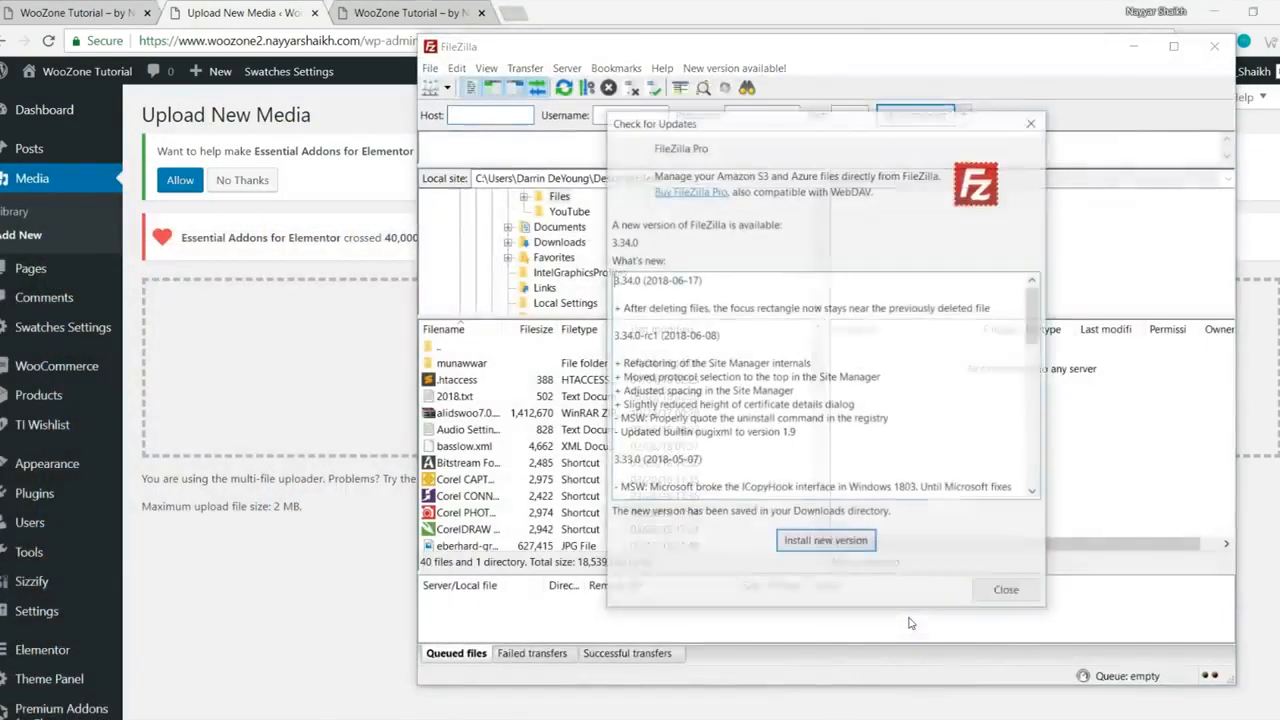
Step: Dismiss the update notice, connect to the saved server site and open the woozone2 site folder
{"action": "left_click", "coordinate": [1007, 592]}
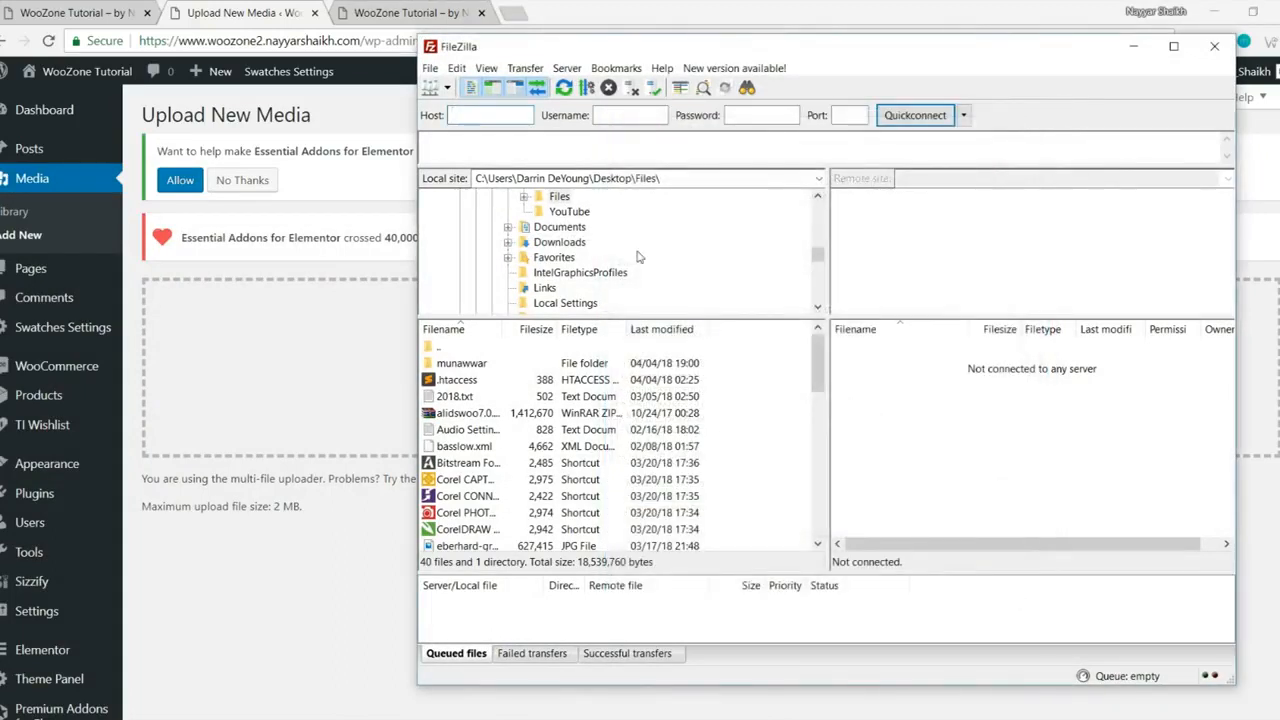
{"action": "left_click", "coordinate": [447, 89]}
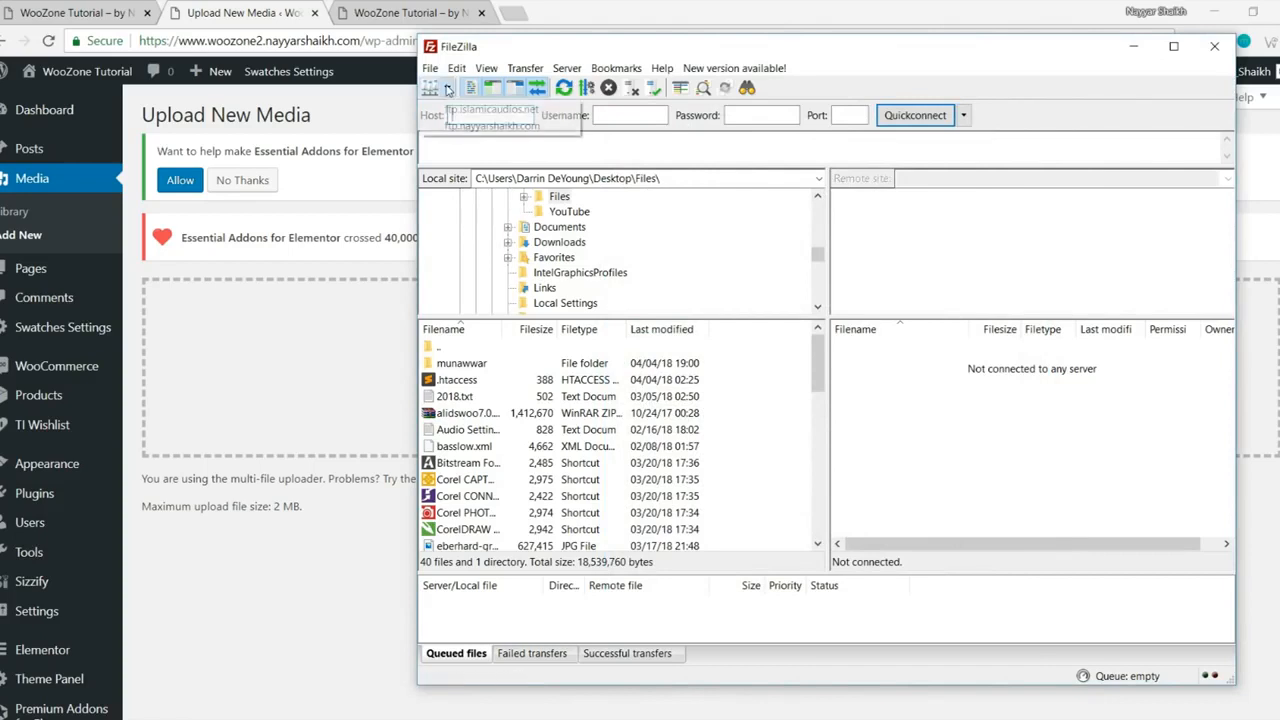
{"action": "left_click", "coordinate": [490, 116]}
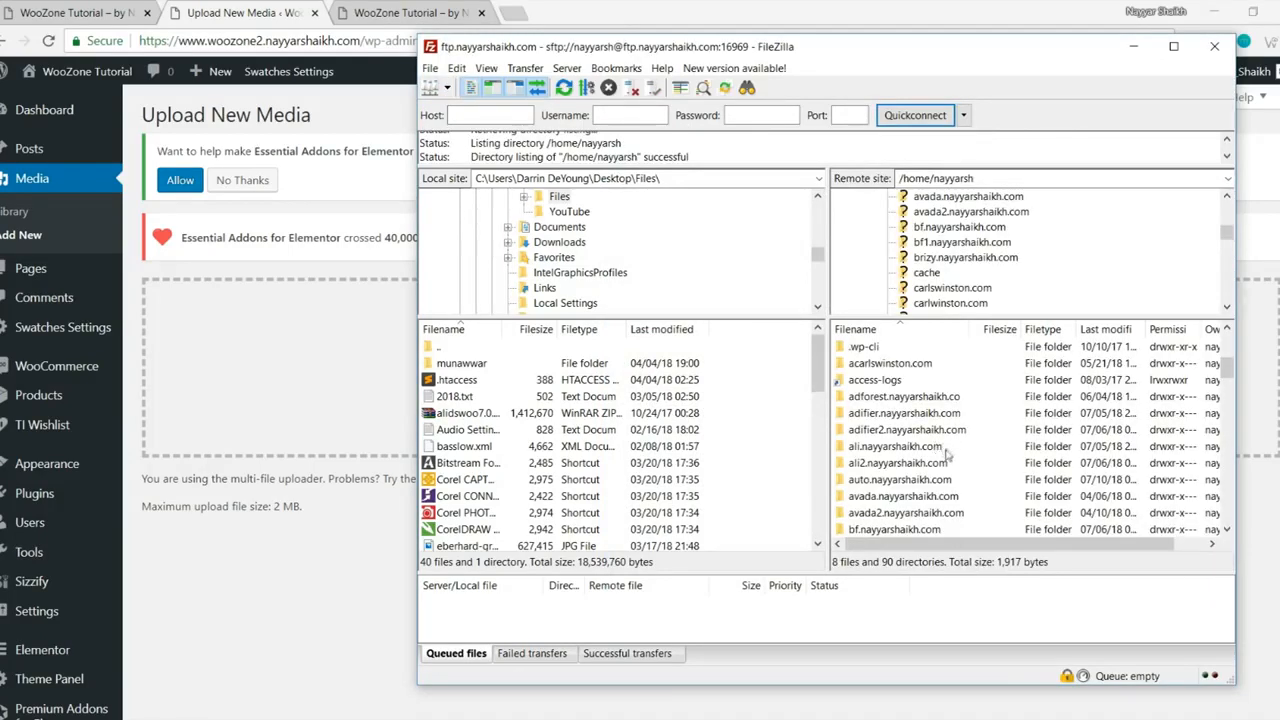
{"action": "scroll", "coordinate": [946, 455], "scroll_direction": "down", "scroll_amount": 2}
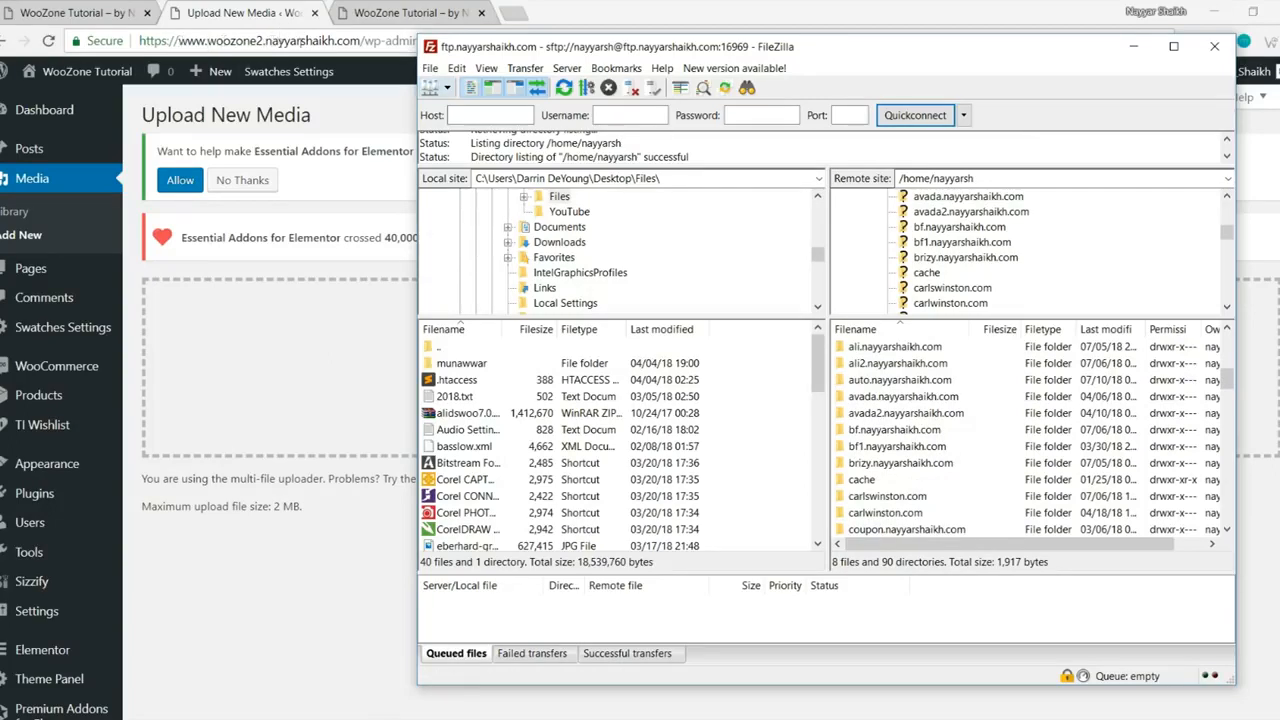
{"action": "scroll", "coordinate": [950, 465], "scroll_direction": "down", "scroll_amount": 2}
{"action": "scroll", "coordinate": [950, 465], "scroll_direction": "down", "scroll_amount": 6}
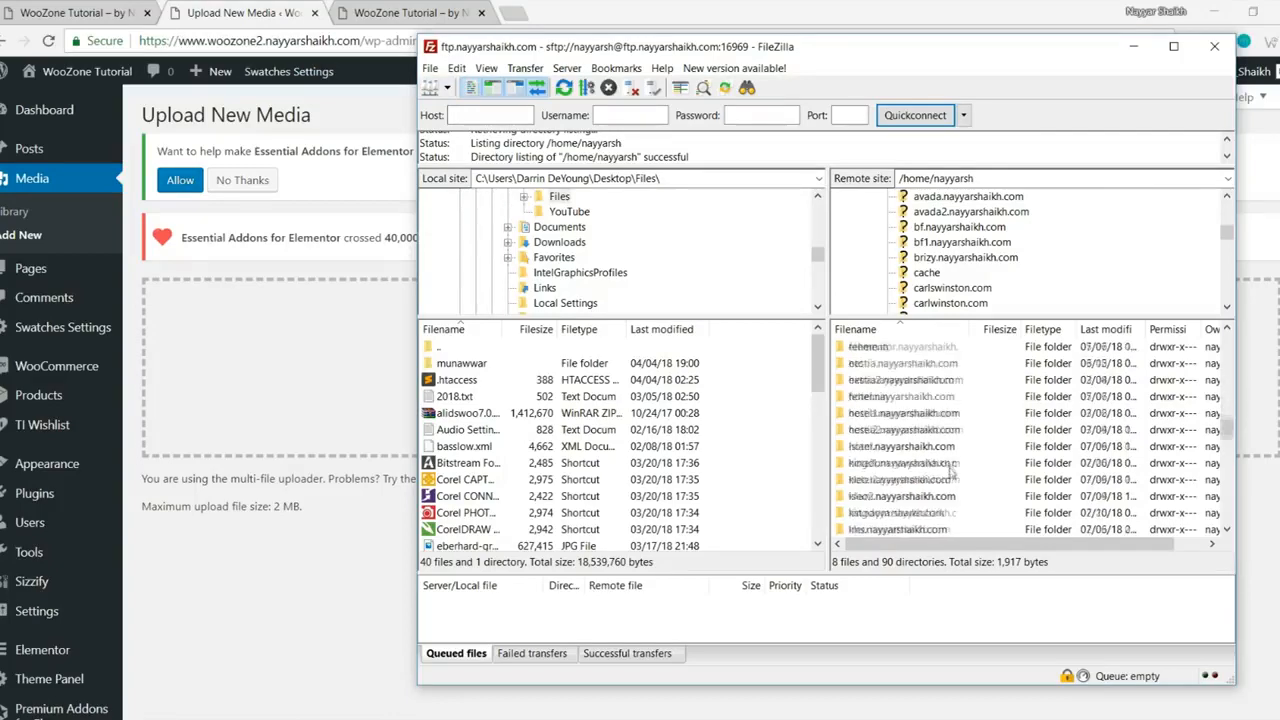
{"action": "scroll", "coordinate": [950, 472], "scroll_direction": "down", "scroll_amount": 8}
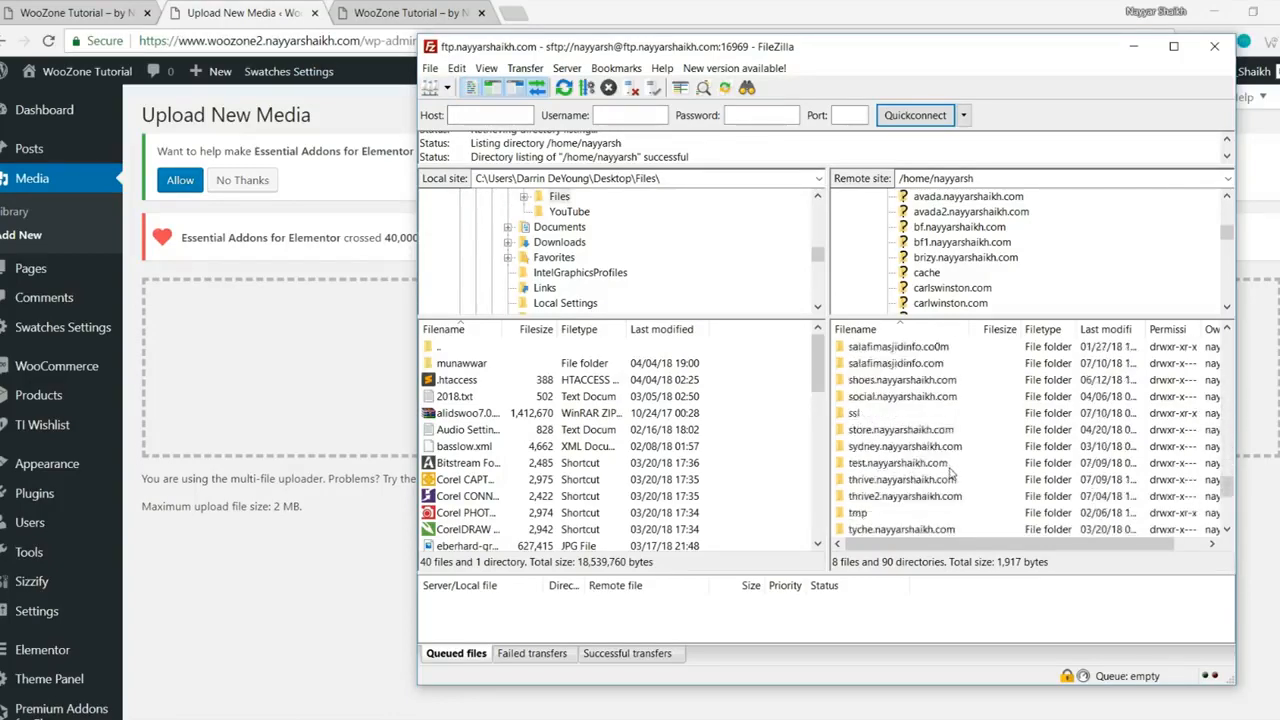
{"action": "double_click", "coordinate": [905, 430]}
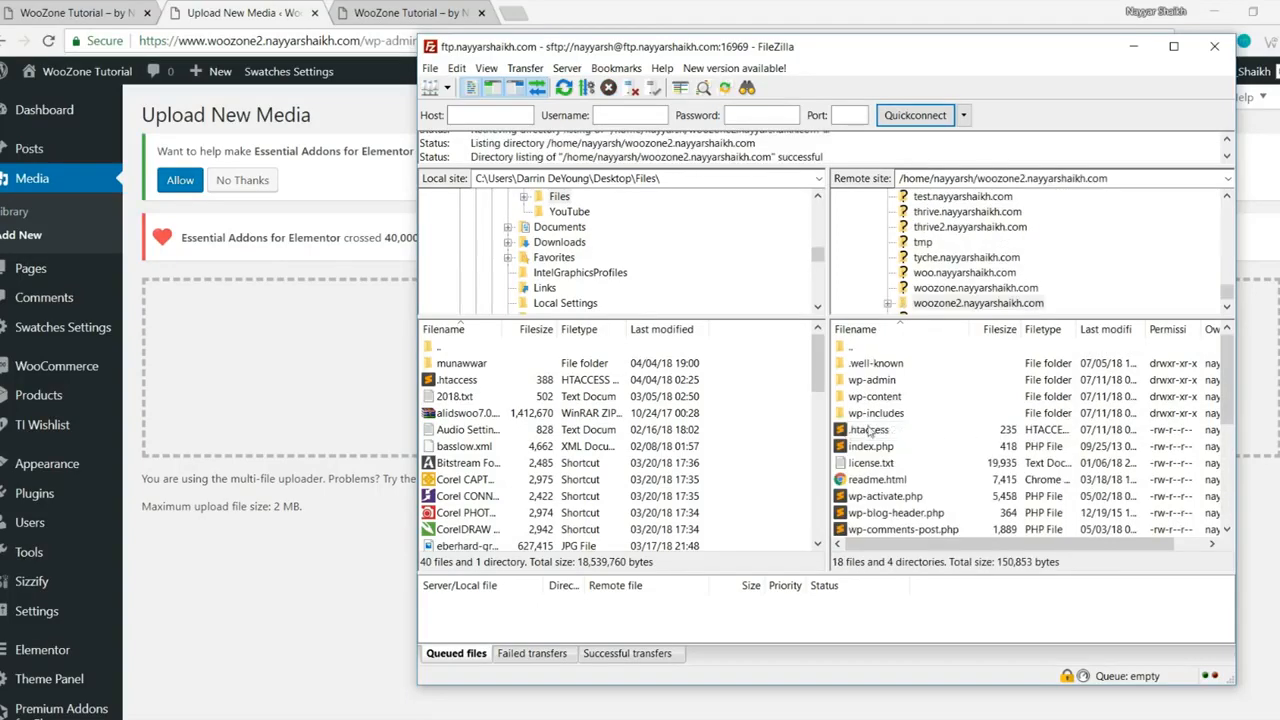
Step: Download the site's .htaccess file to the local Desktop, then show the desktop
{"action": "left_click", "coordinate": [870, 430]}
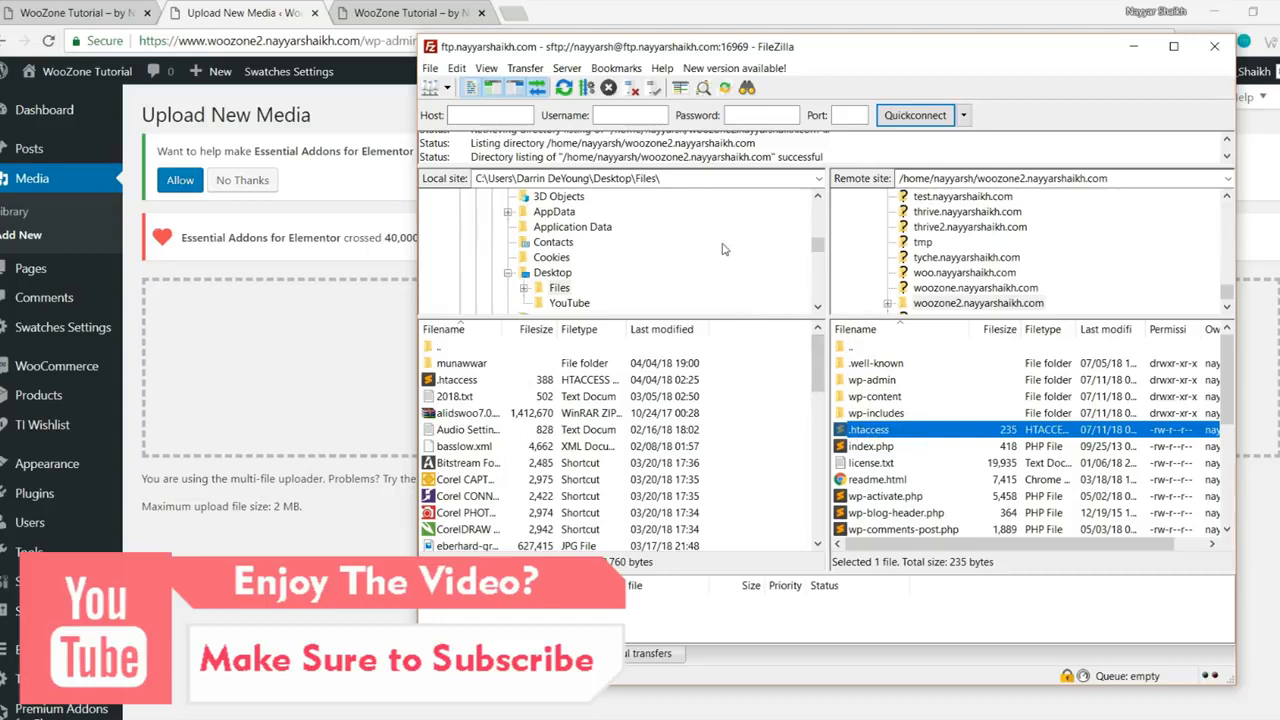
{"action": "scroll", "coordinate": [724, 249], "scroll_direction": "up", "scroll_amount": 10}
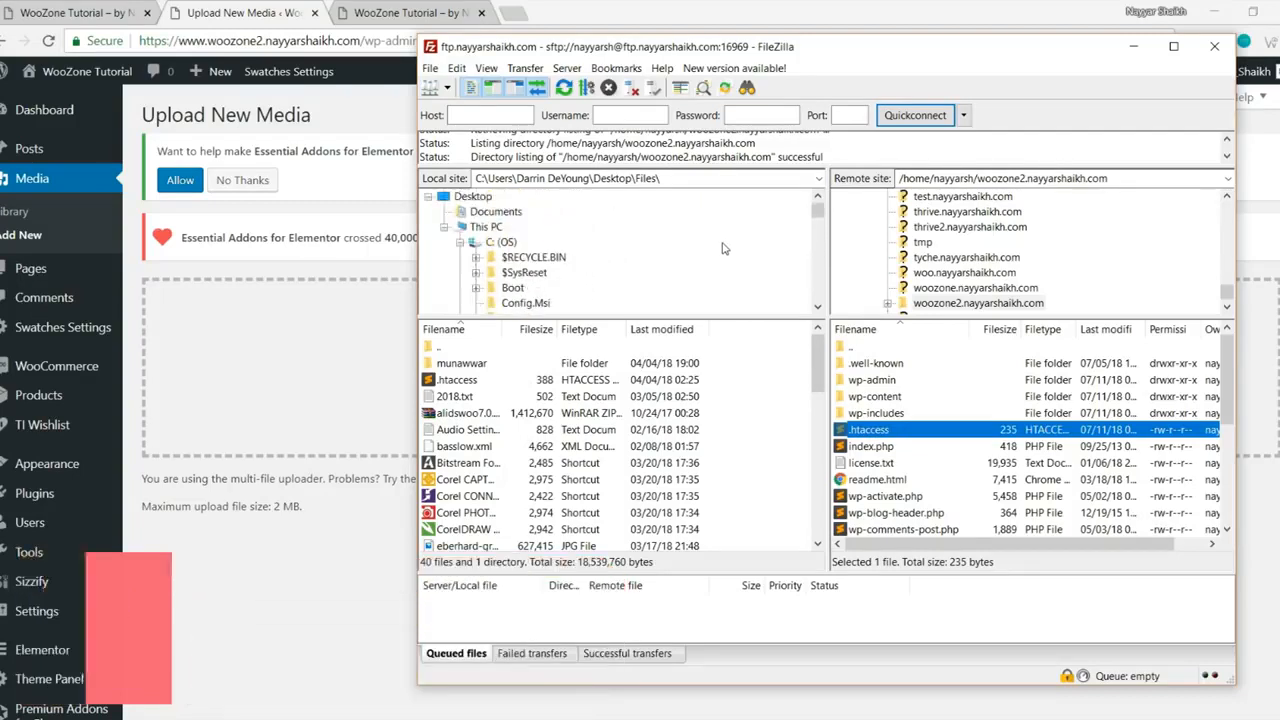
{"action": "left_click", "coordinate": [474, 198]}
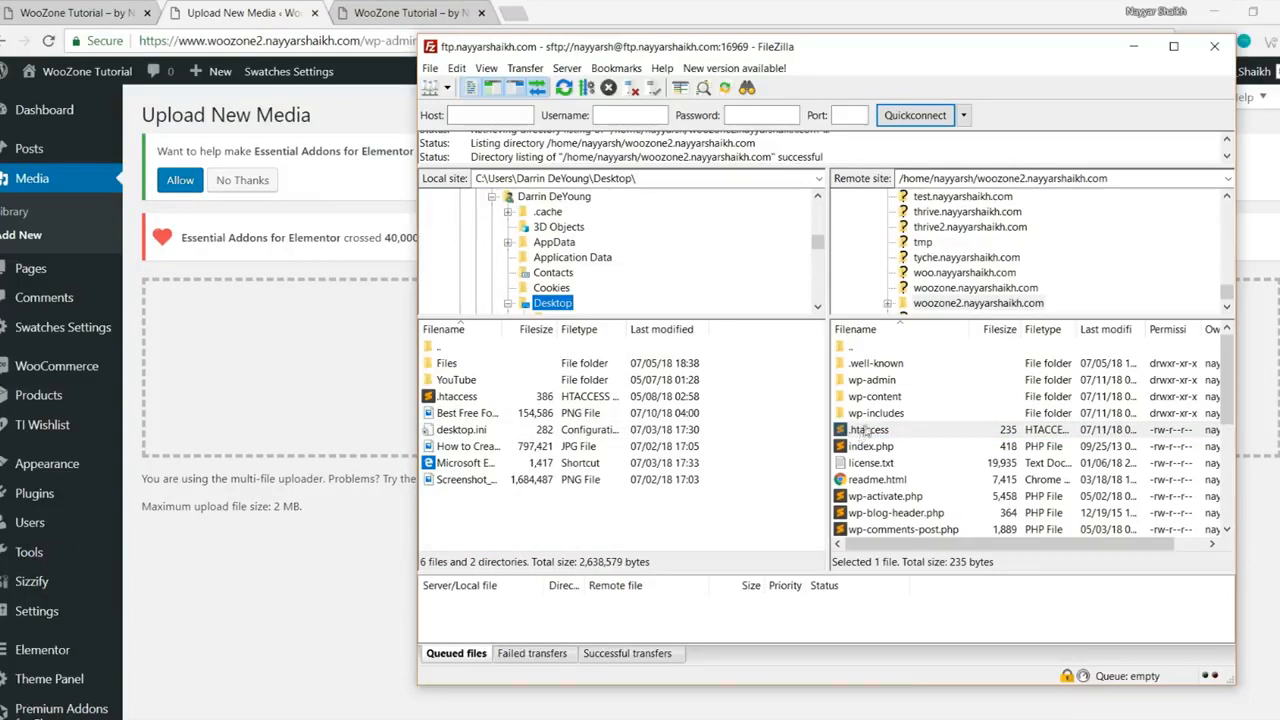
{"action": "left_click_drag", "start_coordinate": [874, 431], "coordinate": [460, 518]}
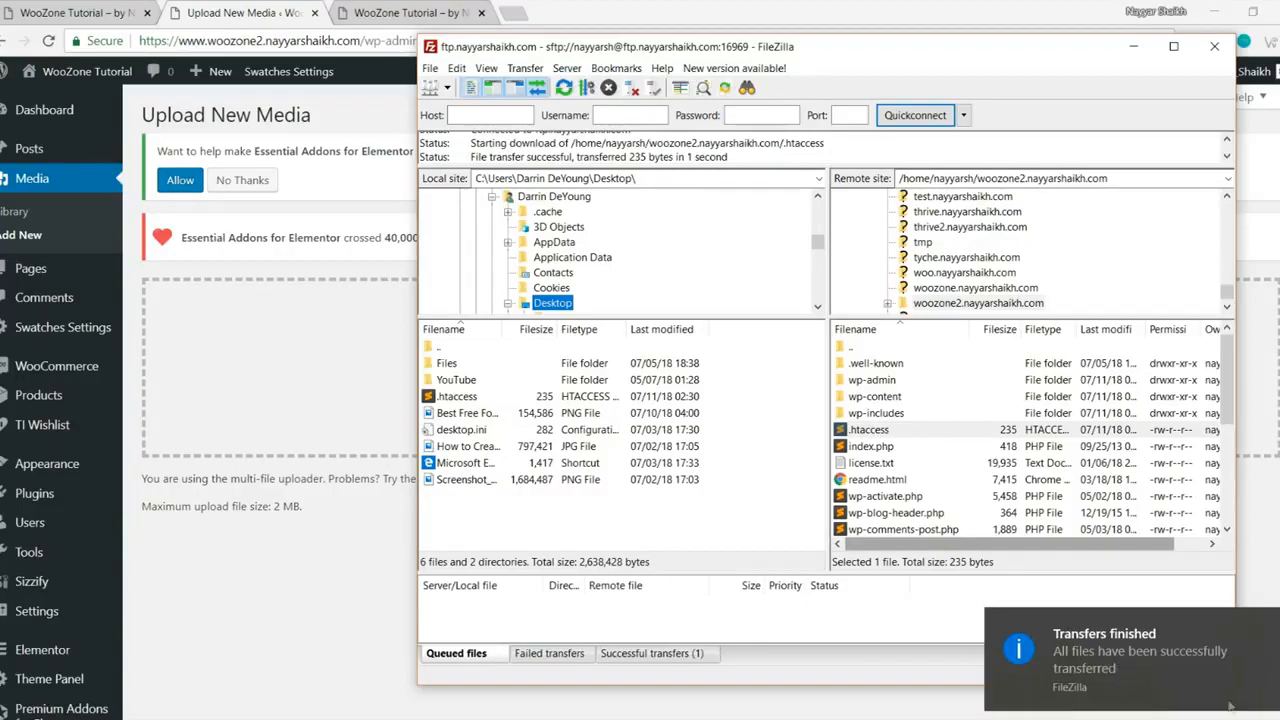
{"action": "left_click", "coordinate": [1279, 719]}
{"action": "left_click_drag", "start_coordinate": [17, 372], "coordinate": [481, 217]}
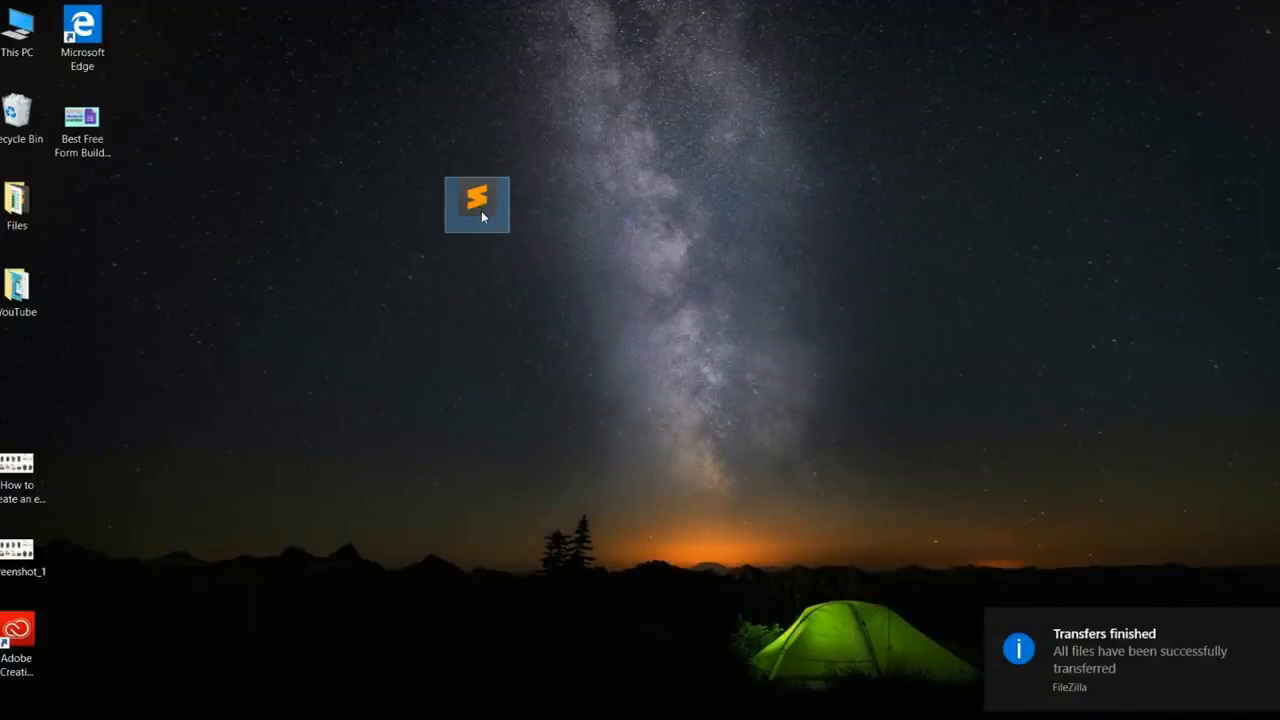
Step: Open the Desktop .htaccess in Sublime Text and place the cursor on empty line 11
{"action": "double_click", "coordinate": [481, 210]}
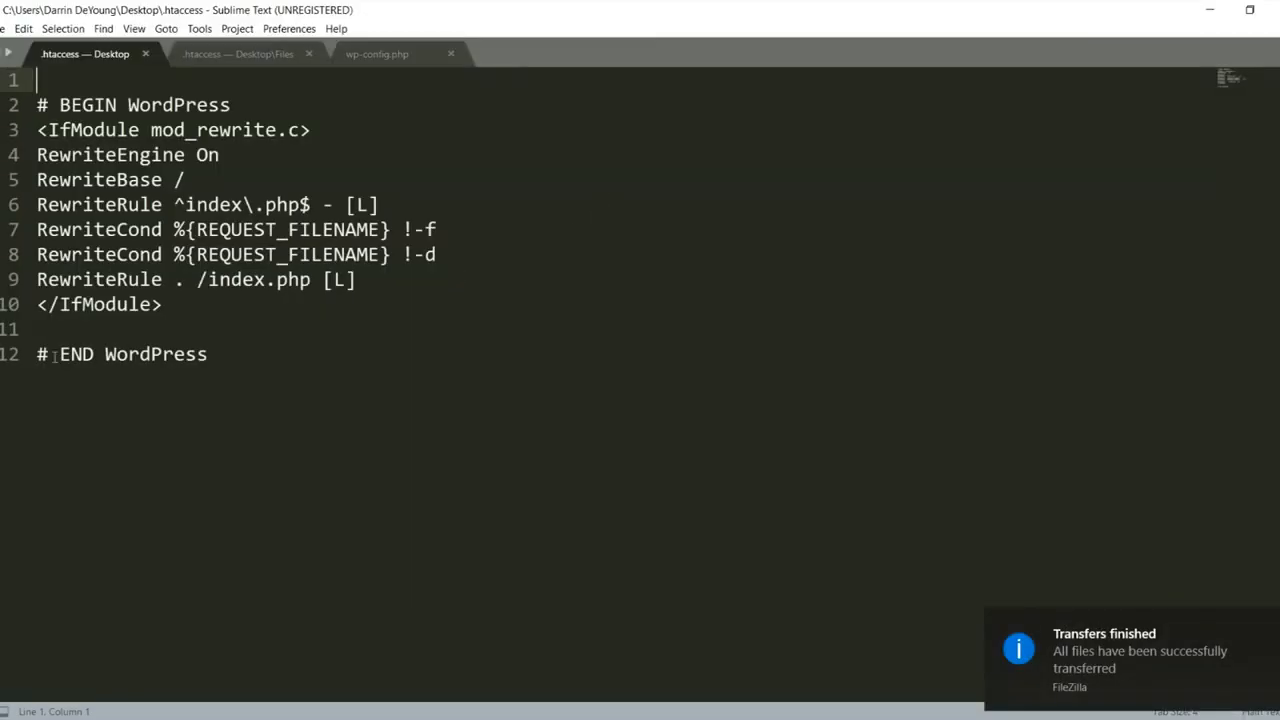
{"action": "left_click_drag", "start_coordinate": [38, 355], "coordinate": [34, 322]}
{"action": "left_click", "coordinate": [764, 386]}
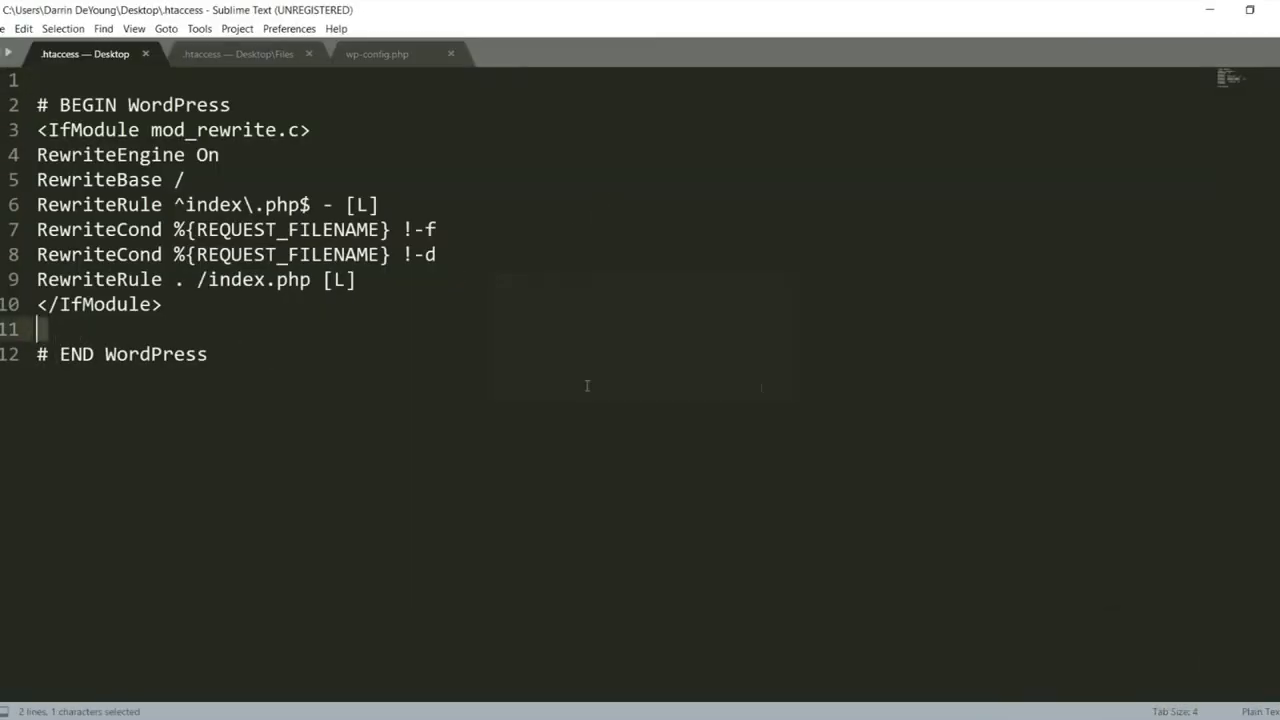
{"action": "left_click", "coordinate": [60, 321]}
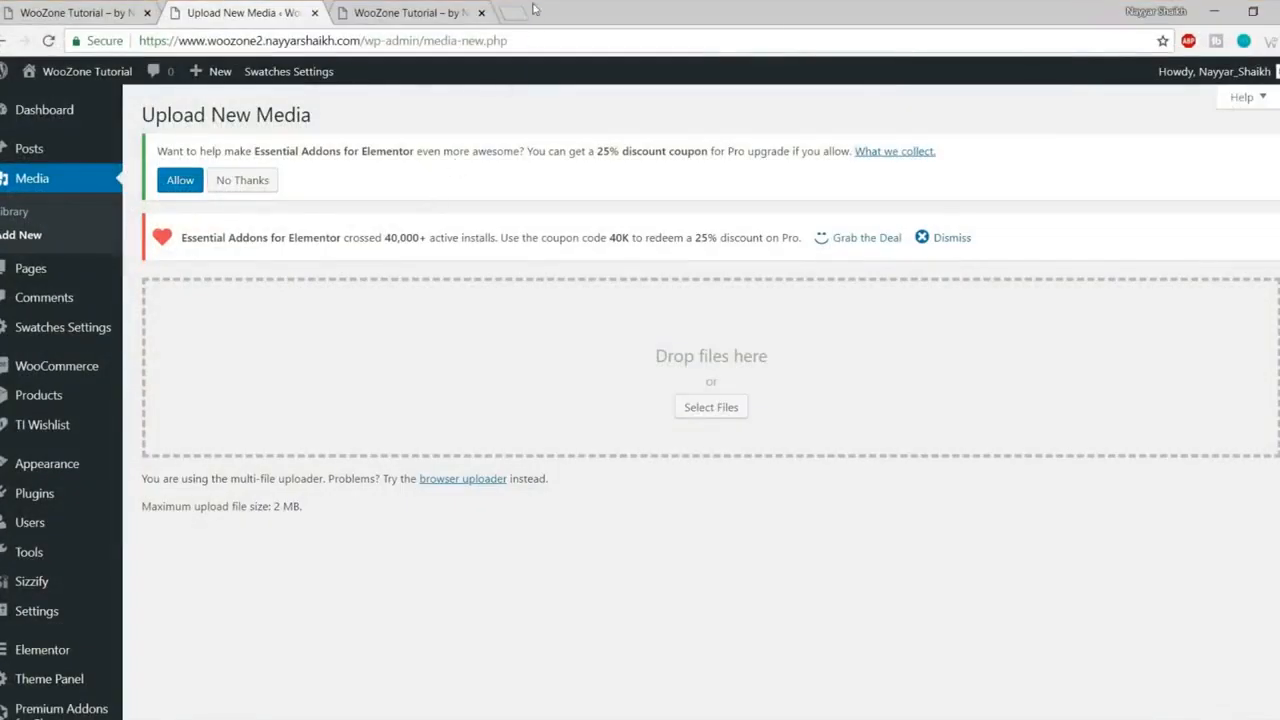
Step: Load bloggdude.com in a new browser tab
{"action": "left_click", "coordinate": [527, 8]}
{"action": "type", "text": "bloggdude.com"}
{"action": "key", "text": "Return"}
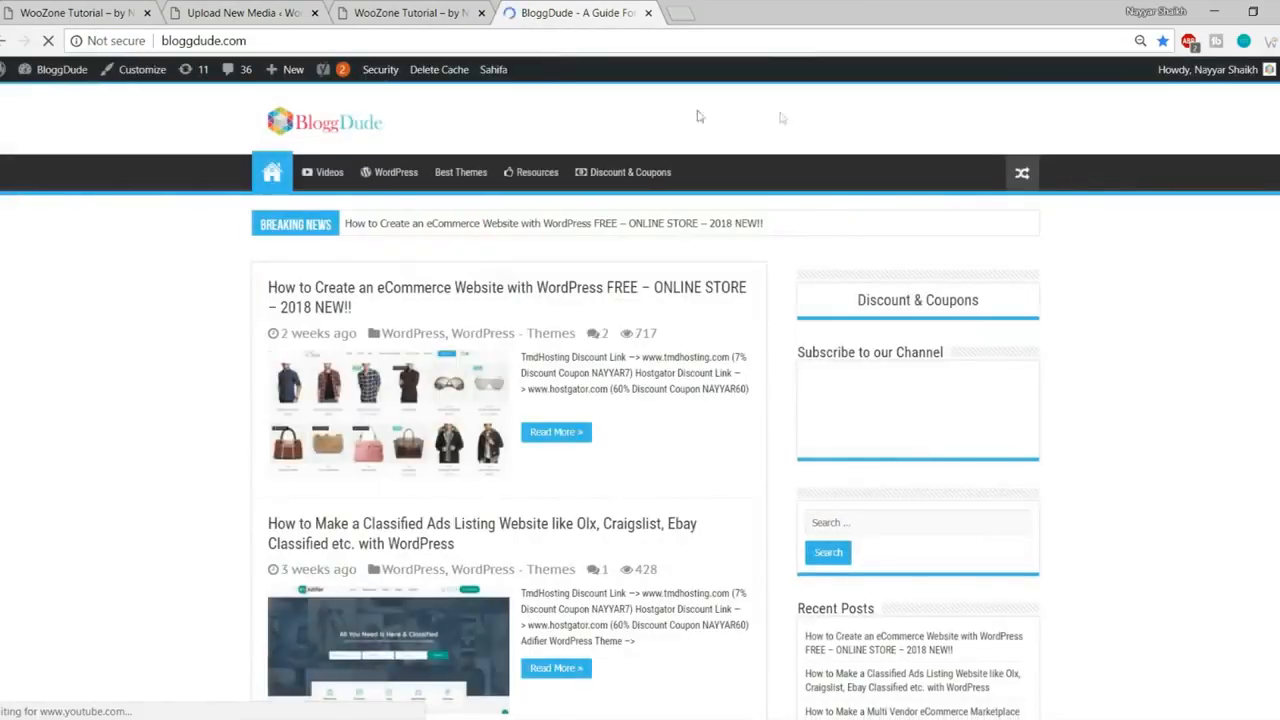
Step: Open the upload_max_filesize fix article from the blog's second page
{"action": "scroll", "coordinate": [1061, 359], "scroll_direction": "down", "scroll_amount": 20}
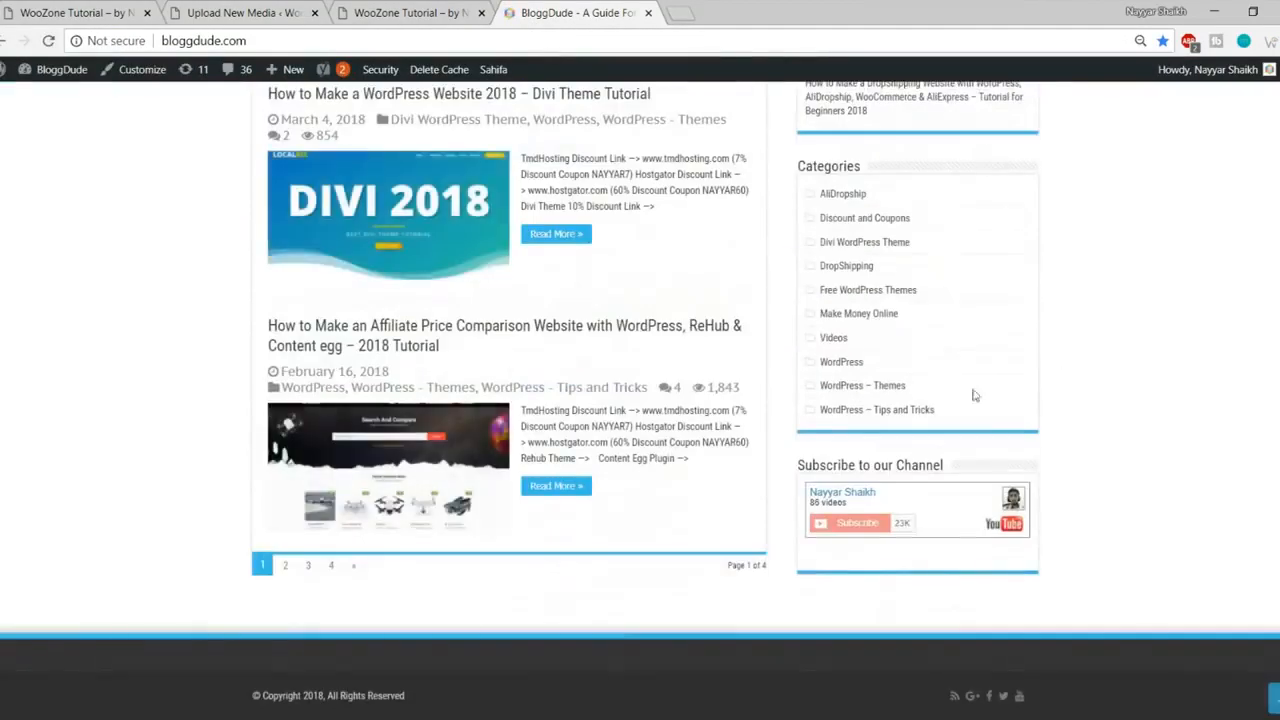
{"action": "left_click", "coordinate": [285, 566]}
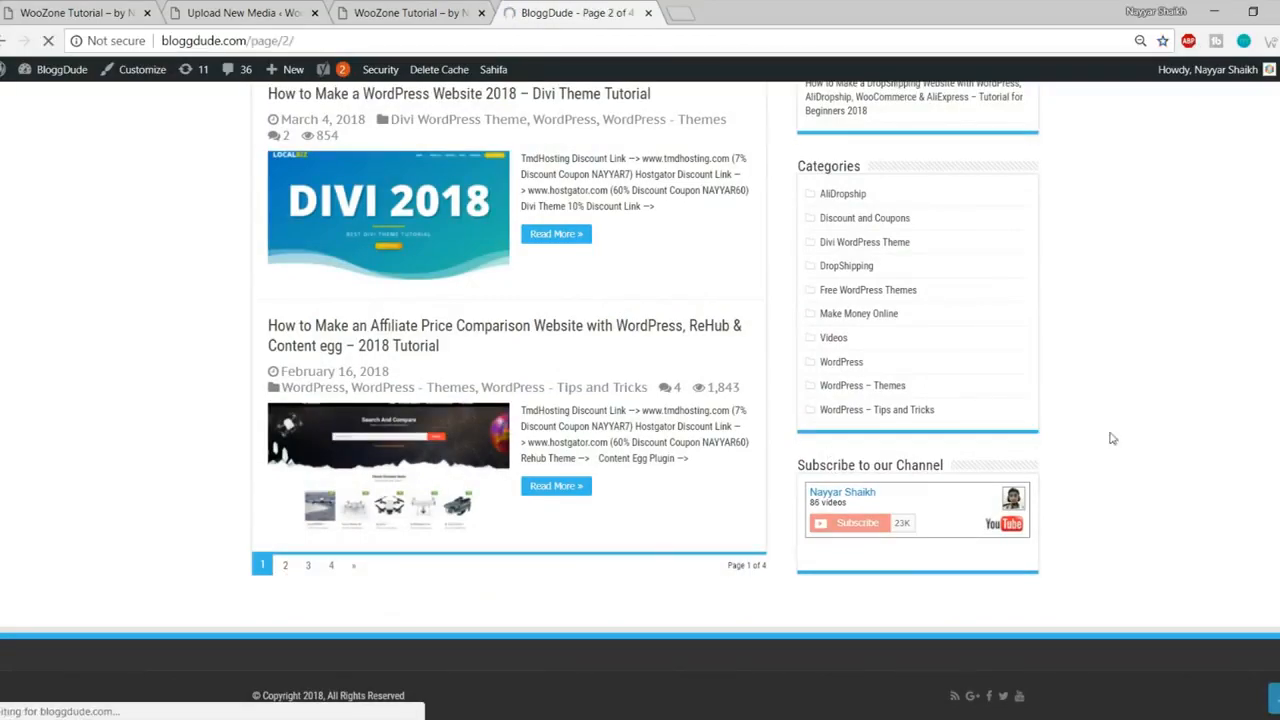
{"action": "scroll", "coordinate": [1109, 435], "scroll_direction": "down", "scroll_amount": 3}
{"action": "scroll", "coordinate": [1109, 431], "scroll_direction": "down", "scroll_amount": 5}
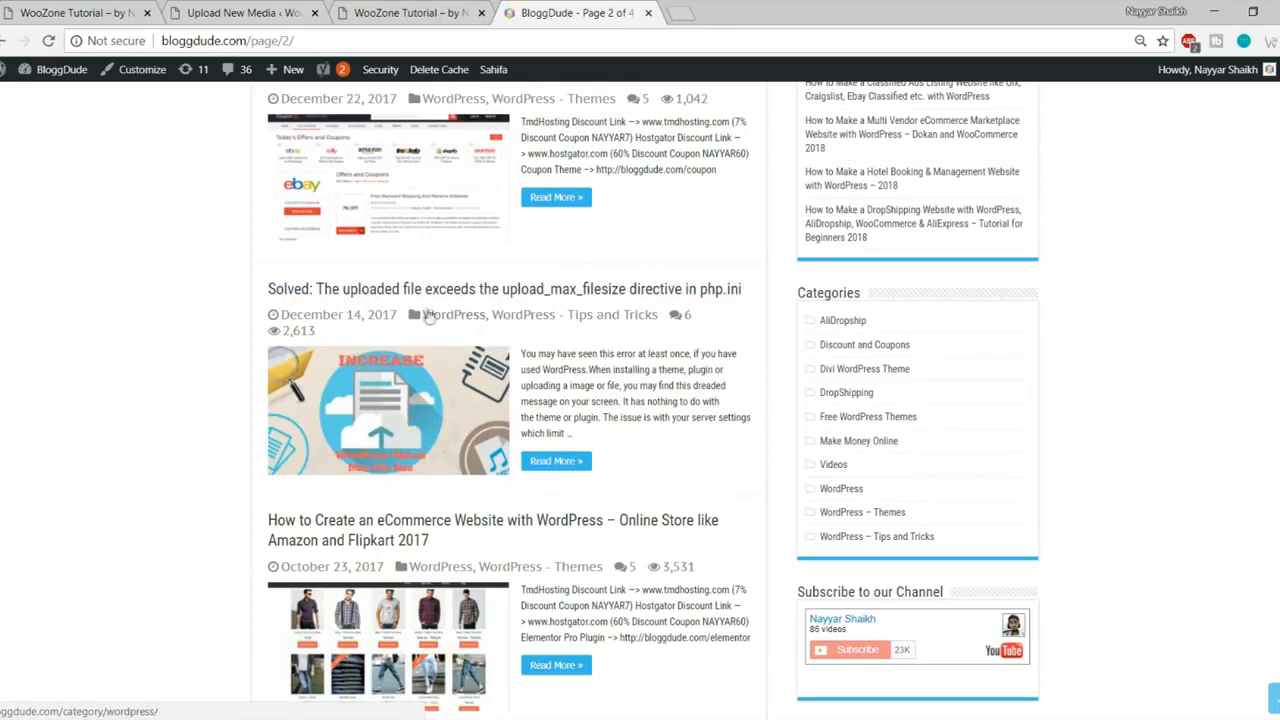
{"action": "left_click", "coordinate": [478, 388]}
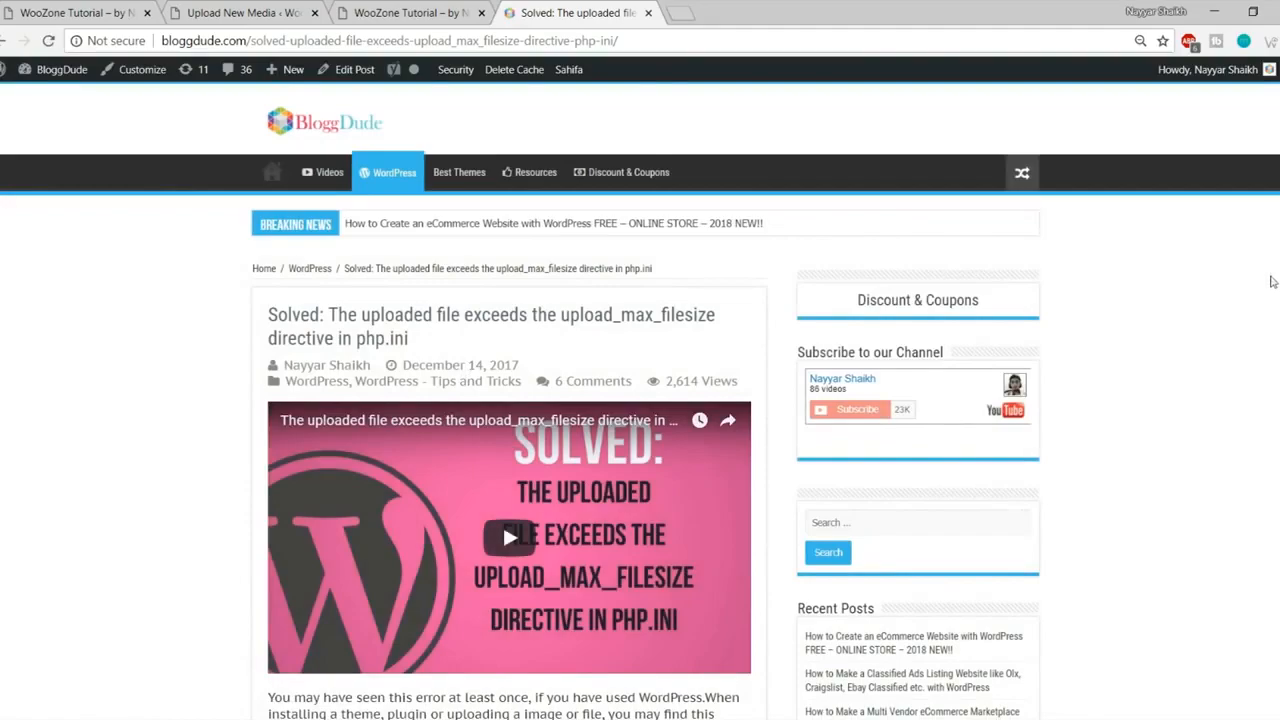
Step: Select the five php_value lines in the article's code block
{"action": "scroll", "coordinate": [1272, 279], "scroll_direction": "down", "scroll_amount": 10}
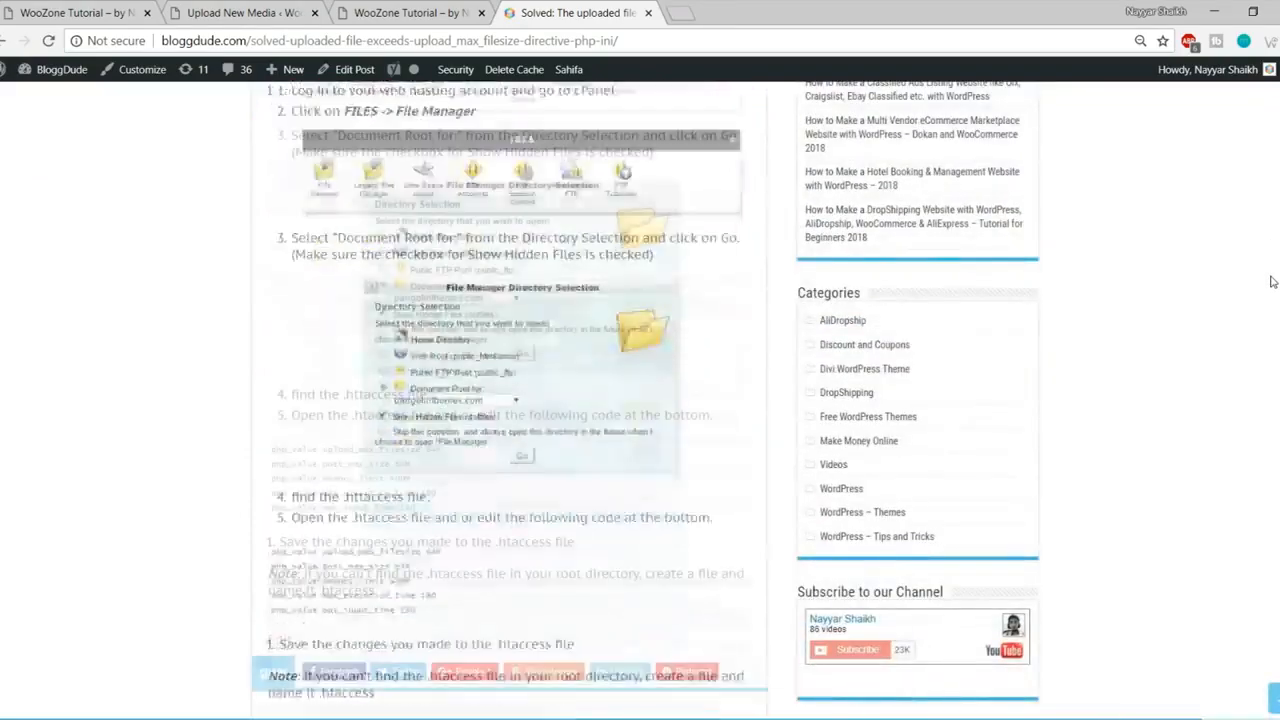
{"action": "scroll", "coordinate": [1272, 281], "scroll_direction": "down", "scroll_amount": 4}
{"action": "scroll", "coordinate": [872, 281], "scroll_direction": "up", "scroll_amount": 4}
{"action": "left_click_drag", "start_coordinate": [421, 466], "coordinate": [254, 394]}
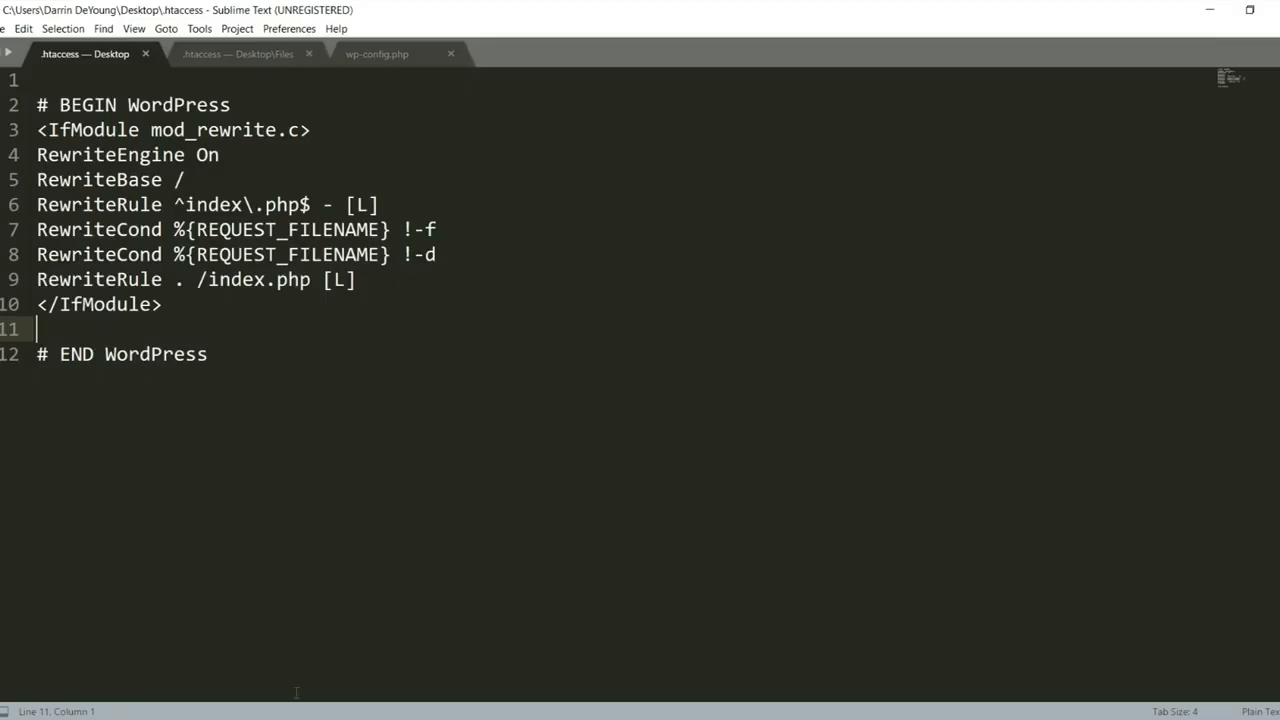
Step: Paste the php_value lines (64M upload/post size, 400M memory, 180 times) into .htaccess and save
{"action": "type", "text": "php_value upload_max_filesize 64M php_value post_max_size 64M php_value memory_limit 400M php_value max_execution_time 180 php_value max_input_time 180"}
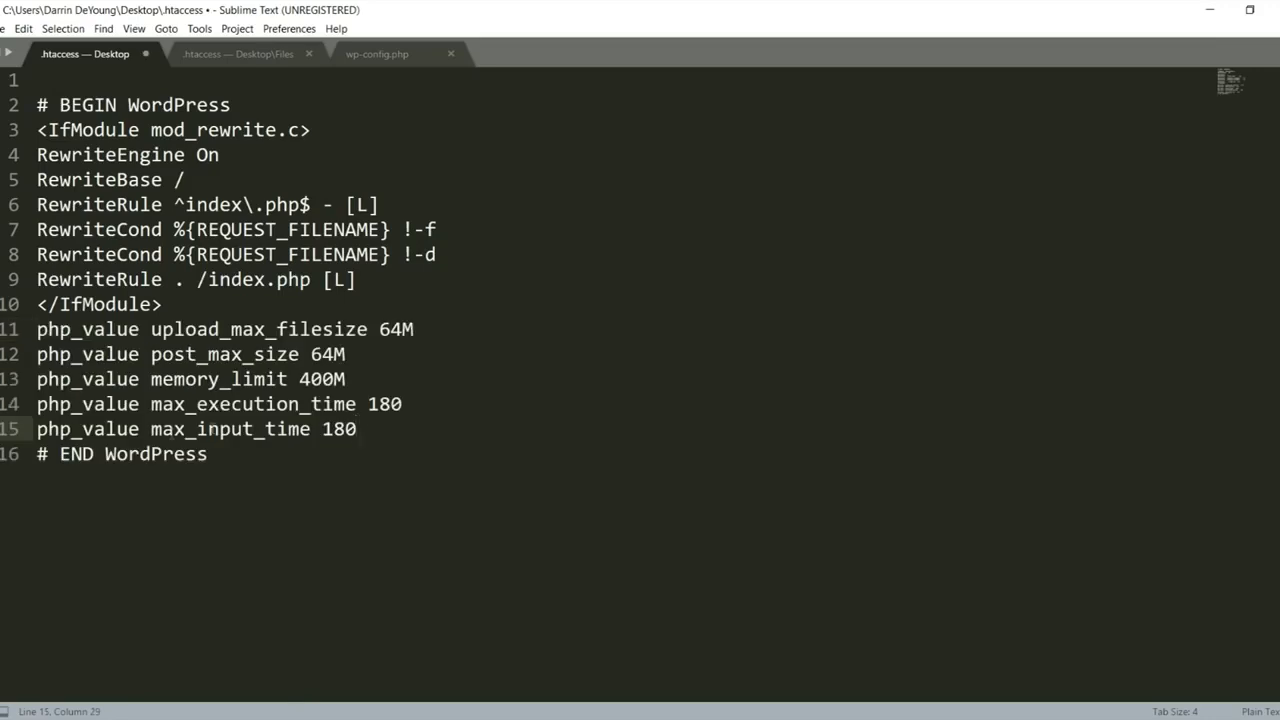
{"action": "key", "text": "ctrl+s"}
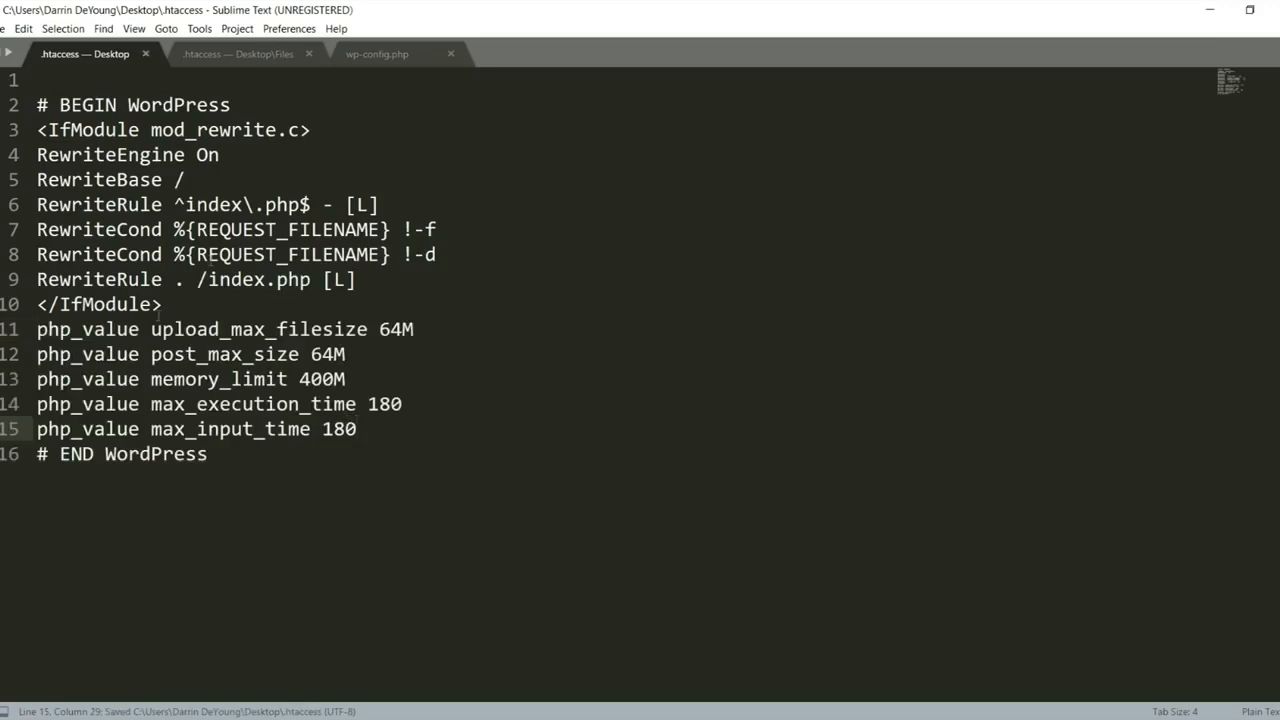
{"action": "left_click", "coordinate": [1276, 10]}
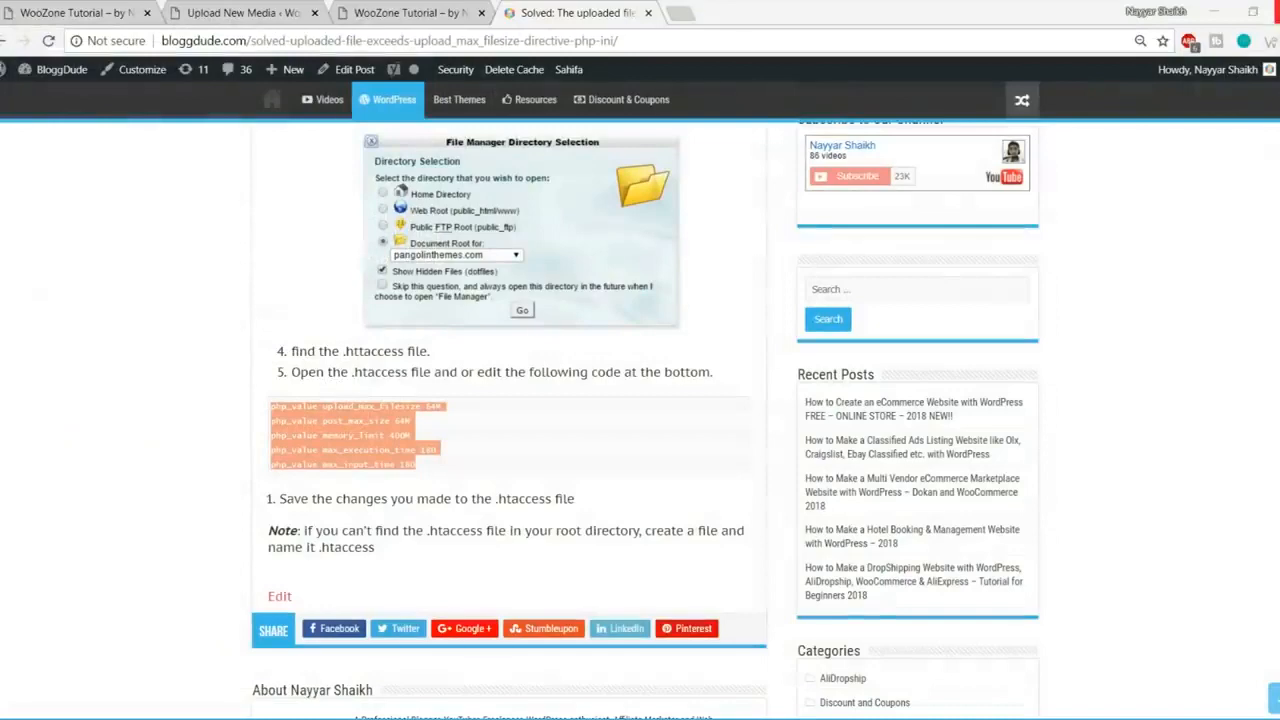
Step: Upload the edited 386-byte .htaccess to the woozone2 folder, overwriting the server's 235-byte copy
{"action": "left_click", "coordinate": [351, 716]}
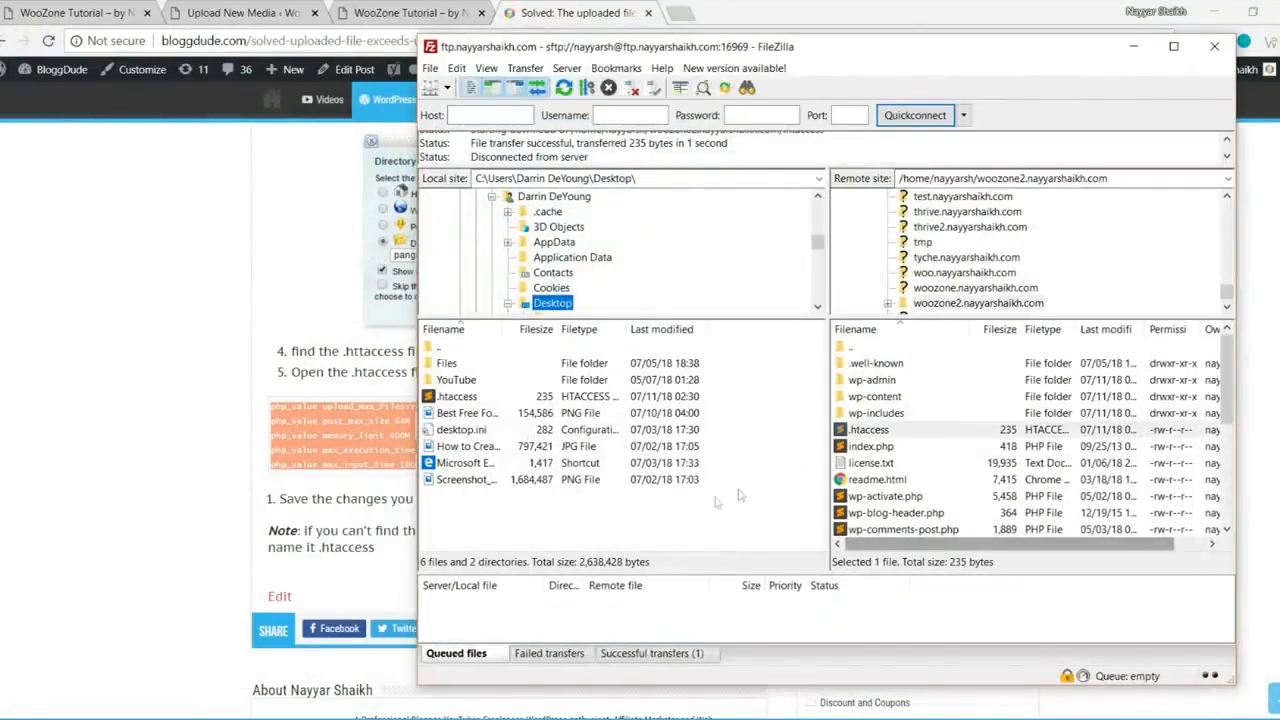
{"action": "right_click", "coordinate": [680, 511]}
{"action": "left_click", "coordinate": [721, 627]}
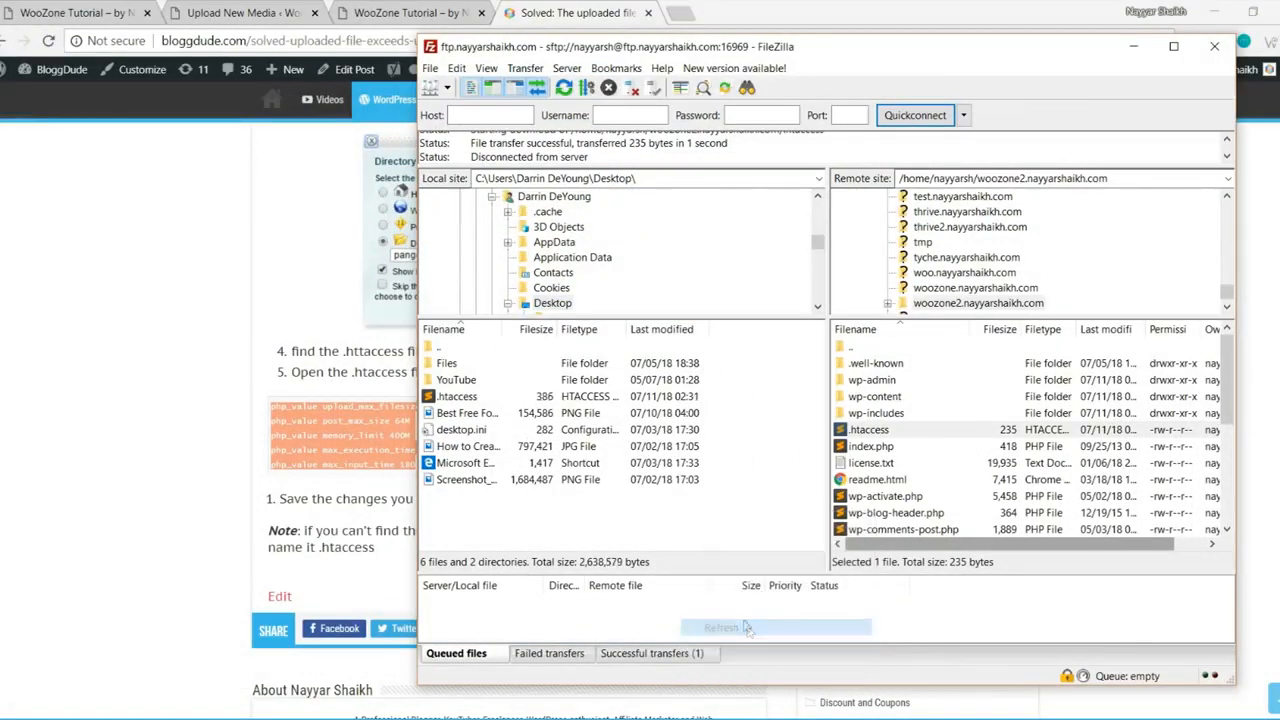
{"action": "left_click_drag", "start_coordinate": [441, 397], "coordinate": [942, 444]}
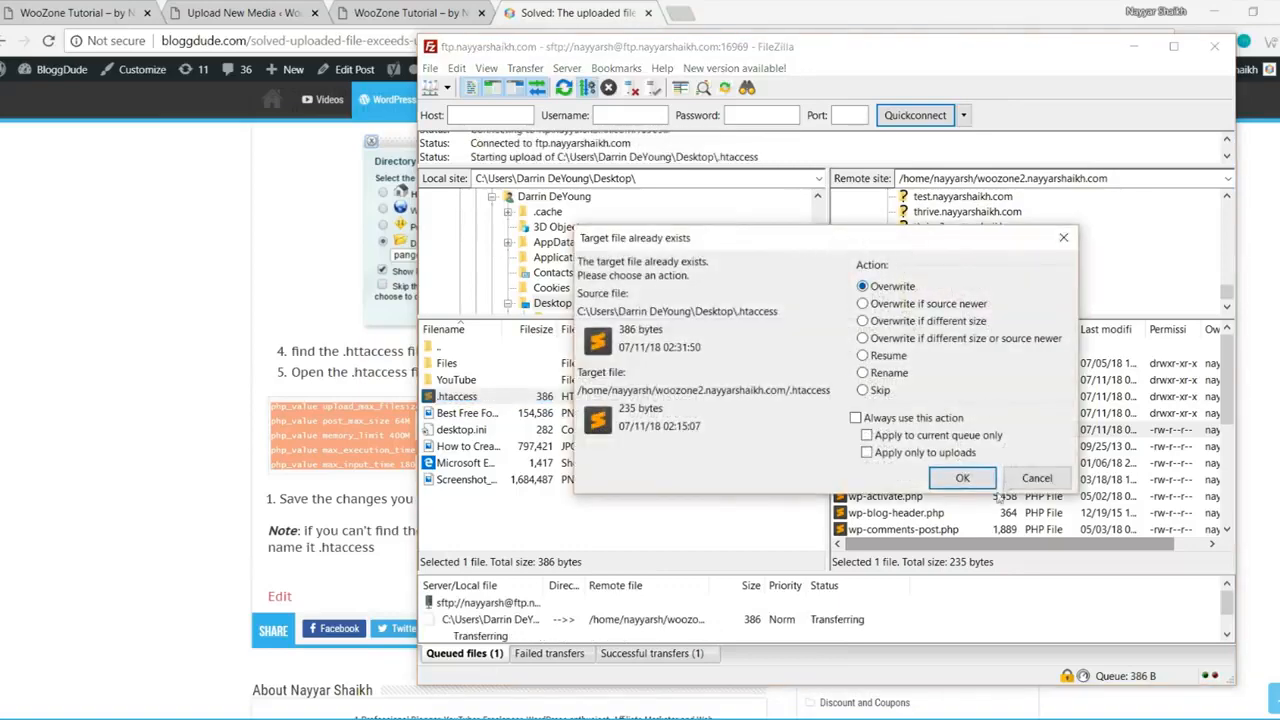
{"action": "left_click", "coordinate": [962, 478]}
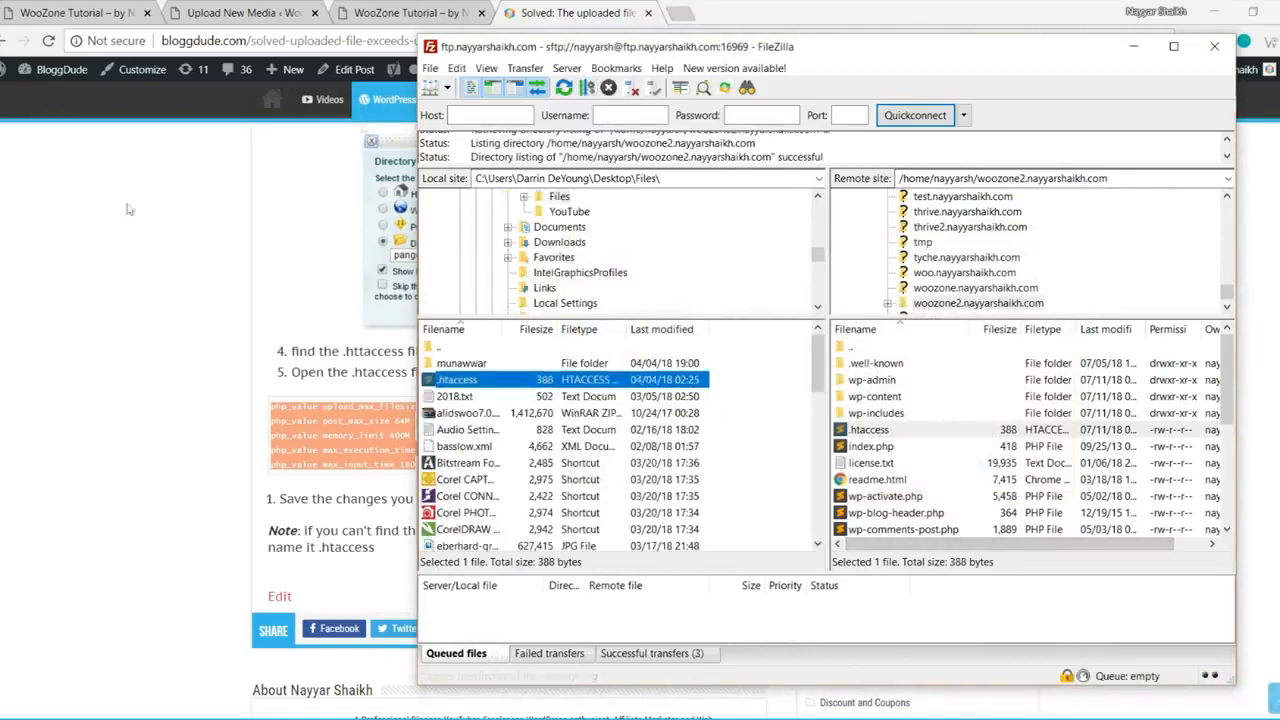
{"action": "left_click", "coordinate": [123, 212]}
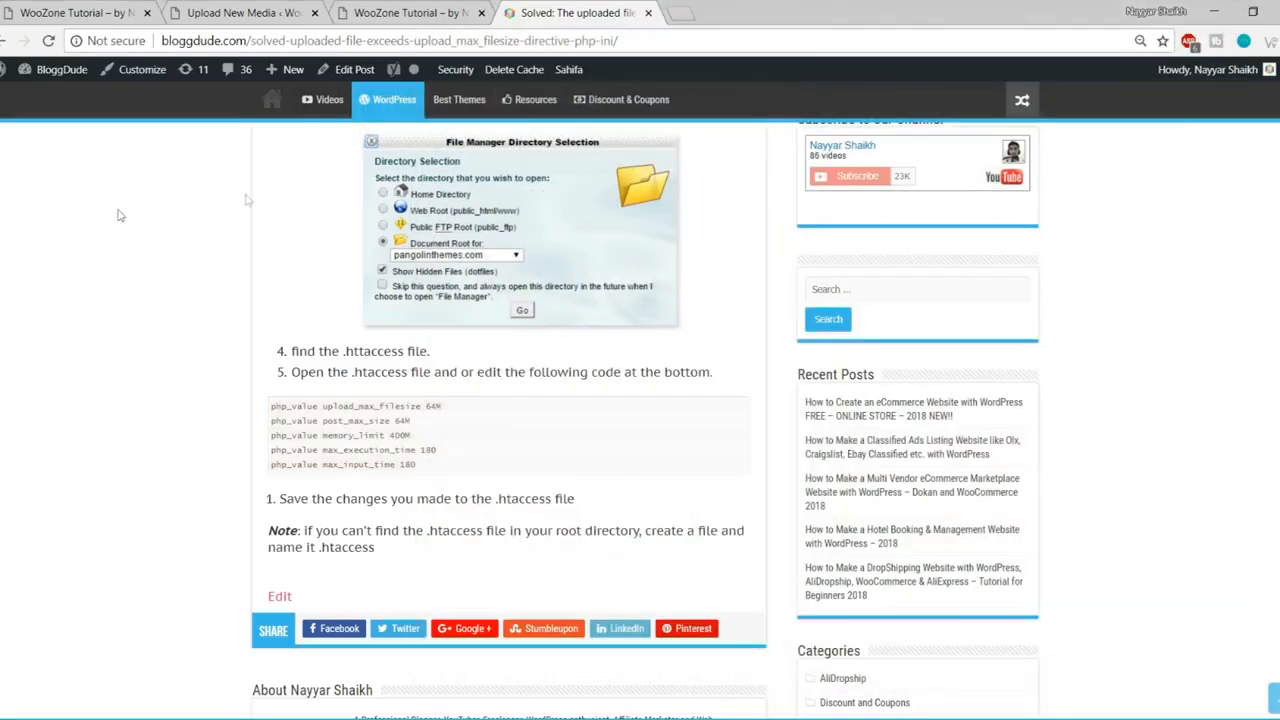
Step: Reload Upload New Media to confirm the maximum upload size changed from 2 MB to 64 MB
{"action": "left_click", "coordinate": [222, 12]}
{"action": "left_click_drag", "start_coordinate": [304, 508], "coordinate": [148, 508]}
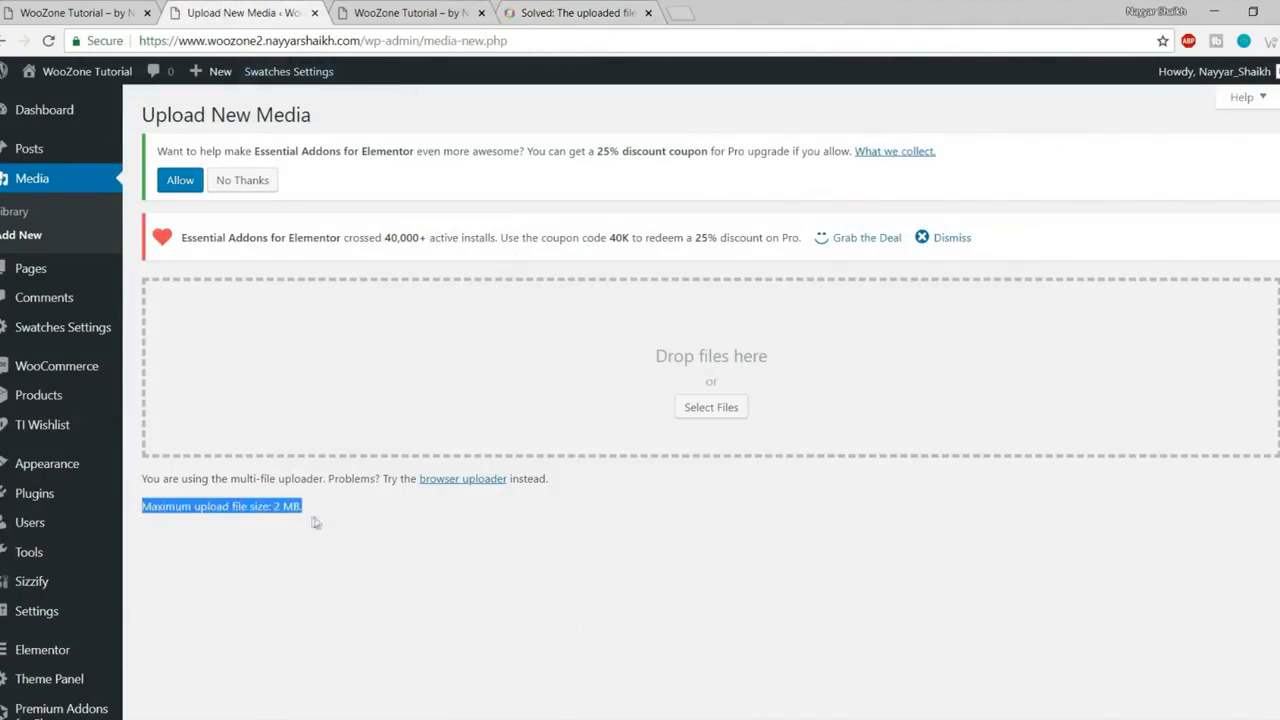
{"action": "left_click", "coordinate": [48, 43]}
{"action": "left_click_drag", "start_coordinate": [330, 512], "coordinate": [142, 512]}
{"action": "left_click", "coordinate": [296, 530]}
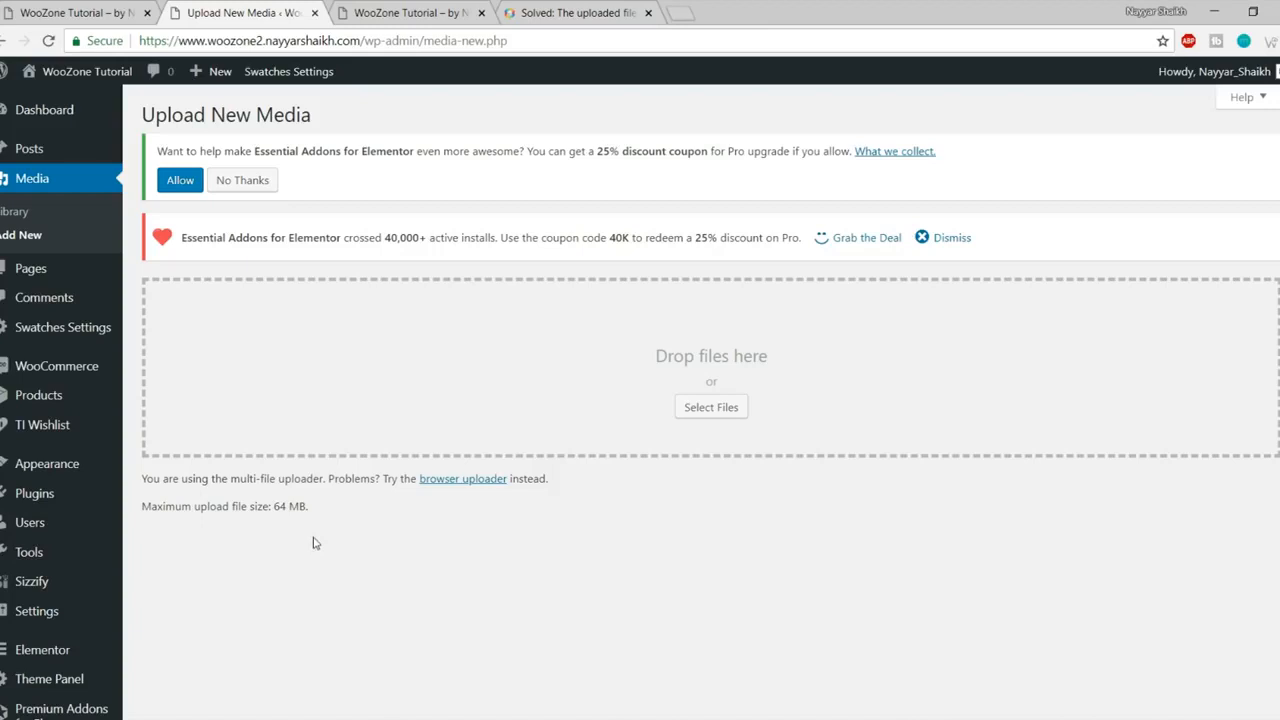
{"action": "mouse_move", "coordinate": [30, 498]}
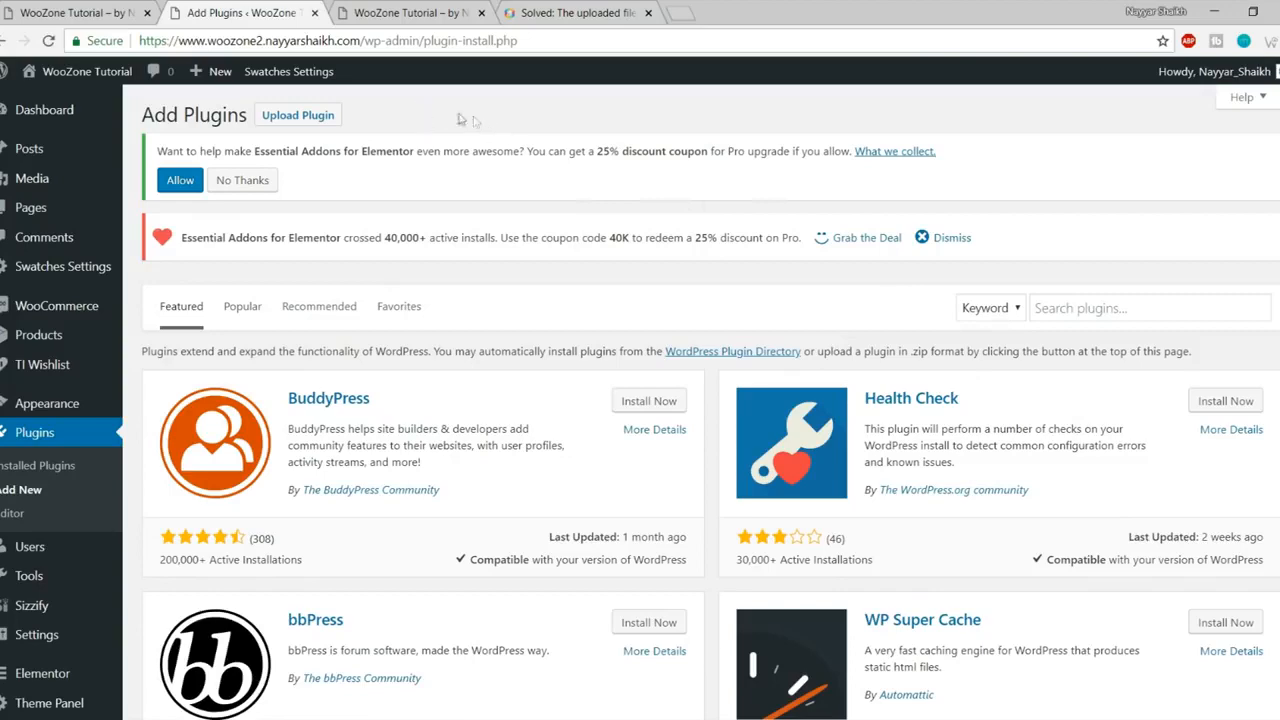
Step: Open the plugin upload form and browse into the WooZone folder on the E: drive
{"action": "left_click", "coordinate": [300, 118]}
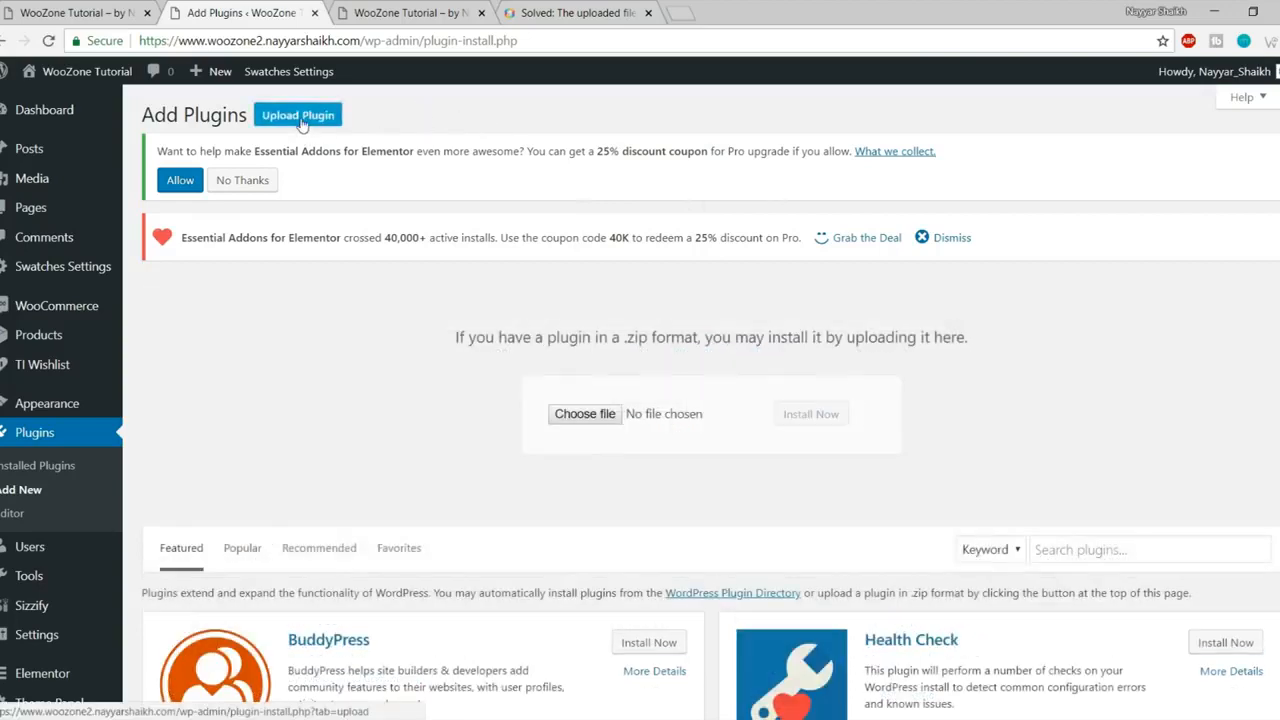
{"action": "left_click", "coordinate": [585, 416]}
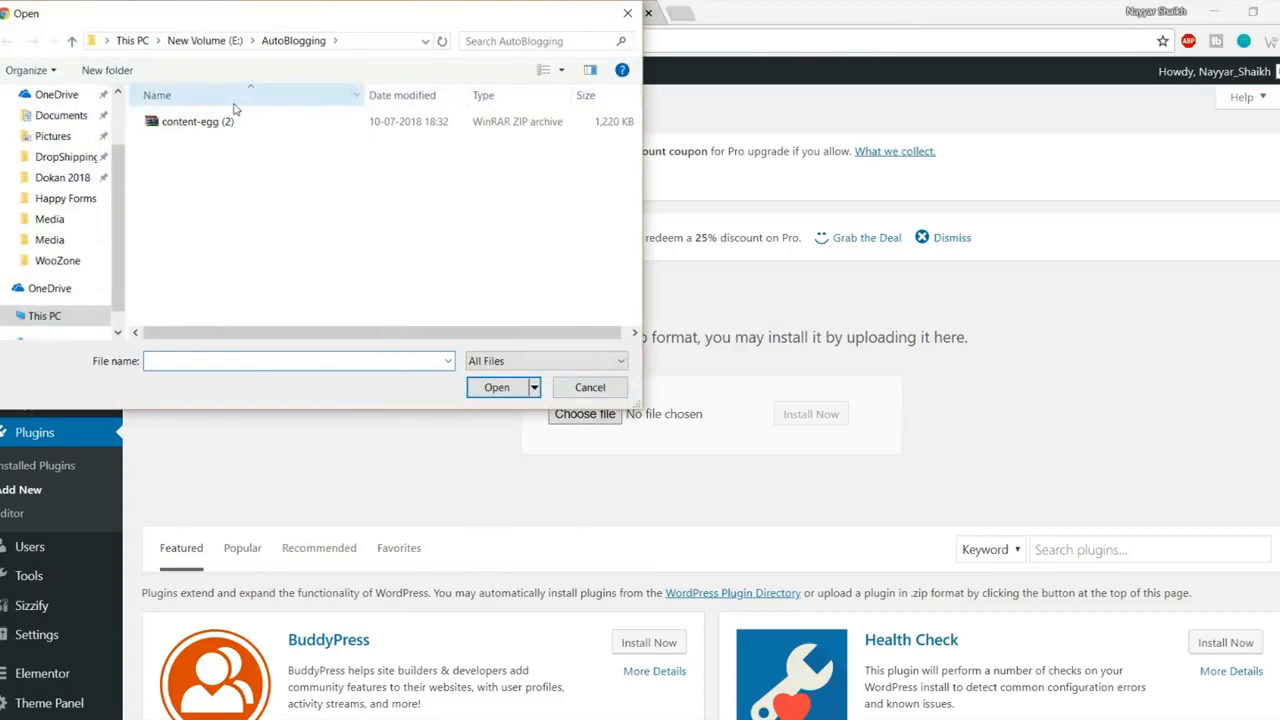
{"action": "left_click", "coordinate": [203, 42]}
{"action": "scroll", "coordinate": [230, 240], "scroll_direction": "down", "scroll_amount": 10}
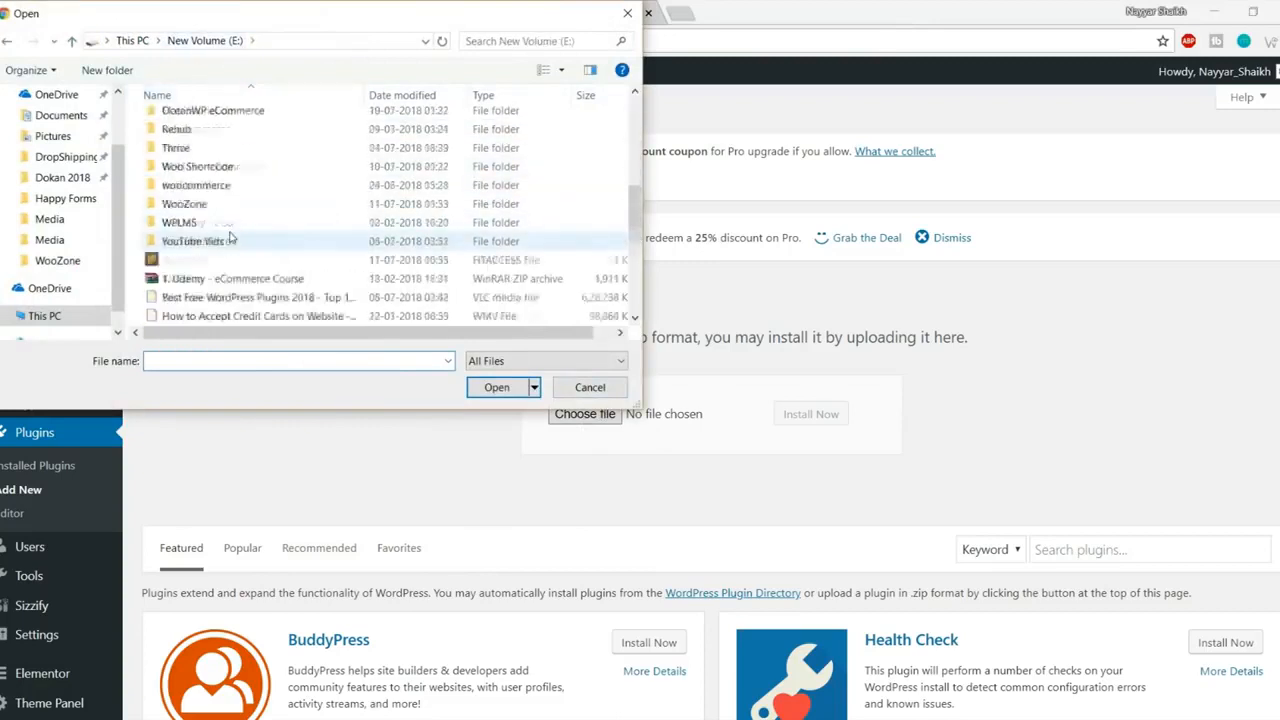
{"action": "scroll", "coordinate": [235, 245], "scroll_direction": "up", "scroll_amount": 3}
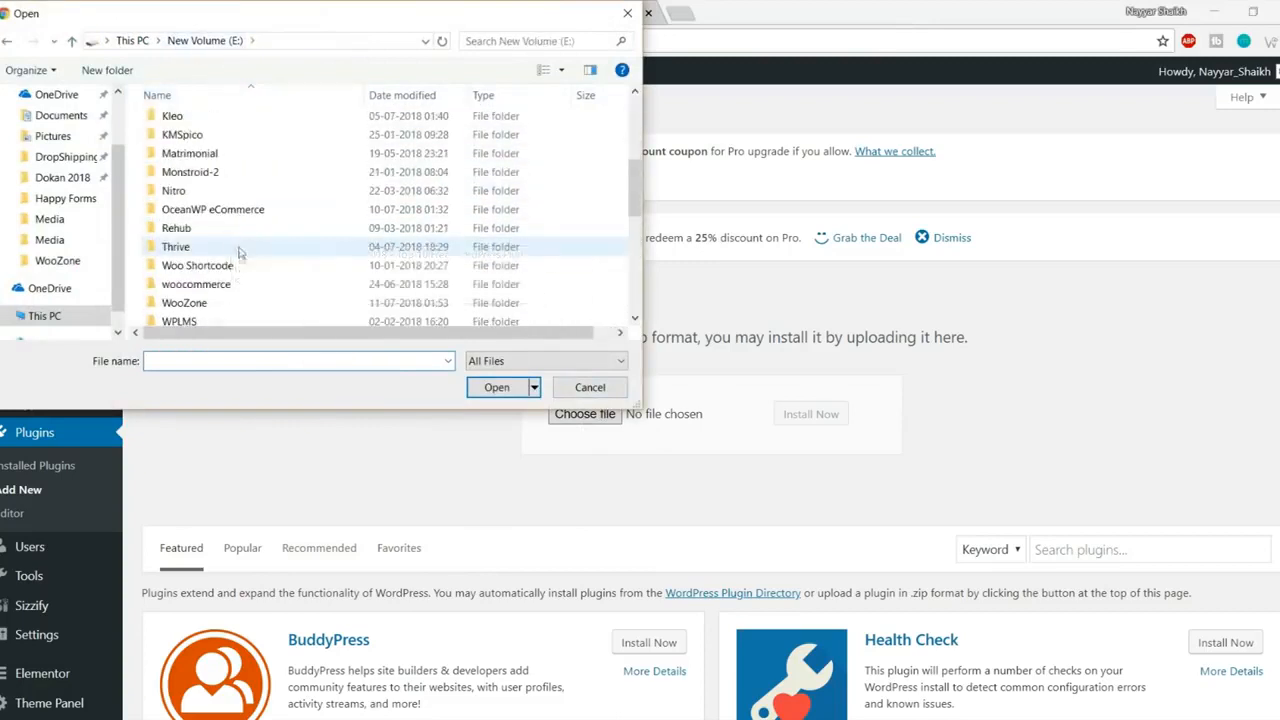
{"action": "left_click", "coordinate": [210, 305]}
{"action": "double_click", "coordinate": [210, 305]}
Step: Choose woozone.zip from 2.6 > 2.6 > Woozone - Amazon Affiliates Plugin > 9.0.6.1 > Plugin and install it
{"action": "double_click", "coordinate": [168, 122]}
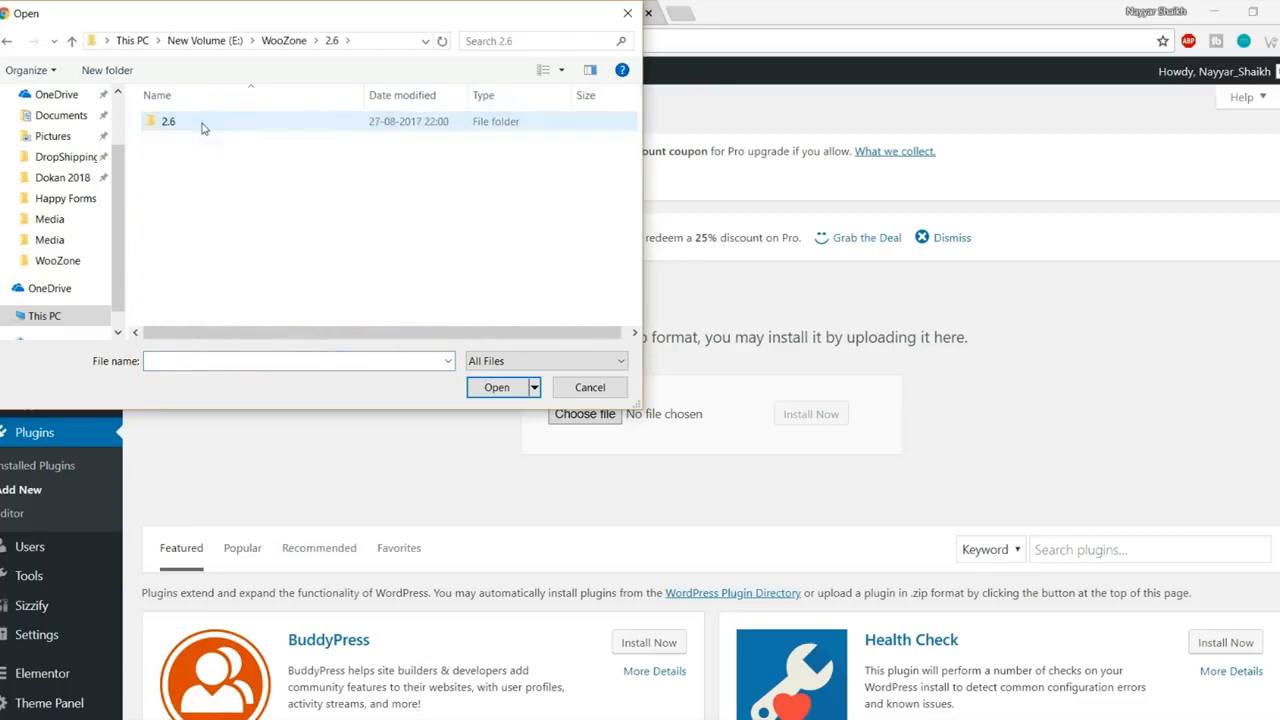
{"action": "double_click", "coordinate": [200, 122]}
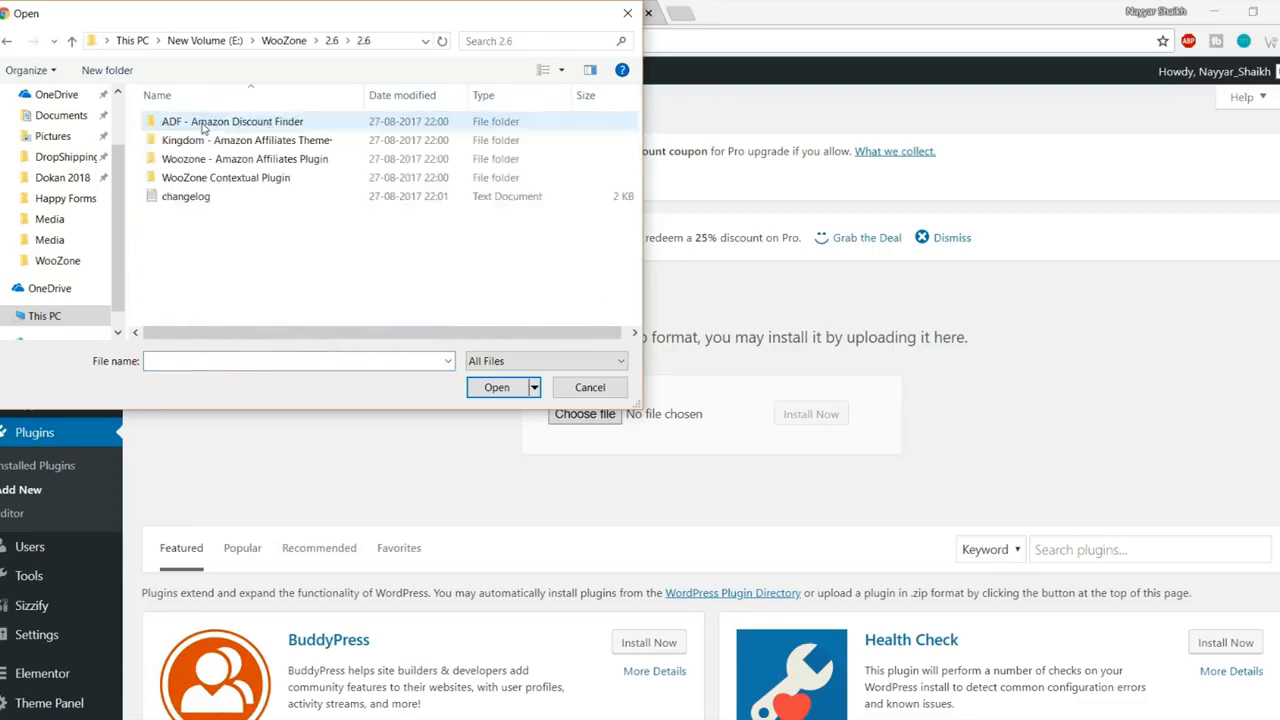
{"action": "double_click", "coordinate": [265, 162]}
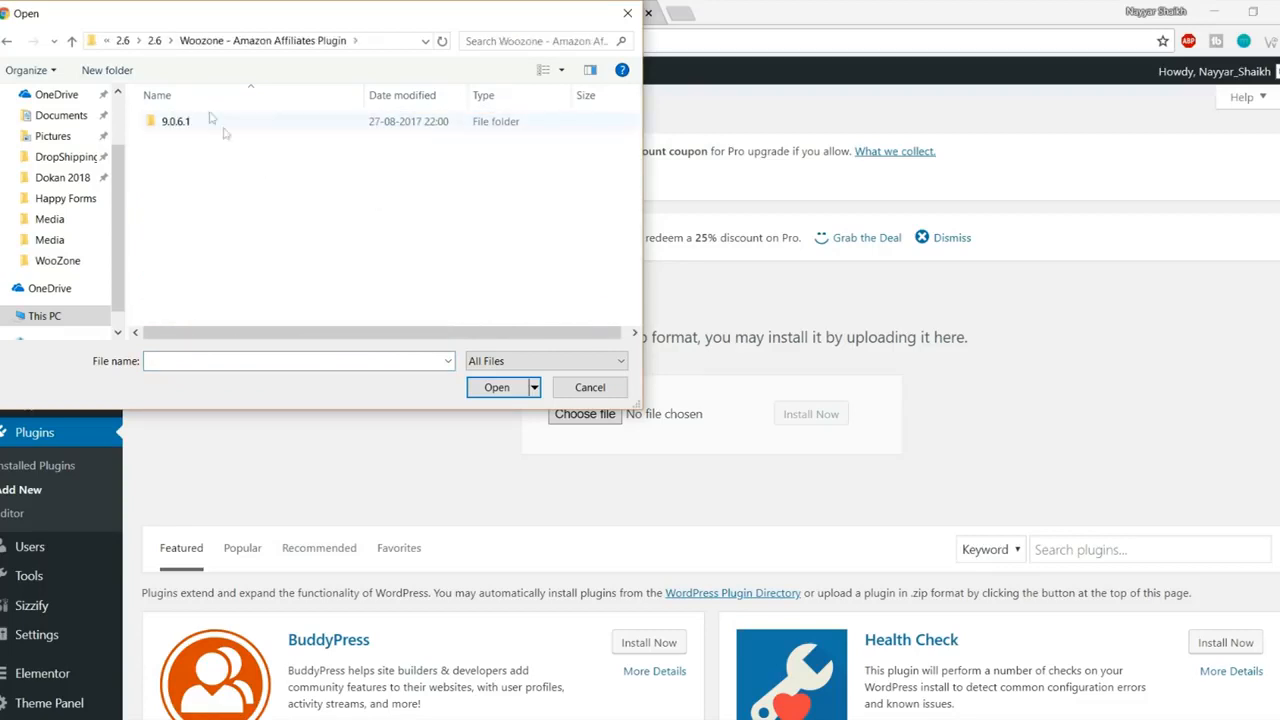
{"action": "left_click", "coordinate": [206, 124]}
{"action": "double_click", "coordinate": [206, 124]}
{"action": "double_click", "coordinate": [206, 124]}
{"action": "left_click", "coordinate": [206, 124]}
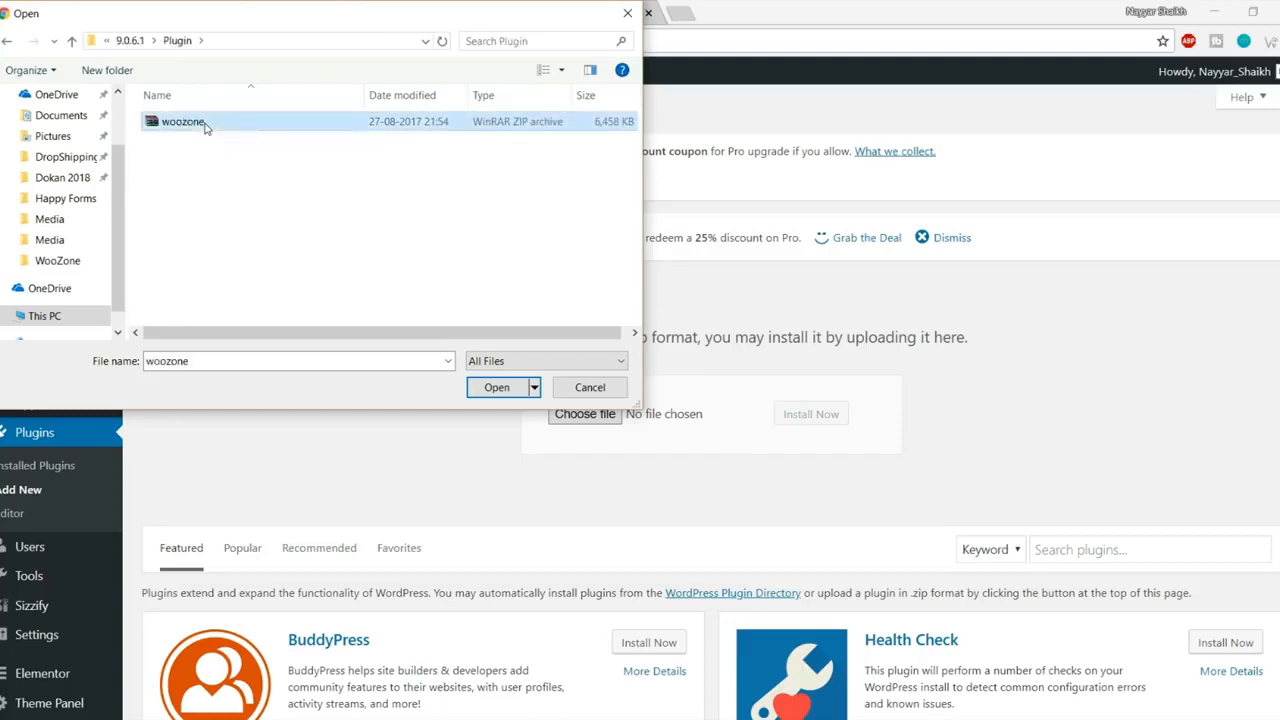
{"action": "left_click", "coordinate": [490, 387]}
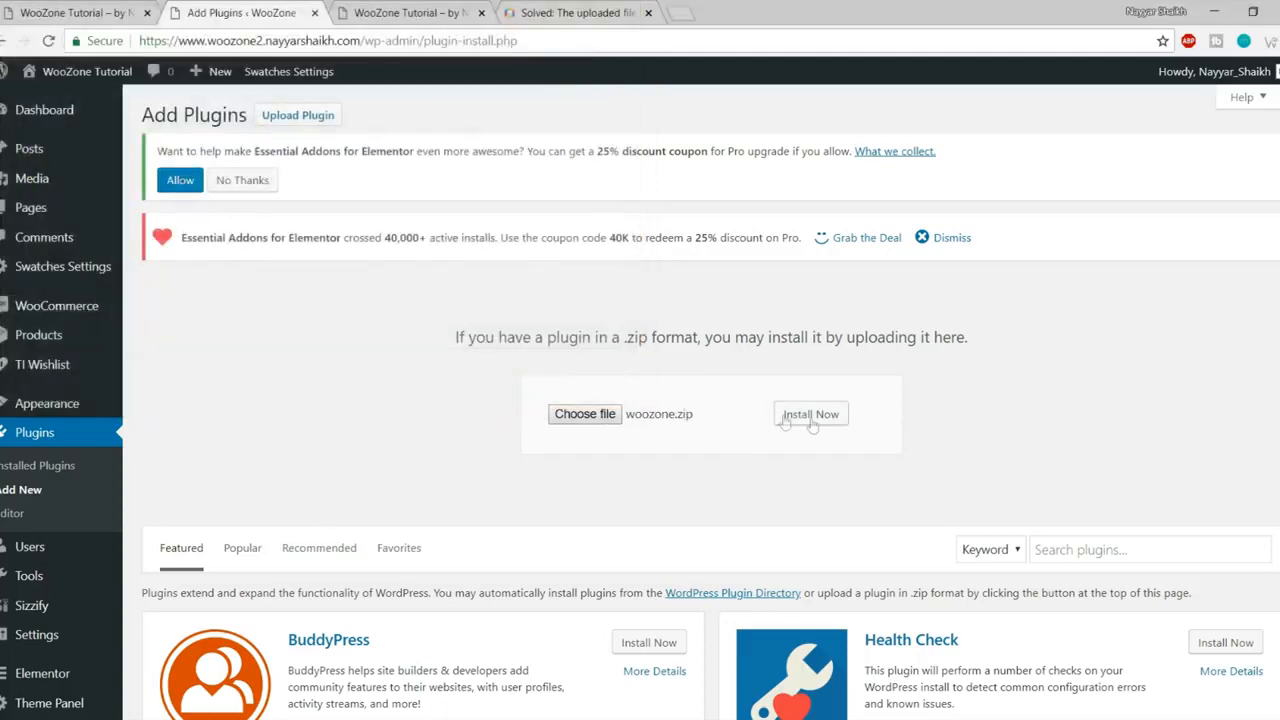
{"action": "left_click", "coordinate": [811, 416]}
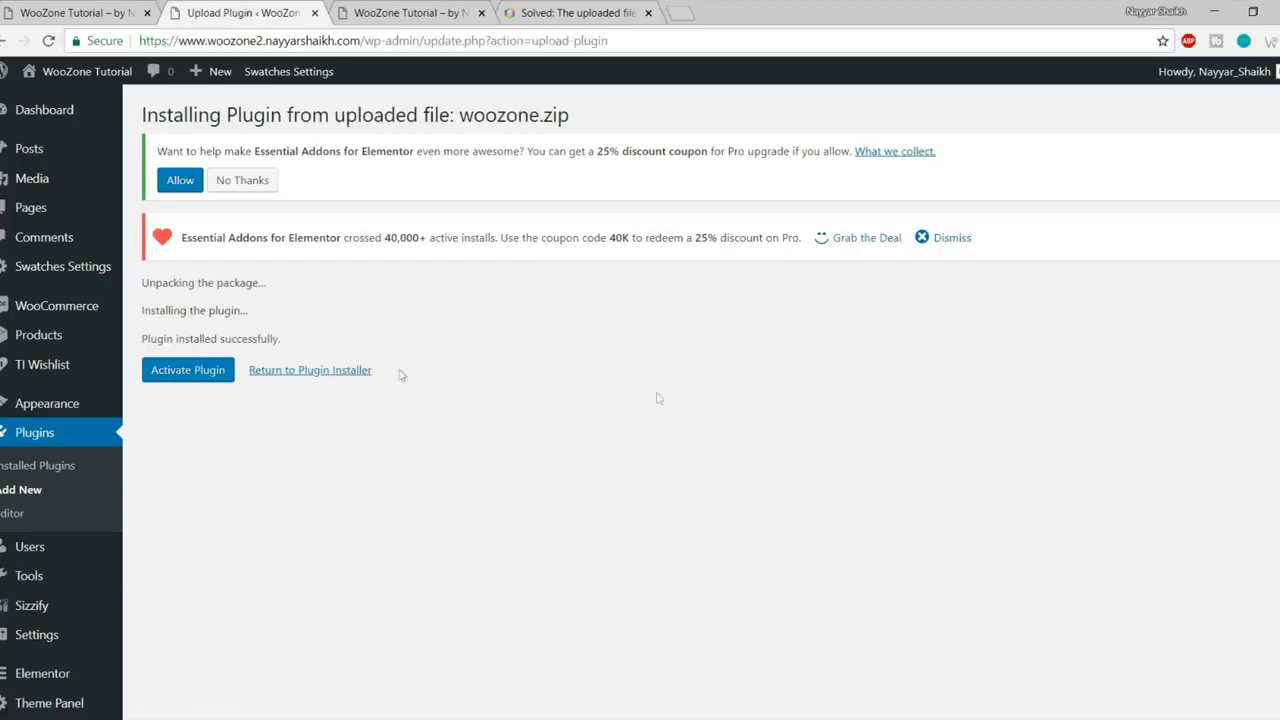
Step: Activate the WooZone plugin and activate its licence with the item purchase code
{"action": "left_click", "coordinate": [201, 372]}
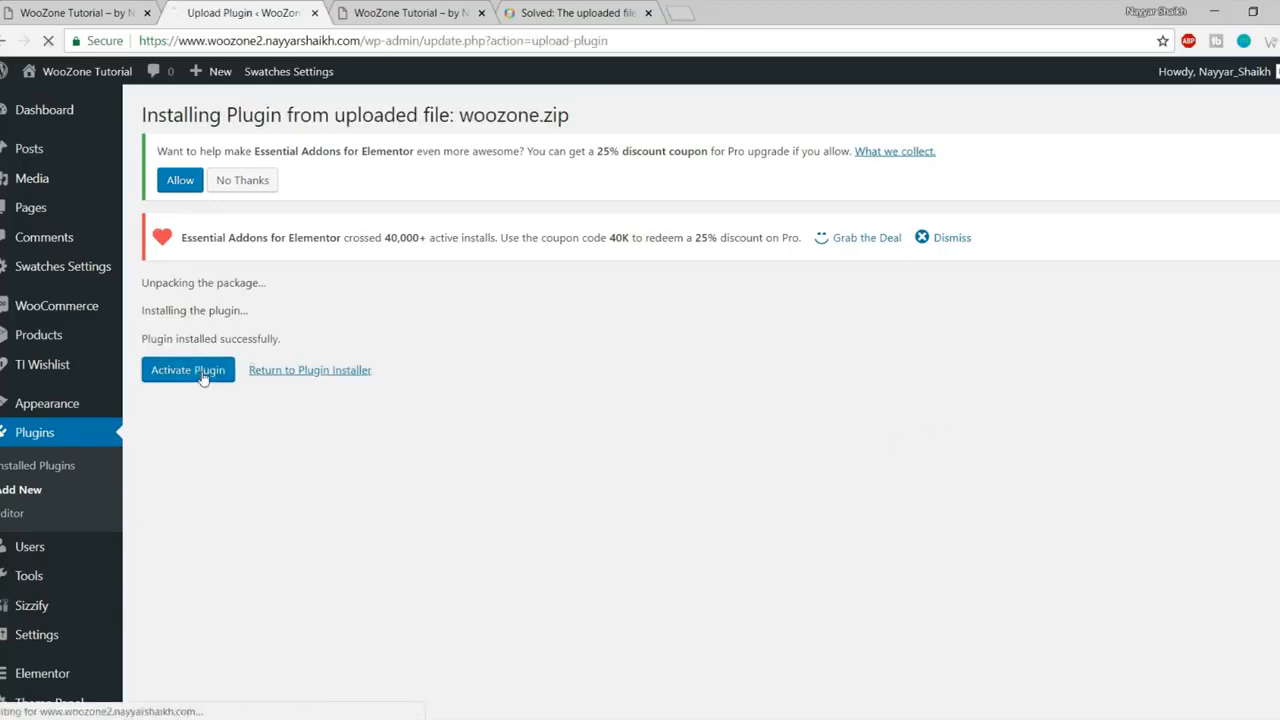
{"action": "scroll", "coordinate": [868, 528], "scroll_direction": "down", "scroll_amount": 12}
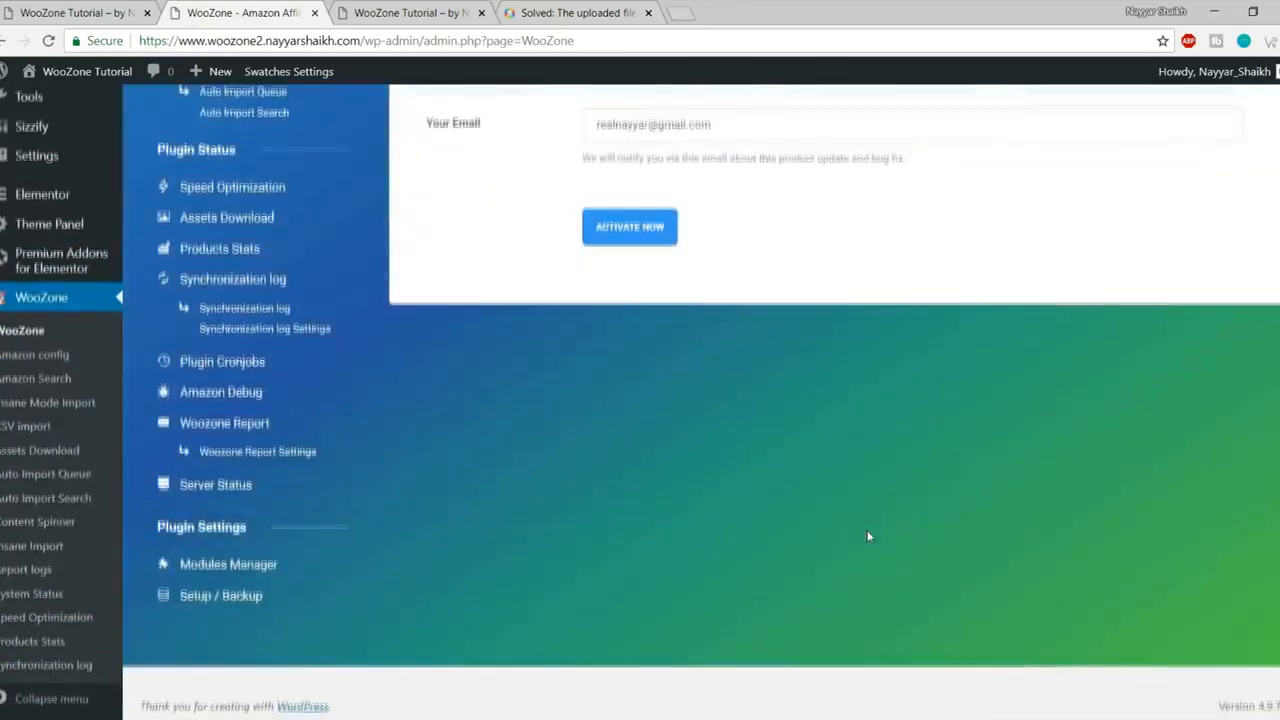
{"action": "scroll", "coordinate": [867, 530], "scroll_direction": "up", "scroll_amount": 3}
{"action": "left_click", "coordinate": [645, 287]}
{"action": "scroll", "coordinate": [613, 310], "scroll_direction": "up", "scroll_amount": 2}
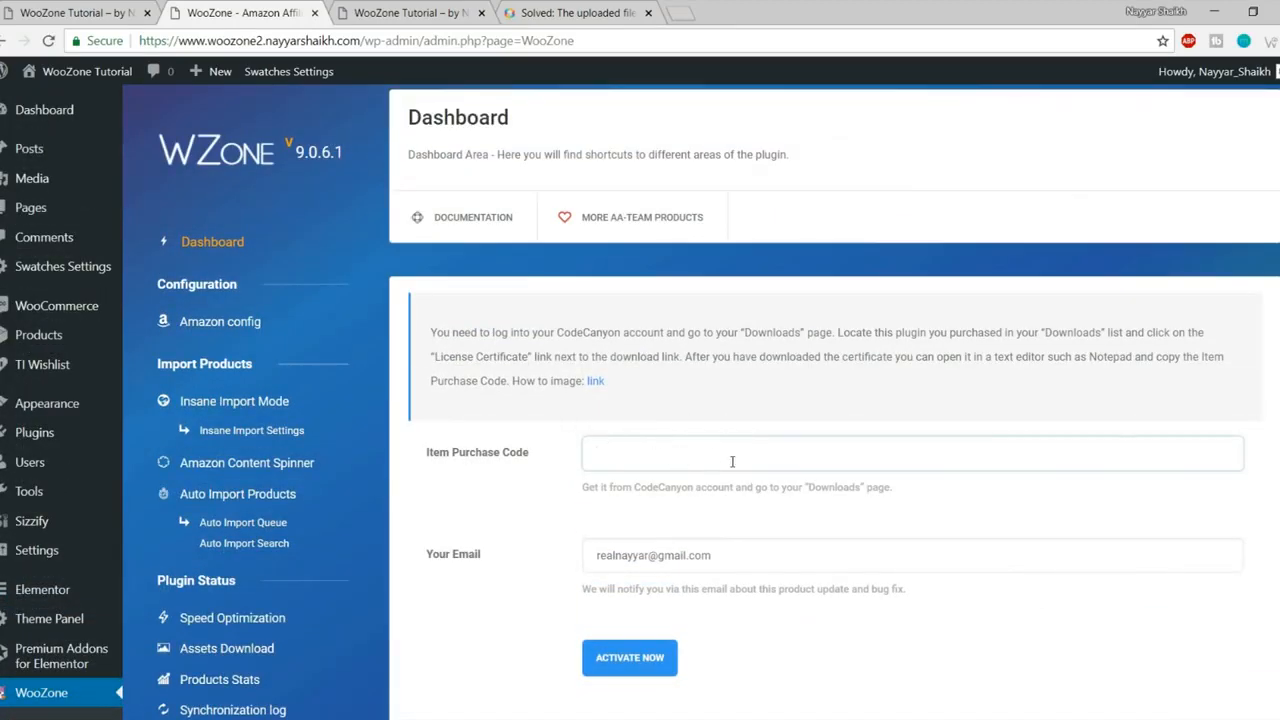
{"action": "scroll", "coordinate": [732, 461], "scroll_direction": "down", "scroll_amount": 1}
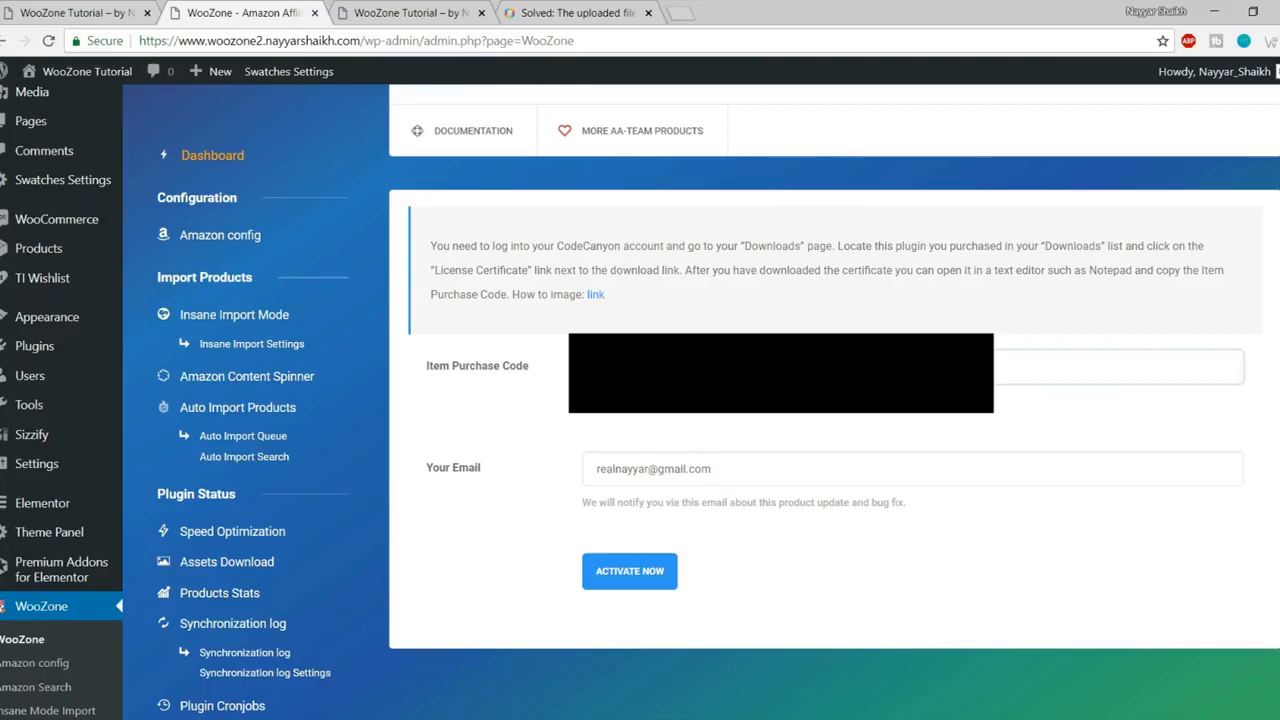
{"action": "left_click", "coordinate": [624, 584]}
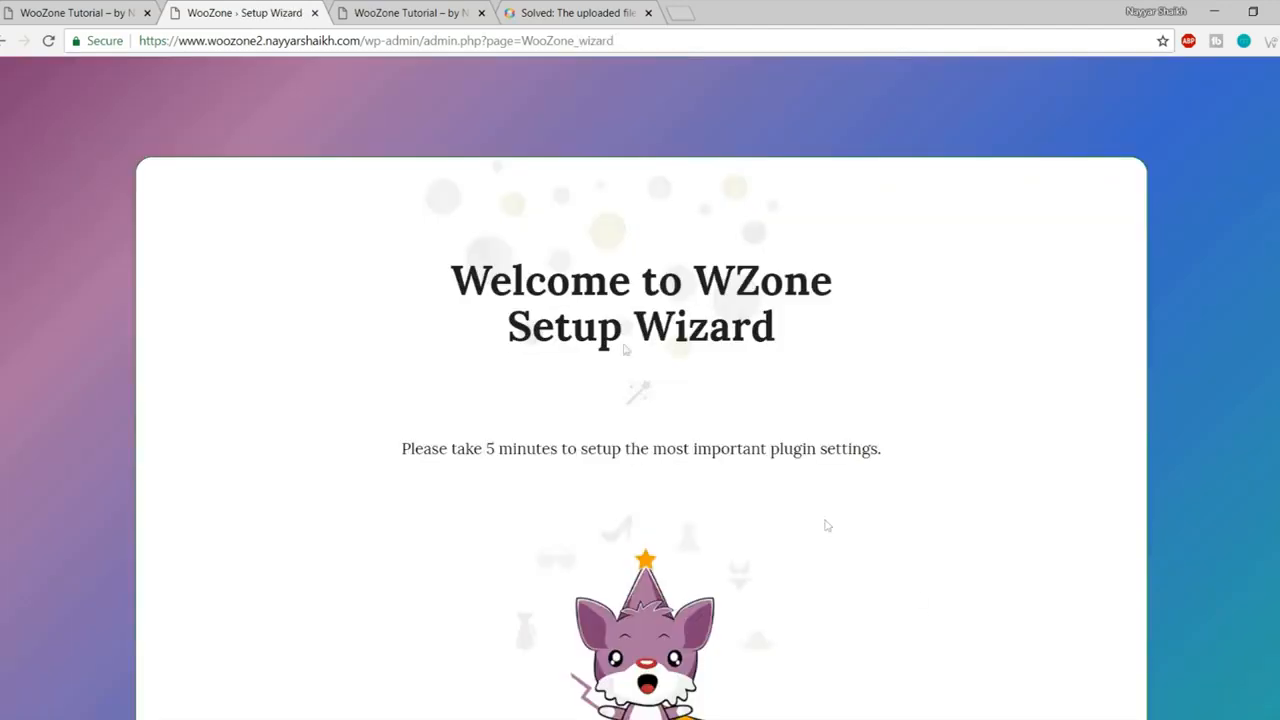
Step: Start the WZone setup wizard and answer that the site is an online store
{"action": "scroll", "coordinate": [734, 344], "scroll_direction": "down", "scroll_amount": 4}
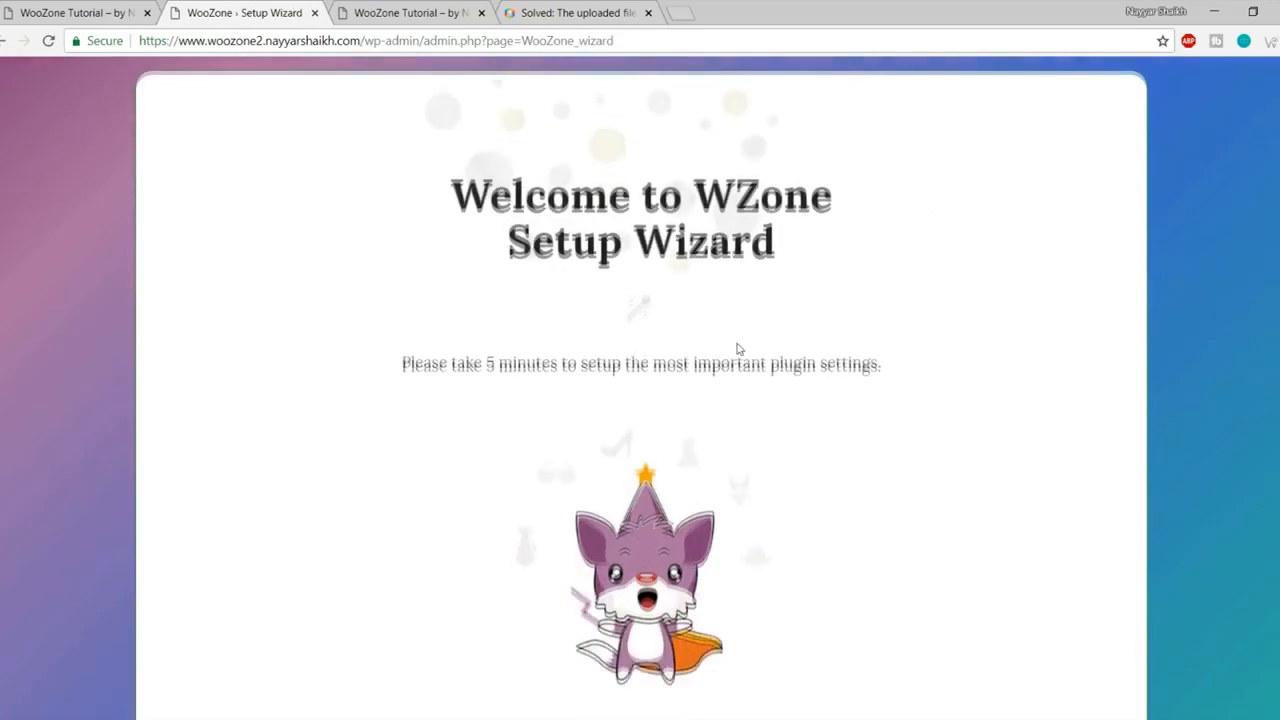
{"action": "scroll", "coordinate": [720, 403], "scroll_direction": "up", "scroll_amount": 4}
{"action": "scroll", "coordinate": [1108, 346], "scroll_direction": "down", "scroll_amount": 3}
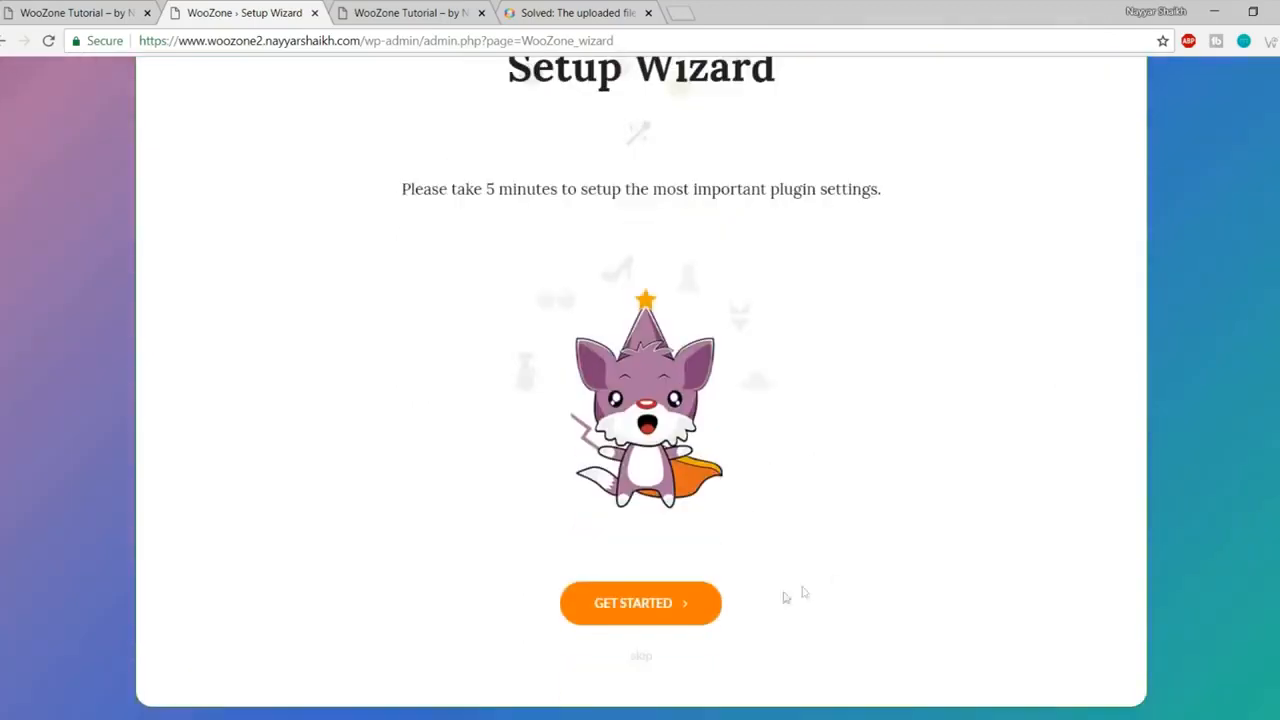
{"action": "left_click", "coordinate": [655, 612]}
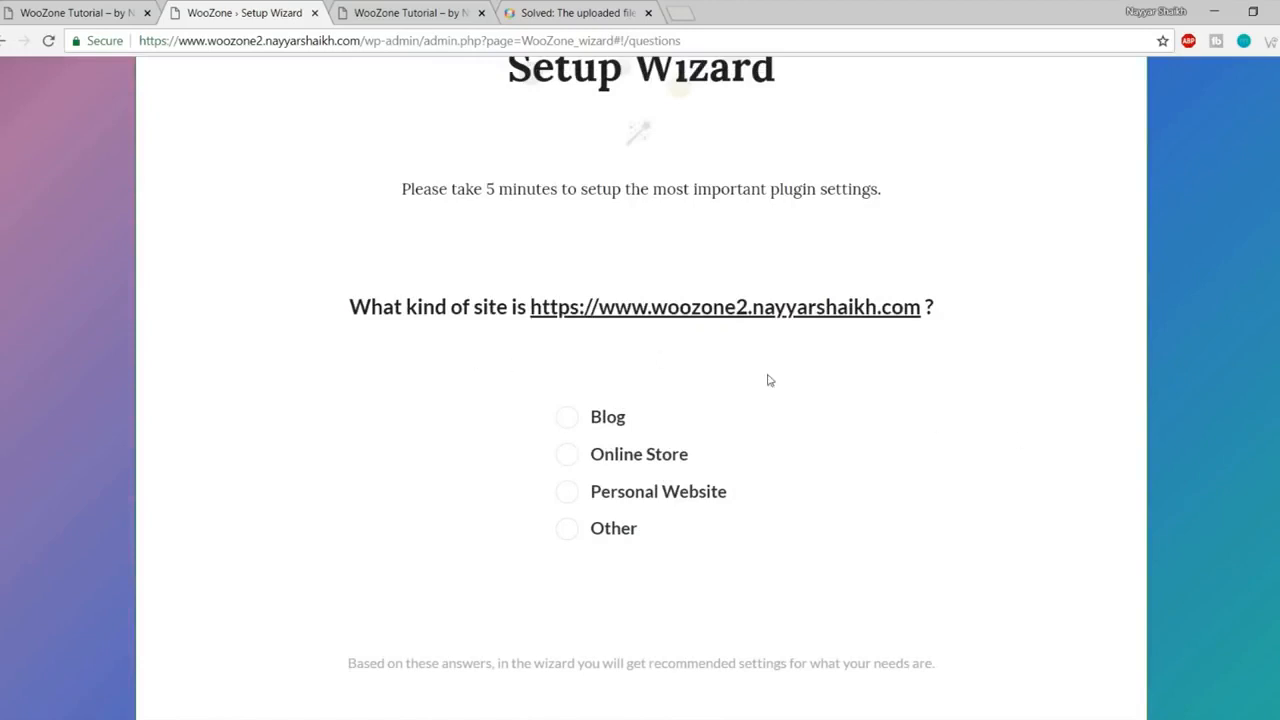
{"action": "left_click", "coordinate": [668, 428]}
{"action": "left_click", "coordinate": [601, 466]}
{"action": "scroll", "coordinate": [845, 500], "scroll_direction": "down", "scroll_amount": 2}
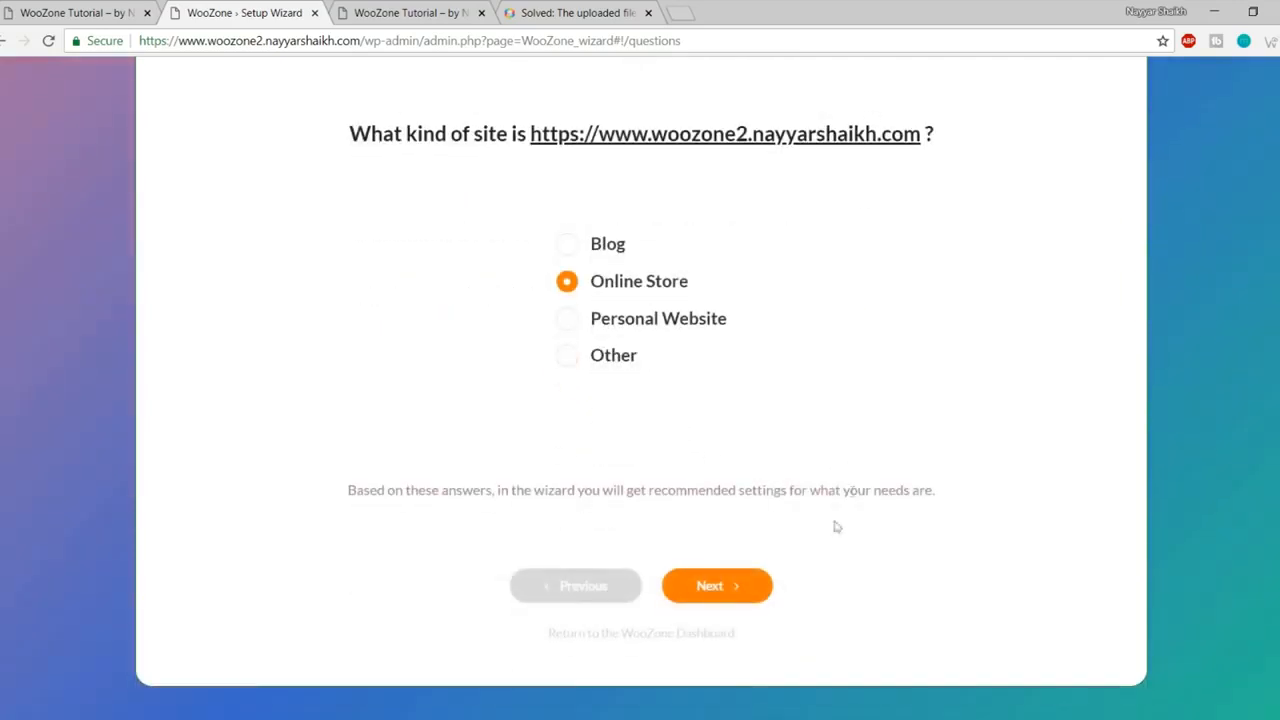
{"action": "left_click", "coordinate": [722, 586]}
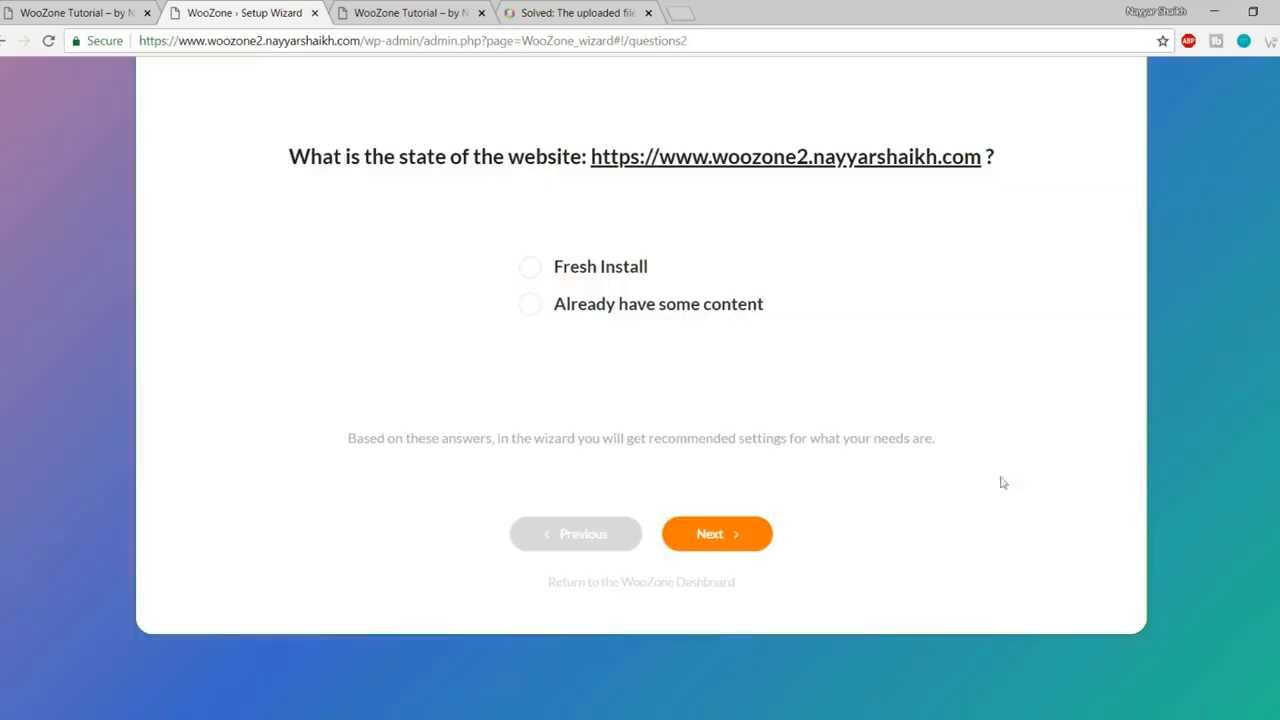
Step: Set website state to fresh install and purpose to earning affiliate money from an existing website
{"action": "left_click", "coordinate": [613, 450]}
{"action": "left_click", "coordinate": [752, 478]}
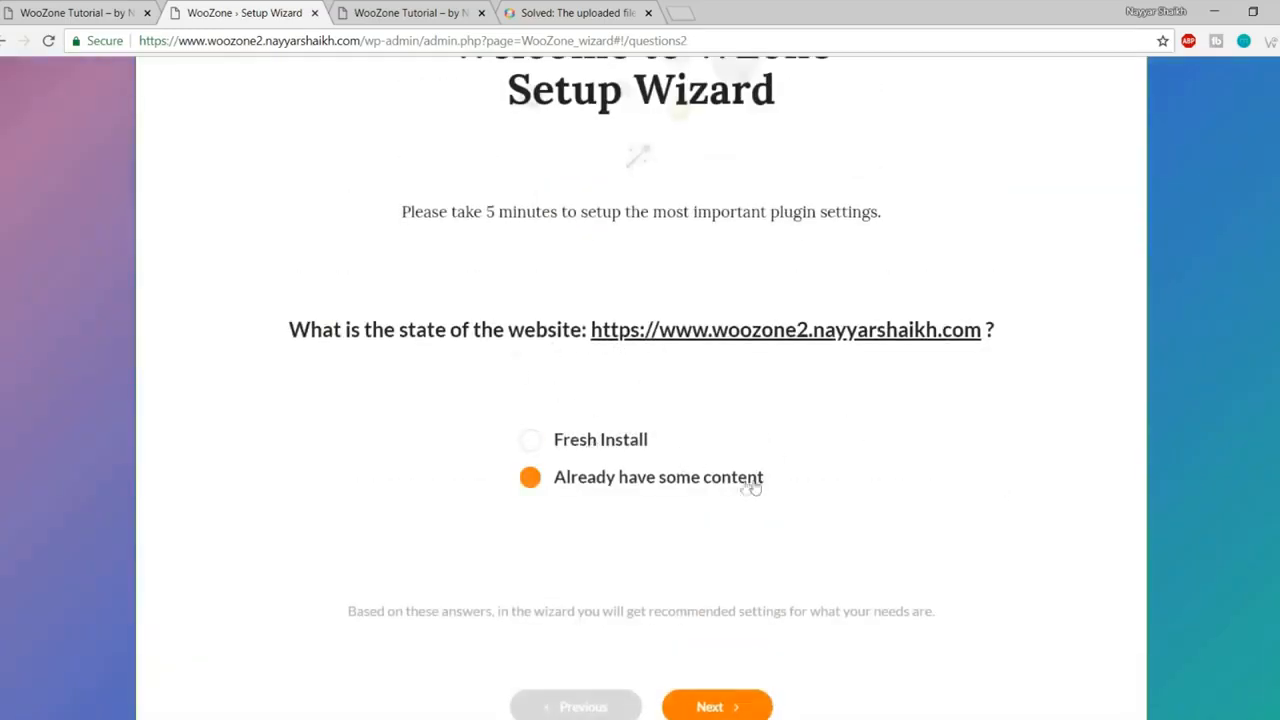
{"action": "left_click", "coordinate": [597, 445]}
{"action": "scroll", "coordinate": [805, 458], "scroll_direction": "down", "scroll_amount": 1}
{"action": "left_click", "coordinate": [734, 623]}
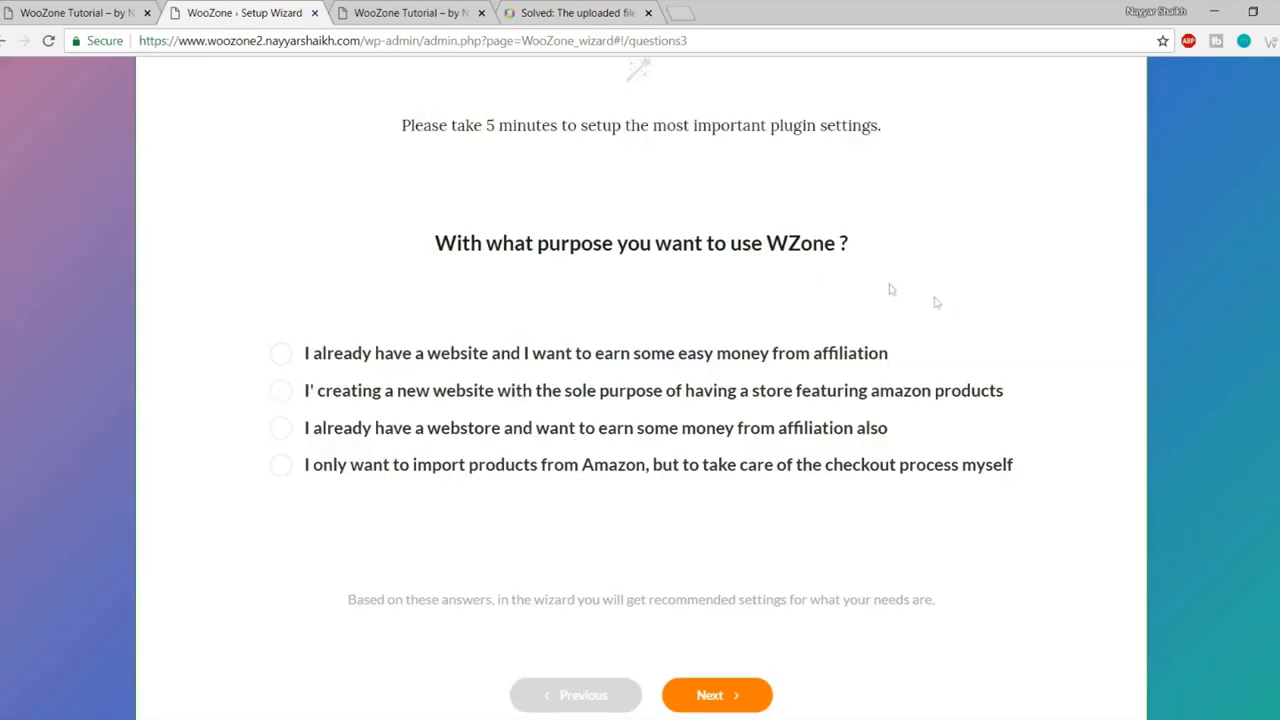
{"action": "left_click", "coordinate": [420, 392]}
{"action": "left_click", "coordinate": [414, 423]}
{"action": "left_click", "coordinate": [350, 357]}
{"action": "left_click", "coordinate": [748, 697]}
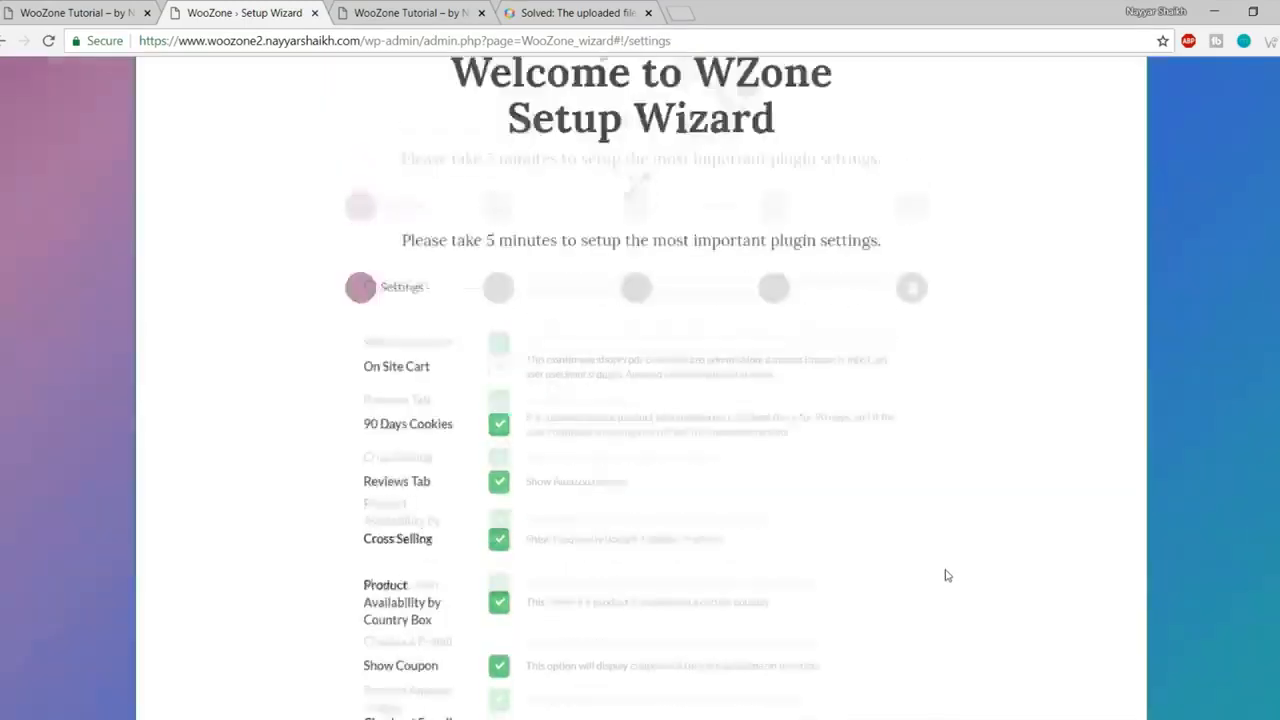
Step: Enable the On Site Cart option in the wizard's Settings step
{"action": "scroll", "coordinate": [950, 560], "scroll_direction": "down", "scroll_amount": 3}
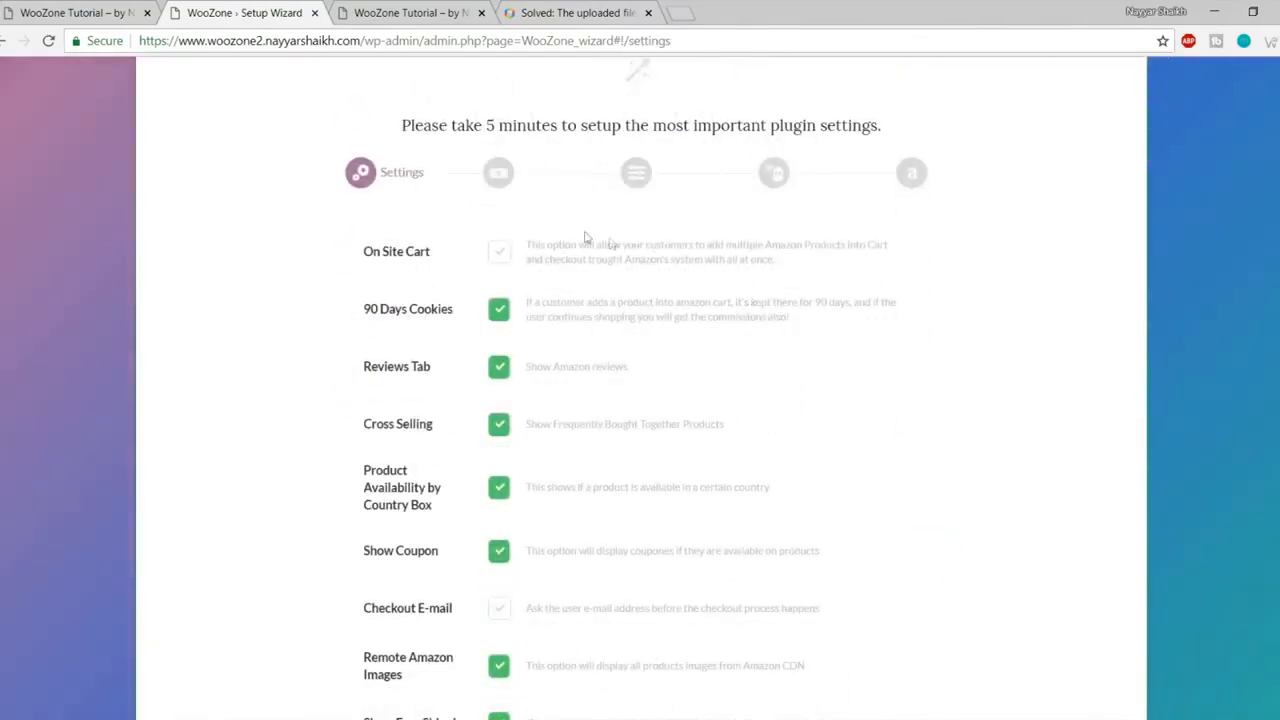
{"action": "scroll", "coordinate": [545, 394], "scroll_direction": "down", "scroll_amount": 4}
{"action": "scroll", "coordinate": [566, 491], "scroll_direction": "up", "scroll_amount": 4}
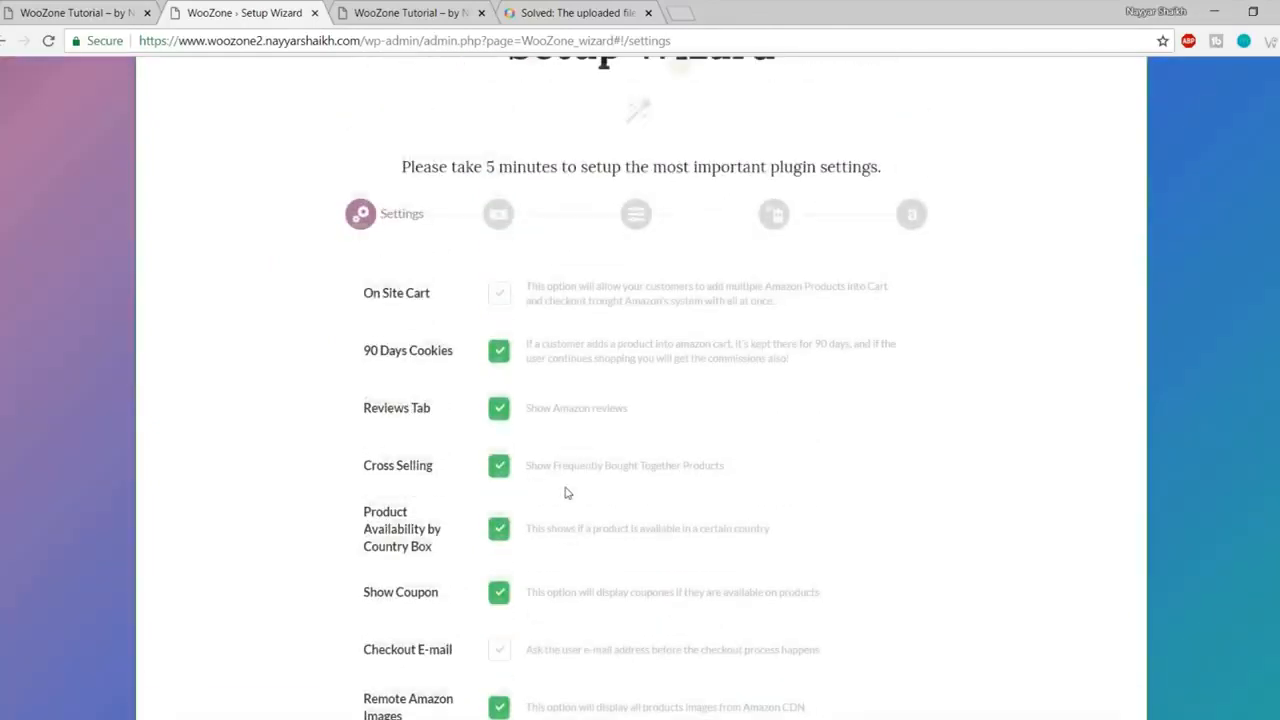
{"action": "scroll", "coordinate": [545, 357], "scroll_direction": "down", "scroll_amount": 3}
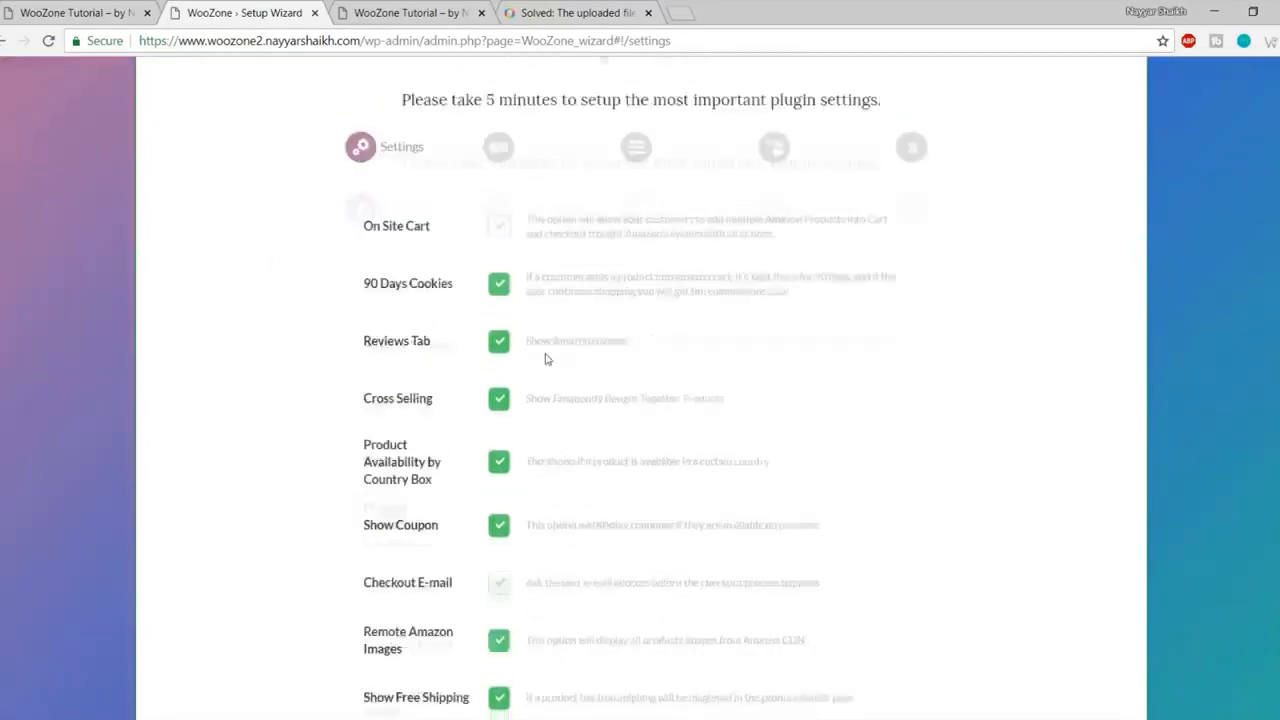
{"action": "scroll", "coordinate": [543, 349], "scroll_direction": "up", "scroll_amount": 2}
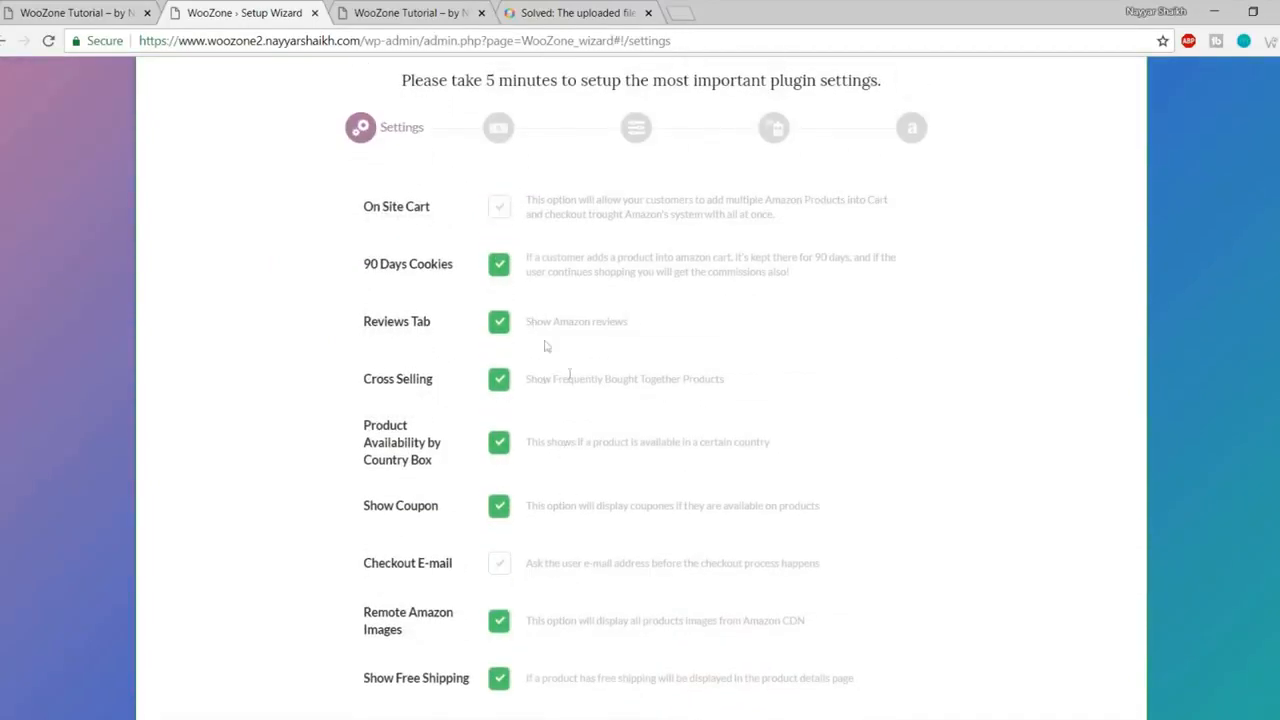
{"action": "scroll", "coordinate": [577, 384], "scroll_direction": "up", "scroll_amount": 1}
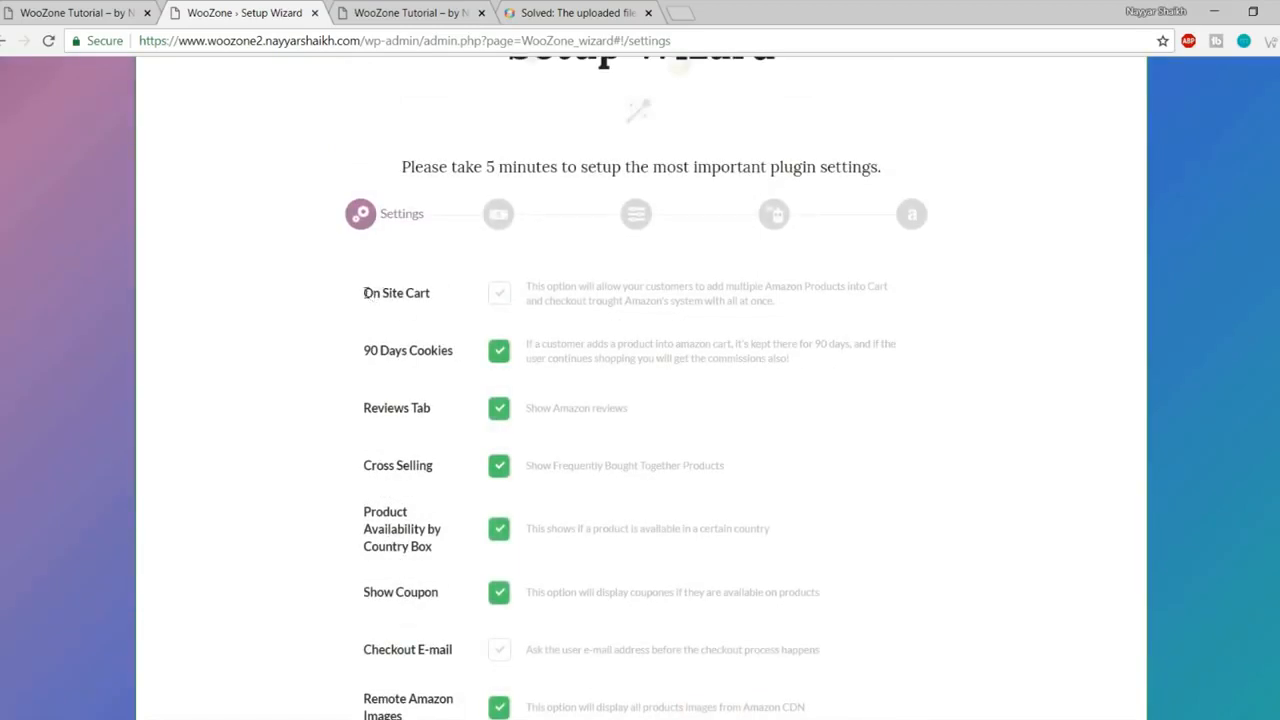
{"action": "left_click_drag", "start_coordinate": [365, 292], "coordinate": [442, 290]}
{"action": "left_click", "coordinate": [443, 292]}
{"action": "left_click", "coordinate": [500, 295]}
Step: Read the Reviews Tab and Cross Selling option descriptions
{"action": "scroll", "coordinate": [860, 410], "scroll_direction": "down", "scroll_amount": 1}
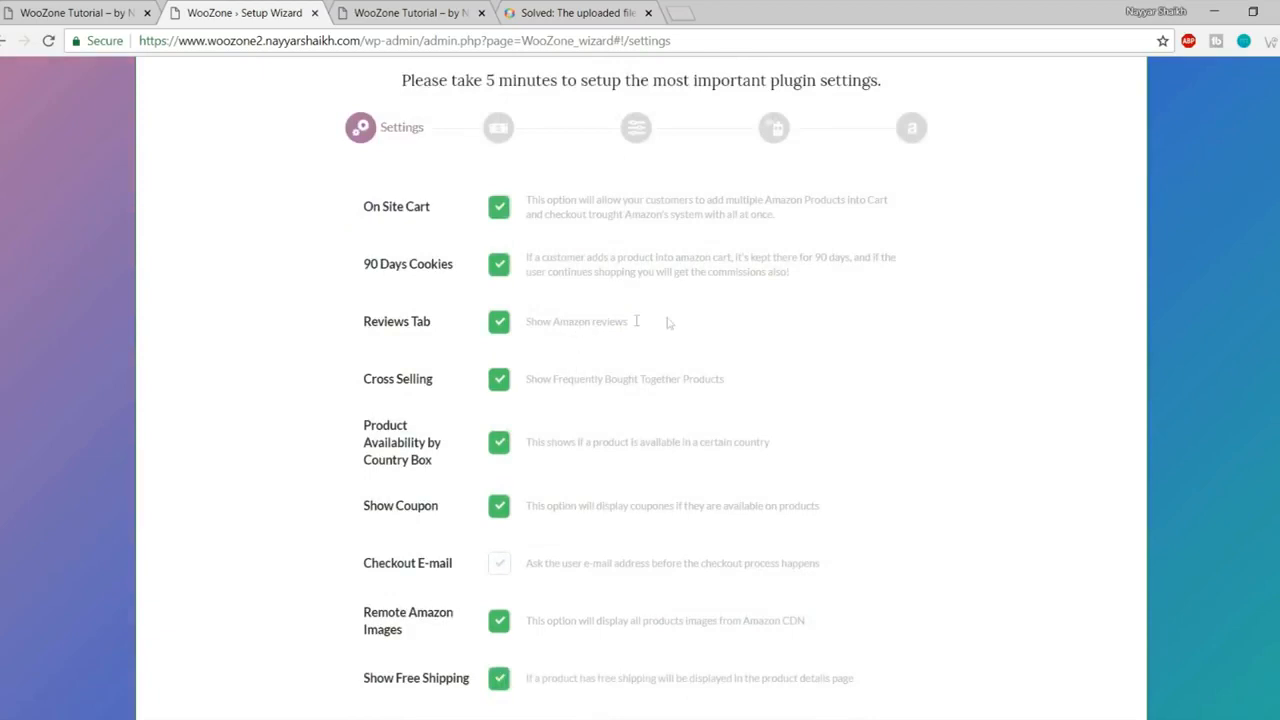
{"action": "left_click_drag", "start_coordinate": [643, 320], "coordinate": [553, 308]}
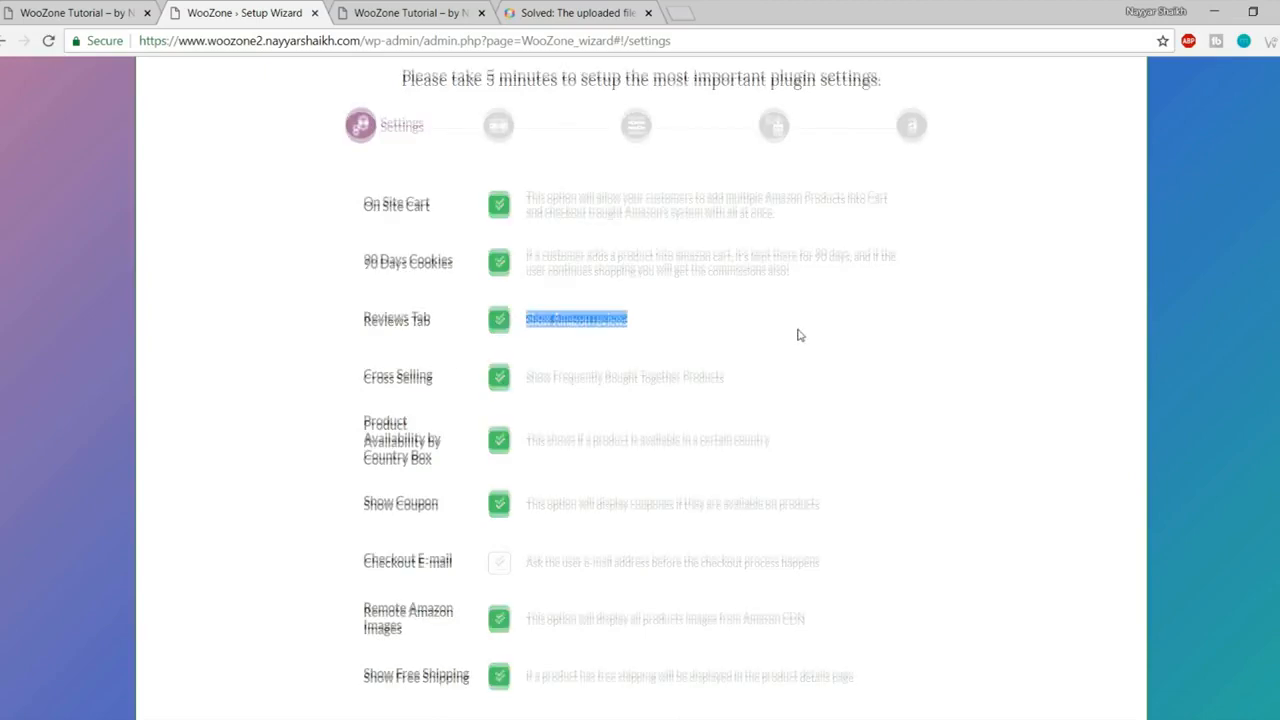
{"action": "scroll", "coordinate": [797, 334], "scroll_direction": "down", "scroll_amount": 1}
{"action": "left_click_drag", "start_coordinate": [528, 292], "coordinate": [727, 298]}
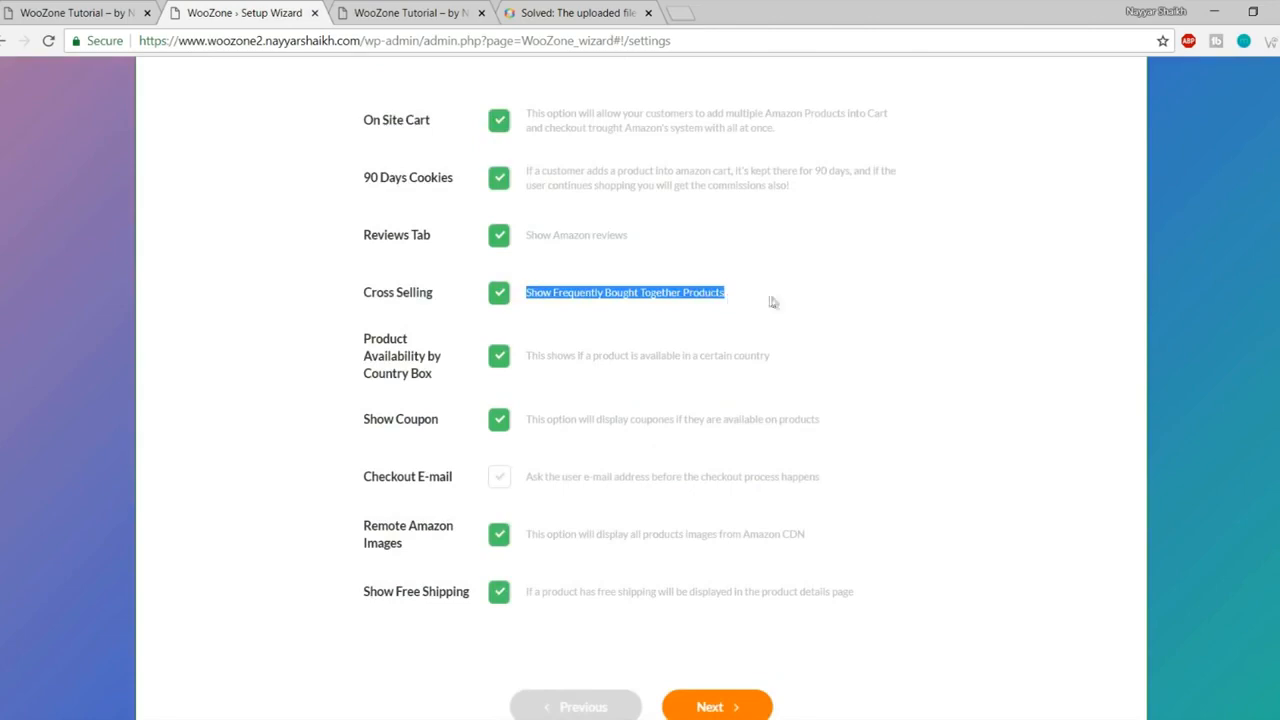
{"action": "left_click", "coordinate": [772, 302]}
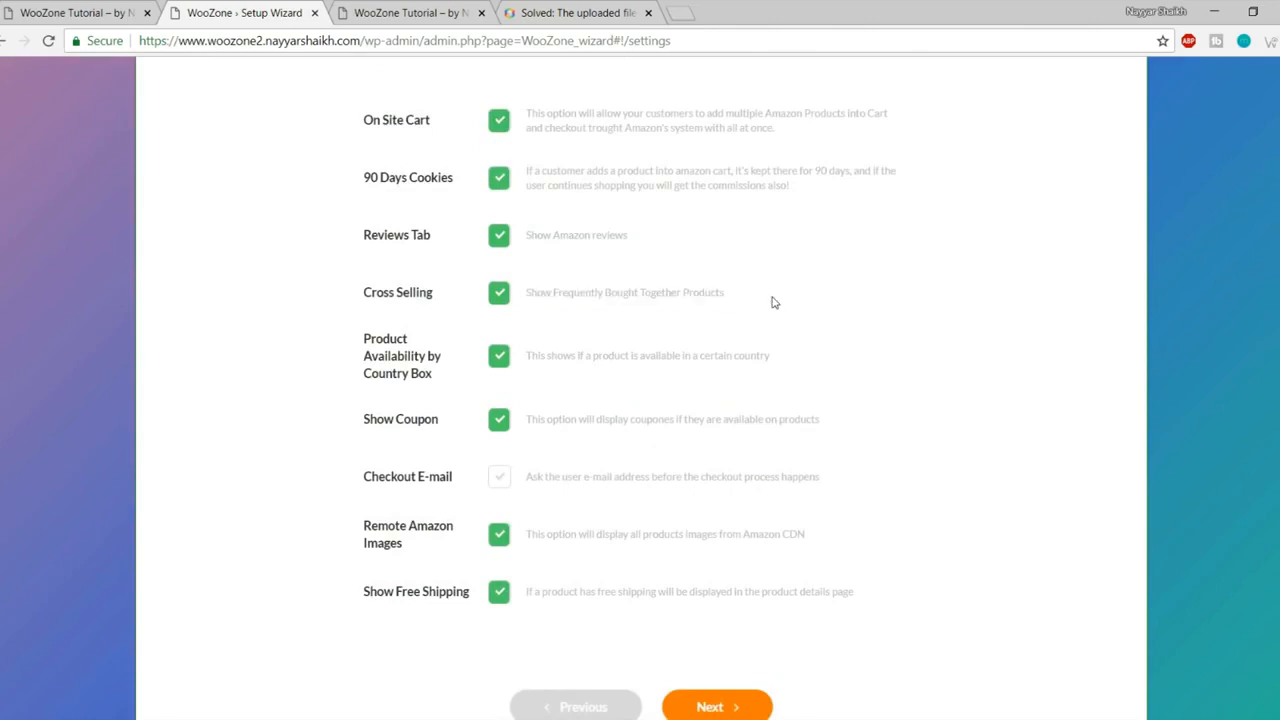
{"action": "left_click", "coordinate": [40, 13]}
Step: Open the Fostelo Style Diva Women's Handbag (Tan) page and view its Amazon customer reviews
{"action": "scroll", "coordinate": [775, 350], "scroll_direction": "down", "scroll_amount": 5}
{"action": "scroll", "coordinate": [777, 369], "scroll_direction": "down", "scroll_amount": 8}
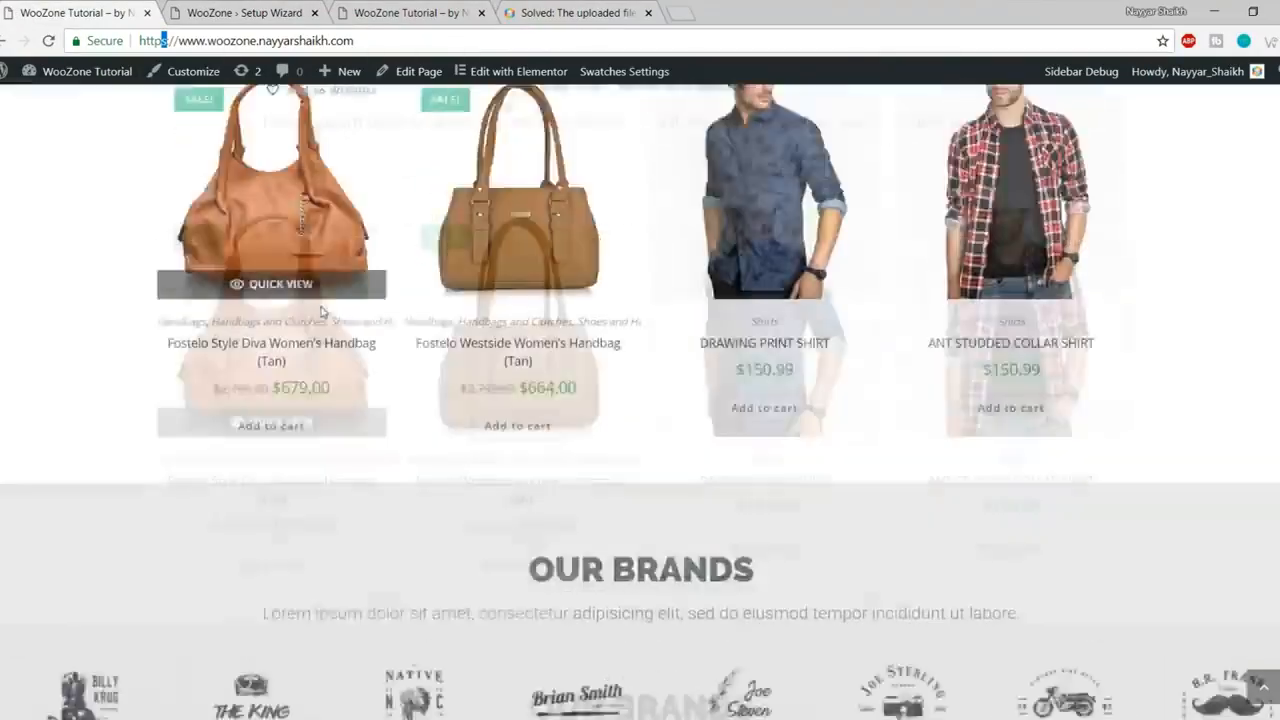
{"action": "left_click", "coordinate": [298, 347]}
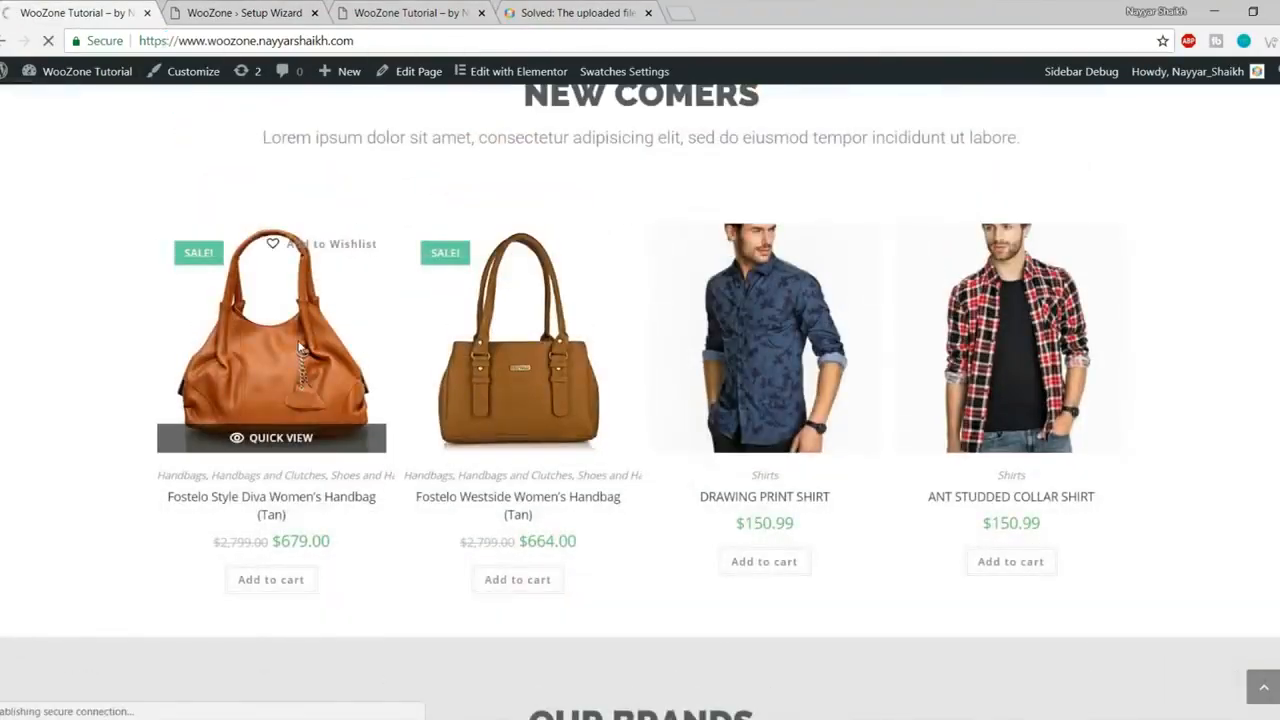
{"action": "scroll", "coordinate": [988, 426], "scroll_direction": "down", "scroll_amount": 10}
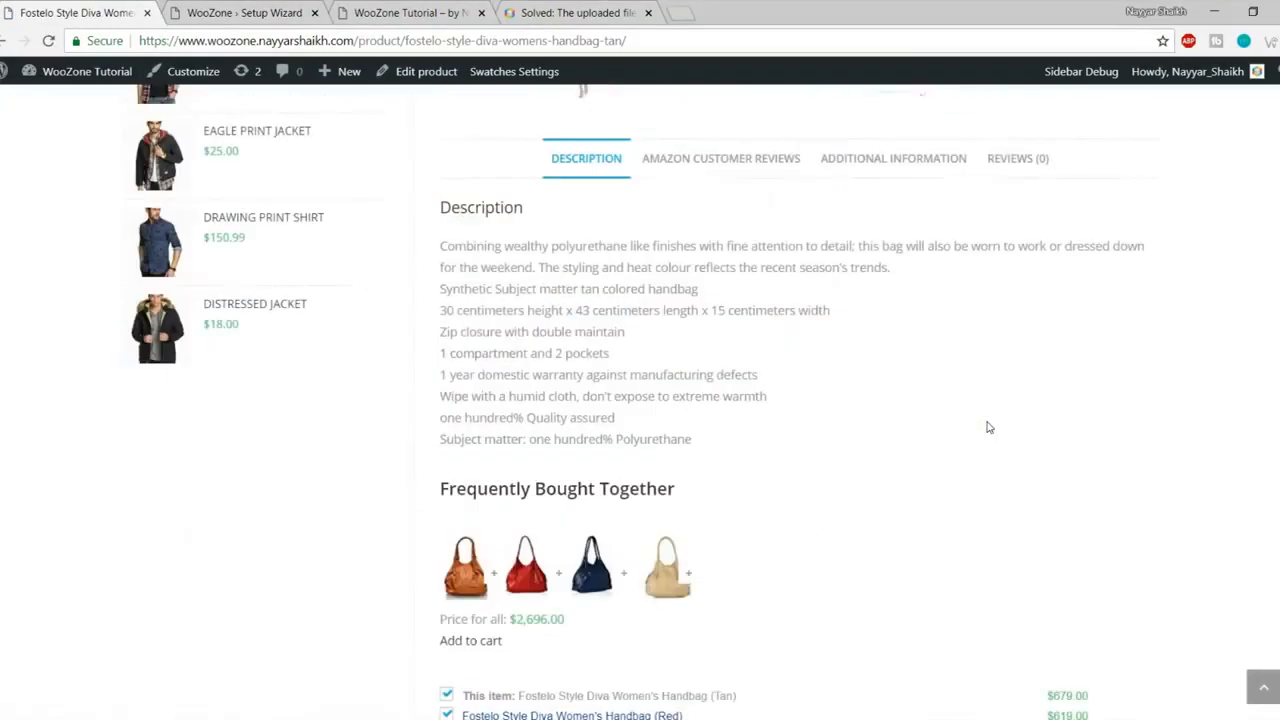
{"action": "left_click", "coordinate": [714, 172]}
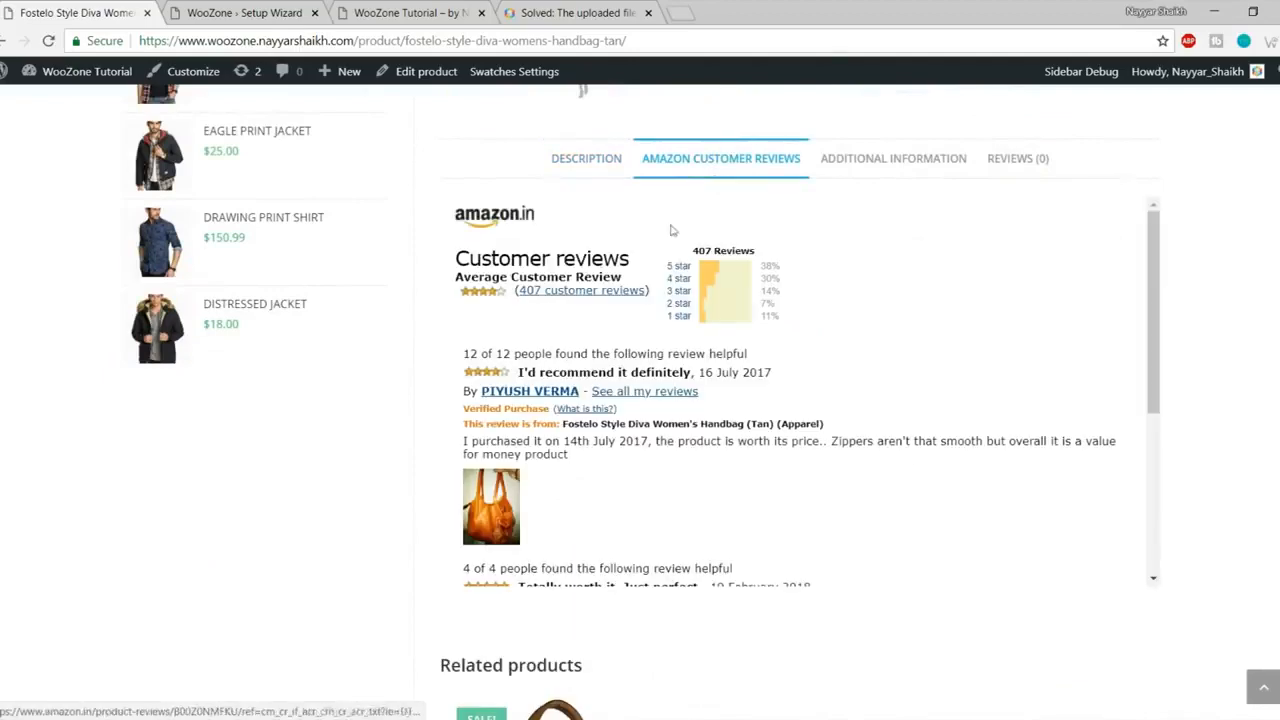
{"action": "scroll", "coordinate": [796, 400], "scroll_direction": "up", "scroll_amount": 2}
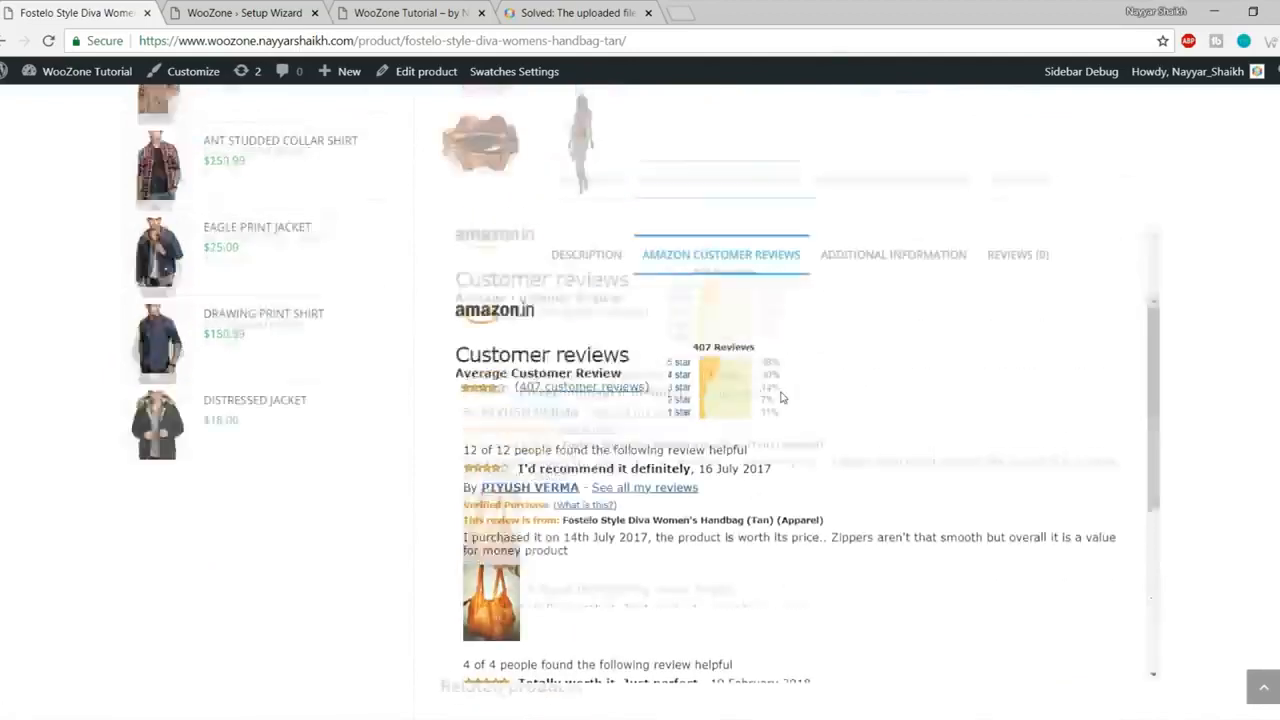
Step: Keep the Reviews Tab option enabled in the Setup Wizard settings
{"action": "left_click", "coordinate": [435, 12]}
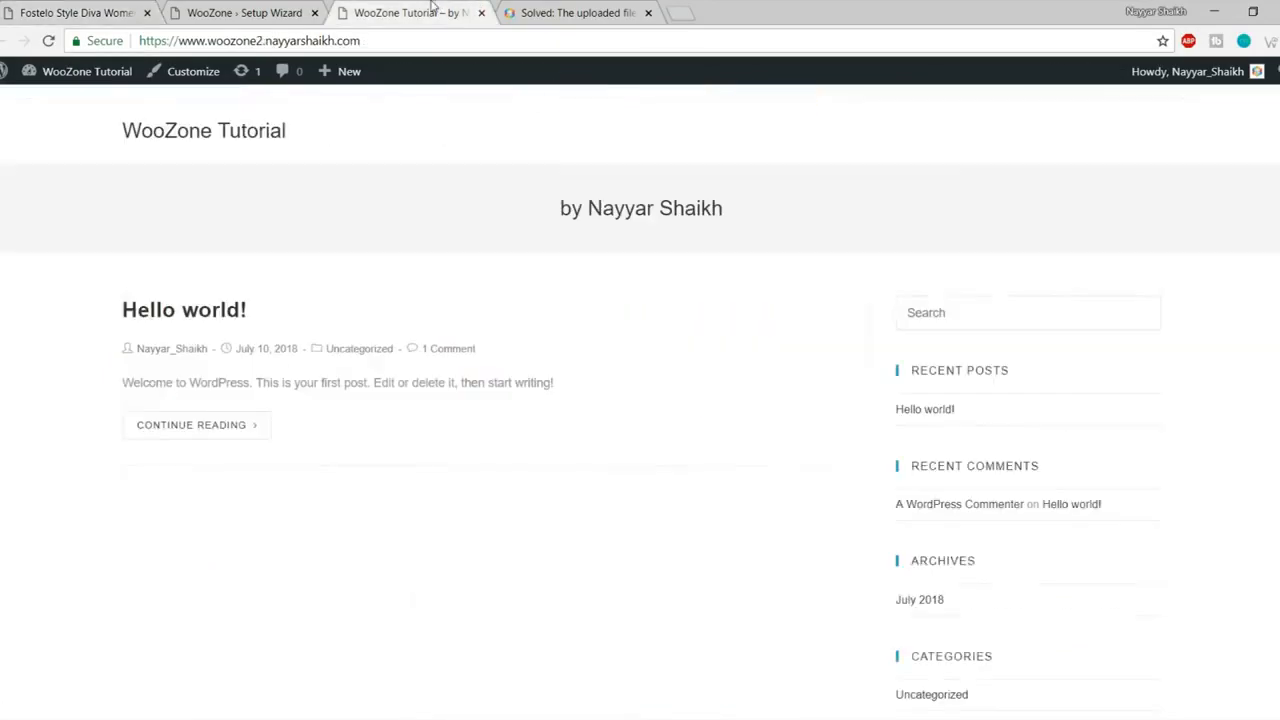
{"action": "left_click", "coordinate": [255, 12]}
{"action": "left_click", "coordinate": [500, 237]}
{"action": "left_click", "coordinate": [500, 237]}
Step: Check the Frequently Bought Together section in the handbag's description
{"action": "left_click", "coordinate": [104, 12]}
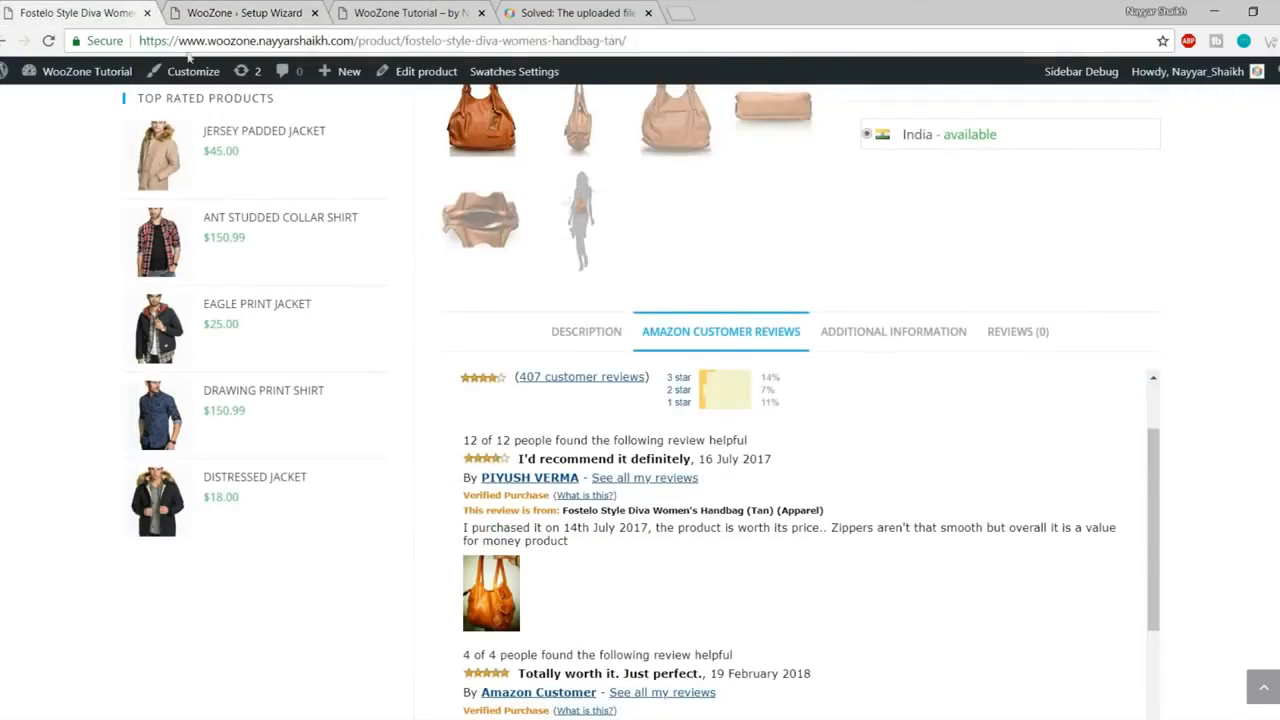
{"action": "left_click", "coordinate": [589, 333]}
{"action": "scroll", "coordinate": [705, 368], "scroll_direction": "down", "scroll_amount": 3}
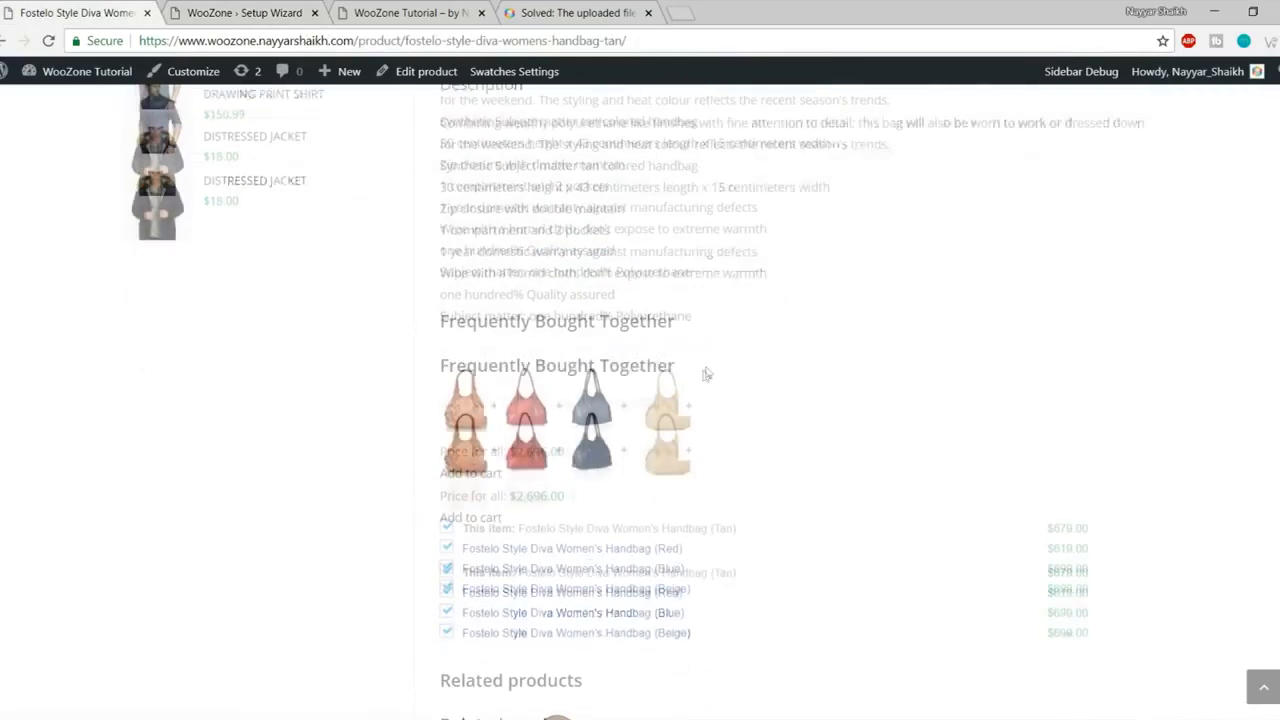
{"action": "left_click_drag", "start_coordinate": [434, 322], "coordinate": [782, 319]}
{"action": "left_click", "coordinate": [774, 320]}
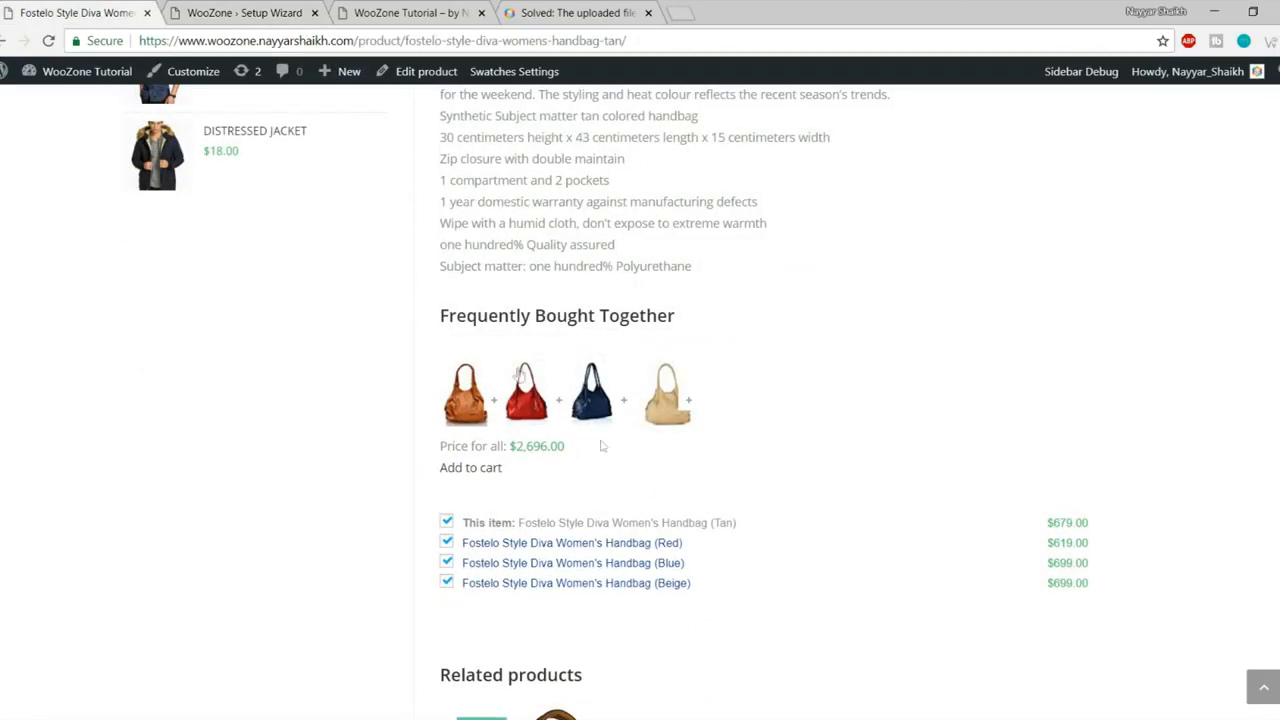
{"action": "left_click", "coordinate": [268, 8]}
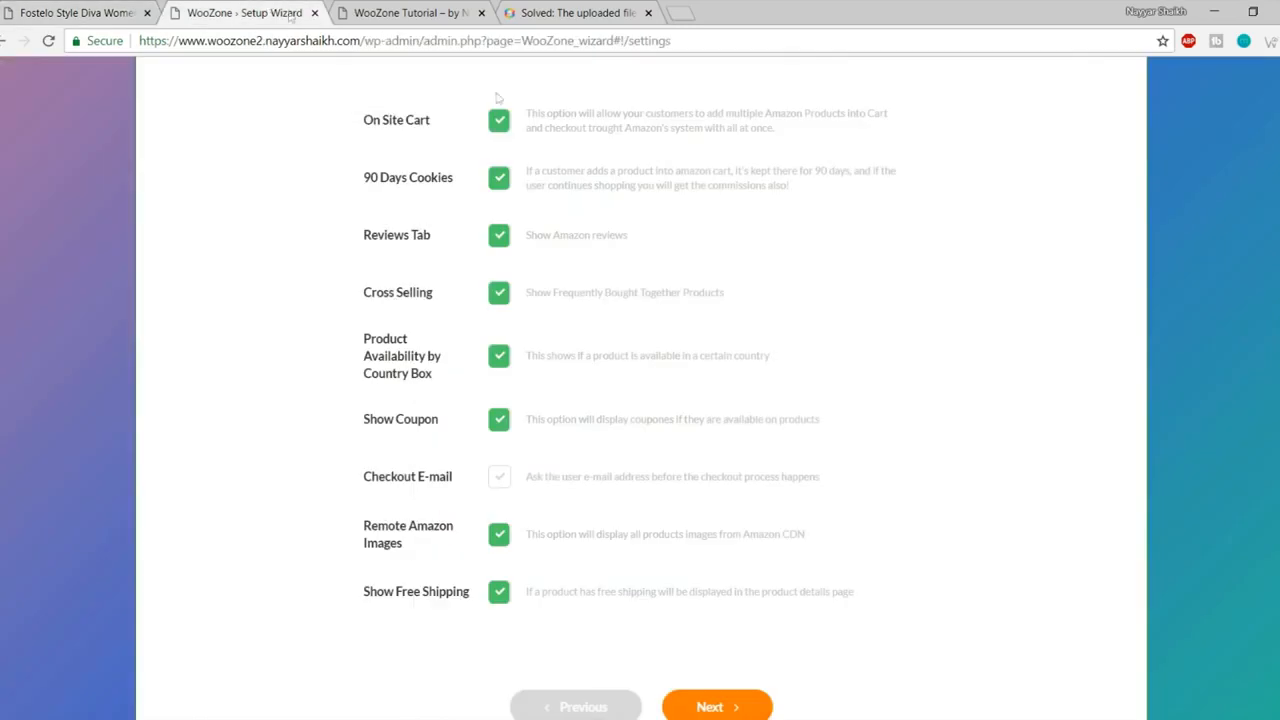
{"action": "left_click", "coordinate": [499, 293]}
{"action": "left_click", "coordinate": [499, 293]}
{"action": "left_click_drag", "start_coordinate": [364, 338], "coordinate": [454, 386]}
{"action": "left_click", "coordinate": [455, 390]}
{"action": "left_click", "coordinate": [499, 362]}
{"action": "left_click", "coordinate": [105, 12]}
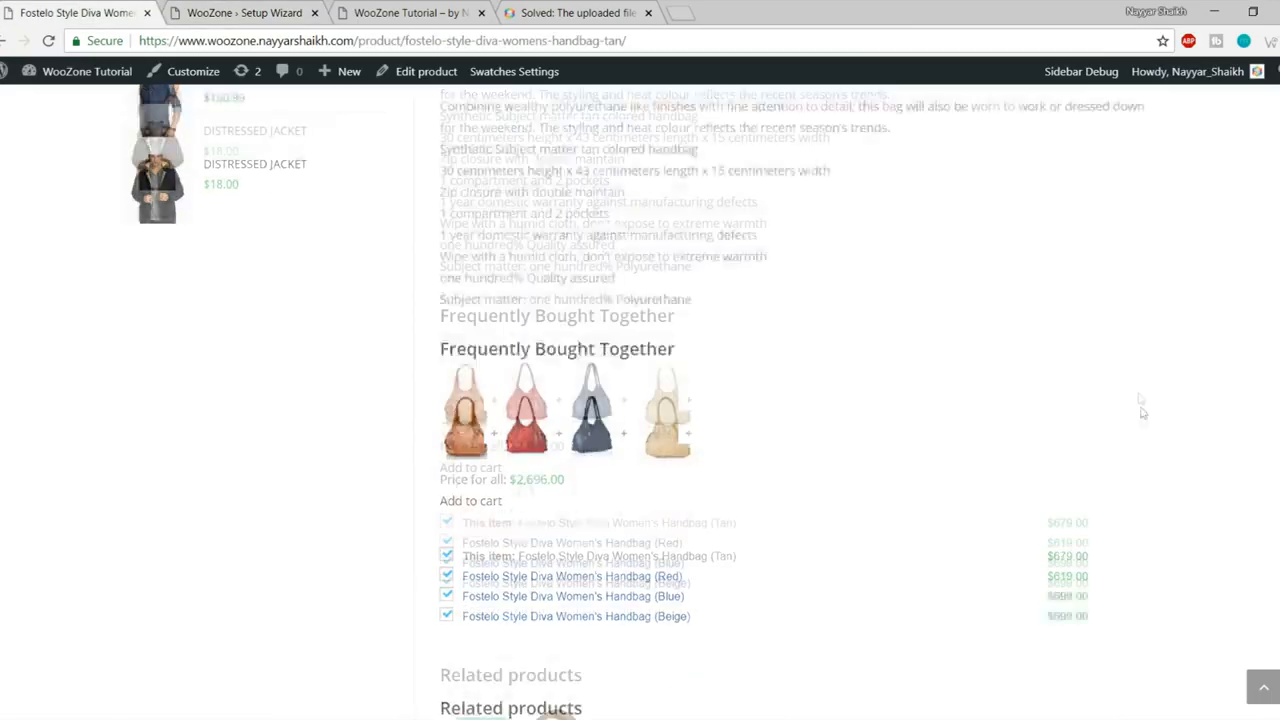
{"action": "scroll", "coordinate": [1142, 412], "scroll_direction": "up", "scroll_amount": 10}
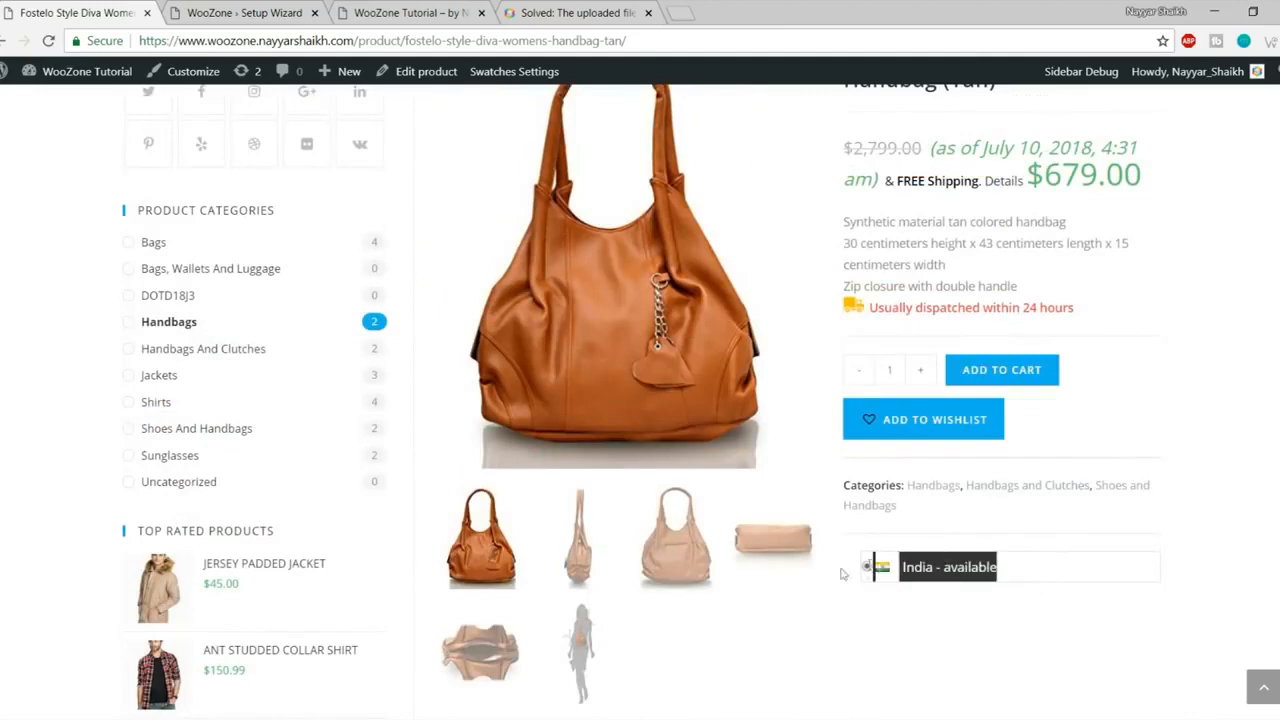
{"action": "left_click", "coordinate": [298, 10]}
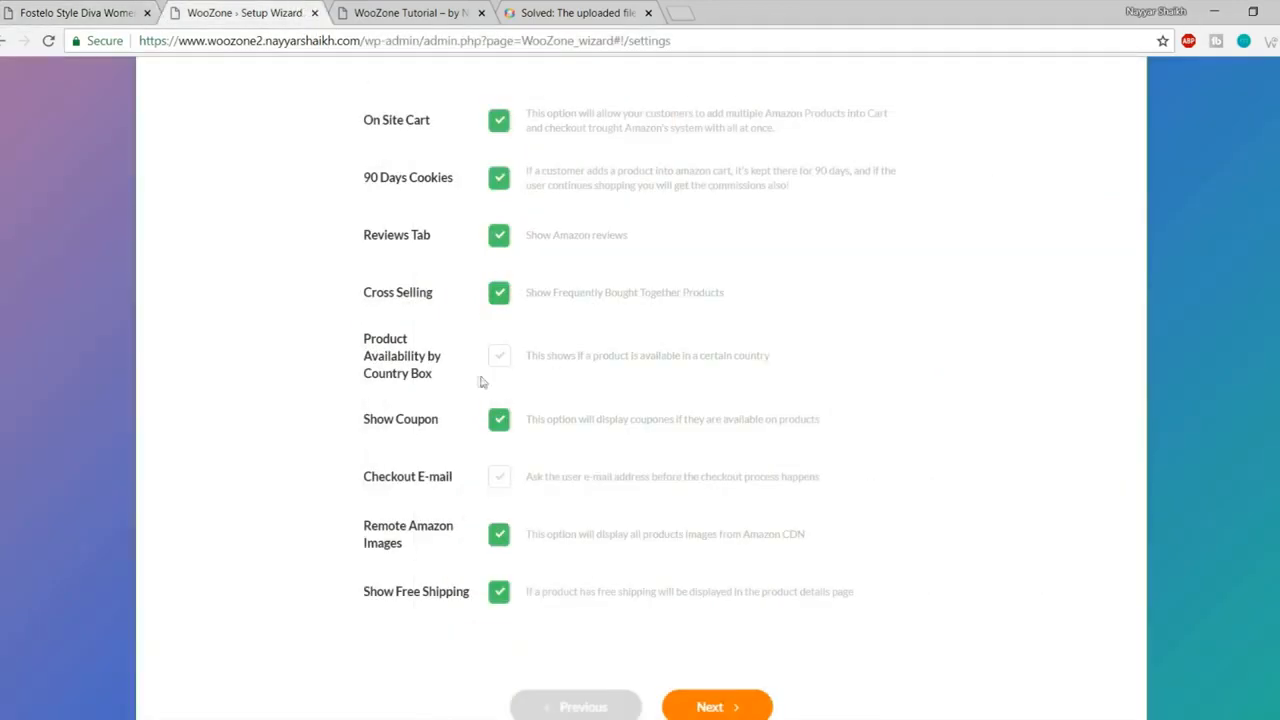
{"action": "left_click", "coordinate": [498, 356]}
{"action": "scroll", "coordinate": [1005, 370], "scroll_direction": "down", "scroll_amount": 1}
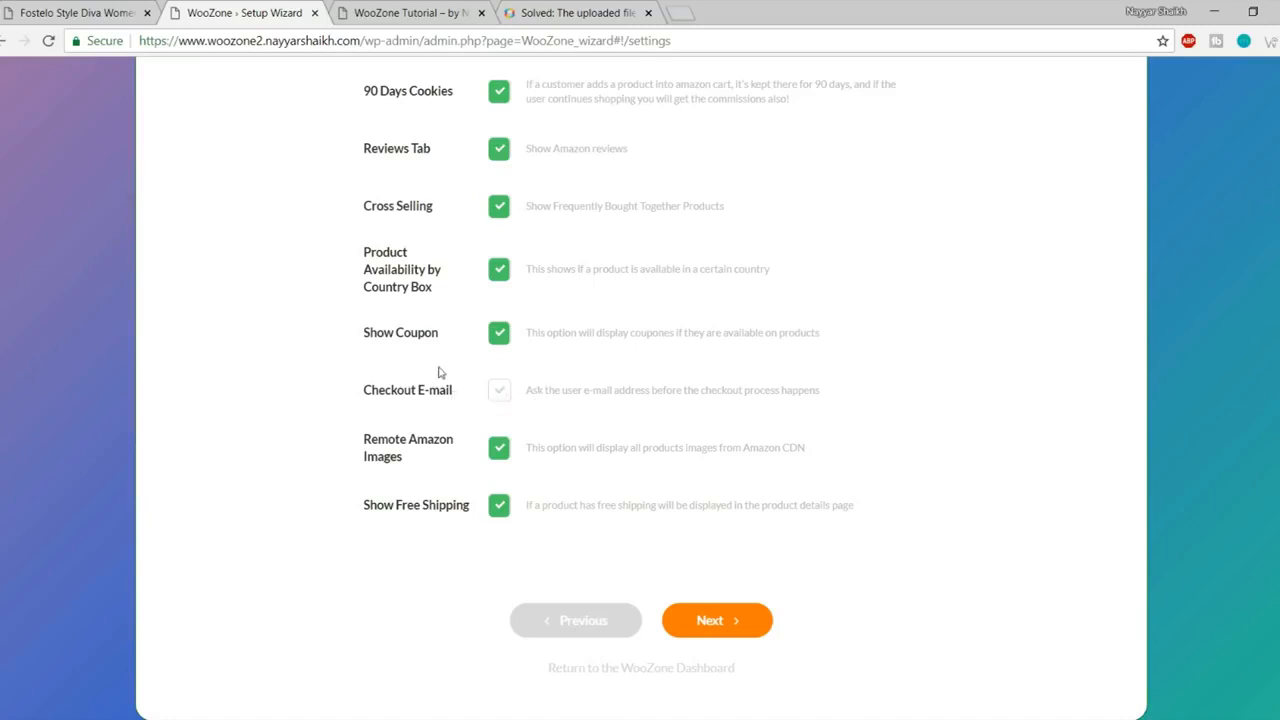
{"action": "left_click_drag", "start_coordinate": [350, 391], "coordinate": [472, 391]}
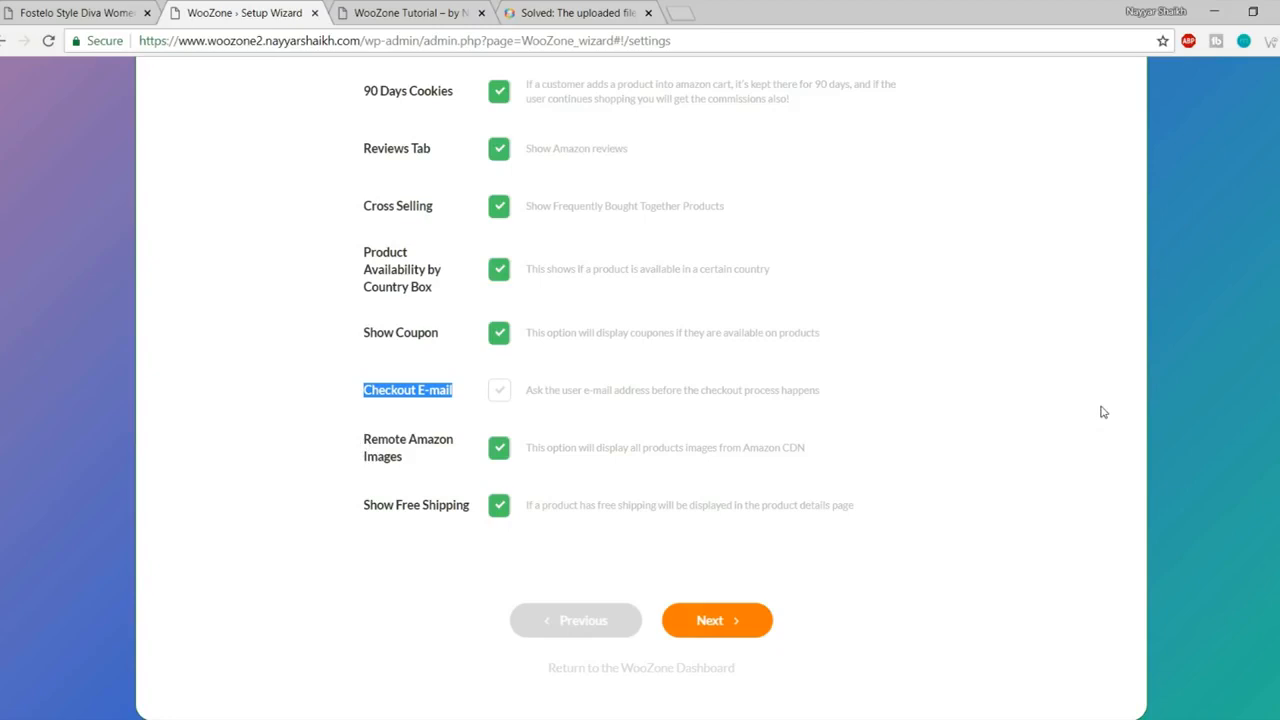
{"action": "left_click", "coordinate": [363, 447]}
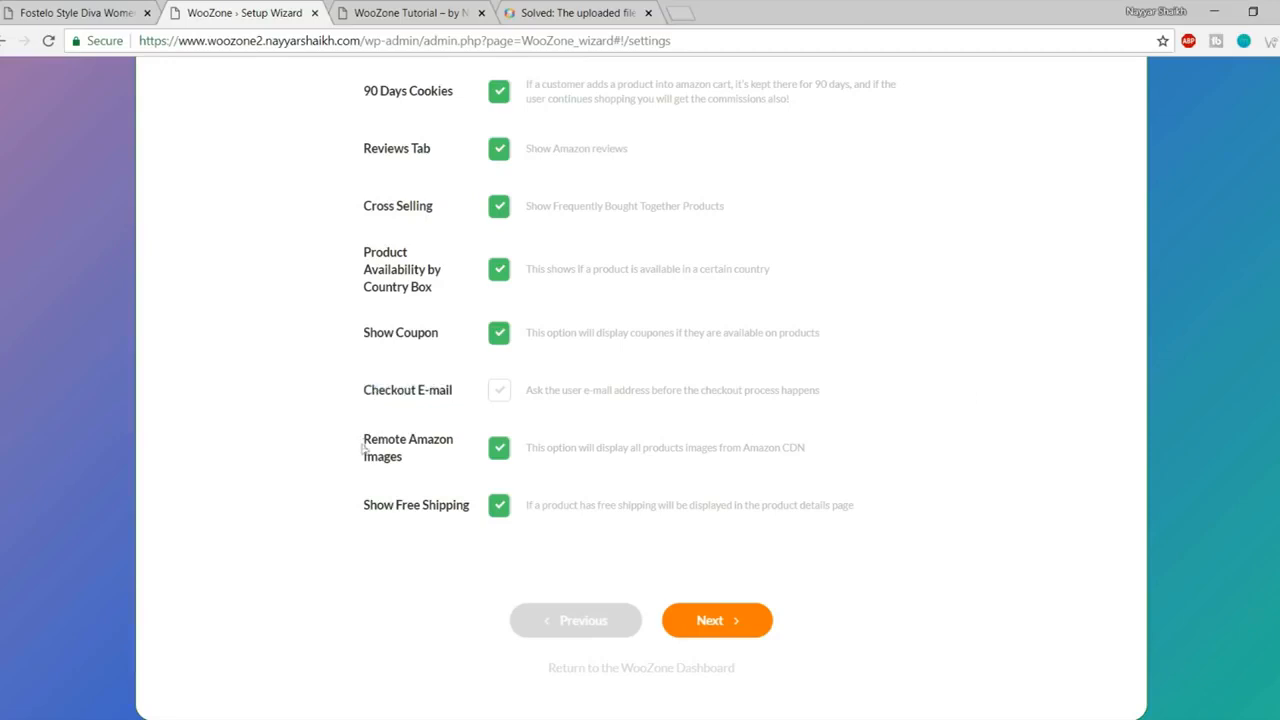
{"action": "left_click_drag", "start_coordinate": [365, 439], "coordinate": [443, 458]}
{"action": "left_click", "coordinate": [443, 460]}
{"action": "left_click_drag", "start_coordinate": [360, 500], "coordinate": [440, 506]}
{"action": "left_click", "coordinate": [447, 513]}
{"action": "left_click", "coordinate": [98, 15]}
{"action": "scroll", "coordinate": [928, 408], "scroll_direction": "up", "scroll_amount": 3}
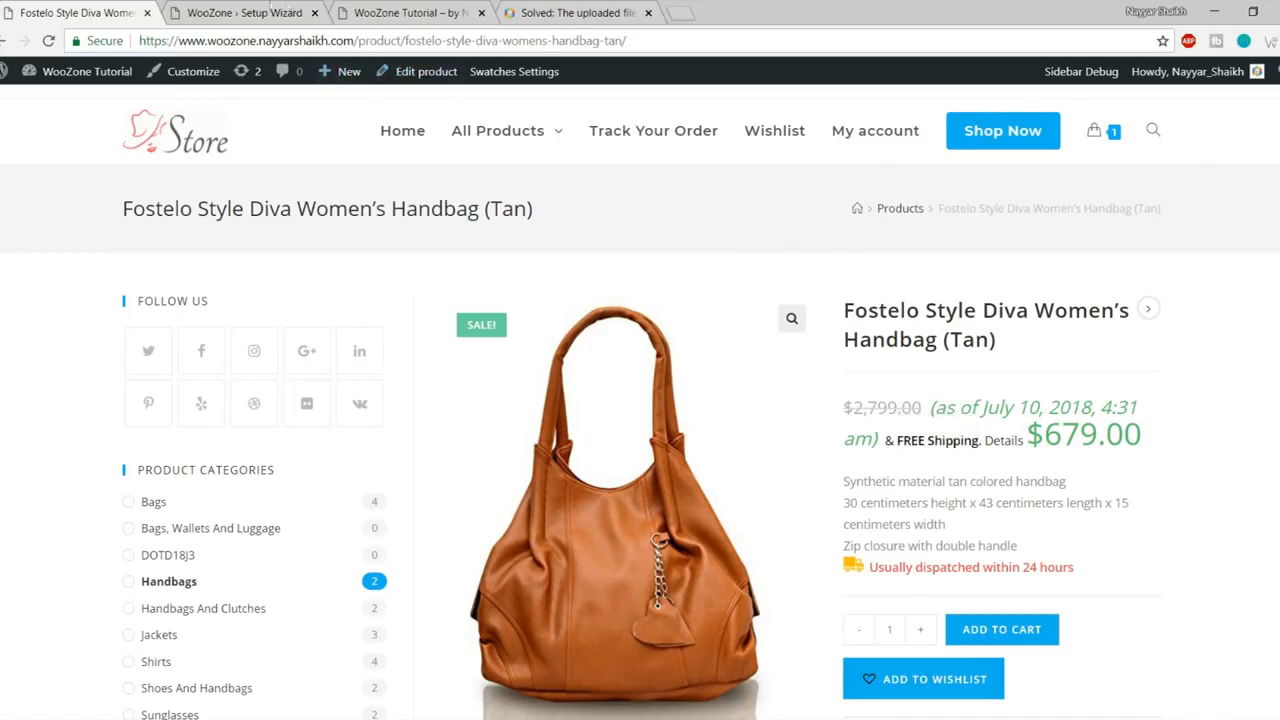
{"action": "left_click", "coordinate": [268, 10]}
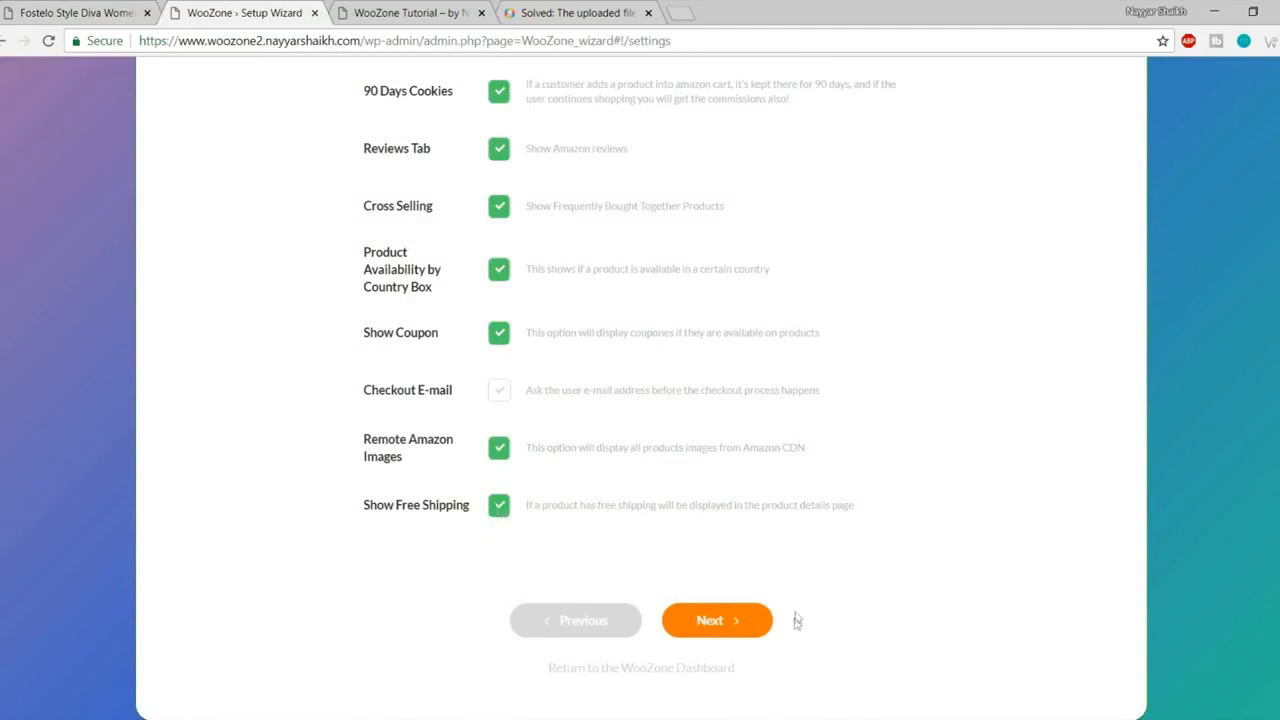
Step: Advance the wizard to Prices Setup and keep pricing at Only Amazon
{"action": "left_click", "coordinate": [729, 622]}
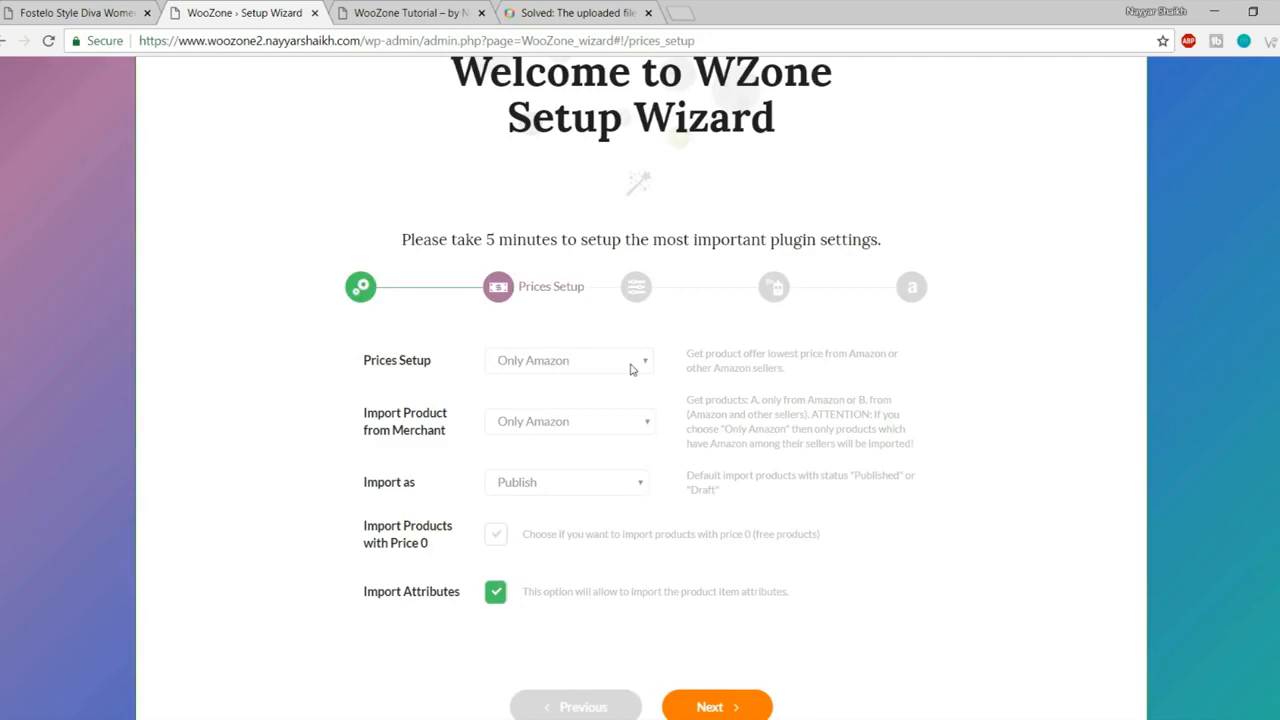
{"action": "left_click", "coordinate": [595, 365]}
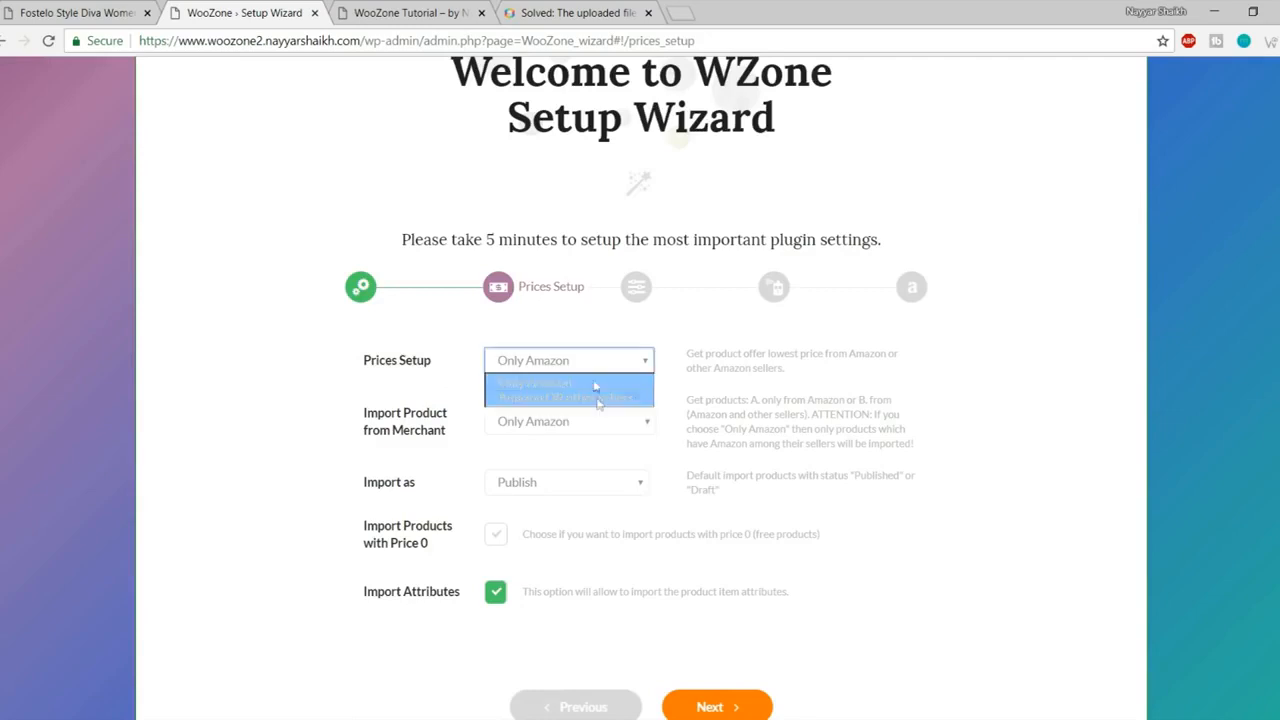
{"action": "left_click", "coordinate": [573, 386]}
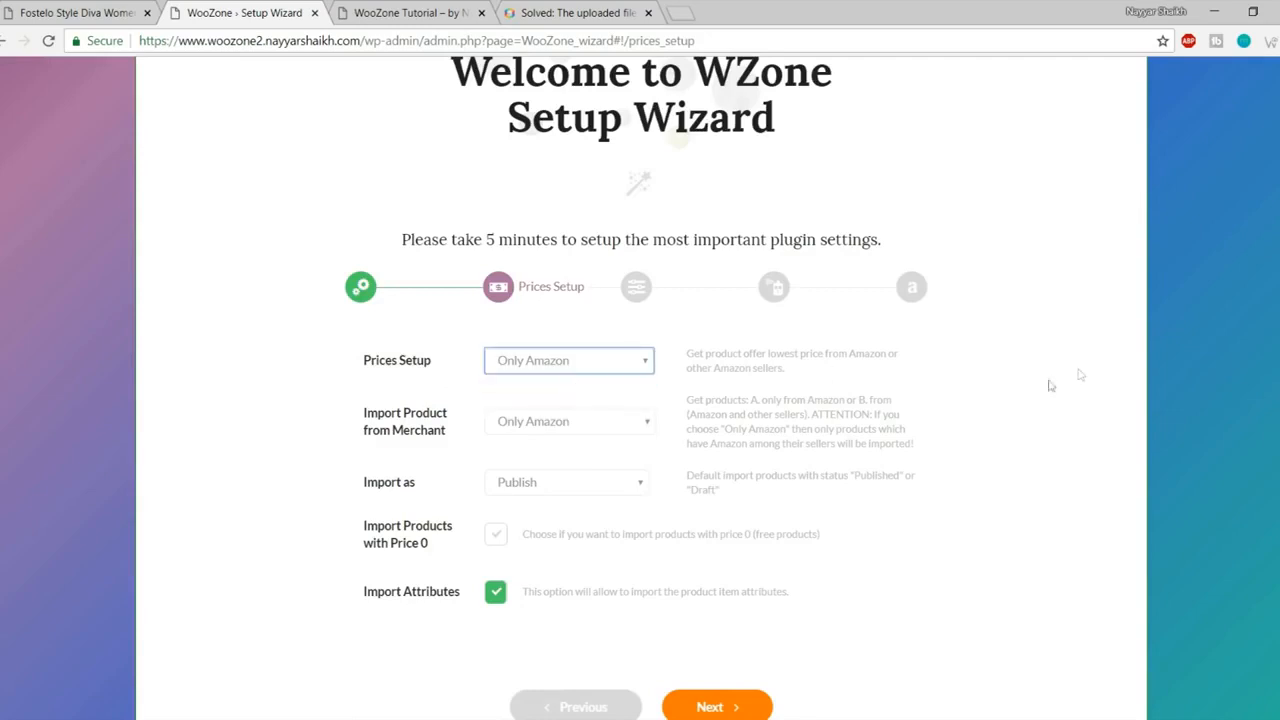
Step: Set Import Product from Merchant to 'Amazon and other sellers'
{"action": "left_click", "coordinate": [421, 424]}
{"action": "left_click", "coordinate": [549, 430]}
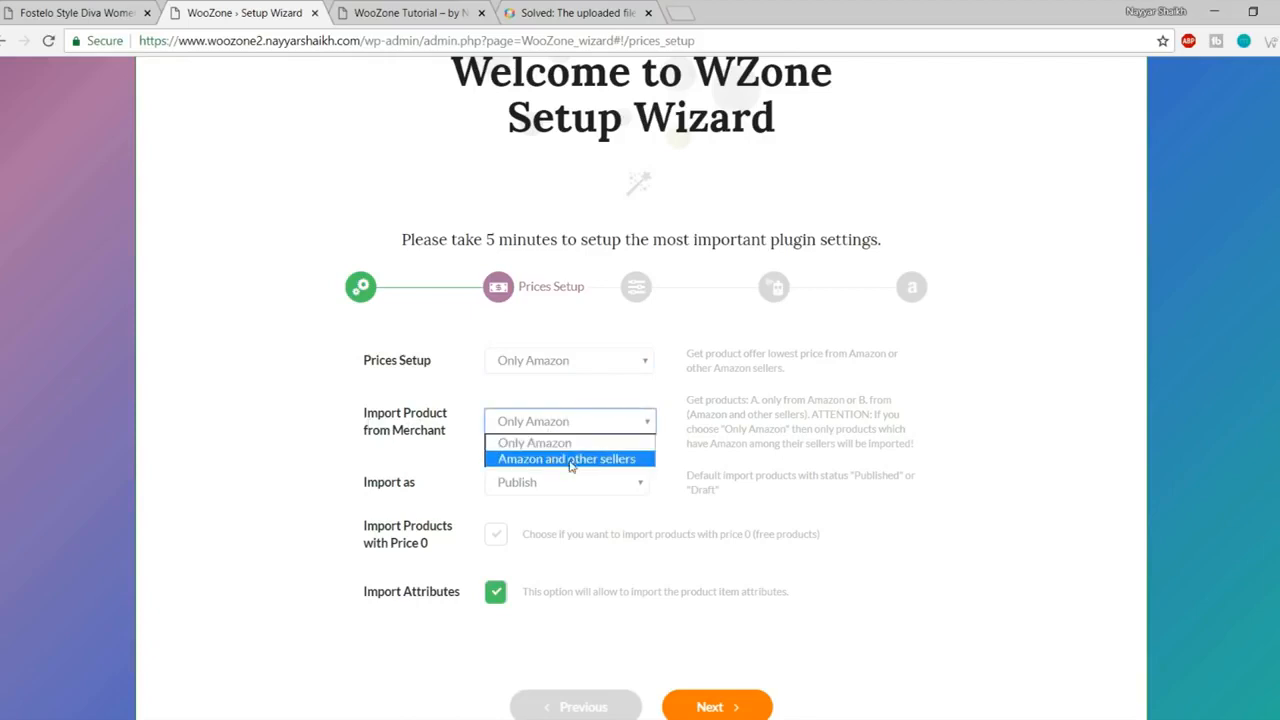
{"action": "left_click", "coordinate": [570, 460]}
{"action": "left_click", "coordinate": [1112, 426]}
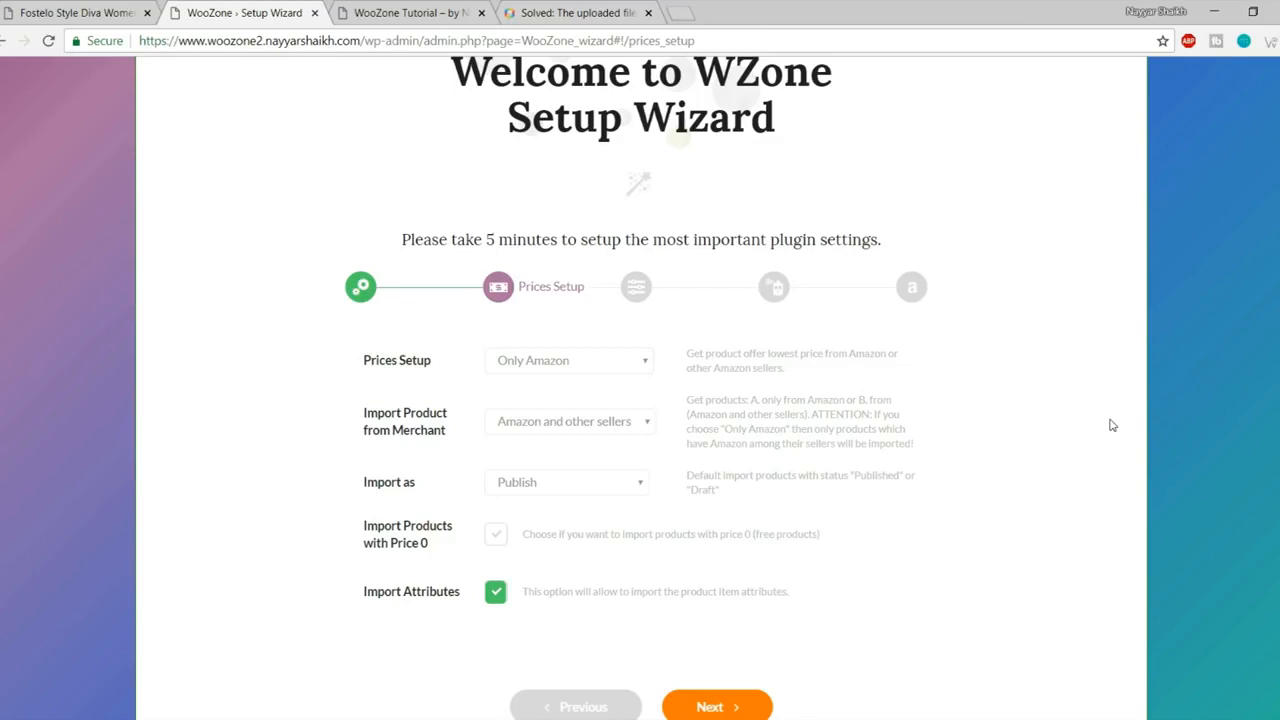
{"action": "left_click", "coordinate": [598, 420]}
{"action": "left_click", "coordinate": [612, 430]}
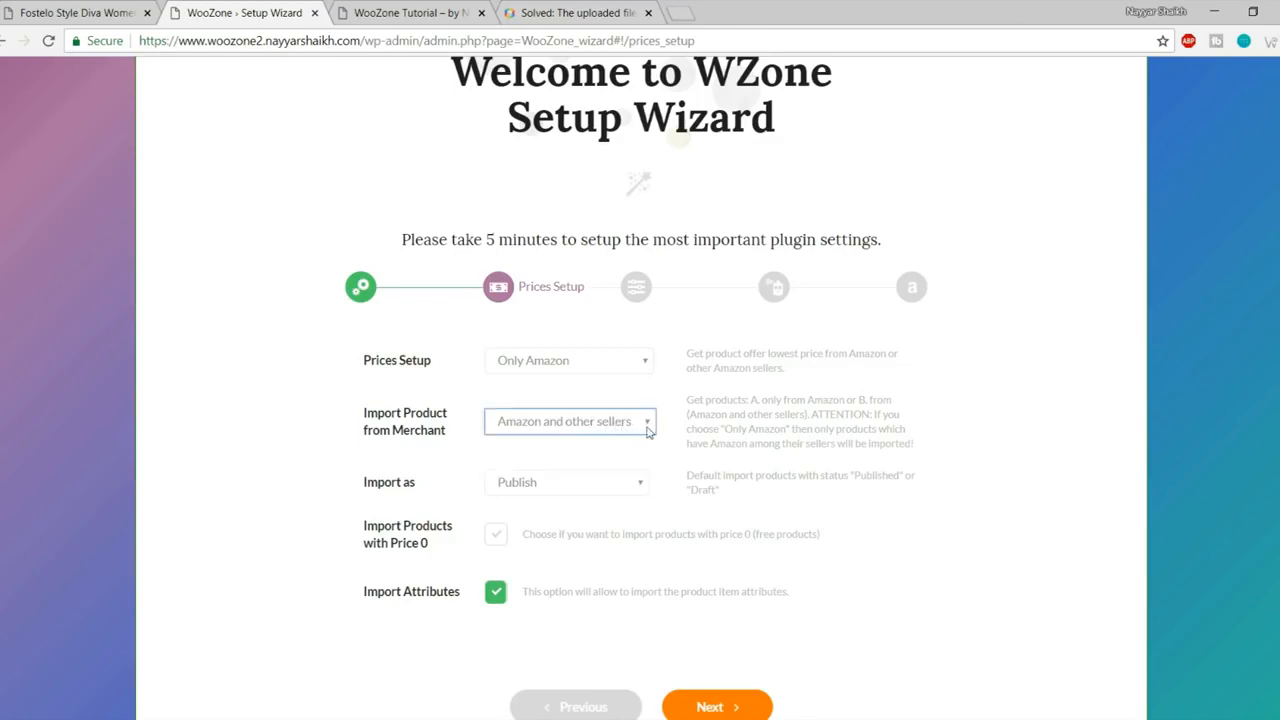
Step: Try Draft for the import status, then set it back to Publish
{"action": "left_click", "coordinate": [800, 508]}
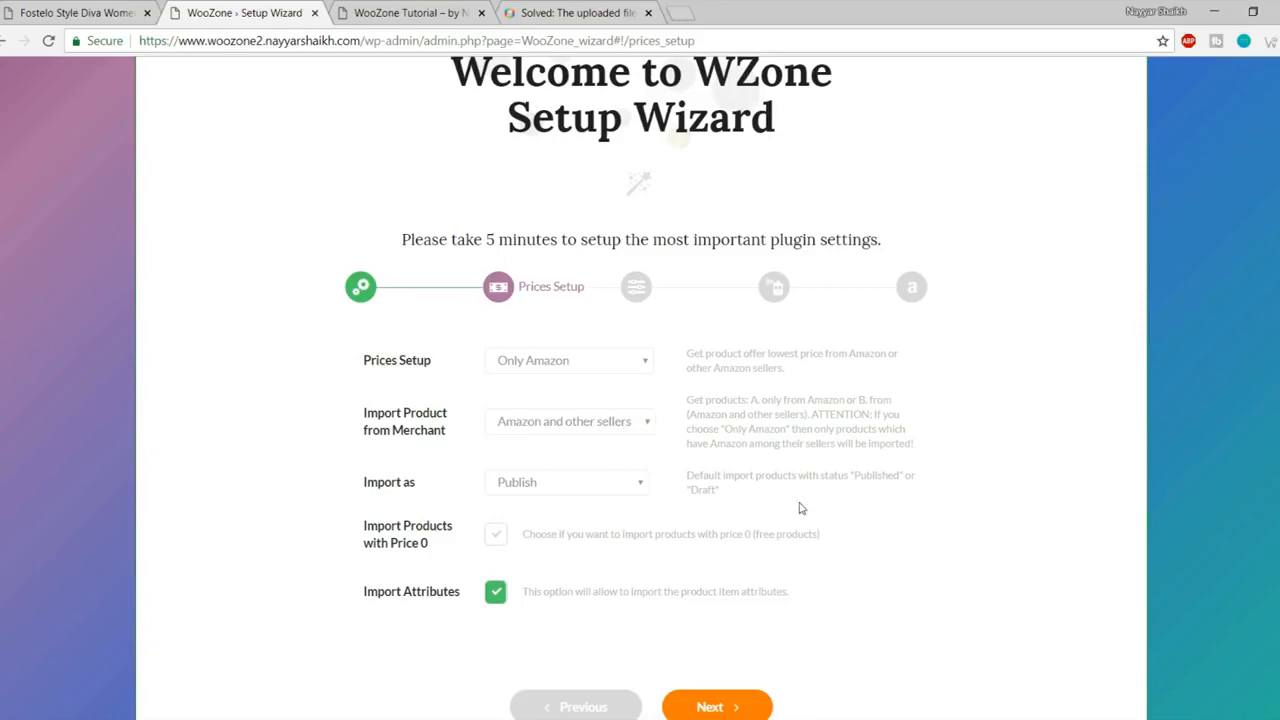
{"action": "left_click", "coordinate": [578, 488]}
{"action": "scroll", "coordinate": [860, 538], "scroll_direction": "down", "scroll_amount": 1}
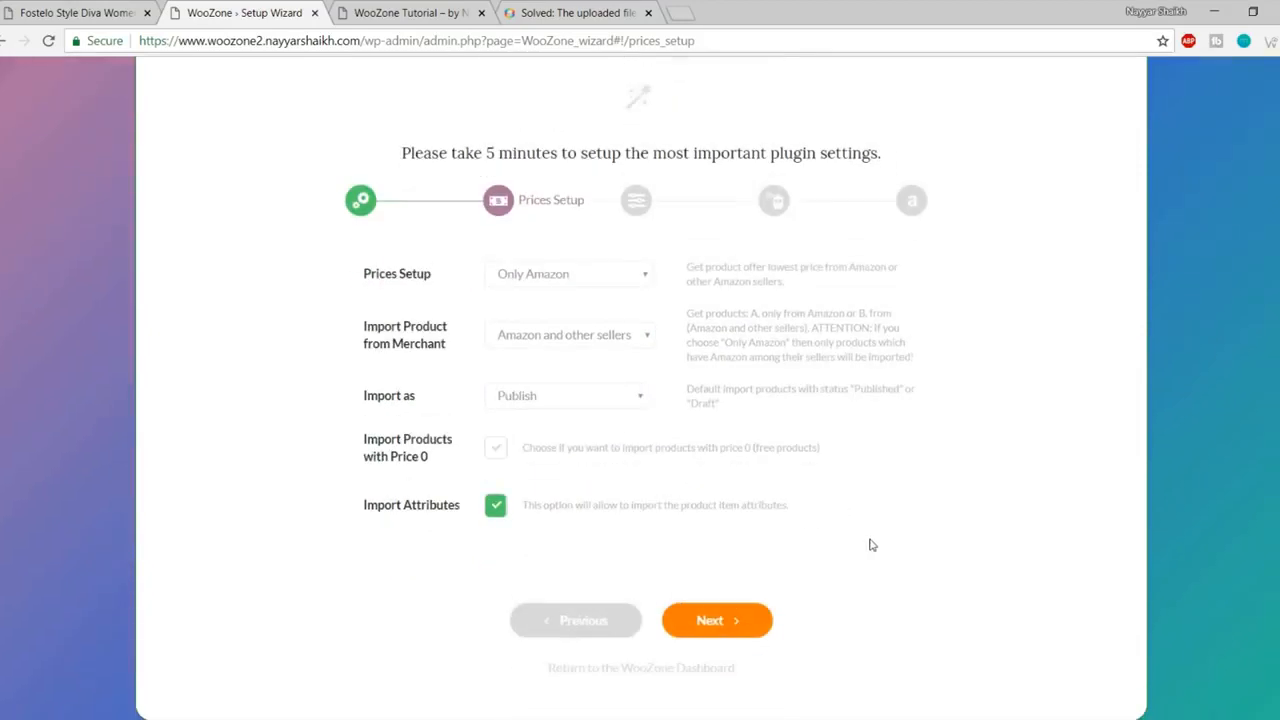
{"action": "left_click", "coordinate": [588, 394]}
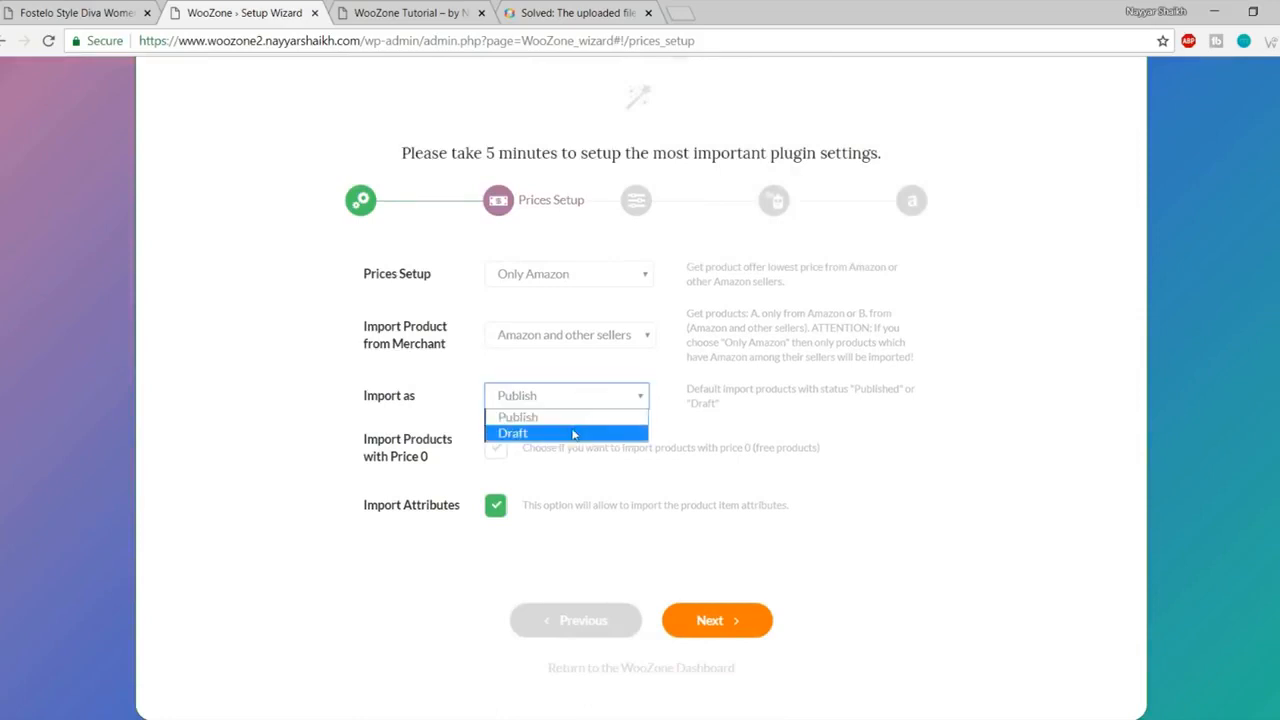
{"action": "left_click", "coordinate": [573, 434]}
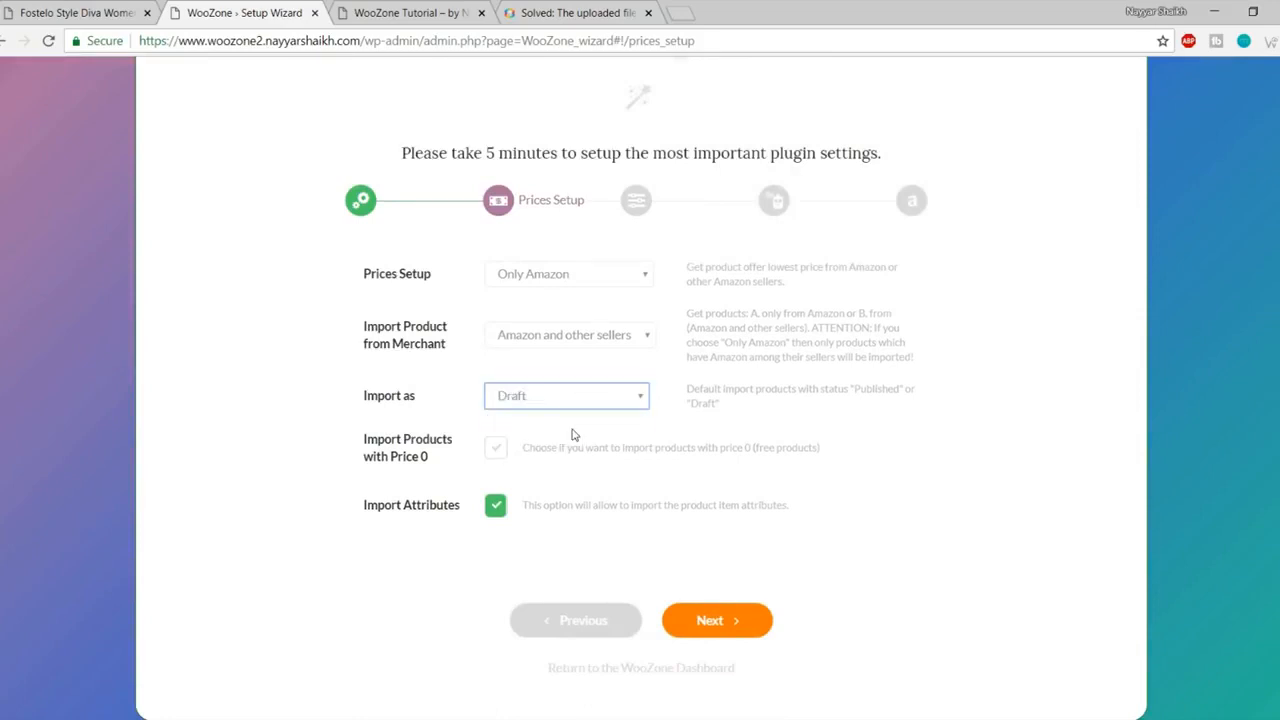
{"action": "left_click", "coordinate": [614, 398]}
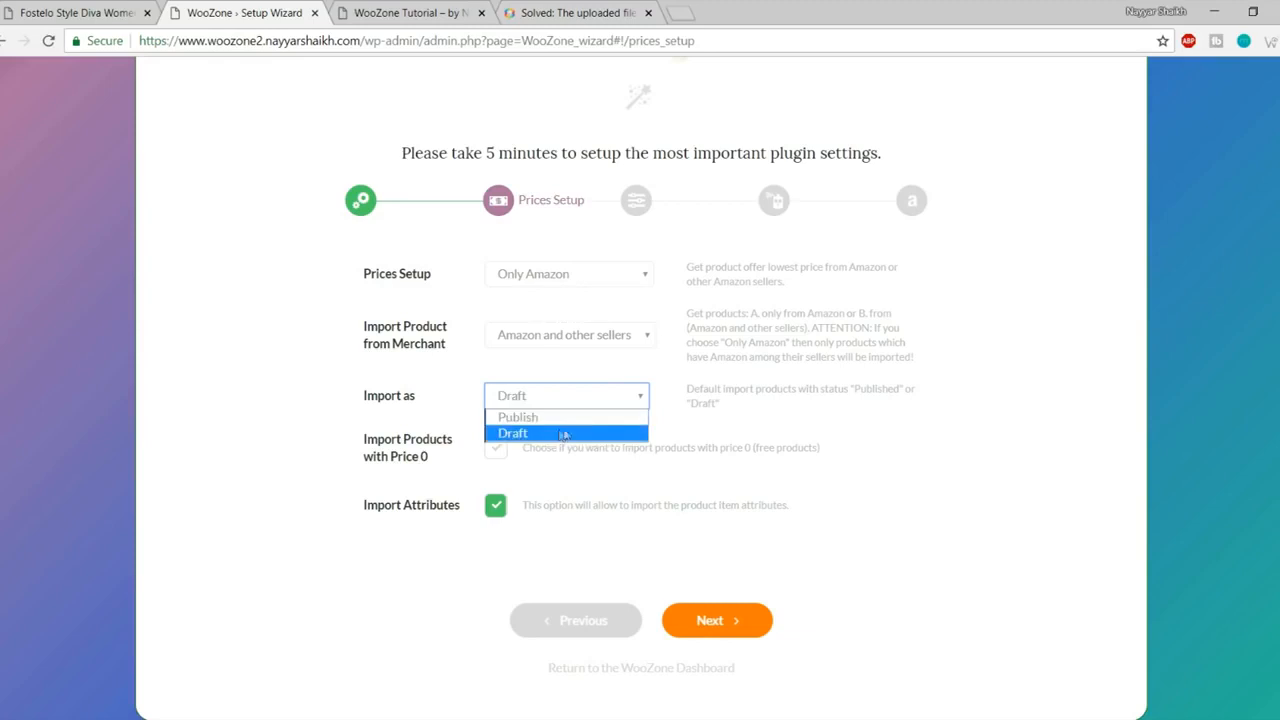
{"action": "left_click", "coordinate": [733, 420]}
{"action": "left_click", "coordinate": [575, 397]}
{"action": "left_click", "coordinate": [574, 417]}
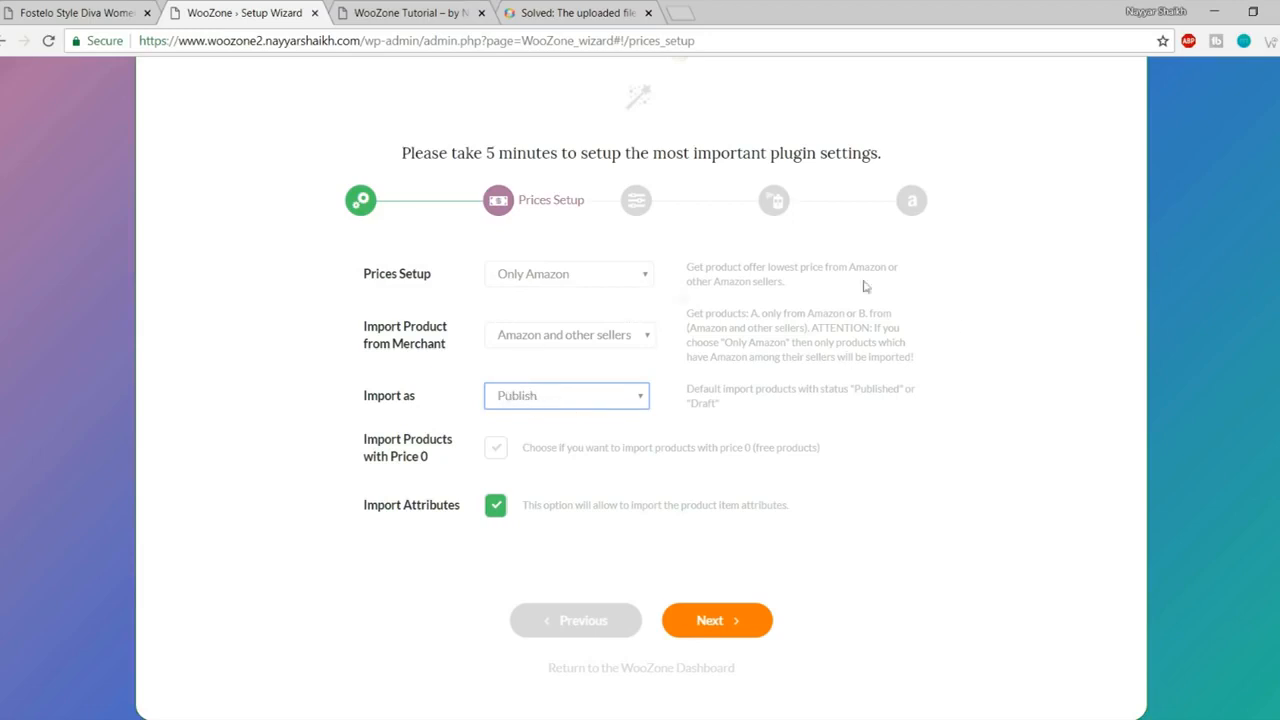
{"action": "left_click", "coordinate": [530, 397]}
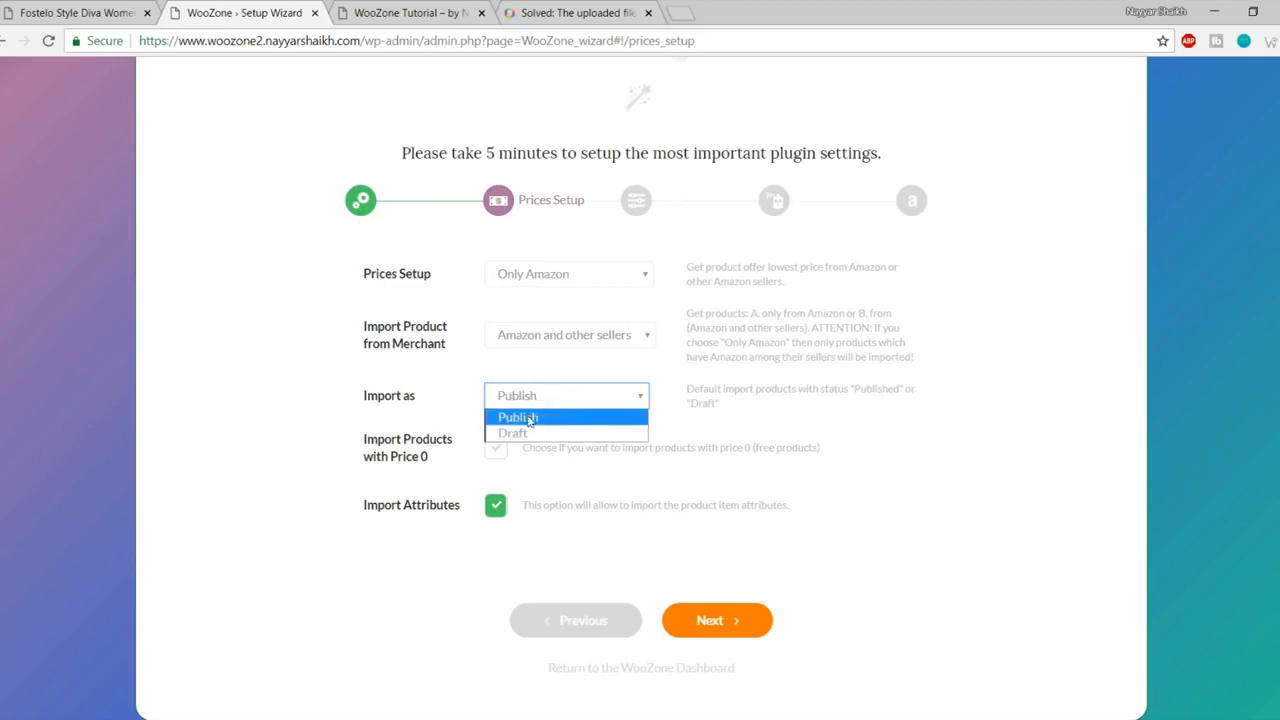
{"action": "left_click", "coordinate": [532, 418]}
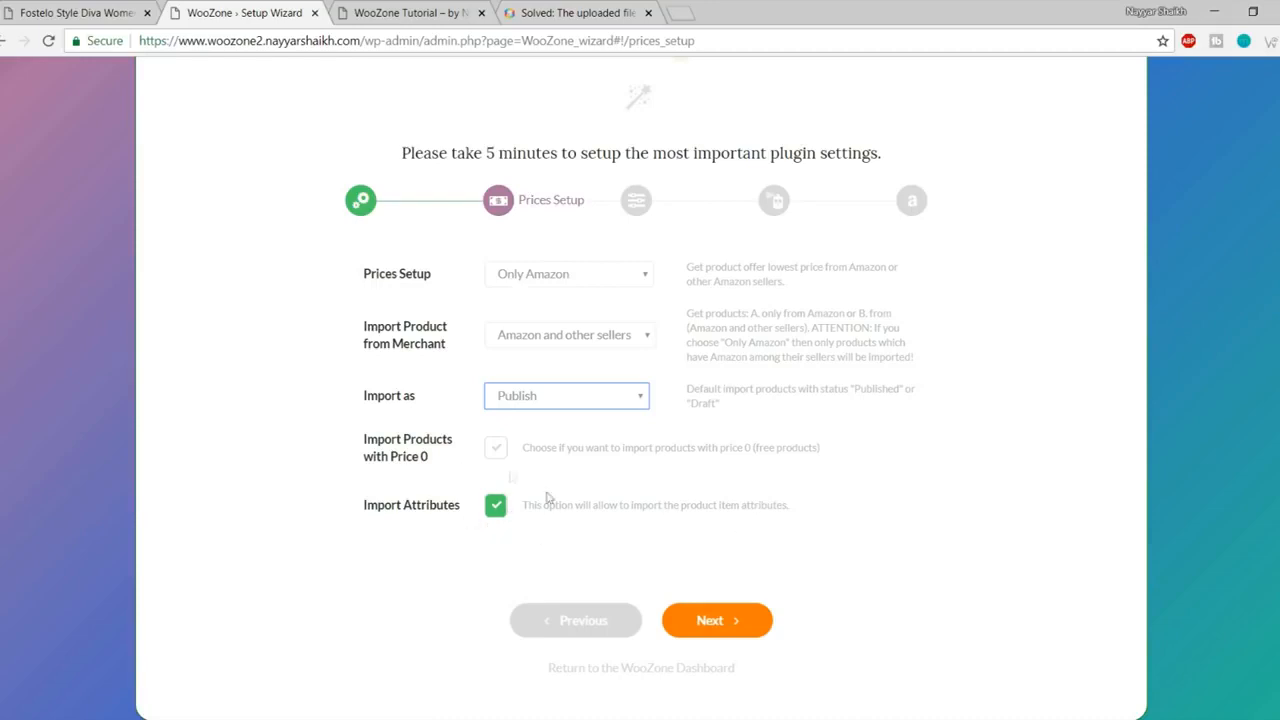
Step: Move past Prices Setup to the Fine Tuning step of the WooZone wizard
{"action": "left_click", "coordinate": [735, 620]}
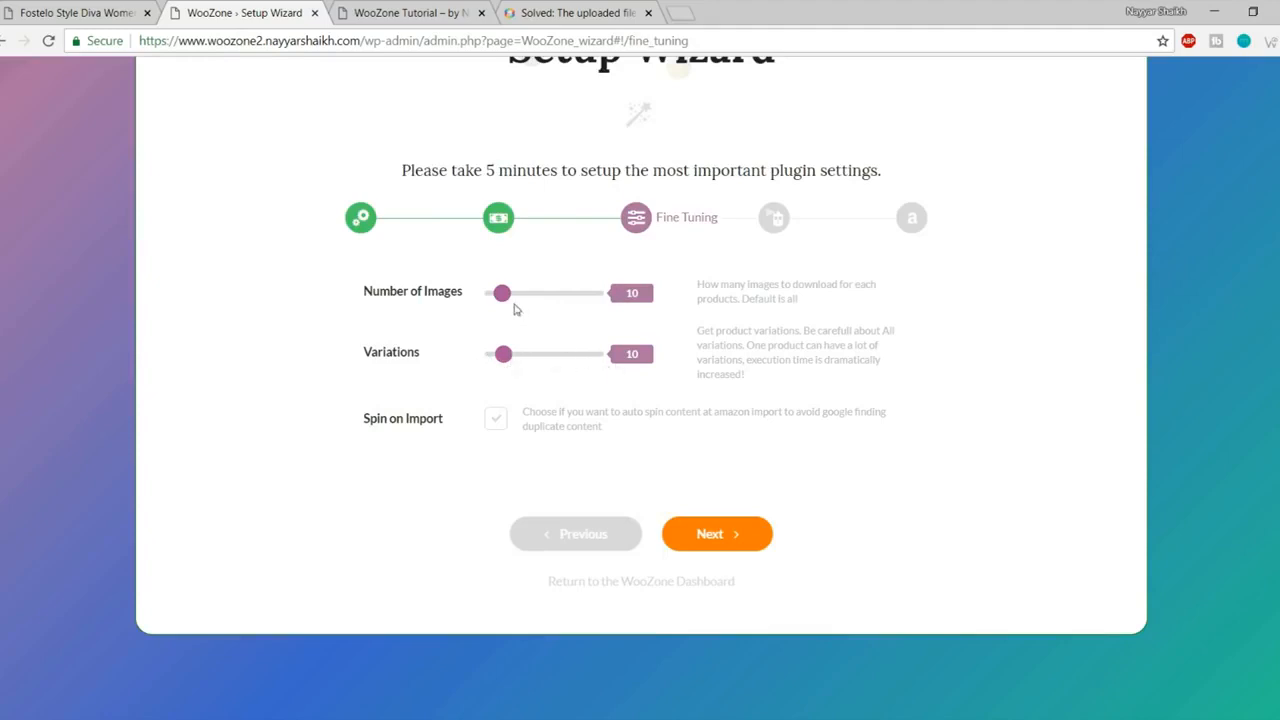
Step: Set Number of Images and Number of Variations both to 'all' on Fine Tuning
{"action": "left_click_drag", "start_coordinate": [502, 300], "coordinate": [772, 294]}
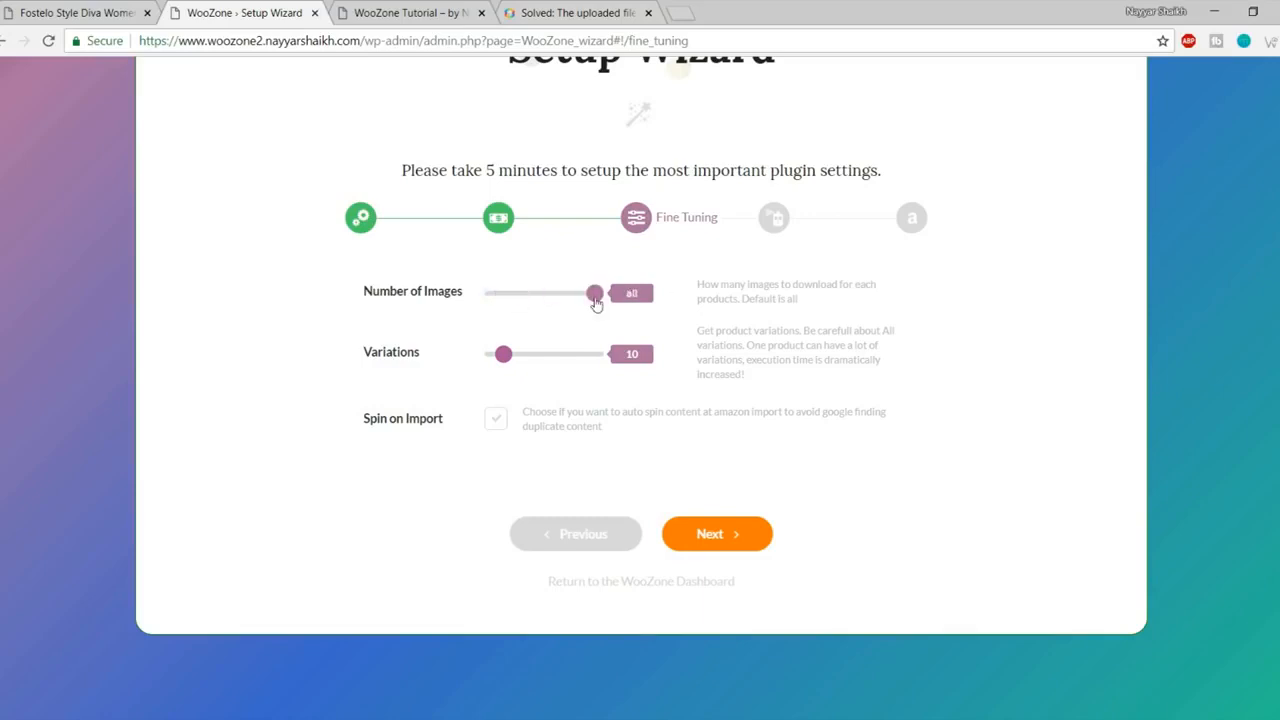
{"action": "left_click_drag", "start_coordinate": [502, 364], "coordinate": [903, 357]}
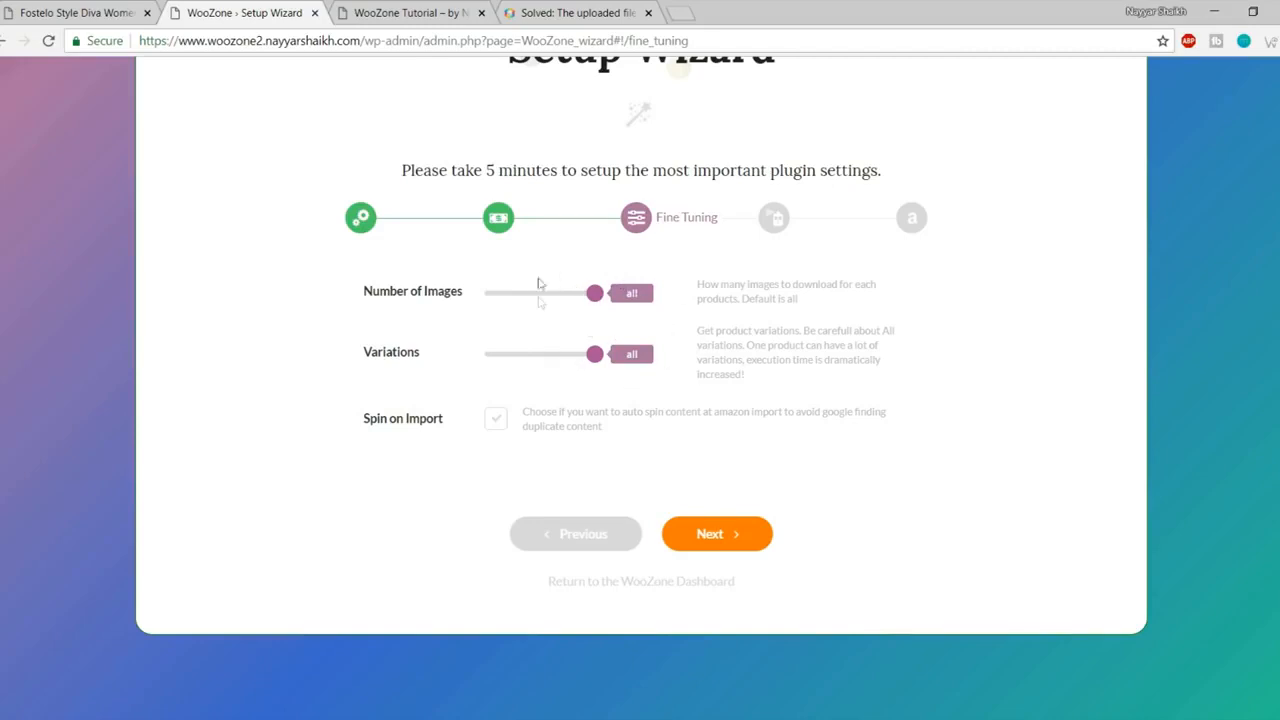
{"action": "mouse_move", "coordinate": [596, 300]}
{"action": "left_mouse_down"}
{"action": "mouse_move", "coordinate": [531, 298]}
{"action": "mouse_move", "coordinate": [613, 302]}
{"action": "left_mouse_up"}
Step: On Customization, review the checkout message and 3-second redirect, leaving both unchanged
{"action": "left_click", "coordinate": [711, 535]}
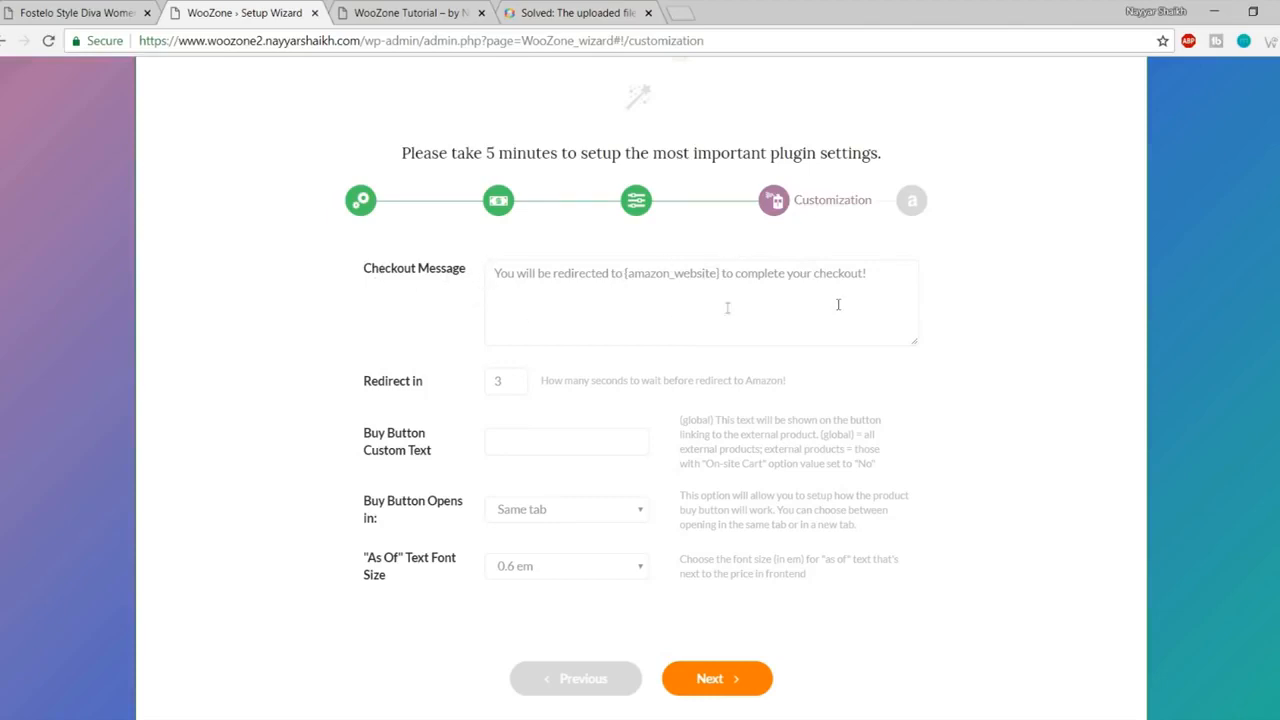
{"action": "left_click_drag", "start_coordinate": [498, 274], "coordinate": [894, 280]}
{"action": "left_click", "coordinate": [806, 290]}
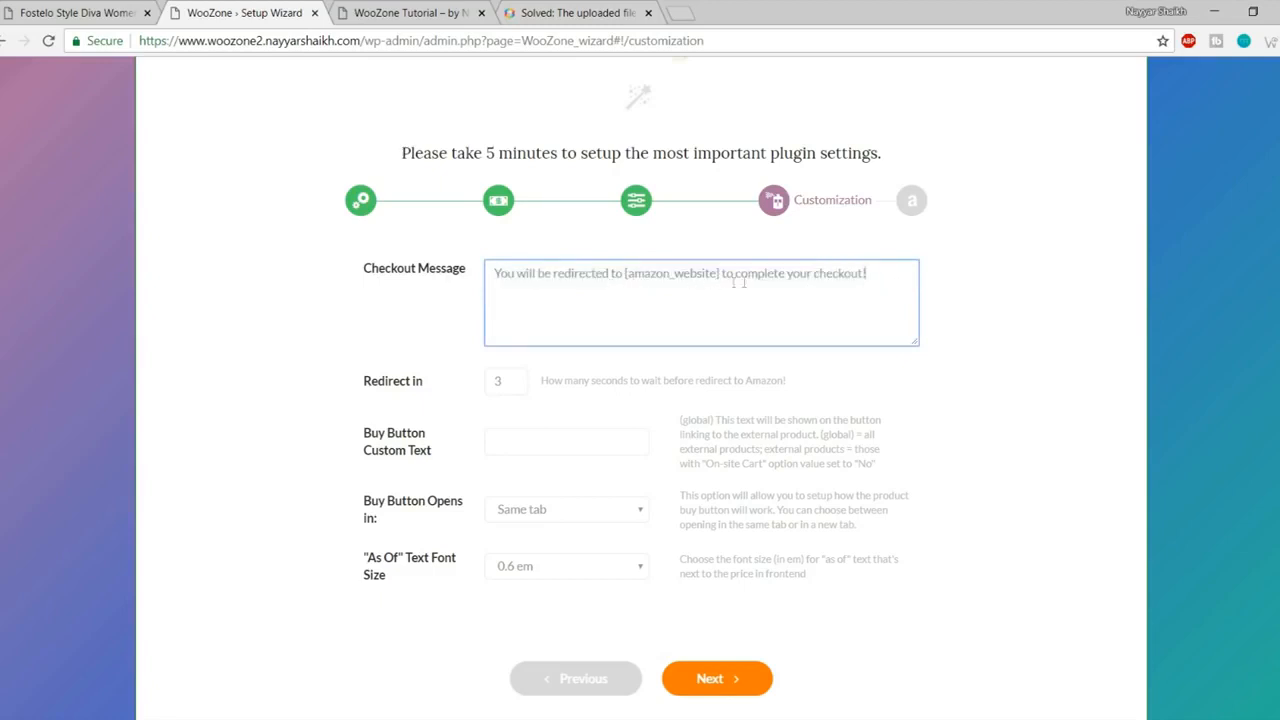
{"action": "left_click_drag", "start_coordinate": [881, 275], "coordinate": [466, 281]}
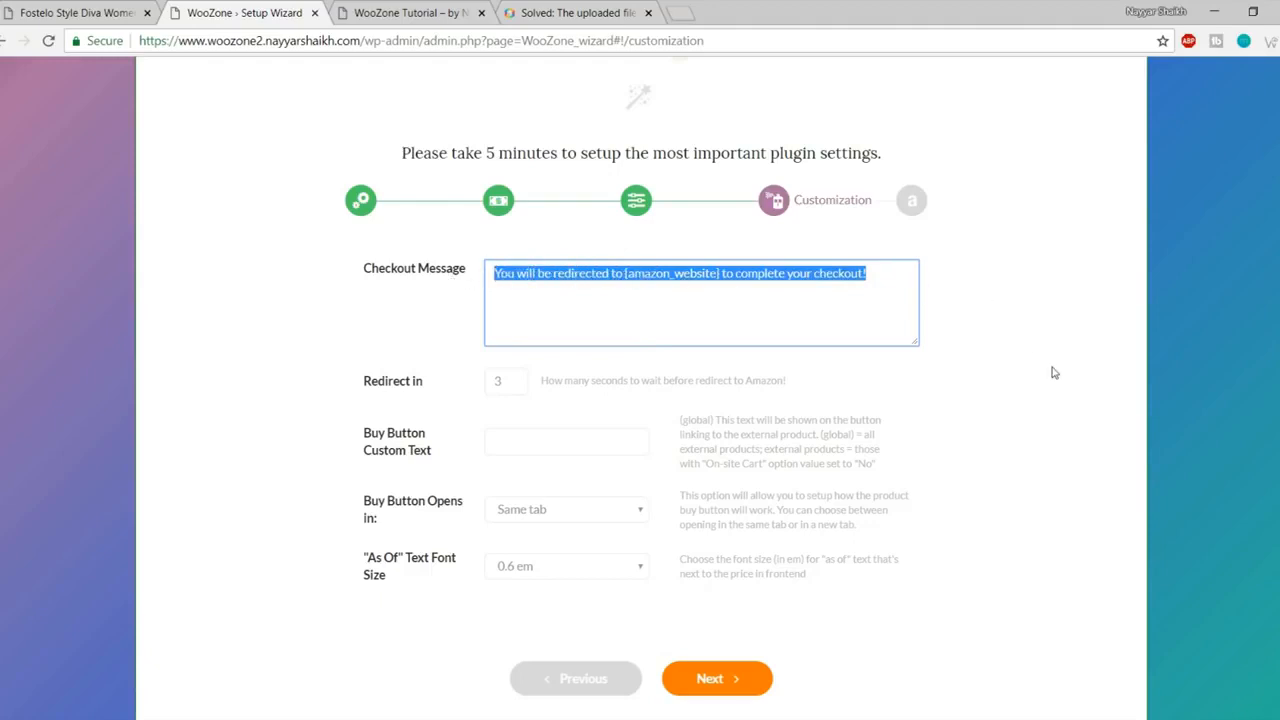
{"action": "left_click_drag", "start_coordinate": [872, 292], "coordinate": [391, 283]}
{"action": "left_click", "coordinate": [503, 384]}
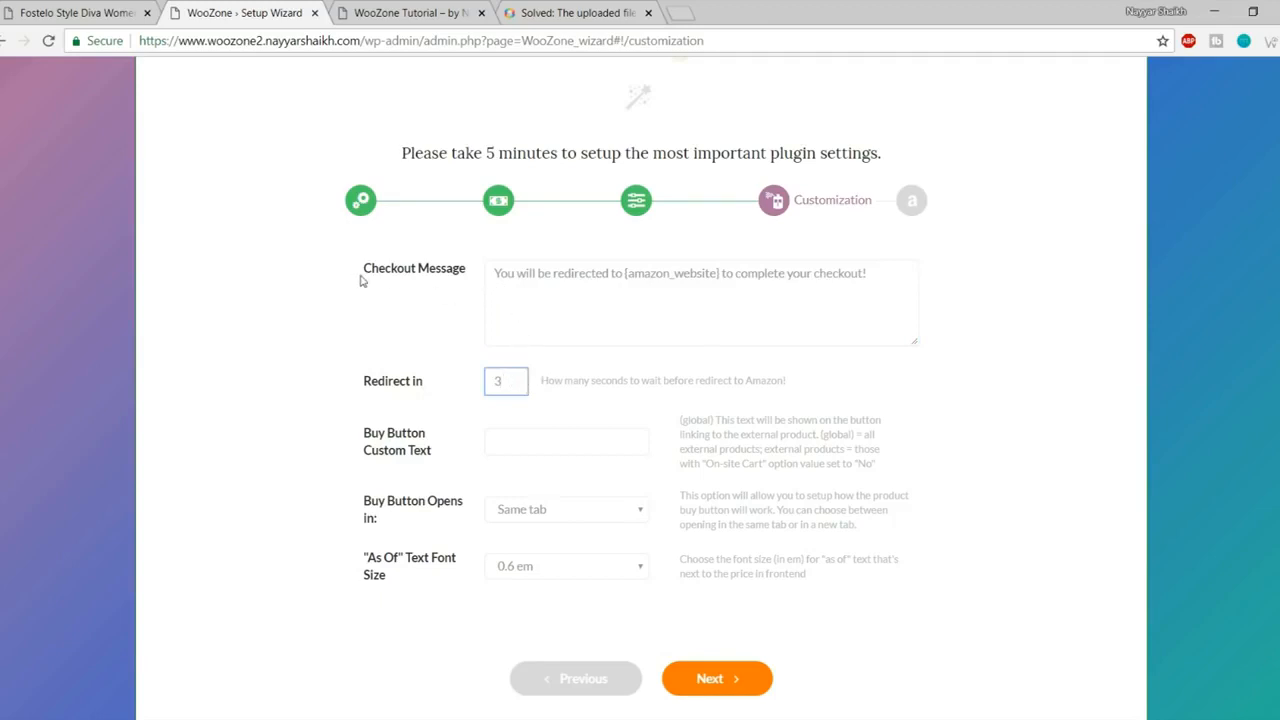
{"action": "left_click_drag", "start_coordinate": [492, 273], "coordinate": [874, 272]}
{"action": "left_click", "coordinate": [1080, 307]}
{"action": "left_click_drag", "start_coordinate": [515, 384], "coordinate": [484, 383]}
Step: Reach Amazon Keys and inspect the demo Access Key ID and Secret Access Key values
{"action": "left_click", "coordinate": [718, 678]}
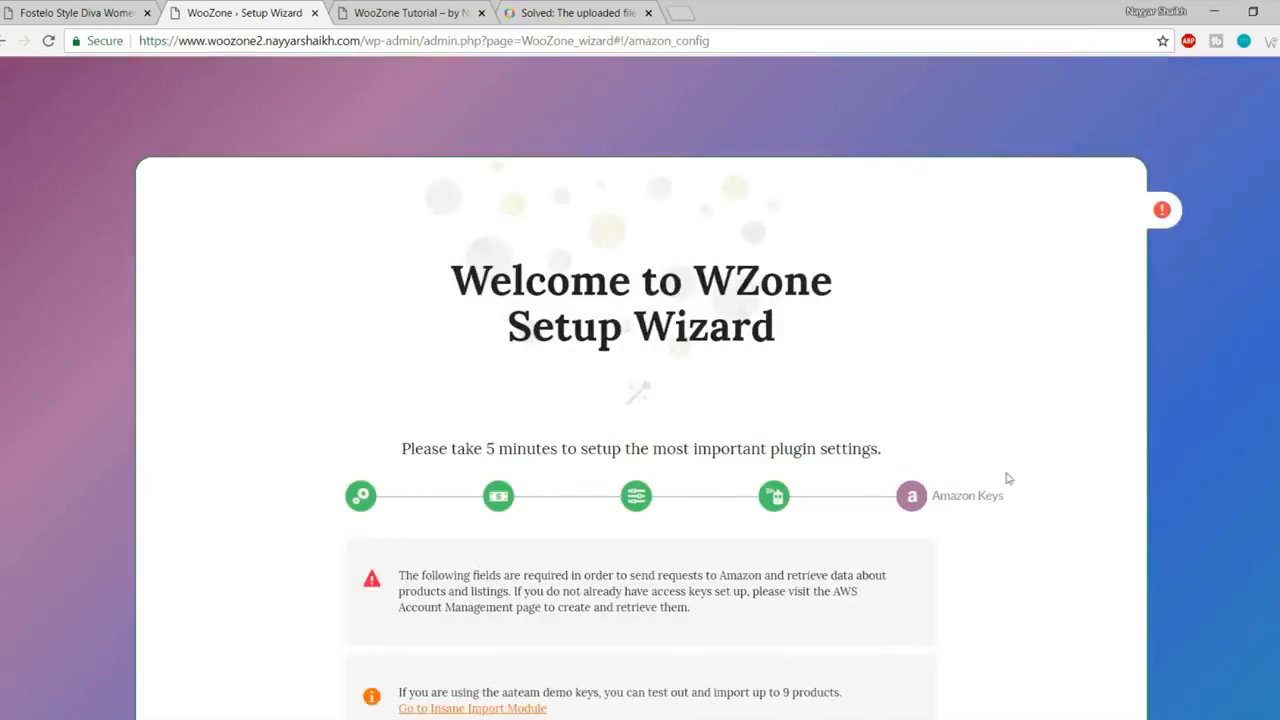
{"action": "scroll", "coordinate": [1005, 480], "scroll_direction": "down", "scroll_amount": 5}
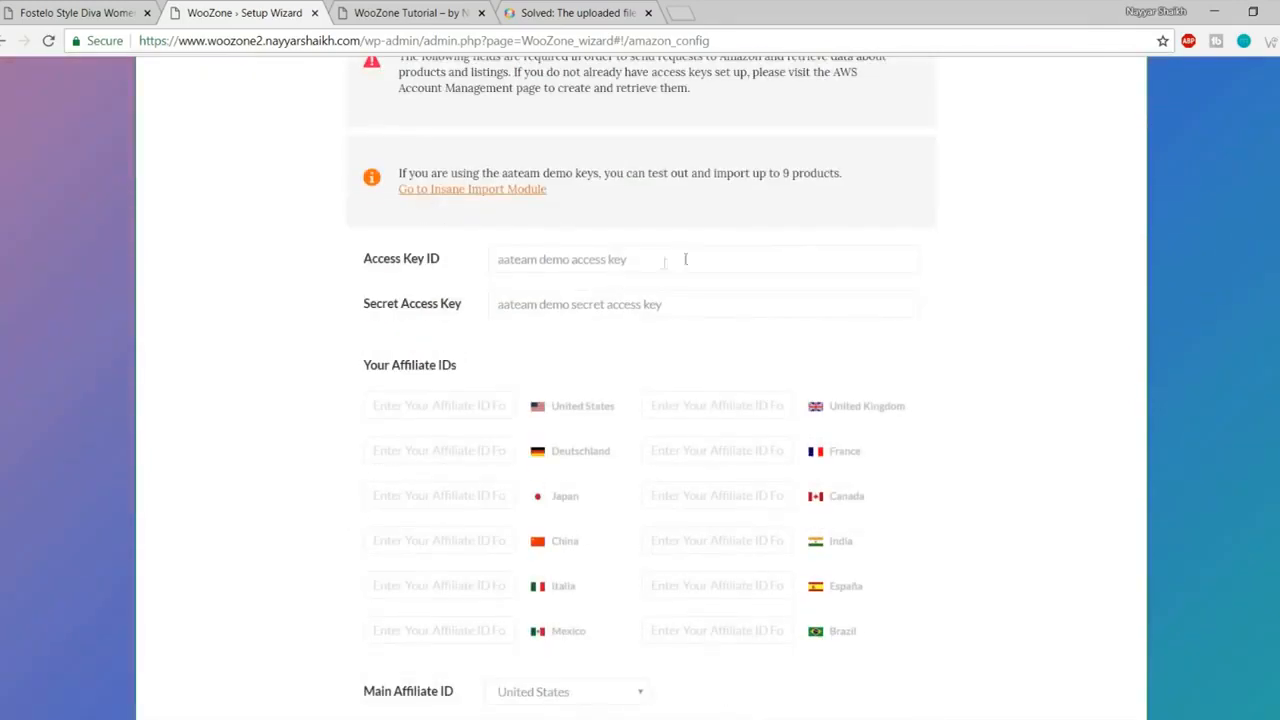
{"action": "left_click_drag", "start_coordinate": [685, 259], "coordinate": [424, 258]}
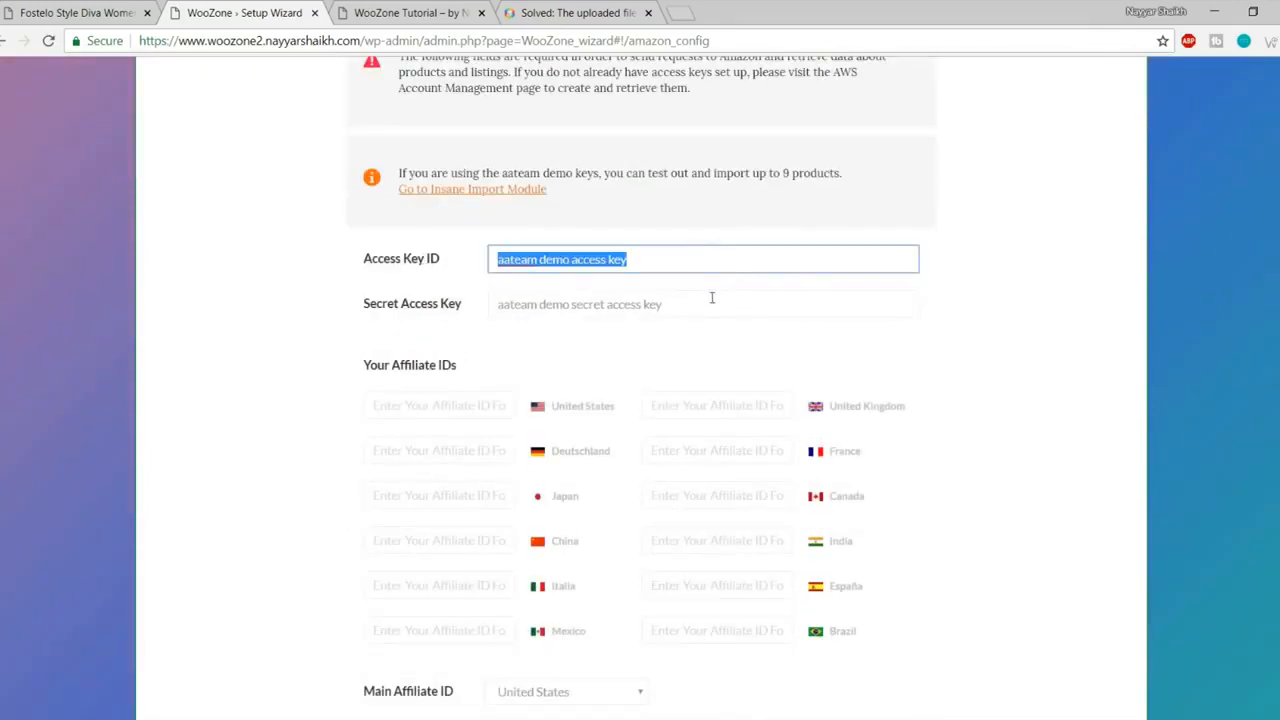
{"action": "left_click_drag", "start_coordinate": [712, 297], "coordinate": [432, 298]}
{"action": "left_click", "coordinate": [657, 366]}
{"action": "scroll", "coordinate": [656, 367], "scroll_direction": "down", "scroll_amount": 2}
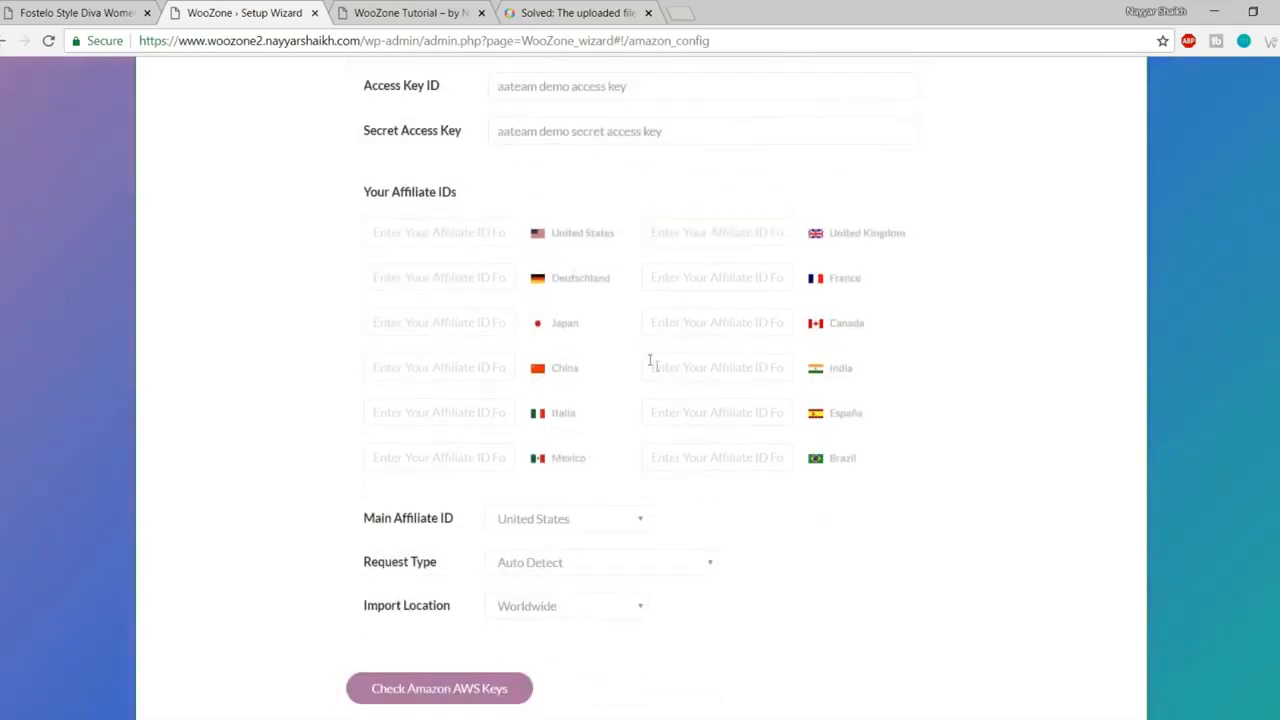
Step: Check the India and United States affiliate ID fields and key fields without changing them
{"action": "left_click", "coordinate": [740, 366]}
{"action": "left_click", "coordinate": [971, 363]}
{"action": "left_click", "coordinate": [446, 239]}
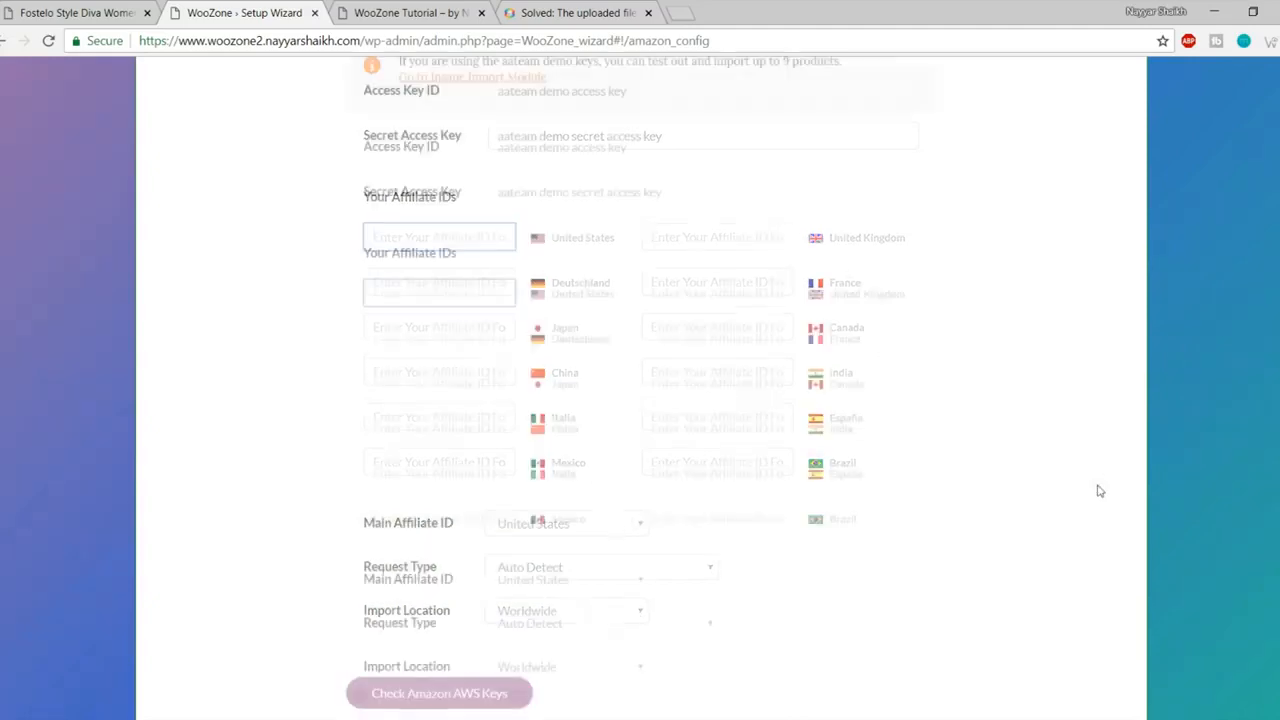
{"action": "scroll", "coordinate": [1099, 491], "scroll_direction": "up", "scroll_amount": 3}
{"action": "left_click_drag", "start_coordinate": [717, 347], "coordinate": [352, 352]}
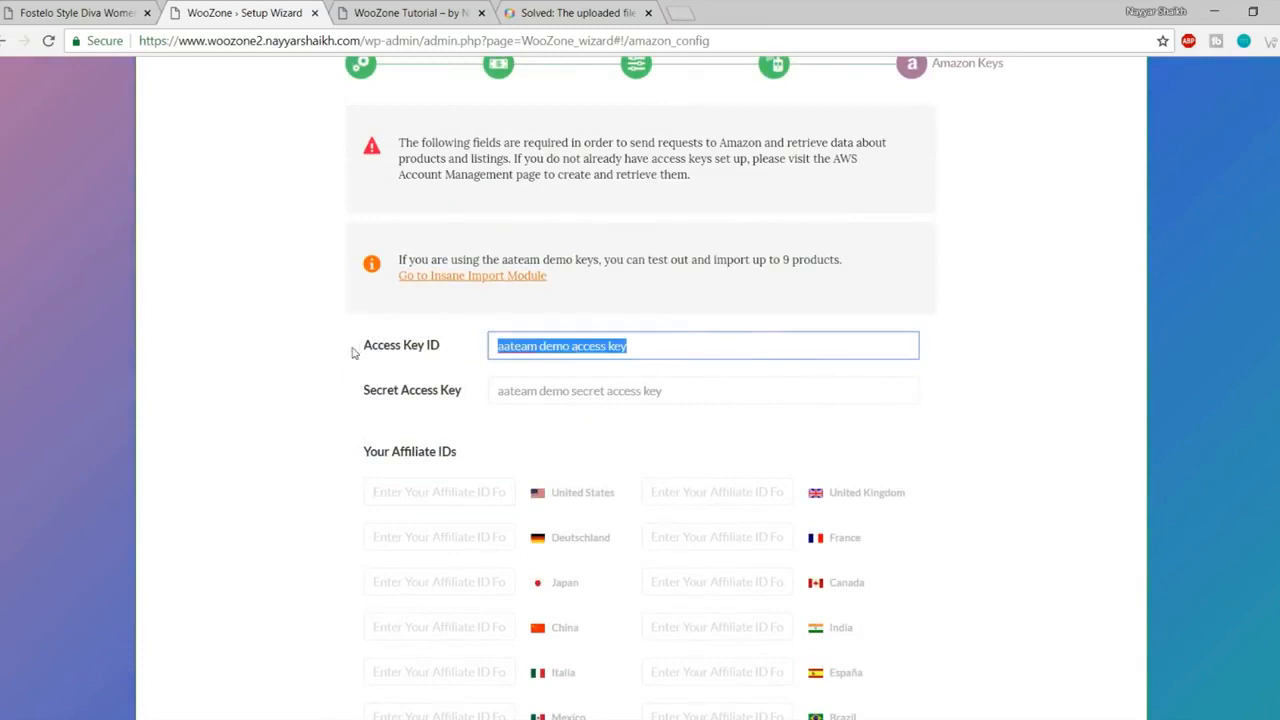
{"action": "key", "text": "Tab"}
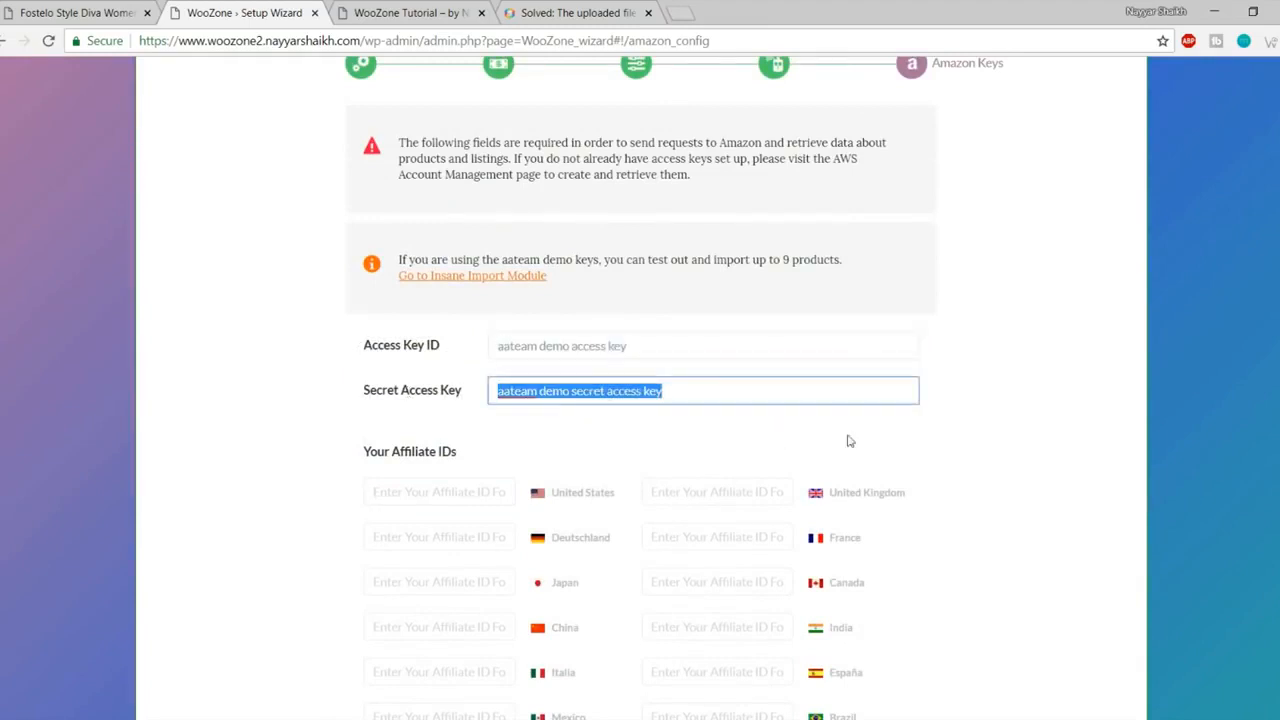
{"action": "left_click", "coordinate": [880, 440]}
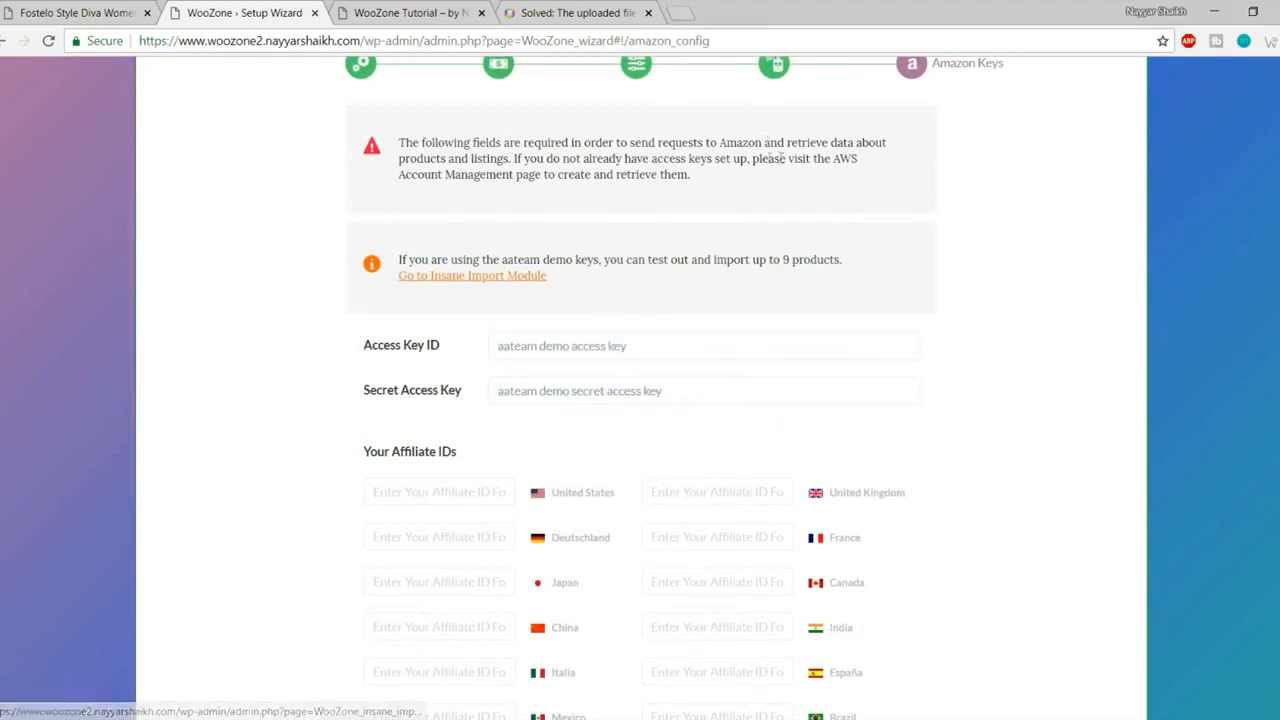
Step: In a new tab, search 'amazon associate' and open the Amazon.in Associates site
{"action": "left_click", "coordinate": [680, 13]}
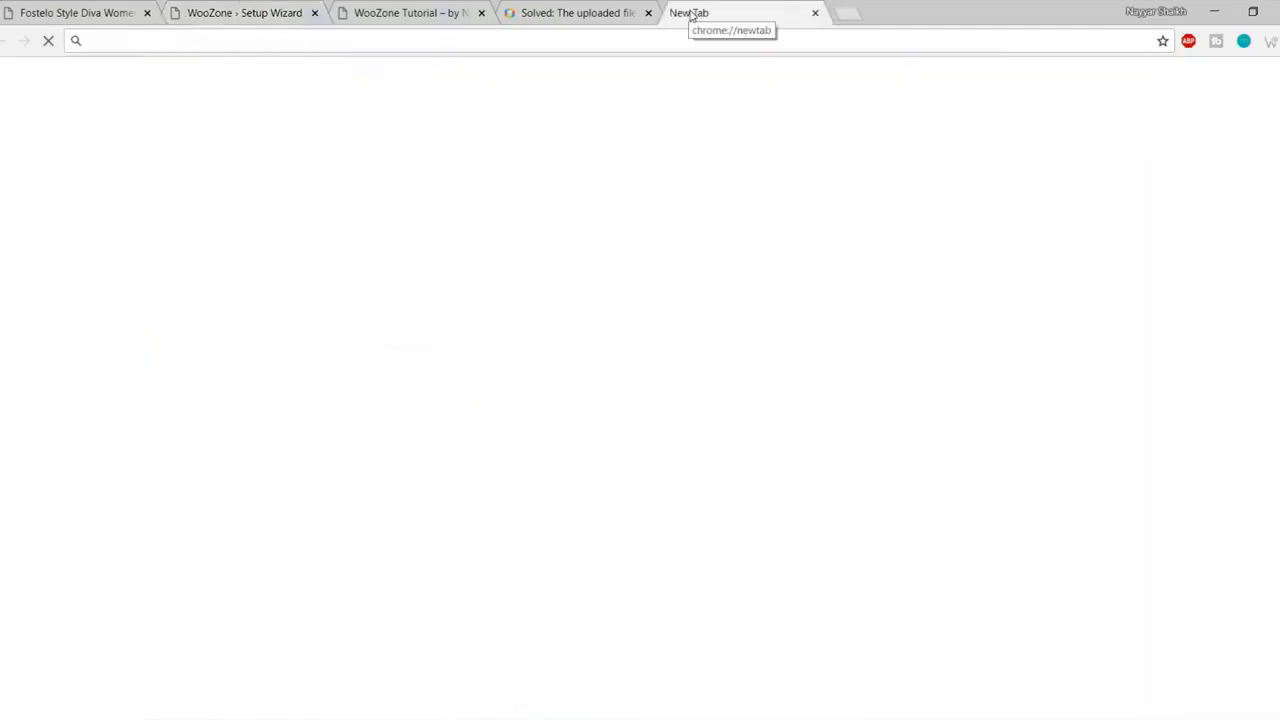
{"action": "type", "text": "ama"}
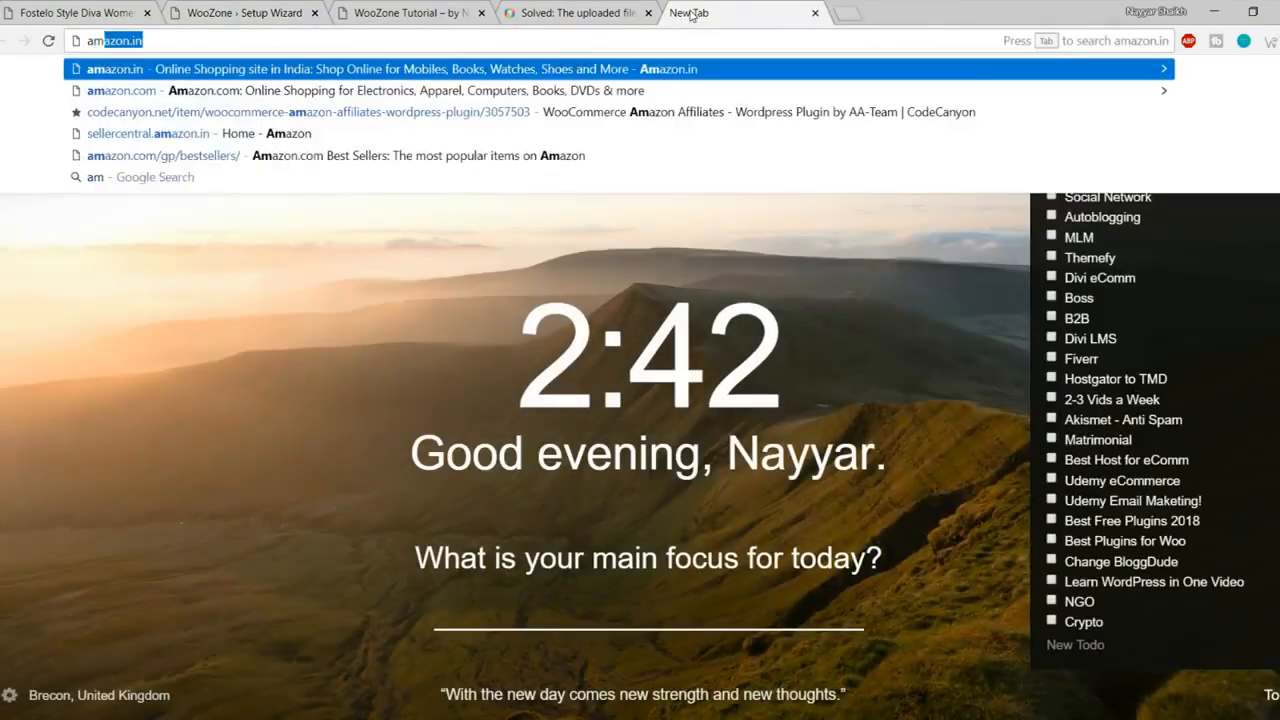
{"action": "type", "text": "zon"}
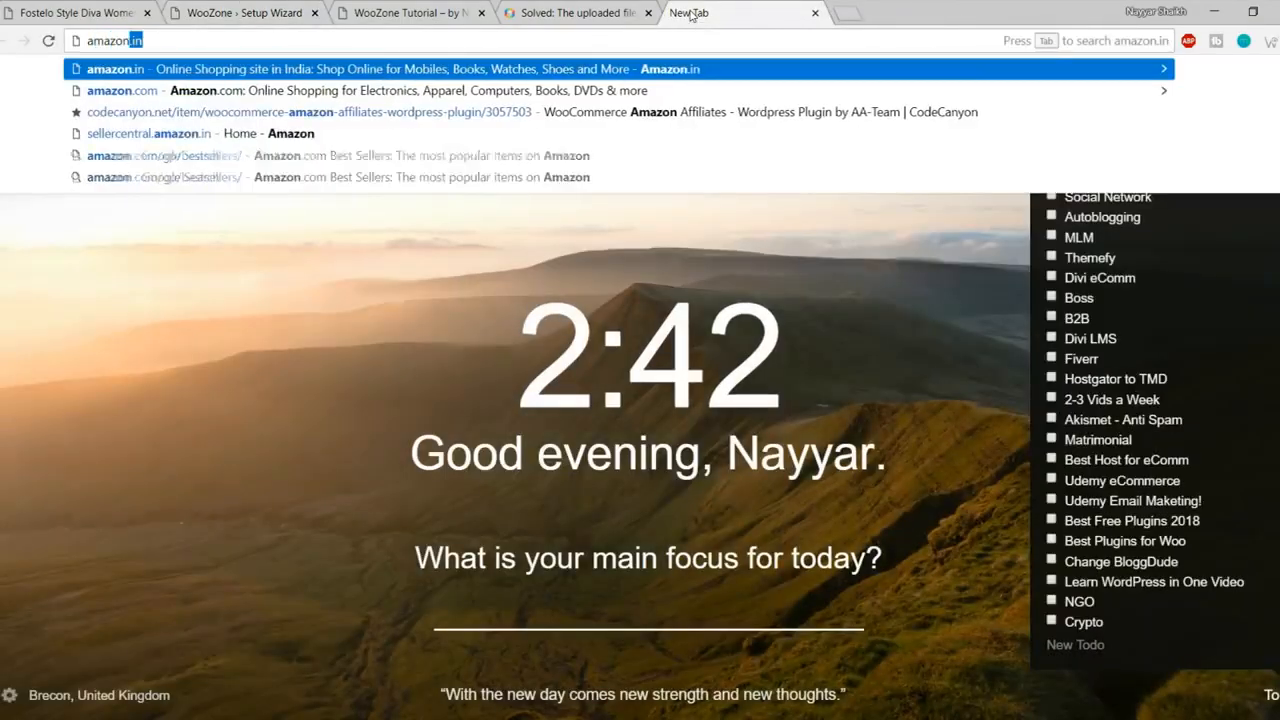
{"action": "type", "text": " associate"}
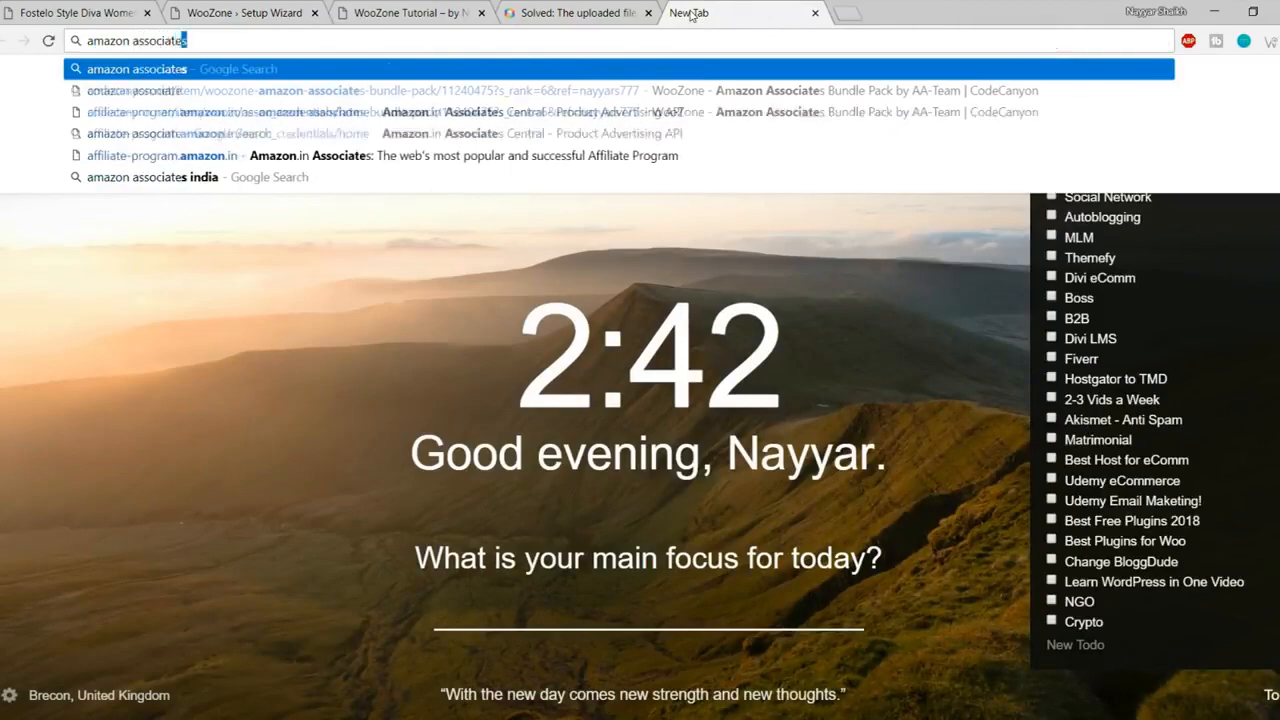
{"action": "key", "text": "Return"}
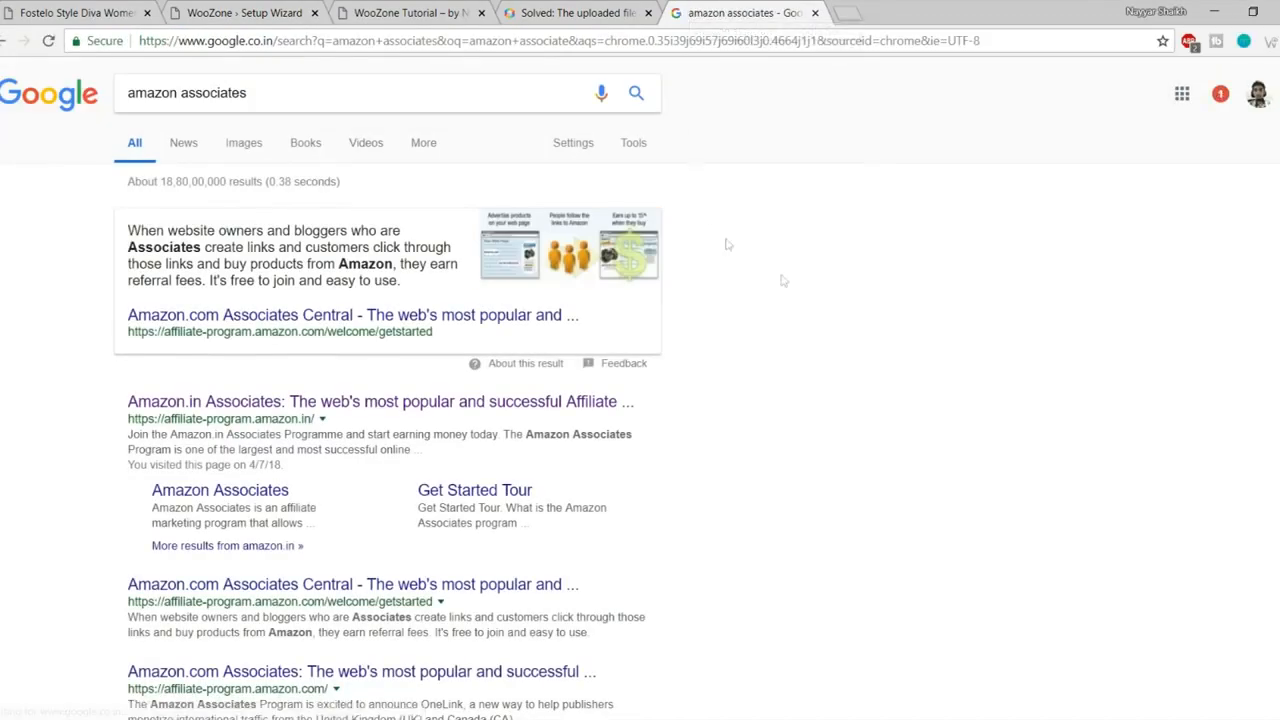
{"action": "scroll", "coordinate": [726, 243], "scroll_direction": "down", "scroll_amount": 1}
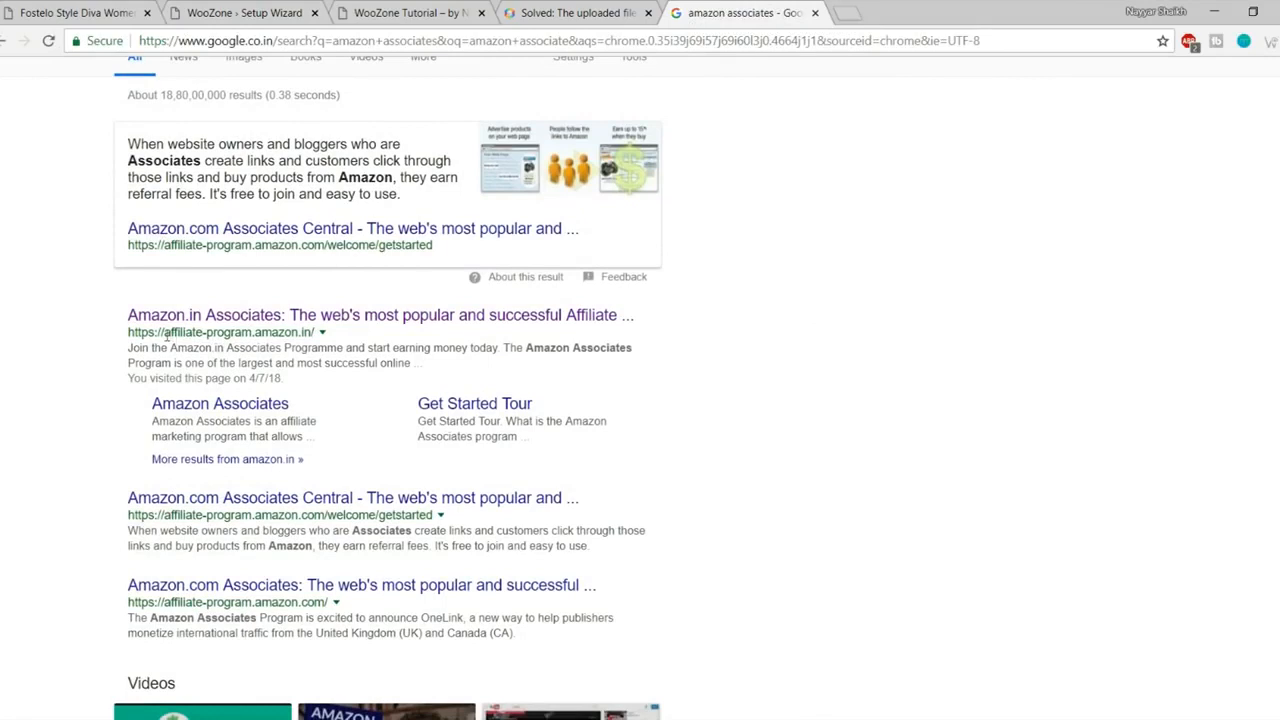
{"action": "left_click_drag", "start_coordinate": [165, 332], "coordinate": [333, 338]}
{"action": "left_click", "coordinate": [355, 339]}
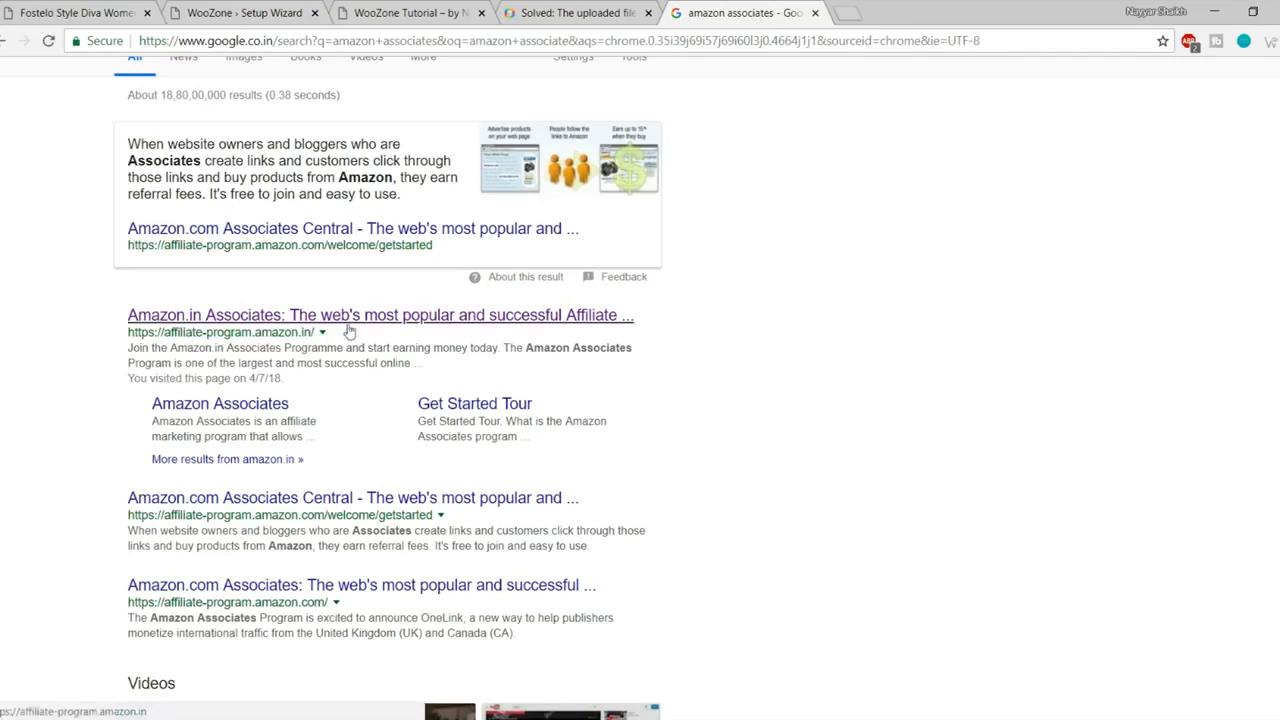
{"action": "left_click", "coordinate": [336, 324]}
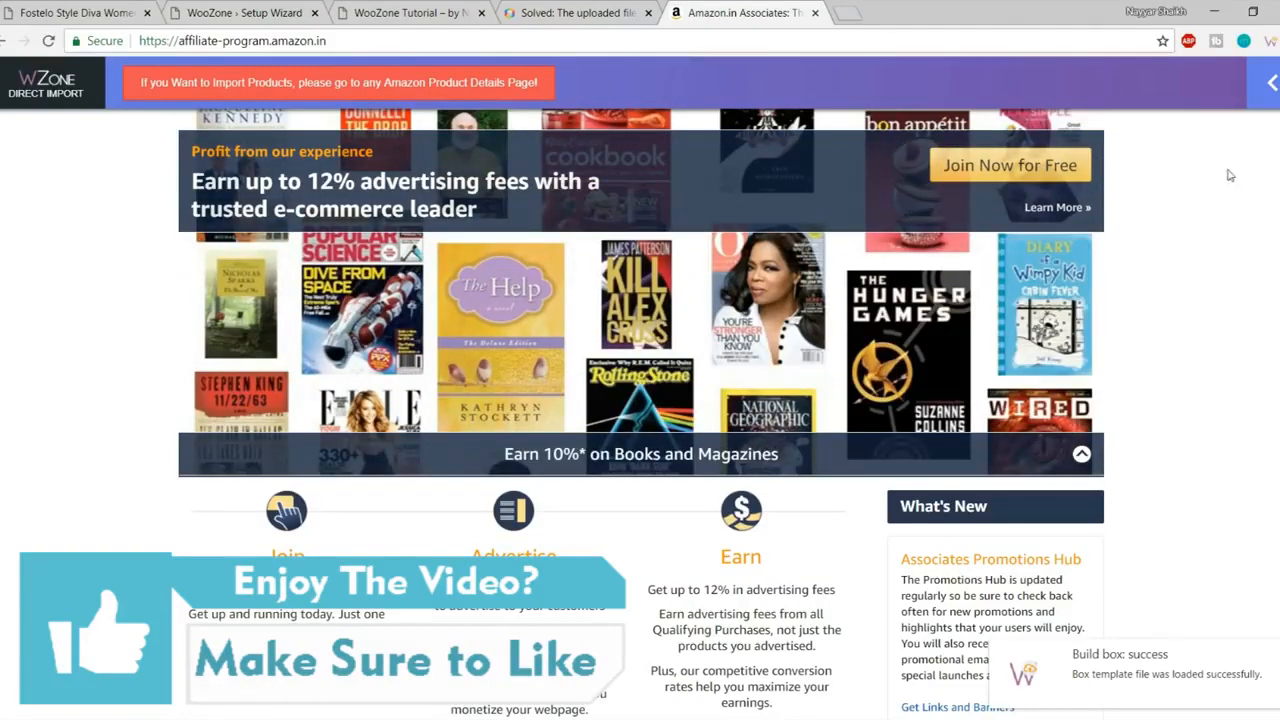
Step: Collapse the WZone import bar and sign in to Amazon Associates Central
{"action": "left_click", "coordinate": [1271, 88]}
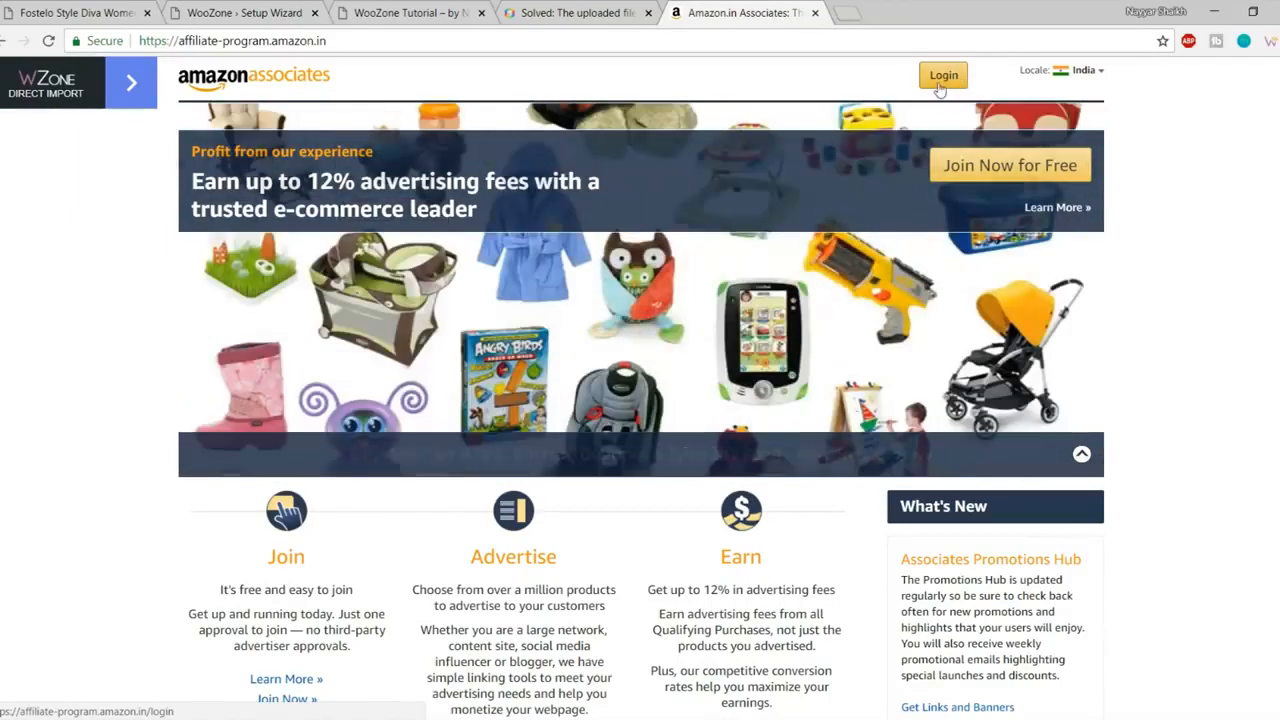
{"action": "left_click", "coordinate": [952, 82]}
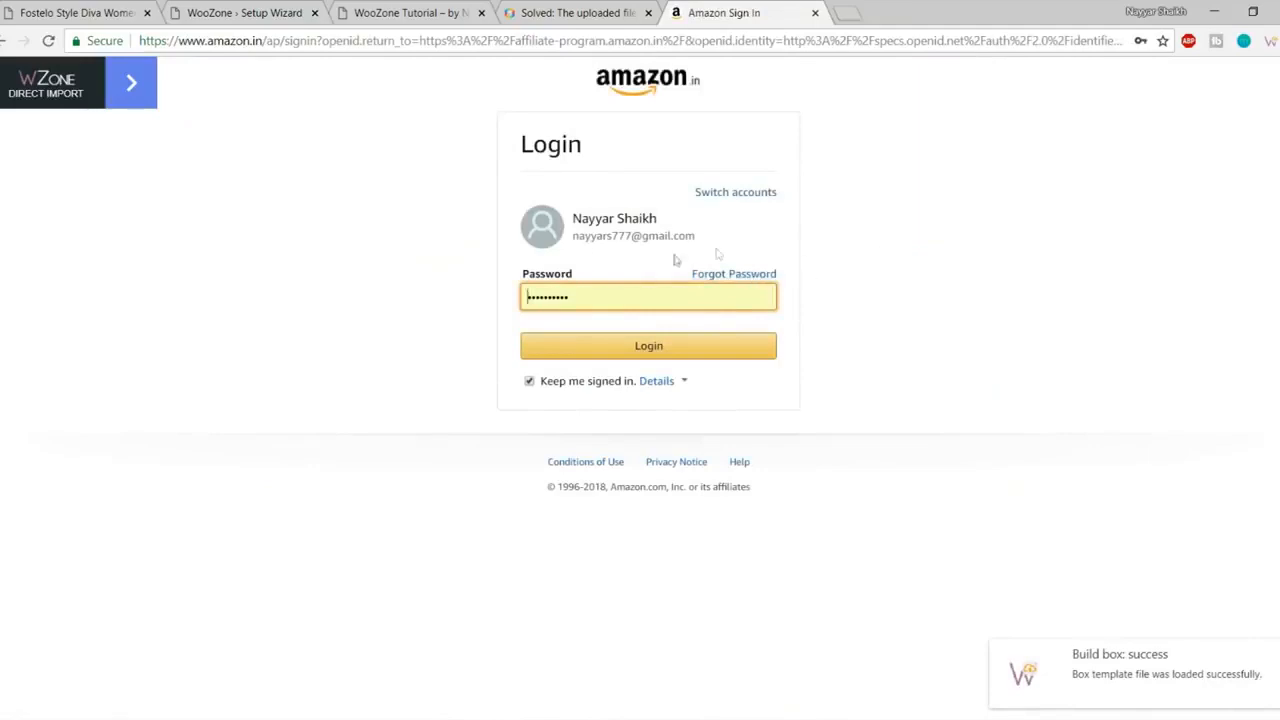
{"action": "left_click", "coordinate": [680, 347]}
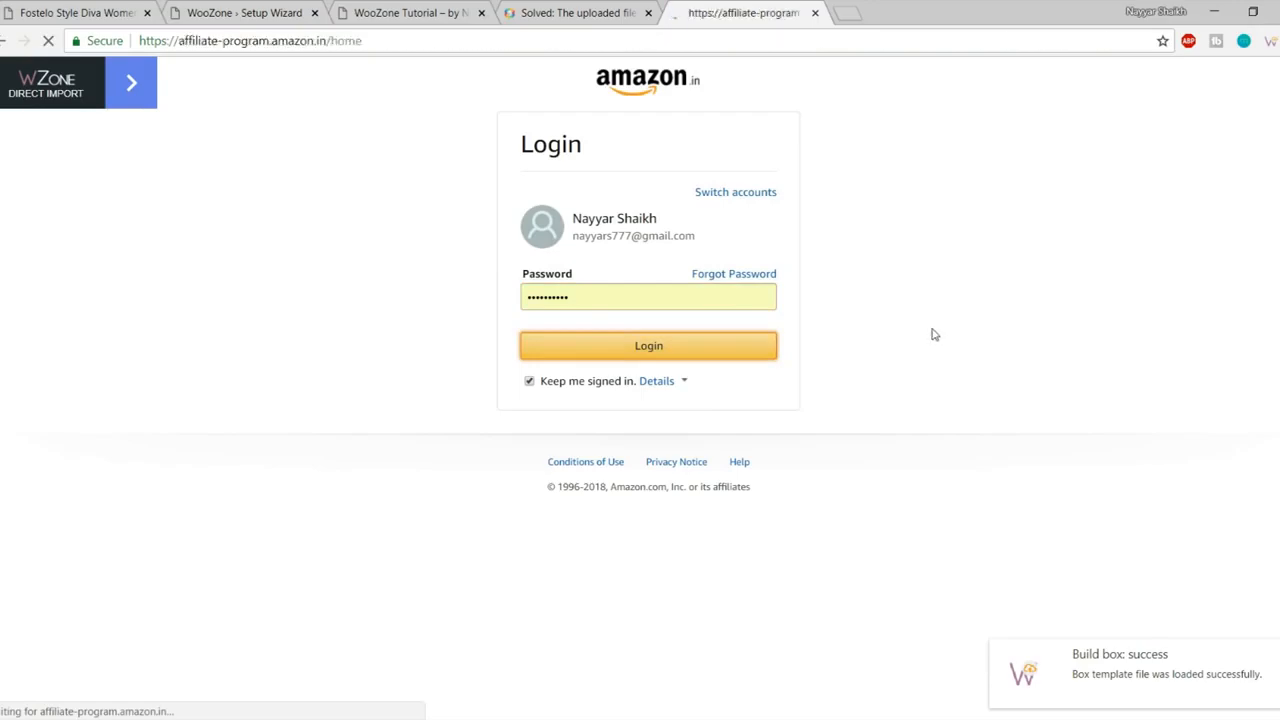
{"action": "scroll", "coordinate": [462, 329], "scroll_direction": "down", "scroll_amount": 6}
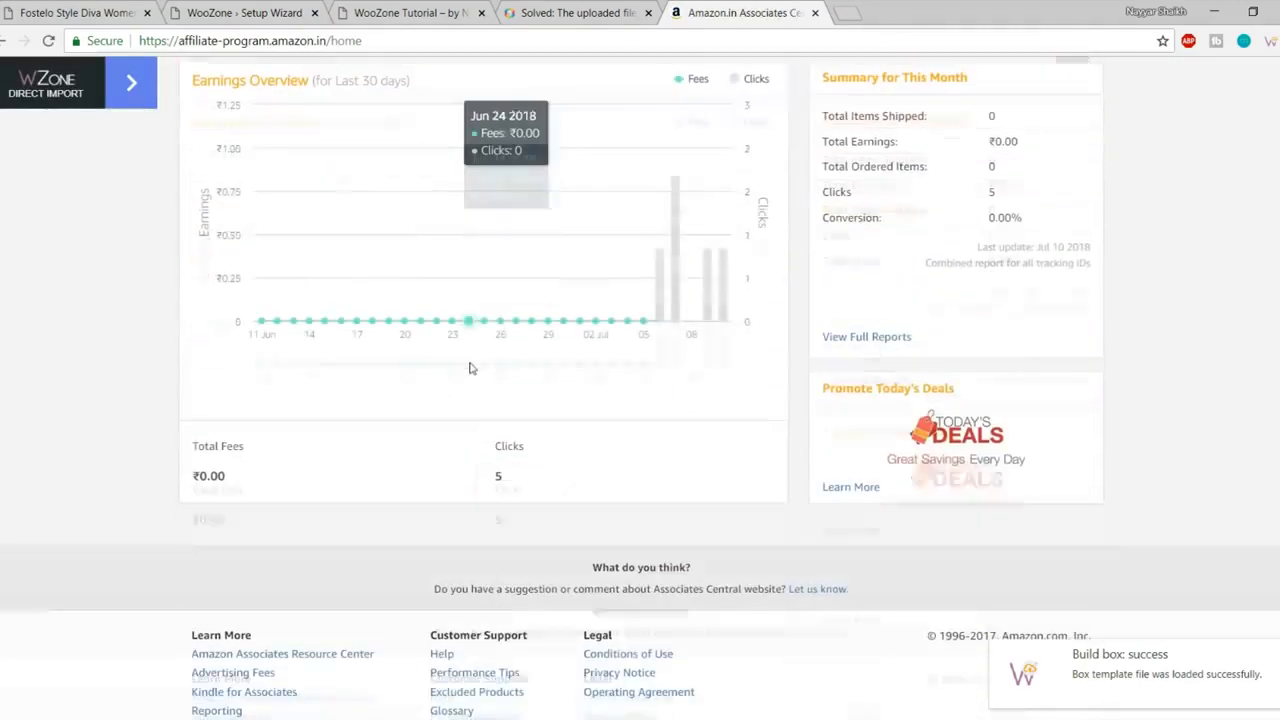
{"action": "scroll", "coordinate": [695, 400], "scroll_direction": "up", "scroll_amount": 1}
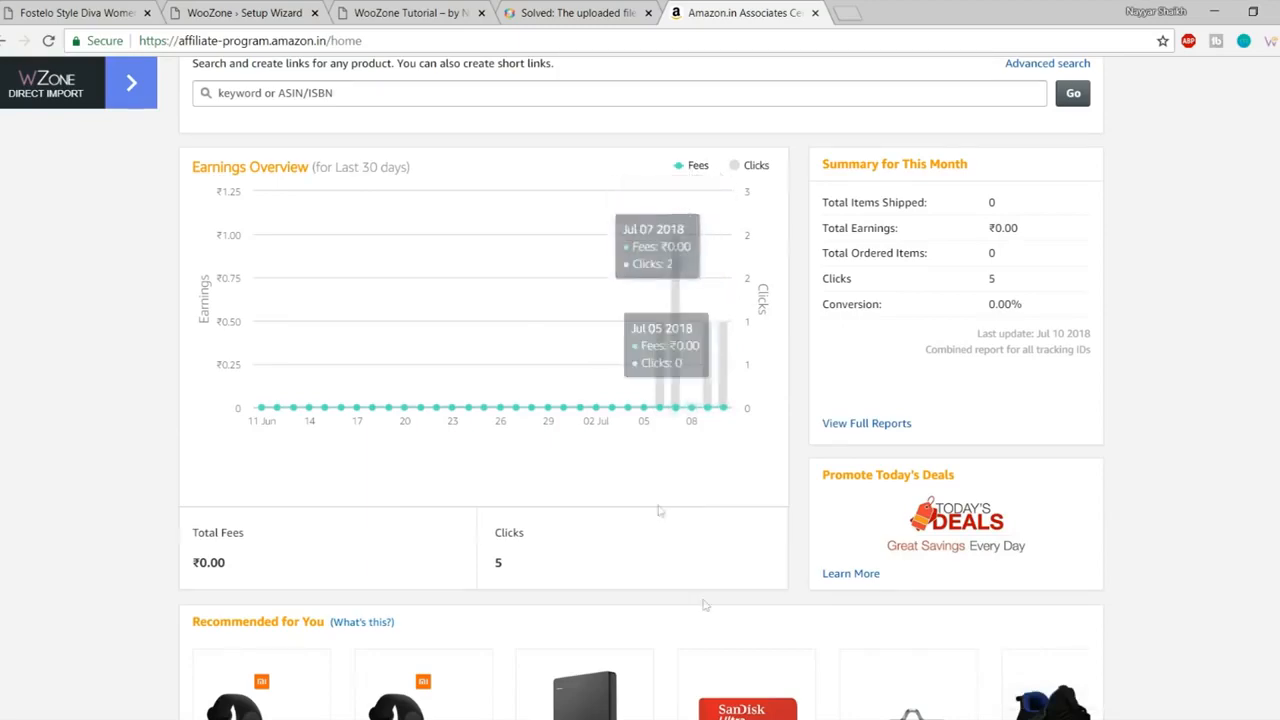
{"action": "scroll", "coordinate": [706, 614], "scroll_direction": "up", "scroll_amount": 3}
{"action": "scroll", "coordinate": [706, 614], "scroll_direction": "up", "scroll_amount": 2}
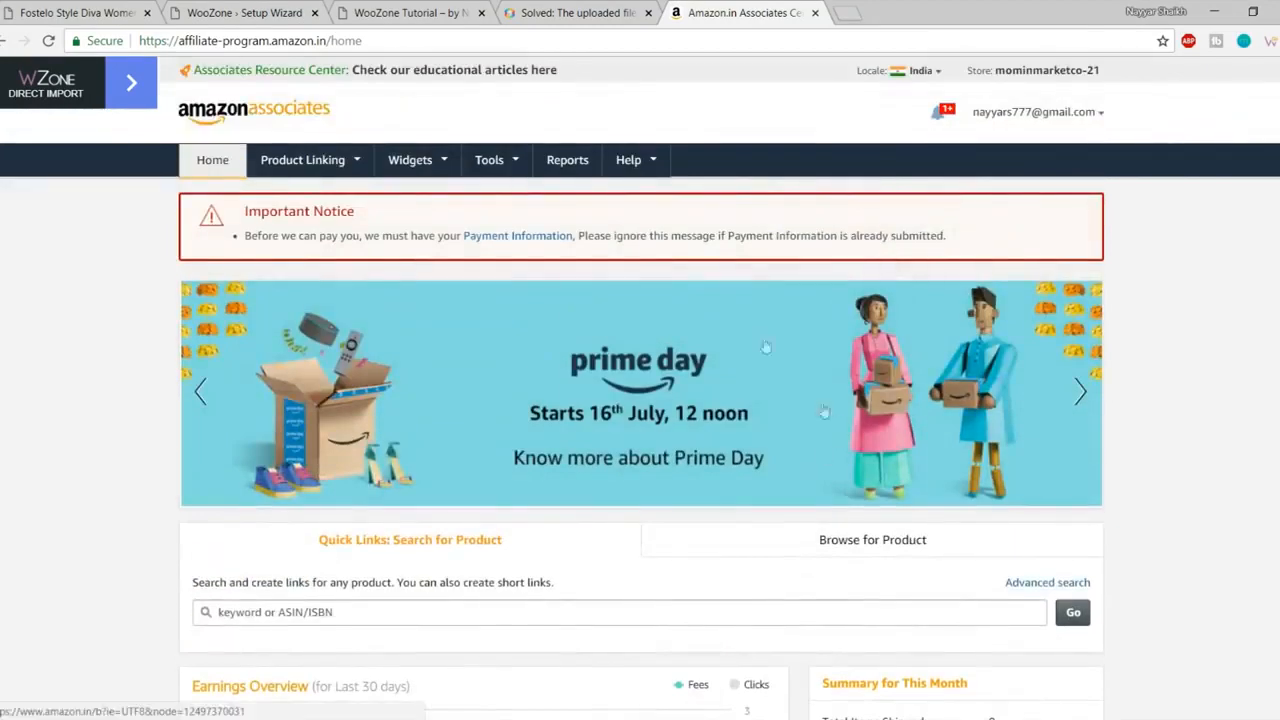
Step: Review the wizard's Access Key ID and Secret Access Key labels, then show the Associates Tools menu
{"action": "left_click", "coordinate": [280, 13]}
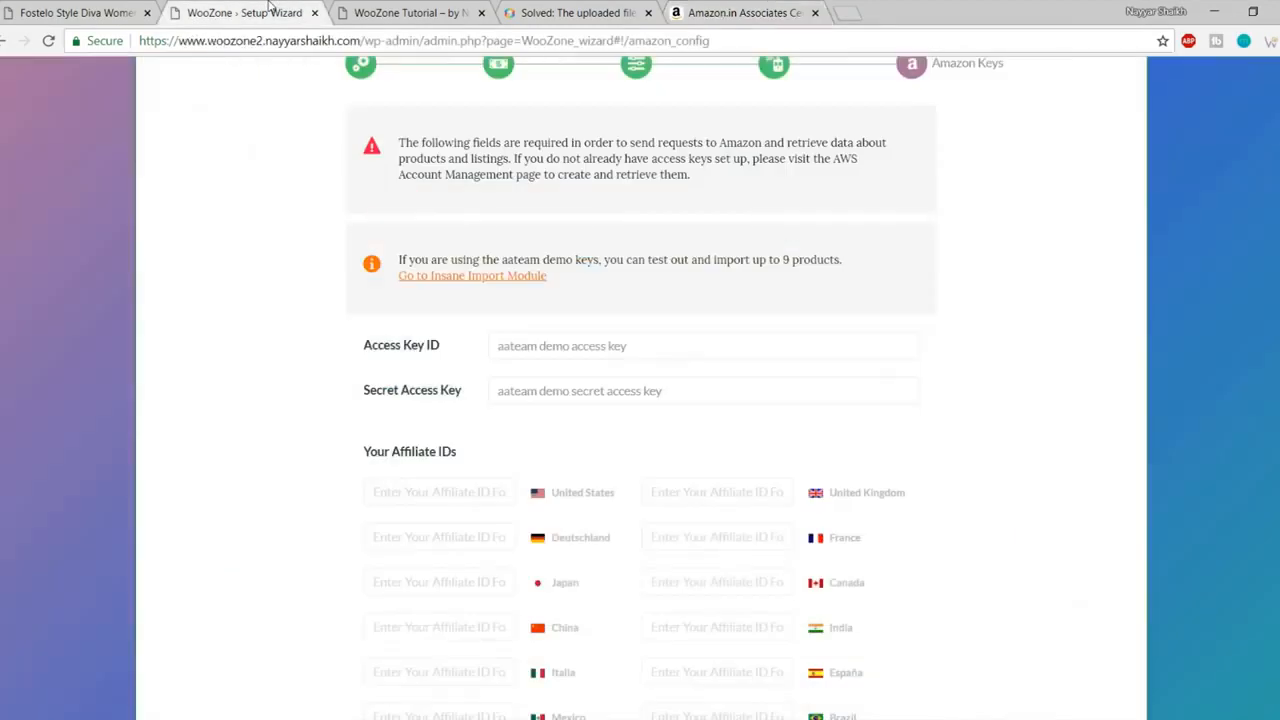
{"action": "left_click_drag", "start_coordinate": [365, 344], "coordinate": [456, 347]}
{"action": "left_click", "coordinate": [450, 357]}
{"action": "left_click_drag", "start_coordinate": [364, 390], "coordinate": [487, 397]}
{"action": "left_click", "coordinate": [427, 398]}
{"action": "left_click", "coordinate": [745, 12]}
{"action": "mouse_move", "coordinate": [519, 185]}
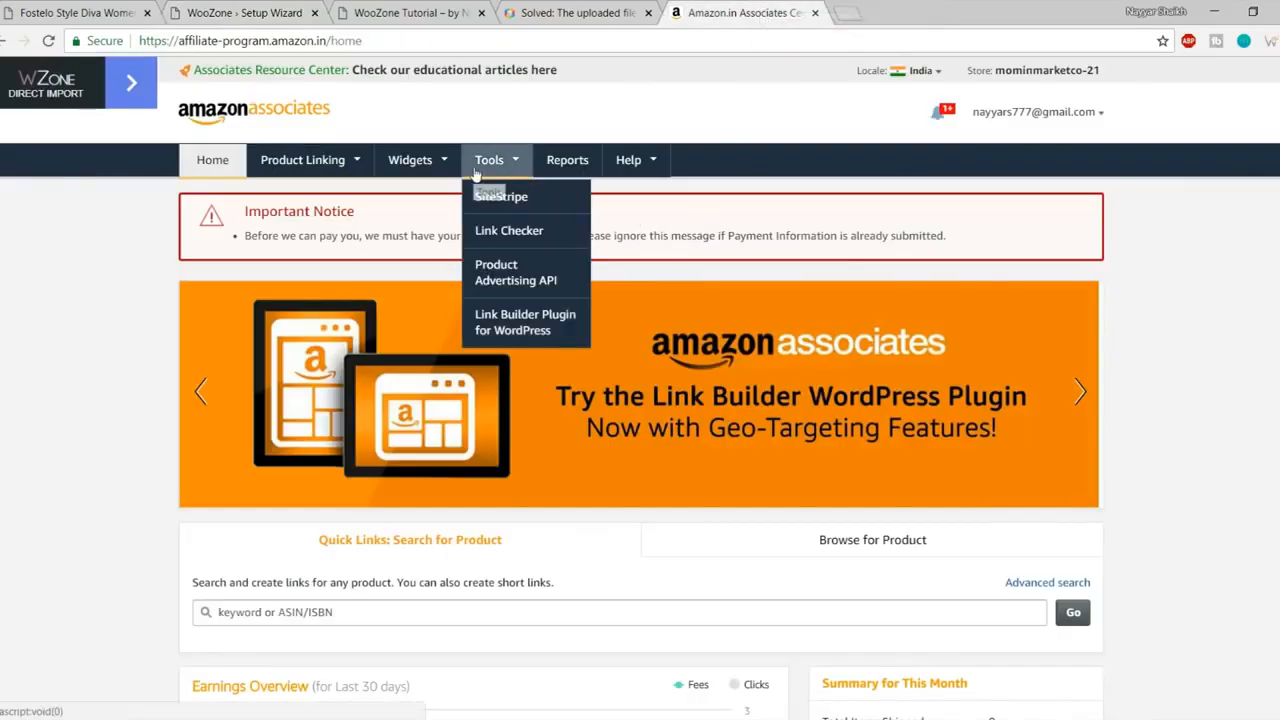
Step: Go via Product Advertising API and Manage Credentials, sign in as AWS root, reach Security Credentials
{"action": "left_click", "coordinate": [538, 280]}
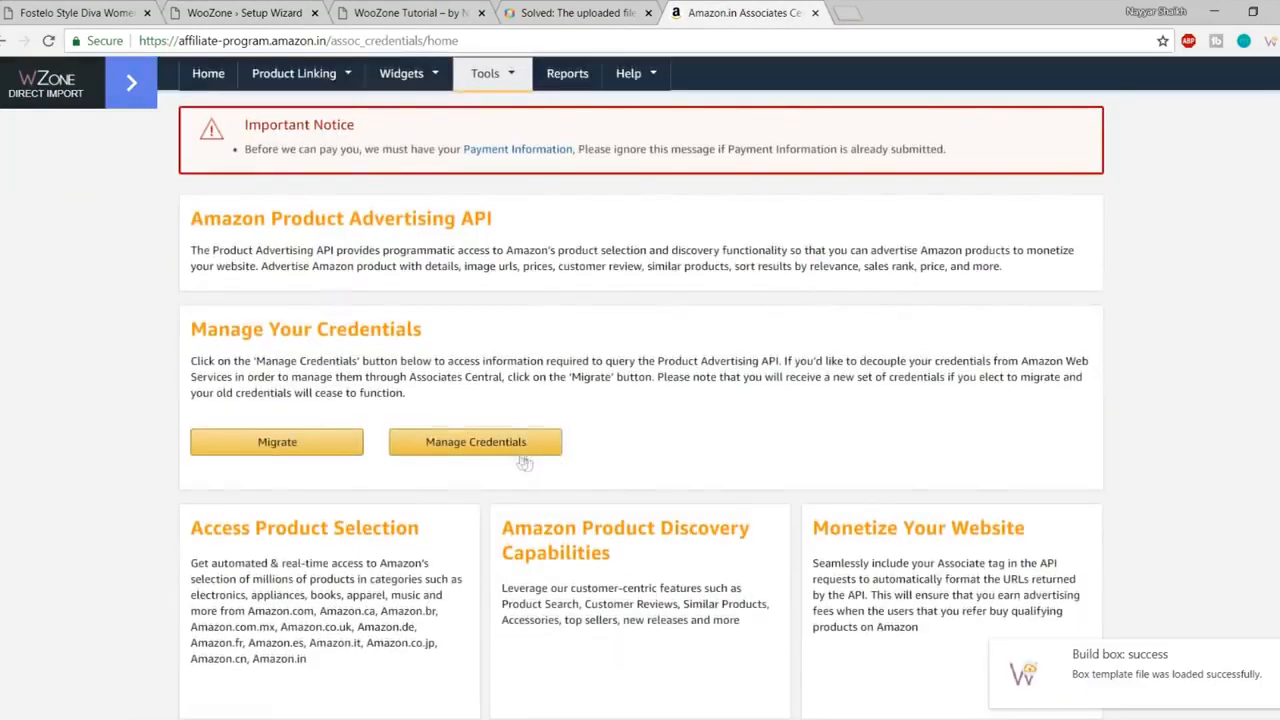
{"action": "left_click", "coordinate": [499, 450]}
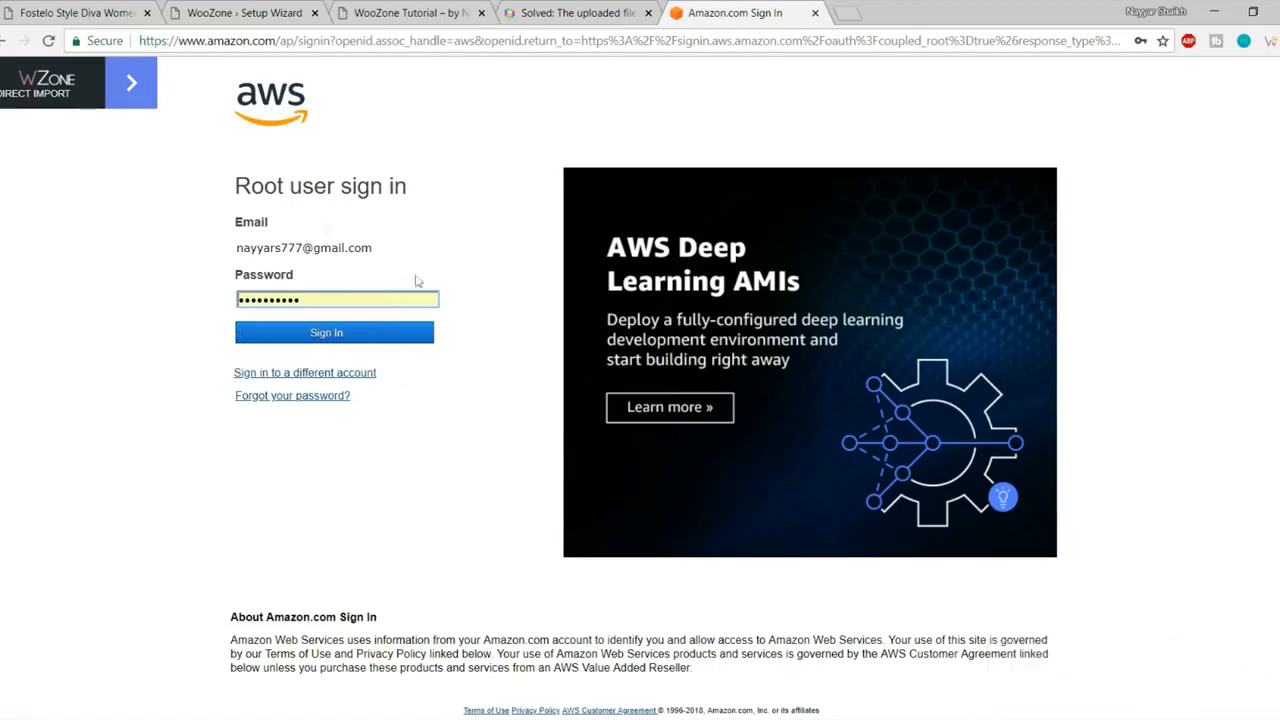
{"action": "left_click", "coordinate": [381, 343]}
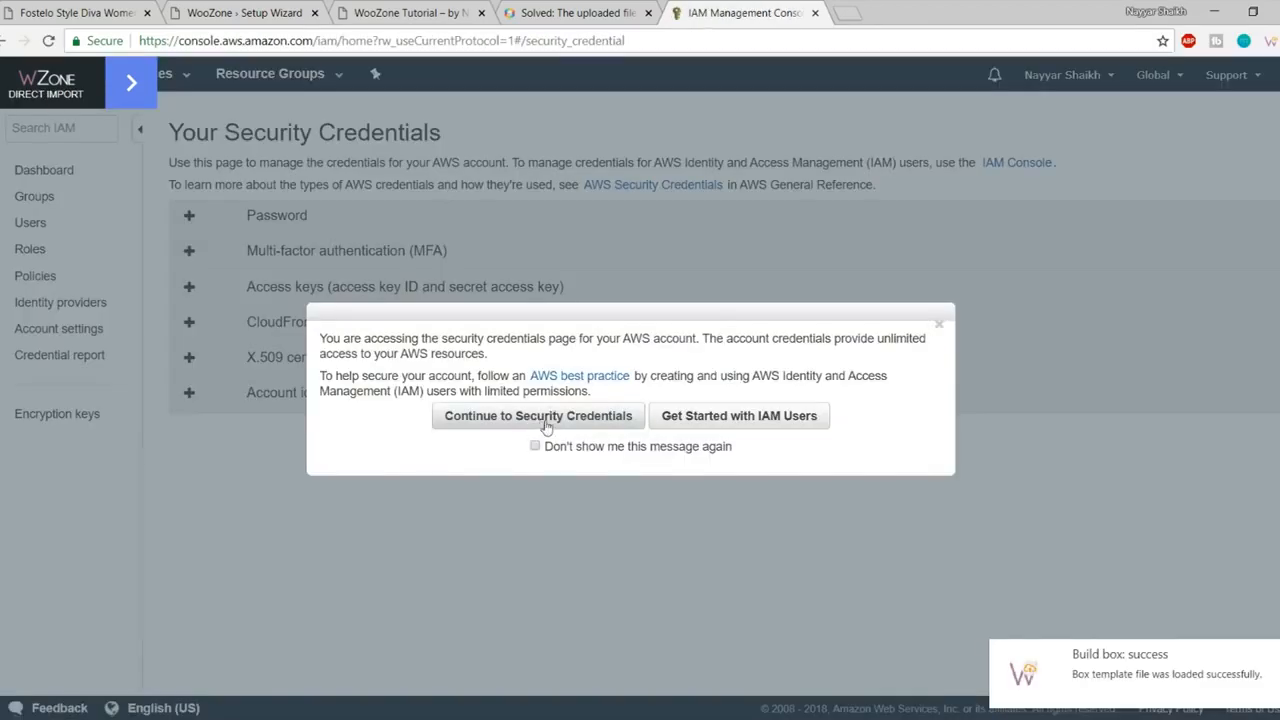
{"action": "left_click", "coordinate": [547, 427]}
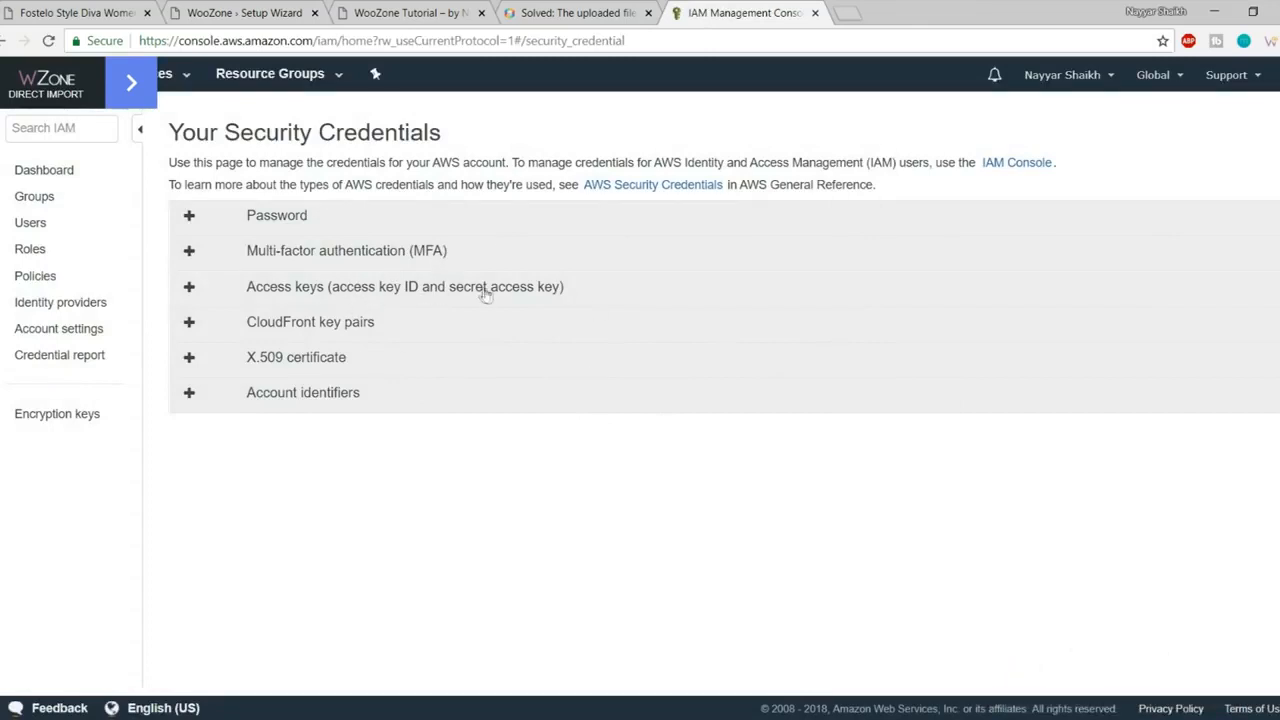
Step: Expand Access keys and delete the old inactive access key
{"action": "left_click", "coordinate": [266, 295]}
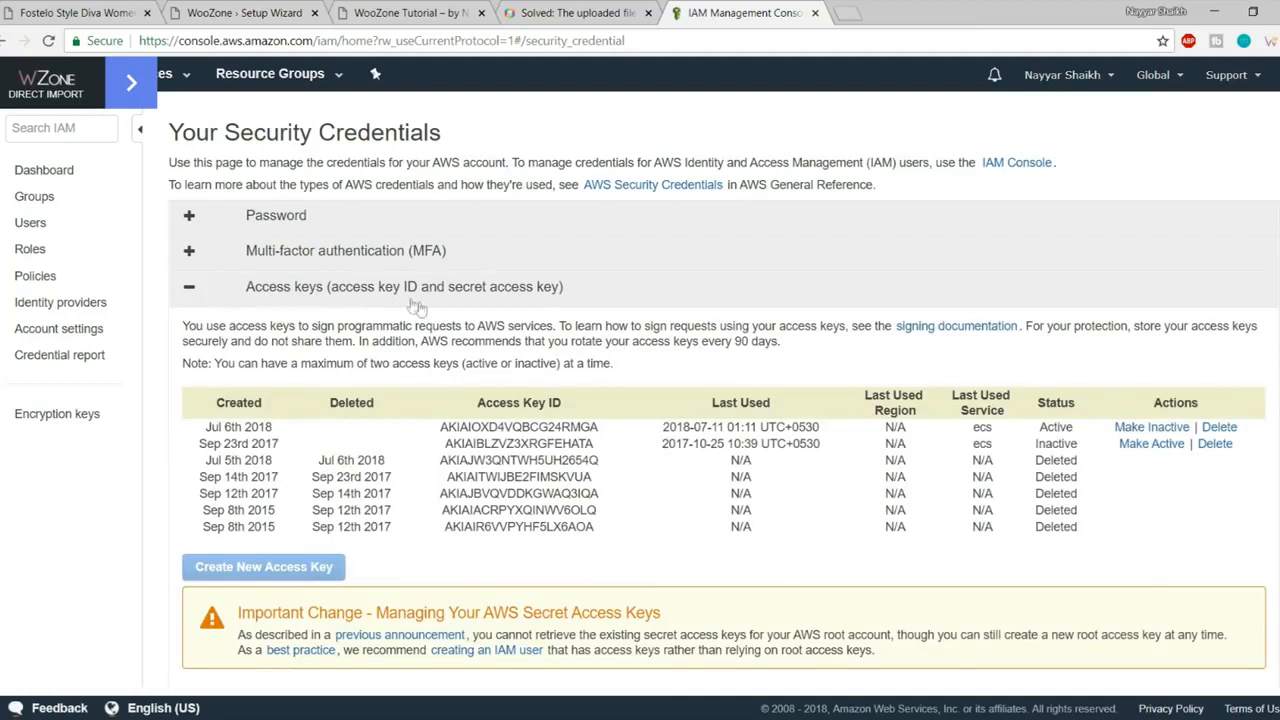
{"action": "left_click_drag", "start_coordinate": [783, 525], "coordinate": [600, 447]}
{"action": "left_click", "coordinate": [600, 447]}
{"action": "left_click_drag", "start_coordinate": [504, 513], "coordinate": [434, 471]}
{"action": "left_click", "coordinate": [566, 474]}
{"action": "left_click", "coordinate": [1216, 443]}
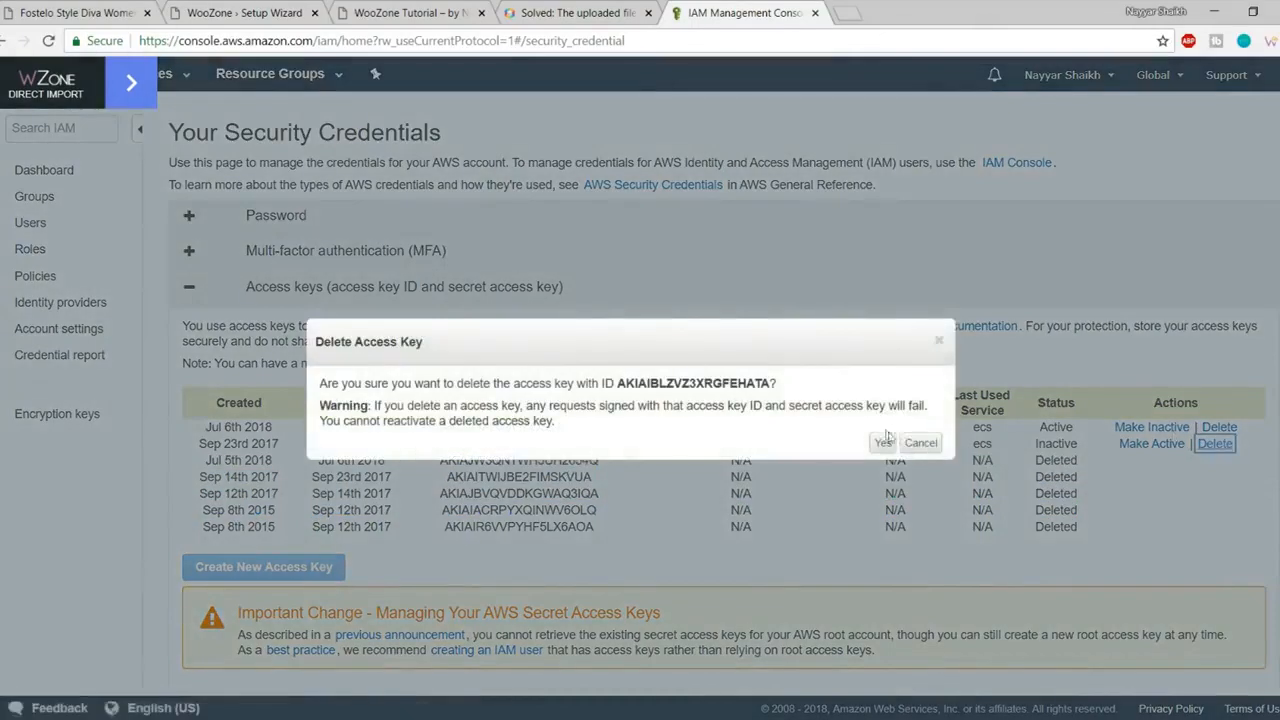
{"action": "left_click", "coordinate": [875, 446]}
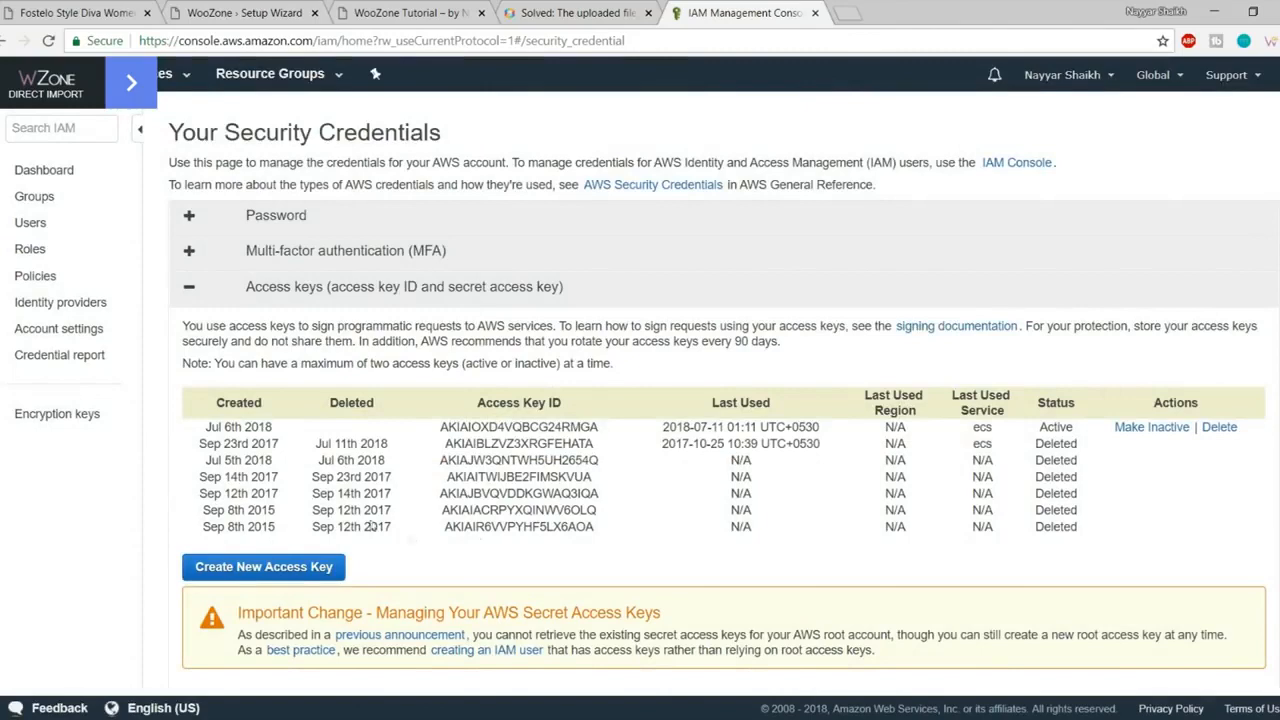
Step: Create a new access key and paste its ID into WooZone's Access Key ID field
{"action": "left_click", "coordinate": [286, 567]}
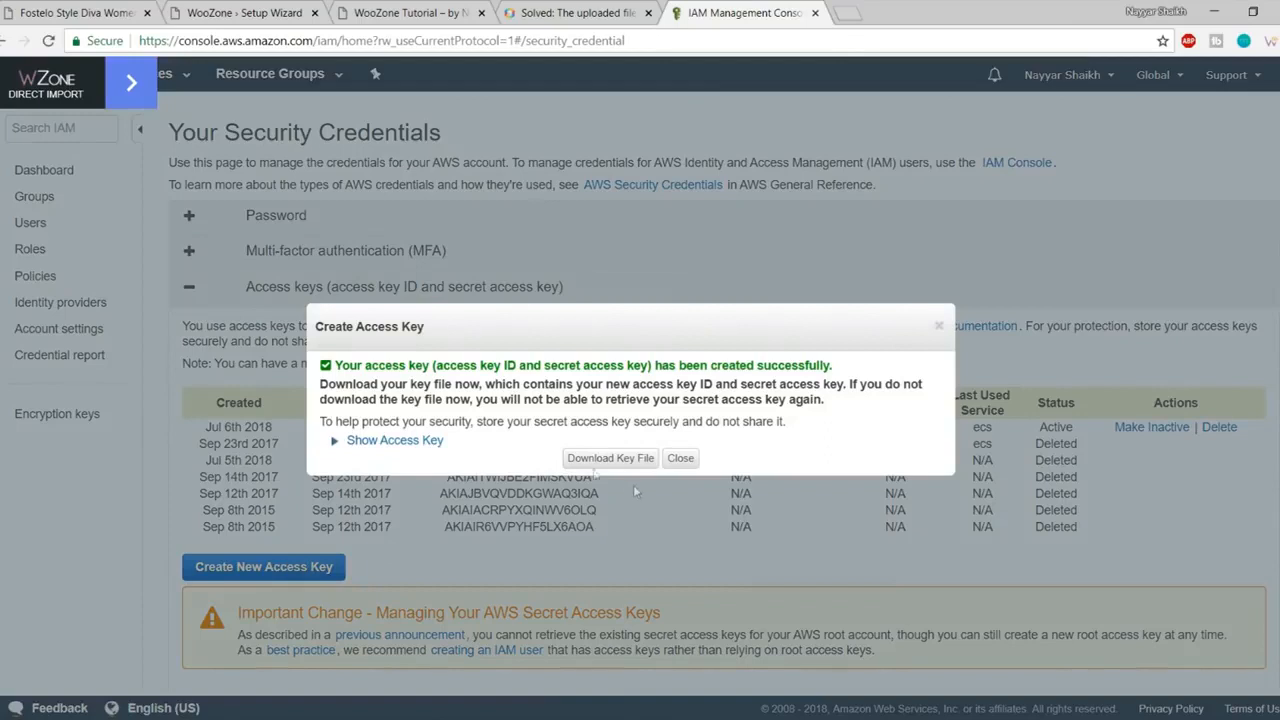
{"action": "left_click", "coordinate": [393, 440]}
{"action": "left_click_drag", "start_coordinate": [643, 468], "coordinate": [482, 467]}
{"action": "key", "text": "ctrl+c"}
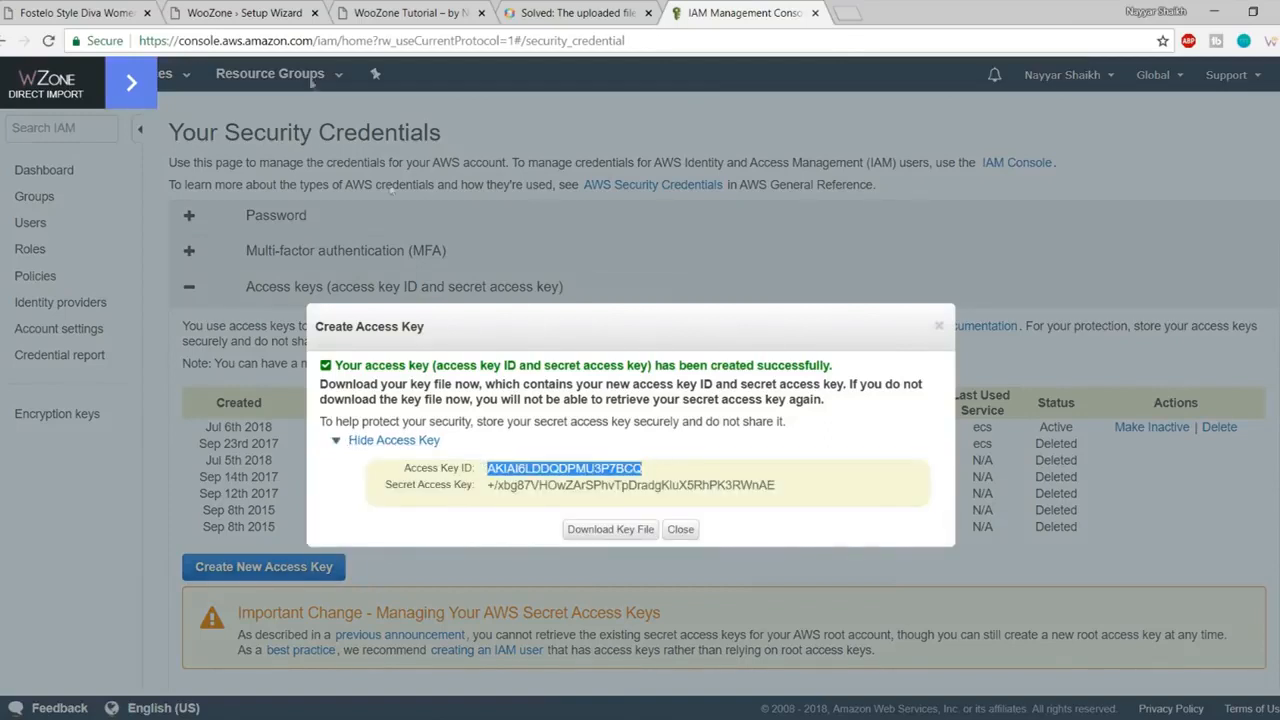
{"action": "left_click", "coordinate": [276, 11]}
{"action": "triple_click", "coordinate": [588, 350]}
{"action": "key", "text": "ctrl+v"}
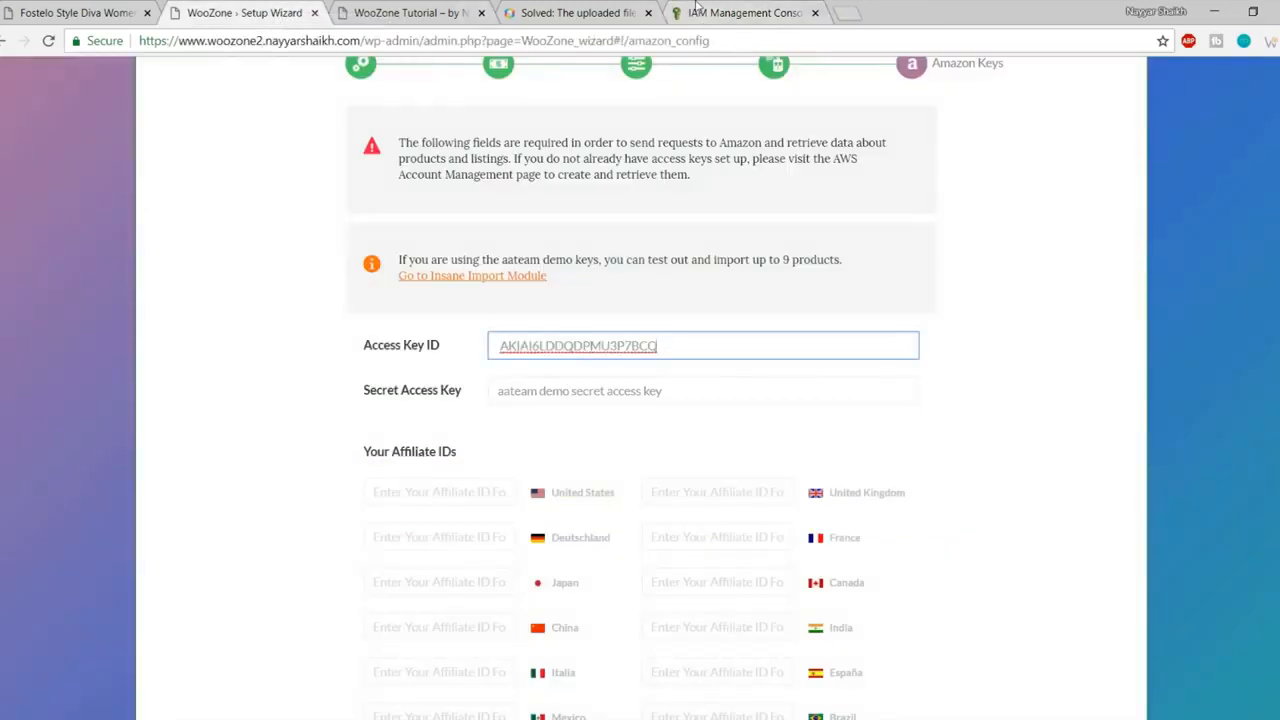
Step: Copy the new secret key into WooZone's Secret Access Key field
{"action": "left_click", "coordinate": [735, 12]}
{"action": "left_click", "coordinate": [737, 498]}
{"action": "left_click_drag", "start_coordinate": [793, 490], "coordinate": [486, 494]}
{"action": "key", "text": "ctrl+c"}
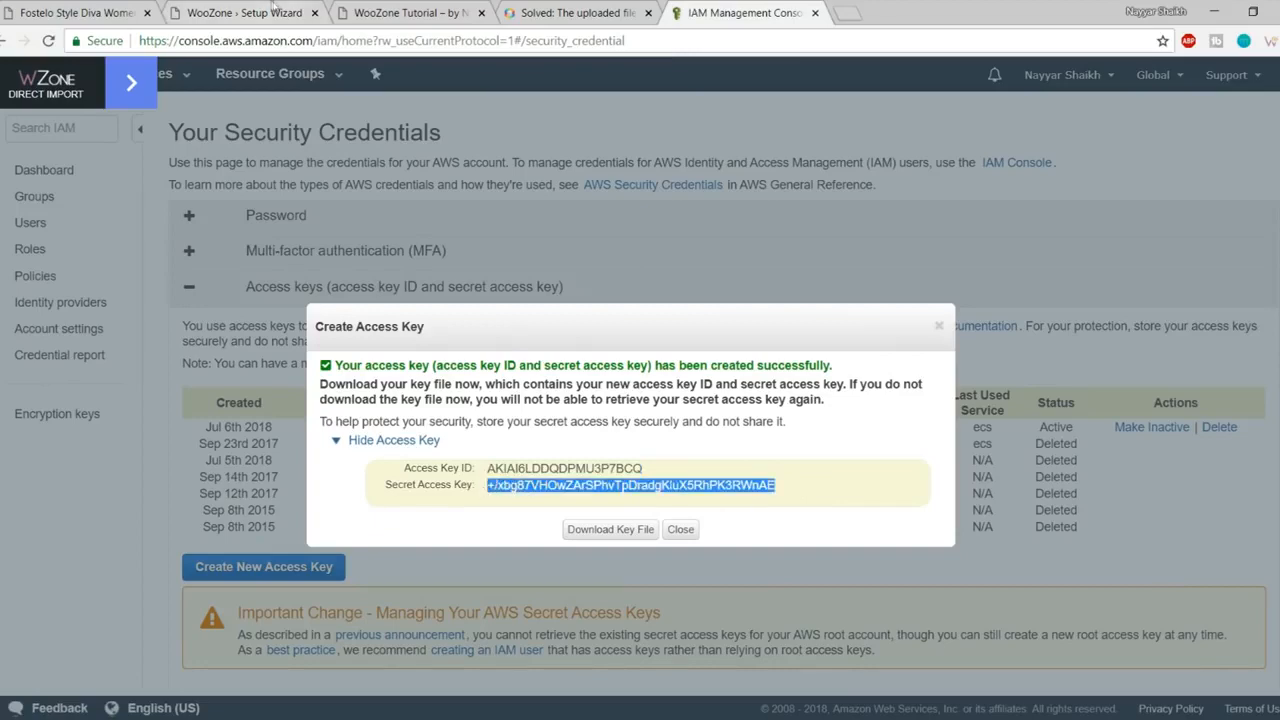
{"action": "left_click", "coordinate": [262, 12]}
{"action": "left_click", "coordinate": [592, 392]}
{"action": "key", "text": "ctrl+v"}
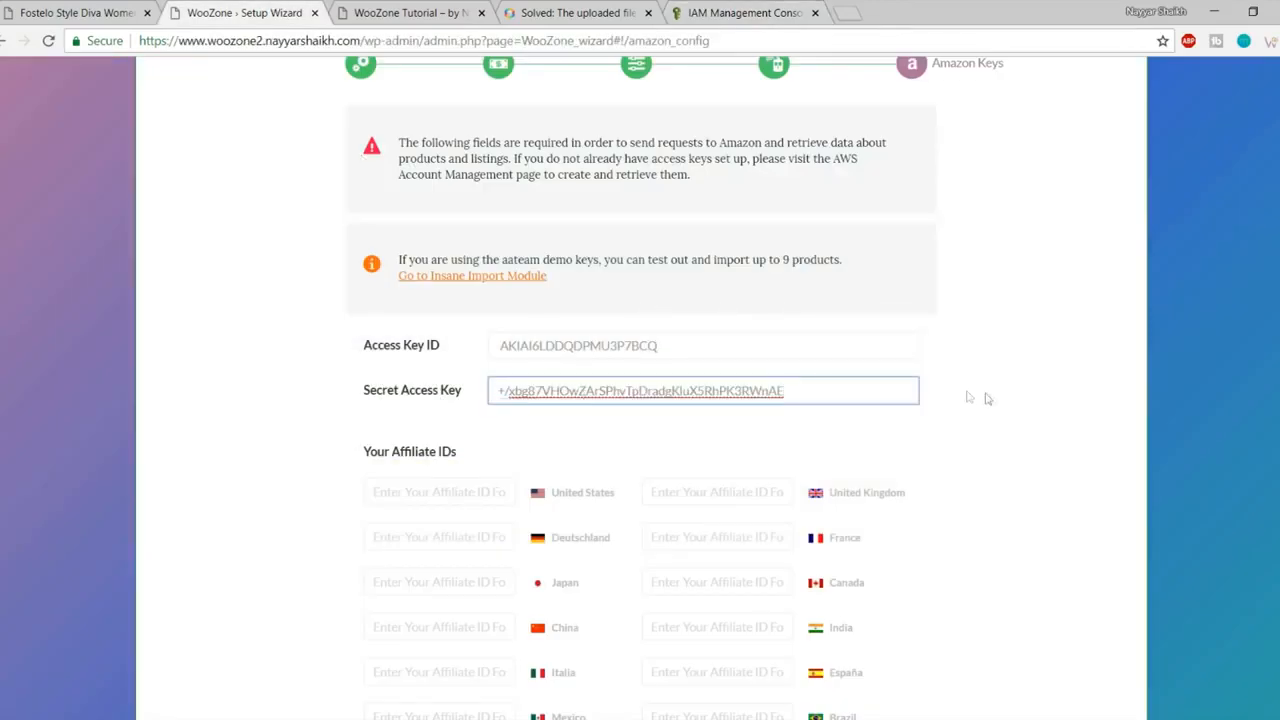
Step: Download the new key file, close the key details, and return to the Associates home page
{"action": "left_click", "coordinate": [736, 10]}
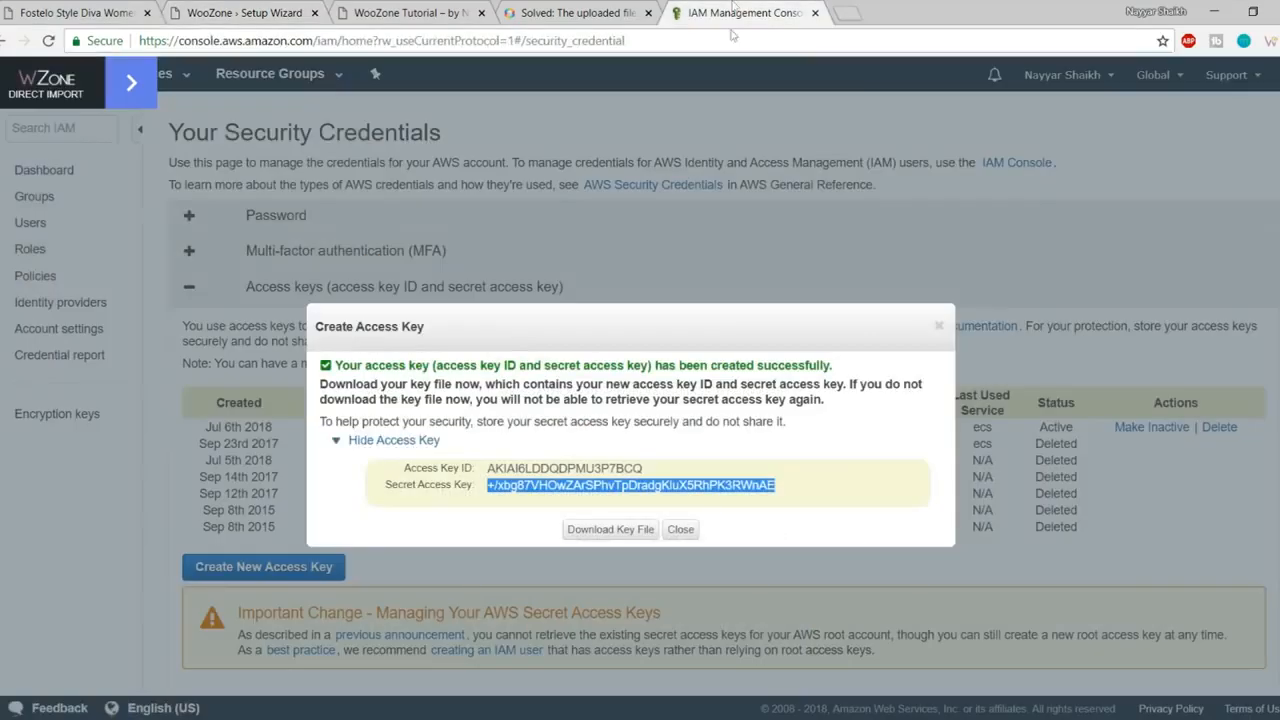
{"action": "left_click", "coordinate": [618, 540]}
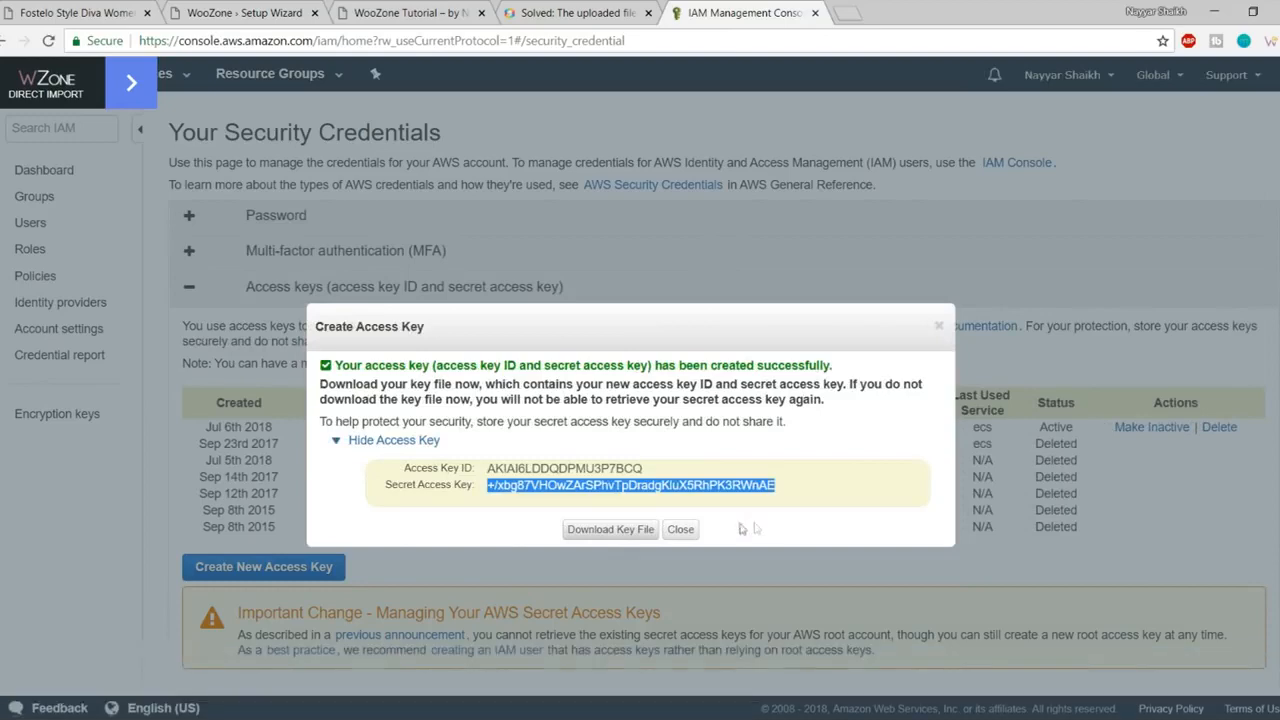
{"action": "left_click", "coordinate": [681, 530]}
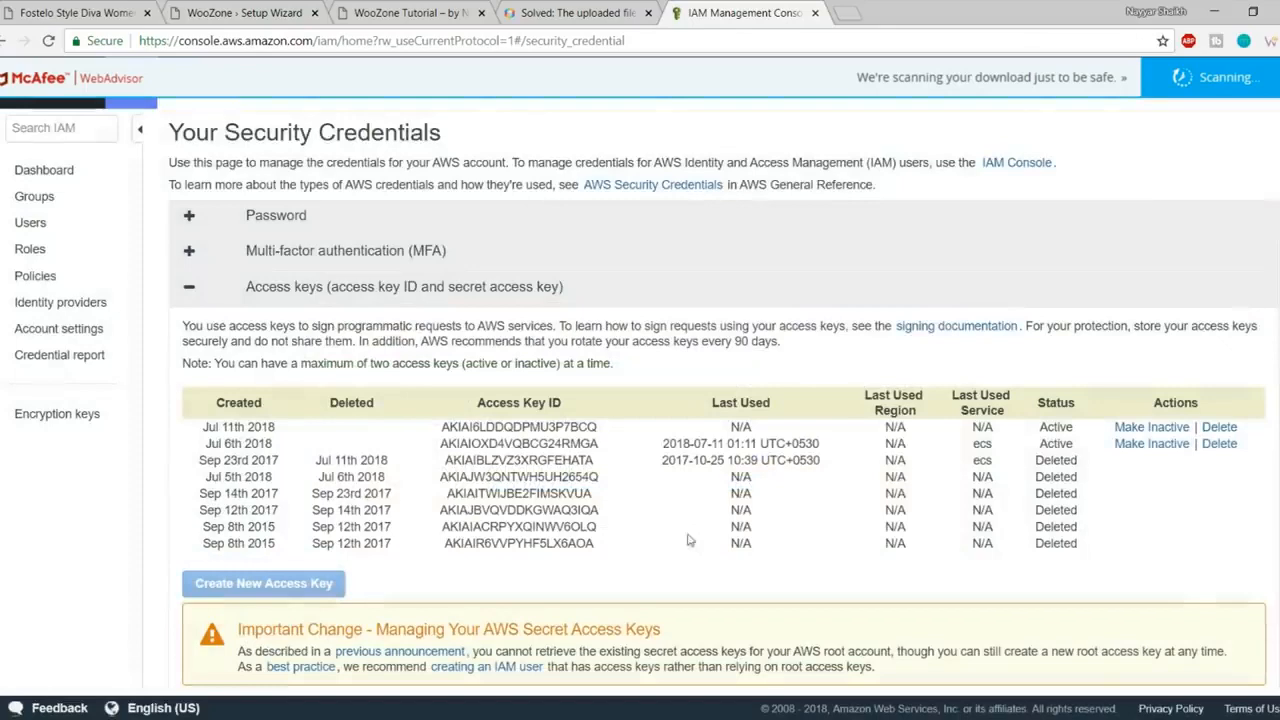
{"action": "left_click", "coordinate": [267, 10]}
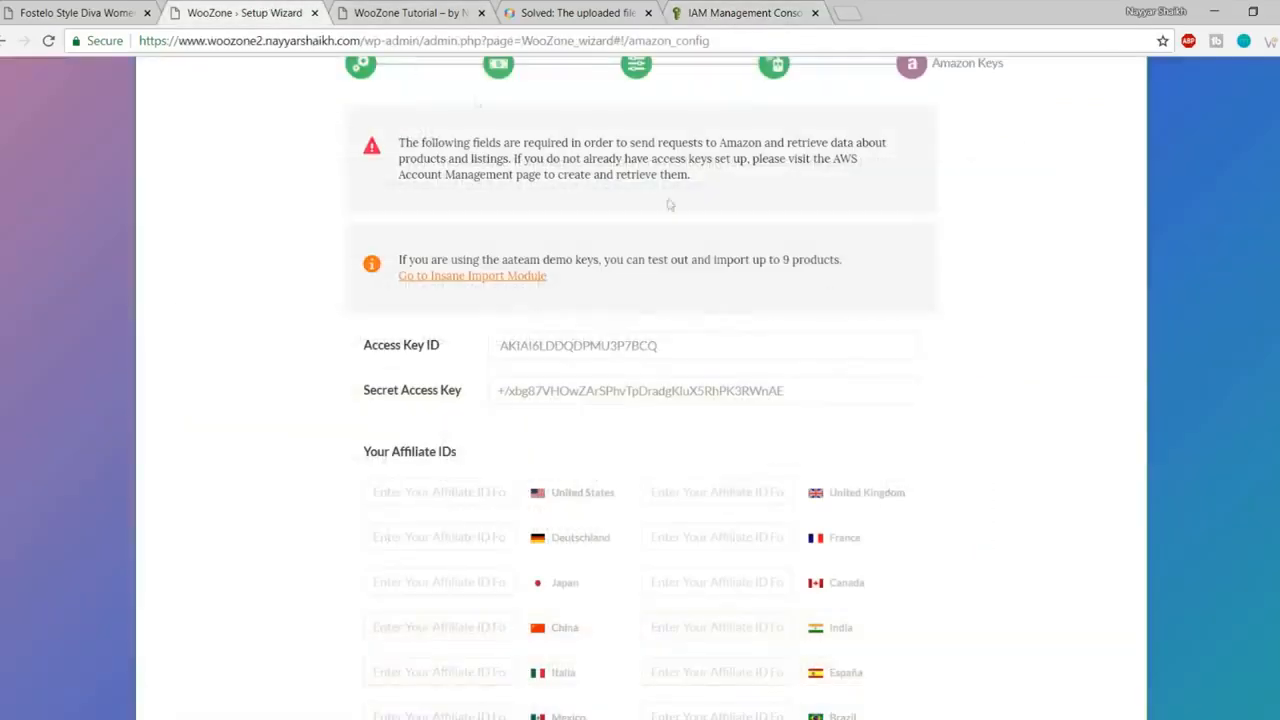
{"action": "scroll", "coordinate": [840, 323], "scroll_direction": "down", "scroll_amount": 2}
{"action": "scroll", "coordinate": [840, 323], "scroll_direction": "down", "scroll_amount": 2}
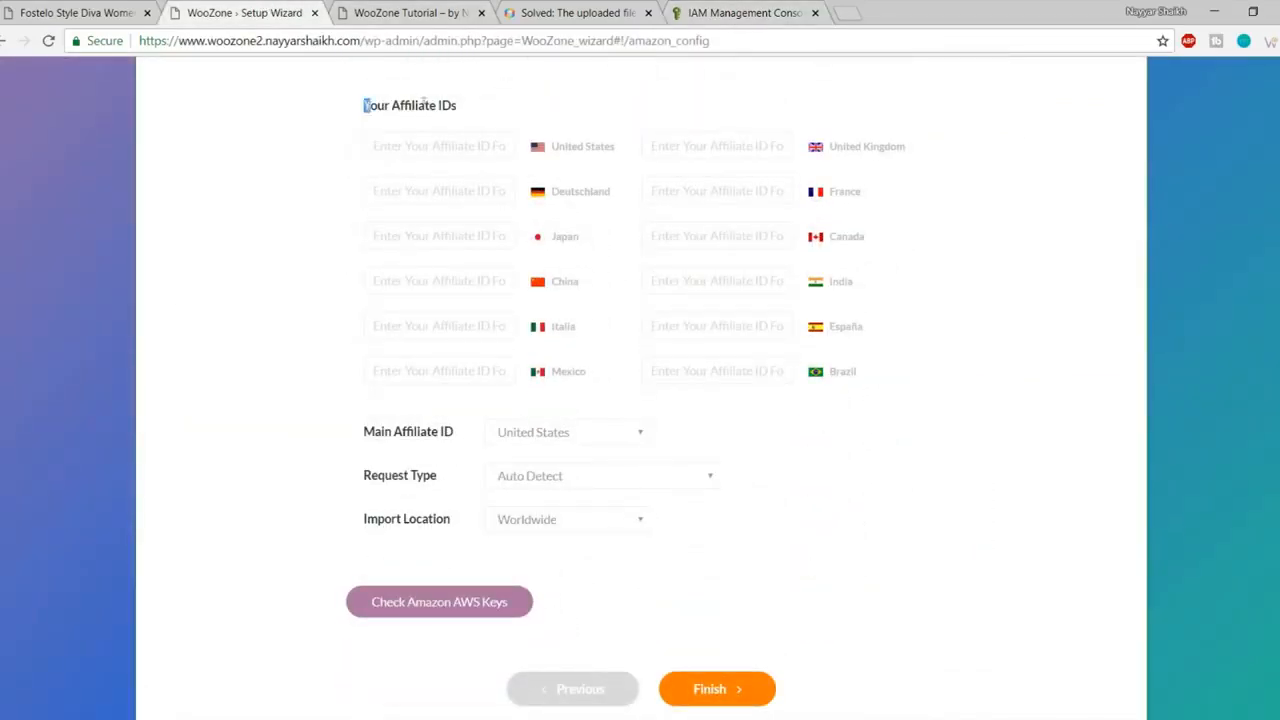
{"action": "left_click", "coordinate": [787, 14]}
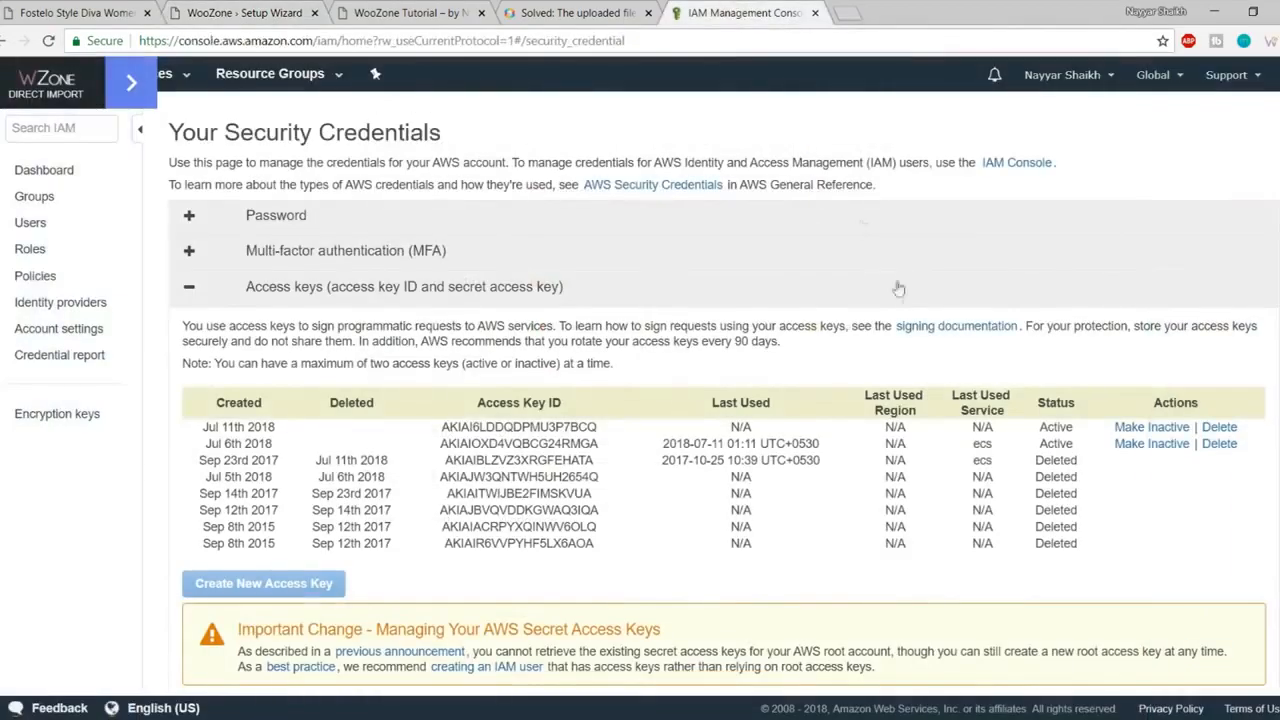
{"action": "left_click", "coordinate": [3, 42]}
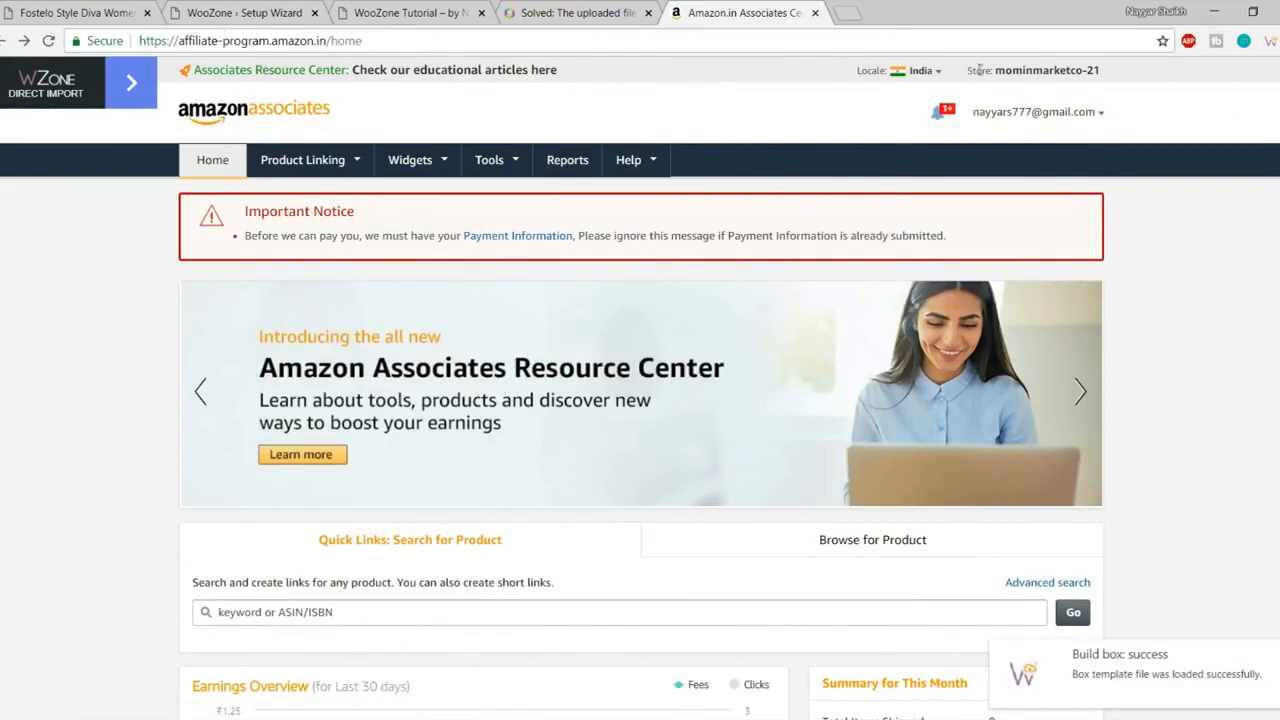
Step: Copy the Associates store ID and paste it into WooZone's India affiliate ID field
{"action": "left_click_drag", "start_coordinate": [972, 70], "coordinate": [1105, 75]}
{"action": "key", "text": "ctrl+c"}
{"action": "left_click", "coordinate": [1118, 77]}
{"action": "left_click", "coordinate": [1002, 77]}
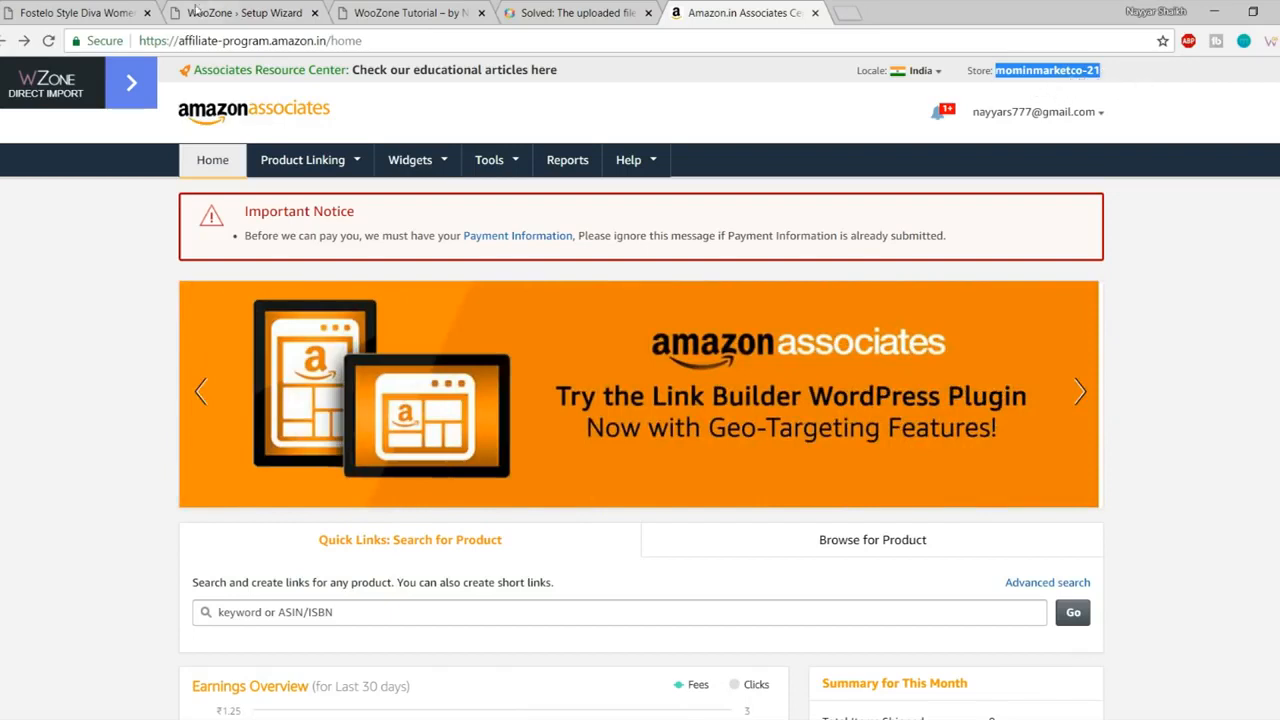
{"action": "left_click", "coordinate": [202, 8]}
{"action": "left_click", "coordinate": [725, 285]}
{"action": "key", "text": "ctrl+v"}
Step: Set the Main Affiliate ID country to India
{"action": "left_click_drag", "start_coordinate": [868, 289], "coordinate": [826, 283]}
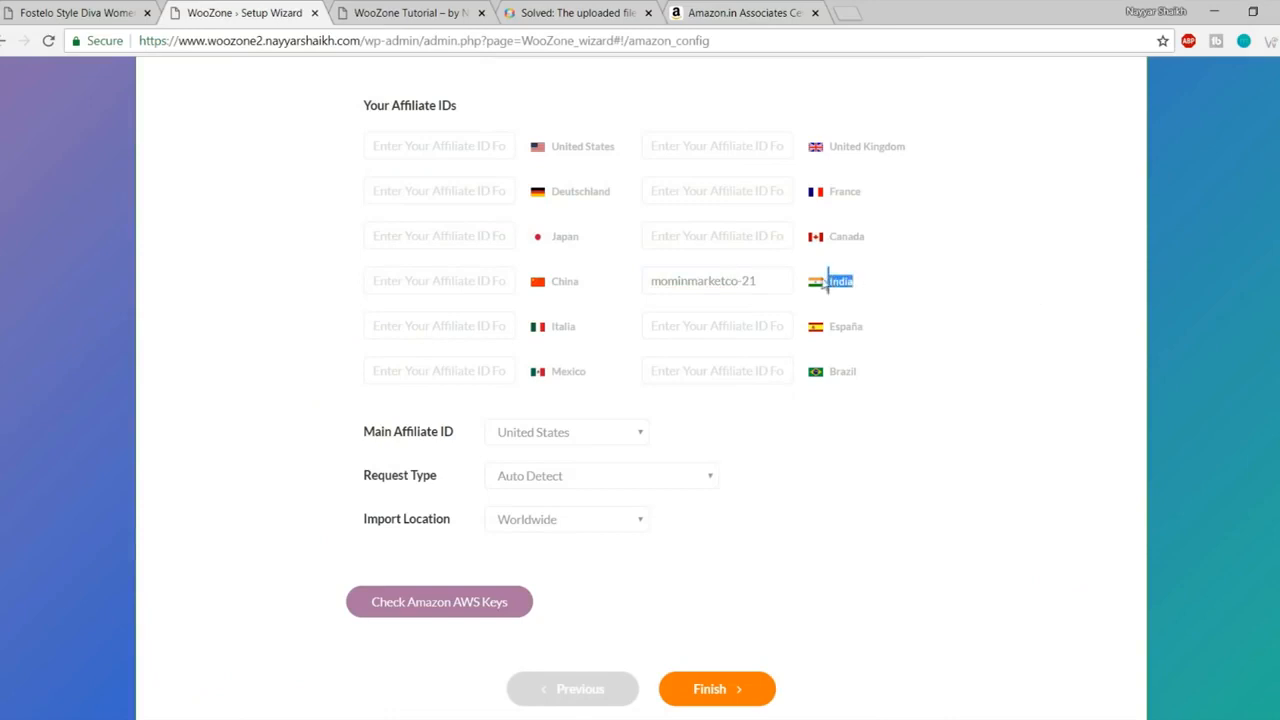
{"action": "left_click", "coordinate": [940, 289]}
{"action": "scroll", "coordinate": [1026, 329], "scroll_direction": "down", "scroll_amount": 1}
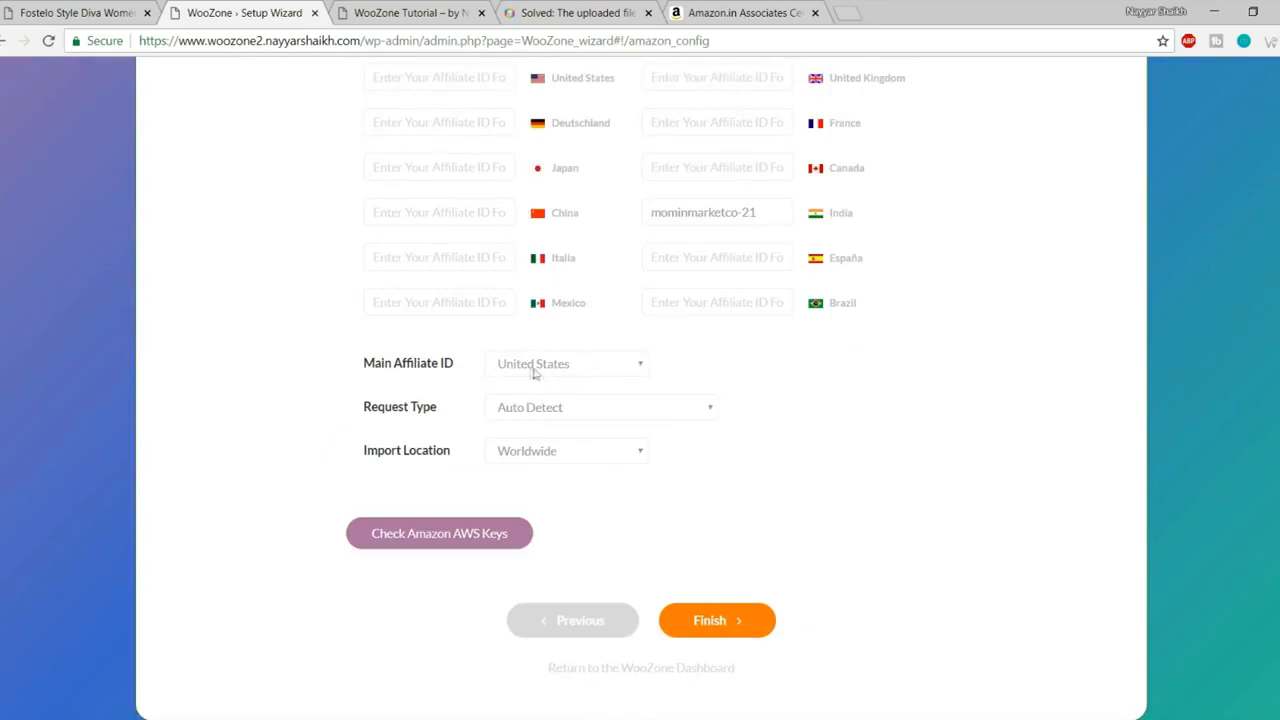
{"action": "scroll", "coordinate": [469, 337], "scroll_direction": "up", "scroll_amount": 2}
{"action": "scroll", "coordinate": [694, 425], "scroll_direction": "down", "scroll_amount": 1}
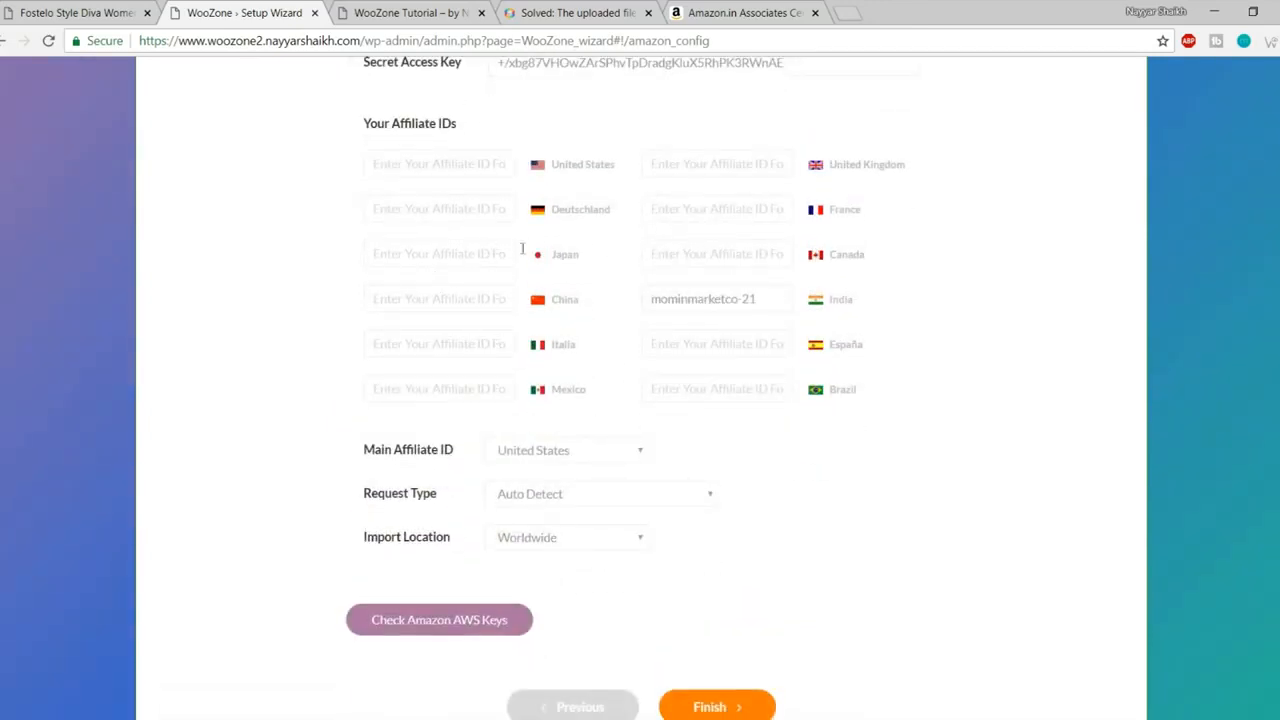
{"action": "scroll", "coordinate": [700, 445], "scroll_direction": "down", "scroll_amount": 1}
{"action": "left_click", "coordinate": [594, 362]}
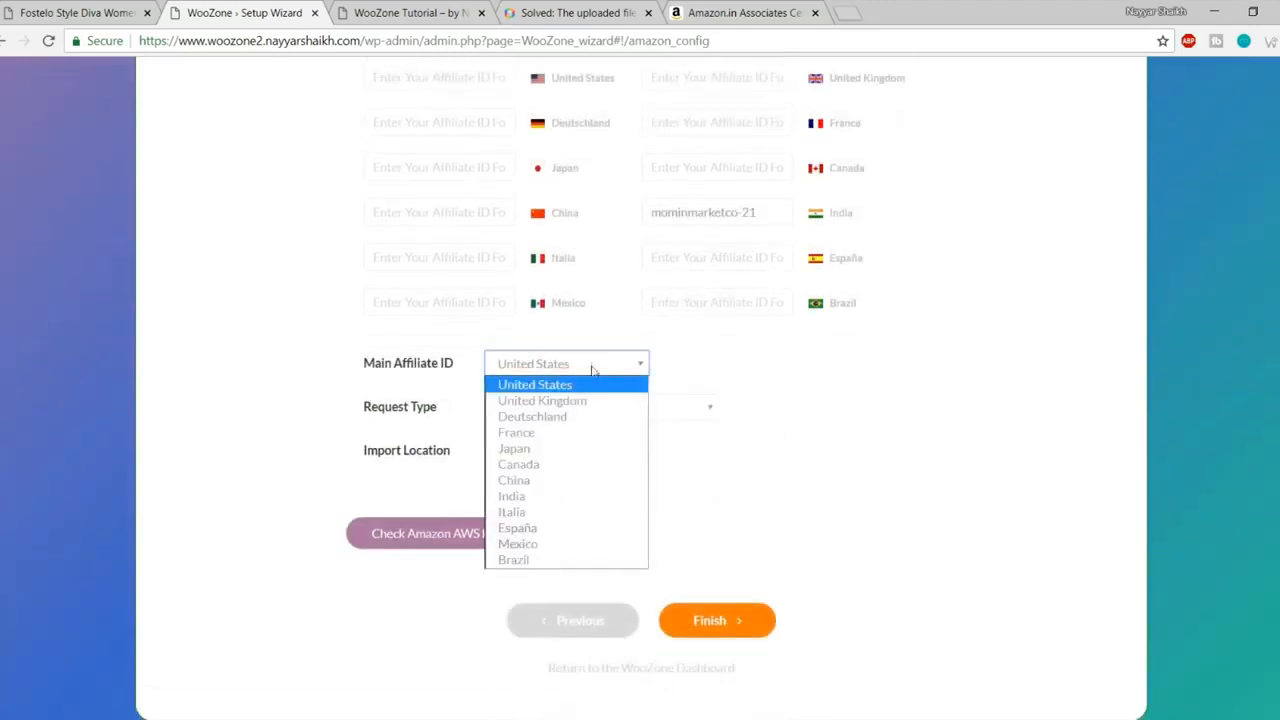
{"action": "left_click", "coordinate": [558, 499]}
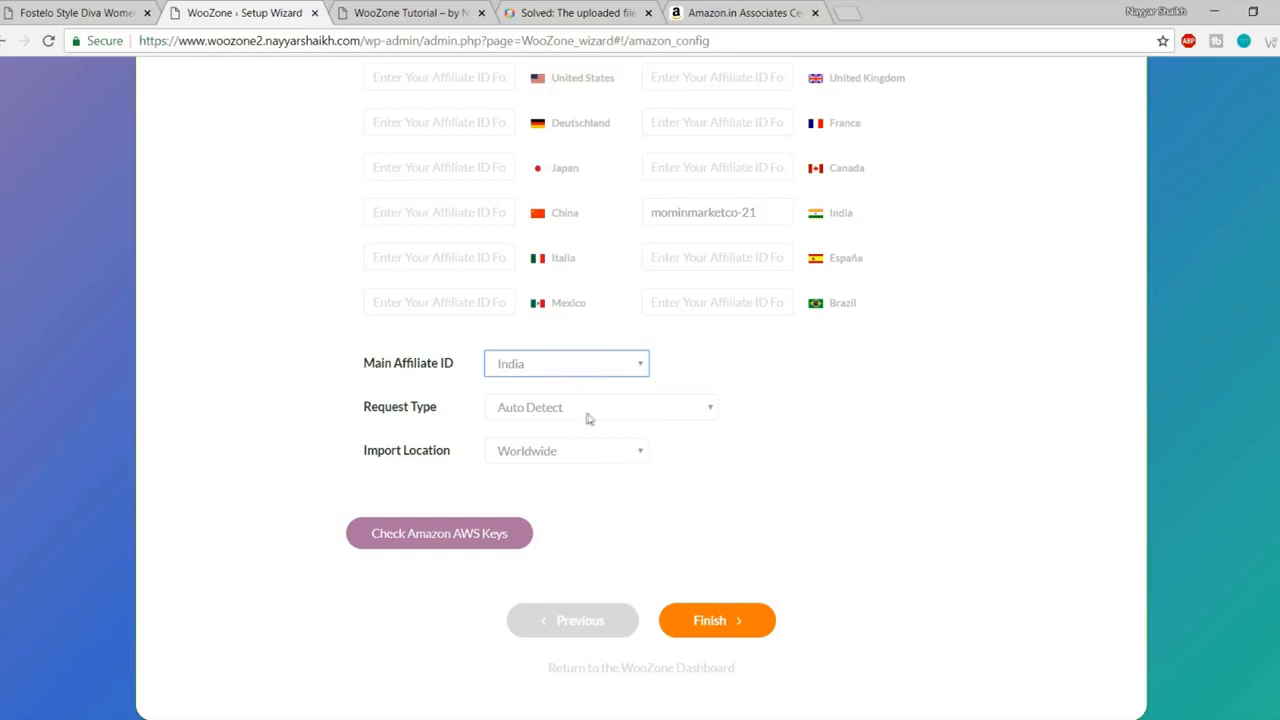
Step: Set the Import Location to India
{"action": "left_click", "coordinate": [548, 455]}
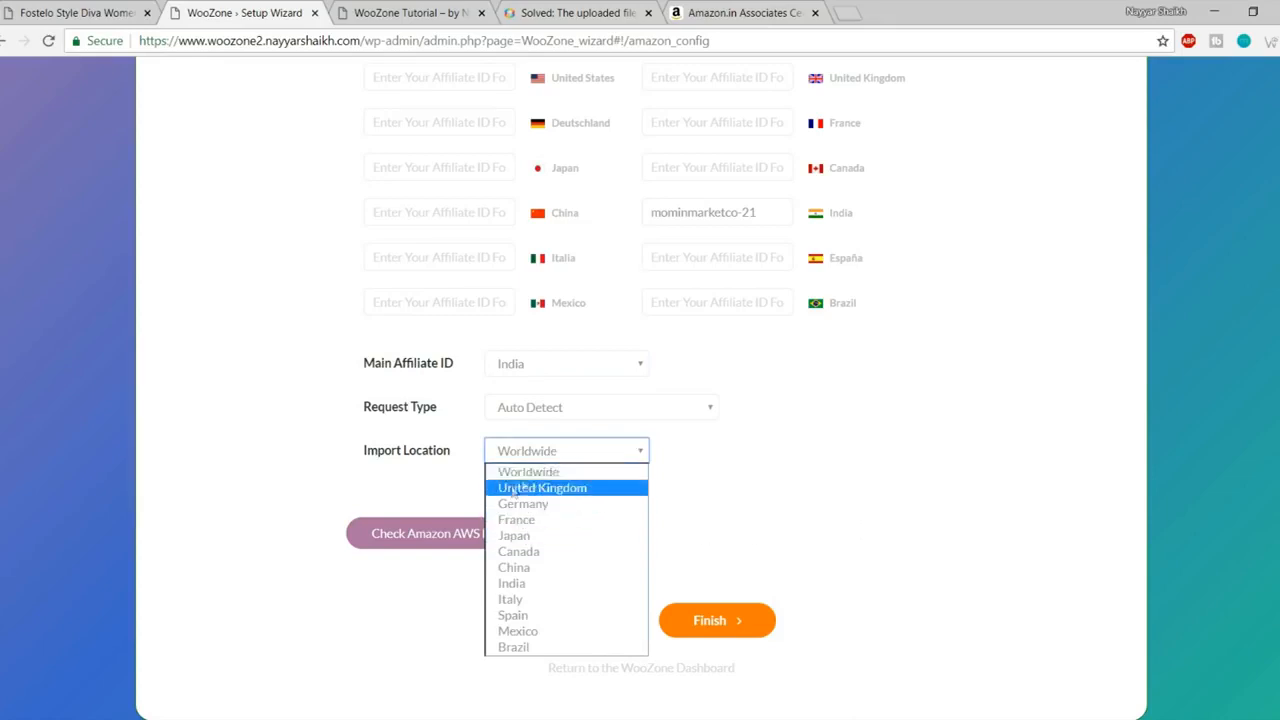
{"action": "left_click", "coordinate": [563, 472]}
{"action": "left_click", "coordinate": [557, 461]}
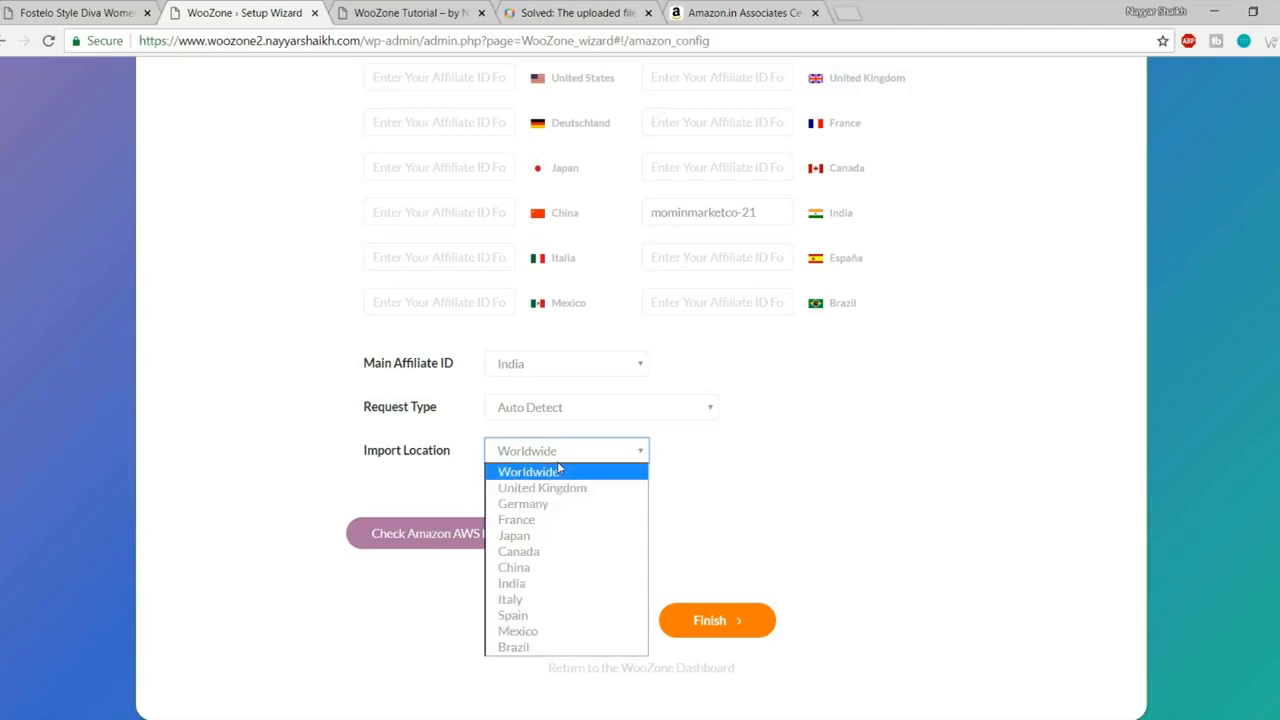
{"action": "left_click", "coordinate": [546, 584]}
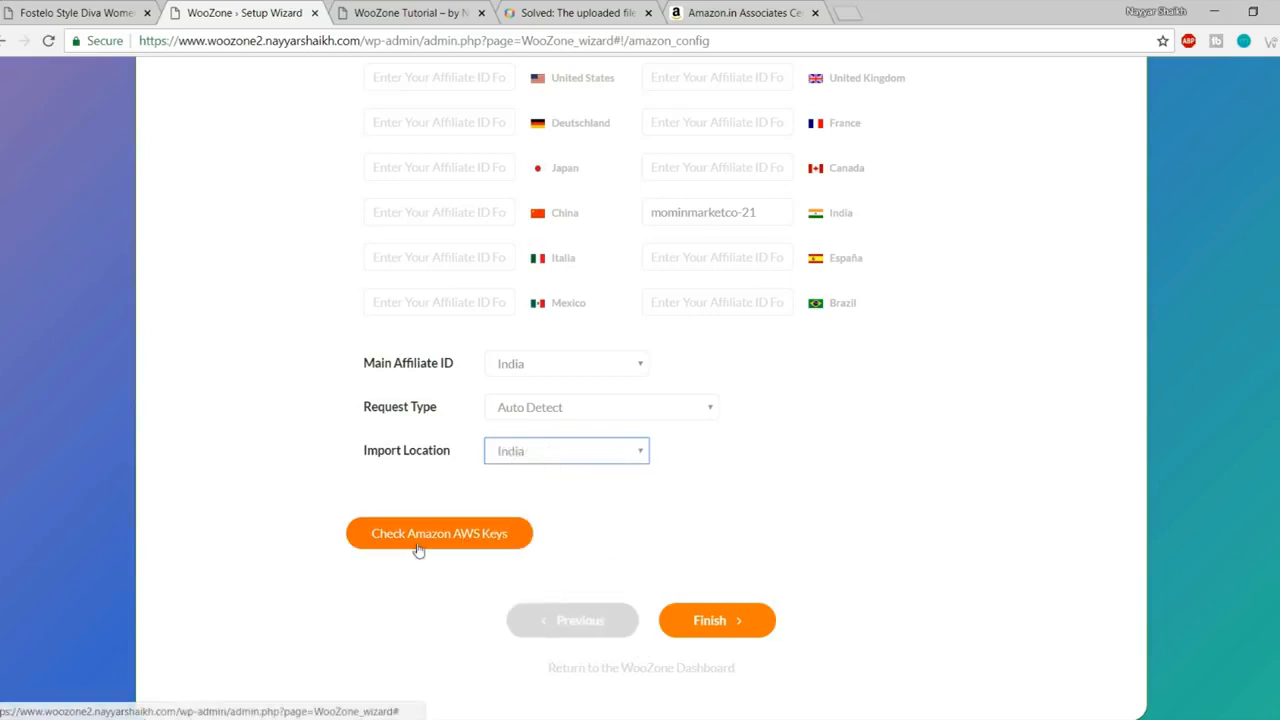
Step: Verify the Amazon AWS keys connect for India, then finish the WooZone setup wizard
{"action": "left_click", "coordinate": [470, 548]}
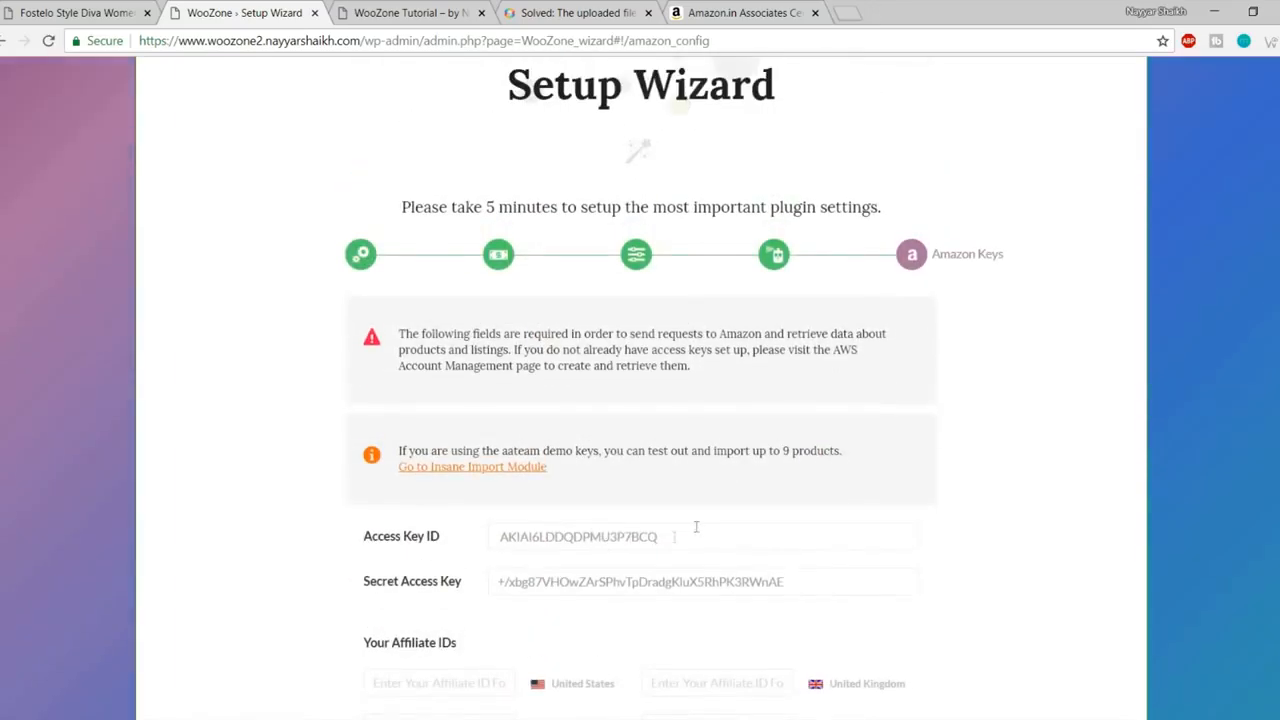
{"action": "scroll", "coordinate": [700, 524], "scroll_direction": "down", "scroll_amount": 3}
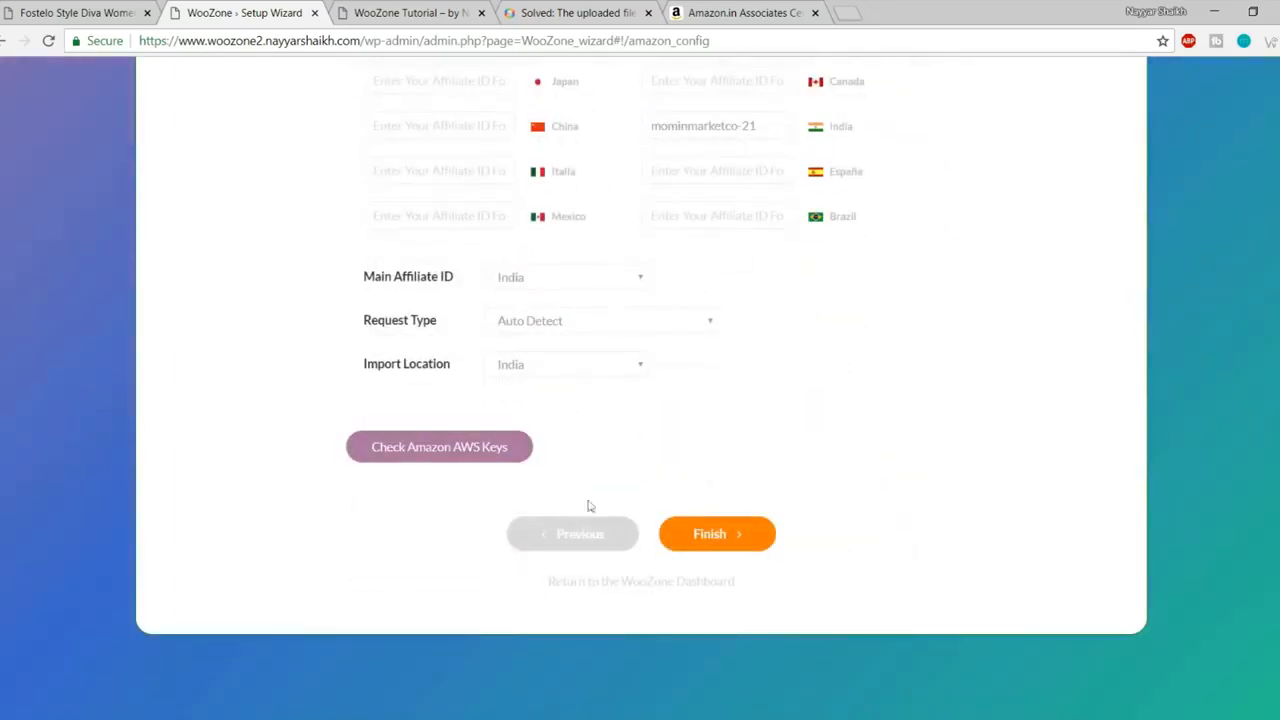
{"action": "left_click", "coordinate": [449, 457]}
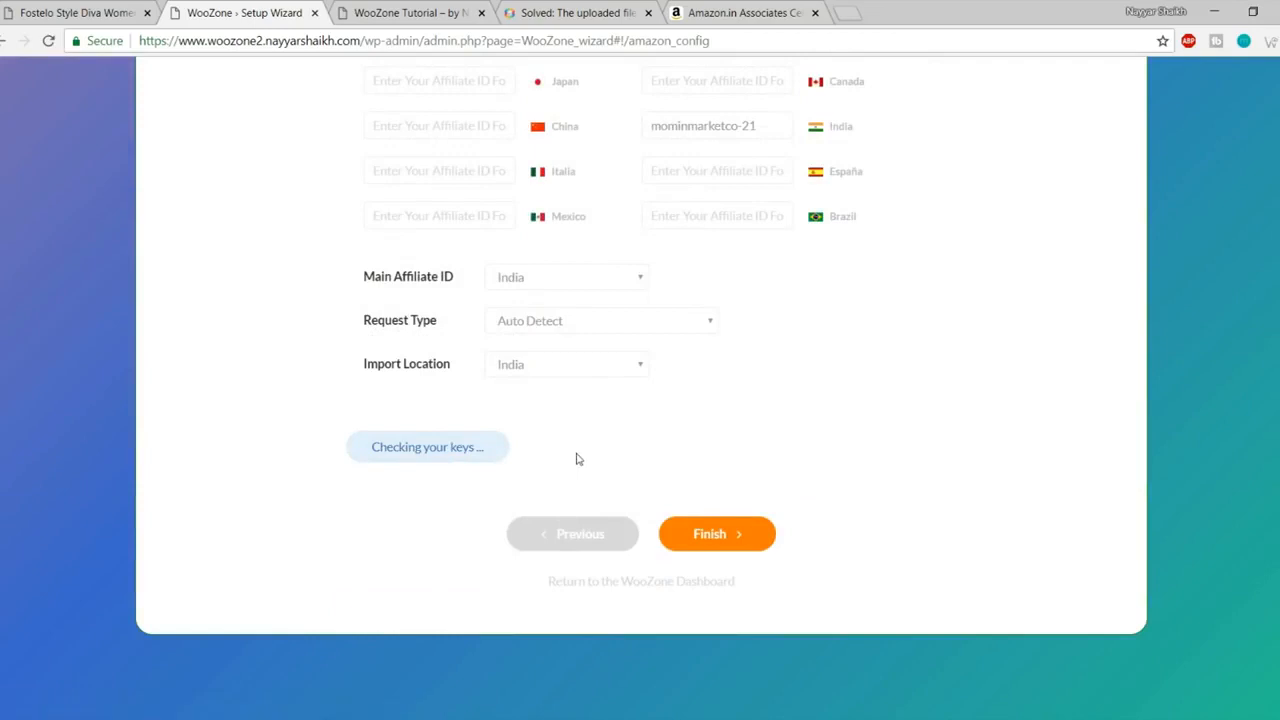
{"action": "left_click_drag", "start_coordinate": [358, 528], "coordinate": [898, 532]}
{"action": "left_click", "coordinate": [639, 522]}
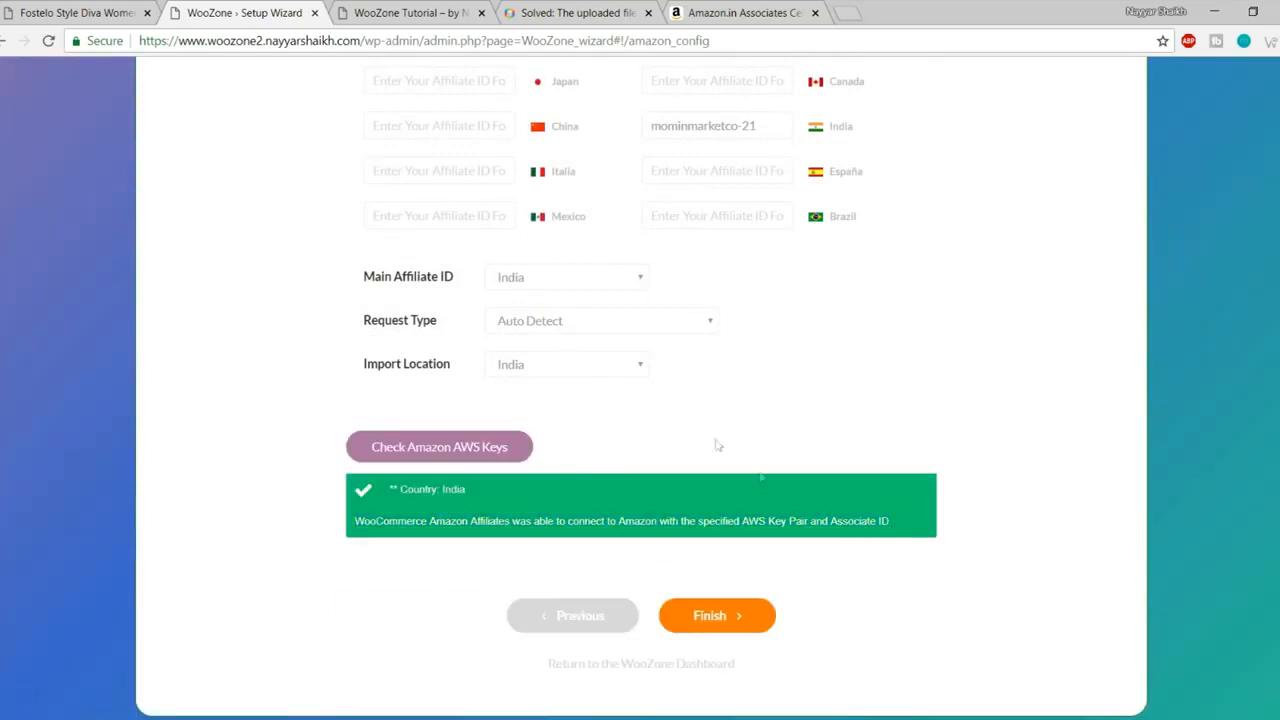
{"action": "left_click", "coordinate": [716, 620]}
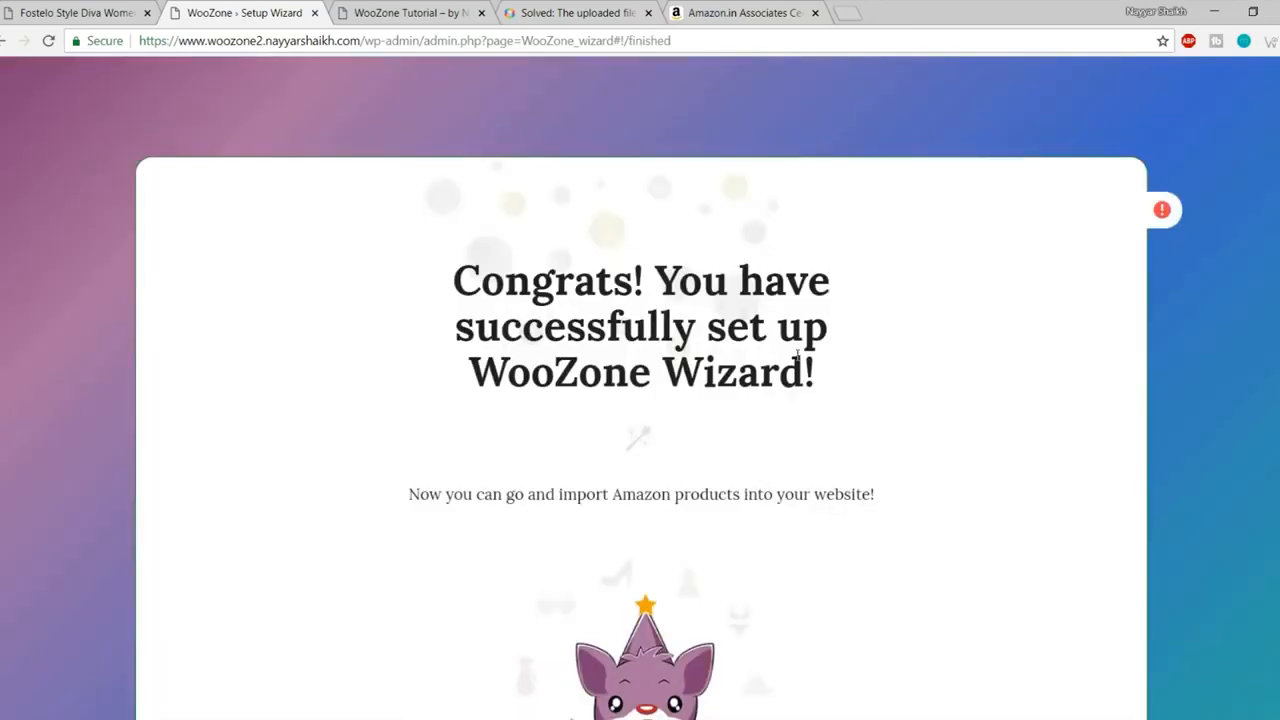
{"action": "scroll", "coordinate": [920, 360], "scroll_direction": "down", "scroll_amount": 3}
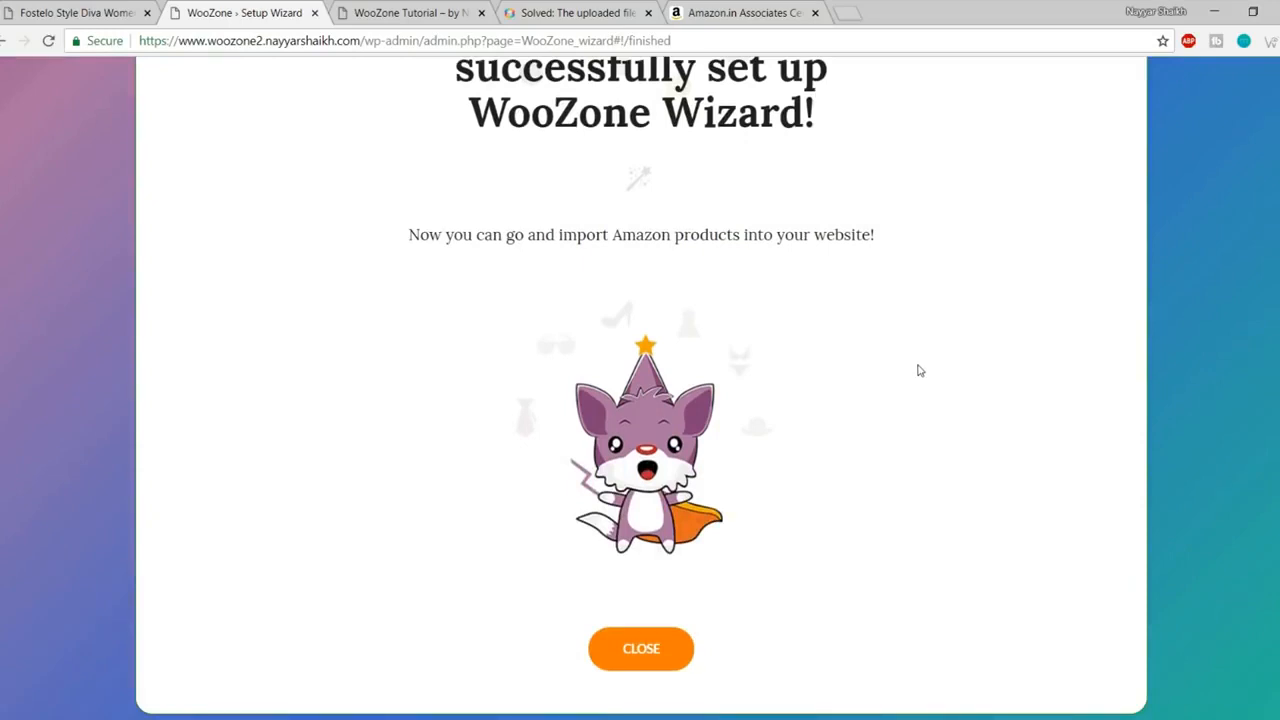
Step: Close the wizard's Congrats page to return to the WooZone dashboard
{"action": "left_click", "coordinate": [650, 651]}
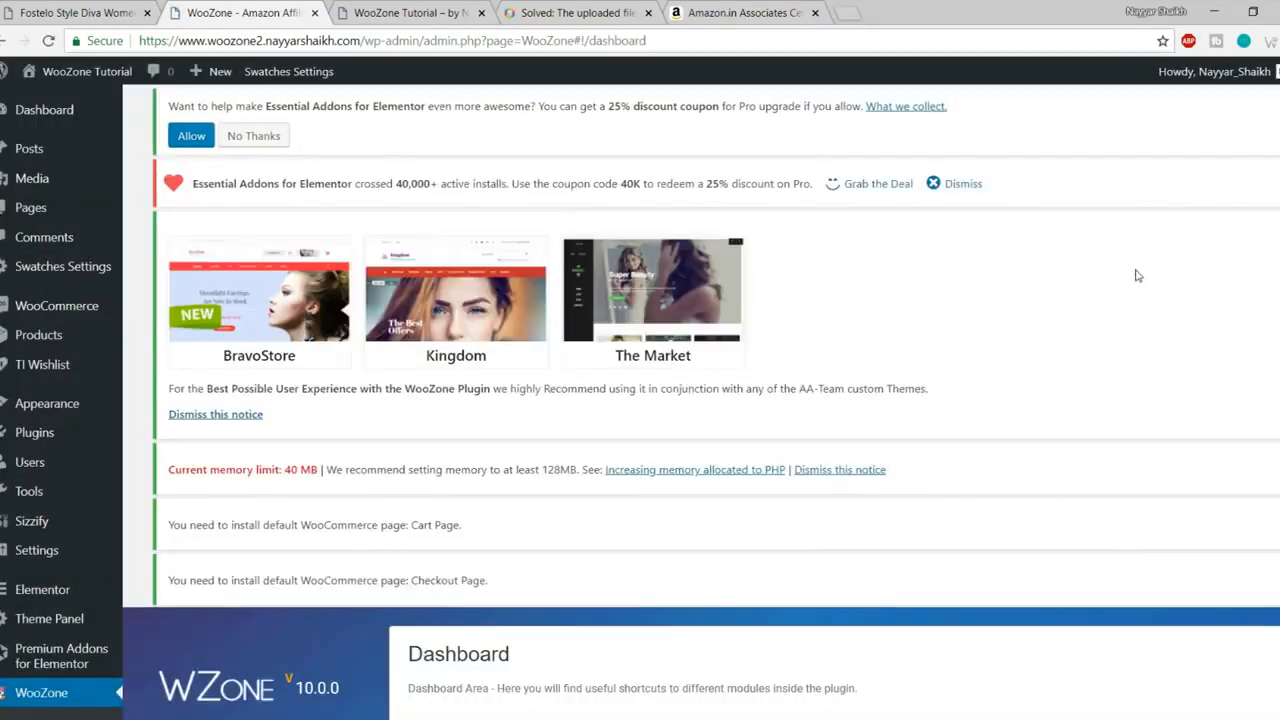
{"action": "scroll", "coordinate": [1237, 357], "scroll_direction": "down", "scroll_amount": 10}
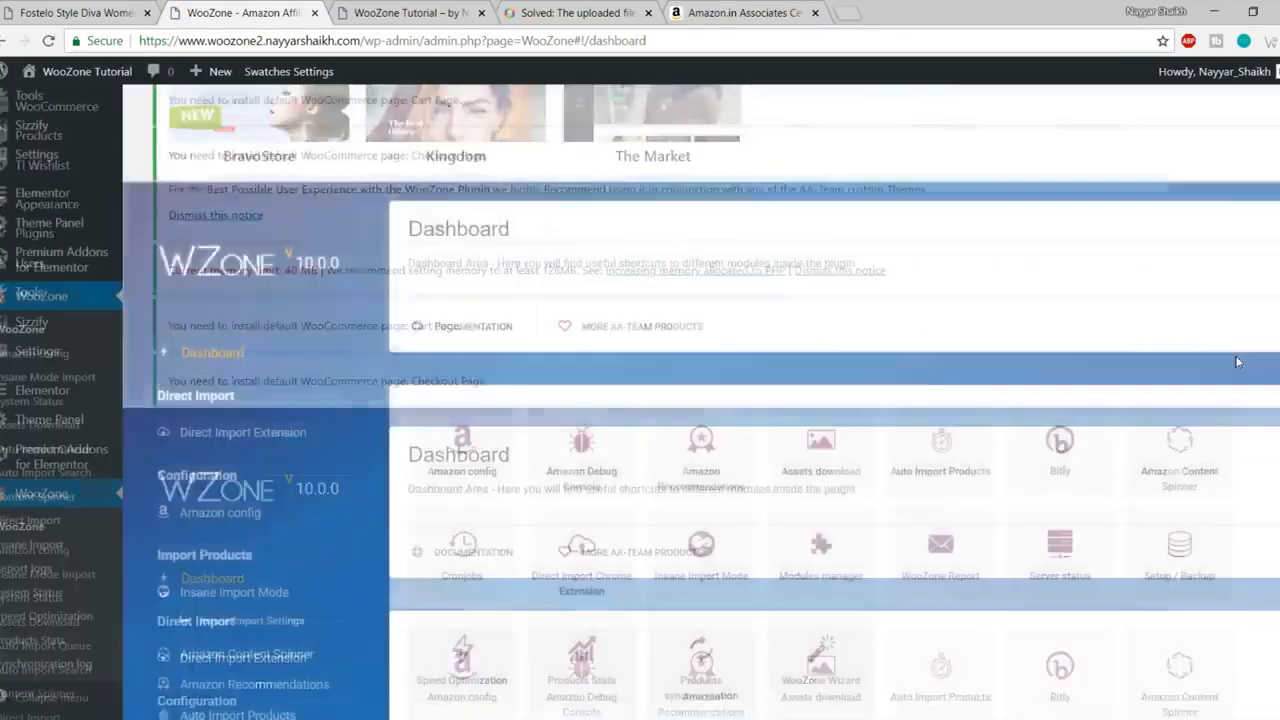
{"action": "scroll", "coordinate": [1232, 396], "scroll_direction": "up", "scroll_amount": 10}
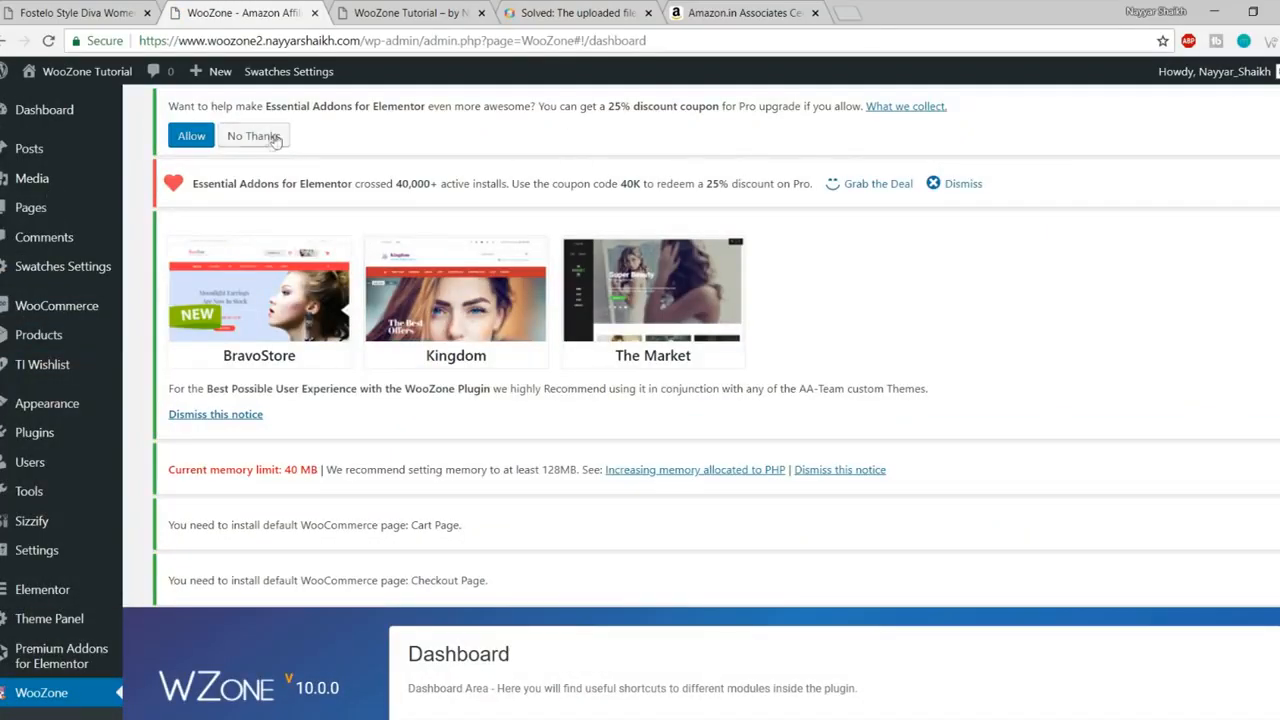
Step: Dismiss the Essential Addons notices, the WooZone theme recommendation and the memory limit warning
{"action": "left_click", "coordinate": [960, 186]}
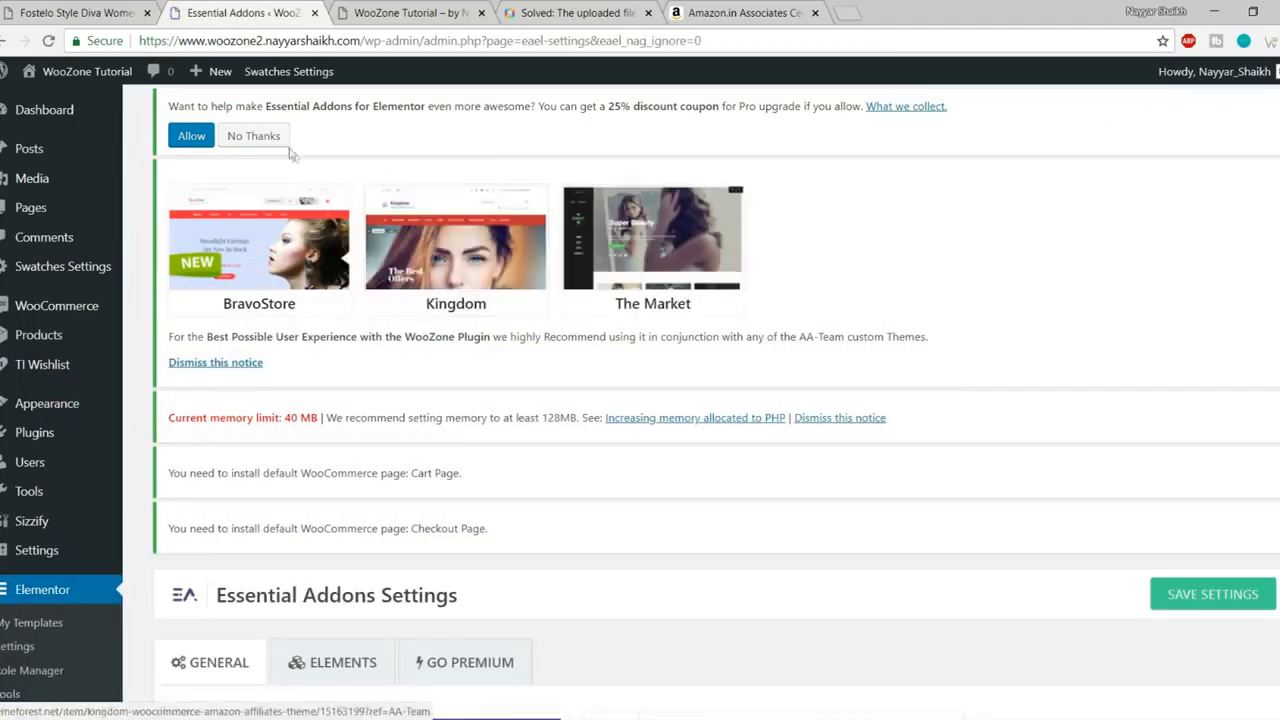
{"action": "left_click", "coordinate": [258, 137]}
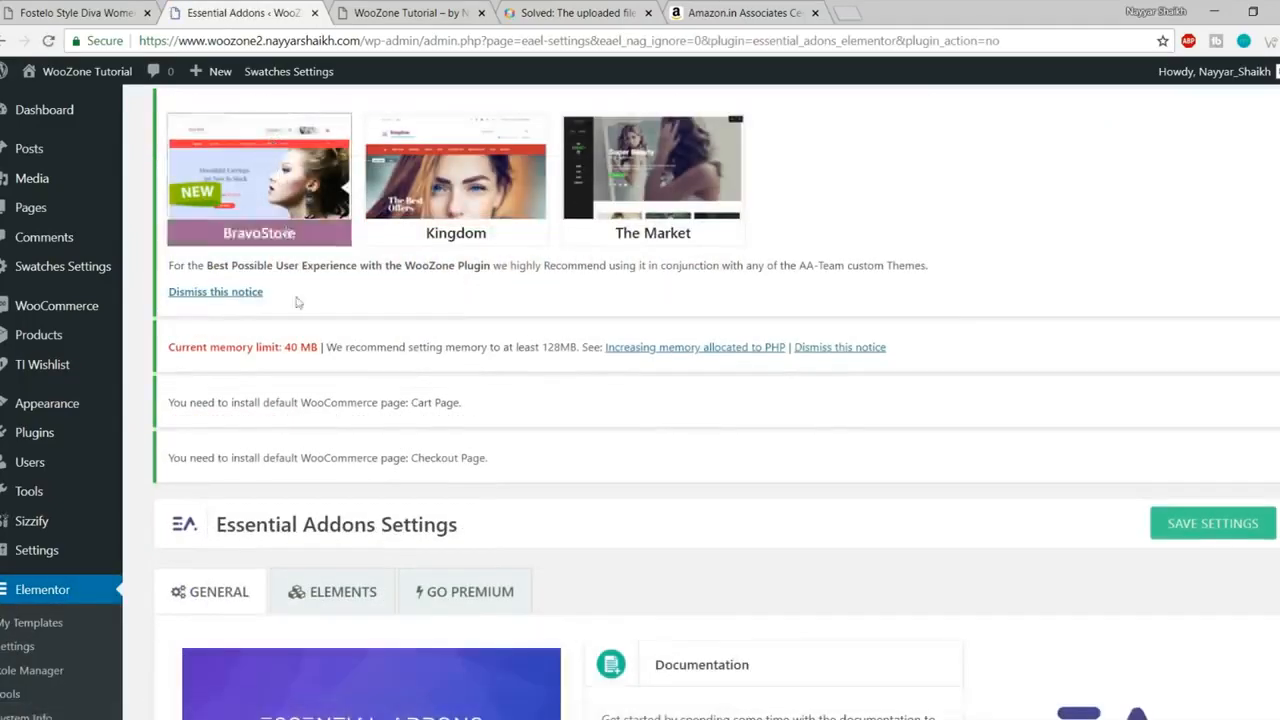
{"action": "left_click", "coordinate": [250, 291]}
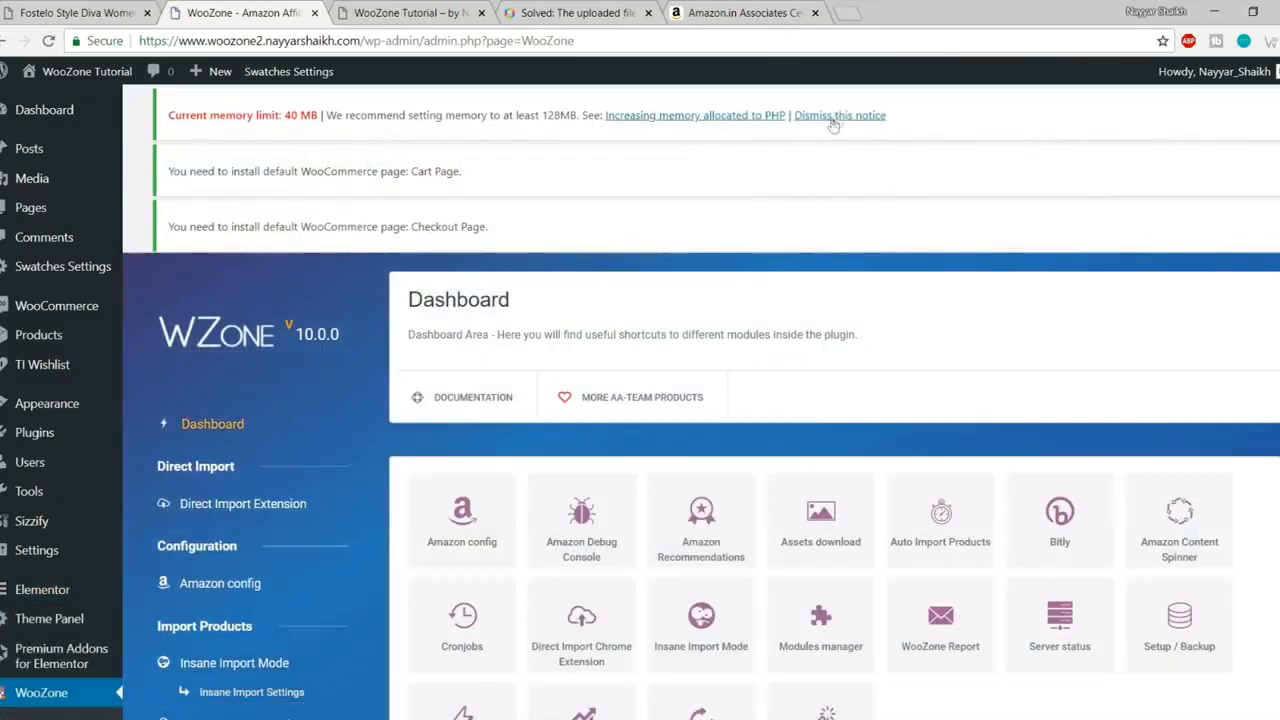
{"action": "left_click", "coordinate": [838, 116]}
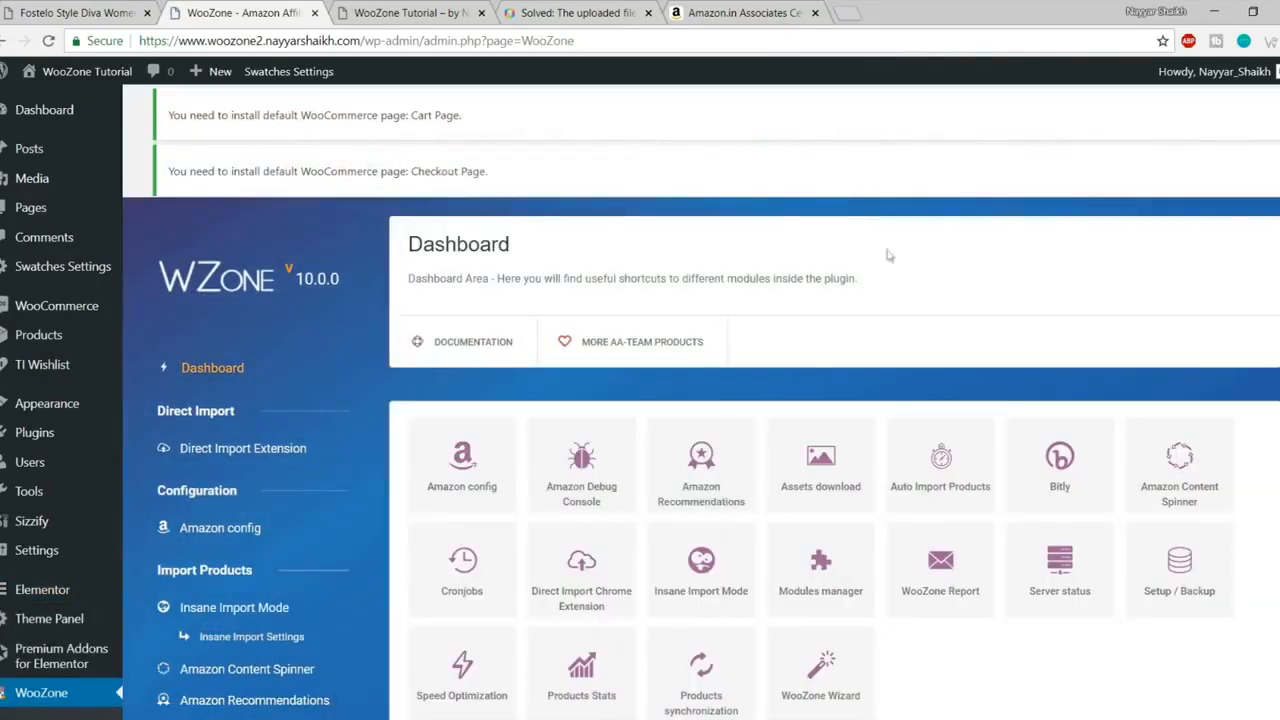
{"action": "scroll", "coordinate": [886, 420], "scroll_direction": "down", "scroll_amount": 11}
Step: Move Sample Page from the Pages list to the trash
{"action": "left_click", "coordinate": [33, 208]}
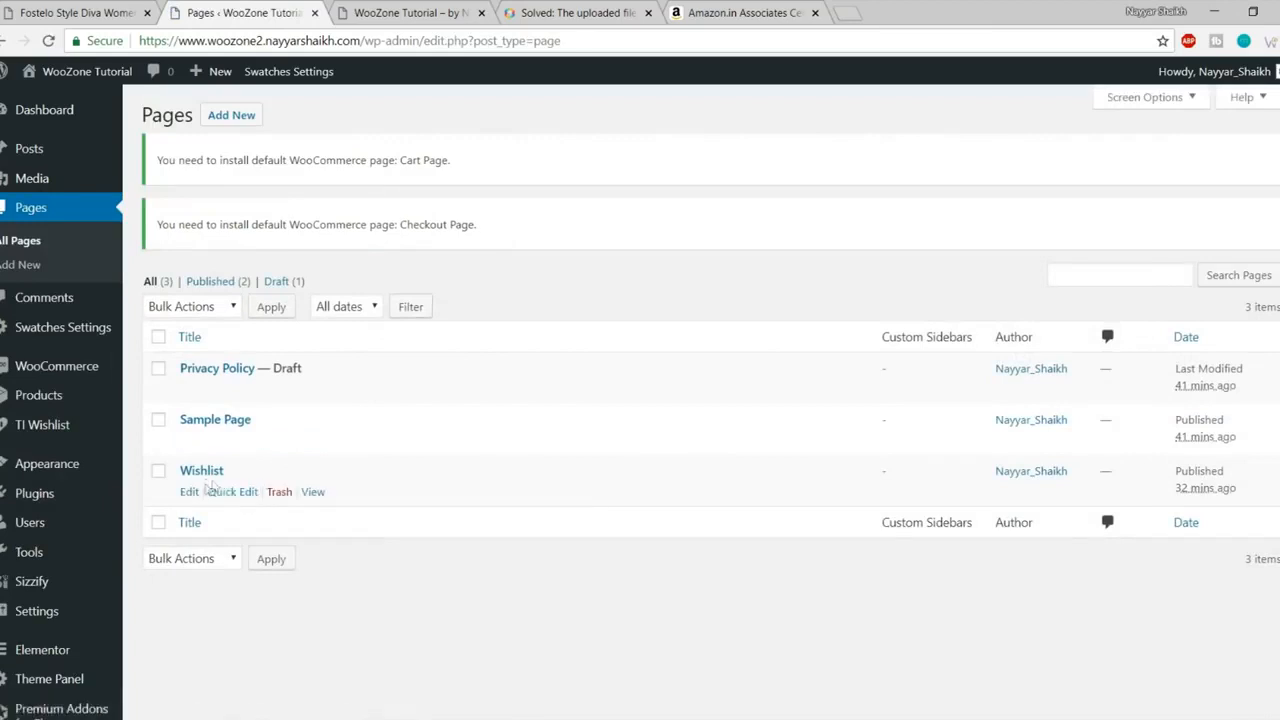
{"action": "left_click_drag", "start_coordinate": [194, 471], "coordinate": [280, 474]}
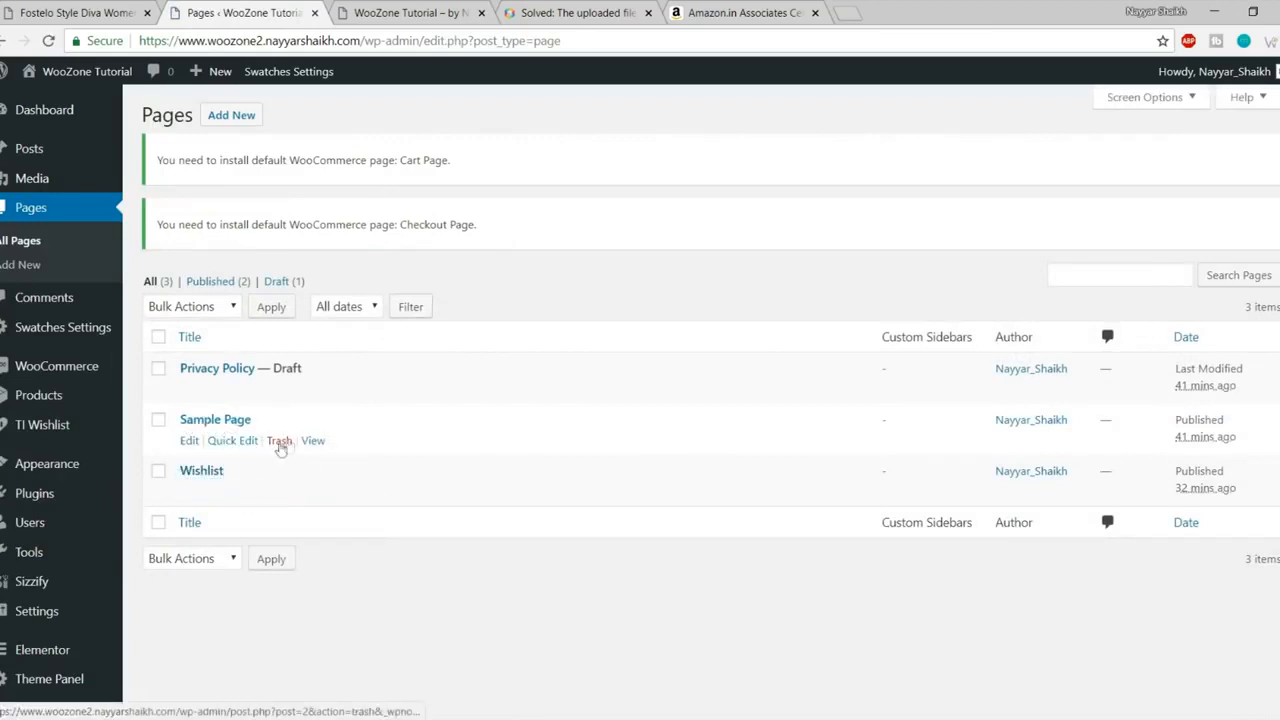
{"action": "left_click", "coordinate": [280, 442]}
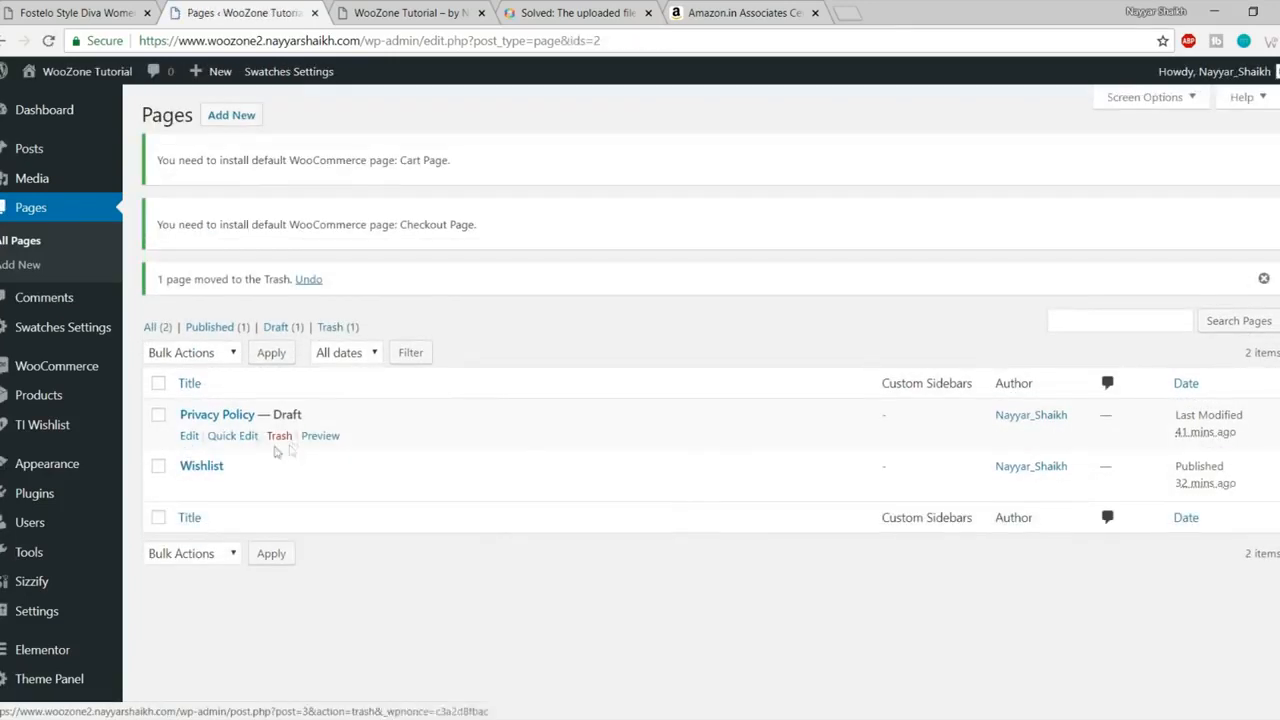
{"action": "left_click_drag", "start_coordinate": [335, 414], "coordinate": [258, 414]}
{"action": "left_click", "coordinate": [333, 411]}
{"action": "left_click", "coordinate": [330, 415]}
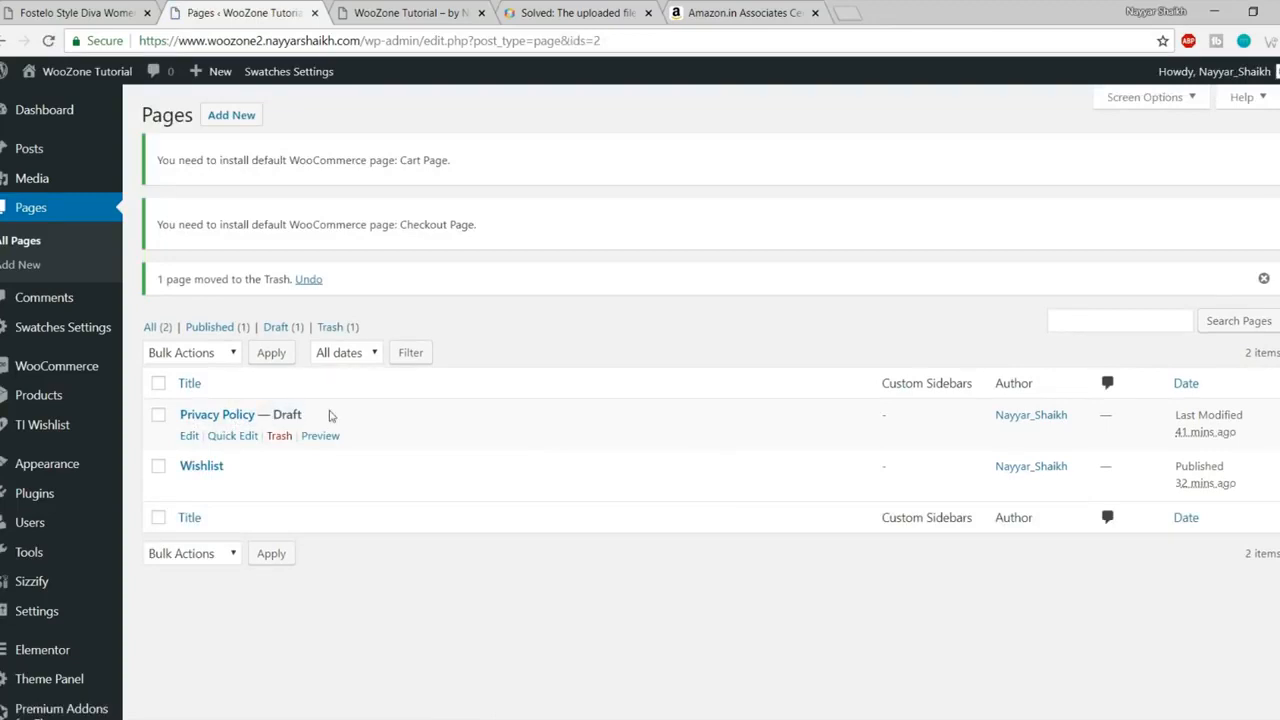
Step: Start a new page titled Shop and close the Solved forum thread tab
{"action": "left_click", "coordinate": [228, 117]}
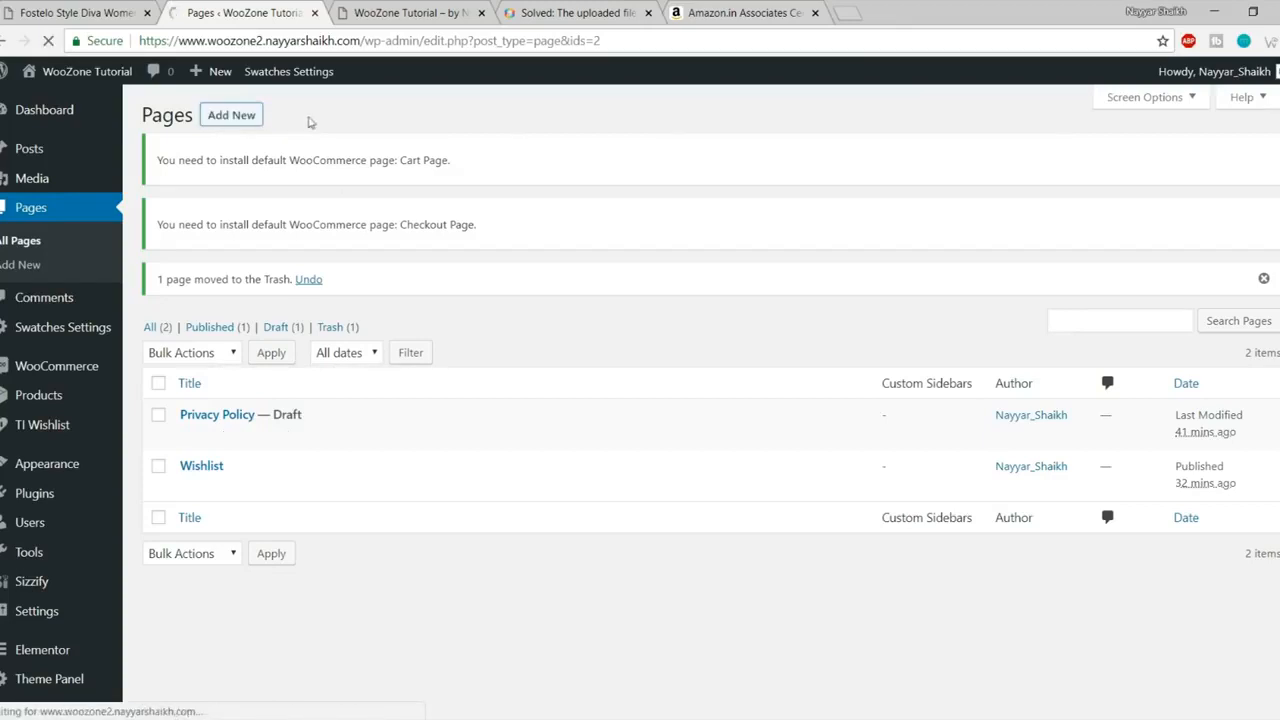
{"action": "type", "text": "Shop"}
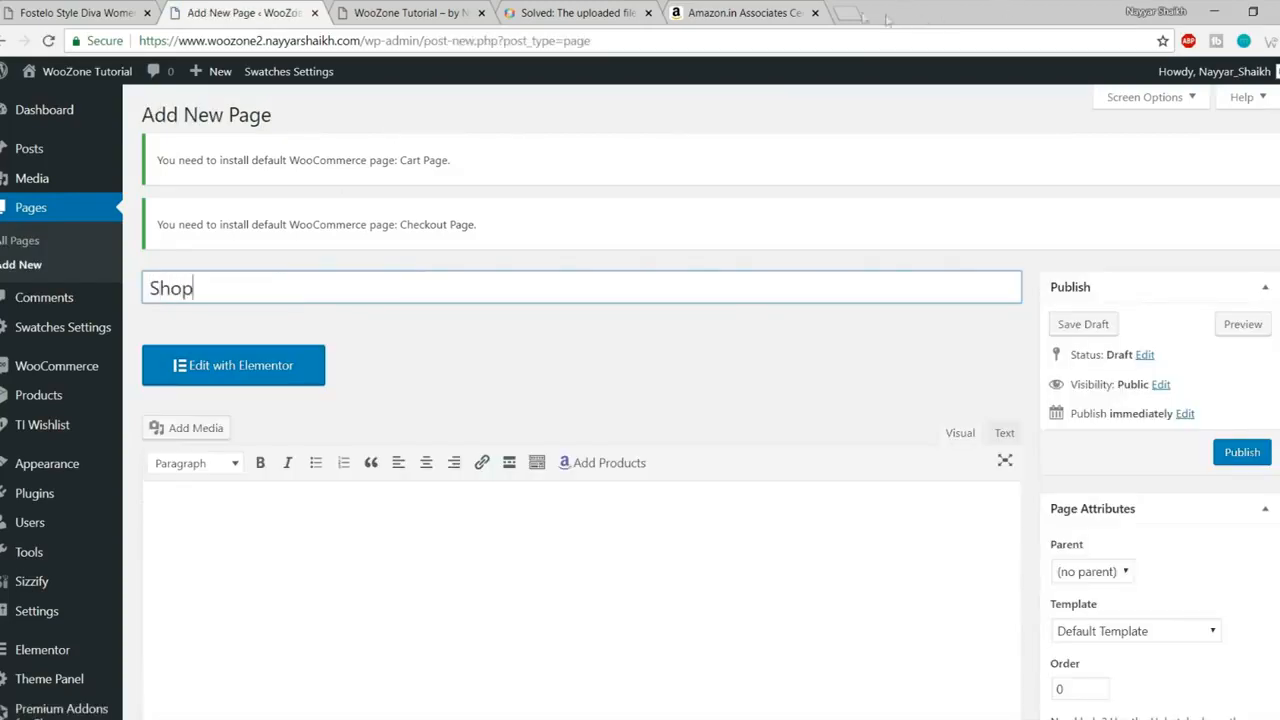
{"action": "left_click", "coordinate": [607, 14]}
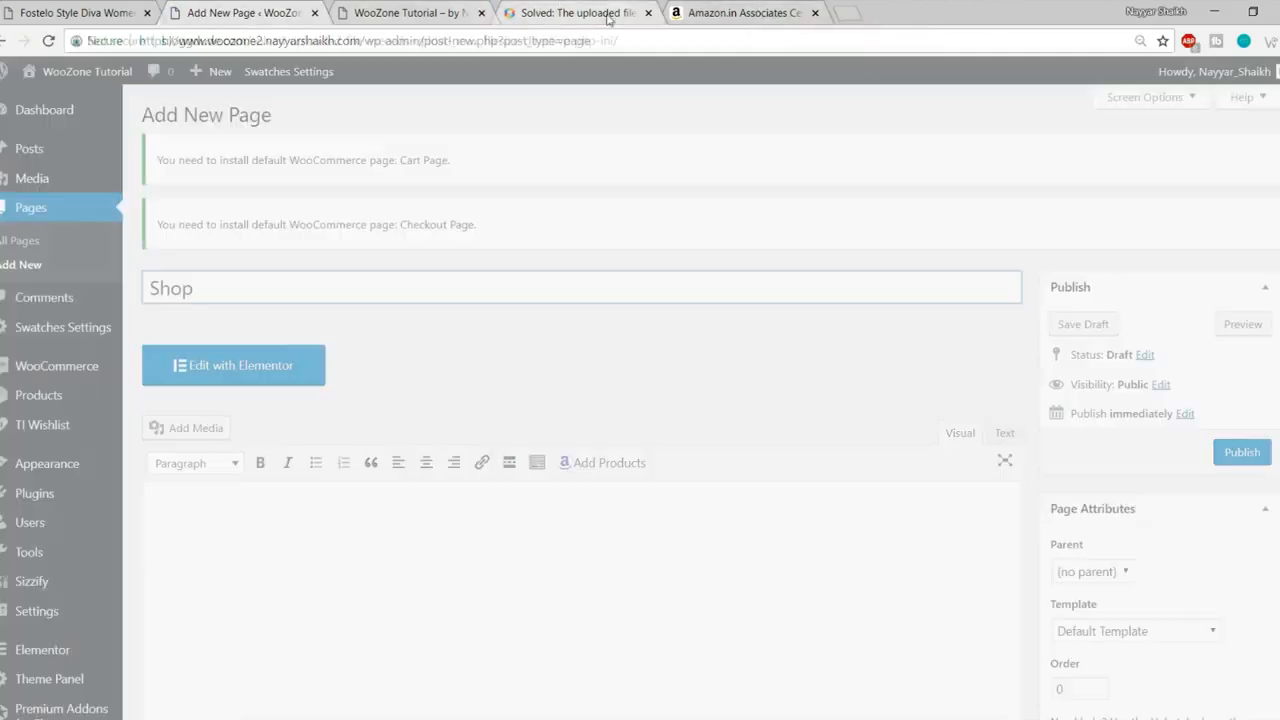
{"action": "left_click", "coordinate": [648, 13]}
Step: Close the Amazon Associates tab and search Google for 'woocommerce shortcodes' in a new tab
{"action": "left_click", "coordinate": [648, 13]}
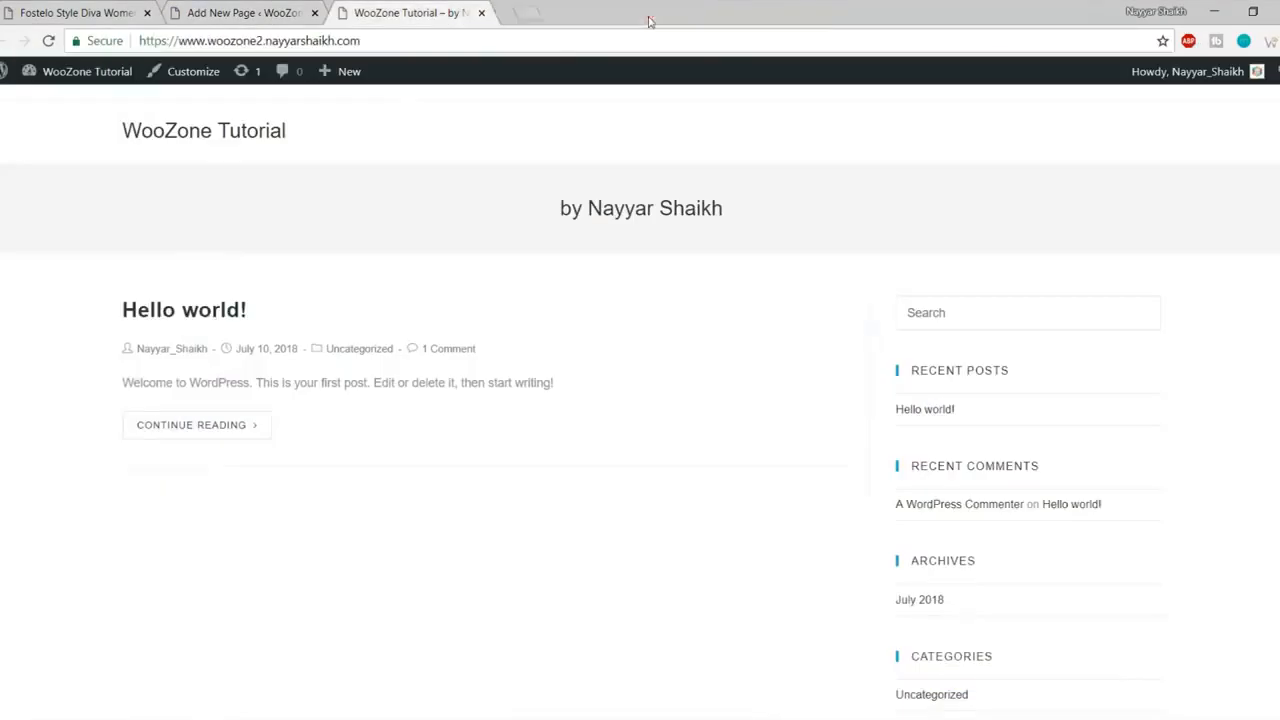
{"action": "left_click", "coordinate": [509, 8]}
{"action": "type", "text": "wooco"}
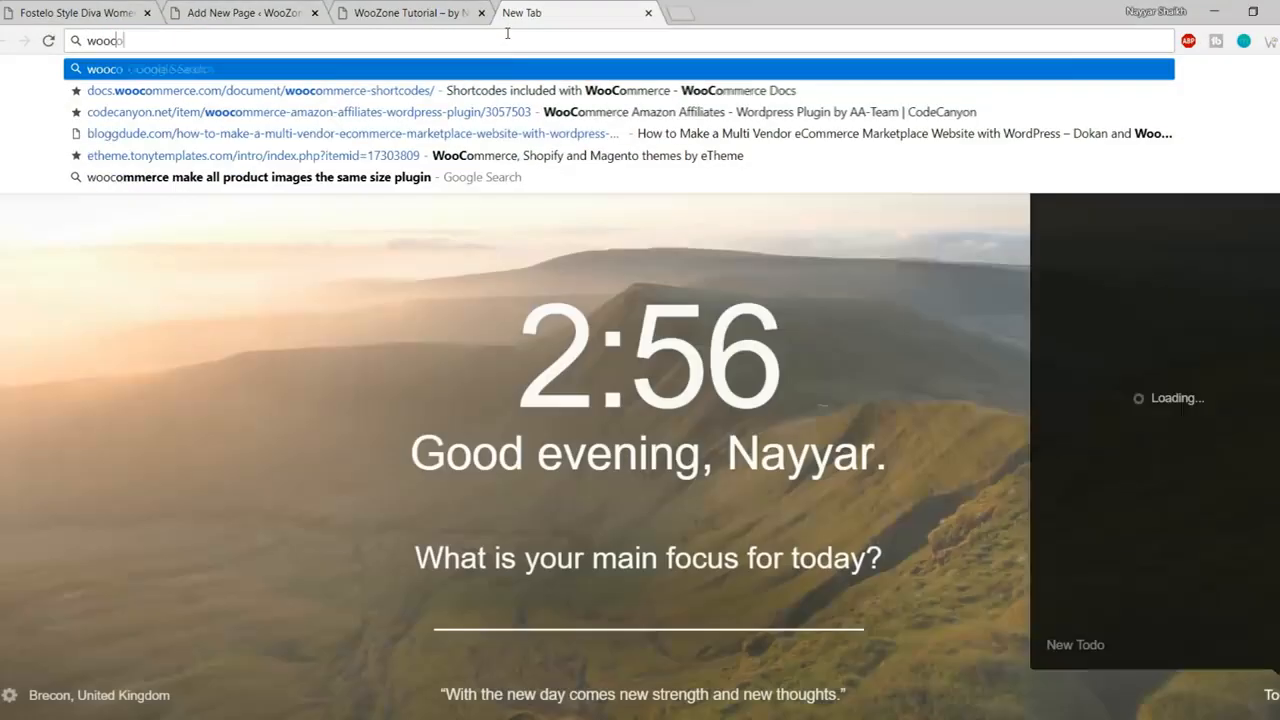
{"action": "type", "text": "merce s"}
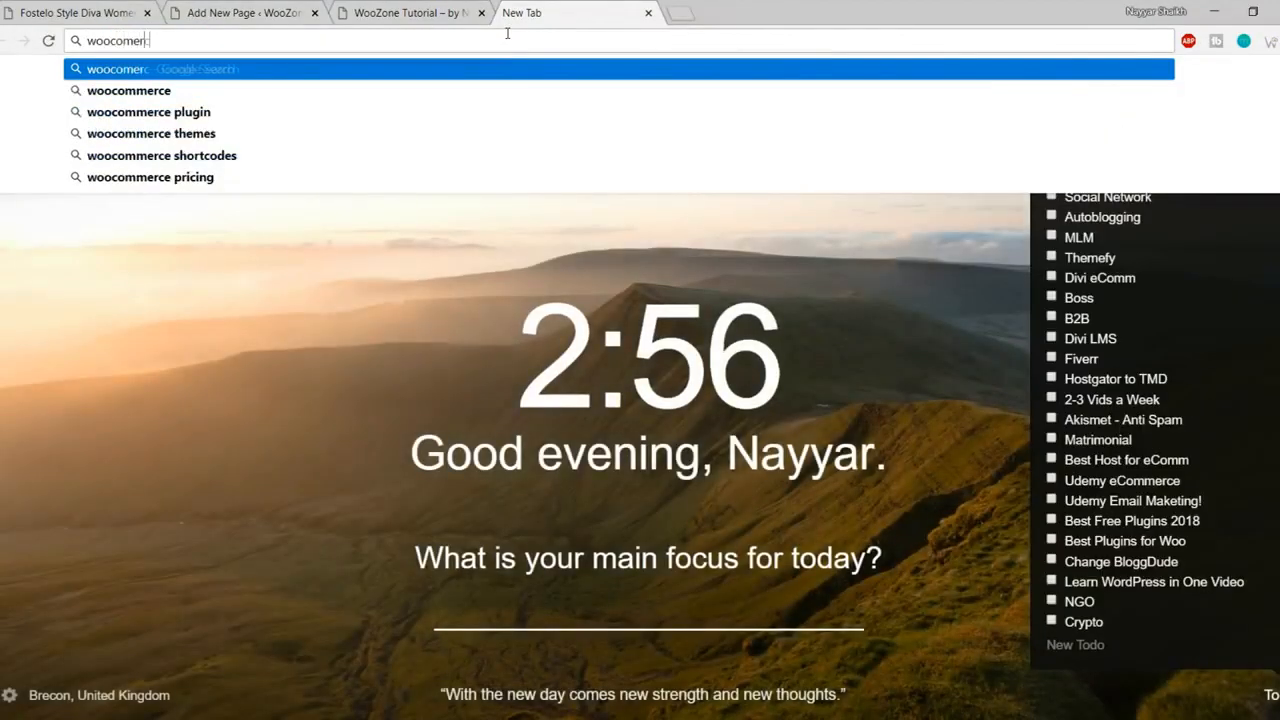
{"action": "key", "text": "Down"}
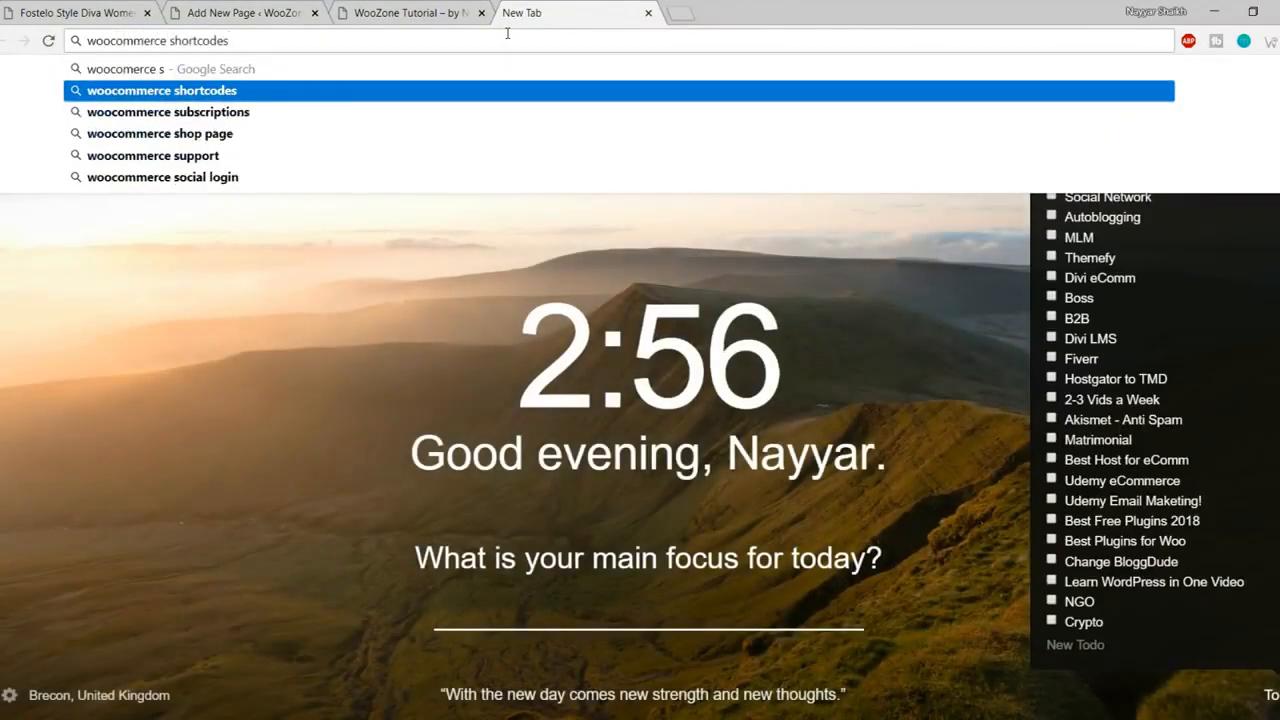
{"action": "key", "text": "Return"}
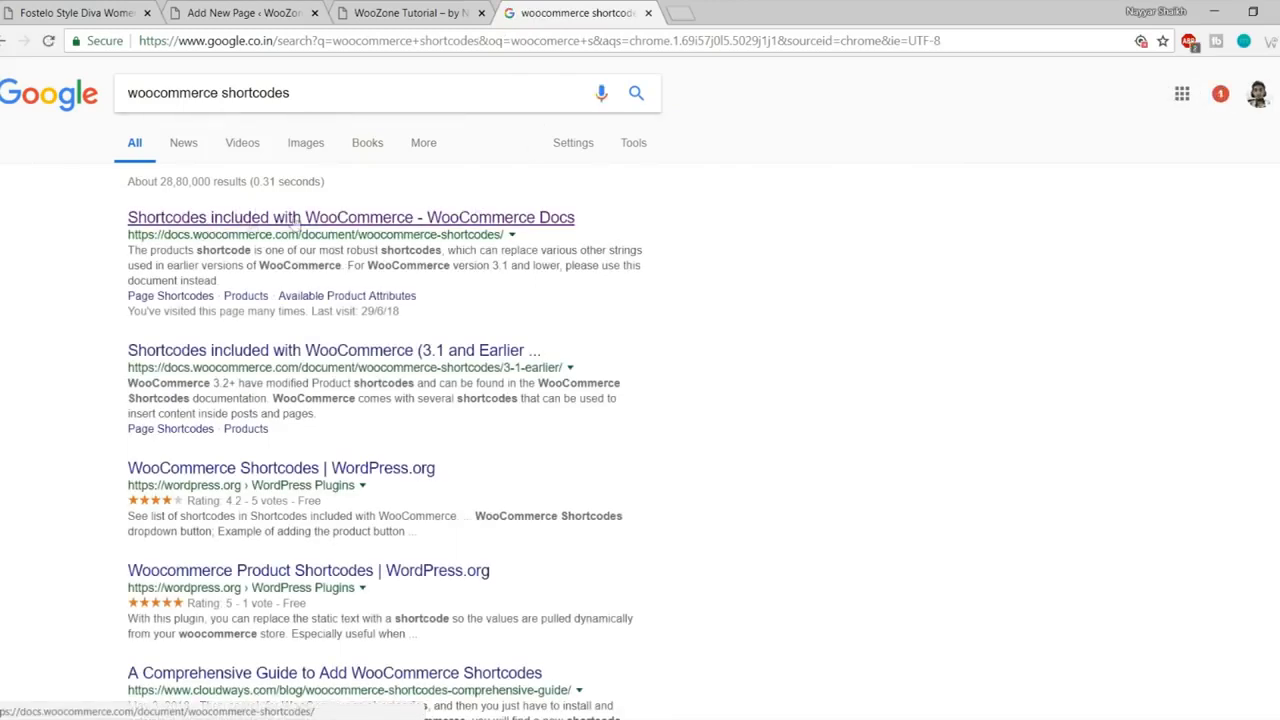
Step: Open the WooCommerce Docs shortcodes page and select the [woocommerce_cart] shortcode
{"action": "left_click", "coordinate": [346, 218]}
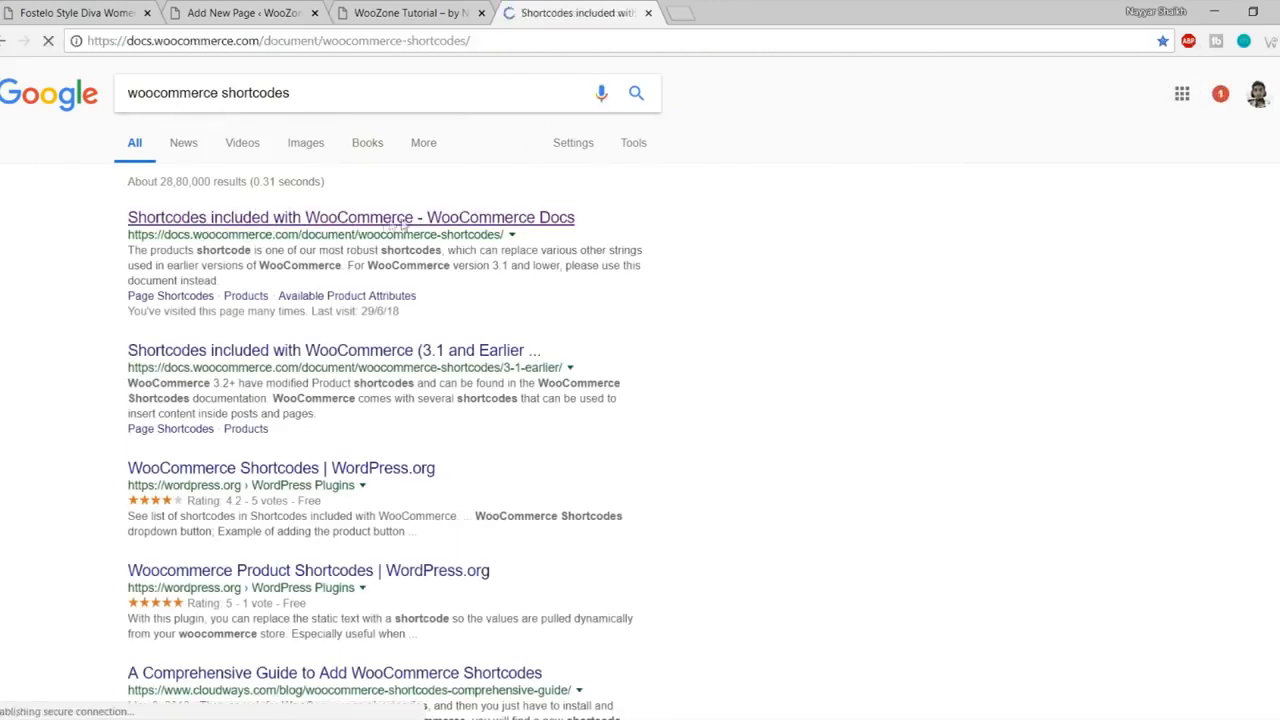
{"action": "scroll", "coordinate": [711, 280], "scroll_direction": "down", "scroll_amount": 8}
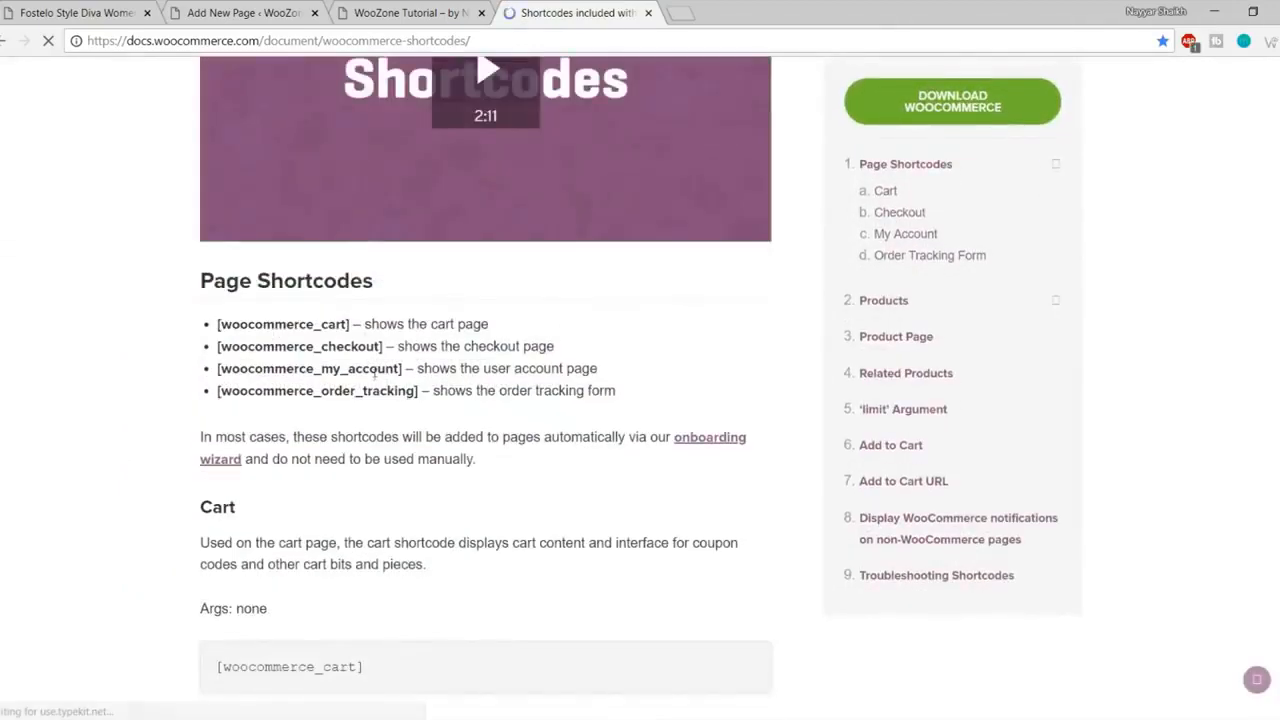
{"action": "scroll", "coordinate": [450, 410], "scroll_direction": "down", "scroll_amount": 2}
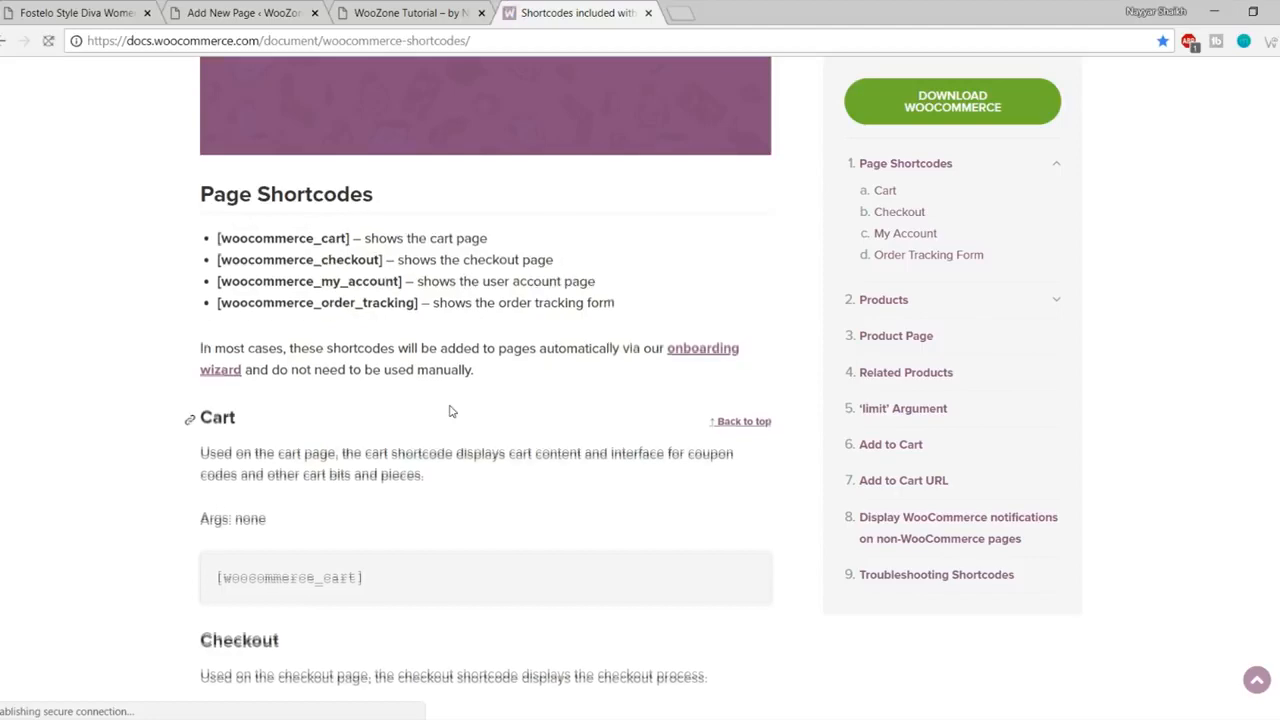
{"action": "scroll", "coordinate": [450, 410], "scroll_direction": "down", "scroll_amount": 3}
{"action": "scroll", "coordinate": [450, 410], "scroll_direction": "down", "scroll_amount": 8}
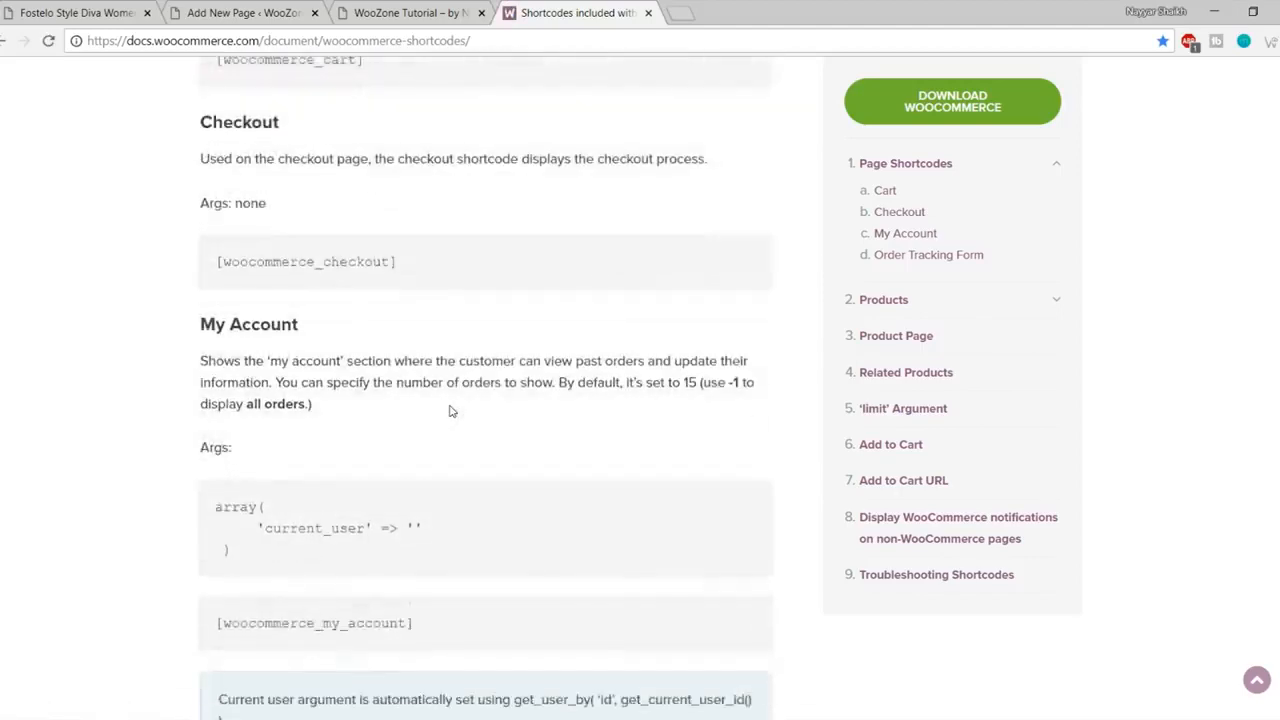
{"action": "scroll", "coordinate": [478, 390], "scroll_direction": "up", "scroll_amount": 10}
{"action": "scroll", "coordinate": [478, 390], "scroll_direction": "up", "scroll_amount": 5}
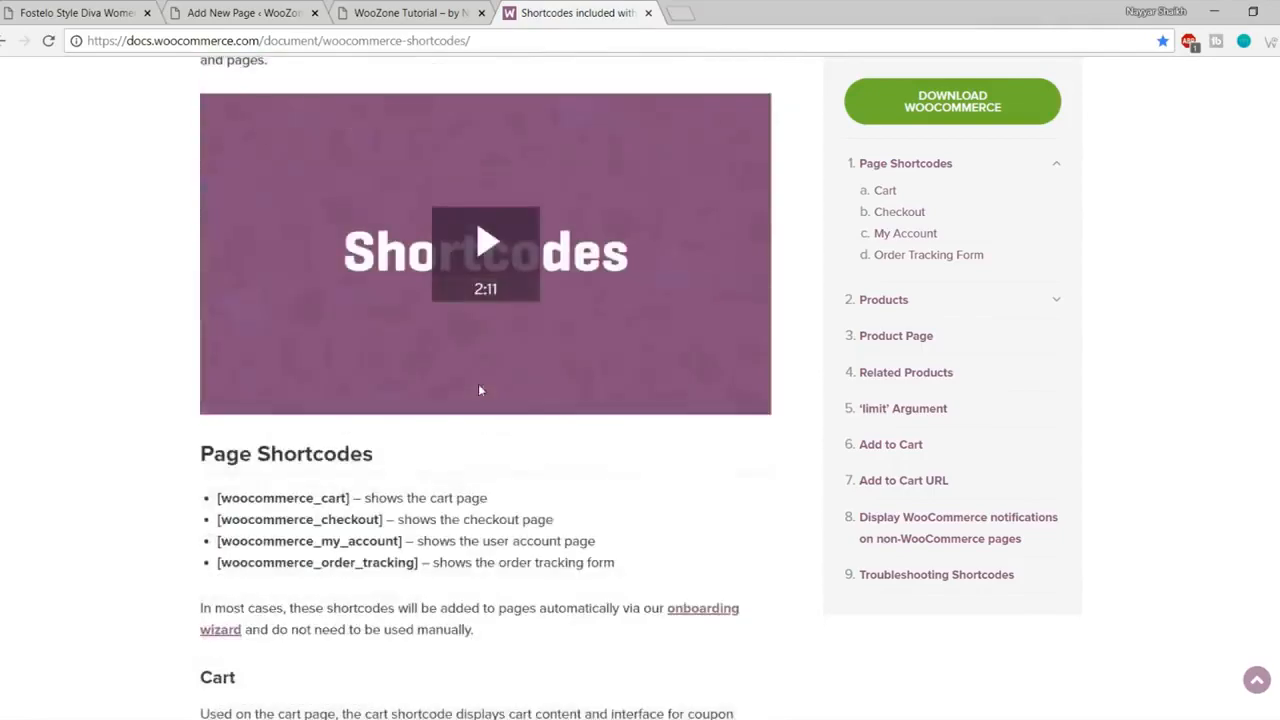
{"action": "scroll", "coordinate": [478, 383], "scroll_direction": "down", "scroll_amount": 1}
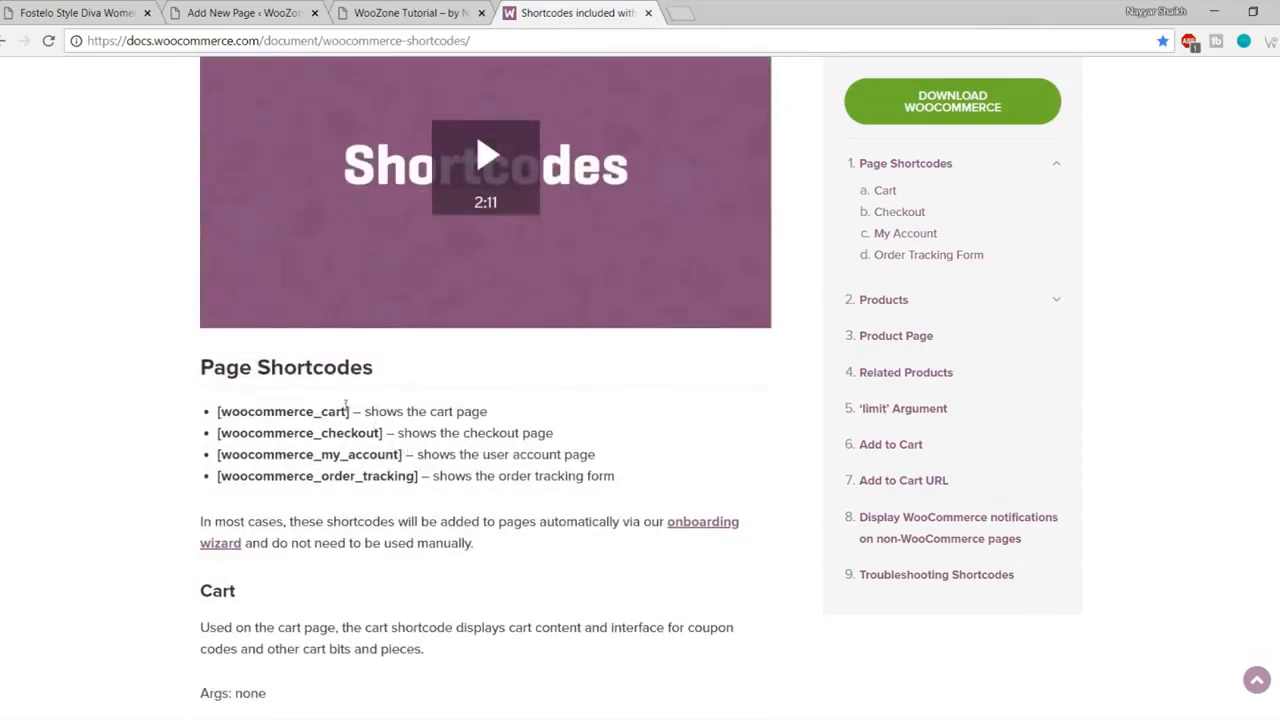
{"action": "left_click_drag", "start_coordinate": [349, 411], "coordinate": [216, 402]}
{"action": "key", "text": "ctrl+c"}
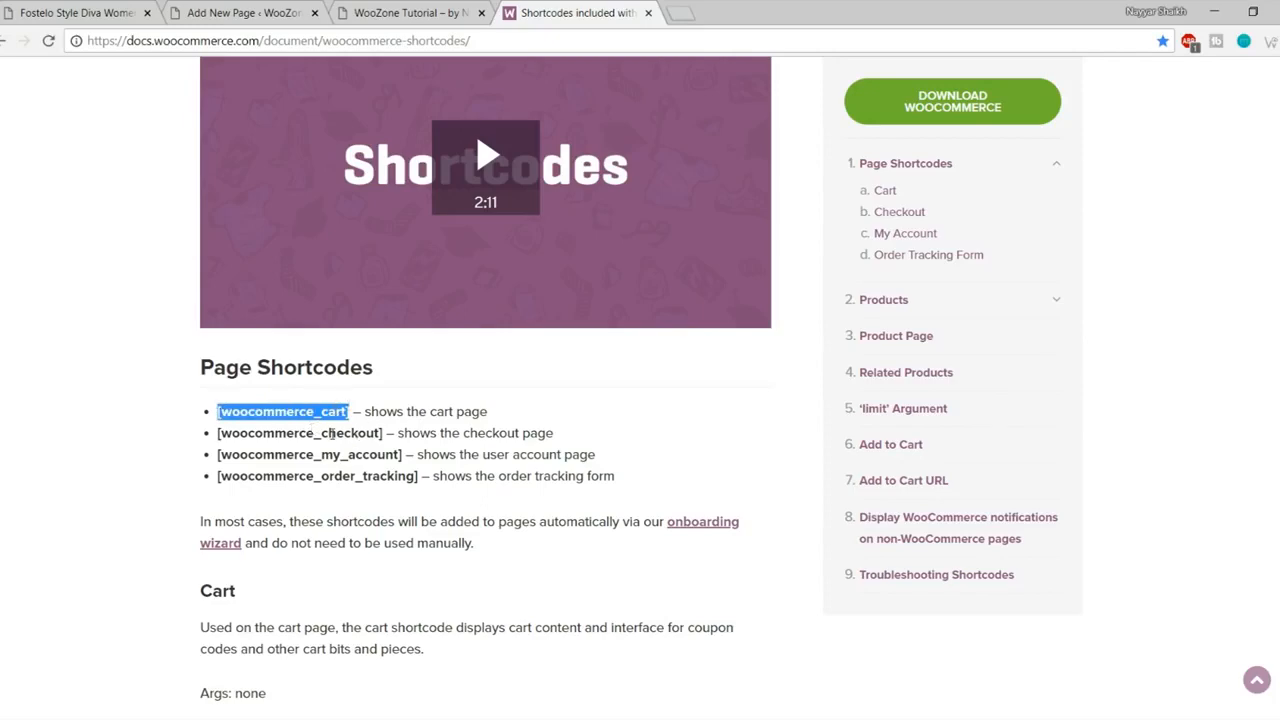
Step: Retitle the Shop draft to Cart, paste [woocommerce_cart] into its body, and publish it
{"action": "left_click", "coordinate": [404, 13]}
{"action": "left_click", "coordinate": [245, 12]}
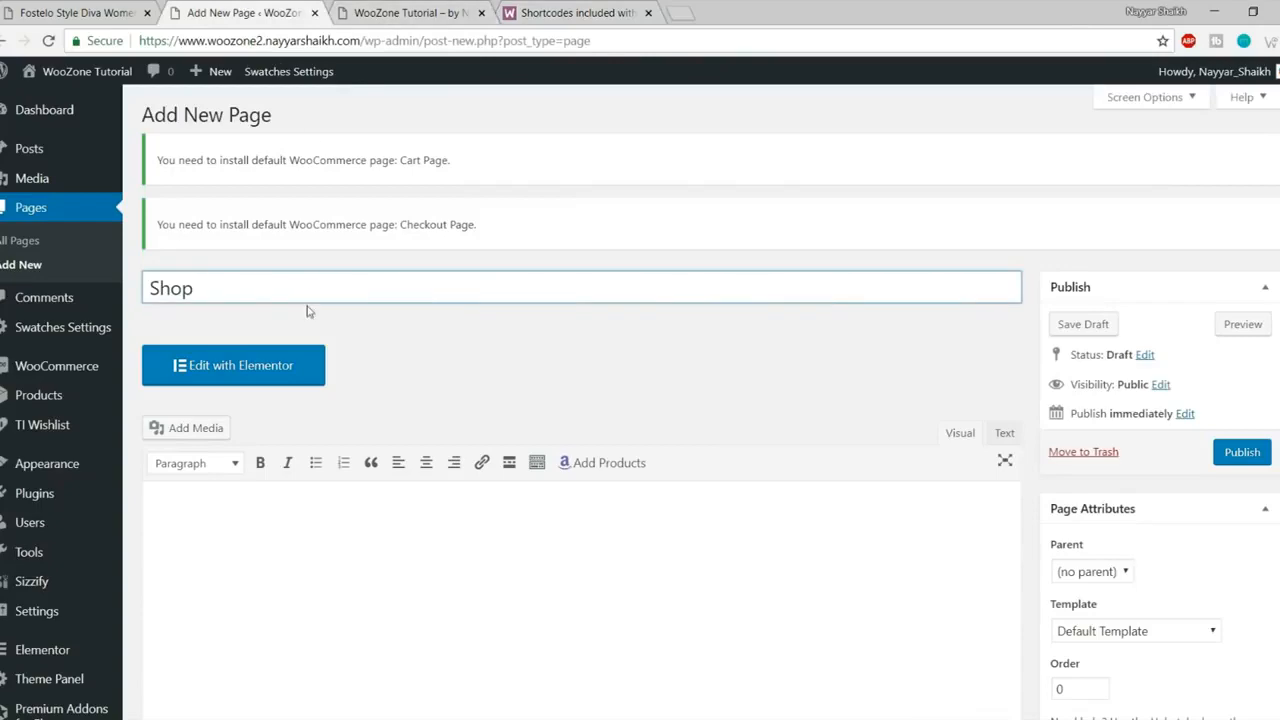
{"action": "key", "text": "ctrl+a"}
{"action": "type", "text": "Cart"}
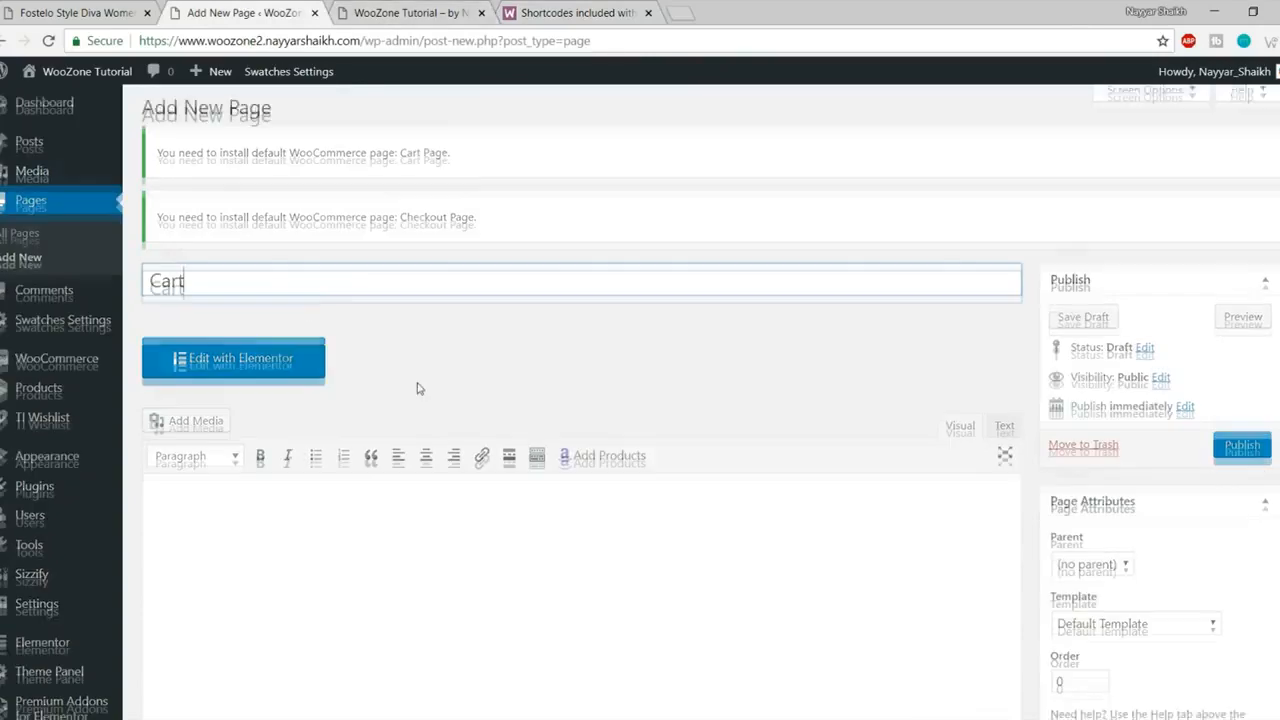
{"action": "scroll", "coordinate": [414, 449], "scroll_direction": "down", "scroll_amount": 2}
{"action": "left_click", "coordinate": [414, 449]}
{"action": "key", "text": "ctrl+v"}
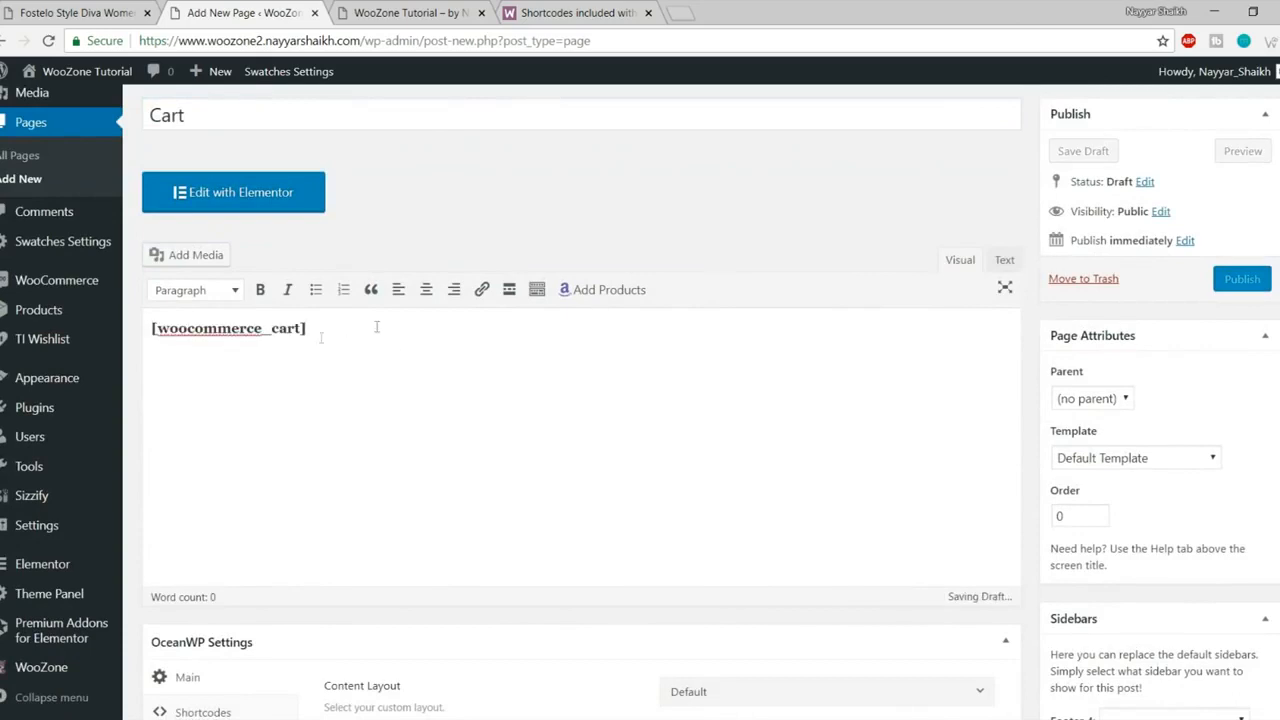
{"action": "left_click", "coordinate": [1240, 285]}
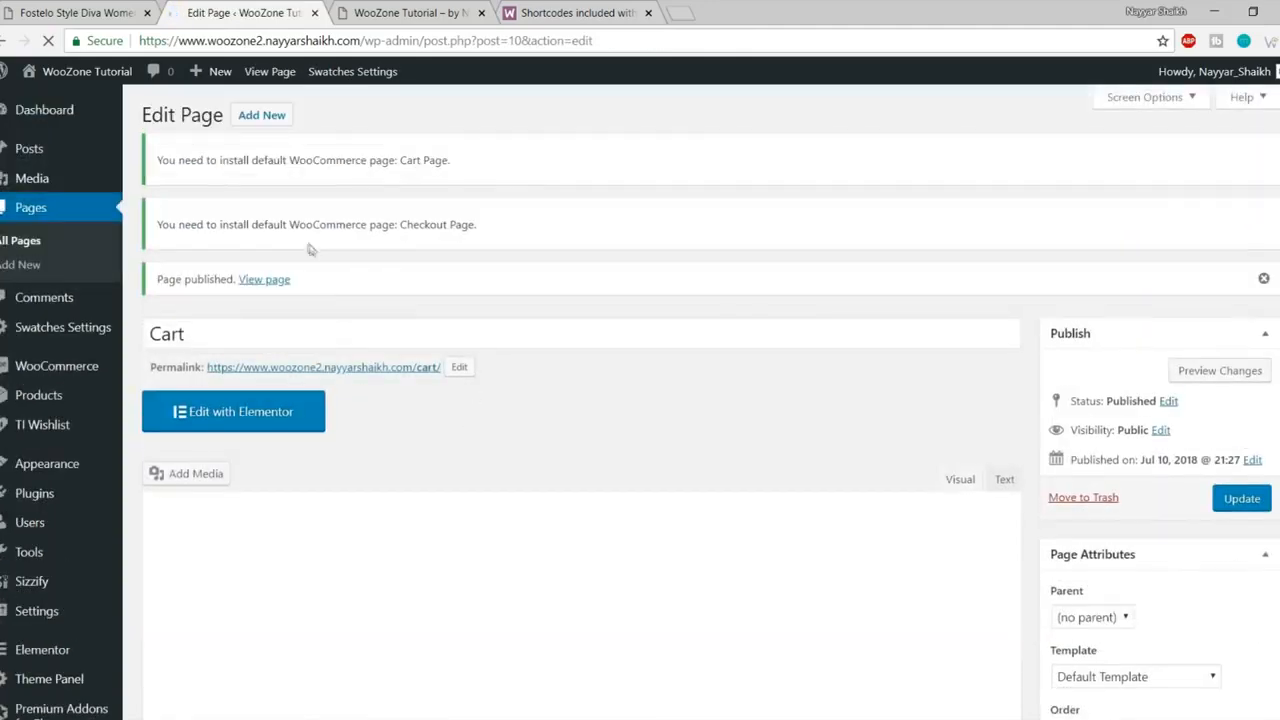
Step: Start another new page and copy the [woocommerce_checkout] shortcode from the docs
{"action": "left_click", "coordinate": [261, 115]}
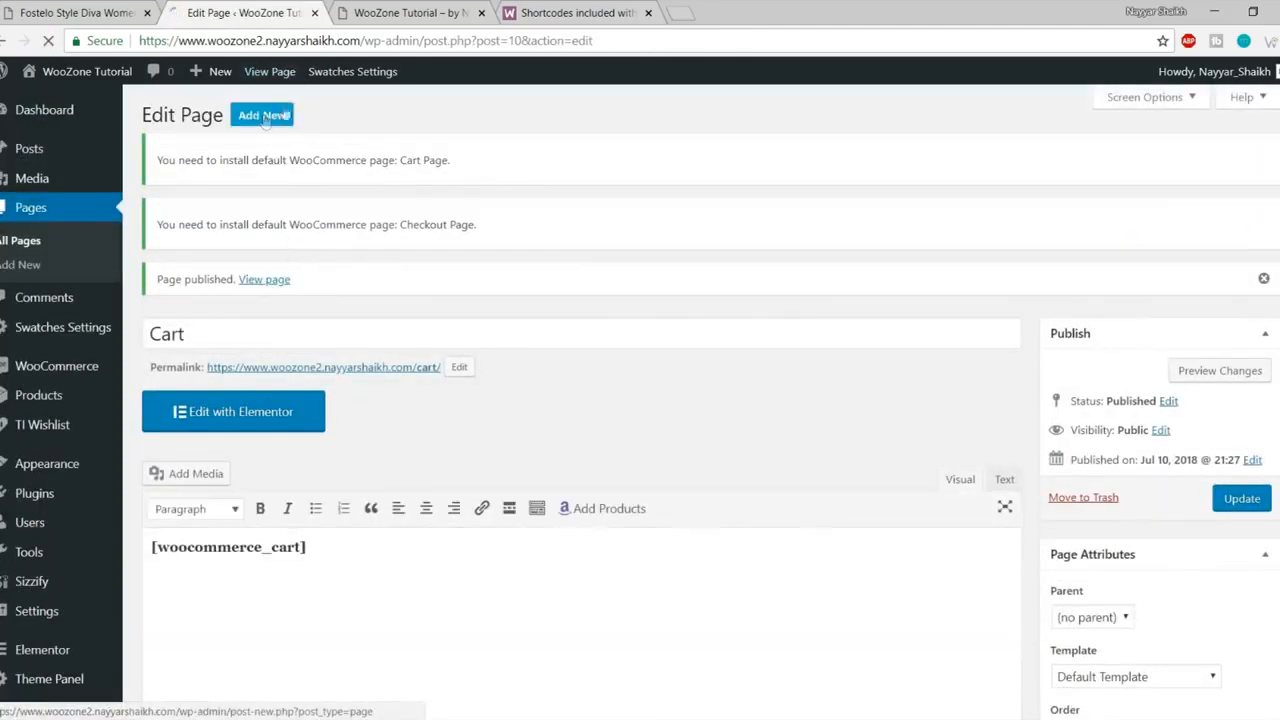
{"action": "left_click", "coordinate": [575, 12]}
{"action": "scroll", "coordinate": [455, 315], "scroll_direction": "down", "scroll_amount": 1}
{"action": "left_click_drag", "start_coordinate": [383, 346], "coordinate": [216, 345]}
{"action": "key", "text": "ctrl+c"}
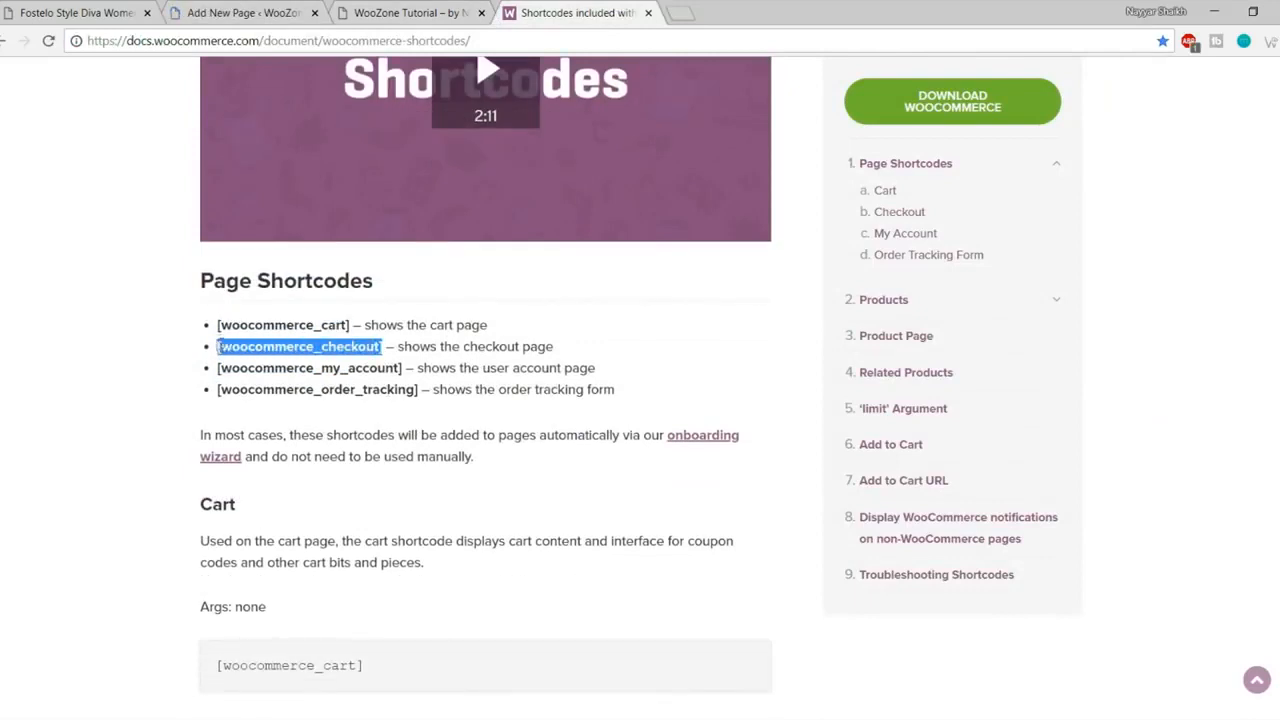
{"action": "left_click", "coordinate": [253, 10]}
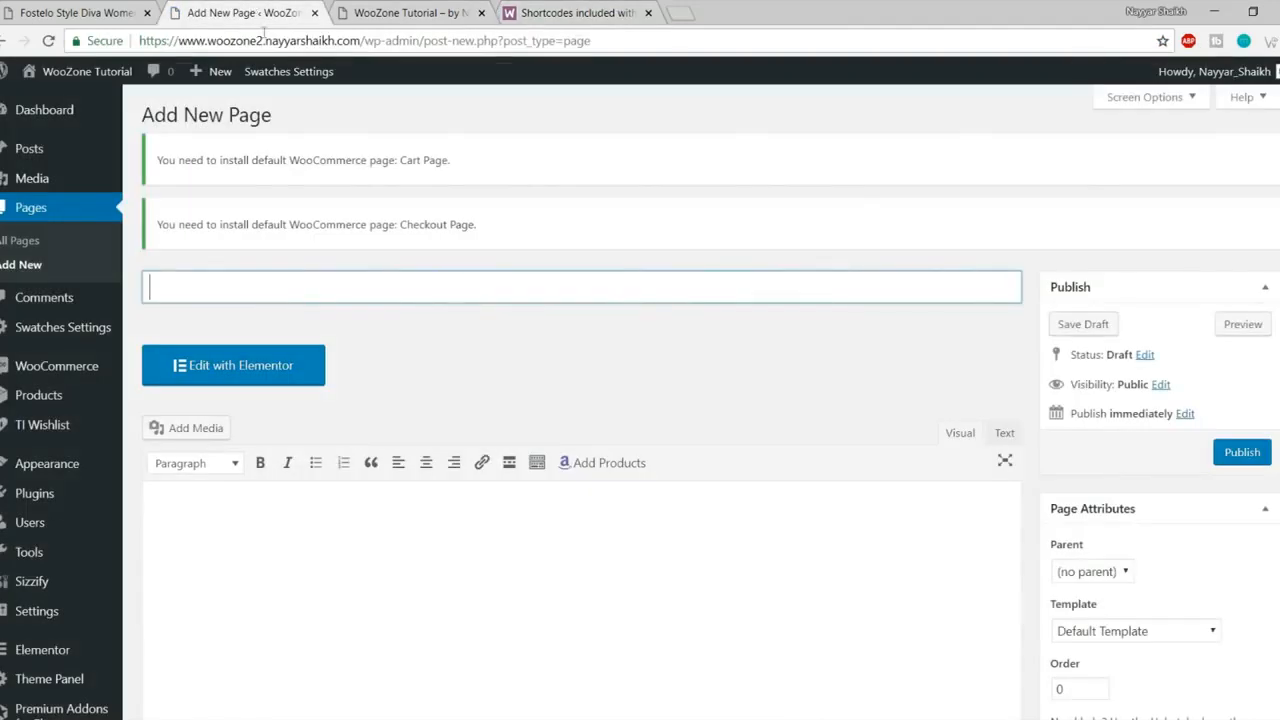
Step: Highlight the missing Cart and Checkout page notices in the editor
{"action": "left_click_drag", "start_coordinate": [162, 160], "coordinate": [455, 174]}
{"action": "left_click", "coordinate": [393, 175]}
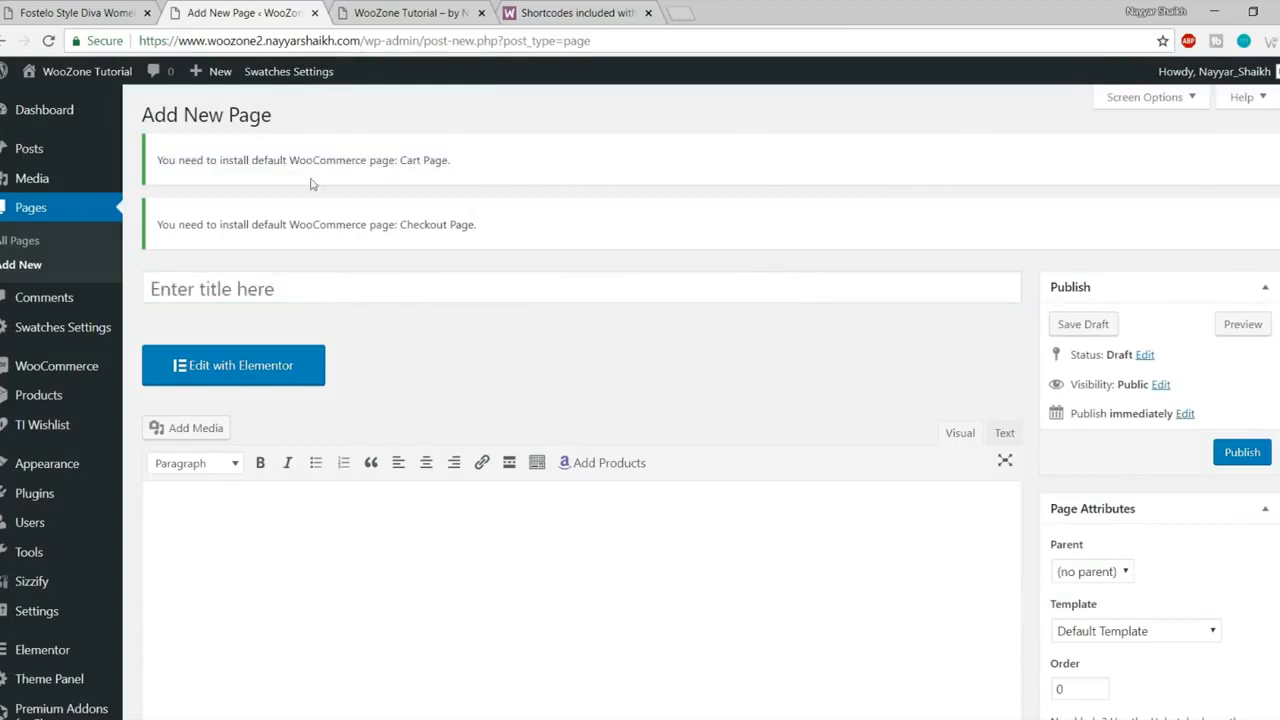
{"action": "left_click_drag", "start_coordinate": [447, 166], "coordinate": [376, 165]}
{"action": "left_click", "coordinate": [447, 231]}
{"action": "left_click_drag", "start_coordinate": [482, 228], "coordinate": [355, 226]}
{"action": "left_click", "coordinate": [333, 262]}
Step: Title the page Checkout, paste [woocommerce_checkout] into the body, and publish
{"action": "left_click", "coordinate": [323, 287]}
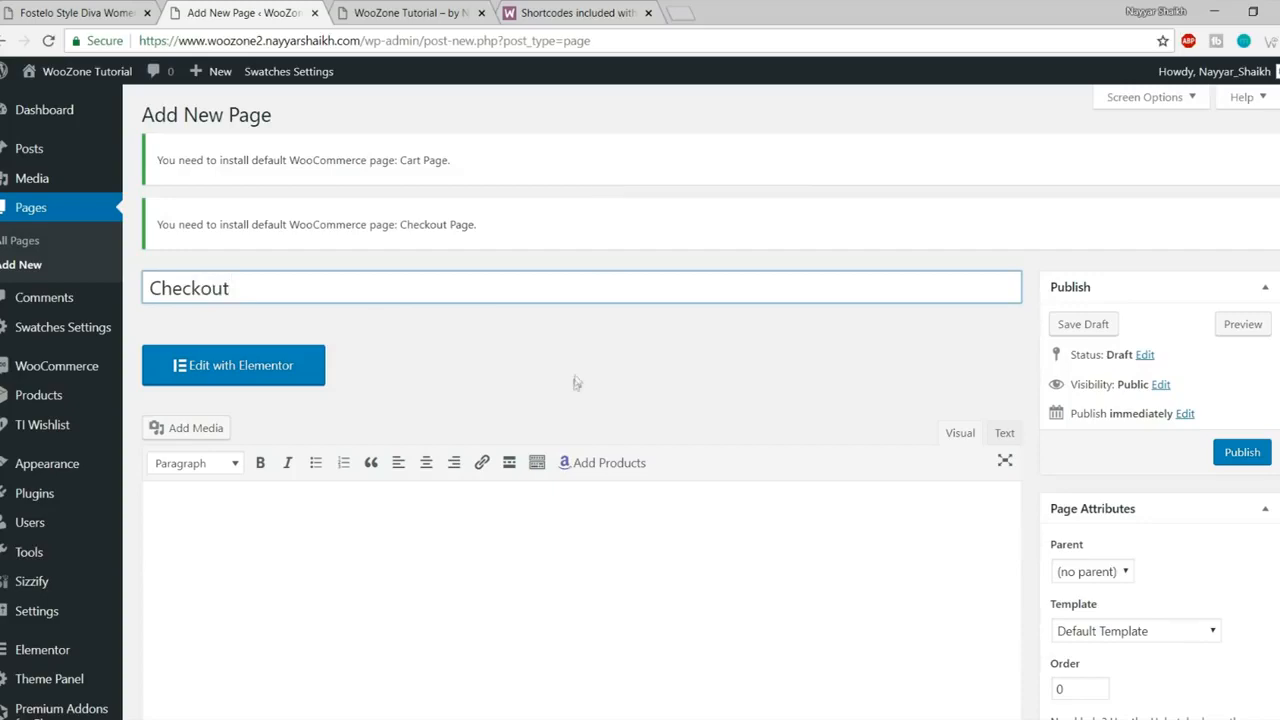
{"action": "left_click", "coordinate": [313, 592]}
{"action": "scroll", "coordinate": [374, 563], "scroll_direction": "down", "scroll_amount": 2}
{"action": "key", "text": "ctrl+v"}
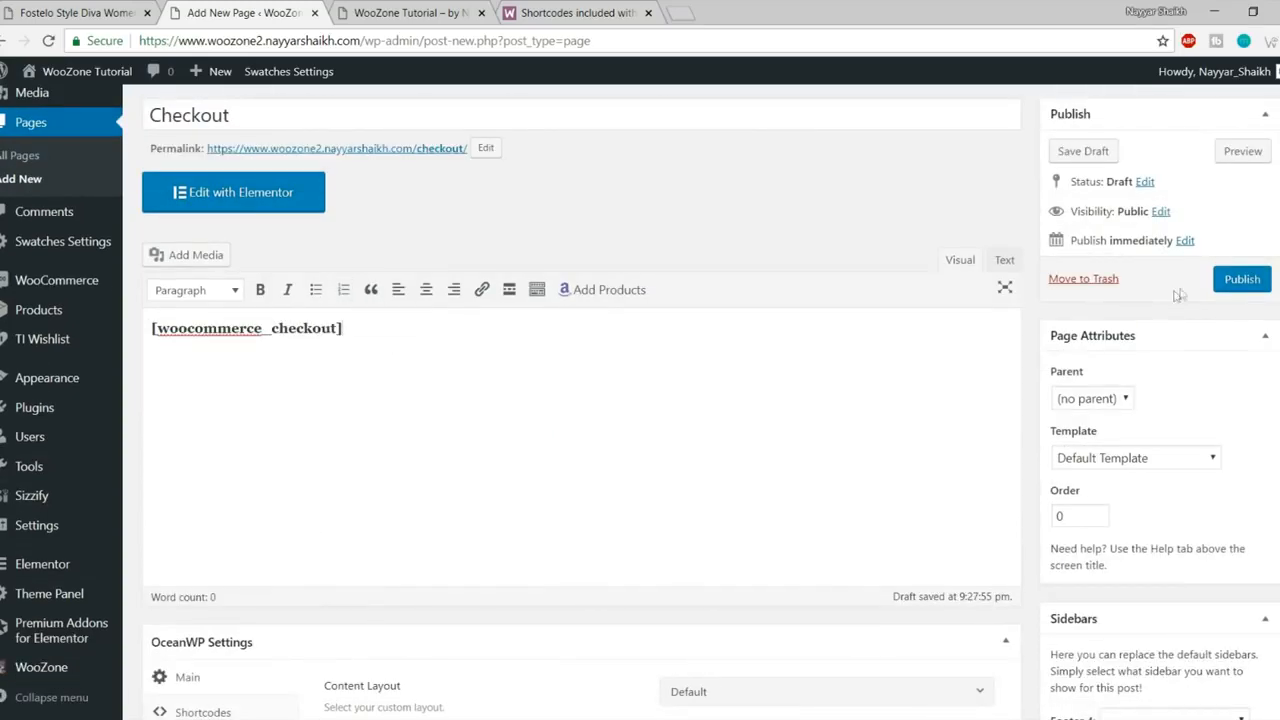
{"action": "left_click", "coordinate": [1245, 280]}
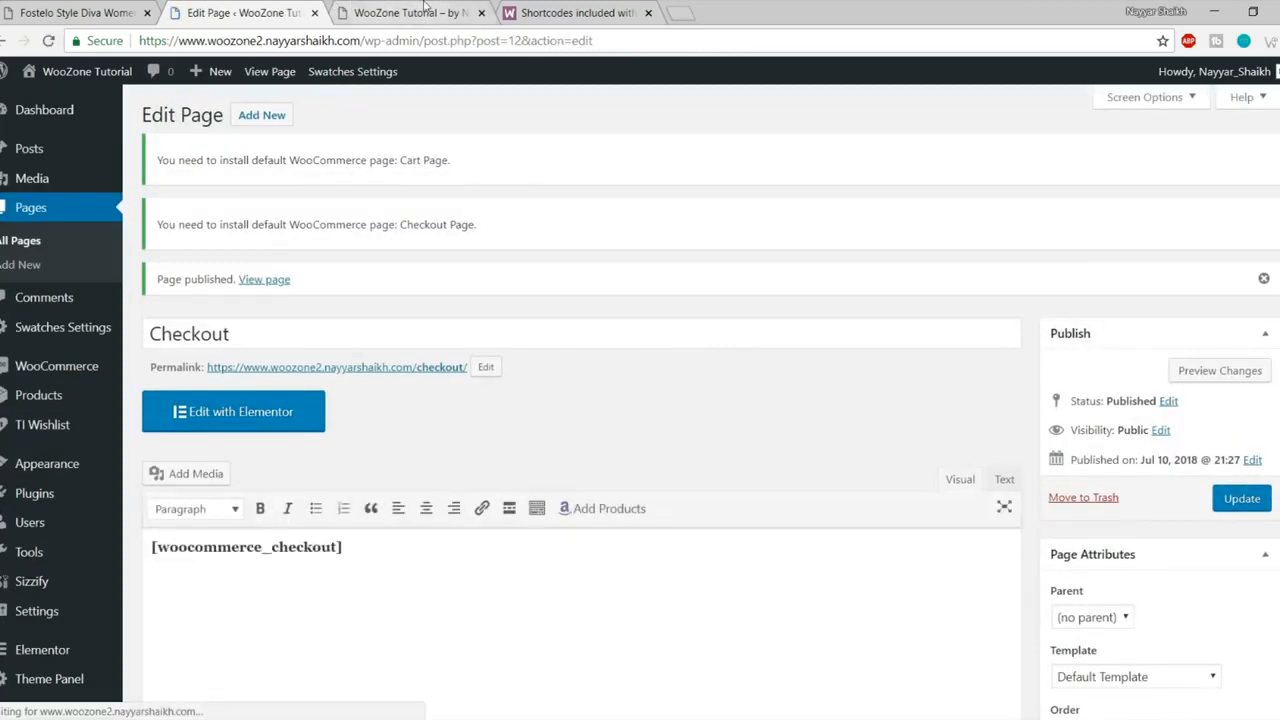
Step: Copy the [woocommerce_my_account] shortcode from the shortcodes documentation
{"action": "left_click", "coordinate": [428, 12]}
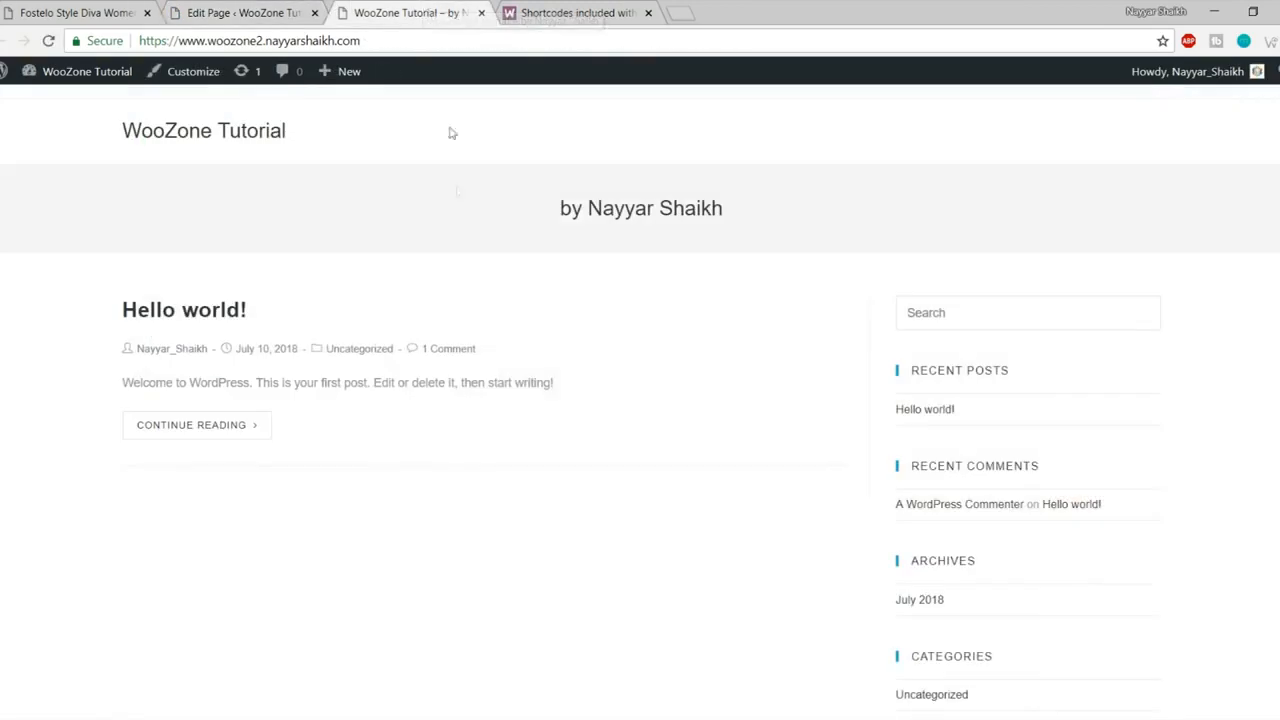
{"action": "left_click", "coordinate": [637, 8]}
{"action": "left_click_drag", "start_coordinate": [406, 367], "coordinate": [218, 366]}
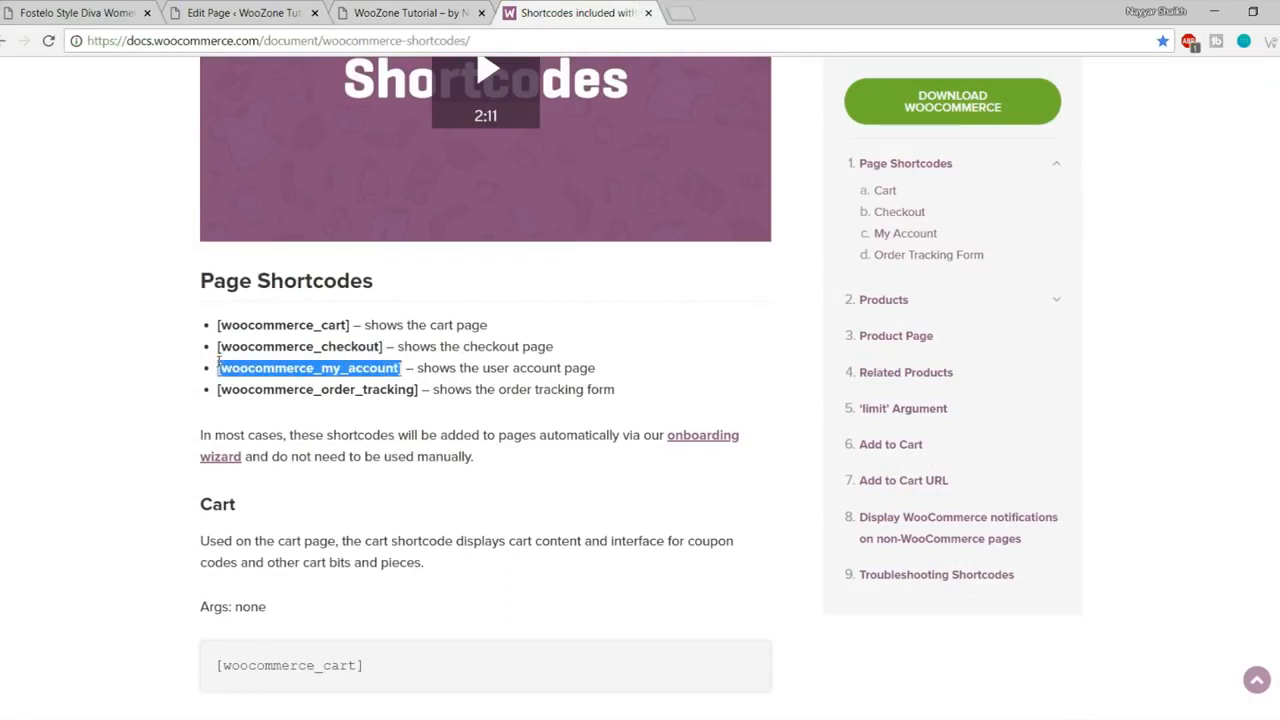
{"action": "left_click", "coordinate": [280, 10]}
Step: Create a page titled My Account with [woocommerce_my_account] in its body and publish it
{"action": "left_click", "coordinate": [255, 116]}
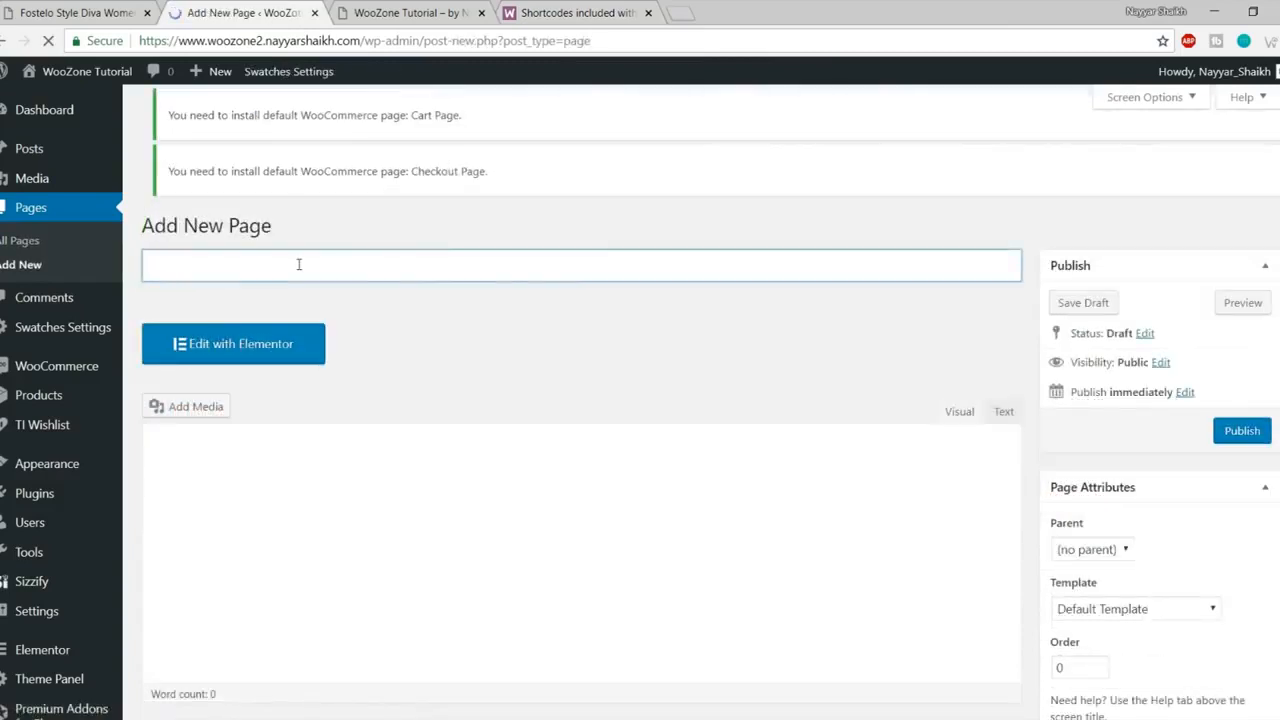
{"action": "type", "text": "My Ac"}
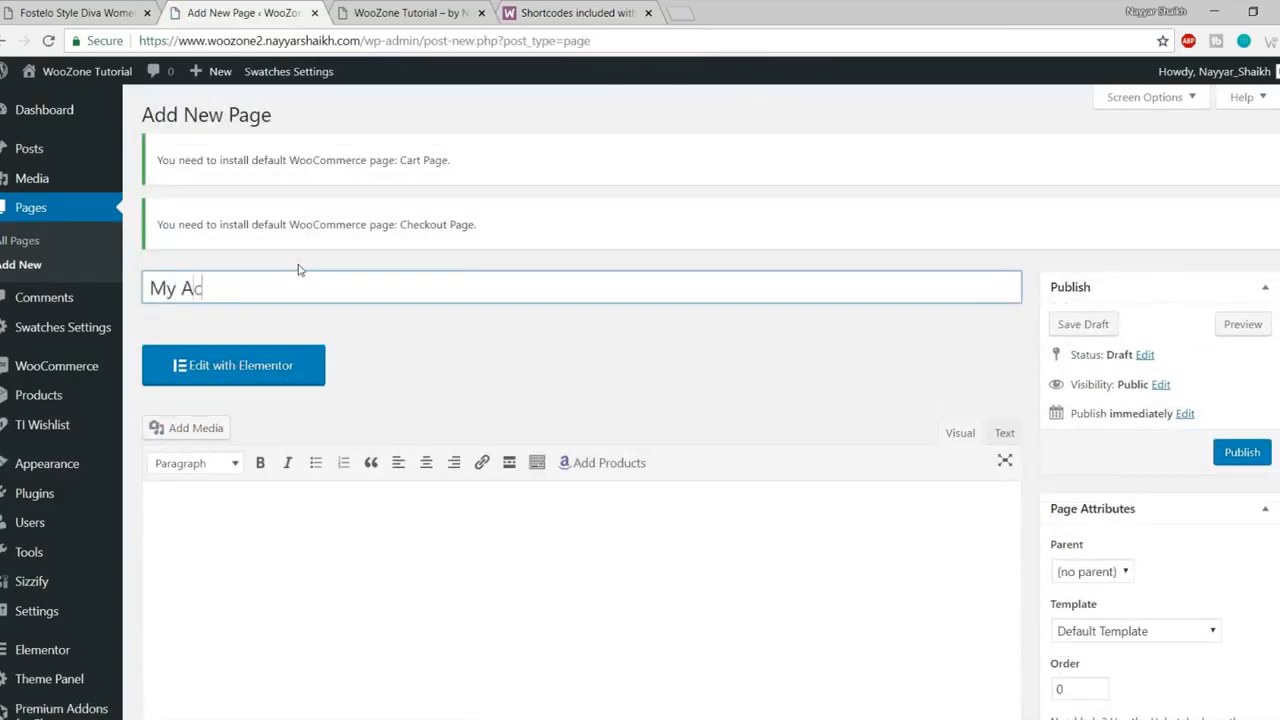
{"action": "type", "text": "count"}
{"action": "scroll", "coordinate": [316, 450], "scroll_direction": "down", "scroll_amount": 2}
{"action": "left_click", "coordinate": [320, 486]}
{"action": "type", "text": "[woocommerce_my_account]"}
{"action": "left_click", "coordinate": [1262, 279]}
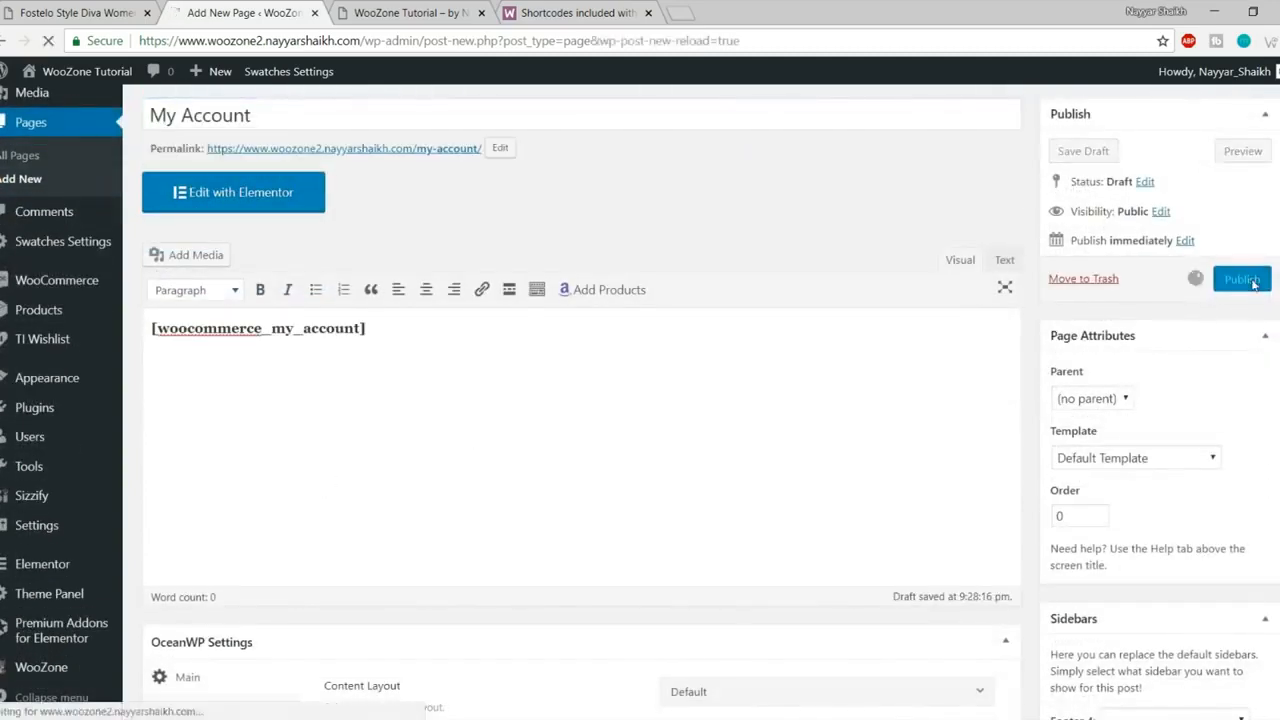
Step: Look over the order tracking shortcode, then close the shortcodes documentation tab
{"action": "left_click", "coordinate": [605, 10]}
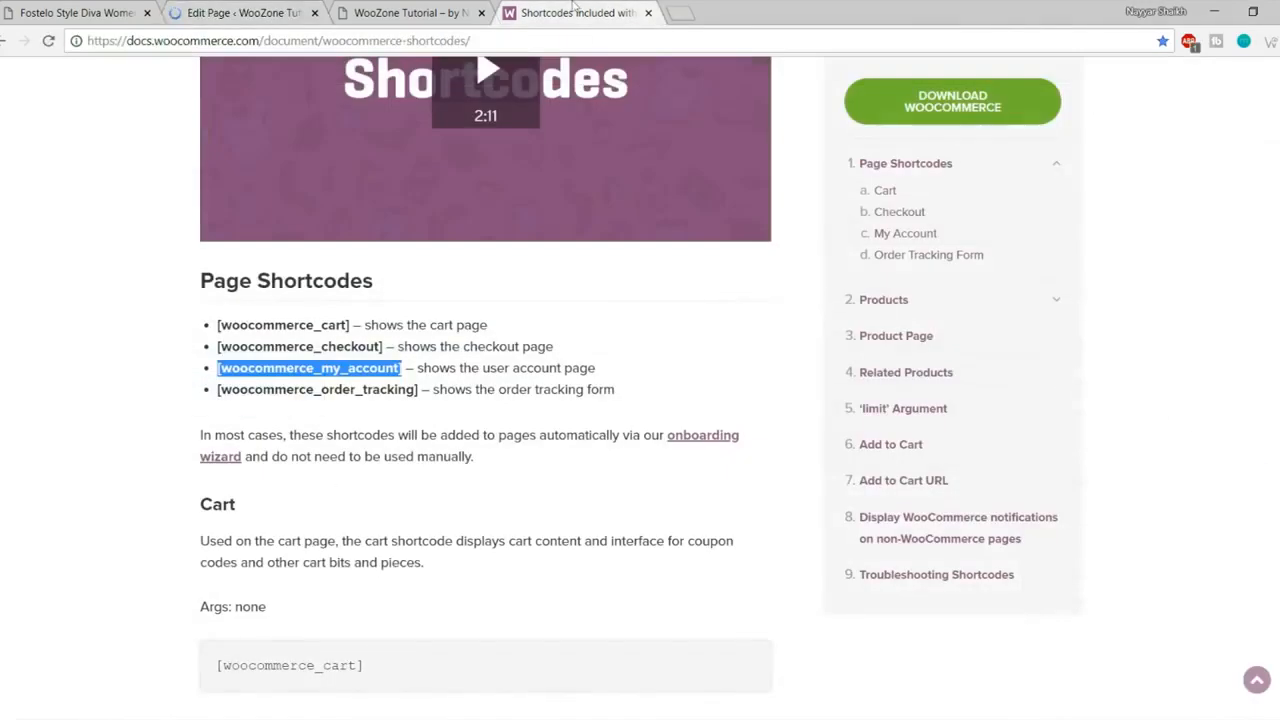
{"action": "left_click_drag", "start_coordinate": [214, 391], "coordinate": [402, 391]}
{"action": "left_click", "coordinate": [428, 391]}
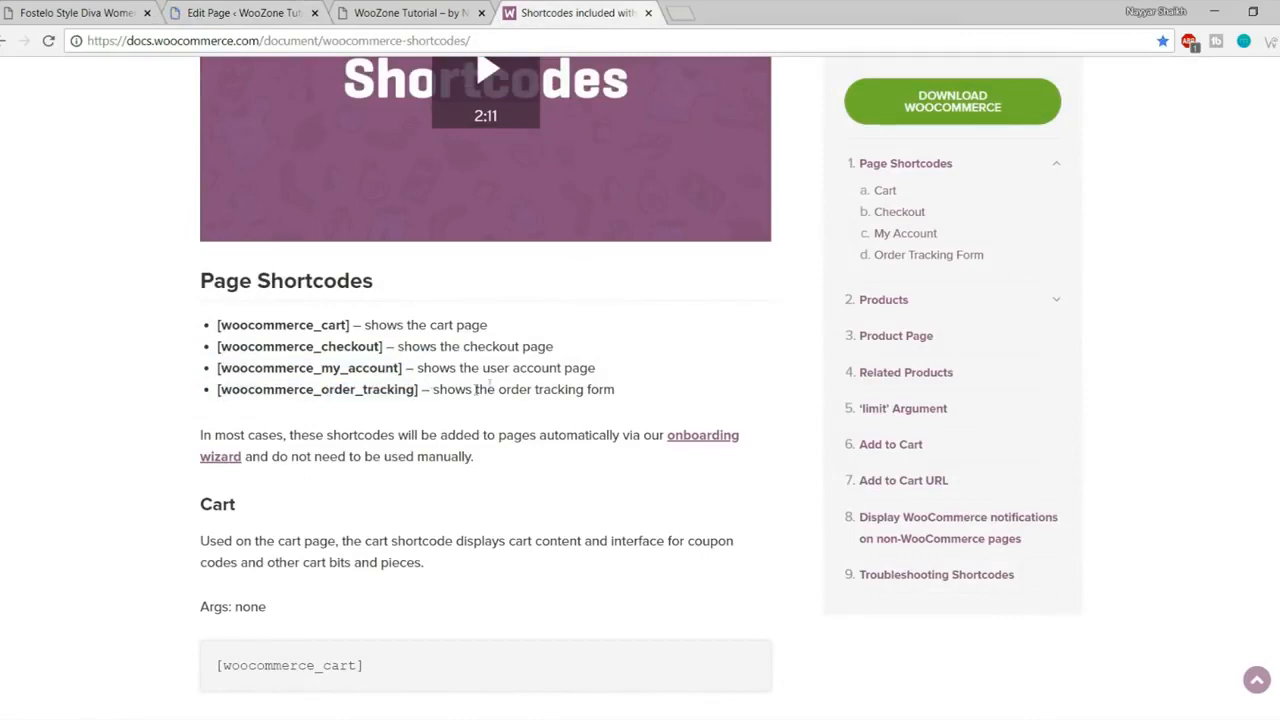
{"action": "scroll", "coordinate": [600, 400], "scroll_direction": "up", "scroll_amount": 5}
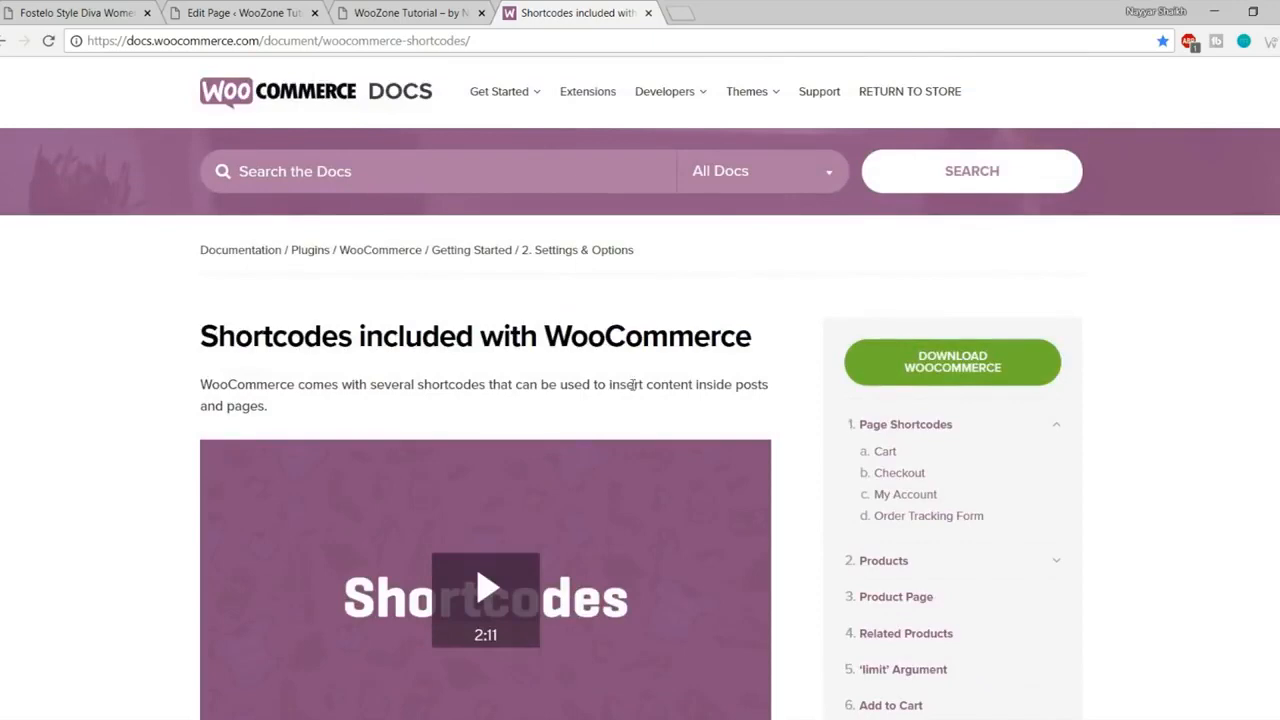
{"action": "scroll", "coordinate": [698, 369], "scroll_direction": "down", "scroll_amount": 2}
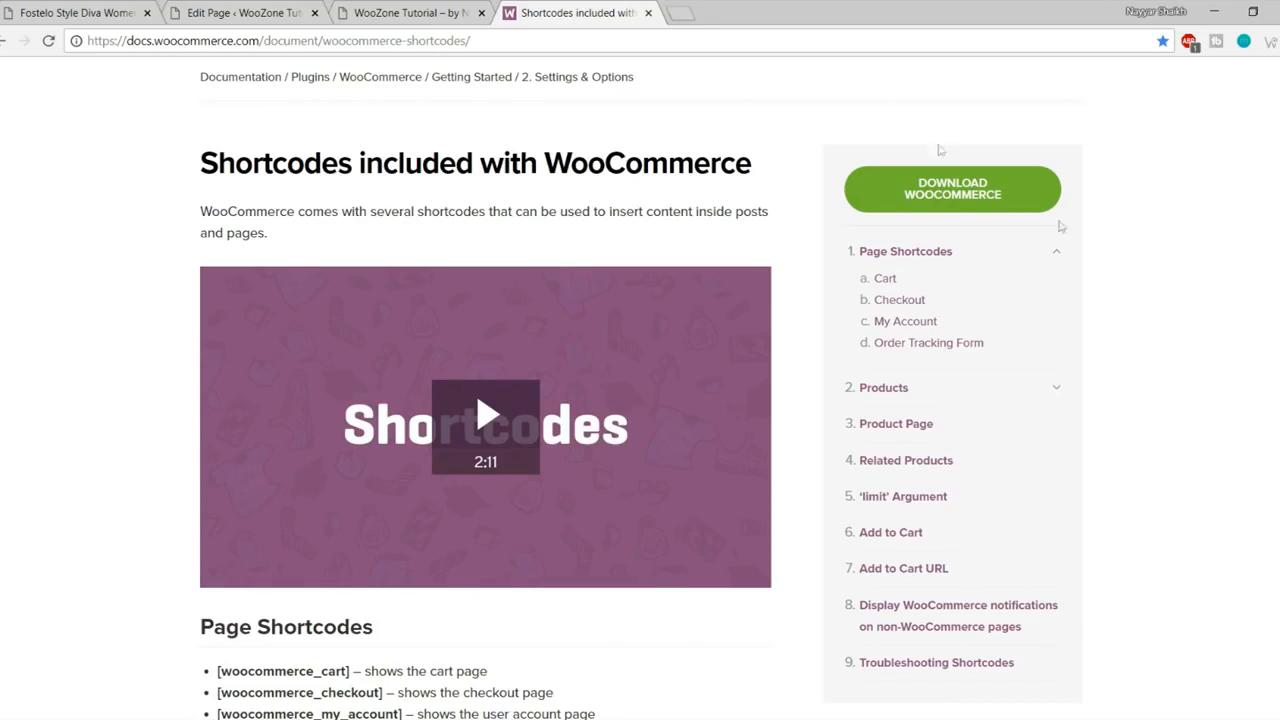
{"action": "left_click", "coordinate": [648, 13]}
{"action": "left_click", "coordinate": [240, 13]}
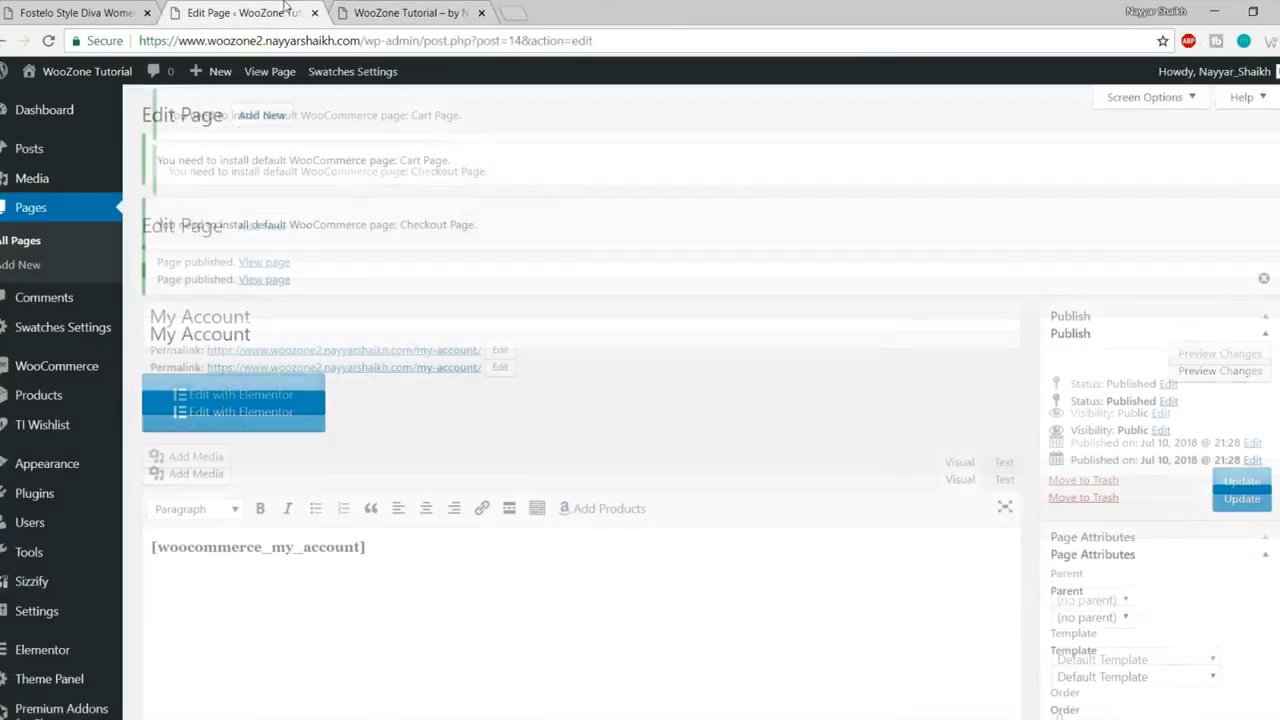
Step: Create and publish an empty page titled Shop
{"action": "left_click", "coordinate": [77, 118]}
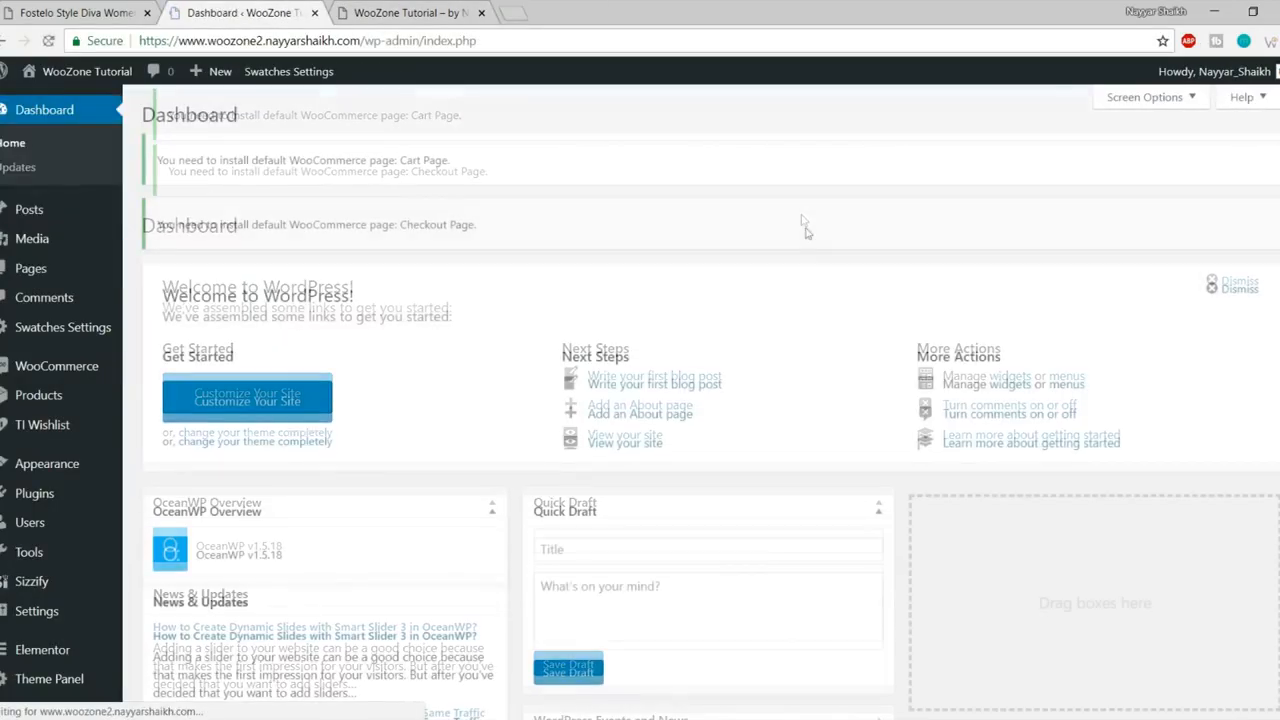
{"action": "left_click", "coordinate": [38, 276]}
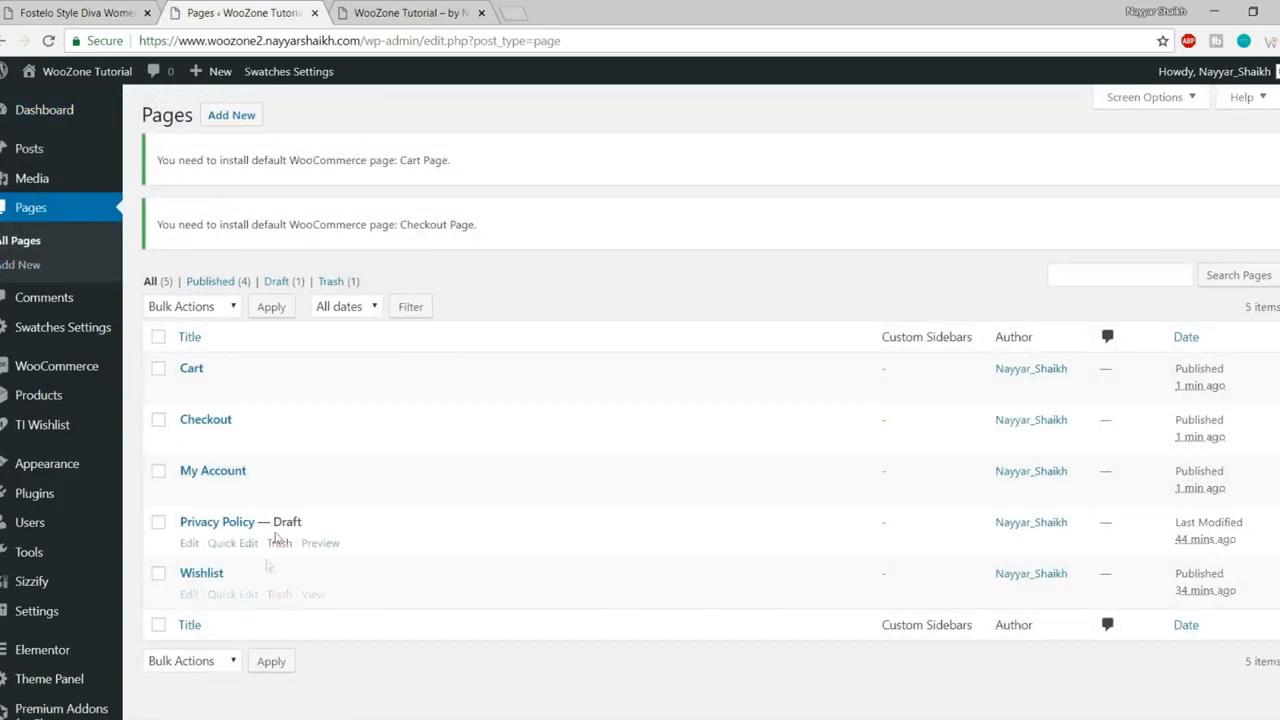
{"action": "left_click", "coordinate": [227, 122]}
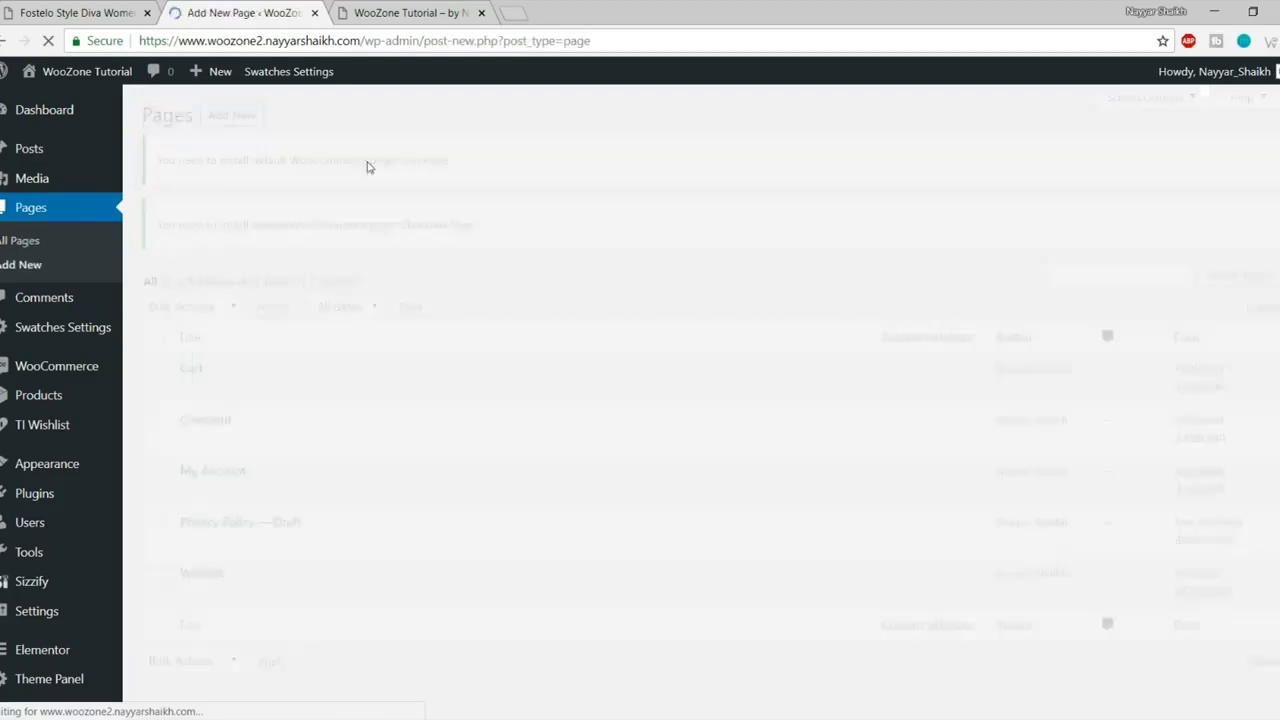
{"action": "type", "text": "Shop"}
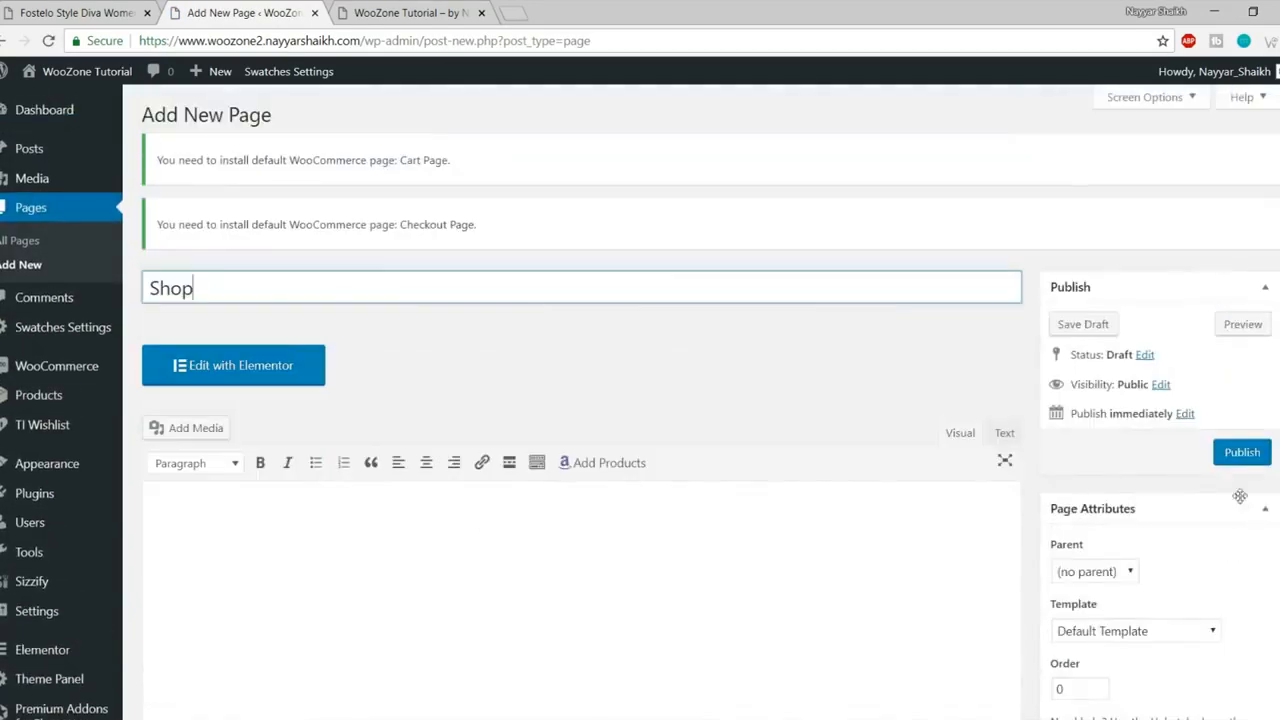
{"action": "left_click", "coordinate": [1242, 460]}
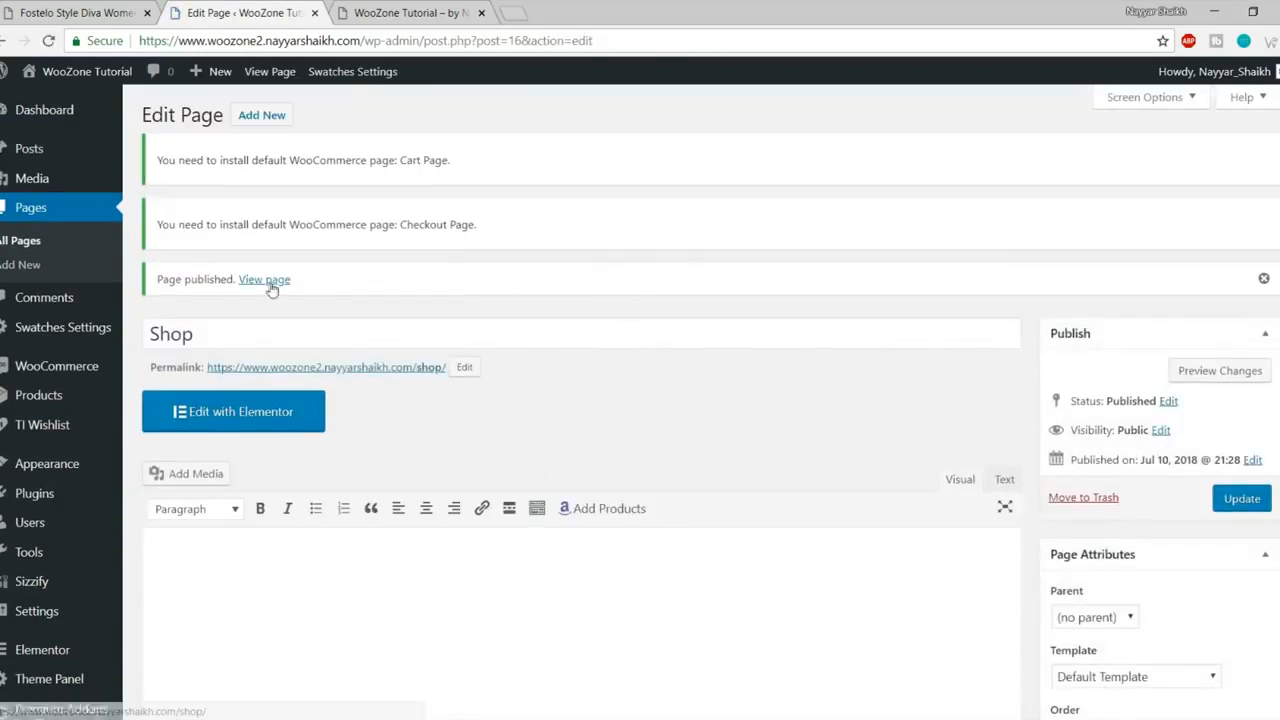
Step: View the published /shop/ page in a new tab, then close it
{"action": "right_click", "coordinate": [268, 289]}
{"action": "left_click", "coordinate": [320, 294]}
{"action": "left_click", "coordinate": [400, 10]}
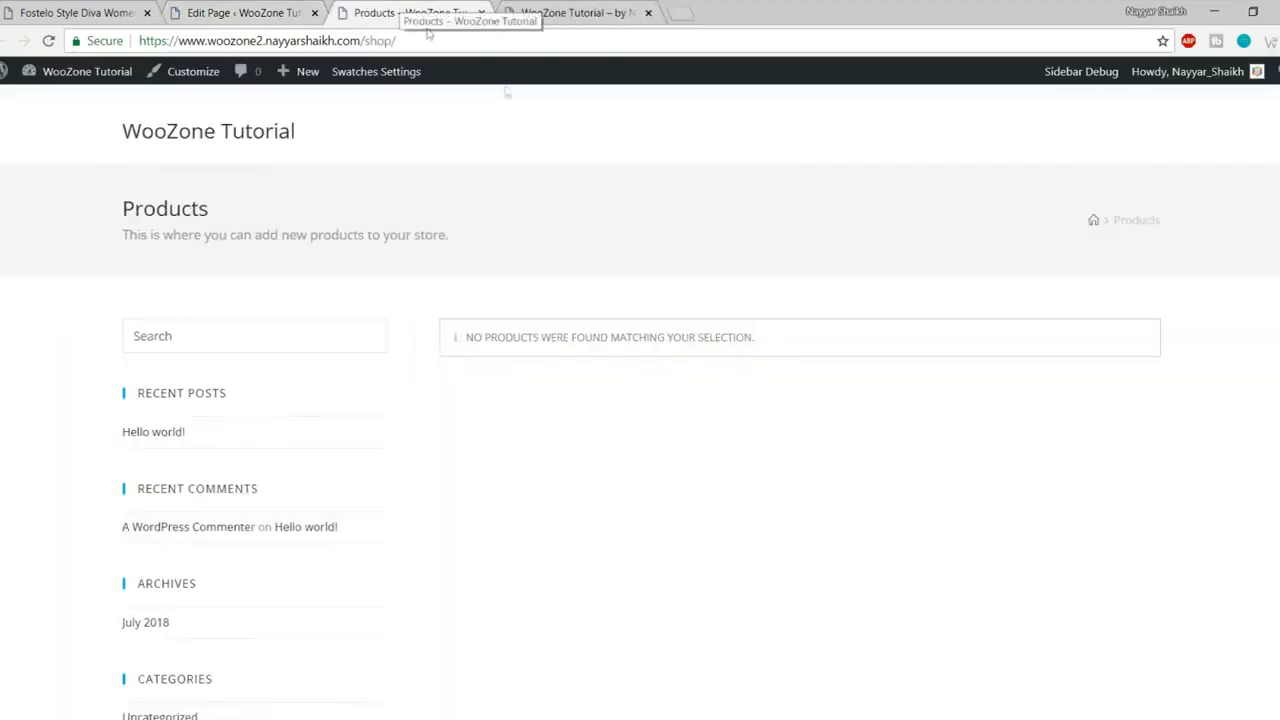
{"action": "scroll", "coordinate": [516, 450], "scroll_direction": "down", "scroll_amount": 4}
{"action": "scroll", "coordinate": [528, 480], "scroll_direction": "up", "scroll_amount": 4}
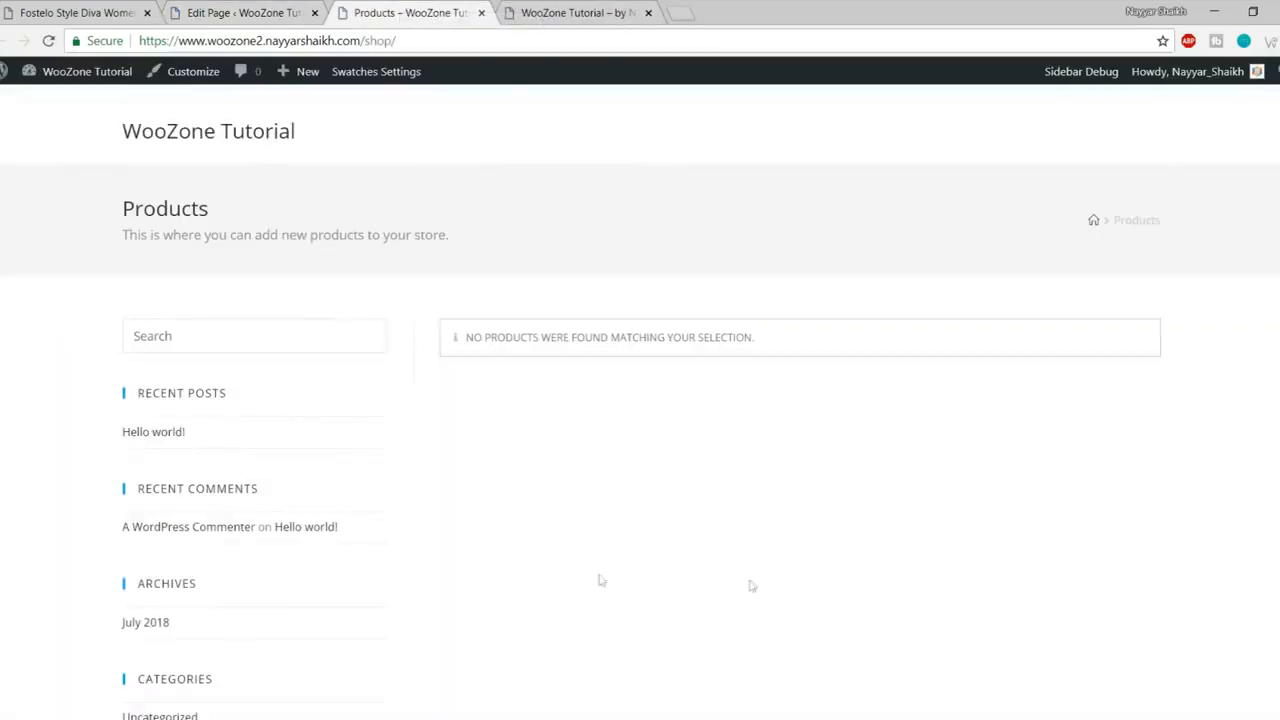
{"action": "left_click", "coordinate": [482, 13]}
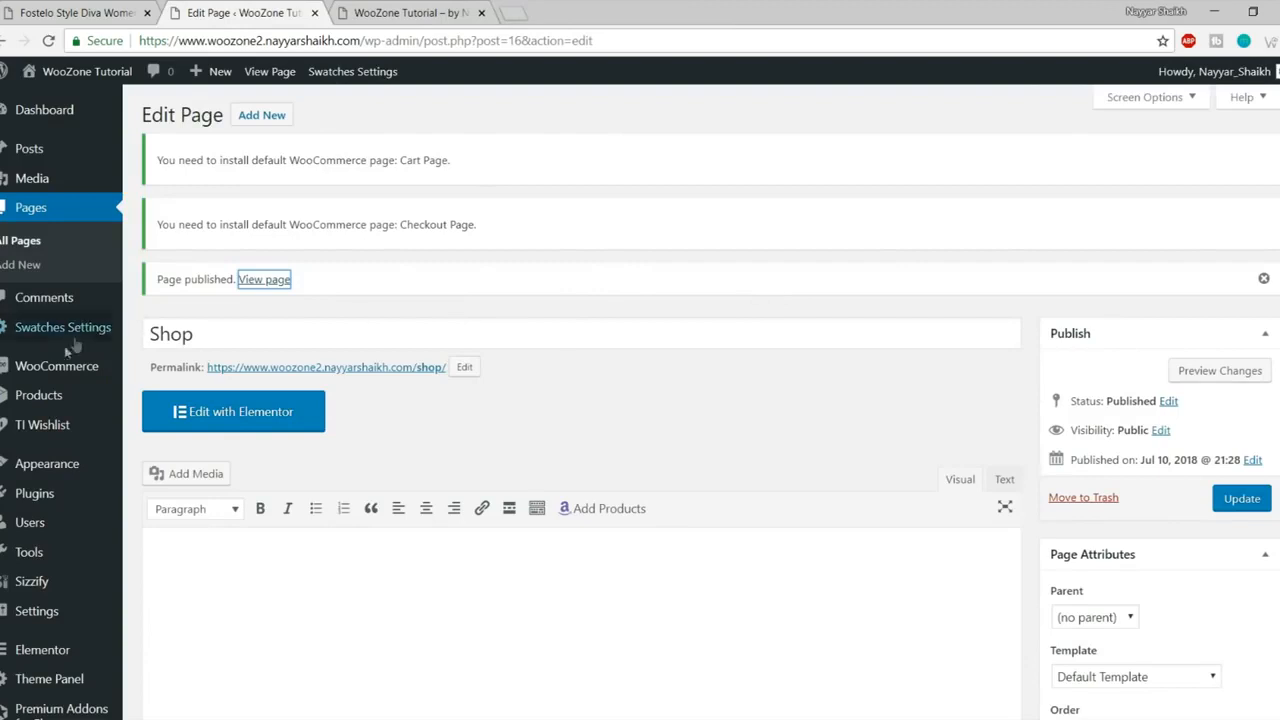
Step: Open WooCommerce General settings and autofill the store address from a saved entry
{"action": "mouse_move", "coordinate": [55, 367]}
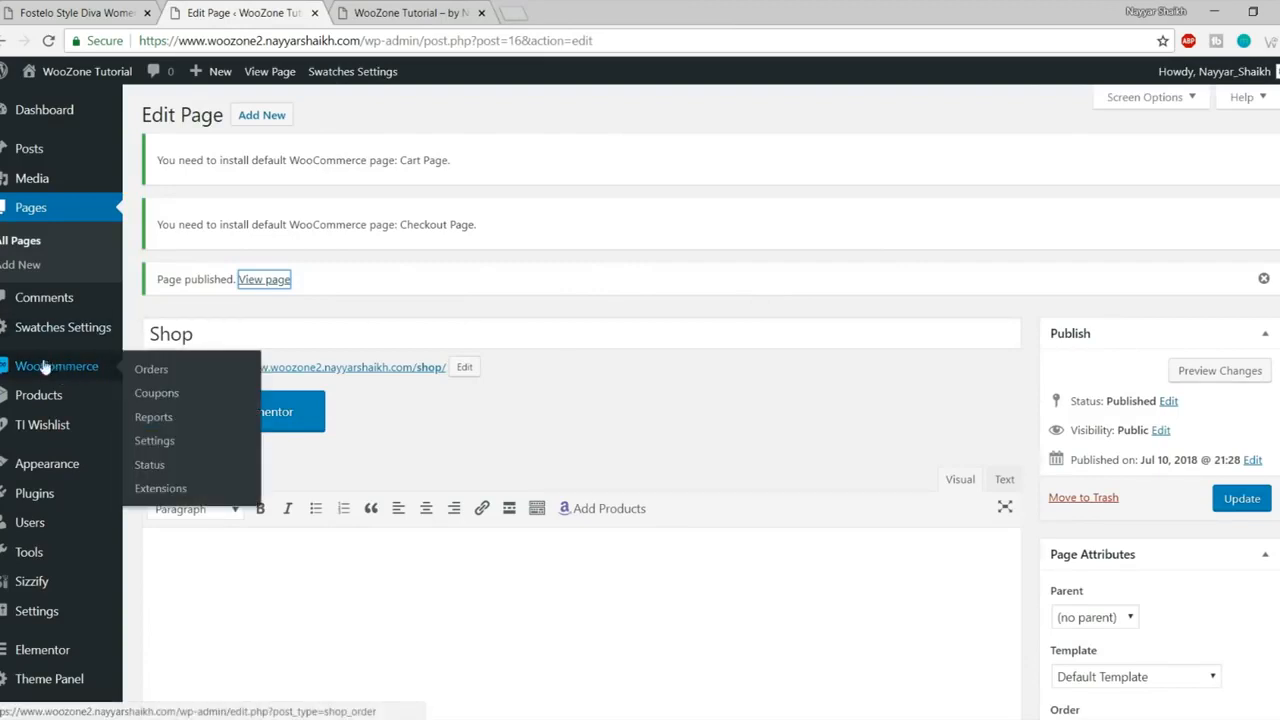
{"action": "left_click", "coordinate": [165, 442]}
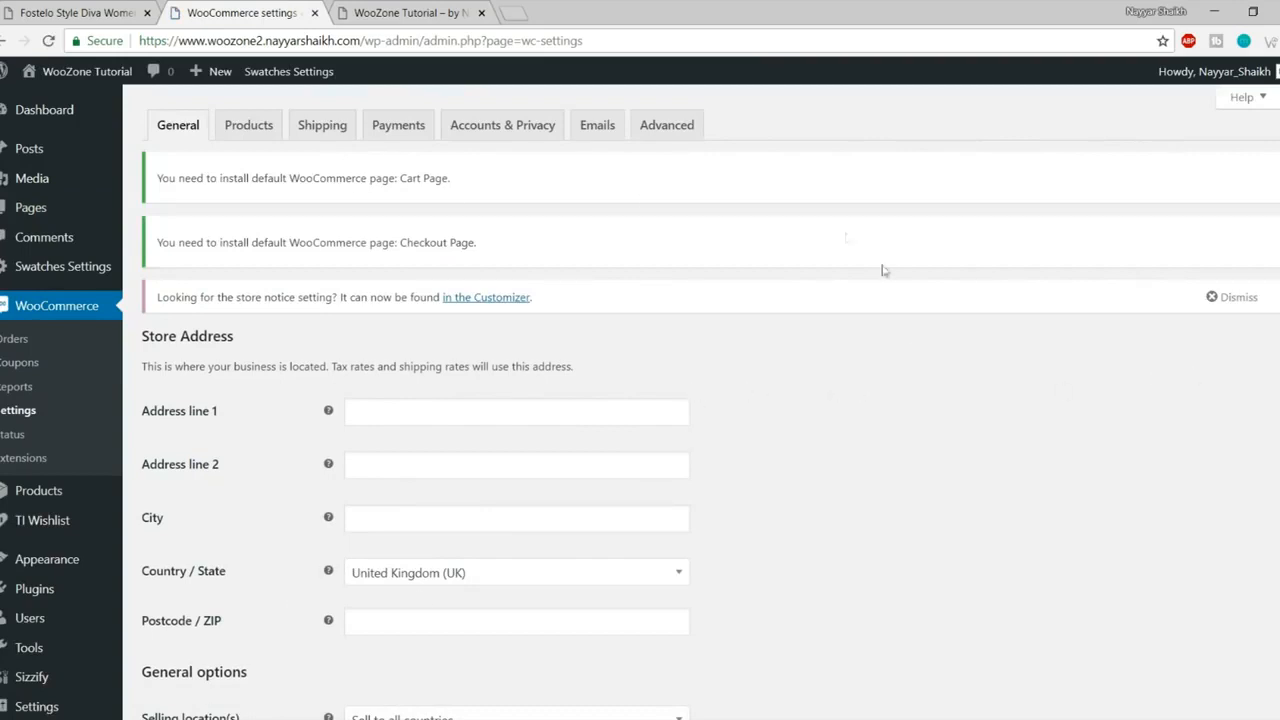
{"action": "scroll", "coordinate": [670, 356], "scroll_direction": "down", "scroll_amount": 1}
{"action": "left_click", "coordinate": [455, 324]}
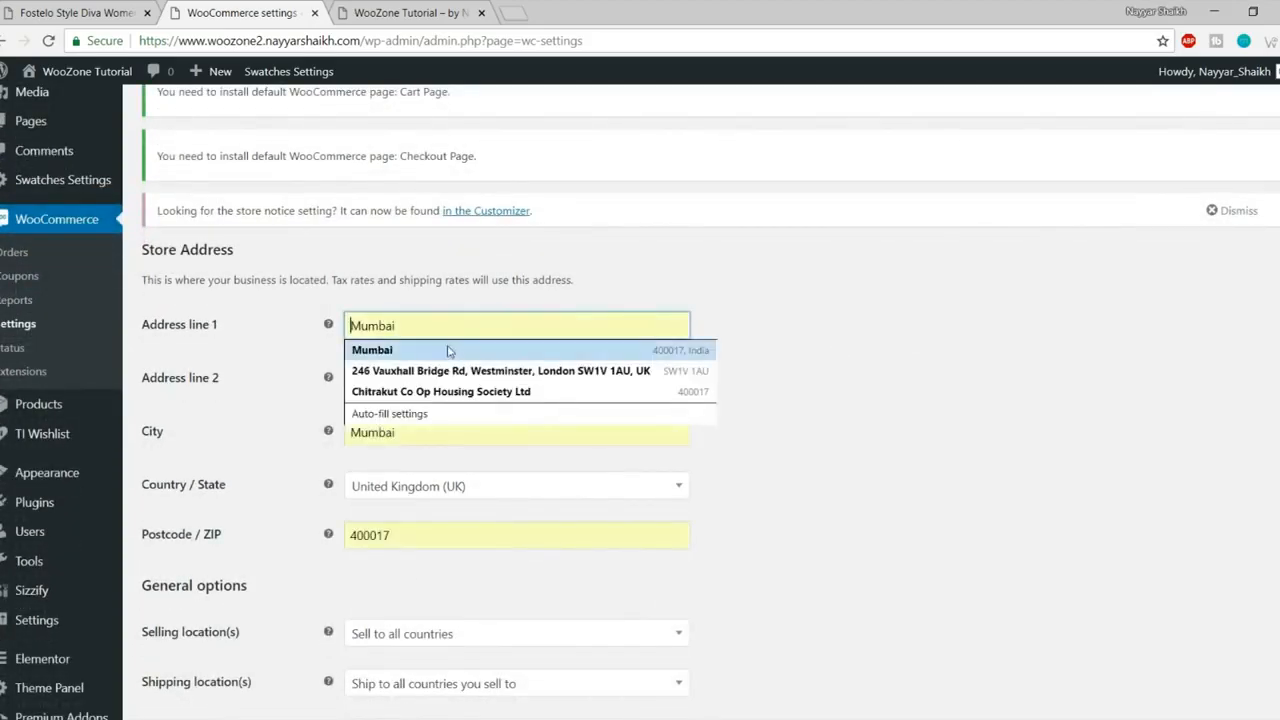
{"action": "left_click", "coordinate": [452, 348]}
{"action": "scroll", "coordinate": [750, 343], "scroll_direction": "down", "scroll_amount": 1}
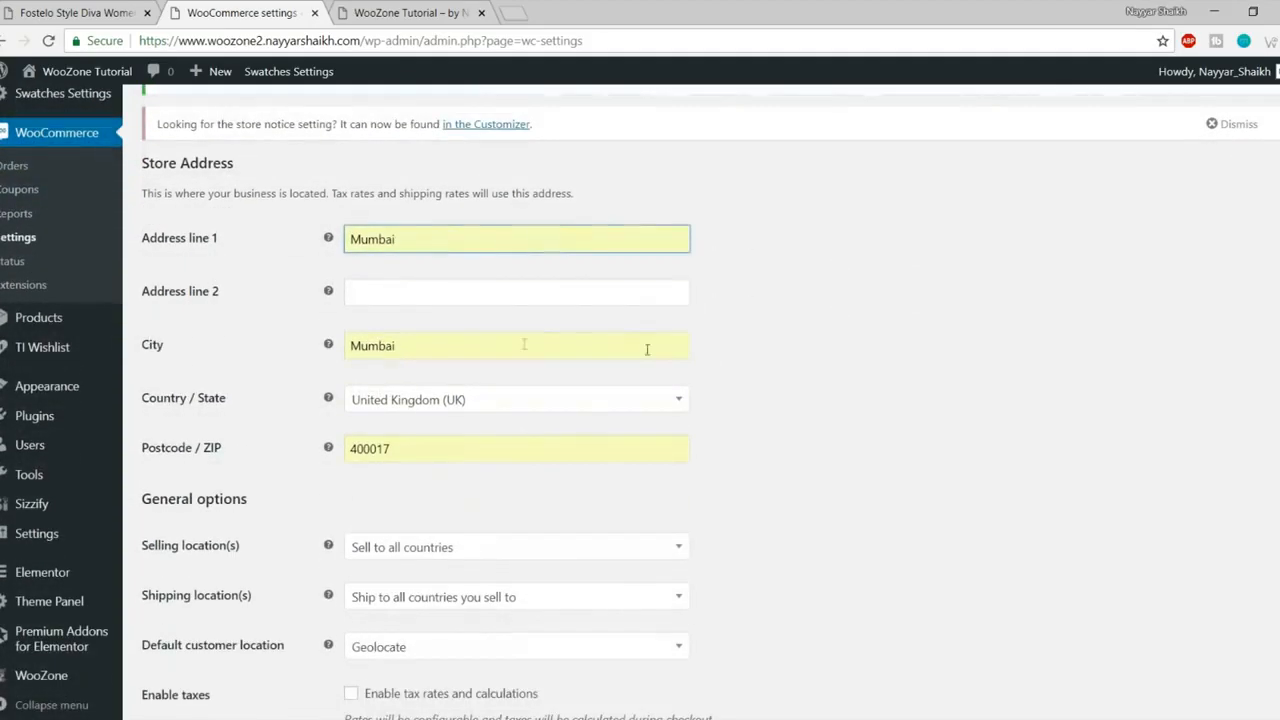
Step: Set the store's country/state to India — Maharashtra
{"action": "left_click", "coordinate": [438, 399]}
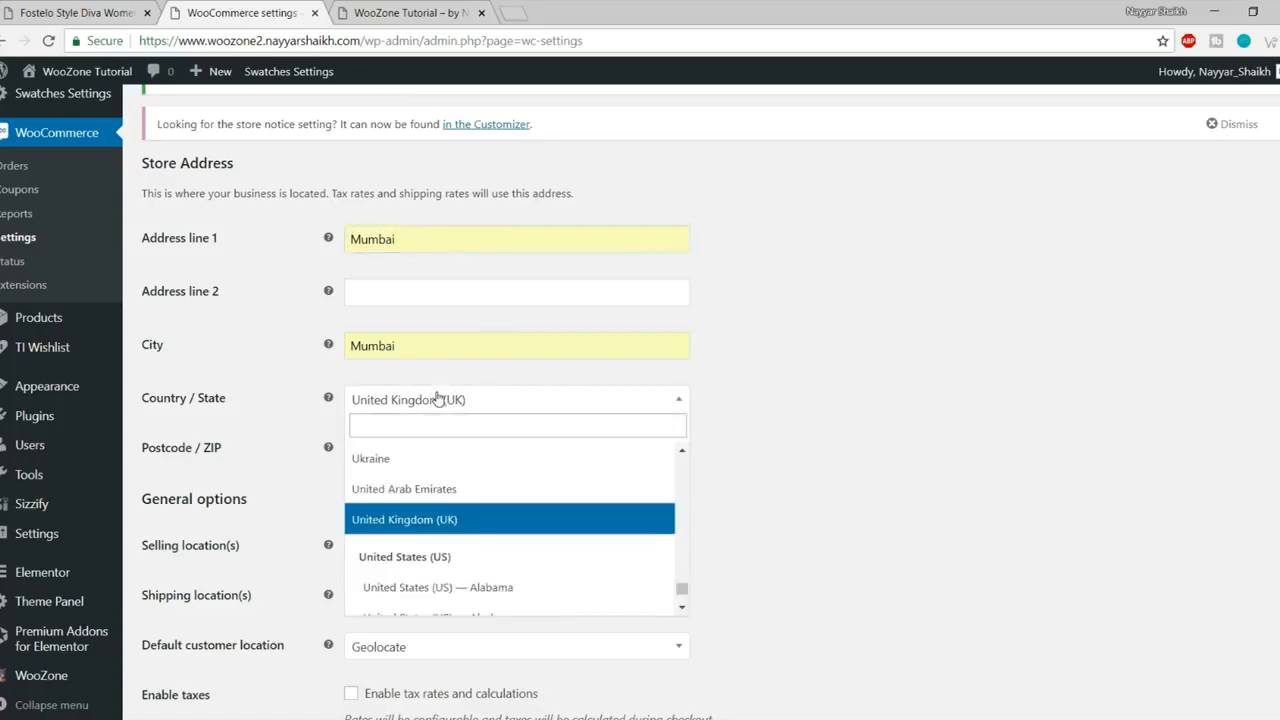
{"action": "type", "text": "ind"}
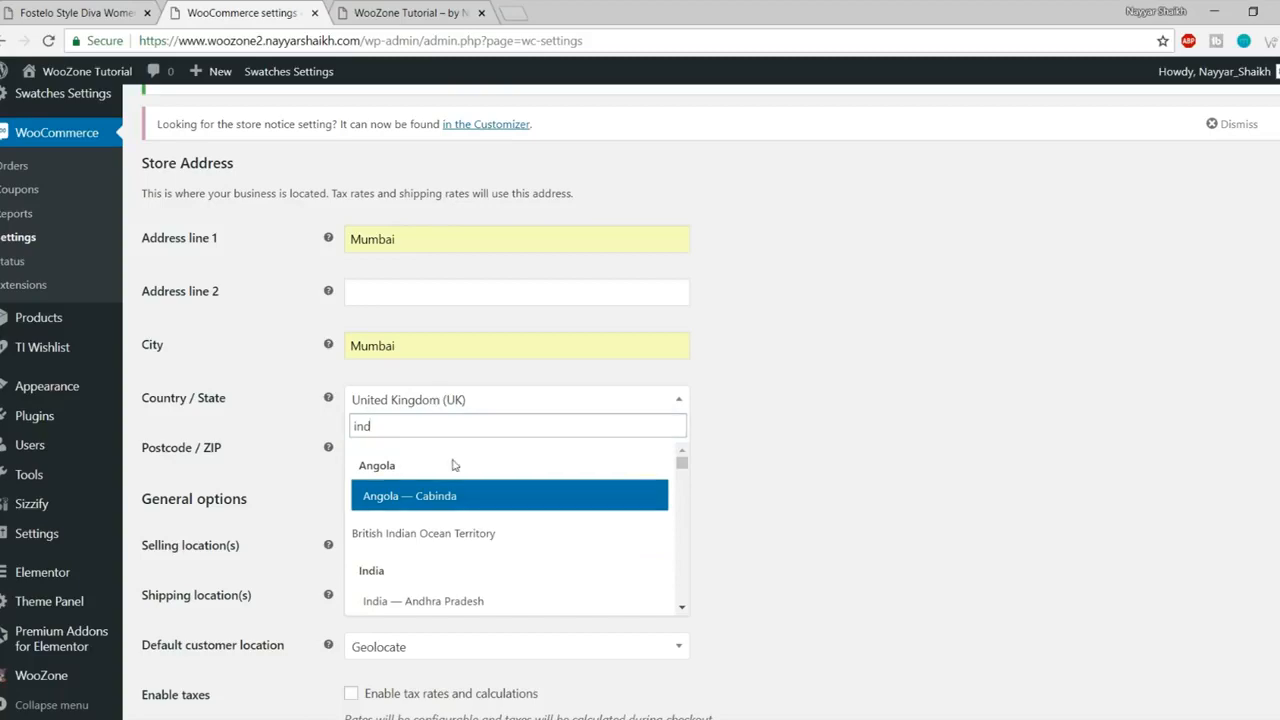
{"action": "scroll", "coordinate": [460, 550], "scroll_direction": "down", "scroll_amount": 5}
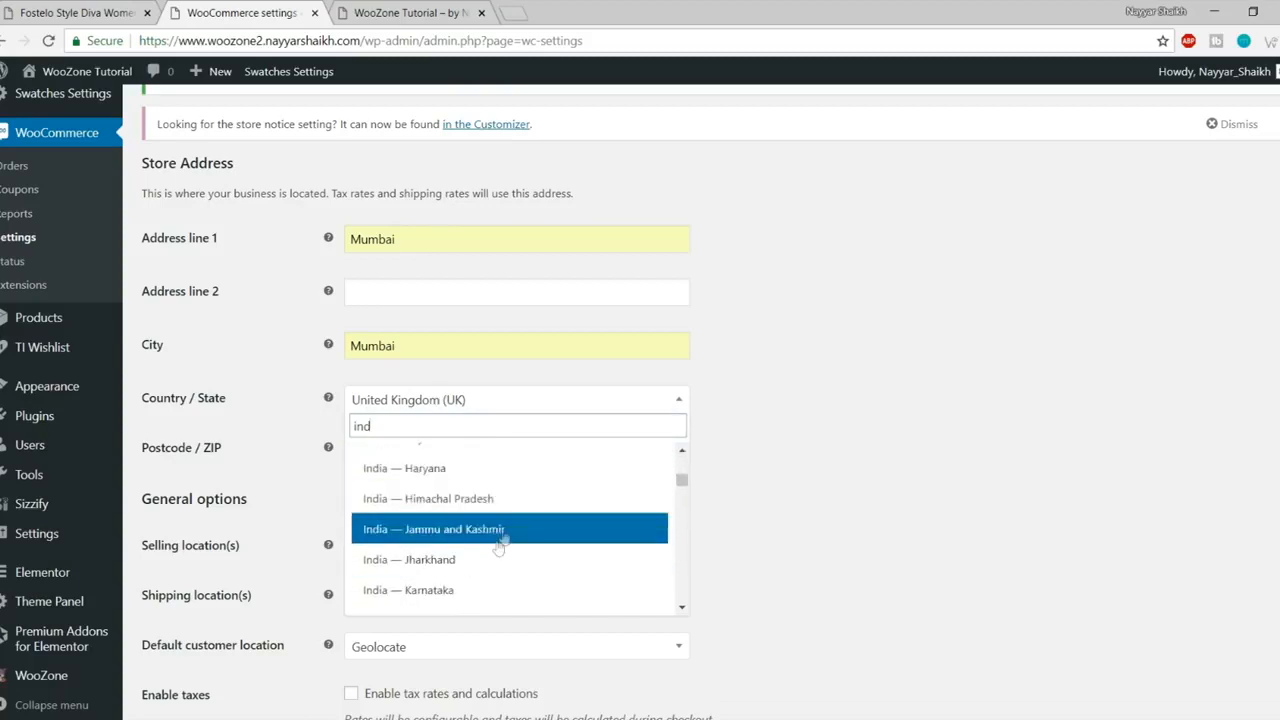
{"action": "scroll", "coordinate": [499, 548], "scroll_direction": "down", "scroll_amount": 2}
{"action": "left_click", "coordinate": [509, 517]}
Step: Limit selling locations to specific countries, with India as the only country
{"action": "scroll", "coordinate": [909, 500], "scroll_direction": "down", "scroll_amount": 1}
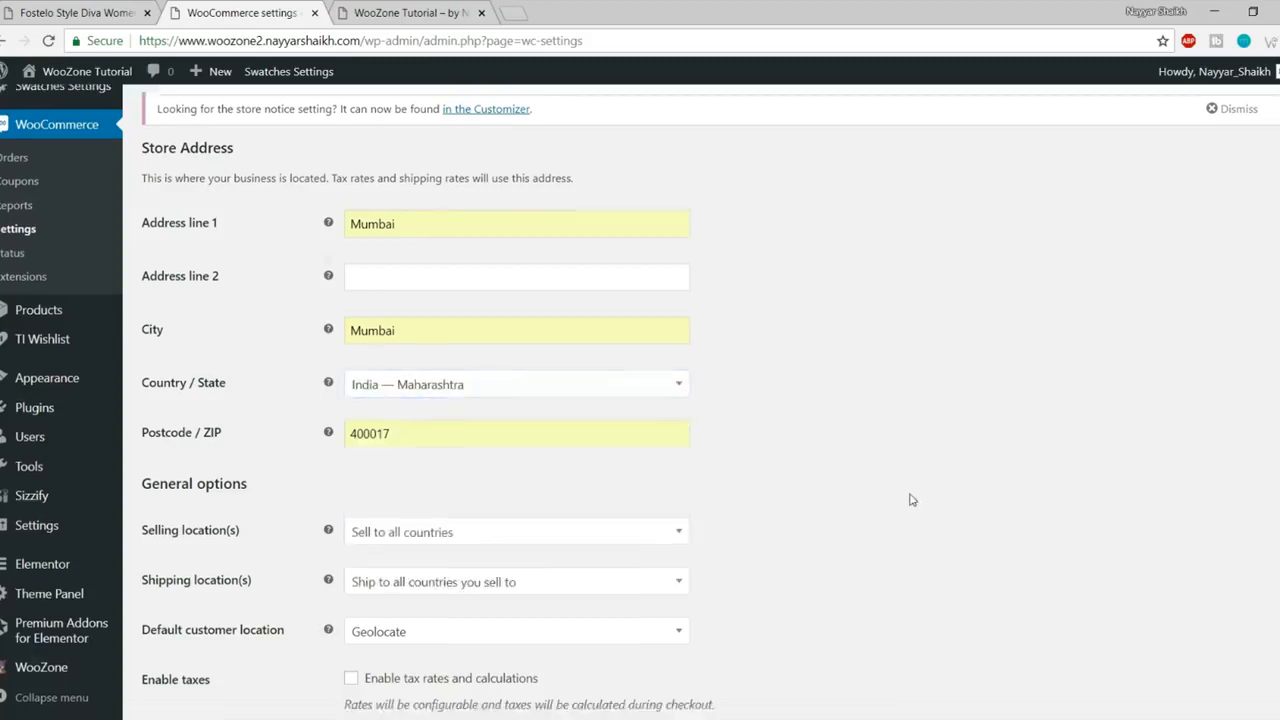
{"action": "scroll", "coordinate": [909, 500], "scroll_direction": "down", "scroll_amount": 2}
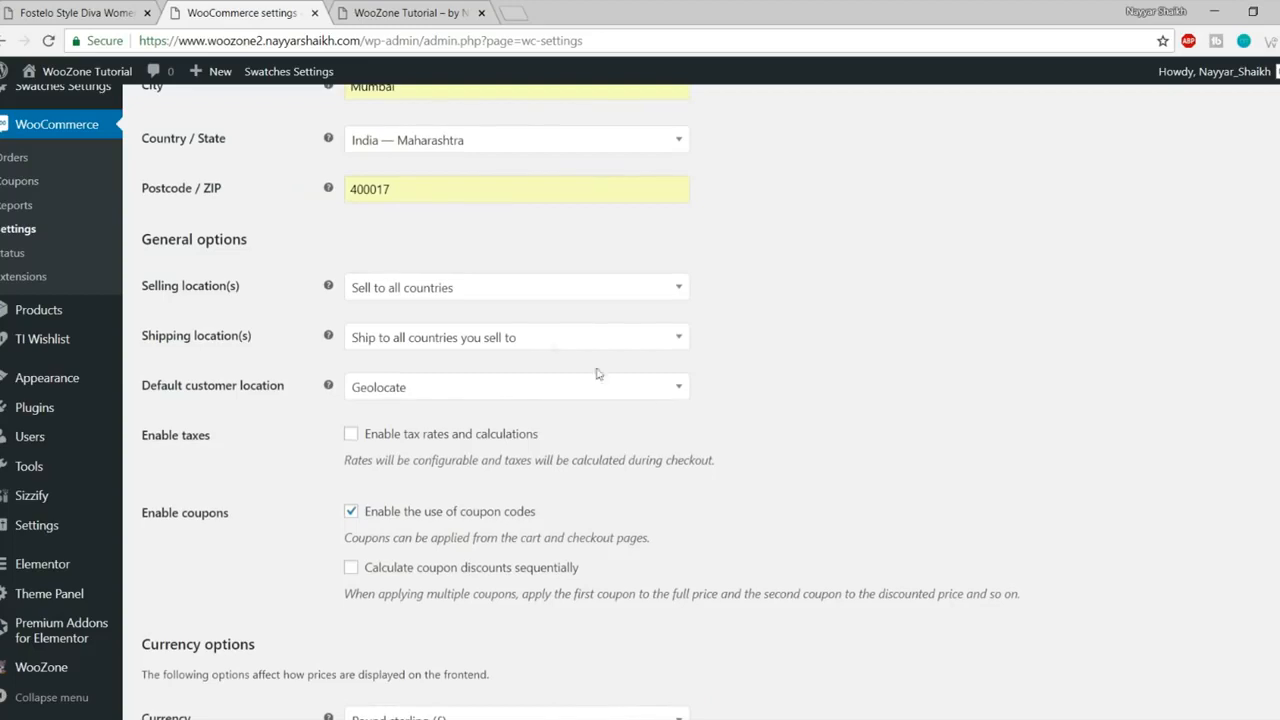
{"action": "left_click", "coordinate": [423, 299]}
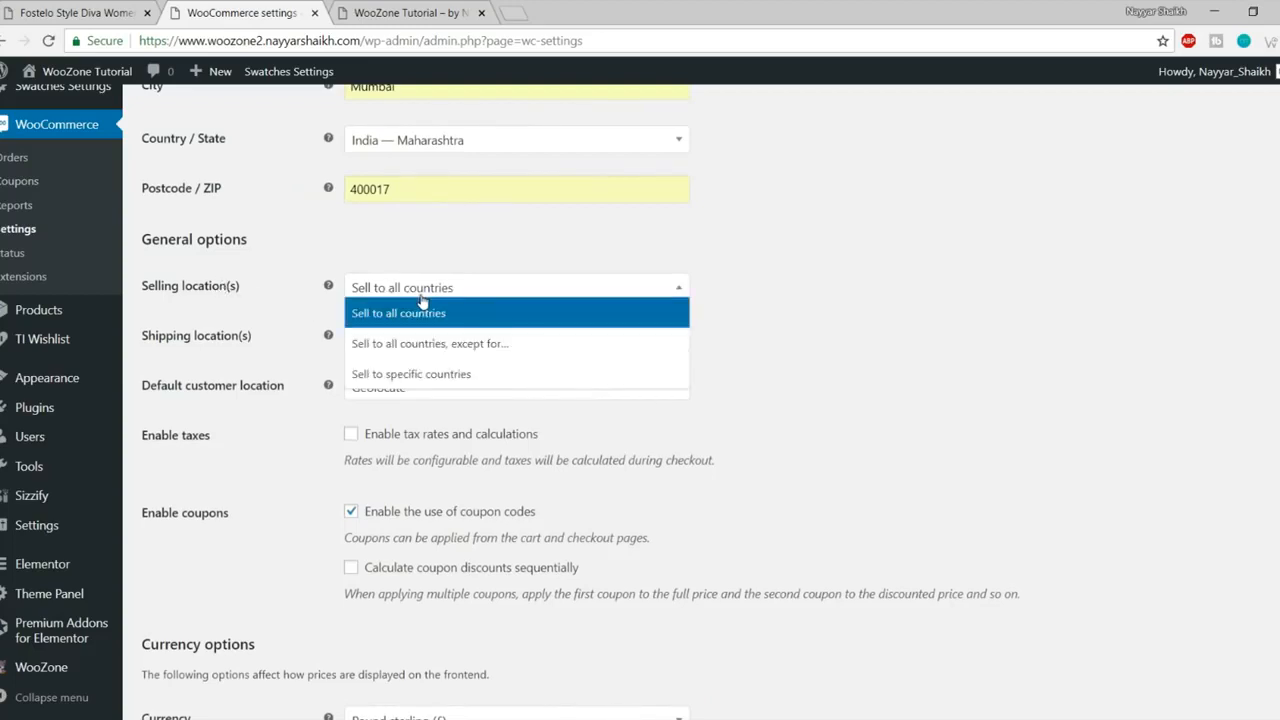
{"action": "left_click", "coordinate": [428, 374]}
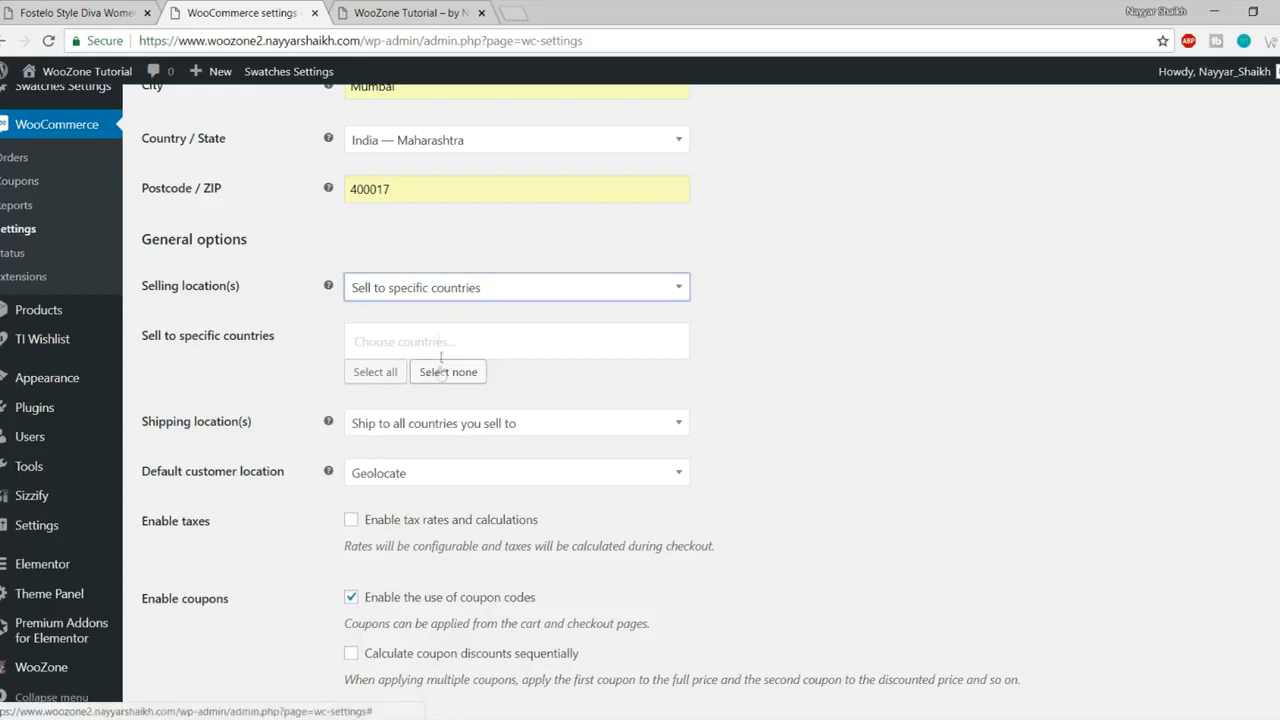
{"action": "left_click", "coordinate": [438, 340]}
{"action": "type", "text": "India"}
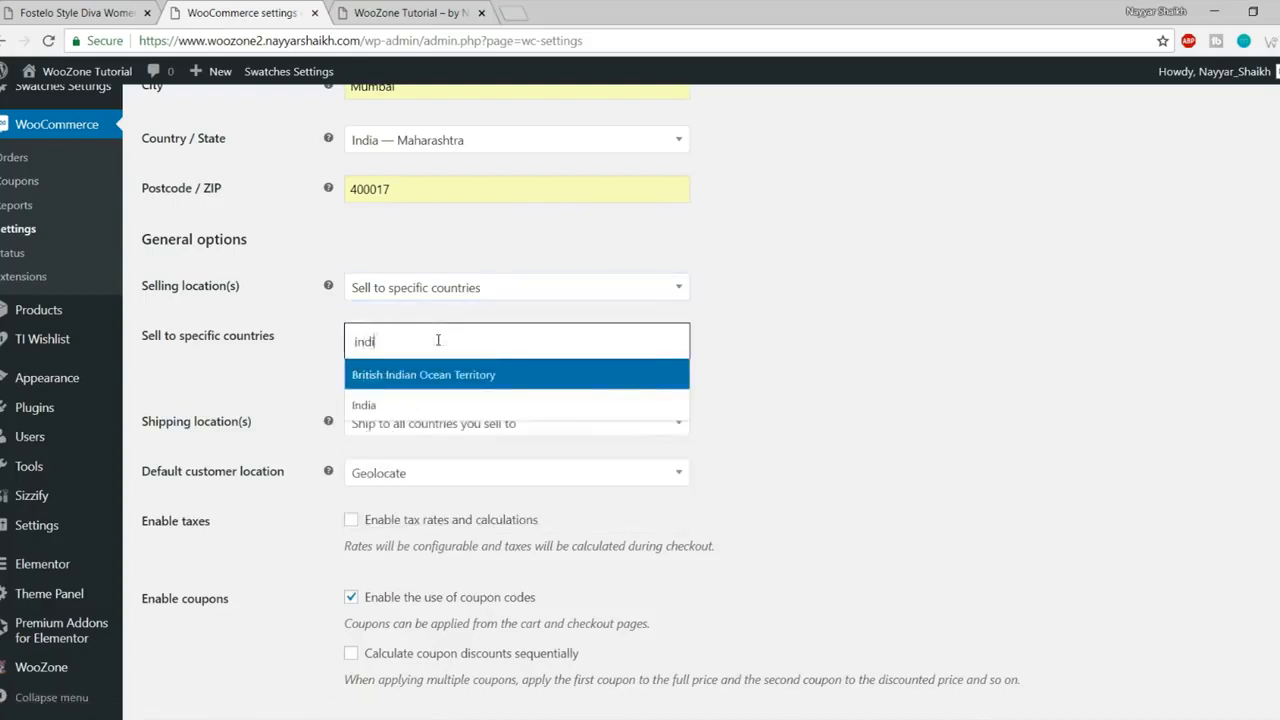
{"action": "left_click", "coordinate": [425, 403]}
{"action": "left_click", "coordinate": [751, 346]}
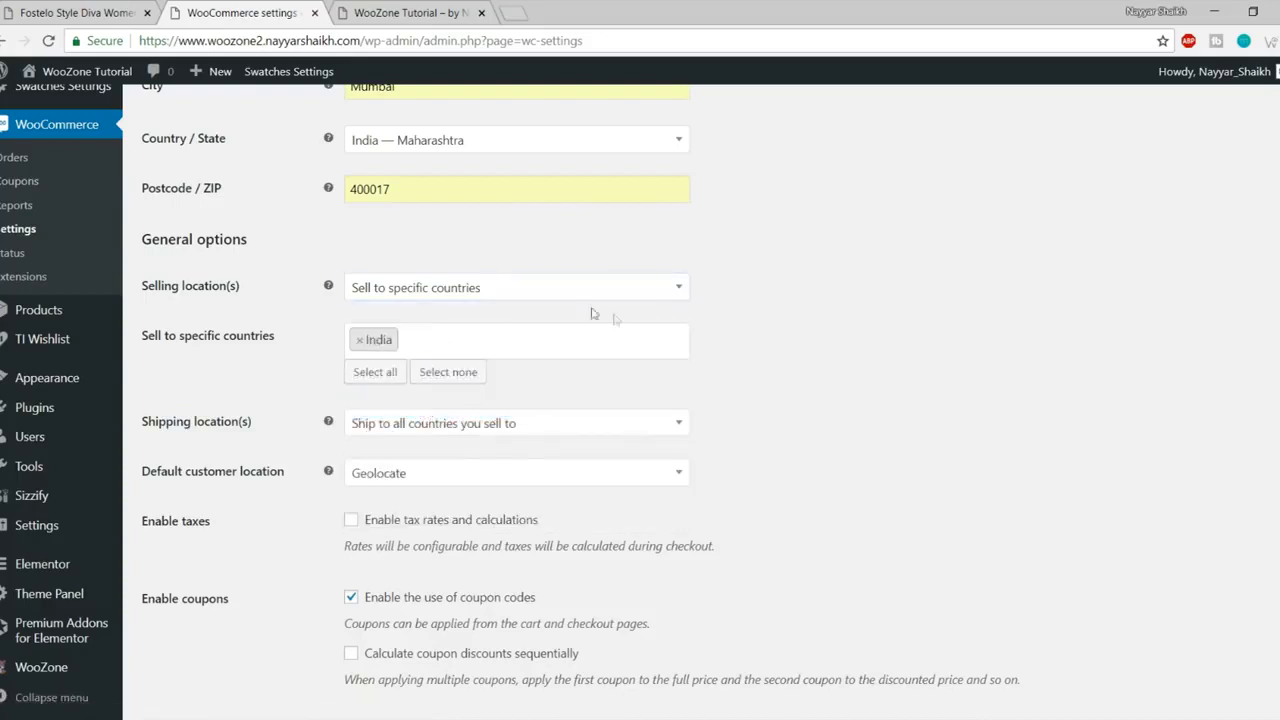
{"action": "left_click", "coordinate": [477, 342]}
{"action": "scroll", "coordinate": [448, 490], "scroll_direction": "down", "scroll_amount": 3}
{"action": "left_click", "coordinate": [905, 417]}
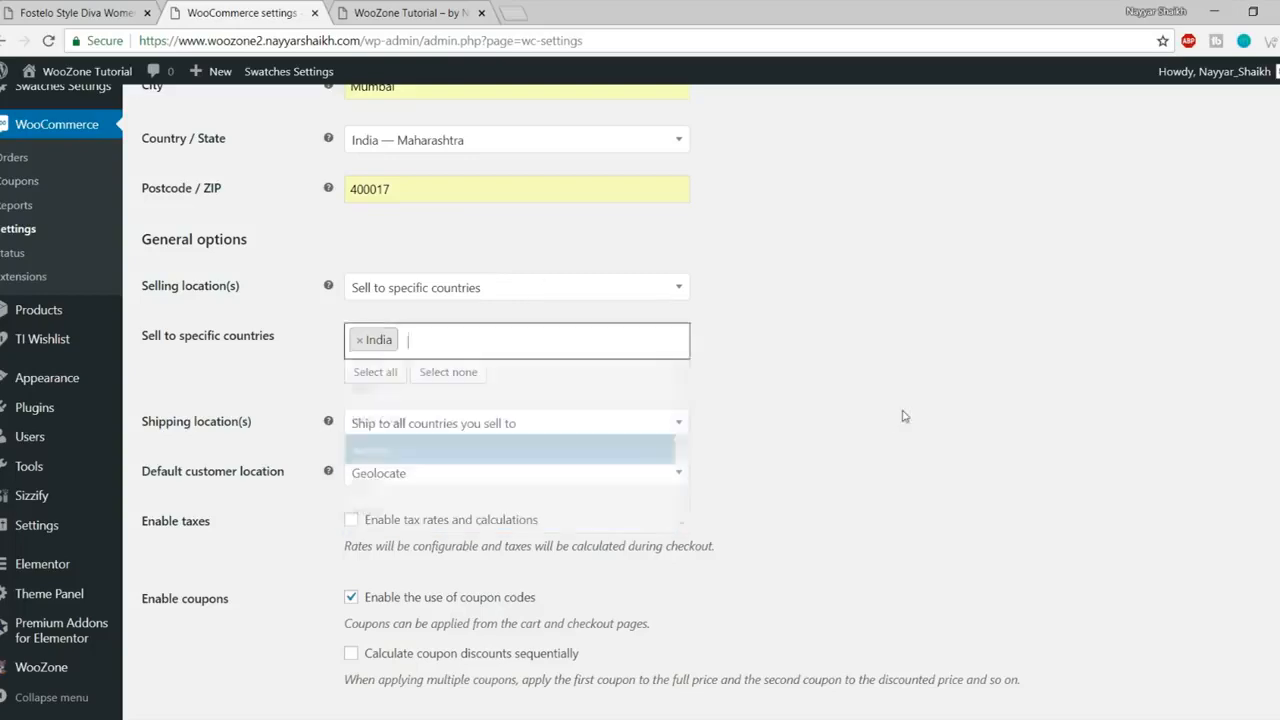
Step: Ship to all selling countries, set the currency to Indian rupee, and save changes
{"action": "scroll", "coordinate": [920, 352], "scroll_direction": "down", "scroll_amount": 2}
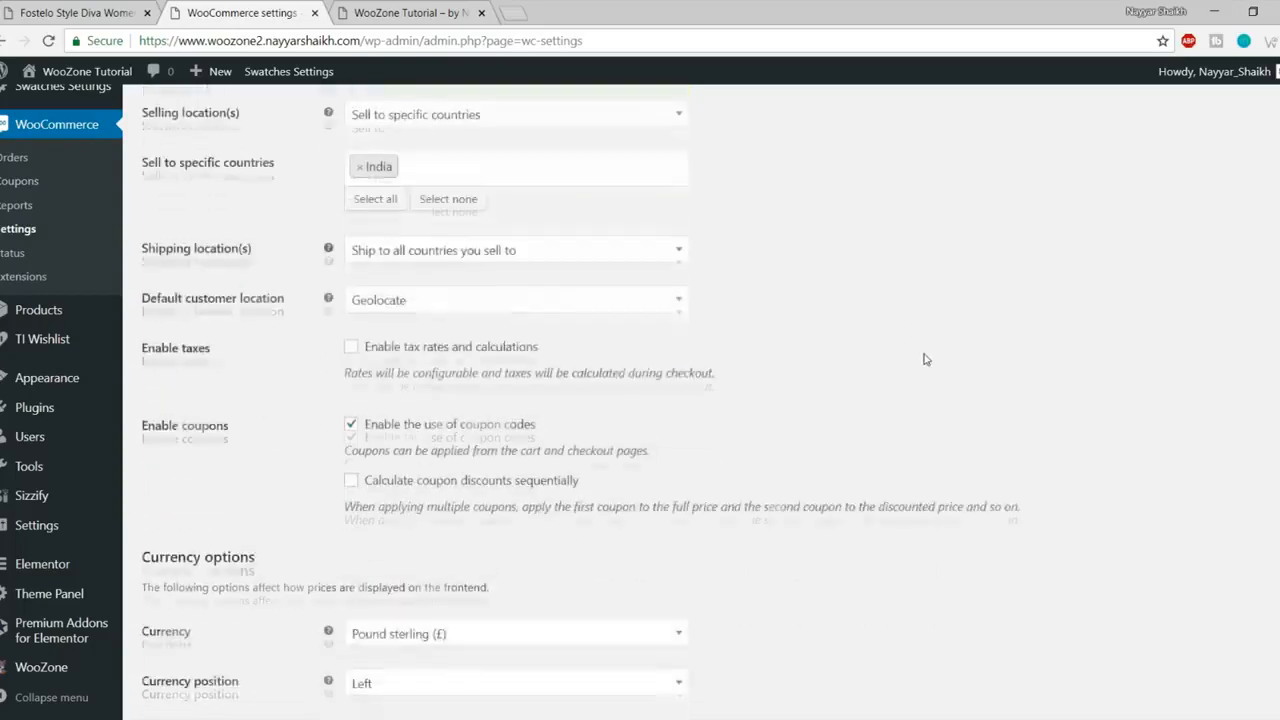
{"action": "left_click", "coordinate": [440, 262]}
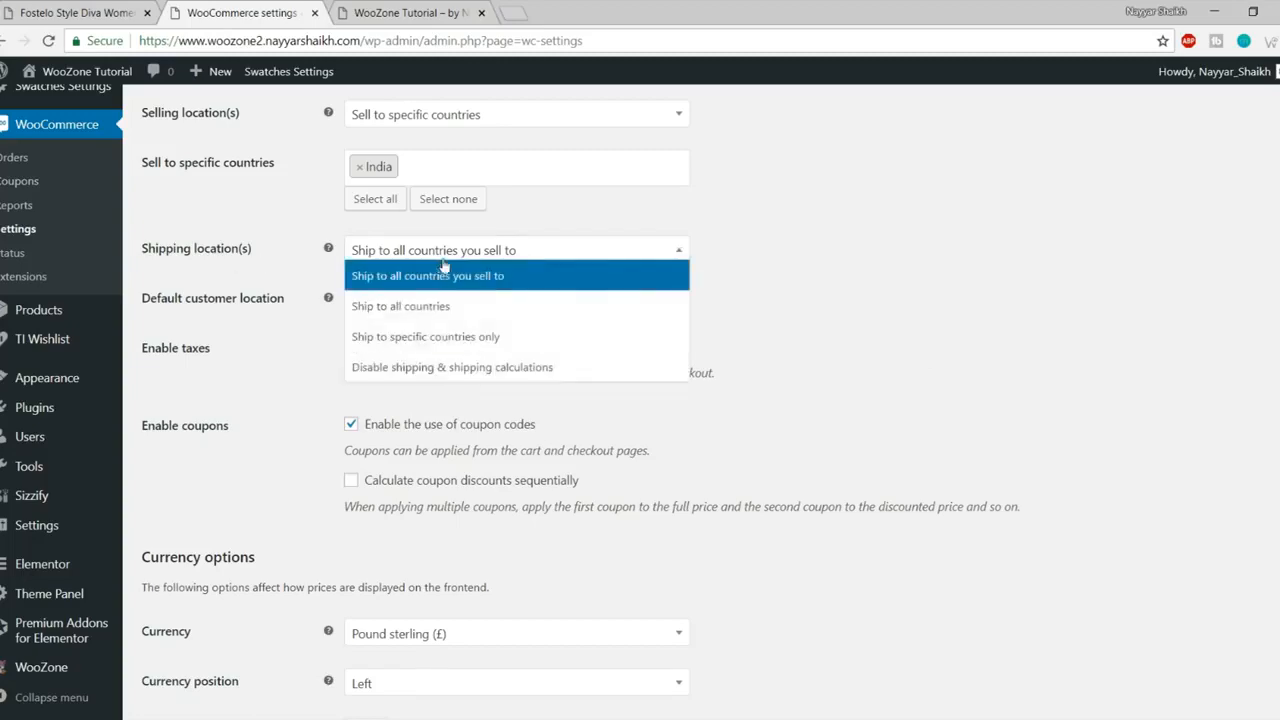
{"action": "left_click", "coordinate": [519, 280]}
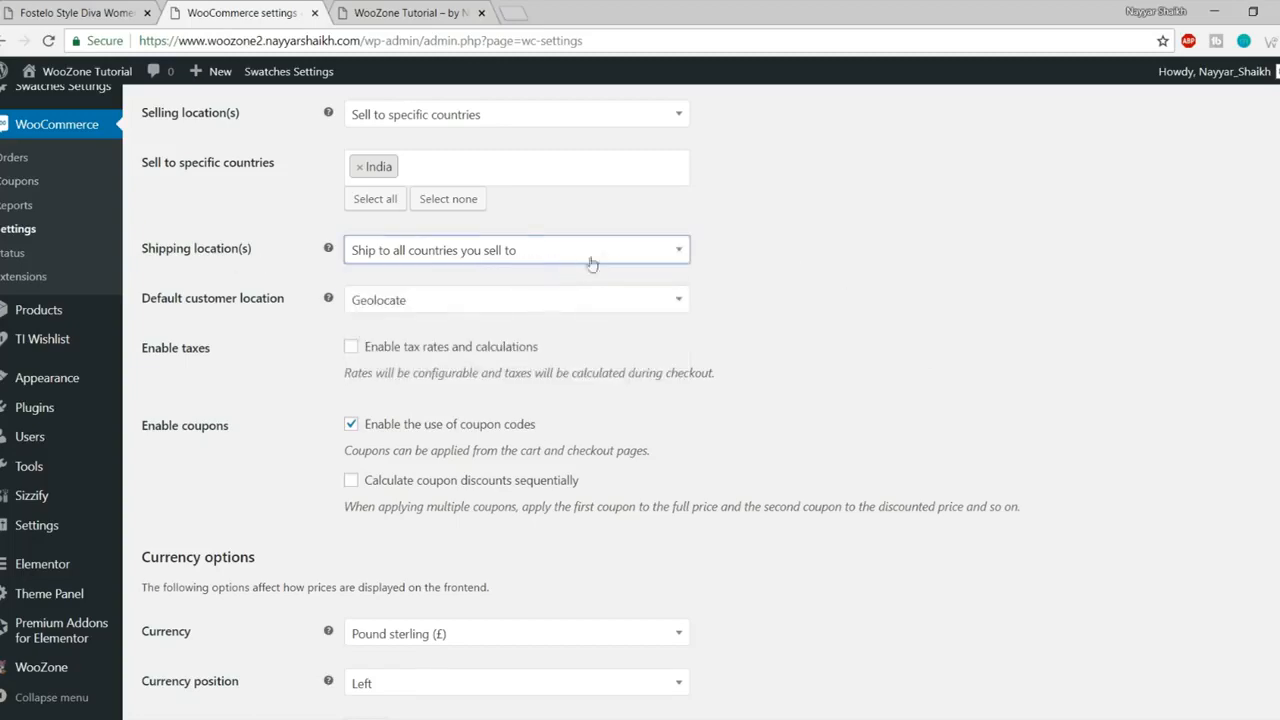
{"action": "scroll", "coordinate": [945, 312], "scroll_direction": "down", "scroll_amount": 1}
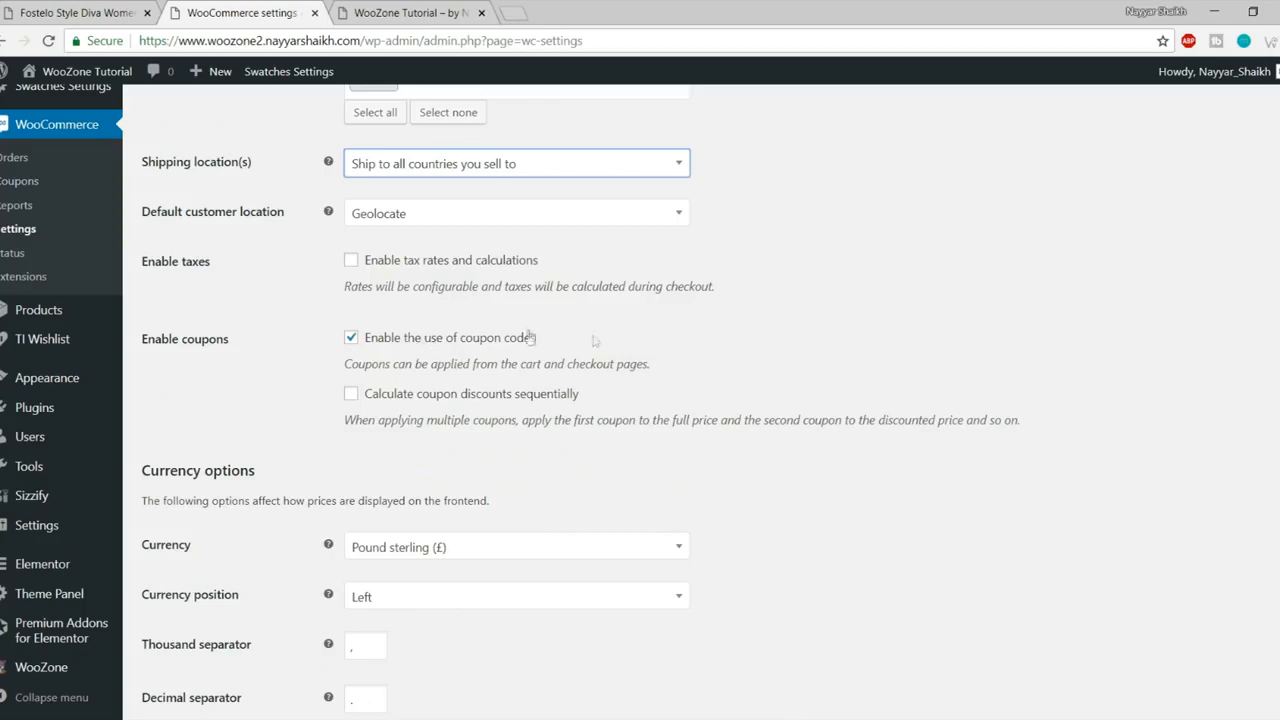
{"action": "scroll", "coordinate": [845, 357], "scroll_direction": "down", "scroll_amount": 1}
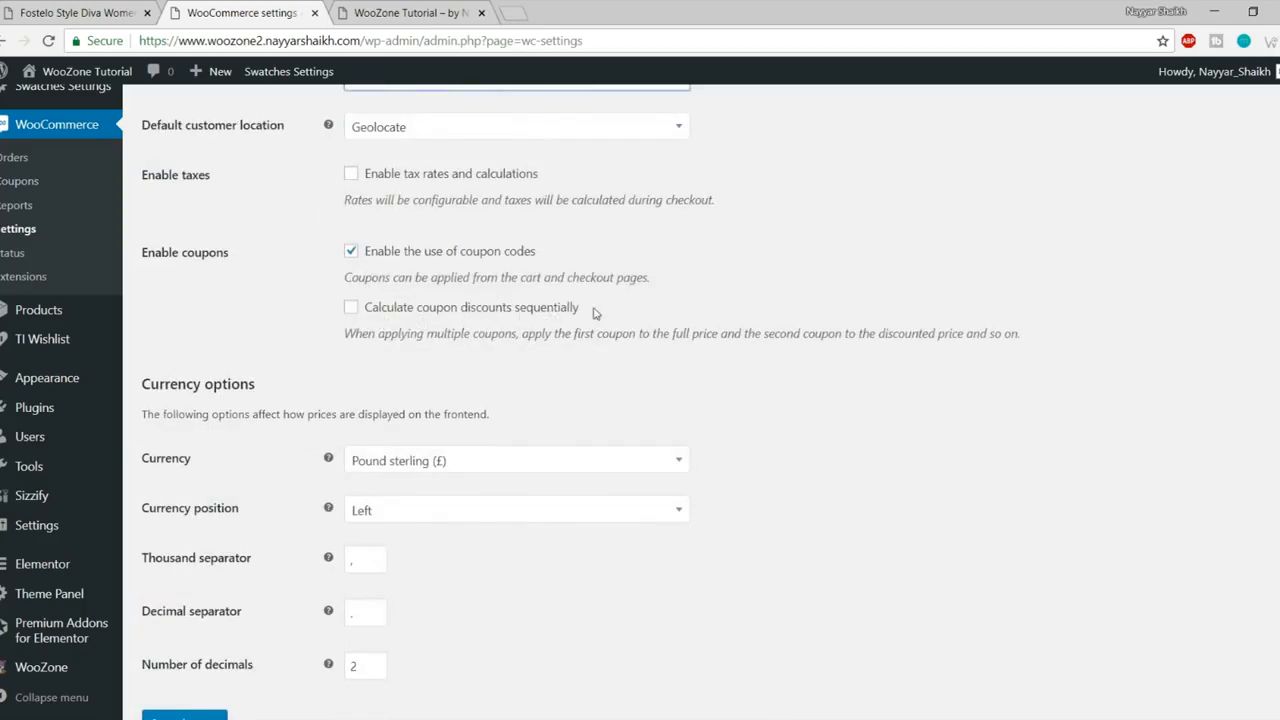
{"action": "scroll", "coordinate": [837, 357], "scroll_direction": "down", "scroll_amount": 1}
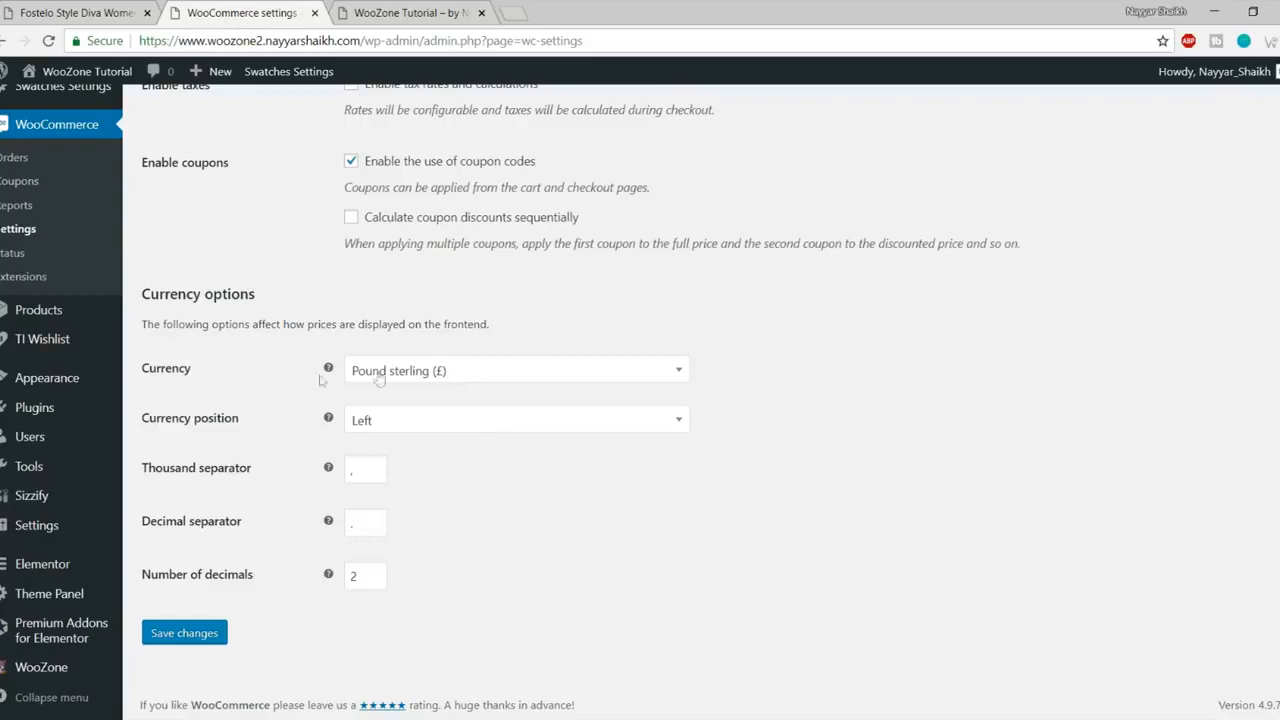
{"action": "left_click", "coordinate": [426, 378]}
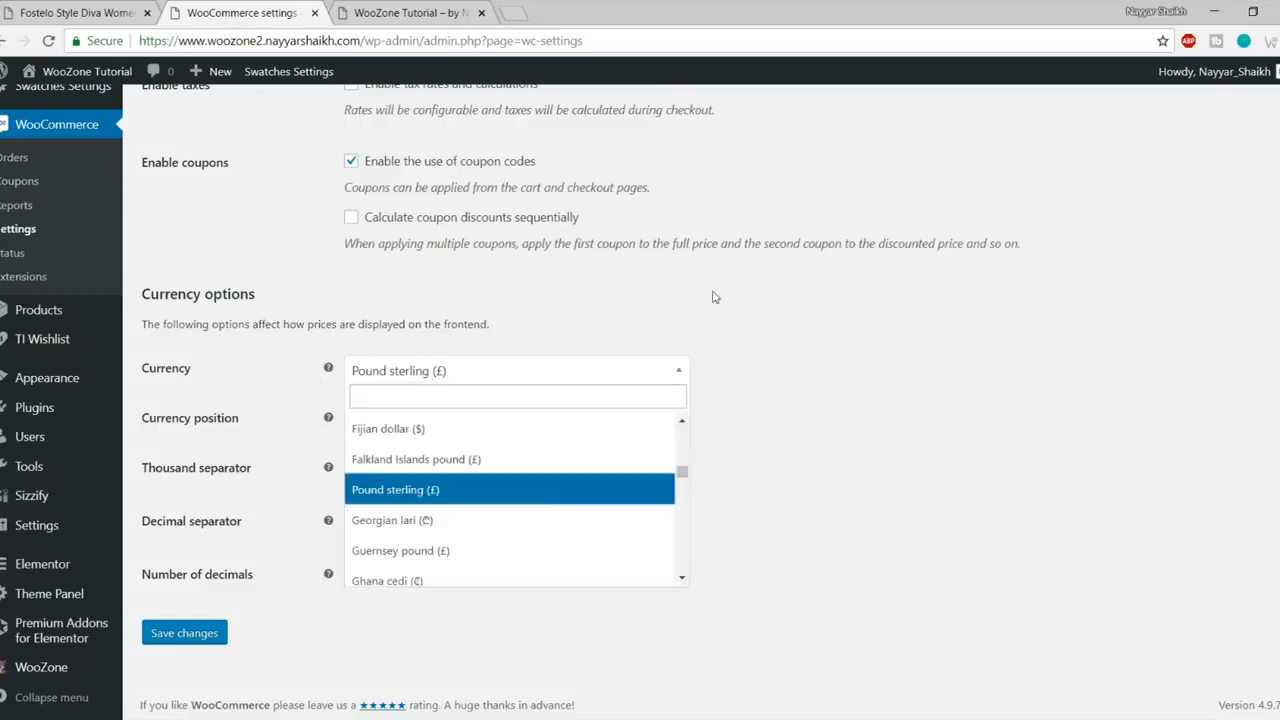
{"action": "type", "text": "inr"}
{"action": "type", "text": "indian"}
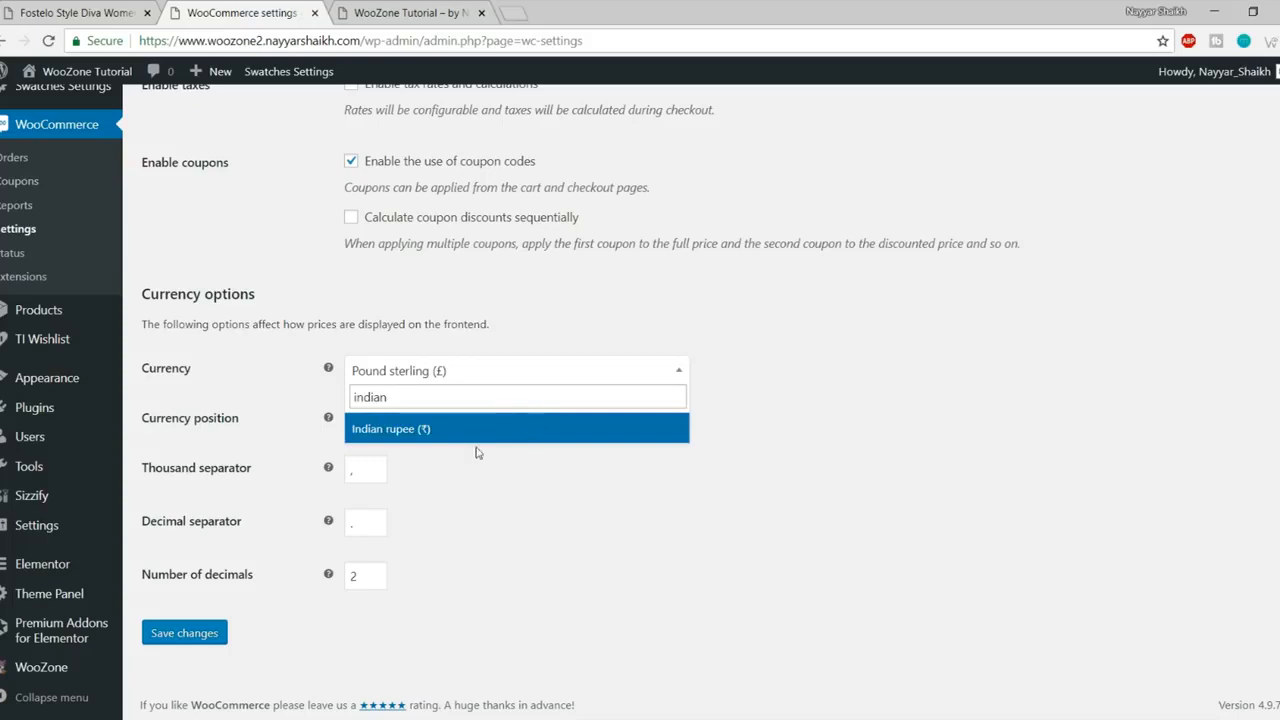
{"action": "left_click", "coordinate": [476, 440]}
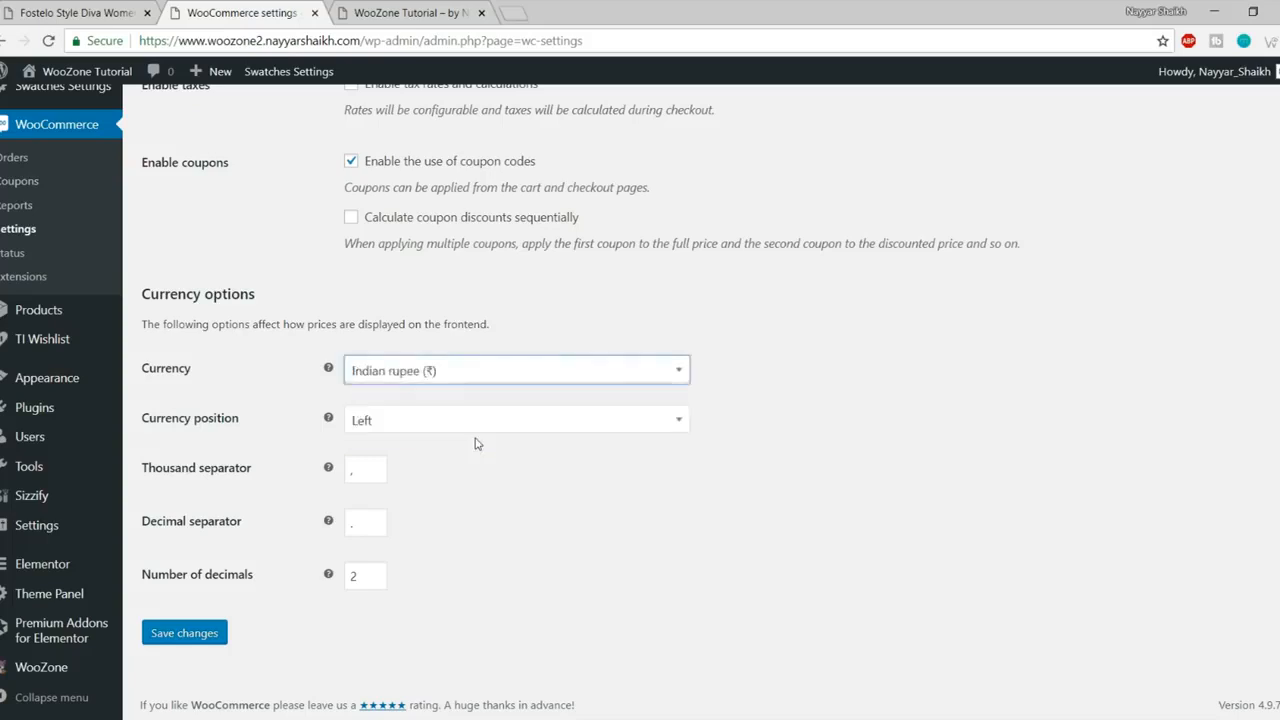
{"action": "left_click", "coordinate": [184, 640]}
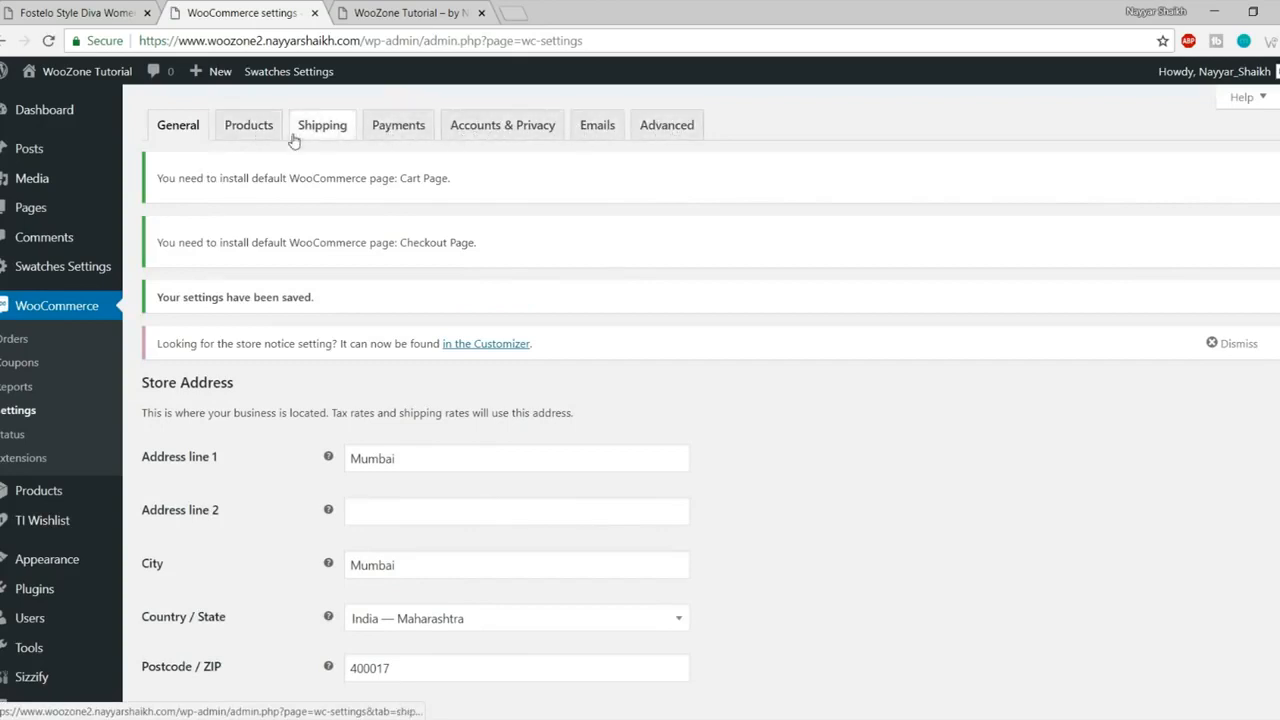
Step: In Products settings, choose Shop as the shop page and save
{"action": "left_click", "coordinate": [254, 139]}
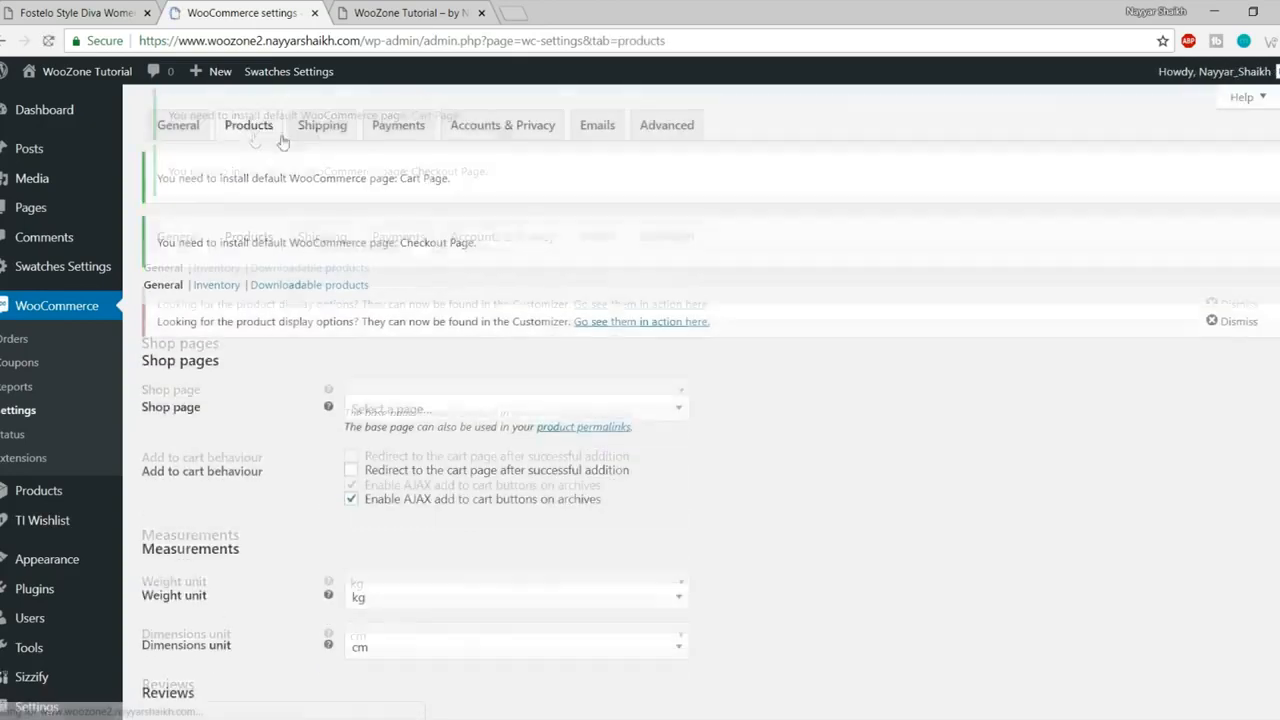
{"action": "scroll", "coordinate": [494, 368], "scroll_direction": "down", "scroll_amount": 4}
{"action": "scroll", "coordinate": [496, 372], "scroll_direction": "up", "scroll_amount": 4}
{"action": "scroll", "coordinate": [479, 418], "scroll_direction": "down", "scroll_amount": 1}
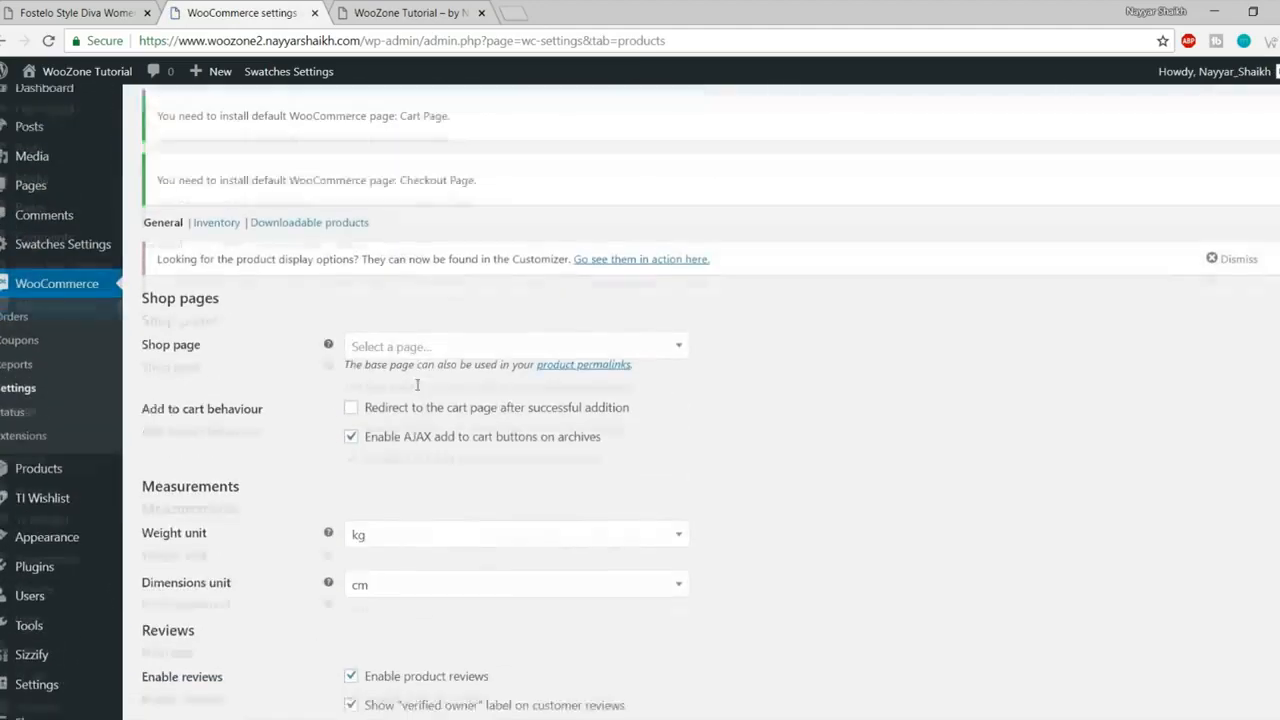
{"action": "left_click", "coordinate": [413, 283]}
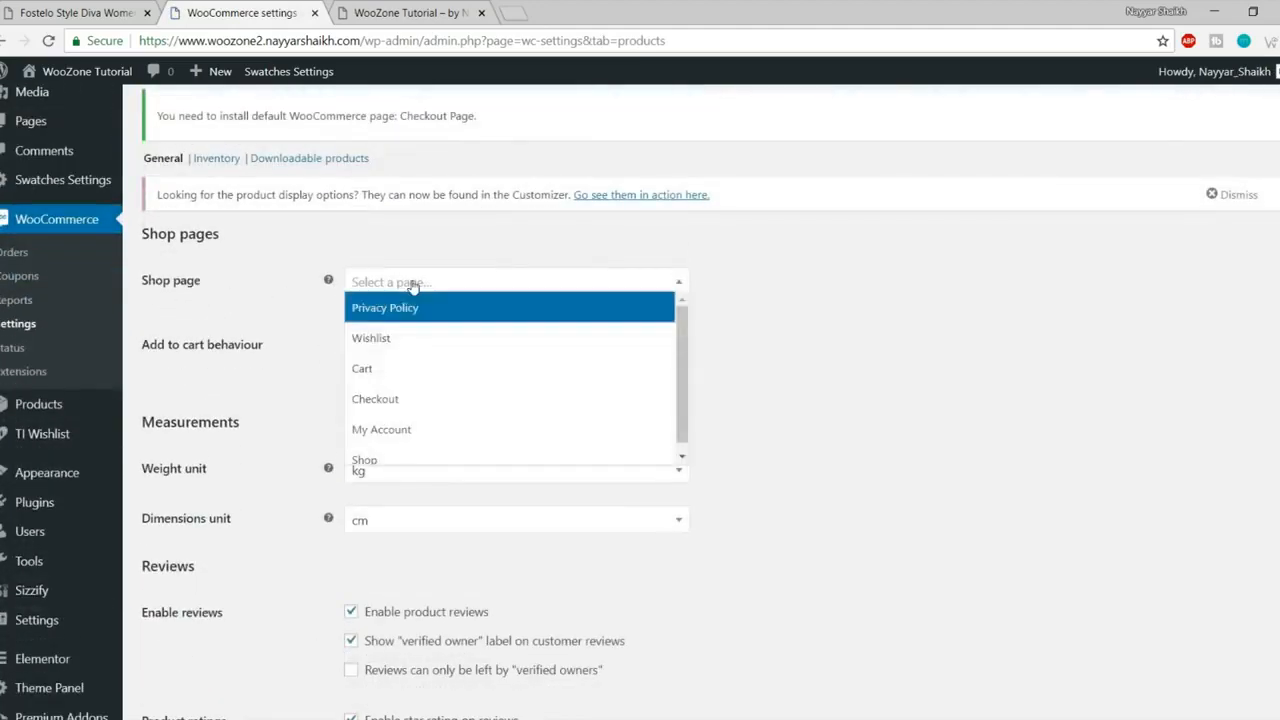
{"action": "left_click", "coordinate": [409, 457]}
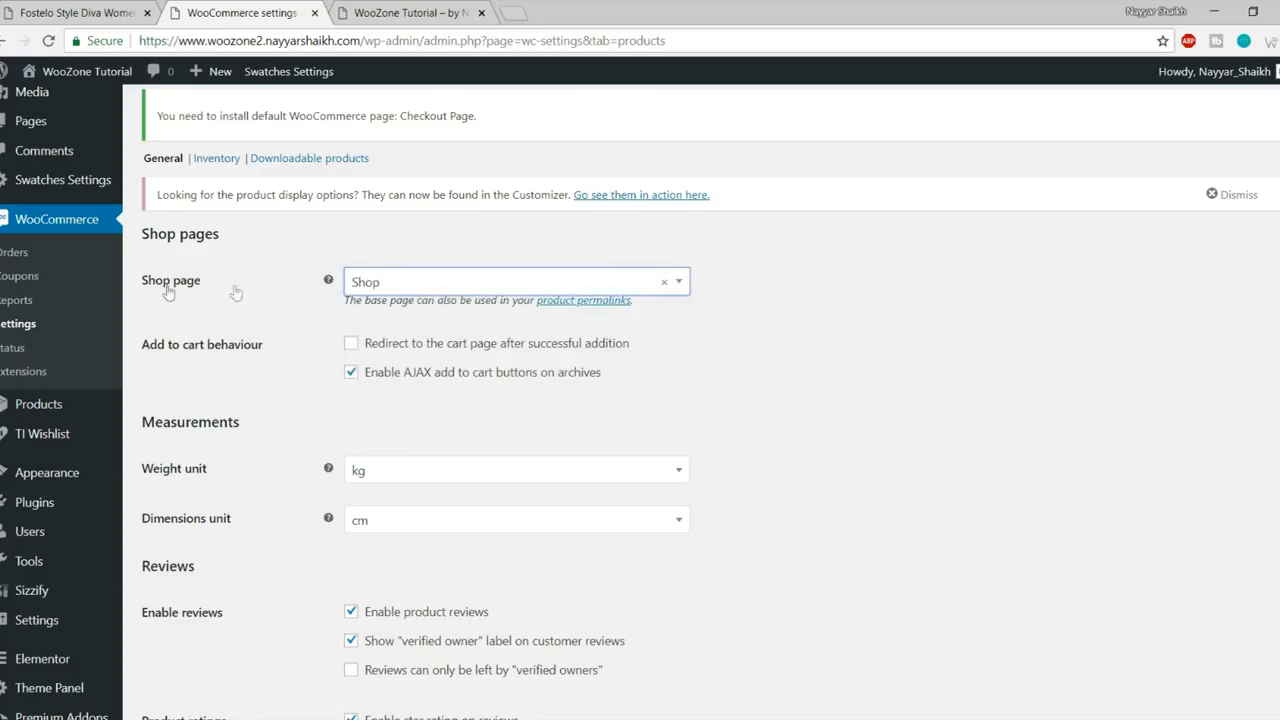
{"action": "scroll", "coordinate": [469, 503], "scroll_direction": "down", "scroll_amount": 2}
{"action": "left_click", "coordinate": [214, 634]}
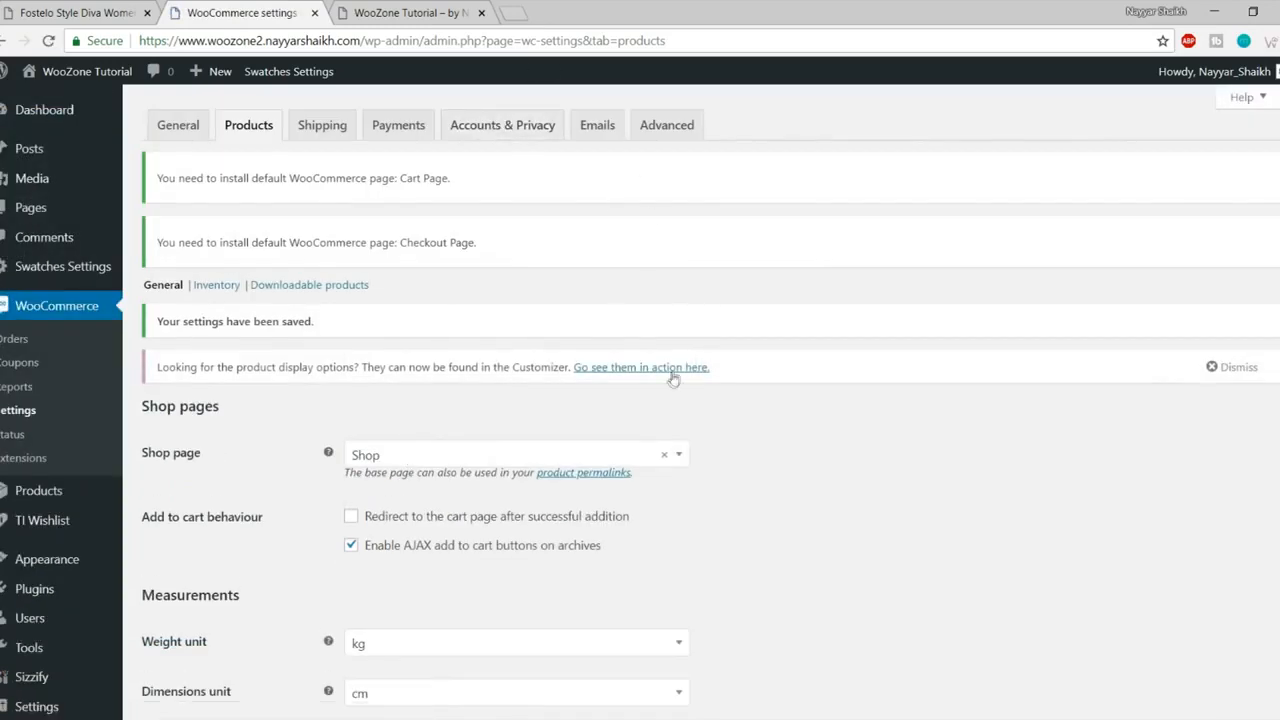
Step: Go to the WooCommerce Shipping zones settings
{"action": "scroll", "coordinate": [671, 376], "scroll_direction": "down", "scroll_amount": 3}
{"action": "scroll", "coordinate": [650, 380], "scroll_direction": "up", "scroll_amount": 3}
{"action": "left_click", "coordinate": [323, 133]}
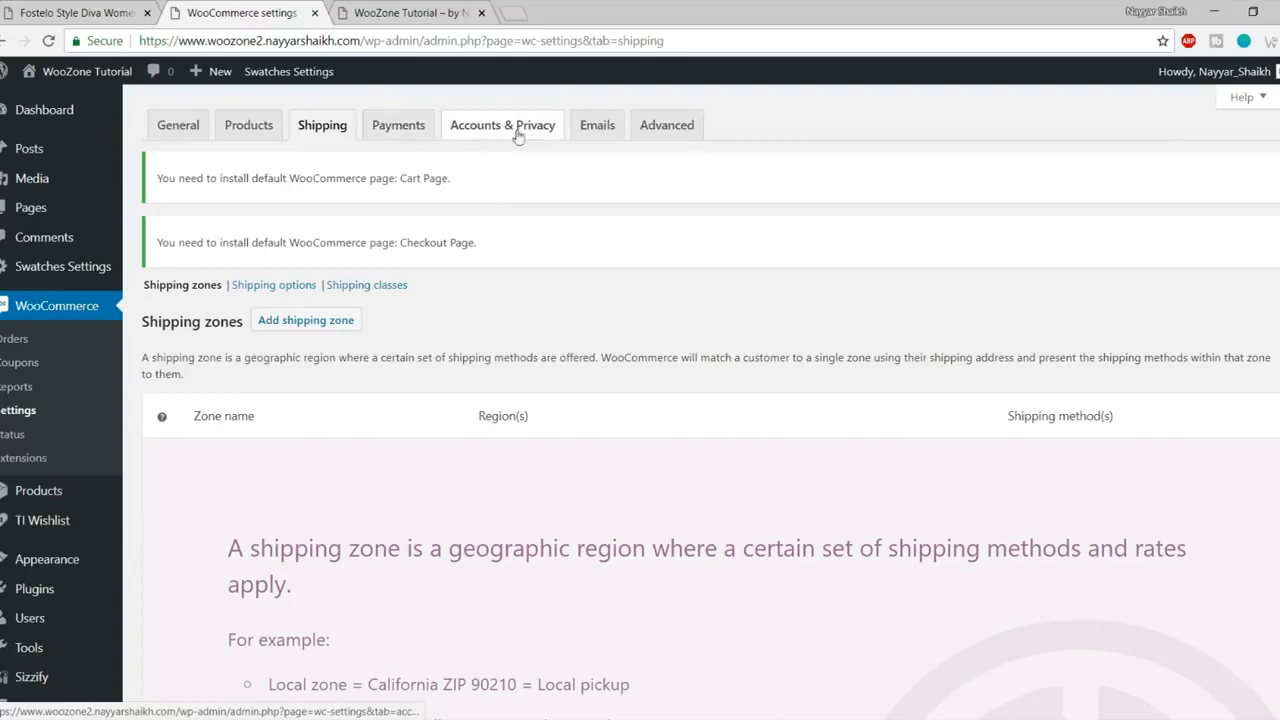
Step: On Accounts & Privacy, allow account creation on My account page and turn off both auto-generate options
{"action": "left_click", "coordinate": [472, 138]}
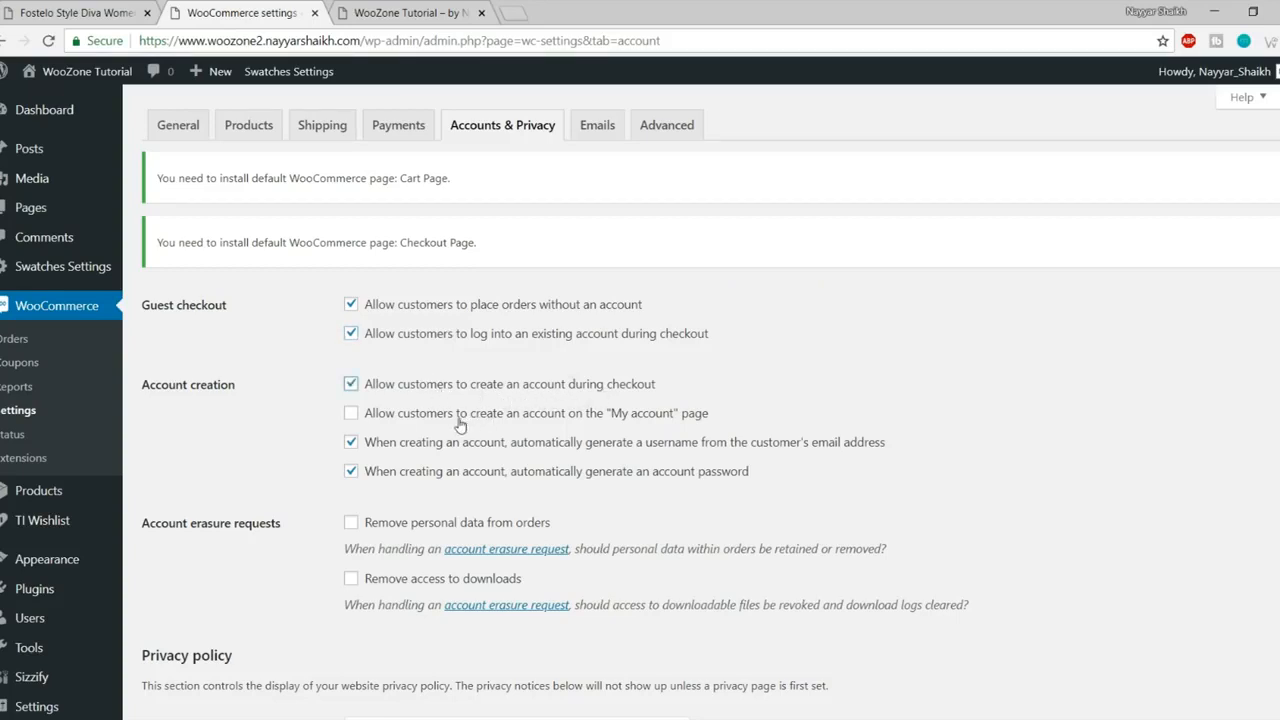
{"action": "left_click", "coordinate": [575, 424]}
{"action": "left_click", "coordinate": [402, 447]}
{"action": "left_click", "coordinate": [403, 476]}
Step: Leave the personal data removal options unchanged and save the account and privacy settings
{"action": "scroll", "coordinate": [868, 490], "scroll_direction": "down", "scroll_amount": 1}
{"action": "scroll", "coordinate": [868, 490], "scroll_direction": "down", "scroll_amount": 2}
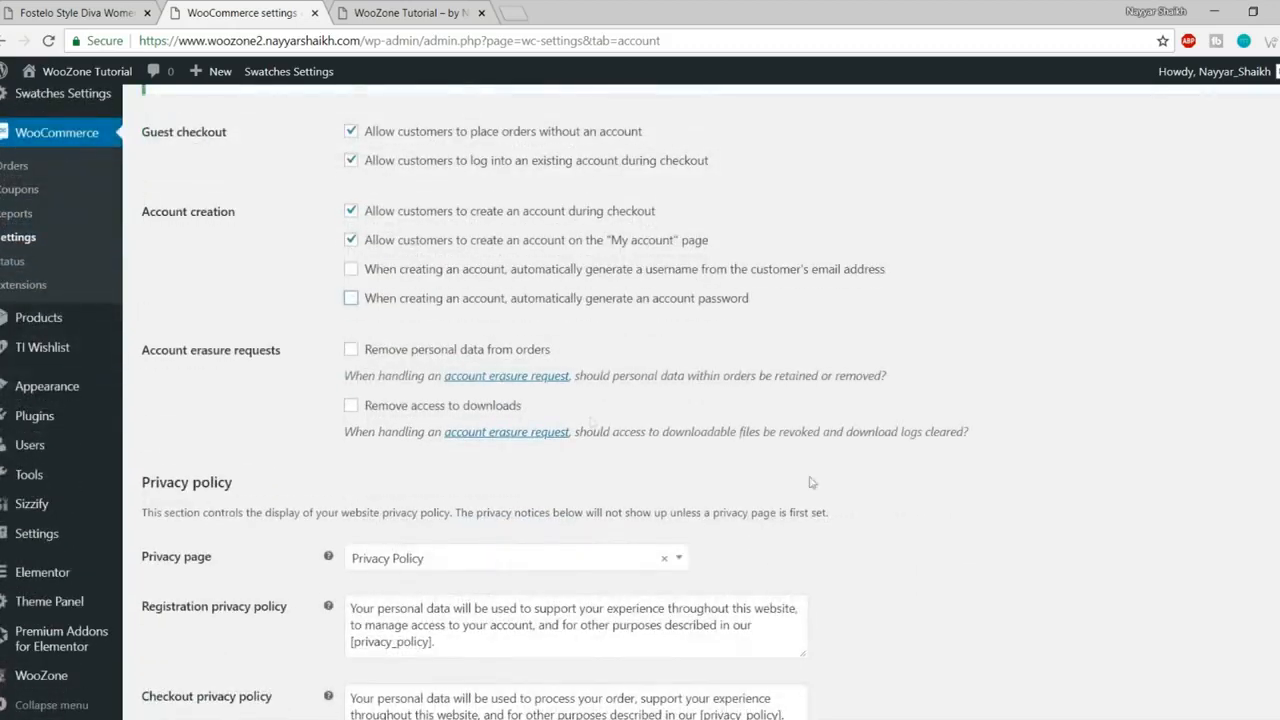
{"action": "left_click_drag", "start_coordinate": [546, 350], "coordinate": [383, 352]}
{"action": "left_click", "coordinate": [385, 352]}
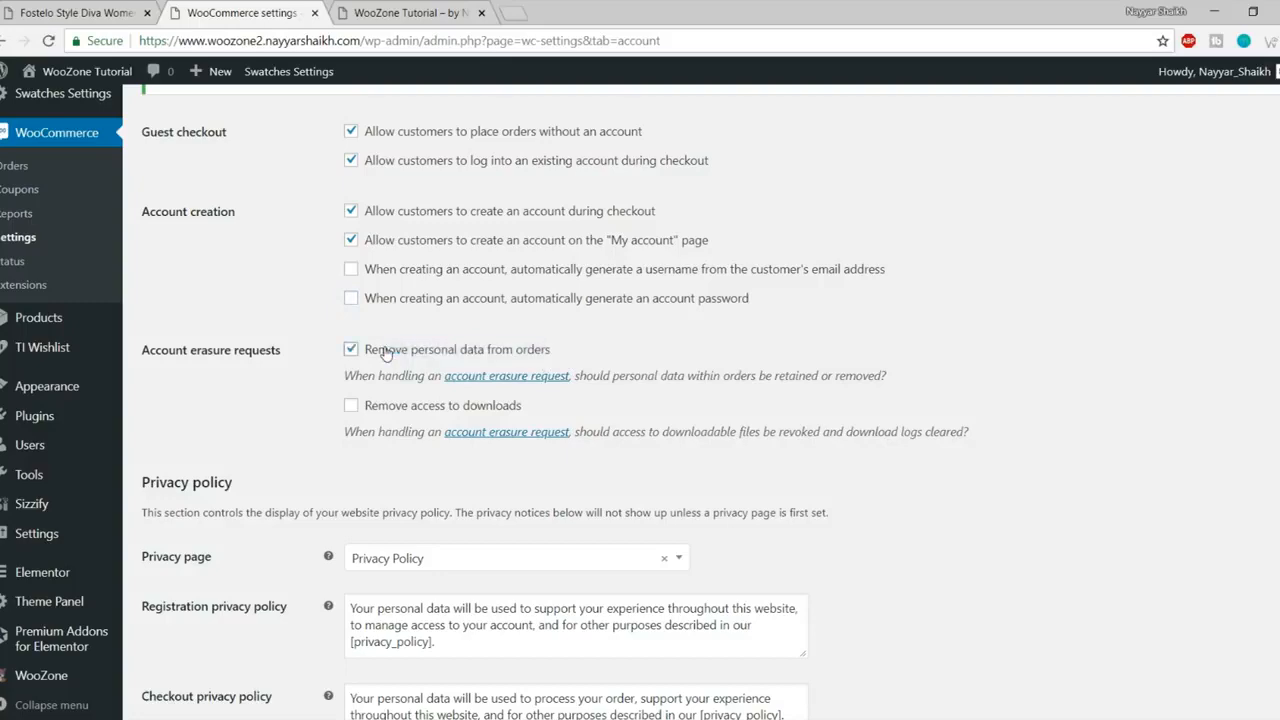
{"action": "left_click", "coordinate": [385, 352]}
{"action": "scroll", "coordinate": [490, 430], "scroll_direction": "down", "scroll_amount": 5}
{"action": "scroll", "coordinate": [640, 400], "scroll_direction": "up", "scroll_amount": 3}
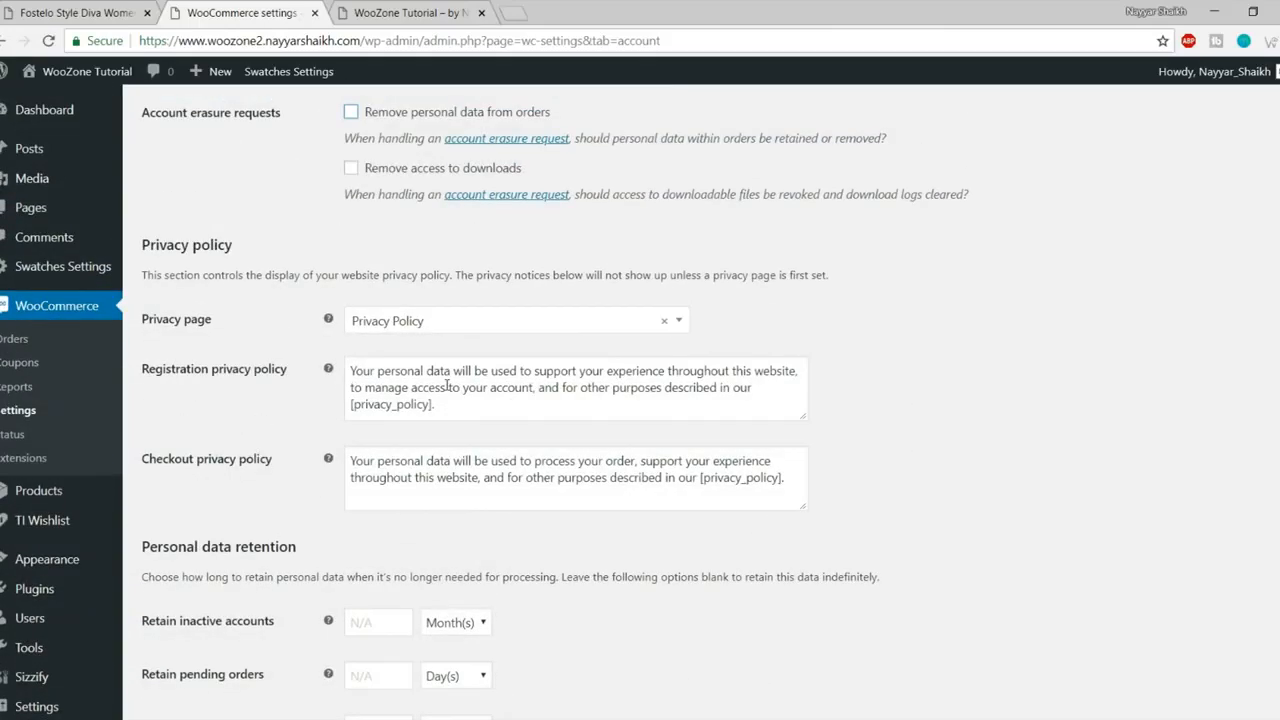
{"action": "left_click_drag", "start_coordinate": [347, 460], "coordinate": [664, 478]}
{"action": "left_click", "coordinate": [664, 478]}
{"action": "scroll", "coordinate": [527, 356], "scroll_direction": "down", "scroll_amount": 3}
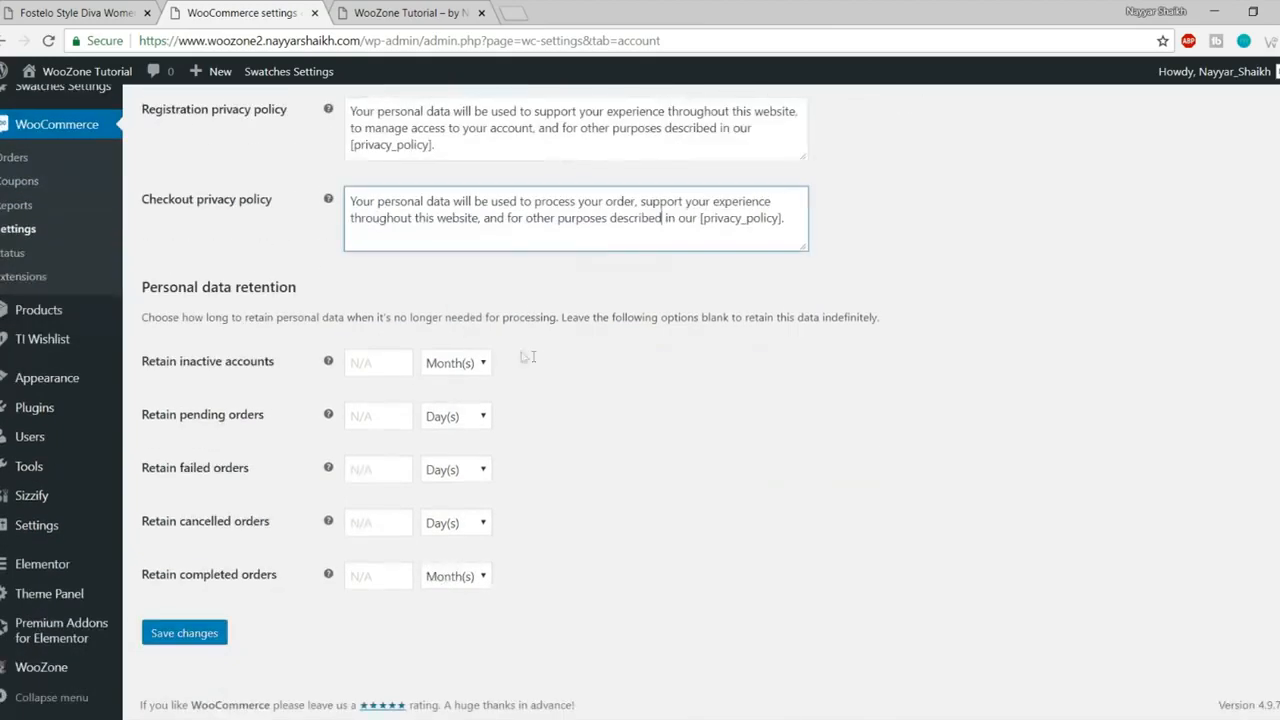
{"action": "left_click", "coordinate": [162, 636]}
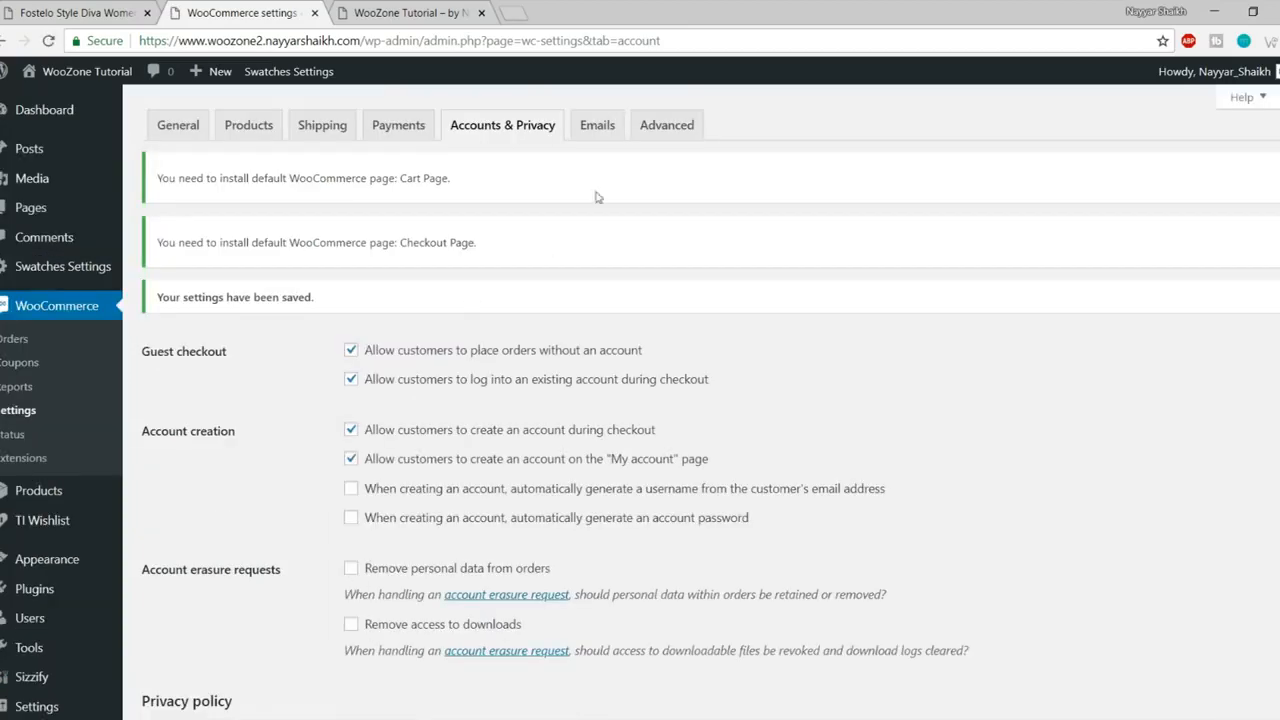
Step: In Advanced page setup, assign Cart, Checkout and My Account pages, and Privacy Policy for terms
{"action": "left_click", "coordinate": [661, 134]}
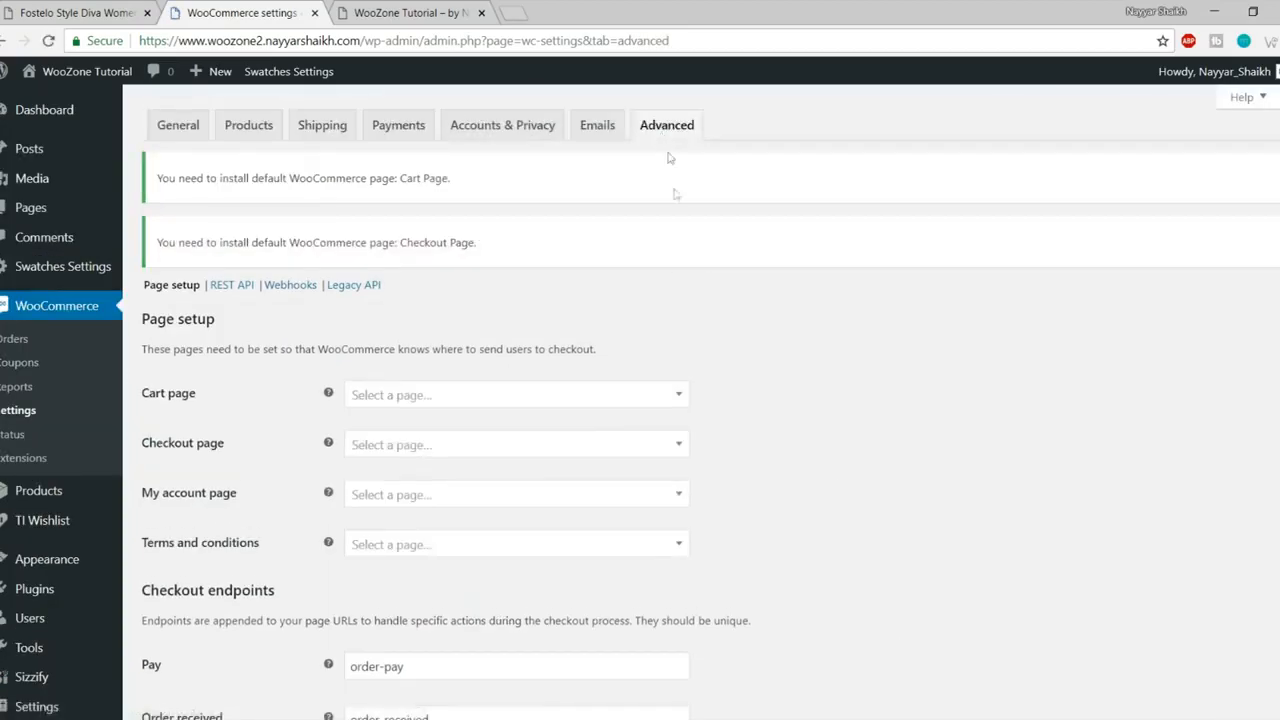
{"action": "scroll", "coordinate": [660, 320], "scroll_direction": "down", "scroll_amount": 2}
{"action": "left_click", "coordinate": [440, 222]}
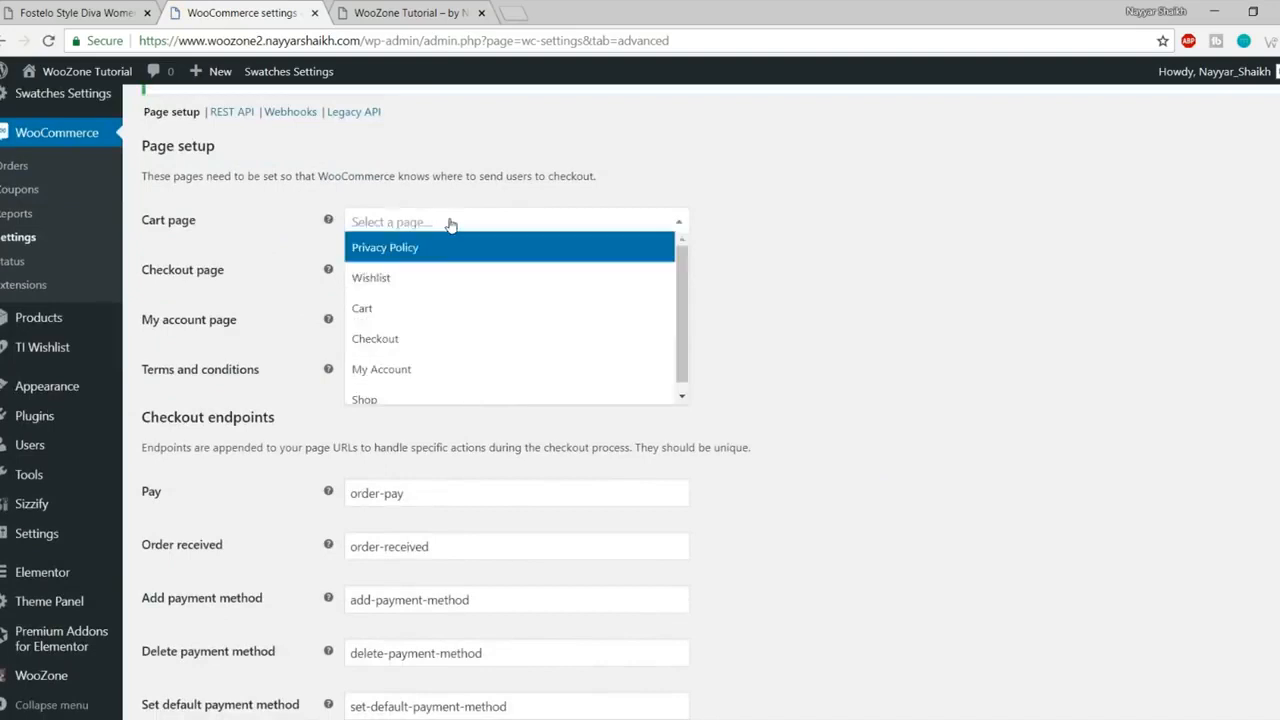
{"action": "left_click", "coordinate": [451, 303]}
{"action": "left_click", "coordinate": [425, 276]}
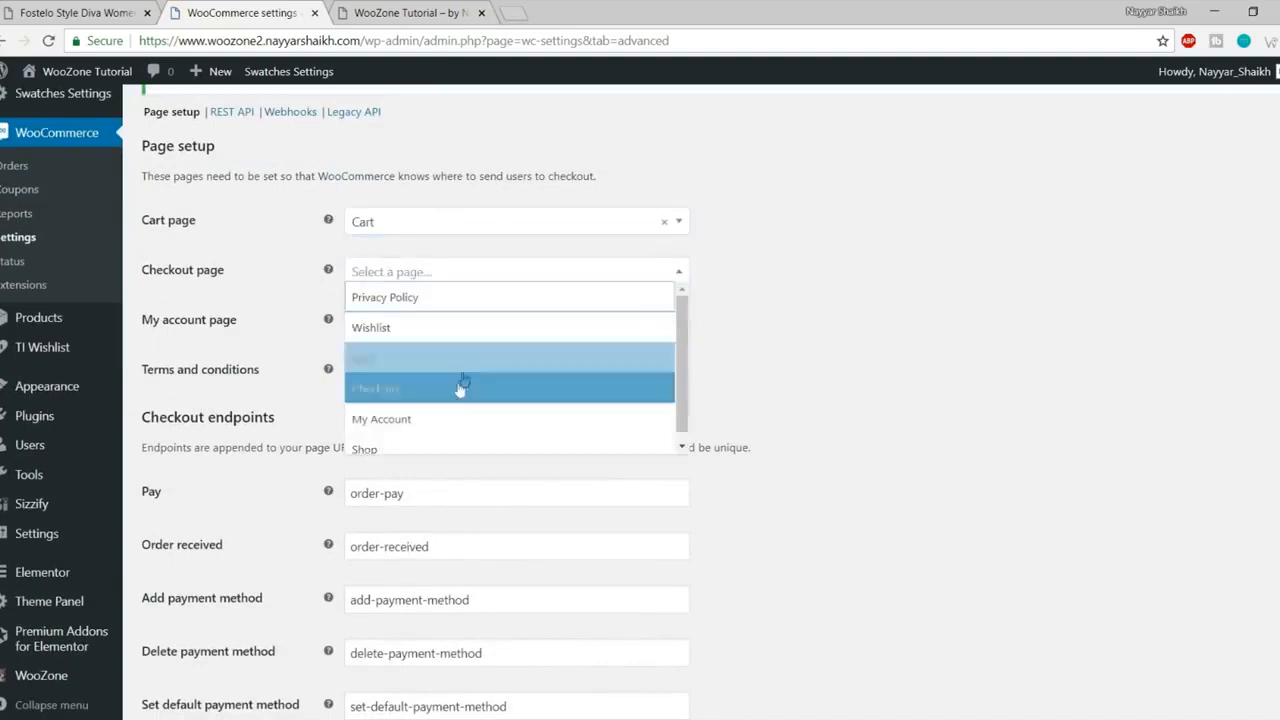
{"action": "left_click", "coordinate": [457, 389]}
{"action": "left_click", "coordinate": [424, 324]}
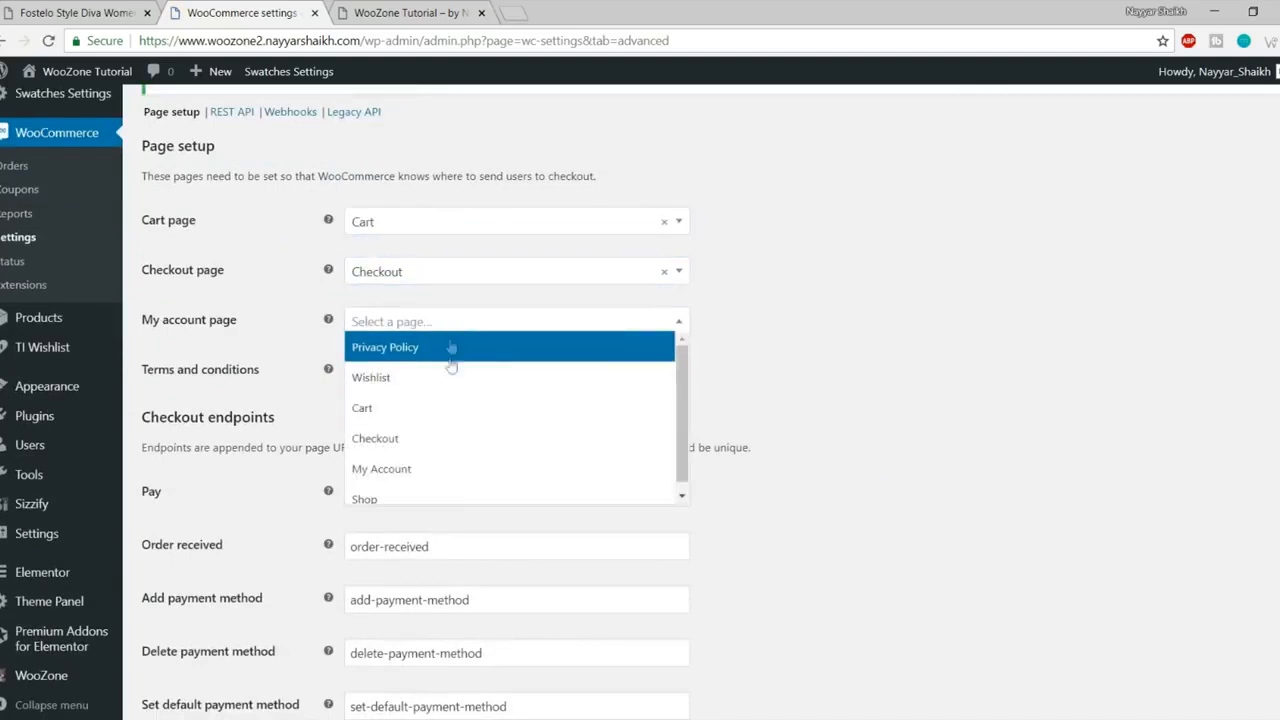
{"action": "left_click", "coordinate": [431, 467]}
{"action": "left_click", "coordinate": [458, 372]}
{"action": "left_click", "coordinate": [463, 396]}
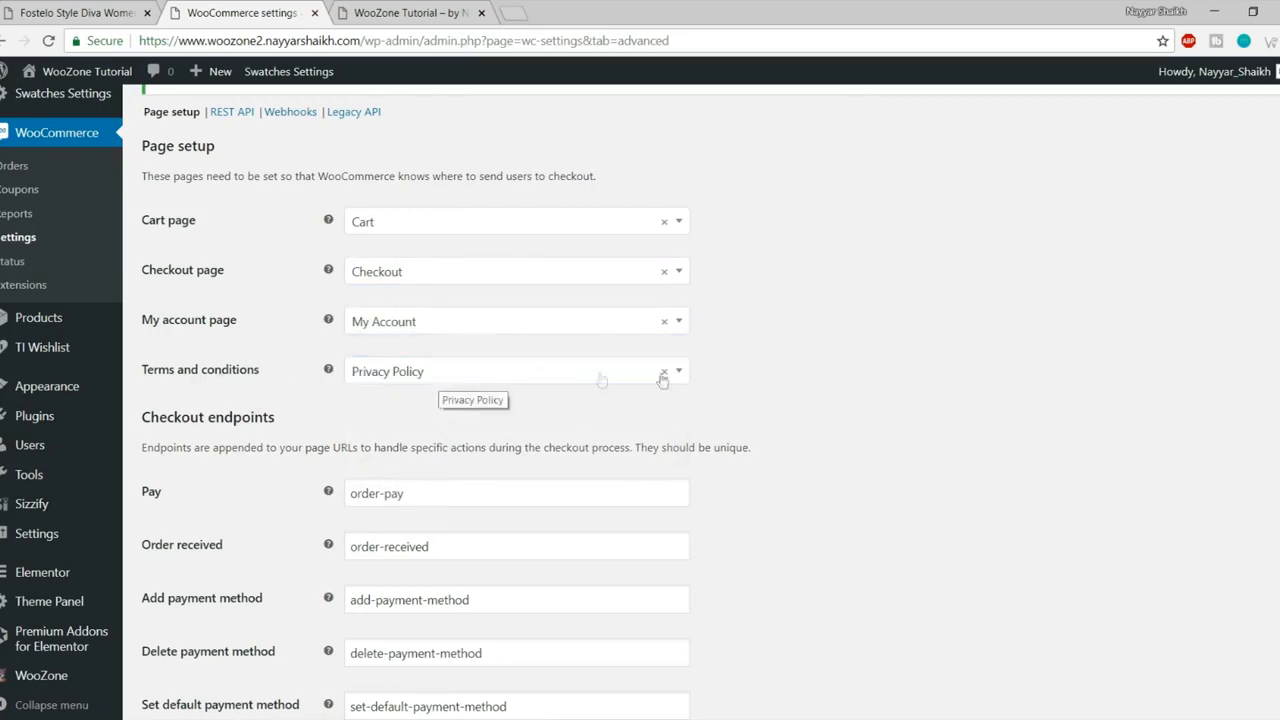
Step: Save the page setup settings and switch to the site's front page
{"action": "scroll", "coordinate": [966, 409], "scroll_direction": "down", "scroll_amount": 4}
{"action": "scroll", "coordinate": [958, 412], "scroll_direction": "down", "scroll_amount": 2}
{"action": "left_click", "coordinate": [196, 634]}
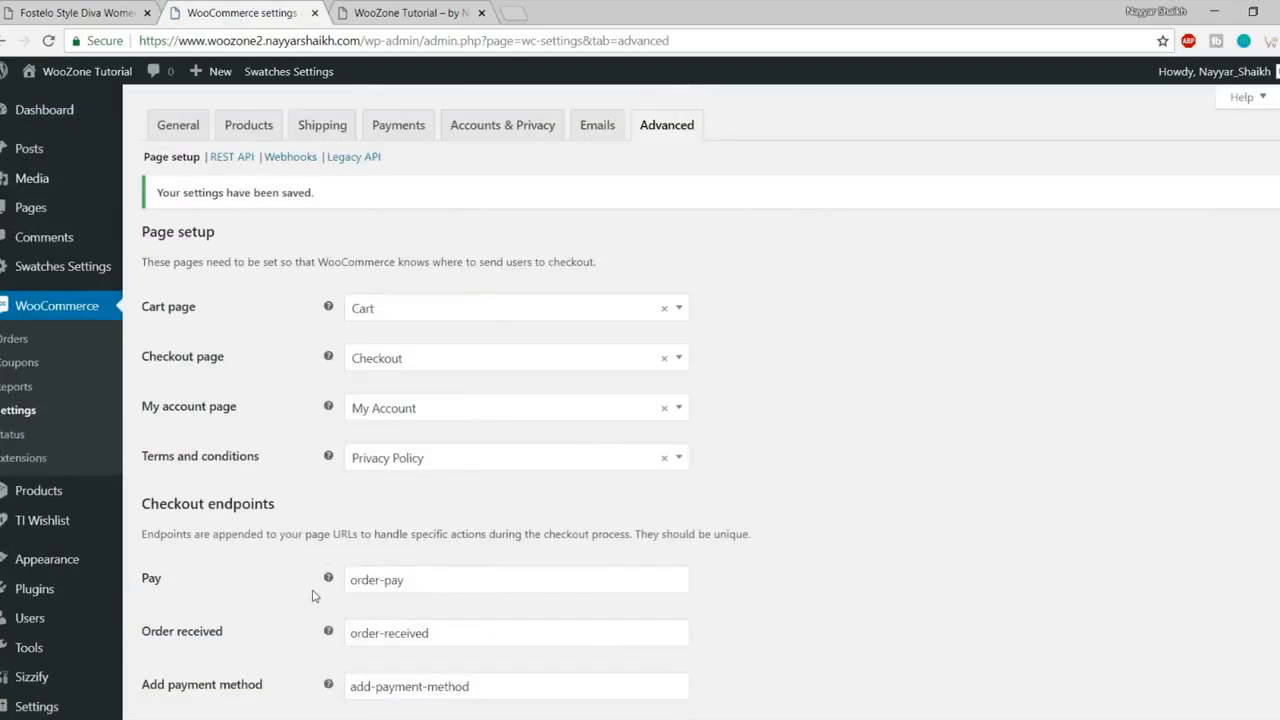
{"action": "left_click", "coordinate": [357, 15]}
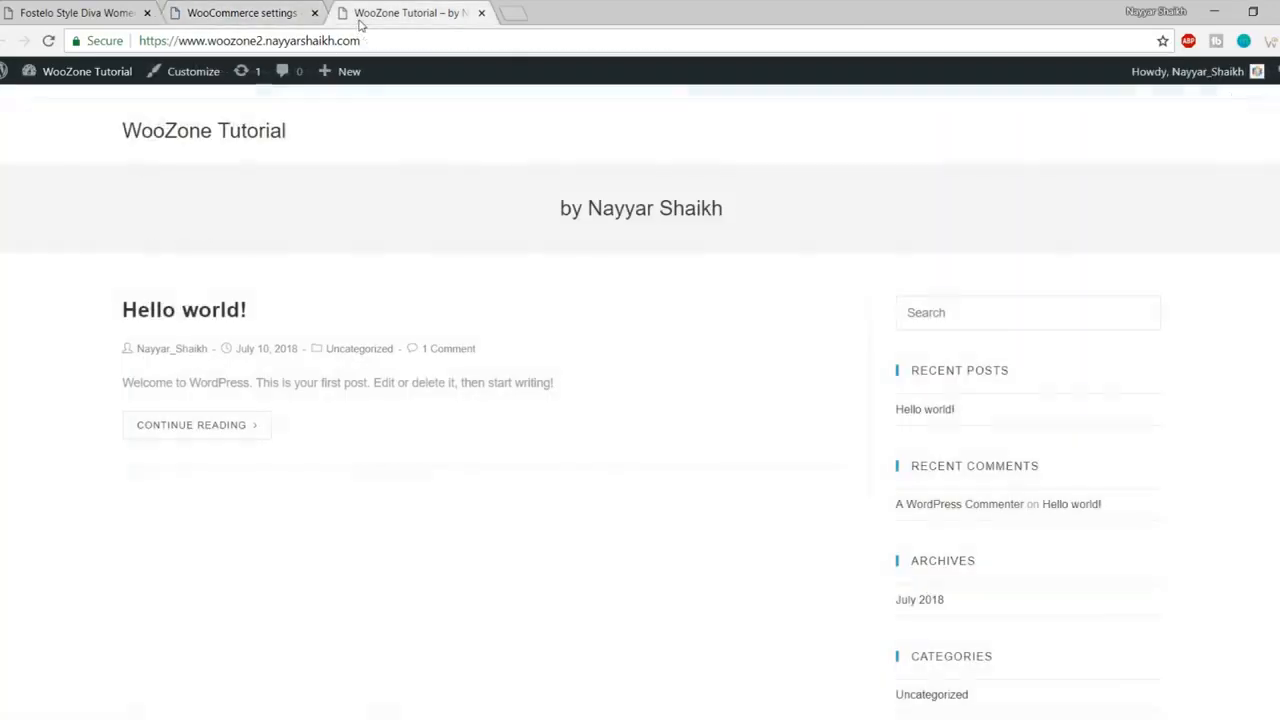
Step: Return from the front page to the WooCommerce settings and open the WooZone plugin dashboard
{"action": "left_click", "coordinate": [240, 133]}
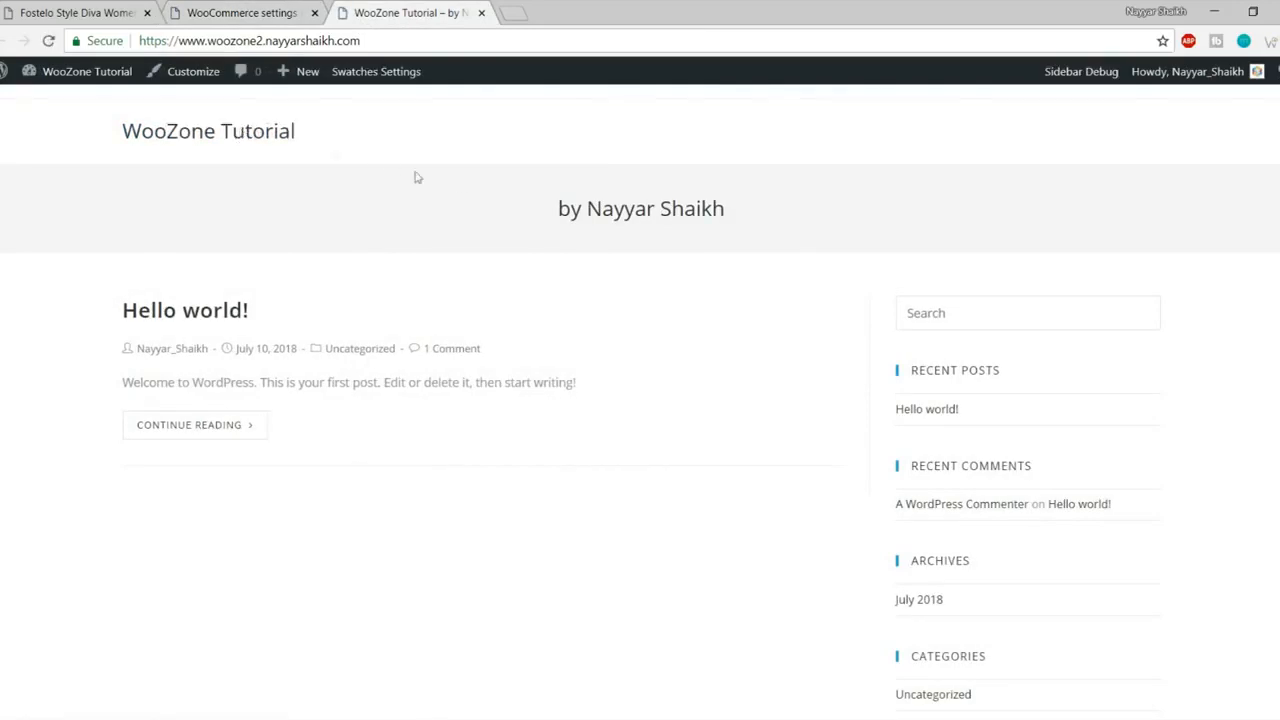
{"action": "left_click", "coordinate": [263, 8]}
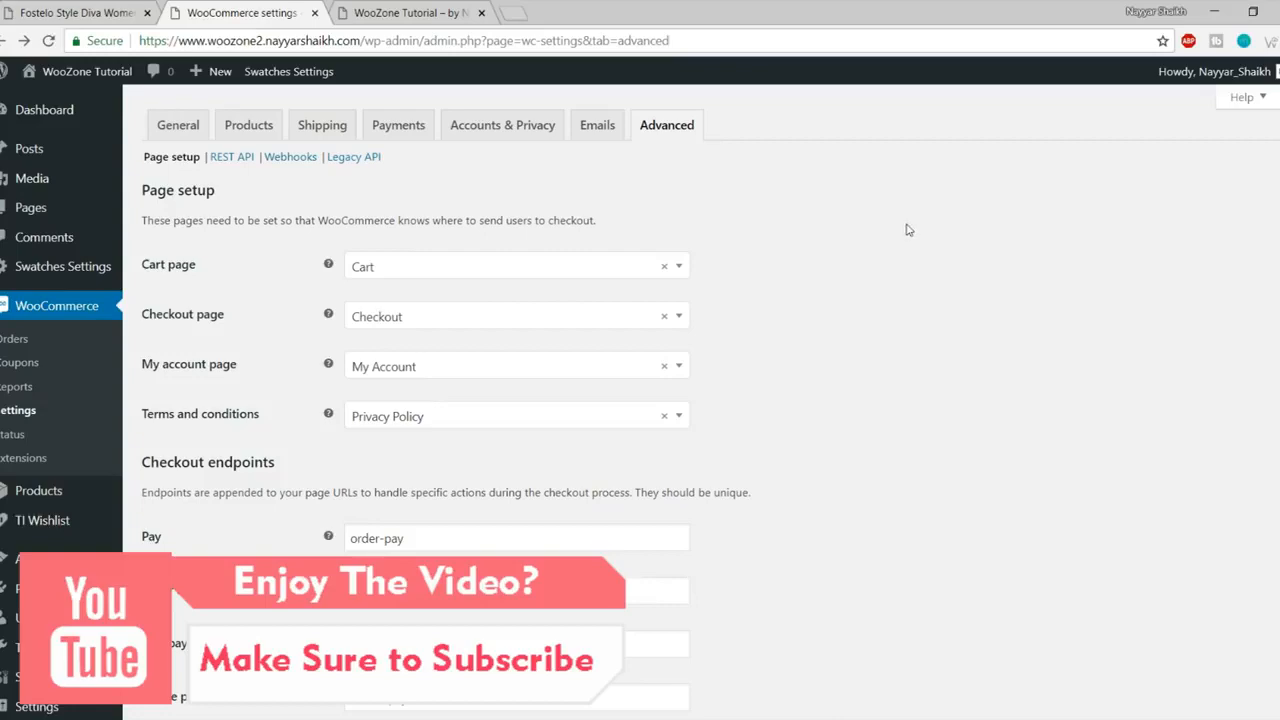
{"action": "scroll", "coordinate": [45, 490], "scroll_direction": "down", "scroll_amount": 3}
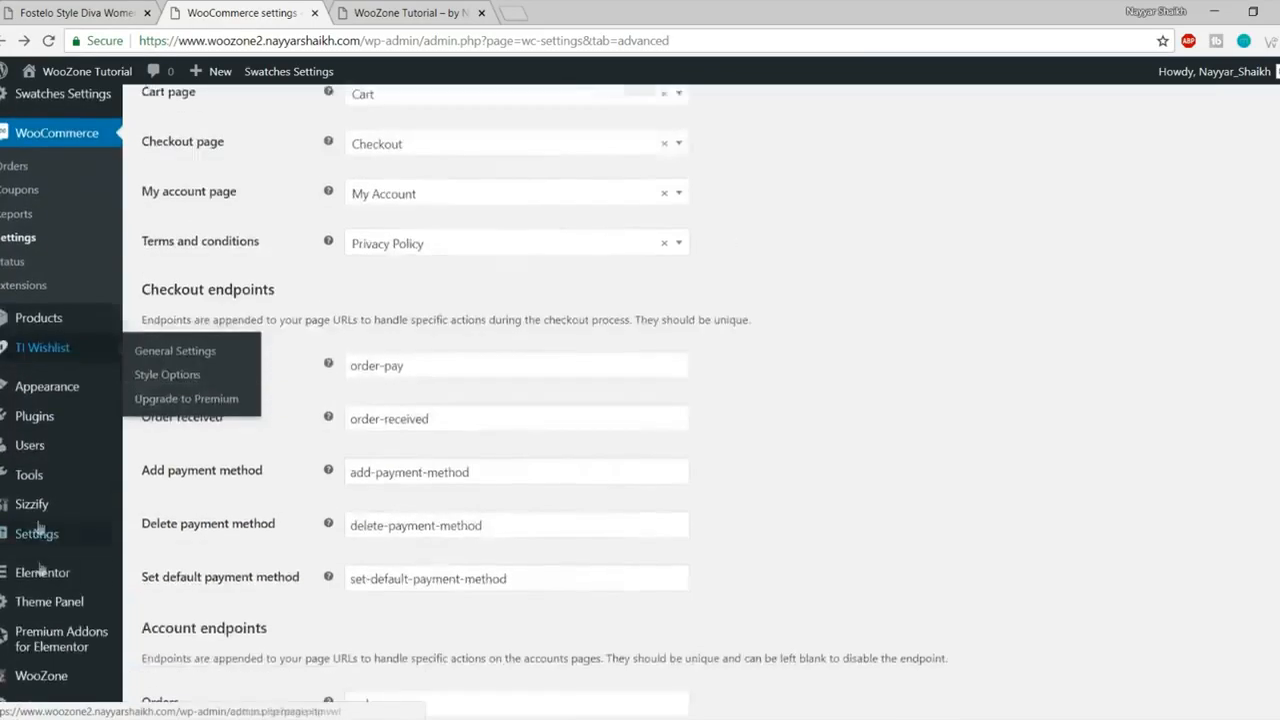
{"action": "mouse_move", "coordinate": [41, 566]}
{"action": "left_click", "coordinate": [57, 670]}
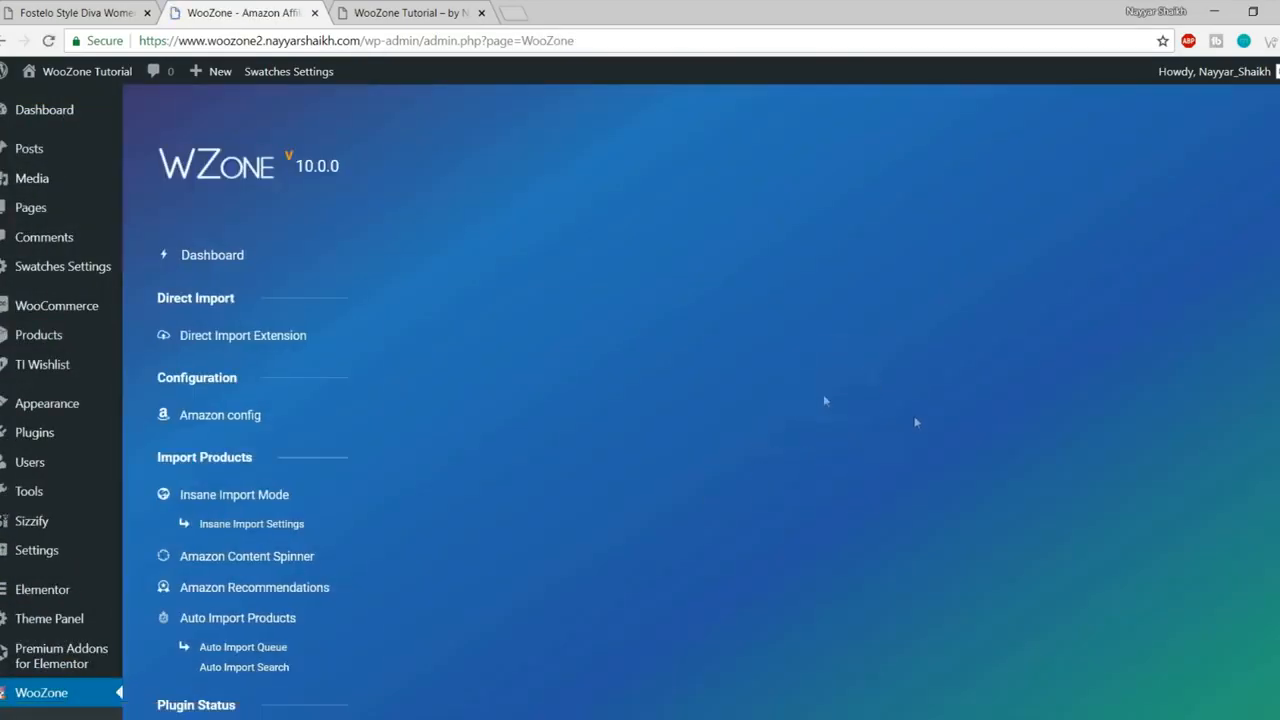
Step: Review WooZone's Amazon config access keys and India affiliate ID, then go back to the WooZone dashboard
{"action": "scroll", "coordinate": [1089, 387], "scroll_direction": "down", "scroll_amount": 2}
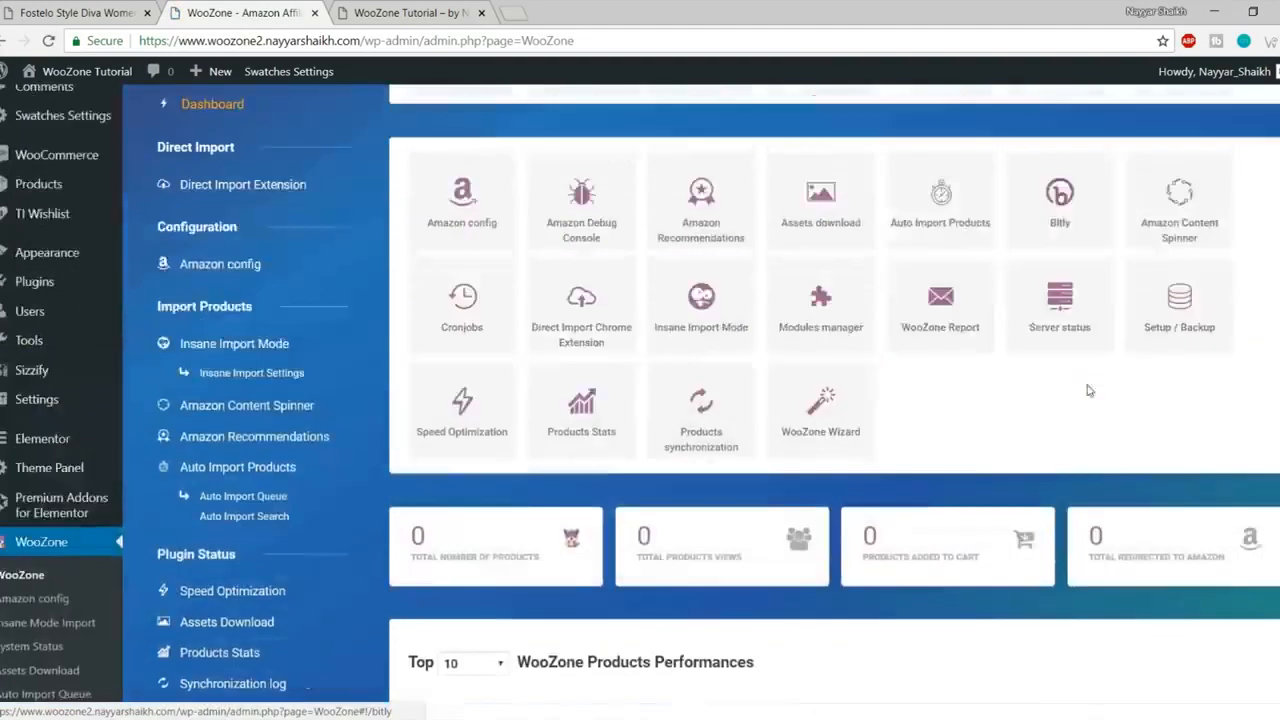
{"action": "scroll", "coordinate": [900, 390], "scroll_direction": "up", "scroll_amount": 2}
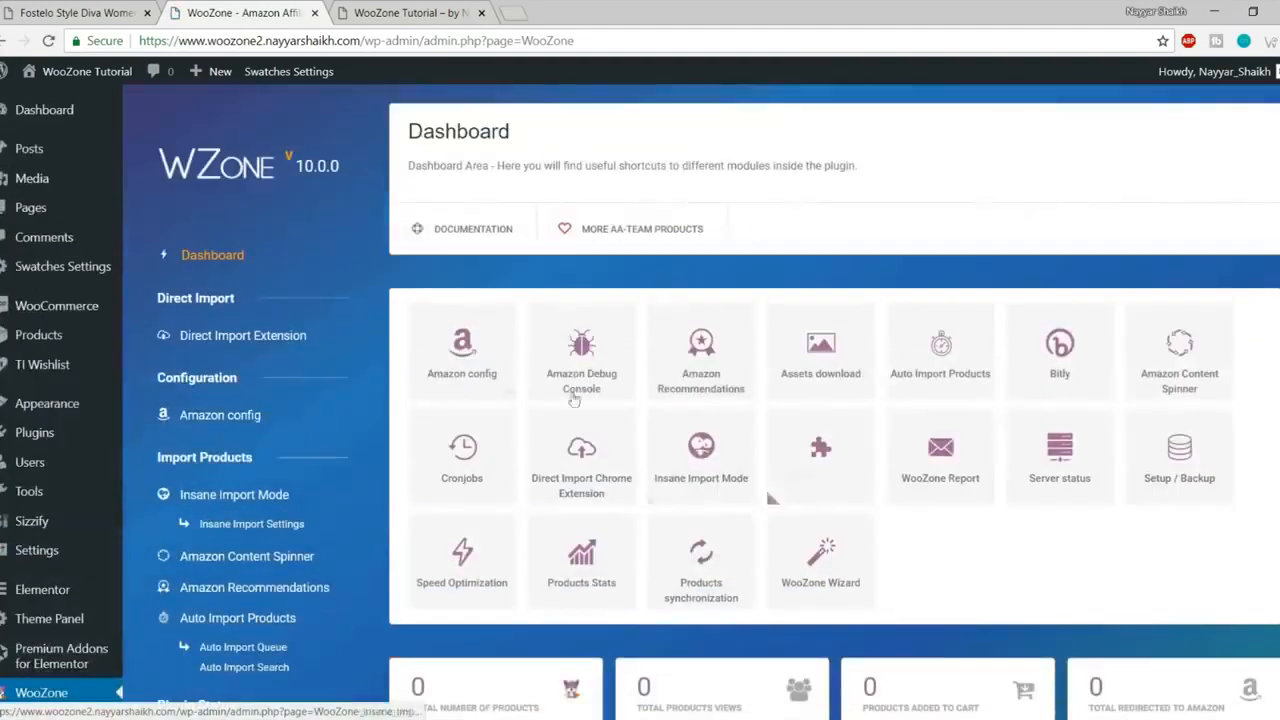
{"action": "left_click", "coordinate": [488, 370]}
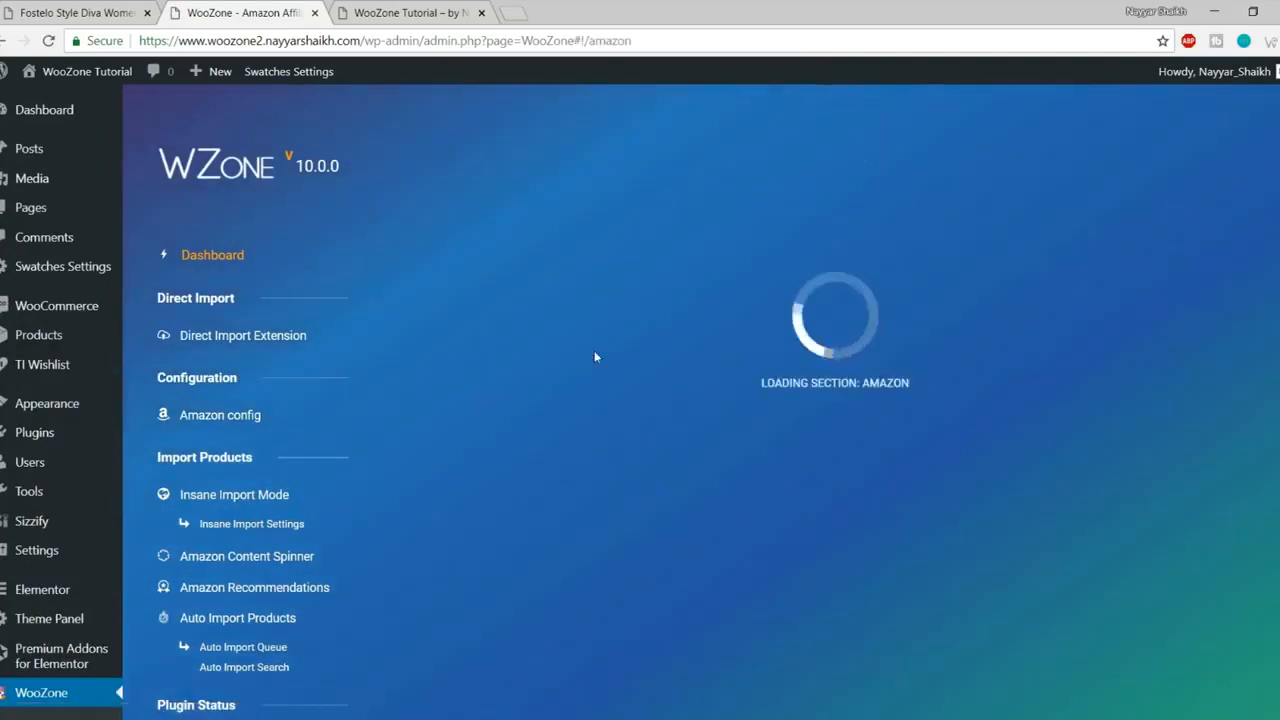
{"action": "scroll", "coordinate": [715, 340], "scroll_direction": "down", "scroll_amount": 4}
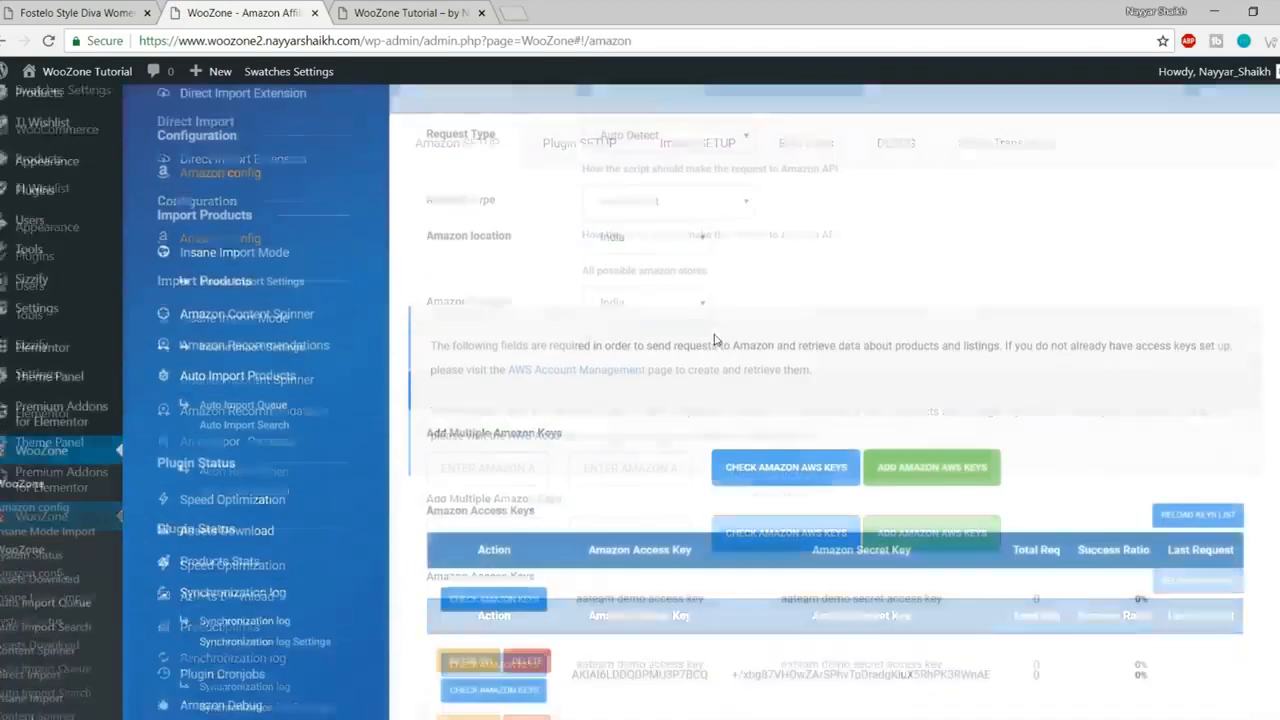
{"action": "scroll", "coordinate": [740, 369], "scroll_direction": "down", "scroll_amount": 1}
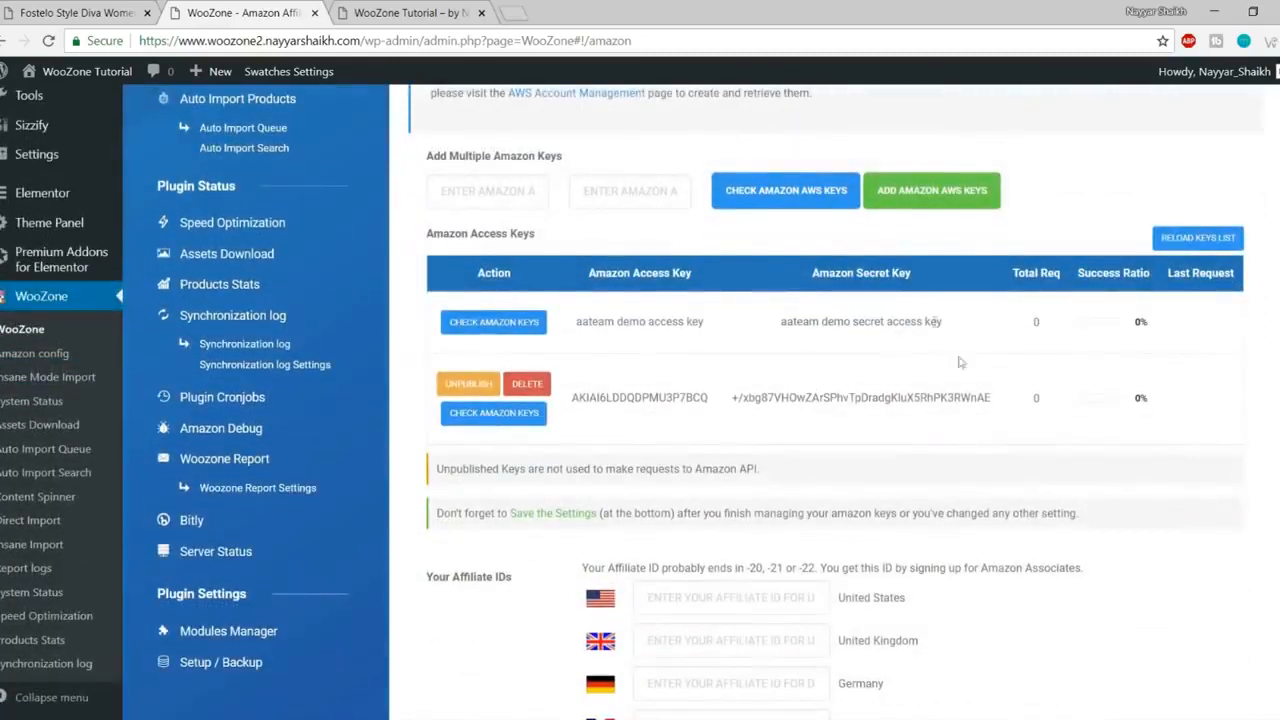
{"action": "double_click", "coordinate": [845, 397]}
{"action": "left_click", "coordinate": [865, 322]}
{"action": "scroll", "coordinate": [628, 318], "scroll_direction": "down", "scroll_amount": 7}
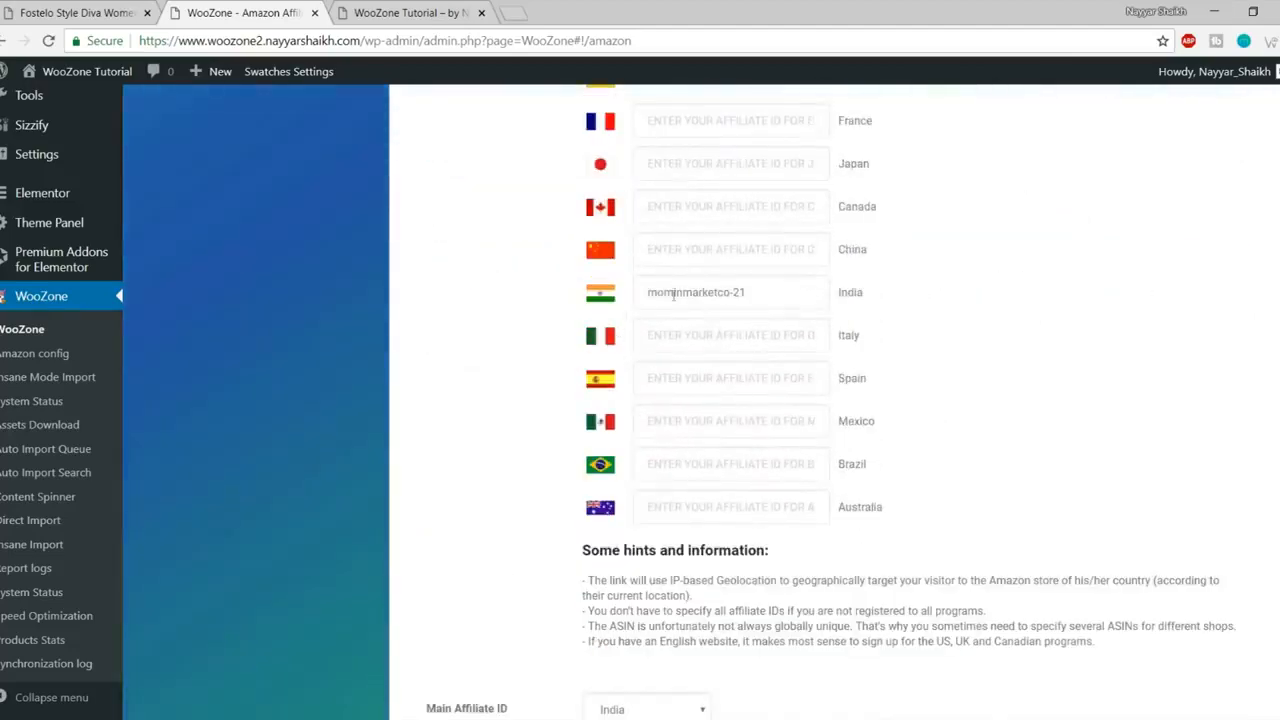
{"action": "scroll", "coordinate": [792, 300], "scroll_direction": "down", "scroll_amount": 5}
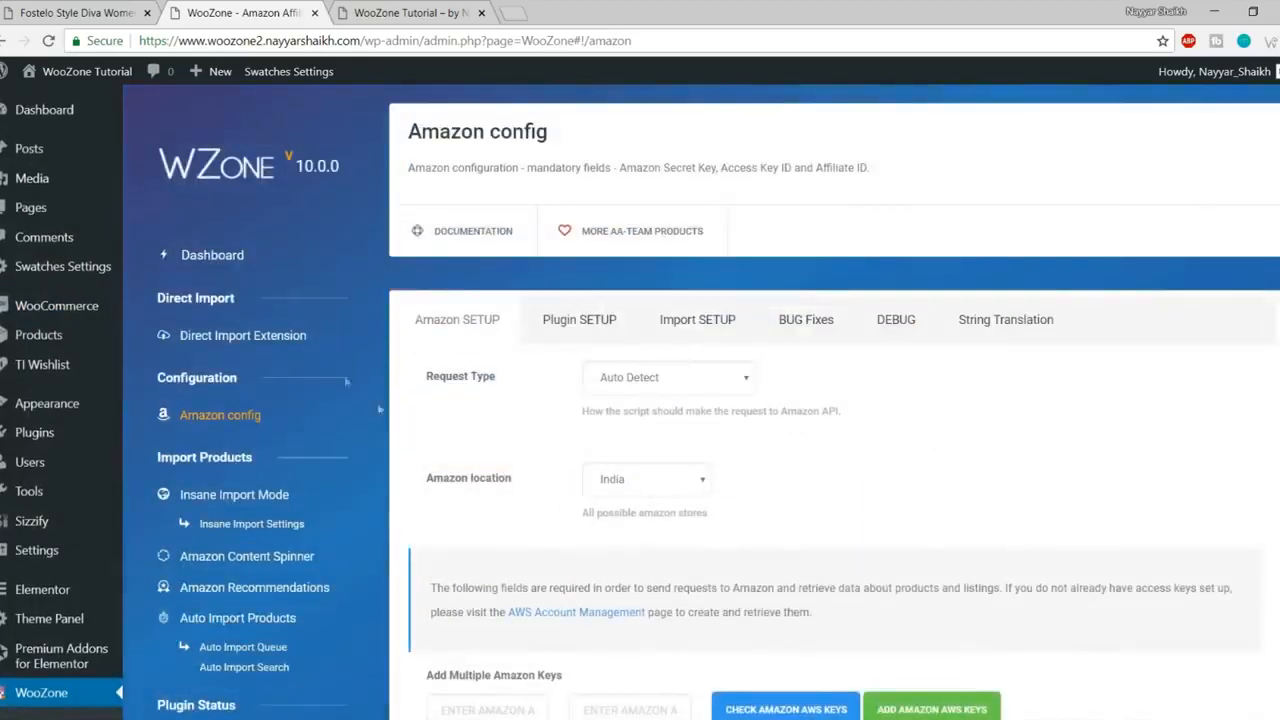
{"action": "left_click", "coordinate": [213, 257]}
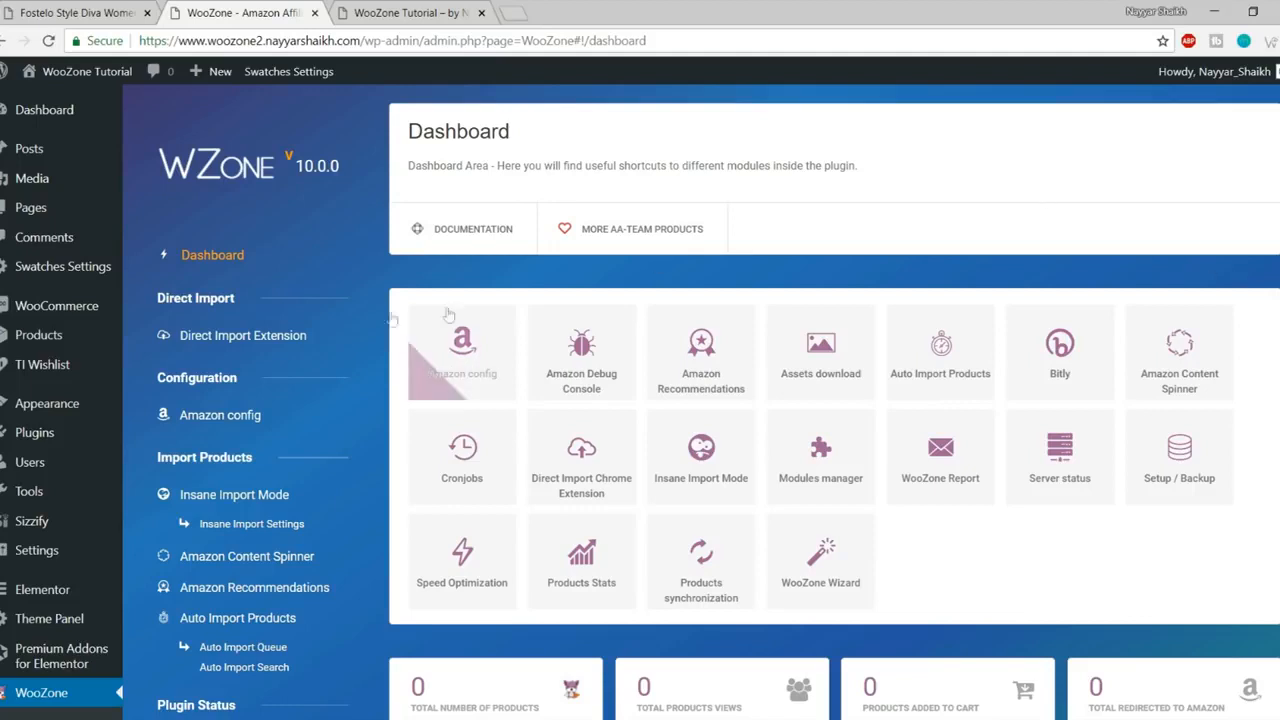
Step: Open the Direct Import Chrome Extension page and open its WZone Direct Import store link in a new tab
{"action": "left_click", "coordinate": [247, 340]}
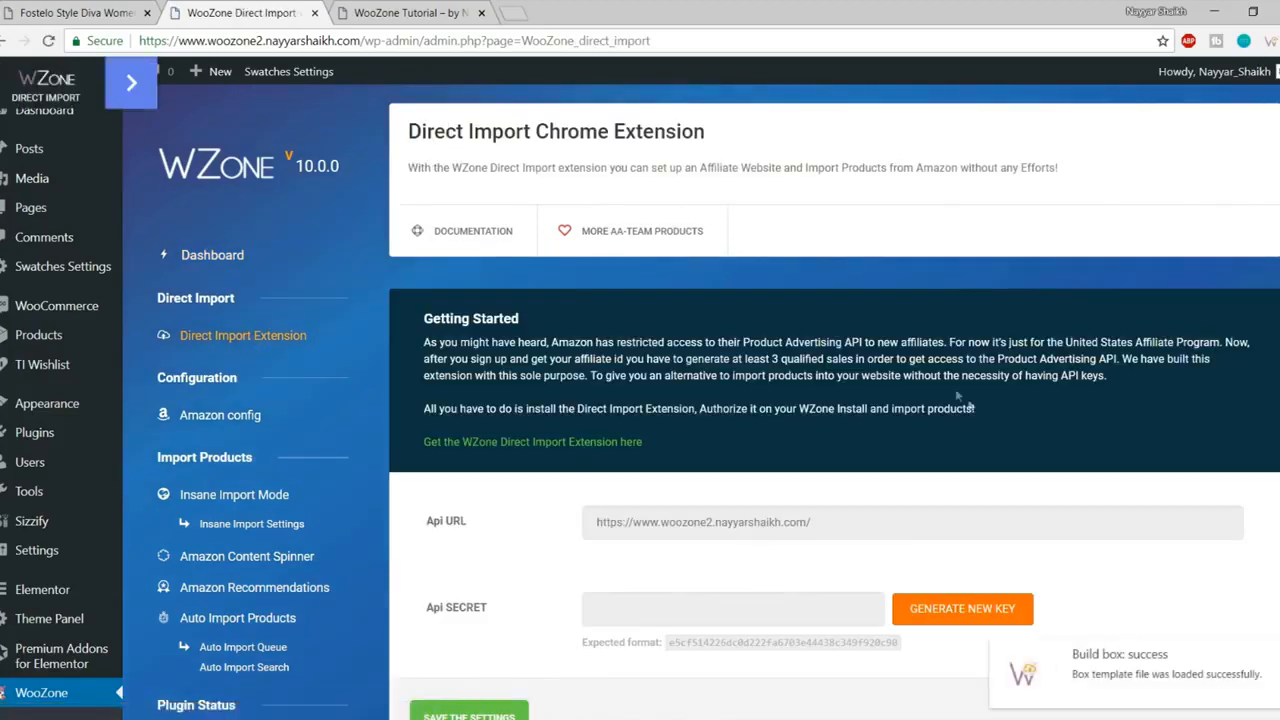
{"action": "scroll", "coordinate": [1010, 430], "scroll_direction": "down", "scroll_amount": 2}
{"action": "scroll", "coordinate": [1118, 500], "scroll_direction": "up", "scroll_amount": 1}
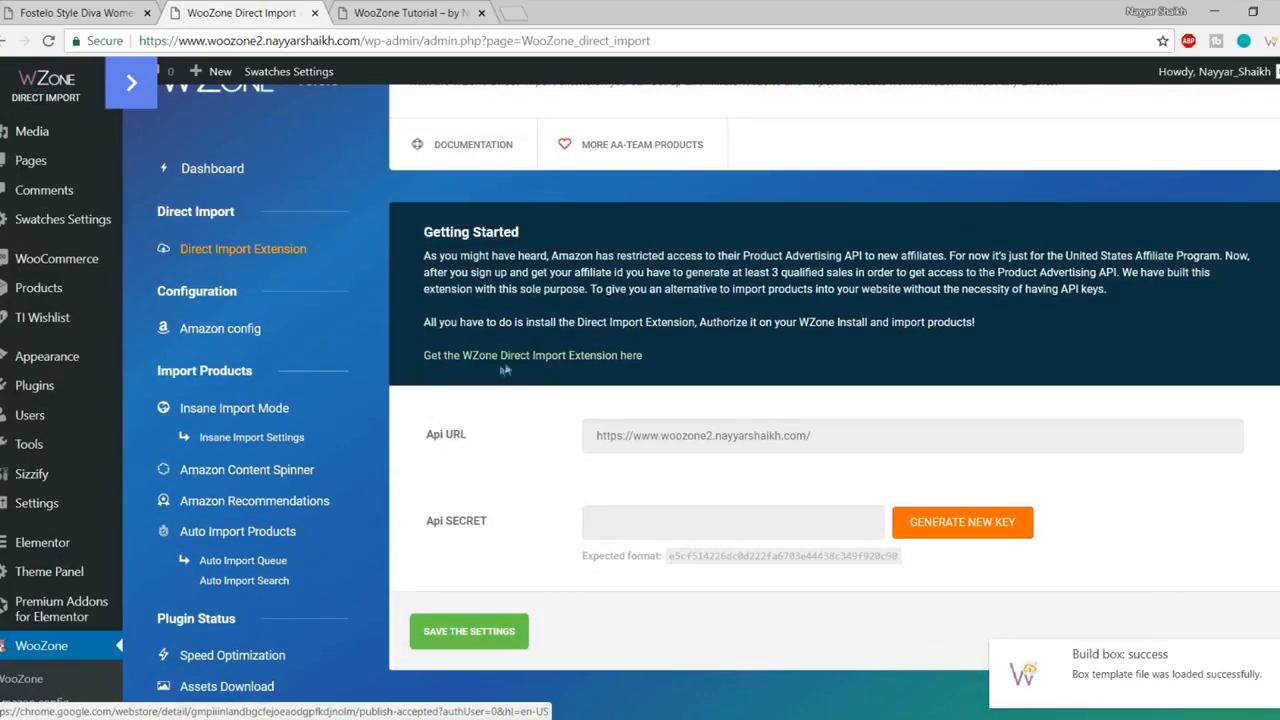
{"action": "right_click", "coordinate": [585, 365]}
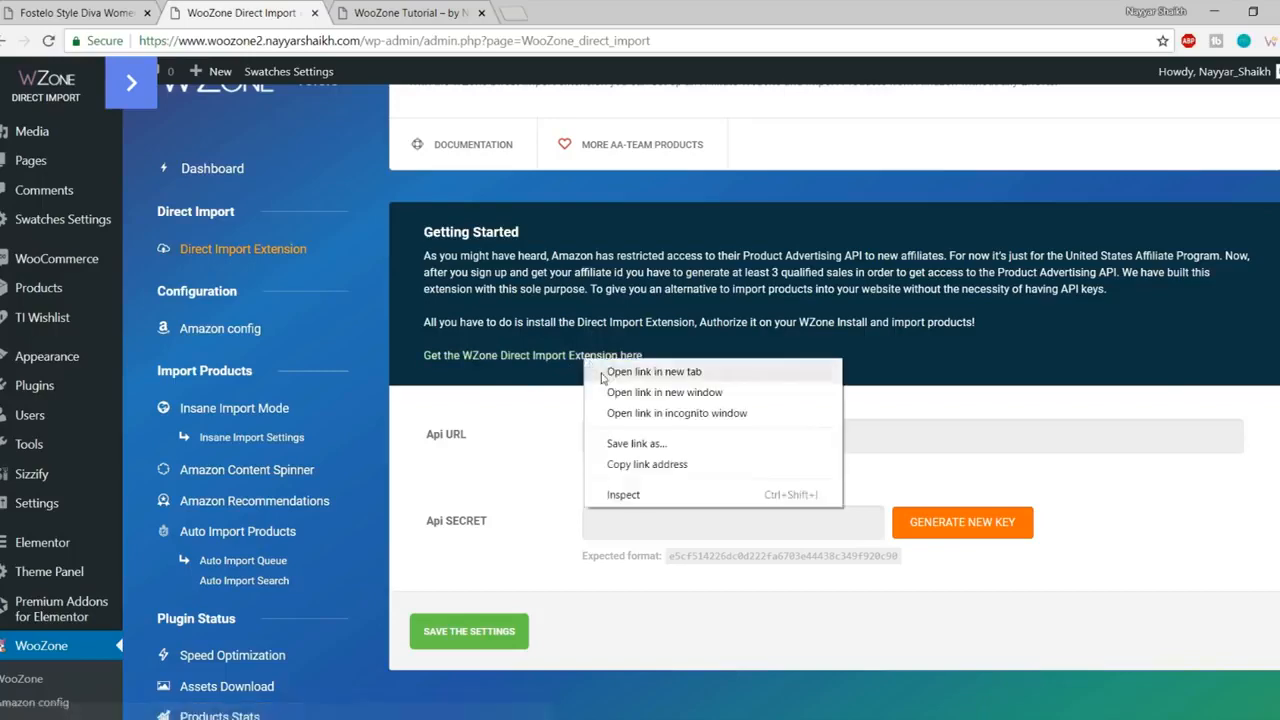
{"action": "left_click", "coordinate": [640, 369]}
{"action": "left_click", "coordinate": [400, 12]}
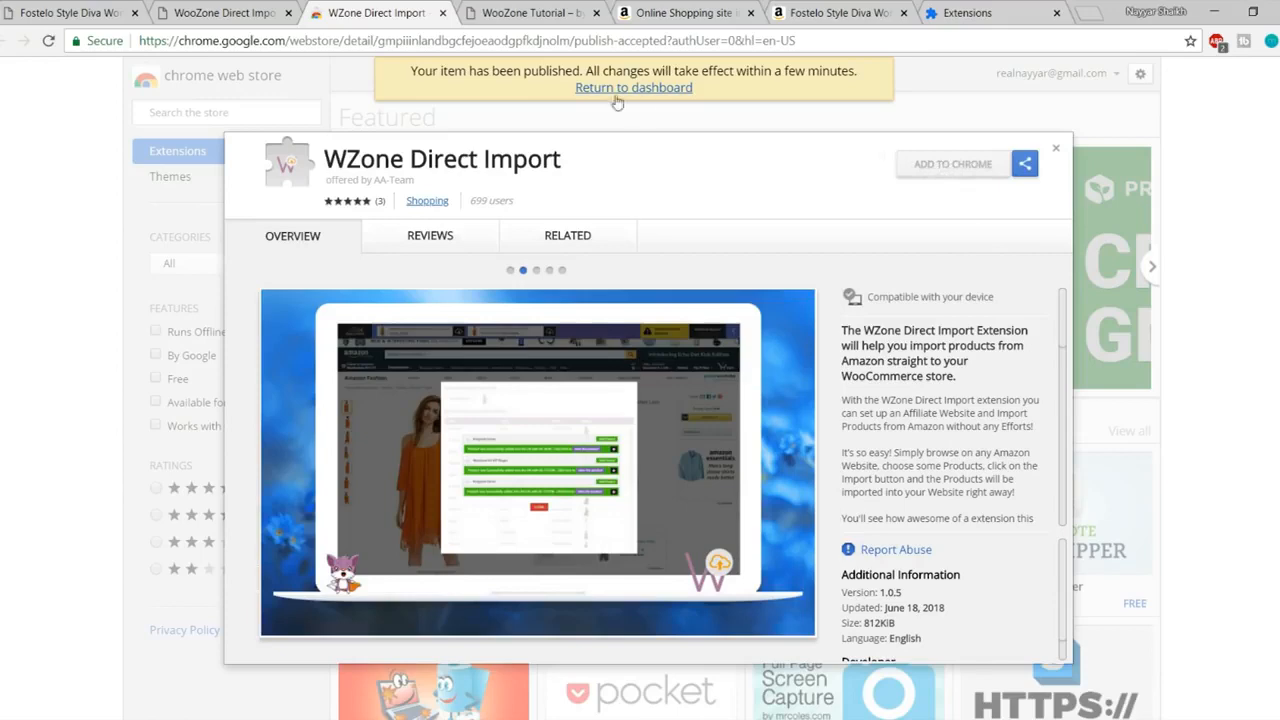
Step: Search the Chrome Web Store for WZone Direct Import and add the extension to Chrome
{"action": "left_click_drag", "start_coordinate": [562, 159], "coordinate": [322, 159]}
{"action": "key", "text": "ctrl+c"}
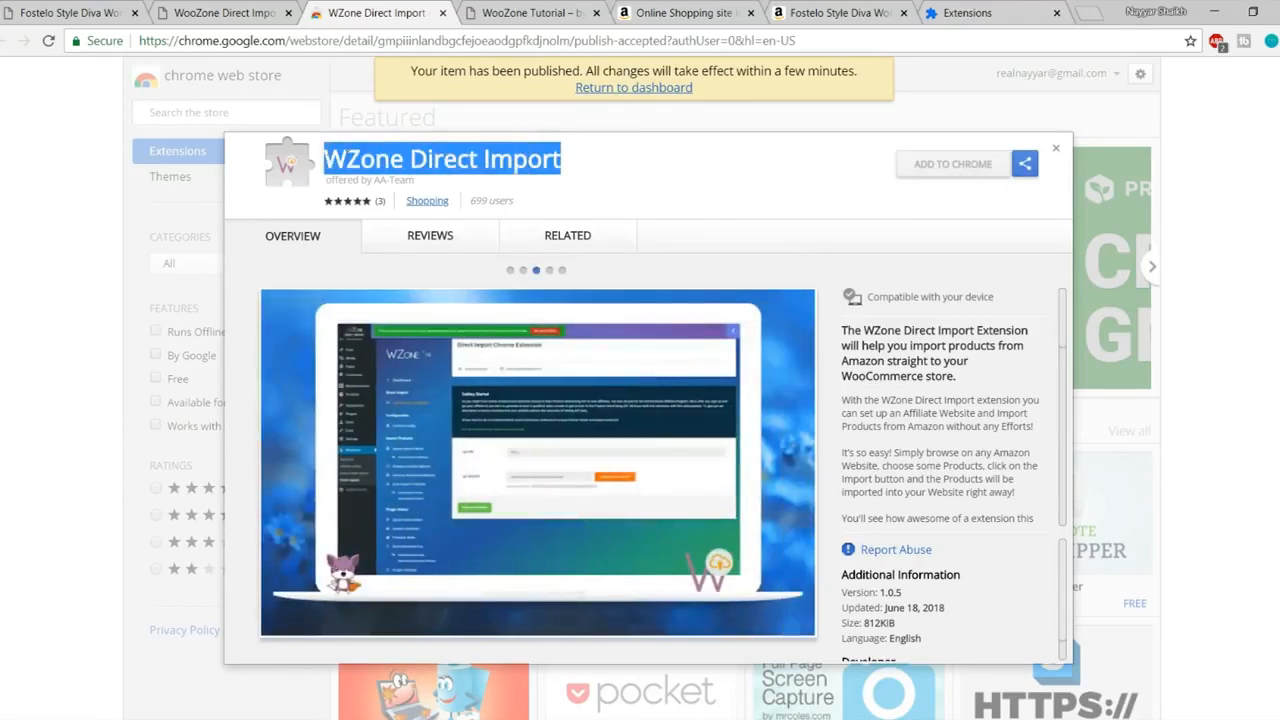
{"action": "left_click", "coordinate": [1057, 151]}
{"action": "left_click", "coordinate": [215, 112]}
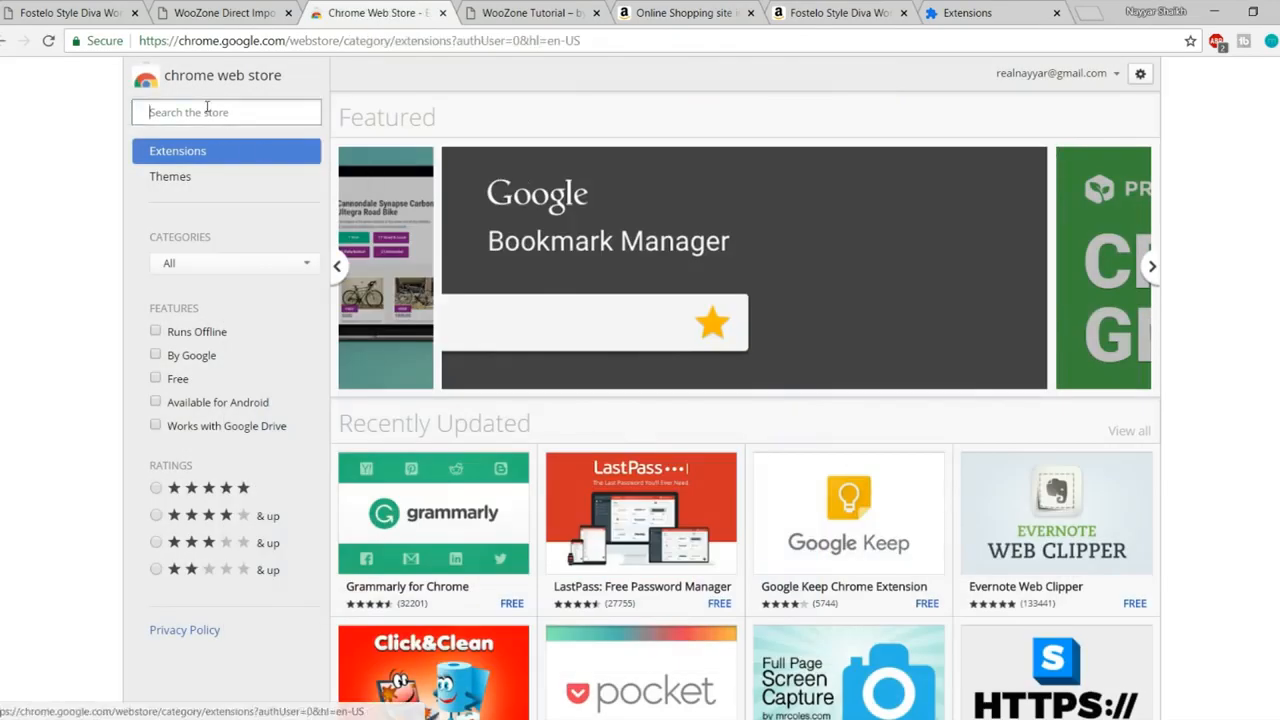
{"action": "key", "text": "ctrl+v"}
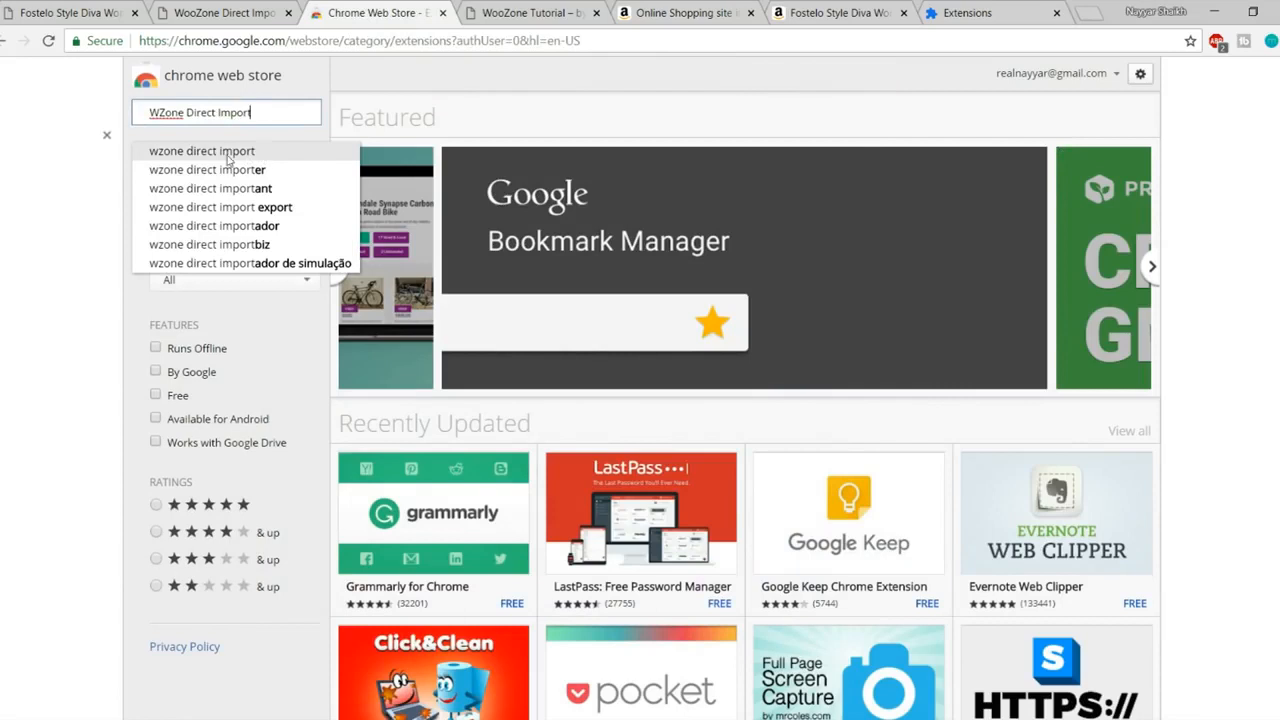
{"action": "left_click", "coordinate": [240, 152]}
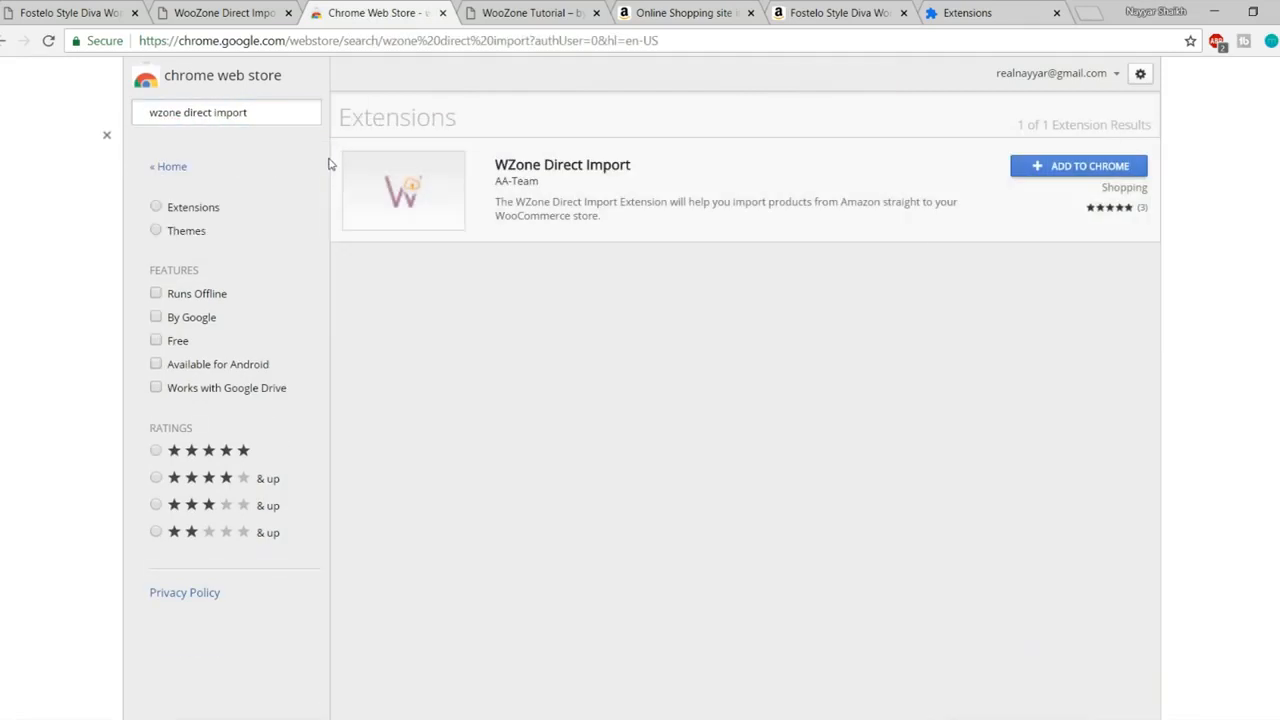
{"action": "left_click", "coordinate": [1069, 167]}
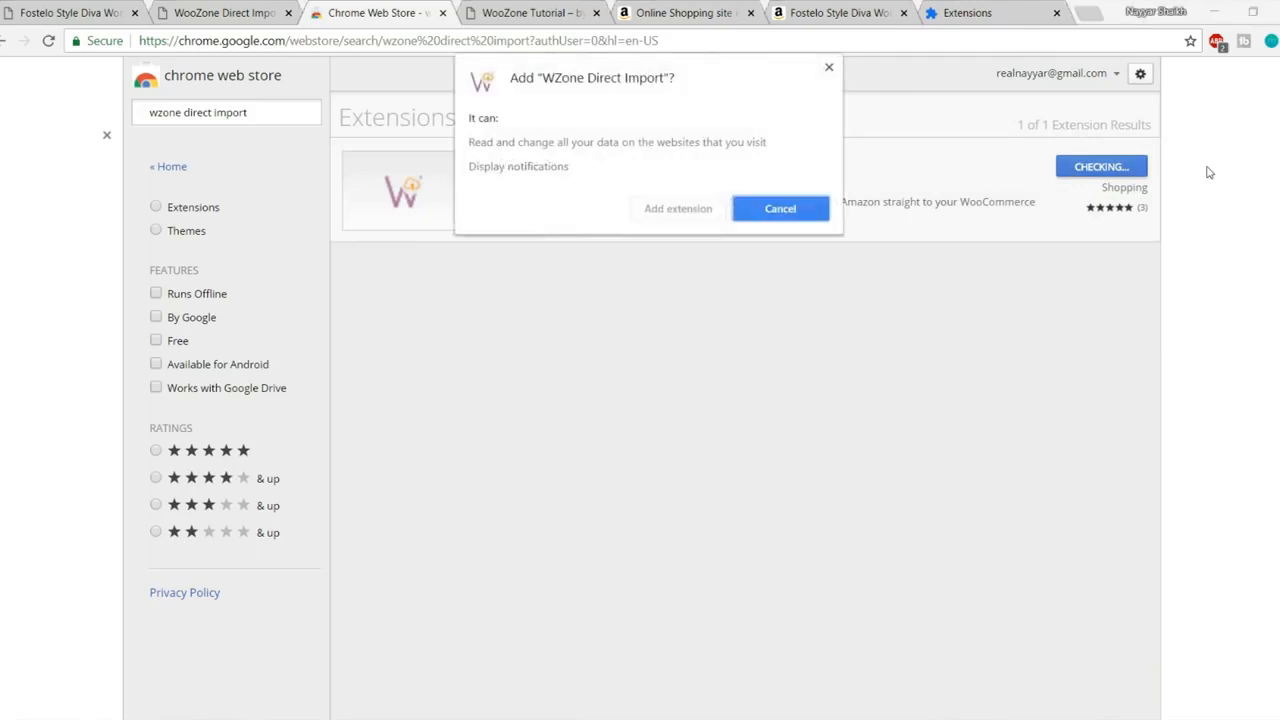
{"action": "left_click", "coordinate": [700, 208]}
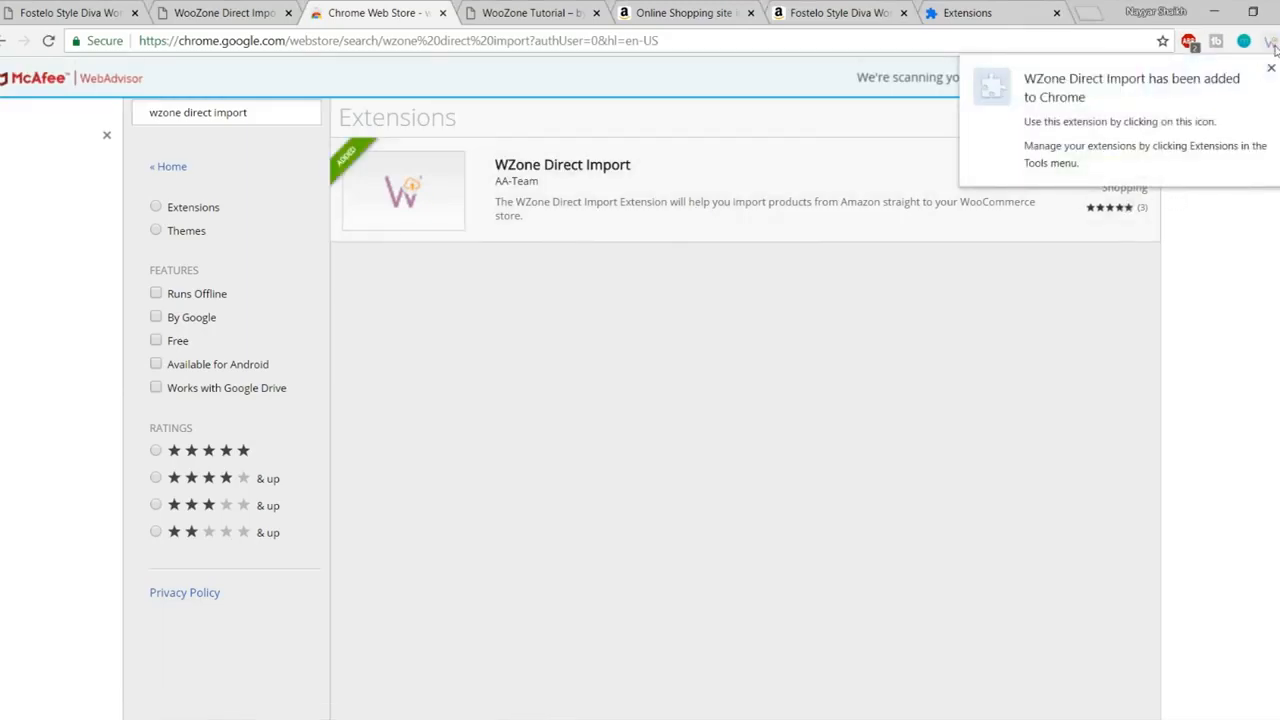
Step: Check the WZone extension popup, then save the WooZone Direct Import settings
{"action": "left_click", "coordinate": [1271, 42]}
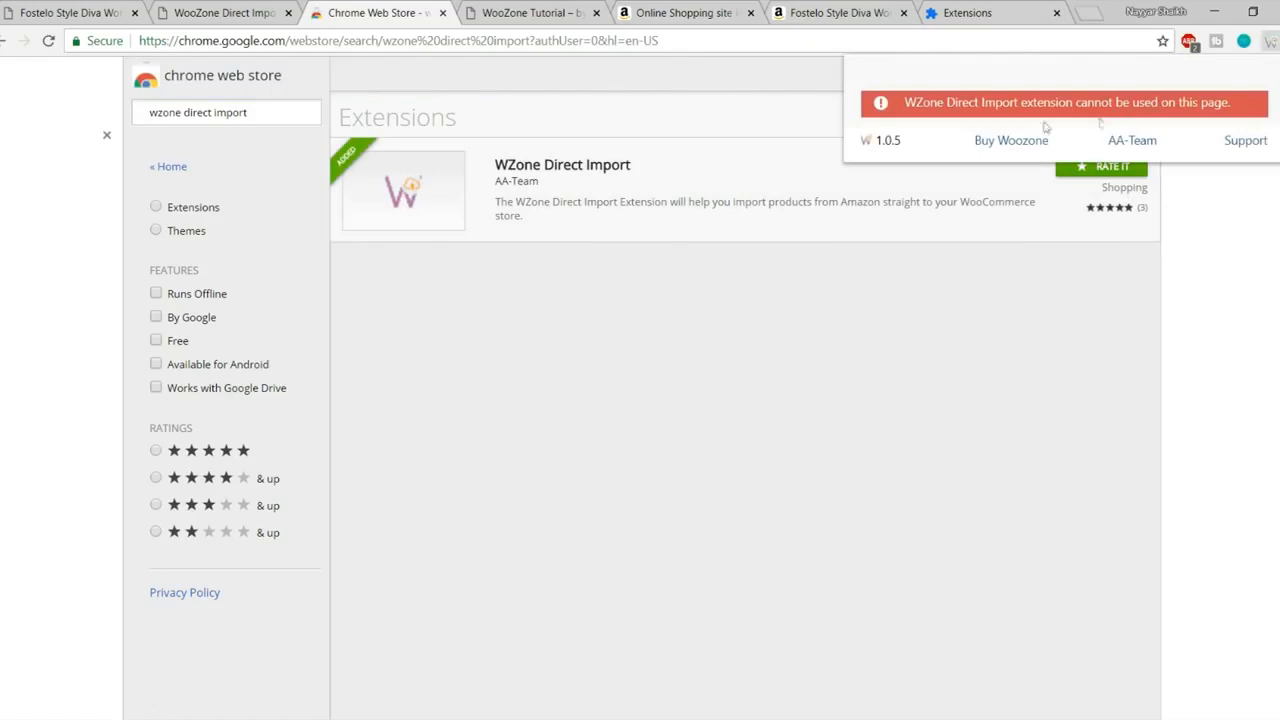
{"action": "left_click", "coordinate": [266, 18]}
{"action": "left_click", "coordinate": [472, 555]}
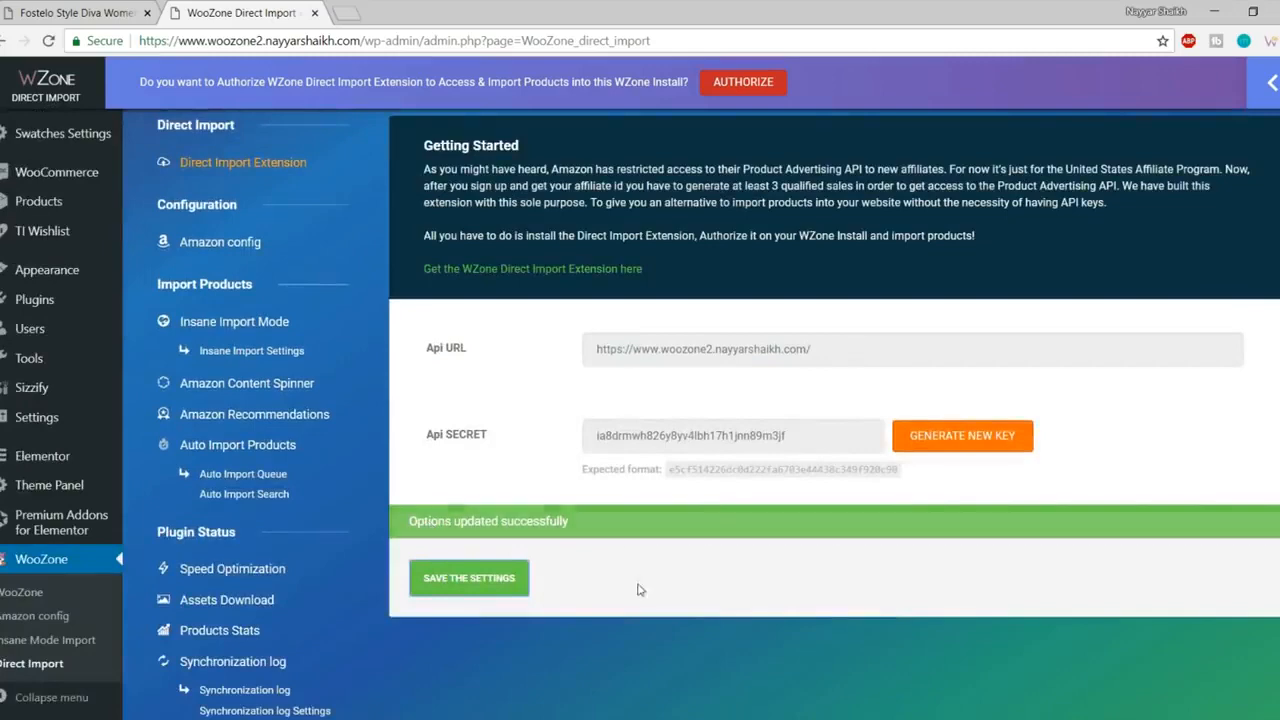
Step: Authorize WZone Direct Import for this site and confirm WooZone Tutorial appears under Authorized Websites
{"action": "scroll", "coordinate": [640, 590], "scroll_direction": "up", "scroll_amount": 2}
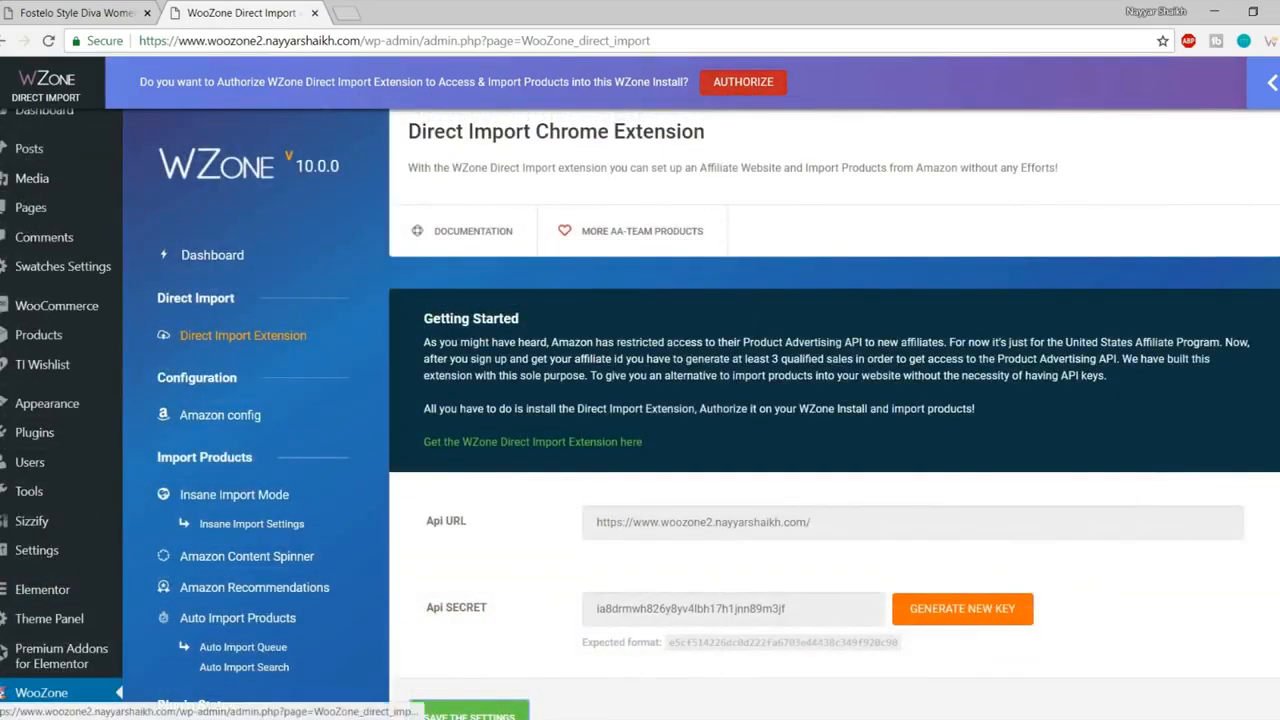
{"action": "left_click", "coordinate": [752, 86]}
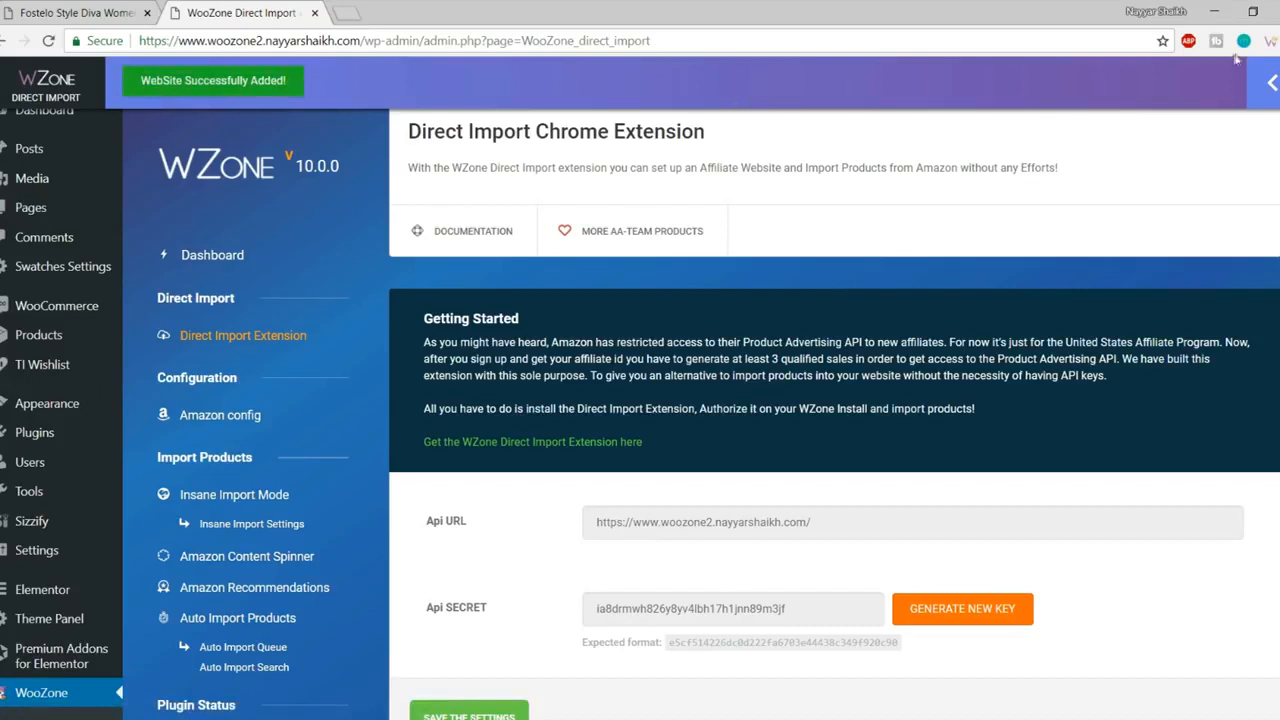
{"action": "left_click", "coordinate": [1270, 42]}
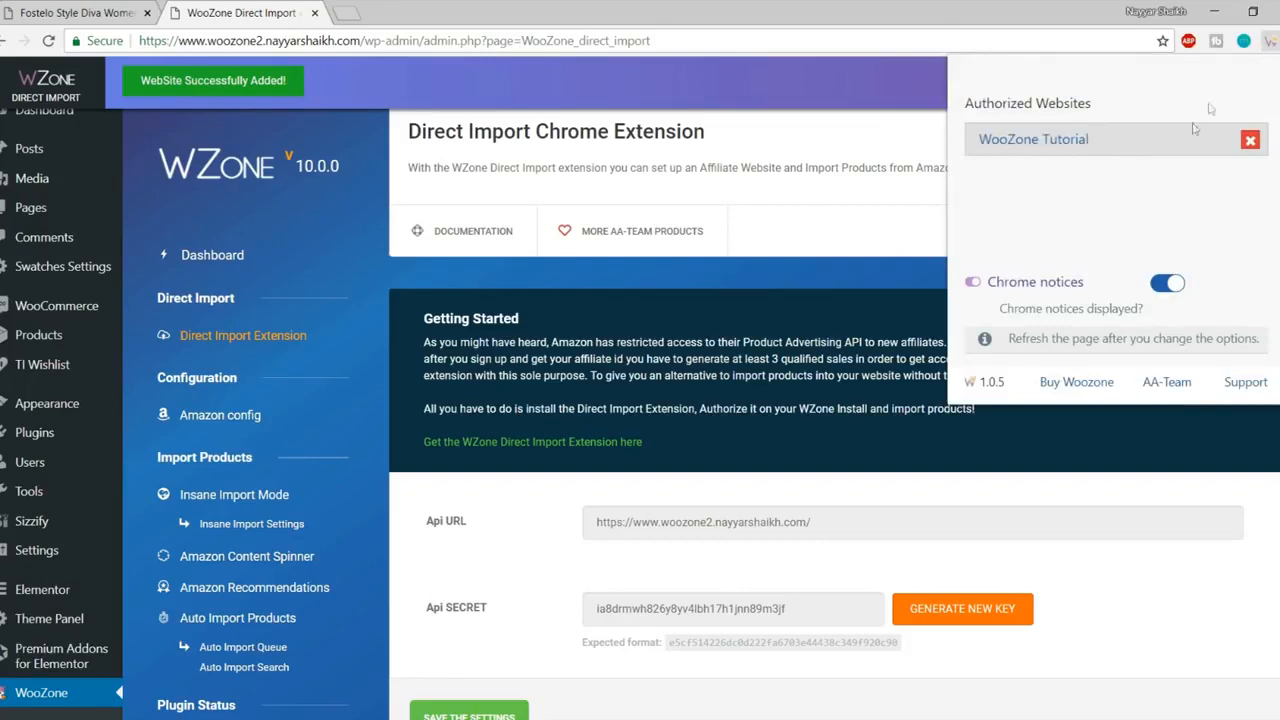
{"action": "left_click", "coordinate": [1265, 41]}
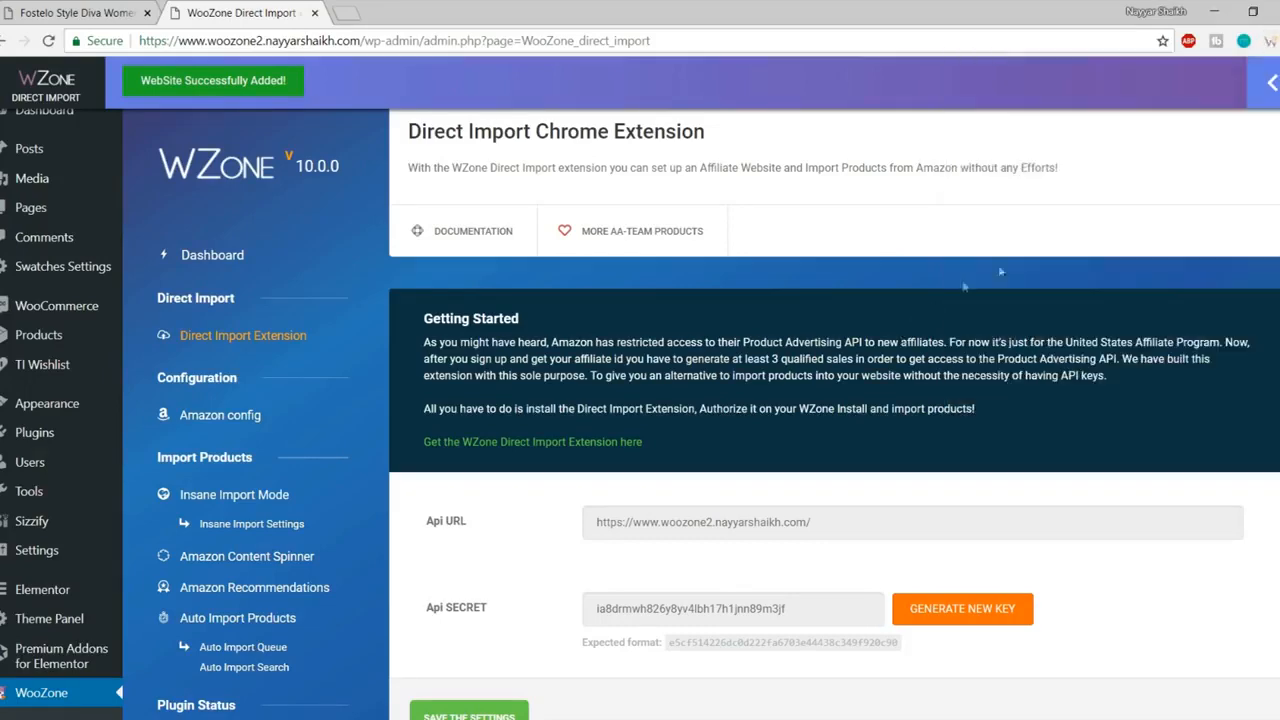
{"action": "left_click", "coordinate": [350, 10]}
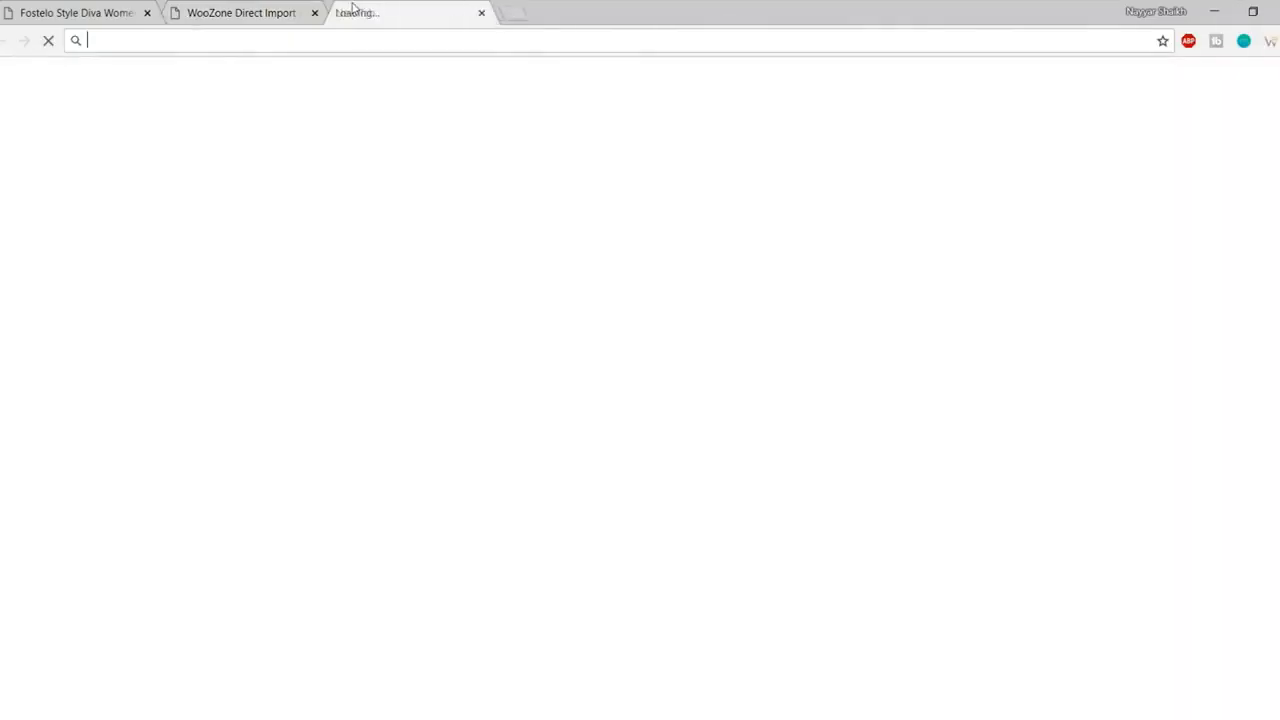
Step: Go to amazon.in and open the tan Fostelo Style Diva Women's Handbag from related items
{"action": "type", "text": "amas://www.amazon.in"}
{"action": "key", "text": "Return"}
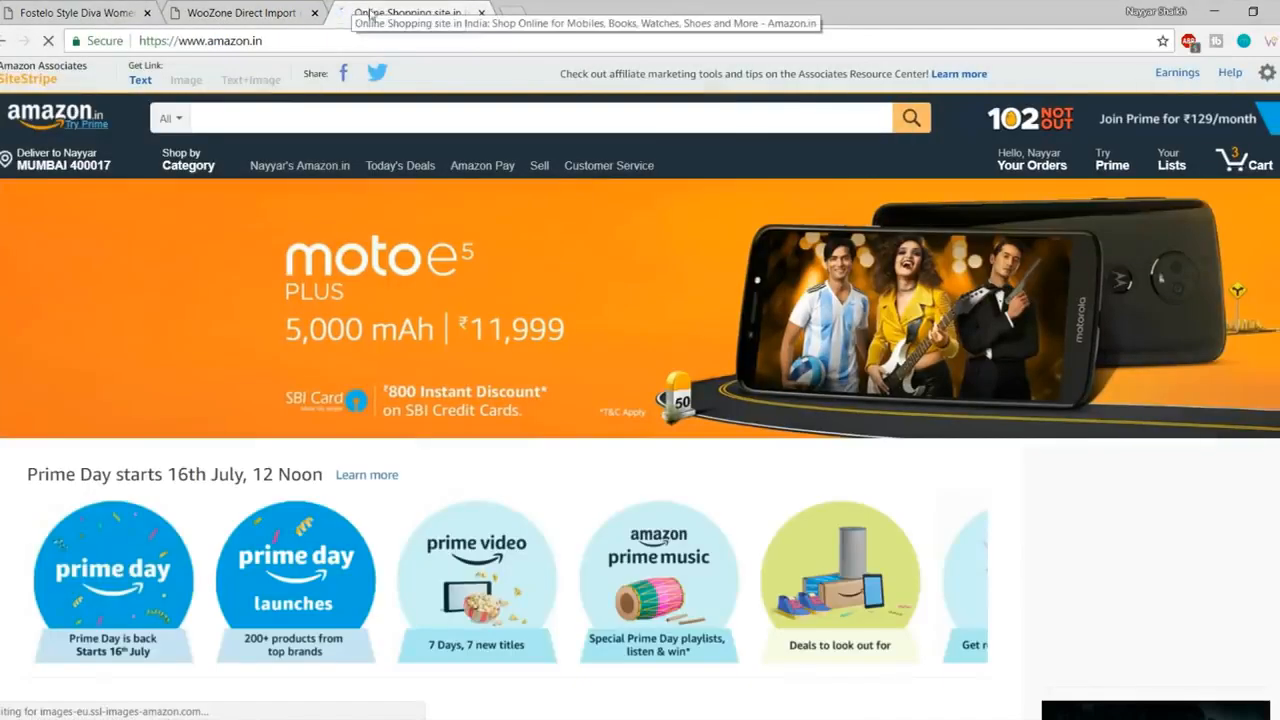
{"action": "scroll", "coordinate": [500, 190], "scroll_direction": "down", "scroll_amount": 8}
{"action": "scroll", "coordinate": [524, 202], "scroll_direction": "down", "scroll_amount": 2}
{"action": "mouse_move", "coordinate": [70, 256]}
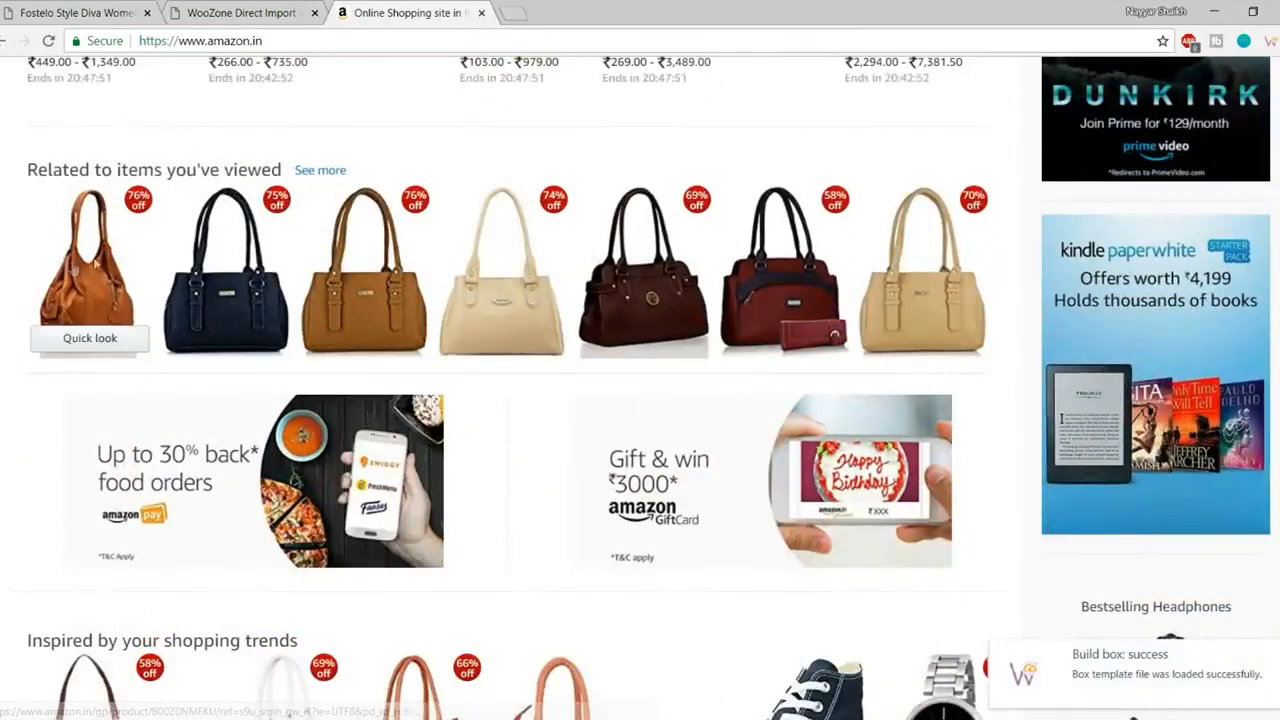
{"action": "left_click", "coordinate": [112, 257]}
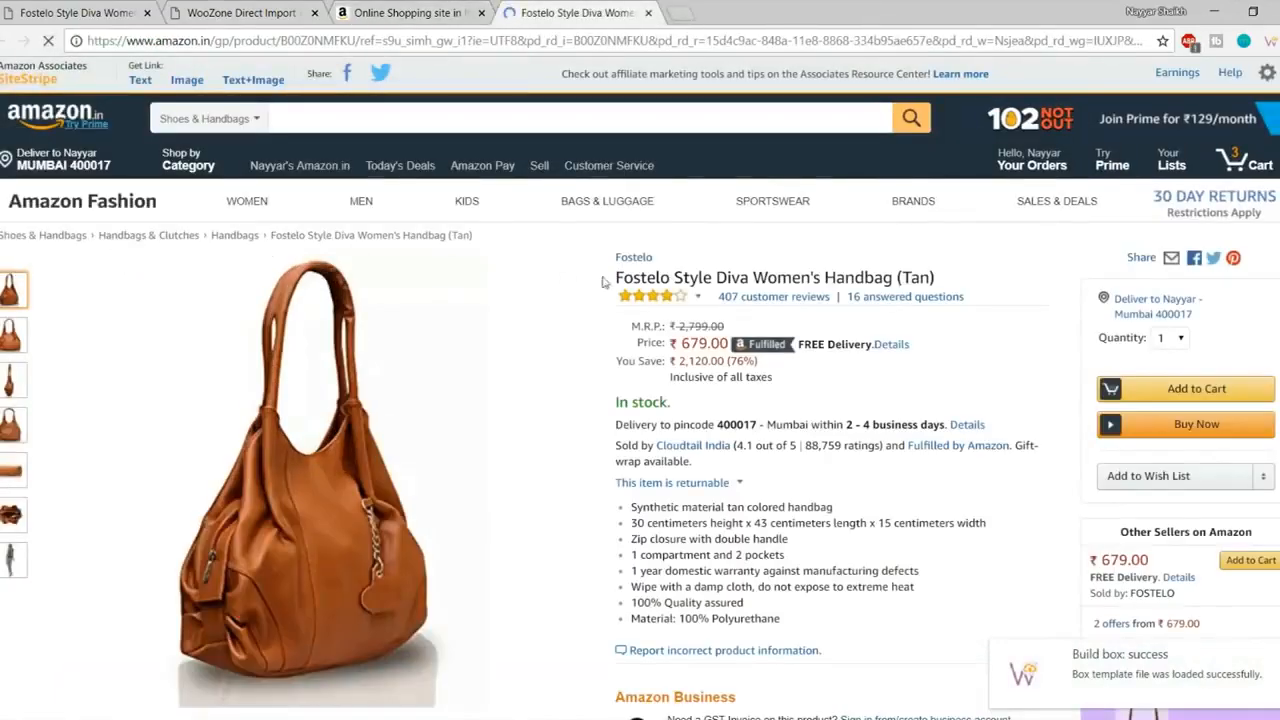
{"action": "scroll", "coordinate": [850, 369], "scroll_direction": "down", "scroll_amount": 1}
{"action": "scroll", "coordinate": [850, 369], "scroll_direction": "up", "scroll_amount": 1}
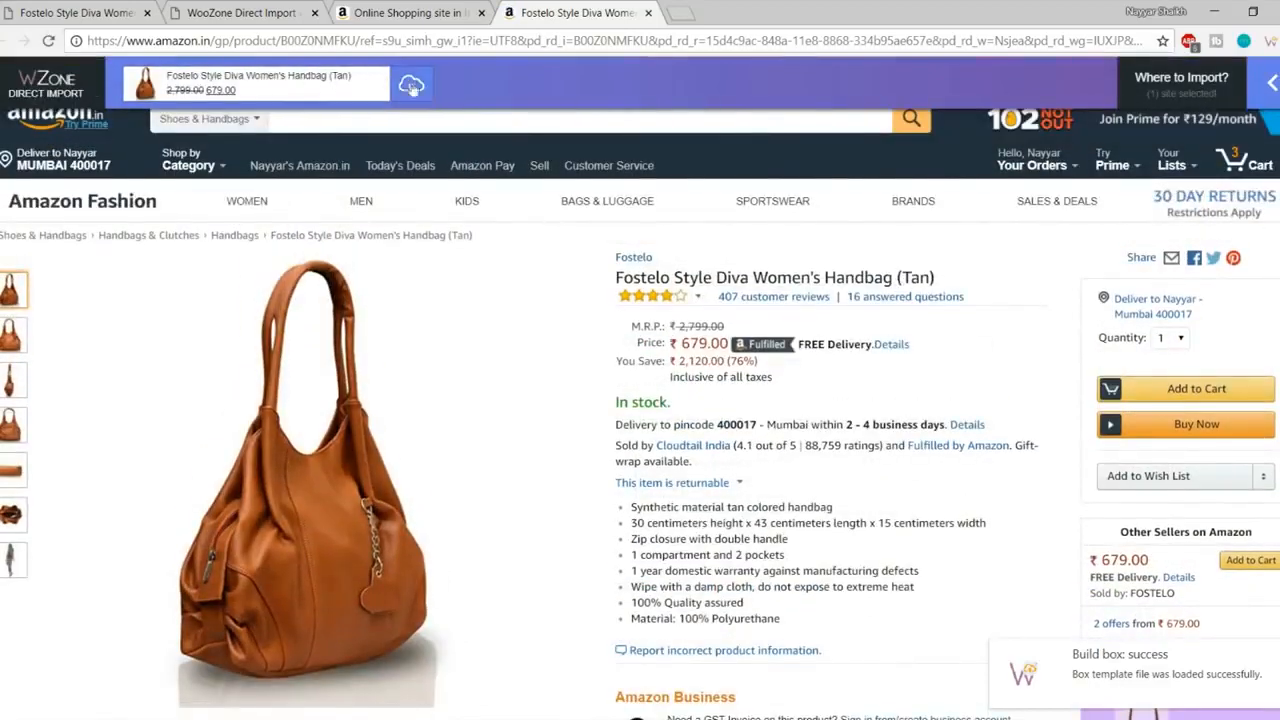
{"action": "scroll", "coordinate": [207, 322], "scroll_direction": "down", "scroll_amount": 5}
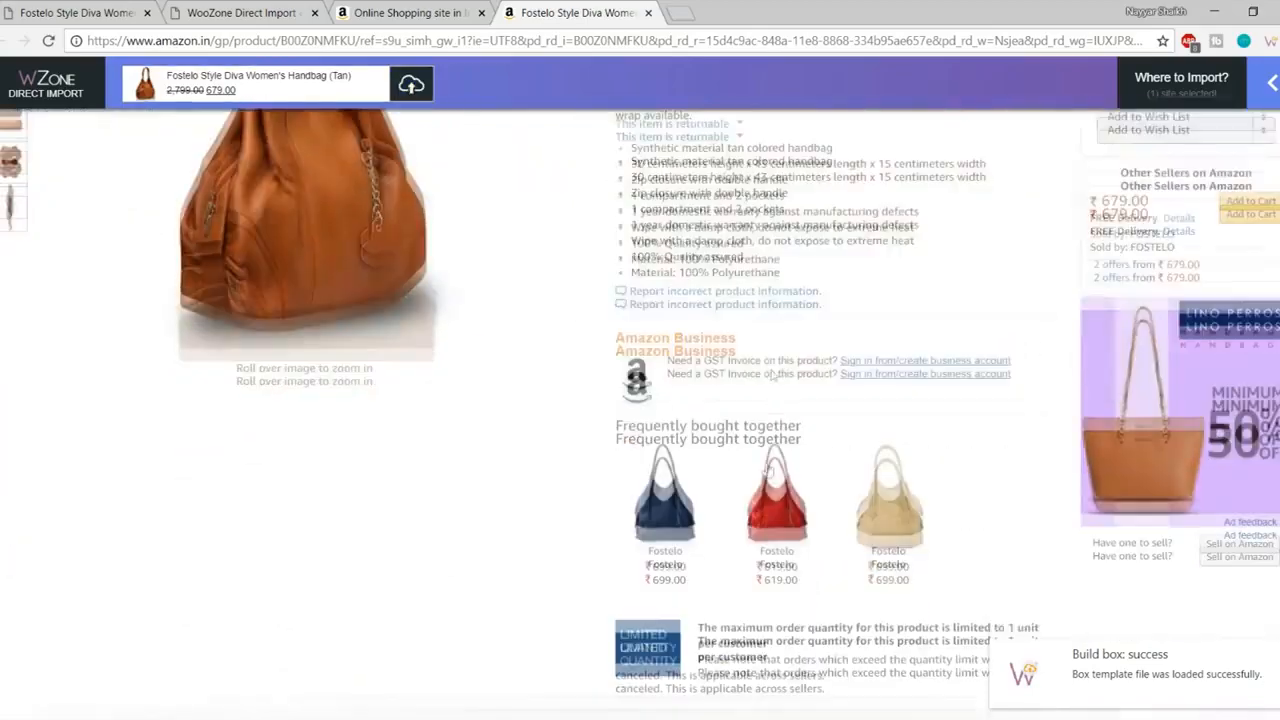
{"action": "scroll", "coordinate": [207, 322], "scroll_direction": "down", "scroll_amount": 5}
{"action": "scroll", "coordinate": [718, 310], "scroll_direction": "up", "scroll_amount": 6}
{"action": "scroll", "coordinate": [718, 310], "scroll_direction": "up", "scroll_amount": 3}
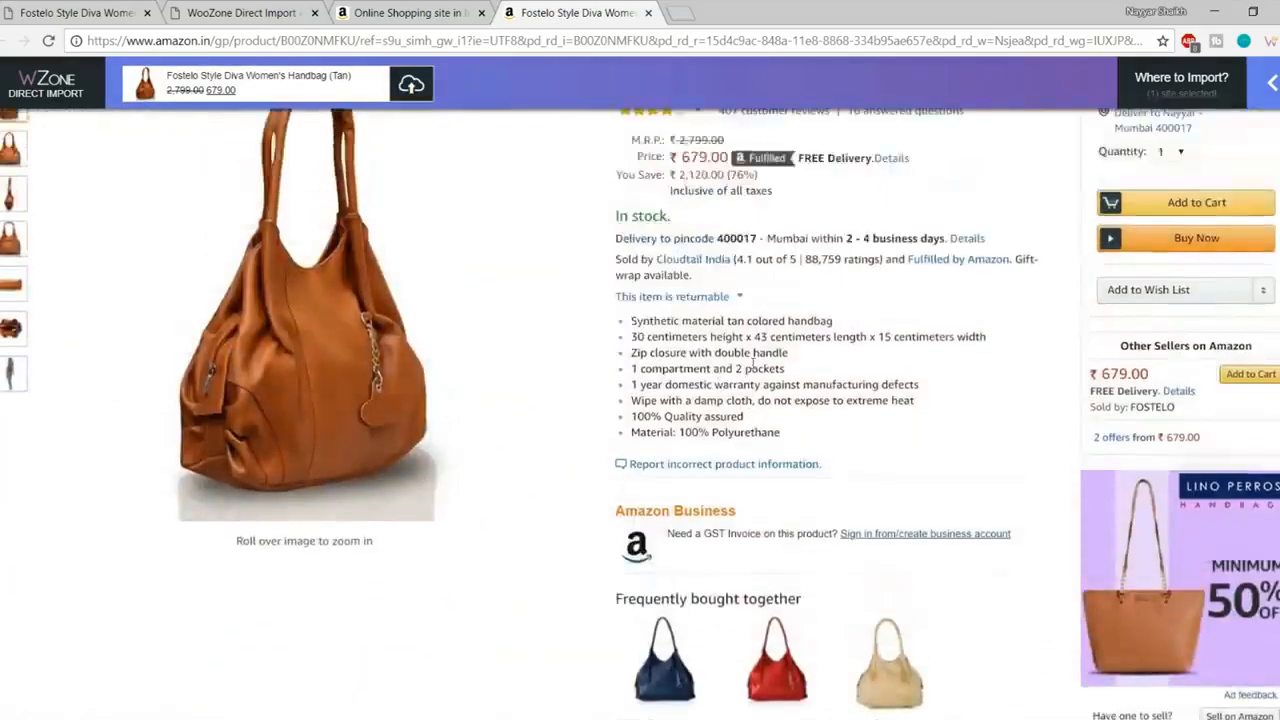
{"action": "scroll", "coordinate": [750, 515], "scroll_direction": "down", "scroll_amount": 6}
{"action": "scroll", "coordinate": [745, 521], "scroll_direction": "up", "scroll_amount": 6}
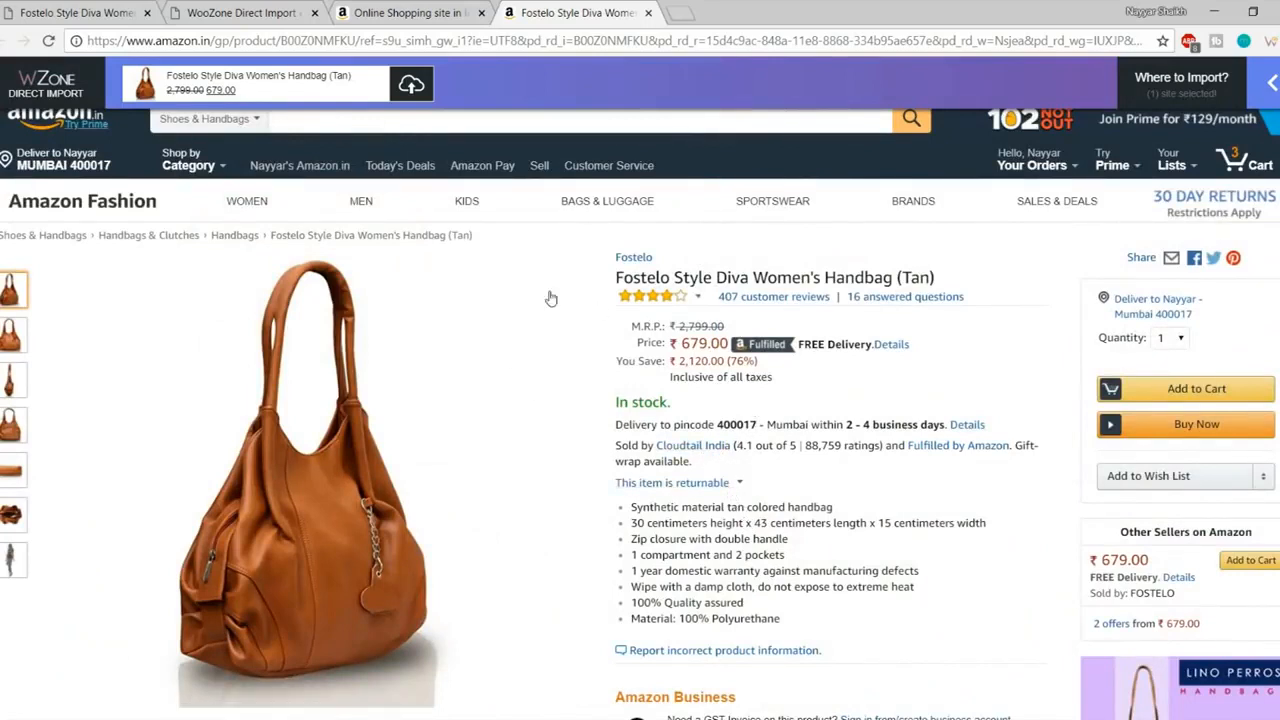
{"action": "mouse_move", "coordinate": [1236, 103]}
{"action": "mouse_move", "coordinate": [1230, 140]}
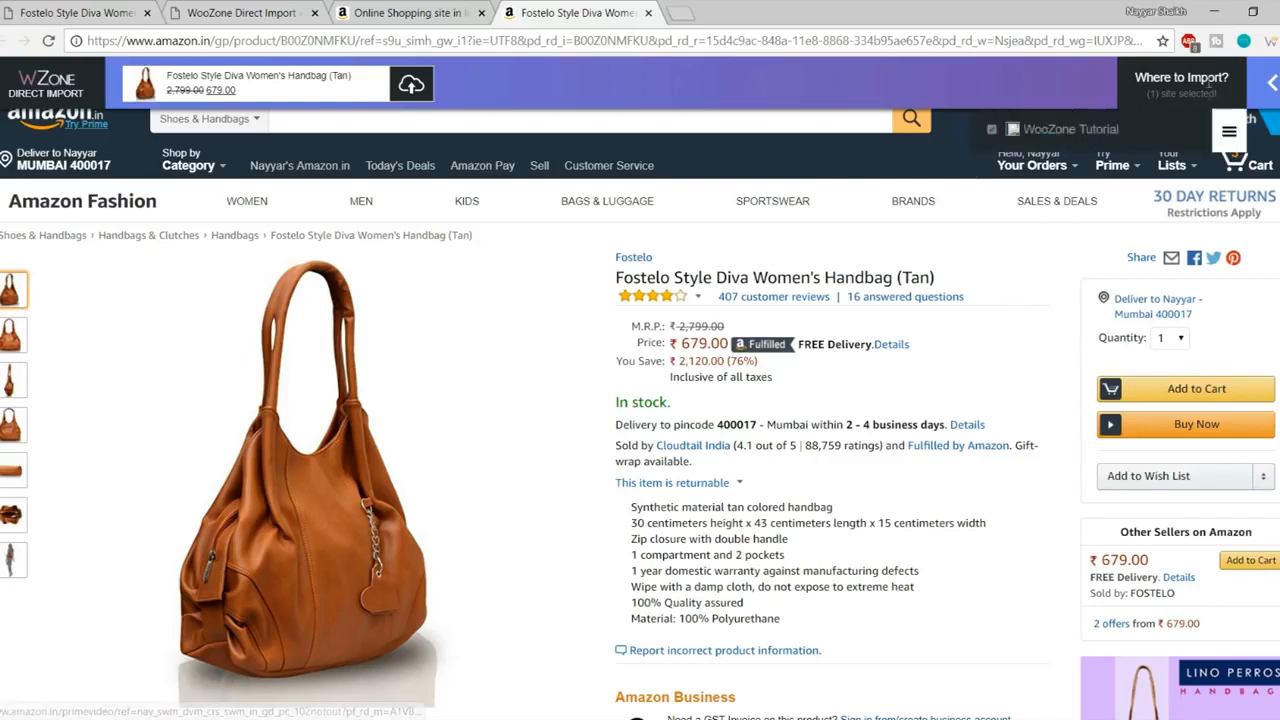
Step: Keep images per variation at 1 in the WooZone Tutorial import settings
{"action": "left_click", "coordinate": [1230, 138]}
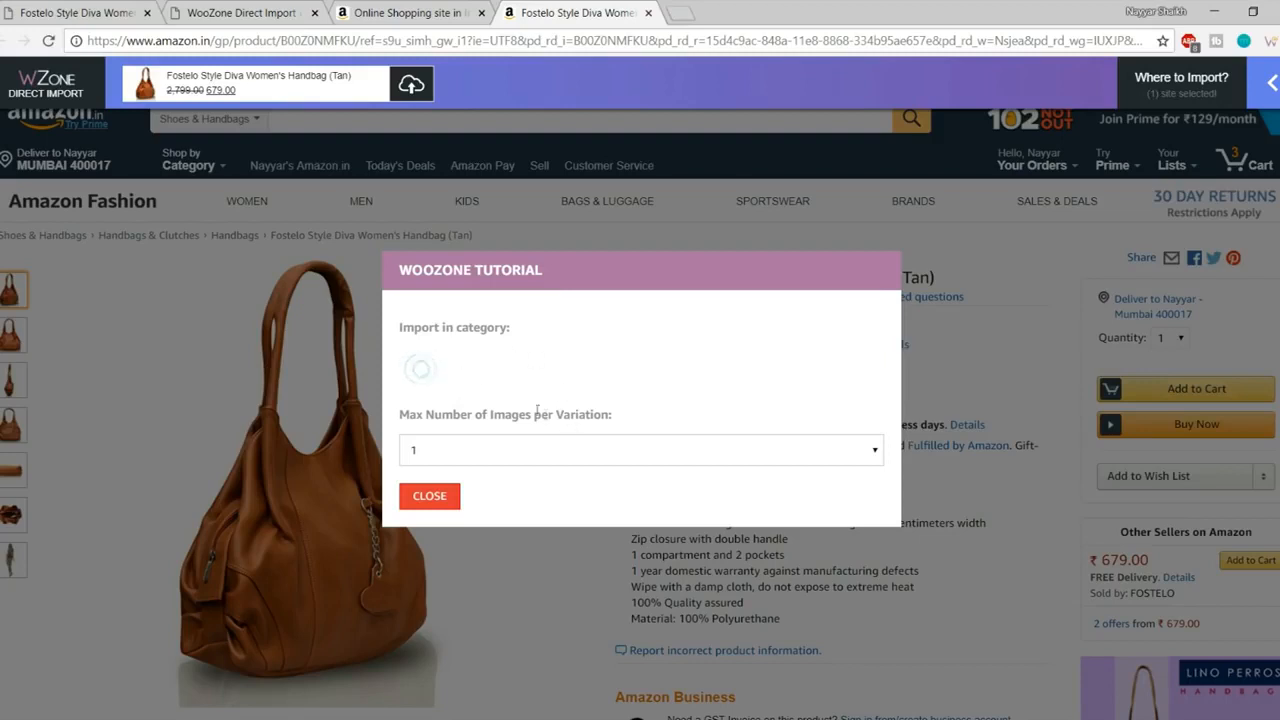
{"action": "left_click", "coordinate": [564, 450]}
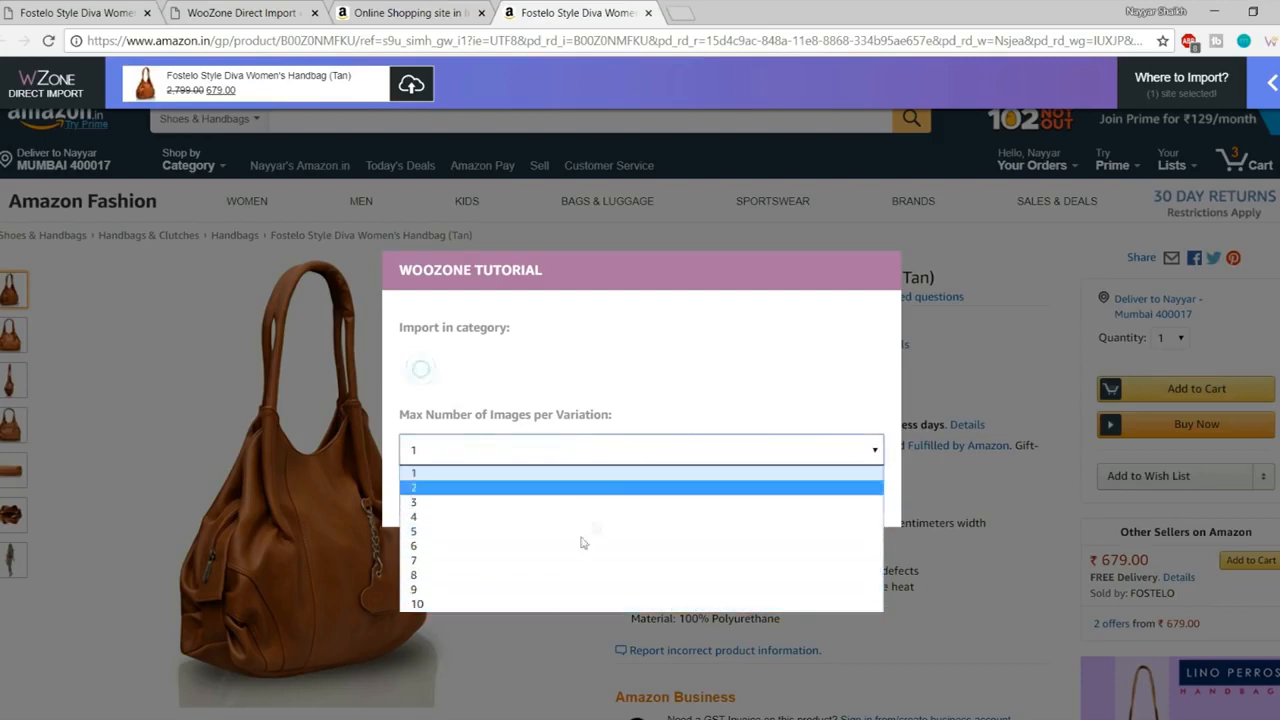
{"action": "left_click", "coordinate": [656, 440]}
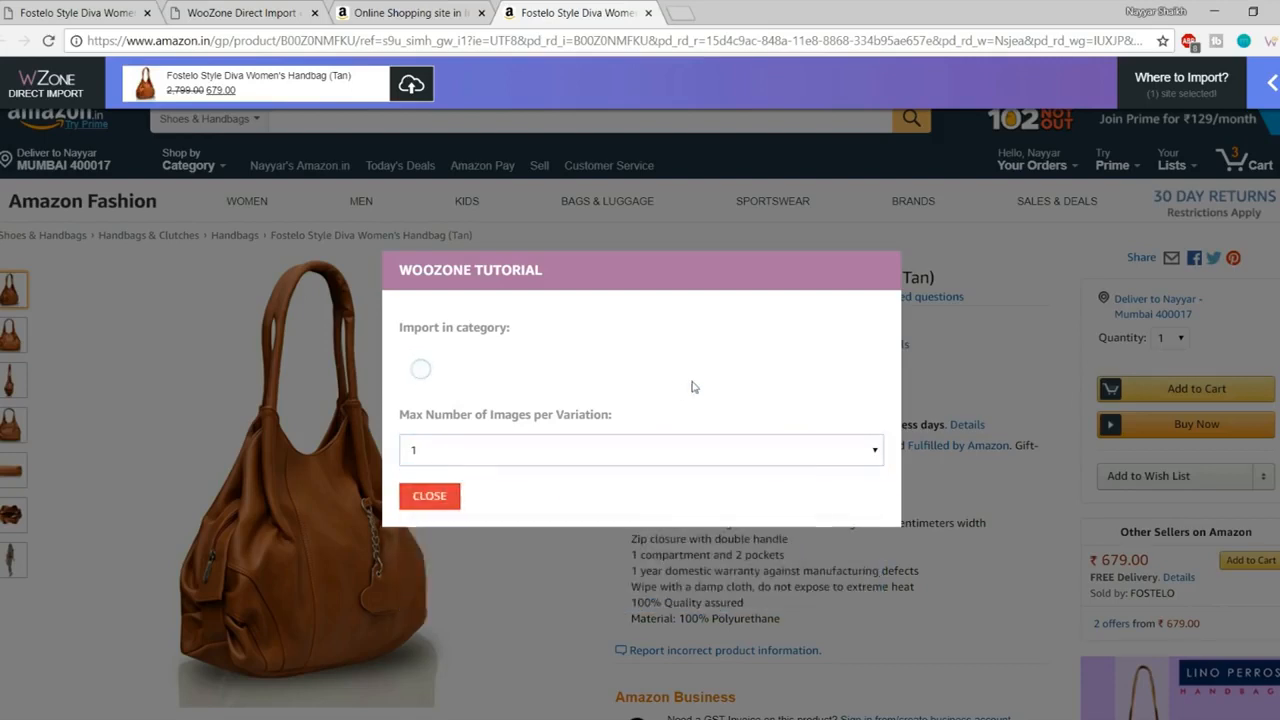
{"action": "left_click", "coordinate": [432, 497]}
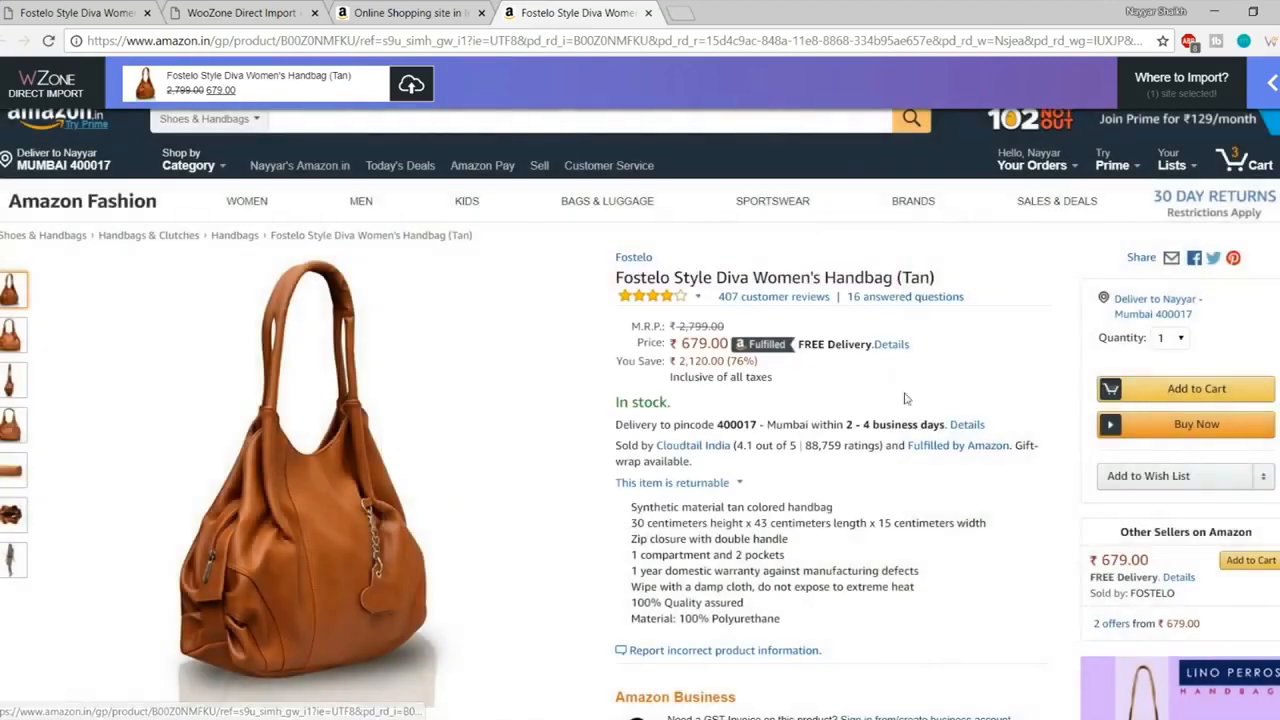
Step: Import the handbag into WooZone Tutorial as product ID 18 and view it on the store
{"action": "left_click", "coordinate": [413, 88]}
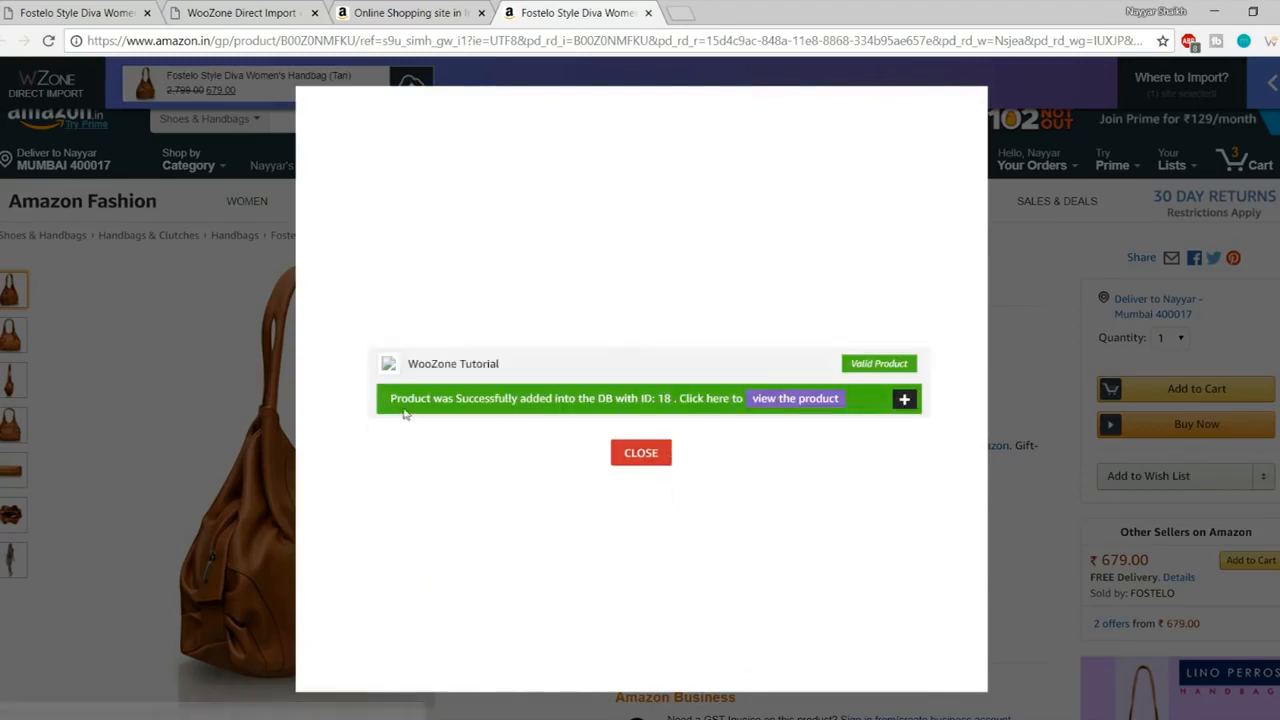
{"action": "left_click_drag", "start_coordinate": [391, 400], "coordinate": [671, 399]}
{"action": "left_click", "coordinate": [684, 401]}
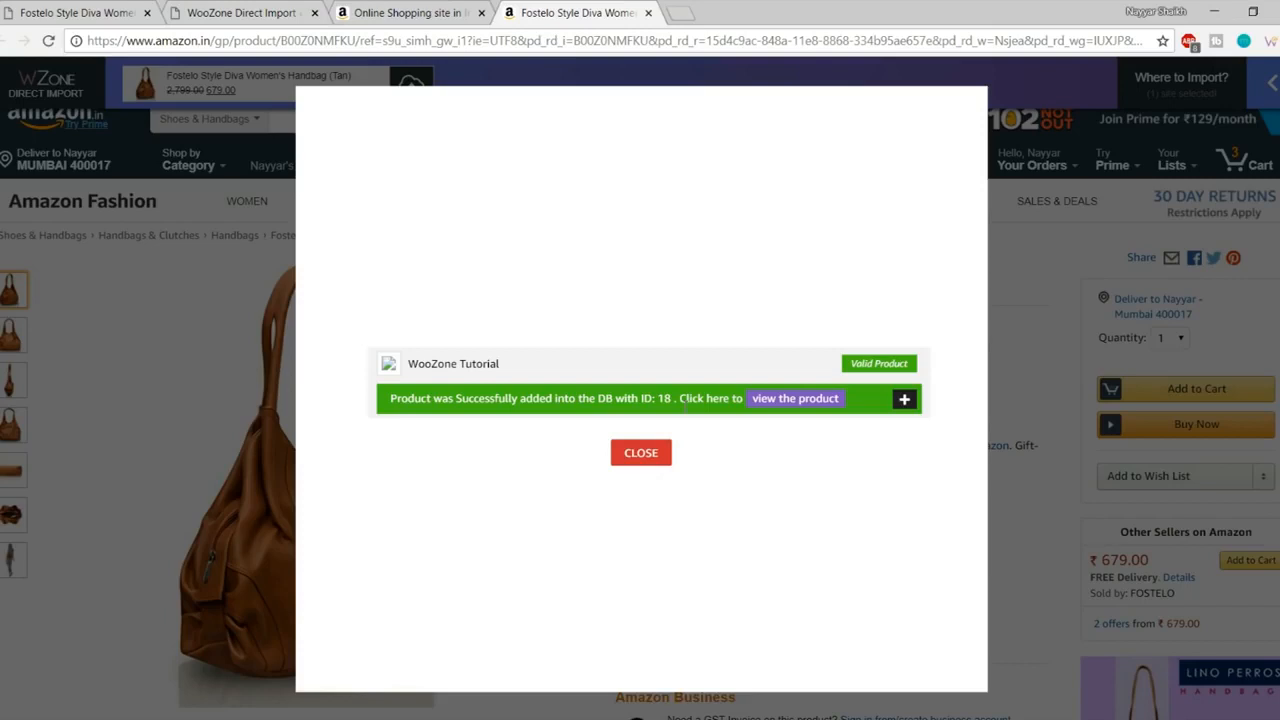
{"action": "left_click", "coordinate": [805, 399]}
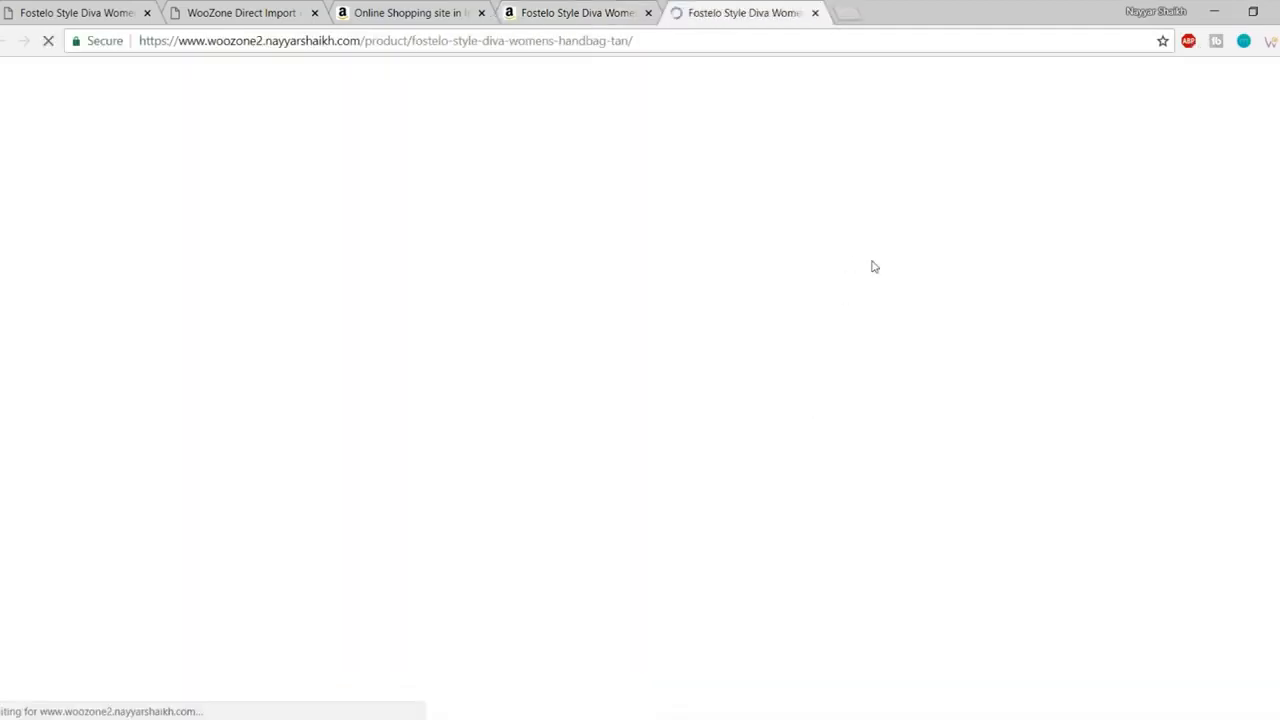
{"action": "scroll", "coordinate": [703, 423], "scroll_direction": "down", "scroll_amount": 2}
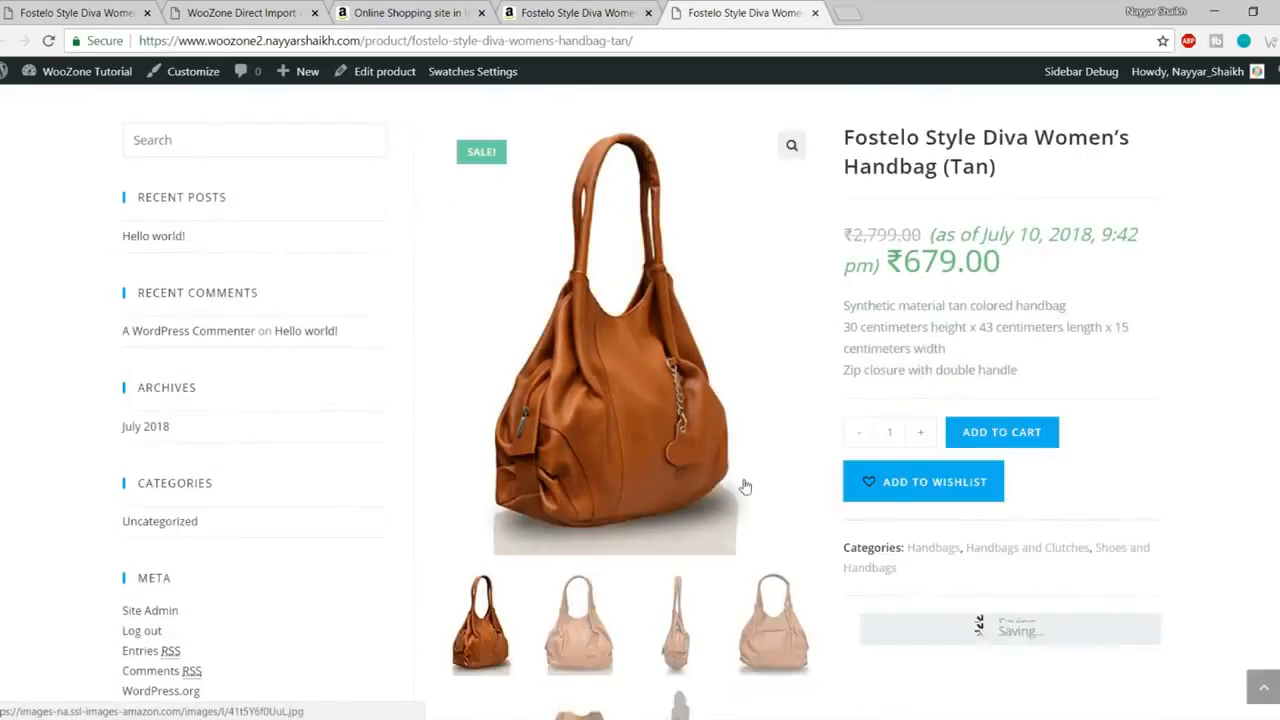
{"action": "scroll", "coordinate": [743, 486], "scroll_direction": "down", "scroll_amount": 3}
{"action": "left_click", "coordinate": [676, 365]}
{"action": "scroll", "coordinate": [760, 390], "scroll_direction": "up", "scroll_amount": 3}
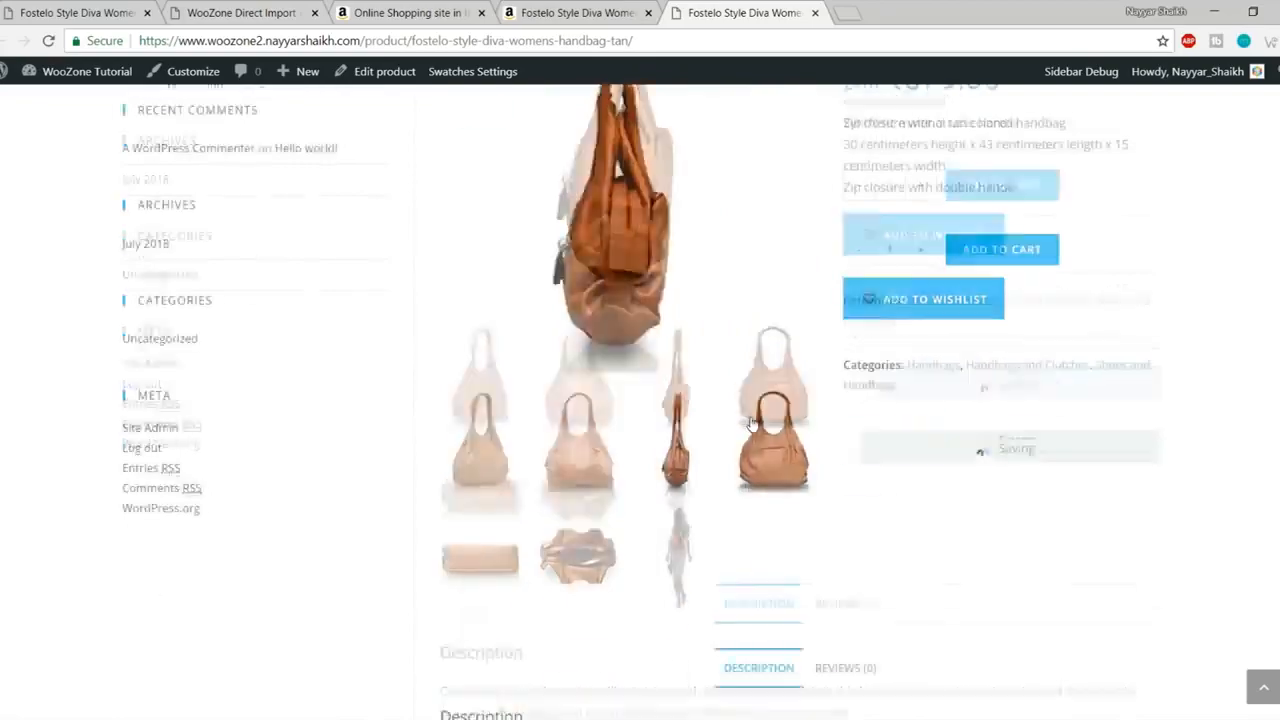
{"action": "scroll", "coordinate": [760, 390], "scroll_direction": "up", "scroll_amount": 2}
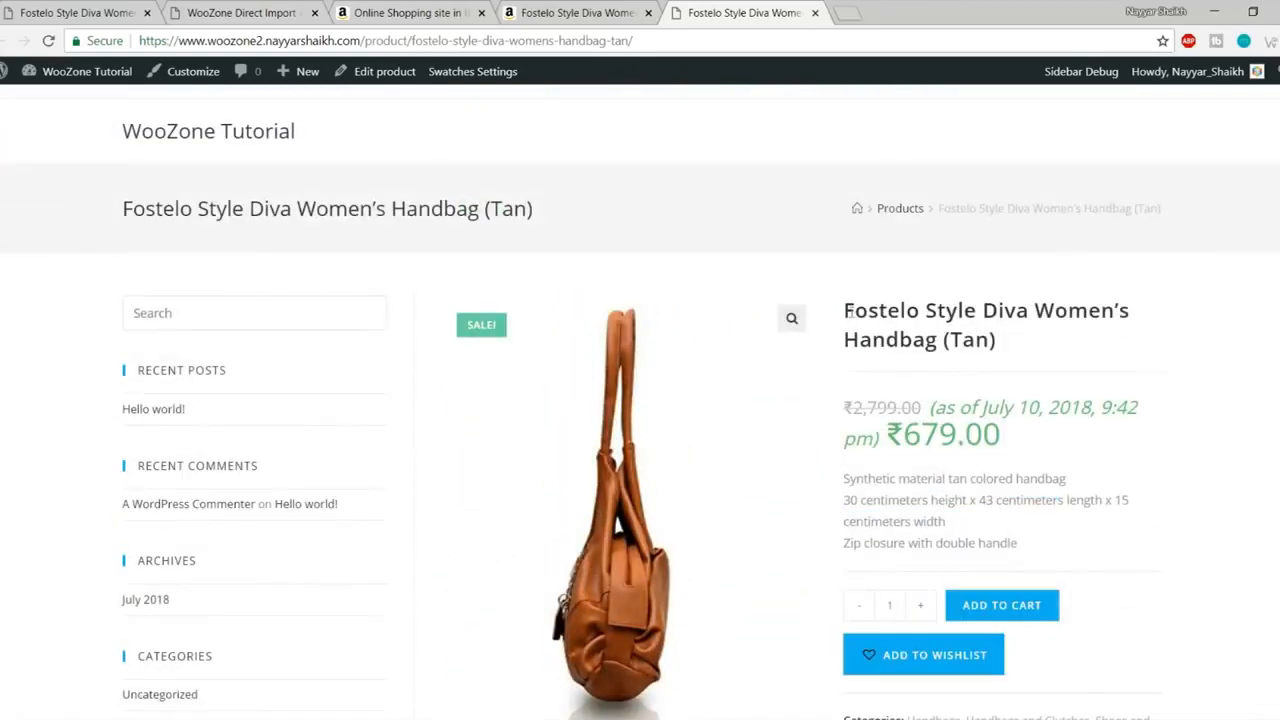
{"action": "scroll", "coordinate": [849, 314], "scroll_direction": "down", "scroll_amount": 4}
{"action": "left_click", "coordinate": [580, 443]}
{"action": "scroll", "coordinate": [580, 443], "scroll_direction": "up", "scroll_amount": 3}
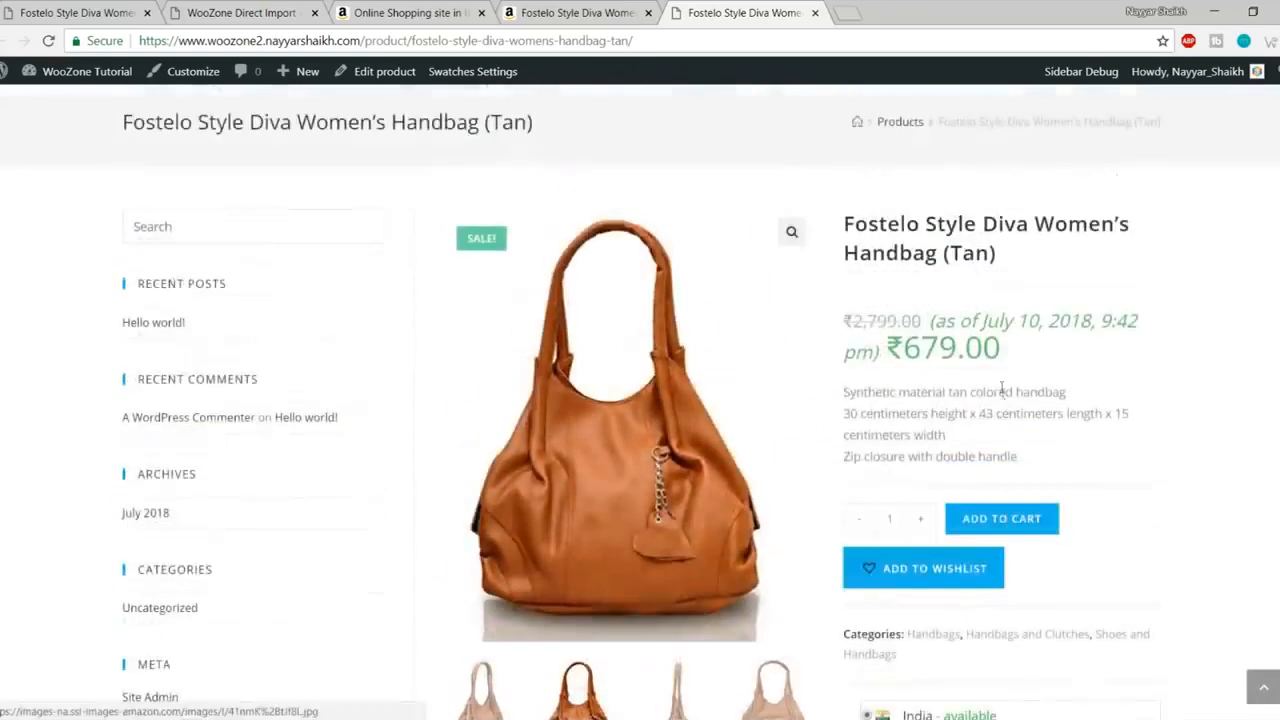
{"action": "left_click_drag", "start_coordinate": [845, 224], "coordinate": [995, 254]}
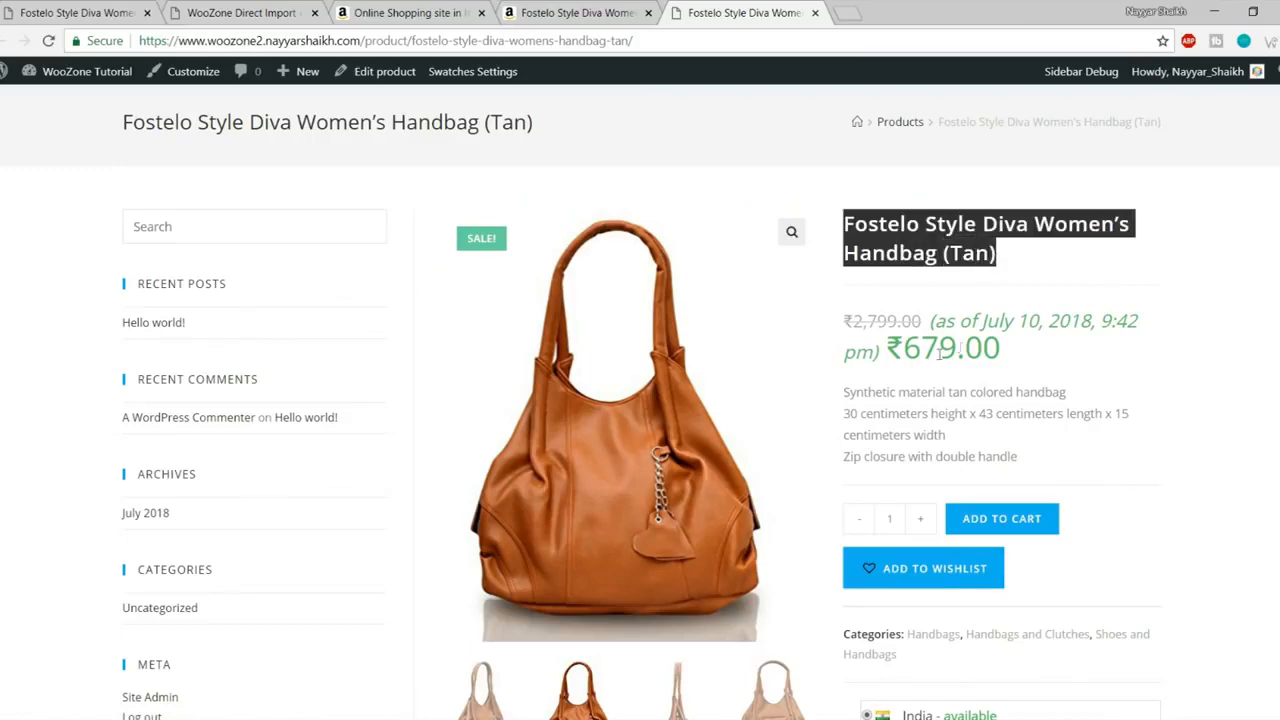
{"action": "scroll", "coordinate": [960, 347], "scroll_direction": "down", "scroll_amount": 3}
{"action": "scroll", "coordinate": [940, 331], "scroll_direction": "down", "scroll_amount": 5}
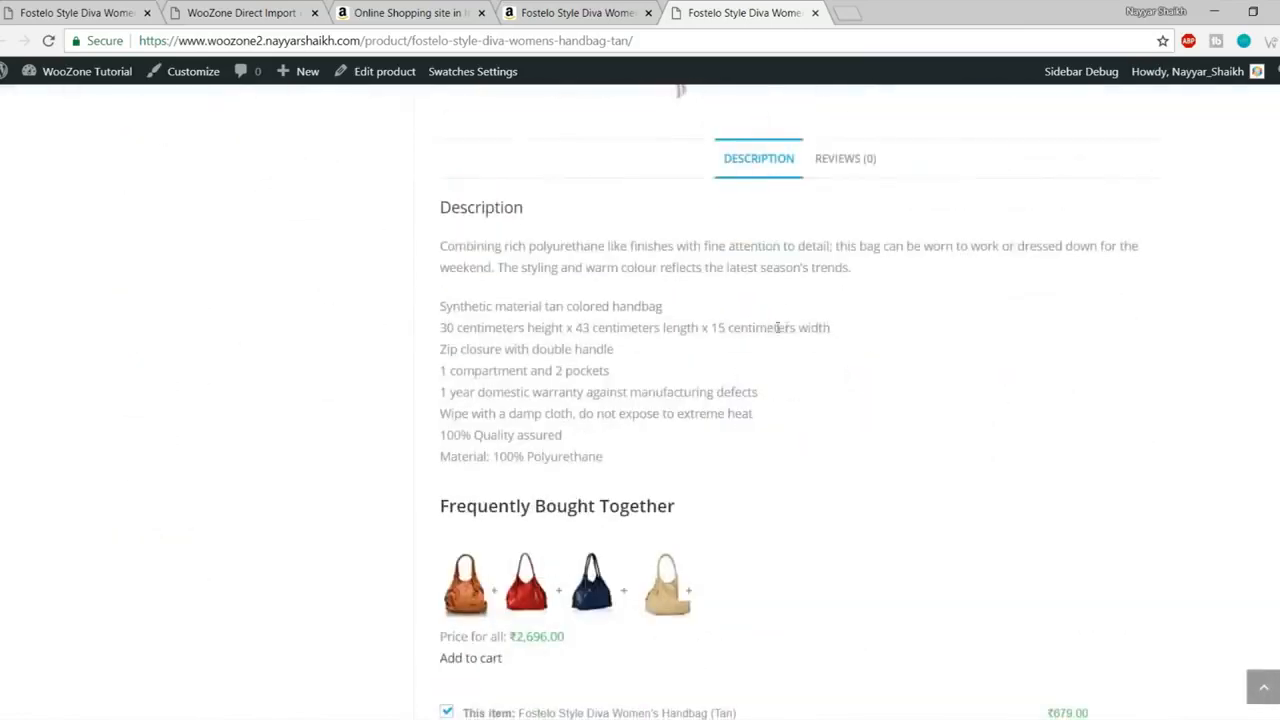
{"action": "scroll", "coordinate": [740, 237], "scroll_direction": "down", "scroll_amount": 2}
{"action": "scroll", "coordinate": [591, 563], "scroll_direction": "up", "scroll_amount": 1}
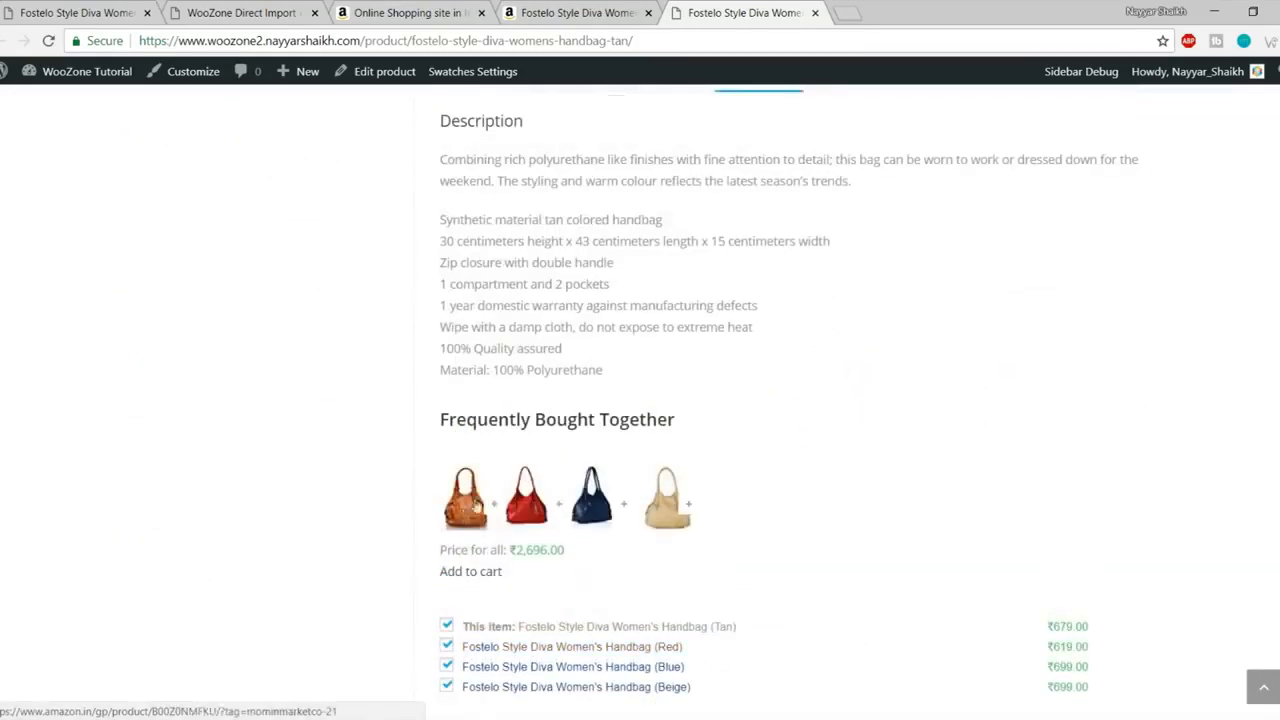
{"action": "scroll", "coordinate": [620, 515], "scroll_direction": "up", "scroll_amount": 4}
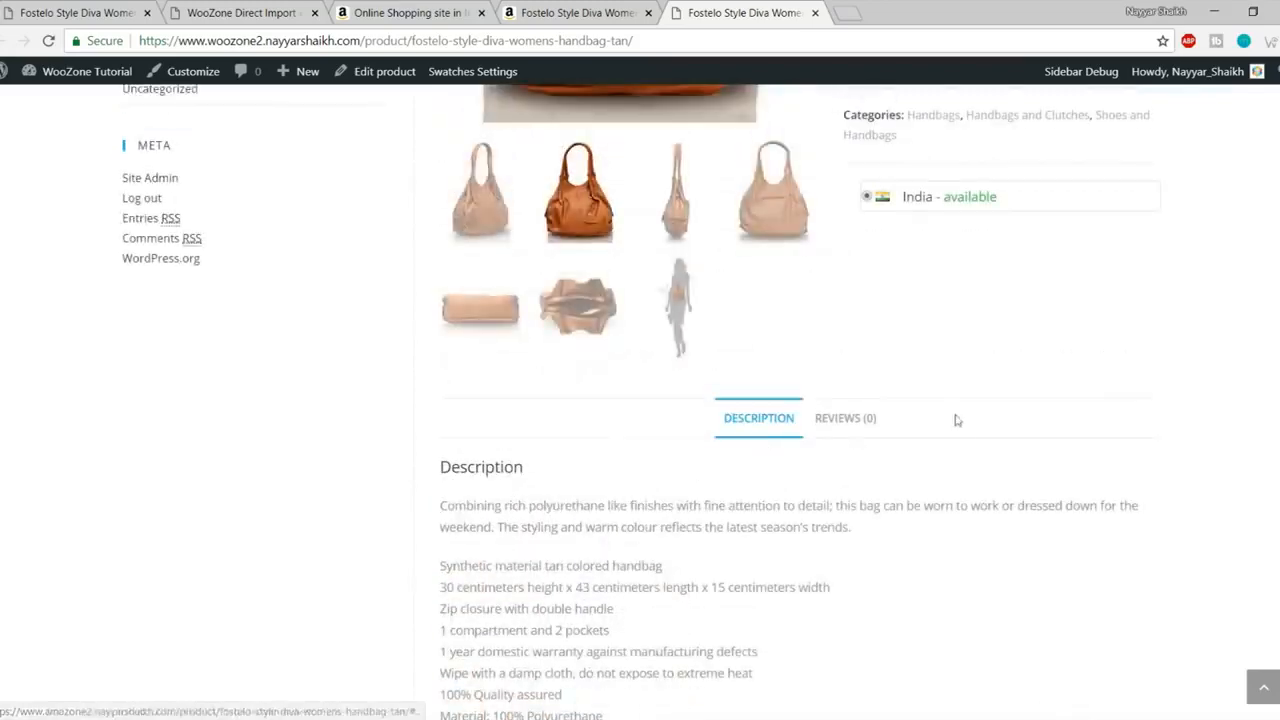
{"action": "scroll", "coordinate": [955, 420], "scroll_direction": "up", "scroll_amount": 7}
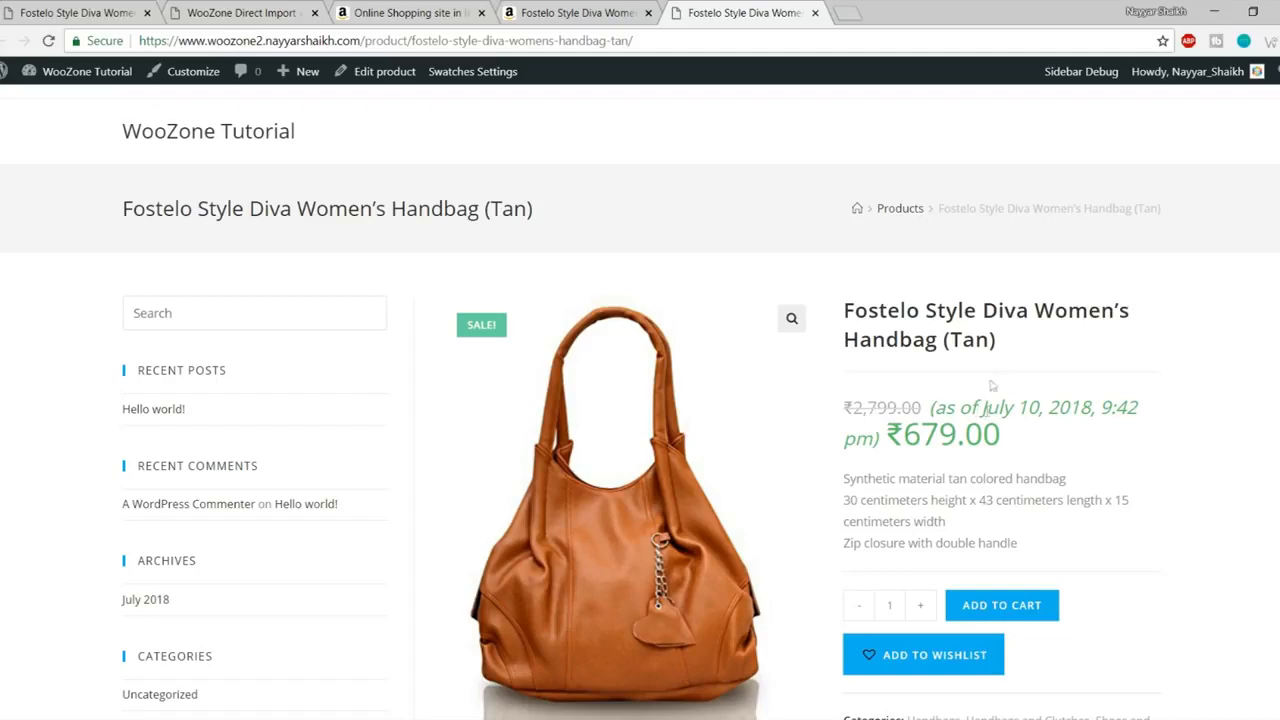
Step: Dismiss the WooZone product-added confirmation on Amazon and look over the import instructions banner
{"action": "left_click", "coordinate": [580, 12]}
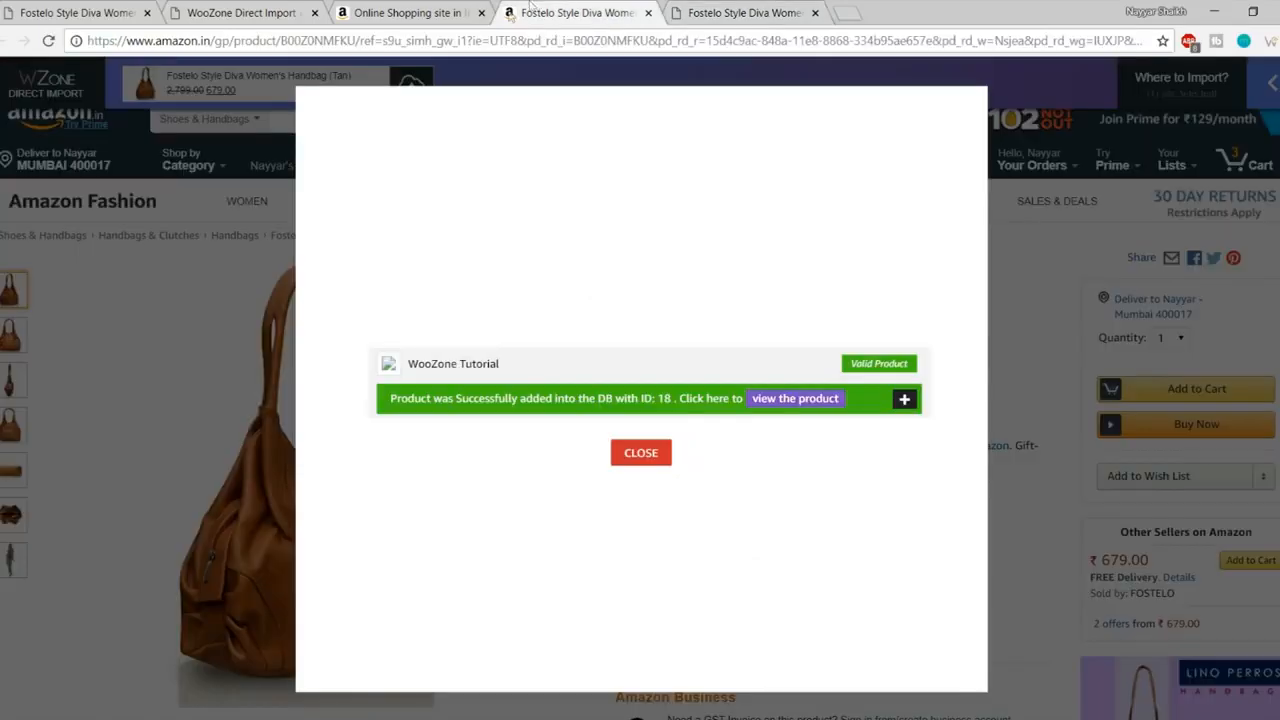
{"action": "left_click", "coordinate": [645, 453]}
{"action": "scroll", "coordinate": [957, 430], "scroll_direction": "down", "scroll_amount": 5}
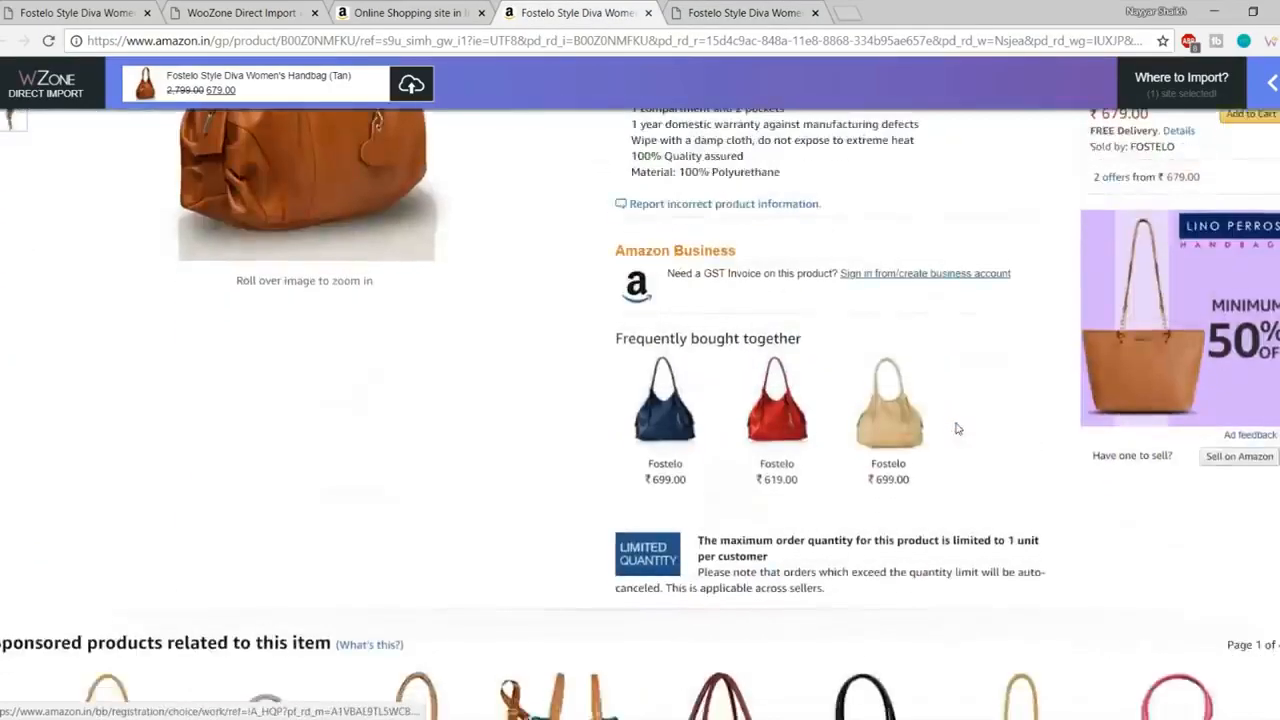
{"action": "scroll", "coordinate": [950, 471], "scroll_direction": "up", "scroll_amount": 5}
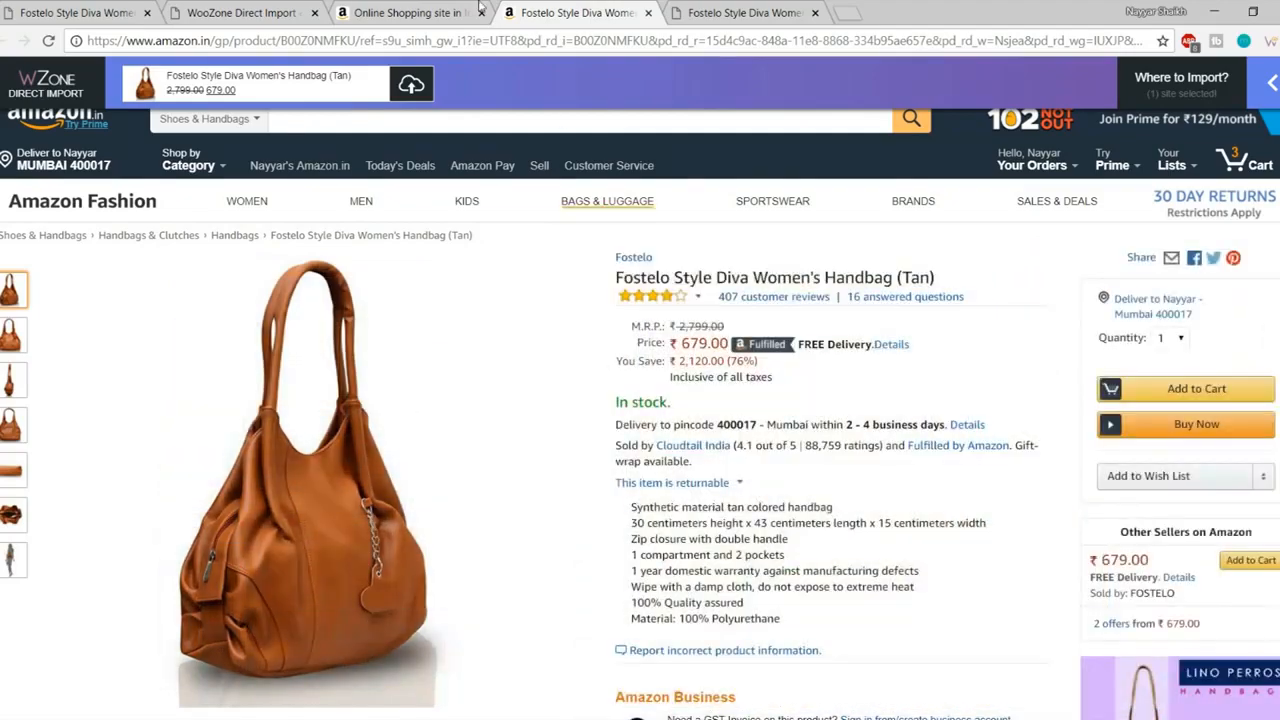
{"action": "left_click", "coordinate": [475, 8]}
{"action": "scroll", "coordinate": [455, 410], "scroll_direction": "down", "scroll_amount": 1}
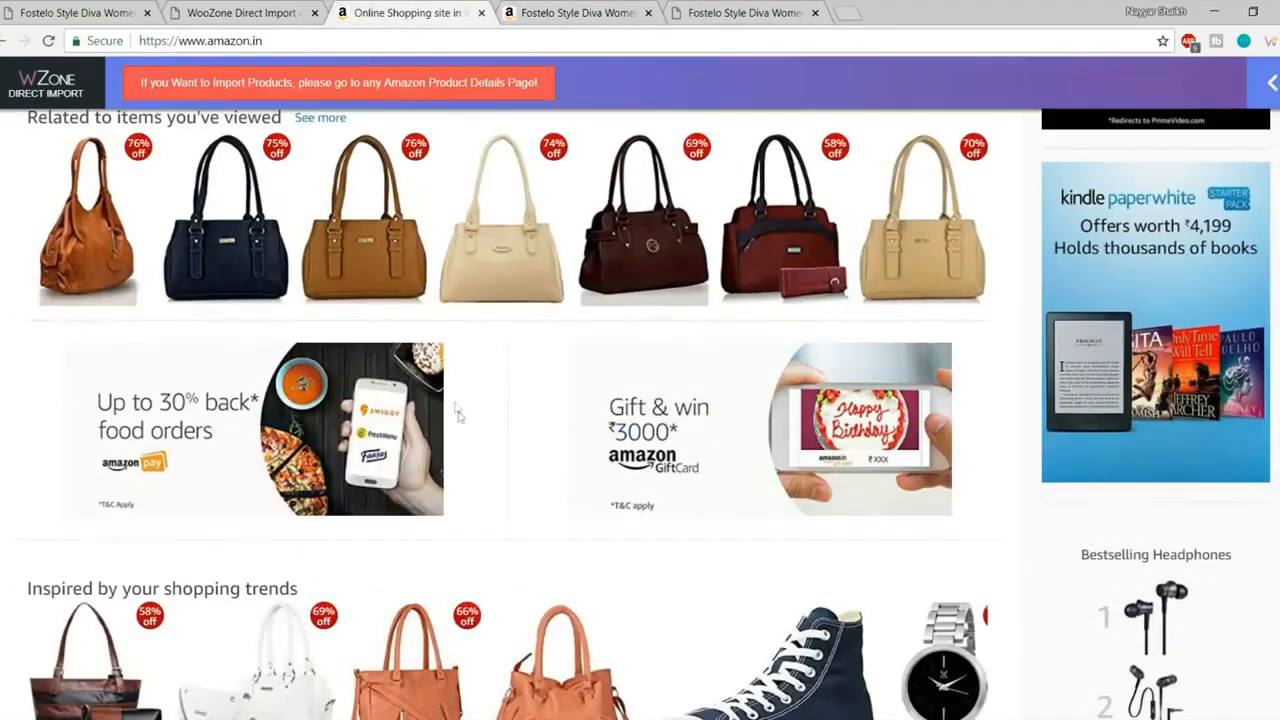
{"action": "scroll", "coordinate": [455, 410], "scroll_direction": "up", "scroll_amount": 10}
{"action": "left_click_drag", "start_coordinate": [131, 90], "coordinate": [535, 86]}
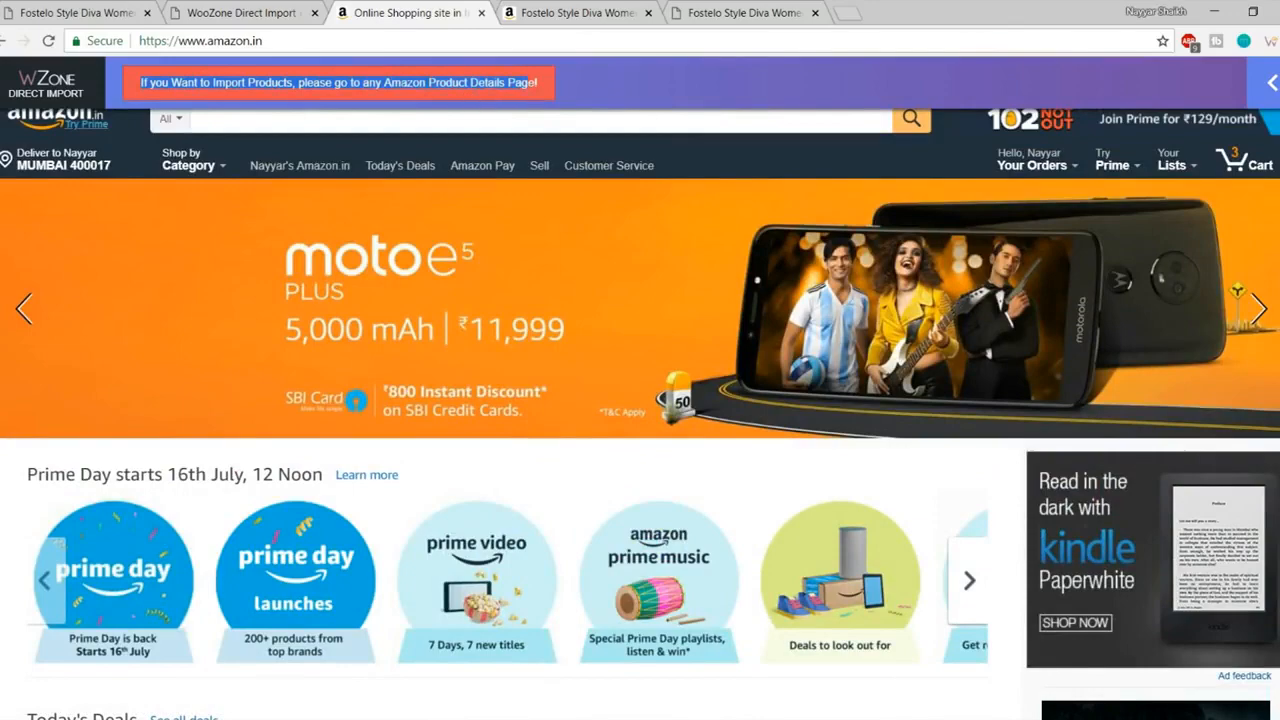
{"action": "left_click", "coordinate": [532, 85]}
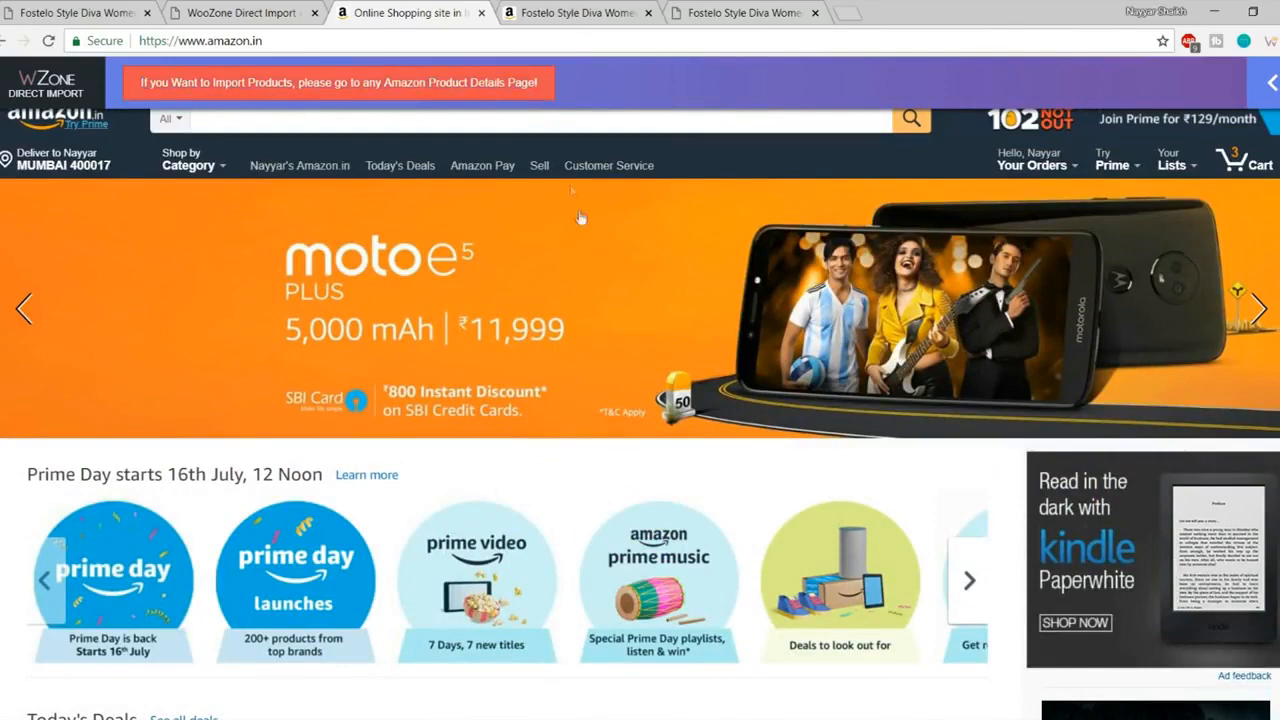
{"action": "scroll", "coordinate": [571, 190], "scroll_direction": "down", "scroll_amount": 5}
{"action": "scroll", "coordinate": [708, 393], "scroll_direction": "down", "scroll_amount": 5}
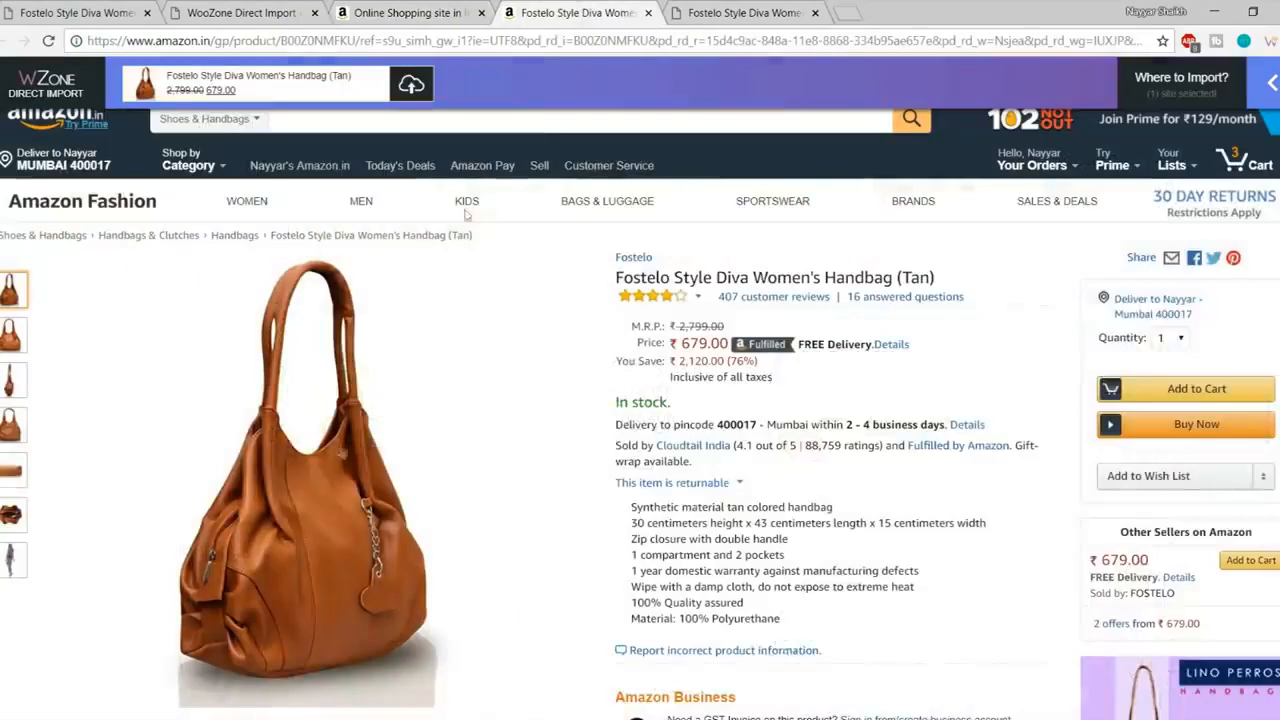
Step: Close the Amazon homepage and handbag tabs and return to the WooZone Direct Import tab
{"action": "left_click", "coordinate": [568, 12]}
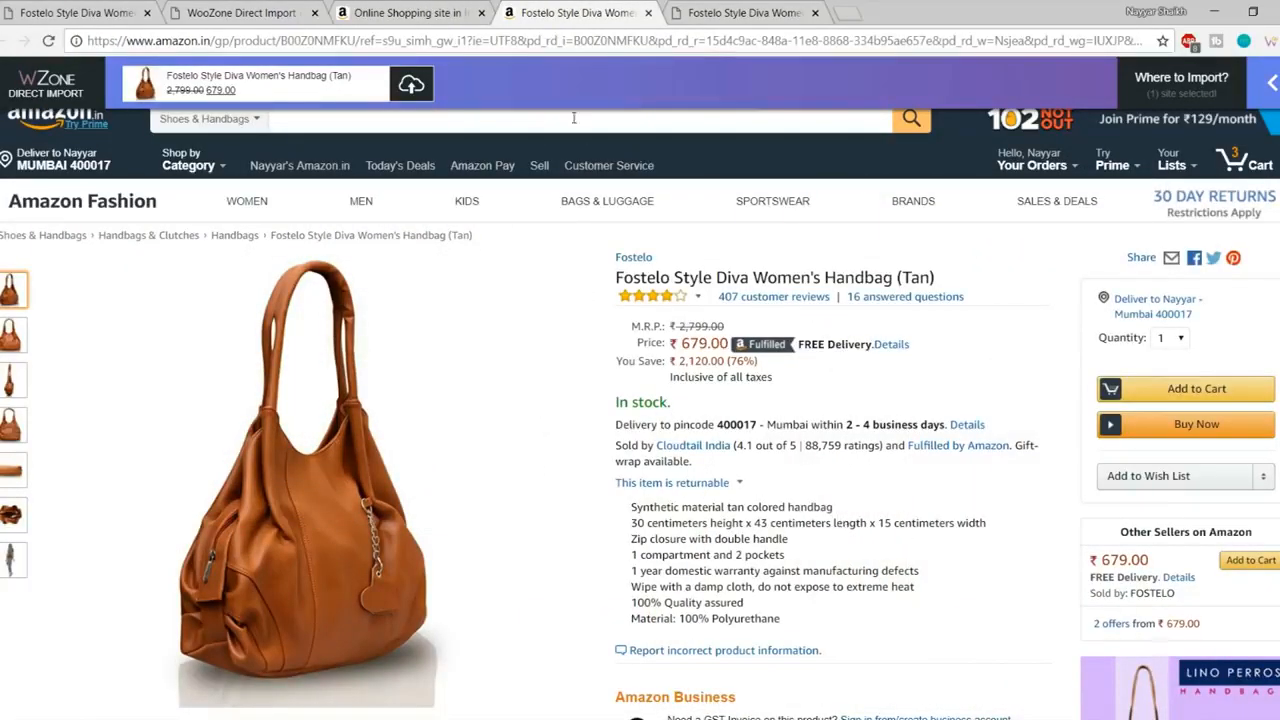
{"action": "left_click", "coordinate": [430, 12]}
{"action": "left_click", "coordinate": [481, 12]}
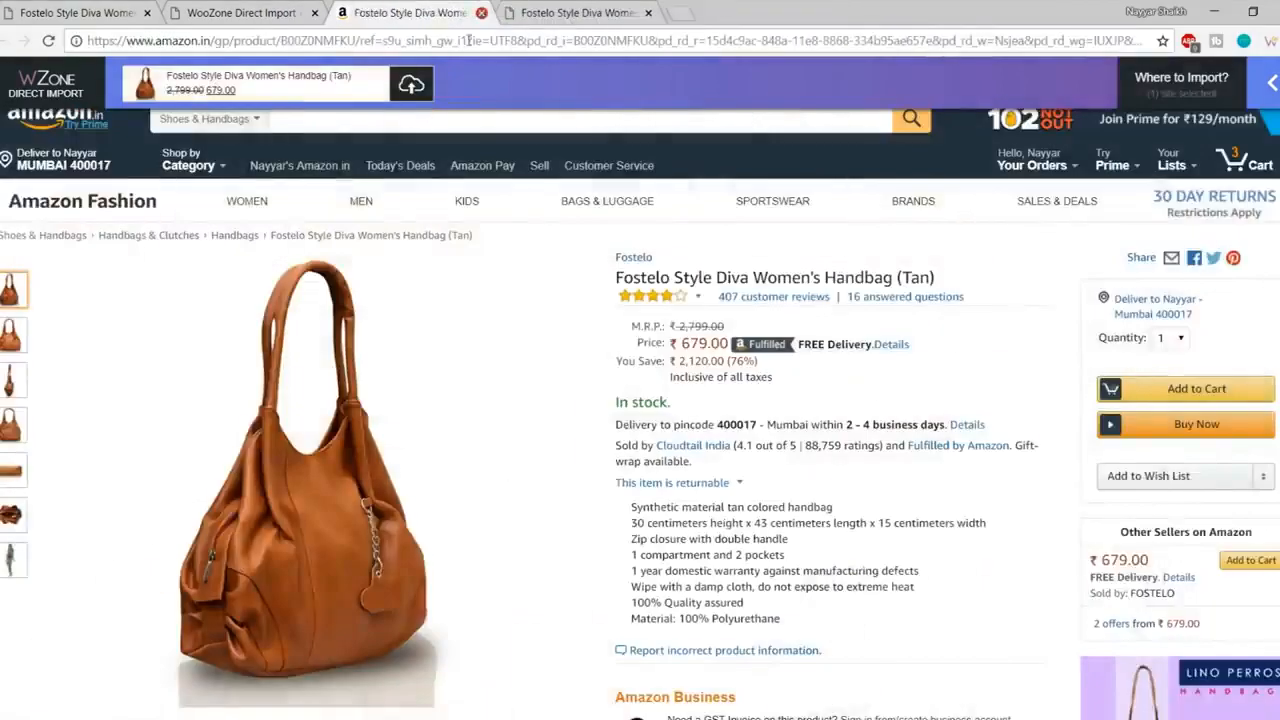
{"action": "left_click", "coordinate": [481, 12]}
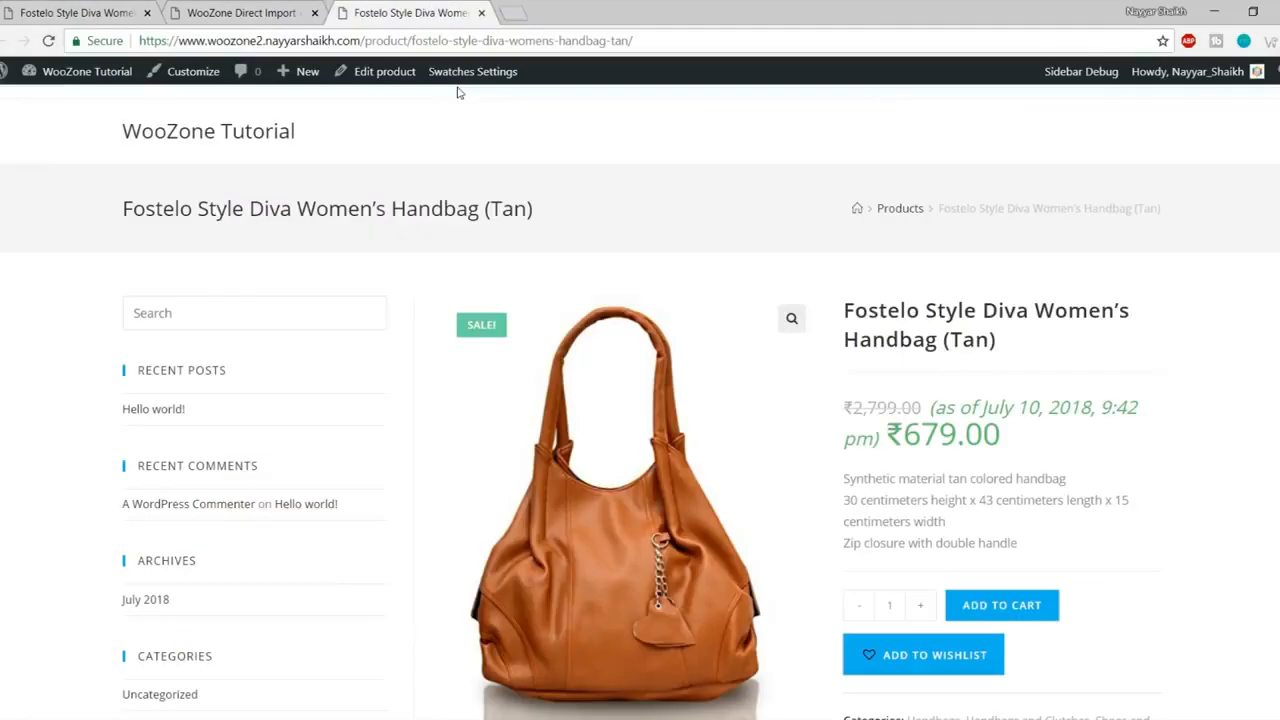
{"action": "left_click", "coordinate": [273, 10]}
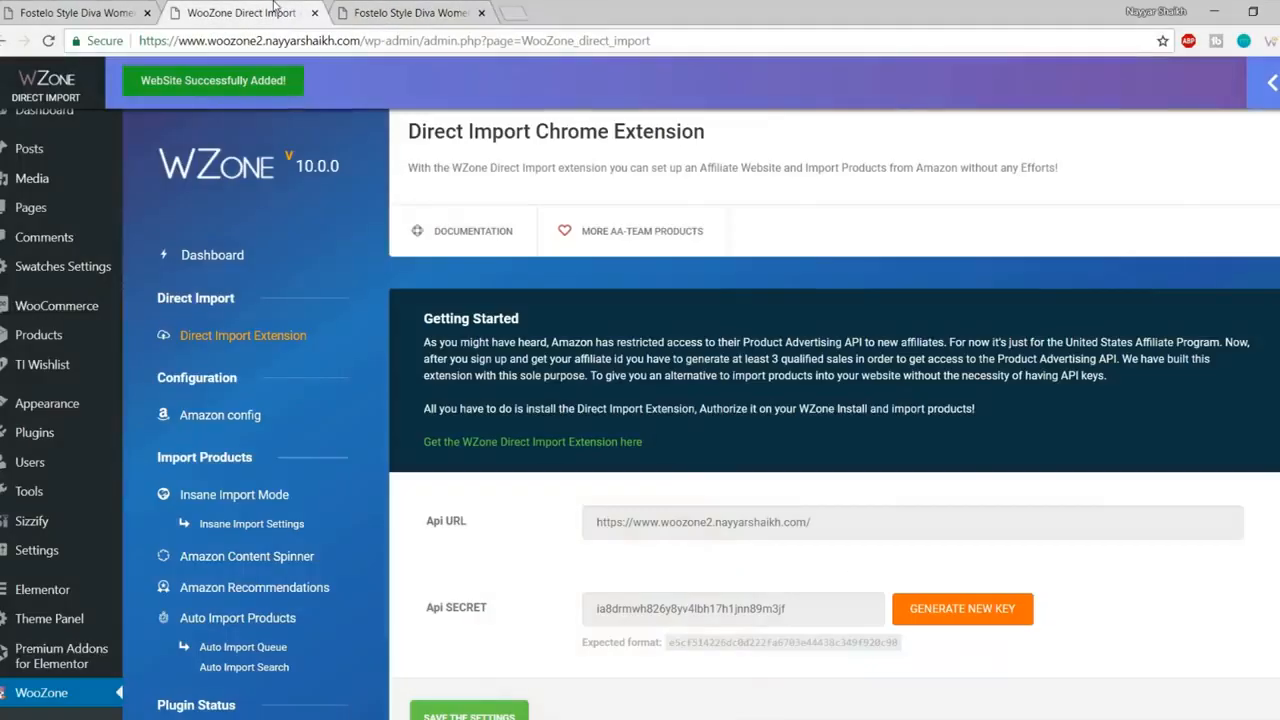
Step: Open Insane Import Mode from the WooZone dashboard, focus its Keyword field, then return to the handbag page
{"action": "left_click", "coordinate": [208, 256]}
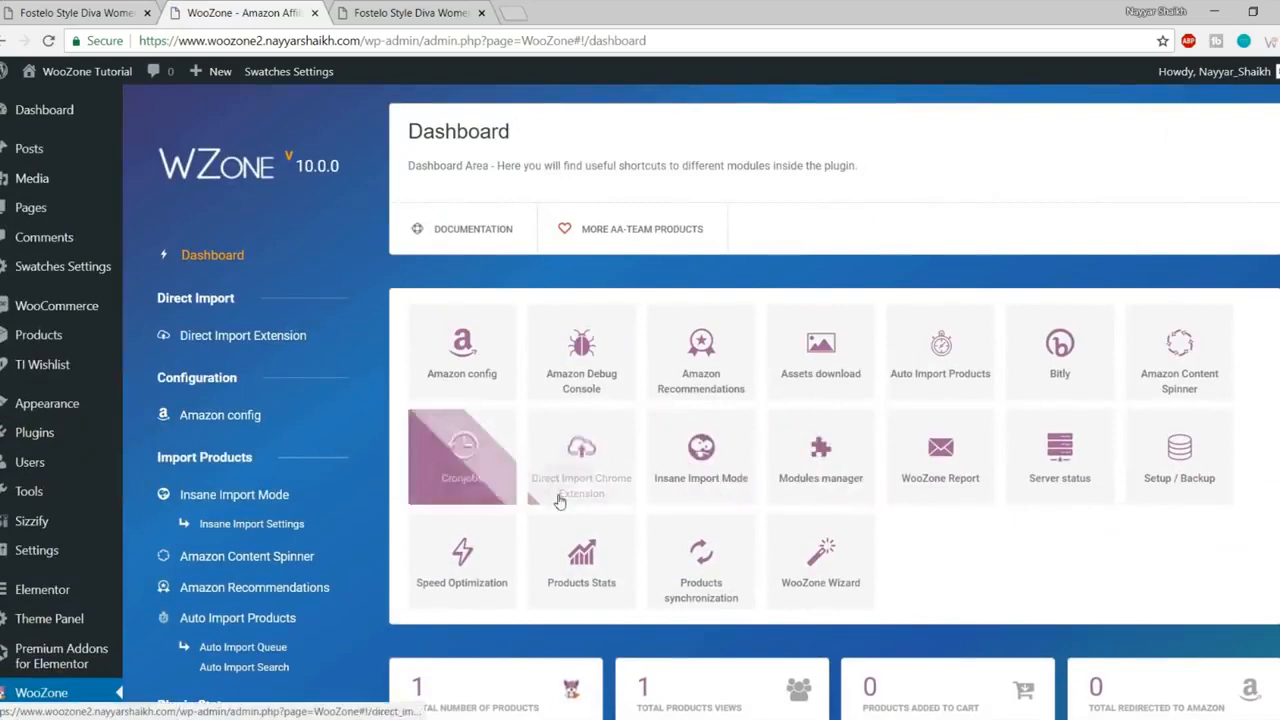
{"action": "left_click", "coordinate": [719, 478]}
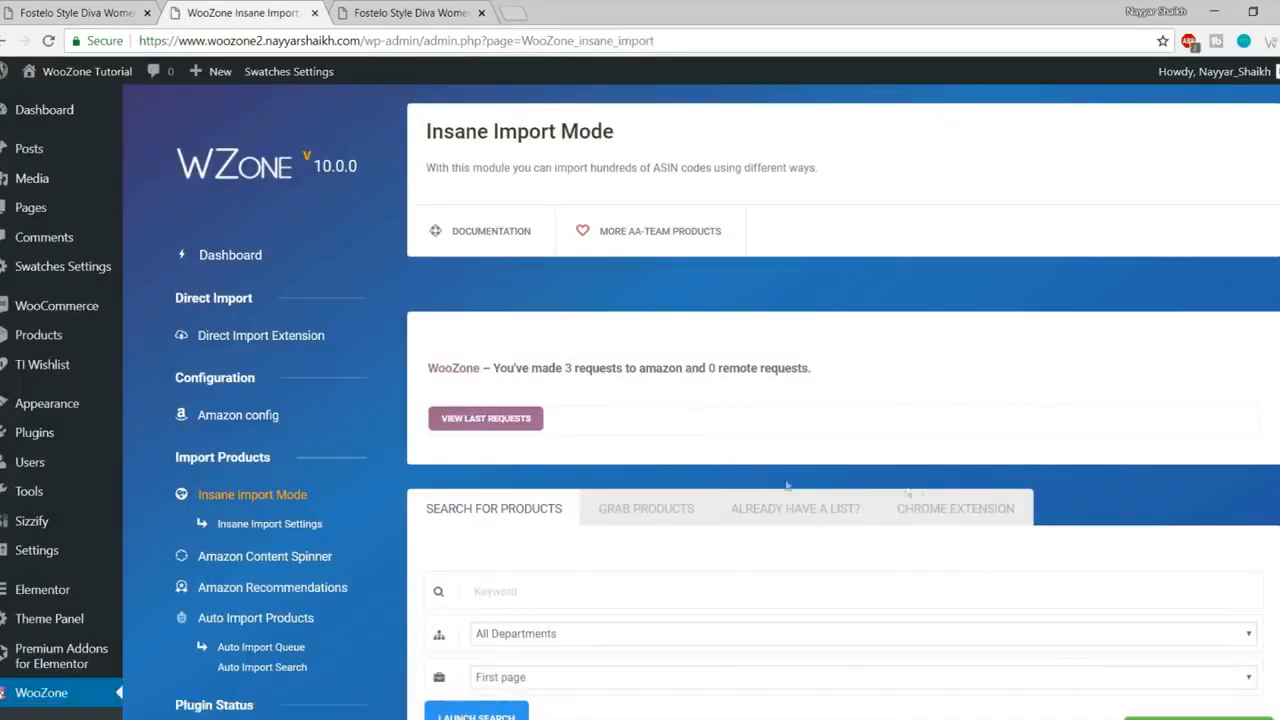
{"action": "scroll", "coordinate": [955, 505], "scroll_direction": "down", "scroll_amount": 3}
{"action": "left_click", "coordinate": [505, 248]}
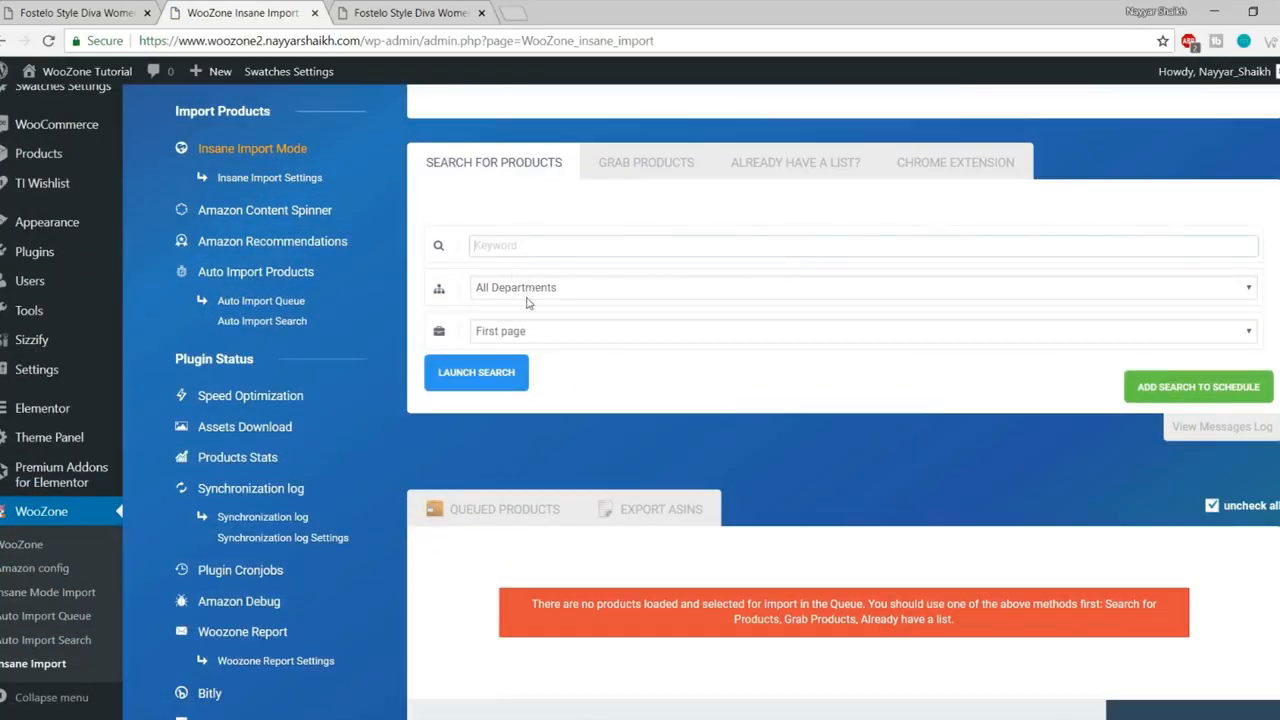
{"action": "left_click", "coordinate": [386, 11]}
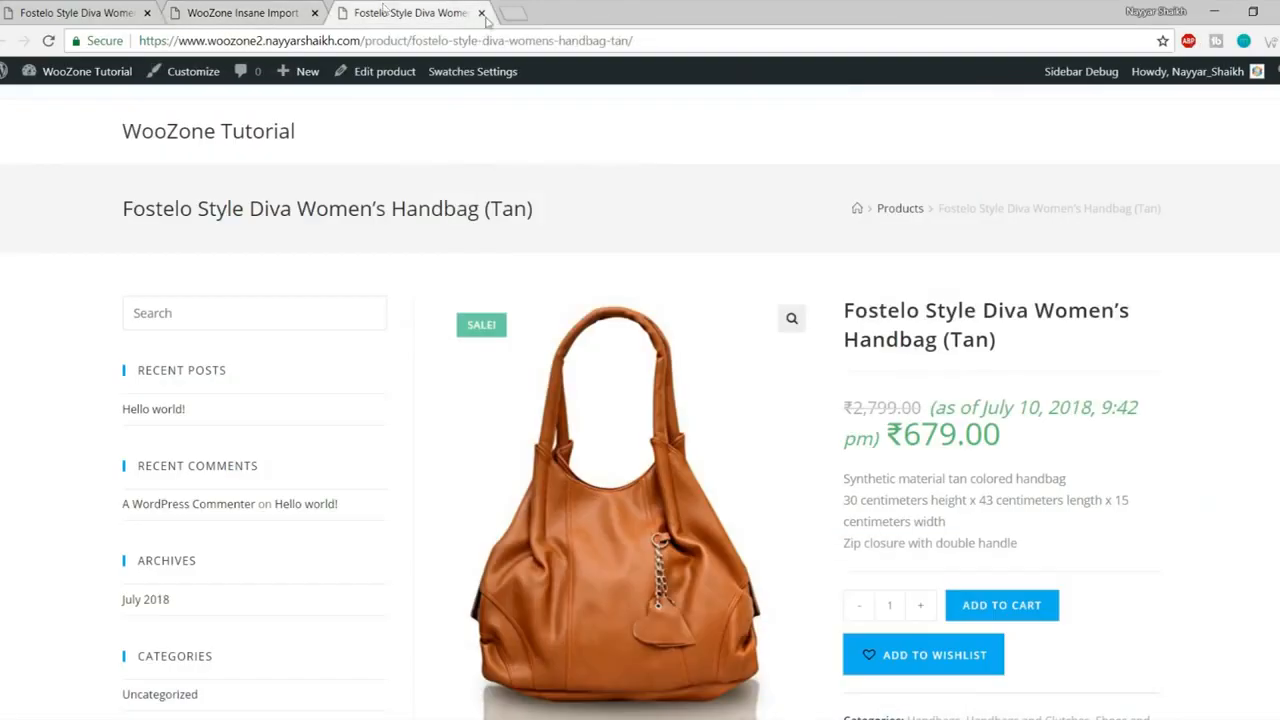
Step: Copy 'Fostelo' from the handbag title into the Insane Import Keyword field
{"action": "left_click_drag", "start_coordinate": [845, 309], "coordinate": [921, 312]}
{"action": "key", "text": "ctrl+c"}
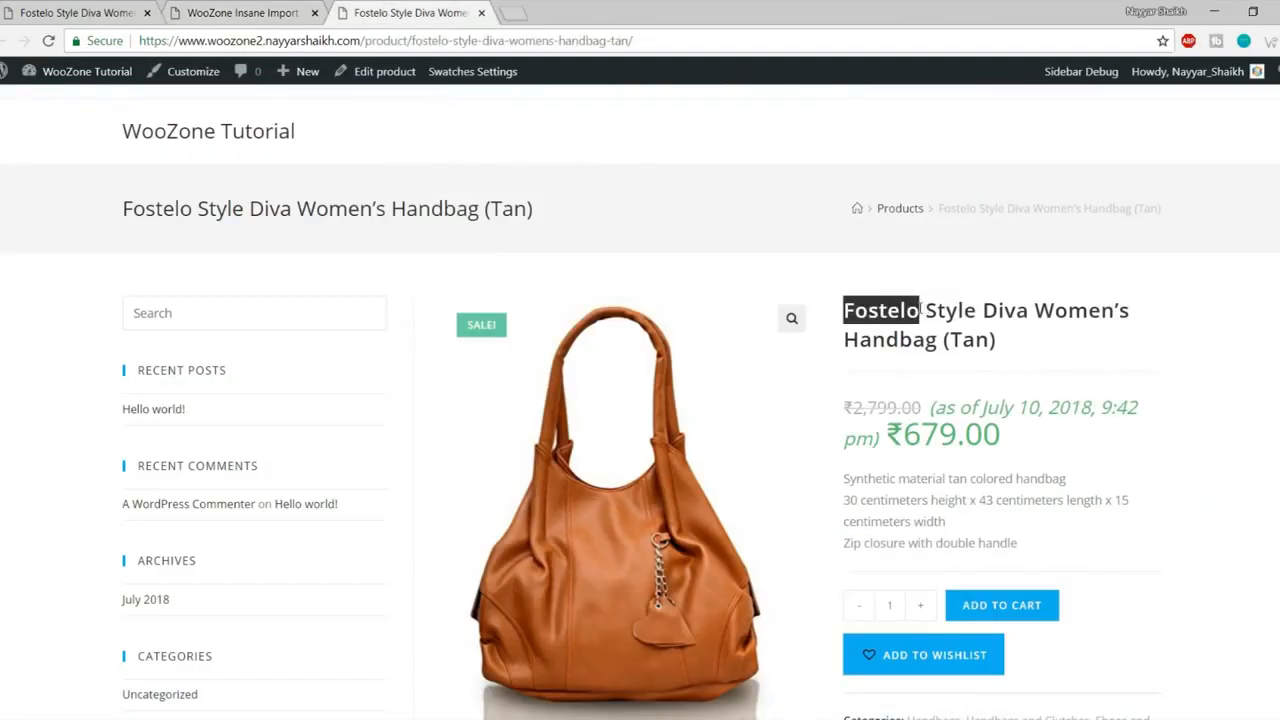
{"action": "left_click", "coordinate": [288, 10]}
{"action": "key", "text": "ctrl+v"}
{"action": "left_click", "coordinate": [556, 287]}
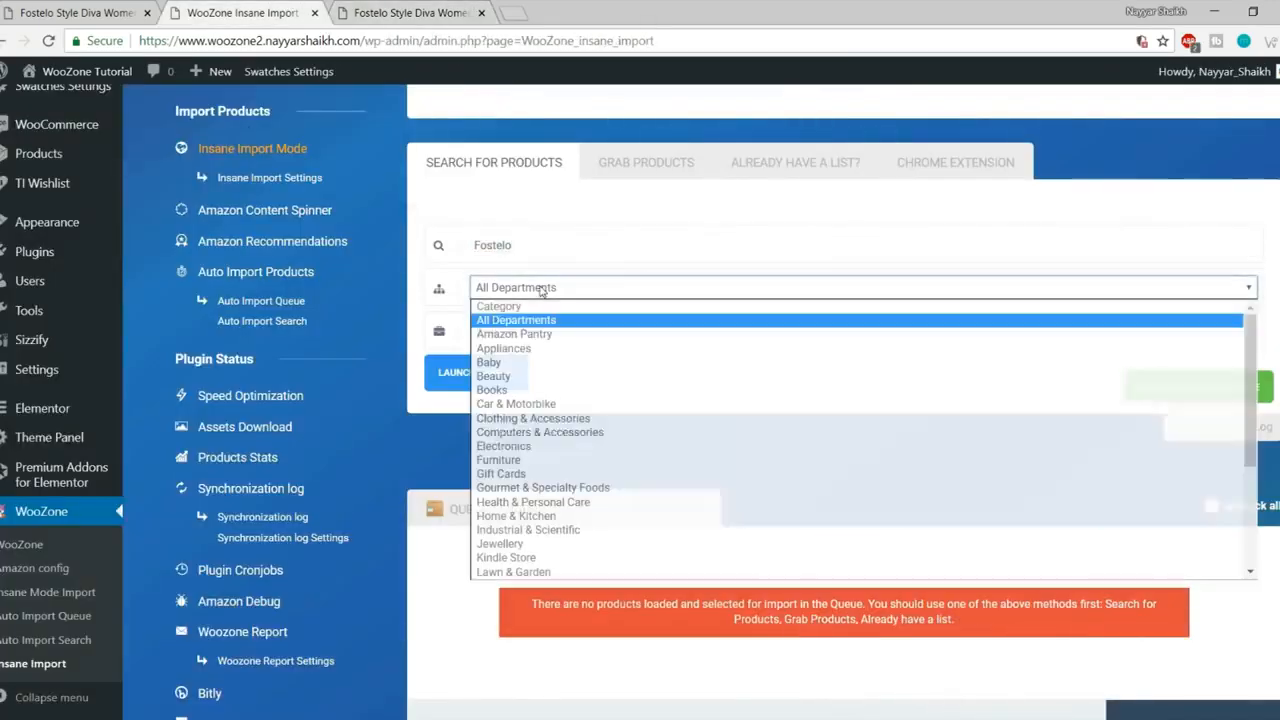
{"action": "scroll", "coordinate": [558, 460], "scroll_direction": "down", "scroll_amount": 3}
{"action": "scroll", "coordinate": [558, 460], "scroll_direction": "up", "scroll_amount": 5}
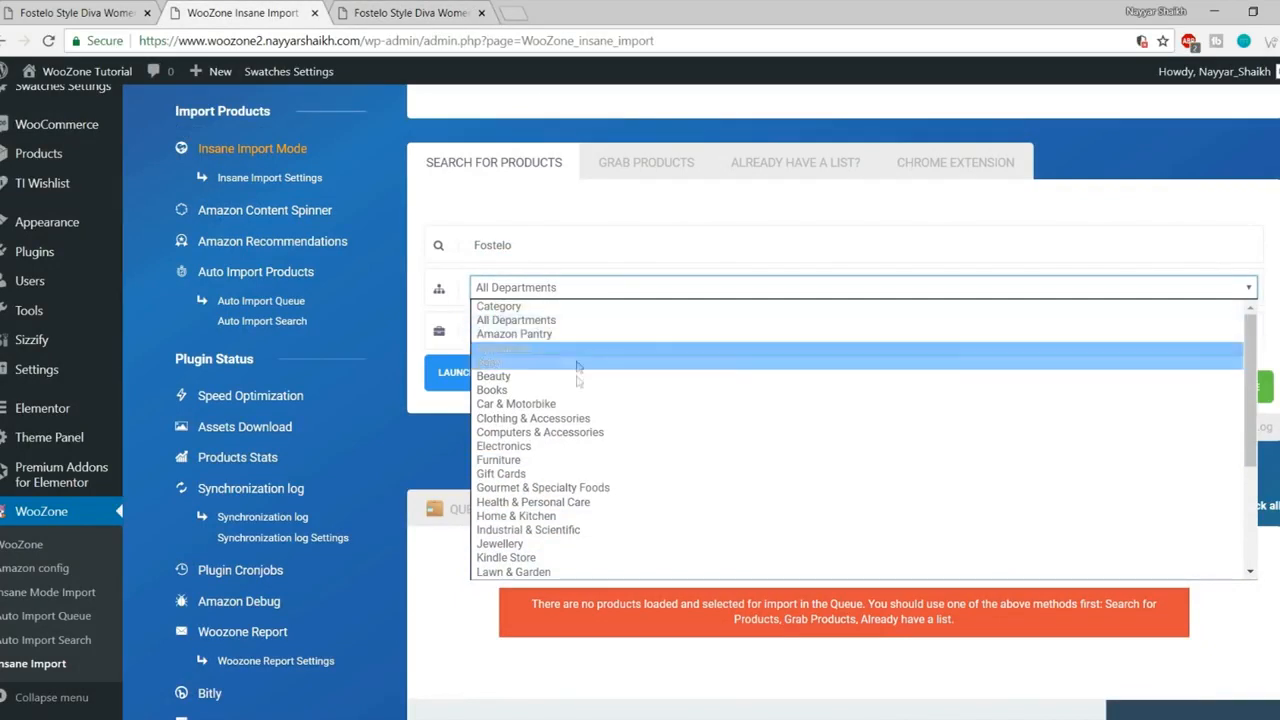
{"action": "left_click", "coordinate": [638, 240]}
Step: Choose Luggage & Bags as the search department
{"action": "left_click", "coordinate": [562, 290]}
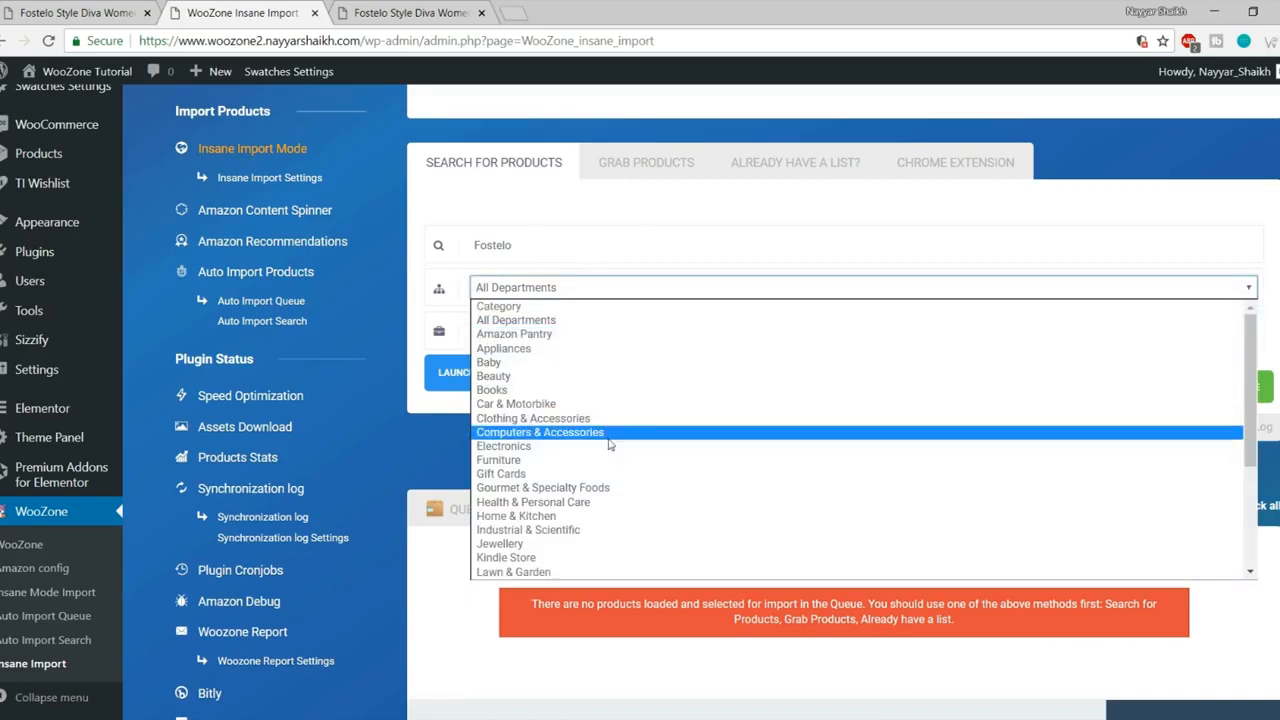
{"action": "scroll", "coordinate": [610, 460], "scroll_direction": "down", "scroll_amount": 4}
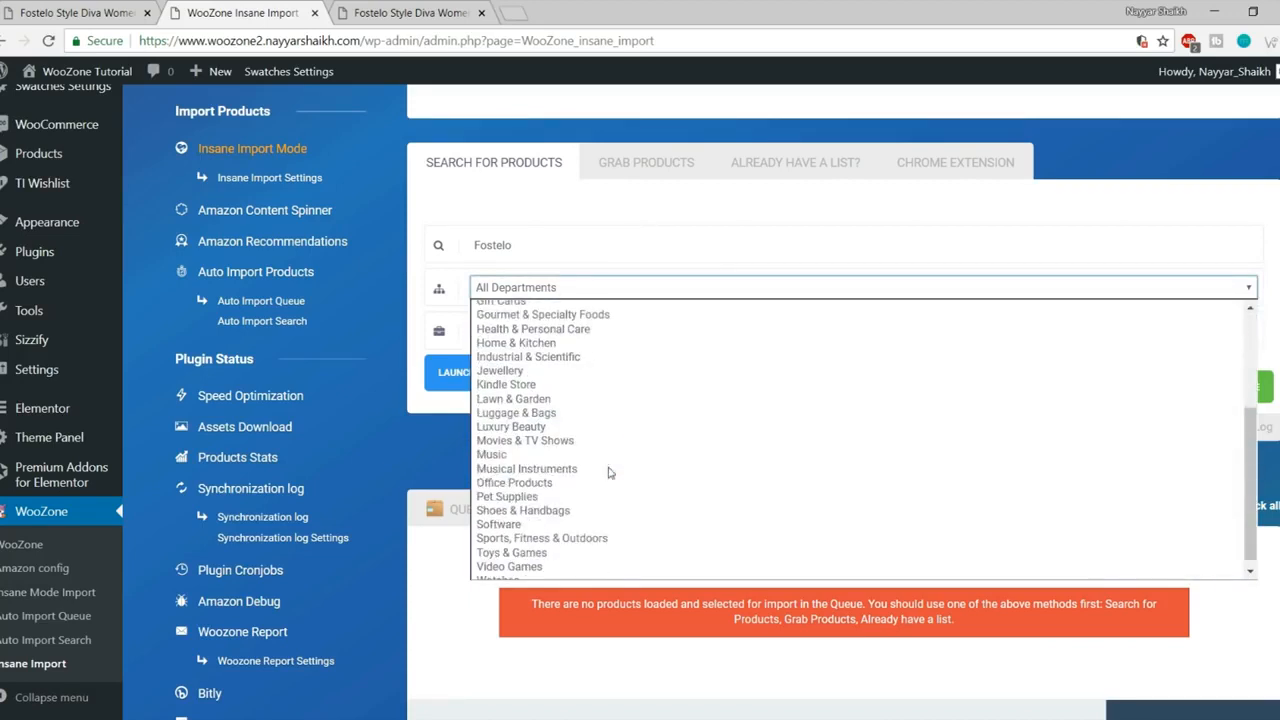
{"action": "left_click", "coordinate": [557, 414]}
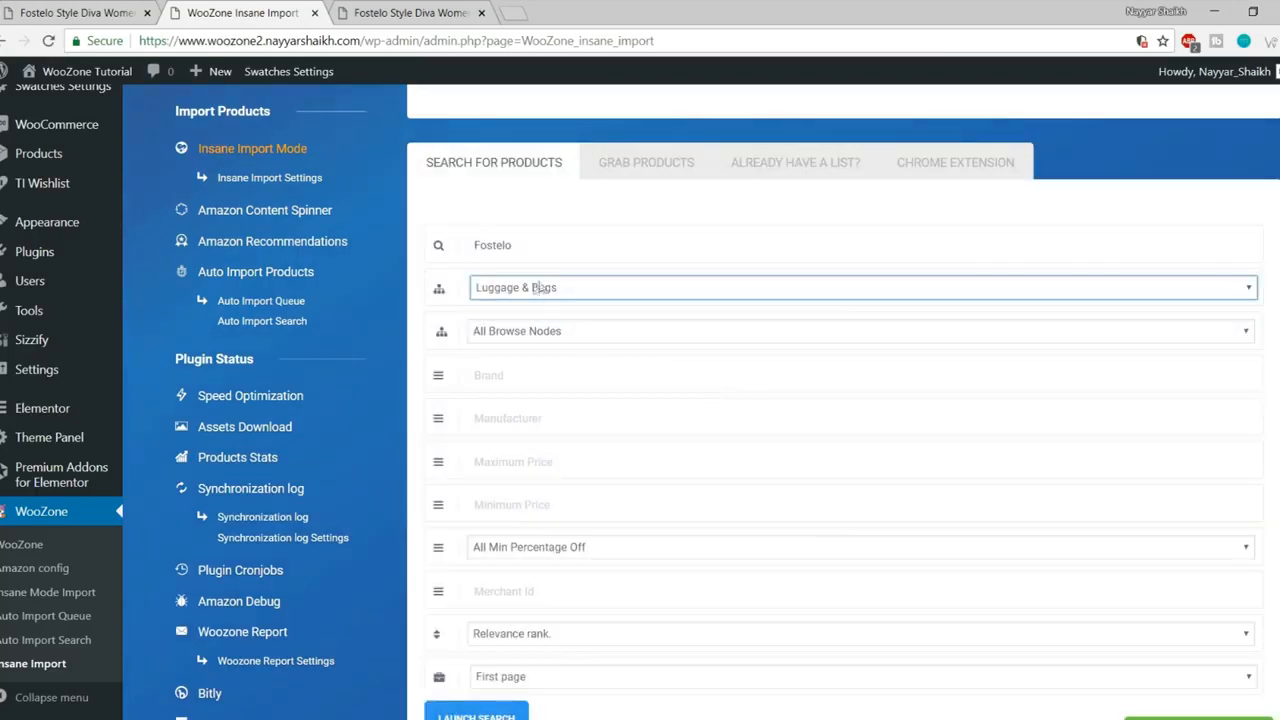
{"action": "scroll", "coordinate": [594, 412], "scroll_direction": "down", "scroll_amount": 2}
{"action": "scroll", "coordinate": [623, 492], "scroll_direction": "up", "scroll_amount": 3}
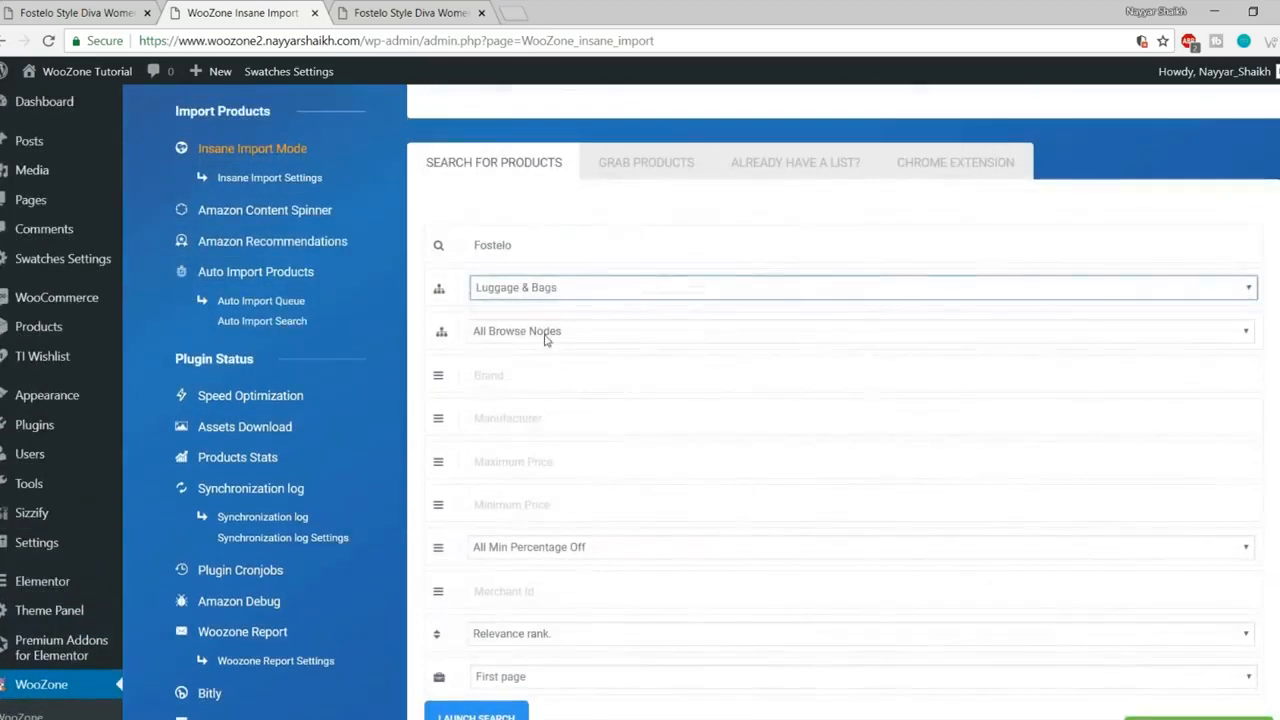
Step: Narrow the browse node to Handbags & Clutches, keeping All Browse Nodes as sub-category
{"action": "left_click", "coordinate": [545, 333]}
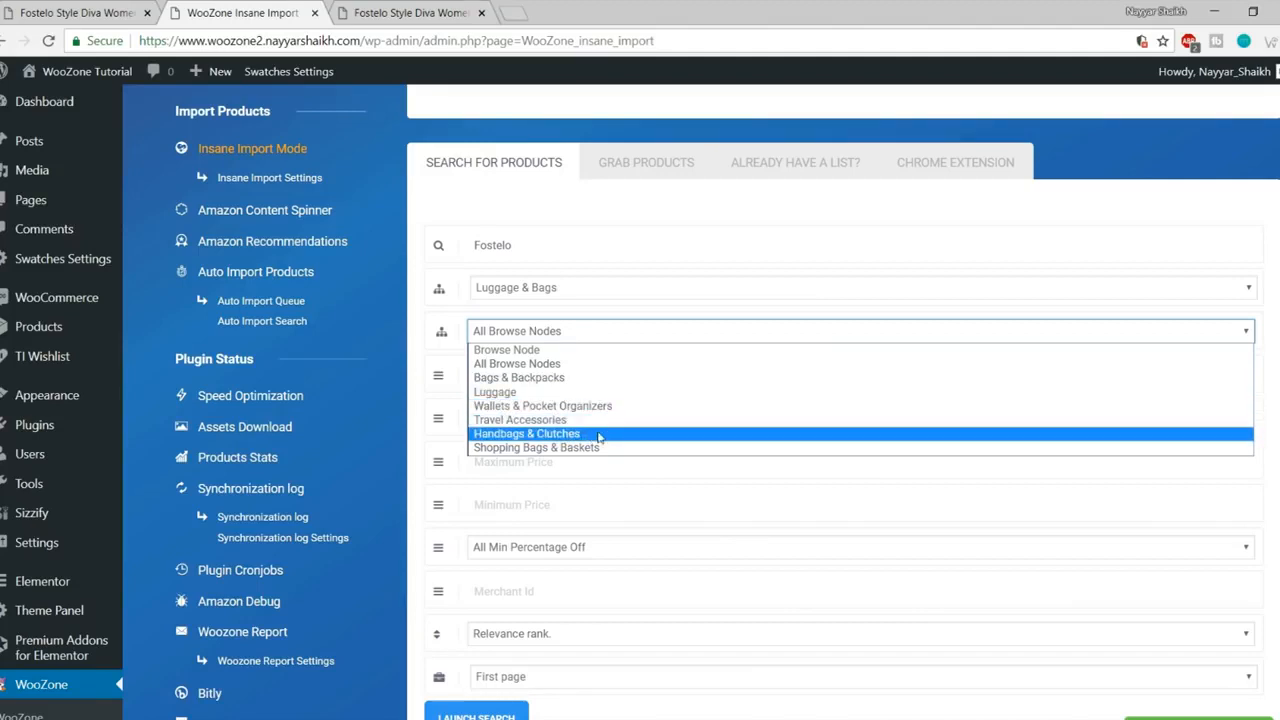
{"action": "left_click", "coordinate": [540, 434]}
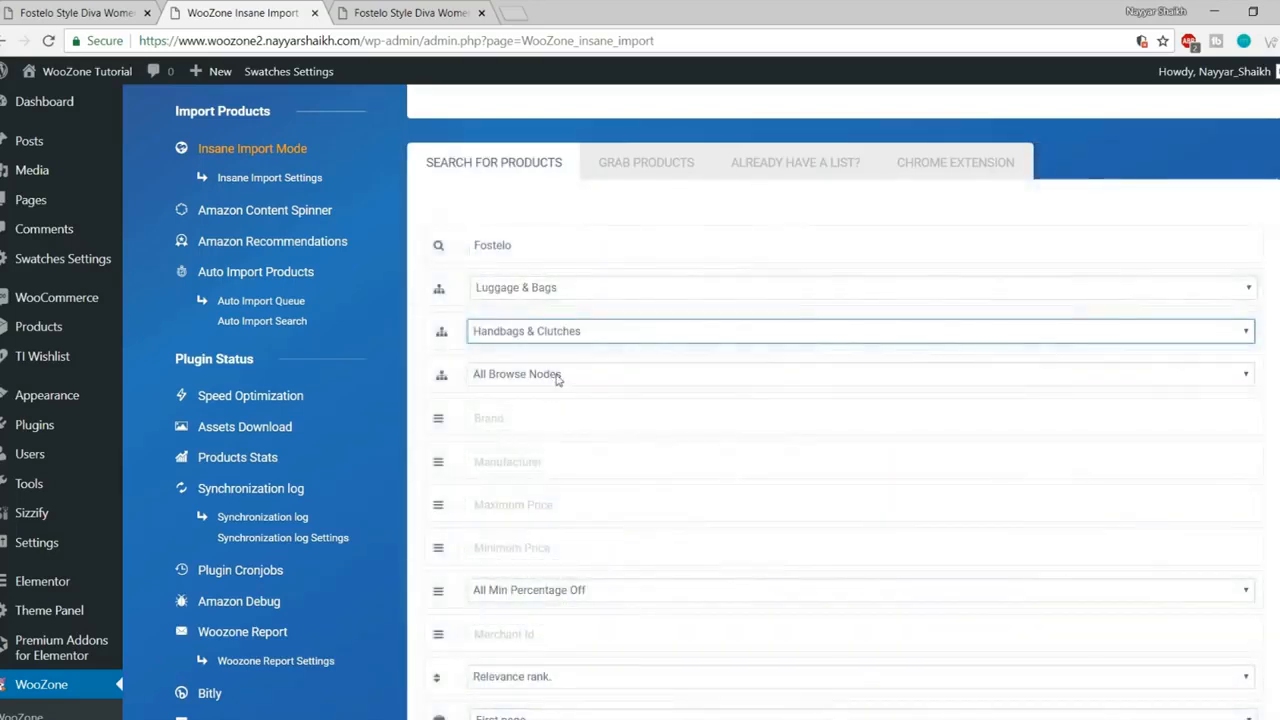
{"action": "left_click", "coordinate": [557, 374]}
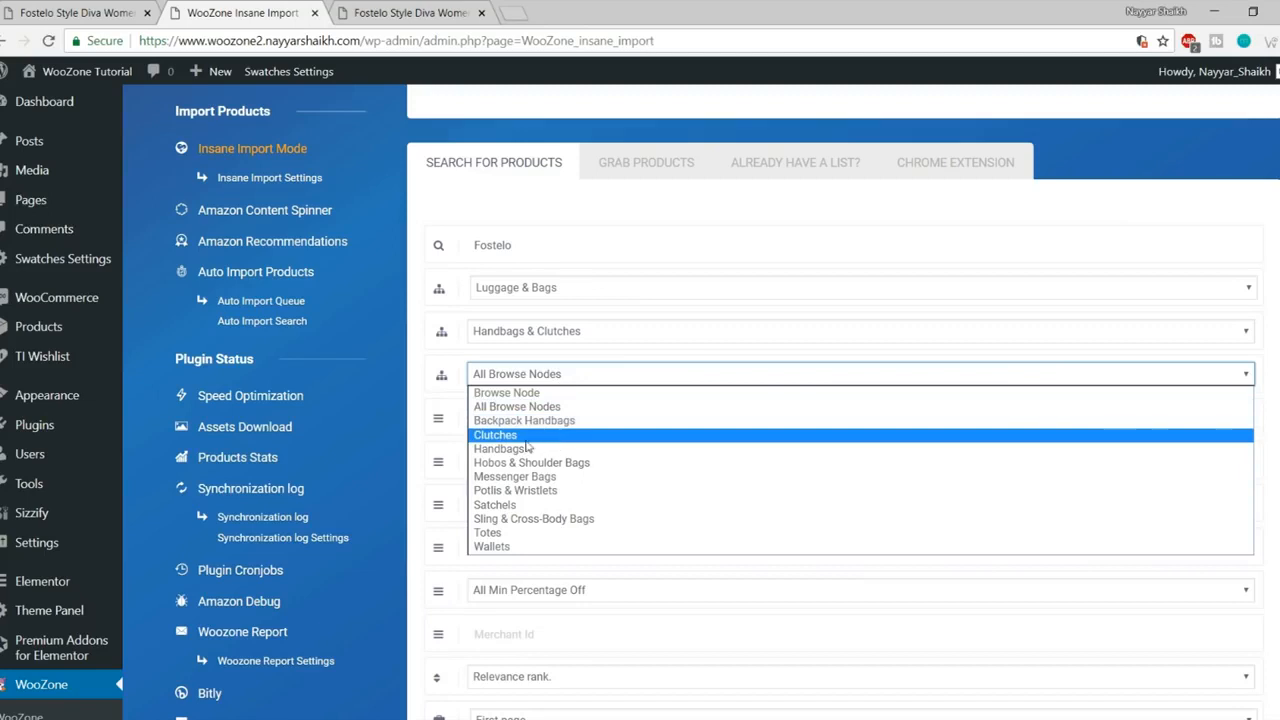
{"action": "left_click", "coordinate": [557, 378]}
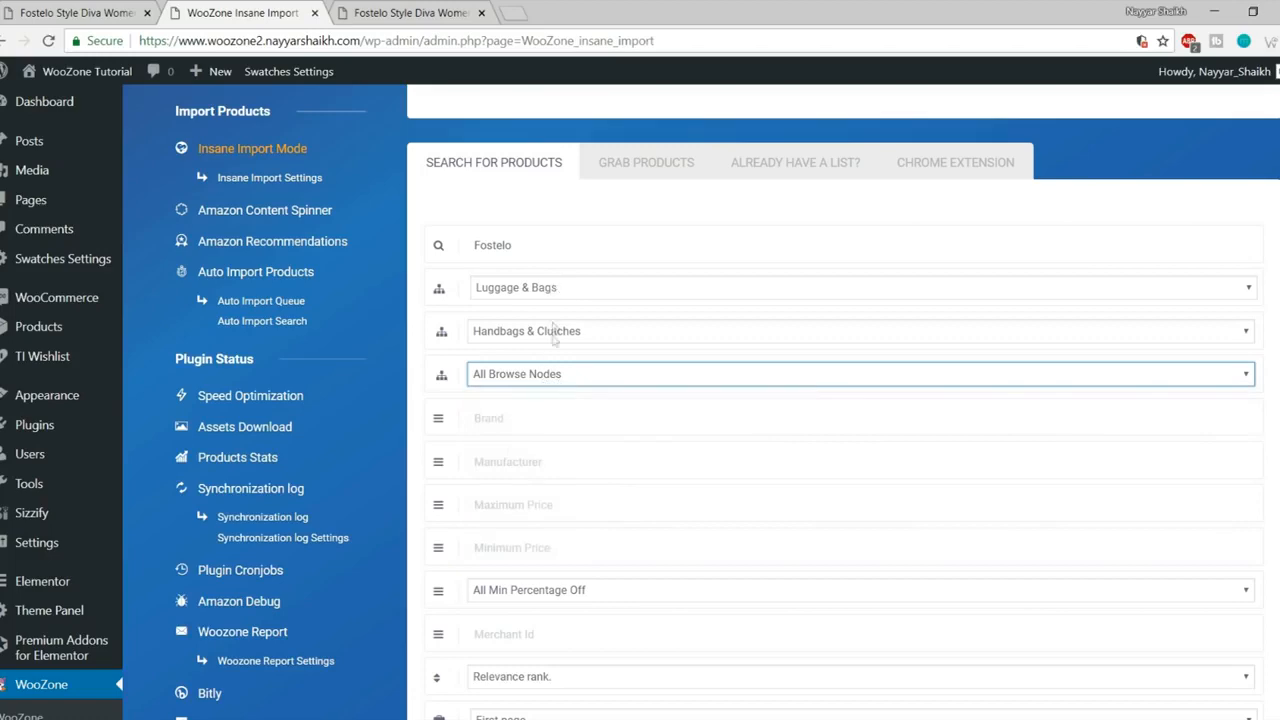
{"action": "left_click", "coordinate": [539, 380]}
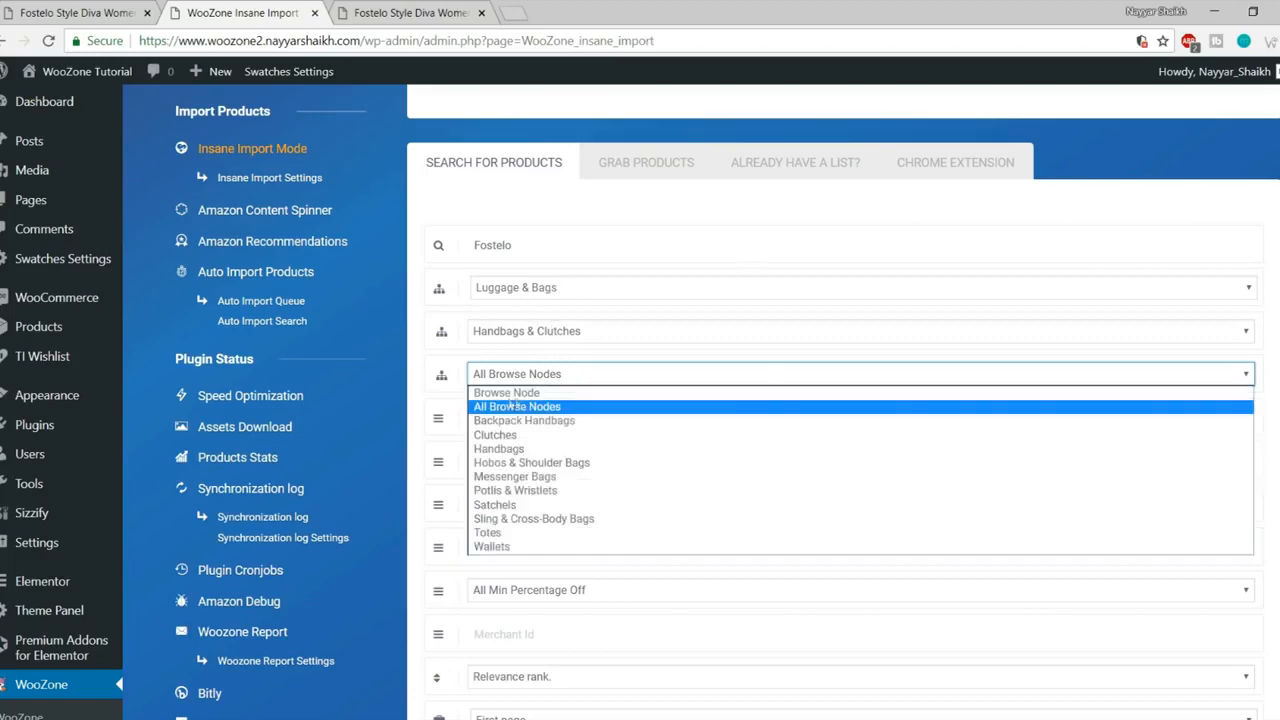
{"action": "left_click", "coordinate": [522, 408]}
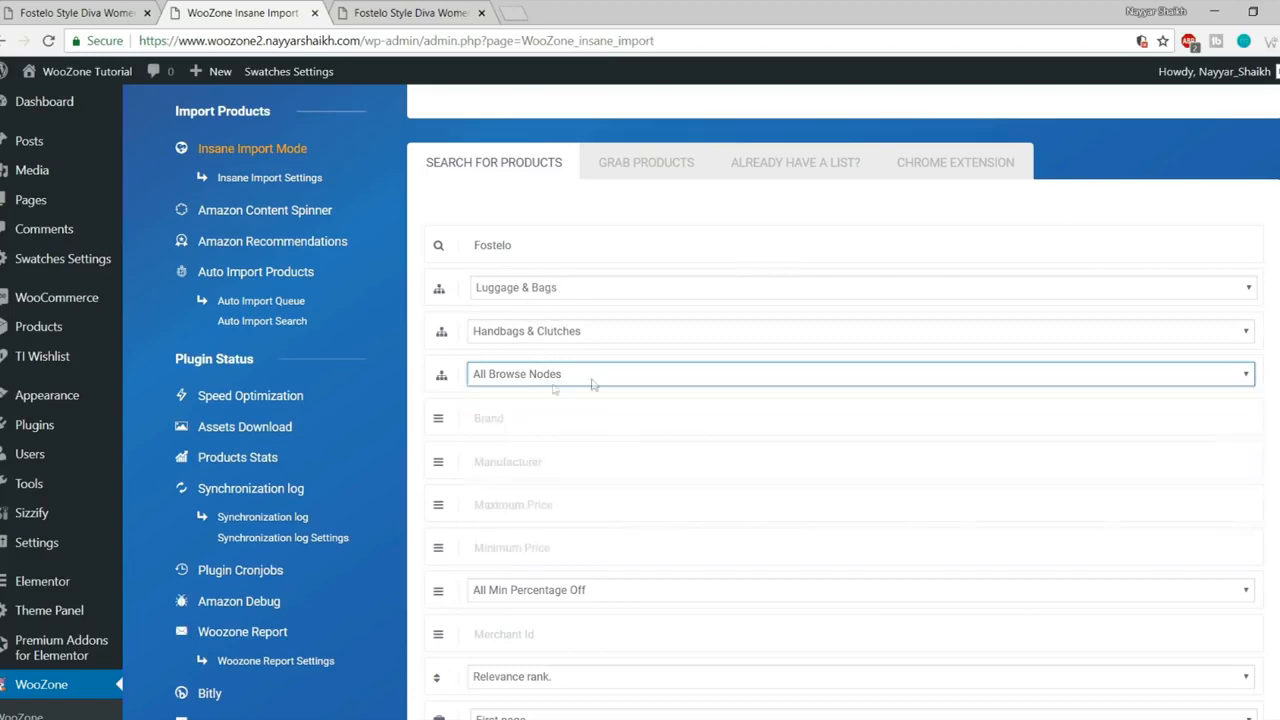
{"action": "scroll", "coordinate": [622, 392], "scroll_direction": "down", "scroll_amount": 2}
Step: Step through the Brand, Manufacturer, price, discount and Merchant Id filters without changing them
{"action": "left_click", "coordinate": [539, 250]}
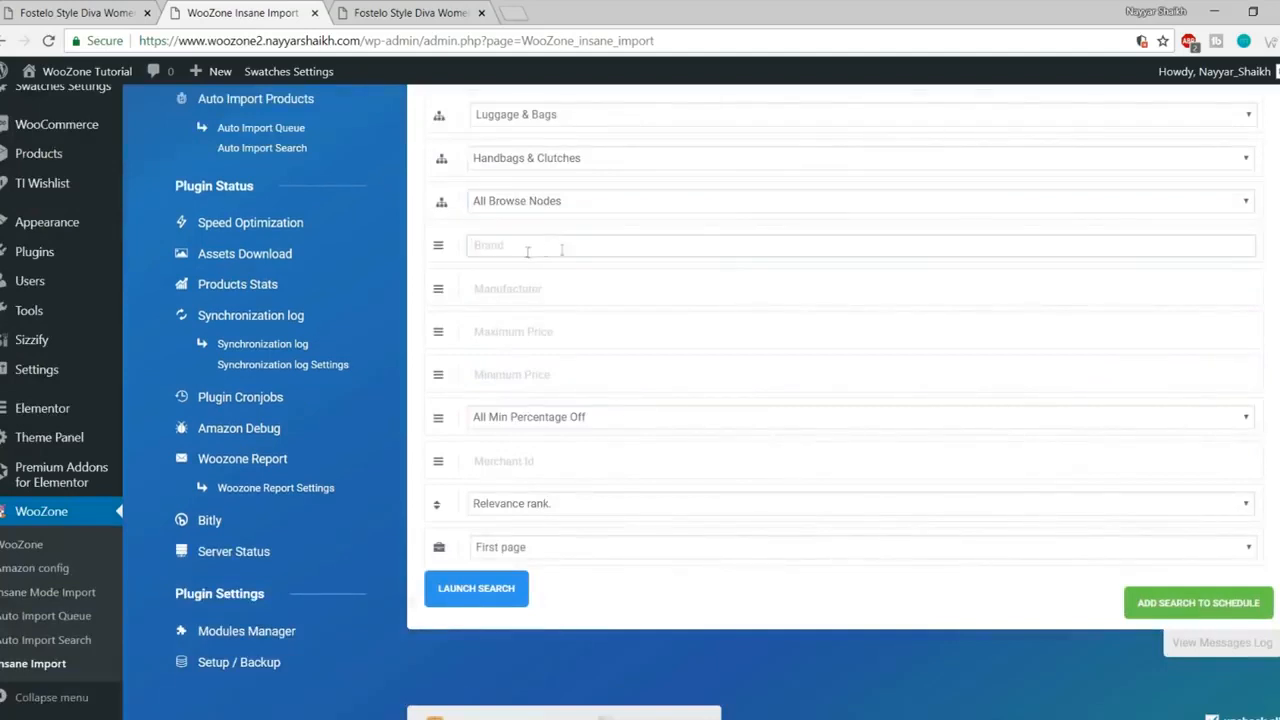
{"action": "left_click", "coordinate": [553, 289]}
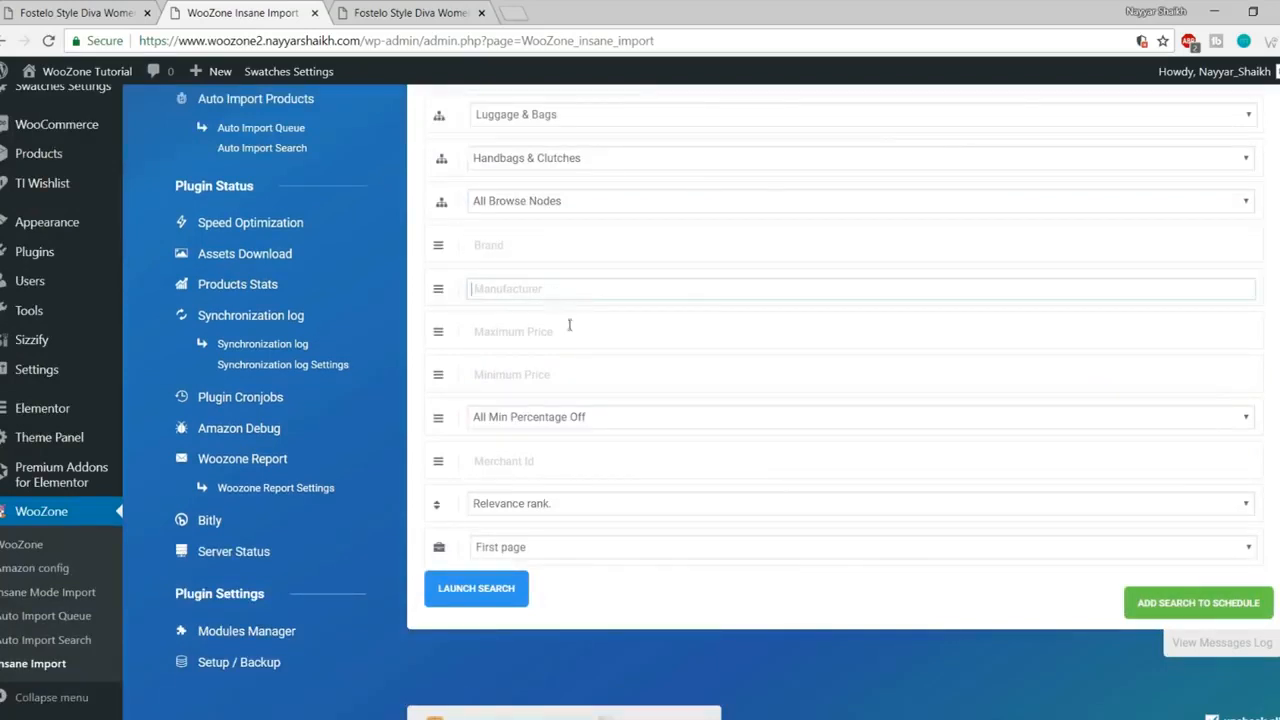
{"action": "left_click", "coordinate": [572, 328]}
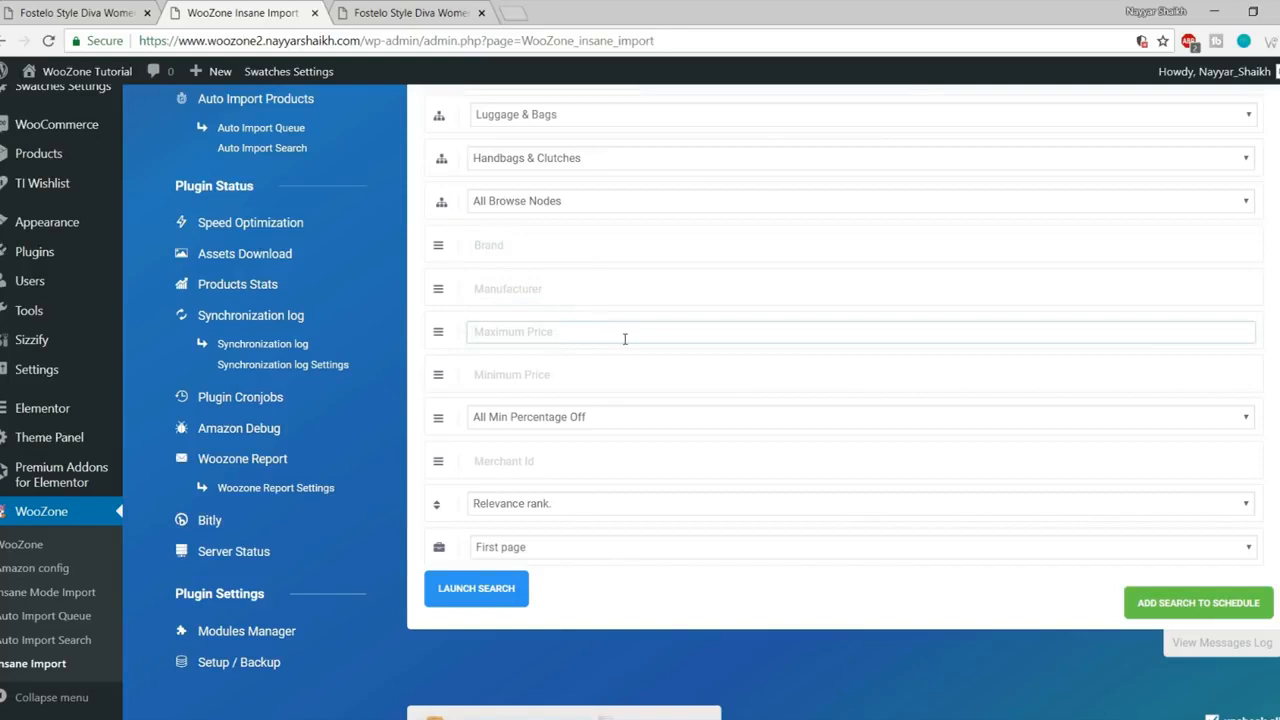
{"action": "left_click", "coordinate": [574, 375]}
{"action": "left_click", "coordinate": [565, 337]}
{"action": "left_click", "coordinate": [568, 375]}
{"action": "left_click", "coordinate": [570, 332]}
{"action": "scroll", "coordinate": [557, 449], "scroll_direction": "down", "scroll_amount": 2}
{"action": "left_click", "coordinate": [563, 230]}
{"action": "left_click", "coordinate": [560, 252]}
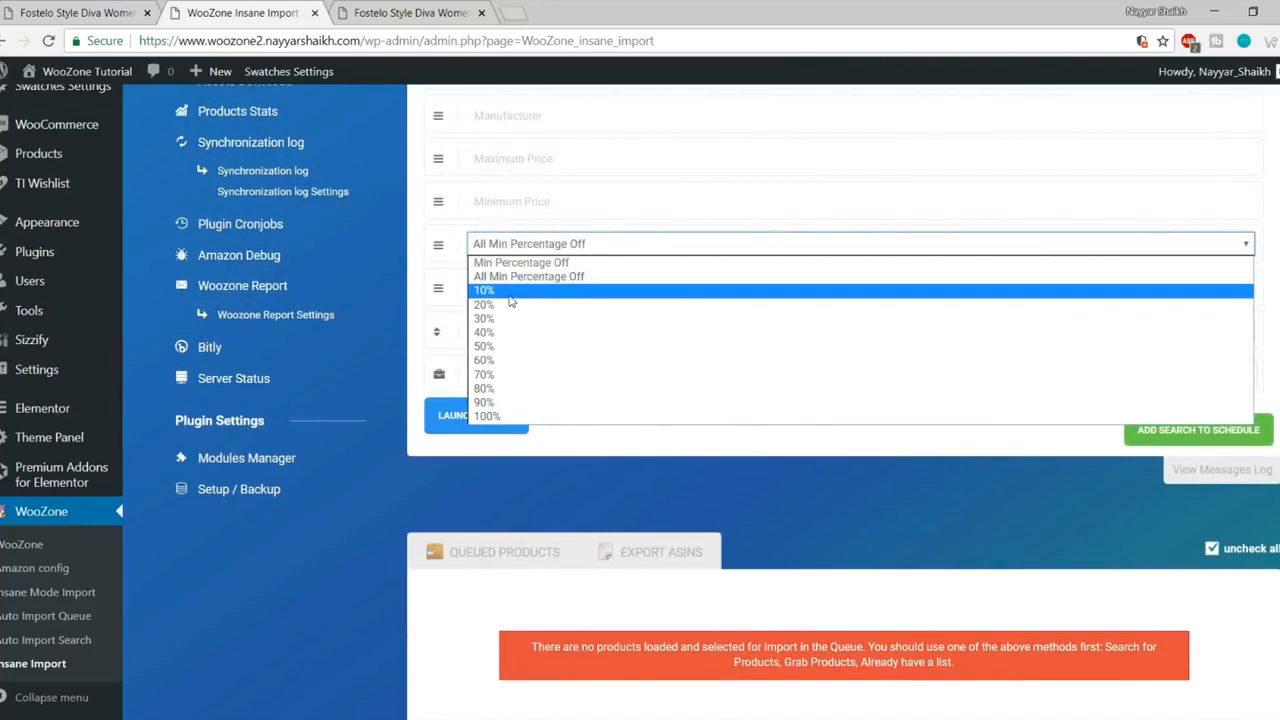
{"action": "left_click", "coordinate": [518, 252]}
{"action": "left_click", "coordinate": [520, 252]}
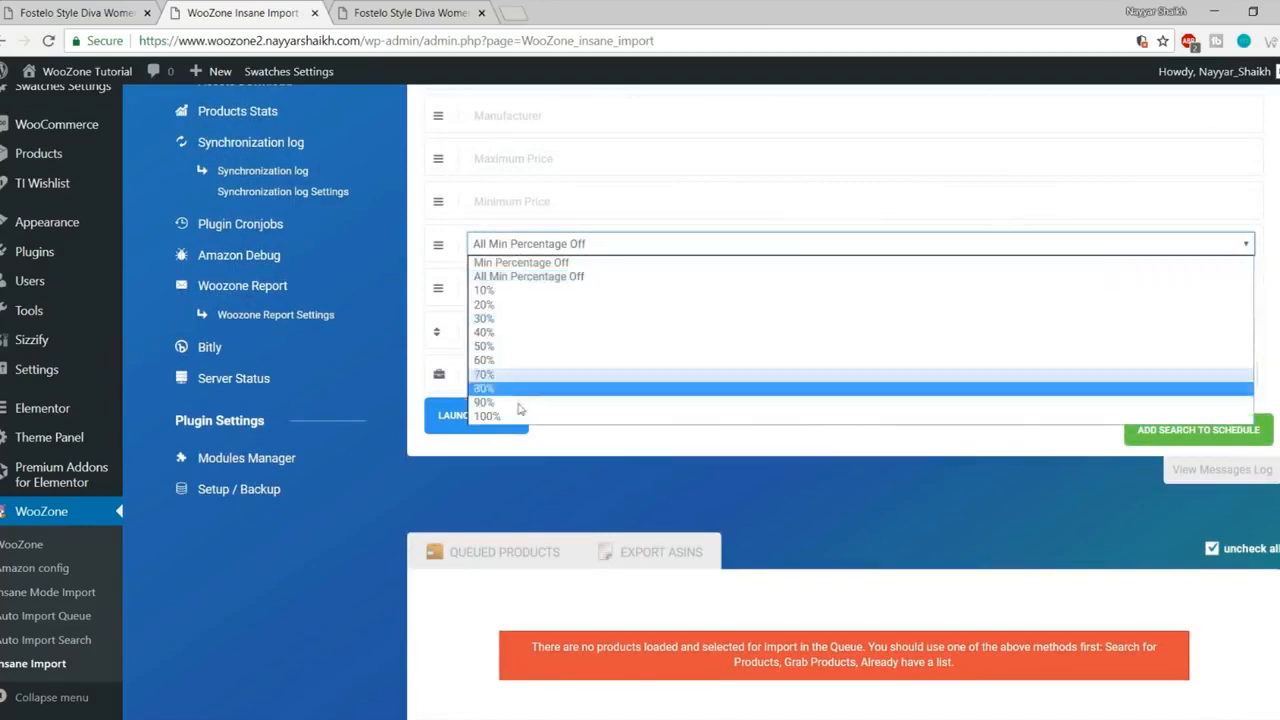
{"action": "left_click", "coordinate": [532, 245]}
{"action": "scroll", "coordinate": [563, 365], "scroll_direction": "up", "scroll_amount": 1}
{"action": "left_click", "coordinate": [566, 372]}
{"action": "left_click", "coordinate": [607, 493]}
{"action": "scroll", "coordinate": [508, 314], "scroll_direction": "up", "scroll_amount": 3}
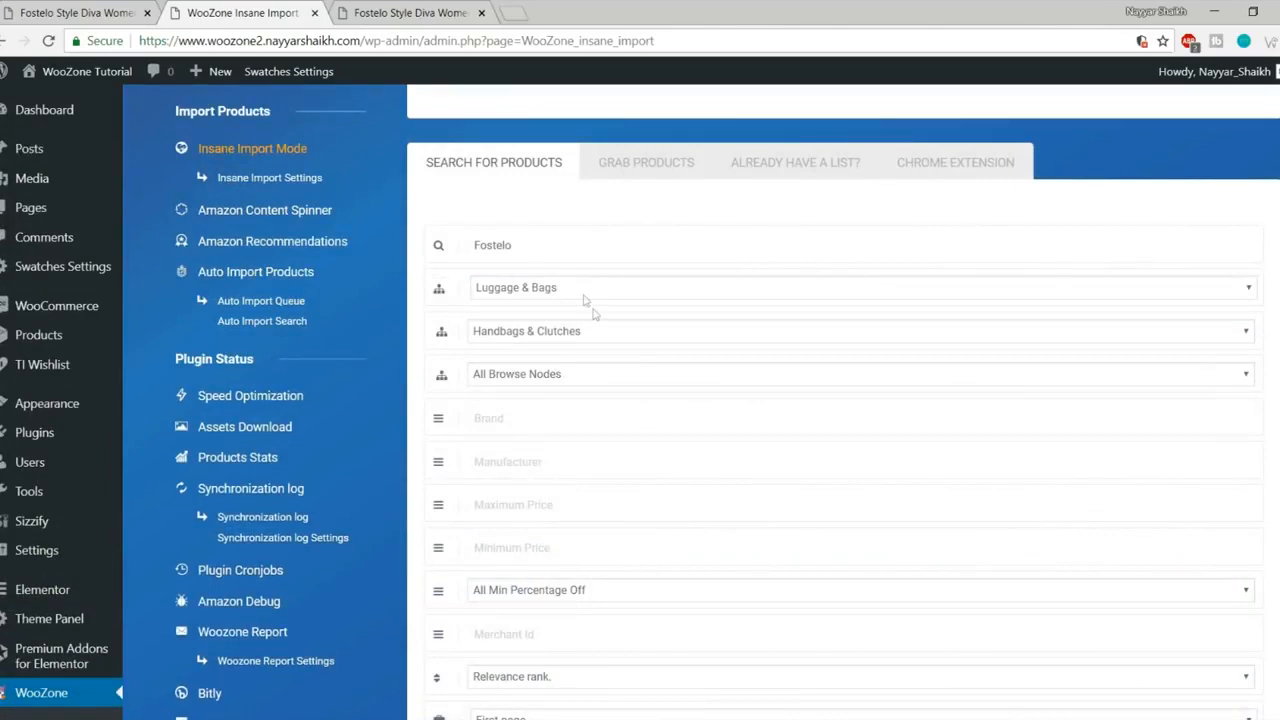
Step: Confirm the Fostelo keyword and Luggage & Bags department, then set Minimum Price 100 and Maximum Price 5000
{"action": "double_click", "coordinate": [519, 245]}
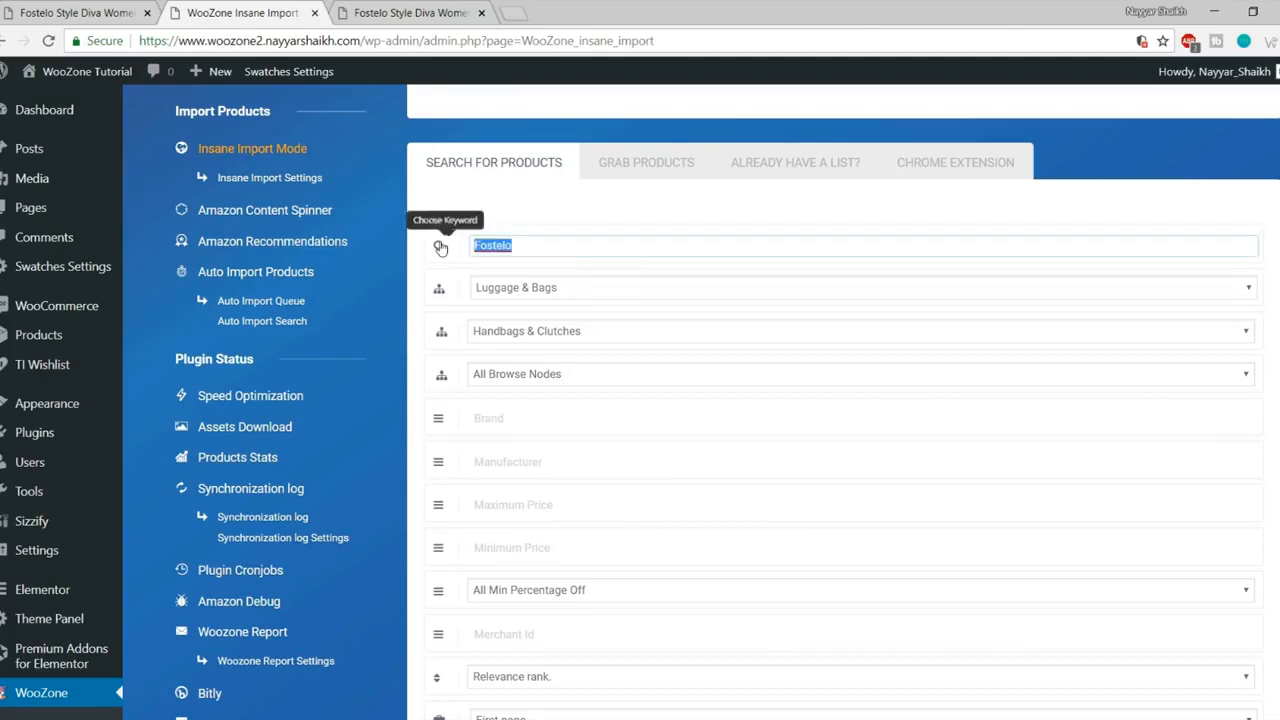
{"action": "left_click", "coordinate": [531, 288]}
{"action": "left_click", "coordinate": [559, 576]}
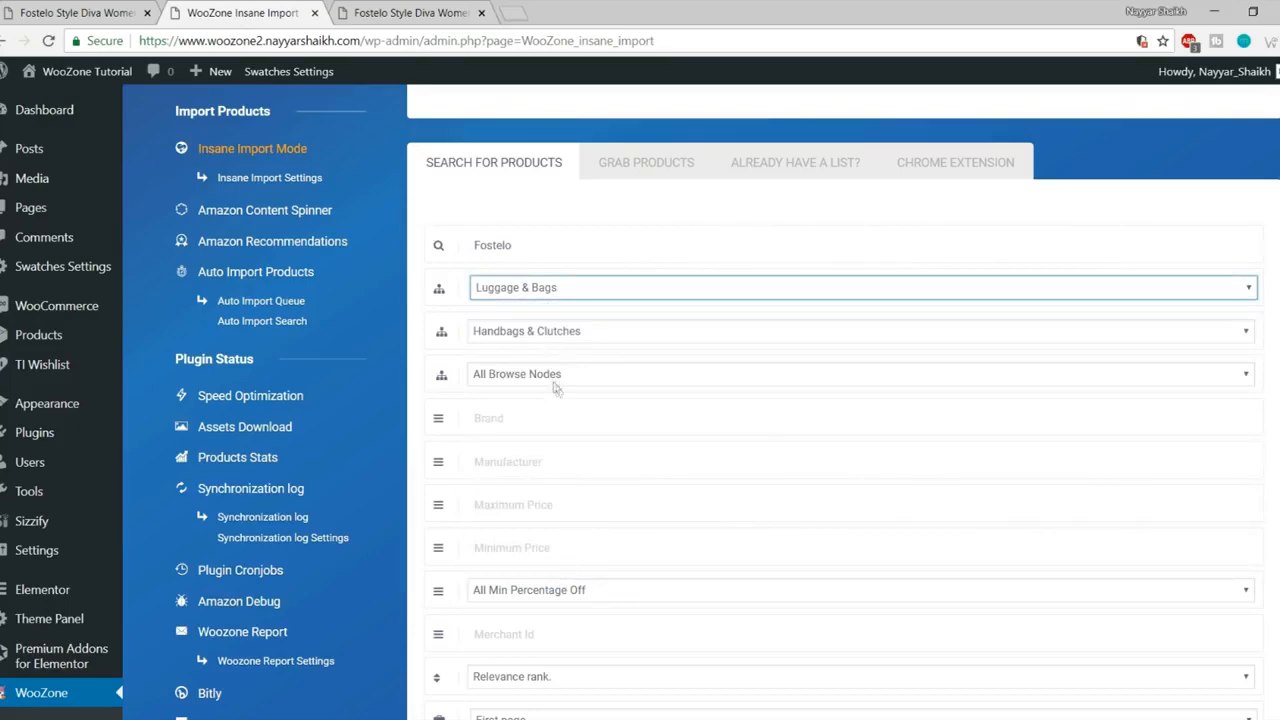
{"action": "scroll", "coordinate": [661, 416], "scroll_direction": "down", "scroll_amount": 3}
{"action": "left_click", "coordinate": [541, 297]}
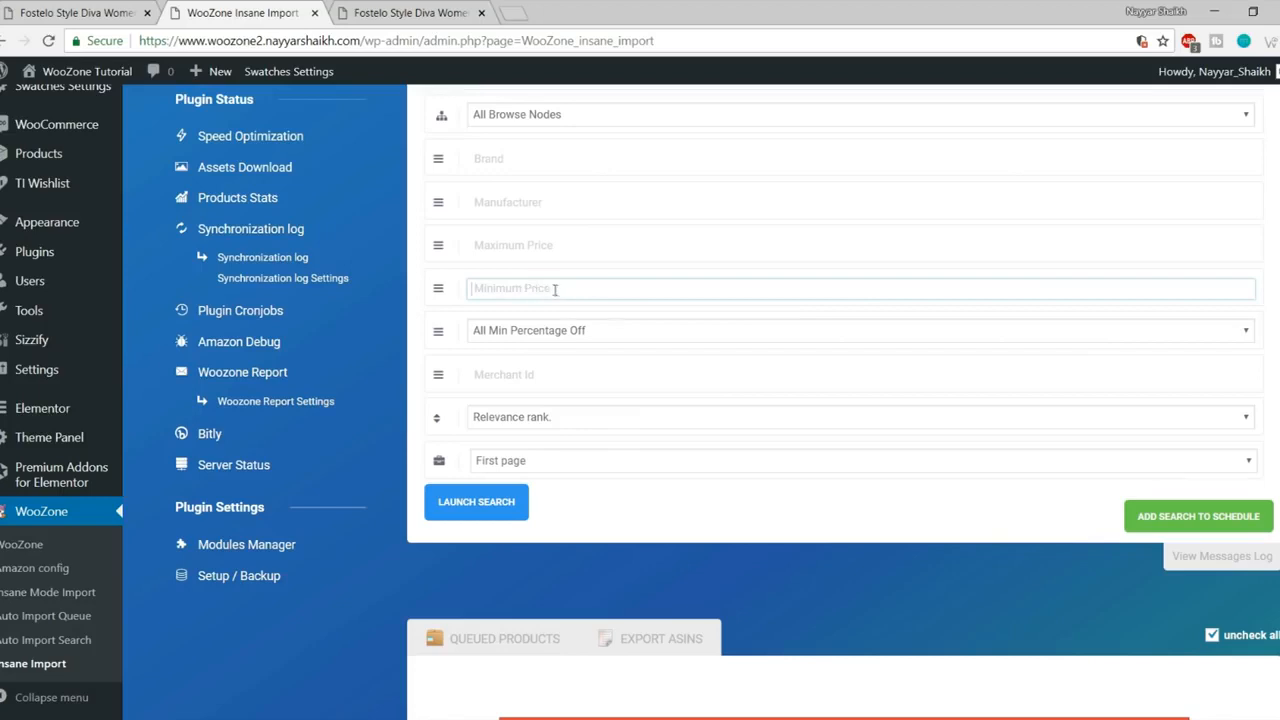
{"action": "left_click", "coordinate": [541, 248]}
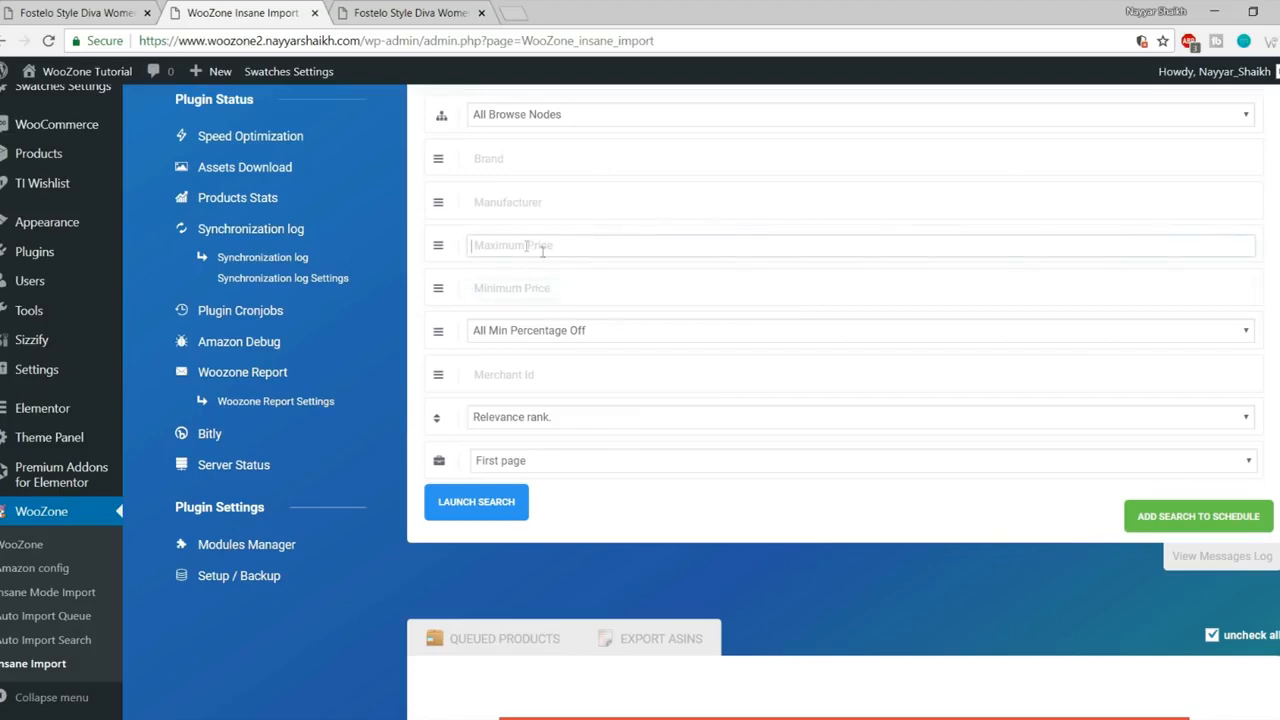
{"action": "left_click", "coordinate": [544, 285]}
{"action": "type", "text": "100"}
{"action": "left_click", "coordinate": [548, 252]}
{"action": "type", "text": "5000"}
{"action": "left_click", "coordinate": [546, 306]}
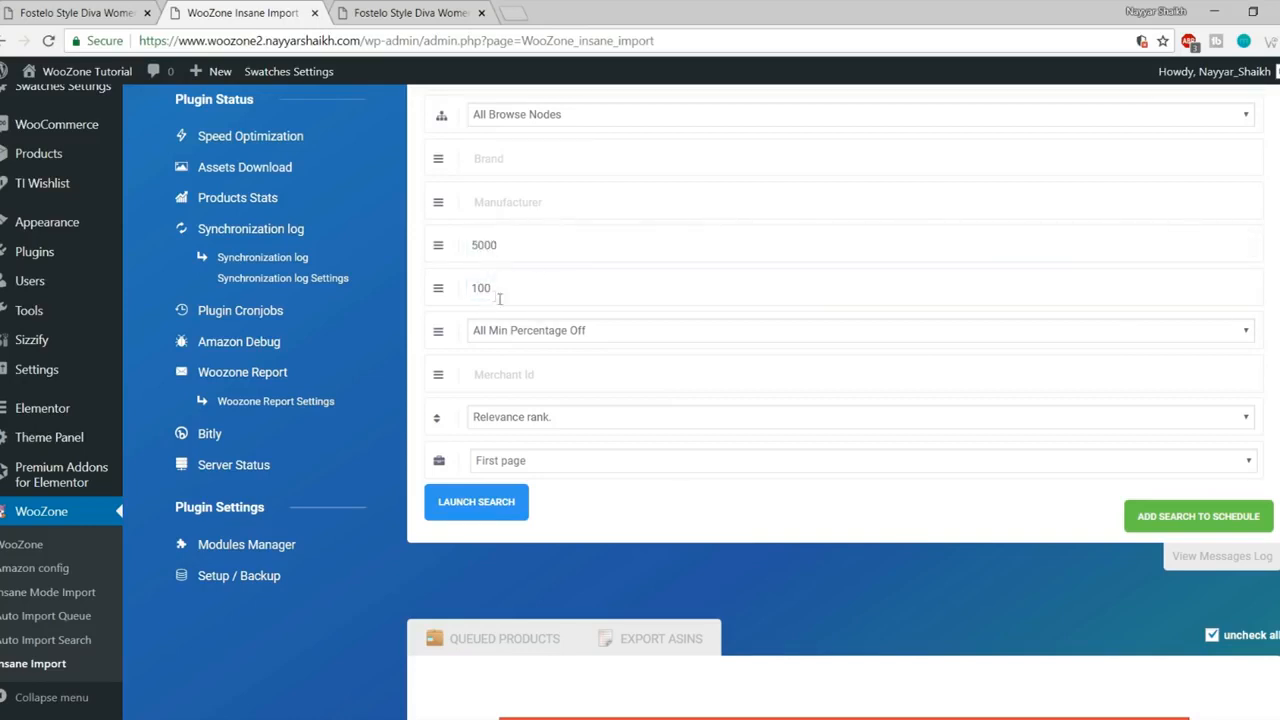
Step: Require at least 10% off, keep grabbing only the first page, and launch the search
{"action": "left_click", "coordinate": [620, 331]}
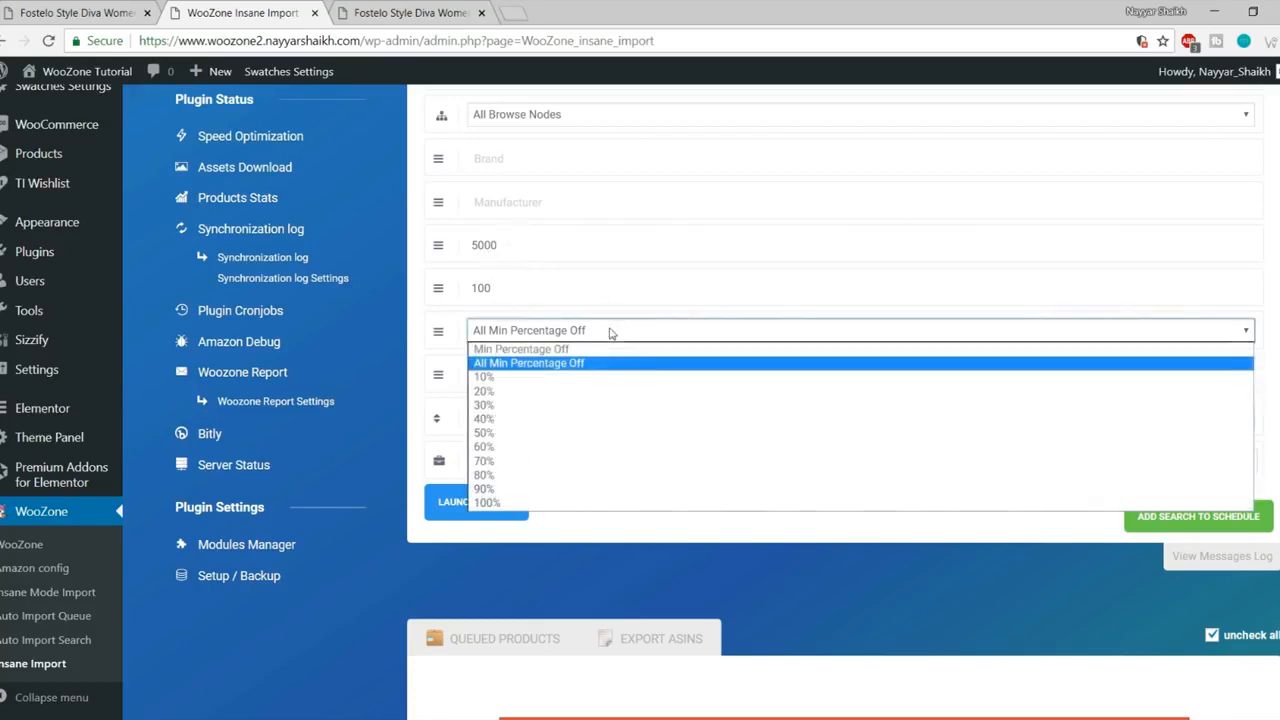
{"action": "left_click", "coordinate": [508, 380]}
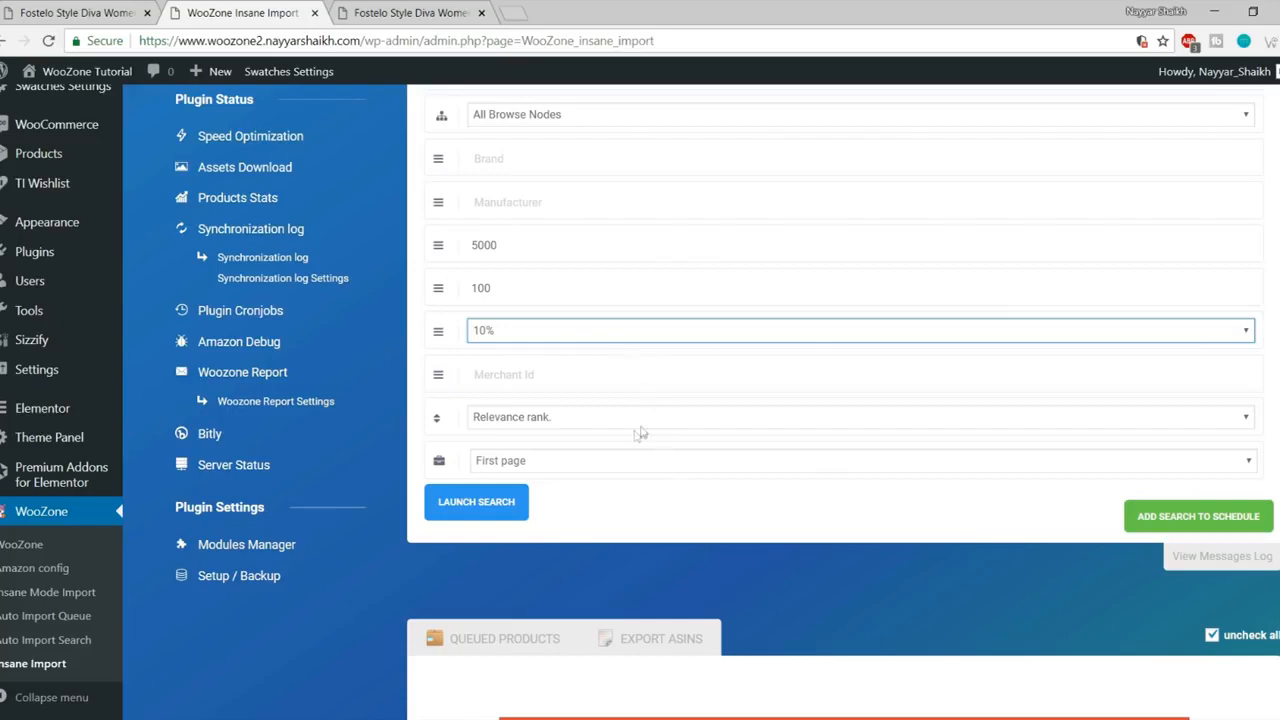
{"action": "left_click", "coordinate": [568, 467]}
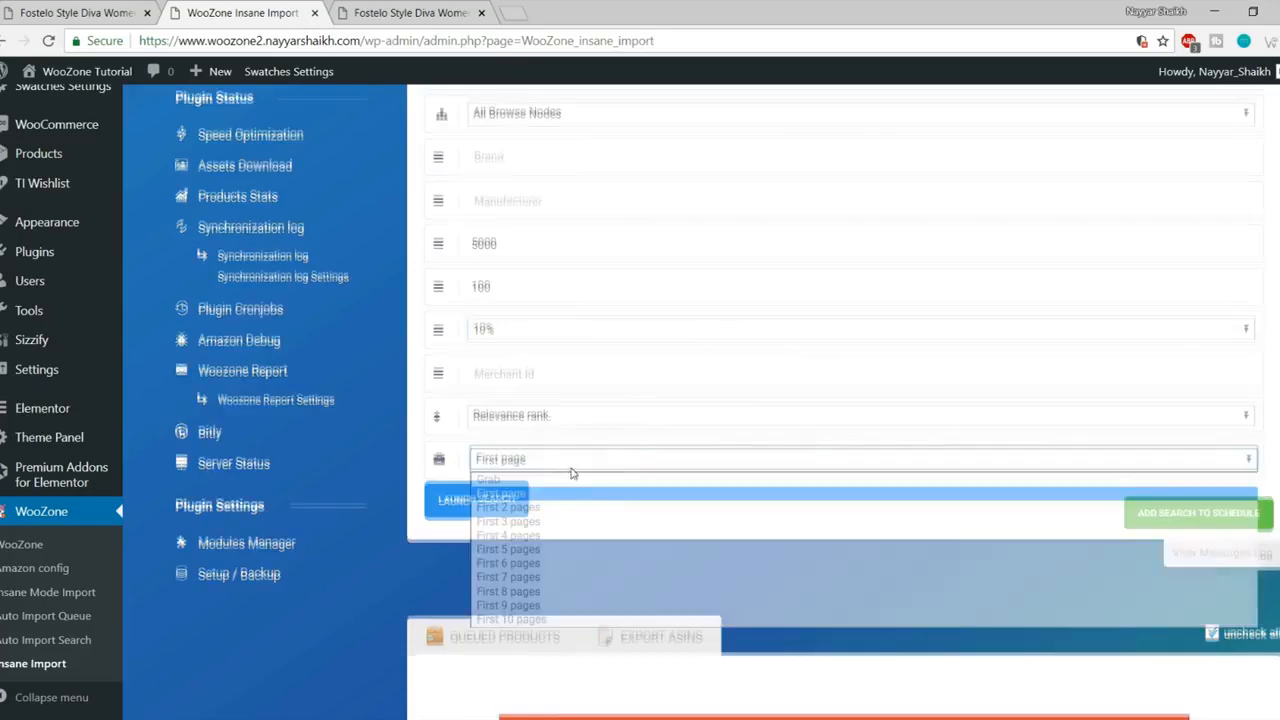
{"action": "scroll", "coordinate": [565, 470], "scroll_direction": "down", "scroll_amount": 1}
{"action": "left_click", "coordinate": [555, 380]}
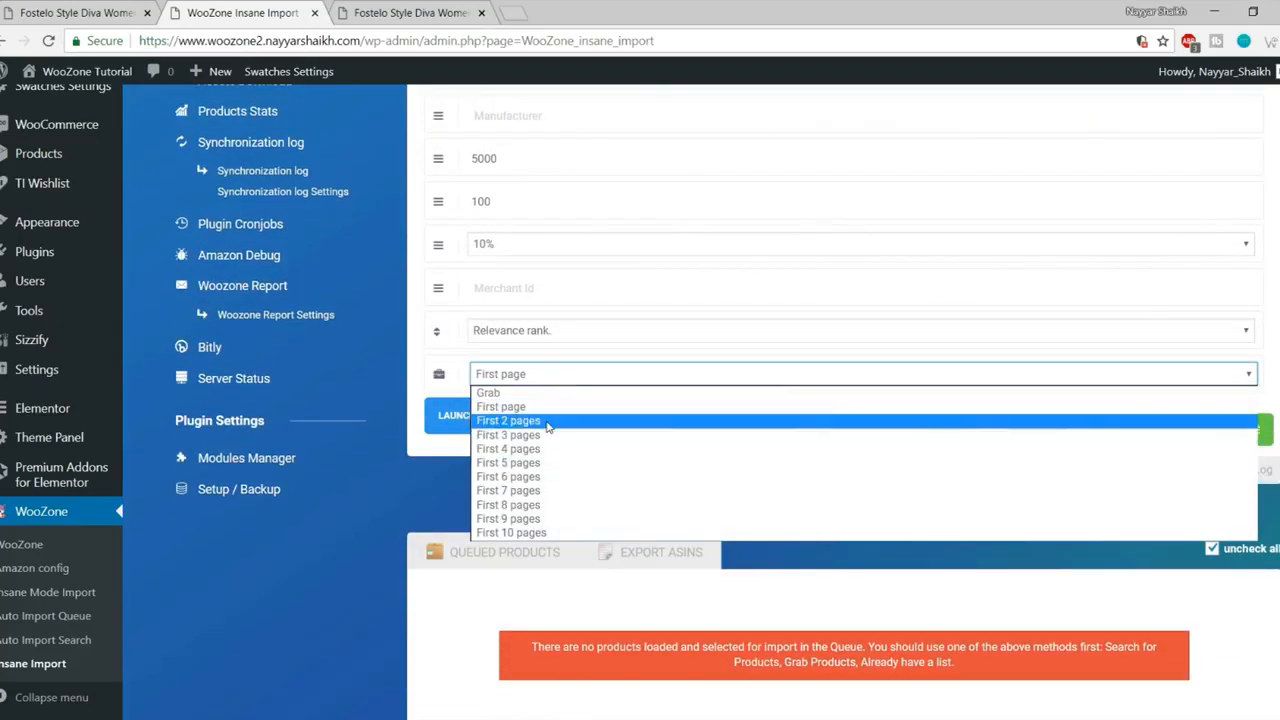
{"action": "left_click", "coordinate": [558, 378]}
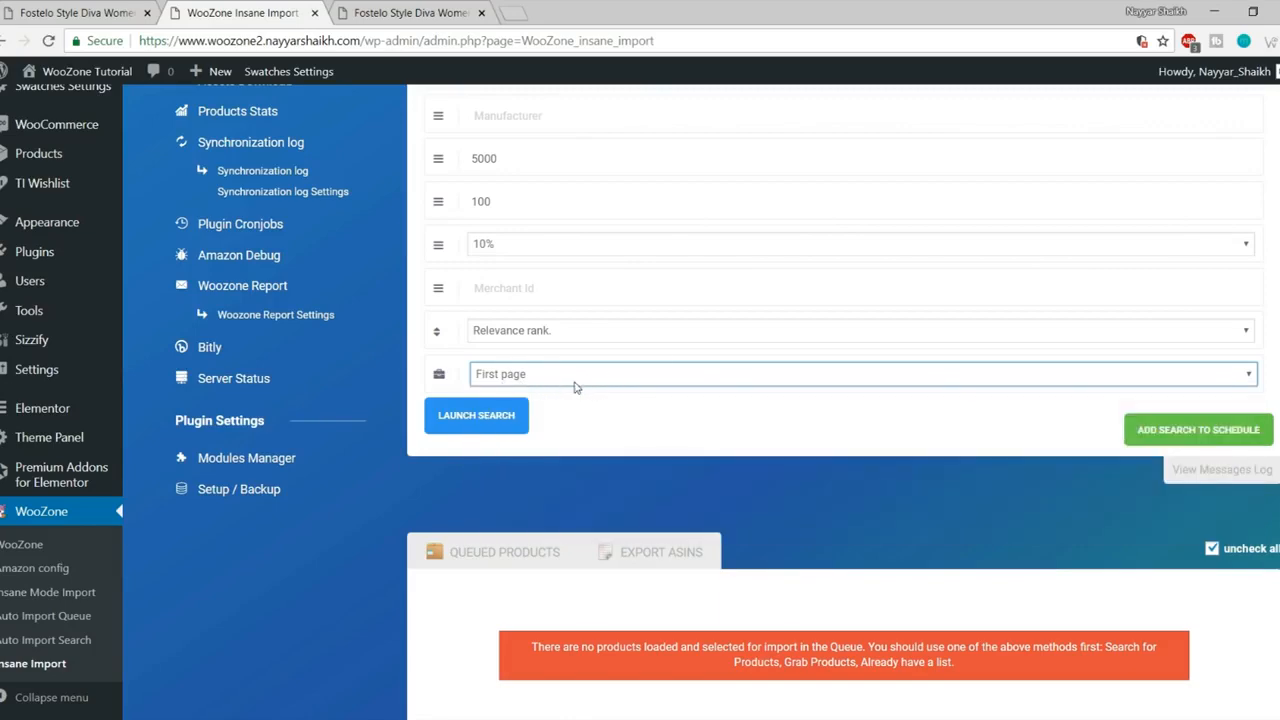
{"action": "scroll", "coordinate": [597, 519], "scroll_direction": "up", "scroll_amount": 3}
{"action": "scroll", "coordinate": [597, 519], "scroll_direction": "down", "scroll_amount": 2}
{"action": "left_click", "coordinate": [476, 502]}
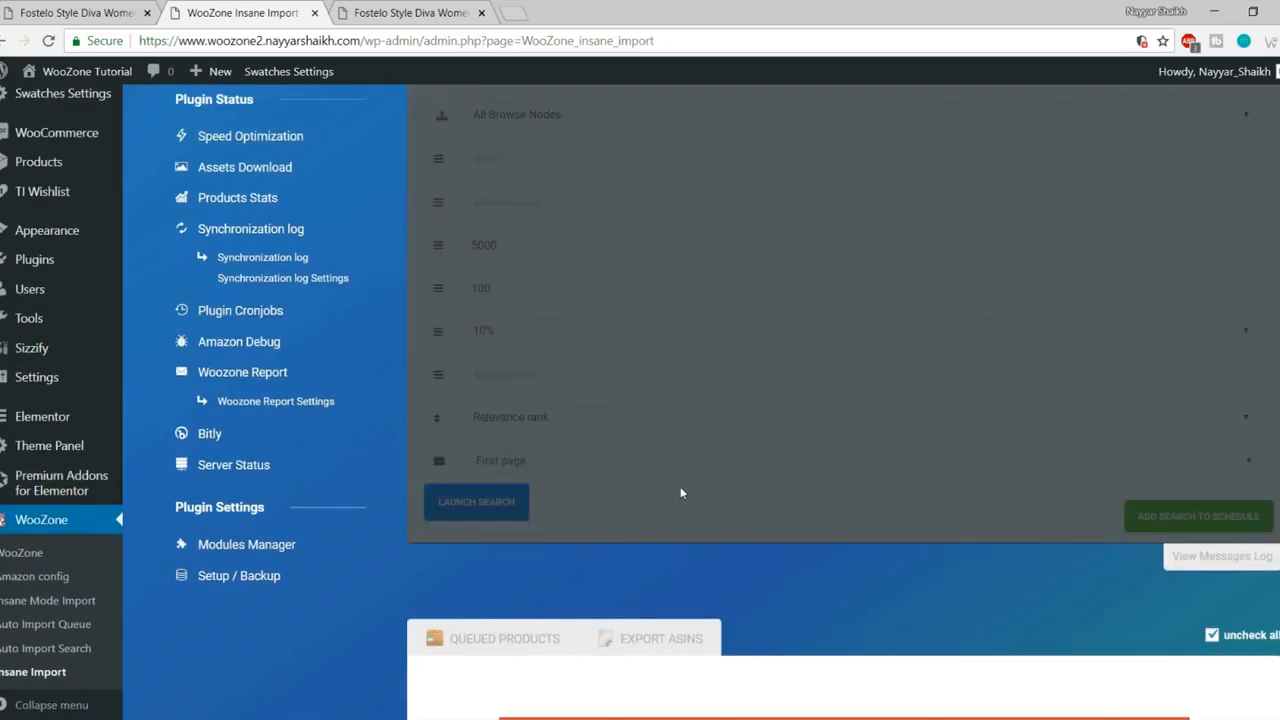
Step: Scroll to the queued products and keep the Fostelo Elite beige handbag selected
{"action": "scroll", "coordinate": [649, 574], "scroll_direction": "down", "scroll_amount": 3}
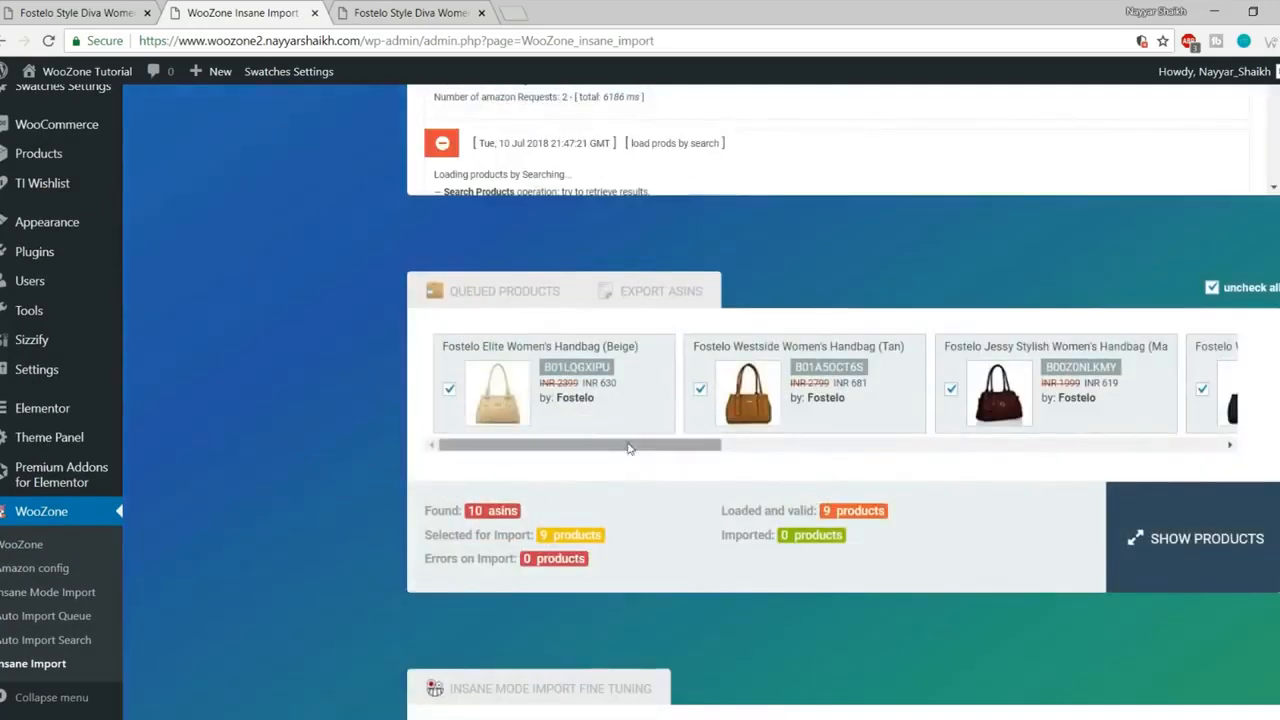
{"action": "left_click_drag", "start_coordinate": [629, 448], "coordinate": [535, 486]}
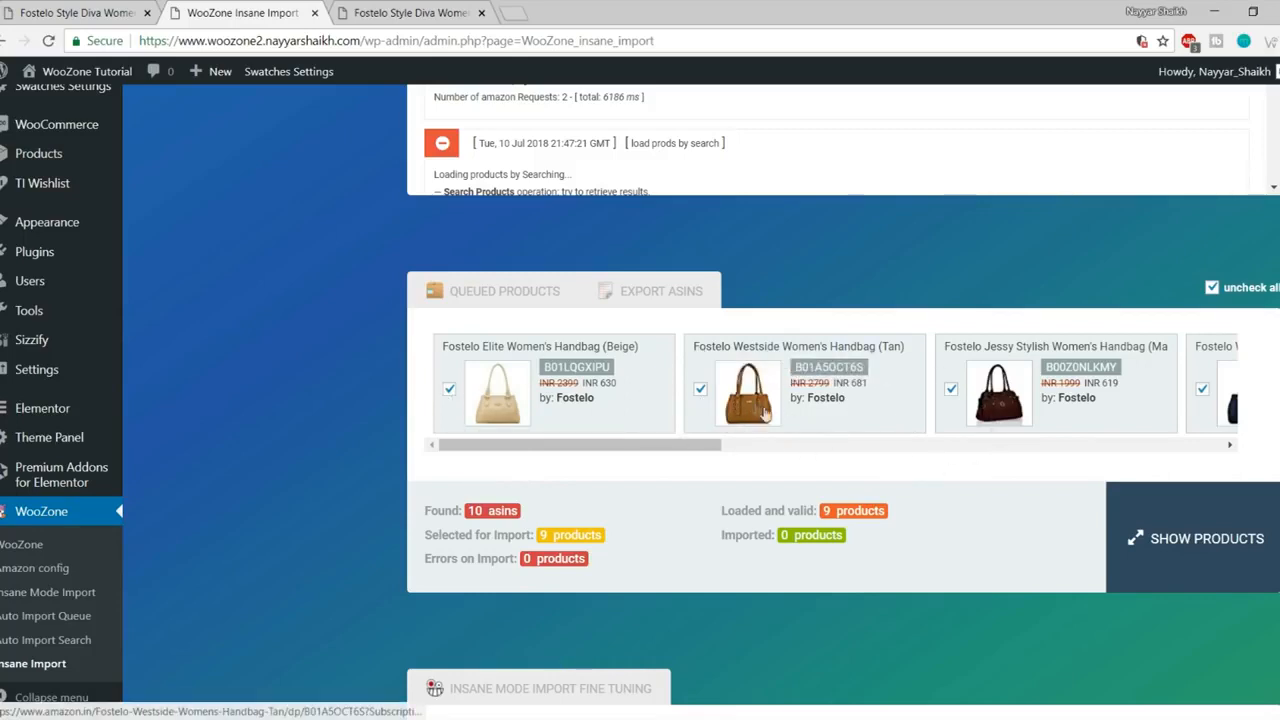
{"action": "left_click", "coordinate": [449, 390]}
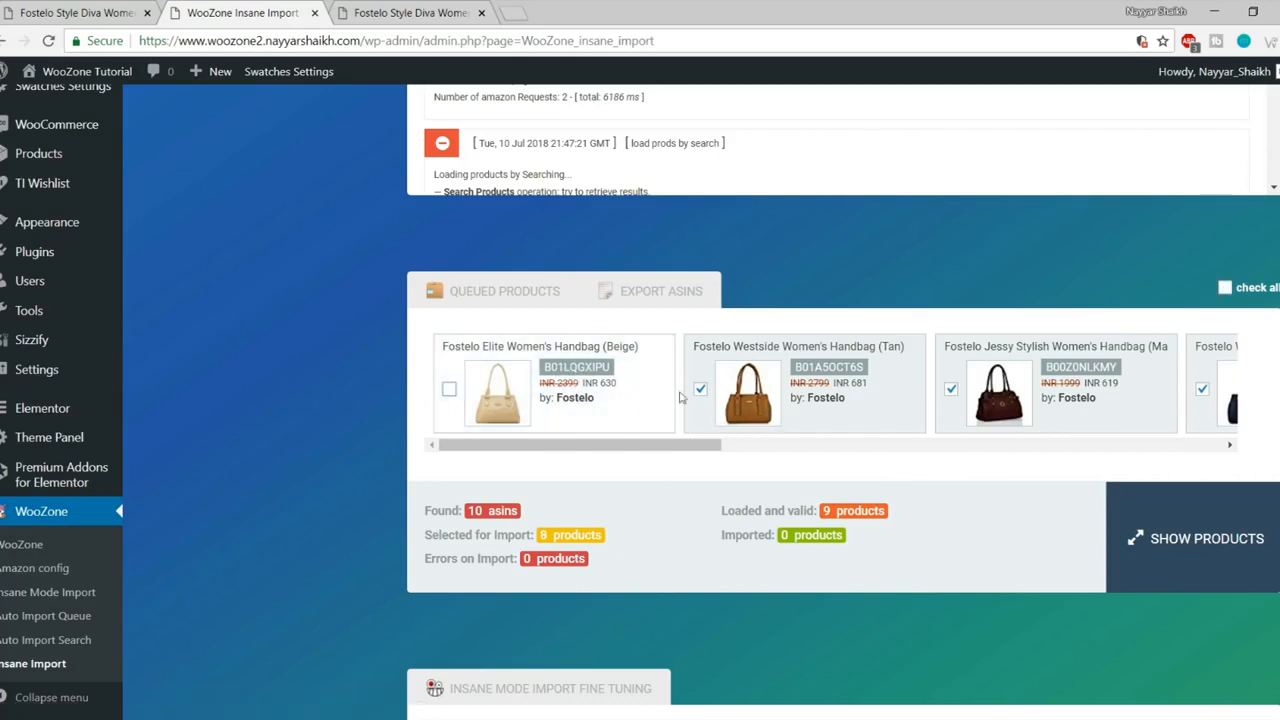
{"action": "left_click", "coordinate": [449, 390]}
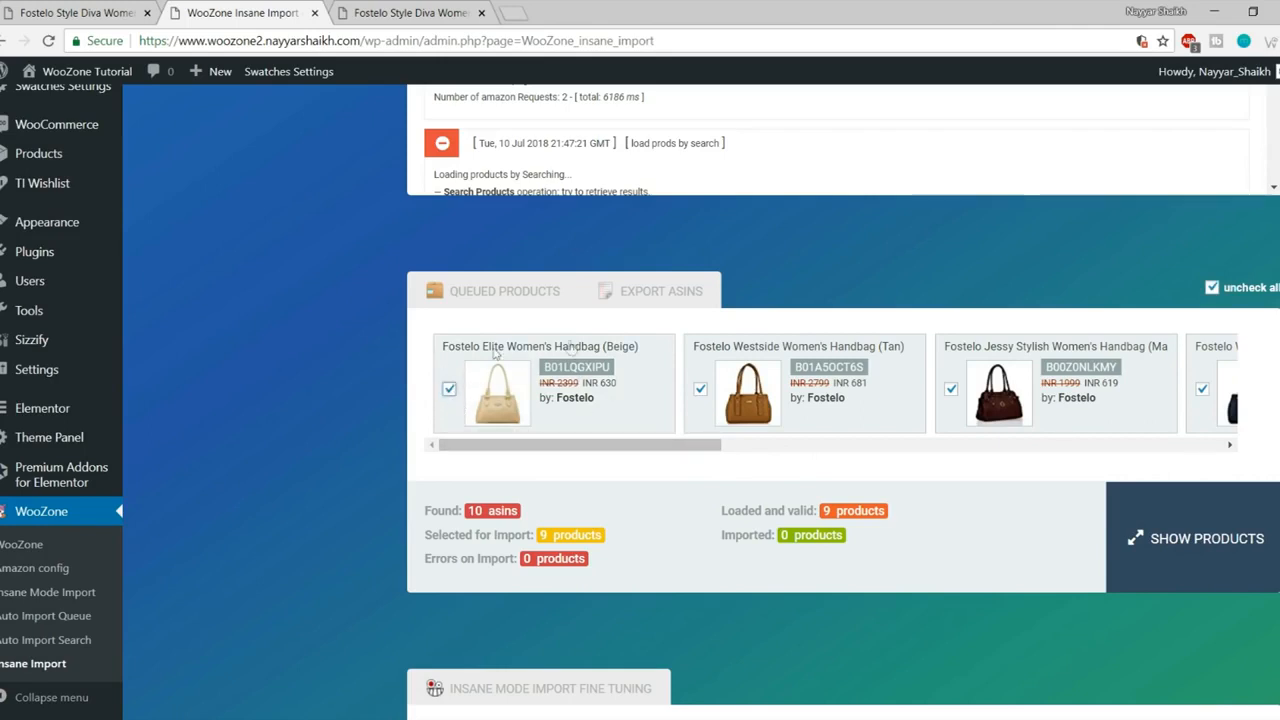
Step: Untick the Westside Tan, Jessy, Westside Blue and Versatile Women's Clutch products
{"action": "left_click", "coordinate": [700, 389]}
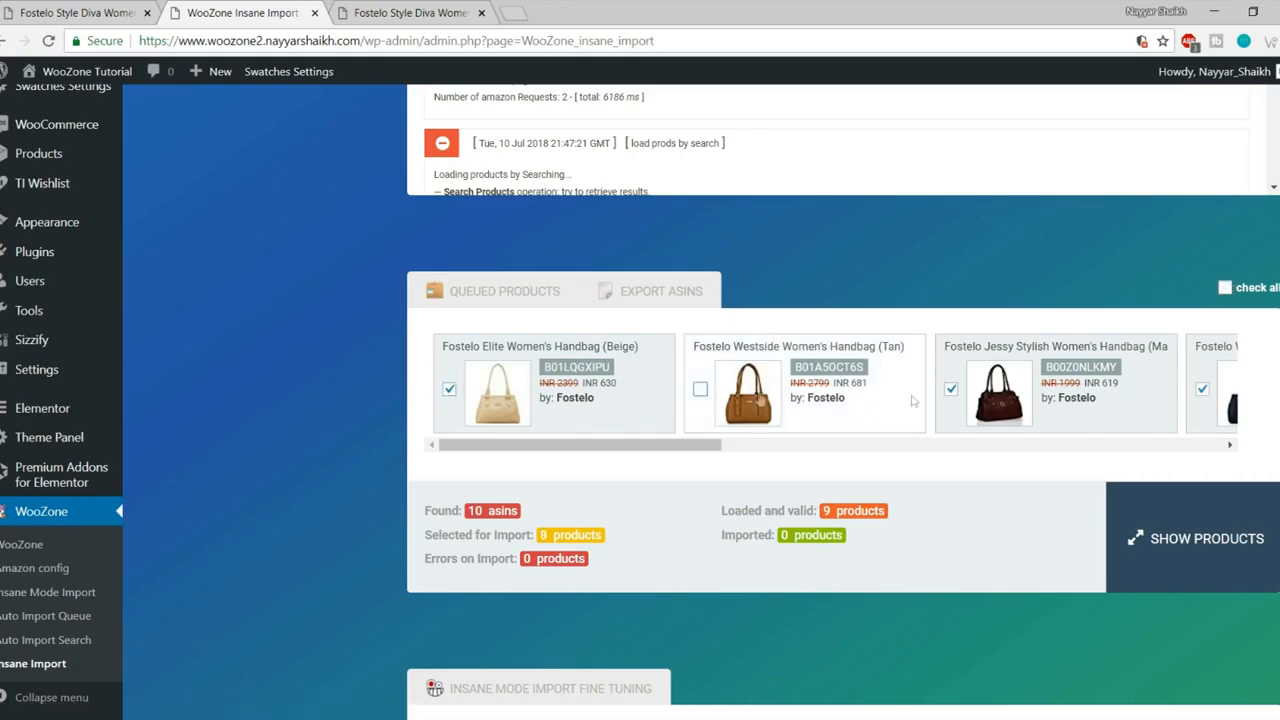
{"action": "left_click", "coordinate": [952, 390]}
{"action": "left_click_drag", "start_coordinate": [691, 447], "coordinate": [881, 449]}
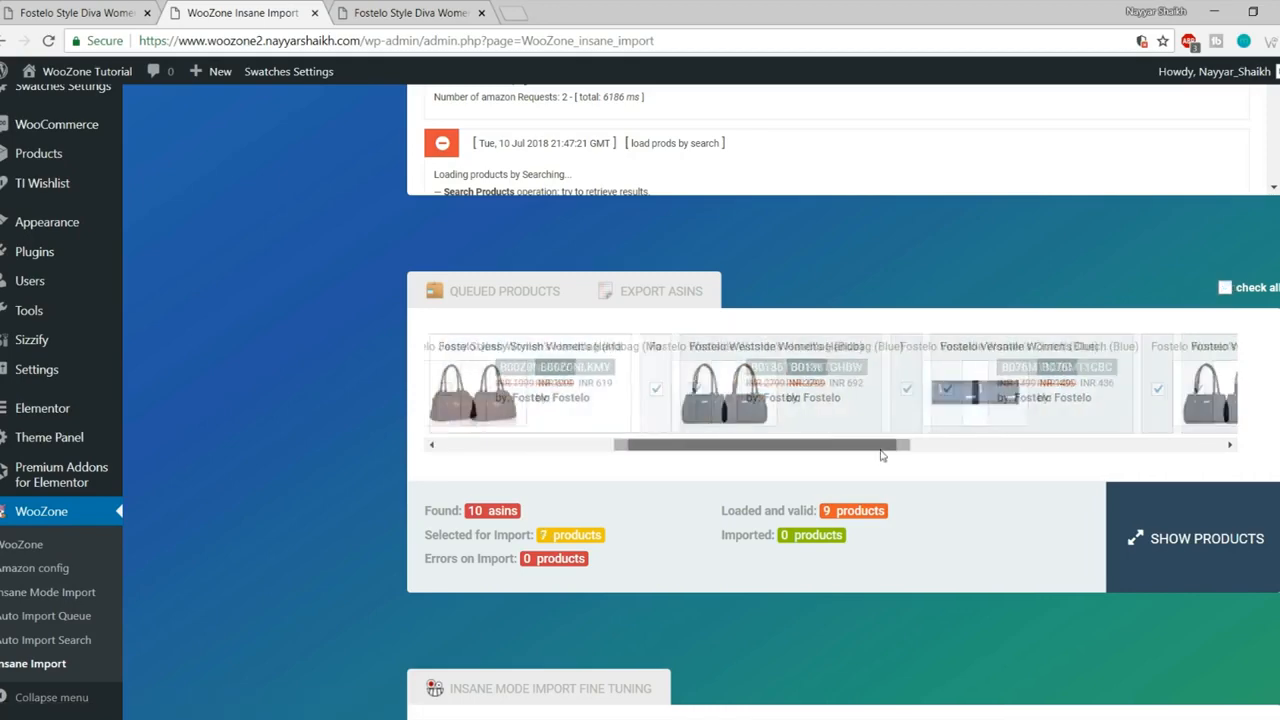
{"action": "left_click", "coordinate": [654, 390]}
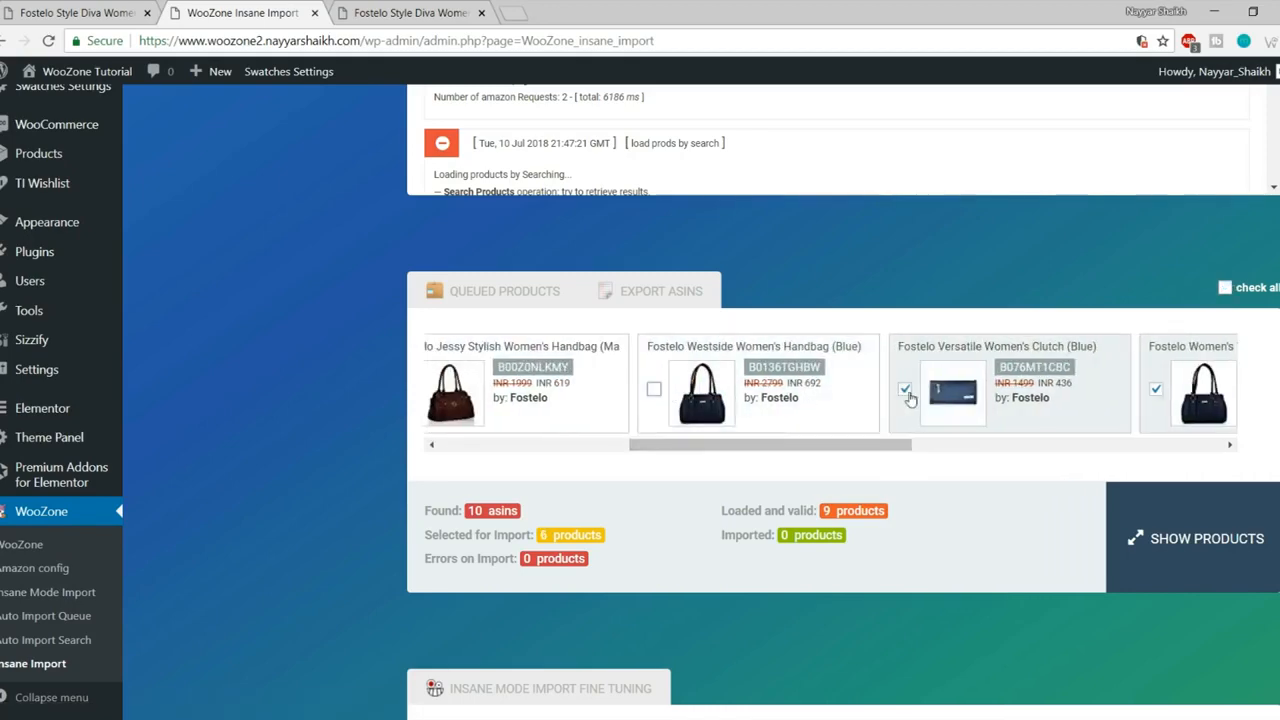
{"action": "left_click", "coordinate": [908, 394]}
{"action": "left_click_drag", "start_coordinate": [829, 451], "coordinate": [958, 449]}
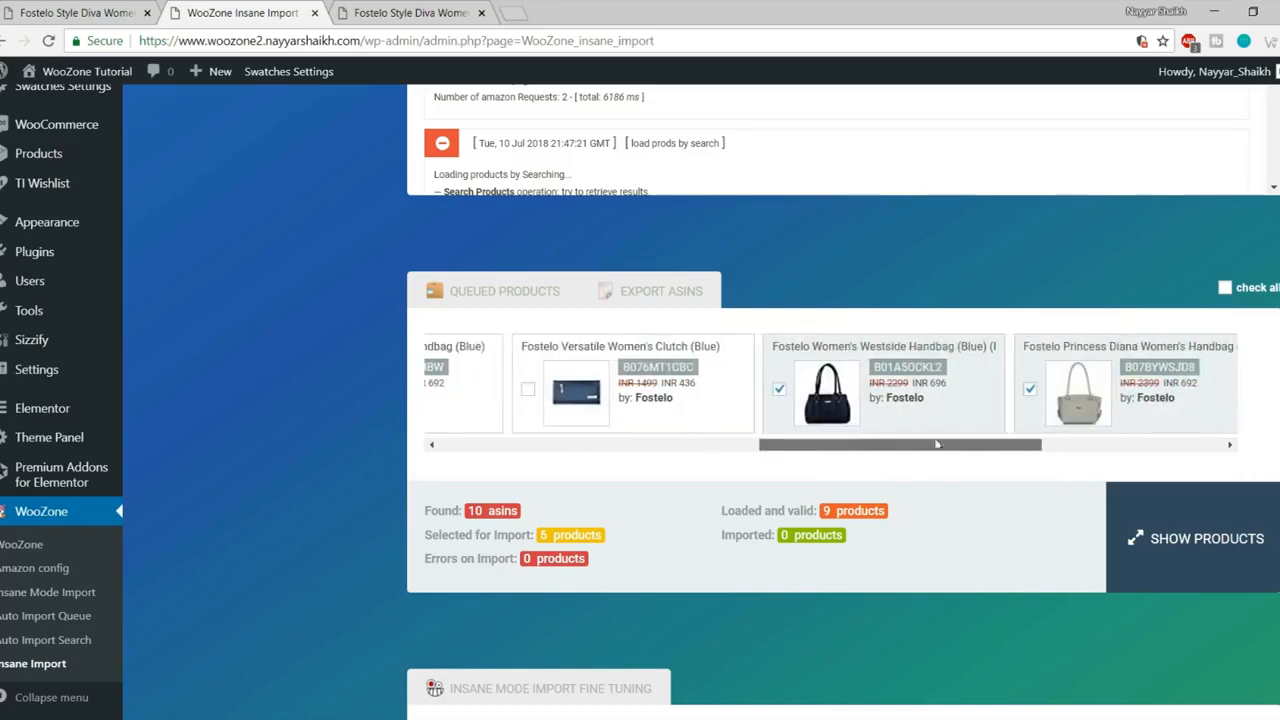
Step: Untick the remaining Westside, Princess Diana, Aurielle and Kathleen handbags, leaving one selected
{"action": "left_click", "coordinate": [780, 390]}
{"action": "left_click", "coordinate": [1030, 389]}
{"action": "left_click_drag", "start_coordinate": [966, 447], "coordinate": [1146, 427]}
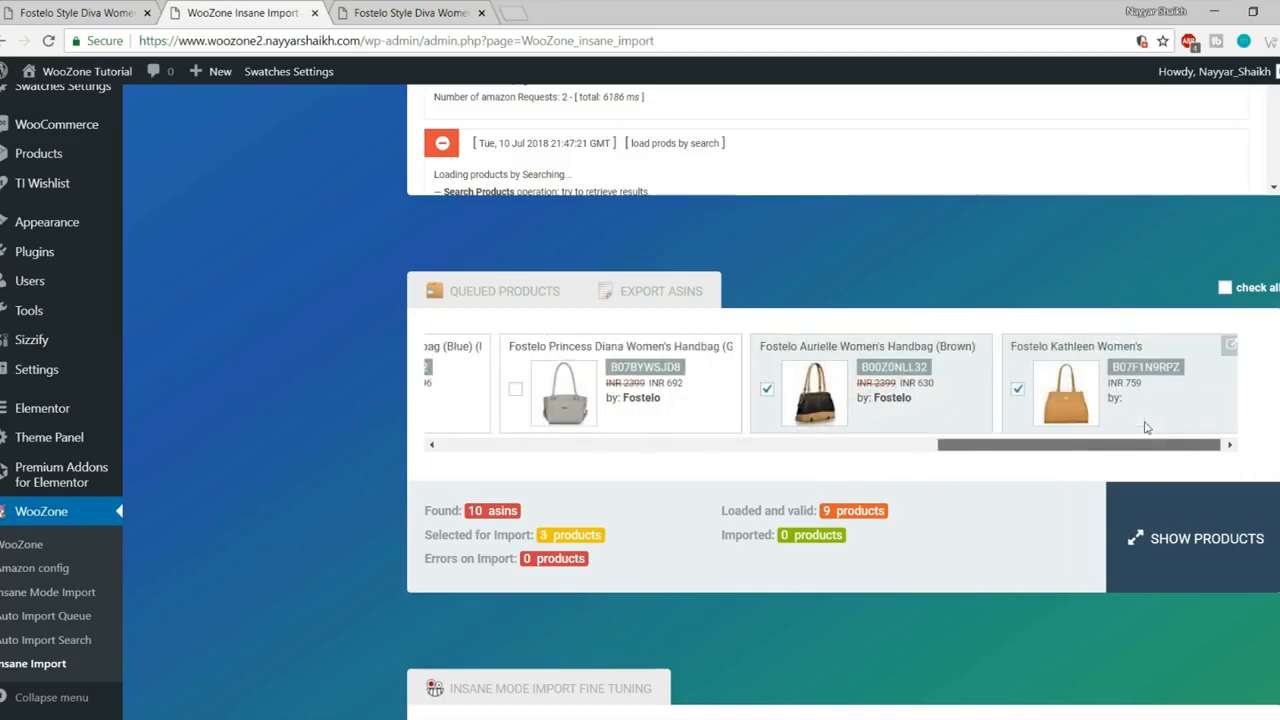
{"action": "left_click", "coordinate": [766, 389]}
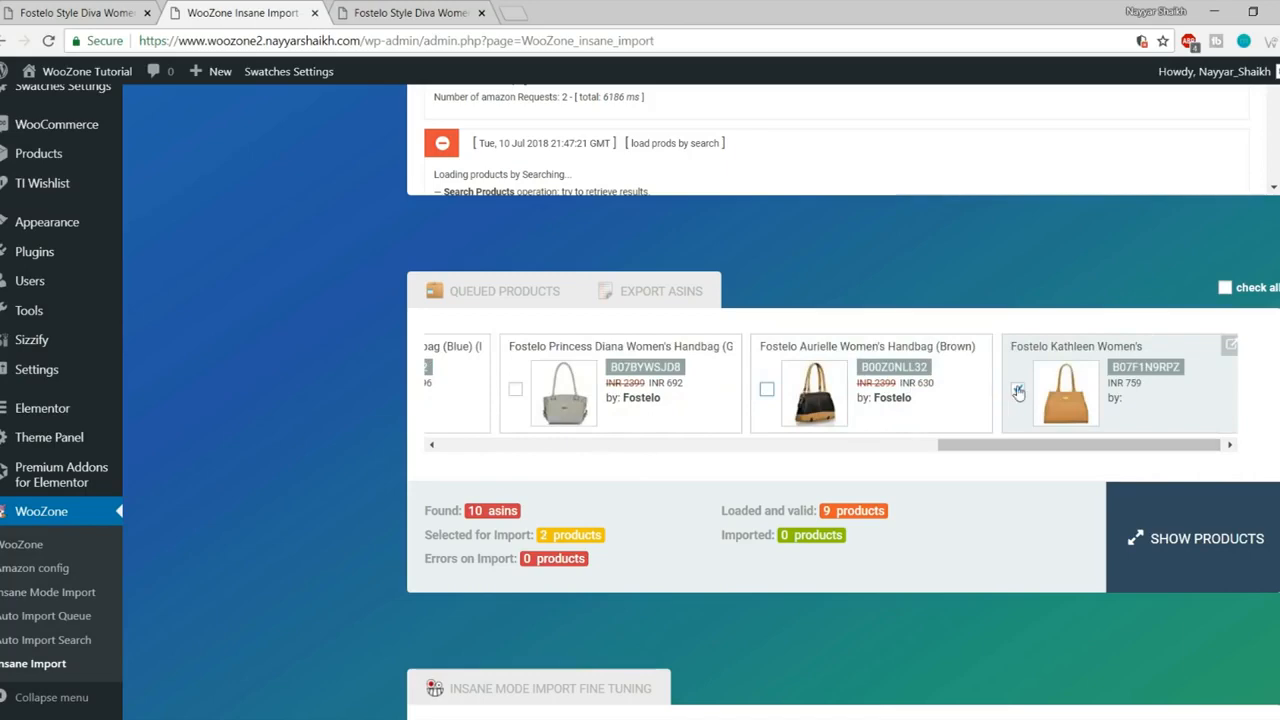
{"action": "left_click", "coordinate": [1018, 391]}
{"action": "left_click_drag", "start_coordinate": [994, 447], "coordinate": [427, 427]}
{"action": "left_click_drag", "start_coordinate": [985, 449], "coordinate": [465, 449]}
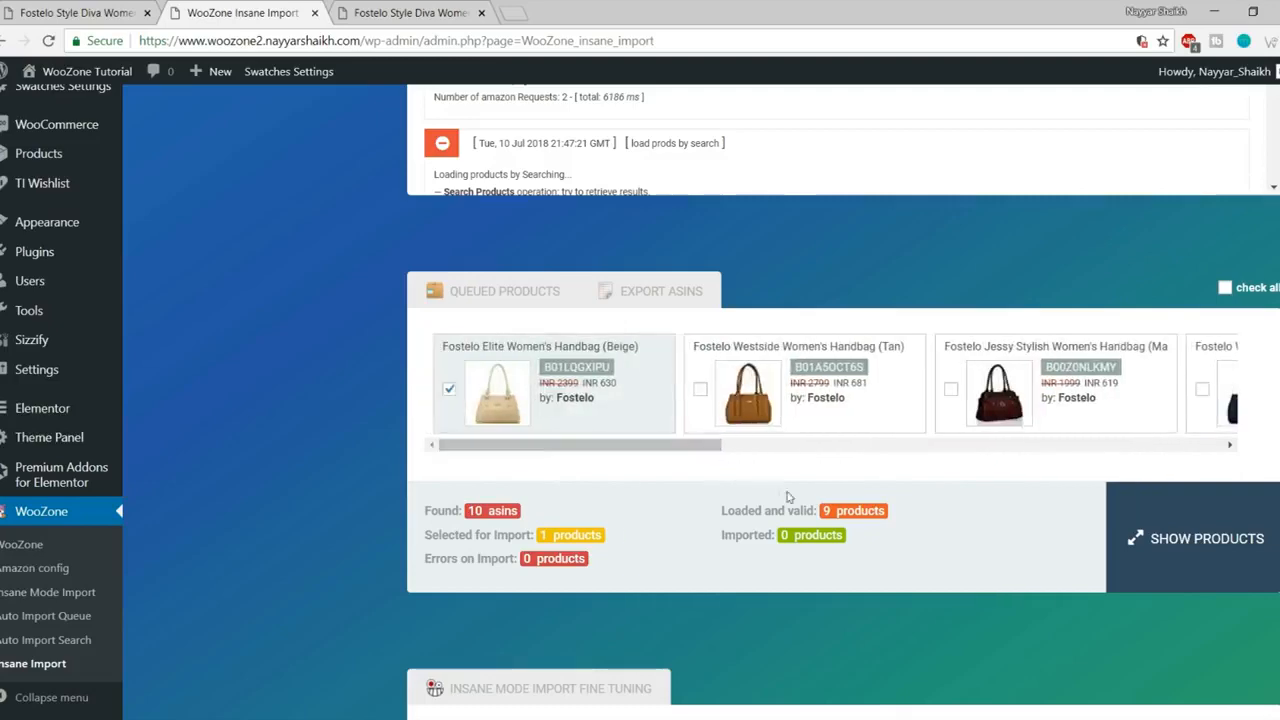
Step: Lower the Number of Images slider to 3 per product
{"action": "scroll", "coordinate": [700, 462], "scroll_direction": "down", "scroll_amount": 2}
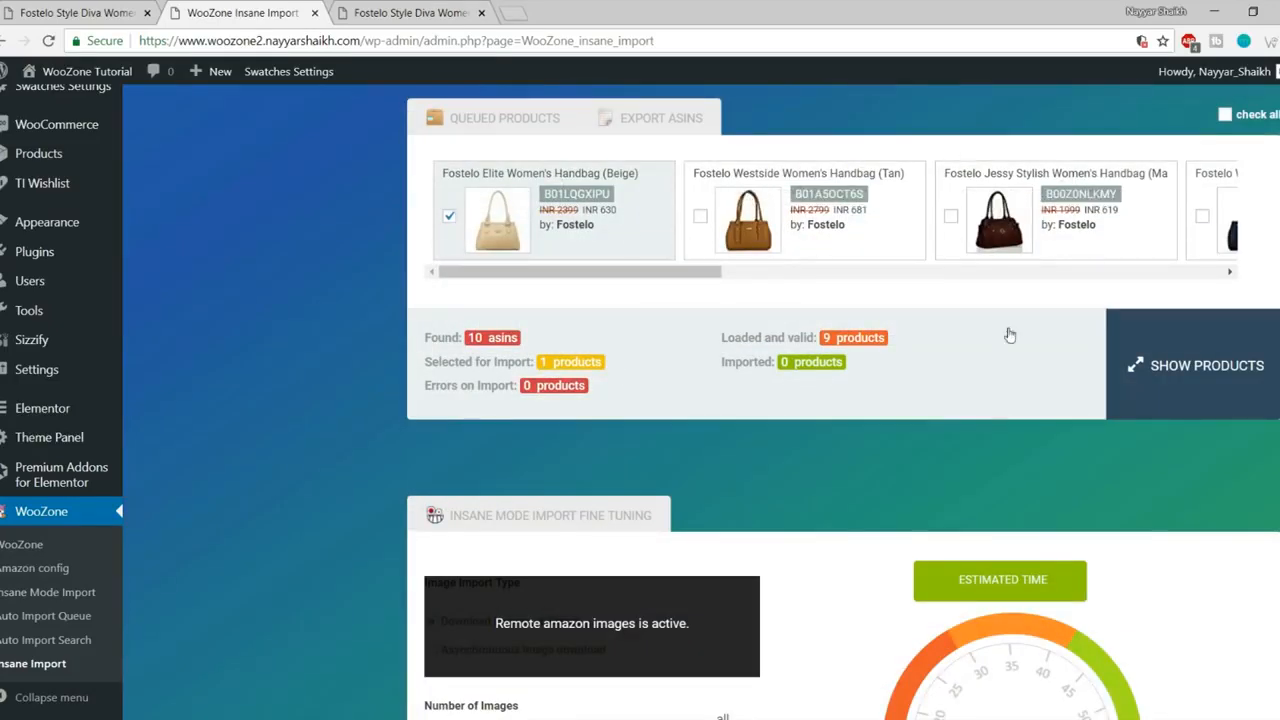
{"action": "scroll", "coordinate": [1008, 336], "scroll_direction": "down", "scroll_amount": 4}
{"action": "scroll", "coordinate": [1008, 337], "scroll_direction": "down", "scroll_amount": 2}
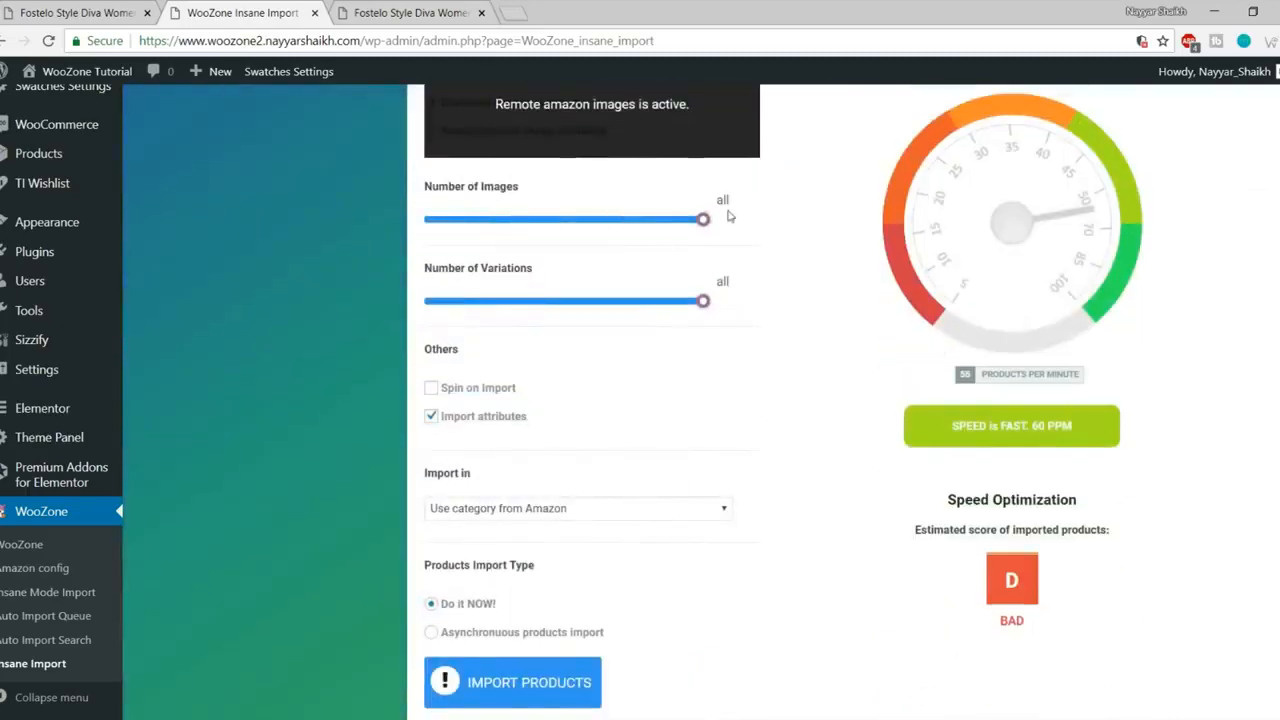
{"action": "scroll", "coordinate": [779, 270], "scroll_direction": "up", "scroll_amount": 2}
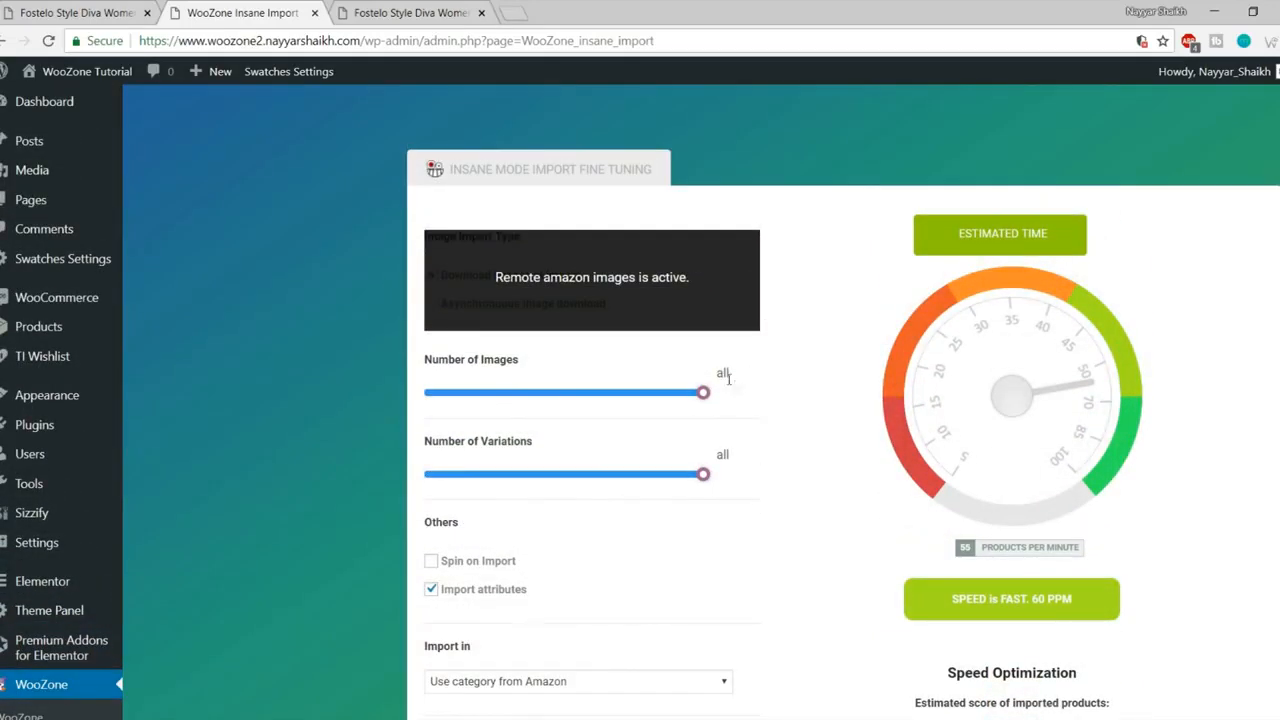
{"action": "left_click_drag", "start_coordinate": [704, 393], "coordinate": [789, 425]}
{"action": "left_click_drag", "start_coordinate": [707, 402], "coordinate": [438, 411]}
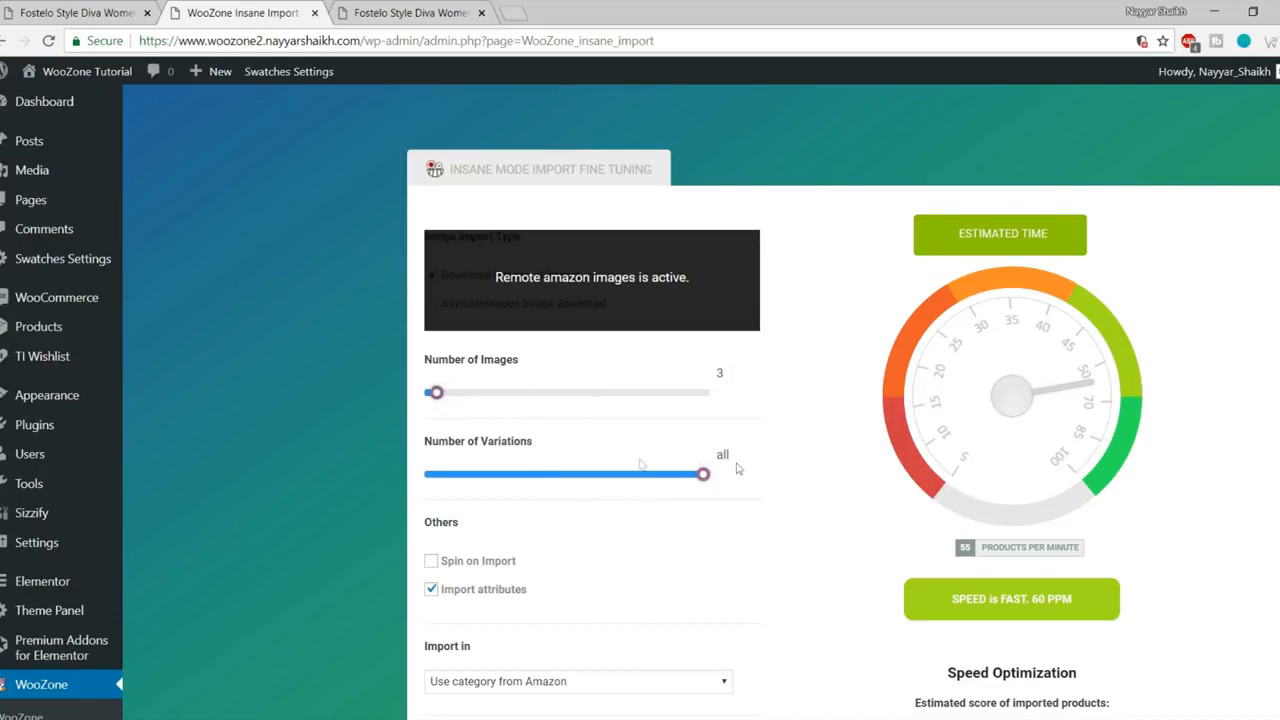
Step: Keep 'Use category from Amazon' as the import category and start importing the product
{"action": "scroll", "coordinate": [737, 467], "scroll_direction": "down", "scroll_amount": 2}
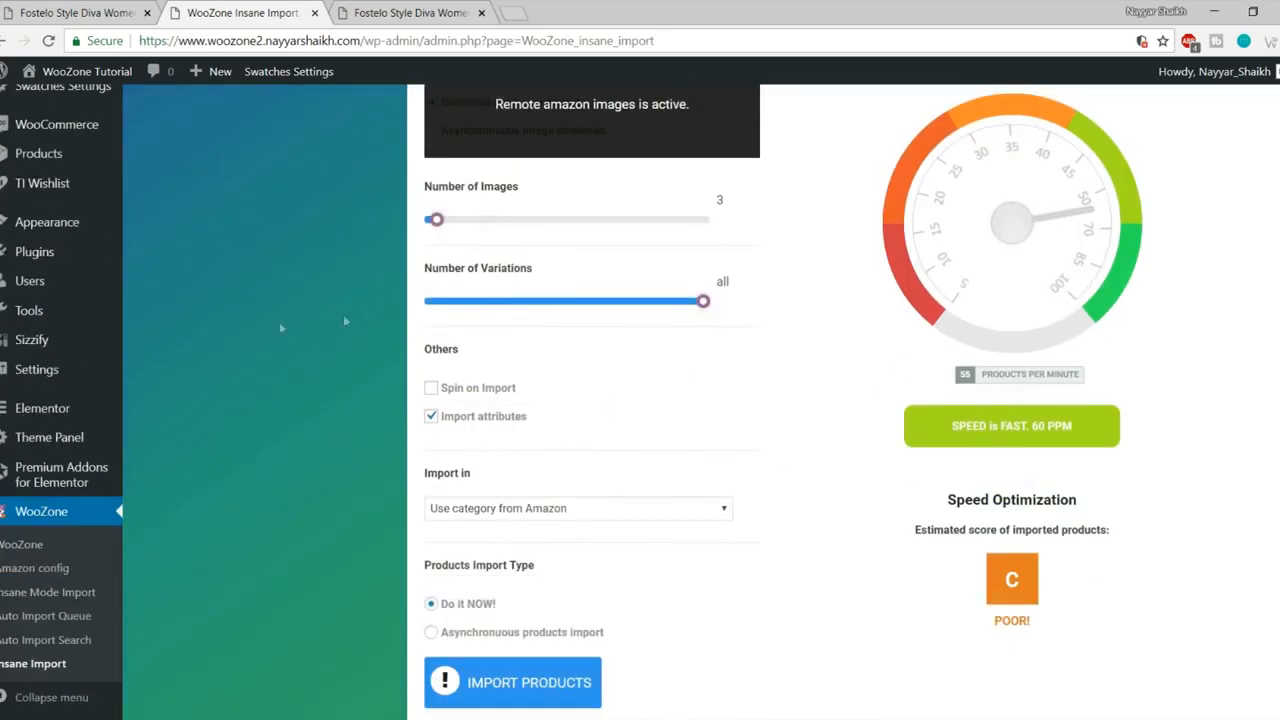
{"action": "scroll", "coordinate": [724, 380], "scroll_direction": "down", "scroll_amount": 2}
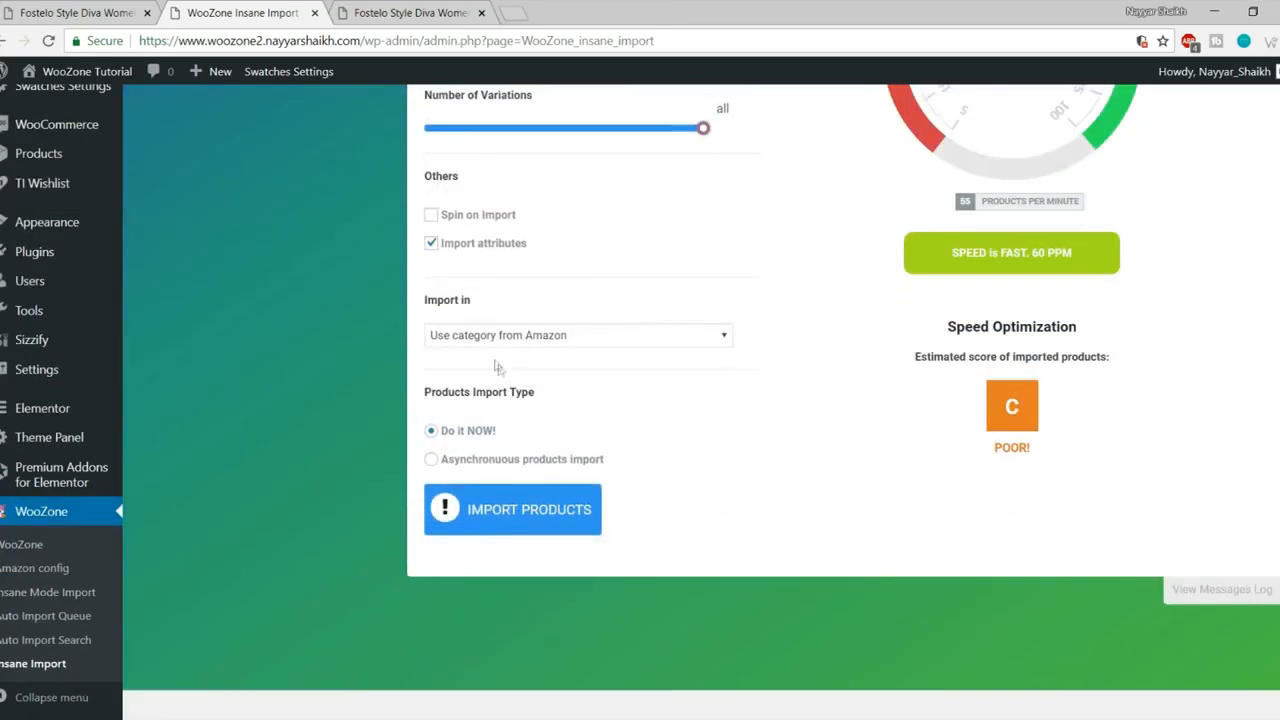
{"action": "left_click", "coordinate": [536, 340]}
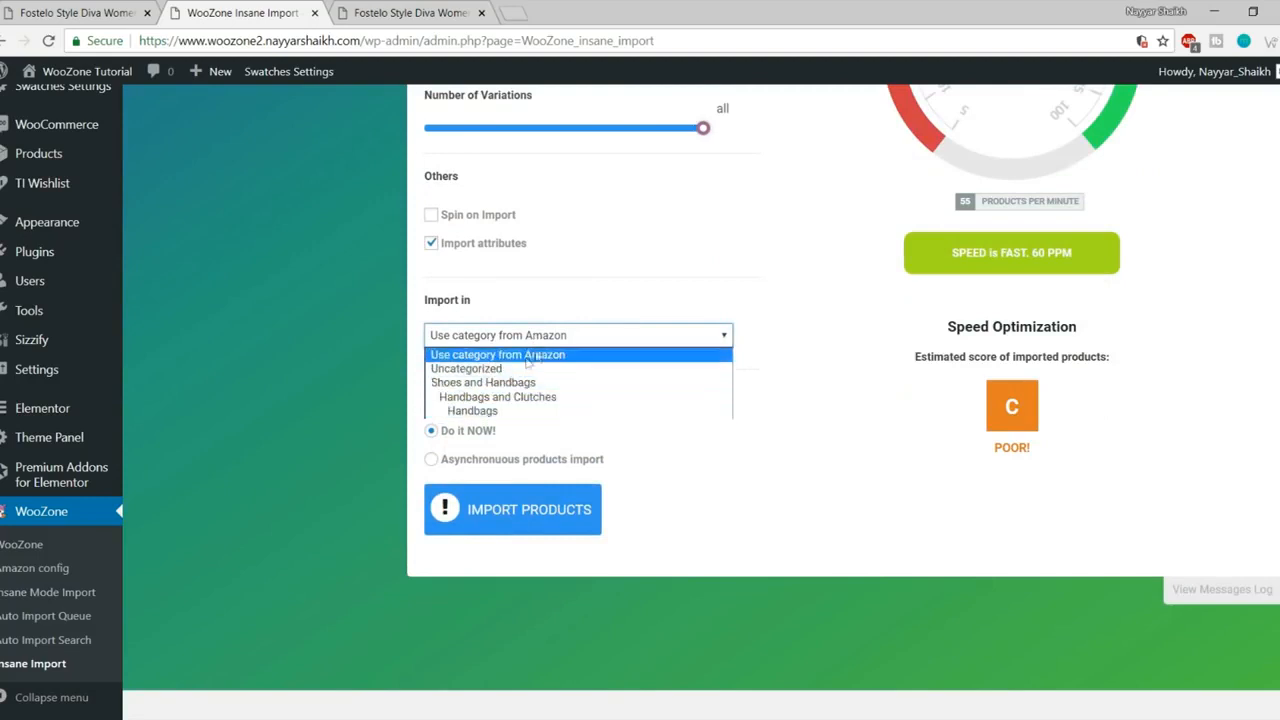
{"action": "left_click", "coordinate": [903, 346]}
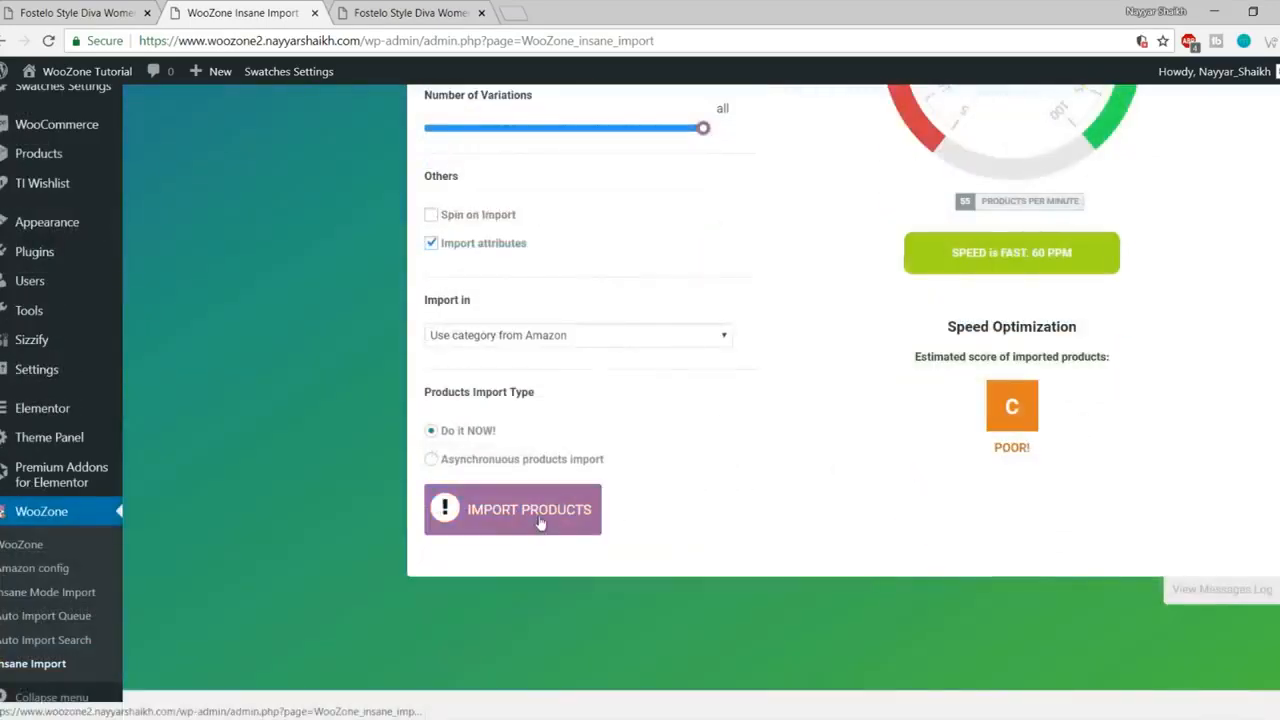
{"action": "left_click", "coordinate": [540, 522]}
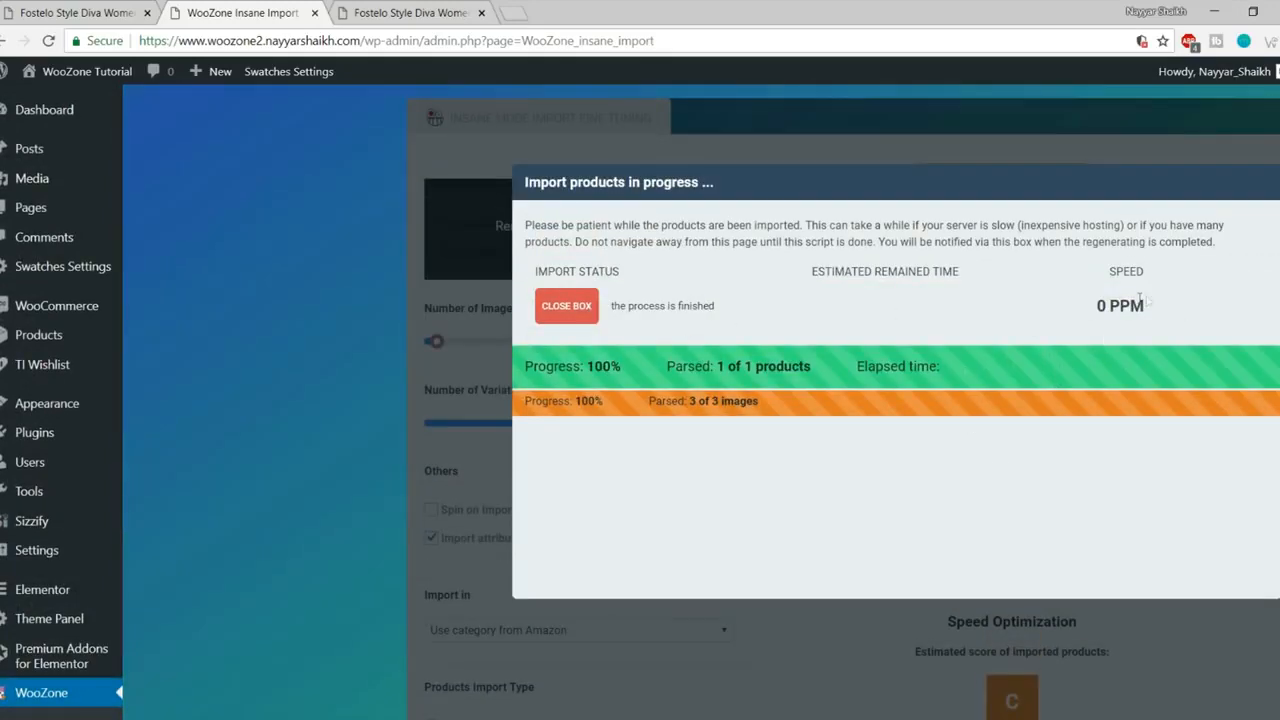
Step: Close the finished import report and go to Products > All Products
{"action": "left_click", "coordinate": [565, 310]}
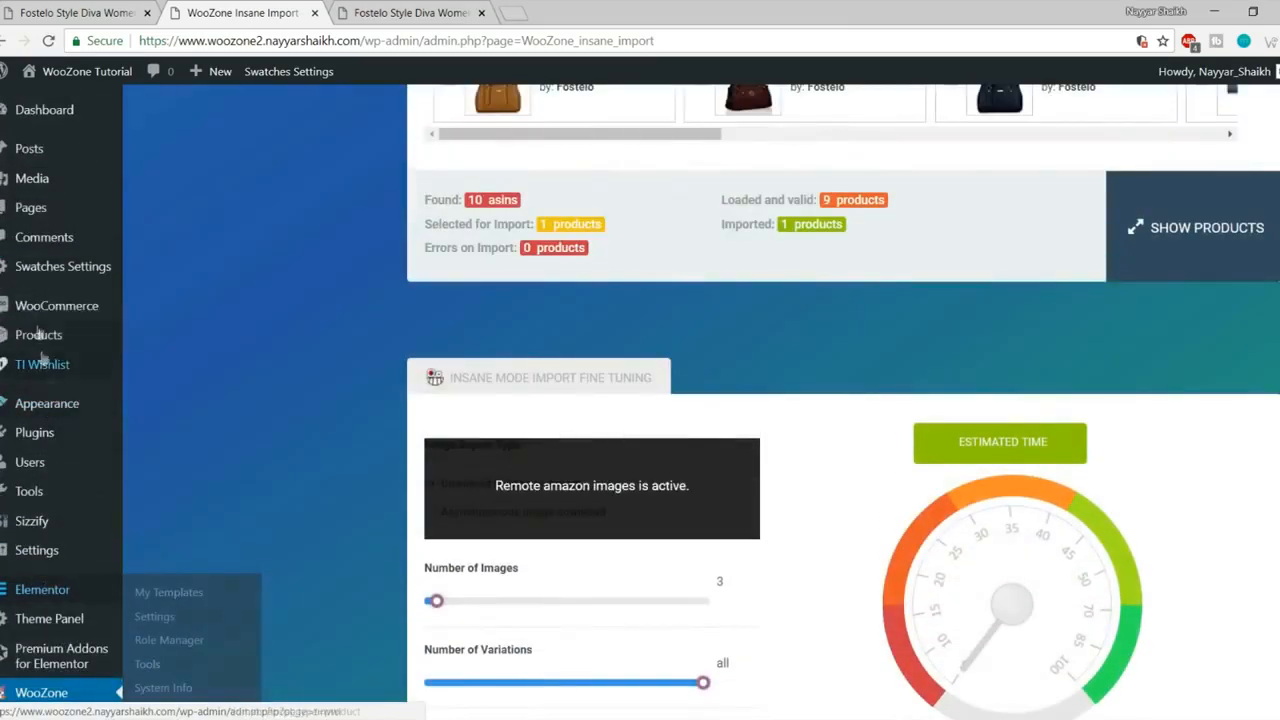
{"action": "left_click", "coordinate": [113, 338]}
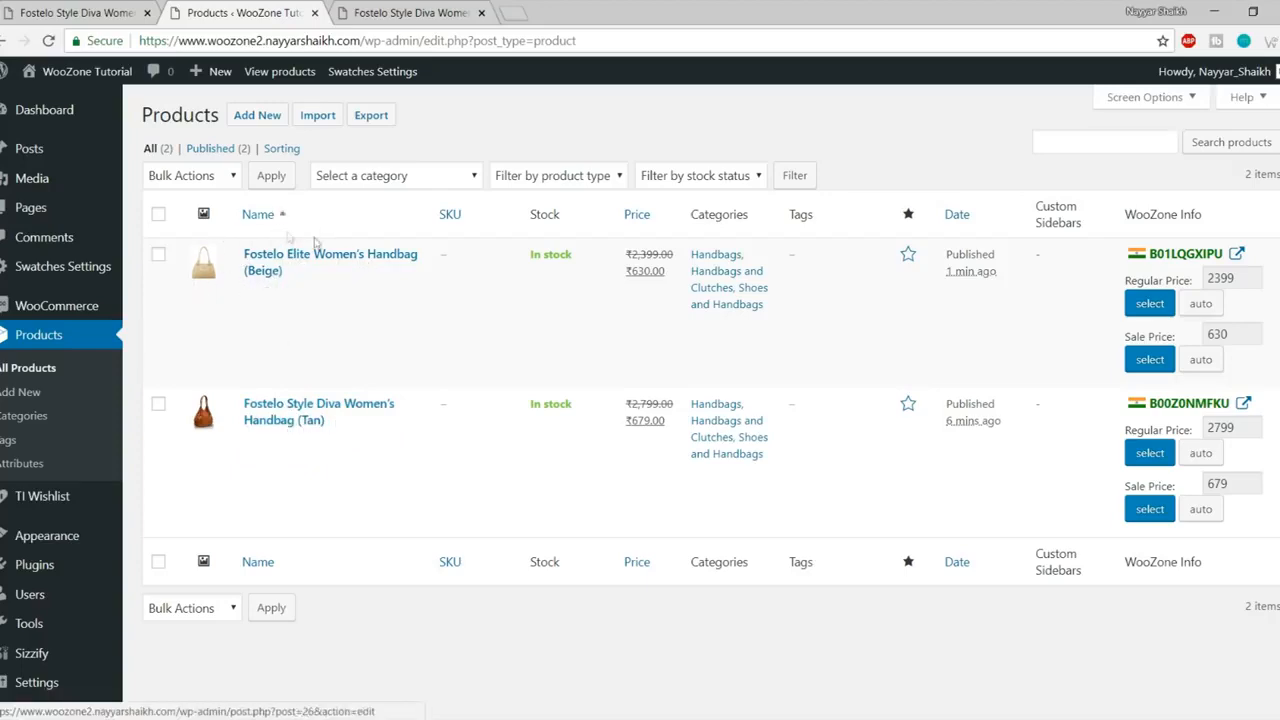
Step: Browse the storefront shop Products page listing the imported handbags
{"action": "left_click", "coordinate": [400, 12]}
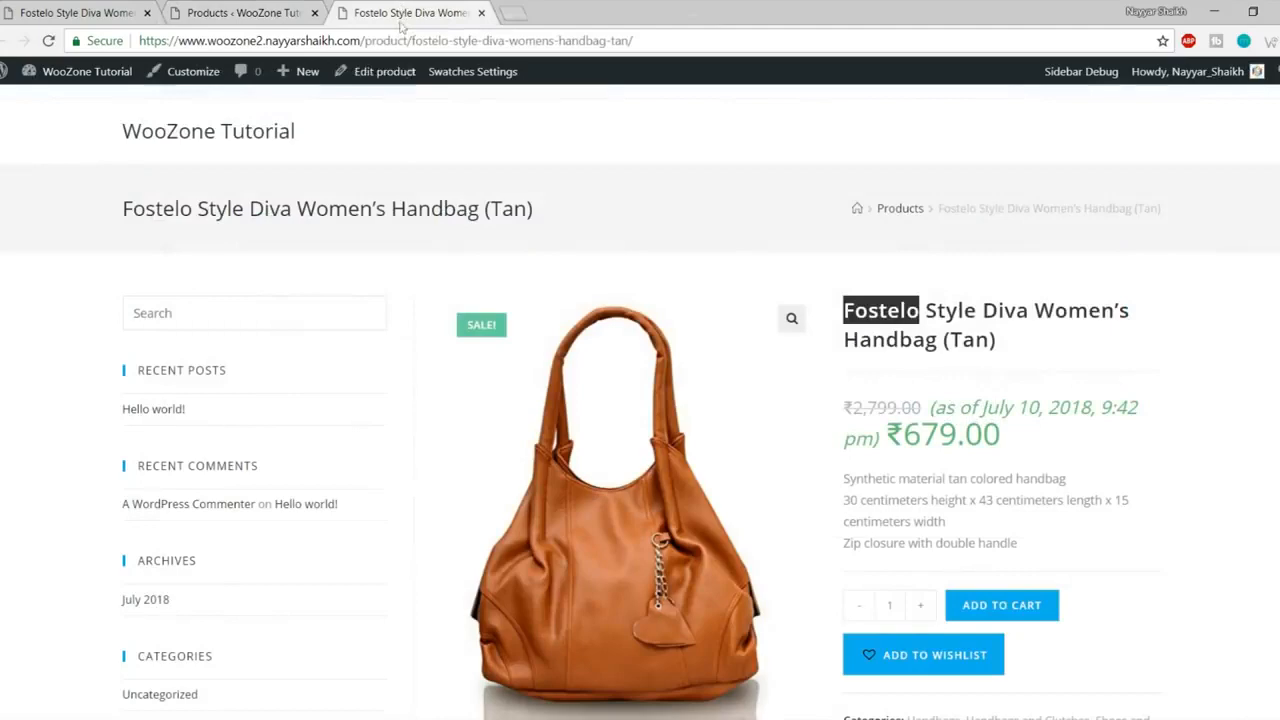
{"action": "left_click", "coordinate": [890, 213]}
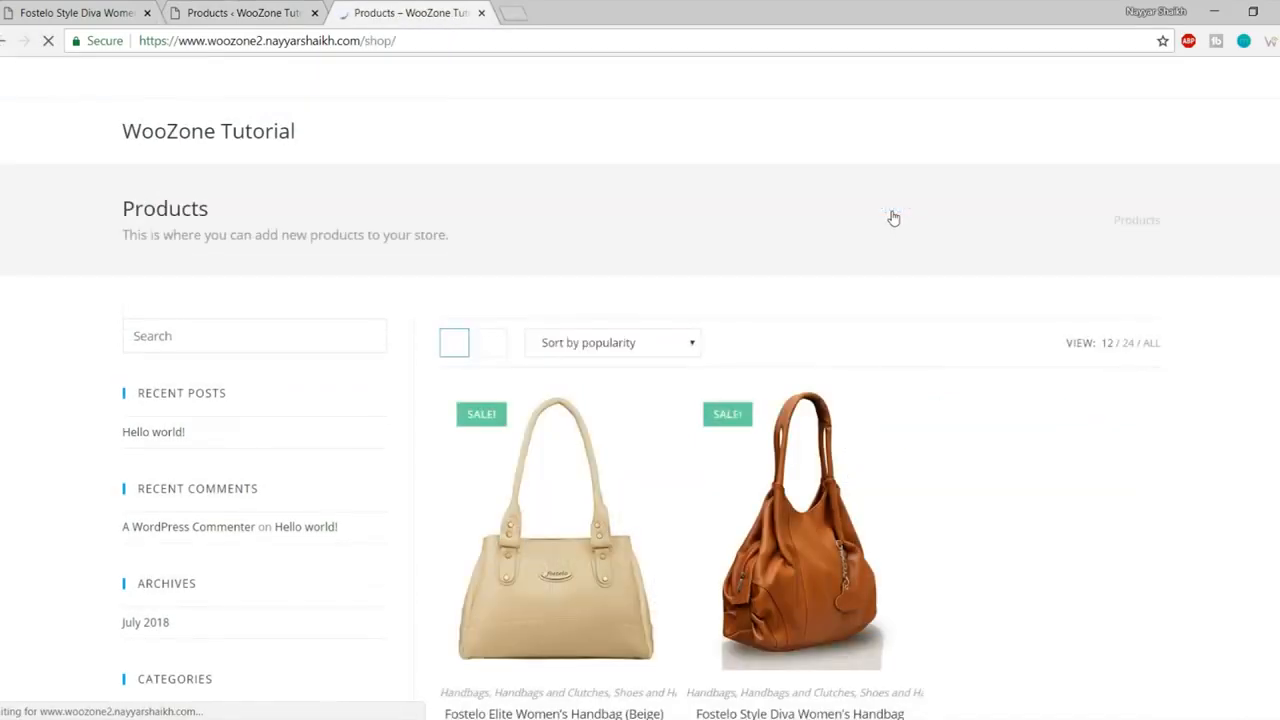
{"action": "scroll", "coordinate": [860, 356], "scroll_direction": "down", "scroll_amount": 2}
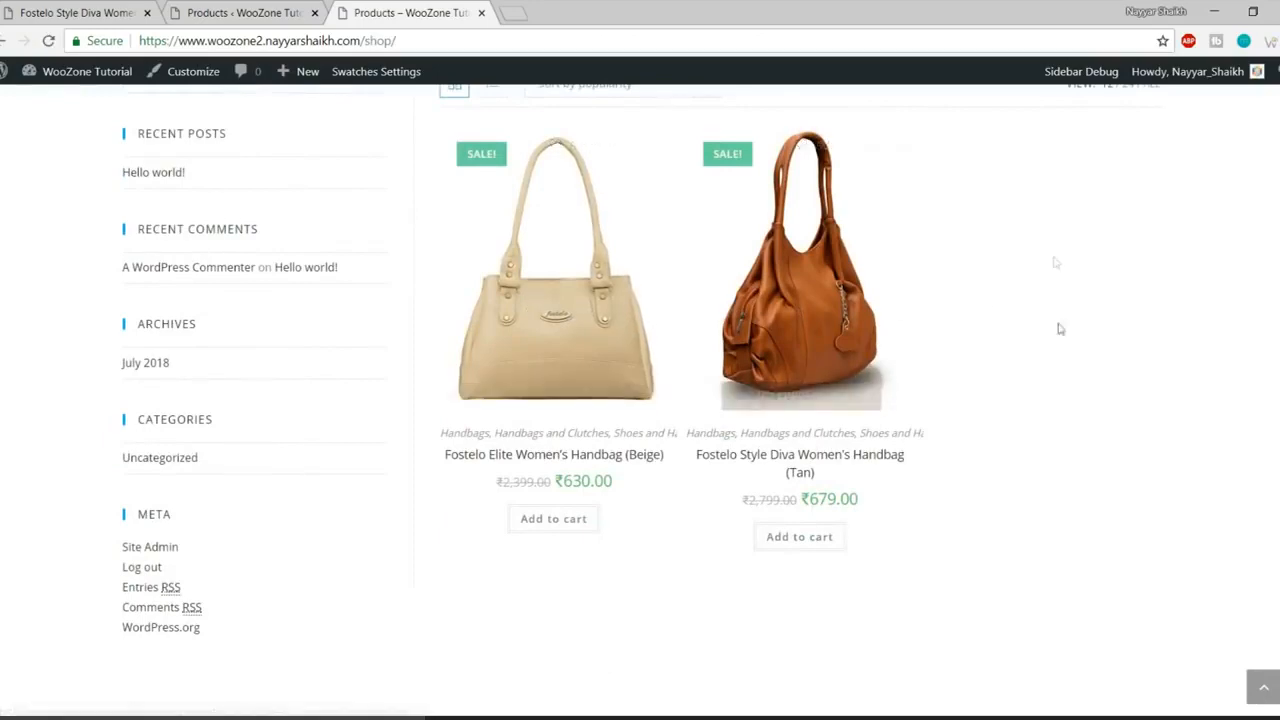
{"action": "scroll", "coordinate": [1054, 263], "scroll_direction": "up", "scroll_amount": 2}
{"action": "left_click", "coordinate": [245, 12]}
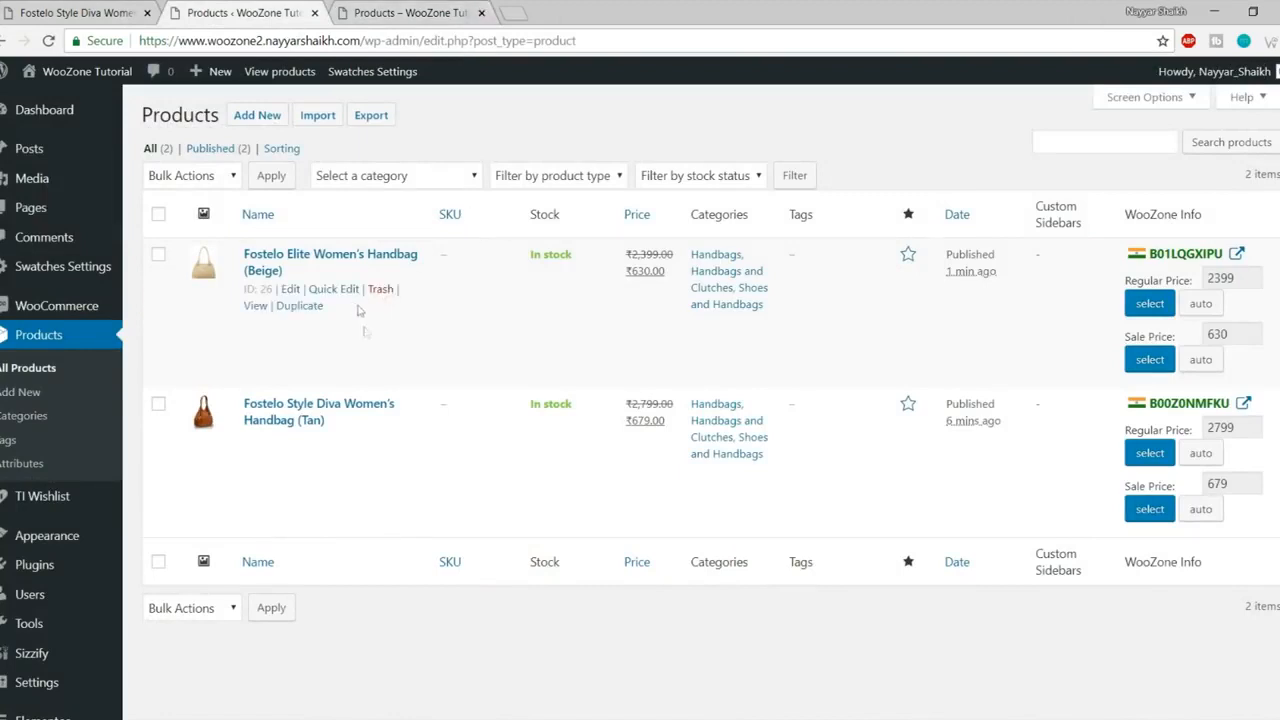
{"action": "left_click", "coordinate": [409, 12]}
{"action": "scroll", "coordinate": [555, 417], "scroll_direction": "down", "scroll_amount": 2}
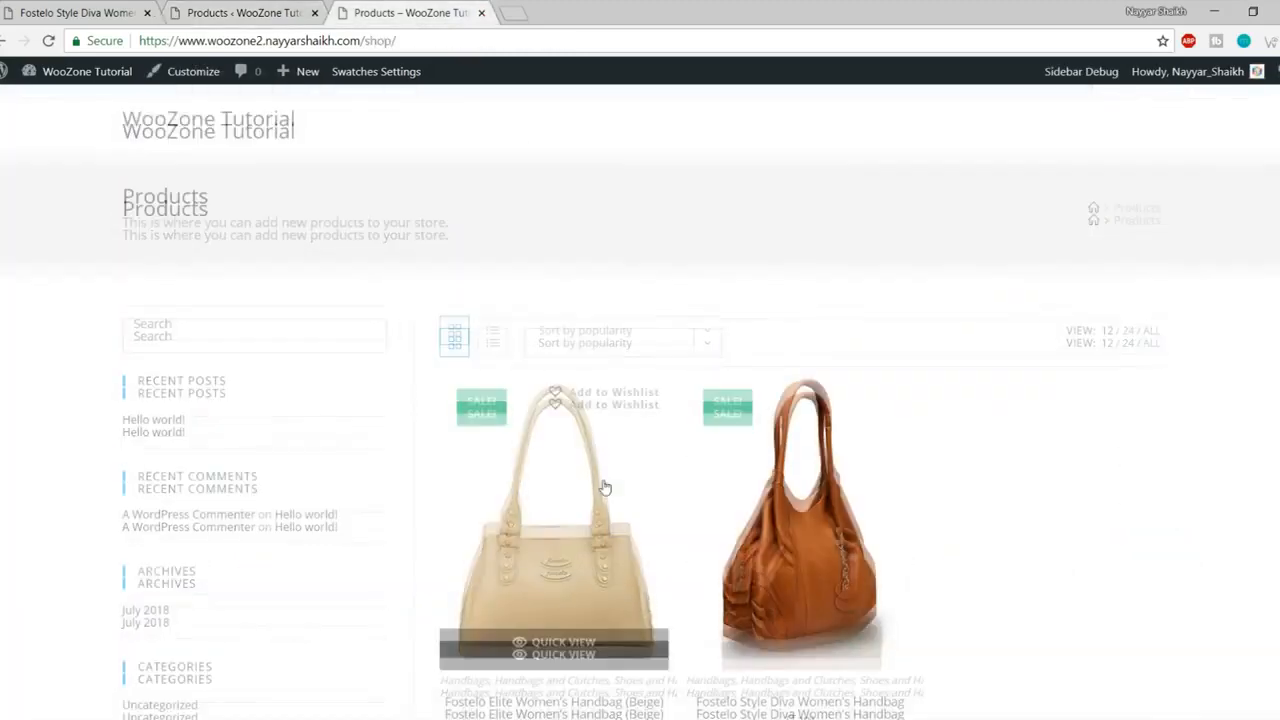
Step: Open and review the Fostelo Elite beige handbag's storefront product page
{"action": "left_click", "coordinate": [655, 402]}
{"action": "scroll", "coordinate": [905, 323], "scroll_direction": "down", "scroll_amount": 3}
{"action": "scroll", "coordinate": [620, 410], "scroll_direction": "down", "scroll_amount": 2}
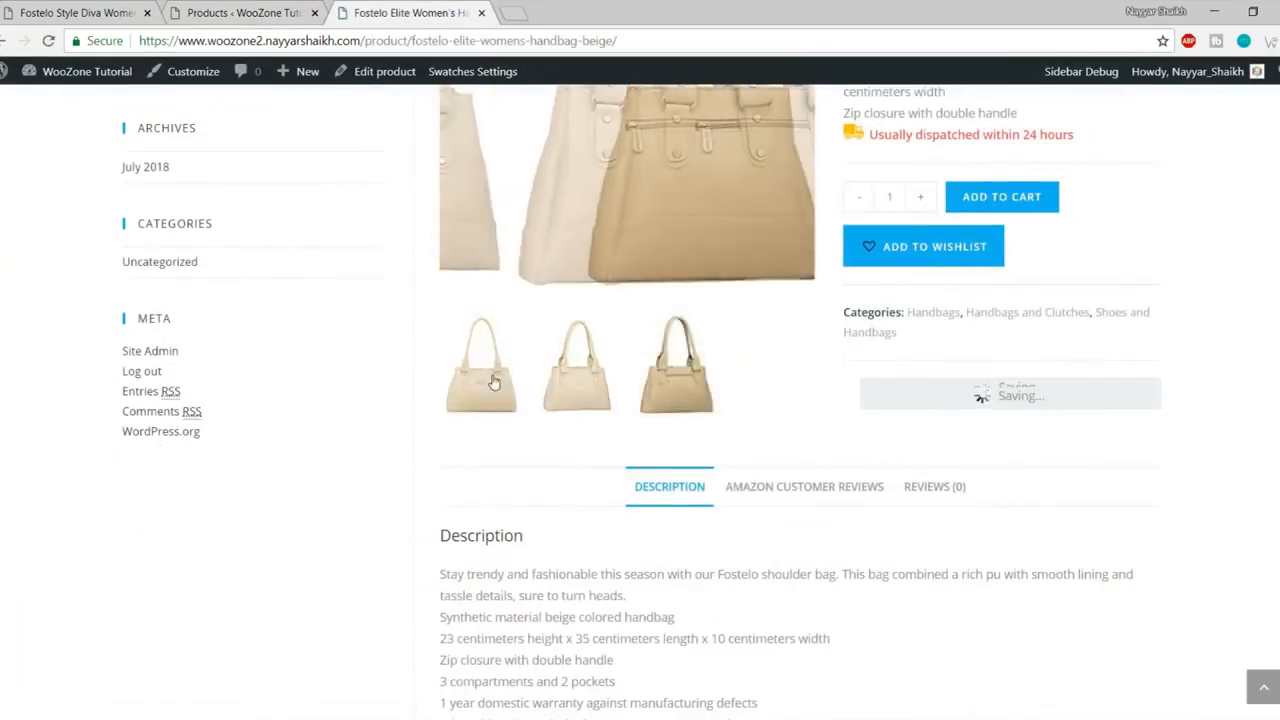
{"action": "scroll", "coordinate": [620, 410], "scroll_direction": "up", "scroll_amount": 2}
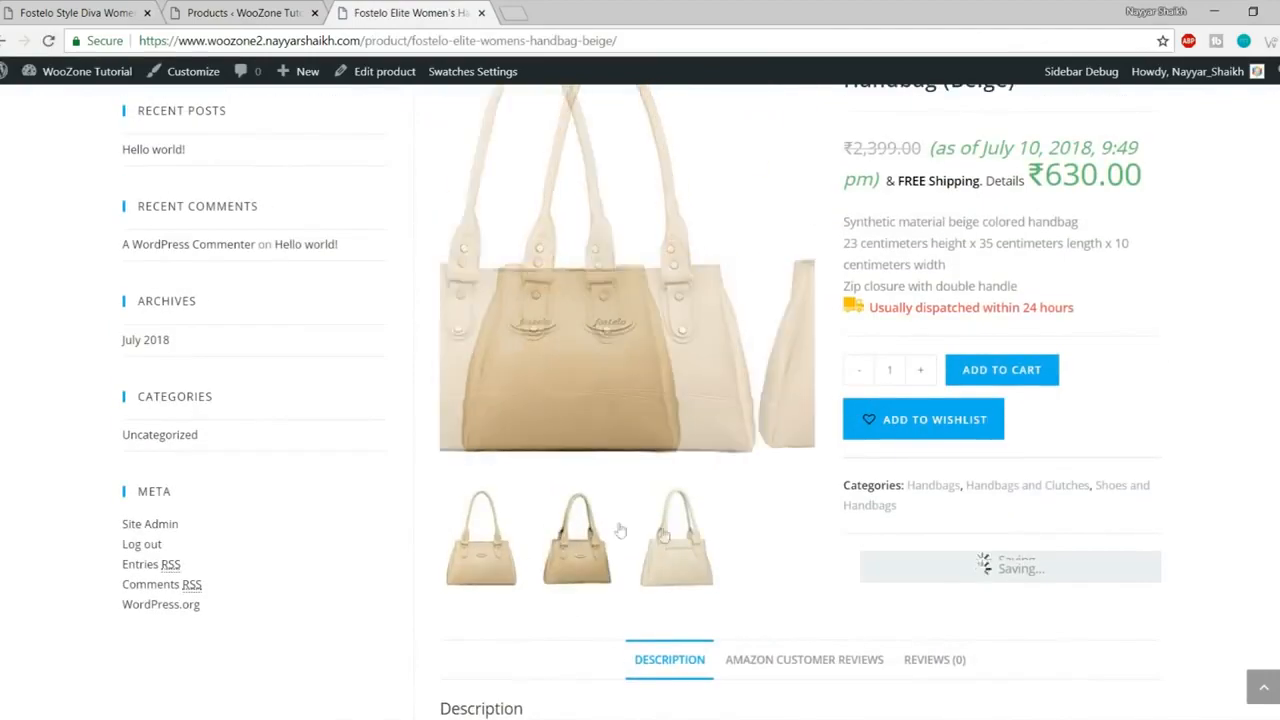
{"action": "scroll", "coordinate": [651, 443], "scroll_direction": "up", "scroll_amount": 3}
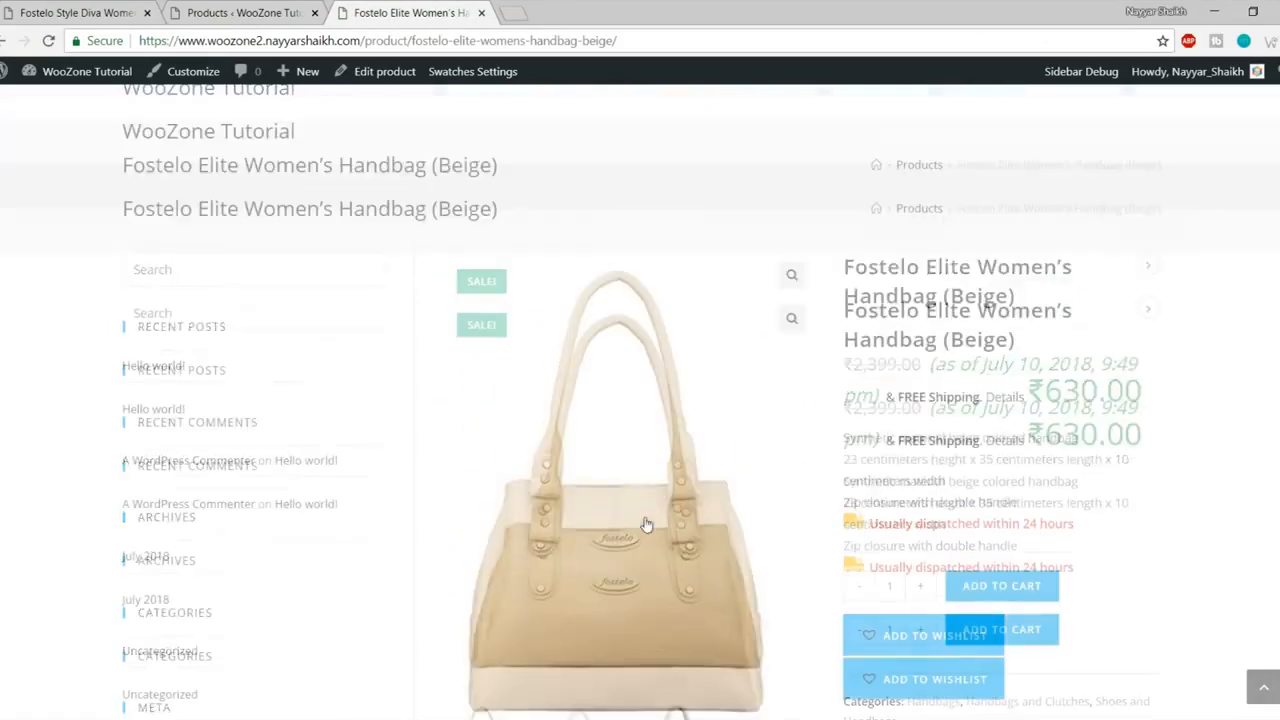
{"action": "scroll", "coordinate": [1040, 397], "scroll_direction": "down", "scroll_amount": 7}
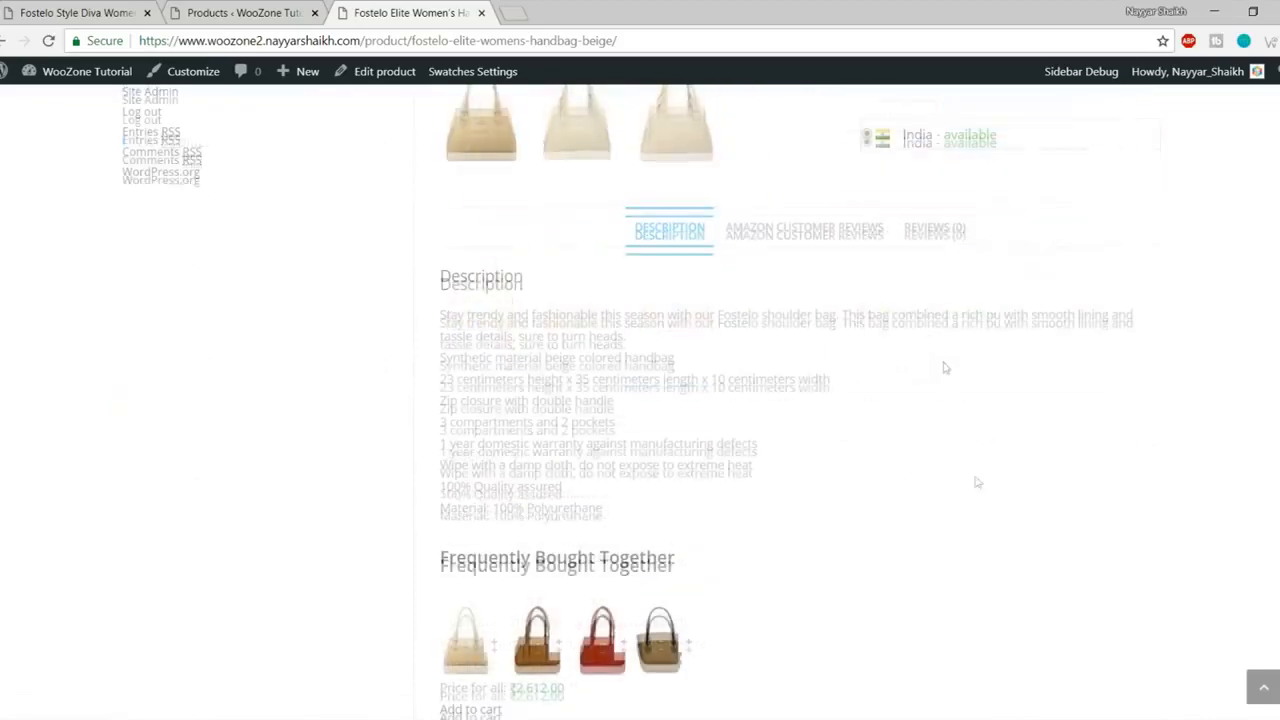
{"action": "scroll", "coordinate": [980, 485], "scroll_direction": "up", "scroll_amount": 2}
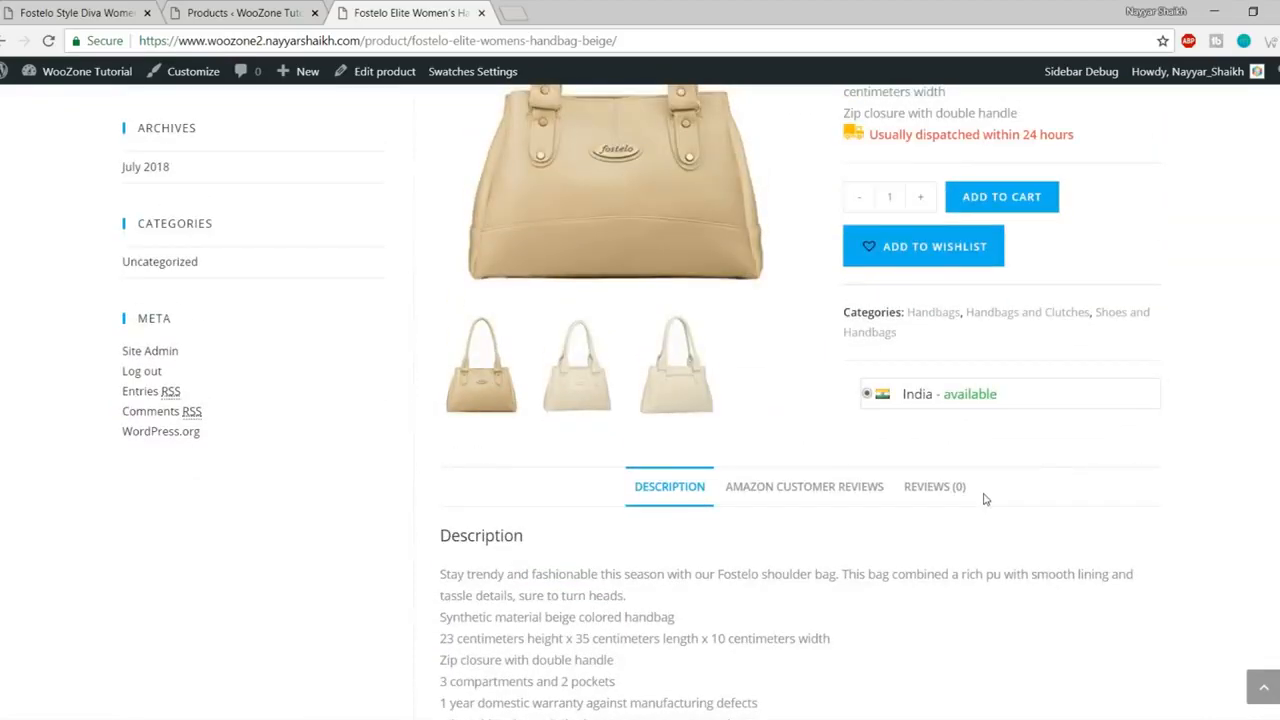
{"action": "scroll", "coordinate": [983, 494], "scroll_direction": "up", "scroll_amount": 3}
{"action": "scroll", "coordinate": [985, 502], "scroll_direction": "up", "scroll_amount": 1}
Step: Open the Fostelo Elite Women's Handbag (Beige) edit screen from the admin Products list
{"action": "left_click", "coordinate": [238, 12]}
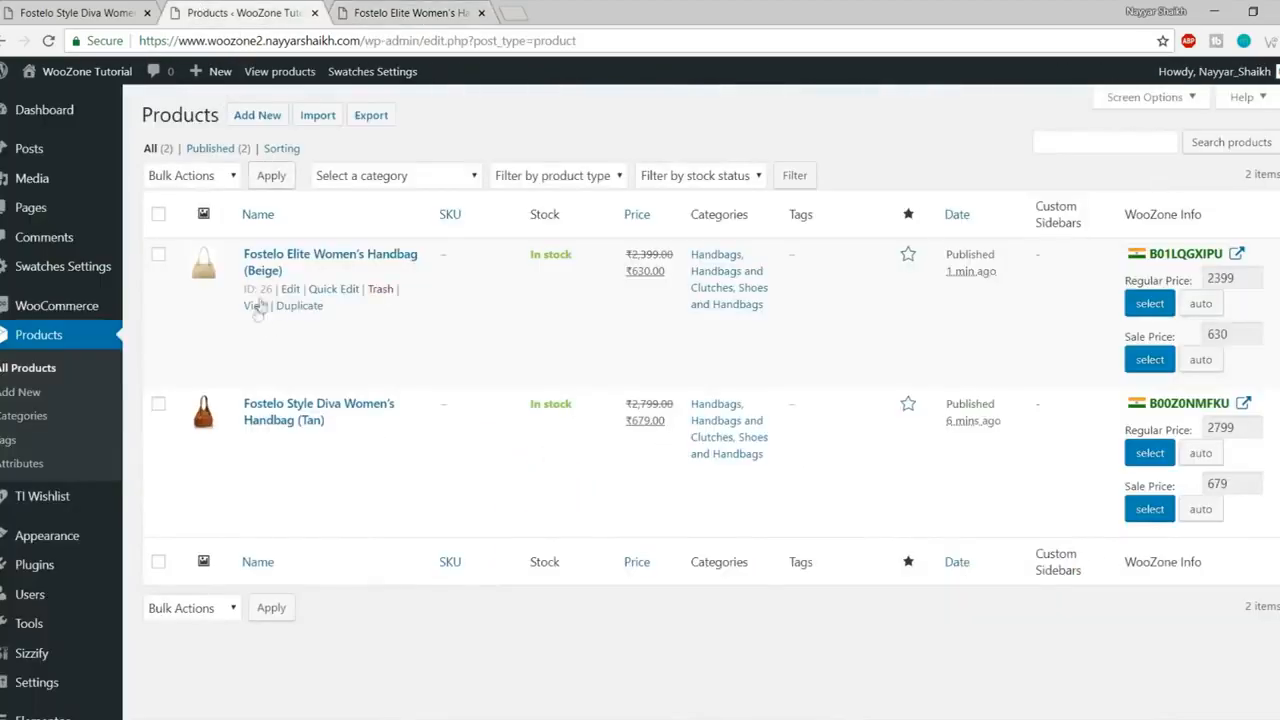
{"action": "left_click", "coordinate": [291, 289]}
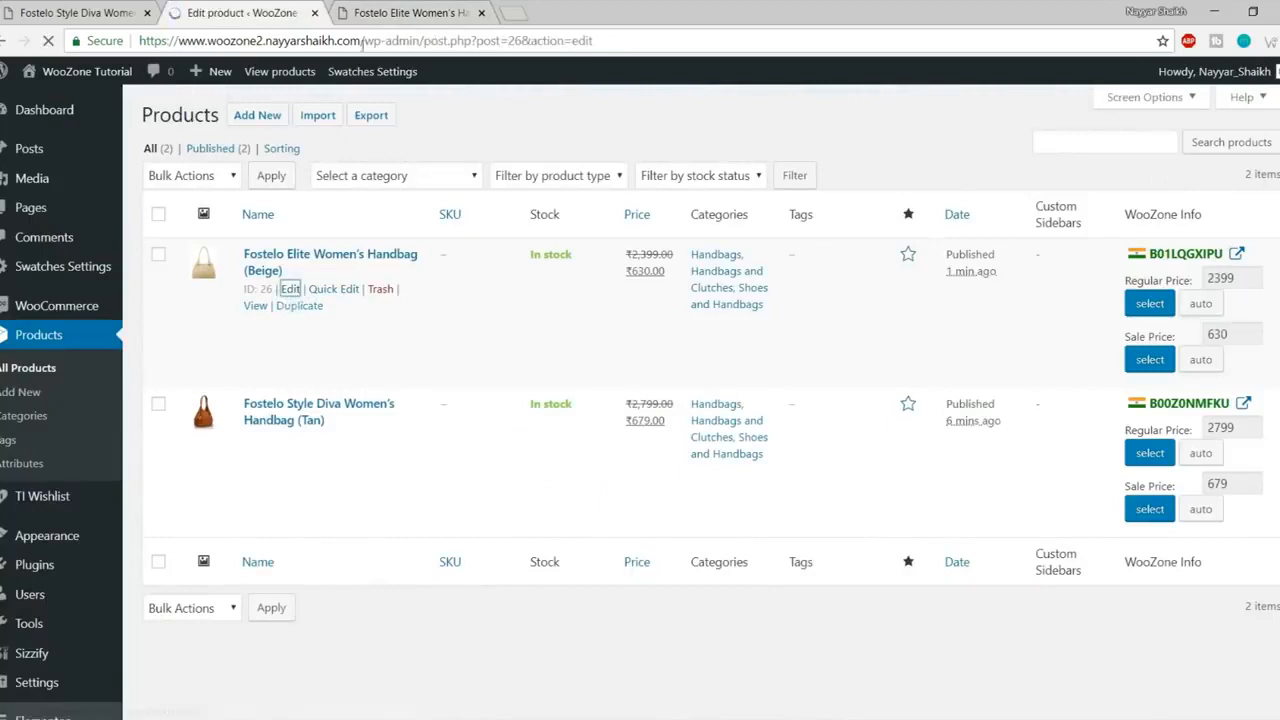
{"action": "left_click", "coordinate": [422, 12]}
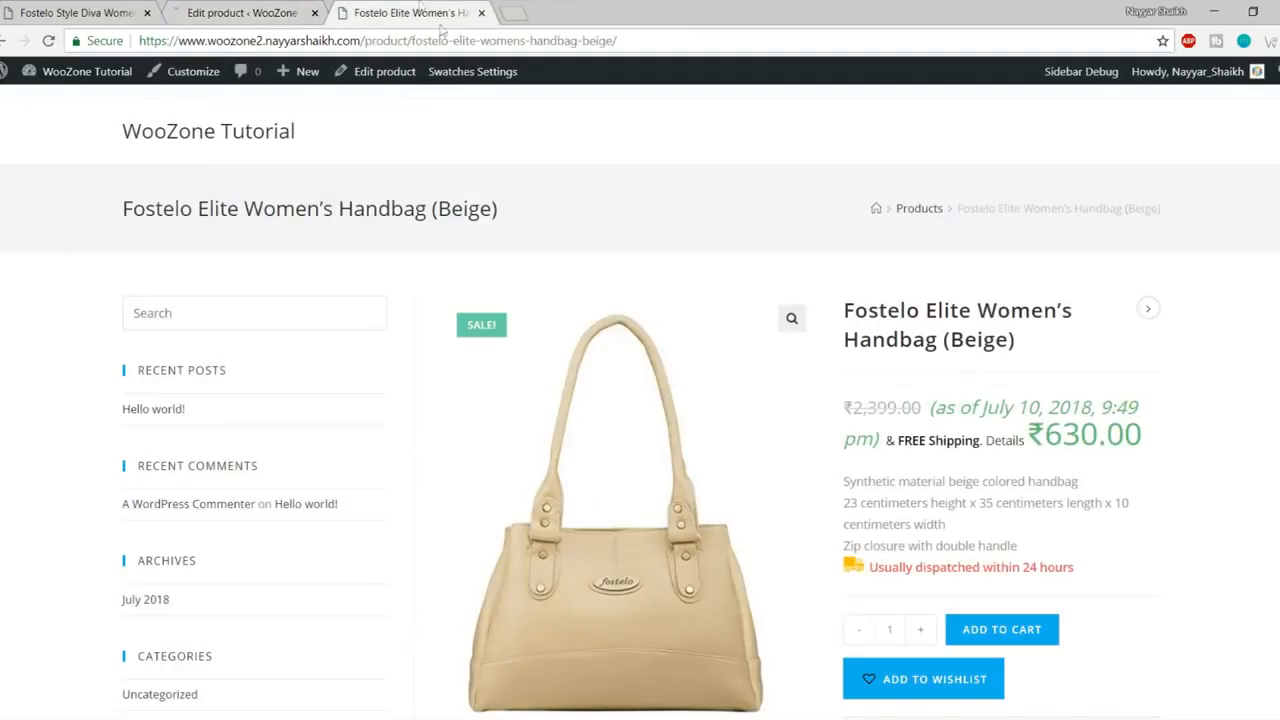
{"action": "right_click", "coordinate": [370, 77]}
{"action": "left_click", "coordinate": [802, 130]}
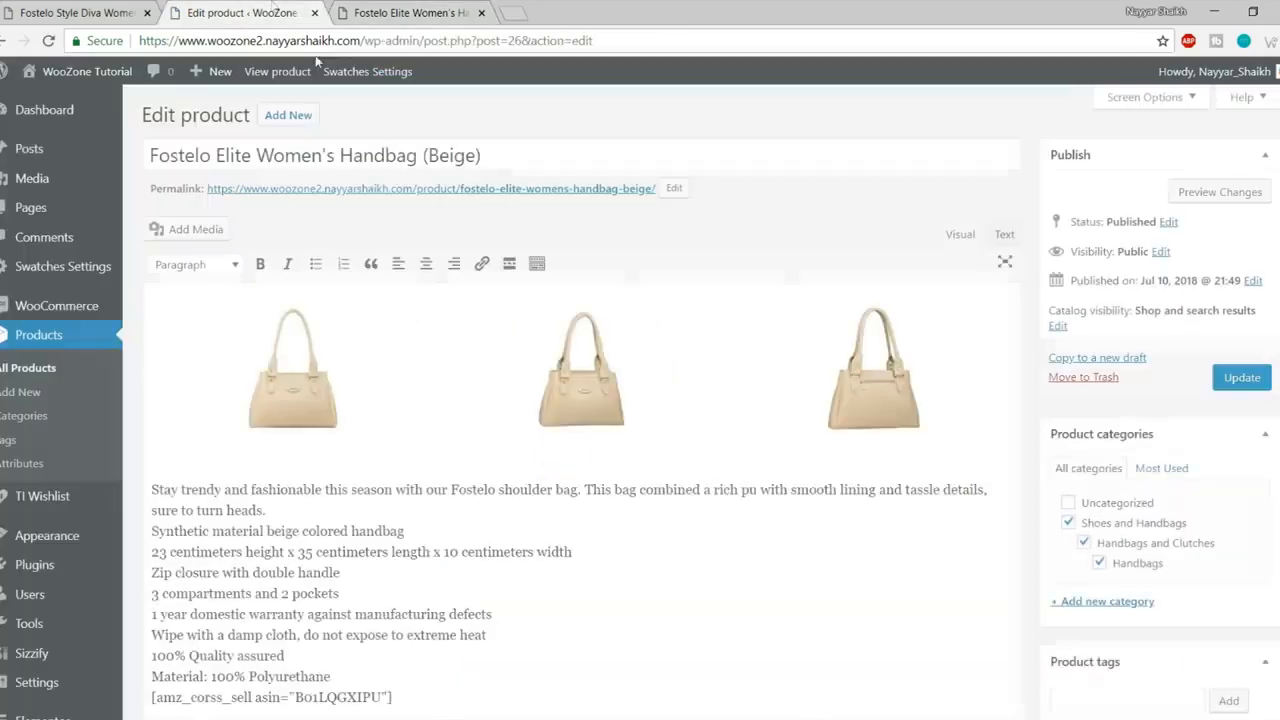
{"action": "left_click", "coordinate": [262, 12]}
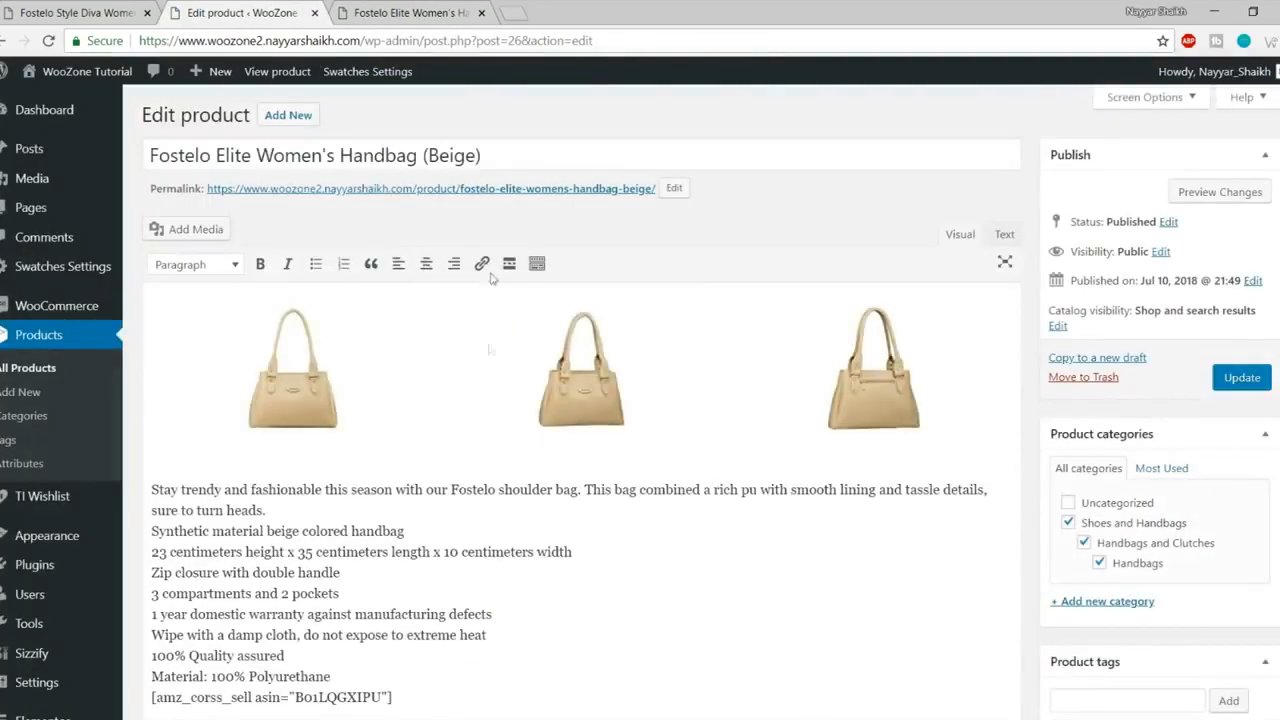
Step: Replace '1 year' with '6 Months' on the beige handbag's description warranty line
{"action": "scroll", "coordinate": [742, 416], "scroll_direction": "down", "scroll_amount": 3}
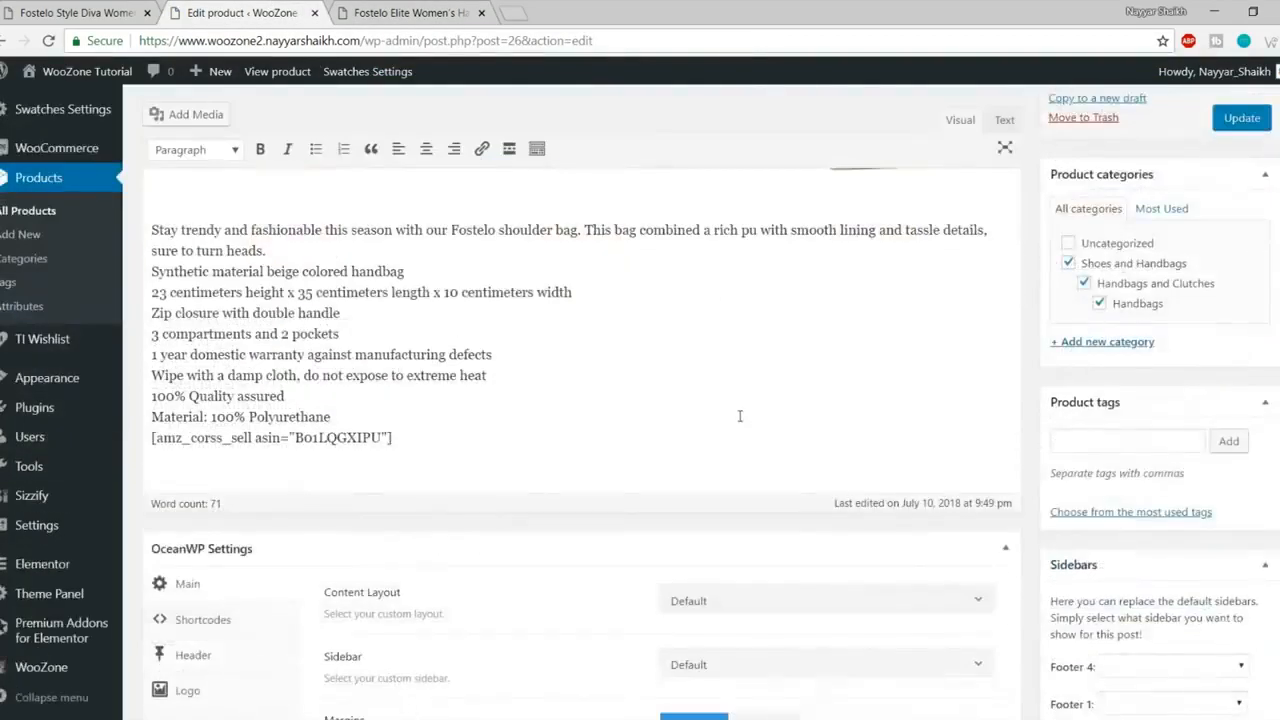
{"action": "scroll", "coordinate": [742, 416], "scroll_direction": "up", "scroll_amount": 1}
{"action": "left_click_drag", "start_coordinate": [152, 316], "coordinate": [488, 511]}
{"action": "left_click", "coordinate": [488, 511]}
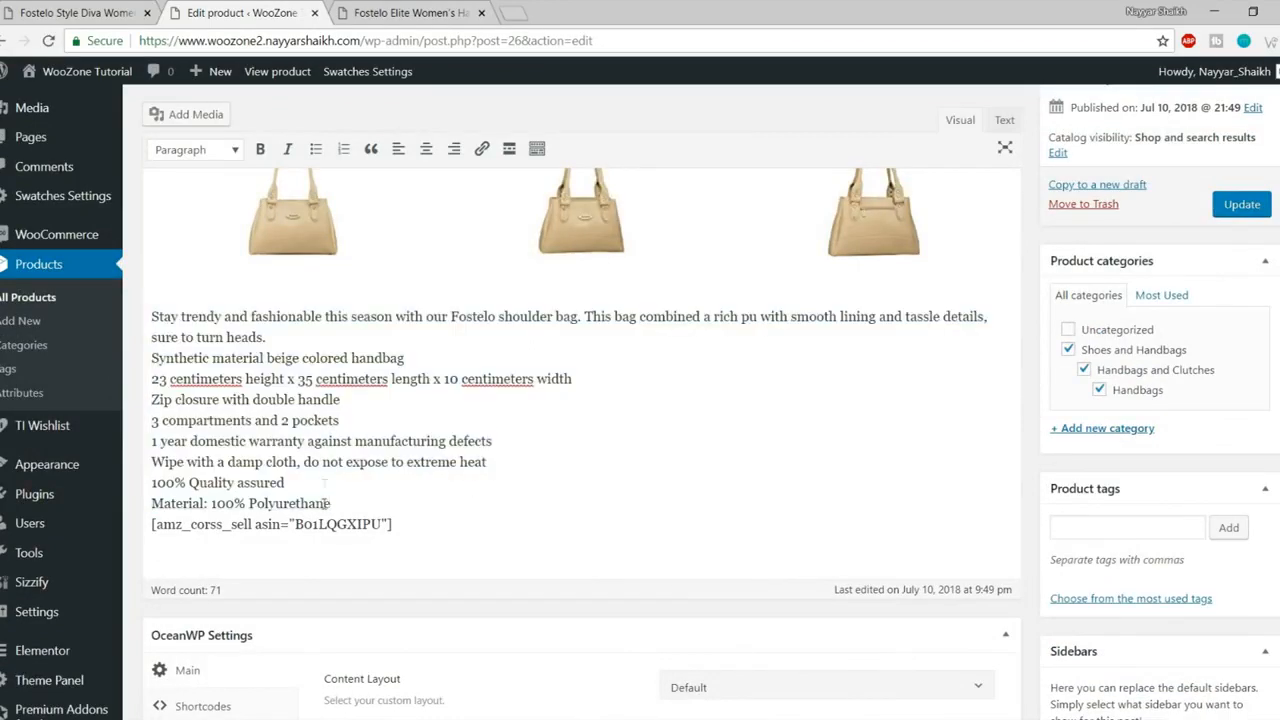
{"action": "left_click_drag", "start_coordinate": [330, 504], "coordinate": [183, 401]}
{"action": "left_click", "coordinate": [228, 421]}
{"action": "left_click_drag", "start_coordinate": [197, 441], "coordinate": [288, 441]}
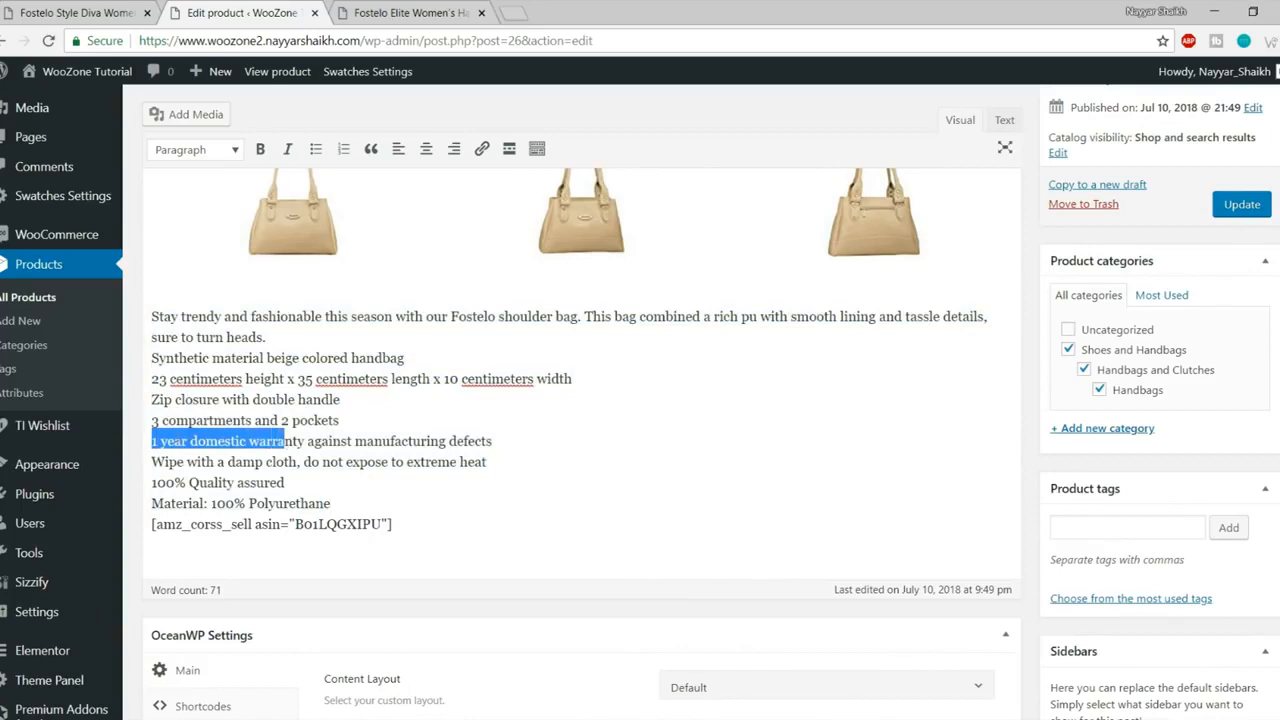
{"action": "left_click", "coordinate": [160, 441]}
{"action": "mouse_move", "coordinate": [153, 441]}
{"action": "left_mouse_down"}
{"action": "mouse_move", "coordinate": [205, 441]}
{"action": "mouse_move", "coordinate": [130, 441]}
{"action": "left_mouse_up"}
{"action": "left_click", "coordinate": [197, 441]}
{"action": "type", "text": "6 M"}
{"action": "key", "text": "BackSpace"}
{"action": "type", "text": "onths"}
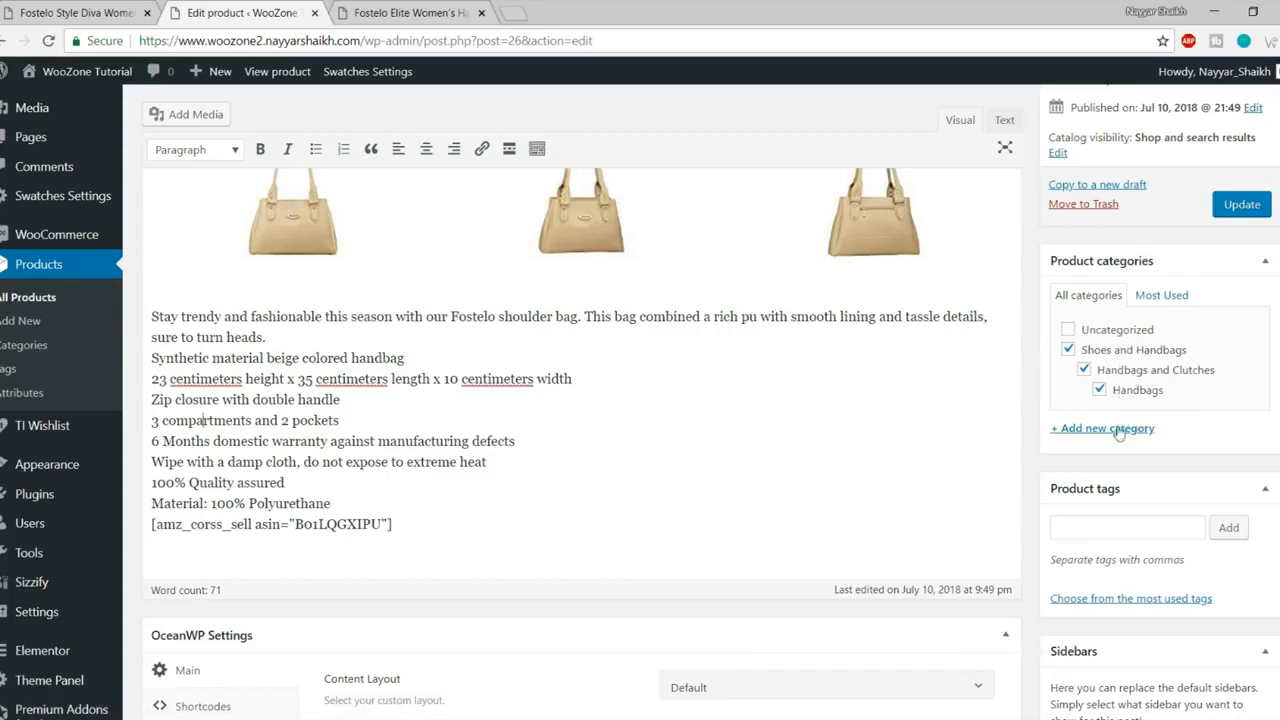
Step: Untick the Handbags, Handbags and Clutches, and Shoes and Handbags categories
{"action": "left_click", "coordinate": [1099, 389]}
{"action": "left_click", "coordinate": [1084, 369]}
{"action": "left_click", "coordinate": [1068, 349]}
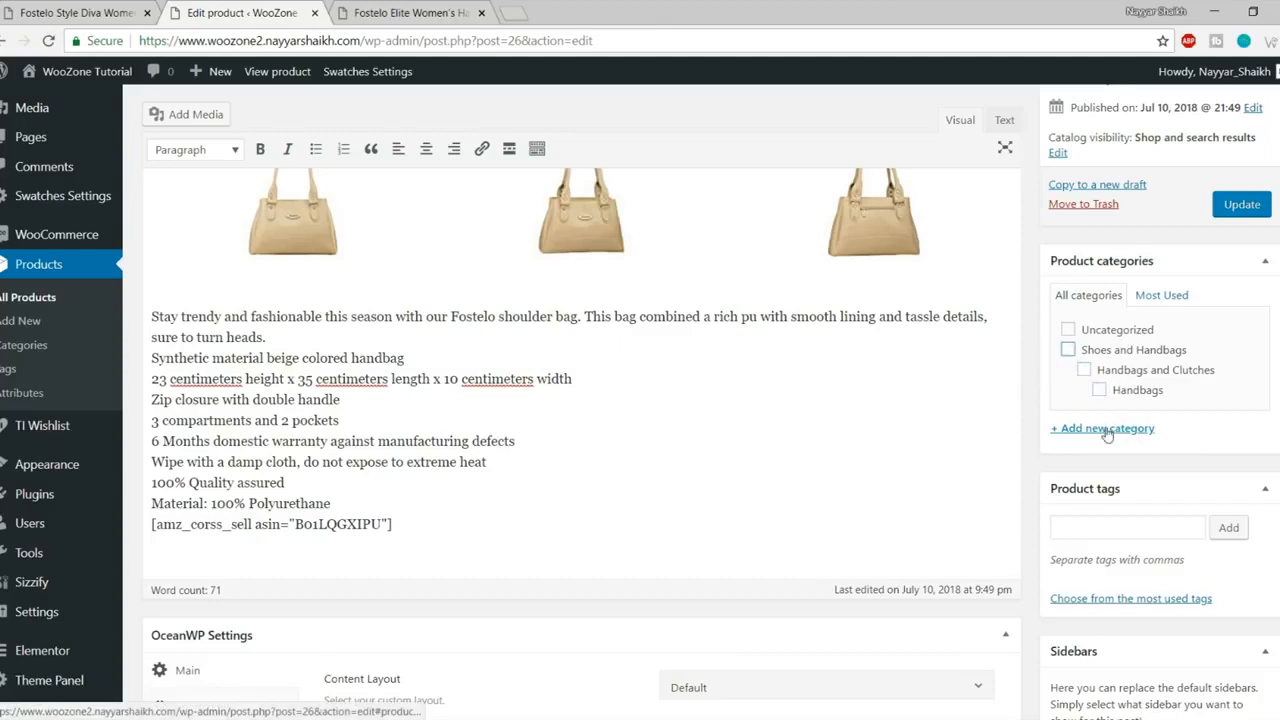
Step: Add a new product category named Bags, then scroll down to Product data
{"action": "left_click", "coordinate": [1107, 430]}
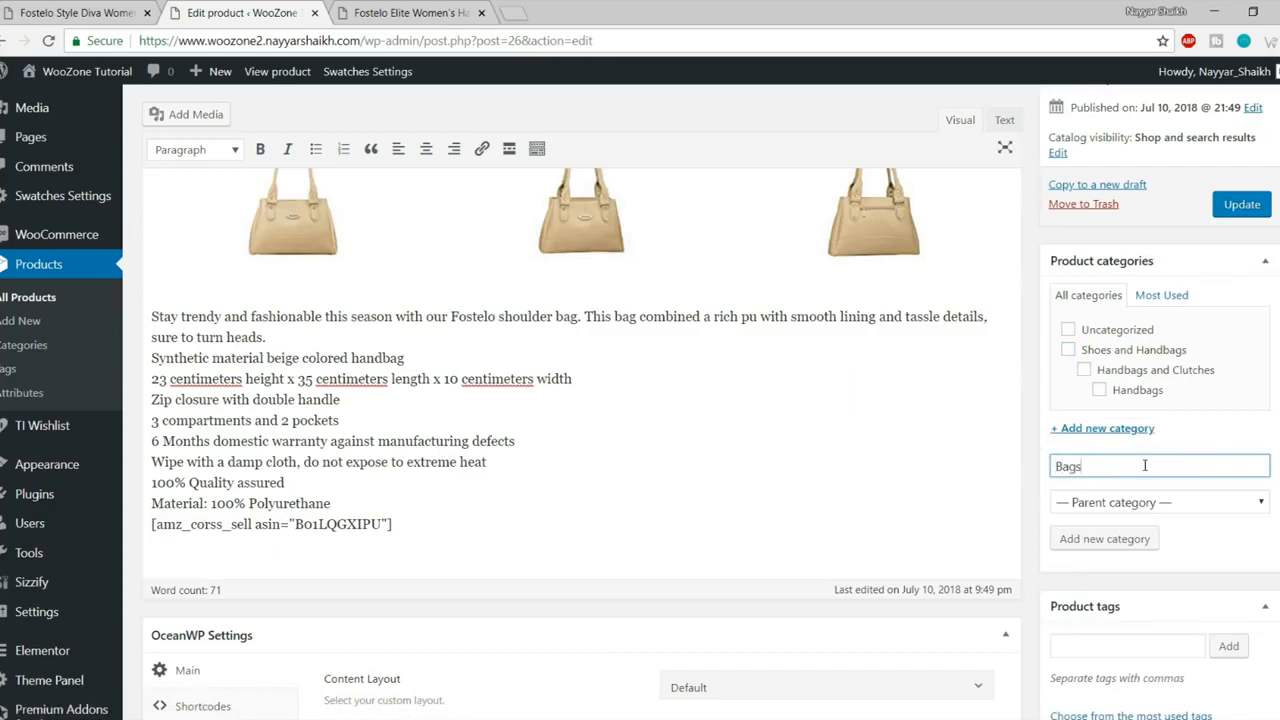
{"action": "left_click", "coordinate": [1108, 546]}
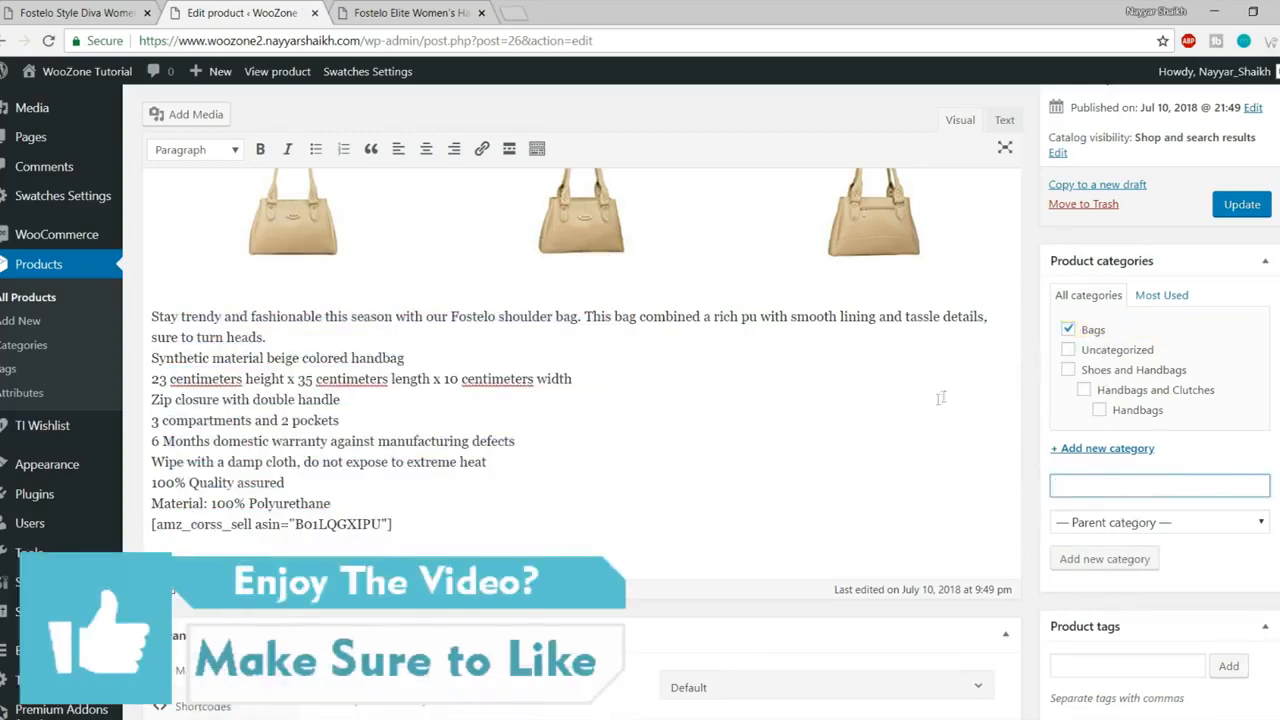
{"action": "scroll", "coordinate": [940, 398], "scroll_direction": "down", "scroll_amount": 5}
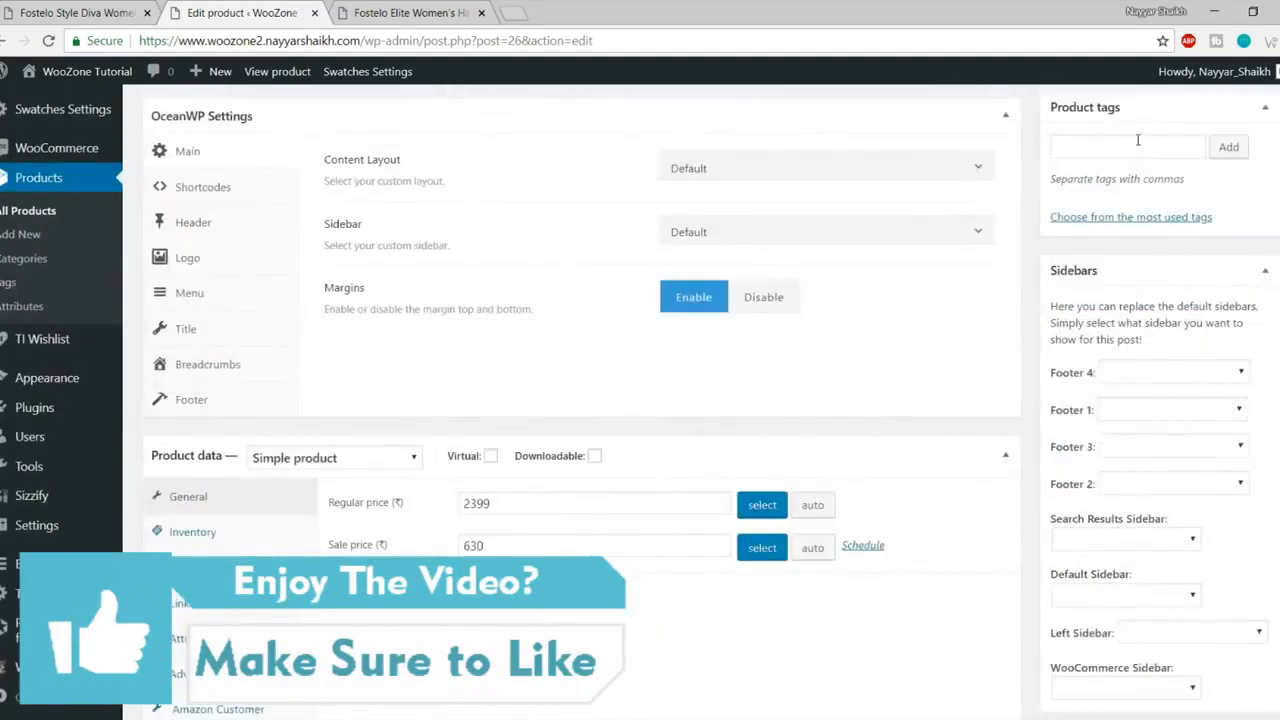
{"action": "scroll", "coordinate": [1063, 294], "scroll_direction": "down", "scroll_amount": 3}
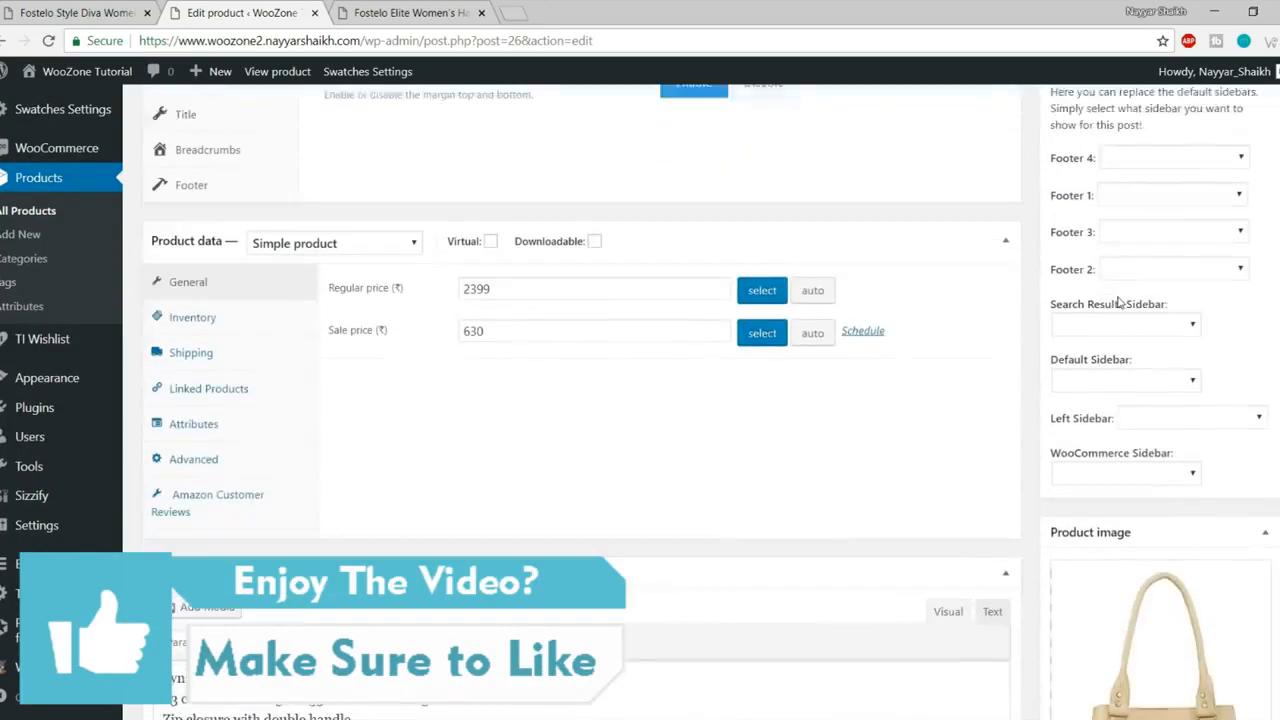
Step: Compare the 2399 regular price, 630 sale price and short description against the live product page
{"action": "left_click_drag", "start_coordinate": [505, 245], "coordinate": [432, 255]}
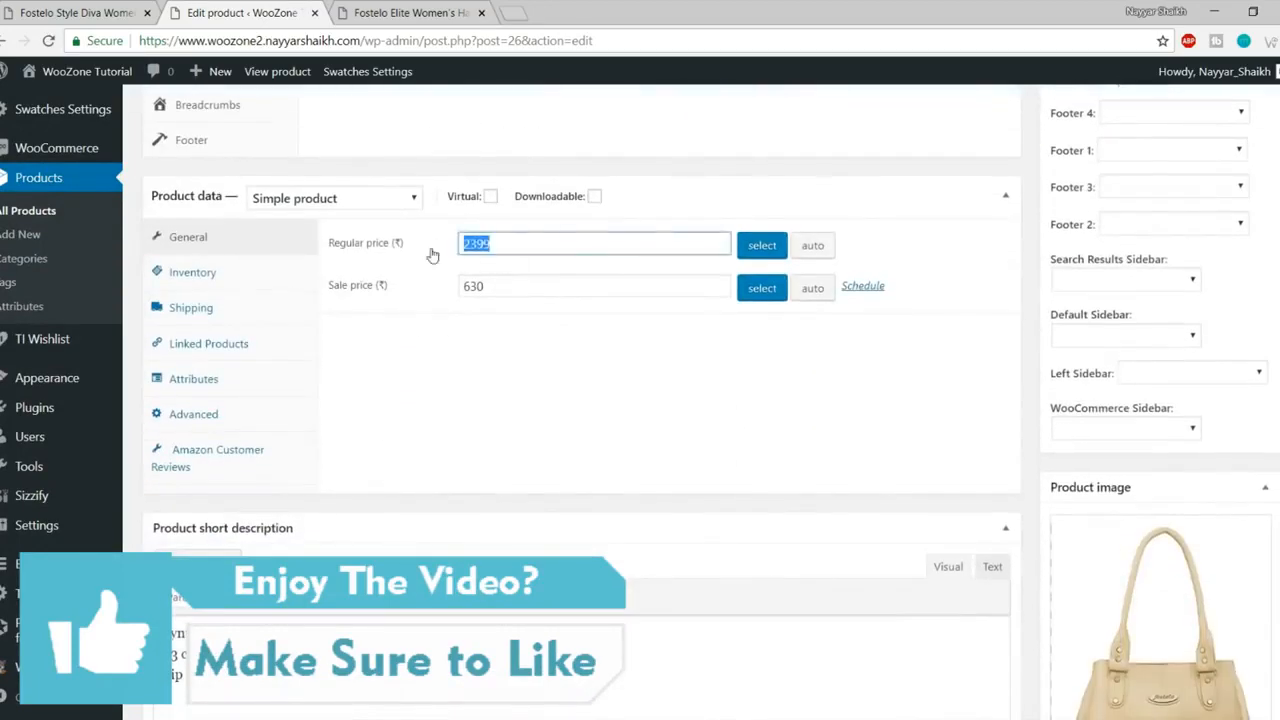
{"action": "left_click", "coordinate": [505, 285]}
{"action": "left_click", "coordinate": [403, 10]}
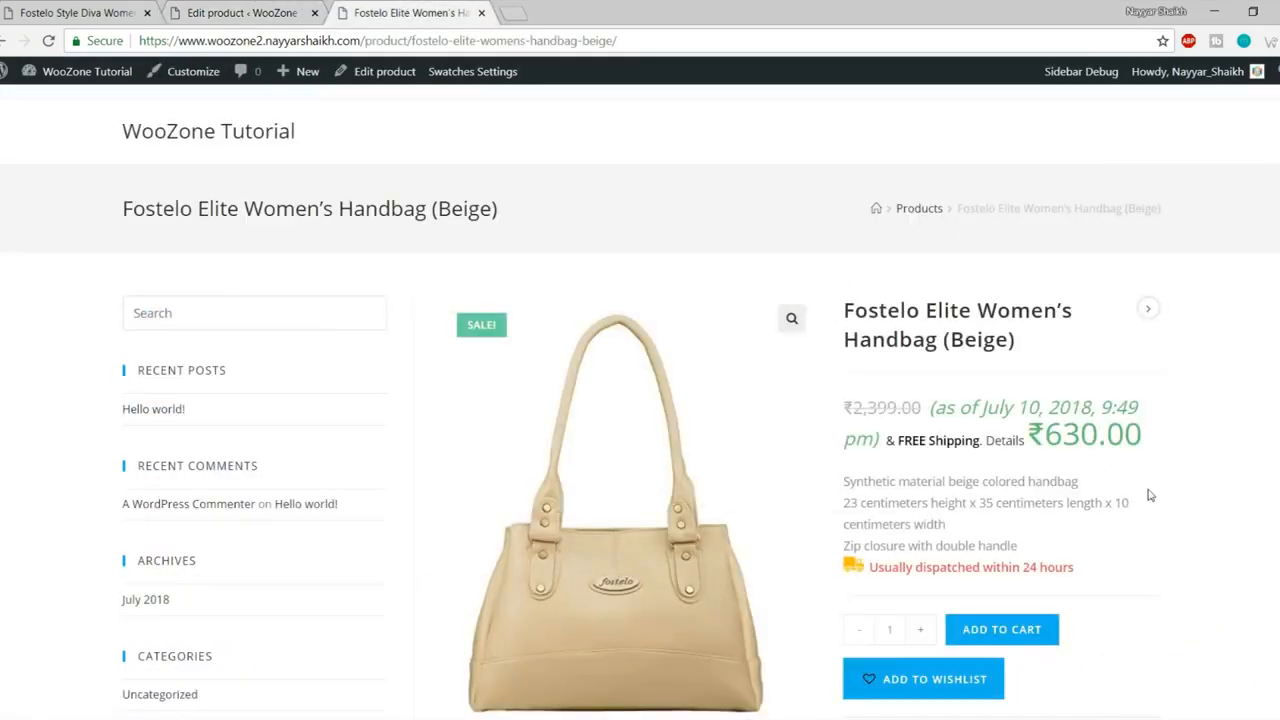
{"action": "left_click", "coordinate": [184, 12]}
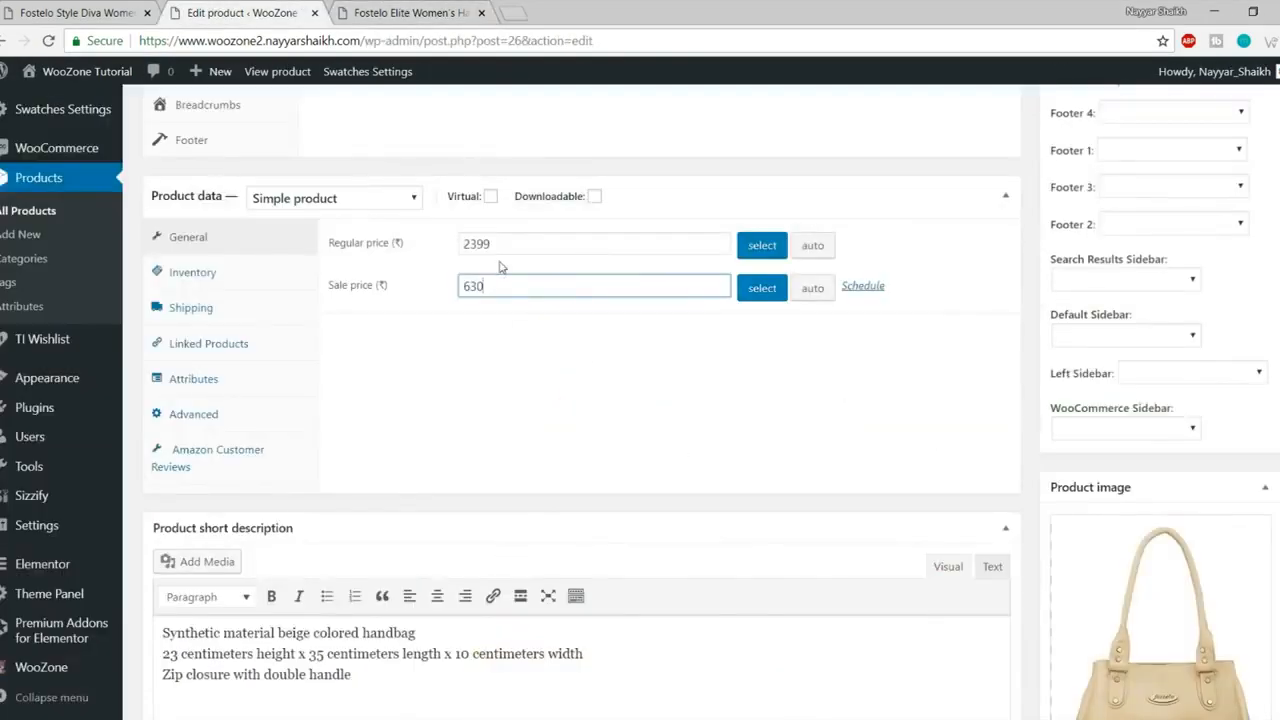
{"action": "scroll", "coordinate": [818, 405], "scroll_direction": "down", "scroll_amount": 2}
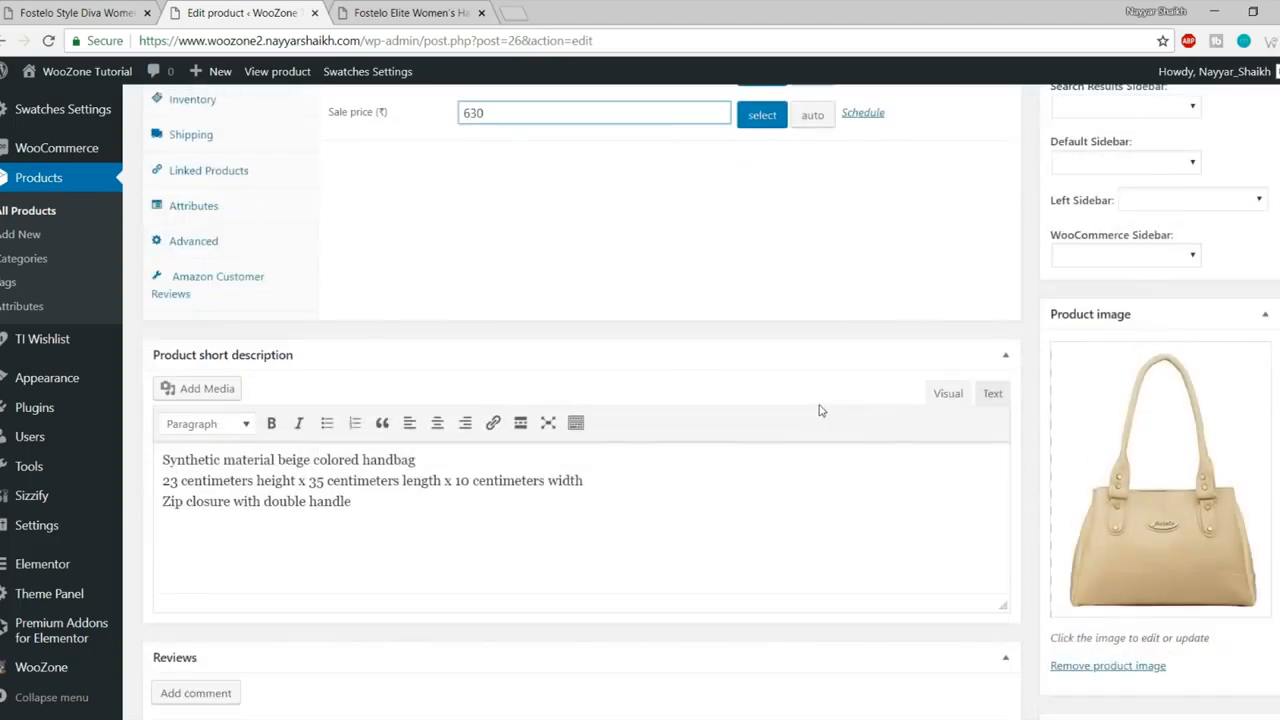
{"action": "left_click_drag", "start_coordinate": [351, 501], "coordinate": [143, 462]}
{"action": "left_click", "coordinate": [143, 462]}
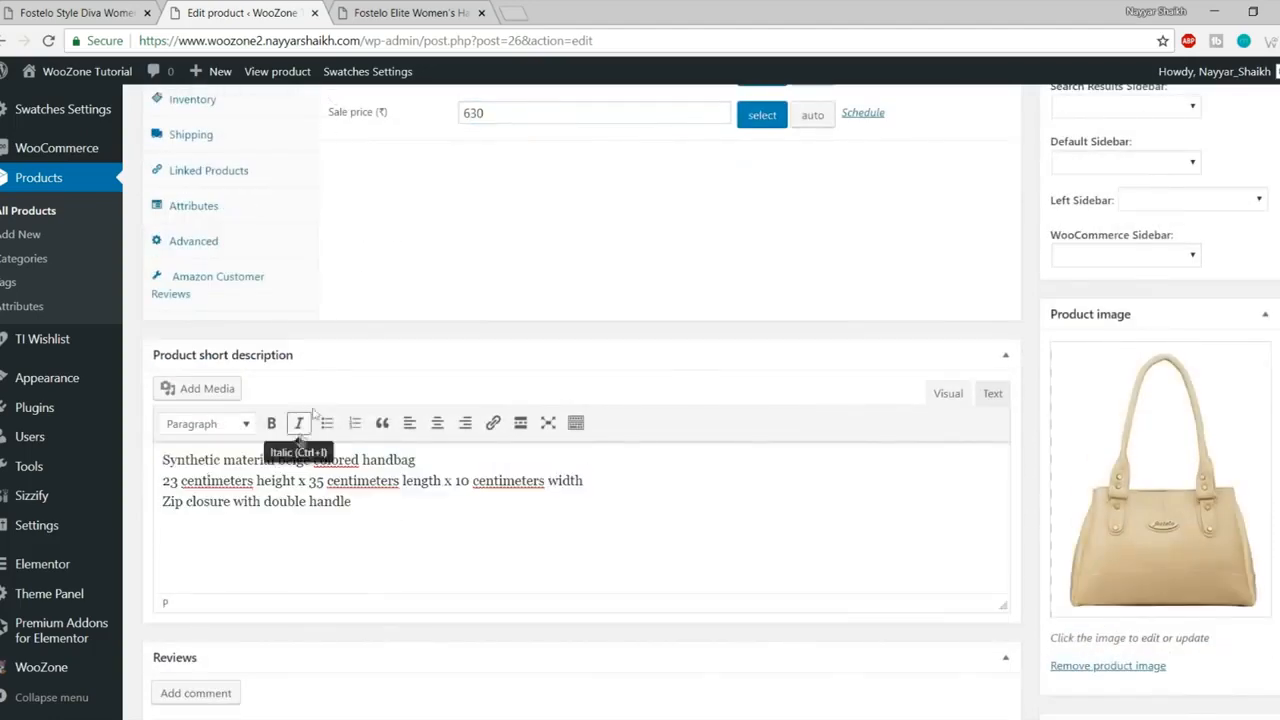
{"action": "left_click", "coordinate": [388, 13]}
{"action": "left_click_drag", "start_coordinate": [845, 481], "coordinate": [1037, 548]}
{"action": "left_click", "coordinate": [1037, 548]}
{"action": "left_click", "coordinate": [276, 12]}
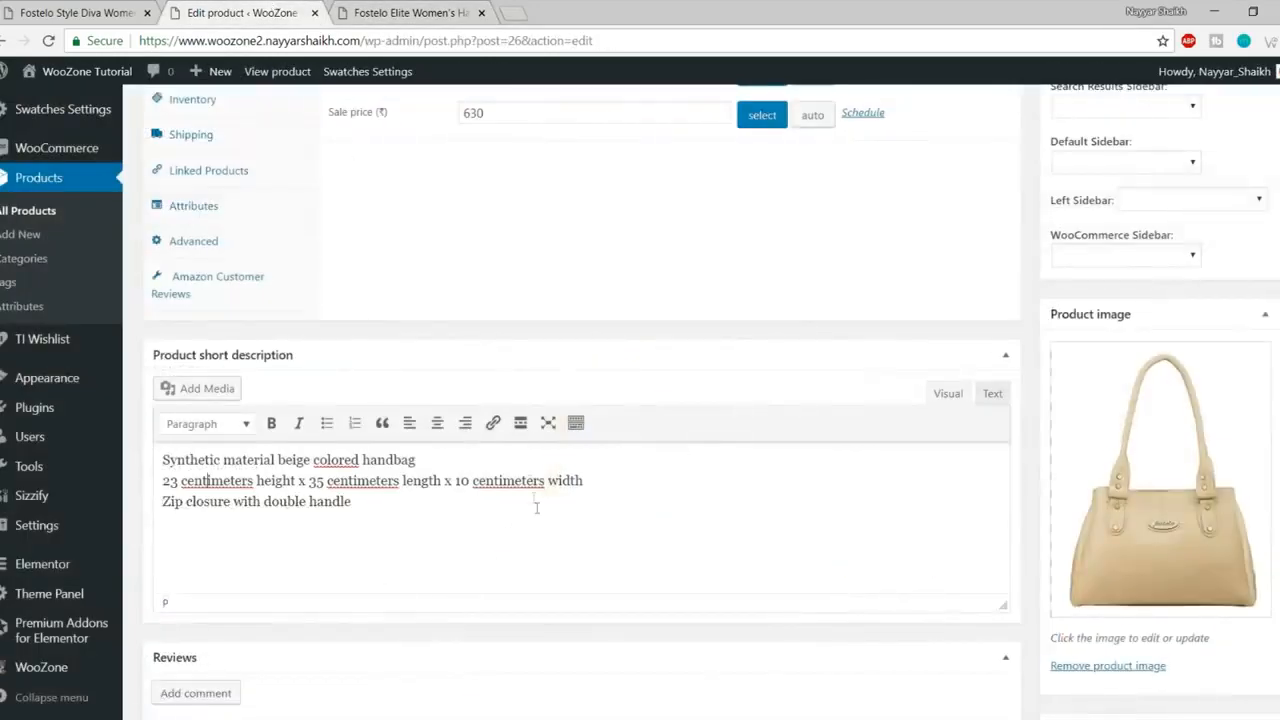
Step: Review the description down to 'Material: 100% Polyurethane' and save the product with Update
{"action": "scroll", "coordinate": [540, 510], "scroll_direction": "down", "scroll_amount": 2}
{"action": "scroll", "coordinate": [549, 530], "scroll_direction": "up", "scroll_amount": 4}
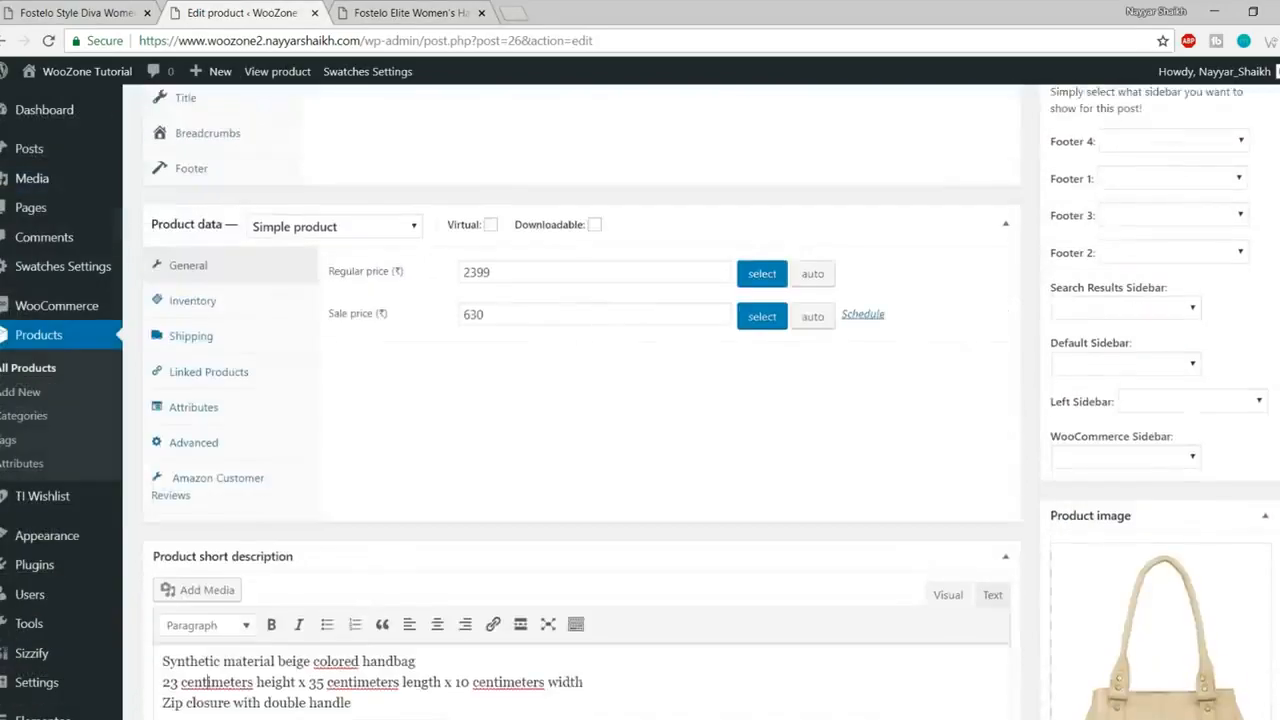
{"action": "scroll", "coordinate": [1273, 513], "scroll_direction": "up", "scroll_amount": 12}
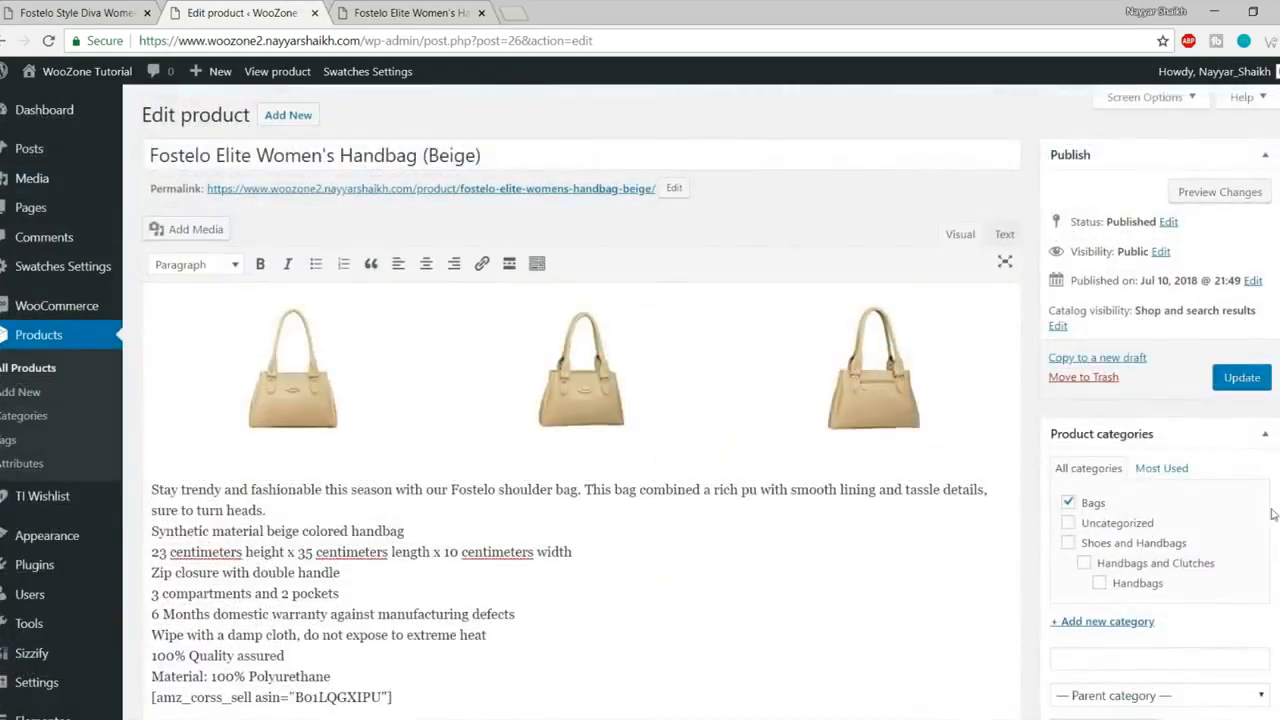
{"action": "scroll", "coordinate": [524, 572], "scroll_direction": "down", "scroll_amount": 3}
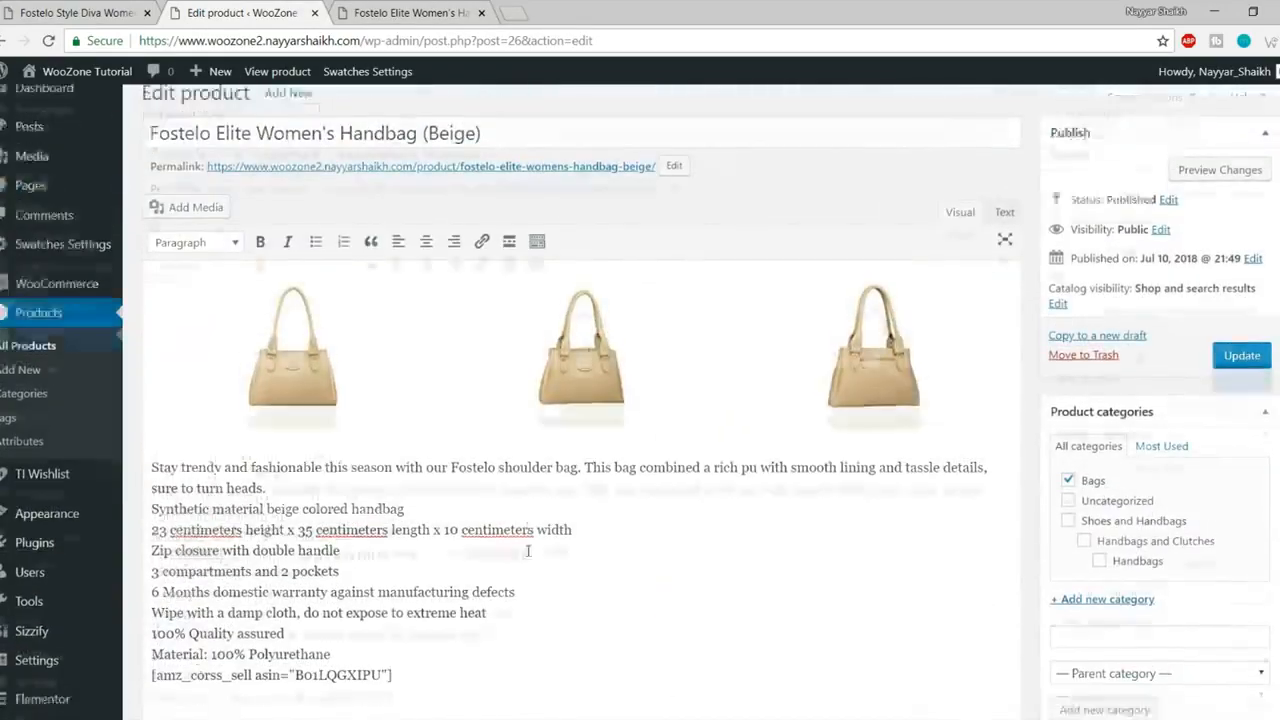
{"action": "scroll", "coordinate": [512, 528], "scroll_direction": "up", "scroll_amount": 2}
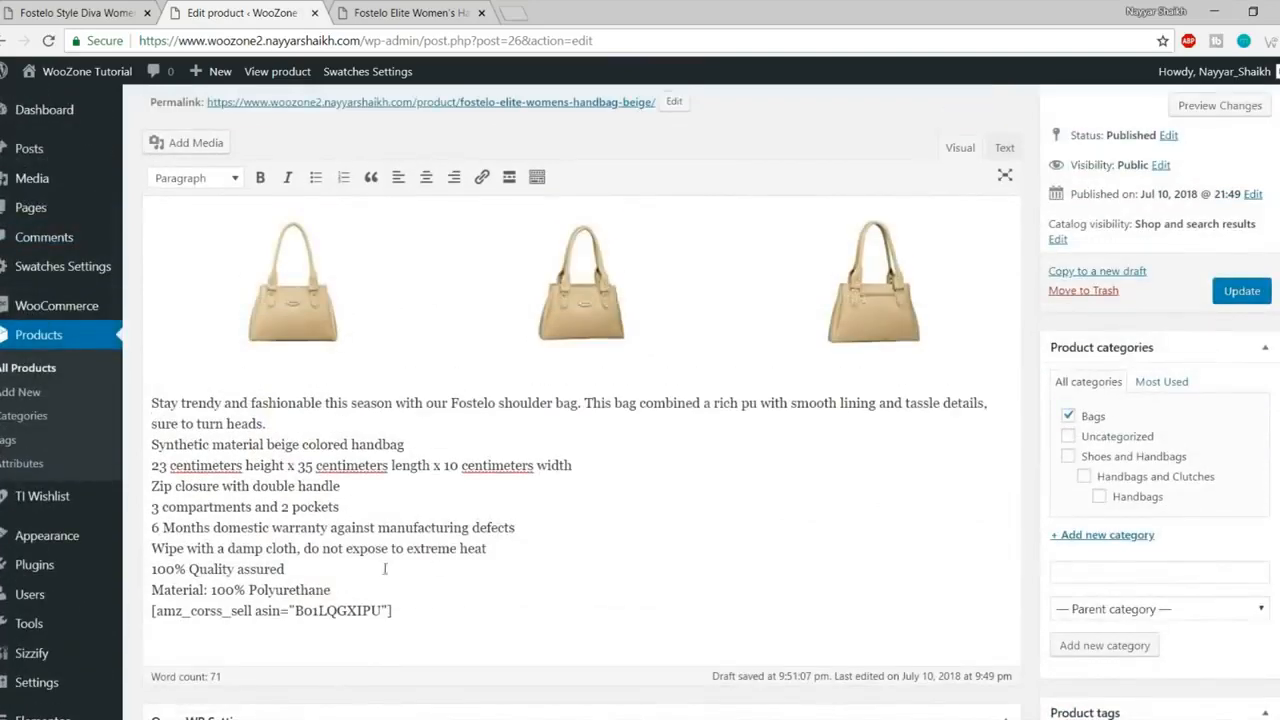
{"action": "left_click_drag", "start_coordinate": [365, 588], "coordinate": [153, 385]}
{"action": "left_click", "coordinate": [210, 425]}
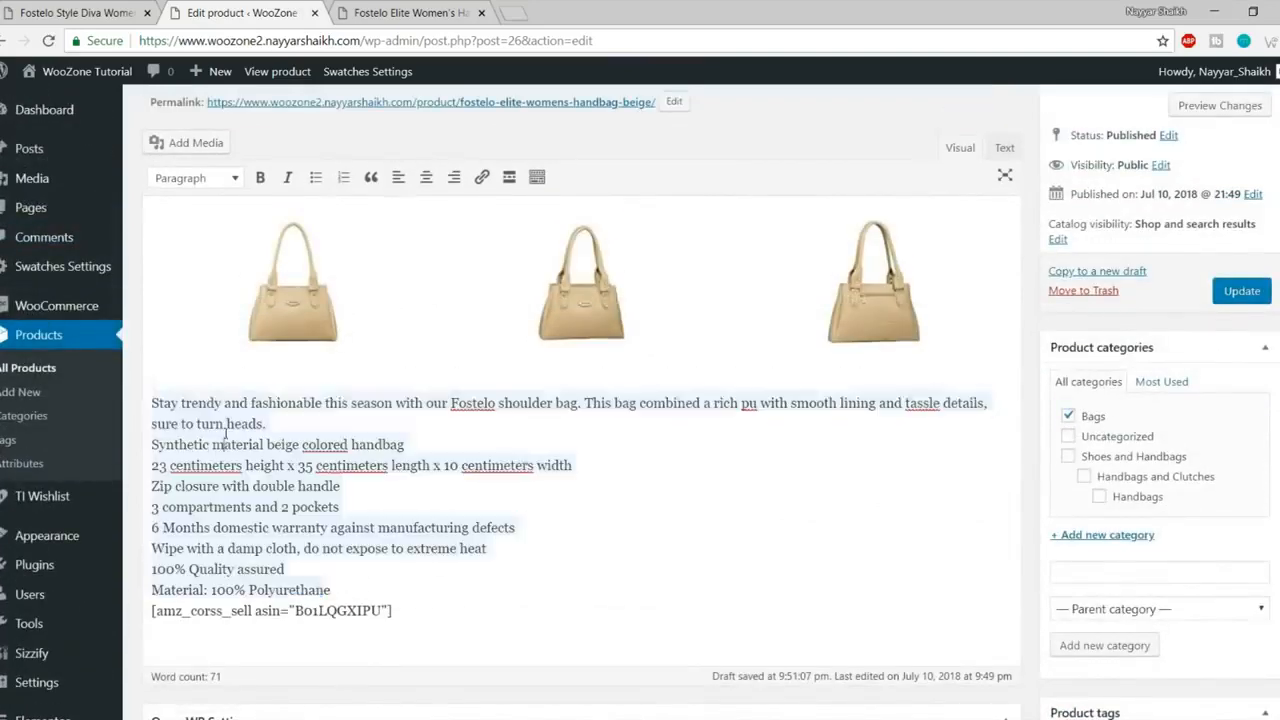
{"action": "left_click_drag", "start_coordinate": [331, 590], "coordinate": [152, 400]}
{"action": "scroll", "coordinate": [284, 426], "scroll_direction": "up", "scroll_amount": 2}
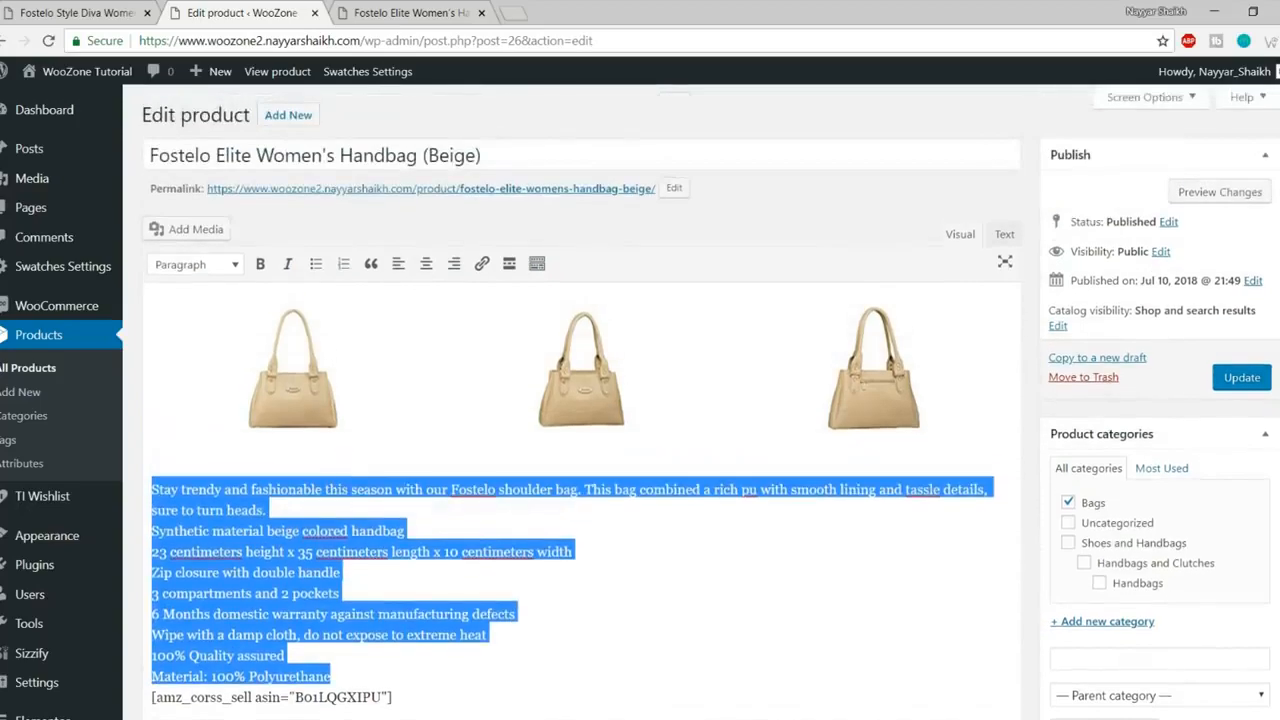
{"action": "scroll", "coordinate": [344, 473], "scroll_direction": "down", "scroll_amount": 3}
{"action": "scroll", "coordinate": [582, 395], "scroll_direction": "up", "scroll_amount": 1}
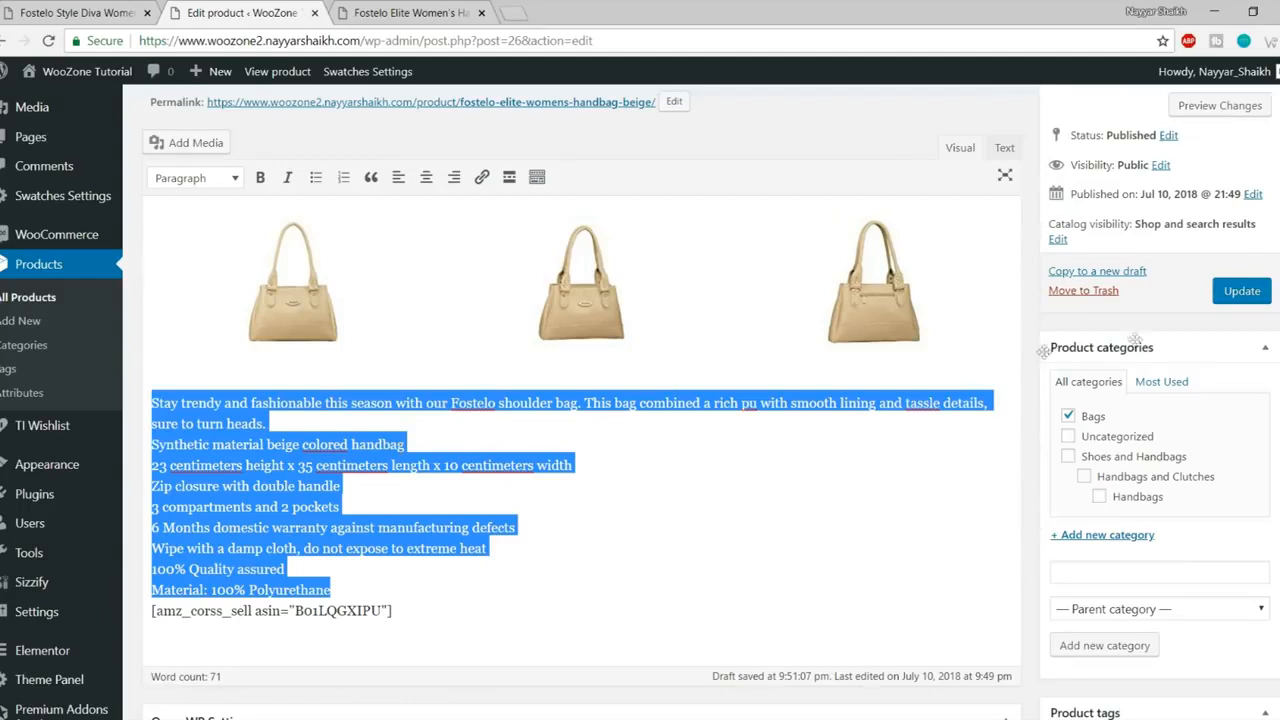
{"action": "scroll", "coordinate": [912, 398], "scroll_direction": "up", "scroll_amount": 1}
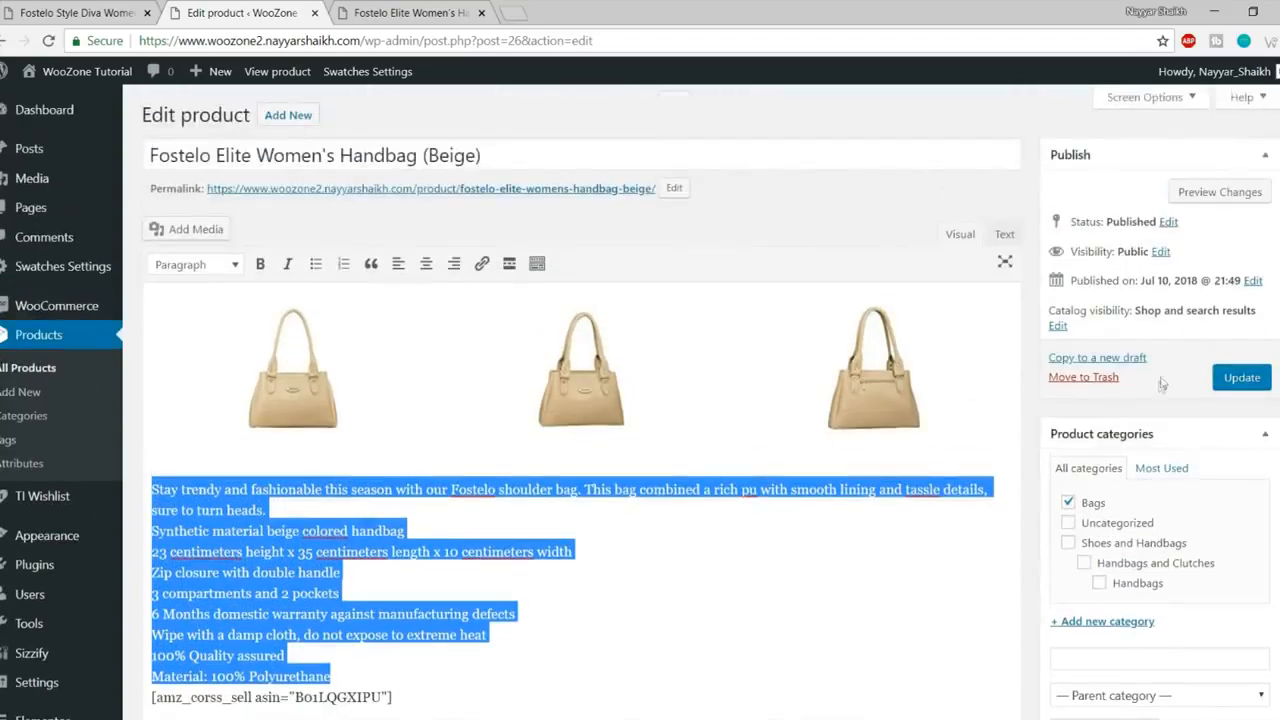
{"action": "left_click", "coordinate": [1257, 382]}
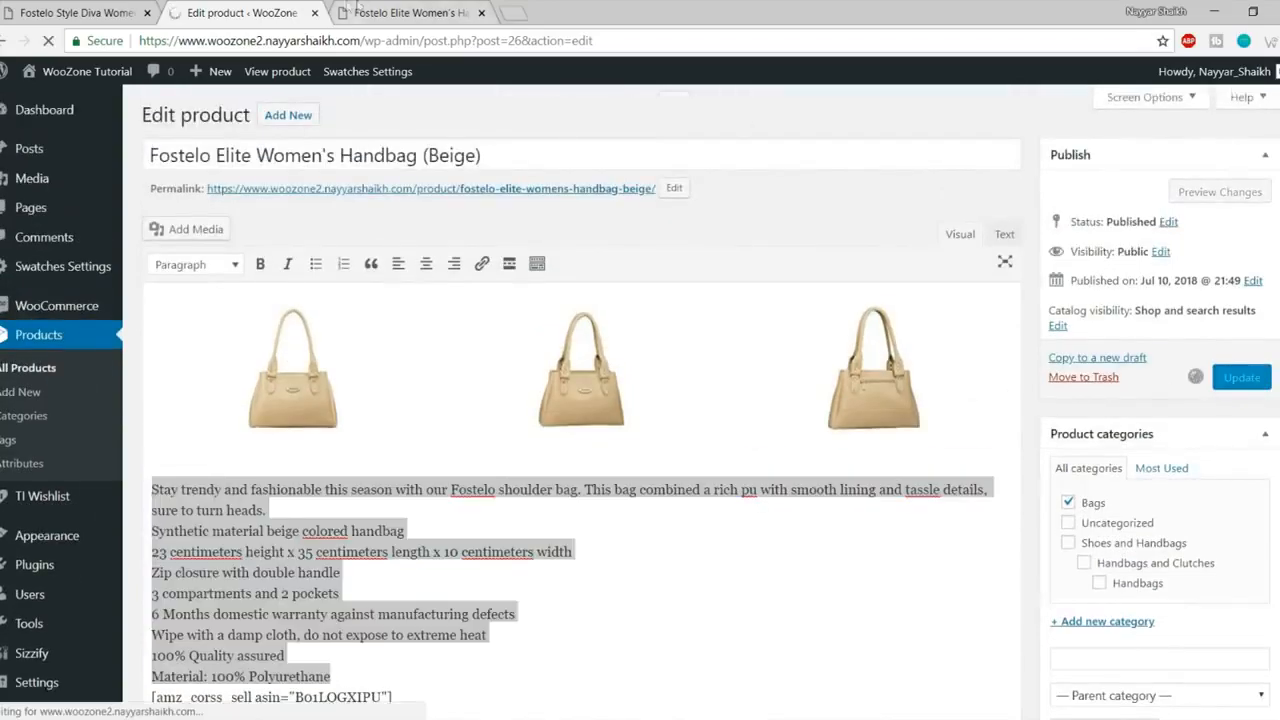
Step: Reload the live product page to pick up the saved changes
{"action": "left_click", "coordinate": [410, 12]}
{"action": "left_click", "coordinate": [45, 40]}
{"action": "left_click", "coordinate": [45, 40]}
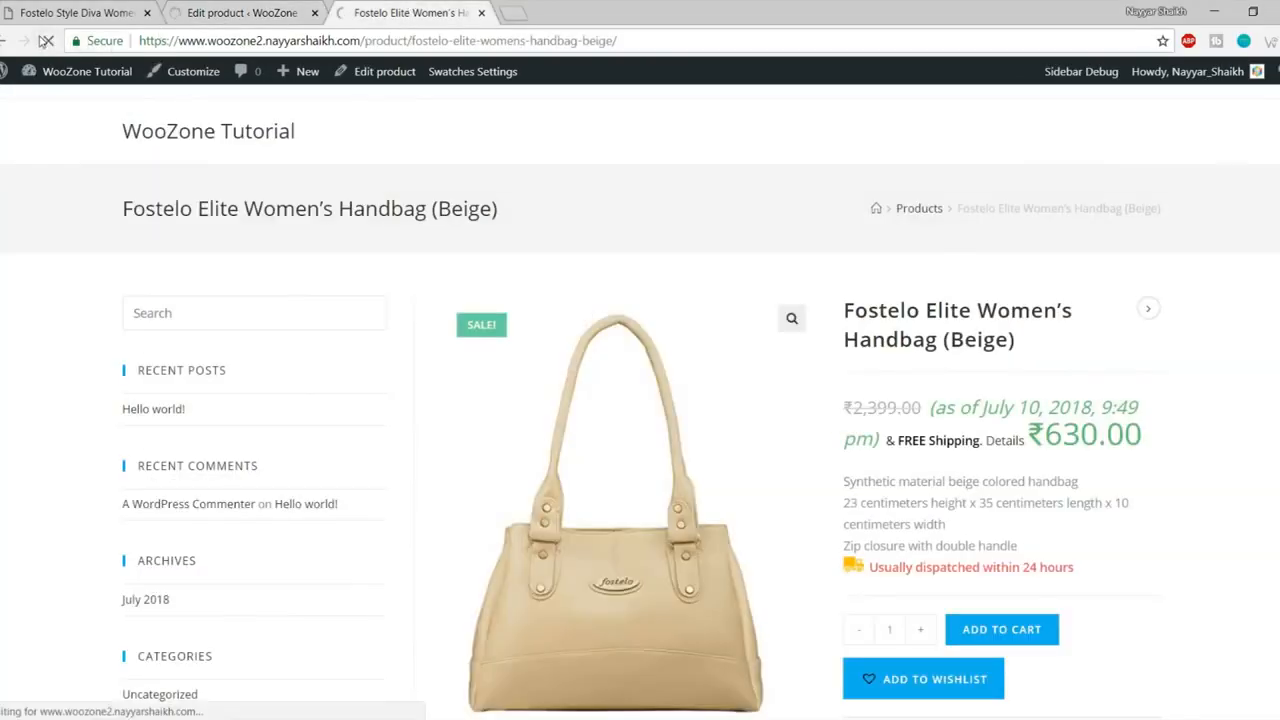
{"action": "scroll", "coordinate": [1035, 266], "scroll_direction": "down", "scroll_amount": 10}
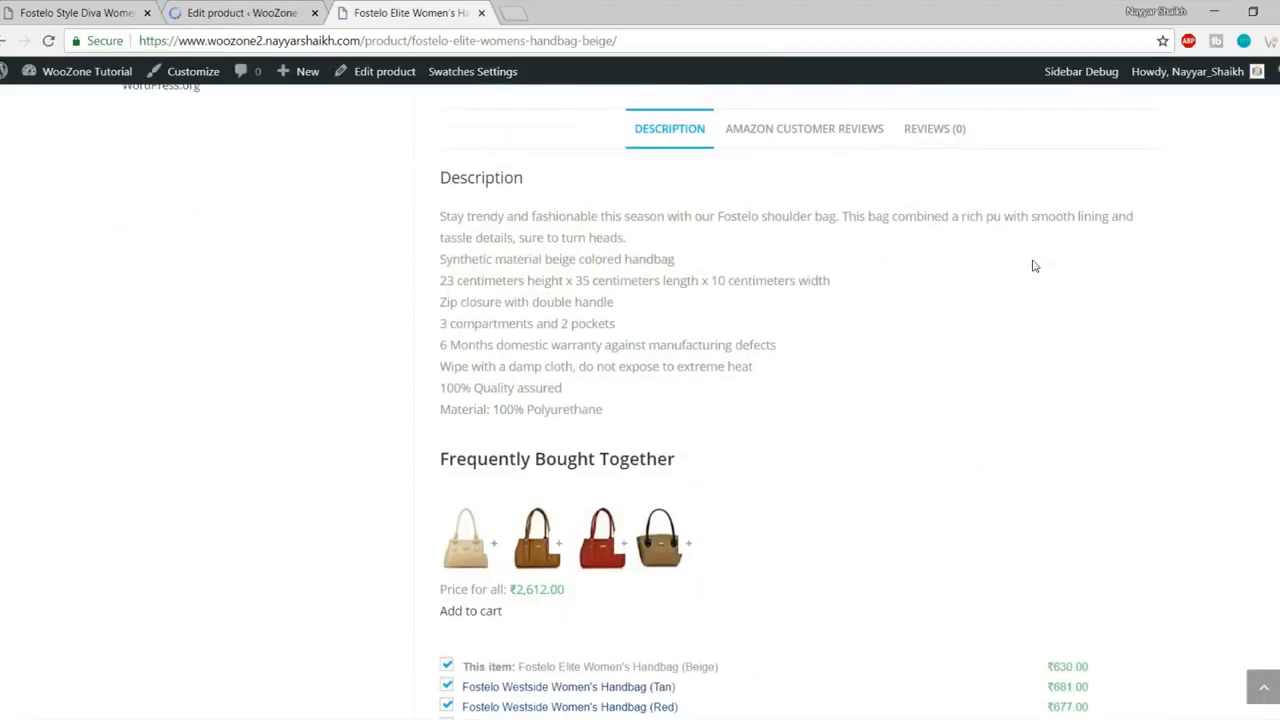
Step: Check the updated warranty line, the Bags category, and the ₹630.00 price with its date note
{"action": "left_click_drag", "start_coordinate": [441, 347], "coordinate": [773, 345]}
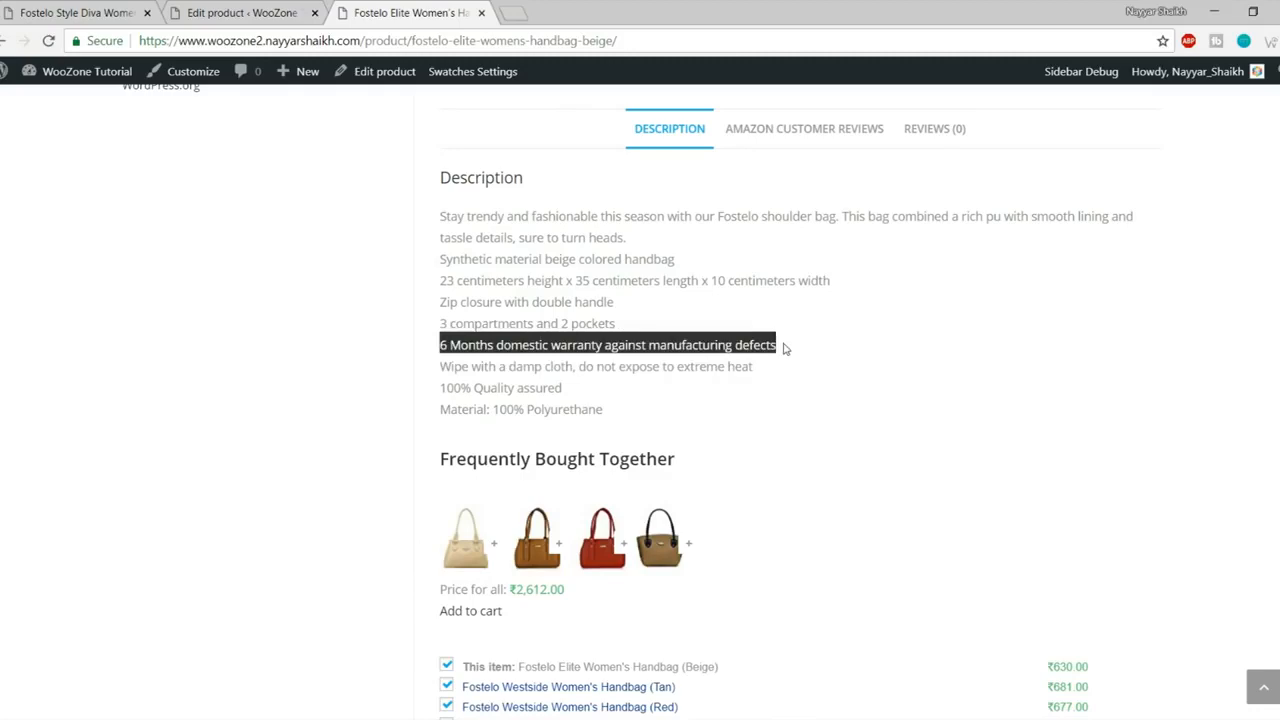
{"action": "left_click", "coordinate": [784, 348]}
{"action": "scroll", "coordinate": [605, 375], "scroll_direction": "down", "scroll_amount": 2}
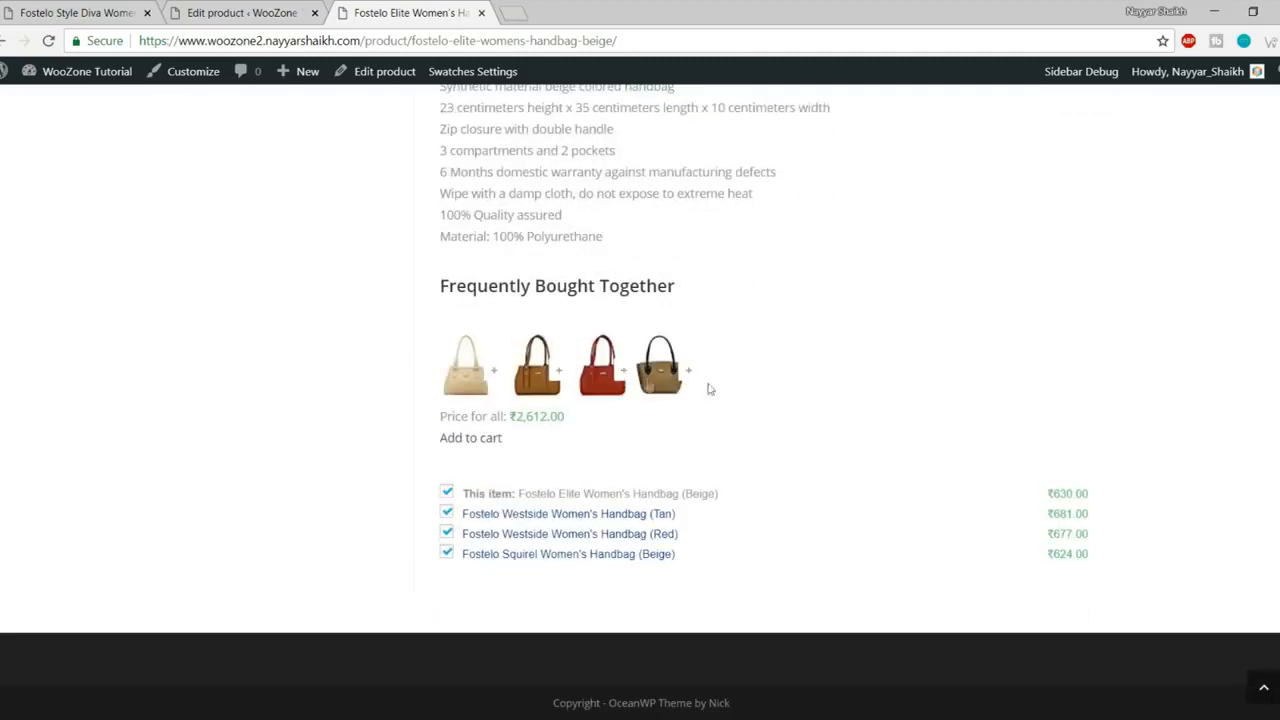
{"action": "scroll", "coordinate": [820, 362], "scroll_direction": "up", "scroll_amount": 6}
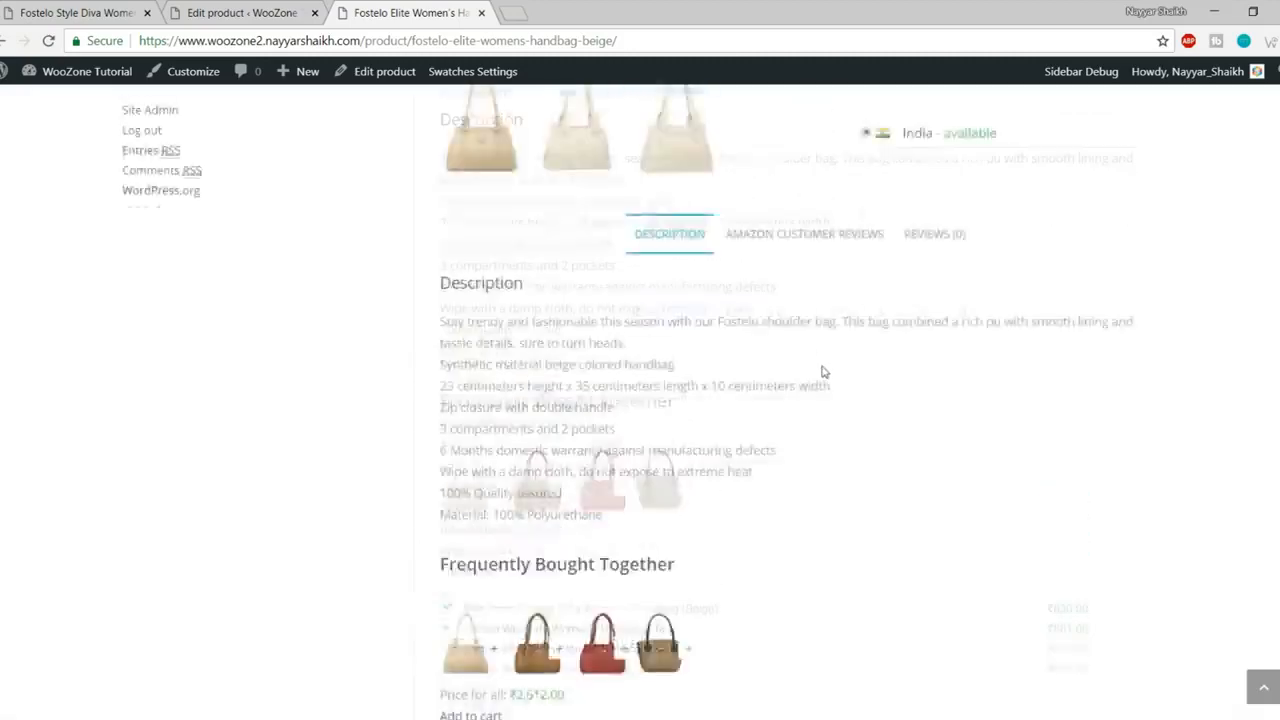
{"action": "scroll", "coordinate": [1152, 361], "scroll_direction": "up", "scroll_amount": 4}
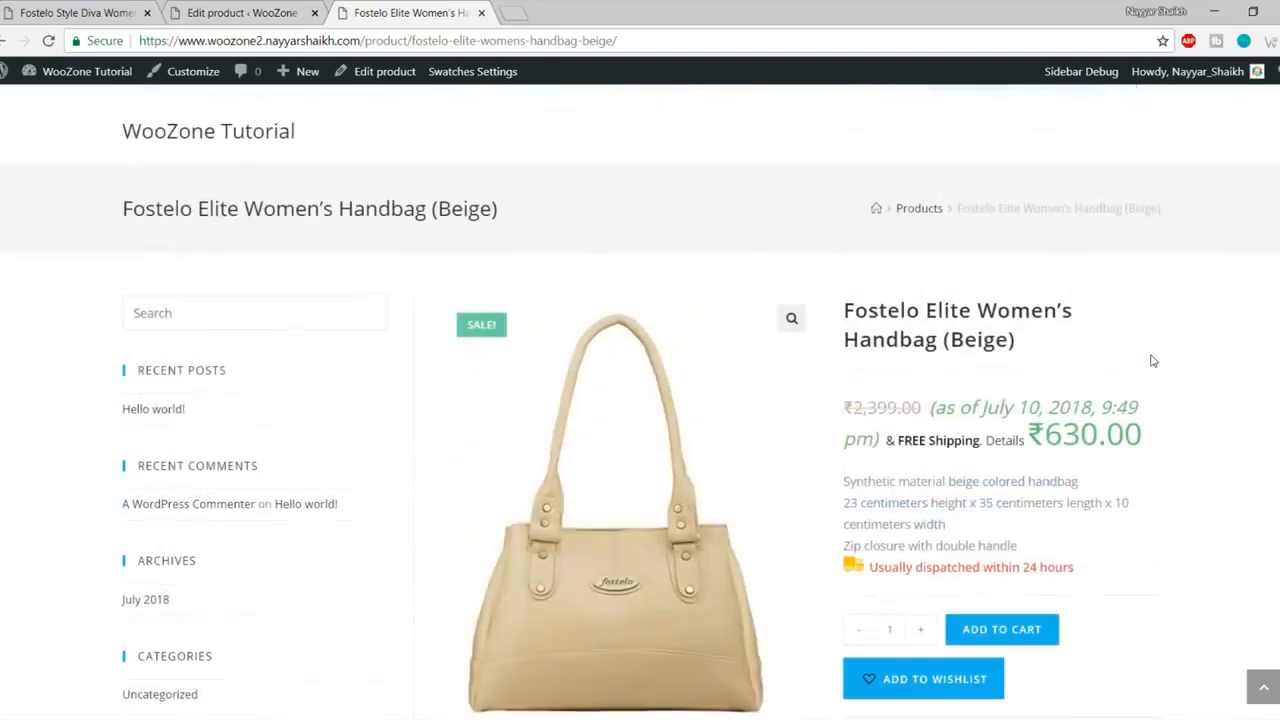
{"action": "scroll", "coordinate": [1165, 367], "scroll_direction": "down", "scroll_amount": 10}
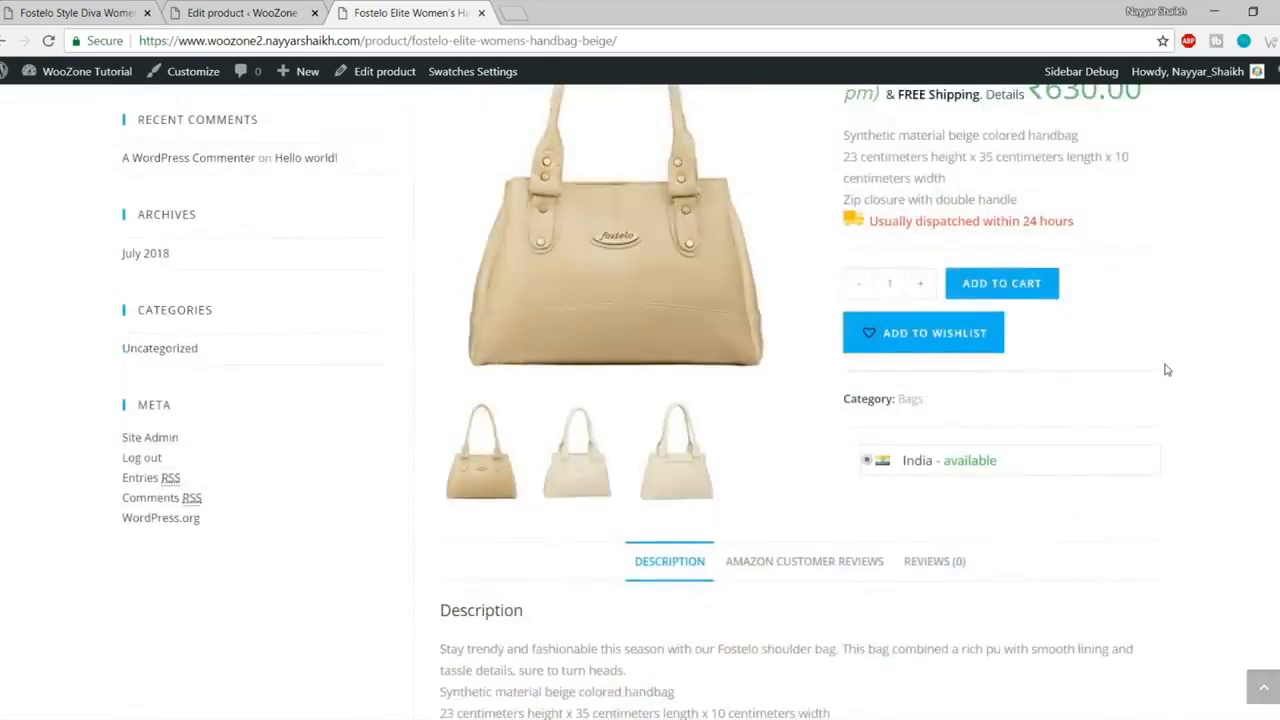
{"action": "scroll", "coordinate": [1165, 425], "scroll_direction": "up", "scroll_amount": 10}
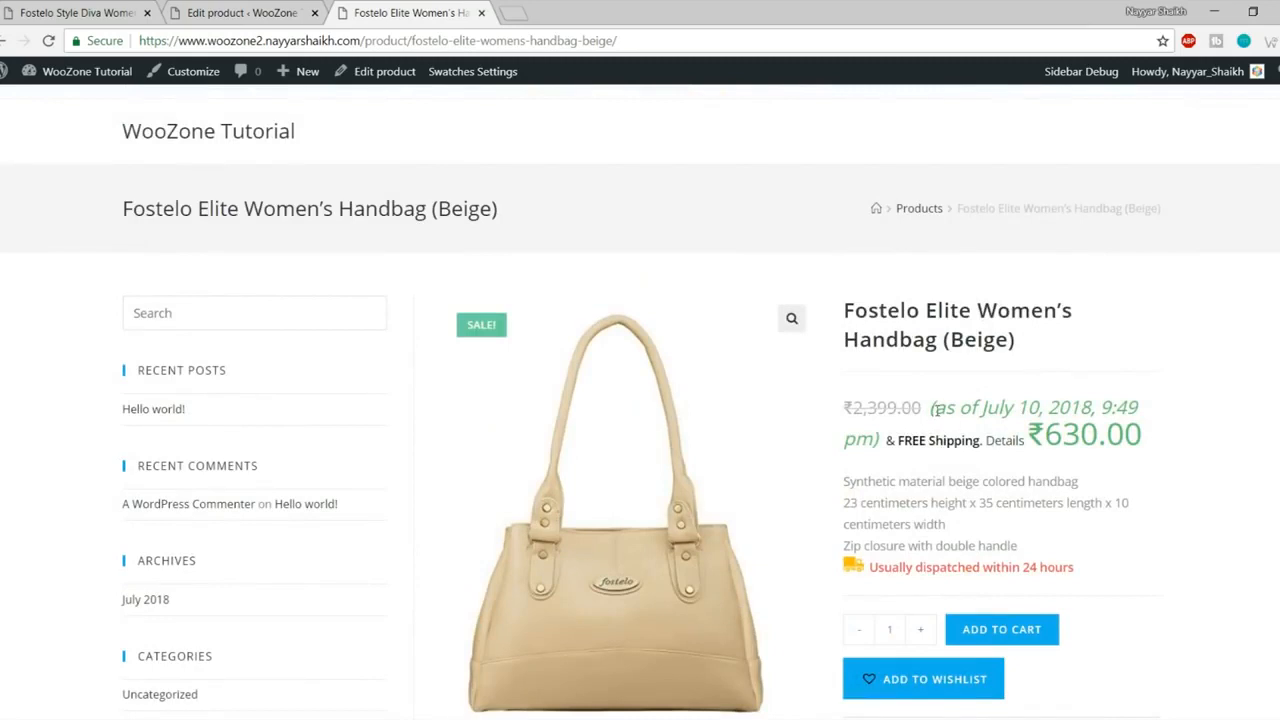
{"action": "left_click_drag", "start_coordinate": [933, 409], "coordinate": [1140, 412]}
{"action": "left_click", "coordinate": [1134, 408]}
{"action": "left_click_drag", "start_coordinate": [932, 430], "coordinate": [882, 432]}
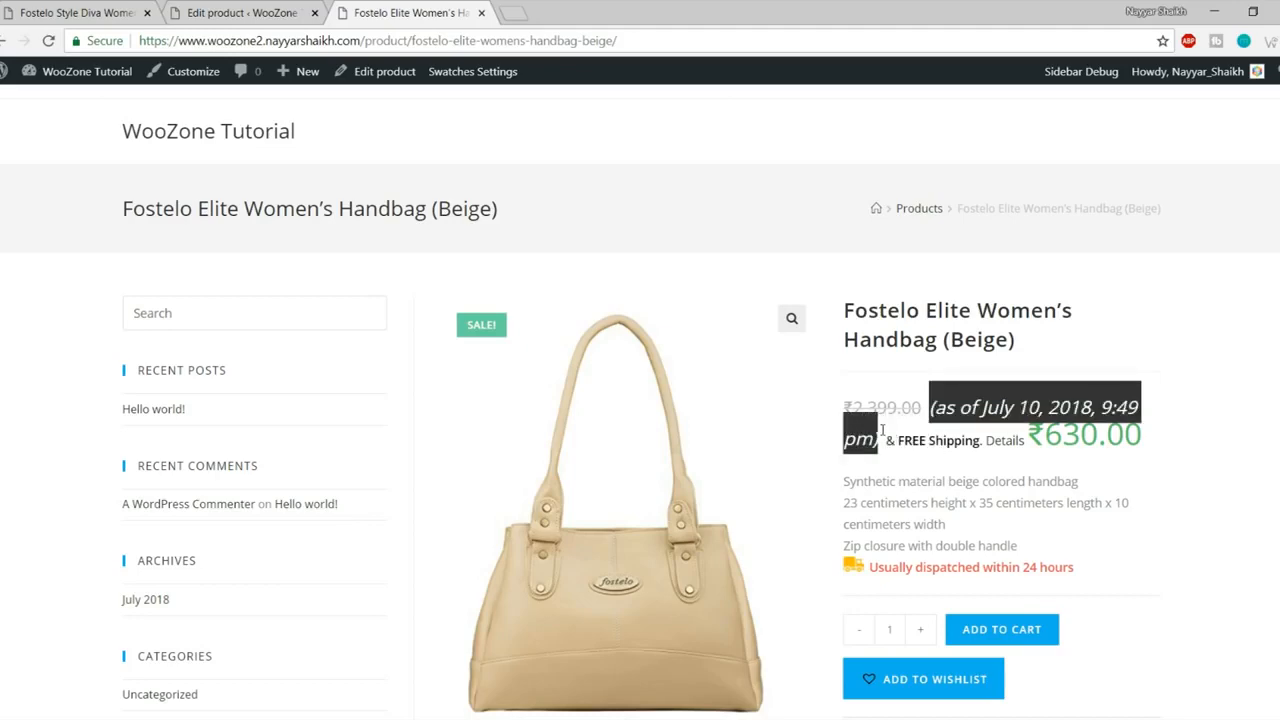
{"action": "scroll", "coordinate": [1150, 395], "scroll_direction": "down", "scroll_amount": 1}
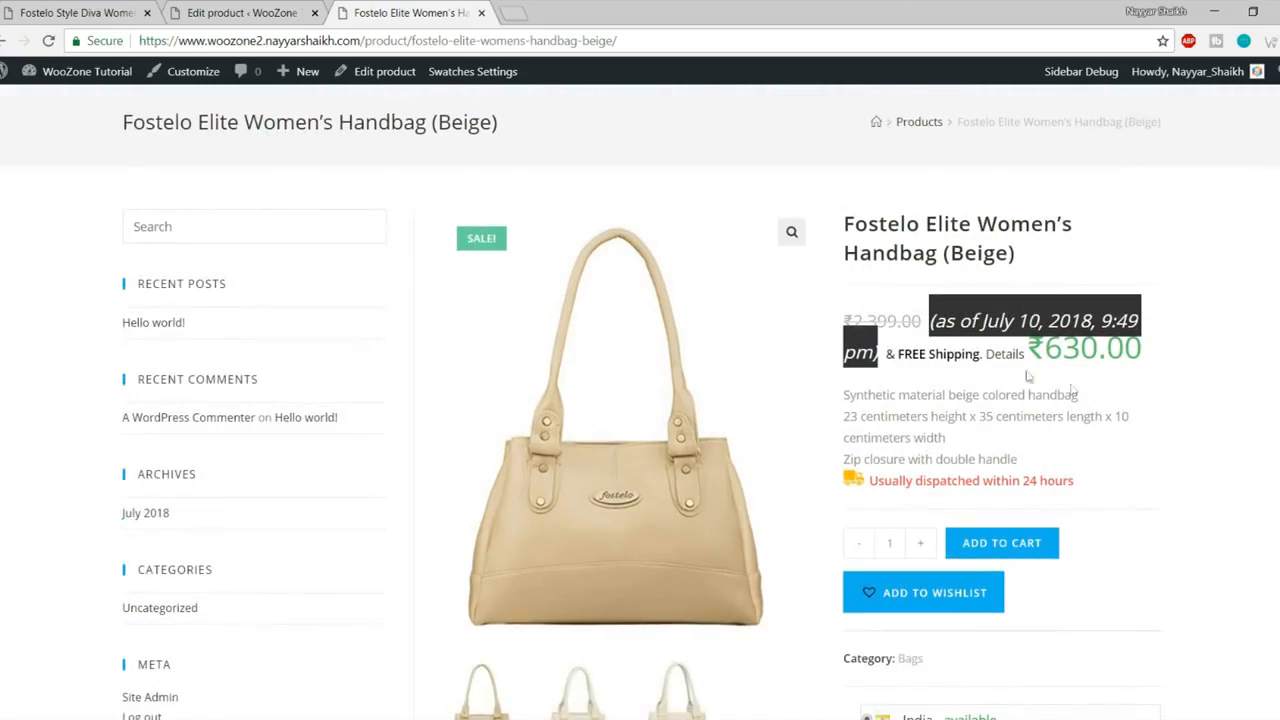
Step: Inspect the price date note and add a new em.WooZone-price-info style rule in DevTools
{"action": "right_click", "coordinate": [950, 321]}
{"action": "left_click", "coordinate": [1029, 410]}
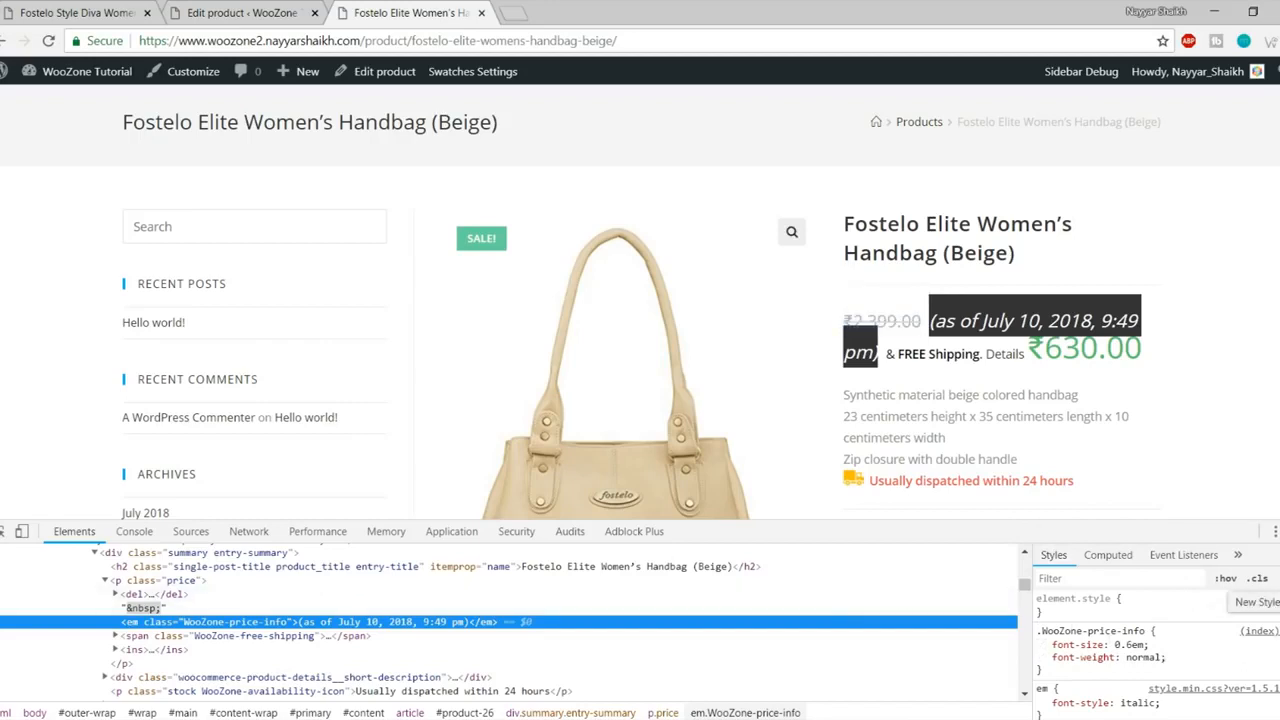
{"action": "left_click", "coordinate": [1271, 578]}
{"action": "left_click", "coordinate": [1082, 656]}
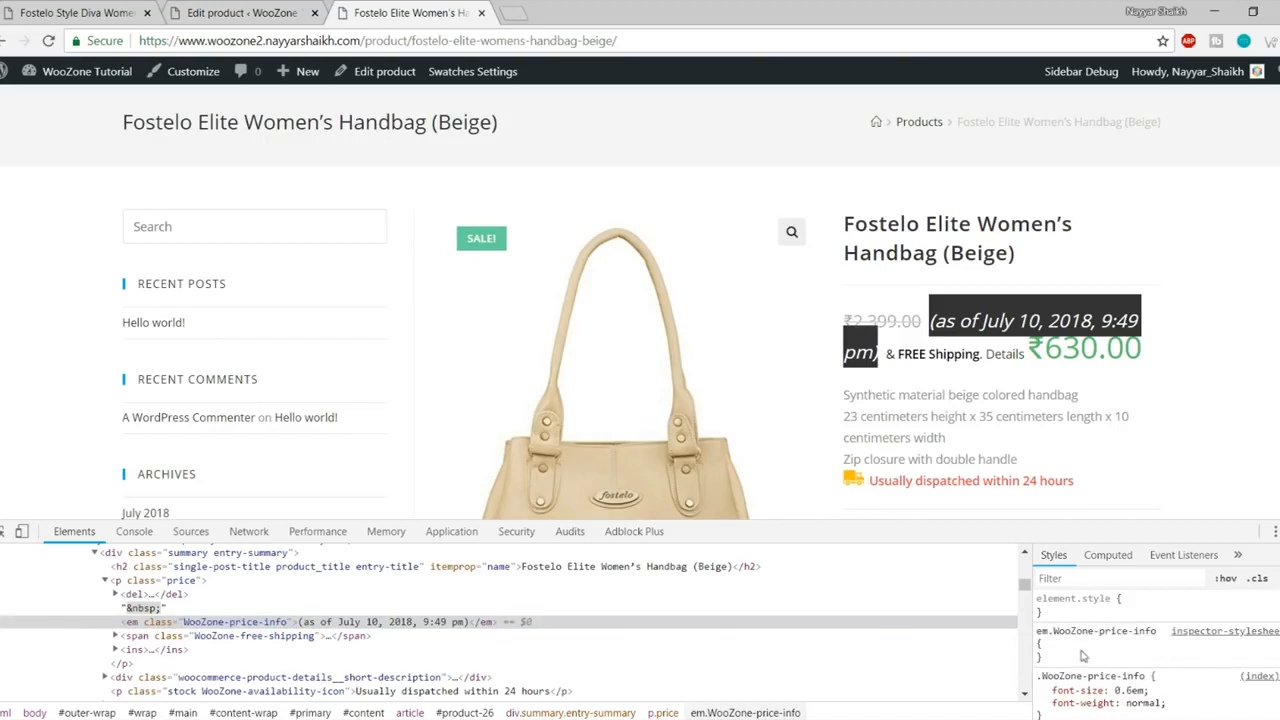
Step: Give the rule display: none to hide the date note, then copy the rule
{"action": "left_click", "coordinate": [1069, 648]}
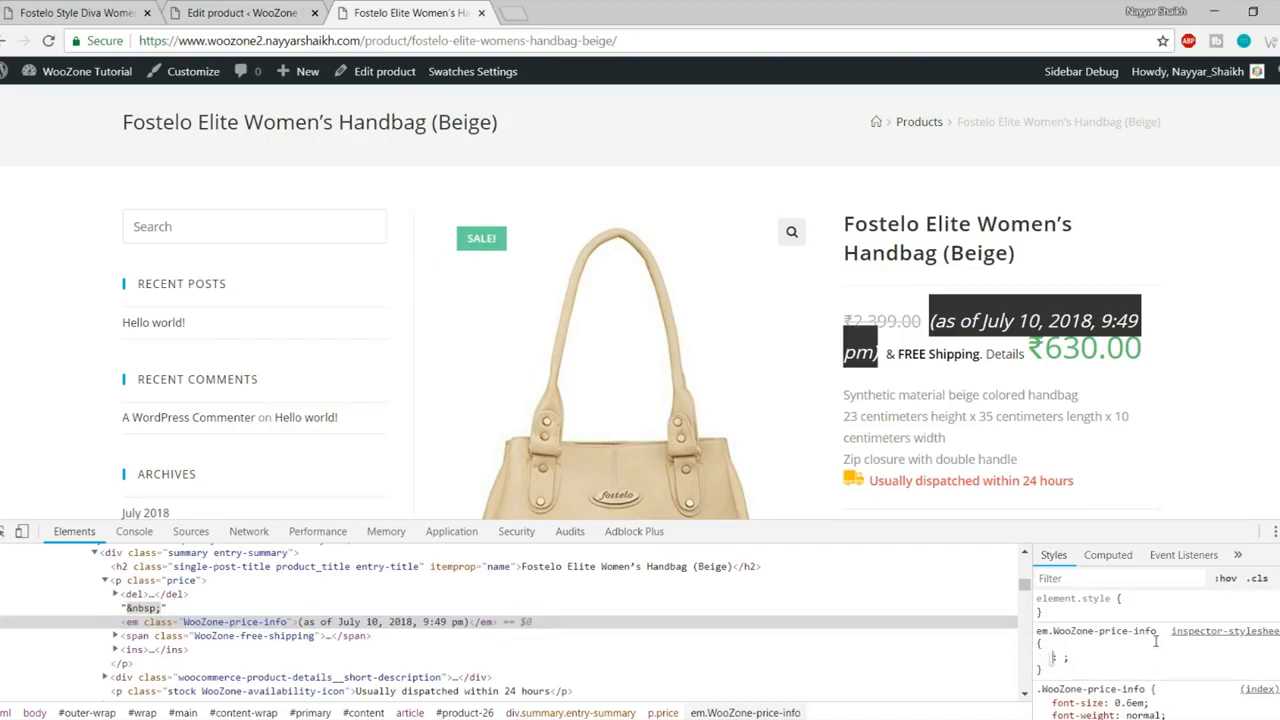
{"action": "type", "text": "displ"}
{"action": "key", "text": "Tab"}
{"action": "type", "text": "n3"}
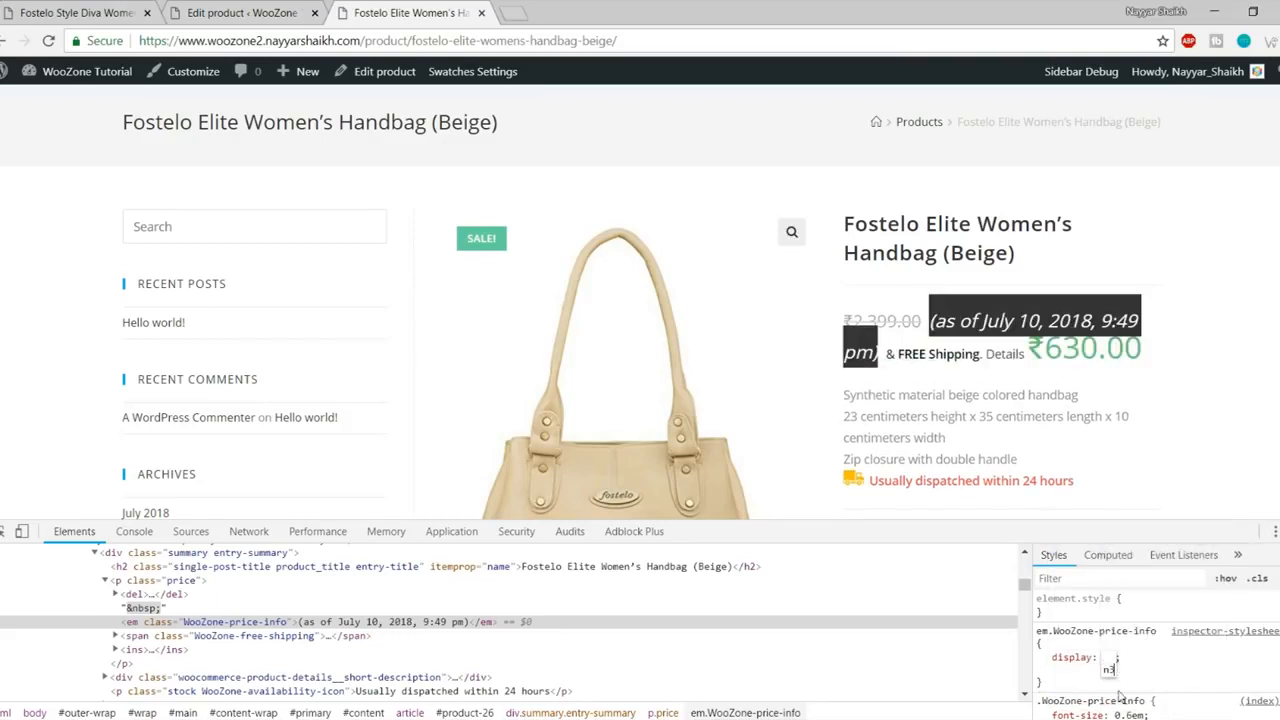
{"action": "type", "text": "o"}
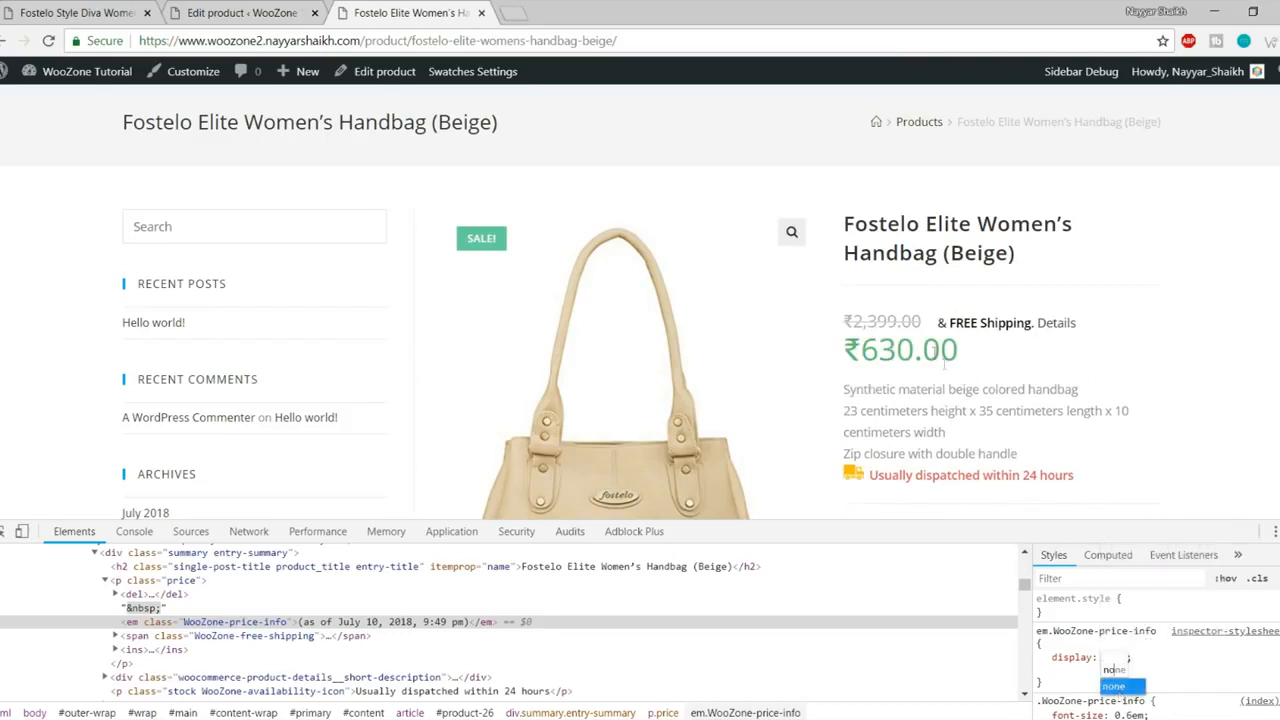
{"action": "left_click", "coordinate": [1173, 686]}
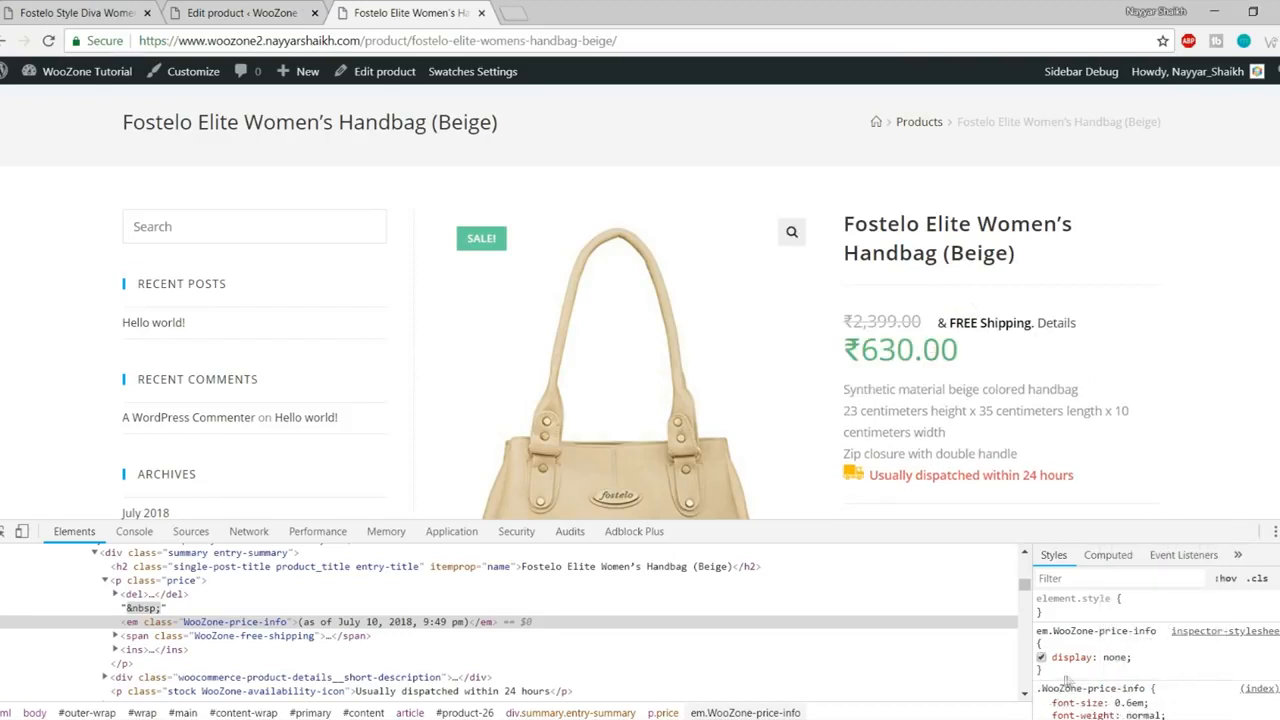
{"action": "left_click_drag", "start_coordinate": [1057, 677], "coordinate": [1040, 631]}
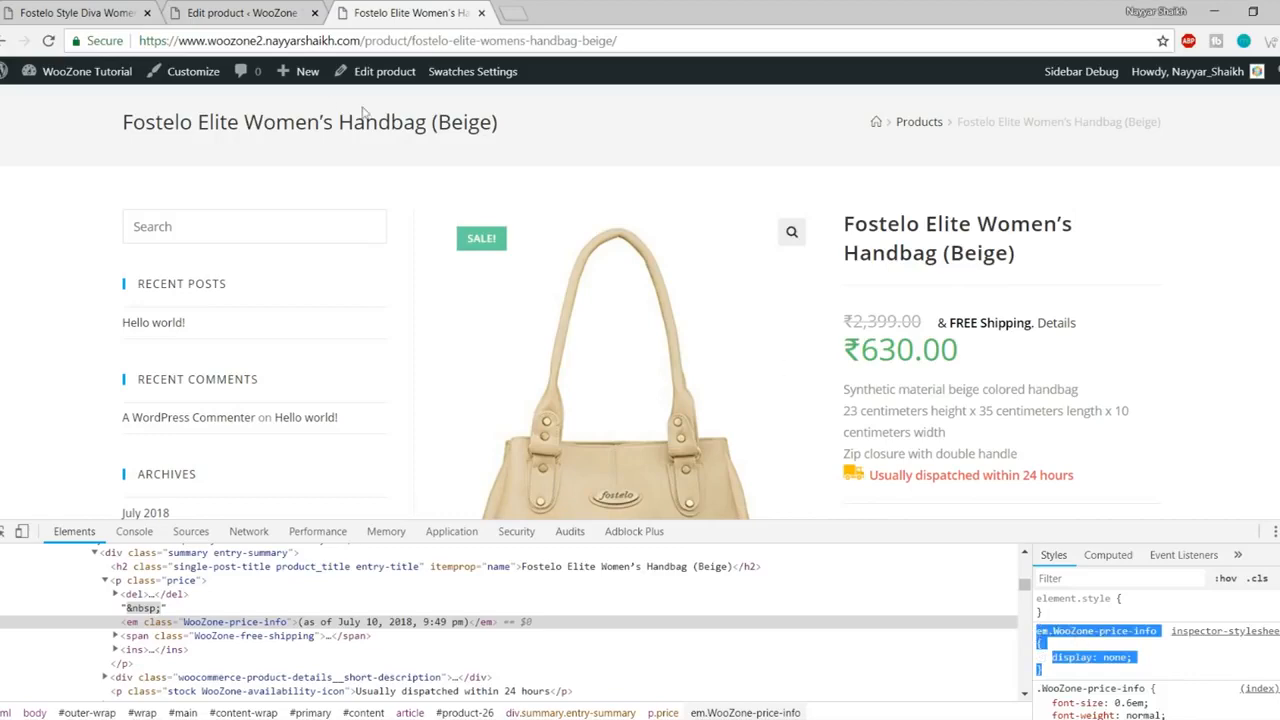
{"action": "left_click", "coordinate": [91, 7]}
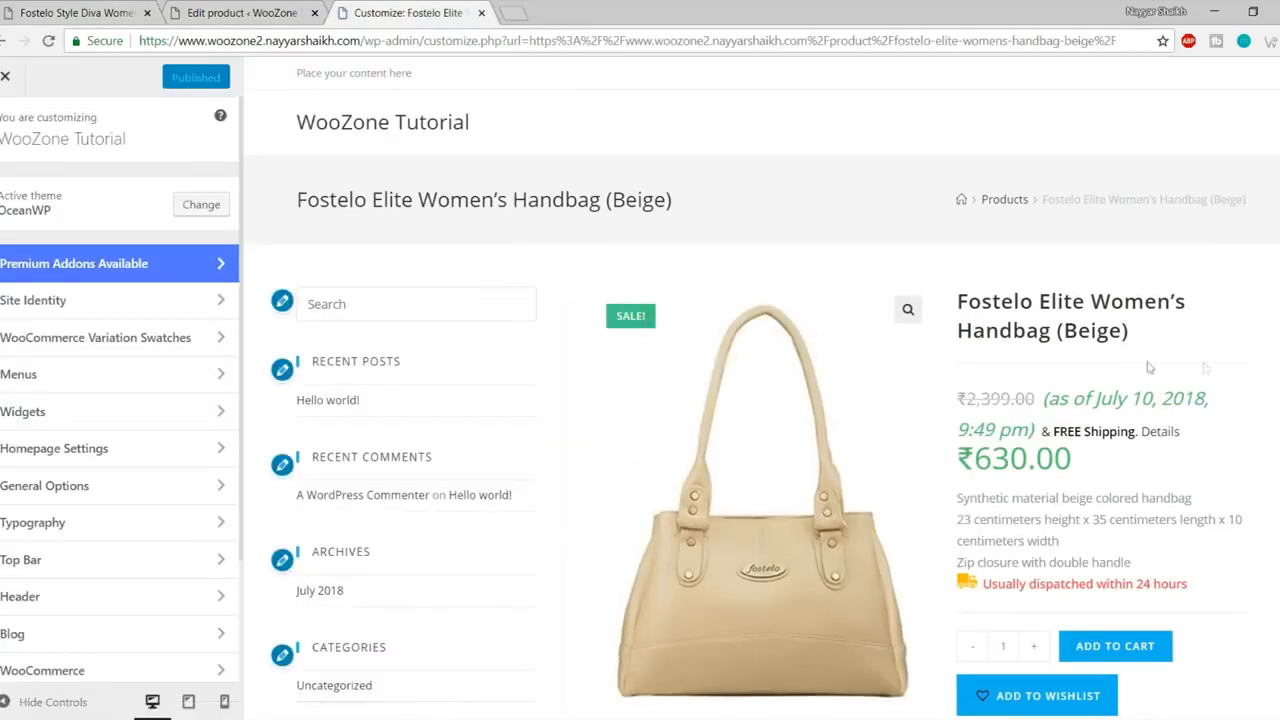
Step: Paste the copied em.WooZone-price-info display: none rule into the Customizer's Custom CSS/JS box
{"action": "scroll", "coordinate": [163, 414], "scroll_direction": "down", "scroll_amount": 3}
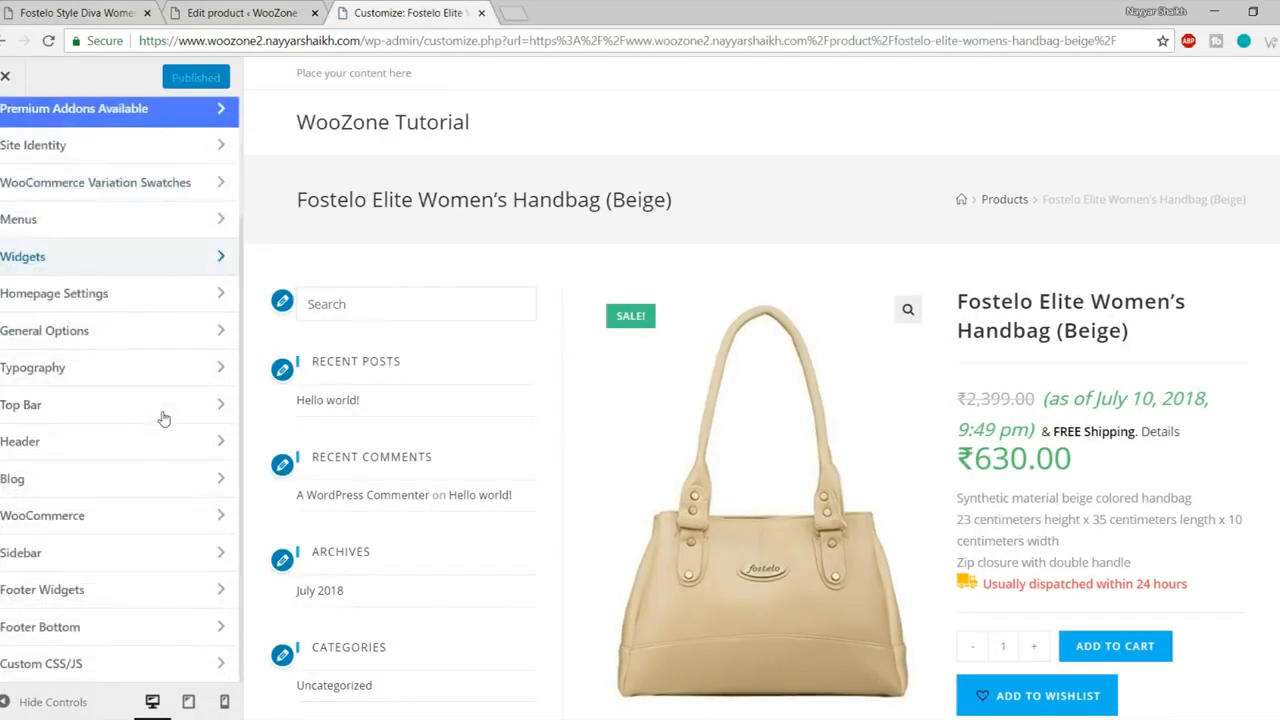
{"action": "left_click", "coordinate": [70, 672]}
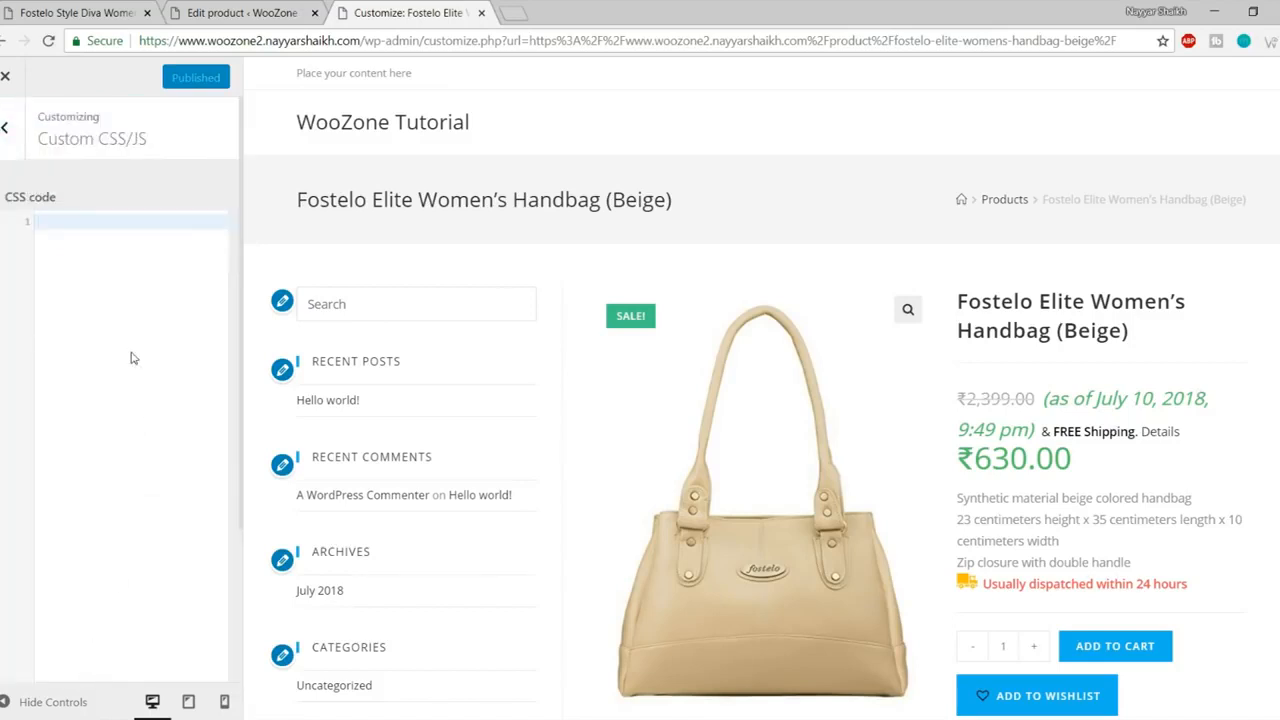
{"action": "type", "text": "em.WooZone-price-info {     display: none; }"}
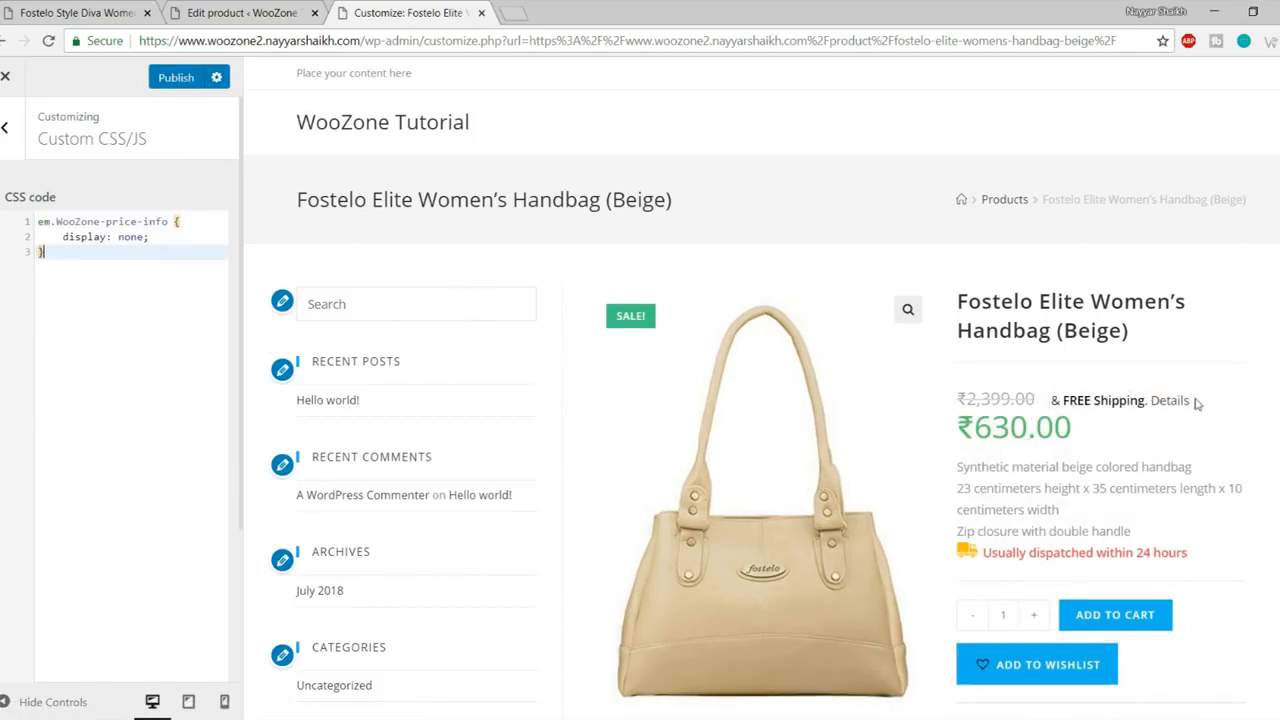
{"action": "left_click_drag", "start_coordinate": [1050, 400], "coordinate": [1197, 408]}
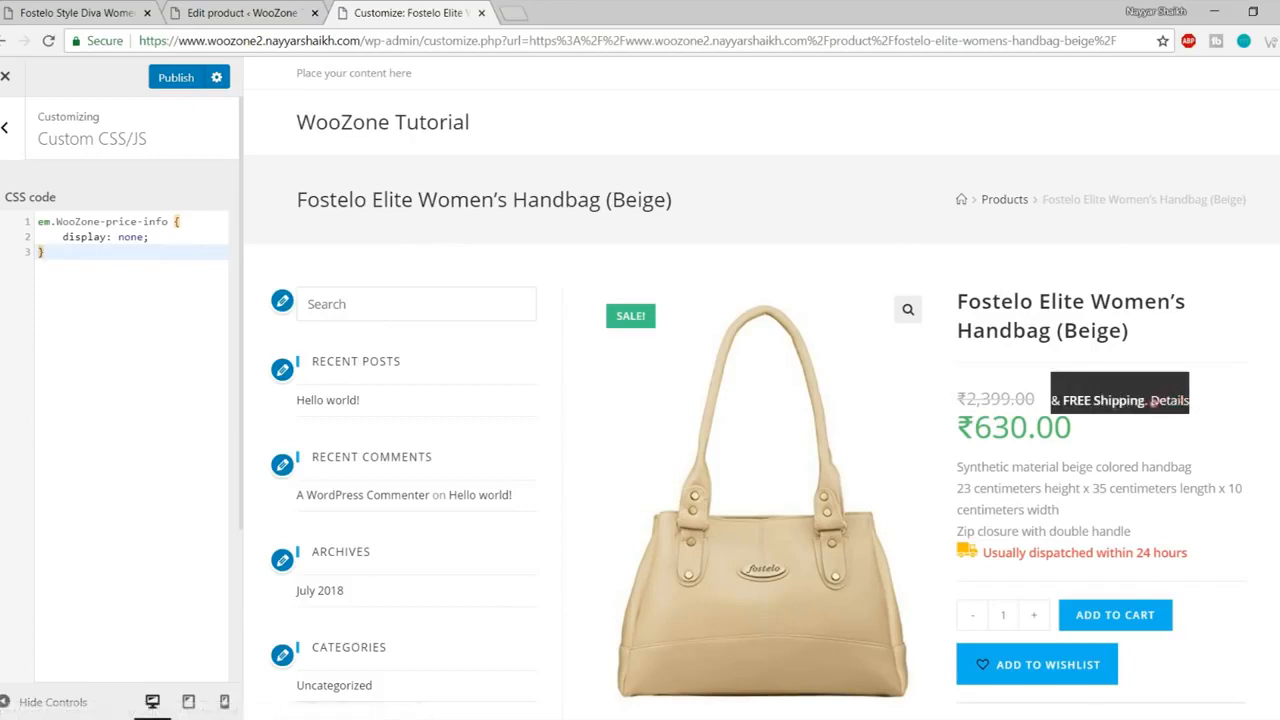
Step: Inspect the '& FREE Shipping. Details' text and locate its free-shipping span element
{"action": "right_click", "coordinate": [1090, 398]}
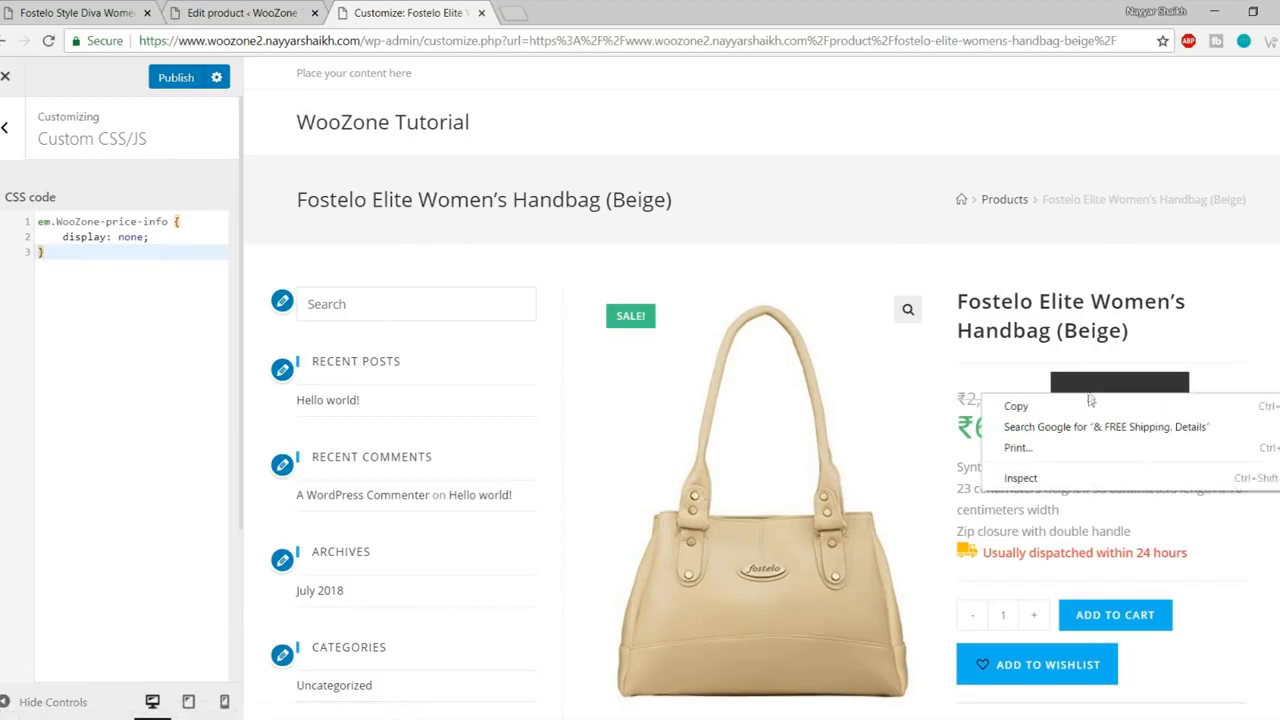
{"action": "left_click", "coordinate": [1082, 479]}
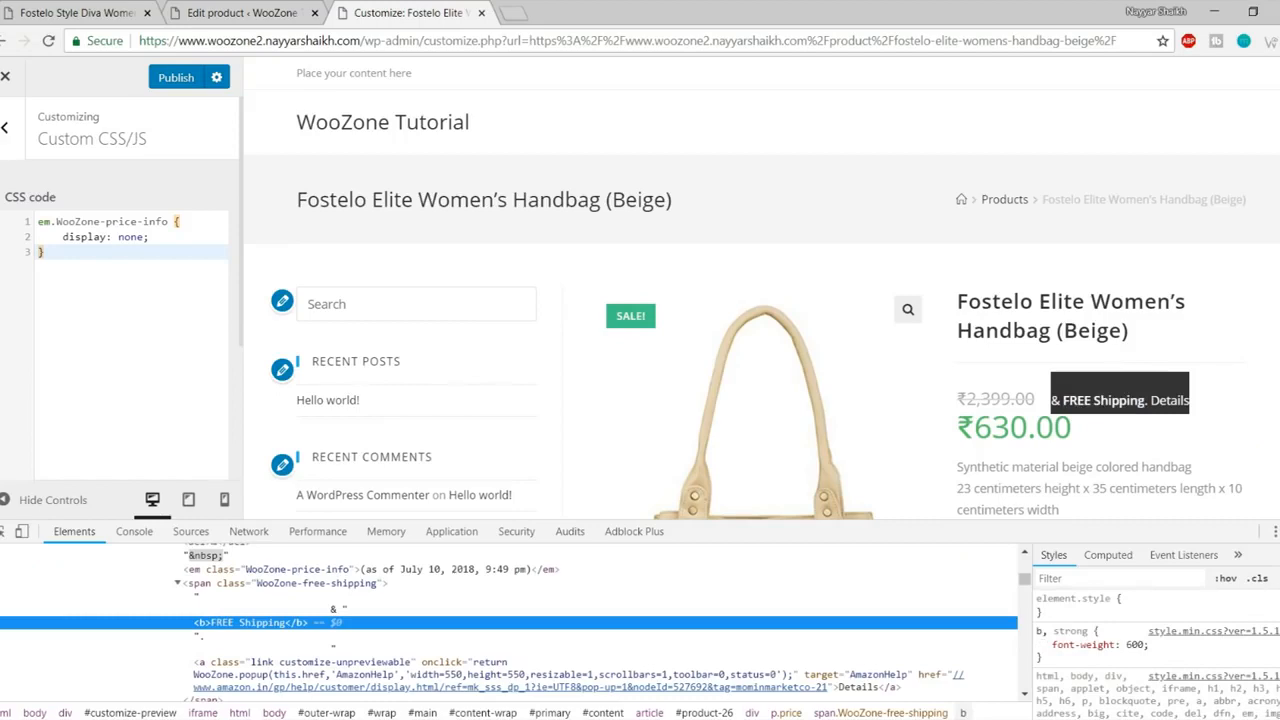
{"action": "left_click", "coordinate": [1278, 579]}
{"action": "left_click", "coordinate": [1098, 651]}
{"action": "scroll", "coordinate": [1106, 646], "scroll_direction": "down", "scroll_amount": 3}
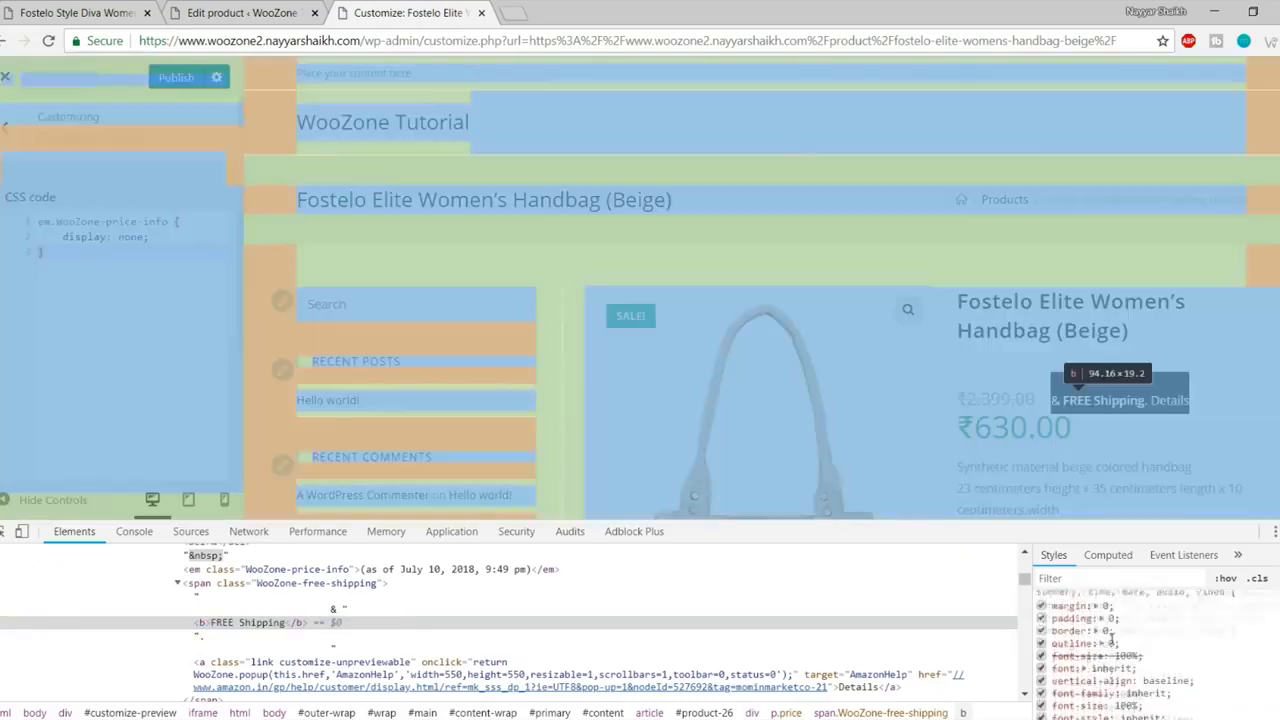
{"action": "scroll", "coordinate": [1210, 630], "scroll_direction": "down", "scroll_amount": 2}
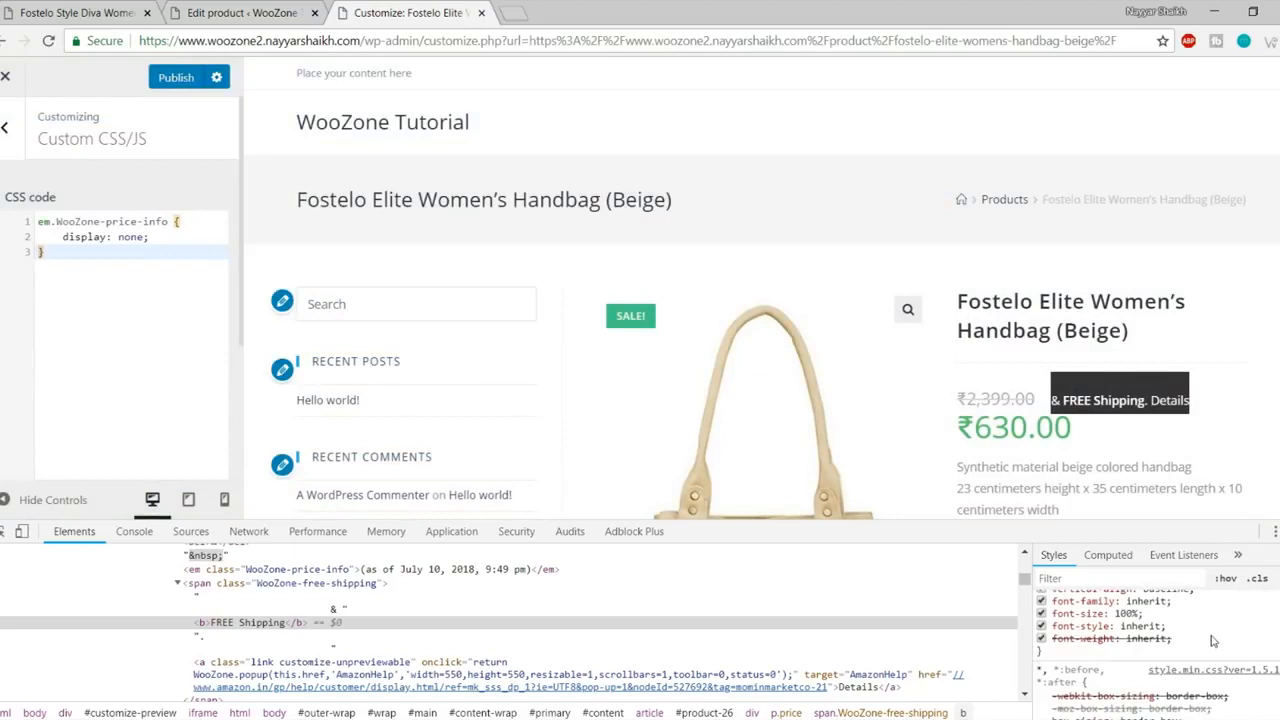
{"action": "scroll", "coordinate": [1213, 640], "scroll_direction": "up", "scroll_amount": 2}
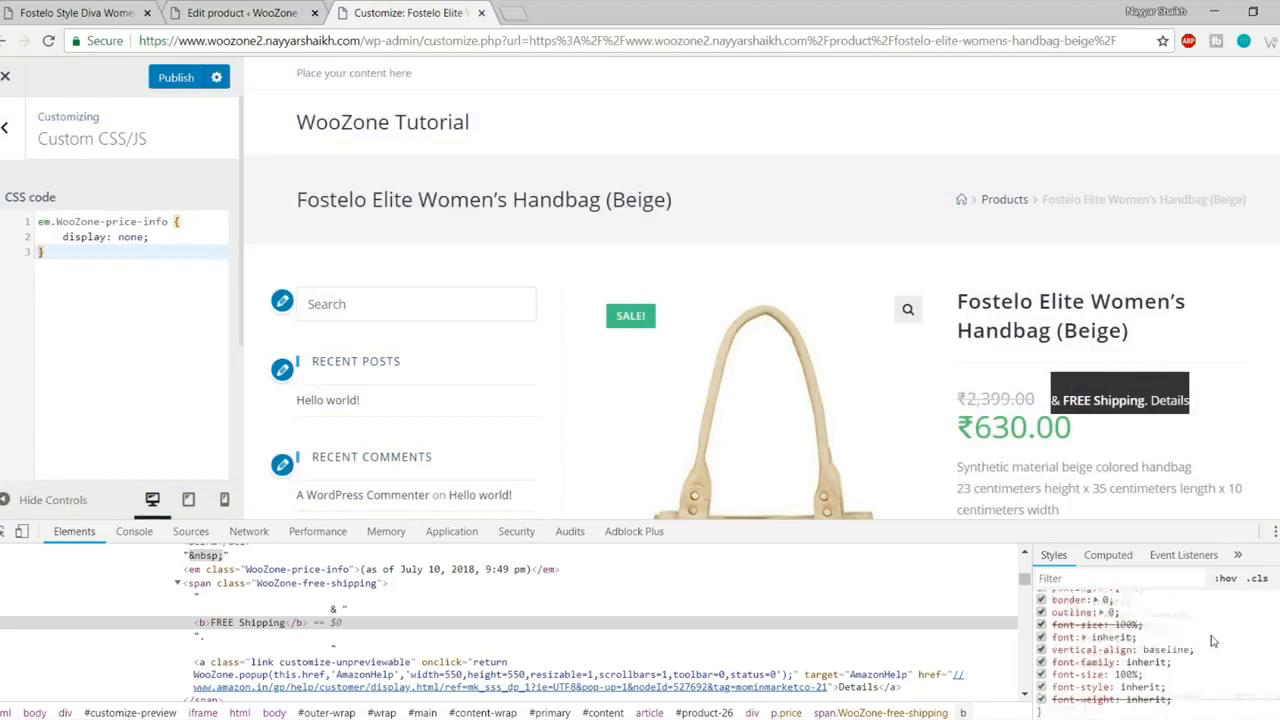
{"action": "left_click", "coordinate": [297, 585]}
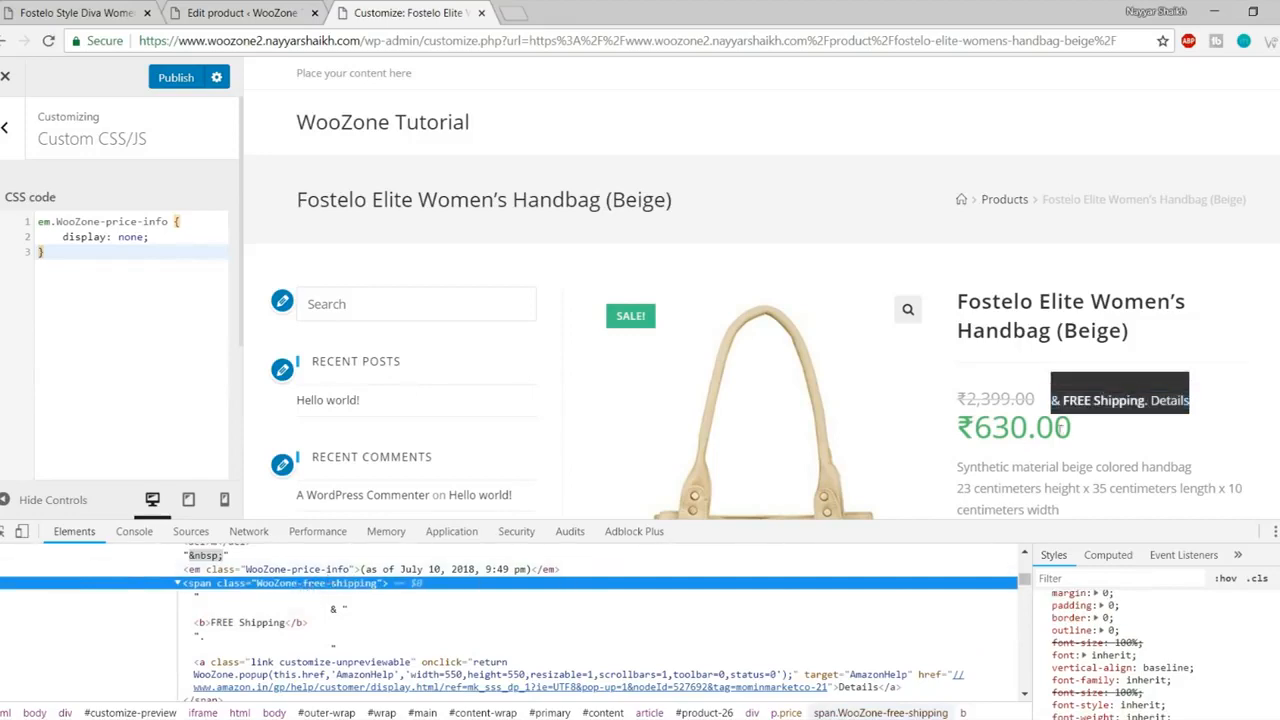
{"action": "scroll", "coordinate": [800, 636], "scroll_direction": "up", "scroll_amount": 2}
{"action": "scroll", "coordinate": [800, 636], "scroll_direction": "down", "scroll_amount": 2}
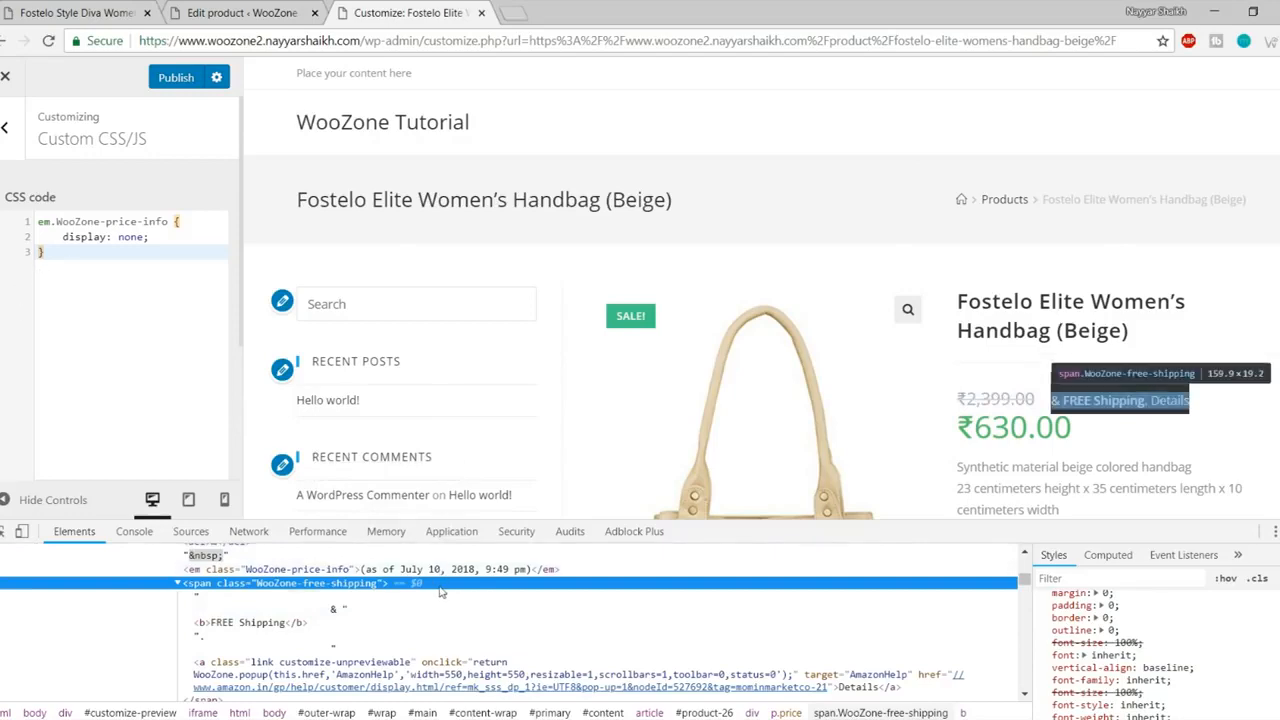
{"action": "scroll", "coordinate": [700, 630], "scroll_direction": "up", "scroll_amount": 3}
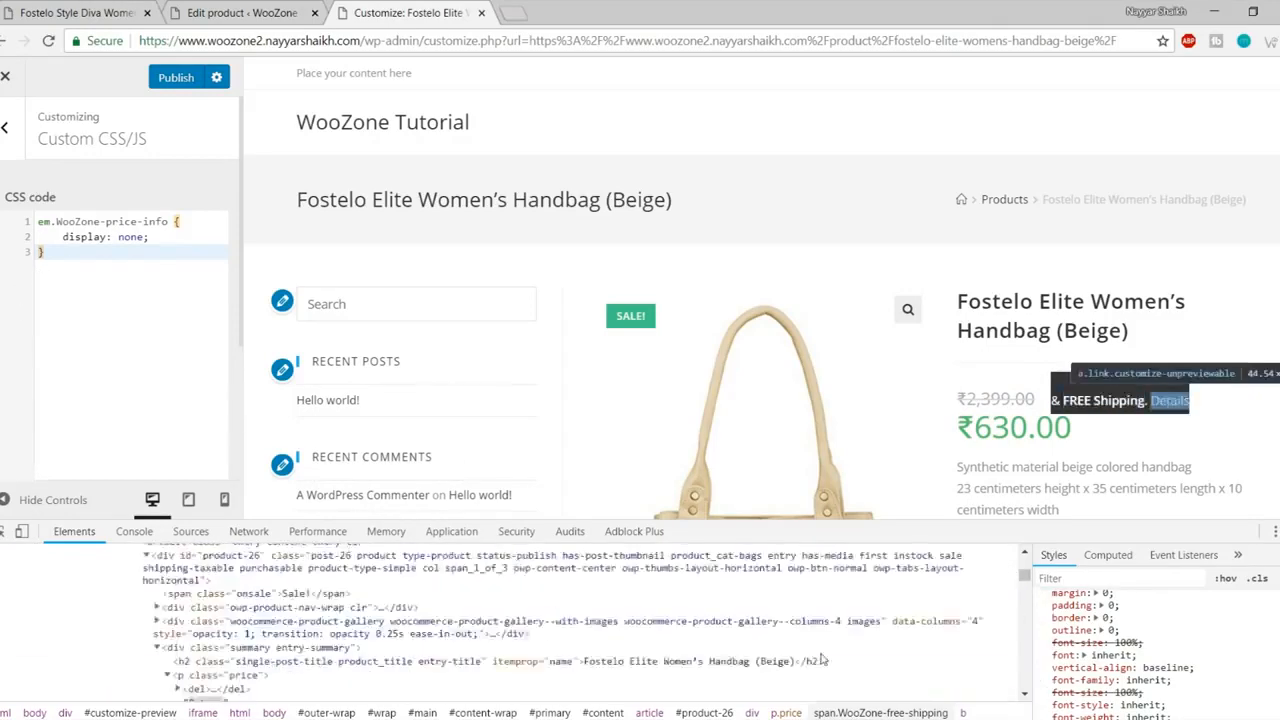
{"action": "scroll", "coordinate": [760, 650], "scroll_direction": "up", "scroll_amount": 3}
{"action": "scroll", "coordinate": [447, 632], "scroll_direction": "down", "scroll_amount": 6}
{"action": "scroll", "coordinate": [447, 632], "scroll_direction": "up", "scroll_amount": 2}
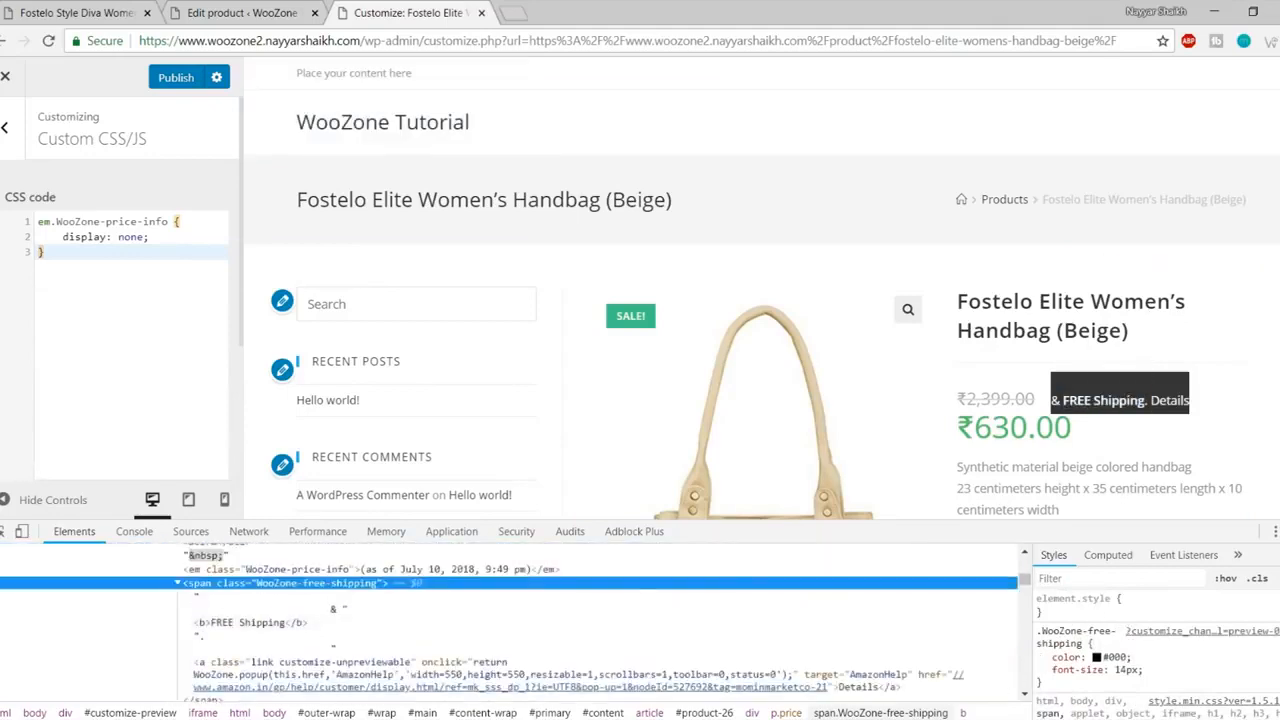
Step: Add the rule span.WooZone-free-shipping {display: none;} in DevTools and copy it
{"action": "left_click", "coordinate": [1278, 578]}
{"action": "left_click", "coordinate": [1091, 657]}
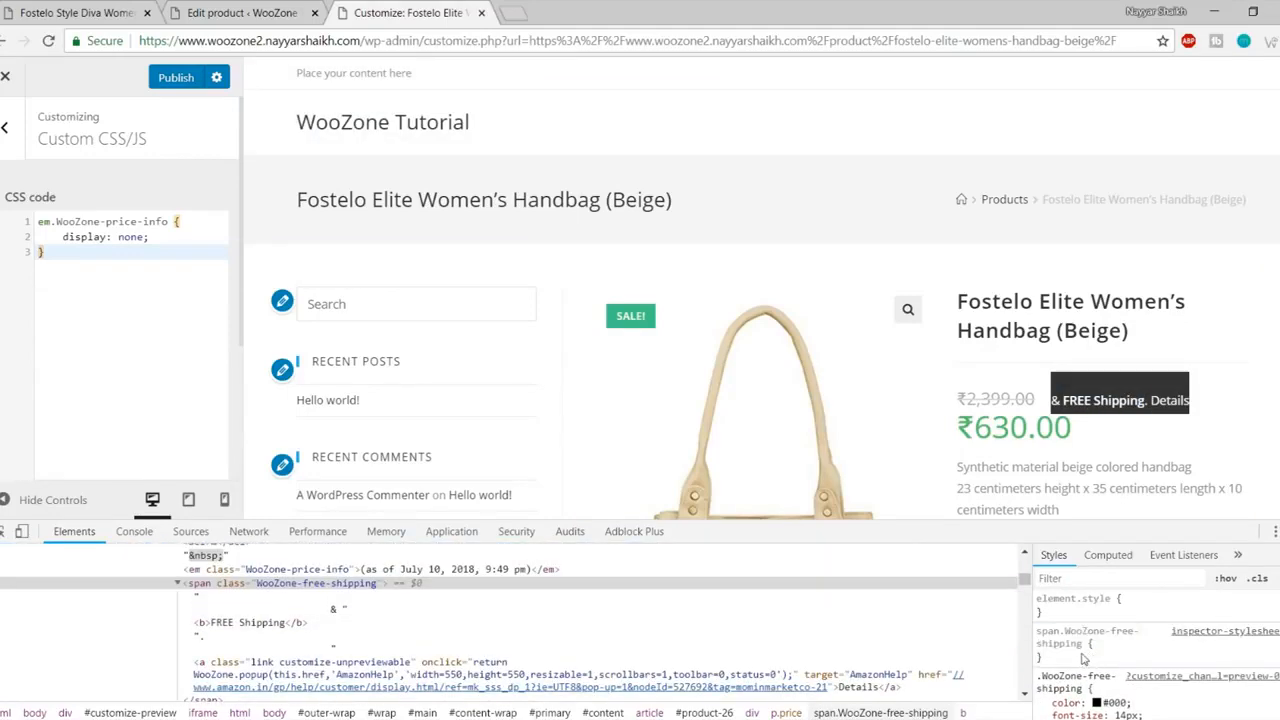
{"action": "left_click", "coordinate": [1082, 657]}
{"action": "type", "text": "di"}
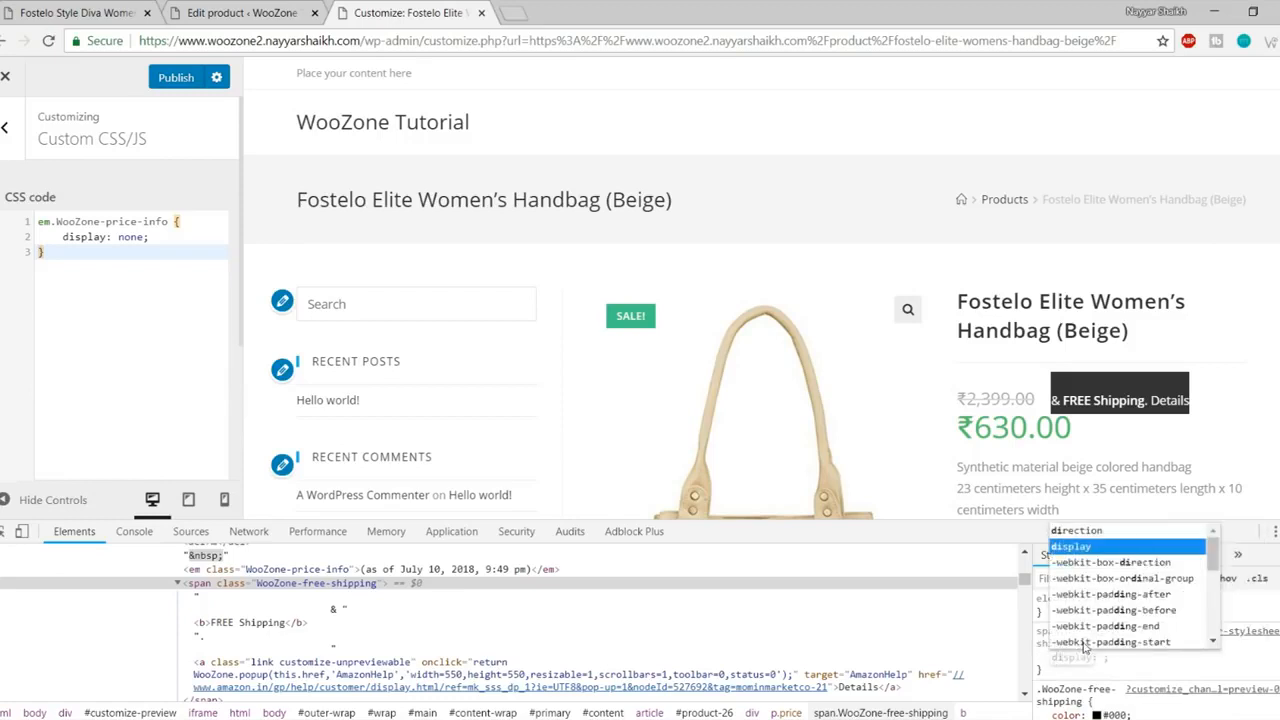
{"action": "key", "text": "Return"}
{"action": "key", "text": "Down"}
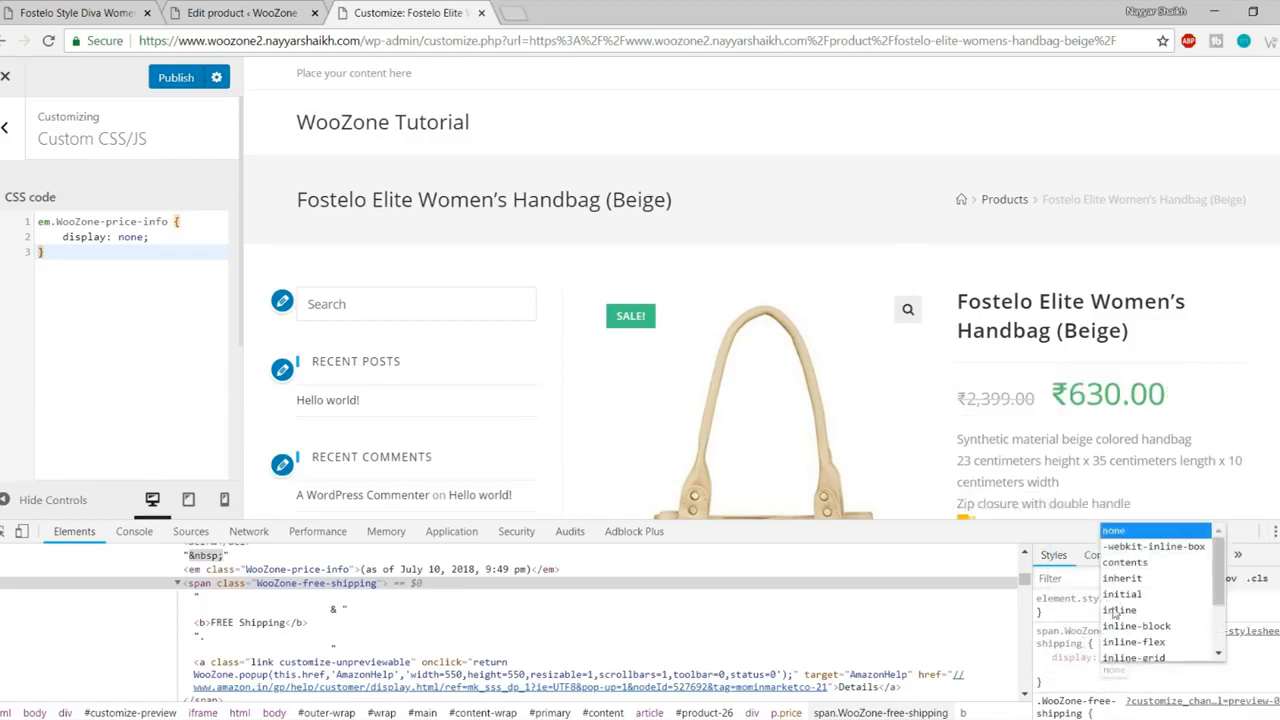
{"action": "key", "text": "Return"}
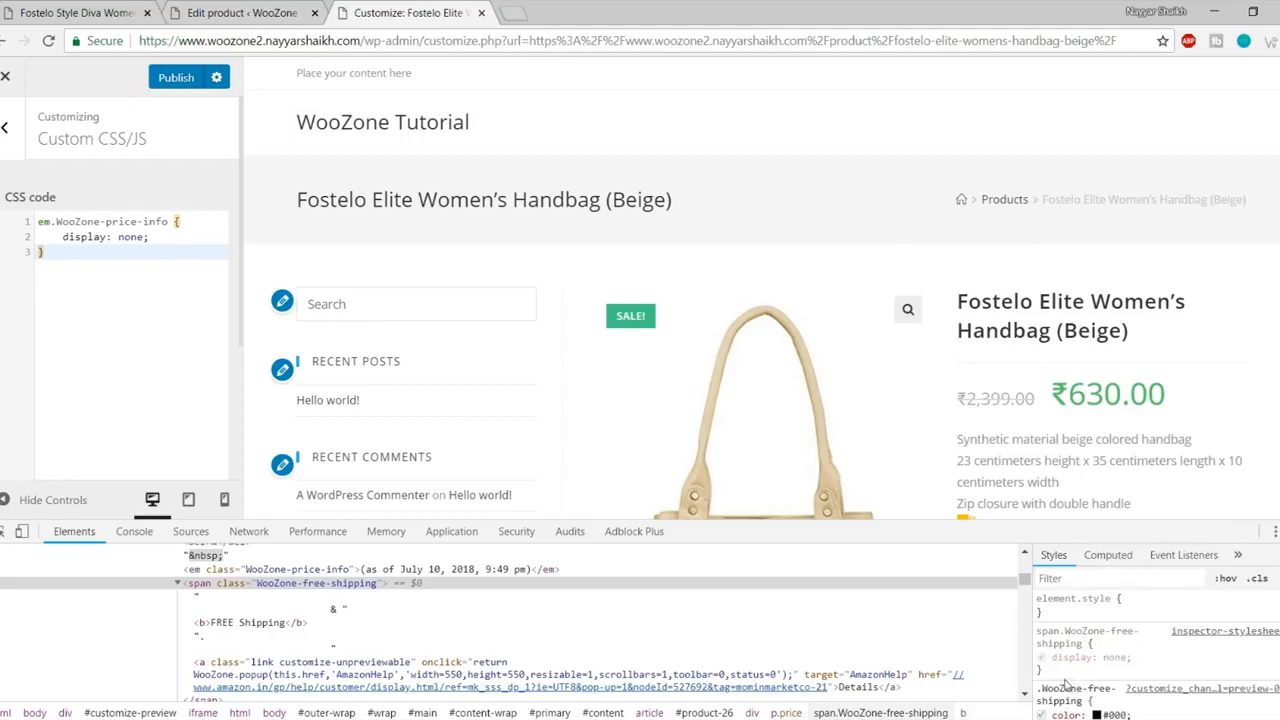
{"action": "left_click_drag", "start_coordinate": [1049, 674], "coordinate": [1037, 631]}
{"action": "key", "text": "ctrl+c"}
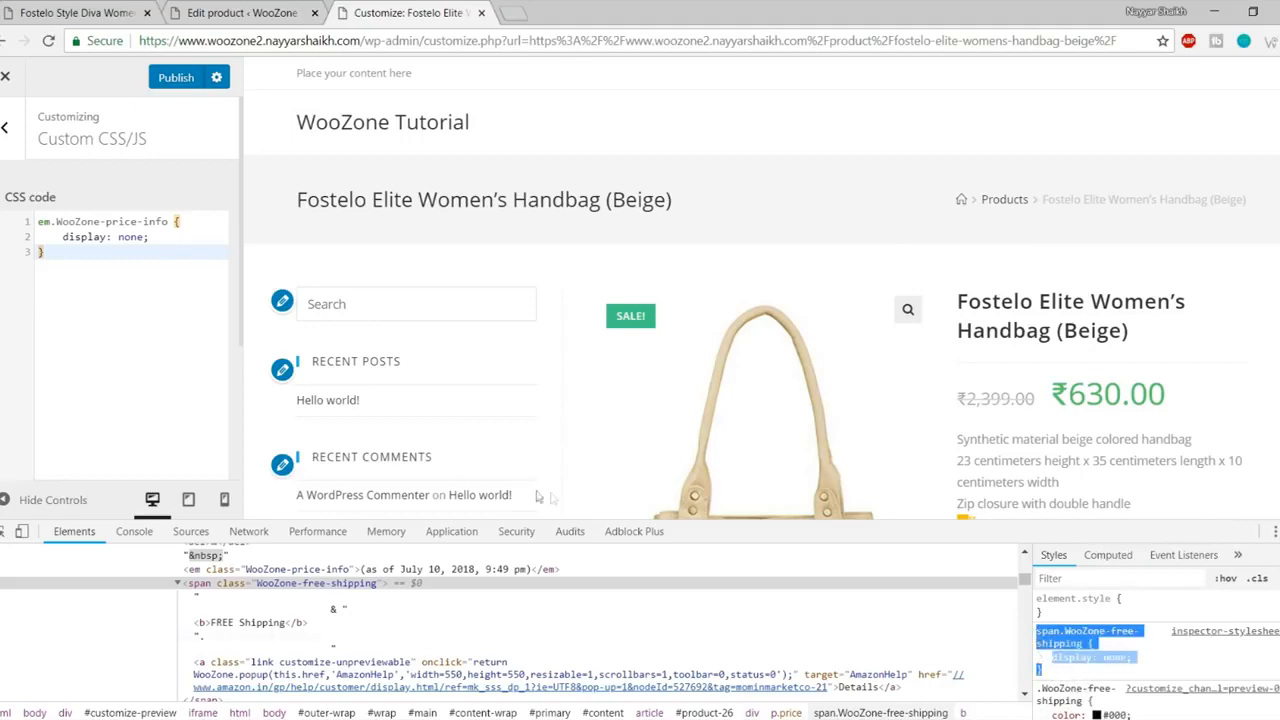
Step: Append the free-shipping rule to the custom CSS, publish the changes, and close DevTools
{"action": "left_click", "coordinate": [128, 304]}
{"action": "key", "text": "Return"}
{"action": "key", "text": "ctrl+v"}
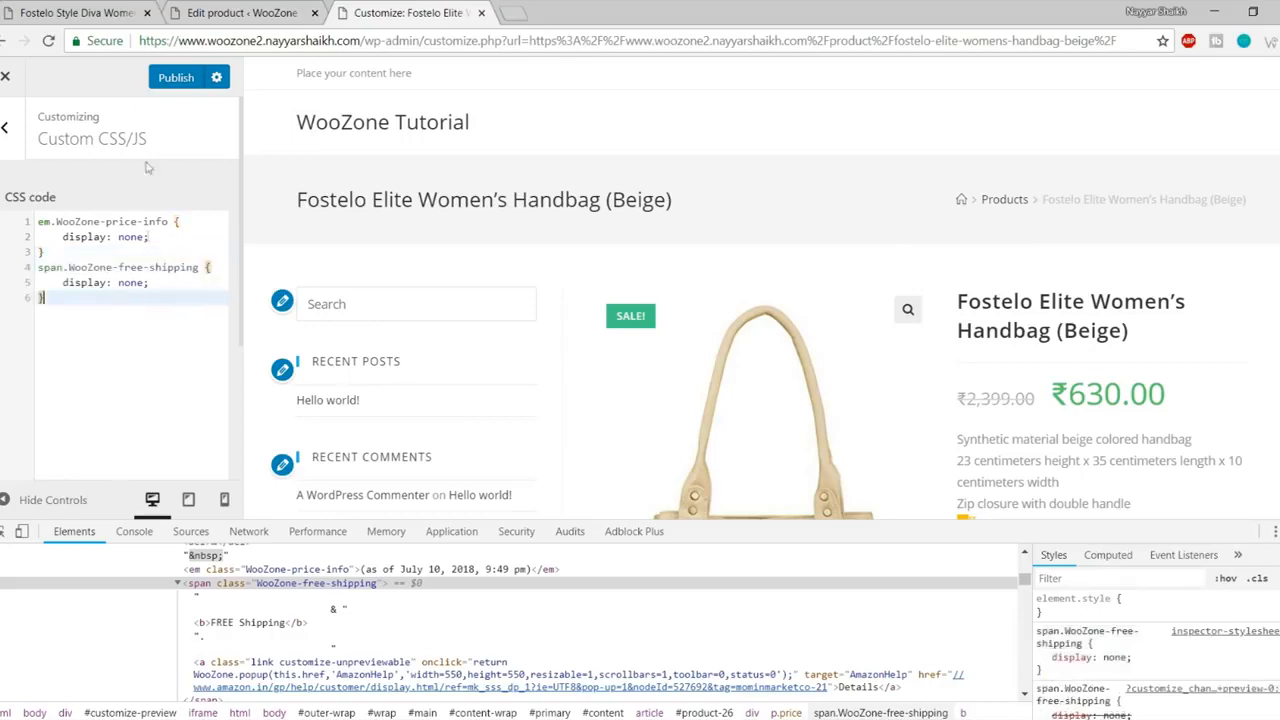
{"action": "left_click", "coordinate": [176, 77]}
{"action": "key", "text": "F12"}
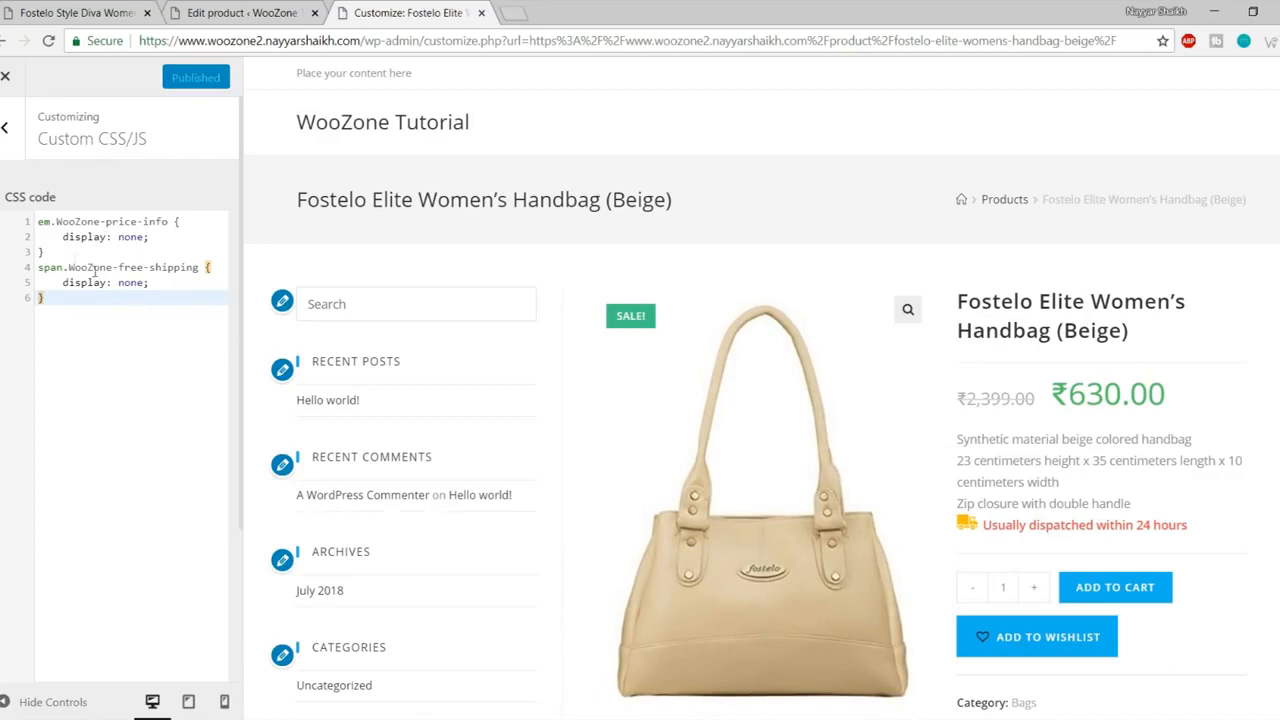
Step: Leave the Customizer and check the struck-through old price and ₹630.00 sale price on the live page
{"action": "left_click", "coordinate": [6, 84]}
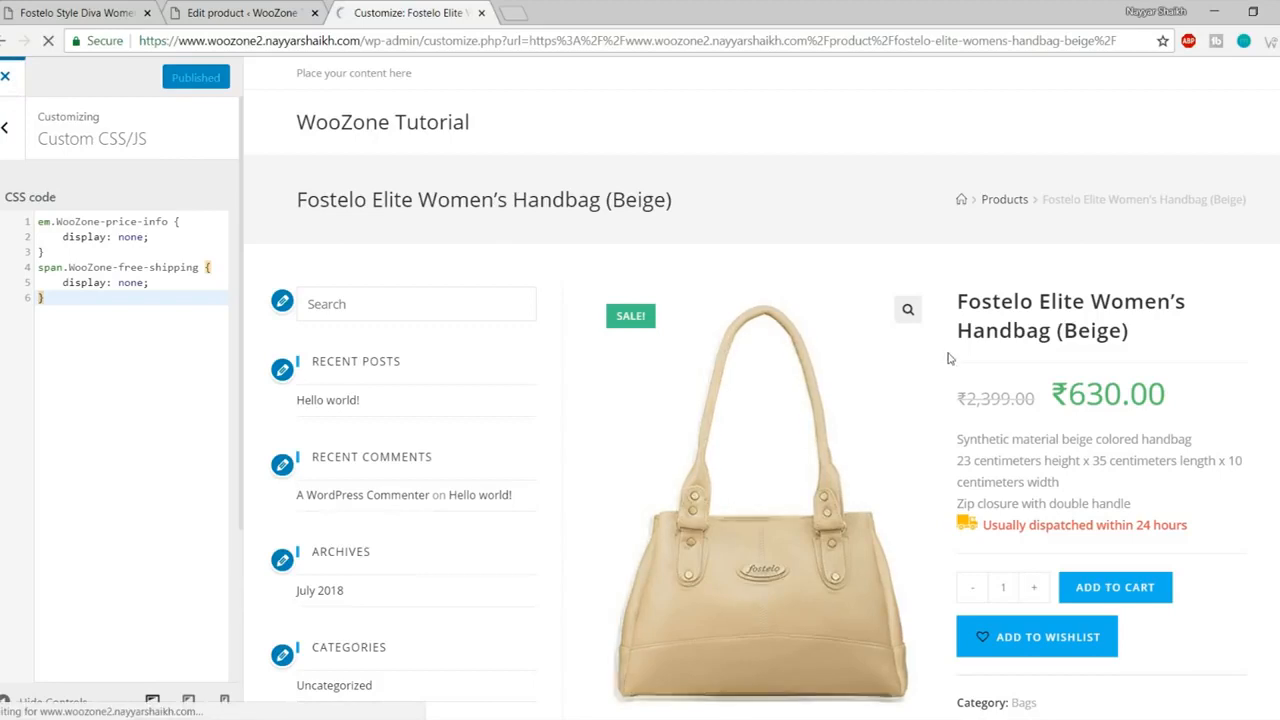
{"action": "left_click_drag", "start_coordinate": [857, 412], "coordinate": [936, 410]}
{"action": "left_click", "coordinate": [888, 416]}
{"action": "left_click_drag", "start_coordinate": [849, 408], "coordinate": [921, 410]}
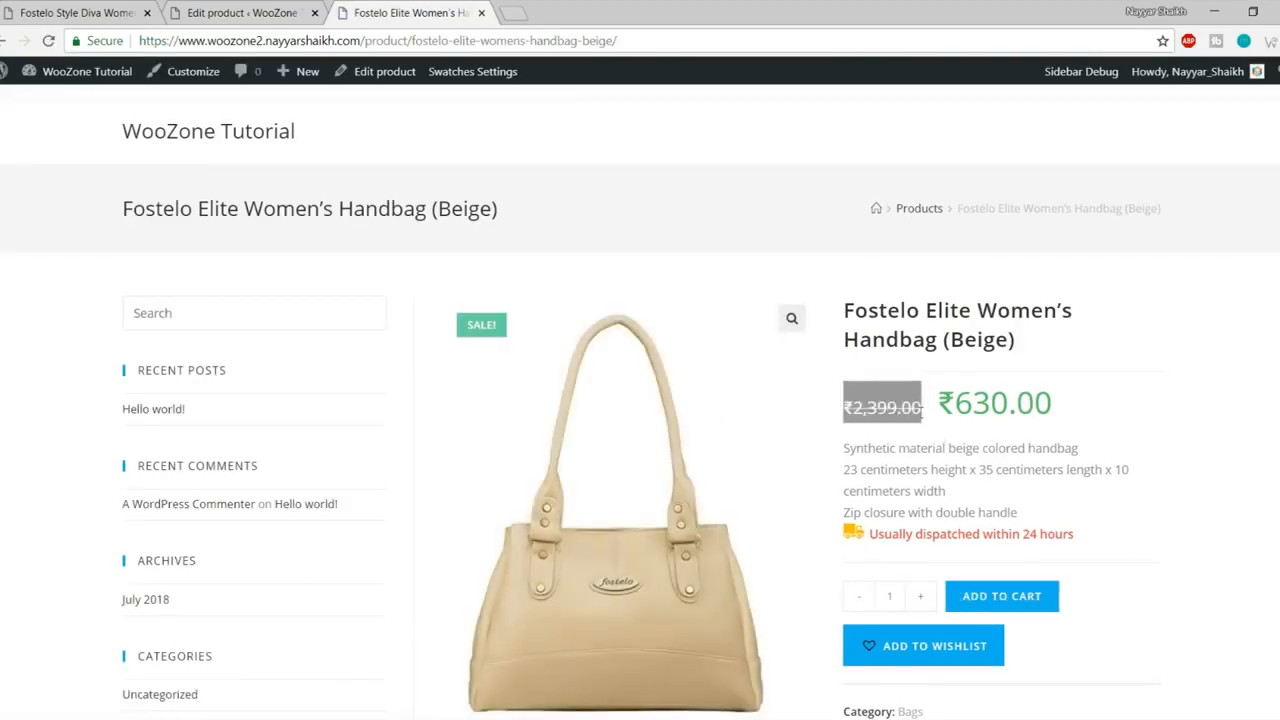
{"action": "left_click_drag", "start_coordinate": [1077, 410], "coordinate": [936, 410]}
{"action": "left_click", "coordinate": [866, 404]}
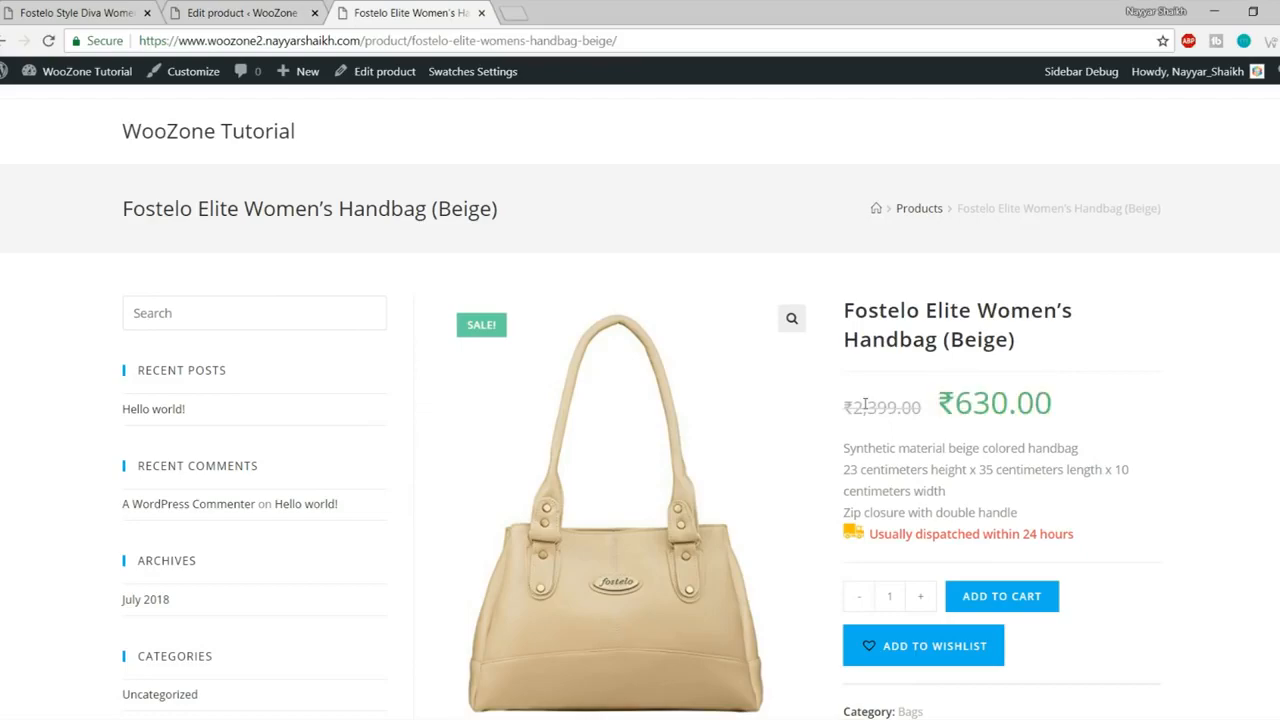
Step: Scroll through the beige handbag's product page and return to the top
{"action": "scroll", "coordinate": [1106, 467], "scroll_direction": "down", "scroll_amount": 10}
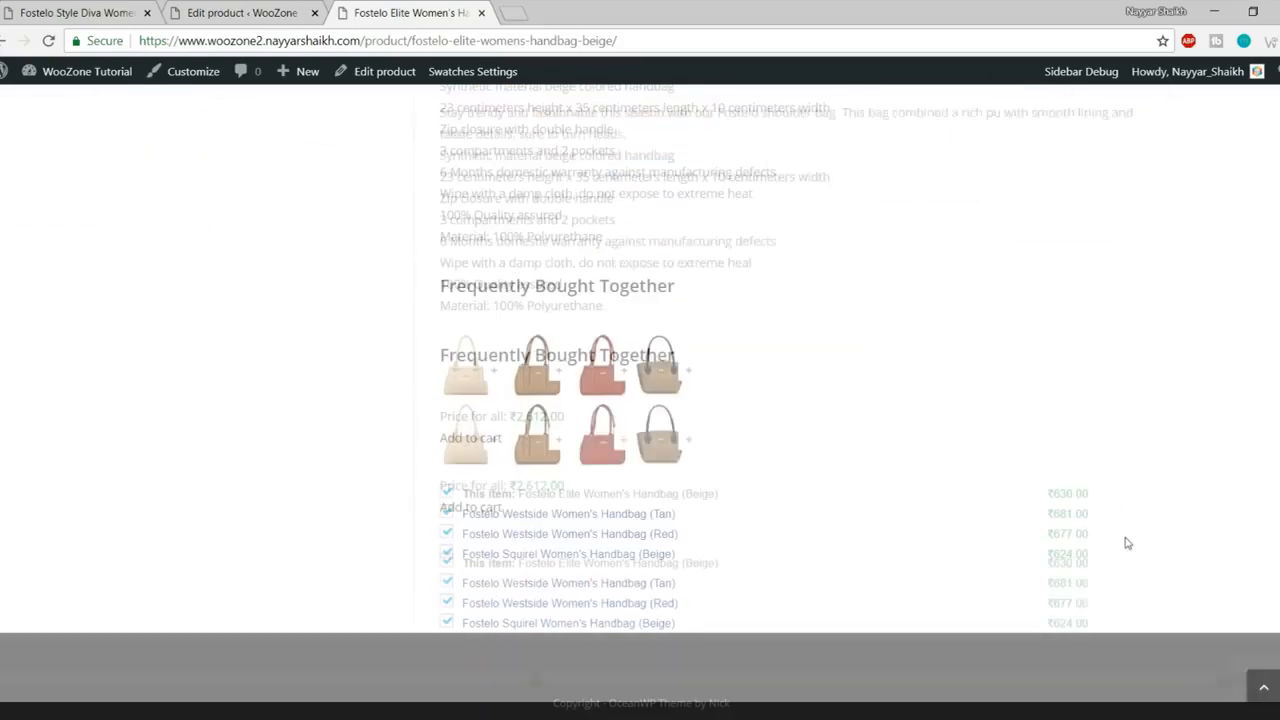
{"action": "left_click", "coordinate": [1263, 687]}
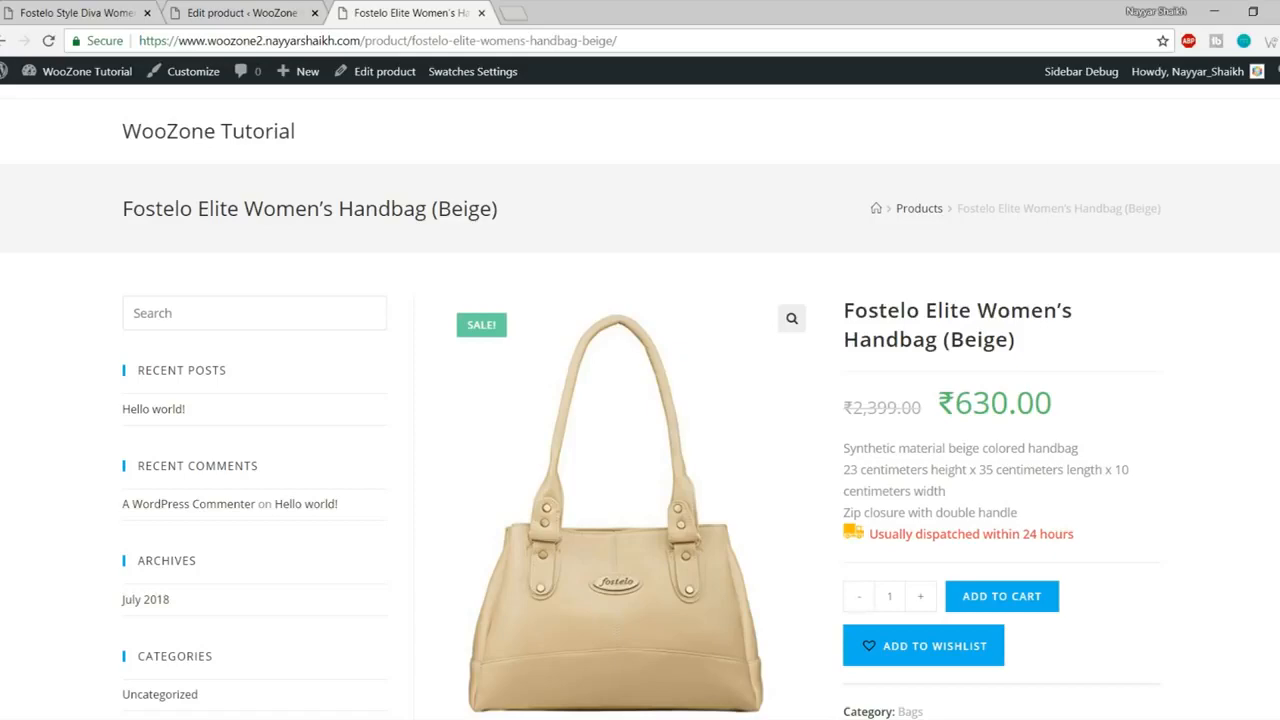
{"action": "scroll", "coordinate": [1026, 406], "scroll_direction": "down", "scroll_amount": 5}
{"action": "scroll", "coordinate": [1023, 364], "scroll_direction": "down", "scroll_amount": 6}
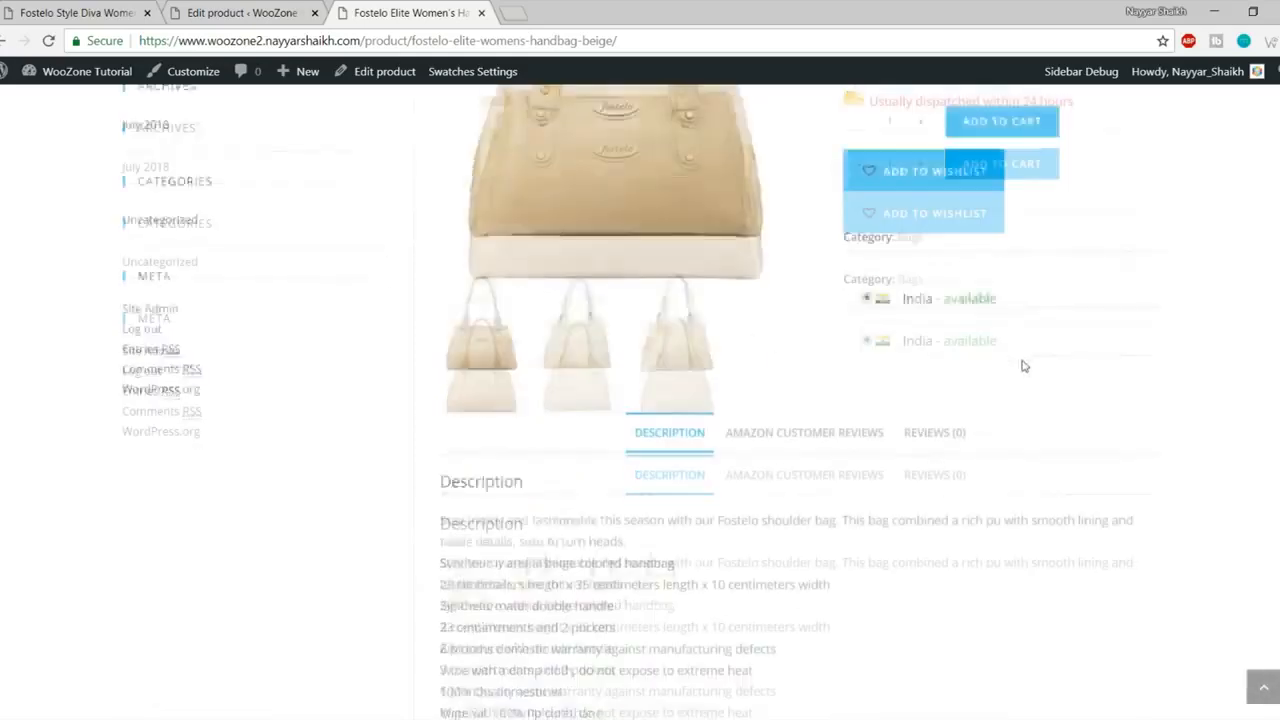
{"action": "scroll", "coordinate": [1046, 520], "scroll_direction": "up", "scroll_amount": 10}
Step: Visit the site's home page and scroll through it
{"action": "left_click", "coordinate": [222, 127]}
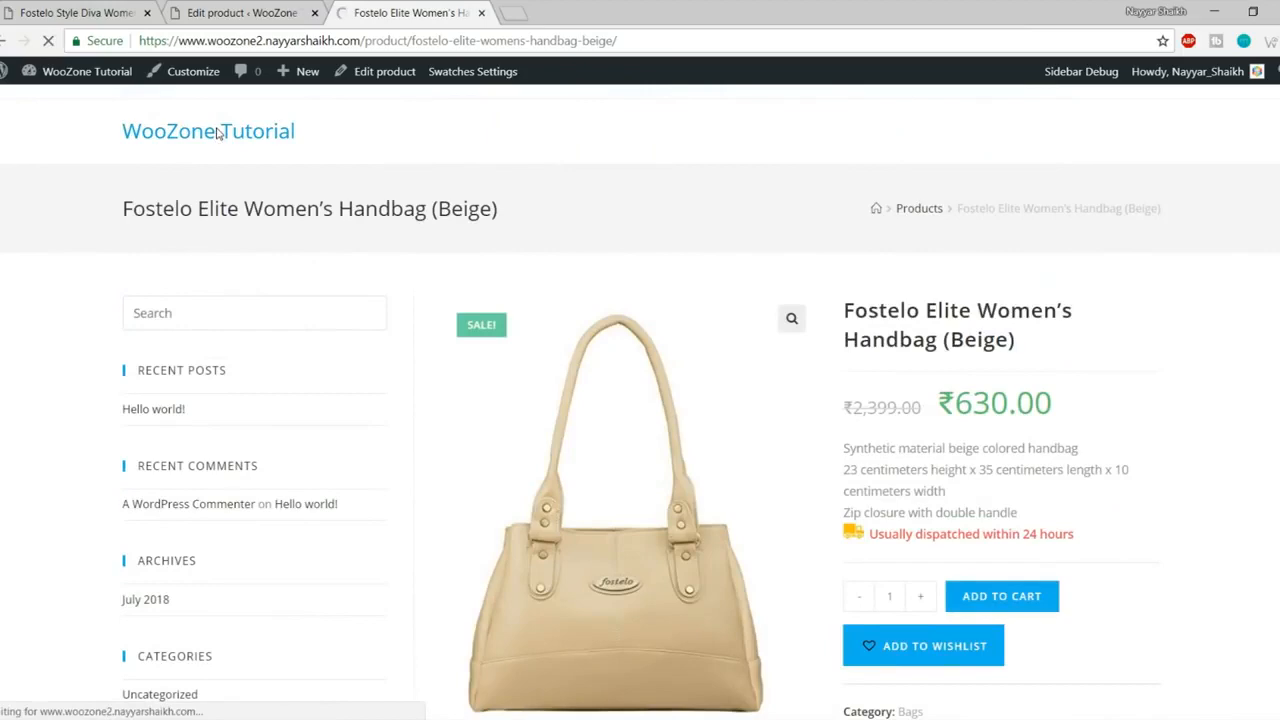
{"action": "scroll", "coordinate": [476, 462], "scroll_direction": "down", "scroll_amount": 6}
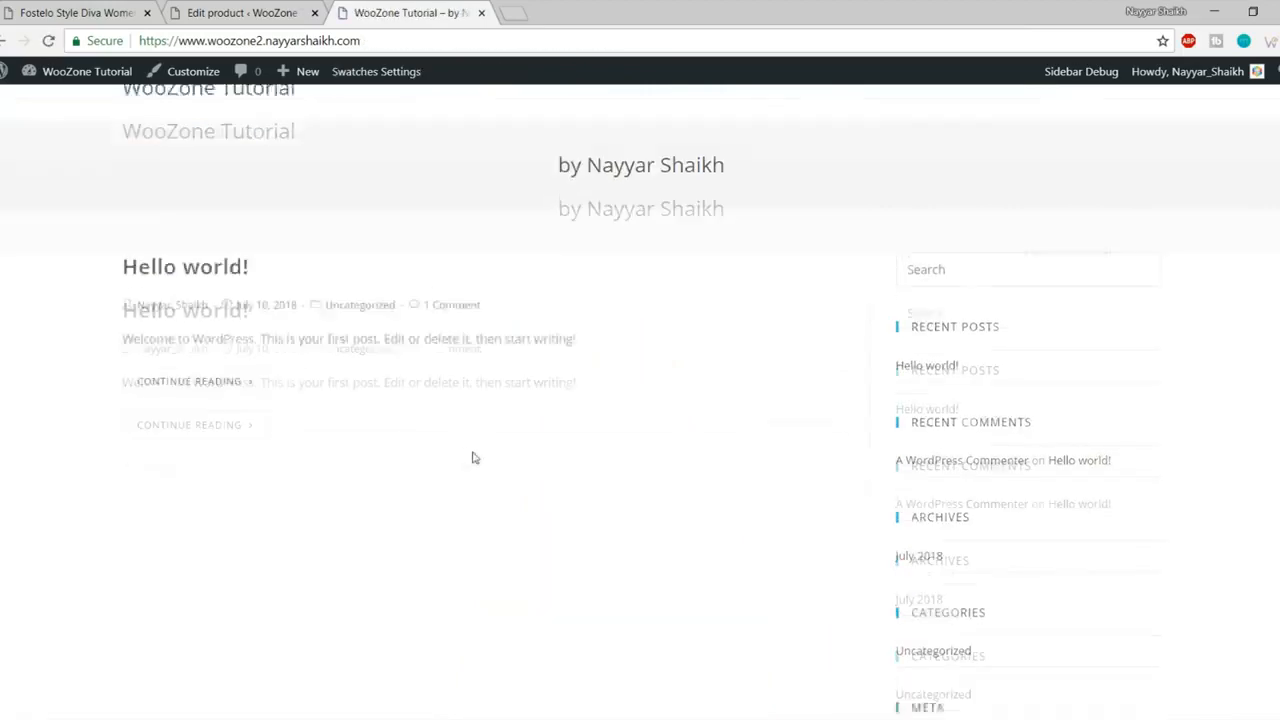
{"action": "scroll", "coordinate": [497, 515], "scroll_direction": "up", "scroll_amount": 5}
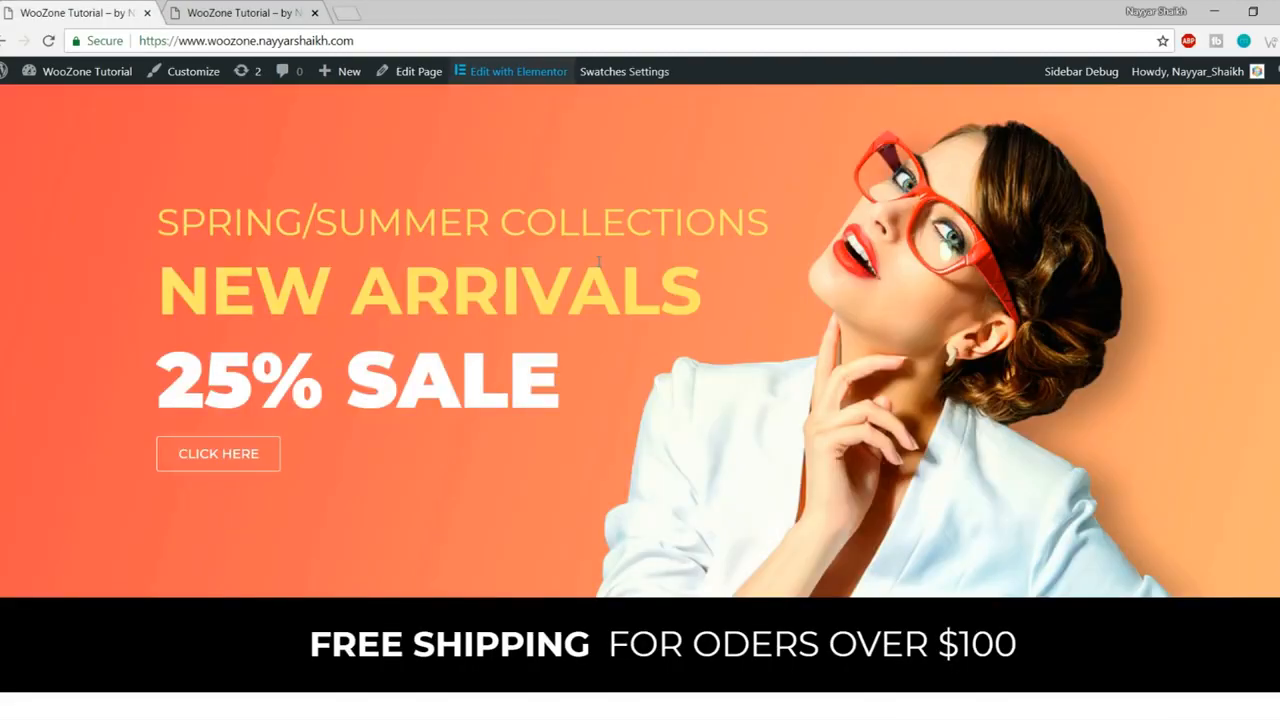
{"action": "scroll", "coordinate": [727, 531], "scroll_direction": "up", "scroll_amount": 1}
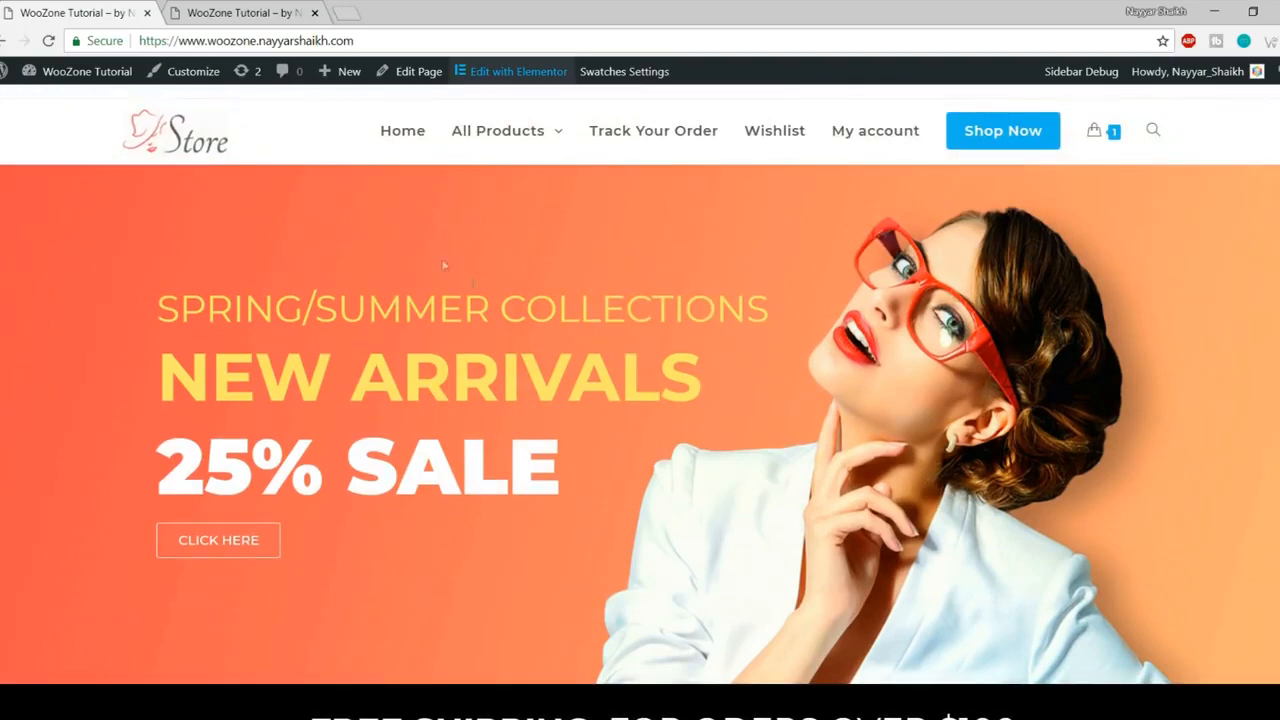
Step: Open the WordPress admin Dashboard in a new tab placed second in the tab bar
{"action": "left_click", "coordinate": [247, 18]}
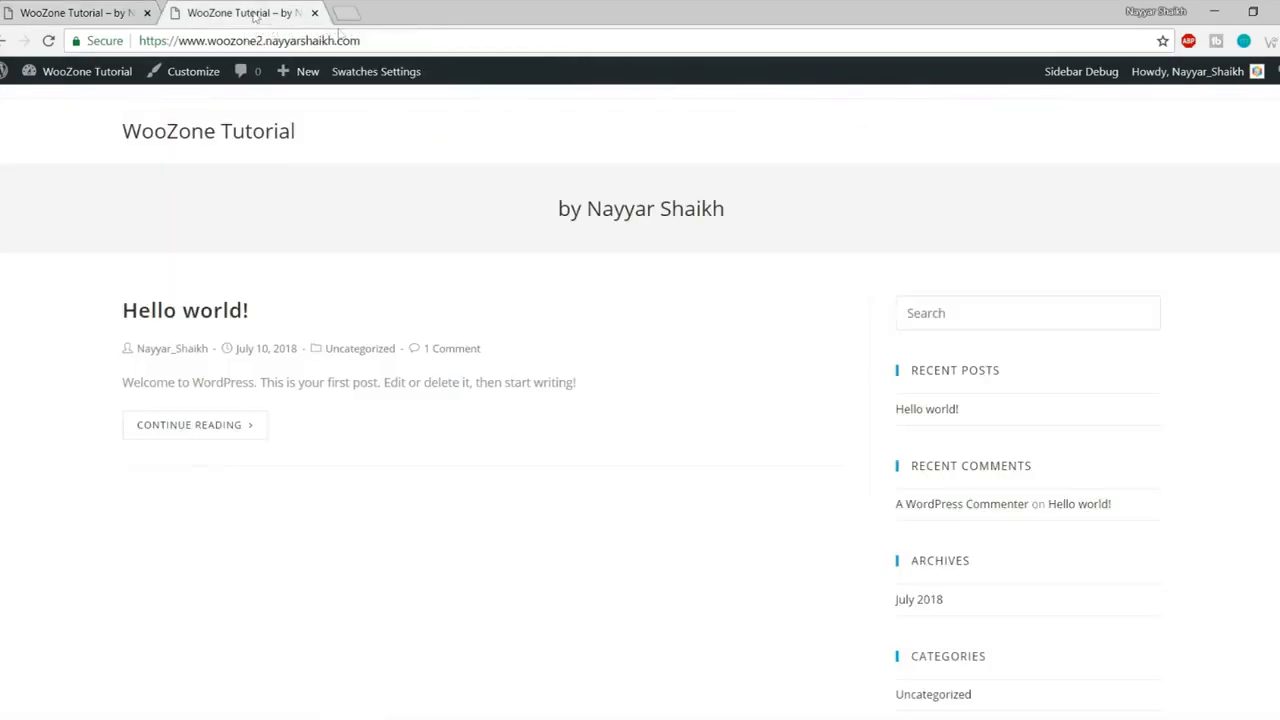
{"action": "mouse_move", "coordinate": [86, 83]}
{"action": "right_click", "coordinate": [91, 106]}
{"action": "left_click", "coordinate": [152, 108]}
{"action": "left_click_drag", "start_coordinate": [400, 12], "coordinate": [260, 14]}
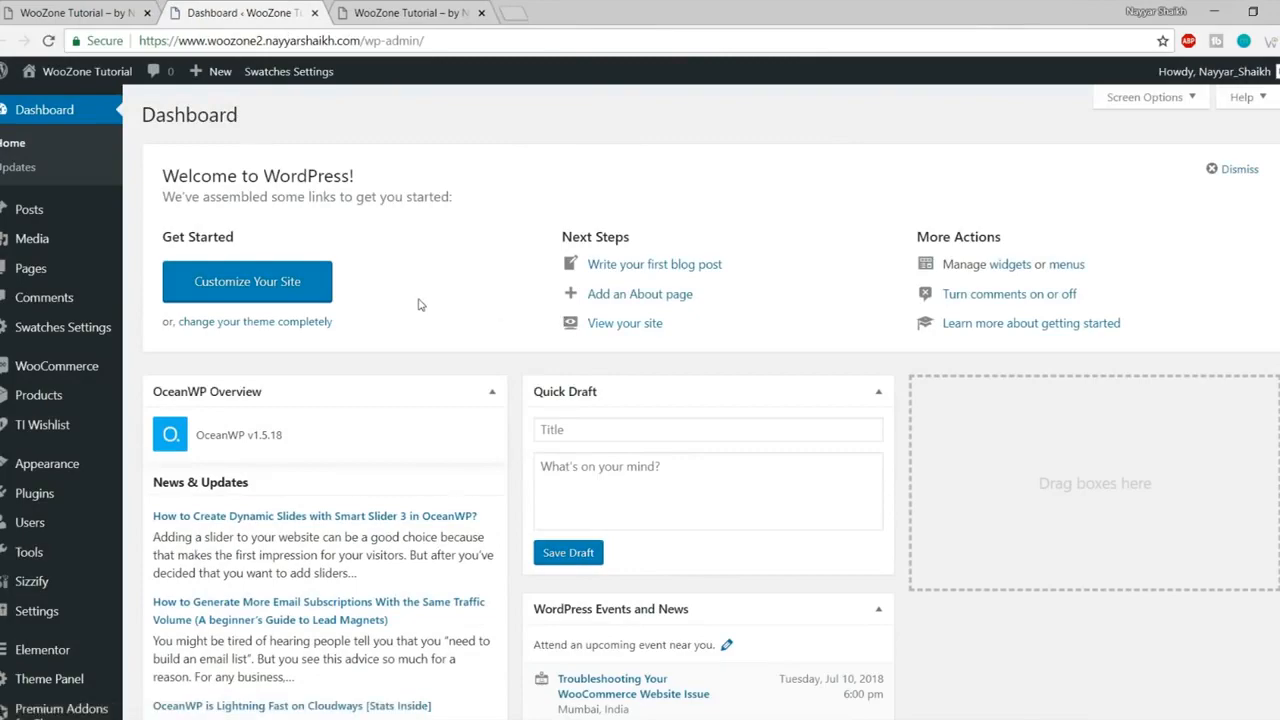
{"action": "left_click", "coordinate": [104, 12]}
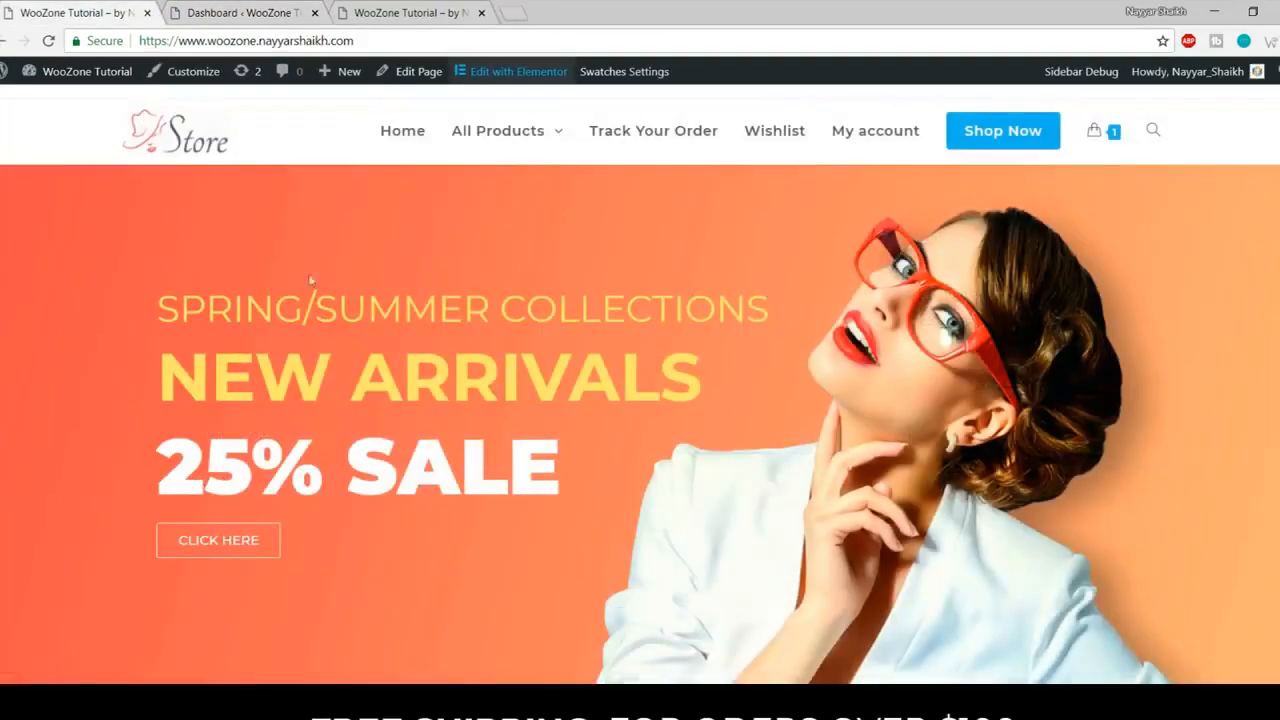
{"action": "scroll", "coordinate": [866, 470], "scroll_direction": "down", "scroll_amount": 12}
{"action": "scroll", "coordinate": [869, 537], "scroll_direction": "up", "scroll_amount": 12}
{"action": "left_click", "coordinate": [250, 10]}
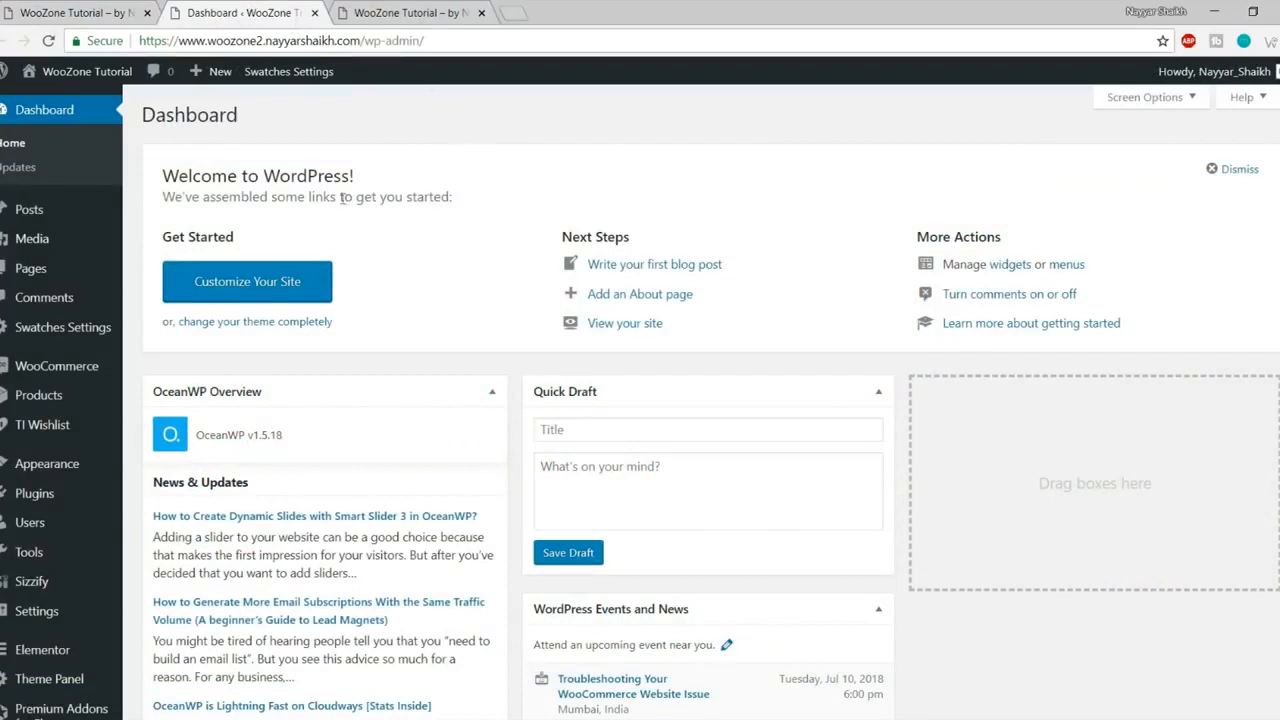
Step: Add a new page titled Home and publish it
{"action": "mouse_move", "coordinate": [74, 273]}
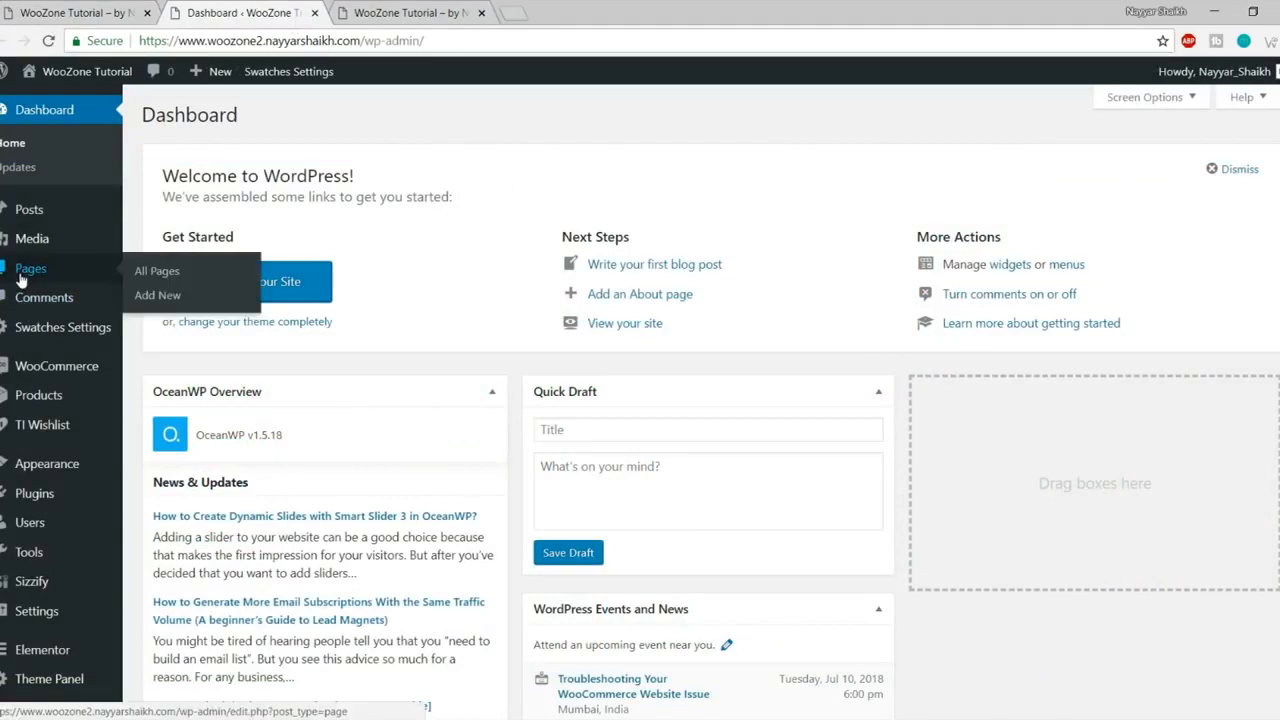
{"action": "left_click", "coordinate": [168, 296]}
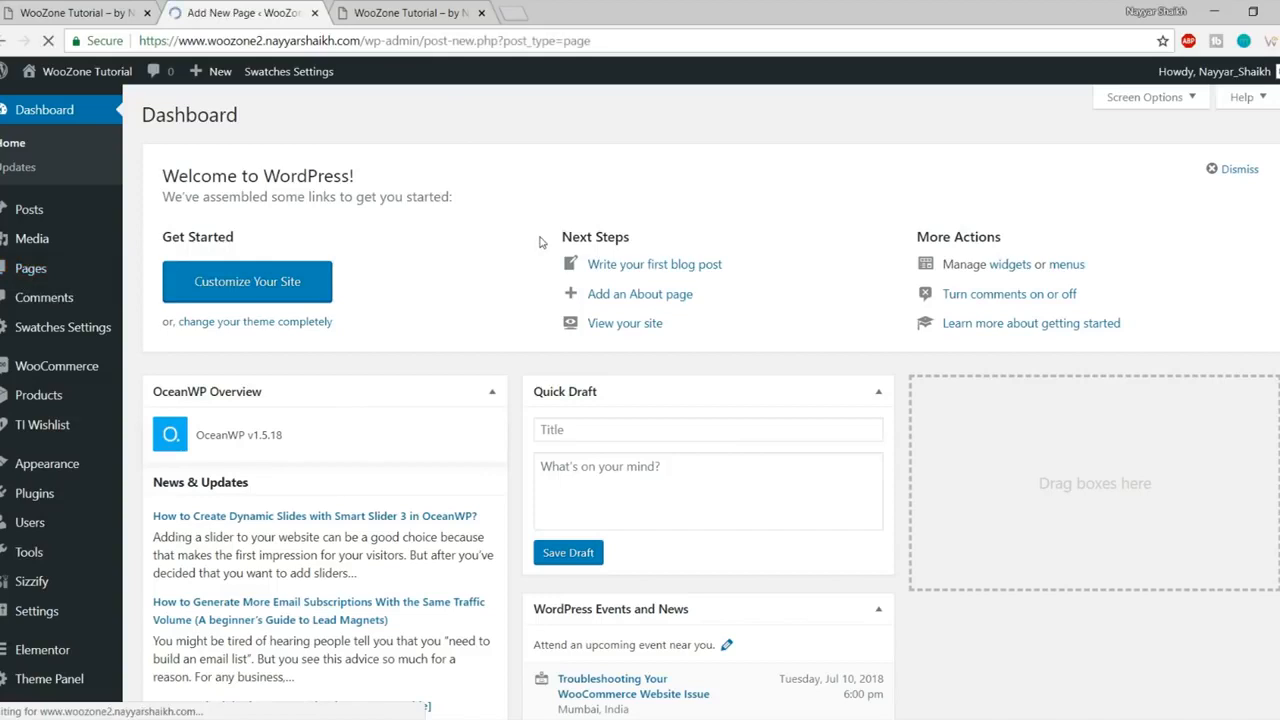
{"action": "type", "text": "Home"}
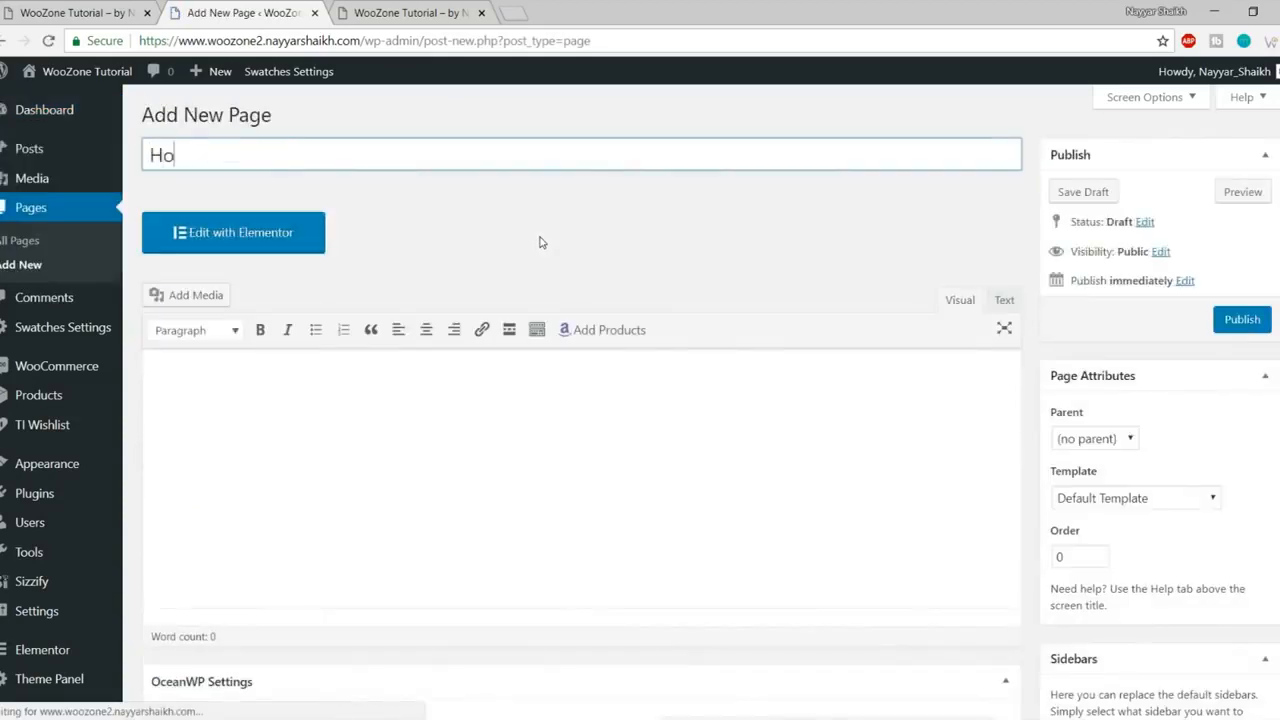
{"action": "left_click", "coordinate": [1263, 320]}
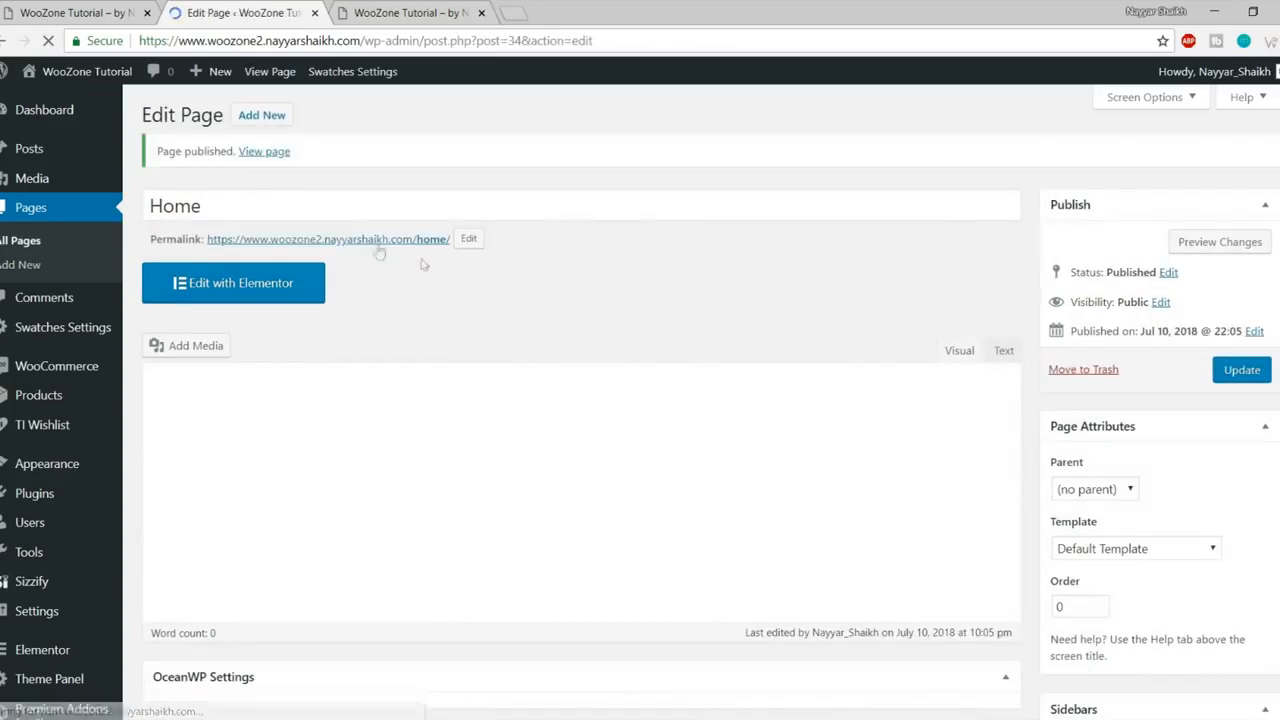
Step: Open the published Home page in a new tab and look over its content and sidebar
{"action": "right_click", "coordinate": [365, 243]}
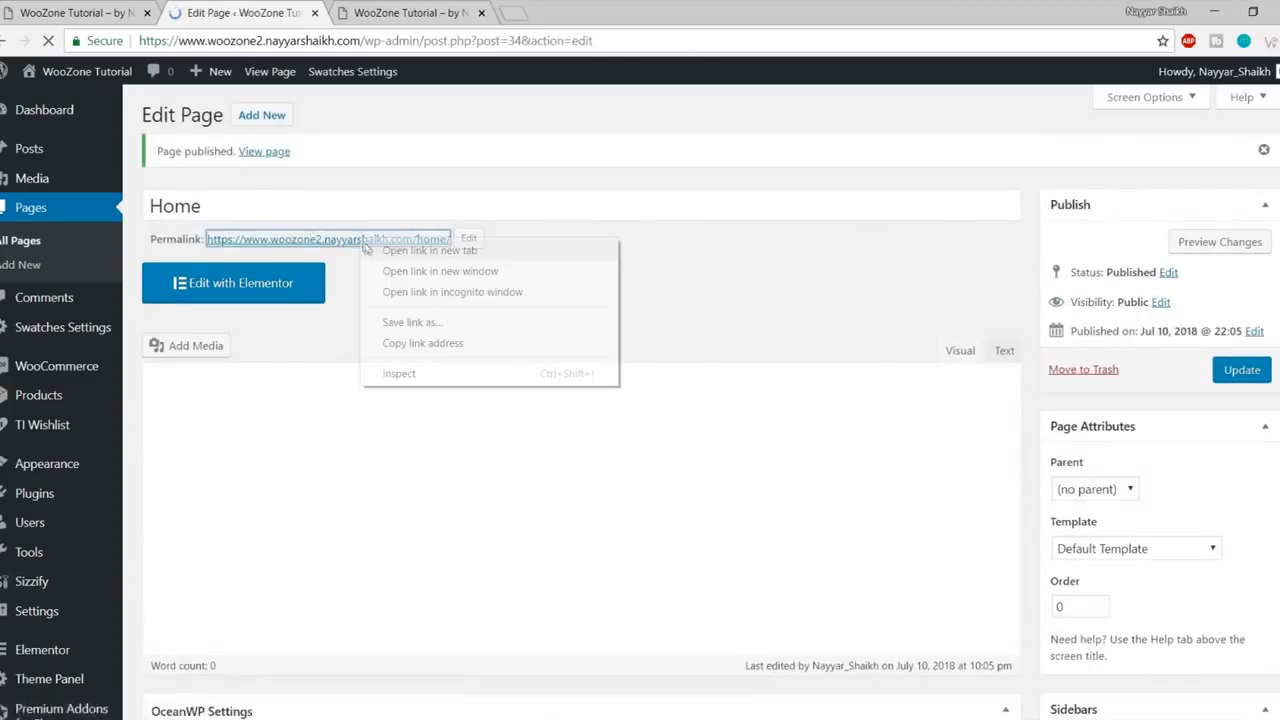
{"action": "right_click", "coordinate": [282, 151]}
{"action": "left_click", "coordinate": [310, 166]}
{"action": "left_click", "coordinate": [380, 12]}
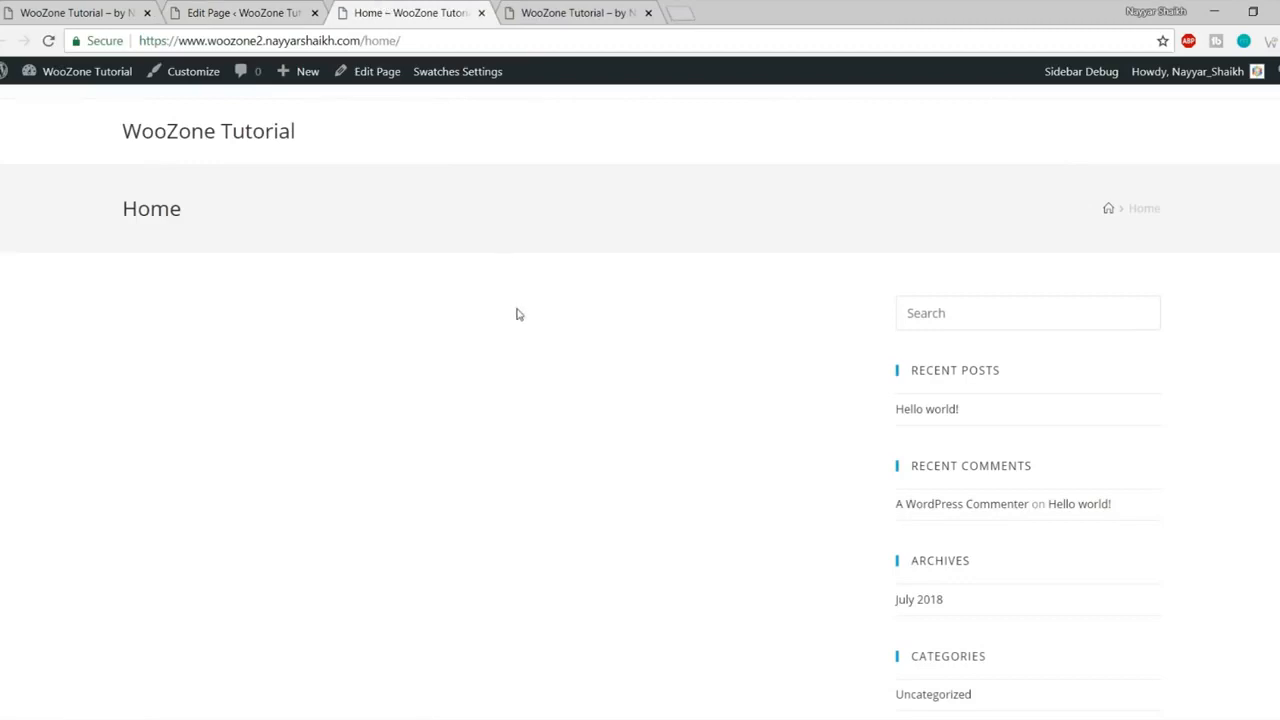
{"action": "scroll", "coordinate": [517, 314], "scroll_direction": "down", "scroll_amount": 5}
{"action": "scroll", "coordinate": [550, 355], "scroll_direction": "up", "scroll_amount": 5}
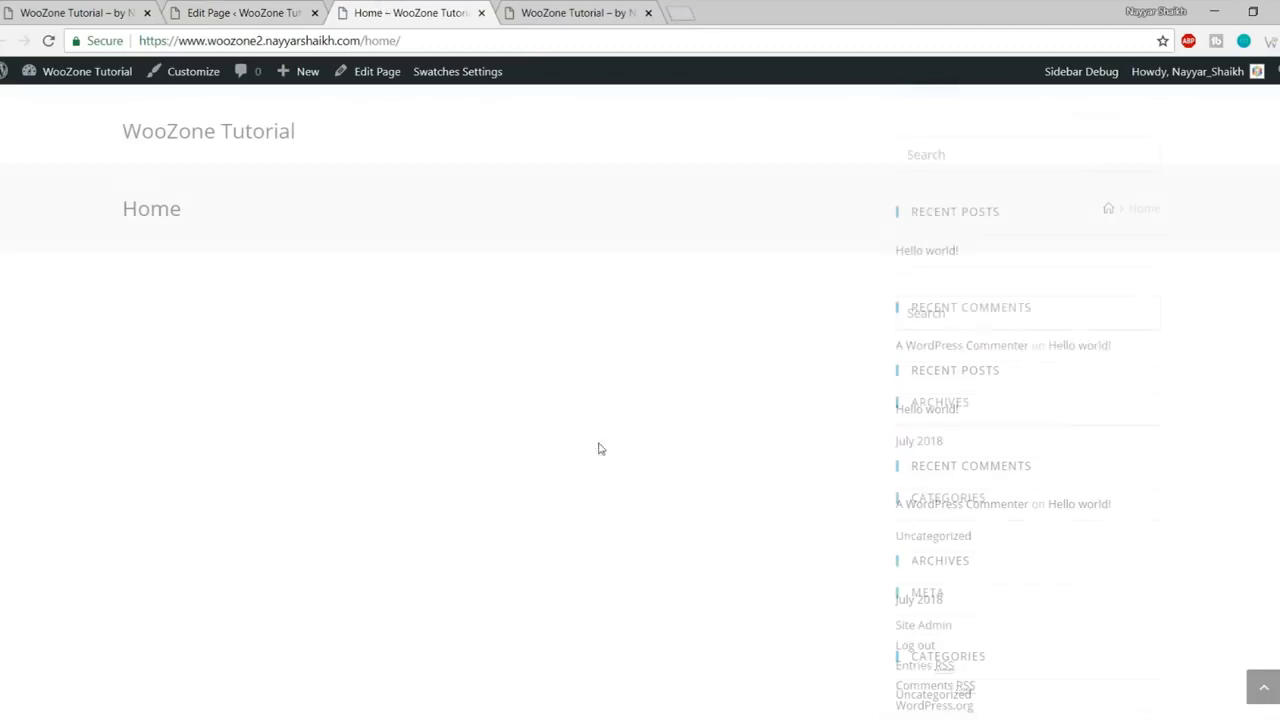
{"action": "left_click_drag", "start_coordinate": [892, 296], "coordinate": [1105, 657]}
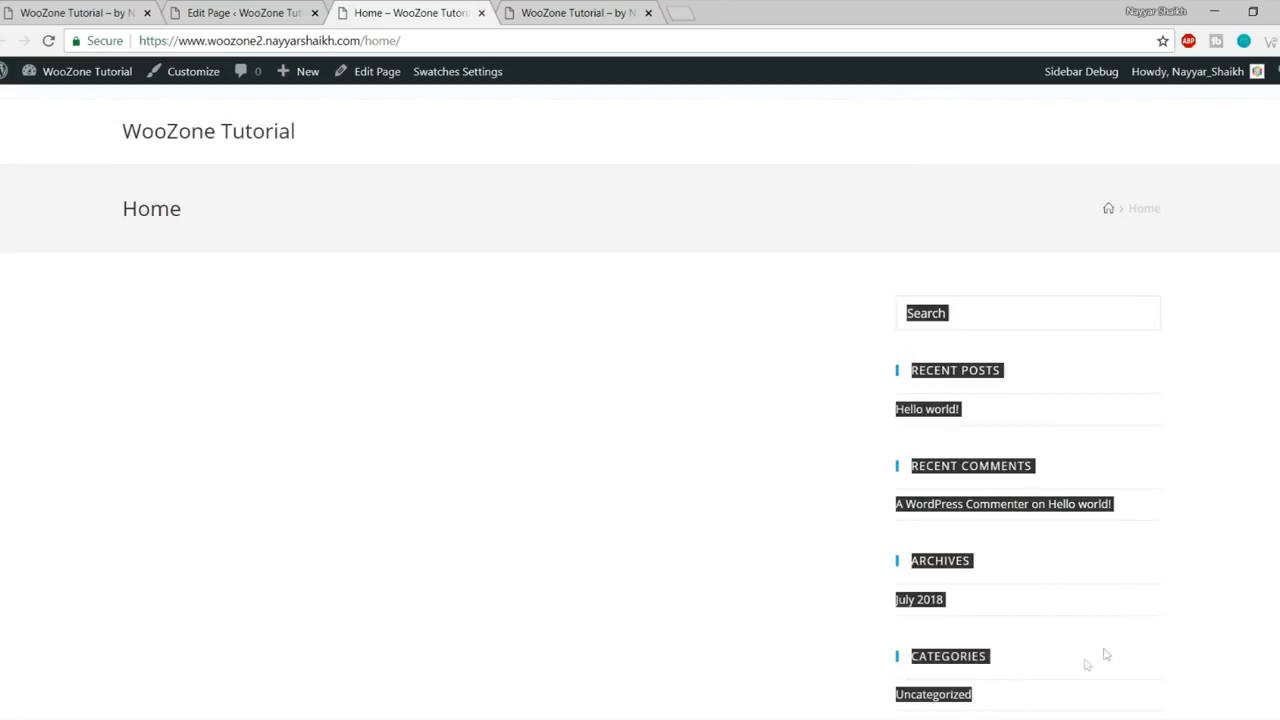
{"action": "left_click", "coordinate": [1108, 620]}
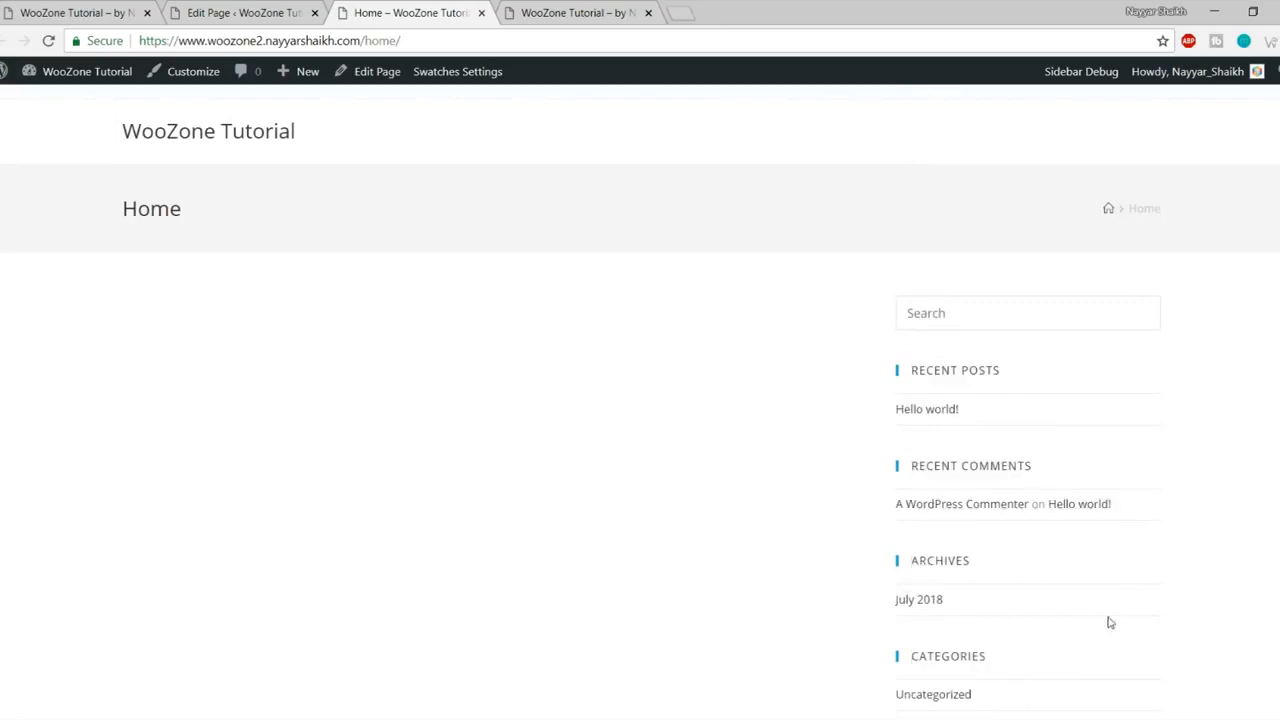
Step: Set the Home page's Content Layout to Full Width and update the page
{"action": "left_click", "coordinate": [250, 8]}
{"action": "scroll", "coordinate": [865, 348], "scroll_direction": "down", "scroll_amount": 6}
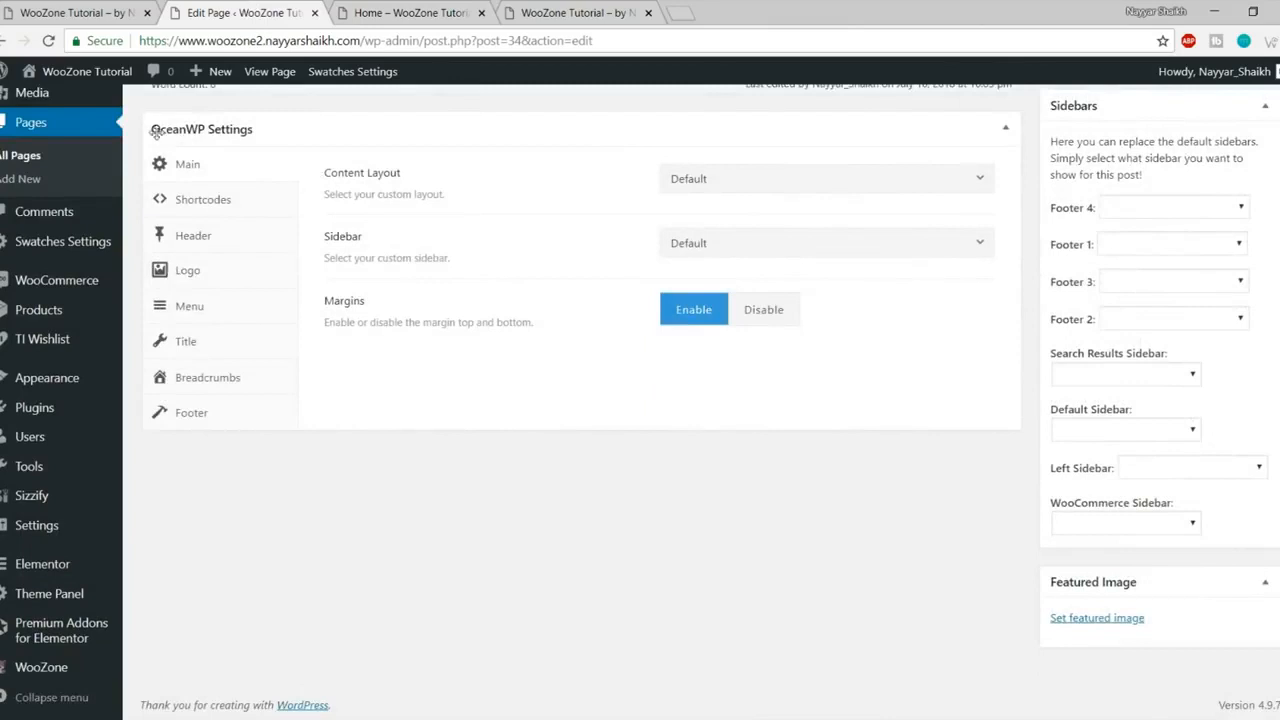
{"action": "left_click_drag", "start_coordinate": [318, 173], "coordinate": [408, 177]}
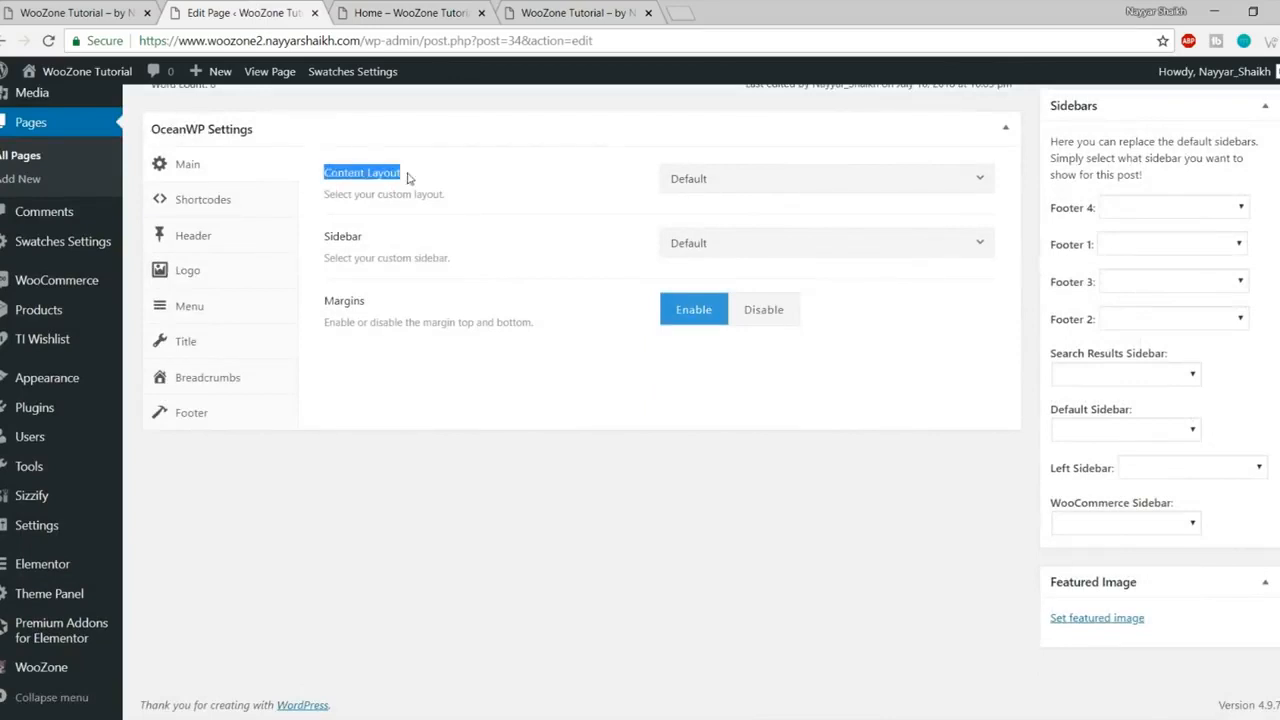
{"action": "left_click", "coordinate": [721, 178]}
{"action": "left_click", "coordinate": [771, 305]}
{"action": "scroll", "coordinate": [746, 457], "scroll_direction": "up", "scroll_amount": 4}
{"action": "left_click", "coordinate": [1245, 200]}
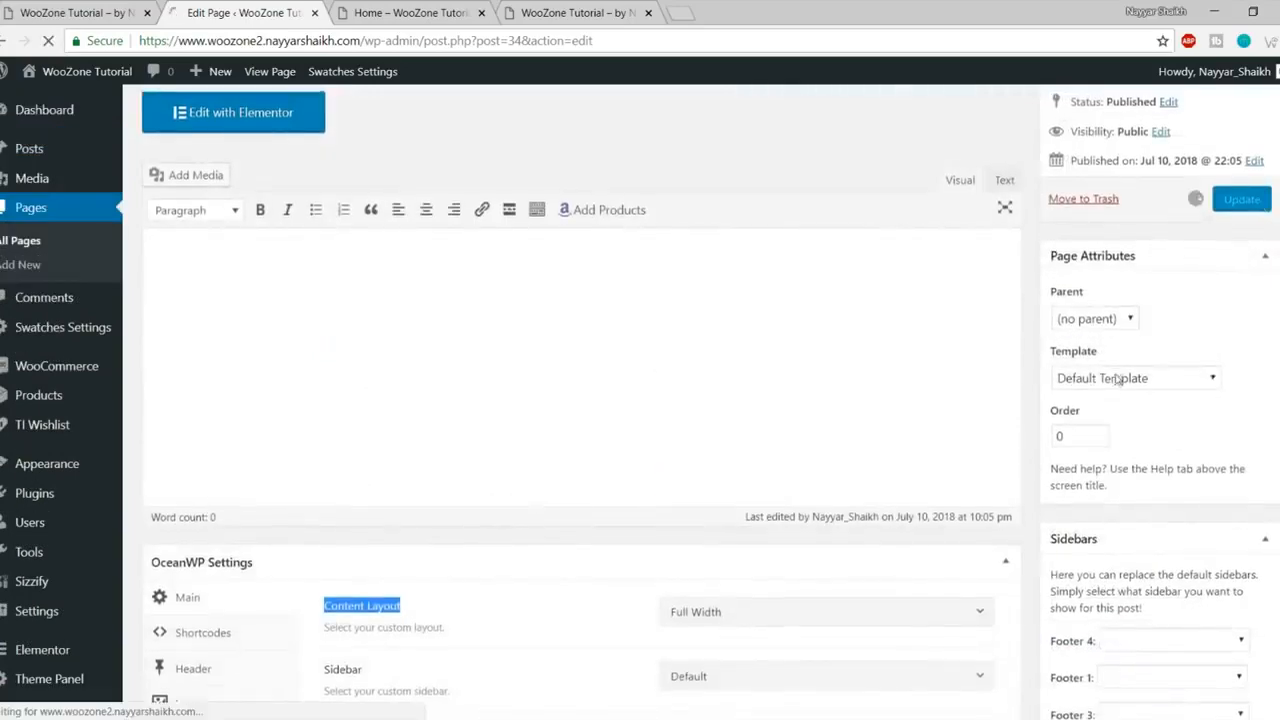
Step: Reload the live Home page and compare its title and breadcrumb with the store front page
{"action": "left_click", "coordinate": [410, 13]}
{"action": "left_click", "coordinate": [48, 40]}
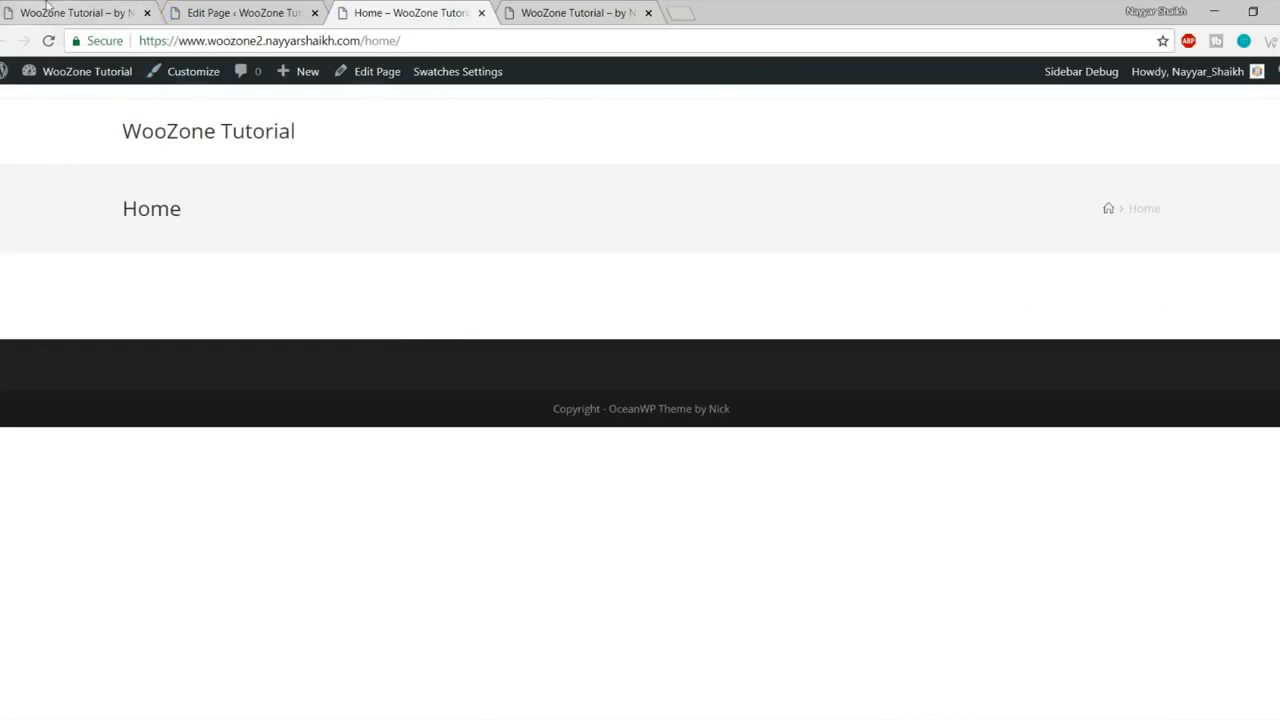
{"action": "left_click", "coordinate": [75, 13]}
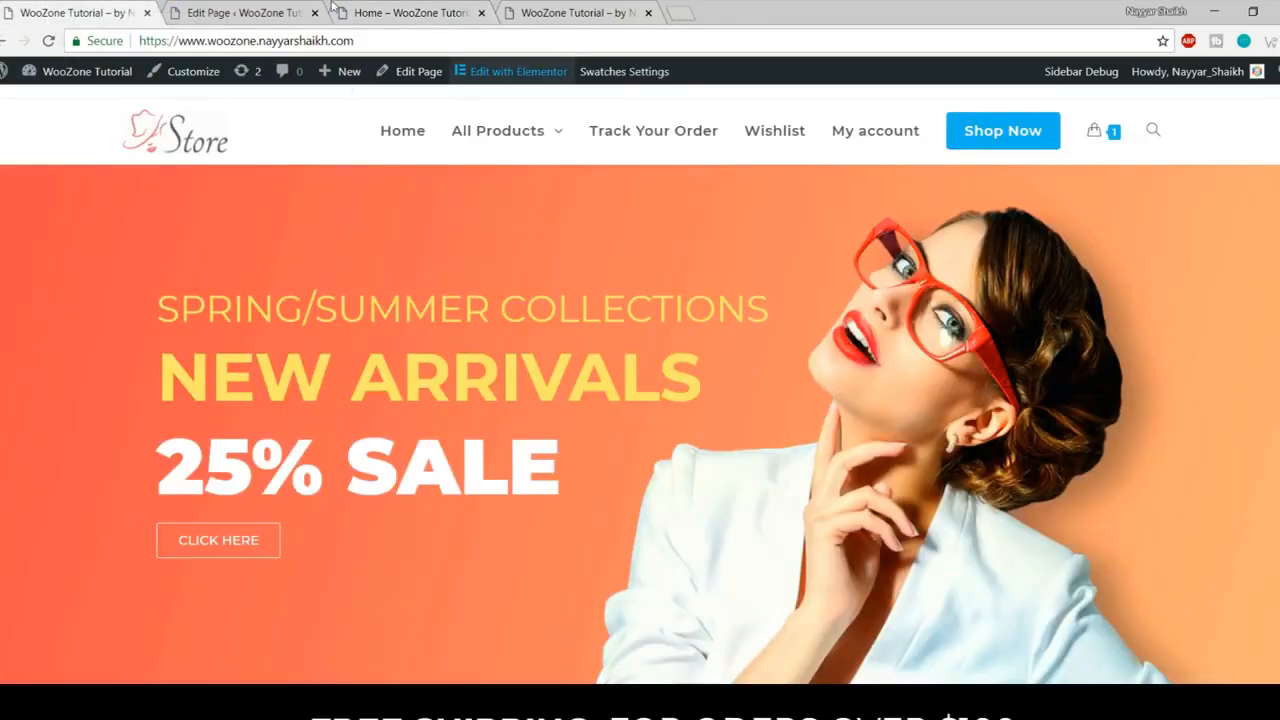
{"action": "left_click", "coordinate": [412, 12]}
{"action": "left_click_drag", "start_coordinate": [83, 195], "coordinate": [1140, 210]}
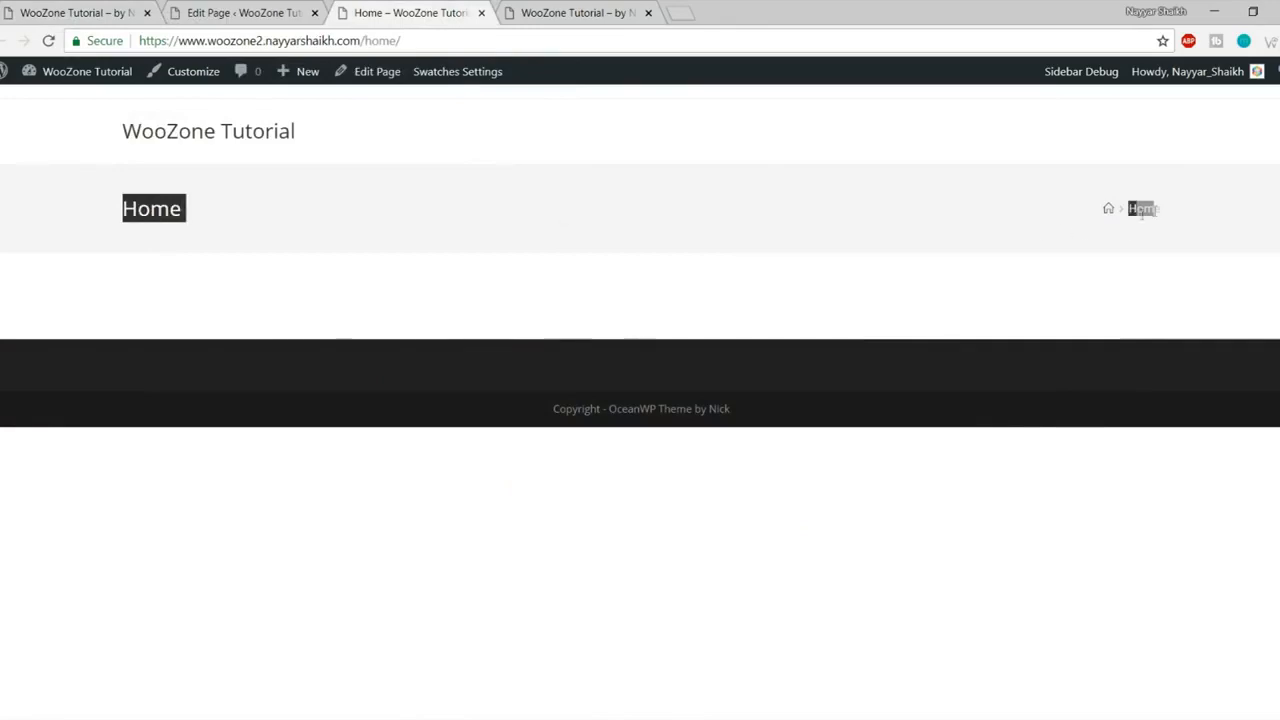
{"action": "left_click", "coordinate": [88, 10]}
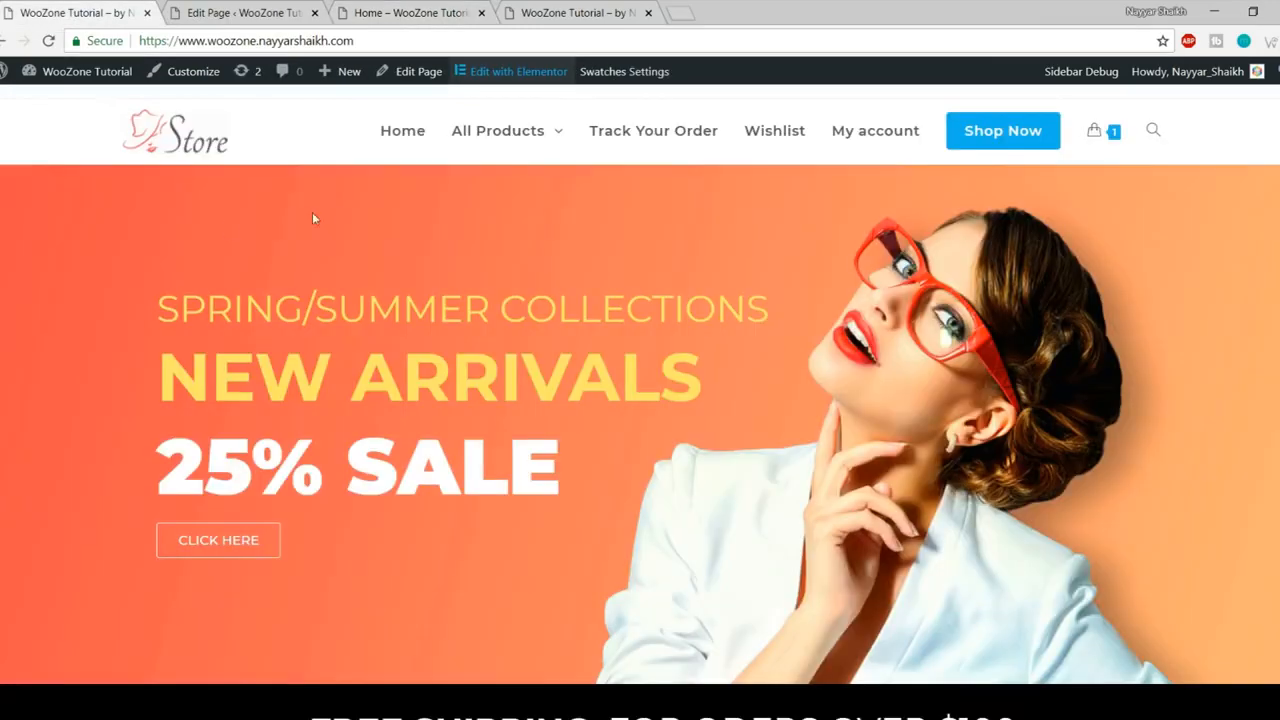
{"action": "left_click", "coordinate": [360, 9]}
{"action": "left_click", "coordinate": [206, 209]}
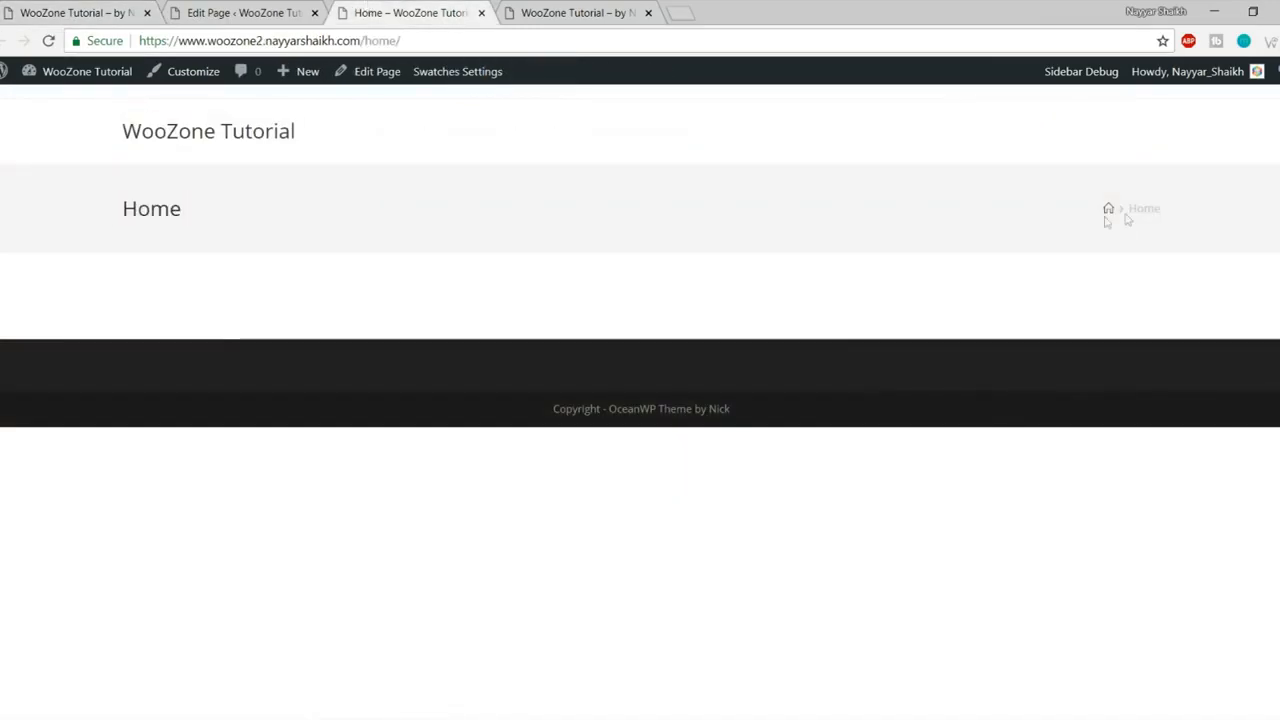
Step: Disable the Home page's title display, update it, and reload the live page
{"action": "left_click", "coordinate": [285, 8]}
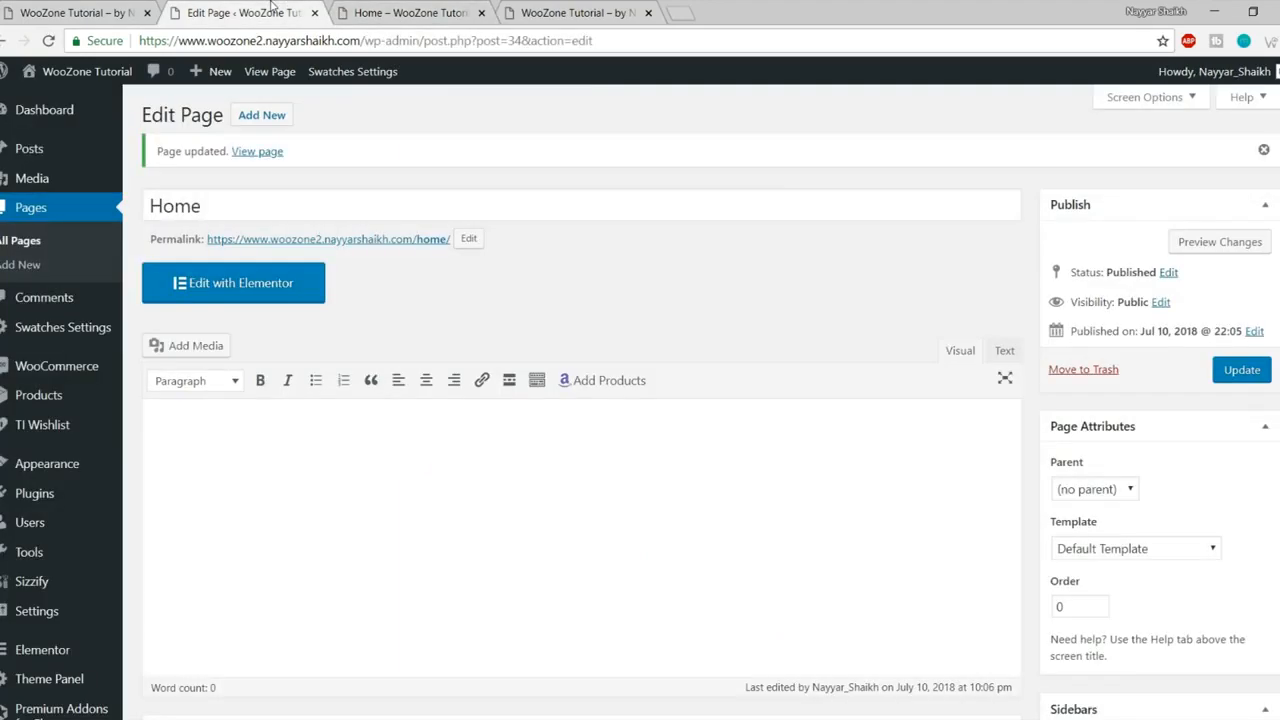
{"action": "scroll", "coordinate": [713, 333], "scroll_direction": "down", "scroll_amount": 4}
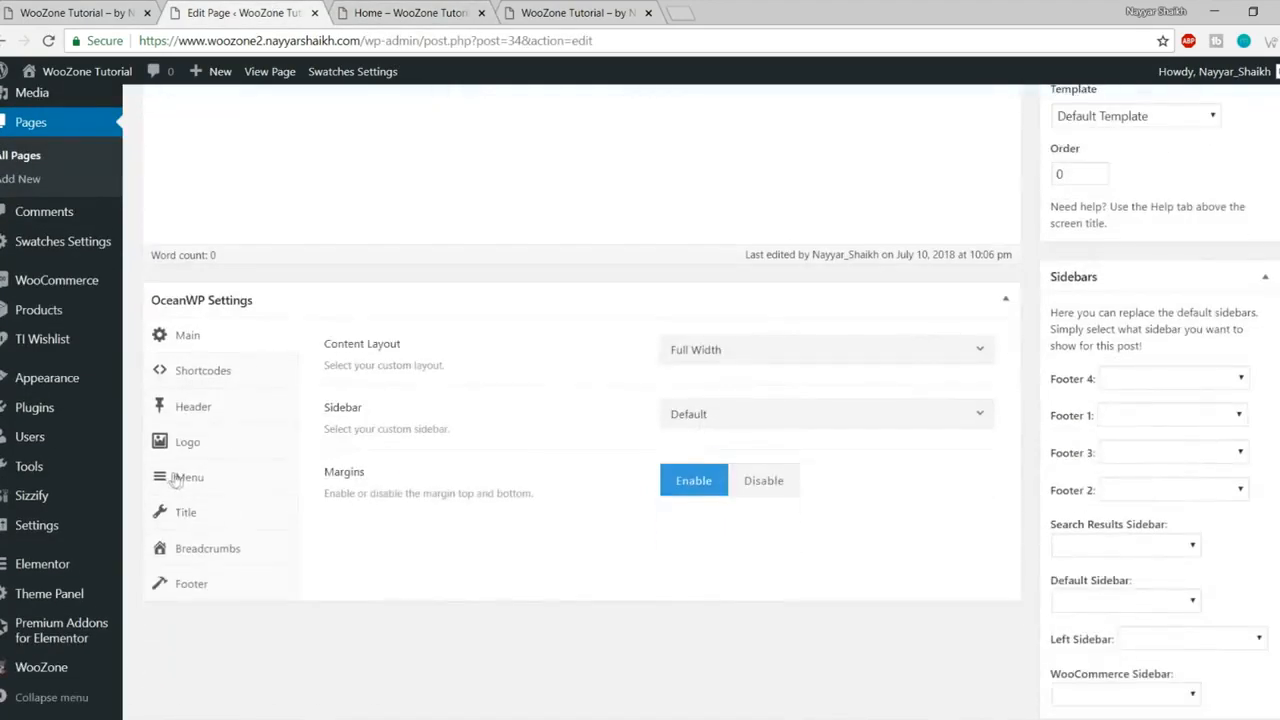
{"action": "left_click", "coordinate": [221, 521]}
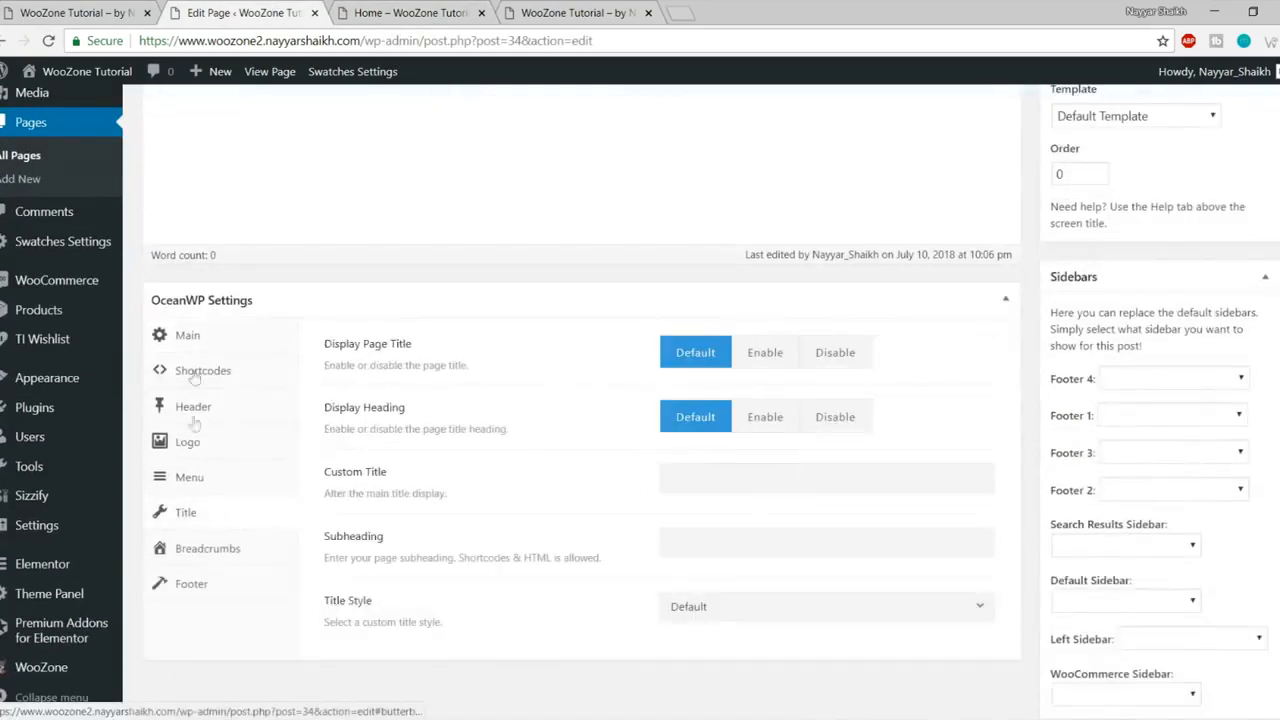
{"action": "left_click", "coordinate": [849, 363]}
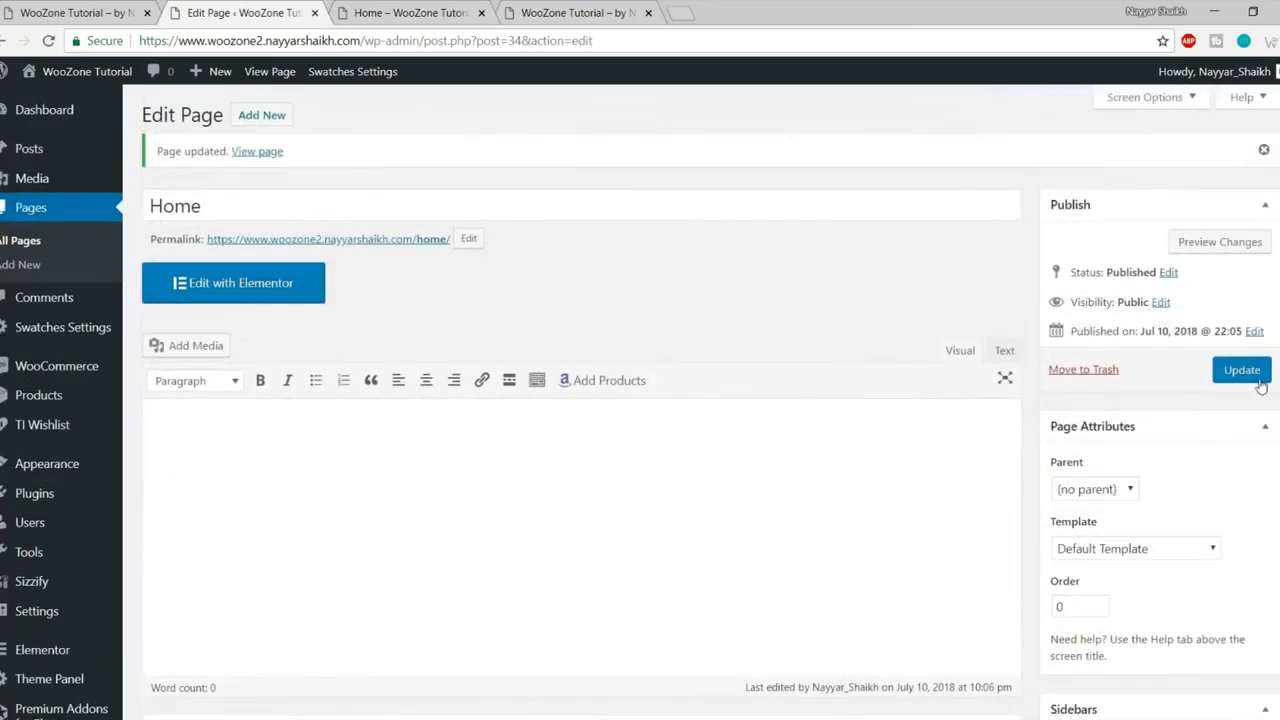
{"action": "left_click", "coordinate": [1241, 369]}
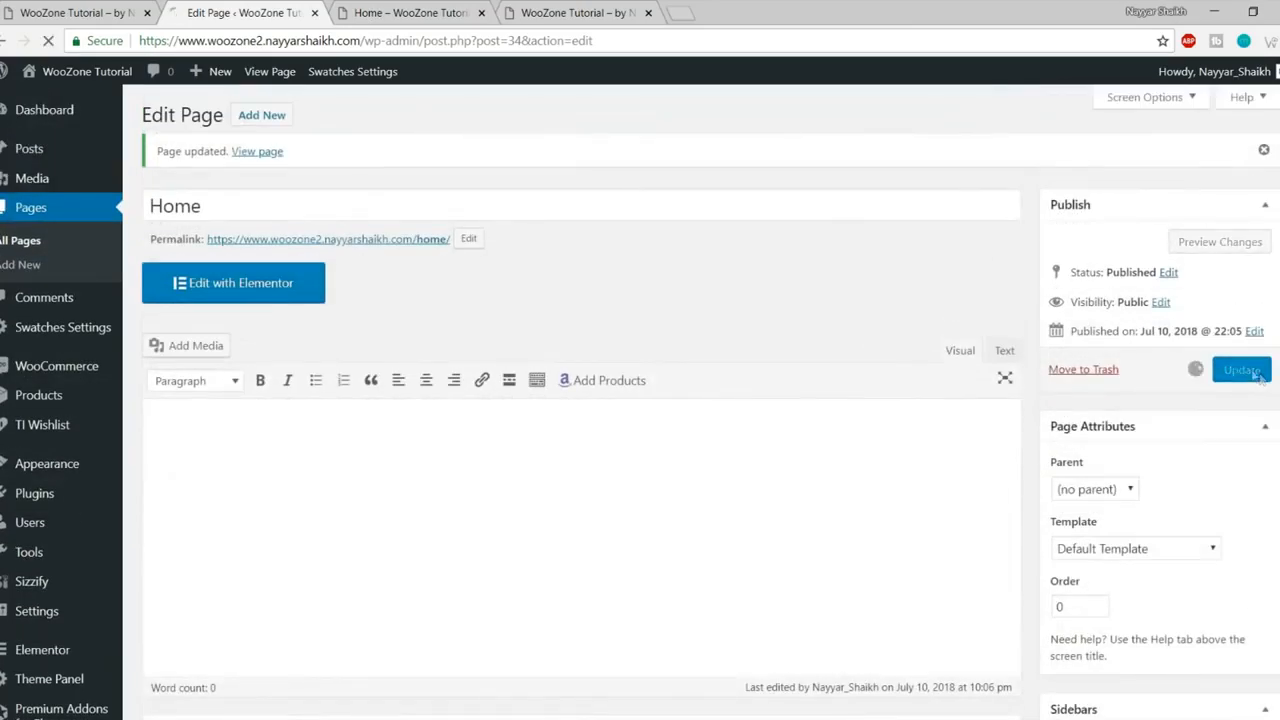
{"action": "left_click", "coordinate": [388, 10]}
{"action": "left_click", "coordinate": [47, 40]}
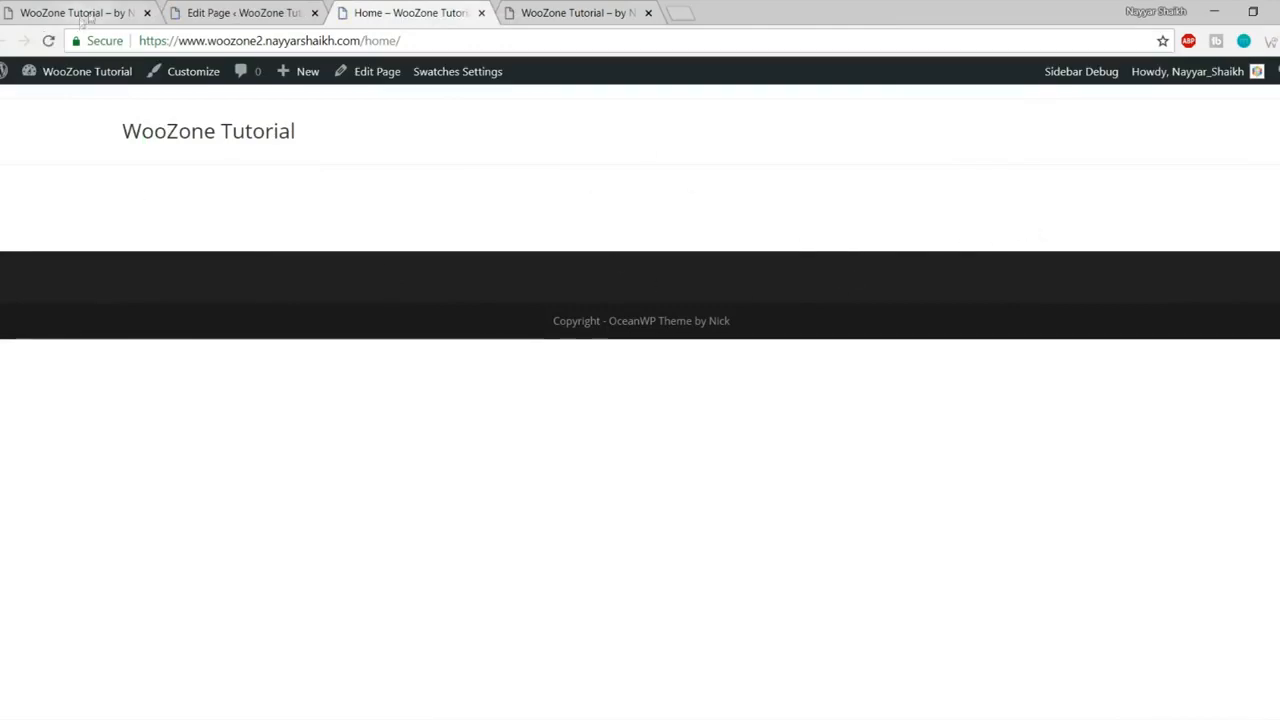
Step: Set the Home page's OceanWP Margins option to Disable and view the live page
{"action": "left_click", "coordinate": [193, 10]}
{"action": "scroll", "coordinate": [600, 337], "scroll_direction": "down", "scroll_amount": 8}
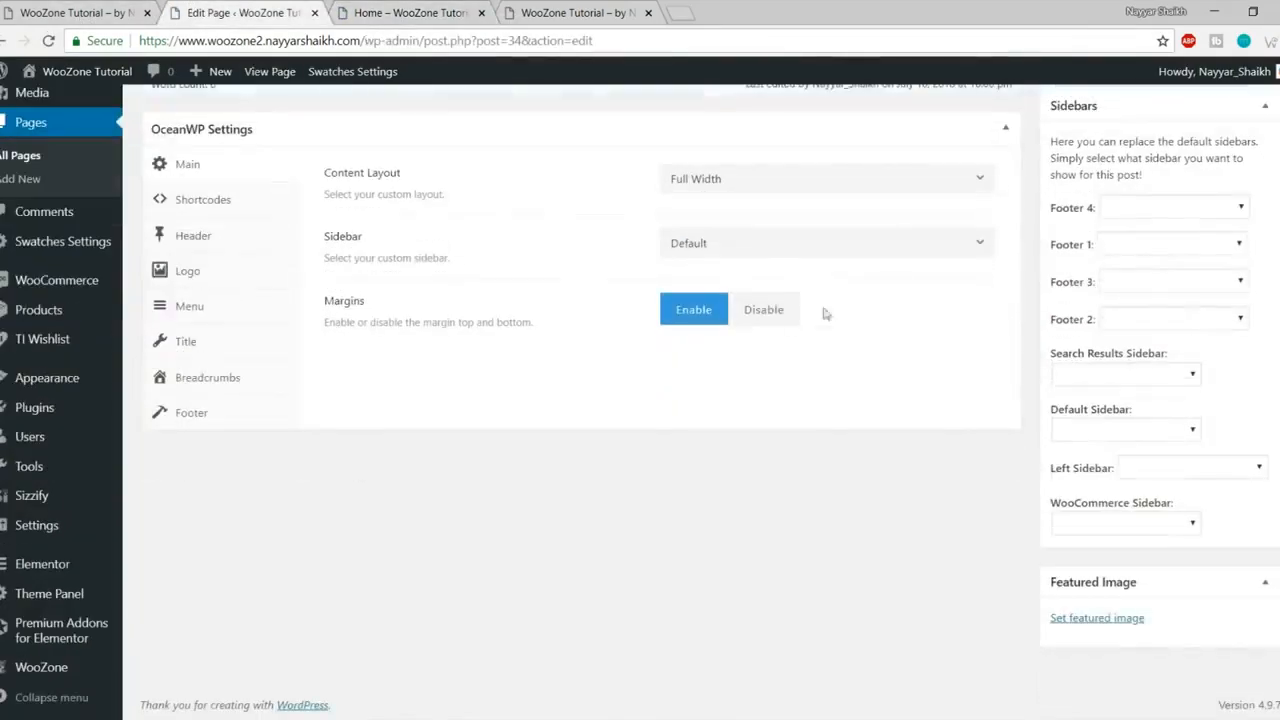
{"action": "left_click", "coordinate": [764, 310]}
{"action": "scroll", "coordinate": [785, 420], "scroll_direction": "up", "scroll_amount": 2}
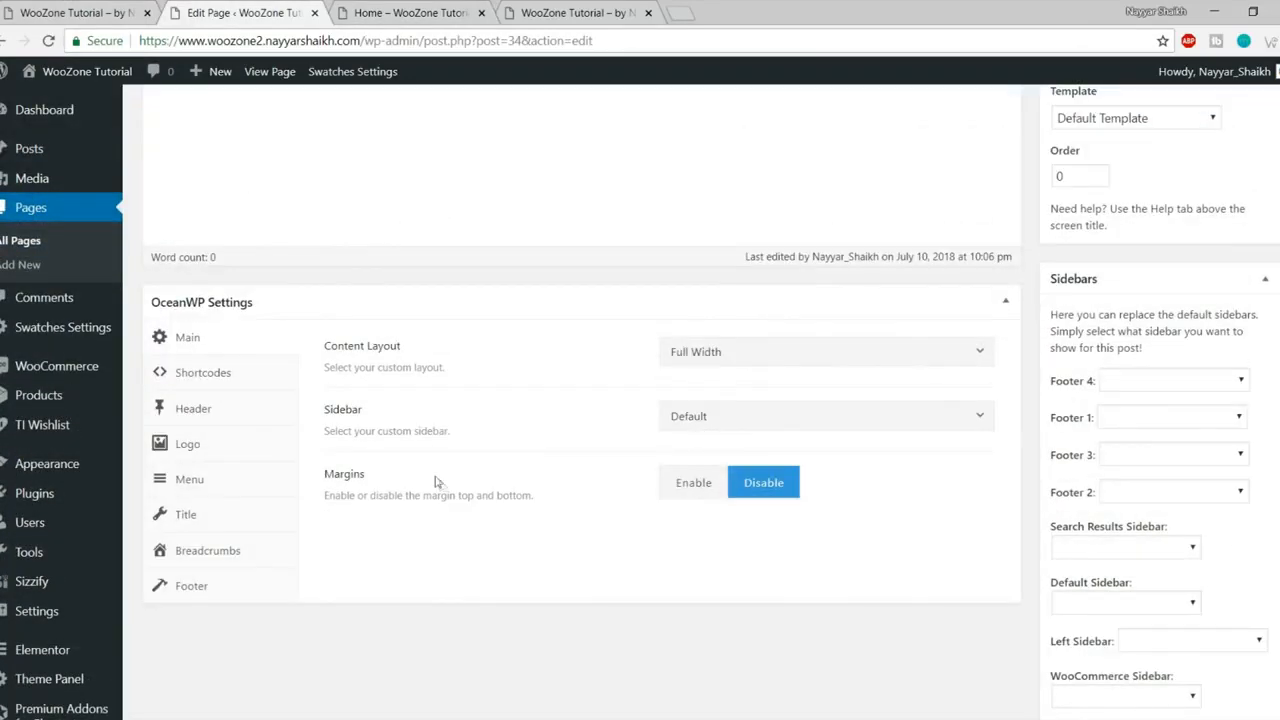
{"action": "left_click_drag", "start_coordinate": [536, 496], "coordinate": [488, 497]}
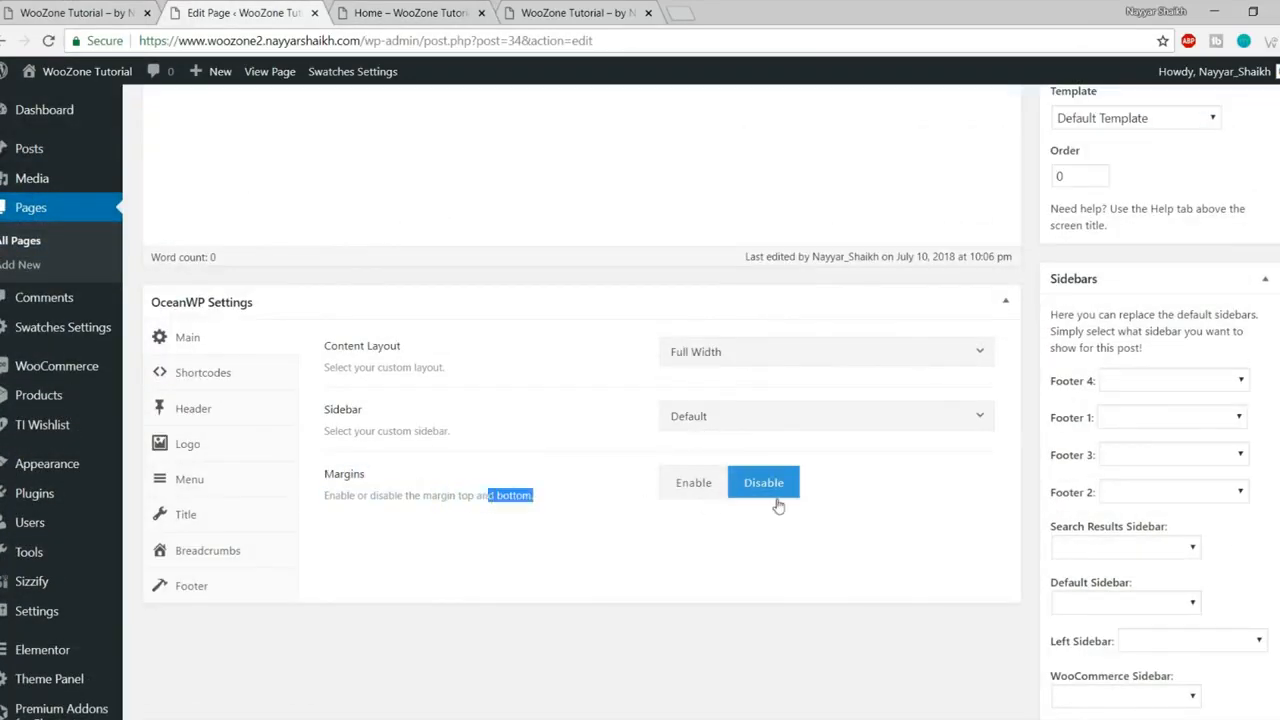
{"action": "left_click", "coordinate": [772, 484]}
{"action": "left_click", "coordinate": [468, 8]}
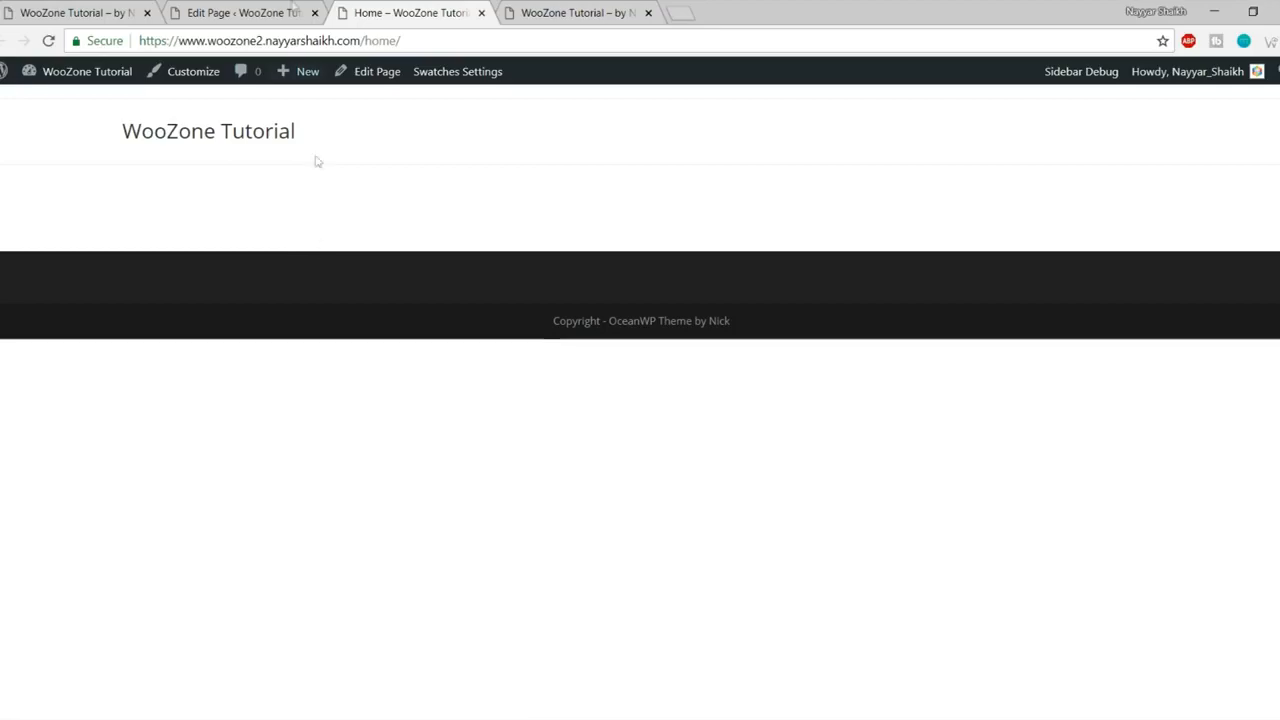
Step: Update the Home page to save the disabled margins and reload the live page
{"action": "left_click", "coordinate": [284, 13]}
{"action": "scroll", "coordinate": [790, 505], "scroll_direction": "up", "scroll_amount": 5}
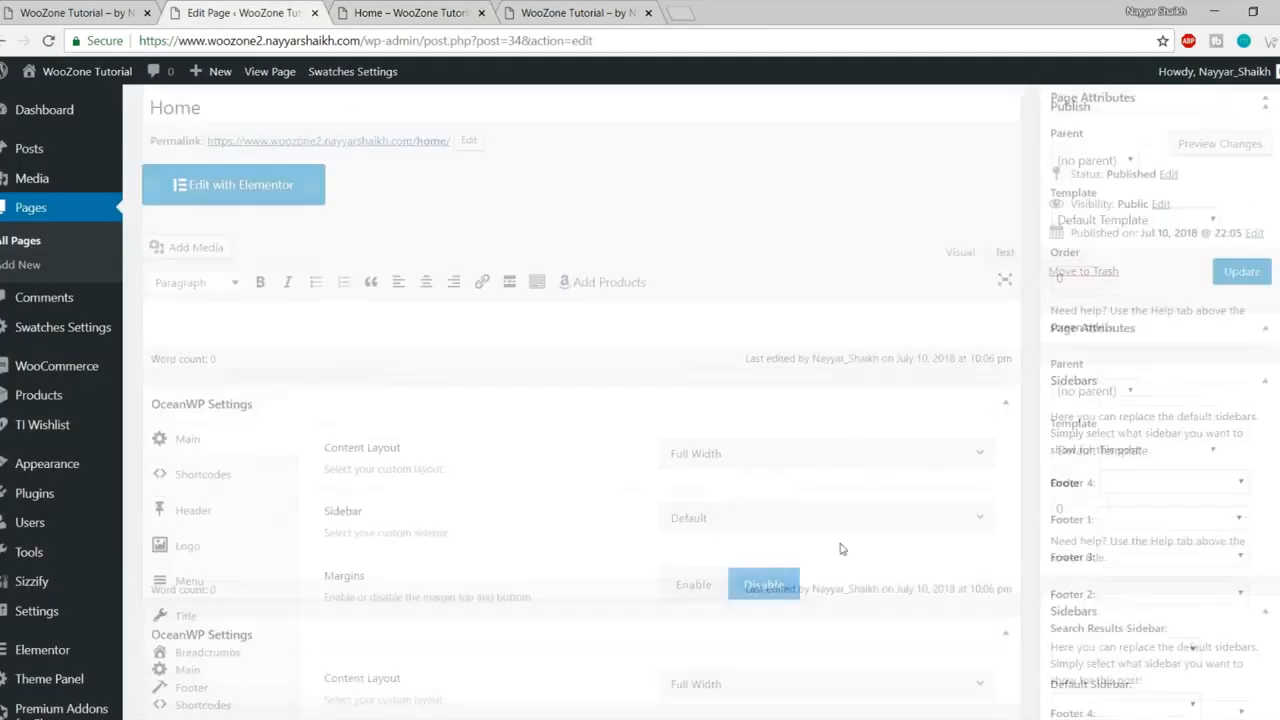
{"action": "left_click", "coordinate": [1240, 370]}
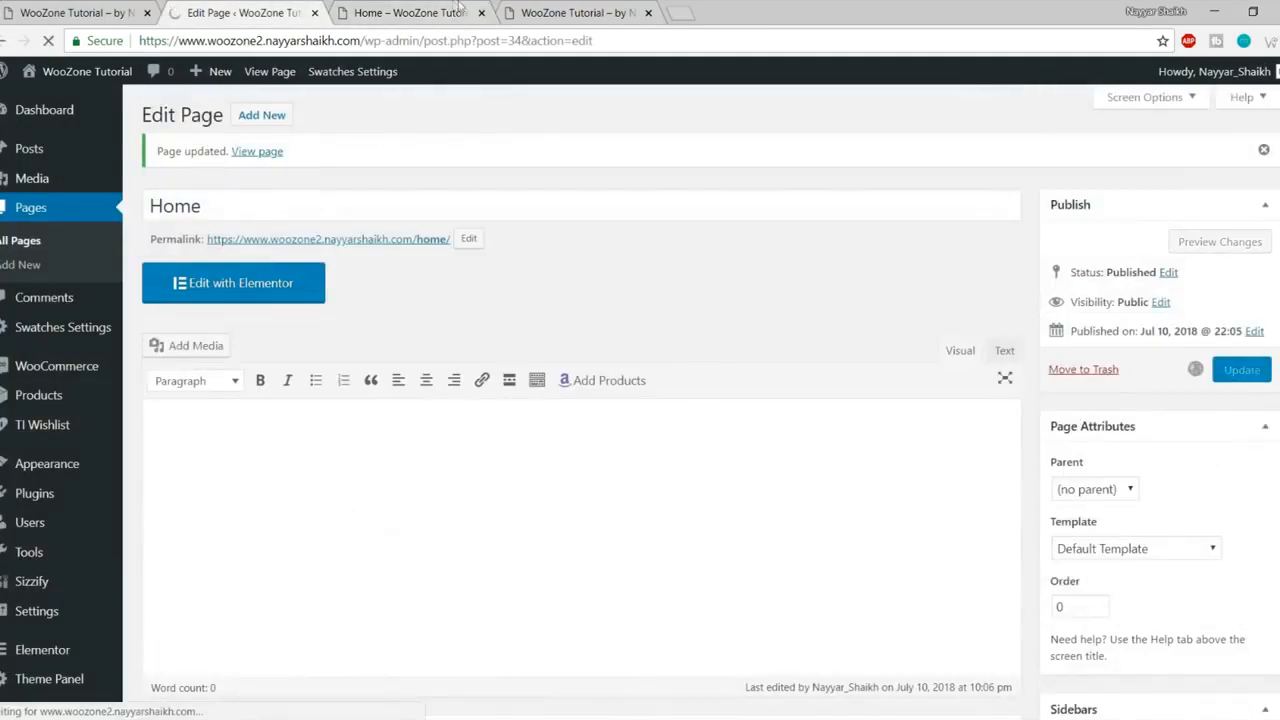
{"action": "left_click", "coordinate": [410, 13]}
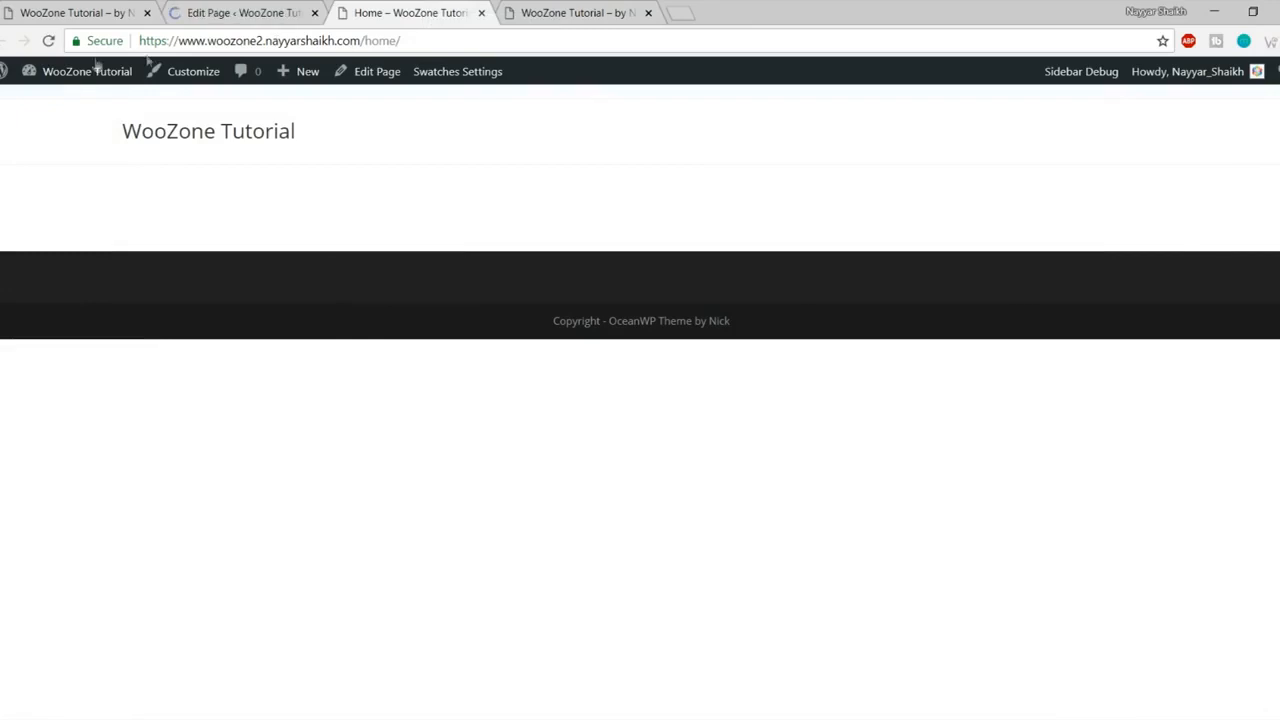
{"action": "left_click", "coordinate": [48, 40]}
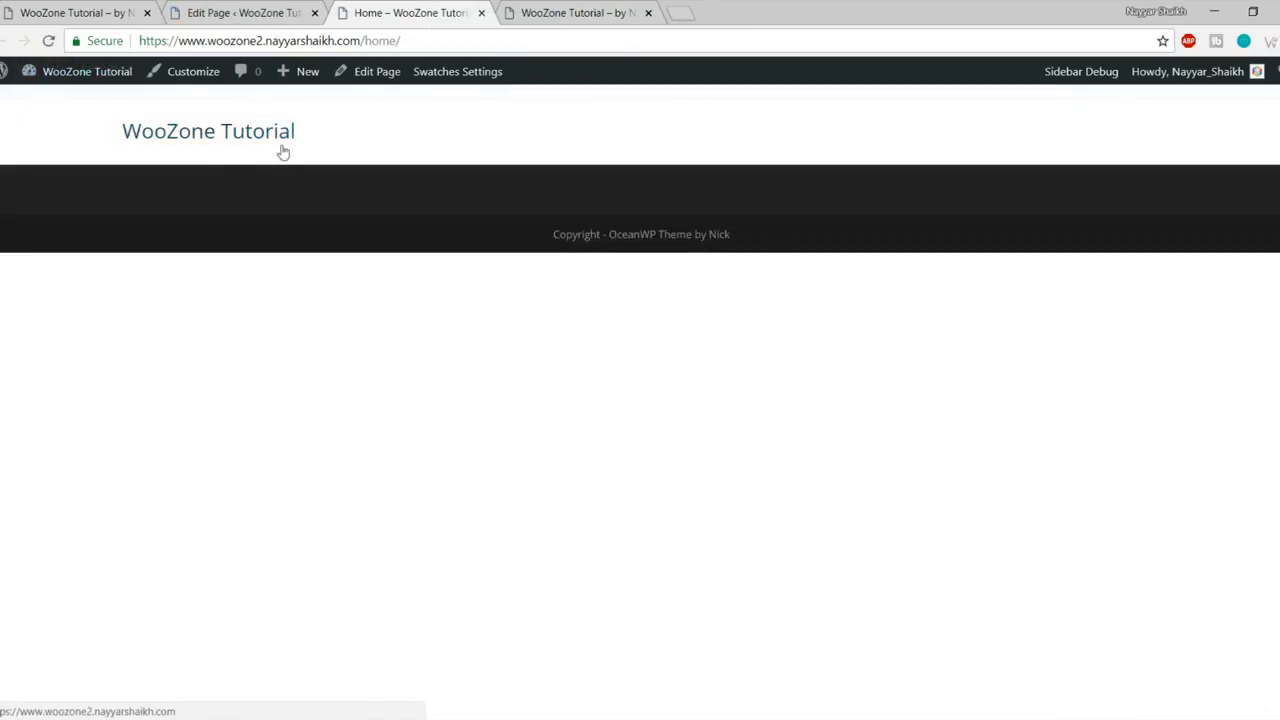
{"action": "left_click_drag", "start_coordinate": [83, 125], "coordinate": [389, 134]}
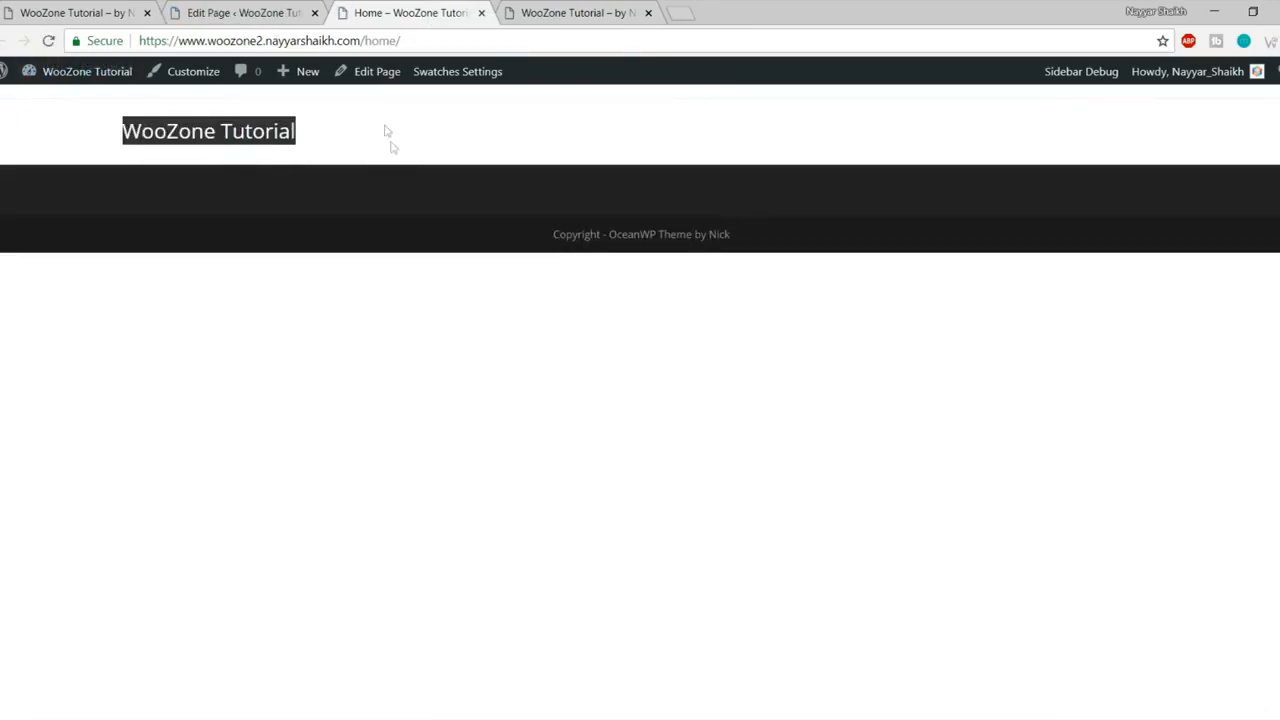
{"action": "left_click", "coordinate": [388, 131]}
Step: Compare the live Home page and its /home/ address with the finished Store homepage
{"action": "key", "text": "ctrl+1"}
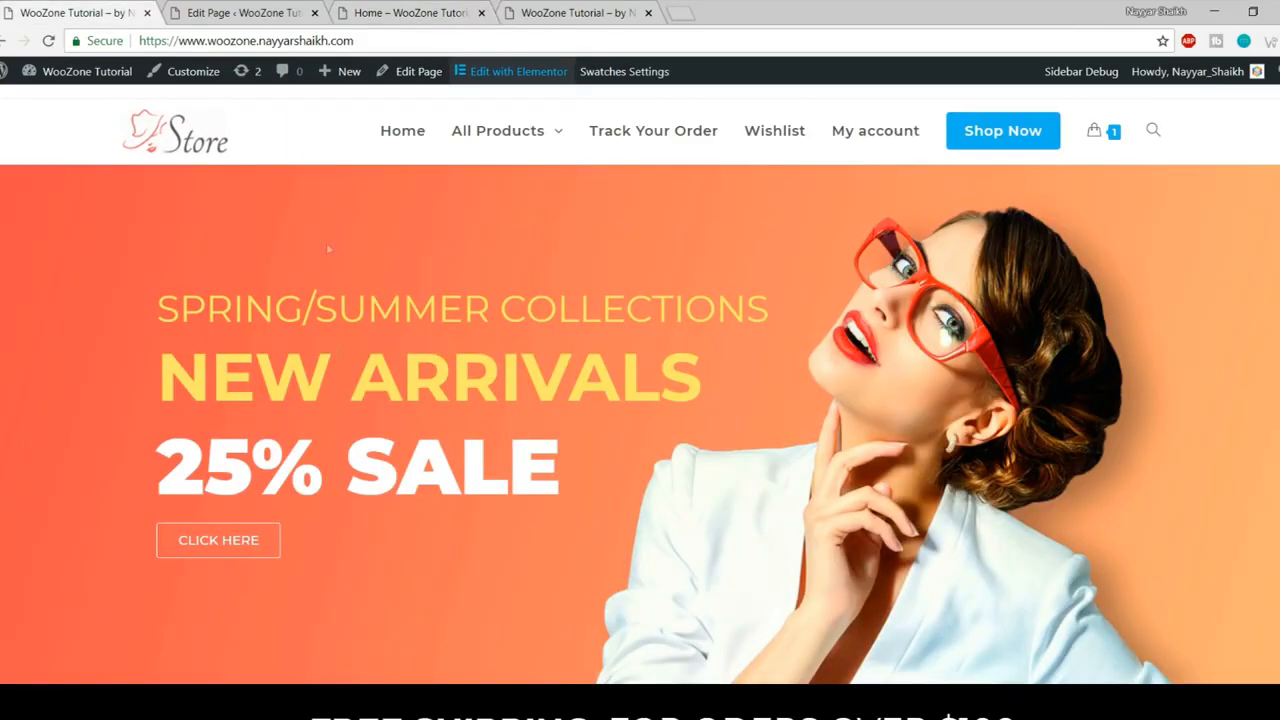
{"action": "left_click", "coordinate": [281, 14]}
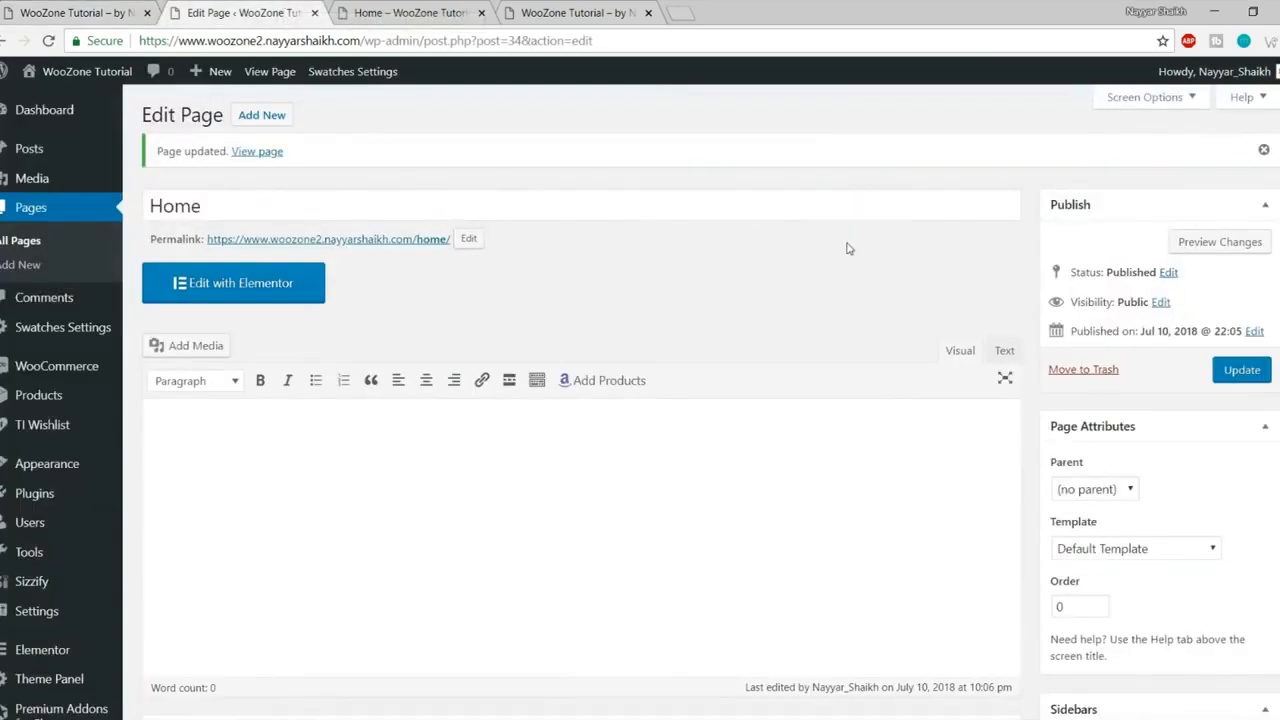
{"action": "left_click", "coordinate": [443, 13]}
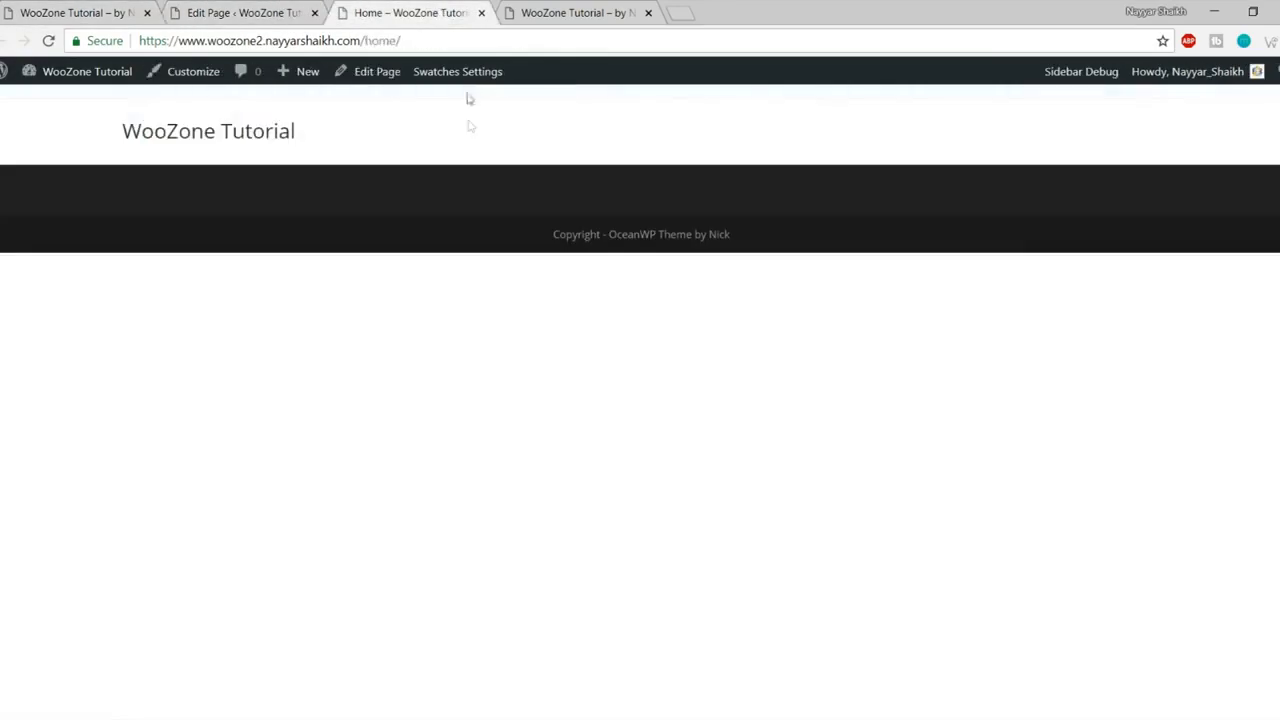
{"action": "key", "text": "ctrl+1"}
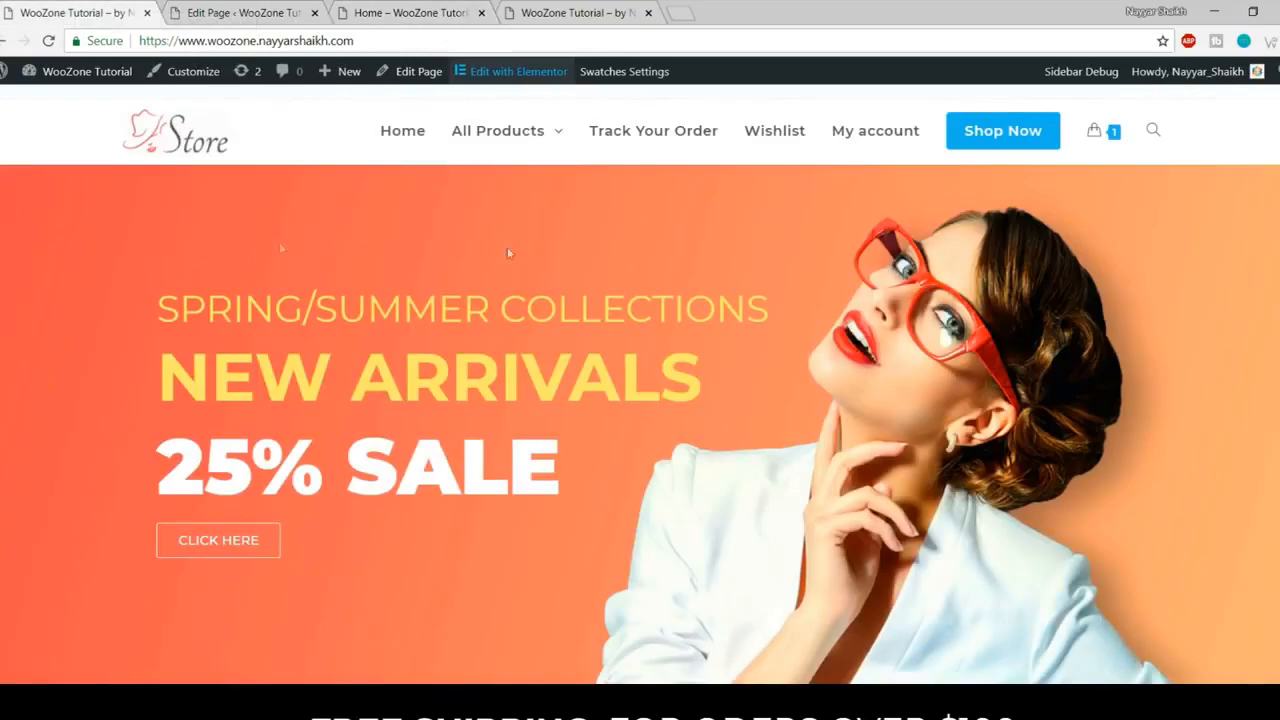
{"action": "scroll", "coordinate": [566, 243], "scroll_direction": "down", "scroll_amount": 3}
{"action": "scroll", "coordinate": [590, 455], "scroll_direction": "up", "scroll_amount": 3}
{"action": "left_click_drag", "start_coordinate": [370, 39], "coordinate": [142, 40]}
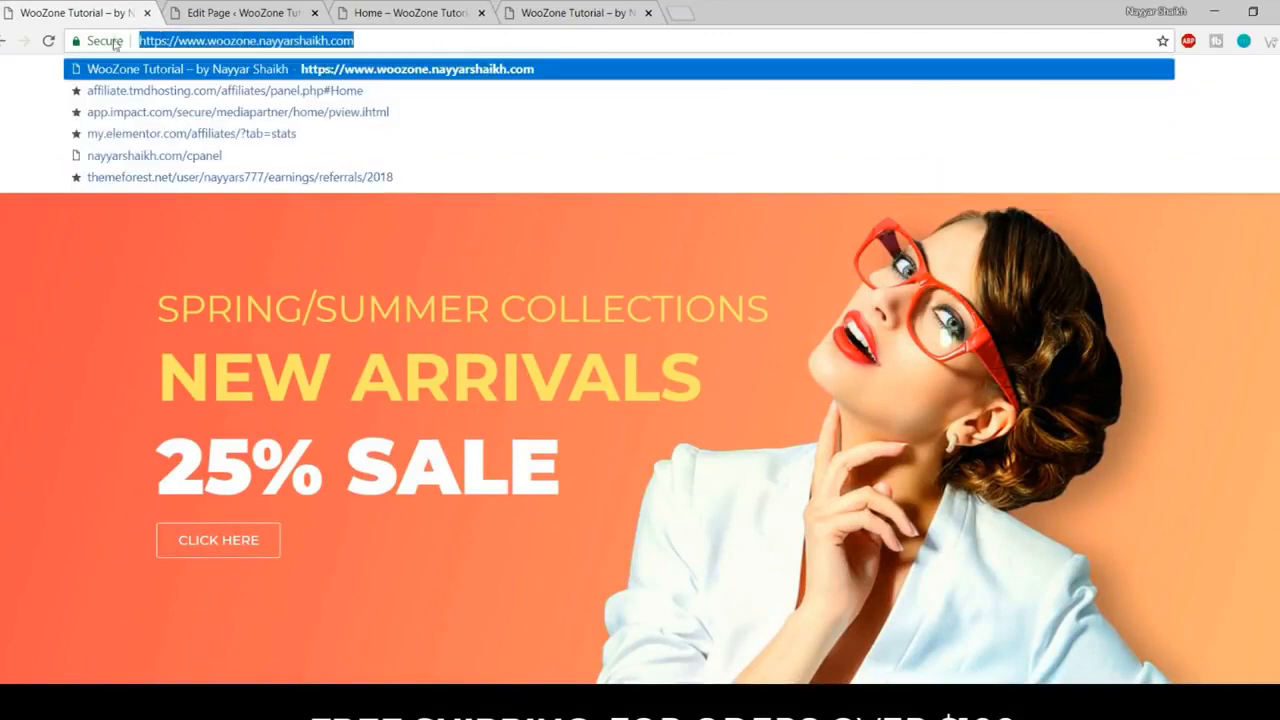
{"action": "left_click", "coordinate": [395, 8]}
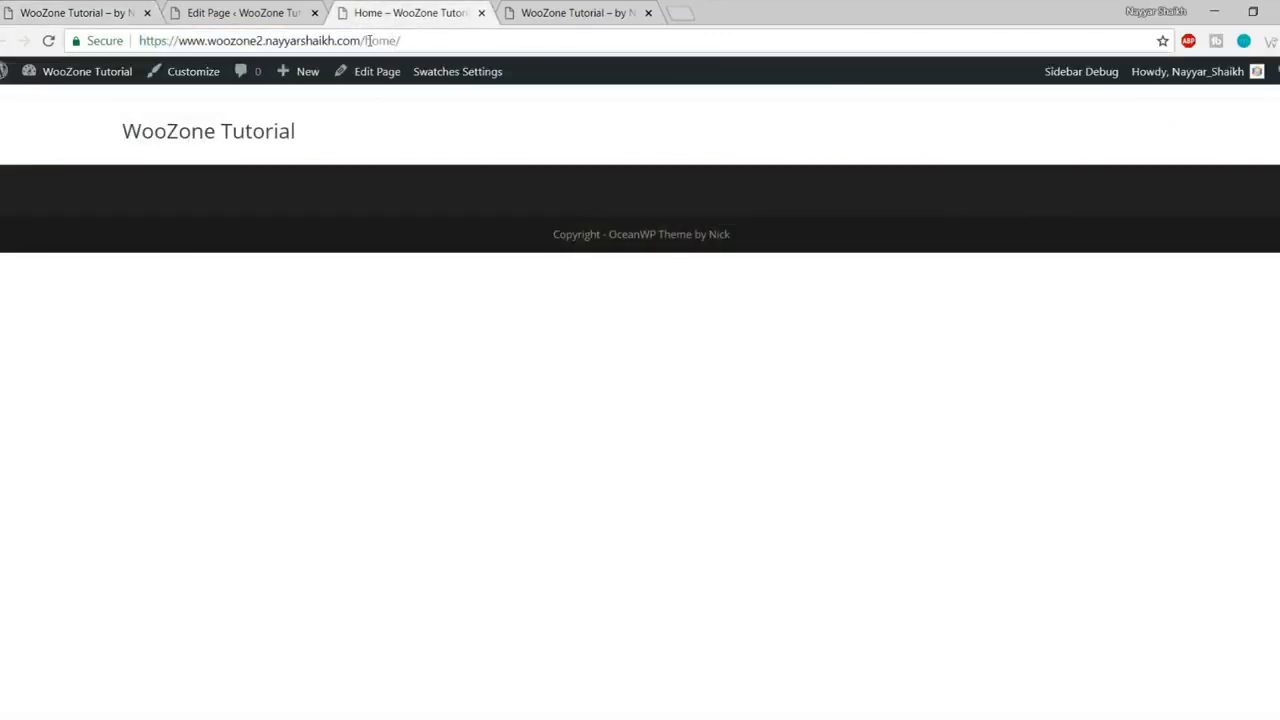
{"action": "left_click_drag", "start_coordinate": [364, 38], "coordinate": [472, 37]}
{"action": "left_click", "coordinate": [474, 38]}
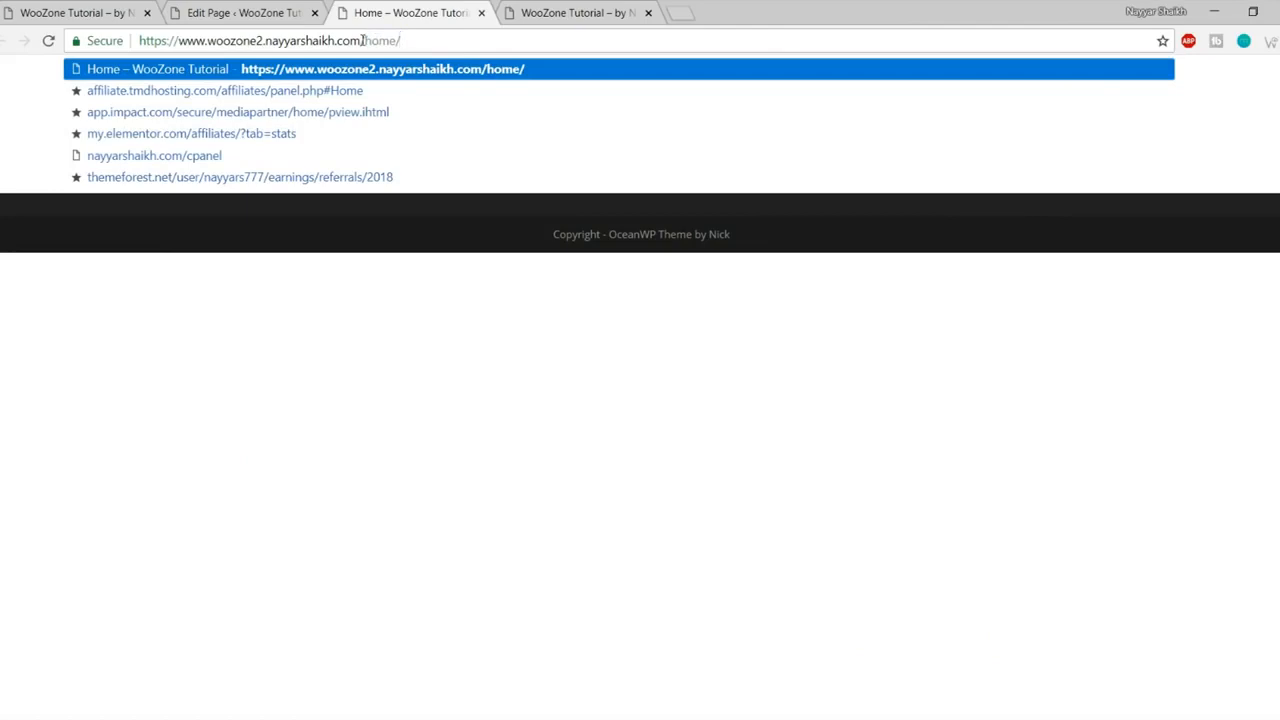
Step: Compare the site's front page with the /home/ page, then go back to the Home editor
{"action": "left_click_drag", "start_coordinate": [363, 40], "coordinate": [113, 40]}
{"action": "mouse_move", "coordinate": [362, 41]}
{"action": "left_mouse_down"}
{"action": "mouse_move", "coordinate": [423, 40]}
{"action": "mouse_move", "coordinate": [361, 40]}
{"action": "left_mouse_up"}
{"action": "left_click", "coordinate": [489, 428]}
{"action": "left_click", "coordinate": [466, 334]}
{"action": "left_click", "coordinate": [235, 138]}
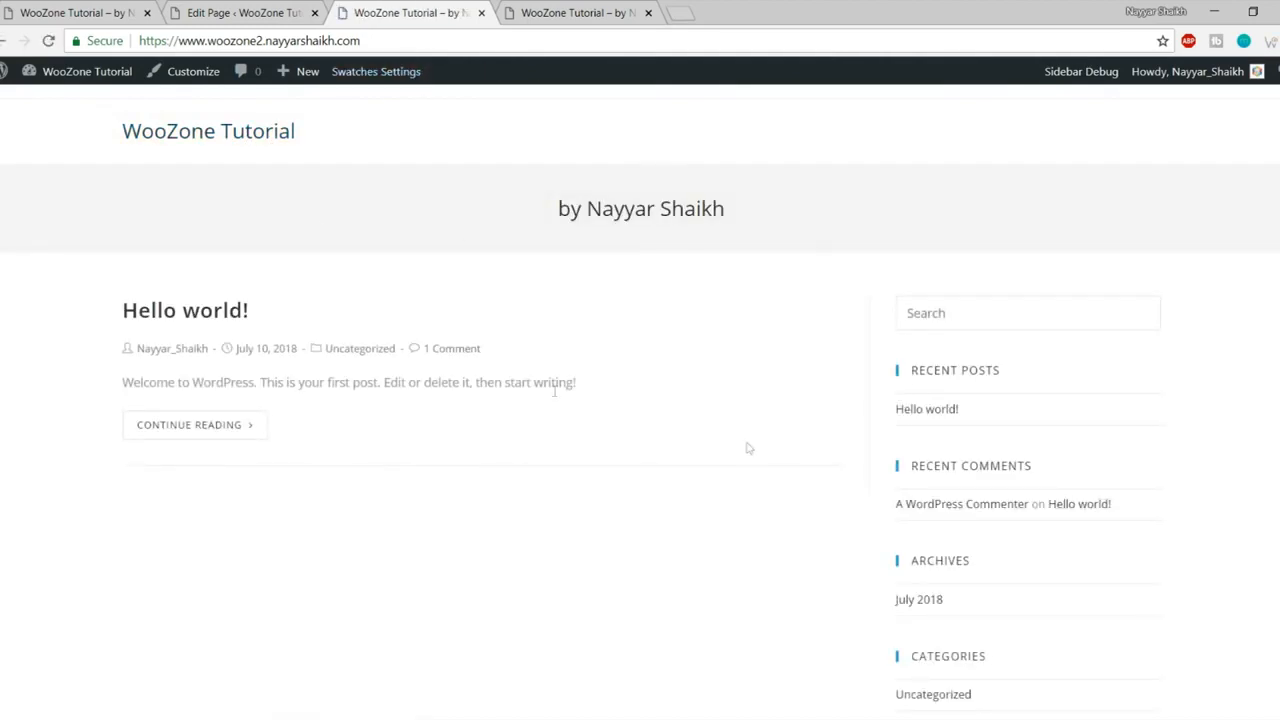
{"action": "left_click", "coordinate": [4, 41]}
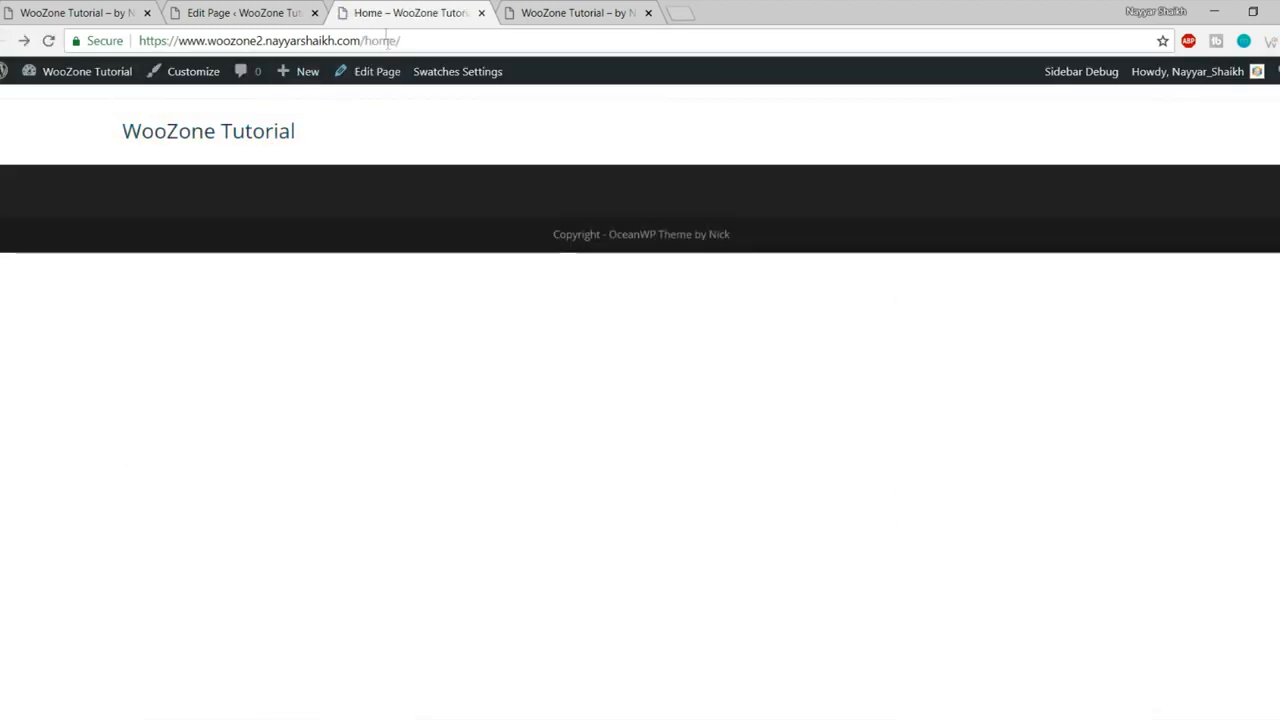
{"action": "left_click", "coordinate": [230, 145]}
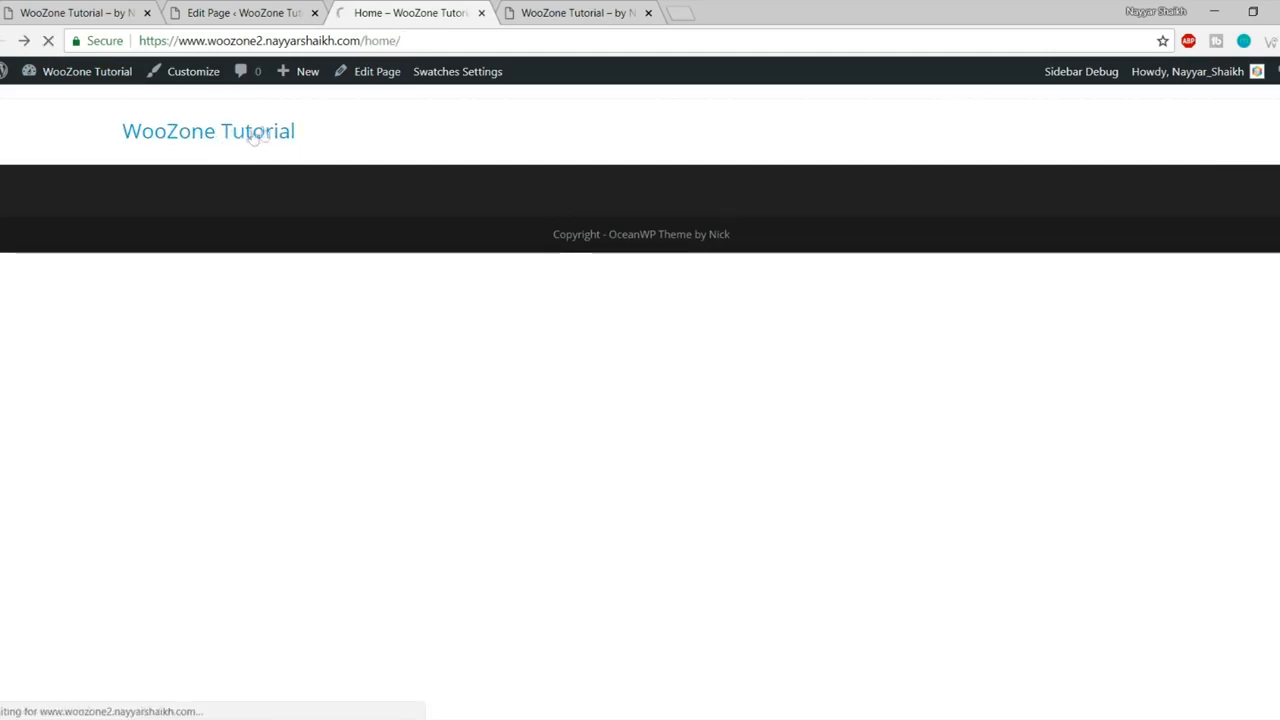
{"action": "left_click", "coordinate": [3, 41]}
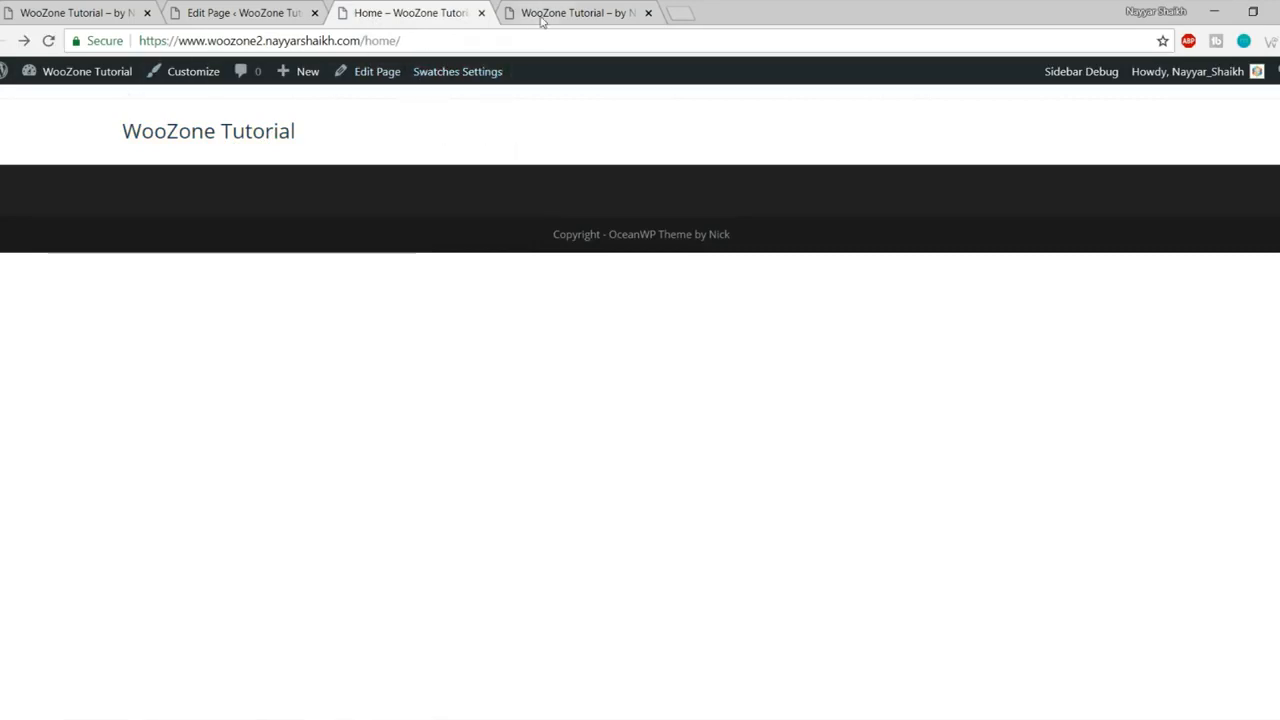
{"action": "left_click", "coordinate": [265, 7]}
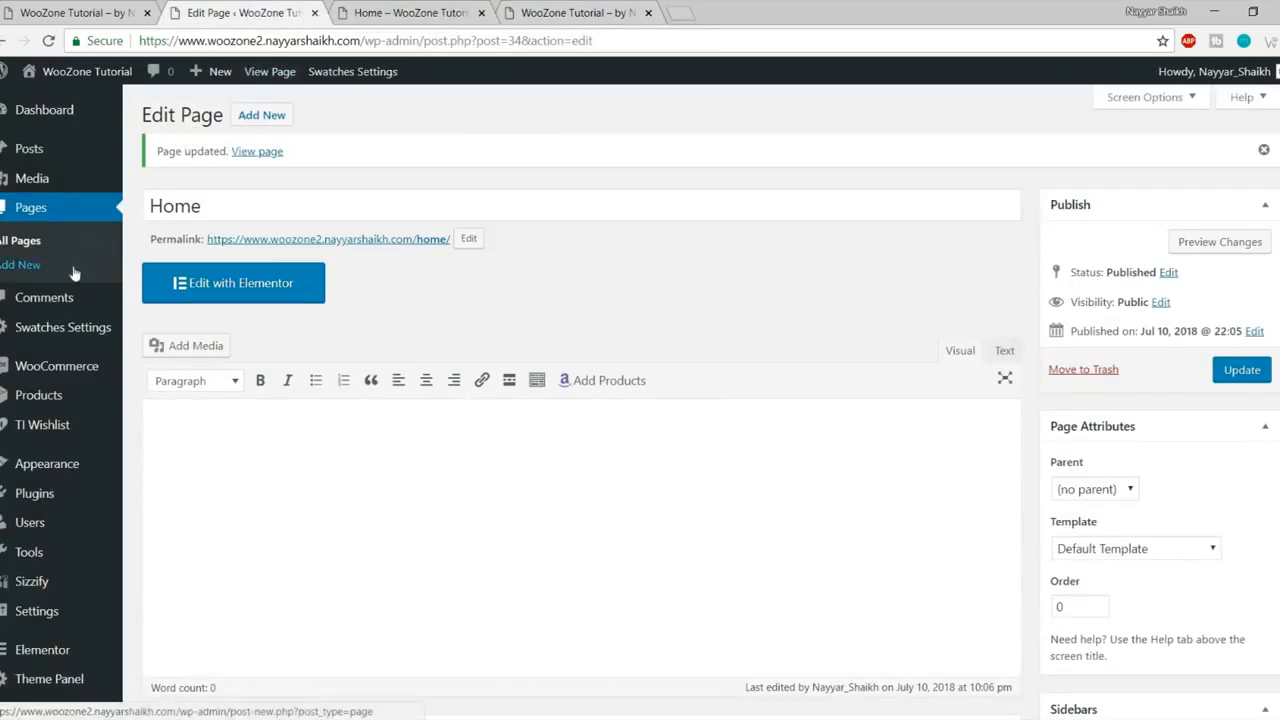
{"action": "mouse_move", "coordinate": [60, 414]}
{"action": "scroll", "coordinate": [60, 414], "scroll_direction": "down", "scroll_amount": 3}
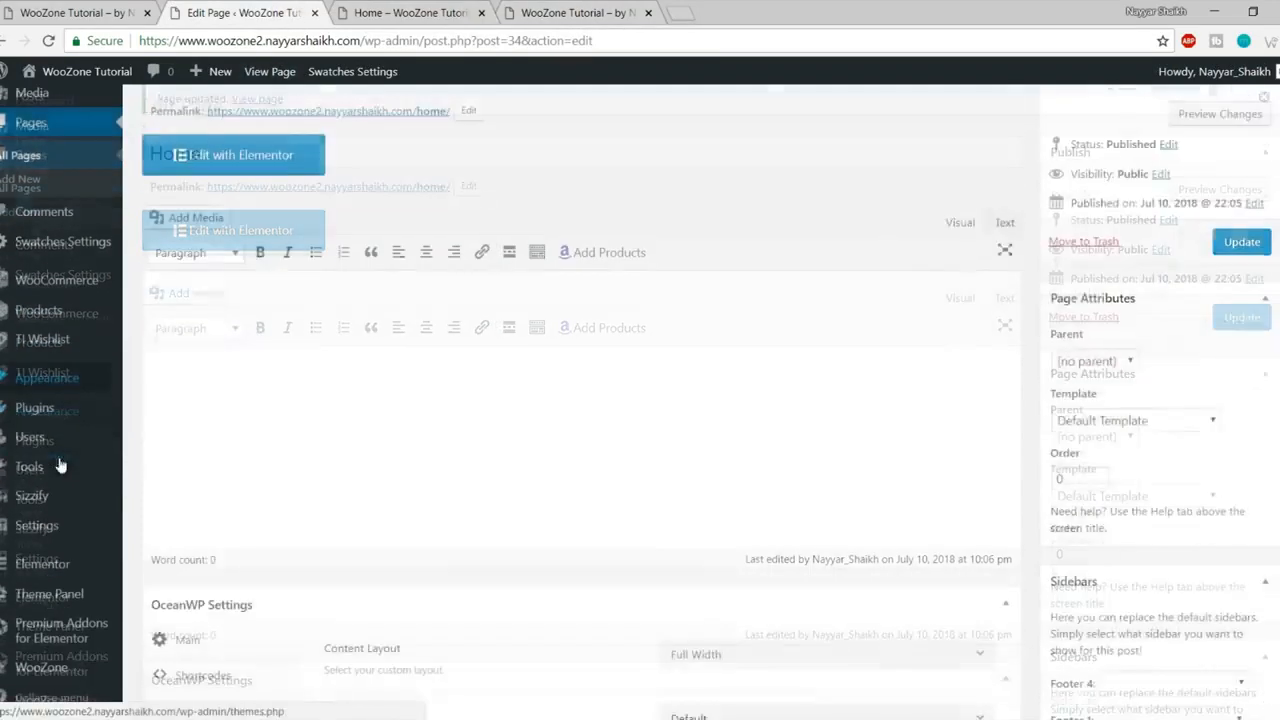
Step: In Reading settings, set the homepage to a static page using Home, and save
{"action": "mouse_move", "coordinate": [70, 567]}
{"action": "mouse_move", "coordinate": [45, 525]}
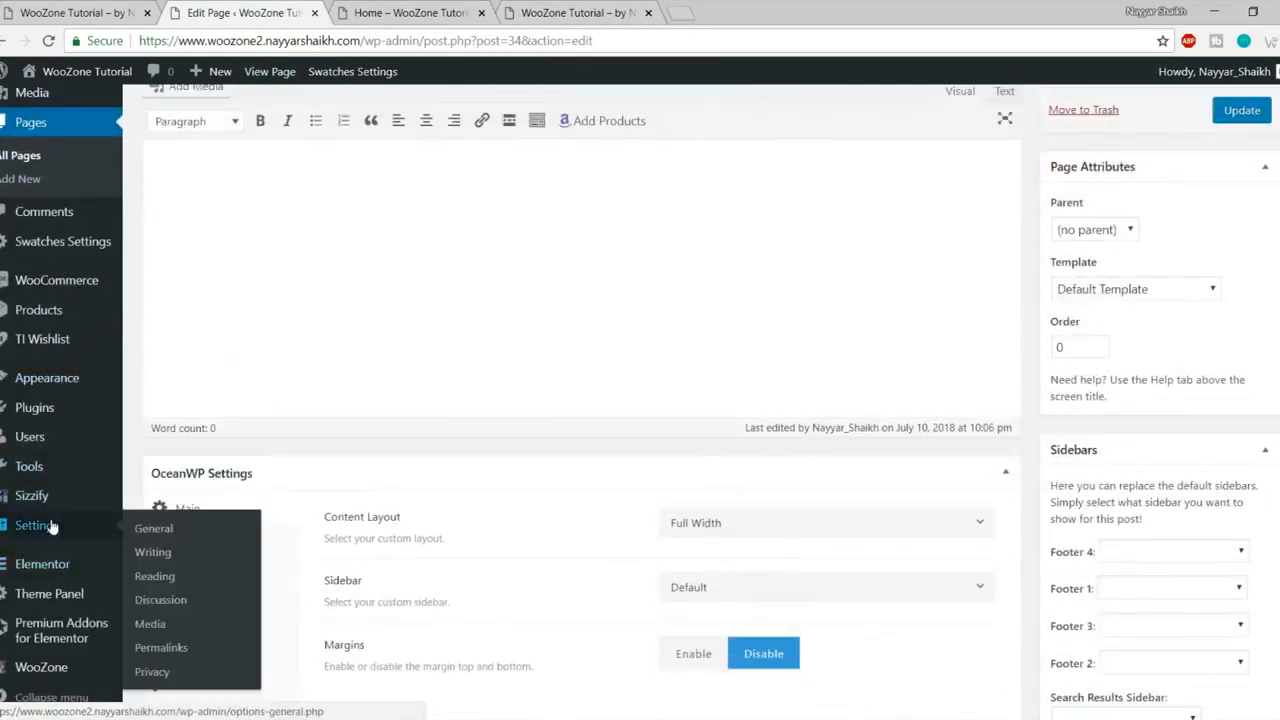
{"action": "left_click", "coordinate": [183, 578]}
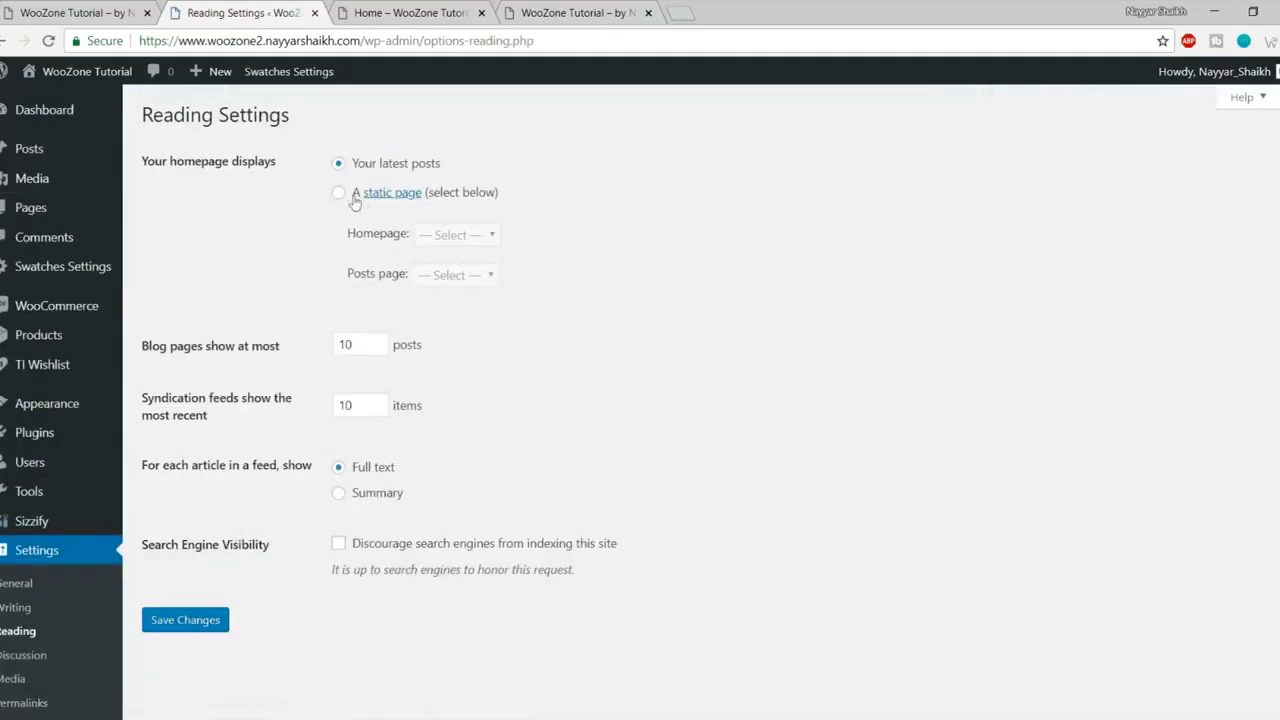
{"action": "left_click", "coordinate": [339, 193]}
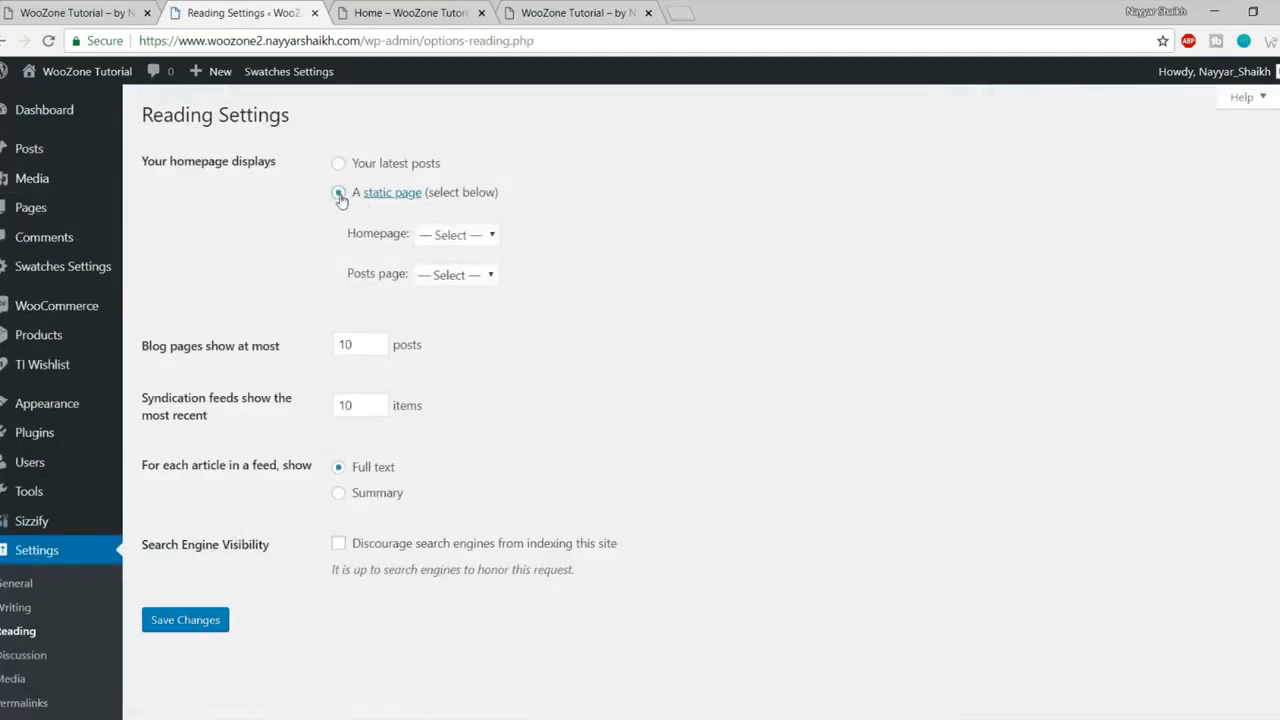
{"action": "left_click", "coordinate": [494, 236]}
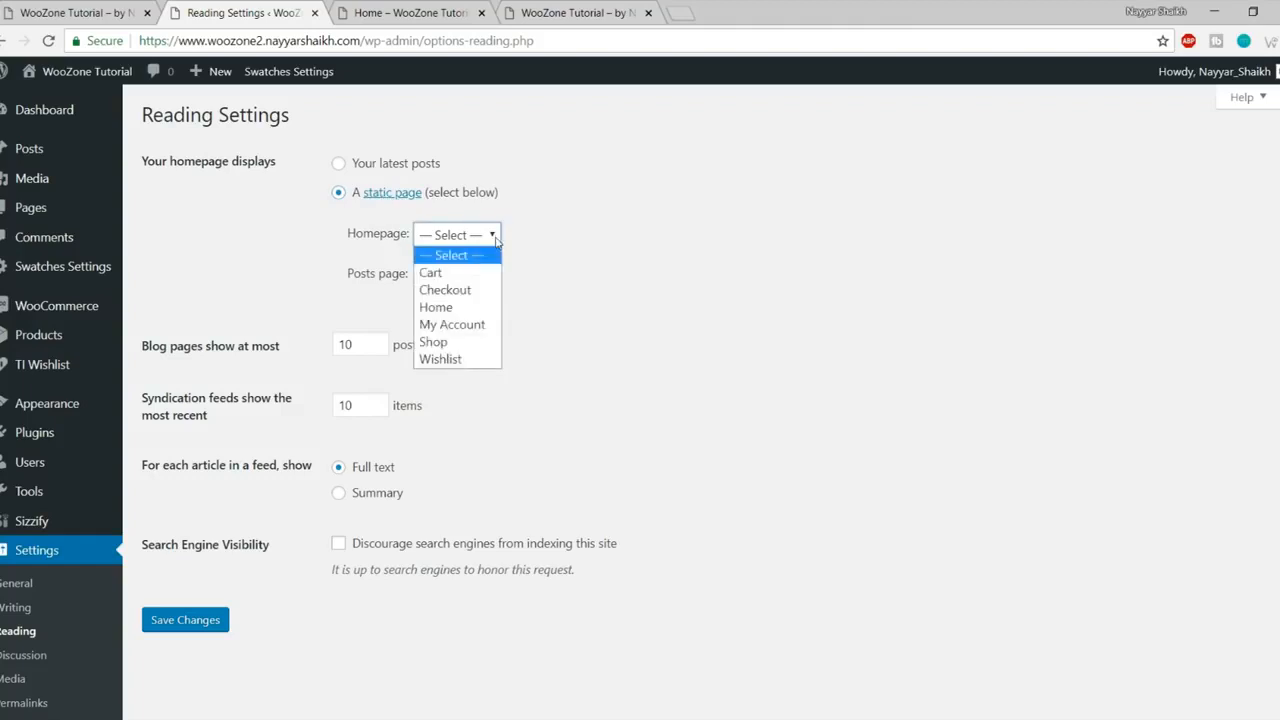
{"action": "left_click", "coordinate": [458, 308]}
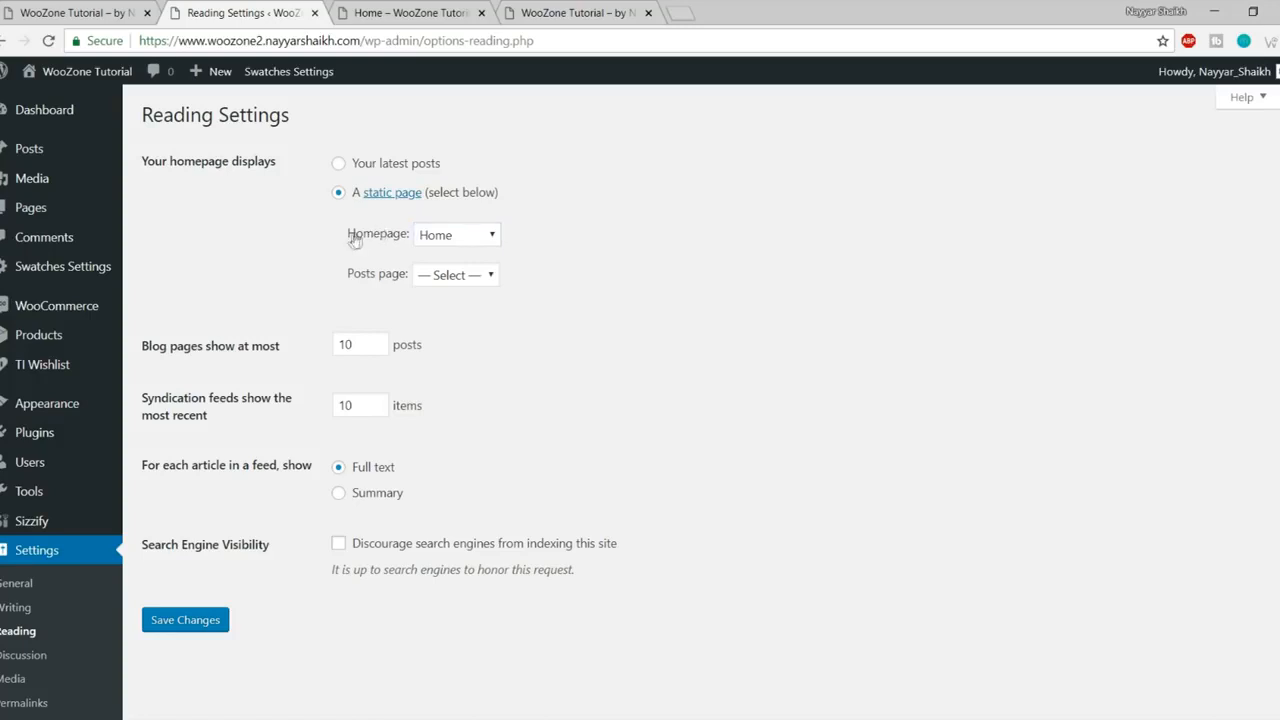
{"action": "left_click", "coordinate": [190, 620]}
Step: Reload the site at its root address to confirm it now shows the Home page
{"action": "left_click", "coordinate": [418, 6]}
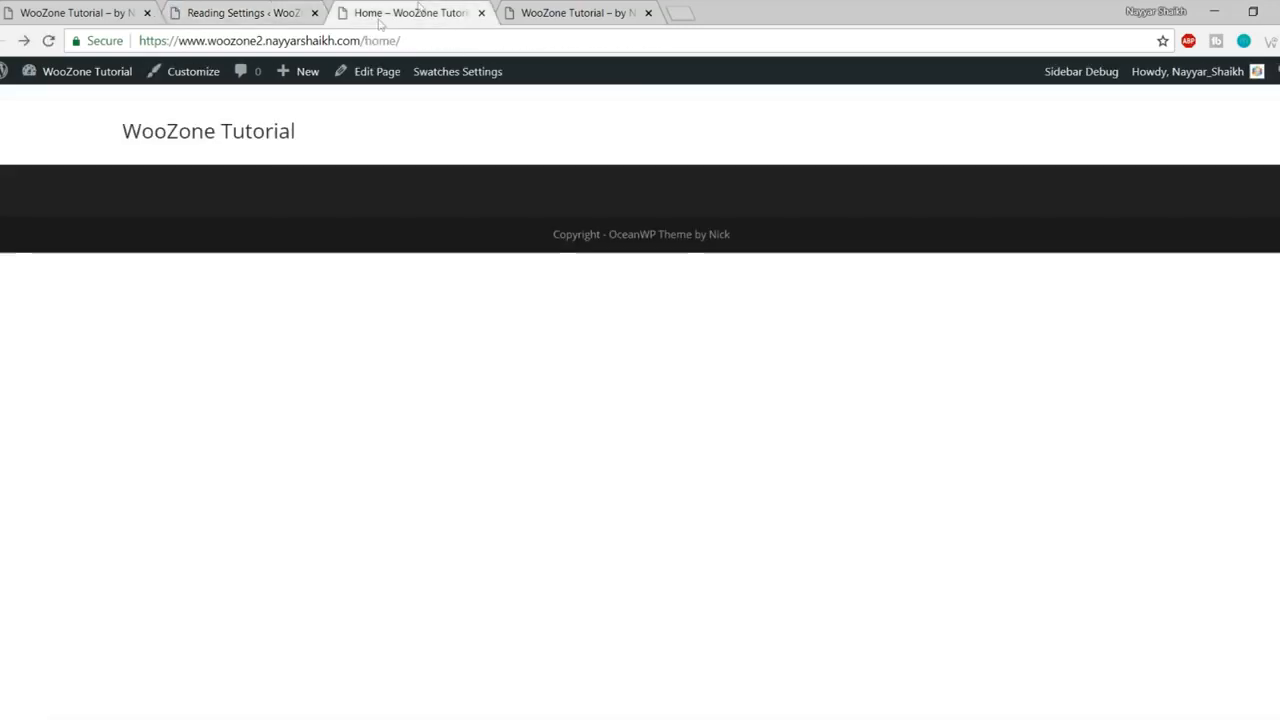
{"action": "left_click_drag", "start_coordinate": [466, 39], "coordinate": [361, 40]}
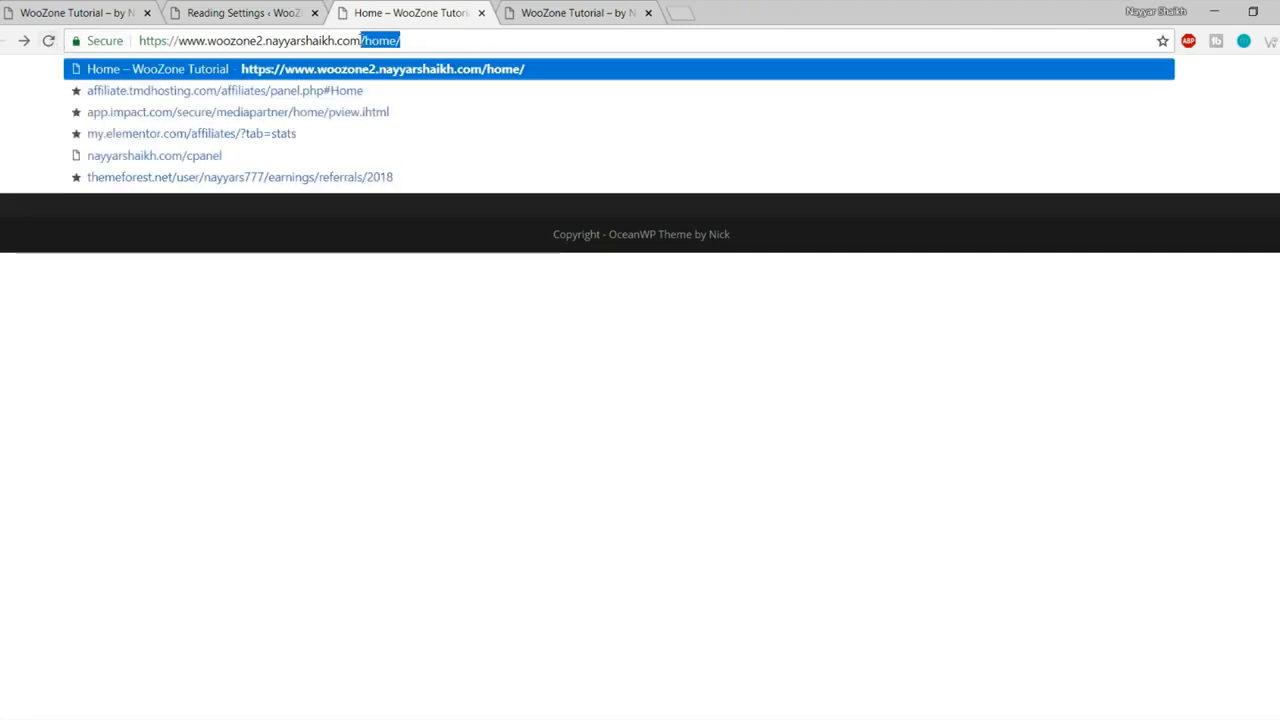
{"action": "left_click", "coordinate": [364, 419]}
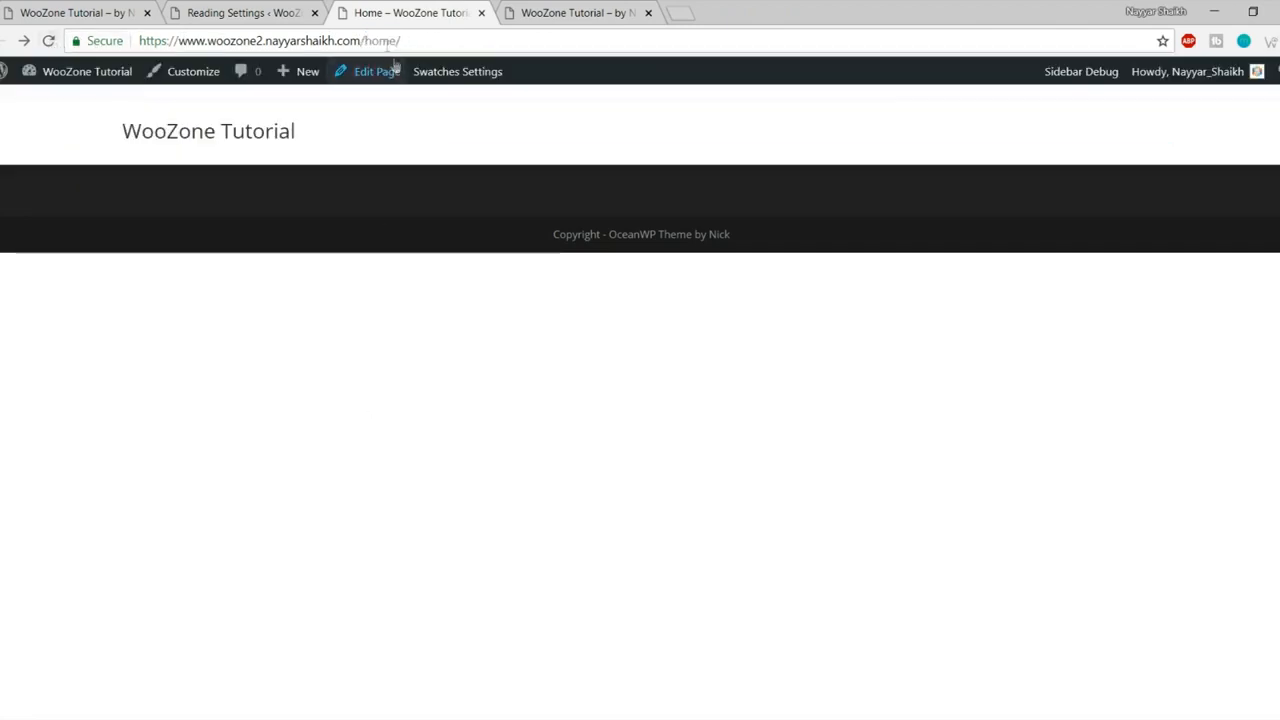
{"action": "left_click", "coordinate": [48, 42]}
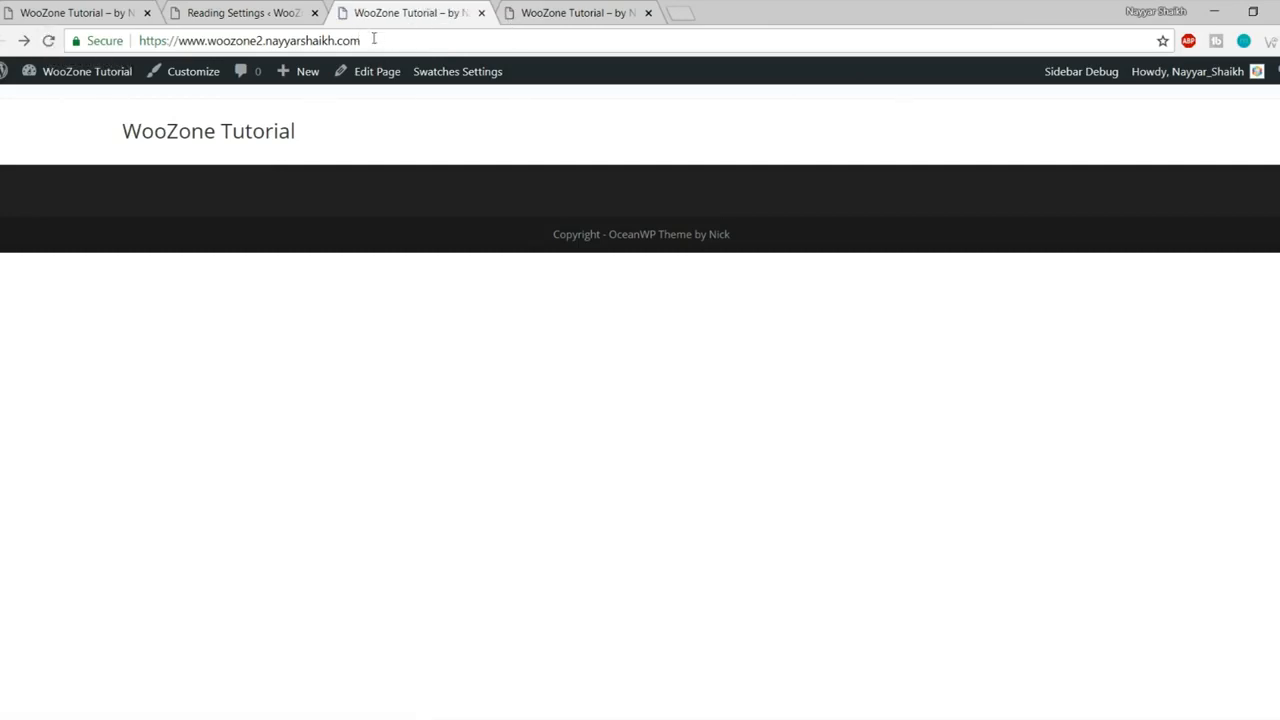
{"action": "left_click", "coordinate": [232, 131]}
Step: Save the General Settings page without changes
{"action": "left_click", "coordinate": [261, 13]}
{"action": "scroll", "coordinate": [725, 457], "scroll_direction": "down", "scroll_amount": 2}
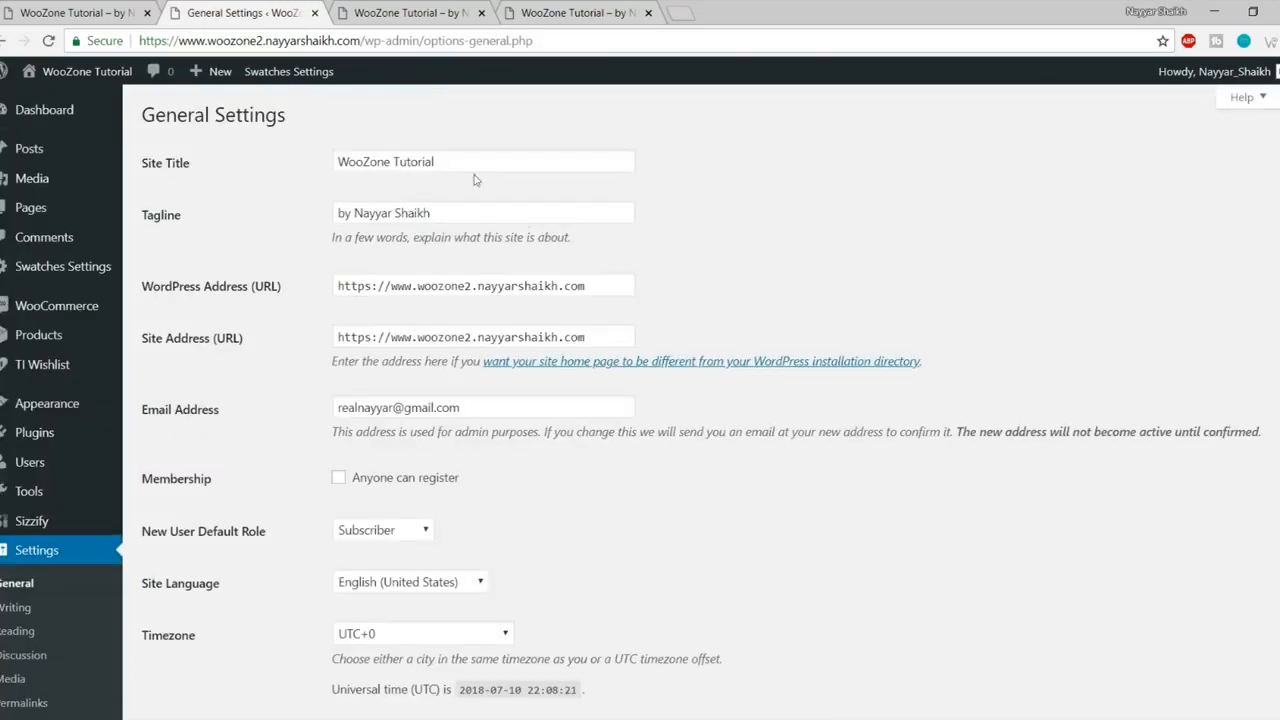
{"action": "left_click_drag", "start_coordinate": [398, 162], "coordinate": [436, 212]}
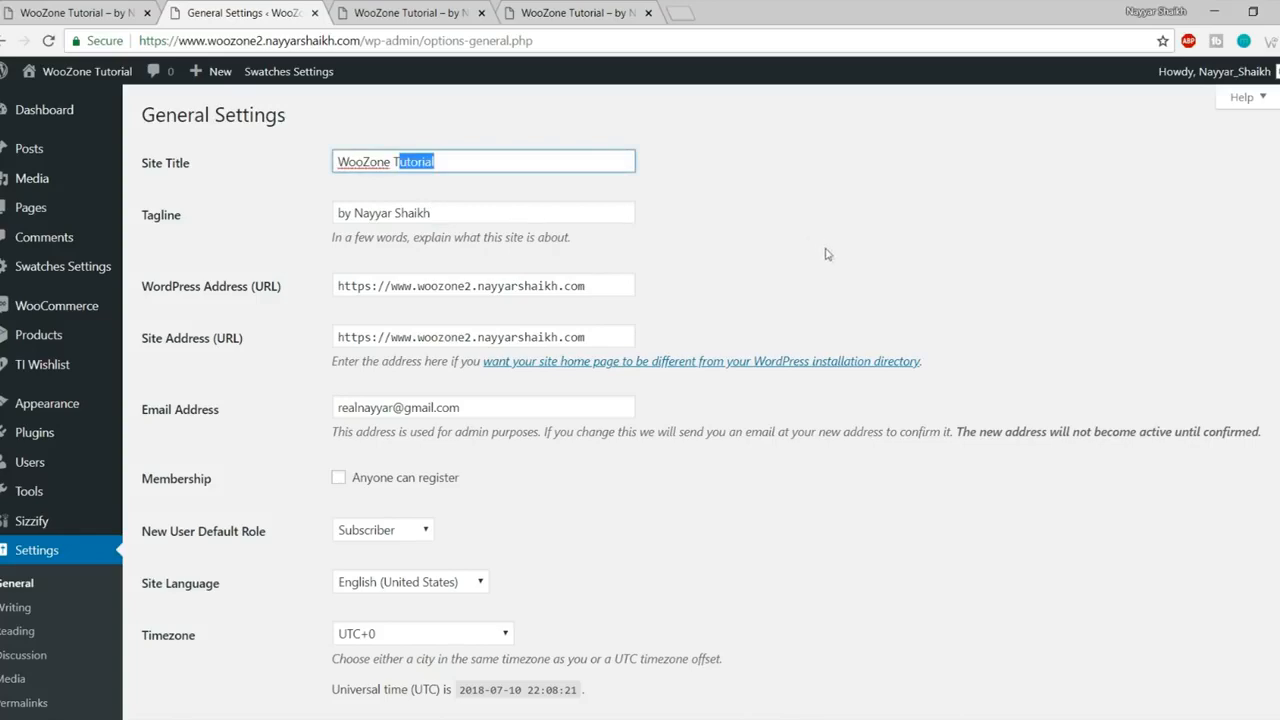
{"action": "scroll", "coordinate": [619, 370], "scroll_direction": "down", "scroll_amount": 2}
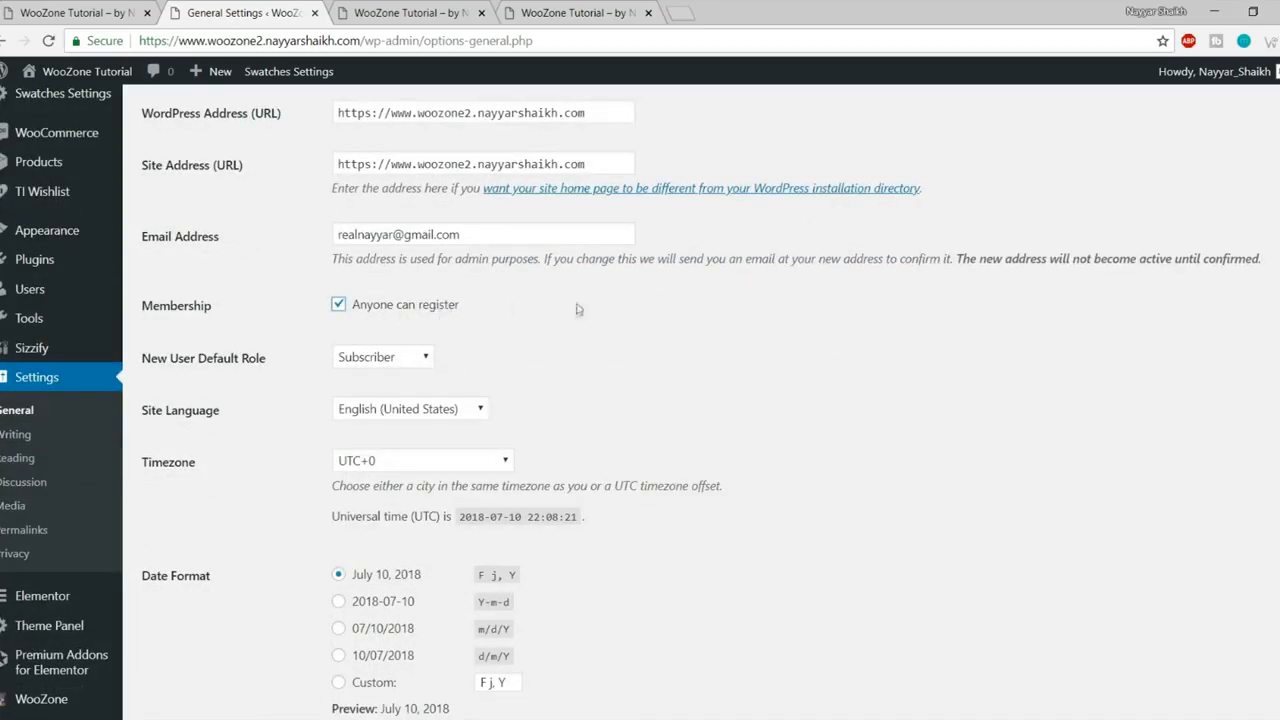
{"action": "scroll", "coordinate": [666, 394], "scroll_direction": "down", "scroll_amount": 3}
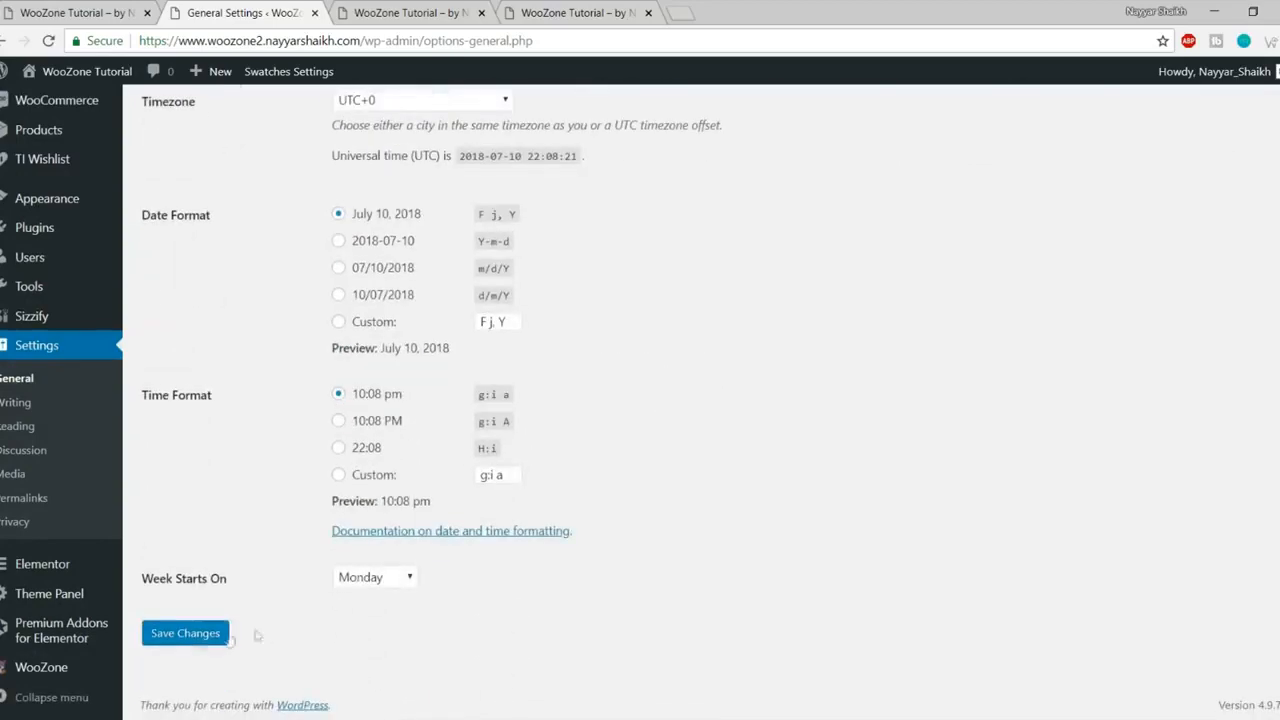
{"action": "left_click", "coordinate": [200, 640]}
Step: Switch the permalink structure to Post name (/%postname%/) and save the change
{"action": "scroll", "coordinate": [652, 565], "scroll_direction": "down", "scroll_amount": 2}
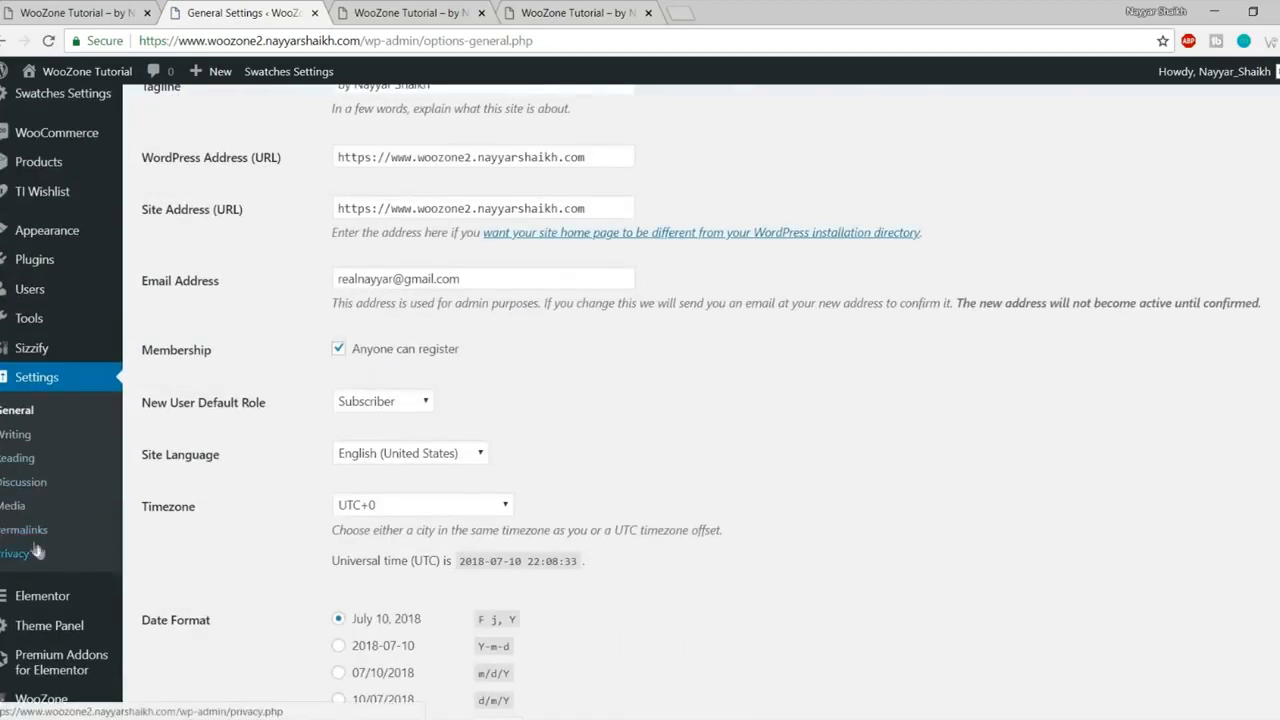
{"action": "left_click", "coordinate": [42, 536]}
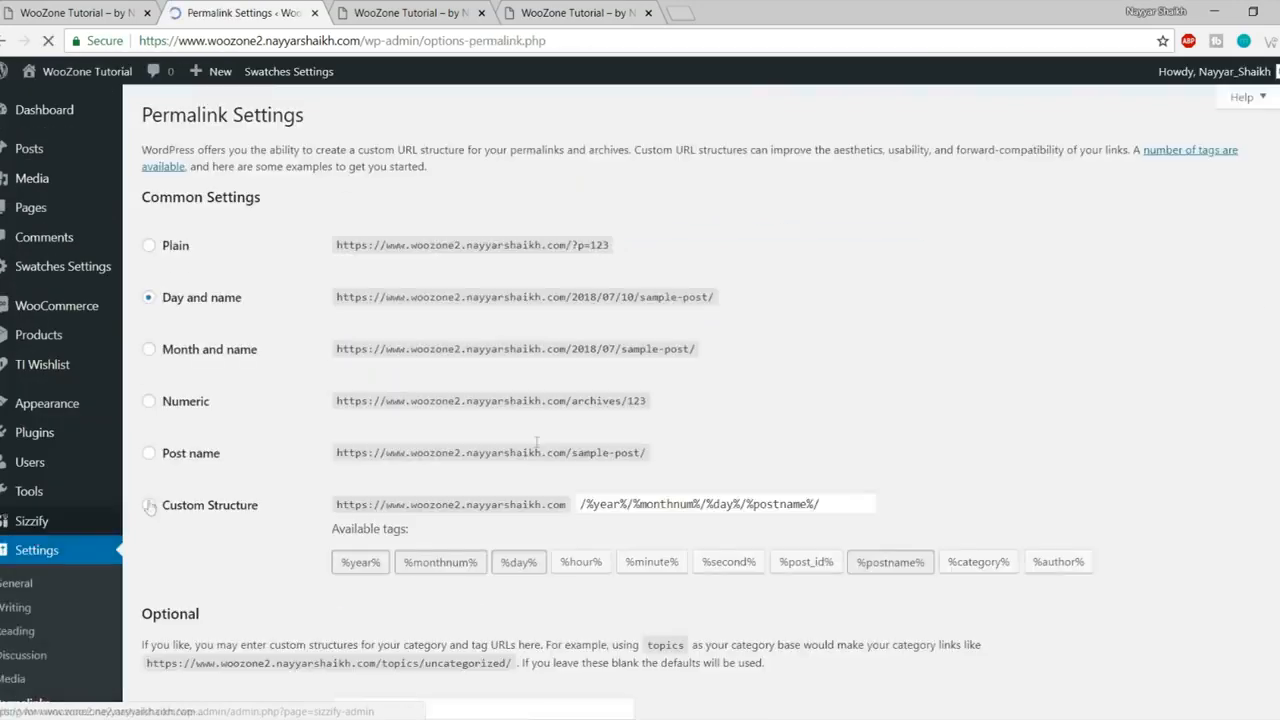
{"action": "scroll", "coordinate": [344, 238], "scroll_direction": "down", "scroll_amount": 1}
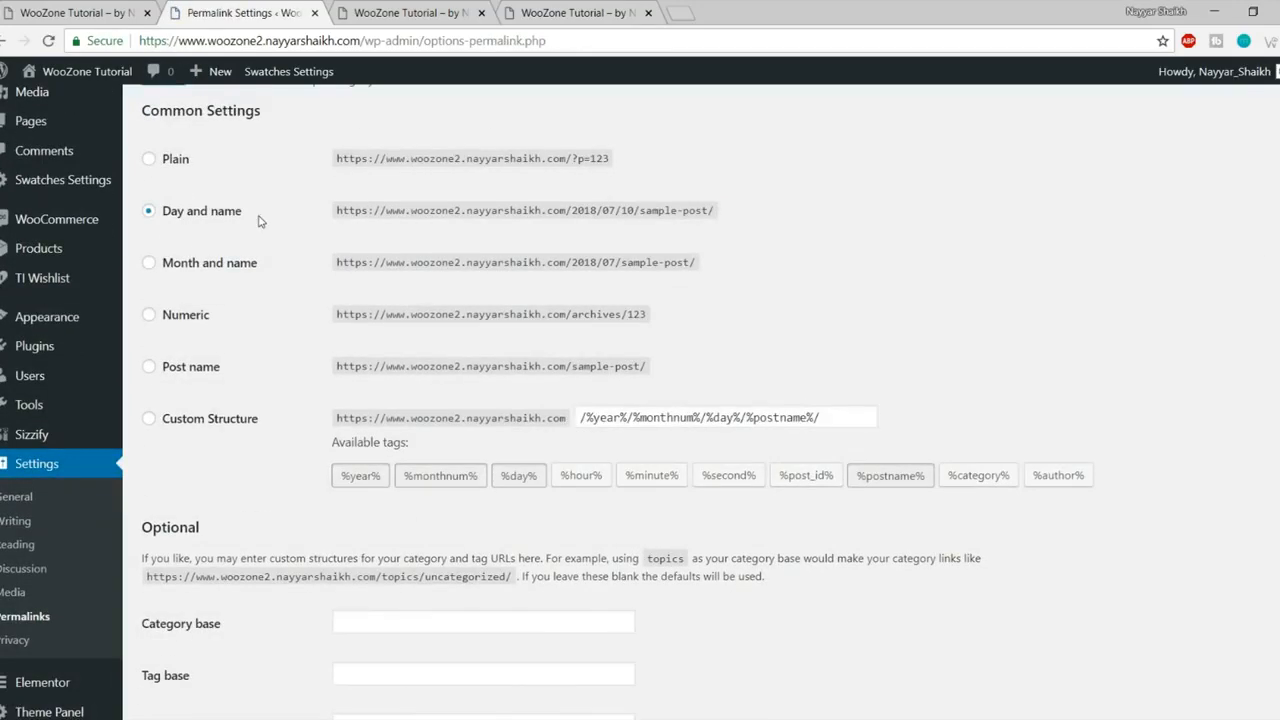
{"action": "left_click_drag", "start_coordinate": [217, 214], "coordinate": [178, 211]}
{"action": "left_click", "coordinate": [225, 214]}
{"action": "scroll", "coordinate": [238, 303], "scroll_direction": "down", "scroll_amount": 1}
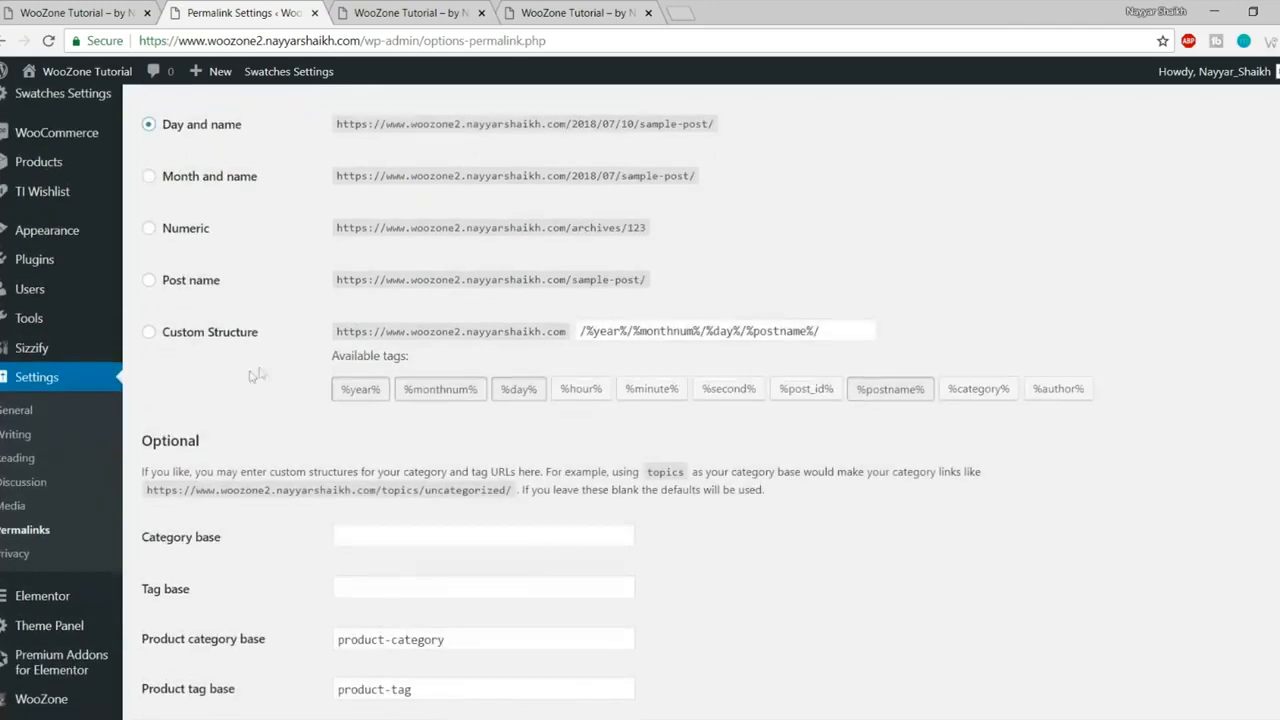
{"action": "left_click", "coordinate": [150, 281]}
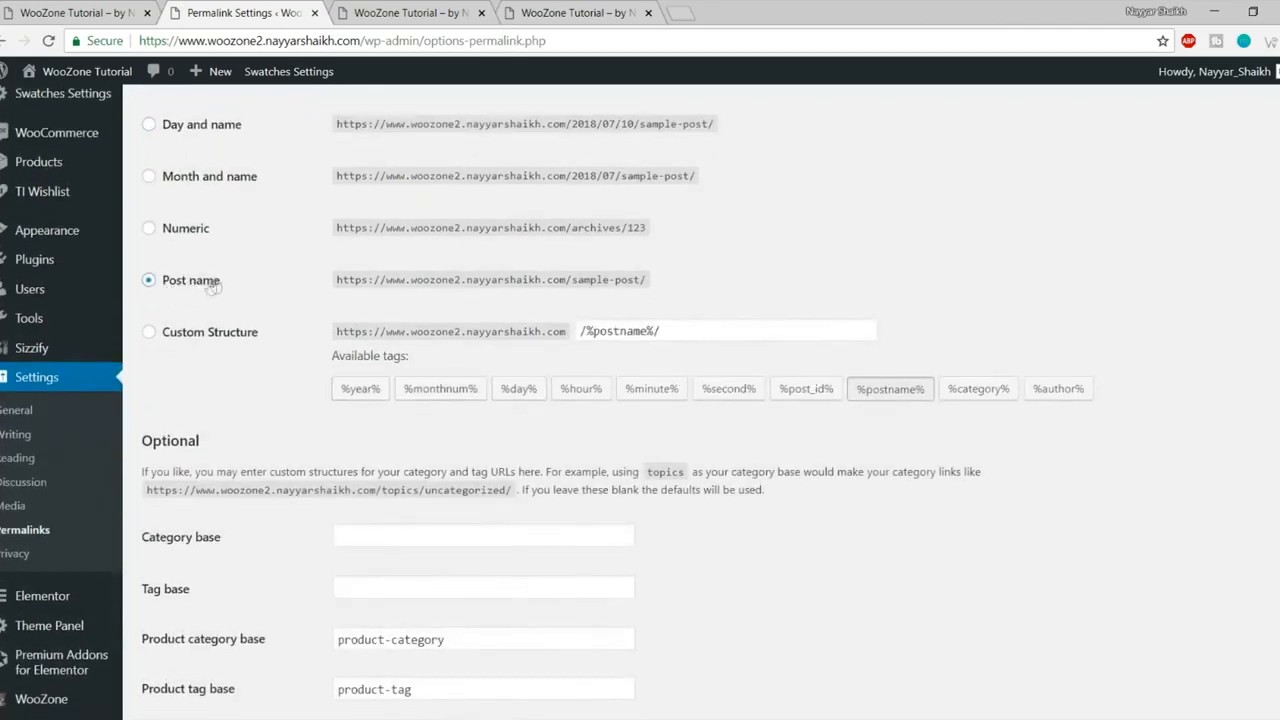
{"action": "scroll", "coordinate": [270, 560], "scroll_direction": "down", "scroll_amount": 5}
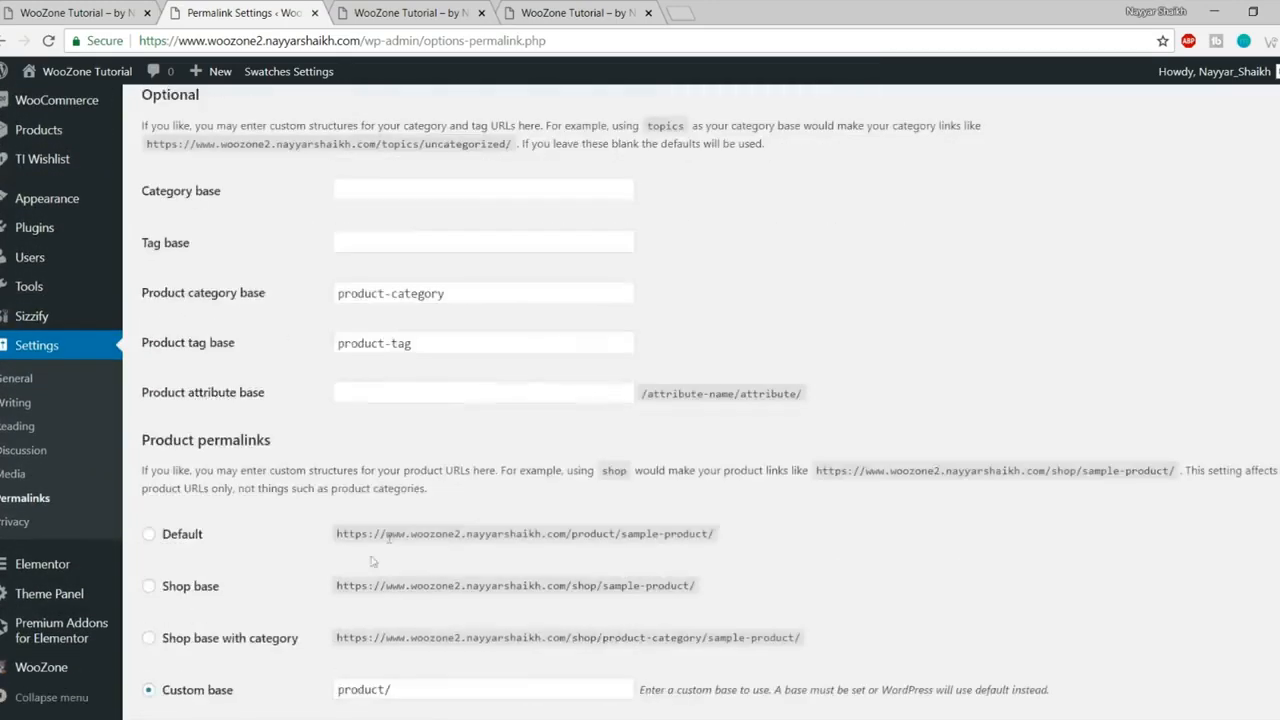
{"action": "left_click", "coordinate": [206, 634]}
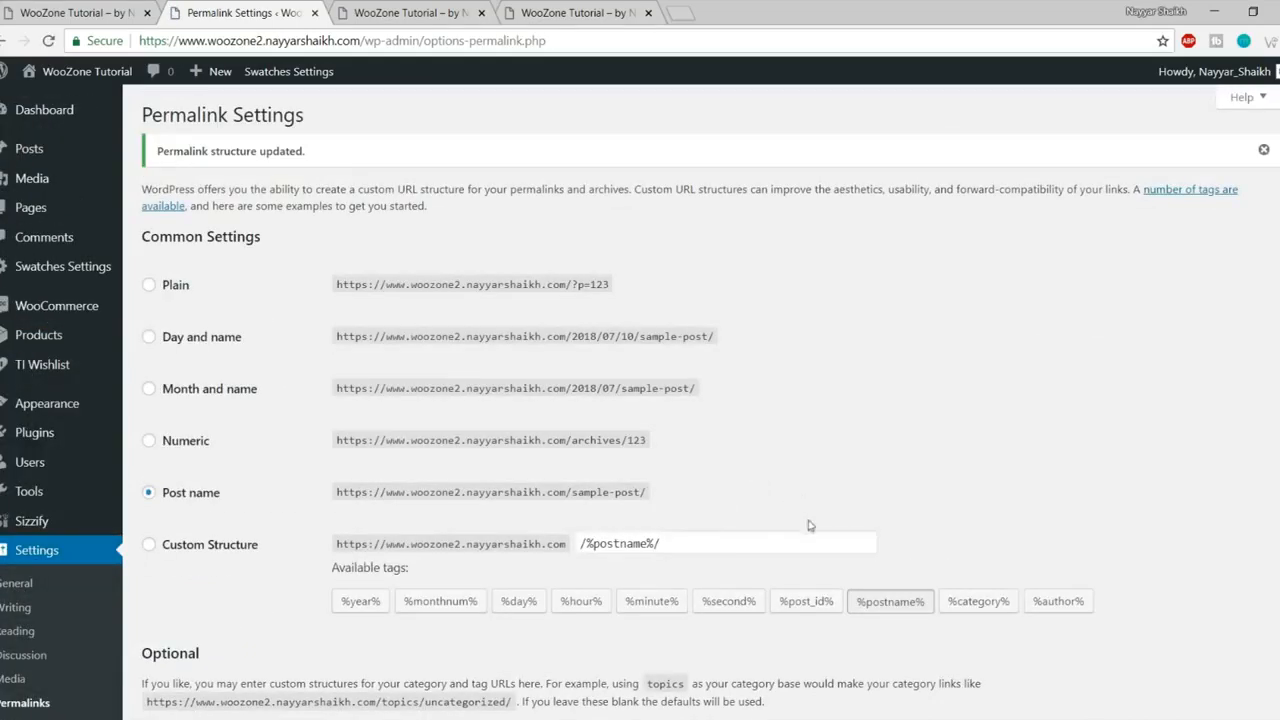
{"action": "left_click", "coordinate": [48, 210]}
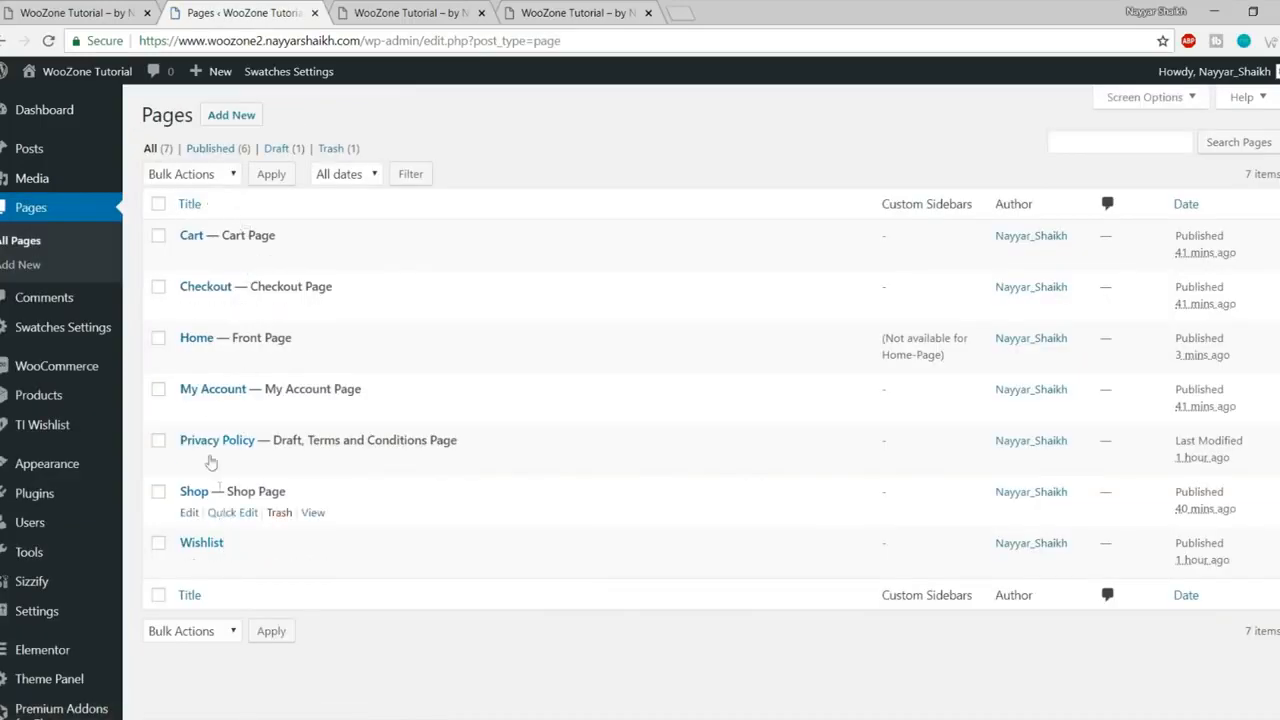
Step: Open the Home page from the Pages list and launch it in Elementor
{"action": "left_click", "coordinate": [191, 362]}
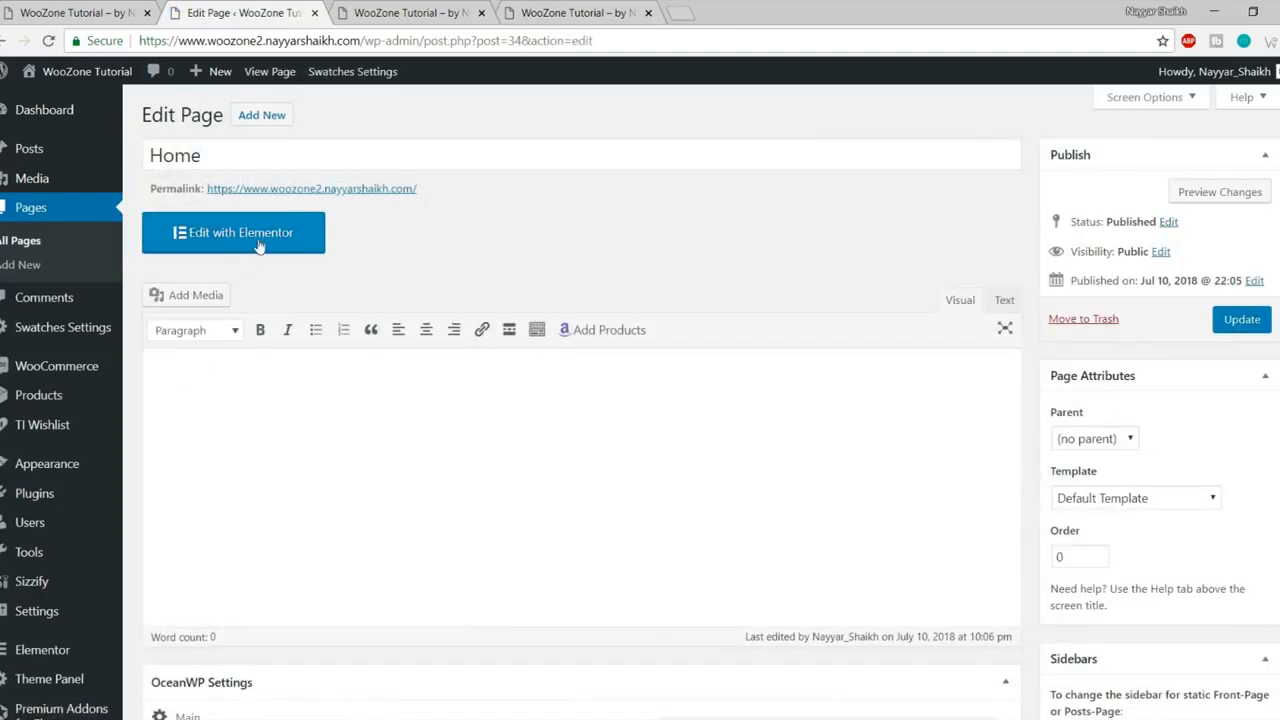
{"action": "left_click", "coordinate": [258, 244]}
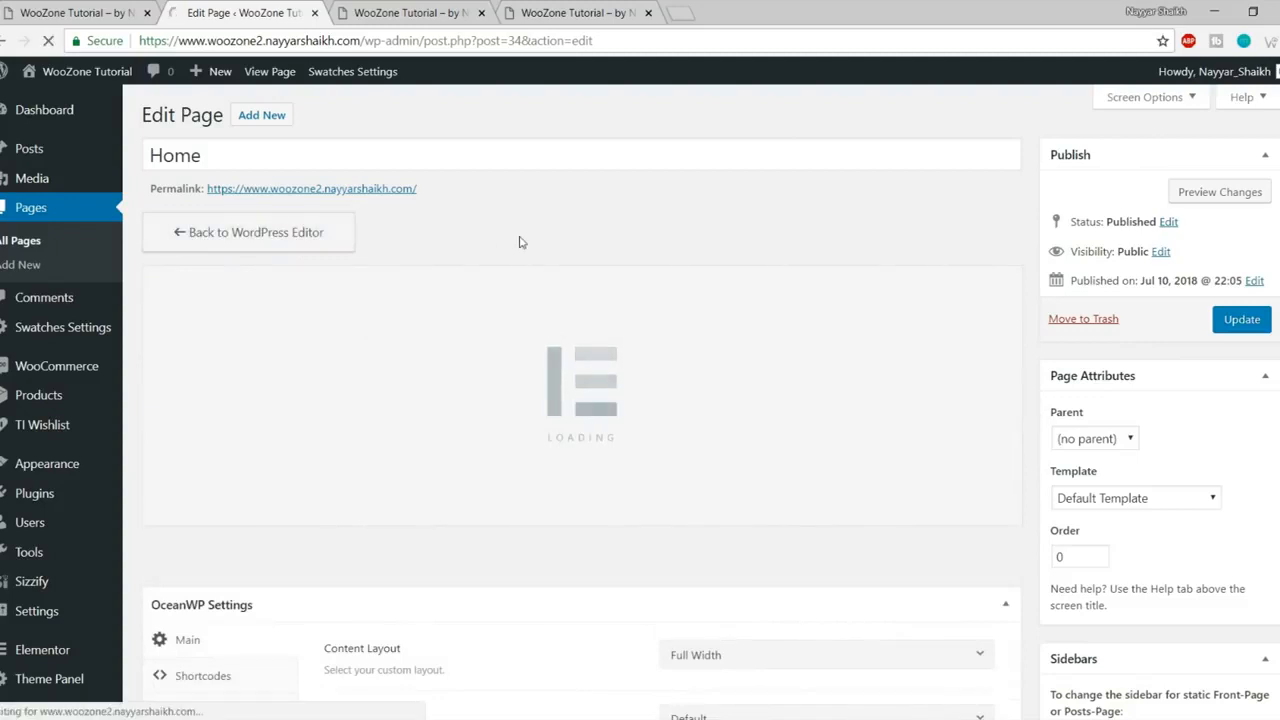
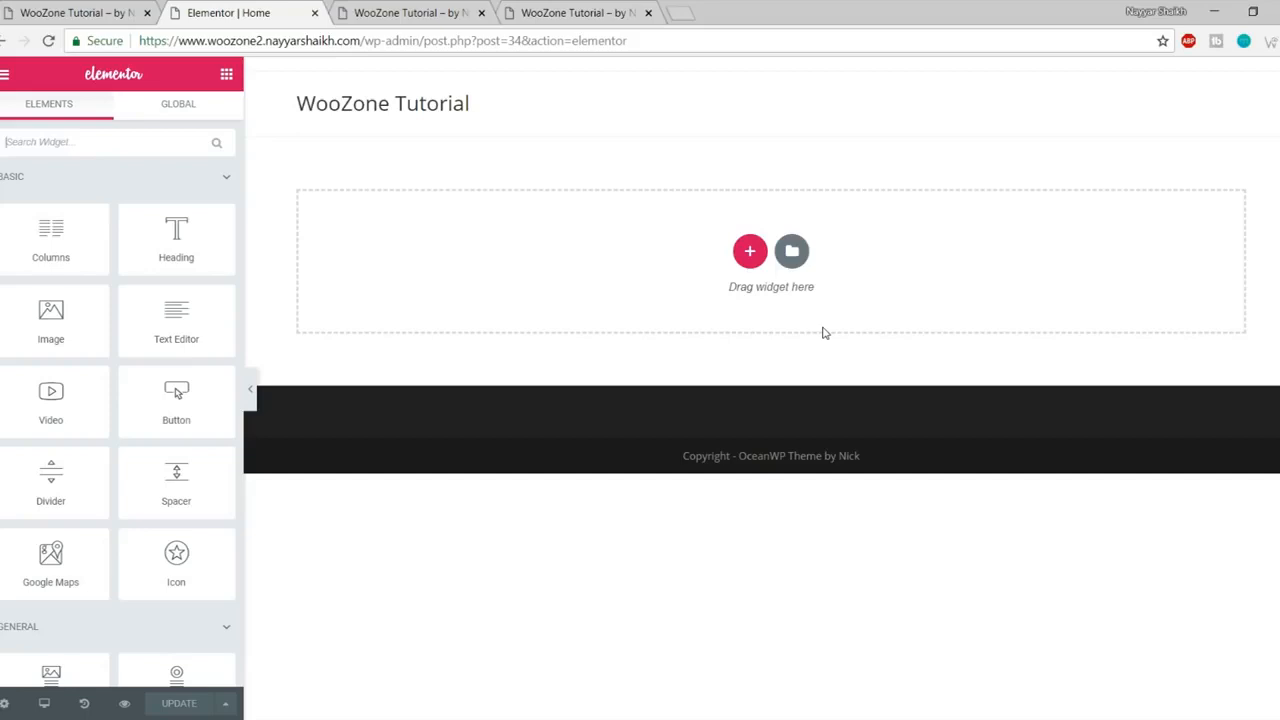
Step: Review the SPRING/SUMMER COLLECTIONS heading on the reference store page
{"action": "scroll", "coordinate": [155, 402], "scroll_direction": "down", "scroll_amount": 10}
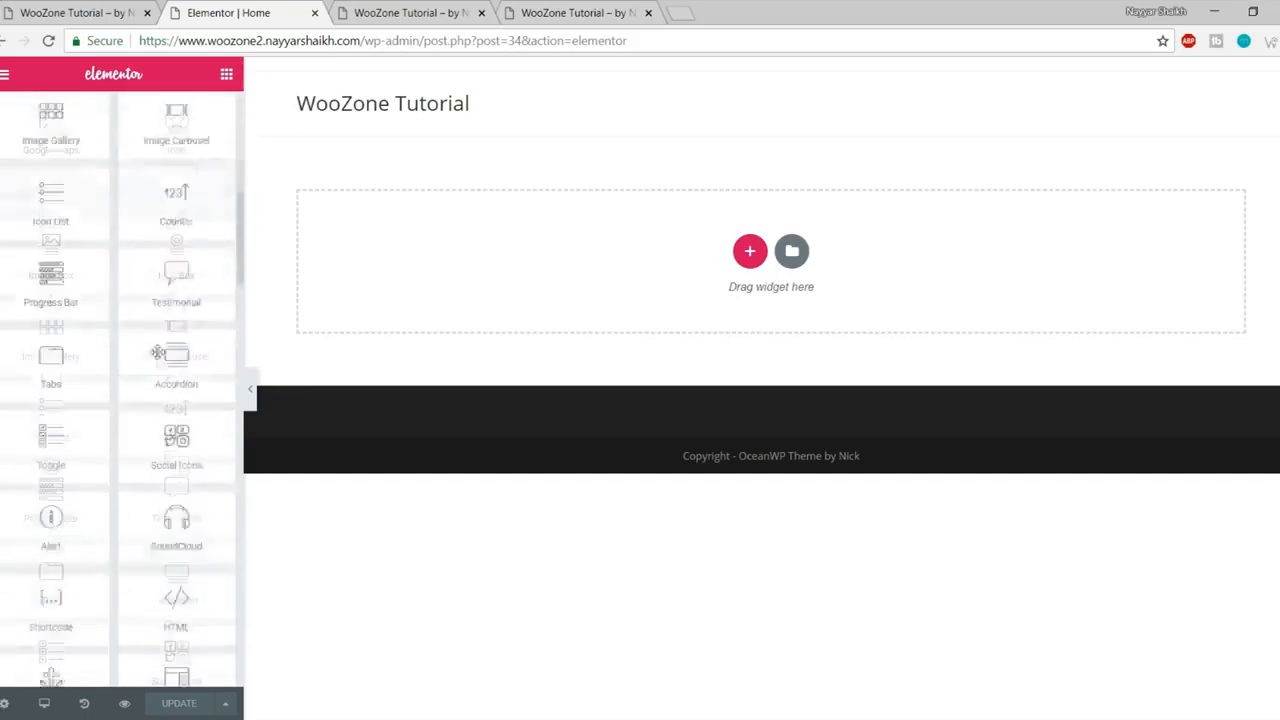
{"action": "scroll", "coordinate": [155, 402], "scroll_direction": "up", "scroll_amount": 15}
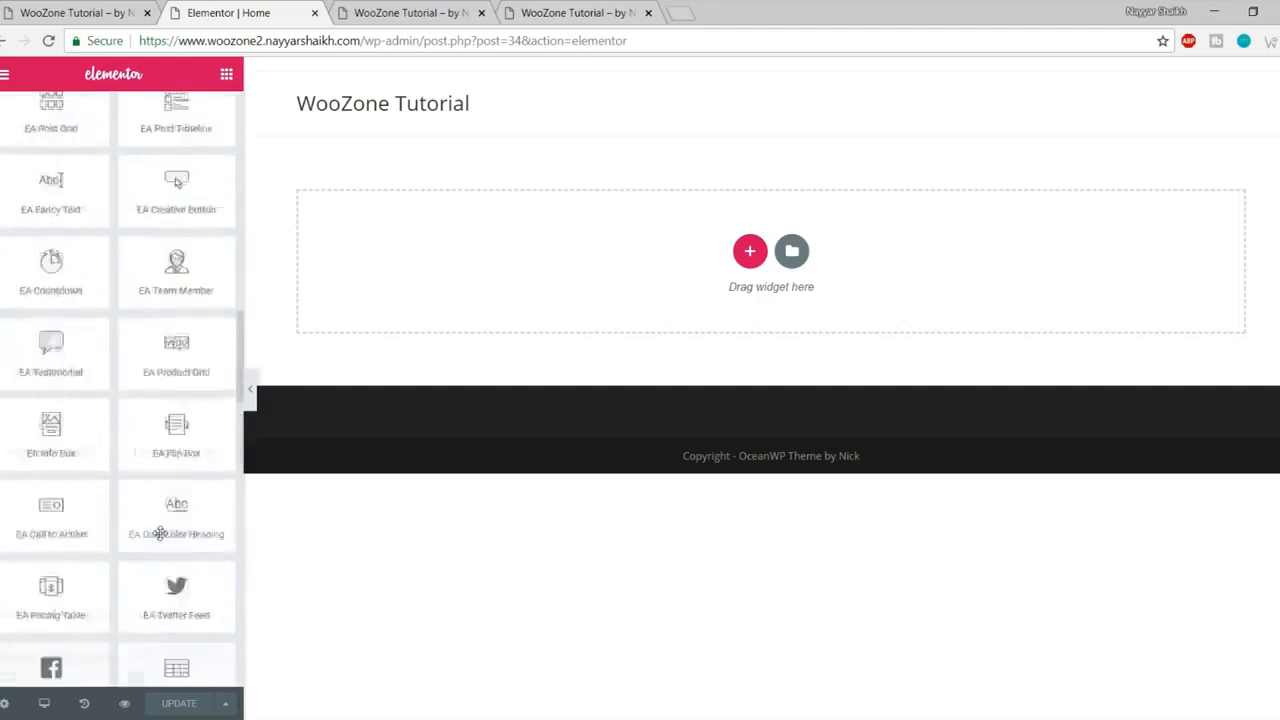
{"action": "scroll", "coordinate": [160, 537], "scroll_direction": "up", "scroll_amount": 5}
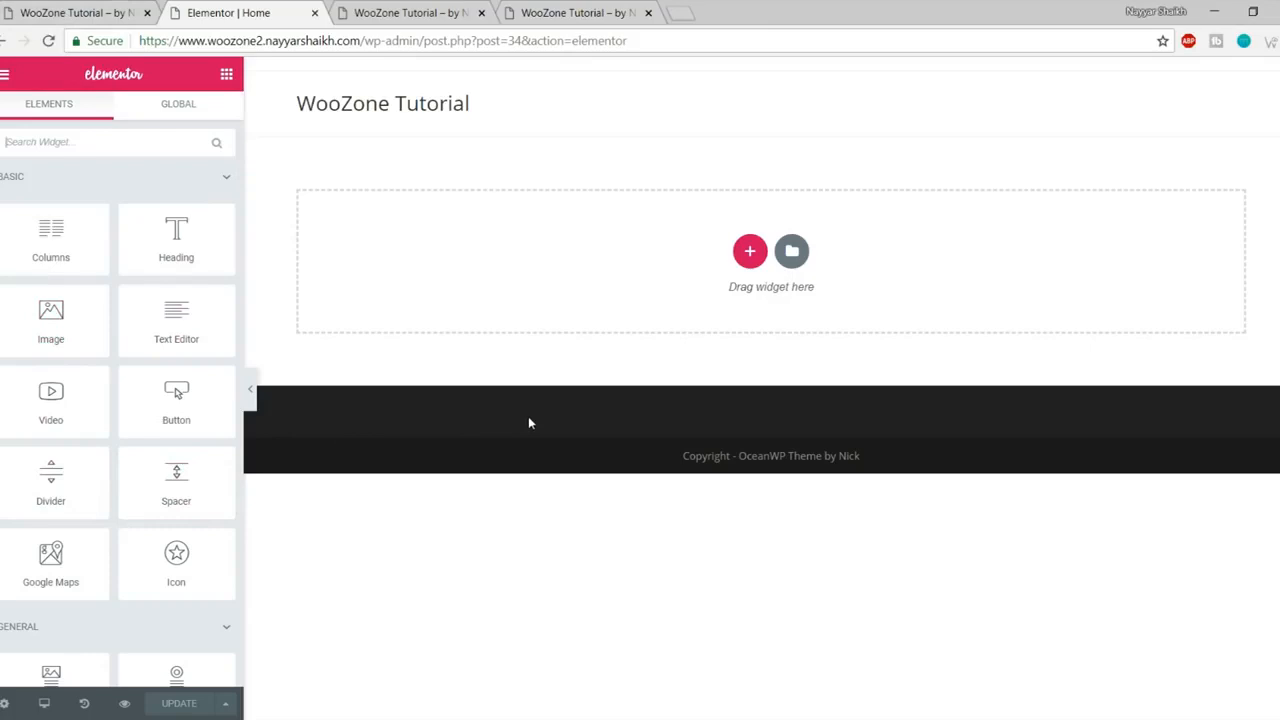
{"action": "left_click", "coordinate": [745, 342]}
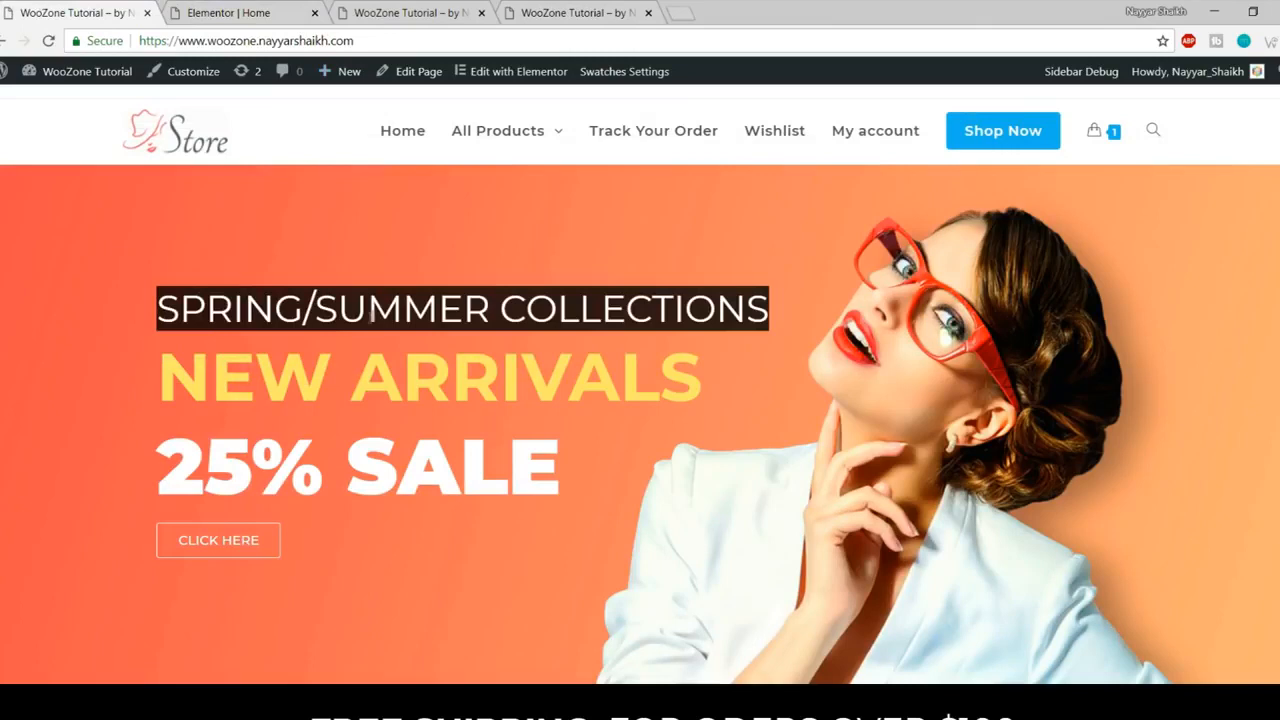
{"action": "left_click_drag", "start_coordinate": [143, 310], "coordinate": [773, 300]}
{"action": "left_click", "coordinate": [740, 304]}
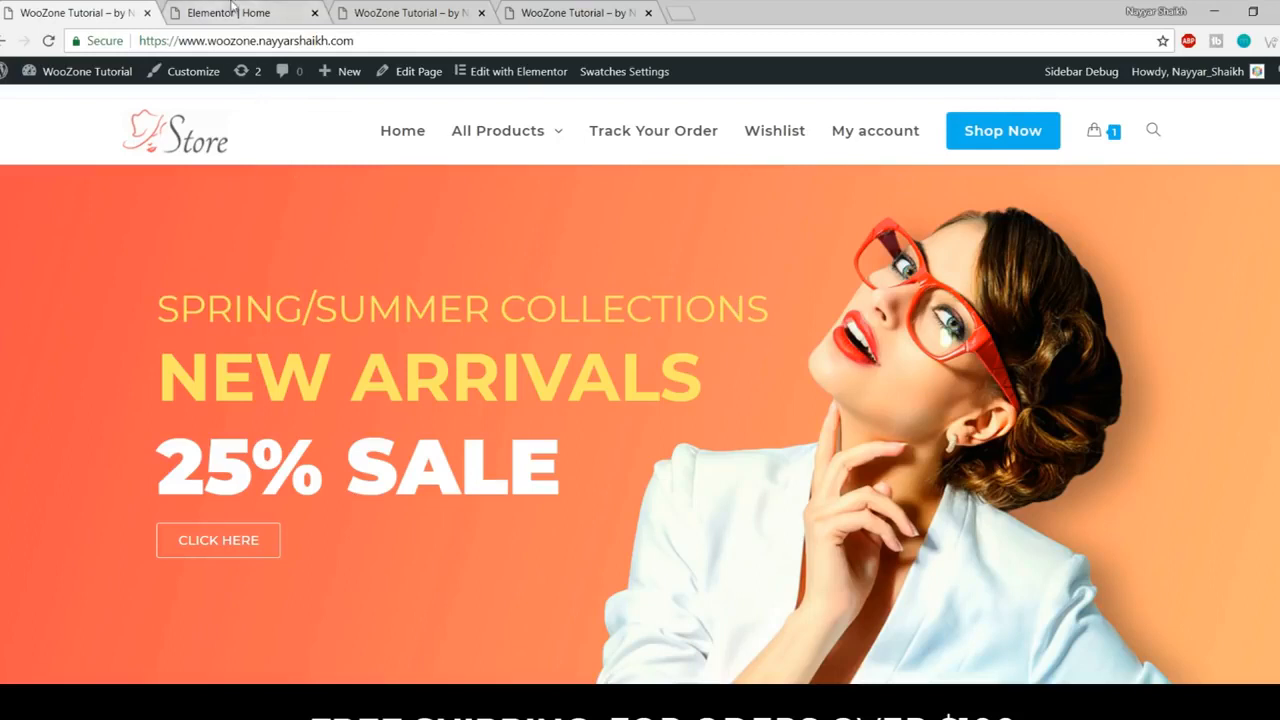
{"action": "left_click", "coordinate": [266, 16]}
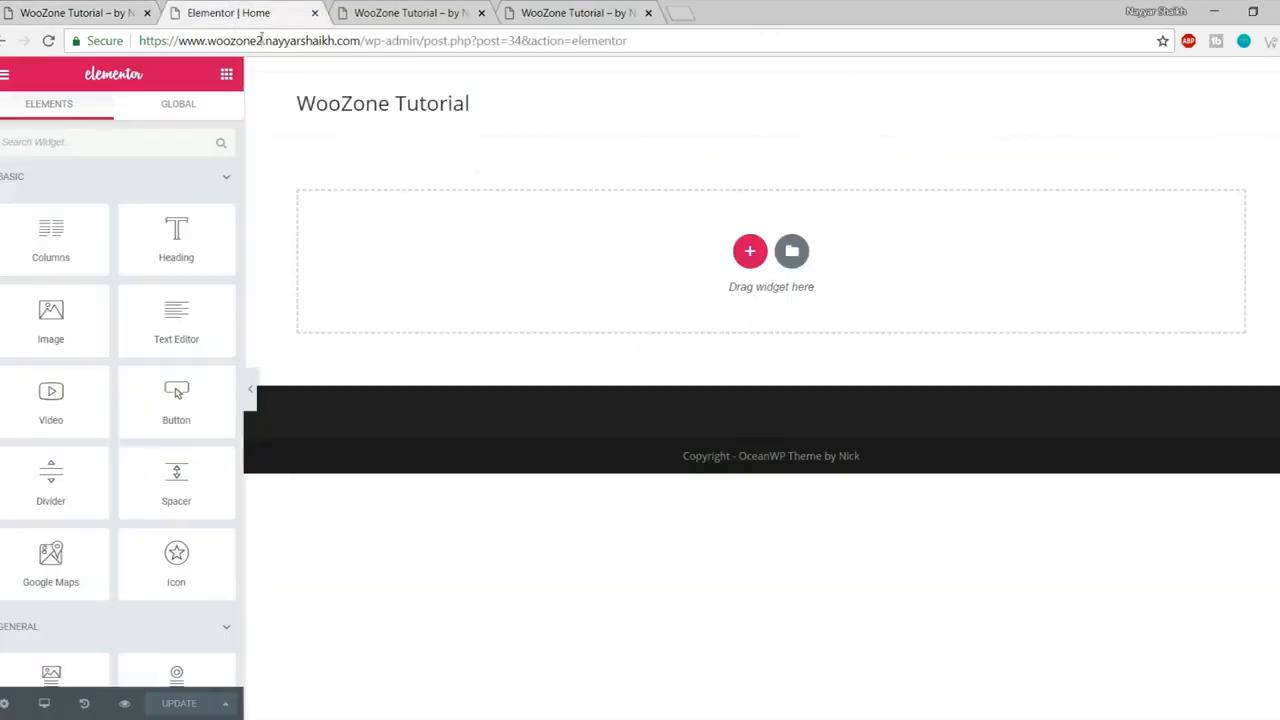
Step: Add a single-column section at the top of the Home page
{"action": "left_click", "coordinate": [750, 252]}
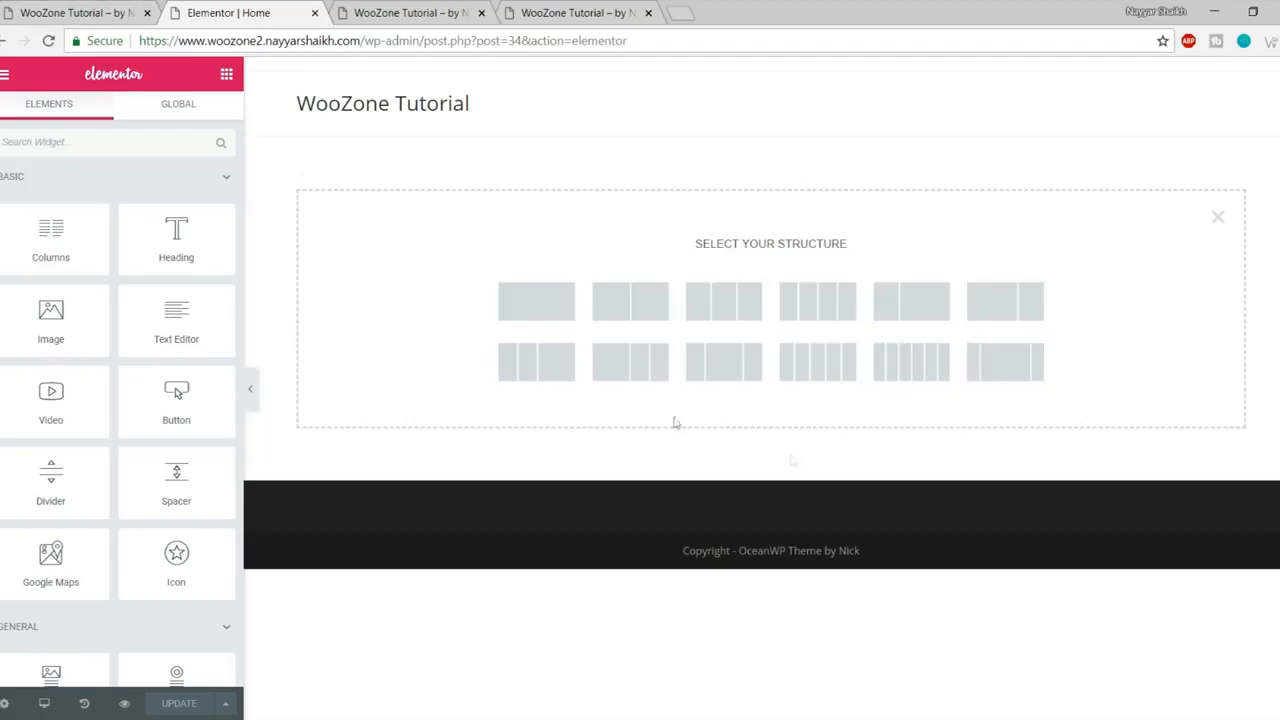
{"action": "left_click", "coordinate": [98, 10]}
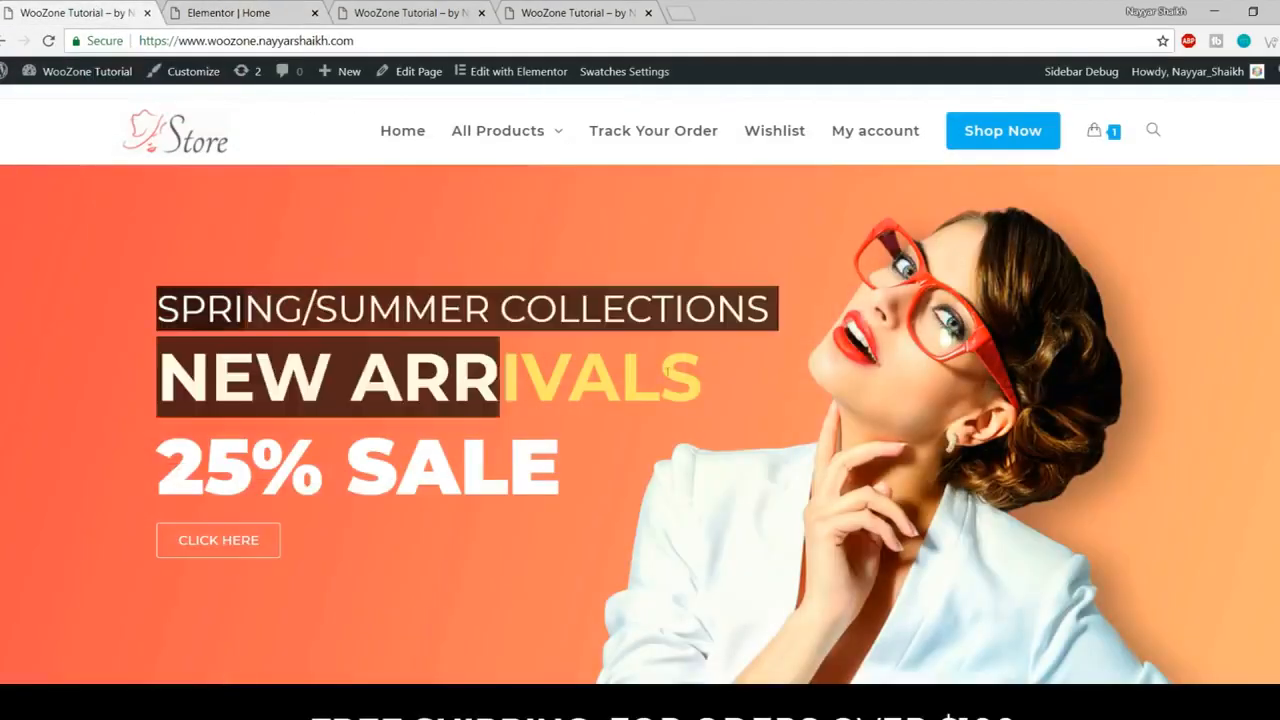
{"action": "scroll", "coordinate": [492, 397], "scroll_direction": "down", "scroll_amount": 9}
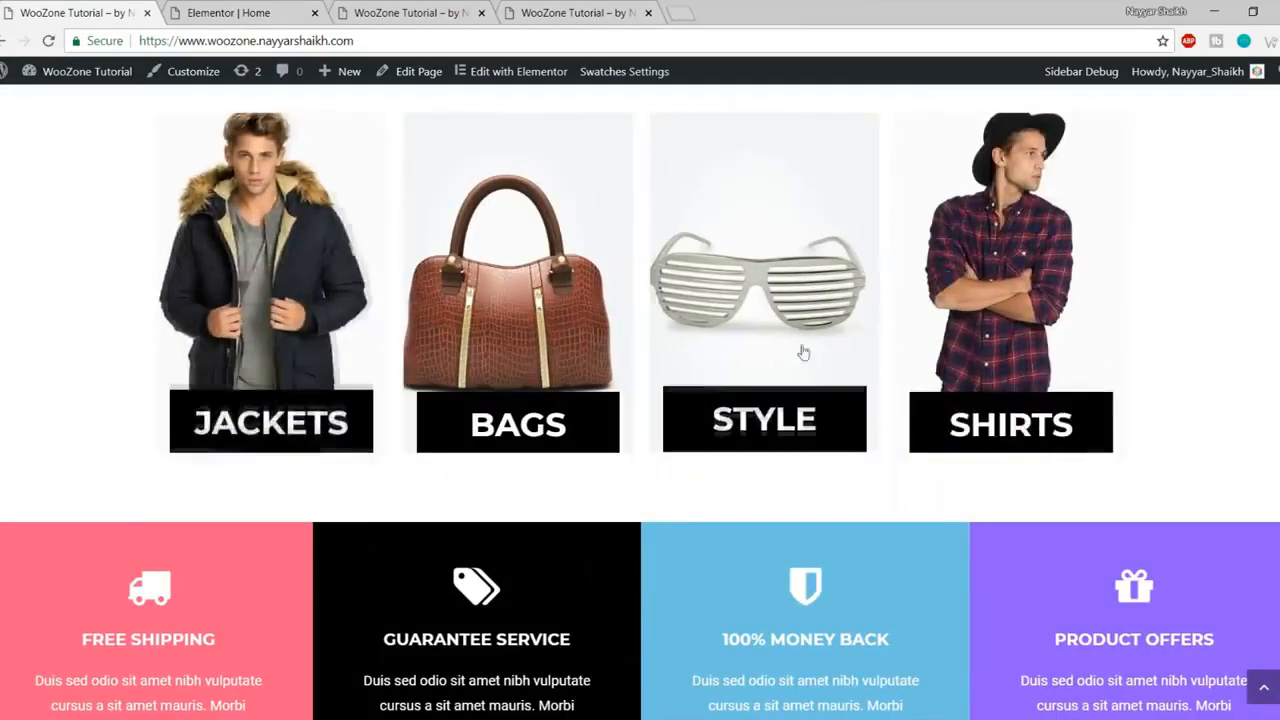
{"action": "scroll", "coordinate": [810, 400], "scroll_direction": "up", "scroll_amount": 10}
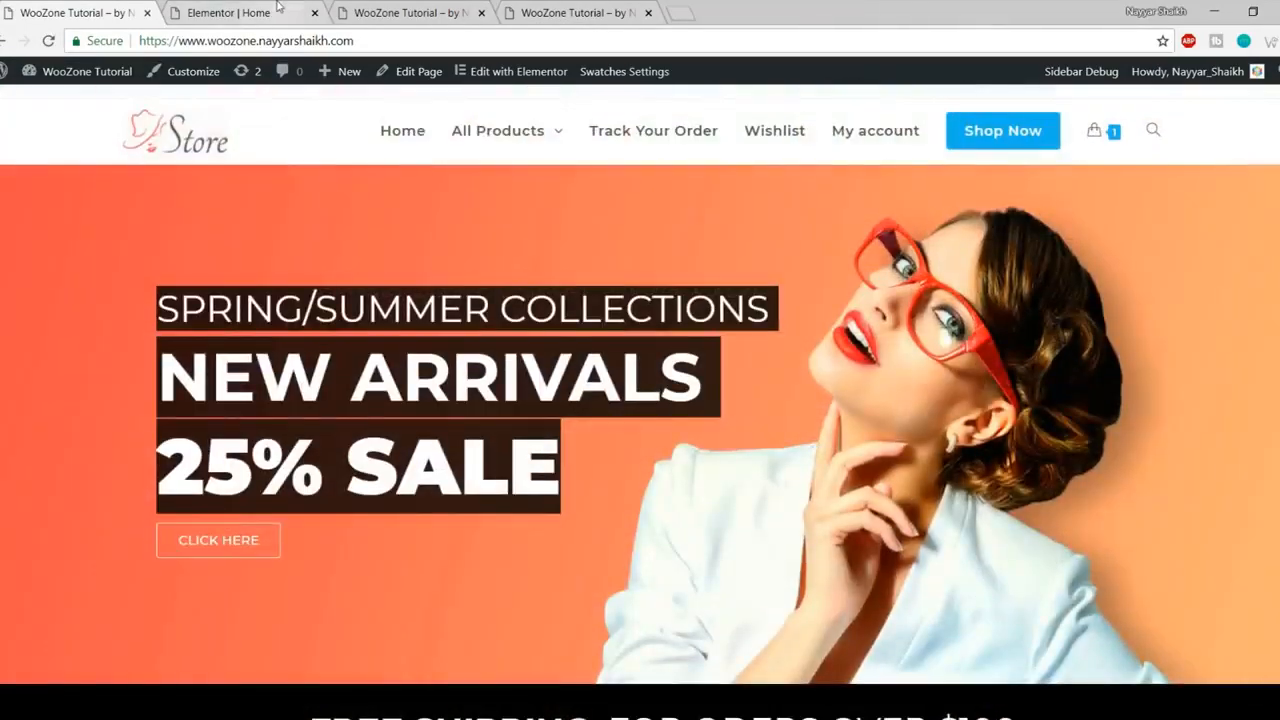
{"action": "left_click", "coordinate": [285, 12]}
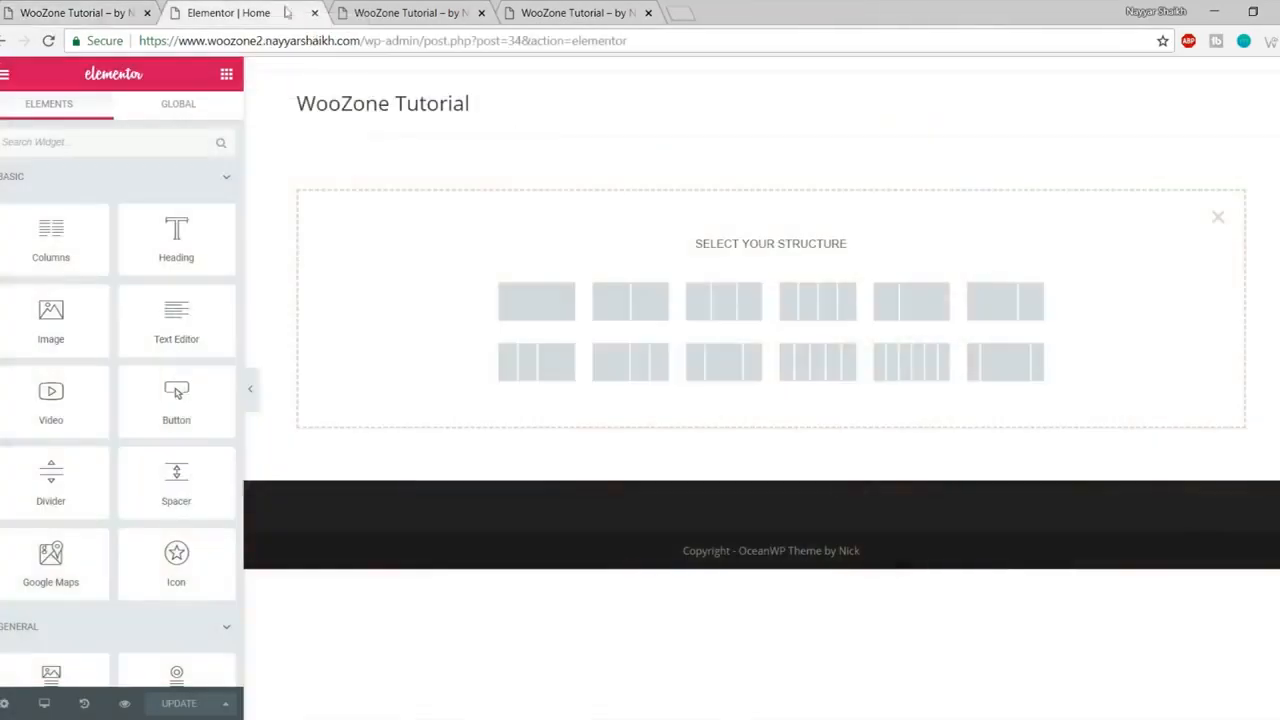
{"action": "left_click", "coordinate": [528, 309]}
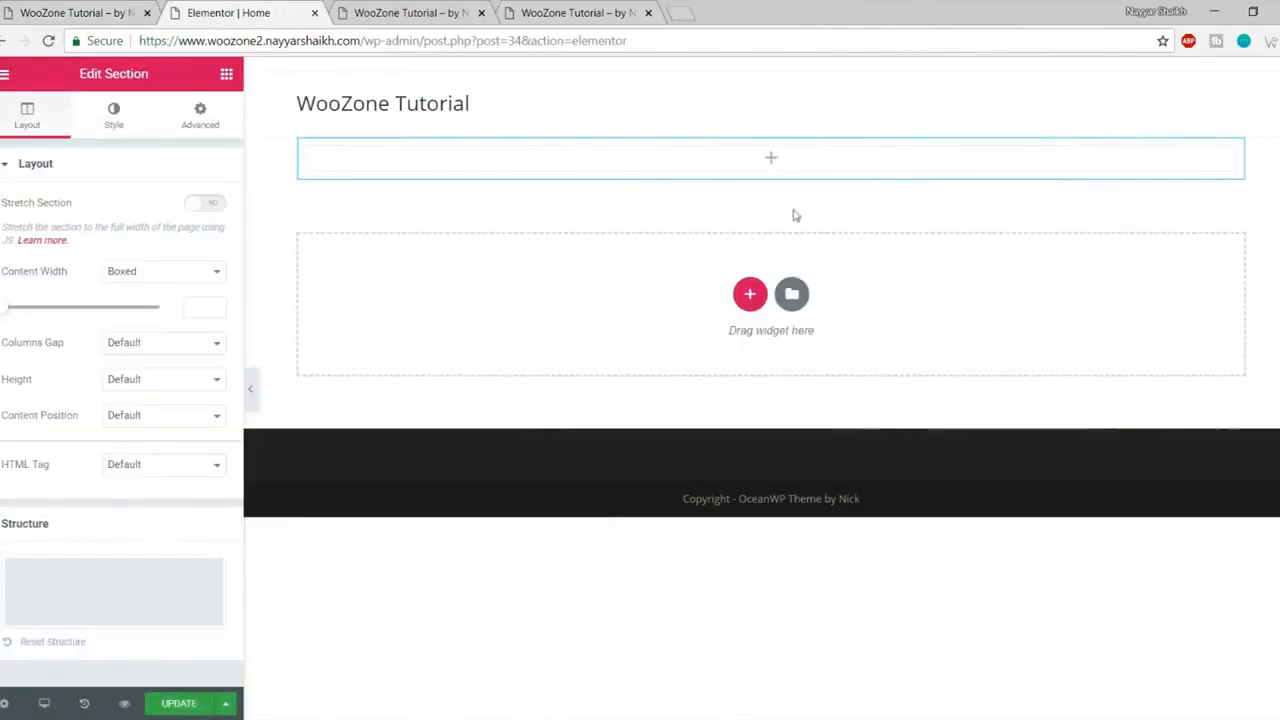
{"action": "left_click_drag", "start_coordinate": [80, 74], "coordinate": [163, 78]}
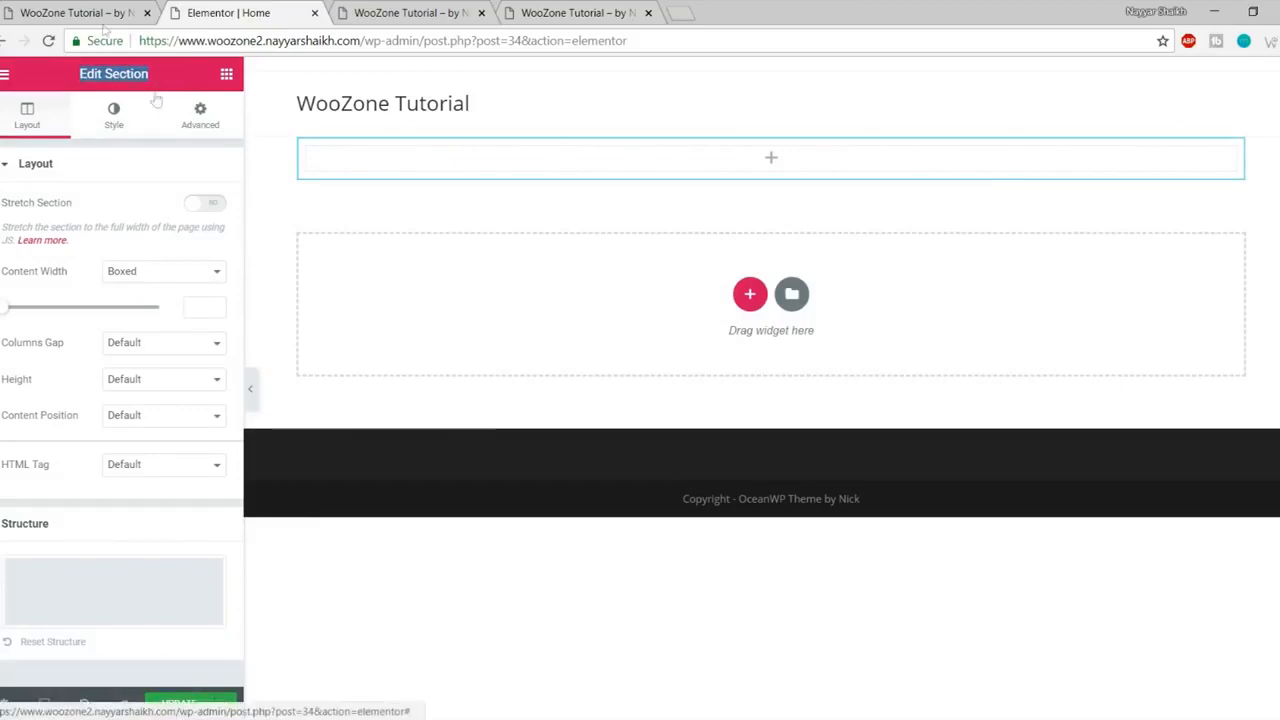
{"action": "left_click", "coordinate": [60, 12]}
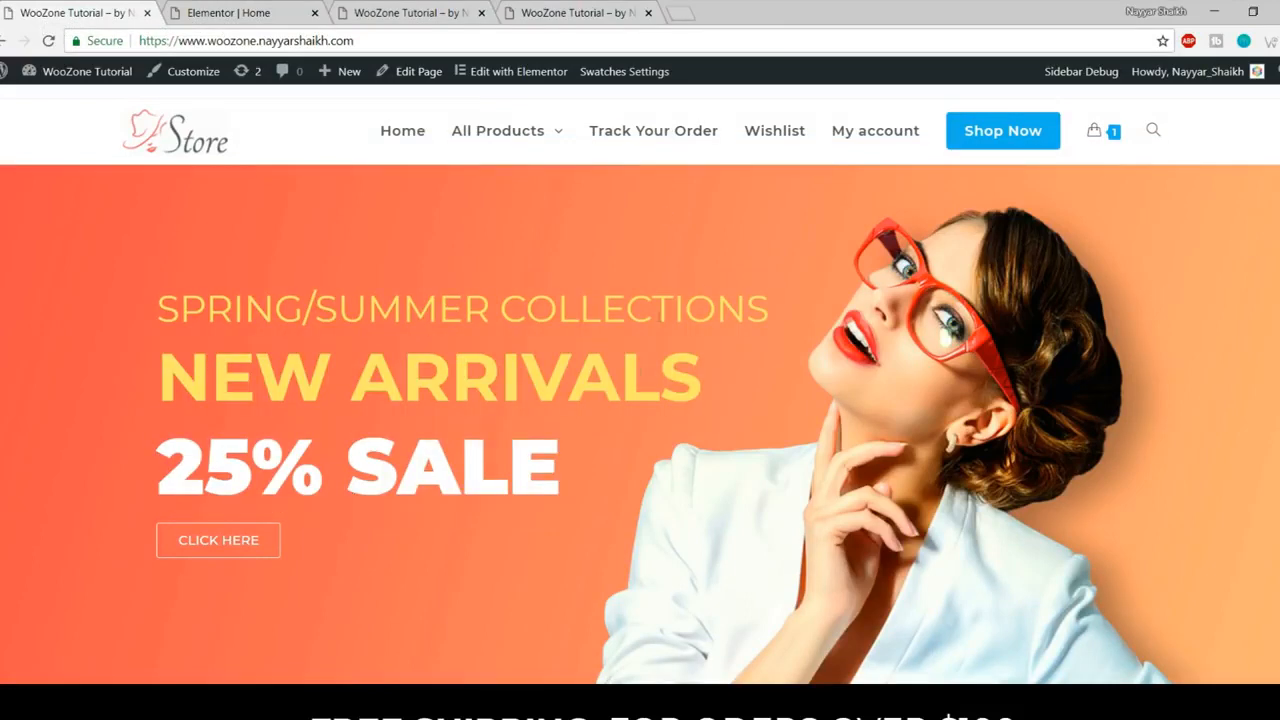
{"action": "left_click", "coordinate": [253, 10]}
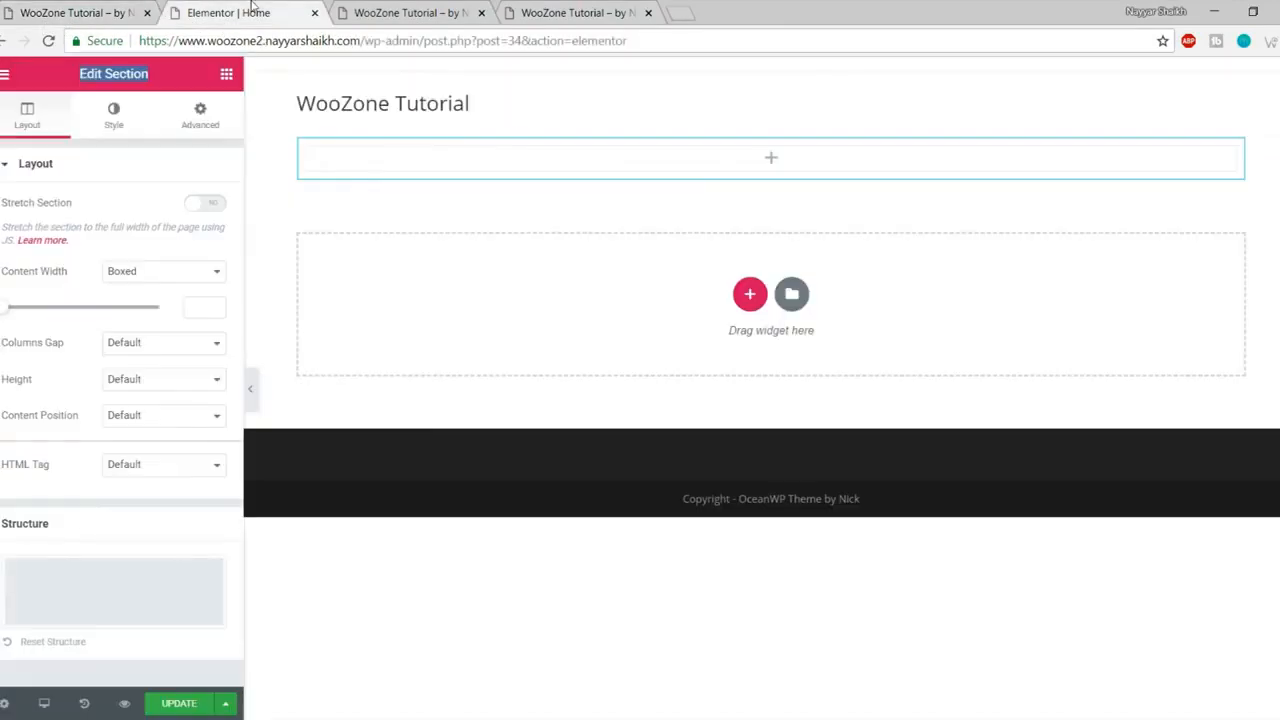
Step: Upload splash_shop_1_slide_3 from the Media folder and set it as the section's classic background image
{"action": "left_click", "coordinate": [115, 120]}
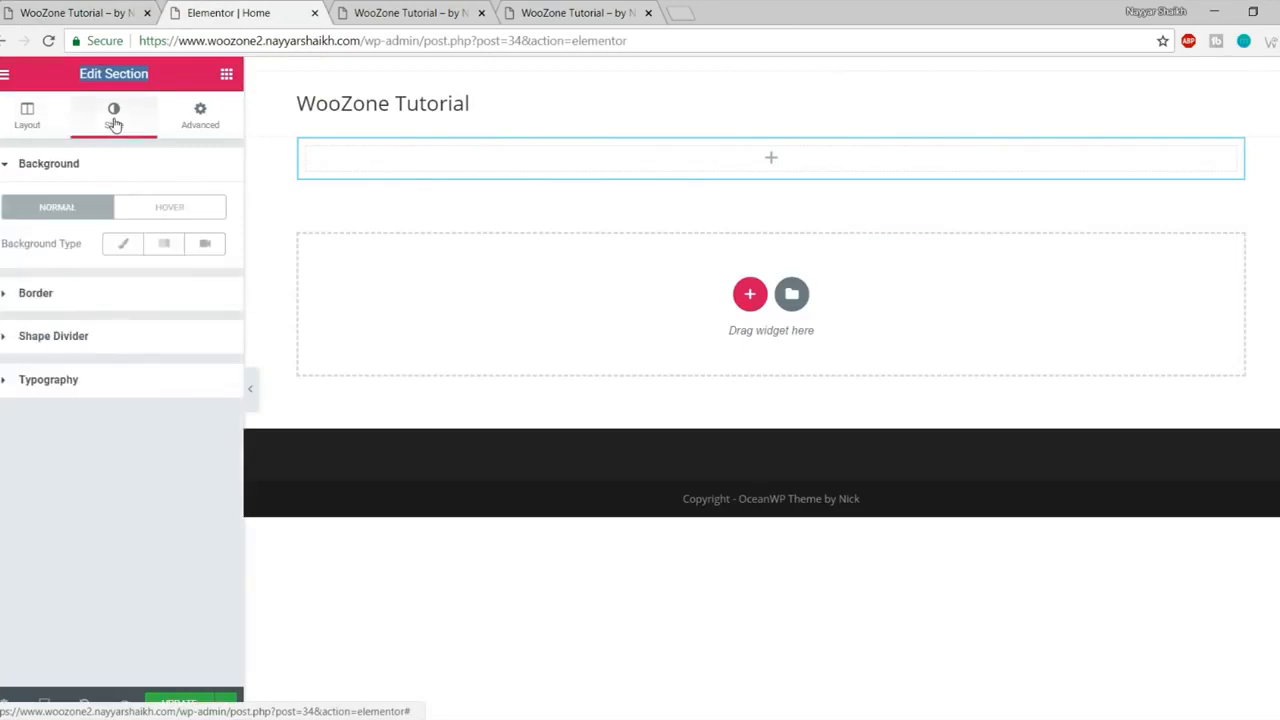
{"action": "left_click", "coordinate": [126, 246]}
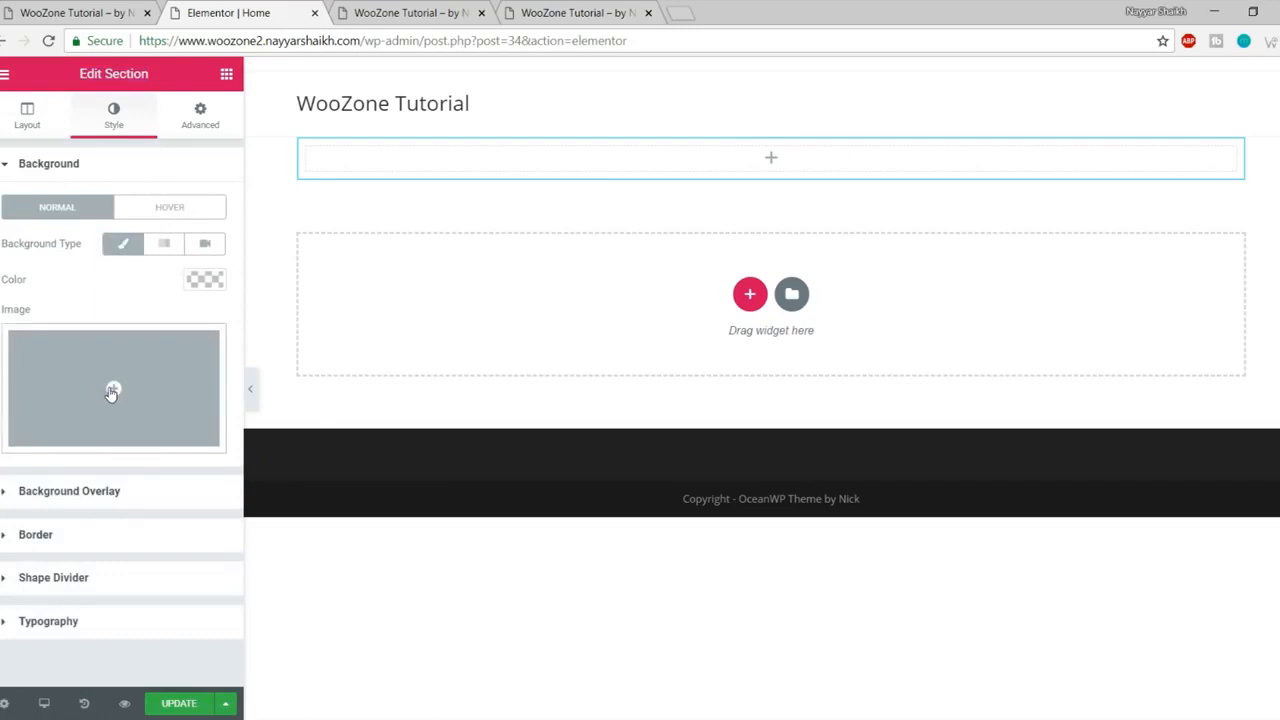
{"action": "left_click", "coordinate": [115, 392]}
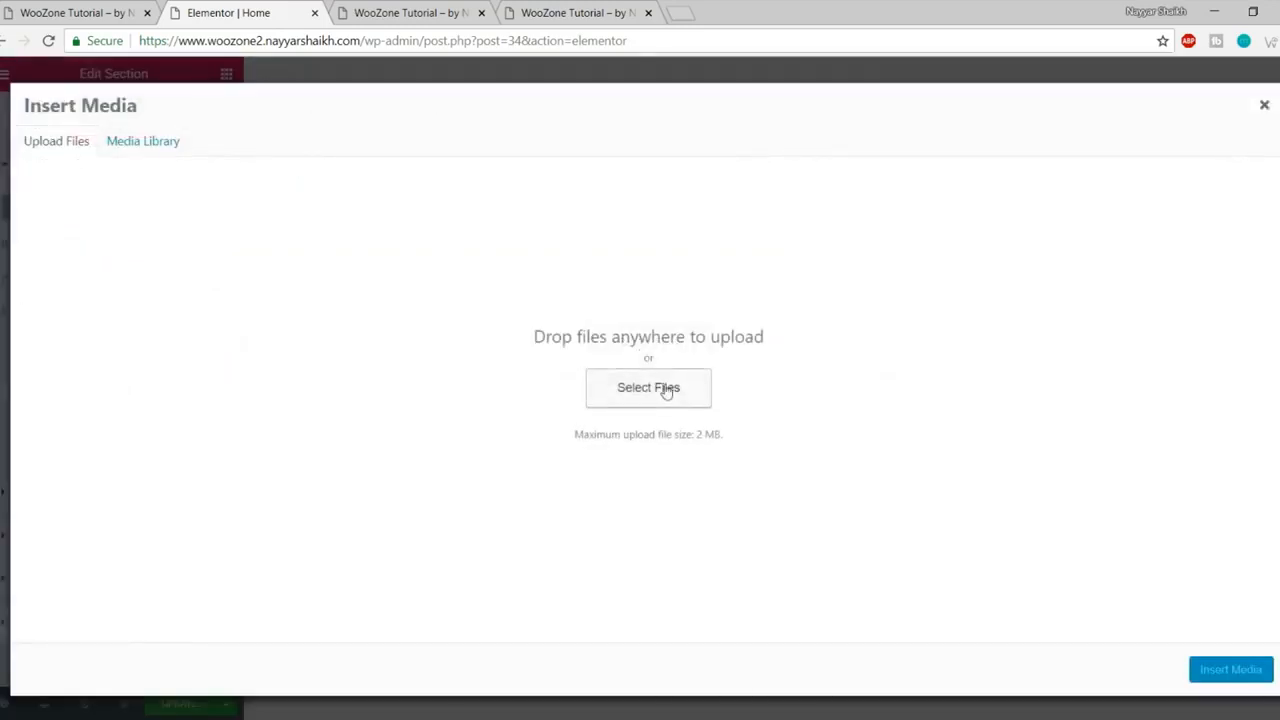
{"action": "left_click", "coordinate": [667, 390]}
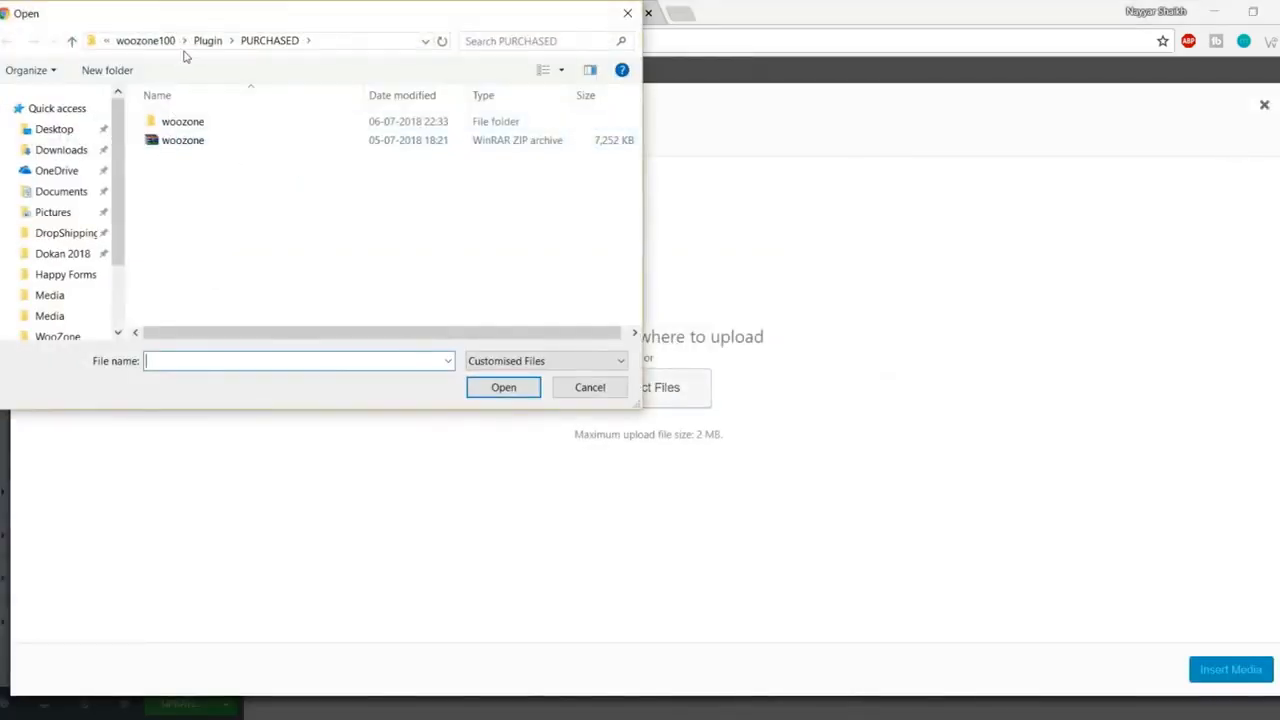
{"action": "left_click", "coordinate": [125, 42]}
{"action": "left_click", "coordinate": [140, 41]}
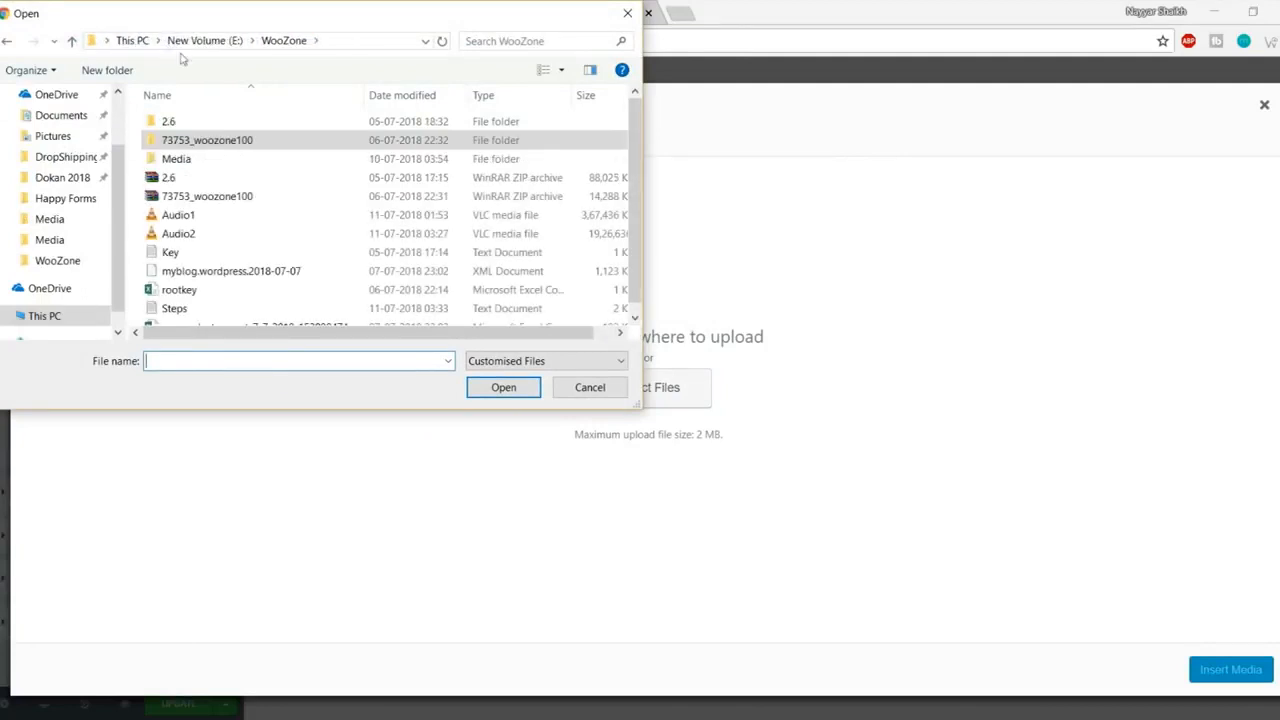
{"action": "scroll", "coordinate": [303, 266], "scroll_direction": "down", "scroll_amount": 1}
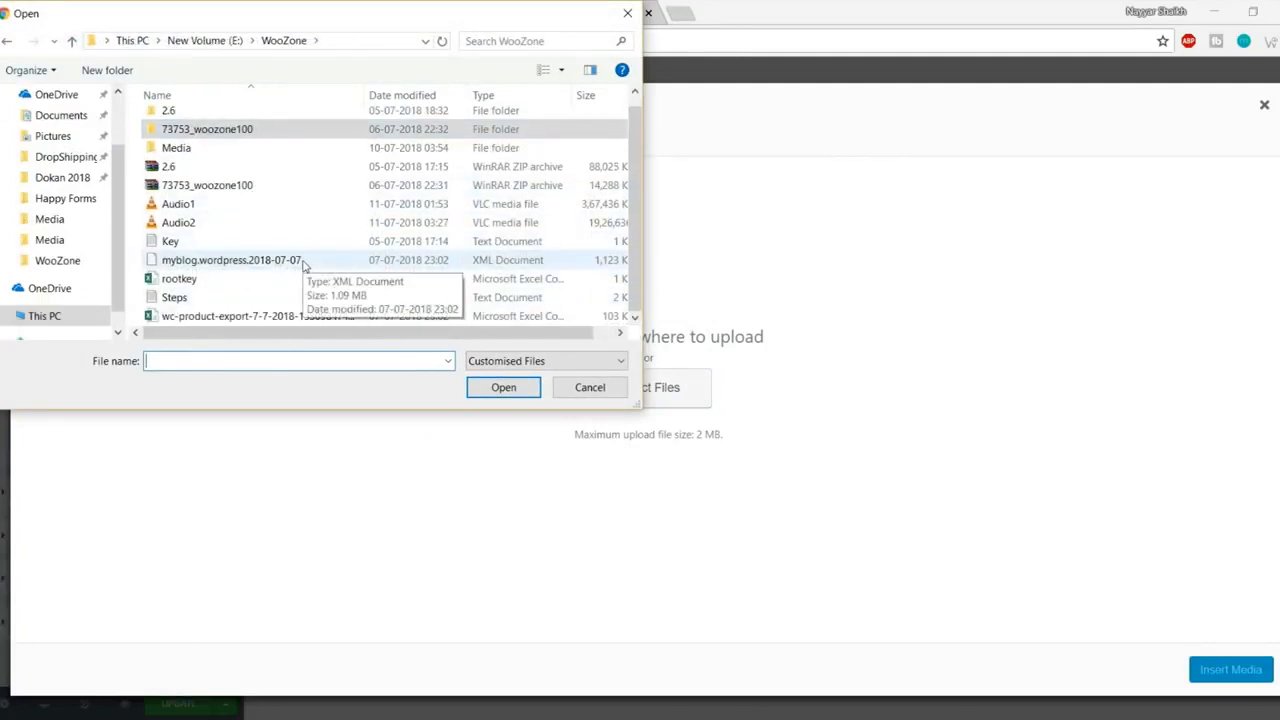
{"action": "scroll", "coordinate": [308, 307], "scroll_direction": "up", "scroll_amount": 1}
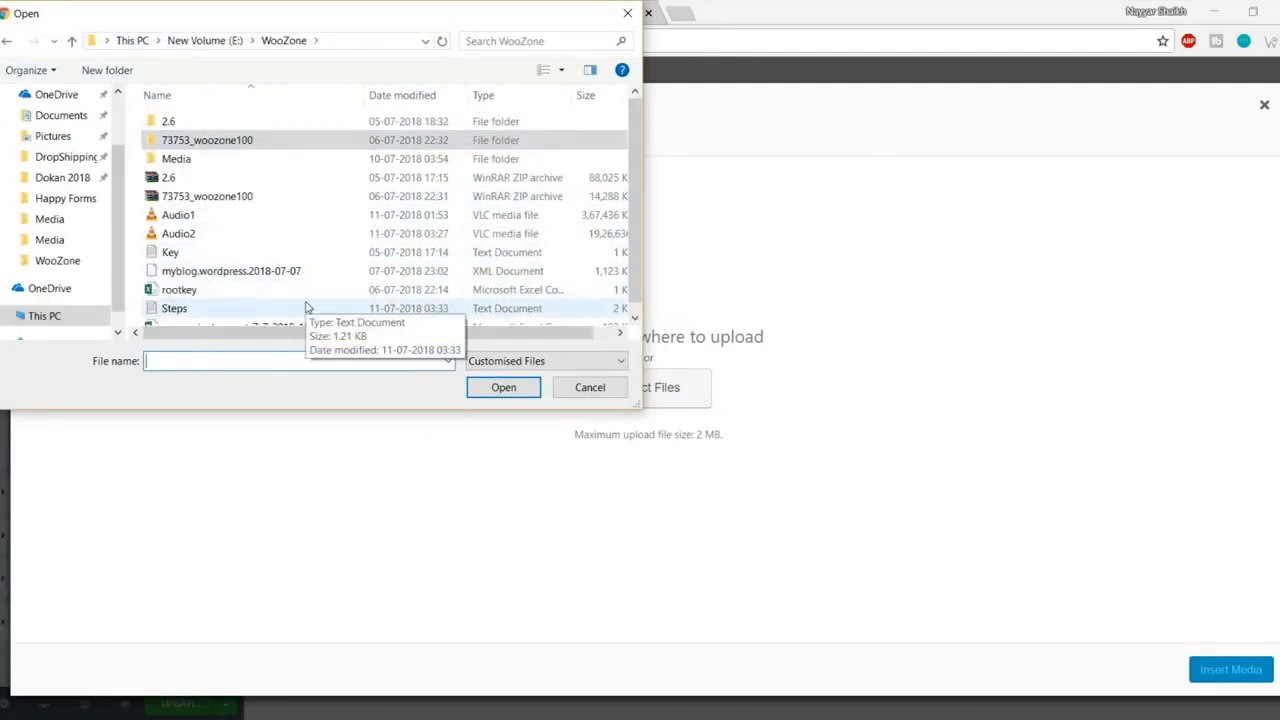
{"action": "double_click", "coordinate": [190, 159]}
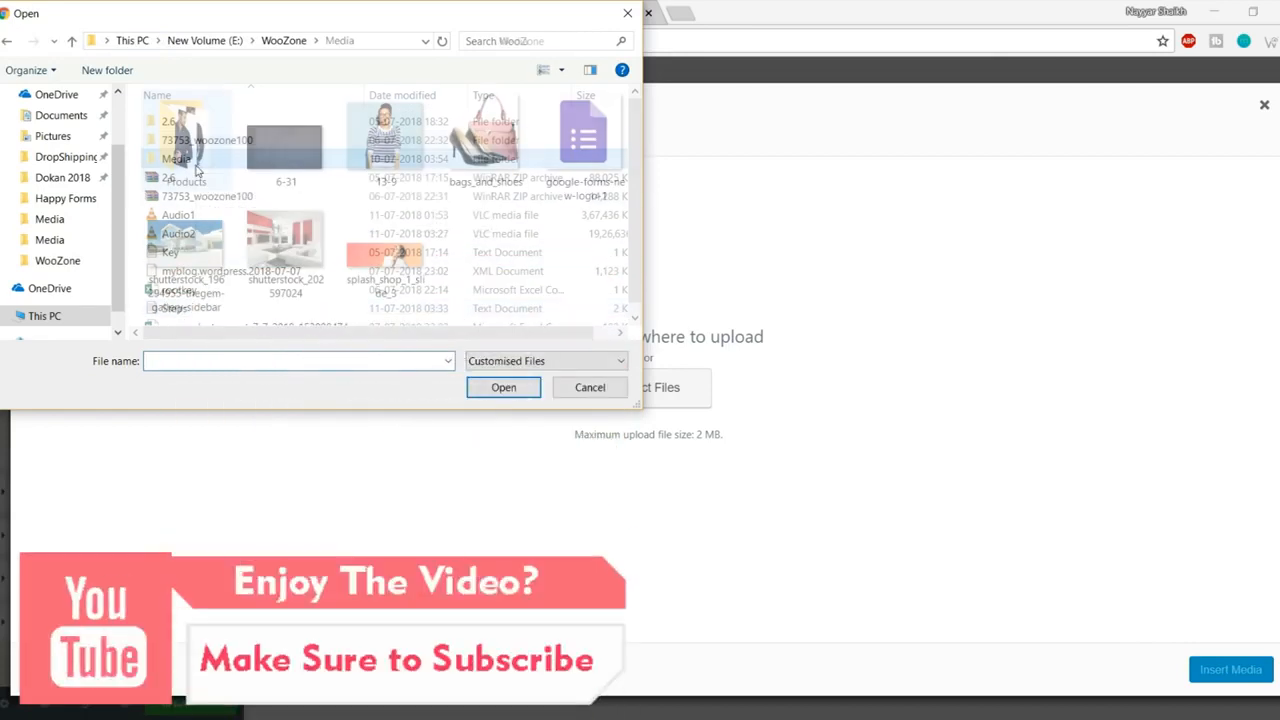
{"action": "left_click", "coordinate": [385, 245]}
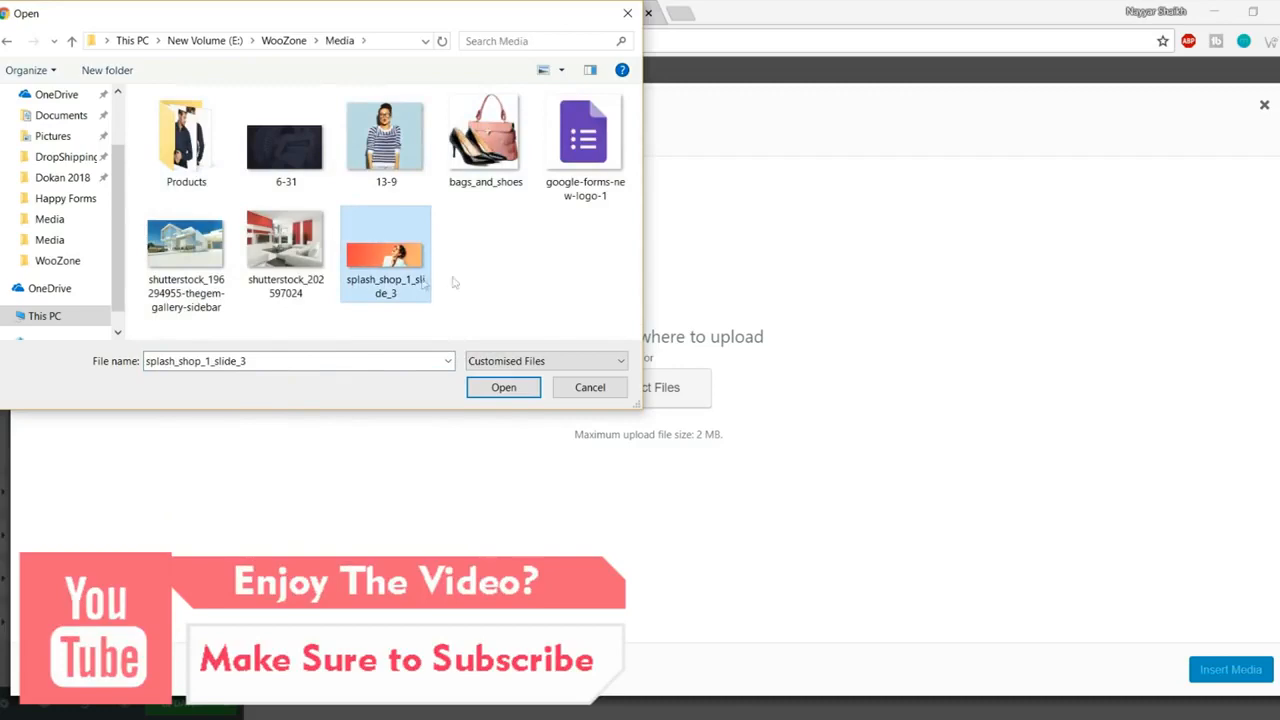
{"action": "left_click", "coordinate": [502, 387]}
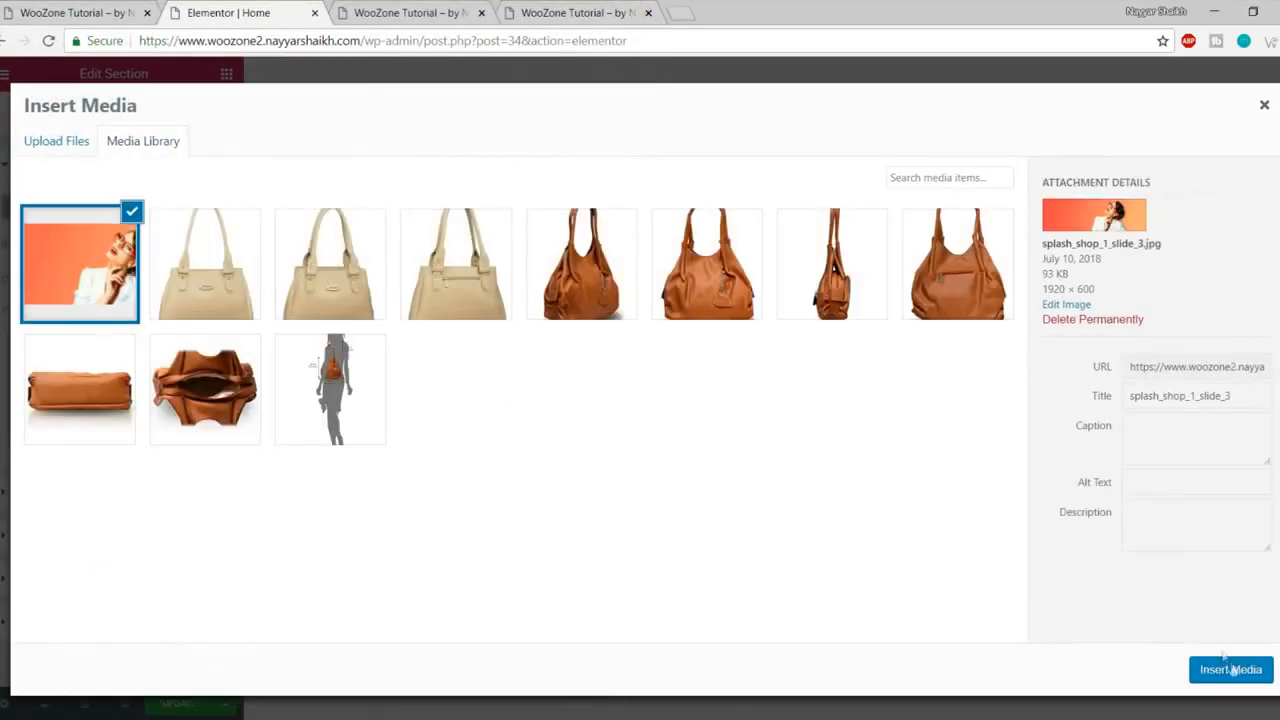
{"action": "left_click", "coordinate": [1238, 672]}
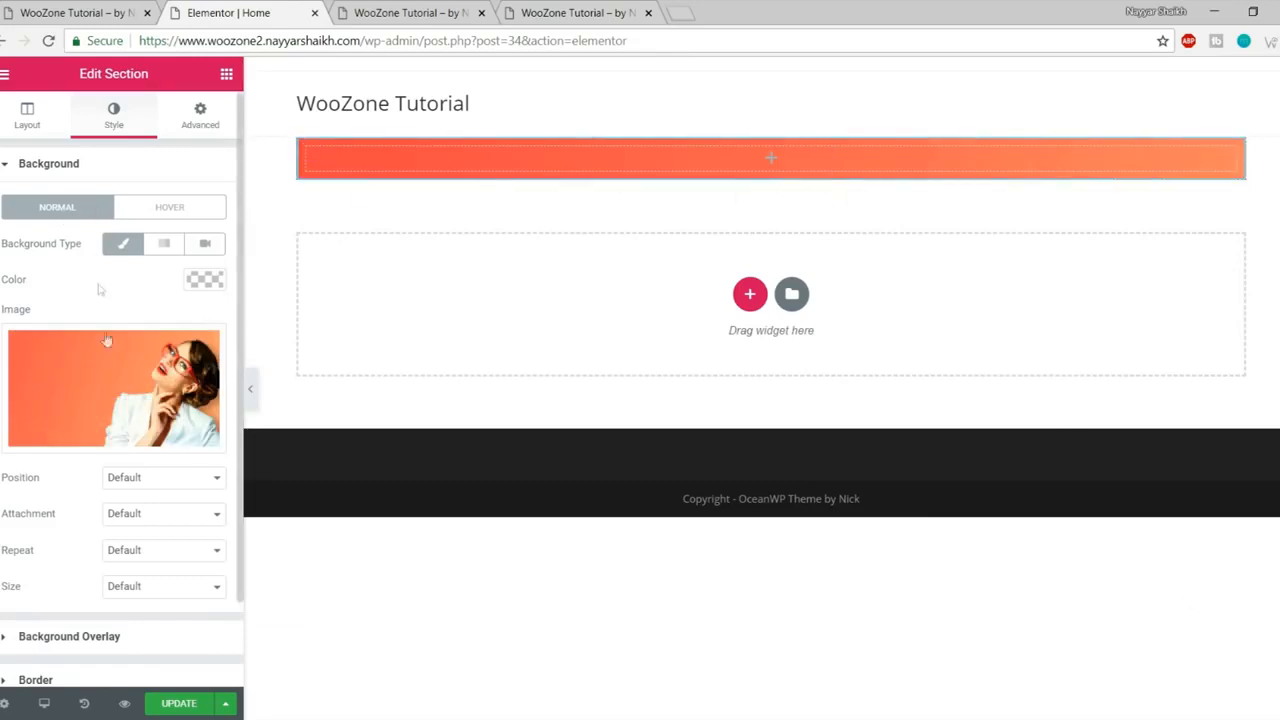
Step: Set the background image position to Center Center and size to Cover
{"action": "scroll", "coordinate": [98, 330], "scroll_direction": "down", "scroll_amount": 2}
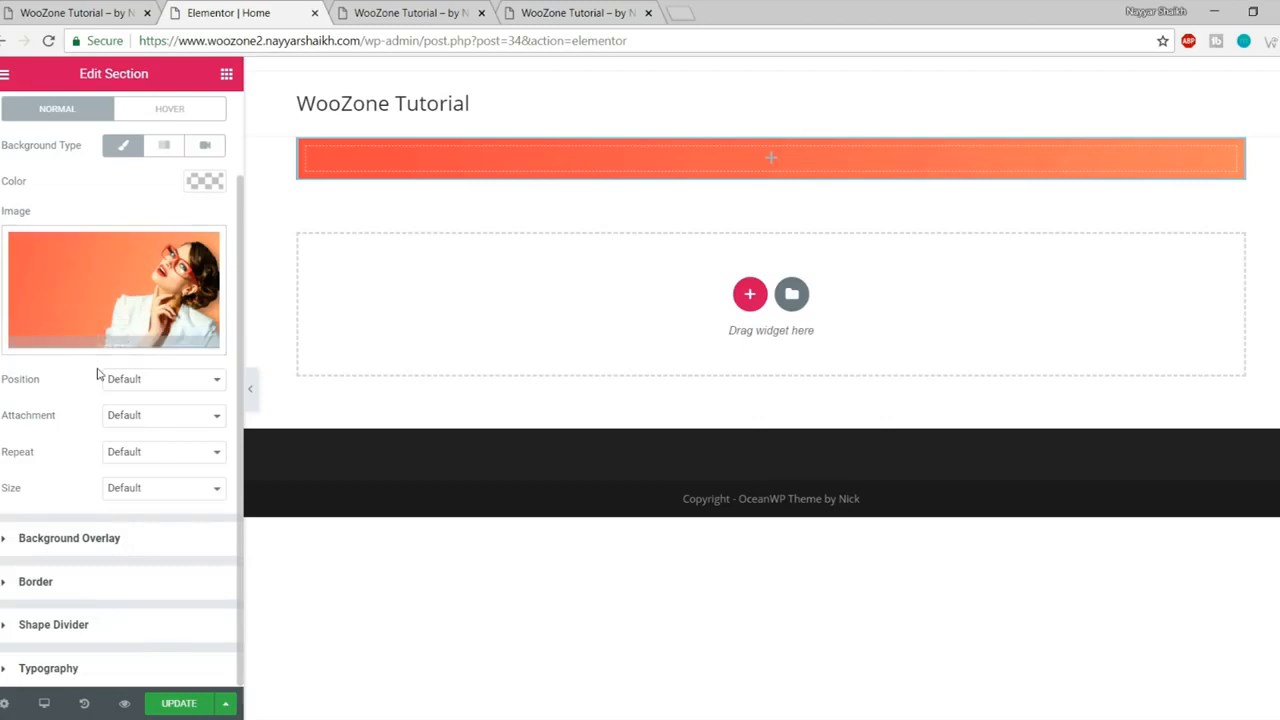
{"action": "left_click", "coordinate": [152, 385]}
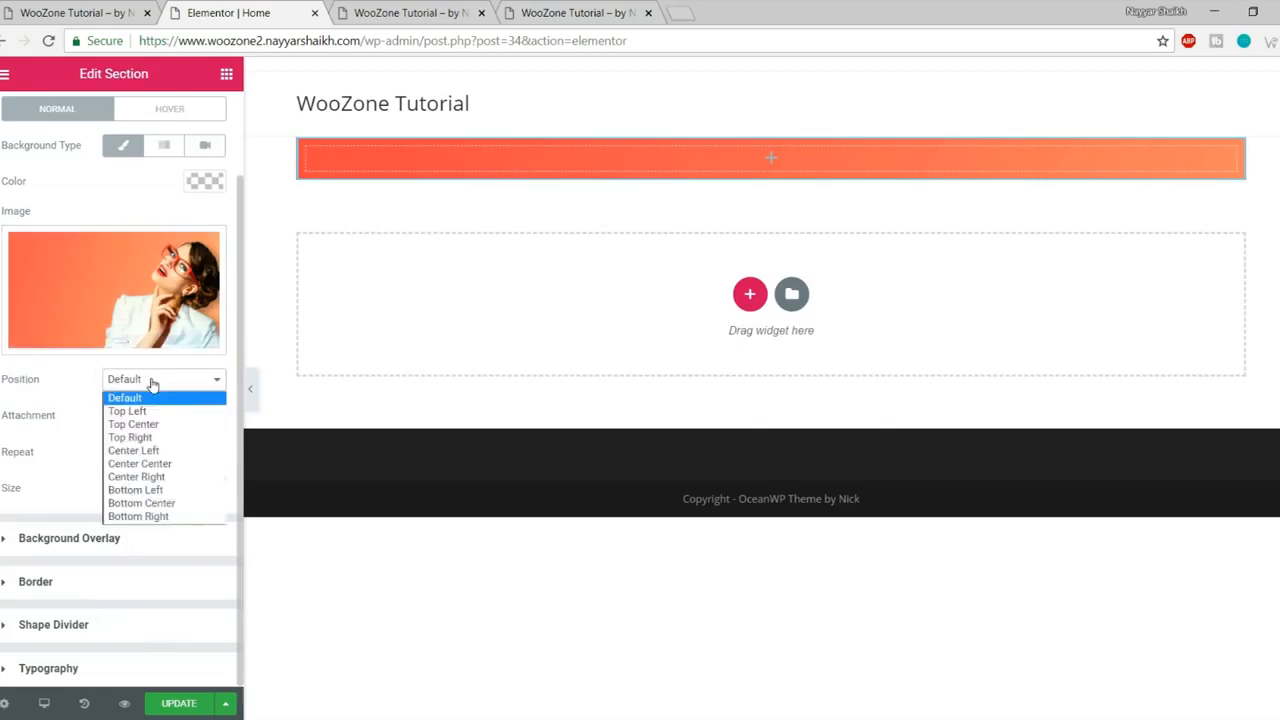
{"action": "left_click", "coordinate": [183, 470]}
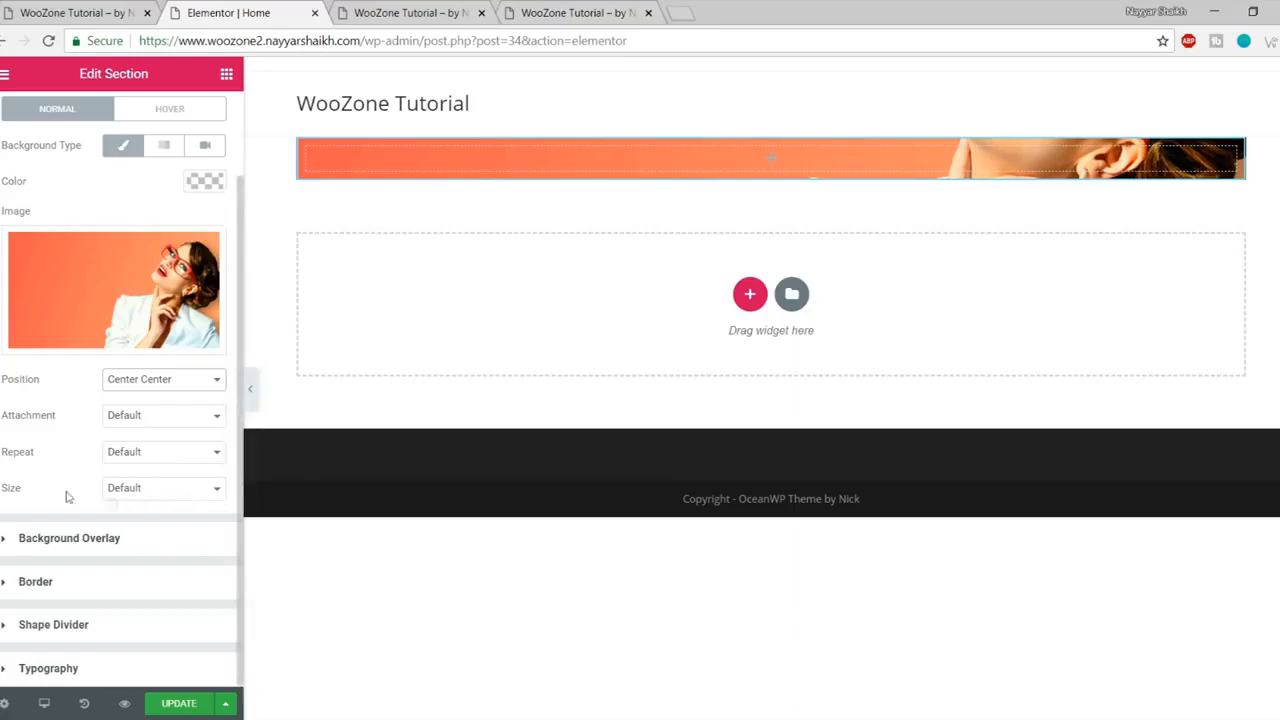
{"action": "left_click", "coordinate": [158, 489]}
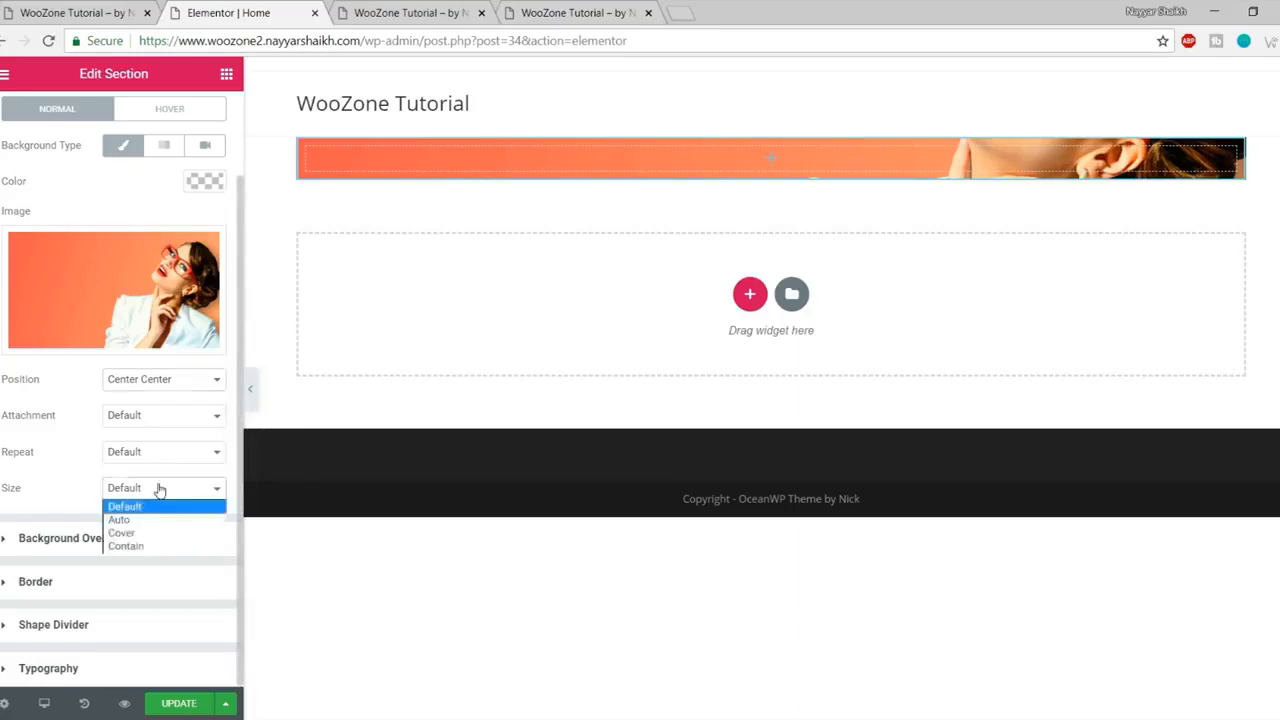
{"action": "left_click", "coordinate": [161, 539]}
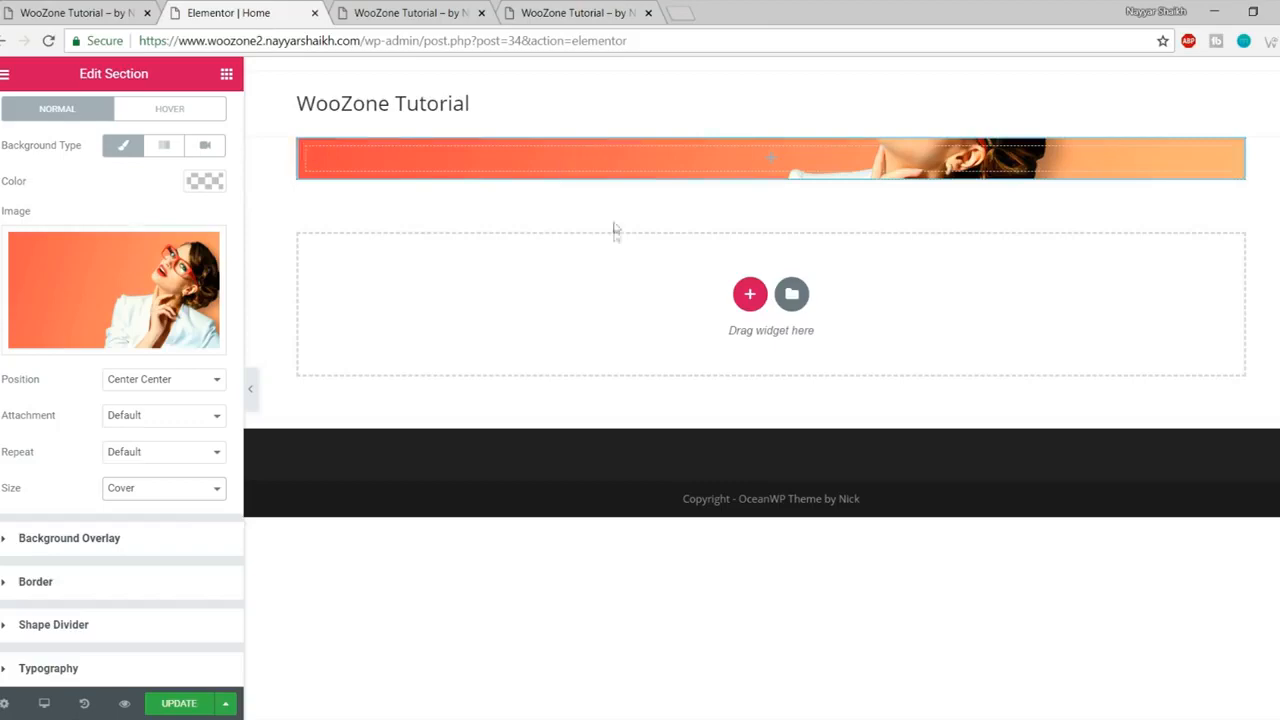
Step: Compare the section with the live reference store banner
{"action": "left_click", "coordinate": [90, 13]}
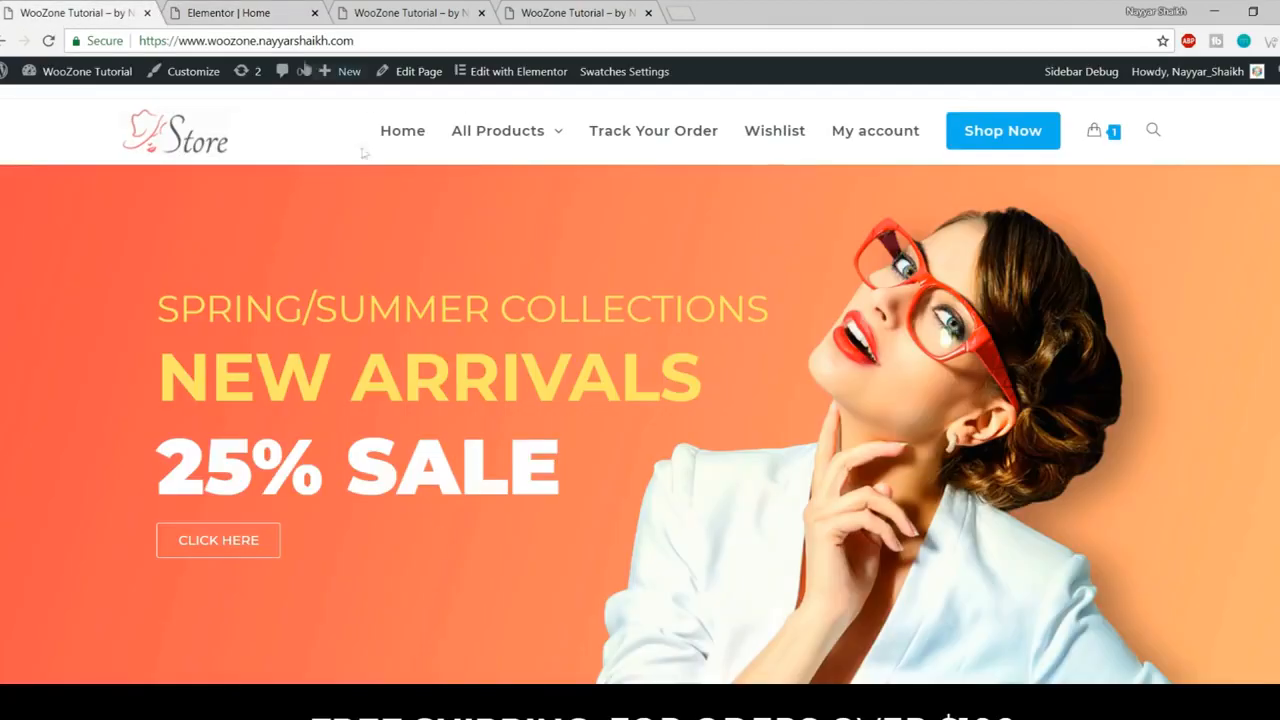
{"action": "left_click", "coordinate": [245, 13]}
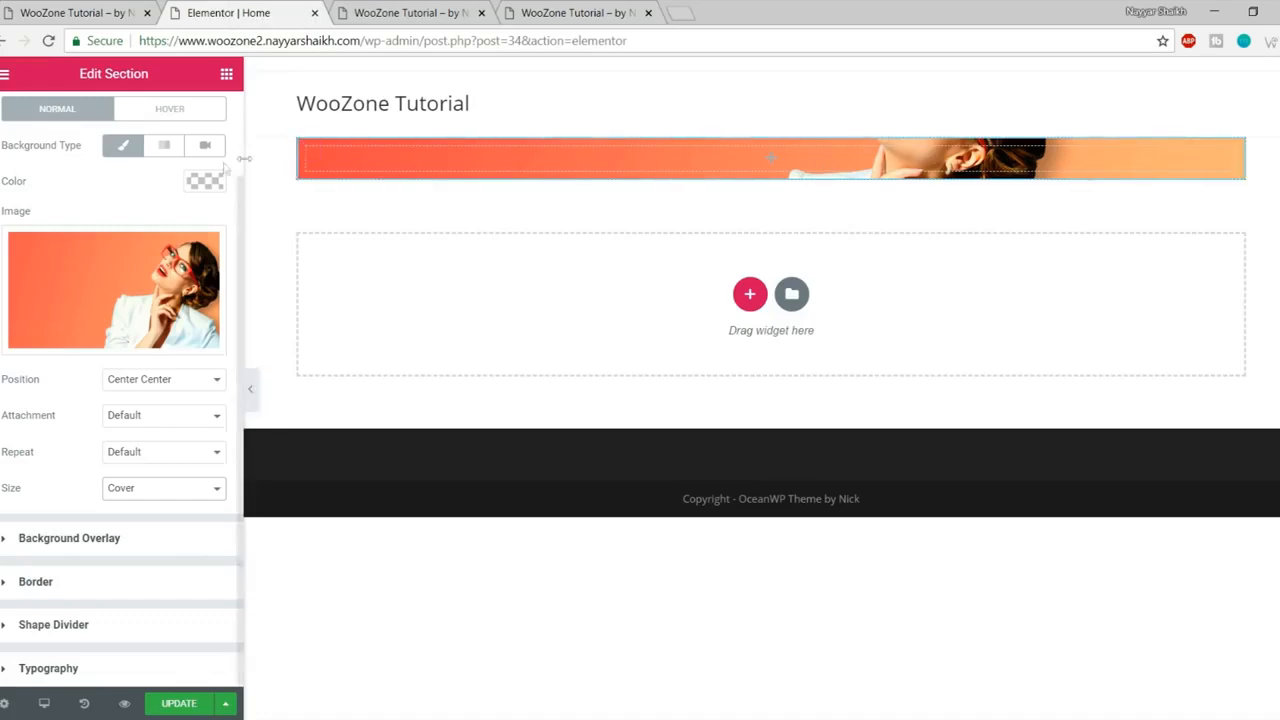
{"action": "left_click", "coordinate": [105, 12]}
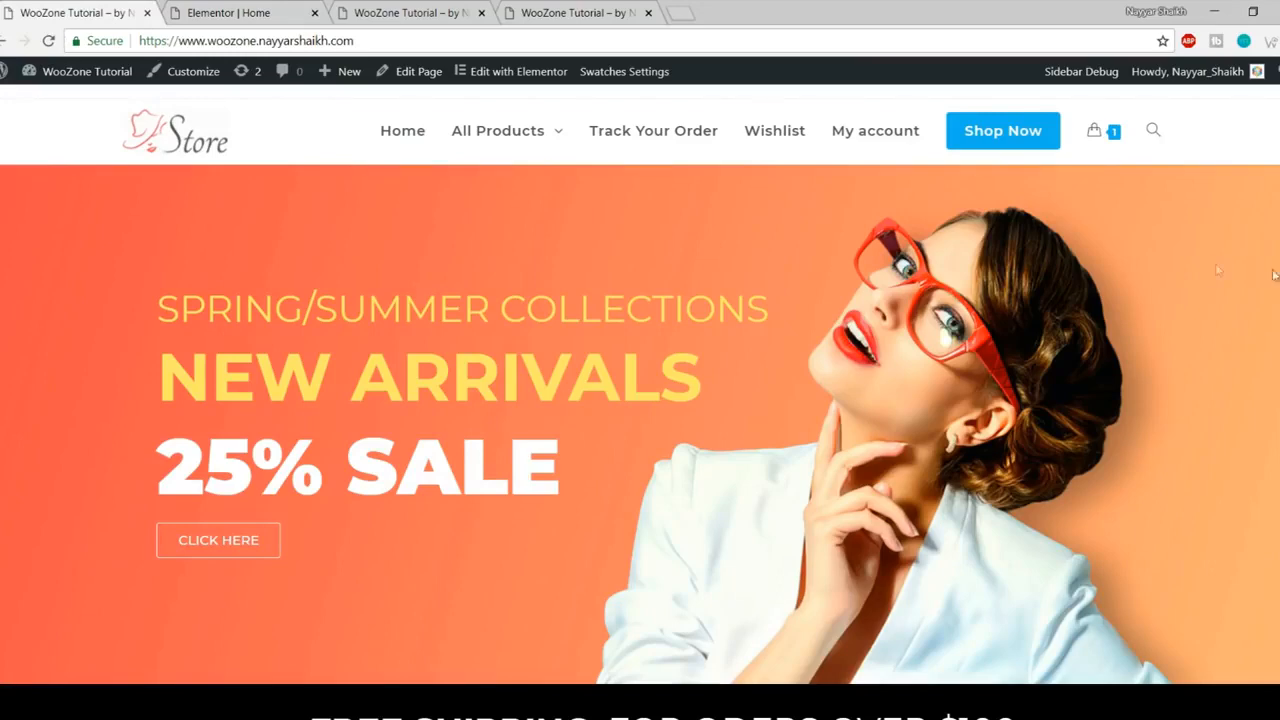
{"action": "left_click", "coordinate": [217, 10]}
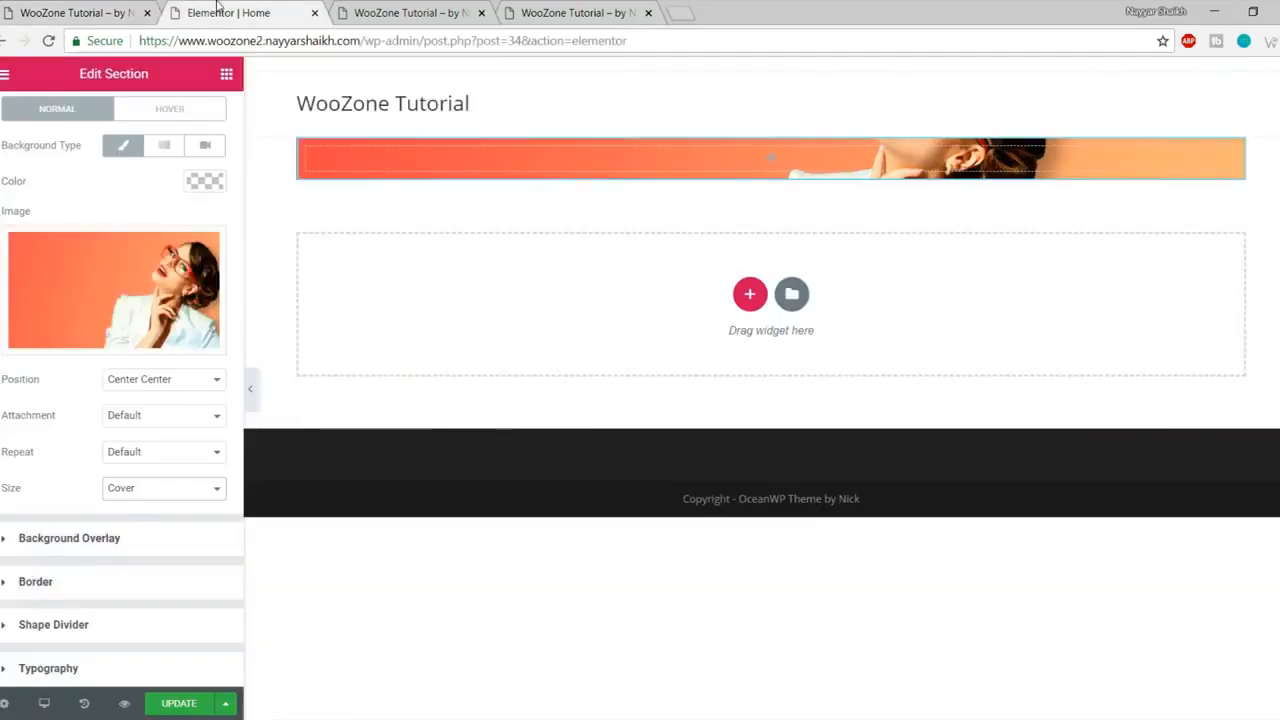
Step: Turn on Stretch Section so the banner spans the full page width
{"action": "left_click", "coordinate": [30, 118]}
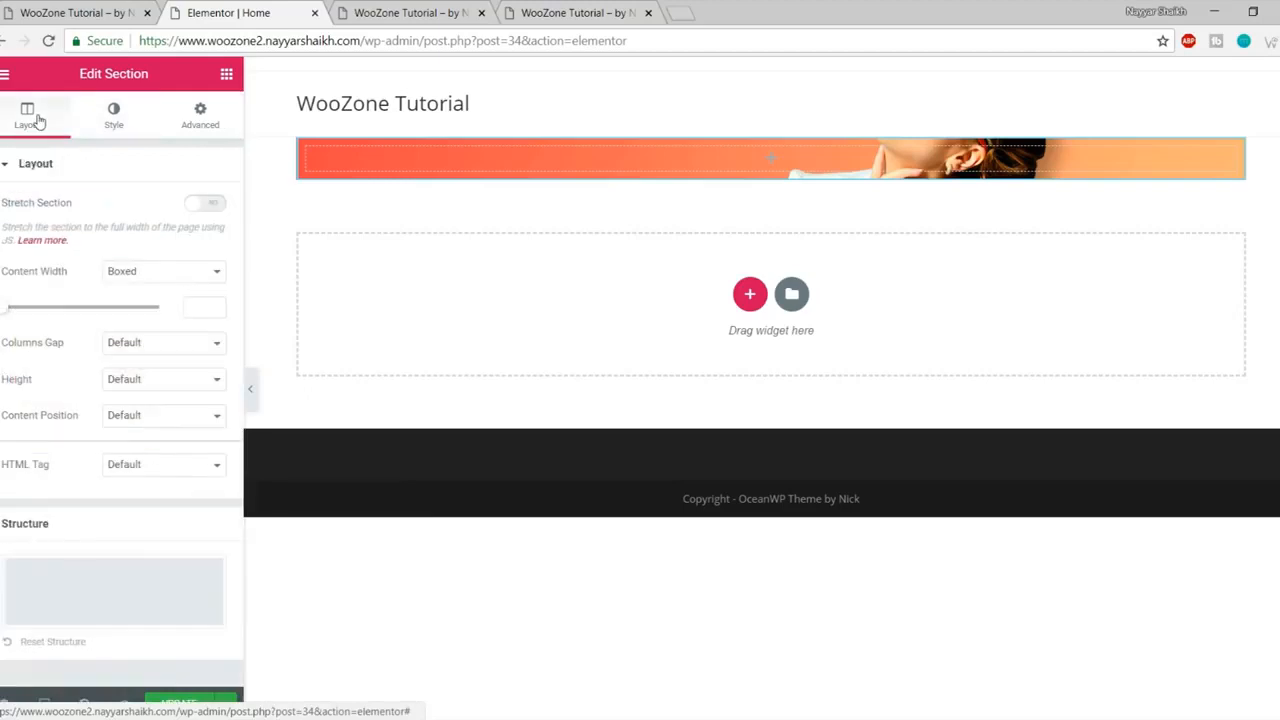
{"action": "double_click", "coordinate": [43, 210]}
{"action": "left_click", "coordinate": [43, 213]}
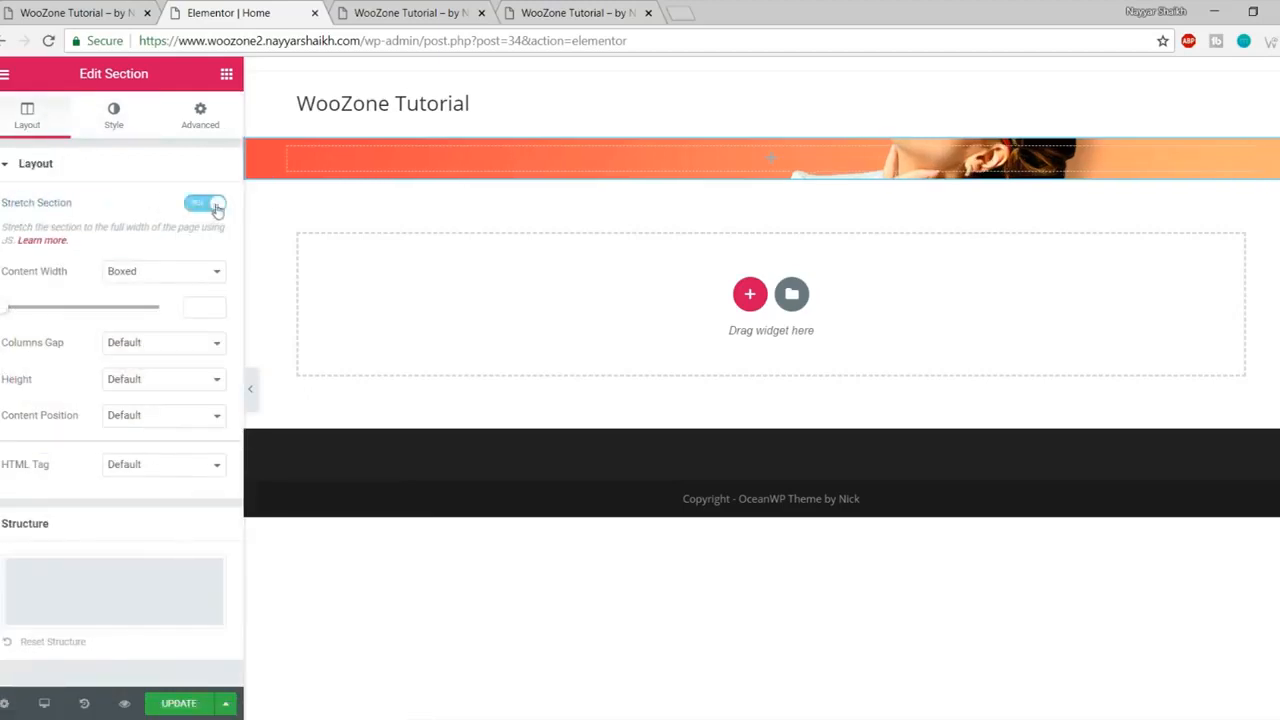
{"action": "left_click", "coordinate": [250, 390]}
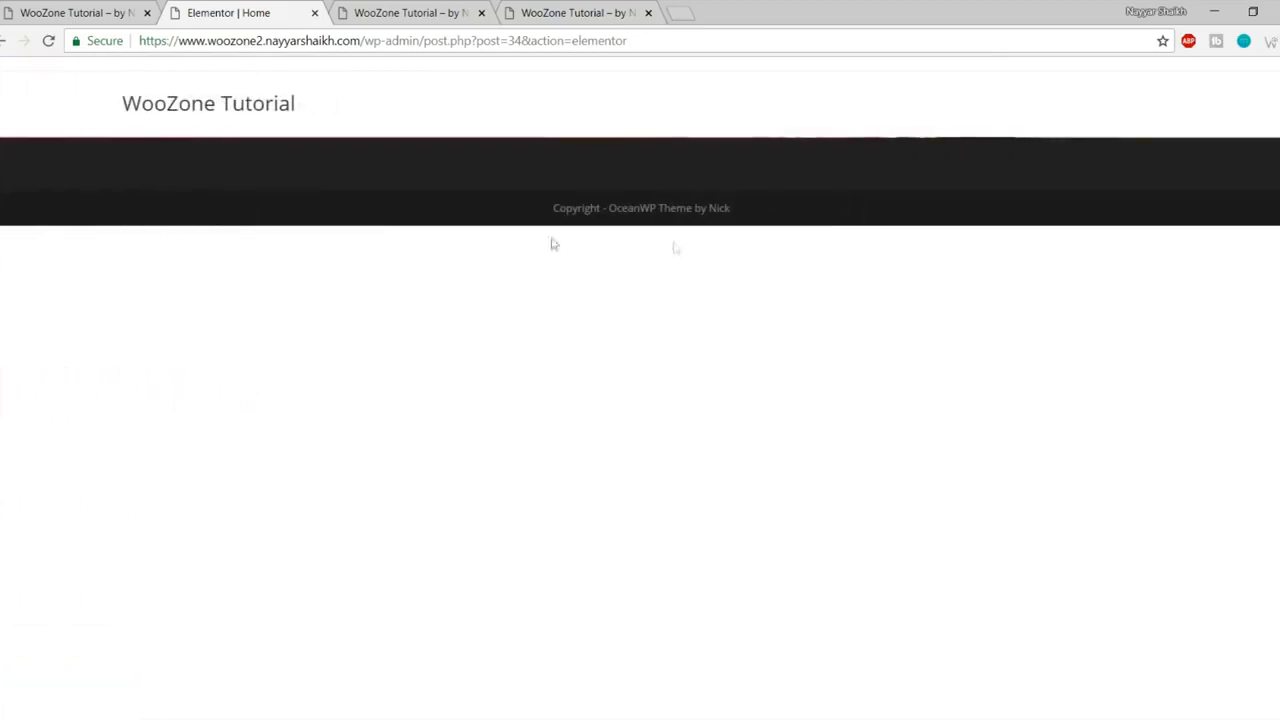
{"action": "left_click", "coordinate": [3, 406]}
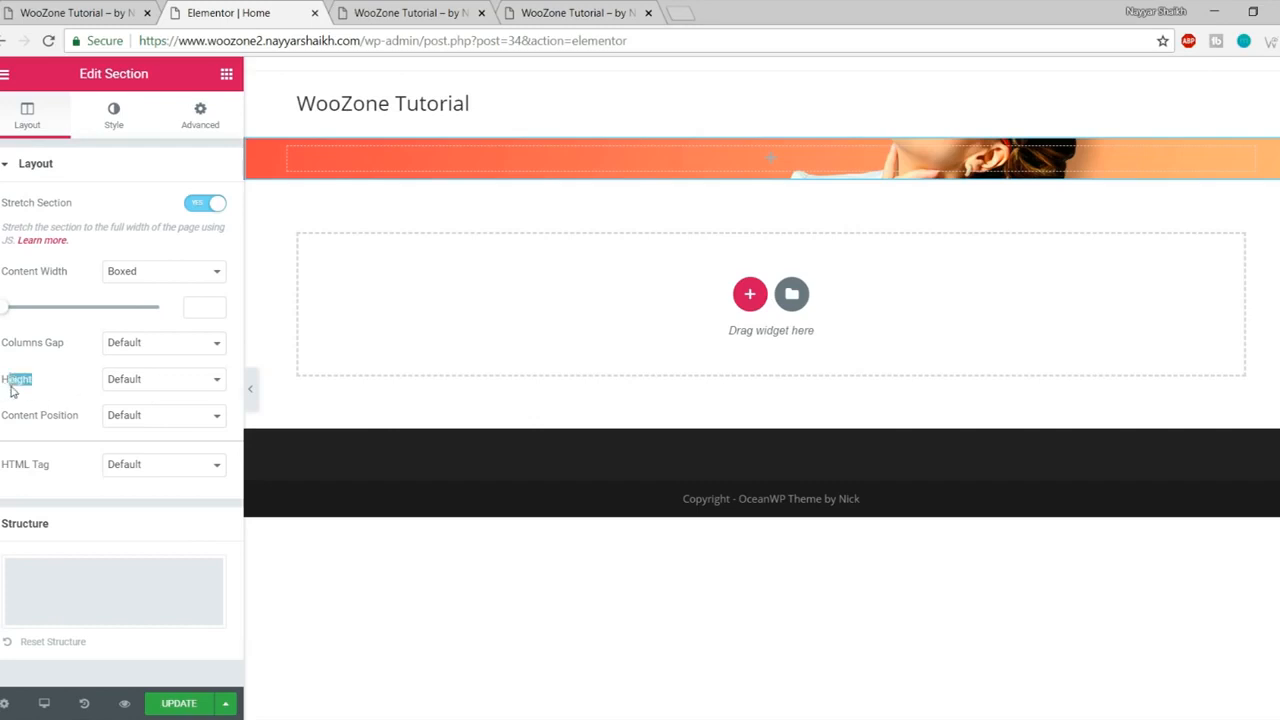
Step: Give the section a 600 px minimum height and save the page
{"action": "left_click", "coordinate": [162, 385]}
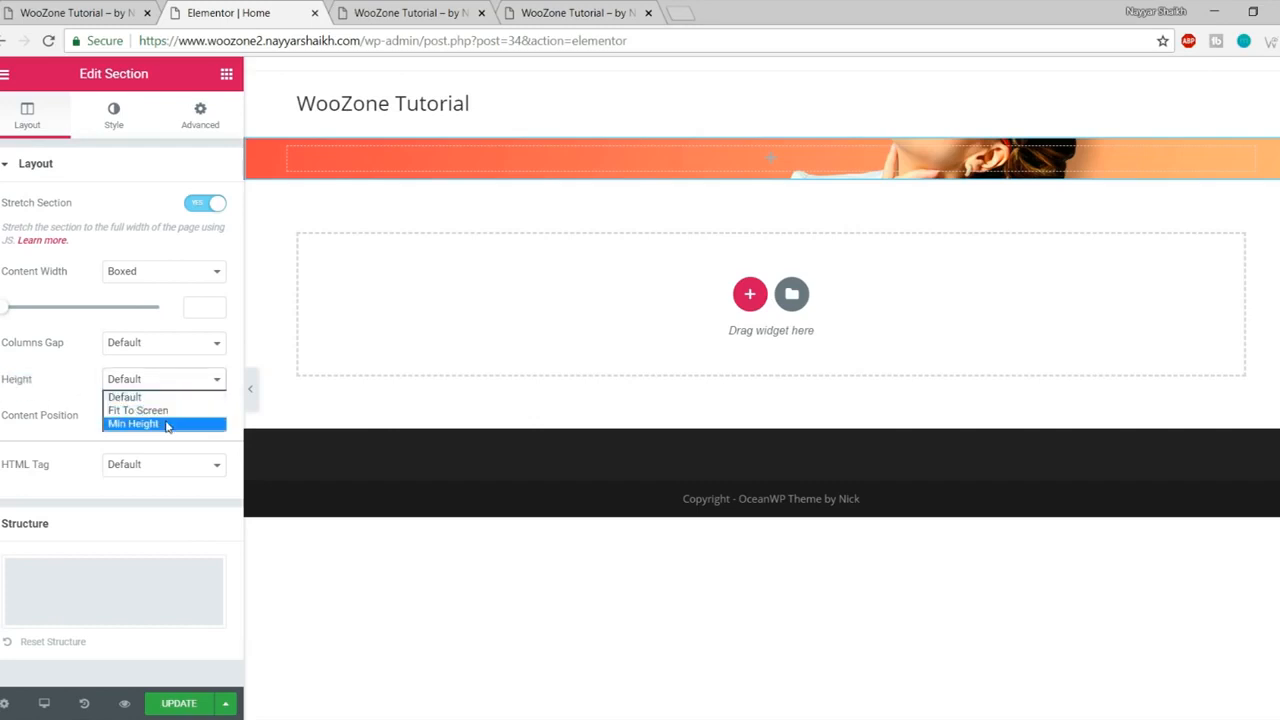
{"action": "left_click", "coordinate": [167, 425]}
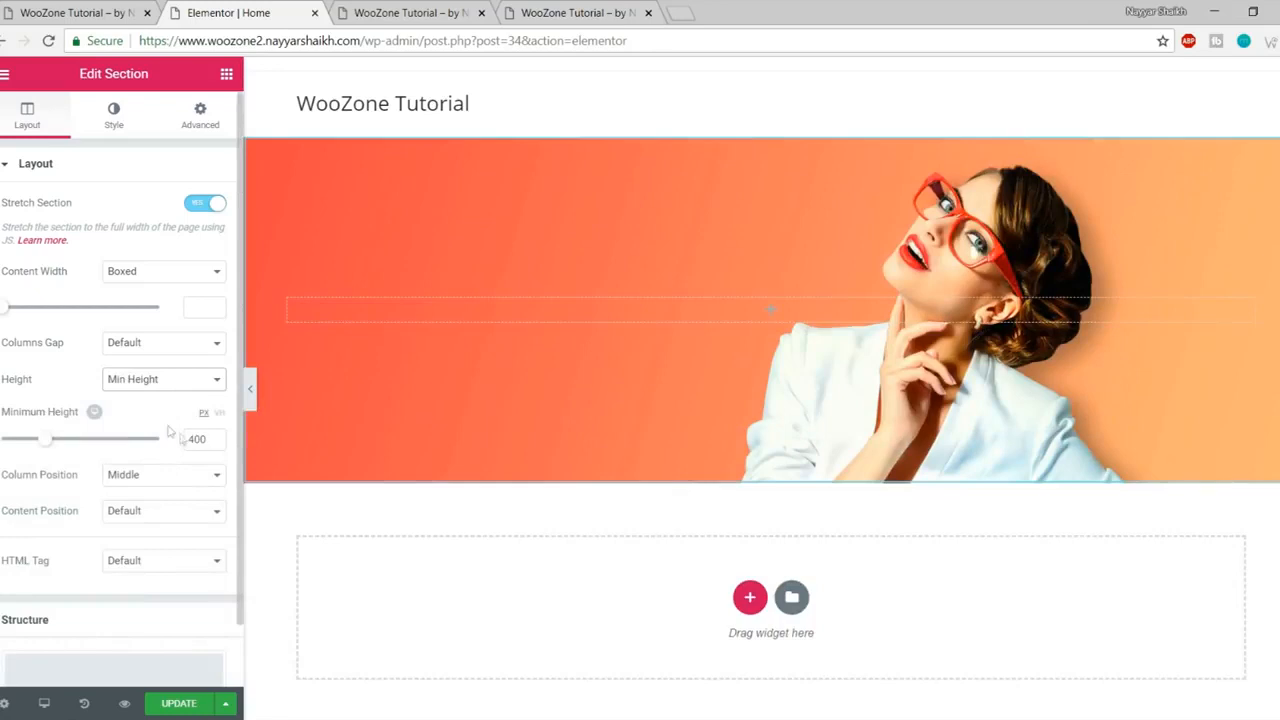
{"action": "left_click", "coordinate": [212, 436]}
{"action": "type", "text": "600"}
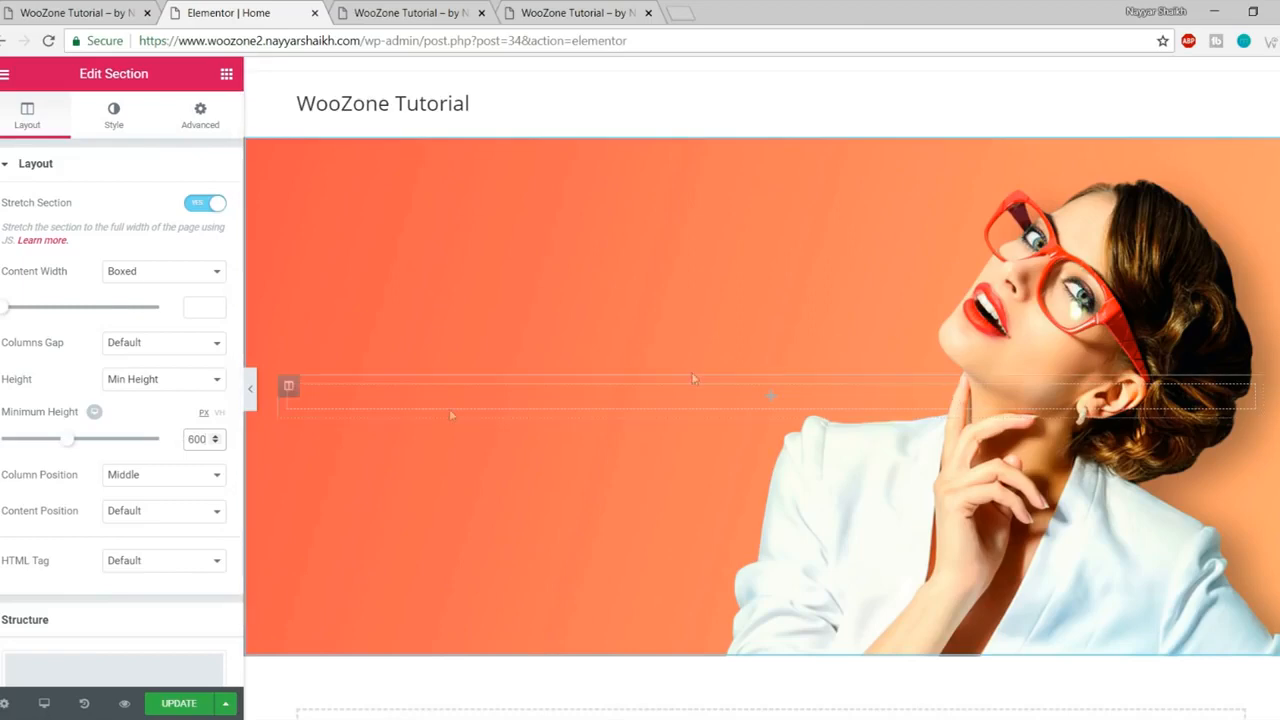
{"action": "left_click", "coordinate": [204, 704]}
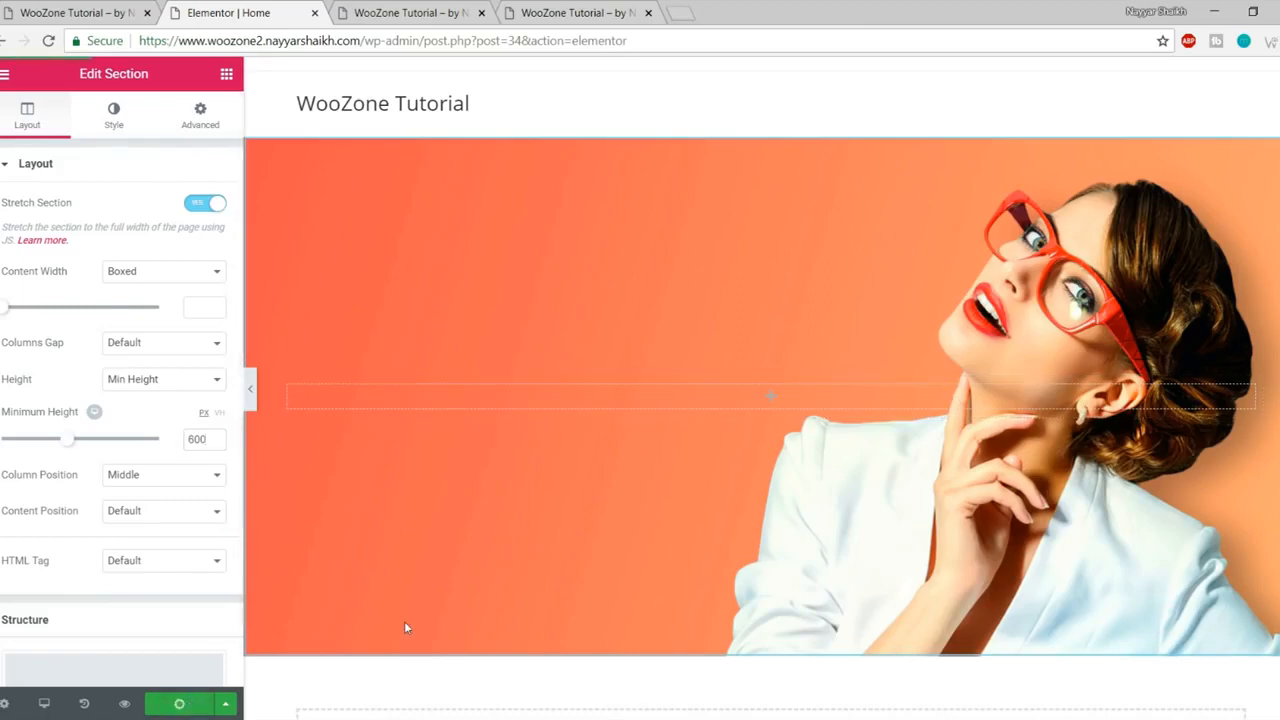
{"action": "left_click", "coordinate": [250, 406]}
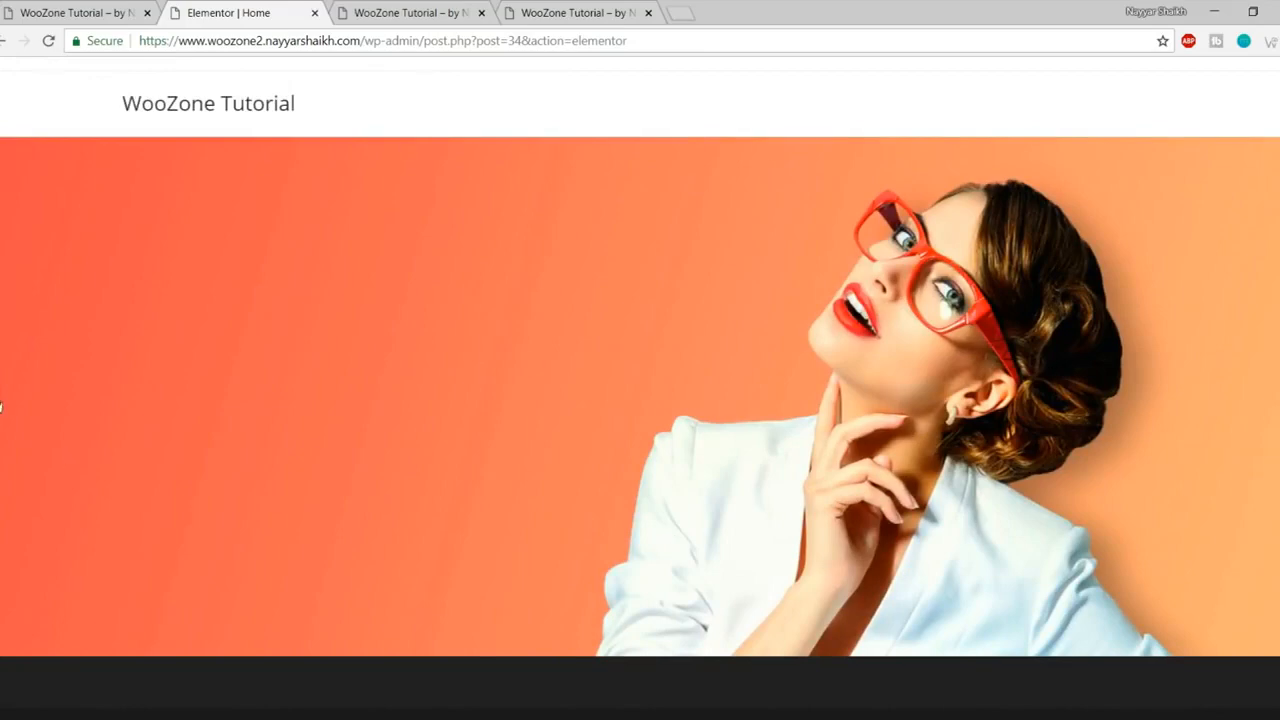
{"action": "left_click", "coordinate": [2, 406]}
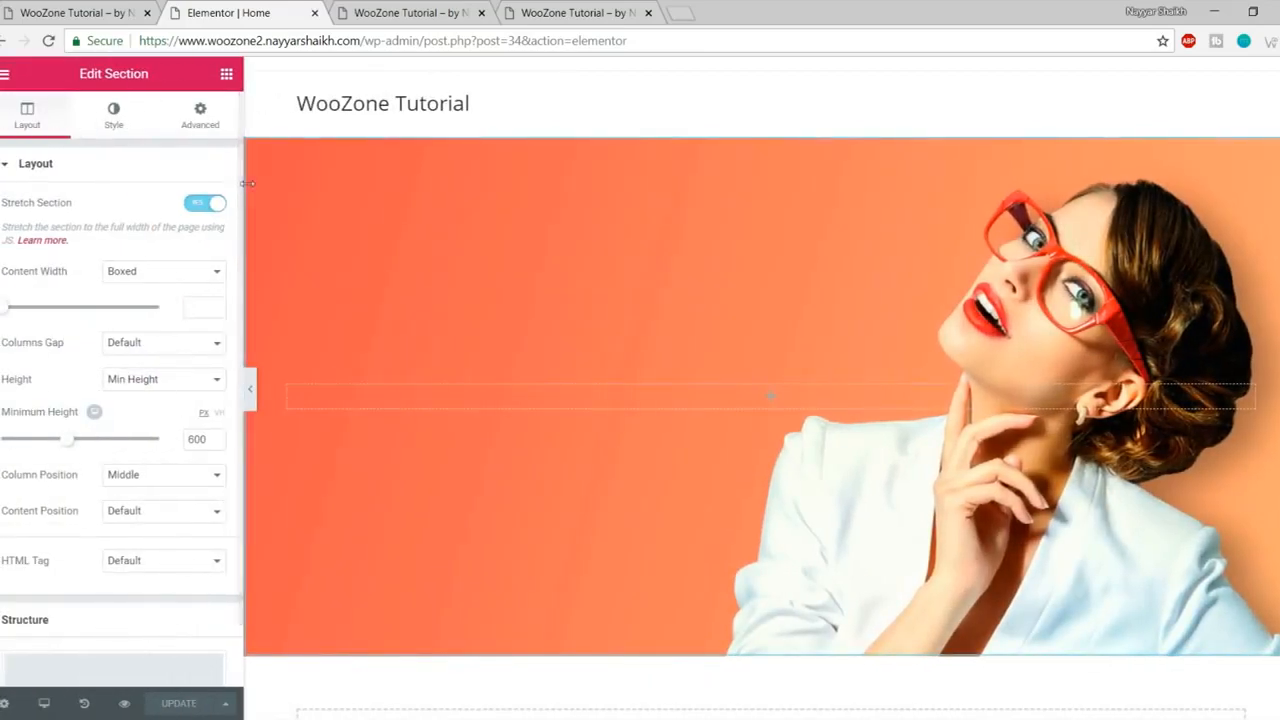
Step: Copy the SPRING/SUMMER COLLECTIONS heading text from the reference store
{"action": "left_click", "coordinate": [226, 80]}
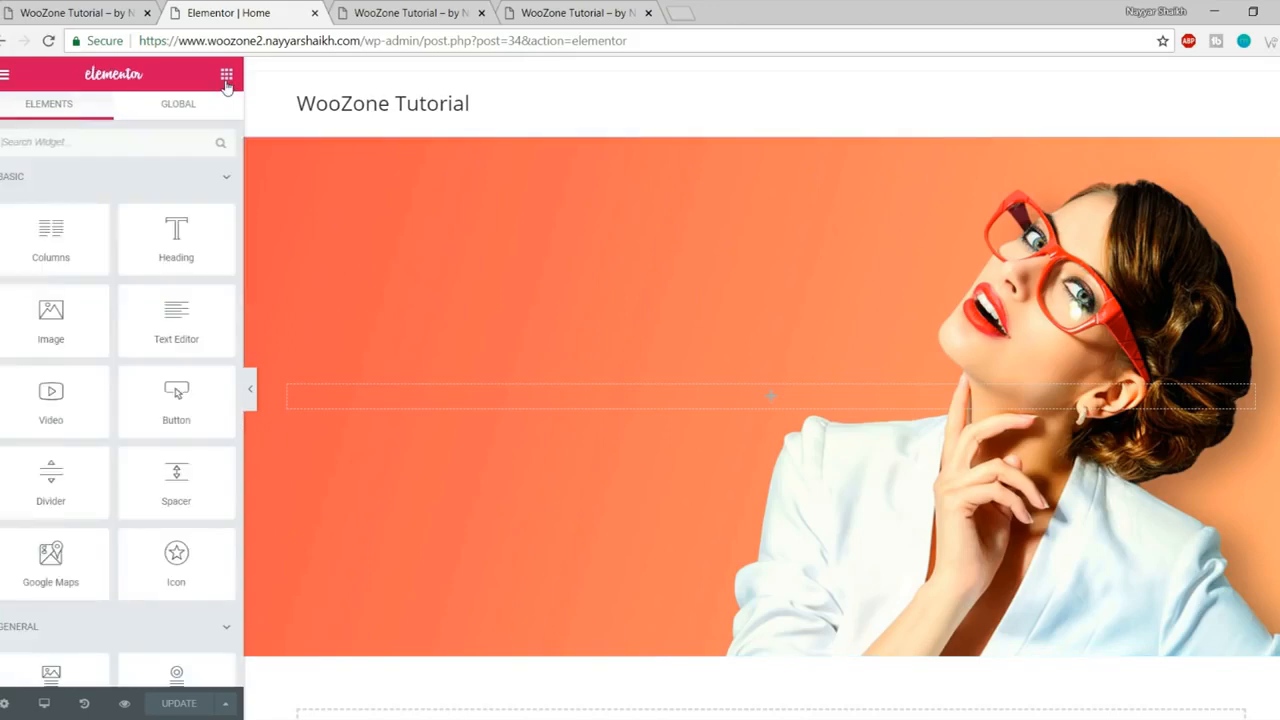
{"action": "scroll", "coordinate": [88, 390], "scroll_direction": "down", "scroll_amount": 3}
{"action": "scroll", "coordinate": [90, 400], "scroll_direction": "down", "scroll_amount": 2}
{"action": "scroll", "coordinate": [96, 430], "scroll_direction": "up", "scroll_amount": 6}
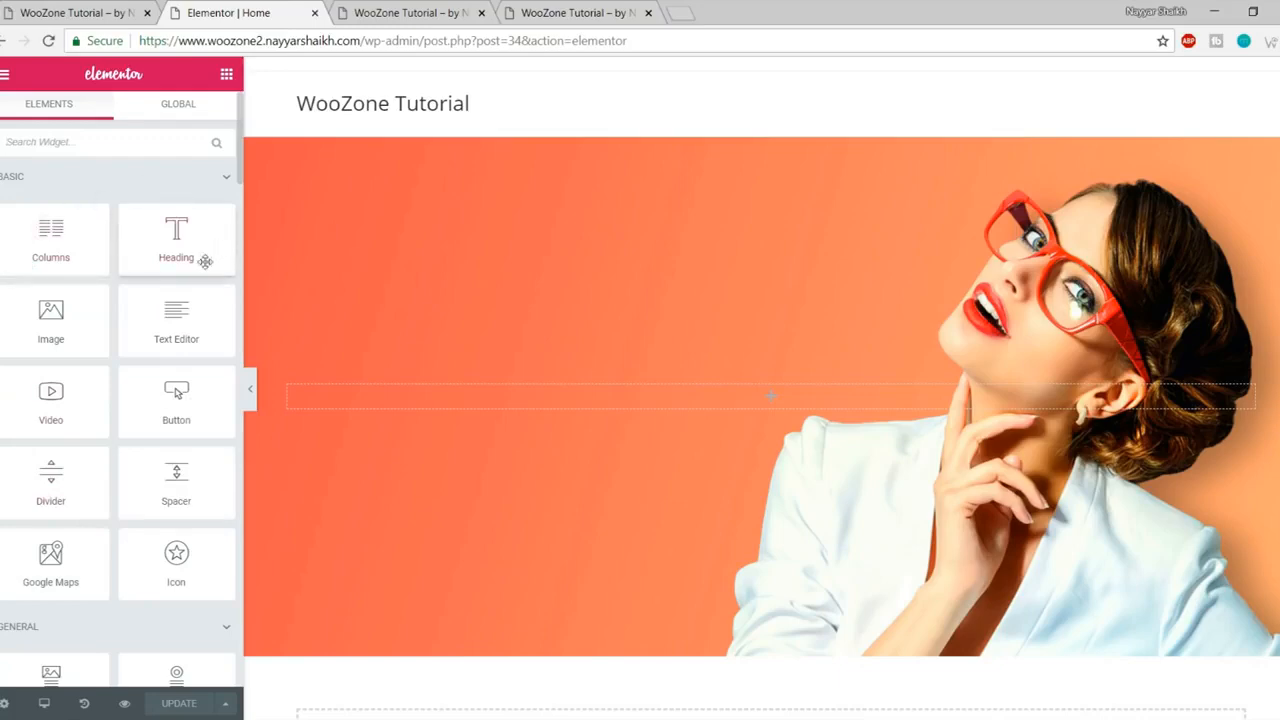
{"action": "left_click", "coordinate": [75, 12]}
{"action": "left_click_drag", "start_coordinate": [158, 308], "coordinate": [765, 316]}
{"action": "key", "text": "ctrl+c"}
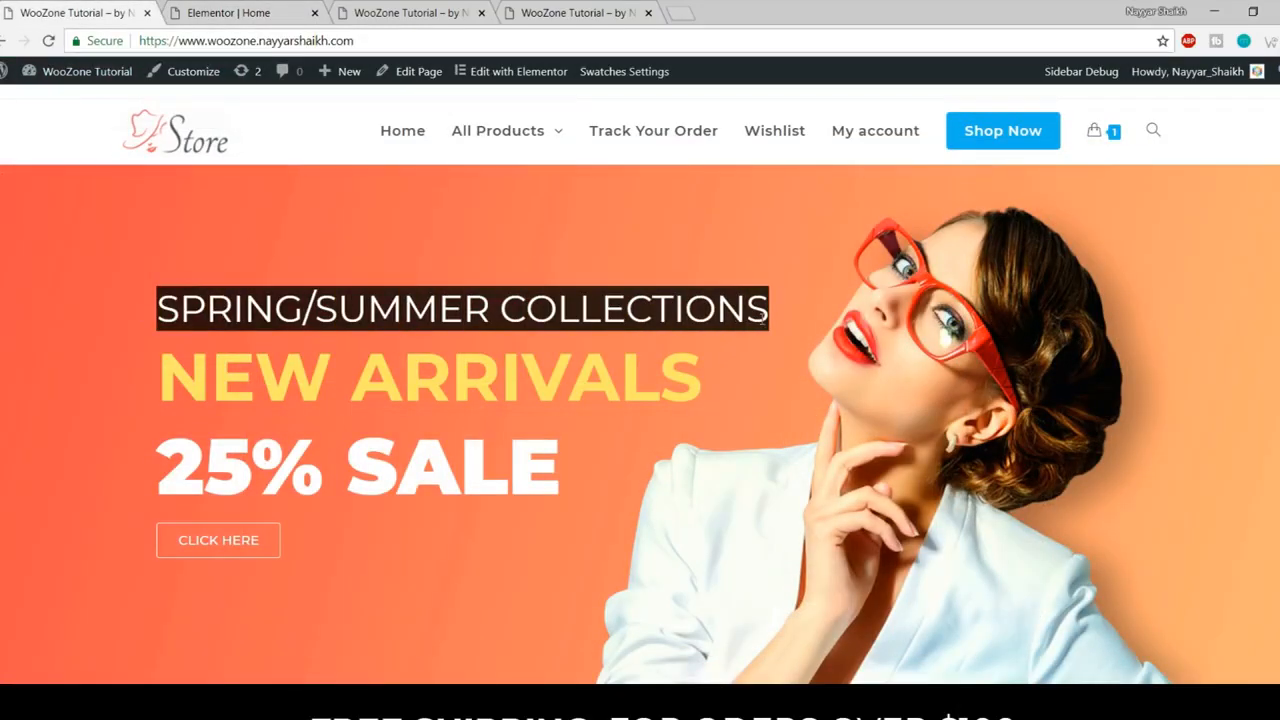
{"action": "left_click", "coordinate": [204, 12]}
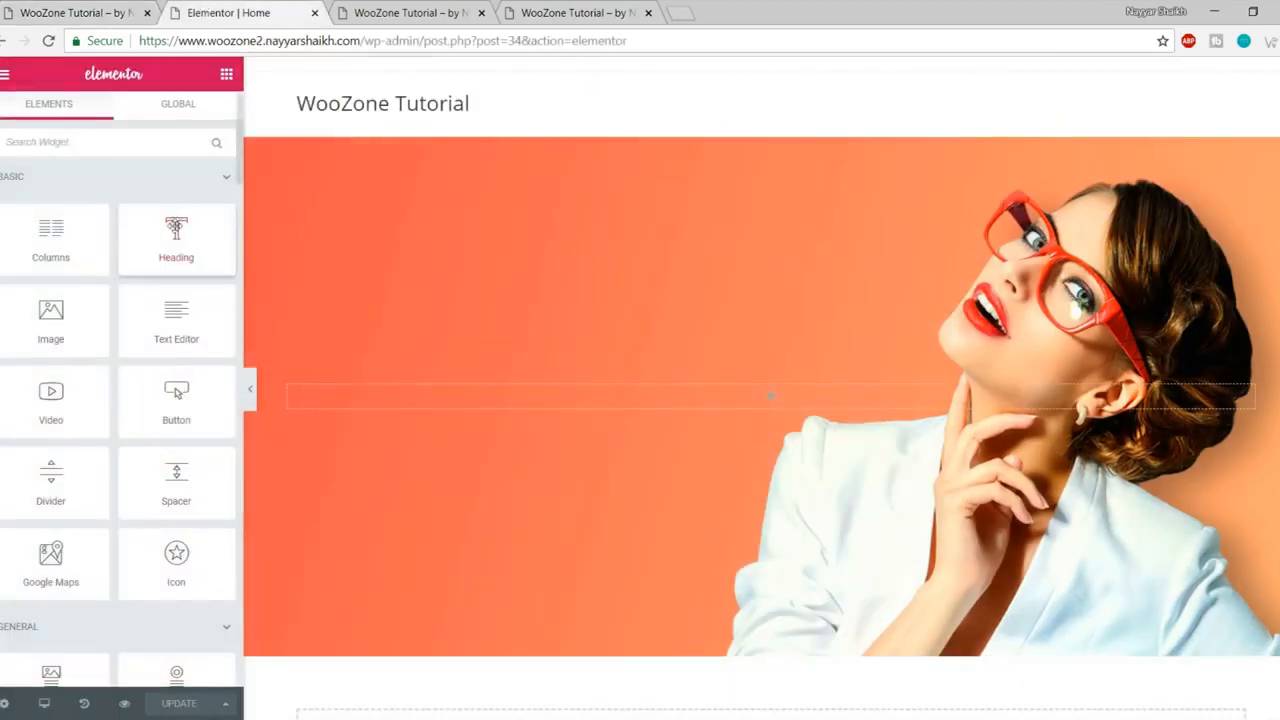
Step: Drag a Heading widget into the hero section
{"action": "scroll", "coordinate": [120, 380], "scroll_direction": "down", "scroll_amount": 2}
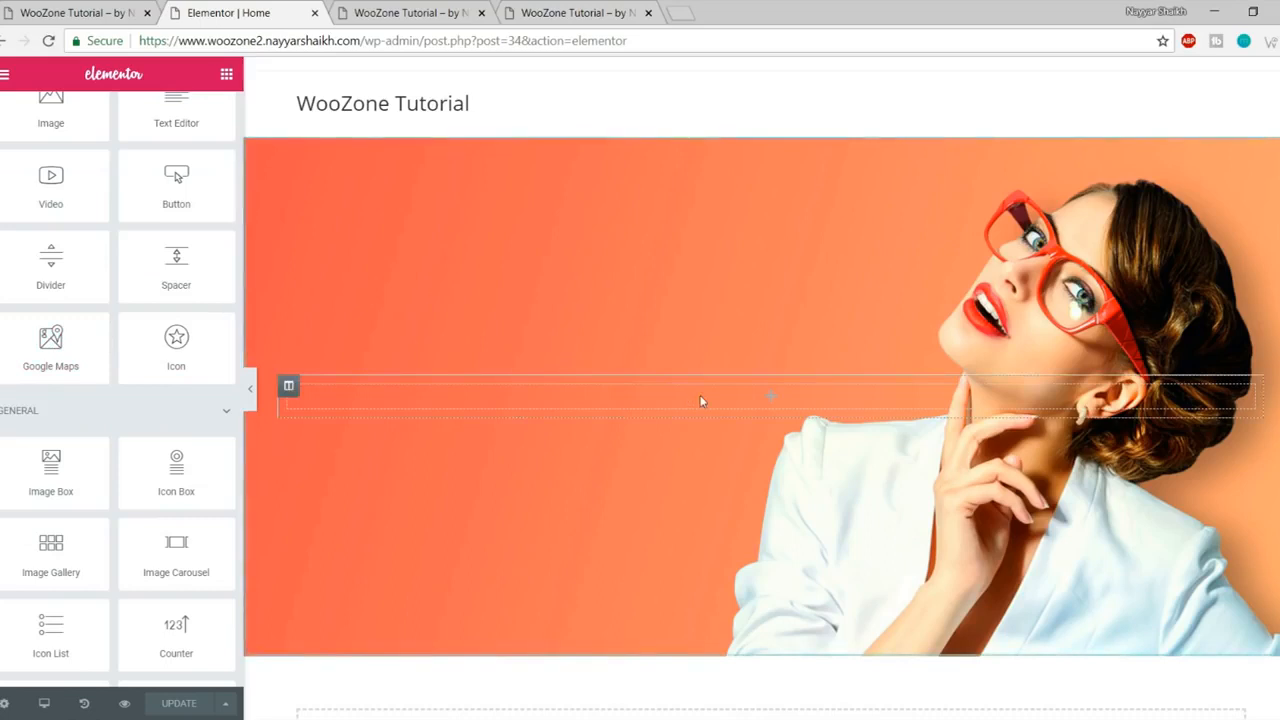
{"action": "scroll", "coordinate": [163, 451], "scroll_direction": "up", "scroll_amount": 2}
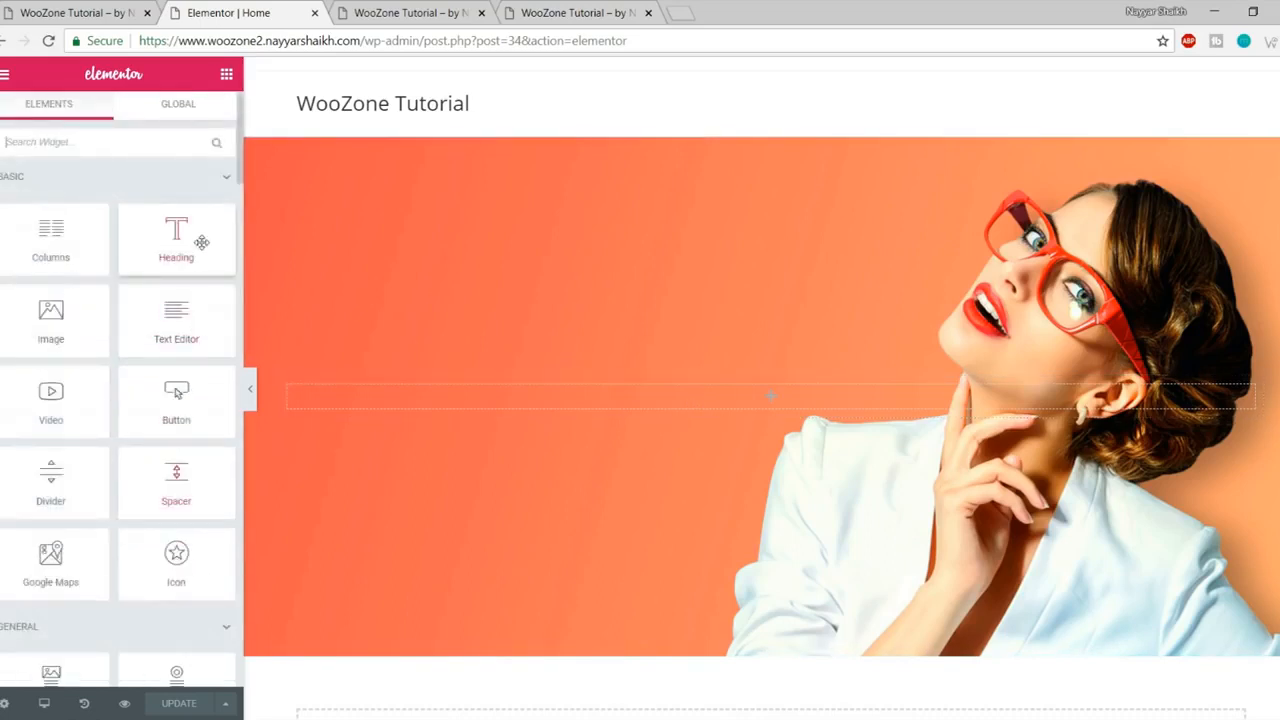
{"action": "scroll", "coordinate": [154, 423], "scroll_direction": "down", "scroll_amount": 4}
{"action": "scroll", "coordinate": [160, 466], "scroll_direction": "up", "scroll_amount": 4}
{"action": "left_click", "coordinate": [74, 8]}
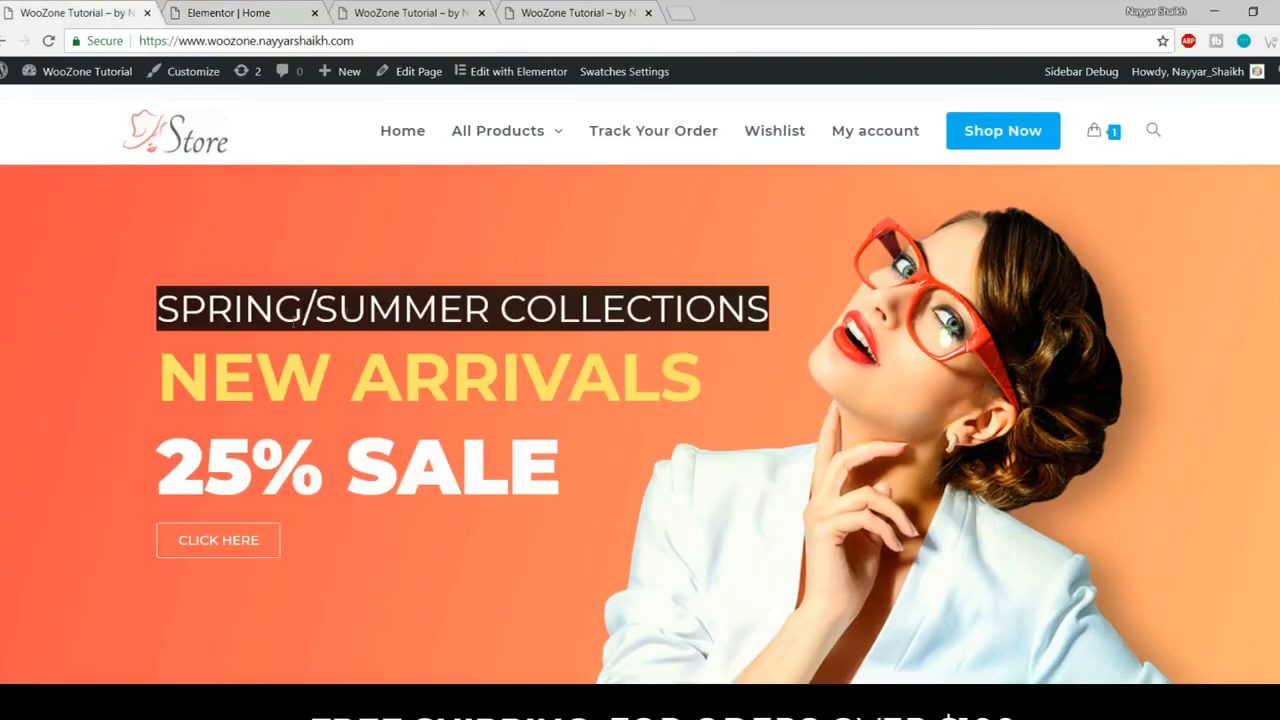
{"action": "left_click", "coordinate": [248, 13]}
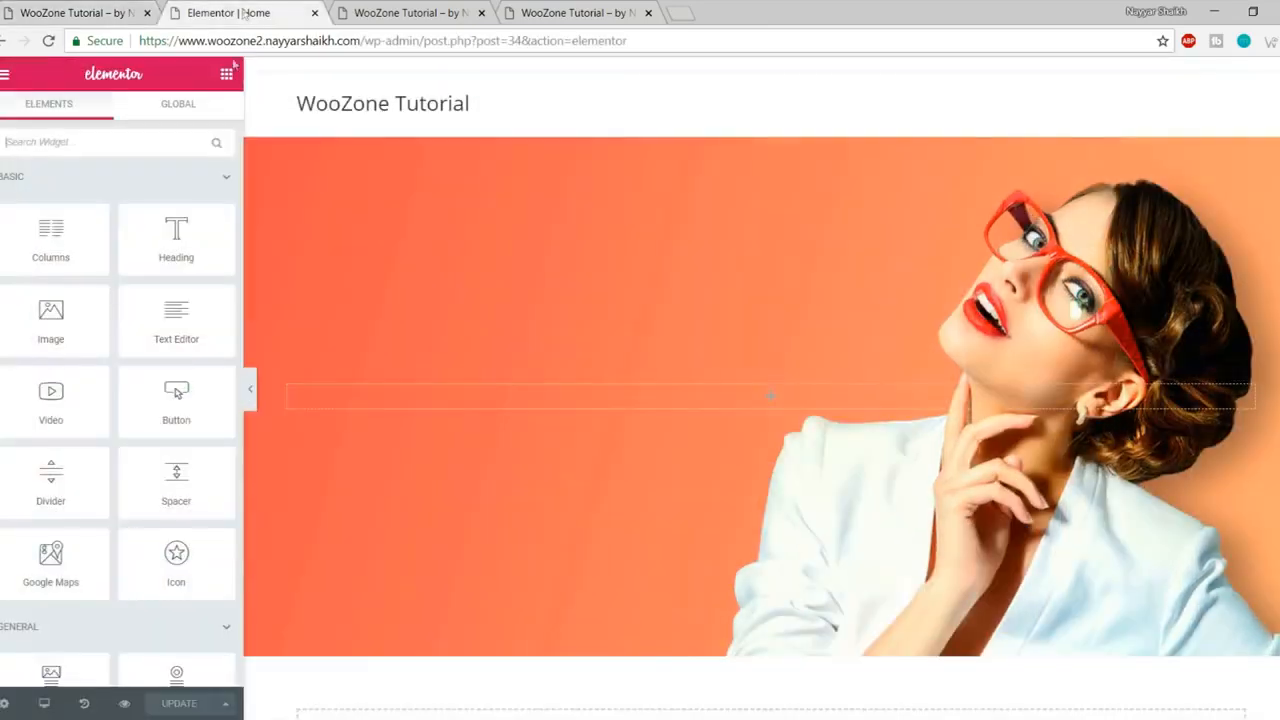
{"action": "left_click_drag", "start_coordinate": [176, 230], "coordinate": [715, 398]}
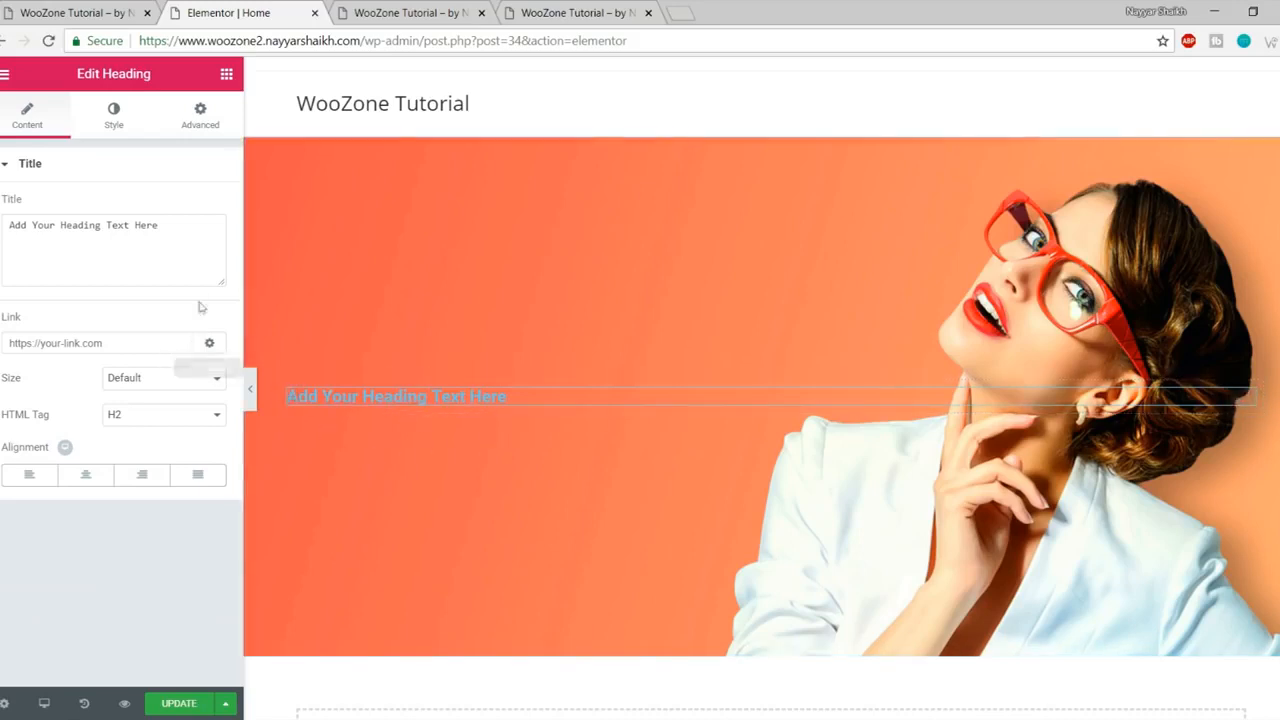
Step: Replace the placeholder heading text with the pasted SPRING/SUMMER COLLECTIONS title
{"action": "triple_click", "coordinate": [177, 224]}
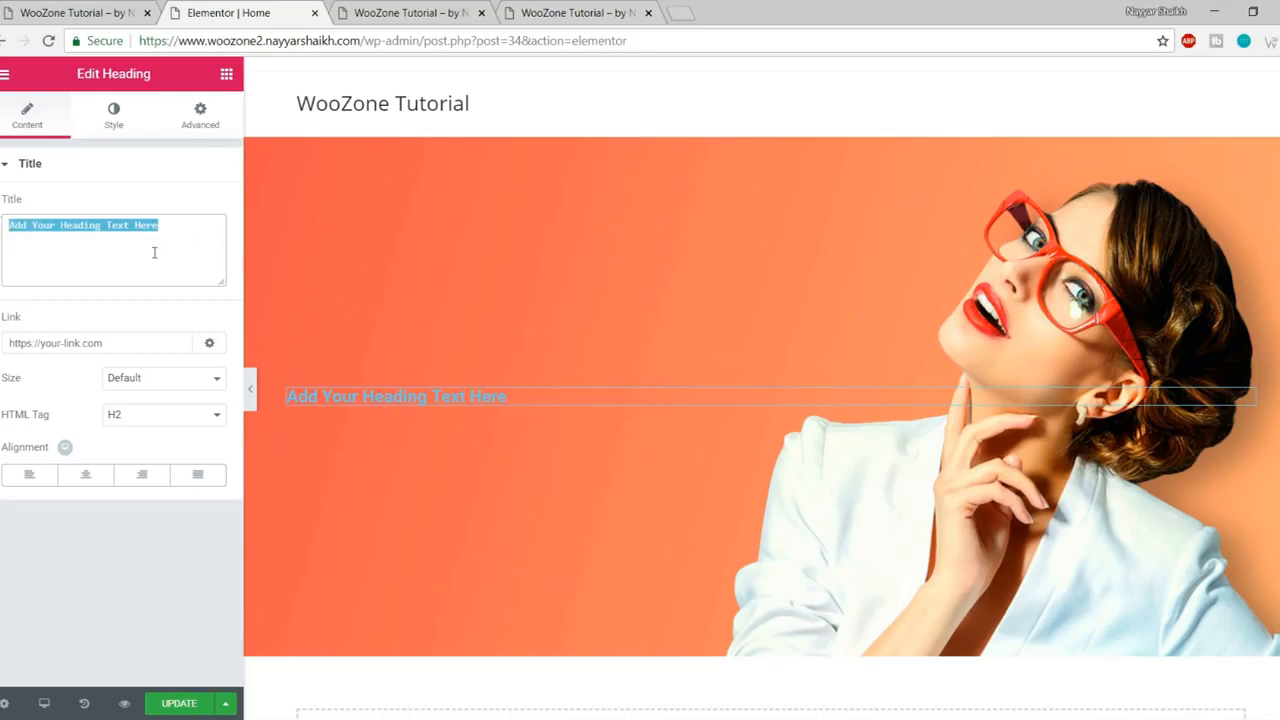
{"action": "key", "text": "ctrl+v"}
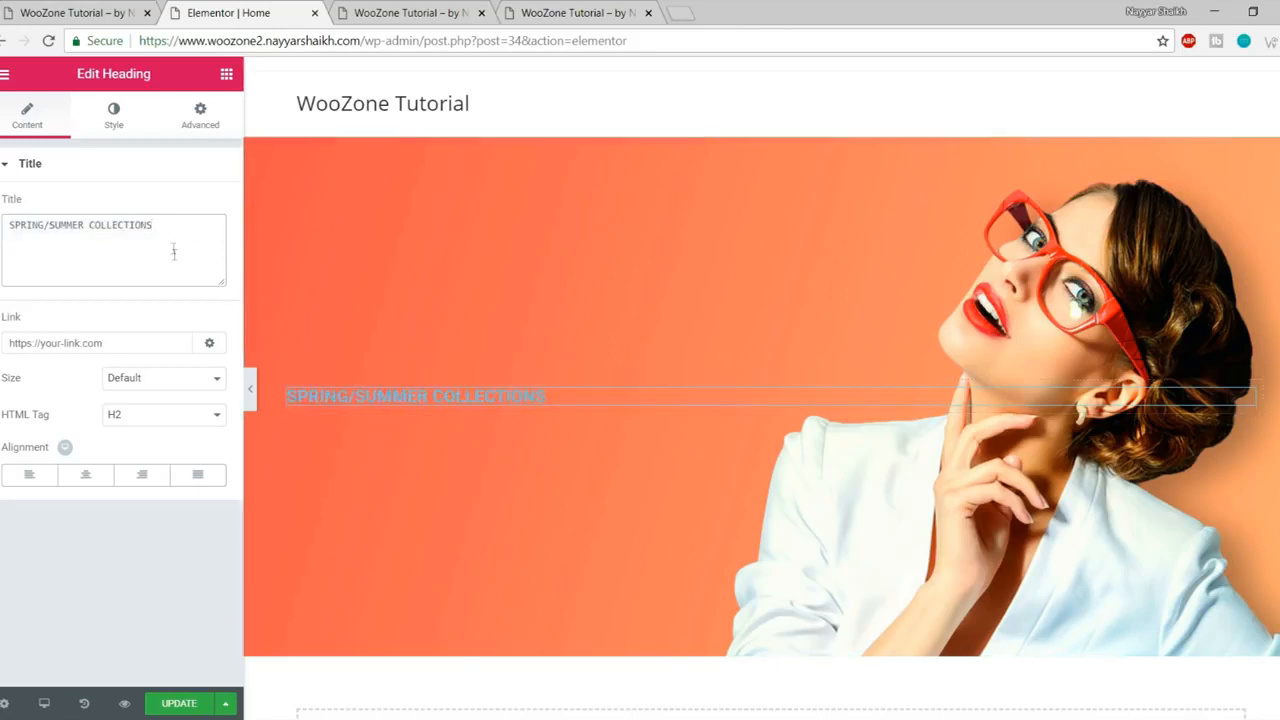
{"action": "left_click", "coordinate": [114, 128]}
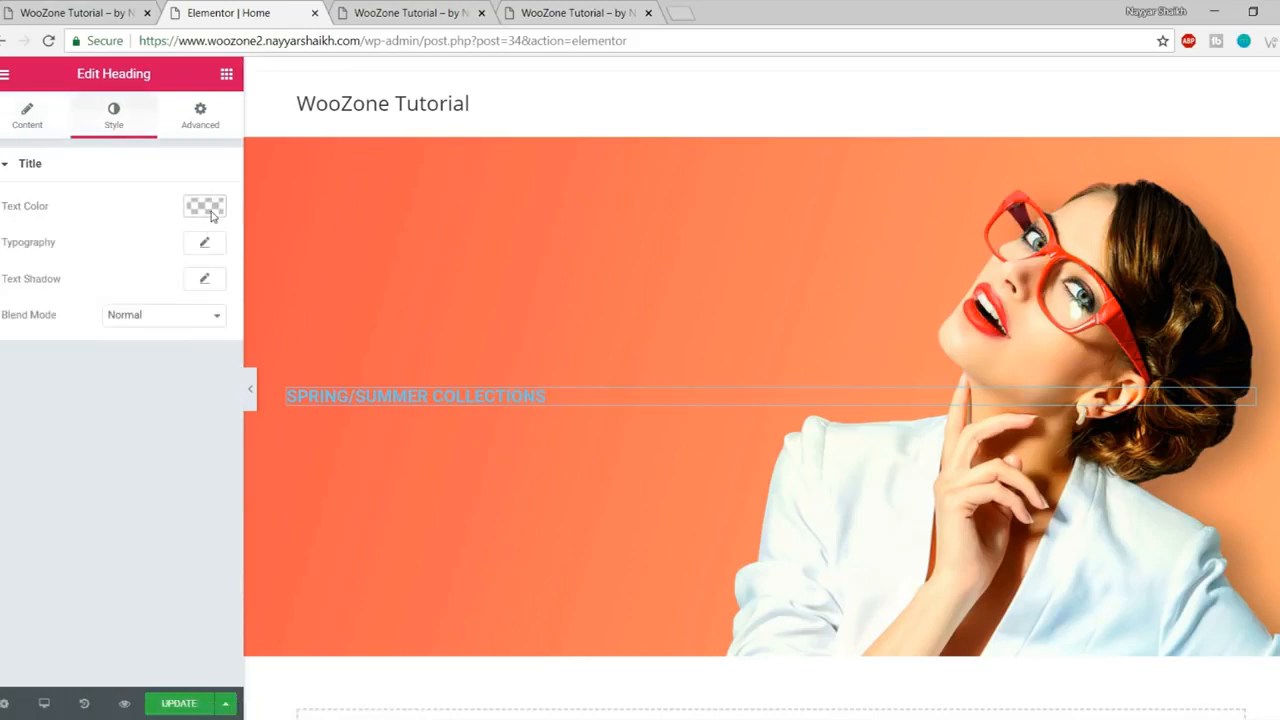
Step: Copy the reference heading's colour #ffe569 using Chrome DevTools
{"action": "left_click", "coordinate": [74, 18]}
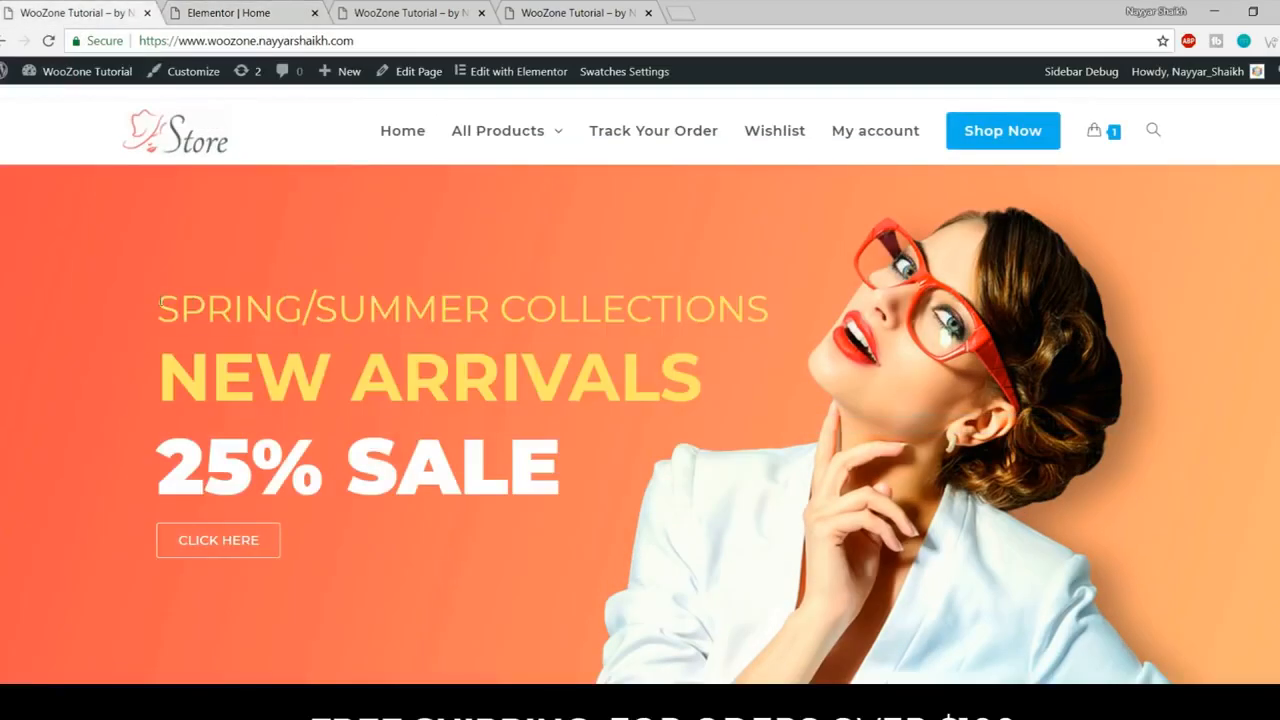
{"action": "left_click_drag", "start_coordinate": [155, 306], "coordinate": [302, 300]}
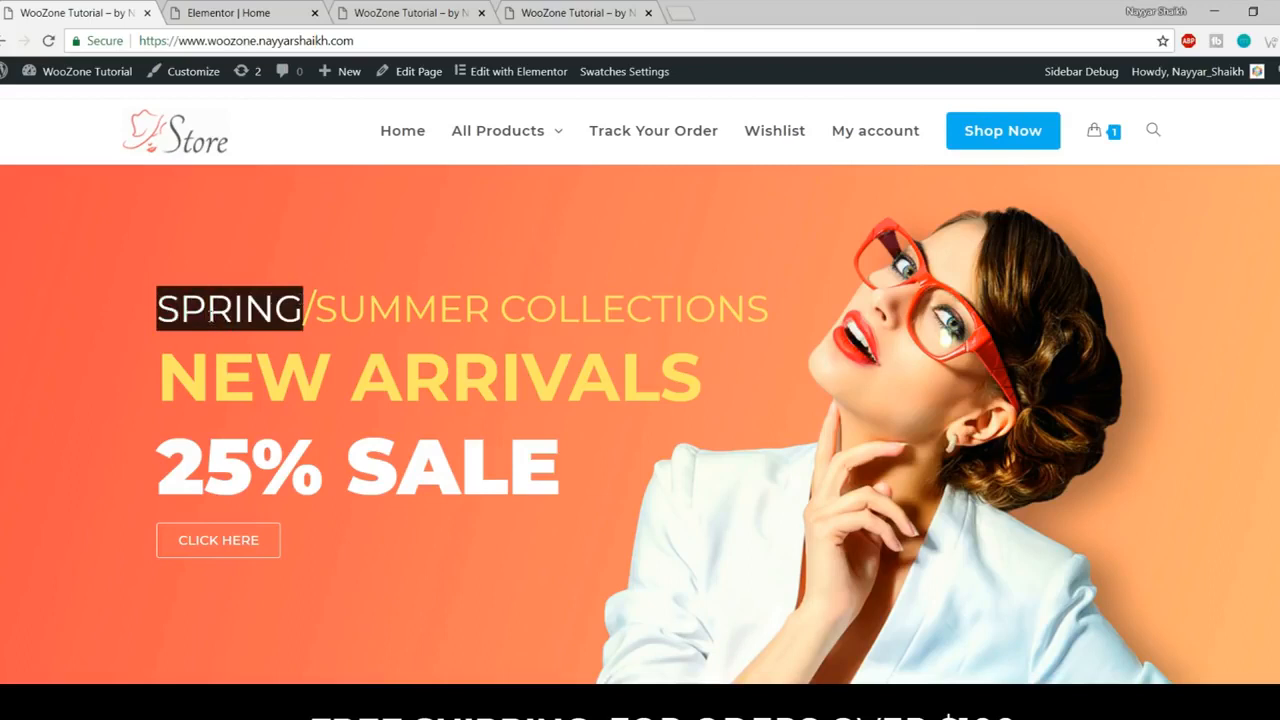
{"action": "right_click", "coordinate": [200, 310]}
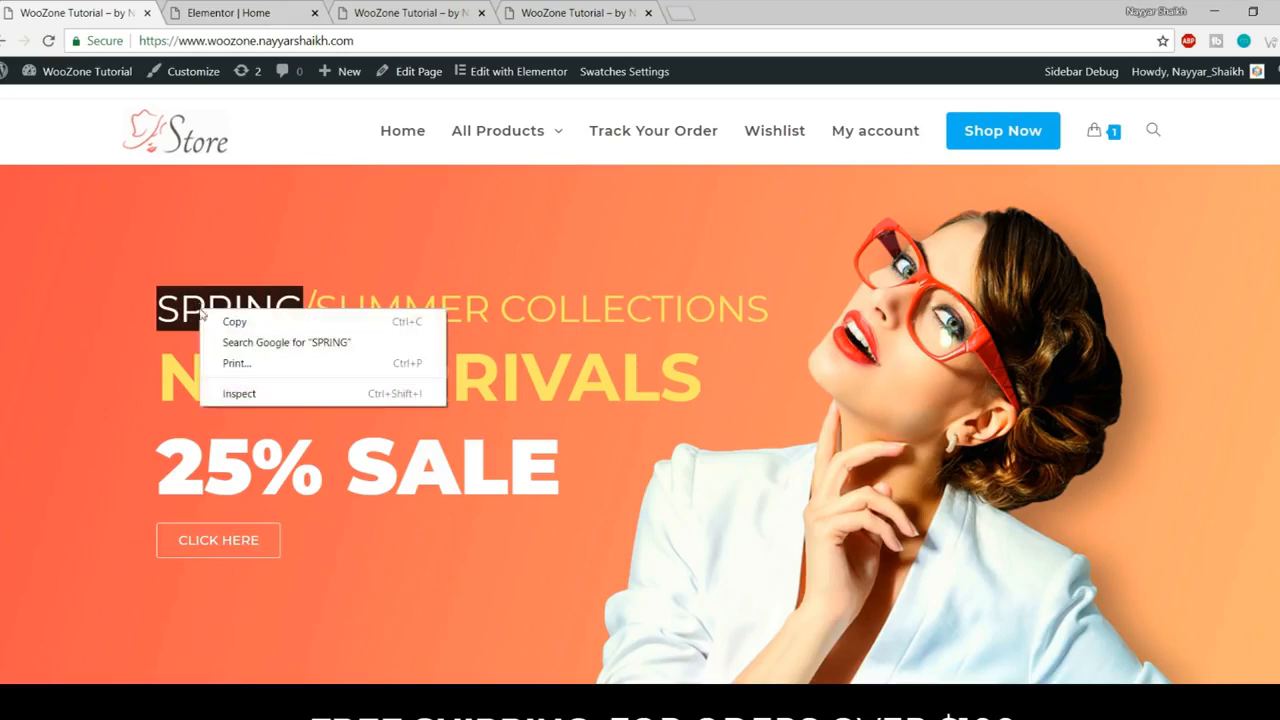
{"action": "left_click", "coordinate": [277, 392]}
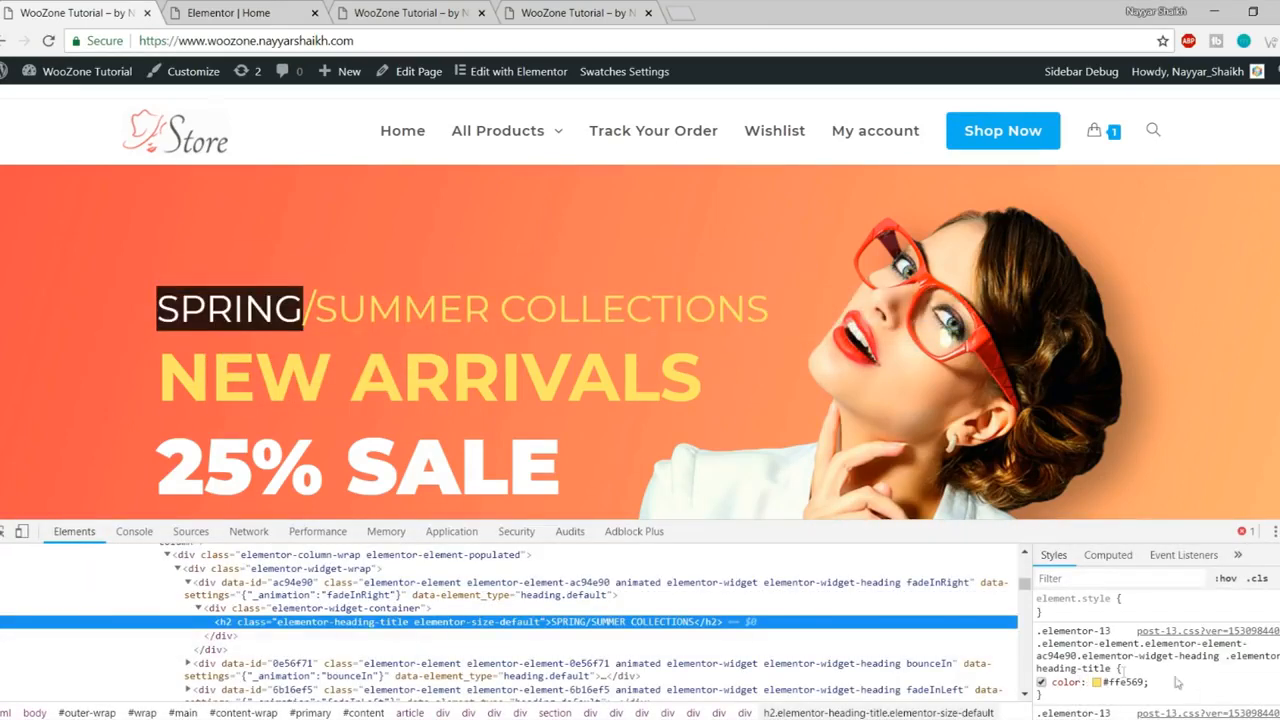
{"action": "left_click", "coordinate": [1120, 682]}
{"action": "key", "text": "ctrl+c"}
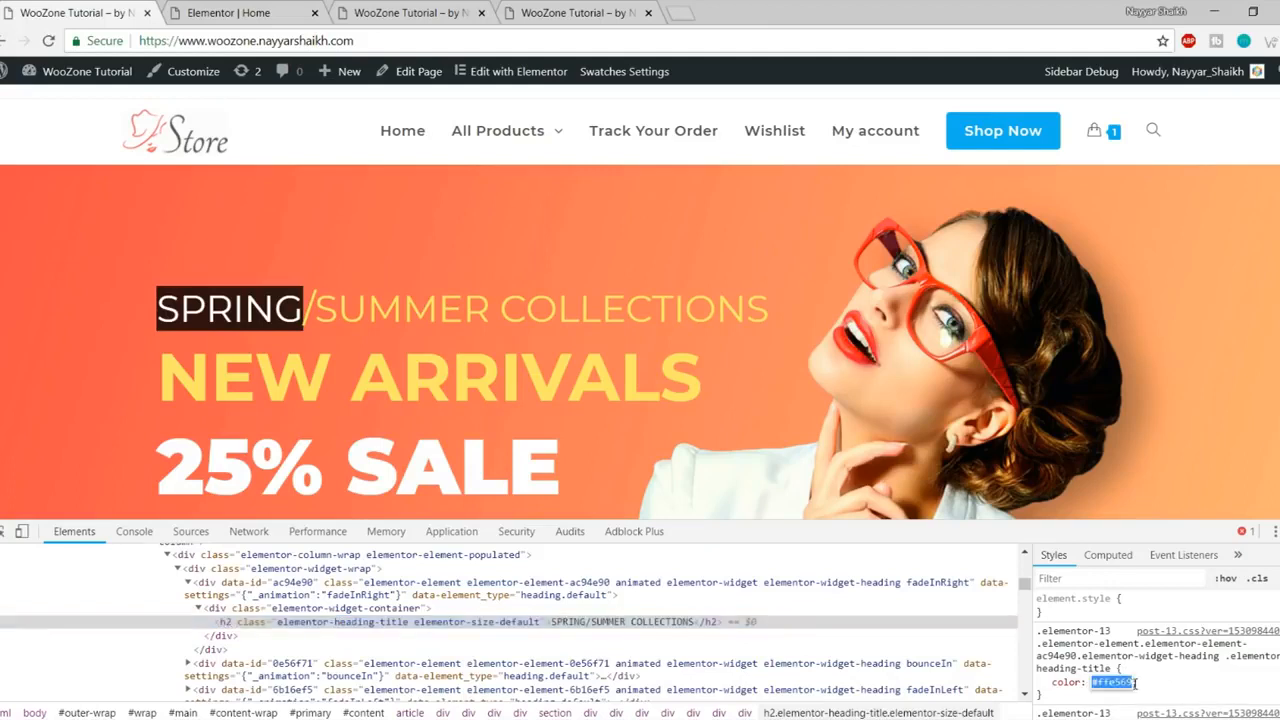
{"action": "key", "text": "F12"}
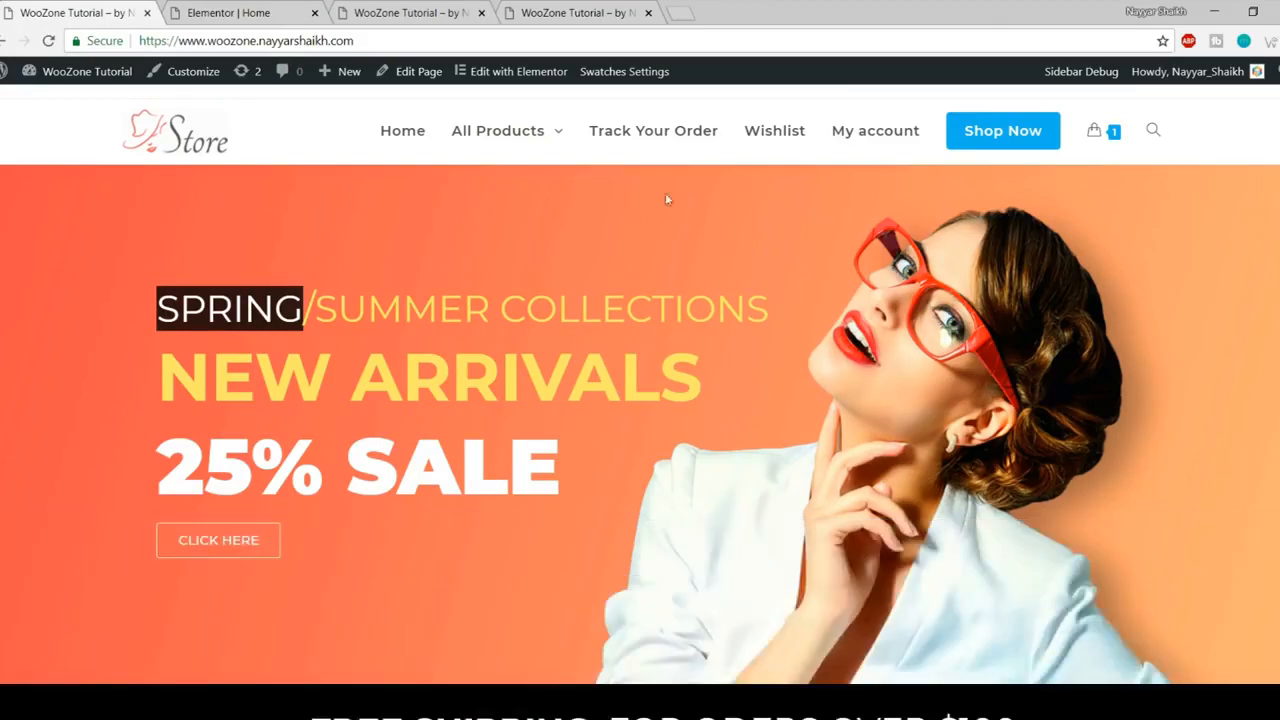
{"action": "left_click", "coordinate": [236, 6]}
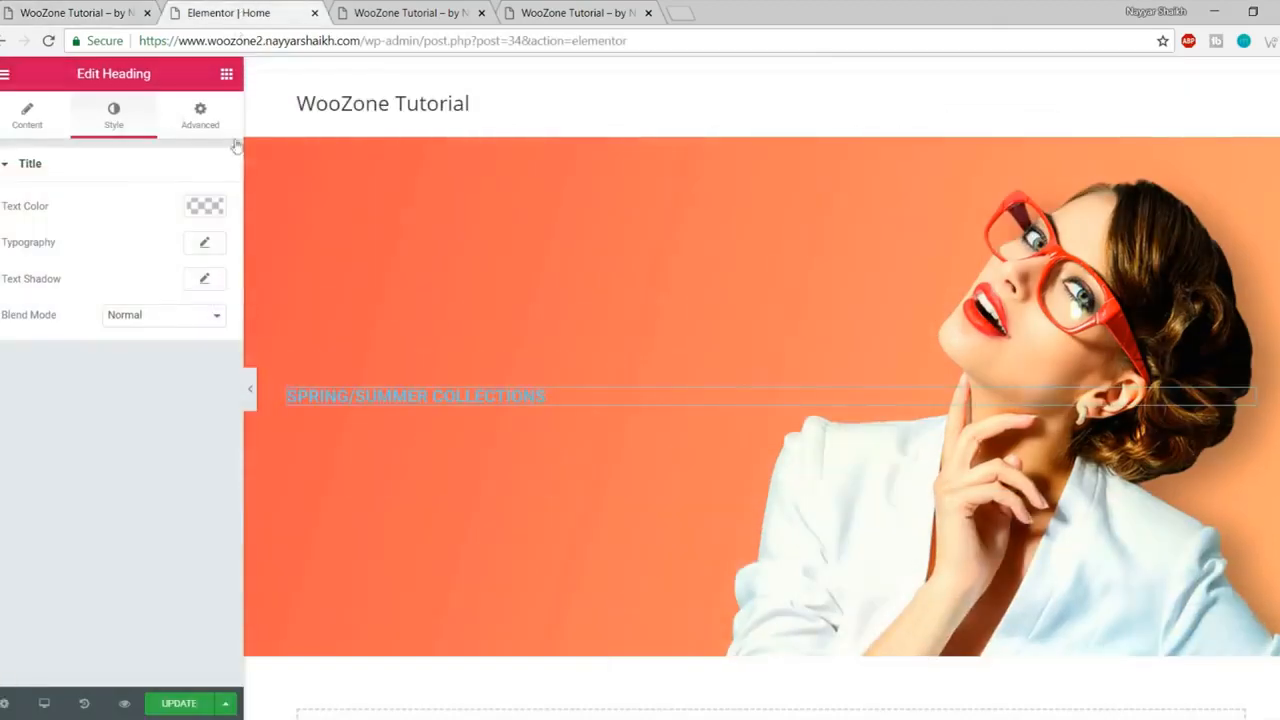
Step: Set the heading's text colour to #ffe569
{"action": "left_click", "coordinate": [205, 207]}
{"action": "left_click", "coordinate": [13, 414]}
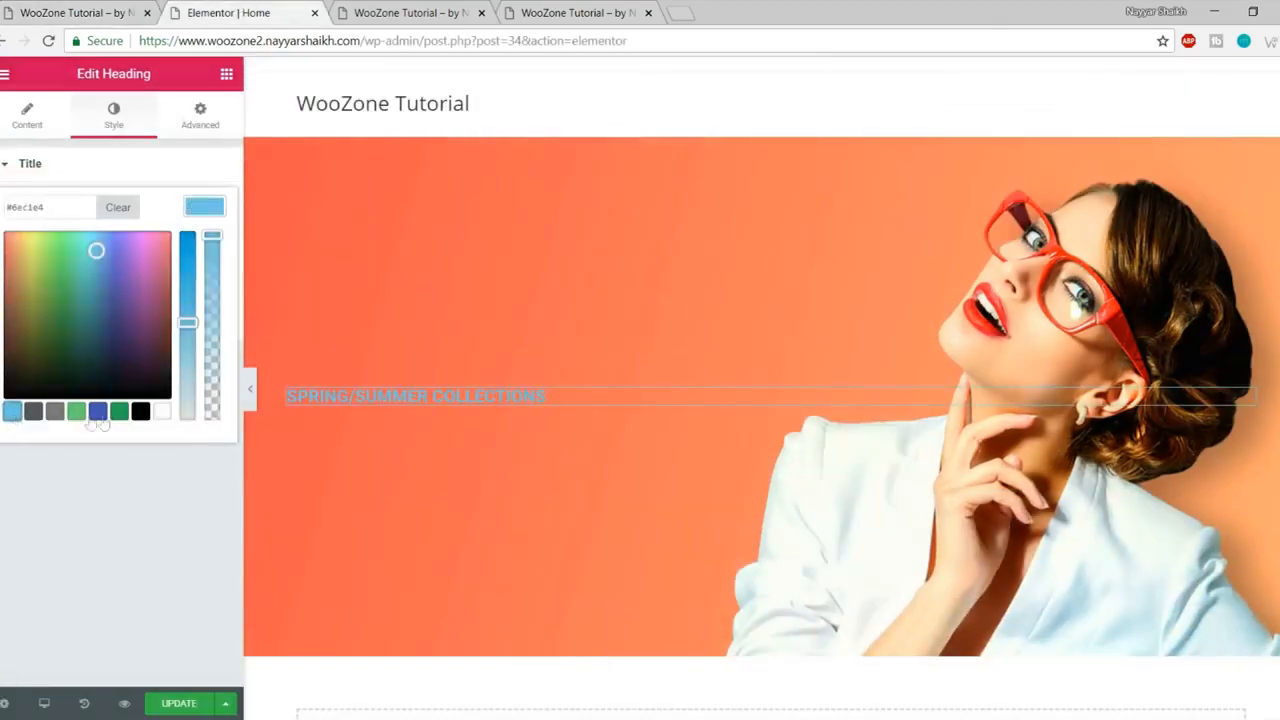
{"action": "left_click", "coordinate": [97, 411]}
{"action": "mouse_move", "coordinate": [111, 329]}
{"action": "left_mouse_down"}
{"action": "mouse_move", "coordinate": [54, 325]}
{"action": "mouse_move", "coordinate": [136, 266]}
{"action": "mouse_move", "coordinate": [56, 363]}
{"action": "mouse_move", "coordinate": [145, 321]}
{"action": "mouse_move", "coordinate": [43, 262]}
{"action": "mouse_move", "coordinate": [108, 290]}
{"action": "mouse_move", "coordinate": [124, 349]}
{"action": "left_mouse_up"}
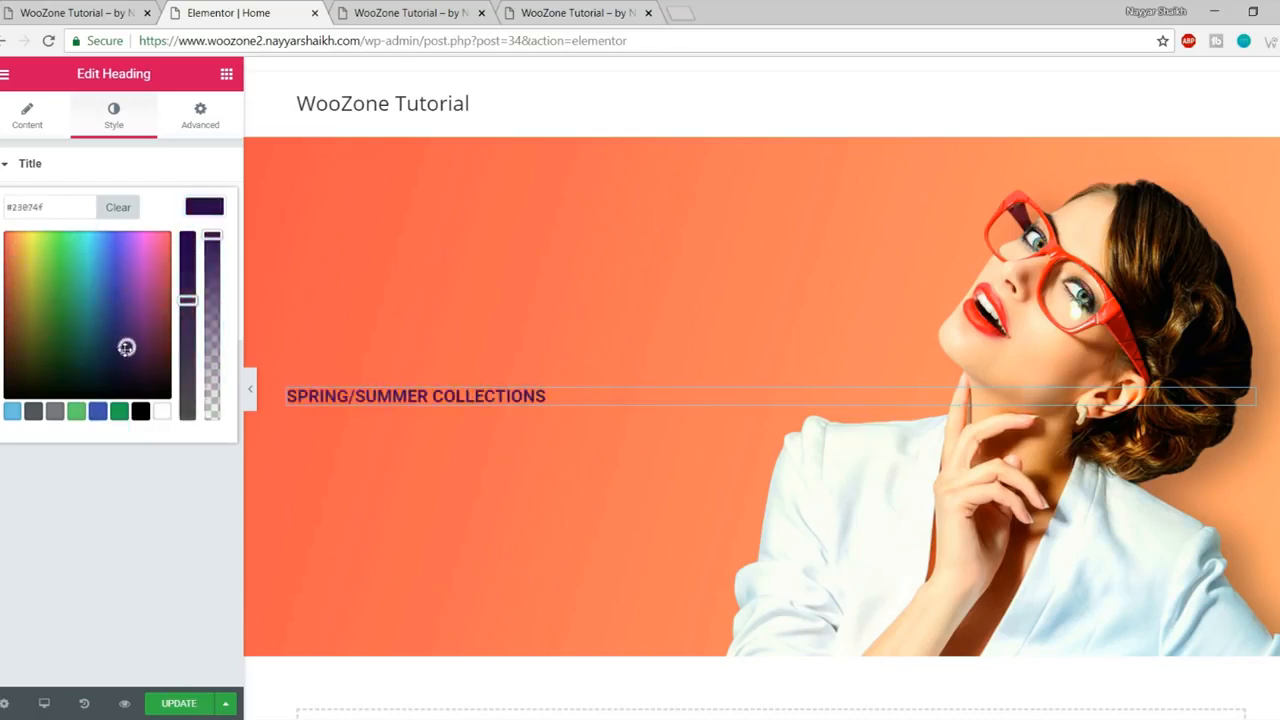
{"action": "left_click", "coordinate": [74, 207]}
{"action": "key", "text": "ctrl+v"}
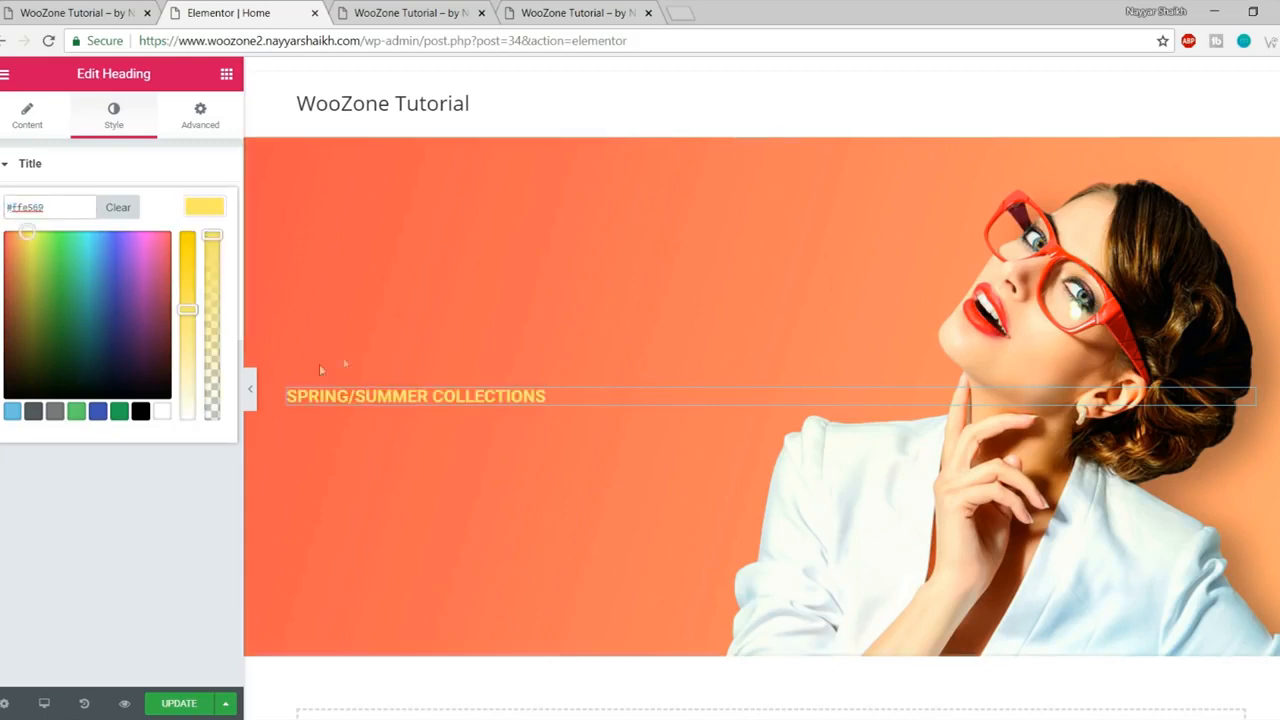
{"action": "left_click", "coordinate": [201, 211]}
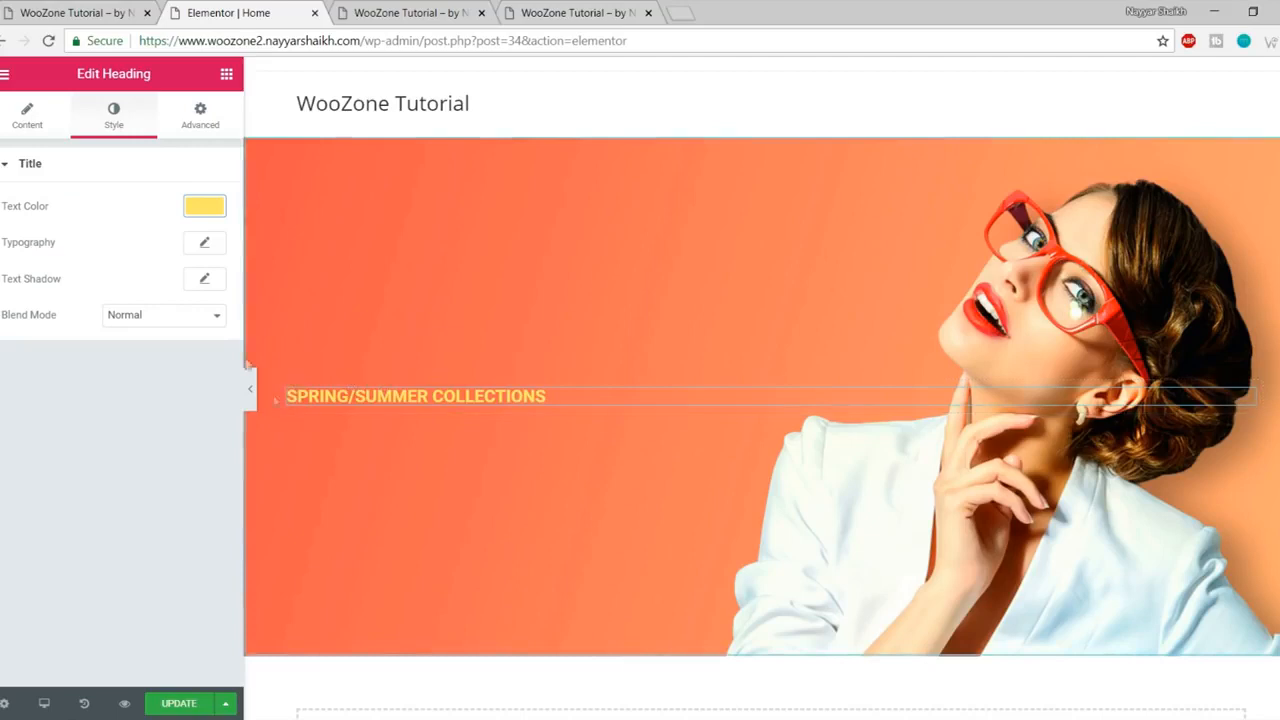
Step: Set the heading to Montserrat, size 43, weight 400, and save the page
{"action": "left_click", "coordinate": [205, 246]}
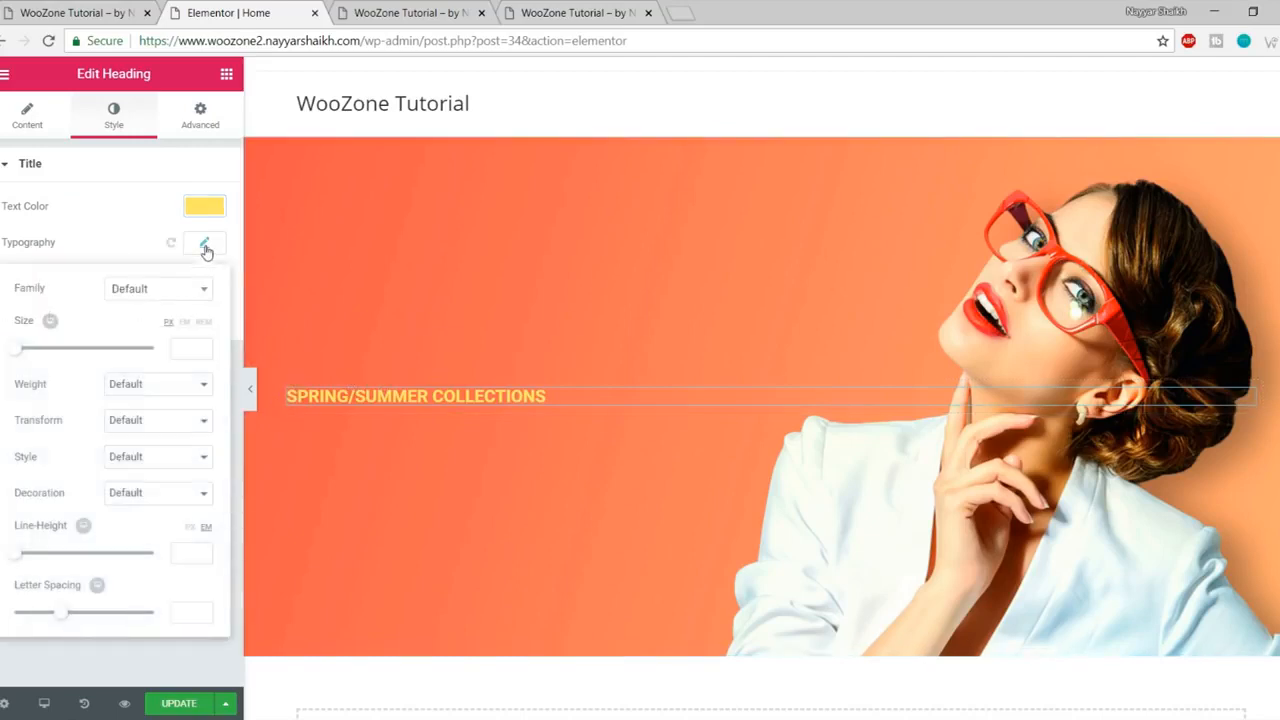
{"action": "left_click", "coordinate": [164, 297]}
{"action": "type", "text": "montser"}
{"action": "key", "text": "Return"}
{"action": "left_click_drag", "start_coordinate": [10, 356], "coordinate": [43, 355]}
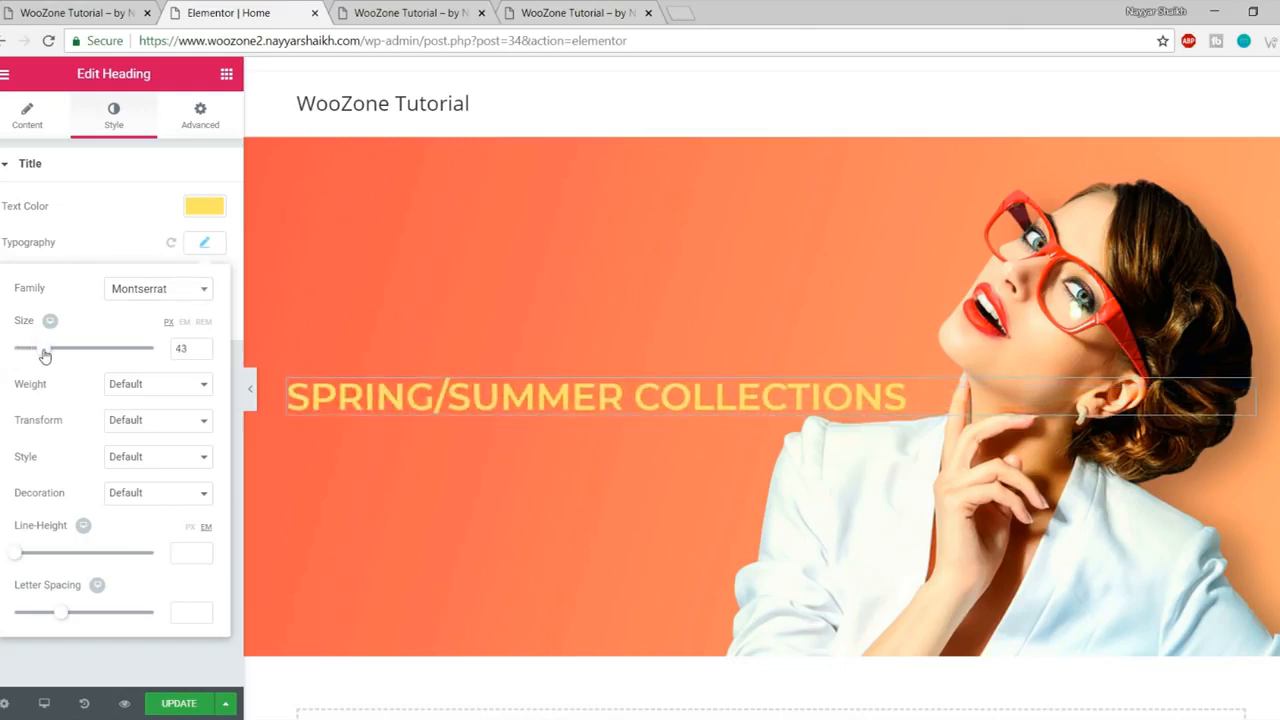
{"action": "left_click", "coordinate": [171, 389]}
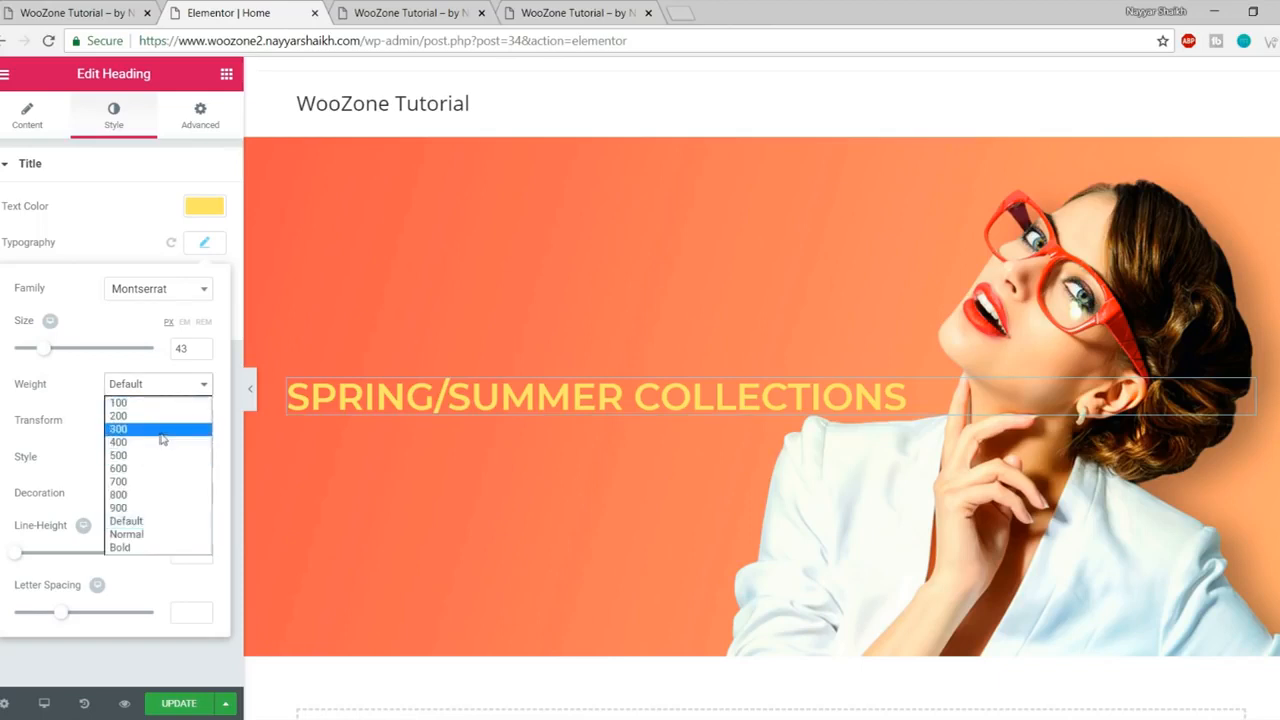
{"action": "left_click", "coordinate": [155, 442]}
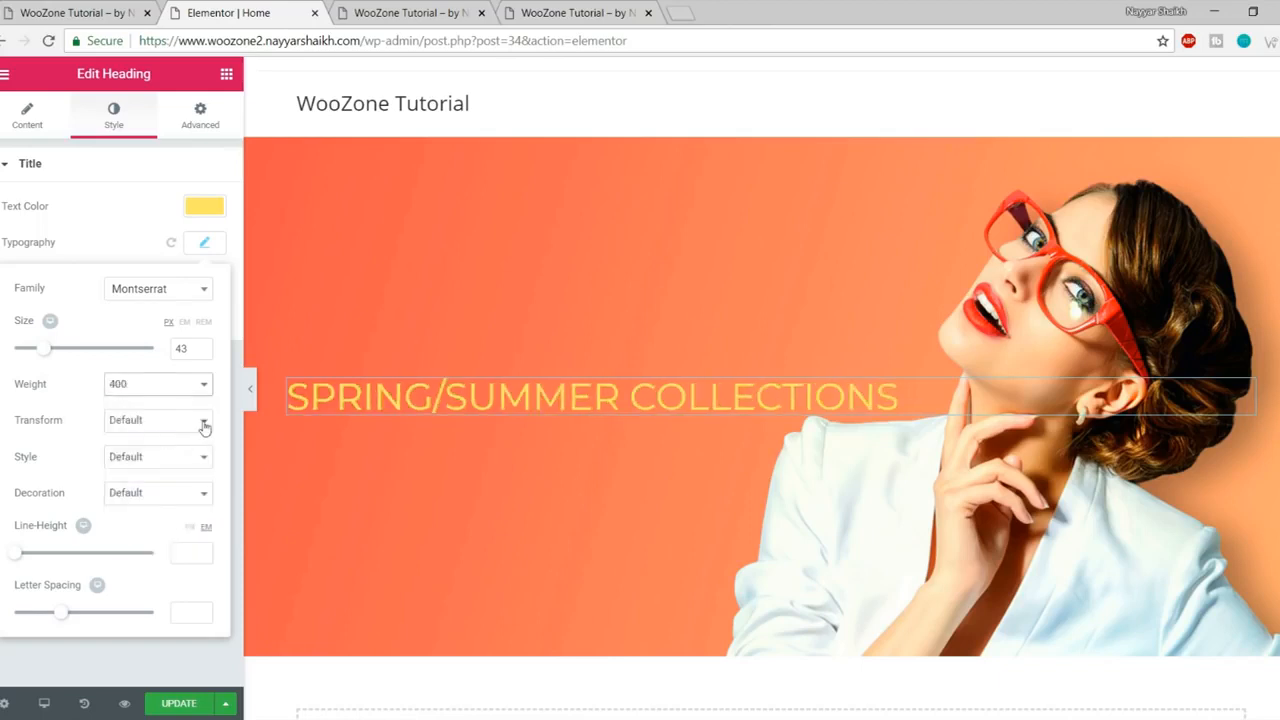
{"action": "left_click", "coordinate": [204, 242]}
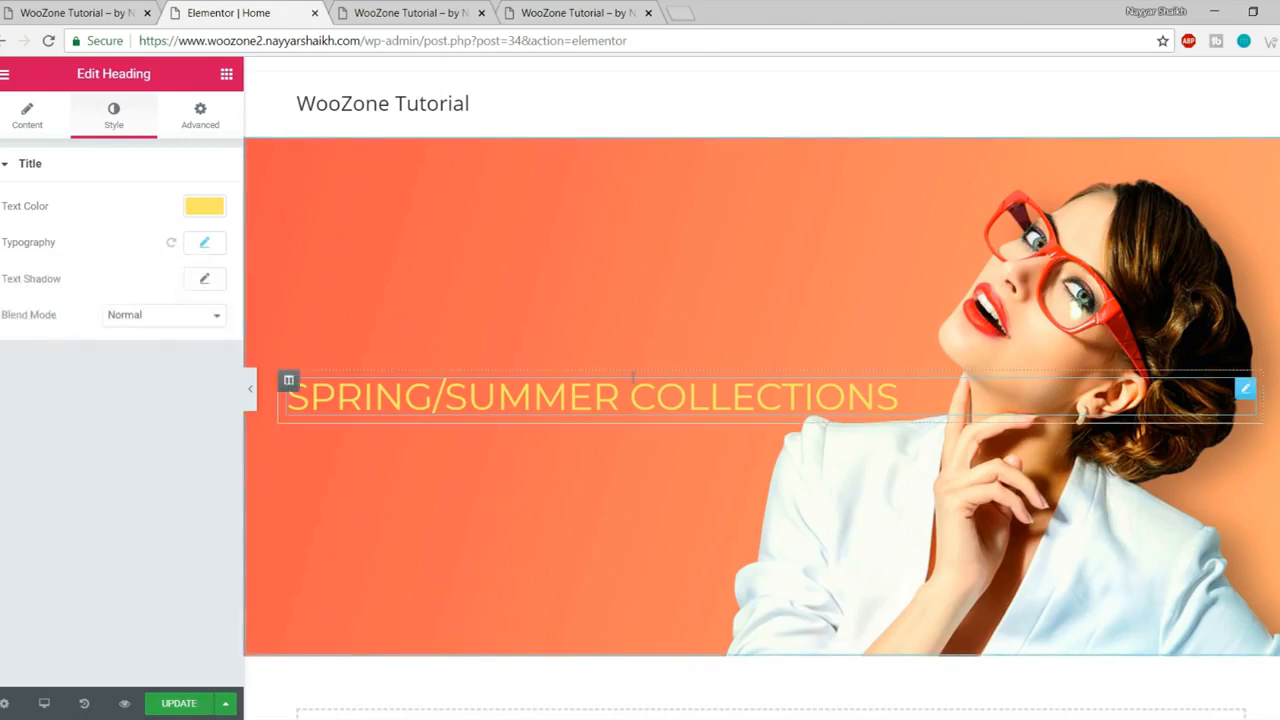
{"action": "left_click", "coordinate": [181, 704]}
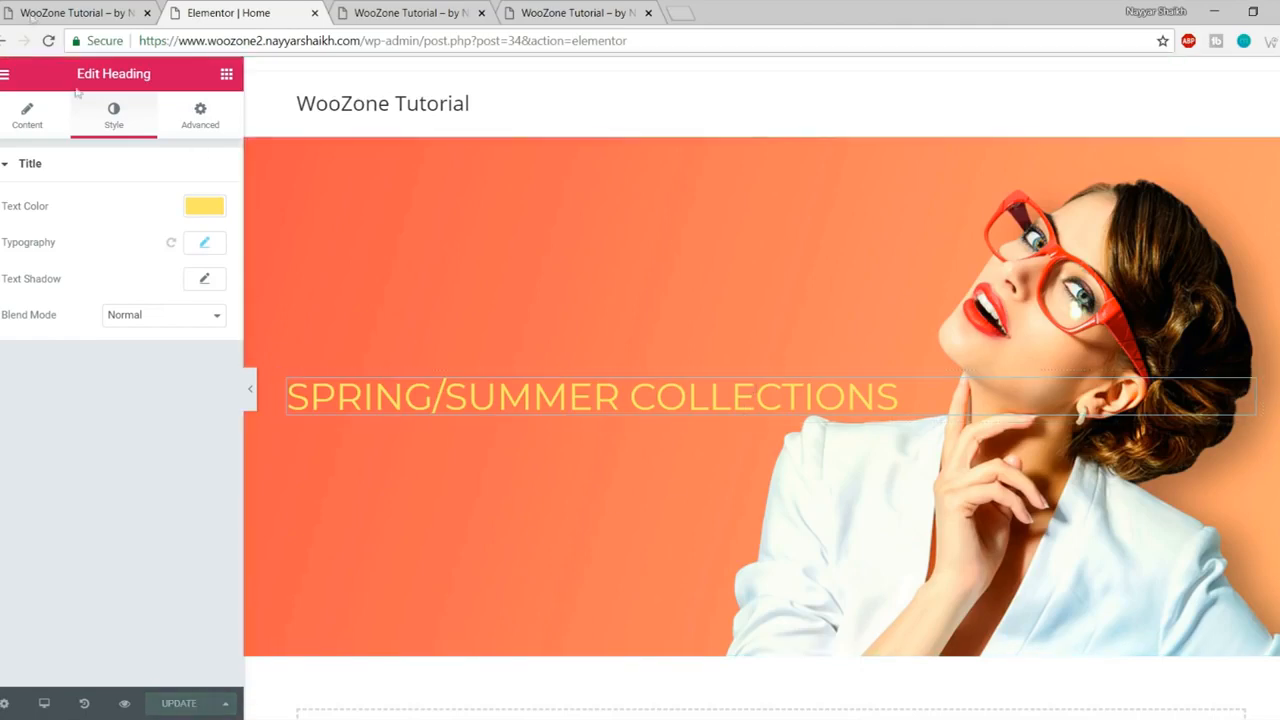
Step: Examine the reference store's NEW ARRIVALS and hero heading text
{"action": "left_click", "coordinate": [62, 12]}
{"action": "left_click", "coordinate": [297, 358]}
{"action": "left_click_drag", "start_coordinate": [172, 366], "coordinate": [620, 376]}
{"action": "left_click", "coordinate": [620, 376]}
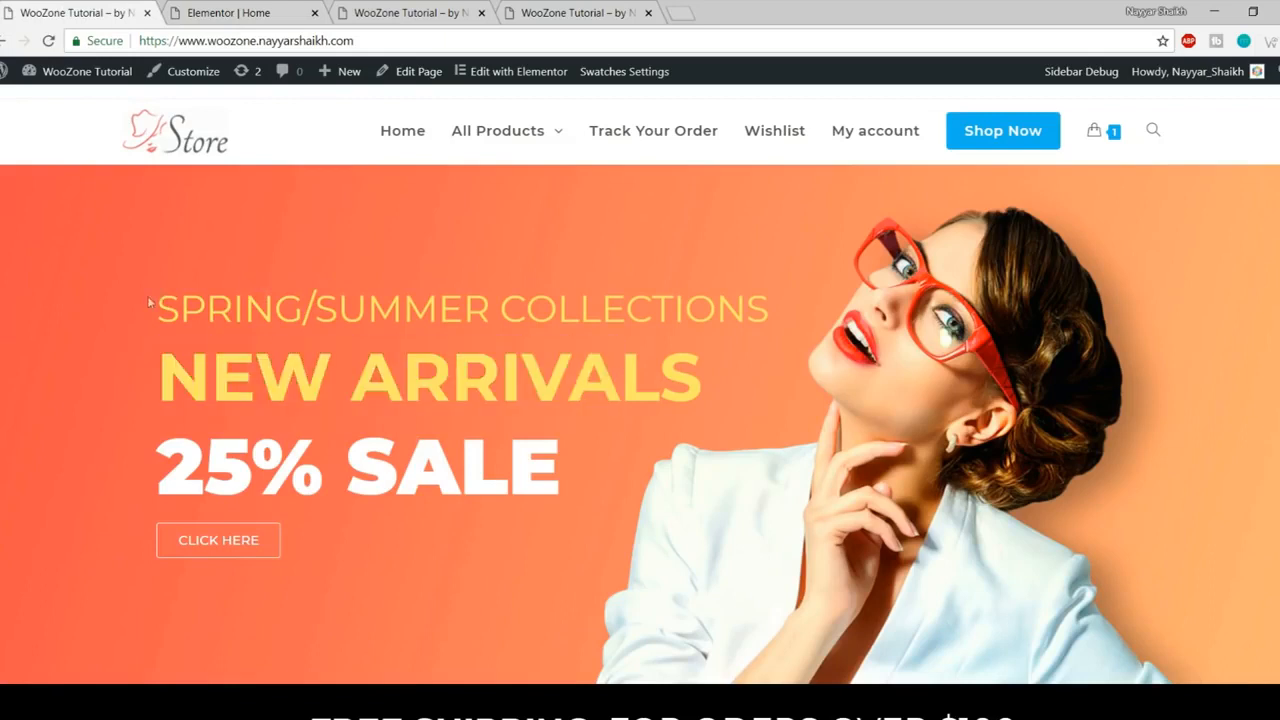
{"action": "left_click_drag", "start_coordinate": [148, 302], "coordinate": [490, 337]}
{"action": "left_click", "coordinate": [490, 337]}
{"action": "left_click", "coordinate": [214, 12]}
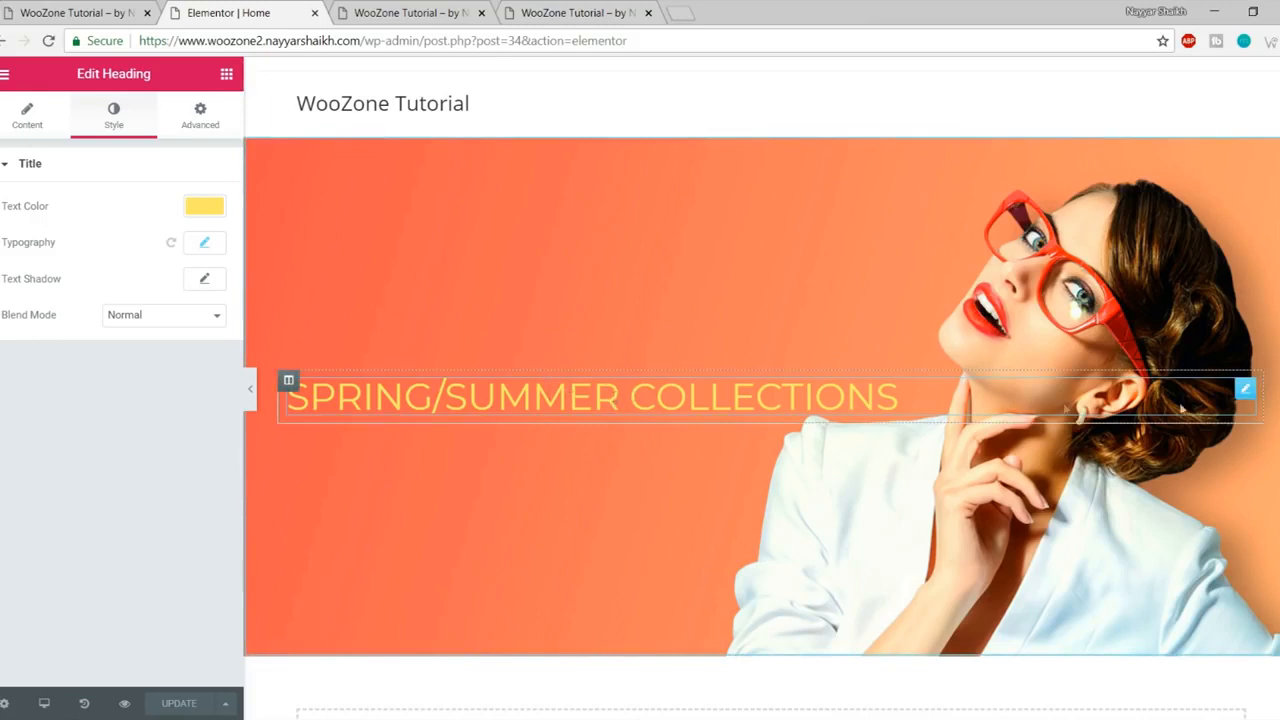
Step: Duplicate the SPRING/SUMMER COLLECTIONS heading and retitle it NEW ARRIVALS
{"action": "right_click", "coordinate": [1246, 393]}
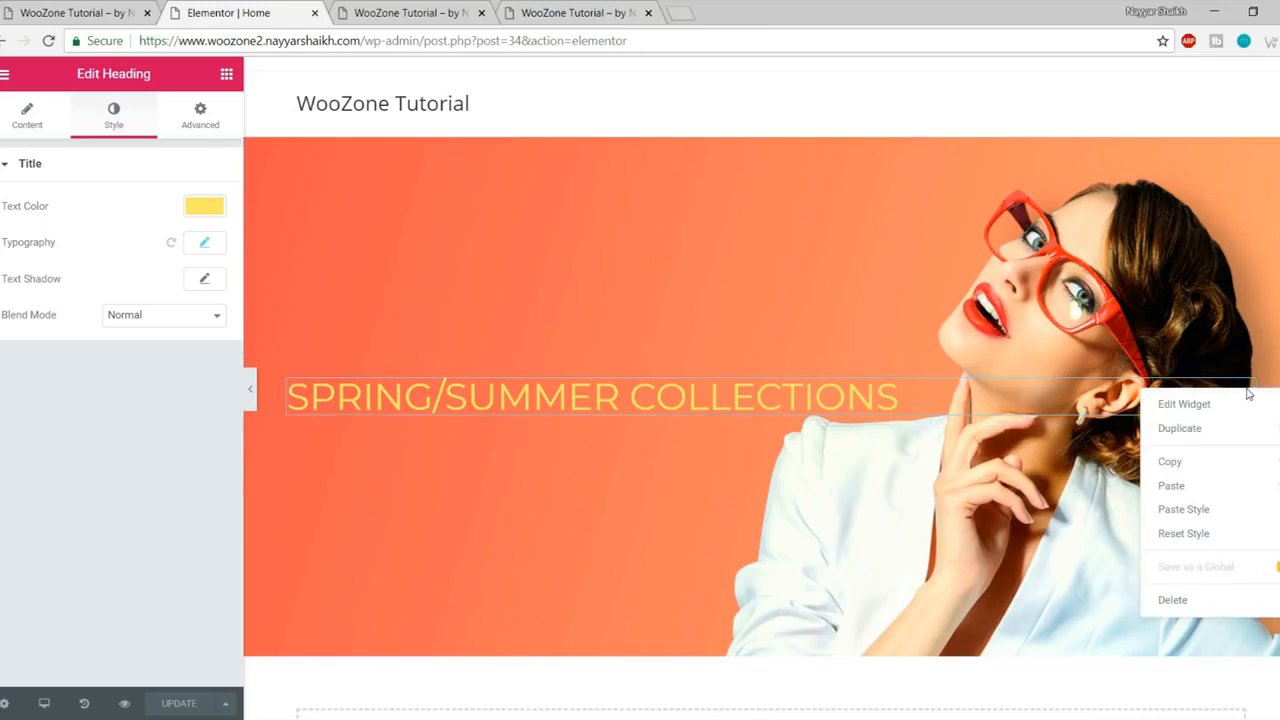
{"action": "left_click", "coordinate": [1180, 428]}
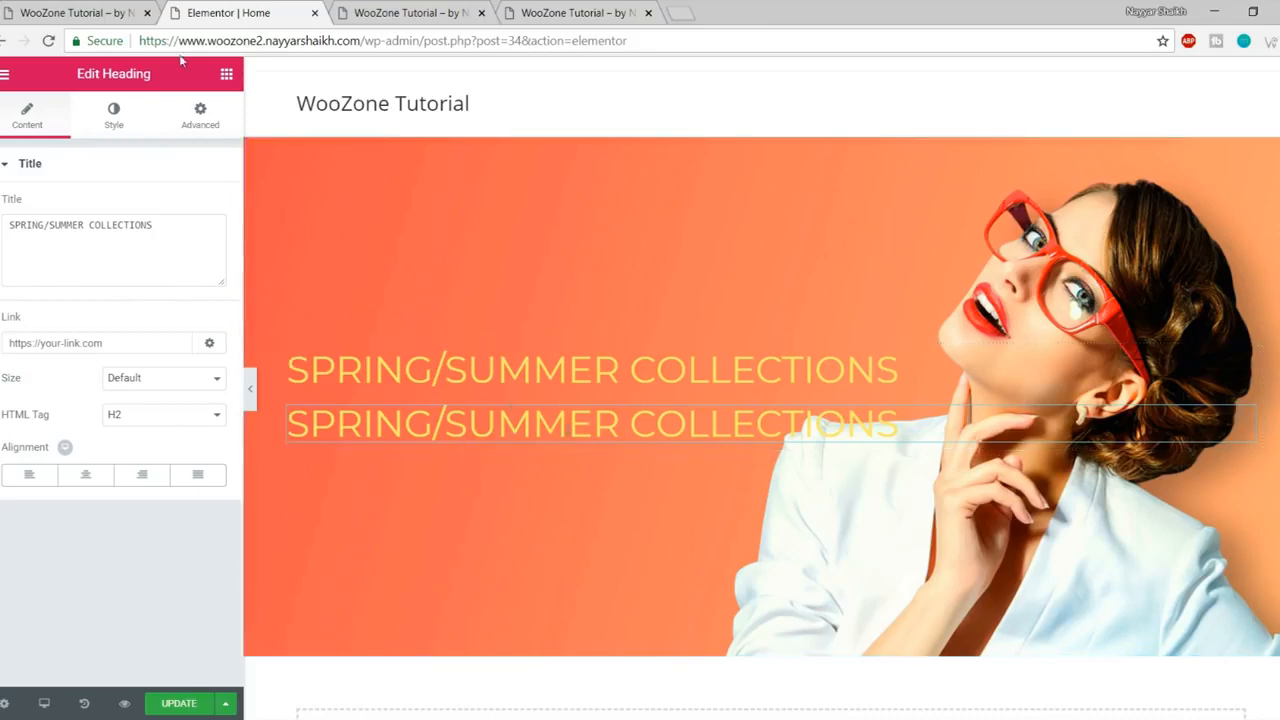
{"action": "left_click", "coordinate": [44, 8]}
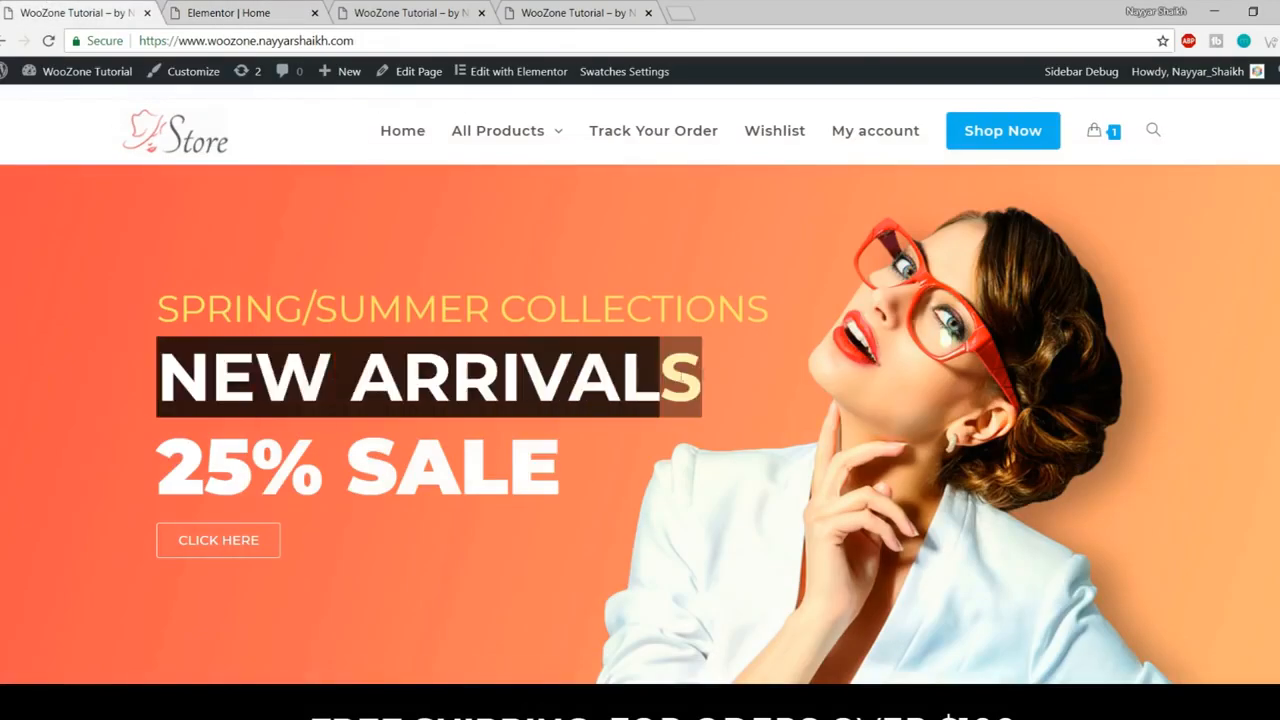
{"action": "left_click", "coordinate": [250, 8]}
{"action": "triple_click", "coordinate": [139, 233]}
{"action": "type", "text": "NEW ARRIVALS"}
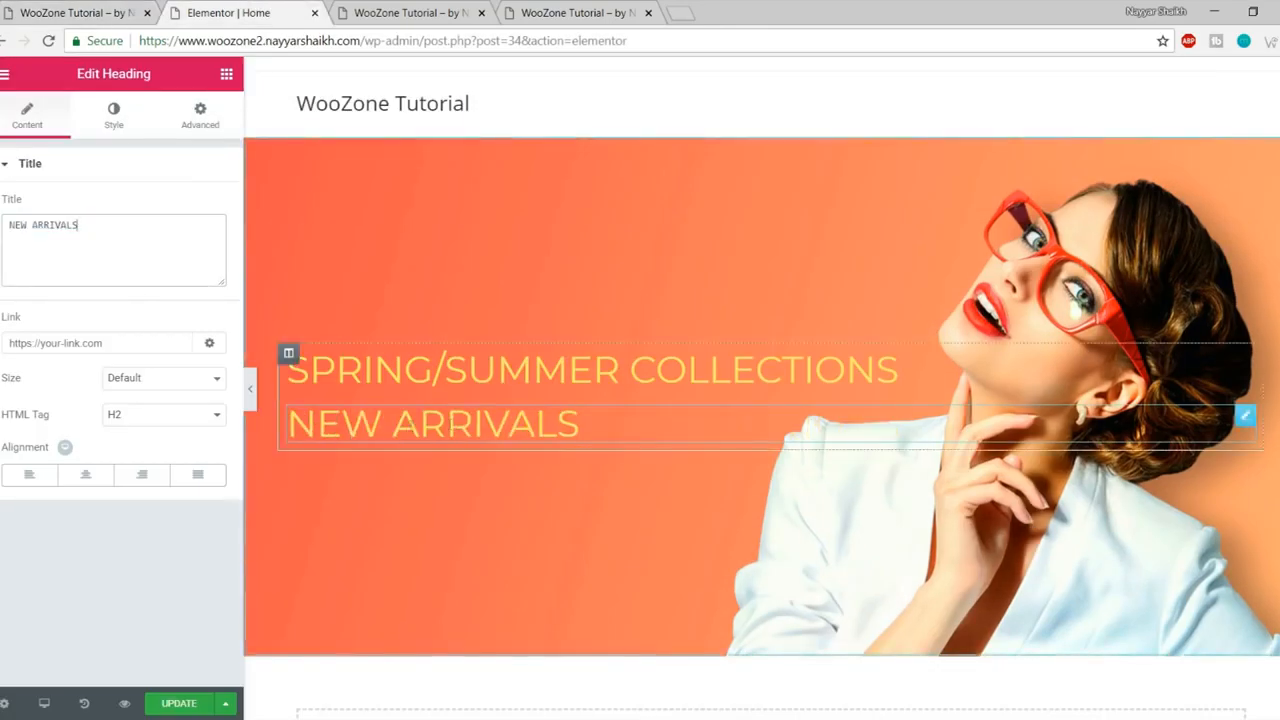
Step: Enlarge the NEW ARRIVALS heading to size 77
{"action": "left_click", "coordinate": [115, 117]}
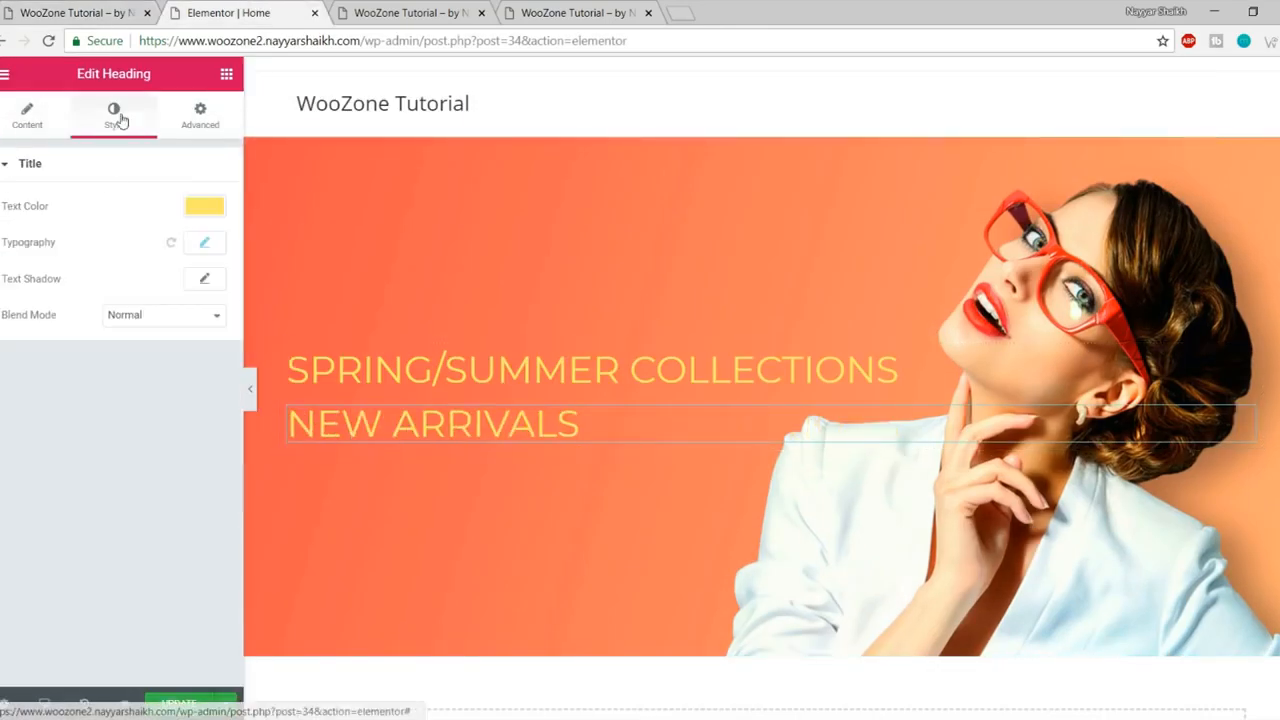
{"action": "left_click", "coordinate": [206, 243]}
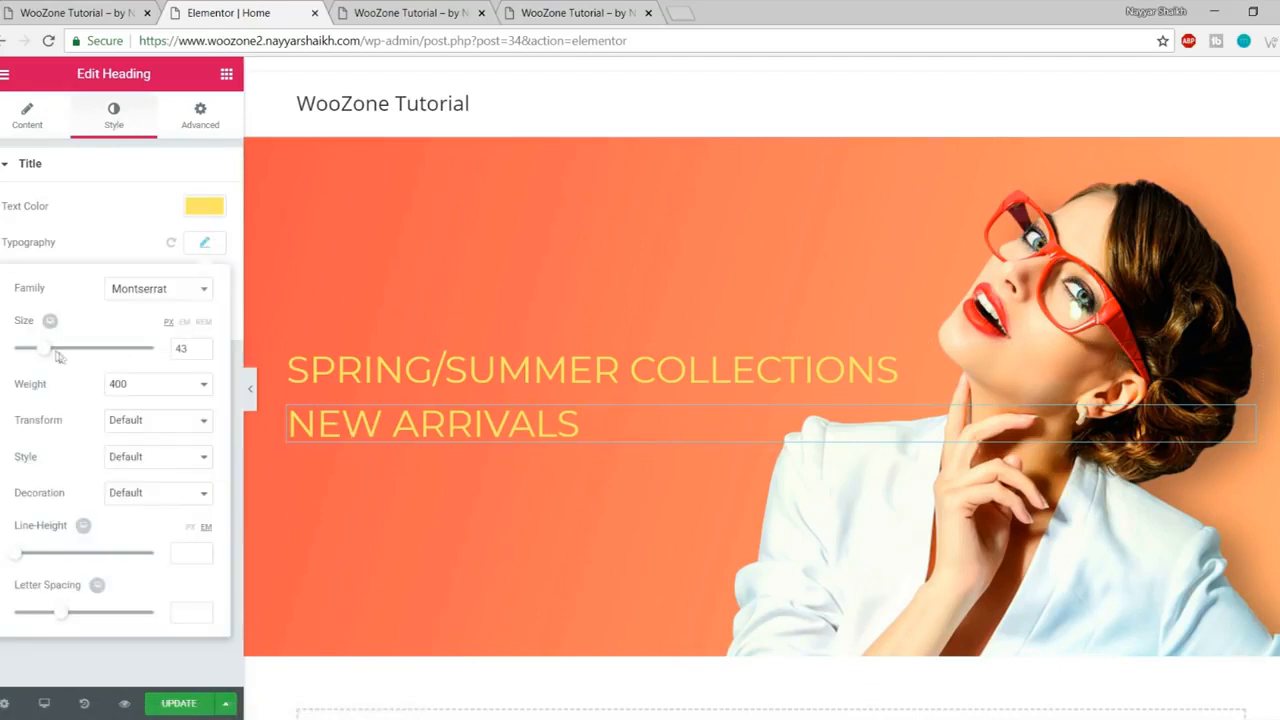
{"action": "left_click_drag", "start_coordinate": [45, 355], "coordinate": [69, 355]}
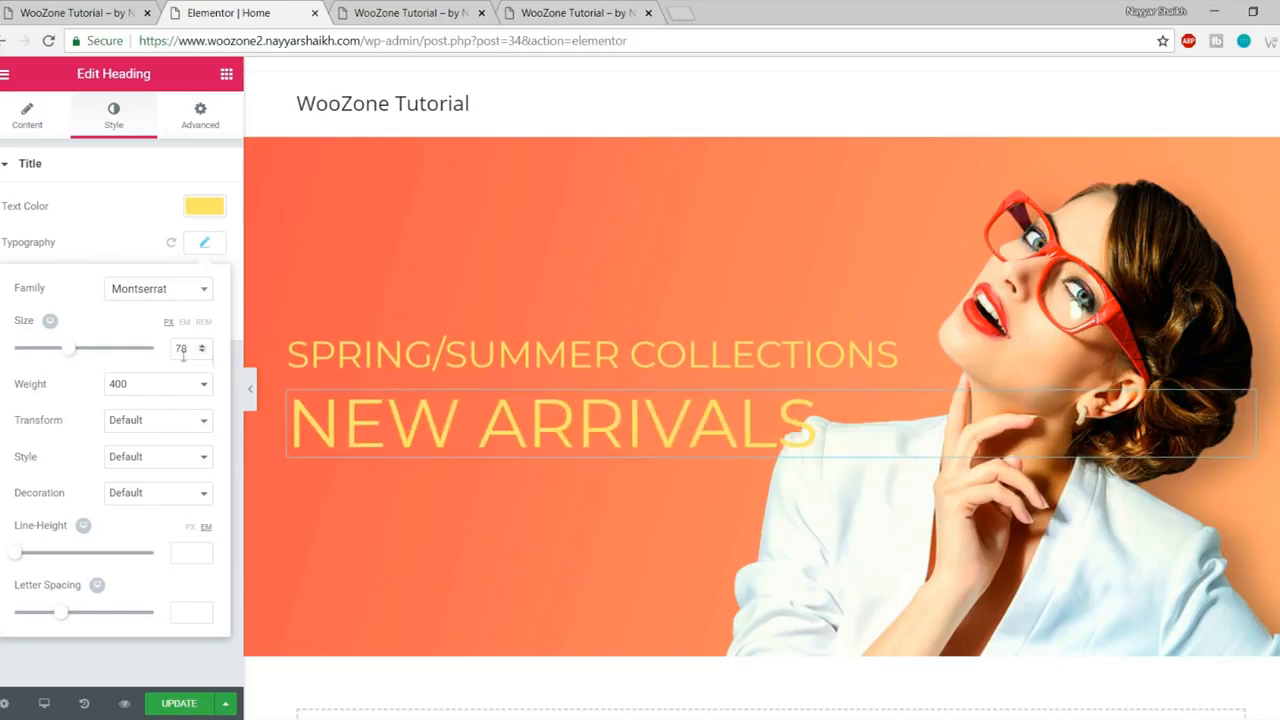
{"action": "left_click_drag", "start_coordinate": [192, 348], "coordinate": [170, 350]}
{"action": "key", "text": "Down"}
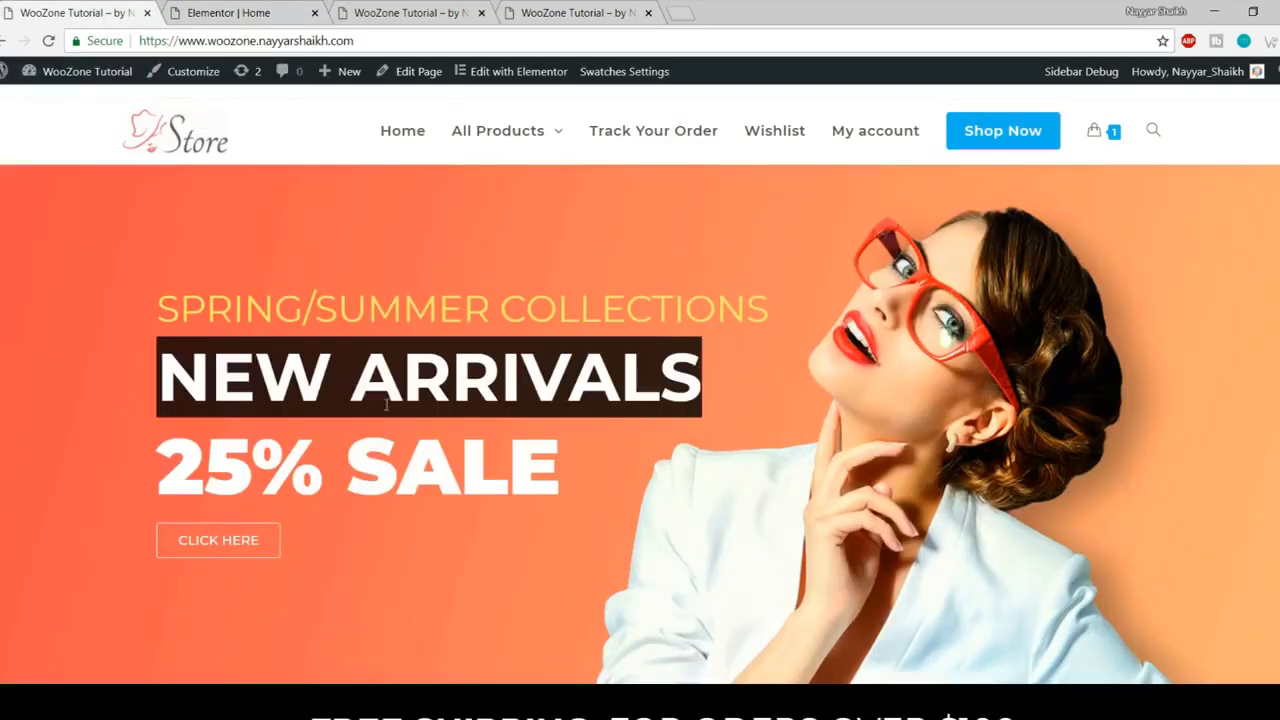
{"action": "left_click", "coordinate": [220, 378]}
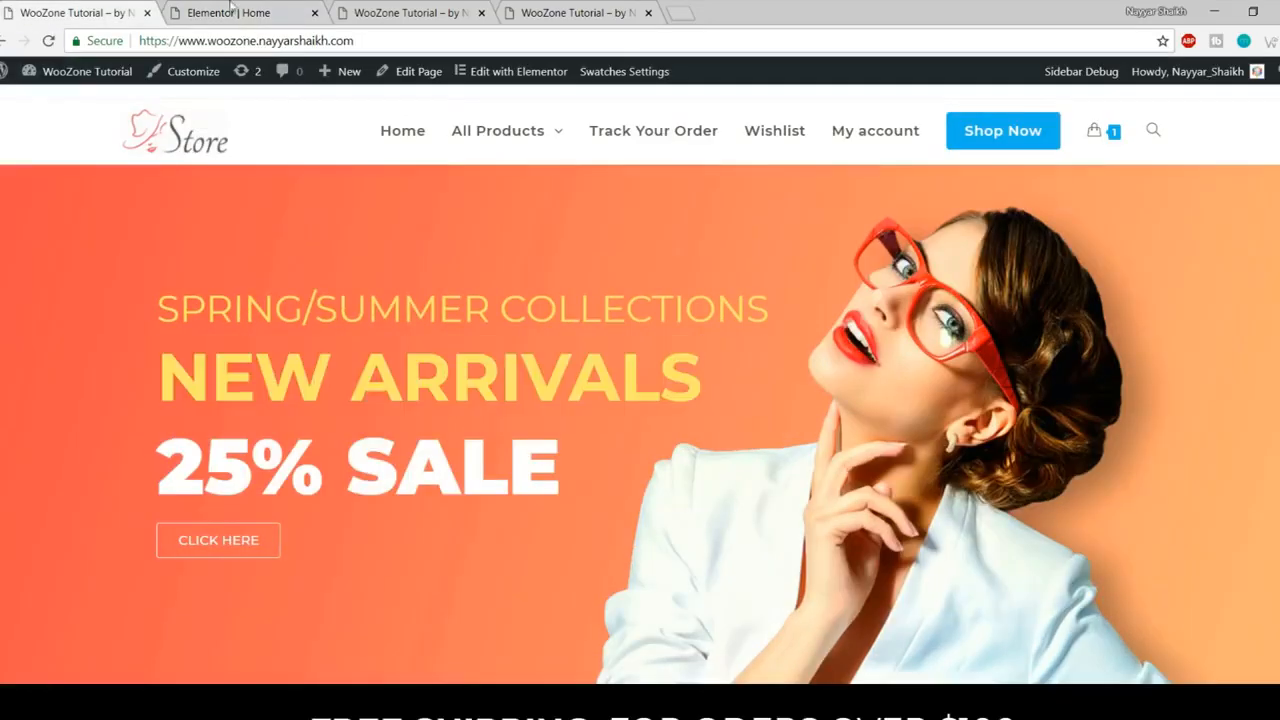
{"action": "left_click", "coordinate": [229, 12]}
Step: Make NEW ARRIVALS weight 700, then review the reference 25% SALE heading
{"action": "left_click", "coordinate": [157, 384]}
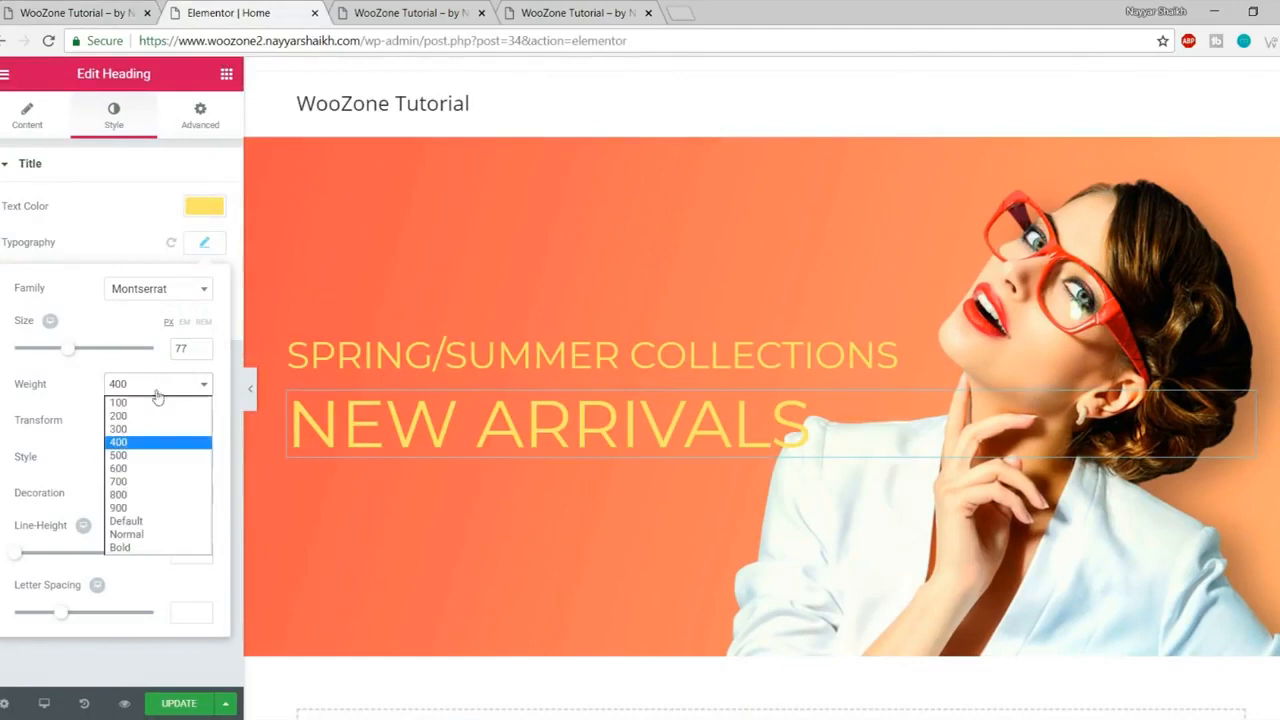
{"action": "left_click", "coordinate": [156, 483]}
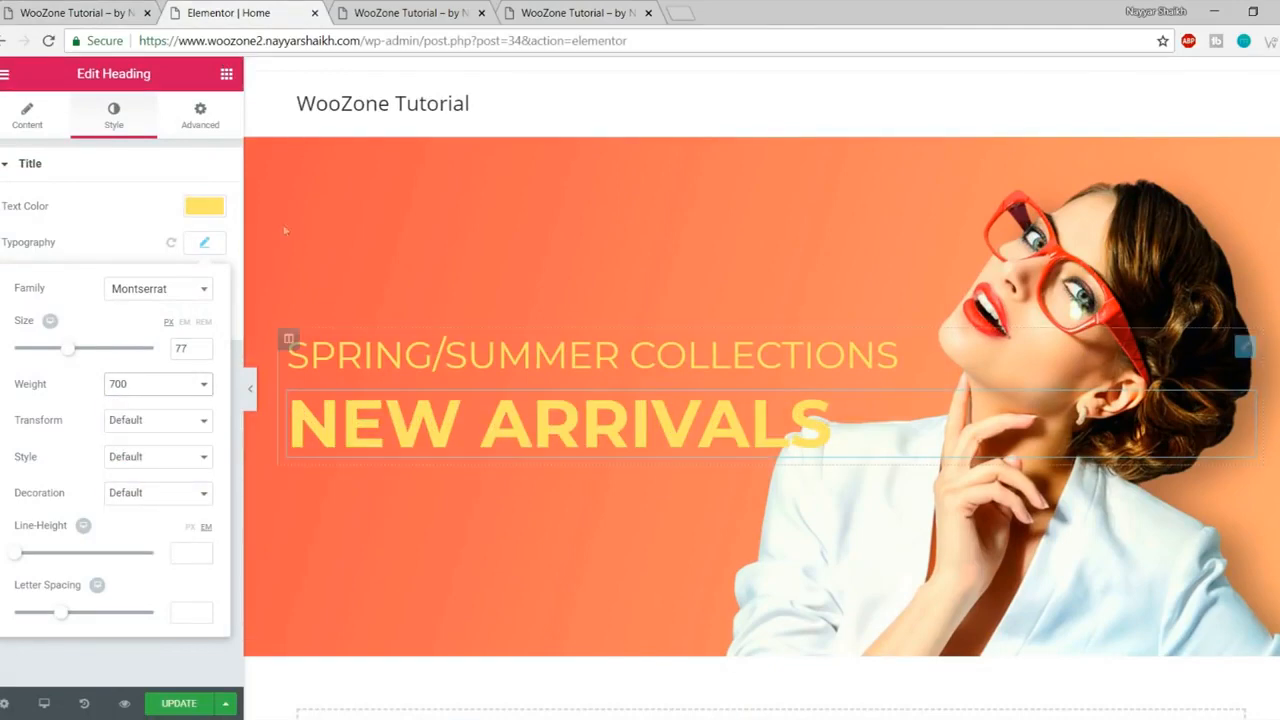
{"action": "left_click", "coordinate": [118, 5]}
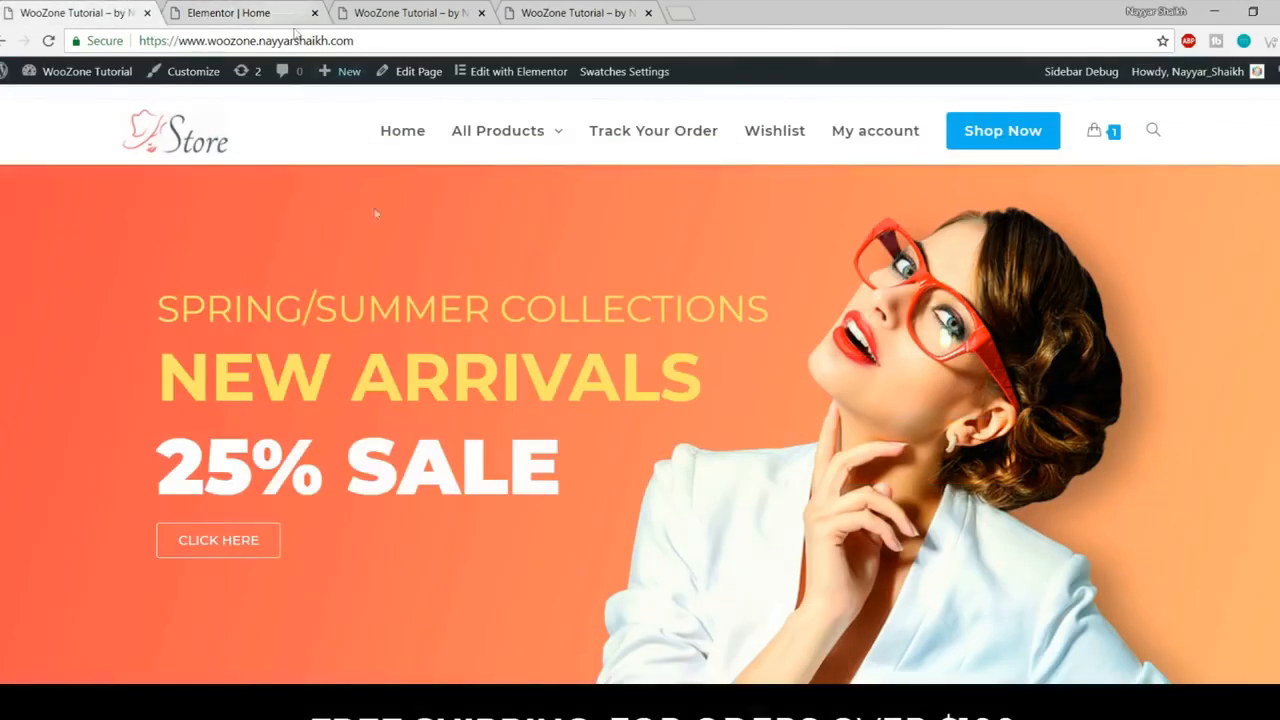
{"action": "left_click", "coordinate": [240, 12]}
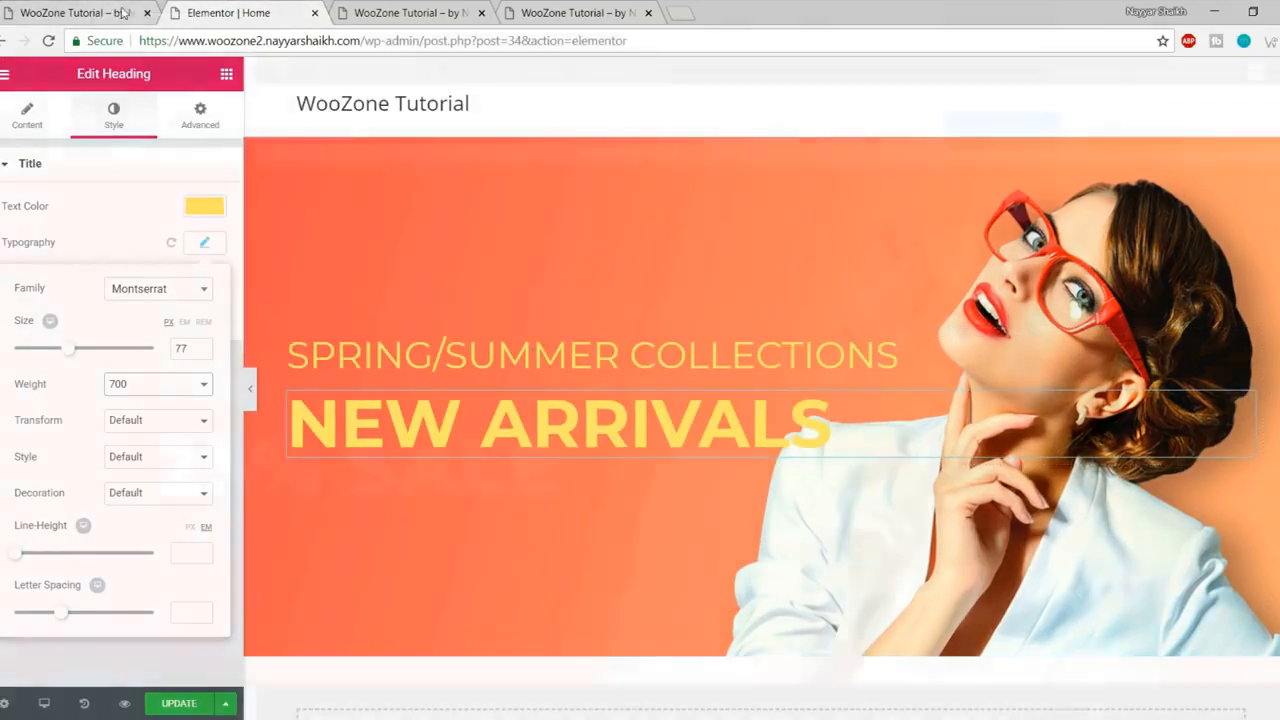
{"action": "left_click", "coordinate": [122, 12]}
{"action": "left_click_drag", "start_coordinate": [156, 475], "coordinate": [558, 478]}
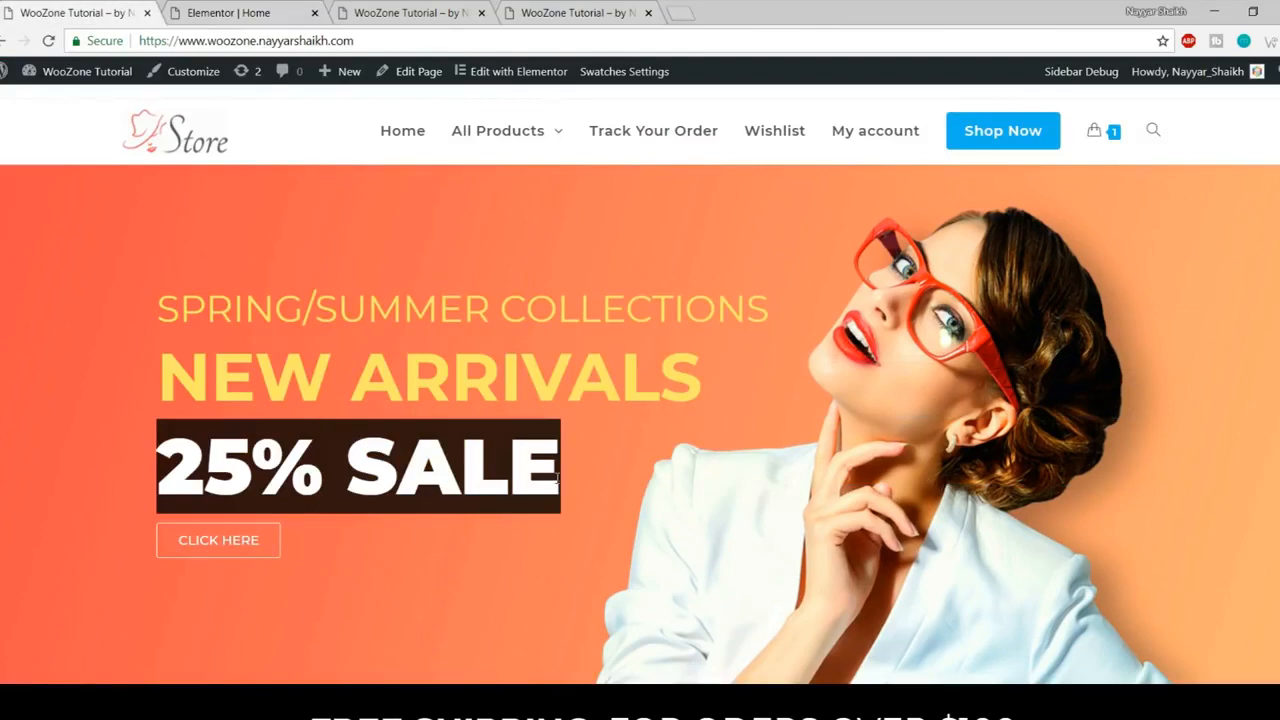
{"action": "left_click", "coordinate": [250, 12]}
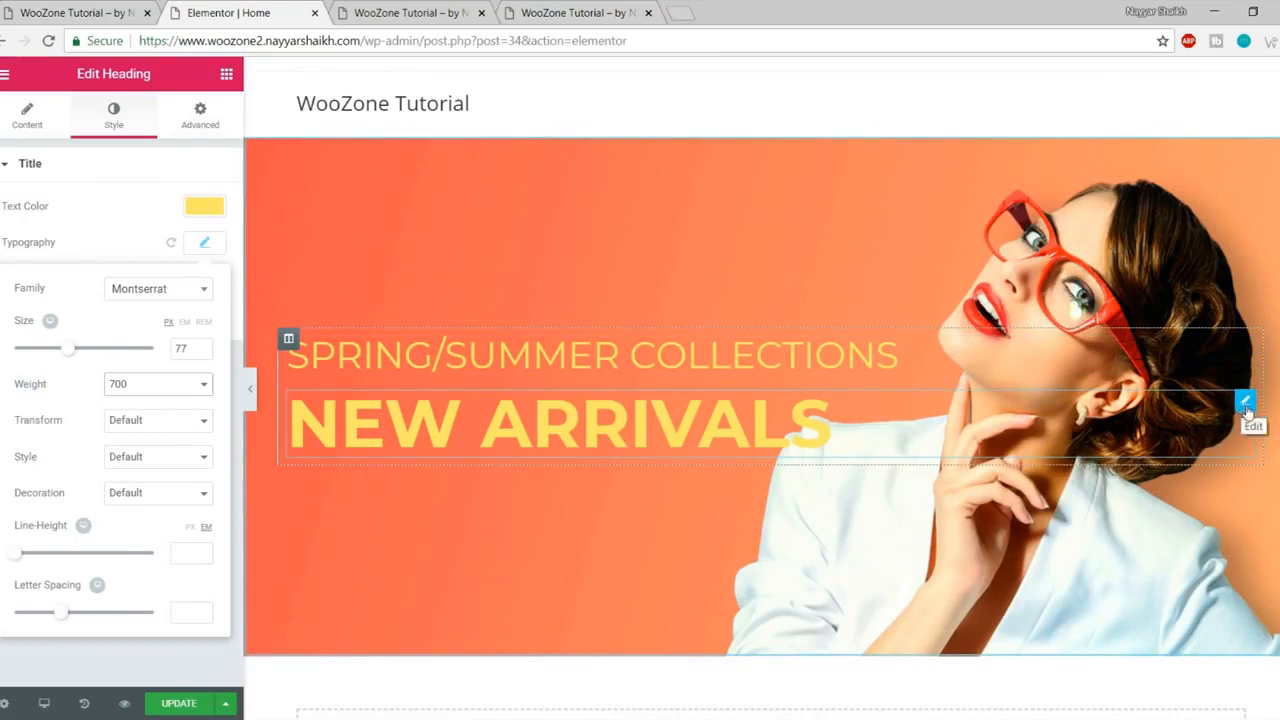
Step: Duplicate NEW ARRIVALS as a 25% SALE heading with white text
{"action": "right_click", "coordinate": [1247, 404]}
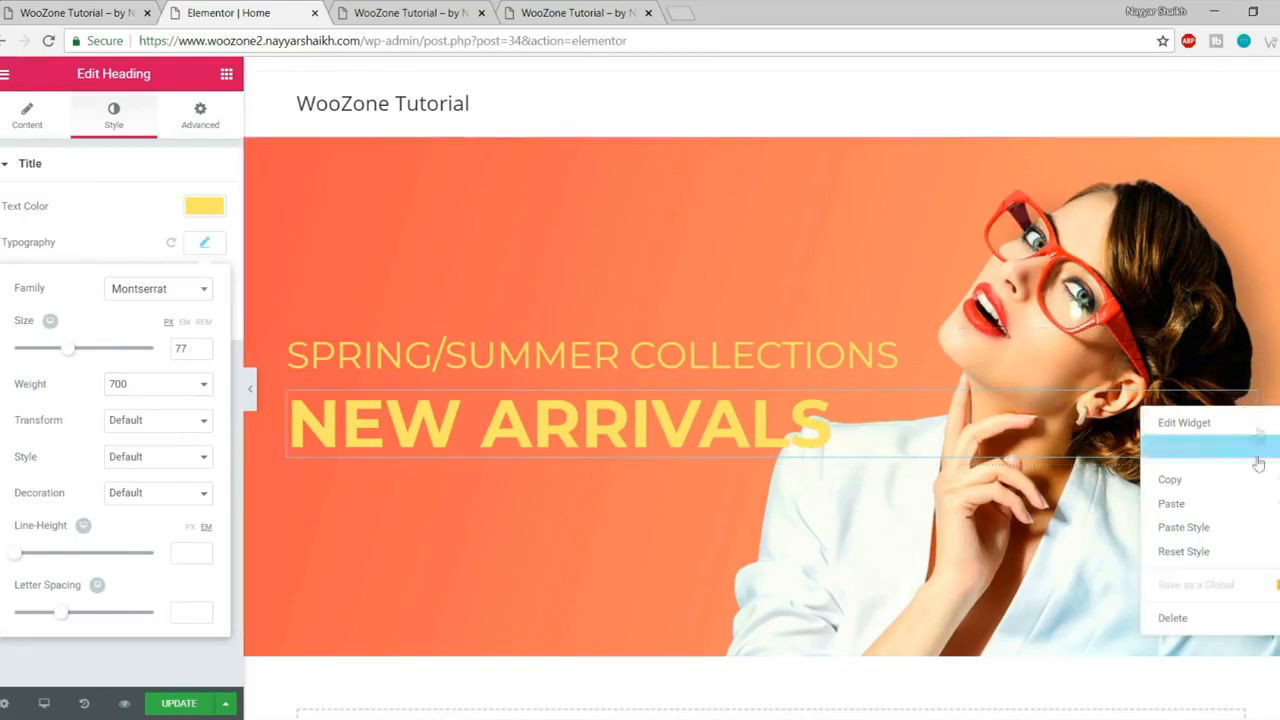
{"action": "left_click", "coordinate": [1205, 447]}
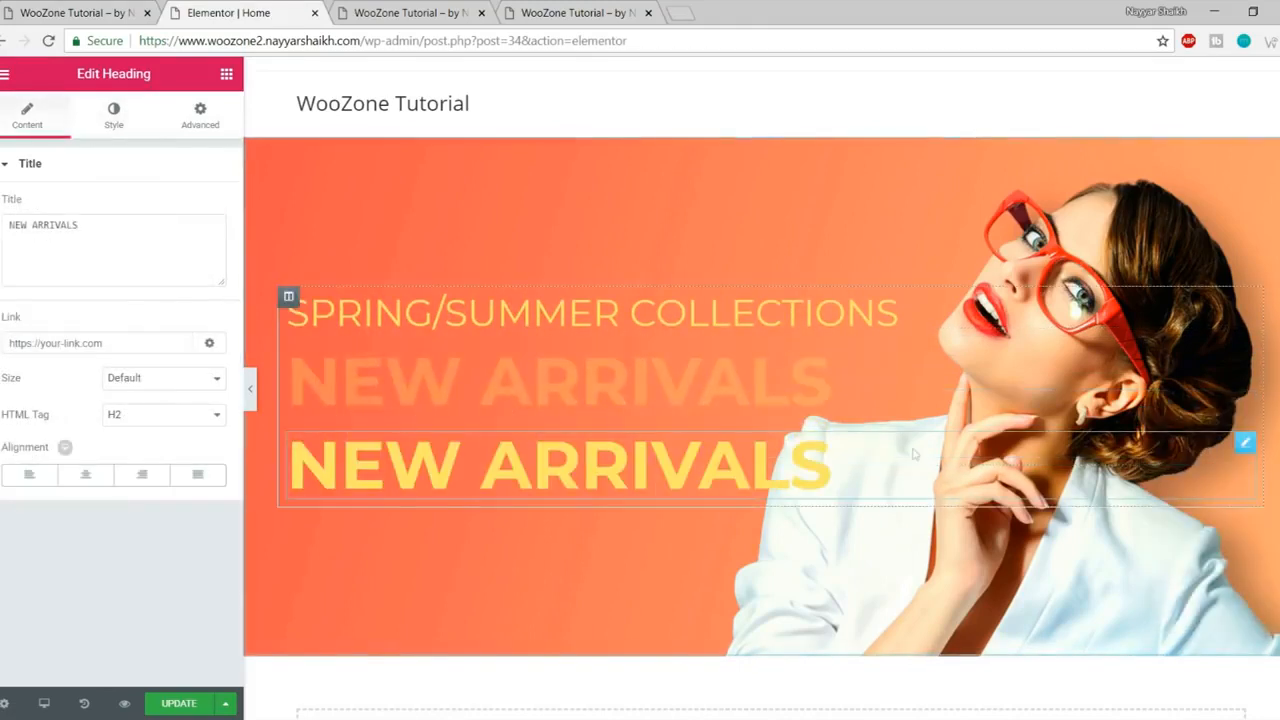
{"action": "triple_click", "coordinate": [86, 234]}
{"action": "type", "text": "25% SALE"}
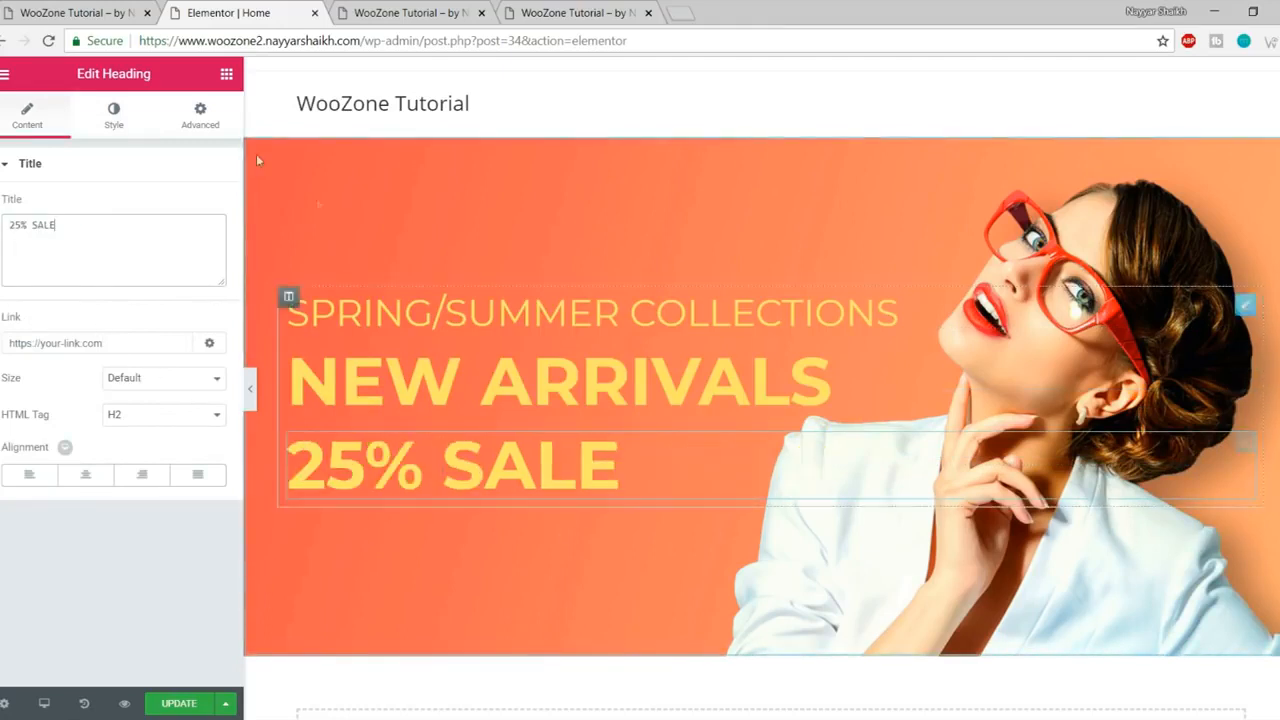
{"action": "left_click", "coordinate": [114, 118]}
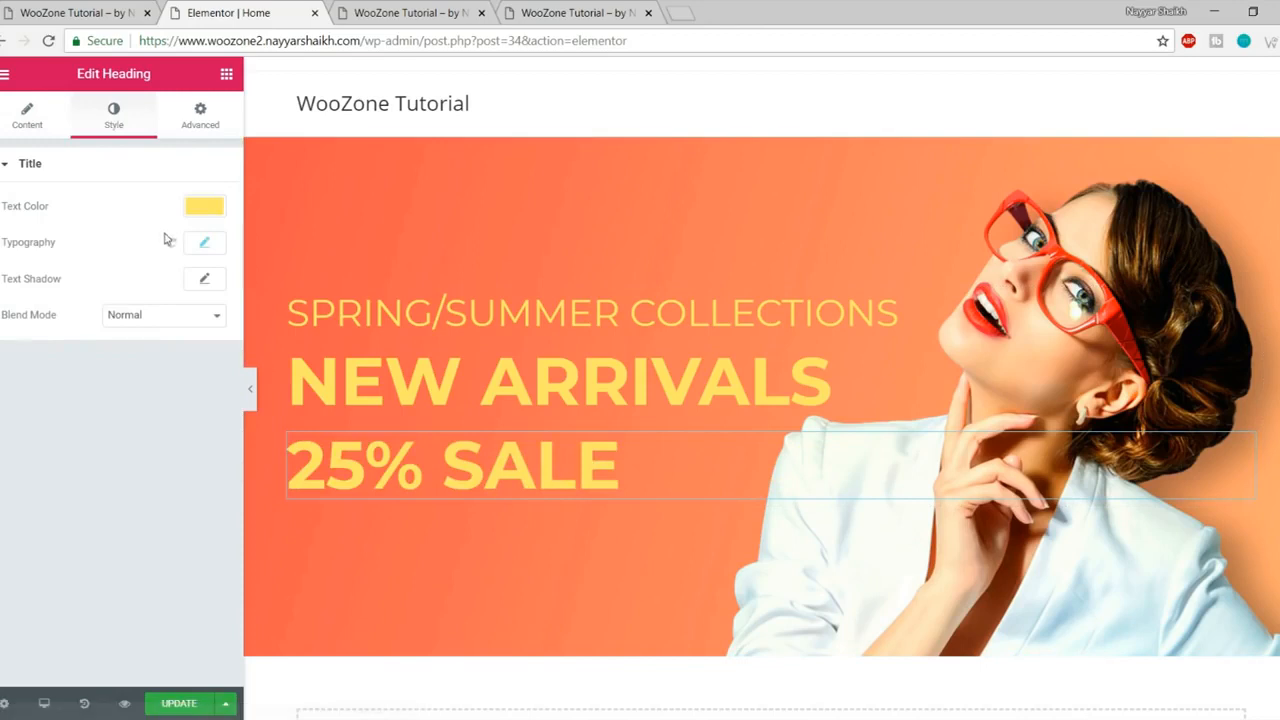
{"action": "left_click", "coordinate": [207, 208]}
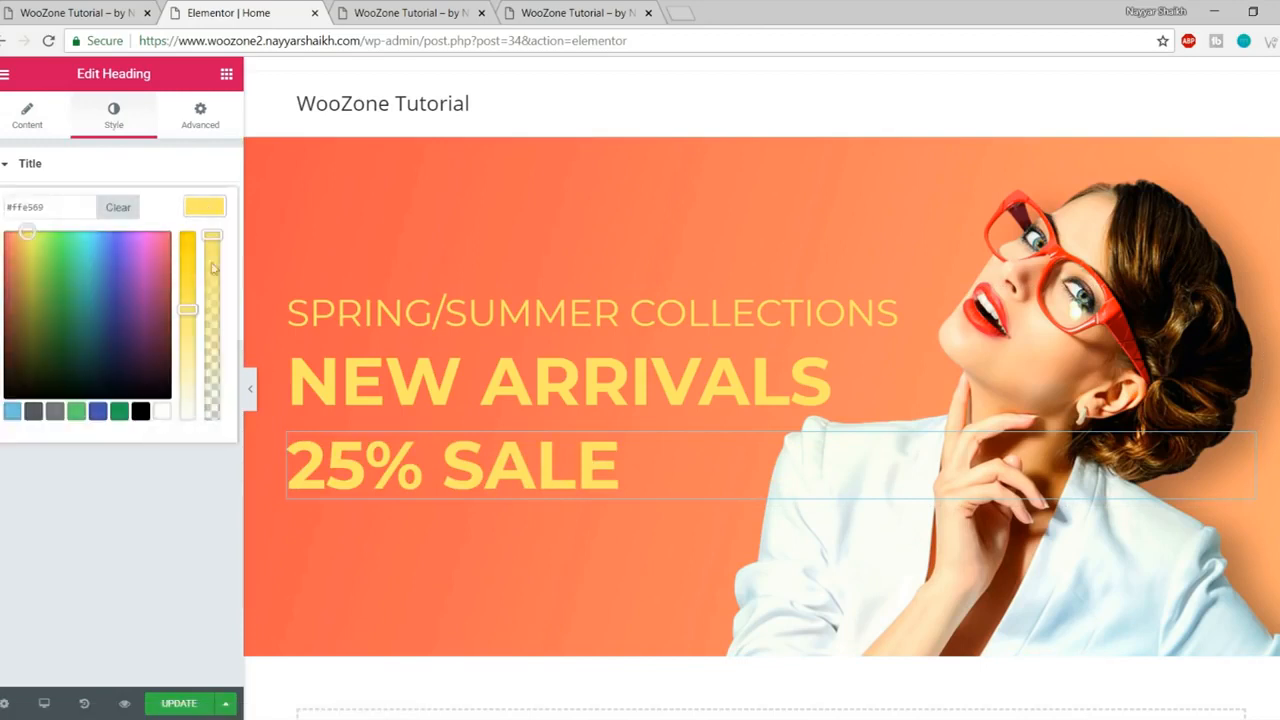
{"action": "left_click", "coordinate": [166, 414]}
{"action": "left_click", "coordinate": [205, 205]}
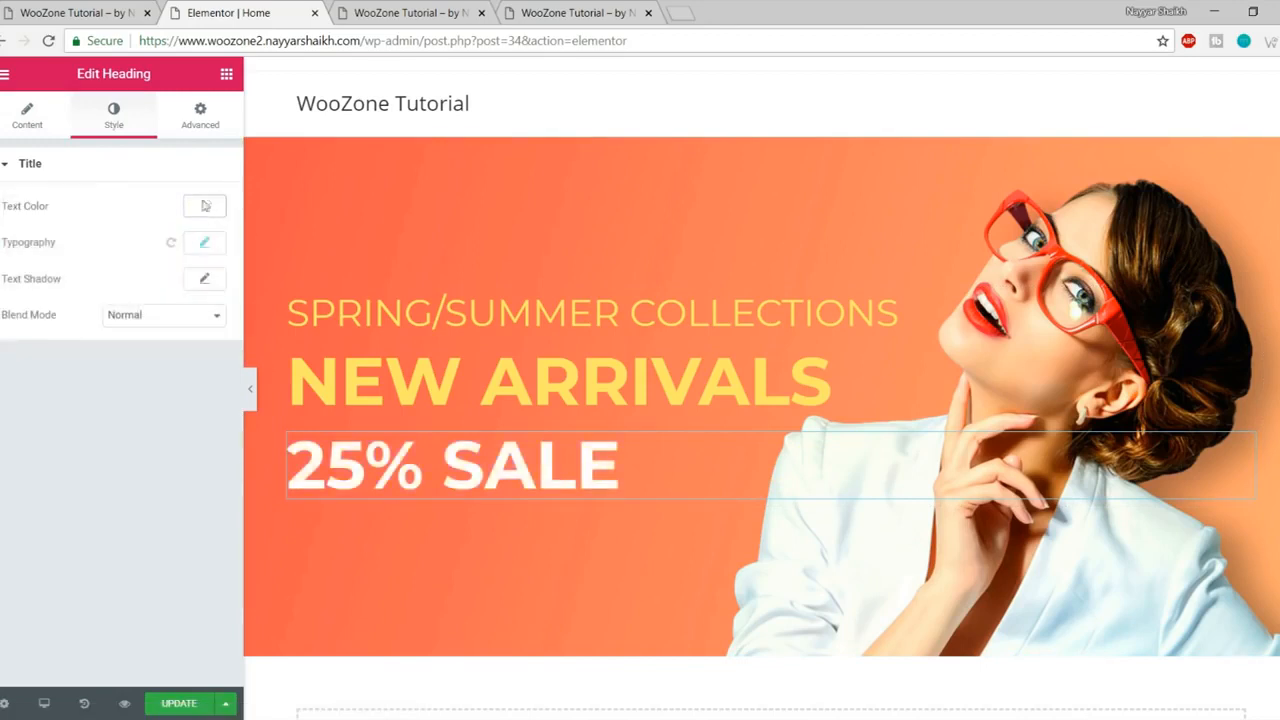
Step: Set 25% SALE to size 91 and weight 900, then save the page
{"action": "left_click", "coordinate": [204, 250]}
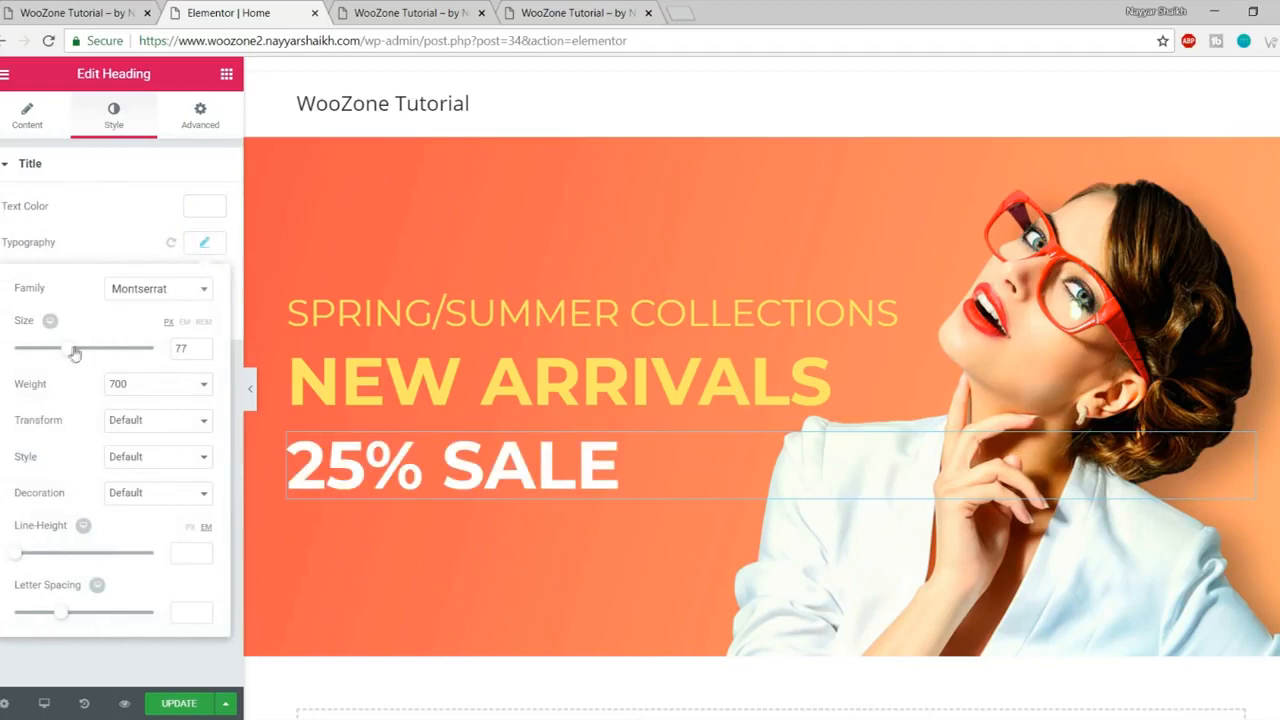
{"action": "left_click_drag", "start_coordinate": [72, 352], "coordinate": [82, 353]}
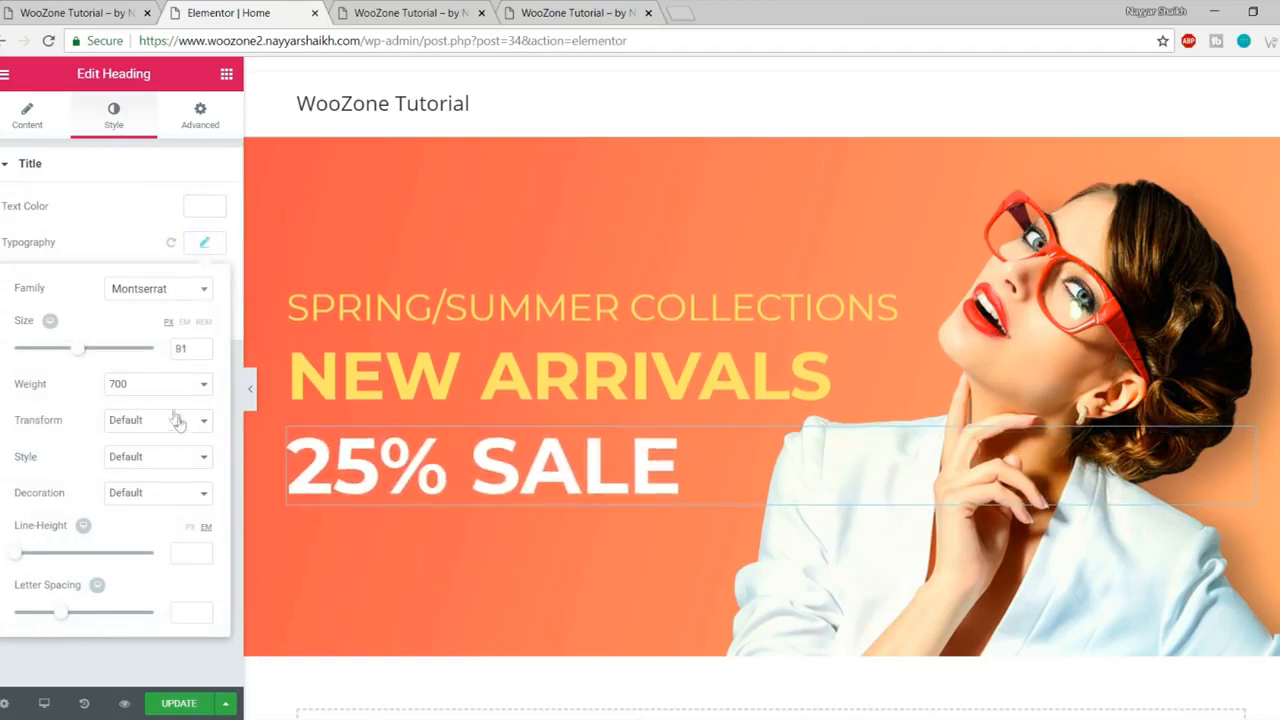
{"action": "left_click", "coordinate": [153, 390]}
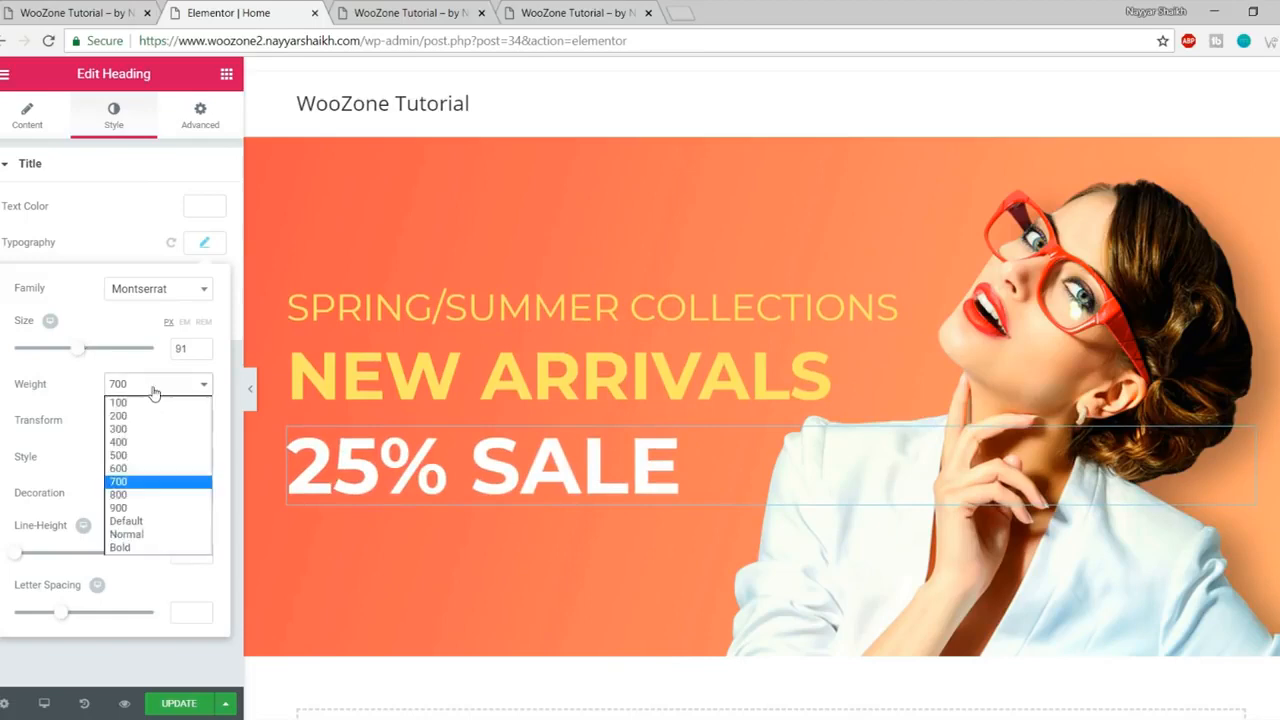
{"action": "left_click", "coordinate": [118, 508]}
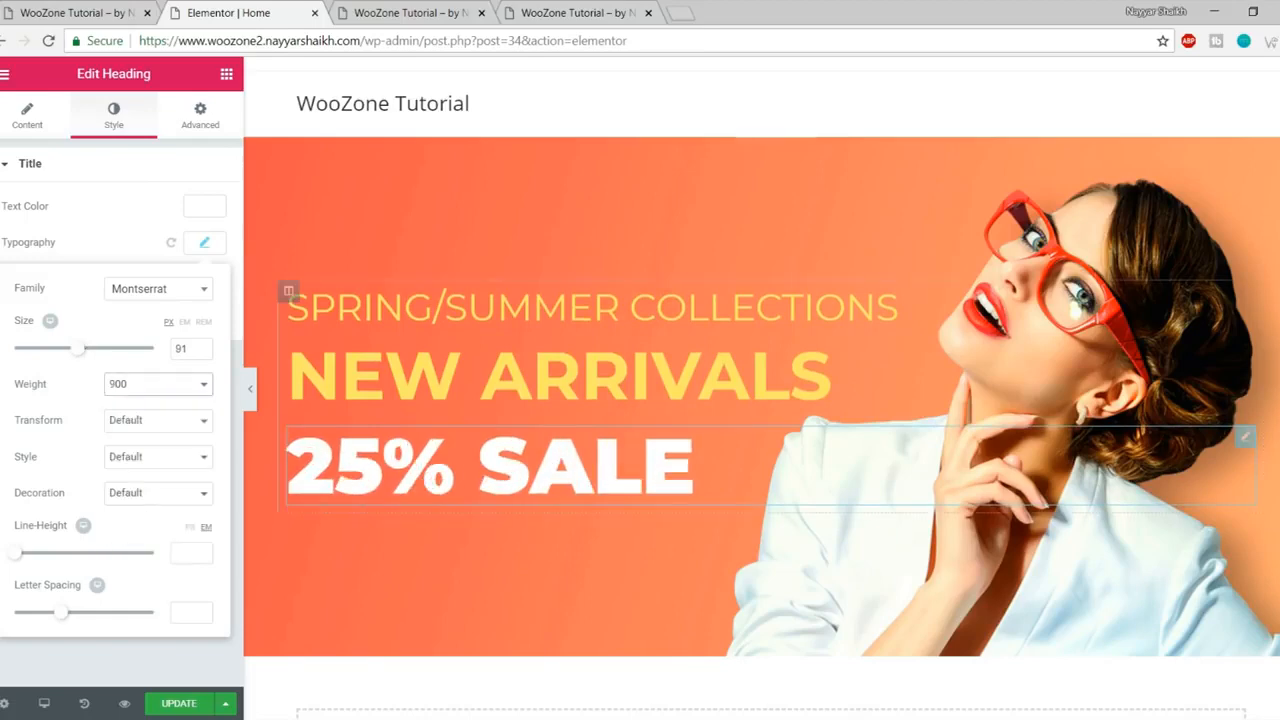
{"action": "left_click", "coordinate": [107, 8]}
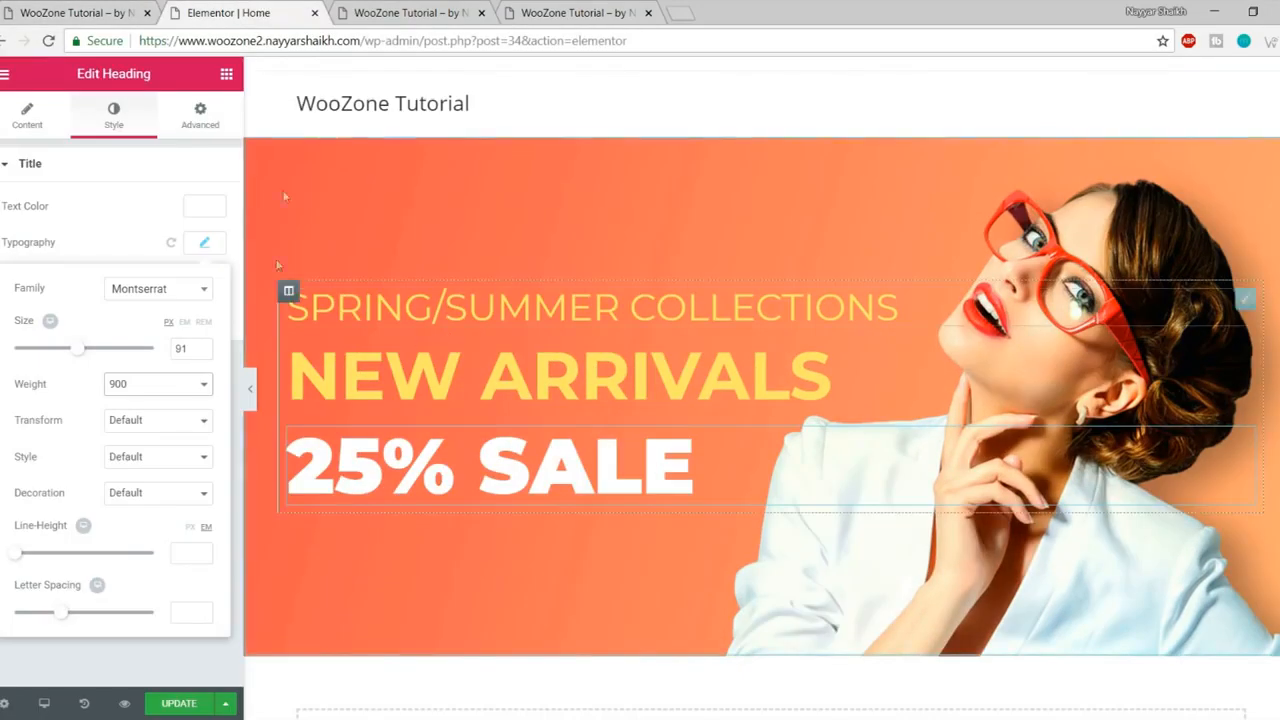
{"action": "left_click", "coordinate": [179, 703]}
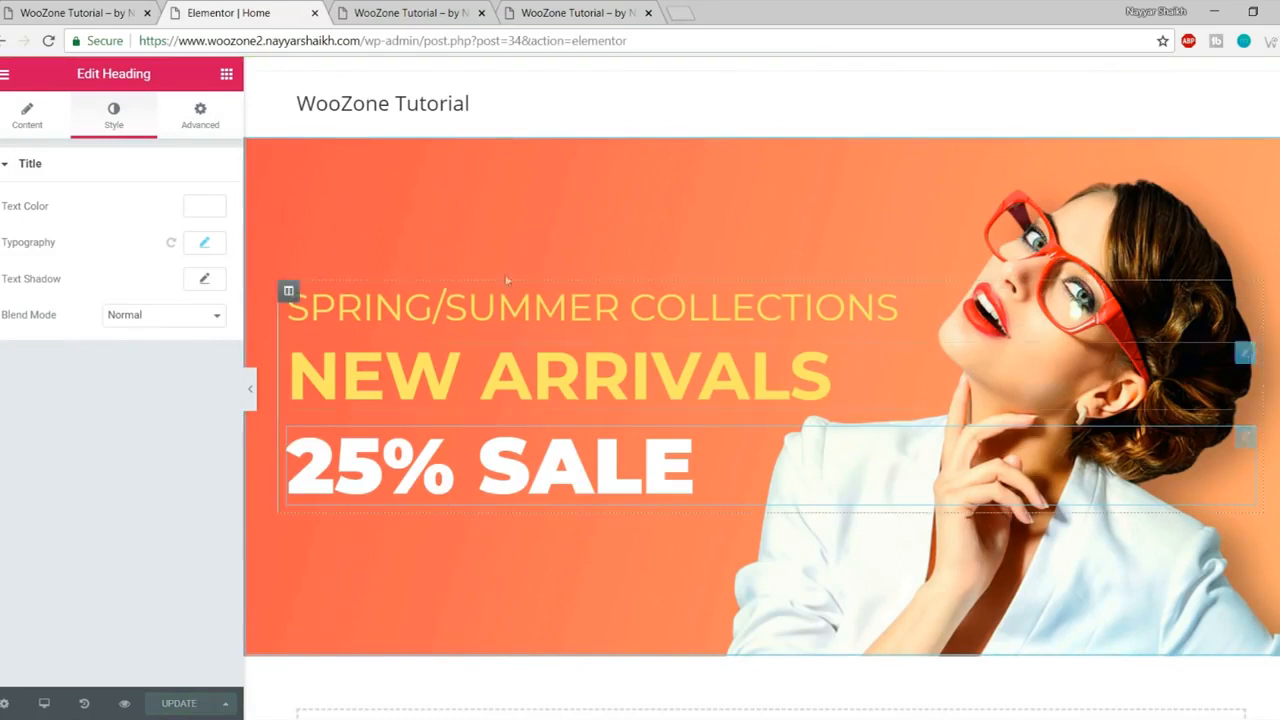
Step: Preview the three-heading hero against the reference store, then reopen the widget list
{"action": "left_click", "coordinate": [124, 704]}
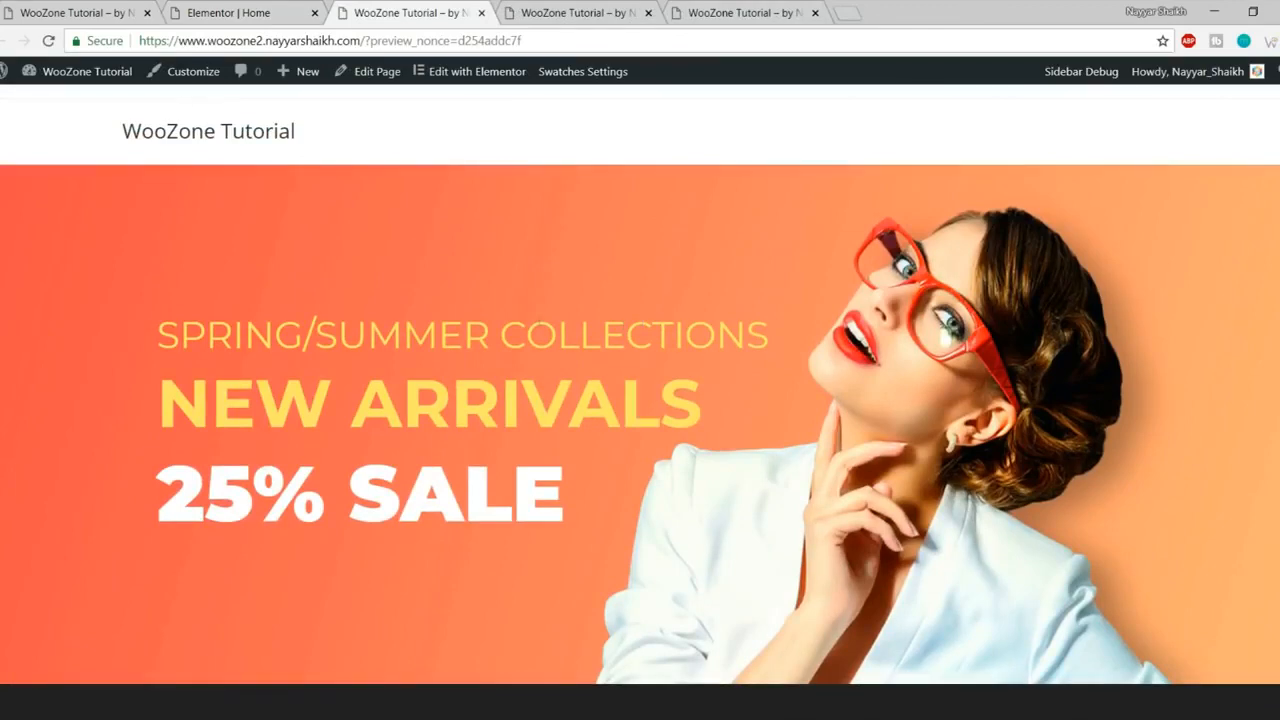
{"action": "left_click", "coordinate": [80, 13]}
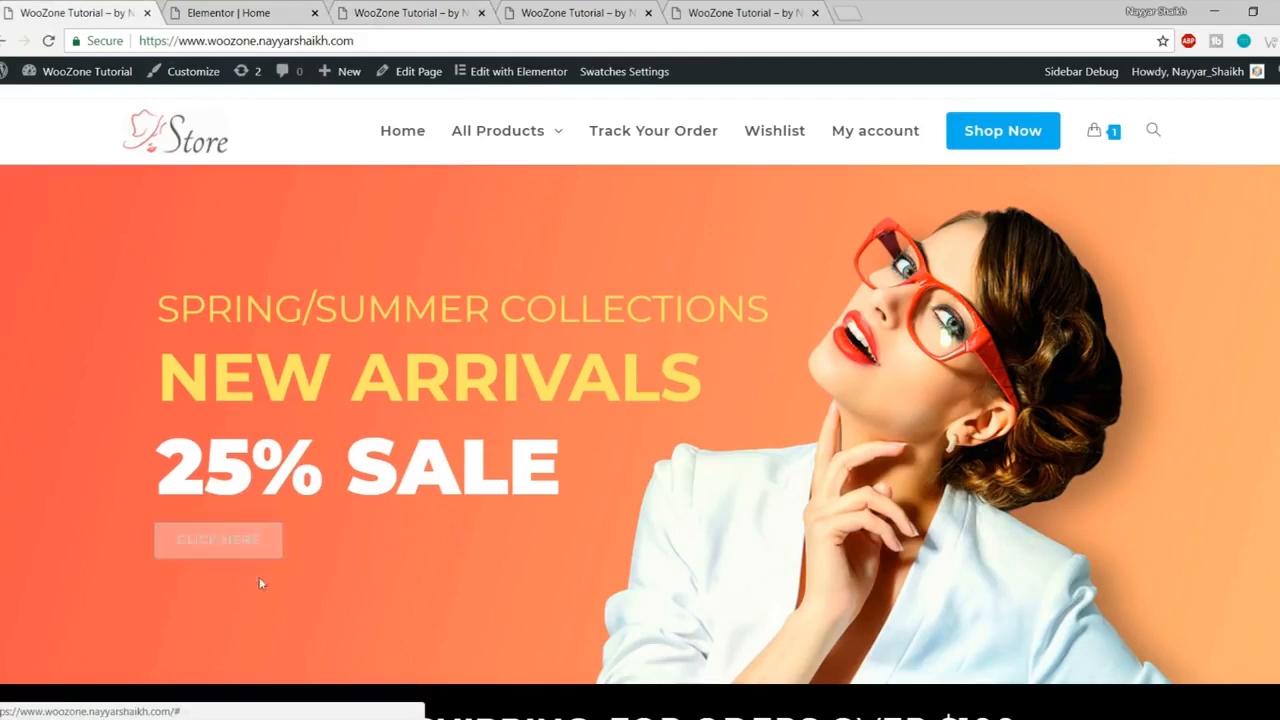
{"action": "left_click", "coordinate": [450, 10]}
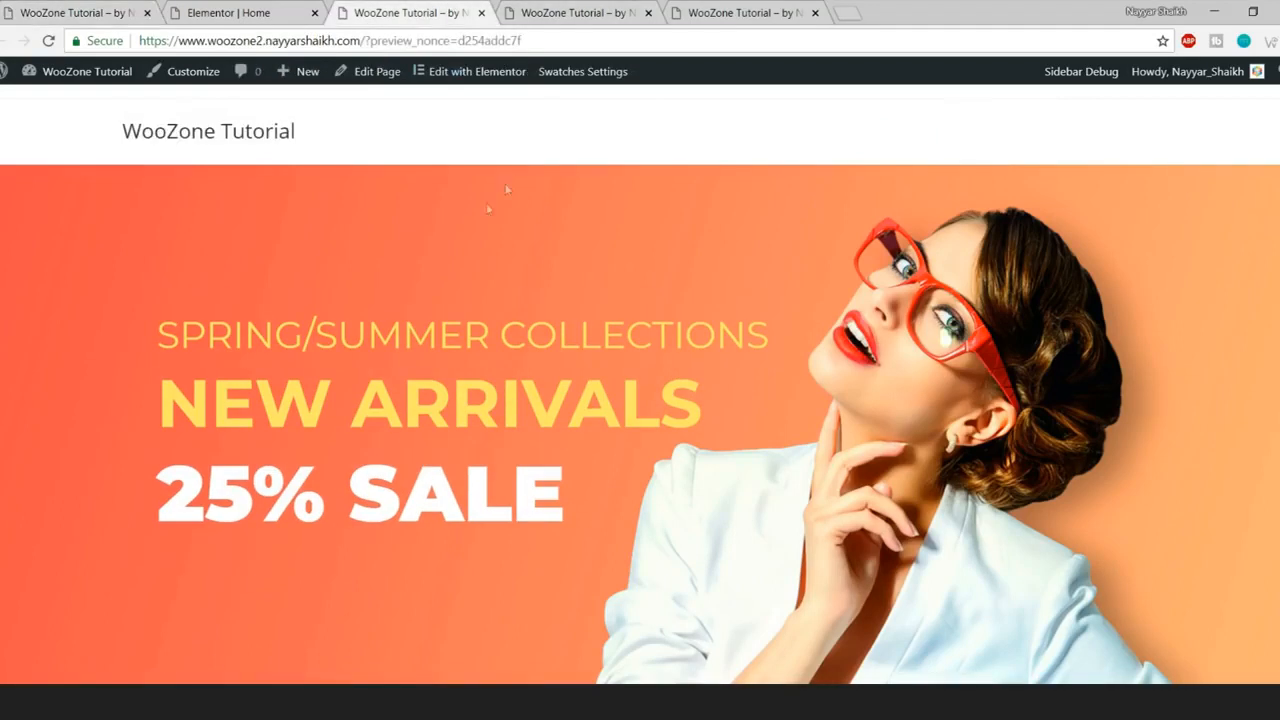
{"action": "left_click", "coordinate": [236, 10]}
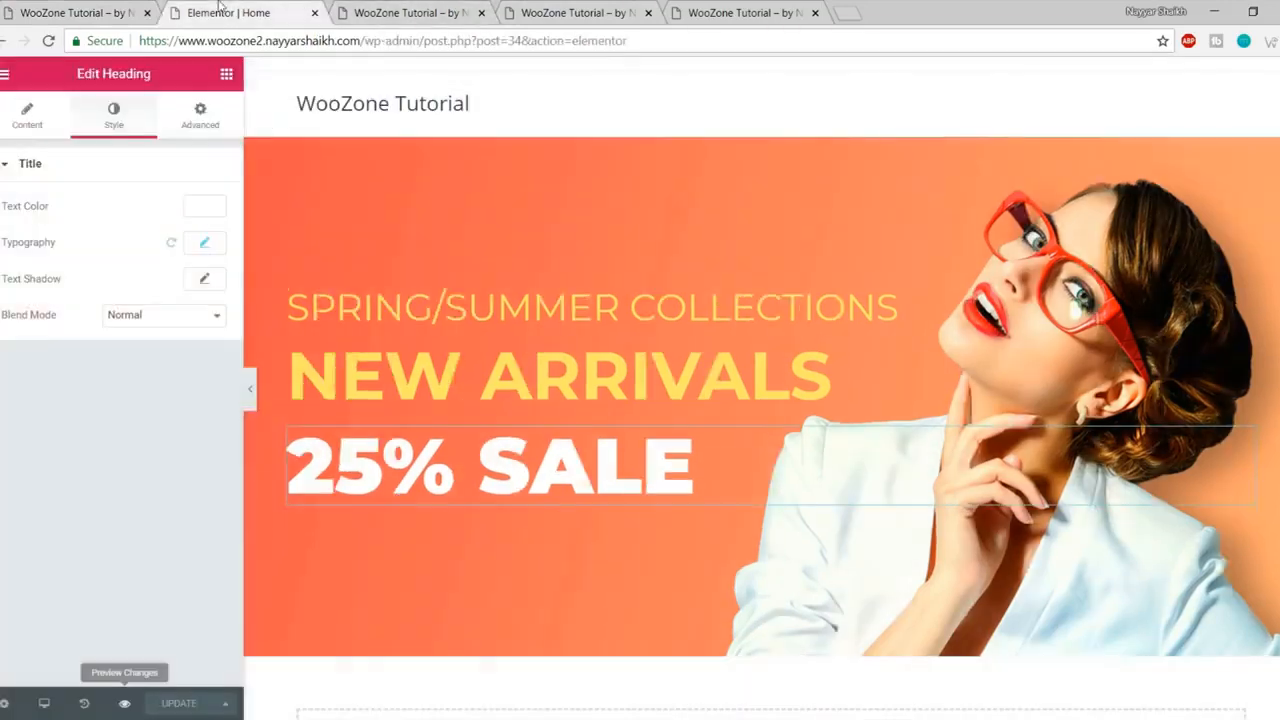
{"action": "left_click", "coordinate": [227, 76]}
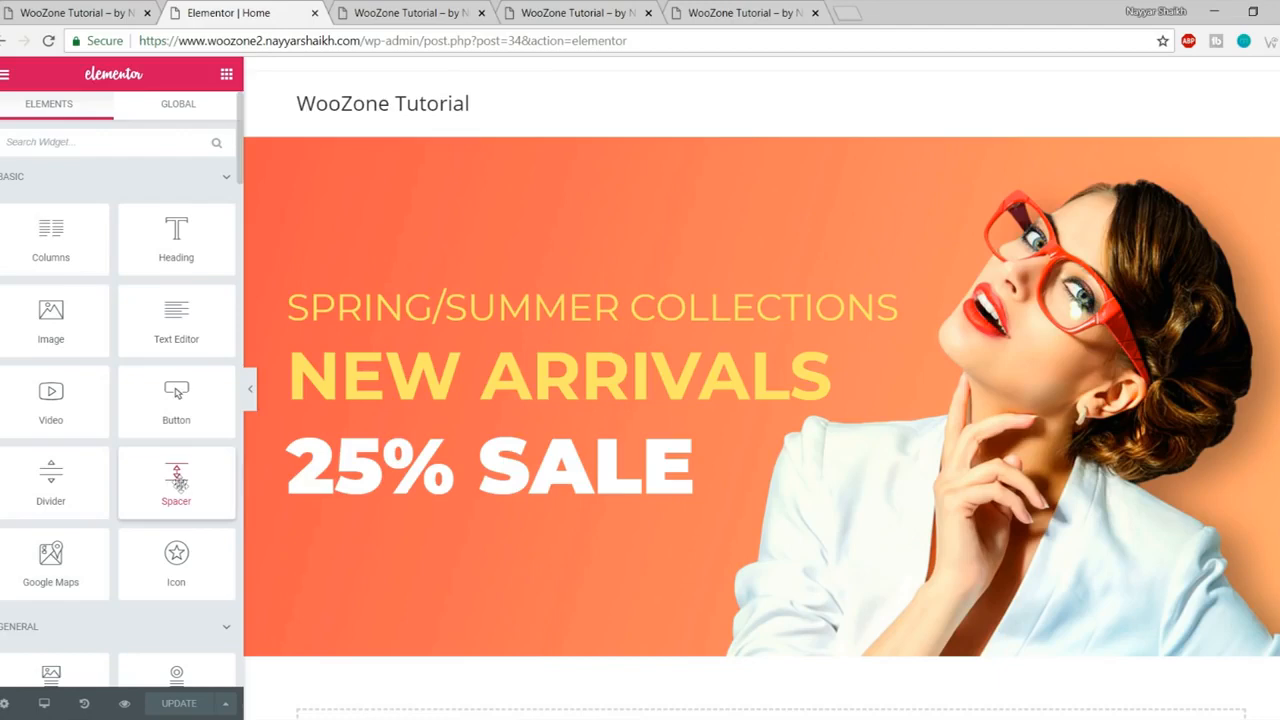
Step: Drop a 'Click here' Button widget into the hero beneath the 25% SALE heading
{"action": "left_click_drag", "start_coordinate": [161, 405], "coordinate": [455, 500]}
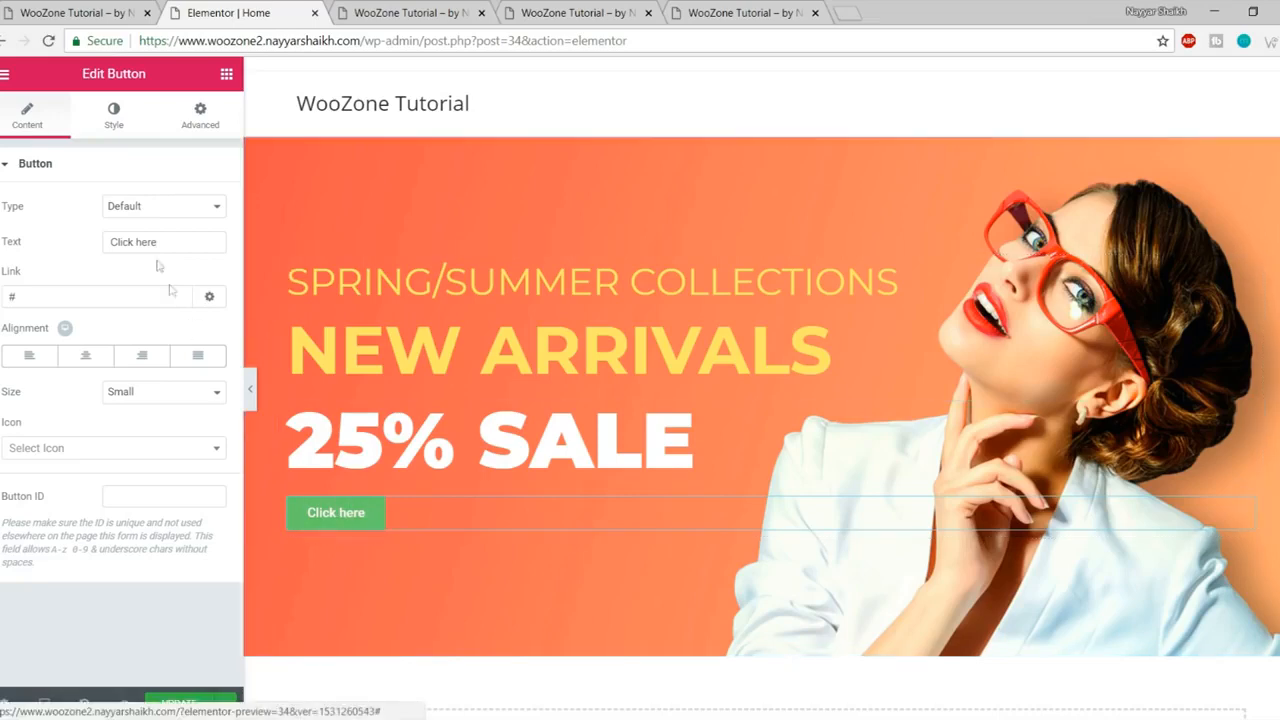
{"action": "left_click", "coordinate": [96, 17]}
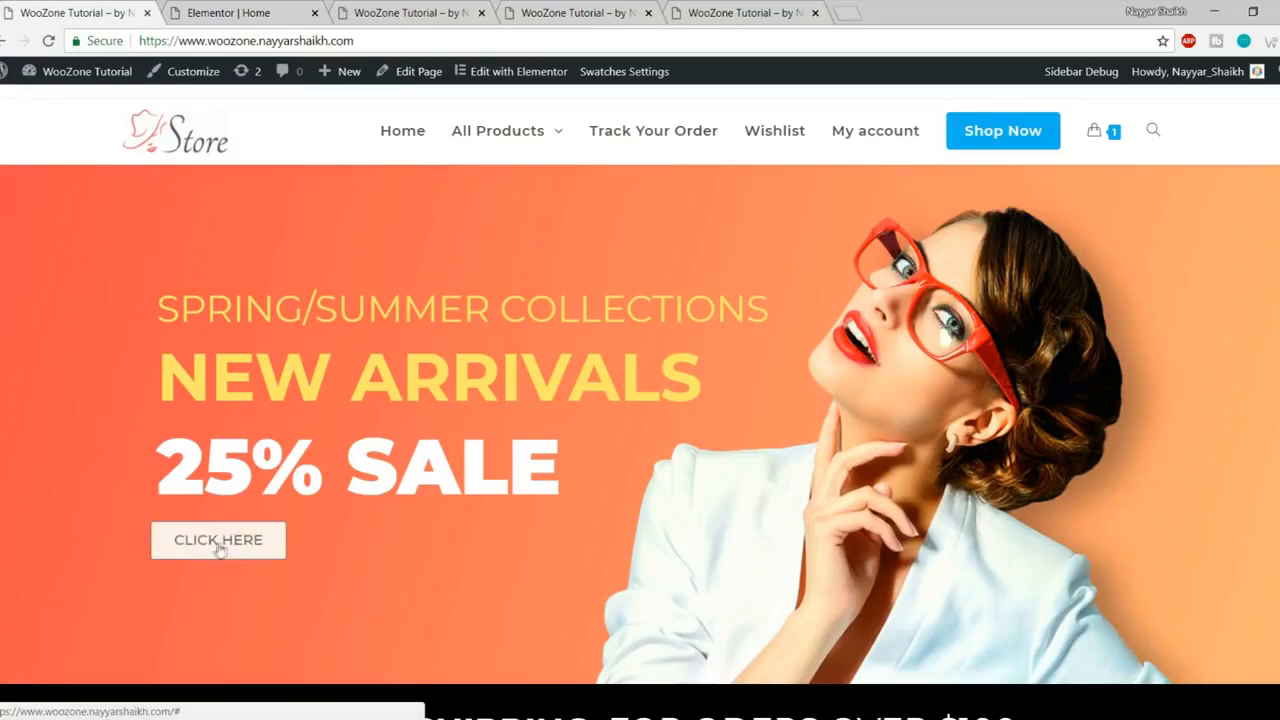
{"action": "left_click", "coordinate": [412, 12]}
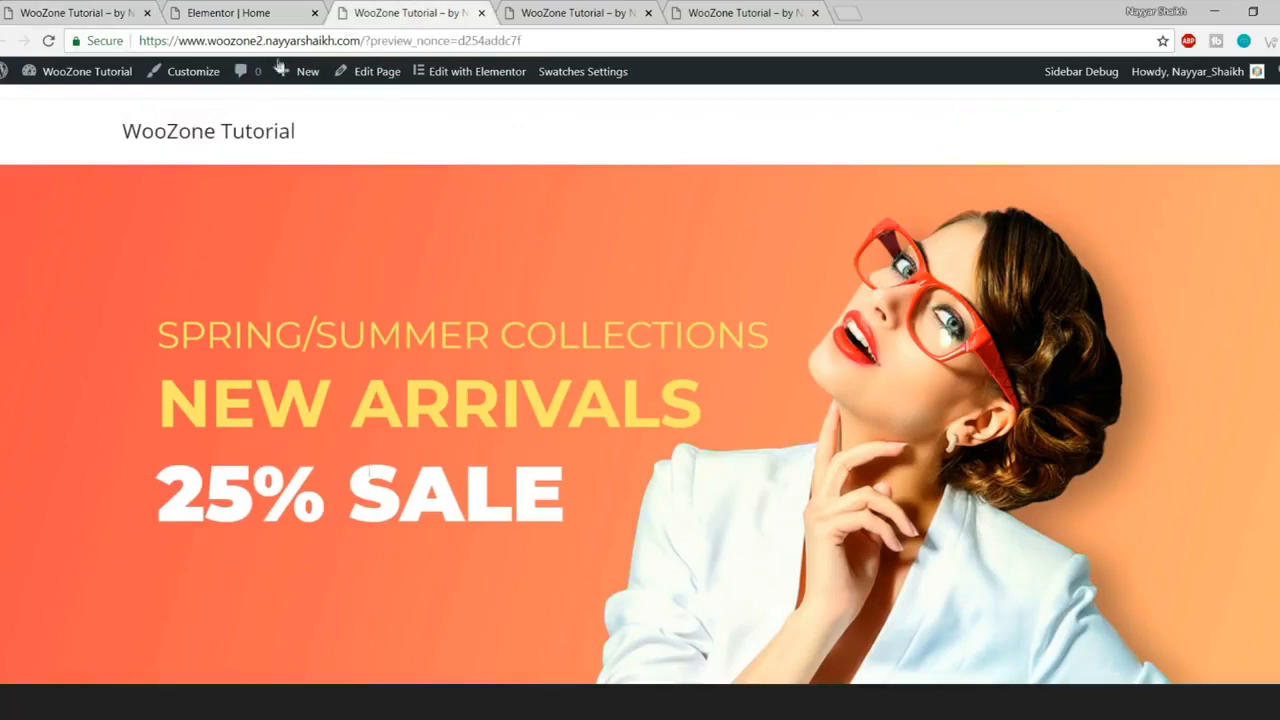
{"action": "left_click", "coordinate": [254, 12]}
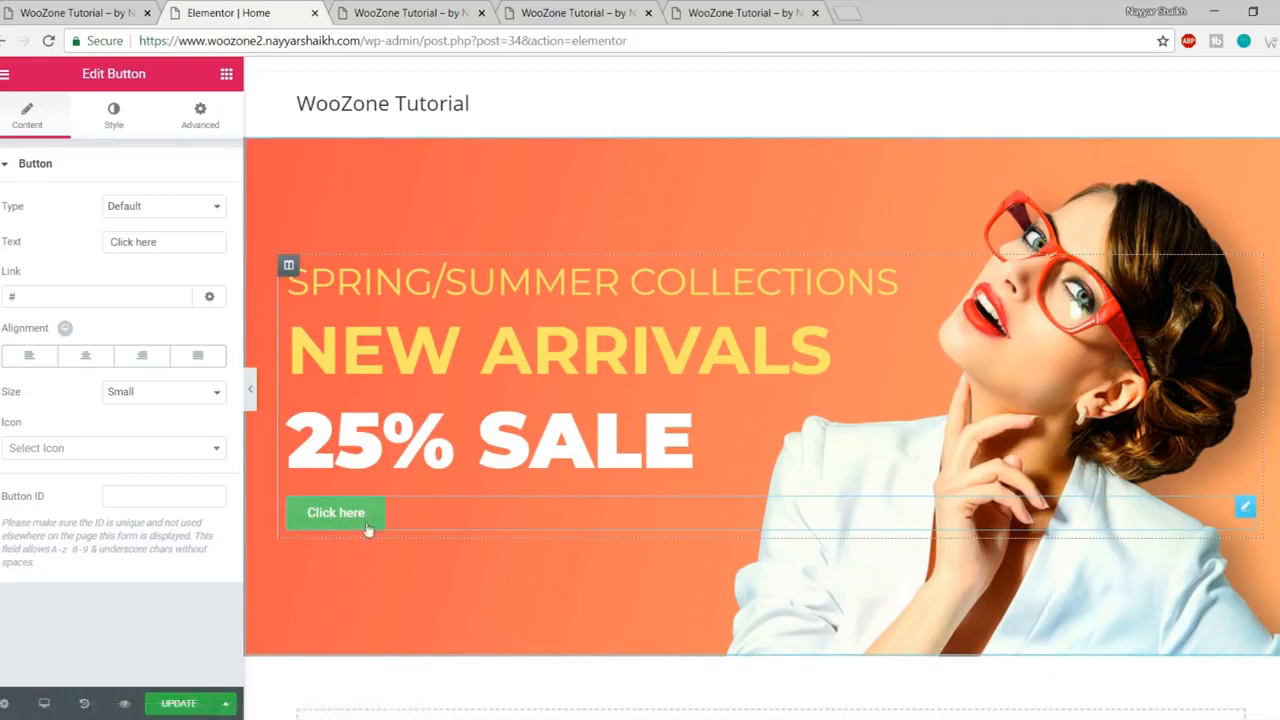
{"action": "left_click", "coordinate": [116, 120]}
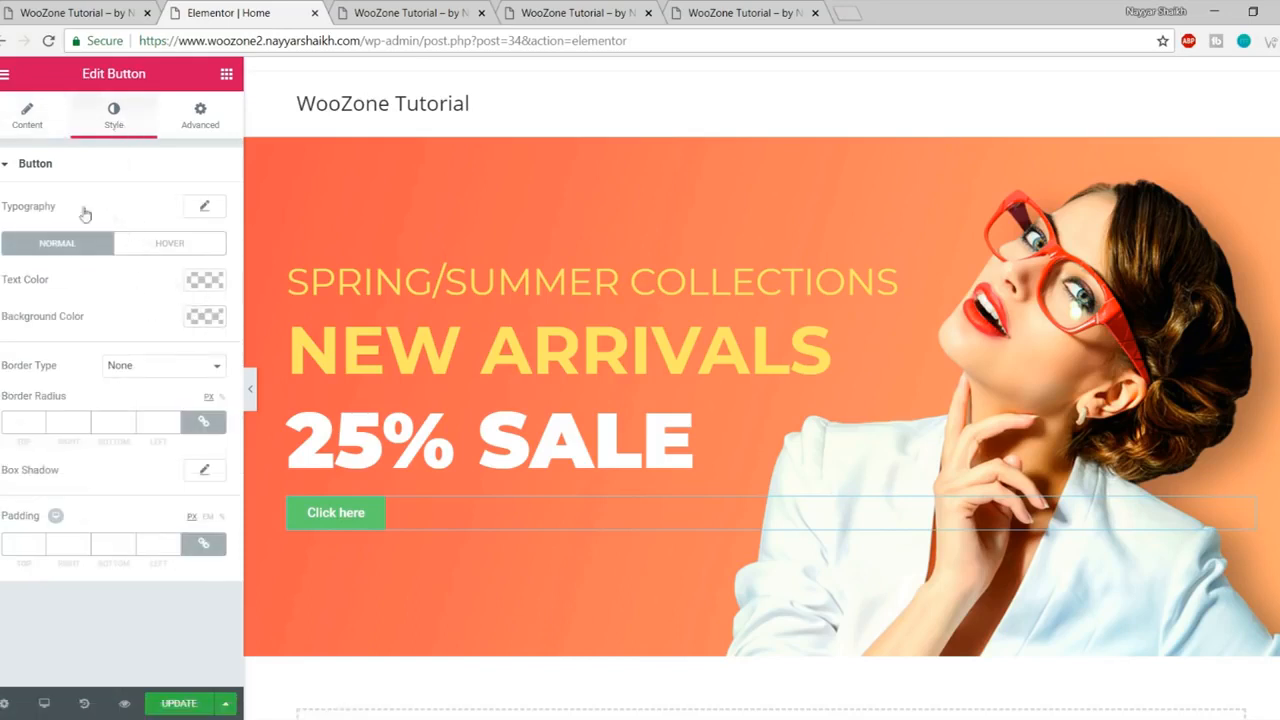
Step: Set the button typography to Montserrat with uppercase text
{"action": "left_click", "coordinate": [203, 211]}
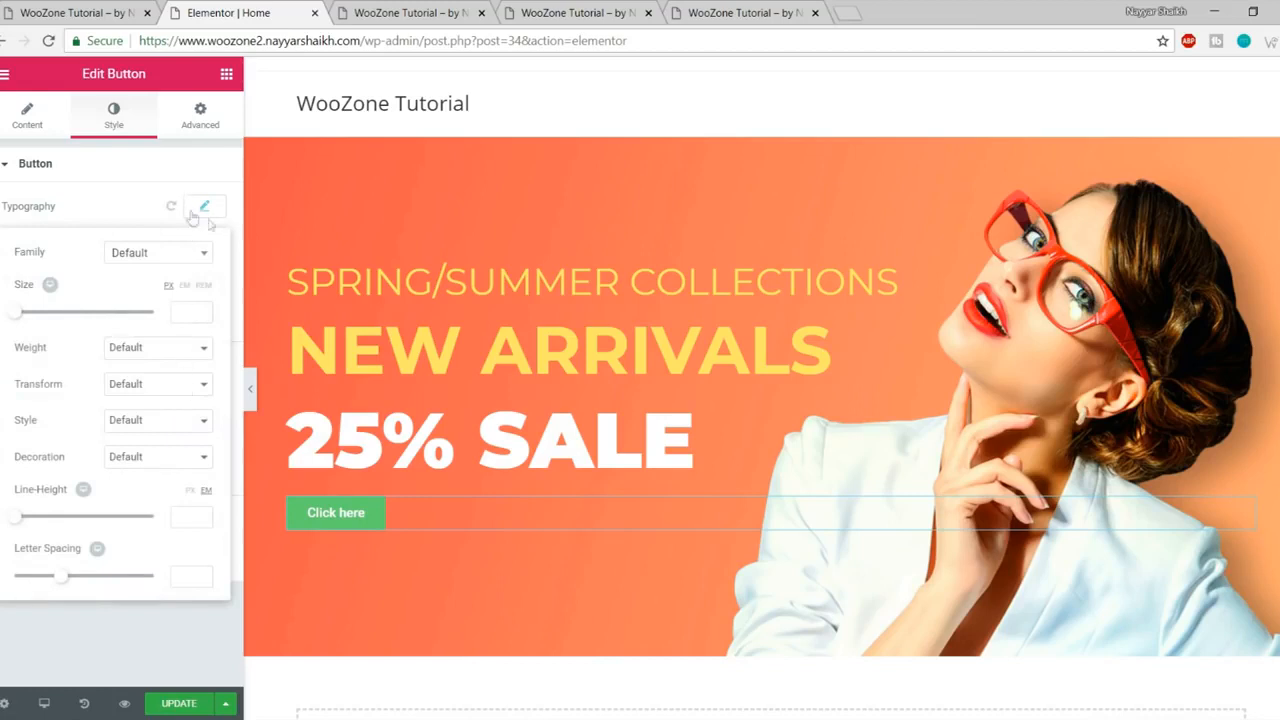
{"action": "left_click", "coordinate": [162, 256]}
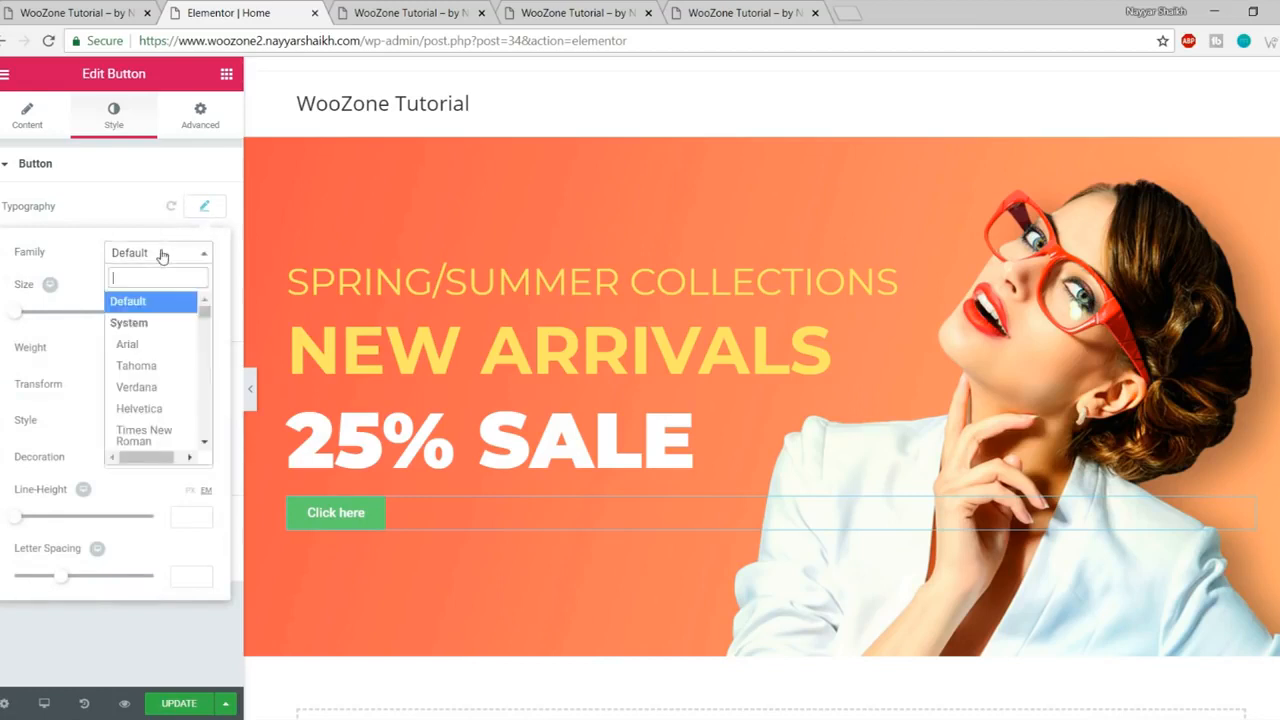
{"action": "type", "text": "monts"}
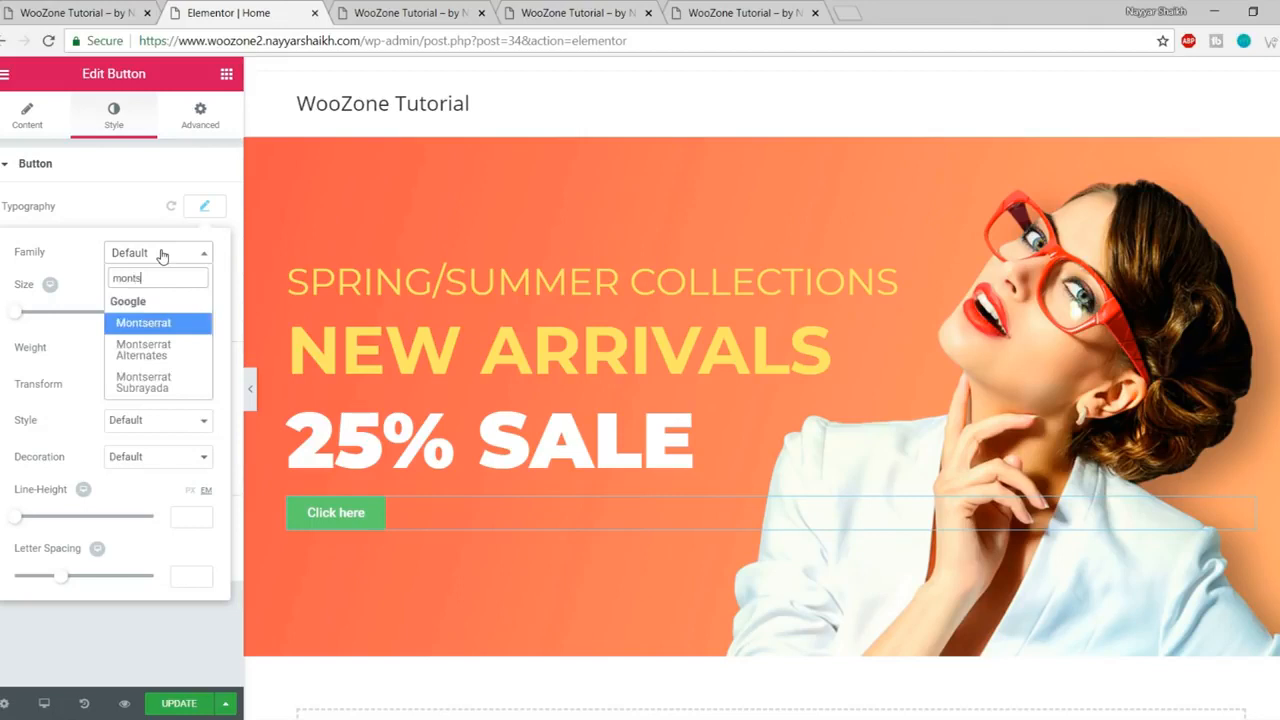
{"action": "key", "text": "Return"}
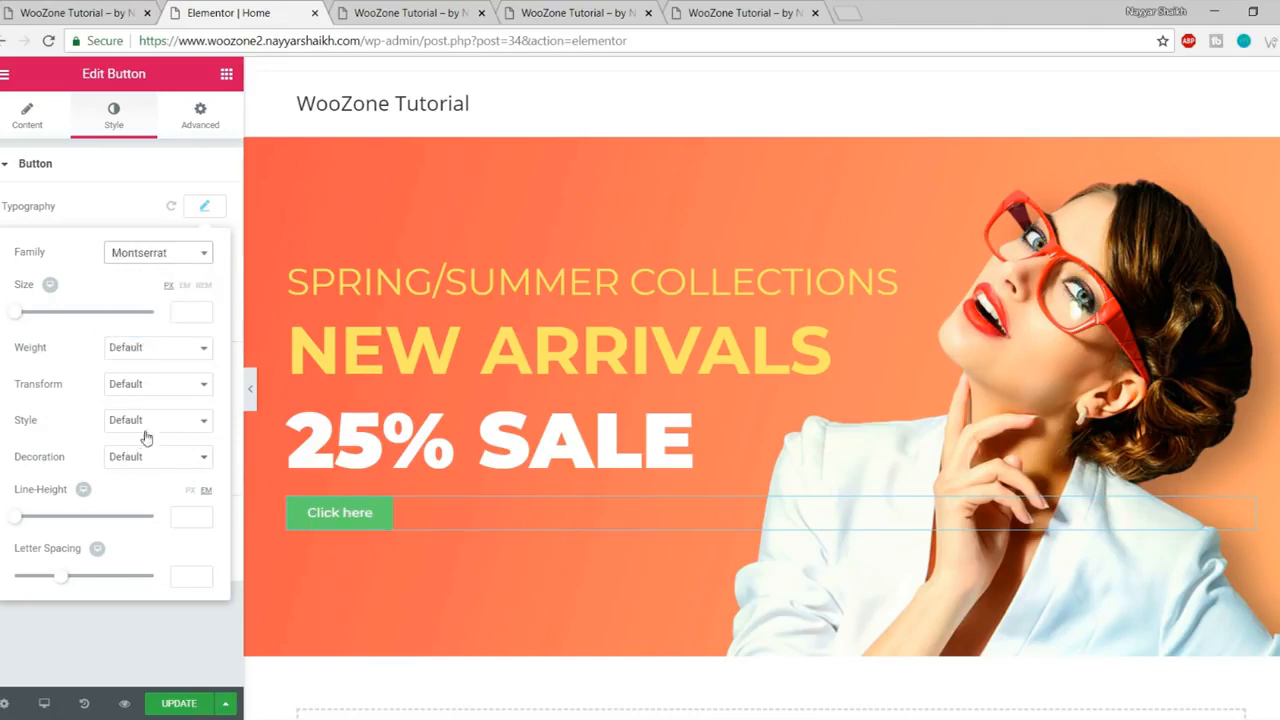
{"action": "left_click", "coordinate": [174, 383]}
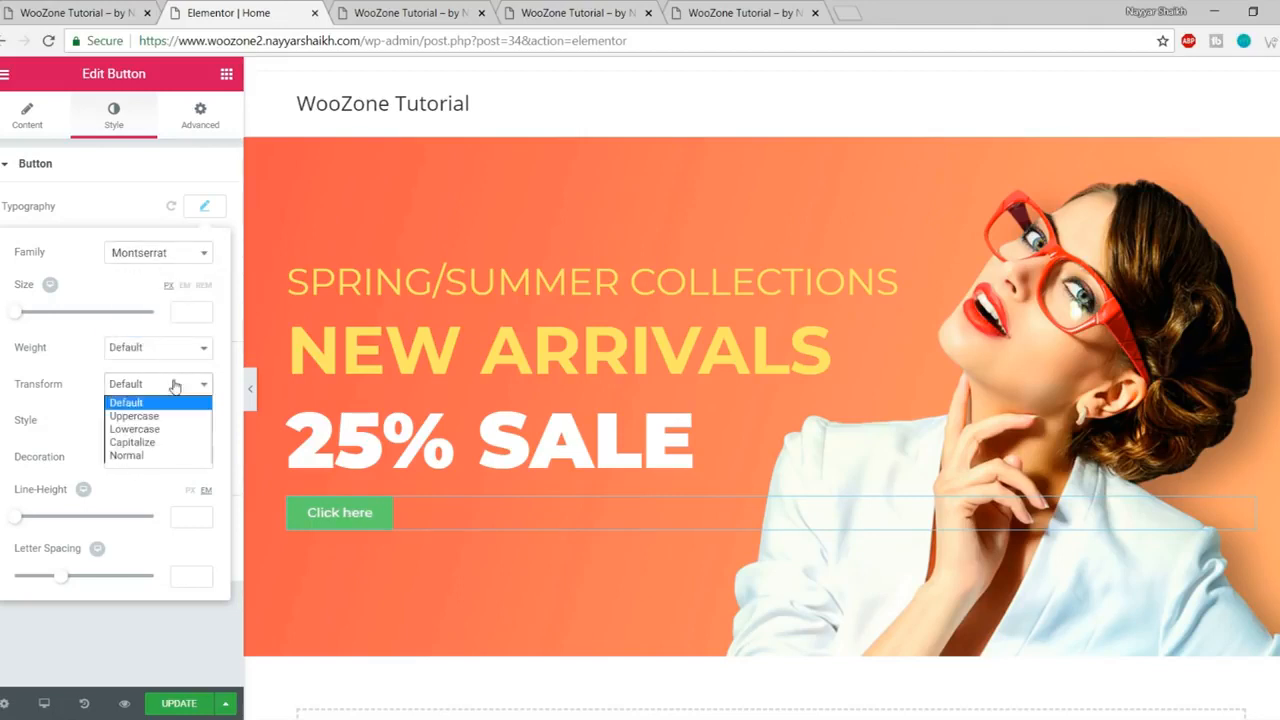
{"action": "left_click", "coordinate": [160, 415]}
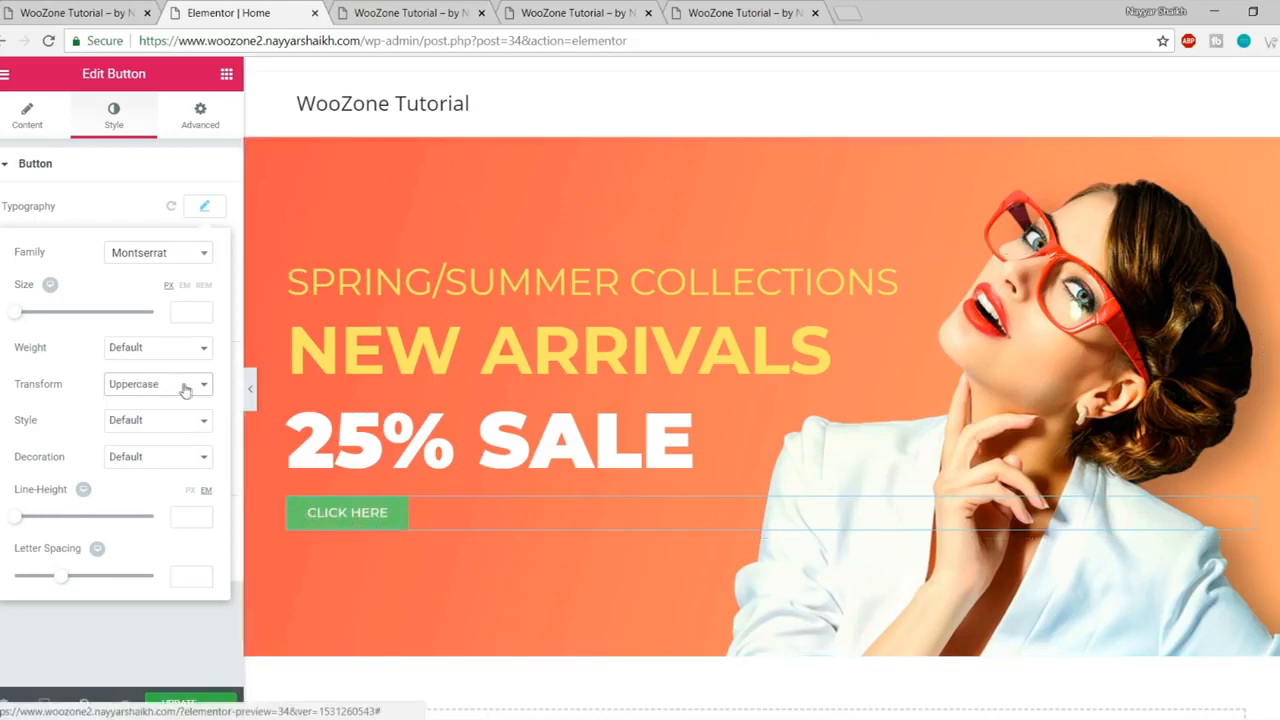
{"action": "left_click", "coordinate": [80, 12]}
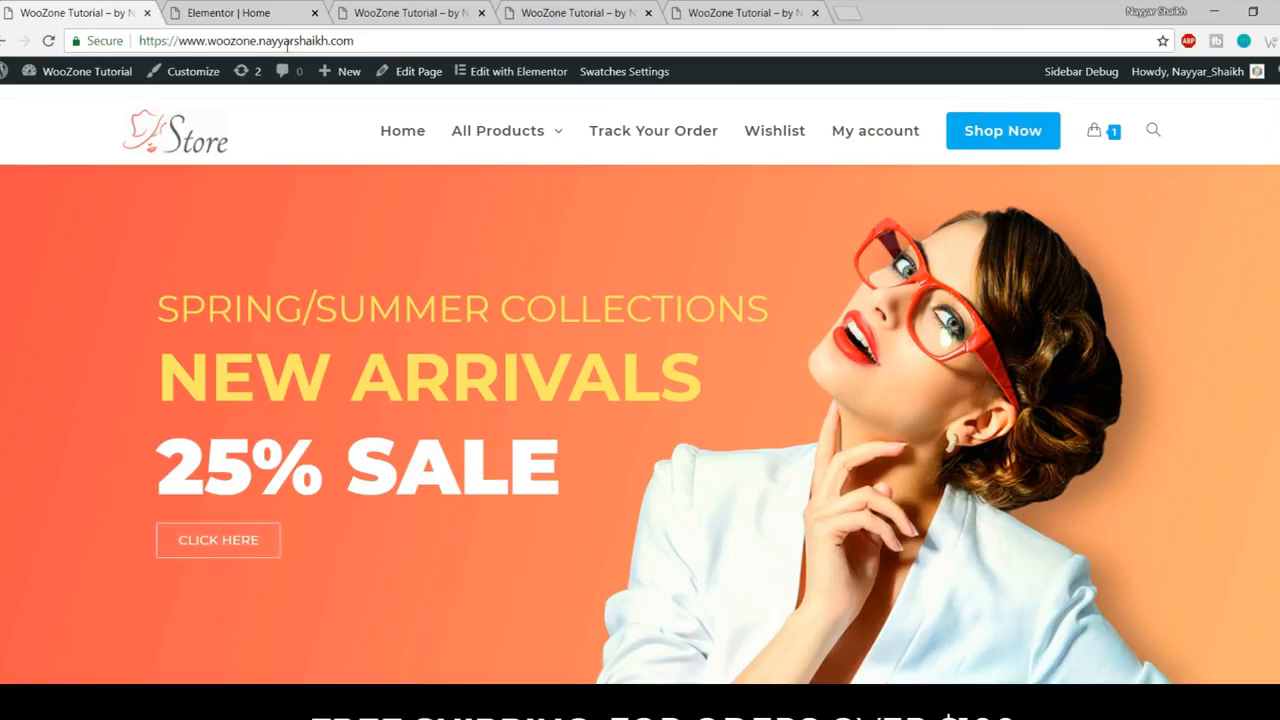
{"action": "left_click", "coordinate": [230, 13]}
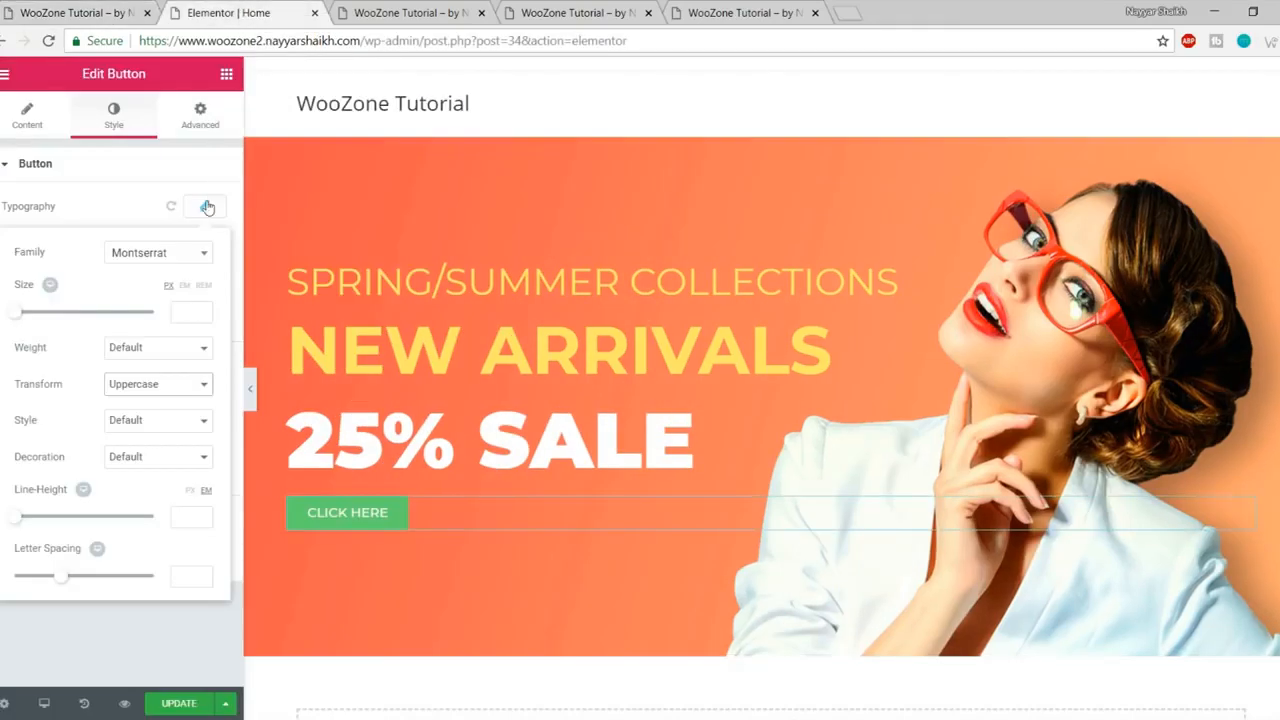
{"action": "left_click", "coordinate": [207, 206]}
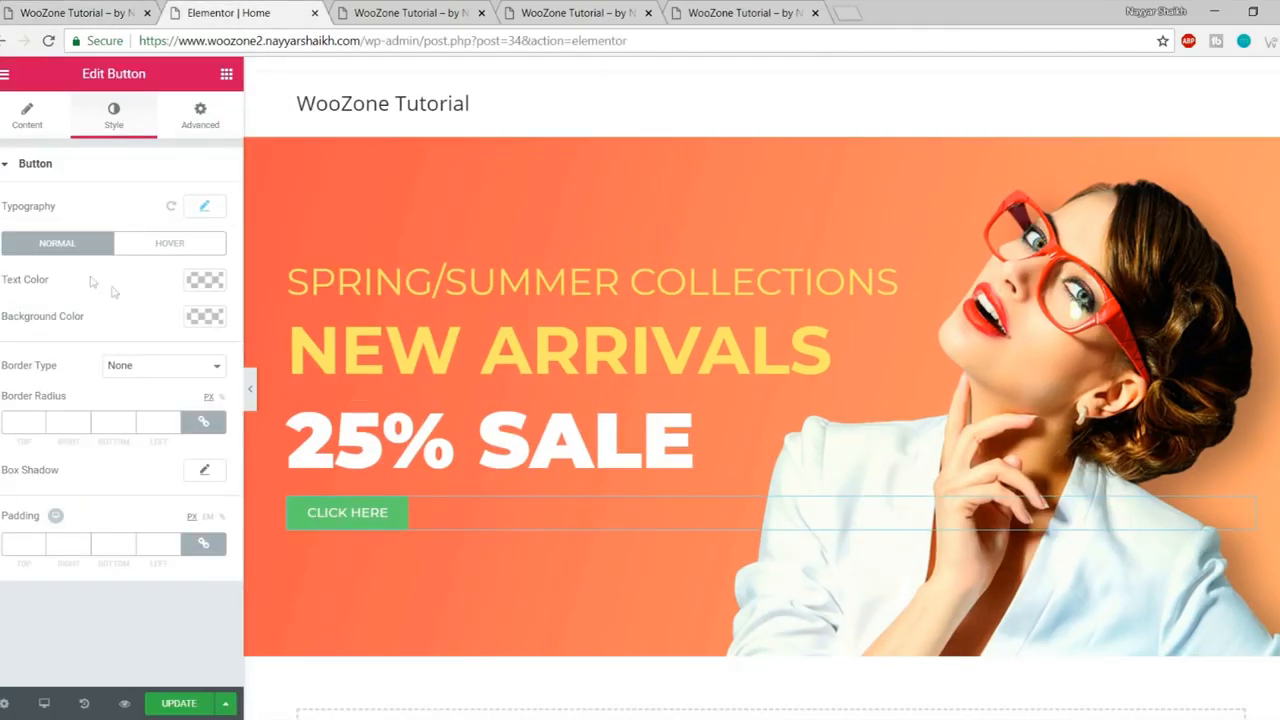
Step: Give the button a faint, translucent white background colour
{"action": "left_click", "coordinate": [203, 318]}
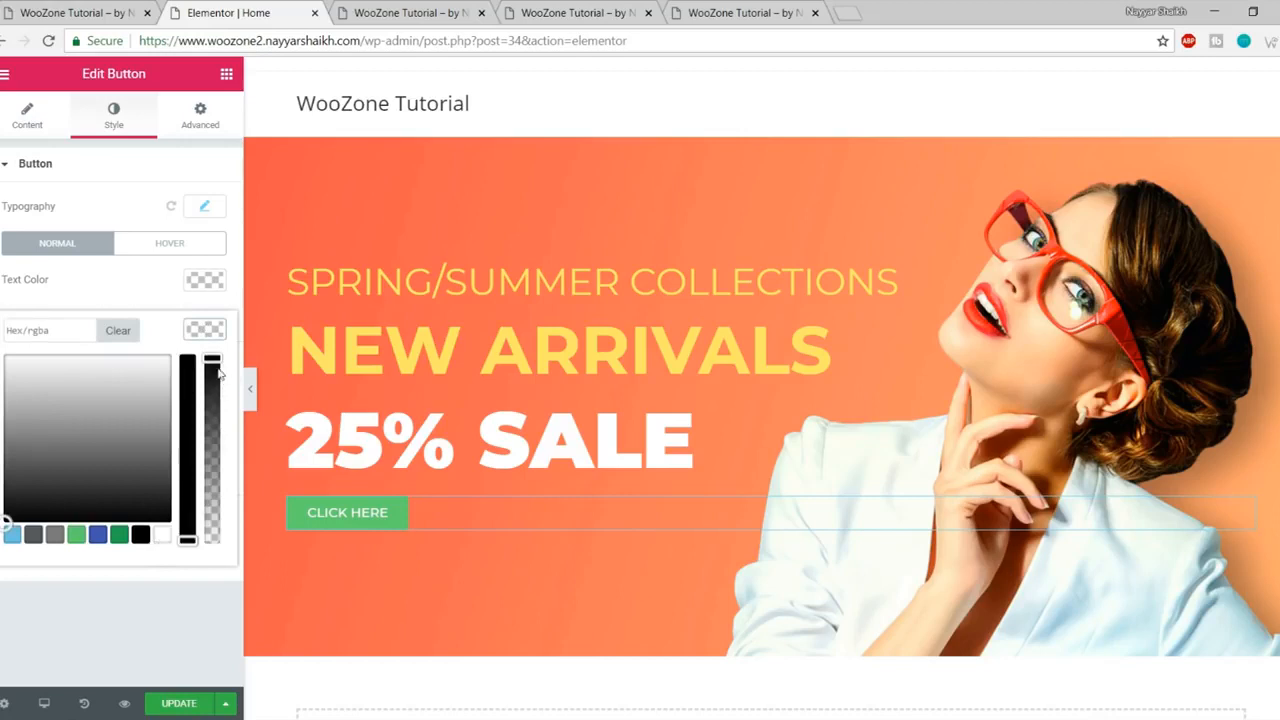
{"action": "left_click_drag", "start_coordinate": [212, 365], "coordinate": [221, 575]}
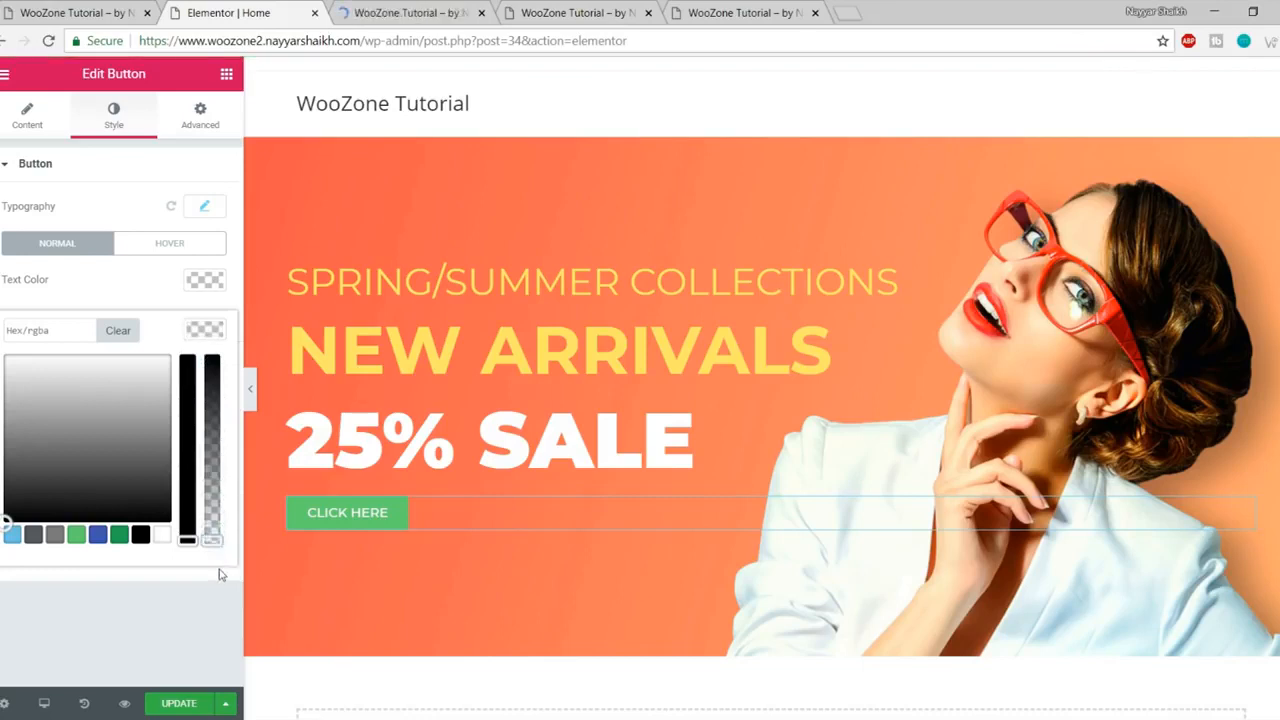
{"action": "left_click", "coordinate": [221, 575]}
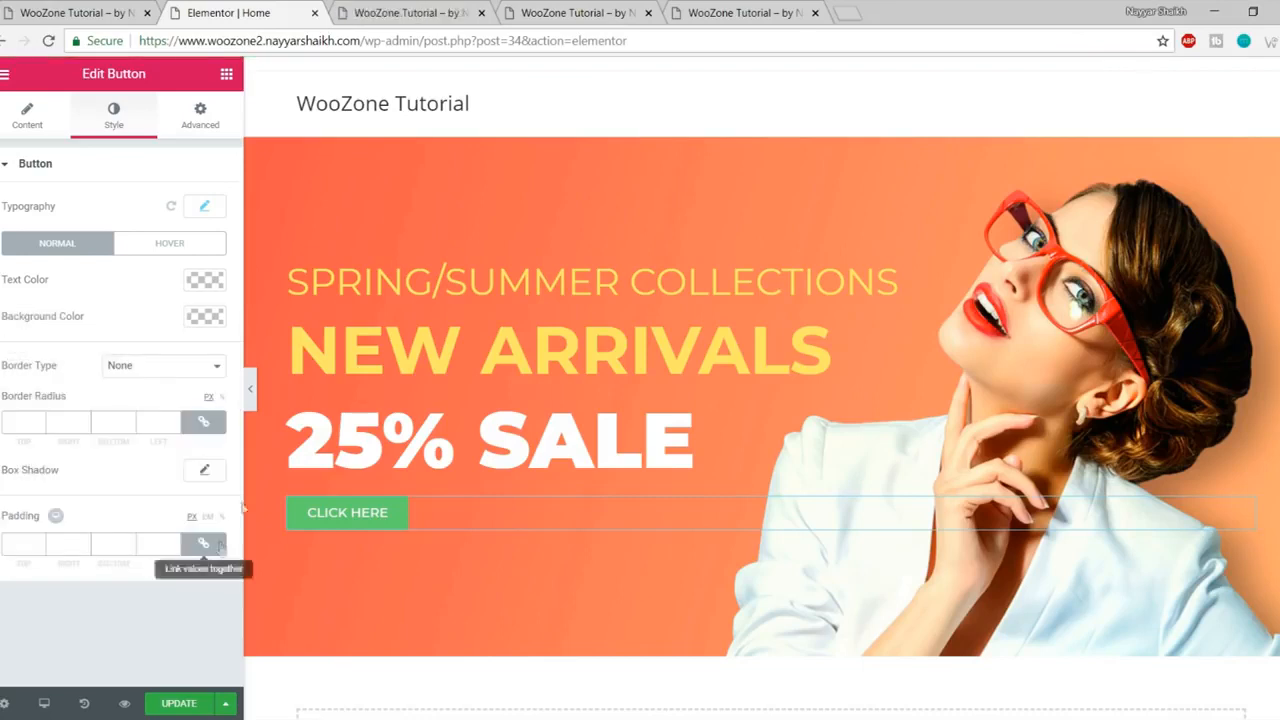
{"action": "left_click", "coordinate": [206, 320]}
{"action": "left_click", "coordinate": [119, 534]}
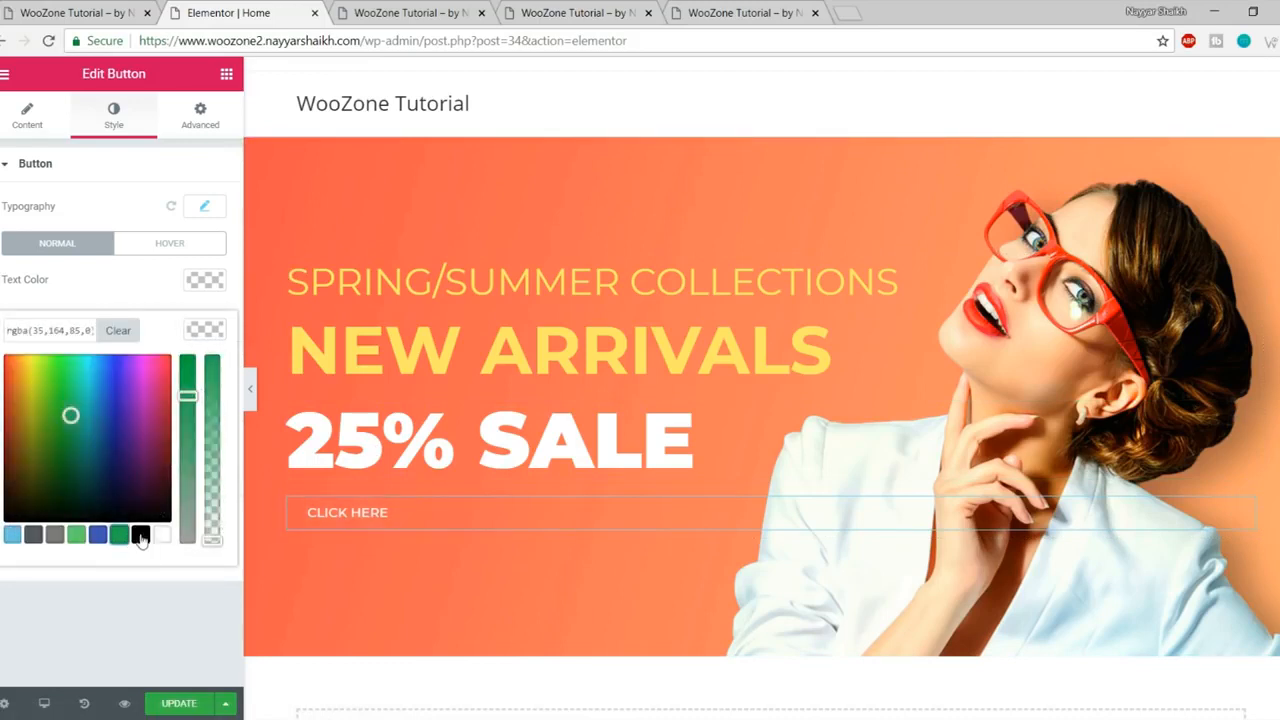
{"action": "left_click", "coordinate": [141, 537]}
{"action": "left_click", "coordinate": [160, 537]}
{"action": "mouse_move", "coordinate": [208, 529]}
{"action": "left_mouse_down"}
{"action": "mouse_move", "coordinate": [209, 384]}
{"action": "mouse_move", "coordinate": [211, 540]}
{"action": "left_mouse_up"}
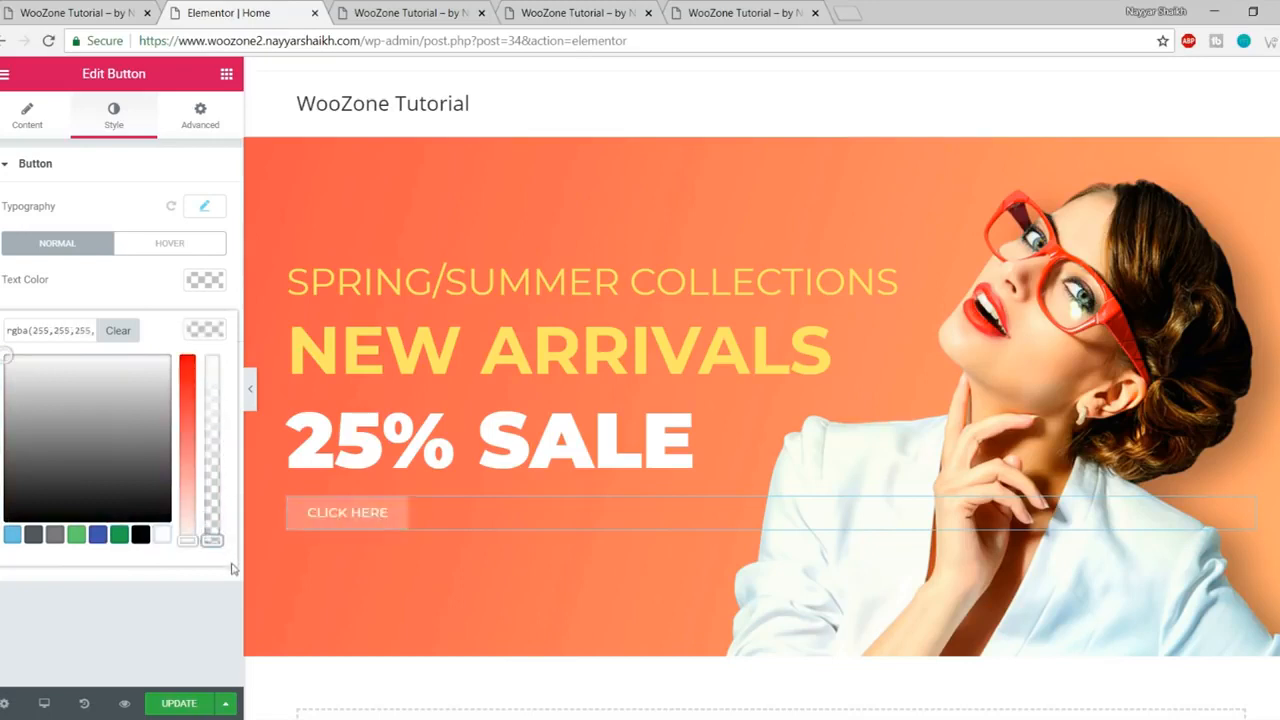
{"action": "left_click", "coordinate": [216, 572]}
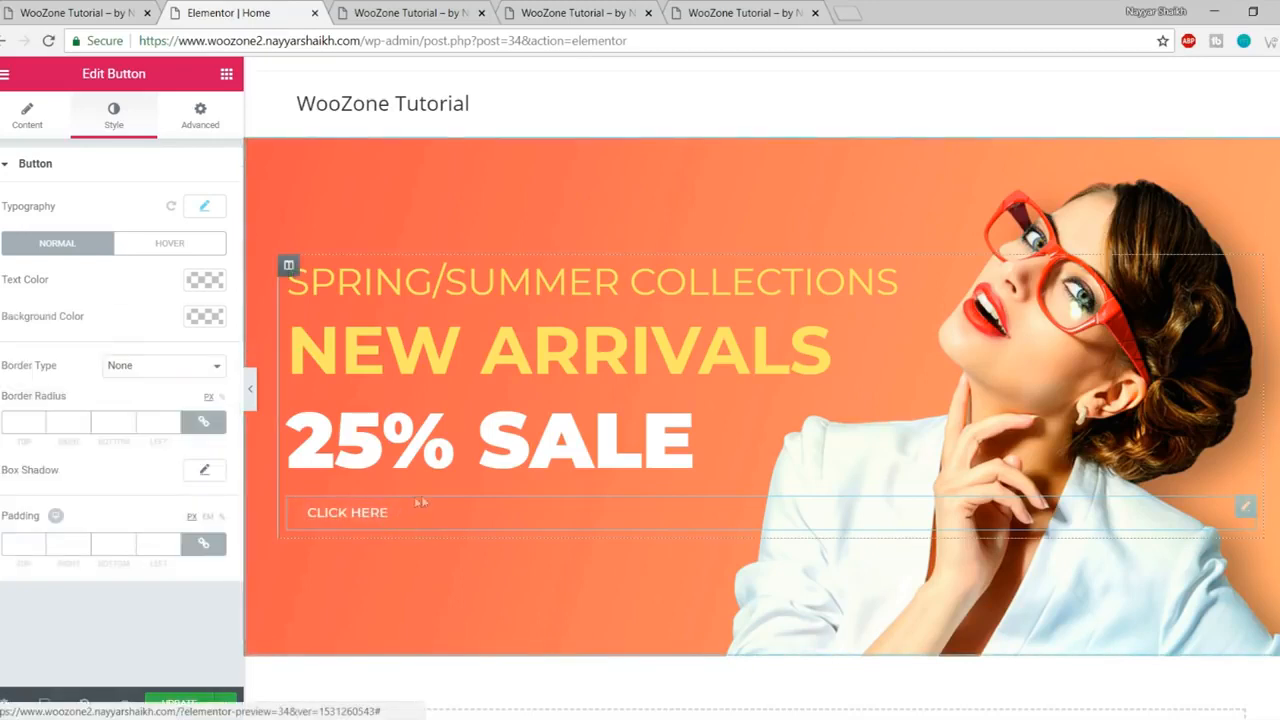
Step: Set the button's border type to Solid and check it against the reference button
{"action": "left_click", "coordinate": [128, 367]}
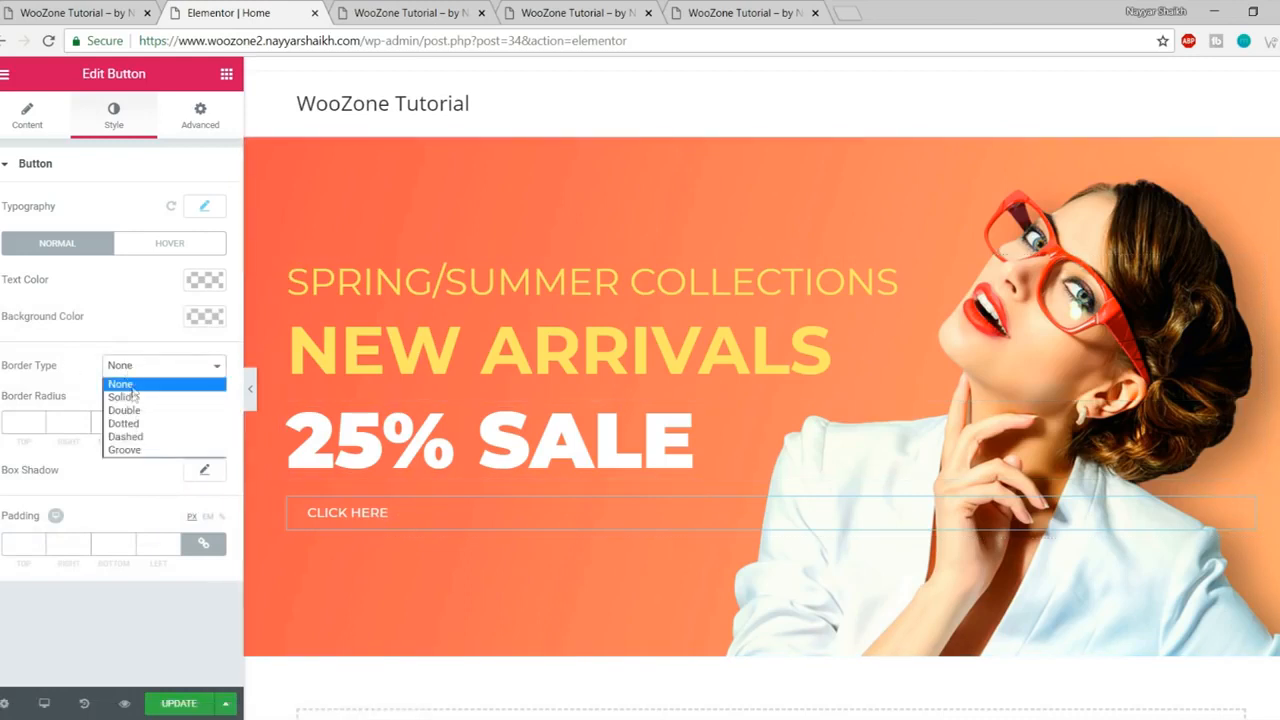
{"action": "left_click", "coordinate": [134, 397]}
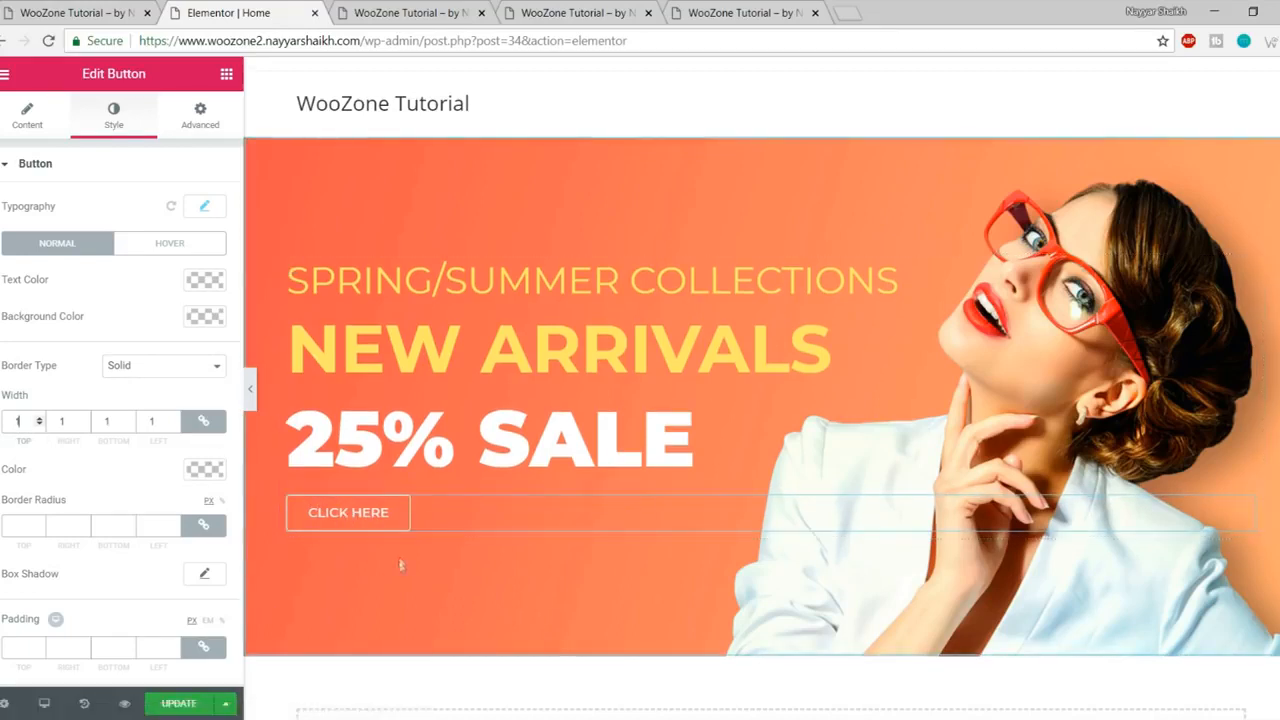
{"action": "left_click", "coordinate": [44, 14]}
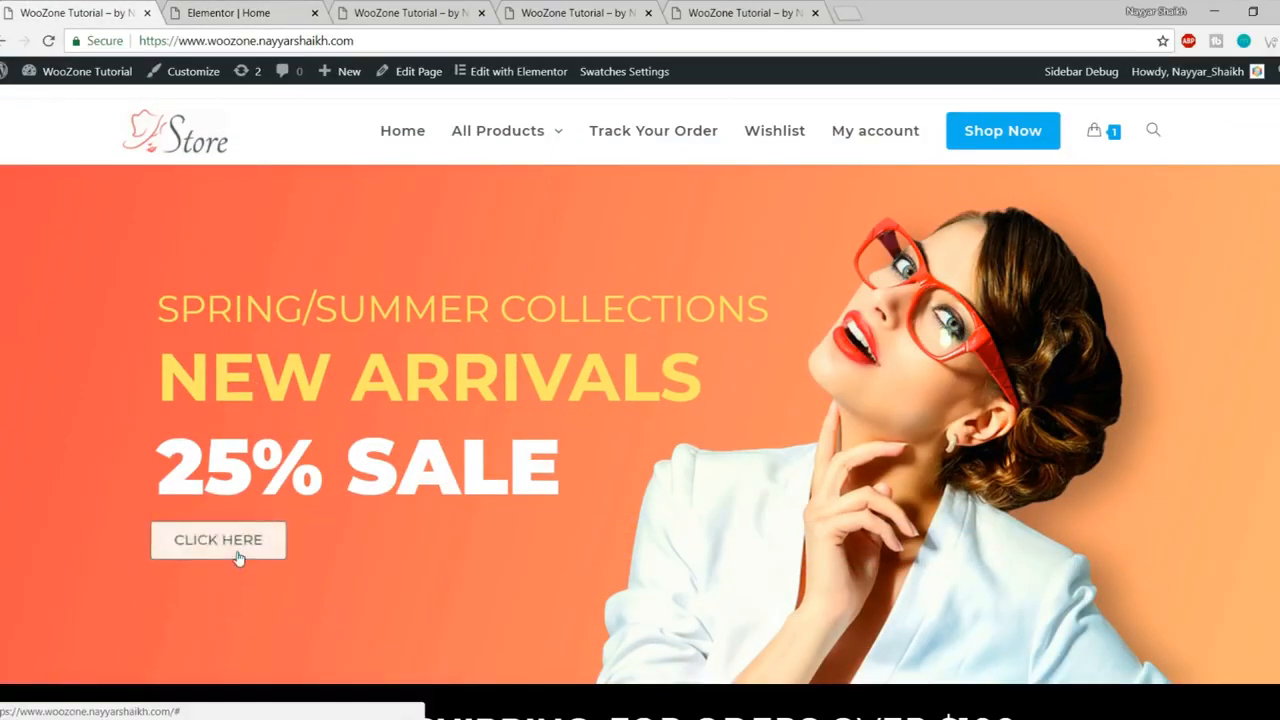
{"action": "left_click", "coordinate": [220, 12]}
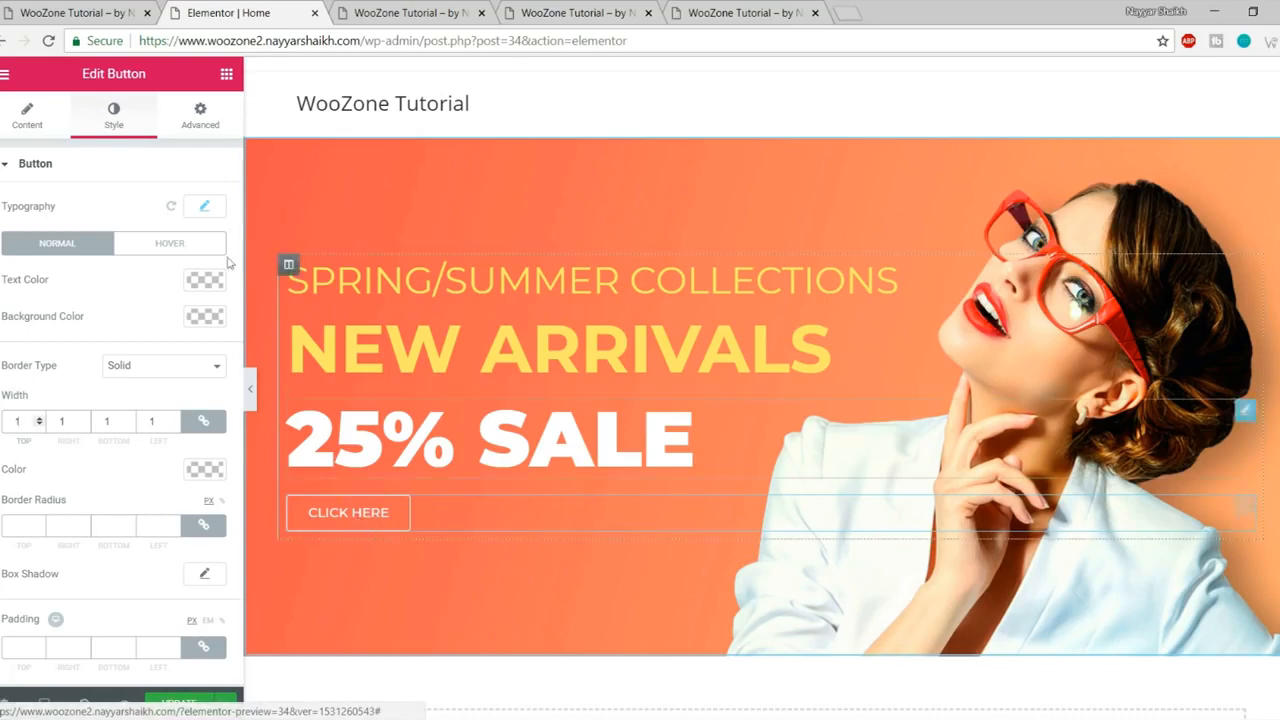
Step: Set the button's hover colours: black text, white background, black border
{"action": "left_click", "coordinate": [180, 247]}
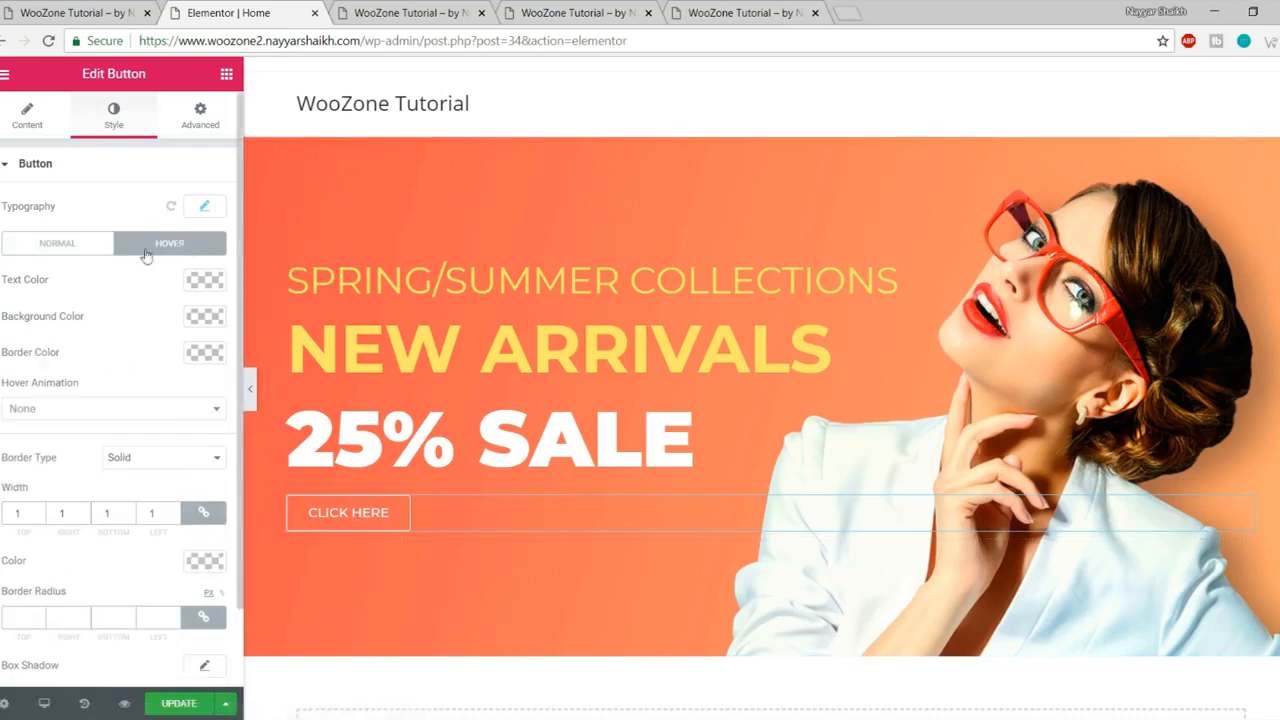
{"action": "left_click", "coordinate": [206, 281]}
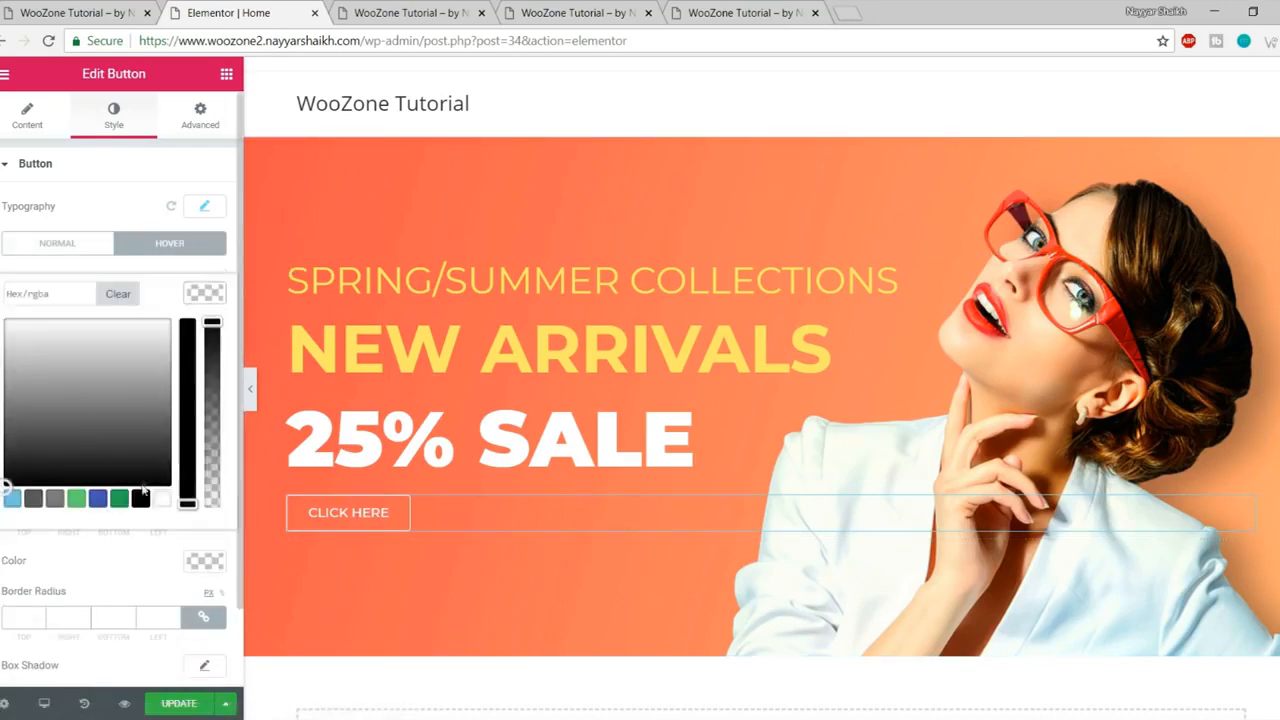
{"action": "left_click", "coordinate": [140, 500]}
{"action": "left_click", "coordinate": [203, 296]}
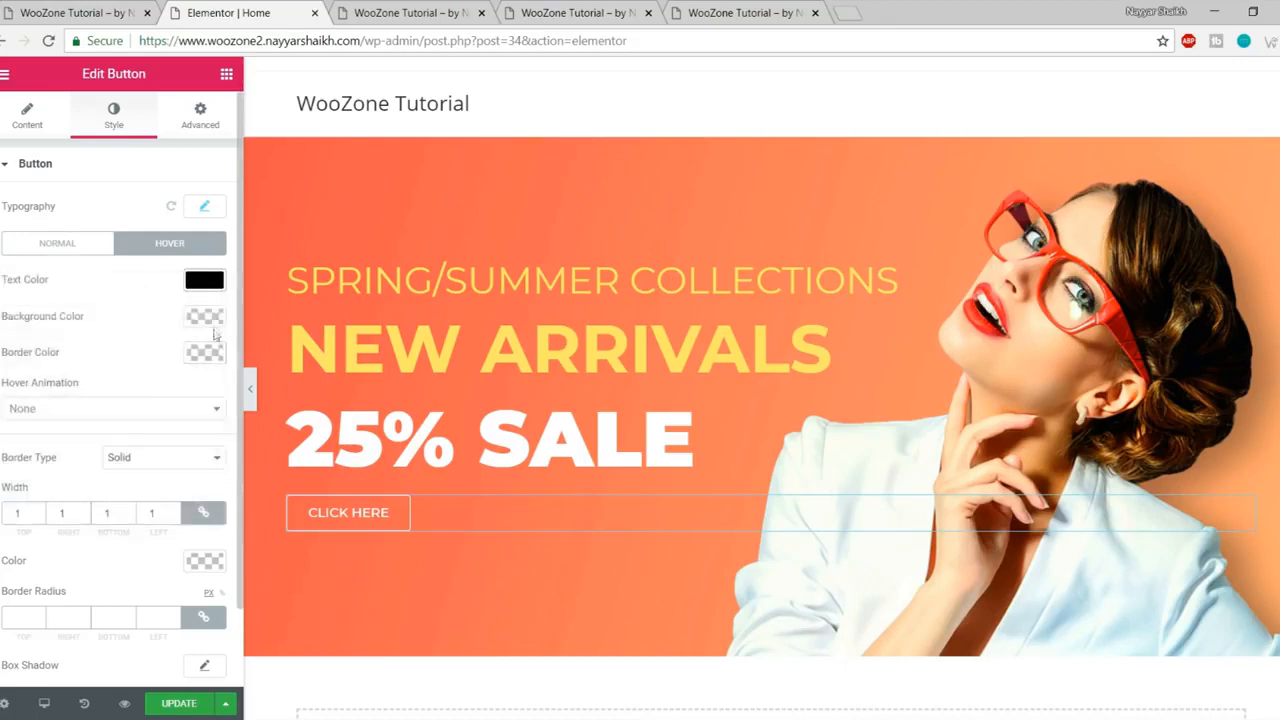
{"action": "left_click", "coordinate": [213, 327]}
{"action": "left_click", "coordinate": [159, 538]}
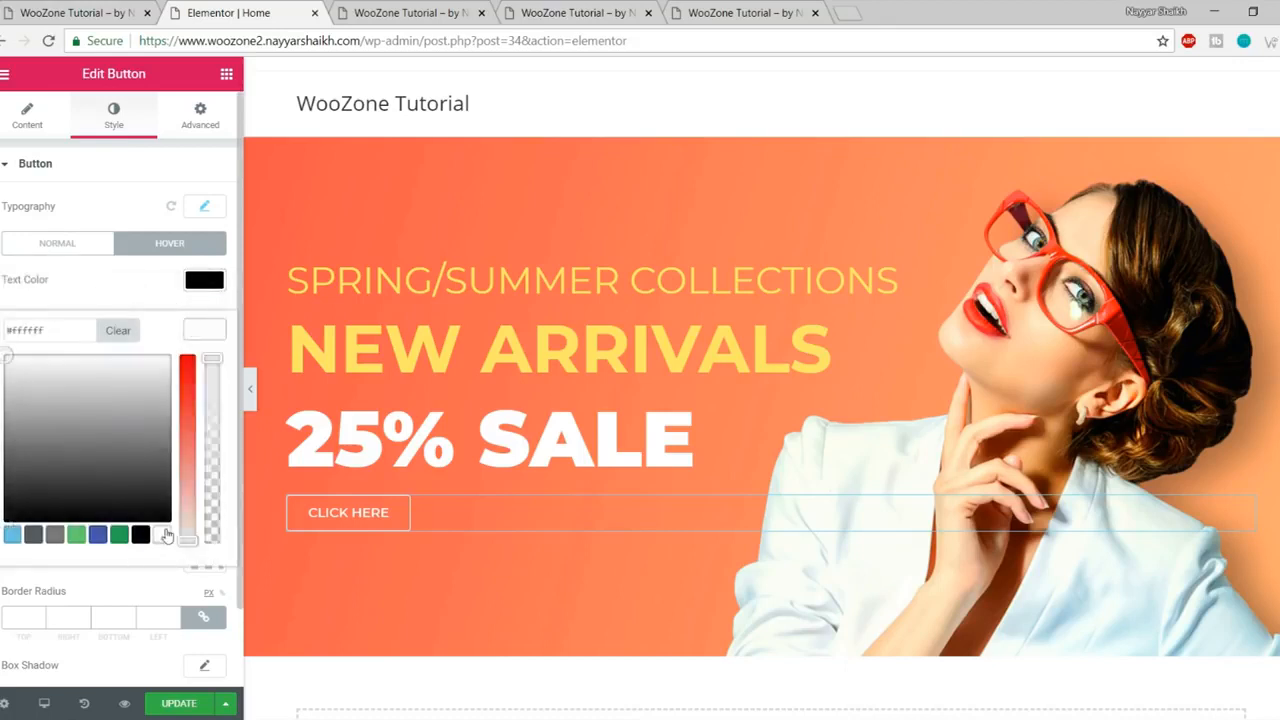
{"action": "left_click", "coordinate": [210, 334]}
{"action": "left_click", "coordinate": [207, 362]}
{"action": "left_click", "coordinate": [140, 572]}
{"action": "left_click", "coordinate": [215, 364]}
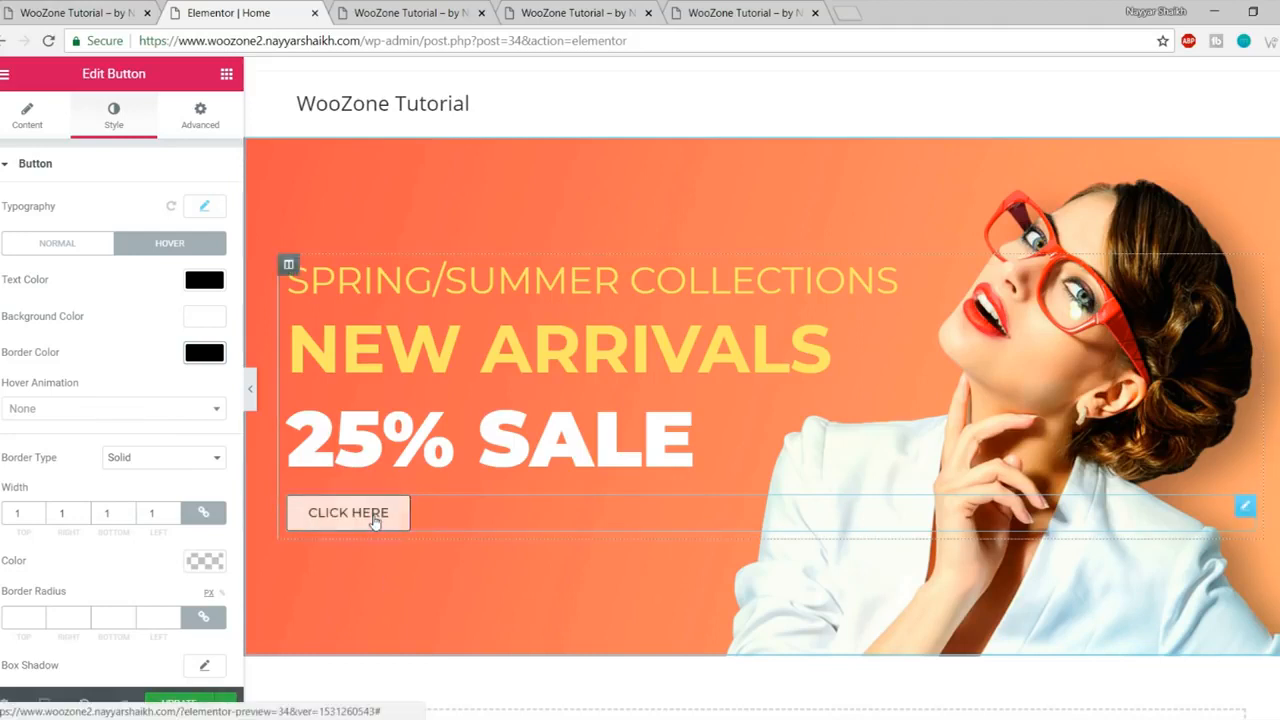
Step: Apply the Grow Rotate hover animation to the button
{"action": "left_click", "coordinate": [103, 408]}
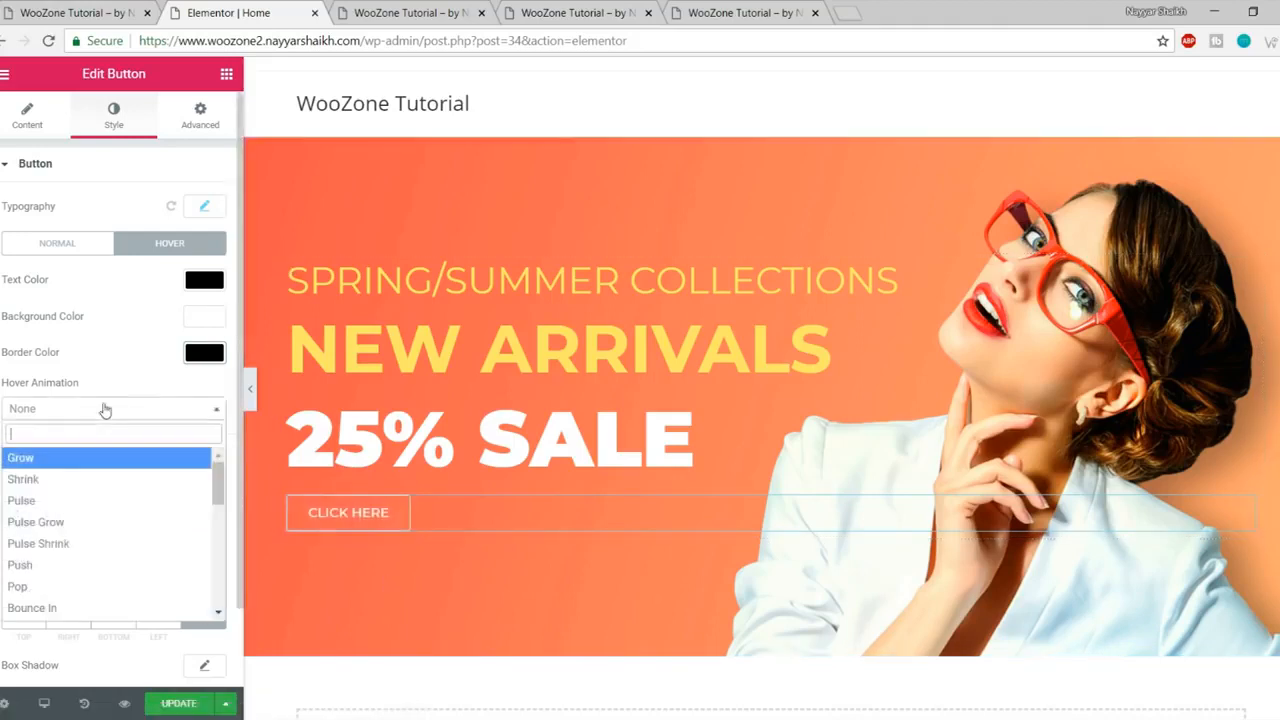
{"action": "scroll", "coordinate": [60, 520], "scroll_direction": "down", "scroll_amount": 4}
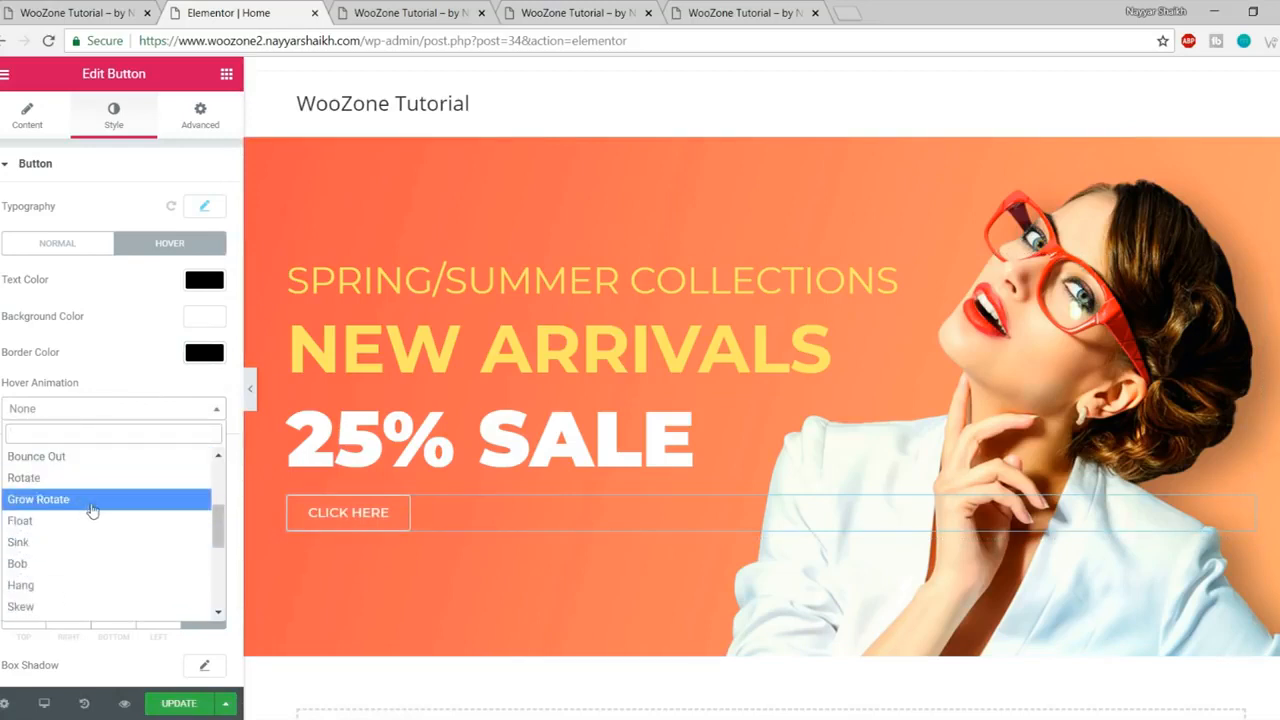
{"action": "left_click", "coordinate": [92, 510]}
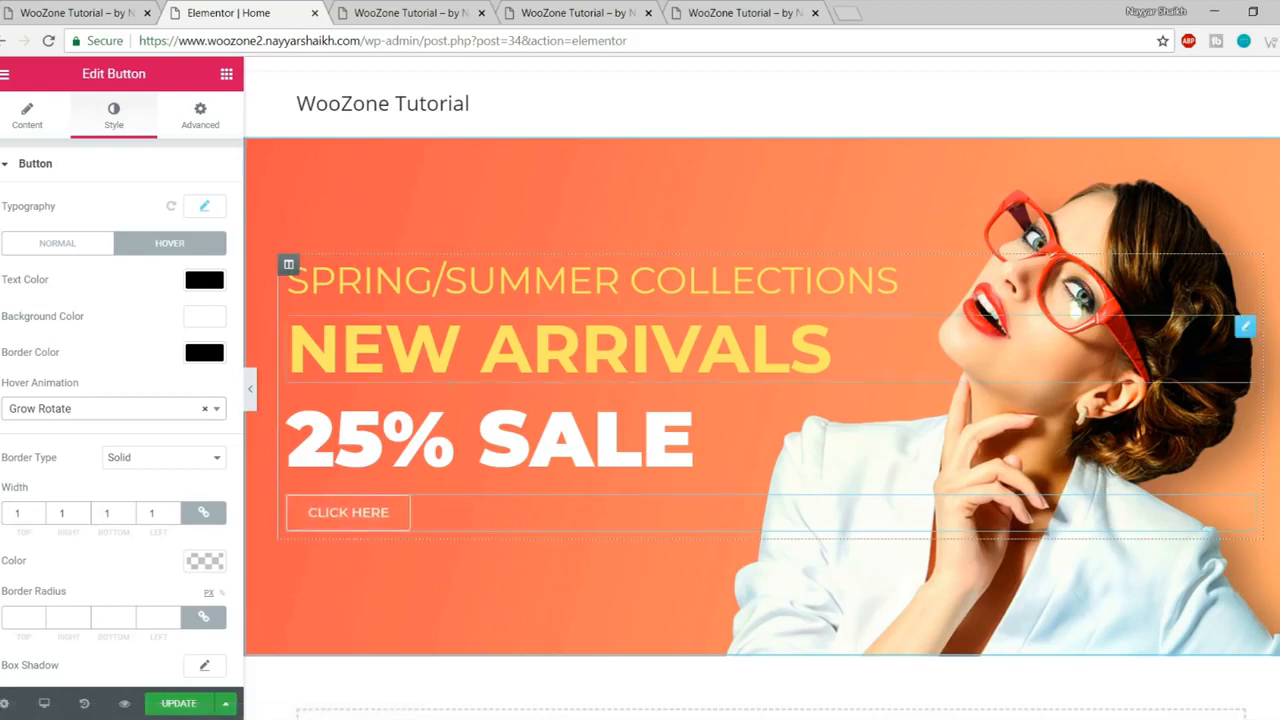
{"action": "scroll", "coordinate": [150, 450], "scroll_direction": "down", "scroll_amount": 1}
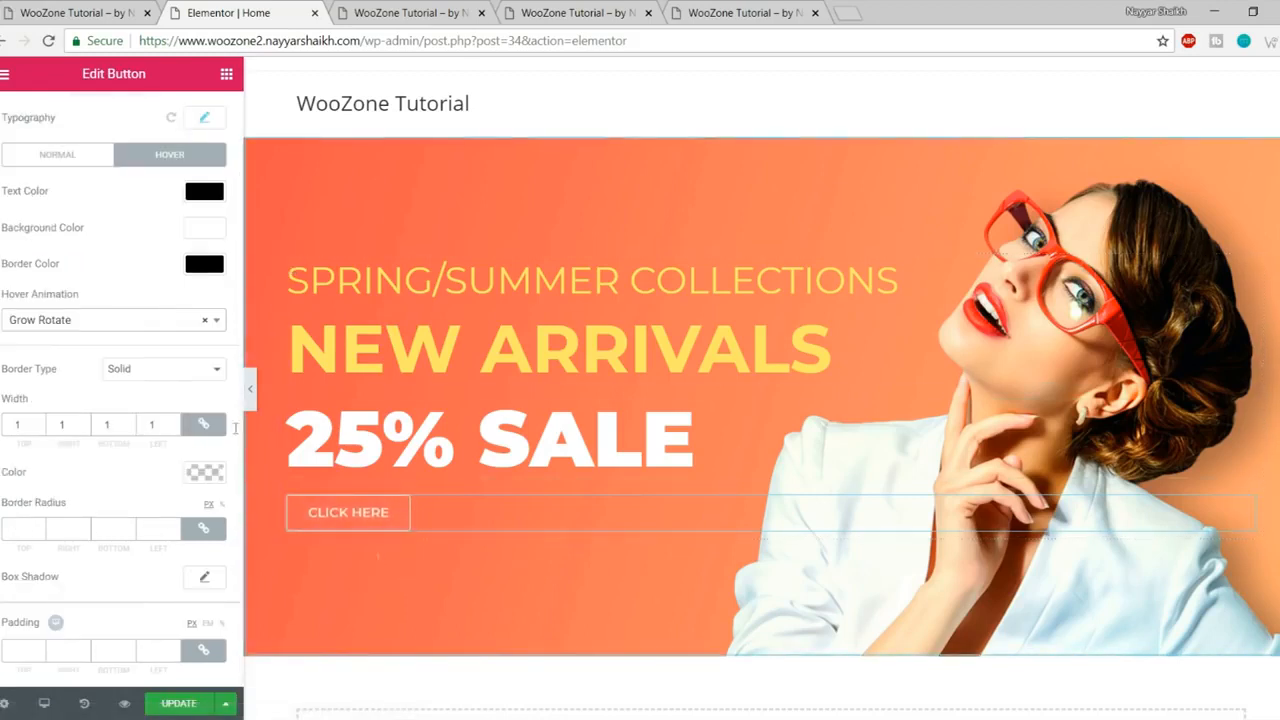
{"action": "scroll", "coordinate": [95, 317], "scroll_direction": "up", "scroll_amount": 3}
{"action": "left_click", "coordinate": [26, 114]}
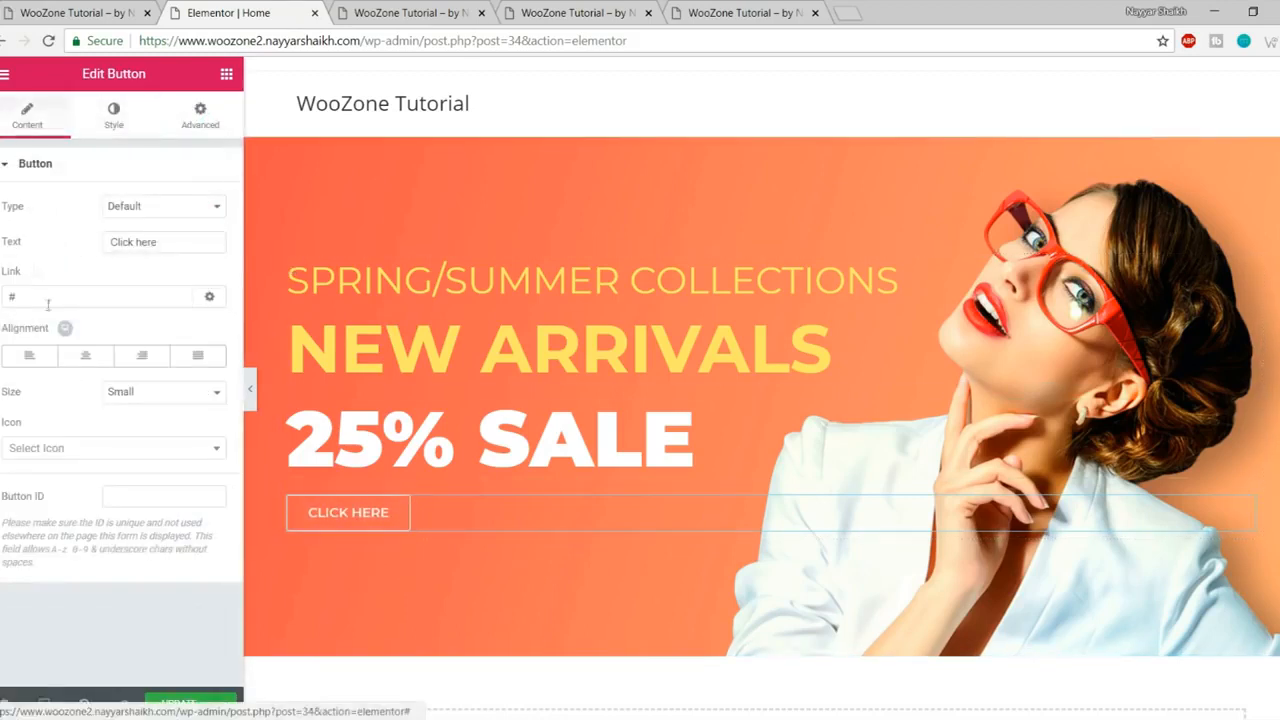
Step: Save the page and reload the preview to check the outlined CLICK HERE button
{"action": "left_click", "coordinate": [71, 297]}
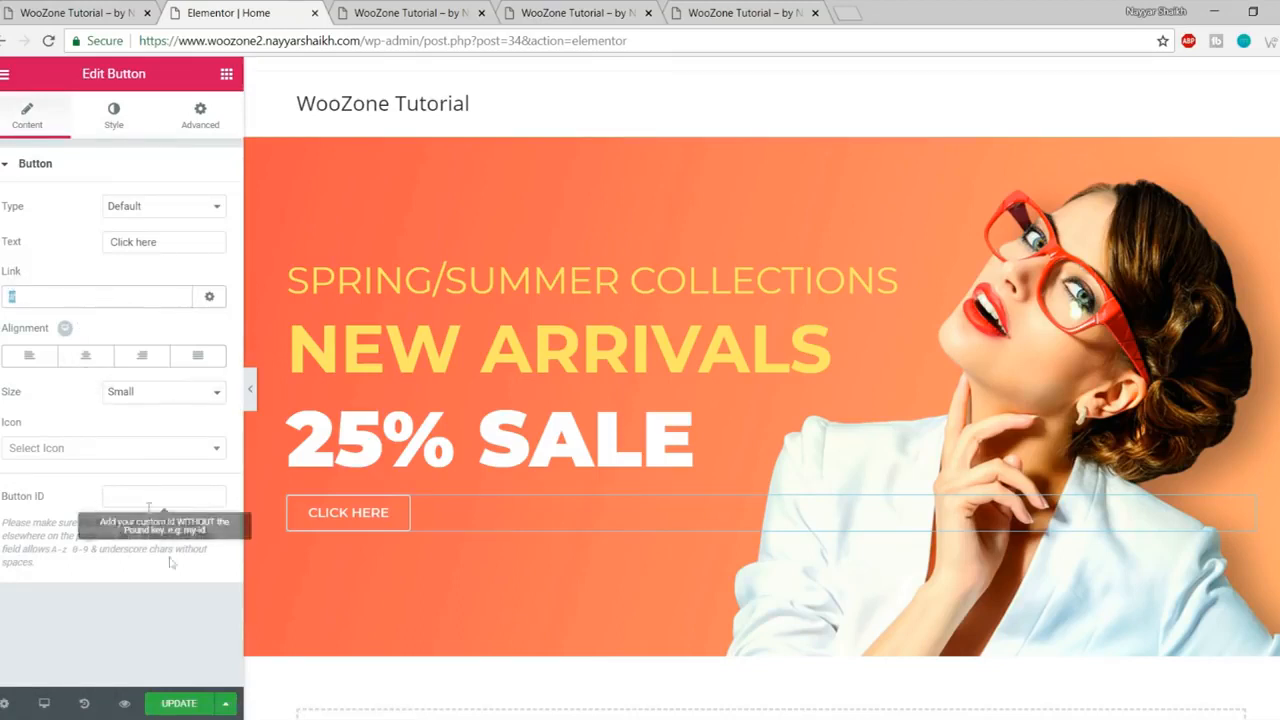
{"action": "left_click", "coordinate": [176, 706]}
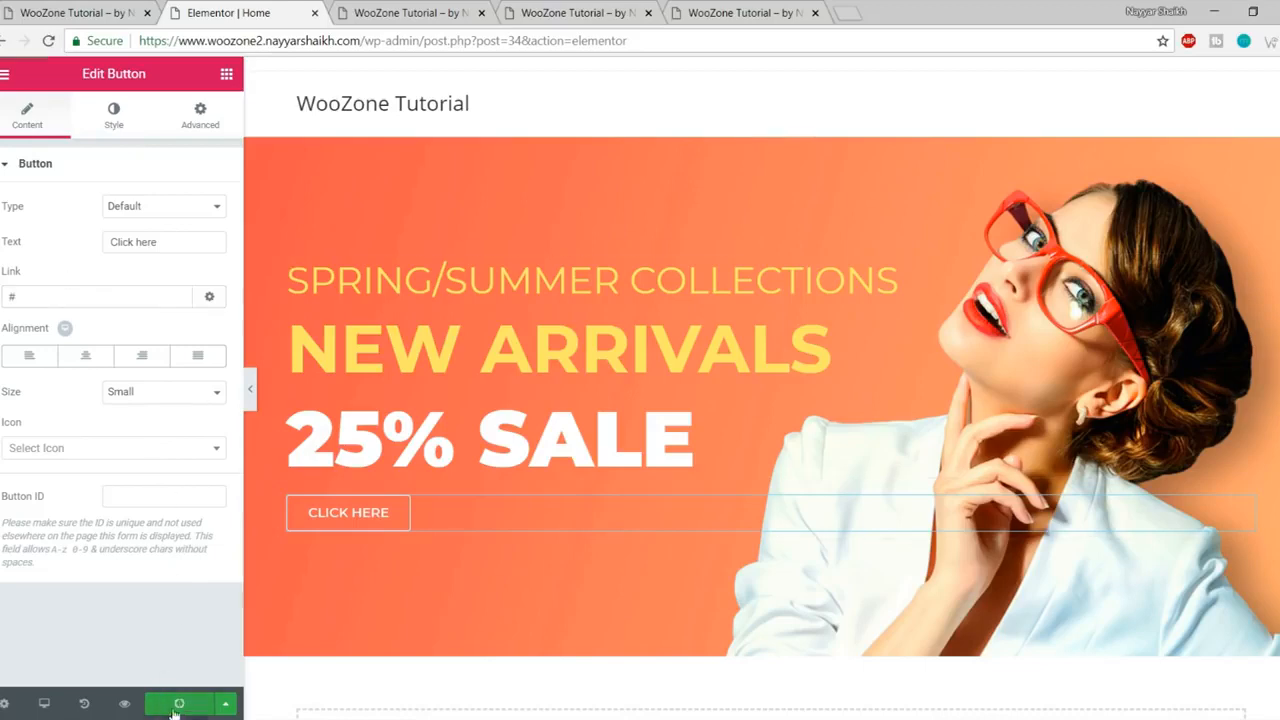
{"action": "left_click", "coordinate": [428, 14]}
{"action": "key", "text": "F5"}
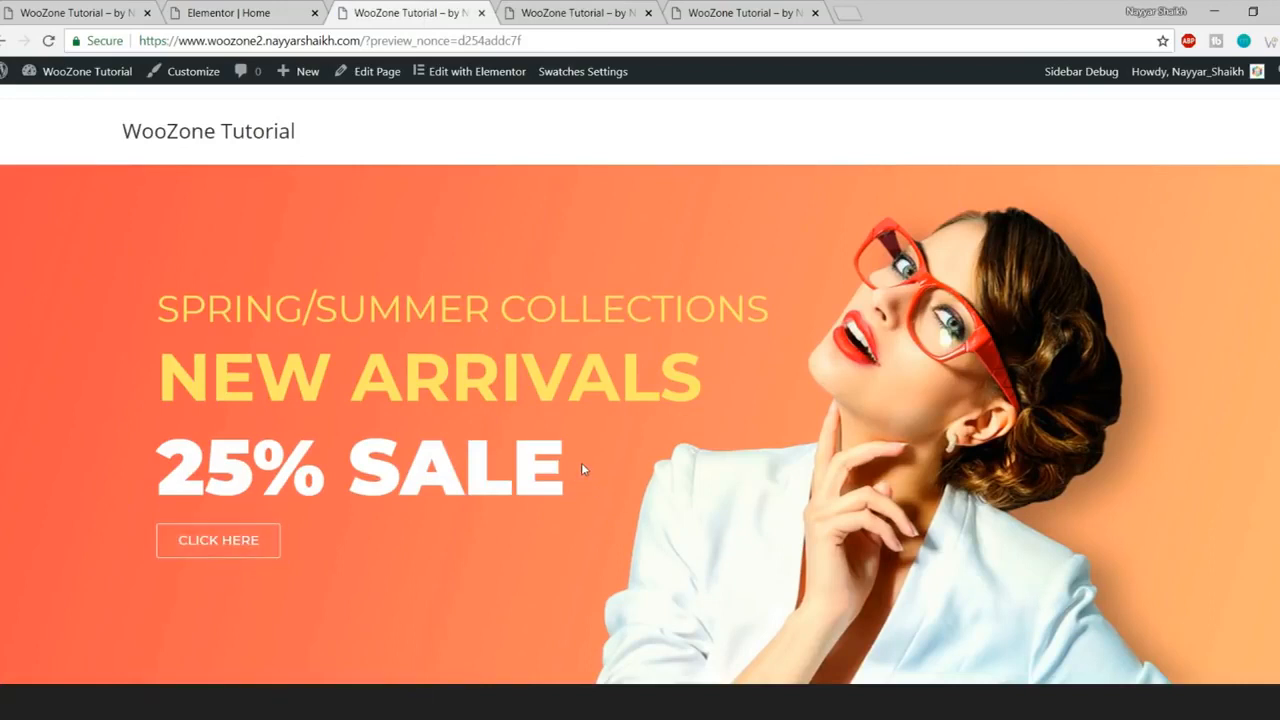
{"action": "left_click", "coordinate": [118, 8]}
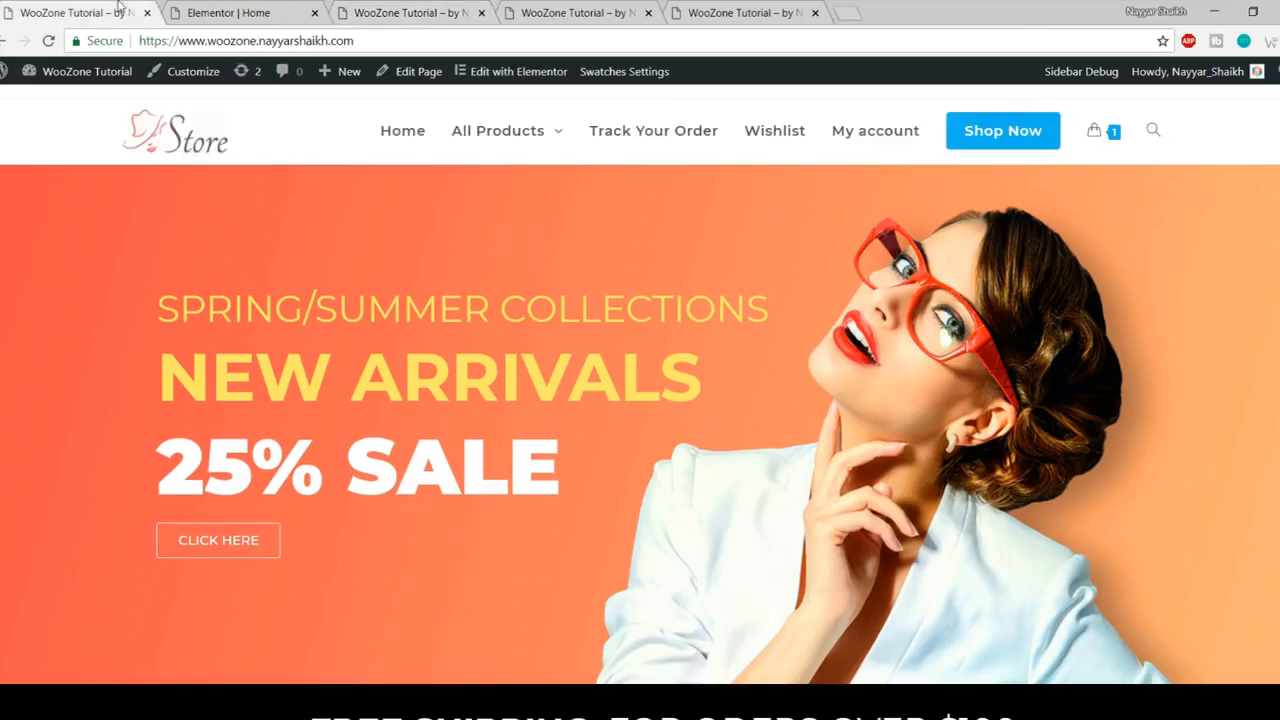
{"action": "scroll", "coordinate": [386, 313], "scroll_direction": "down", "scroll_amount": 4}
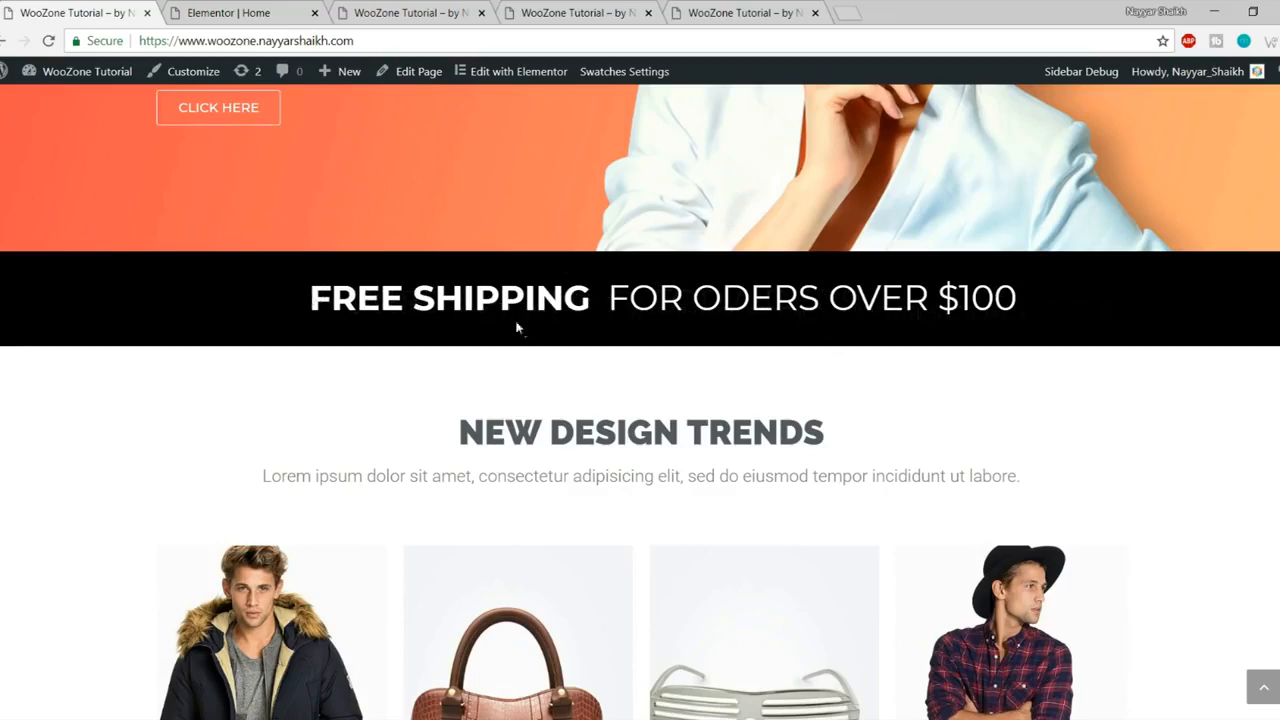
{"action": "left_click", "coordinate": [293, 7]}
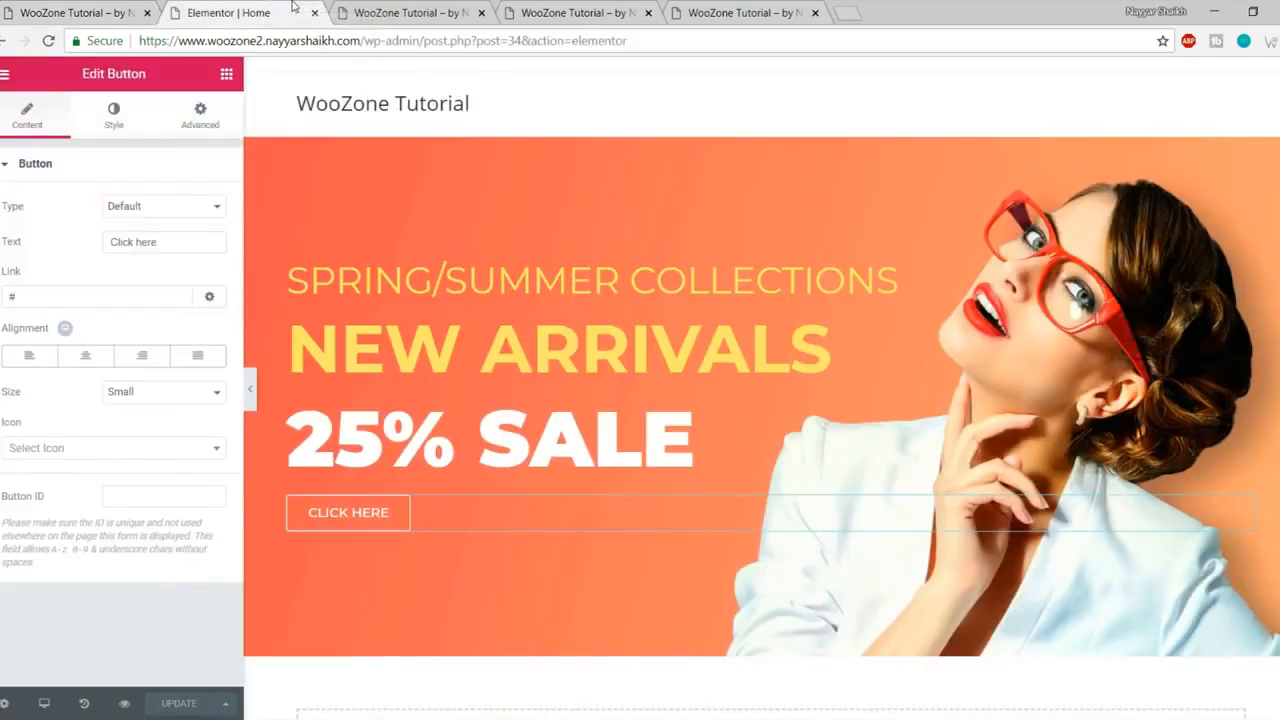
Step: Insert an empty two-column section directly under the hero banner
{"action": "left_click", "coordinate": [226, 76]}
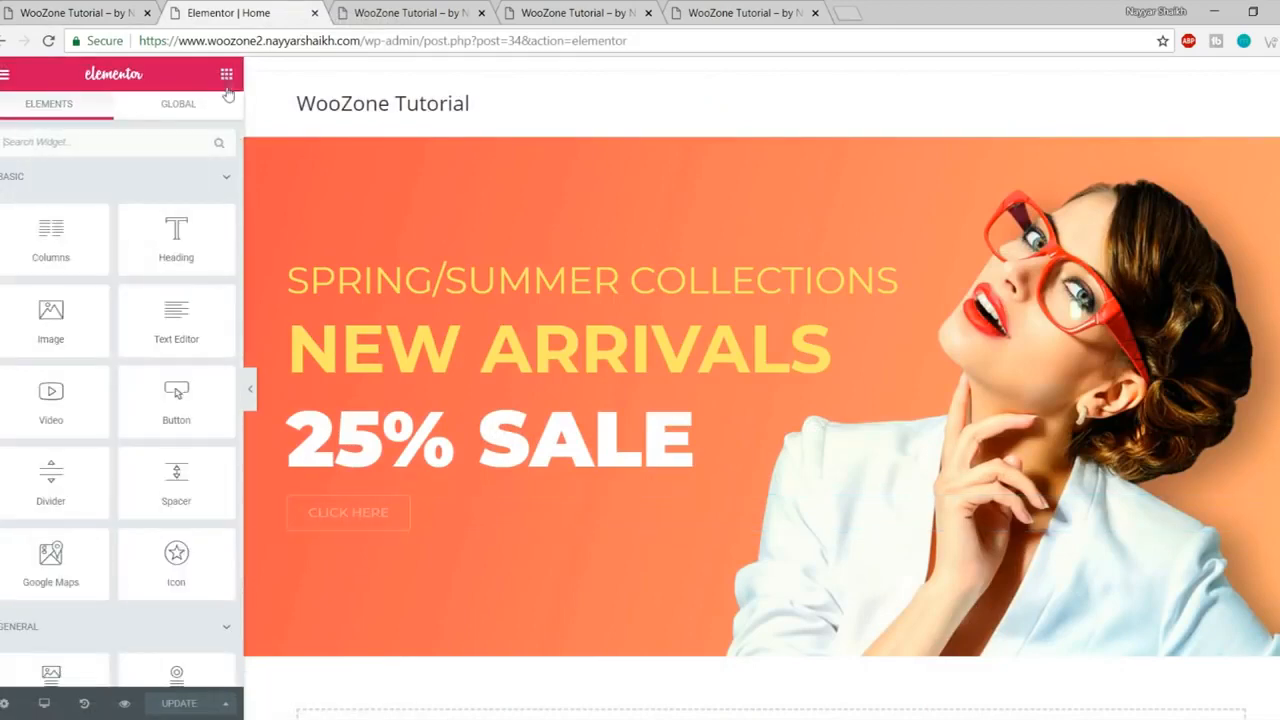
{"action": "scroll", "coordinate": [600, 400], "scroll_direction": "down", "scroll_amount": 1}
{"action": "scroll", "coordinate": [195, 268], "scroll_direction": "down", "scroll_amount": 2}
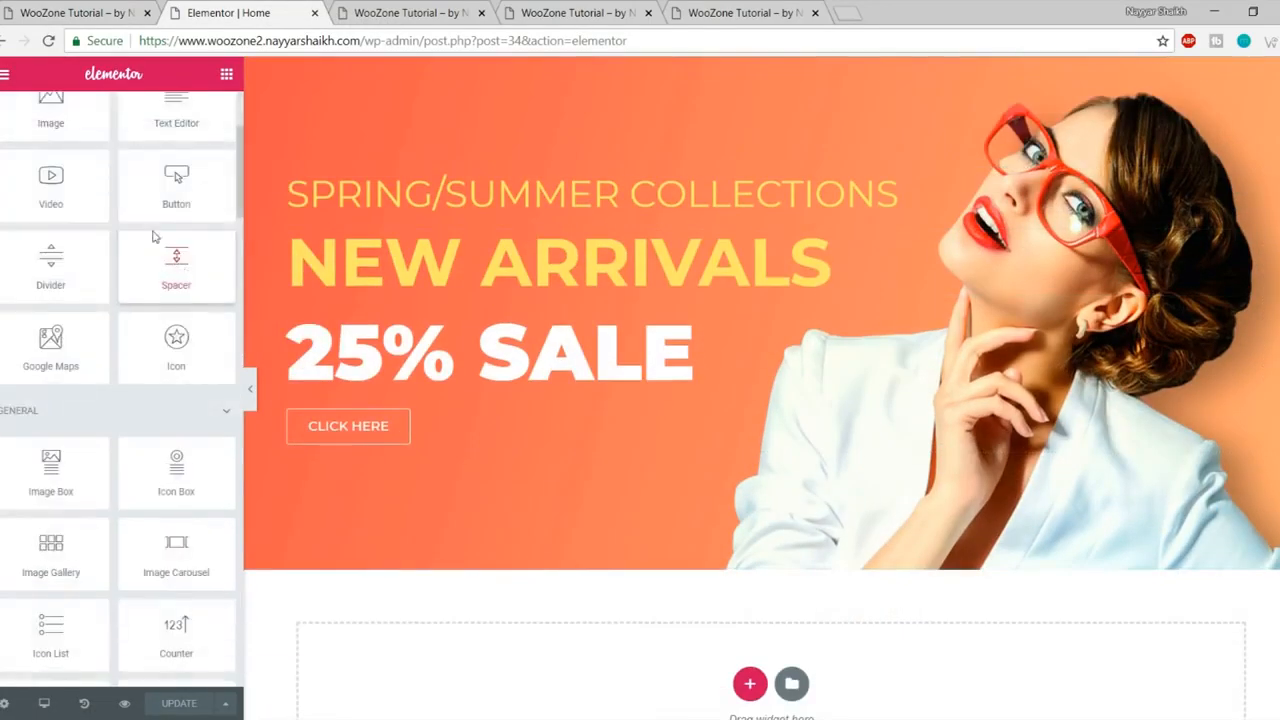
{"action": "scroll", "coordinate": [176, 230], "scroll_direction": "up", "scroll_amount": 3}
{"action": "left_click_drag", "start_coordinate": [176, 240], "coordinate": [188, 166]}
{"action": "left_click", "coordinate": [76, 13]}
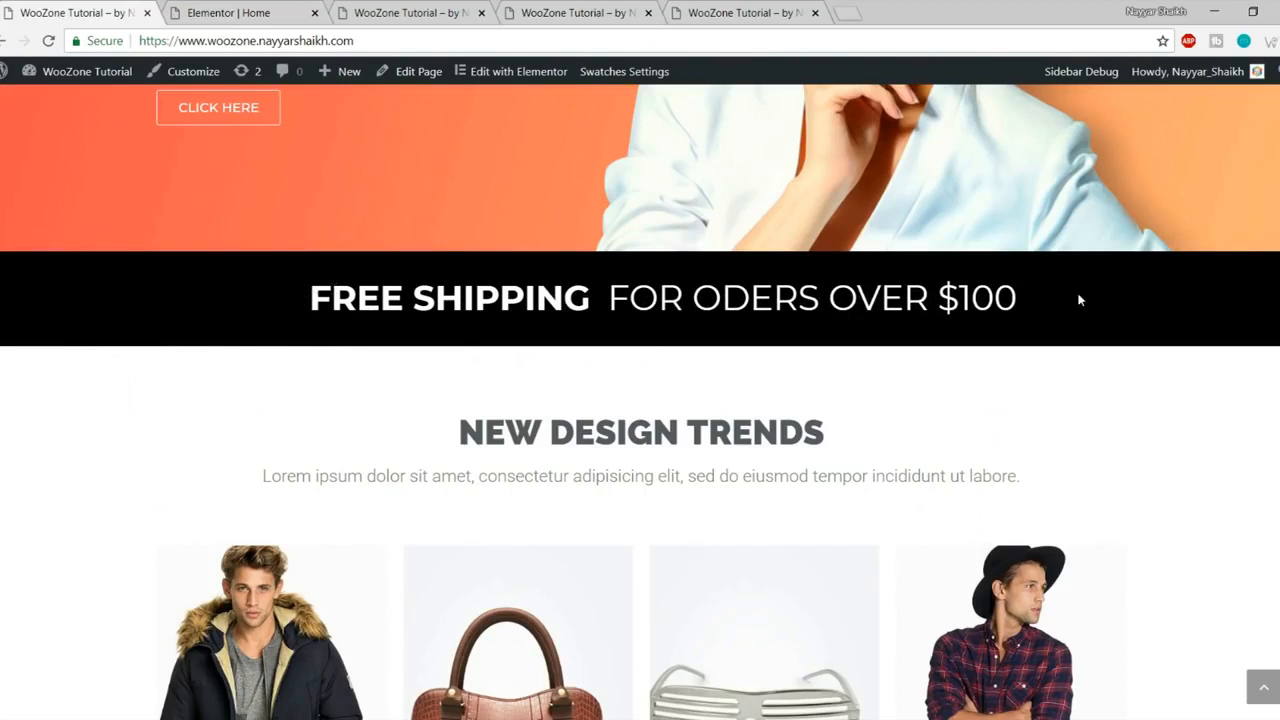
{"action": "left_click", "coordinate": [228, 13]}
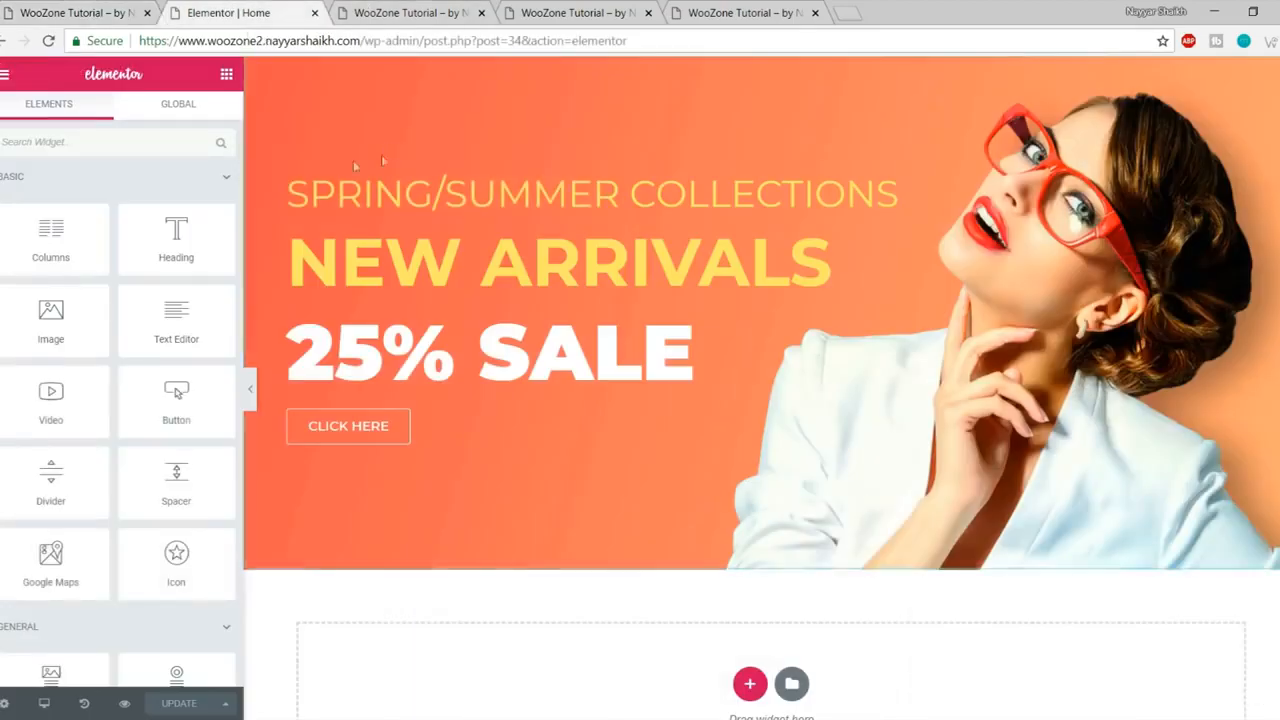
{"action": "left_click_drag", "start_coordinate": [50, 240], "coordinate": [751, 676]}
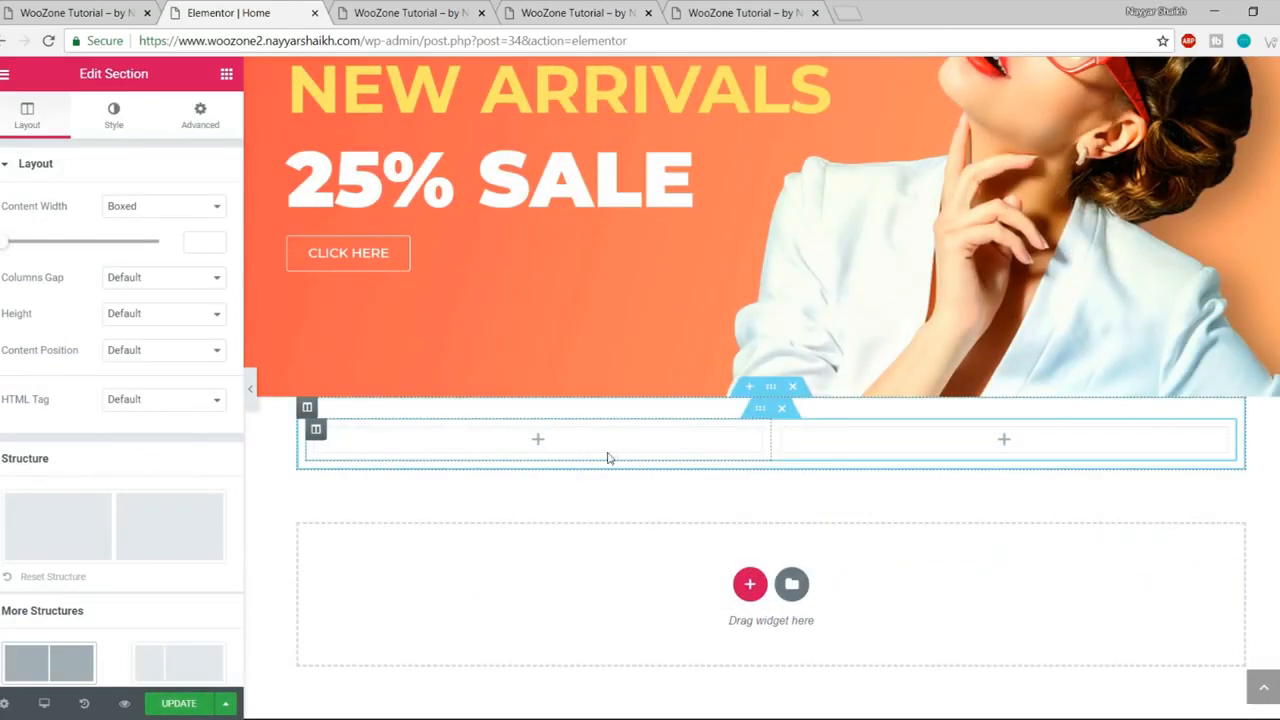
Step: Add a right-aligned FREE SHIPPING heading to the left column
{"action": "left_click", "coordinate": [226, 74]}
{"action": "left_click_drag", "start_coordinate": [176, 238], "coordinate": [540, 440]}
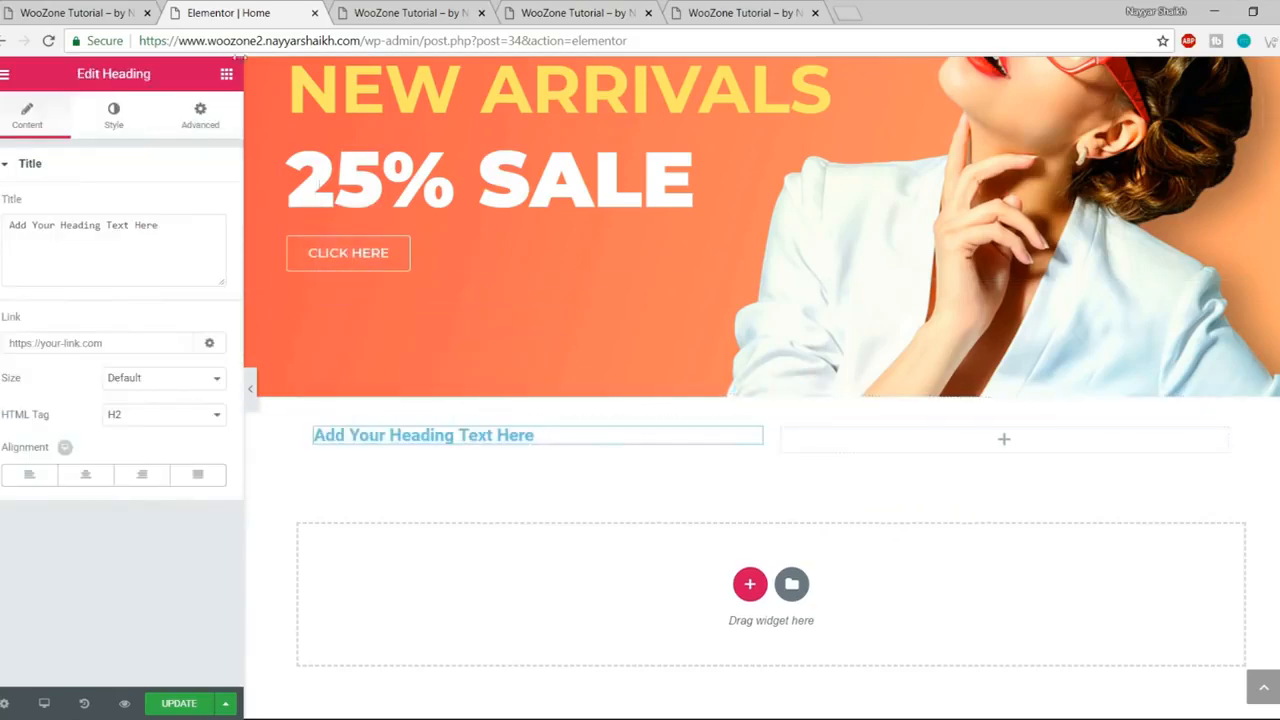
{"action": "left_click", "coordinate": [64, 8]}
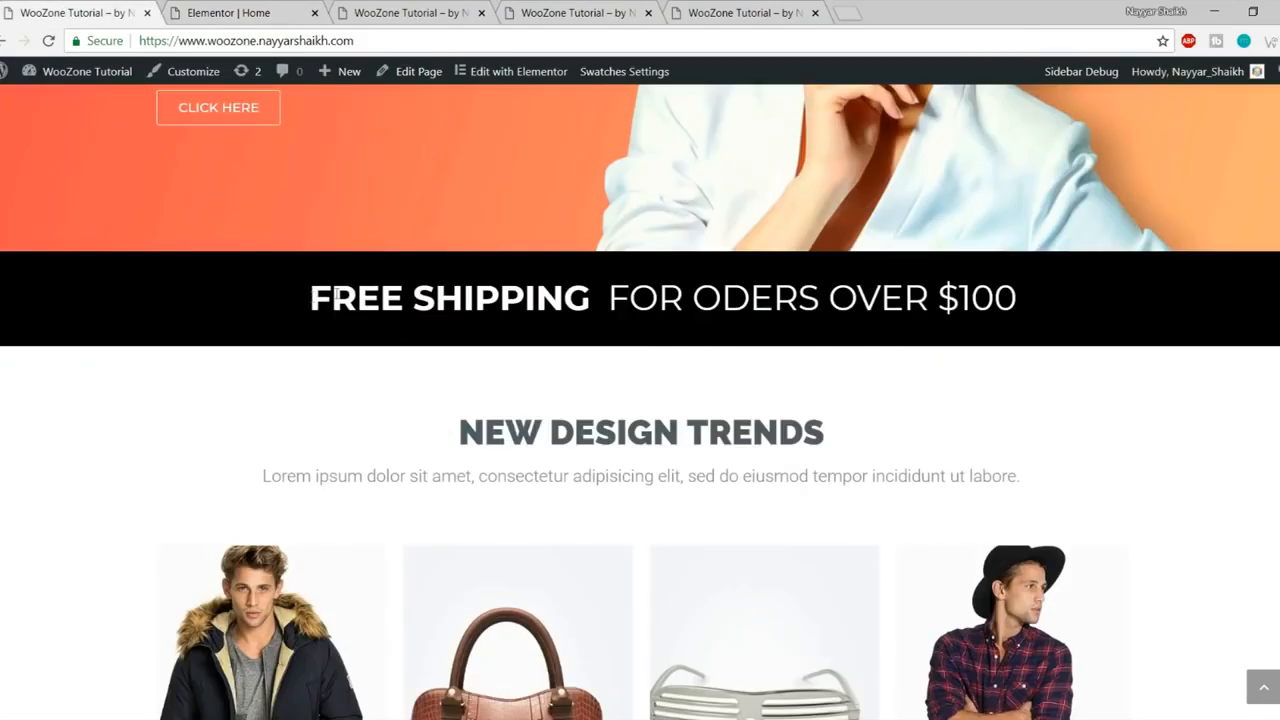
{"action": "left_click", "coordinate": [255, 12]}
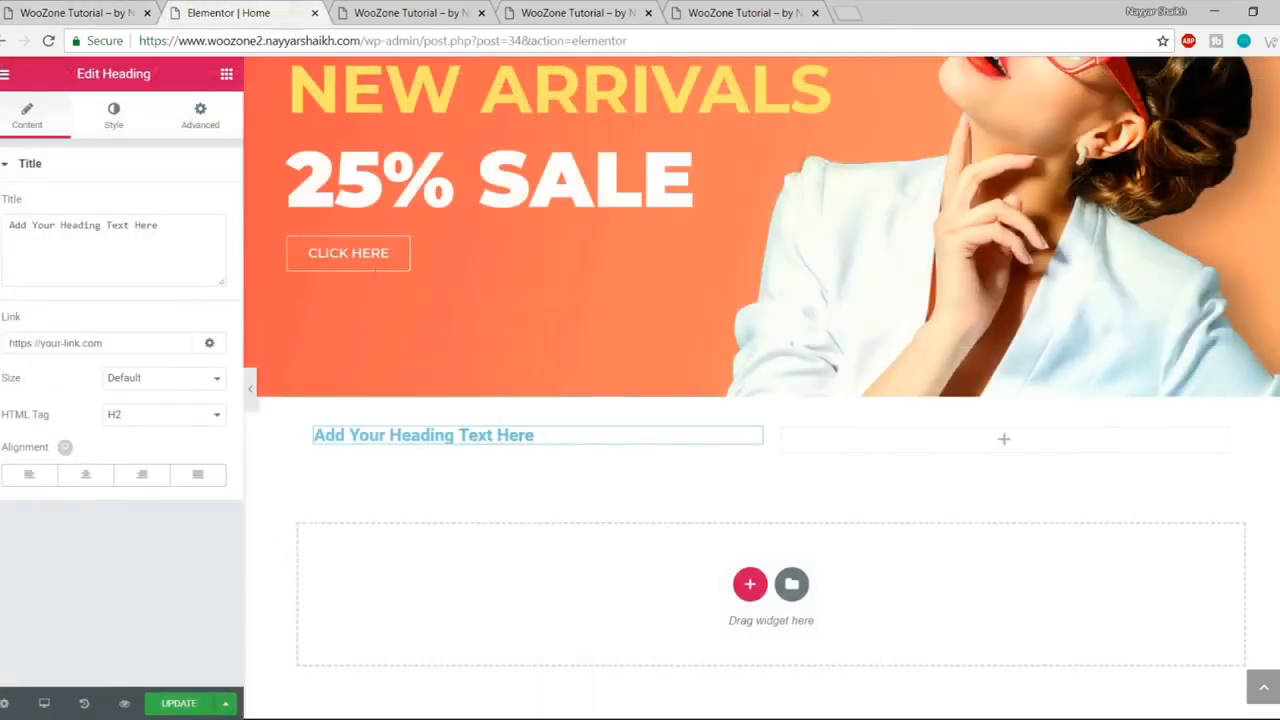
{"action": "triple_click", "coordinate": [134, 234]}
{"action": "type", "text": "FREE SHIPPING"}
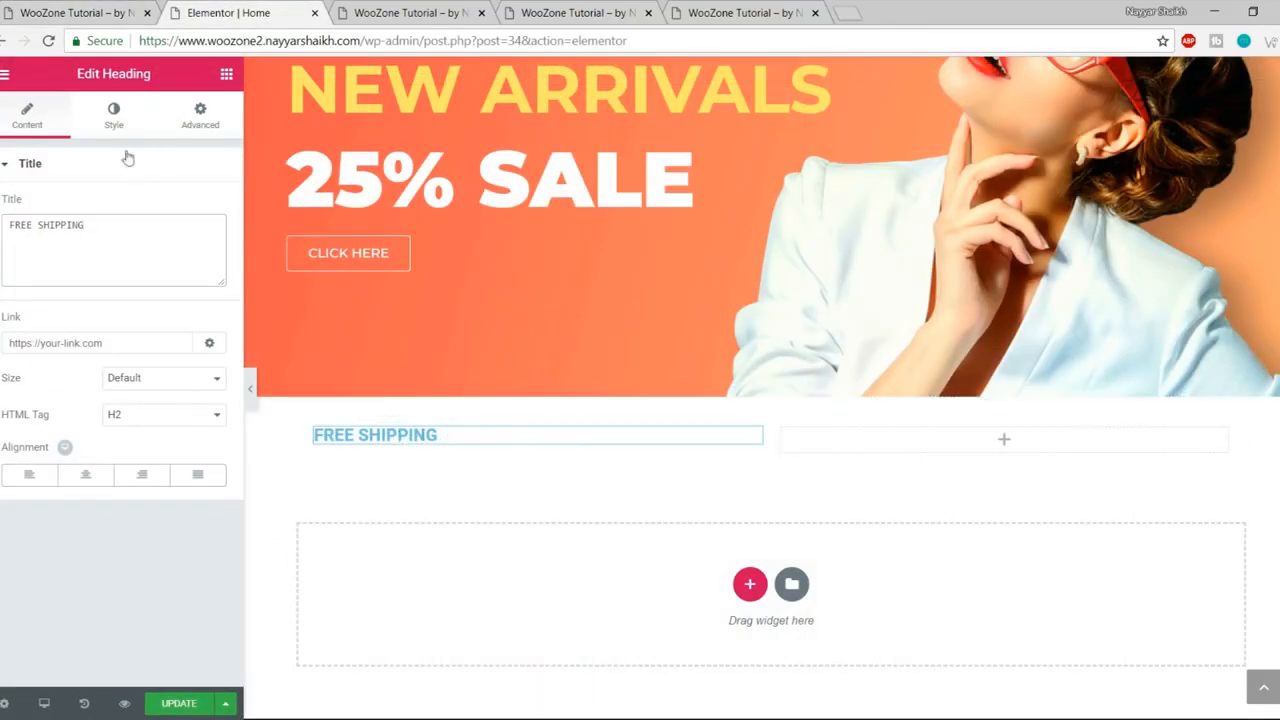
{"action": "left_click", "coordinate": [142, 475]}
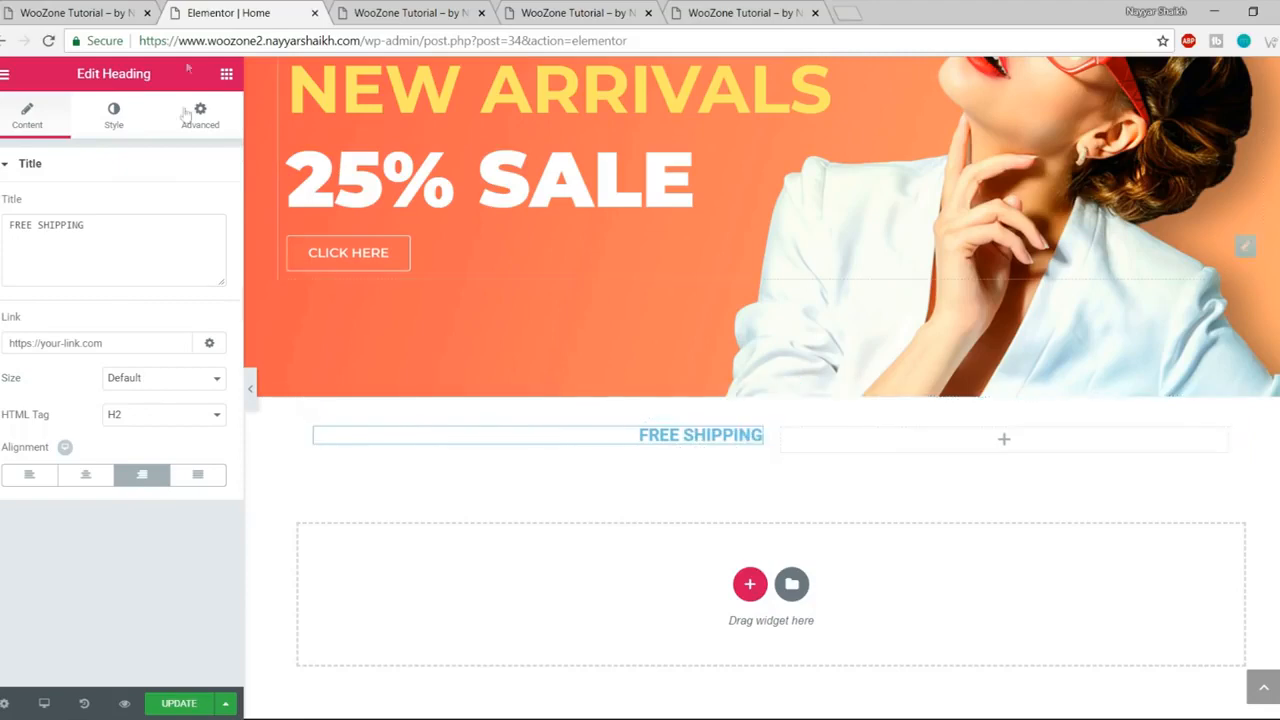
{"action": "left_click", "coordinate": [113, 8]}
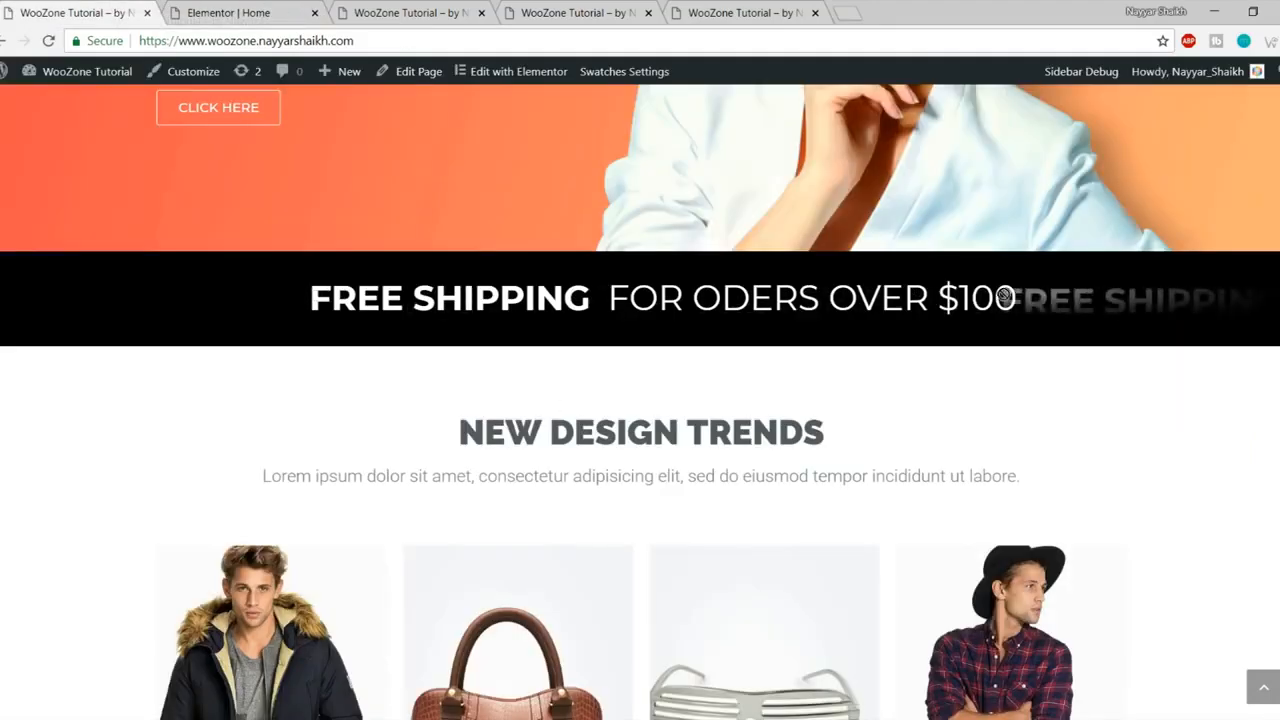
{"action": "left_click", "coordinate": [228, 12]}
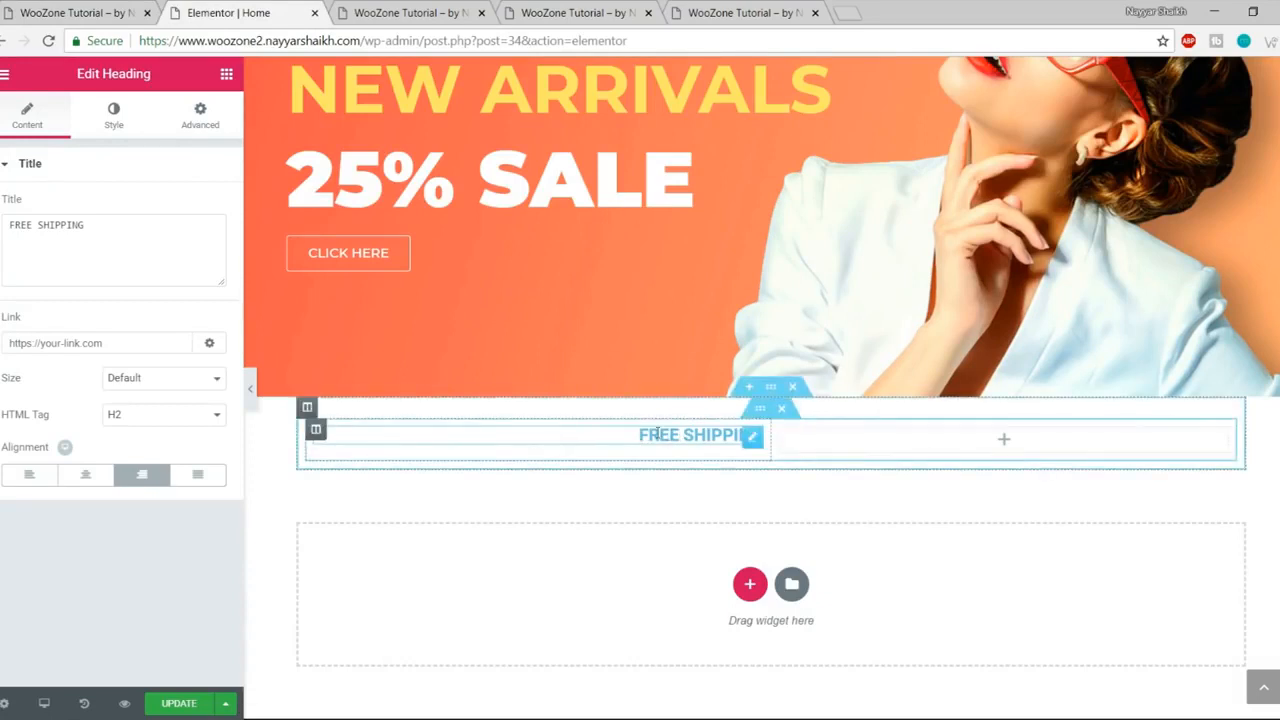
Step: Make the FREE SHIPPING heading text white (#ffffff) and save the page
{"action": "left_click", "coordinate": [116, 122]}
{"action": "left_click", "coordinate": [205, 206]}
{"action": "left_click", "coordinate": [62, 14]}
{"action": "left_click", "coordinate": [210, 13]}
{"action": "left_click", "coordinate": [163, 412]}
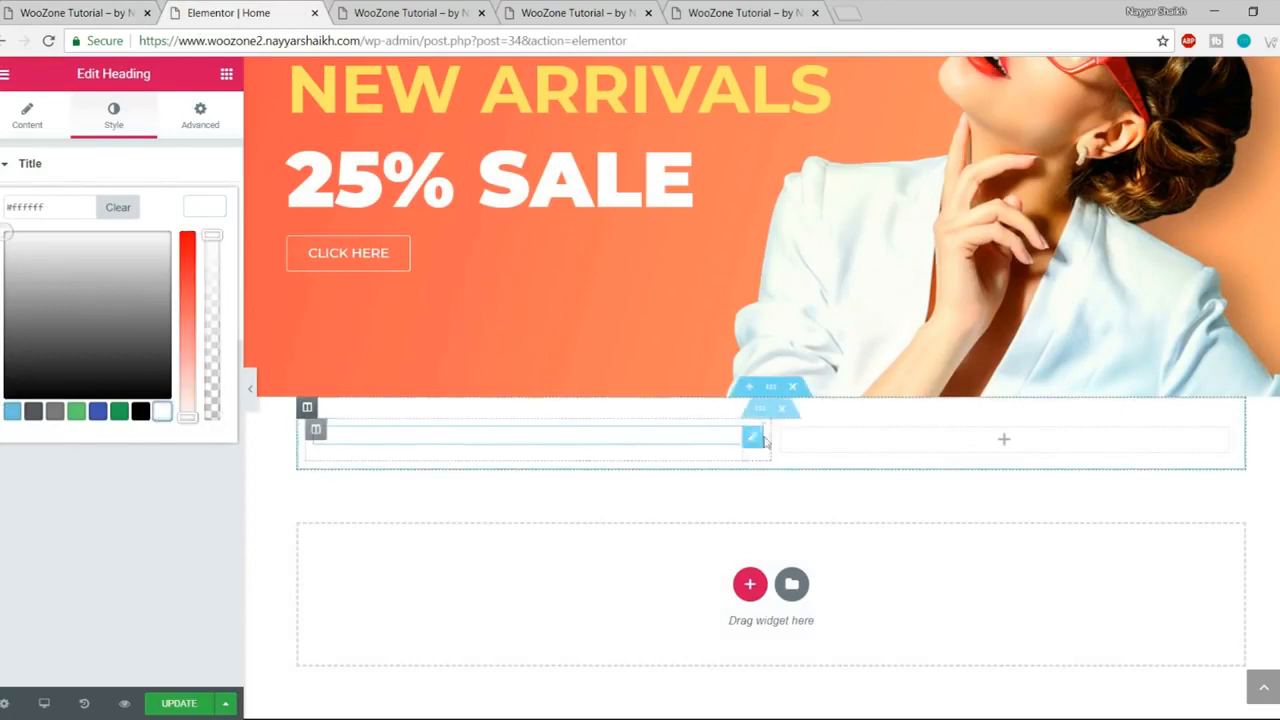
{"action": "left_click", "coordinate": [198, 207]}
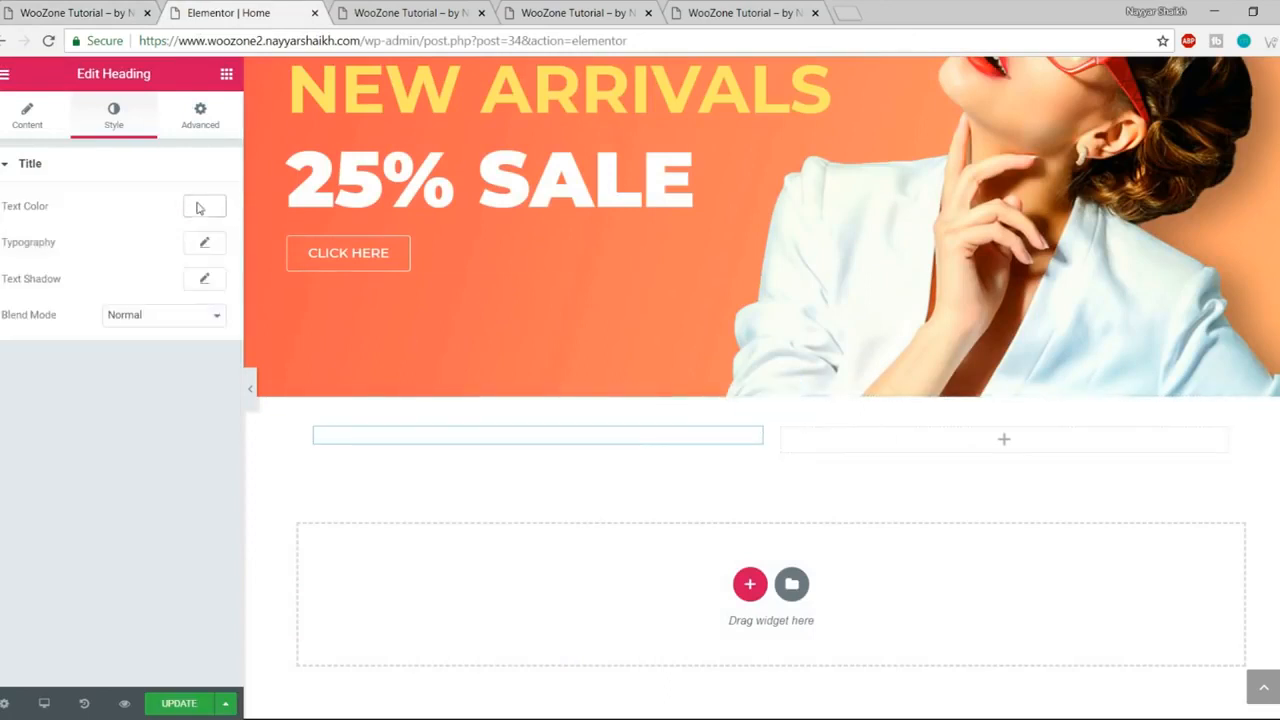
{"action": "left_click", "coordinate": [204, 705]}
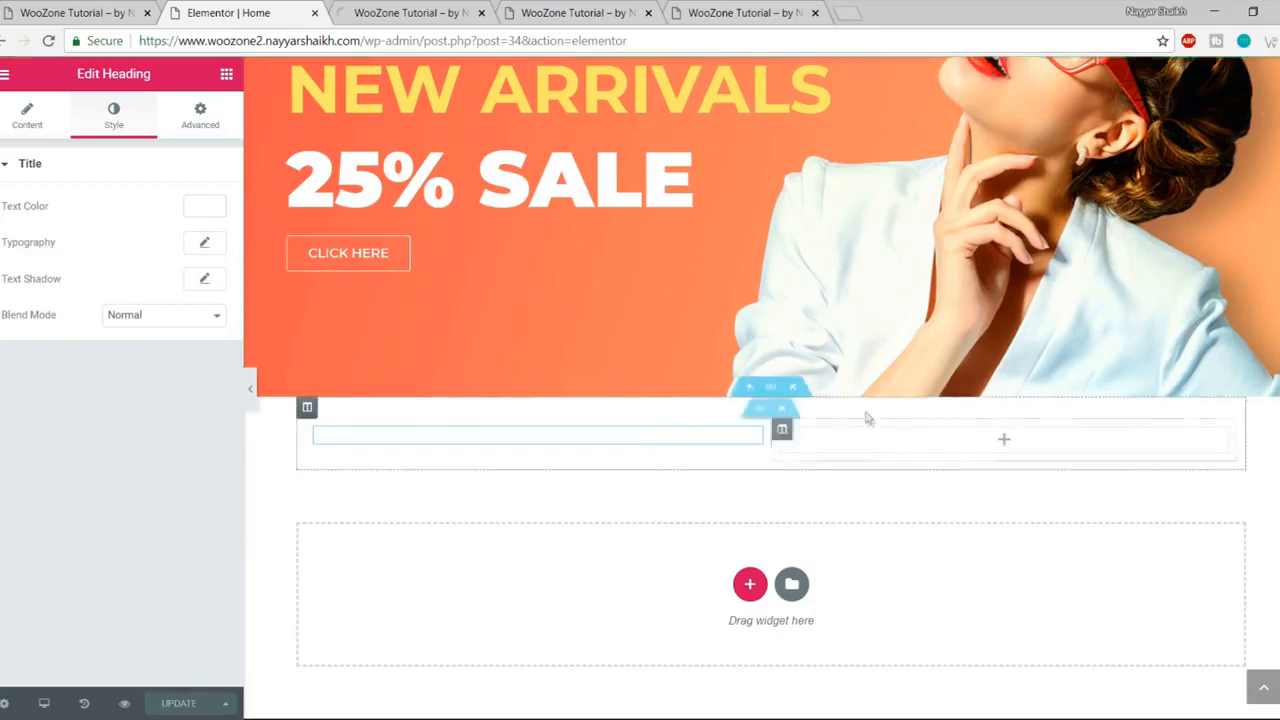
{"action": "left_click", "coordinate": [95, 12]}
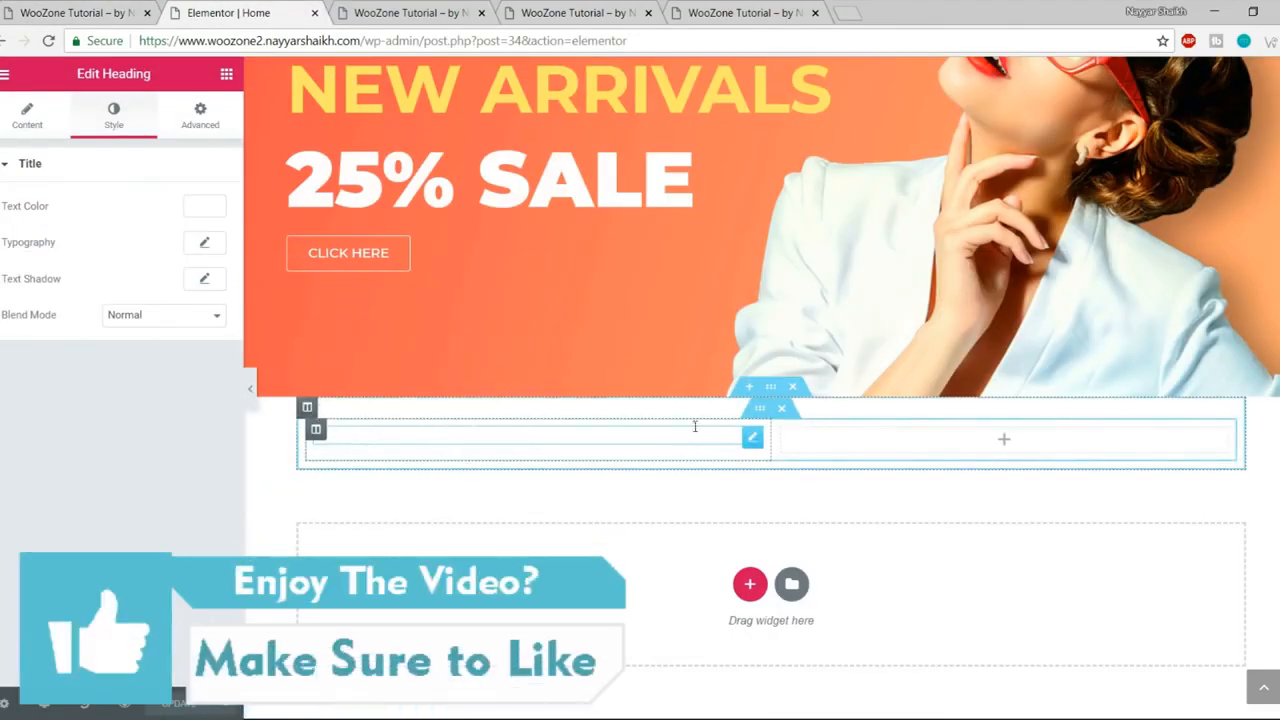
Step: Set the section background to Classic with a black colour
{"action": "left_click", "coordinate": [771, 387]}
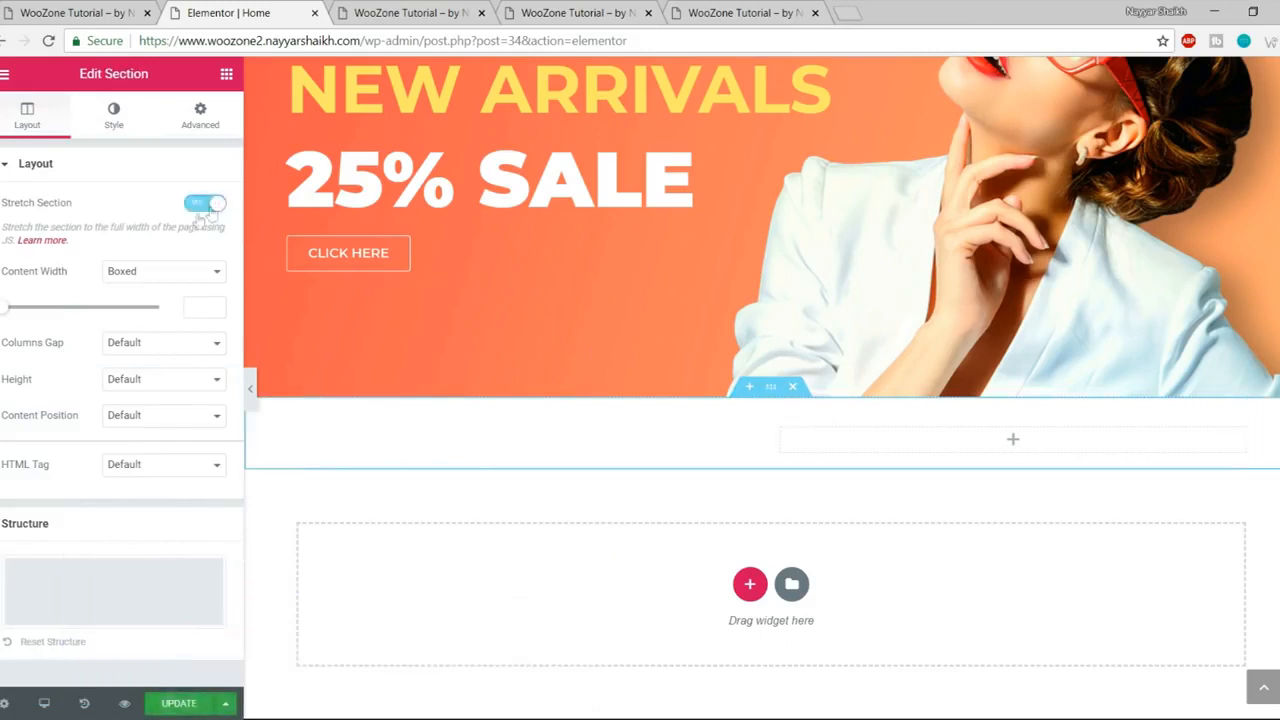
{"action": "left_click", "coordinate": [115, 125]}
{"action": "left_click", "coordinate": [123, 243]}
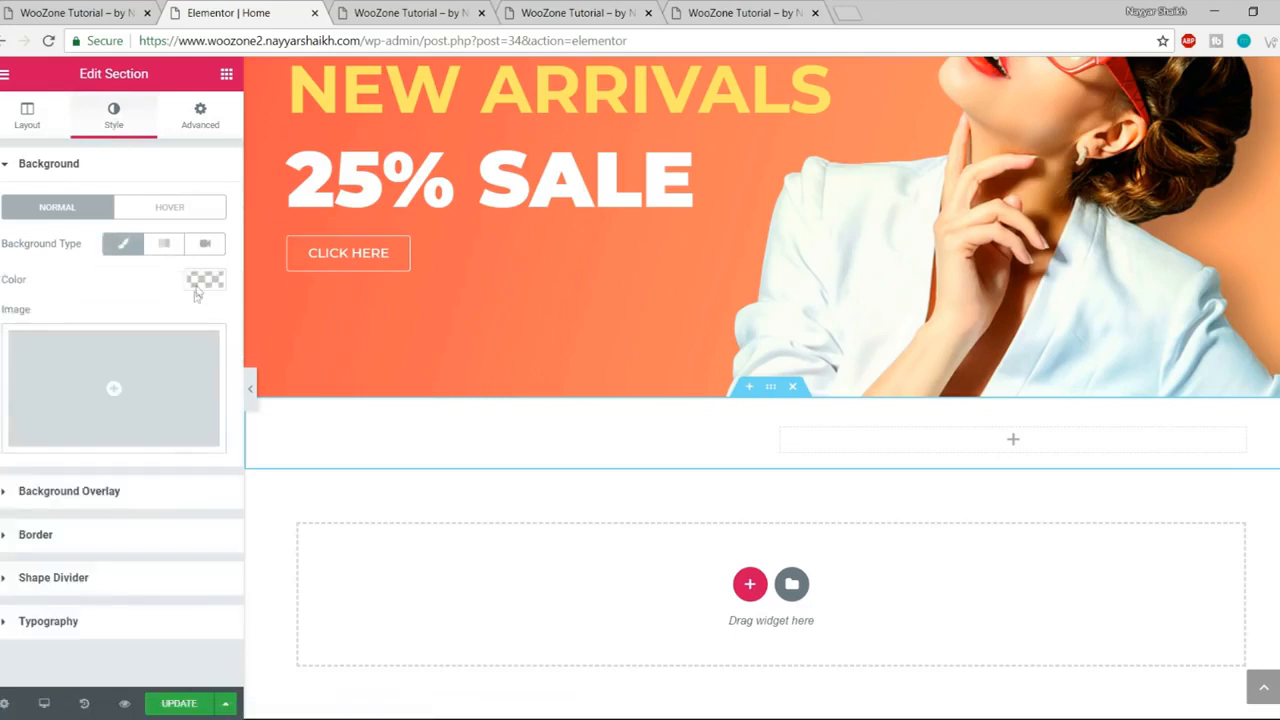
{"action": "left_click", "coordinate": [204, 281]}
{"action": "left_click", "coordinate": [140, 497]}
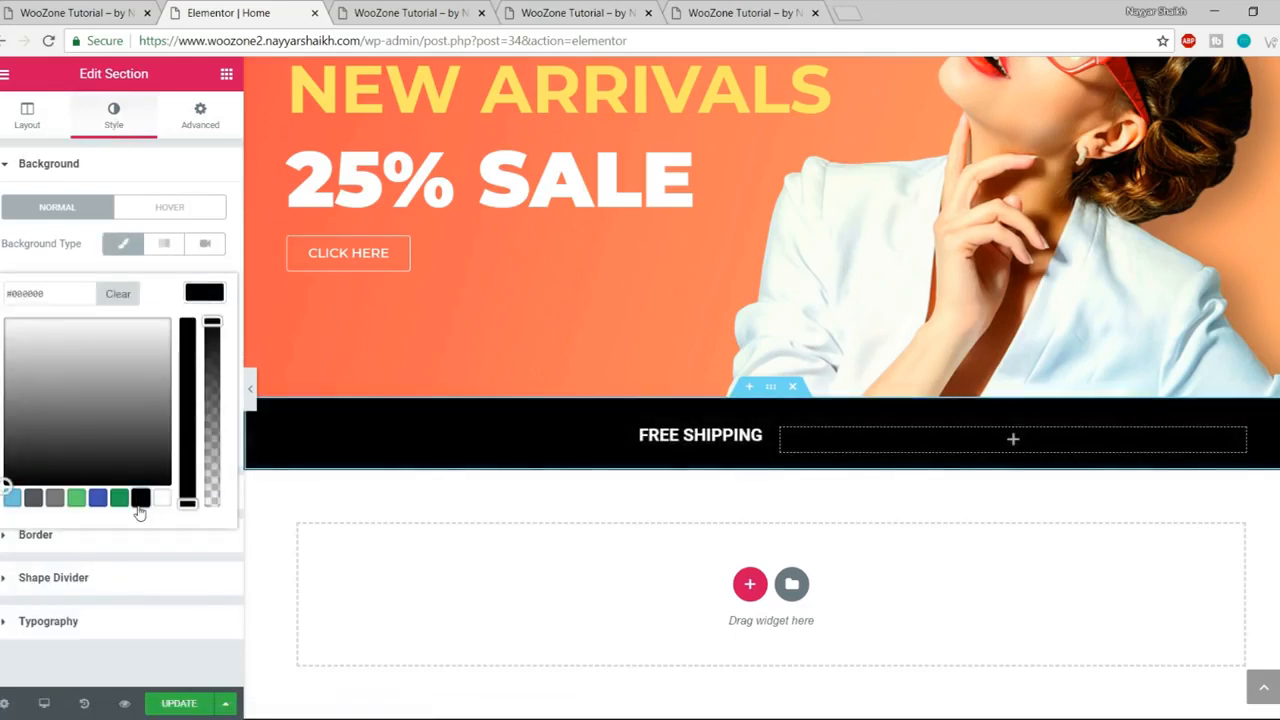
{"action": "left_click", "coordinate": [206, 293]}
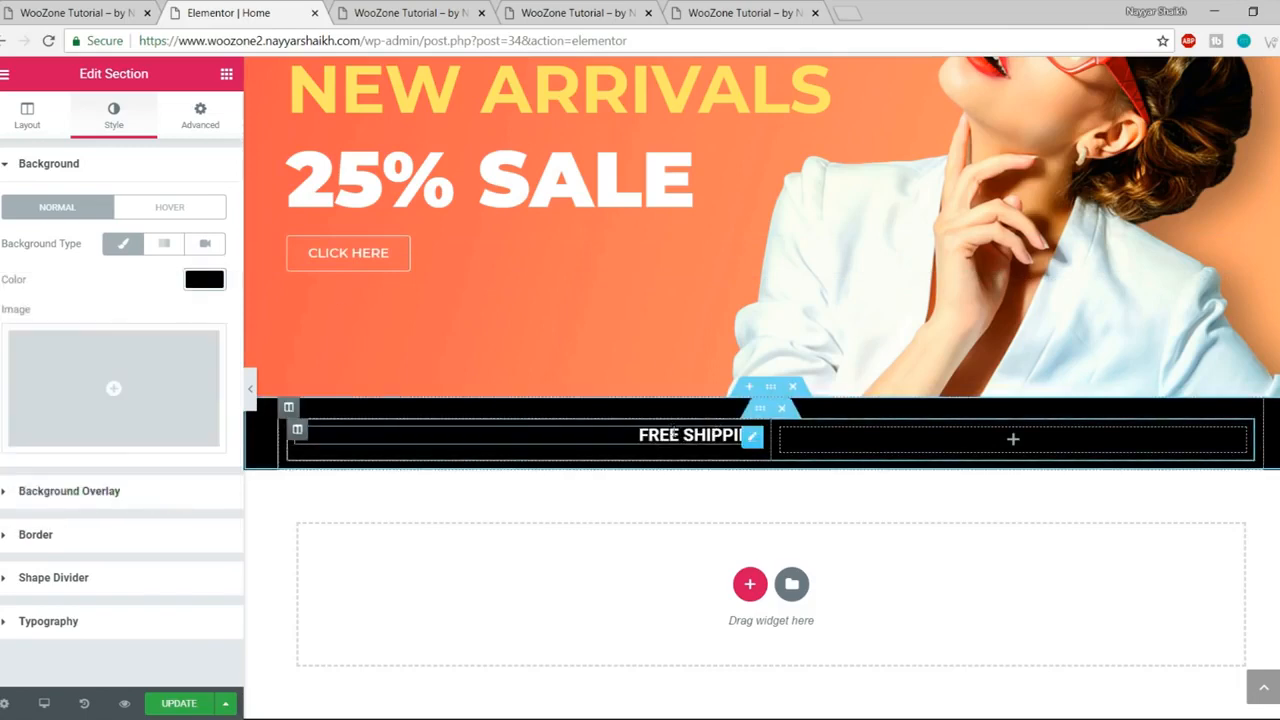
Step: Style the FREE SHIPPING heading in Montserrat, size 40 px, weight 700
{"action": "left_click", "coordinate": [690, 437]}
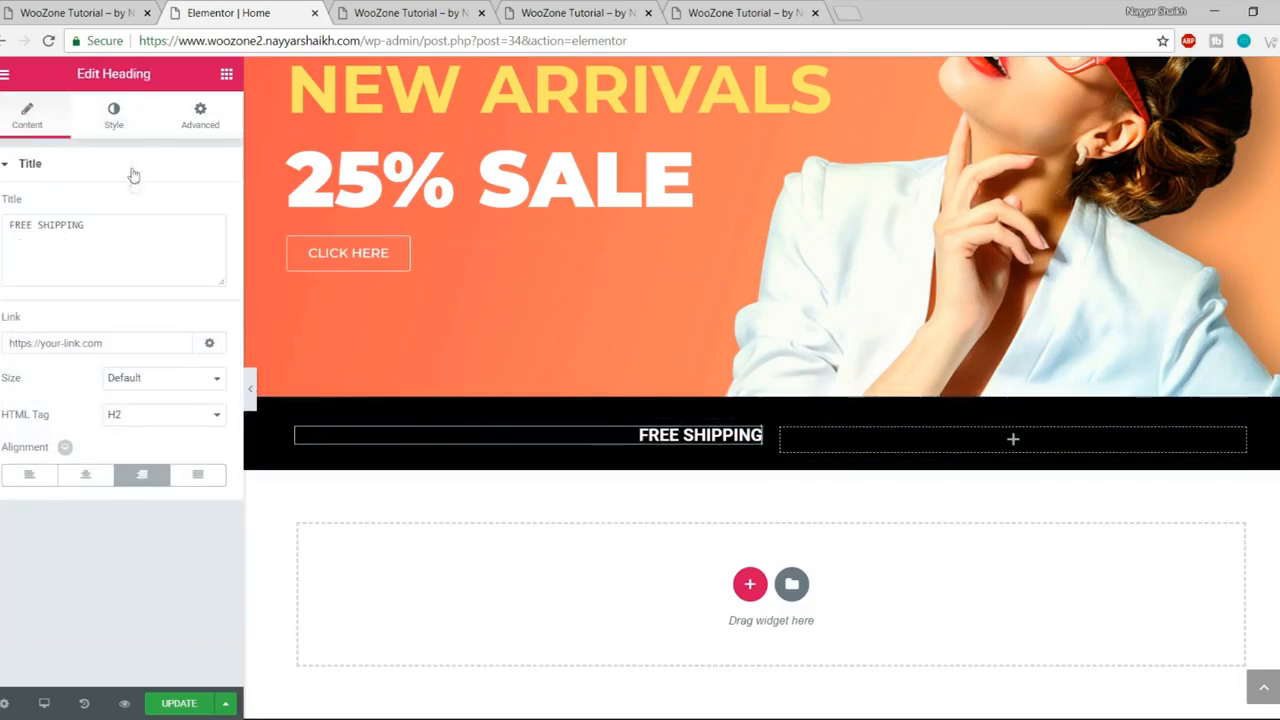
{"action": "left_click", "coordinate": [113, 116]}
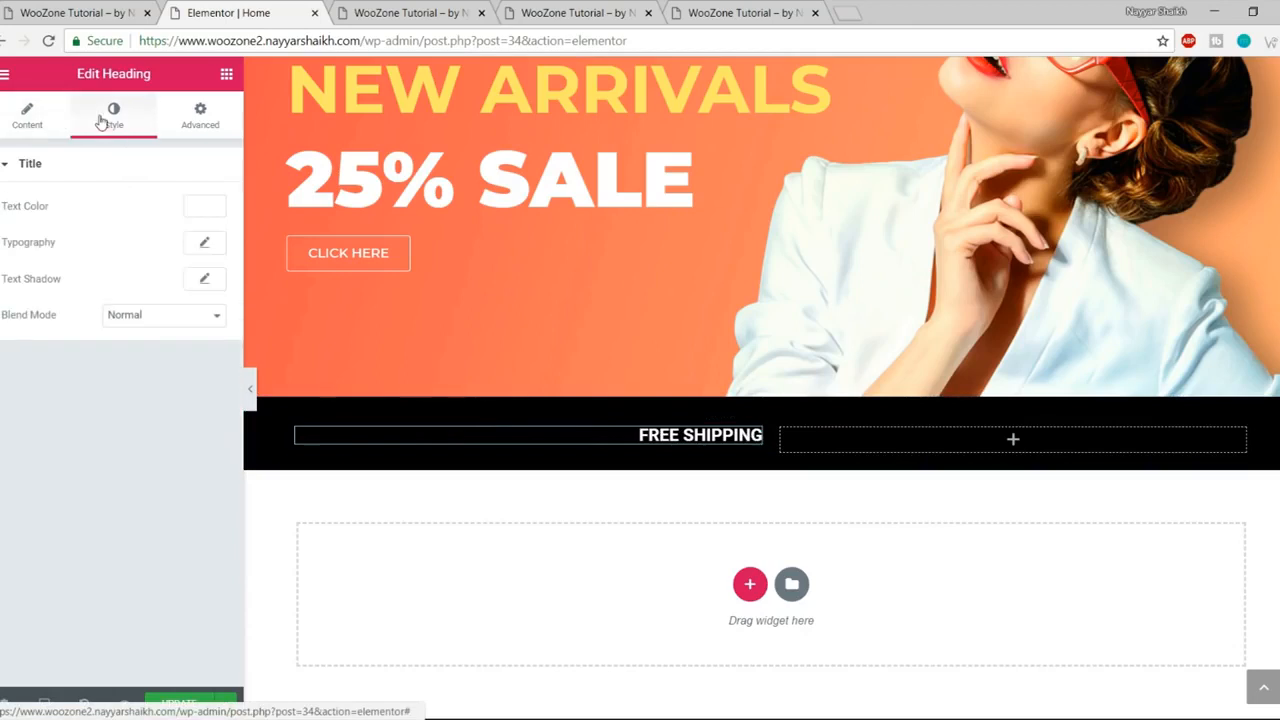
{"action": "left_click", "coordinate": [205, 244]}
{"action": "left_click", "coordinate": [164, 290]}
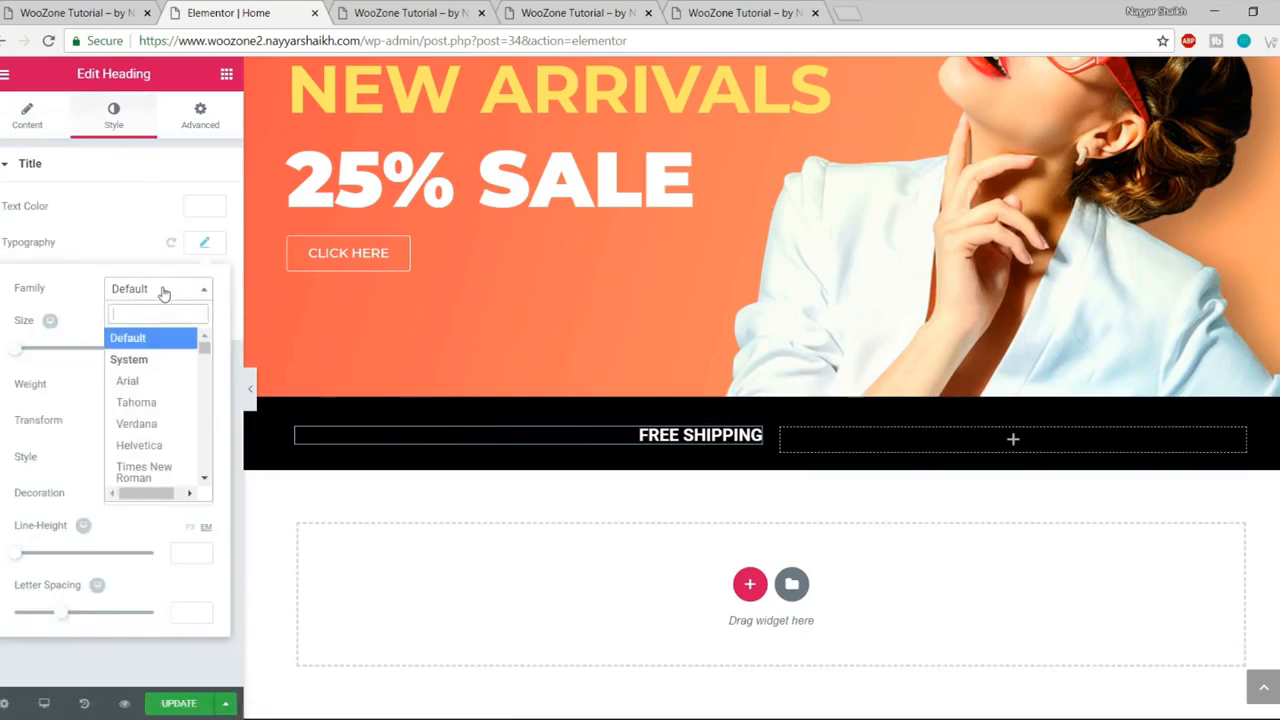
{"action": "type", "text": "montse"}
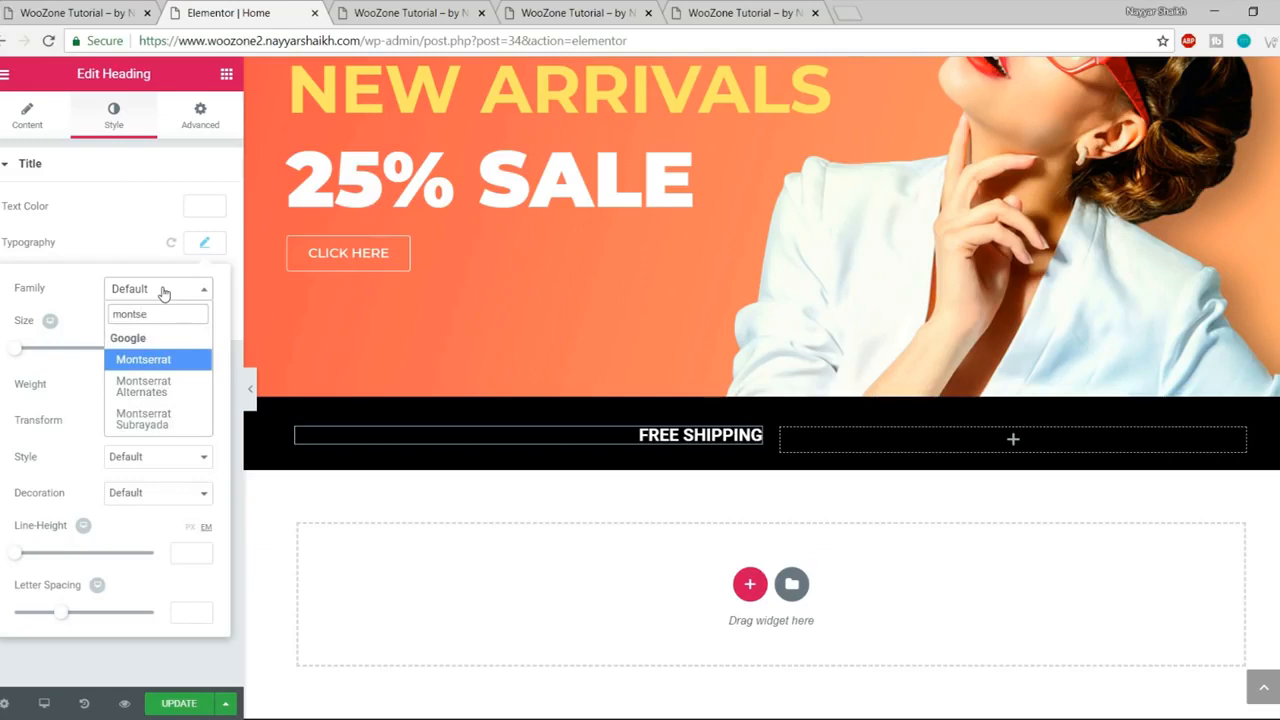
{"action": "key", "text": "Return"}
{"action": "left_click_drag", "start_coordinate": [16, 350], "coordinate": [45, 355]}
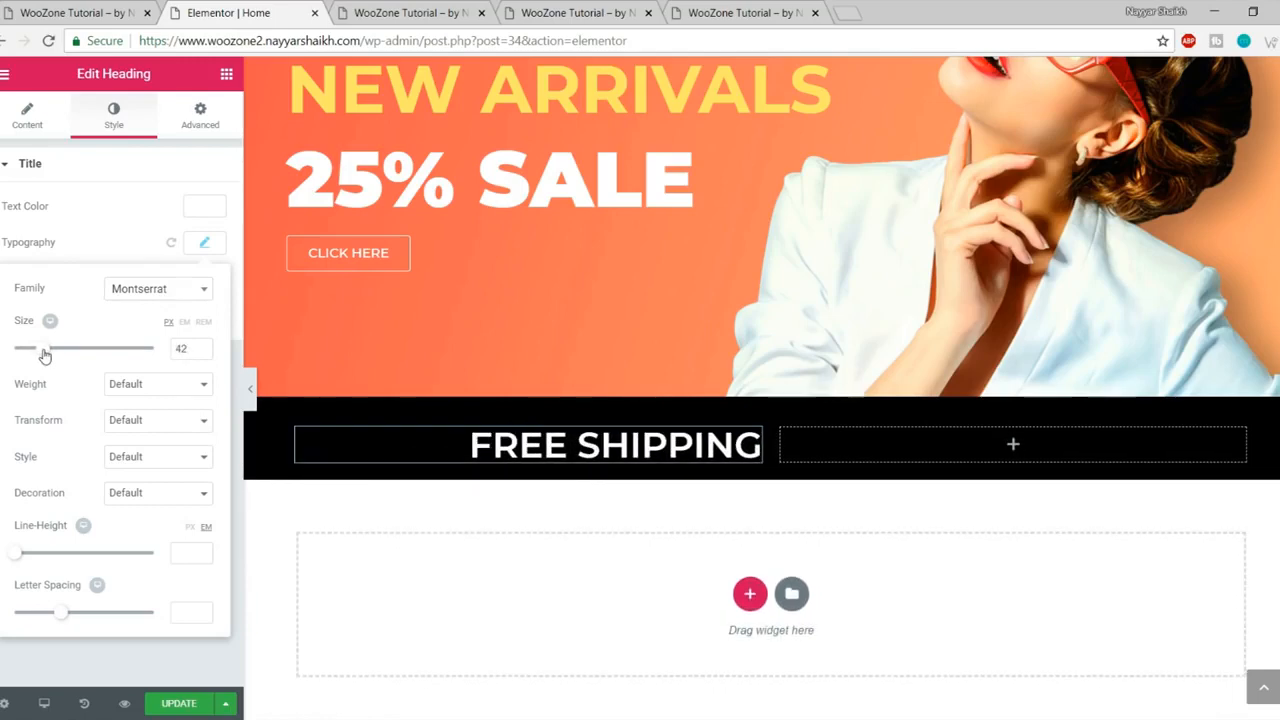
{"action": "double_click", "coordinate": [180, 348]}
{"action": "type", "text": "40"}
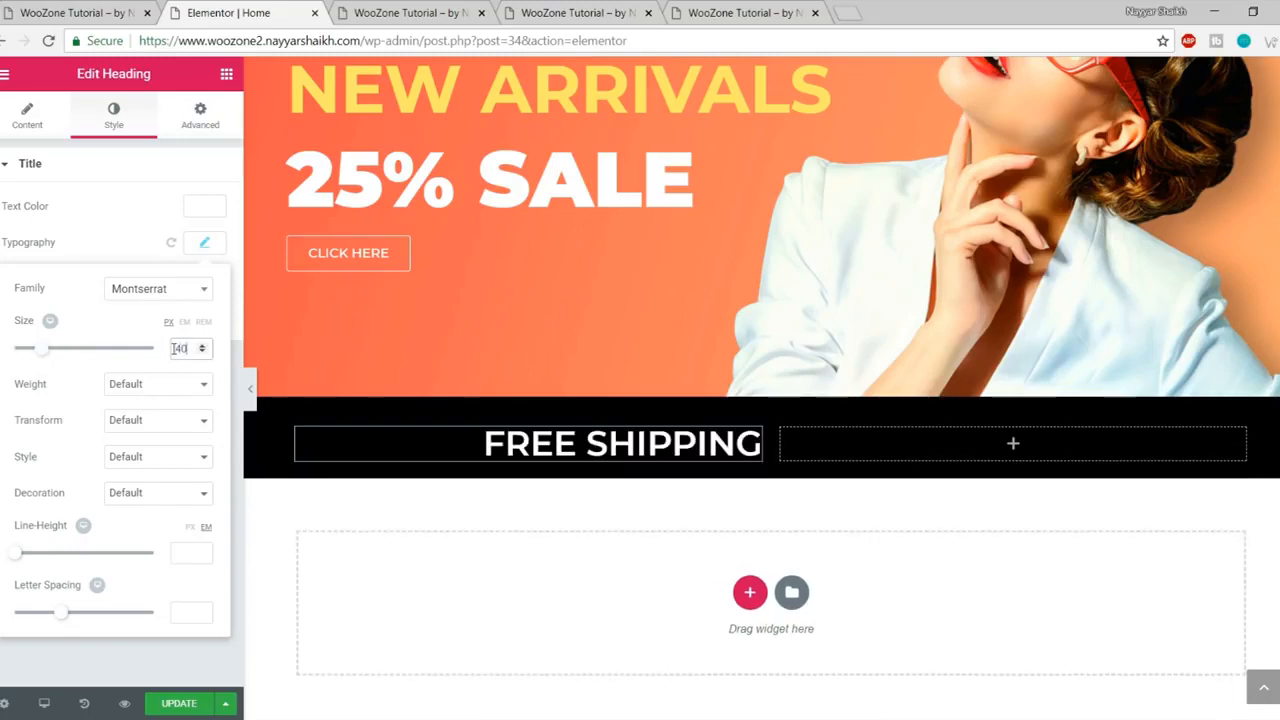
{"action": "left_click", "coordinate": [151, 386]}
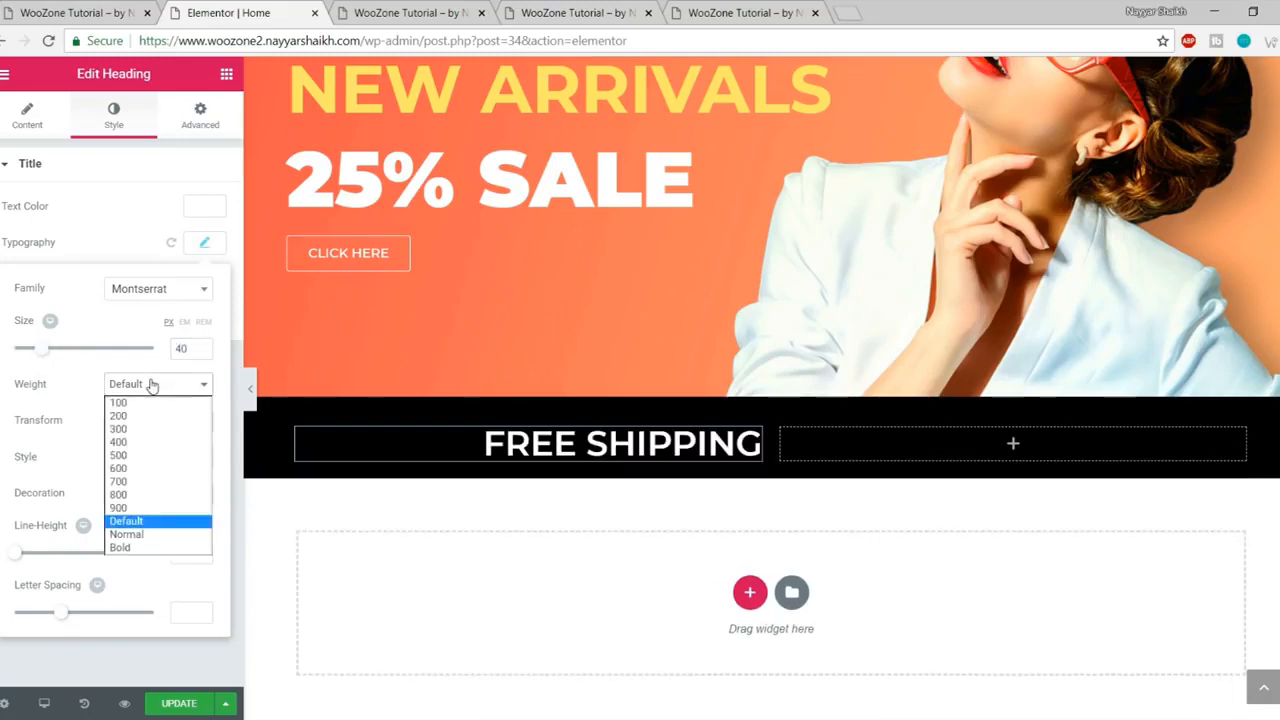
{"action": "left_click", "coordinate": [135, 479]}
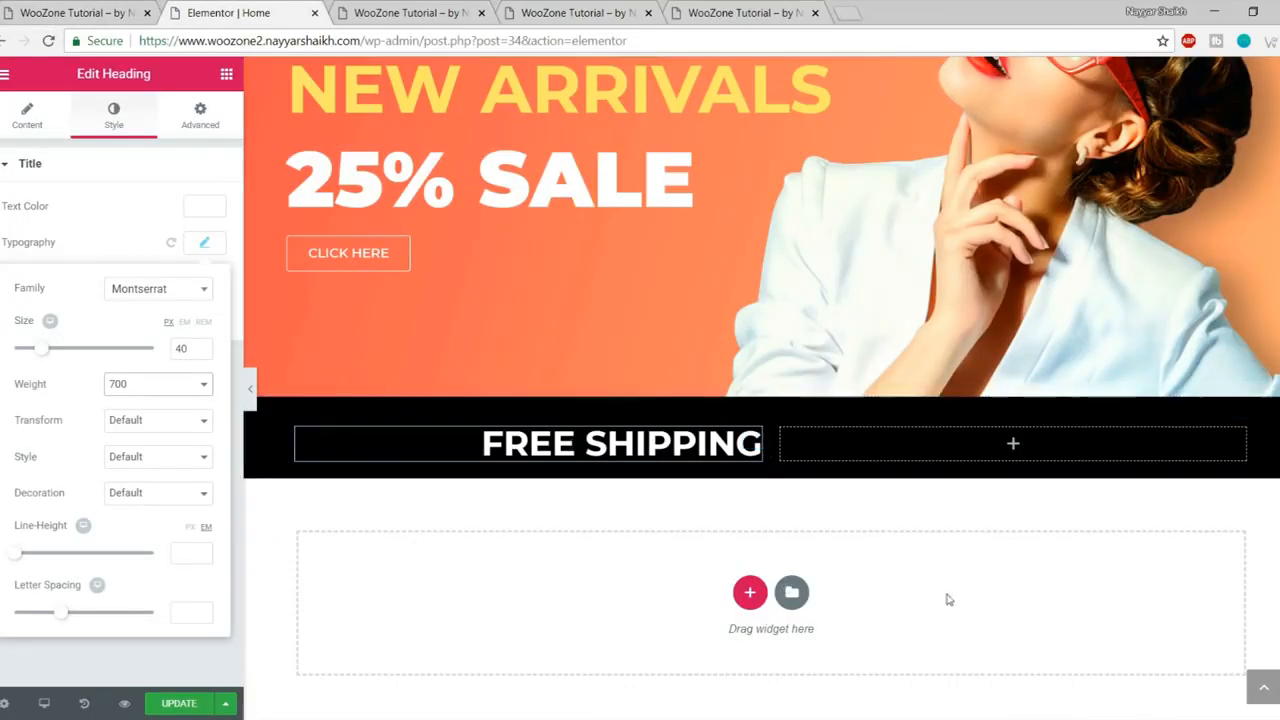
{"action": "left_click", "coordinate": [207, 246]}
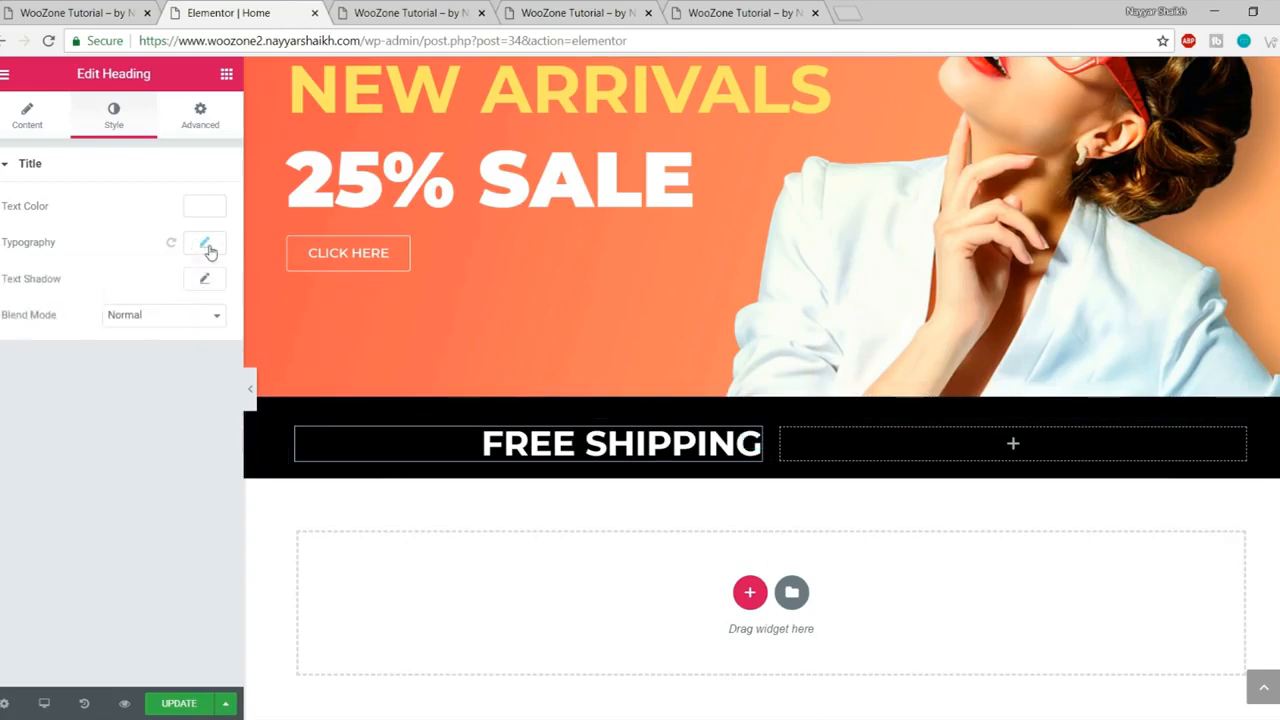
Step: Copy the heading into the right column, left-align it and retitle it 'FOR ODERS OVER $100'
{"action": "right_click", "coordinate": [751, 442]}
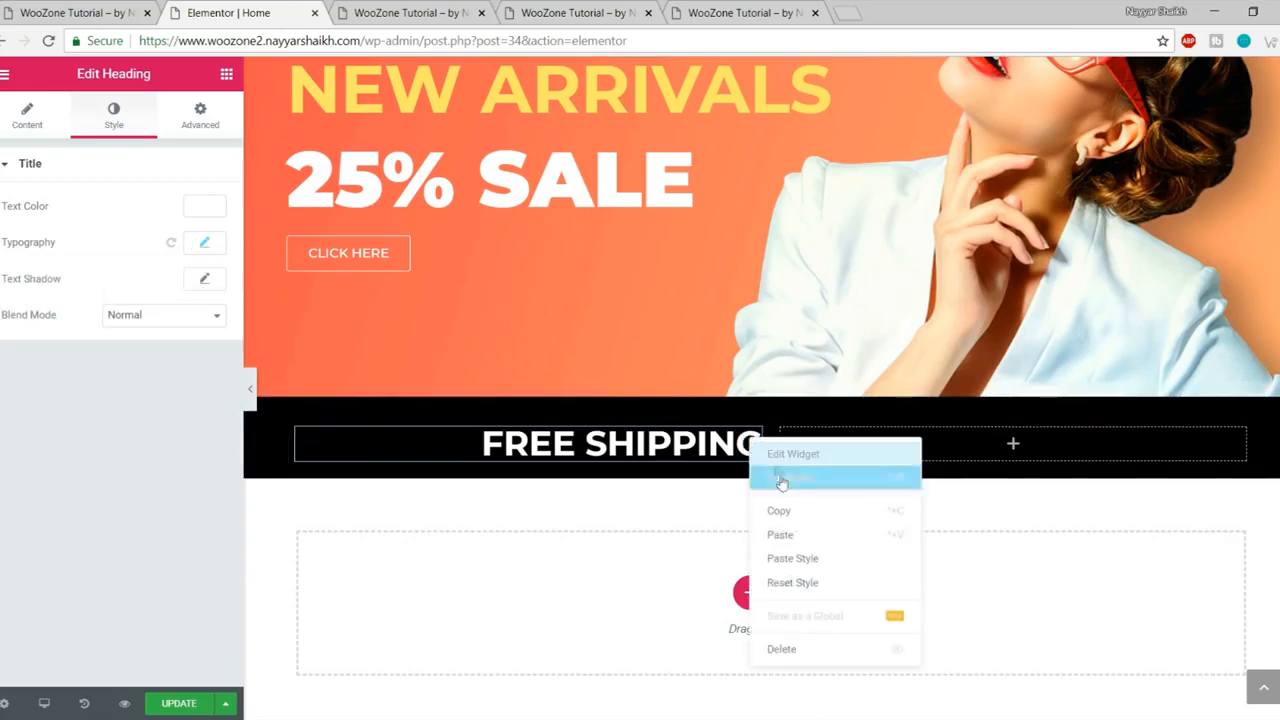
{"action": "left_click", "coordinate": [814, 512]}
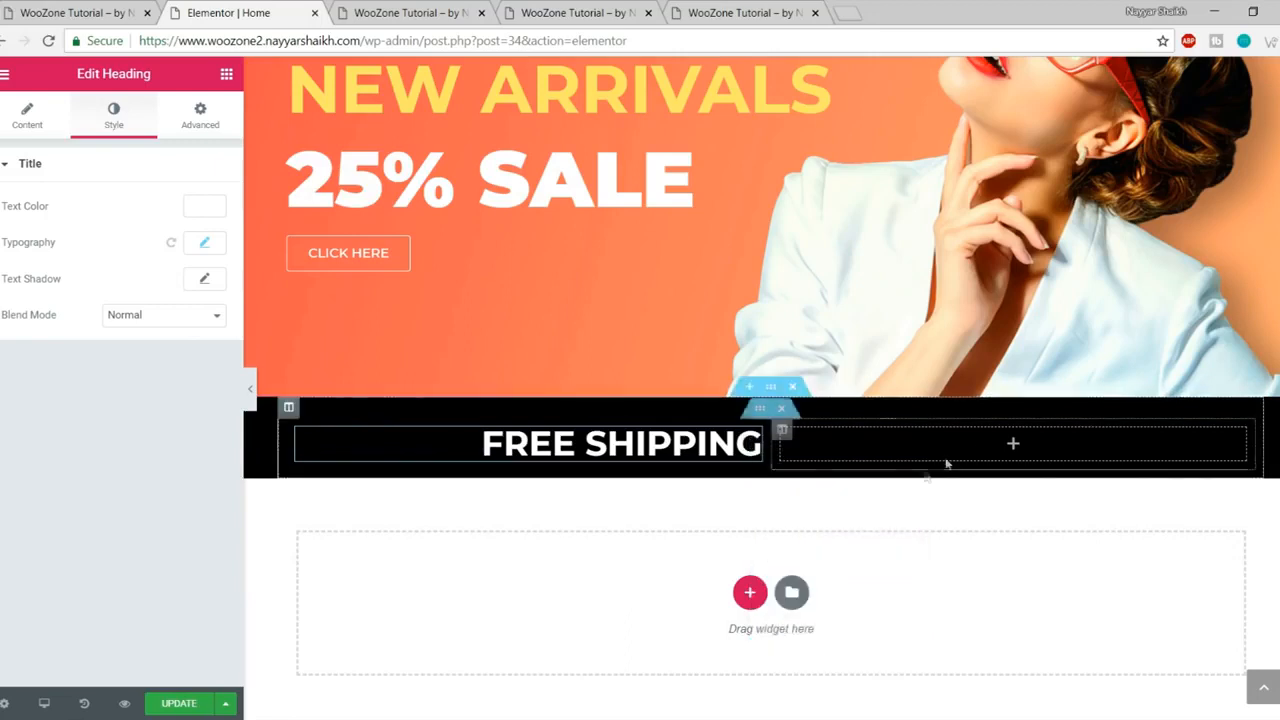
{"action": "left_click", "coordinate": [1013, 443]}
{"action": "right_click", "coordinate": [1014, 446]}
{"action": "left_click", "coordinate": [1050, 458]}
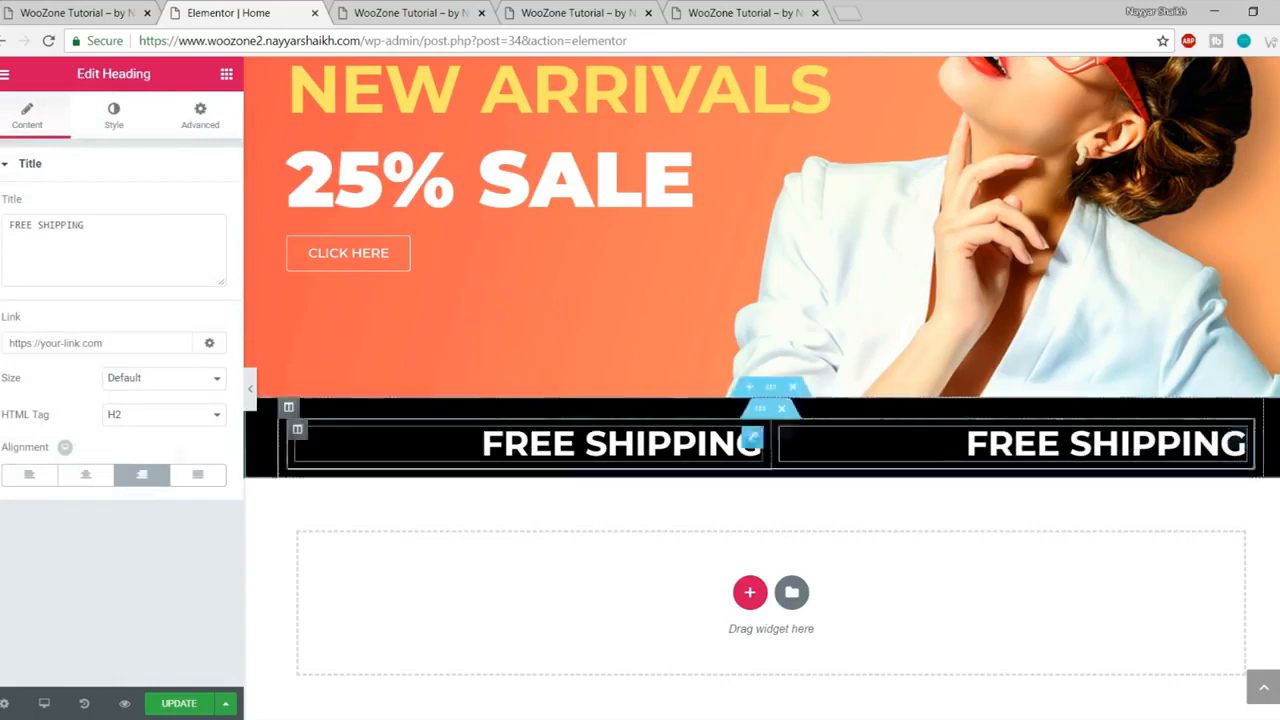
{"action": "left_click", "coordinate": [30, 480]}
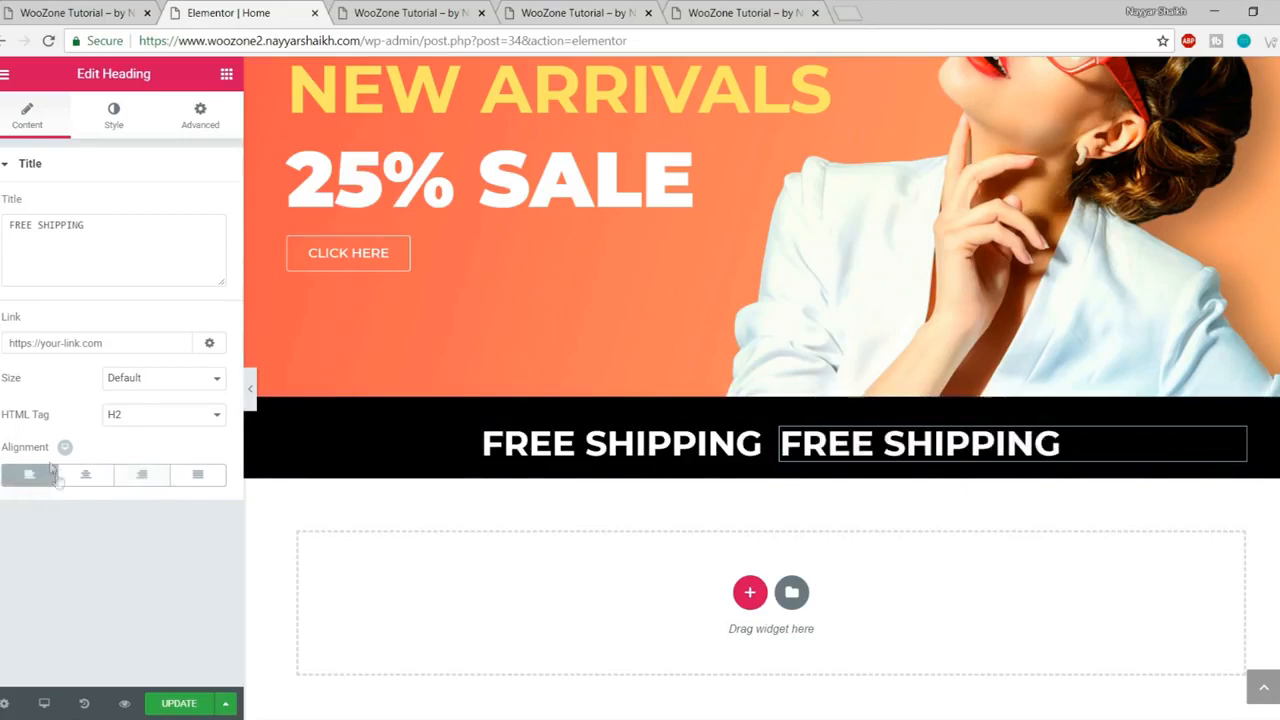
{"action": "left_click", "coordinate": [115, 13]}
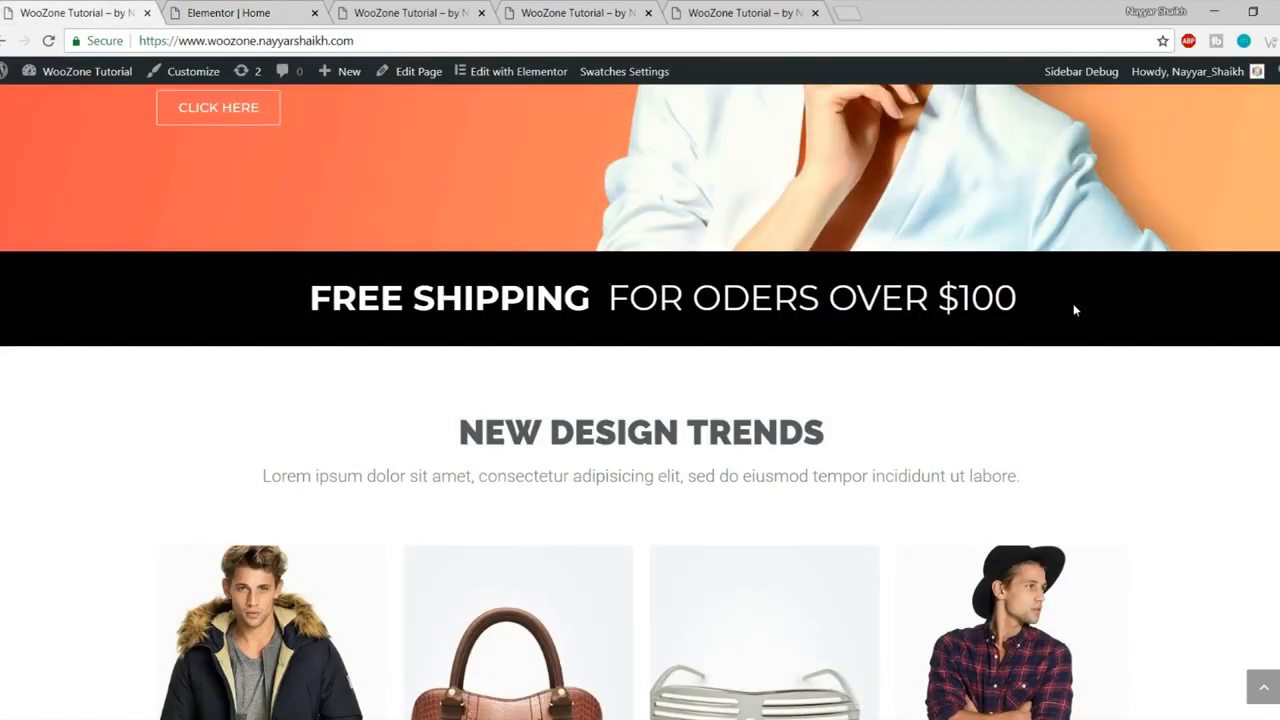
{"action": "left_click", "coordinate": [225, 13]}
{"action": "triple_click", "coordinate": [139, 236]}
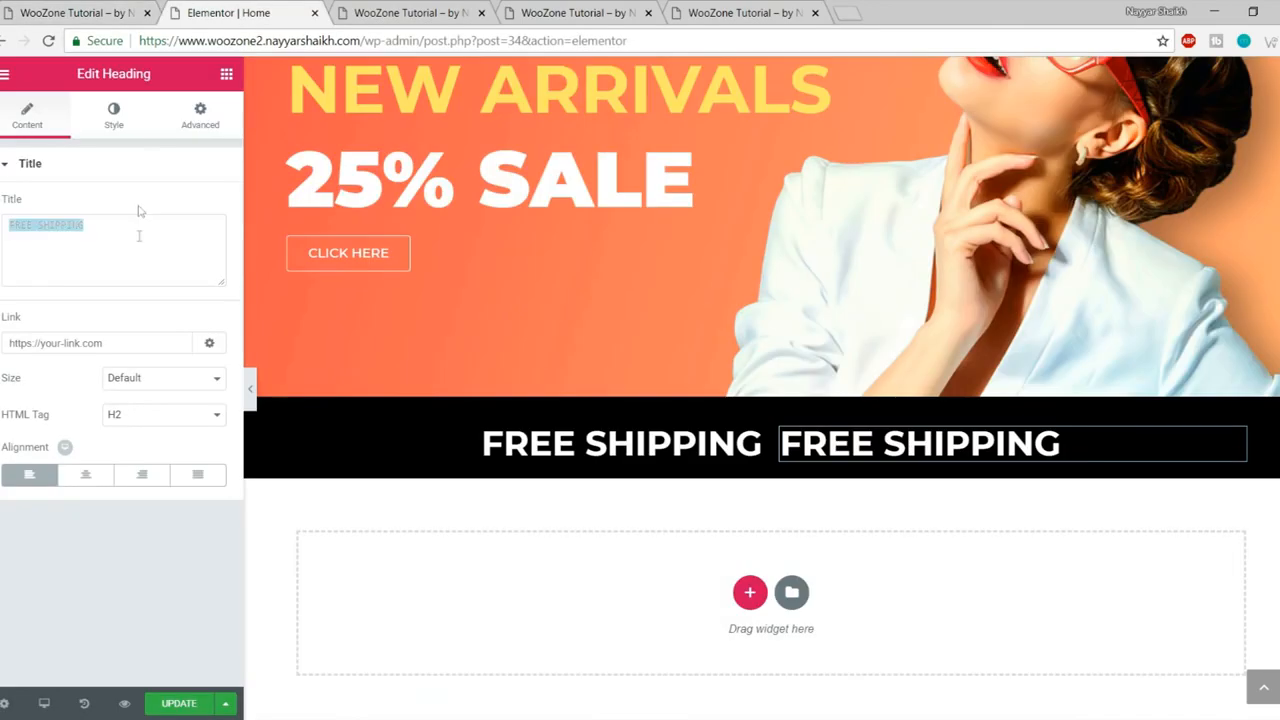
{"action": "key", "text": "ctrl+v"}
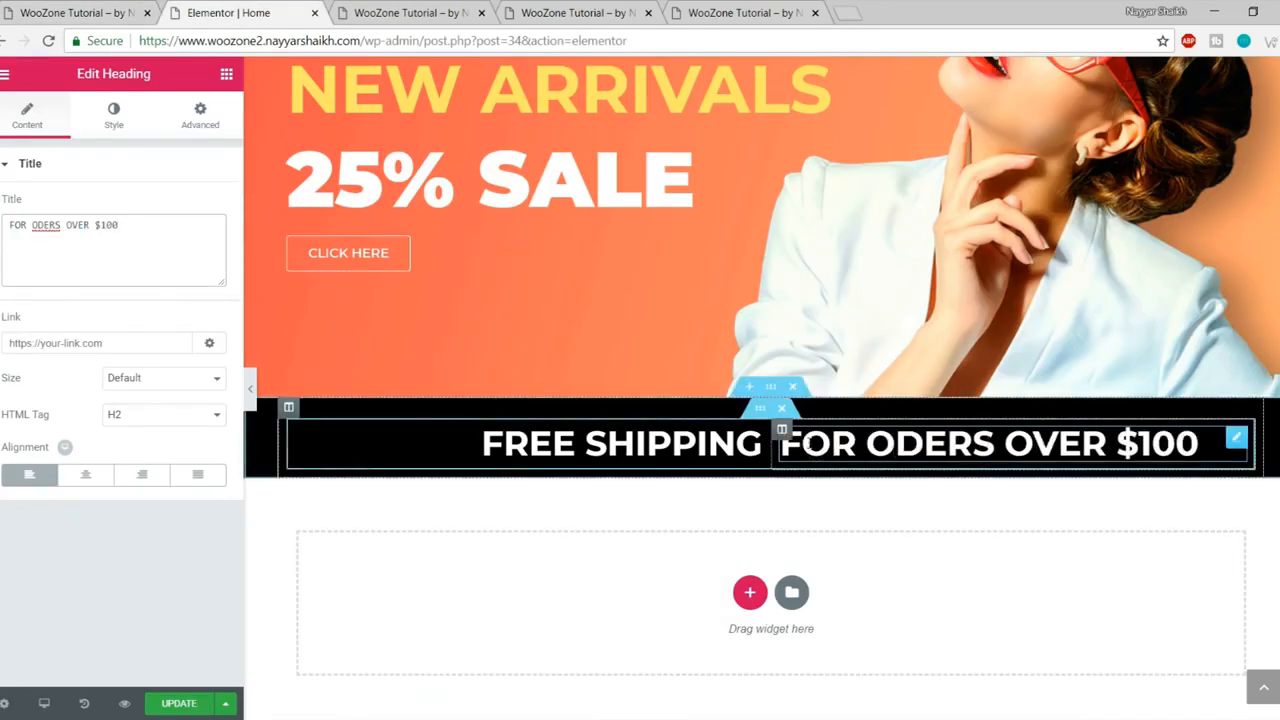
Step: Set its font weight to 400, narrow the left column, then save and preview
{"action": "left_click", "coordinate": [113, 124]}
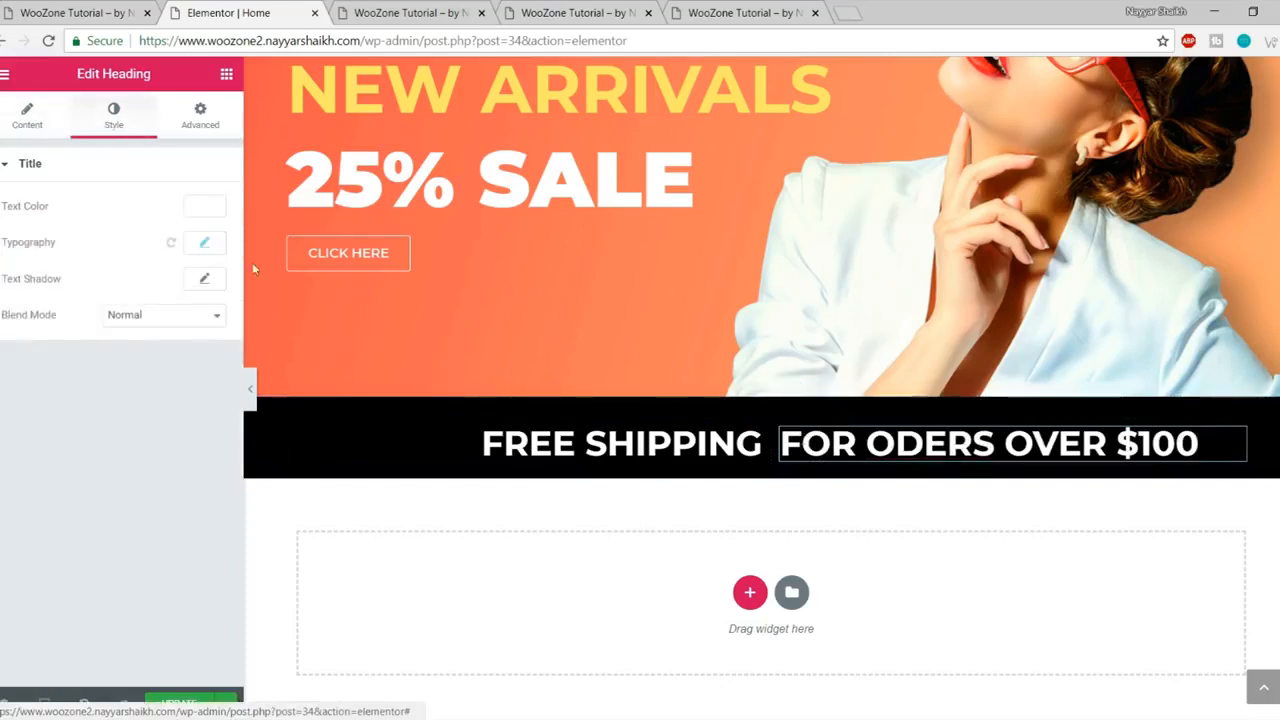
{"action": "left_click", "coordinate": [204, 242]}
{"action": "left_click", "coordinate": [157, 384]}
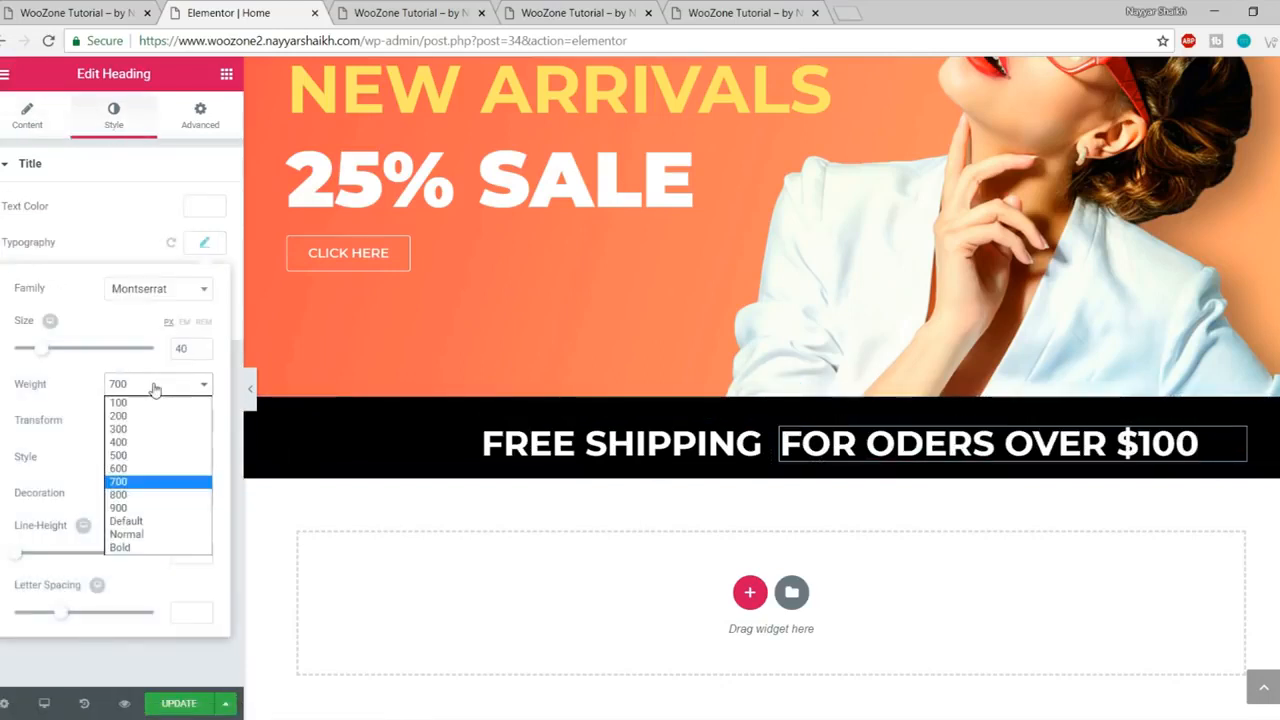
{"action": "left_click", "coordinate": [148, 444]}
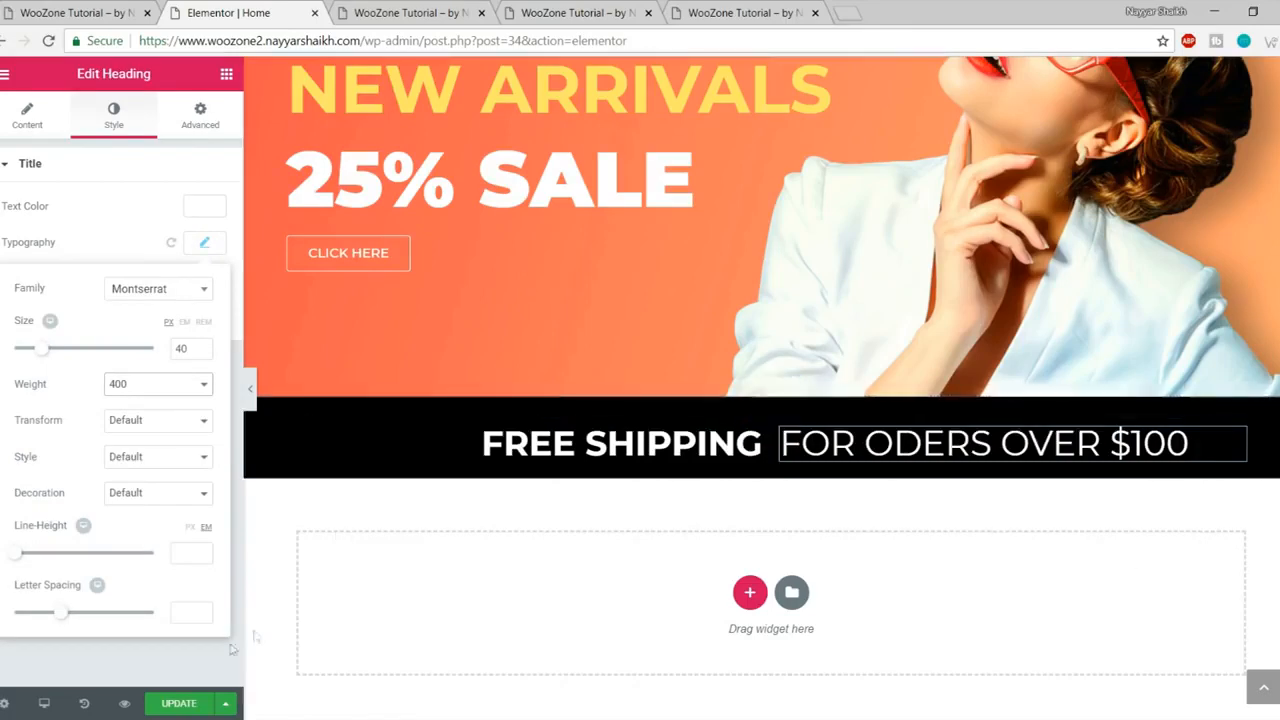
{"action": "left_click", "coordinate": [250, 389]}
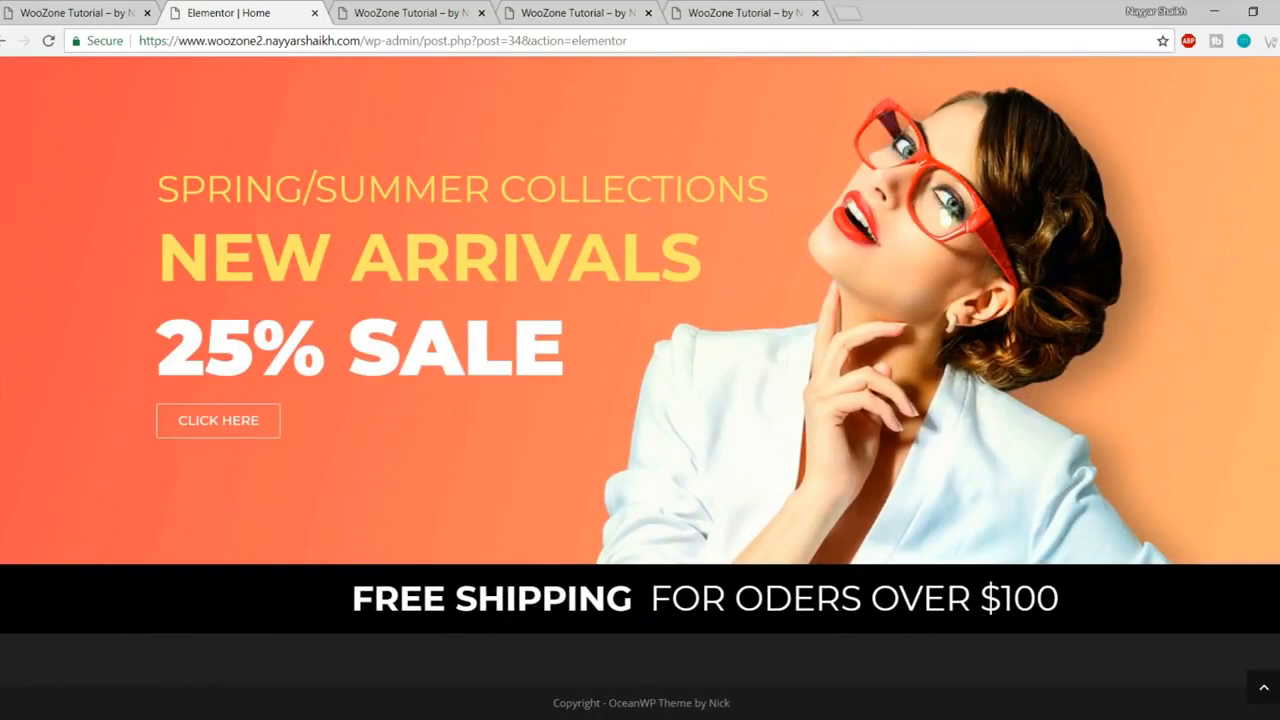
{"action": "left_click", "coordinate": [2, 387]}
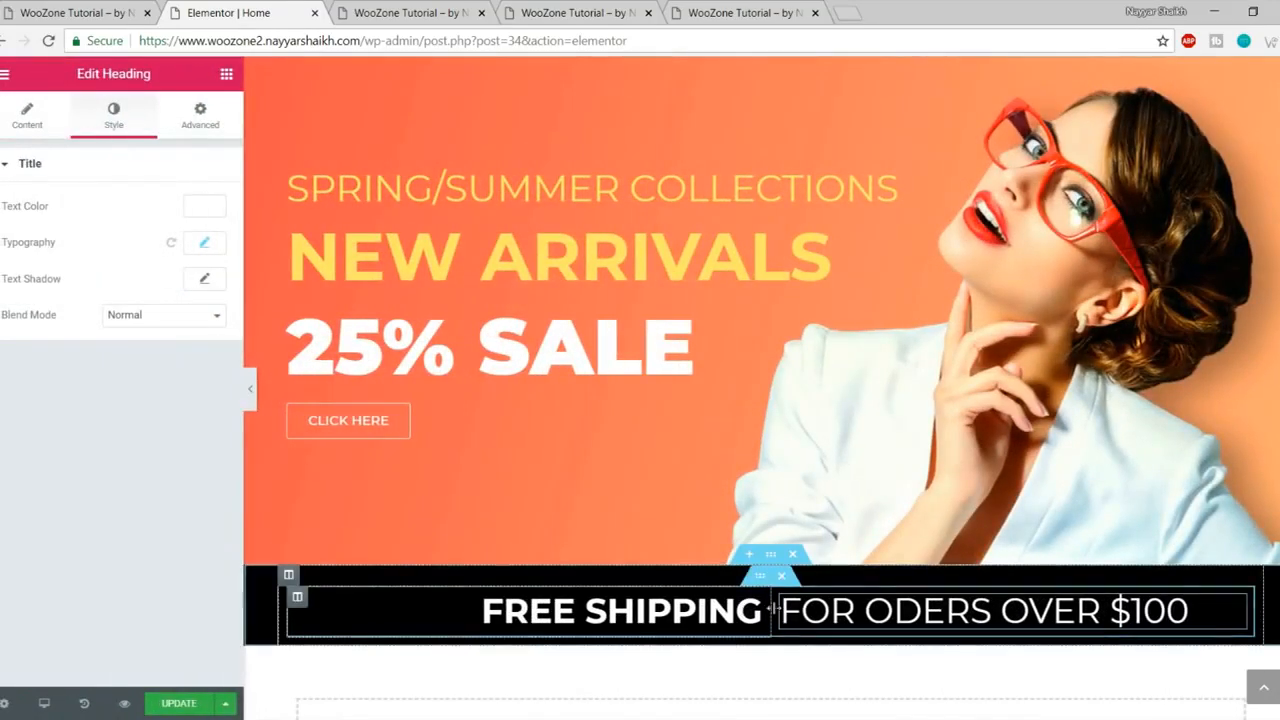
{"action": "left_click_drag", "start_coordinate": [772, 607], "coordinate": [720, 607]}
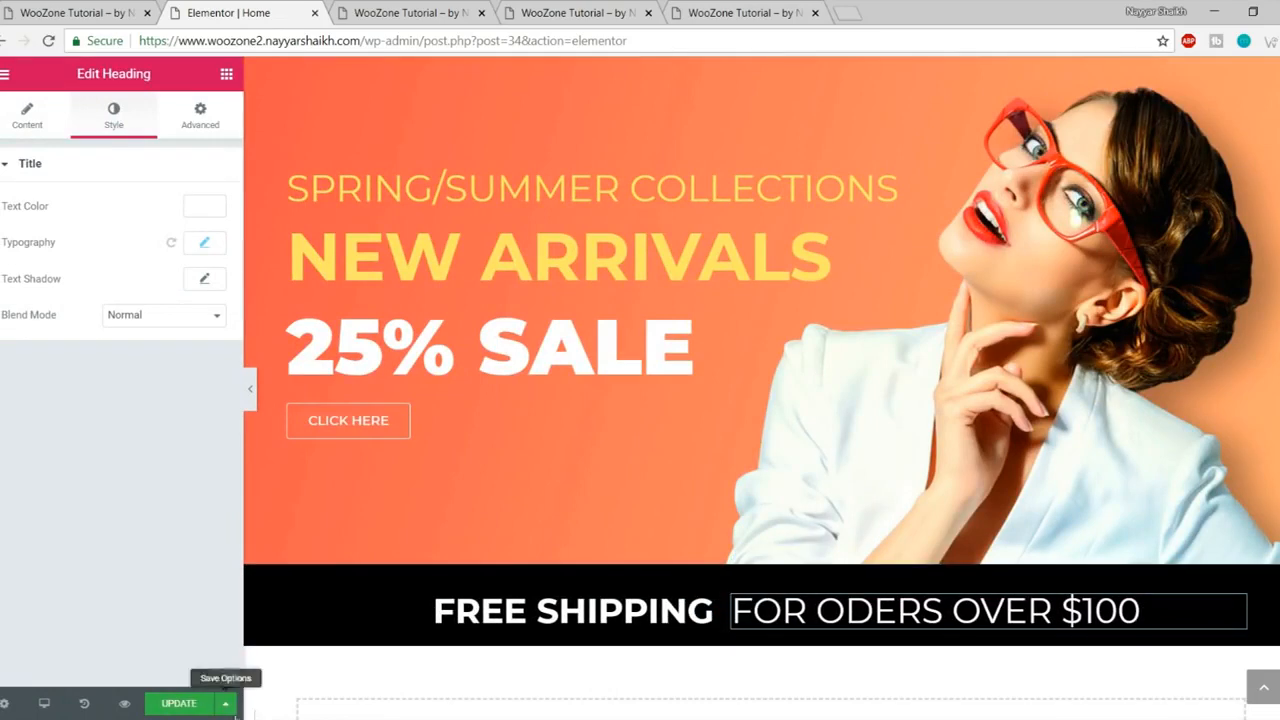
{"action": "left_click", "coordinate": [191, 707]}
{"action": "left_click", "coordinate": [424, 9]}
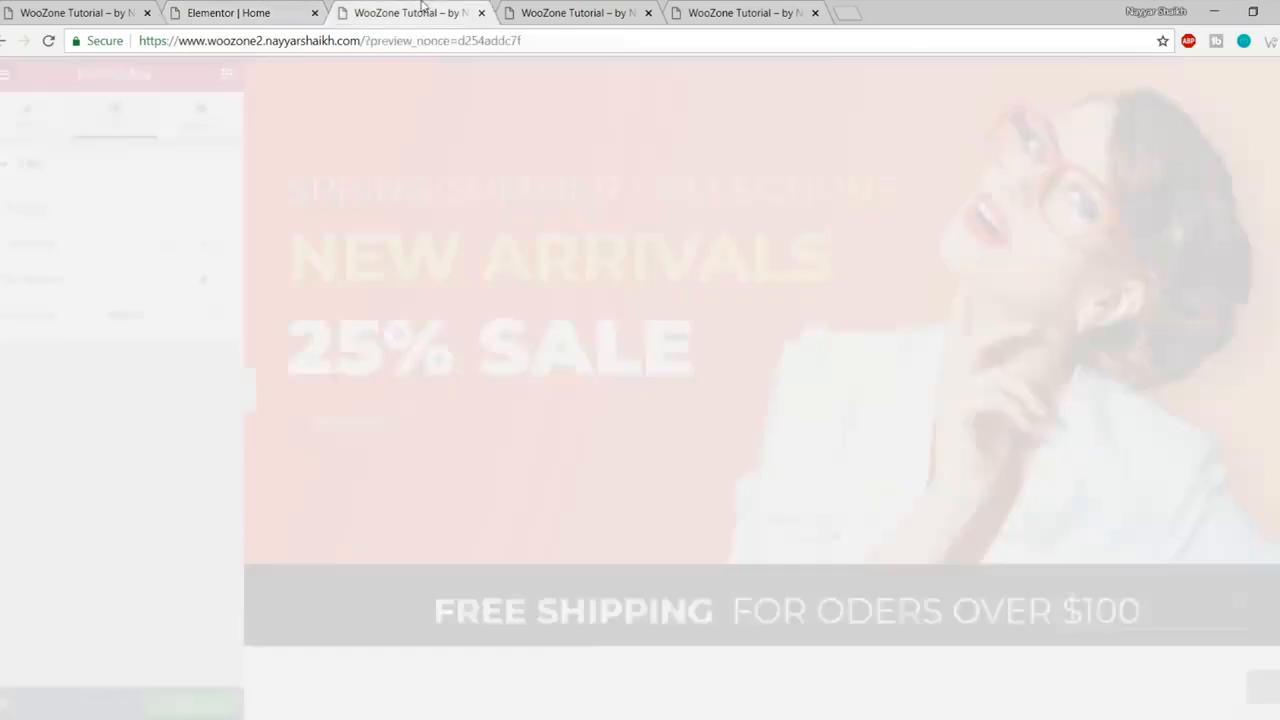
Step: Reload the preview and compare the shipping band and NEW DESIGN TRENDS section with the reference store
{"action": "key", "text": "F5"}
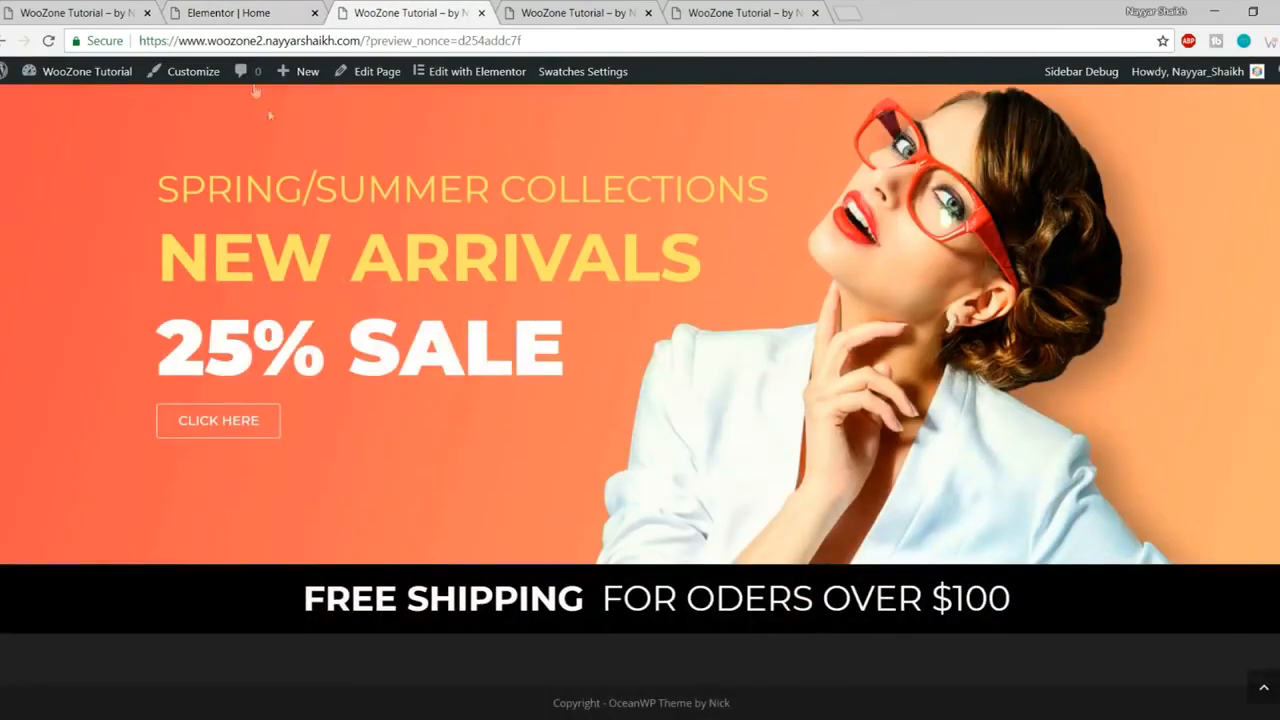
{"action": "left_click", "coordinate": [37, 8]}
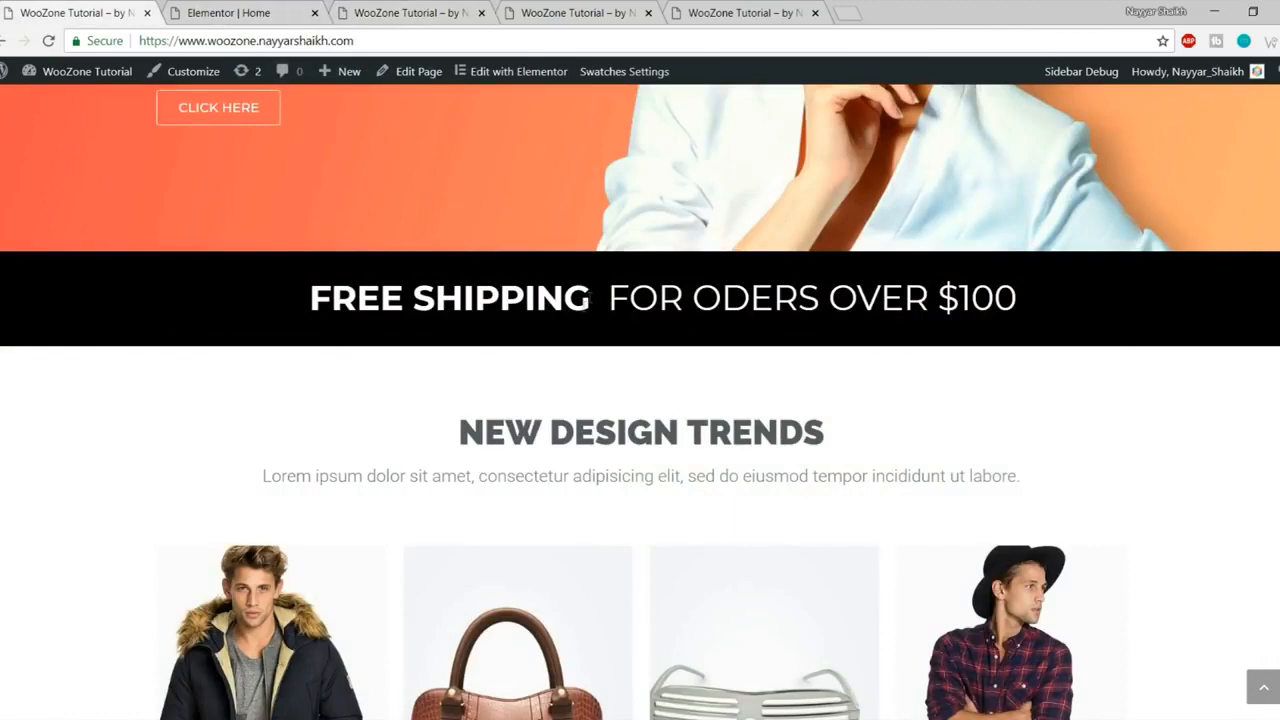
{"action": "left_click", "coordinate": [456, 9]}
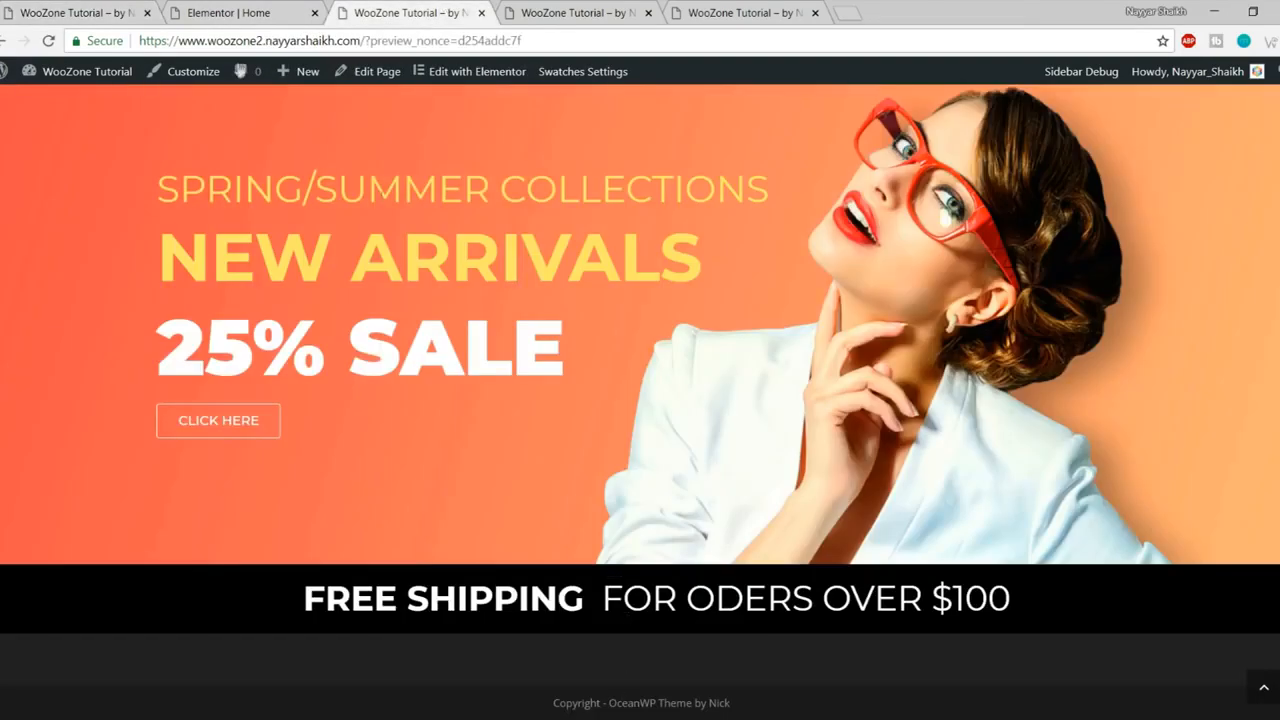
{"action": "left_click", "coordinate": [228, 12]}
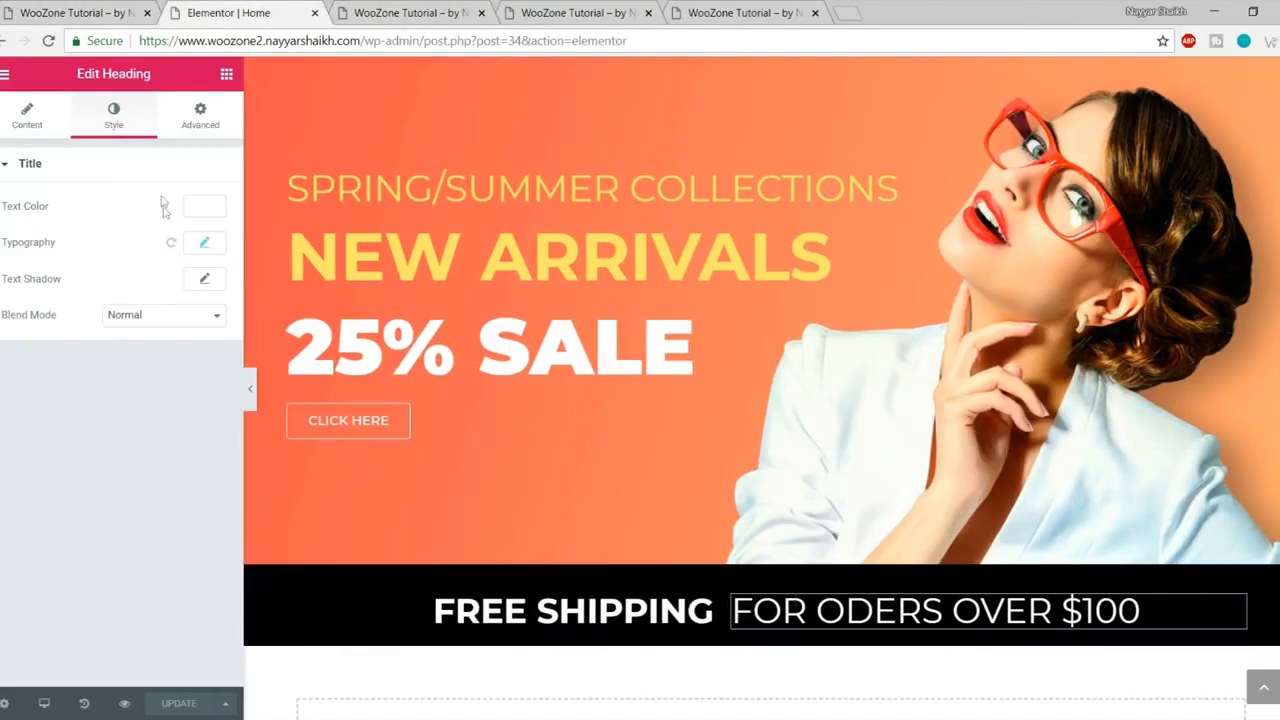
{"action": "left_click", "coordinate": [78, 13]}
{"action": "scroll", "coordinate": [791, 449], "scroll_direction": "down", "scroll_amount": 1}
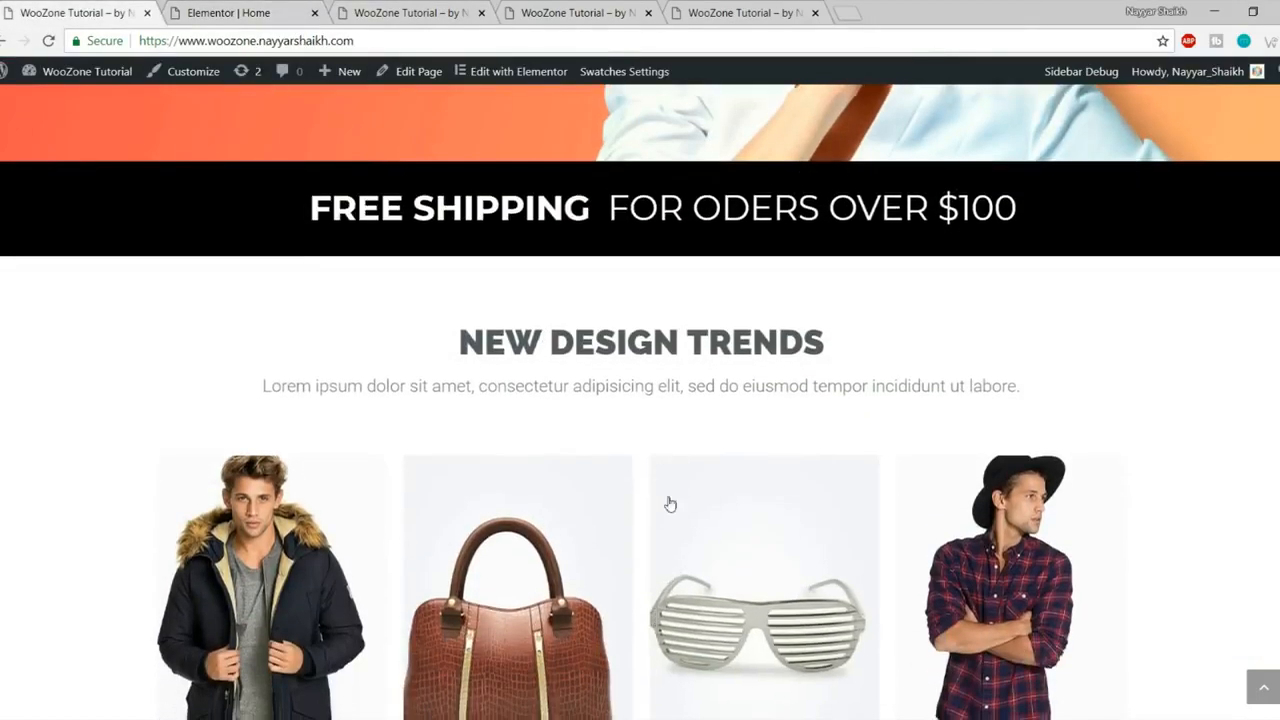
{"action": "scroll", "coordinate": [666, 506], "scroll_direction": "down", "scroll_amount": 1}
{"action": "left_click_drag", "start_coordinate": [456, 258], "coordinate": [870, 324]}
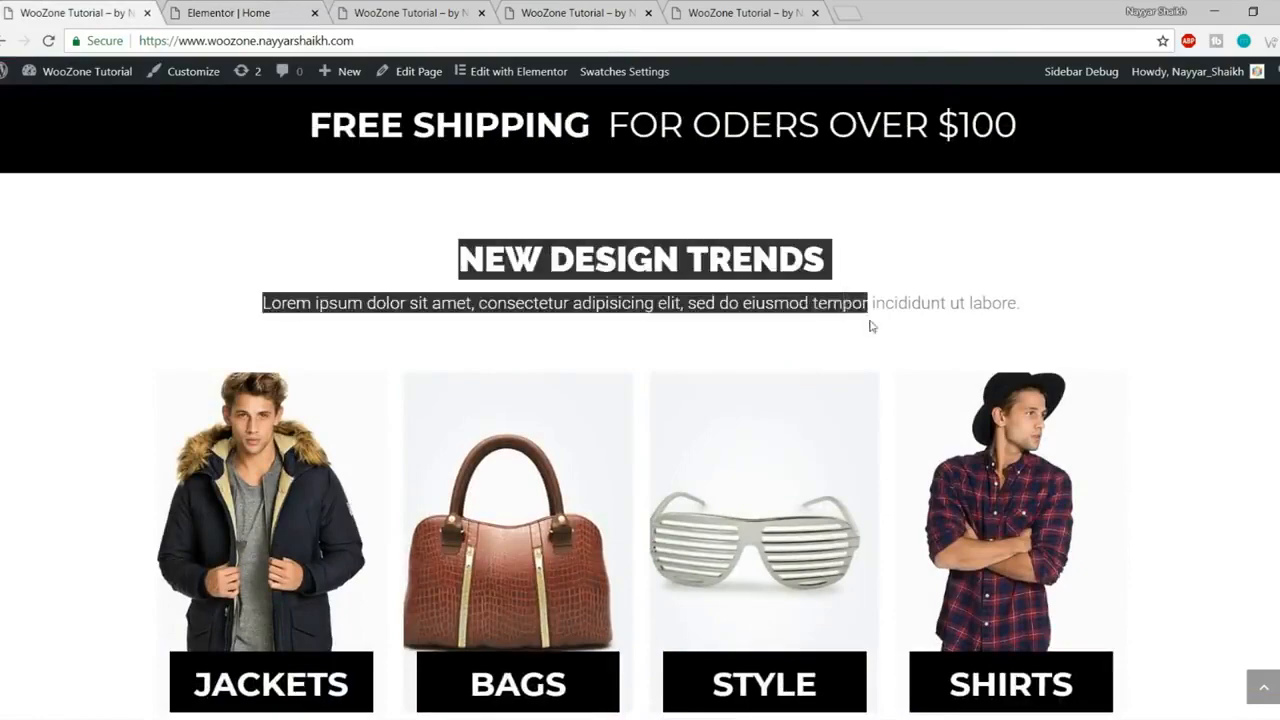
{"action": "left_click", "coordinate": [871, 326]}
{"action": "scroll", "coordinate": [874, 406], "scroll_direction": "down", "scroll_amount": 1}
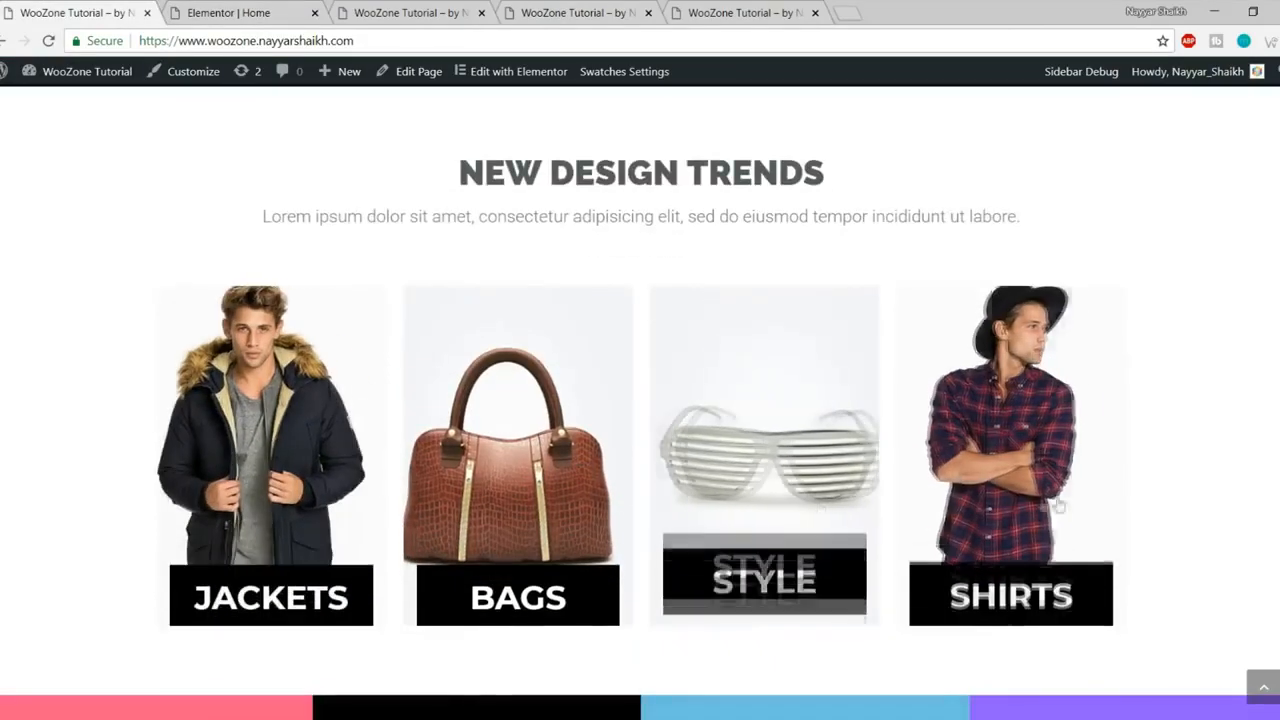
{"action": "left_click", "coordinate": [240, 8]}
{"action": "scroll", "coordinate": [517, 383], "scroll_direction": "down", "scroll_amount": 3}
{"action": "scroll", "coordinate": [551, 417], "scroll_direction": "up", "scroll_amount": 1}
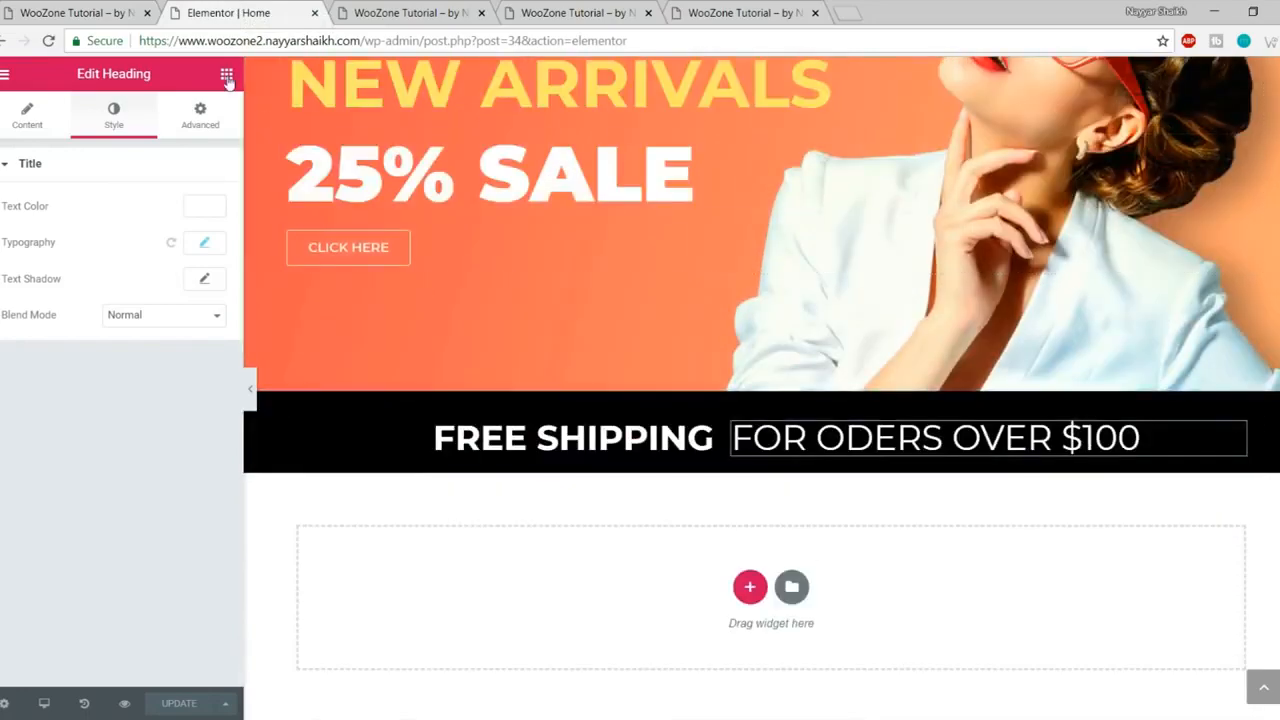
Step: Add a heading below the shipping band with the text NEW DESIGN TRENDS, centred
{"action": "left_click", "coordinate": [227, 78]}
{"action": "left_click_drag", "start_coordinate": [177, 232], "coordinate": [740, 590]}
{"action": "scroll", "coordinate": [766, 557], "scroll_direction": "down", "scroll_amount": 1}
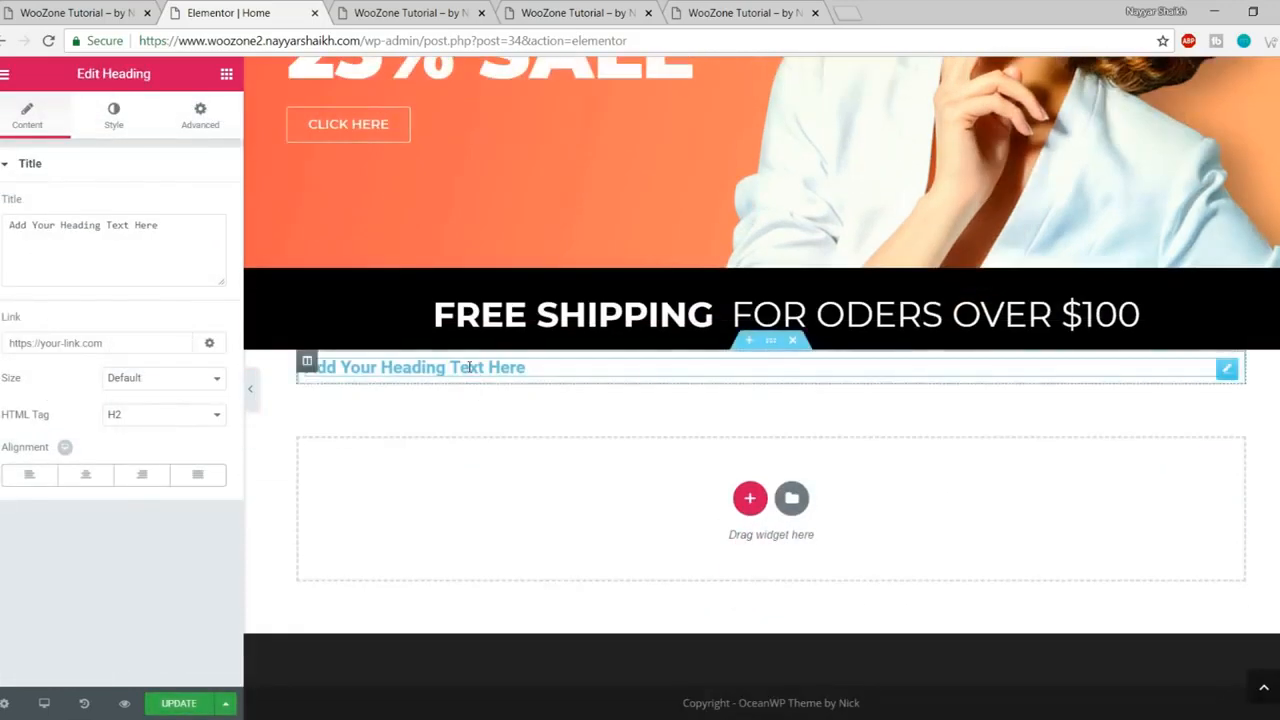
{"action": "left_click", "coordinate": [80, 12]}
{"action": "left_click_drag", "start_coordinate": [466, 178], "coordinate": [827, 170]}
{"action": "key", "text": "ctrl+c"}
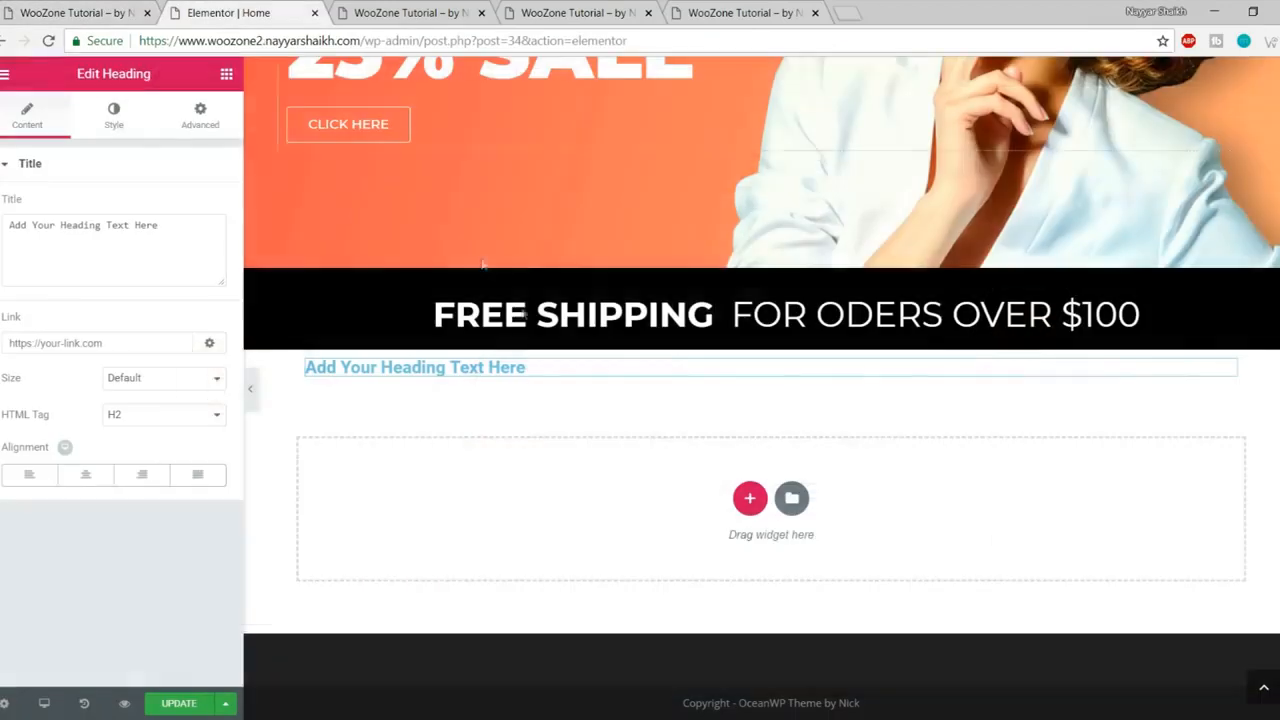
{"action": "left_click", "coordinate": [255, 13]}
{"action": "triple_click", "coordinate": [159, 235]}
{"action": "key", "text": "ctrl+v"}
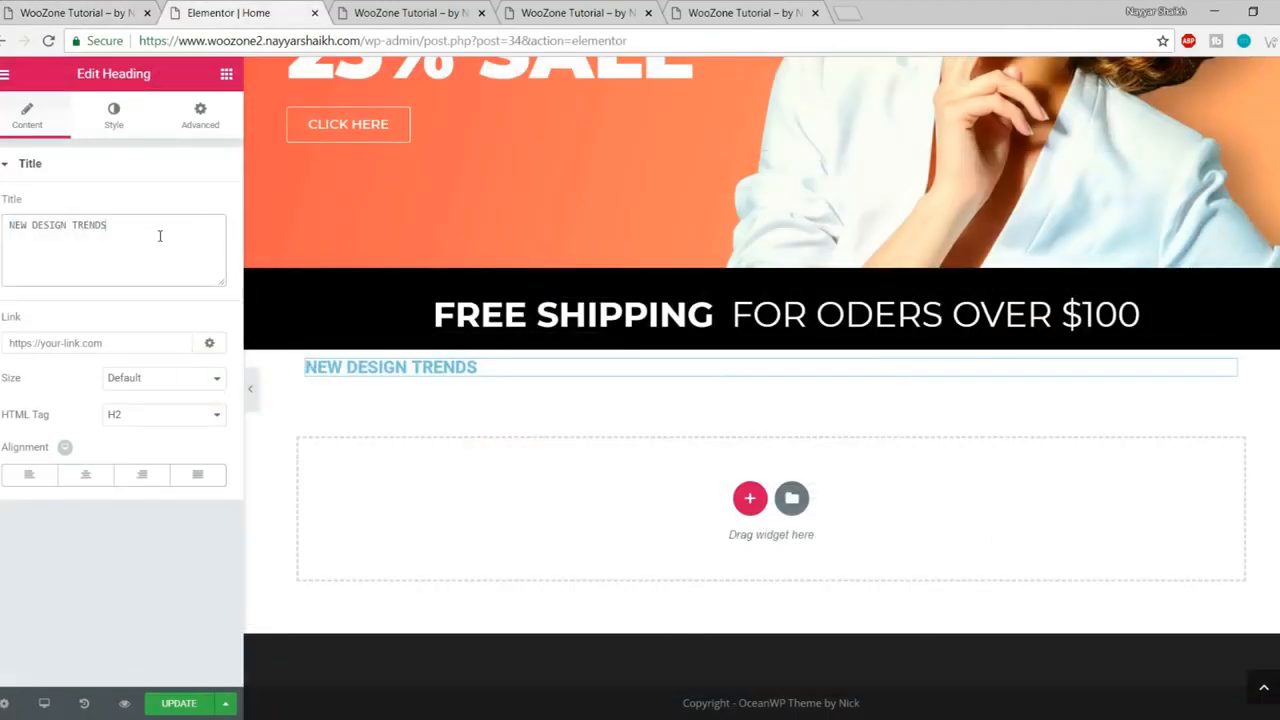
{"action": "left_click", "coordinate": [85, 476]}
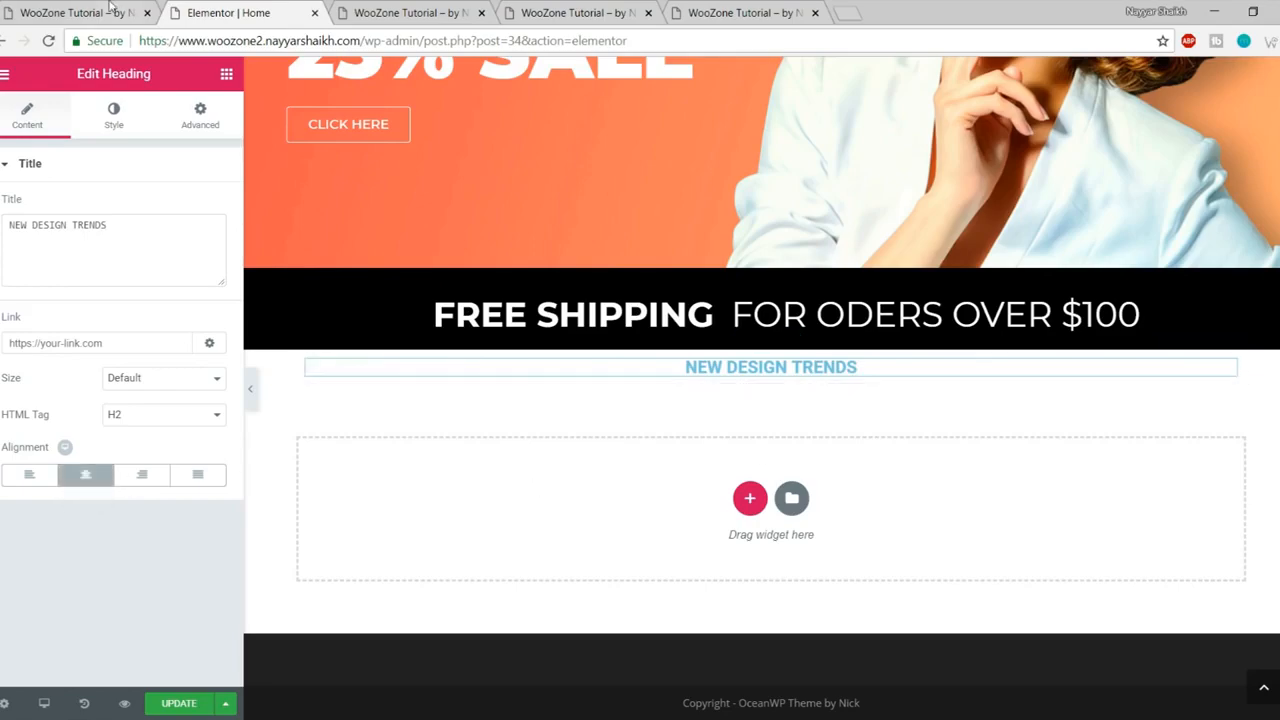
Step: Compare with the reference heading and make the heading text dark grey #54595f
{"action": "left_click", "coordinate": [110, 8]}
{"action": "left_click", "coordinate": [646, 323]}
{"action": "scroll", "coordinate": [630, 328], "scroll_direction": "up", "scroll_amount": 1}
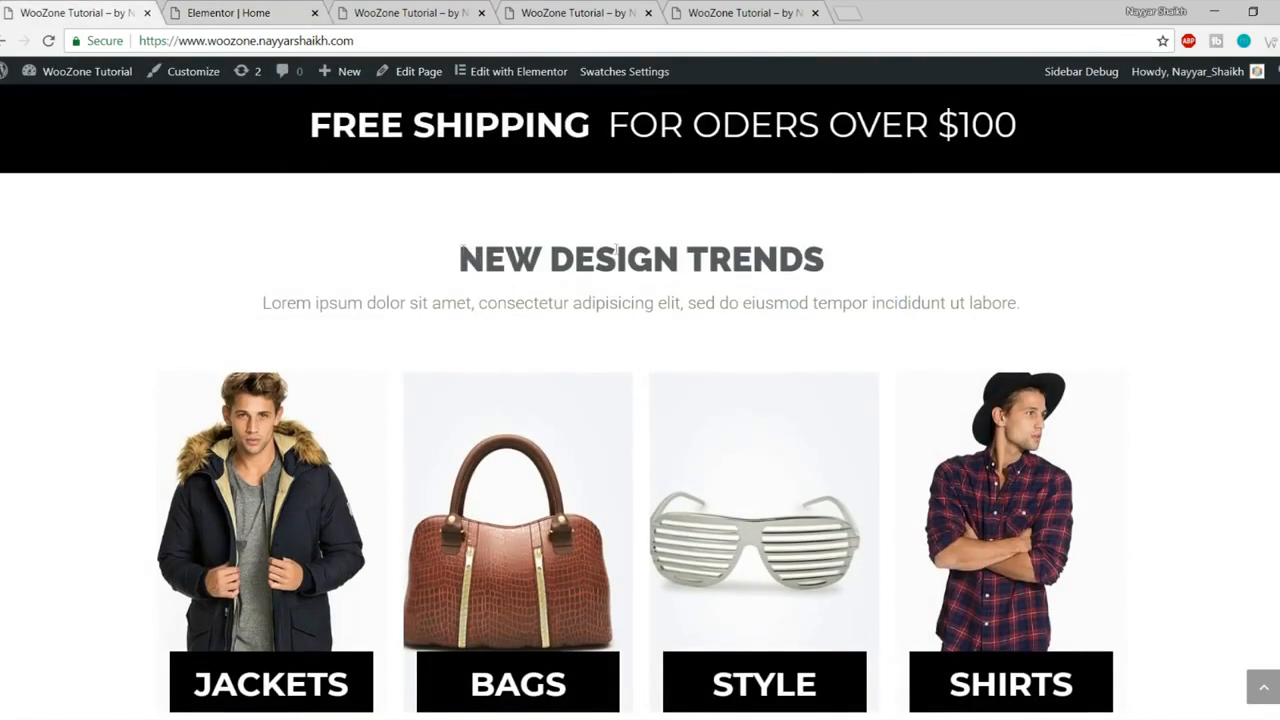
{"action": "left_click", "coordinate": [234, 13]}
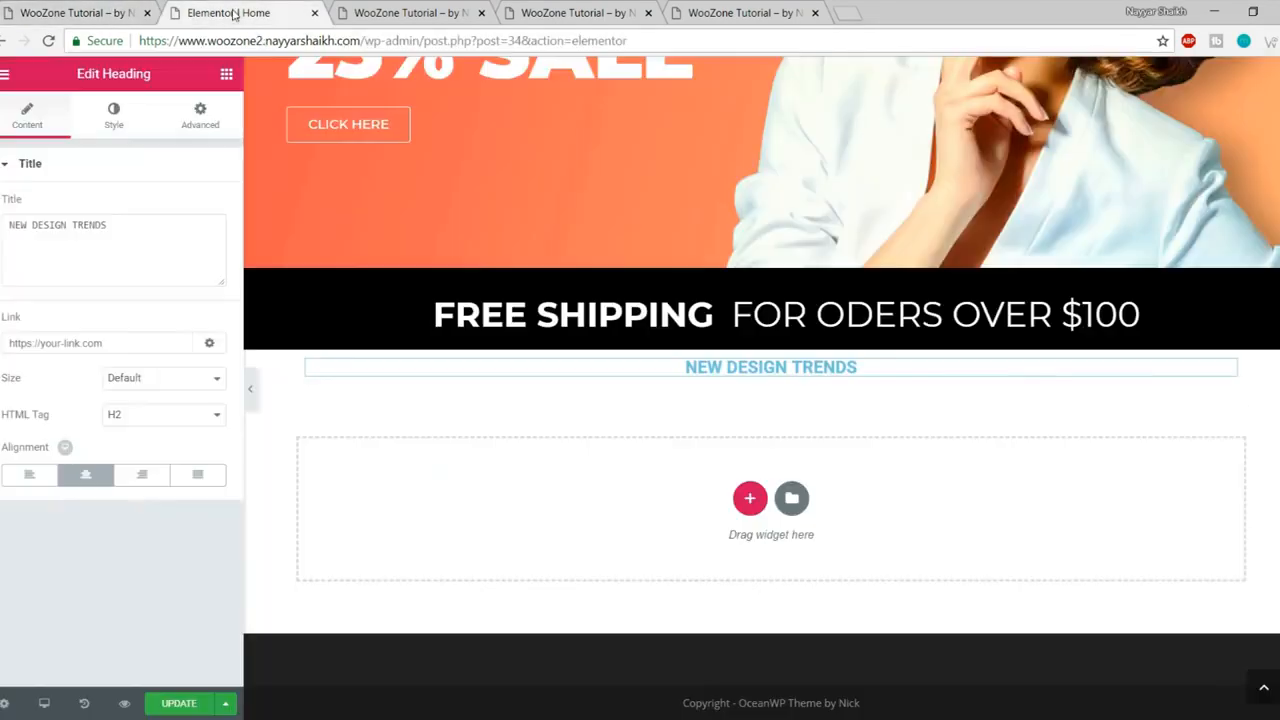
{"action": "left_click", "coordinate": [118, 120]}
{"action": "left_click", "coordinate": [205, 207]}
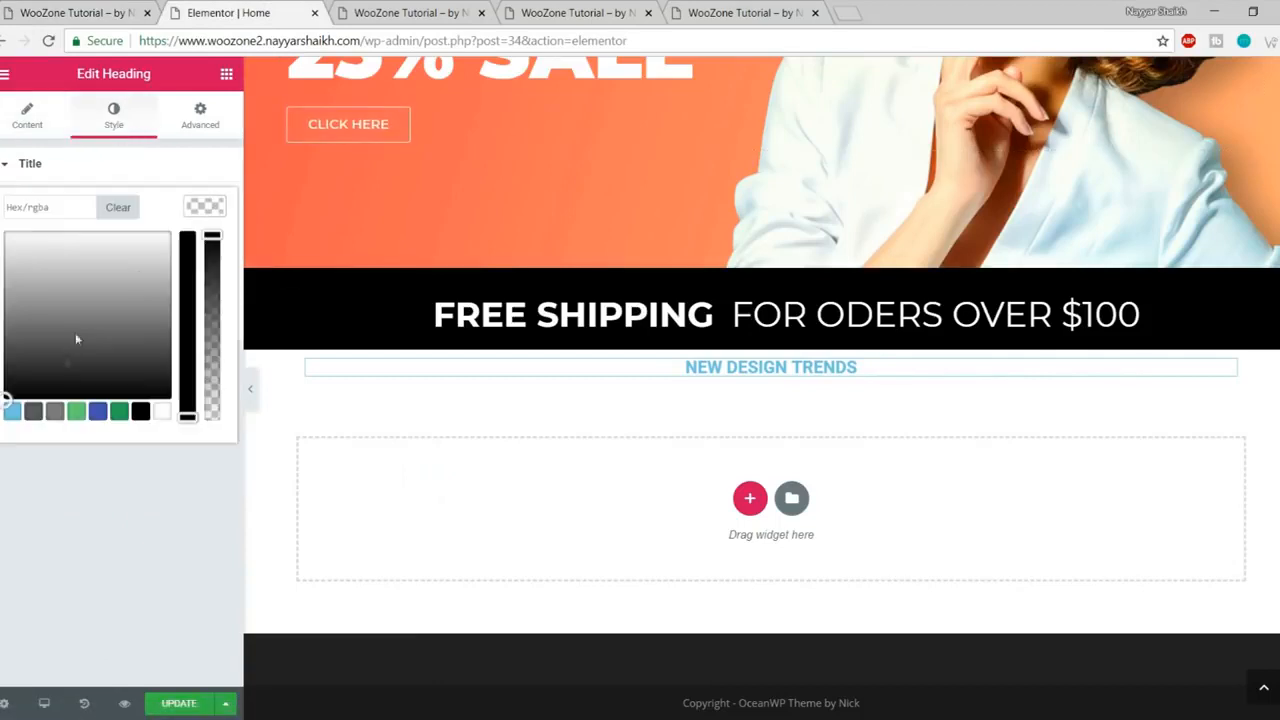
{"action": "left_click", "coordinate": [33, 412]}
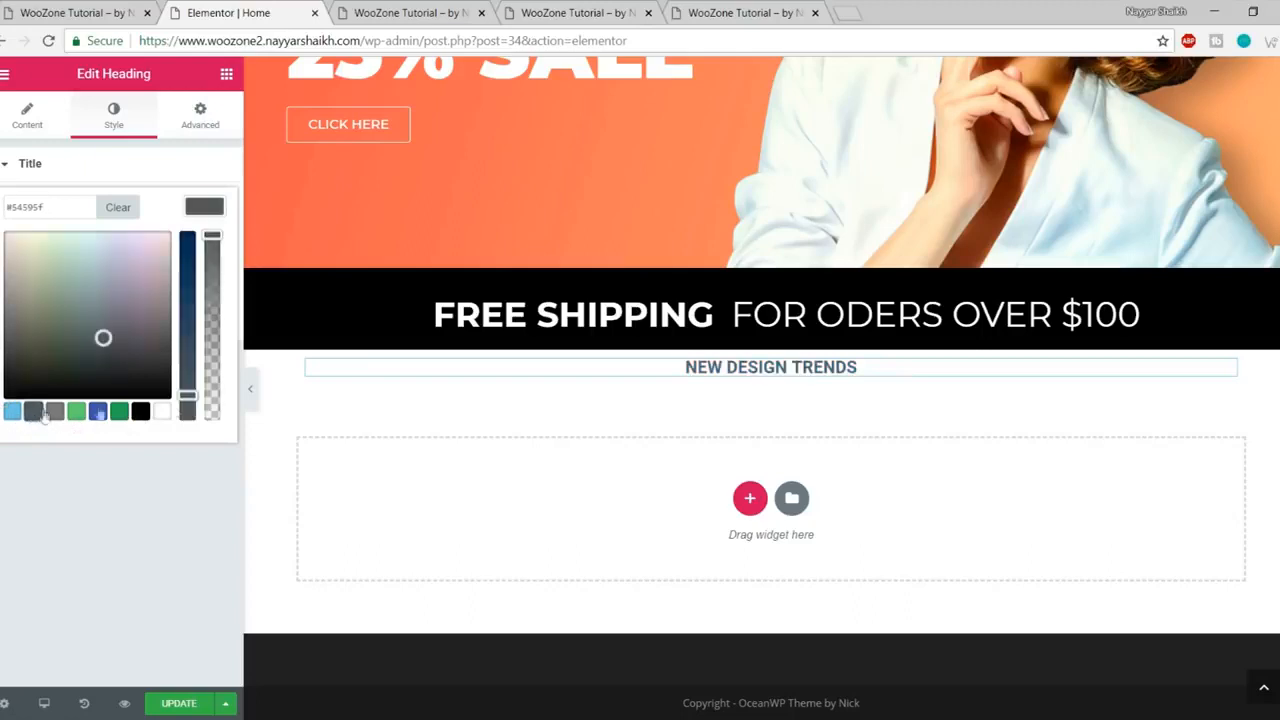
{"action": "left_click", "coordinate": [222, 207]}
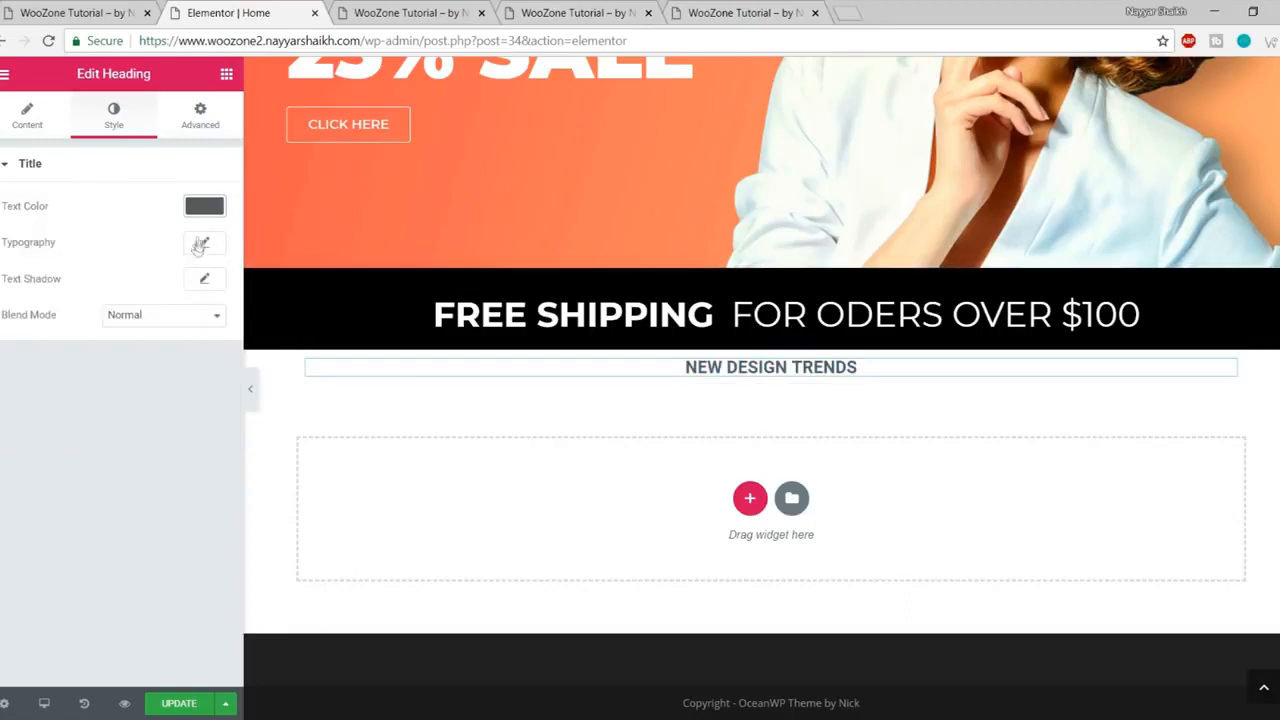
Step: Set the heading typography to Raleway, size 40, weight 900
{"action": "left_click", "coordinate": [204, 245]}
{"action": "left_click", "coordinate": [150, 290]}
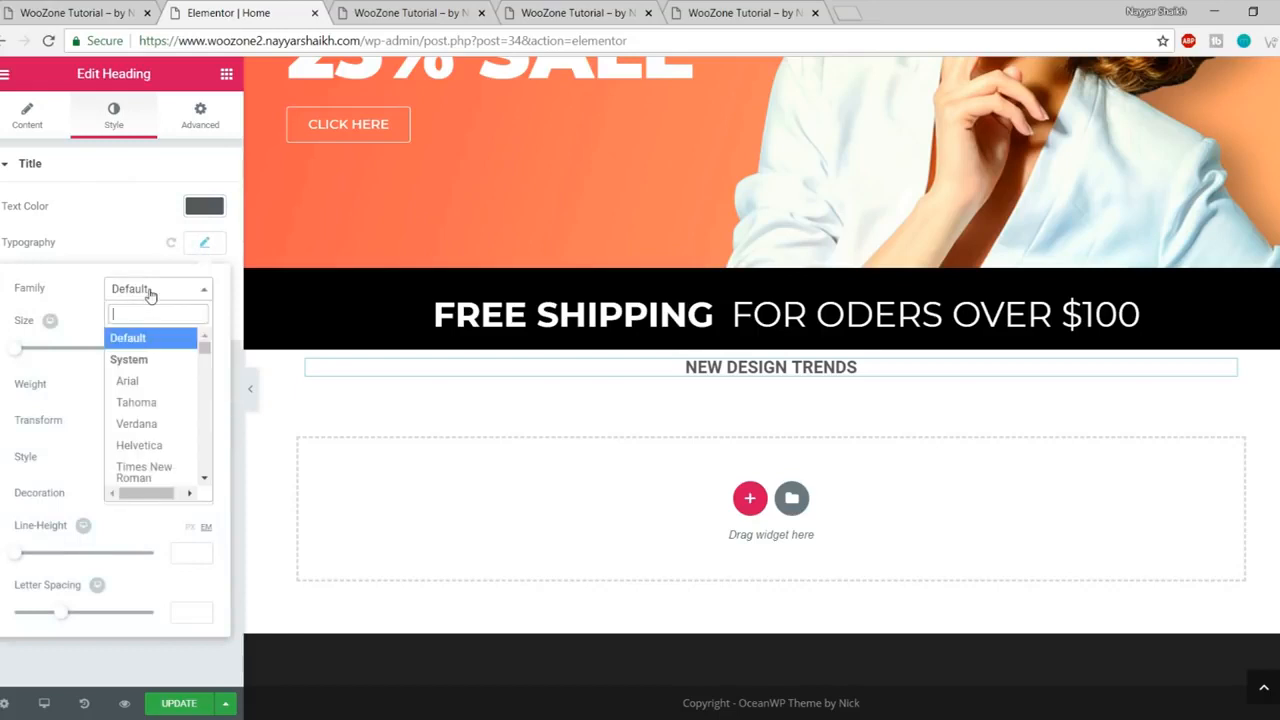
{"action": "type", "text": "ral"}
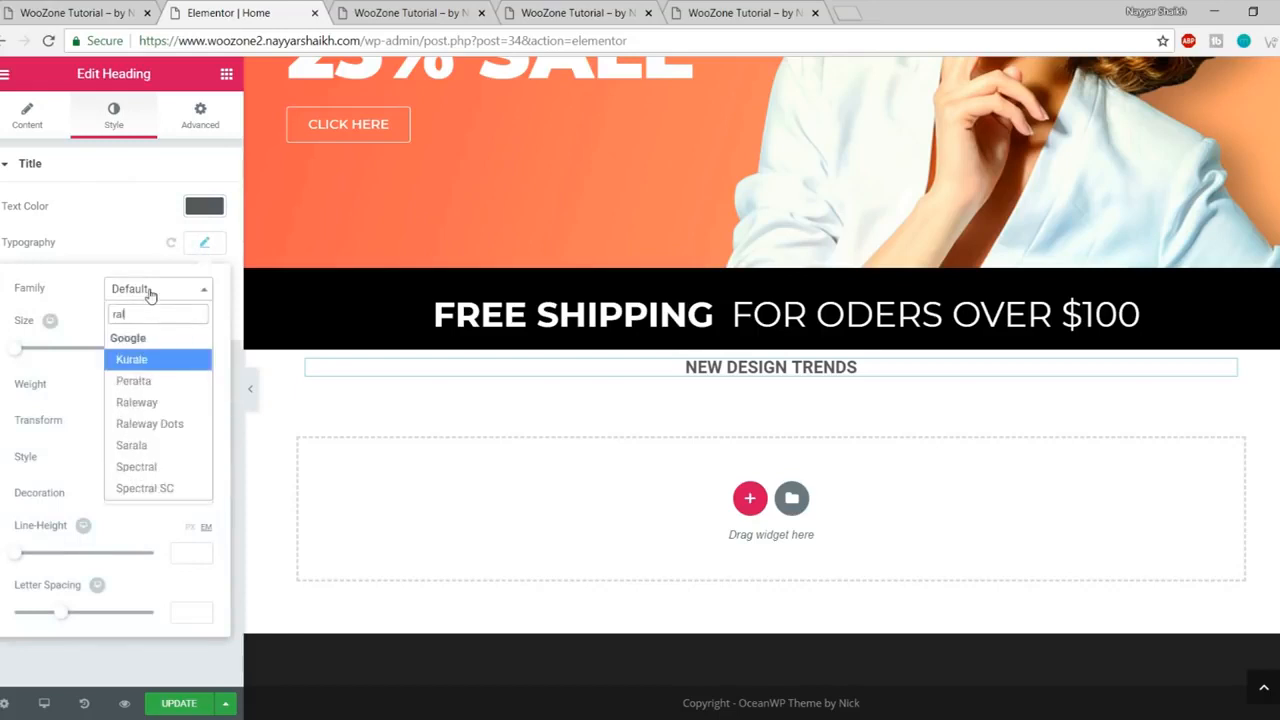
{"action": "type", "text": "eq"}
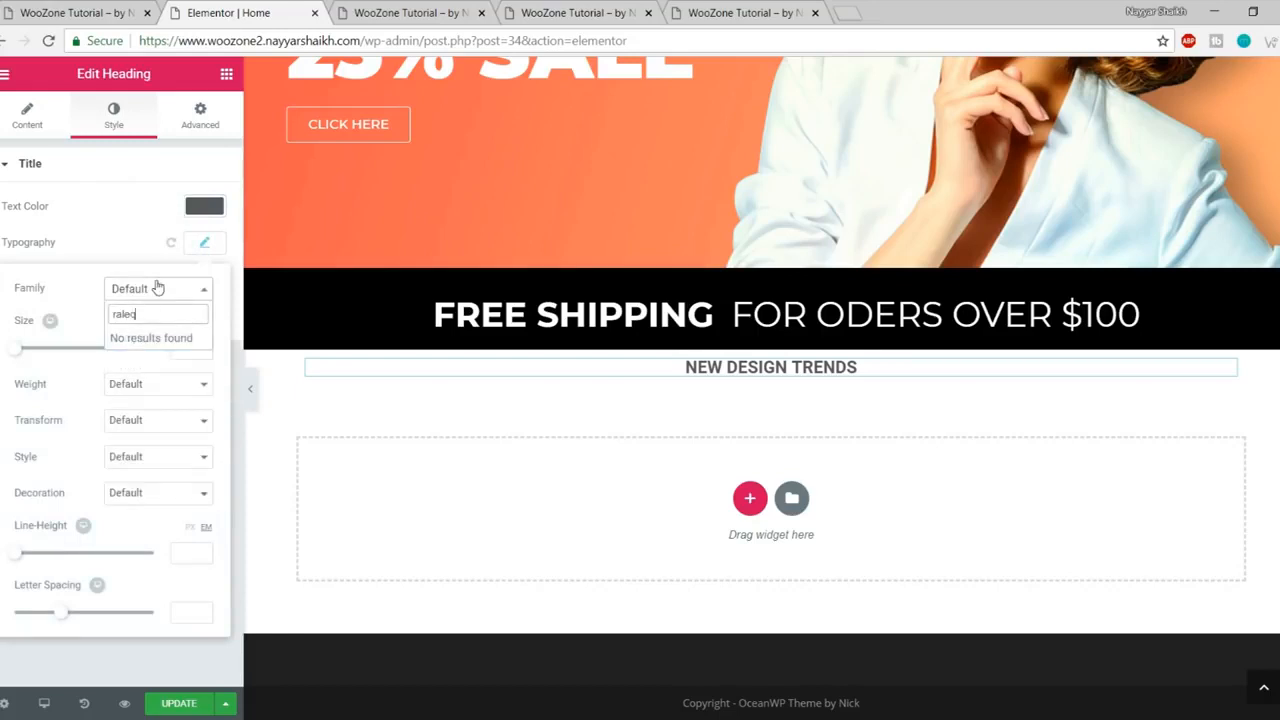
{"action": "key", "text": "BackSpace"}
{"action": "type", "text": "w"}
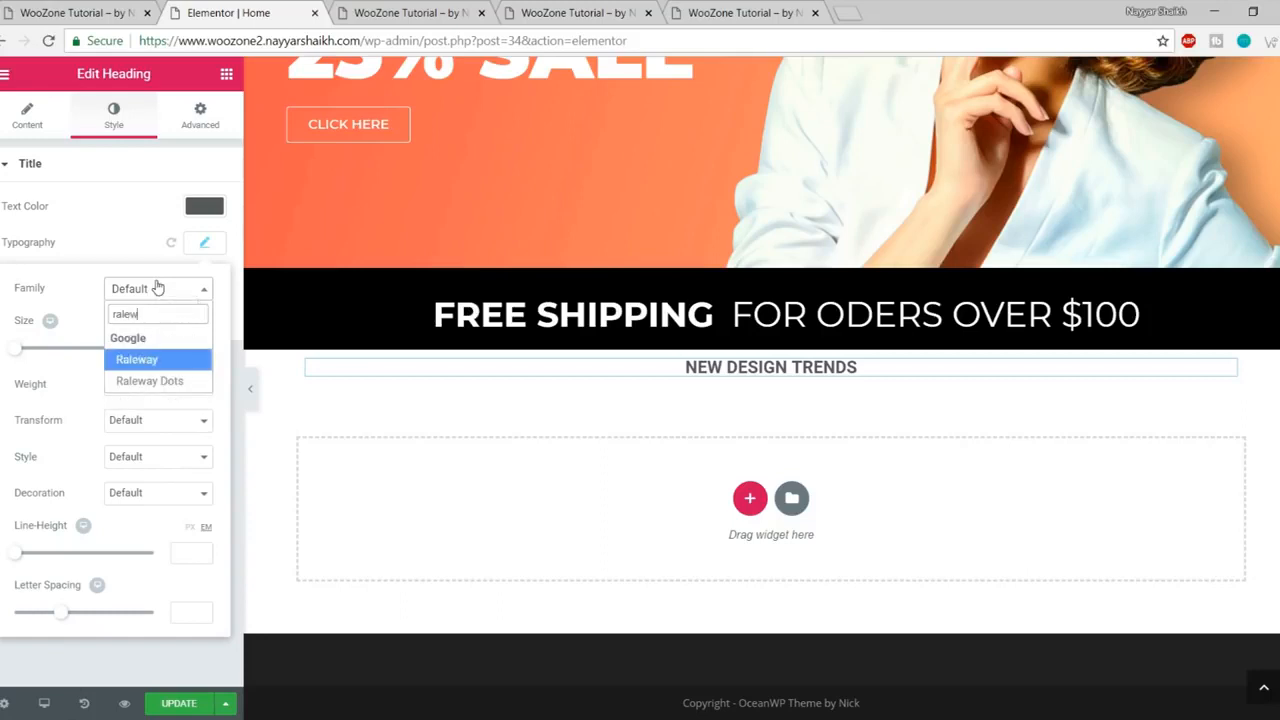
{"action": "left_click", "coordinate": [151, 366]}
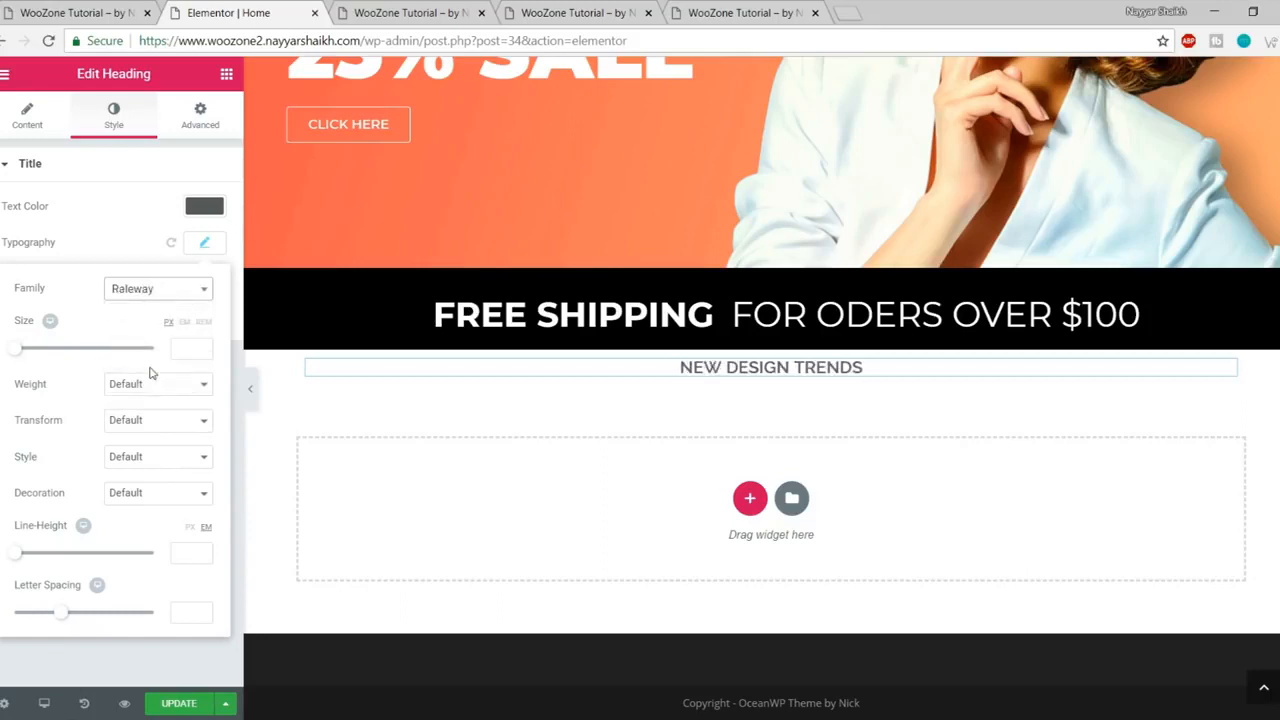
{"action": "left_click_drag", "start_coordinate": [21, 358], "coordinate": [44, 361]}
{"action": "left_click_drag", "start_coordinate": [189, 350], "coordinate": [152, 348]}
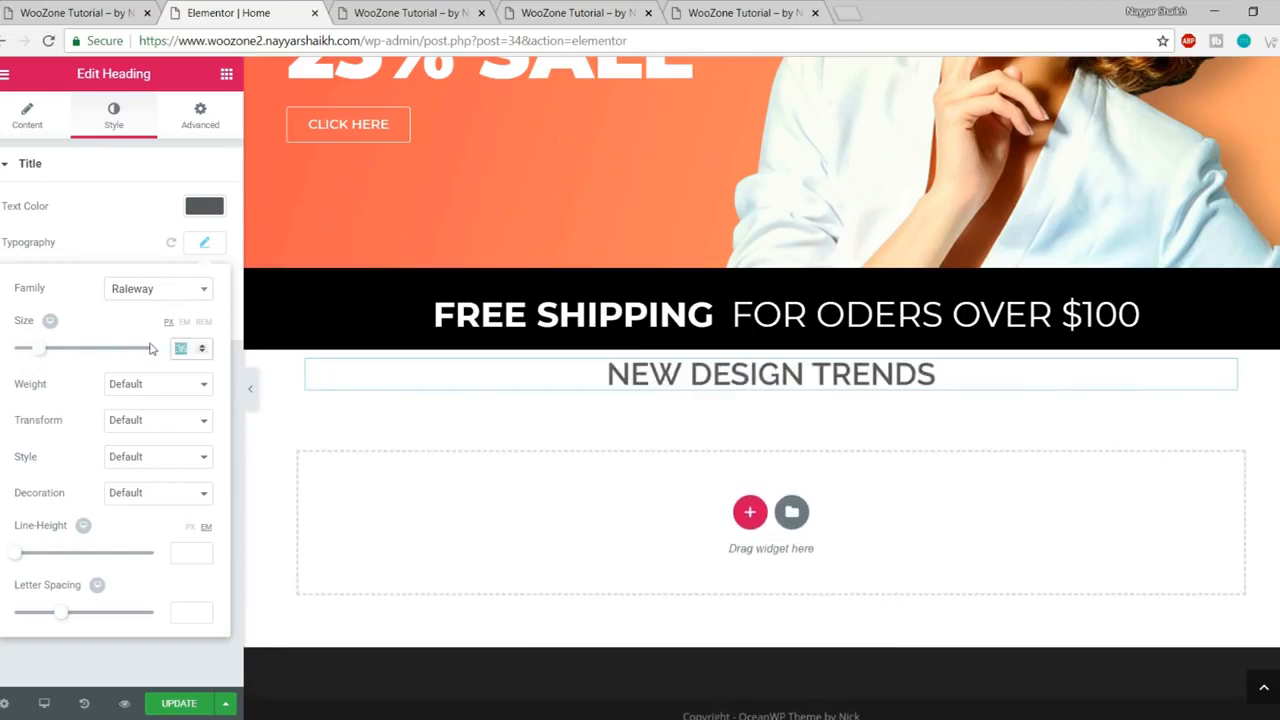
{"action": "type", "text": "40"}
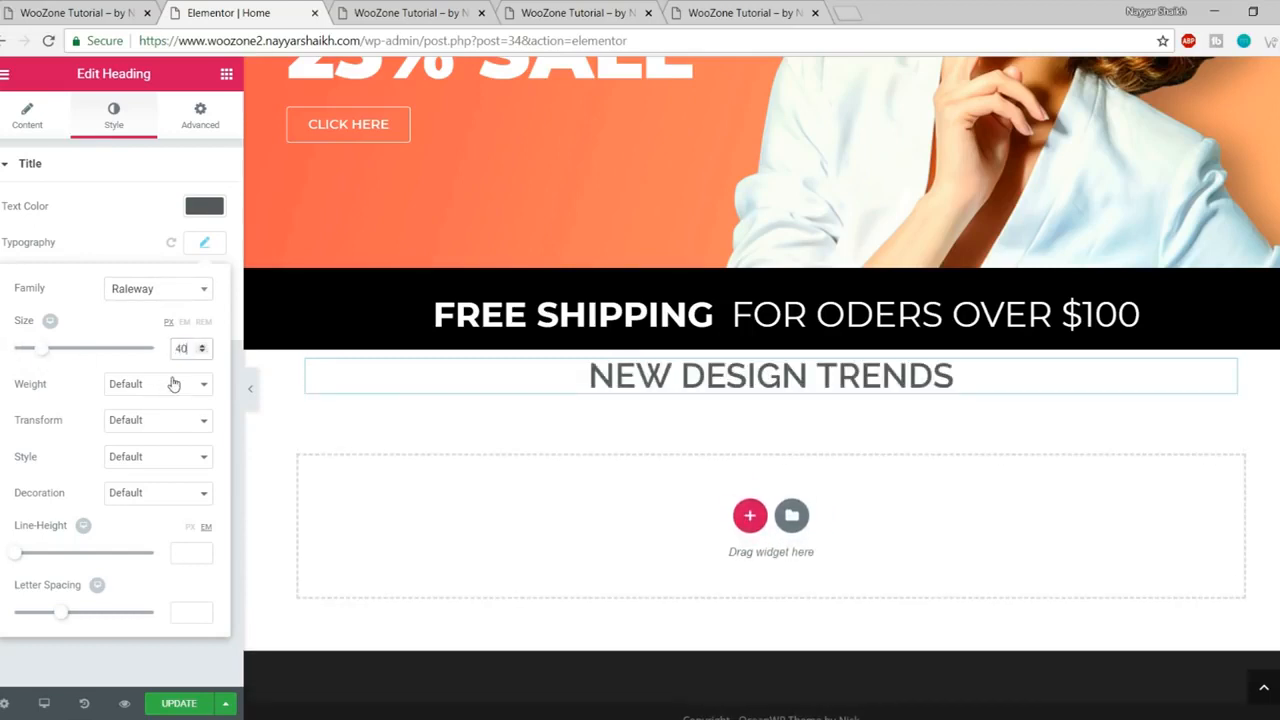
{"action": "left_click", "coordinate": [173, 384]}
{"action": "left_click", "coordinate": [124, 511]}
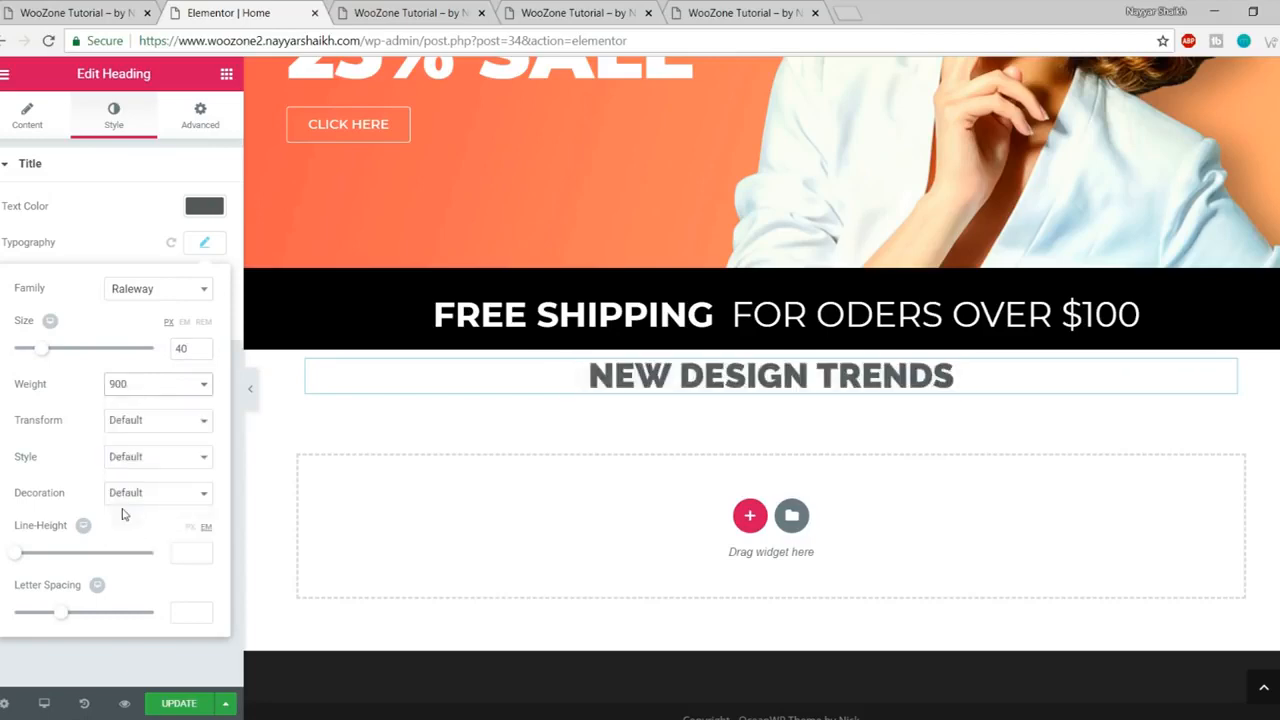
Step: Copy the reference Lorem ipsum subtitle and add a new heading widget under NEW DESIGN TRENDS
{"action": "left_click", "coordinate": [72, 6]}
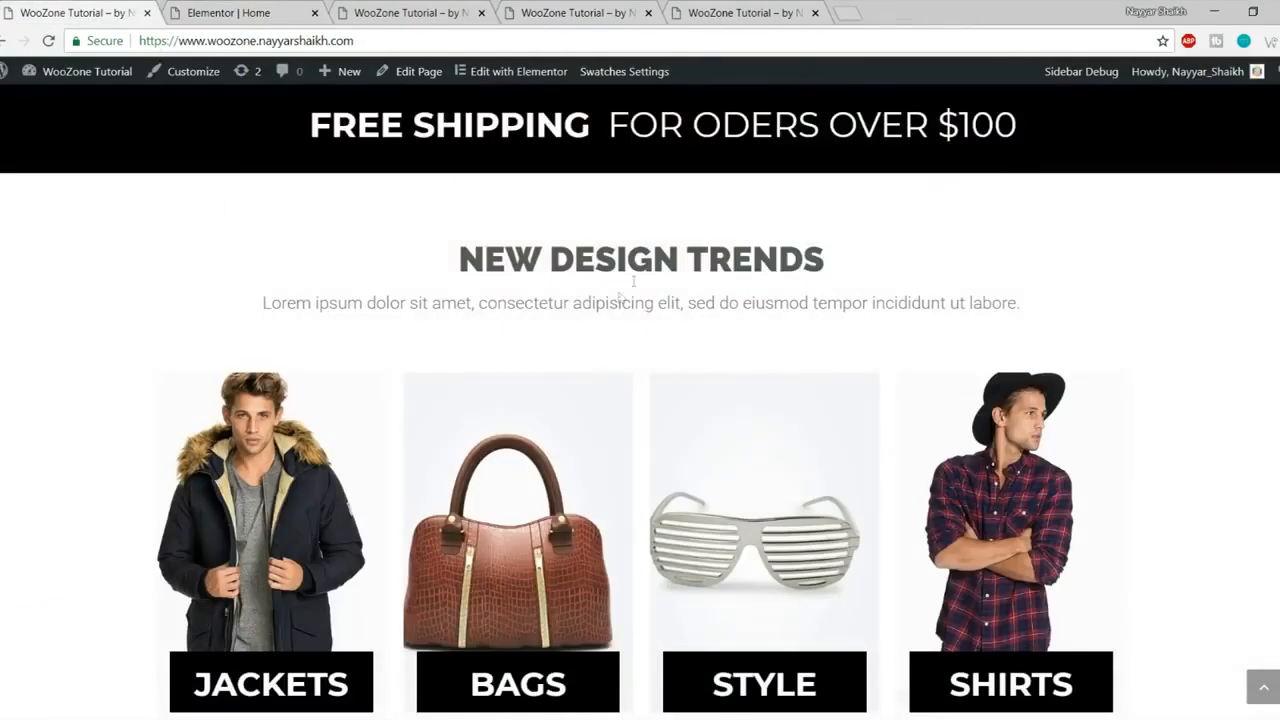
{"action": "left_click_drag", "start_coordinate": [468, 264], "coordinate": [865, 264]}
{"action": "left_click", "coordinate": [890, 293]}
{"action": "left_click_drag", "start_coordinate": [263, 305], "coordinate": [1078, 305]}
{"action": "key", "text": "ctrl+c"}
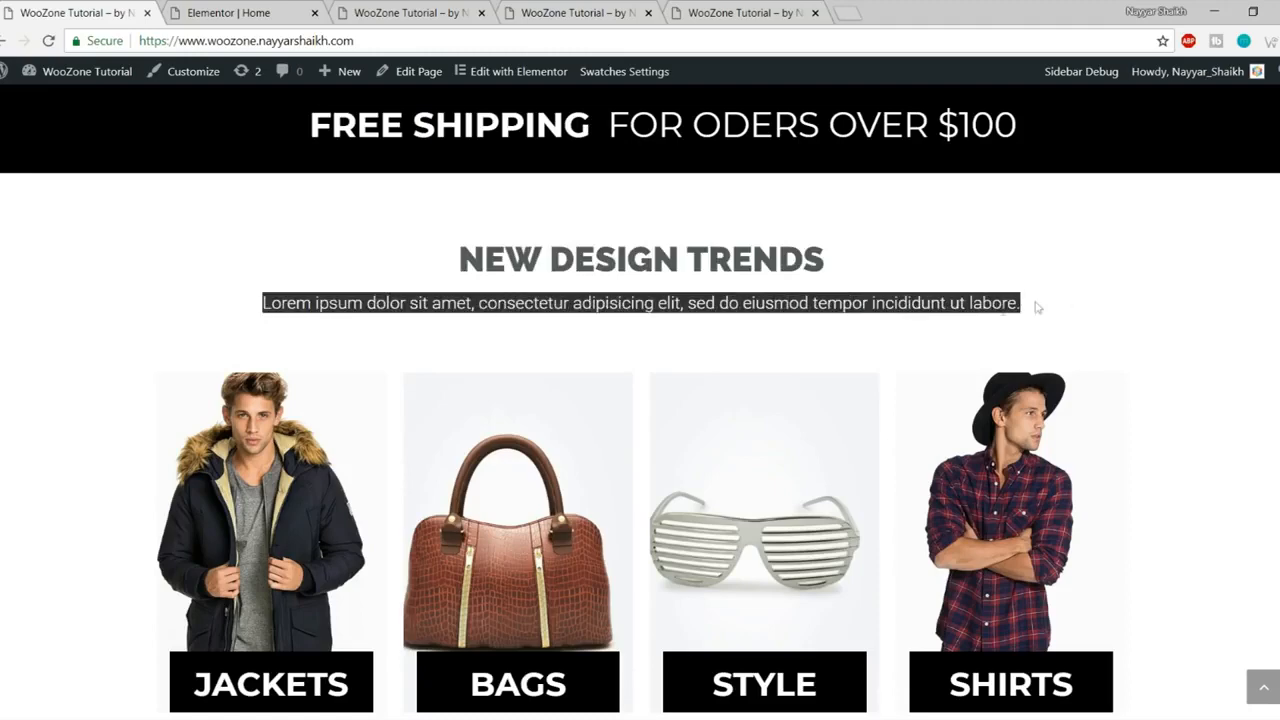
{"action": "left_click", "coordinate": [275, 12]}
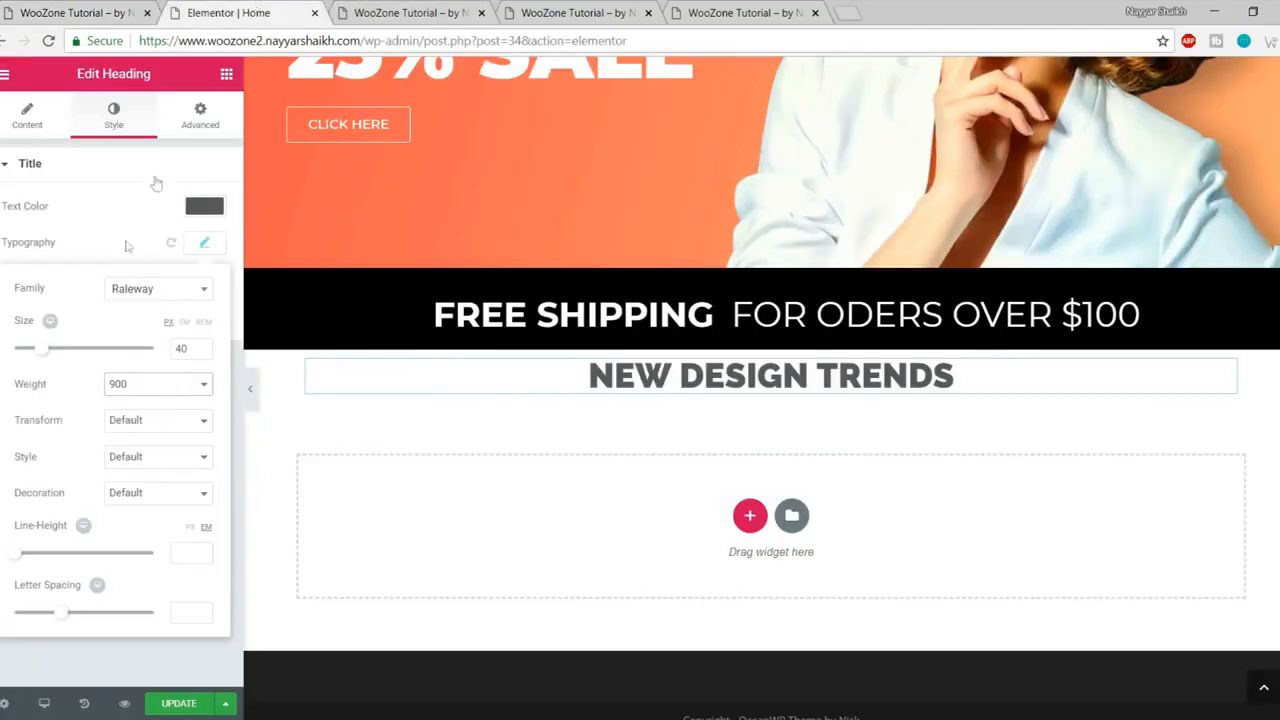
{"action": "left_click", "coordinate": [227, 76]}
{"action": "left_click_drag", "start_coordinate": [176, 235], "coordinate": [746, 412]}
Step: Paste the Lorem ipsum text into the new heading and centre it
{"action": "left_click", "coordinate": [102, 263]}
{"action": "key", "text": "ctrl+a"}
{"action": "key", "text": "ctrl+v"}
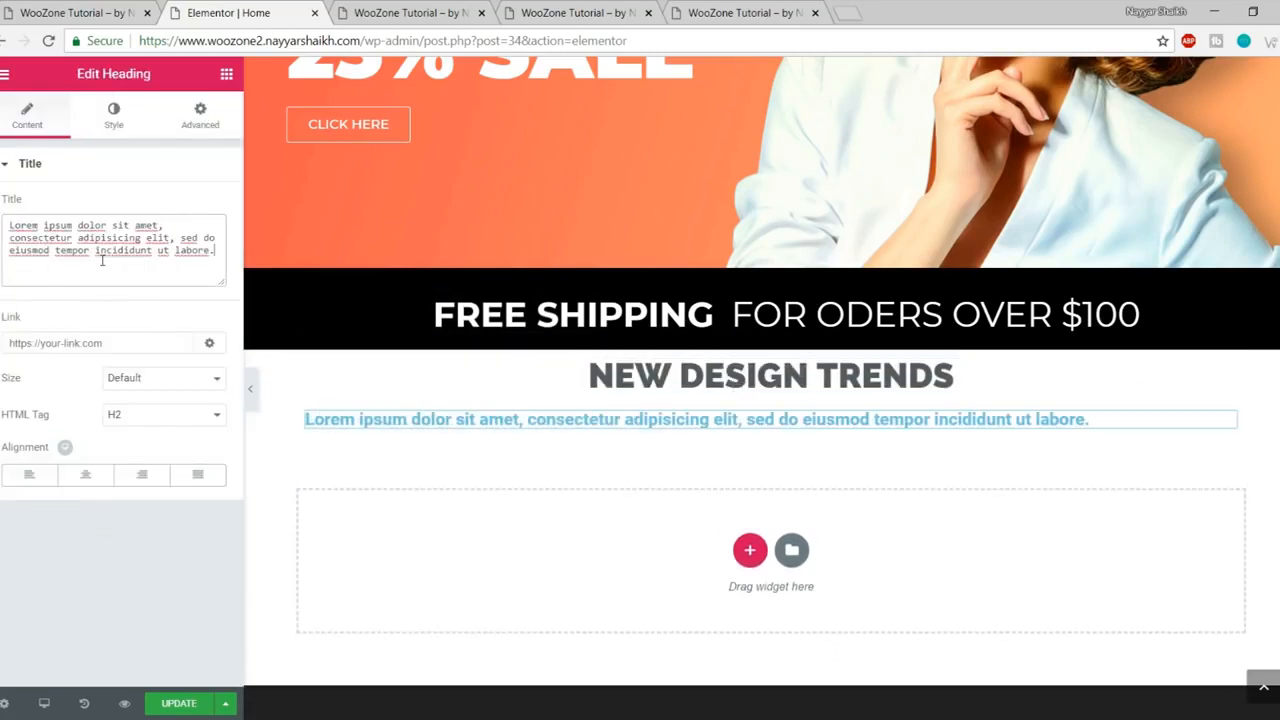
{"action": "left_click", "coordinate": [91, 483]}
Step: Make the subtitle grey #7a7a7a with font weight 300
{"action": "left_click", "coordinate": [113, 116]}
{"action": "left_click", "coordinate": [205, 206]}
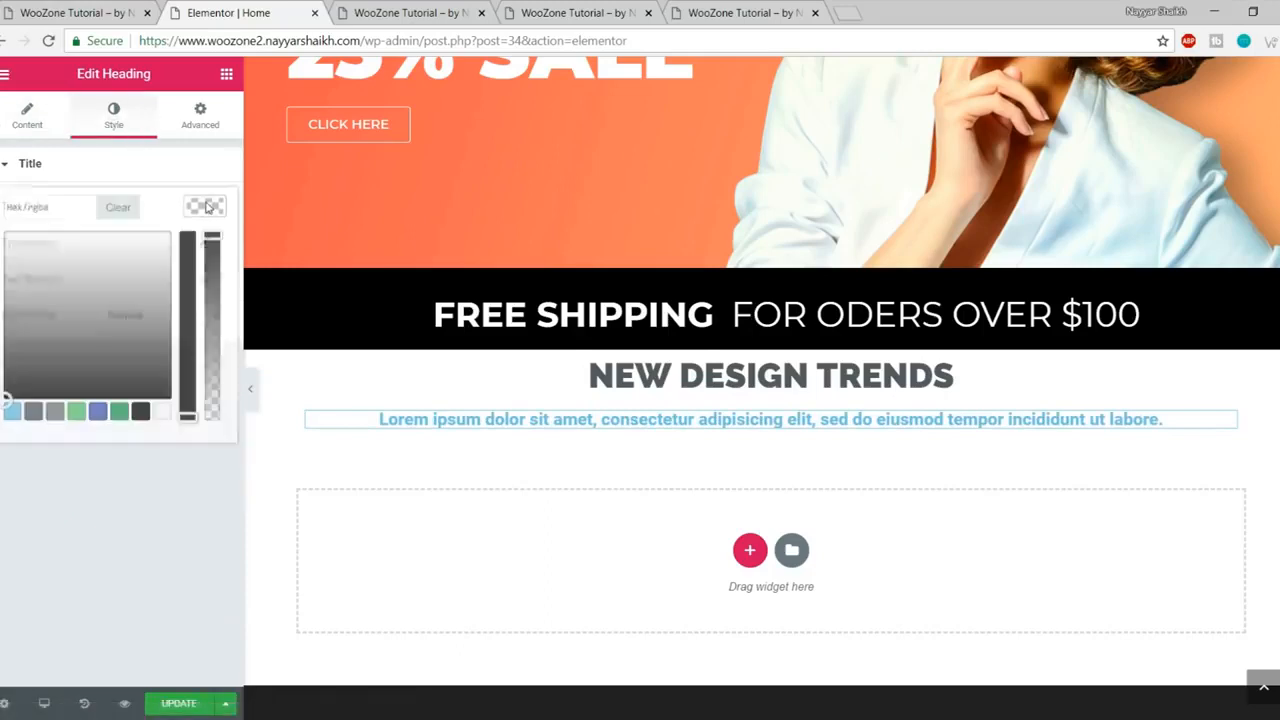
{"action": "left_click", "coordinate": [55, 416]}
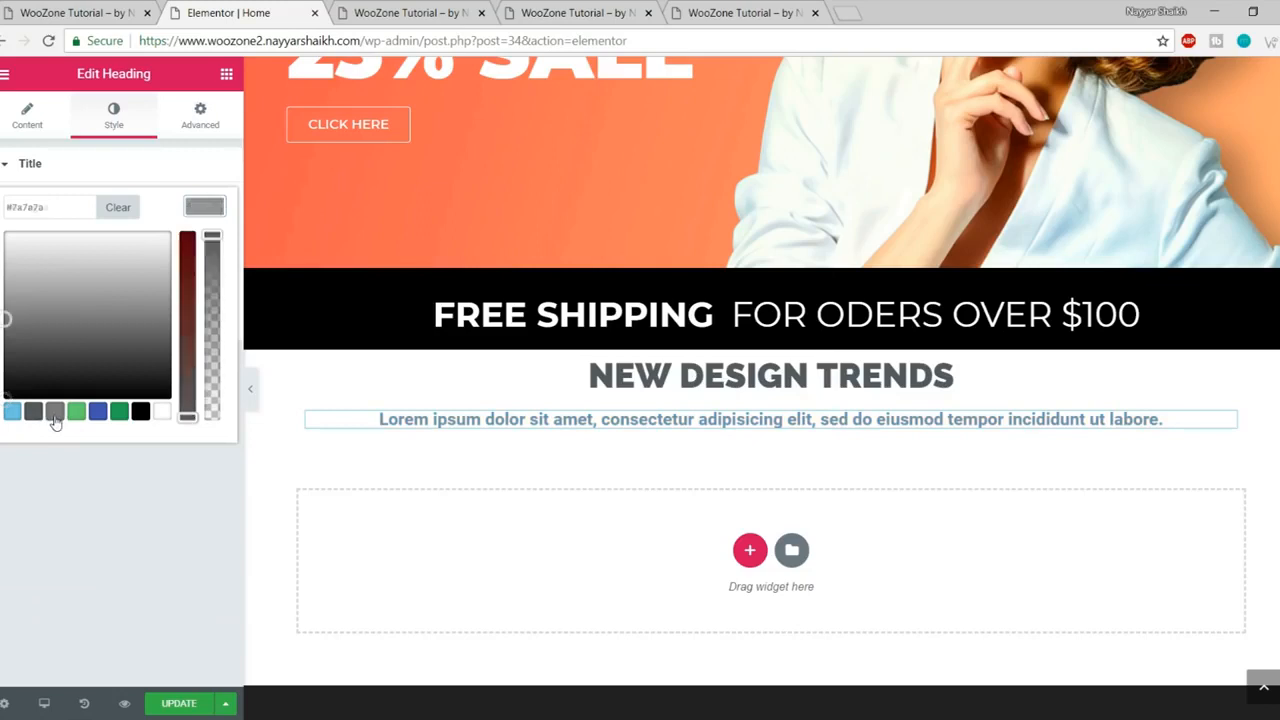
{"action": "left_click", "coordinate": [203, 208]}
{"action": "left_click", "coordinate": [205, 243]}
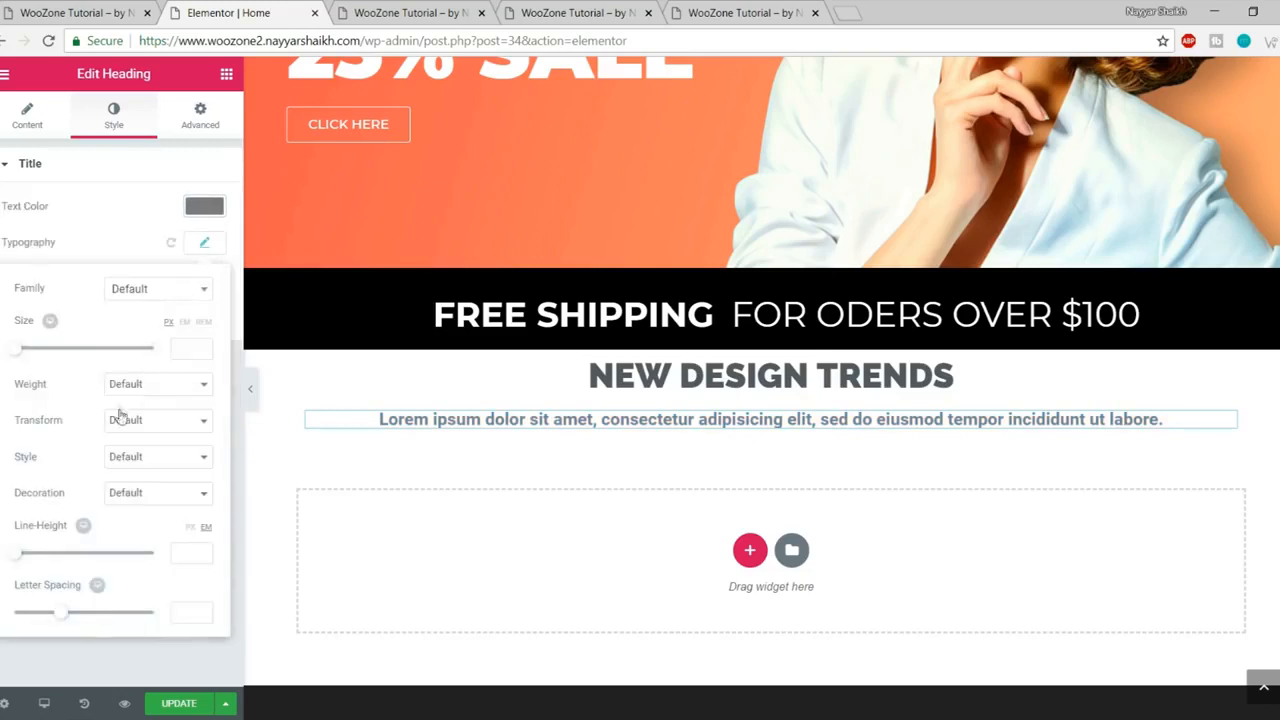
{"action": "left_click", "coordinate": [147, 385]}
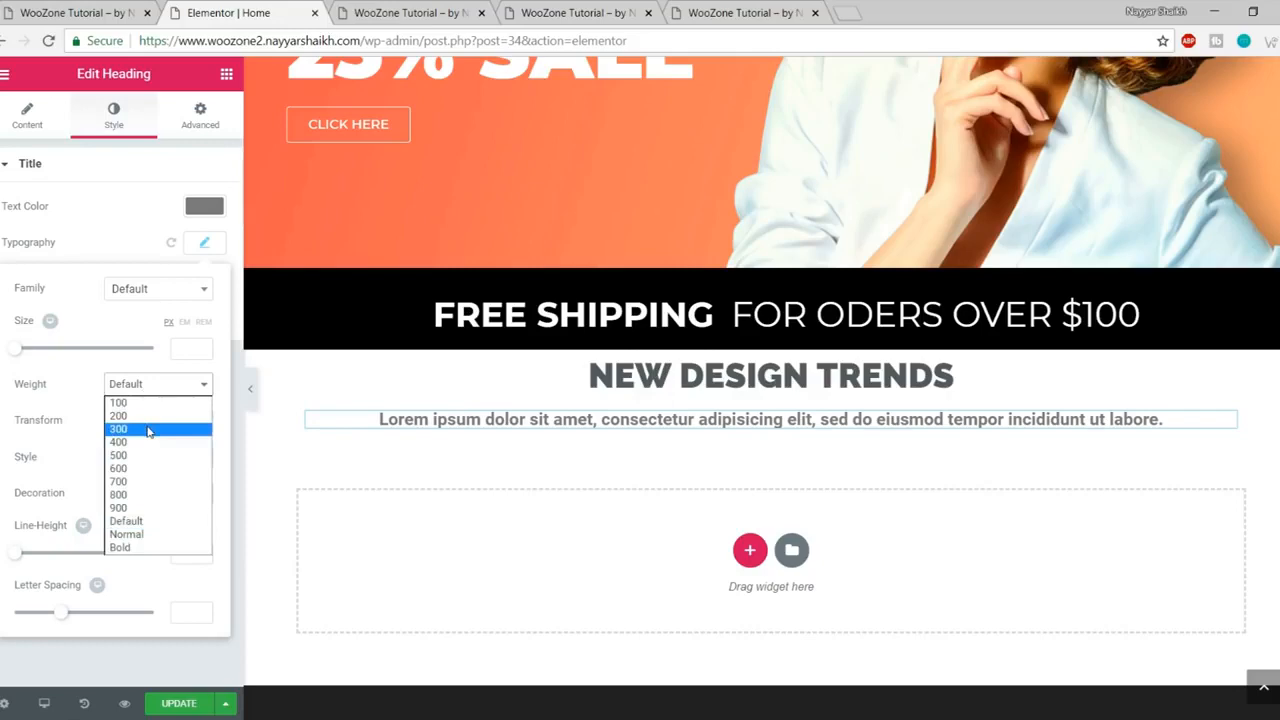
{"action": "left_click", "coordinate": [147, 430]}
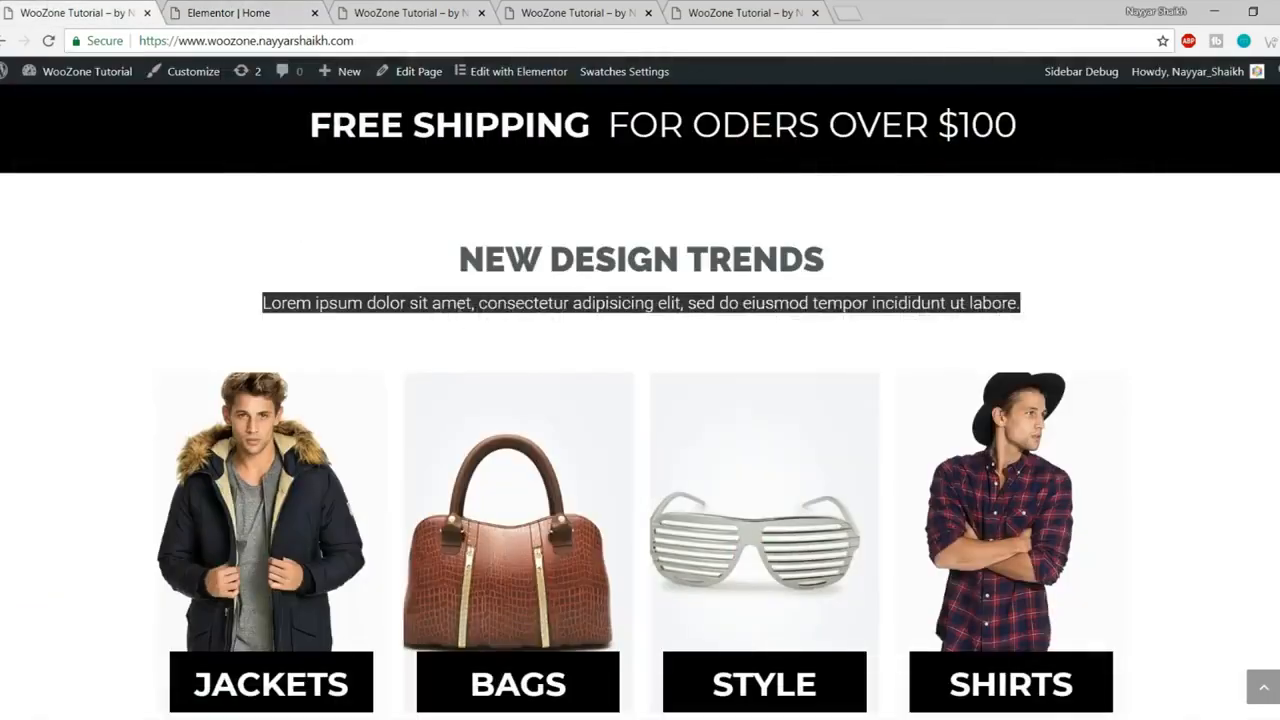
Step: Compare the subtitle against the reference store's section
{"action": "left_click", "coordinate": [553, 298]}
{"action": "left_click", "coordinate": [262, 10]}
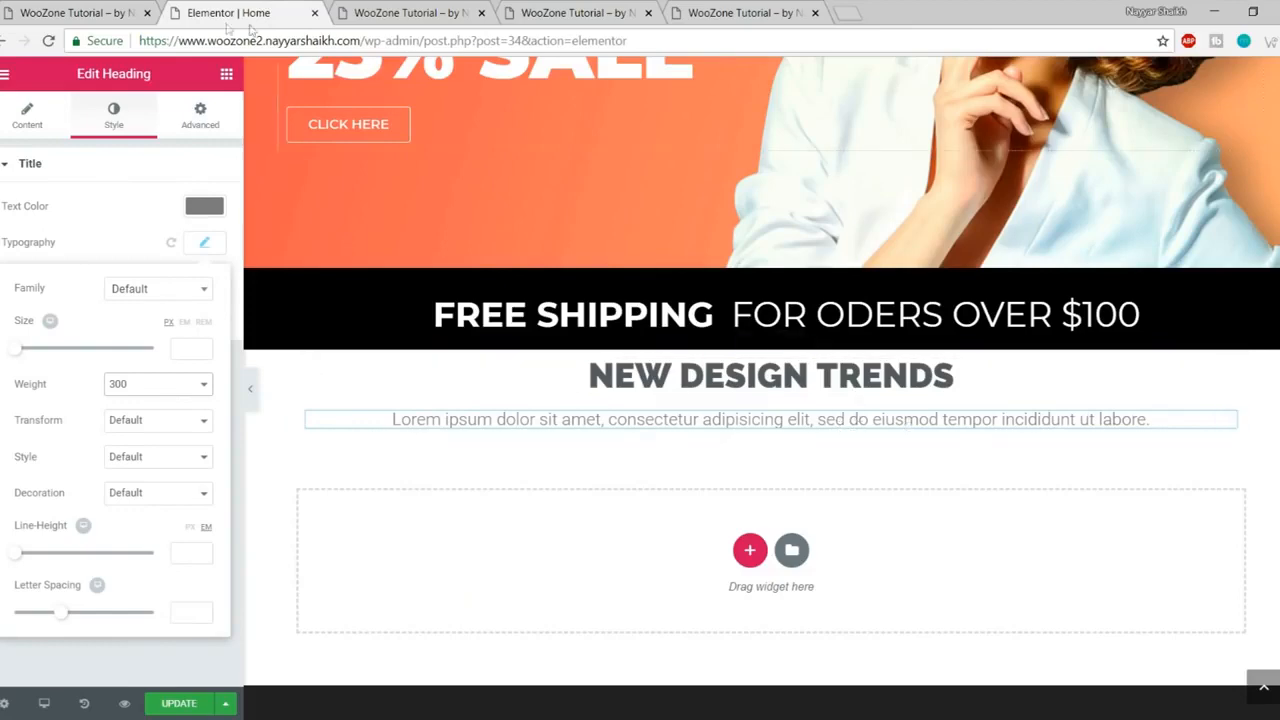
{"action": "left_click", "coordinate": [90, 8]}
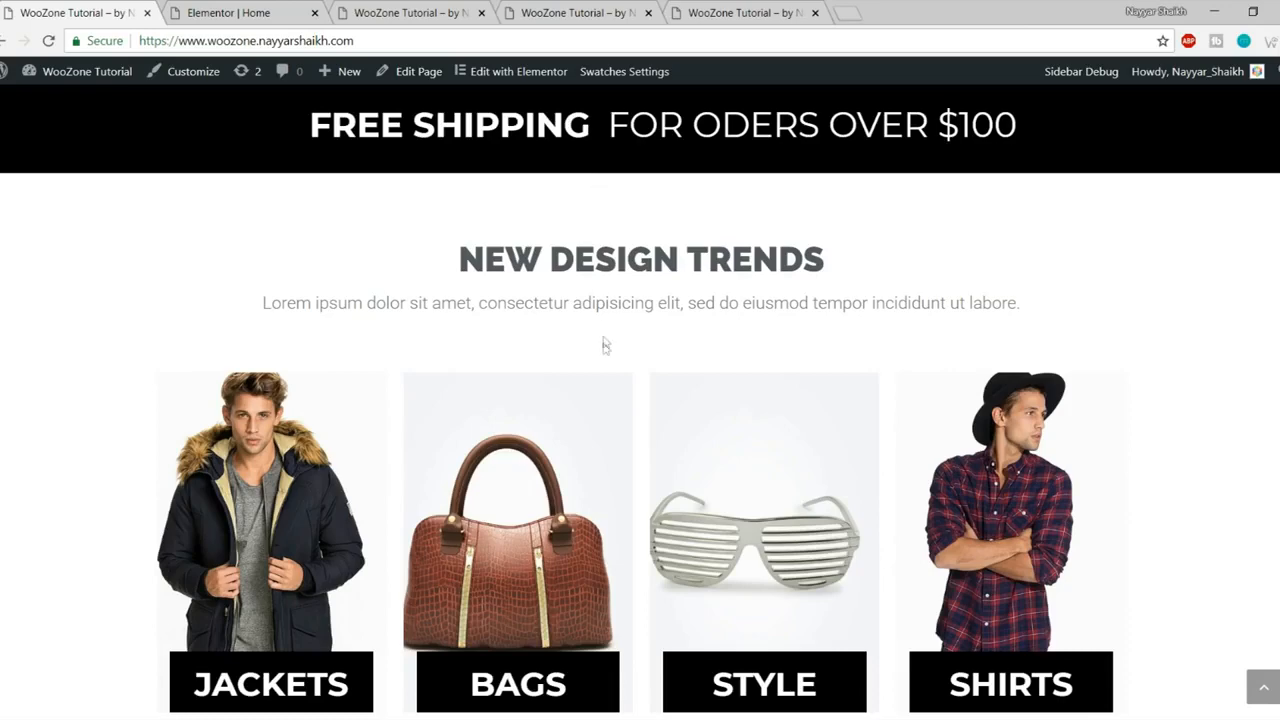
{"action": "left_click", "coordinate": [284, 10]}
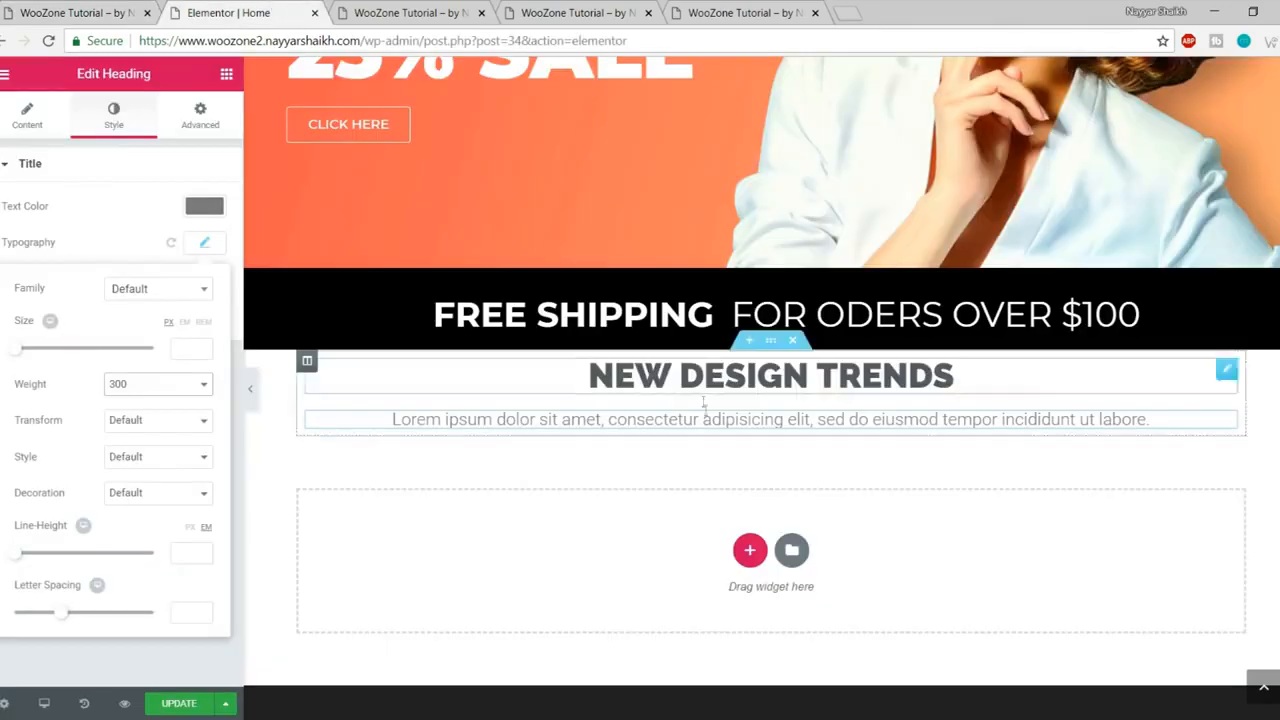
Step: Select the section holding both headings and set its padding to 0
{"action": "left_click", "coordinate": [772, 342]}
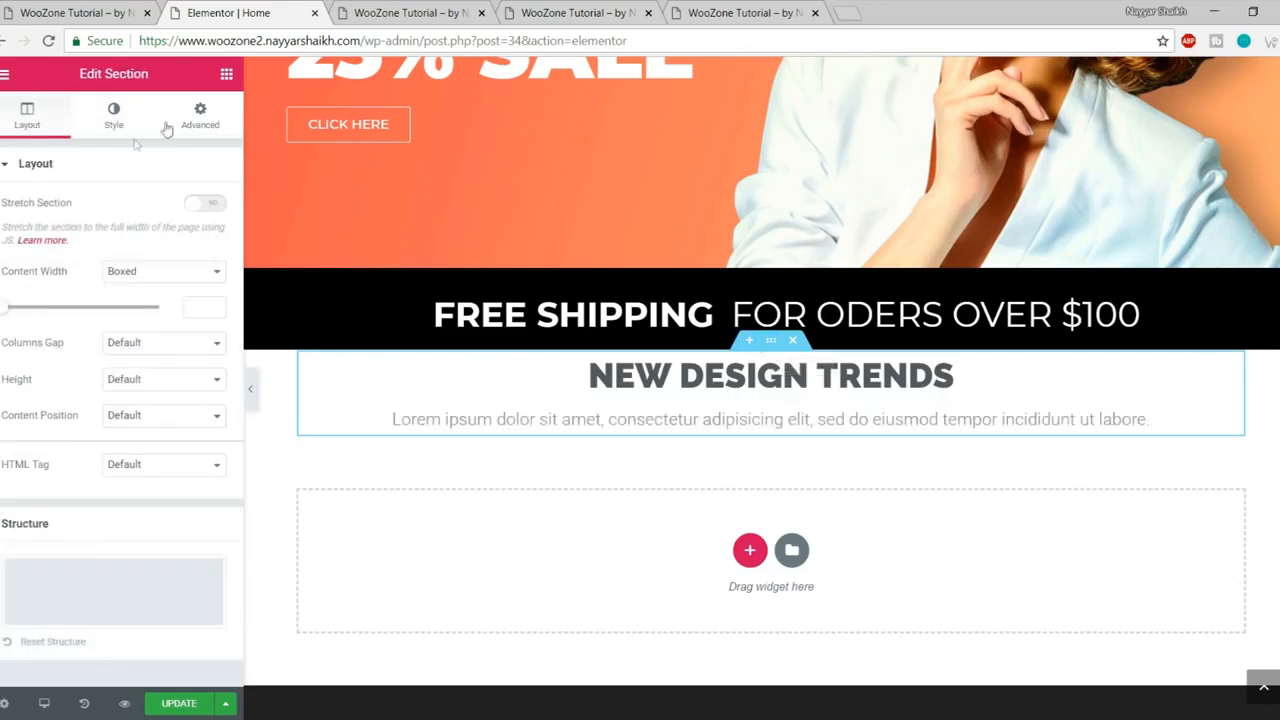
{"action": "left_click", "coordinate": [200, 115]}
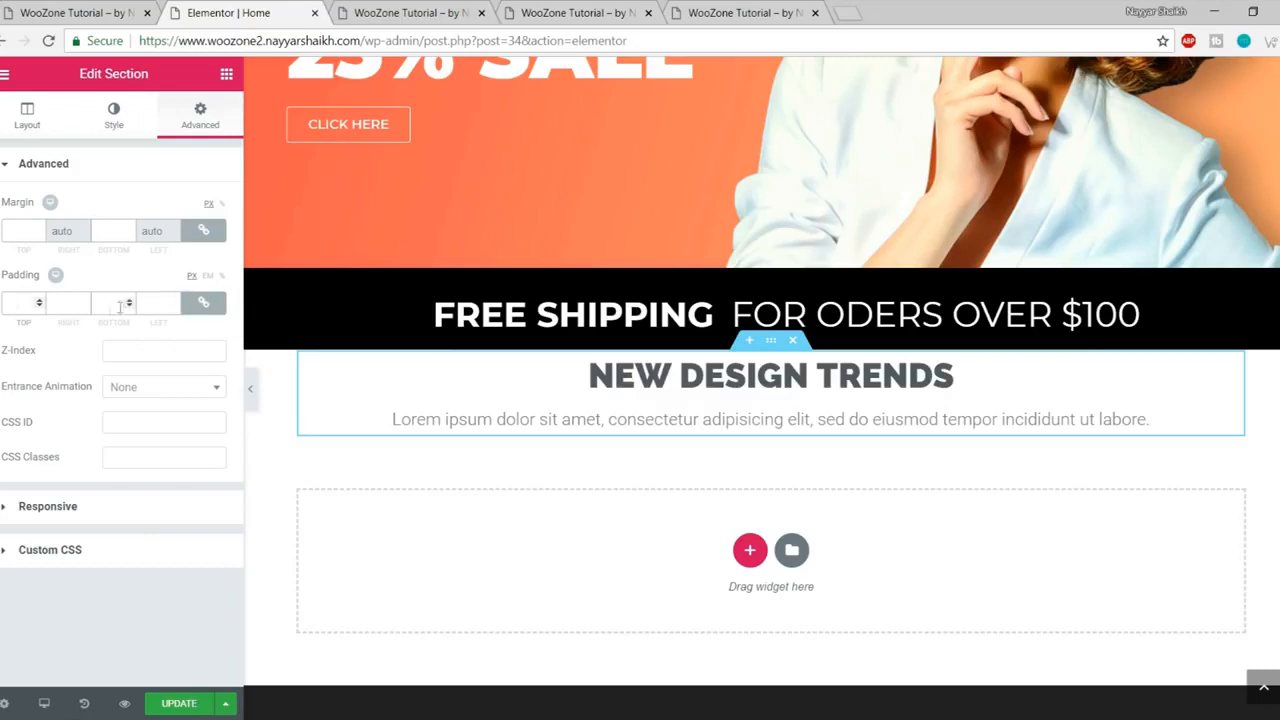
{"action": "type", "text": "10"}
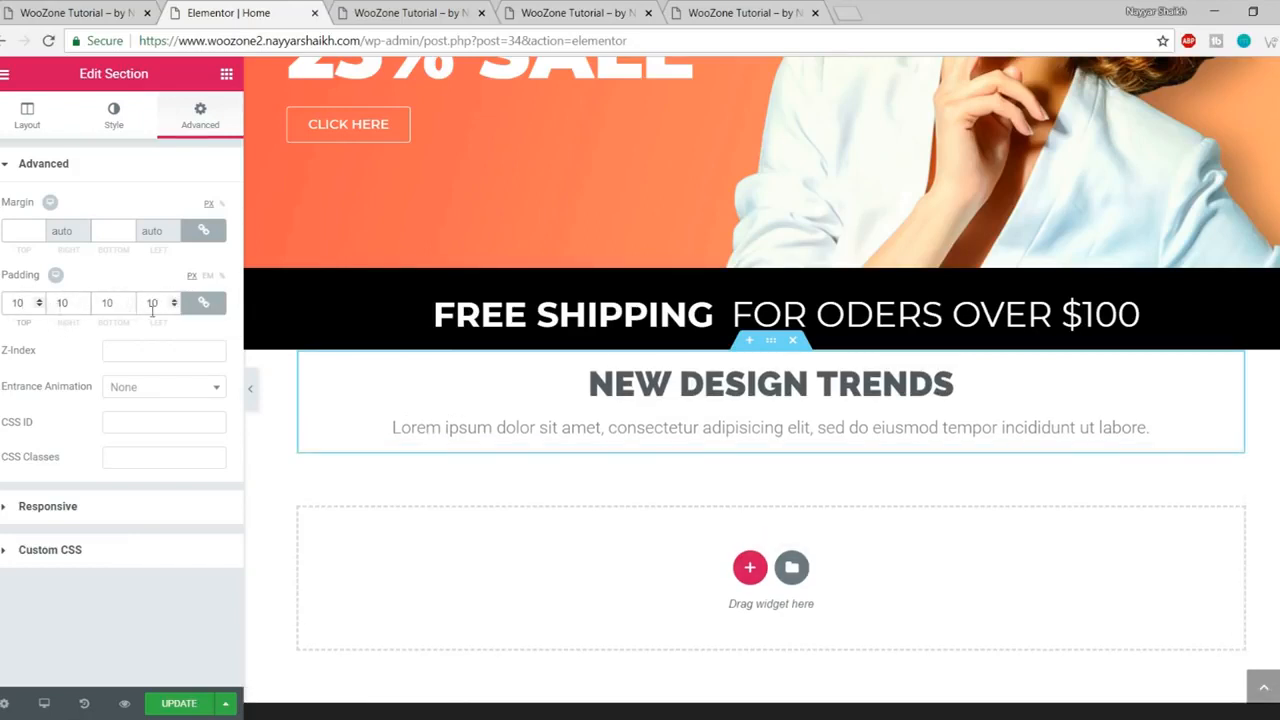
{"action": "type", "text": "0"}
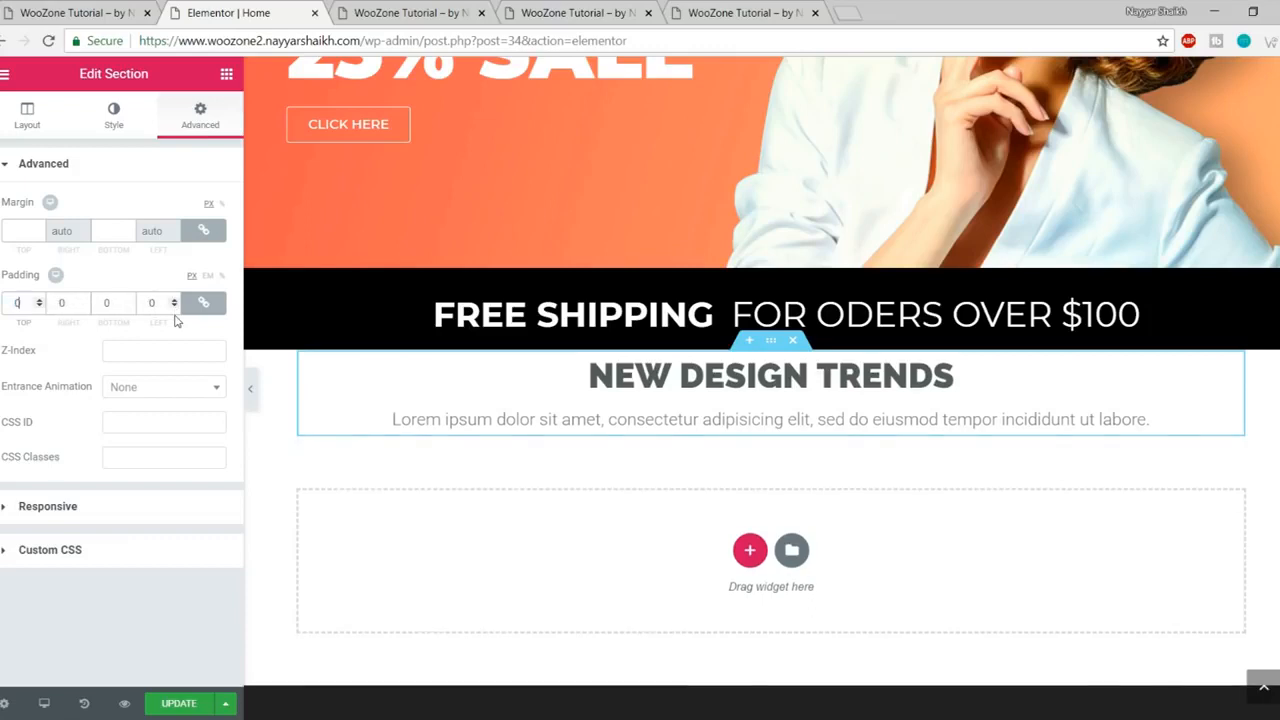
{"action": "left_click", "coordinate": [204, 306]}
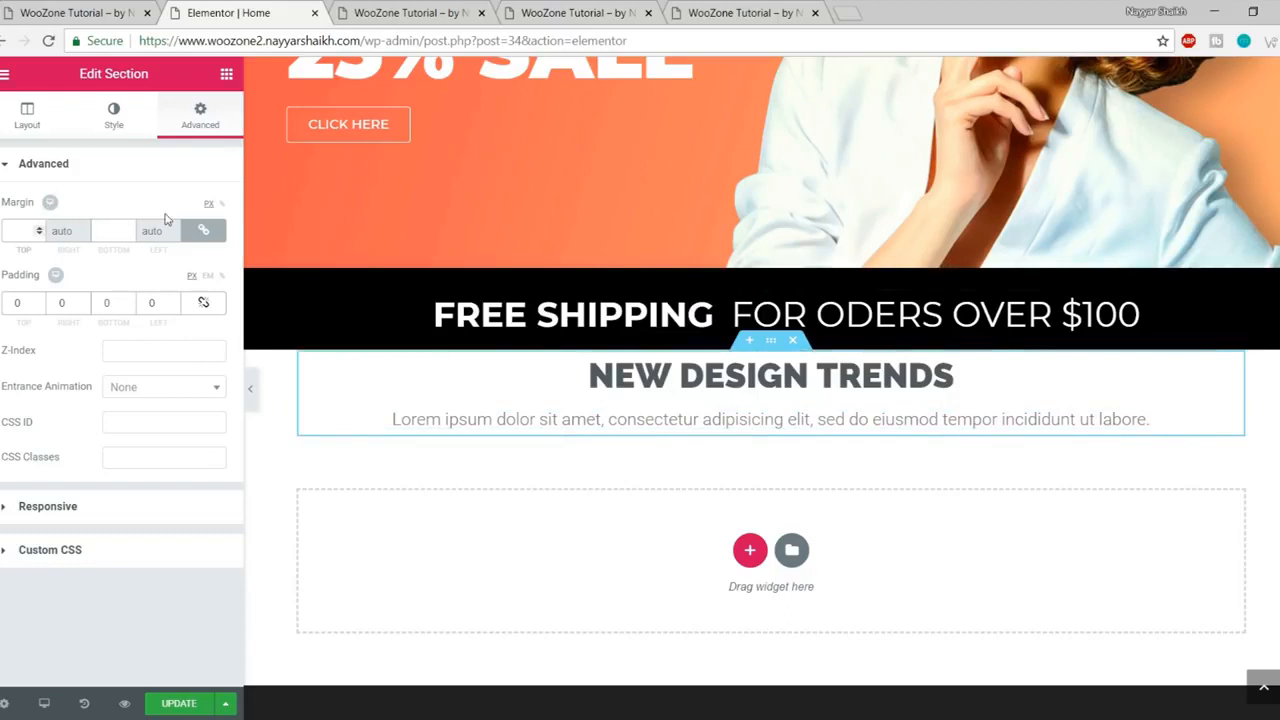
Step: Give the section a 70 px top and 50 px bottom margin, then preview the page
{"action": "type", "text": "7"}
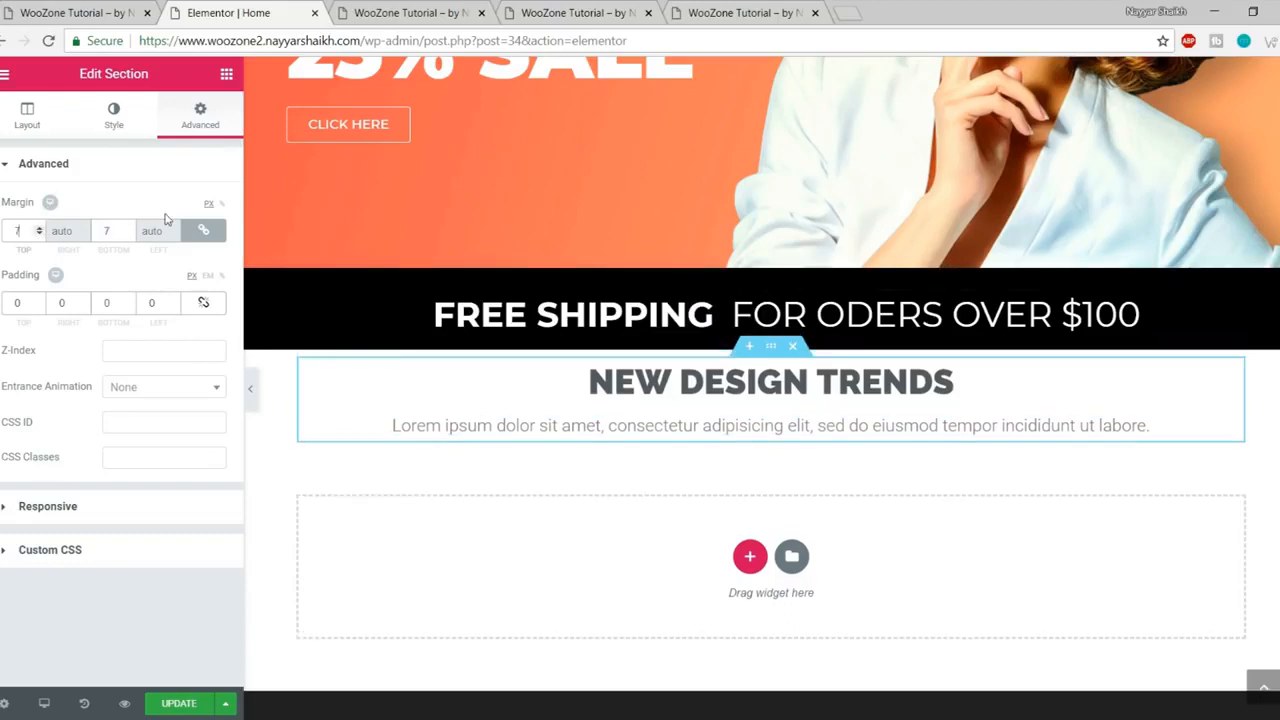
{"action": "type", "text": "0"}
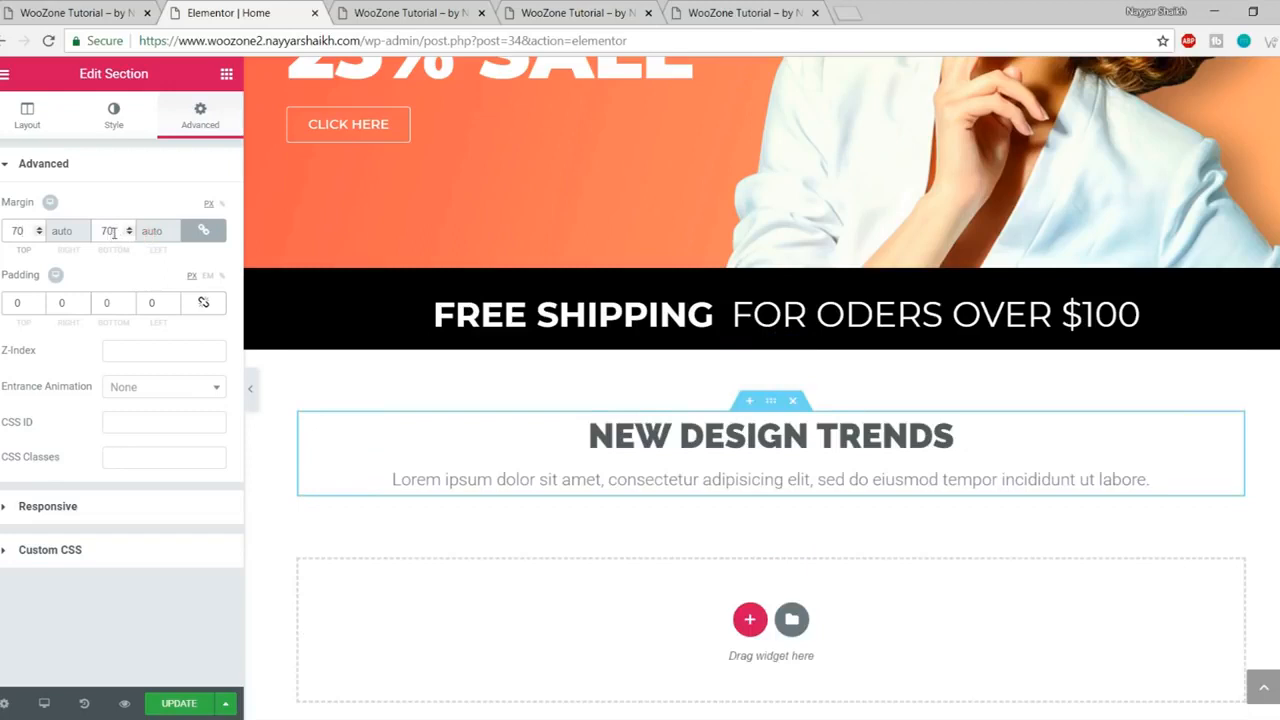
{"action": "left_click_drag", "start_coordinate": [113, 232], "coordinate": [92, 230]}
{"action": "left_click", "coordinate": [205, 232]}
{"action": "double_click", "coordinate": [116, 231]}
{"action": "type", "text": "50"}
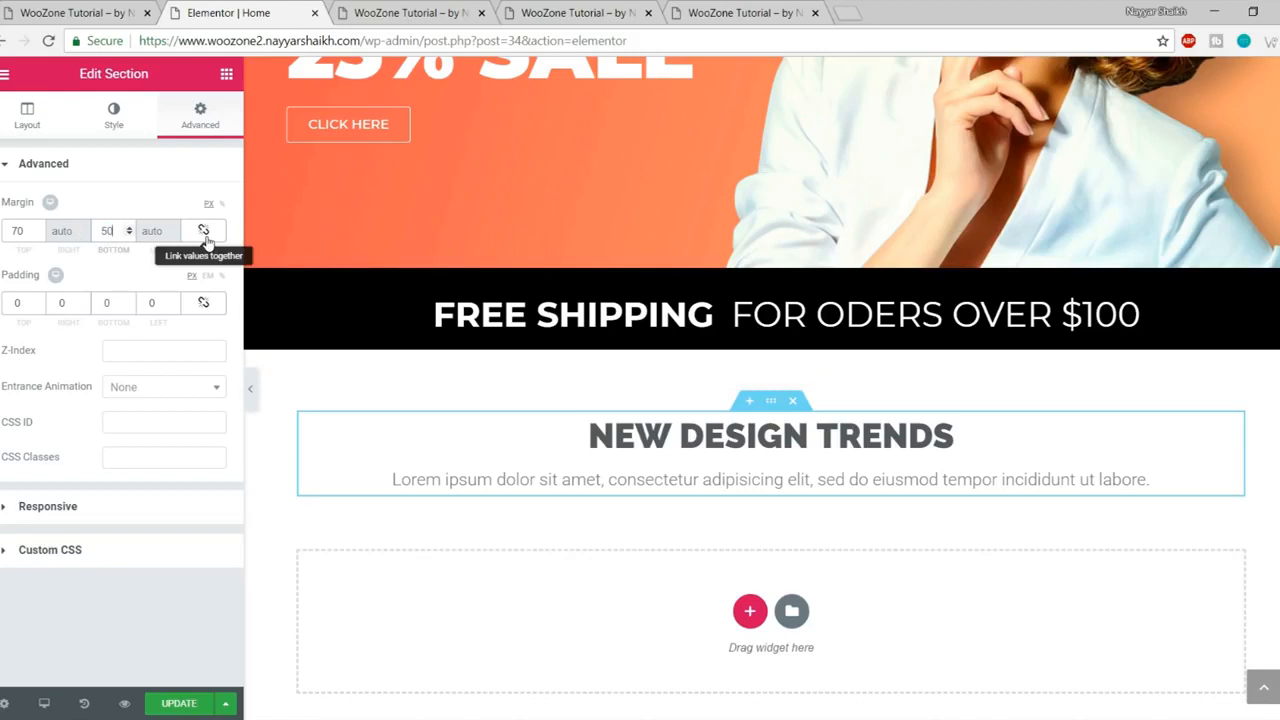
{"action": "left_click", "coordinate": [187, 252]}
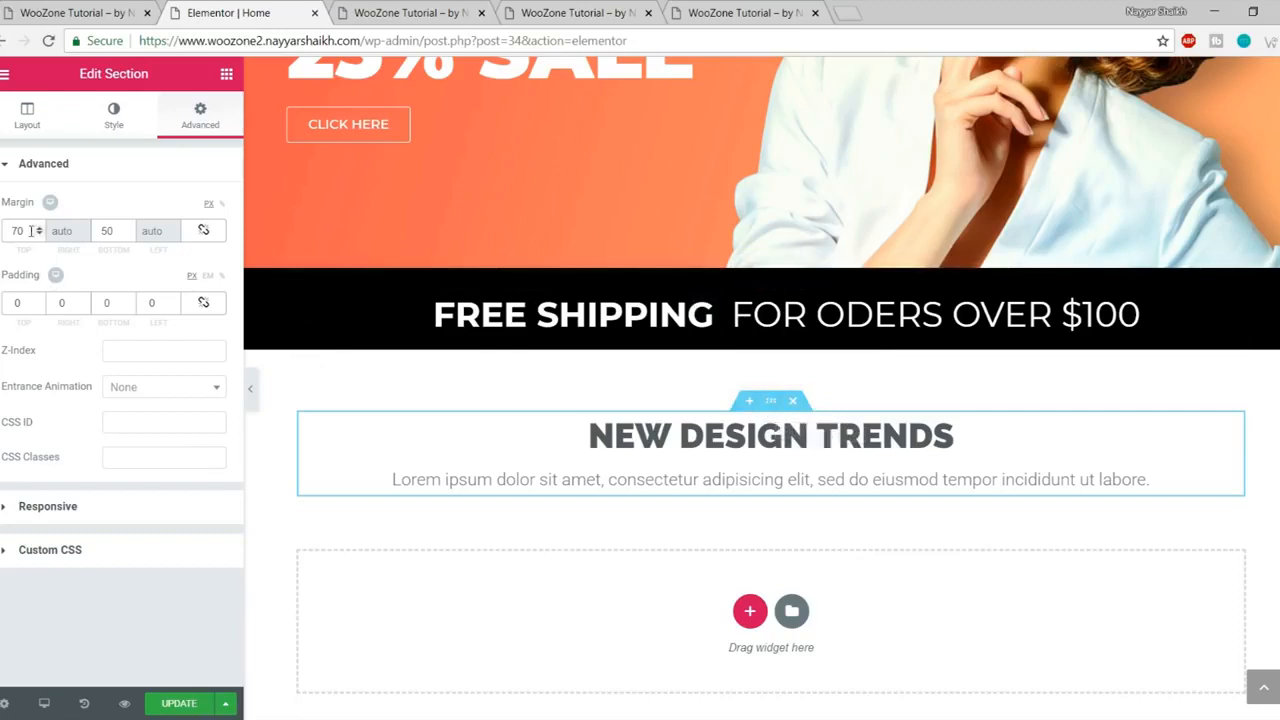
{"action": "left_click", "coordinate": [116, 235]}
{"action": "left_click", "coordinate": [455, 10]}
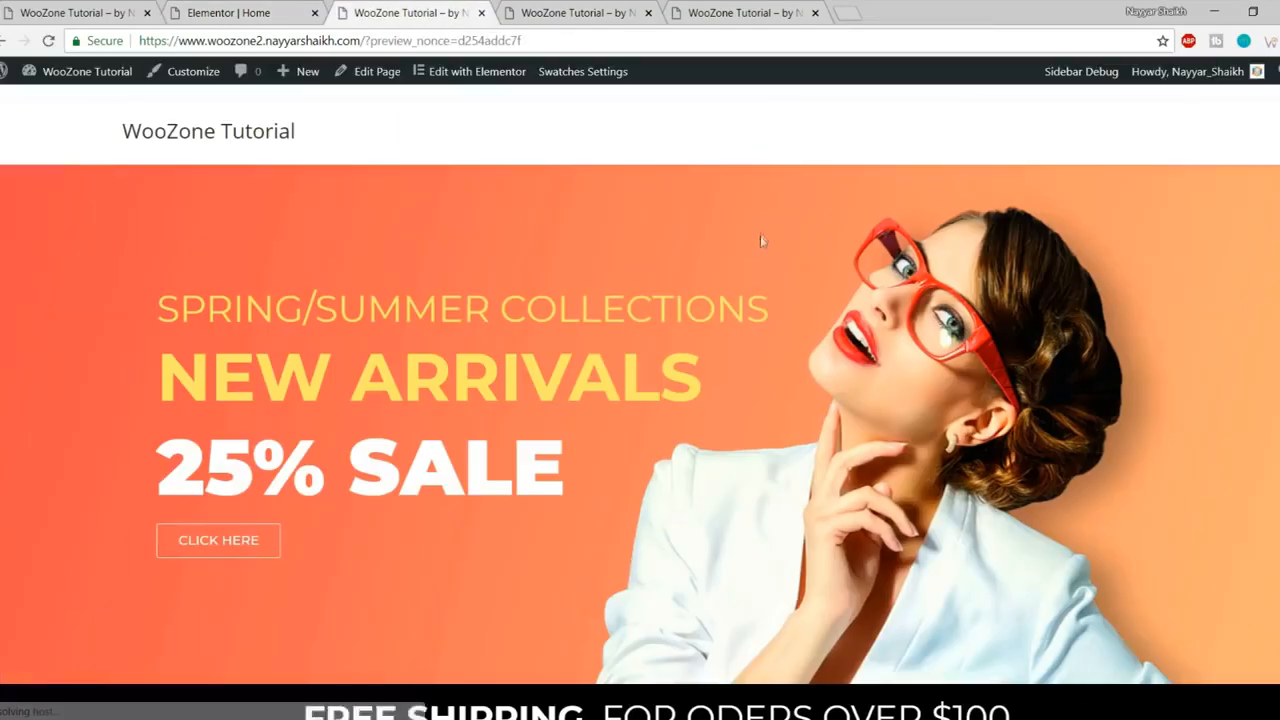
Step: Review the live site's category banners, then return to the editor's widget library
{"action": "scroll", "coordinate": [760, 238], "scroll_direction": "down", "scroll_amount": 3}
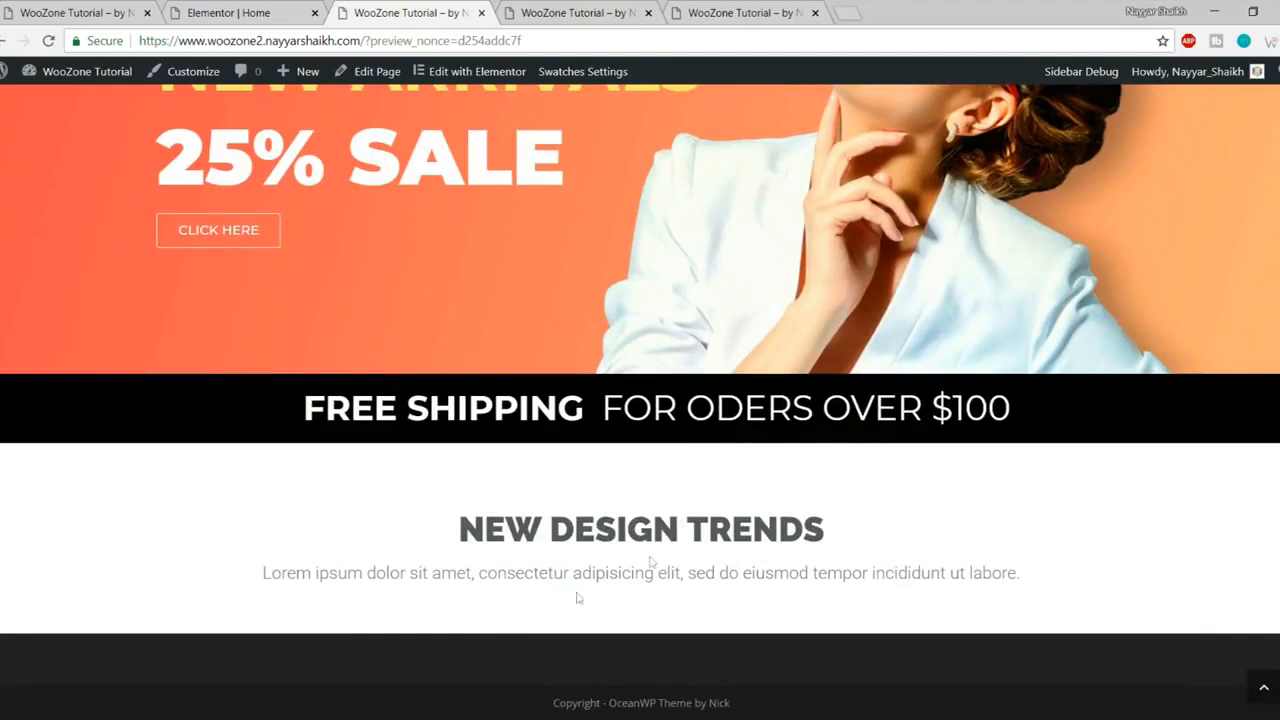
{"action": "left_click", "coordinate": [85, 8]}
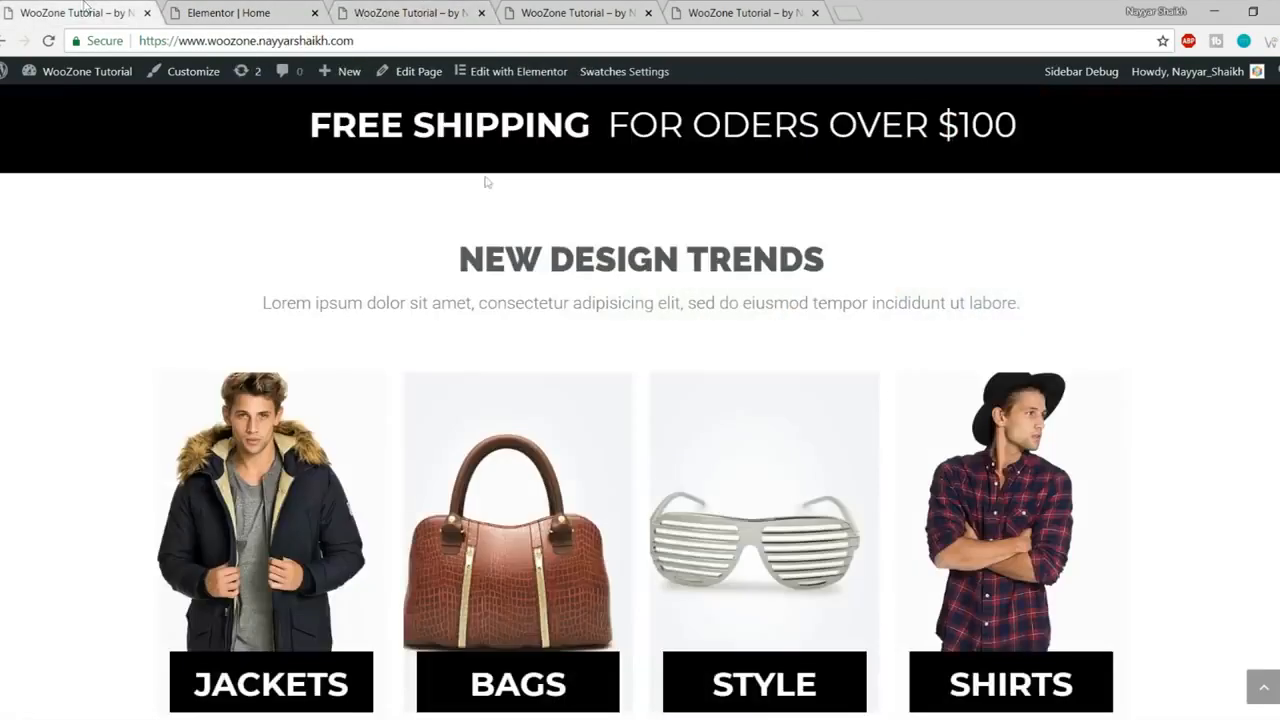
{"action": "scroll", "coordinate": [300, 400], "scroll_direction": "down", "scroll_amount": 2}
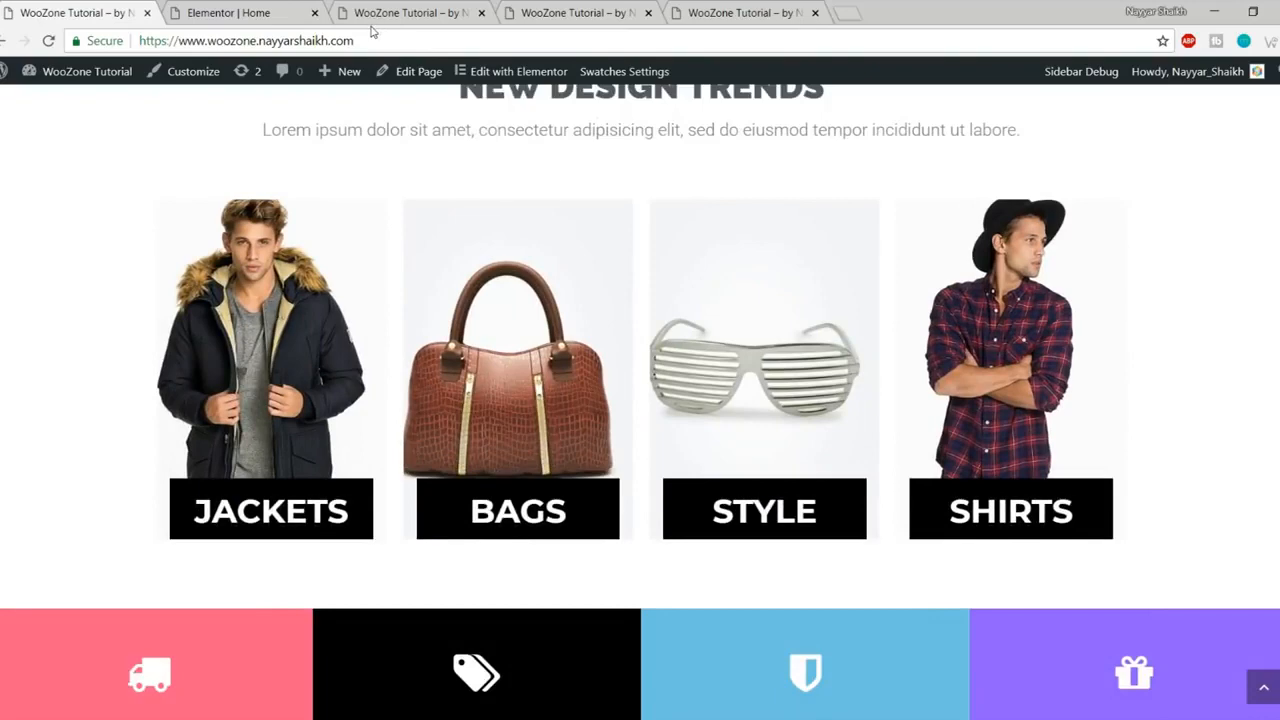
{"action": "left_click", "coordinate": [258, 8]}
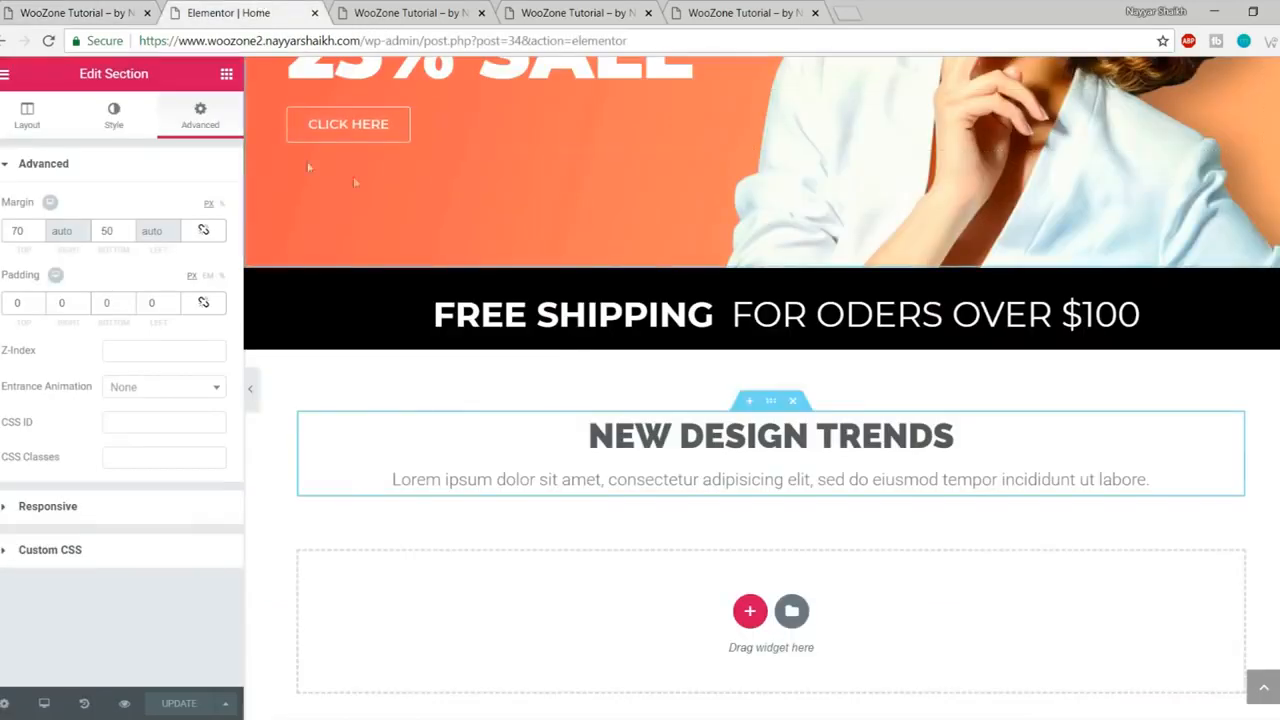
{"action": "left_click", "coordinate": [226, 77]}
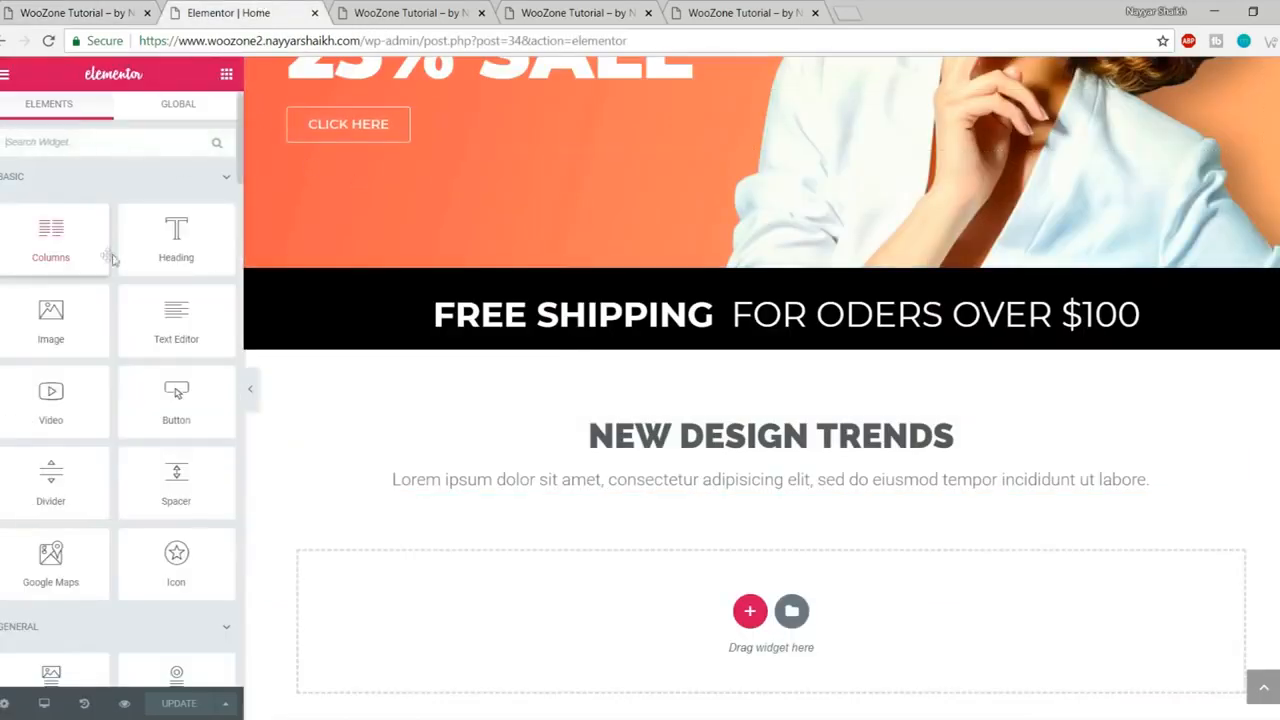
Step: Place a Premium Banner widget in the empty section below the headings
{"action": "scroll", "coordinate": [115, 300], "scroll_direction": "down", "scroll_amount": 3}
{"action": "scroll", "coordinate": [124, 357], "scroll_direction": "down", "scroll_amount": 8}
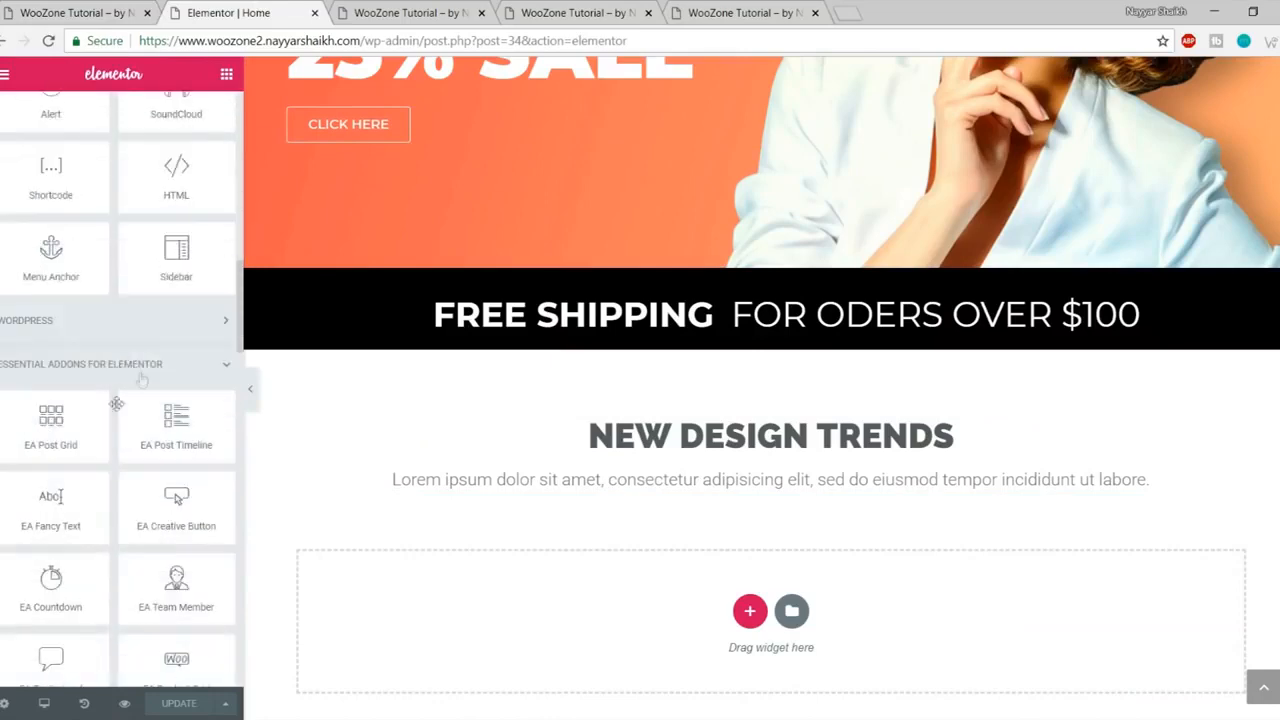
{"action": "scroll", "coordinate": [110, 420], "scroll_direction": "down", "scroll_amount": 10}
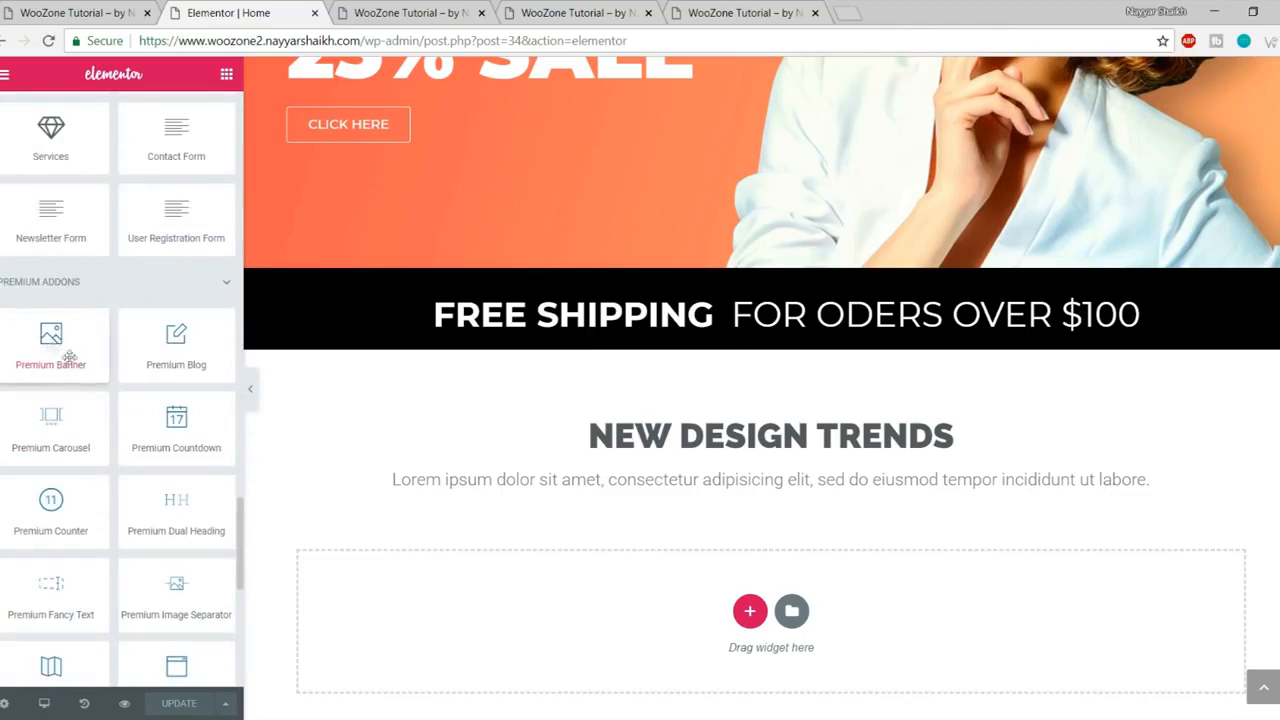
{"action": "left_click_drag", "start_coordinate": [6, 352], "coordinate": [700, 630]}
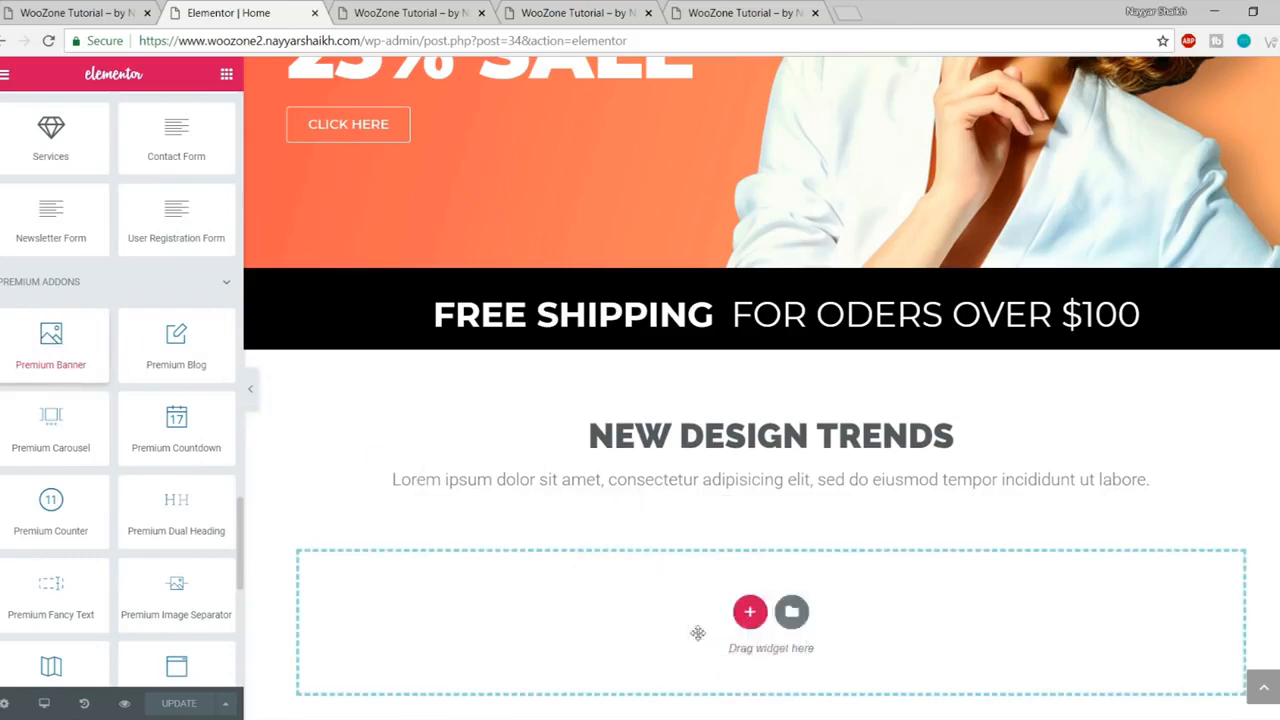
{"action": "scroll", "coordinate": [828, 434], "scroll_direction": "down", "scroll_amount": 3}
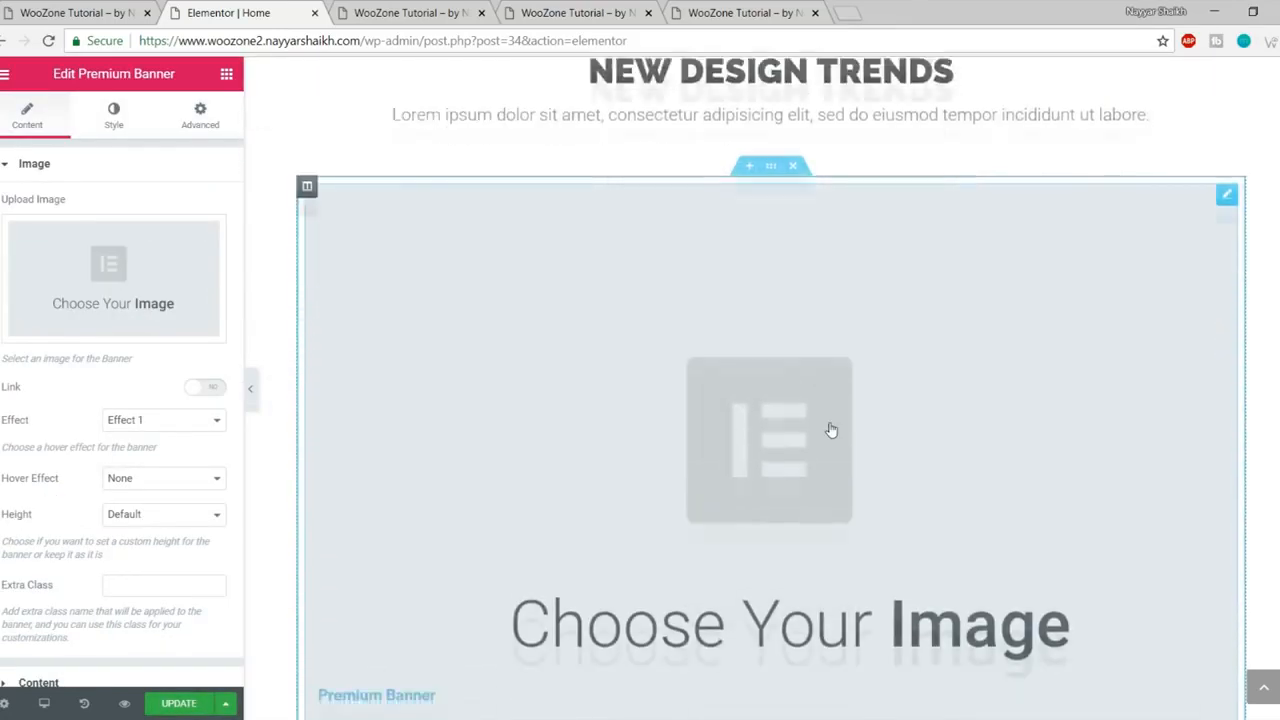
{"action": "scroll", "coordinate": [828, 434], "scroll_direction": "up", "scroll_amount": 2}
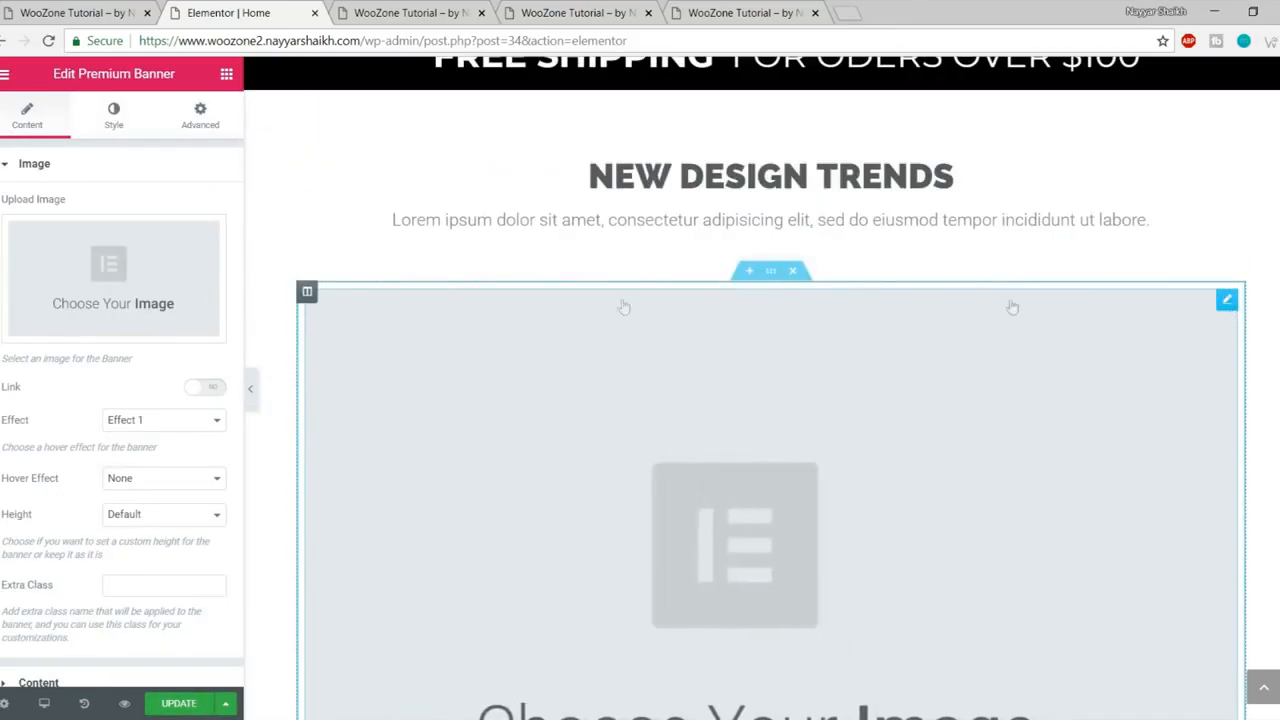
Step: Add three more columns to the banner's row for four in total, checking the reference
{"action": "right_click", "coordinate": [308, 294]}
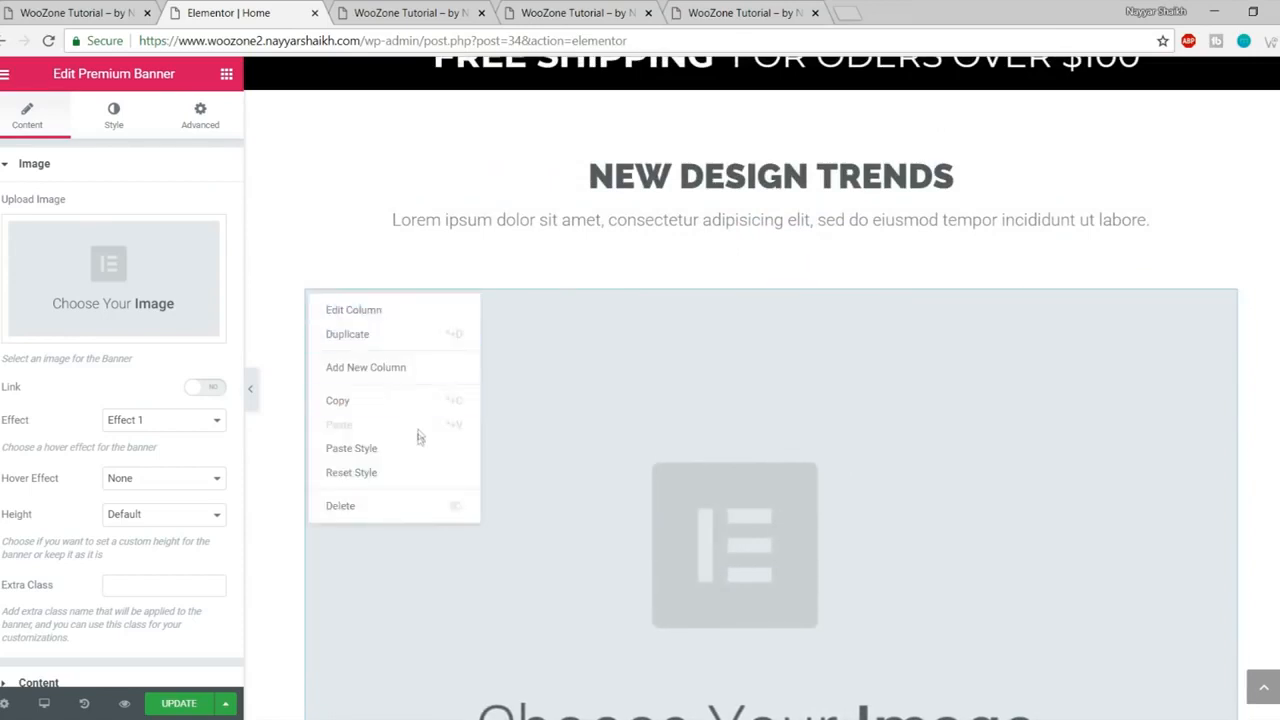
{"action": "left_click", "coordinate": [412, 368]}
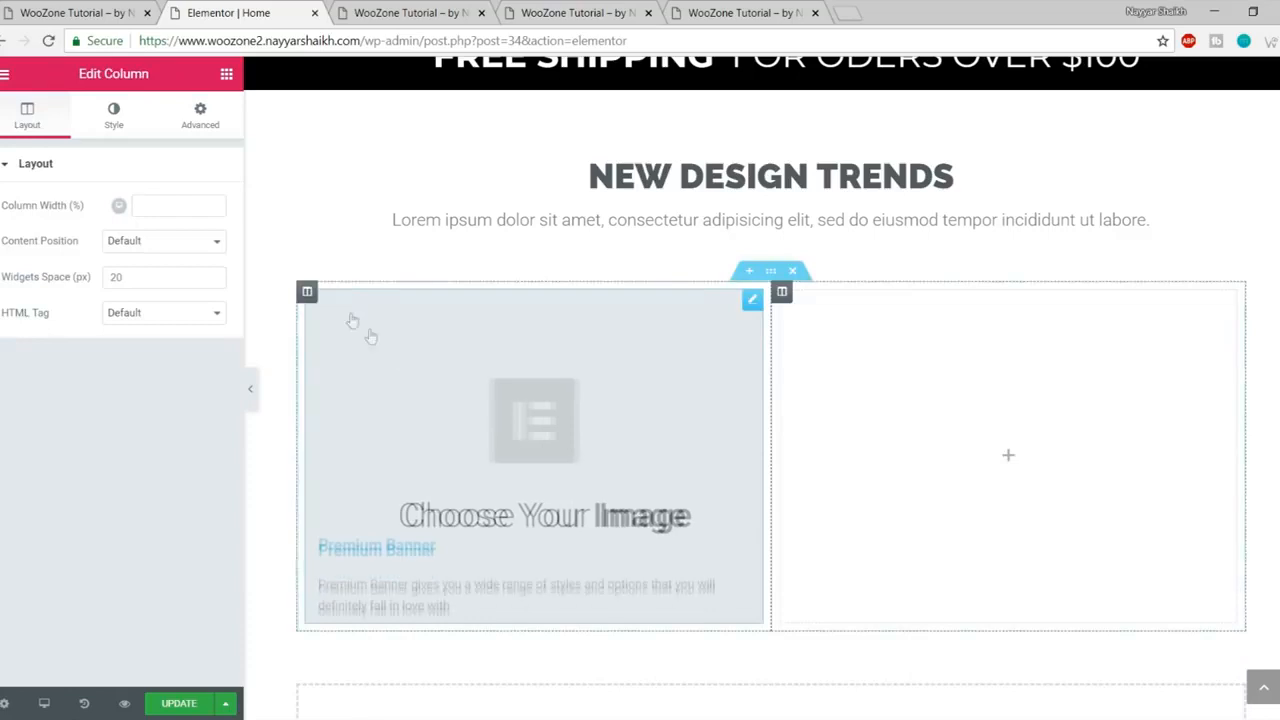
{"action": "right_click", "coordinate": [310, 294]}
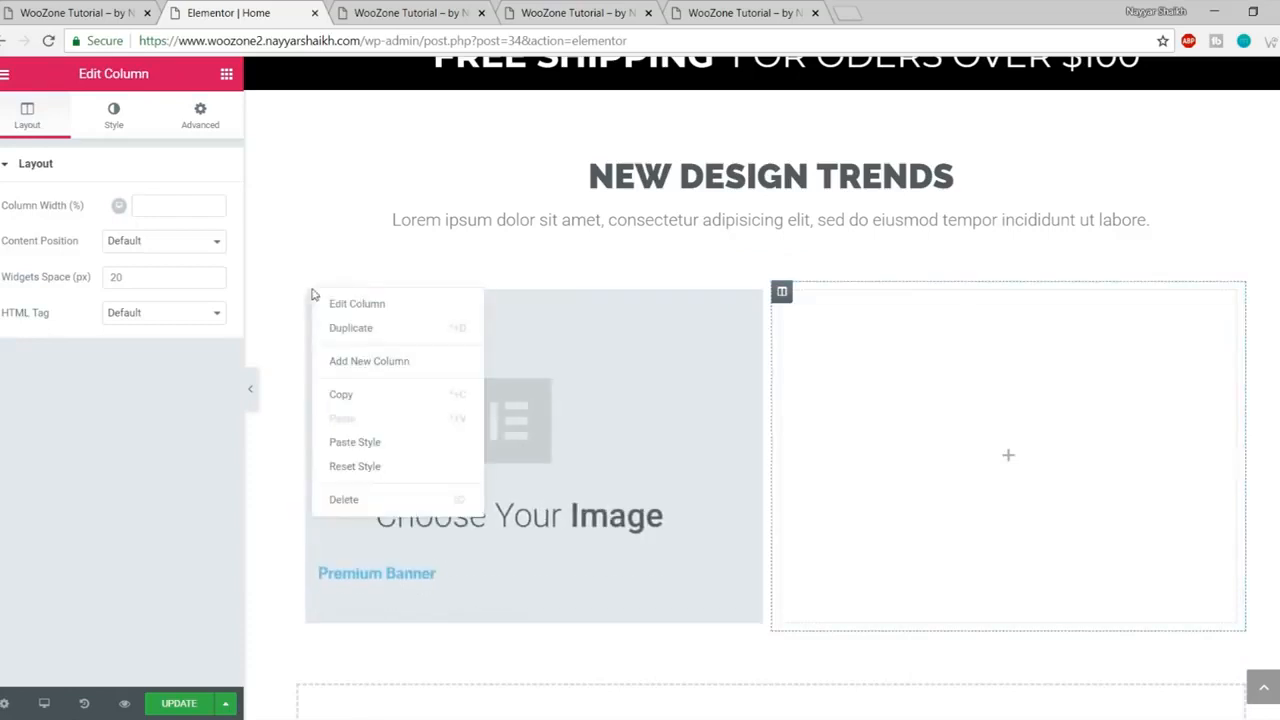
{"action": "left_click", "coordinate": [363, 360]}
{"action": "right_click", "coordinate": [307, 297]}
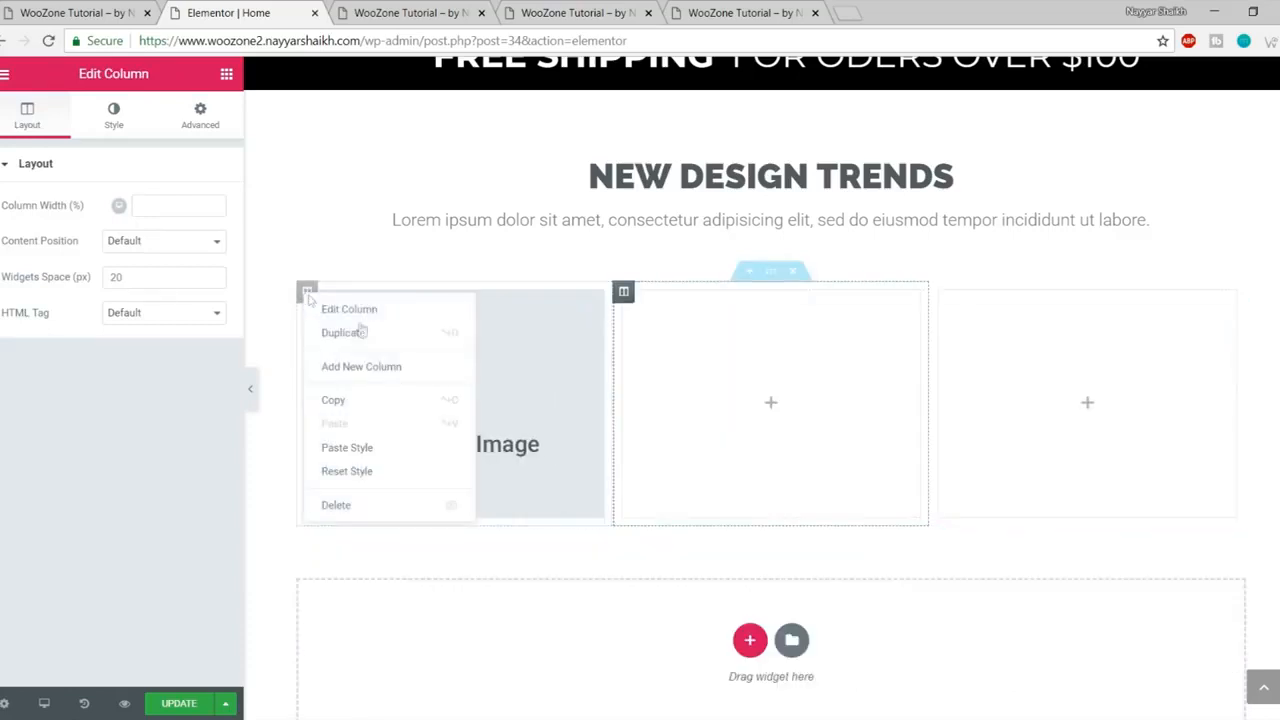
{"action": "left_click", "coordinate": [388, 369]}
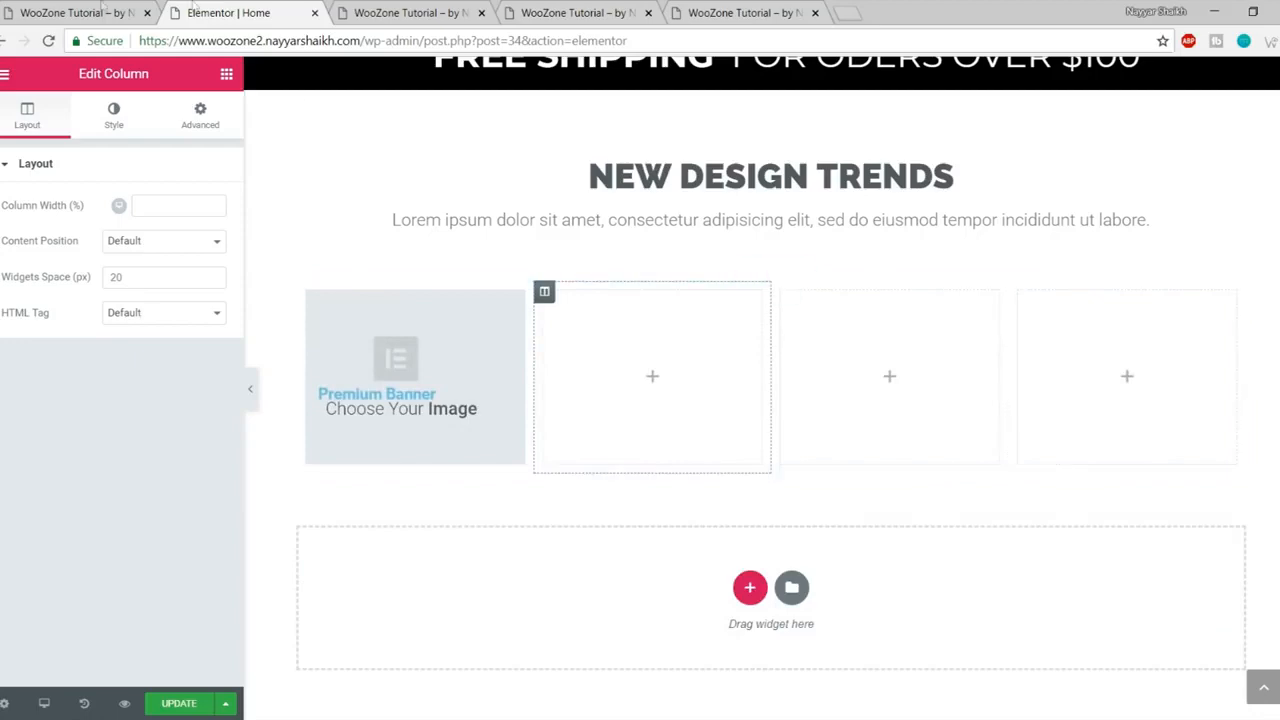
{"action": "left_click", "coordinate": [101, 6]}
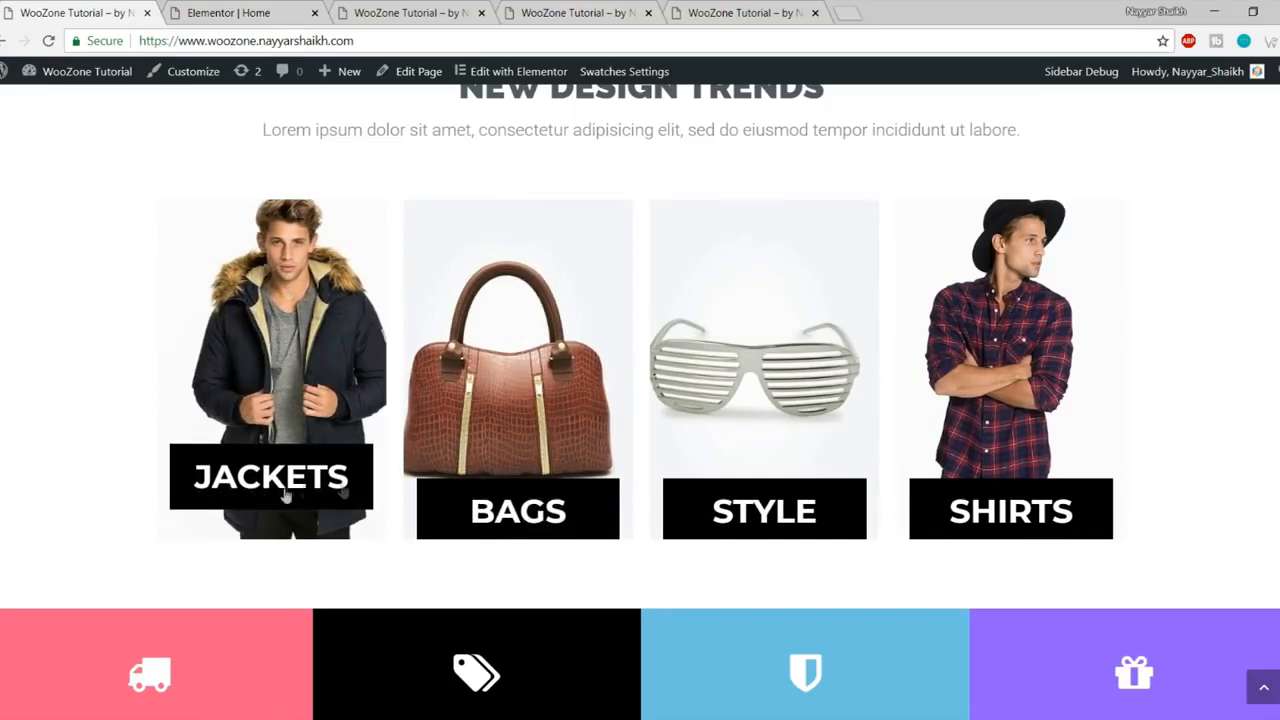
{"action": "left_click", "coordinate": [205, 10]}
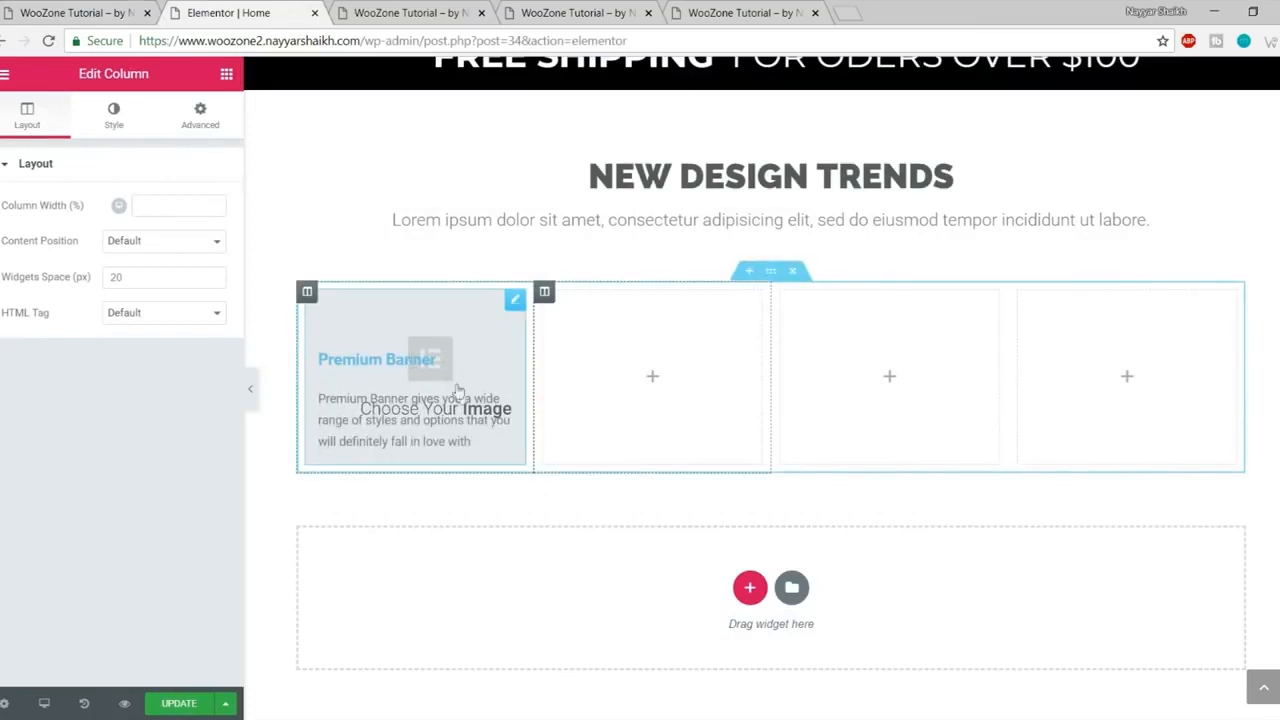
Step: Remove the Premium Banner's placeholder image and start uploading a new file
{"action": "left_click", "coordinate": [428, 357]}
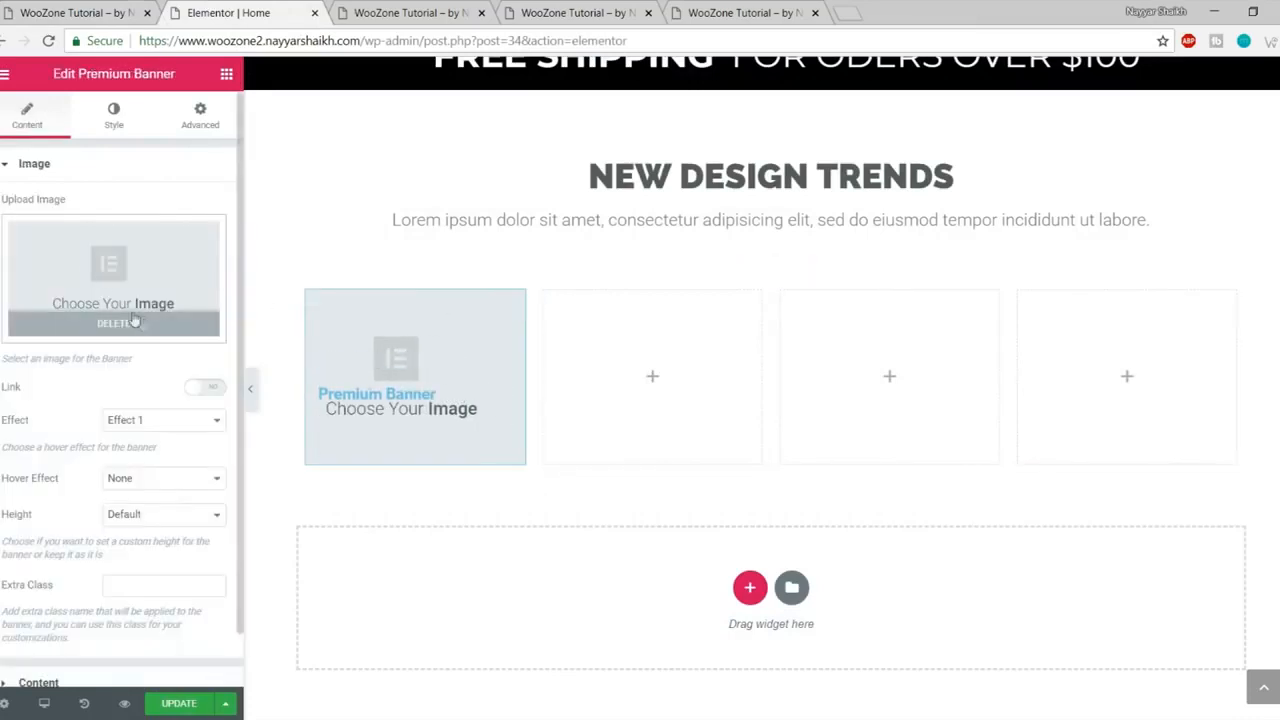
{"action": "left_click", "coordinate": [156, 323]}
{"action": "left_click", "coordinate": [116, 276]}
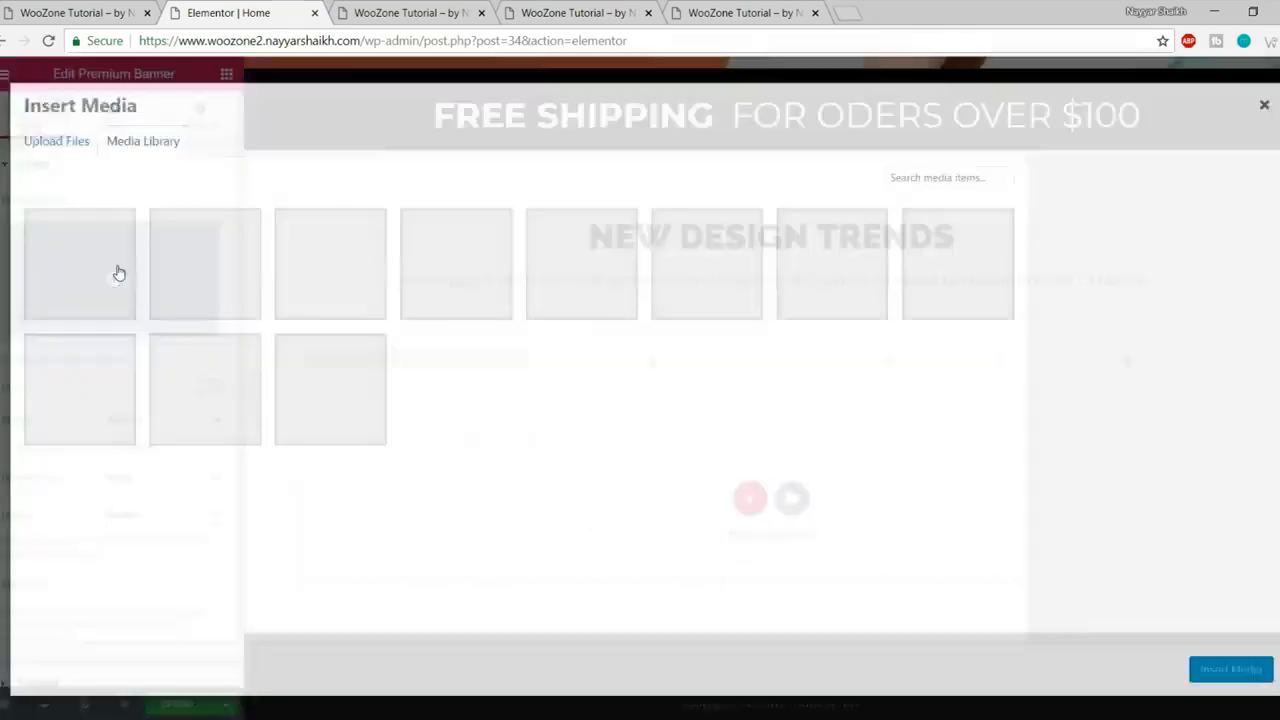
{"action": "left_click", "coordinate": [62, 140]}
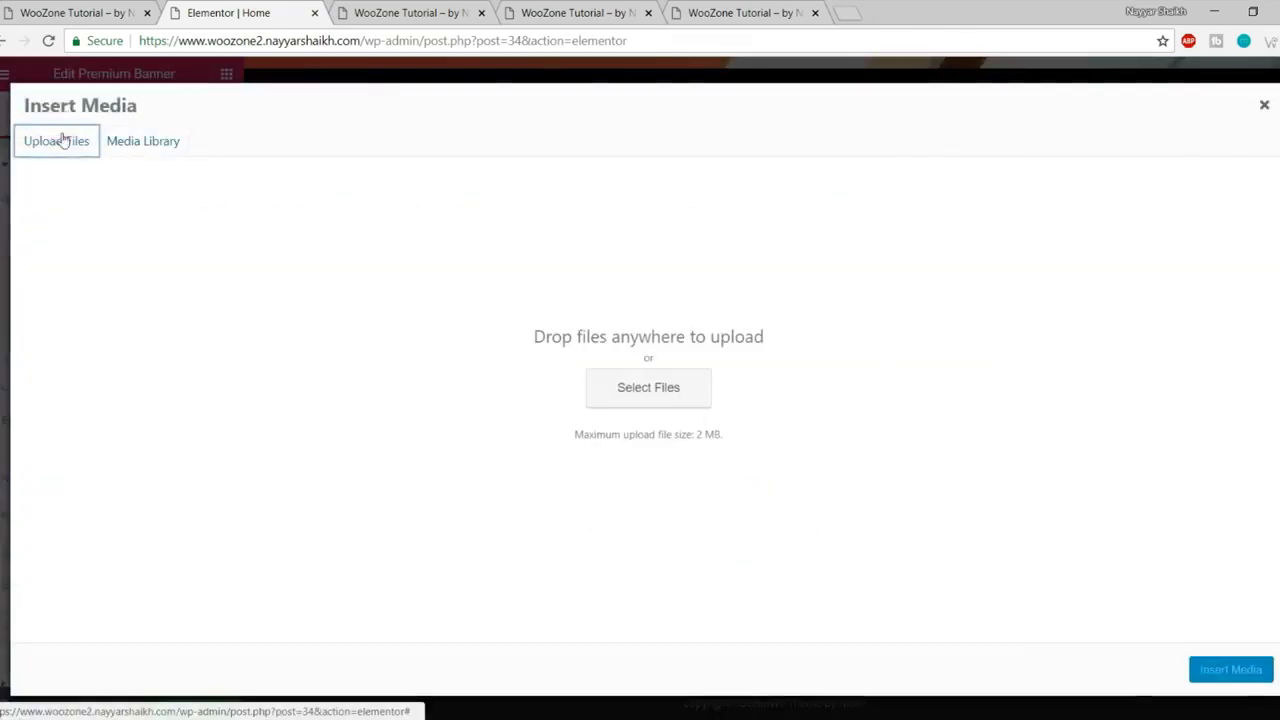
{"action": "left_click", "coordinate": [666, 387]}
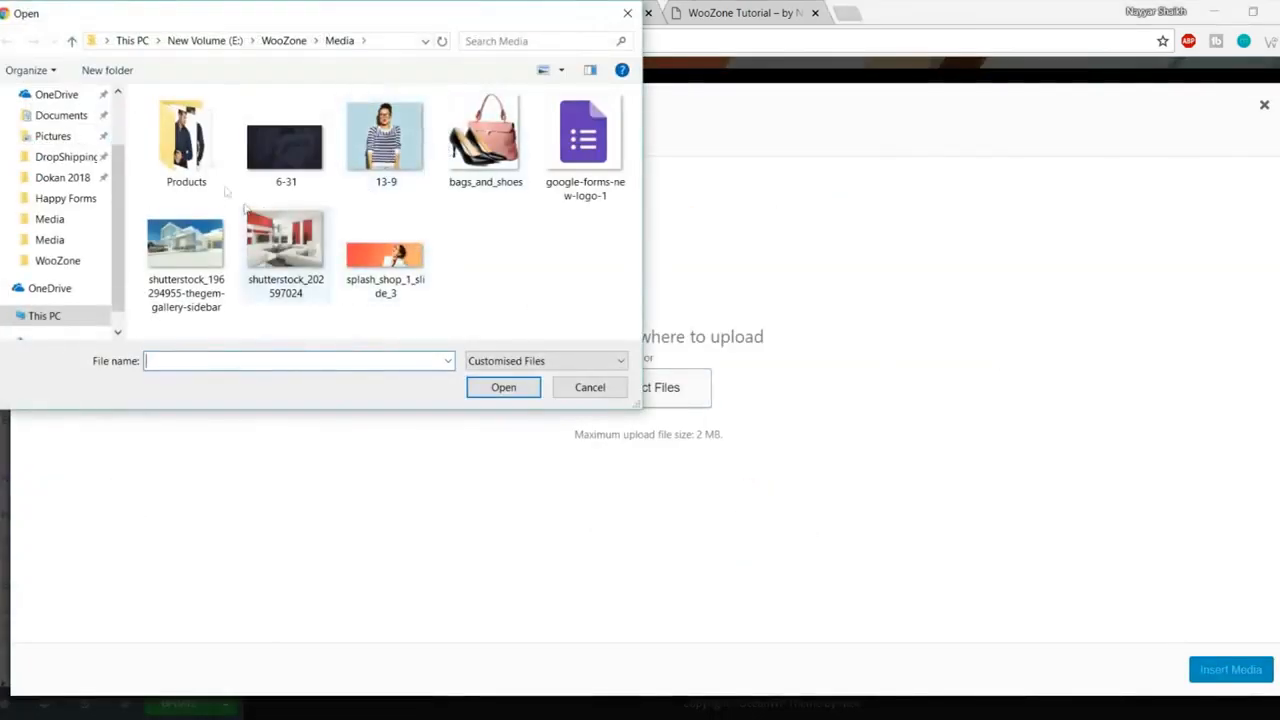
Step: Upload 1_1-5-1-thegem-product-catalog from OceanWP eCommerce\Media and insert it into the banner
{"action": "double_click", "coordinate": [185, 135]}
{"action": "scroll", "coordinate": [385, 225], "scroll_direction": "down", "scroll_amount": 1}
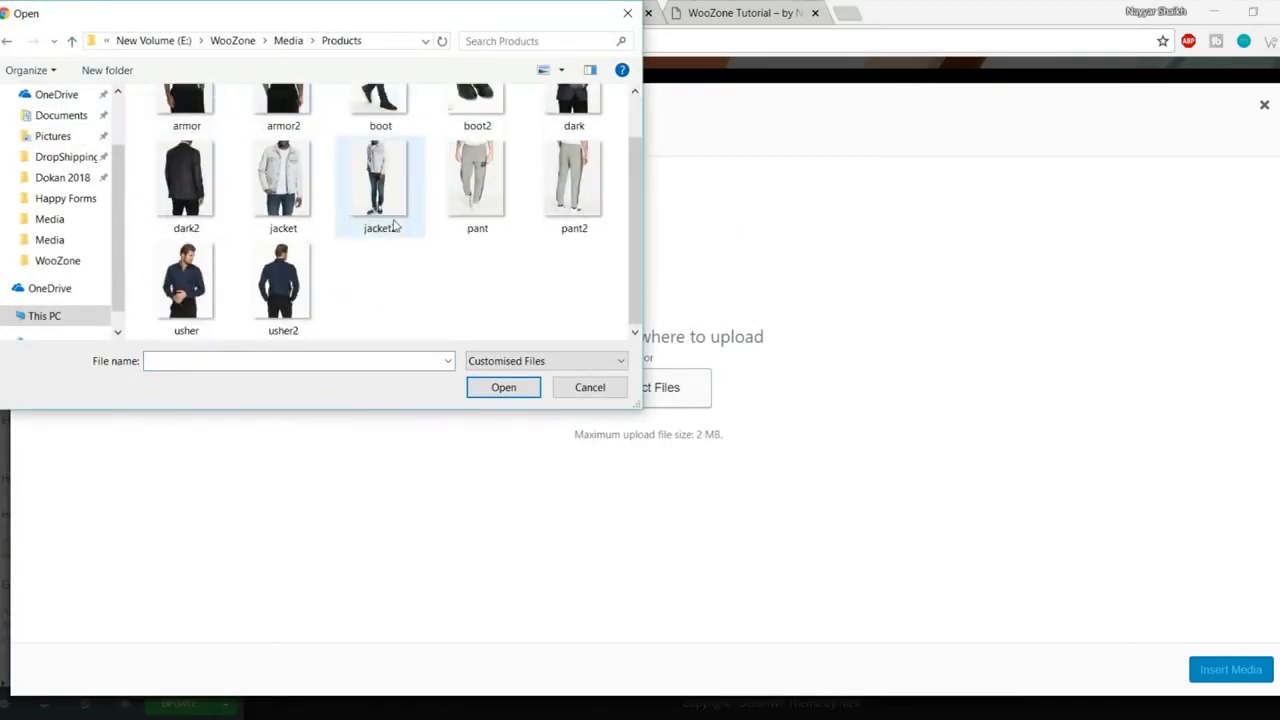
{"action": "scroll", "coordinate": [385, 225], "scroll_direction": "up", "scroll_amount": 1}
{"action": "left_click", "coordinate": [158, 44]}
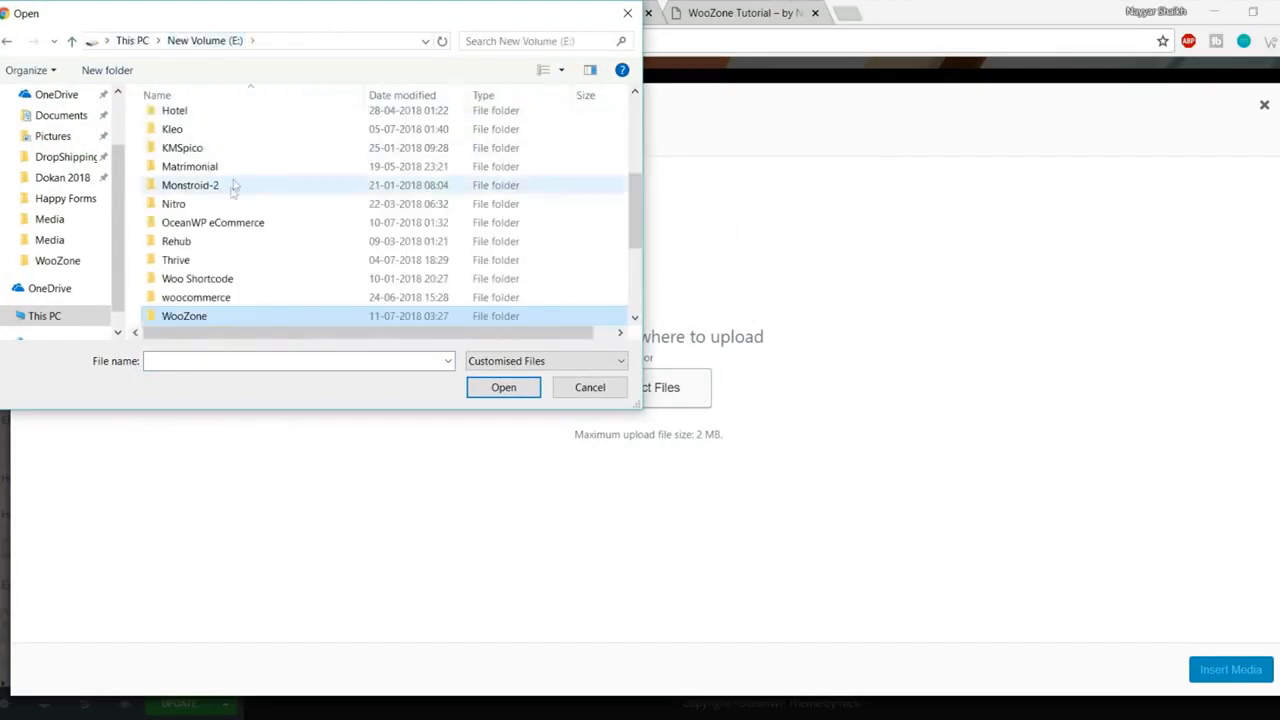
{"action": "left_click", "coordinate": [246, 224]}
{"action": "double_click", "coordinate": [246, 224]}
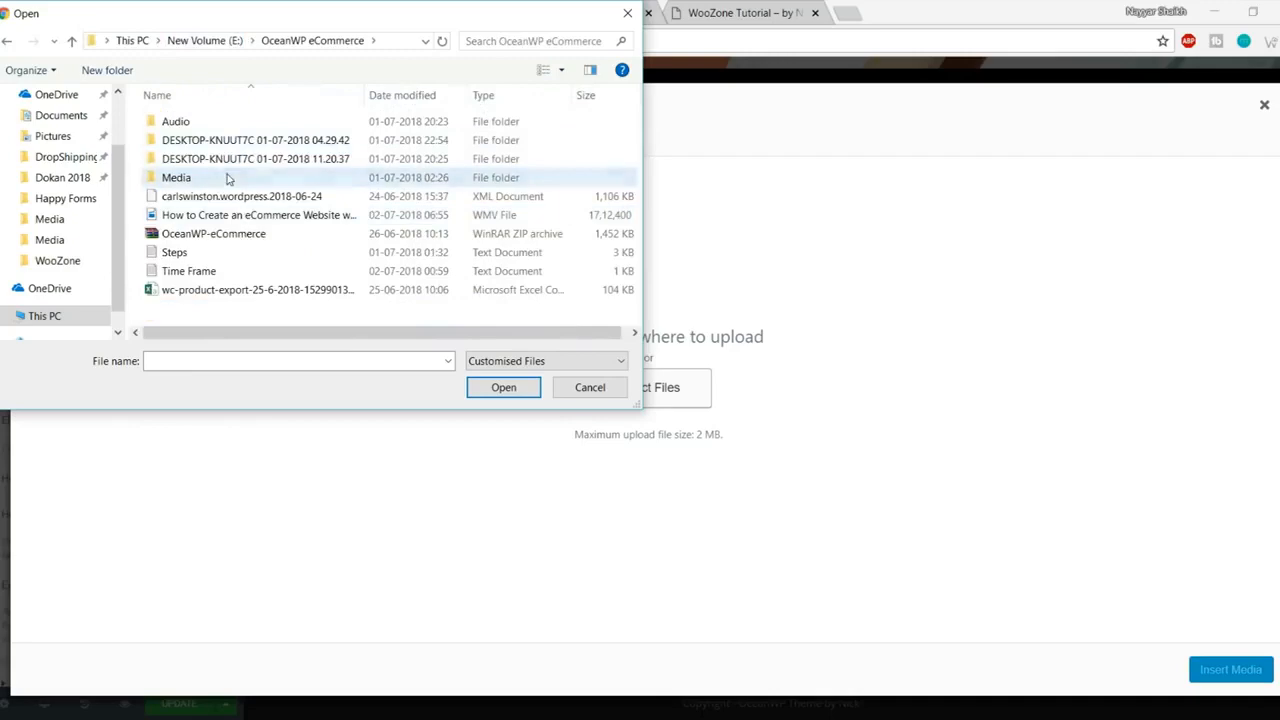
{"action": "double_click", "coordinate": [229, 177]}
{"action": "left_click", "coordinate": [285, 140]}
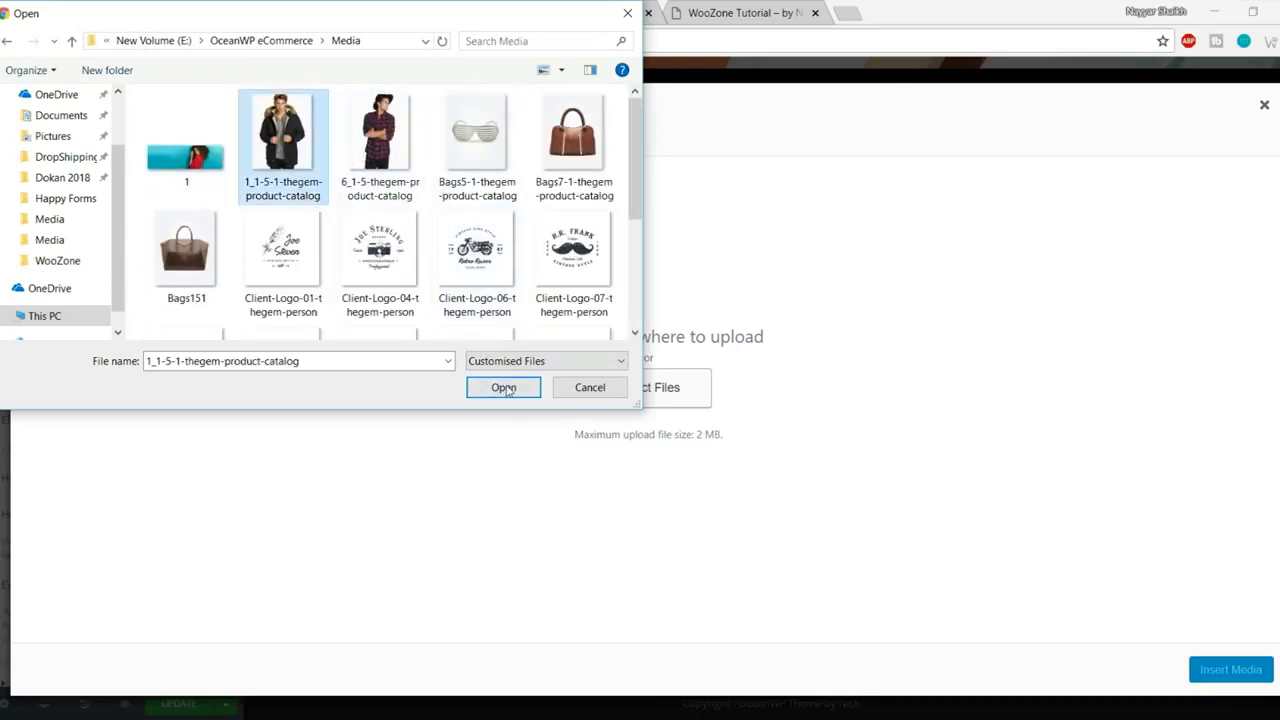
{"action": "left_click", "coordinate": [504, 387]}
{"action": "left_click", "coordinate": [1230, 670]}
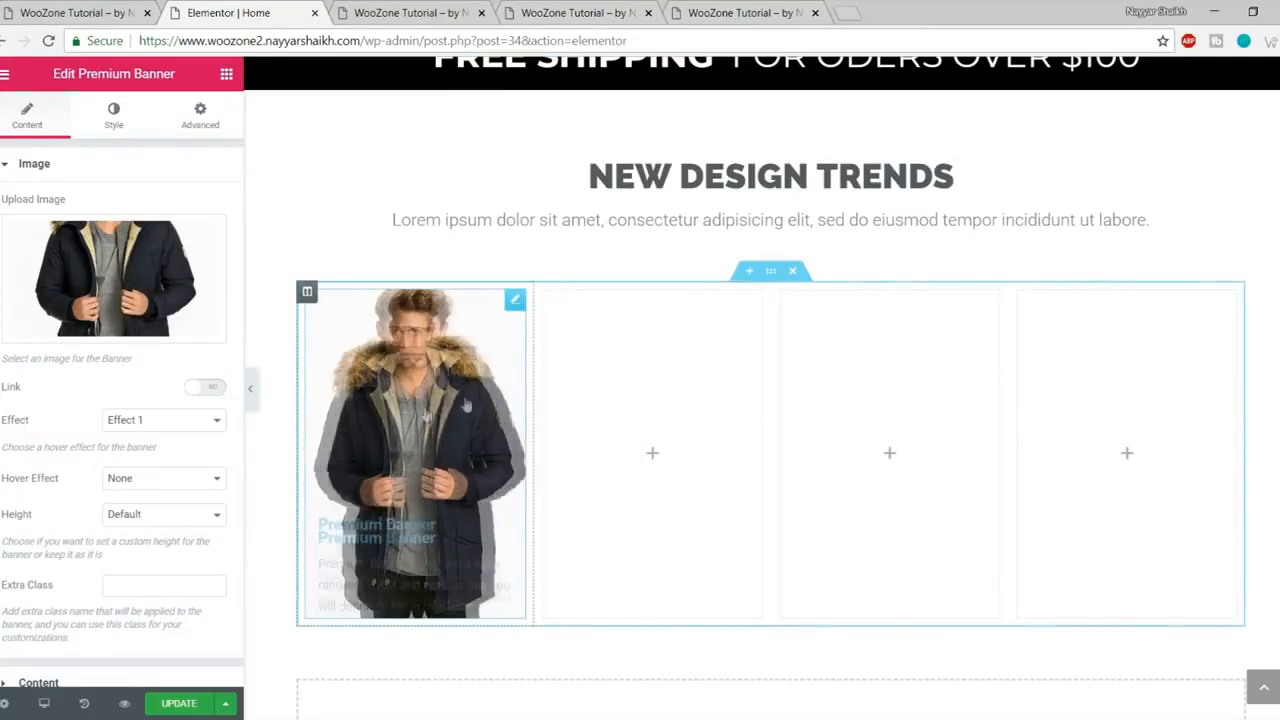
Step: Keep hover Effect 1 and delete the banner's placeholder description
{"action": "scroll", "coordinate": [115, 397], "scroll_direction": "down", "scroll_amount": 1}
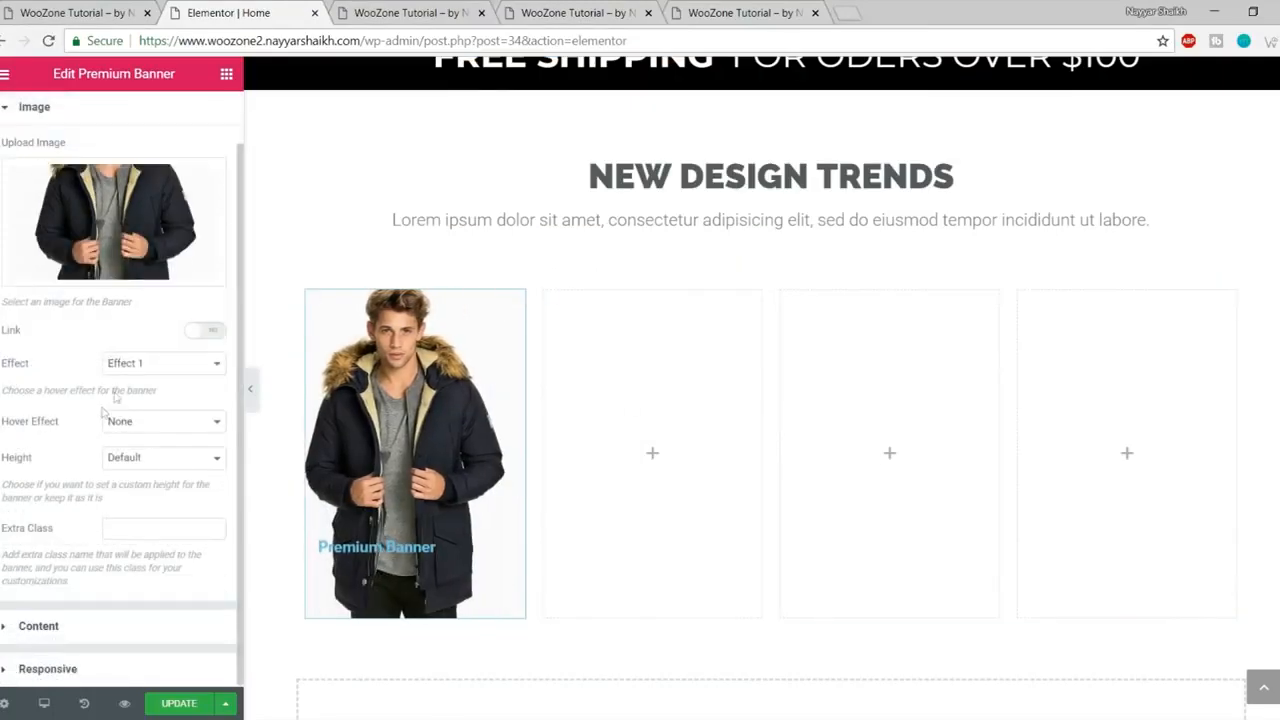
{"action": "left_click", "coordinate": [128, 366]}
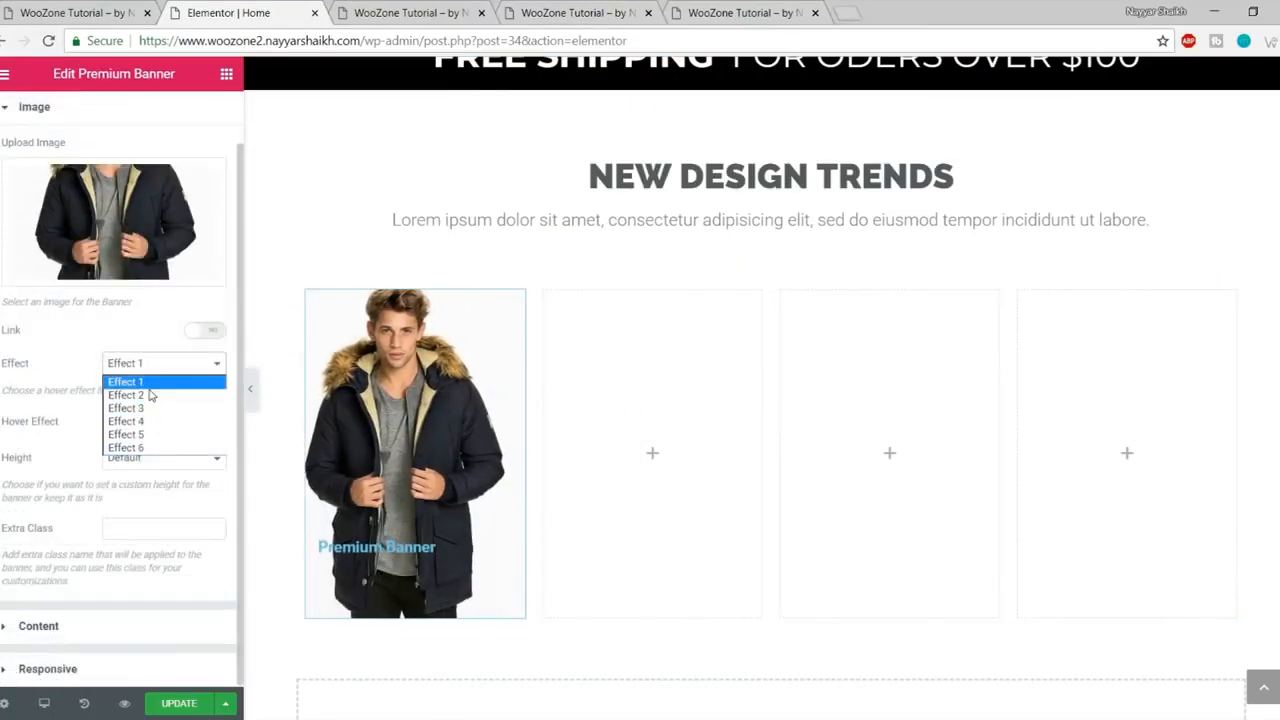
{"action": "left_click", "coordinate": [145, 383]}
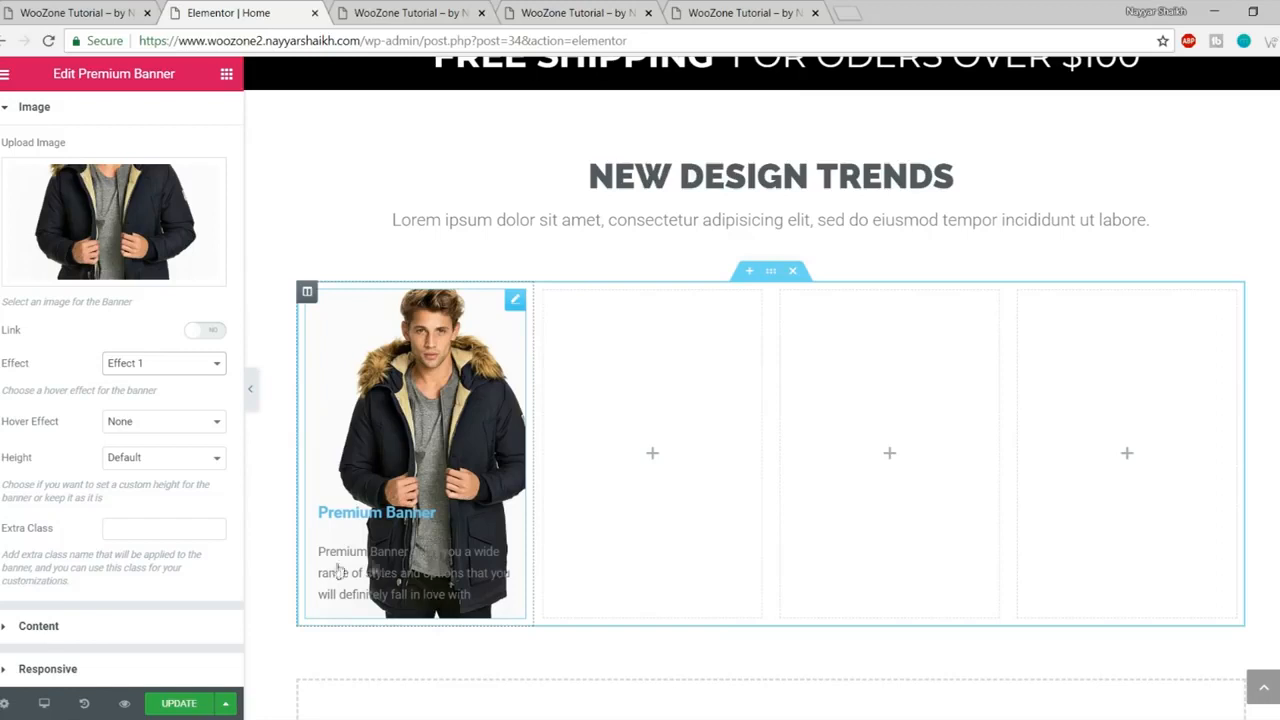
{"action": "left_click", "coordinate": [105, 630]}
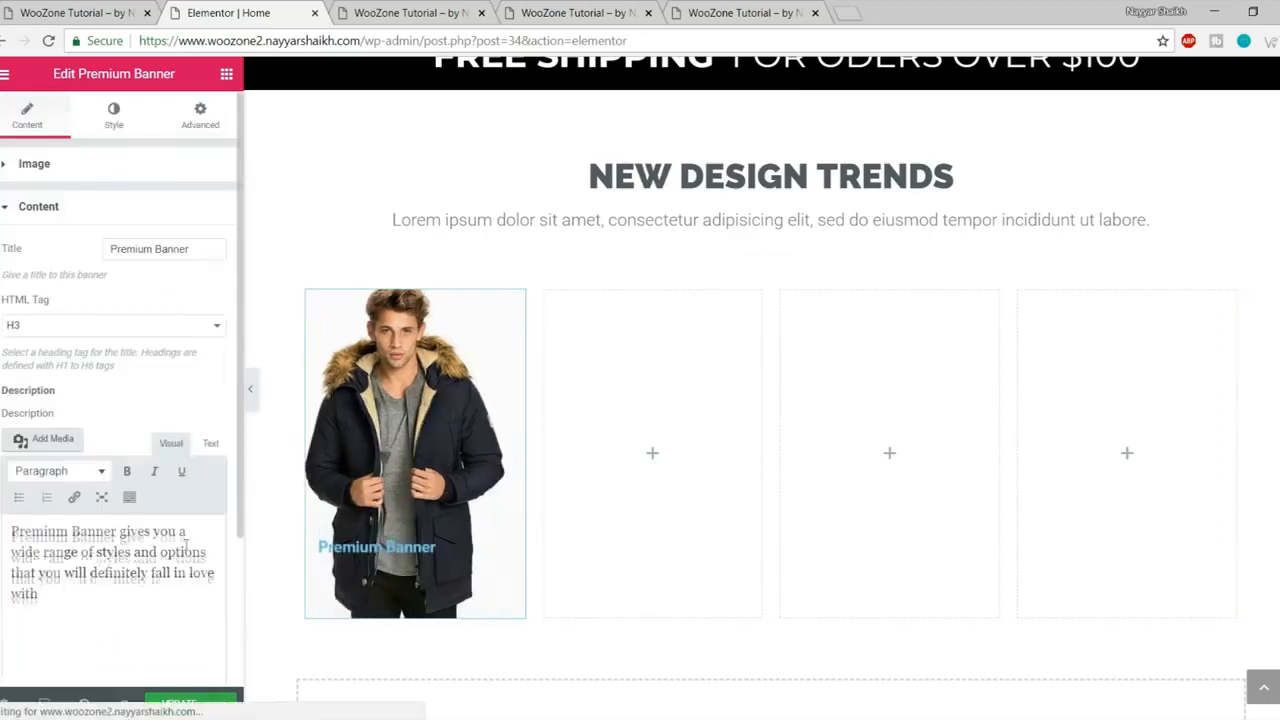
{"action": "left_click_drag", "start_coordinate": [123, 609], "coordinate": [10, 530]}
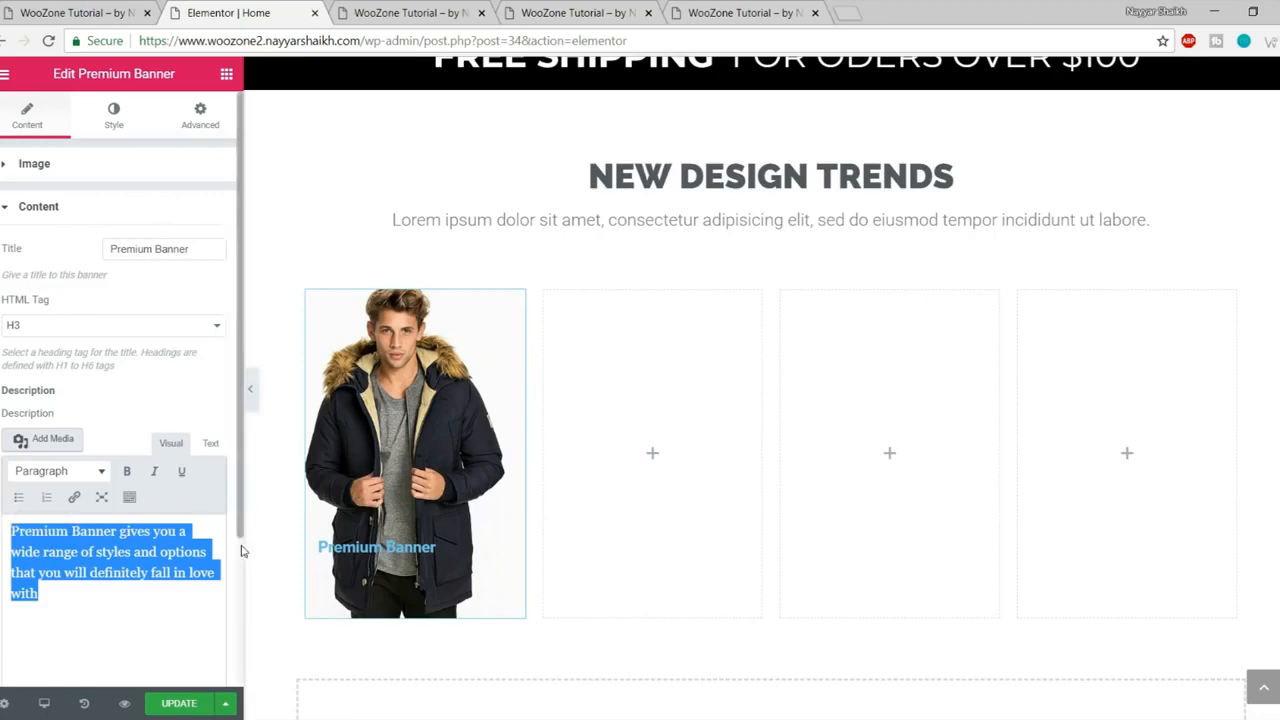
{"action": "key", "text": "BackSpace"}
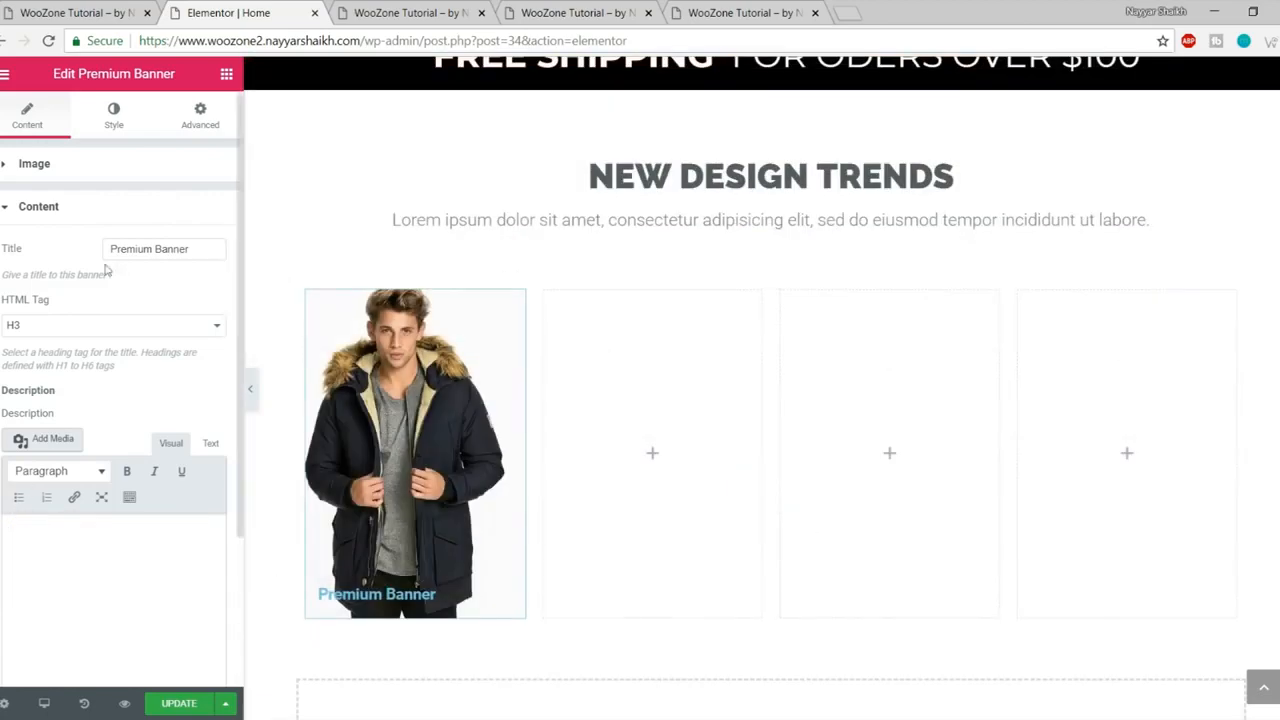
Step: Retitle the banner JACKETS and centre the title
{"action": "left_click_drag", "start_coordinate": [203, 253], "coordinate": [97, 262]}
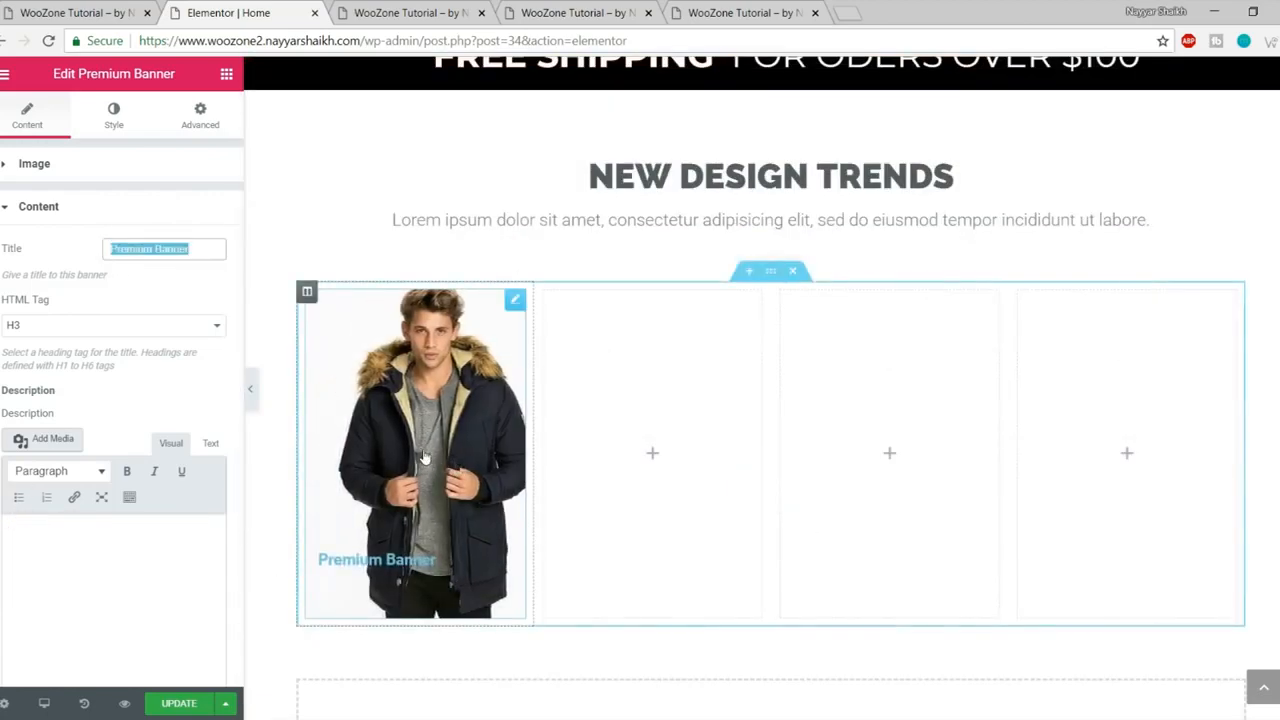
{"action": "type", "text": "JACKETS"}
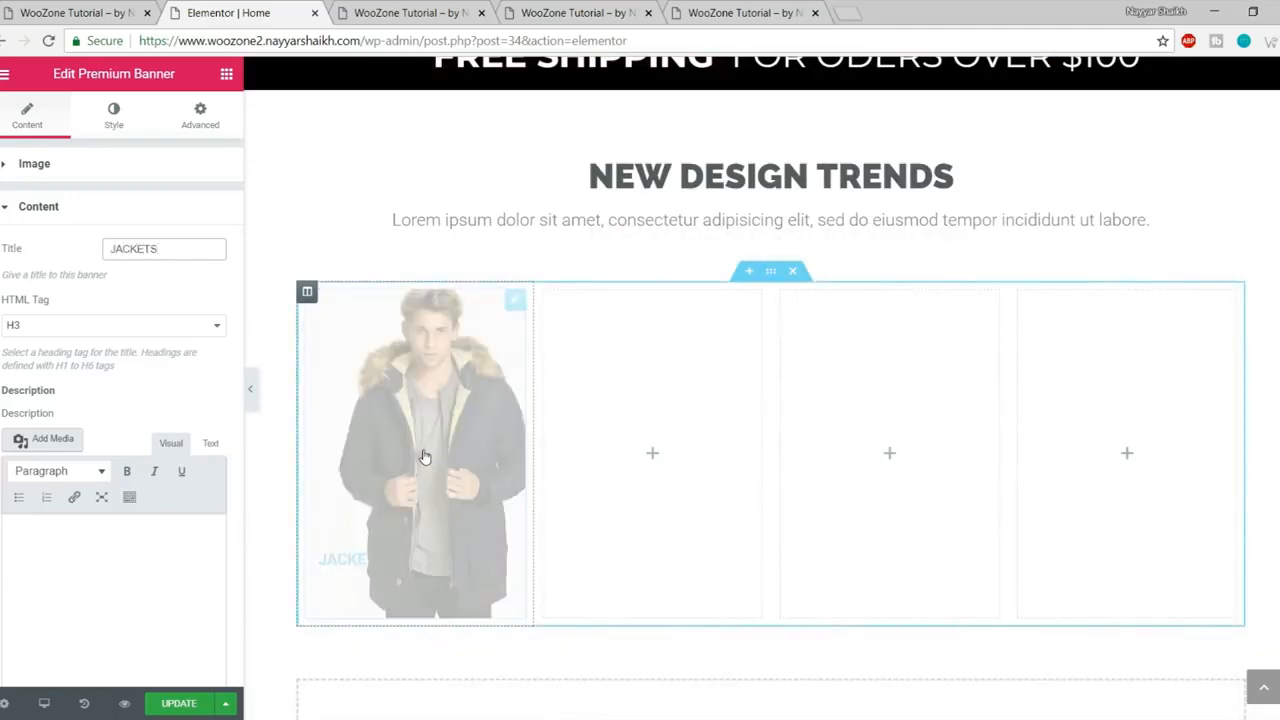
{"action": "scroll", "coordinate": [199, 508], "scroll_direction": "down", "scroll_amount": 2}
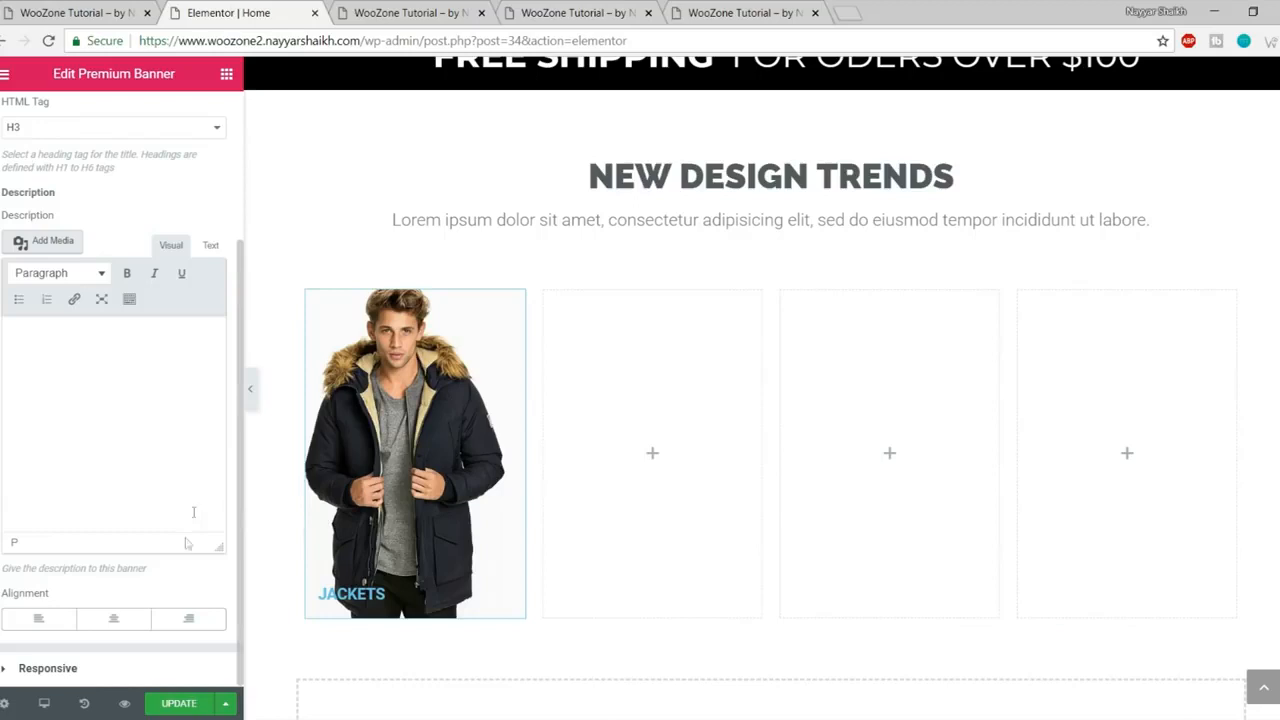
{"action": "left_click", "coordinate": [114, 620]}
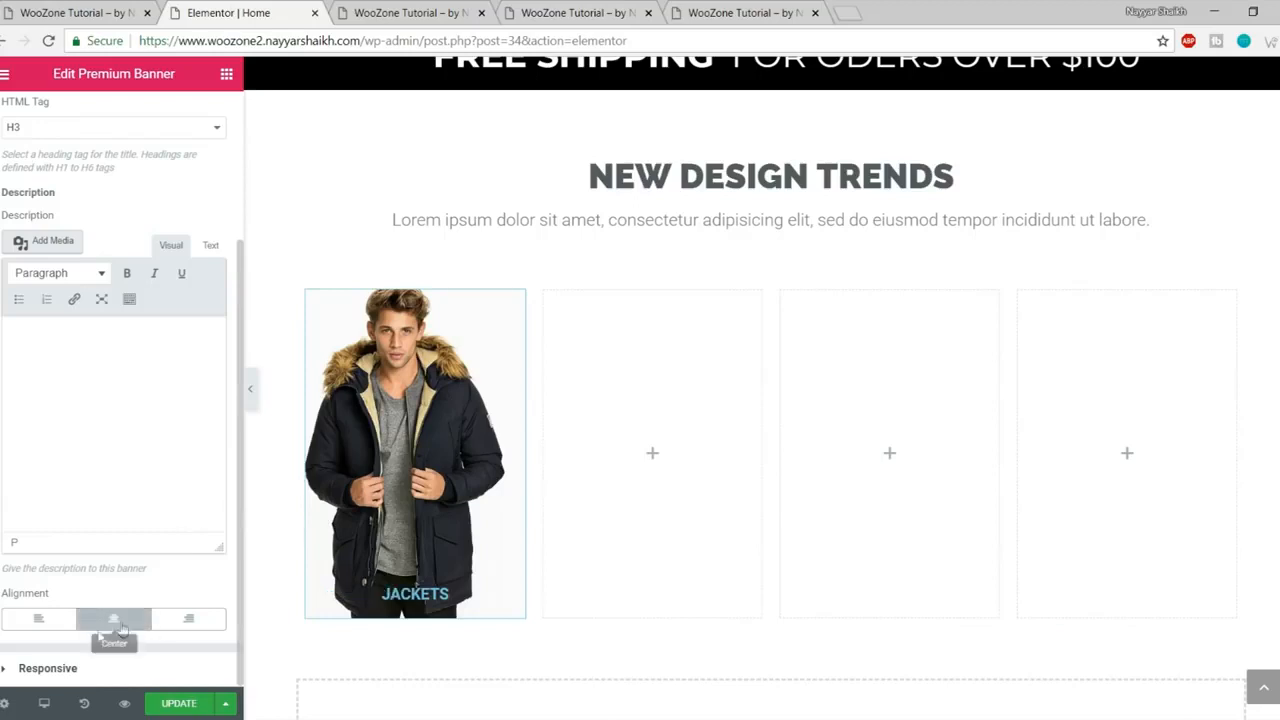
{"action": "scroll", "coordinate": [201, 628], "scroll_direction": "up", "scroll_amount": 2}
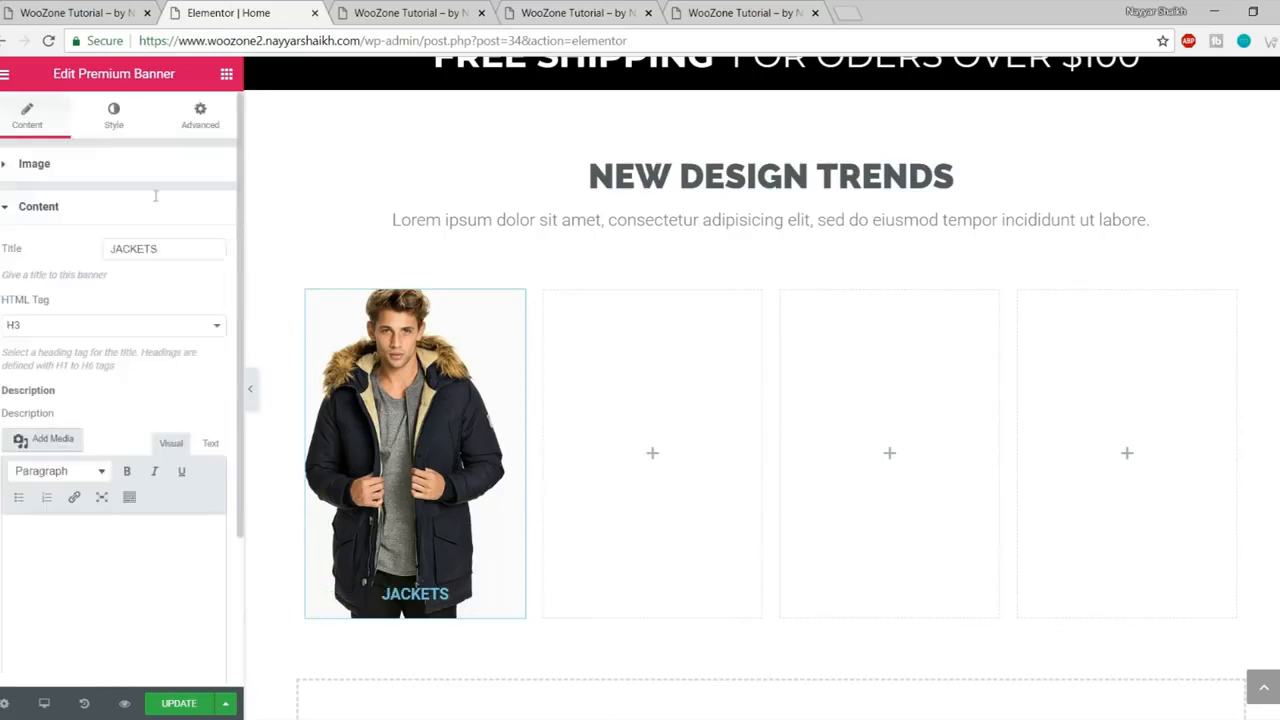
Step: Set the JACKETS title typography to Montserrat, size 37, weight 700
{"action": "left_click", "coordinate": [112, 125]}
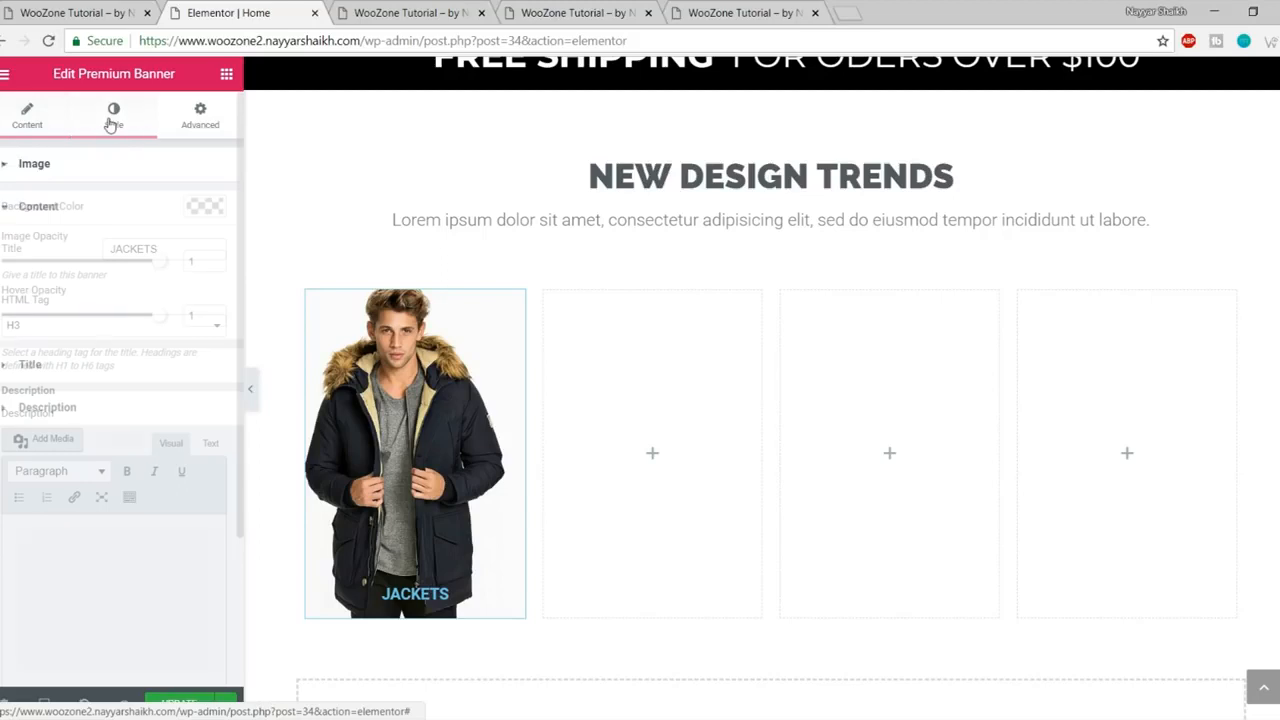
{"action": "left_click", "coordinate": [109, 368]}
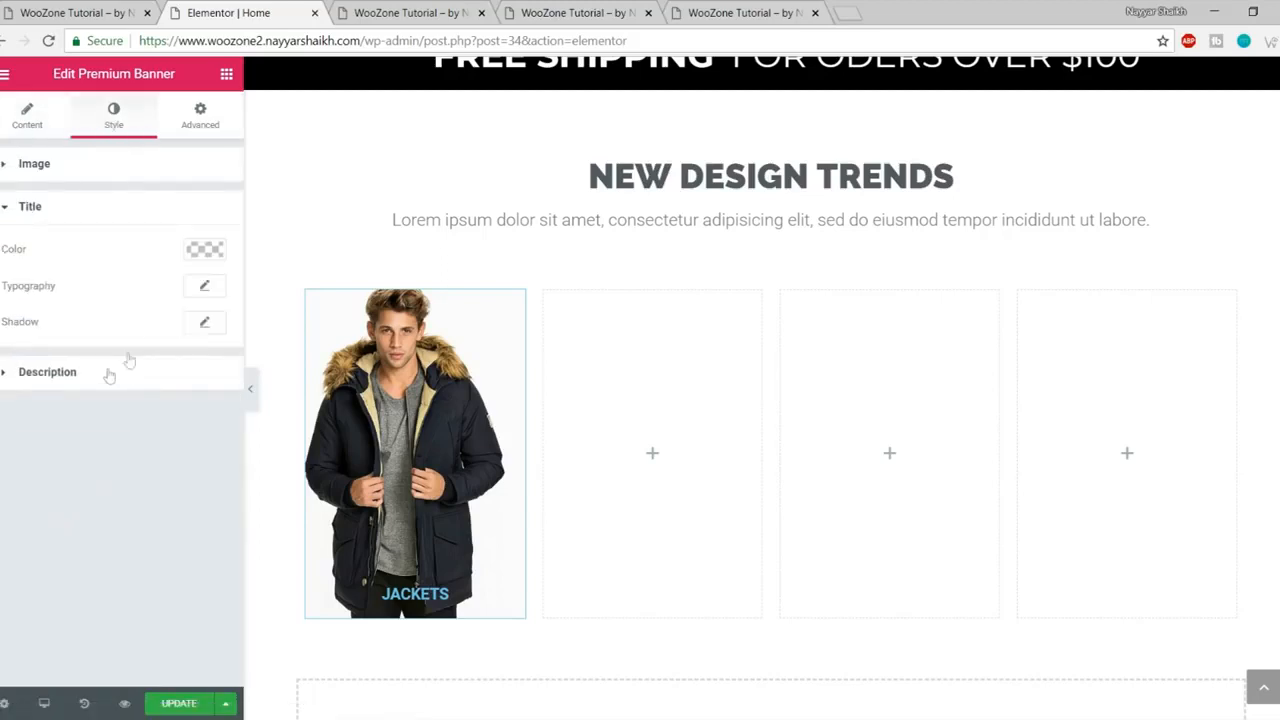
{"action": "left_click", "coordinate": [205, 290]}
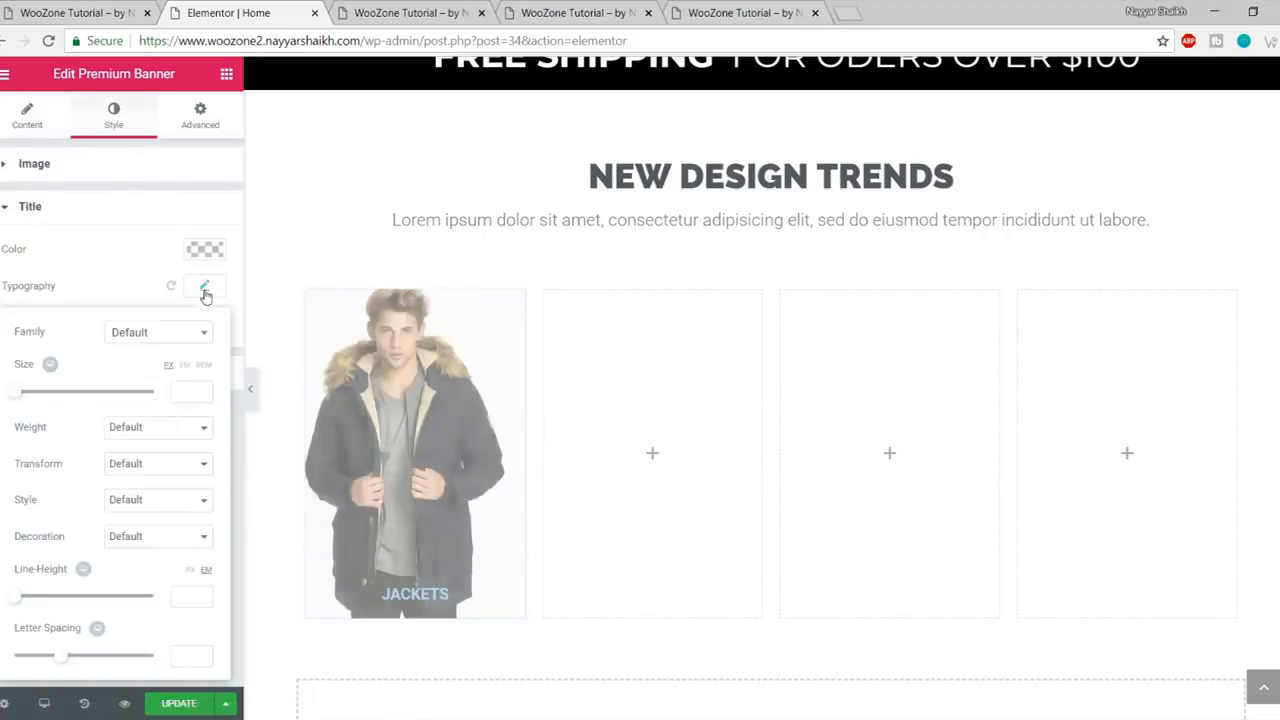
{"action": "left_click", "coordinate": [145, 337]}
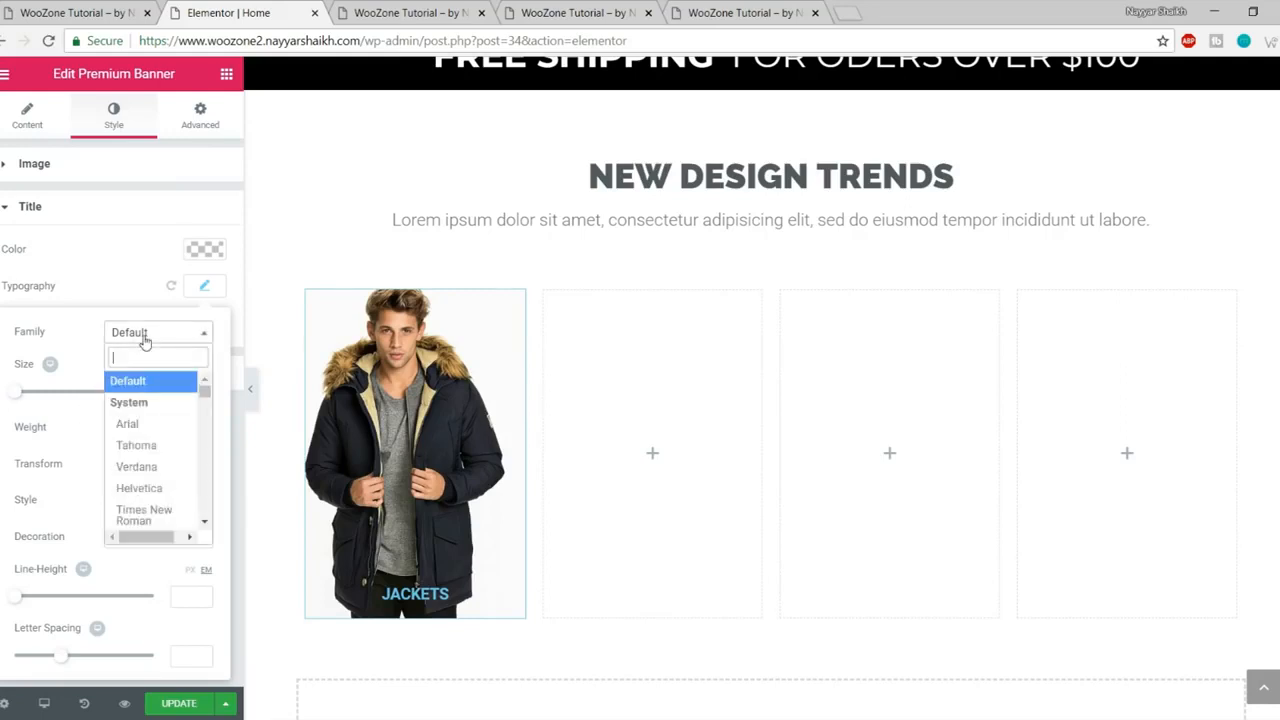
{"action": "type", "text": "monts"}
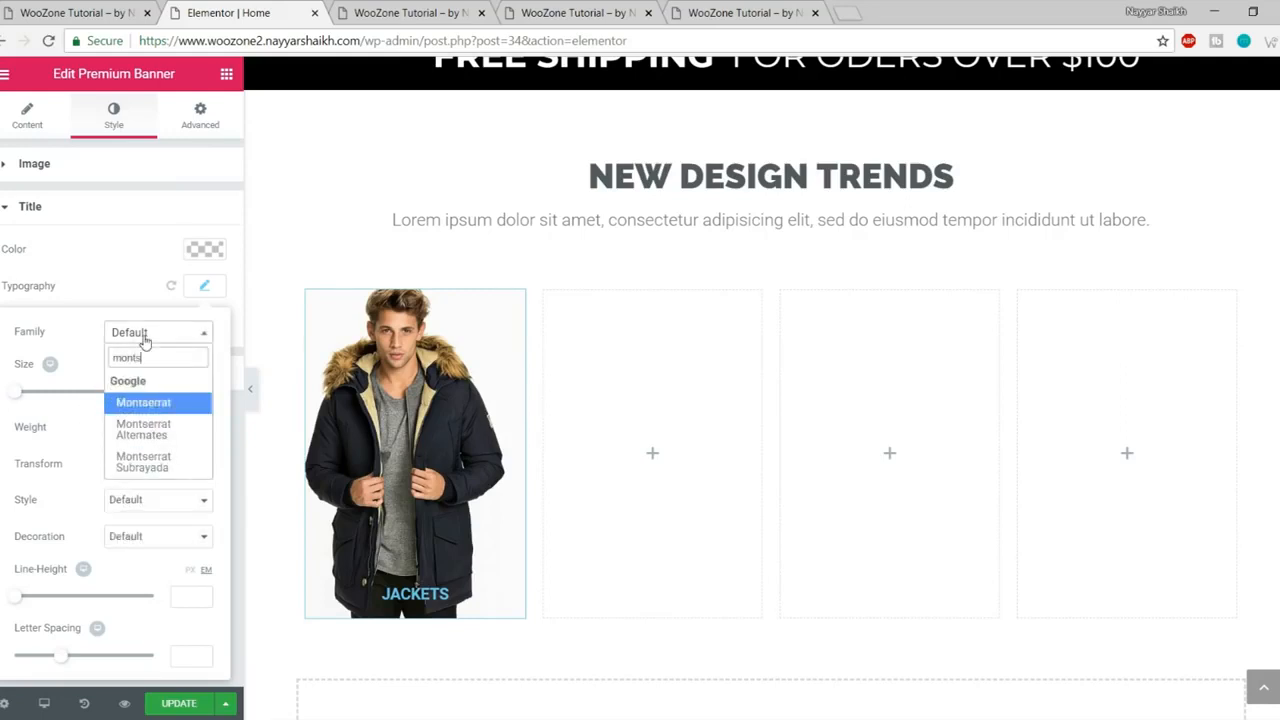
{"action": "key", "text": "Return"}
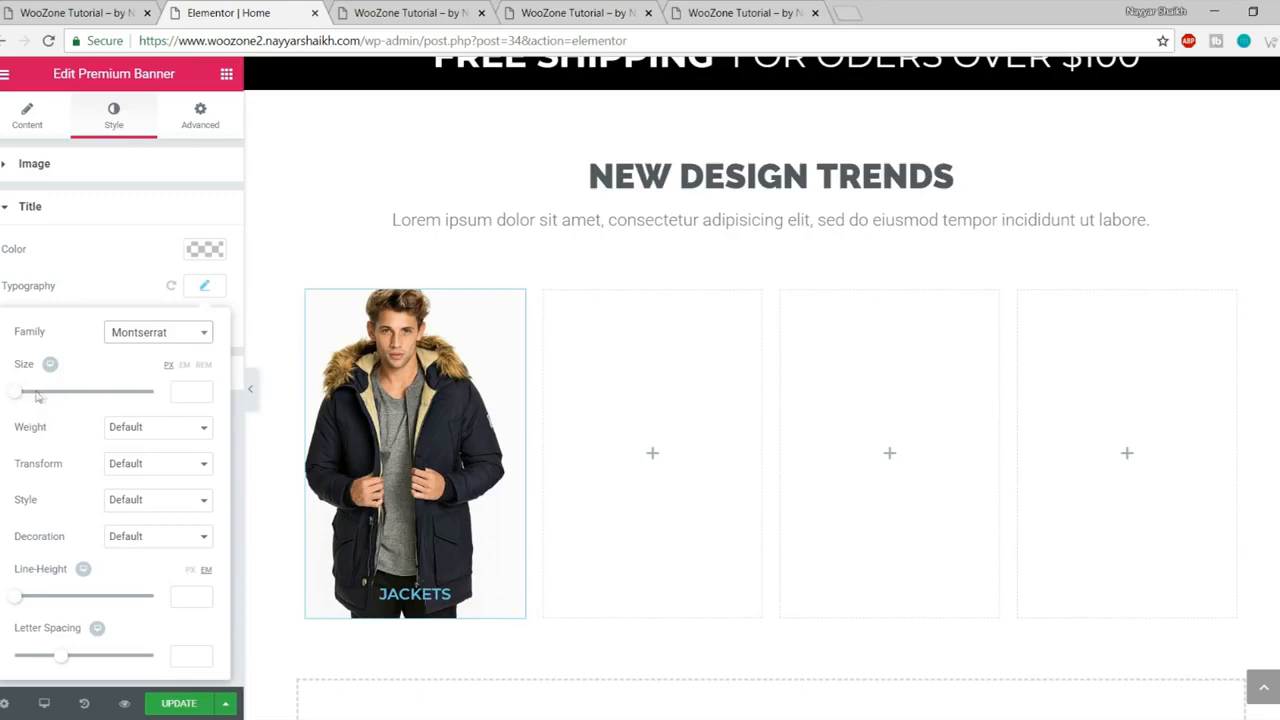
{"action": "left_click_drag", "start_coordinate": [17, 394], "coordinate": [40, 394]}
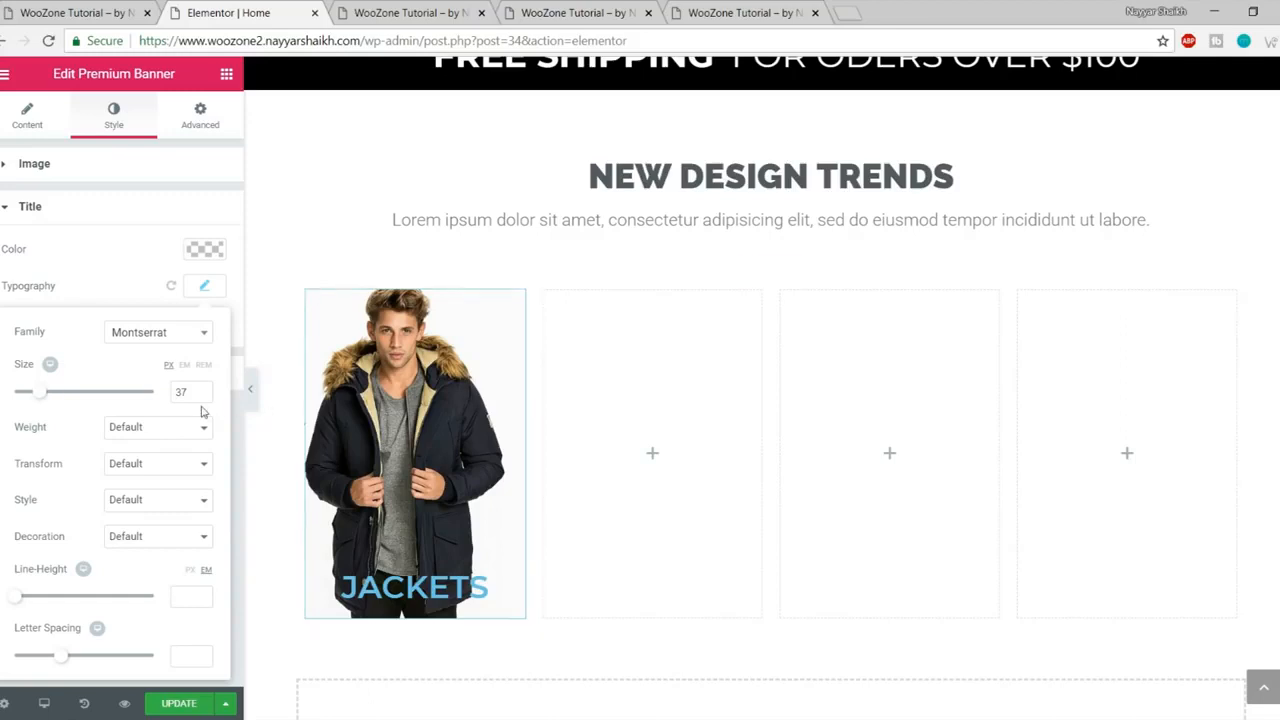
{"action": "left_click", "coordinate": [143, 428]}
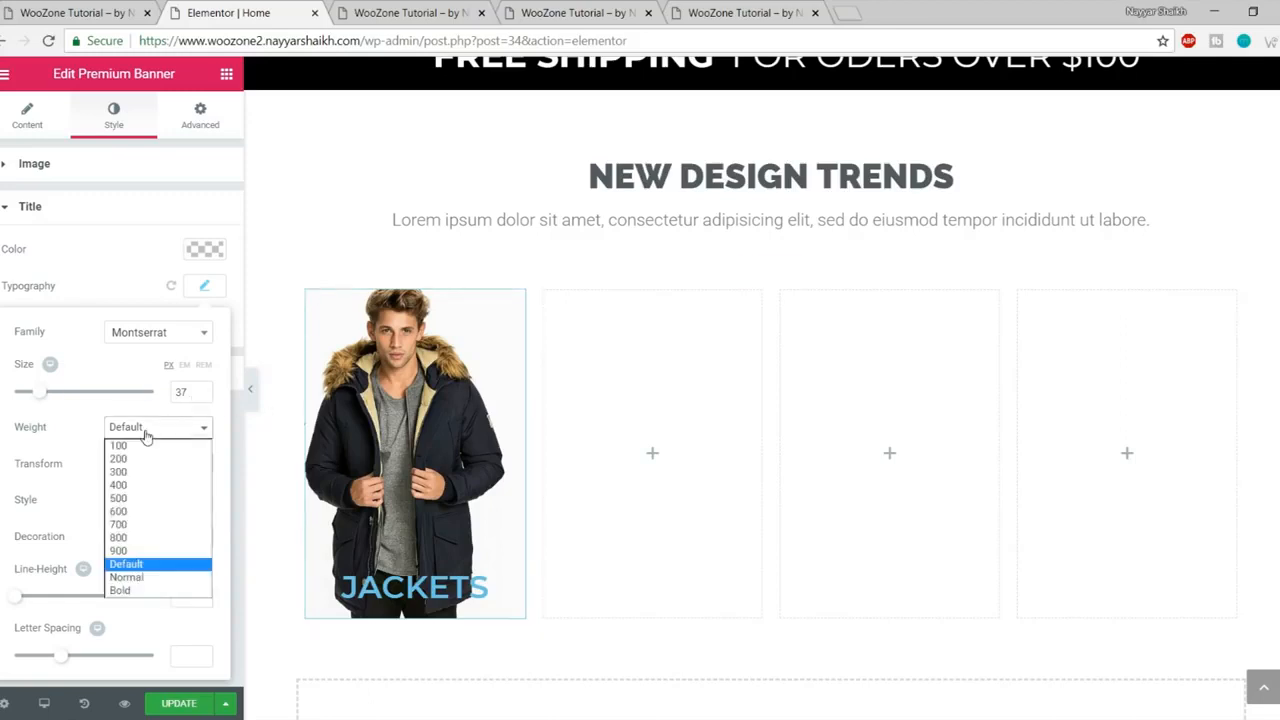
{"action": "left_click", "coordinate": [140, 525]}
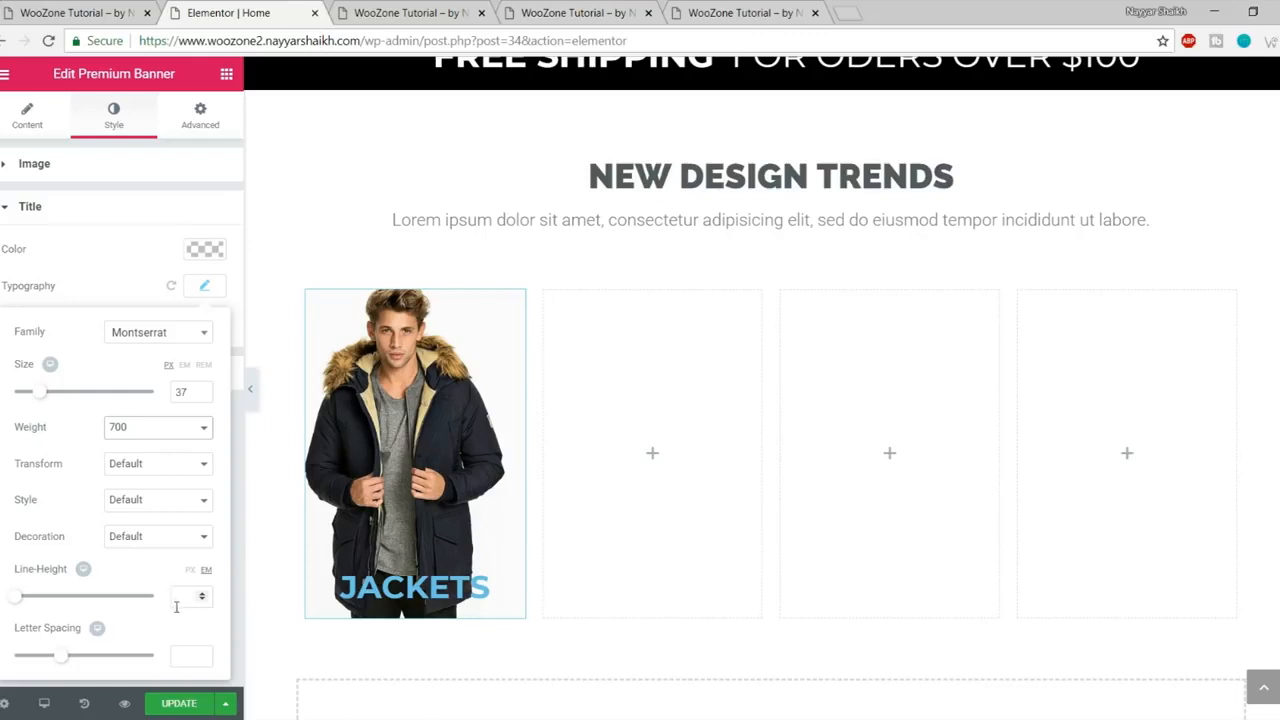
Step: Make the JACKETS title white #ffffff and compare with the reference banners
{"action": "left_click", "coordinate": [205, 252]}
{"action": "left_click", "coordinate": [161, 456]}
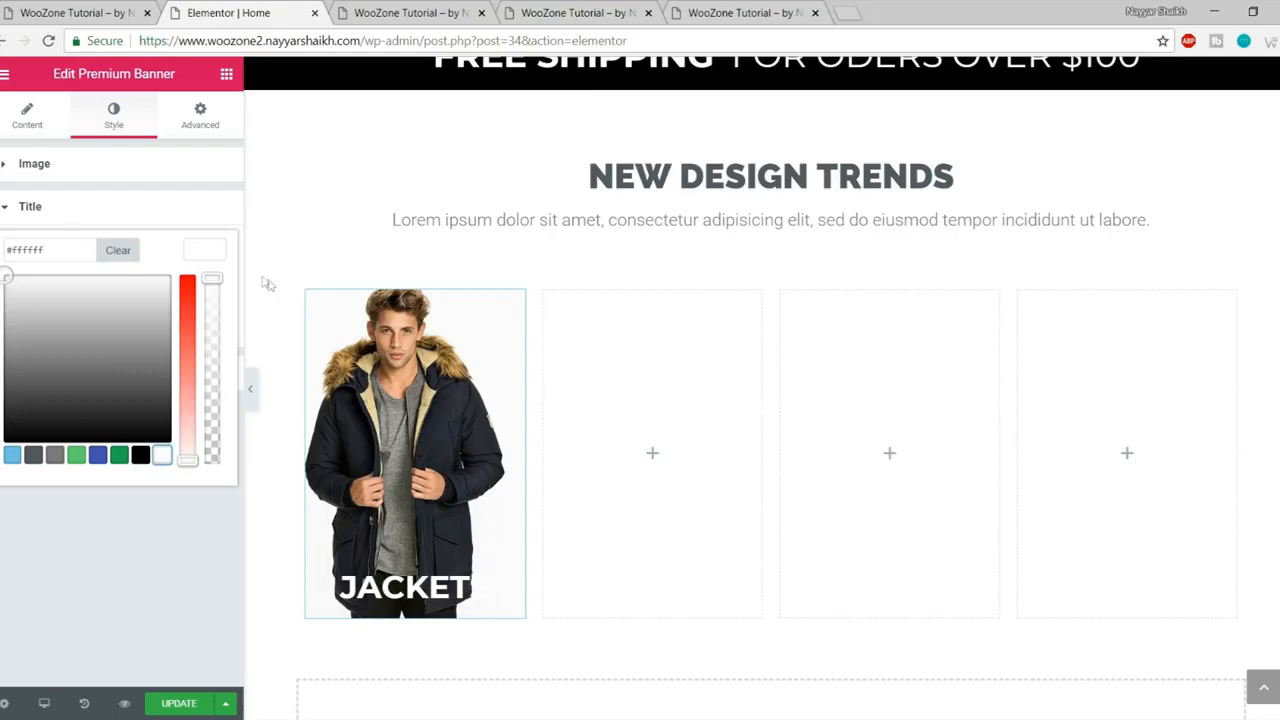
{"action": "left_click", "coordinate": [197, 254]}
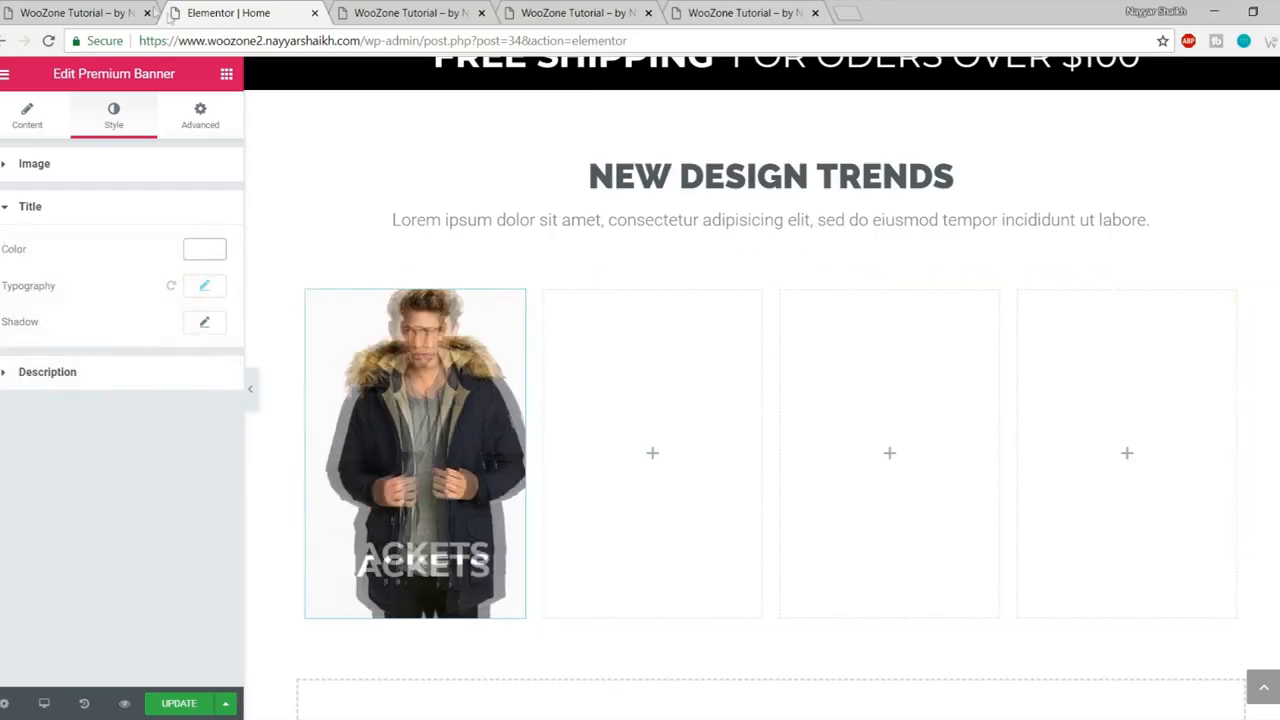
{"action": "left_click", "coordinate": [97, 12]}
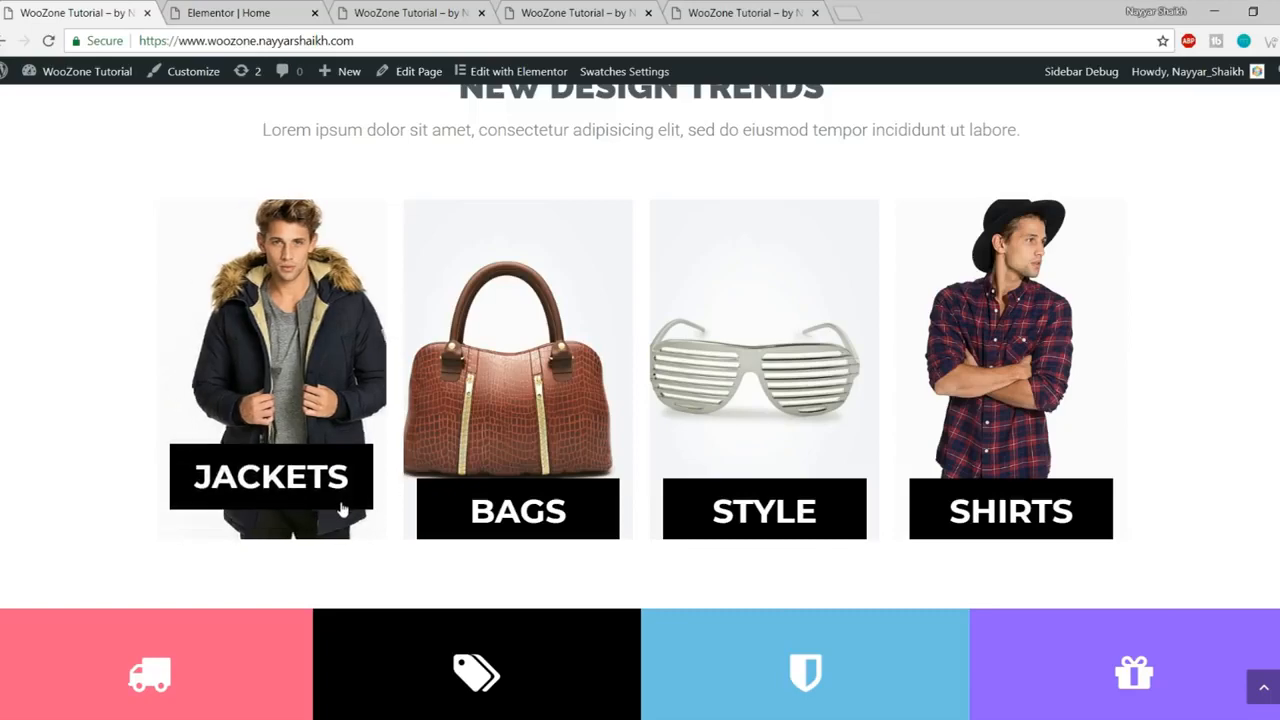
{"action": "left_click", "coordinate": [244, 10]}
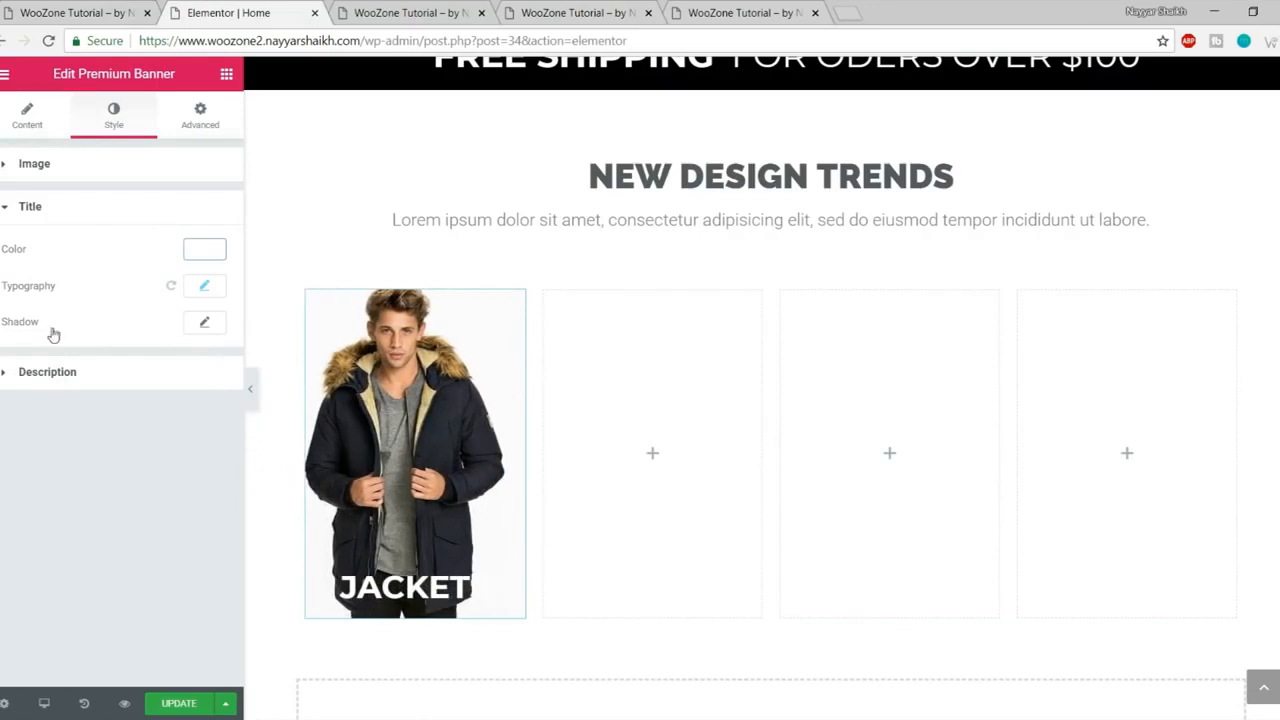
Step: Raise the title line height to 2.1, update the page and view the preview
{"action": "left_click", "coordinate": [207, 287]}
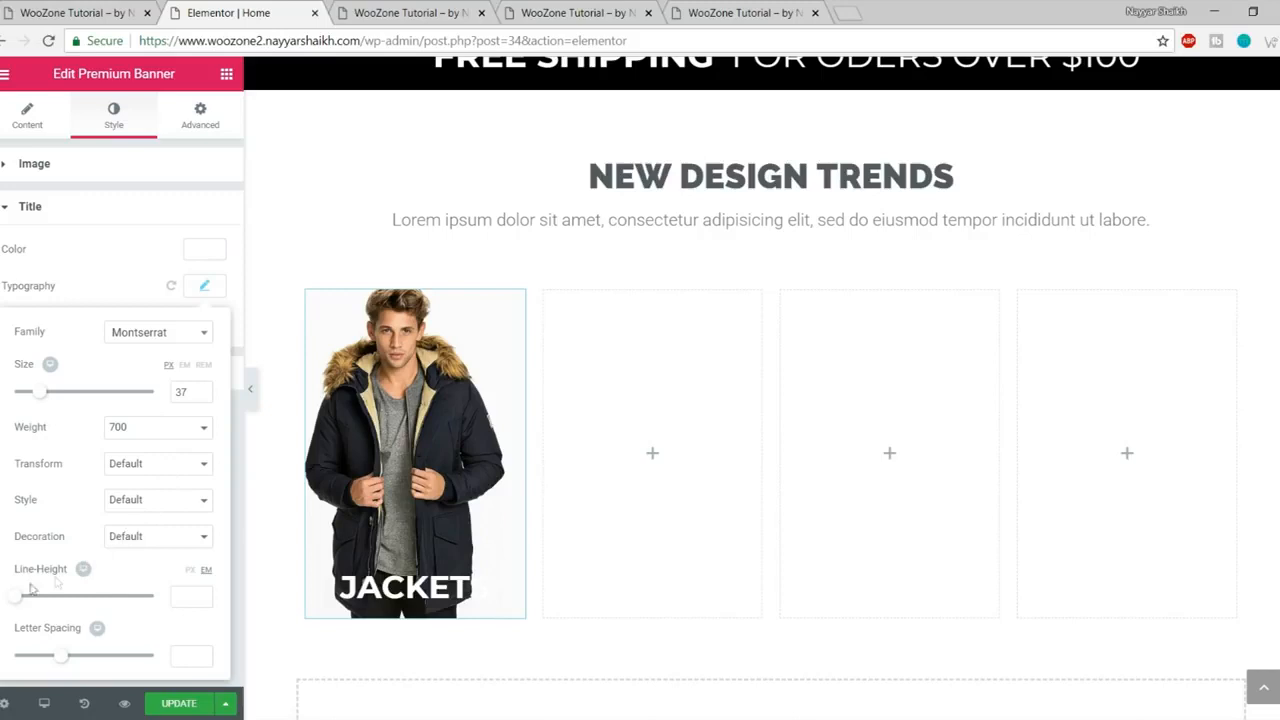
{"action": "left_click_drag", "start_coordinate": [24, 600], "coordinate": [48, 605]}
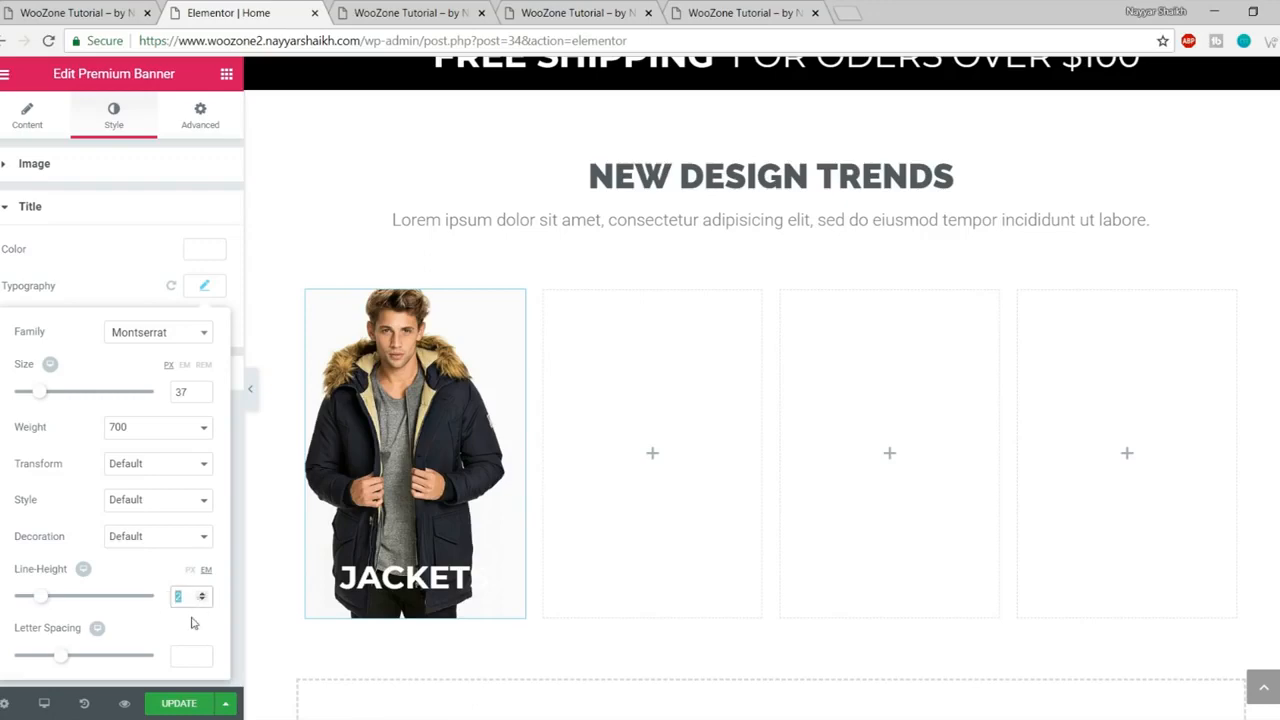
{"action": "left_click", "coordinate": [181, 705]}
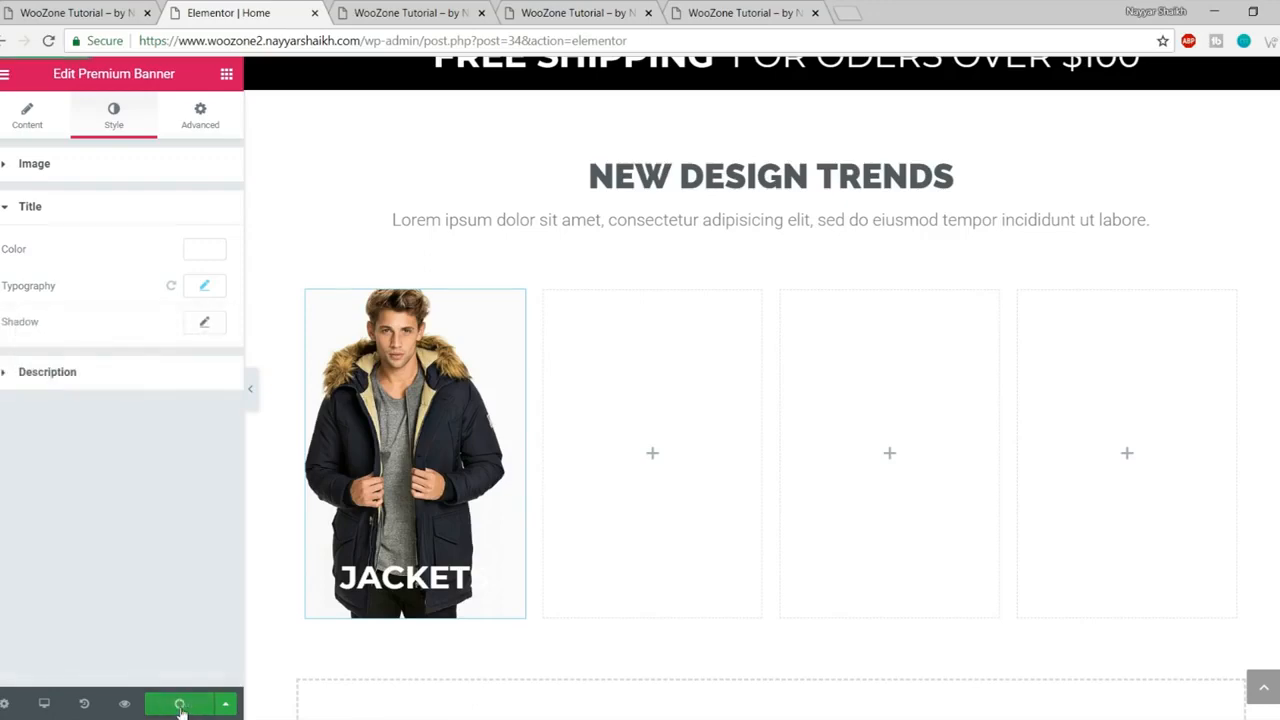
{"action": "left_click", "coordinate": [443, 14]}
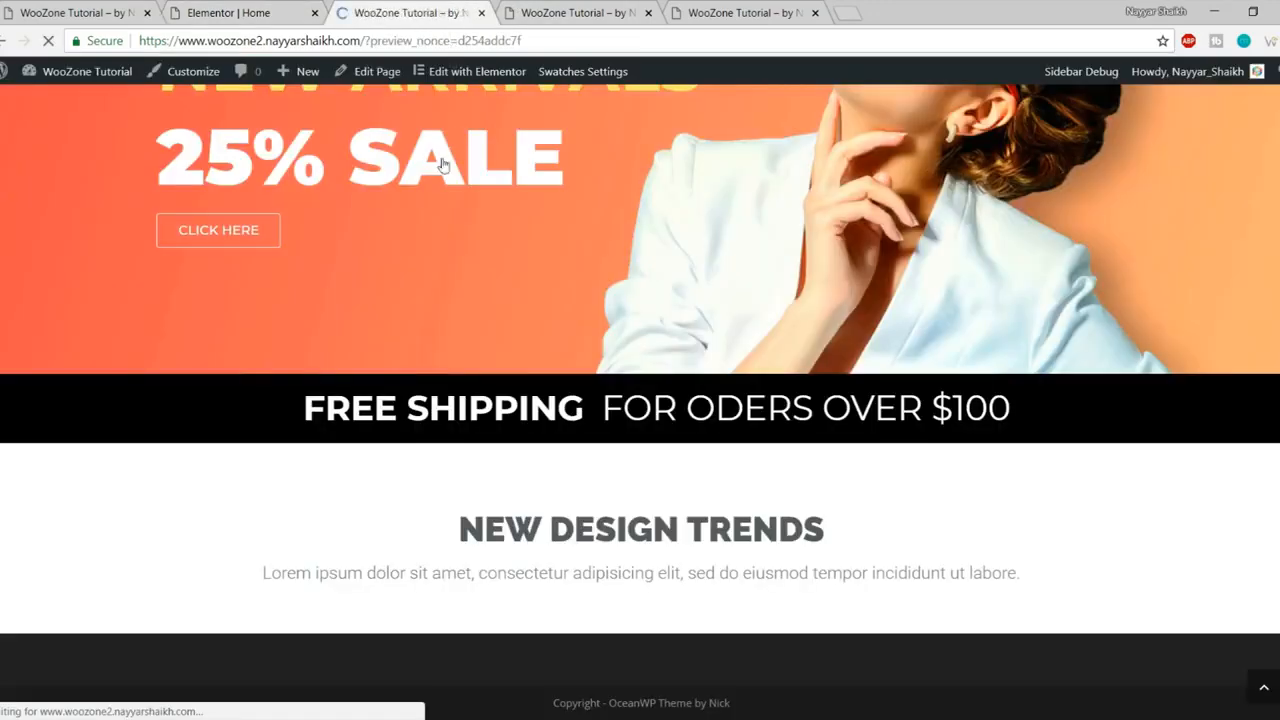
{"action": "scroll", "coordinate": [484, 241], "scroll_direction": "down", "scroll_amount": 7}
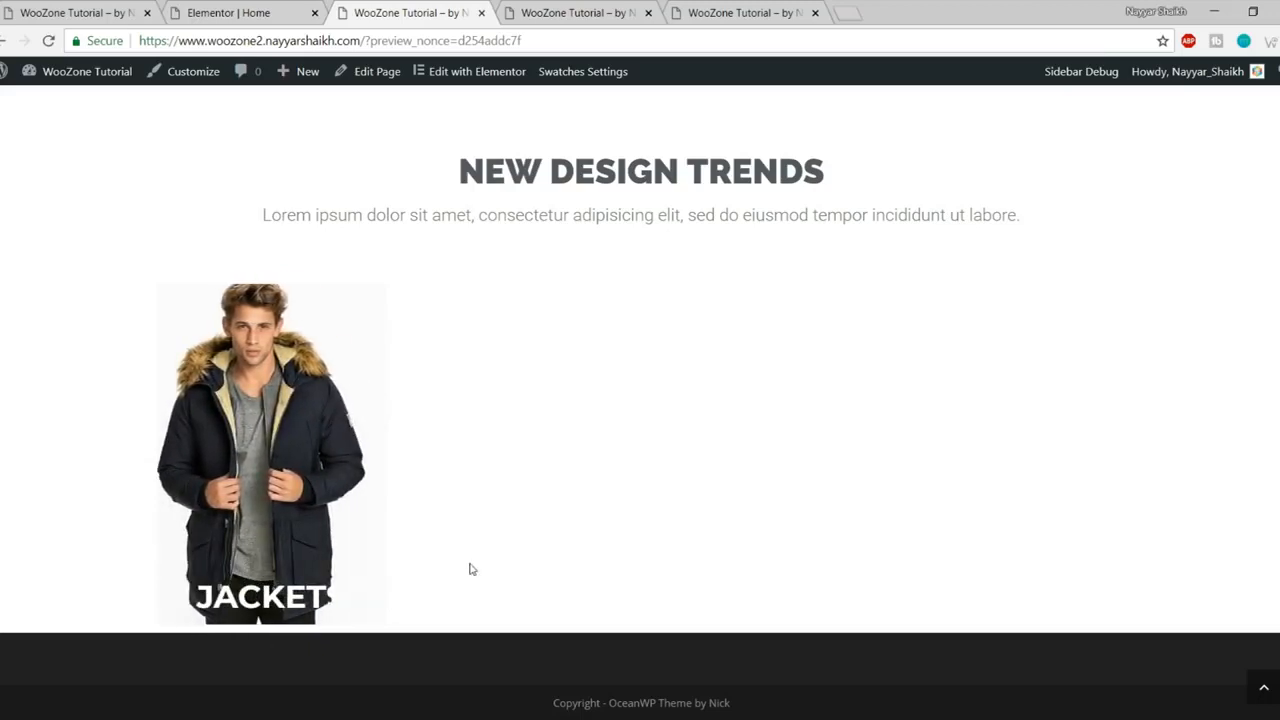
Step: Inspect the JACKETS banner's h3 title element in Chrome DevTools
{"action": "right_click", "coordinate": [272, 568]}
{"action": "left_click", "coordinate": [297, 558]}
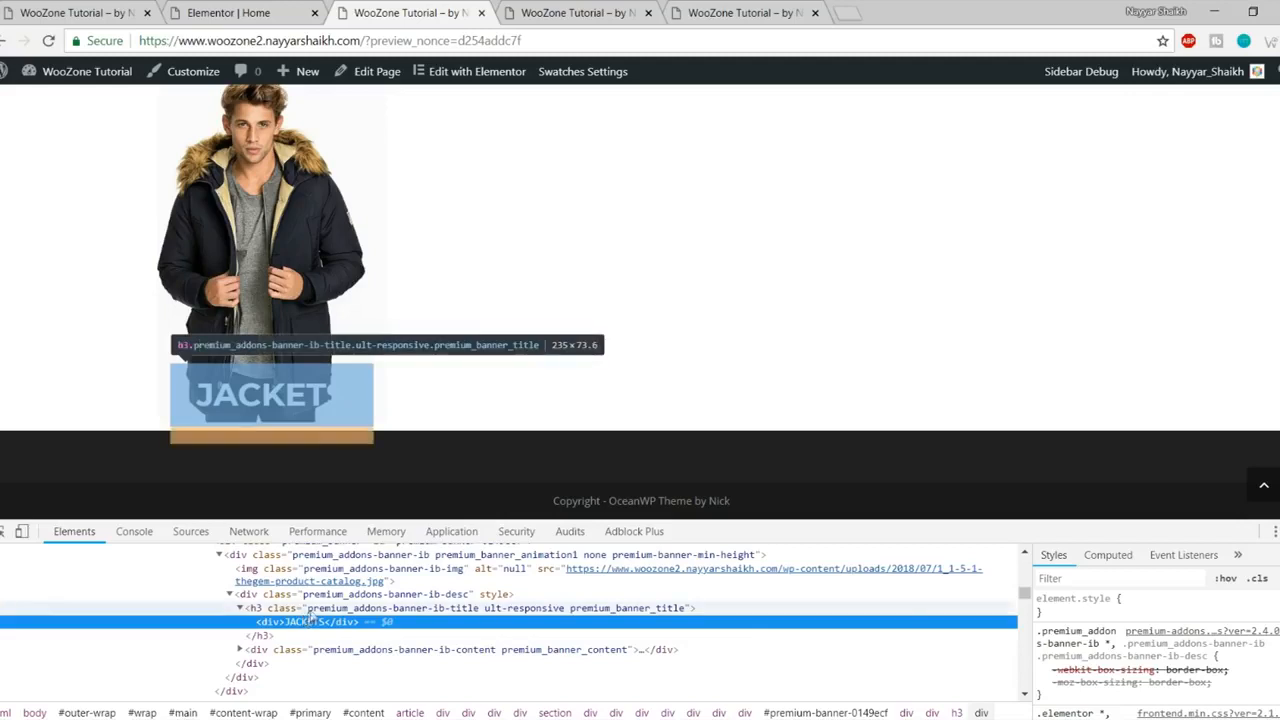
{"action": "left_click", "coordinate": [311, 610]}
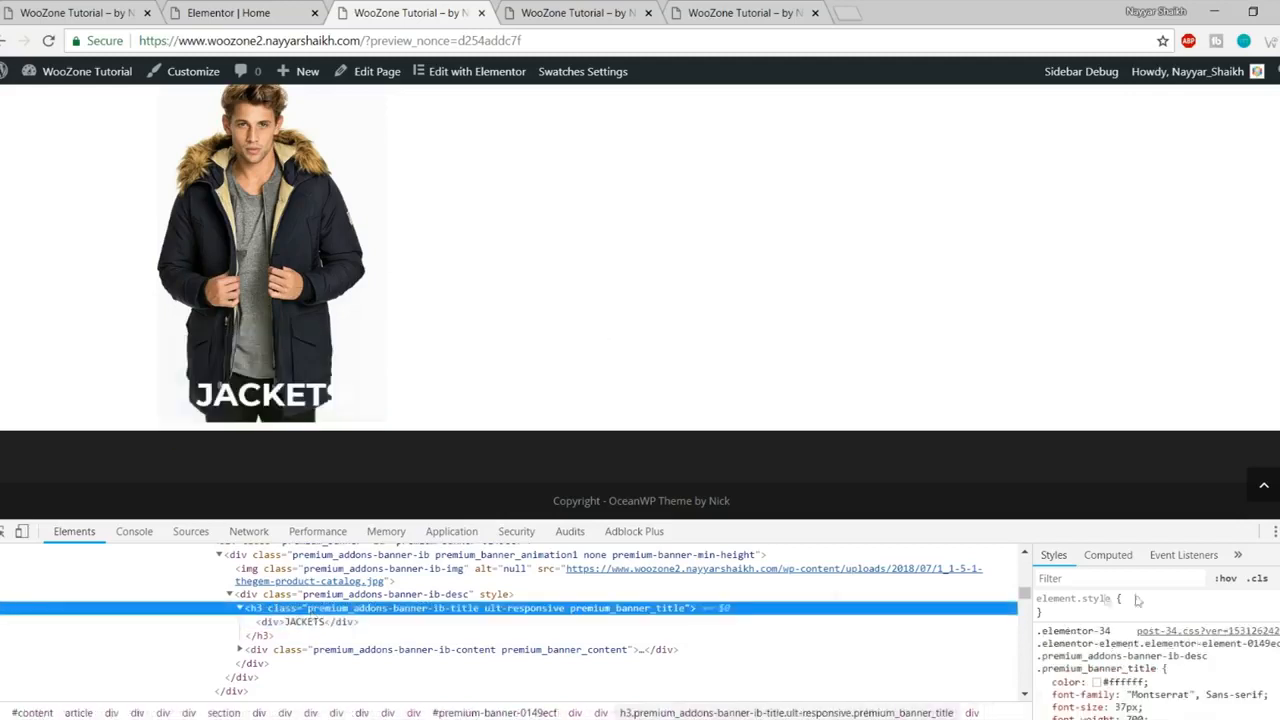
Step: Add a new h3 title style rule with background-color: black, then select the rule text
{"action": "left_click", "coordinate": [1276, 578]}
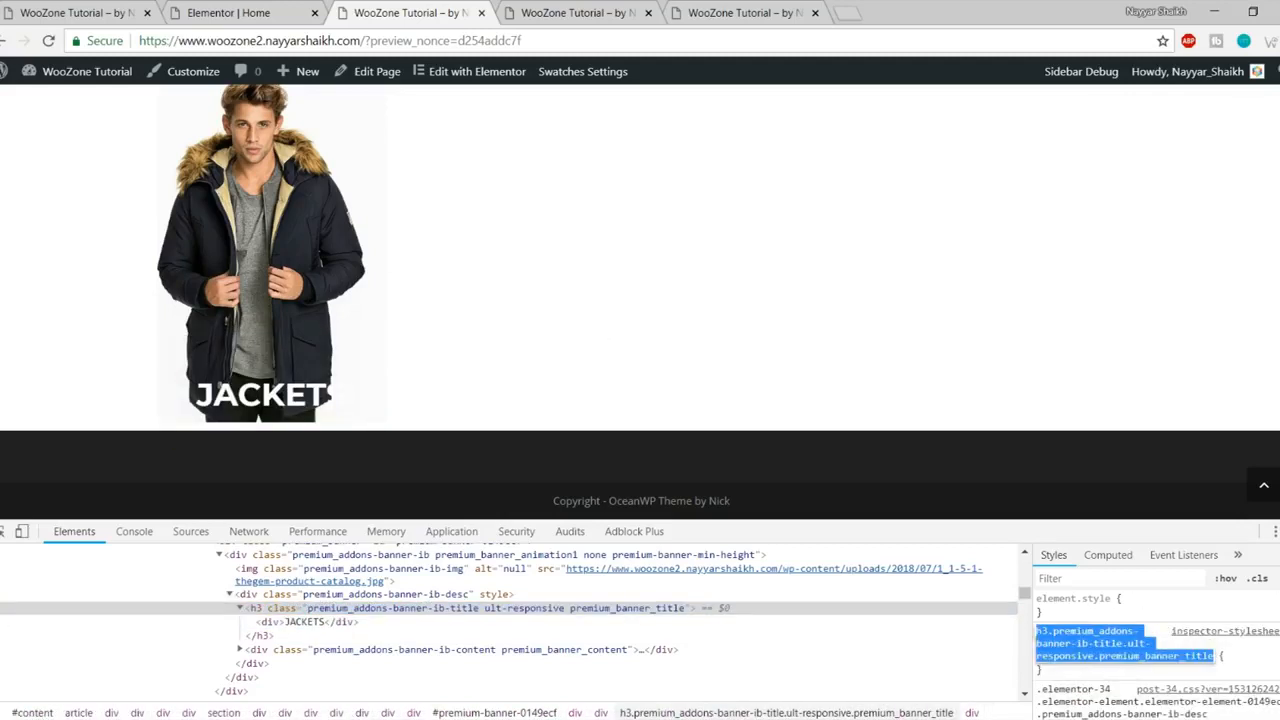
{"action": "key", "text": "Return"}
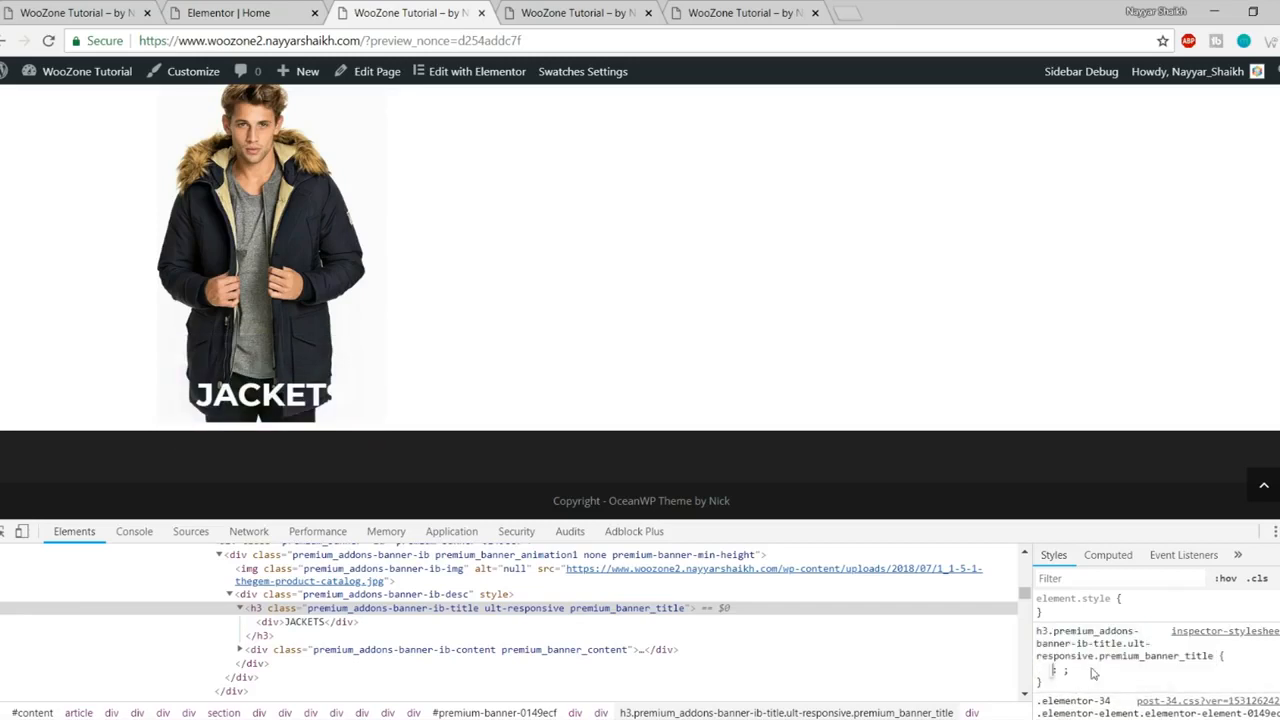
{"action": "type", "text": "back"}
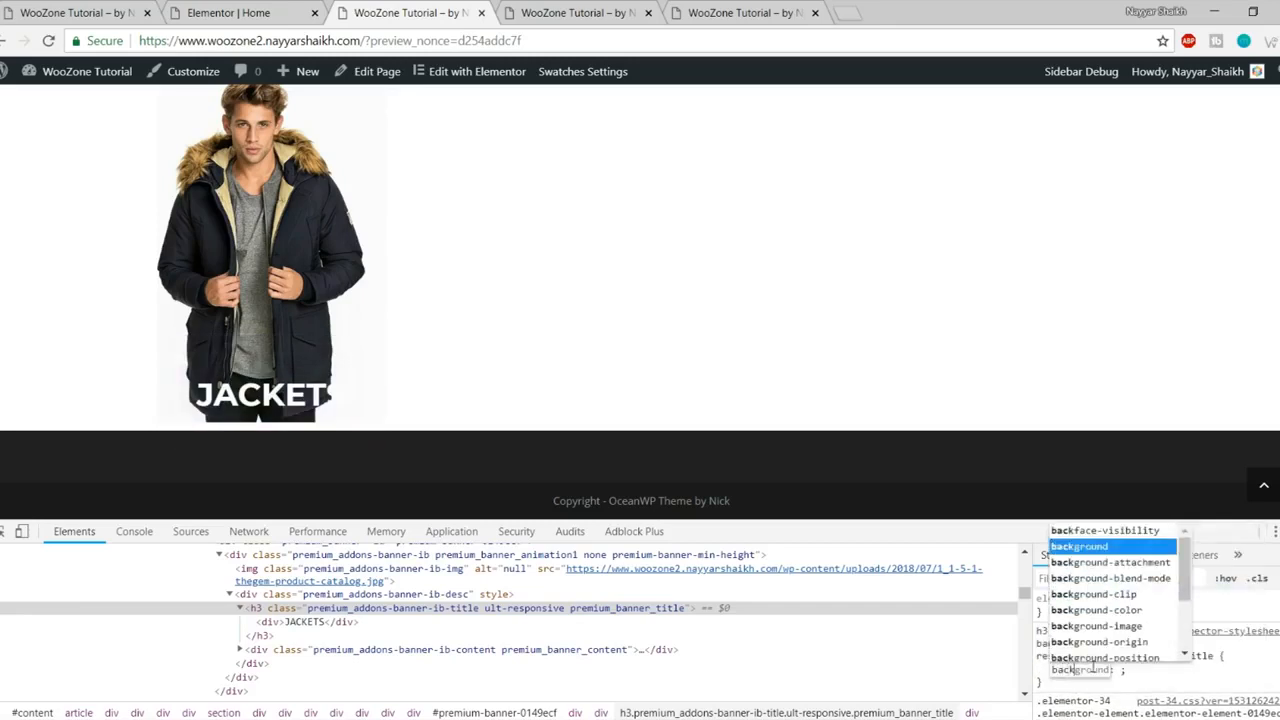
{"action": "key", "text": "Return"}
{"action": "left_click", "coordinate": [1091, 672]}
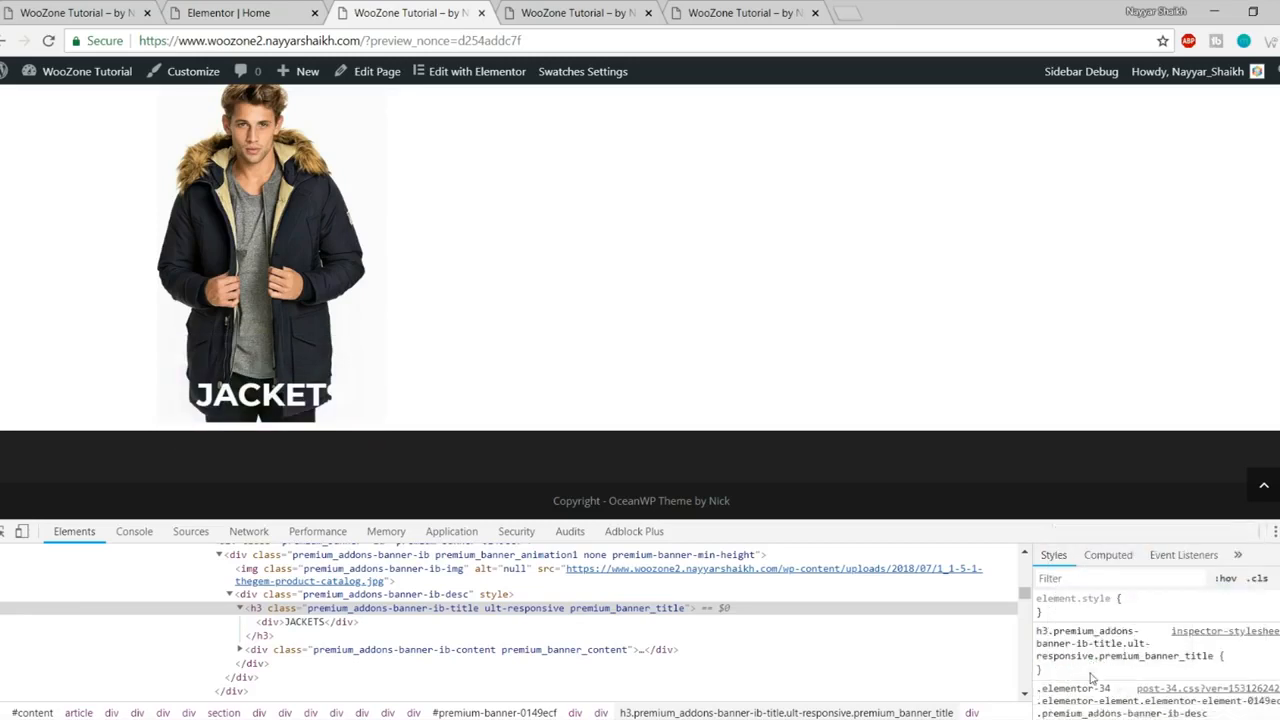
{"action": "left_click", "coordinate": [1091, 675]}
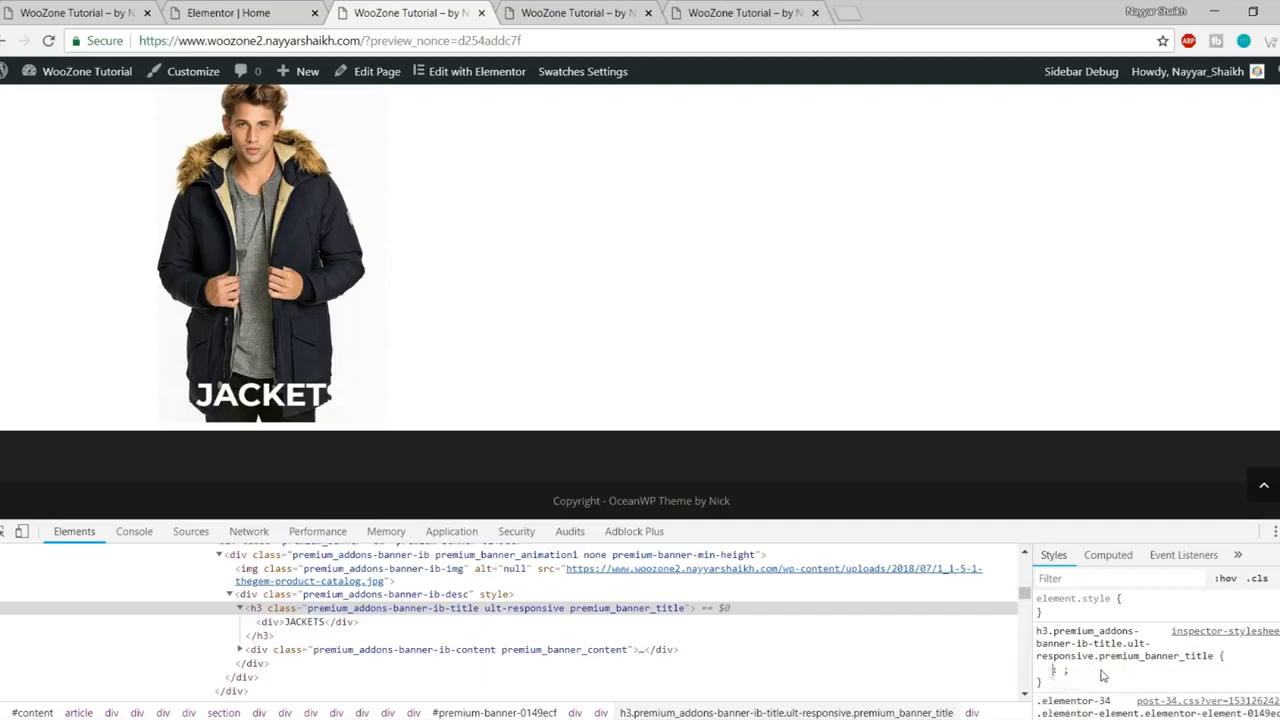
{"action": "type", "text": "backg"}
{"action": "key", "text": "Down"}
{"action": "key", "text": "Down"}
{"action": "key", "text": "Down"}
{"action": "key", "text": "Down"}
{"action": "key", "text": "Down"}
{"action": "key", "text": "Up"}
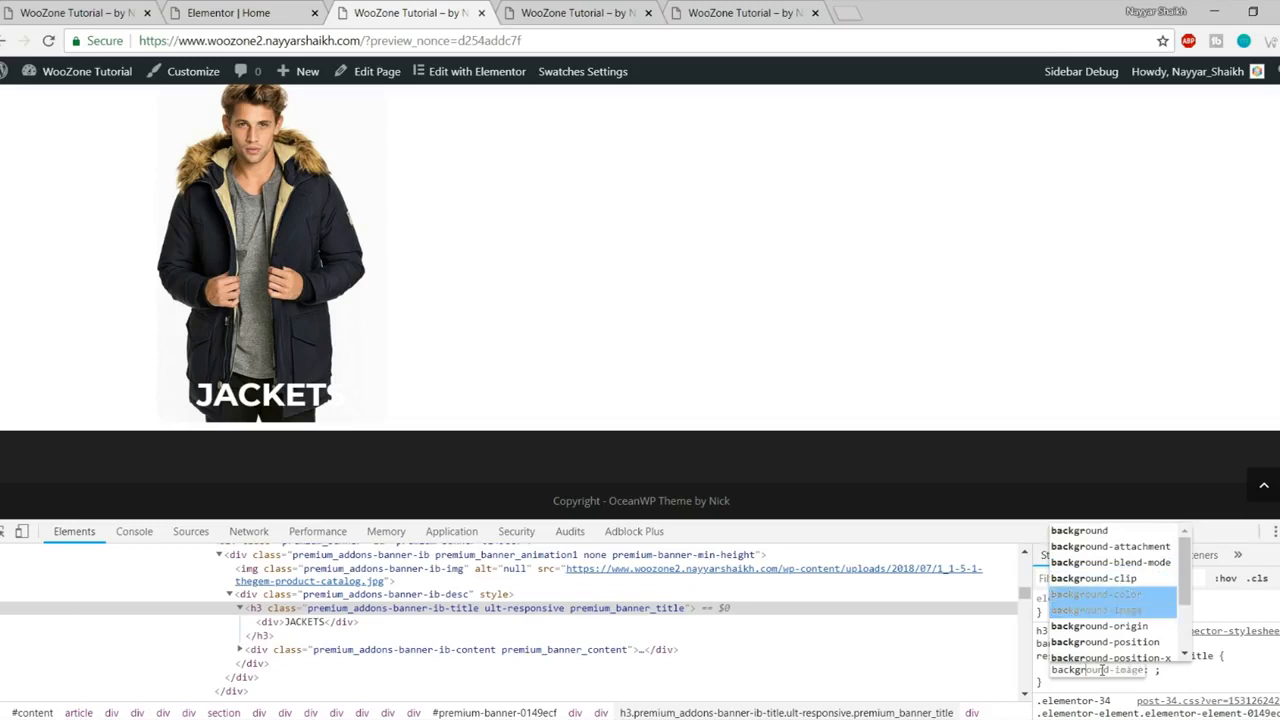
{"action": "key", "text": "Return"}
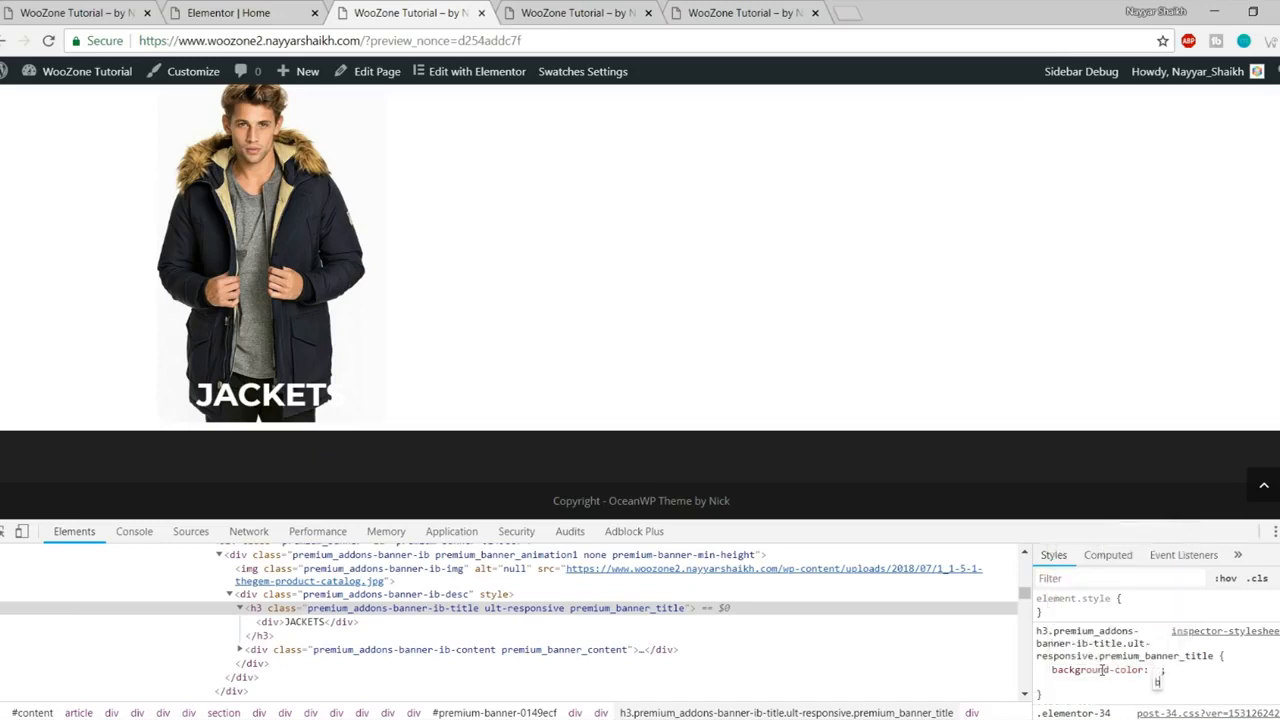
{"action": "type", "text": "black"}
{"action": "key", "text": "Return"}
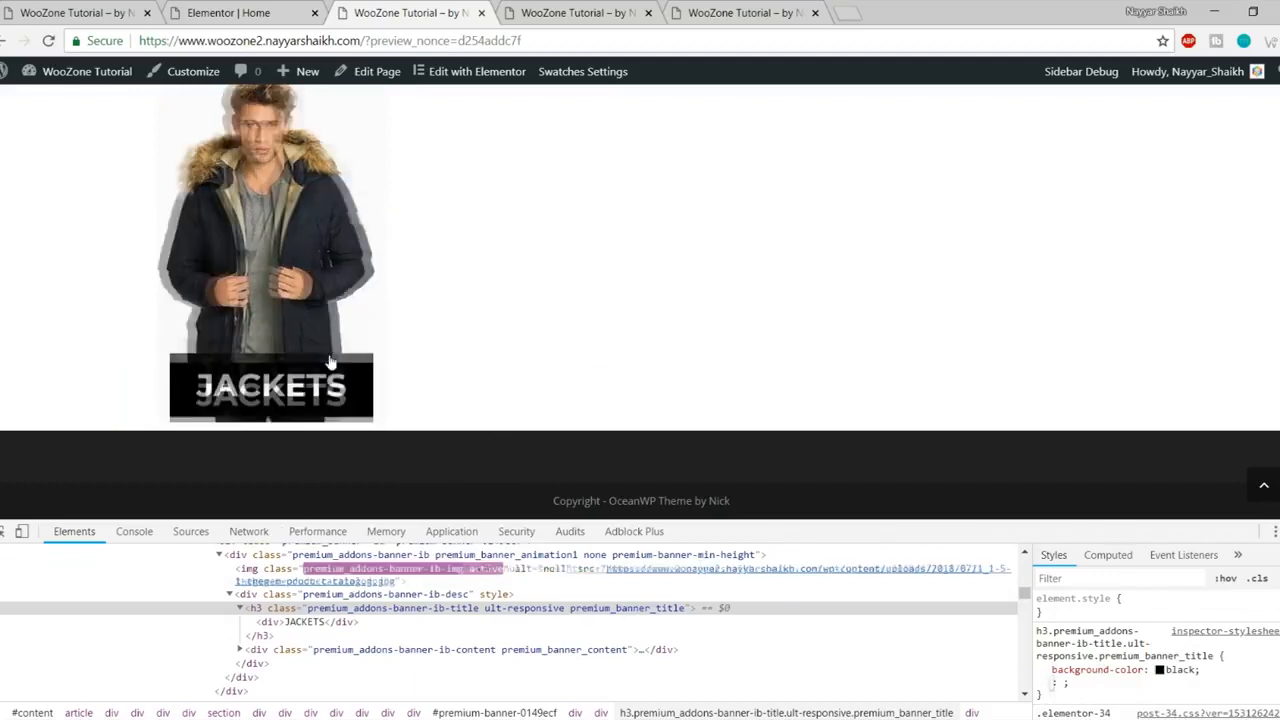
{"action": "left_click", "coordinate": [1099, 689]}
{"action": "left_click_drag", "start_coordinate": [1050, 690], "coordinate": [1037, 628]}
{"action": "key", "text": "ctrl+c"}
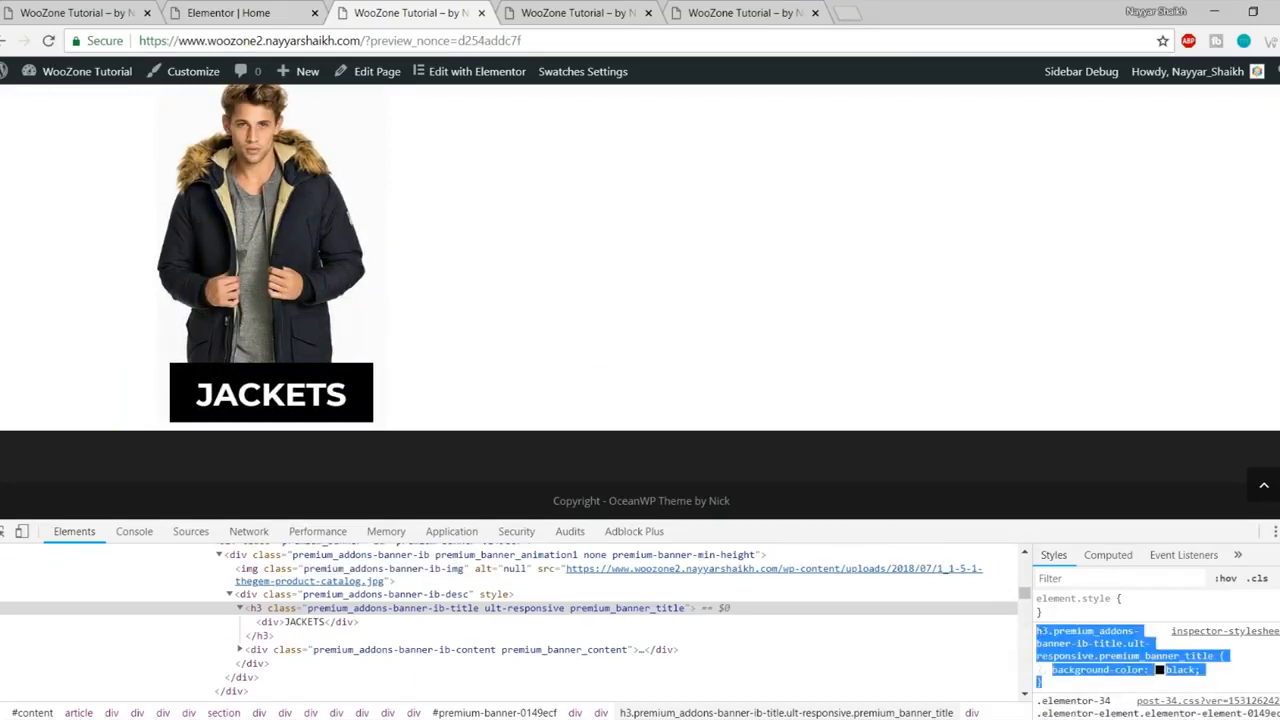
Step: Load the plain homepage address without the preview part of the URL
{"action": "left_click", "coordinate": [293, 8]}
{"action": "left_click", "coordinate": [580, 12]}
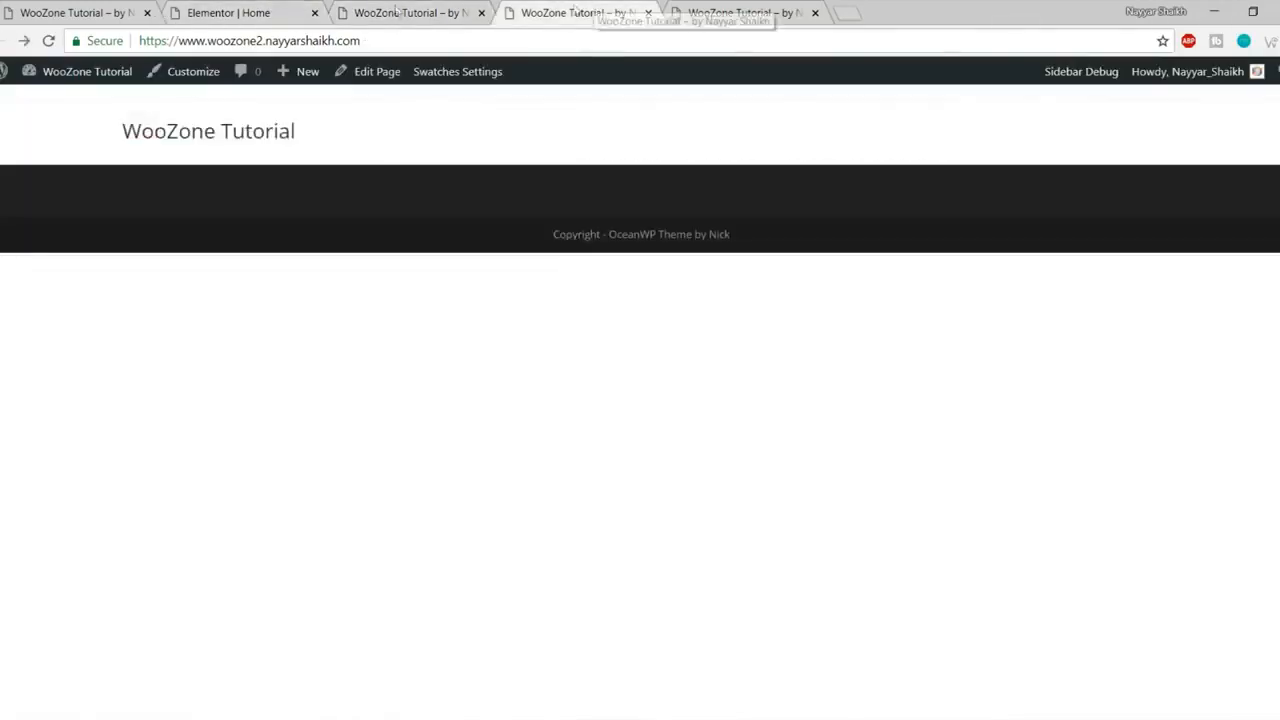
{"action": "left_click", "coordinate": [390, 14]}
{"action": "scroll", "coordinate": [460, 160], "scroll_direction": "up", "scroll_amount": 6}
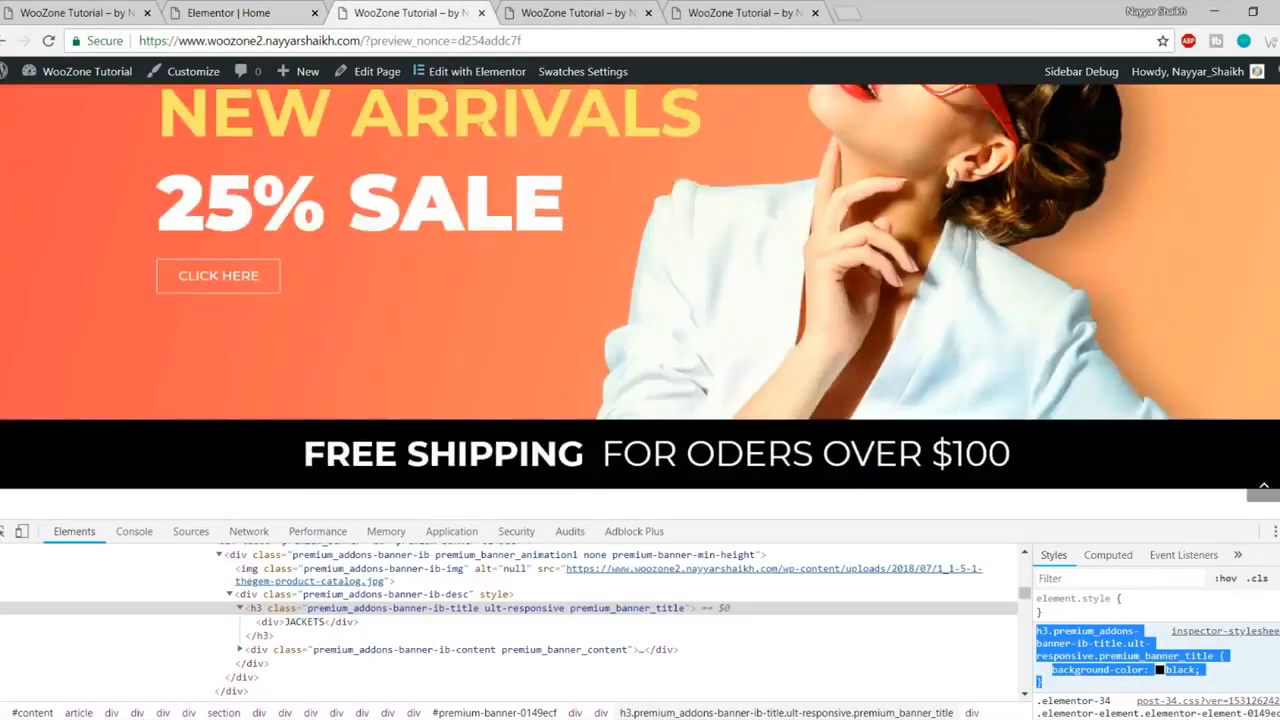
{"action": "scroll", "coordinate": [425, 100], "scroll_direction": "down", "scroll_amount": 3}
{"action": "left_click_drag", "start_coordinate": [366, 41], "coordinate": [522, 41]}
{"action": "key", "text": "BackSpace"}
{"action": "key", "text": "Return"}
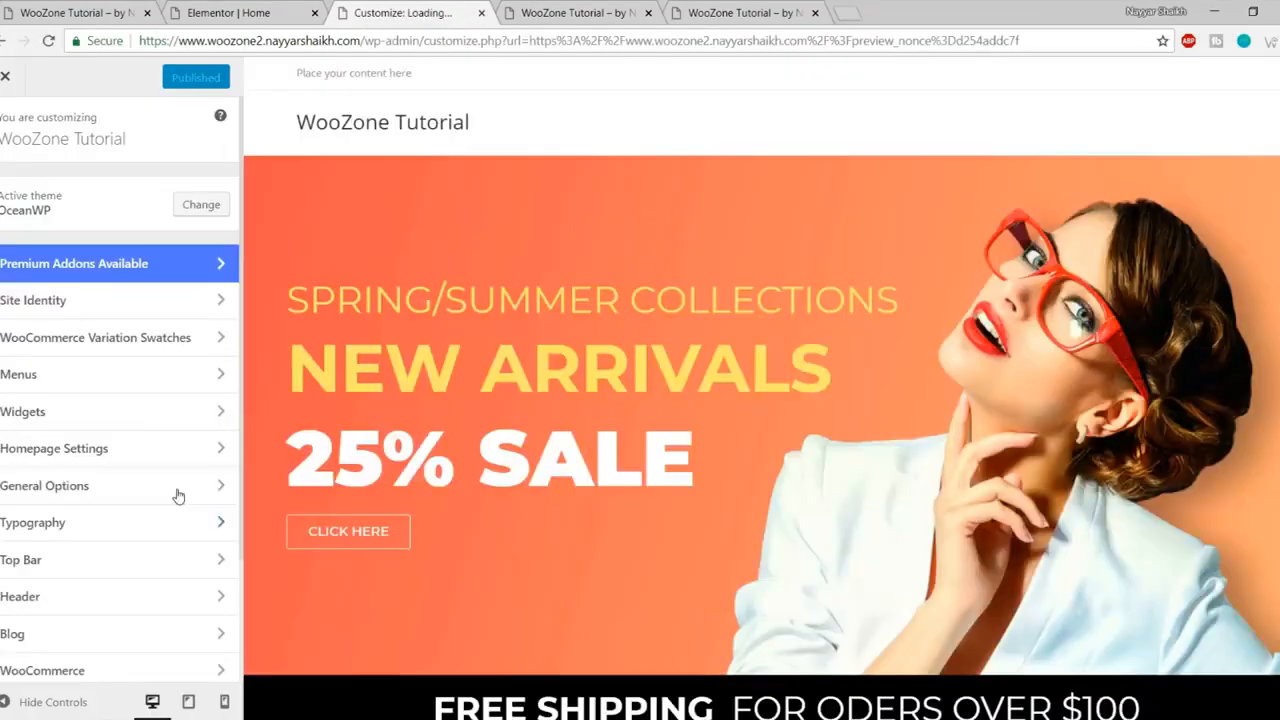
Step: Paste the black-background banner-title rule into Custom CSS/JS, then close the Customizer and return to Elementor
{"action": "scroll", "coordinate": [613, 518], "scroll_direction": "down", "scroll_amount": 5}
{"action": "scroll", "coordinate": [613, 518], "scroll_direction": "down", "scroll_amount": 2}
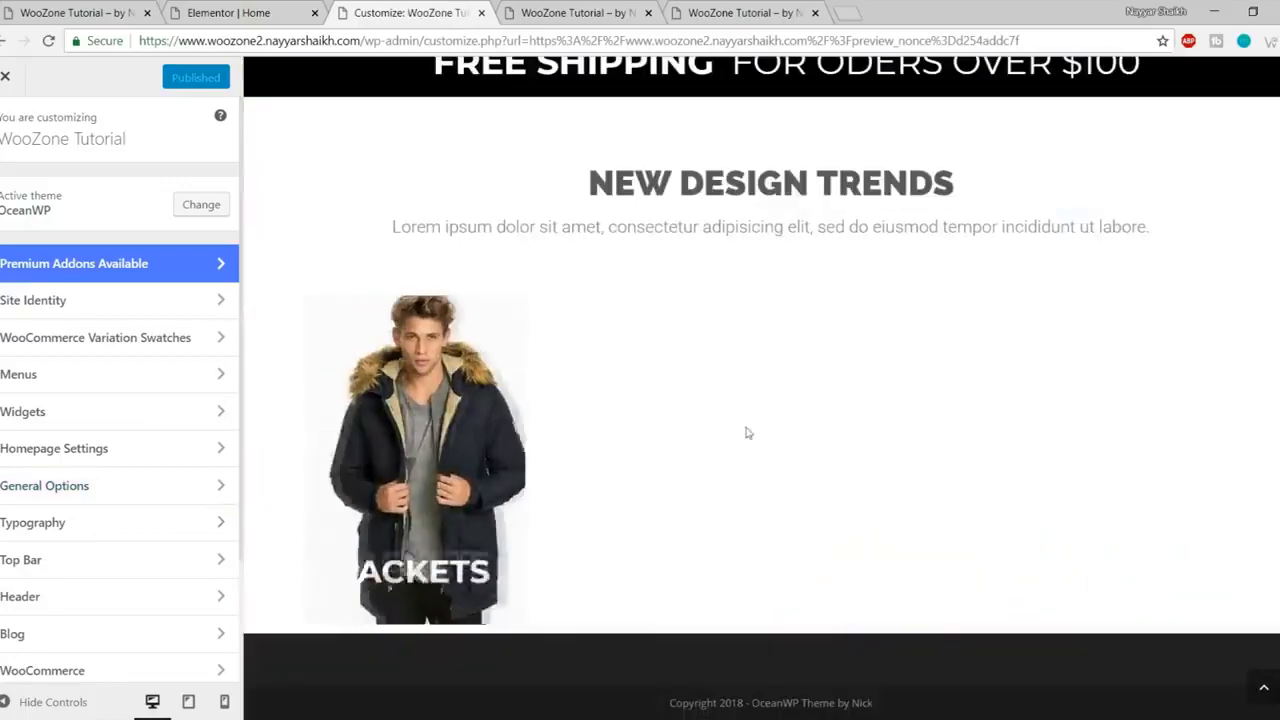
{"action": "scroll", "coordinate": [170, 505], "scroll_direction": "down", "scroll_amount": 2}
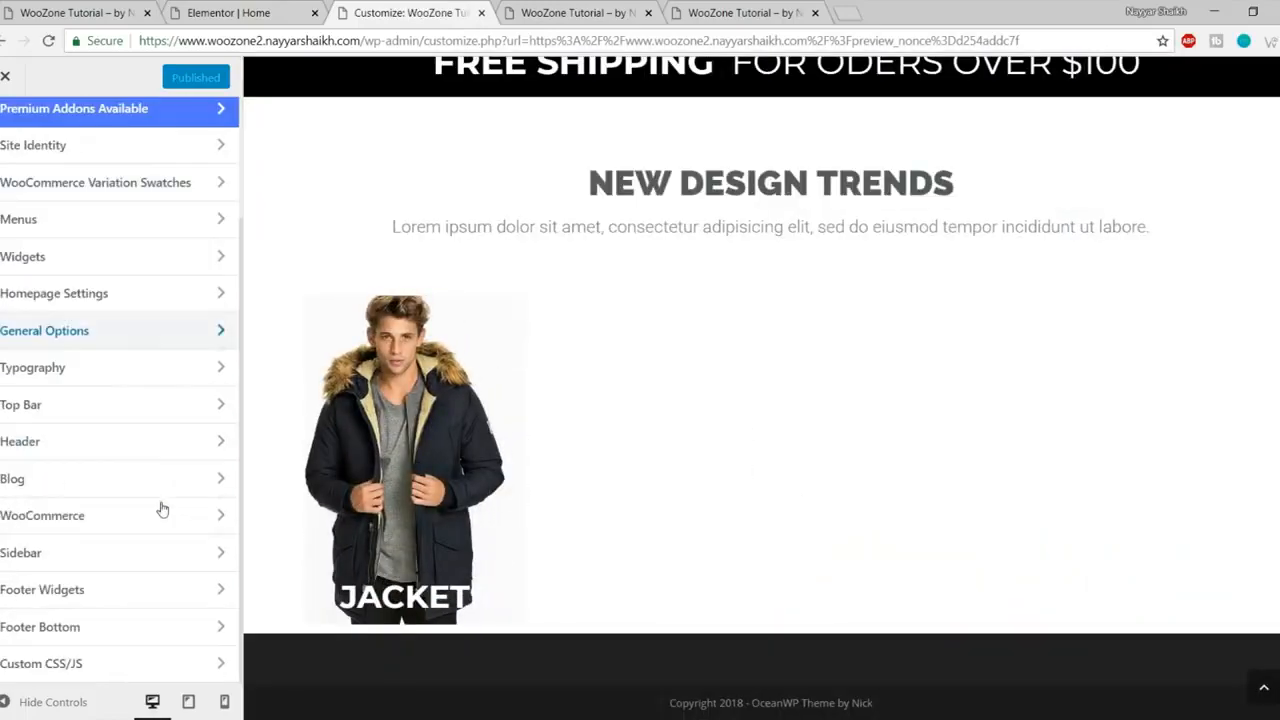
{"action": "left_click", "coordinate": [125, 664]}
{"action": "left_click", "coordinate": [89, 363]}
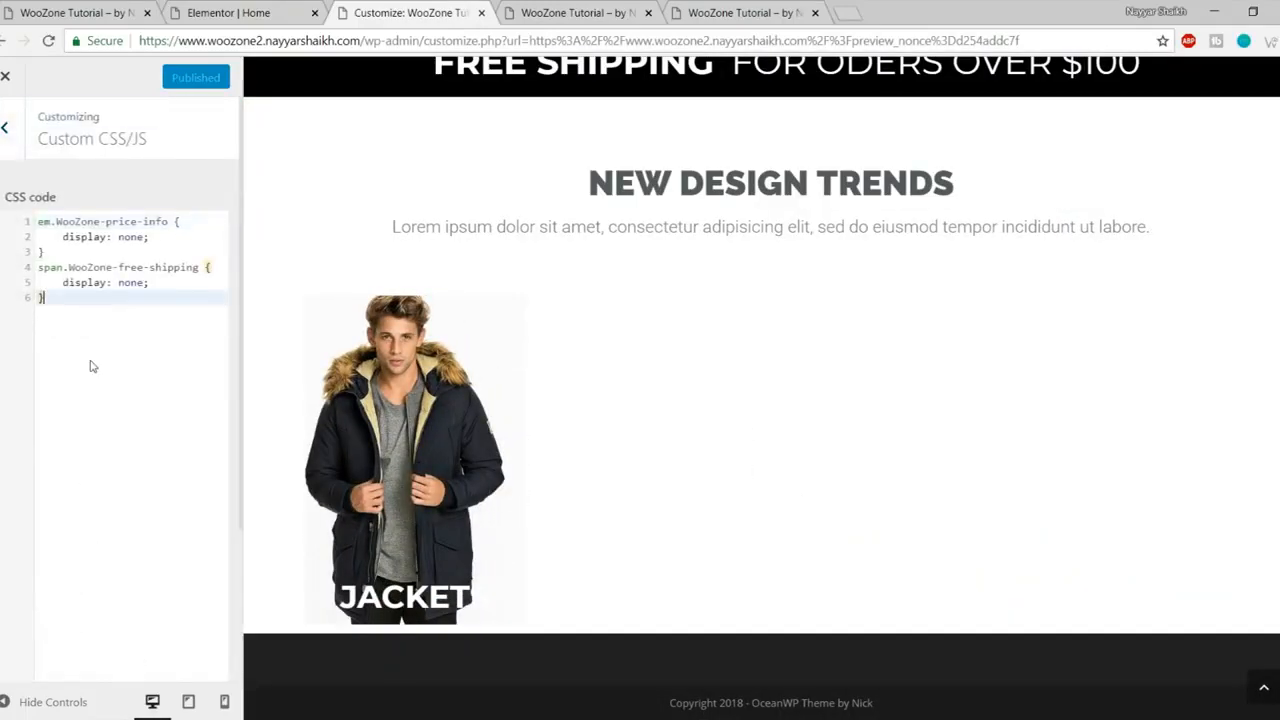
{"action": "key", "text": "Return"}
{"action": "key", "text": "ctrl+v"}
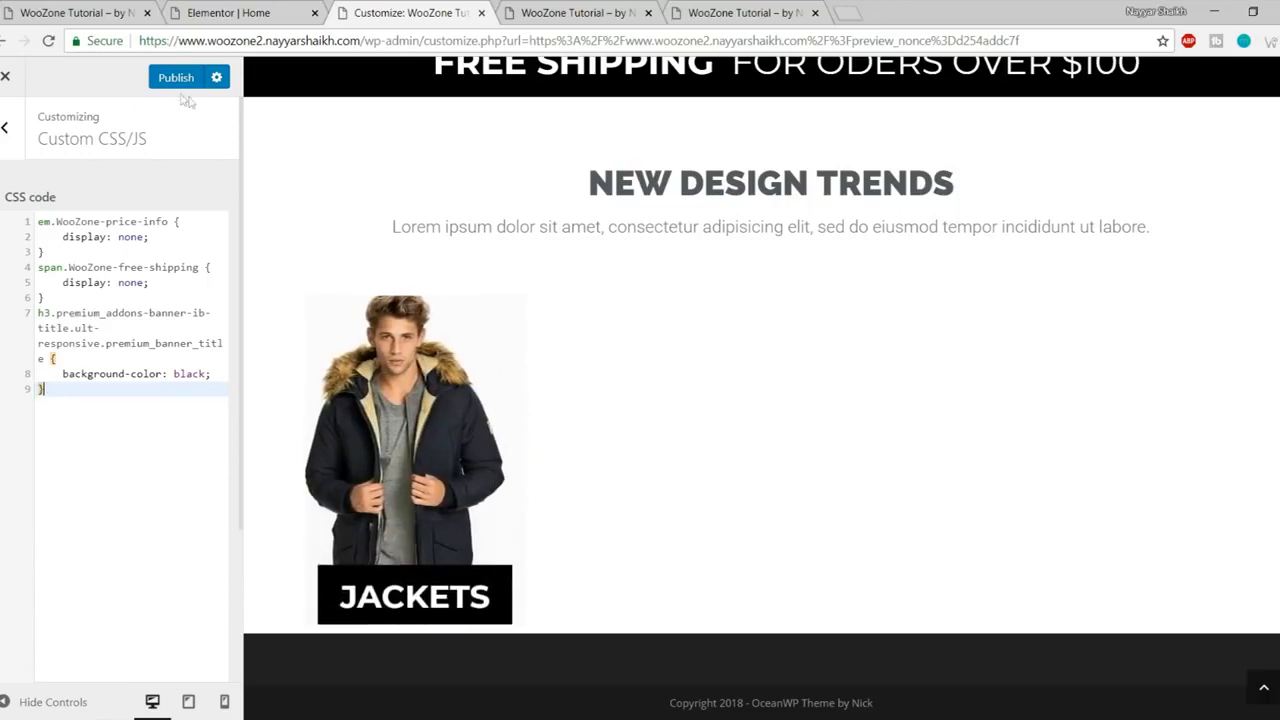
{"action": "left_click", "coordinate": [7, 78]}
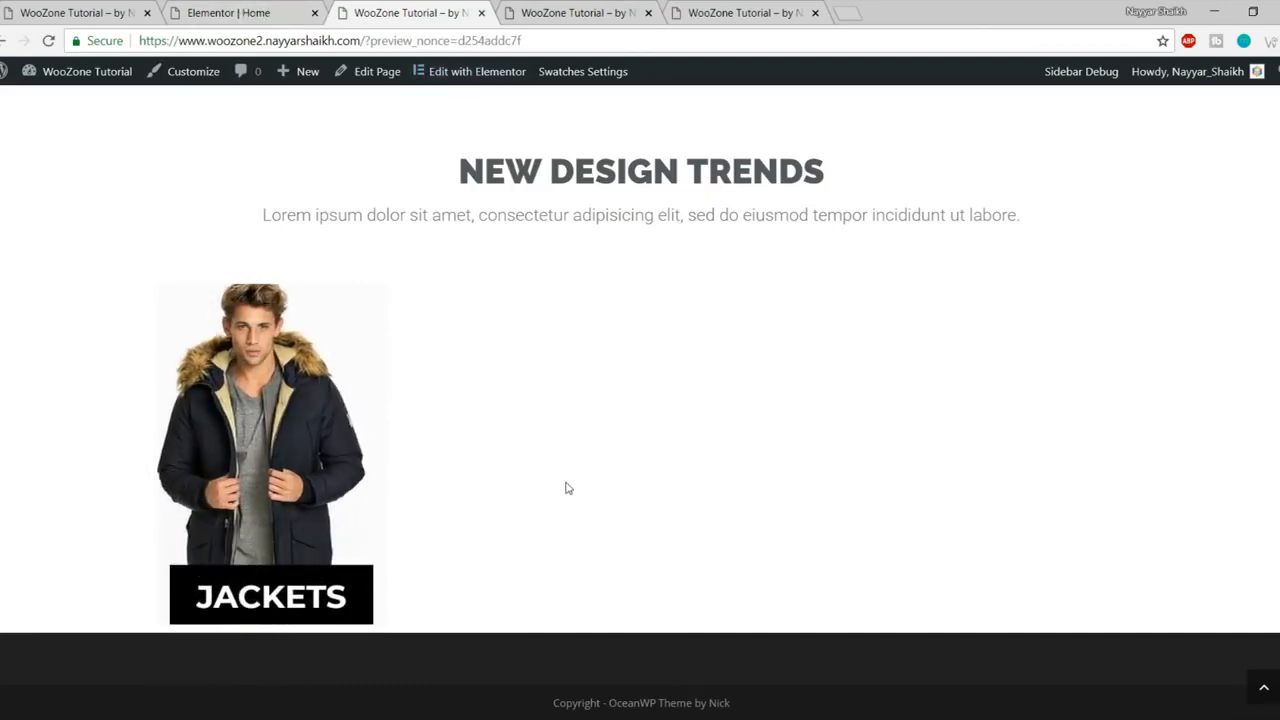
{"action": "left_click", "coordinate": [228, 12]}
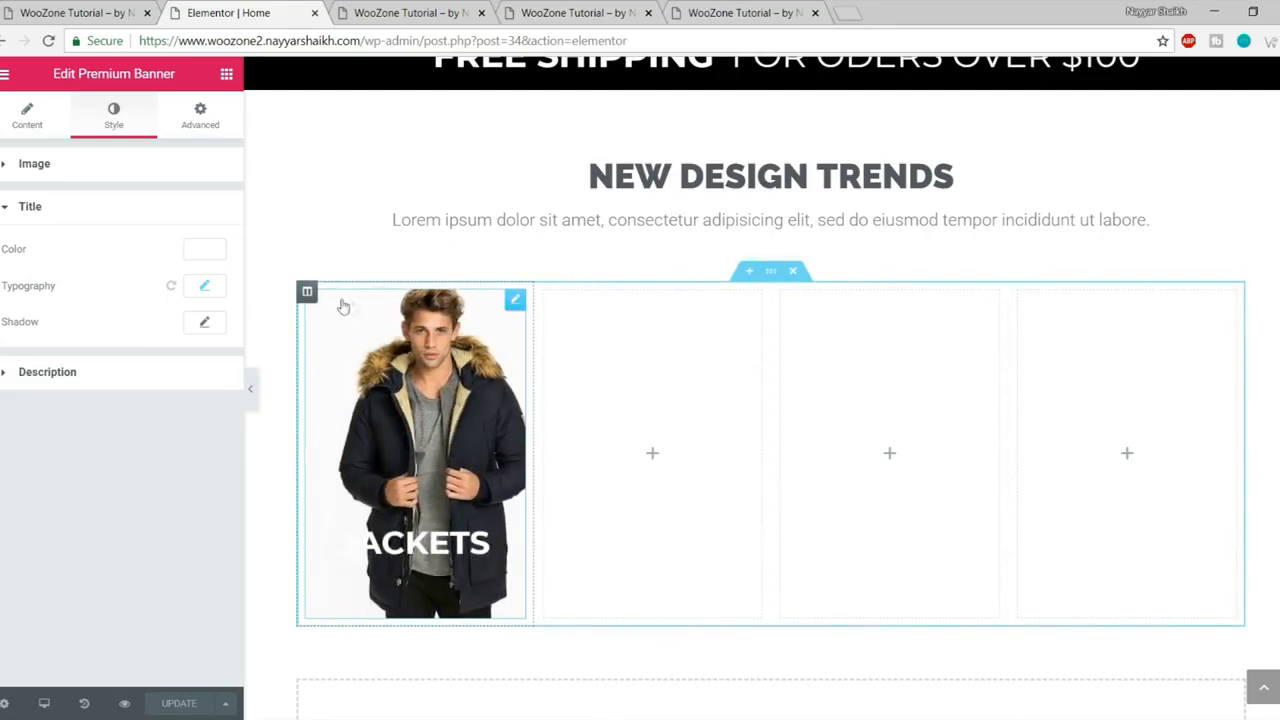
Step: Copy the JACKETS banner widget and paste copies into columns 2, 3 and 4
{"action": "right_click", "coordinate": [338, 348]}
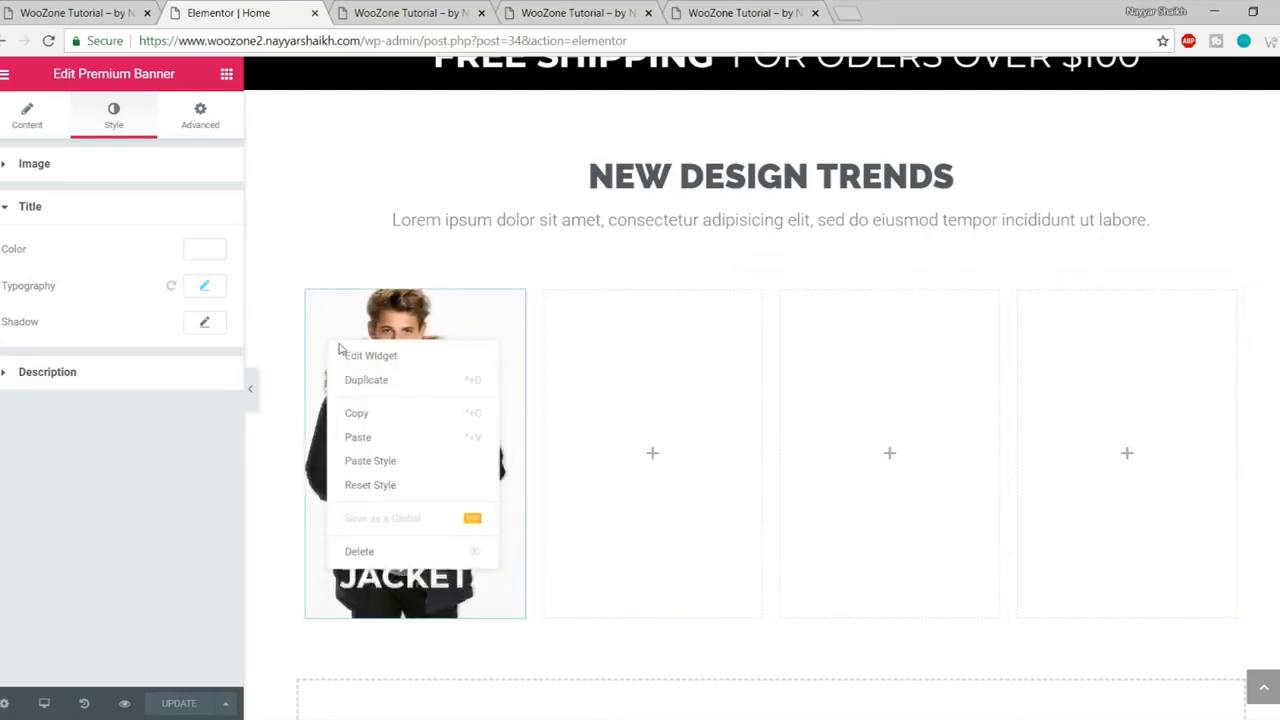
{"action": "left_click", "coordinate": [390, 413]}
{"action": "right_click", "coordinate": [634, 404]}
{"action": "left_click", "coordinate": [668, 416]}
{"action": "right_click", "coordinate": [889, 390]}
{"action": "left_click", "coordinate": [922, 402]}
{"action": "right_click", "coordinate": [1147, 413]}
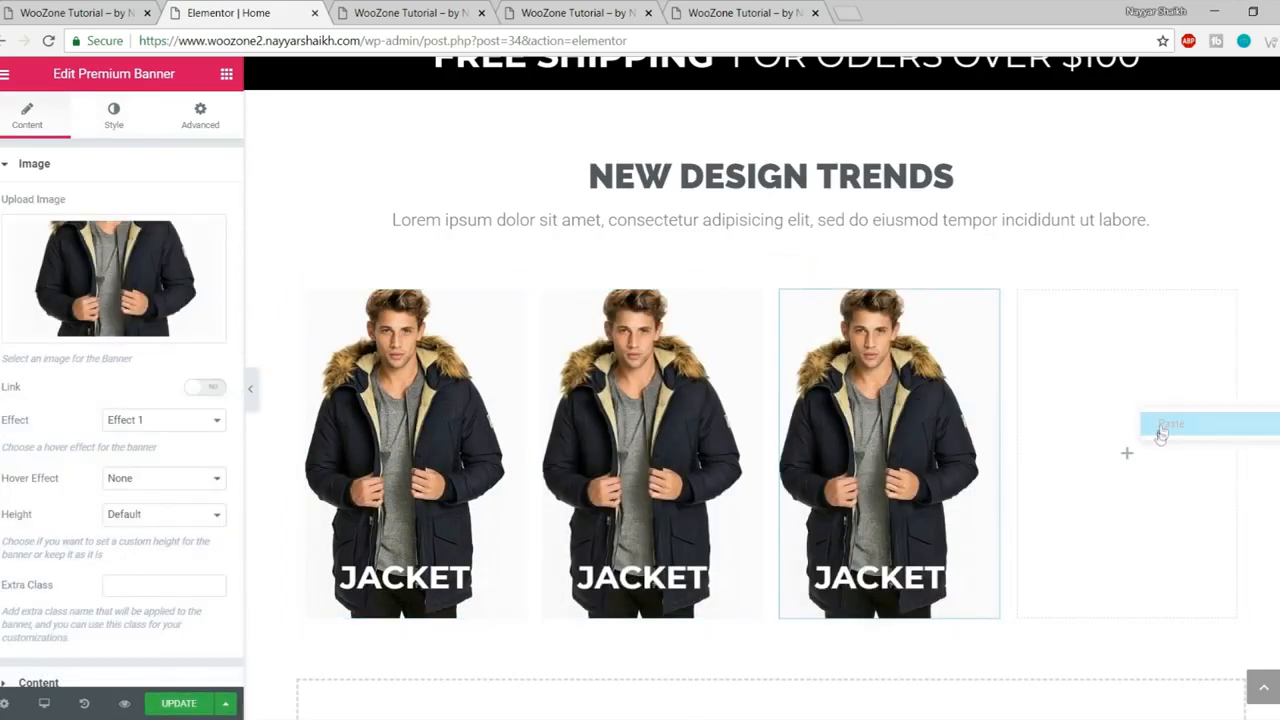
{"action": "left_click", "coordinate": [1159, 429]}
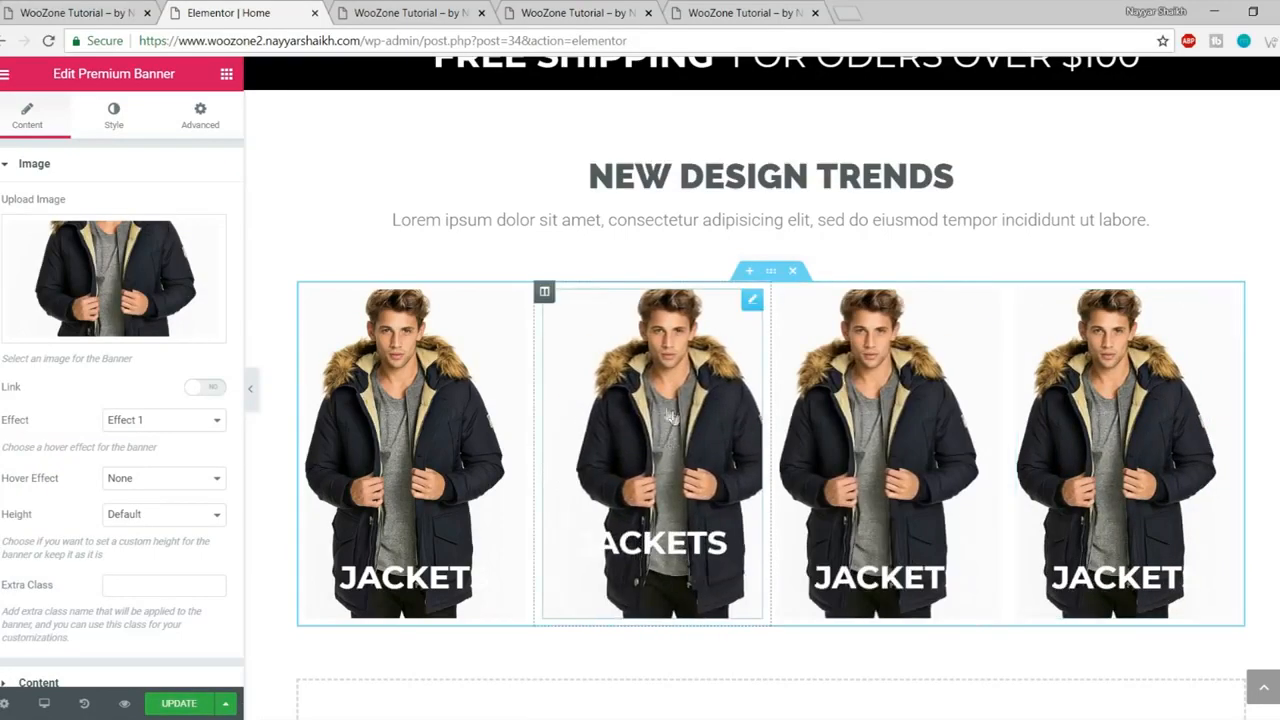
{"action": "left_click", "coordinate": [110, 12]}
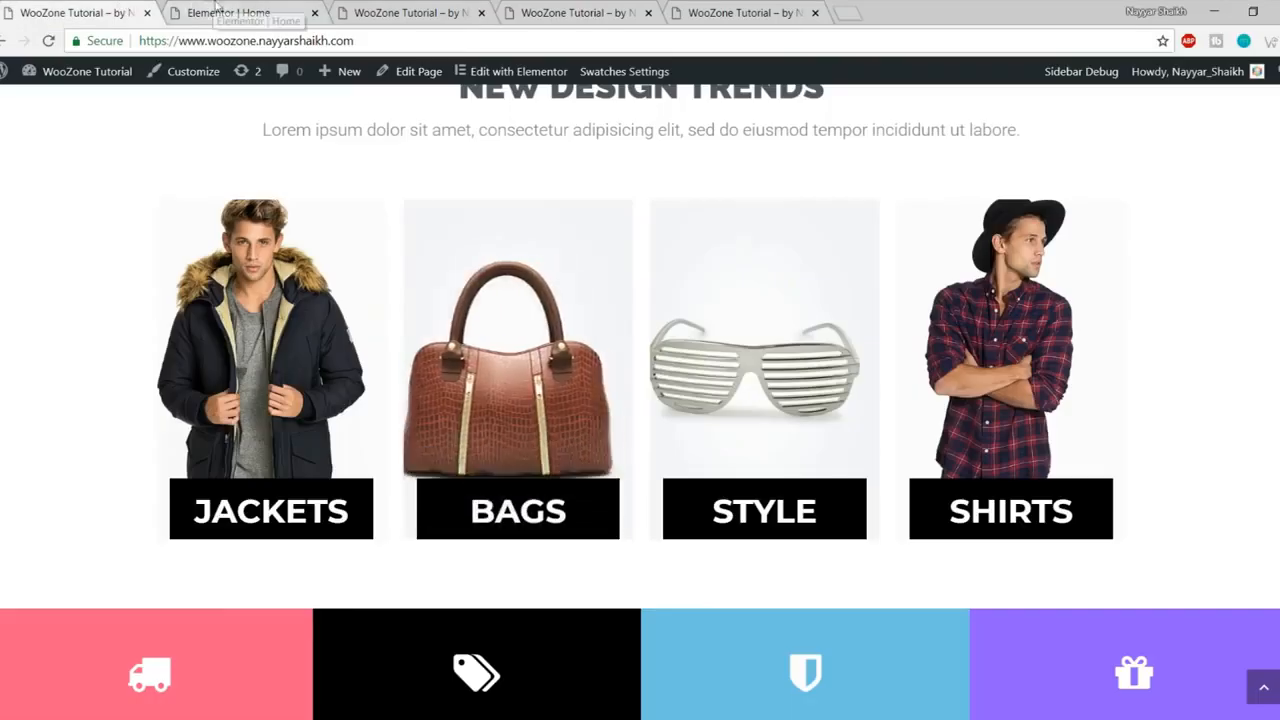
{"action": "left_click", "coordinate": [227, 10]}
Step: Give the second banner the uploaded Bags7-1-thegem-product-catalog image and the title BAGS
{"action": "left_click", "coordinate": [139, 326]}
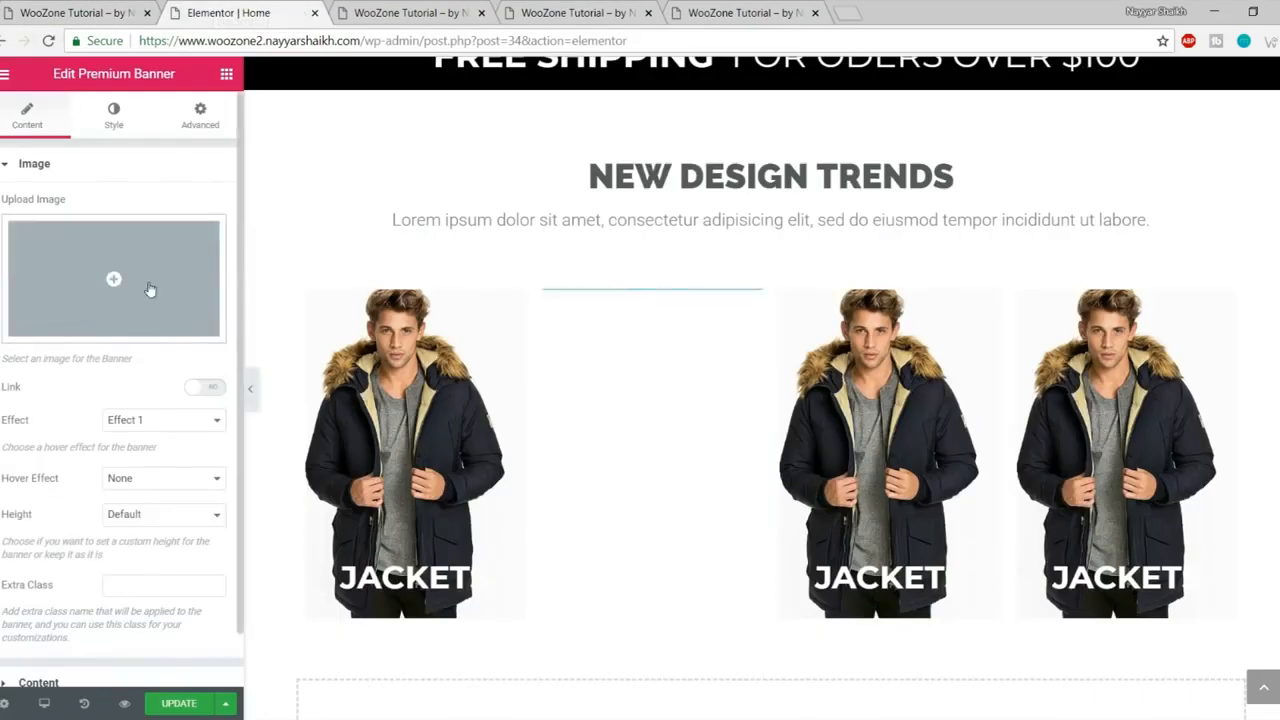
{"action": "left_click", "coordinate": [145, 292]}
{"action": "left_click", "coordinate": [80, 141]}
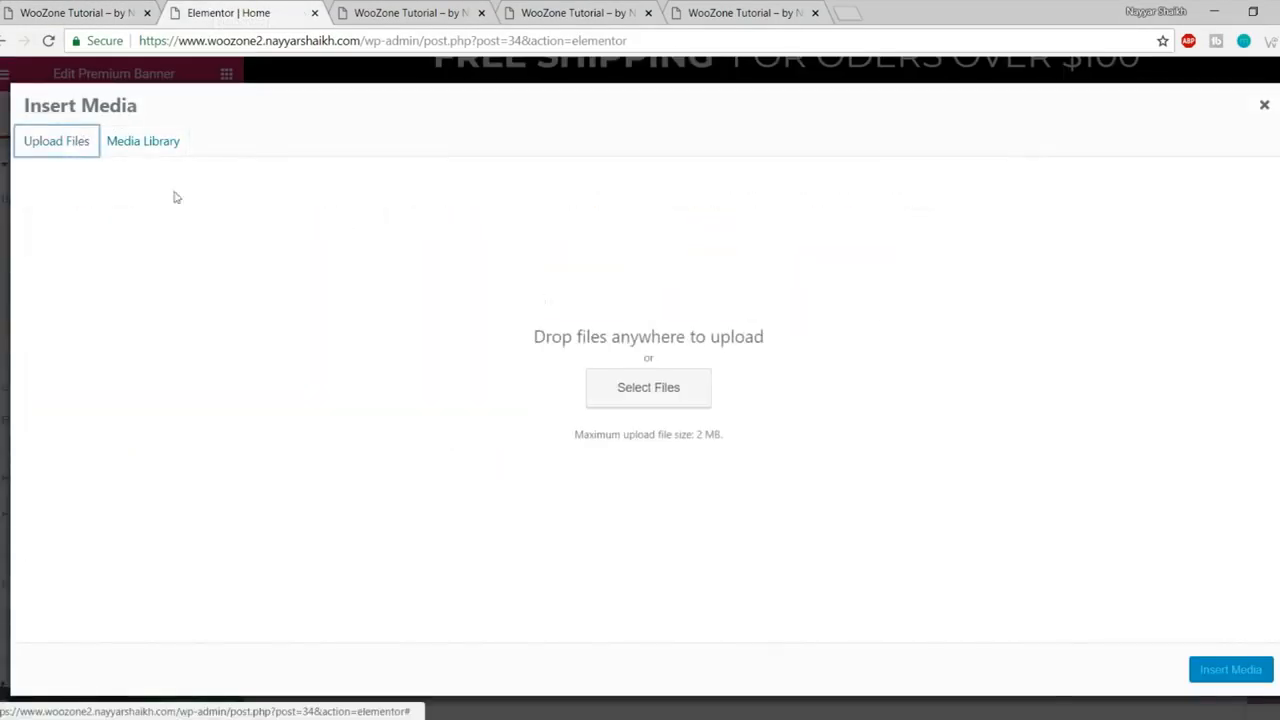
{"action": "left_click", "coordinate": [680, 375]}
{"action": "left_click", "coordinate": [562, 146]}
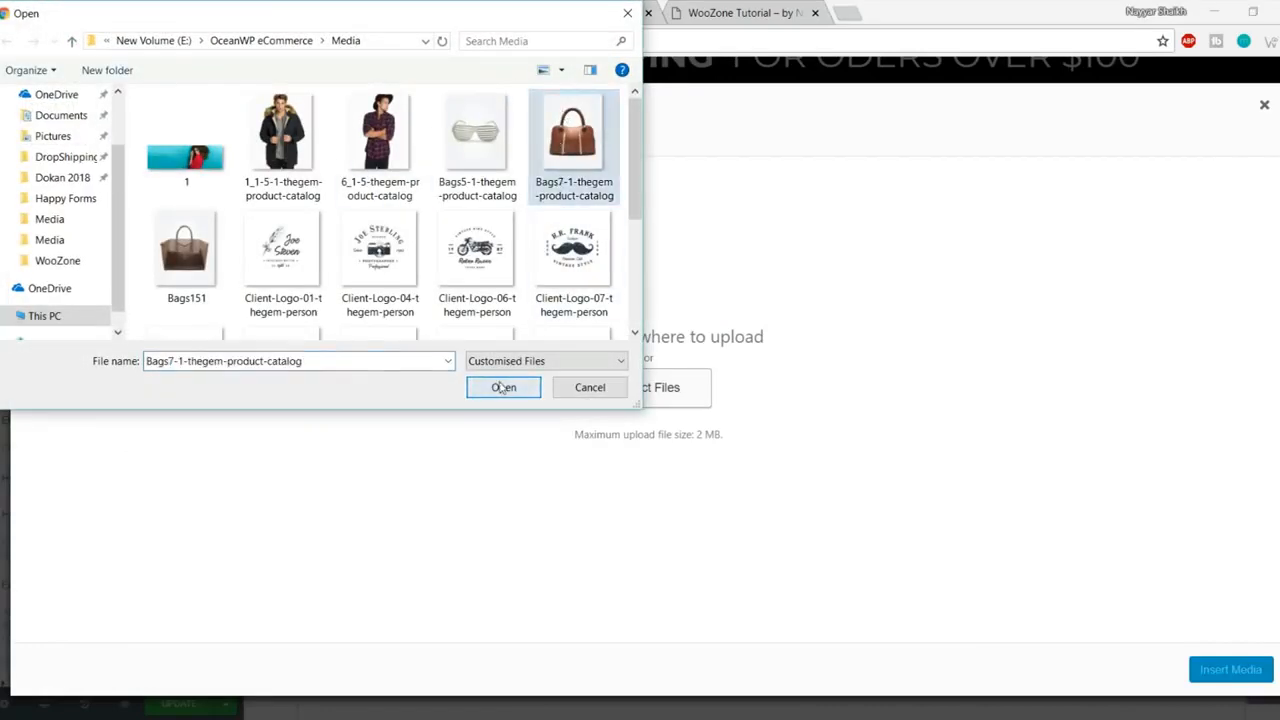
{"action": "left_click", "coordinate": [503, 388]}
{"action": "left_click", "coordinate": [1222, 670]}
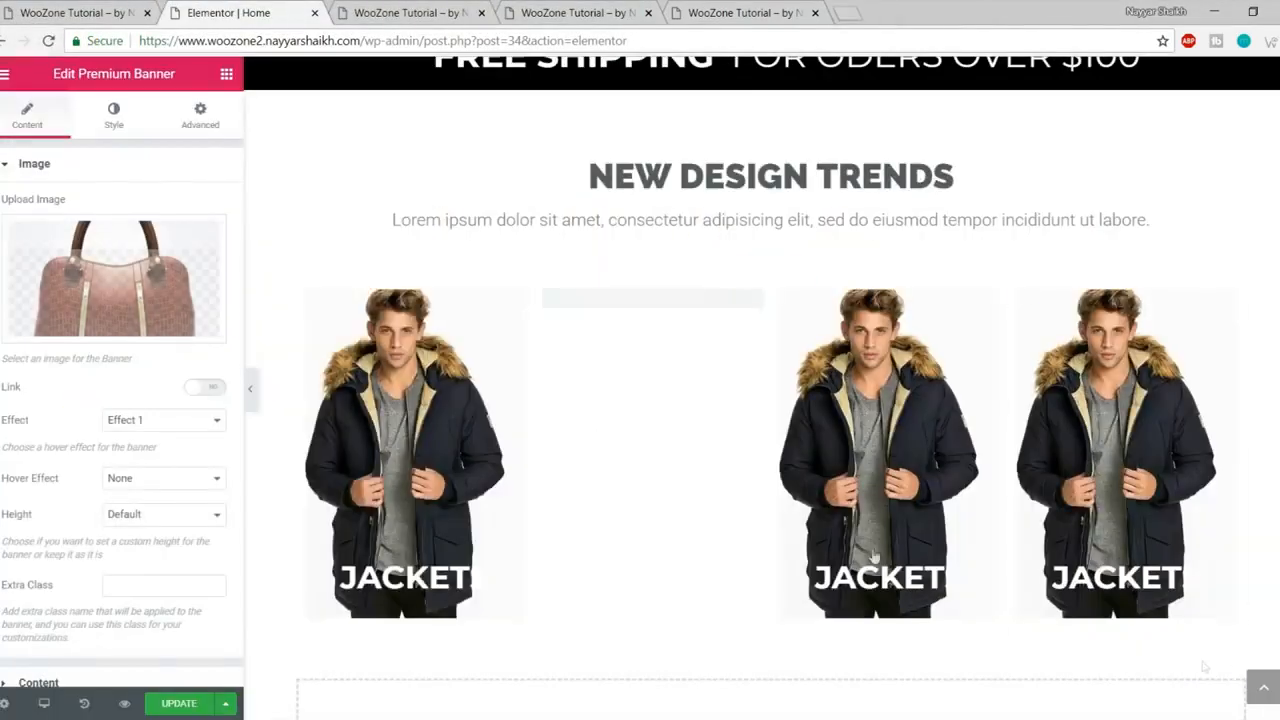
{"action": "scroll", "coordinate": [155, 565], "scroll_direction": "down", "scroll_amount": 1}
{"action": "left_click", "coordinate": [99, 632]}
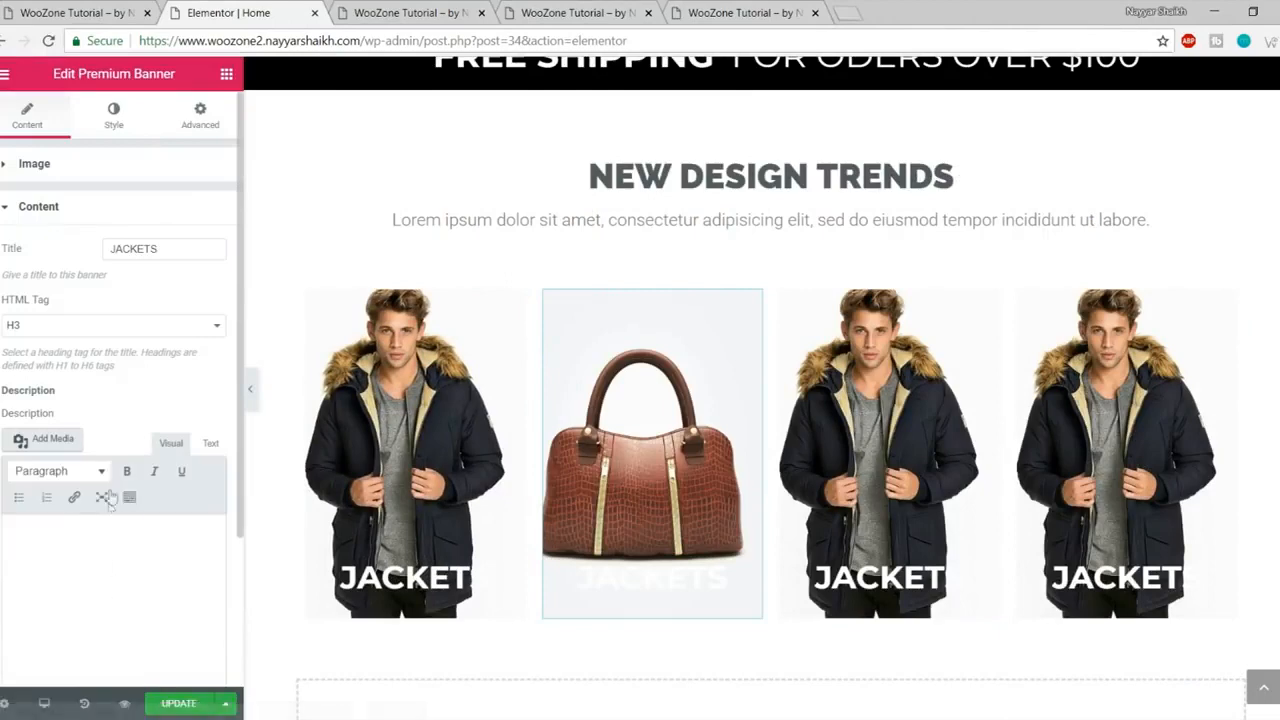
{"action": "type", "text": "BAGS"}
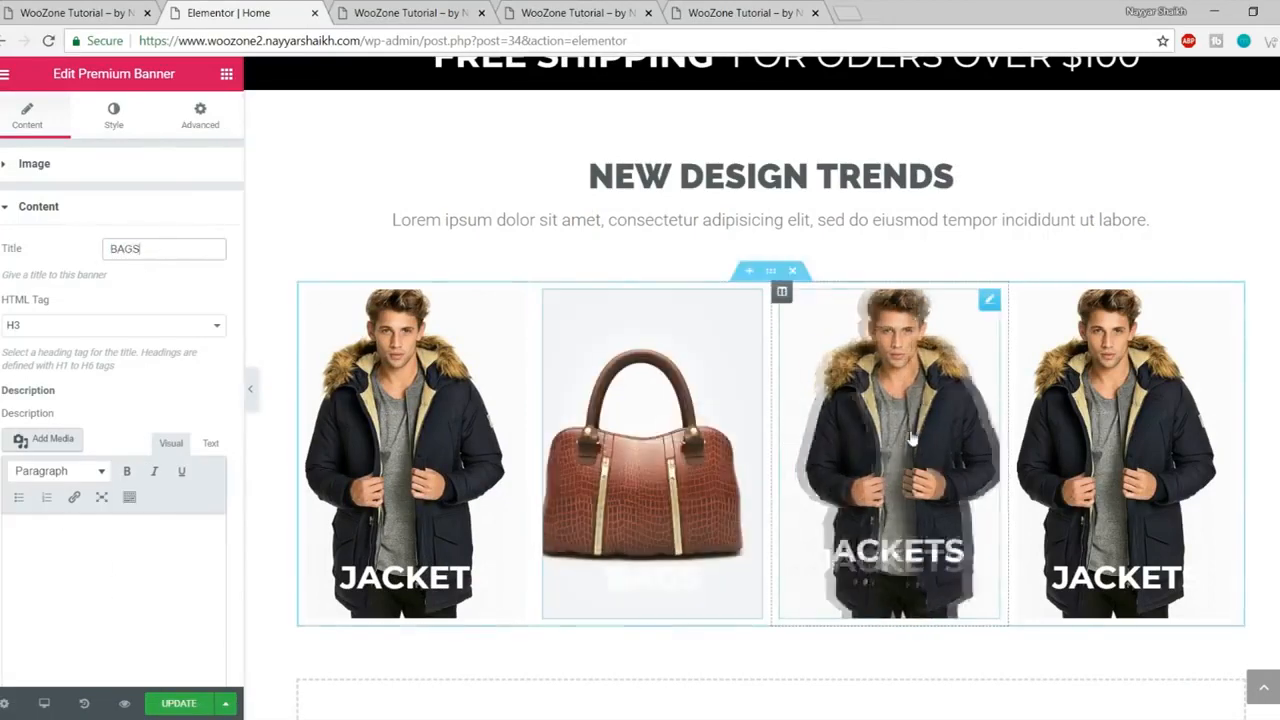
Step: Open the third banner's settings to choose a new image
{"action": "left_click", "coordinate": [911, 437]}
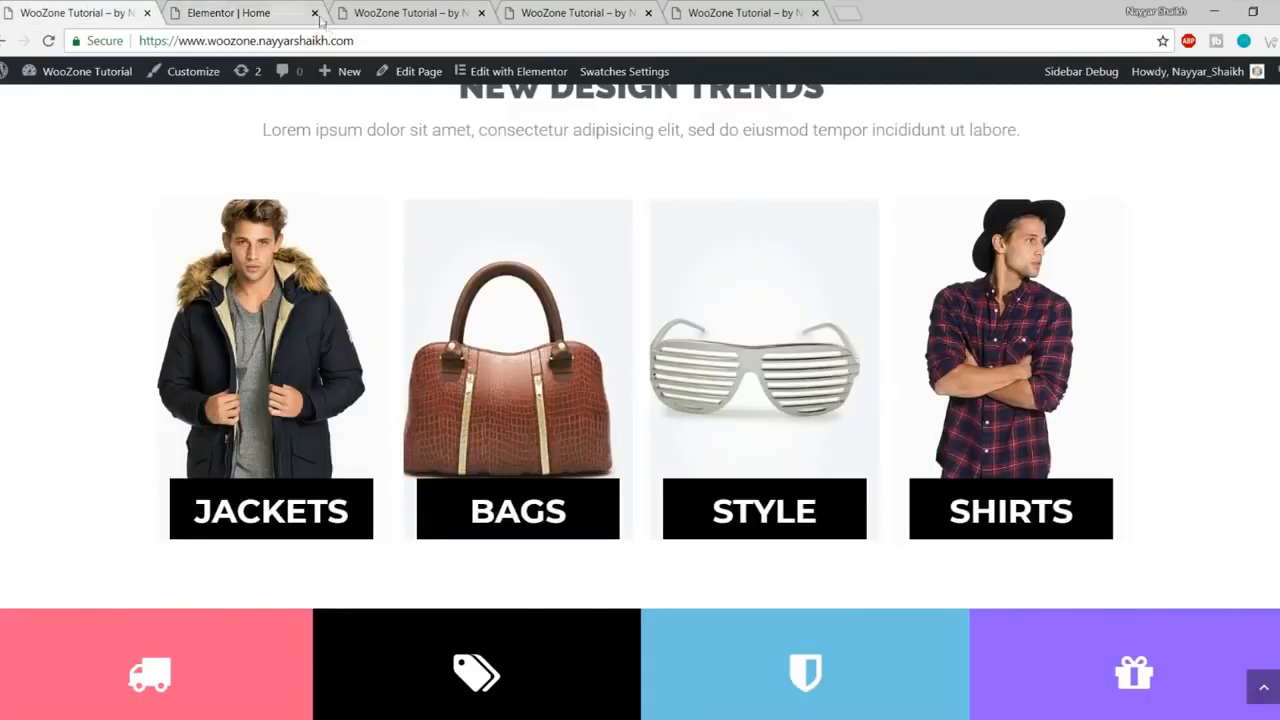
{"action": "left_click", "coordinate": [237, 12]}
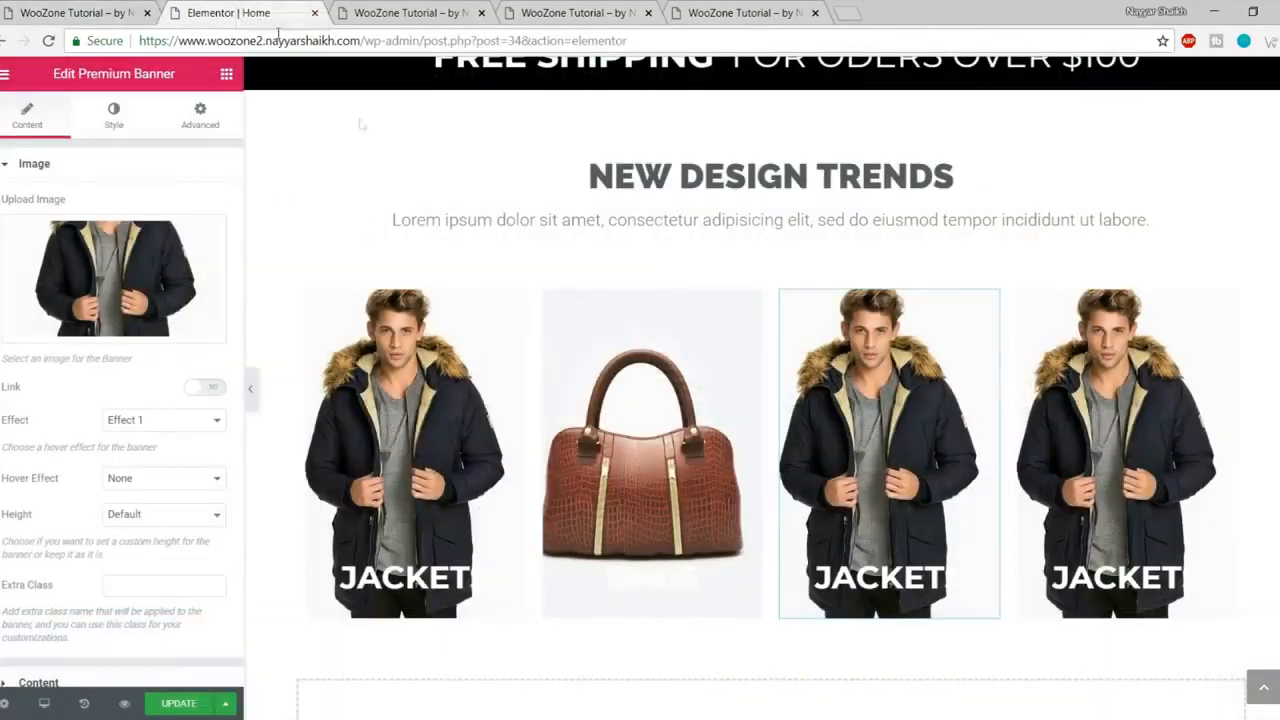
{"action": "left_click", "coordinate": [140, 270]}
Step: Upload the sunglasses image into the third banner and title it STYLE
{"action": "left_click", "coordinate": [77, 143]}
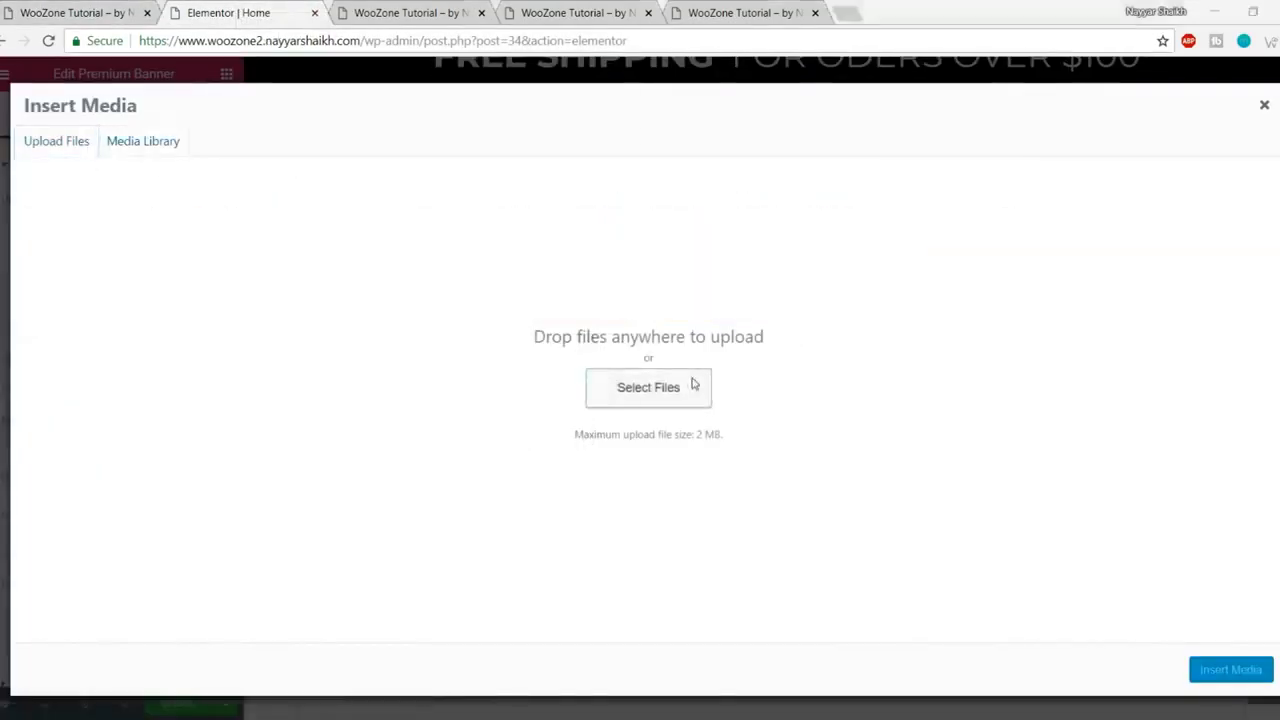
{"action": "left_click", "coordinate": [691, 384]}
{"action": "left_click", "coordinate": [485, 127]}
{"action": "left_click", "coordinate": [505, 387]}
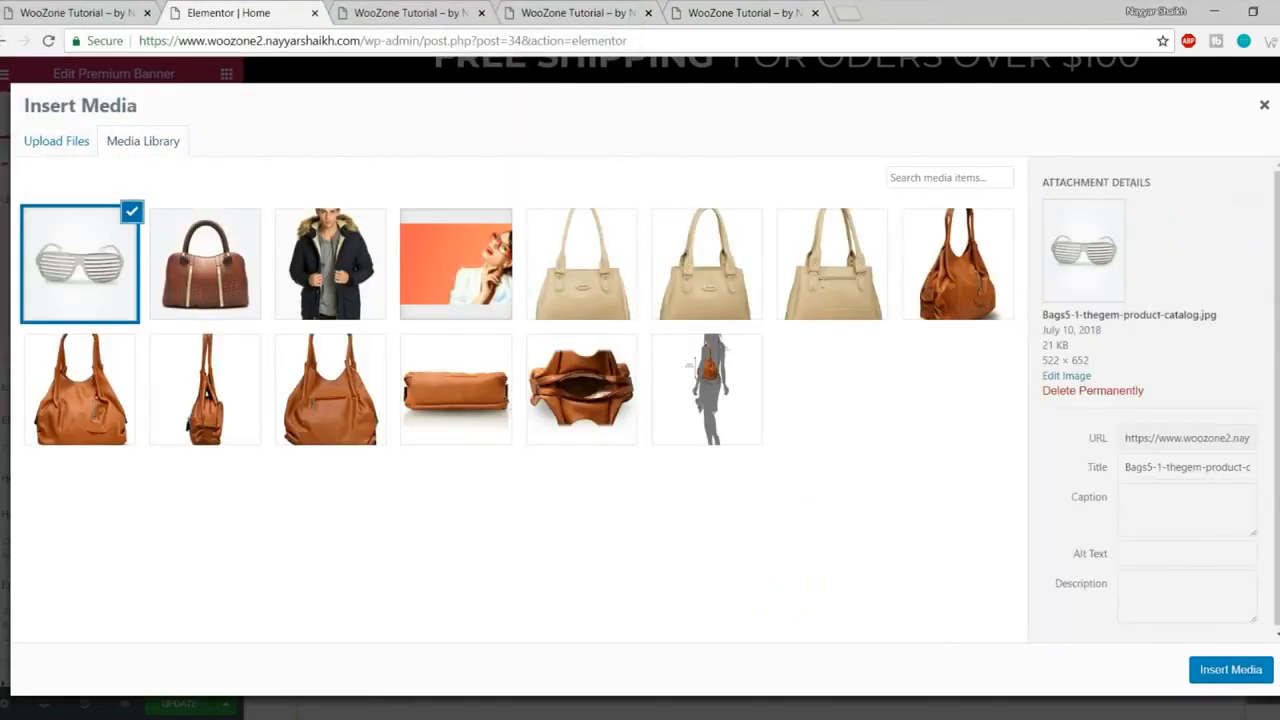
{"action": "left_click", "coordinate": [1230, 669]}
{"action": "scroll", "coordinate": [155, 425], "scroll_direction": "down", "scroll_amount": 1}
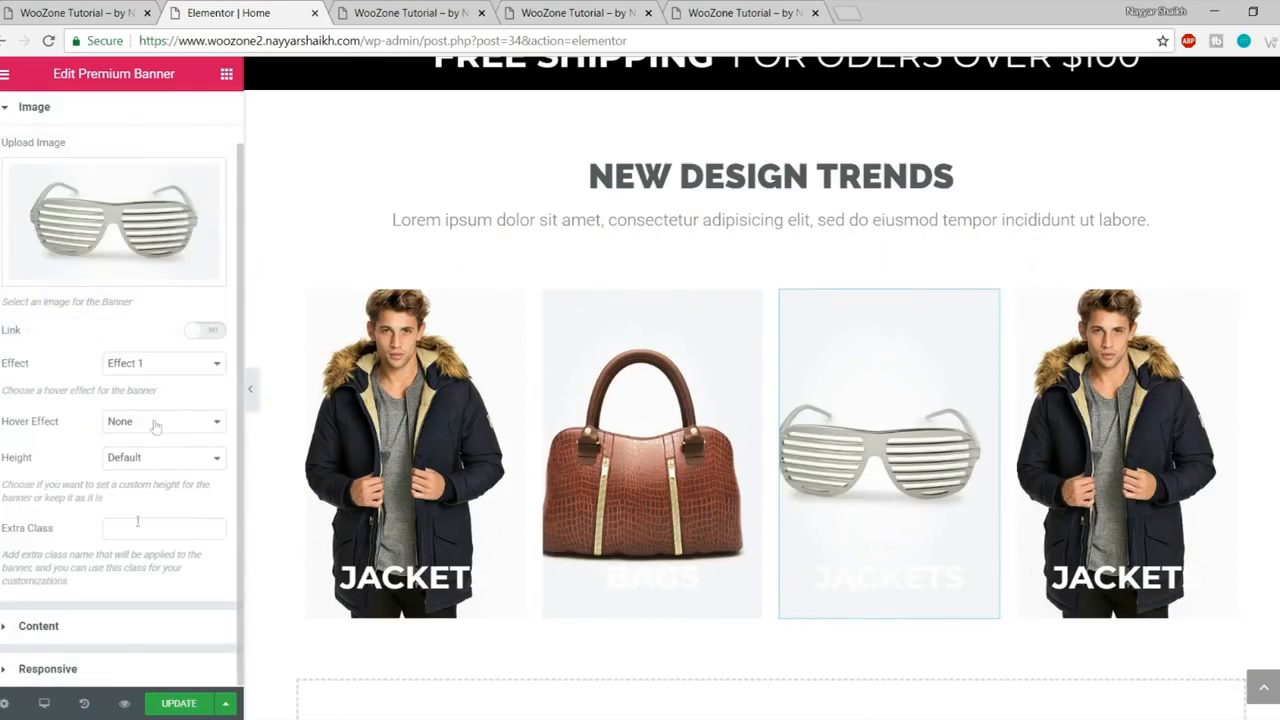
{"action": "left_click", "coordinate": [116, 638]}
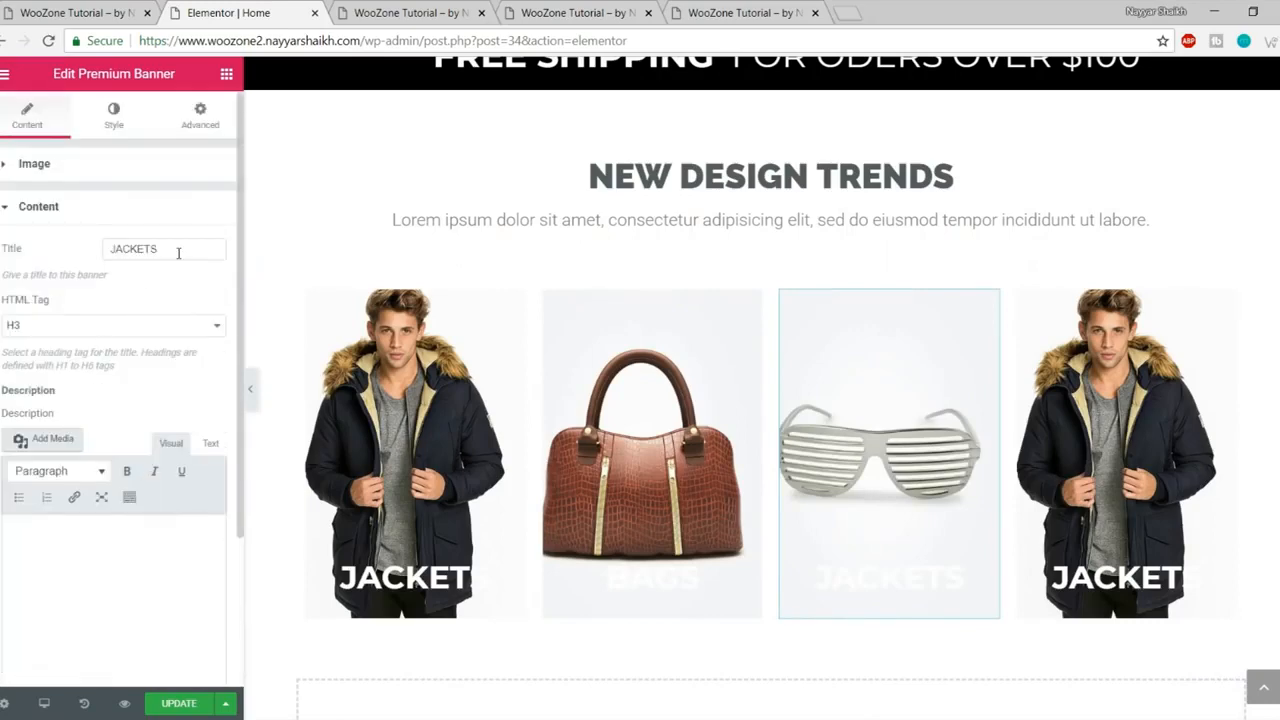
{"action": "type", "text": "STYLE"}
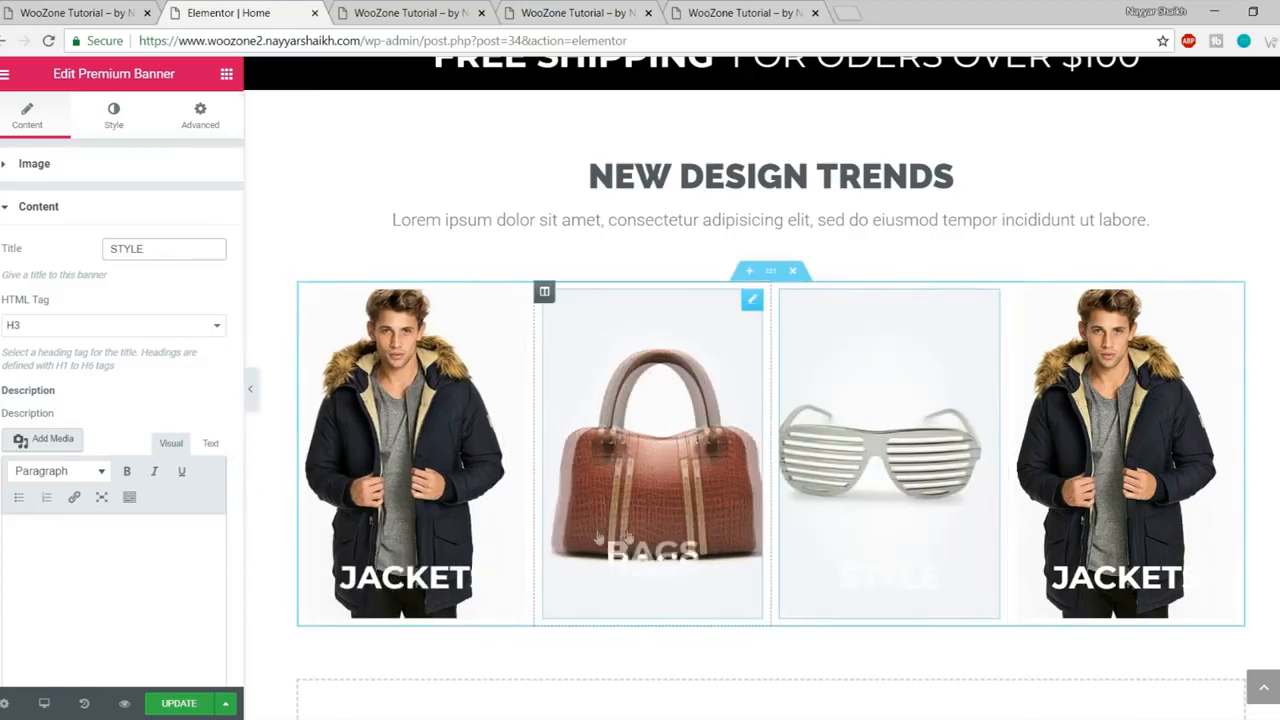
Step: Upload the 6_1-5 shirt image into the fourth banner and title it SHIRTS
{"action": "left_click", "coordinate": [1120, 420]}
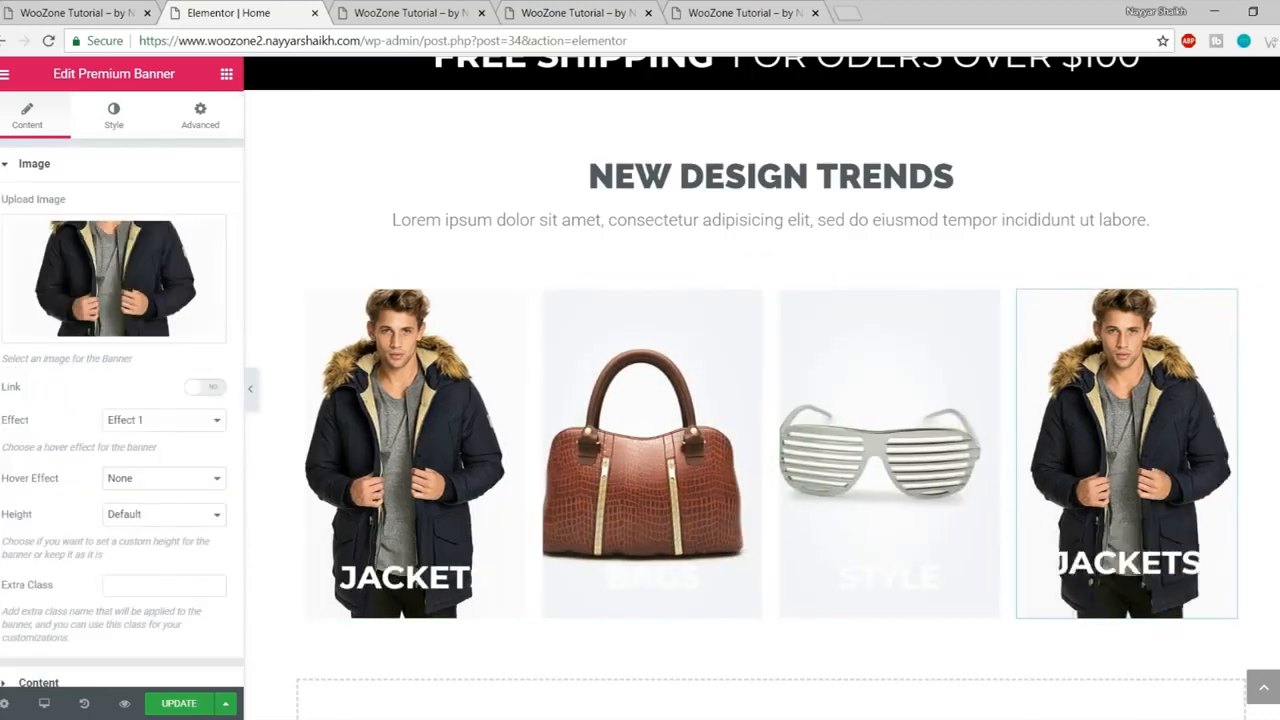
{"action": "left_click", "coordinate": [22, 8]}
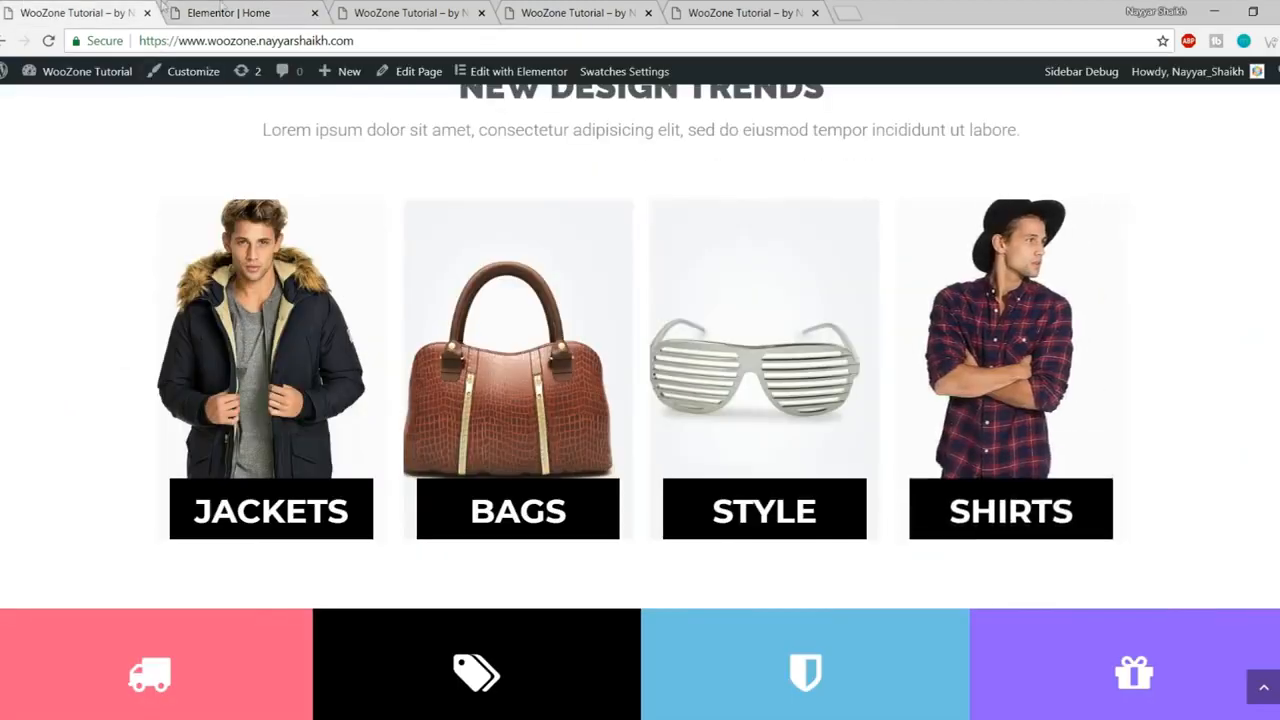
{"action": "left_click", "coordinate": [230, 13]}
{"action": "left_click", "coordinate": [211, 276]}
{"action": "left_click", "coordinate": [90, 146]}
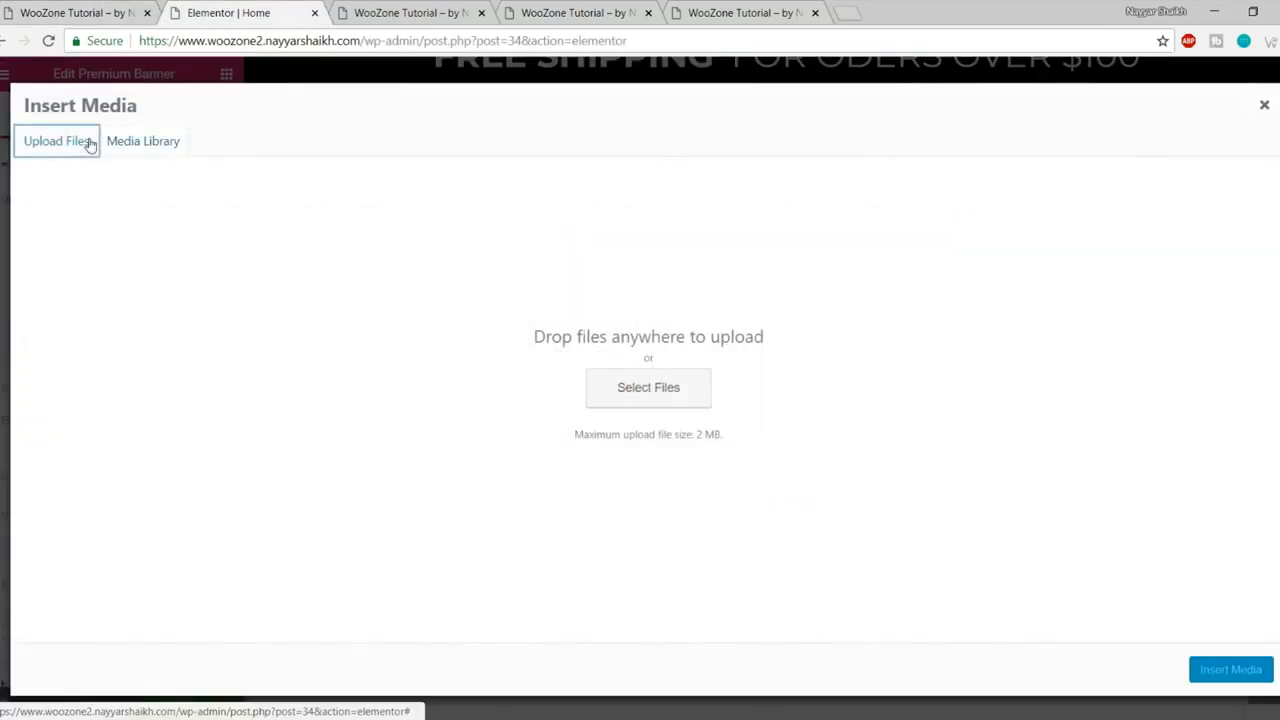
{"action": "left_click", "coordinate": [634, 405]}
{"action": "left_click", "coordinate": [378, 148]}
{"action": "left_click", "coordinate": [502, 390]}
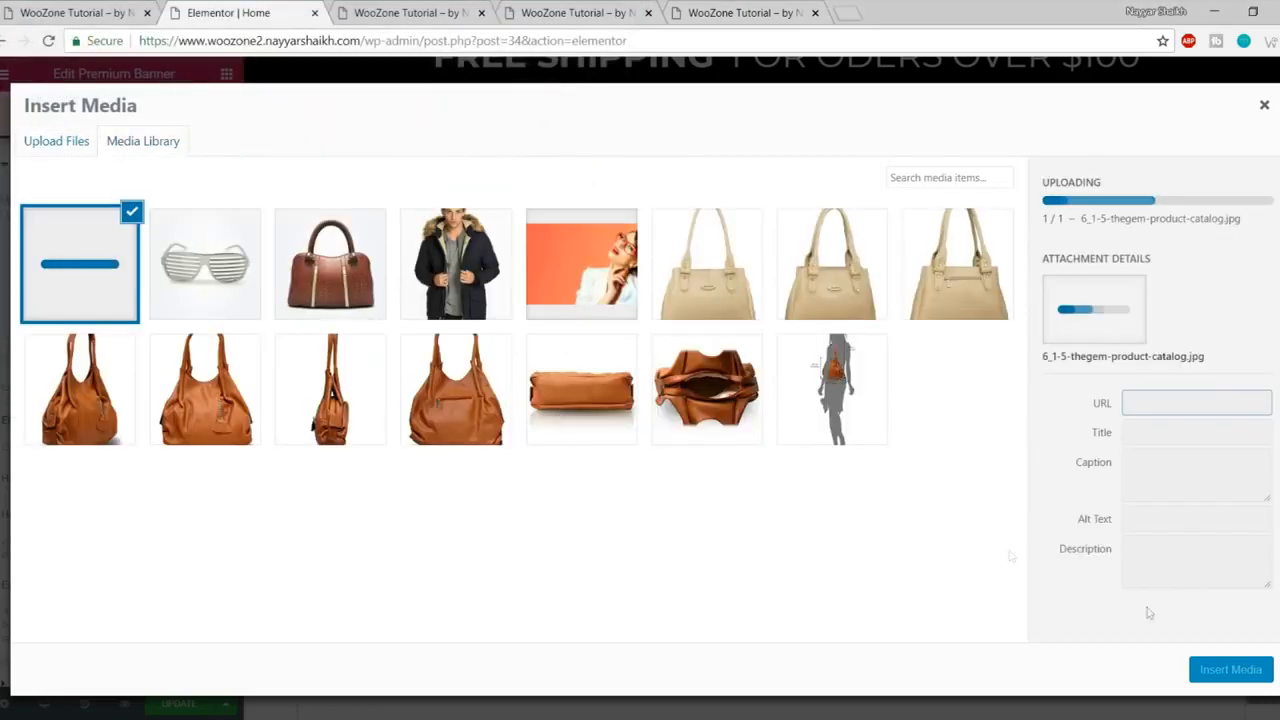
{"action": "left_click", "coordinate": [1217, 680]}
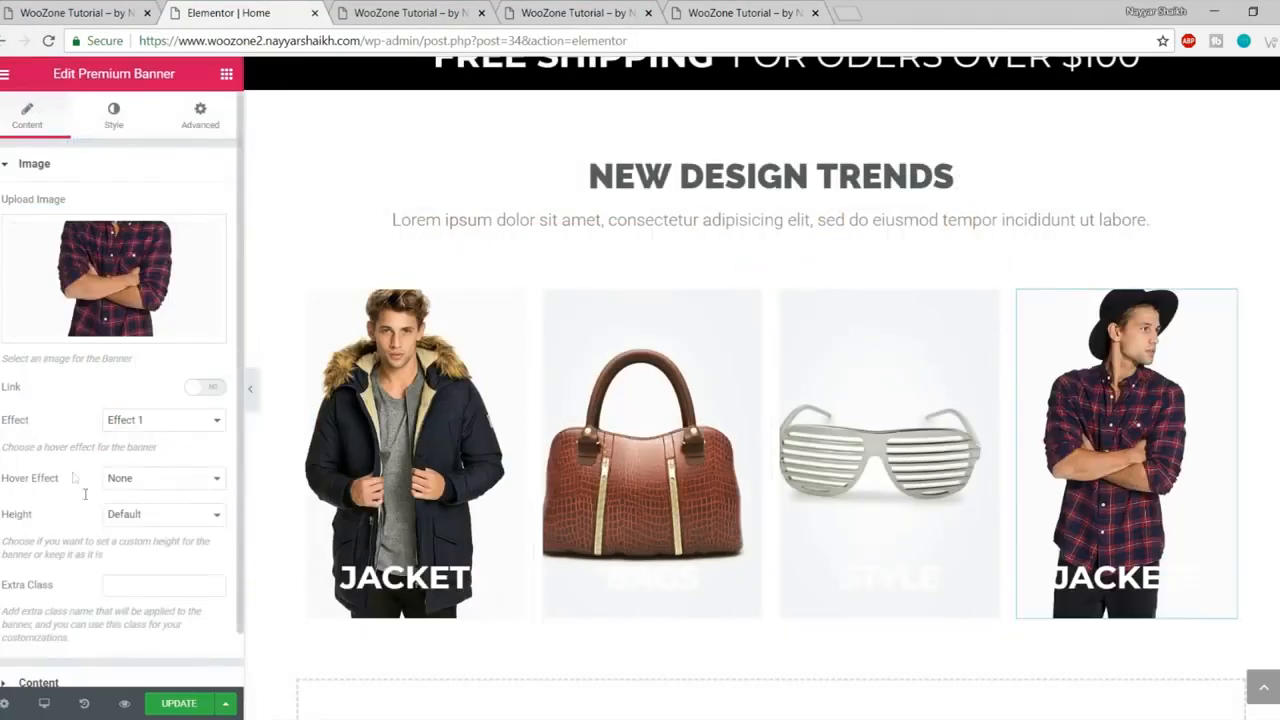
{"action": "scroll", "coordinate": [171, 452], "scroll_direction": "down", "scroll_amount": 1}
{"action": "left_click", "coordinate": [106, 624]}
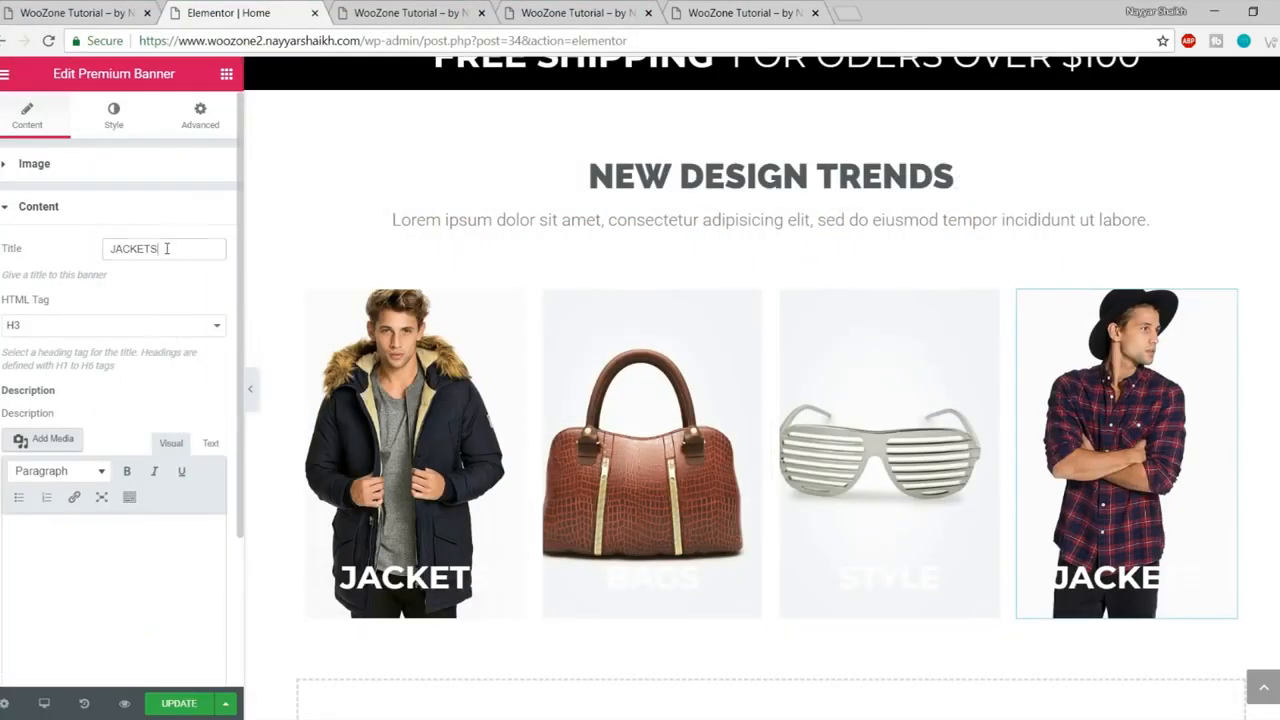
{"action": "type", "text": "SHIRTS"}
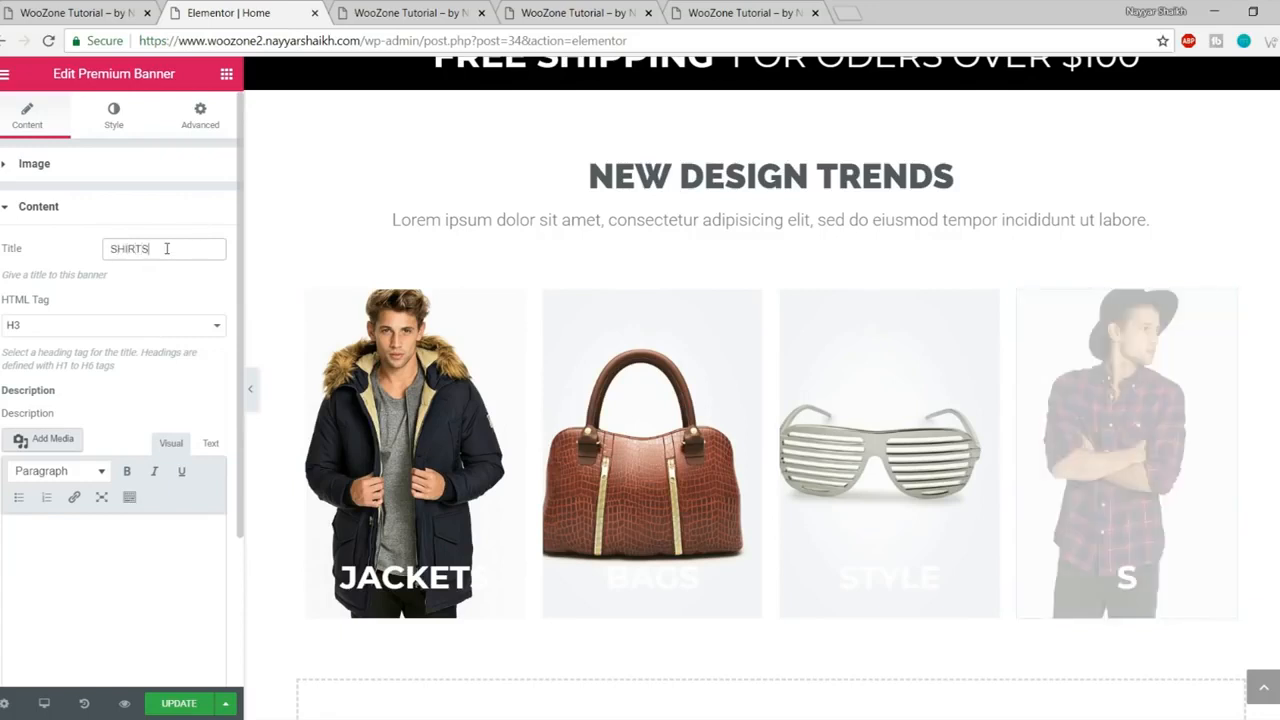
Step: Update the homepage and view it in Preview Changes
{"action": "left_click", "coordinate": [193, 703]}
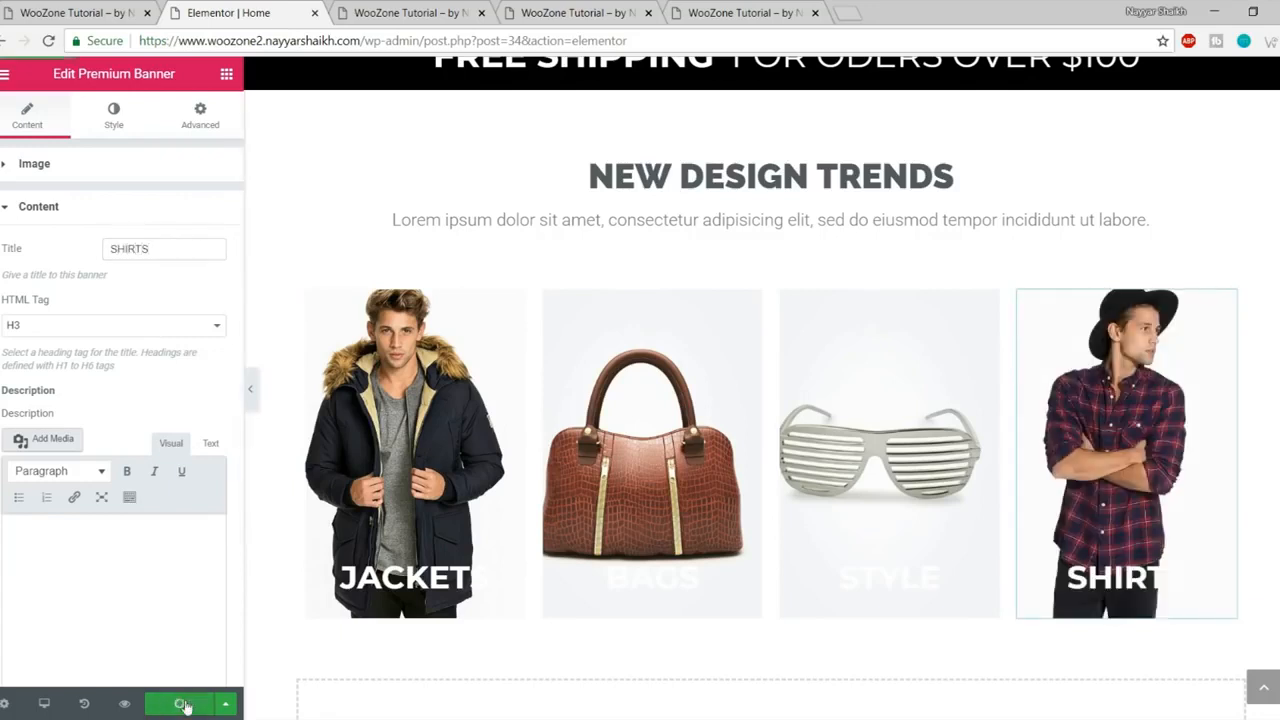
{"action": "left_click", "coordinate": [125, 704]}
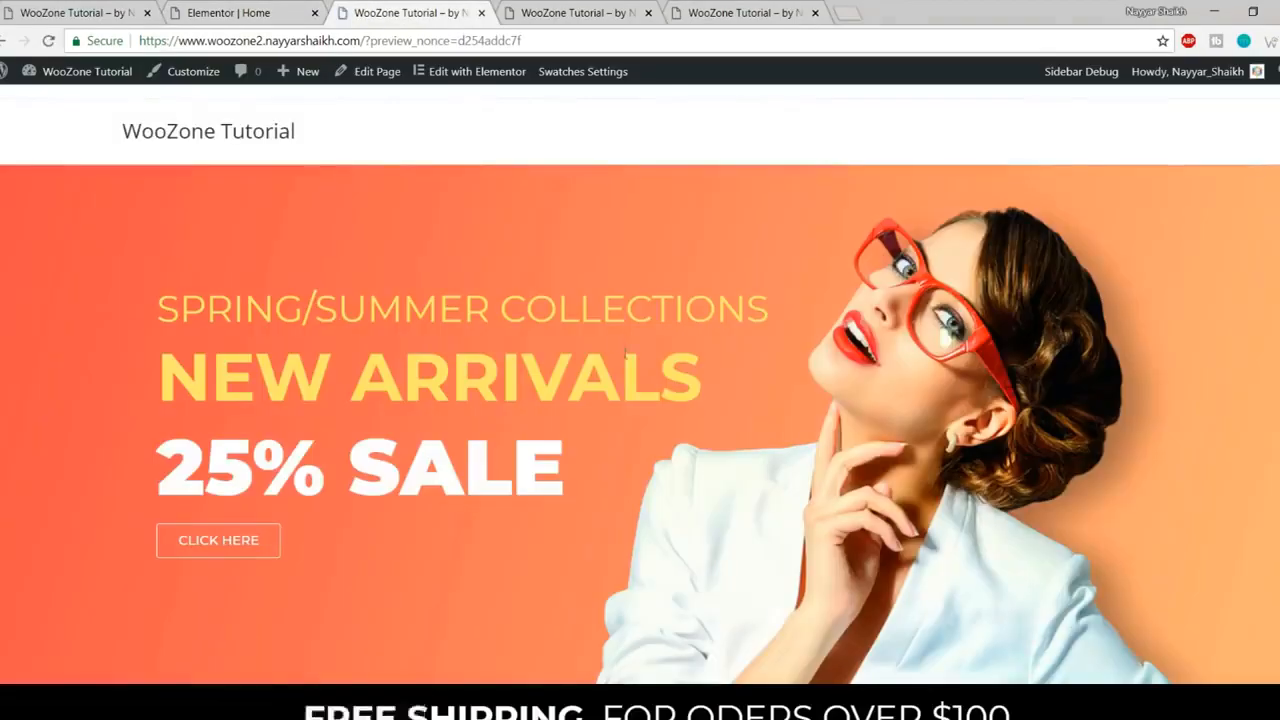
{"action": "scroll", "coordinate": [623, 357], "scroll_direction": "down", "scroll_amount": 7}
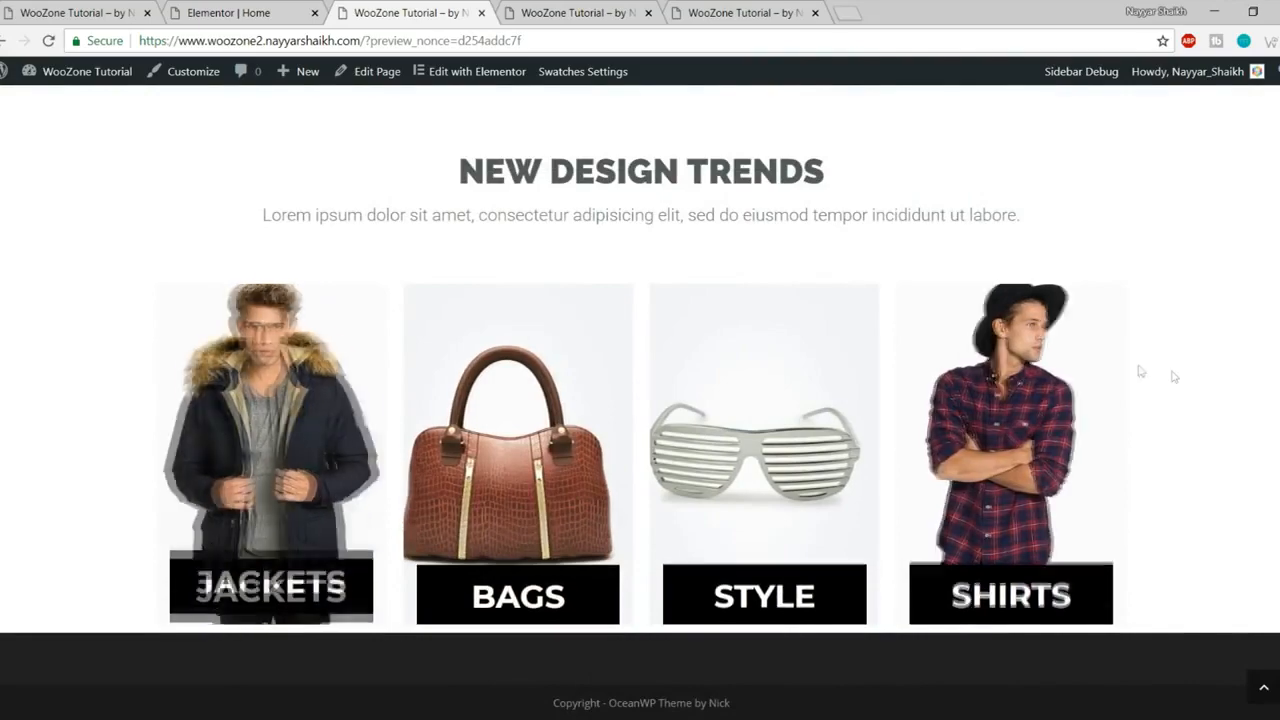
Step: Set the banner row section's bottom margin to 50 (unlinked) and update the page
{"action": "left_click", "coordinate": [15, 7]}
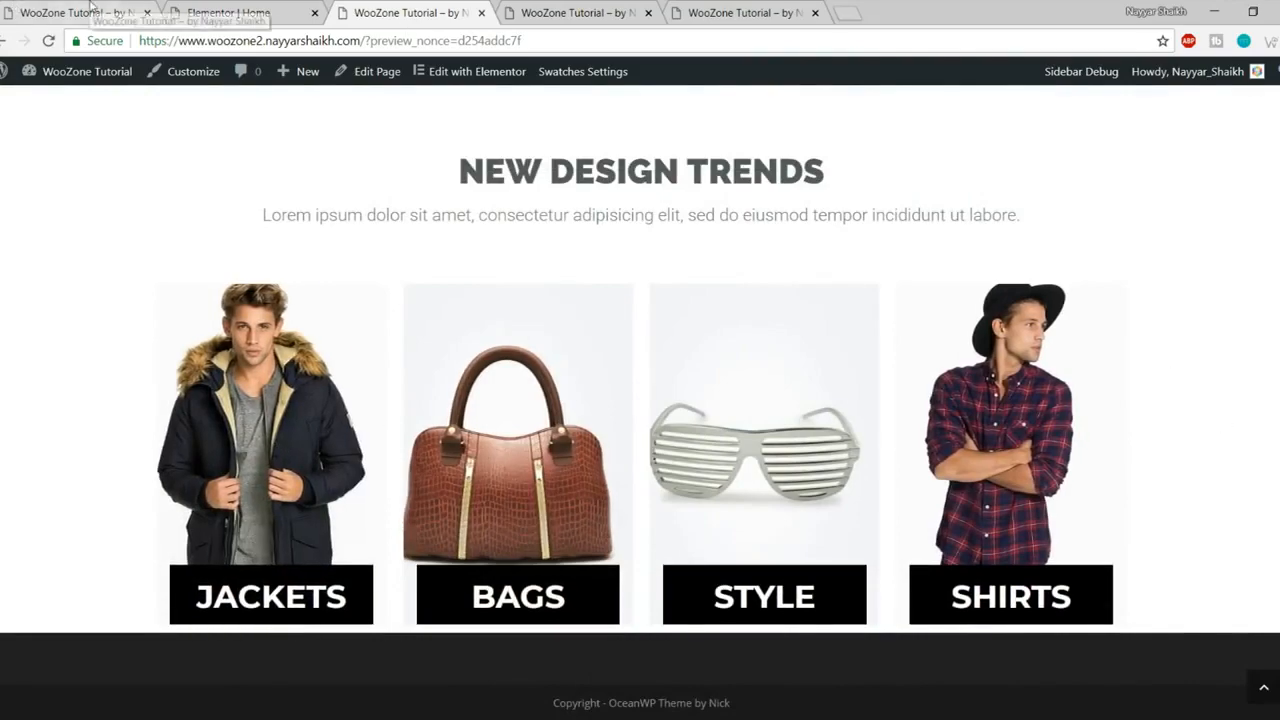
{"action": "scroll", "coordinate": [471, 260], "scroll_direction": "down", "scroll_amount": 4}
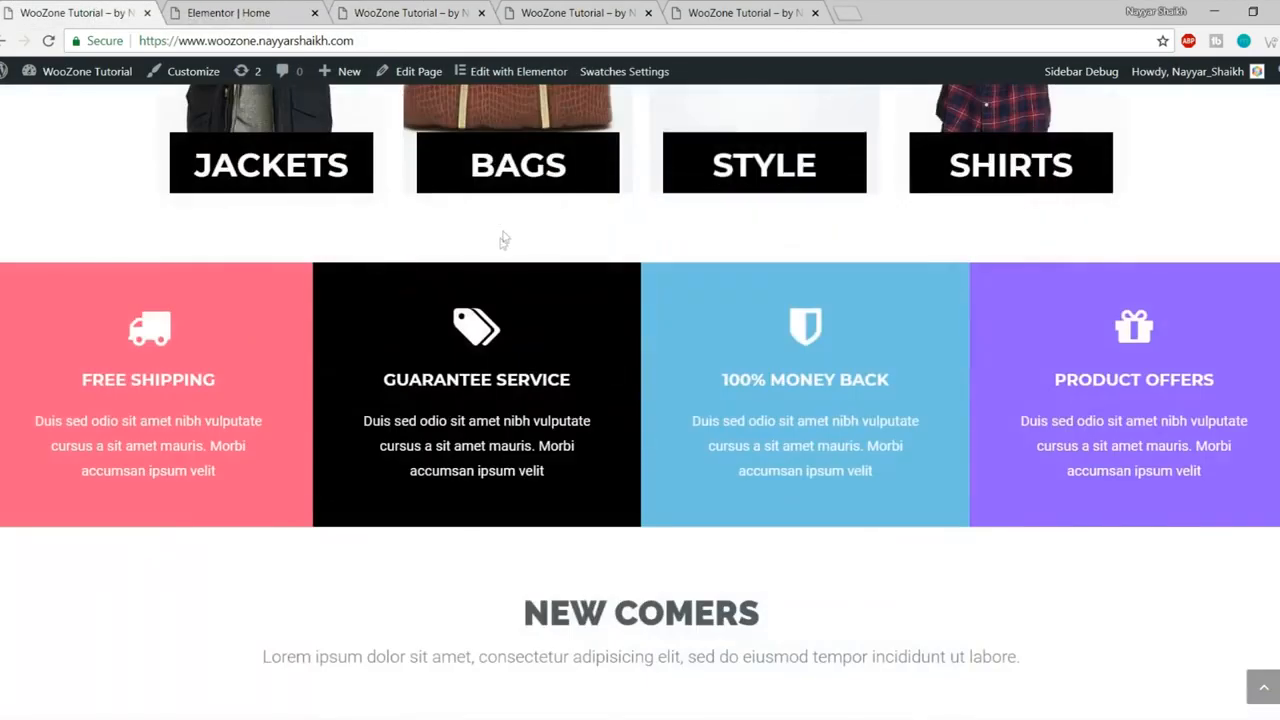
{"action": "left_click", "coordinate": [172, 8]}
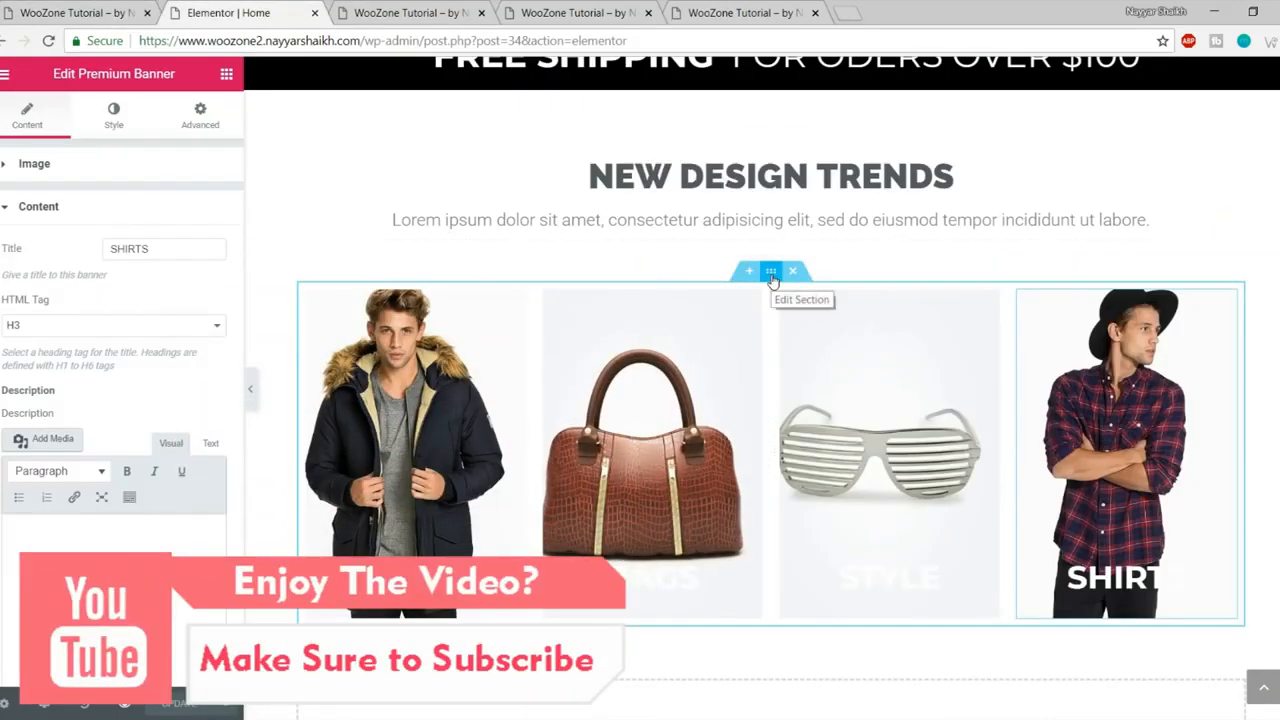
{"action": "left_click", "coordinate": [771, 272]}
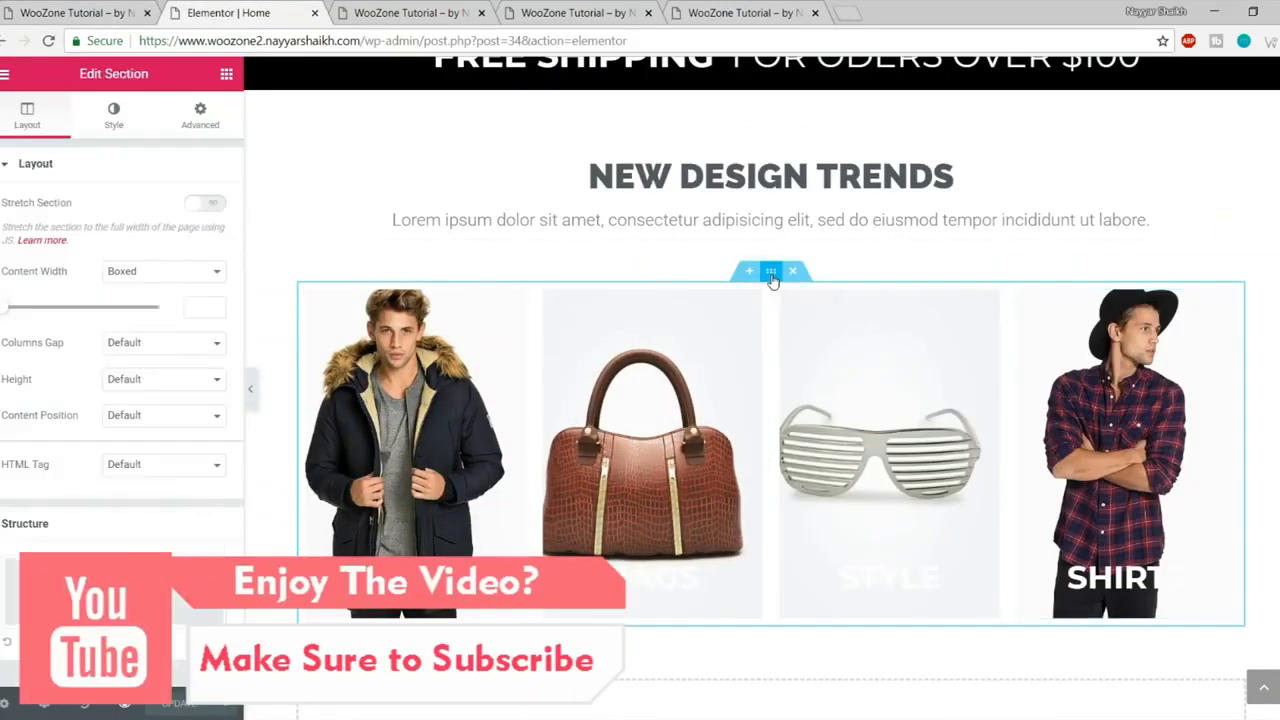
{"action": "left_click", "coordinate": [201, 118]}
{"action": "left_click", "coordinate": [204, 232]}
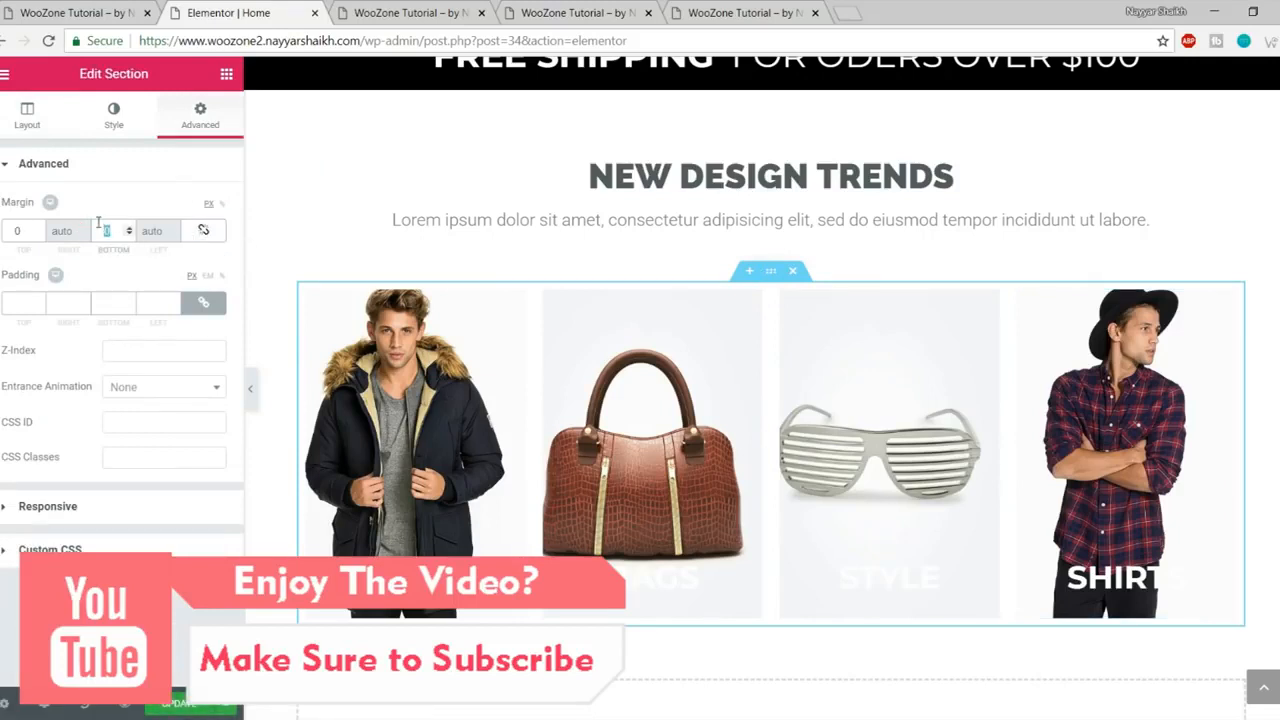
{"action": "type", "text": "50"}
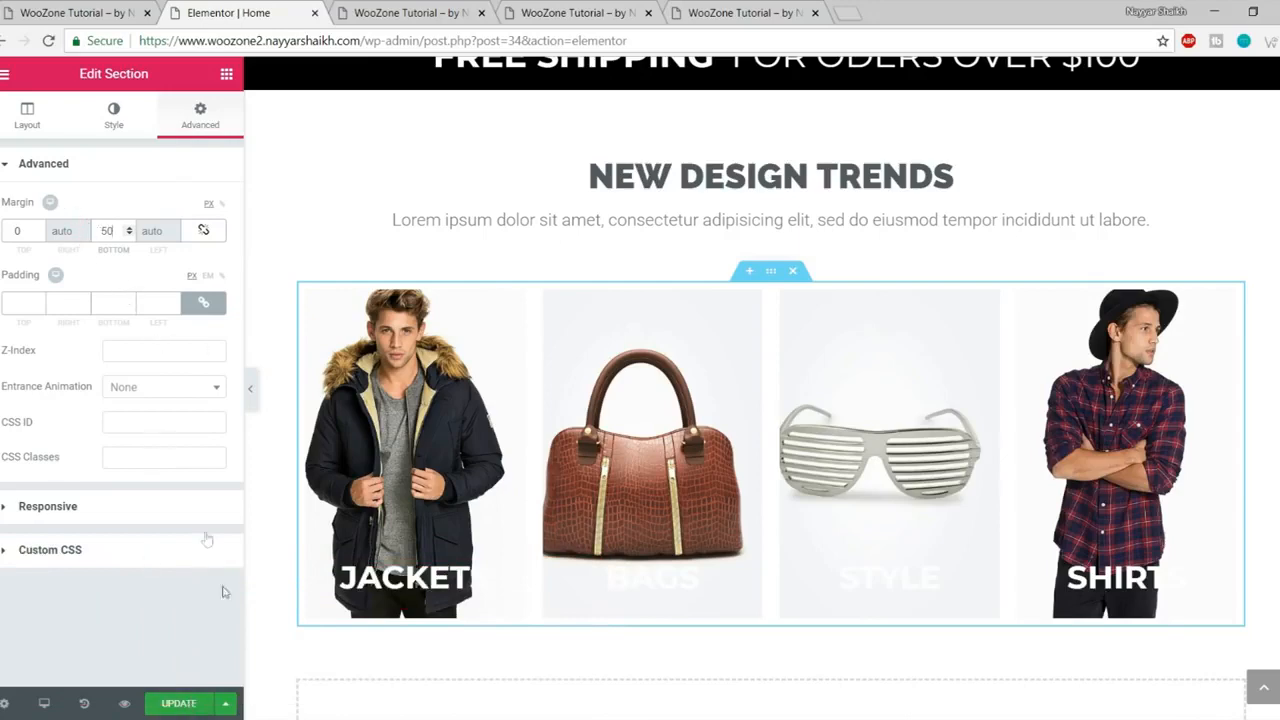
{"action": "left_click", "coordinate": [190, 702]}
Step: Reload the preview to check the new spacing and compare it with the live homepage
{"action": "left_click", "coordinate": [404, 10]}
{"action": "key", "text": "F5"}
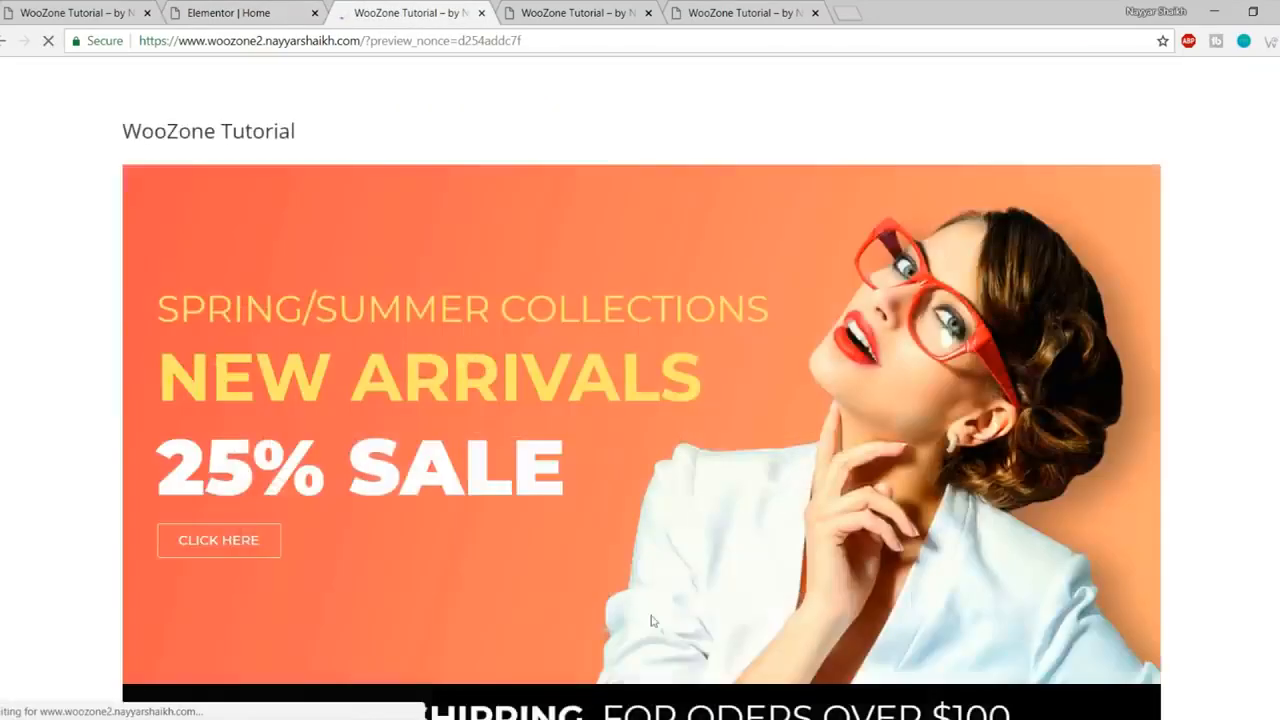
{"action": "scroll", "coordinate": [651, 621], "scroll_direction": "down", "scroll_amount": 7}
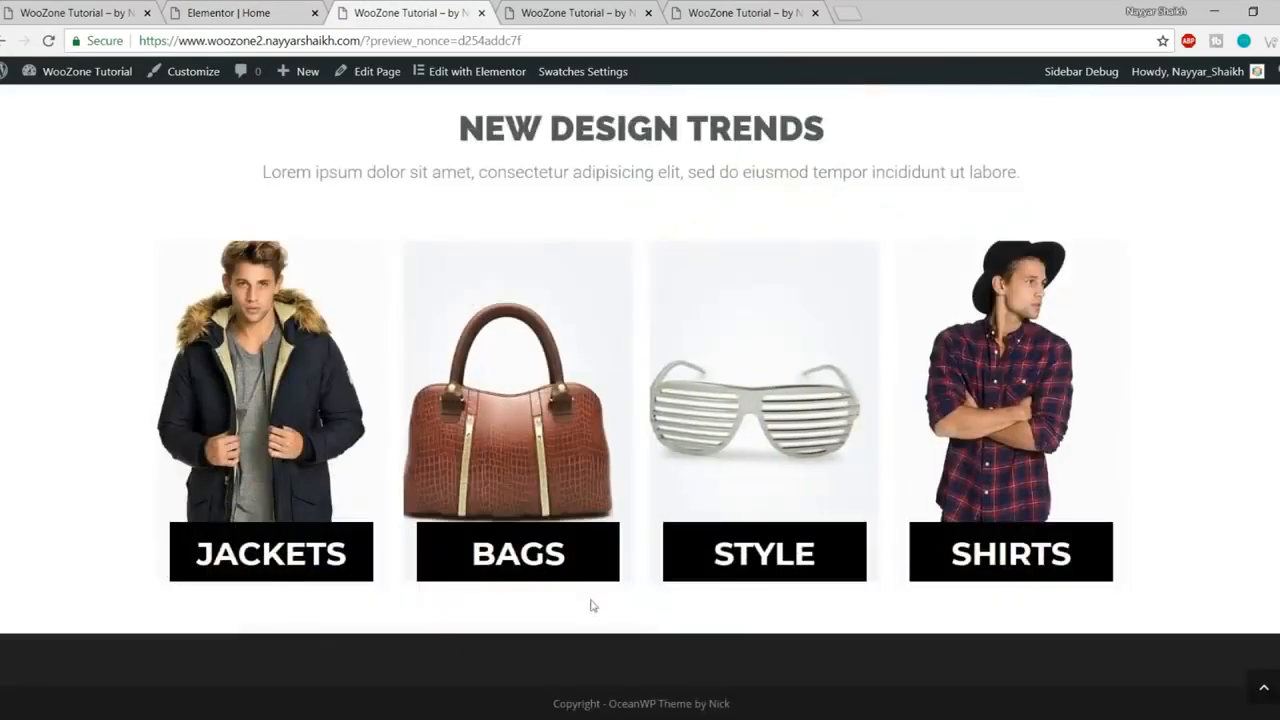
{"action": "left_click", "coordinate": [128, 10]}
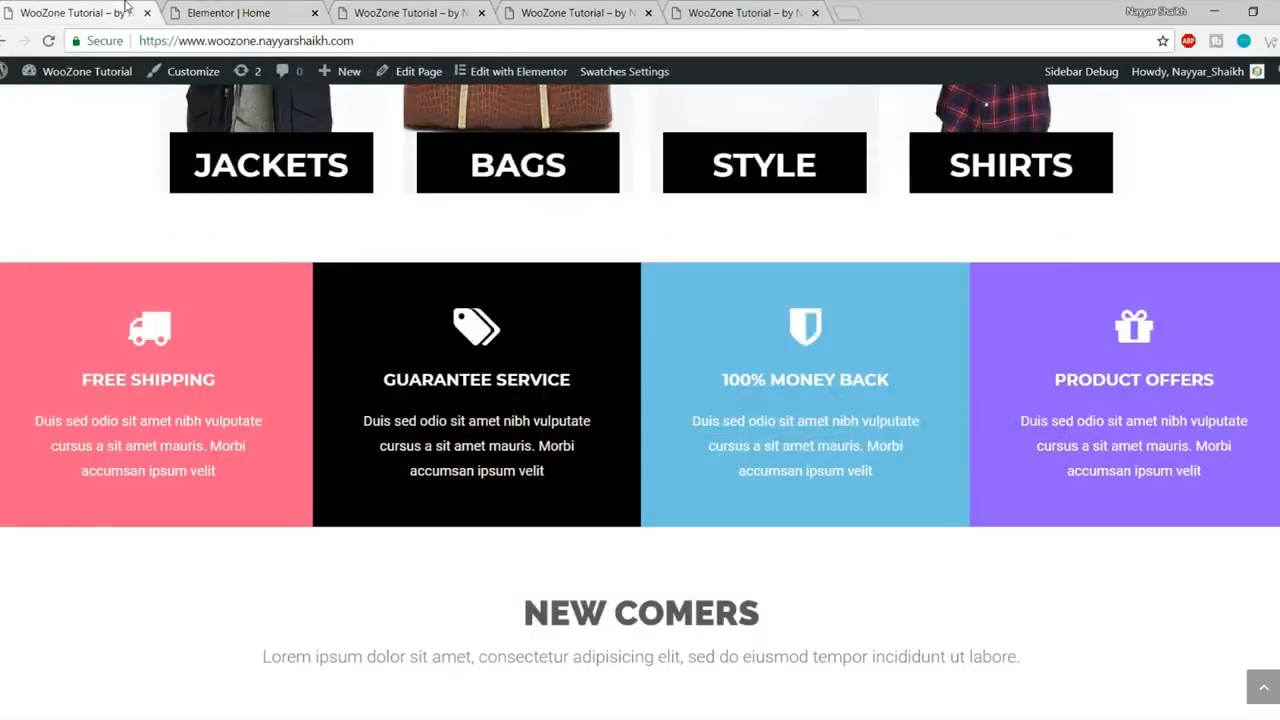
{"action": "scroll", "coordinate": [749, 400], "scroll_direction": "down", "scroll_amount": 1}
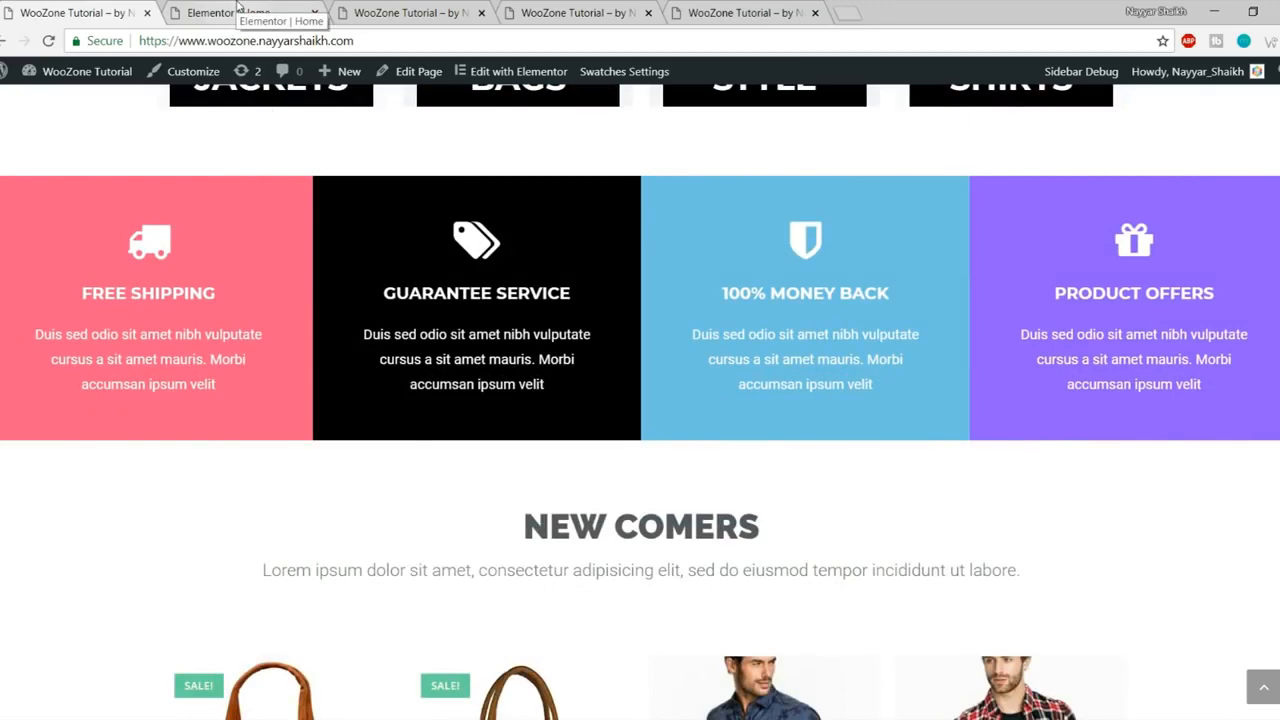
Step: Add a new section below the banners and expand it to four columns
{"action": "left_click", "coordinate": [238, 8]}
{"action": "scroll", "coordinate": [692, 278], "scroll_direction": "down", "scroll_amount": 3}
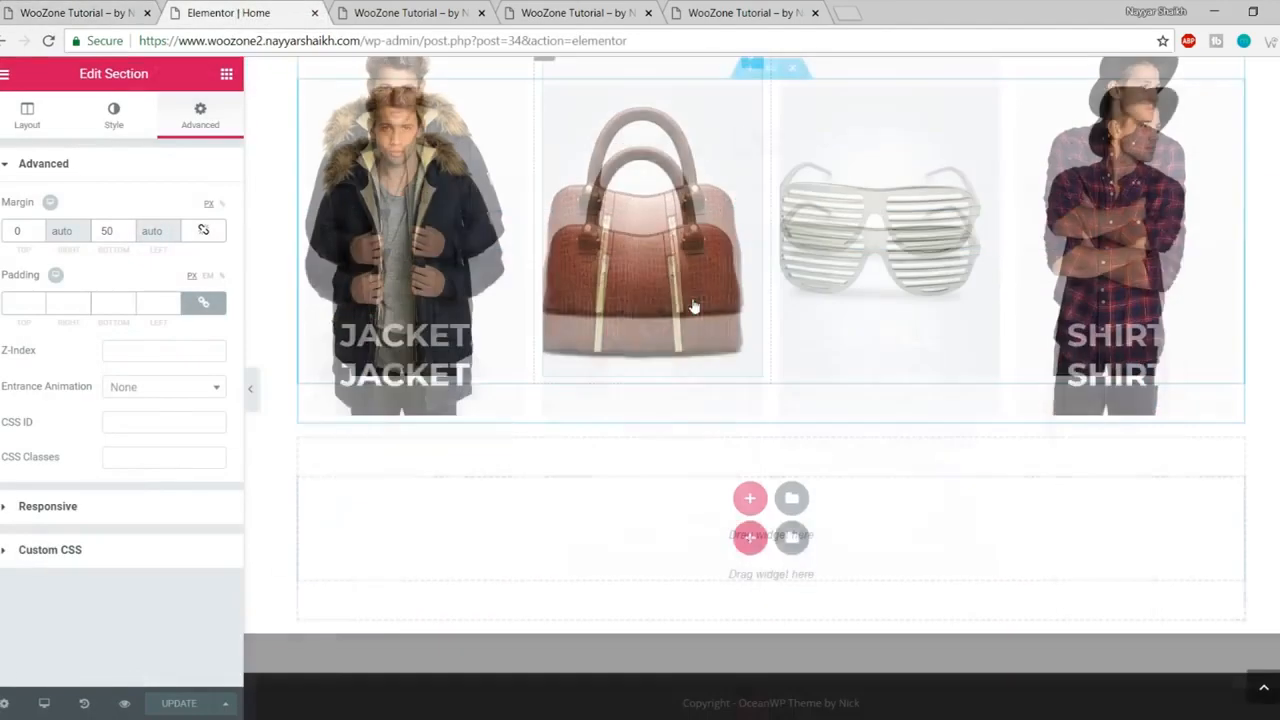
{"action": "left_click", "coordinate": [233, 77]}
{"action": "left_click_drag", "start_coordinate": [50, 240], "coordinate": [706, 516]}
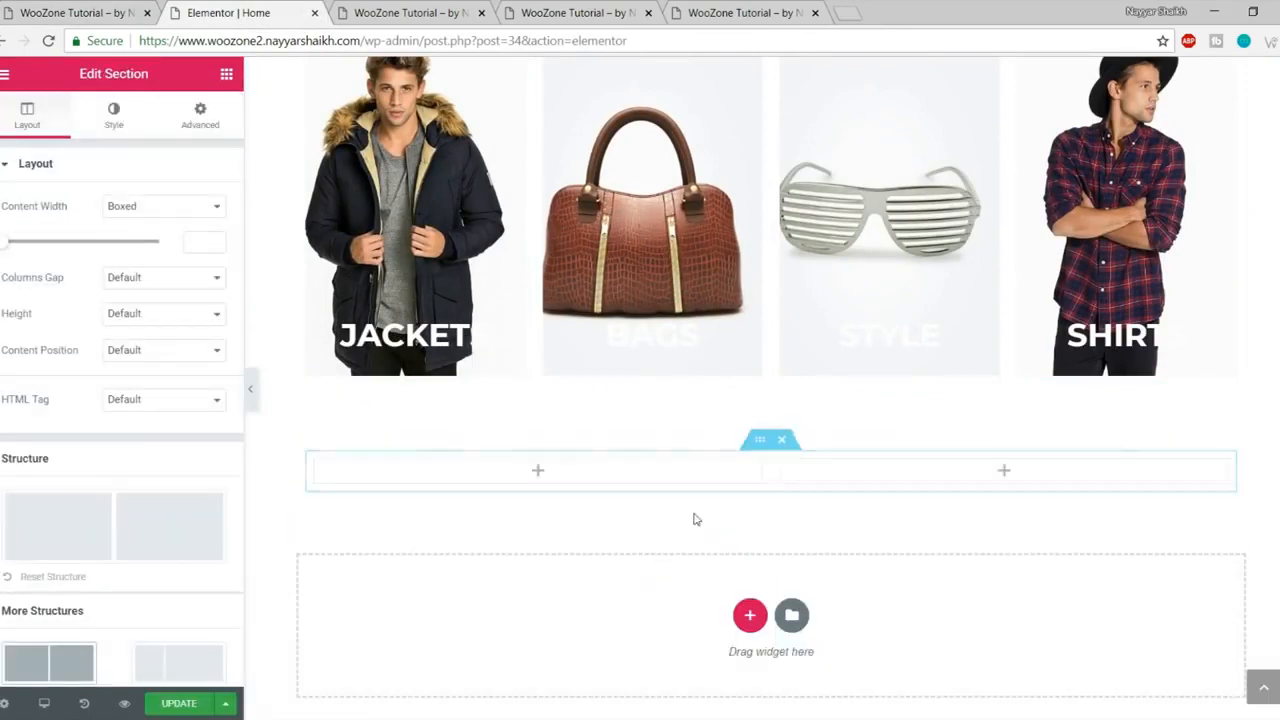
{"action": "right_click", "coordinate": [320, 466]}
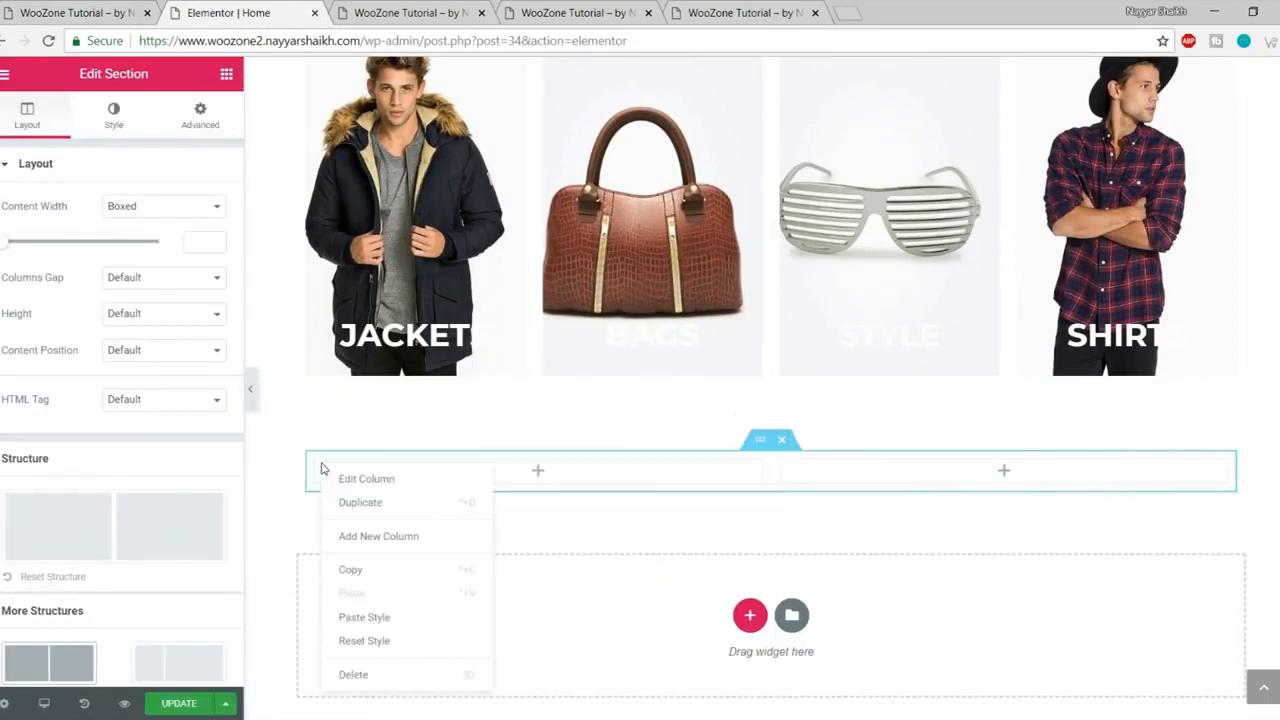
{"action": "left_click", "coordinate": [410, 538]}
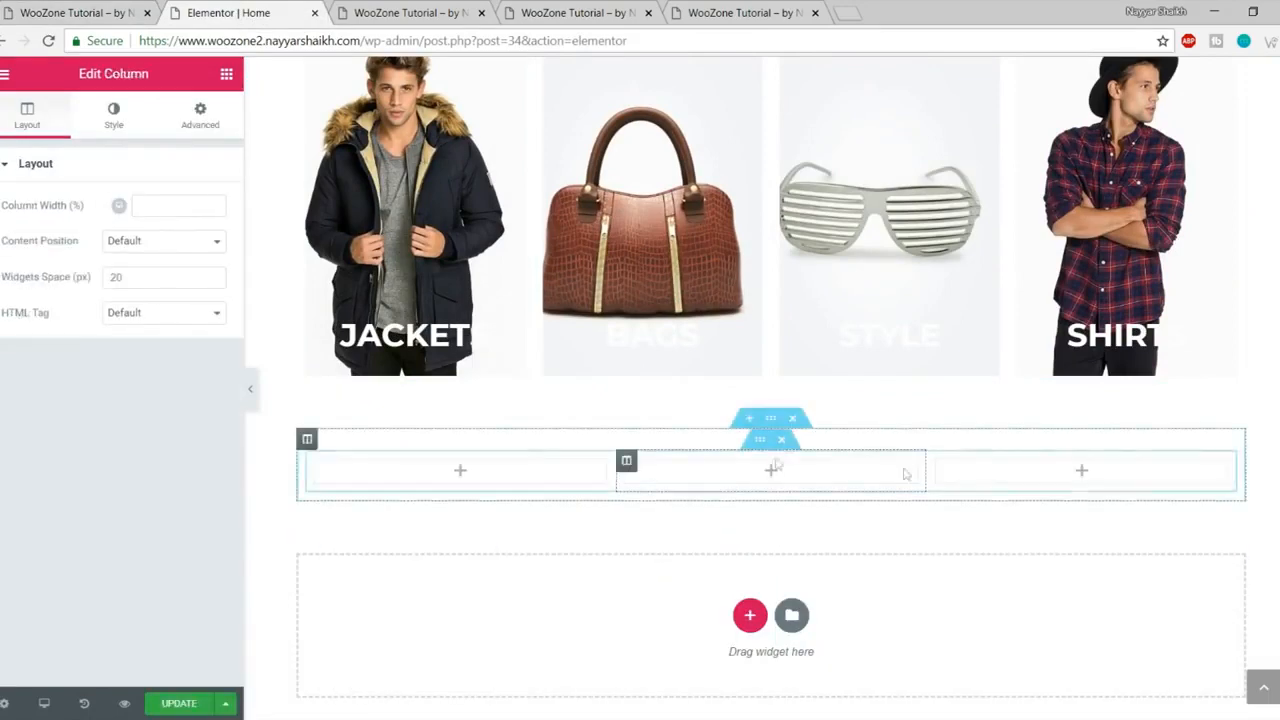
{"action": "right_click", "coordinate": [320, 461]}
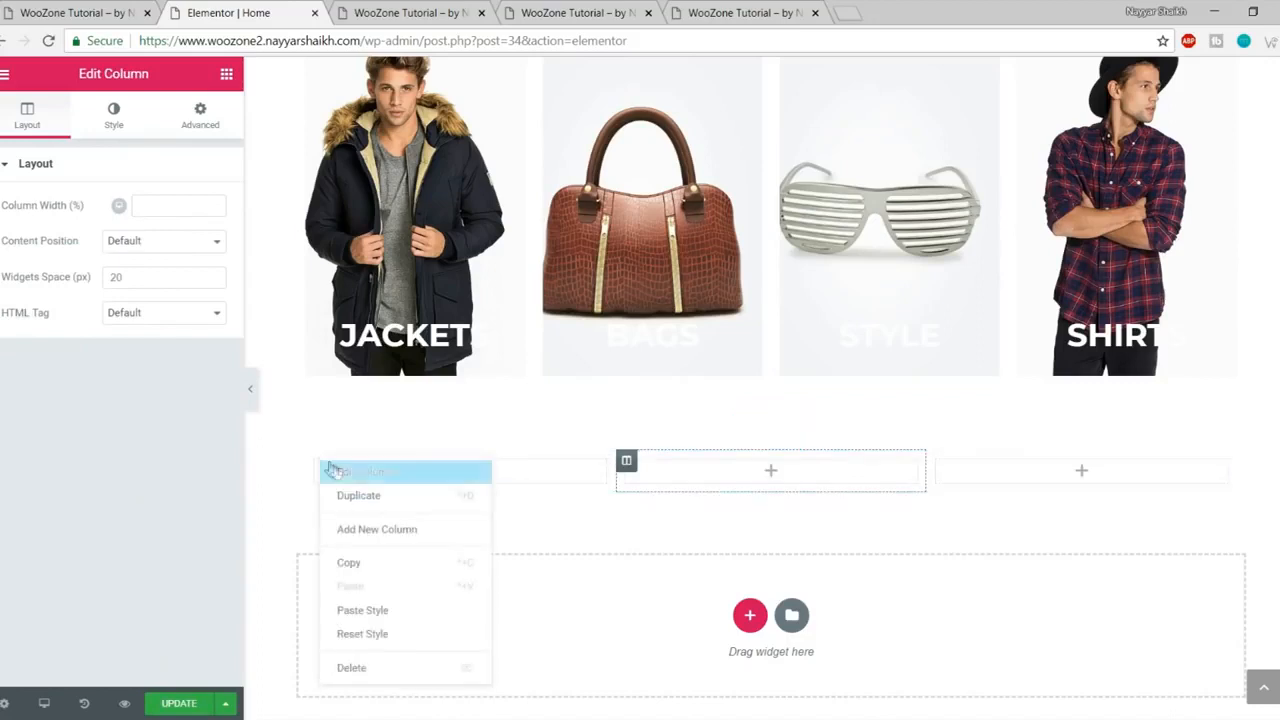
{"action": "left_click", "coordinate": [391, 530]}
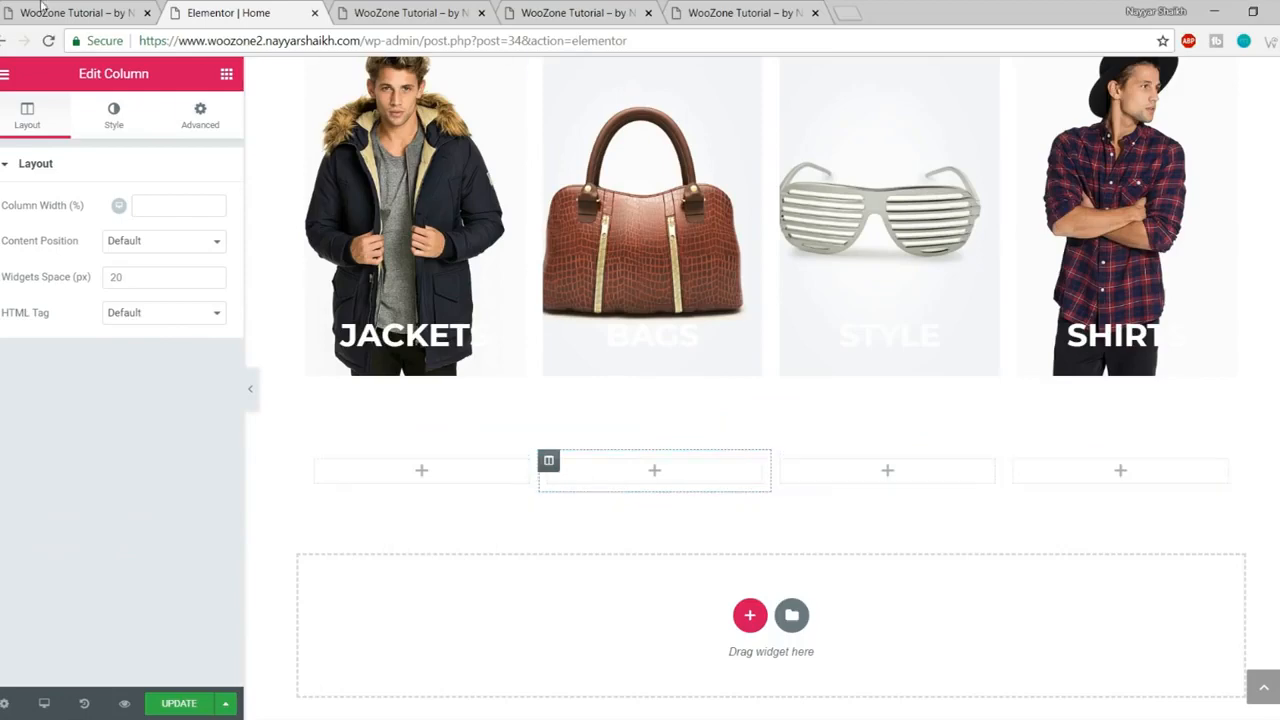
{"action": "left_click", "coordinate": [75, 12]}
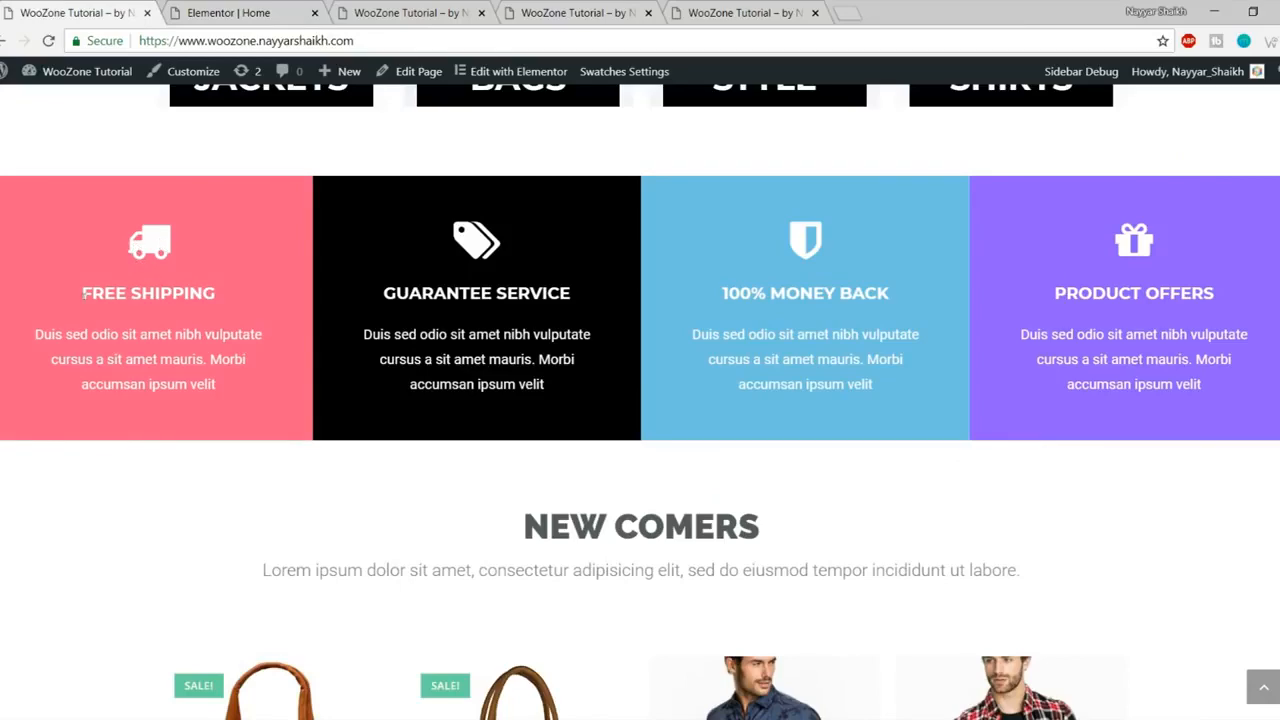
Step: Place an Icon Box in the first empty column and set its icon to the truck
{"action": "left_click", "coordinate": [232, 10]}
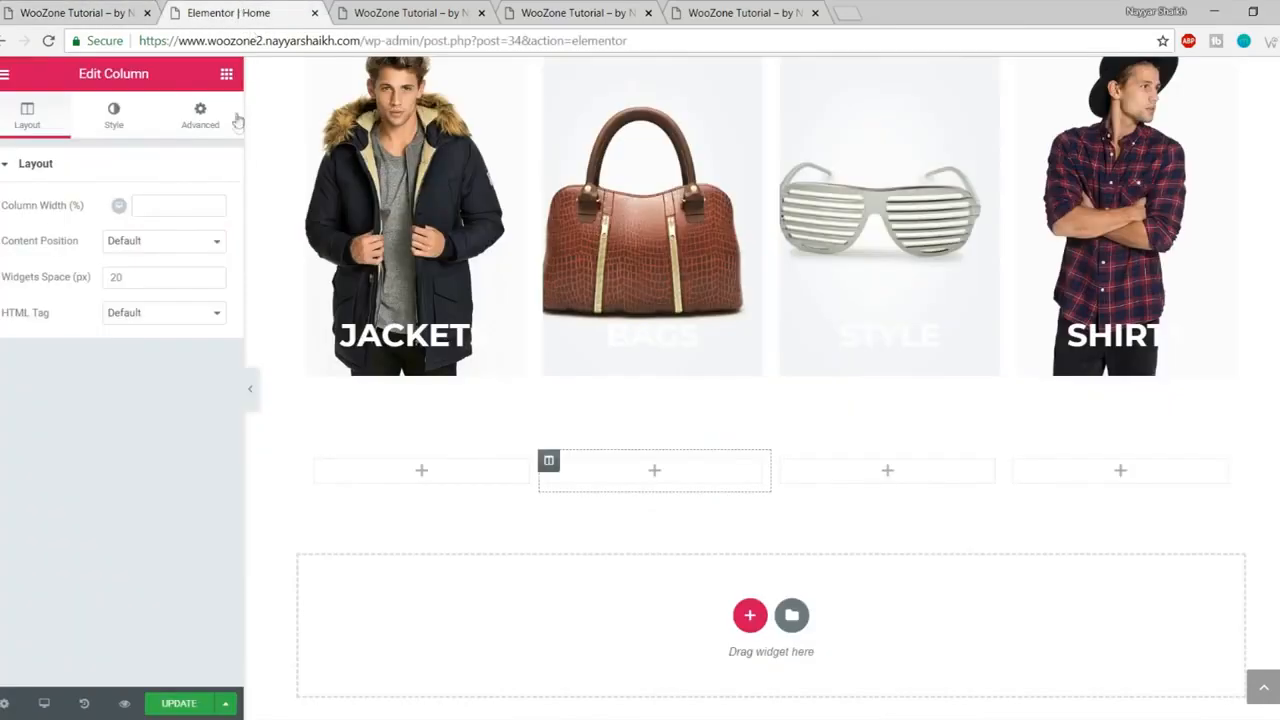
{"action": "left_click", "coordinate": [226, 74]}
{"action": "scroll", "coordinate": [150, 385], "scroll_direction": "down", "scroll_amount": 5}
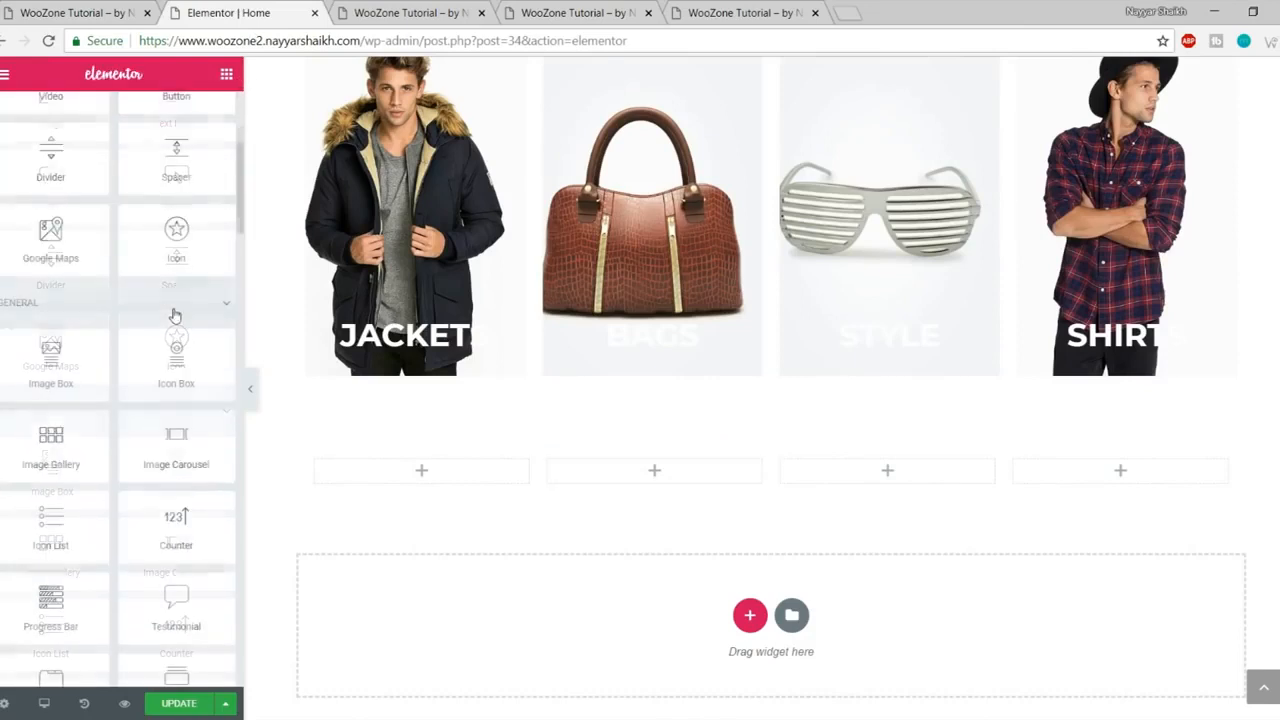
{"action": "left_click_drag", "start_coordinate": [186, 382], "coordinate": [465, 482]}
{"action": "scroll", "coordinate": [650, 430], "scroll_direction": "down", "scroll_amount": 3}
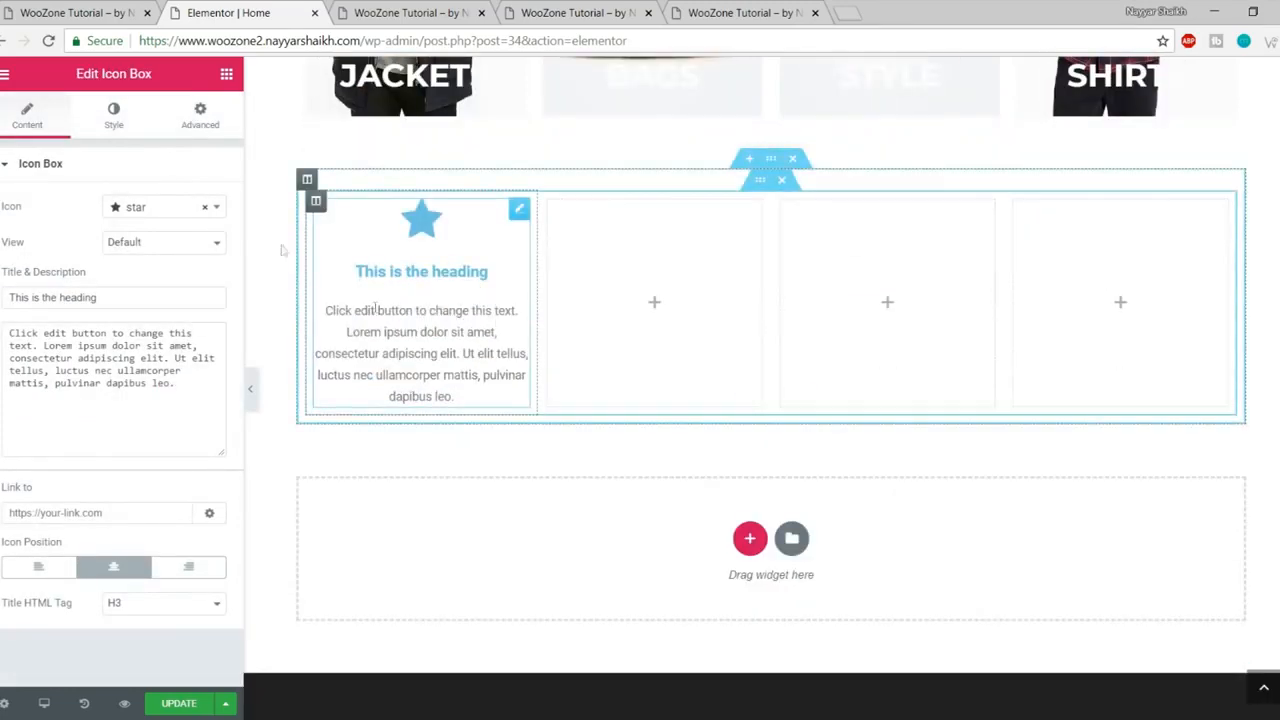
{"action": "key", "text": "ctrl+shift+Tab"}
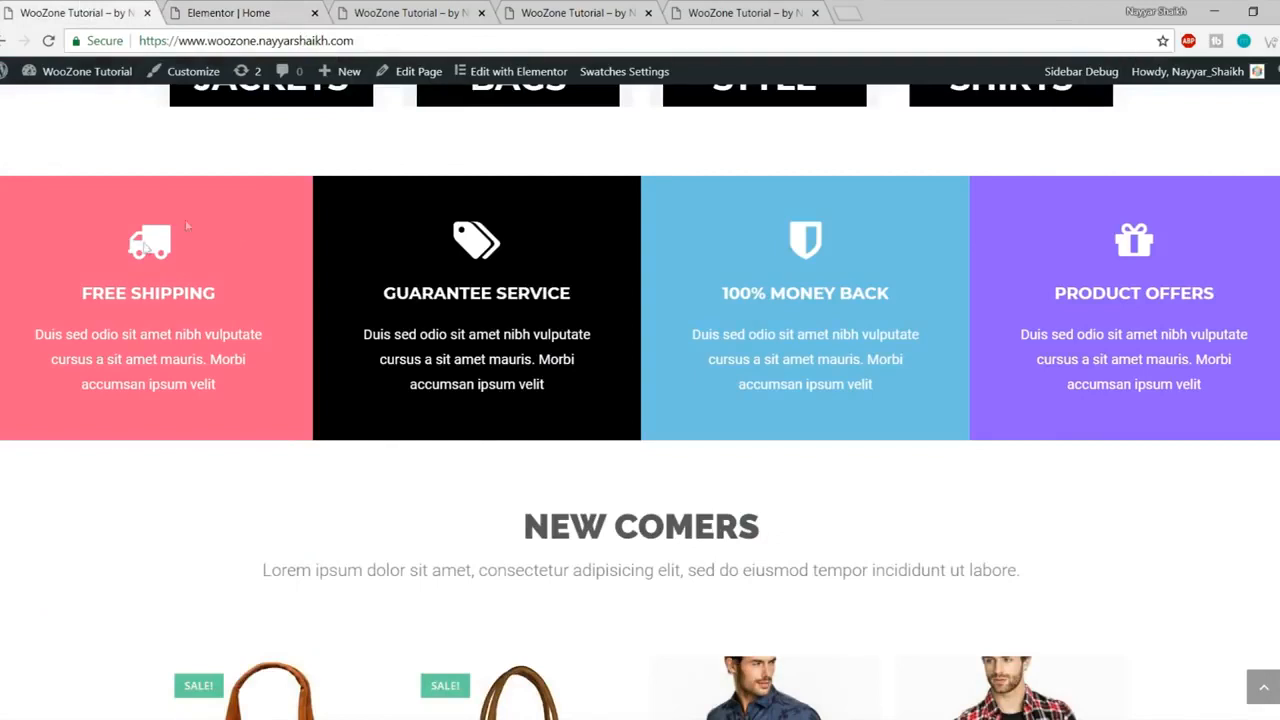
{"action": "left_click", "coordinate": [254, 6]}
{"action": "left_click", "coordinate": [155, 214]}
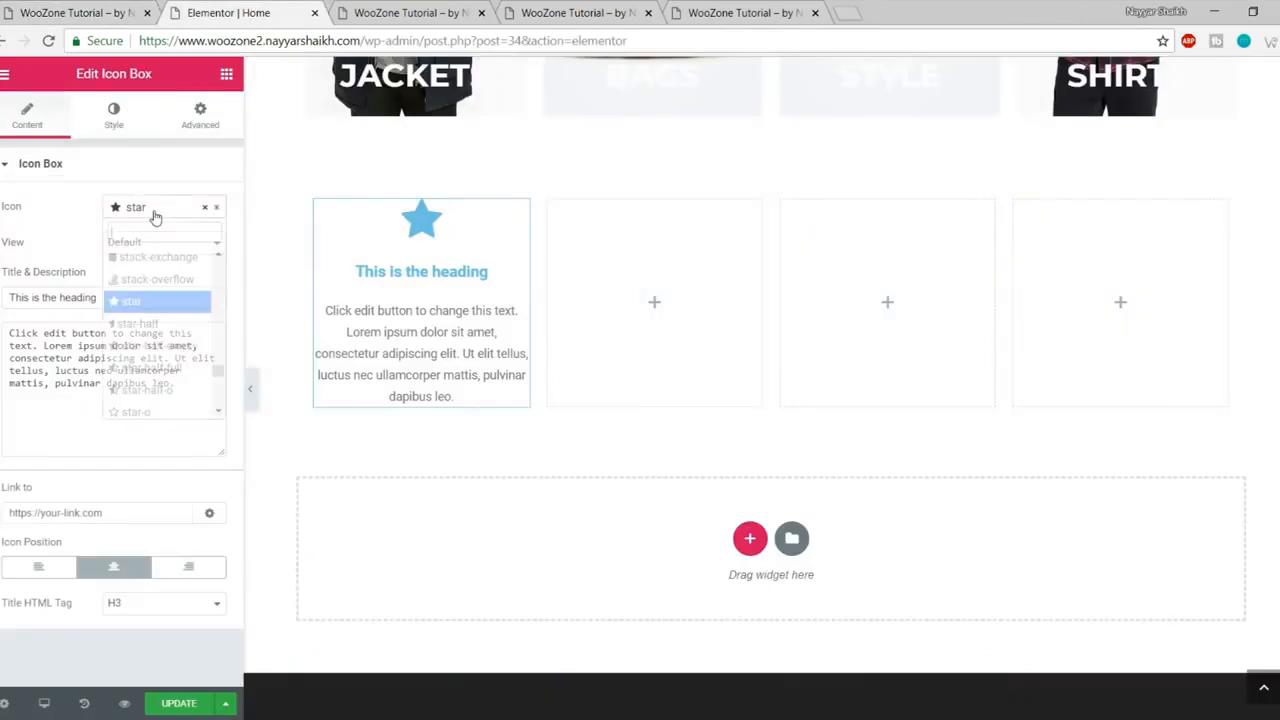
{"action": "type", "text": "truck"}
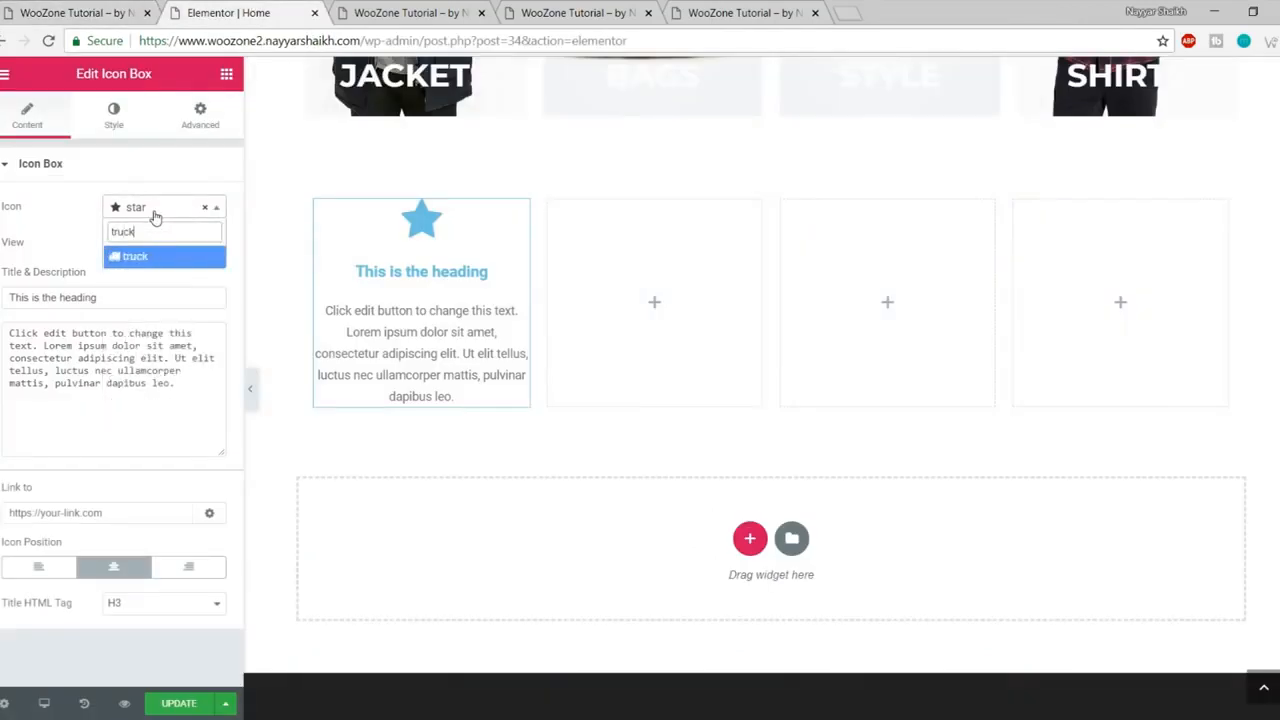
{"action": "key", "text": "Return"}
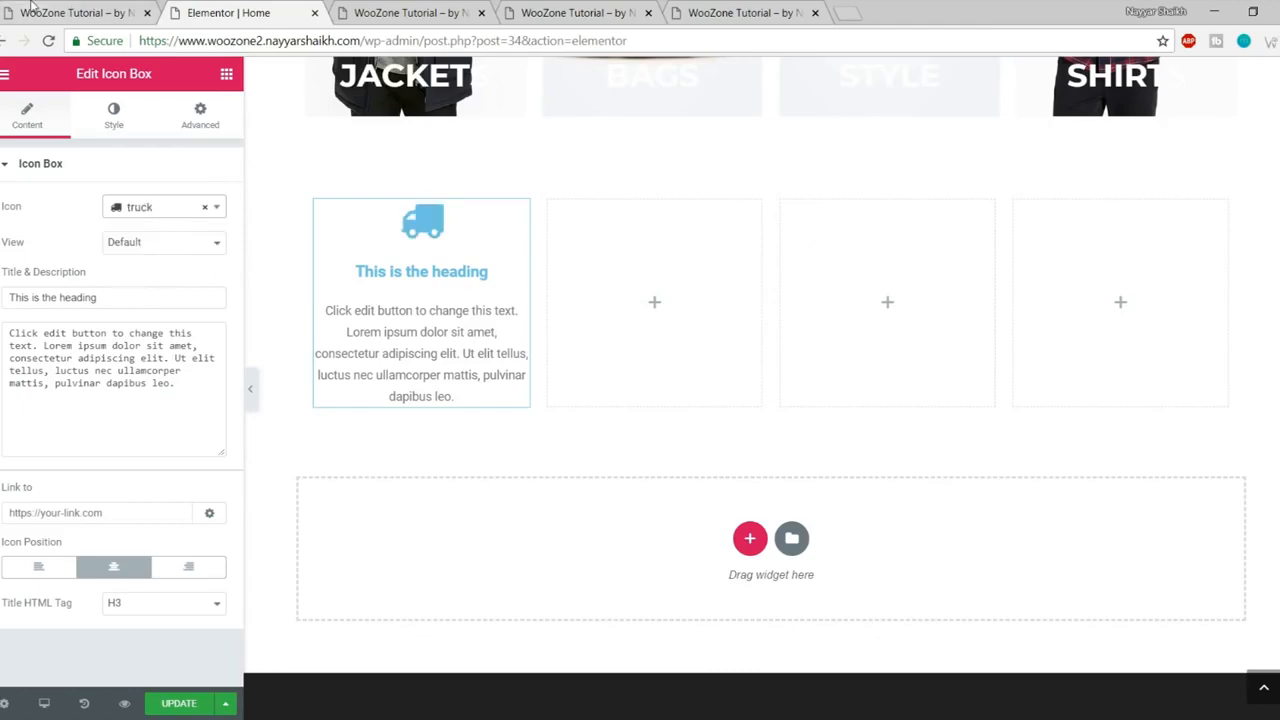
Step: Replace the icon box heading with FREE SHIPPING copied from the live site
{"action": "key", "text": "ctrl+shift+Tab"}
{"action": "left_click_drag", "start_coordinate": [78, 293], "coordinate": [231, 289]}
{"action": "key", "text": "ctrl+c"}
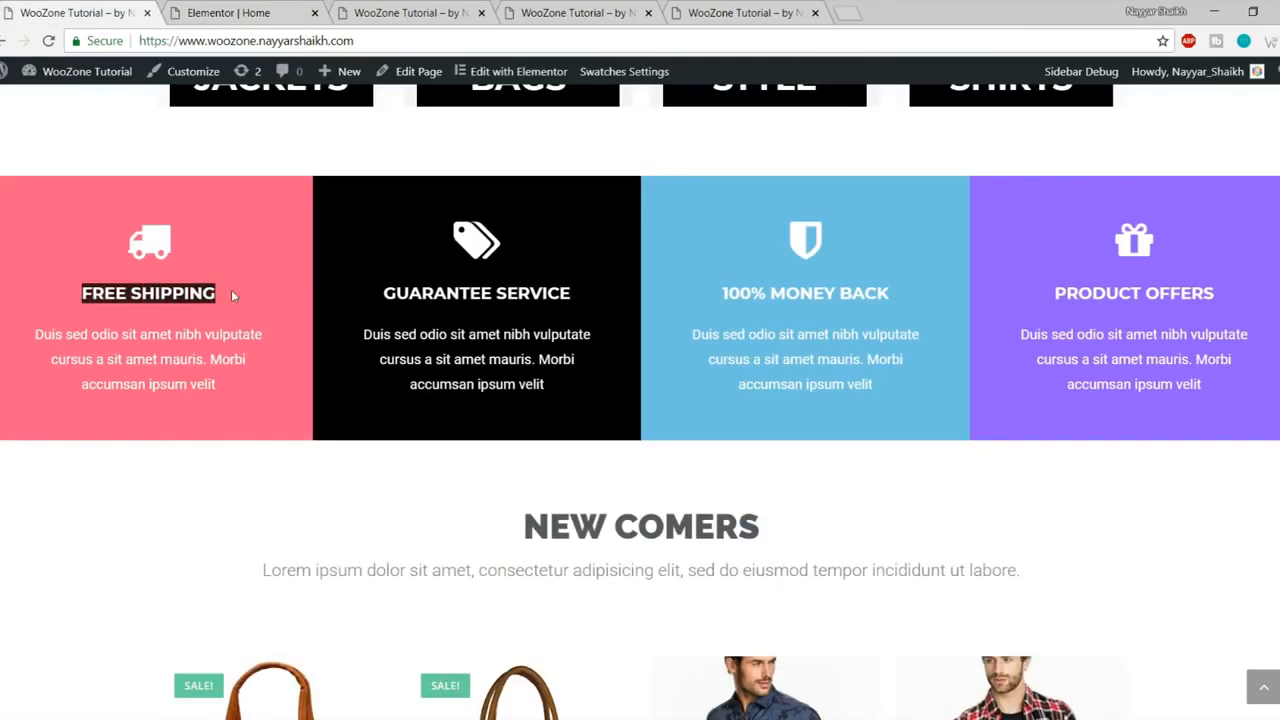
{"action": "left_click", "coordinate": [202, 8]}
{"action": "left_click", "coordinate": [120, 303]}
{"action": "key", "text": "ctrl+a"}
{"action": "key", "text": "ctrl+v"}
Step: Replace the icon box description with the live site's Duis sed odio paragraph
{"action": "left_click", "coordinate": [113, 8]}
{"action": "left_click_drag", "start_coordinate": [217, 388], "coordinate": [33, 333]}
{"action": "key", "text": "ctrl+c"}
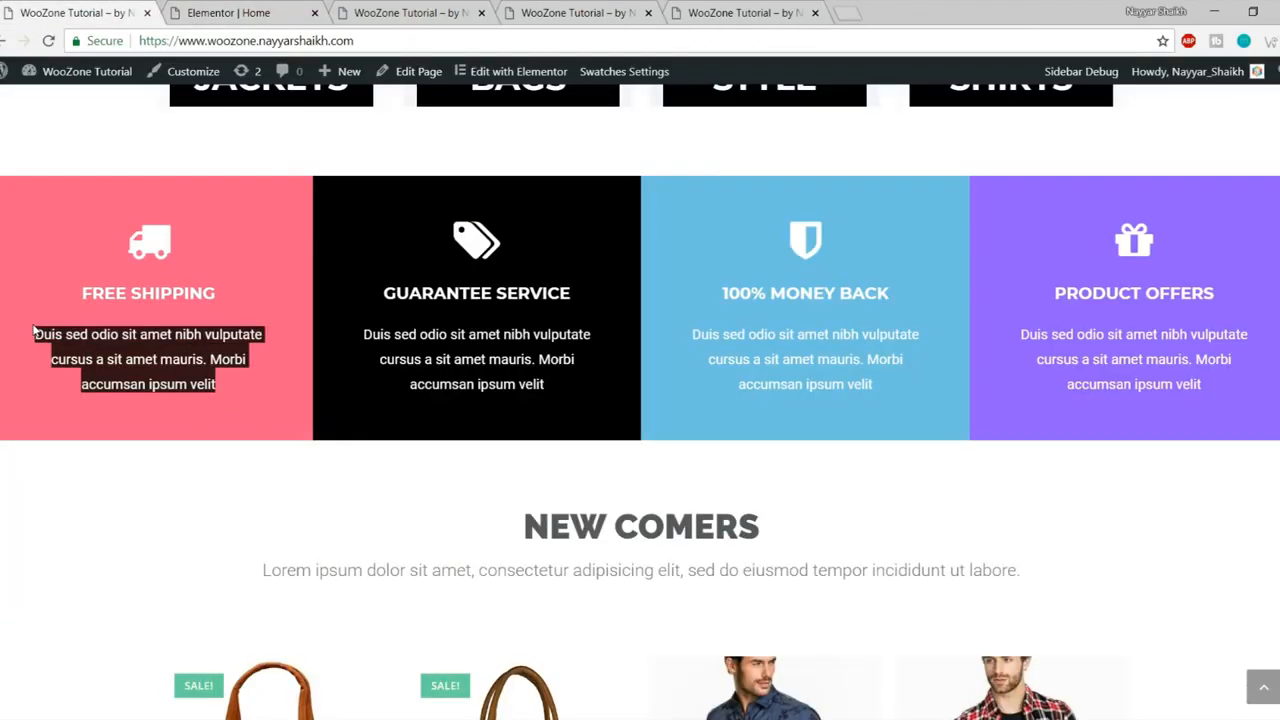
{"action": "left_click", "coordinate": [231, 6]}
{"action": "left_click", "coordinate": [76, 418]}
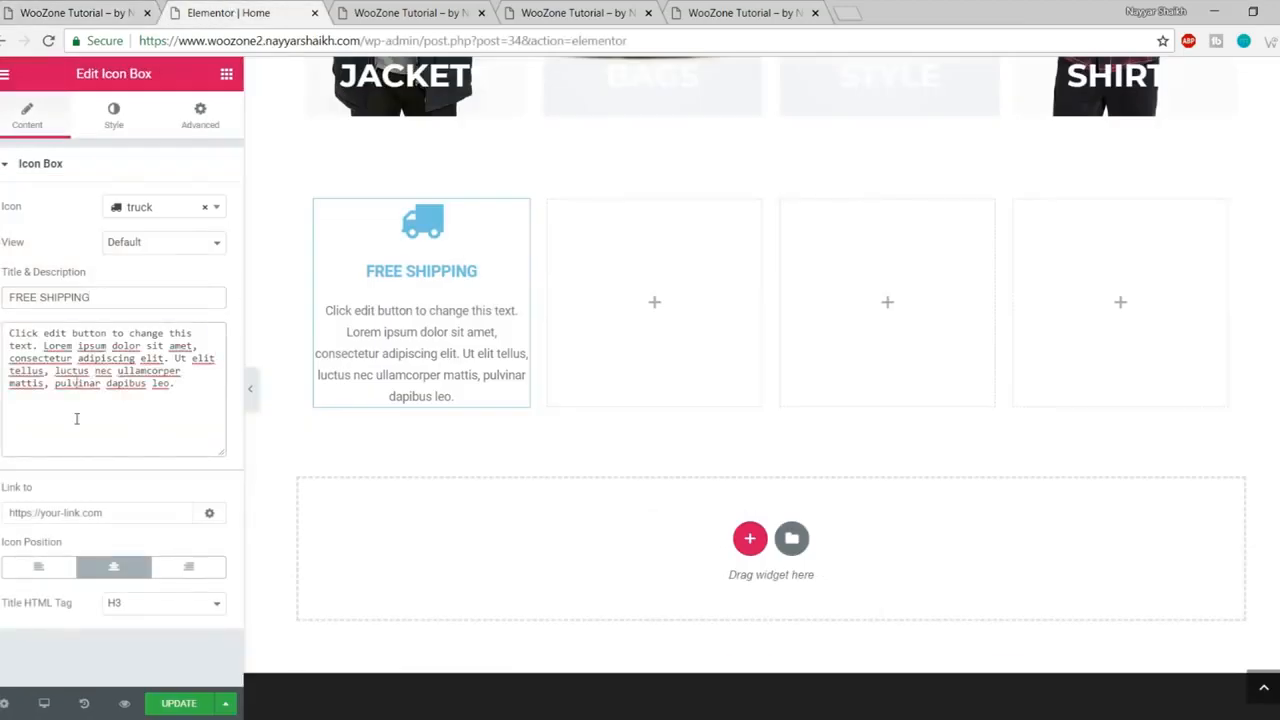
{"action": "key", "text": "ctrl+a"}
{"action": "key", "text": "ctrl+v"}
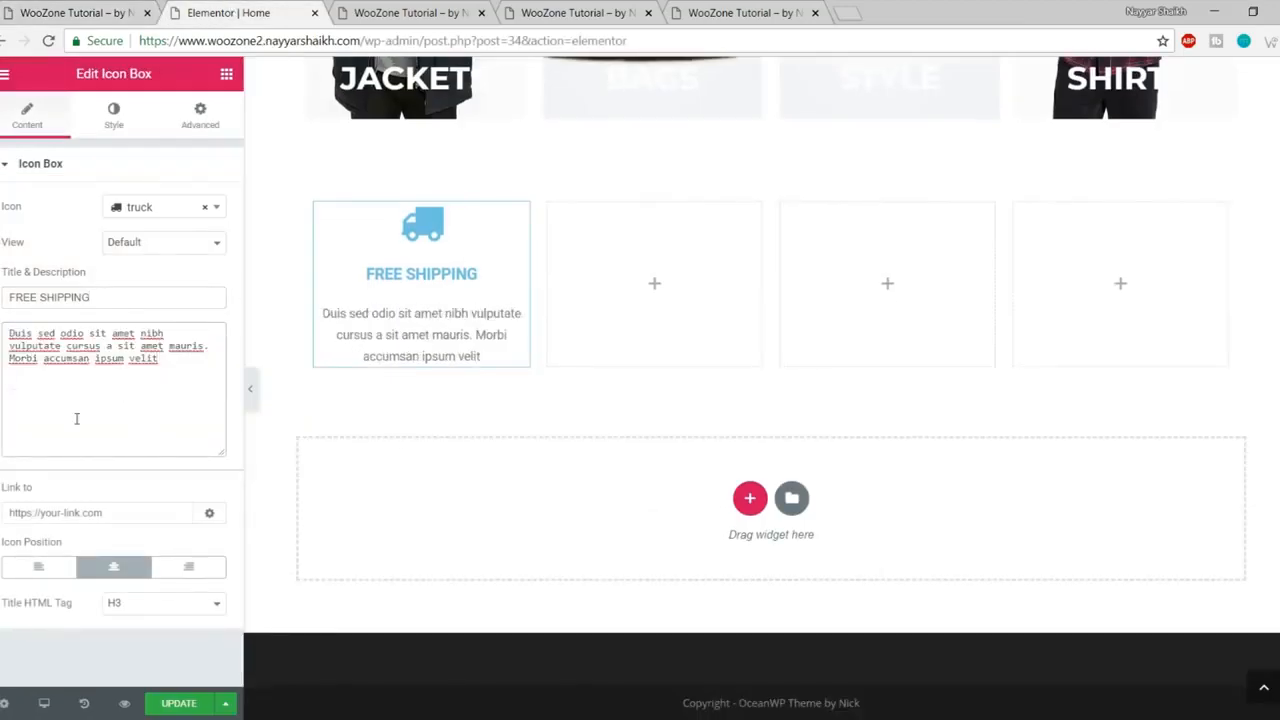
{"action": "left_click", "coordinate": [100, 10]}
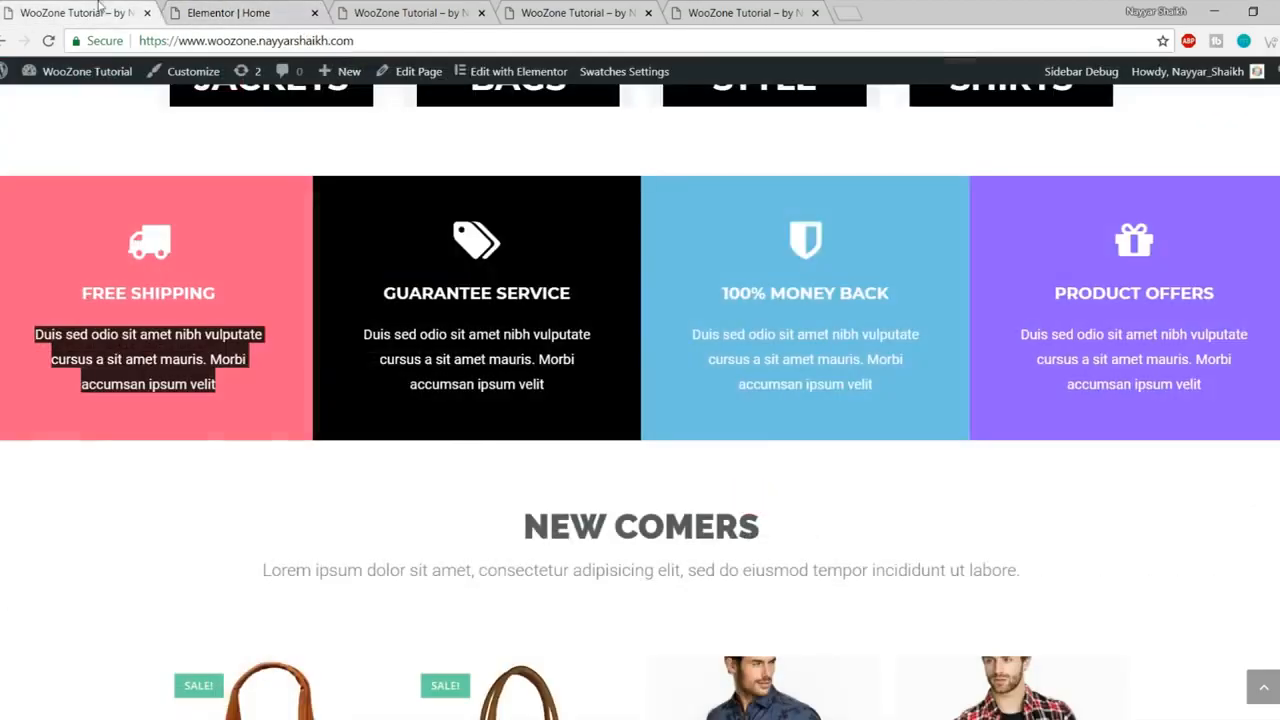
{"action": "left_click", "coordinate": [203, 8]}
Step: In the Icon Box Style tab, set the truck icon's primary colour to white
{"action": "left_click", "coordinate": [114, 114]}
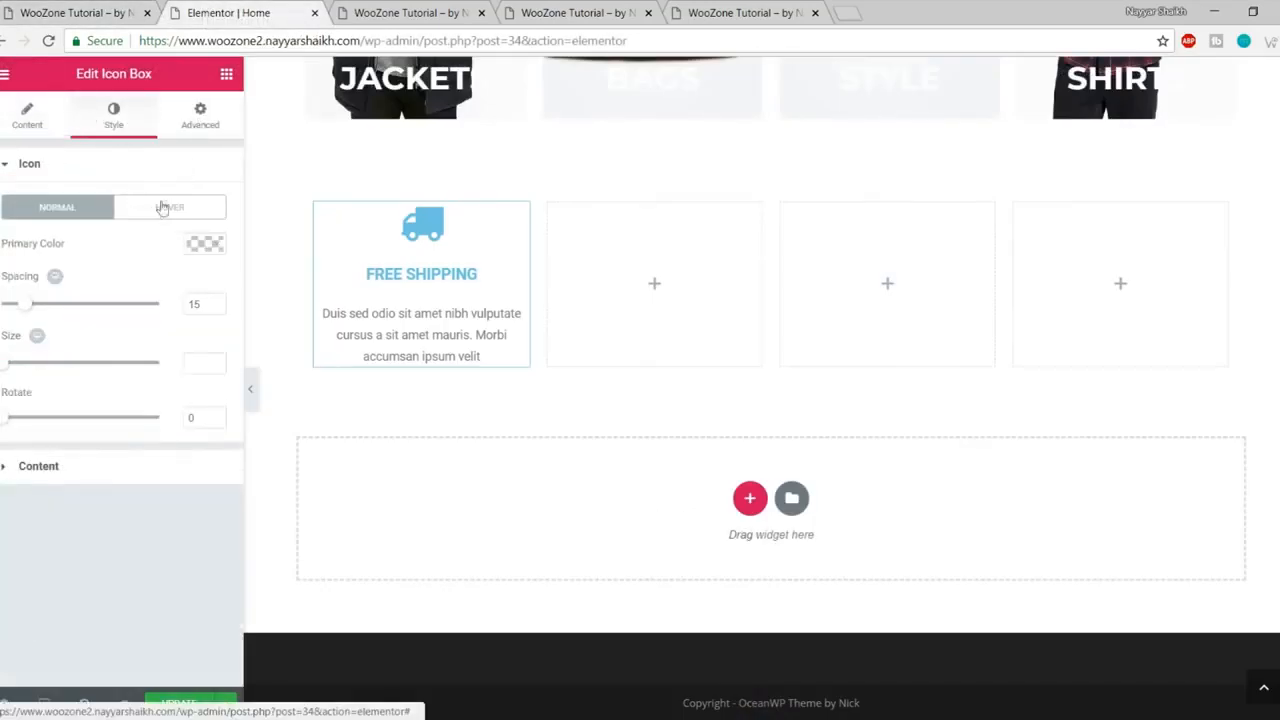
{"action": "double_click", "coordinate": [22, 164]}
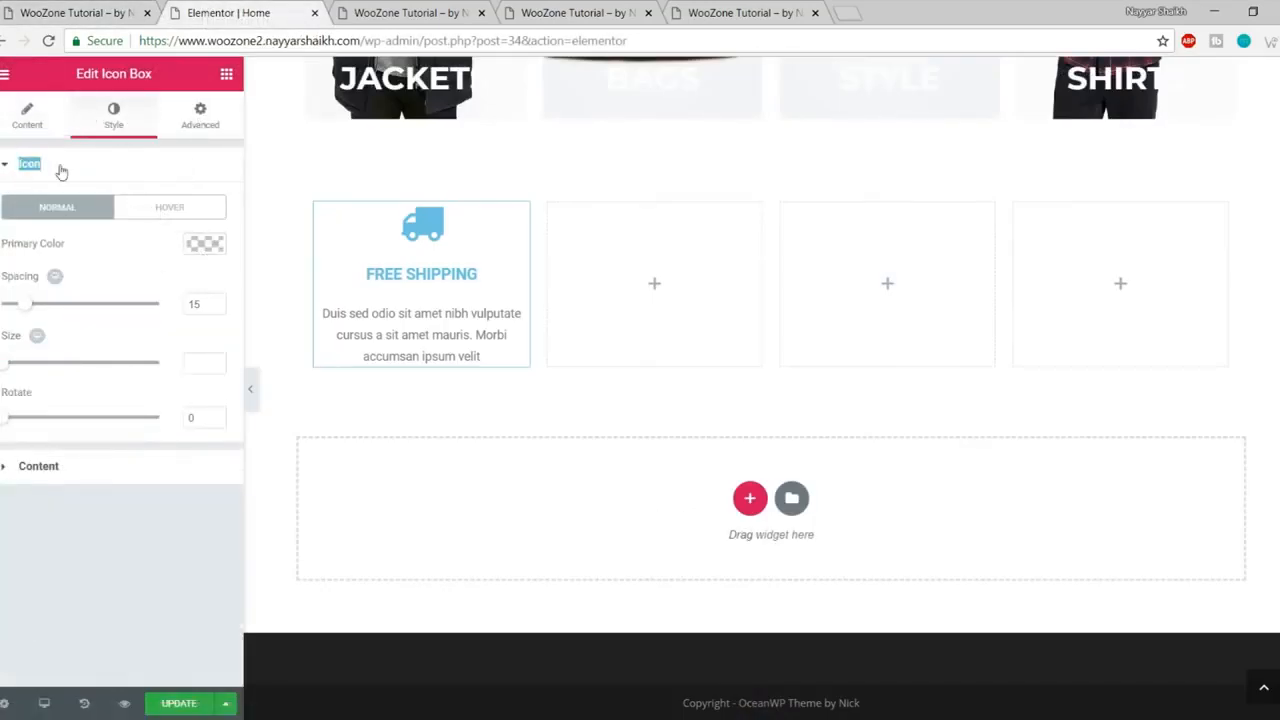
{"action": "left_click", "coordinate": [60, 168]}
{"action": "left_click", "coordinate": [91, 172]}
{"action": "left_click", "coordinate": [204, 245]}
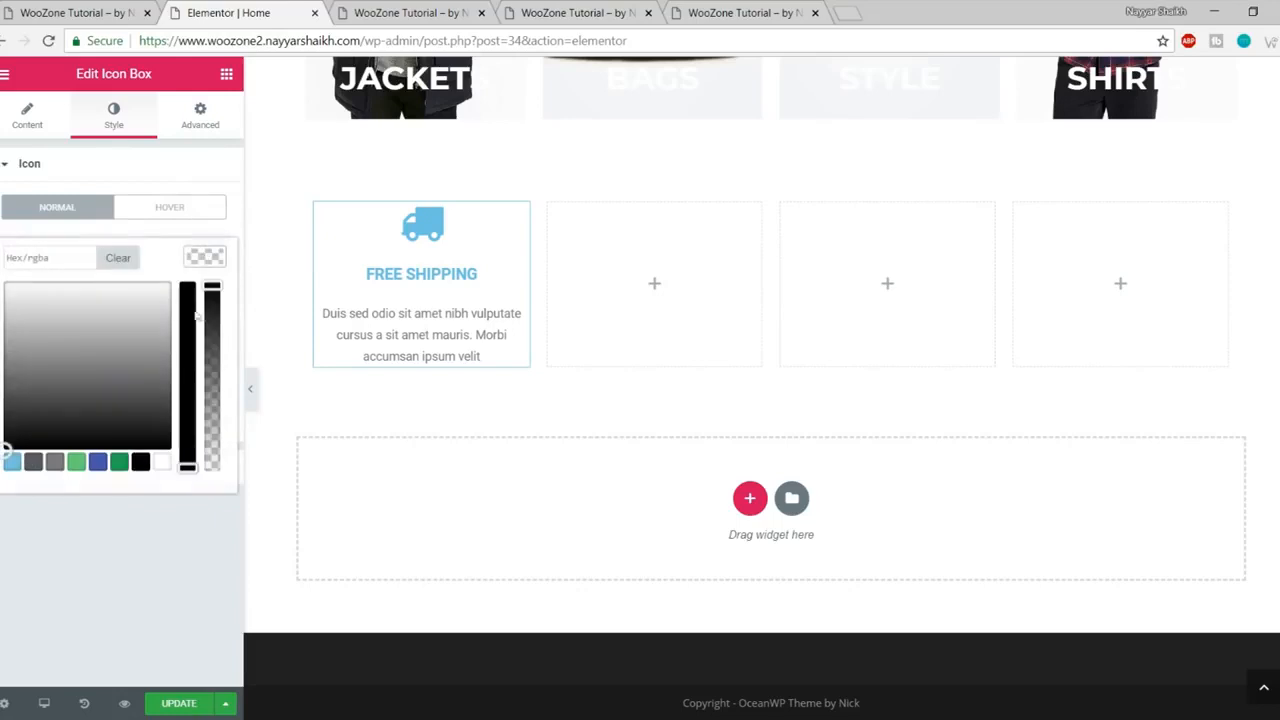
{"action": "left_click", "coordinate": [162, 462]}
{"action": "left_click", "coordinate": [207, 260]}
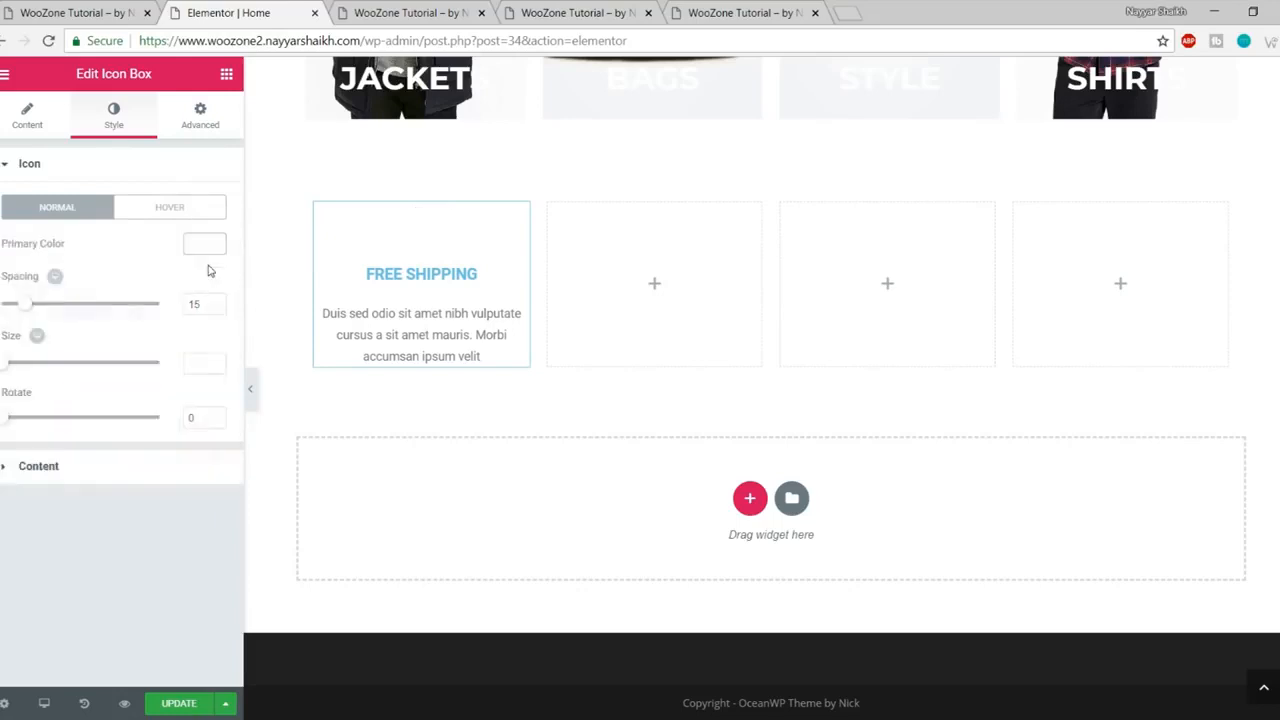
Step: Set the FREE SHIPPING title colour to white
{"action": "left_click", "coordinate": [194, 170]}
{"action": "left_click", "coordinate": [104, 211]}
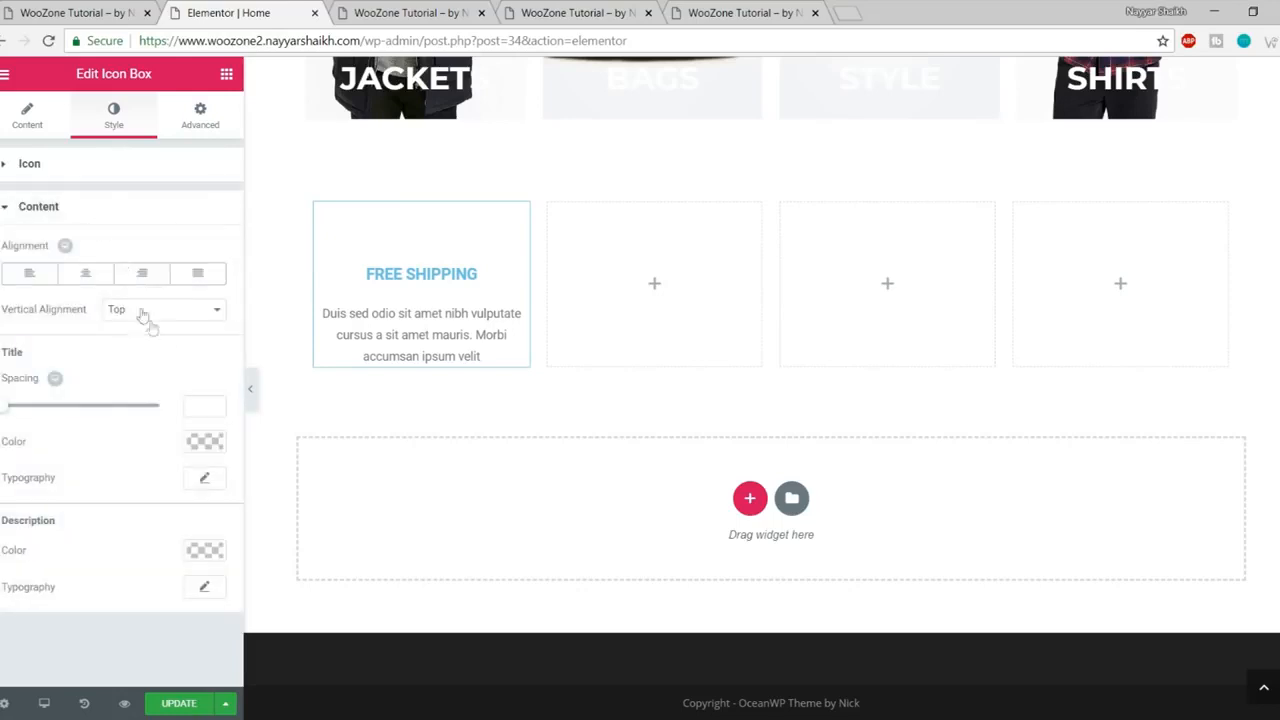
{"action": "left_click", "coordinate": [205, 441]}
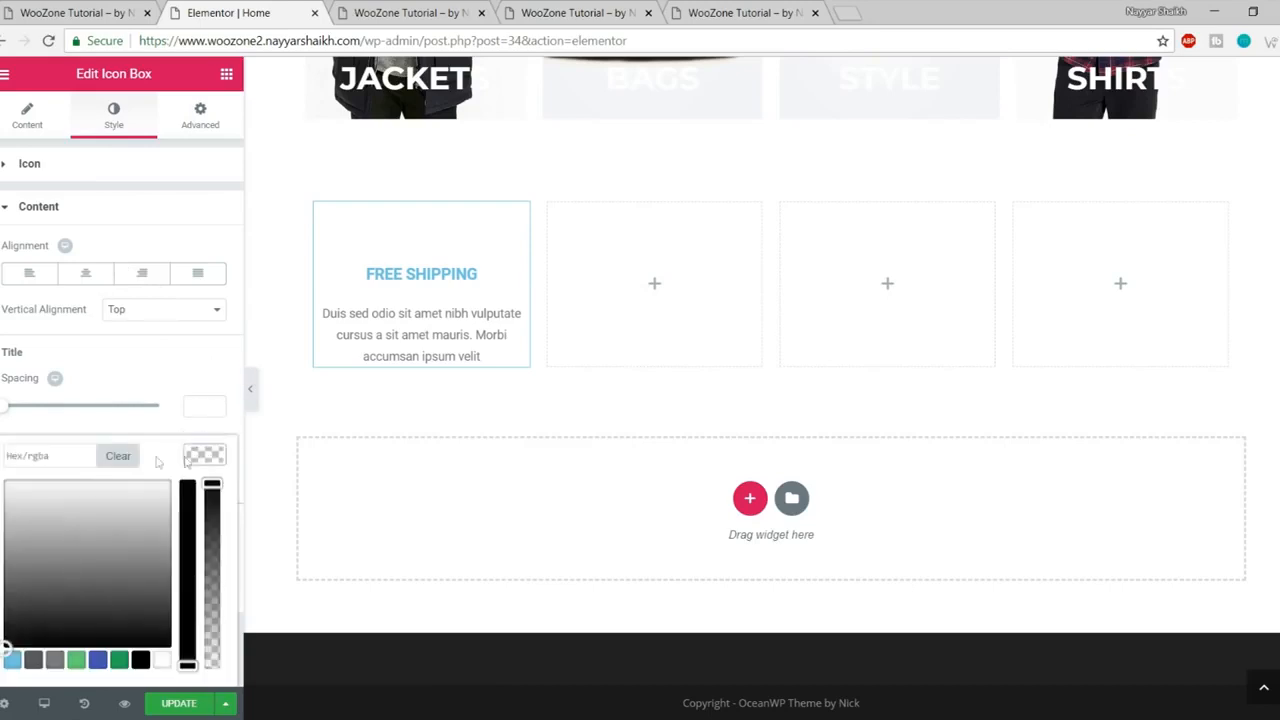
{"action": "left_click", "coordinate": [162, 660]}
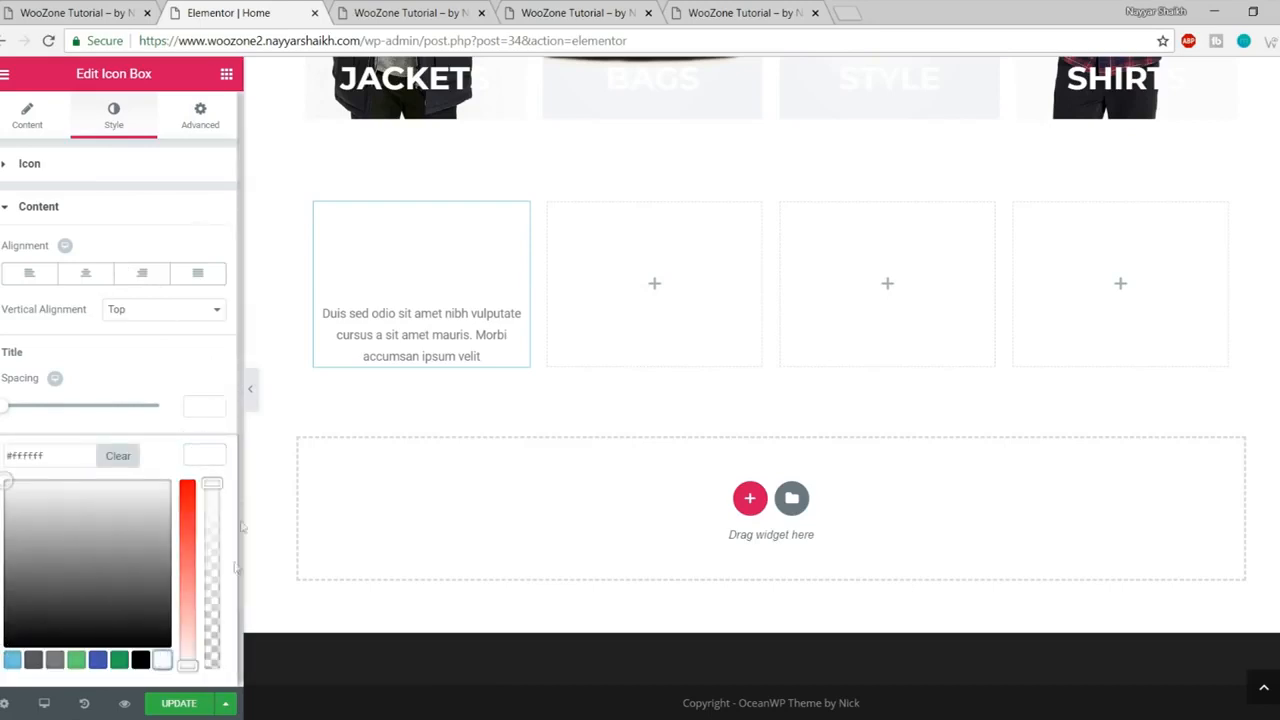
{"action": "left_click", "coordinate": [208, 459]}
Step: Save the page with UPDATE and compare it against the live site
{"action": "left_click", "coordinate": [177, 704]}
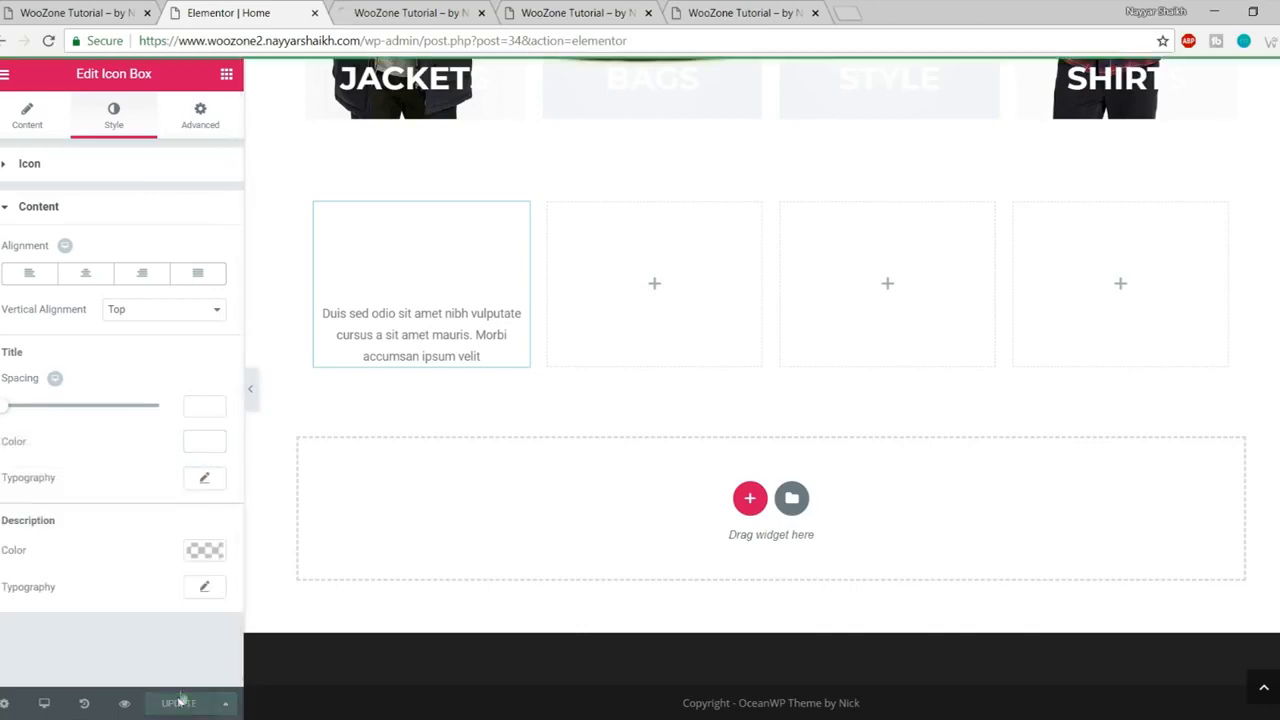
{"action": "left_click", "coordinate": [100, 8]}
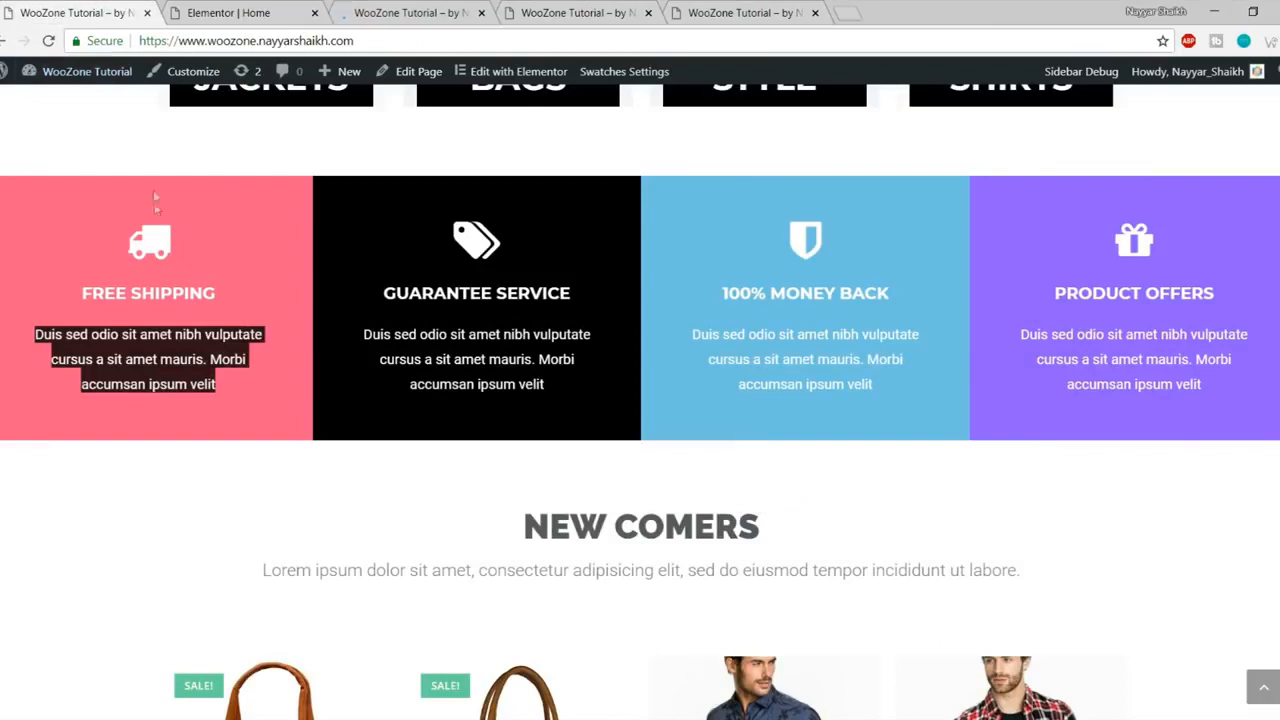
{"action": "left_click", "coordinate": [183, 173]}
{"action": "left_click", "coordinate": [233, 11]}
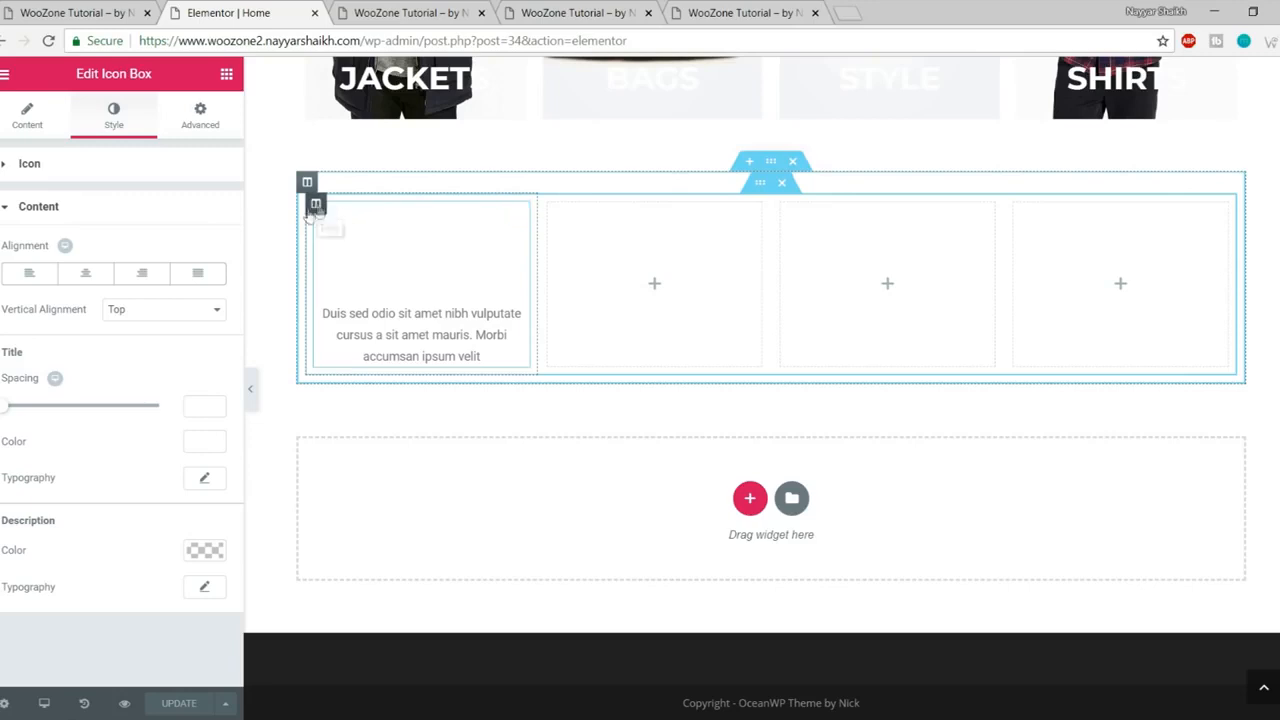
Step: Give the first column a Classic background and adjust its colour to pink #ff5b87
{"action": "left_click", "coordinate": [316, 206]}
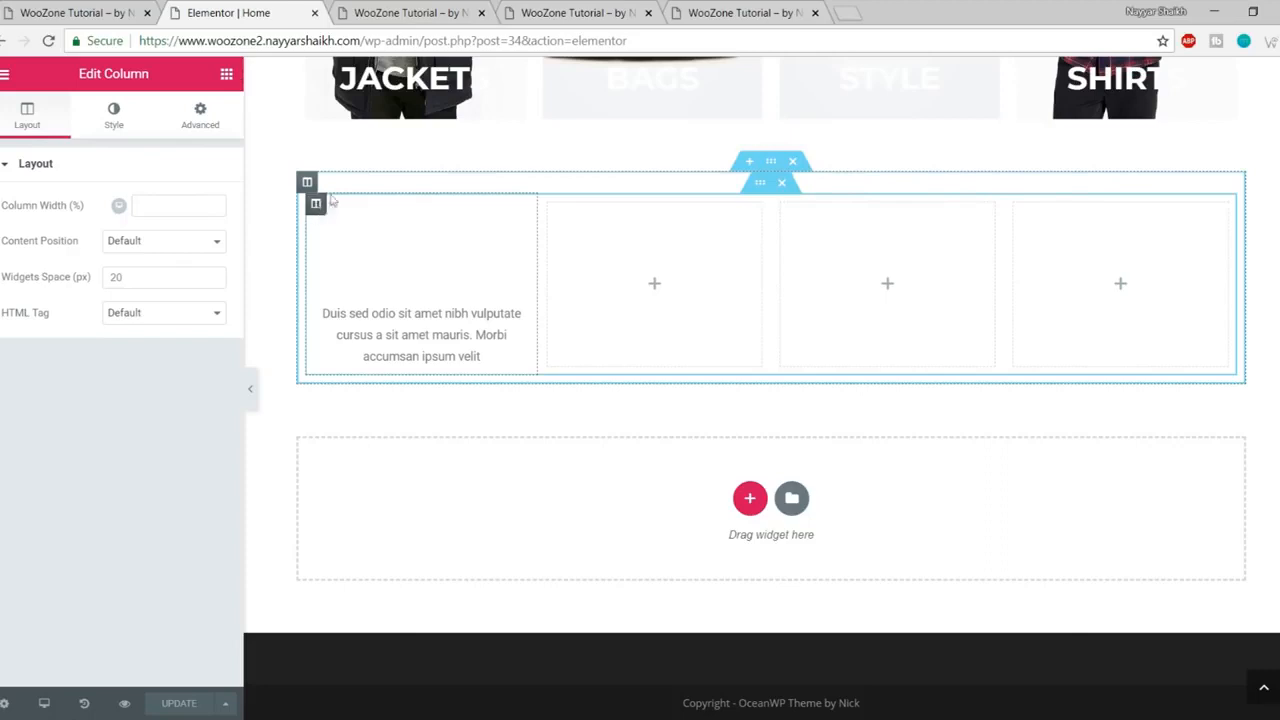
{"action": "left_click_drag", "start_coordinate": [78, 76], "coordinate": [168, 84]}
{"action": "left_click", "coordinate": [113, 116]}
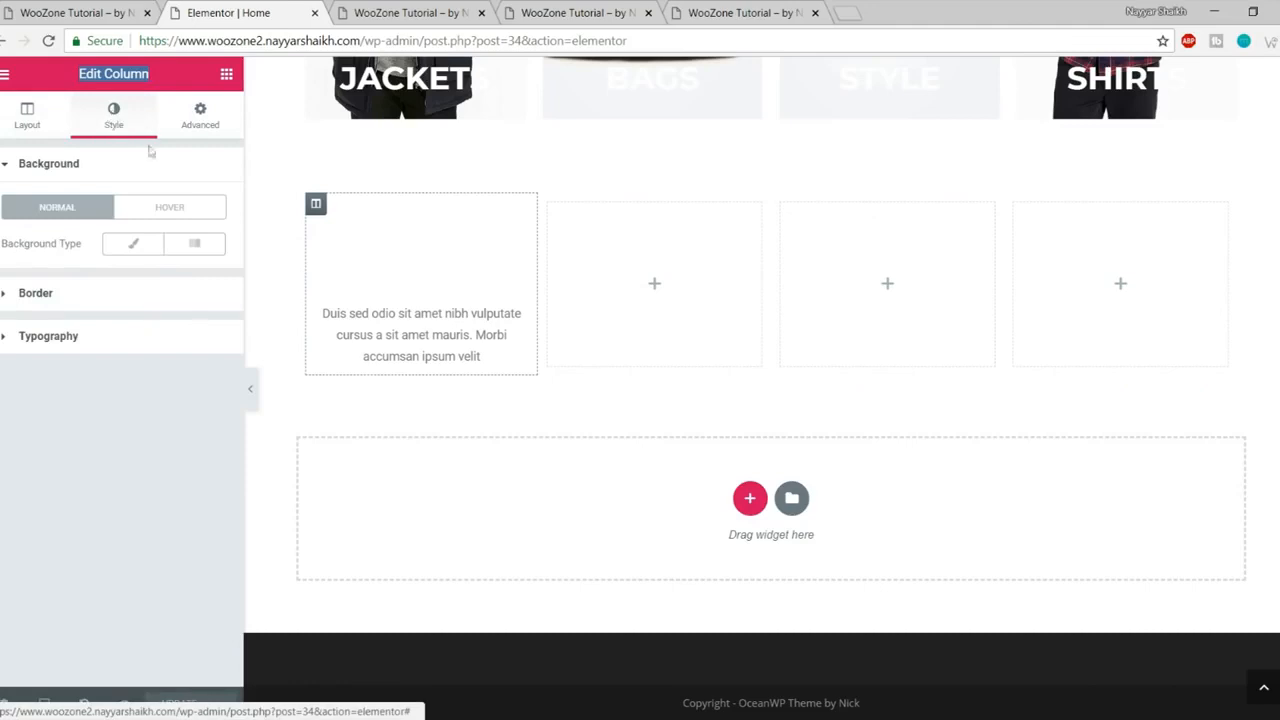
{"action": "left_click", "coordinate": [133, 245]}
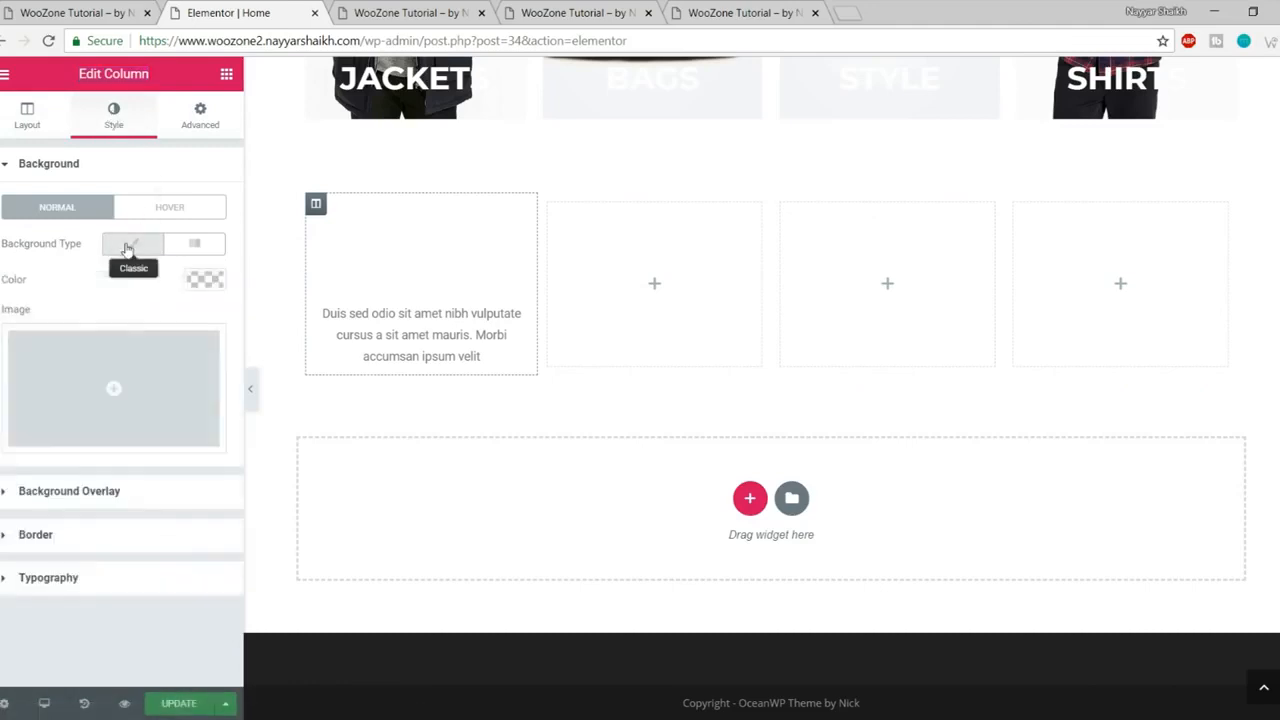
{"action": "left_click", "coordinate": [205, 283]}
{"action": "left_click", "coordinate": [12, 498]}
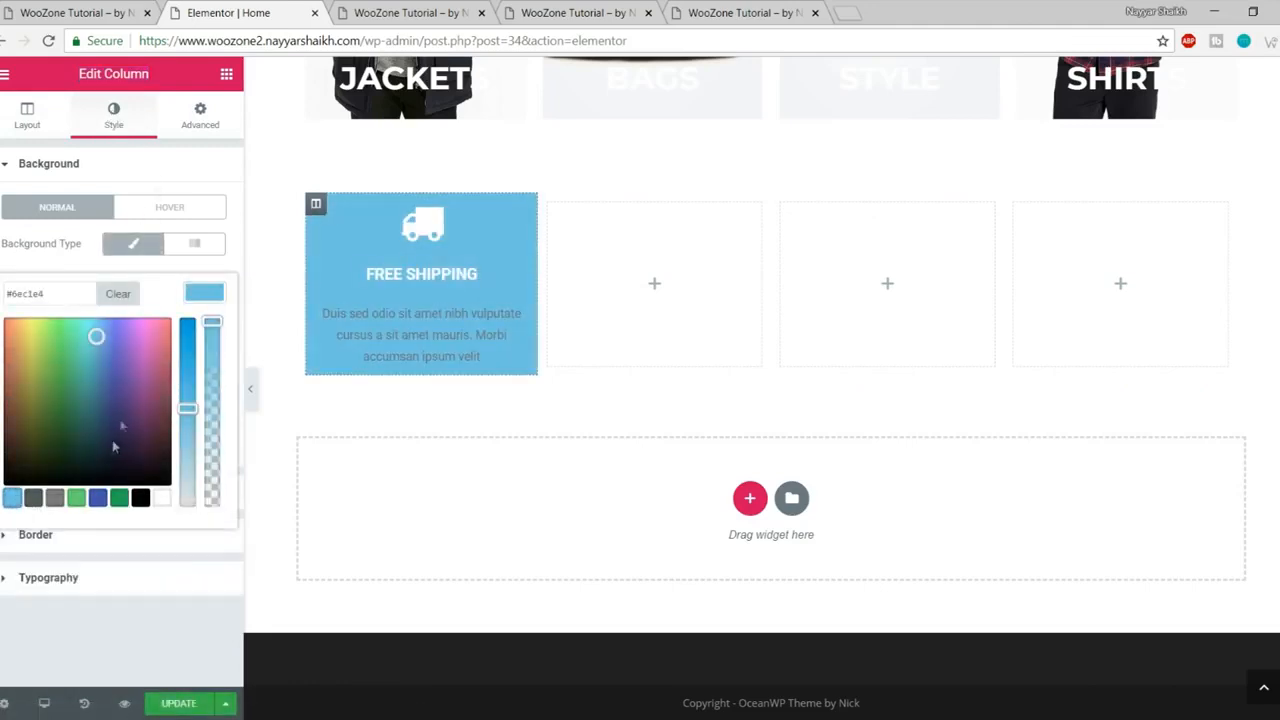
{"action": "left_click_drag", "start_coordinate": [96, 335], "coordinate": [180, 247]}
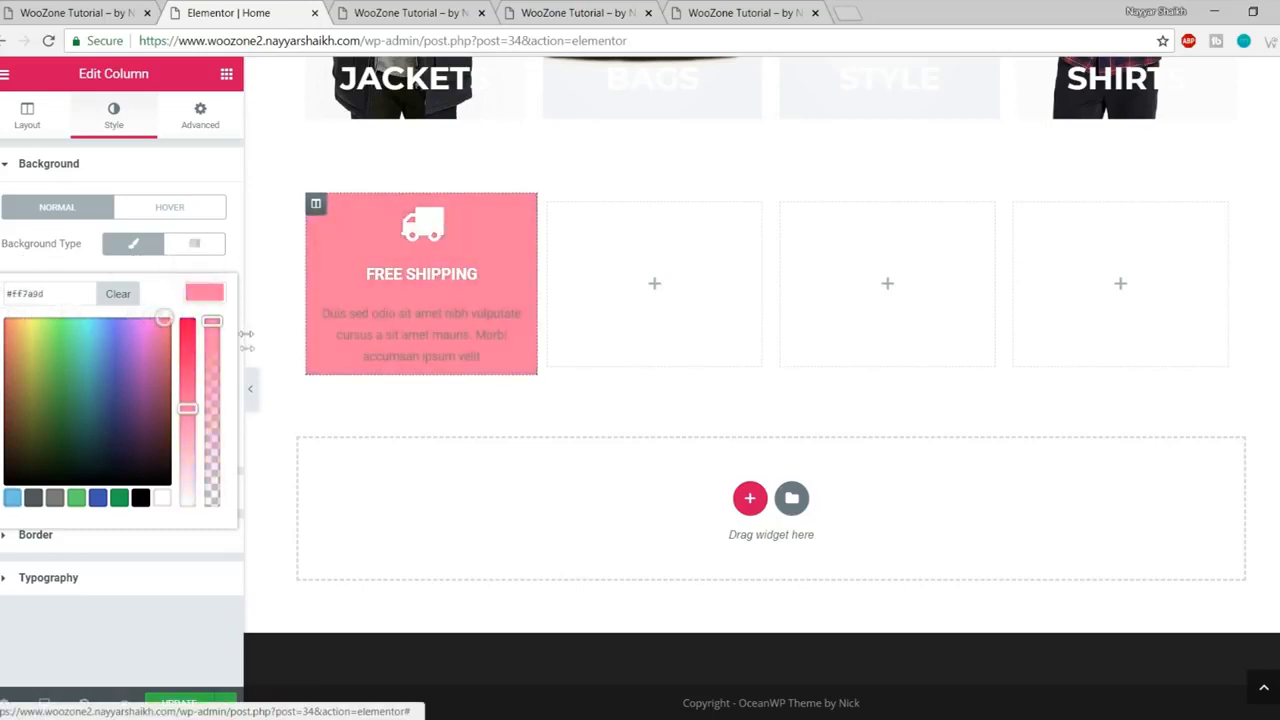
{"action": "mouse_move", "coordinate": [186, 404]}
{"action": "left_mouse_down"}
{"action": "mouse_move", "coordinate": [187, 368]}
{"action": "mouse_move", "coordinate": [187, 384]}
{"action": "left_mouse_up"}
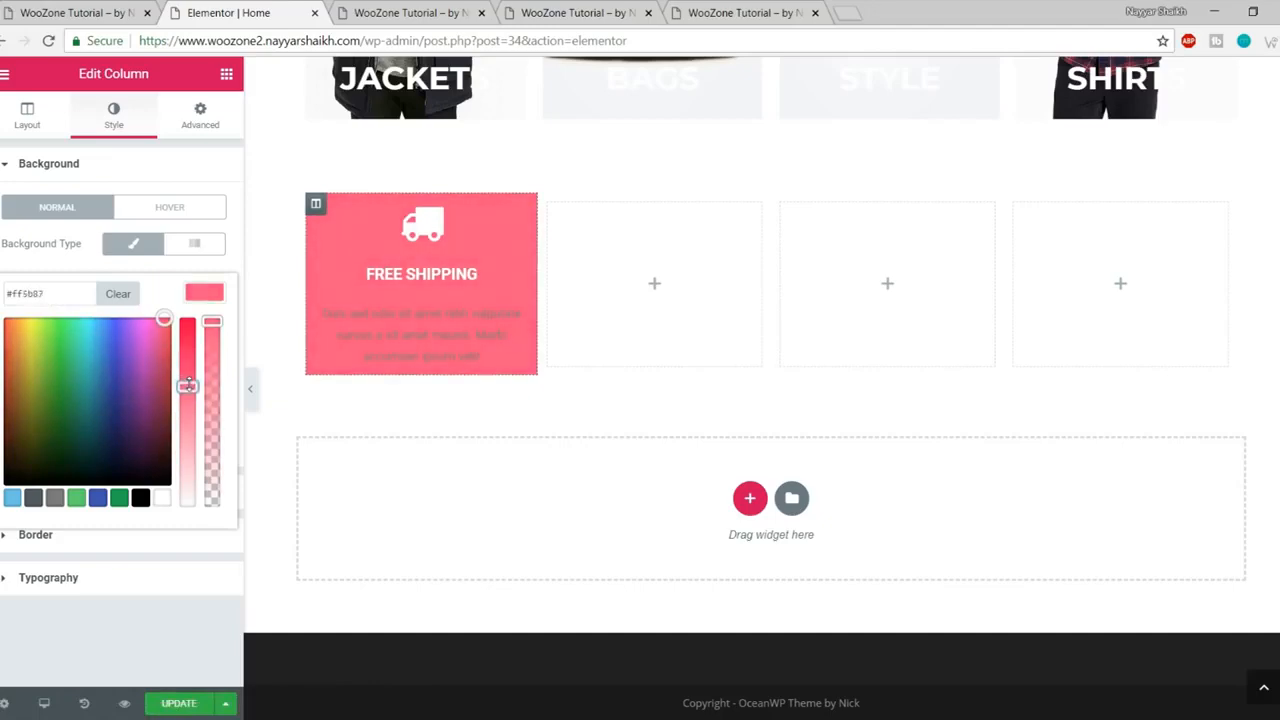
Step: Compare the pink with the live site's first box, then select the Free Shipping icon box
{"action": "left_click", "coordinate": [80, 12]}
{"action": "left_click", "coordinate": [214, 12]}
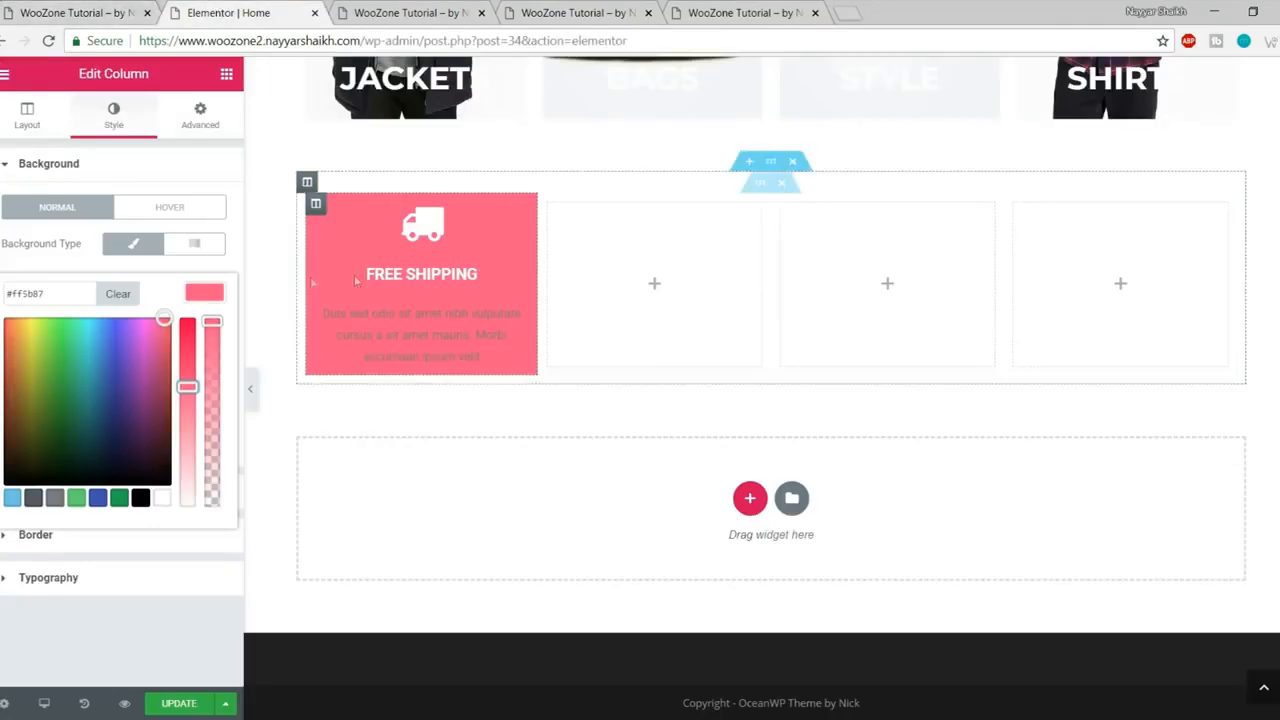
{"action": "left_click", "coordinate": [69, 8]}
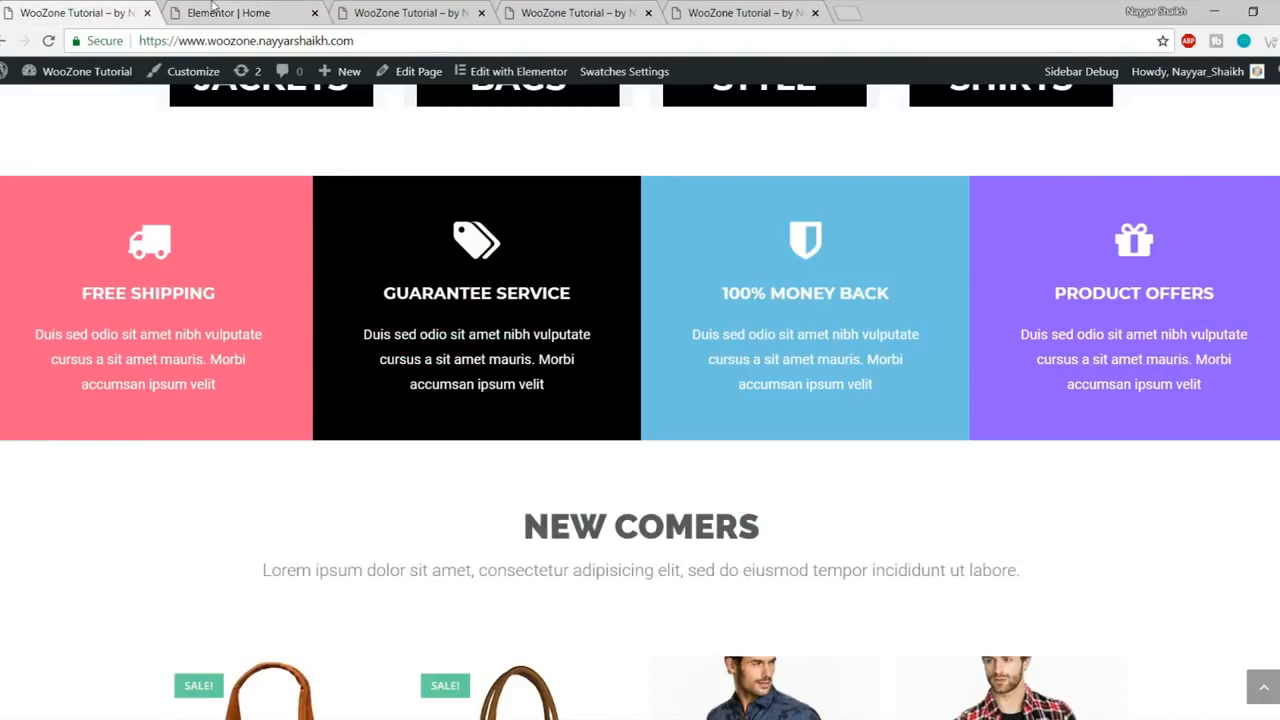
{"action": "left_click", "coordinate": [212, 10]}
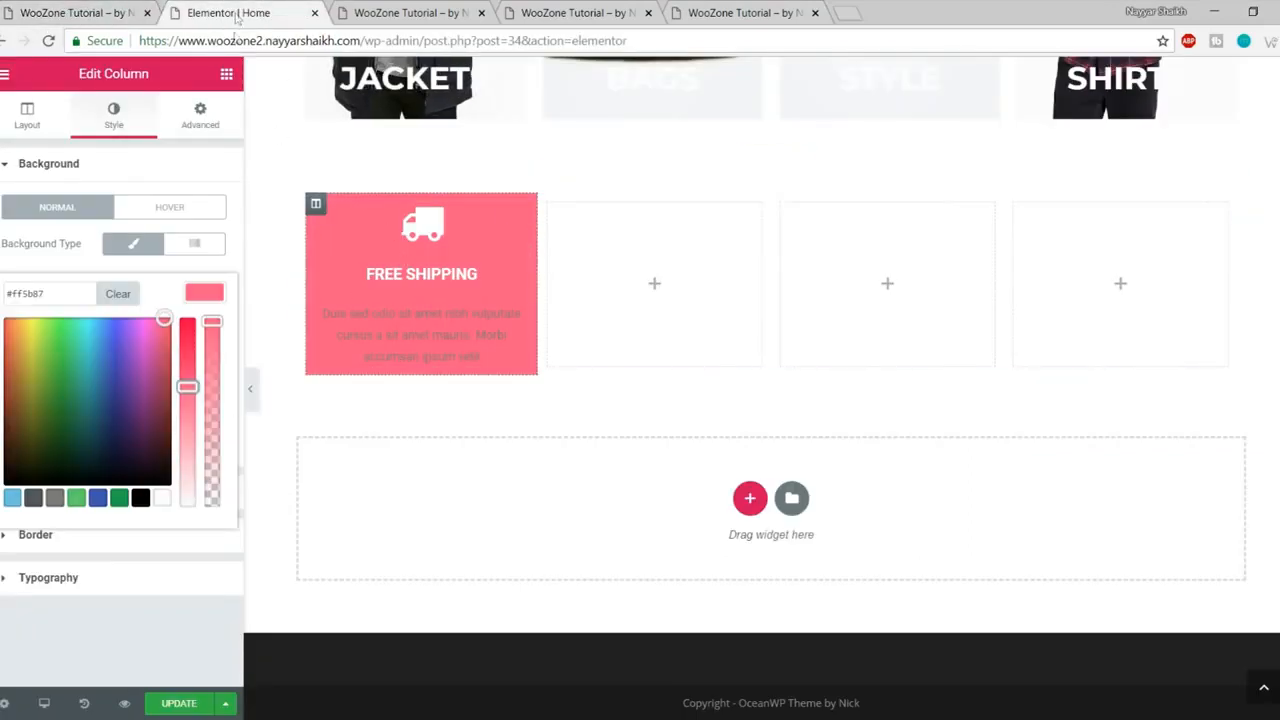
{"action": "left_click", "coordinate": [425, 280]}
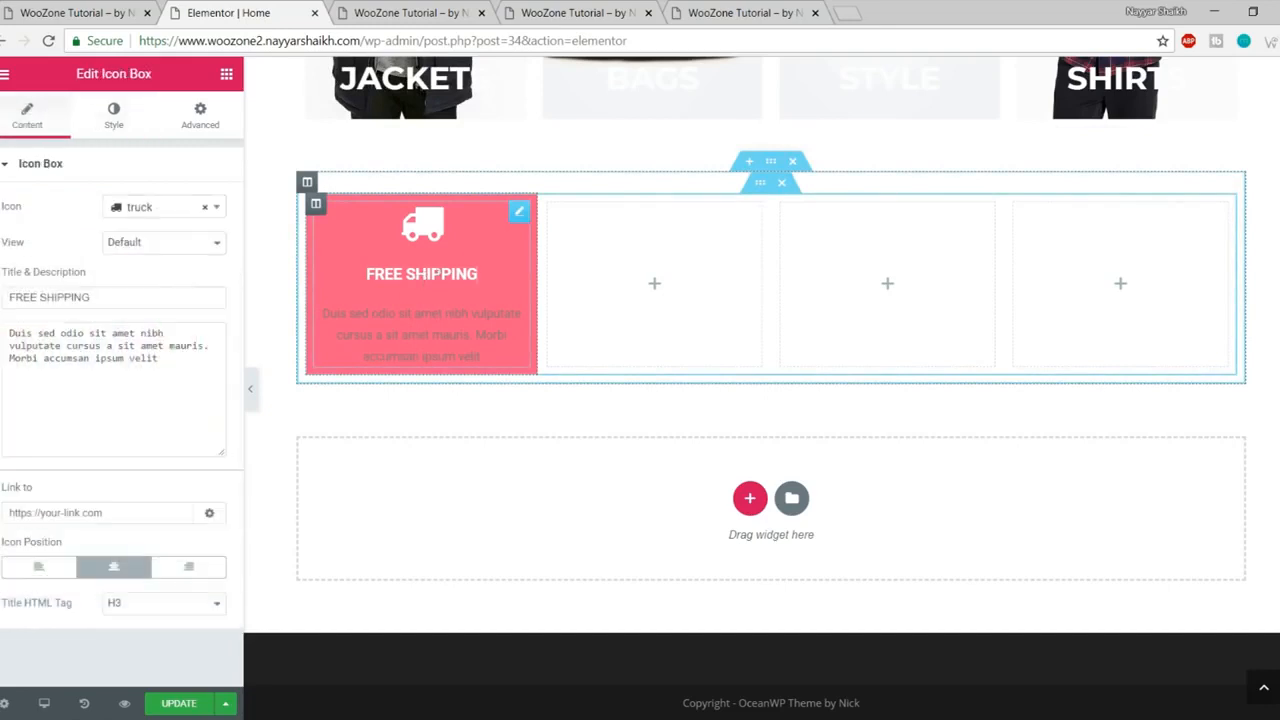
Step: Set the FREE SHIPPING title typography to Montserrat, size 19, weight 700
{"action": "left_click", "coordinate": [114, 116]}
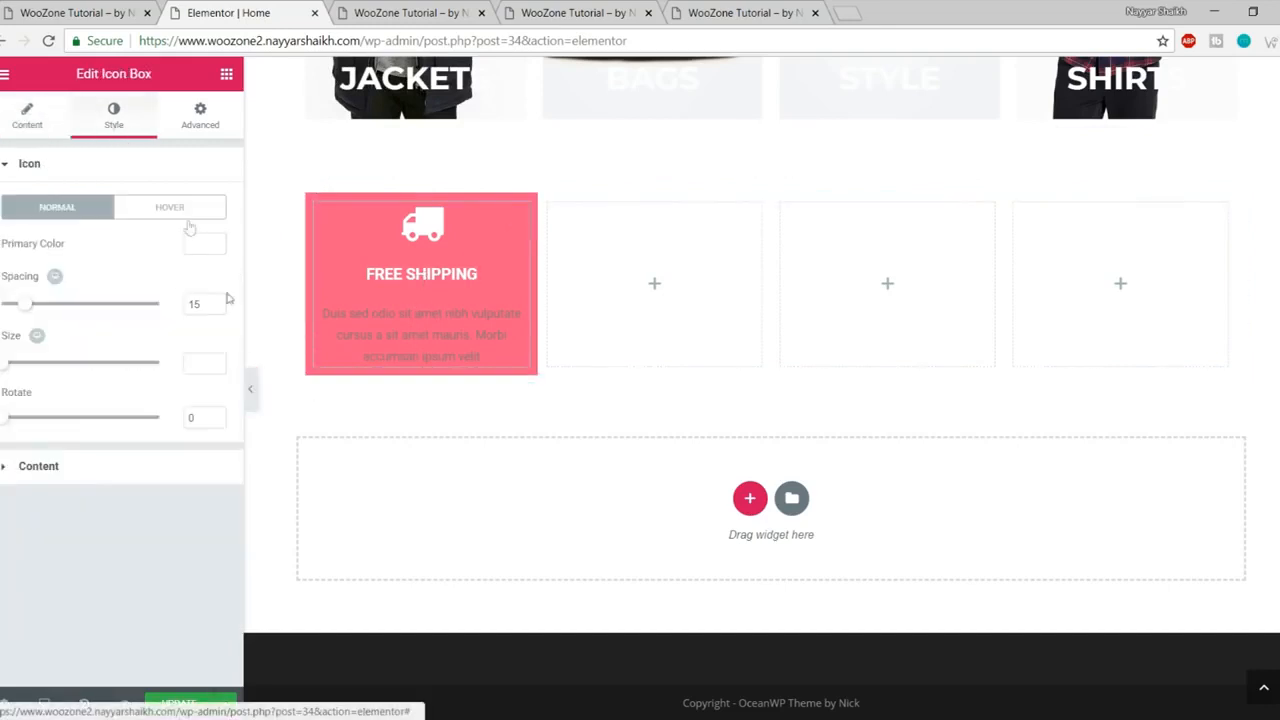
{"action": "left_click", "coordinate": [139, 464]}
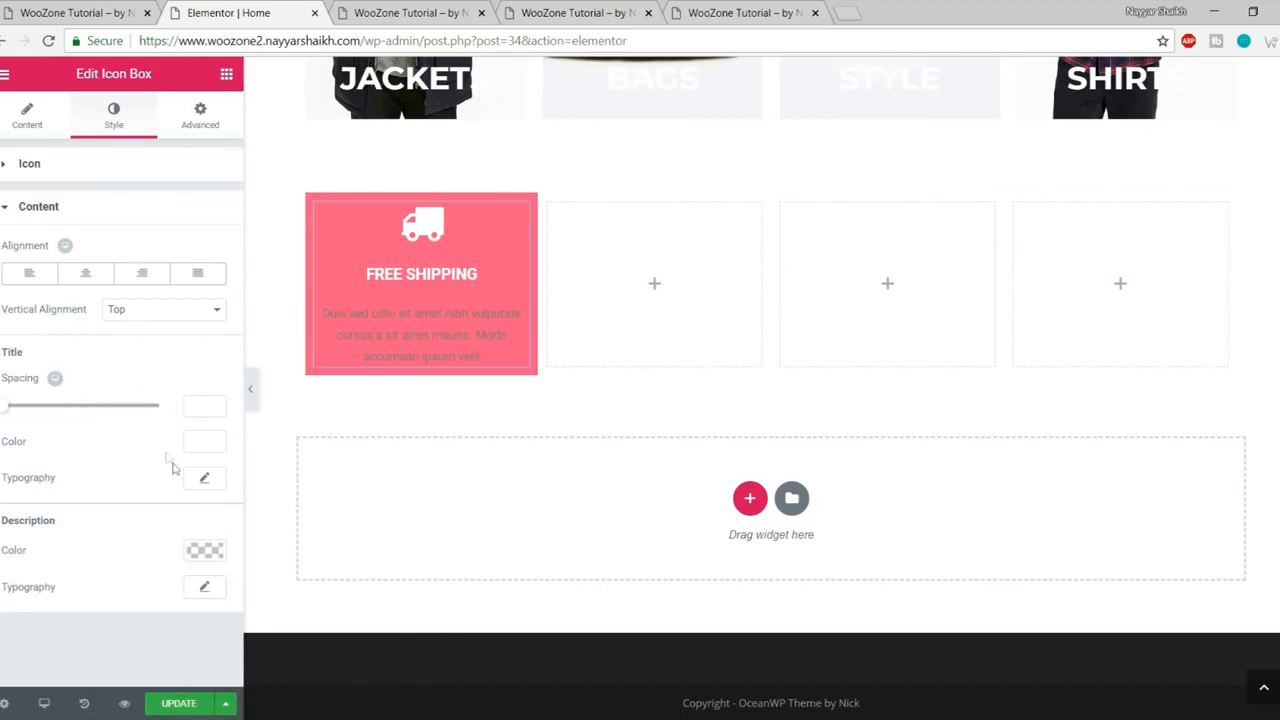
{"action": "left_click", "coordinate": [208, 481]}
{"action": "scroll", "coordinate": [185, 490], "scroll_direction": "down", "scroll_amount": 2}
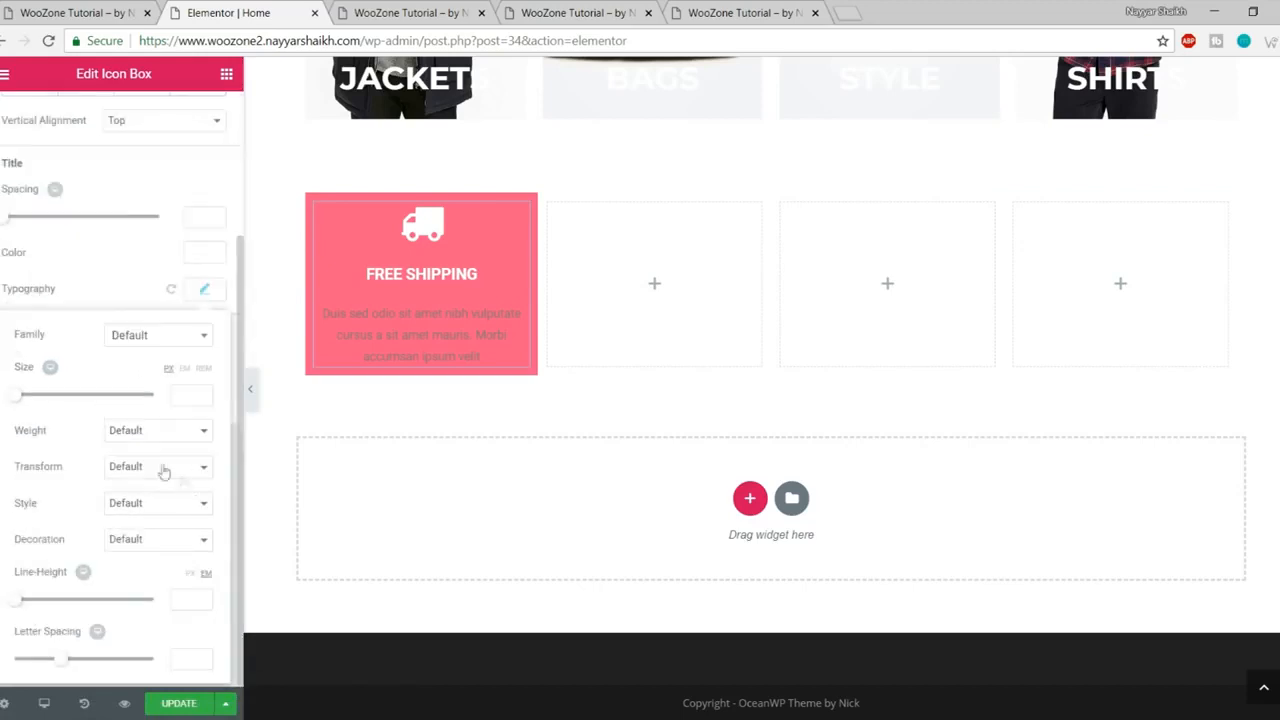
{"action": "left_click", "coordinate": [145, 341]}
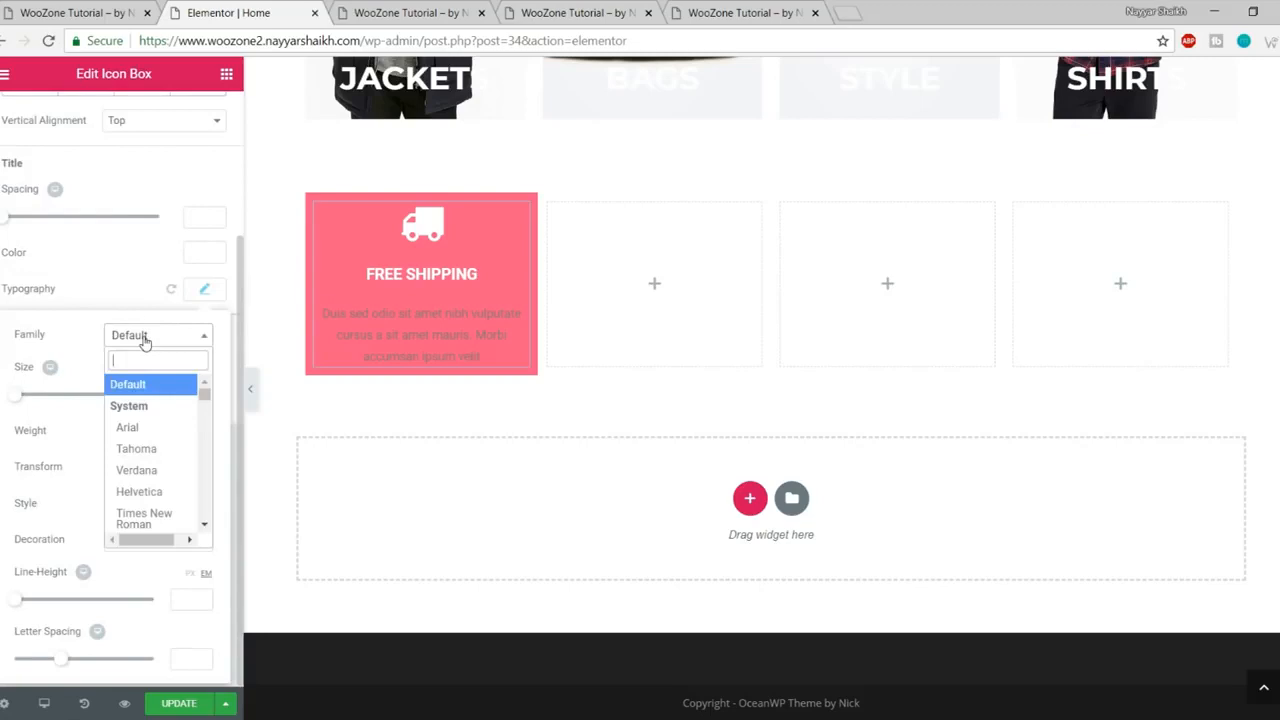
{"action": "type", "text": "montse"}
{"action": "key", "text": "Return"}
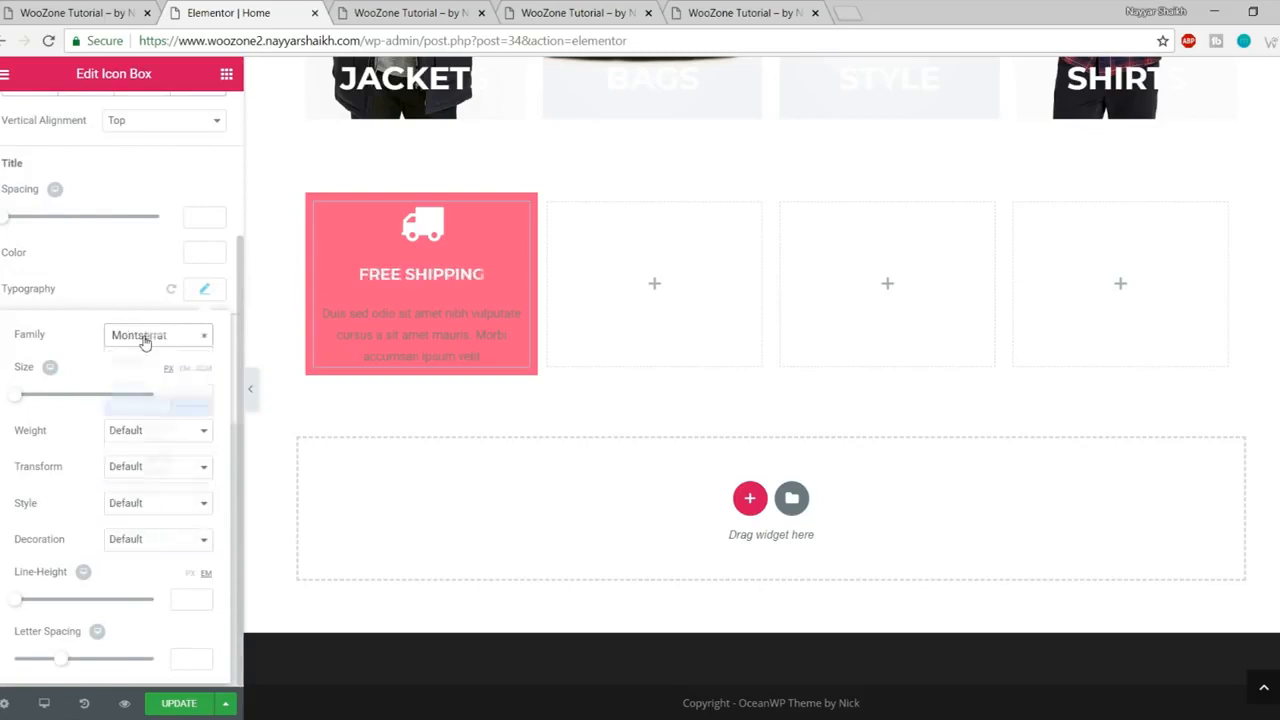
{"action": "left_click", "coordinate": [186, 393]}
{"action": "type", "text": "19"}
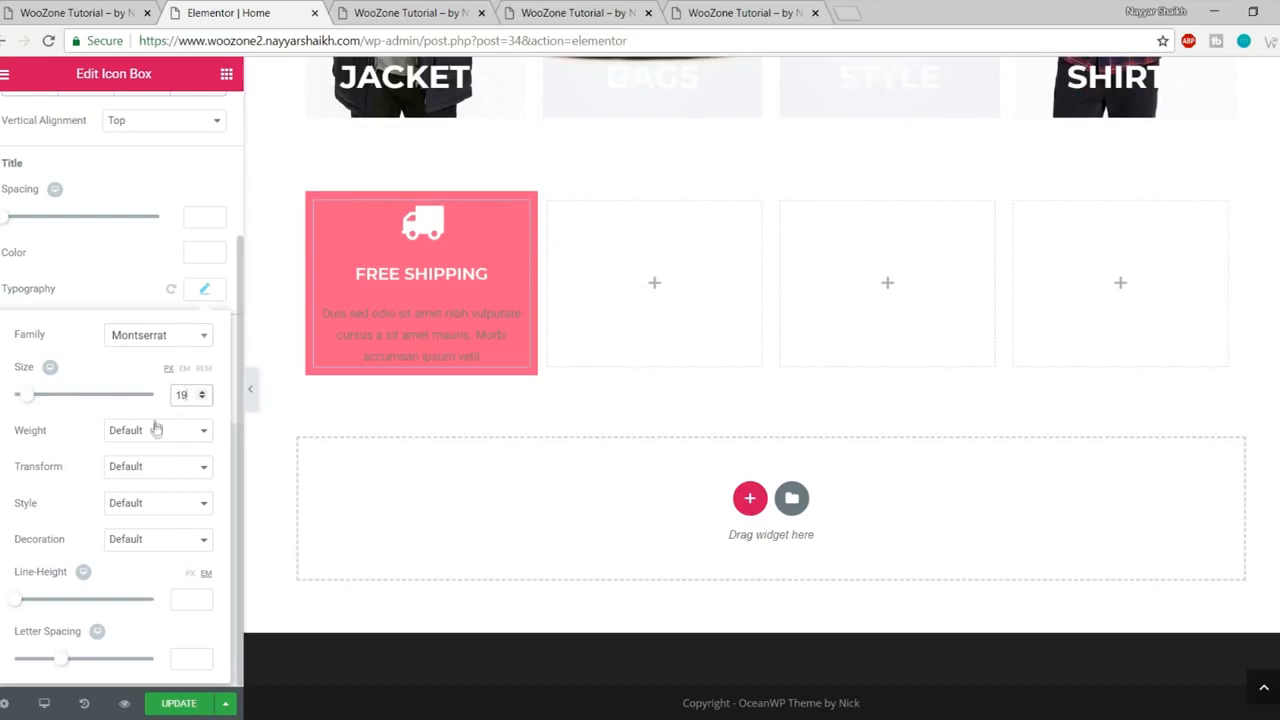
{"action": "left_click", "coordinate": [155, 428]}
{"action": "left_click", "coordinate": [139, 530]}
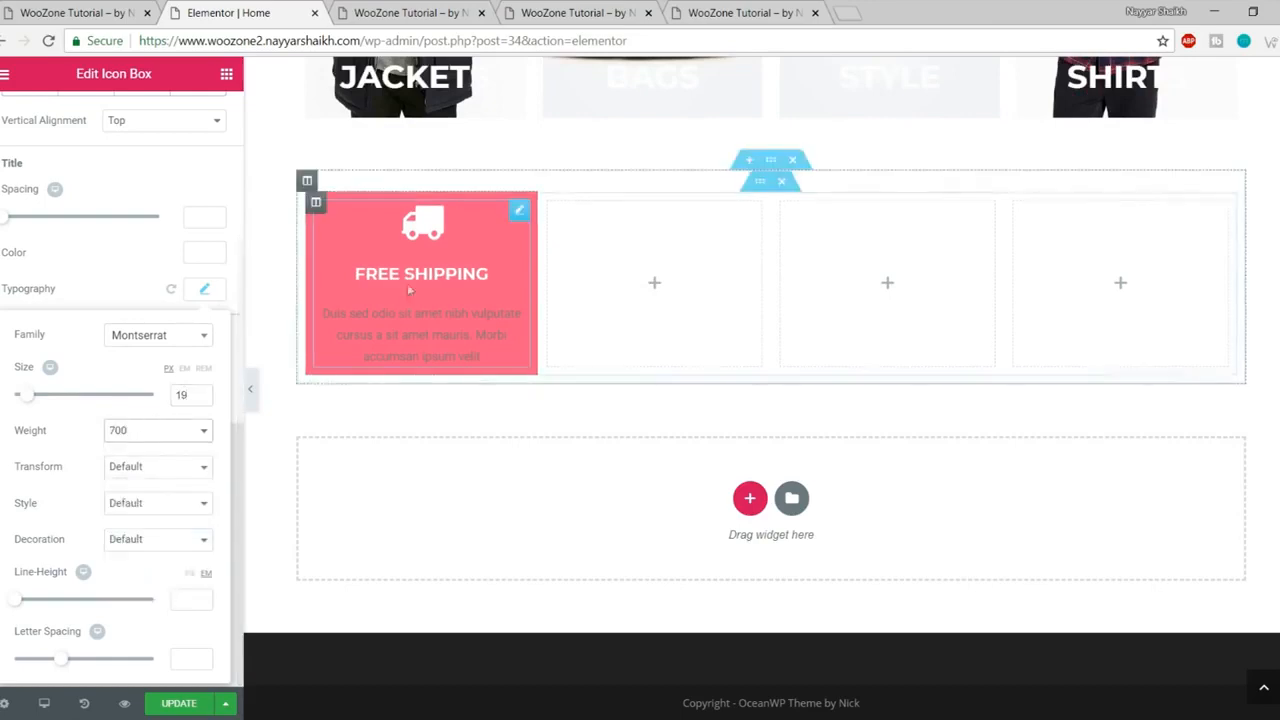
{"action": "left_click", "coordinate": [204, 291]}
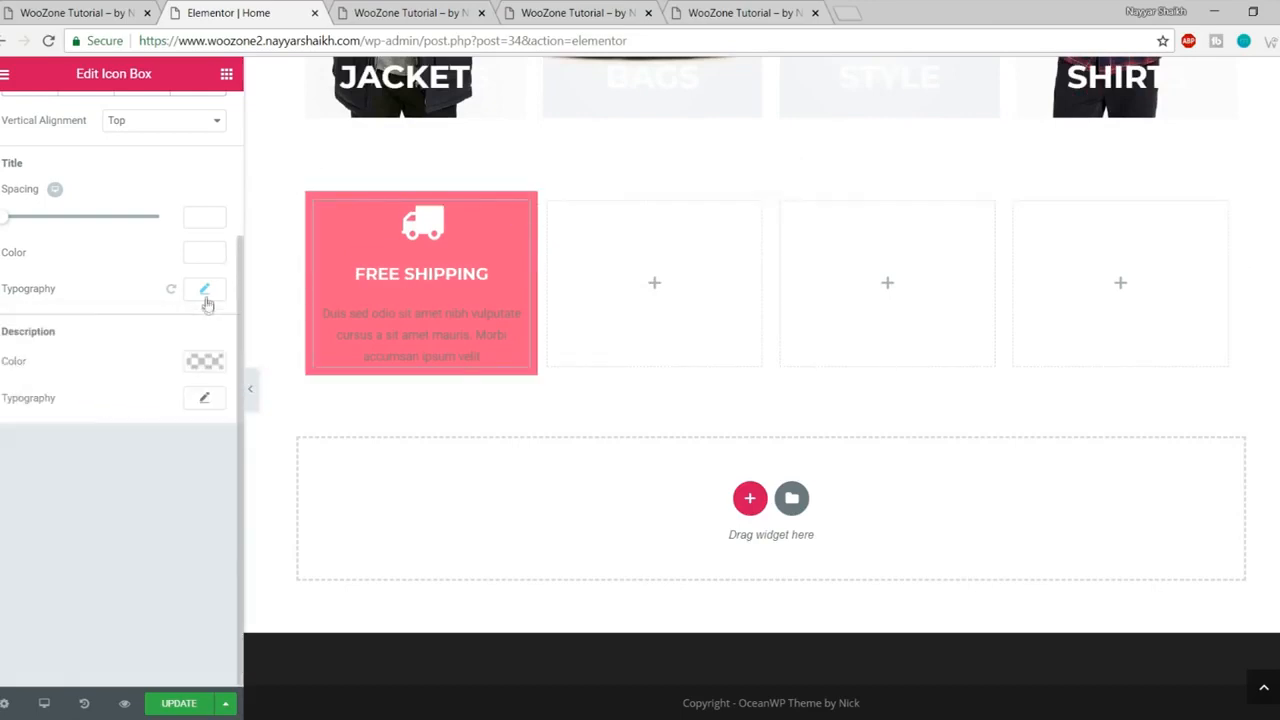
Step: Make the description white (#ffffff) at font size 16 and save the page
{"action": "double_click", "coordinate": [20, 334]}
{"action": "left_click", "coordinate": [200, 362]}
{"action": "left_click", "coordinate": [160, 583]}
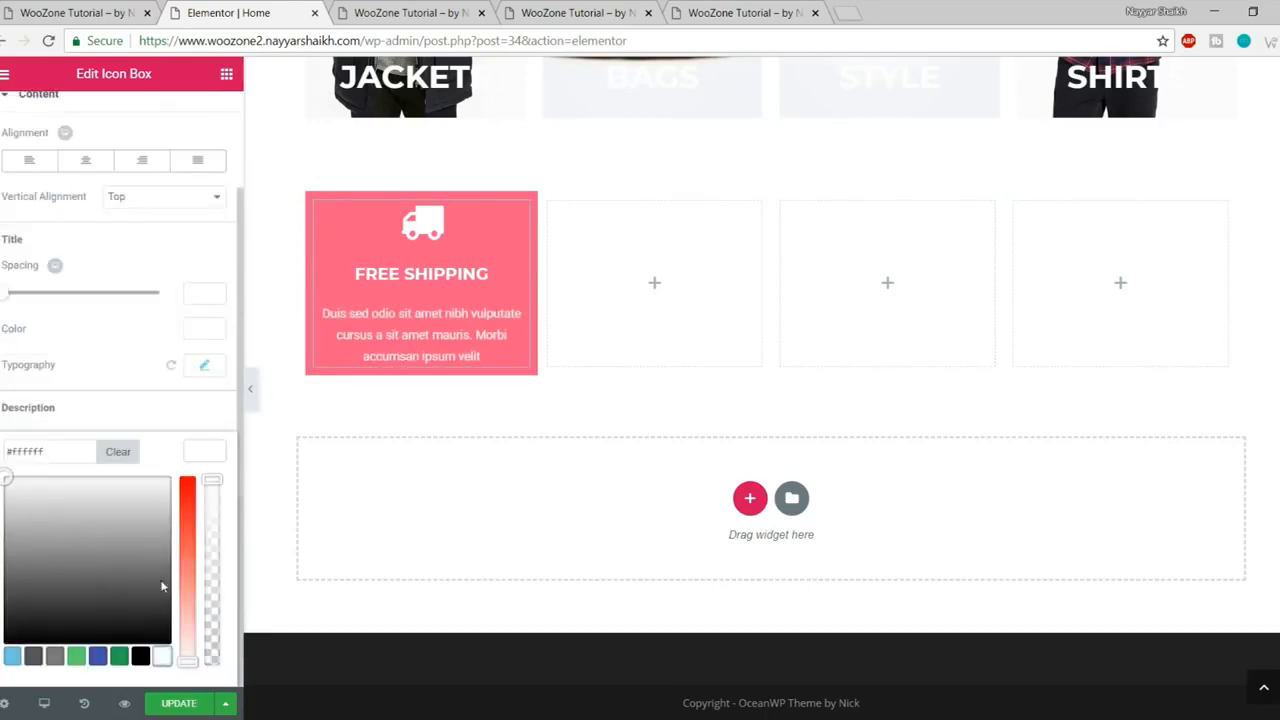
{"action": "left_click", "coordinate": [210, 455]}
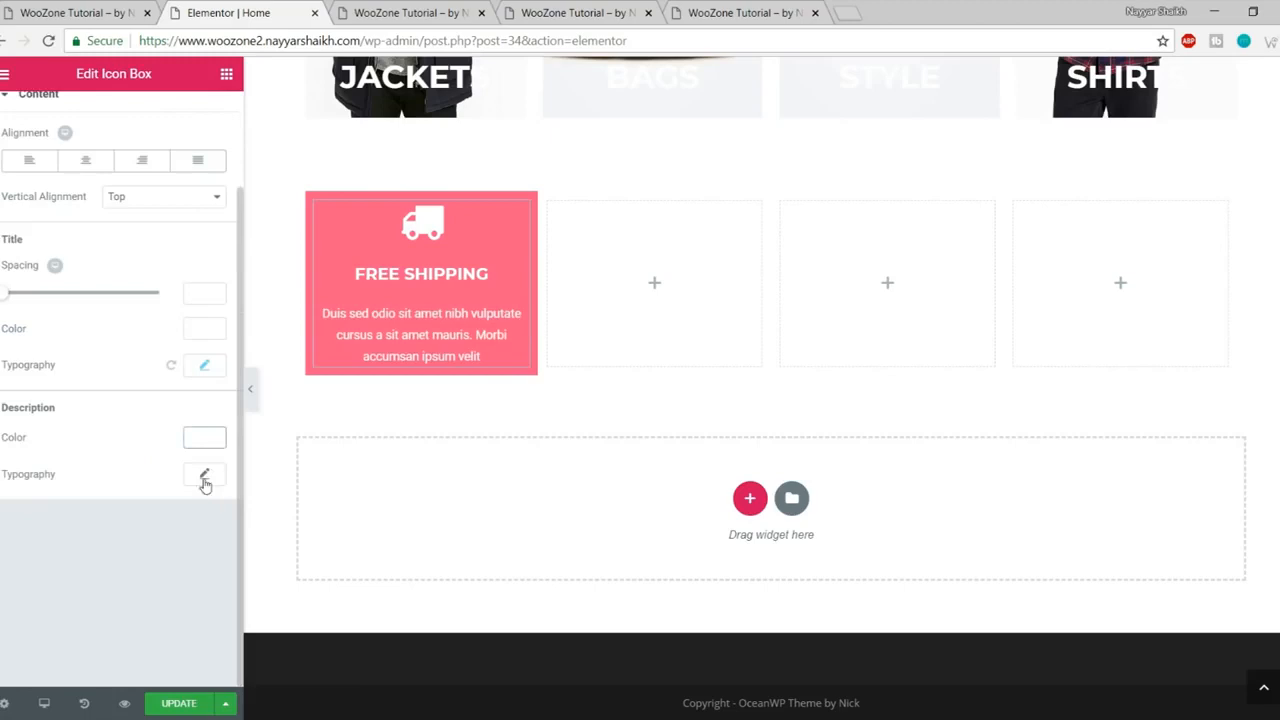
{"action": "left_click", "coordinate": [204, 476]}
{"action": "scroll", "coordinate": [203, 505], "scroll_direction": "down", "scroll_amount": 2}
{"action": "left_click", "coordinate": [178, 395]}
{"action": "type", "text": "16"}
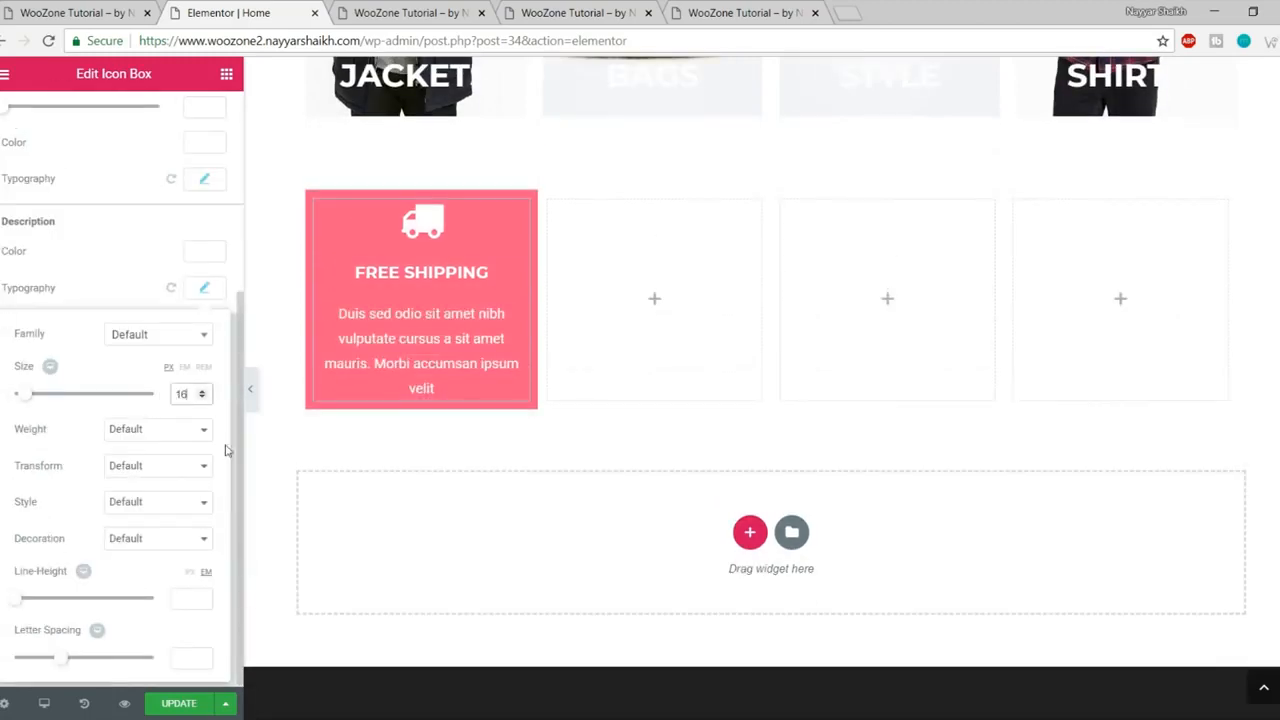
{"action": "left_click", "coordinate": [174, 704]}
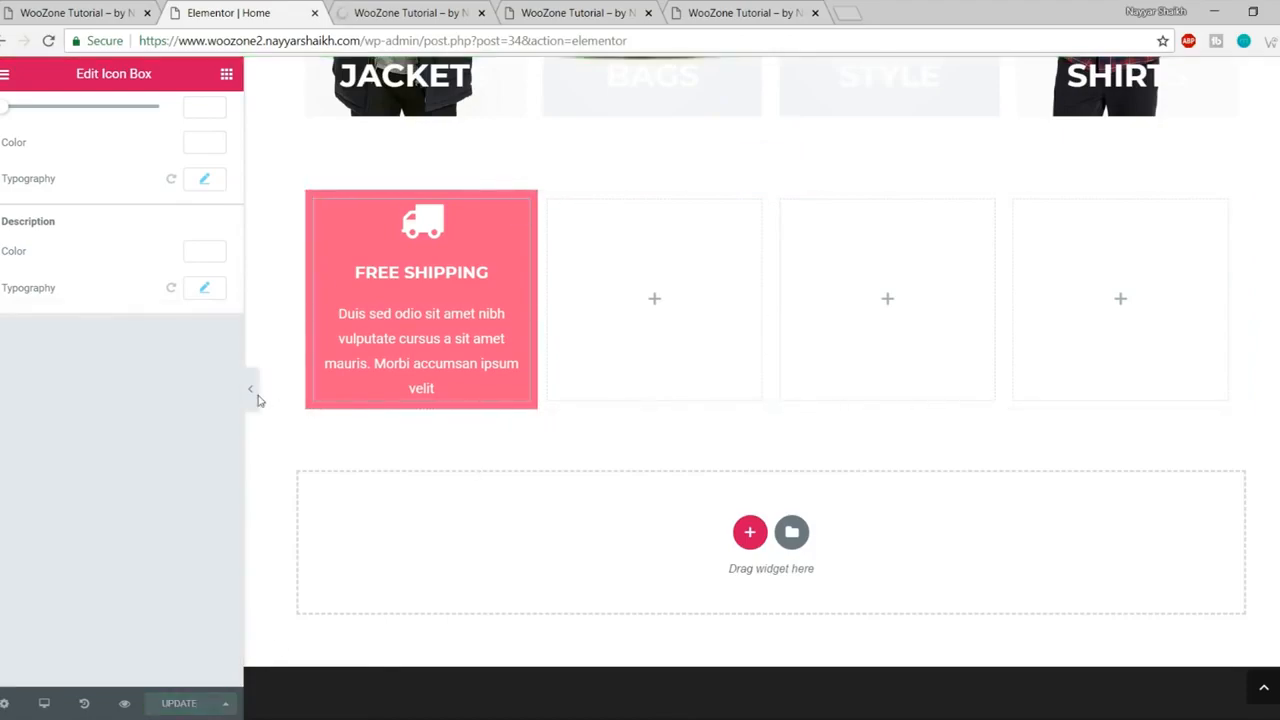
{"action": "left_click", "coordinate": [252, 399]}
{"action": "left_click", "coordinate": [410, 12]}
{"action": "scroll", "coordinate": [572, 229], "scroll_direction": "down", "scroll_amount": 6}
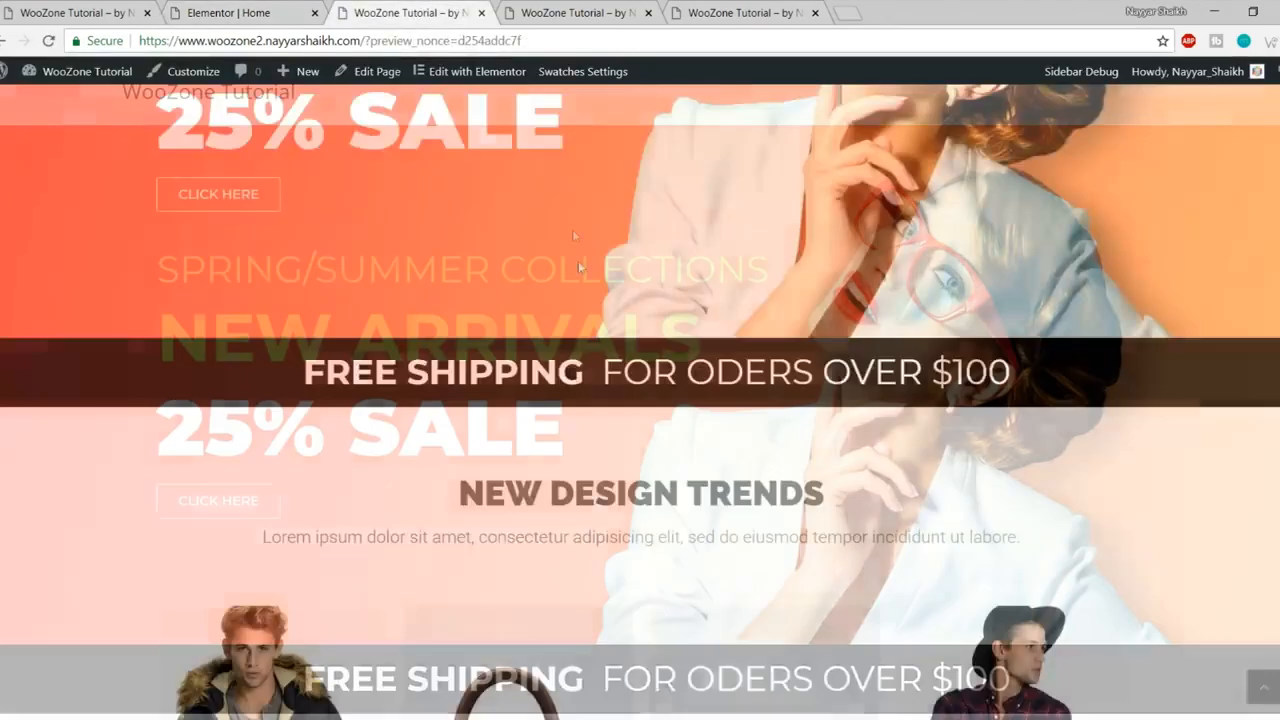
{"action": "scroll", "coordinate": [580, 270], "scroll_direction": "down", "scroll_amount": 2}
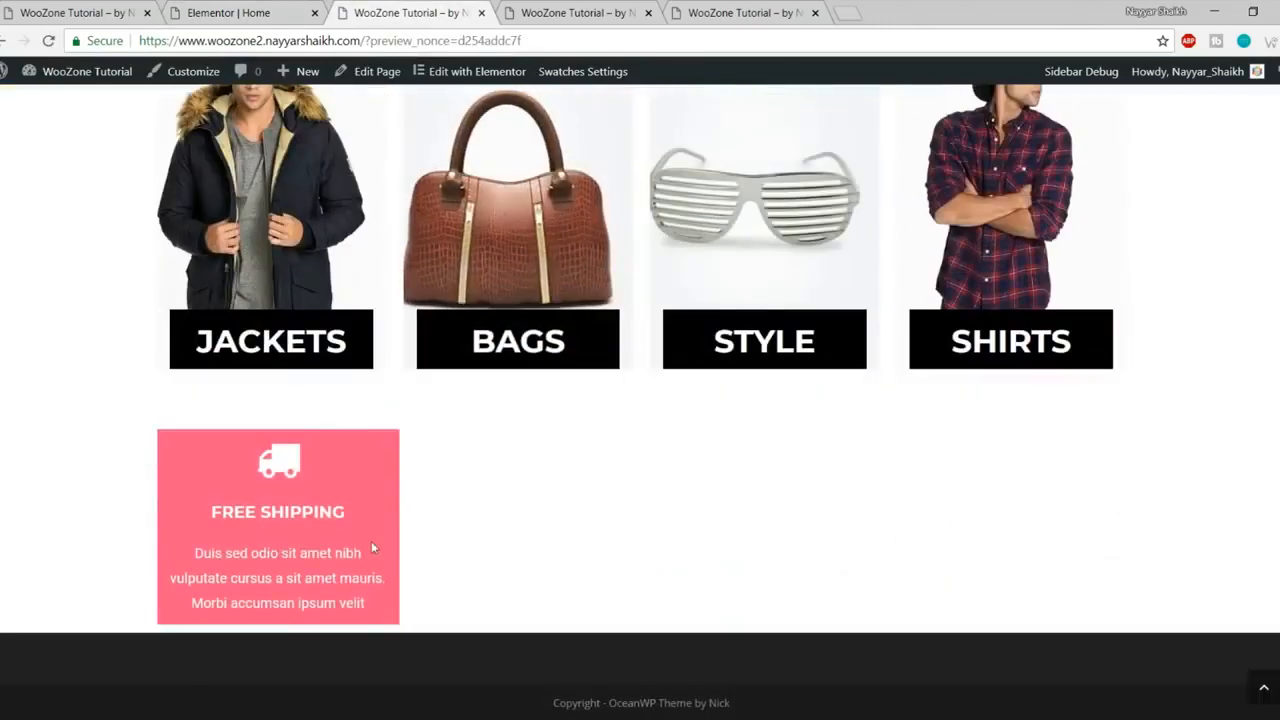
{"action": "left_click", "coordinate": [110, 16]}
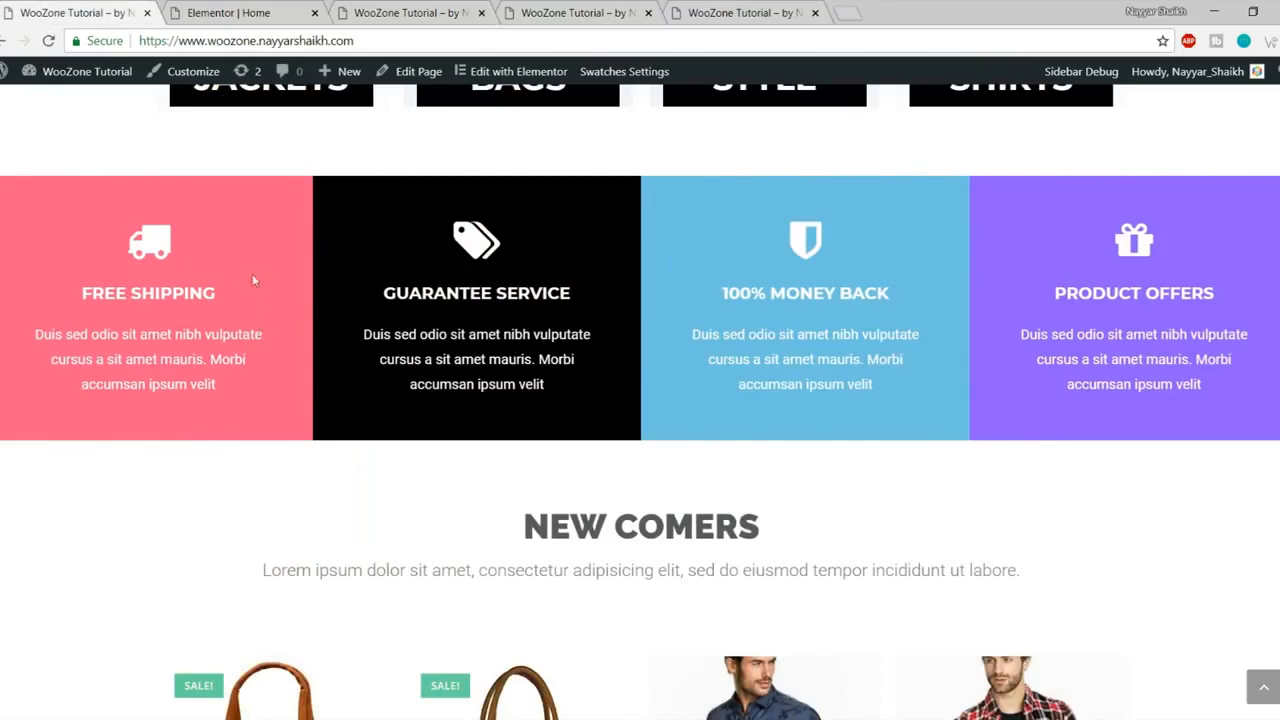
{"action": "scroll", "coordinate": [189, 443], "scroll_direction": "up", "scroll_amount": 3}
{"action": "scroll", "coordinate": [189, 443], "scroll_direction": "down", "scroll_amount": 3}
{"action": "left_click", "coordinate": [271, 8]}
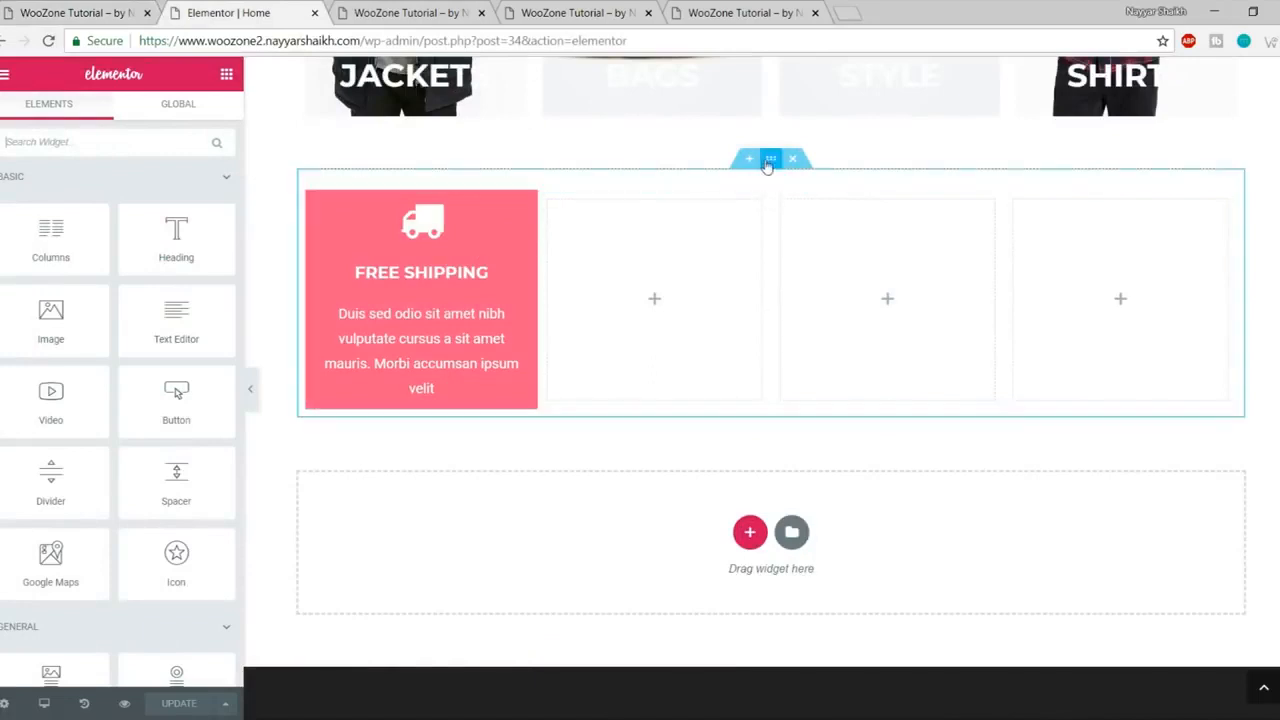
Step: Turn on Stretch Section for the outer section and set its content width to Full Width
{"action": "left_click", "coordinate": [771, 160]}
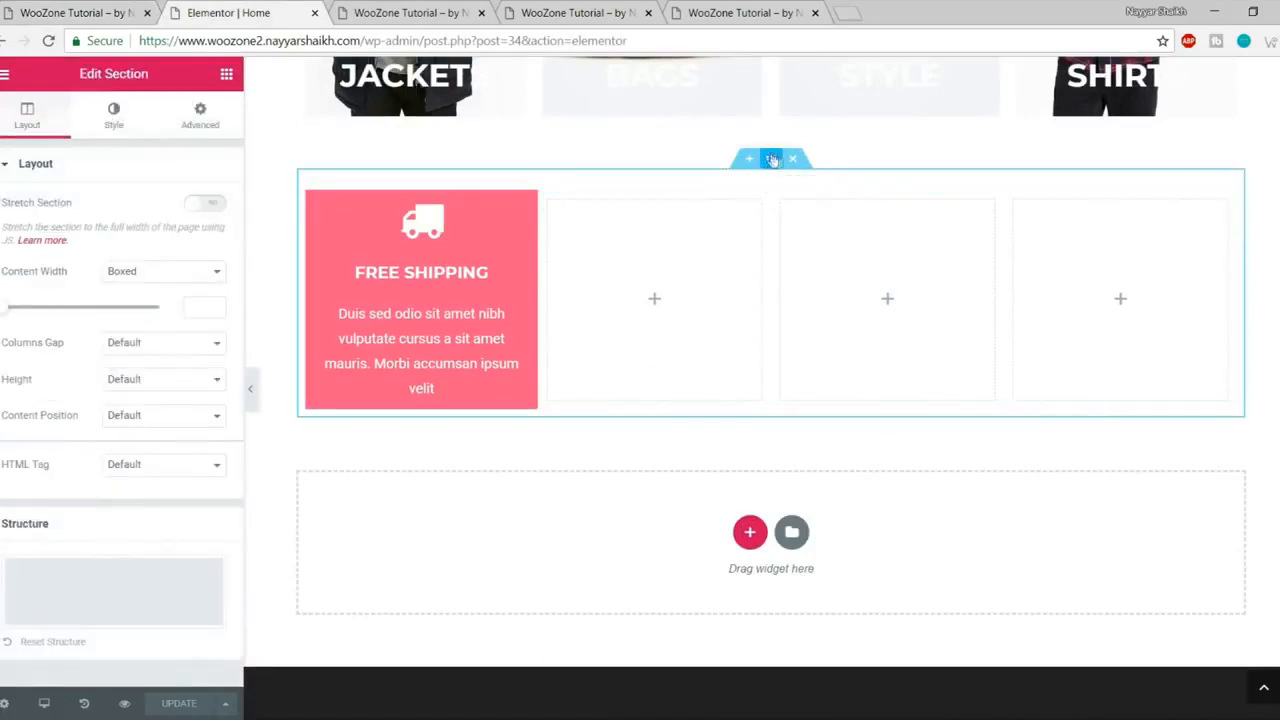
{"action": "left_click", "coordinate": [212, 207]}
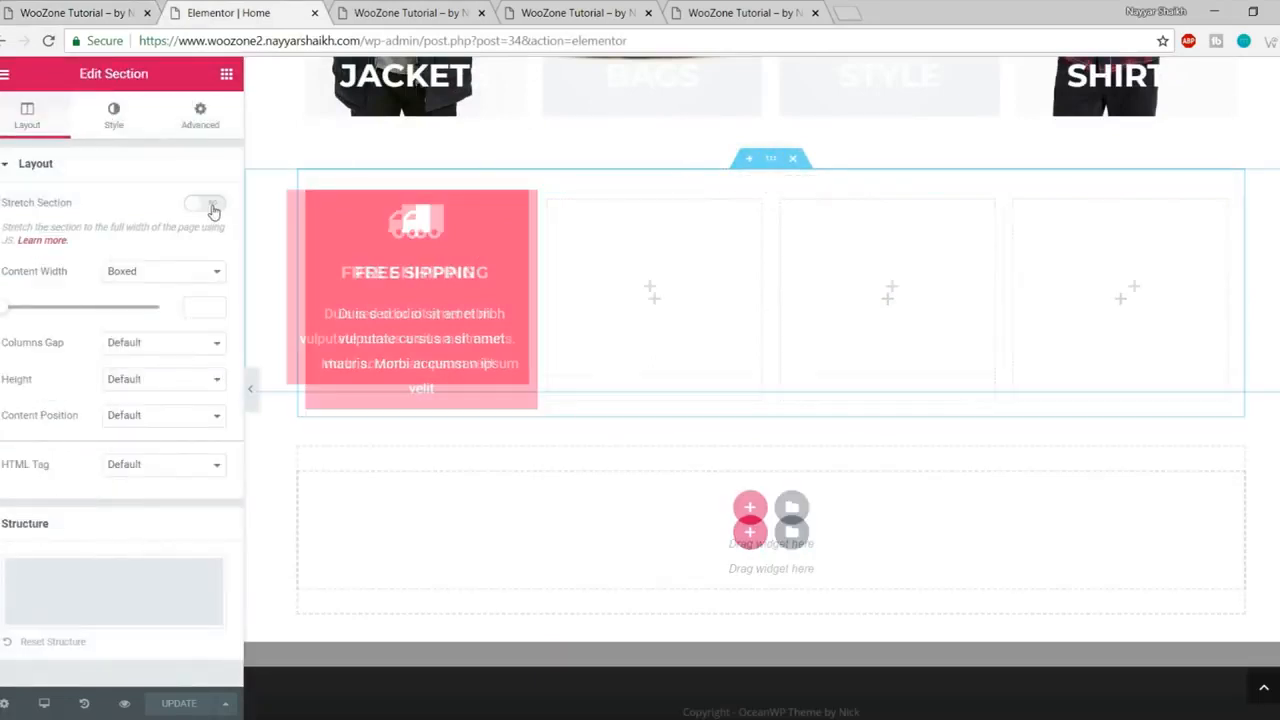
{"action": "left_click", "coordinate": [145, 280]}
{"action": "left_click", "coordinate": [40, 278]}
{"action": "left_click_drag", "start_coordinate": [68, 272], "coordinate": [46, 272]}
{"action": "left_click", "coordinate": [124, 280]}
{"action": "left_click", "coordinate": [166, 304]}
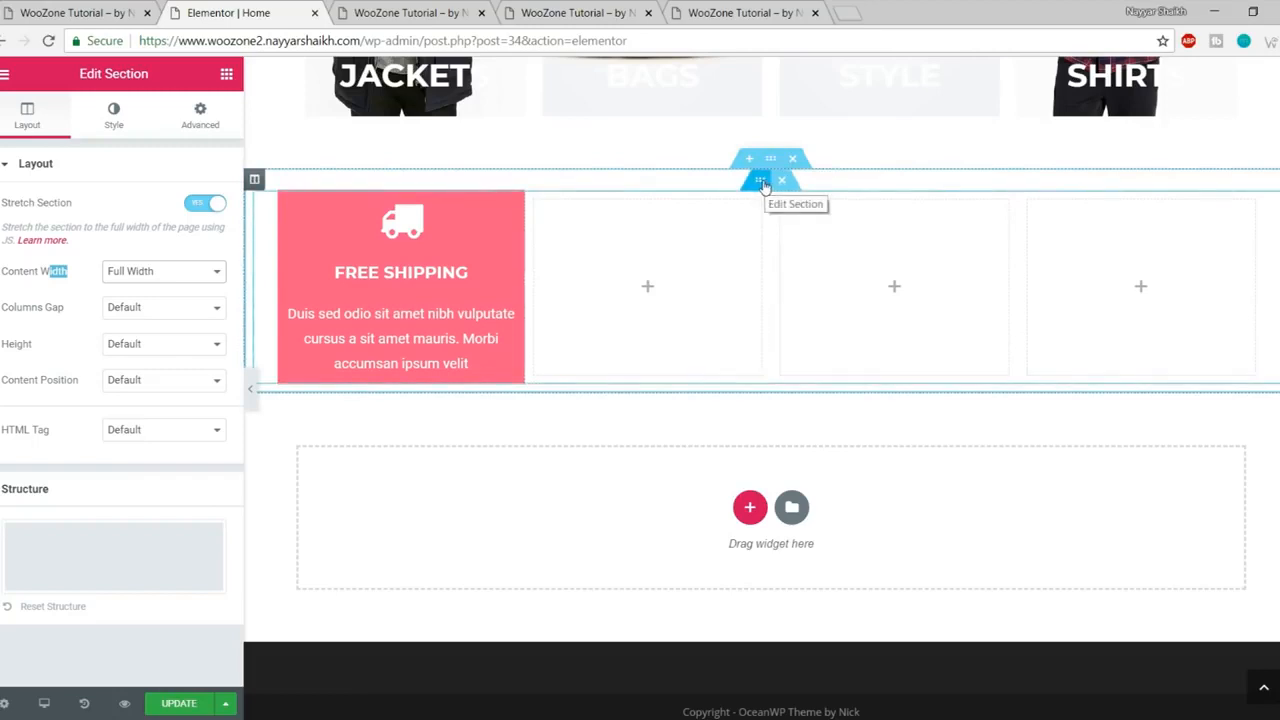
Step: Set the inner section to Full Width content with No Gap between columns
{"action": "left_click", "coordinate": [757, 186]}
{"action": "left_click", "coordinate": [135, 206]}
{"action": "left_click", "coordinate": [145, 237]}
{"action": "left_click", "coordinate": [150, 245]}
{"action": "left_click", "coordinate": [155, 250]}
{"action": "left_click", "coordinate": [170, 243]}
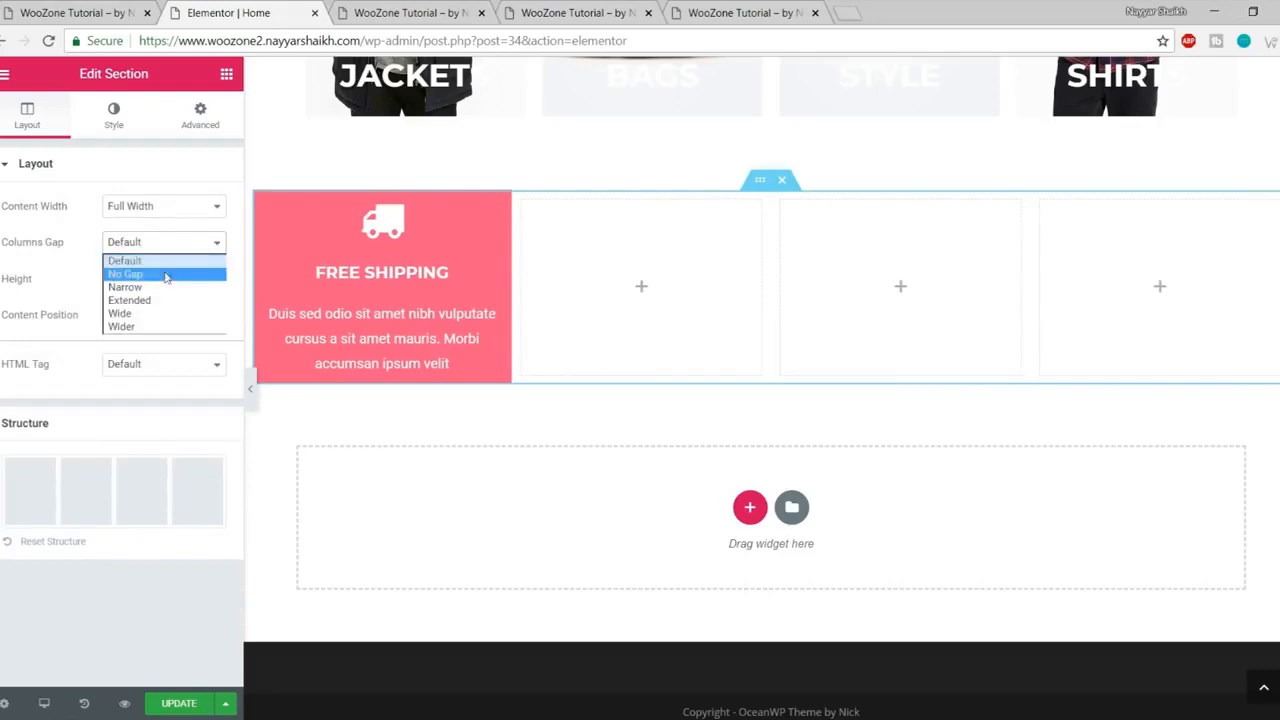
{"action": "left_click", "coordinate": [165, 275]}
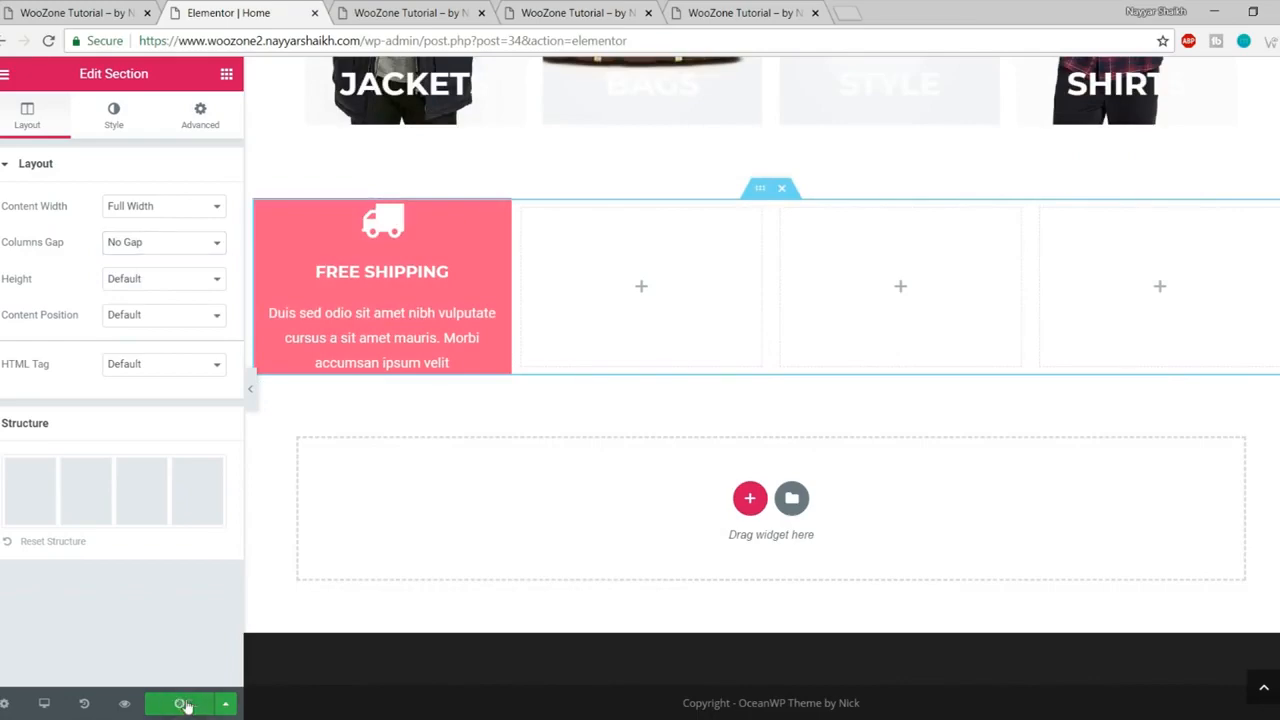
Step: Save the page and check the pink box in the preview tab
{"action": "left_click", "coordinate": [415, 13]}
{"action": "left_click", "coordinate": [47, 43]}
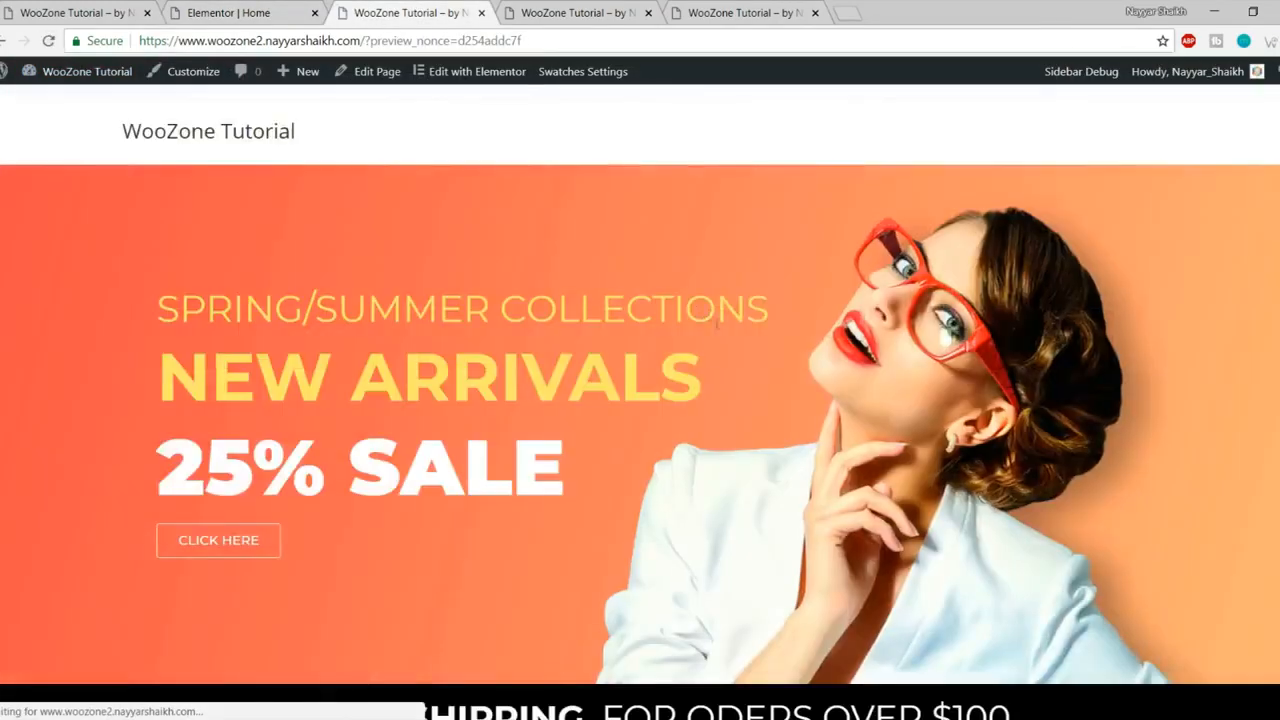
{"action": "scroll", "coordinate": [714, 362], "scroll_direction": "down", "scroll_amount": 10}
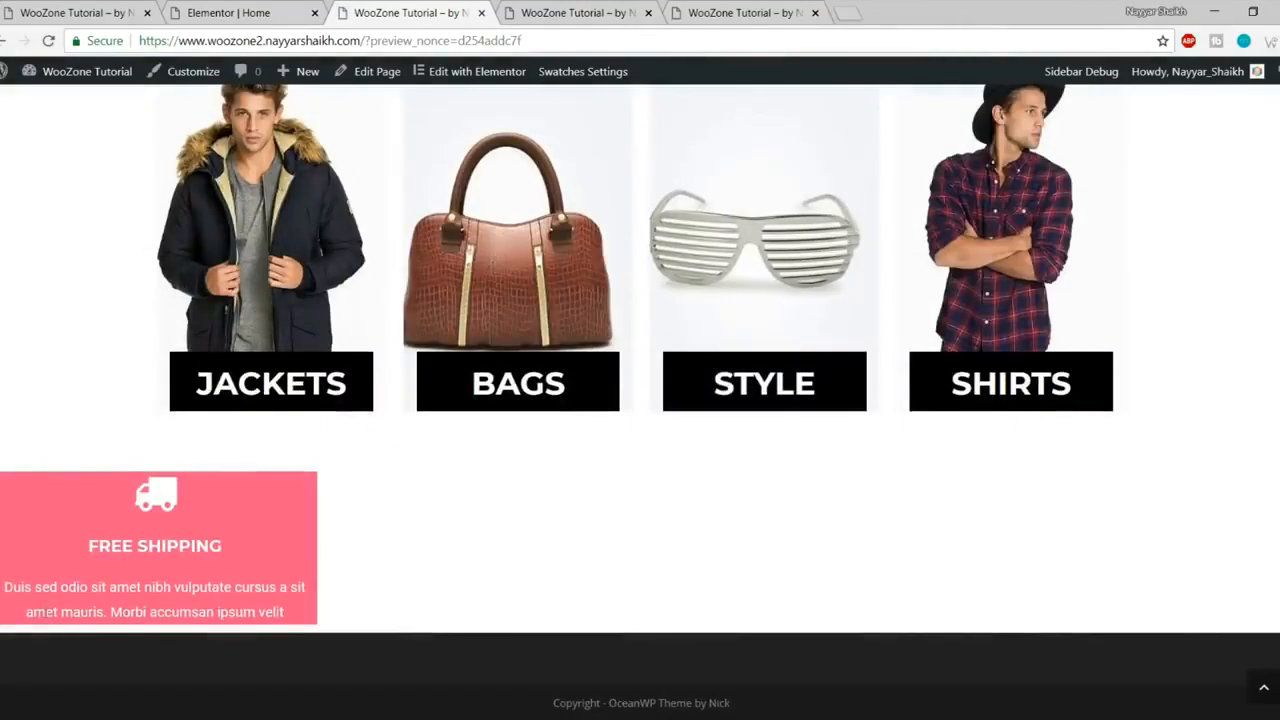
{"action": "left_click", "coordinate": [228, 12]}
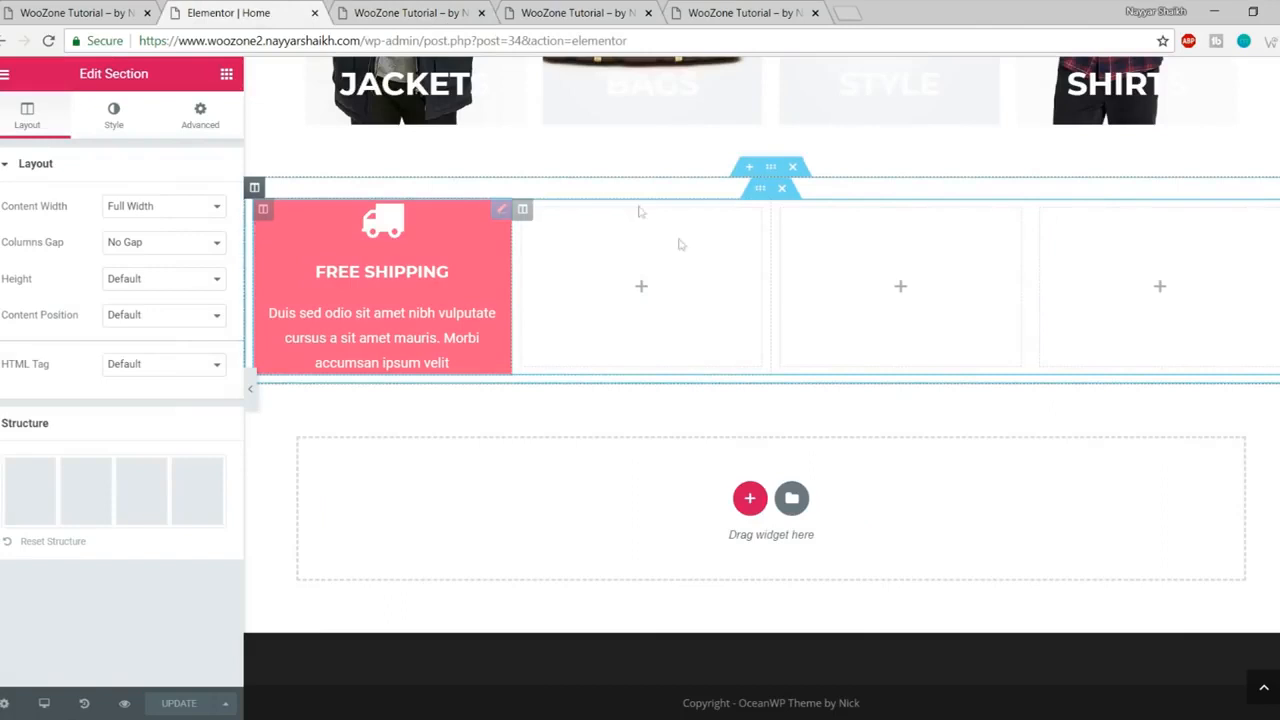
Step: Set the outer section's Columns Gap to No Gap and save the page
{"action": "left_click", "coordinate": [773, 170]}
{"action": "left_click", "coordinate": [143, 312]}
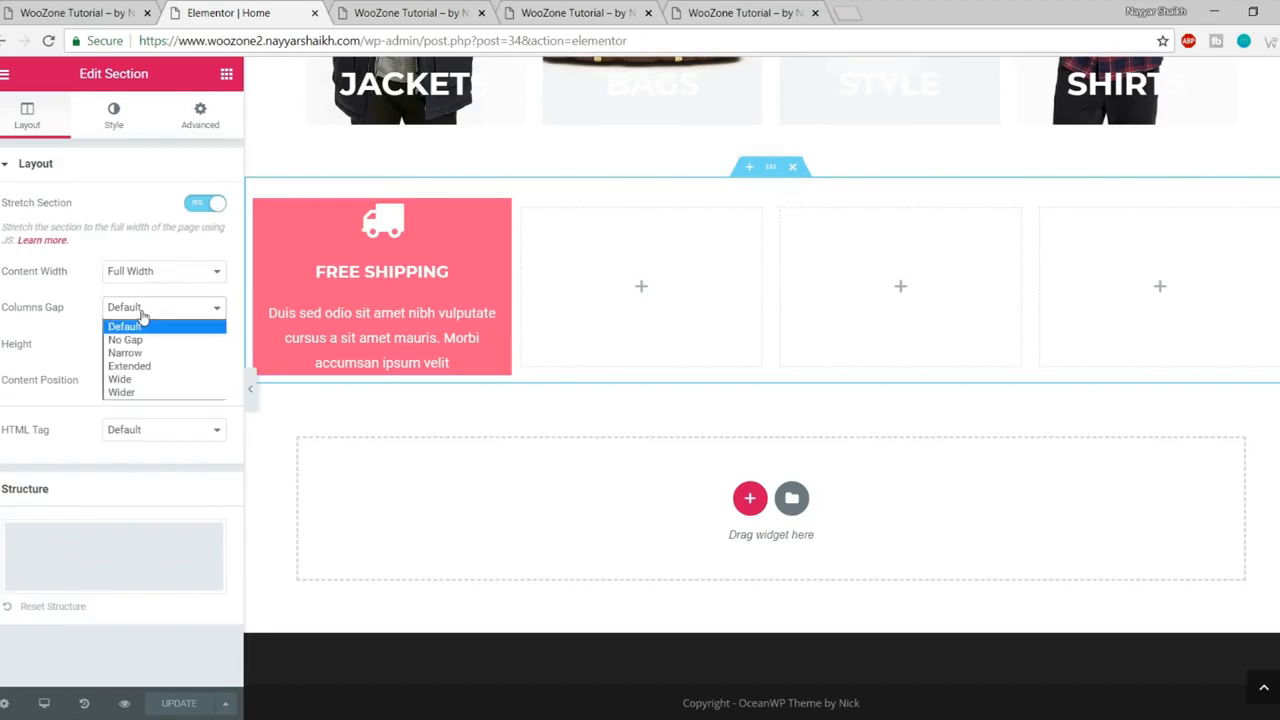
{"action": "left_click", "coordinate": [150, 340]}
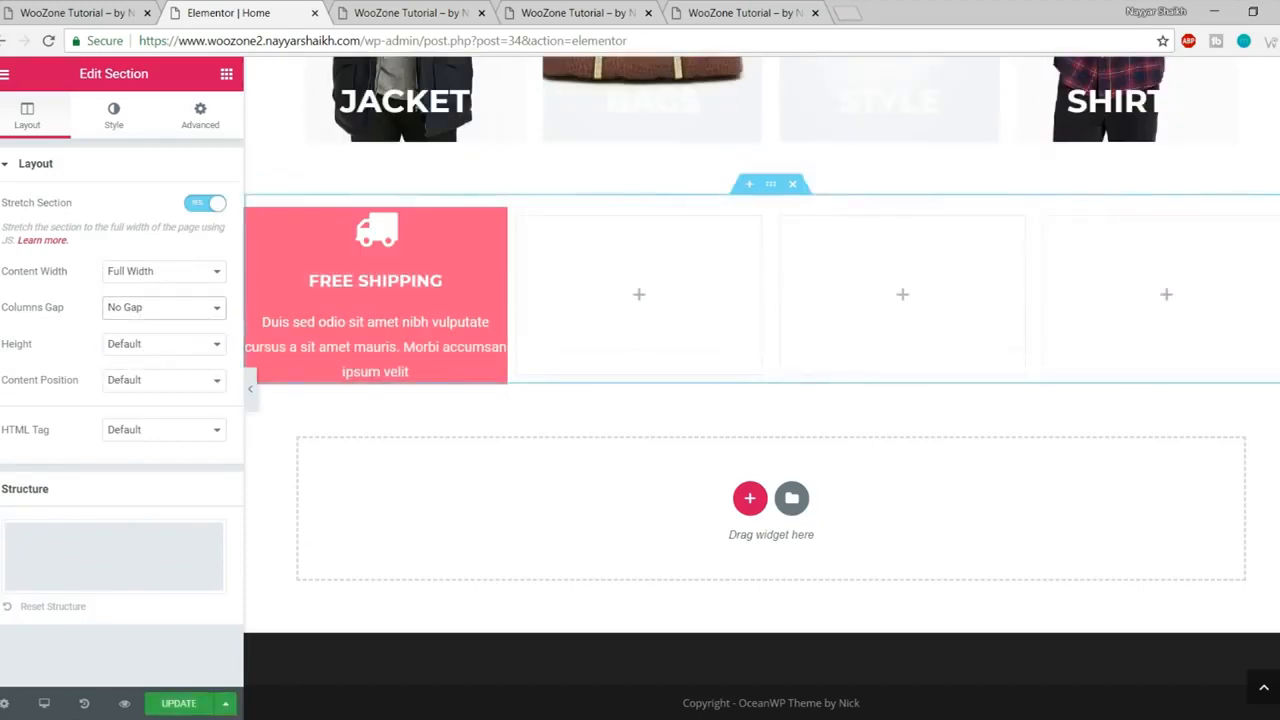
{"action": "left_click", "coordinate": [155, 704]}
Step: Inspect the Free Shipping box in the preview, then select it in the editor
{"action": "left_click", "coordinate": [438, 12]}
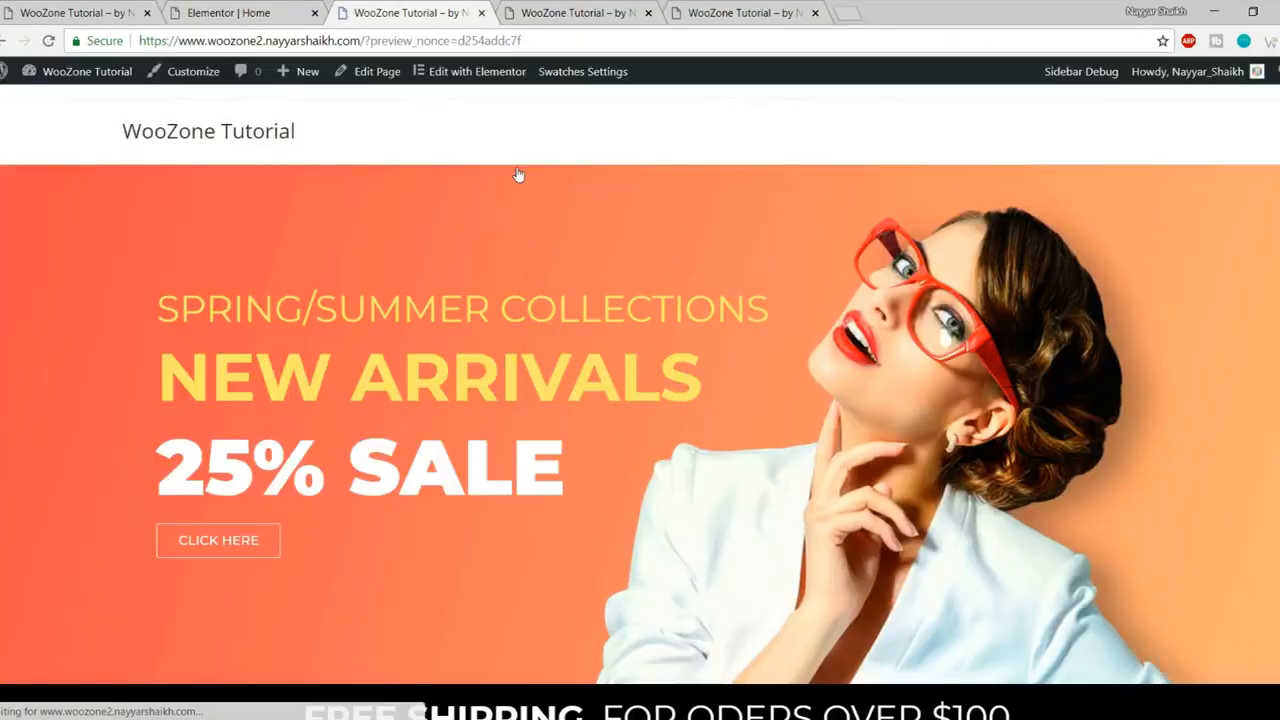
{"action": "scroll", "coordinate": [518, 188], "scroll_direction": "down", "scroll_amount": 7}
{"action": "scroll", "coordinate": [517, 203], "scroll_direction": "down", "scroll_amount": 2}
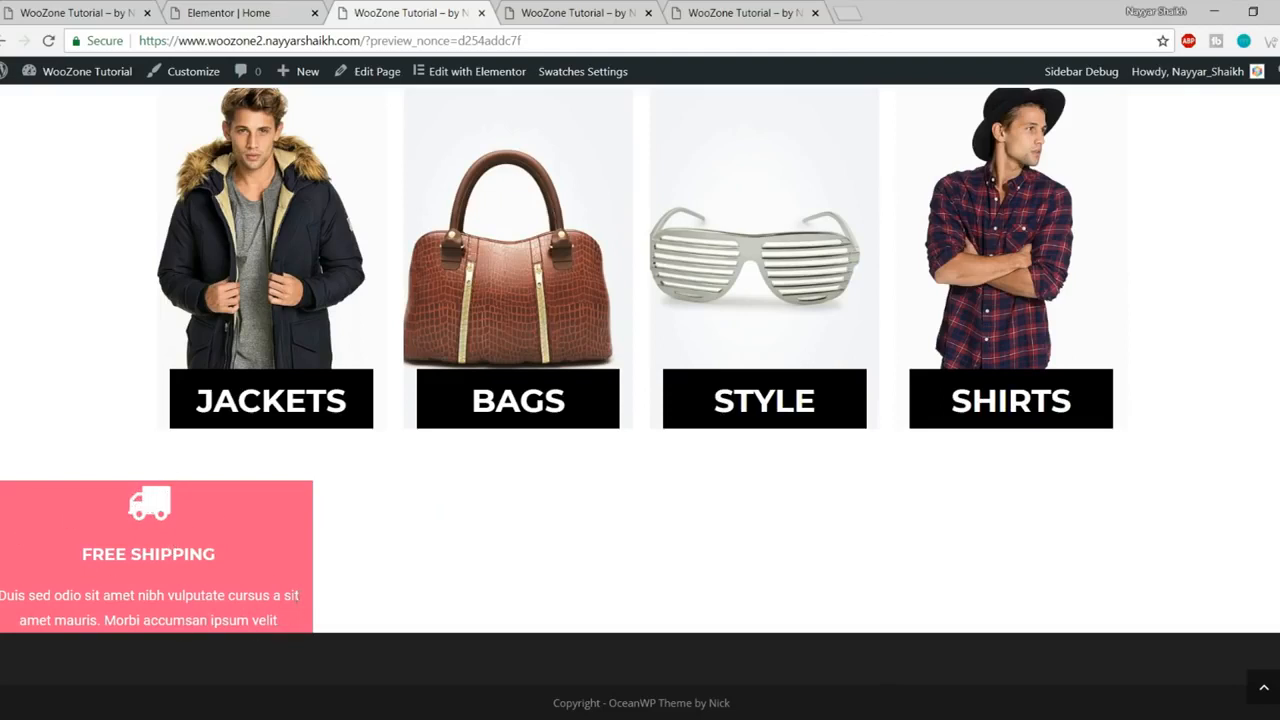
{"action": "left_click_drag", "start_coordinate": [305, 601], "coordinate": [2, 597]}
{"action": "left_click", "coordinate": [2, 600]}
{"action": "left_click_drag", "start_coordinate": [117, 620], "coordinate": [286, 626]}
{"action": "left_click", "coordinate": [286, 627]}
{"action": "left_click", "coordinate": [252, 16]}
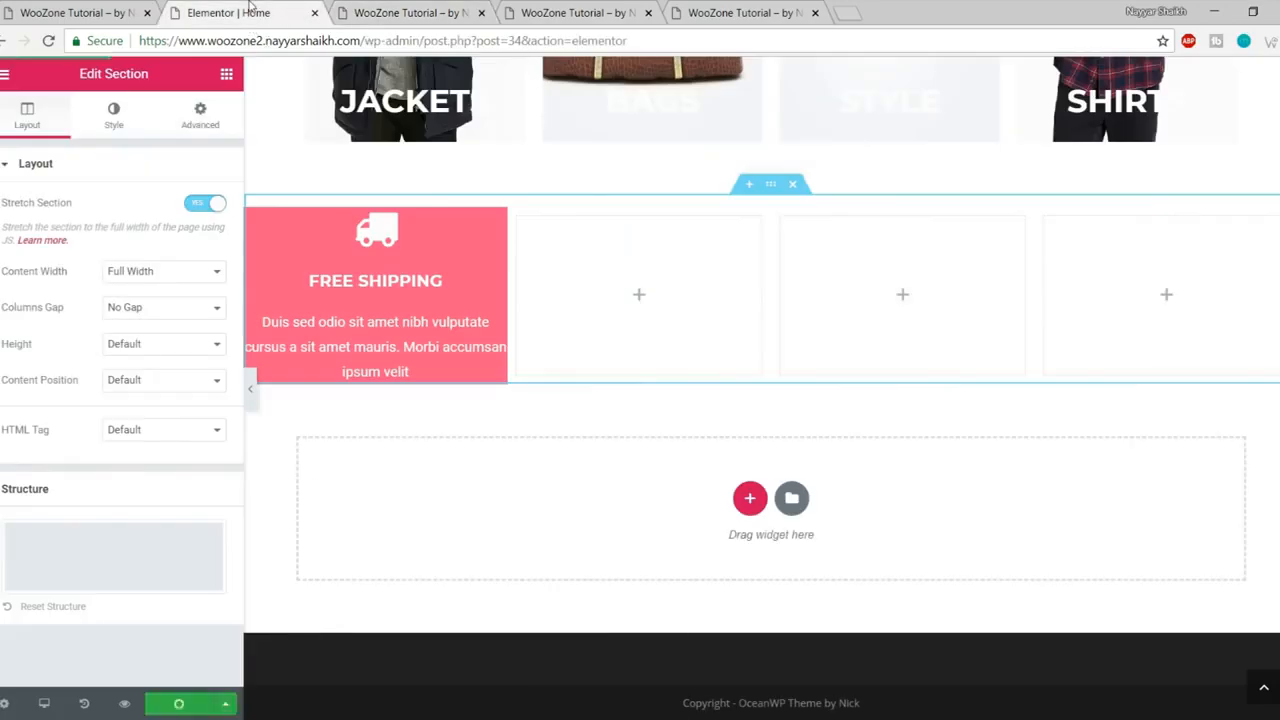
{"action": "left_click", "coordinate": [380, 268]}
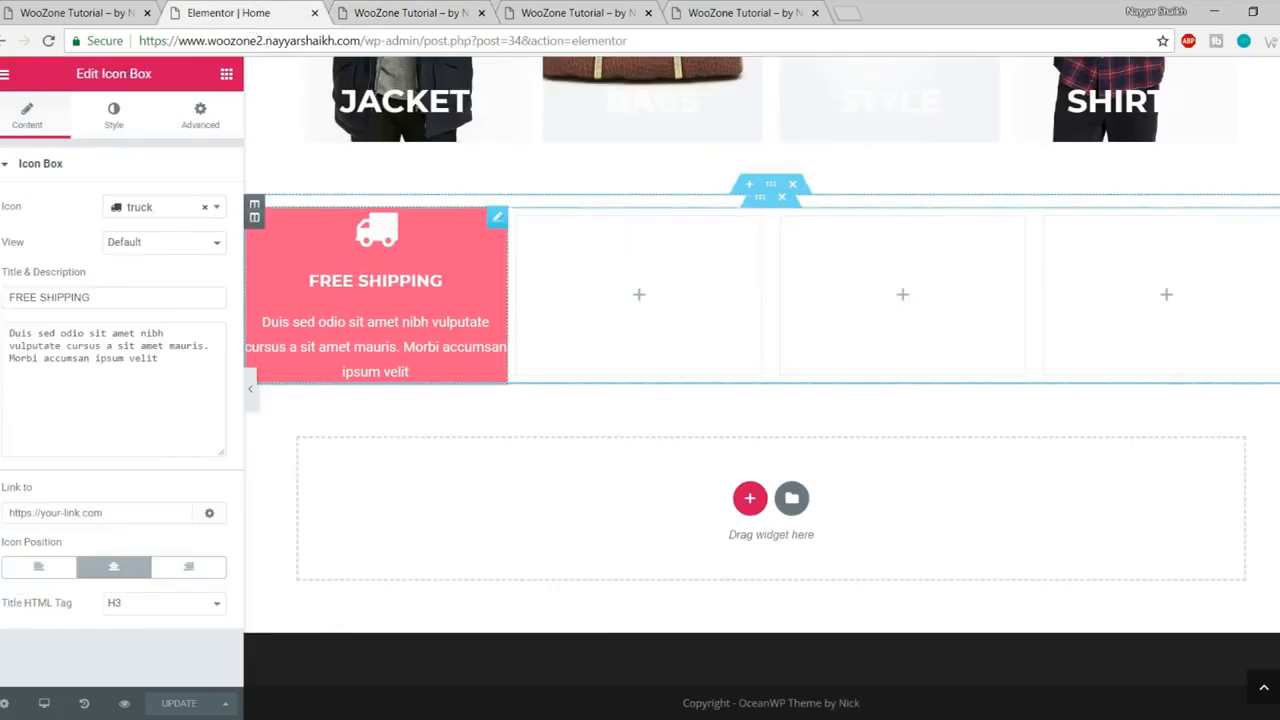
Step: Give the Free Shipping icon box 50 px padding on every side and save
{"action": "left_click", "coordinate": [221, 124]}
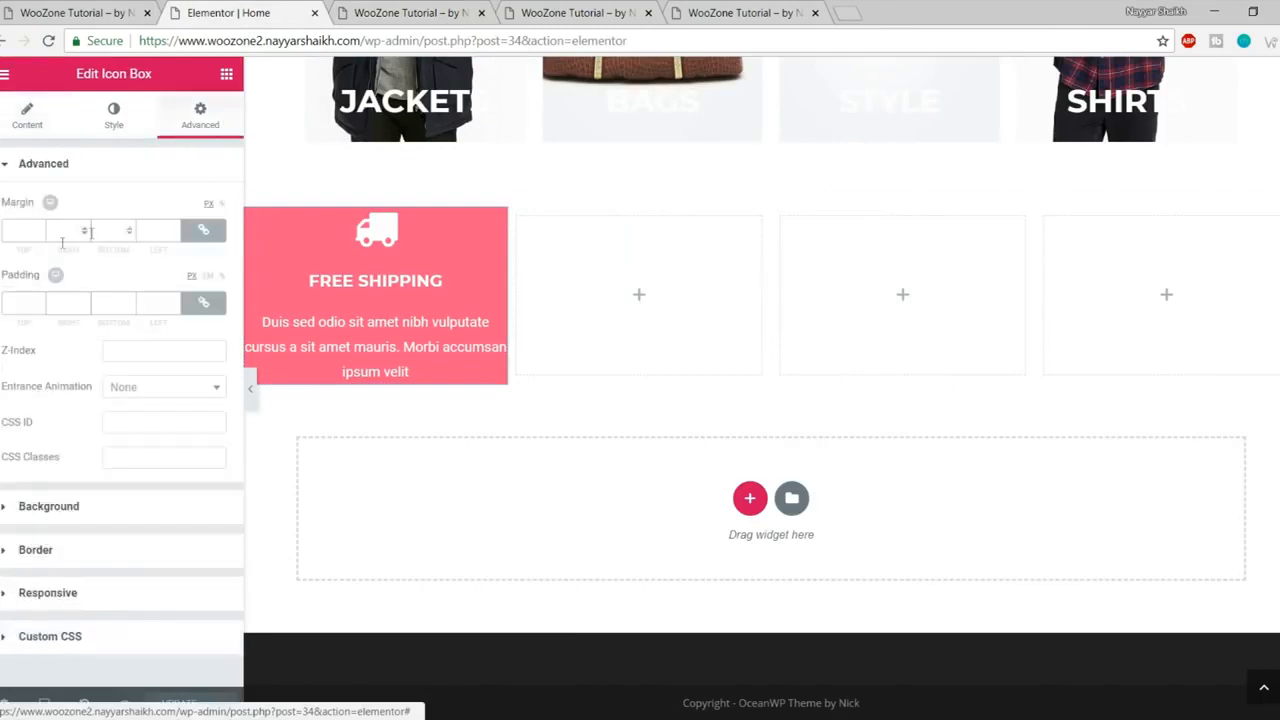
{"action": "left_click", "coordinate": [25, 295]}
{"action": "type", "text": "50"}
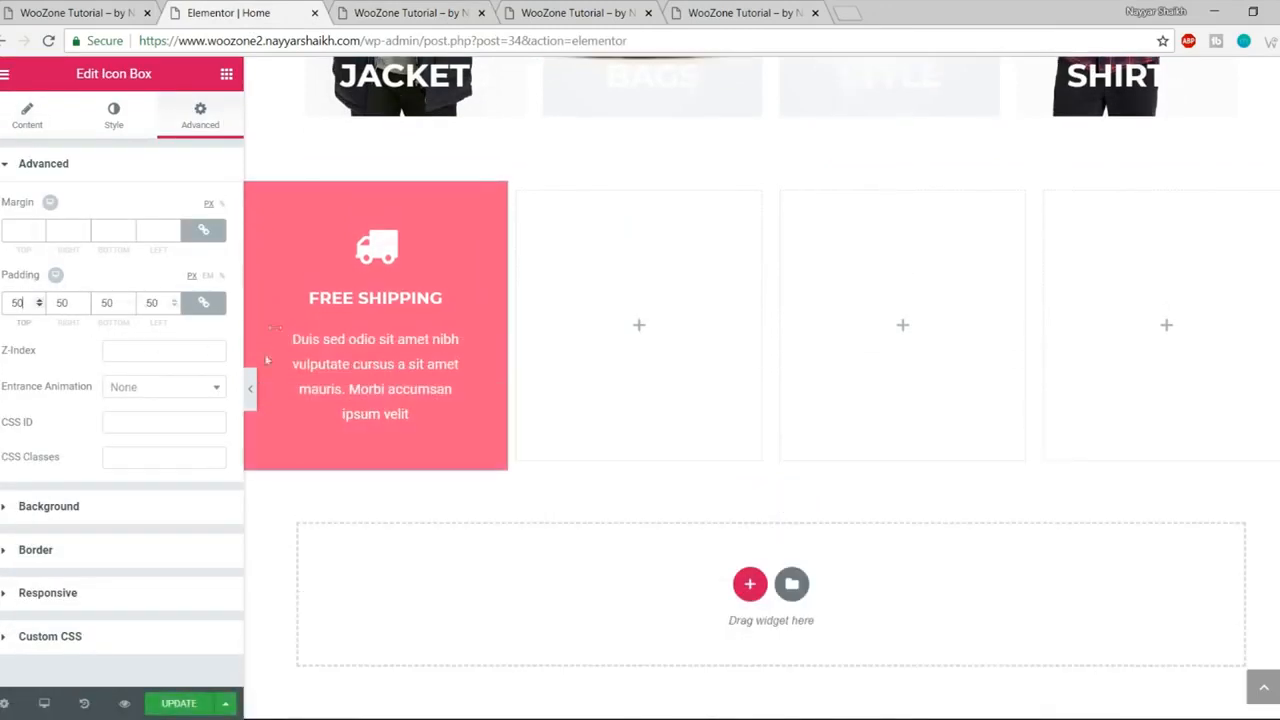
{"action": "left_click", "coordinate": [187, 706]}
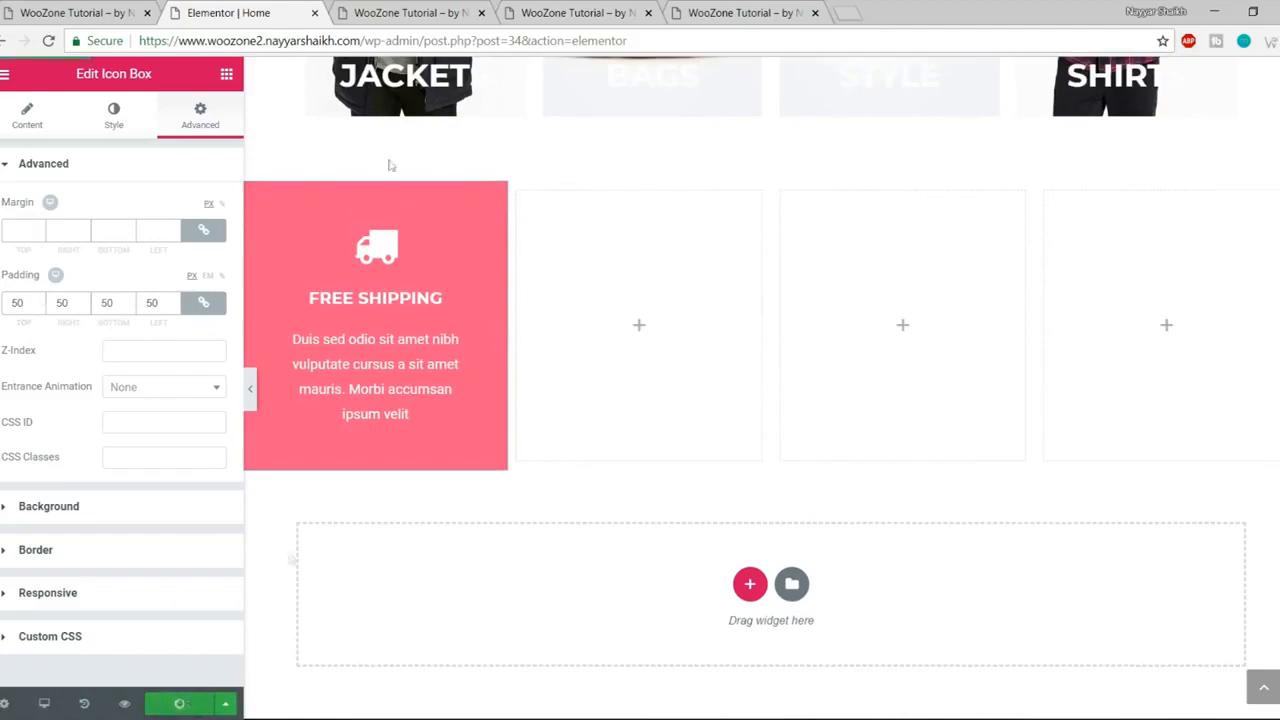
Step: View the padded pink box in the preview and close the two extra WooZone tabs
{"action": "left_click", "coordinate": [430, 14]}
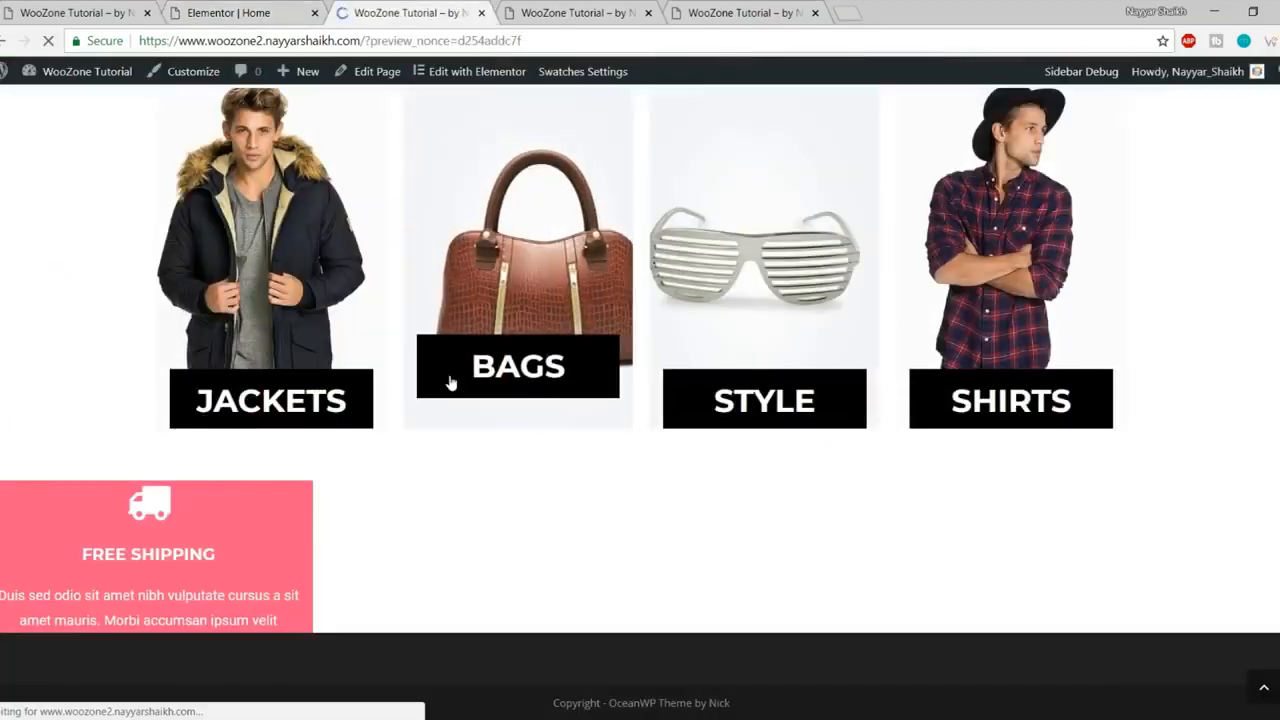
{"action": "scroll", "coordinate": [451, 383], "scroll_direction": "down", "scroll_amount": 10}
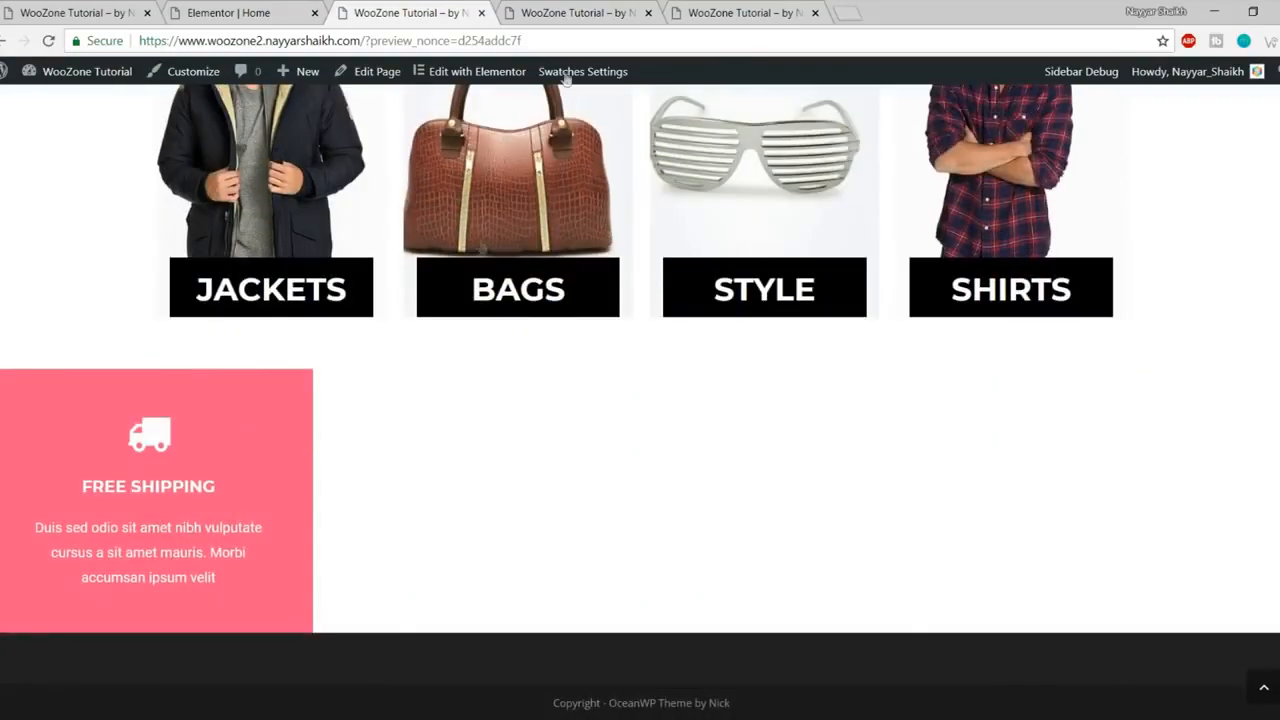
{"action": "left_click", "coordinate": [569, 12]}
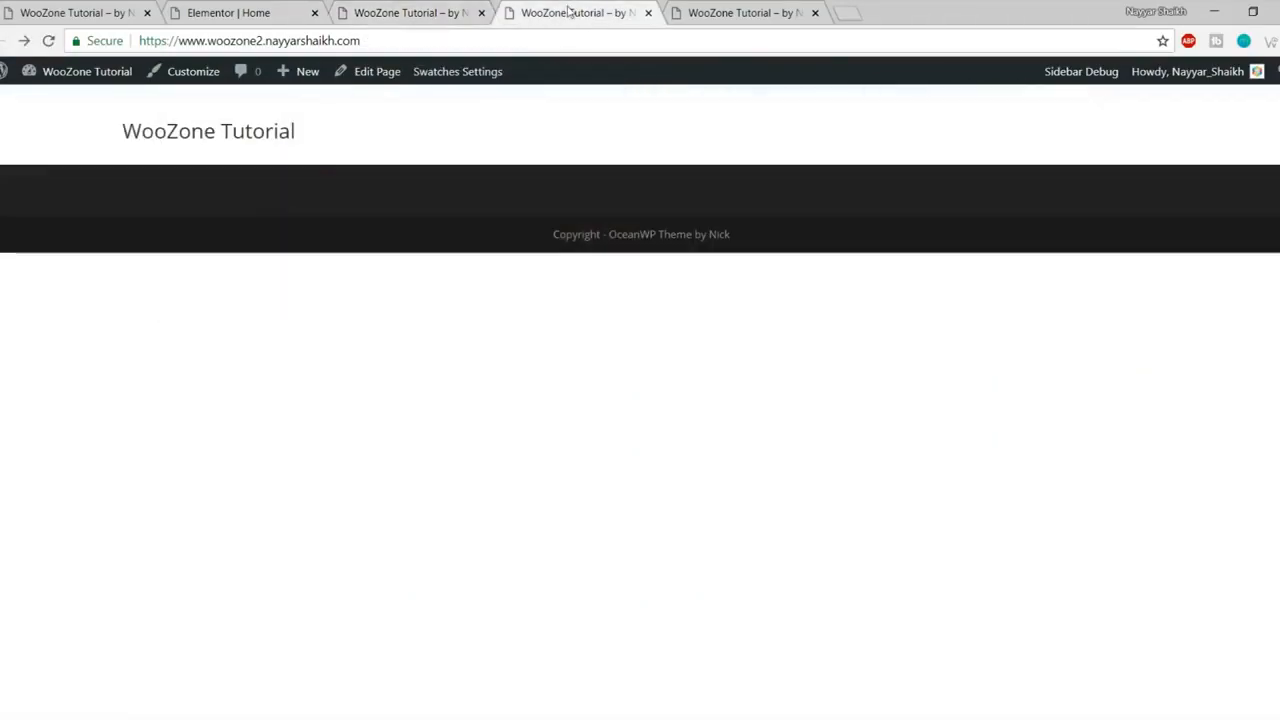
{"action": "left_click", "coordinate": [384, 10]}
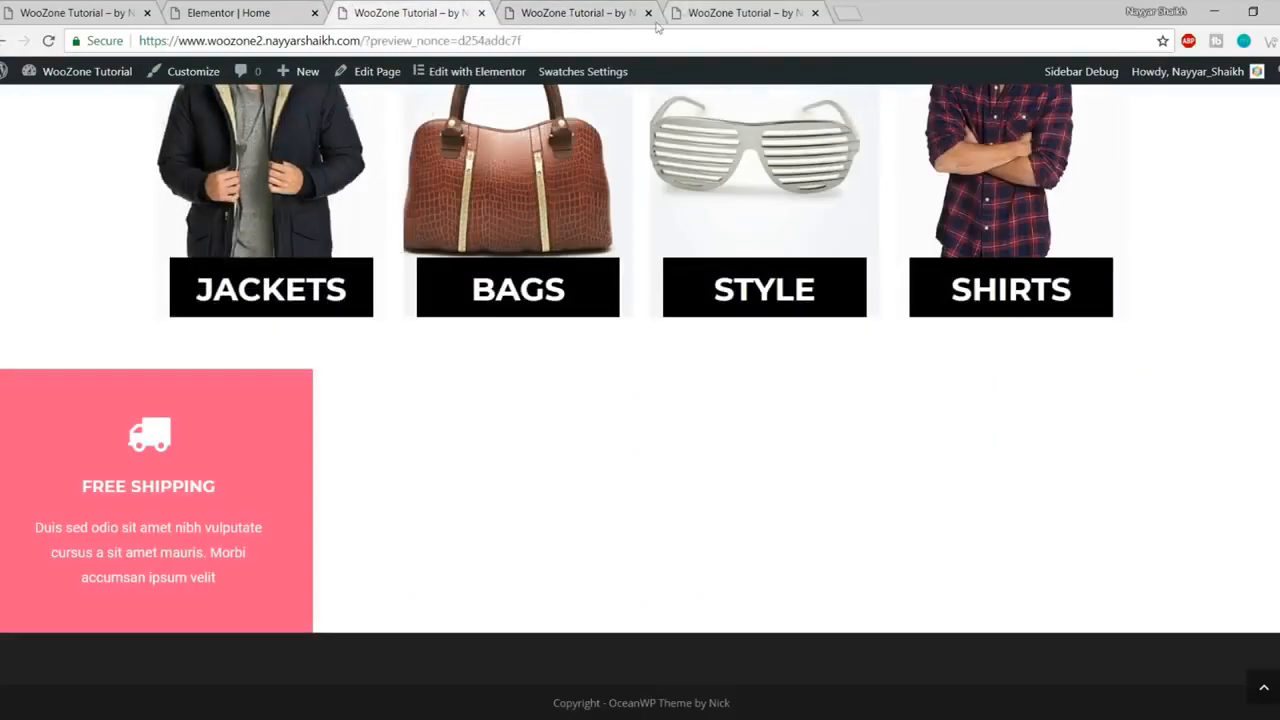
{"action": "left_click", "coordinate": [640, 16]}
{"action": "left_click", "coordinate": [648, 12]}
{"action": "left_click", "coordinate": [648, 12]}
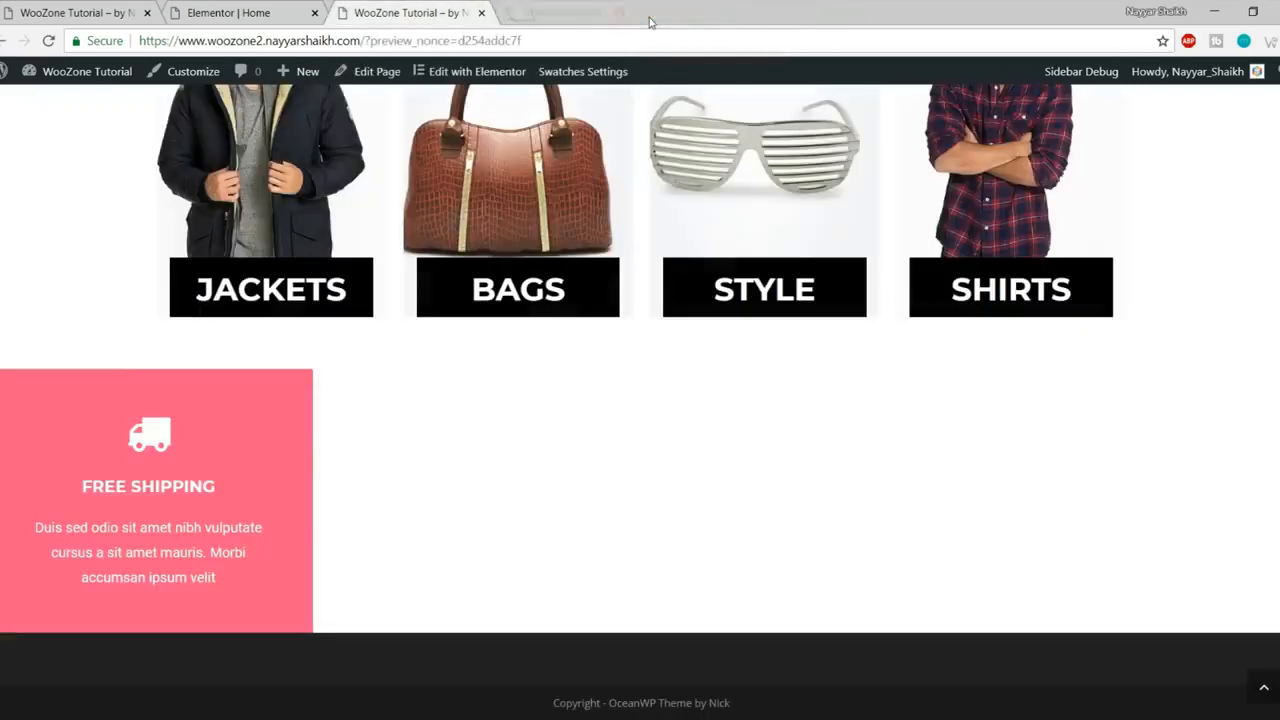
{"action": "left_click", "coordinate": [240, 12]}
Step: Copy the Free Shipping icon box and paste it into the second, third and fourth columns
{"action": "scroll", "coordinate": [640, 400], "scroll_direction": "down", "scroll_amount": 1}
{"action": "right_click", "coordinate": [390, 218]}
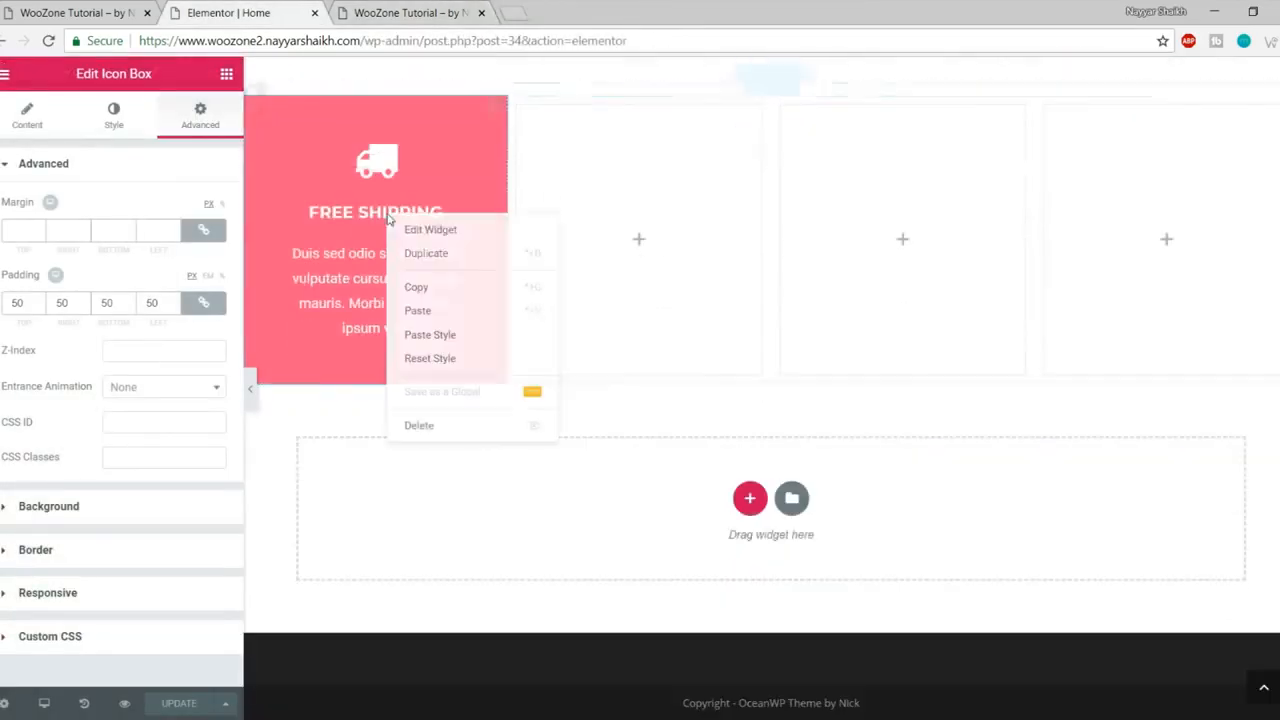
{"action": "left_click", "coordinate": [464, 292]}
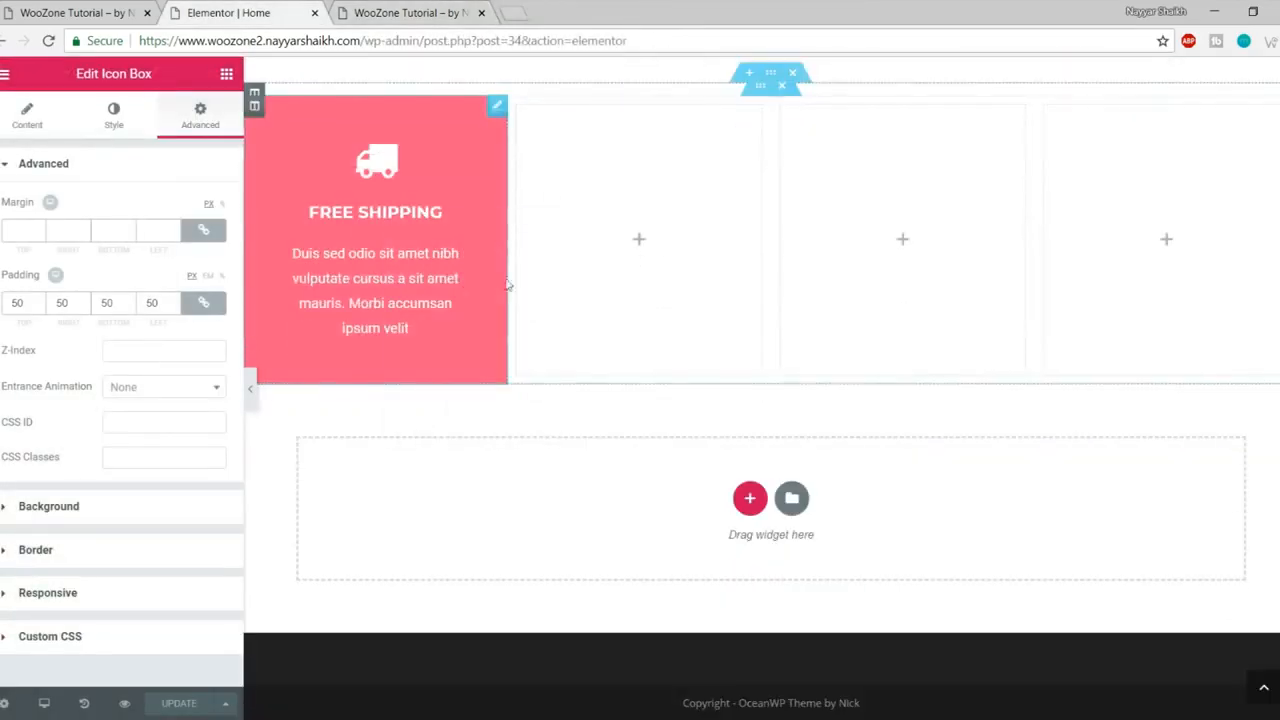
{"action": "right_click", "coordinate": [634, 249]}
{"action": "left_click", "coordinate": [740, 260]}
{"action": "right_click", "coordinate": [836, 236]}
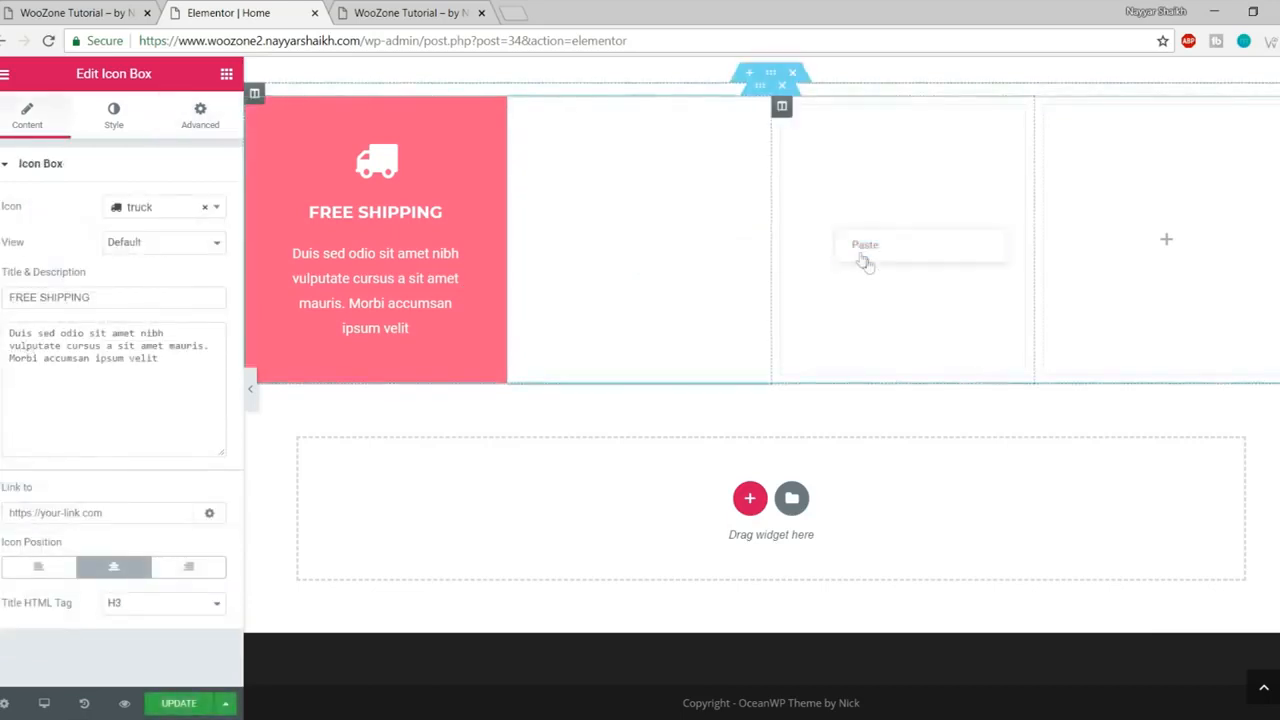
{"action": "left_click", "coordinate": [885, 250]}
{"action": "right_click", "coordinate": [1123, 236]}
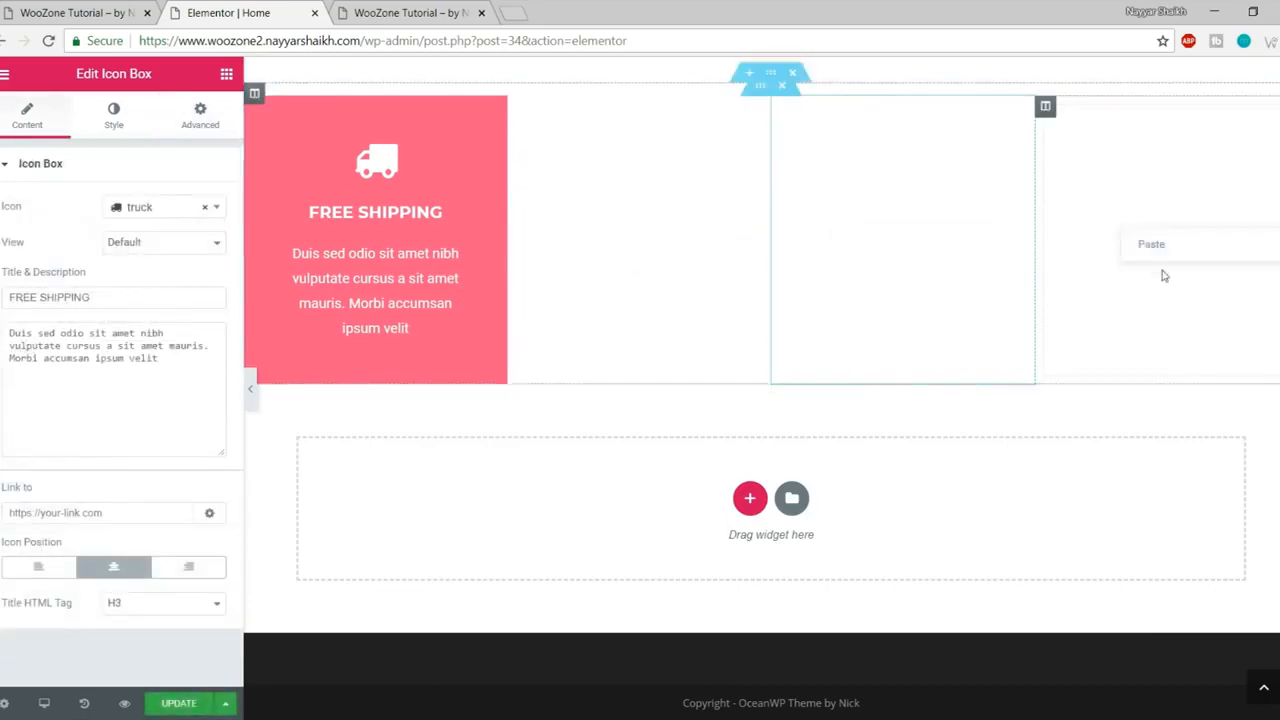
{"action": "left_click", "coordinate": [1154, 243]}
Step: Open the second column's style settings and check the live site's box colours
{"action": "scroll", "coordinate": [1091, 318], "scroll_direction": "up", "scroll_amount": 1}
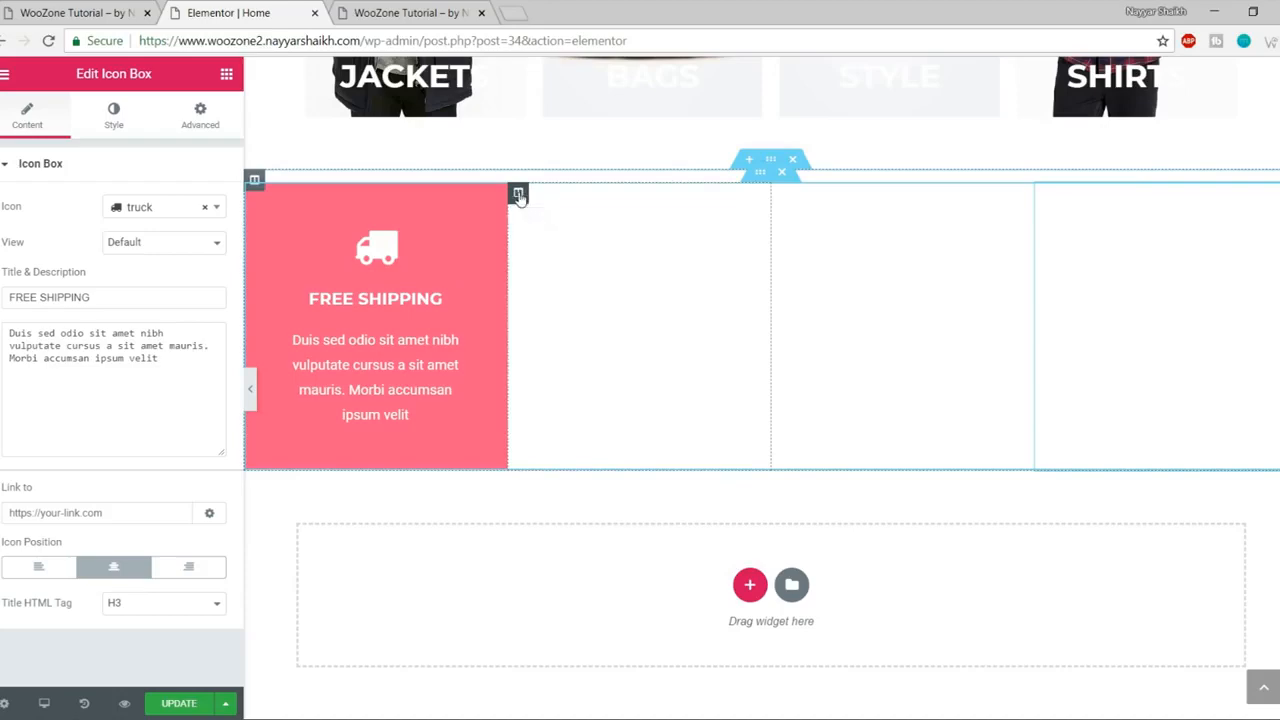
{"action": "left_click", "coordinate": [518, 193]}
{"action": "left_click", "coordinate": [113, 131]}
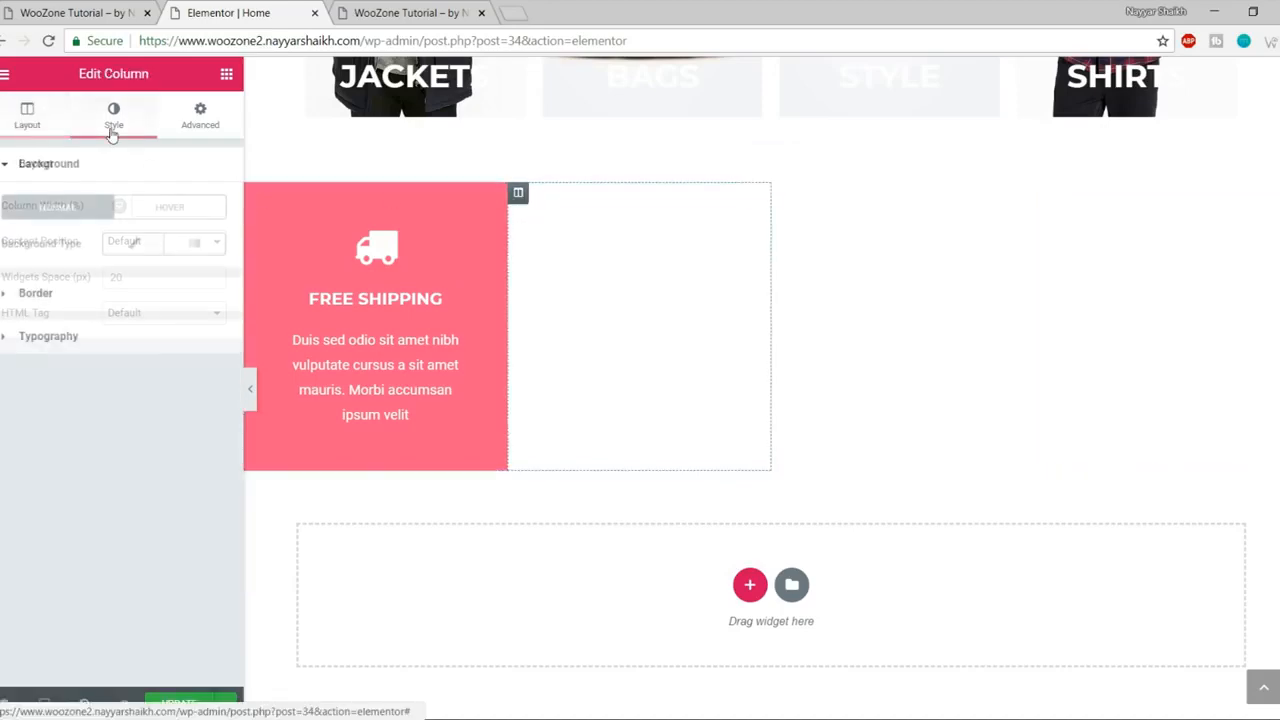
{"action": "left_click", "coordinate": [92, 13]}
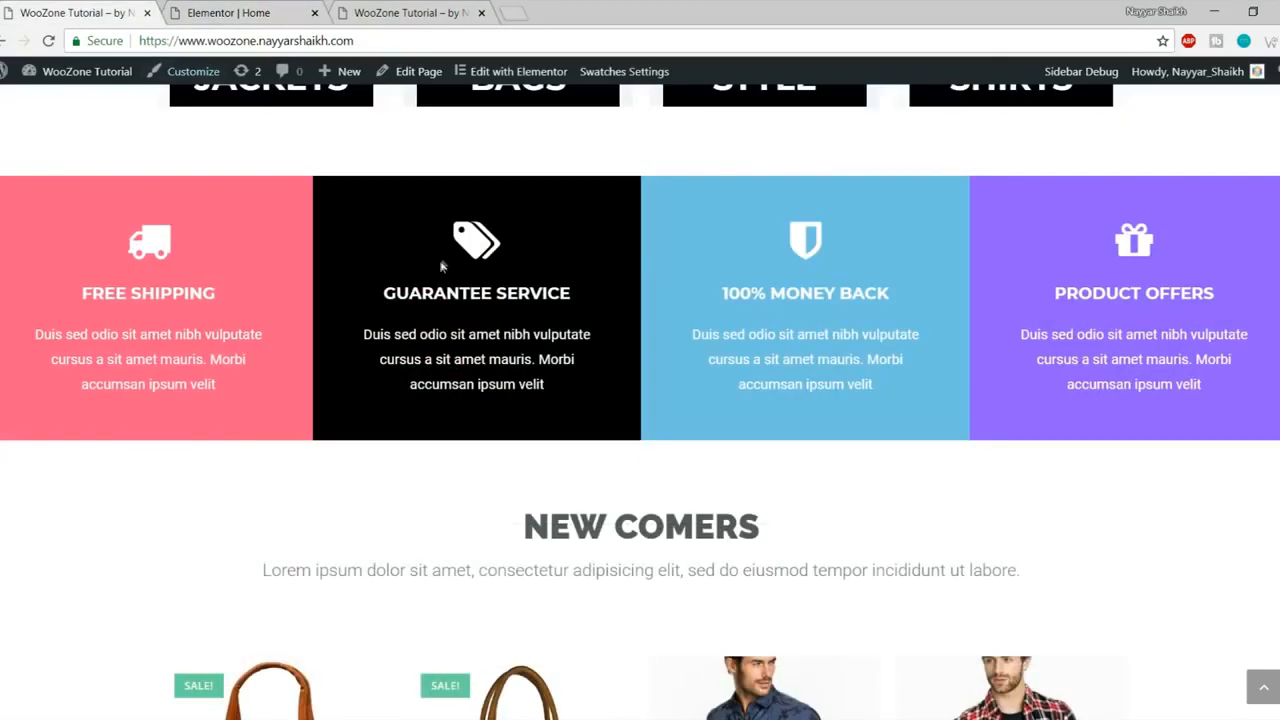
Step: Give the second column a Classic black background
{"action": "left_click", "coordinate": [259, 8]}
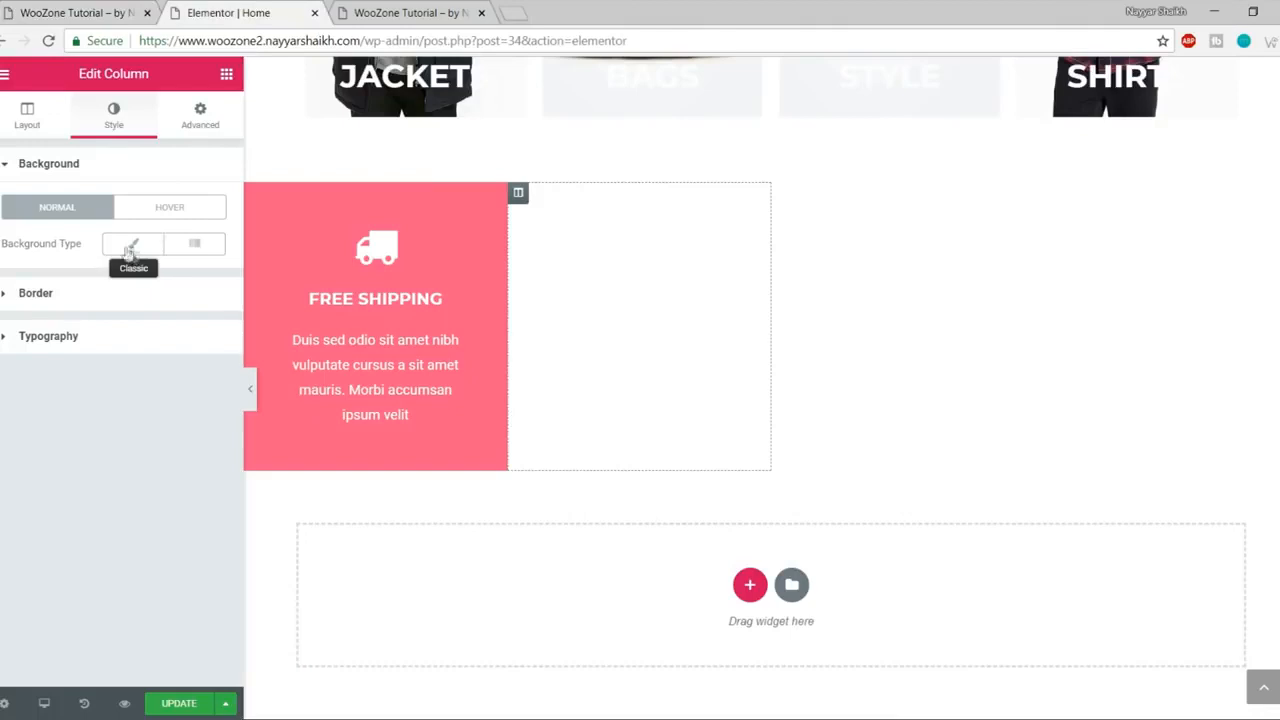
{"action": "left_click", "coordinate": [131, 252]}
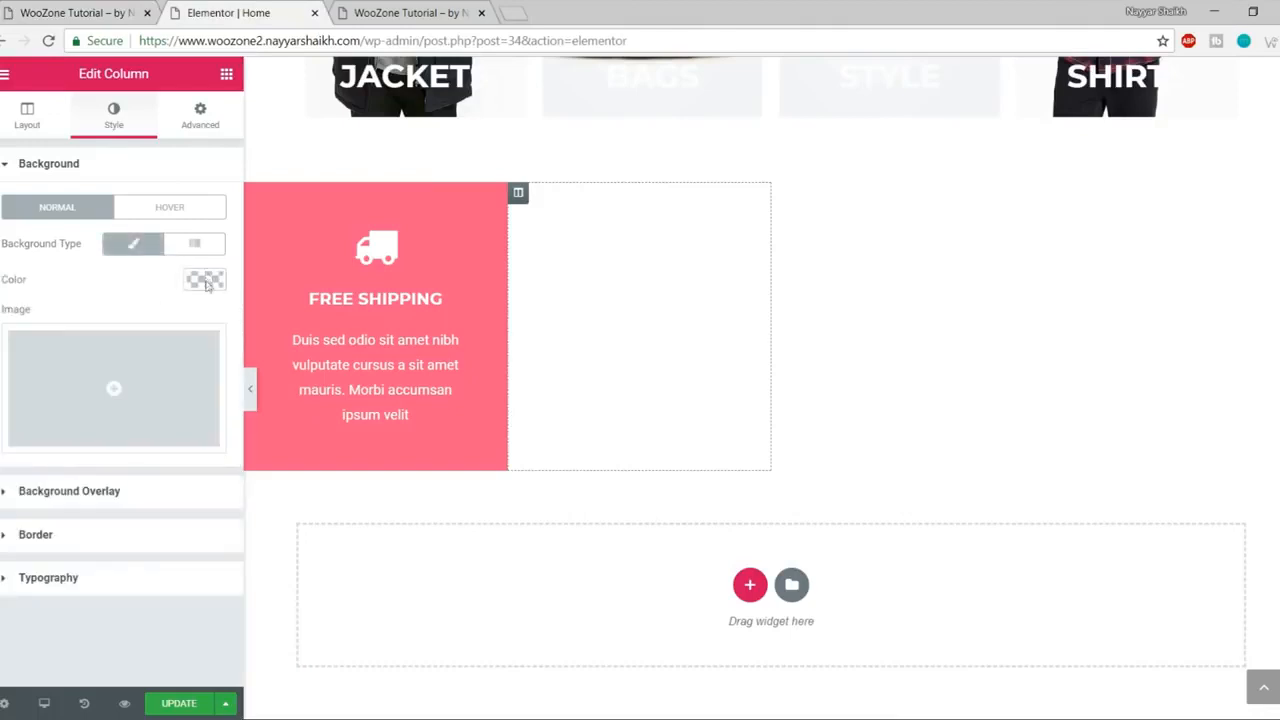
{"action": "left_click", "coordinate": [205, 282]}
{"action": "left_click", "coordinate": [141, 506]}
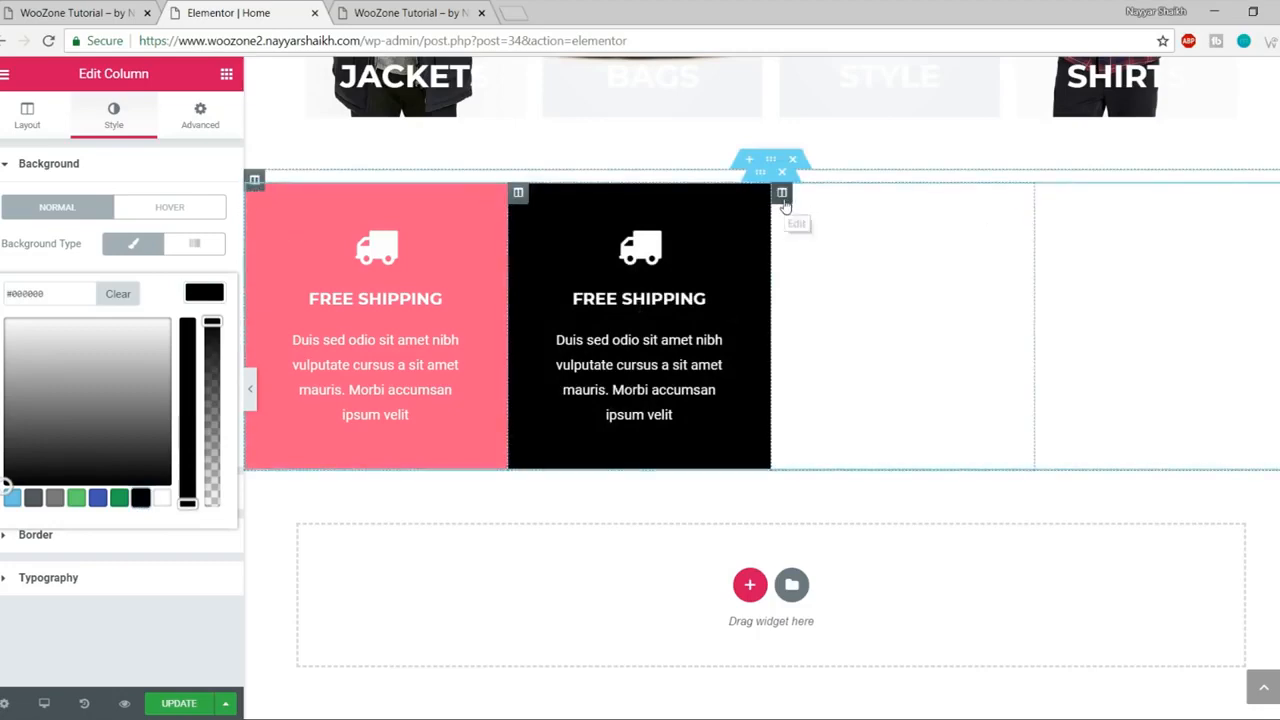
Step: Give the third column a Classic light blue #6ec1e4 background
{"action": "left_click", "coordinate": [784, 198]}
{"action": "left_click", "coordinate": [114, 118]}
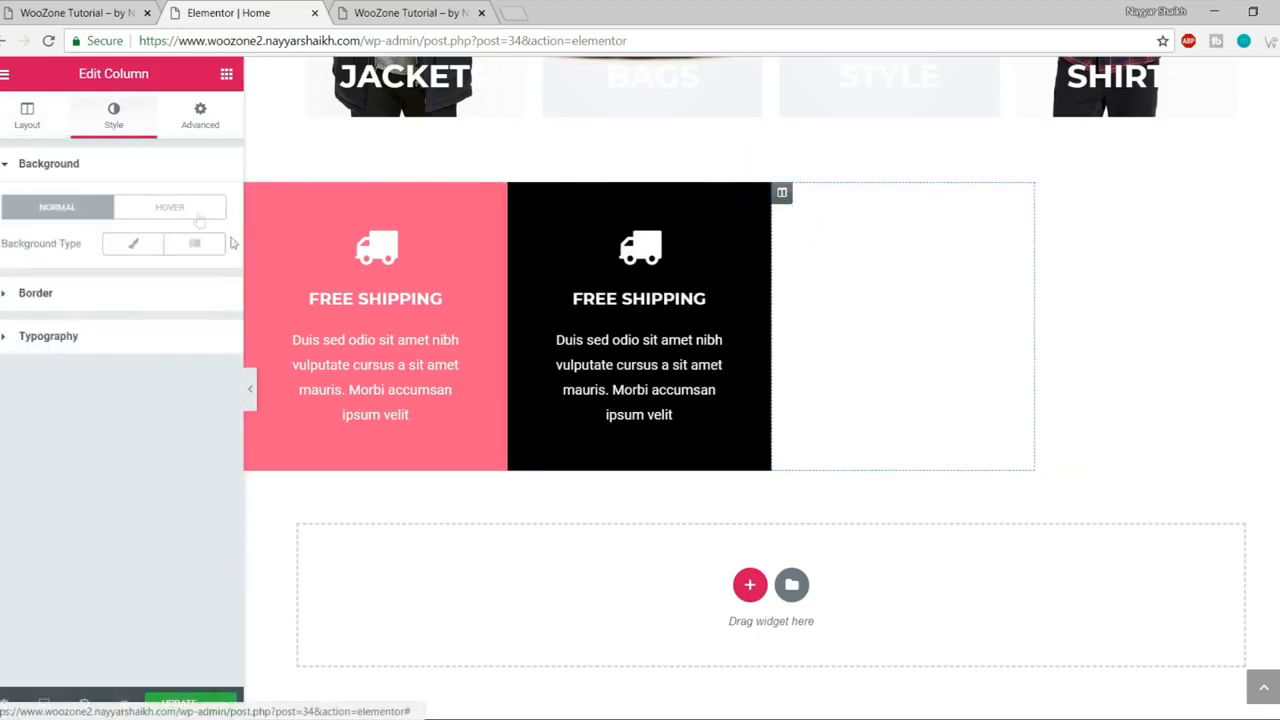
{"action": "left_click", "coordinate": [80, 8]}
{"action": "left_click", "coordinate": [230, 12]}
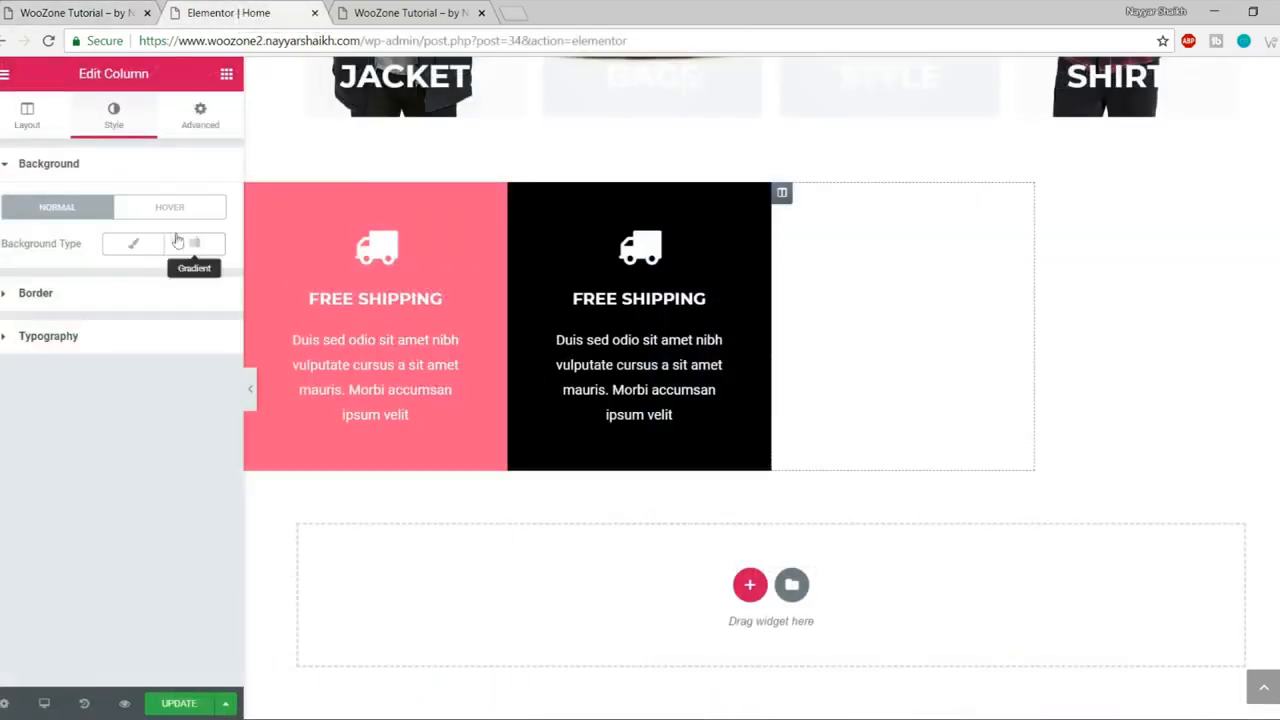
{"action": "left_click", "coordinate": [130, 248]}
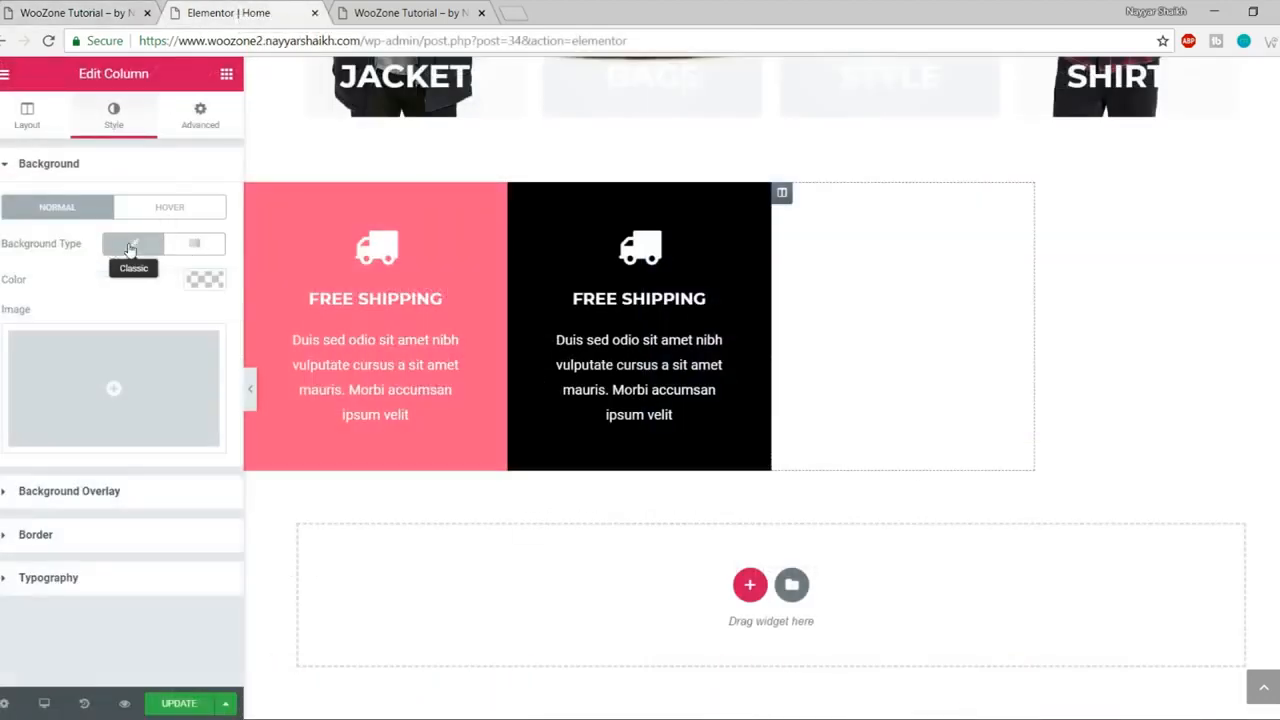
{"action": "left_click", "coordinate": [203, 279]}
{"action": "left_click", "coordinate": [13, 498]}
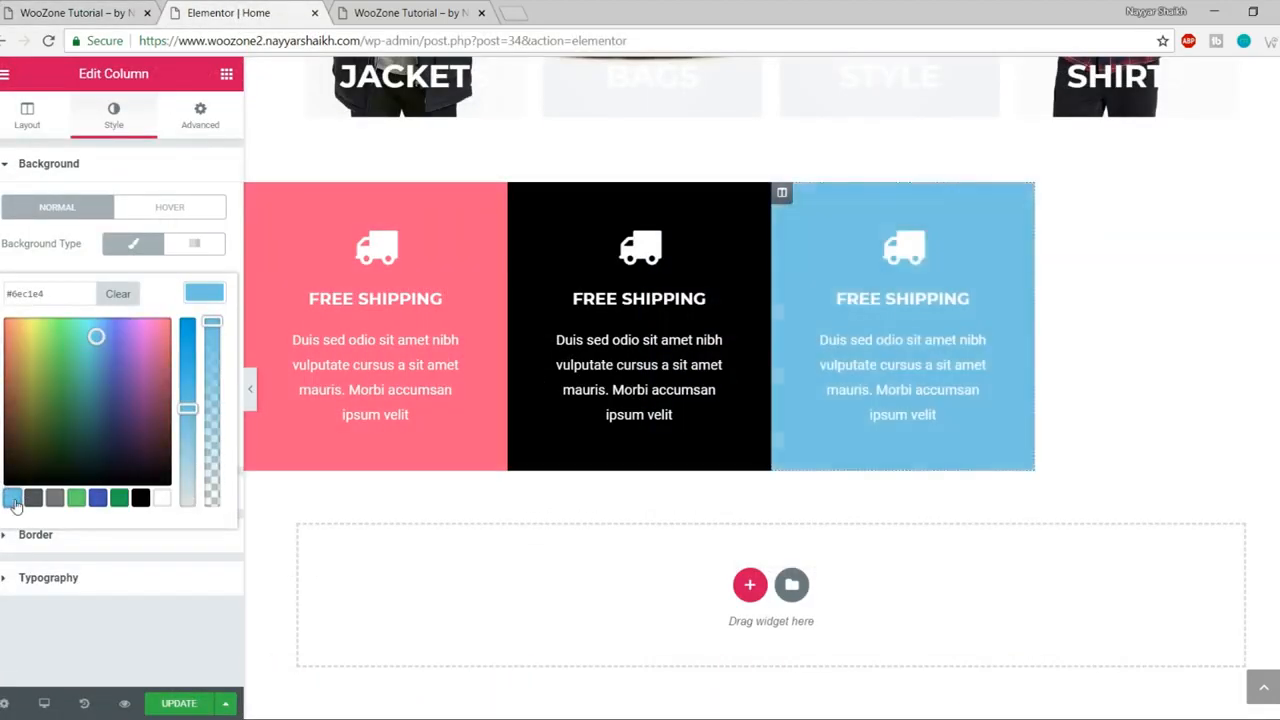
Step: Give the fourth column a Classic purple #a76dff background
{"action": "left_click", "coordinate": [1047, 196]}
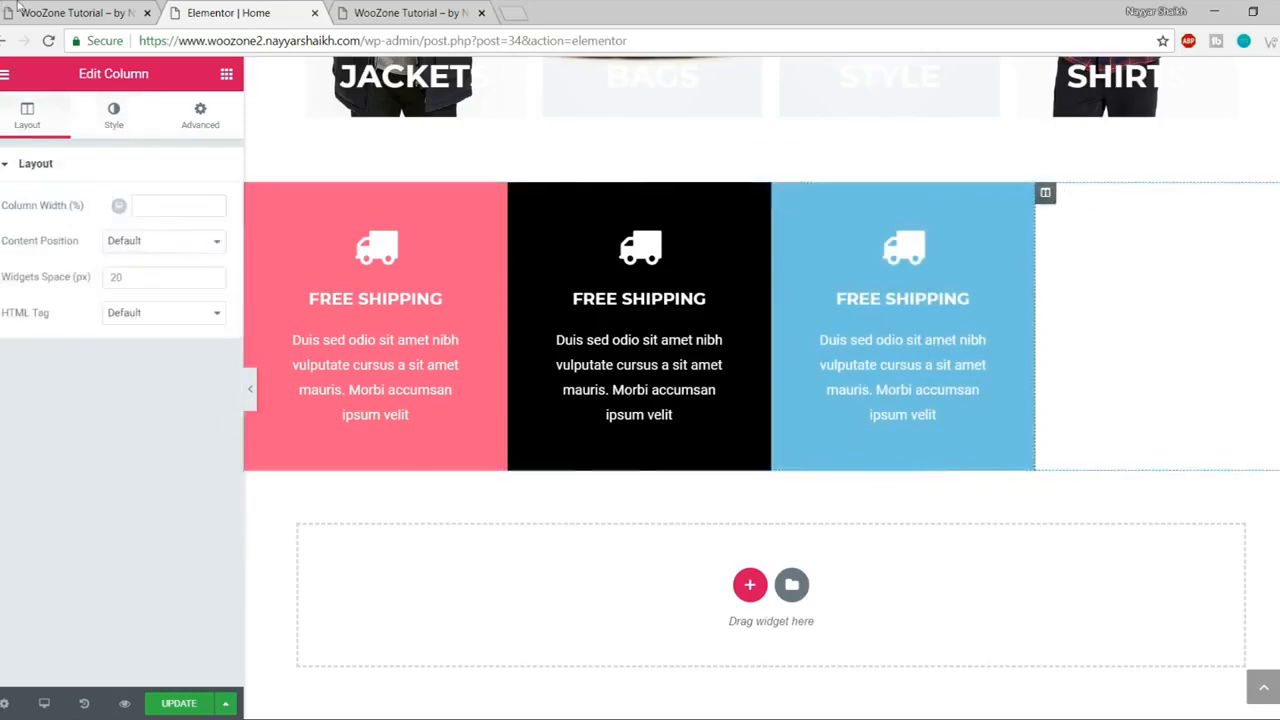
{"action": "left_click", "coordinate": [80, 13]}
{"action": "left_click", "coordinate": [183, 12]}
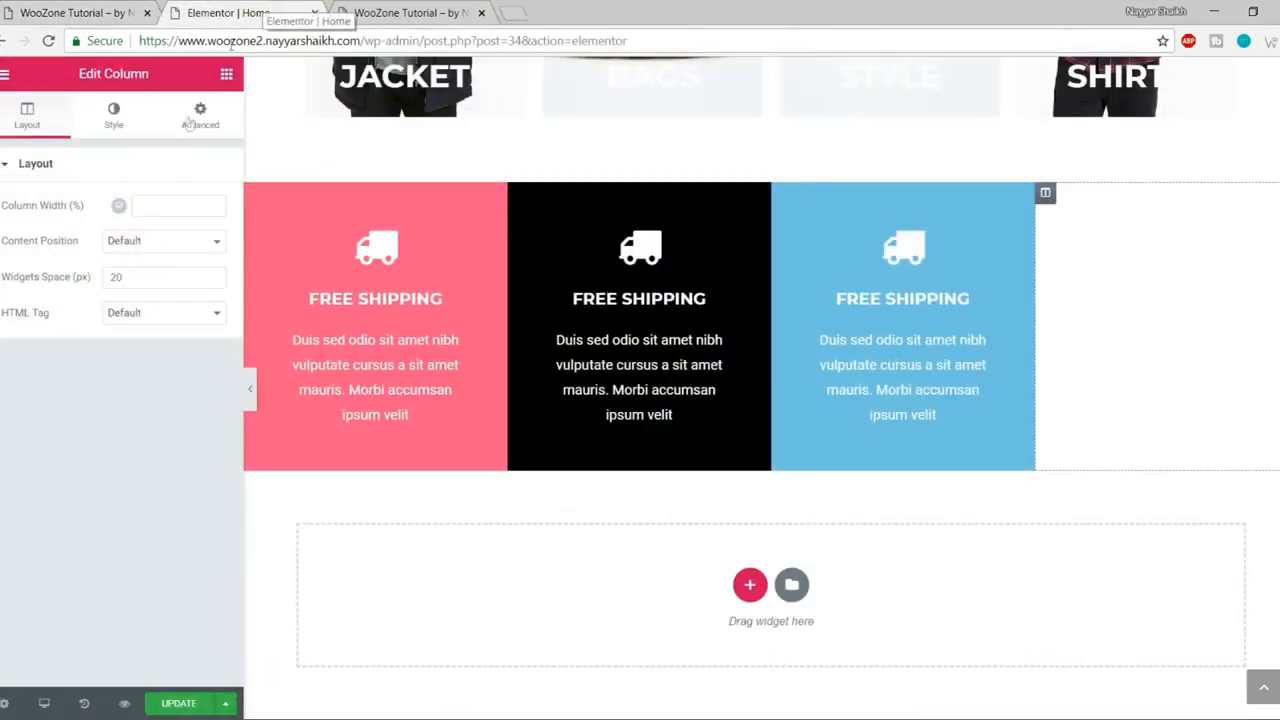
{"action": "left_click", "coordinate": [130, 128]}
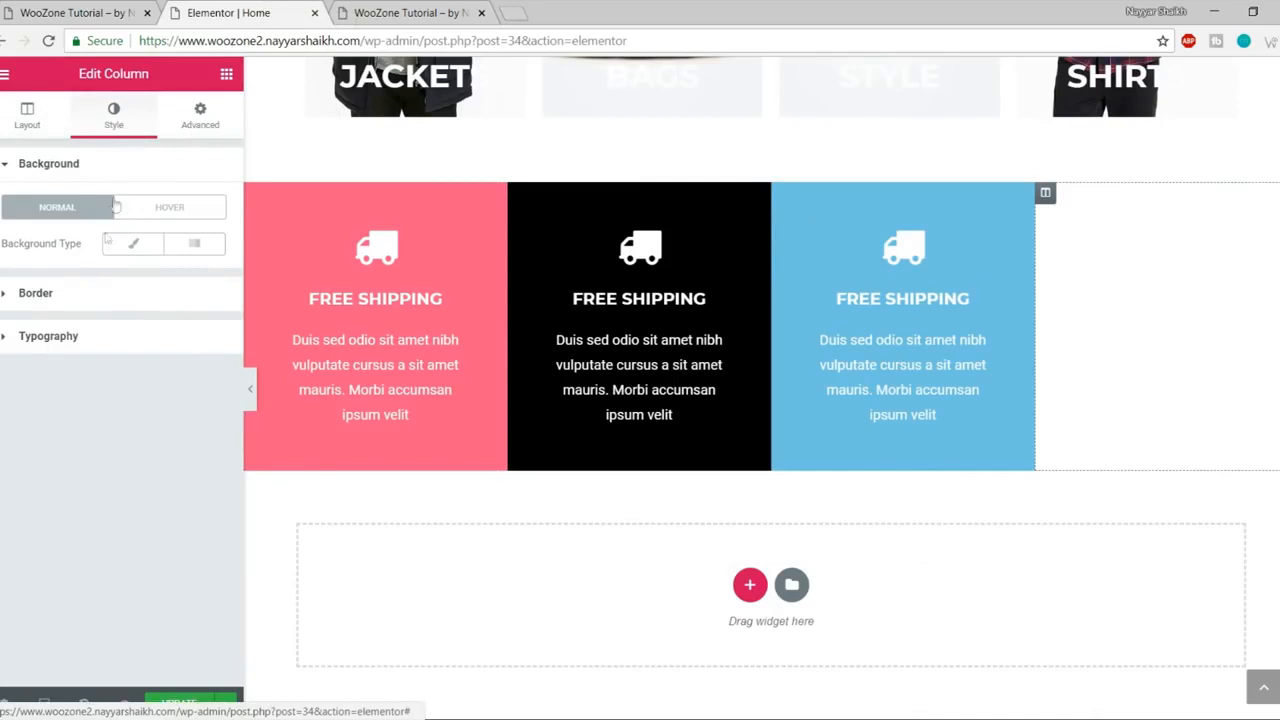
{"action": "left_click", "coordinate": [205, 281]}
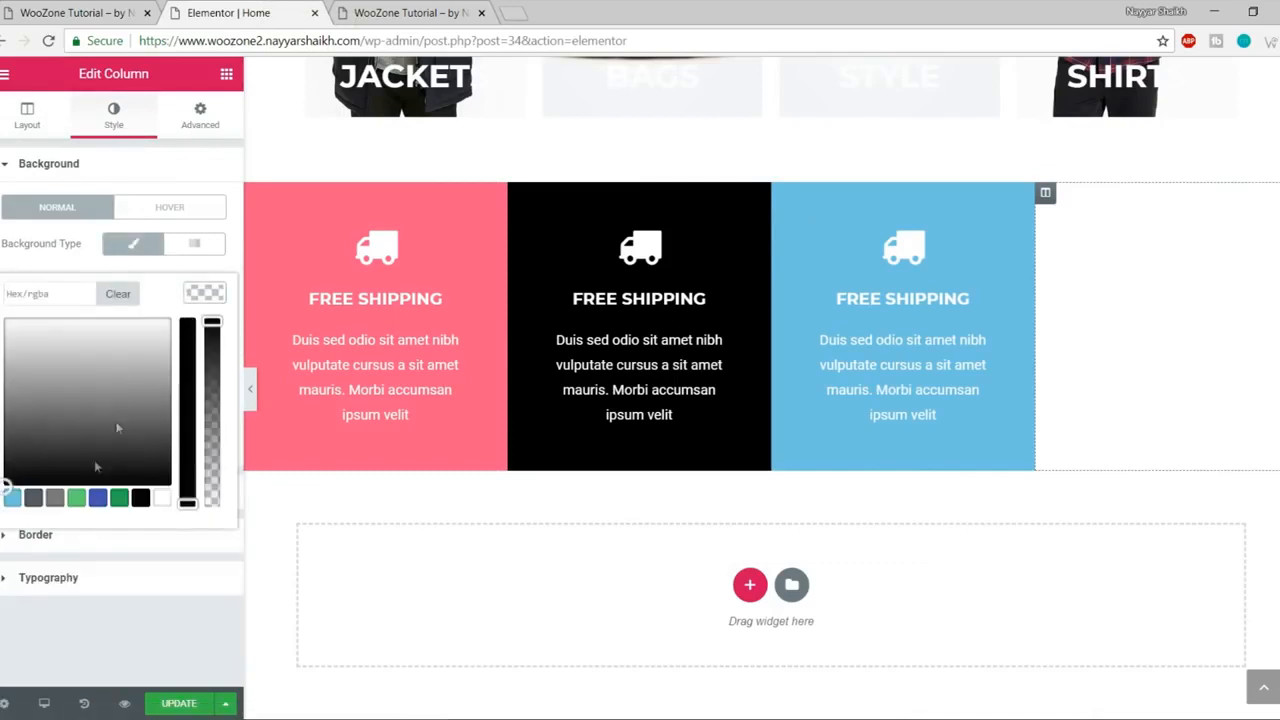
{"action": "left_click", "coordinate": [10, 492]}
{"action": "left_click", "coordinate": [12, 502]}
{"action": "left_click_drag", "start_coordinate": [10, 460], "coordinate": [127, 281]}
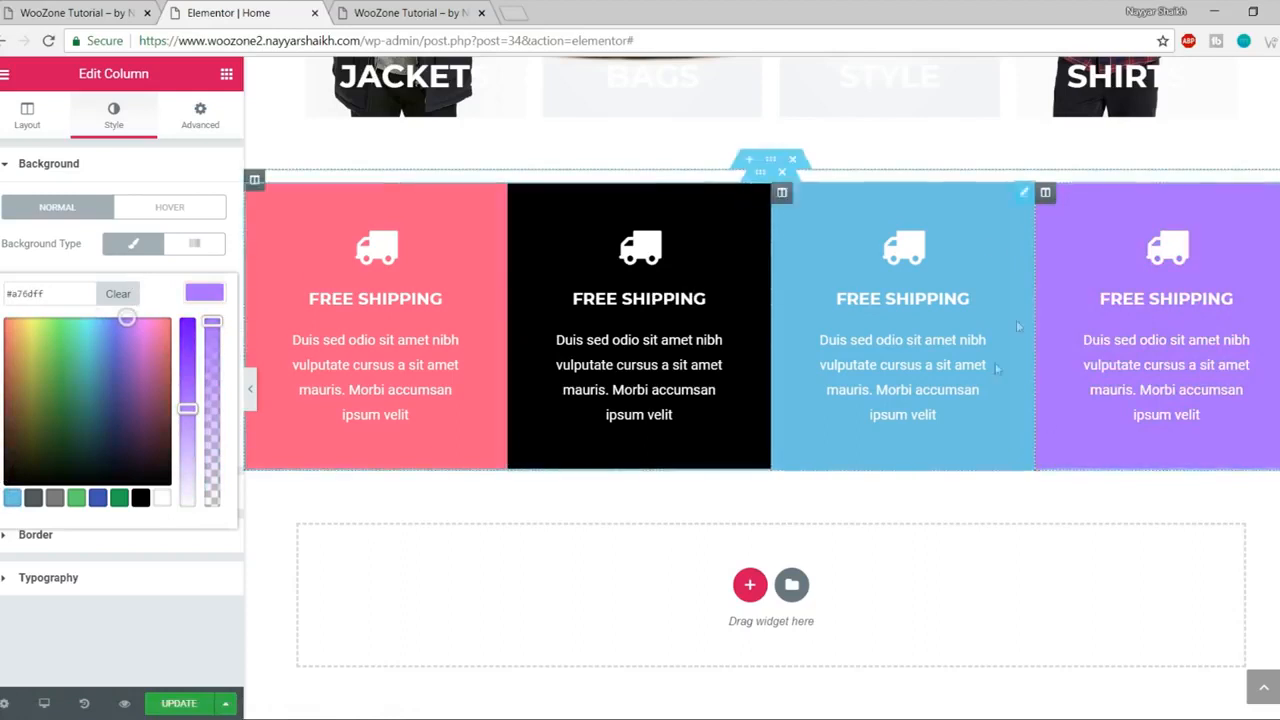
Step: Change the black box's icon to the tags icon
{"action": "left_click", "coordinate": [636, 266]}
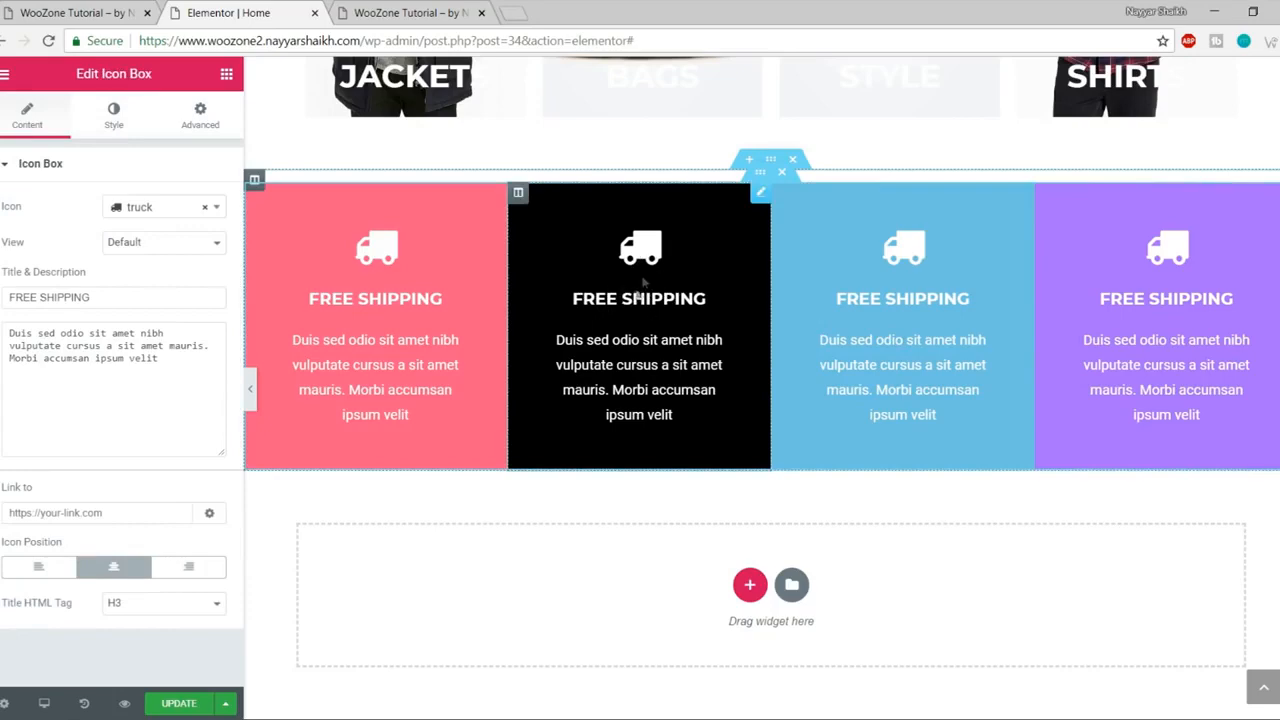
{"action": "left_click", "coordinate": [14, 8]}
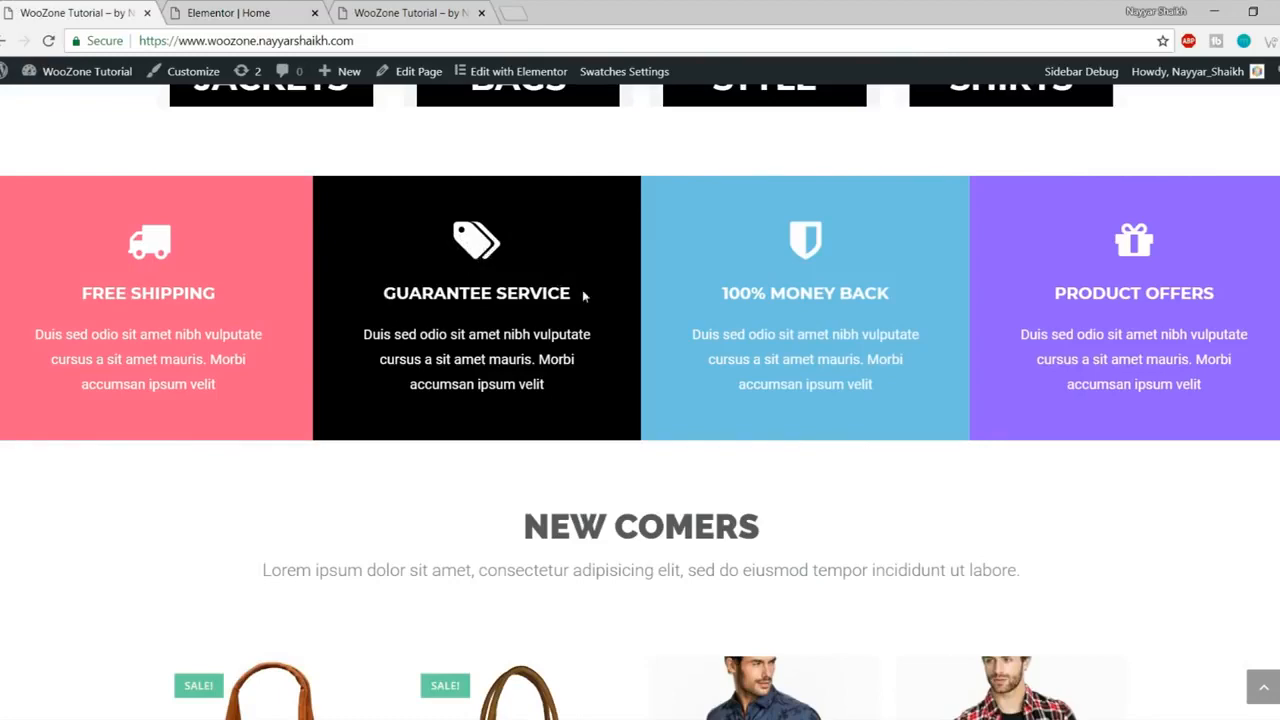
{"action": "left_click", "coordinate": [283, 10]}
{"action": "left_click", "coordinate": [169, 207]}
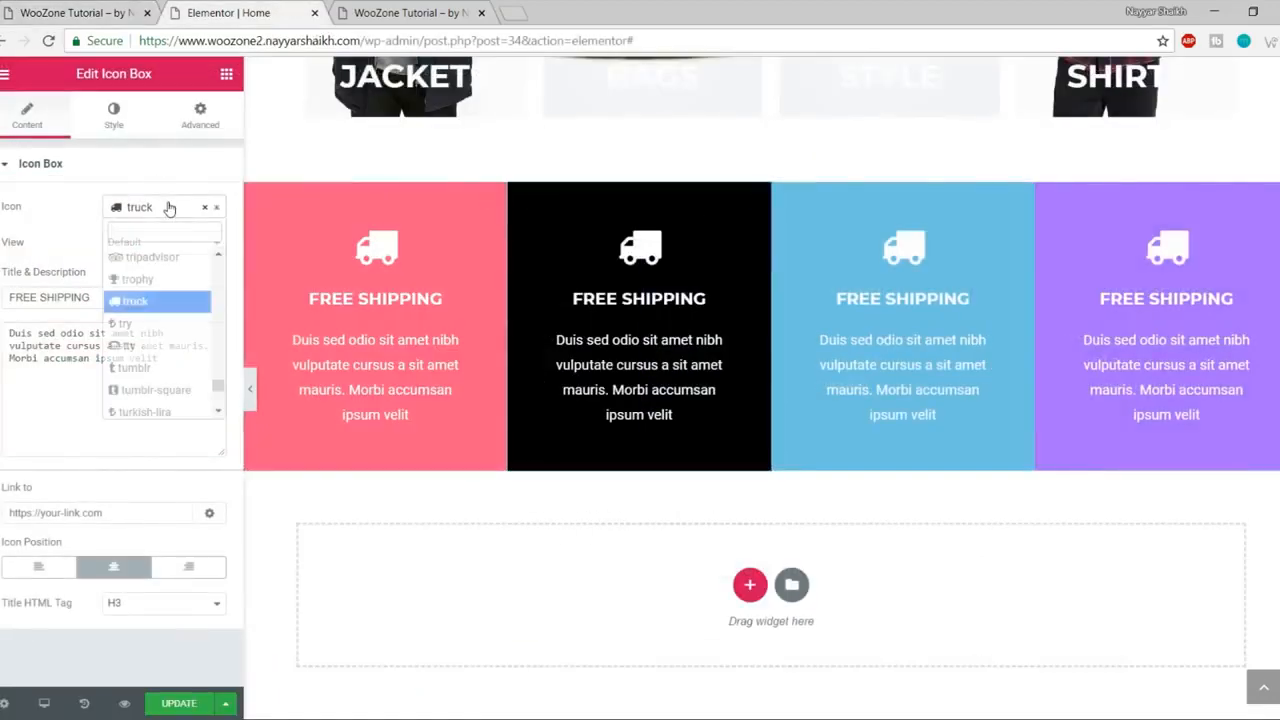
{"action": "type", "text": "tag"}
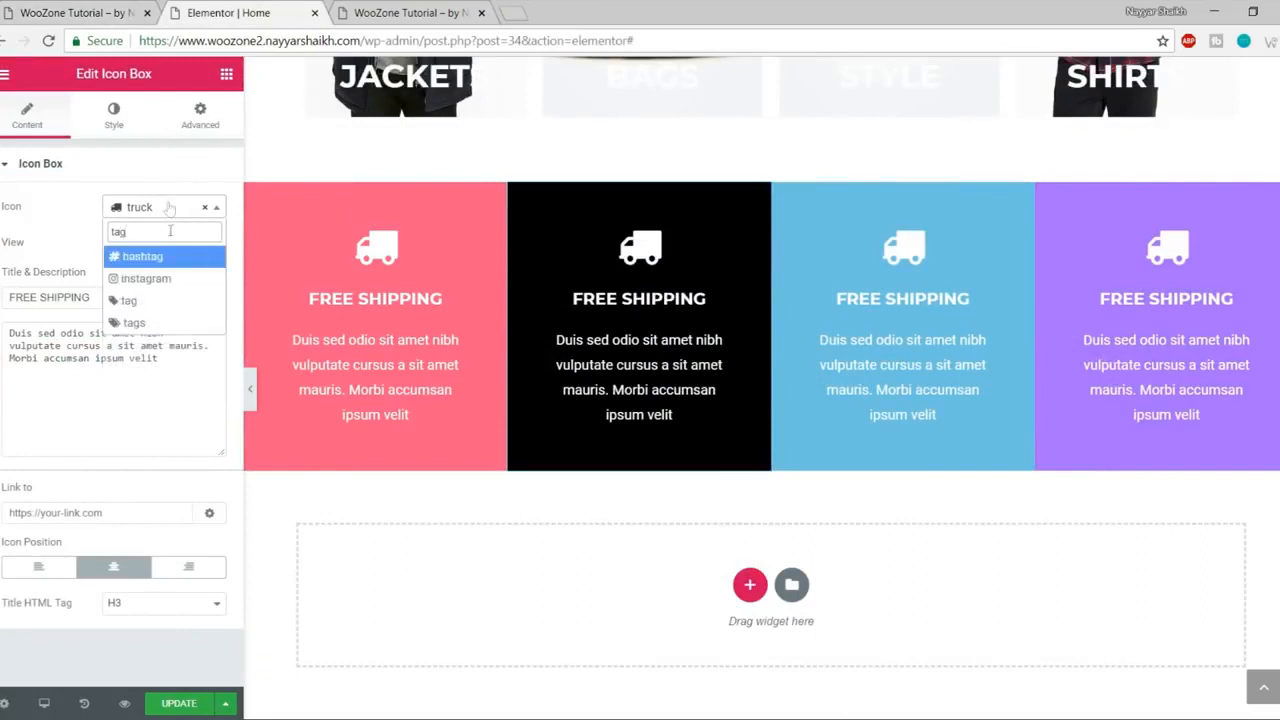
{"action": "left_click", "coordinate": [134, 322]}
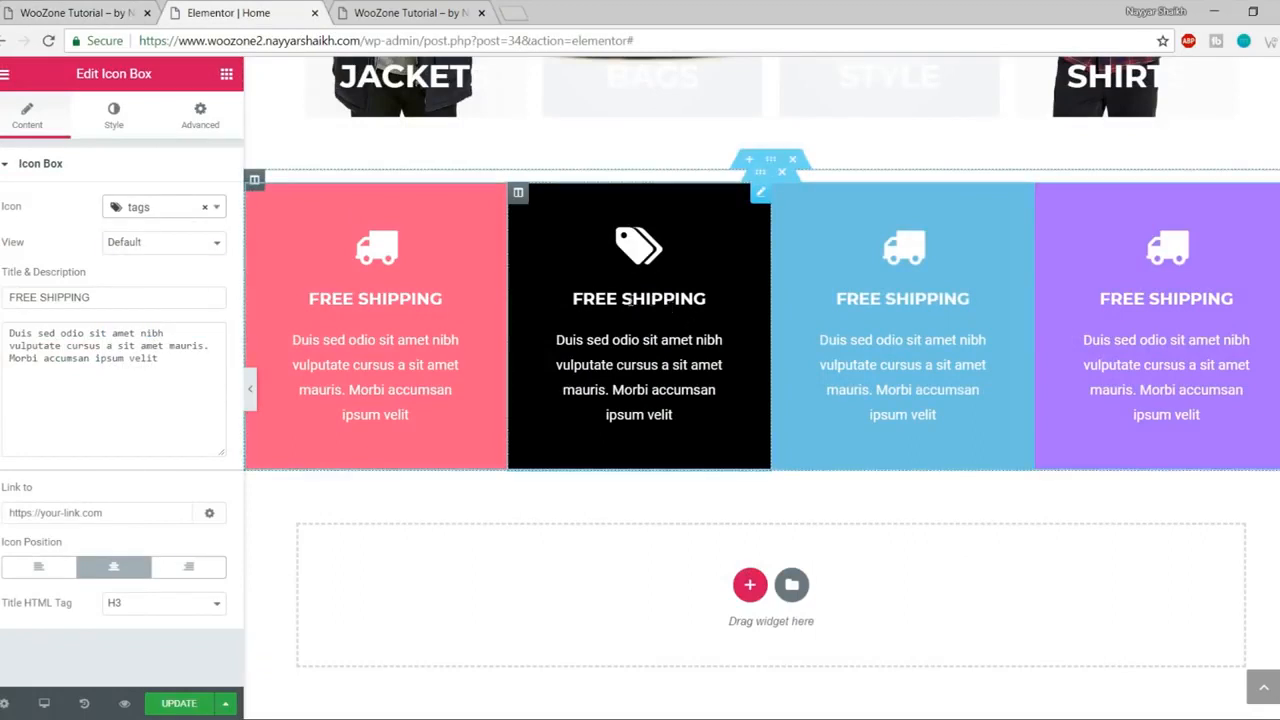
Step: Retitle the box 'GUARANTEE SERVICE', save the page, and view the live homepage
{"action": "triple_click", "coordinate": [98, 300]}
{"action": "type", "text": "GUARA"}
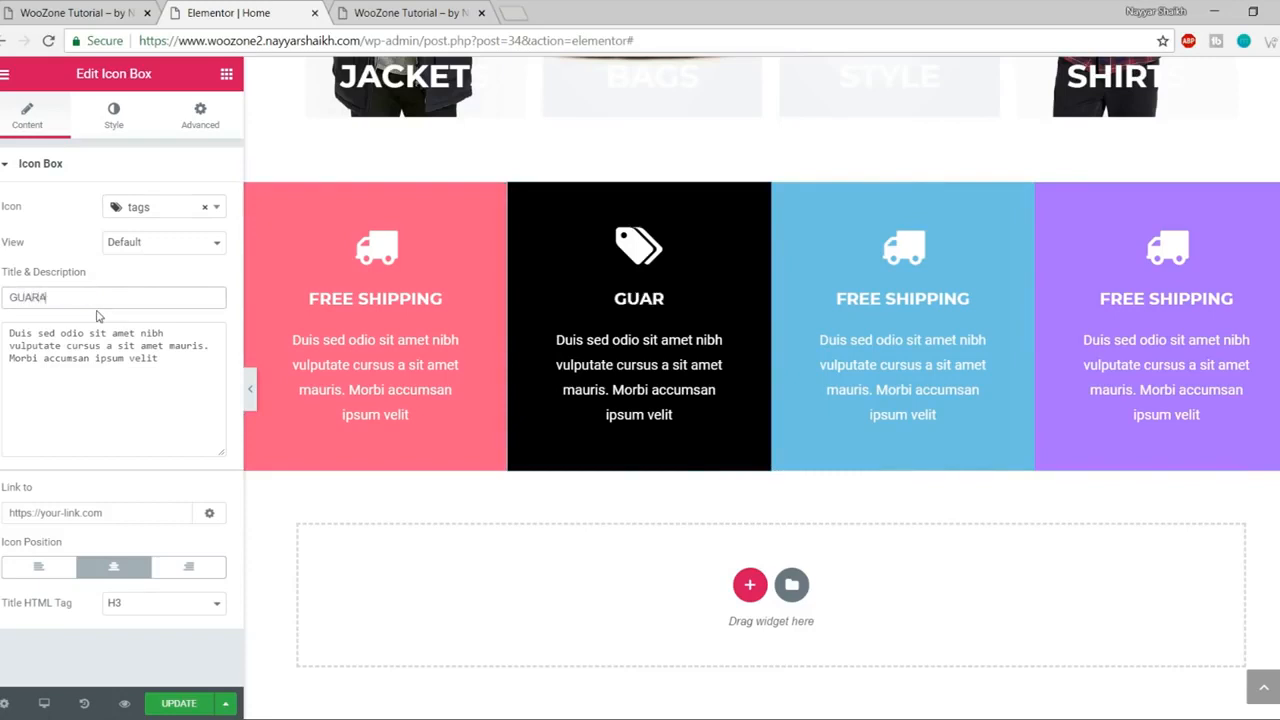
{"action": "type", "text": "NTEE SERVICE"}
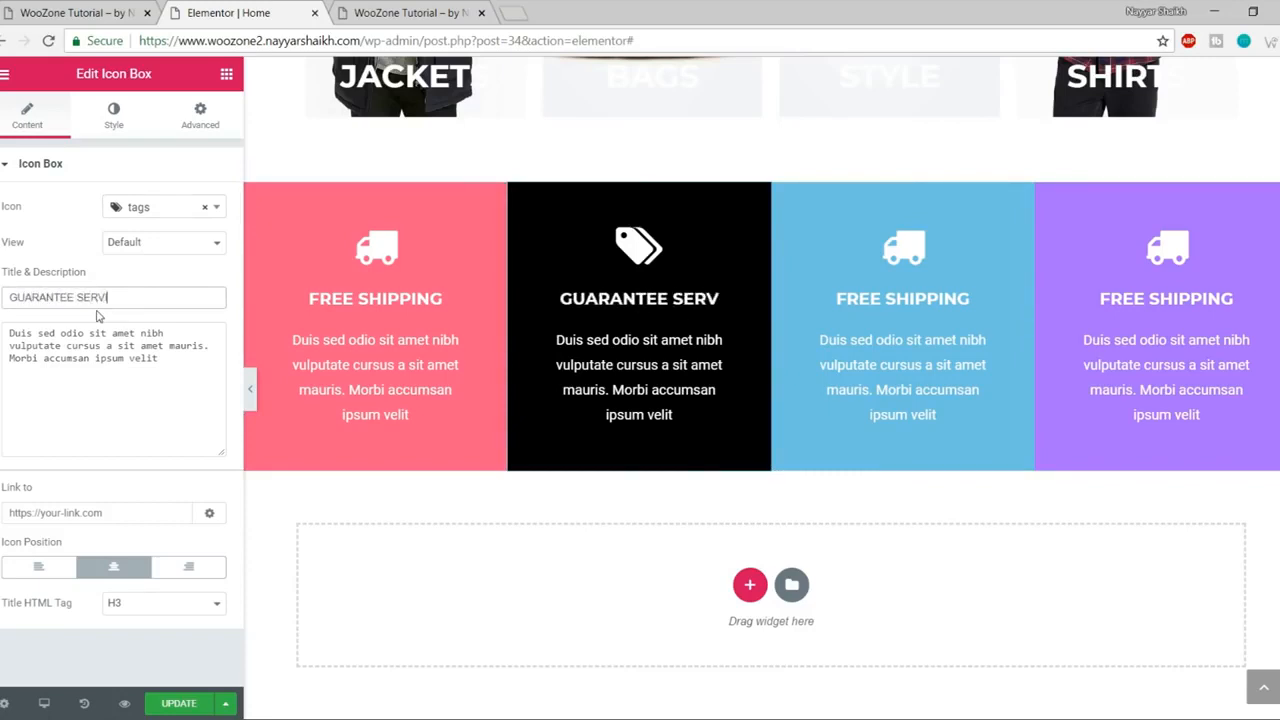
{"action": "left_click", "coordinate": [176, 708]}
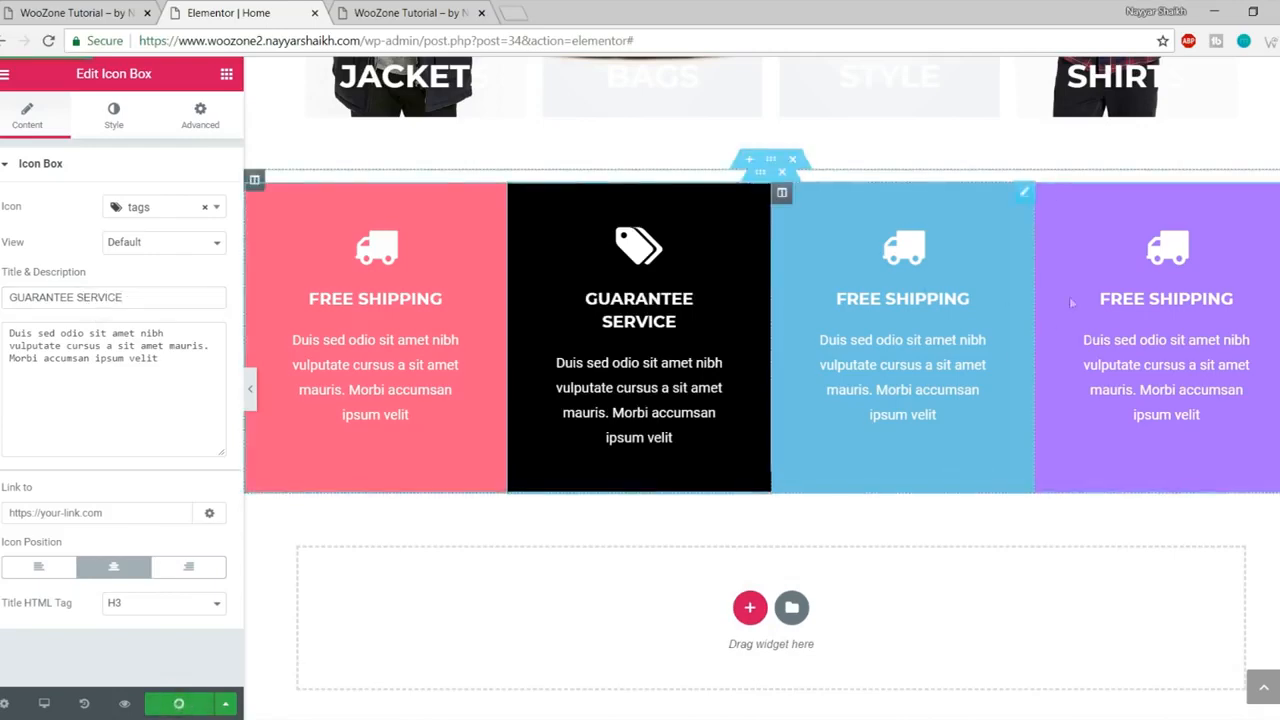
{"action": "left_click", "coordinate": [85, 12]}
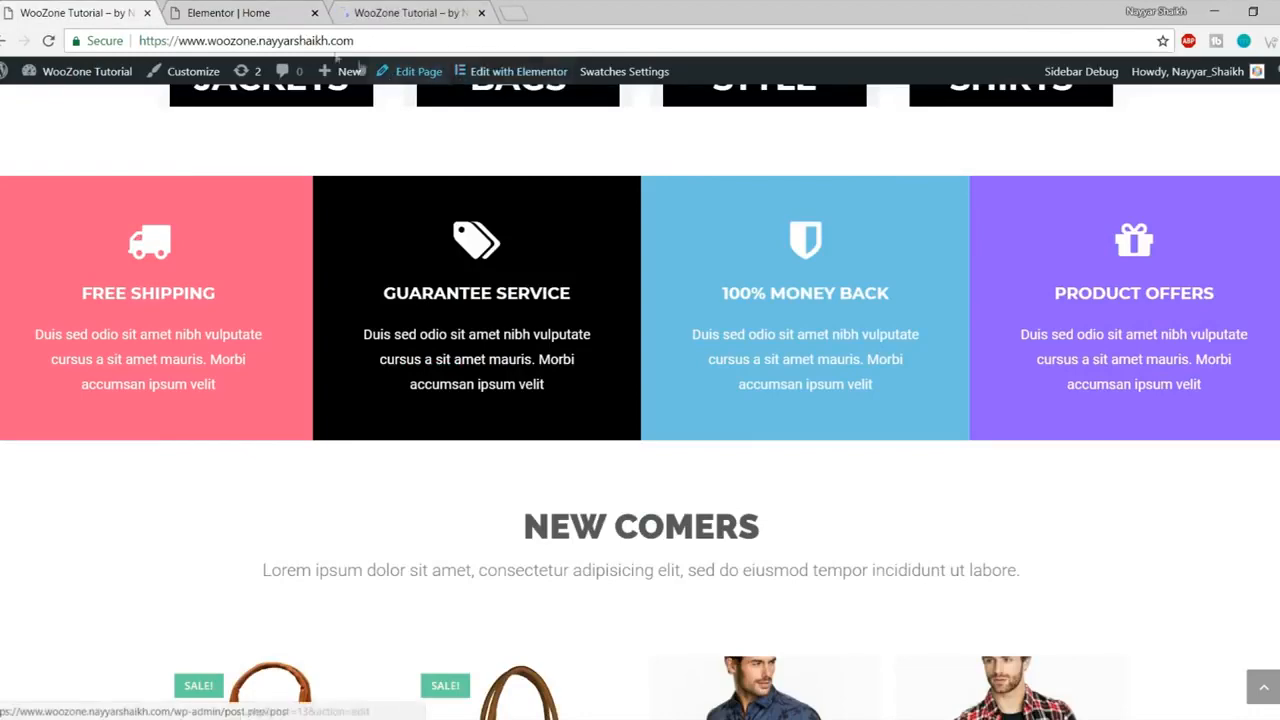
Step: Look up the NEW COMERS heading on the live homepage for reference
{"action": "left_click", "coordinate": [511, 12]}
{"action": "left_click", "coordinate": [423, 6]}
{"action": "scroll", "coordinate": [558, 291], "scroll_direction": "down", "scroll_amount": 15}
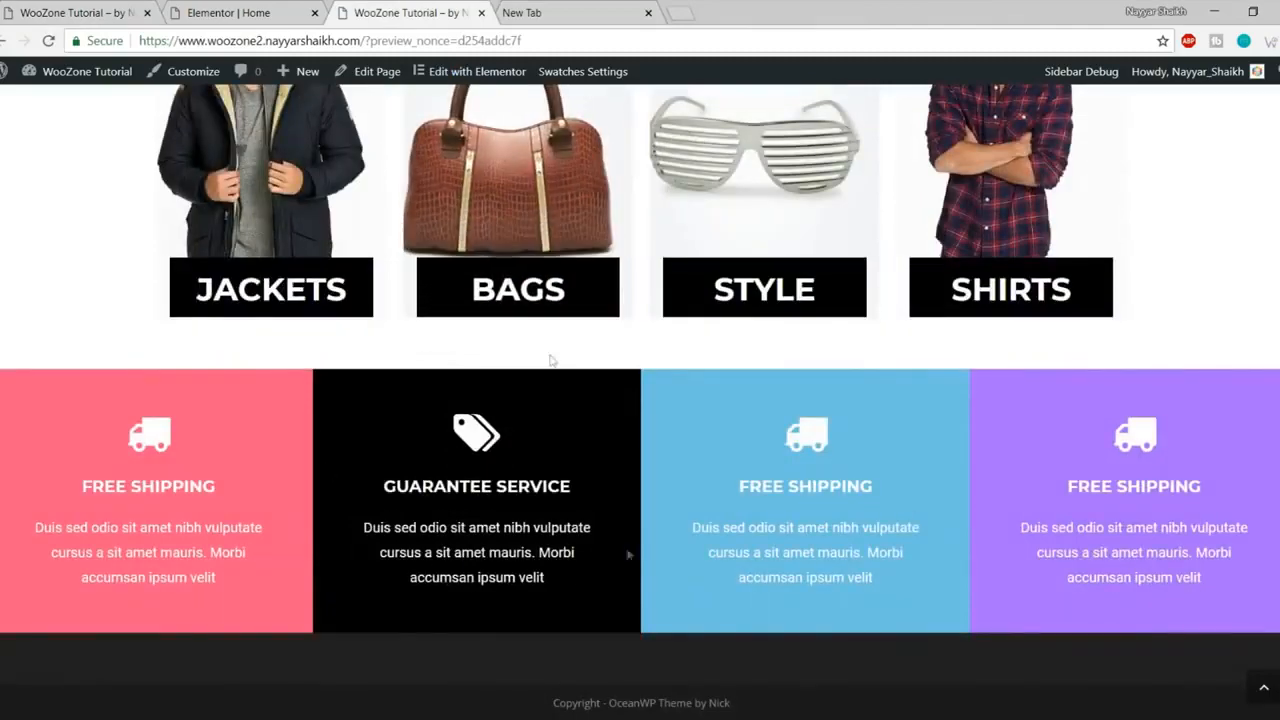
{"action": "left_click", "coordinate": [648, 12]}
{"action": "left_click", "coordinate": [52, 10]}
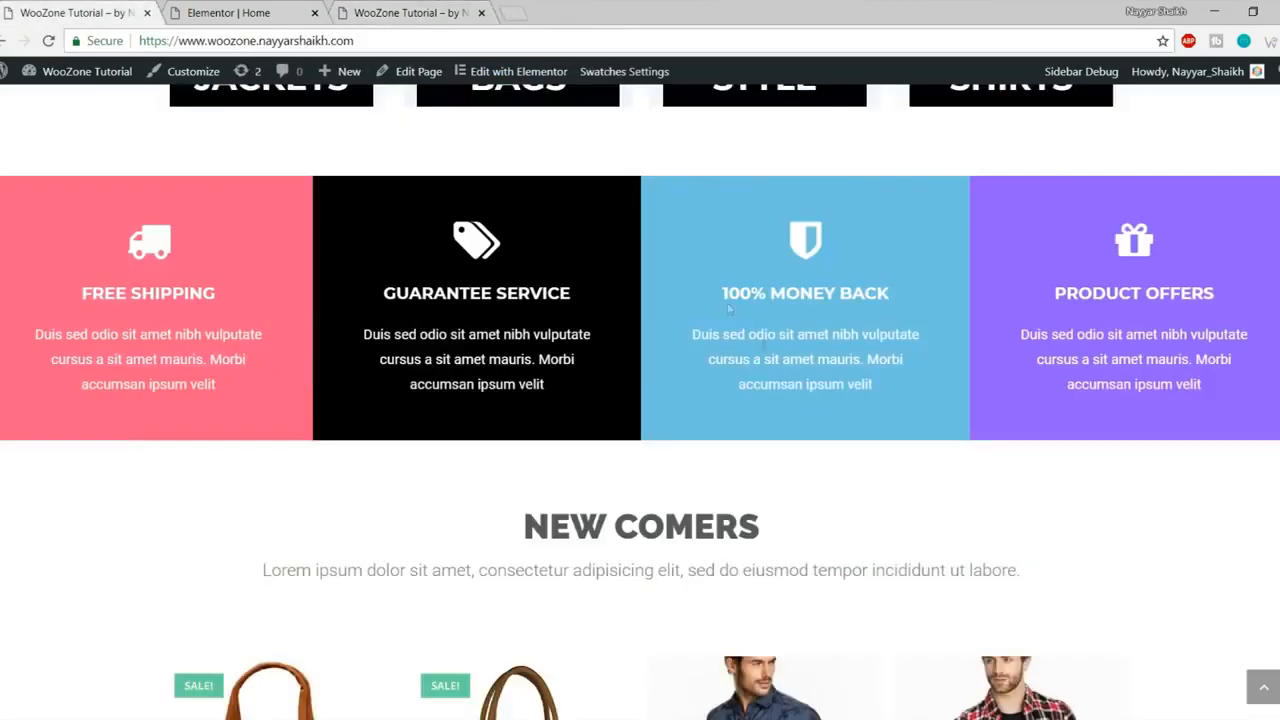
{"action": "scroll", "coordinate": [771, 377], "scroll_direction": "down", "scroll_amount": 3}
{"action": "left_click_drag", "start_coordinate": [520, 262], "coordinate": [1074, 334]}
{"action": "left_click", "coordinate": [280, 8]}
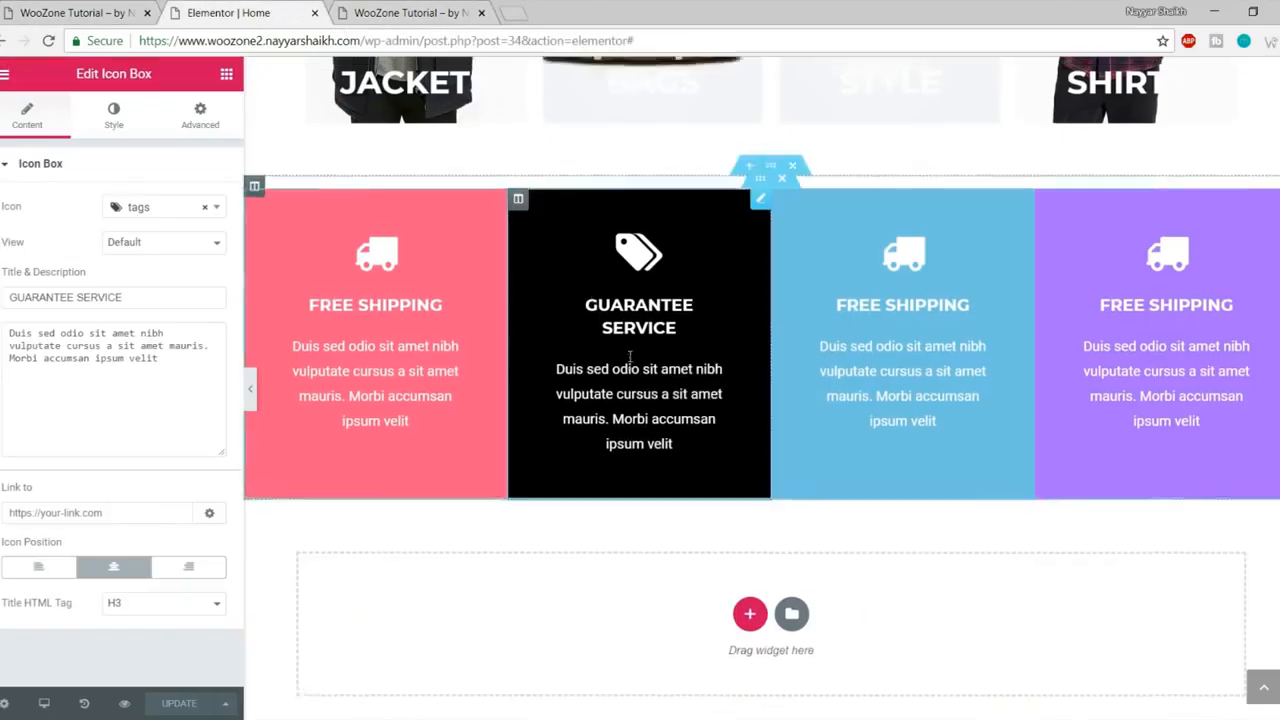
{"action": "scroll", "coordinate": [716, 379], "scroll_direction": "up", "scroll_amount": 8}
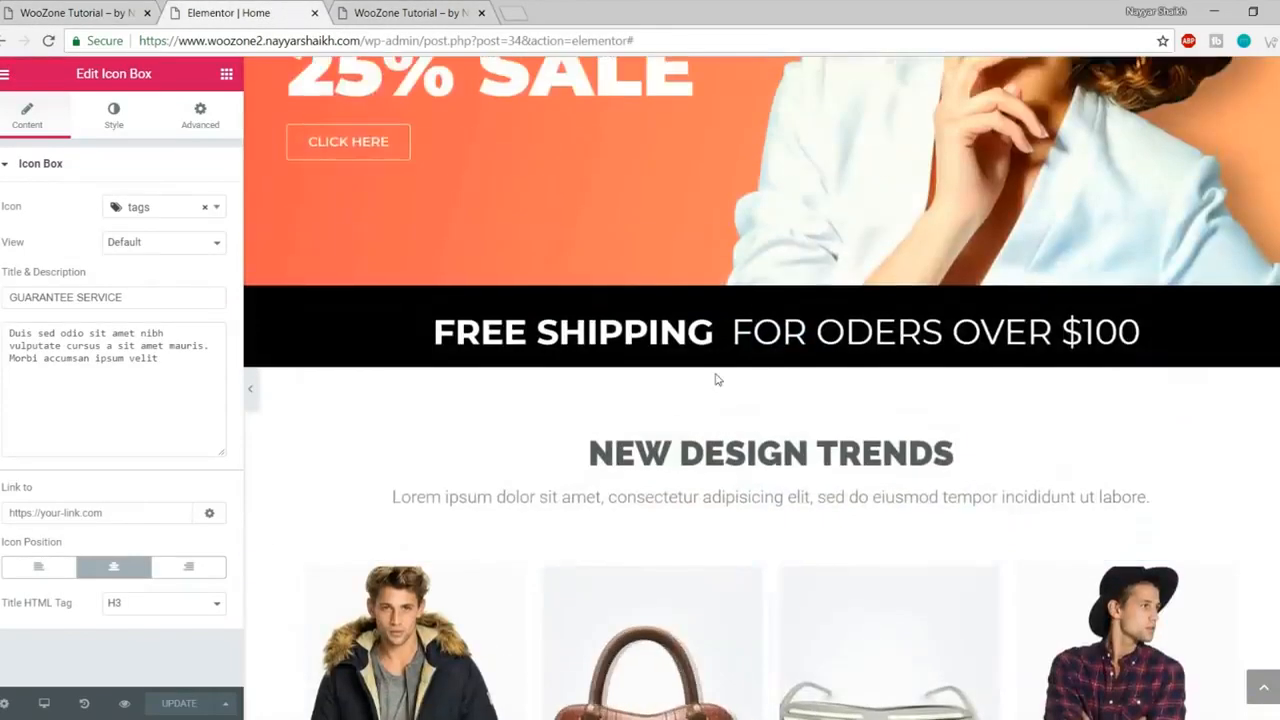
{"action": "scroll", "coordinate": [716, 379], "scroll_direction": "down", "scroll_amount": 2}
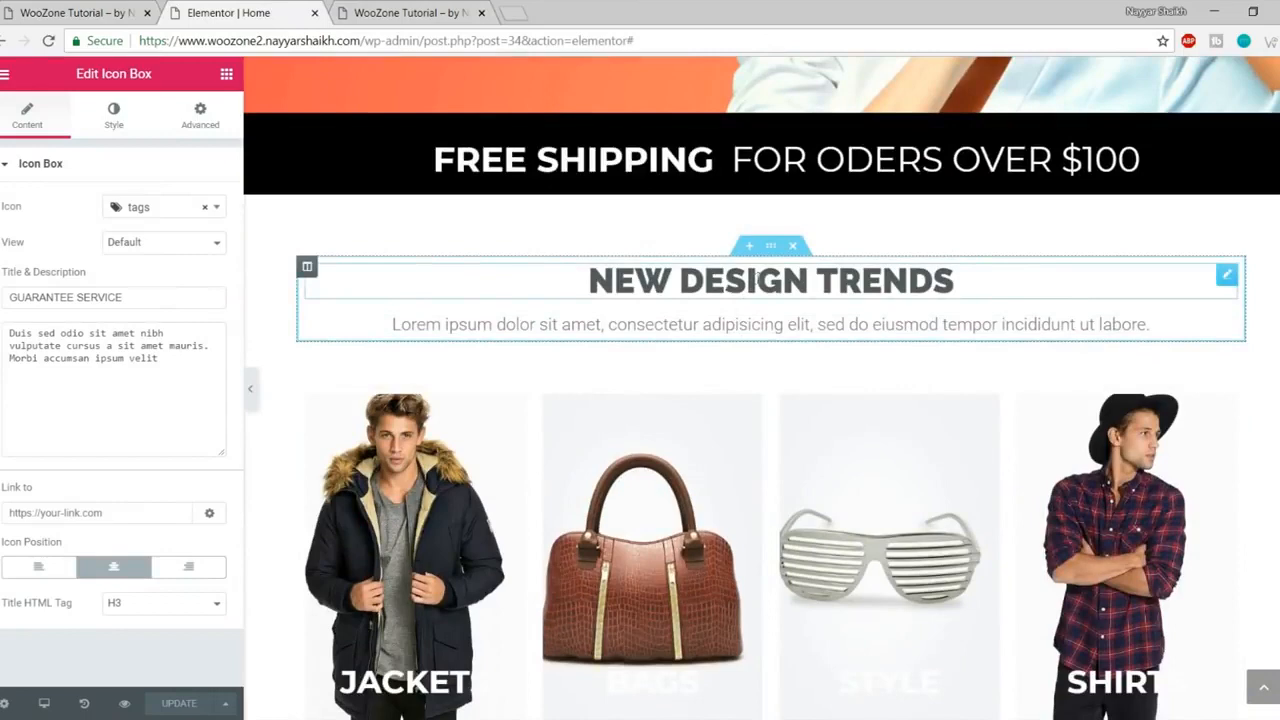
Step: Copy the NEW DESIGN TRENDS section and paste it into the empty section below the feature boxes
{"action": "right_click", "coordinate": [775, 249]}
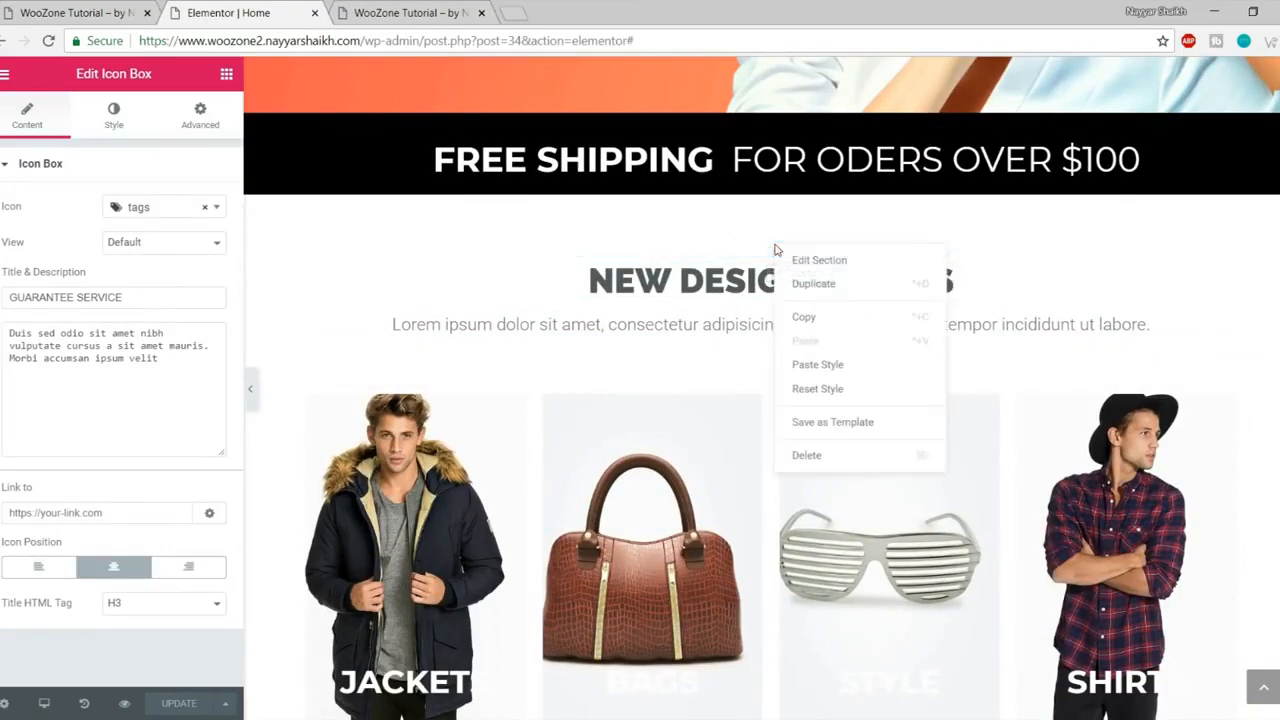
{"action": "left_click", "coordinate": [843, 318]}
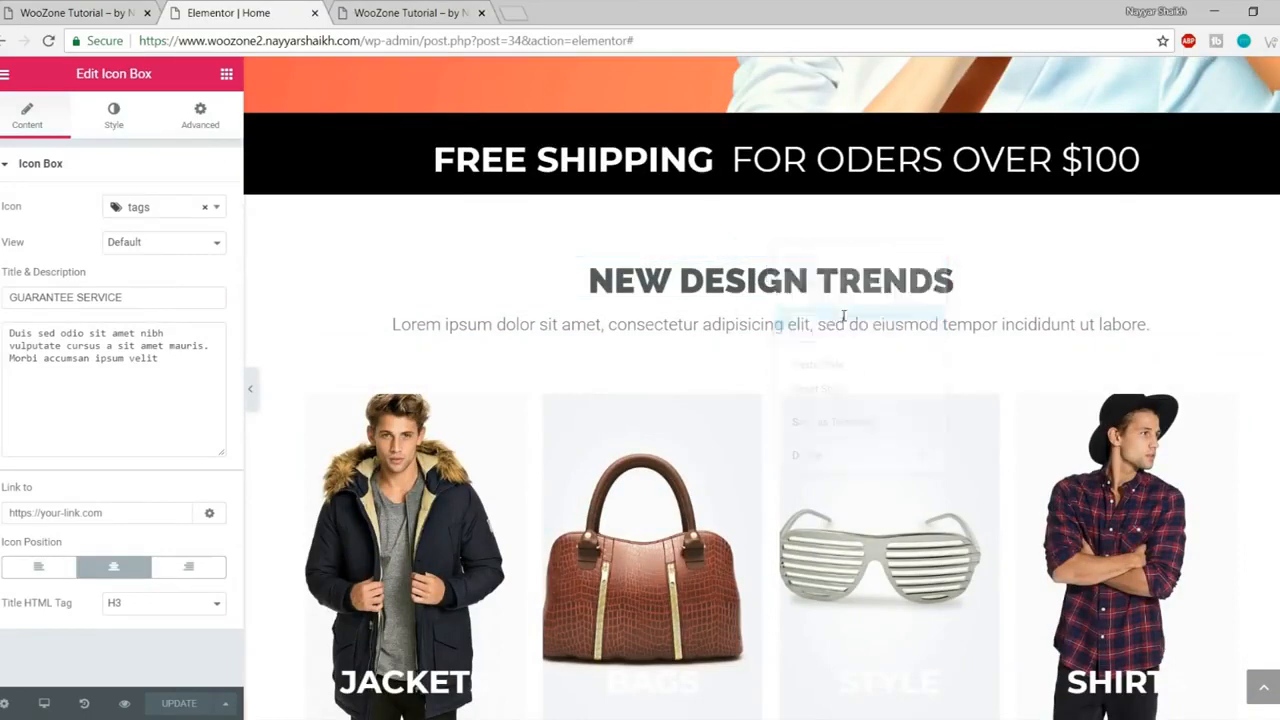
{"action": "scroll", "coordinate": [849, 343], "scroll_direction": "down", "scroll_amount": 10}
{"action": "right_click", "coordinate": [724, 491]}
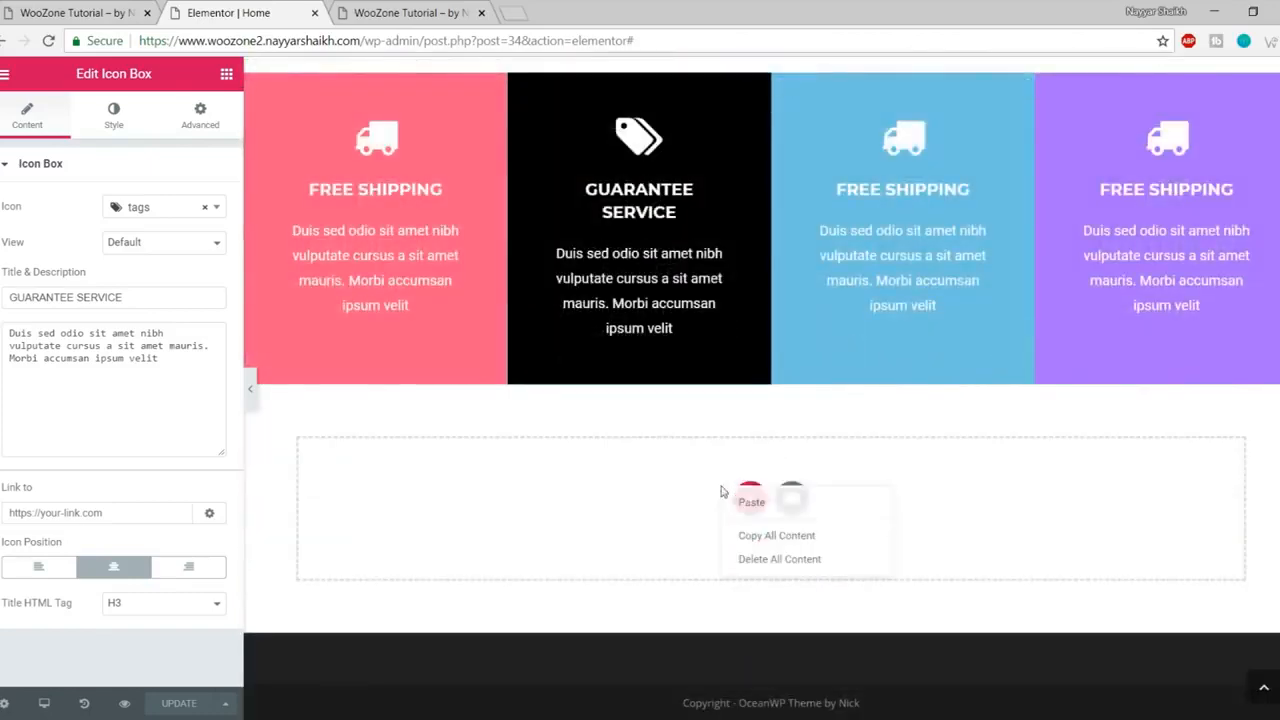
{"action": "left_click", "coordinate": [752, 500]}
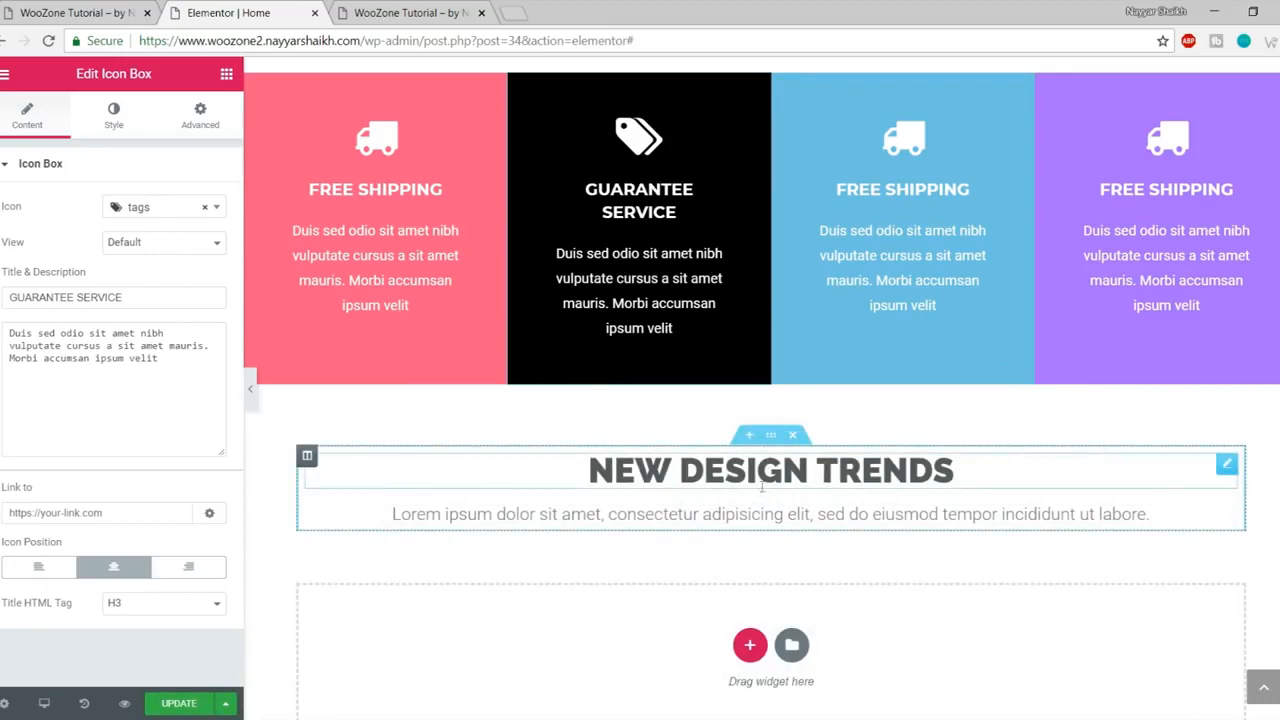
Step: Check the live site's title wording and retype the pasted heading as NEW COMERS
{"action": "left_click", "coordinate": [100, 14]}
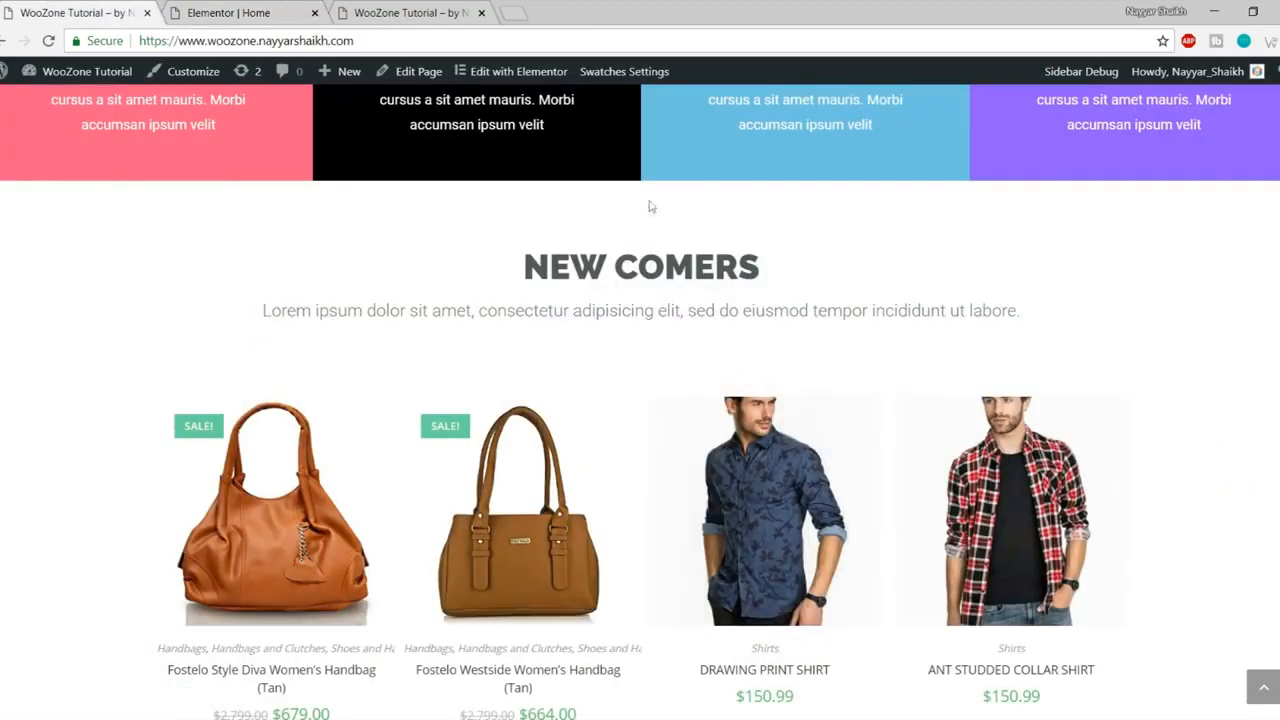
{"action": "left_click_drag", "start_coordinate": [549, 253], "coordinate": [860, 277]}
{"action": "left_click", "coordinate": [862, 278]}
{"action": "left_click_drag", "start_coordinate": [517, 268], "coordinate": [795, 257]}
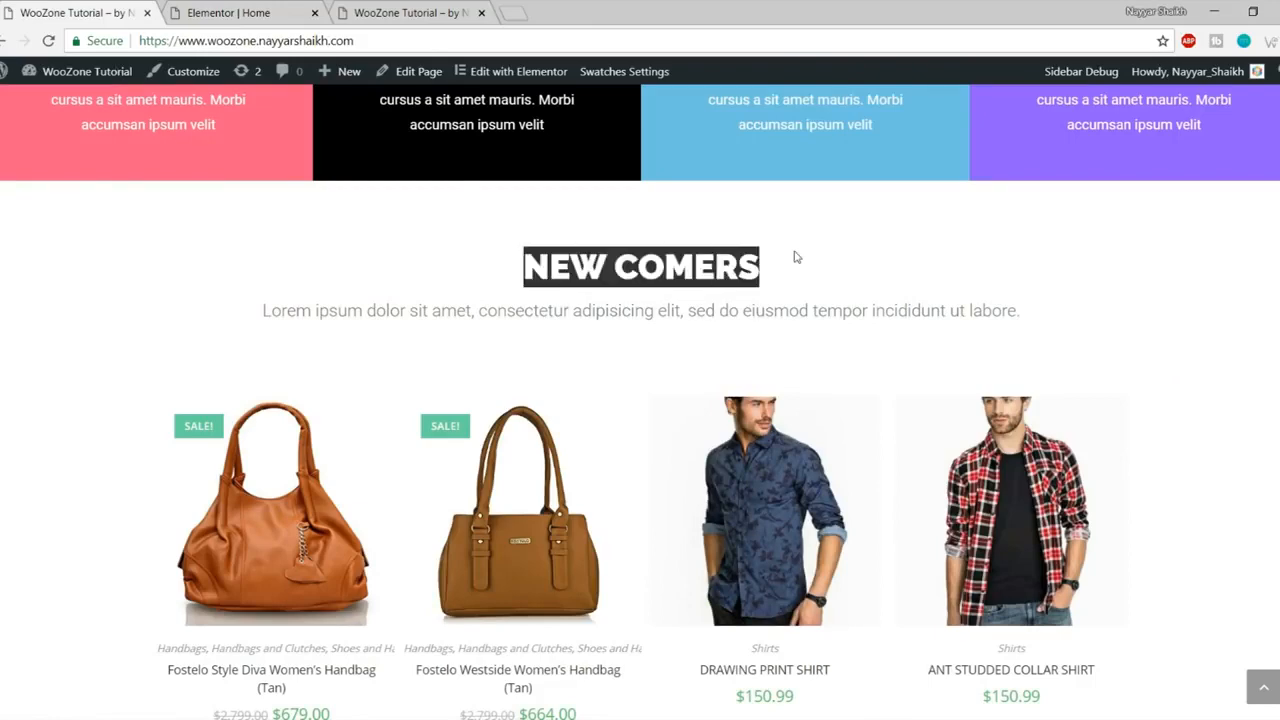
{"action": "left_click", "coordinate": [228, 12]}
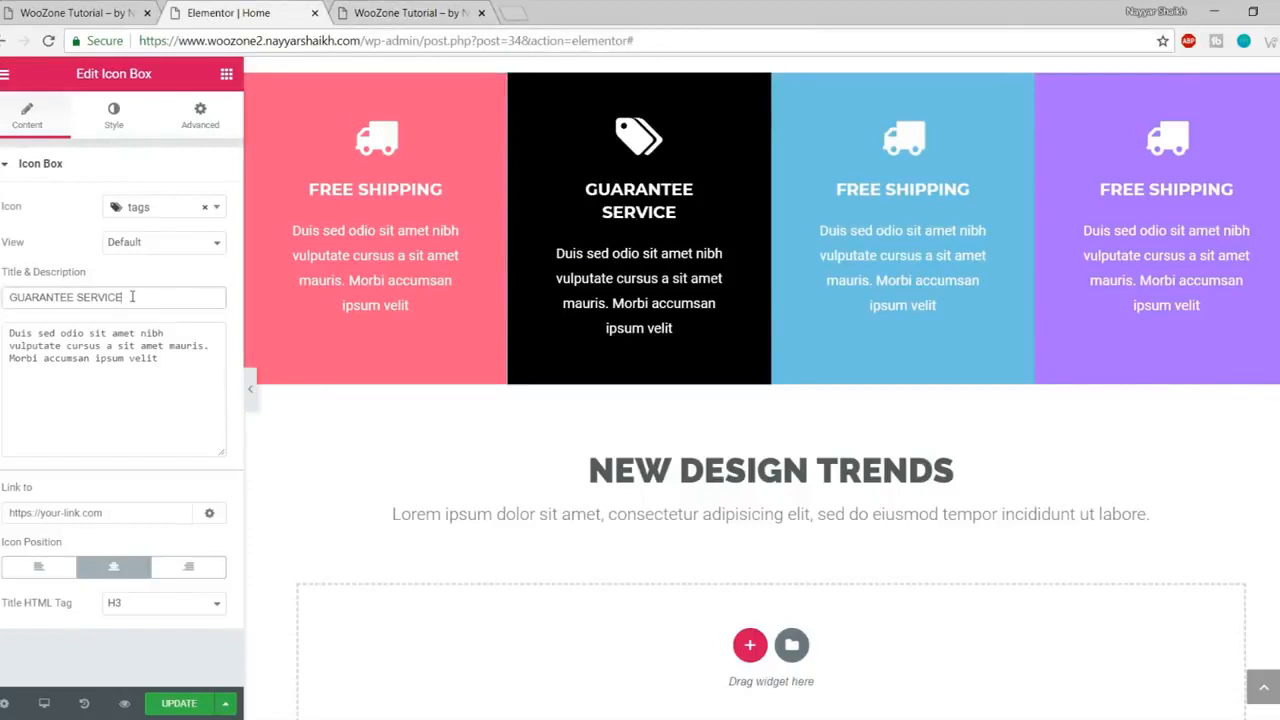
{"action": "left_click", "coordinate": [789, 455]}
{"action": "key", "text": "ctrl+a"}
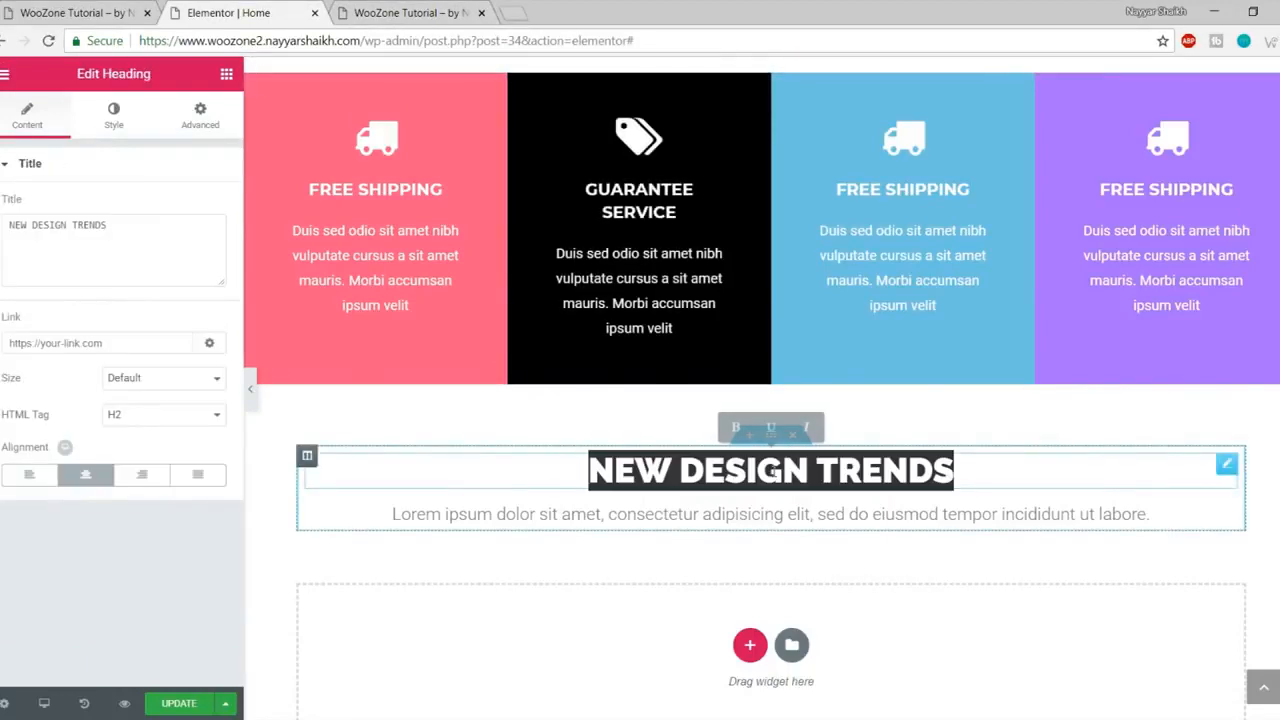
{"action": "type", "text": "NEW COMERS"}
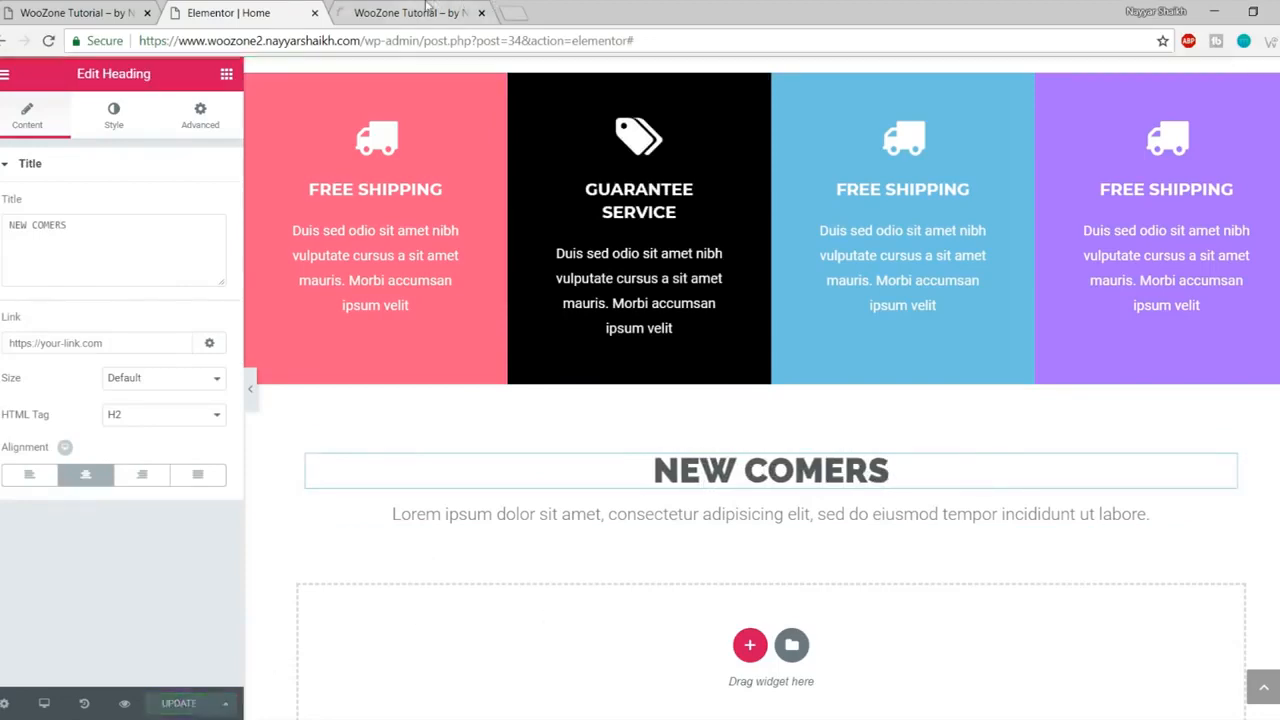
Step: Compare the updated page preview with the live homepage's NEW COMERS section
{"action": "left_click", "coordinate": [429, 8]}
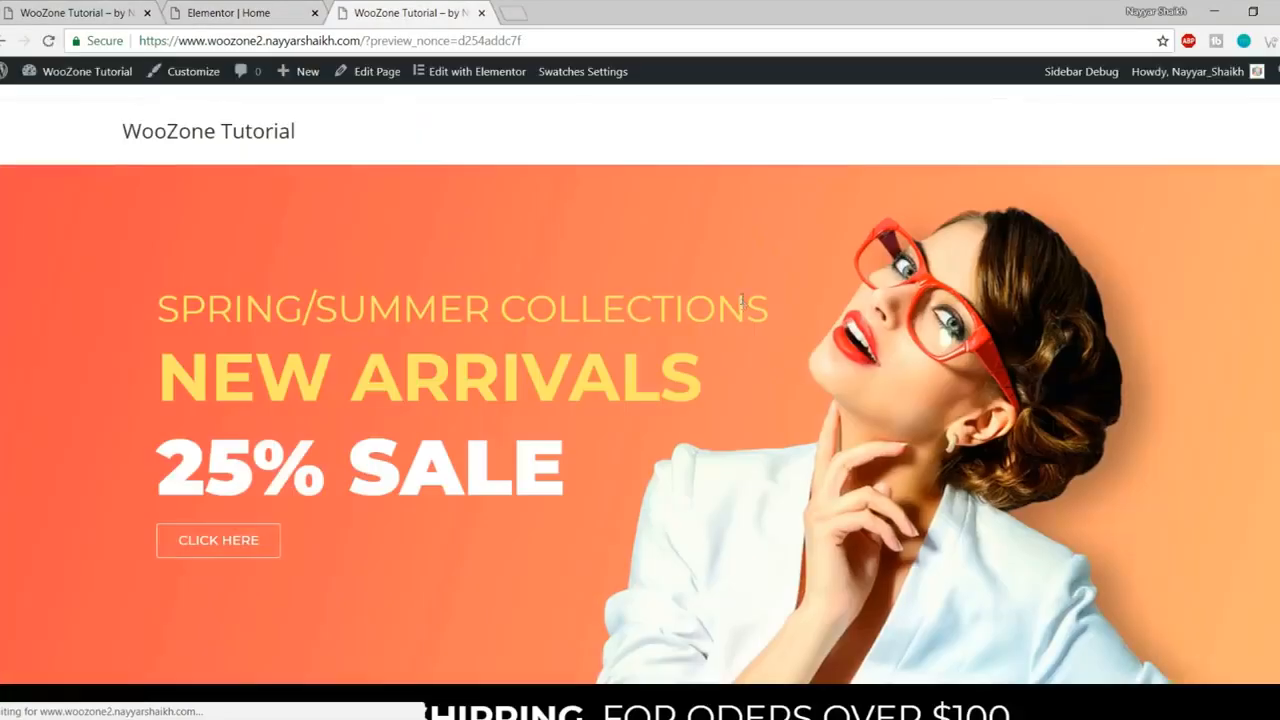
{"action": "scroll", "coordinate": [818, 450], "scroll_direction": "down", "scroll_amount": 8}
{"action": "scroll", "coordinate": [826, 520], "scroll_direction": "down", "scroll_amount": 3}
{"action": "scroll", "coordinate": [826, 522], "scroll_direction": "up", "scroll_amount": 8}
{"action": "scroll", "coordinate": [826, 522], "scroll_direction": "up", "scroll_amount": 2}
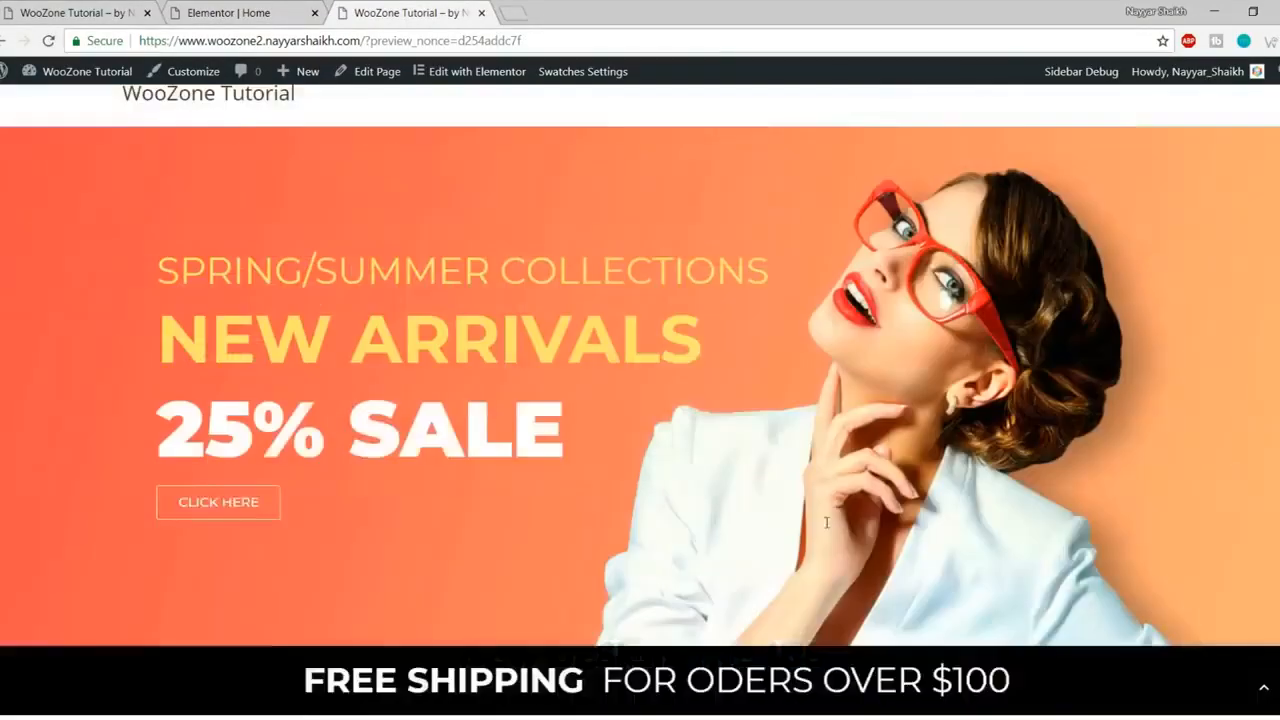
{"action": "left_click", "coordinate": [75, 12]}
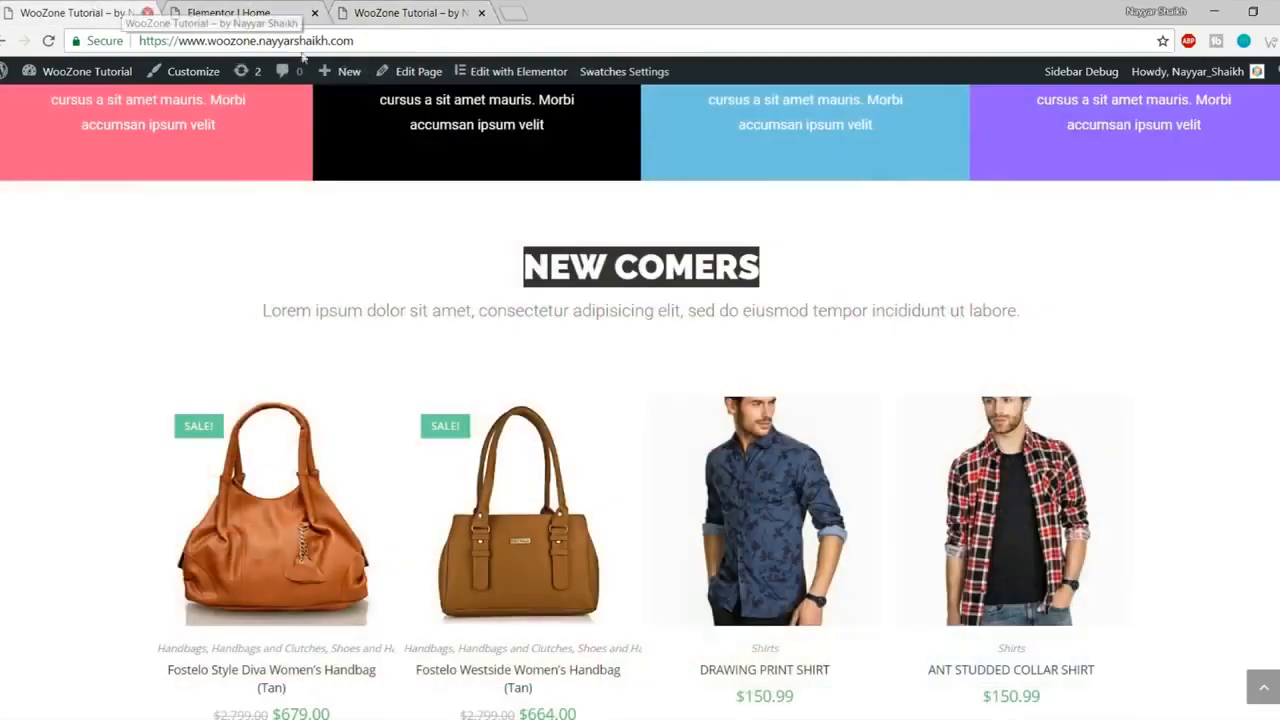
{"action": "scroll", "coordinate": [634, 286], "scroll_direction": "down", "scroll_amount": 2}
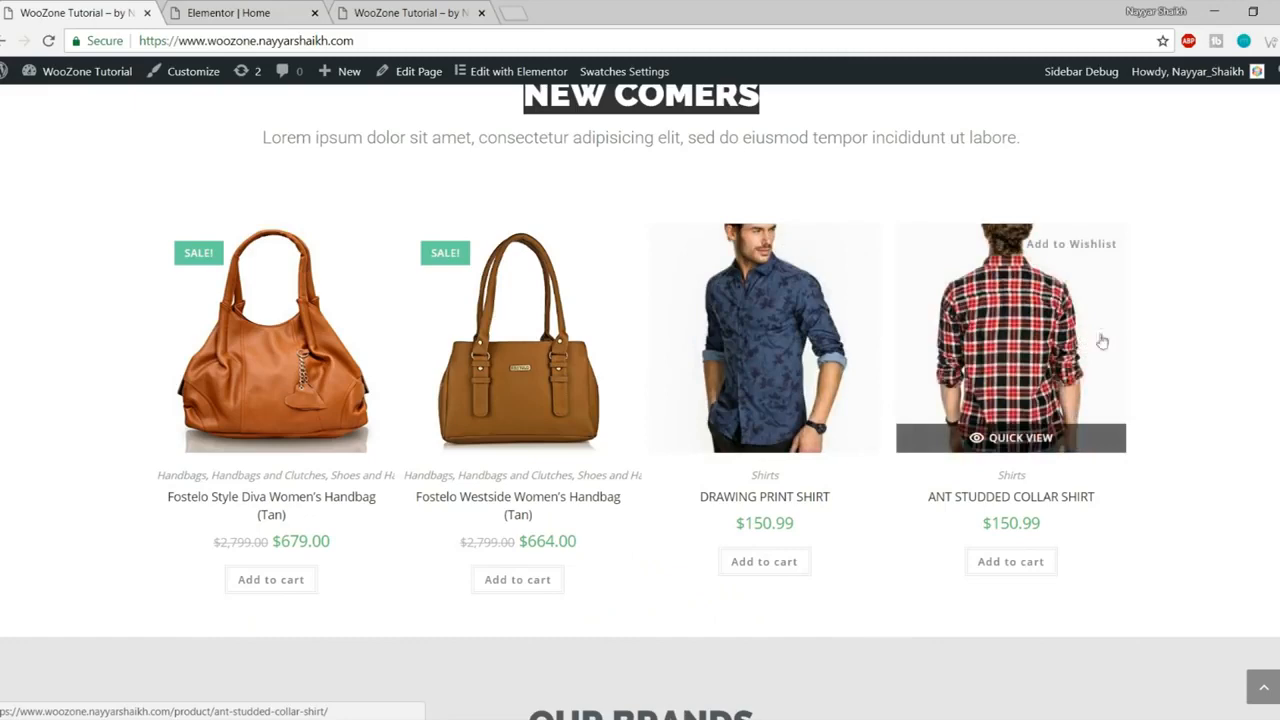
{"action": "left_click", "coordinate": [237, 16]}
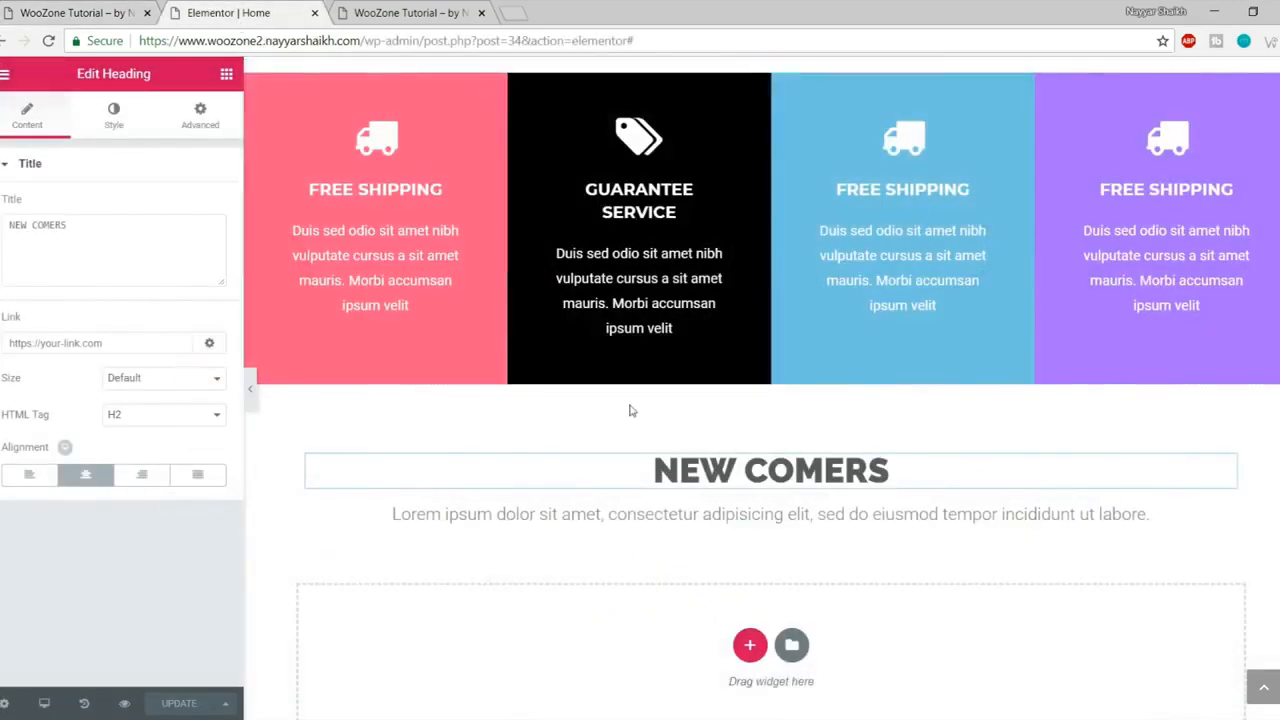
Step: Drag the Woo Recent Products widget from the WordPress group into the empty section under NEW COMERS
{"action": "left_click", "coordinate": [226, 76]}
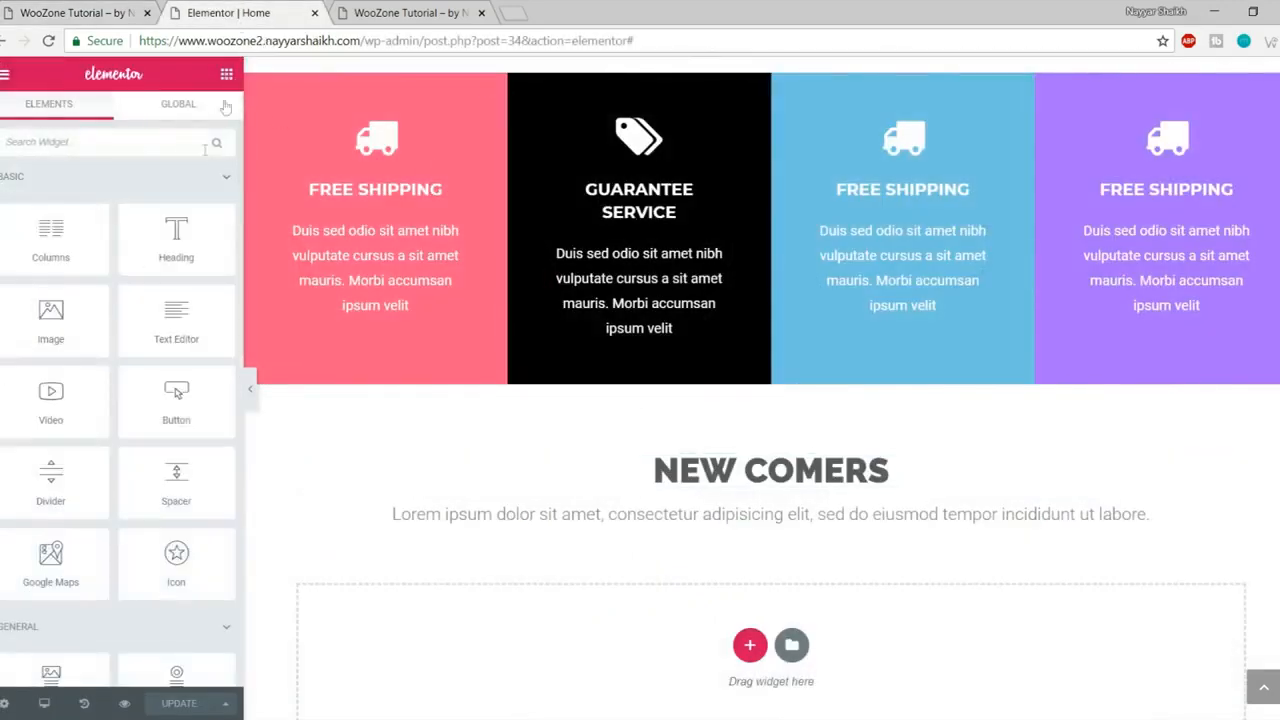
{"action": "scroll", "coordinate": [138, 342], "scroll_direction": "down", "scroll_amount": 5}
{"action": "scroll", "coordinate": [138, 342], "scroll_direction": "down", "scroll_amount": 15}
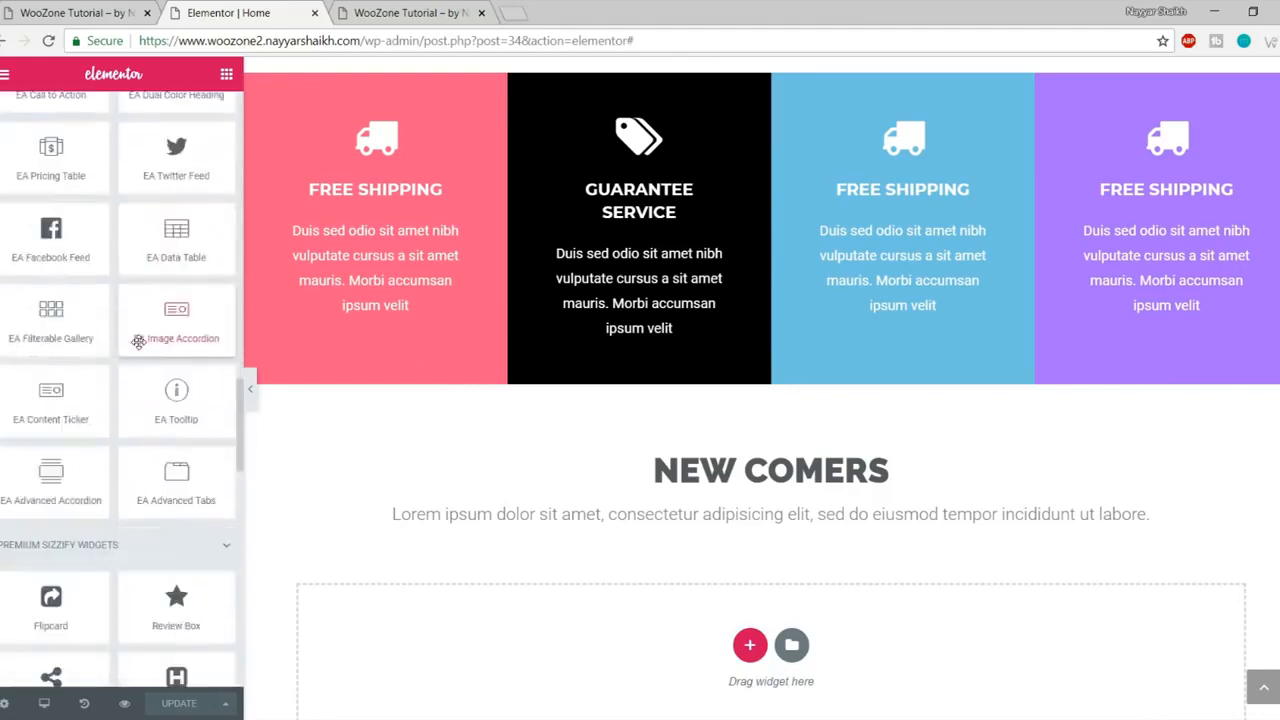
{"action": "scroll", "coordinate": [138, 342], "scroll_direction": "down", "scroll_amount": 4}
{"action": "scroll", "coordinate": [138, 345], "scroll_direction": "up", "scroll_amount": 12}
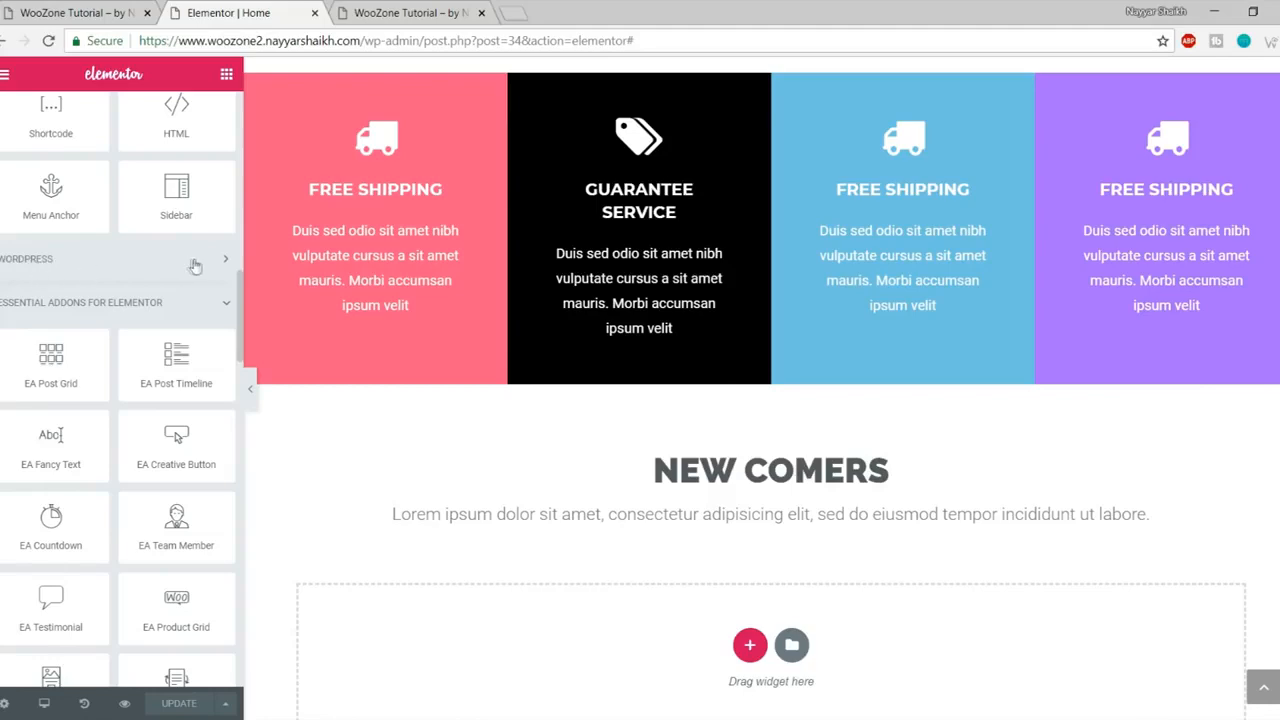
{"action": "left_click", "coordinate": [93, 266]}
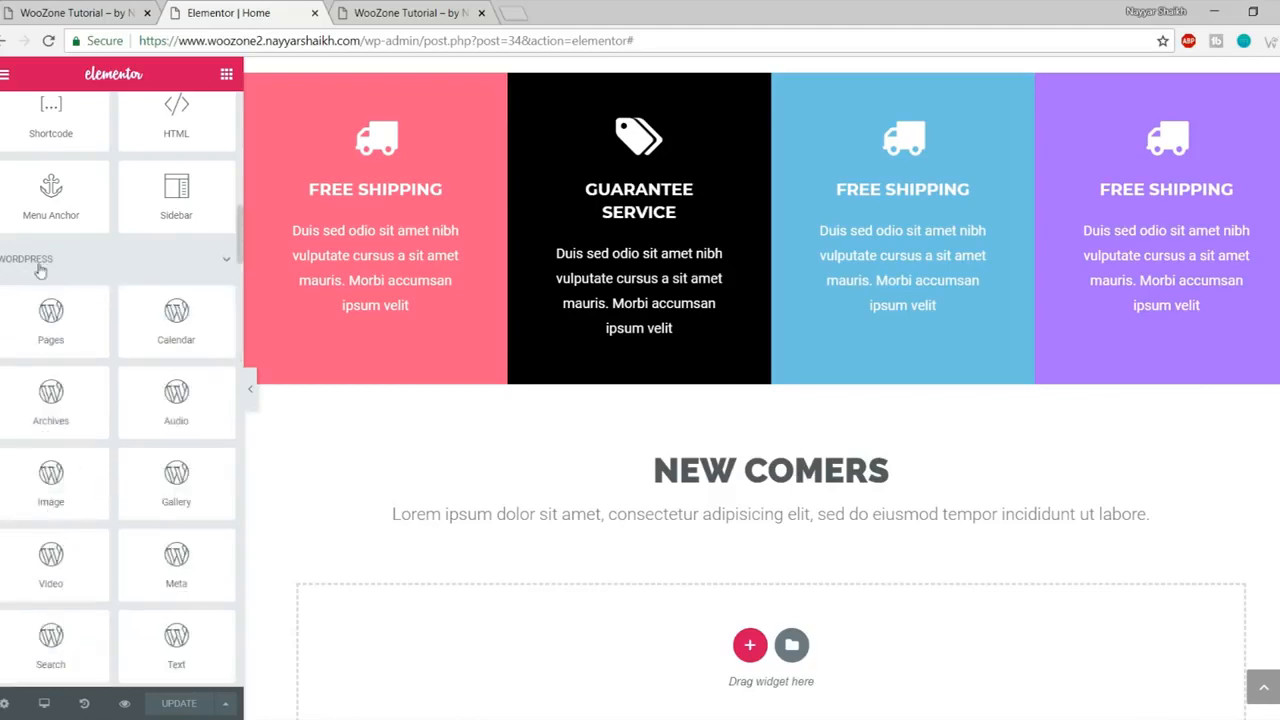
{"action": "scroll", "coordinate": [131, 357], "scroll_direction": "down", "scroll_amount": 10}
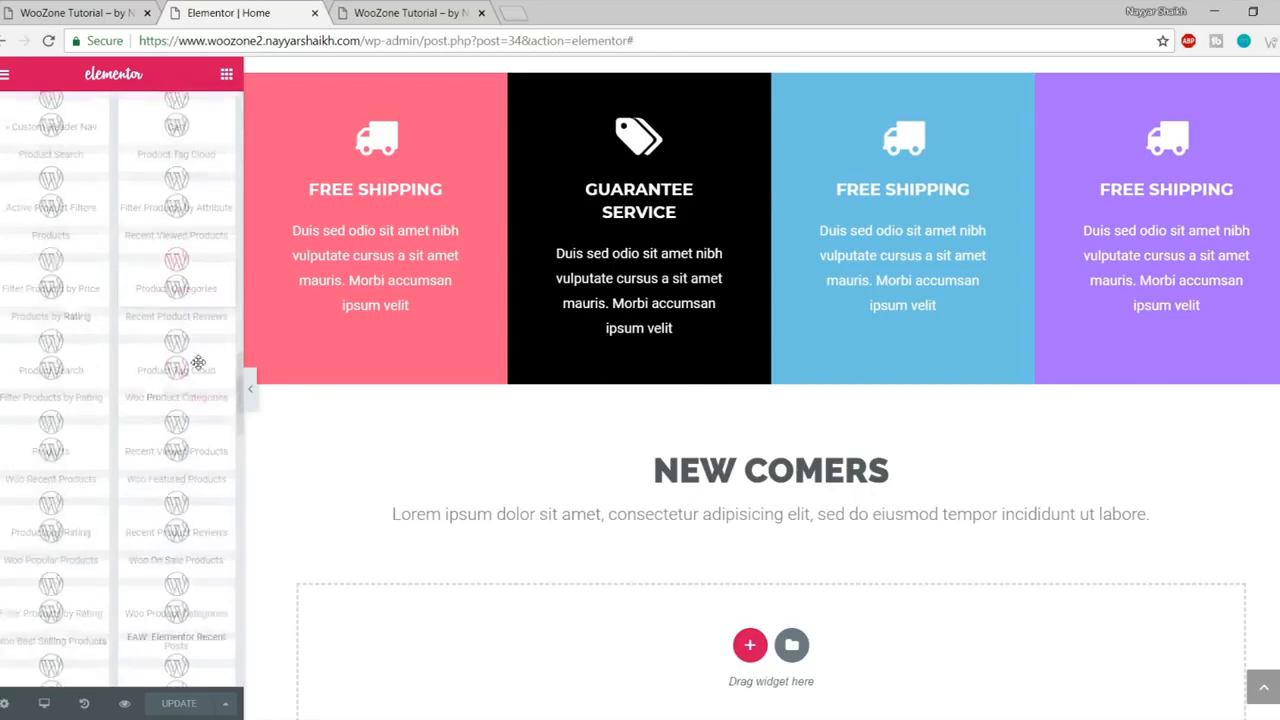
{"action": "scroll", "coordinate": [198, 362], "scroll_direction": "down", "scroll_amount": 3}
{"action": "scroll", "coordinate": [180, 400], "scroll_direction": "up", "scroll_amount": 1}
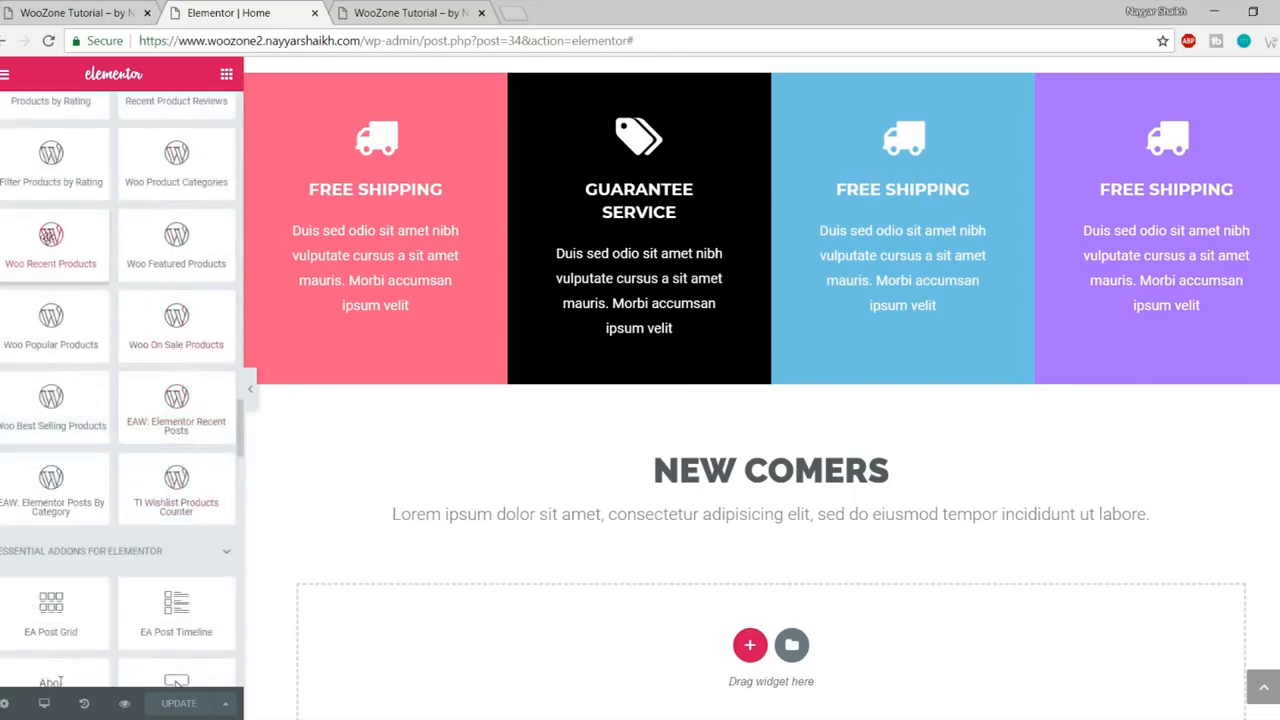
{"action": "left_click_drag", "start_coordinate": [44, 245], "coordinate": [720, 680]}
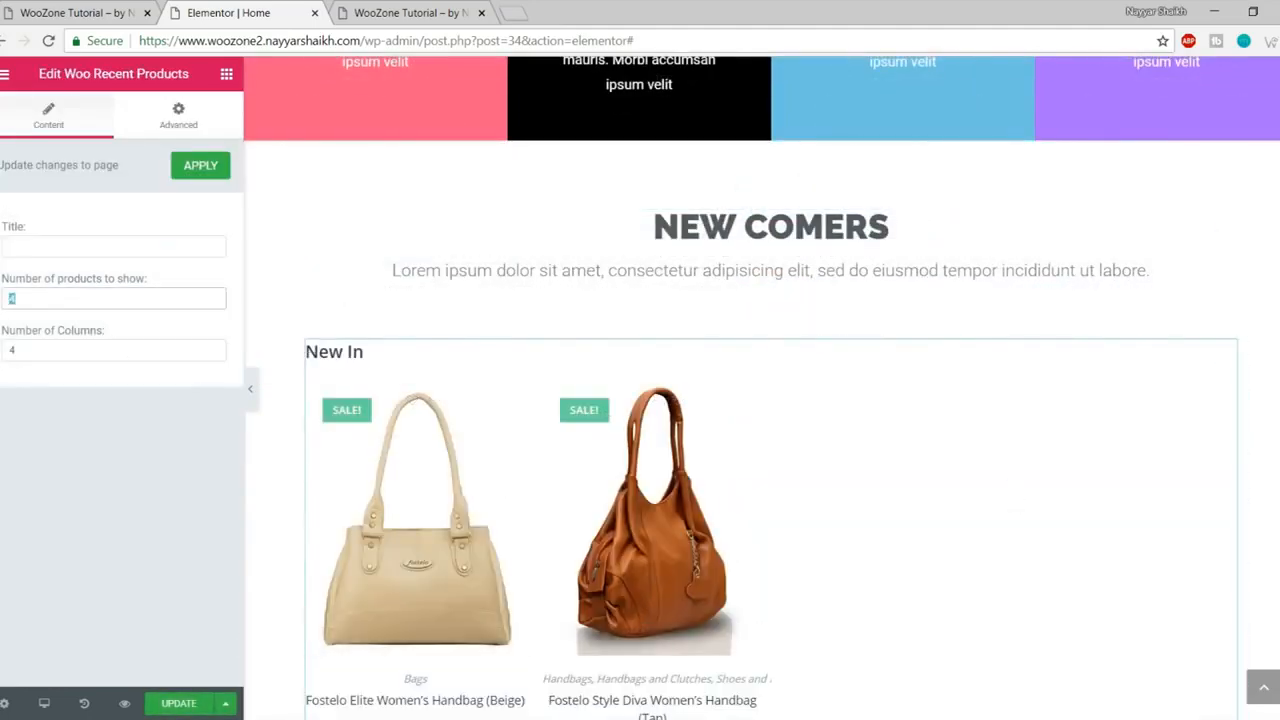
Step: Set the recent-products grid to 4 products in 4 columns and remove its New In title
{"action": "double_click", "coordinate": [35, 351]}
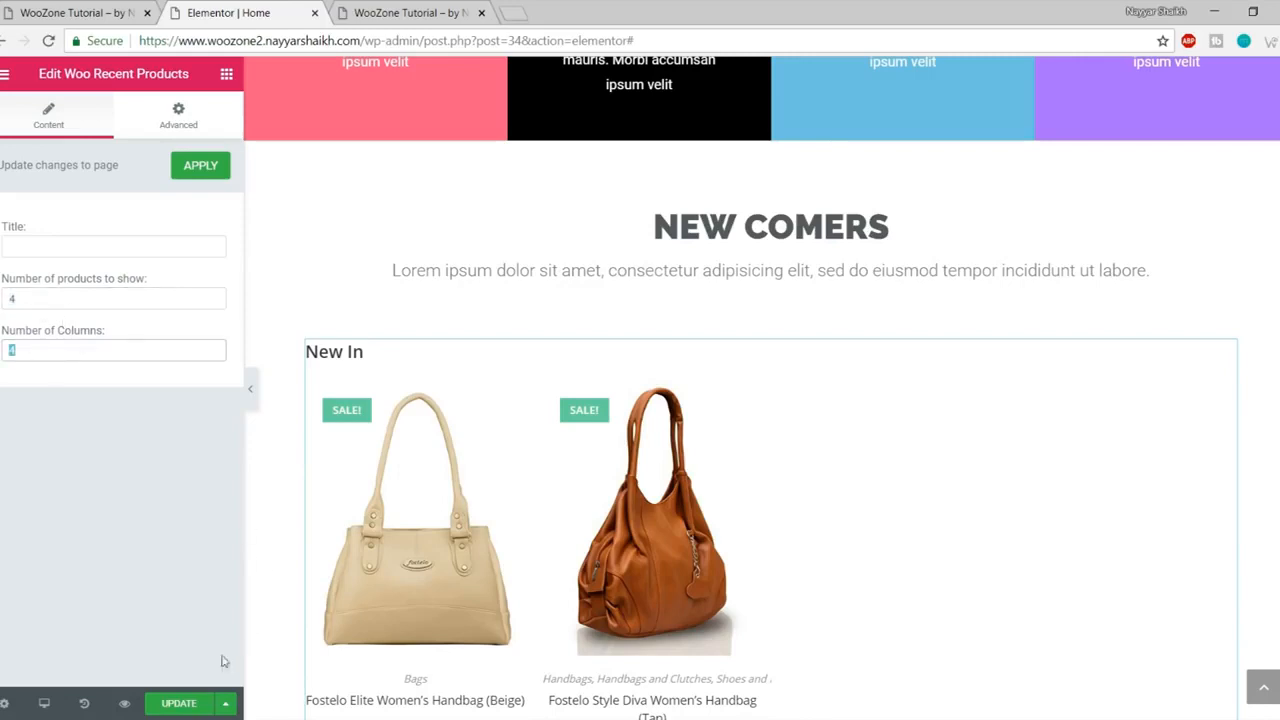
{"action": "left_click_drag", "start_coordinate": [366, 354], "coordinate": [364, 368]}
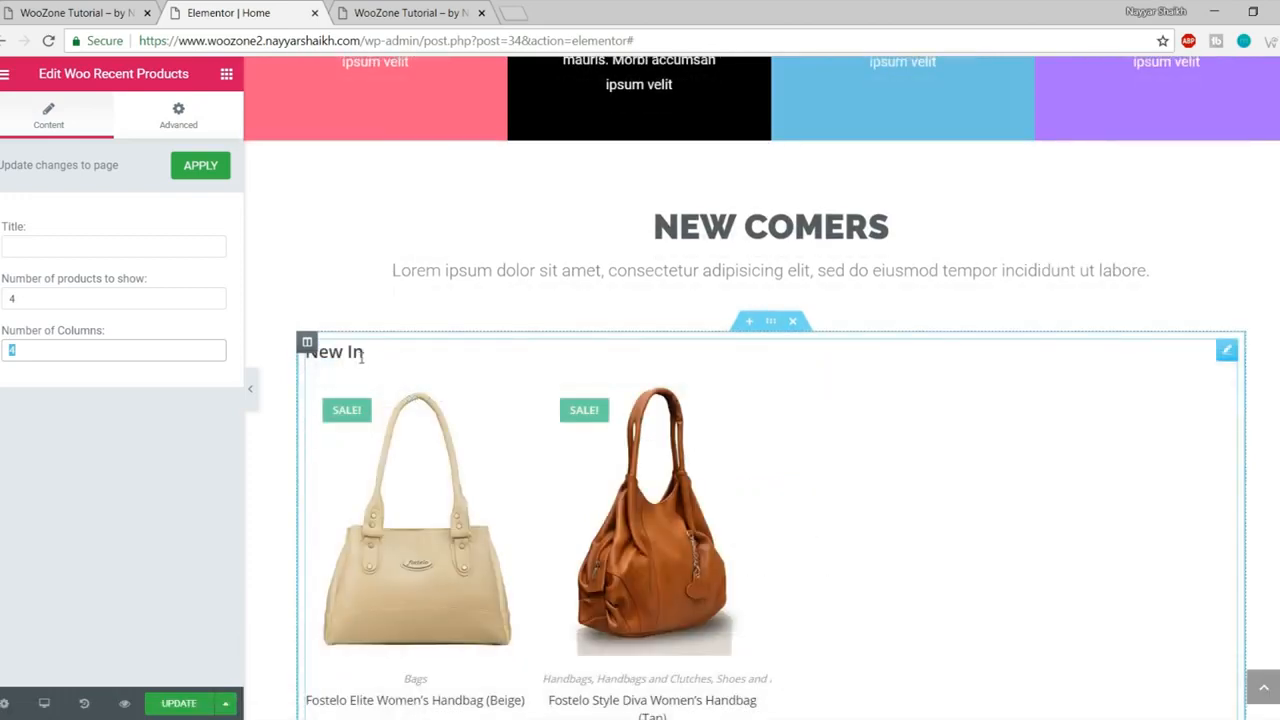
{"action": "left_click", "coordinate": [97, 244]}
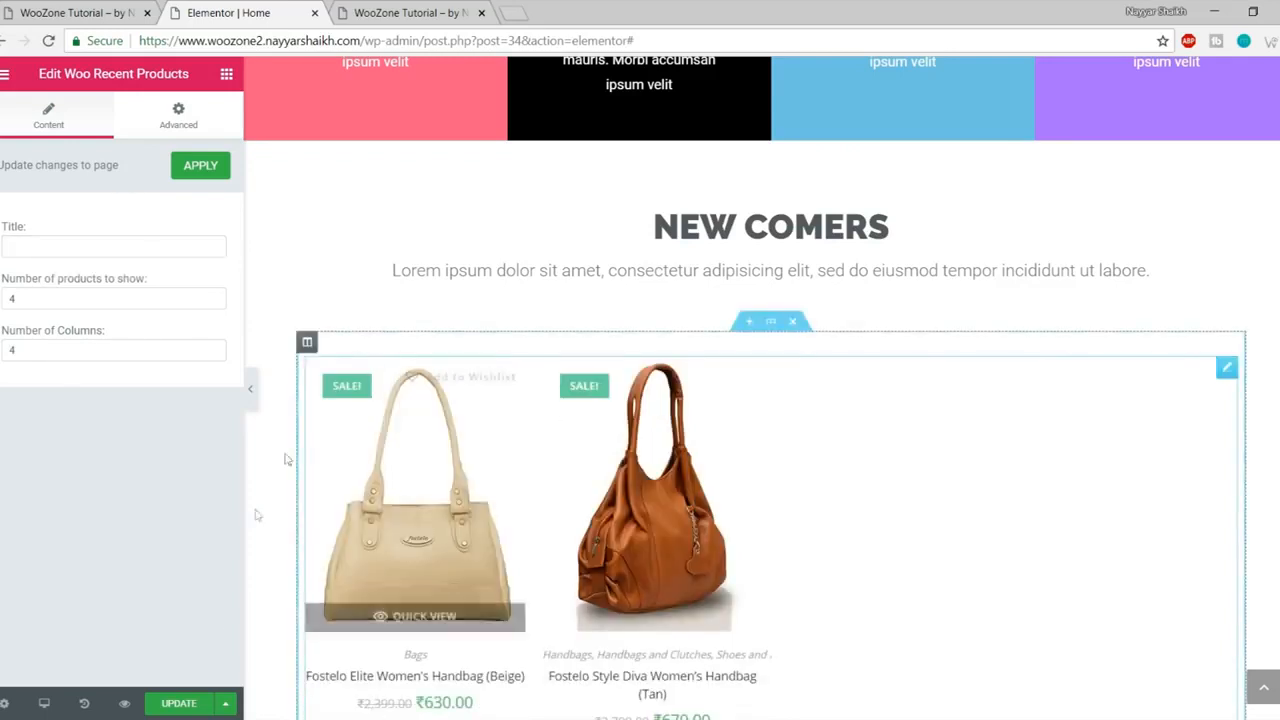
{"action": "scroll", "coordinate": [769, 440], "scroll_direction": "down", "scroll_amount": 4}
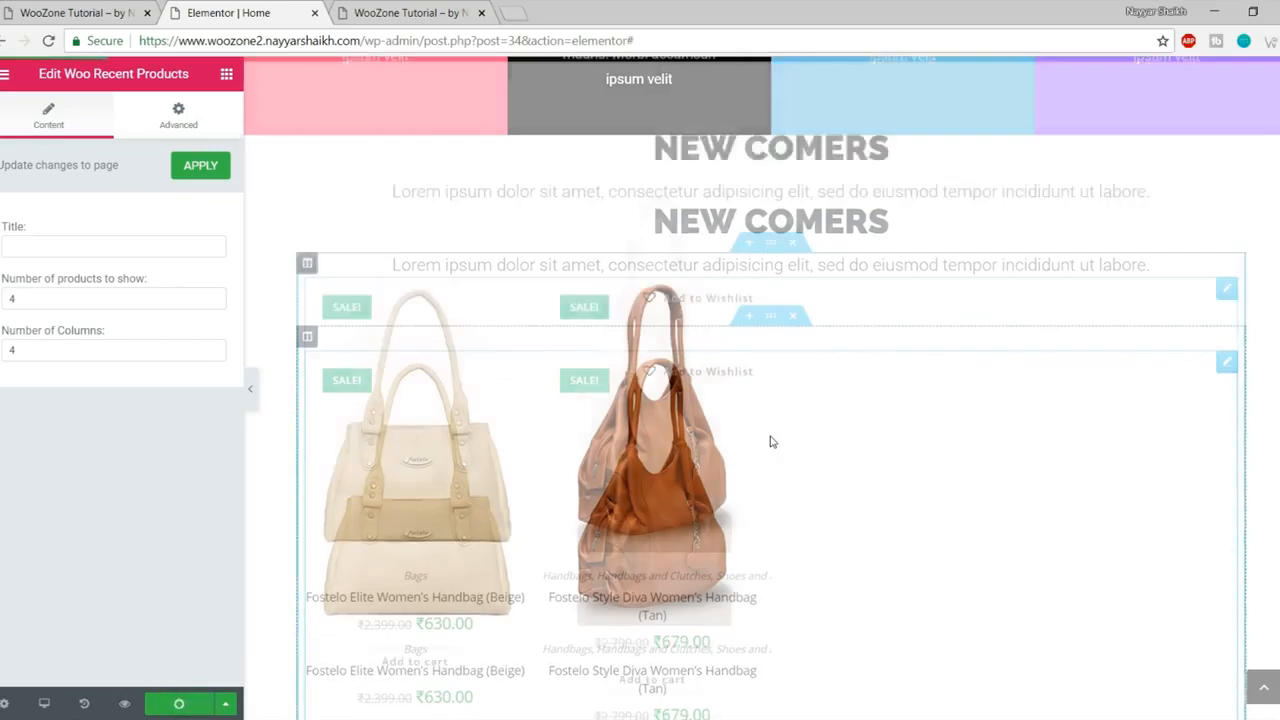
{"action": "scroll", "coordinate": [766, 366], "scroll_direction": "up", "scroll_amount": 4}
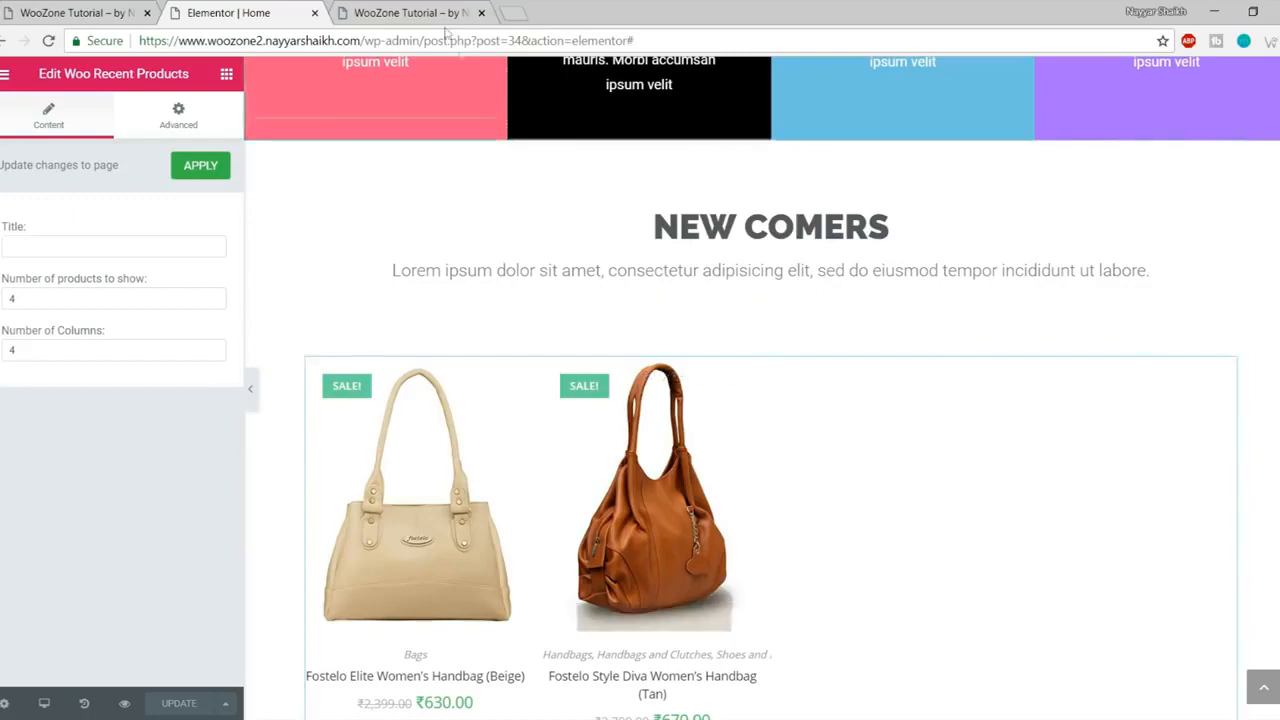
{"action": "left_click", "coordinate": [411, 12]}
{"action": "scroll", "coordinate": [620, 230], "scroll_direction": "down", "scroll_amount": 3}
{"action": "scroll", "coordinate": [660, 302], "scroll_direction": "down", "scroll_amount": 10}
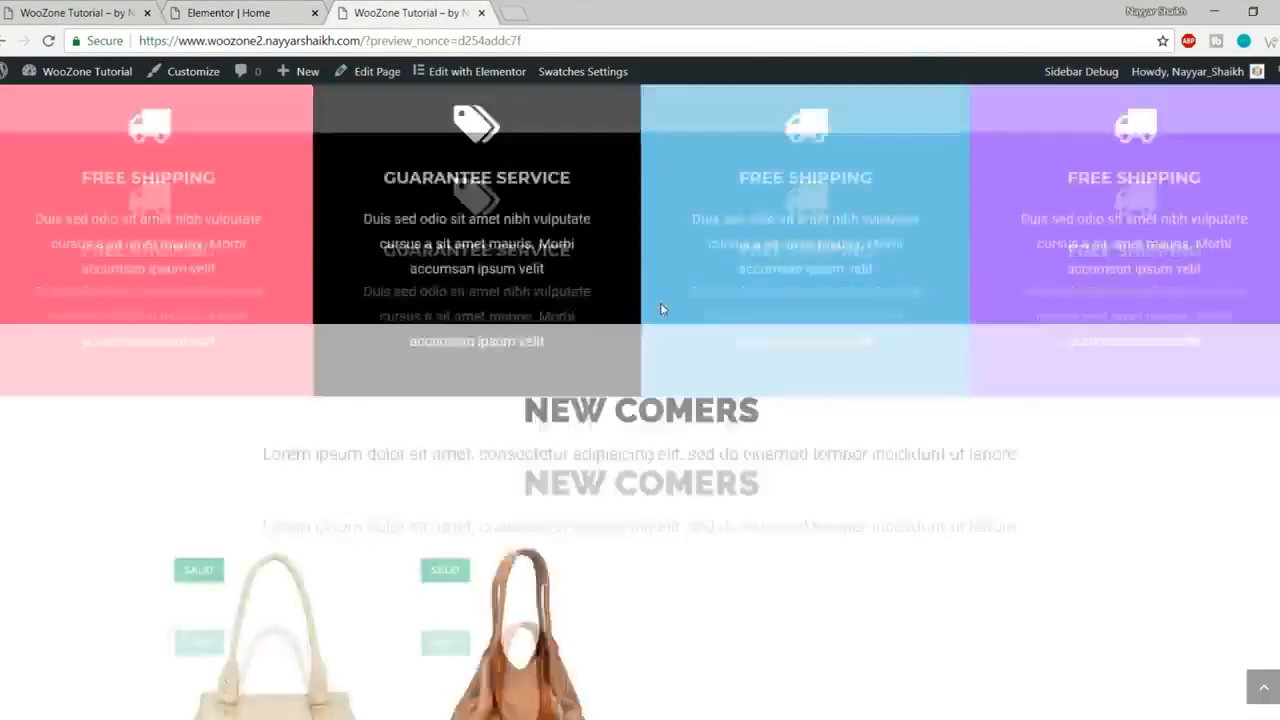
{"action": "scroll", "coordinate": [366, 462], "scroll_direction": "up", "scroll_amount": 3}
{"action": "scroll", "coordinate": [366, 462], "scroll_direction": "down", "scroll_amount": 2}
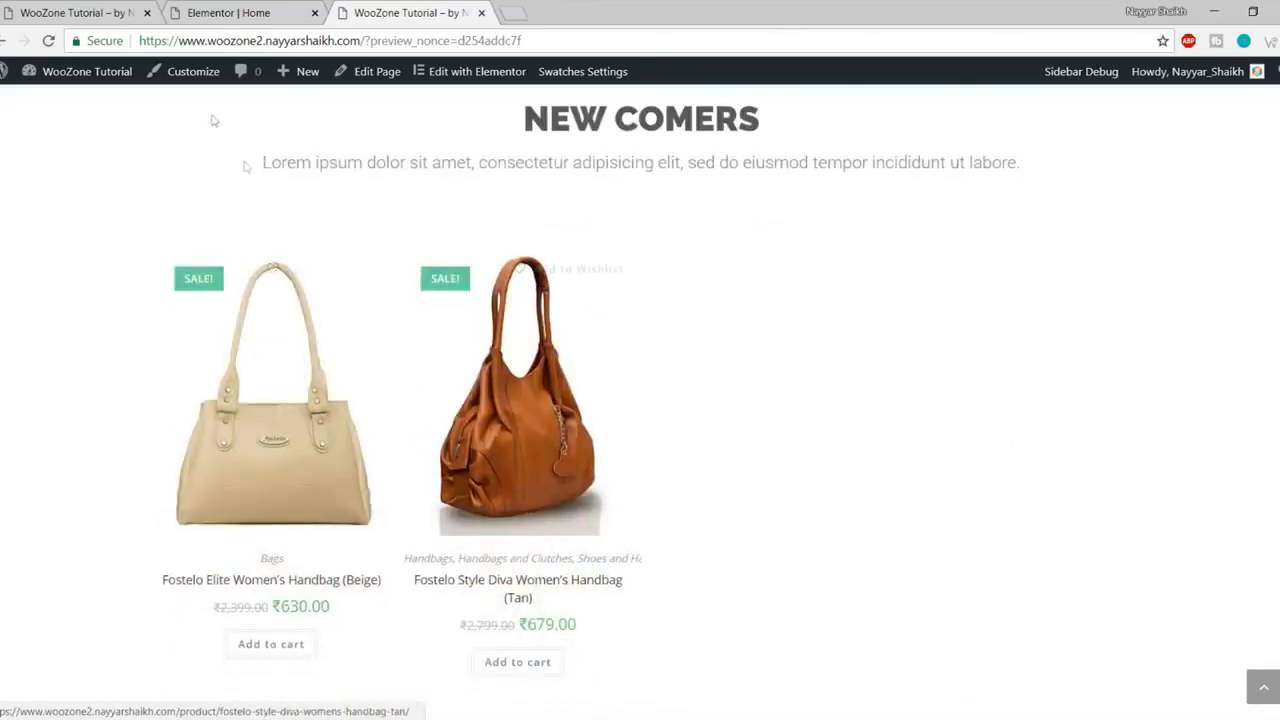
{"action": "left_click", "coordinate": [75, 12]}
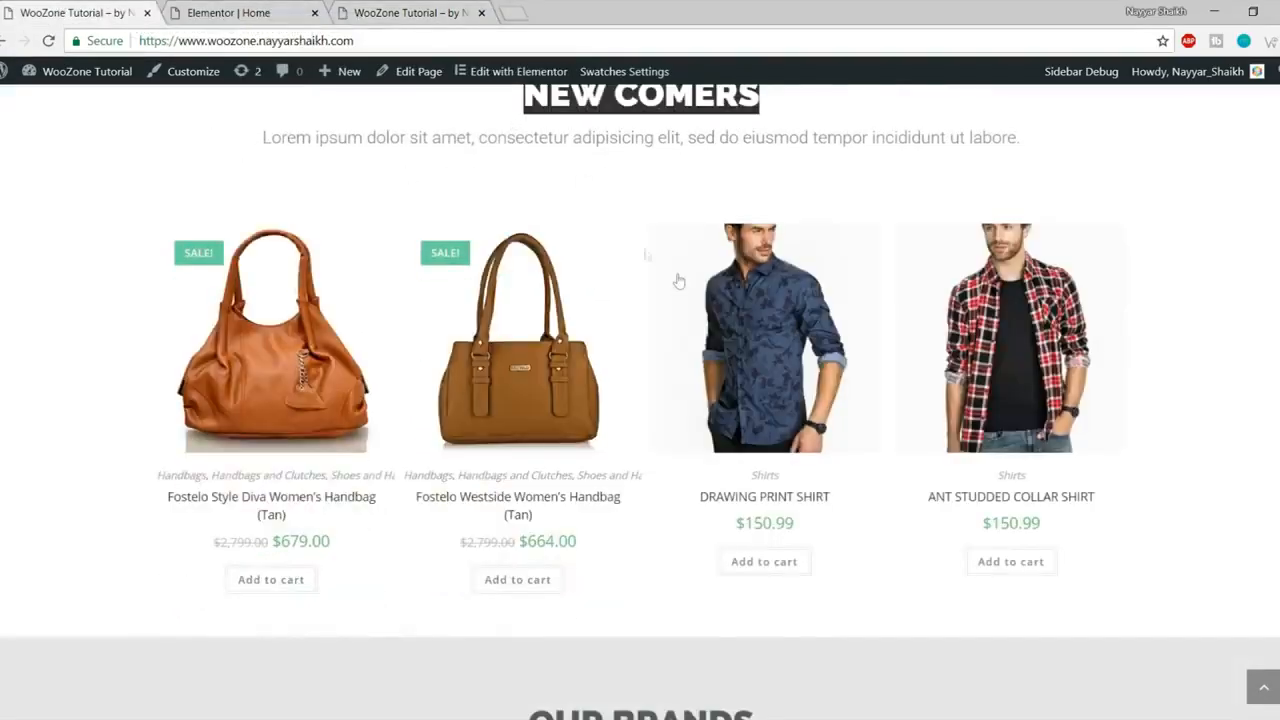
{"action": "scroll", "coordinate": [677, 277], "scroll_direction": "down", "scroll_amount": 5}
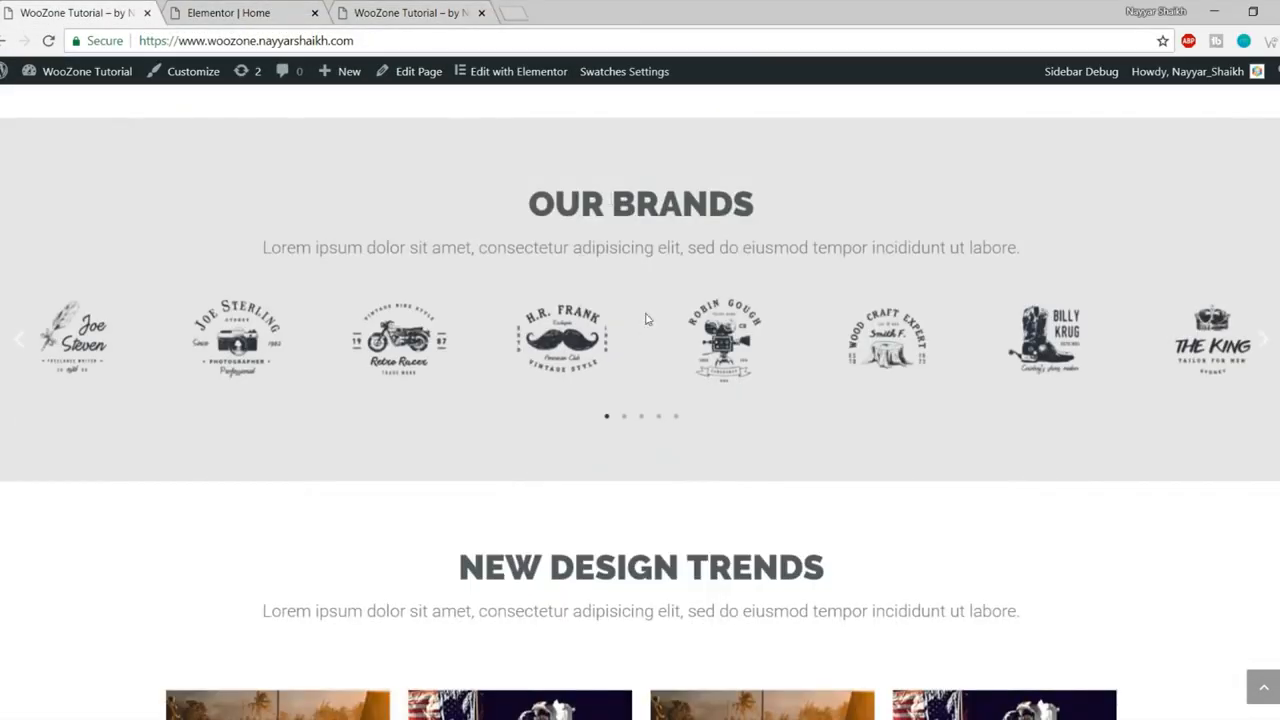
{"action": "left_click", "coordinate": [238, 8]}
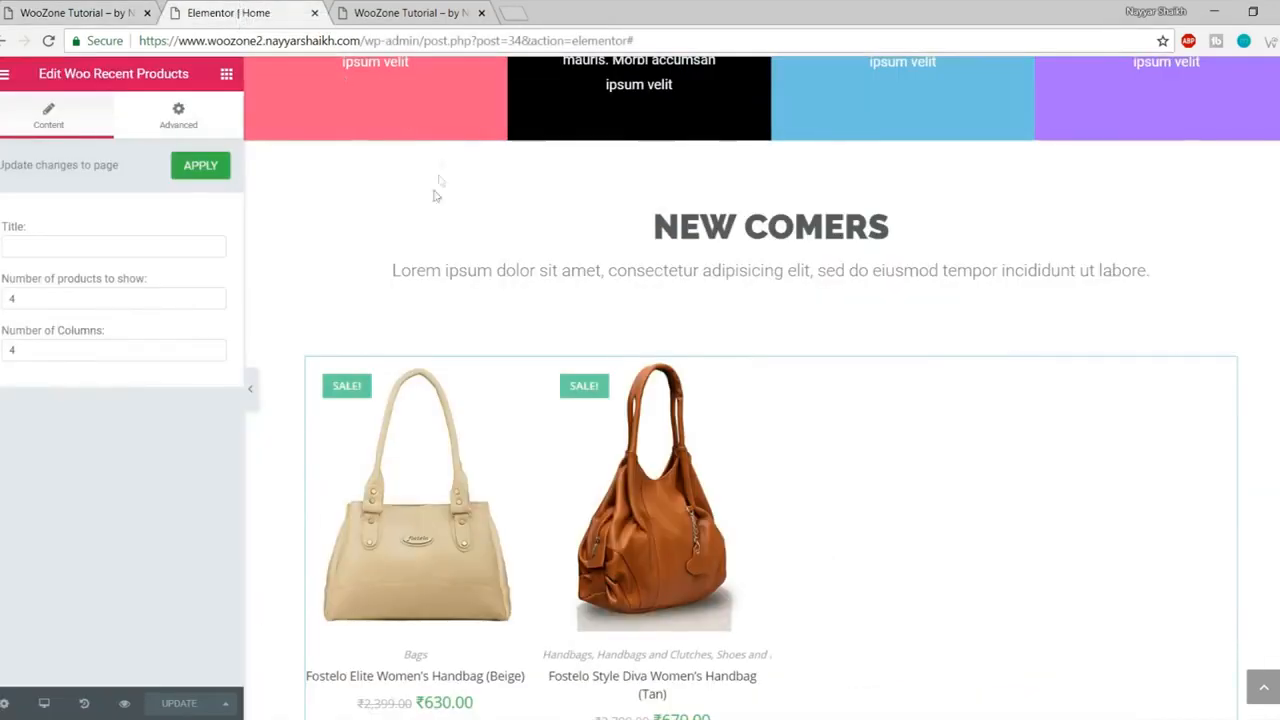
{"action": "scroll", "coordinate": [426, 194], "scroll_direction": "down", "scroll_amount": 1}
{"action": "scroll", "coordinate": [426, 194], "scroll_direction": "down", "scroll_amount": 3}
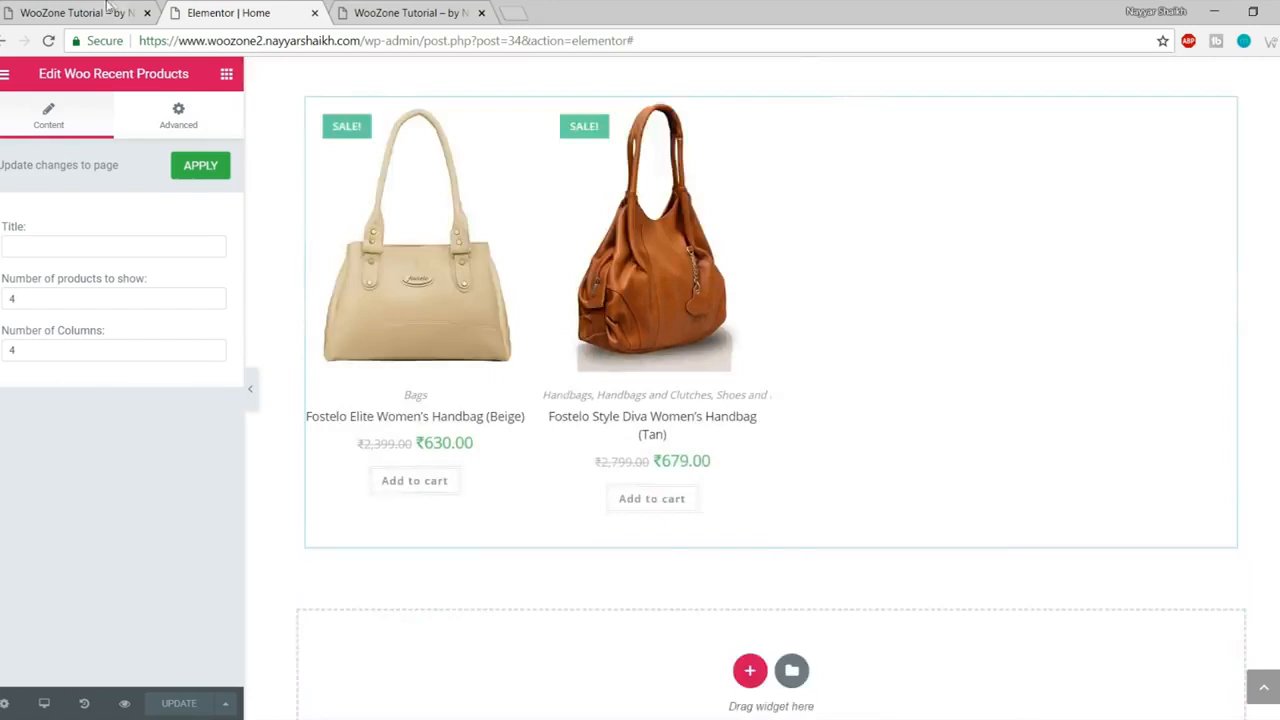
{"action": "left_click", "coordinate": [75, 12]}
{"action": "scroll", "coordinate": [671, 340], "scroll_direction": "up", "scroll_amount": 1}
{"action": "left_click_drag", "start_coordinate": [540, 290], "coordinate": [946, 334]}
{"action": "left_click", "coordinate": [838, 403]}
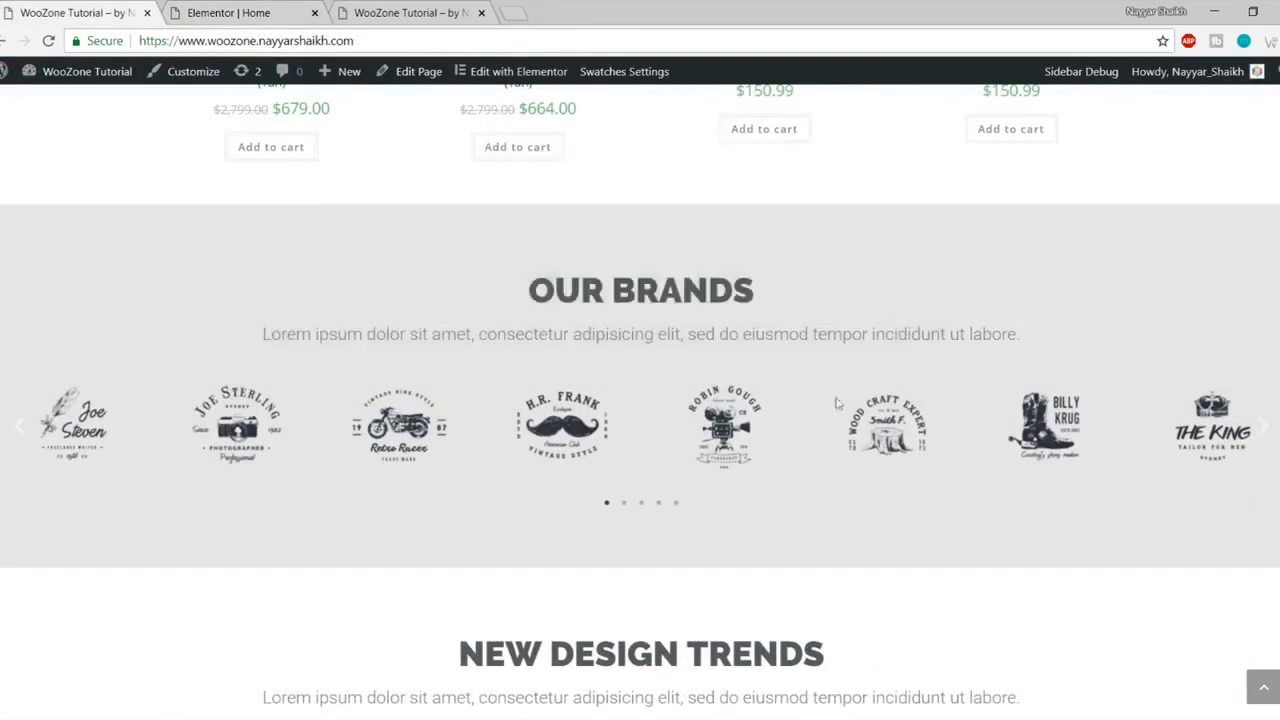
{"action": "left_click", "coordinate": [222, 10]}
{"action": "scroll", "coordinate": [743, 406], "scroll_direction": "down", "scroll_amount": 1}
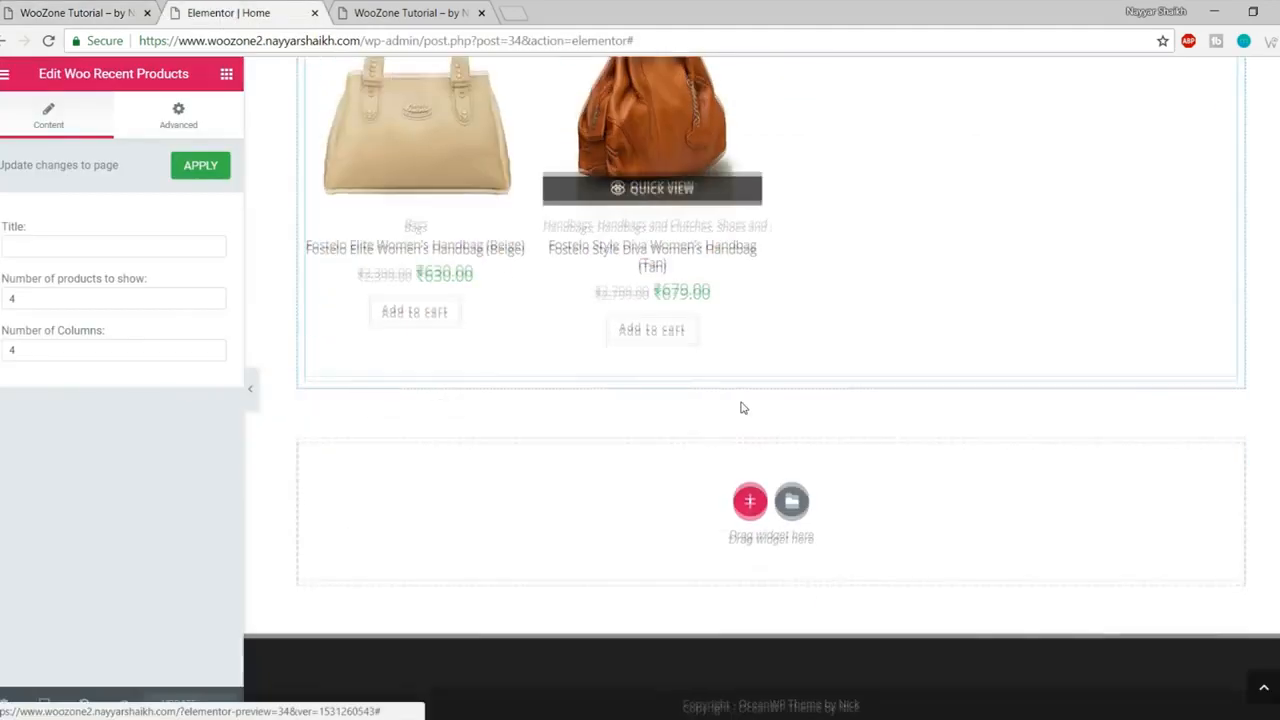
{"action": "scroll", "coordinate": [742, 409], "scroll_direction": "up", "scroll_amount": 3}
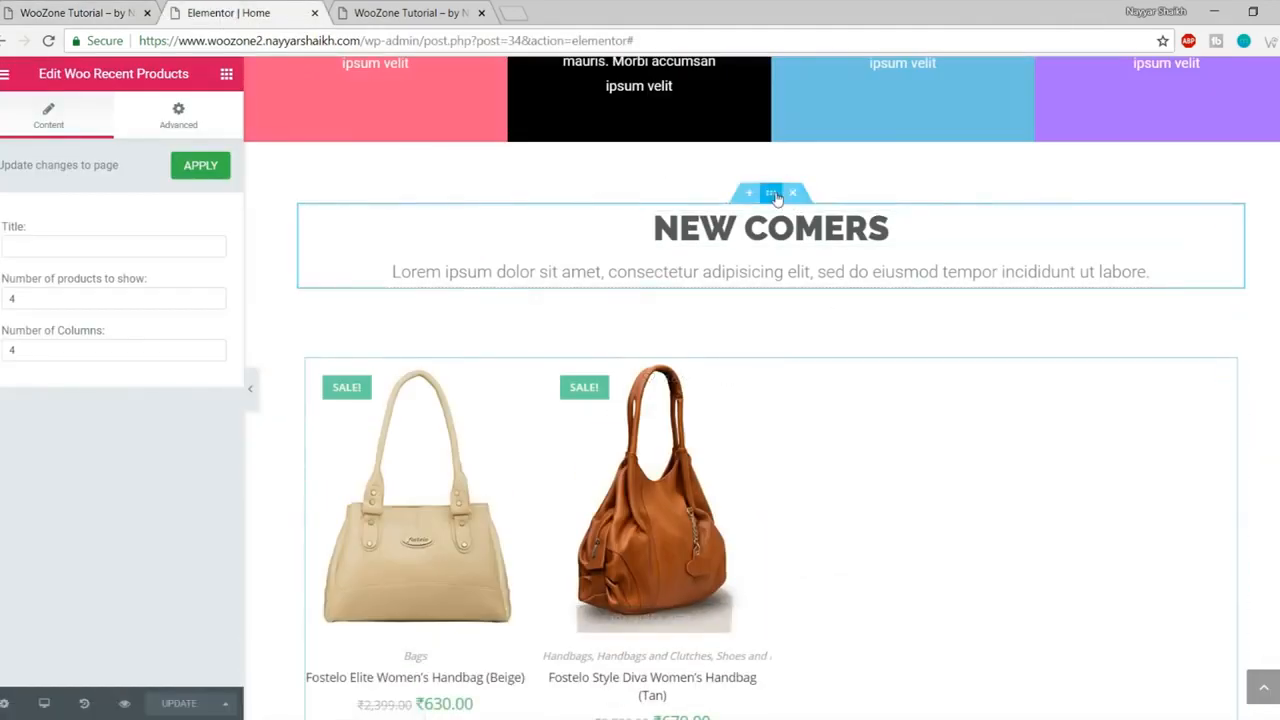
Step: Copy the NEW COMERS heading section and paste it into the empty section below
{"action": "right_click", "coordinate": [772, 195]}
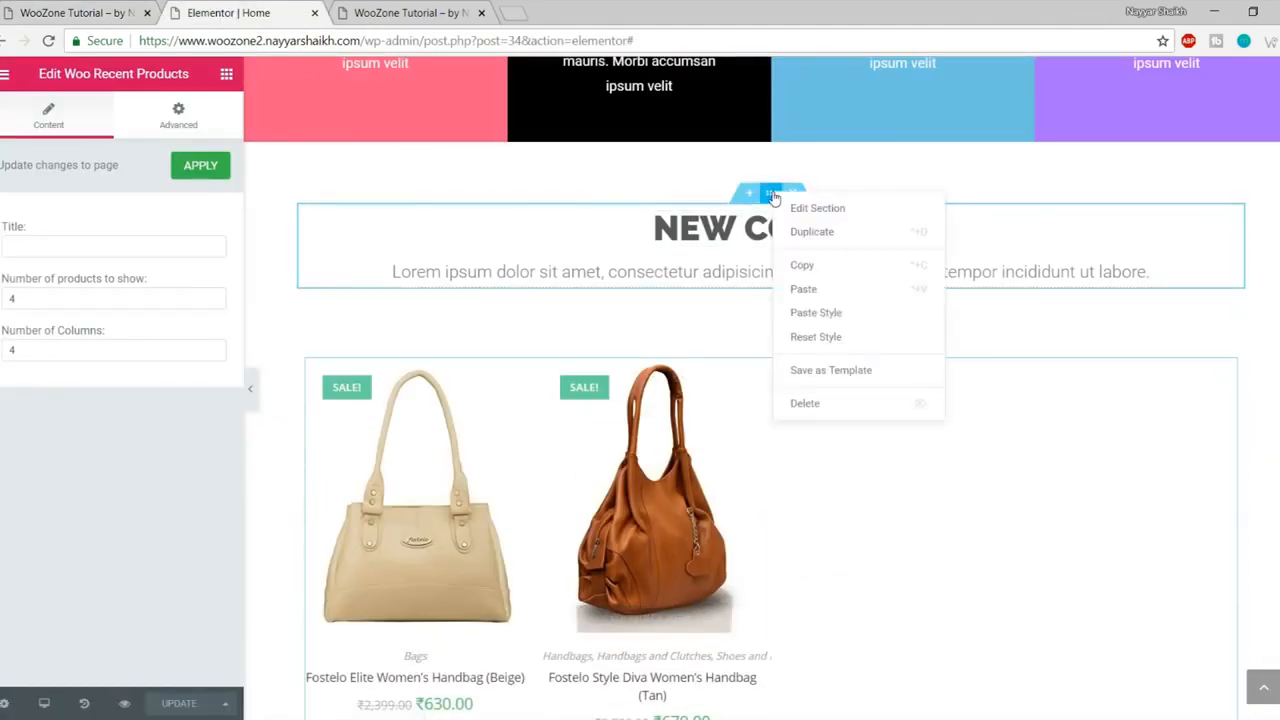
{"action": "left_click", "coordinate": [830, 265]}
{"action": "scroll", "coordinate": [844, 297], "scroll_direction": "down", "scroll_amount": 4}
{"action": "right_click", "coordinate": [712, 503]}
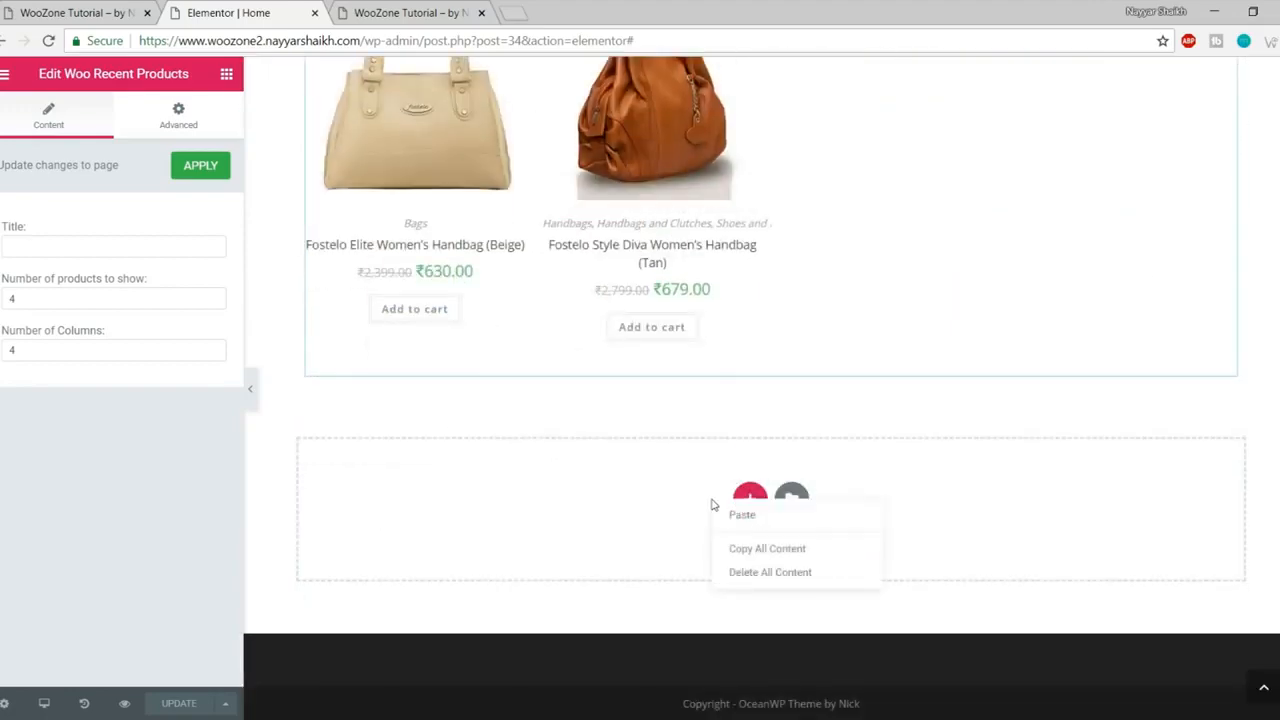
{"action": "left_click", "coordinate": [797, 515]}
Step: Retitle the pasted heading OUR BRANDS, matching the live site's brands title
{"action": "scroll", "coordinate": [809, 503], "scroll_direction": "down", "scroll_amount": 2}
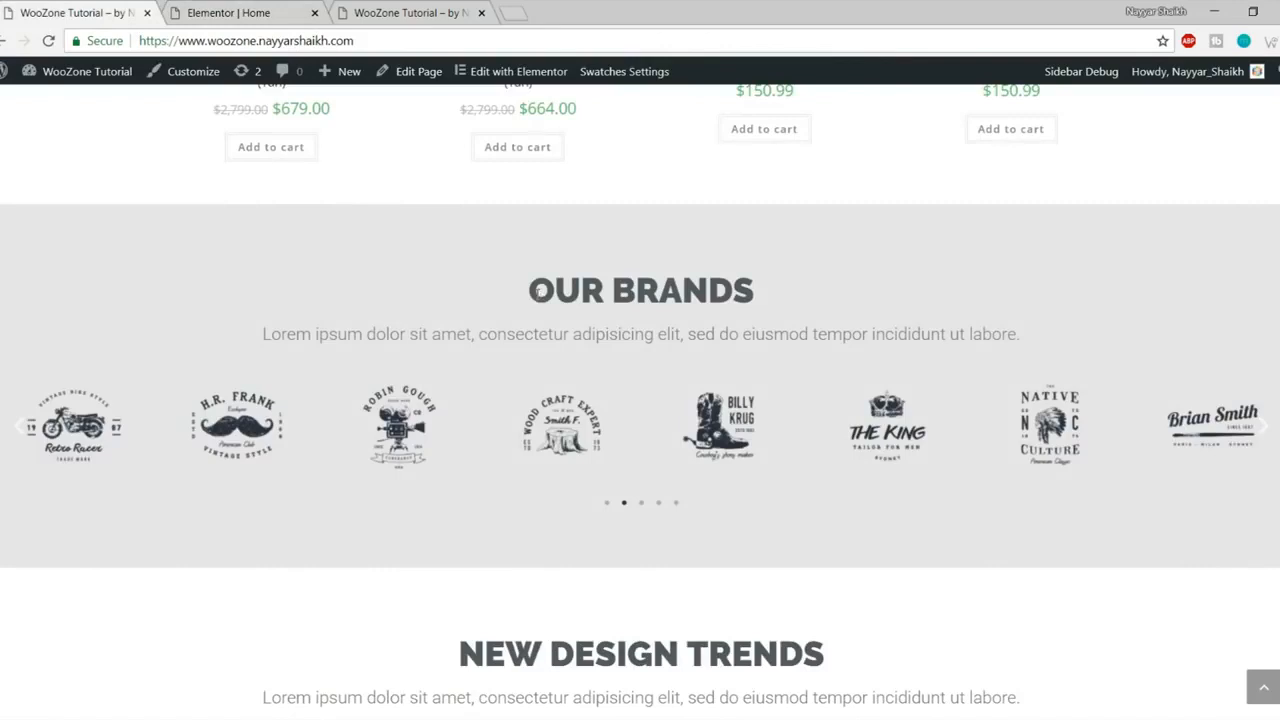
{"action": "left_click_drag", "start_coordinate": [540, 290], "coordinate": [823, 289]}
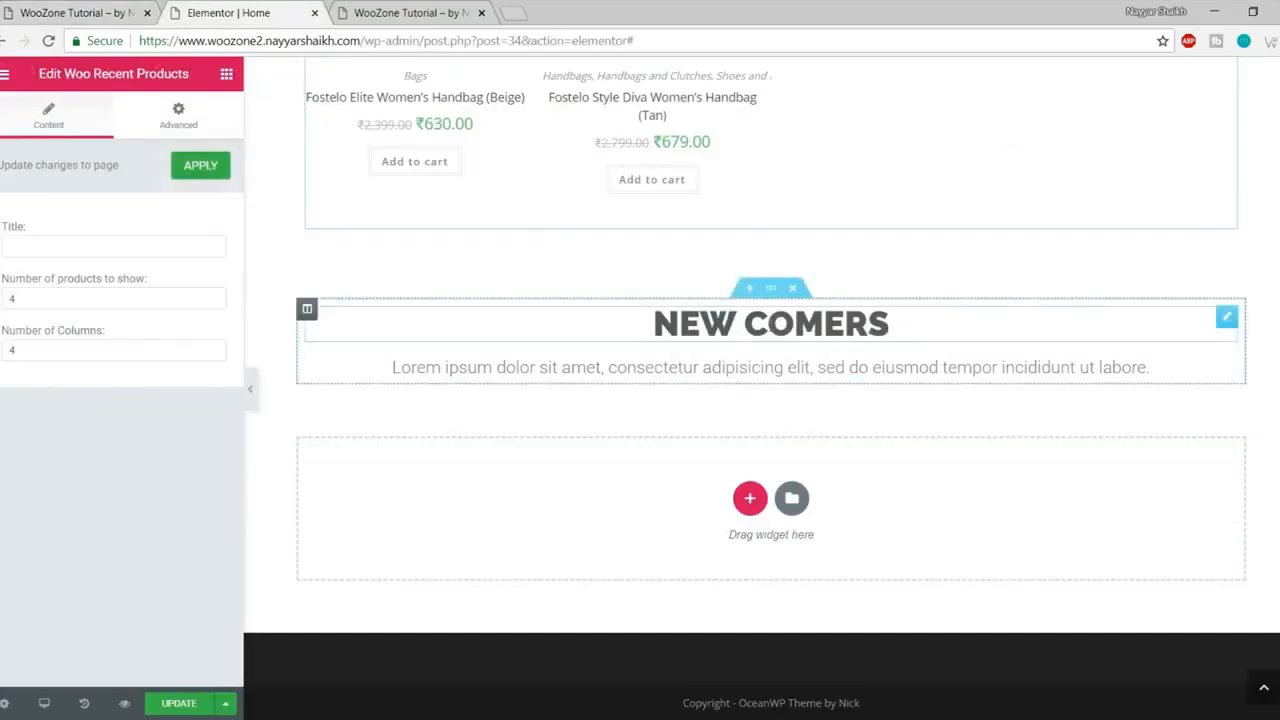
{"action": "left_click", "coordinate": [770, 323]}
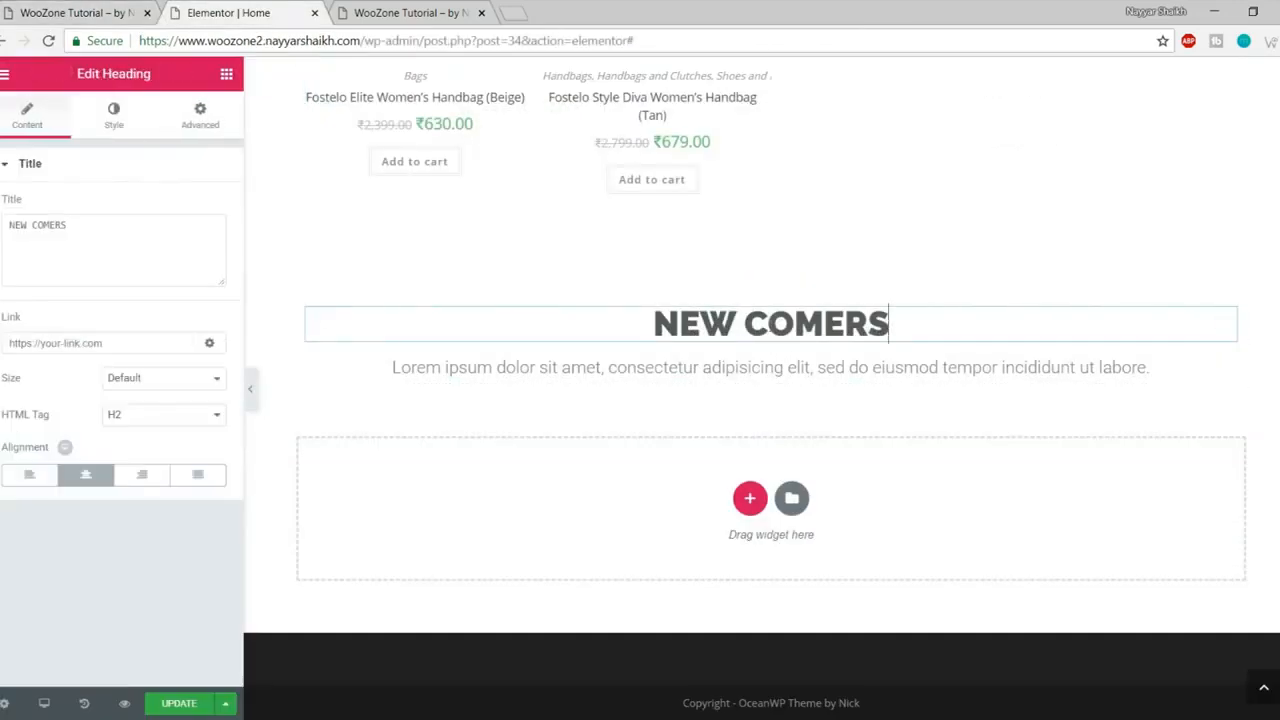
{"action": "key", "text": "ctrl+a"}
{"action": "type", "text": "OUR BRANDS"}
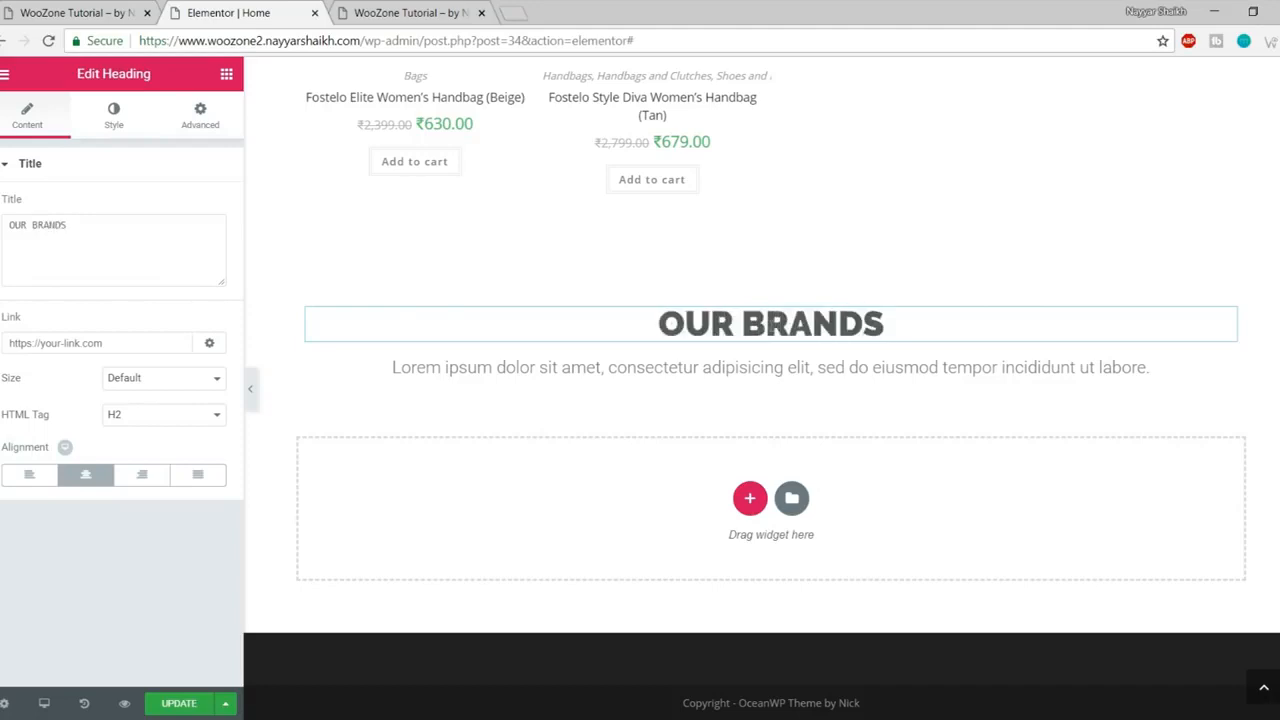
{"action": "left_click", "coordinate": [90, 12]}
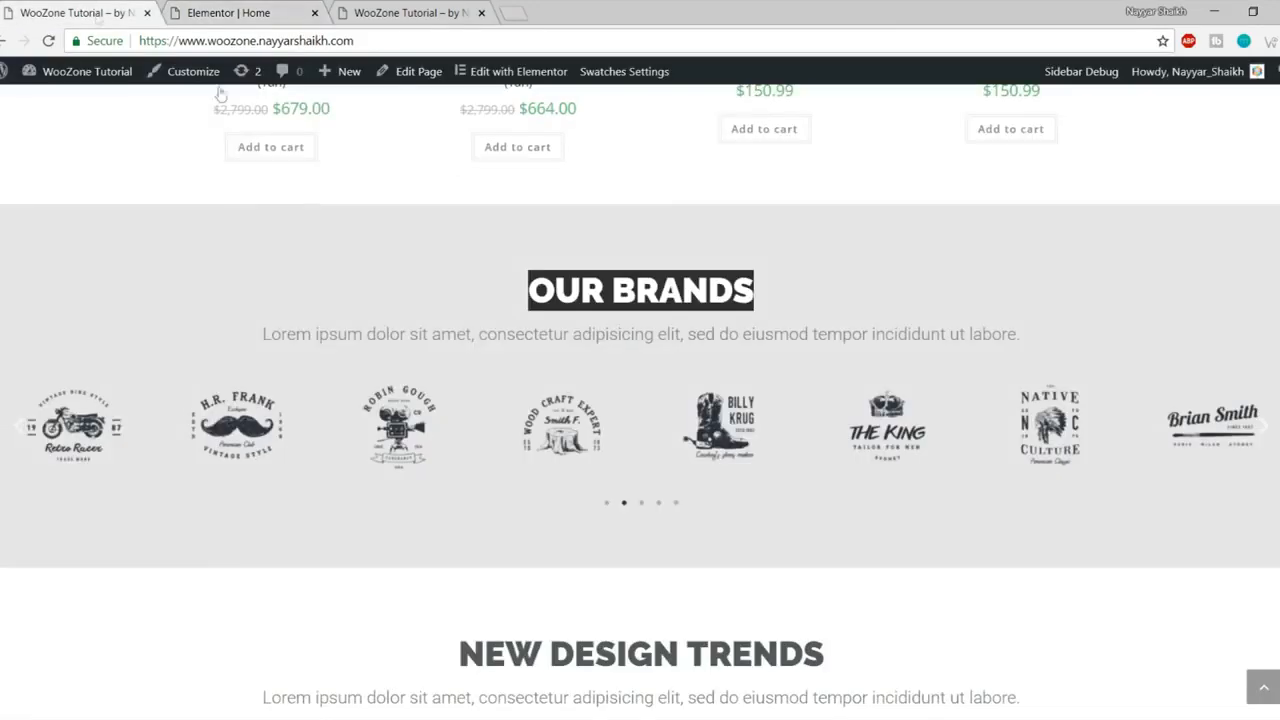
{"action": "left_click", "coordinate": [546, 296]}
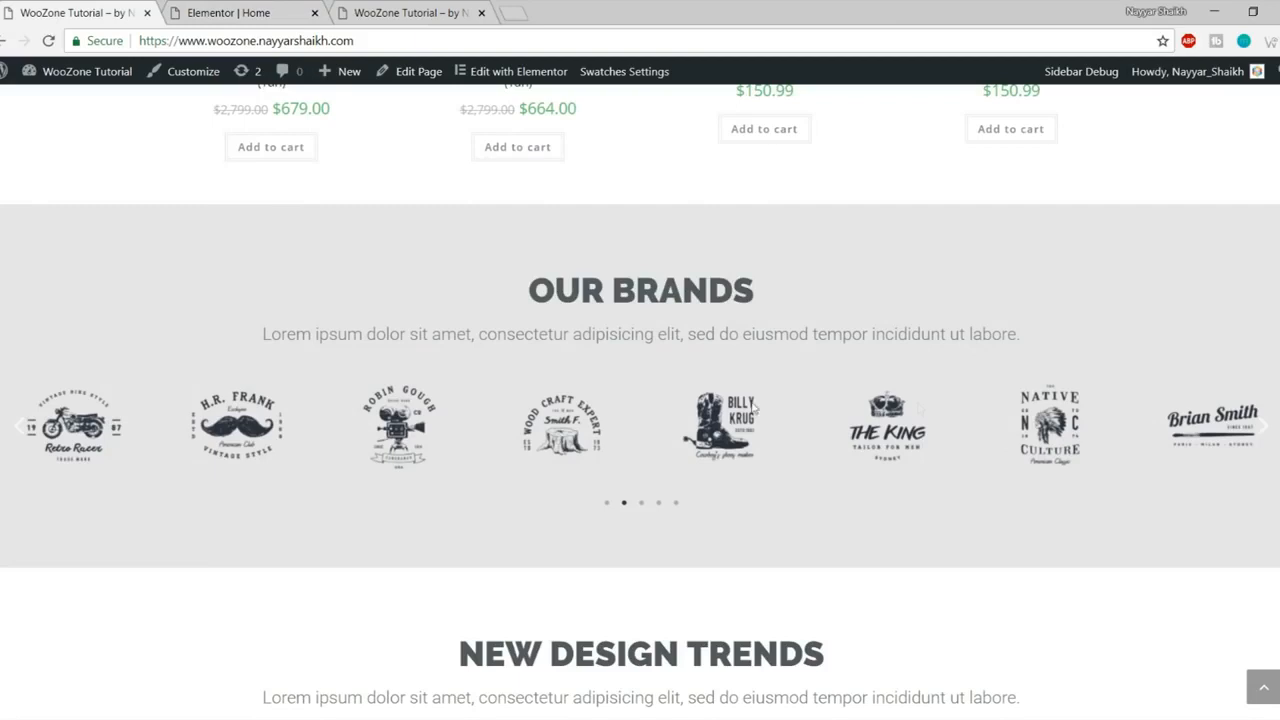
{"action": "left_click", "coordinate": [212, 11]}
{"action": "left_click", "coordinate": [226, 73]}
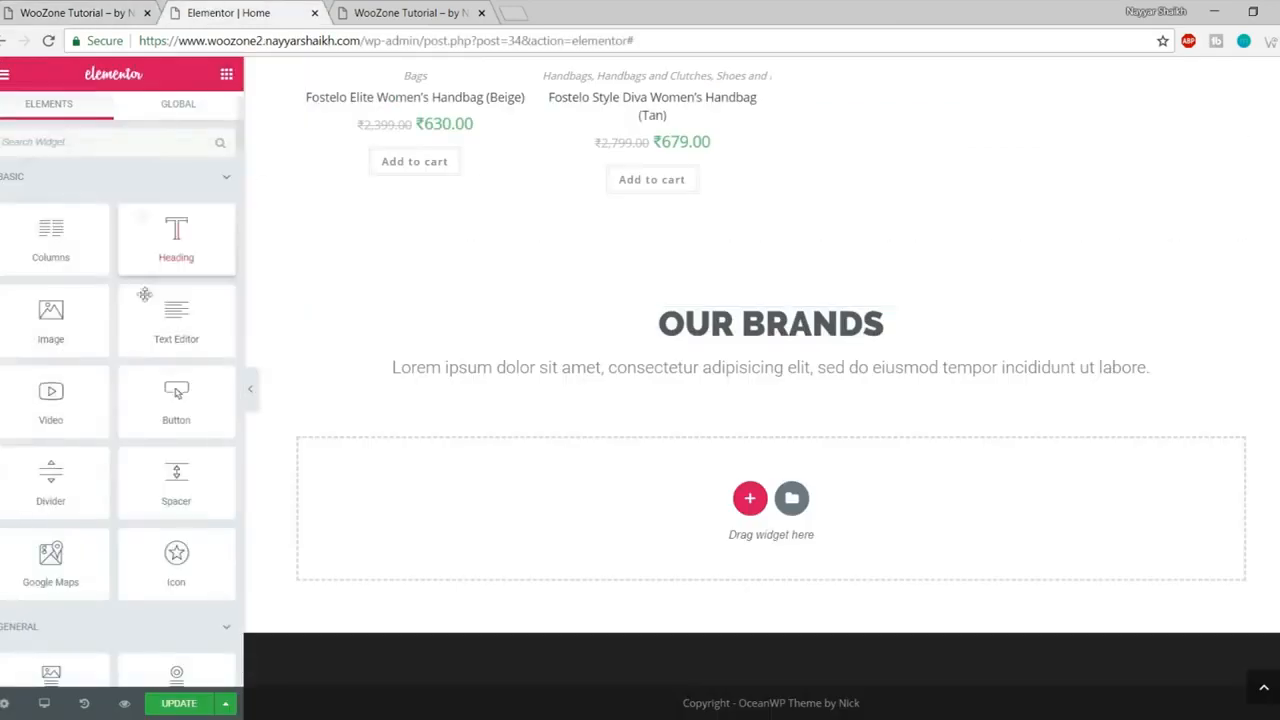
Step: Place an Image Carousel widget under OUR BRANDS and begin uploading images to it
{"action": "scroll", "coordinate": [172, 380], "scroll_direction": "down", "scroll_amount": 3}
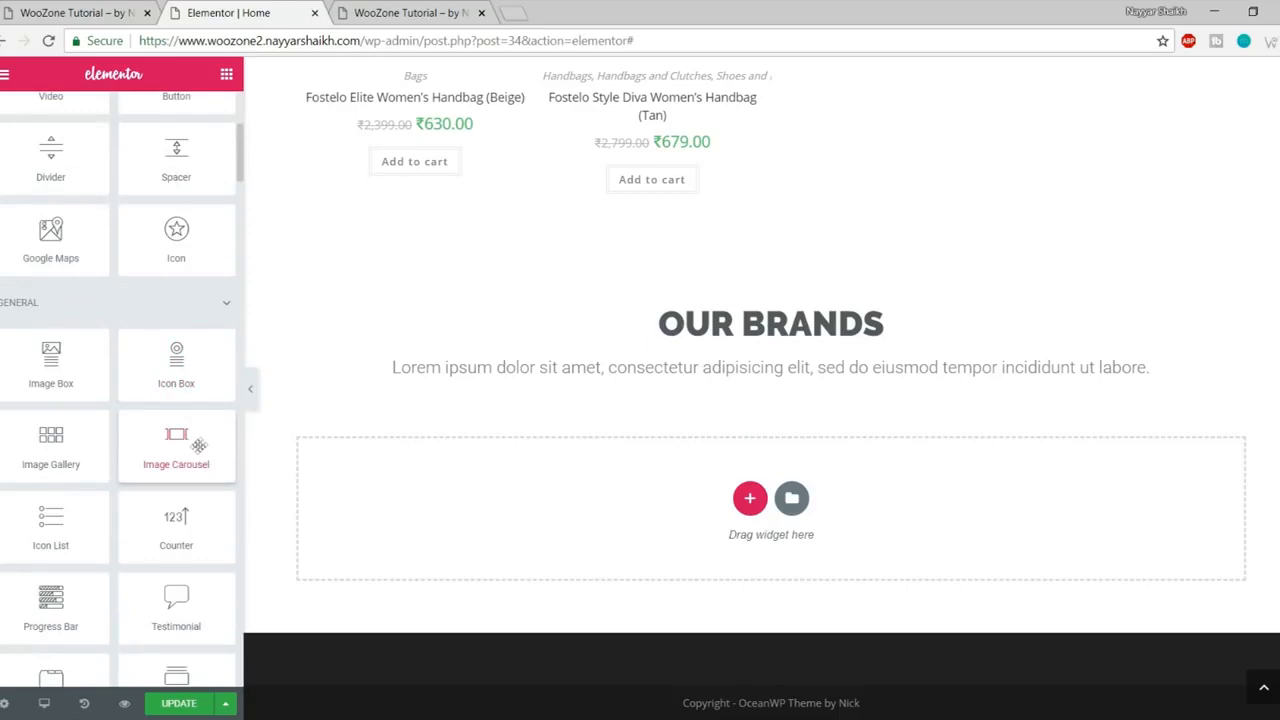
{"action": "left_click_drag", "start_coordinate": [176, 437], "coordinate": [770, 380]}
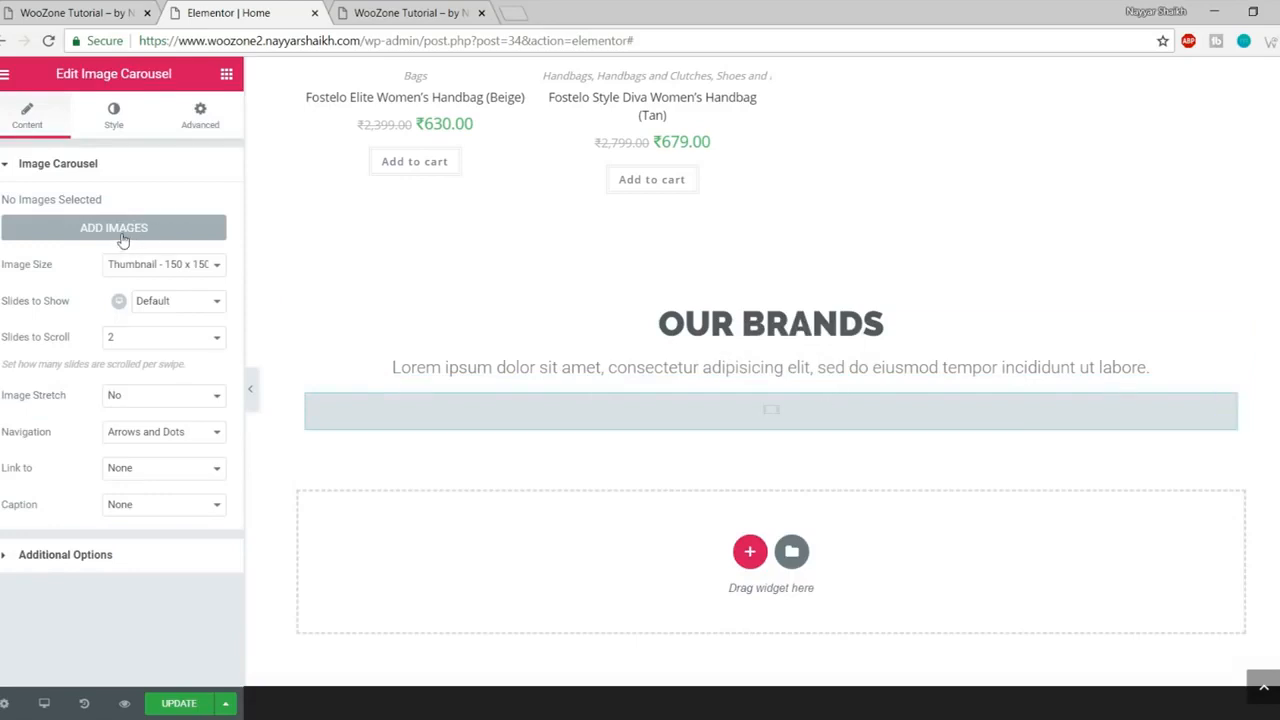
{"action": "left_click", "coordinate": [108, 230]}
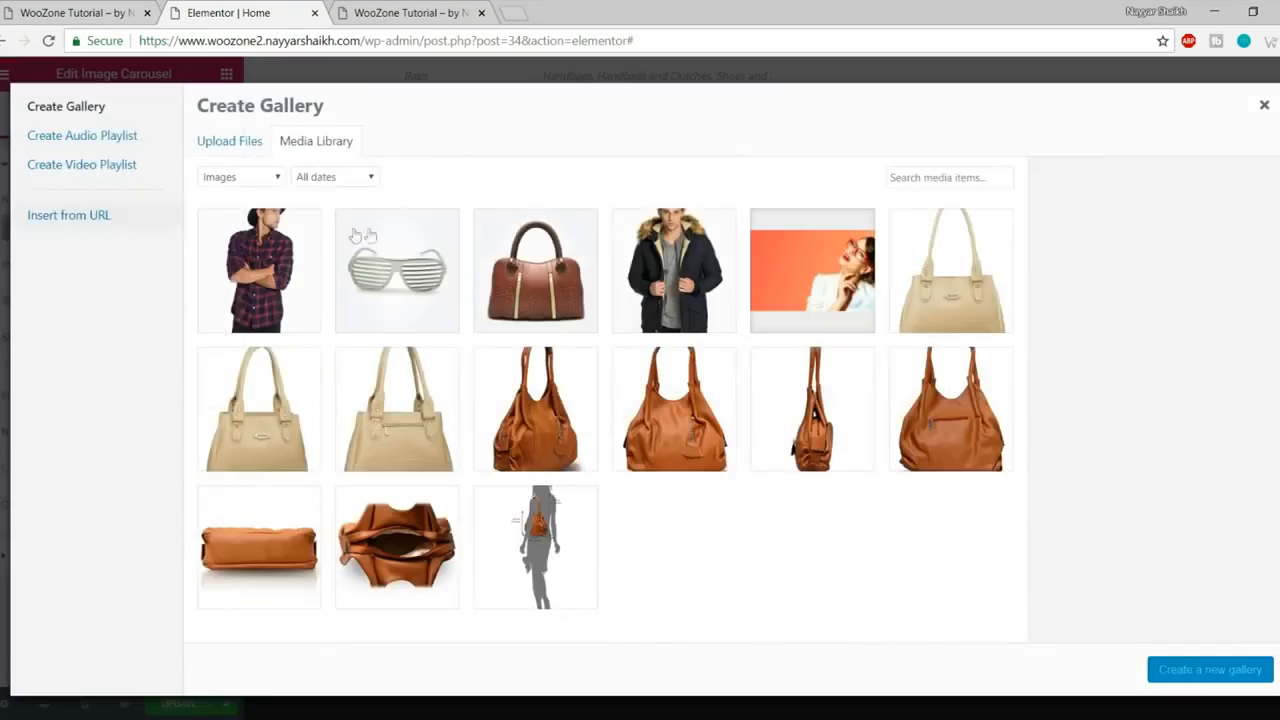
{"action": "left_click", "coordinate": [244, 141]}
{"action": "left_click", "coordinate": [722, 382]}
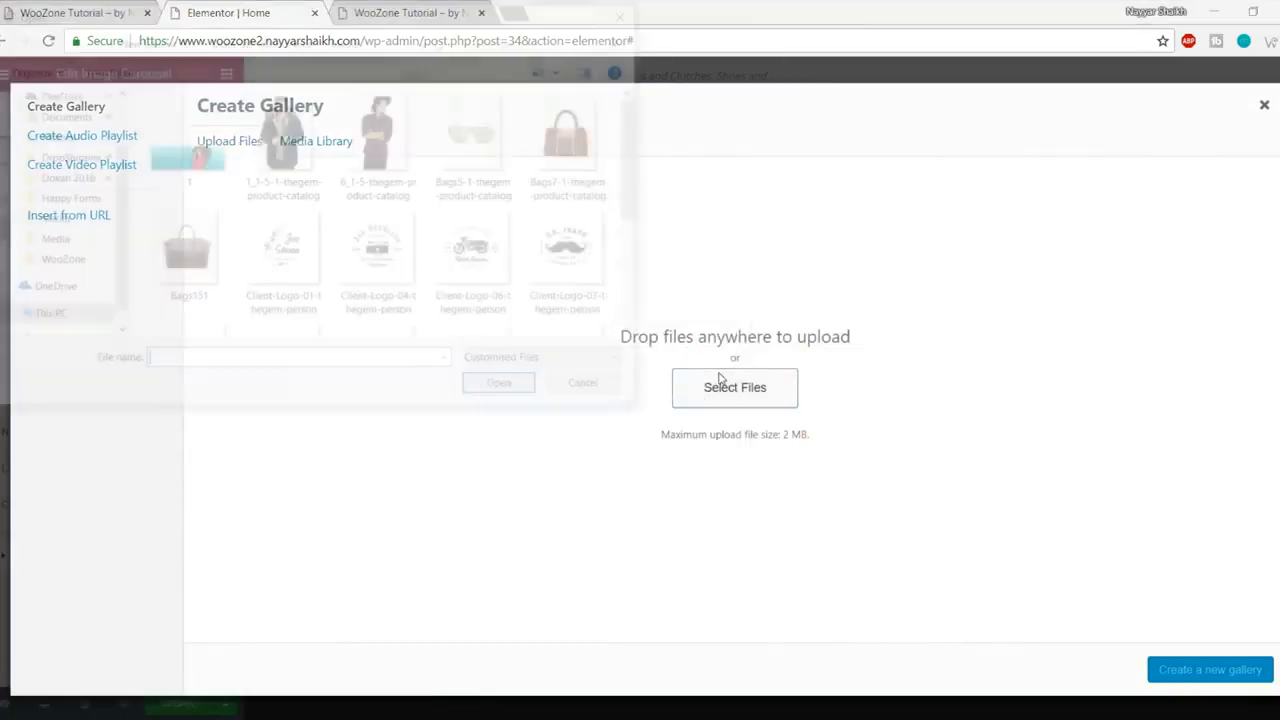
Step: Upload ten logos: Client-Logo-01, 04, 06, 07 and 15 through 20
{"action": "left_click", "coordinate": [292, 258]}
{"action": "left_click", "coordinate": [412, 257], "text": "ctrl"}
{"action": "left_click", "coordinate": [488, 251], "text": "ctrl"}
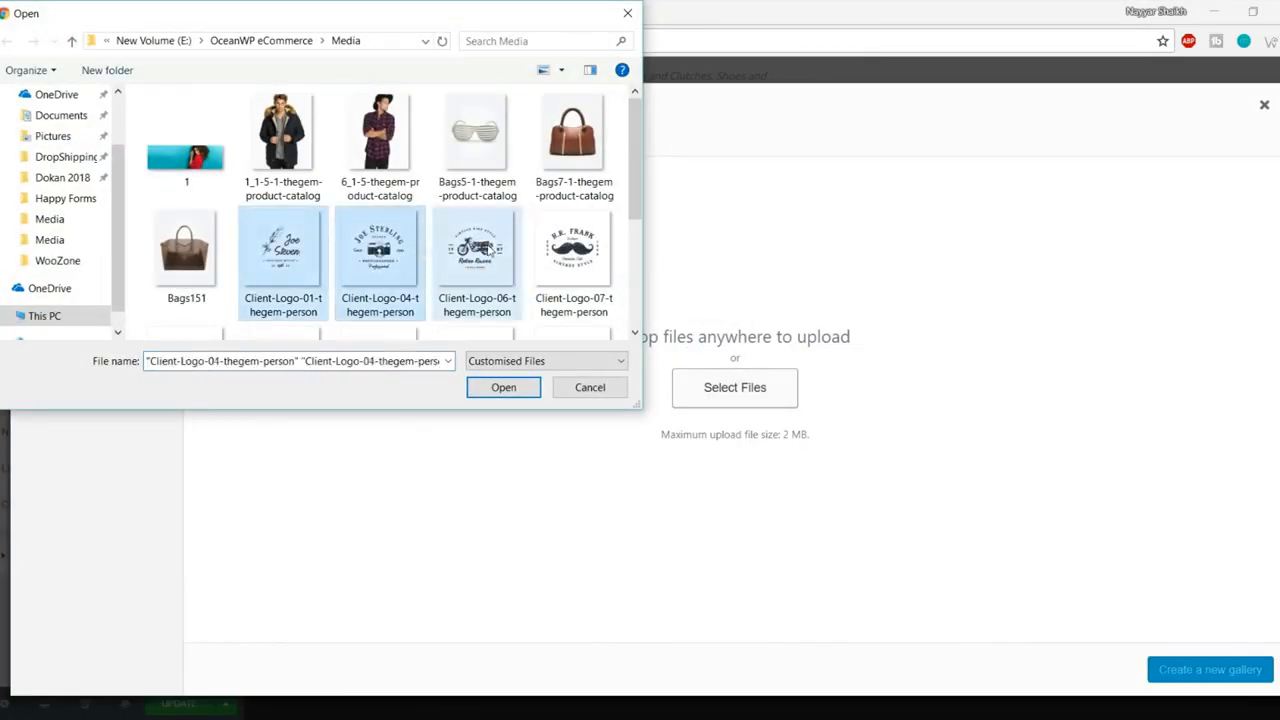
{"action": "left_click", "coordinate": [552, 278], "text": "ctrl"}
{"action": "scroll", "coordinate": [552, 278], "scroll_direction": "down", "scroll_amount": 1}
{"action": "left_click", "coordinate": [208, 275], "text": "ctrl"}
{"action": "left_click", "coordinate": [285, 272], "text": "ctrl"}
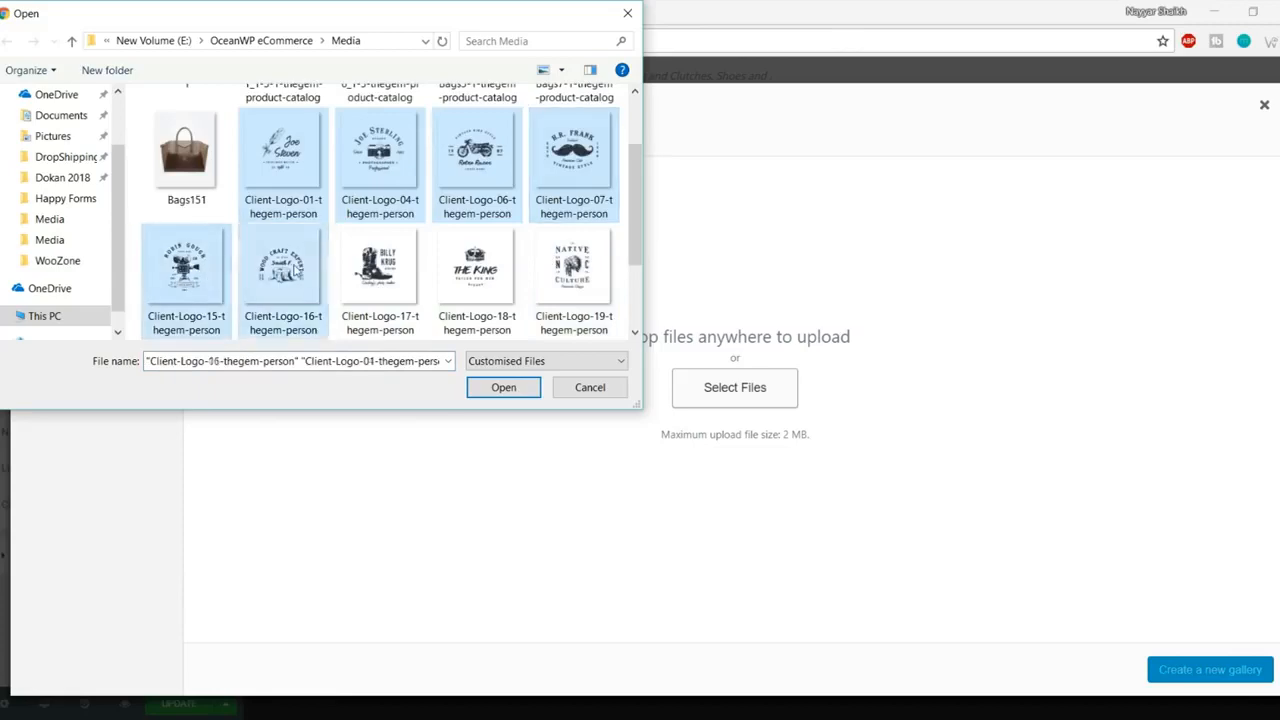
{"action": "left_click", "coordinate": [380, 270], "text": "ctrl"}
{"action": "left_click", "coordinate": [476, 268], "text": "ctrl"}
{"action": "left_click", "coordinate": [568, 268], "text": "ctrl"}
{"action": "scroll", "coordinate": [228, 272], "scroll_direction": "down", "scroll_amount": 1}
{"action": "left_click", "coordinate": [186, 272], "text": "ctrl"}
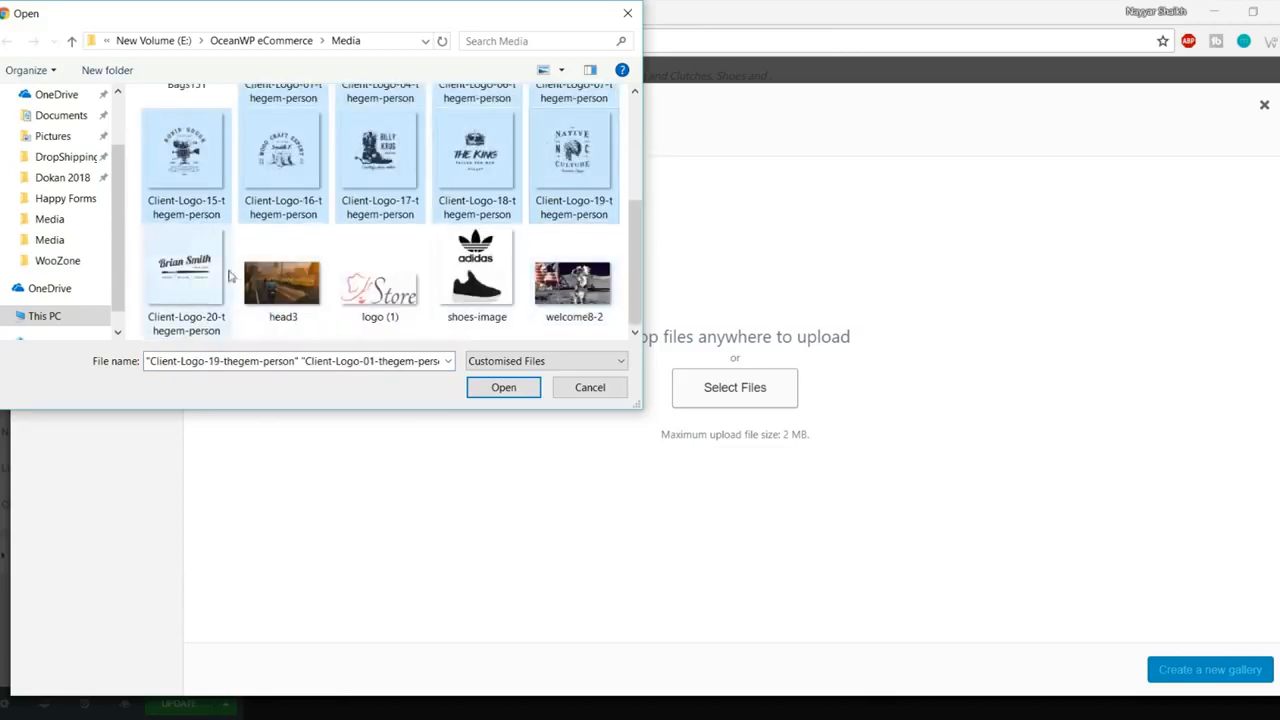
{"action": "left_click", "coordinate": [501, 387]}
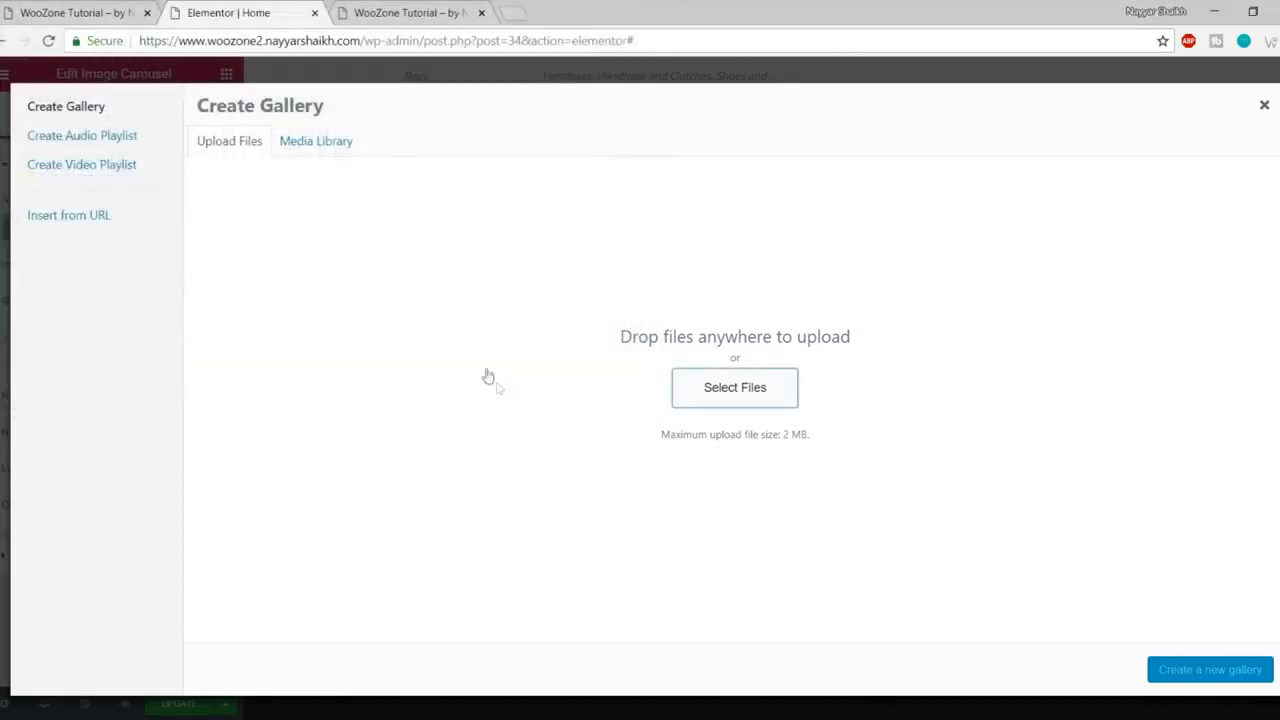
Step: Check the live brand carousel, then create and insert the ten-logo gallery into the carousel
{"action": "left_click", "coordinate": [85, 8]}
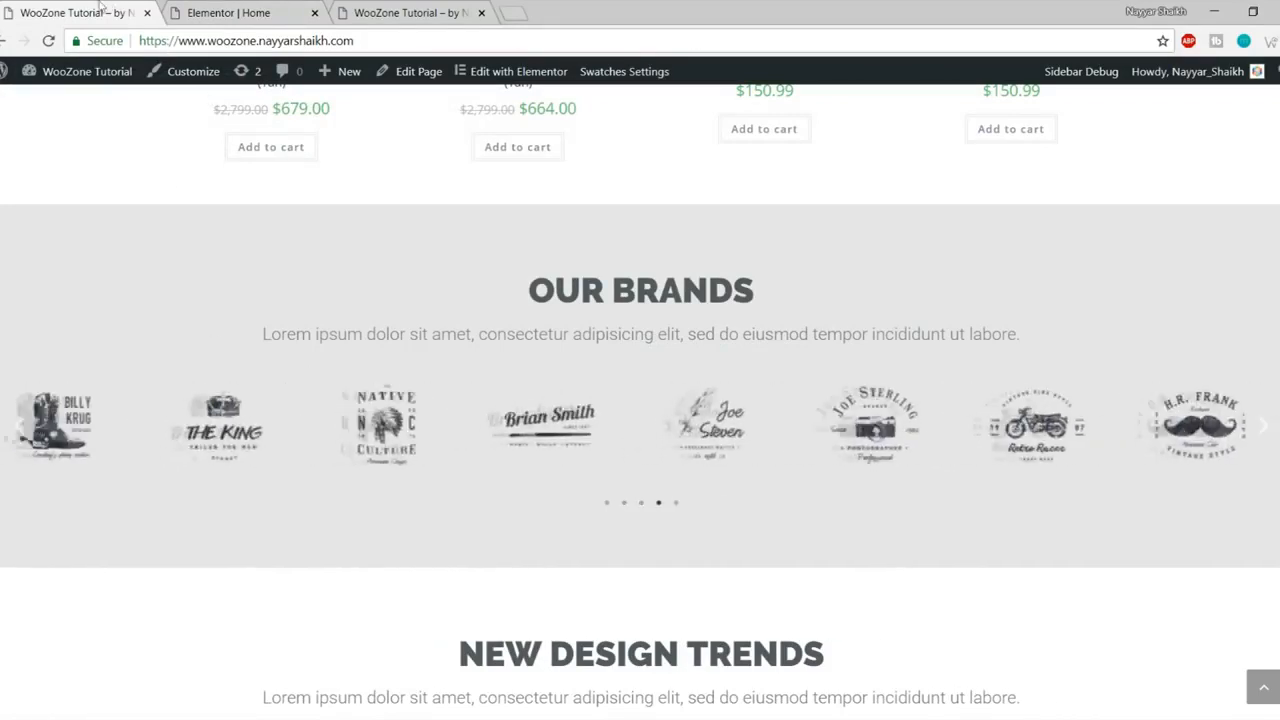
{"action": "left_click", "coordinate": [228, 12]}
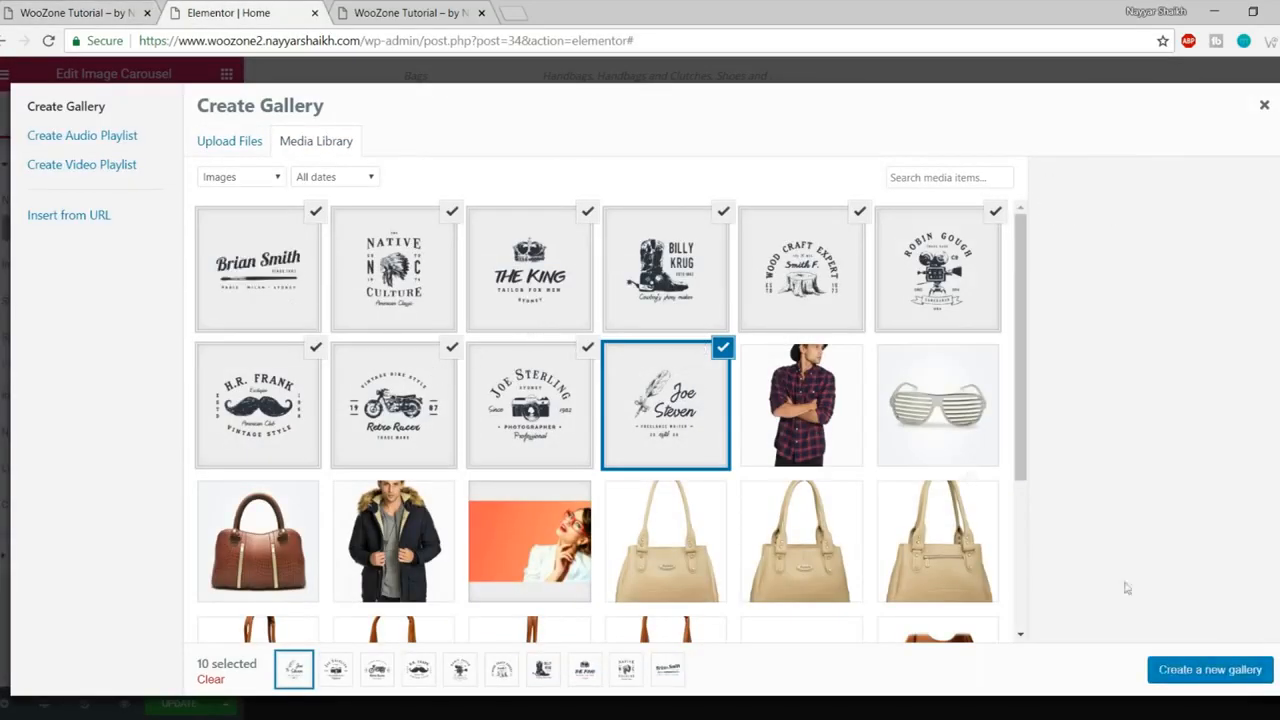
{"action": "left_click", "coordinate": [1202, 671]}
{"action": "left_click", "coordinate": [1218, 680]}
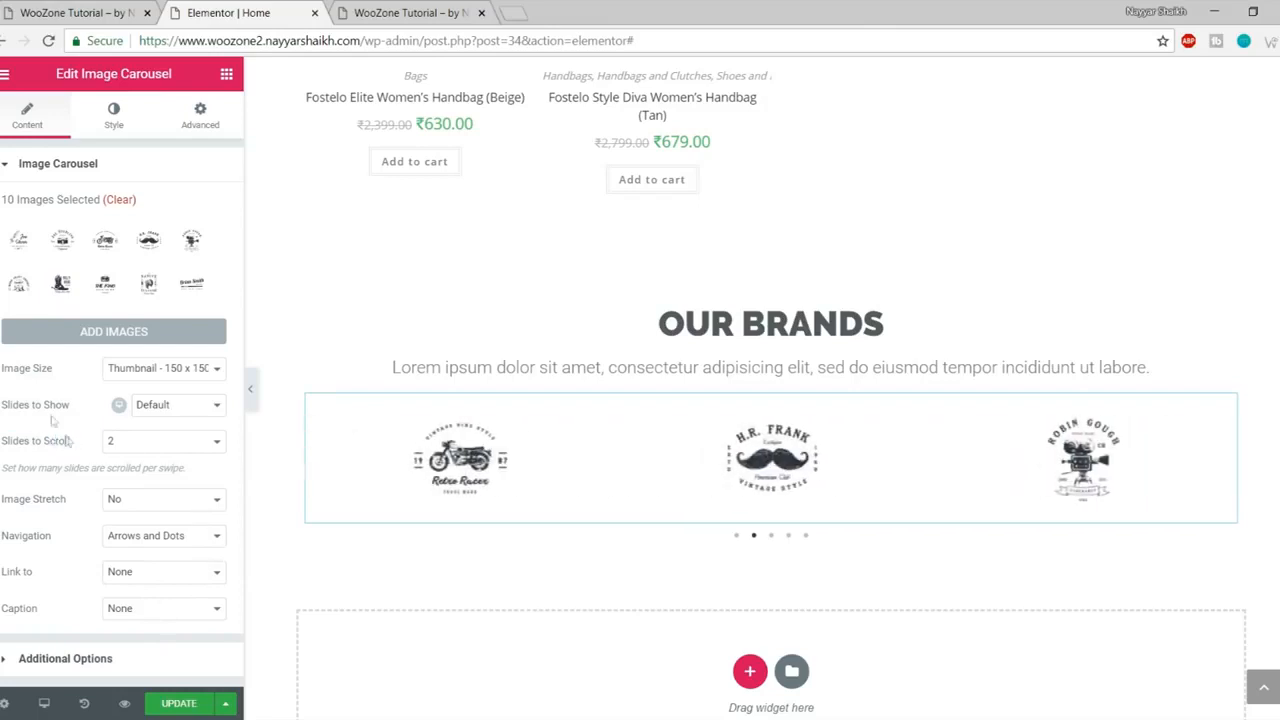
{"action": "double_click", "coordinate": [58, 406]}
Step: Set the logo carousel to show 8 slides at once
{"action": "left_click", "coordinate": [152, 408]}
{"action": "left_click", "coordinate": [172, 520]}
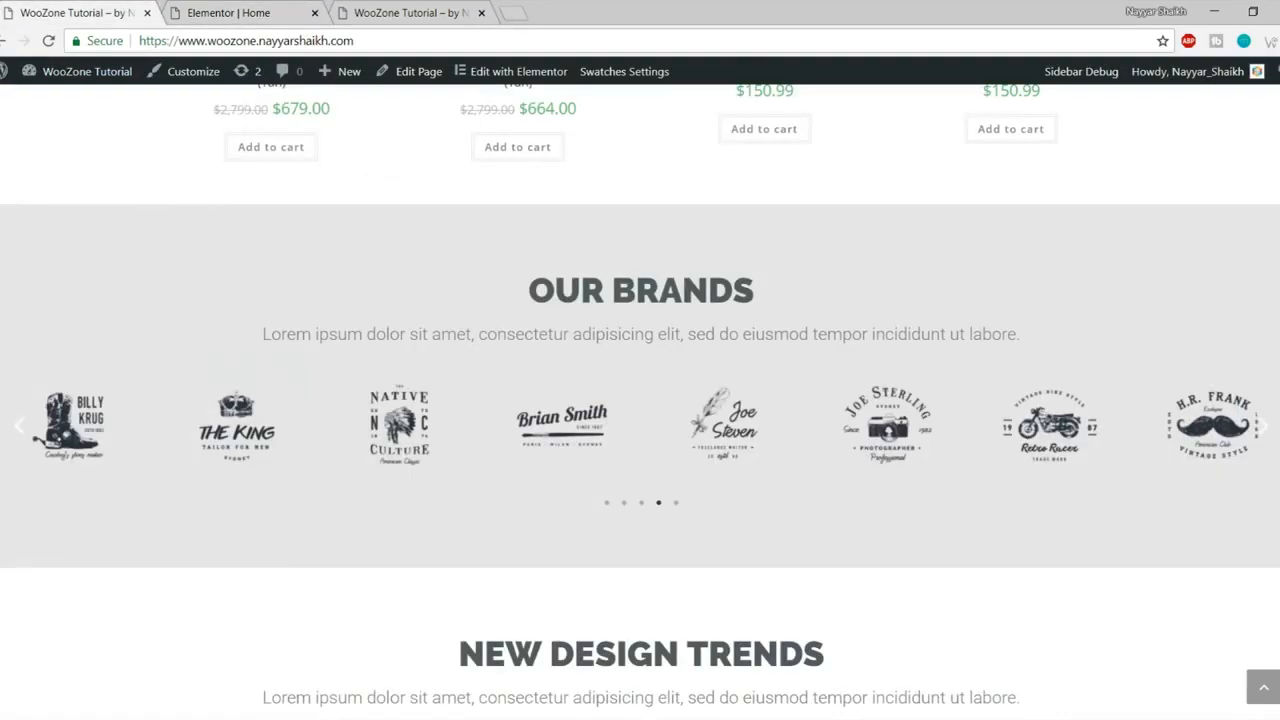
{"action": "left_click", "coordinate": [268, 11]}
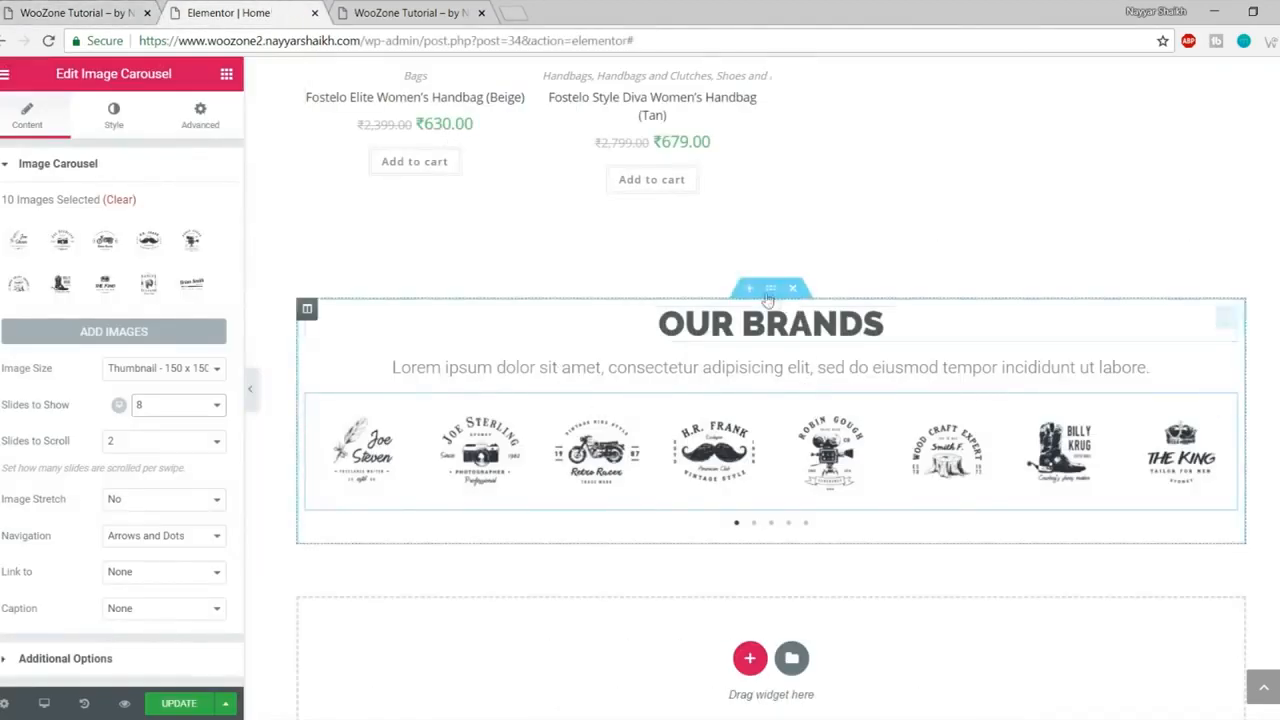
Step: Stretch the OUR BRANDS section with Full Width content and compare it against the live homepage
{"action": "left_click", "coordinate": [771, 290]}
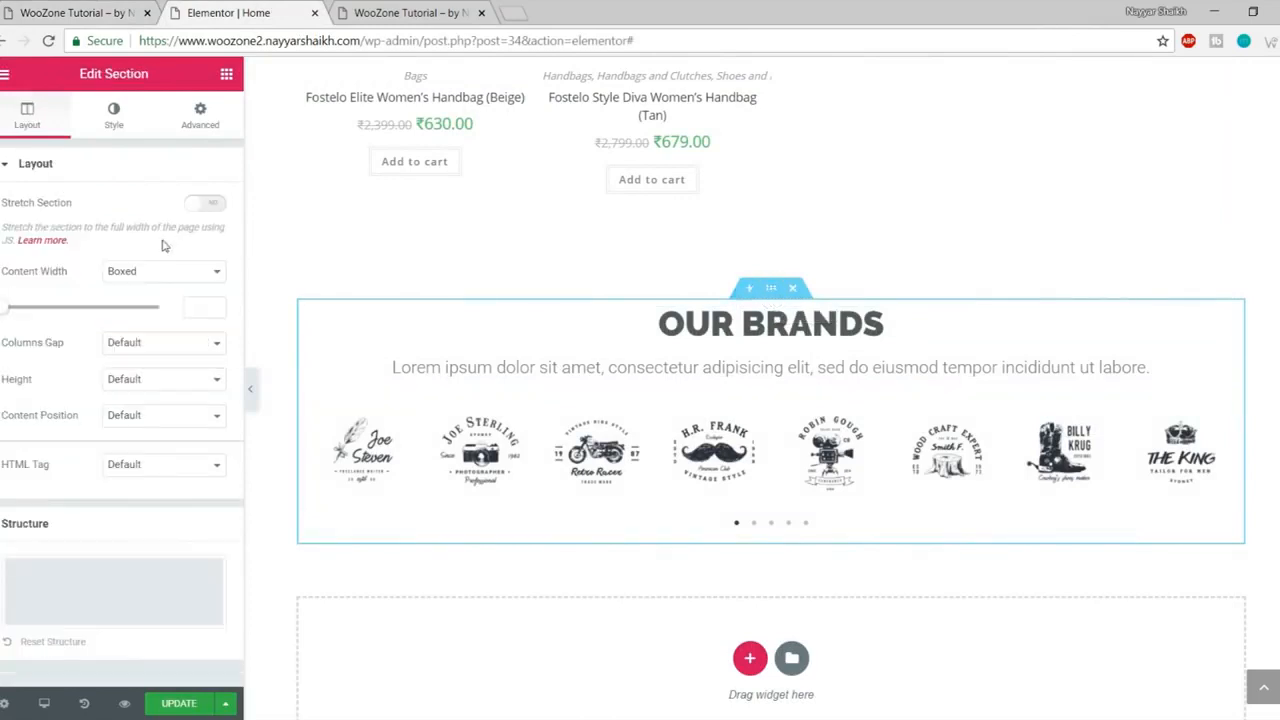
{"action": "left_click", "coordinate": [204, 205]}
{"action": "left_click", "coordinate": [174, 272]}
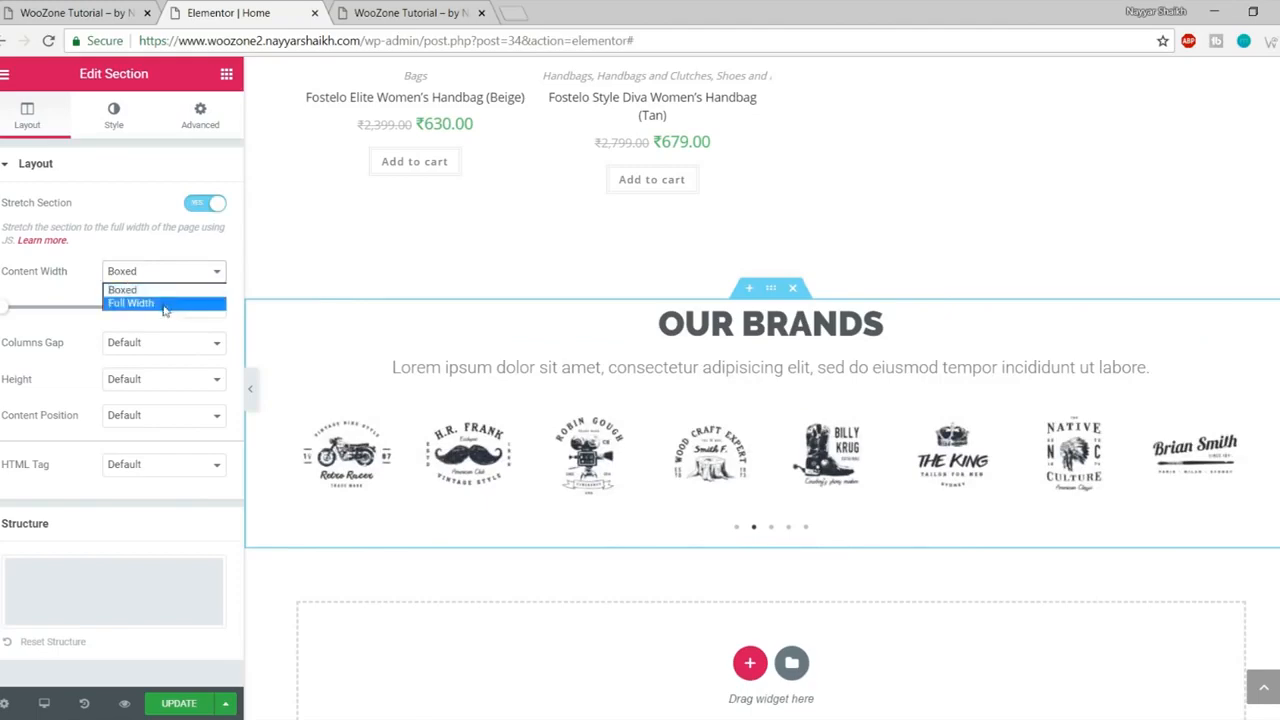
{"action": "left_click", "coordinate": [165, 303]}
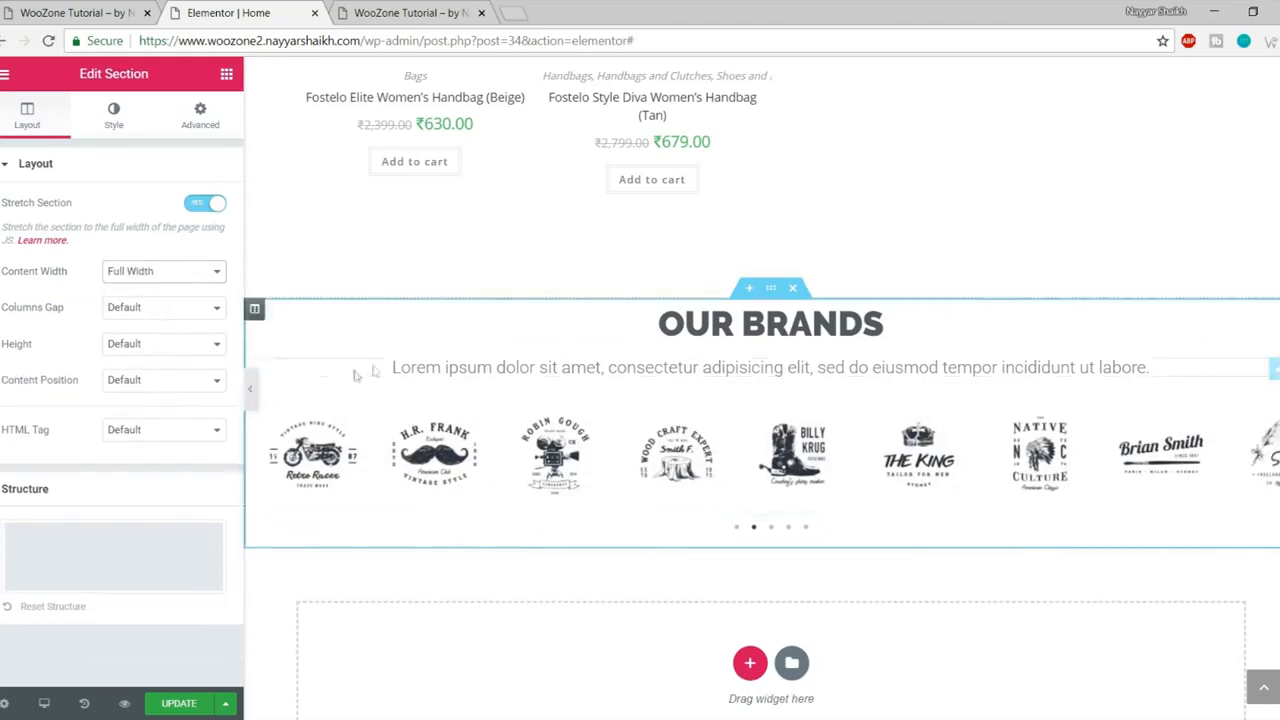
{"action": "left_click", "coordinate": [75, 12]}
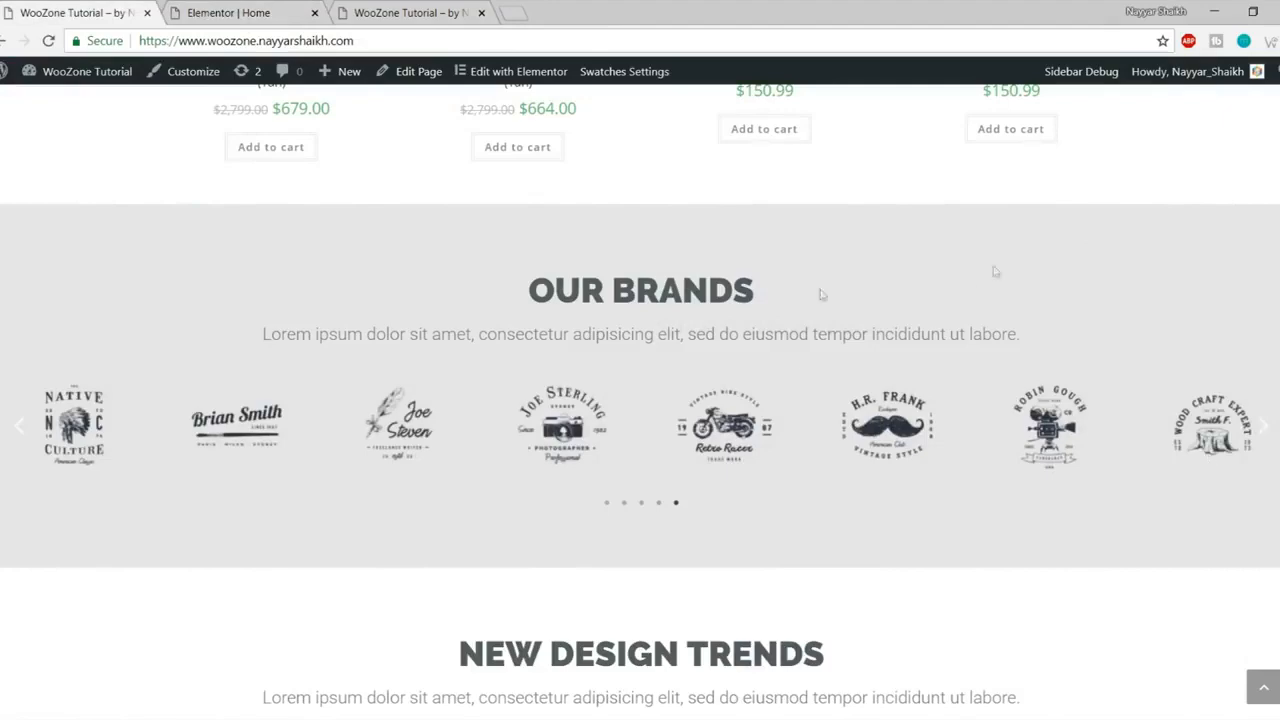
{"action": "scroll", "coordinate": [893, 325], "scroll_direction": "up", "scroll_amount": 2}
{"action": "scroll", "coordinate": [934, 374], "scroll_direction": "down", "scroll_amount": 2}
{"action": "left_click", "coordinate": [240, 12]}
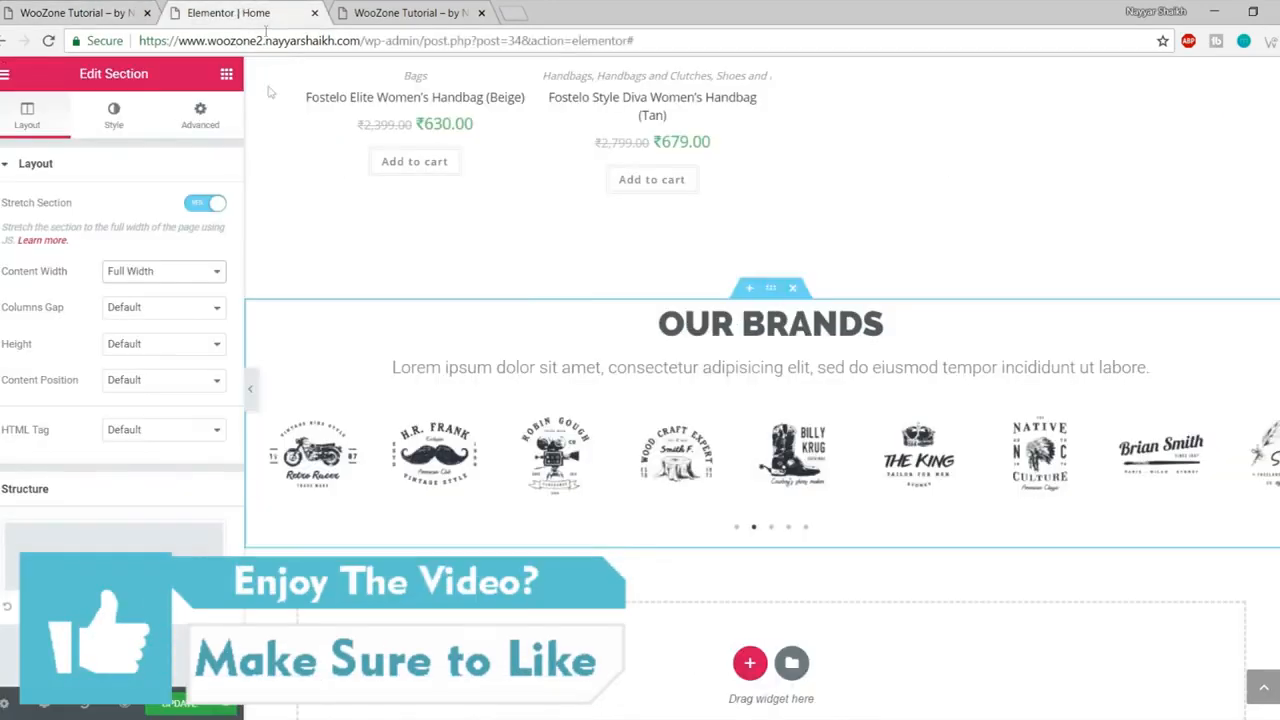
Step: Give the OUR BRANDS section a classic light grey background colour
{"action": "left_click", "coordinate": [100, 116]}
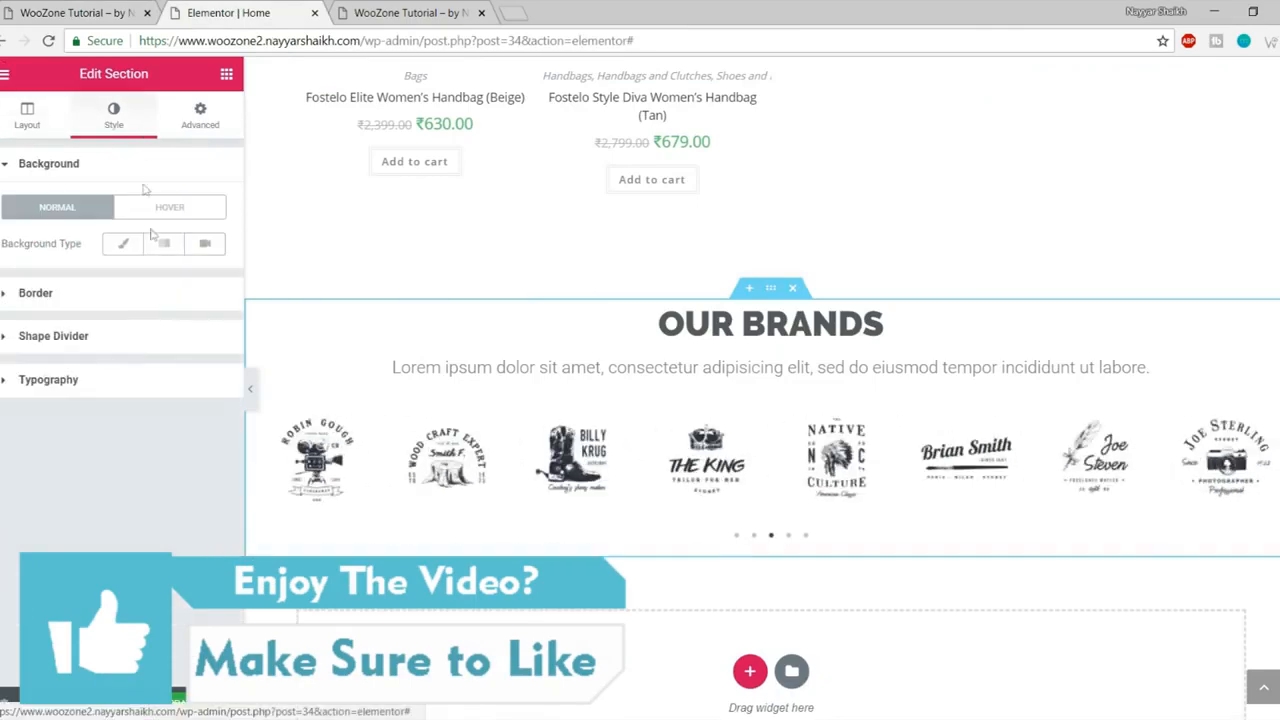
{"action": "left_click", "coordinate": [118, 246]}
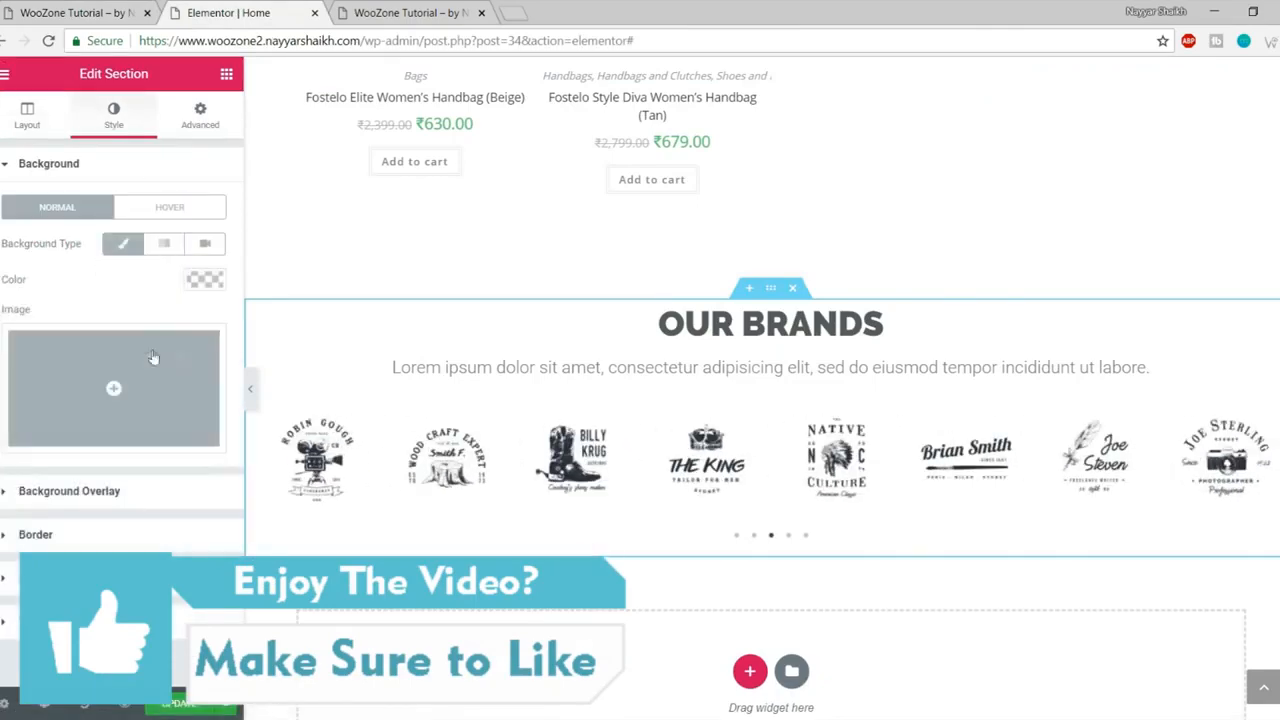
{"action": "left_click", "coordinate": [206, 283]}
{"action": "left_click_drag", "start_coordinate": [37, 461], "coordinate": [5, 333]}
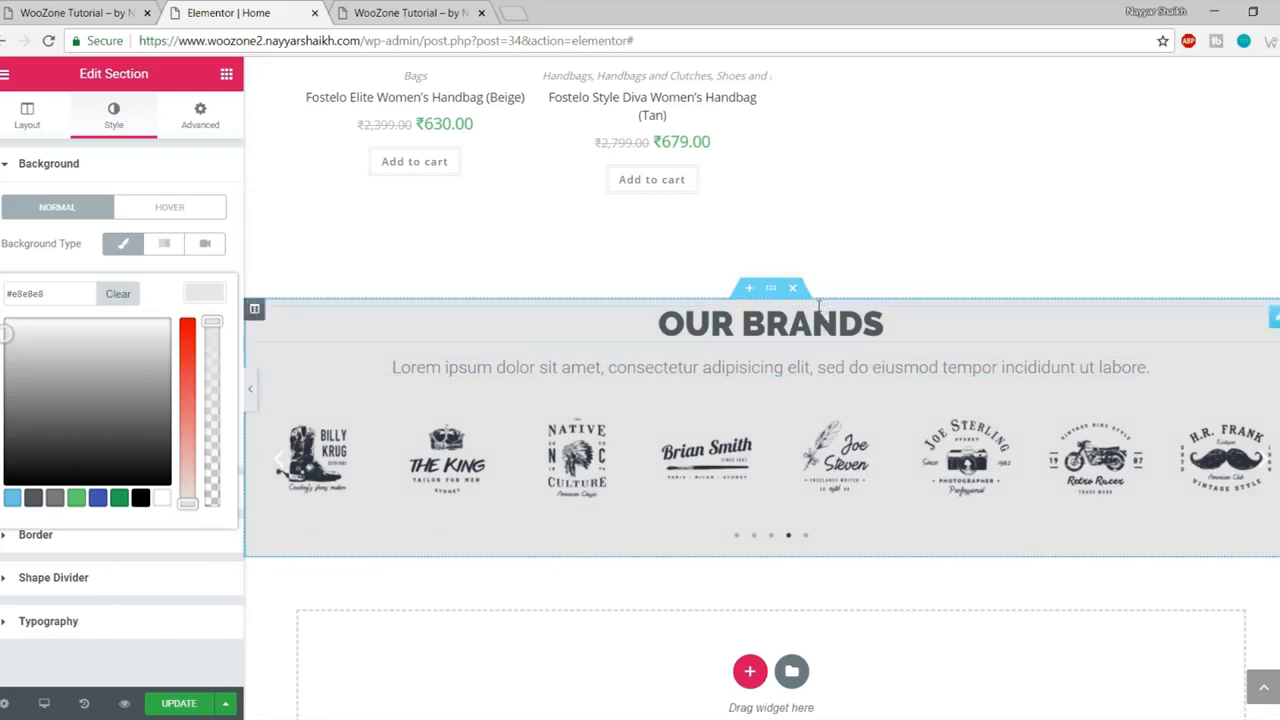
Step: Set the section padding to 70 top and 50 bottom, then update the page
{"action": "left_click", "coordinate": [218, 125]}
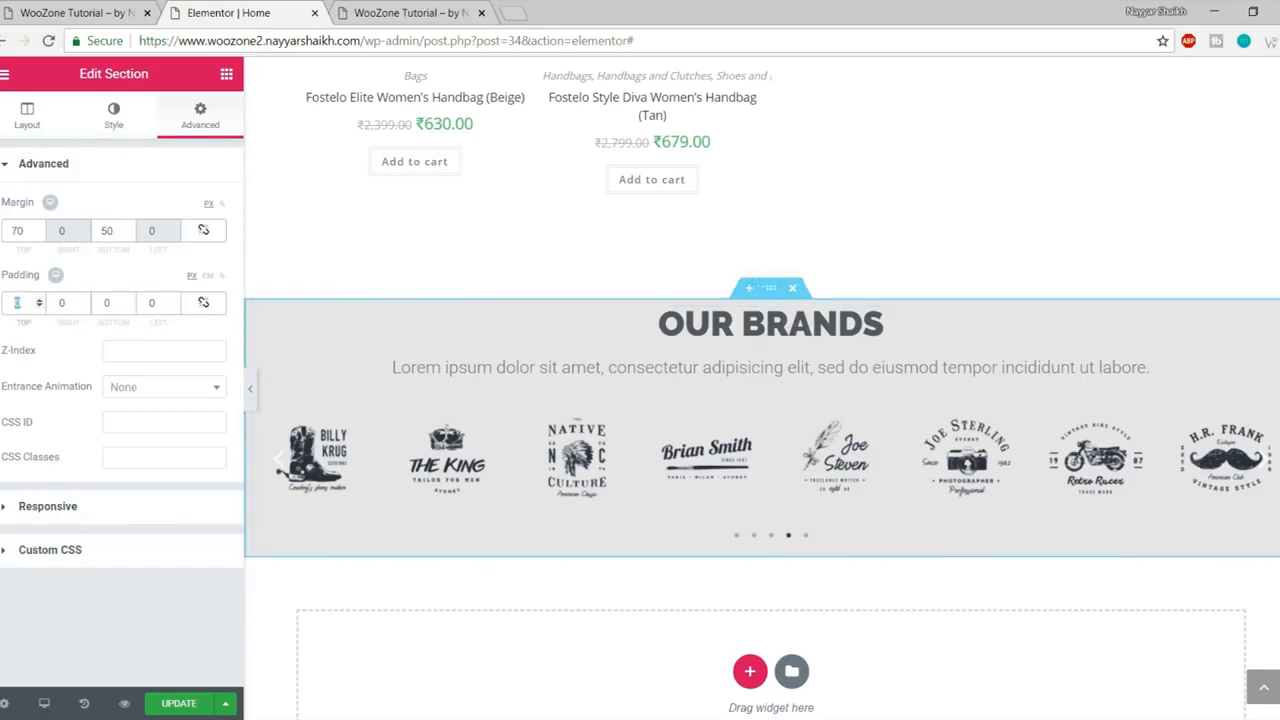
{"action": "type", "text": "70"}
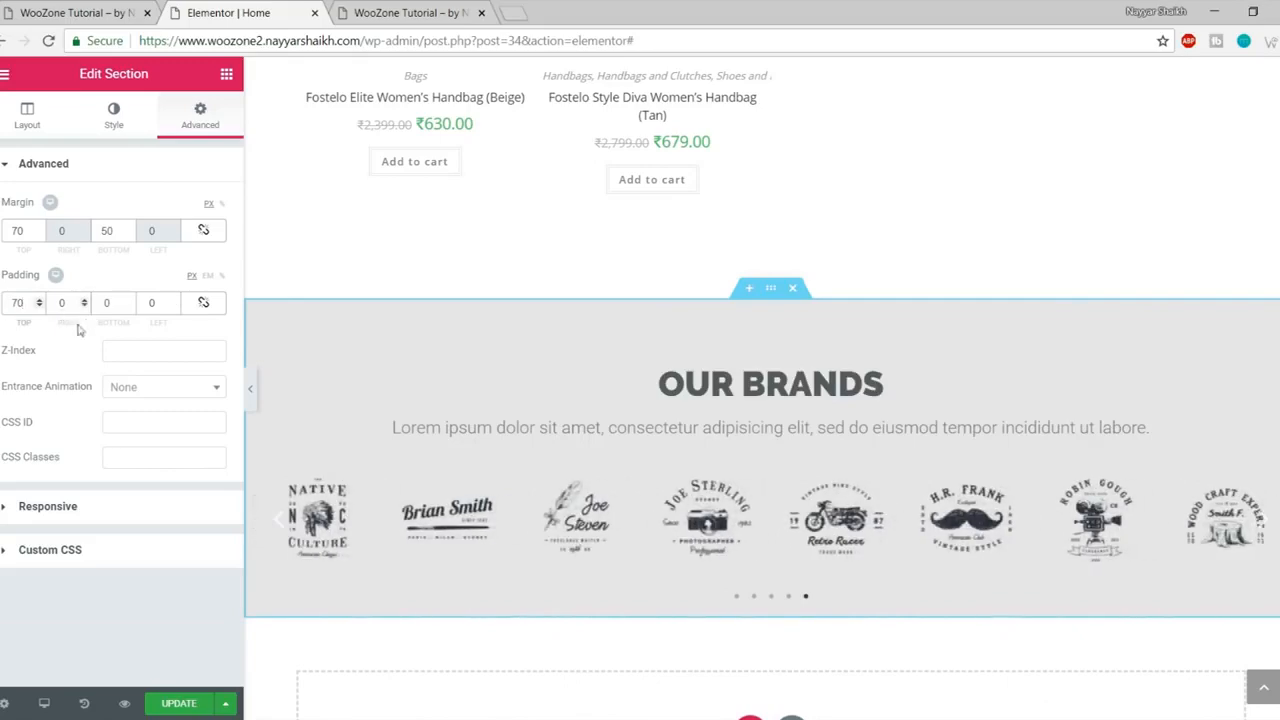
{"action": "double_click", "coordinate": [107, 303]}
{"action": "type", "text": "50"}
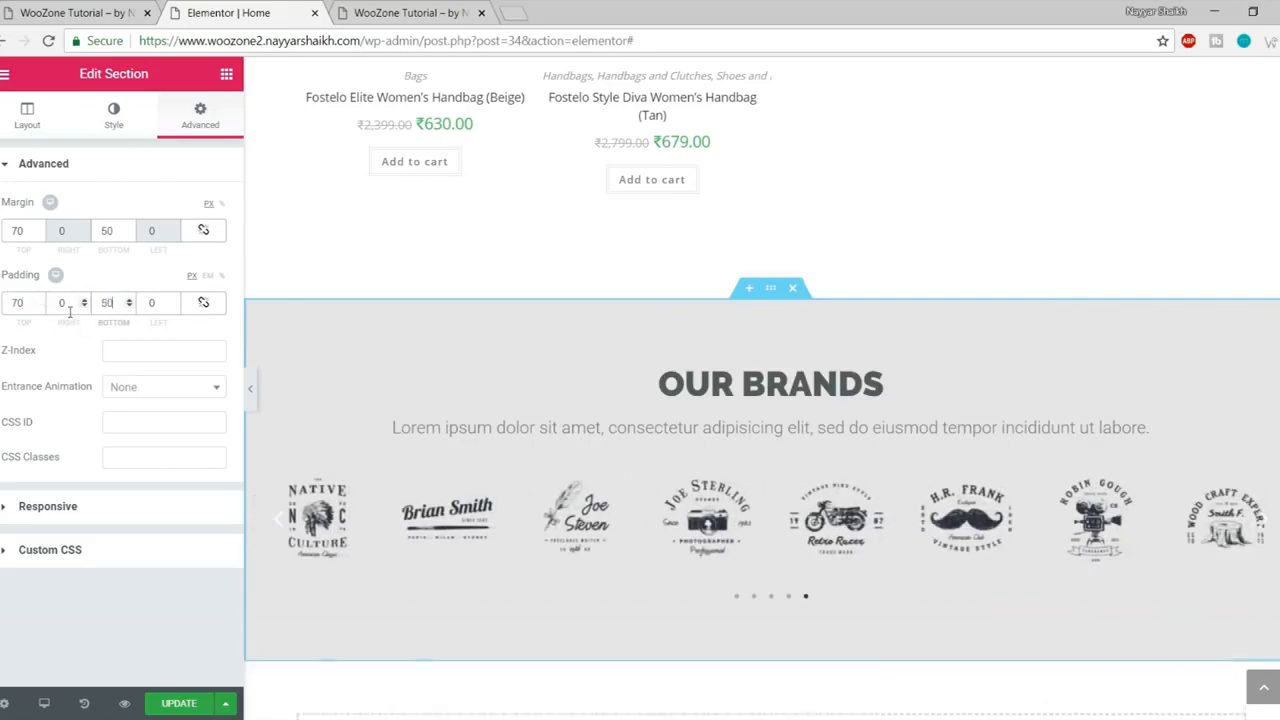
{"action": "scroll", "coordinate": [550, 411], "scroll_direction": "down", "scroll_amount": 2}
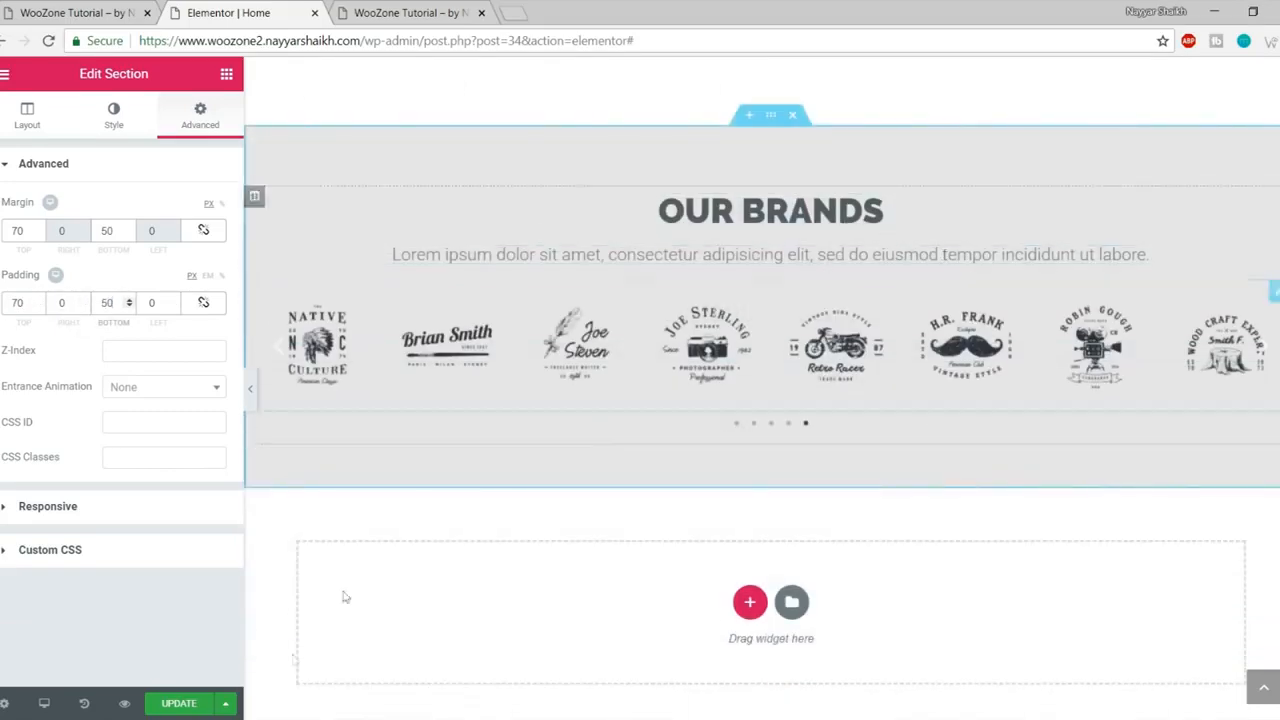
{"action": "left_click", "coordinate": [172, 704]}
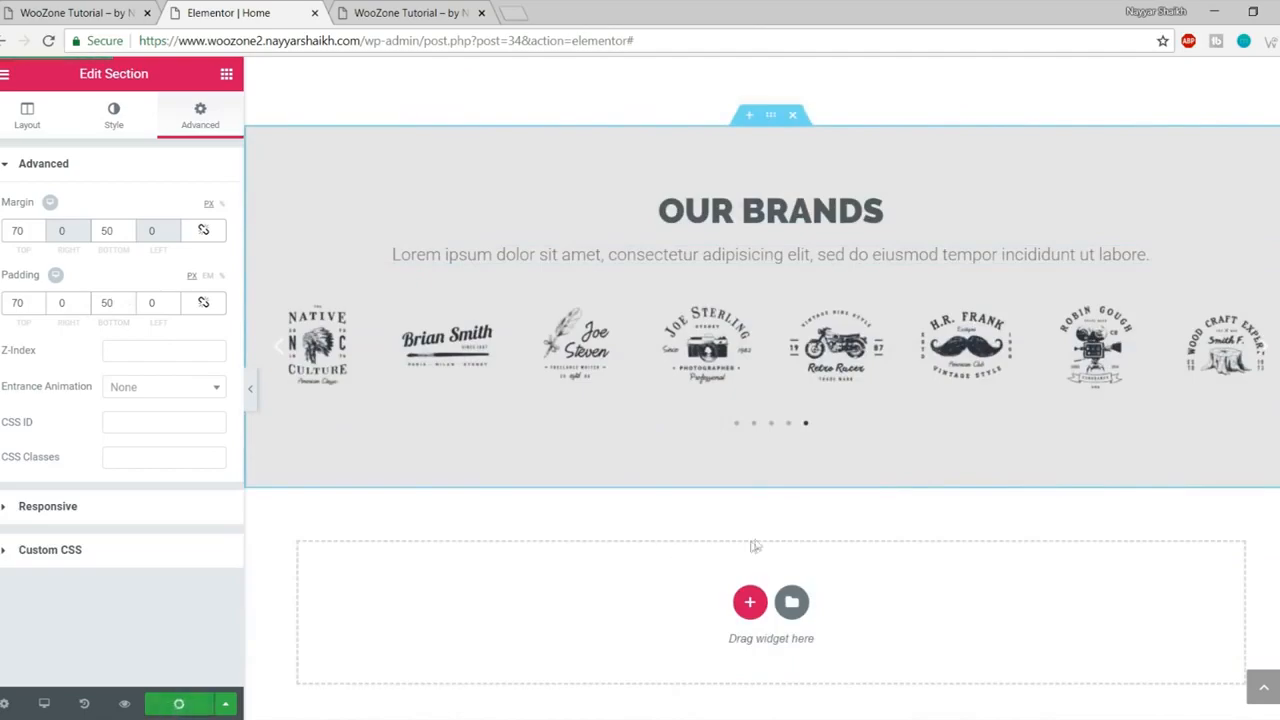
Step: Scroll through the live homepage to review the grey OUR BRANDS section
{"action": "left_click", "coordinate": [90, 12]}
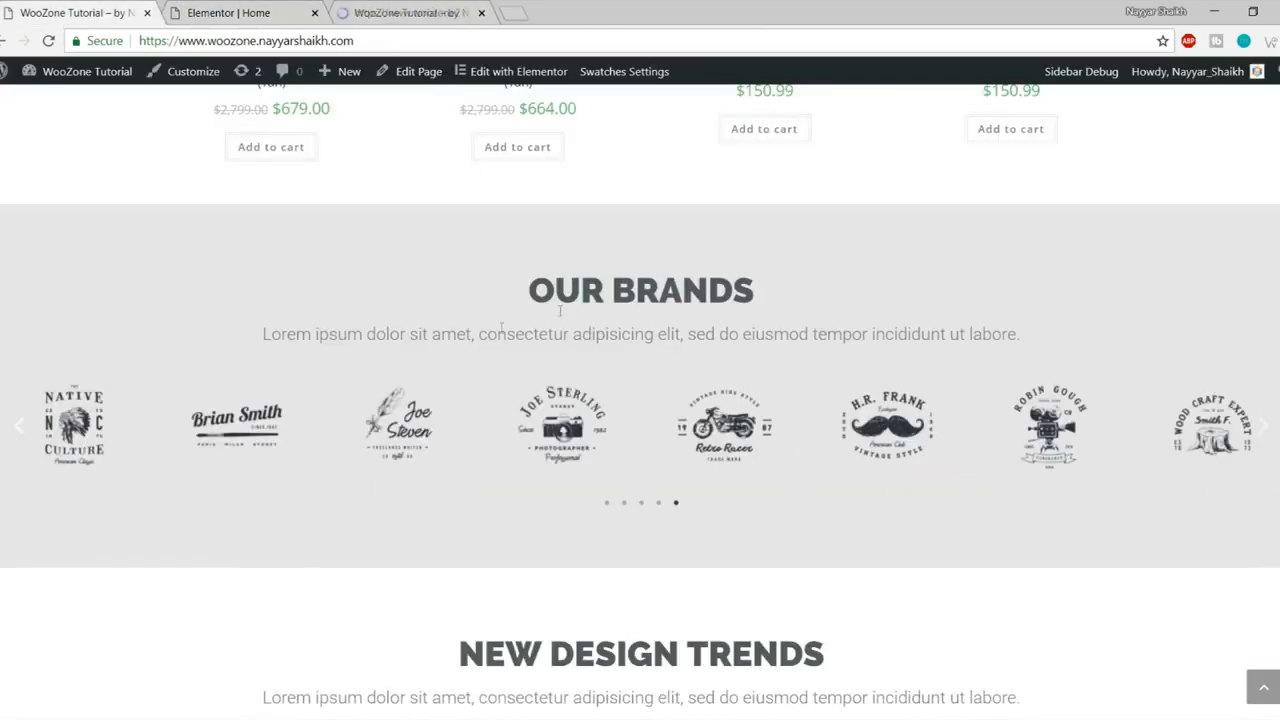
{"action": "scroll", "coordinate": [575, 330], "scroll_direction": "down", "scroll_amount": 2}
{"action": "scroll", "coordinate": [575, 330], "scroll_direction": "down", "scroll_amount": 3}
{"action": "left_click_drag", "start_coordinate": [476, 206], "coordinate": [970, 266]}
{"action": "left_click", "coordinate": [970, 266]}
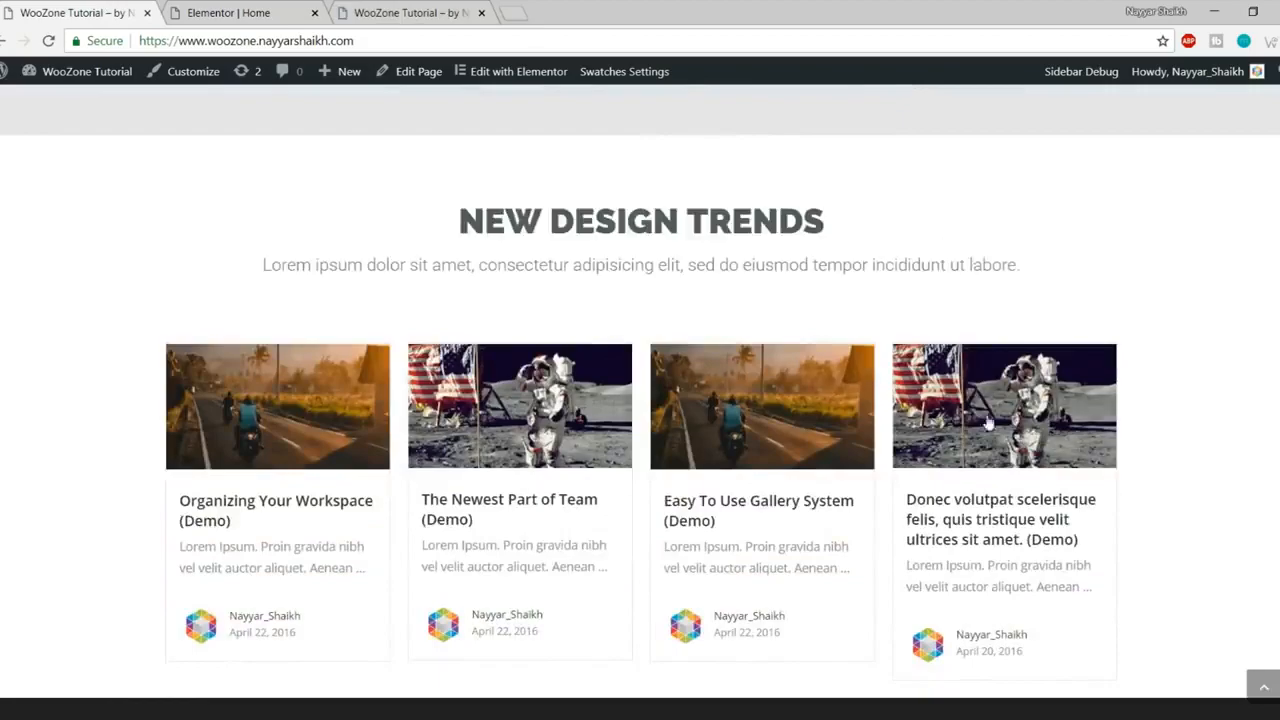
{"action": "scroll", "coordinate": [988, 424], "scroll_direction": "down", "scroll_amount": 4}
{"action": "scroll", "coordinate": [980, 409], "scroll_direction": "up", "scroll_amount": 6}
{"action": "scroll", "coordinate": [295, 340], "scroll_direction": "down", "scroll_amount": 4}
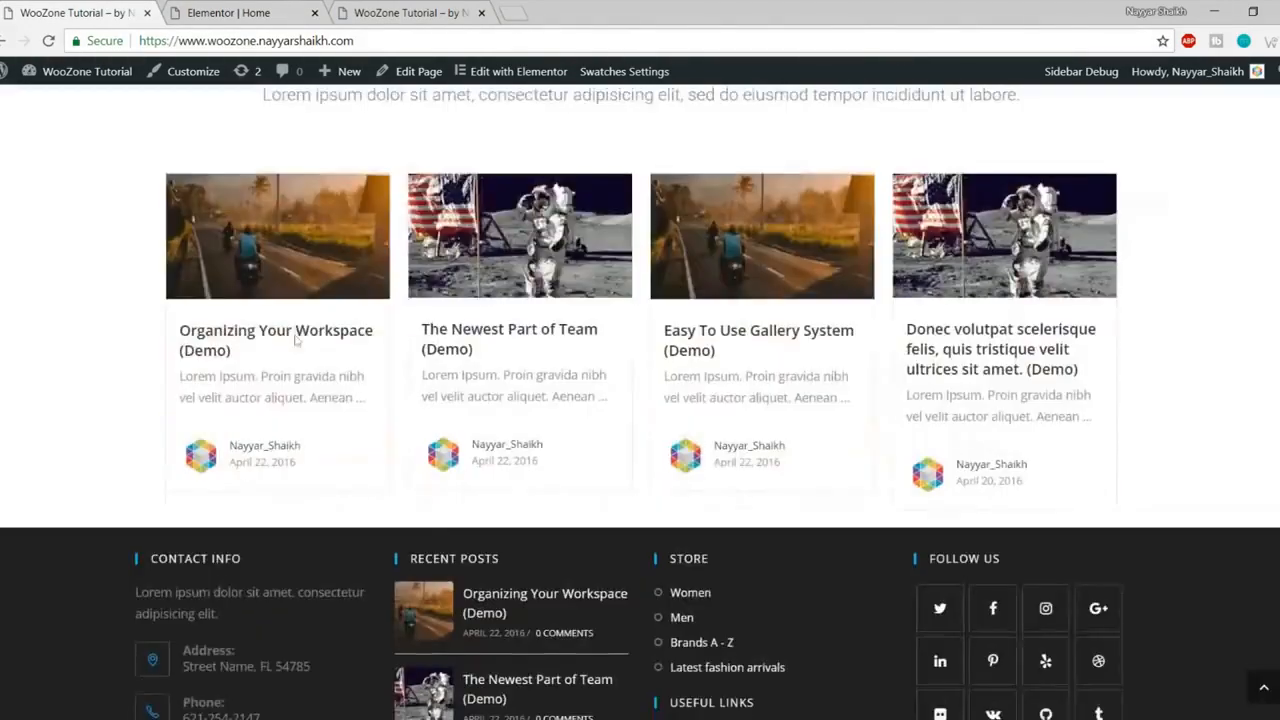
{"action": "scroll", "coordinate": [704, 443], "scroll_direction": "up", "scroll_amount": 3}
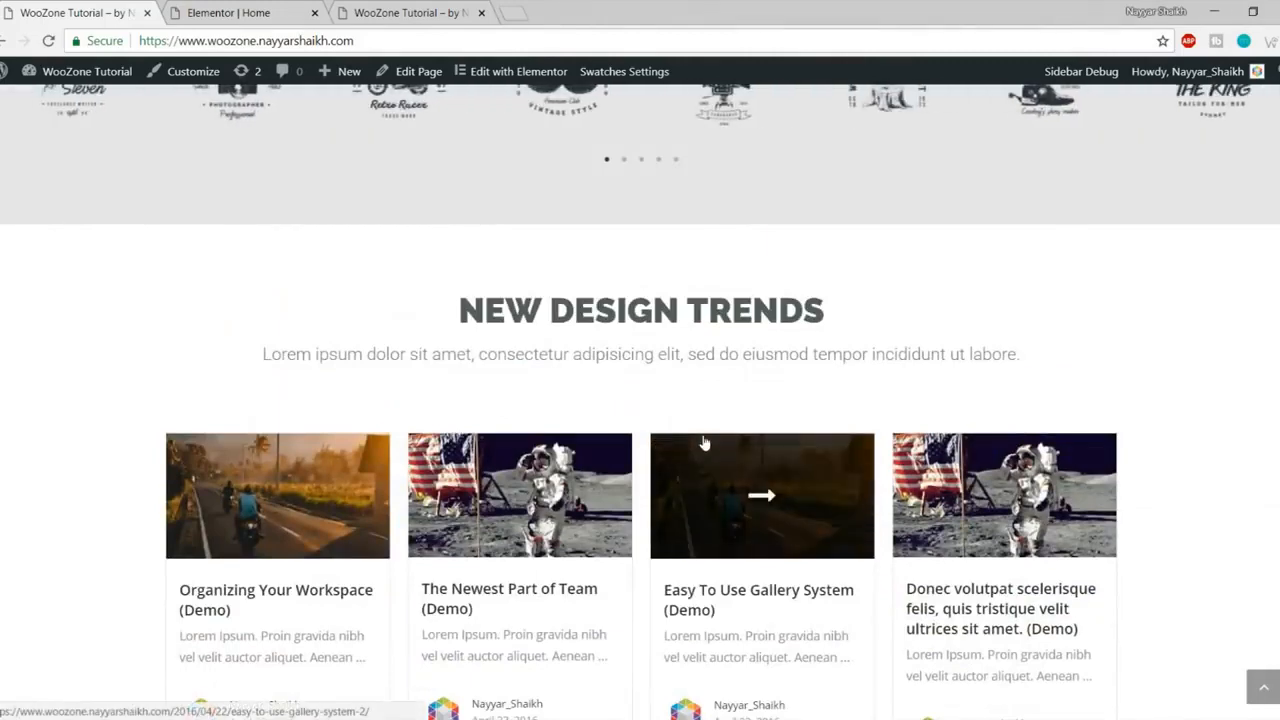
{"action": "left_click", "coordinate": [237, 11]}
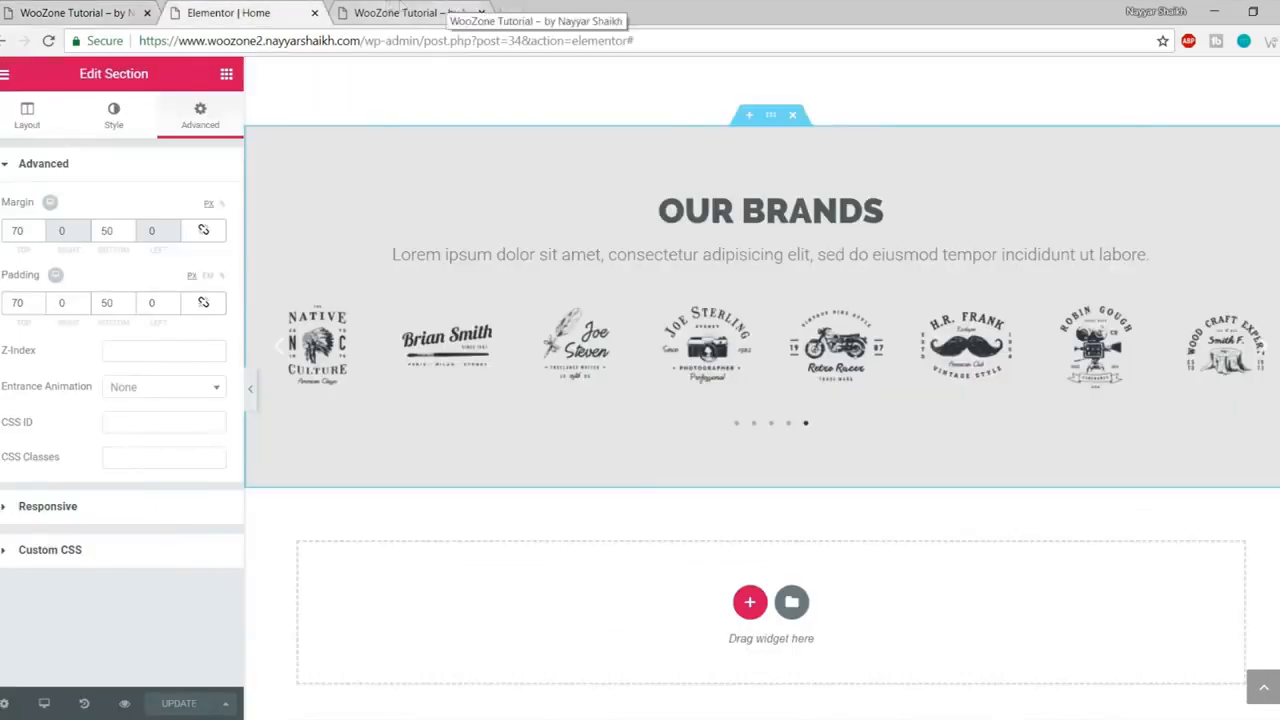
Step: Open the WordPress Dashboard from the admin bar in a new tab
{"action": "left_click", "coordinate": [467, 8]}
{"action": "right_click", "coordinate": [69, 104]}
{"action": "left_click", "coordinate": [100, 114]}
{"action": "left_click", "coordinate": [586, 7]}
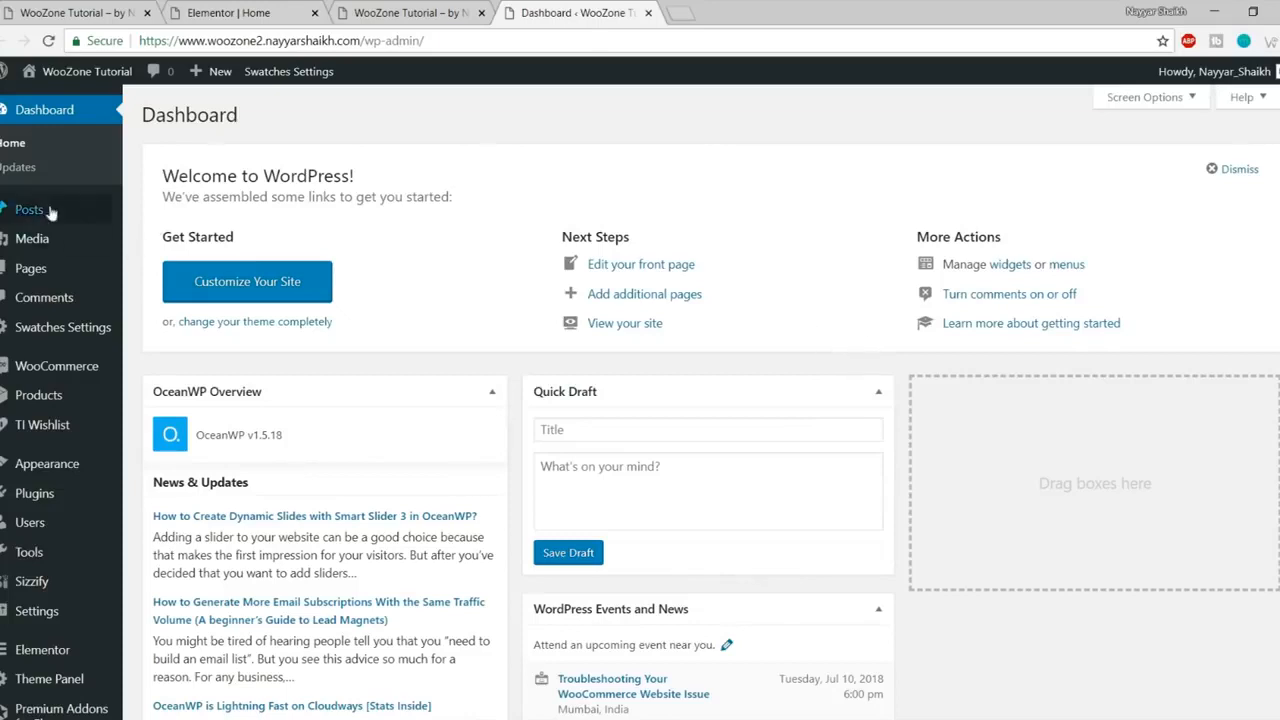
Step: Create a new post via Posts > Add New titled 'Post title come here', then open a new browser tab
{"action": "mouse_move", "coordinate": [43, 207]}
{"action": "left_click", "coordinate": [188, 238]}
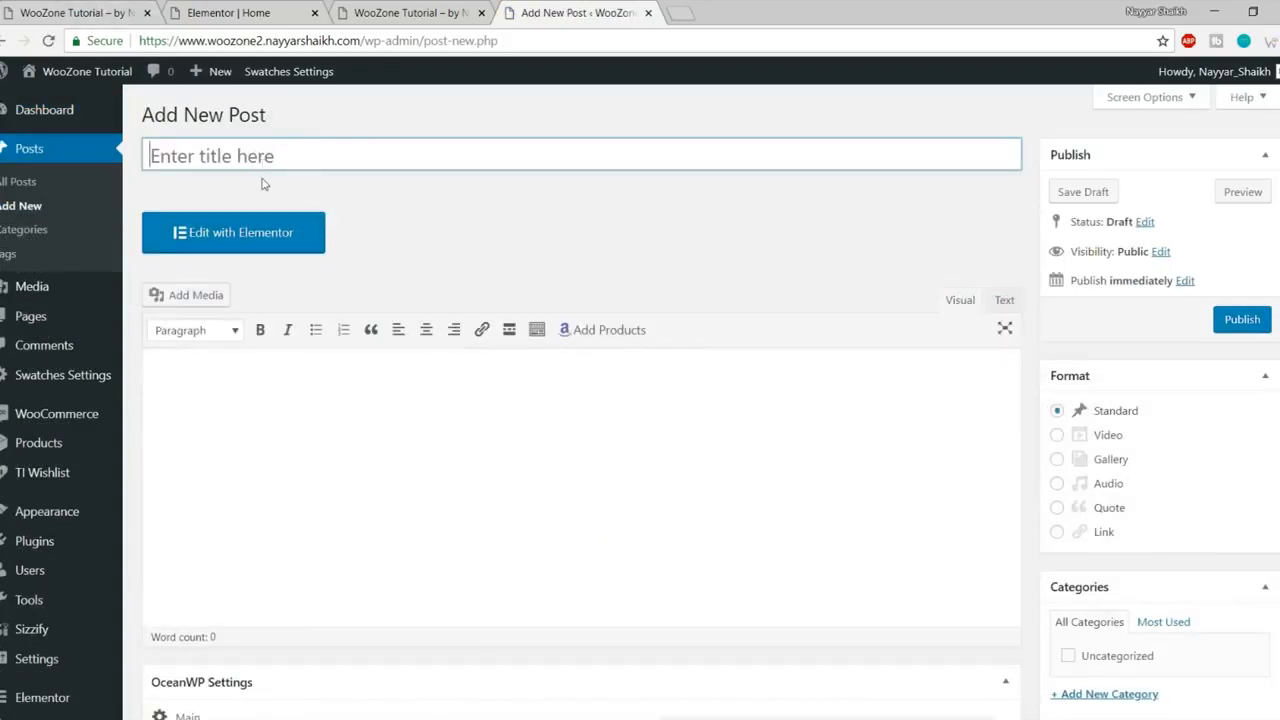
{"action": "type", "text": "Post title"}
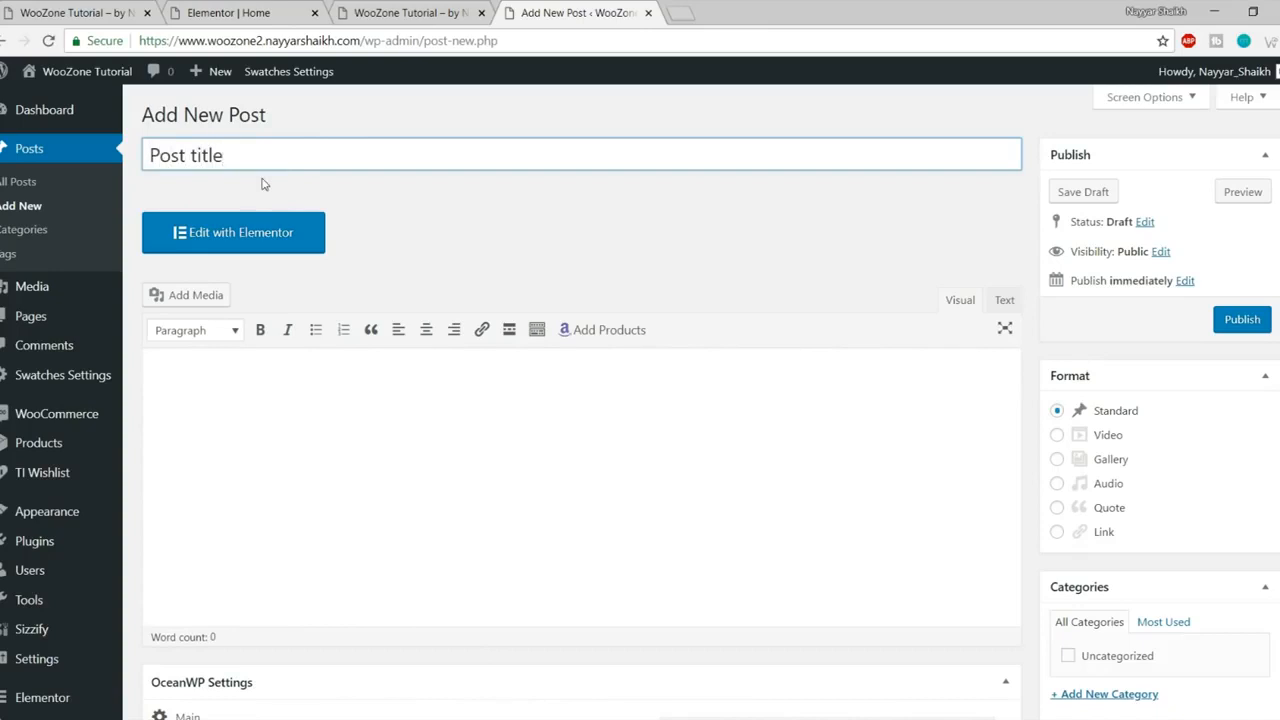
{"action": "type", "text": " come here"}
{"action": "left_click", "coordinate": [367, 393]}
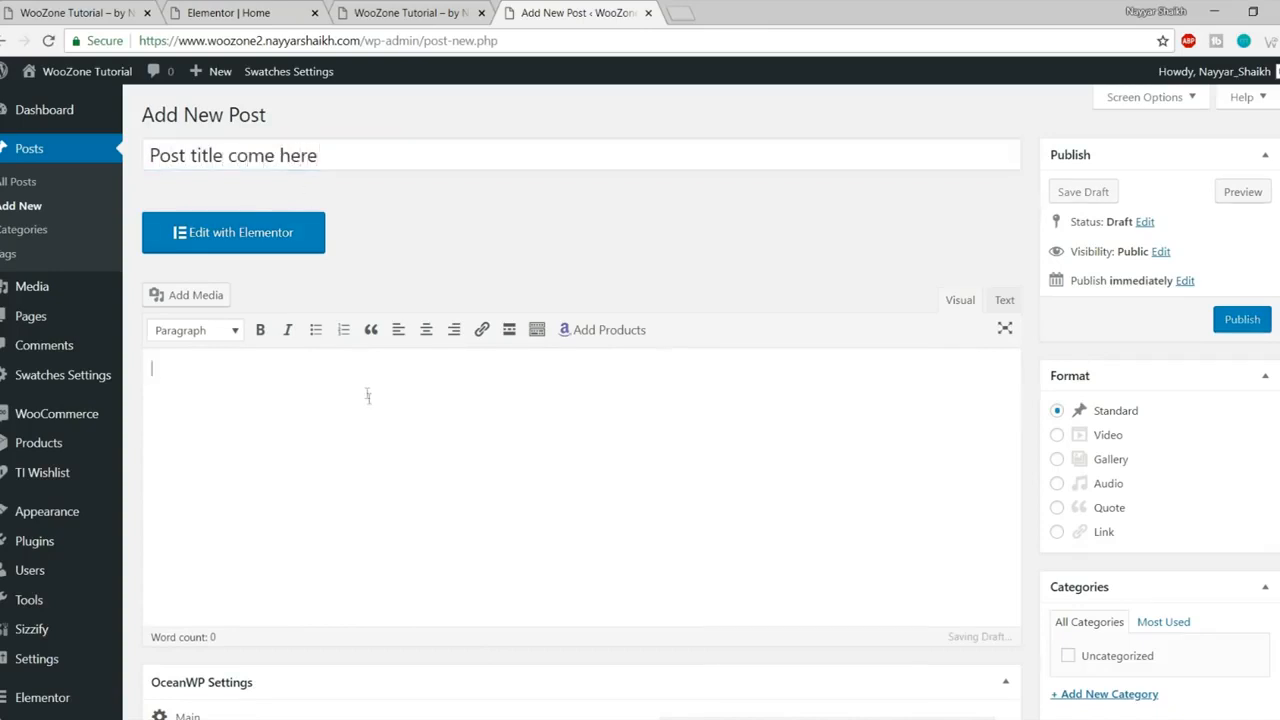
{"action": "scroll", "coordinate": [394, 448], "scroll_direction": "down", "scroll_amount": 2}
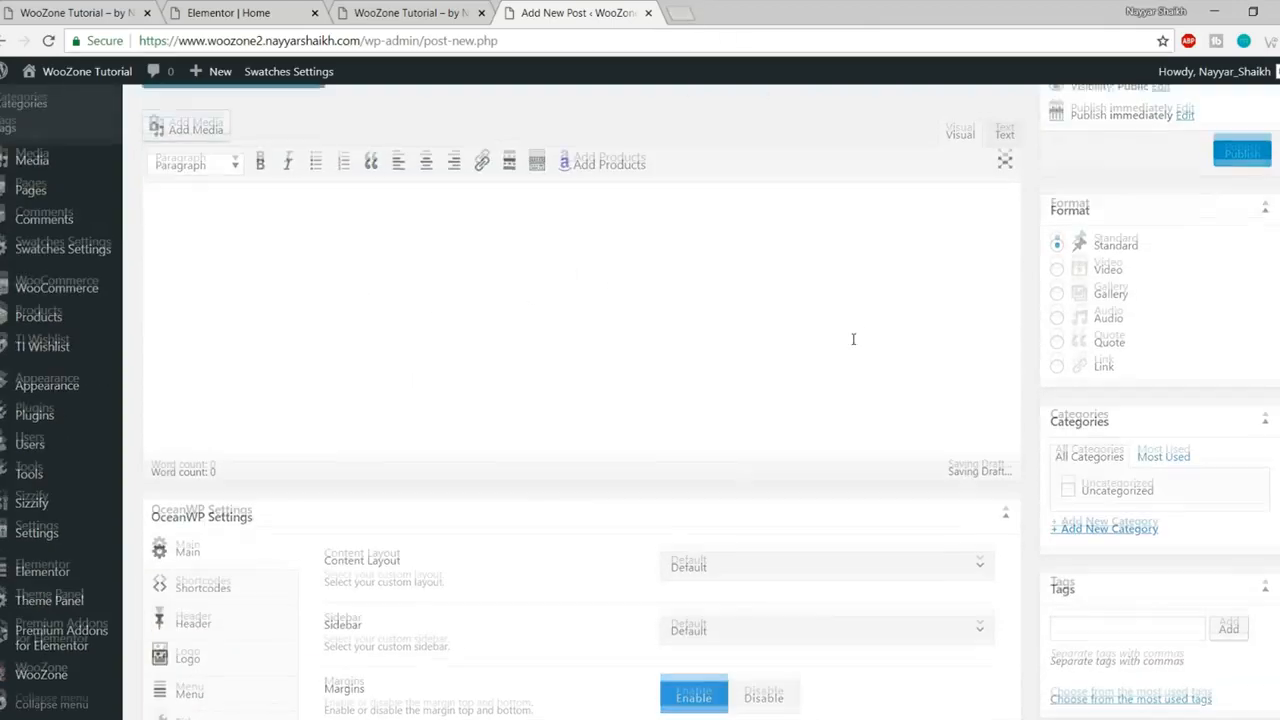
{"action": "scroll", "coordinate": [850, 340], "scroll_direction": "up", "scroll_amount": 2}
{"action": "left_click", "coordinate": [678, 12]}
Step: Load lipsum.com in Chrome, correcting the mistyped 'lispum.com' address
{"action": "type", "text": "lispu"}
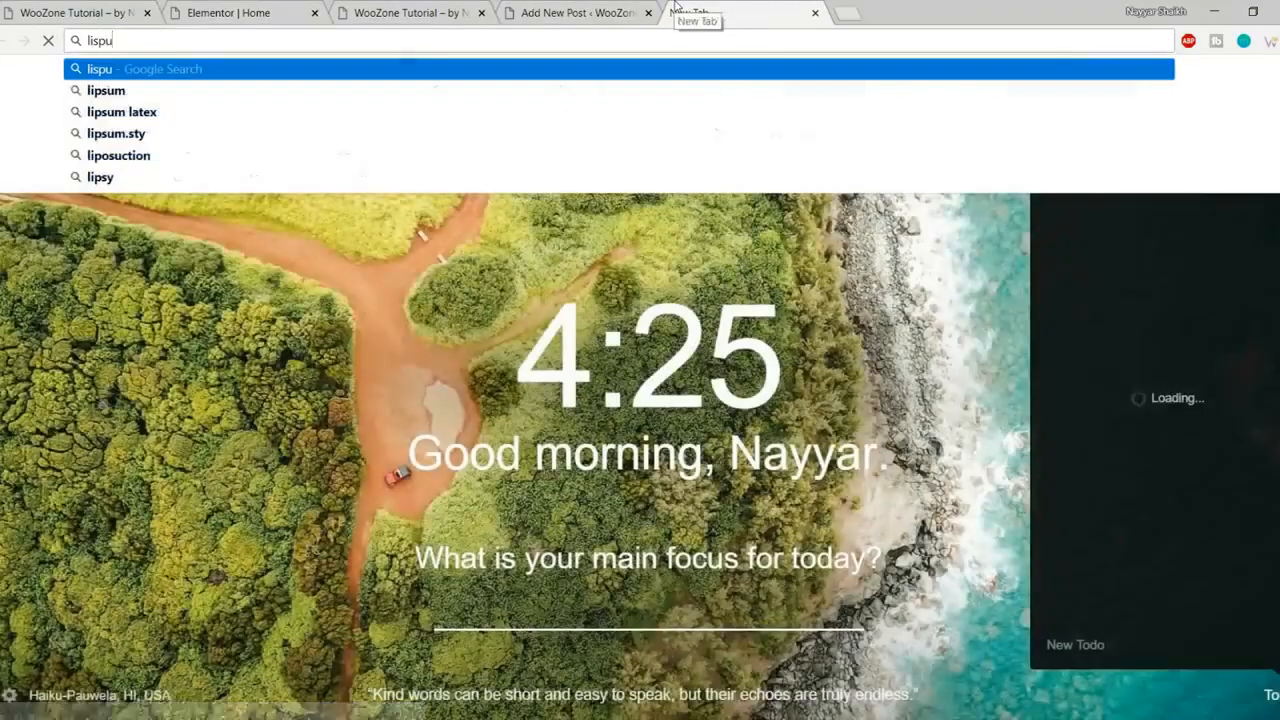
{"action": "type", "text": "m.com"}
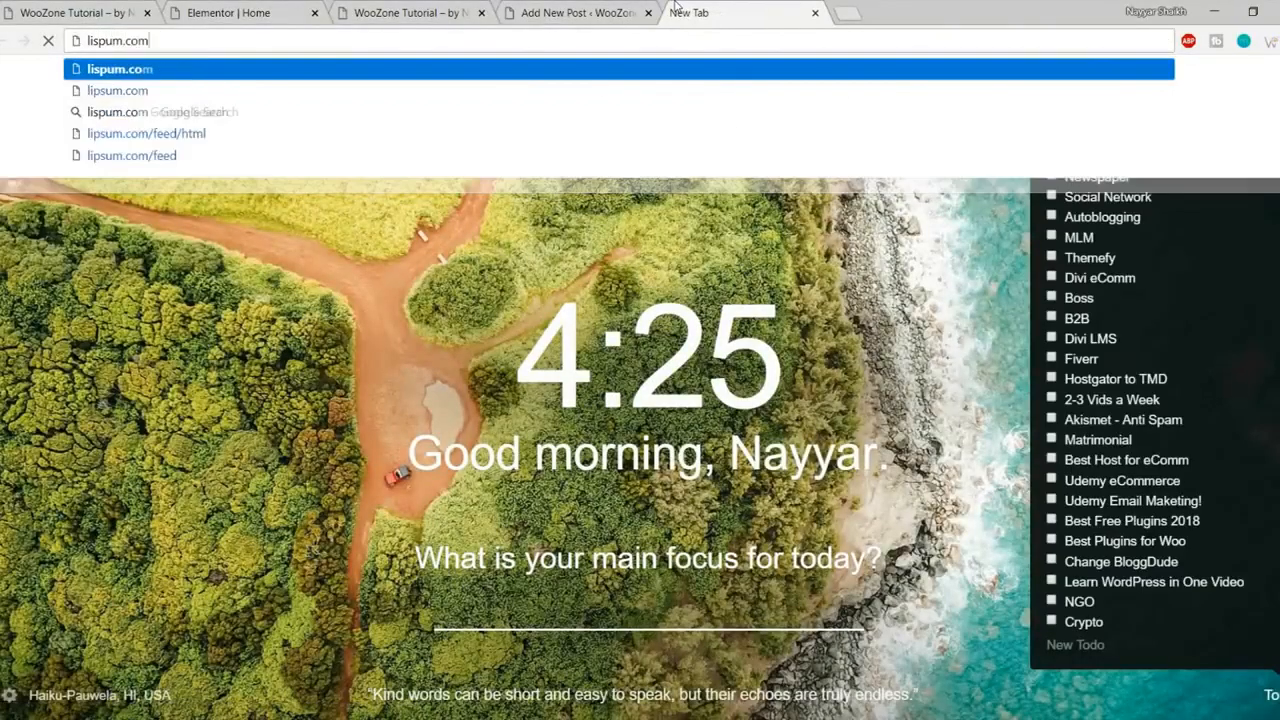
{"action": "key", "text": "Return"}
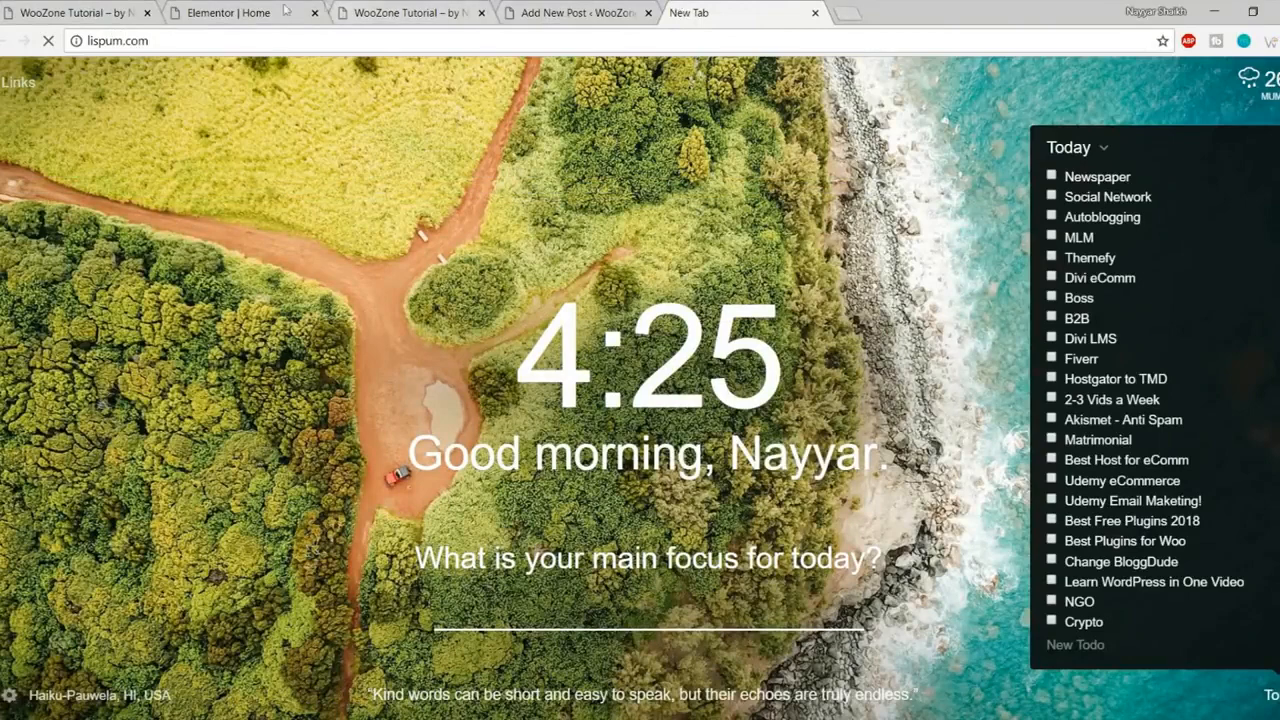
{"action": "left_click", "coordinate": [240, 40]}
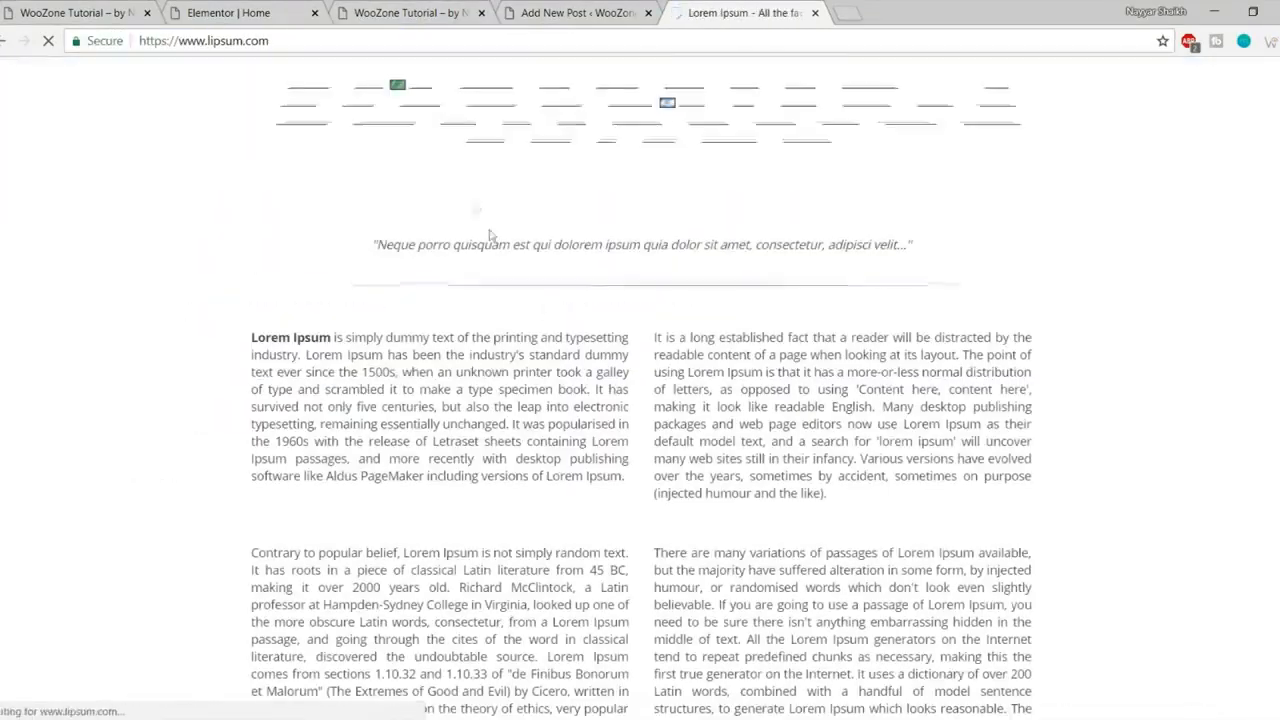
{"action": "scroll", "coordinate": [940, 454], "scroll_direction": "down", "scroll_amount": 6}
{"action": "scroll", "coordinate": [940, 454], "scroll_direction": "up", "scroll_amount": 2}
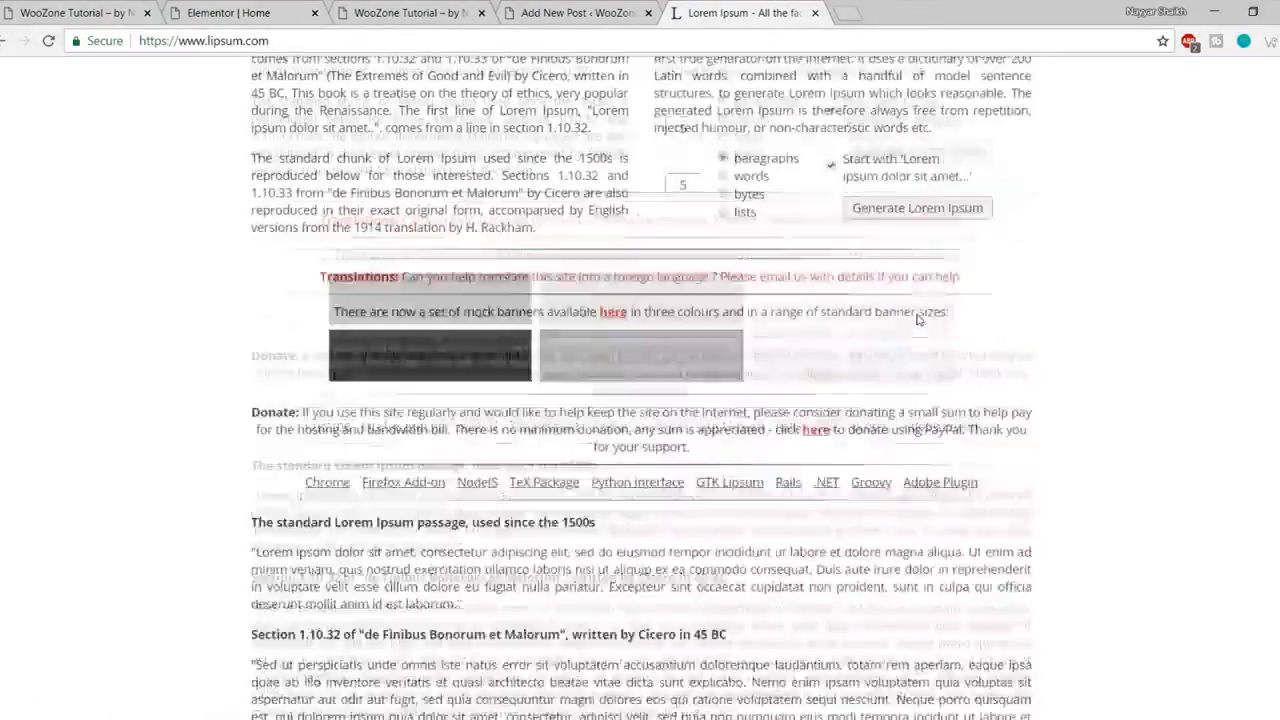
Step: Generate lorem ipsum and paste its first three paragraphs into the new post's body
{"action": "left_click", "coordinate": [903, 312]}
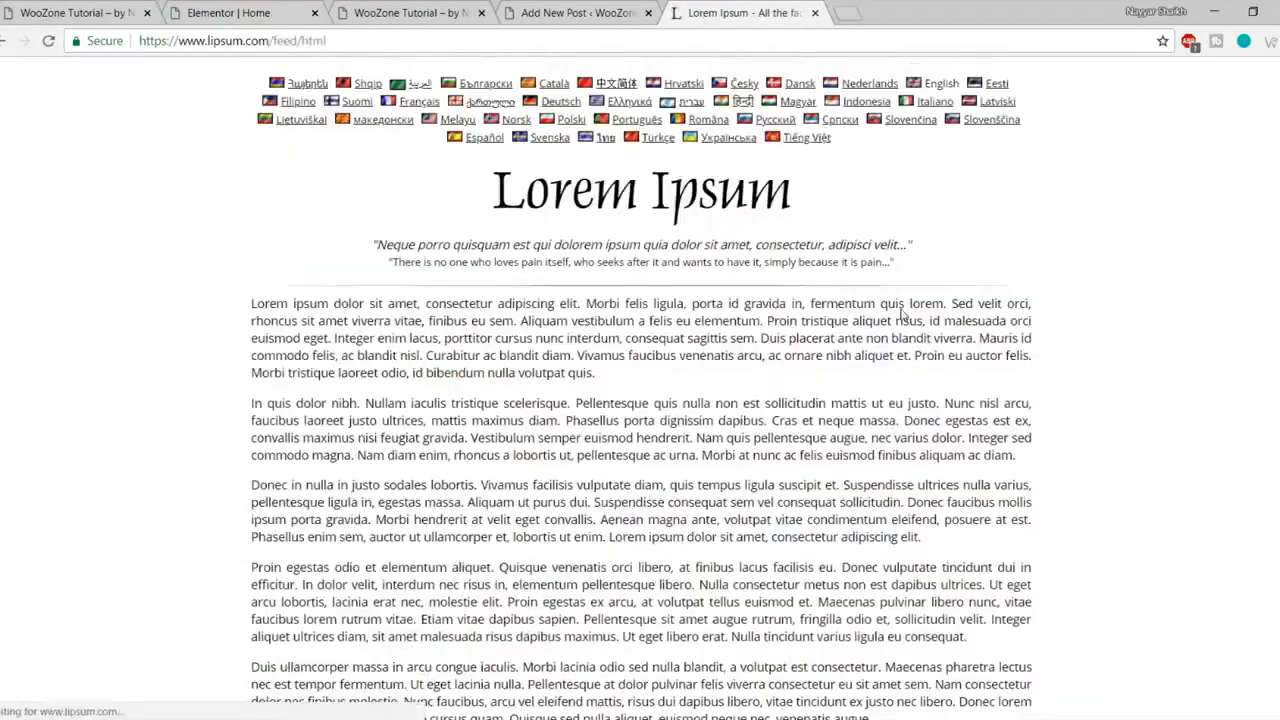
{"action": "left_click_drag", "start_coordinate": [232, 302], "coordinate": [942, 537]}
{"action": "key", "text": "ctrl+c"}
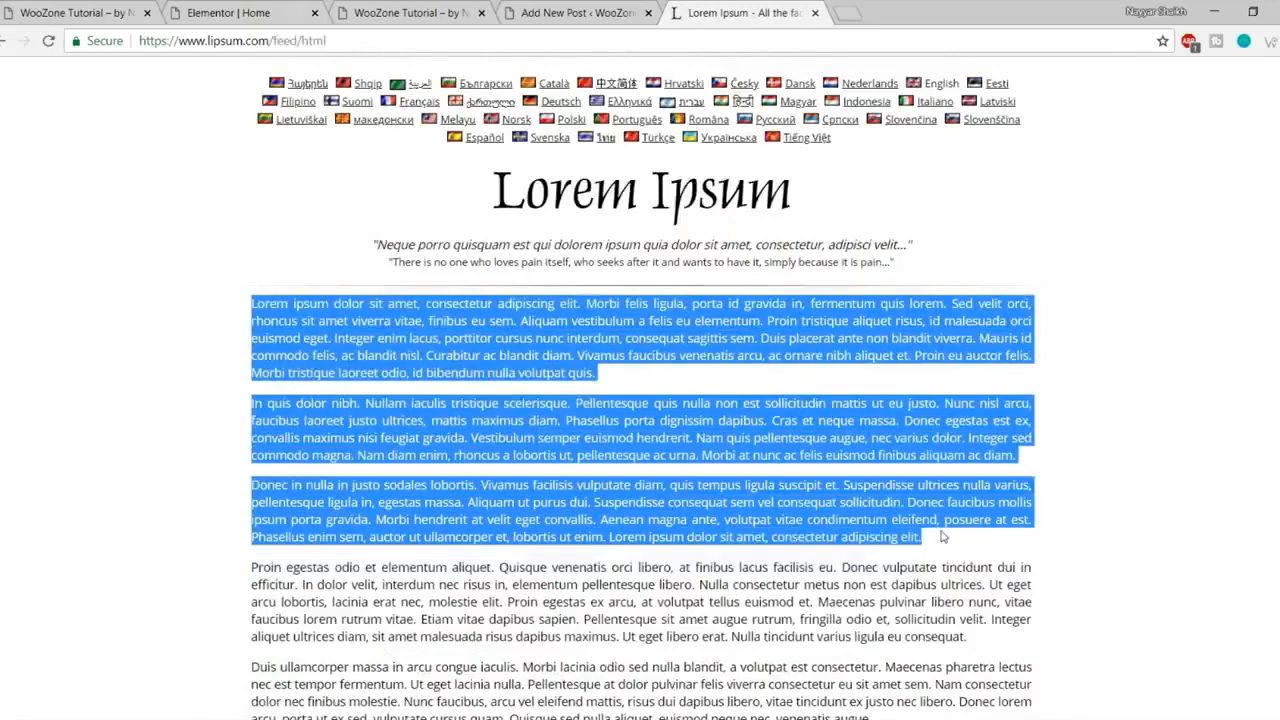
{"action": "left_click", "coordinate": [603, 8]}
{"action": "left_click", "coordinate": [331, 500]}
{"action": "key", "text": "ctrl+v"}
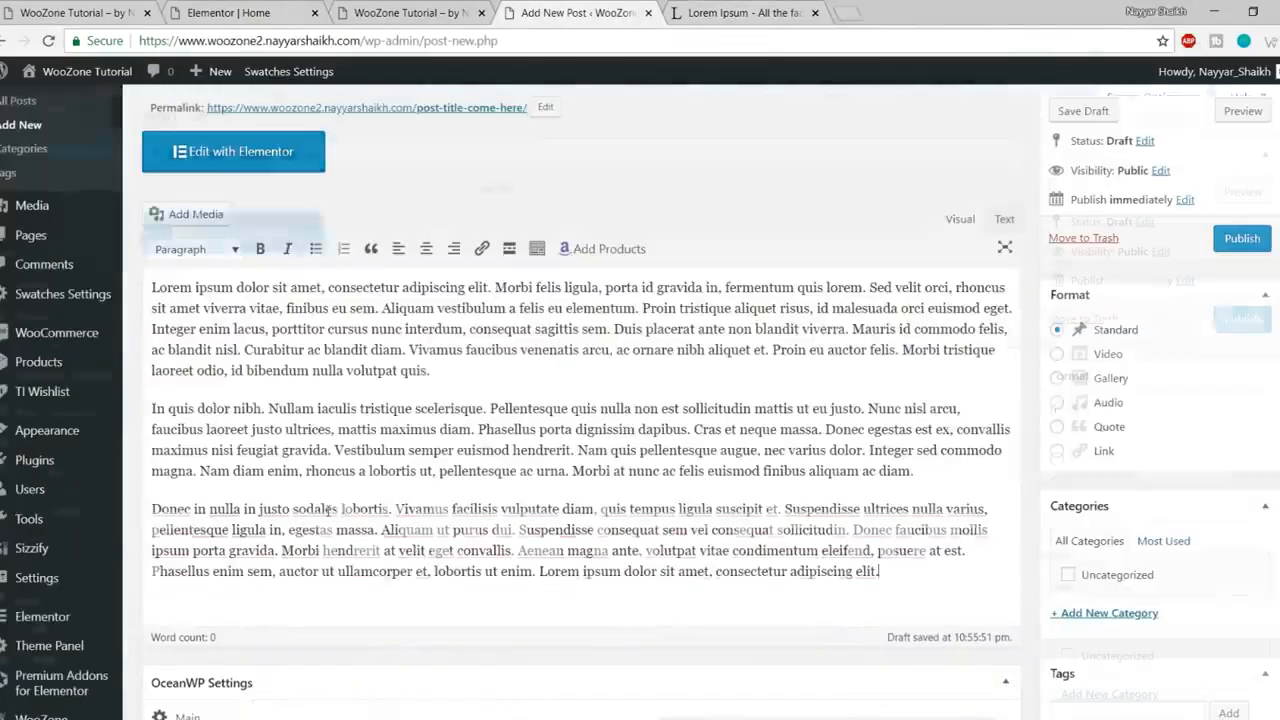
Step: Place the insertion point at the end of the post's first paragraph
{"action": "scroll", "coordinate": [523, 437], "scroll_direction": "up", "scroll_amount": 1}
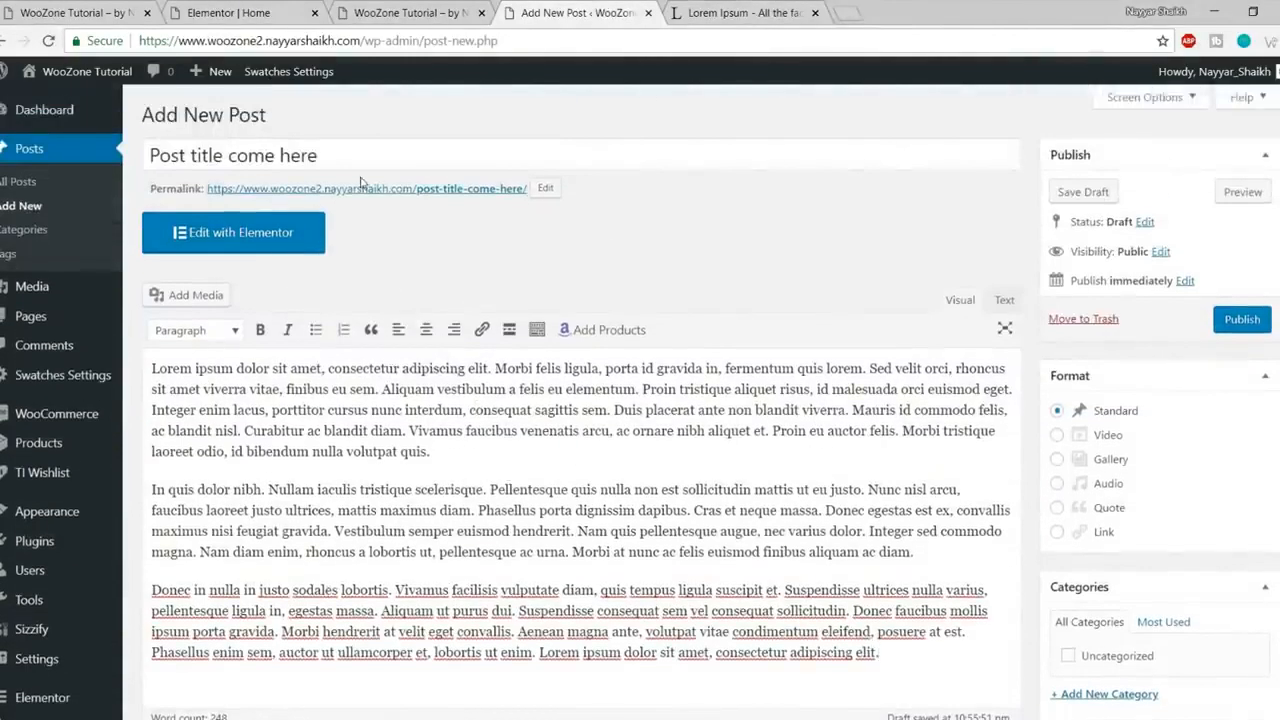
{"action": "scroll", "coordinate": [386, 455], "scroll_direction": "down", "scroll_amount": 1}
{"action": "left_click_drag", "start_coordinate": [755, 526], "coordinate": [361, 358]}
{"action": "left_click", "coordinate": [361, 359]}
{"action": "scroll", "coordinate": [459, 425], "scroll_direction": "up", "scroll_amount": 1}
{"action": "left_click_drag", "start_coordinate": [467, 457], "coordinate": [252, 451]}
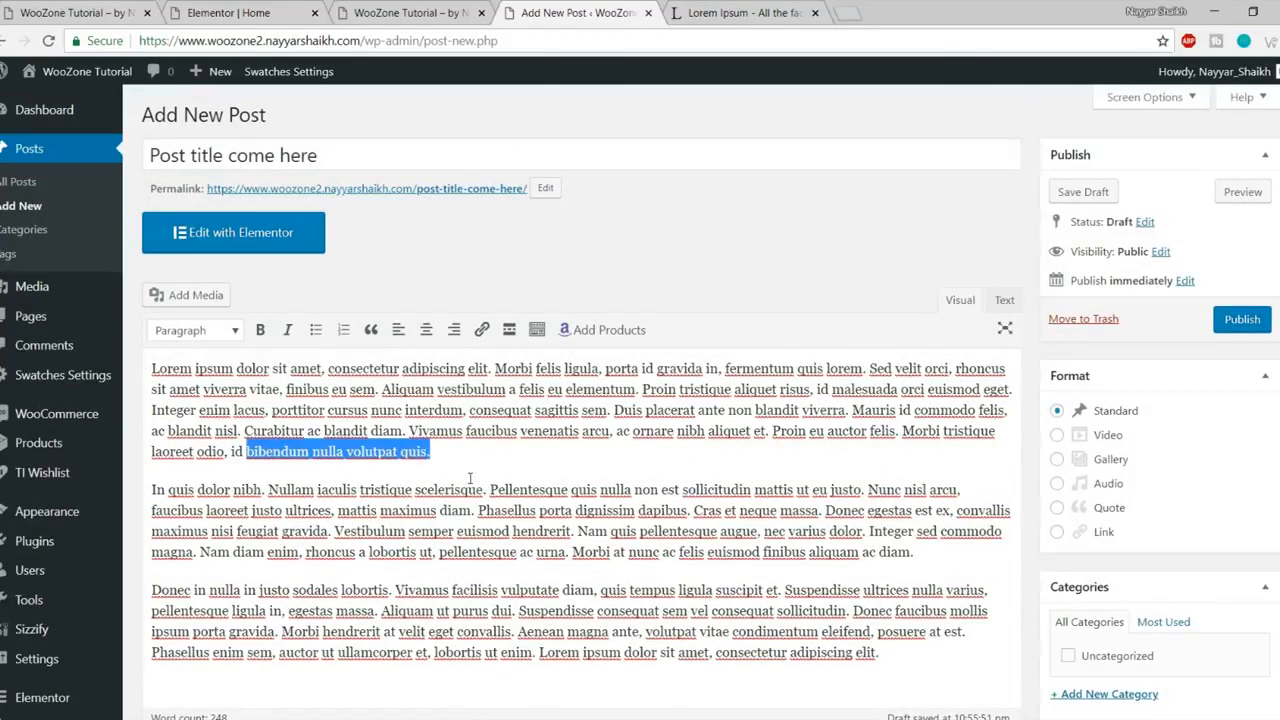
Step: Insert the Fostelo Elite handbag Amazon product shortcode there, on its own line
{"action": "left_click", "coordinate": [610, 332]}
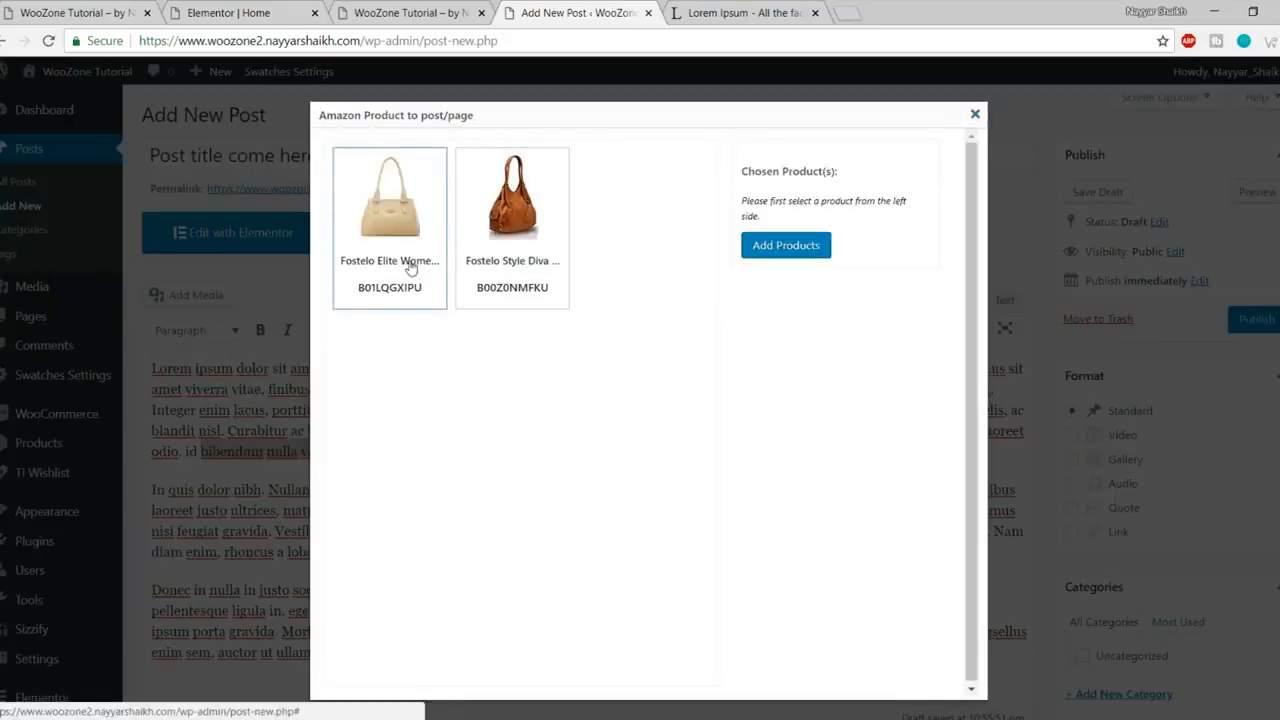
{"action": "left_click", "coordinate": [400, 287]}
{"action": "left_click", "coordinate": [783, 301]}
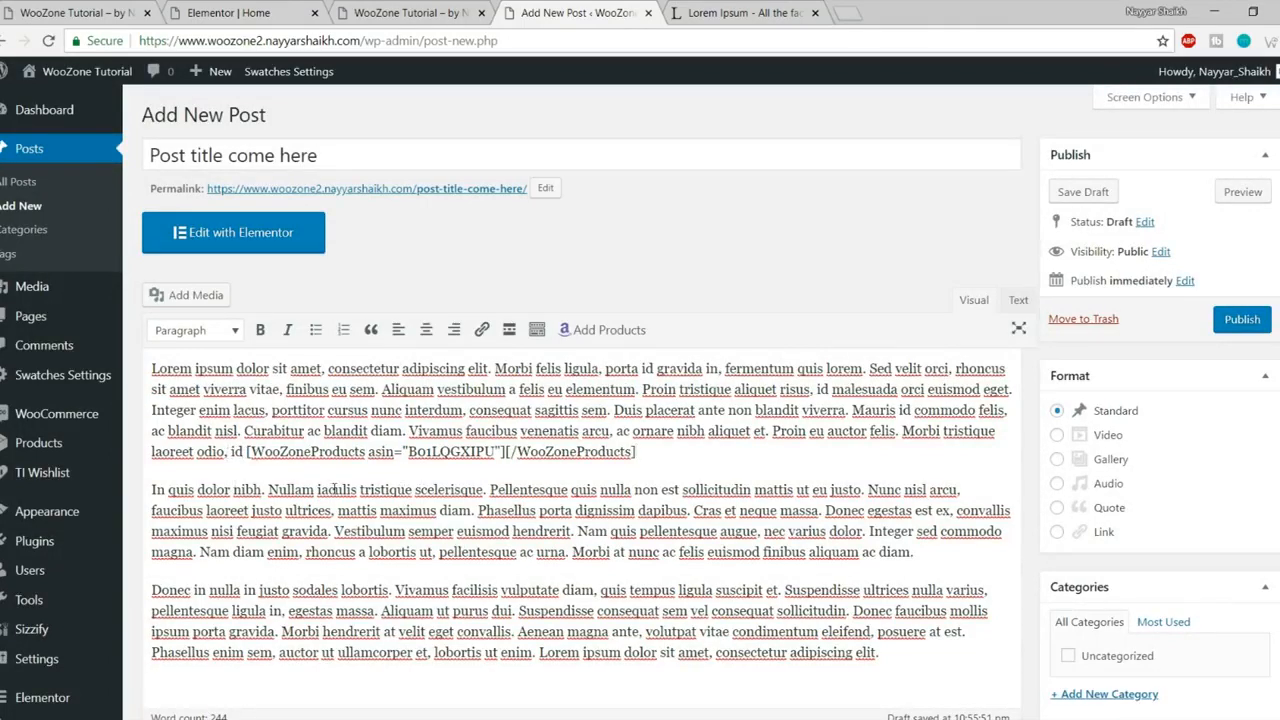
{"action": "left_click", "coordinate": [248, 451]}
{"action": "key", "text": "Return"}
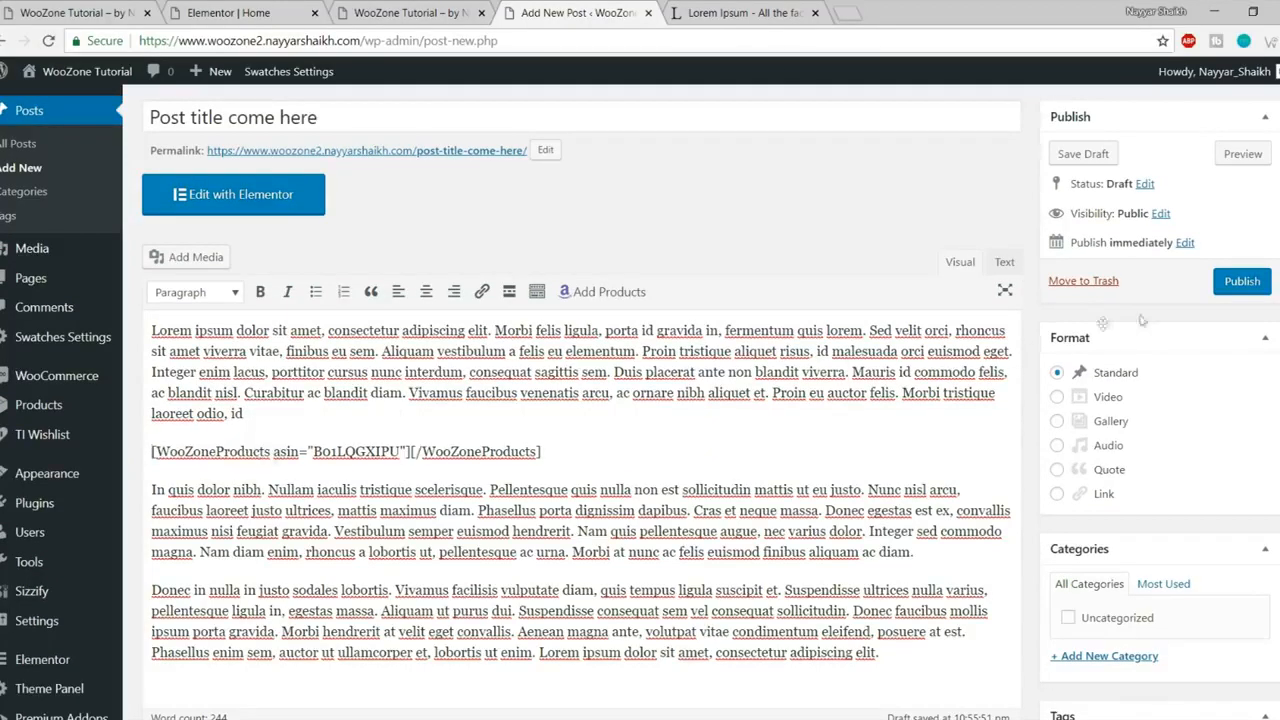
Step: Publish the post and open the live post in a new tab
{"action": "left_click", "coordinate": [1243, 283]}
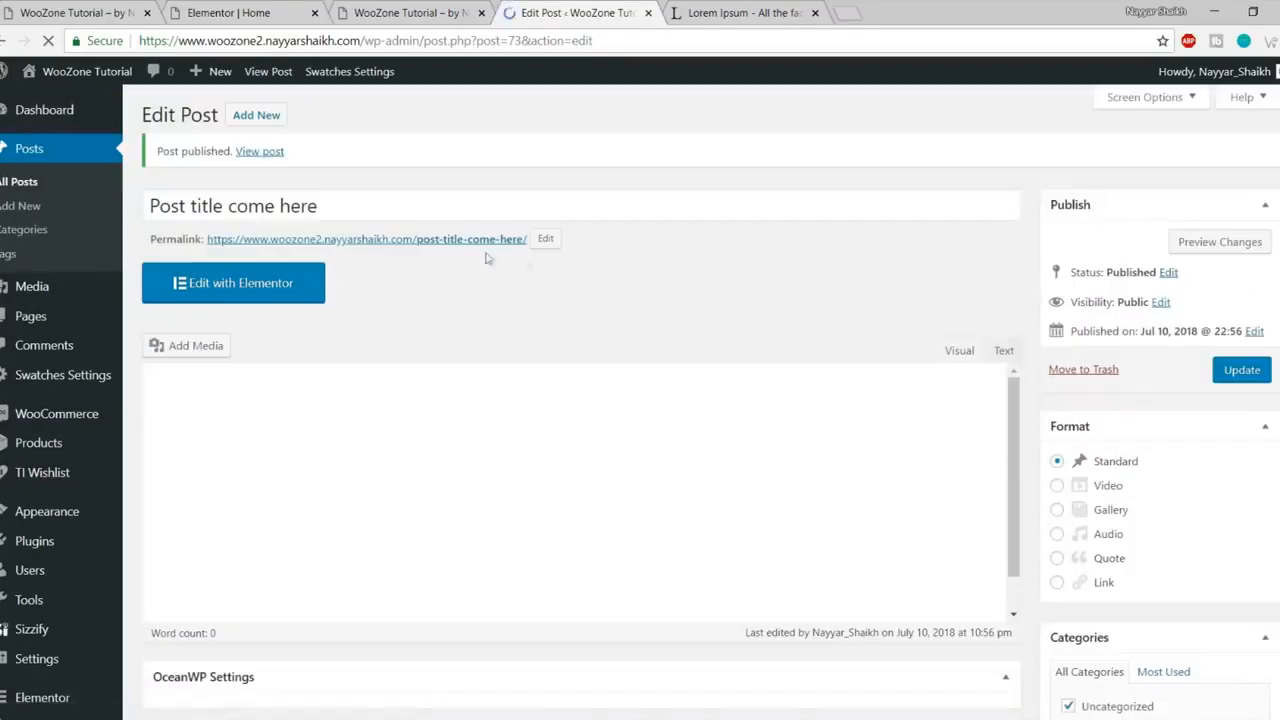
{"action": "right_click", "coordinate": [251, 159]}
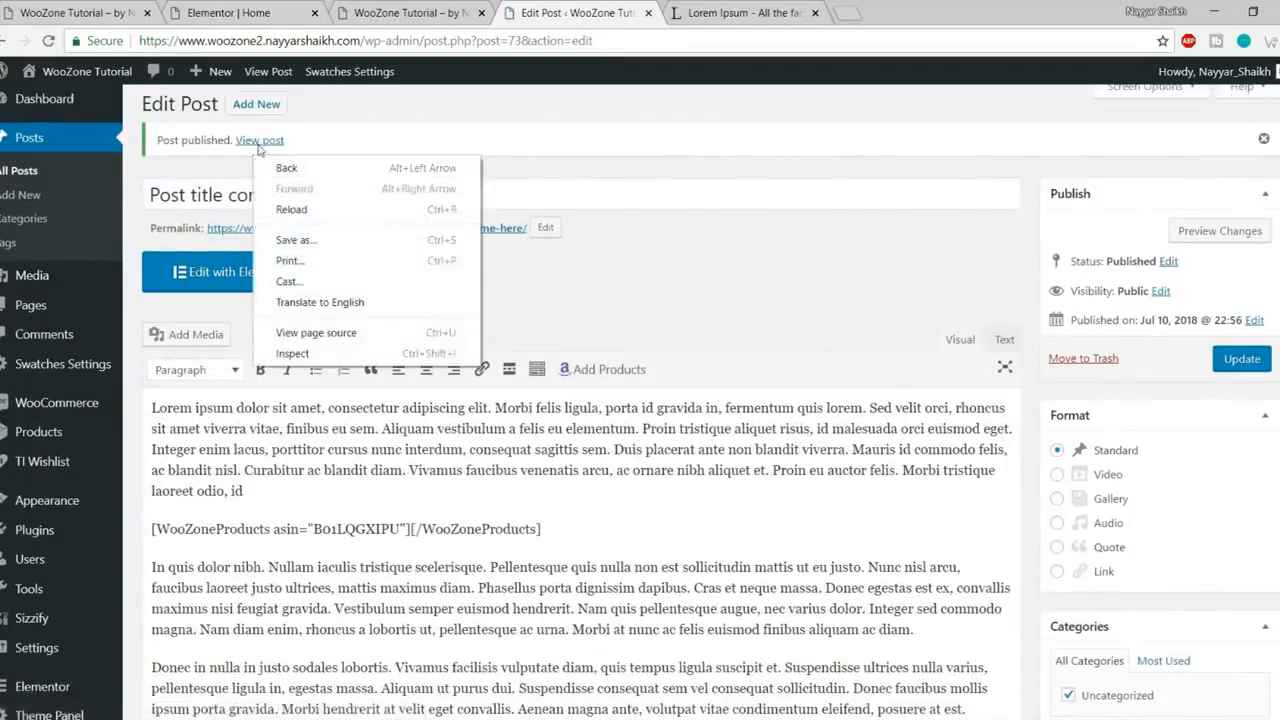
{"action": "right_click", "coordinate": [259, 145]}
{"action": "left_click", "coordinate": [268, 157]}
{"action": "left_click", "coordinate": [745, 12]}
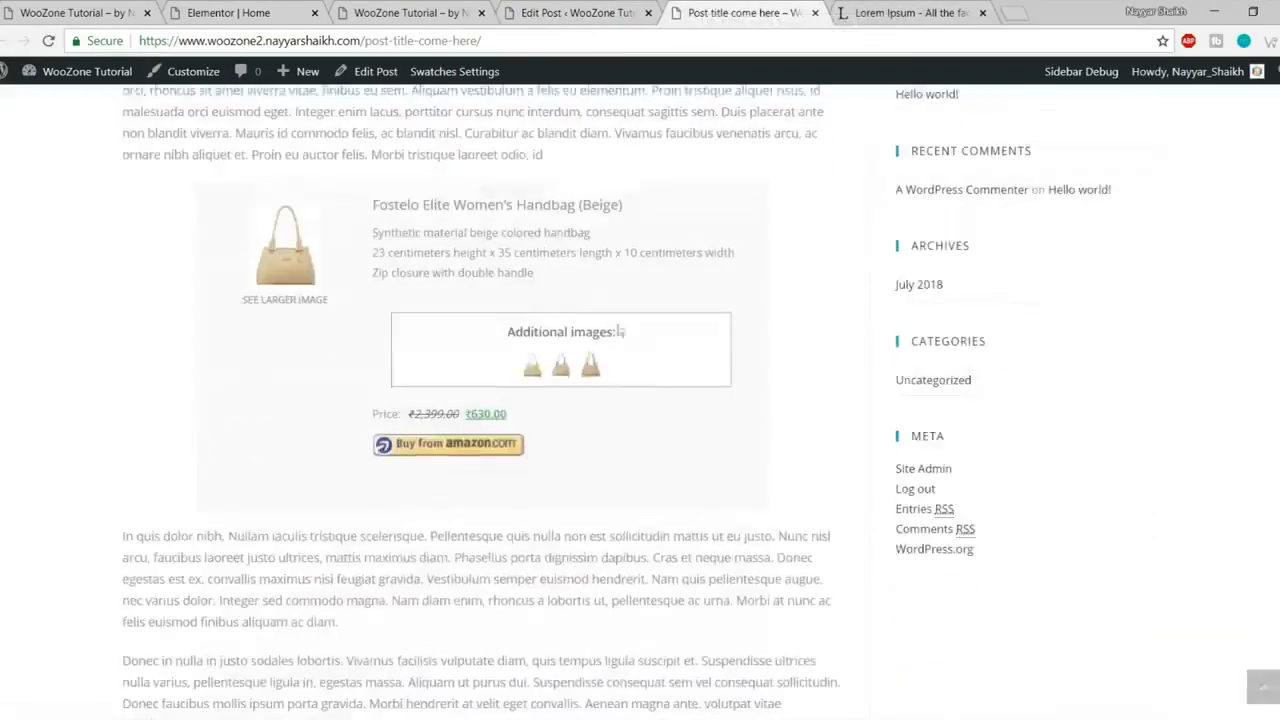
Step: Scroll through the published post to review its Fostelo handbag product box
{"action": "scroll", "coordinate": [651, 454], "scroll_direction": "up", "scroll_amount": 3}
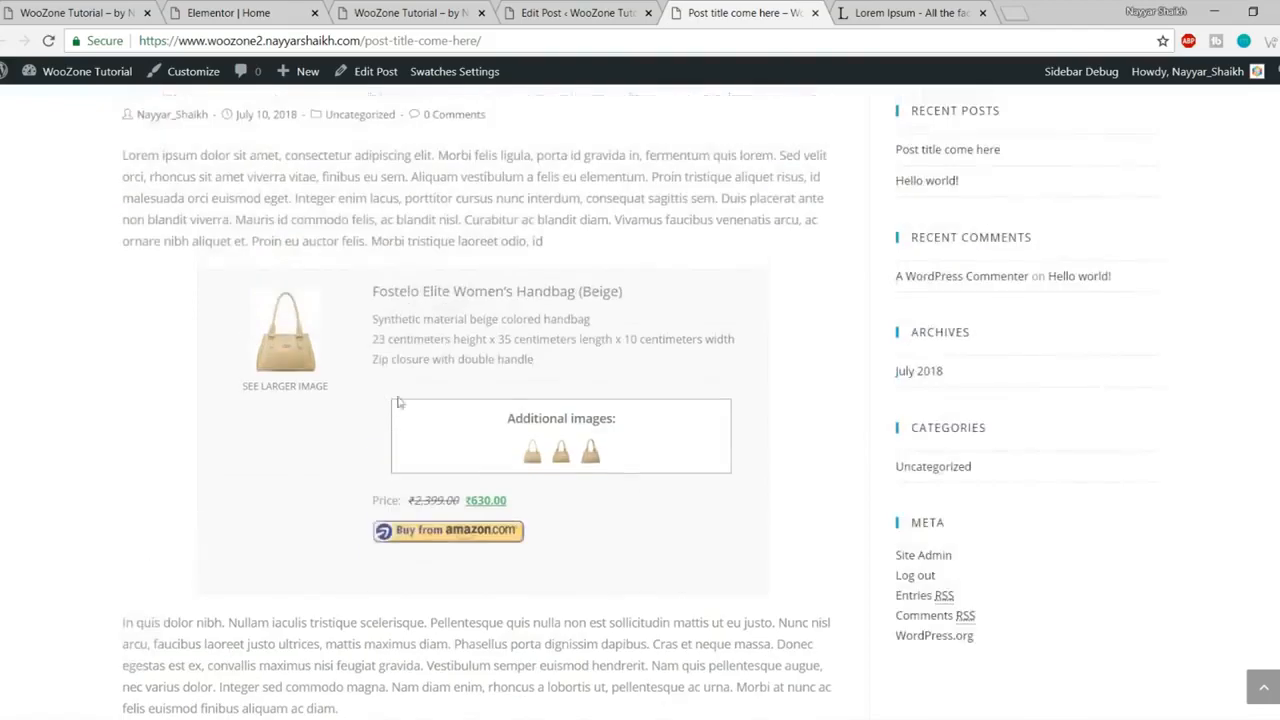
{"action": "scroll", "coordinate": [662, 373], "scroll_direction": "up", "scroll_amount": 1}
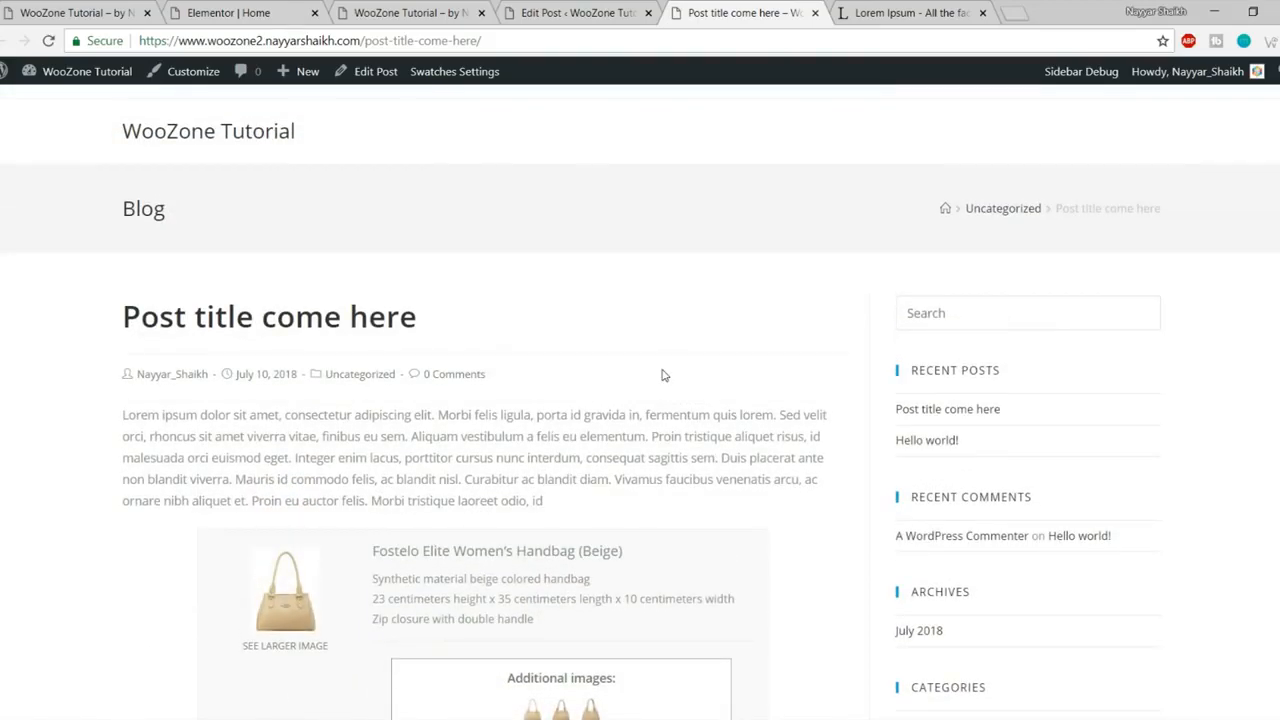
{"action": "scroll", "coordinate": [543, 249], "scroll_direction": "down", "scroll_amount": 2}
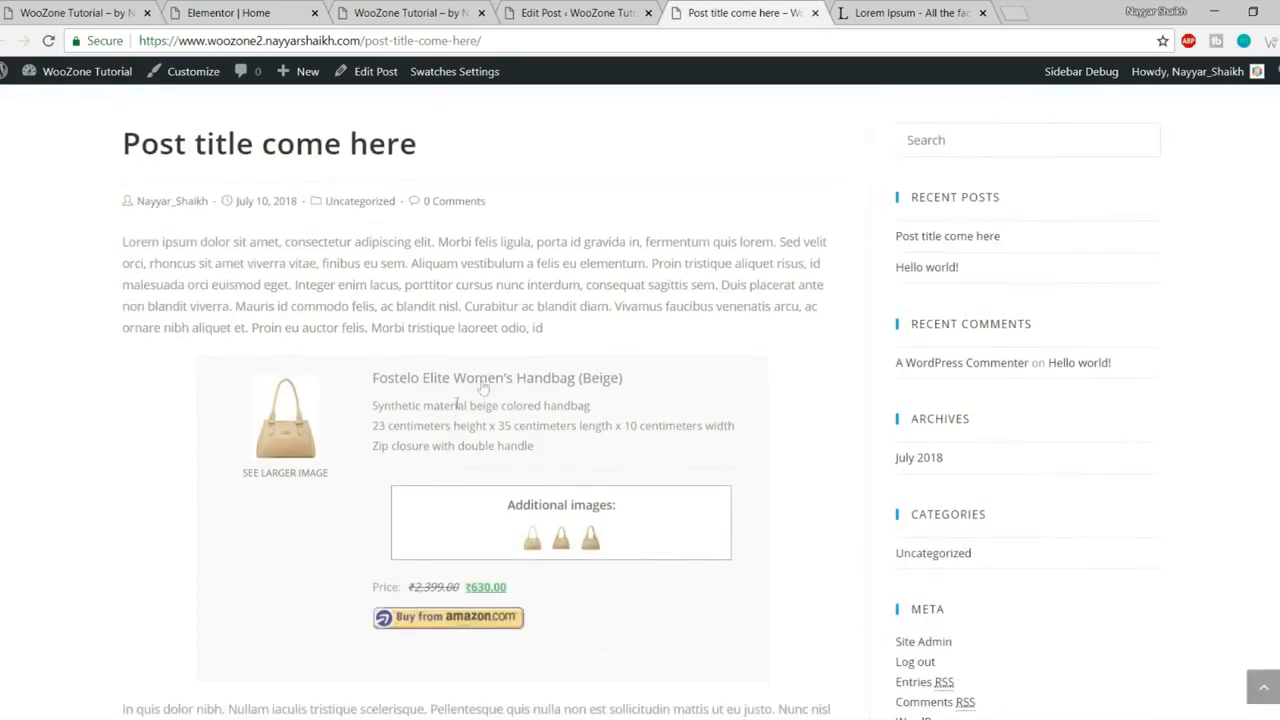
{"action": "left_click_drag", "start_coordinate": [411, 300], "coordinate": [555, 328]}
{"action": "left_click", "coordinate": [555, 328]}
{"action": "scroll", "coordinate": [600, 505], "scroll_direction": "down", "scroll_amount": 1}
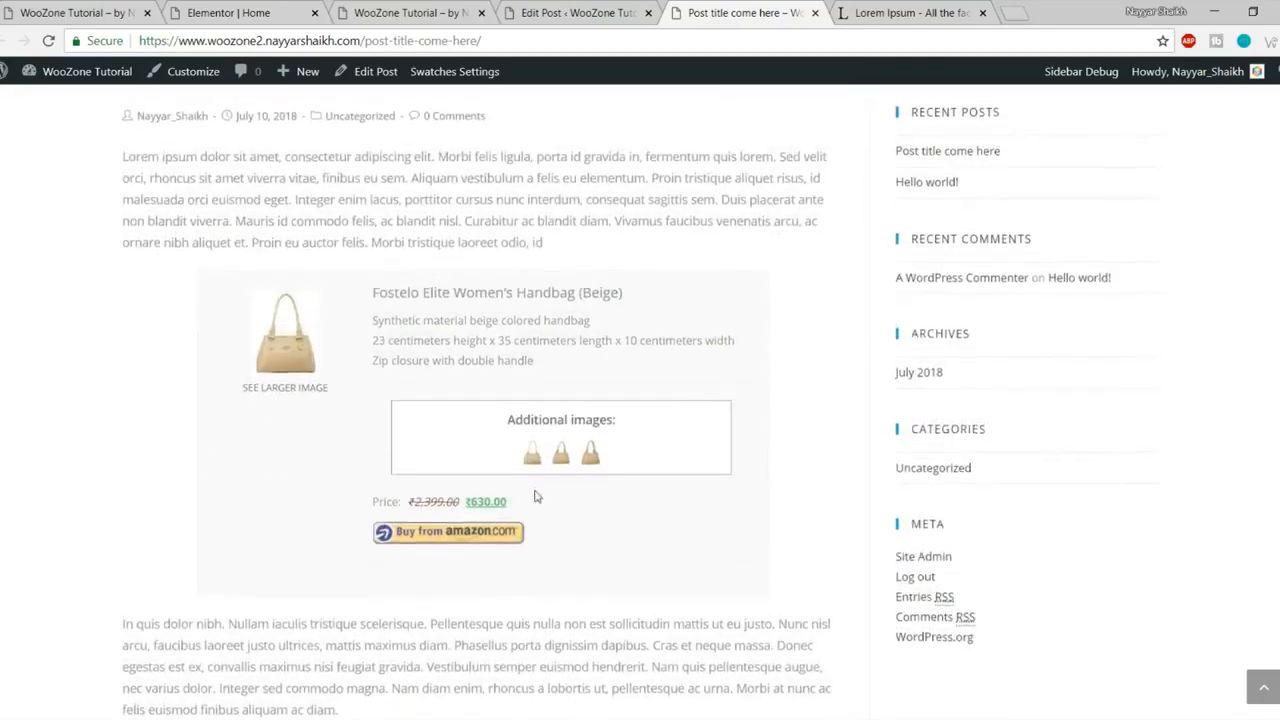
{"action": "scroll", "coordinate": [537, 497], "scroll_direction": "up", "scroll_amount": 2}
{"action": "left_click_drag", "start_coordinate": [102, 336], "coordinate": [587, 374]}
{"action": "left_click", "coordinate": [596, 388]}
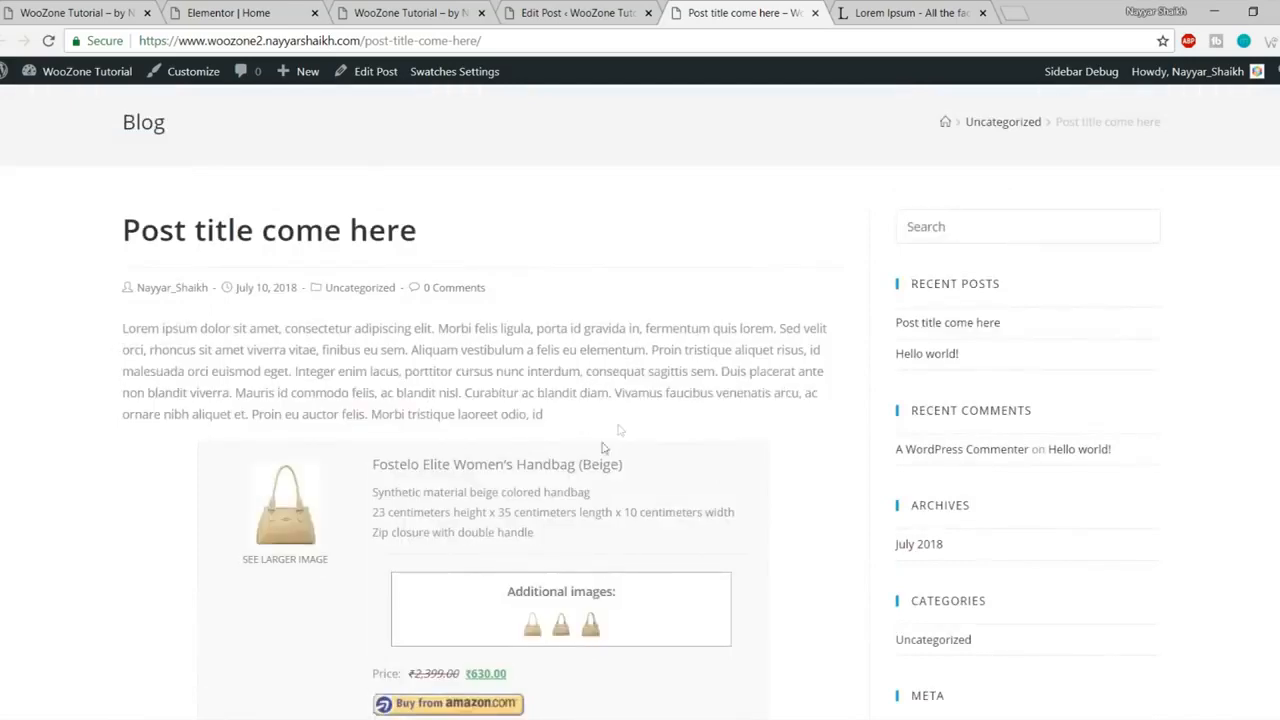
{"action": "scroll", "coordinate": [537, 476], "scroll_direction": "down", "scroll_amount": 2}
{"action": "scroll", "coordinate": [500, 480], "scroll_direction": "down", "scroll_amount": 1}
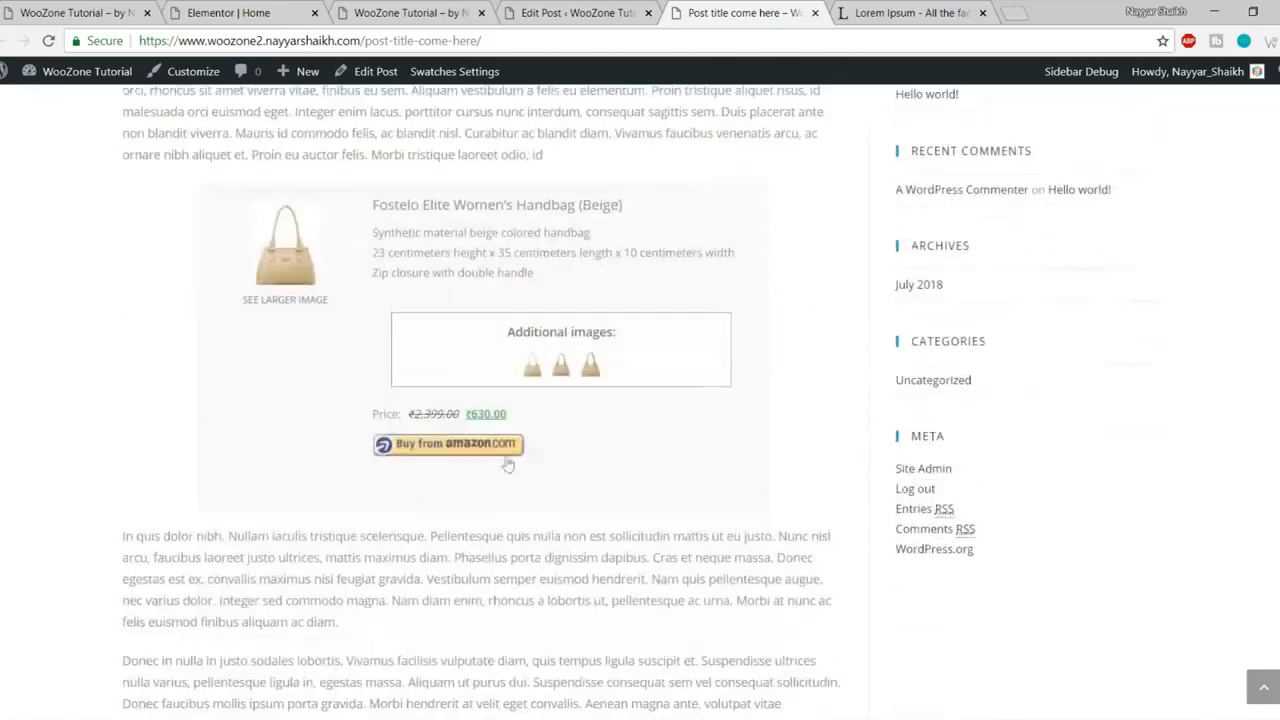
Step: Preview an additional handbag image, then follow Buy from amazon.com to the product page
{"action": "left_click", "coordinate": [555, 375]}
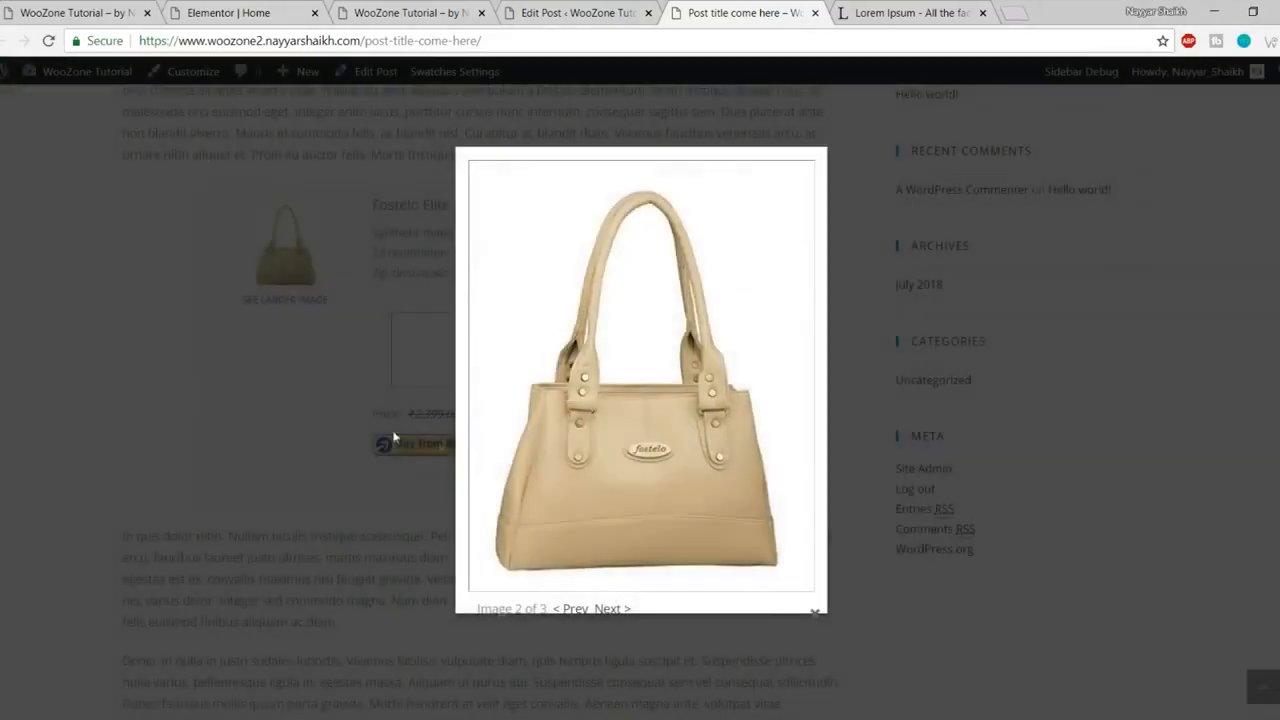
{"action": "left_click", "coordinate": [384, 482]}
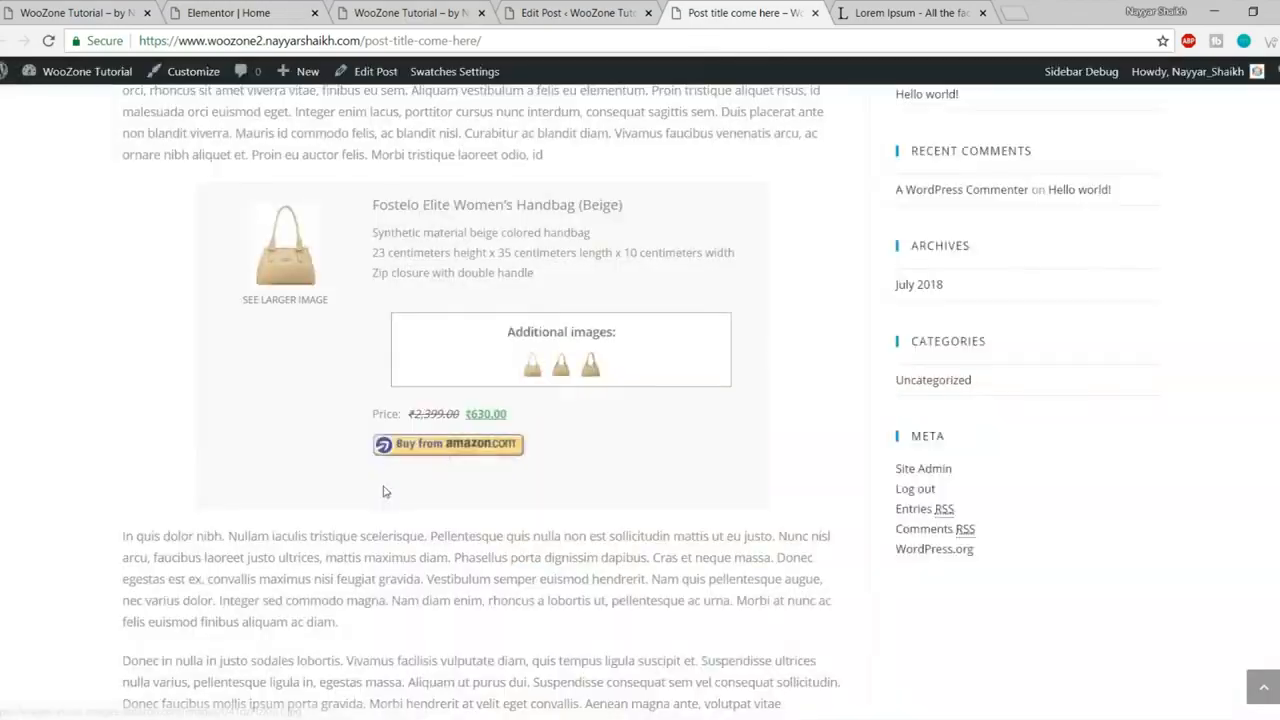
{"action": "left_click", "coordinate": [458, 448]}
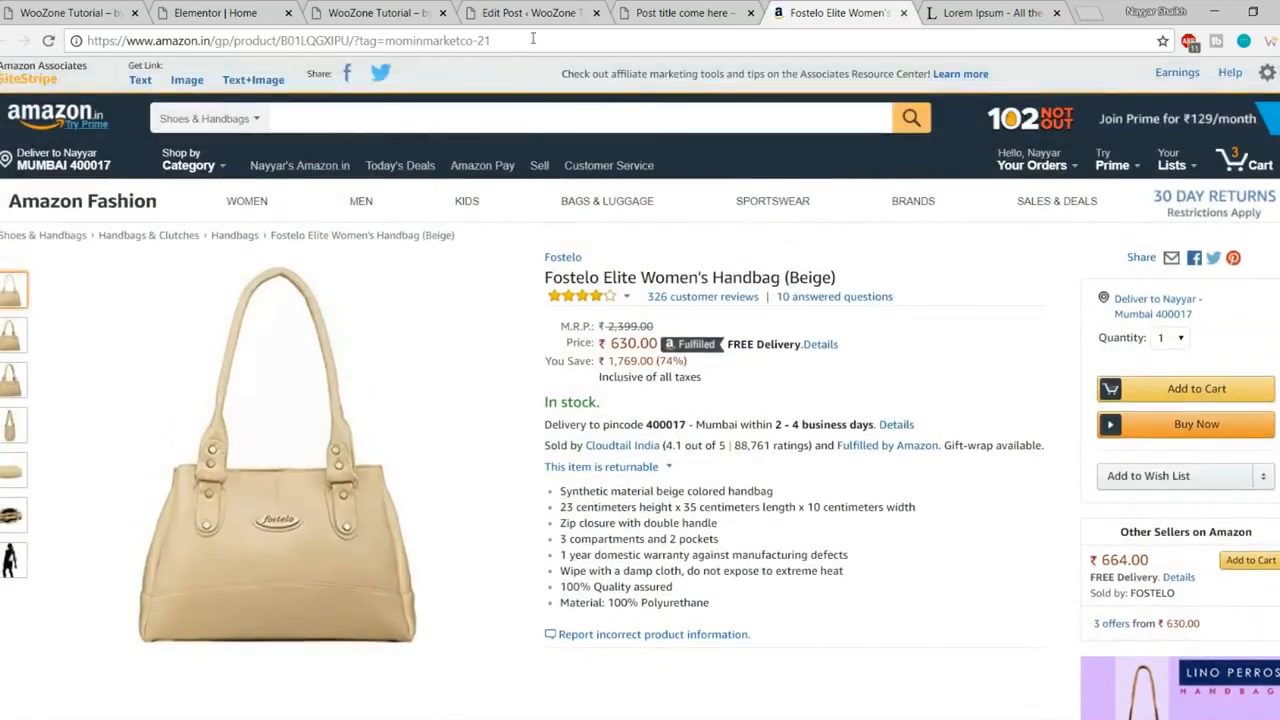
Step: Check the affiliate tag in the Amazon URL, view delivery details, then close the Amazon tab
{"action": "left_click_drag", "start_coordinate": [533, 38], "coordinate": [365, 40]}
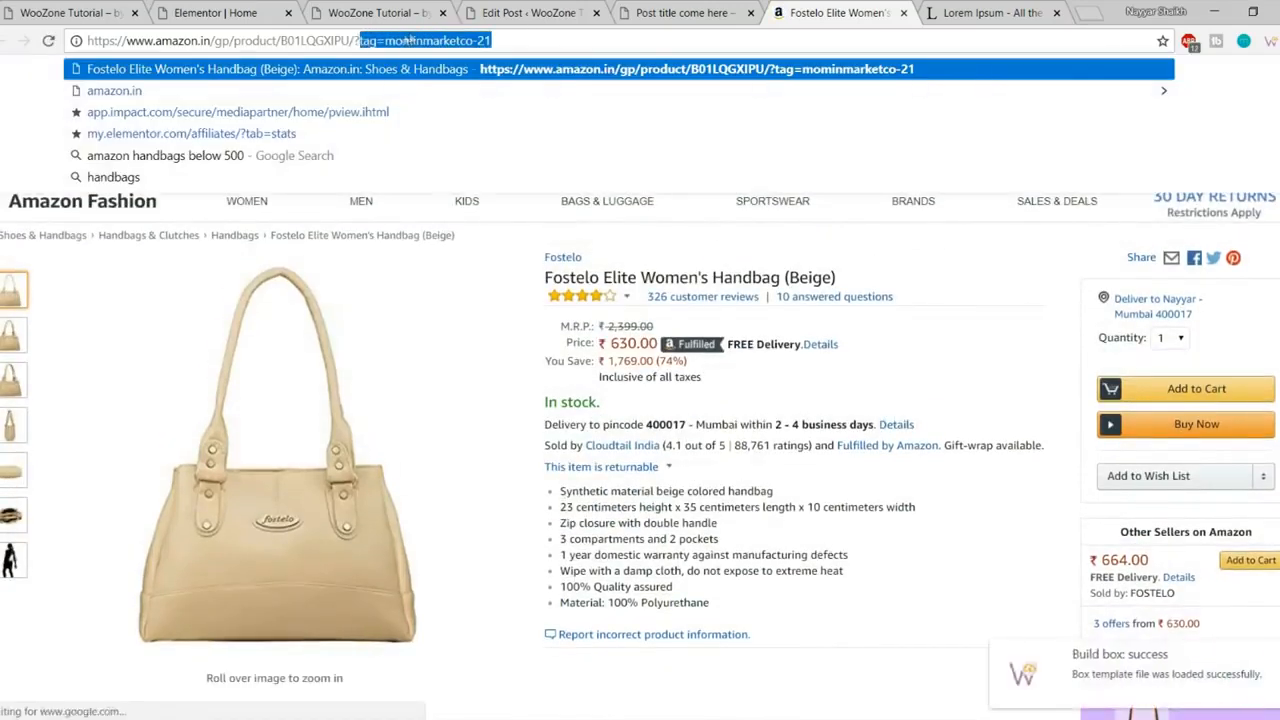
{"action": "left_click", "coordinate": [398, 40]}
{"action": "left_click_drag", "start_coordinate": [385, 40], "coordinate": [547, 41]}
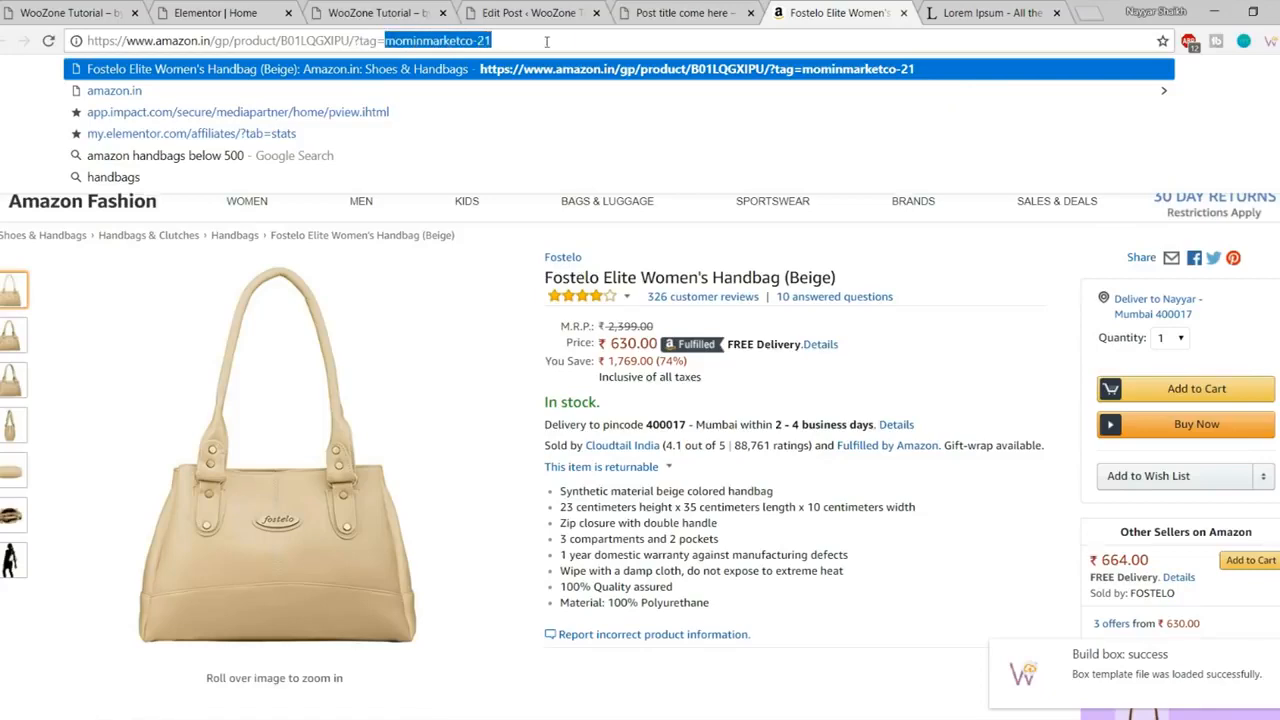
{"action": "left_click", "coordinate": [896, 424]}
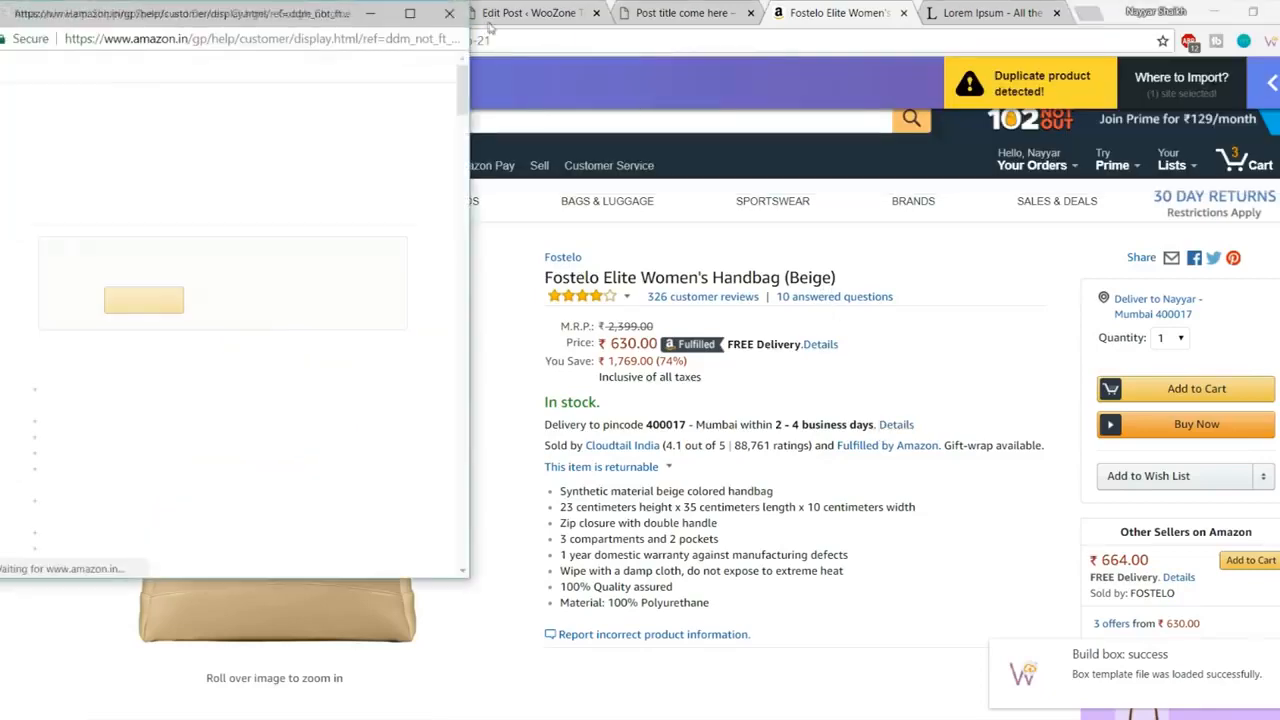
{"action": "left_click", "coordinate": [450, 13]}
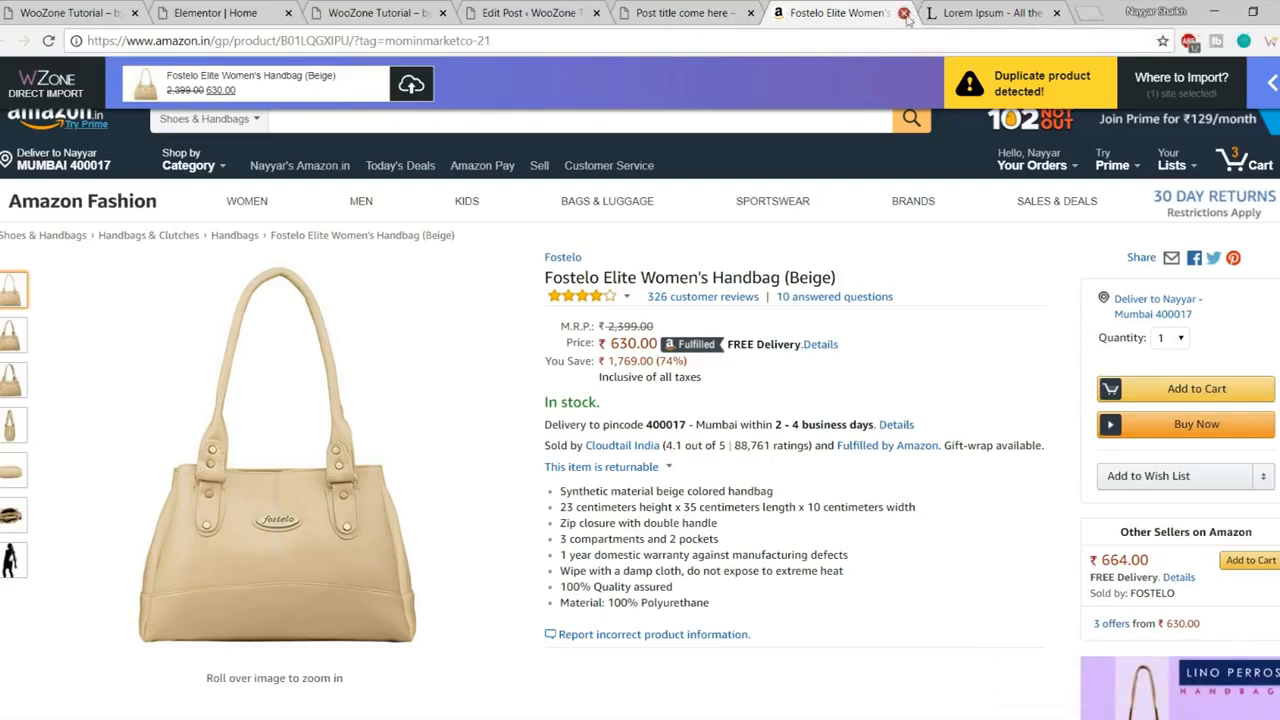
{"action": "left_click", "coordinate": [905, 14]}
{"action": "scroll", "coordinate": [797, 374], "scroll_direction": "down", "scroll_amount": 4}
Step: Return to the Edit Post tab and open + Add New Category under Categories
{"action": "scroll", "coordinate": [809, 481], "scroll_direction": "up", "scroll_amount": 7}
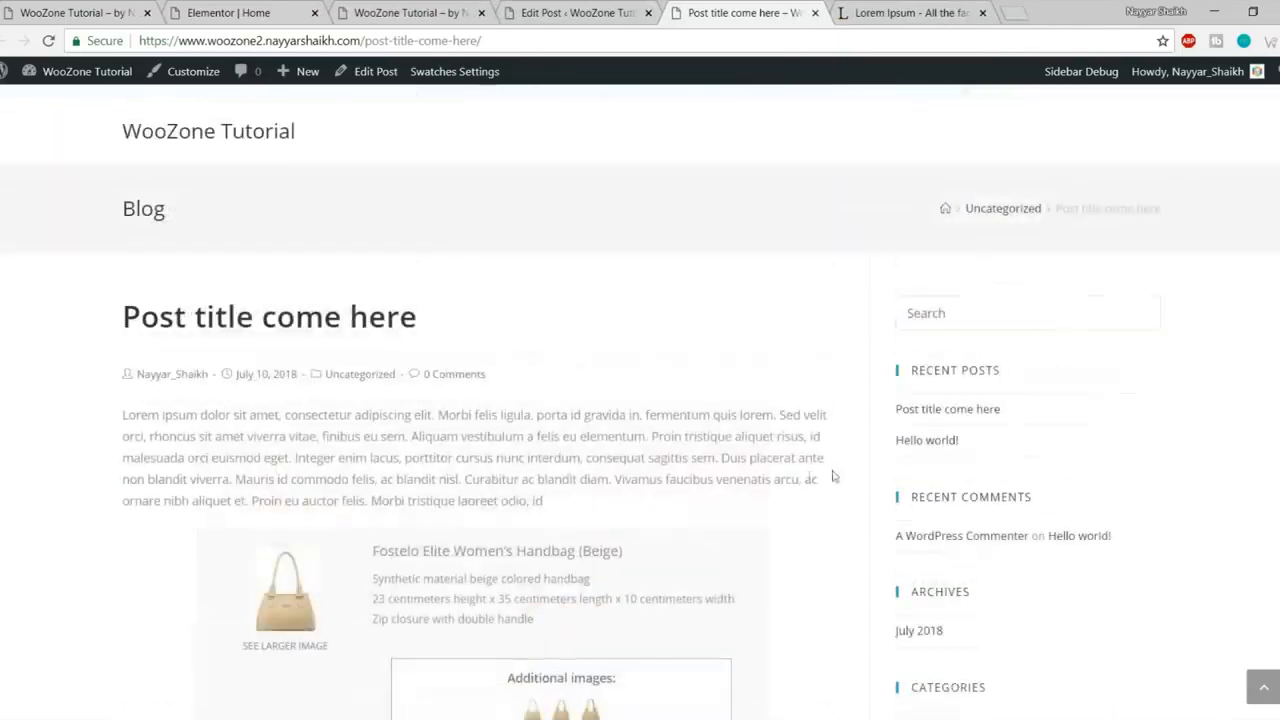
{"action": "scroll", "coordinate": [500, 386], "scroll_direction": "down", "scroll_amount": 3}
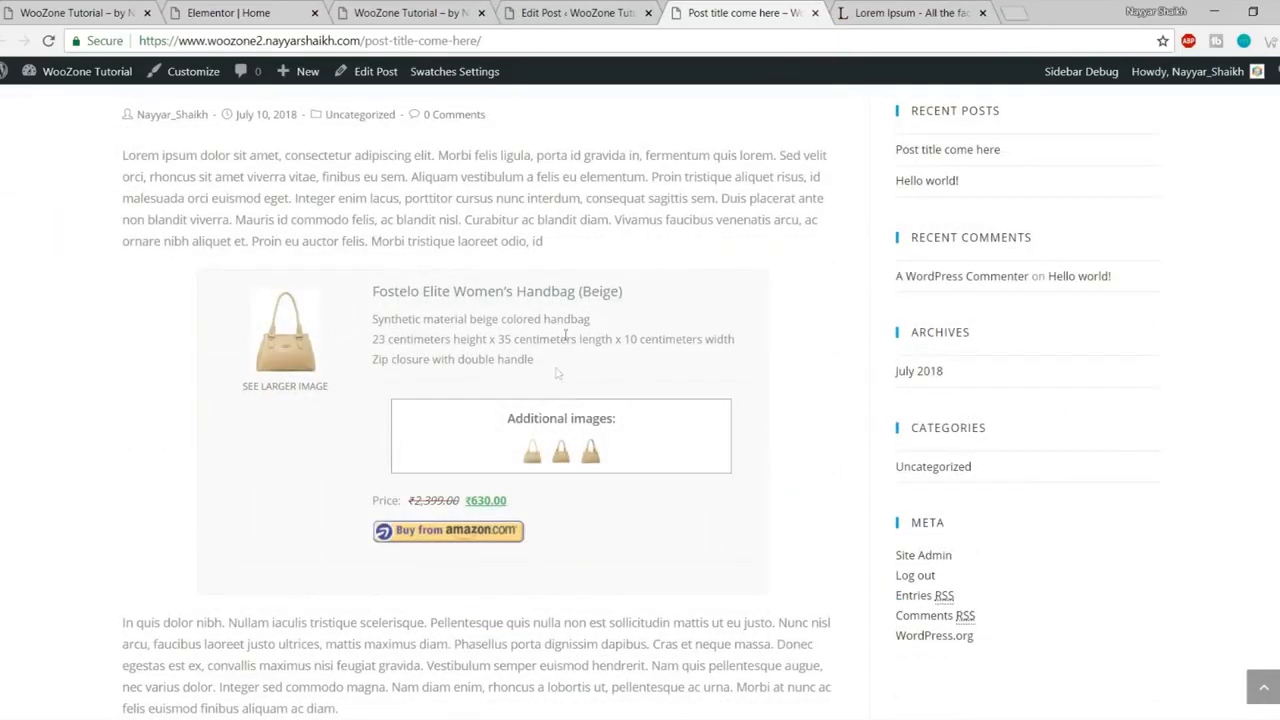
{"action": "left_click", "coordinate": [575, 13]}
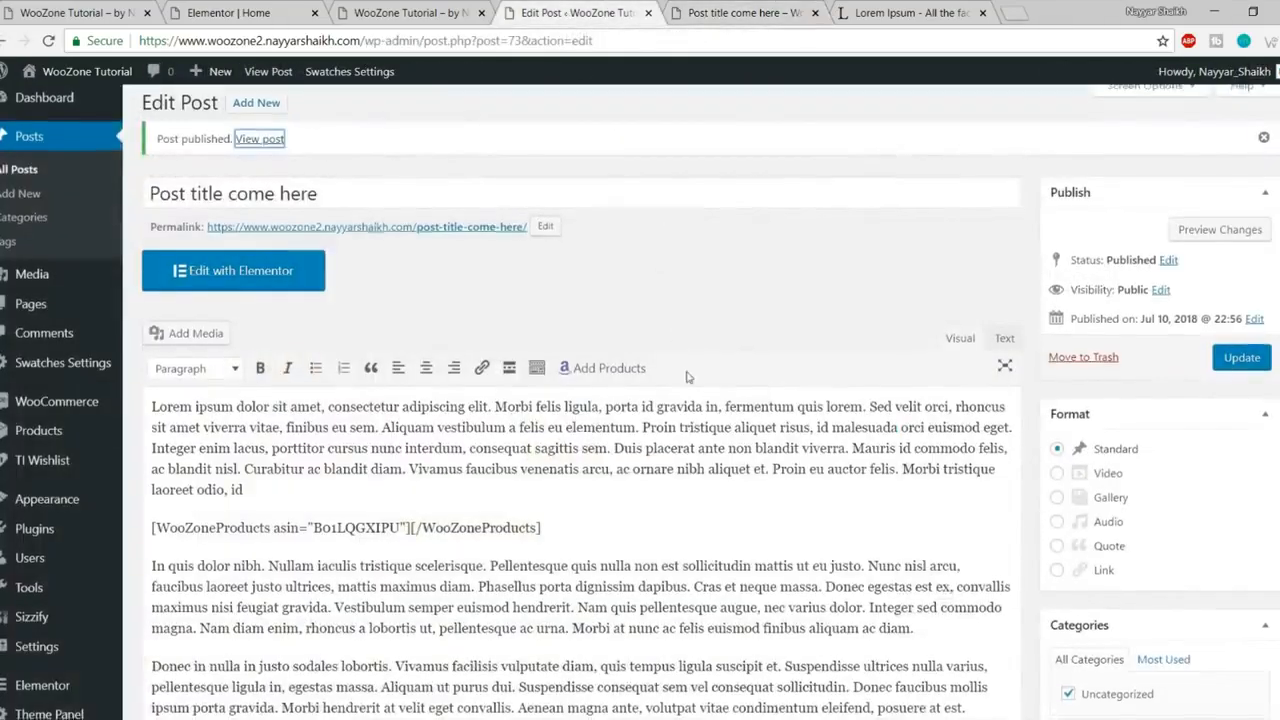
{"action": "scroll", "coordinate": [687, 372], "scroll_direction": "down", "scroll_amount": 2}
{"action": "scroll", "coordinate": [633, 362], "scroll_direction": "down", "scroll_amount": 1}
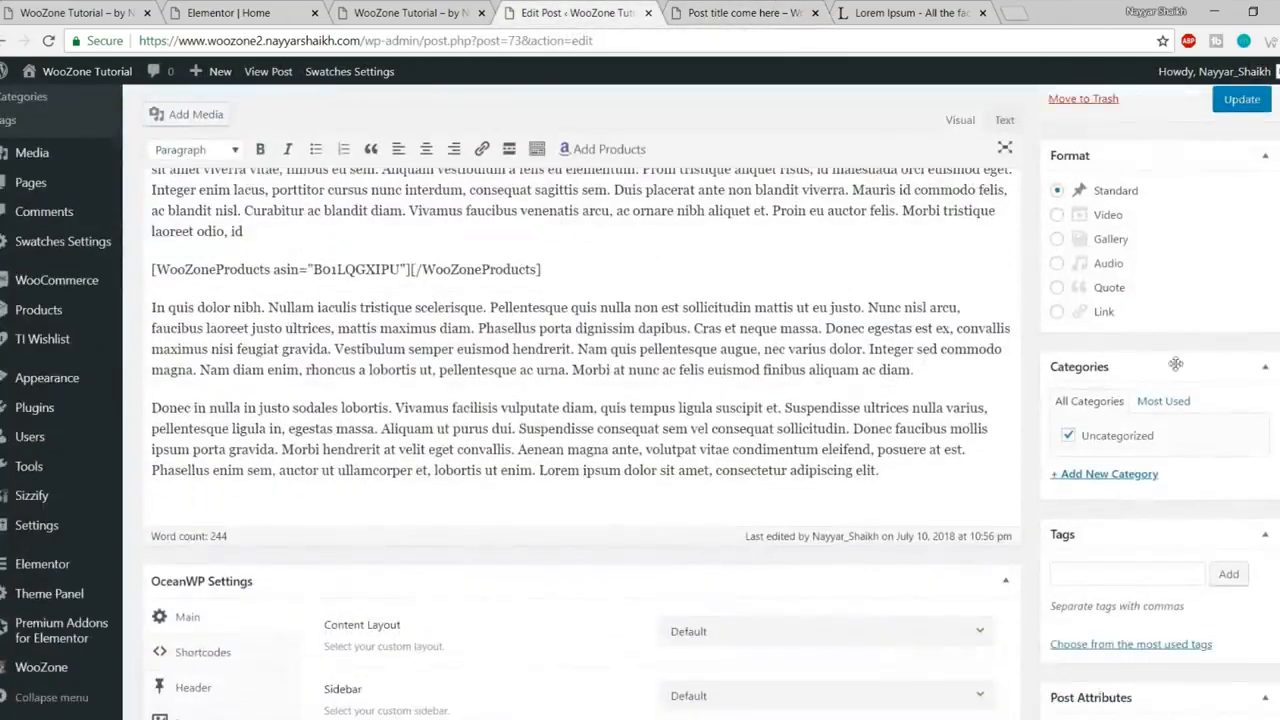
{"action": "scroll", "coordinate": [1168, 450], "scroll_direction": "down", "scroll_amount": 1}
{"action": "left_click", "coordinate": [1131, 390]}
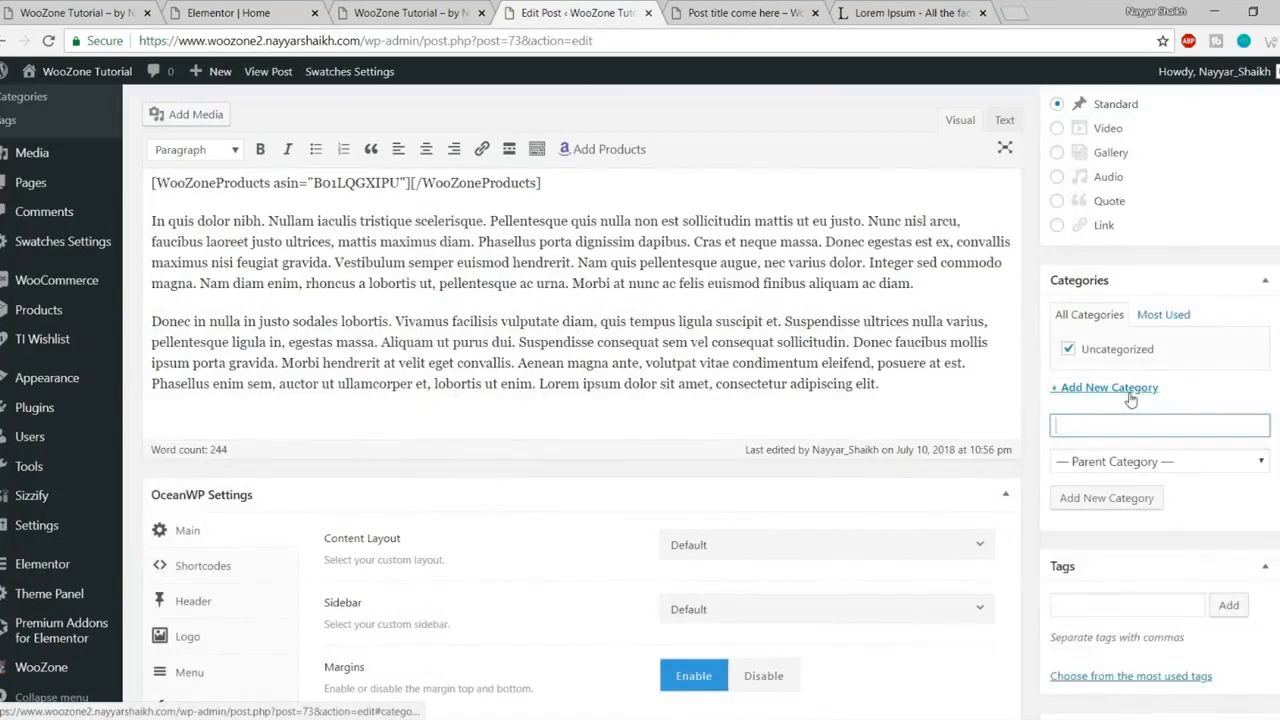
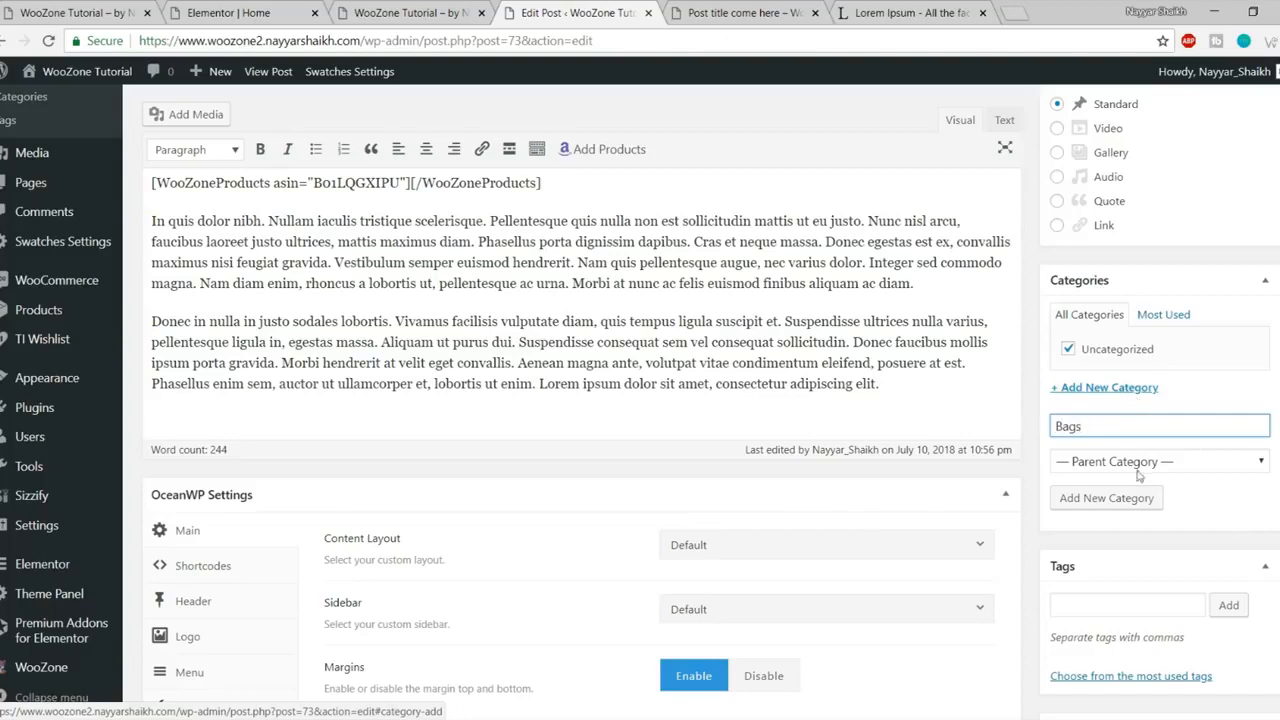
Step: Add the new 'Bags' category to the post and glance at the published post page
{"action": "left_click", "coordinate": [1114, 506]}
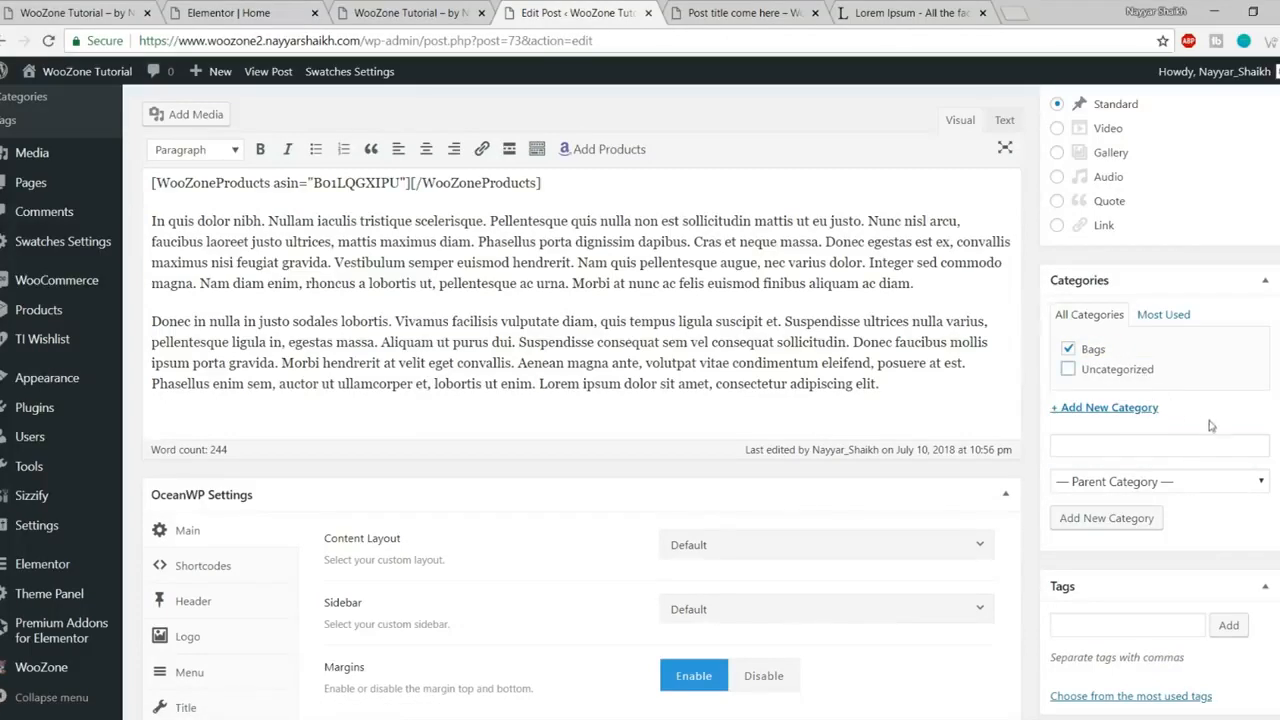
{"action": "left_click", "coordinate": [745, 14]}
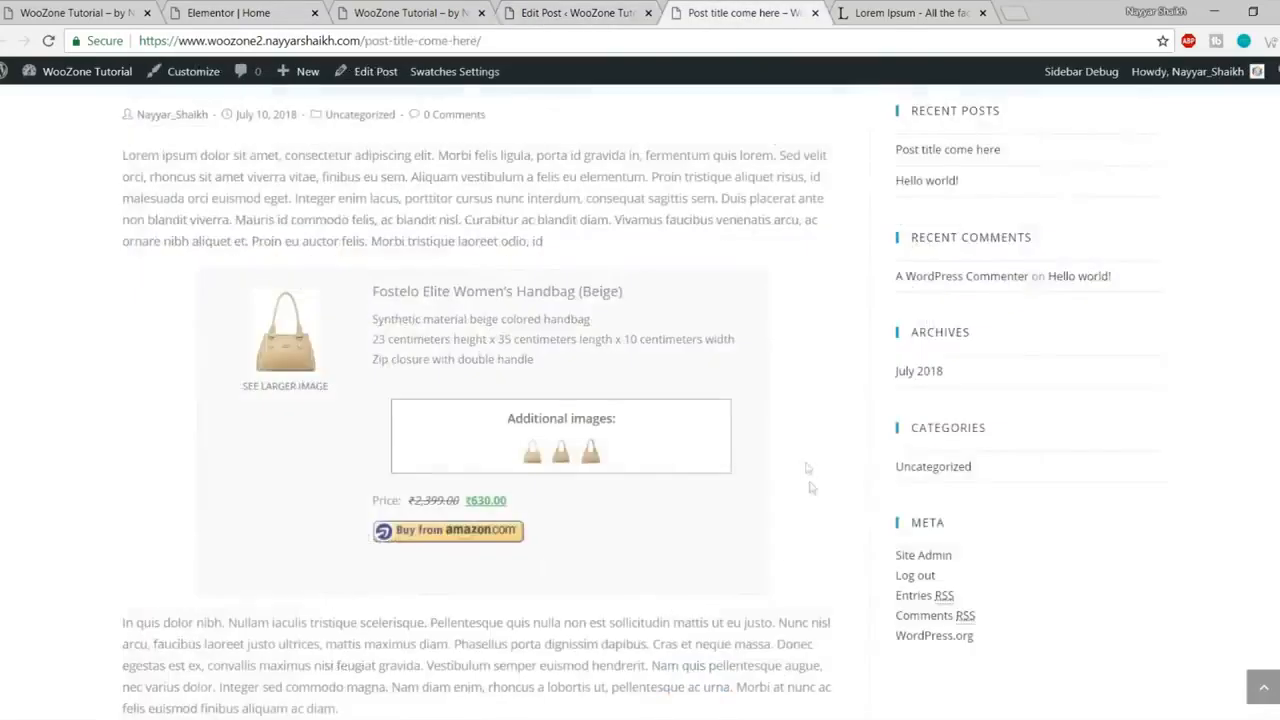
{"action": "scroll", "coordinate": [995, 279], "scroll_direction": "up", "scroll_amount": 4}
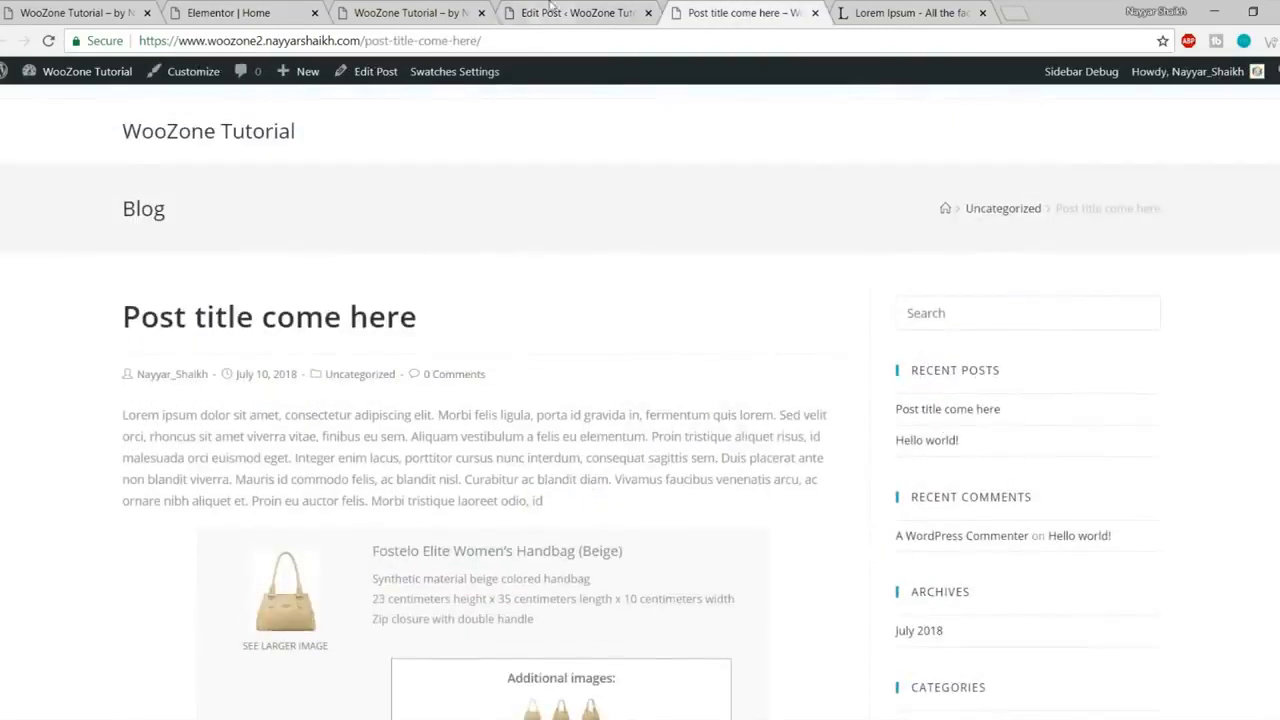
Step: Set the post's OceanWP Content Layout to Full Width and check the live home page
{"action": "left_click", "coordinate": [550, 8]}
{"action": "scroll", "coordinate": [740, 370], "scroll_direction": "down", "scroll_amount": 3}
{"action": "left_click", "coordinate": [744, 292]}
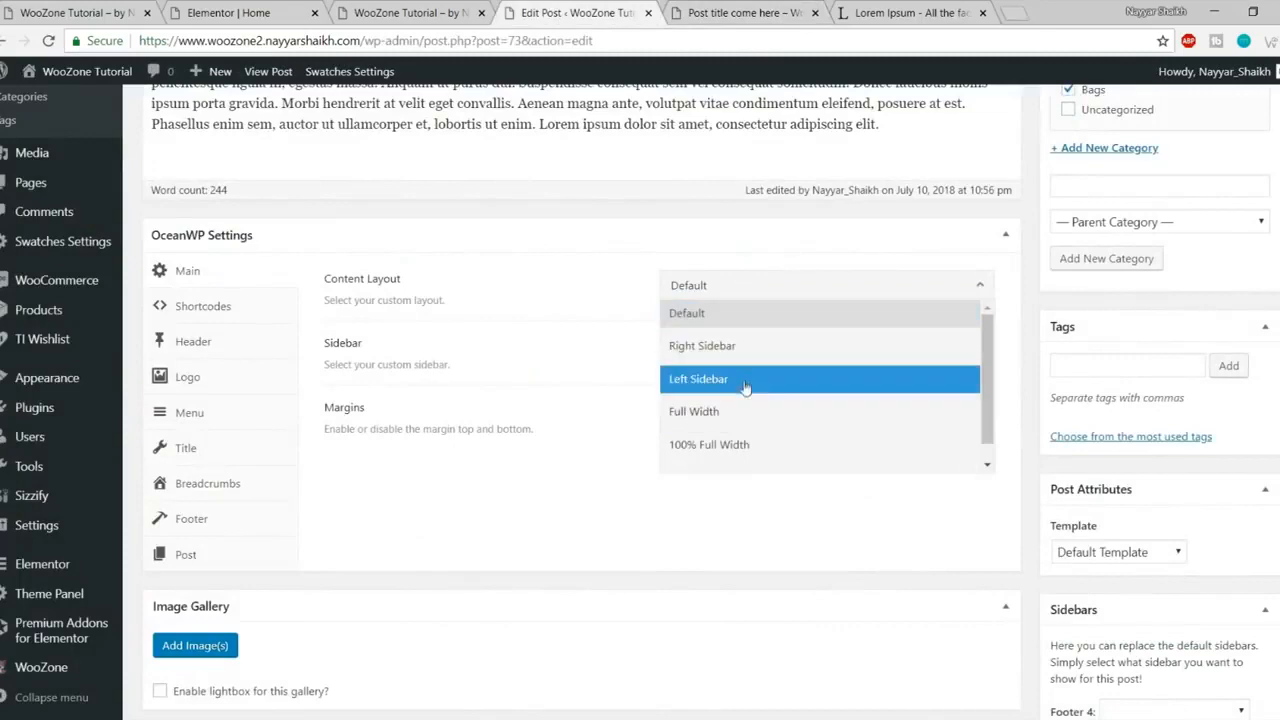
{"action": "left_click", "coordinate": [743, 411]}
{"action": "scroll", "coordinate": [851, 463], "scroll_direction": "down", "scroll_amount": 4}
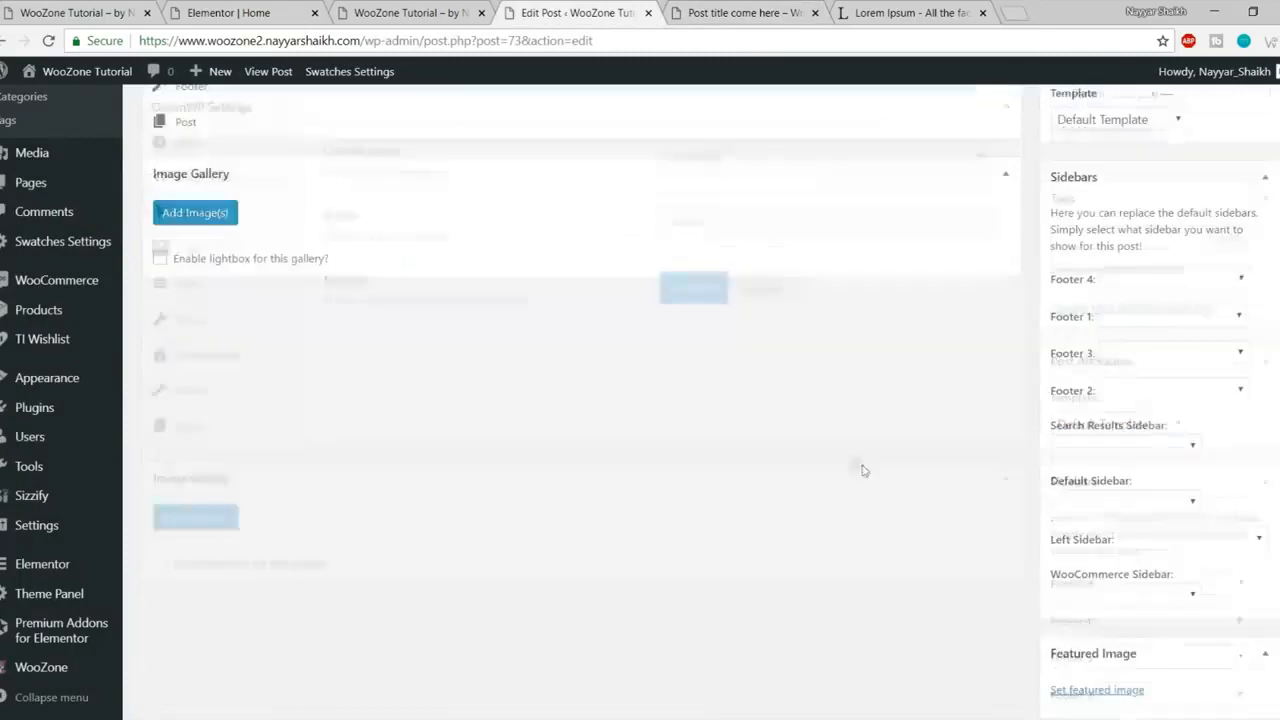
{"action": "scroll", "coordinate": [1150, 540], "scroll_direction": "down", "scroll_amount": 2}
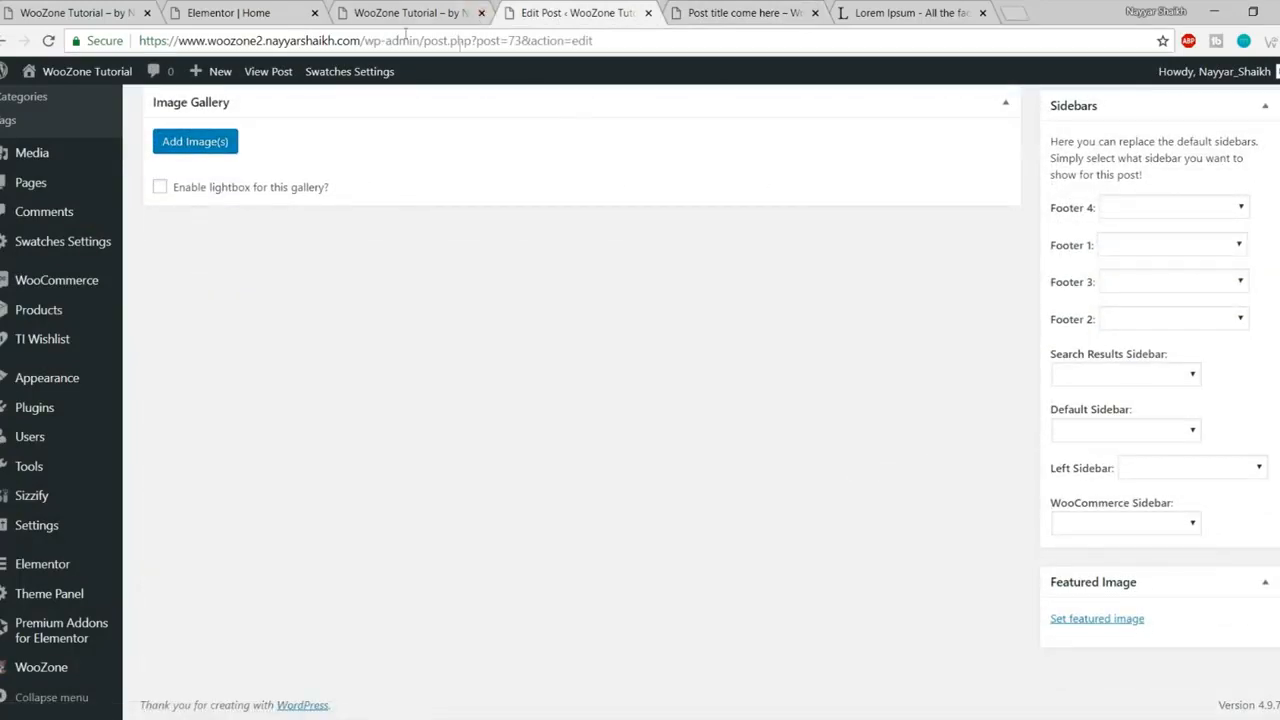
{"action": "left_click", "coordinate": [57, 12]}
{"action": "scroll", "coordinate": [440, 400], "scroll_direction": "down", "scroll_amount": 3}
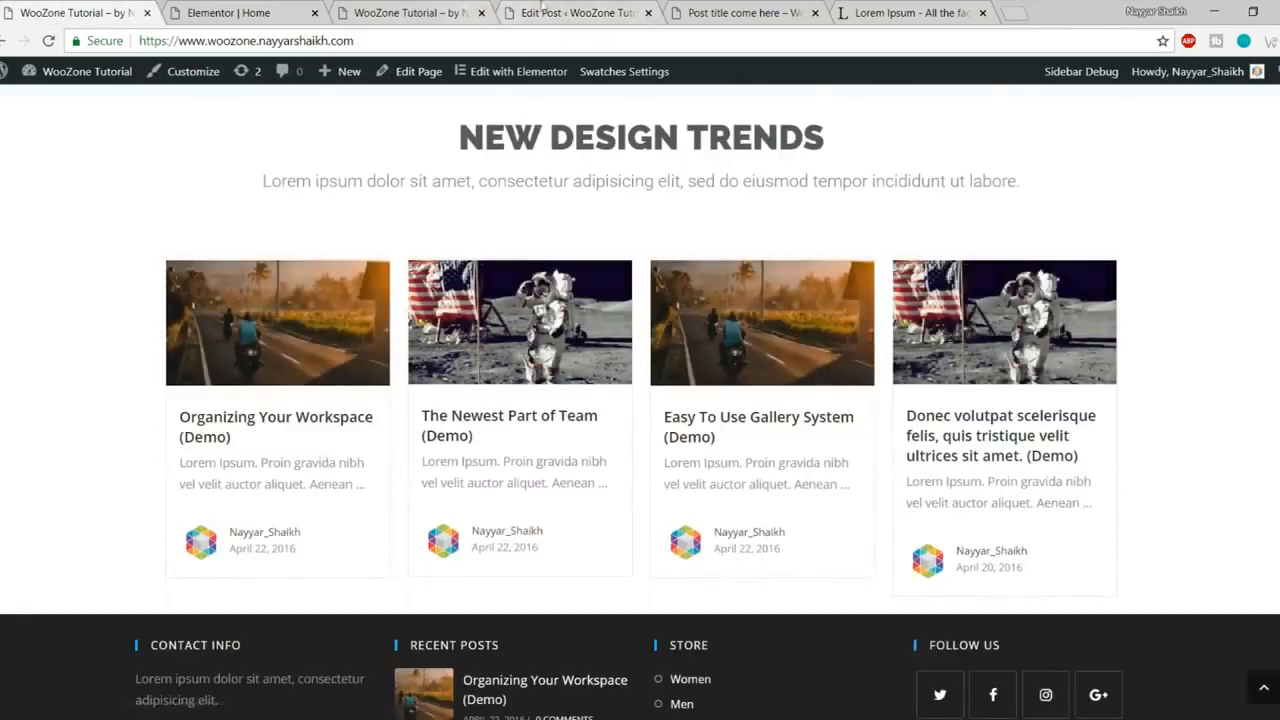
{"action": "left_click", "coordinate": [520, 12]}
Step: Upload head3.jpg, set it as the post's featured image, and update the post
{"action": "left_click", "coordinate": [1103, 621]}
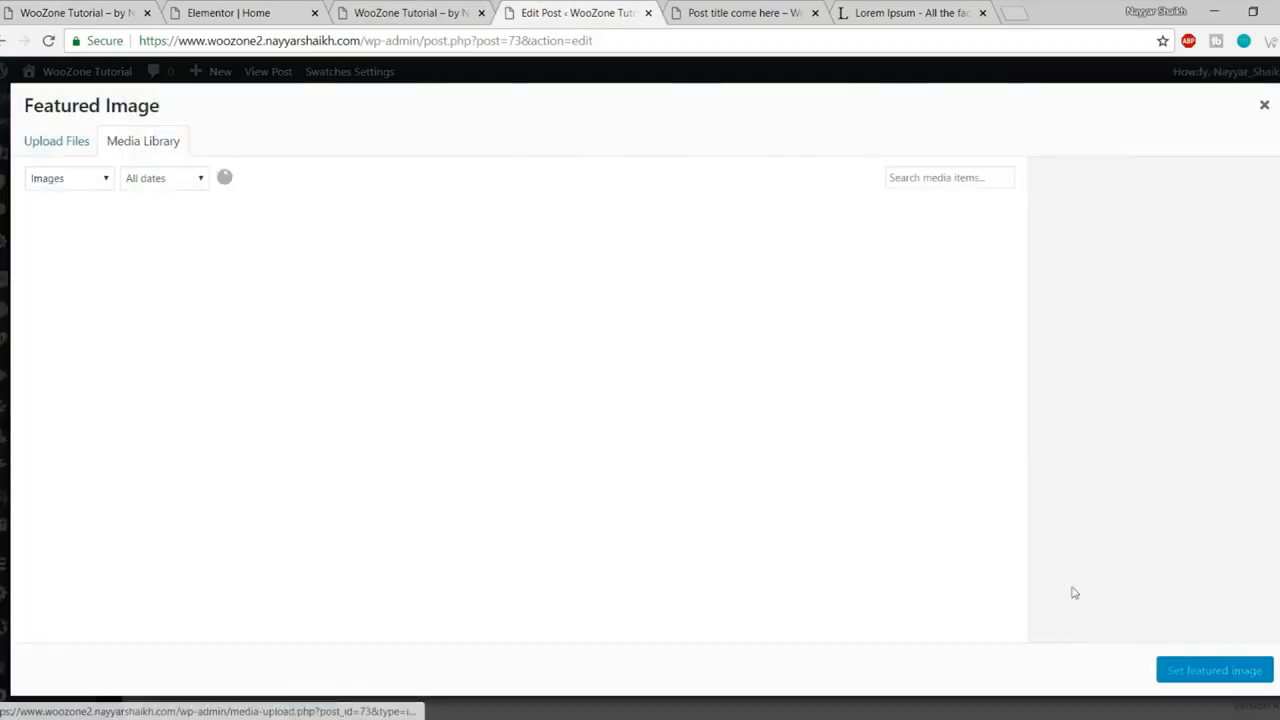
{"action": "left_click", "coordinate": [84, 146]}
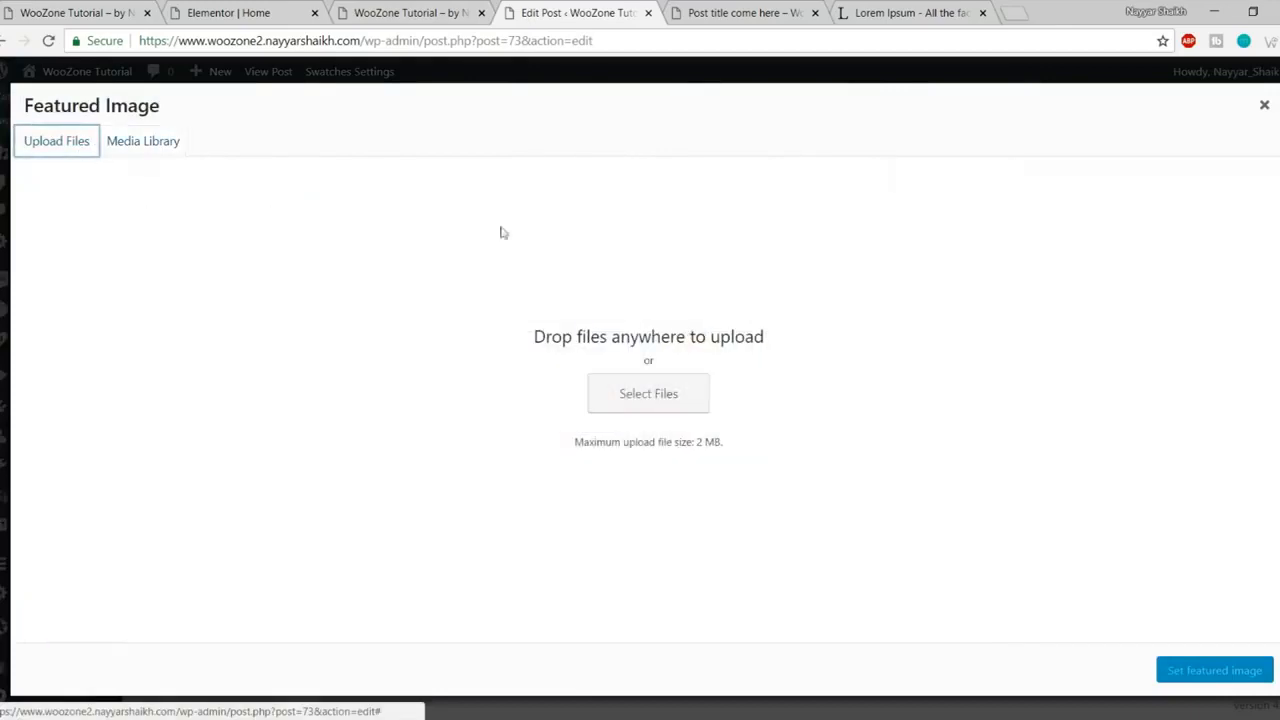
{"action": "left_click", "coordinate": [689, 392]}
{"action": "scroll", "coordinate": [313, 300], "scroll_direction": "down", "scroll_amount": 5}
{"action": "left_click", "coordinate": [310, 299]}
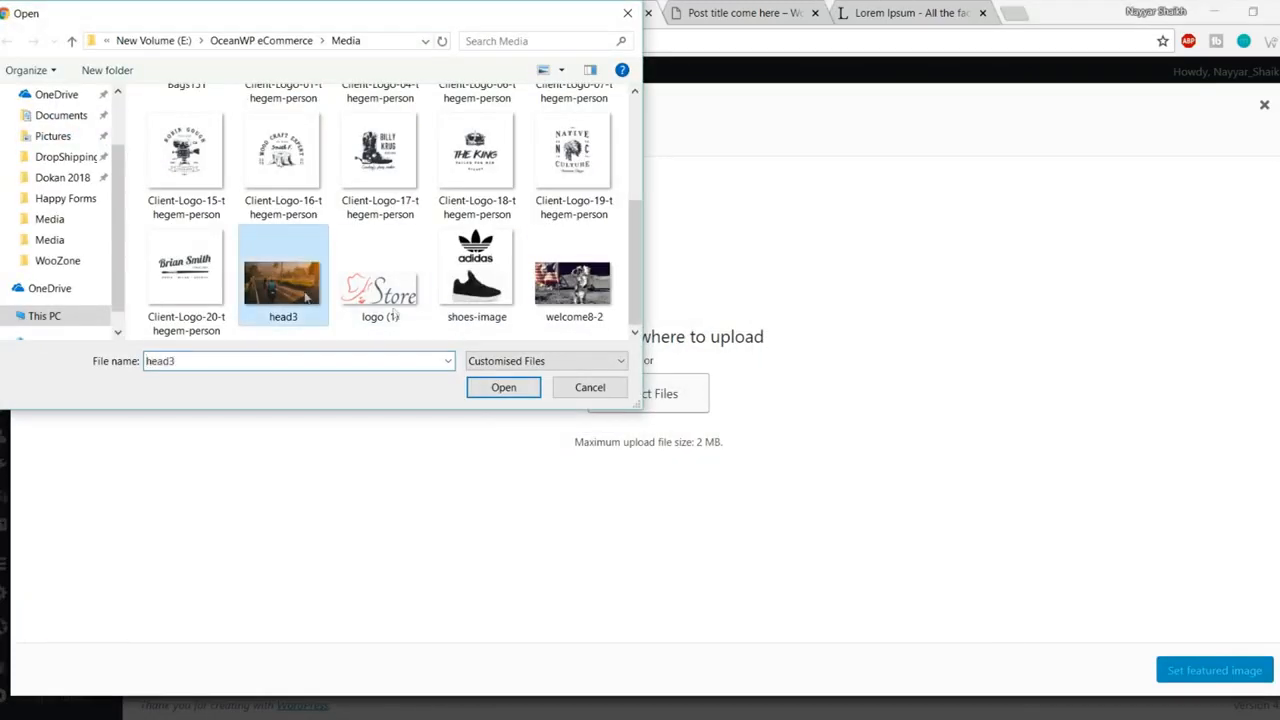
{"action": "left_click", "coordinate": [500, 388]}
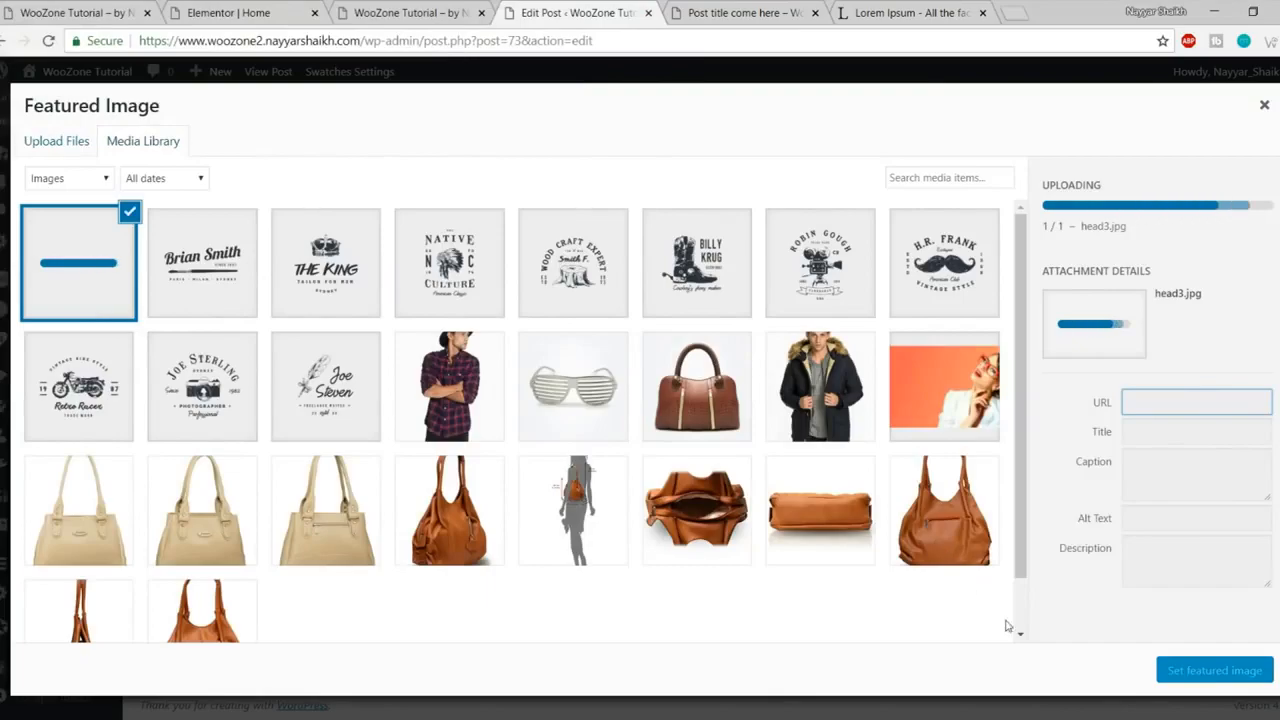
{"action": "left_click", "coordinate": [1190, 670]}
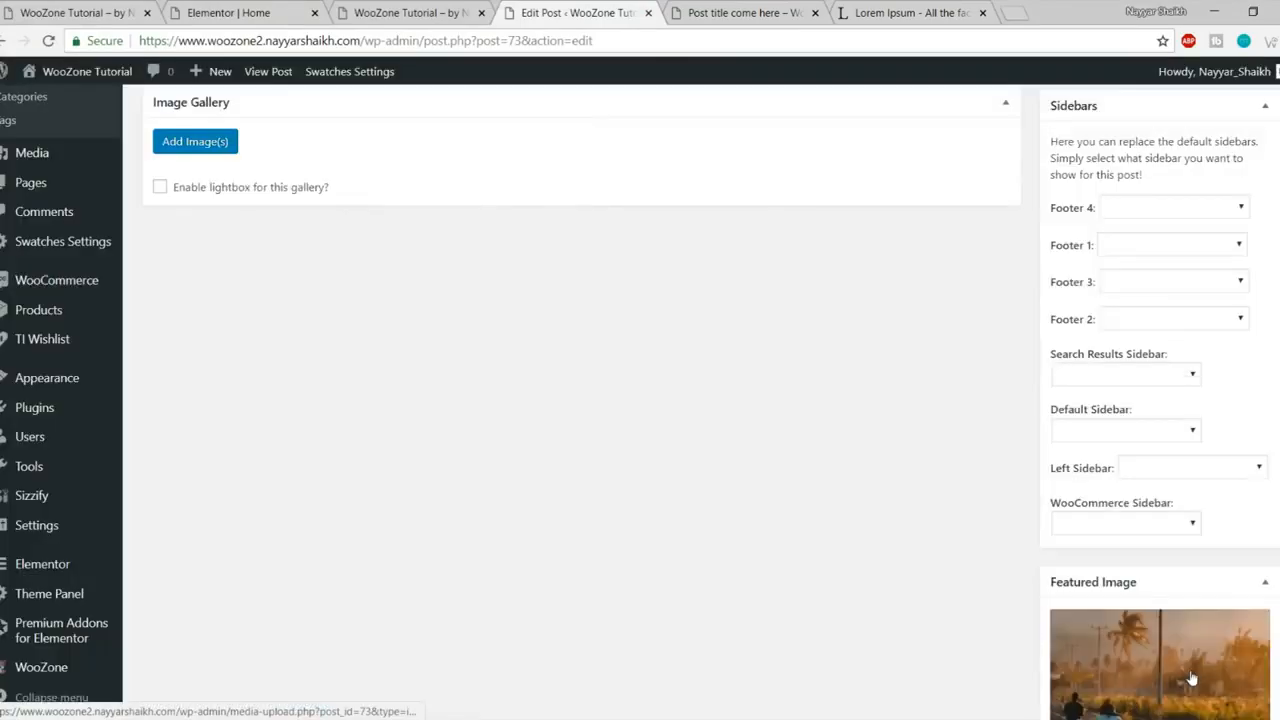
{"action": "scroll", "coordinate": [1192, 672], "scroll_direction": "up", "scroll_amount": 5}
{"action": "scroll", "coordinate": [1192, 672], "scroll_direction": "up", "scroll_amount": 10}
{"action": "left_click", "coordinate": [1241, 374]}
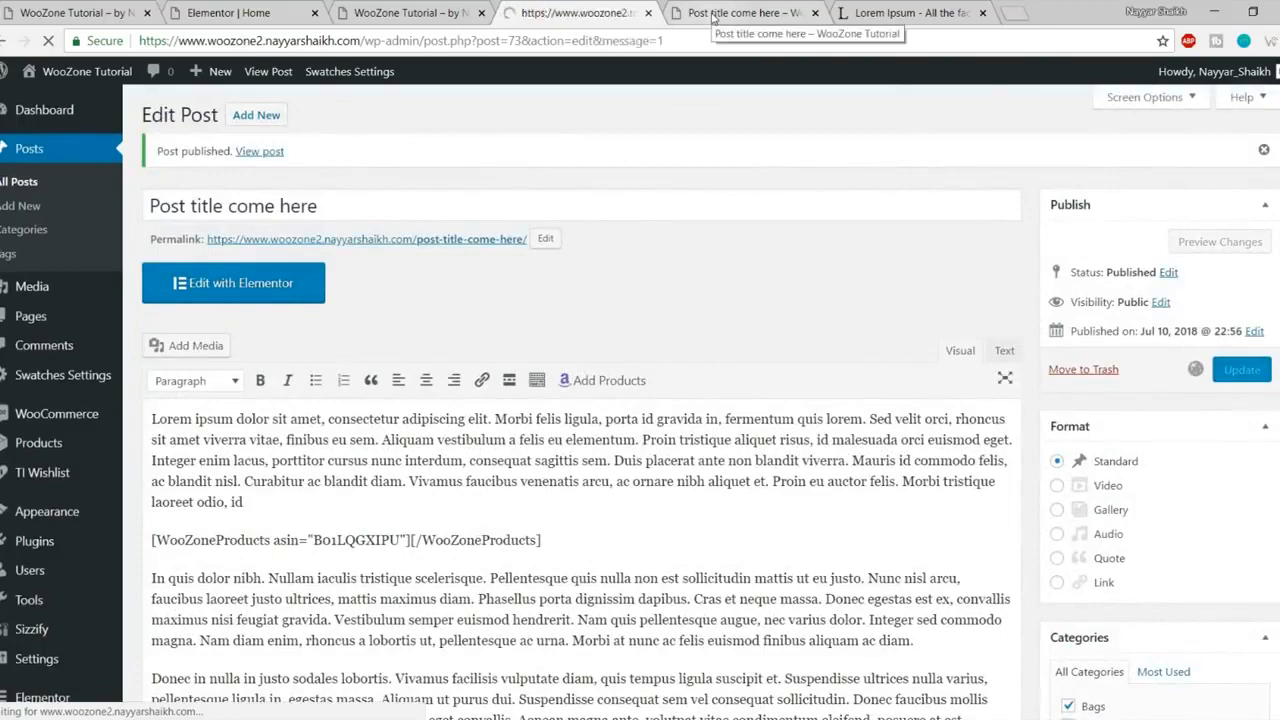
Step: Reload the live post to verify the road image under Bags, then close it and the Lorem Ipsum tab
{"action": "left_click", "coordinate": [712, 14]}
{"action": "left_click", "coordinate": [48, 42]}
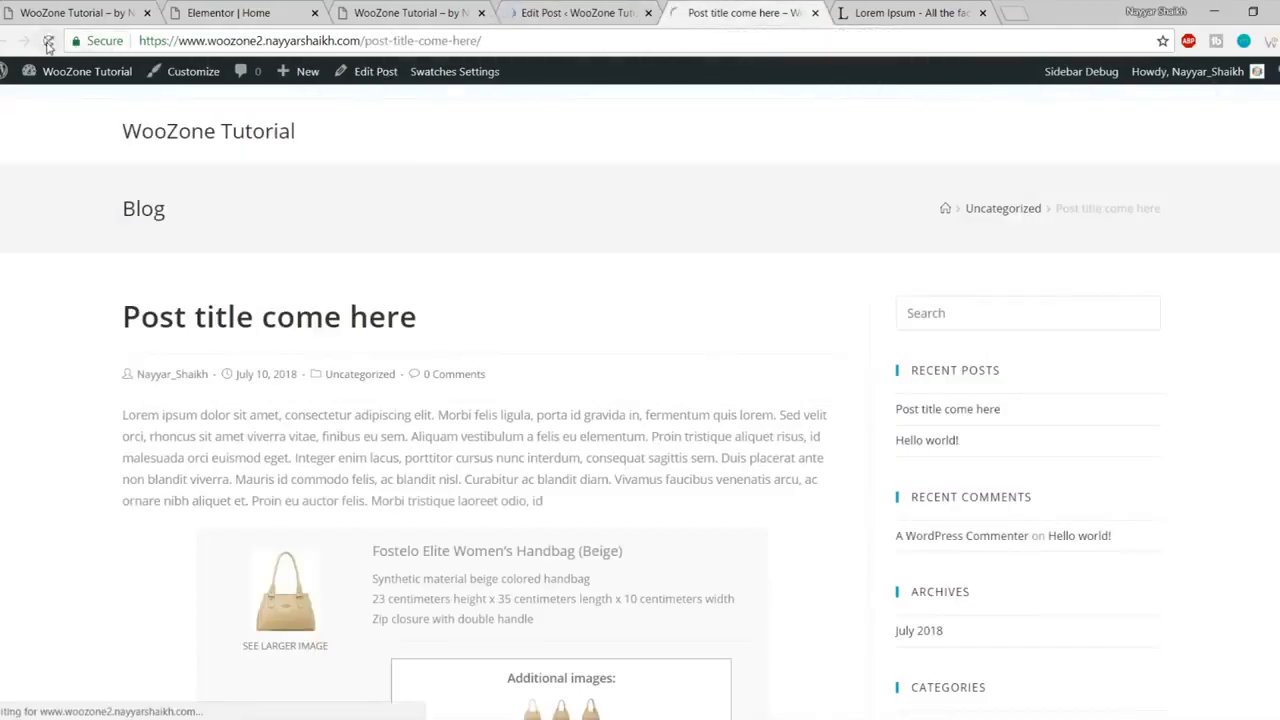
{"action": "scroll", "coordinate": [605, 393], "scroll_direction": "down", "scroll_amount": 2}
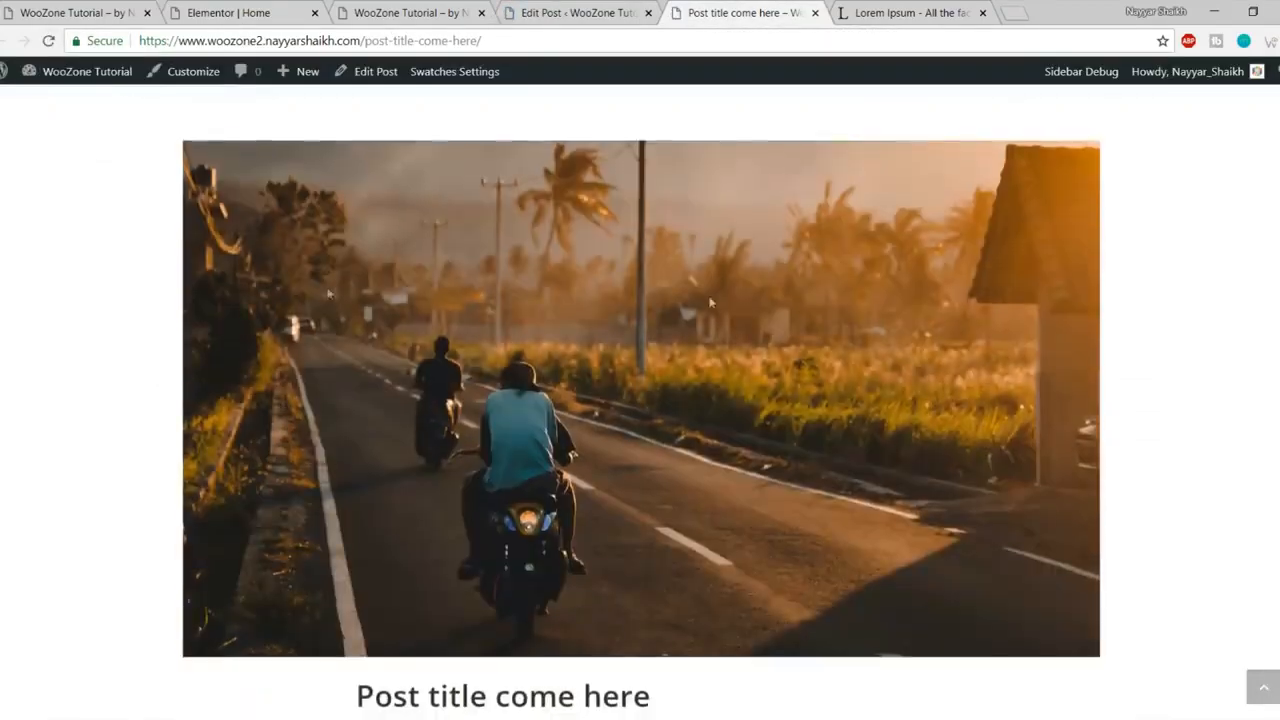
{"action": "scroll", "coordinate": [710, 302], "scroll_direction": "down", "scroll_amount": 4}
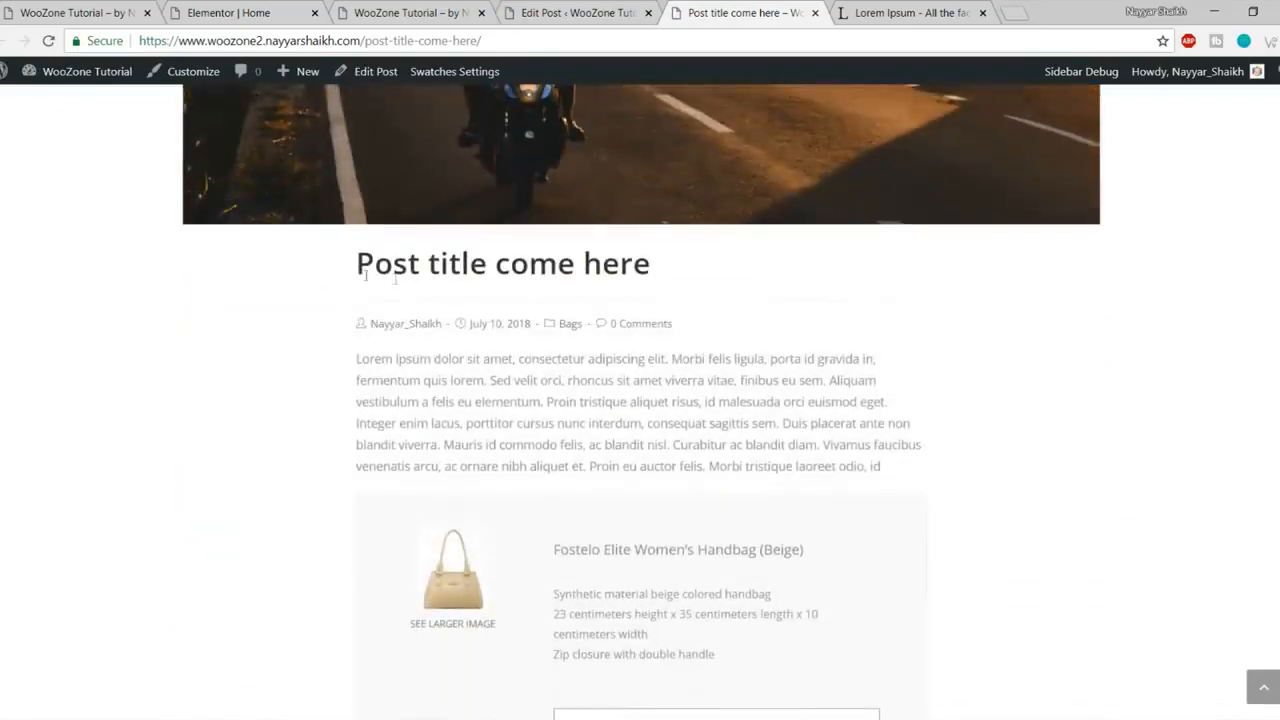
{"action": "scroll", "coordinate": [577, 371], "scroll_direction": "down", "scroll_amount": 10}
{"action": "scroll", "coordinate": [1115, 285], "scroll_direction": "up", "scroll_amount": 8}
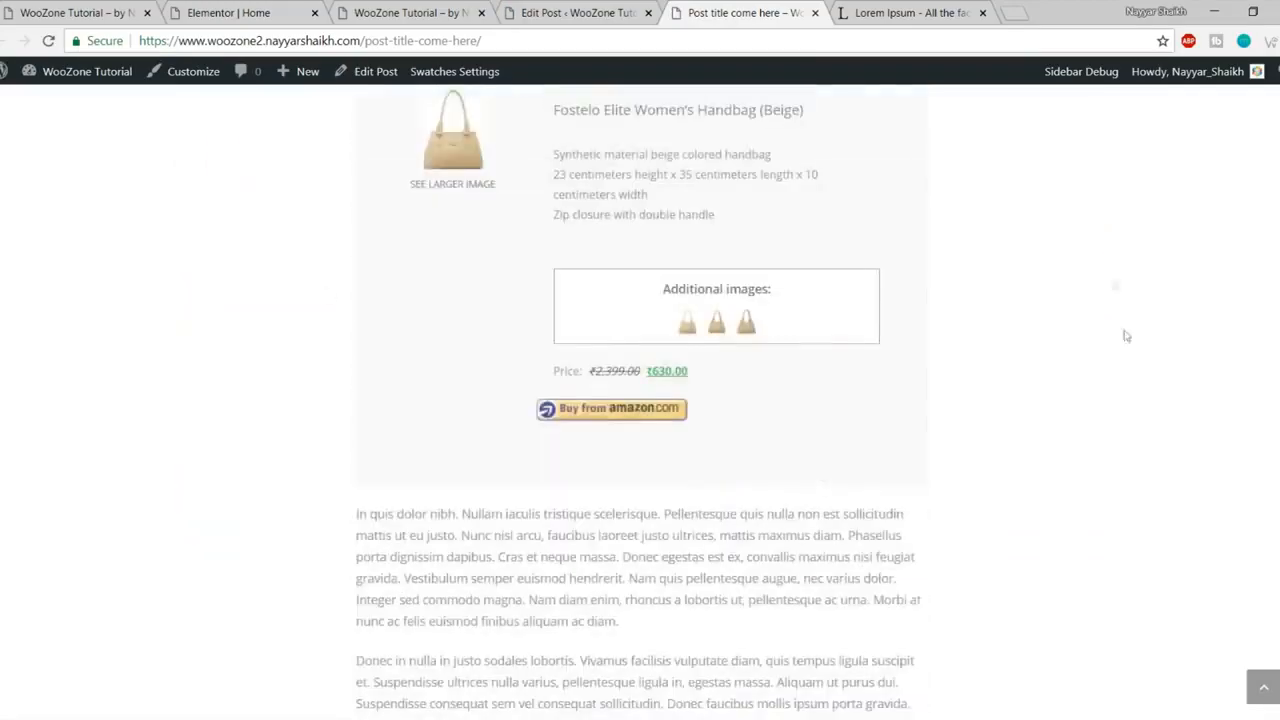
{"action": "scroll", "coordinate": [1129, 423], "scroll_direction": "up", "scroll_amount": 8}
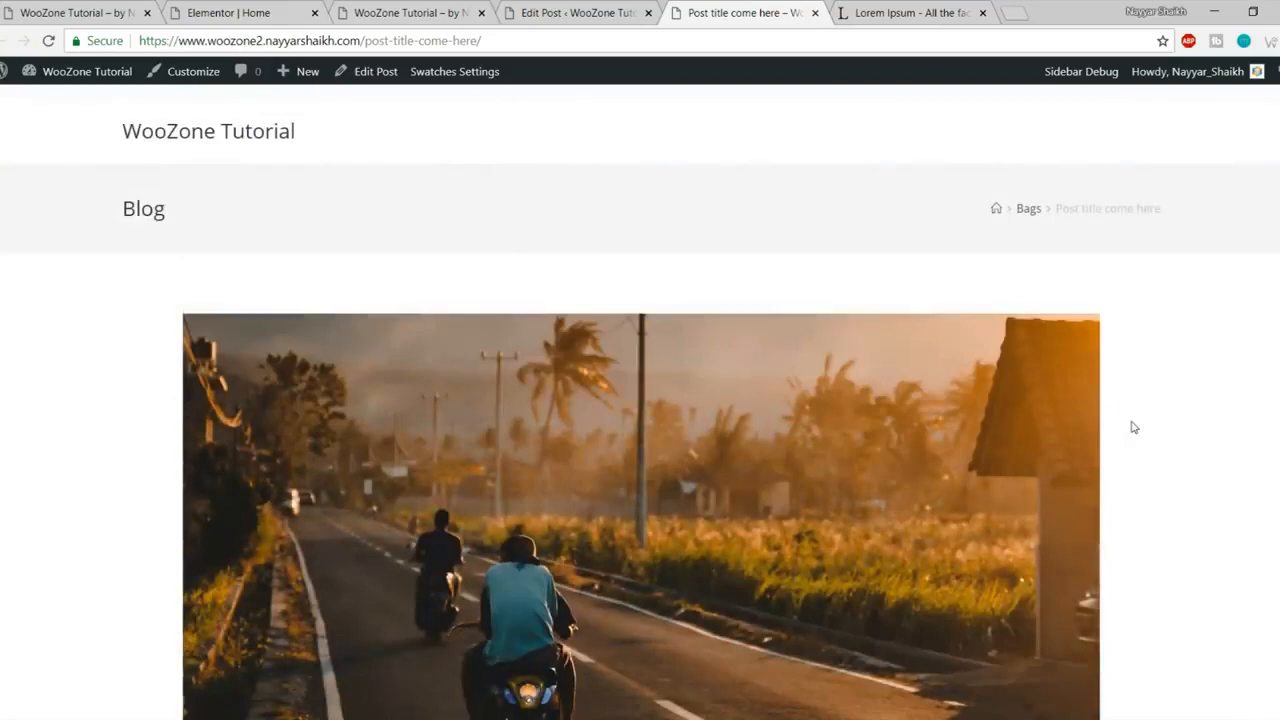
{"action": "scroll", "coordinate": [1133, 427], "scroll_direction": "down", "scroll_amount": 12}
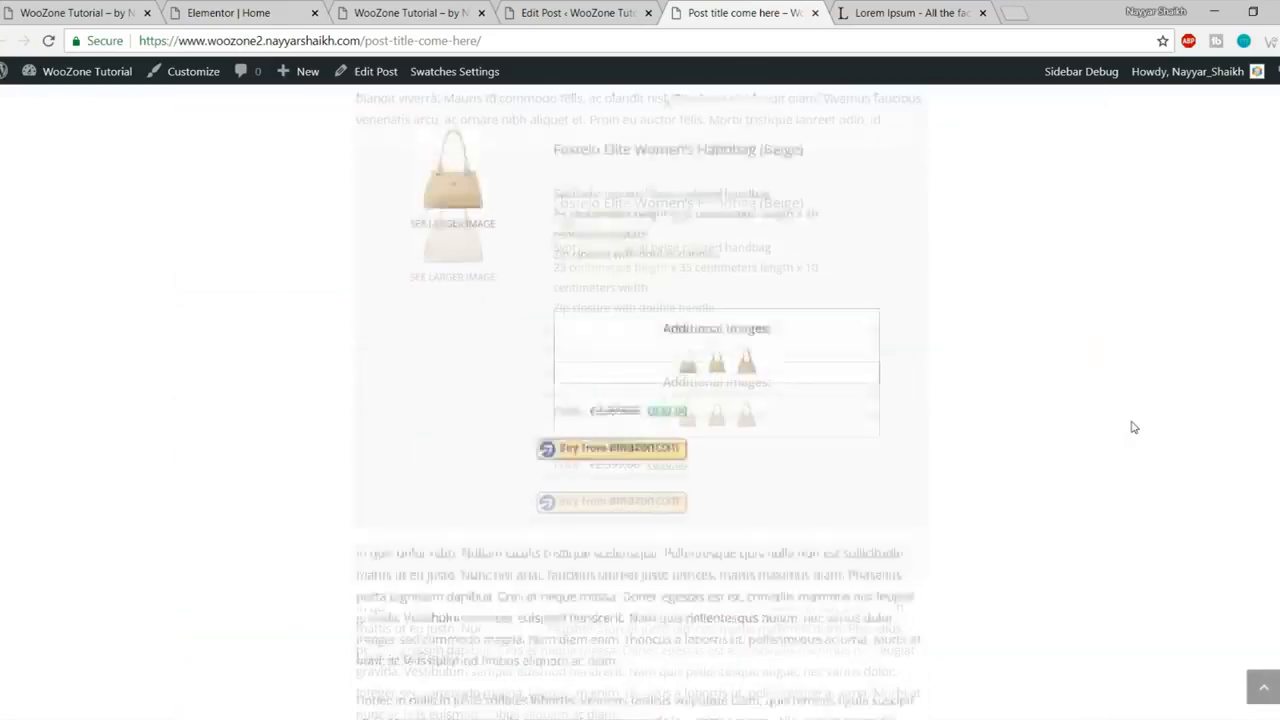
{"action": "scroll", "coordinate": [1133, 428], "scroll_direction": "down", "scroll_amount": 2}
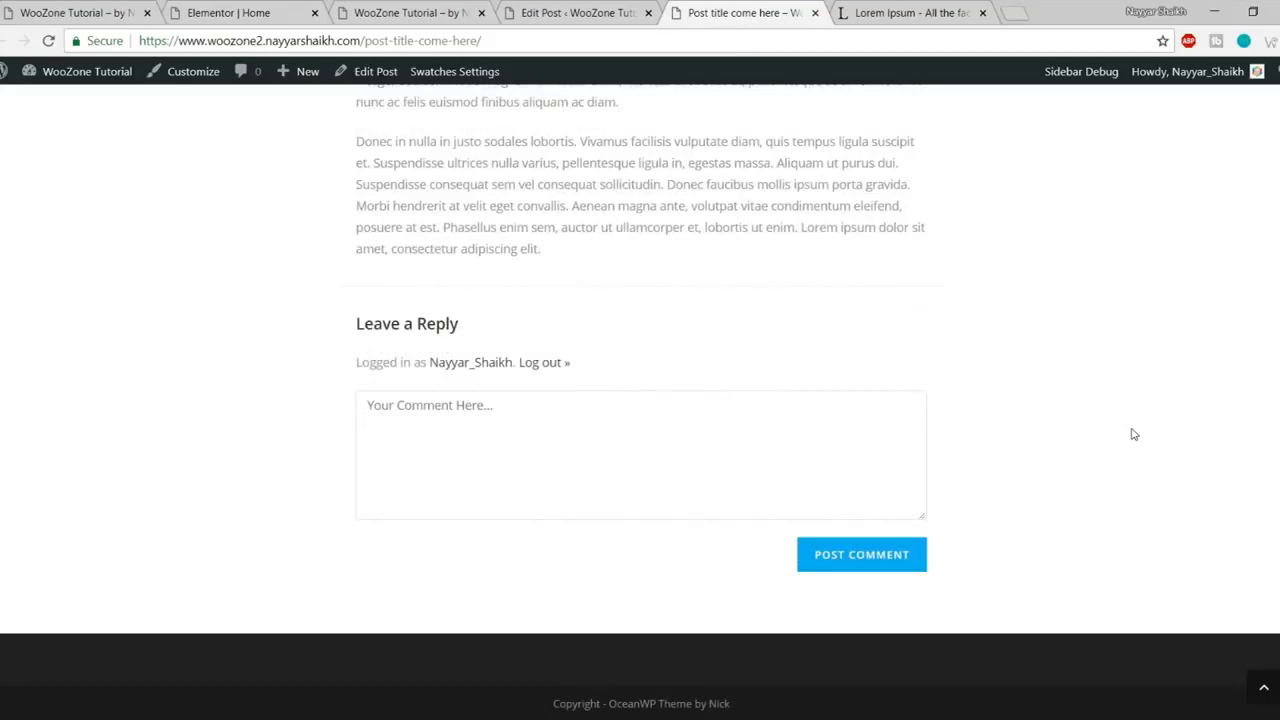
{"action": "scroll", "coordinate": [1124, 405], "scroll_direction": "up", "scroll_amount": 20}
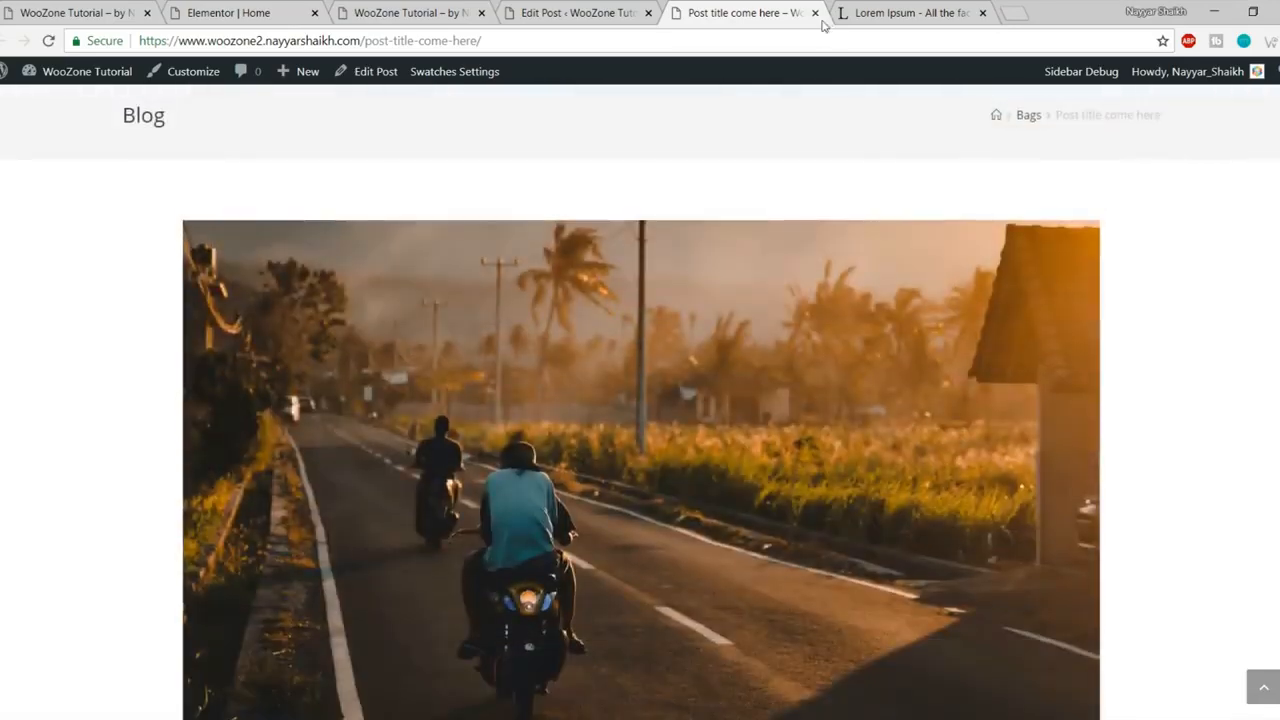
{"action": "left_click", "coordinate": [815, 13]}
{"action": "left_click", "coordinate": [815, 13]}
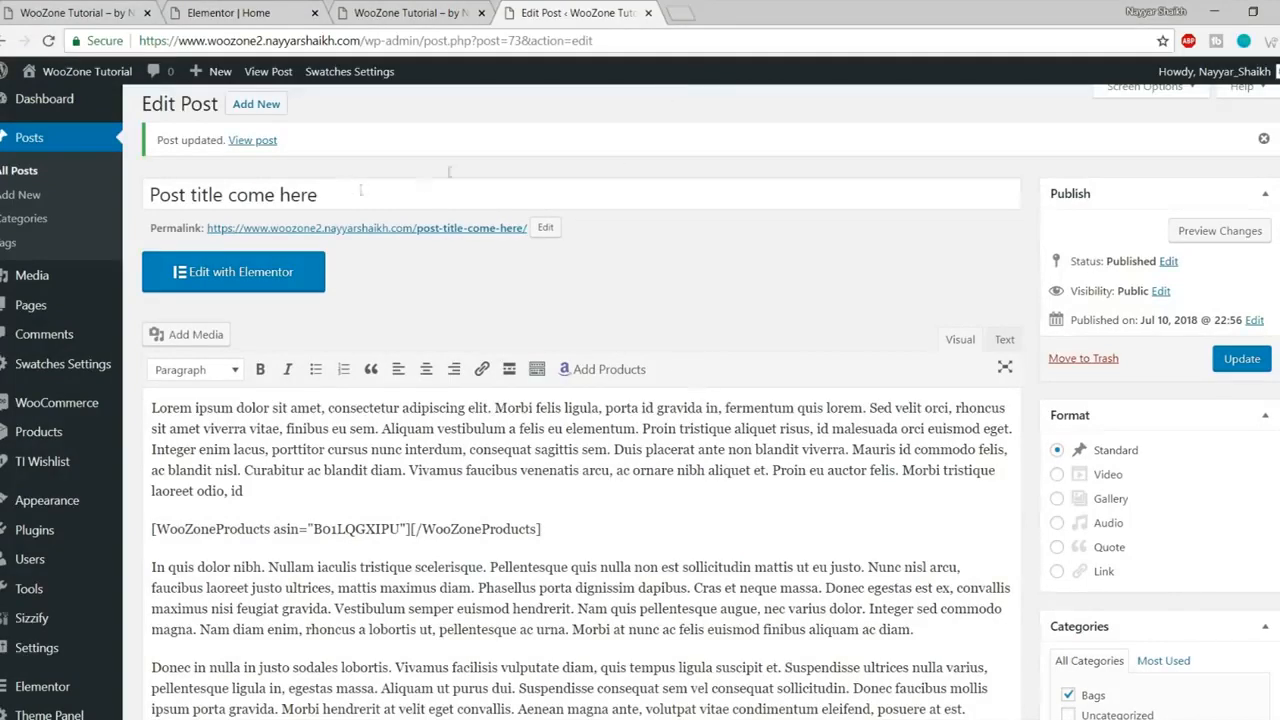
{"action": "left_click", "coordinate": [646, 12]}
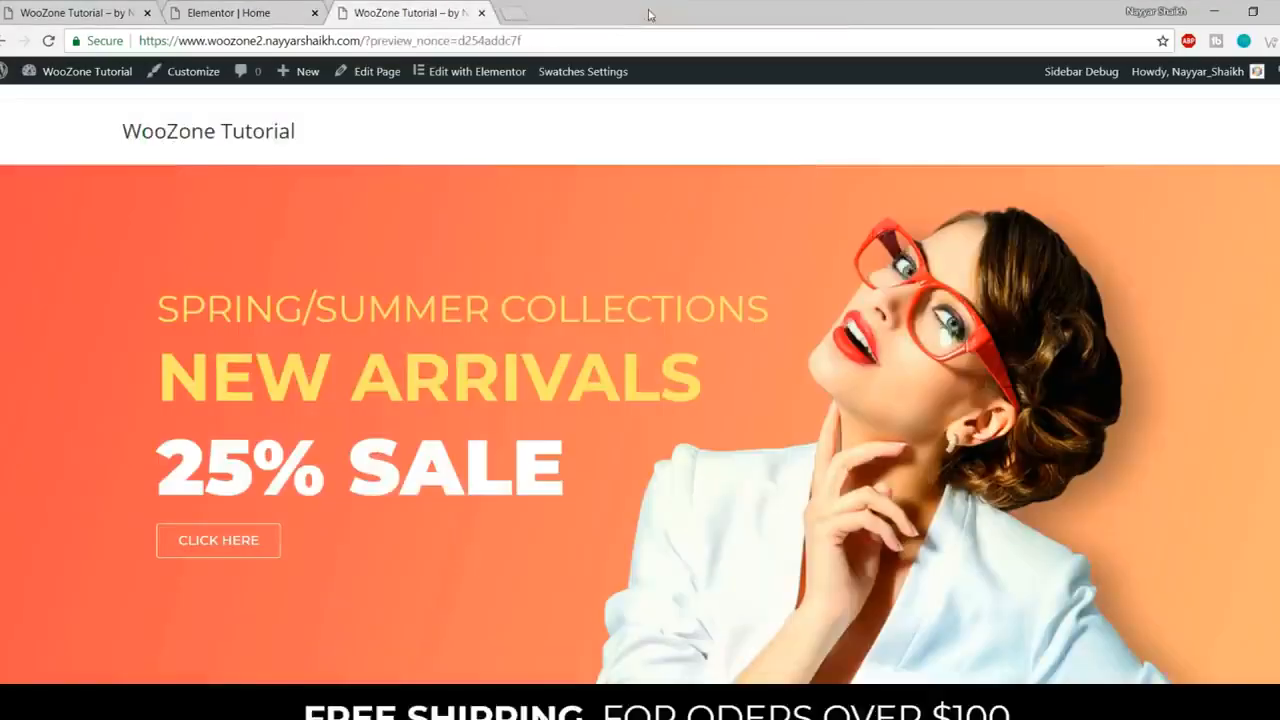
{"action": "left_click", "coordinate": [262, 8]}
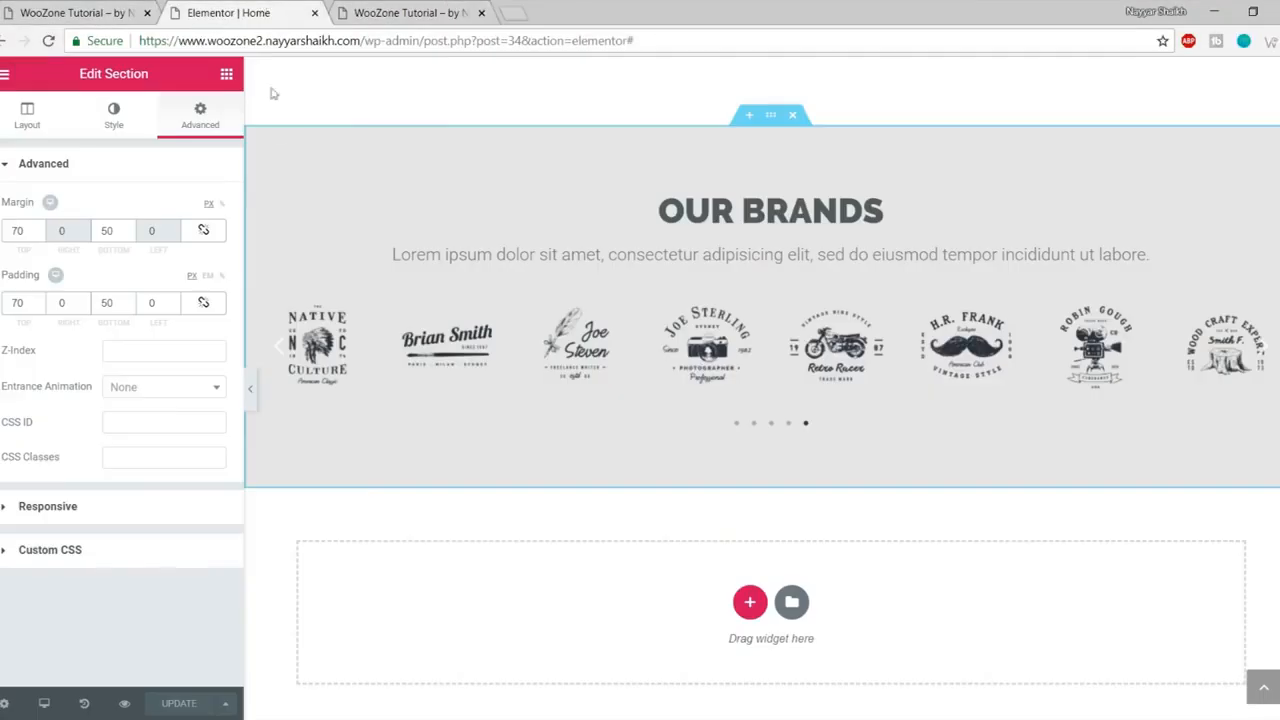
{"action": "left_click", "coordinate": [47, 44]}
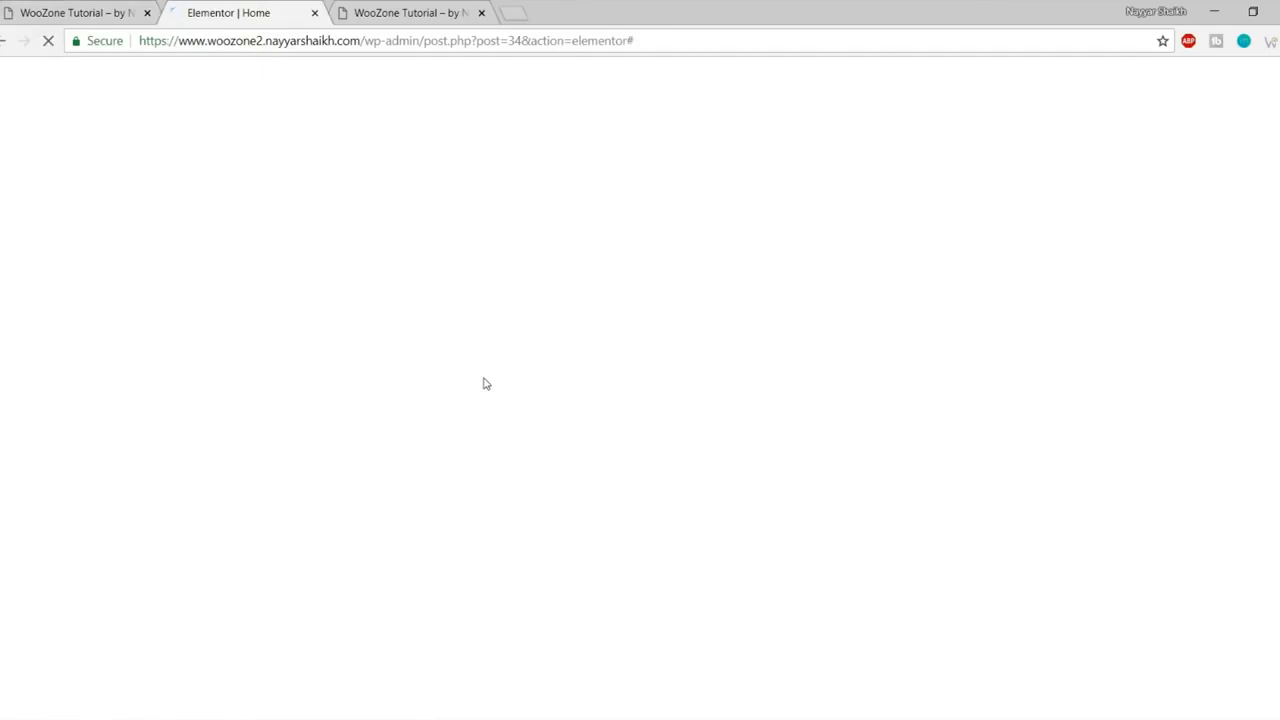
{"action": "scroll", "coordinate": [548, 480], "scroll_direction": "down", "scroll_amount": 15}
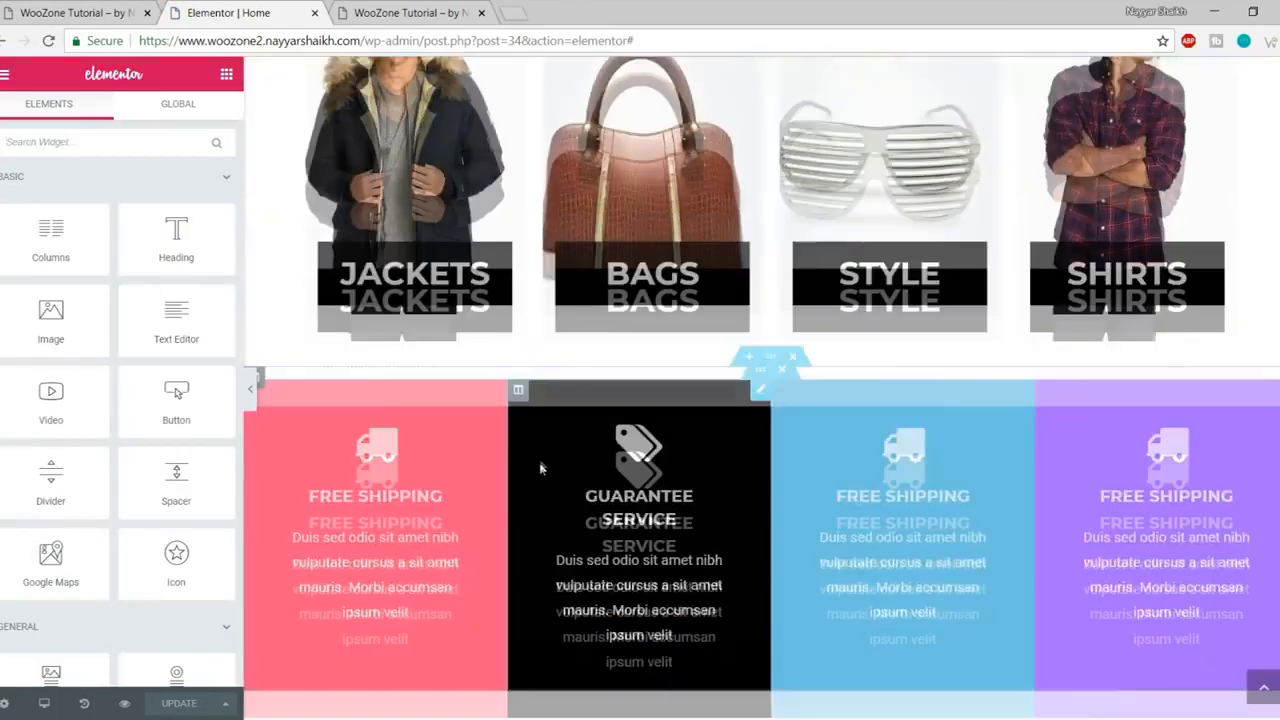
{"action": "scroll", "coordinate": [548, 484], "scroll_direction": "down", "scroll_amount": 10}
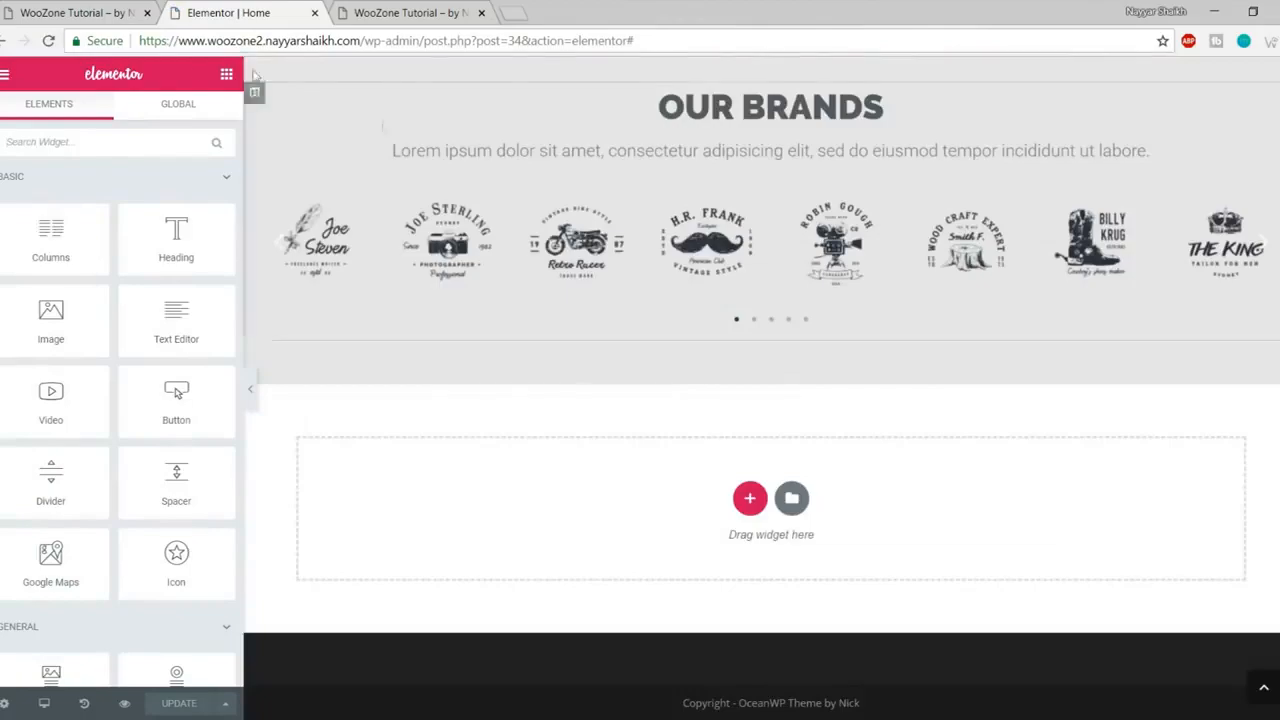
{"action": "left_click", "coordinate": [120, 10]}
{"action": "scroll", "coordinate": [545, 385], "scroll_direction": "up", "scroll_amount": 3}
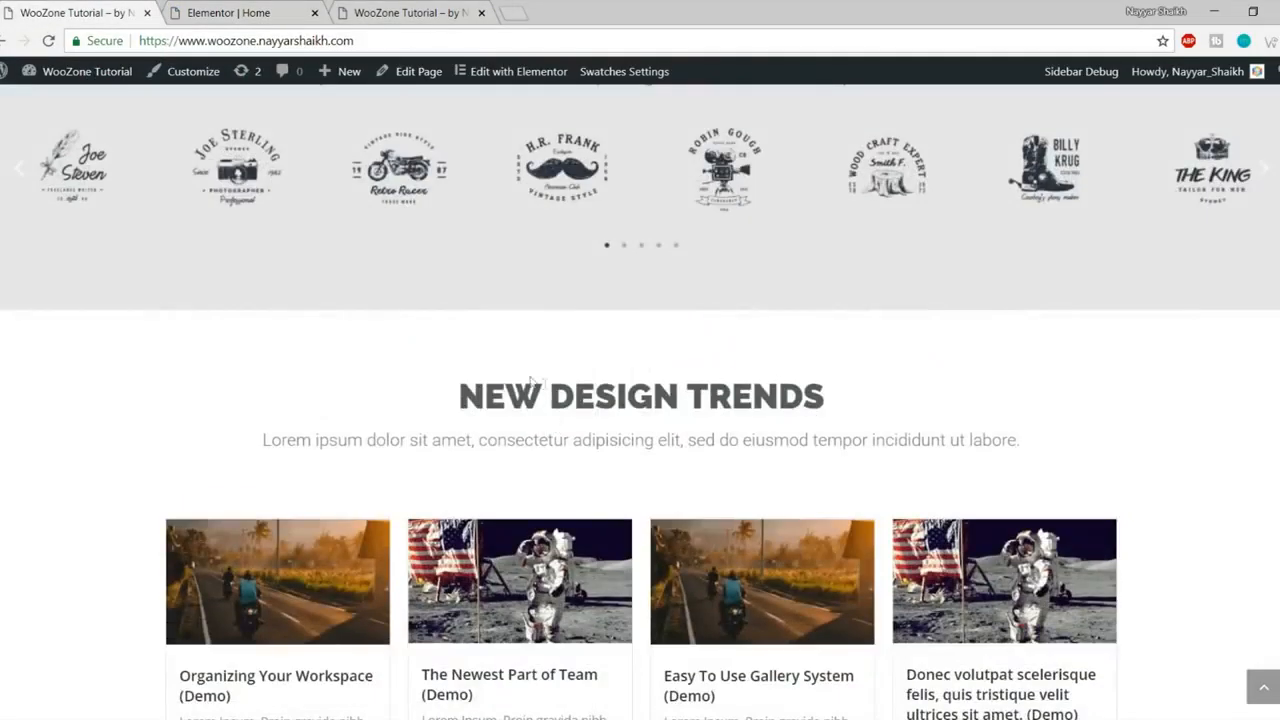
{"action": "left_click_drag", "start_coordinate": [438, 397], "coordinate": [857, 491]}
{"action": "key", "text": "ctrl+Tab"}
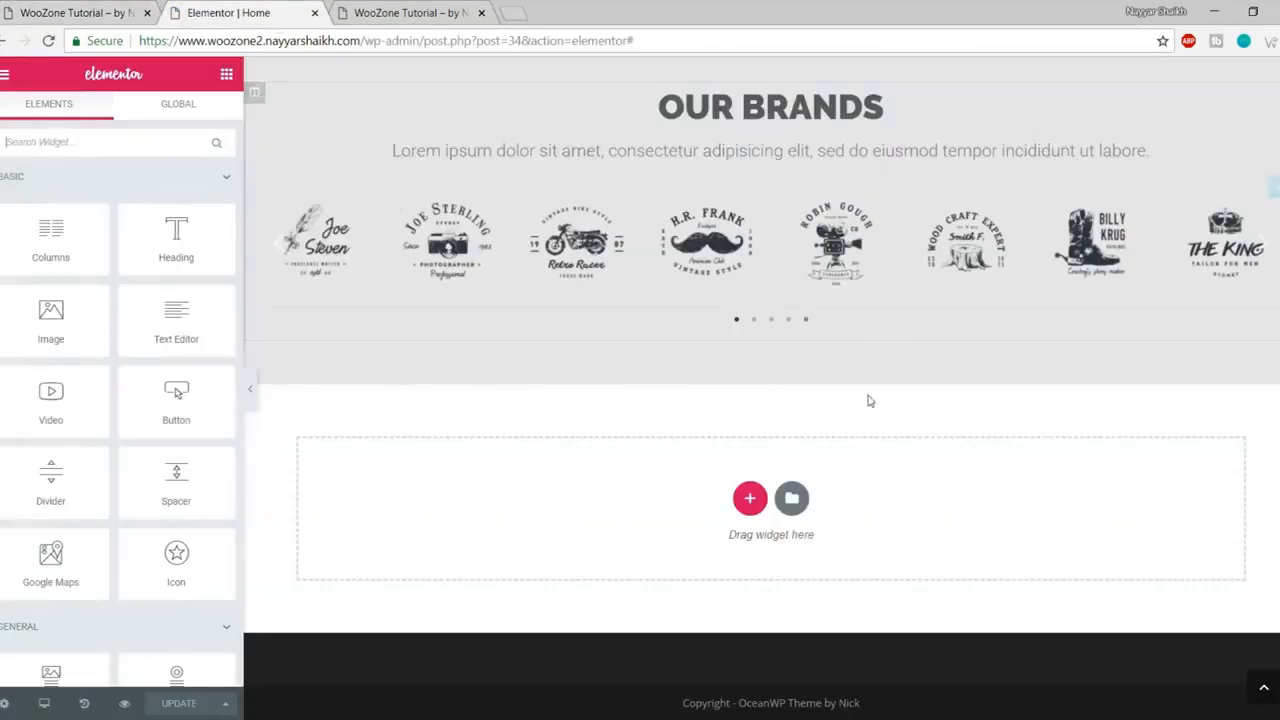
{"action": "scroll", "coordinate": [868, 401], "scroll_direction": "up", "scroll_amount": 4}
{"action": "scroll", "coordinate": [868, 401], "scroll_direction": "down", "scroll_amount": 3}
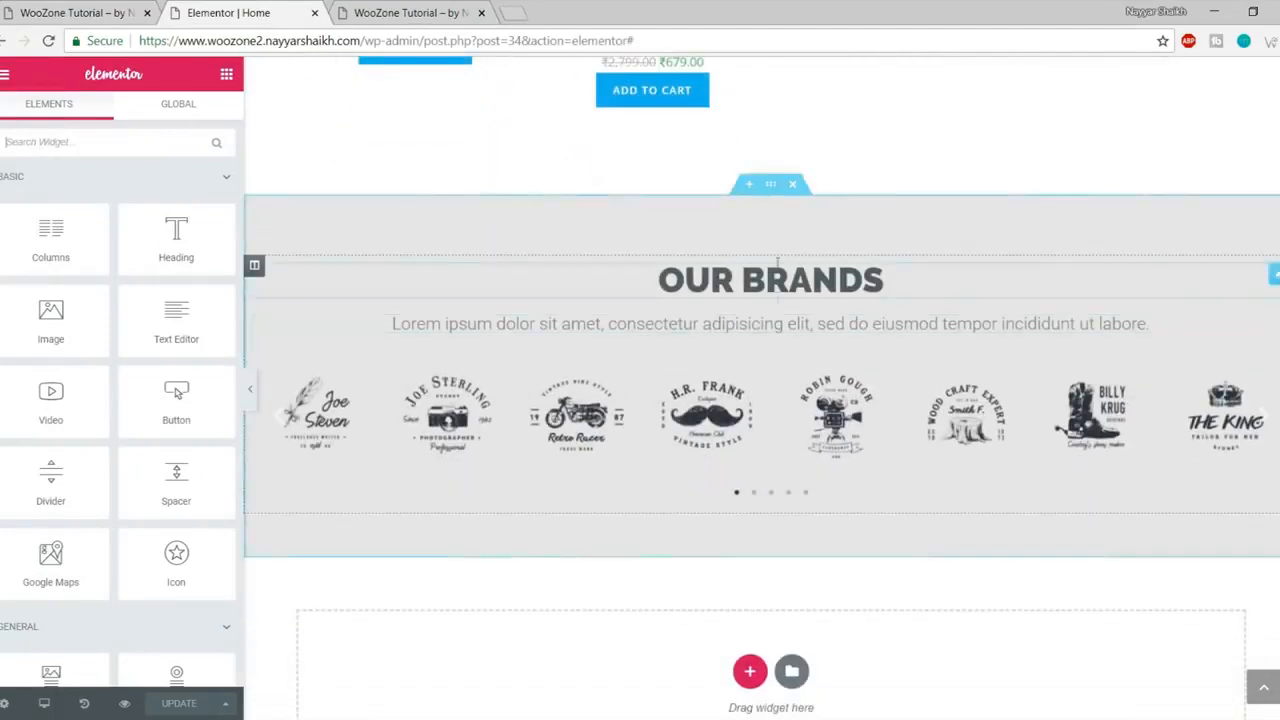
{"action": "scroll", "coordinate": [803, 374], "scroll_direction": "up", "scroll_amount": 10}
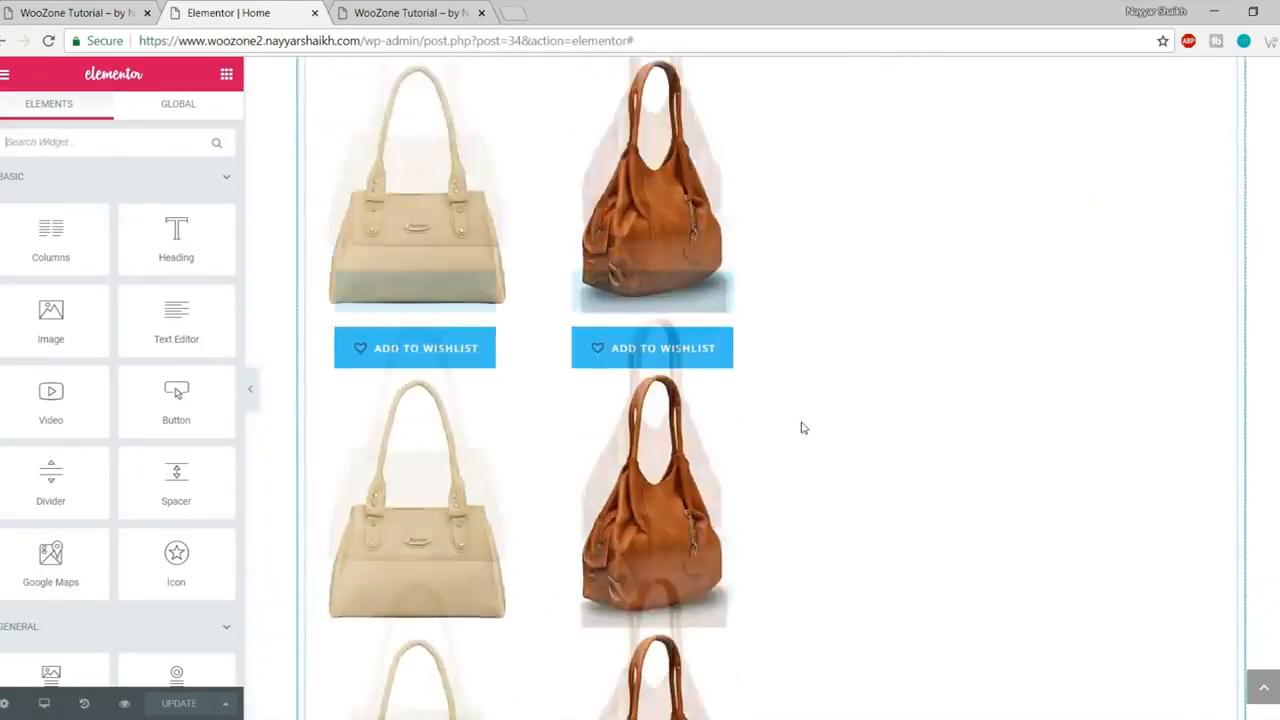
{"action": "scroll", "coordinate": [806, 465], "scroll_direction": "down", "scroll_amount": 10}
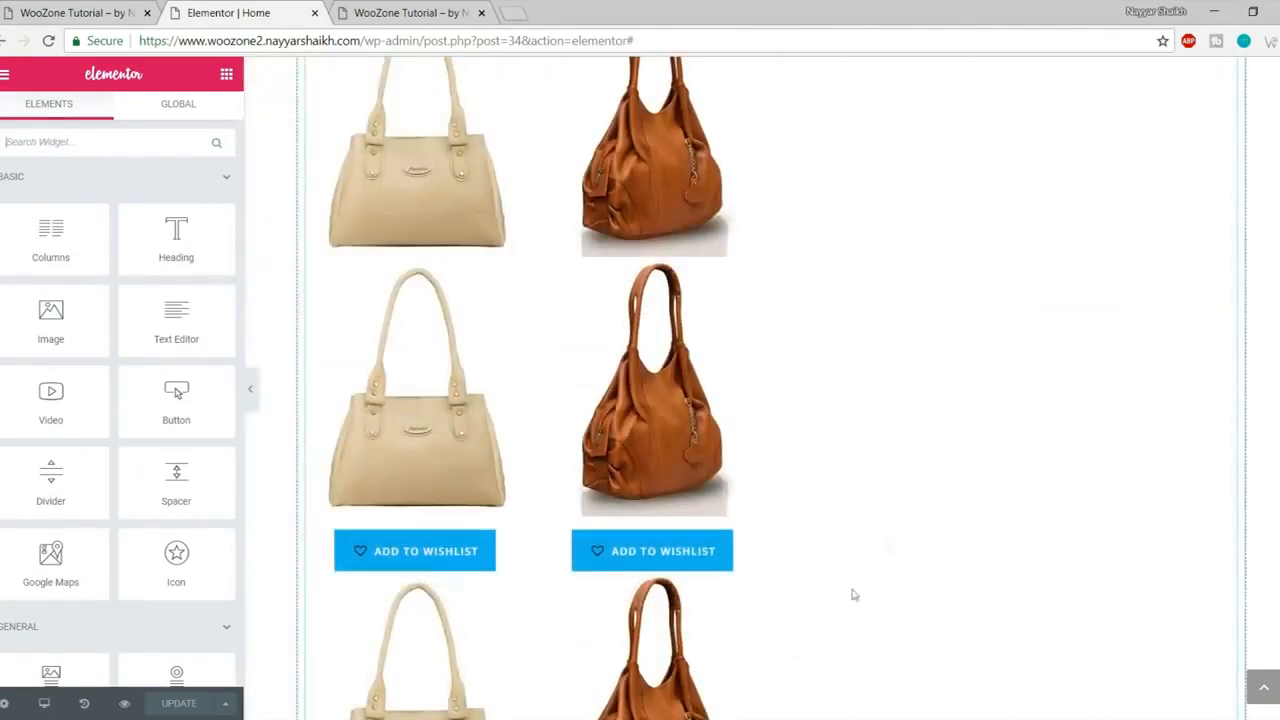
{"action": "scroll", "coordinate": [752, 453], "scroll_direction": "up", "scroll_amount": 5}
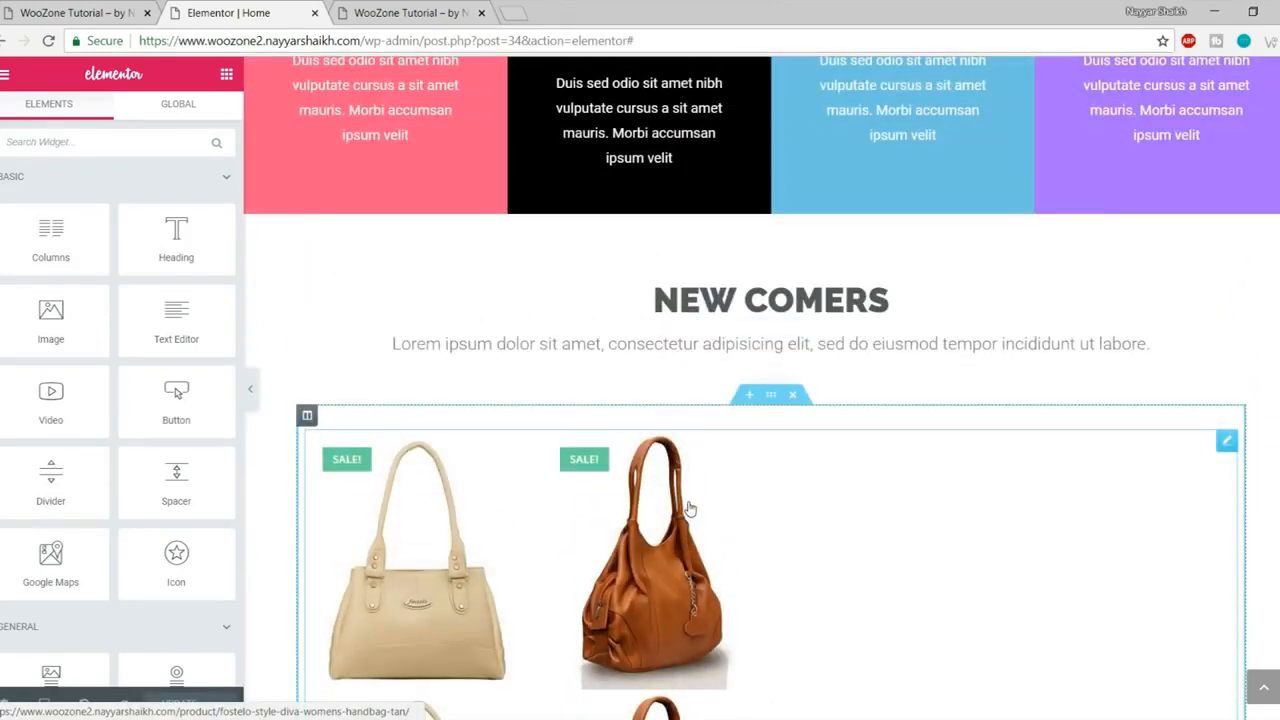
{"action": "scroll", "coordinate": [763, 471], "scroll_direction": "up", "scroll_amount": 1}
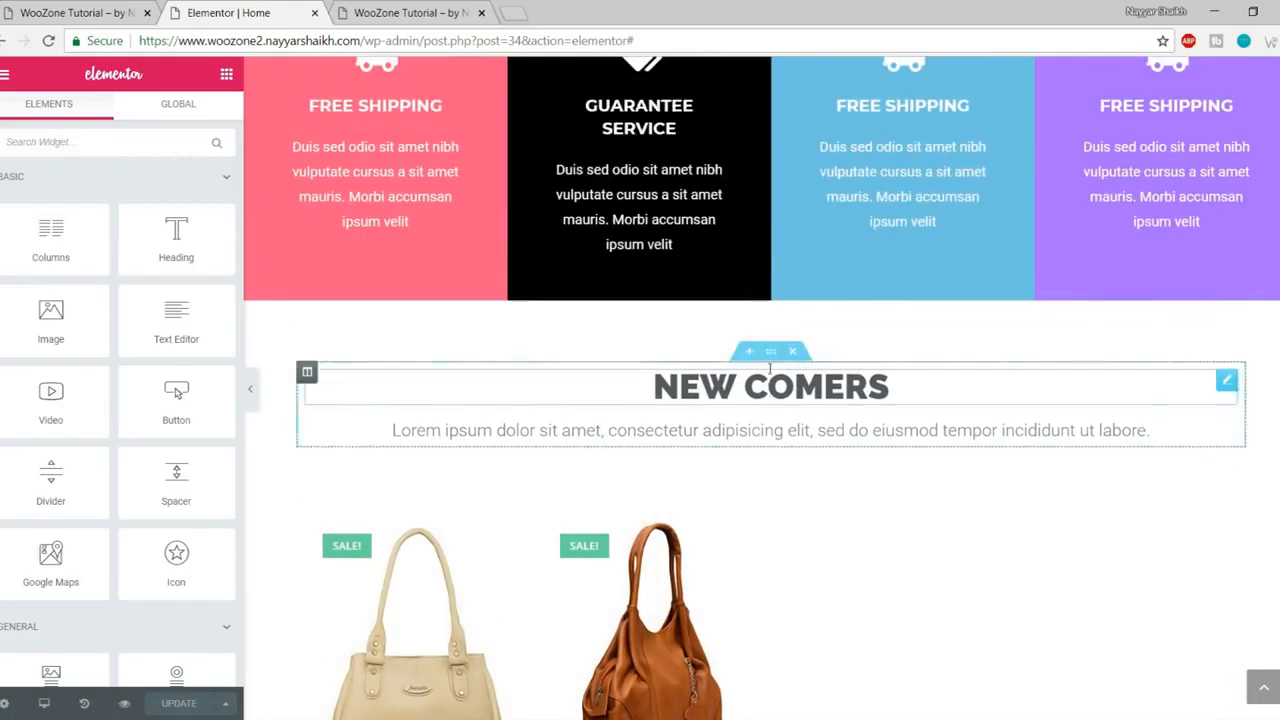
Step: Copy the New Comers section and paste it into the empty section below Our Brands
{"action": "right_click", "coordinate": [770, 372]}
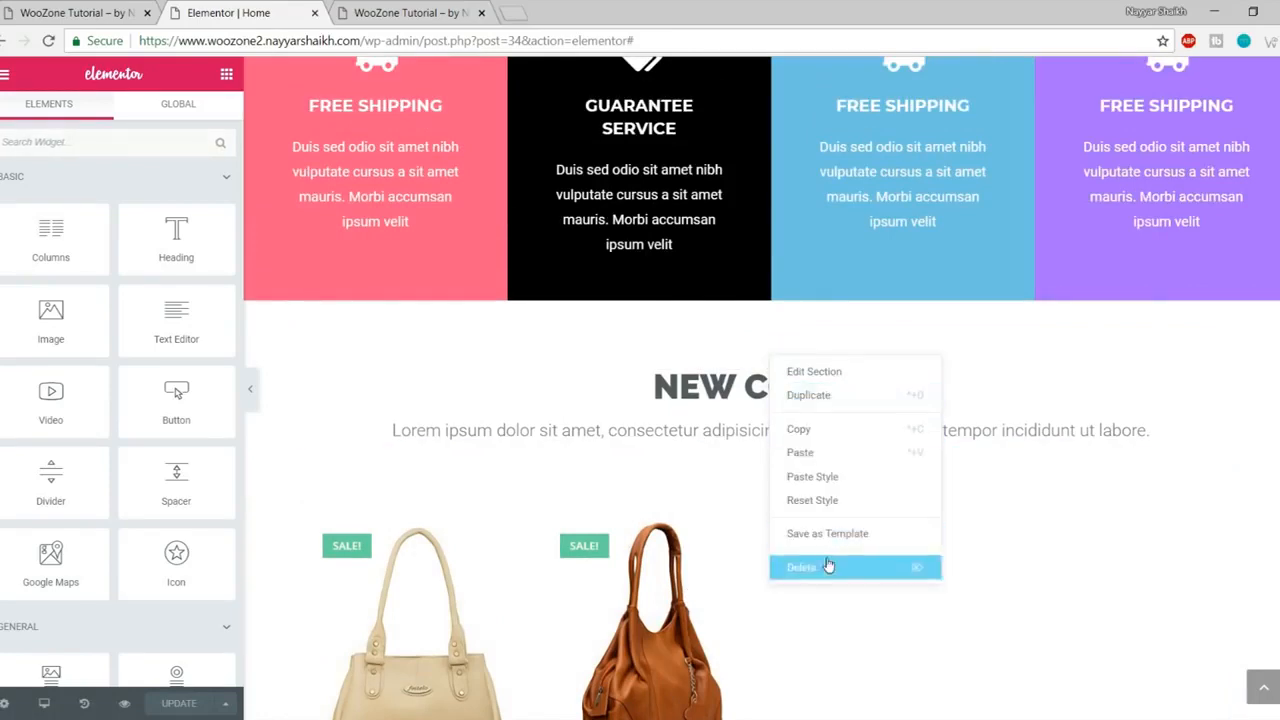
{"action": "left_click", "coordinate": [827, 431]}
{"action": "scroll", "coordinate": [873, 545], "scroll_direction": "down", "scroll_amount": 5}
{"action": "scroll", "coordinate": [873, 551], "scroll_direction": "down", "scroll_amount": 10}
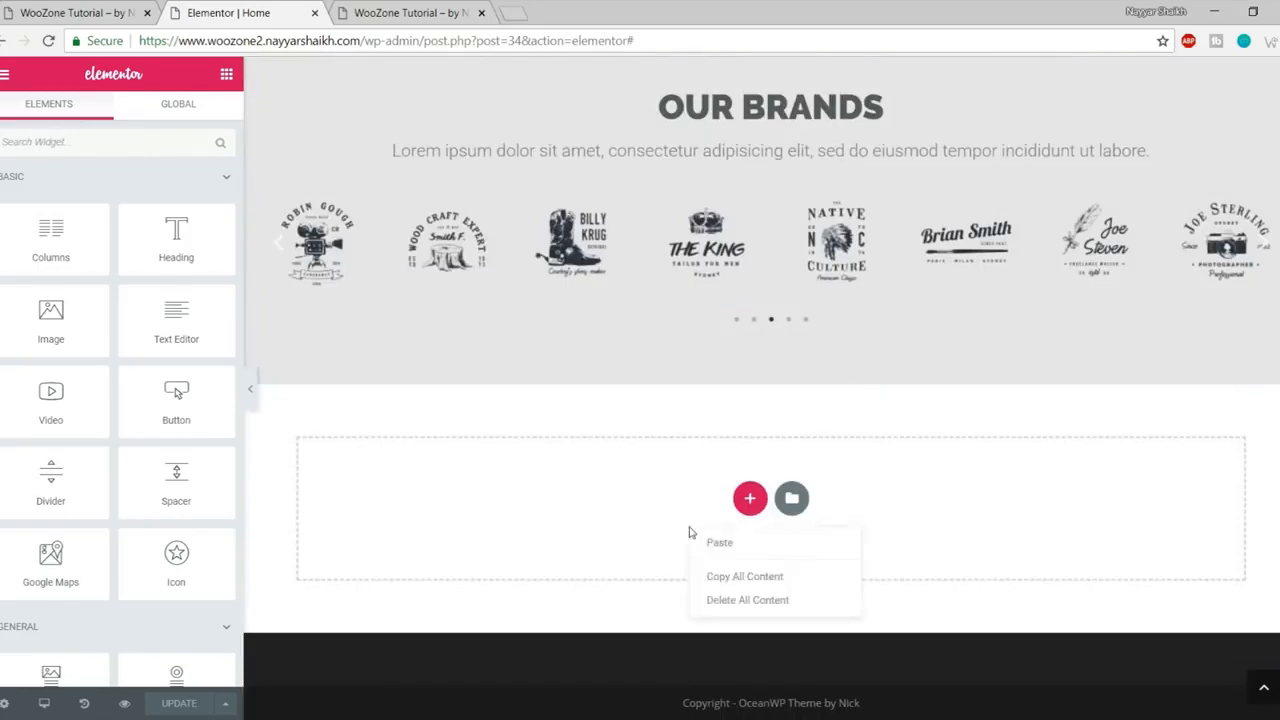
{"action": "left_click", "coordinate": [722, 543]}
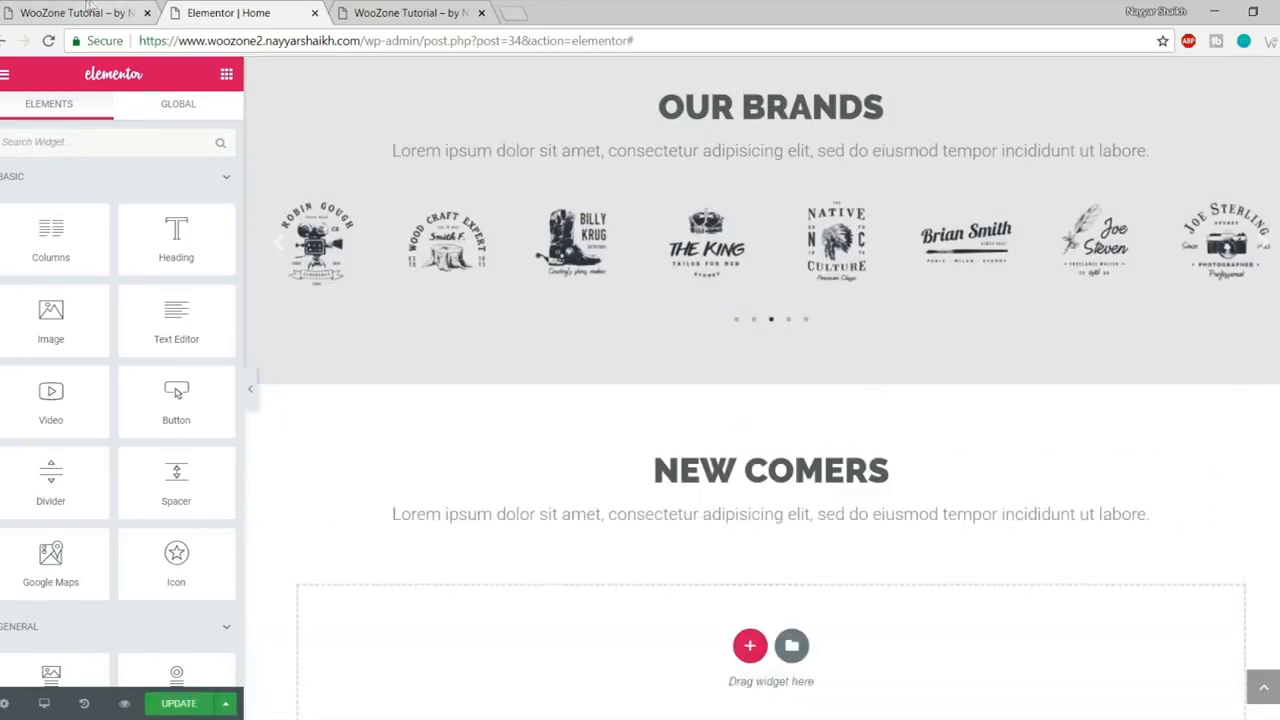
Step: Replace COMERS with DESIGN TRENDS in the pasted heading, matching the reference site
{"action": "left_click", "coordinate": [88, 10]}
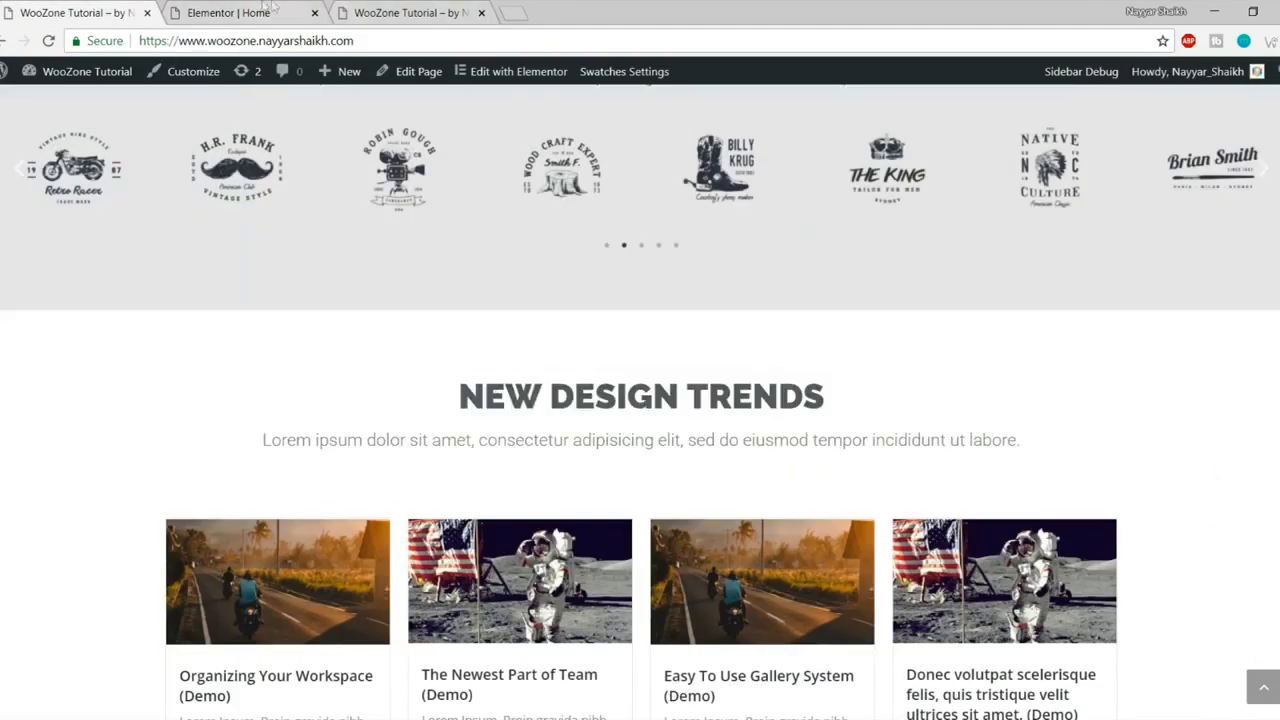
{"action": "left_click", "coordinate": [268, 10]}
{"action": "left_click", "coordinate": [1130, 472]}
{"action": "double_click", "coordinate": [1130, 472]}
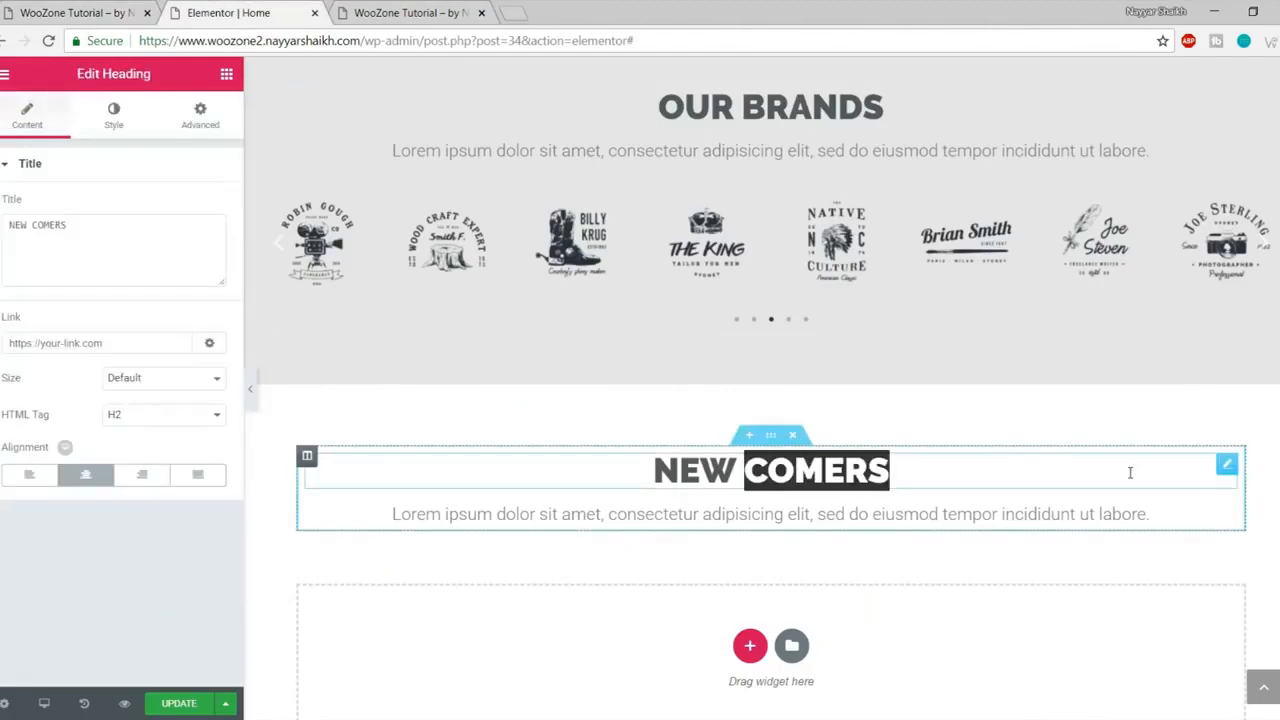
{"action": "type", "text": "DESIGN"}
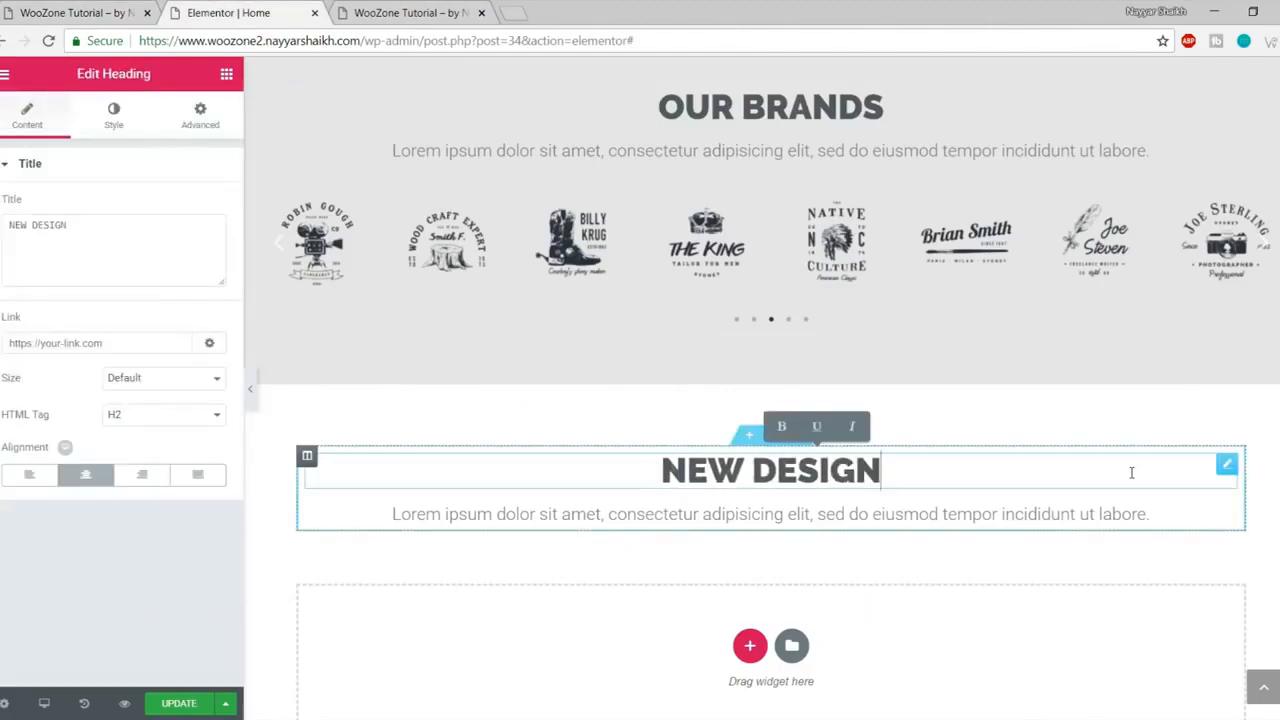
{"action": "type", "text": " TRENDS"}
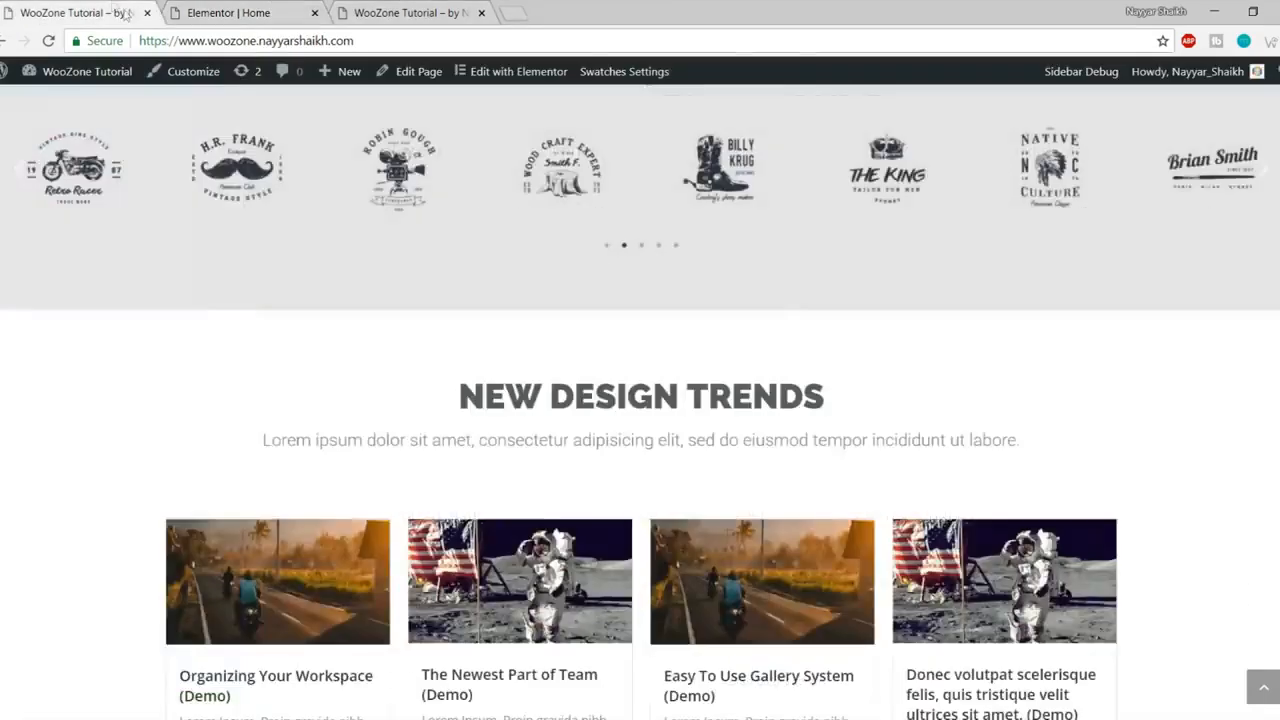
{"action": "scroll", "coordinate": [433, 426], "scroll_direction": "down", "scroll_amount": 4}
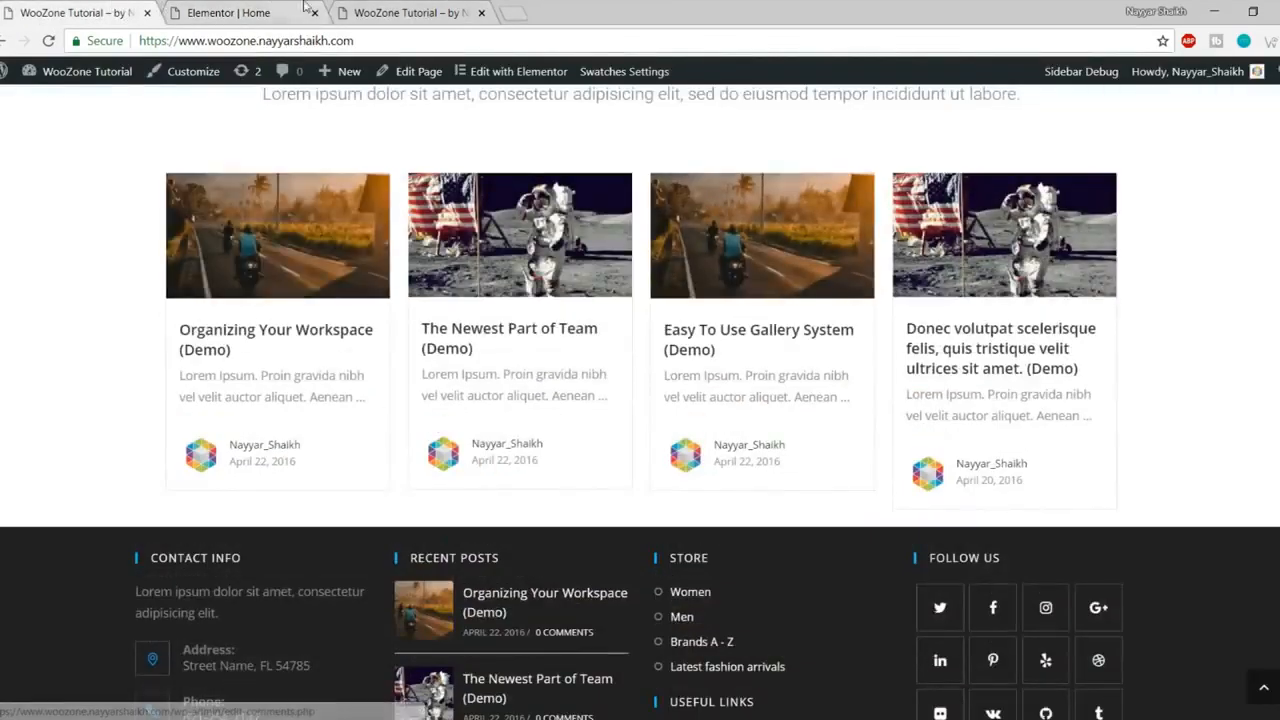
{"action": "left_click", "coordinate": [265, 8]}
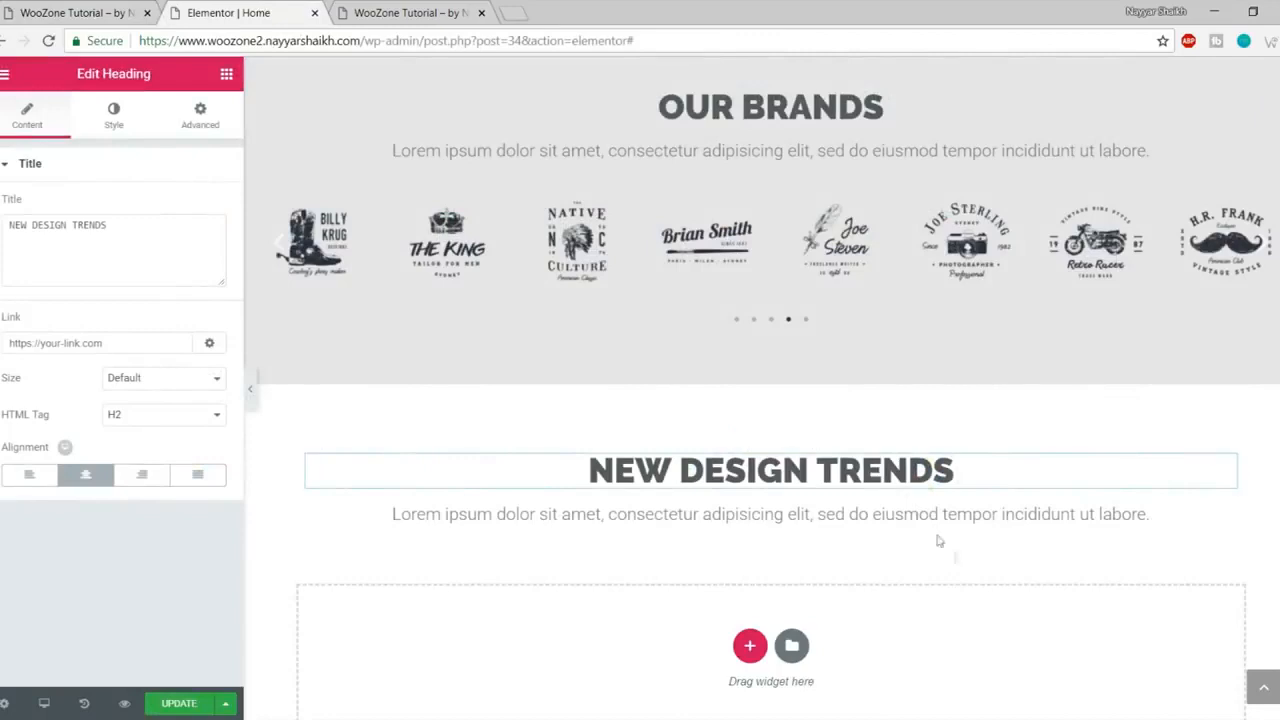
{"action": "left_click", "coordinate": [227, 77]}
Step: Drag an EA Post Grid widget under NEW DESIGN TRENDS and update the page
{"action": "scroll", "coordinate": [175, 380], "scroll_direction": "down", "scroll_amount": 5}
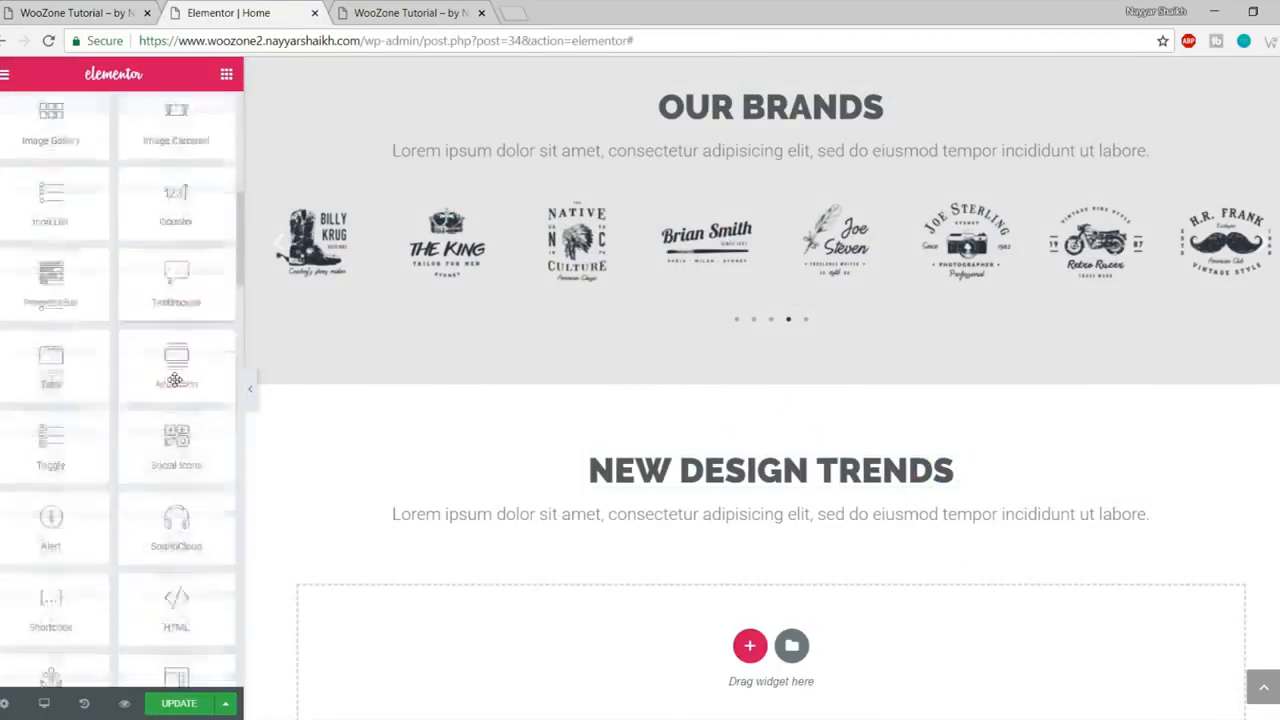
{"action": "scroll", "coordinate": [175, 382], "scroll_direction": "down", "scroll_amount": 5}
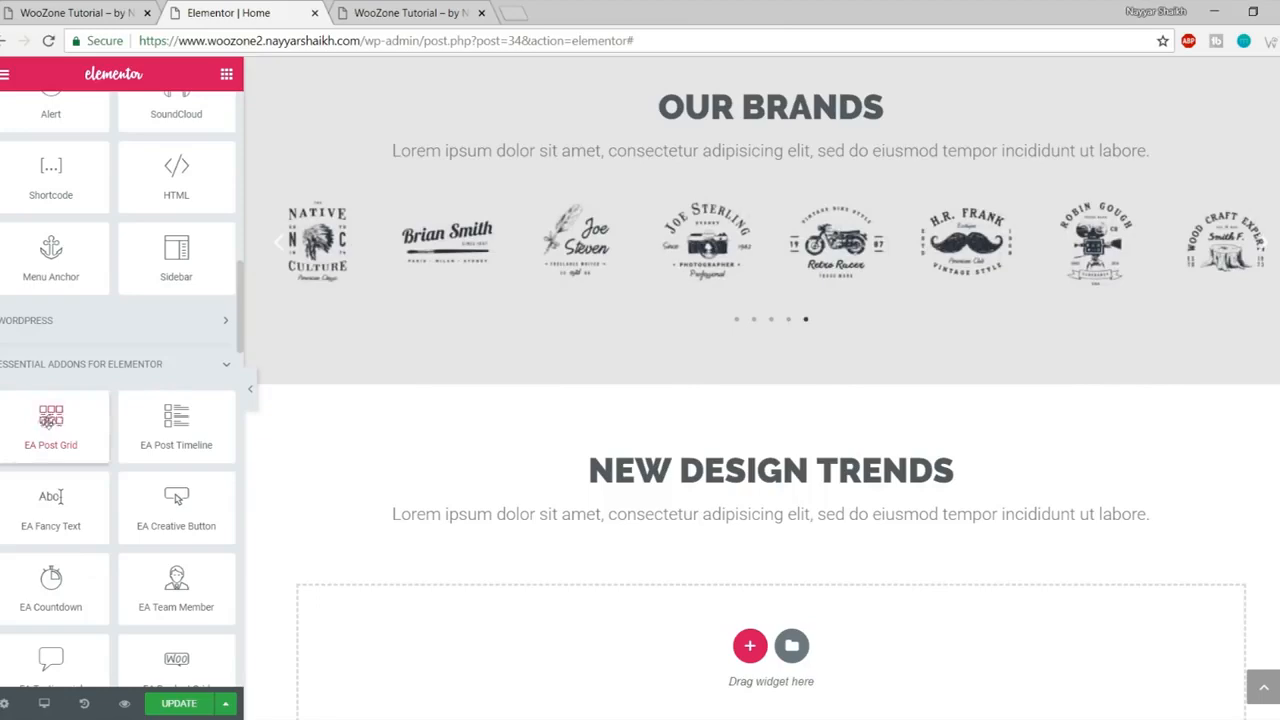
{"action": "left_click_drag", "start_coordinate": [42, 418], "coordinate": [780, 598]}
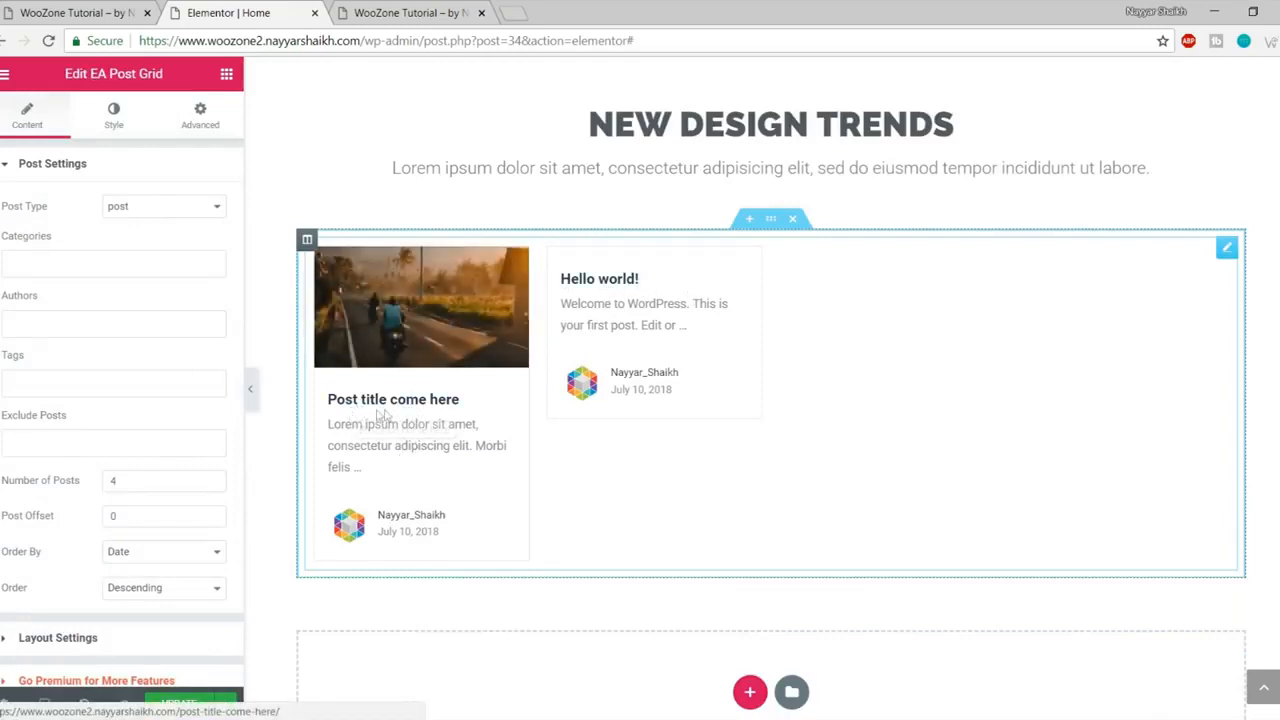
{"action": "scroll", "coordinate": [423, 463], "scroll_direction": "down", "scroll_amount": 2}
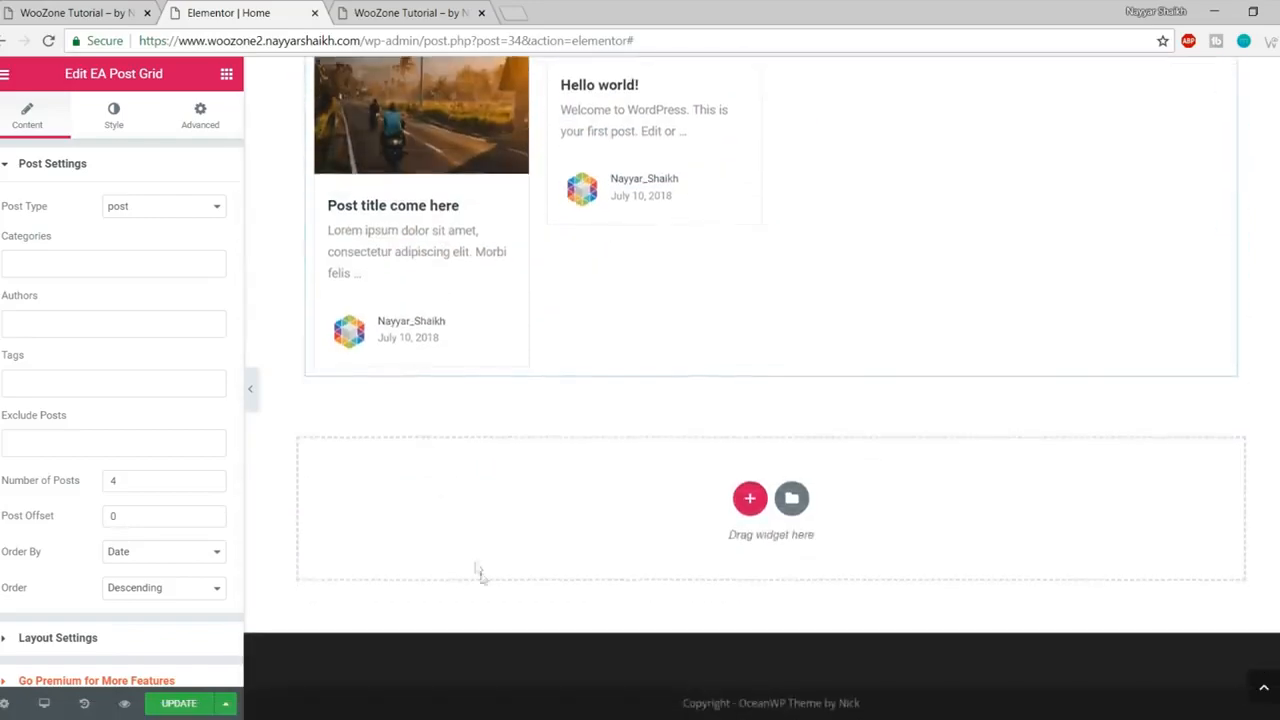
{"action": "scroll", "coordinate": [479, 573], "scroll_direction": "up", "scroll_amount": 4}
{"action": "left_click", "coordinate": [179, 703]}
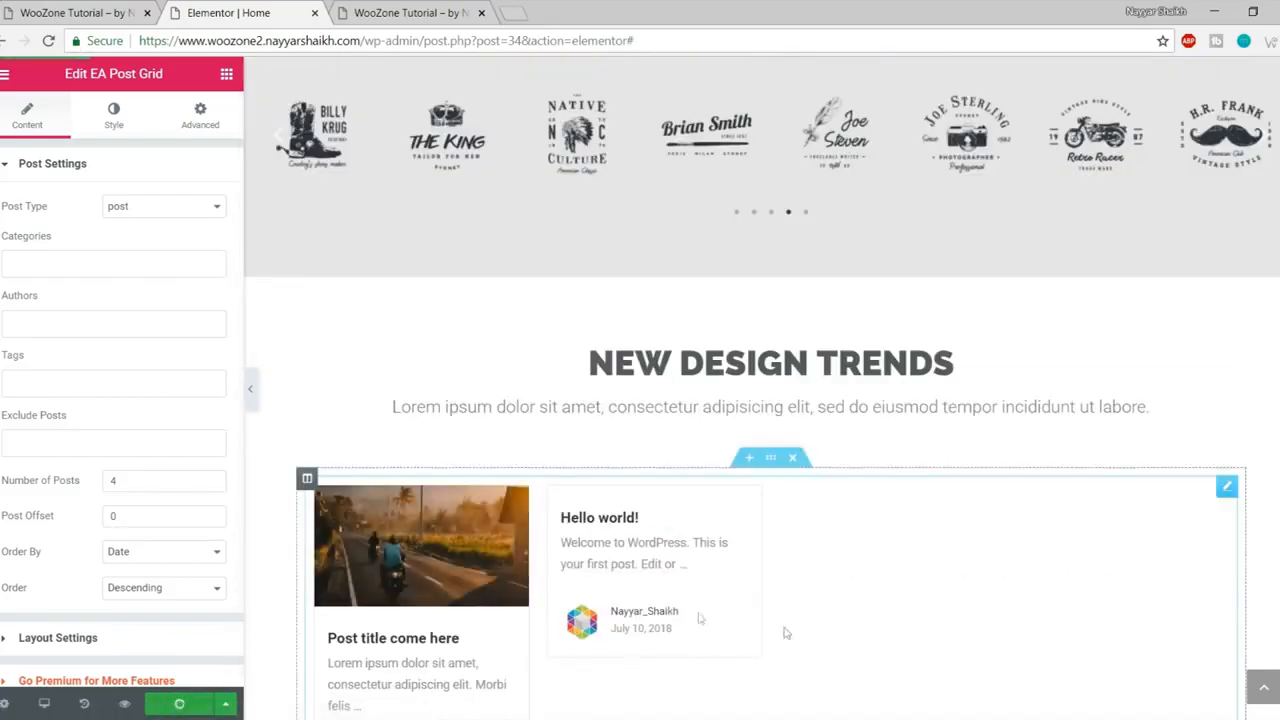
{"action": "left_click", "coordinate": [1262, 694]}
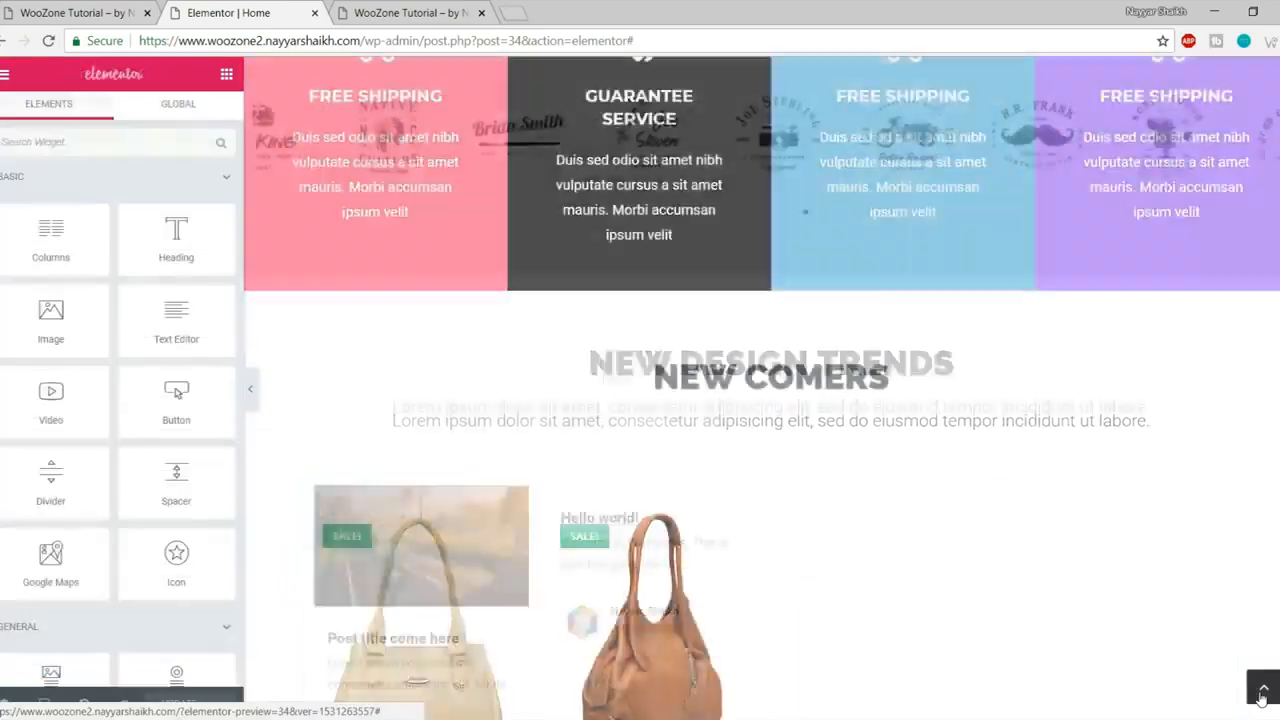
{"action": "scroll", "coordinate": [667, 482], "scroll_direction": "down", "scroll_amount": 1}
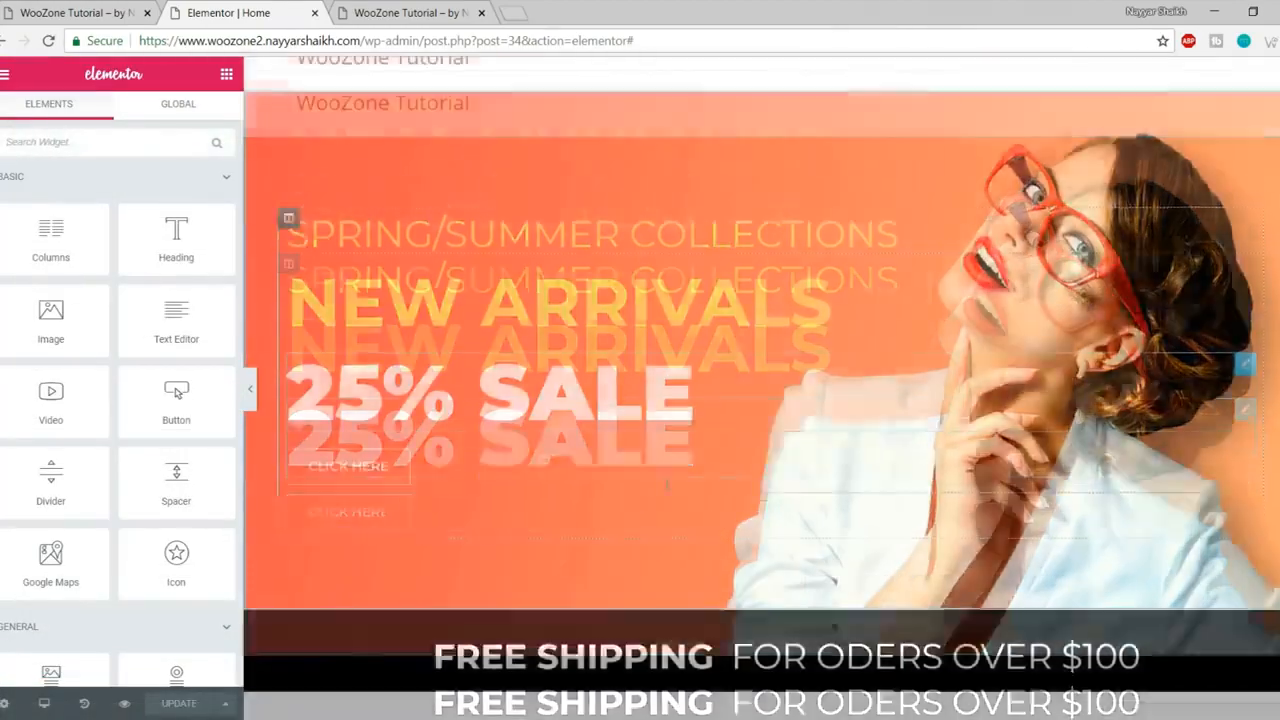
{"action": "scroll", "coordinate": [666, 483], "scroll_direction": "down", "scroll_amount": 3}
{"action": "scroll", "coordinate": [668, 500], "scroll_direction": "down", "scroll_amount": 2}
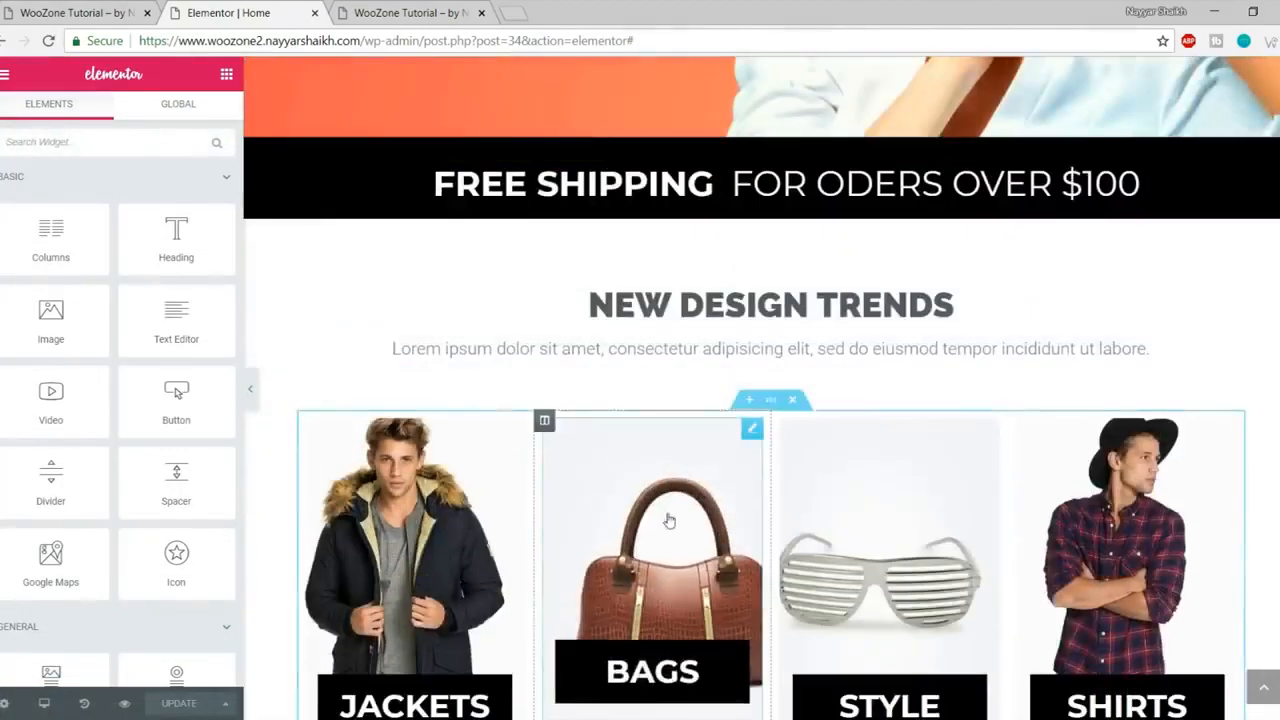
{"action": "scroll", "coordinate": [669, 520], "scroll_direction": "down", "scroll_amount": 10}
{"action": "scroll", "coordinate": [673, 545], "scroll_direction": "up", "scroll_amount": 10}
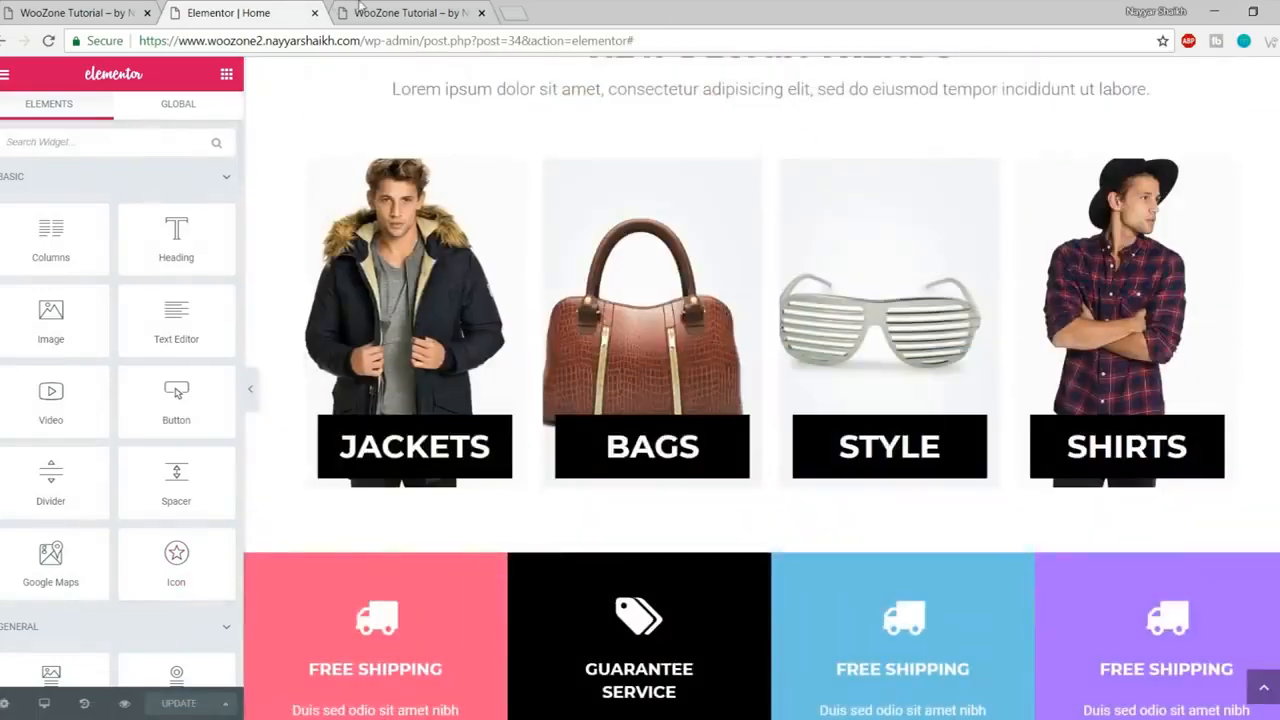
{"action": "left_click", "coordinate": [358, 10]}
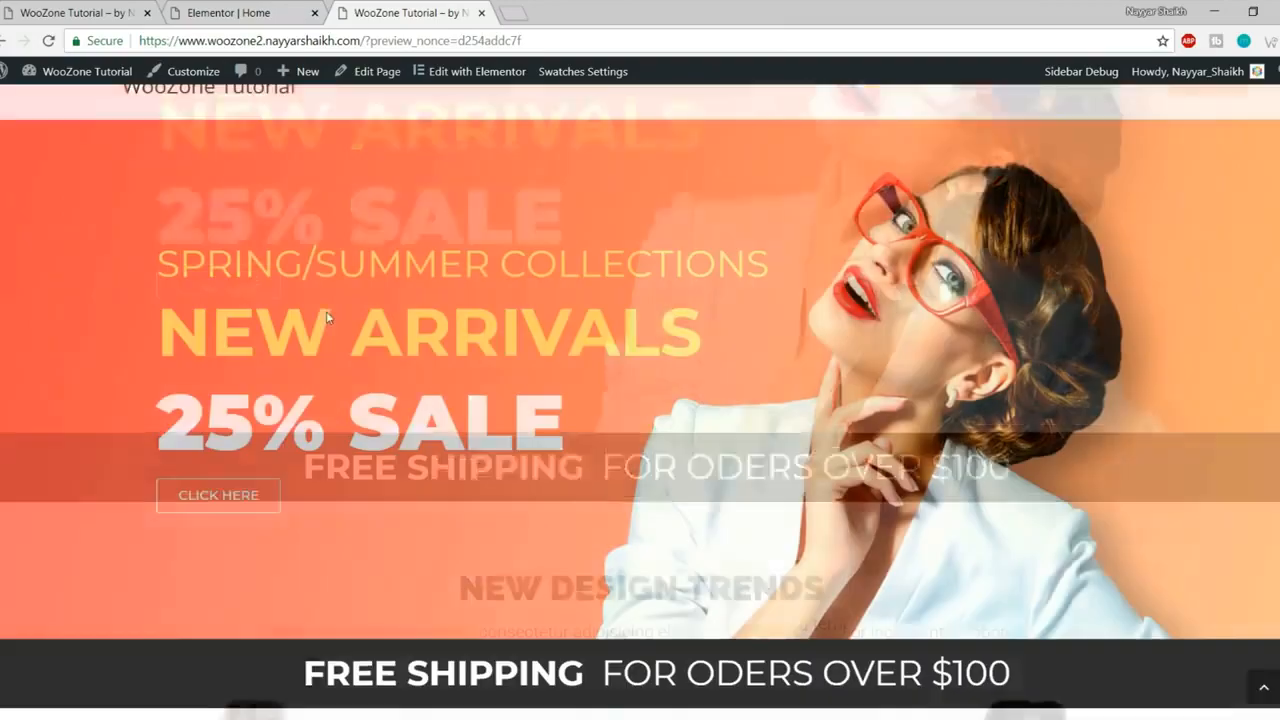
{"action": "scroll", "coordinate": [210, 110], "scroll_direction": "up", "scroll_amount": 3}
{"action": "left_click", "coordinate": [211, 133]}
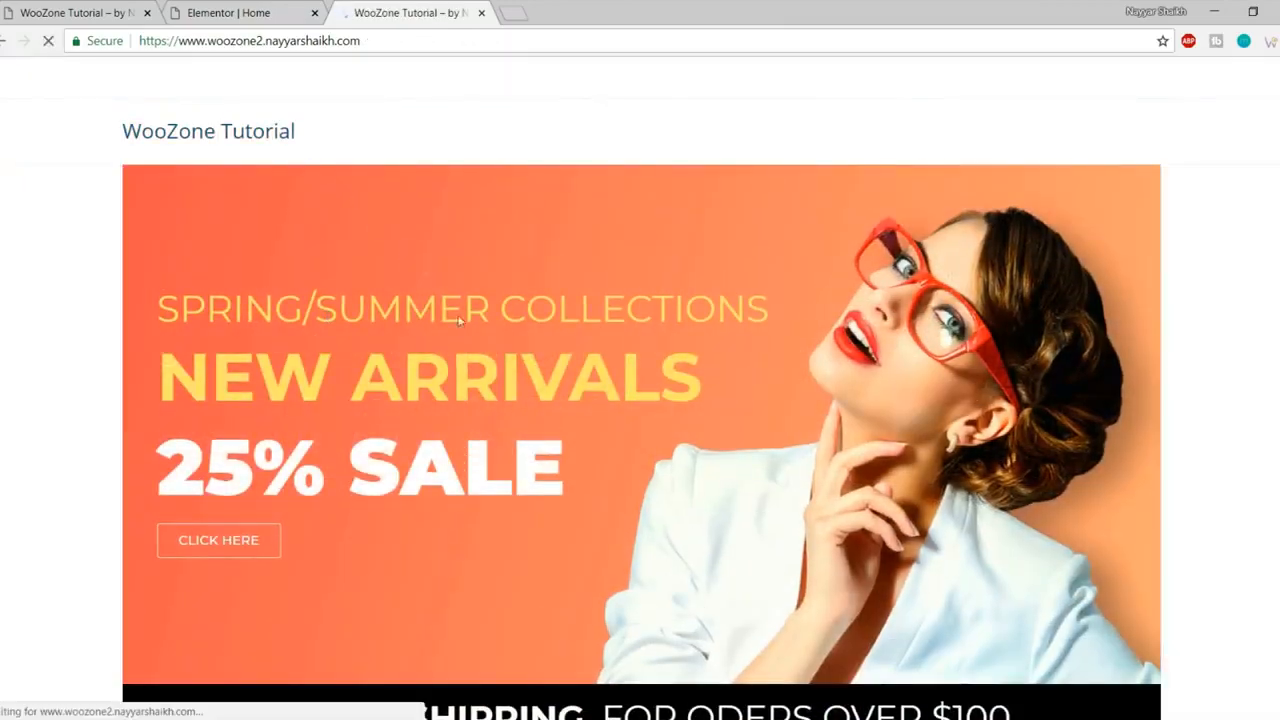
{"action": "scroll", "coordinate": [422, 266], "scroll_direction": "down", "scroll_amount": 5}
{"action": "scroll", "coordinate": [470, 370], "scroll_direction": "down", "scroll_amount": 10}
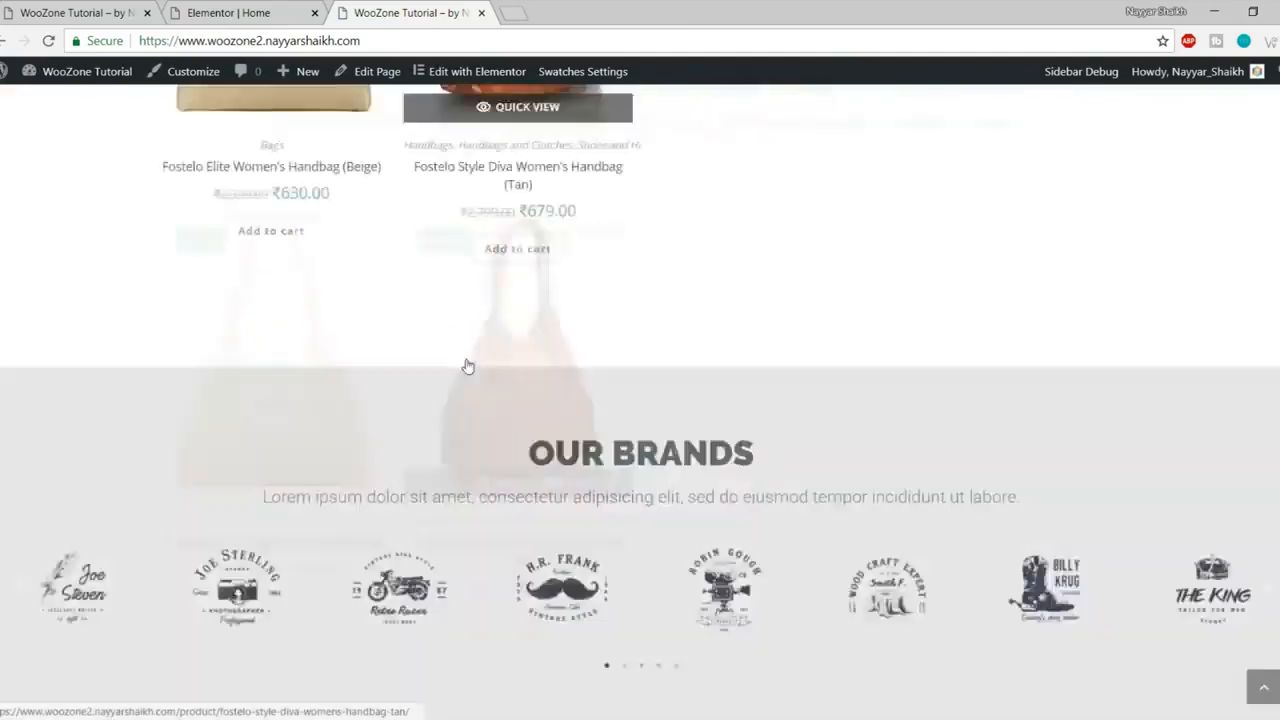
{"action": "scroll", "coordinate": [474, 378], "scroll_direction": "up", "scroll_amount": 3}
{"action": "scroll", "coordinate": [477, 366], "scroll_direction": "down", "scroll_amount": 8}
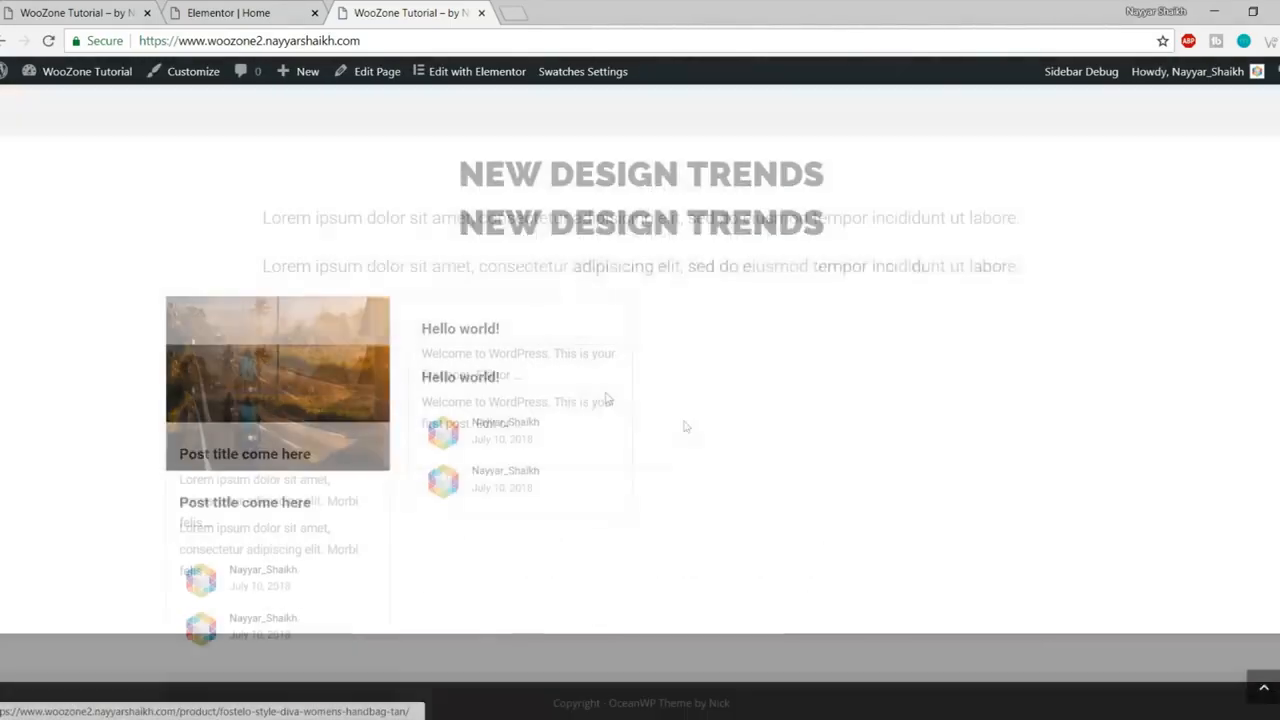
{"action": "left_click", "coordinate": [1266, 690]}
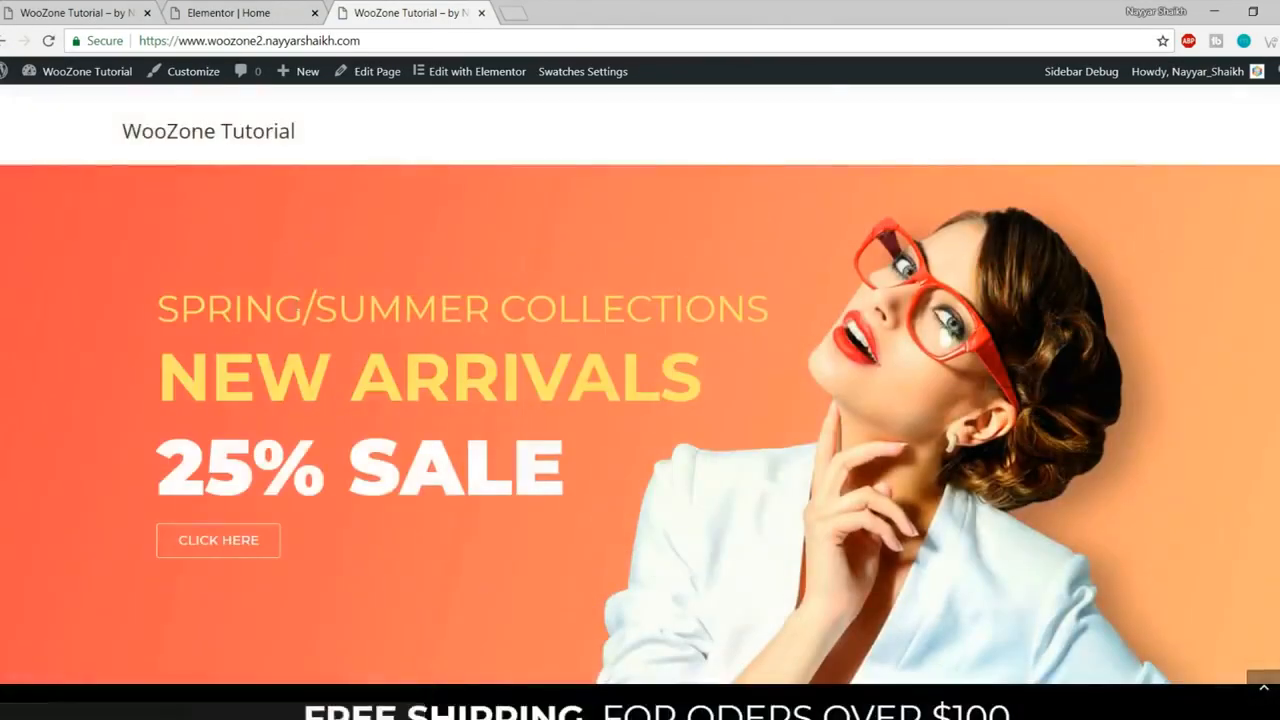
{"action": "left_click_drag", "start_coordinate": [99, 309], "coordinate": [772, 301]}
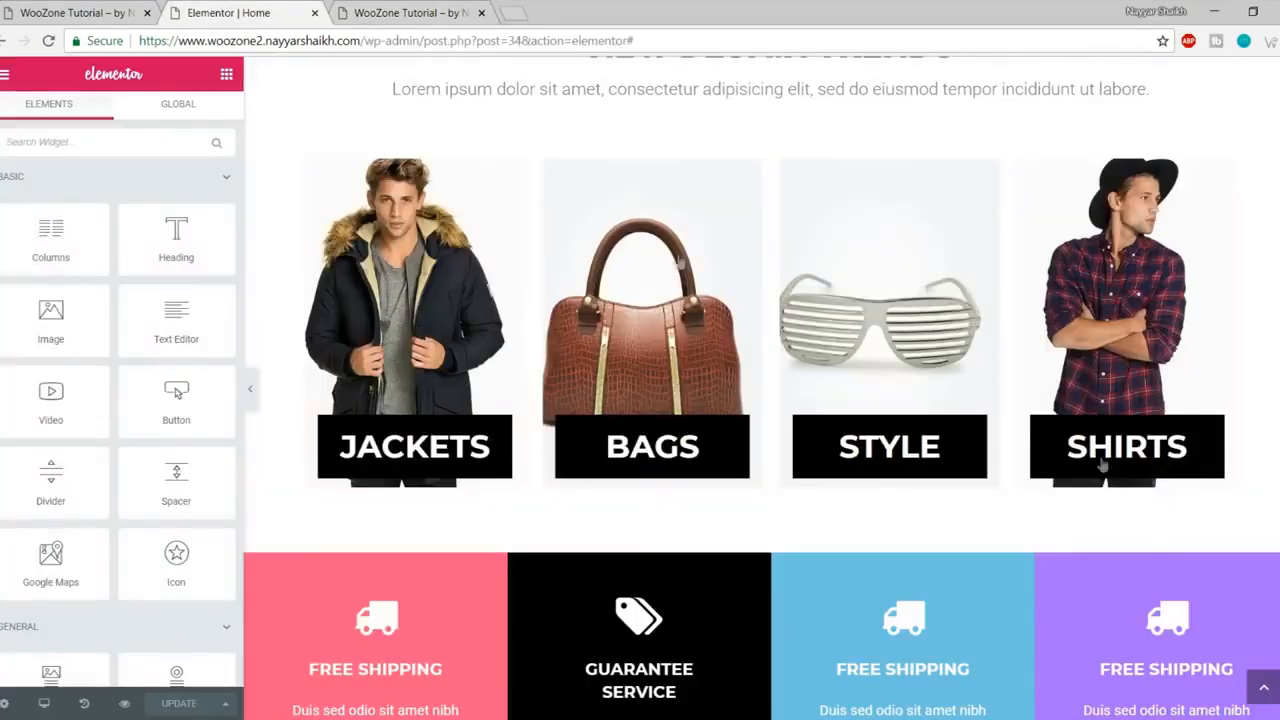
{"action": "left_click", "coordinate": [228, 12]}
{"action": "left_click", "coordinate": [1264, 689]}
{"action": "key", "text": "alt+space"}
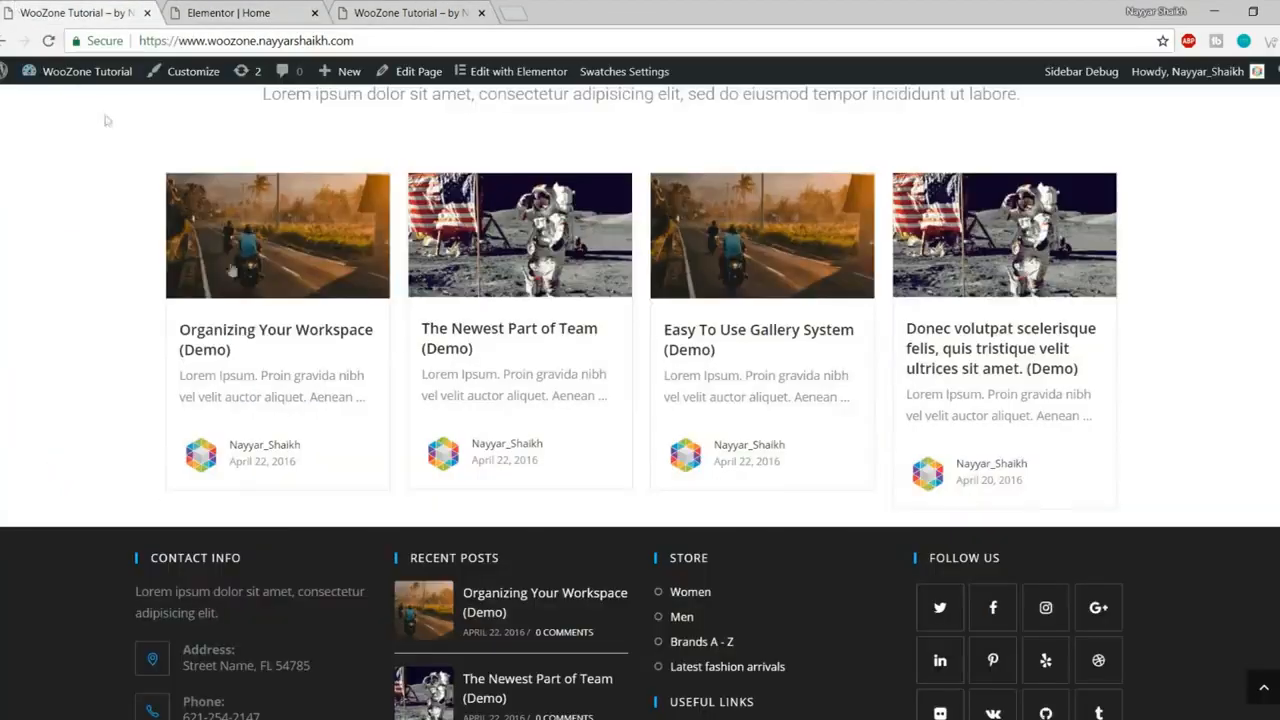
{"action": "scroll", "coordinate": [107, 120], "scroll_direction": "up", "scroll_amount": 10}
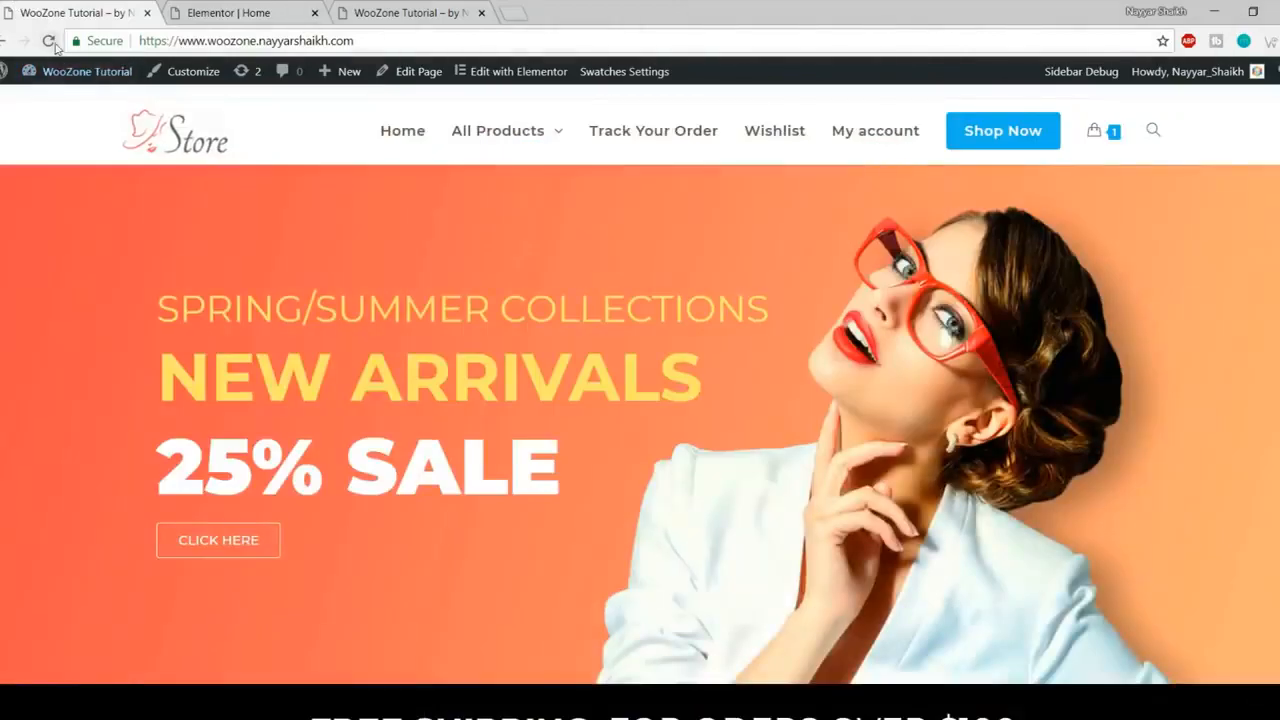
{"action": "left_click", "coordinate": [50, 42]}
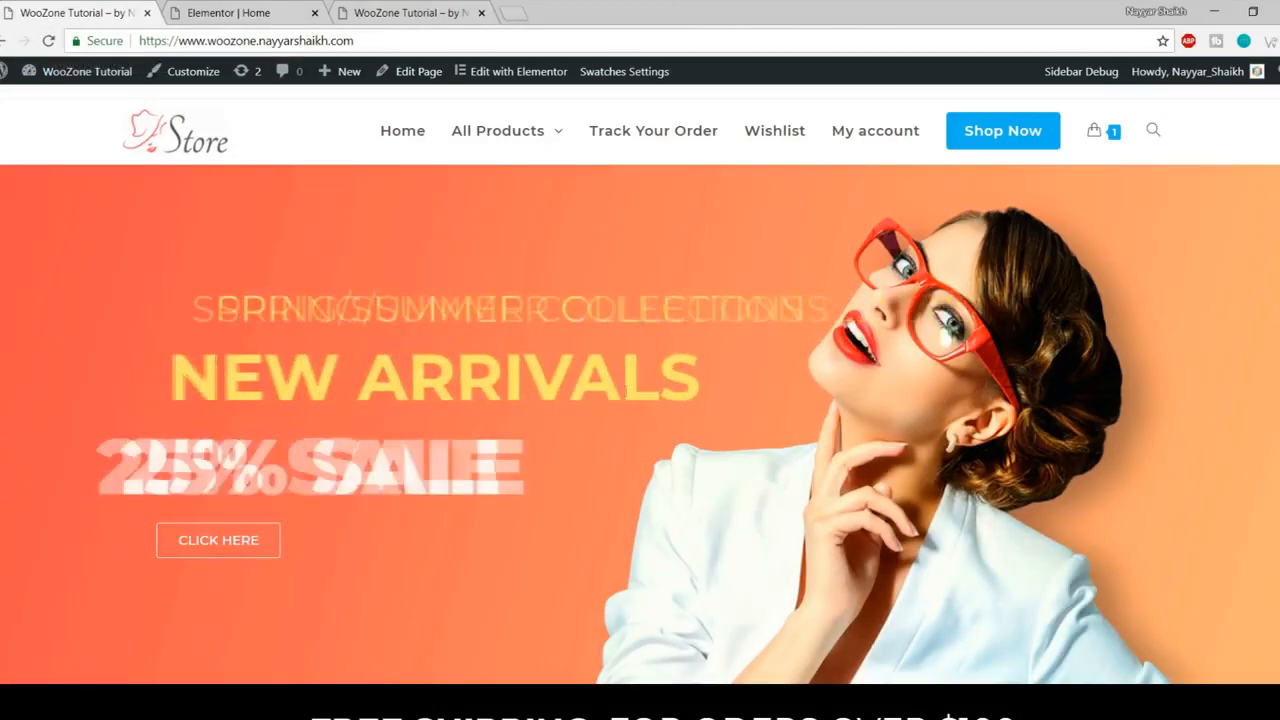
{"action": "left_click", "coordinate": [262, 12]}
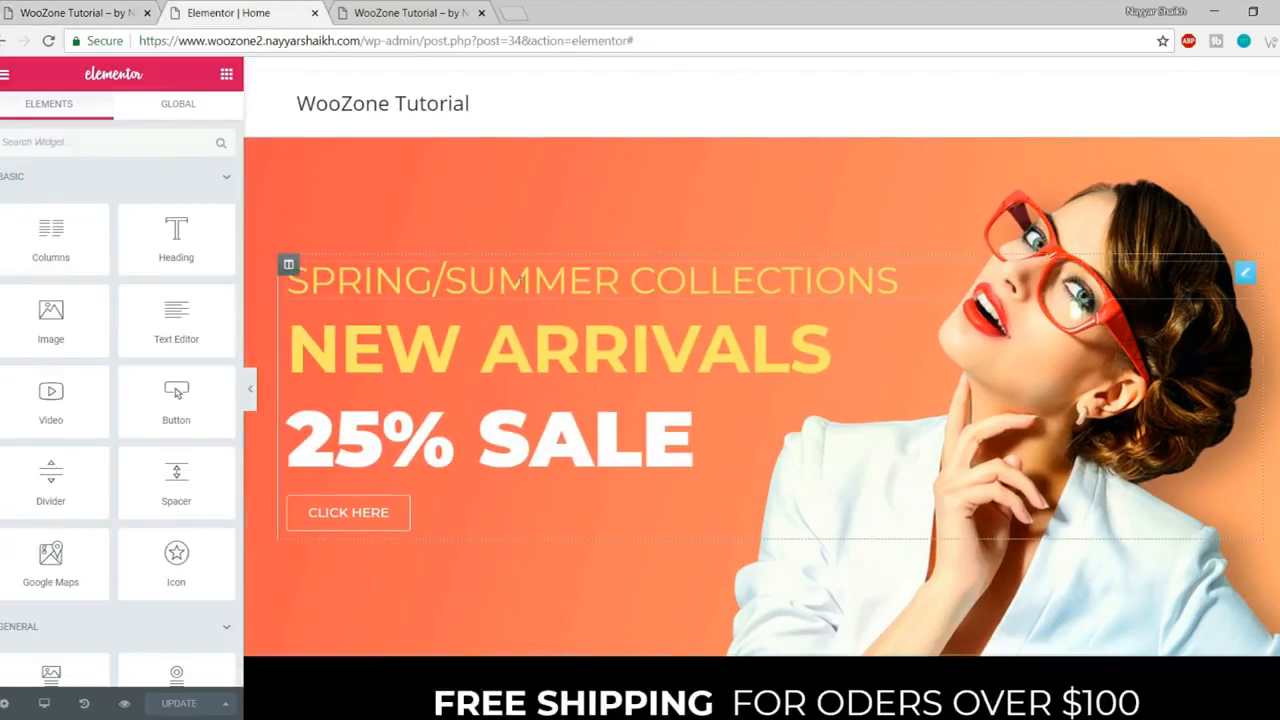
Step: Give the SPRING/SUMMER COLLECTIONS heading a Zoom In Left entrance animation
{"action": "scroll", "coordinate": [853, 422], "scroll_direction": "down", "scroll_amount": 10}
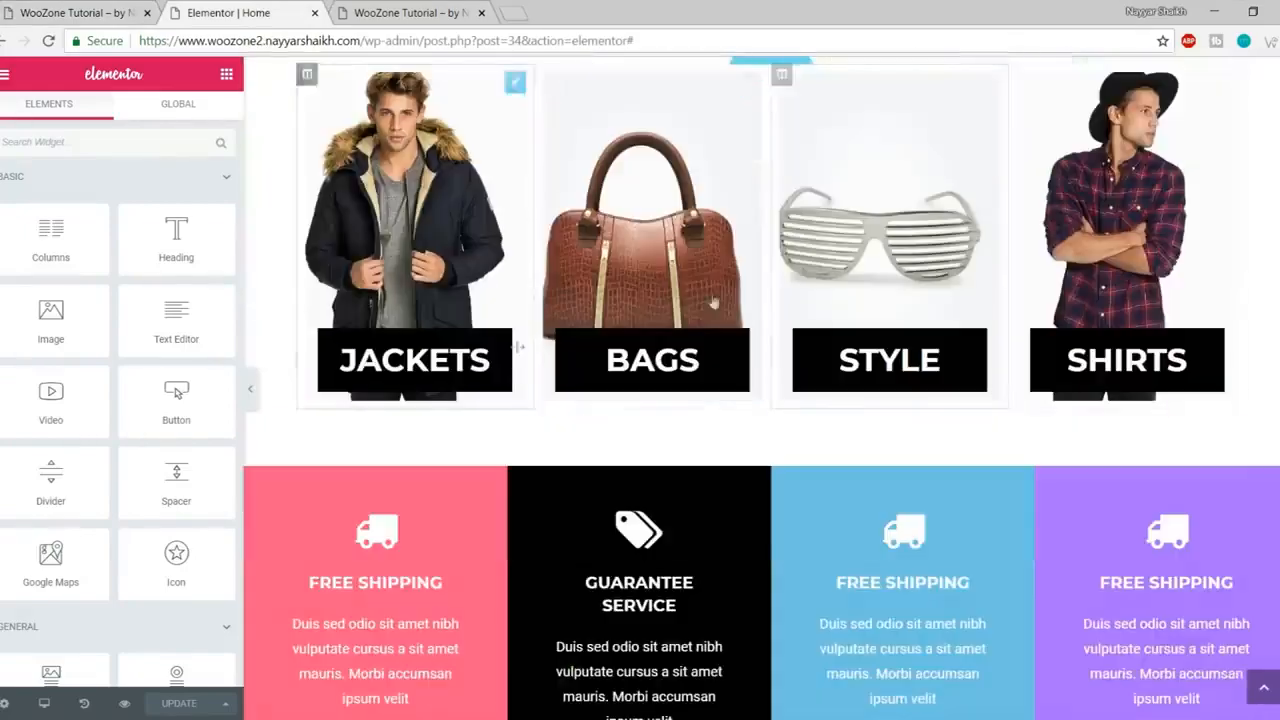
{"action": "scroll", "coordinate": [815, 420], "scroll_direction": "down", "scroll_amount": 5}
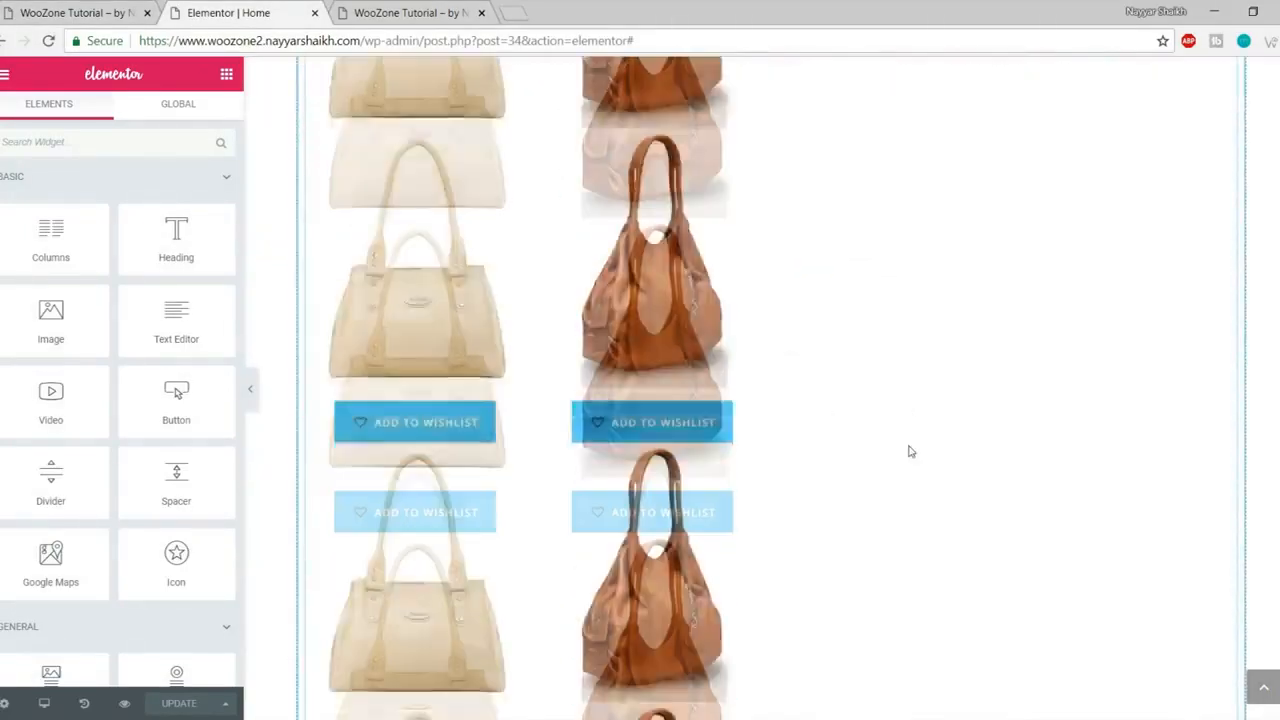
{"action": "scroll", "coordinate": [911, 452], "scroll_direction": "up", "scroll_amount": 15}
{"action": "scroll", "coordinate": [909, 456], "scroll_direction": "up", "scroll_amount": 3}
{"action": "scroll", "coordinate": [820, 451], "scroll_direction": "down", "scroll_amount": 6}
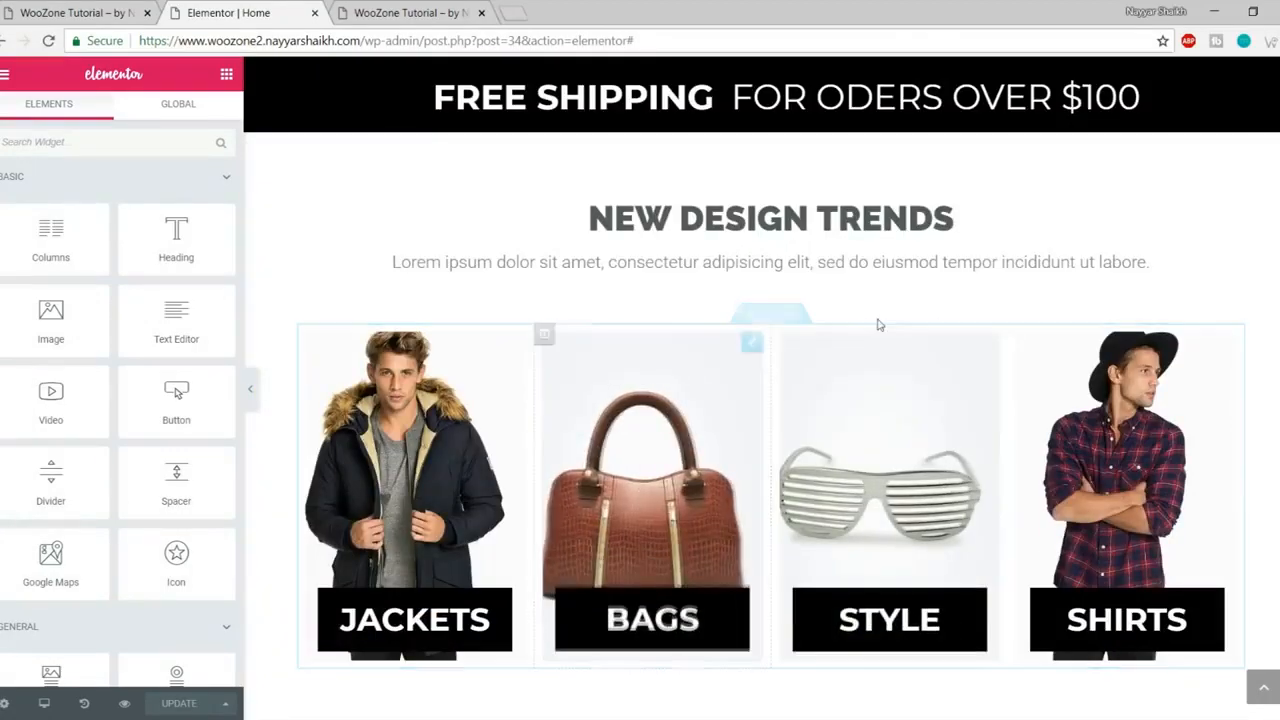
{"action": "scroll", "coordinate": [818, 474], "scroll_direction": "up", "scroll_amount": 3}
{"action": "scroll", "coordinate": [818, 474], "scroll_direction": "up", "scroll_amount": 2}
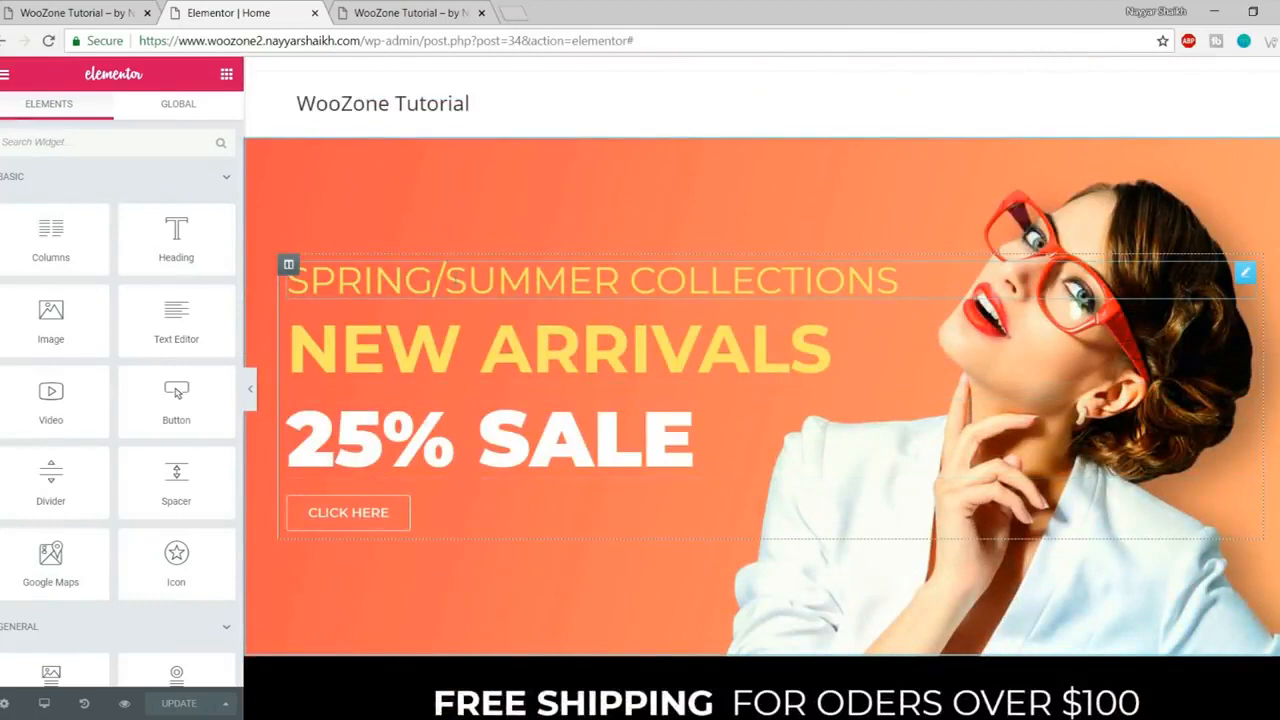
{"action": "left_click", "coordinate": [452, 282]}
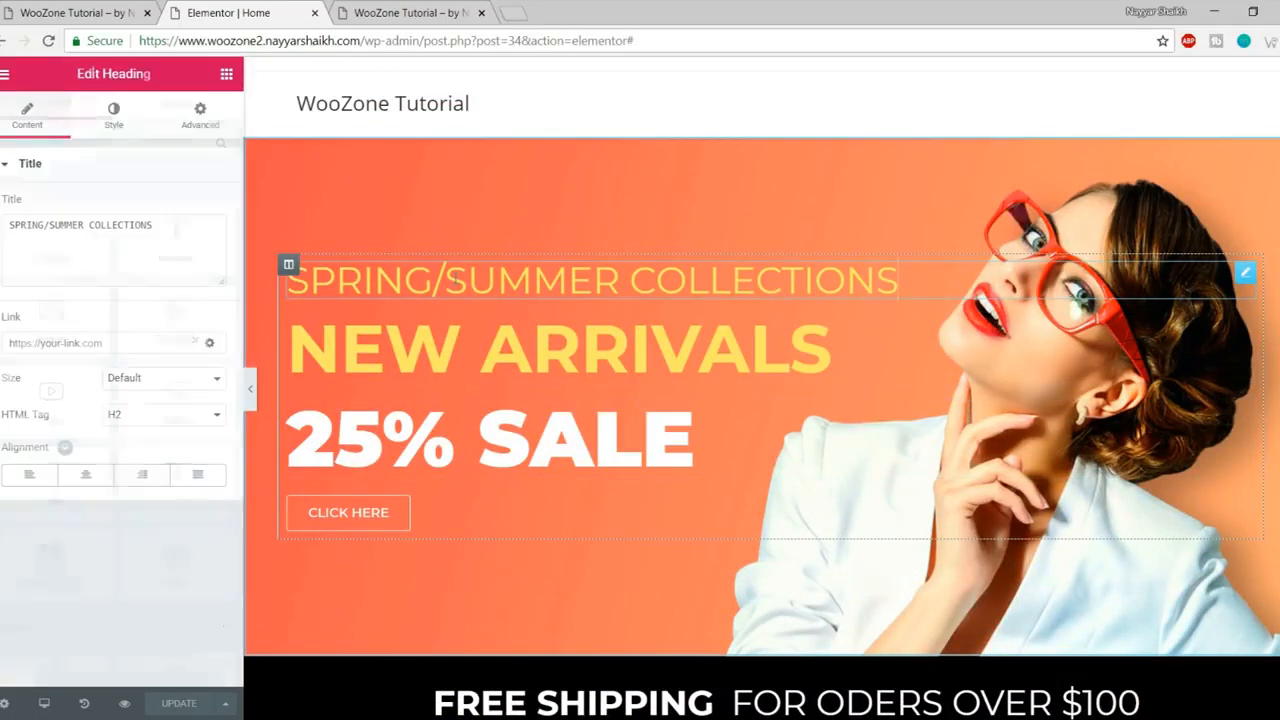
{"action": "left_click", "coordinate": [200, 114]}
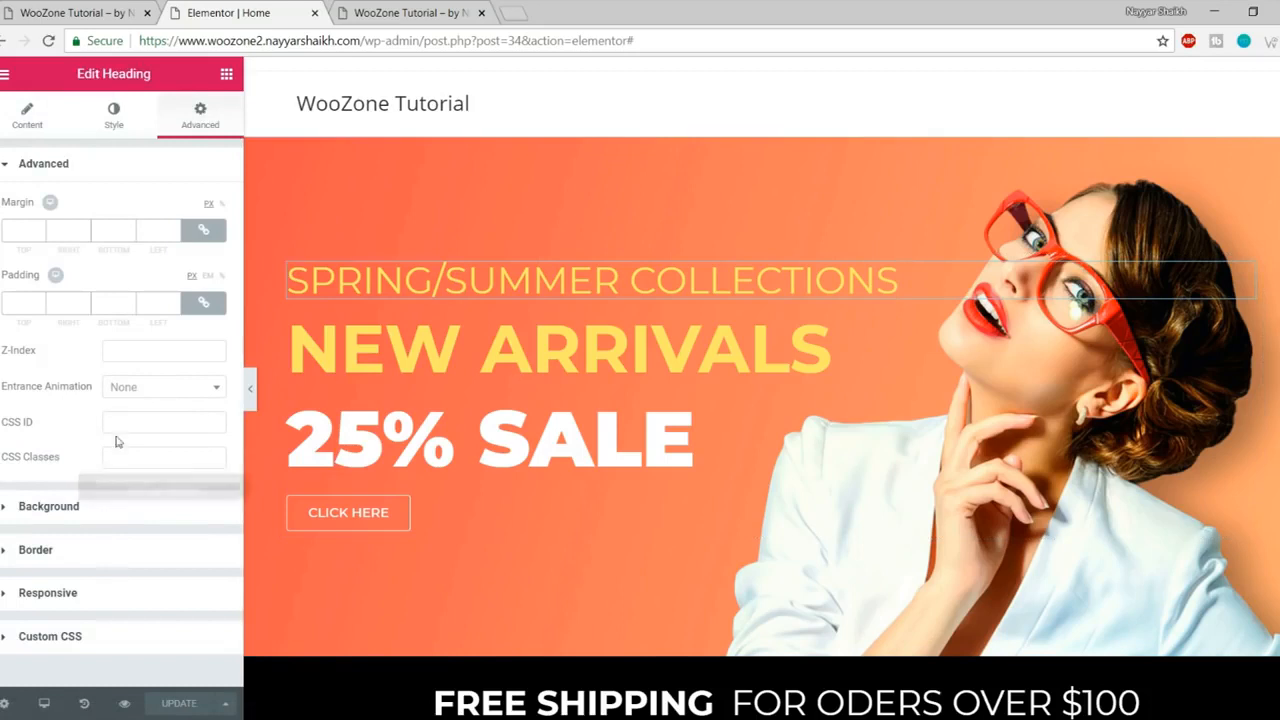
{"action": "left_click", "coordinate": [157, 396]}
{"action": "scroll", "coordinate": [189, 495], "scroll_direction": "down", "scroll_amount": 2}
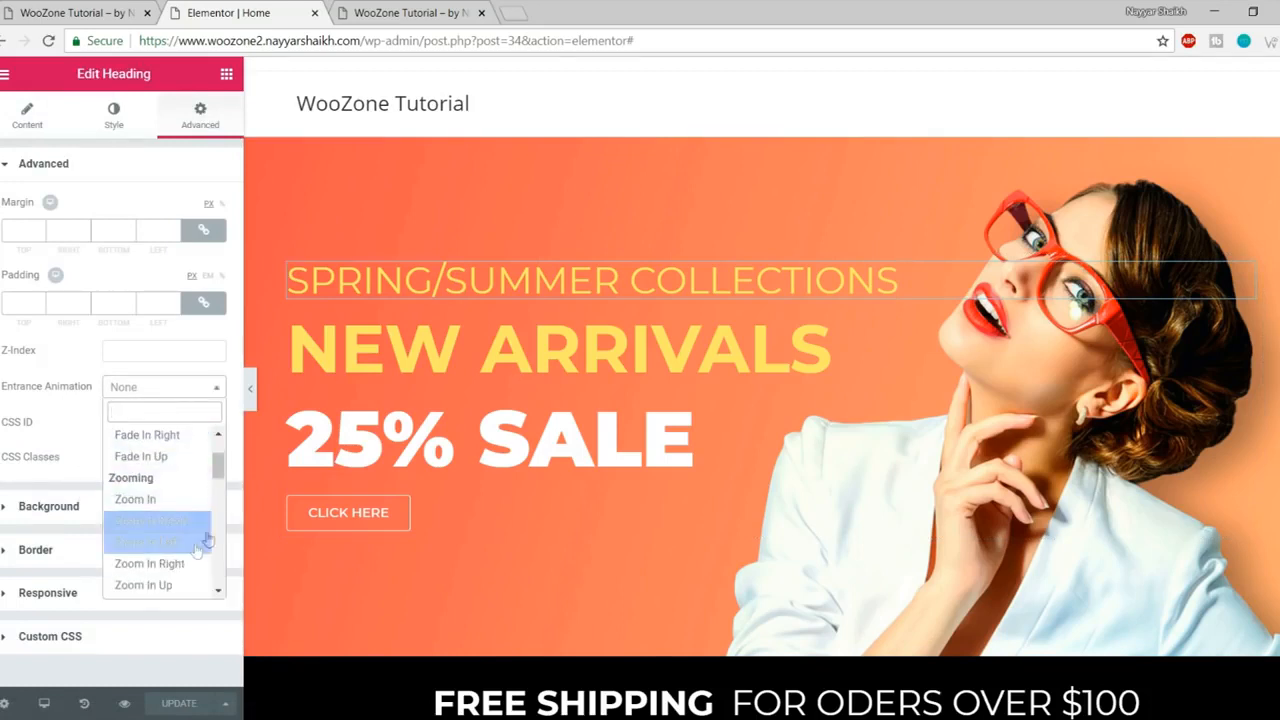
{"action": "left_click", "coordinate": [147, 542]}
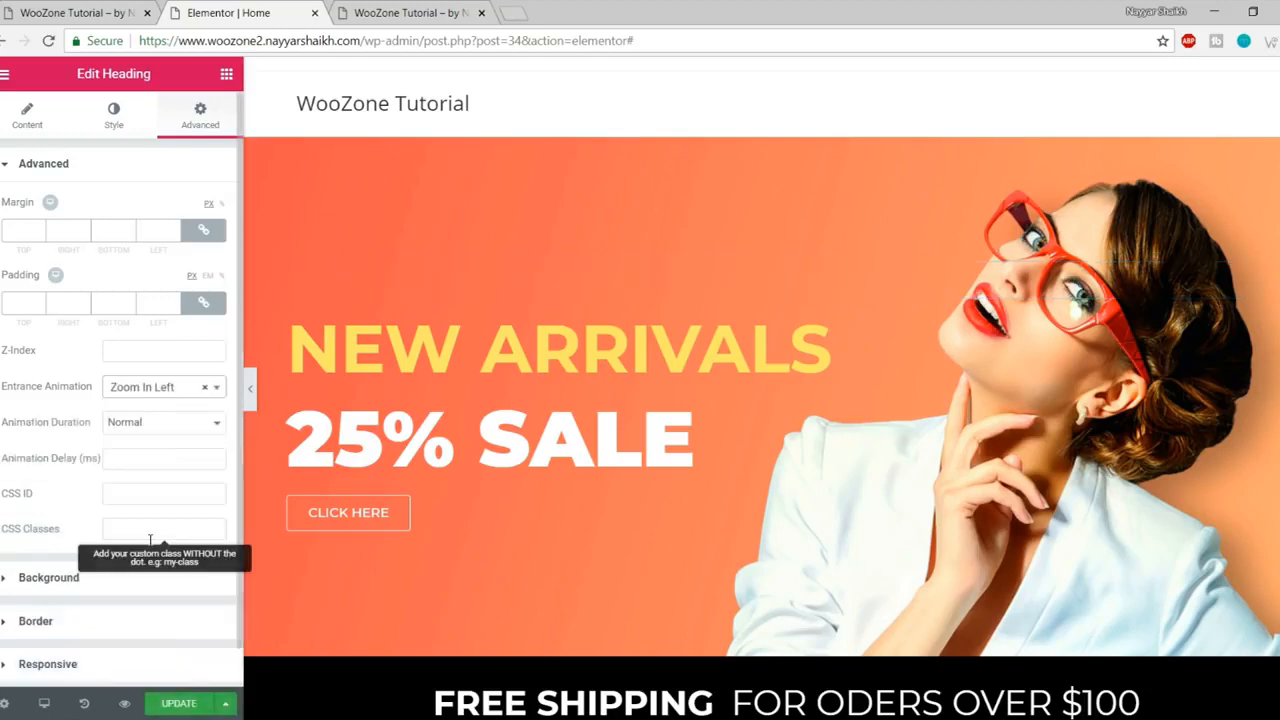
Step: Give the 25% SALE heading a Fade In Right entrance animation
{"action": "left_click", "coordinate": [434, 440]}
{"action": "left_click", "coordinate": [200, 114]}
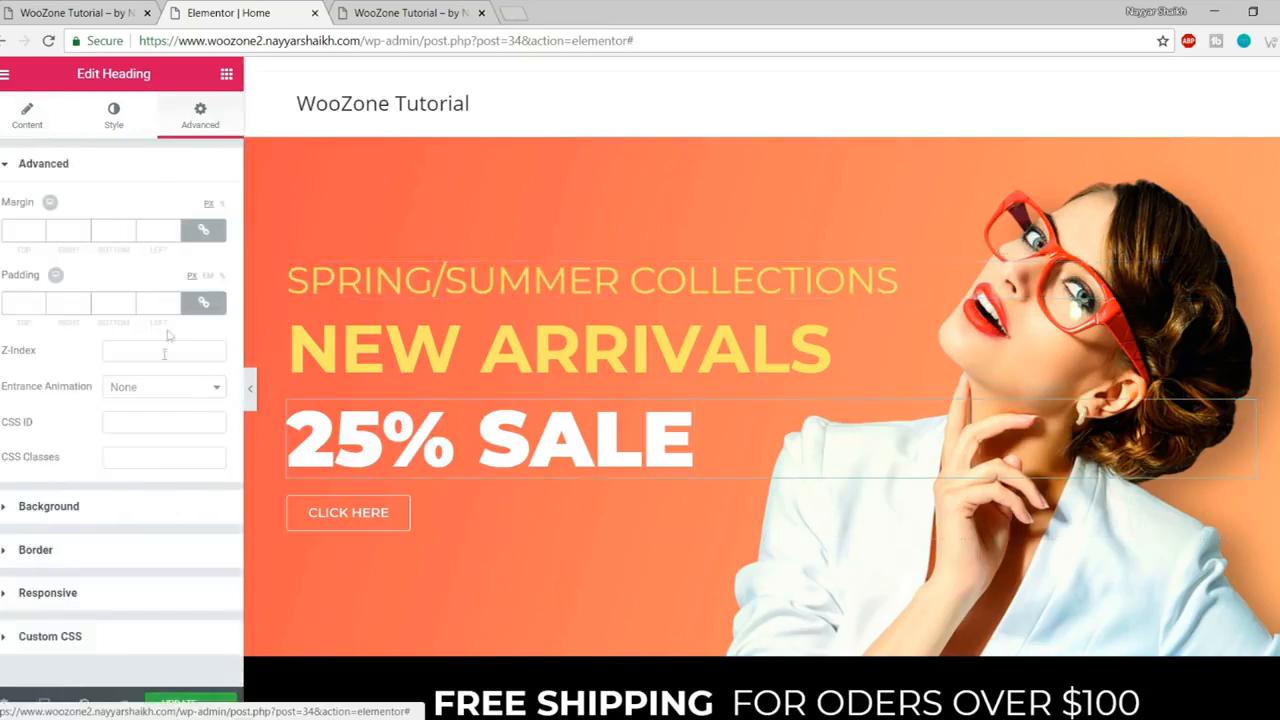
{"action": "scroll", "coordinate": [168, 540], "scroll_direction": "down", "scroll_amount": 3}
{"action": "scroll", "coordinate": [175, 550], "scroll_direction": "up", "scroll_amount": 3}
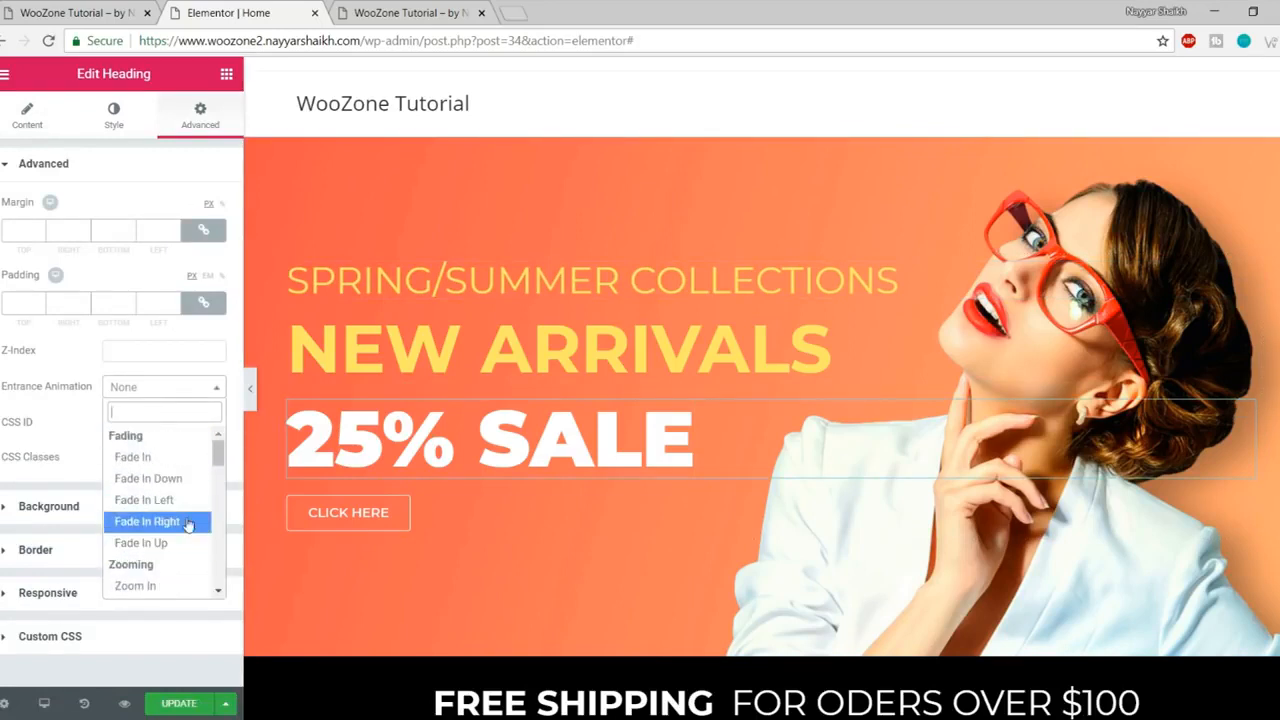
{"action": "left_click", "coordinate": [187, 522]}
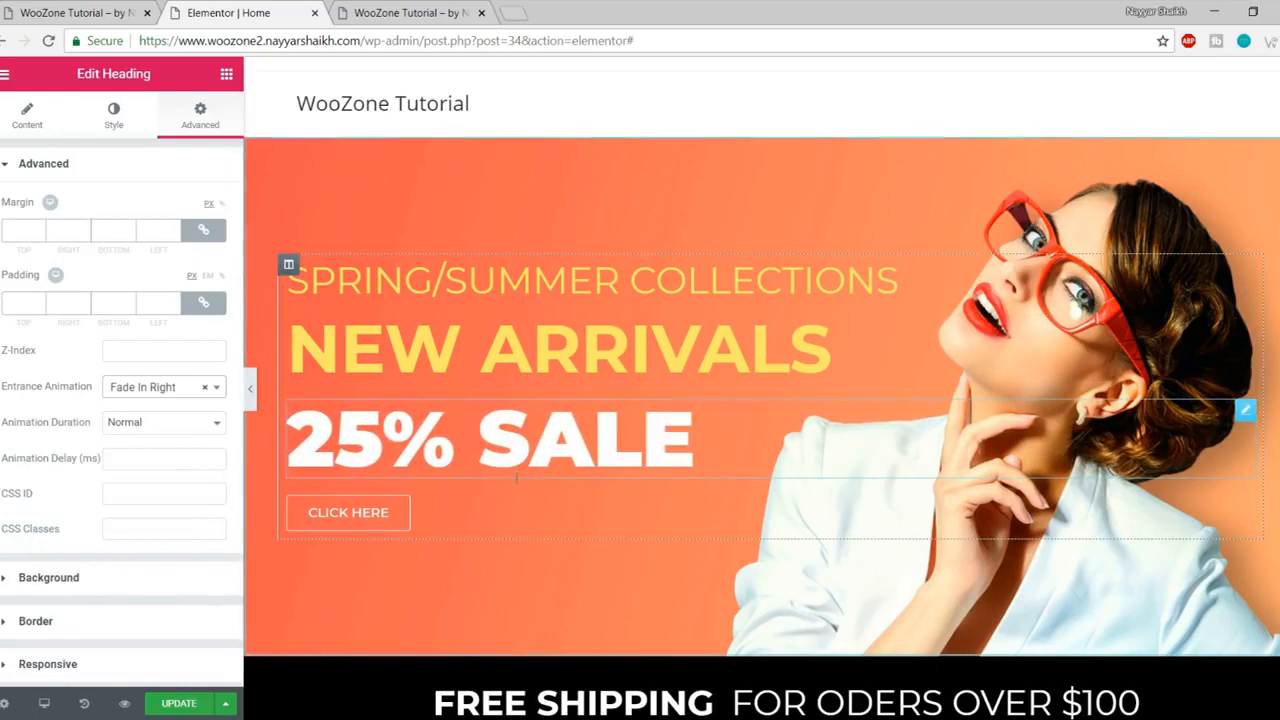
Step: Give the CLICK HERE button a Bounce In Up entrance animation
{"action": "left_click", "coordinate": [398, 514]}
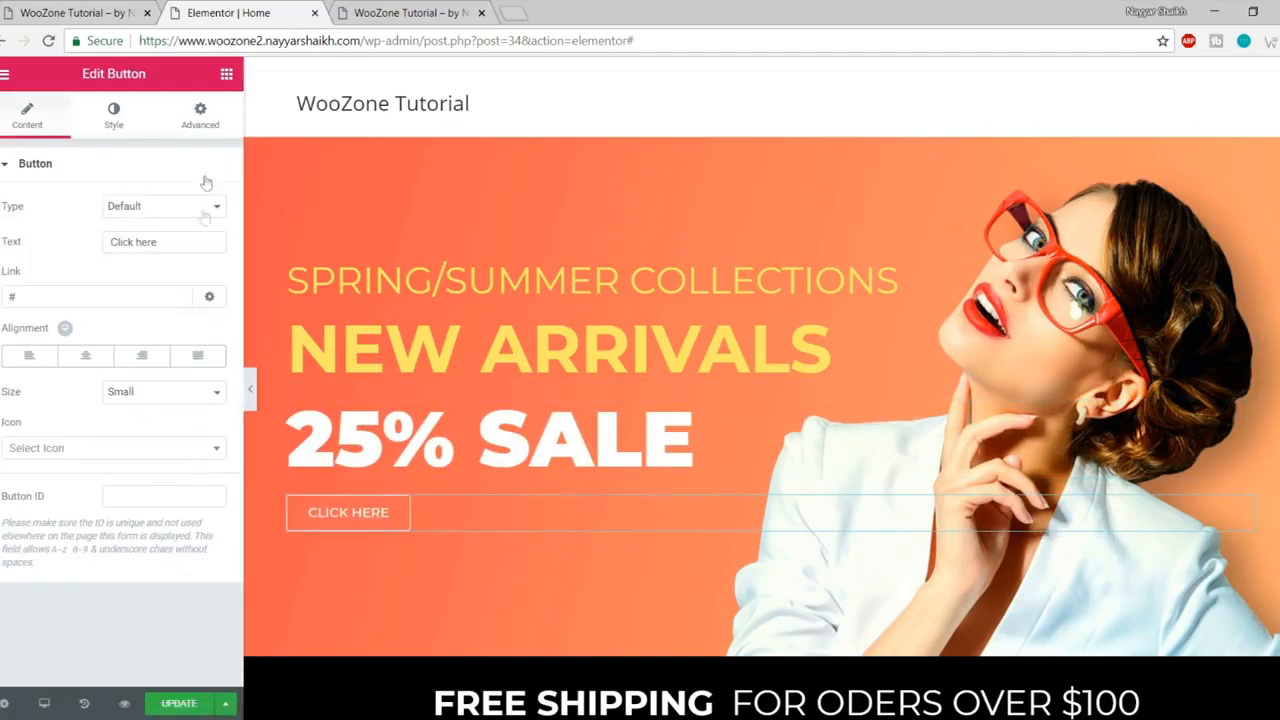
{"action": "left_click", "coordinate": [202, 132]}
{"action": "left_click", "coordinate": [156, 390]}
{"action": "scroll", "coordinate": [158, 518], "scroll_direction": "down", "scroll_amount": 5}
{"action": "scroll", "coordinate": [170, 520], "scroll_direction": "up", "scroll_amount": 4}
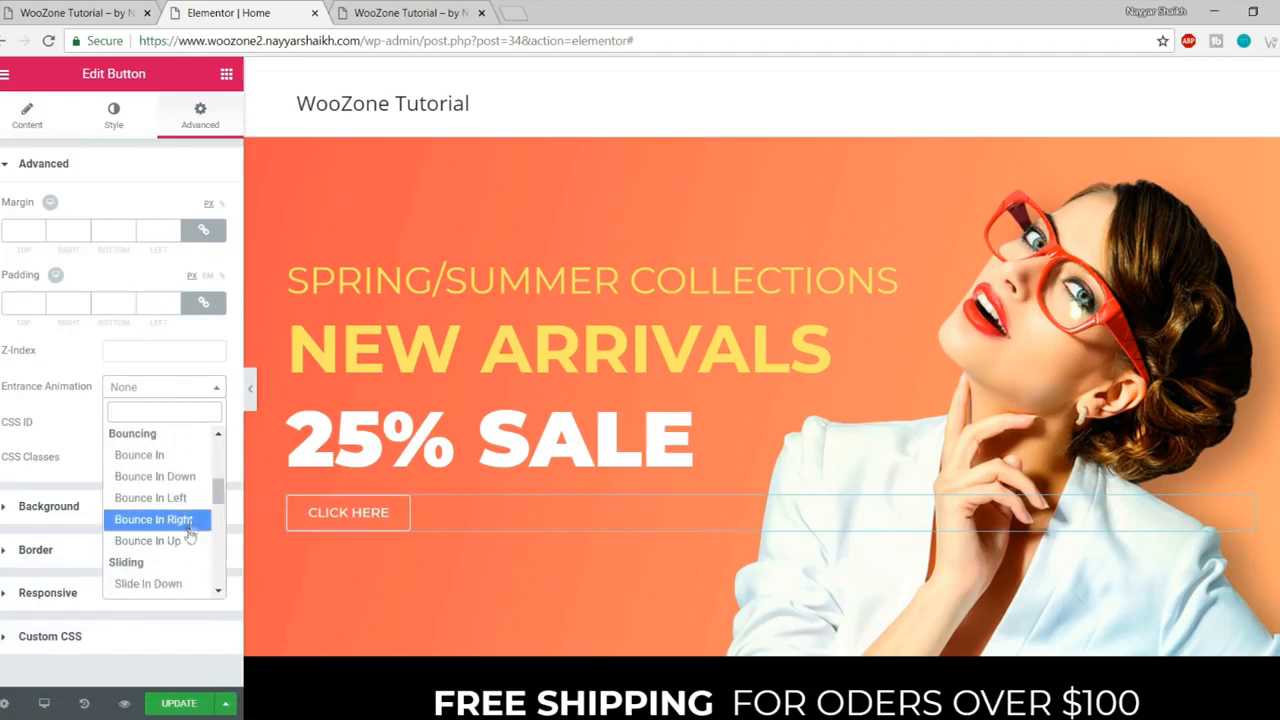
{"action": "left_click", "coordinate": [188, 540]}
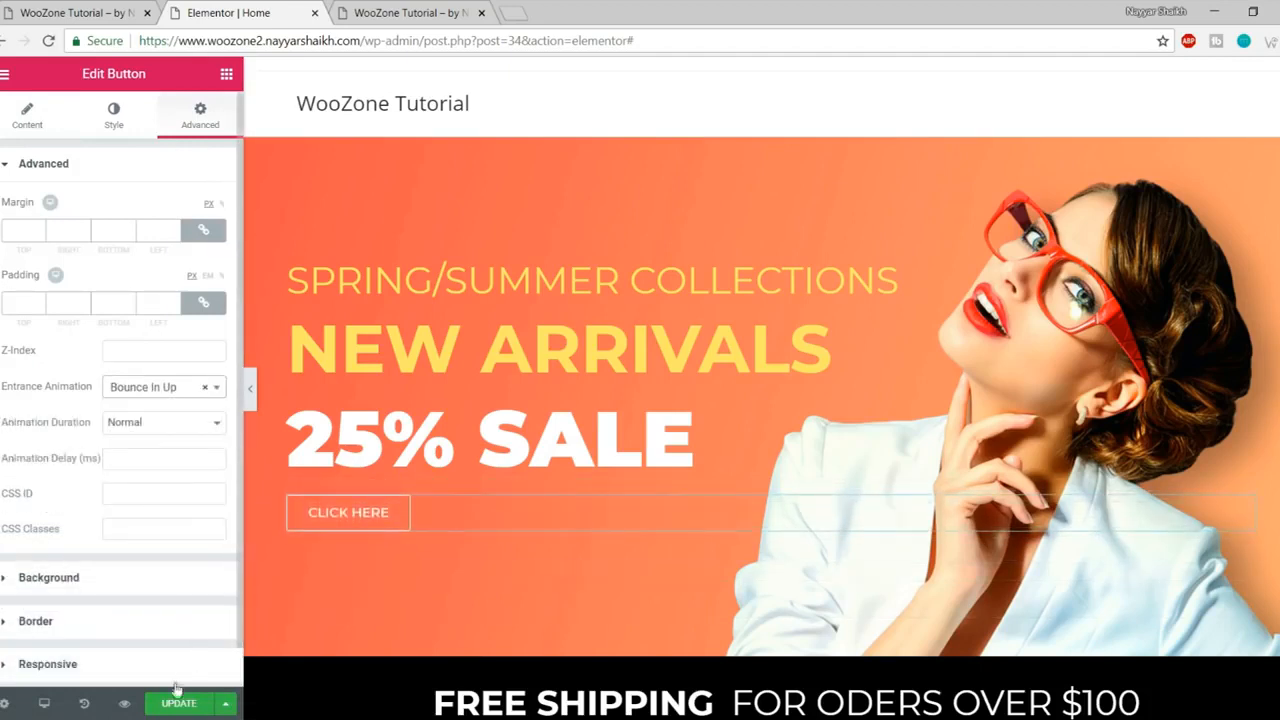
{"action": "left_click", "coordinate": [433, 8]}
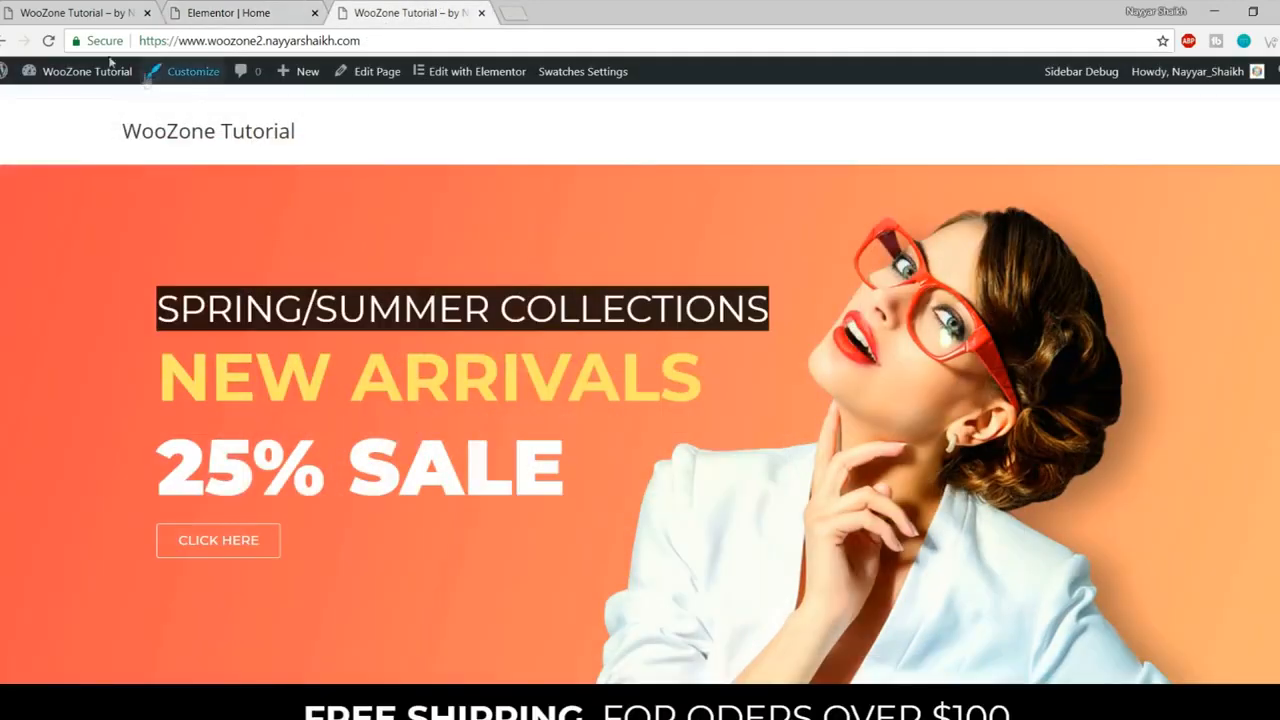
Step: Reload the live site, compare it with the reference Store site, and close the Elementor editor
{"action": "left_click", "coordinate": [48, 40]}
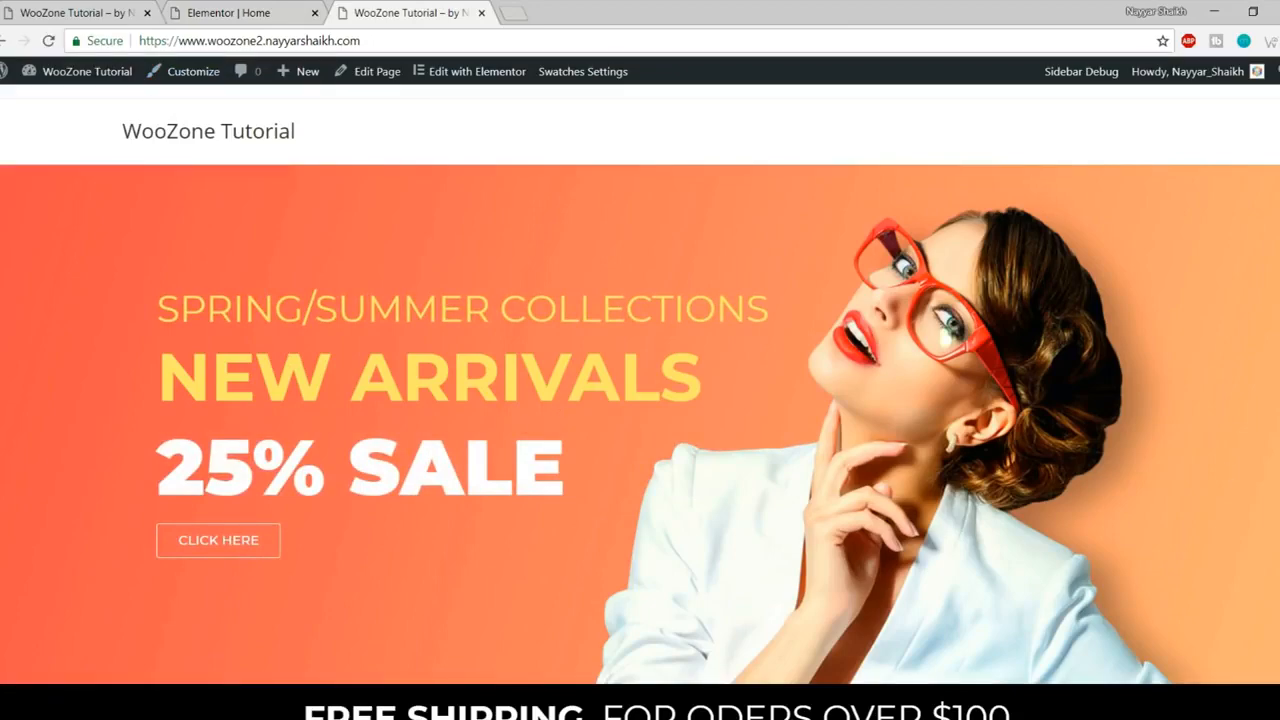
{"action": "scroll", "coordinate": [640, 400], "scroll_direction": "down", "scroll_amount": 20}
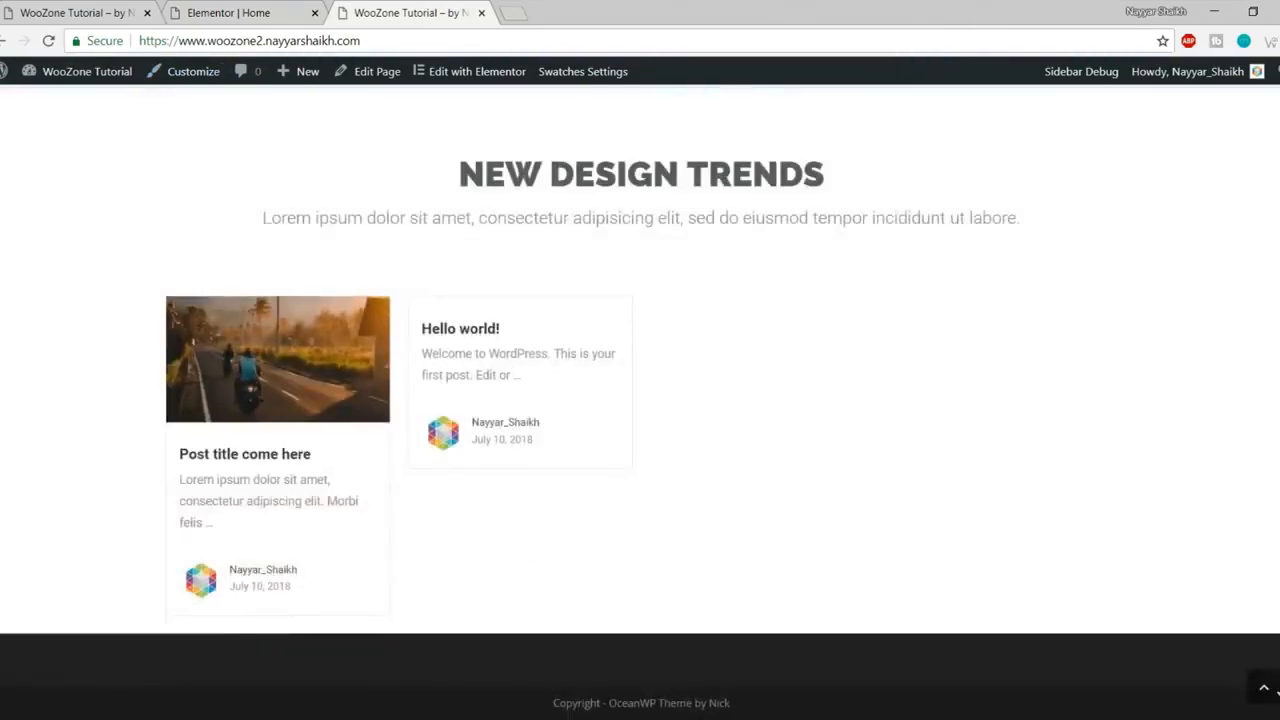
{"action": "scroll", "coordinate": [173, 153], "scroll_direction": "up", "scroll_amount": 20}
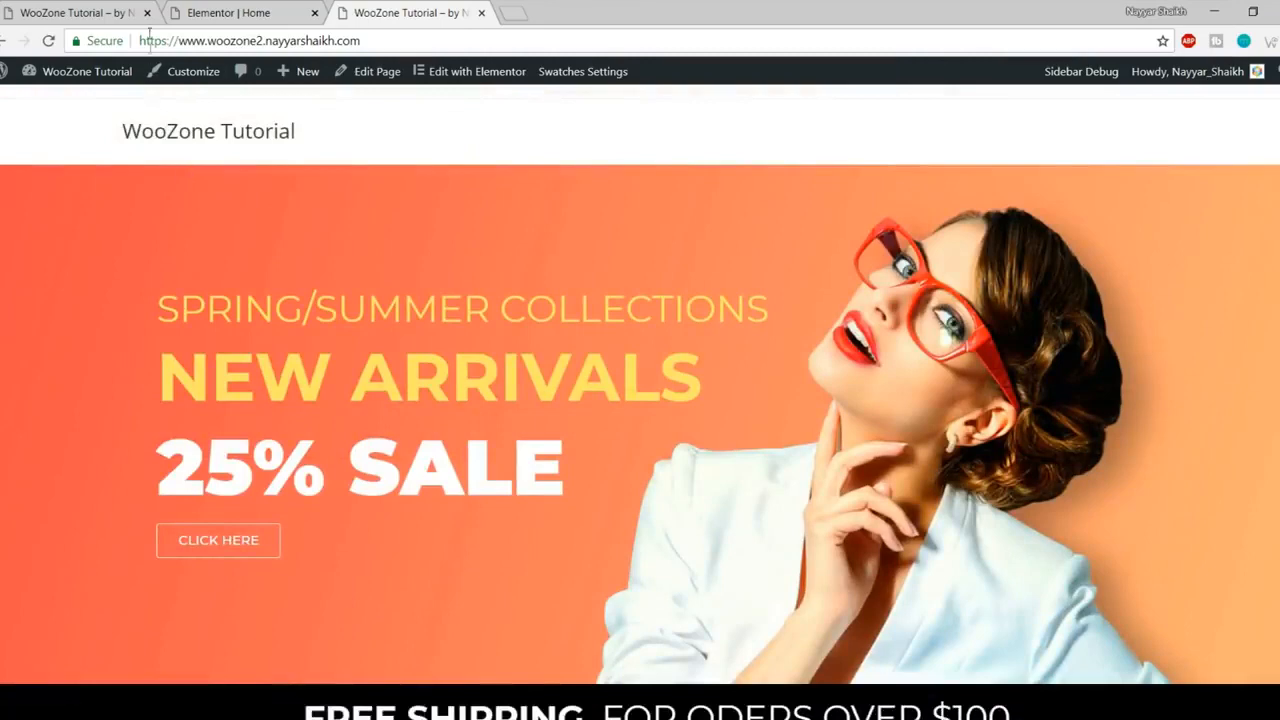
{"action": "left_click", "coordinate": [83, 10]}
{"action": "mouse_move", "coordinate": [486, 151]}
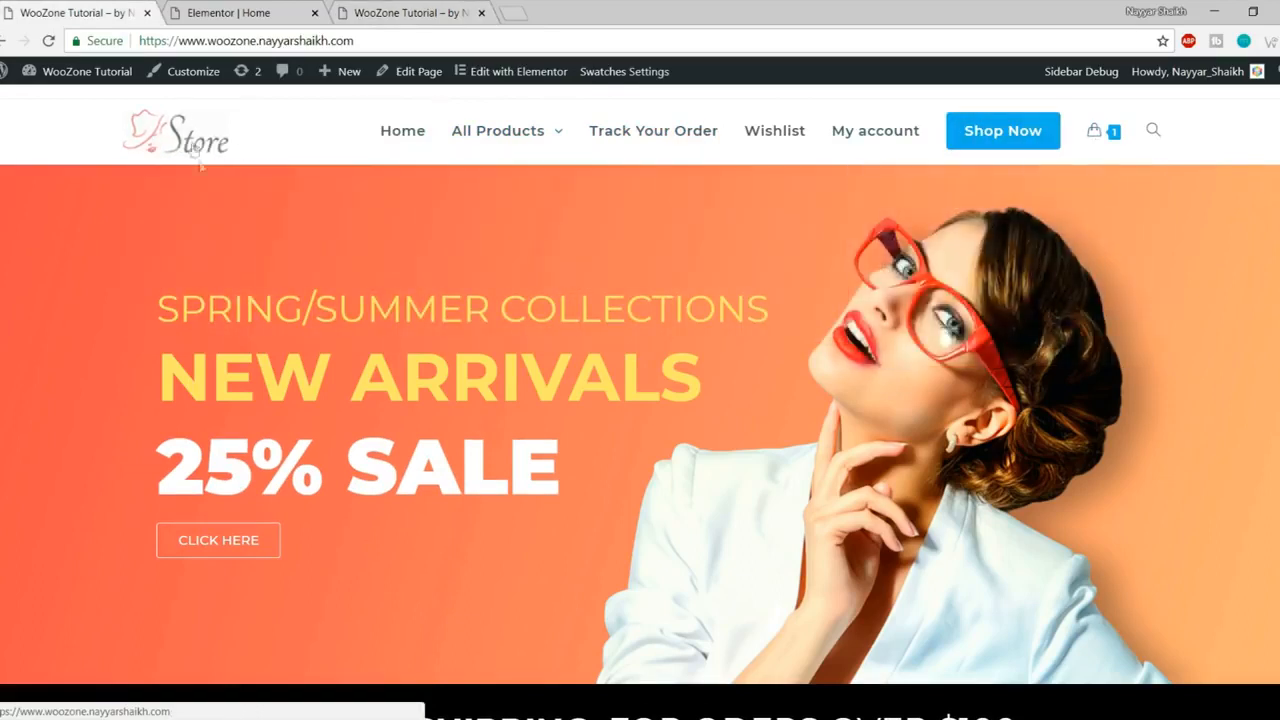
{"action": "left_click", "coordinate": [262, 10]}
{"action": "left_click", "coordinate": [314, 13]}
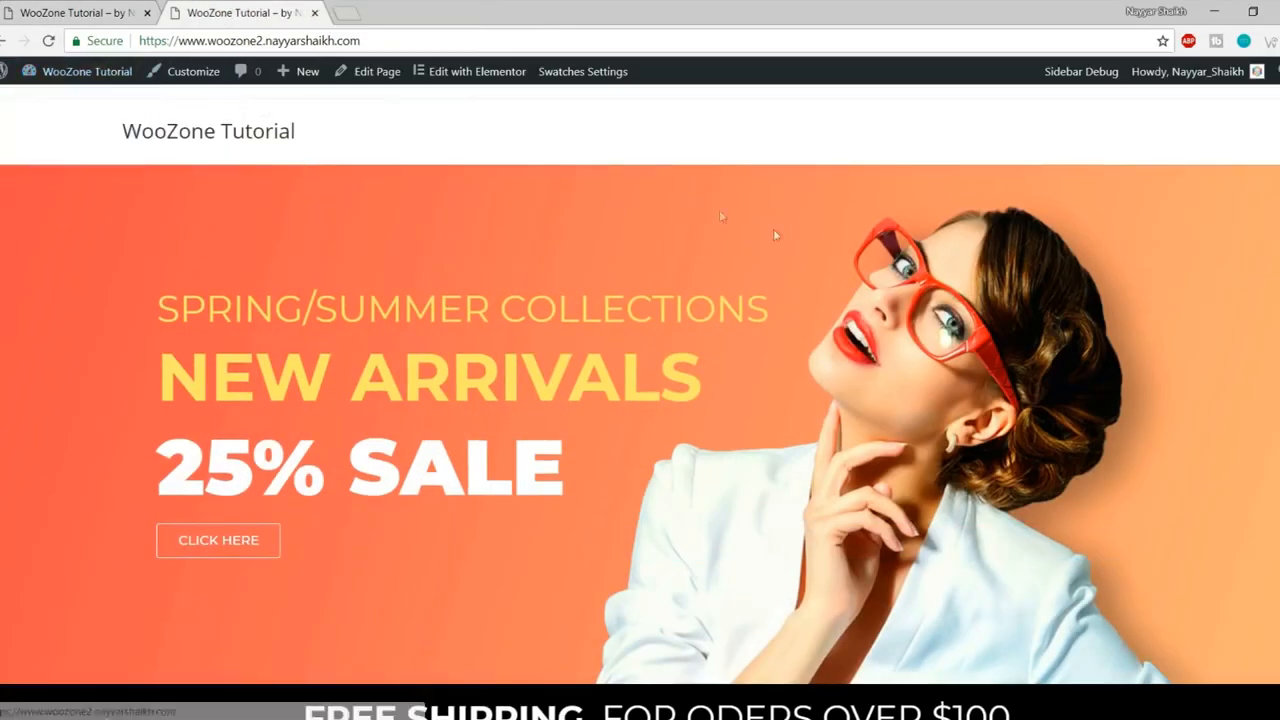
Step: Open the admin bar's Menus page in a new tab
{"action": "mouse_move", "coordinate": [85, 79]}
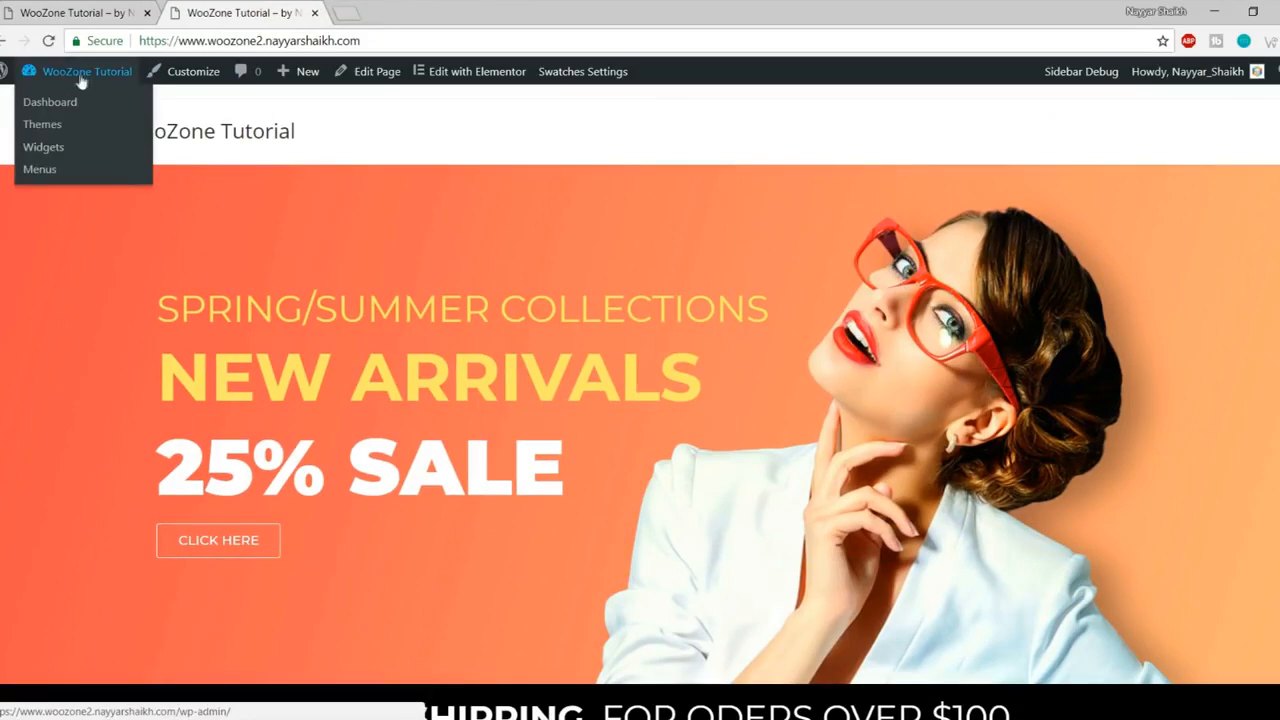
{"action": "right_click", "coordinate": [45, 177]}
{"action": "left_click", "coordinate": [105, 183]}
{"action": "left_click", "coordinate": [395, 12]}
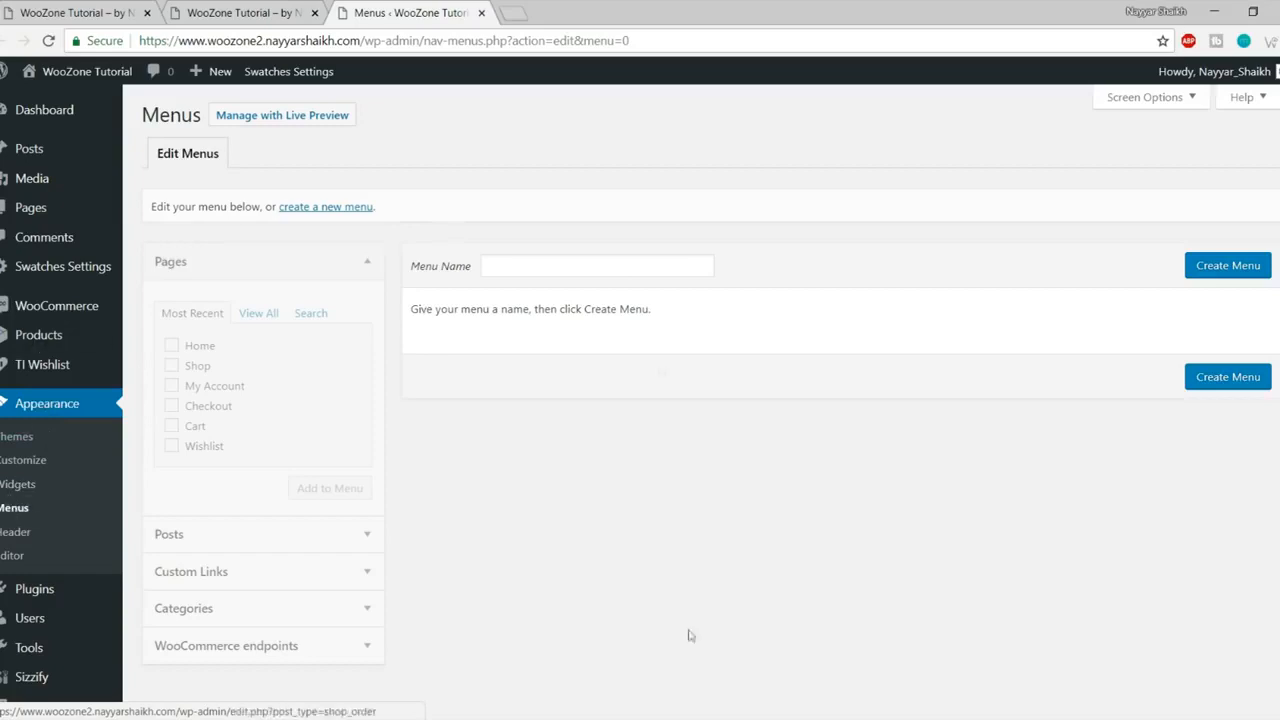
Step: Create a menu named 'Main Menu' and view the Store site's navigation for reference
{"action": "left_click", "coordinate": [609, 267]}
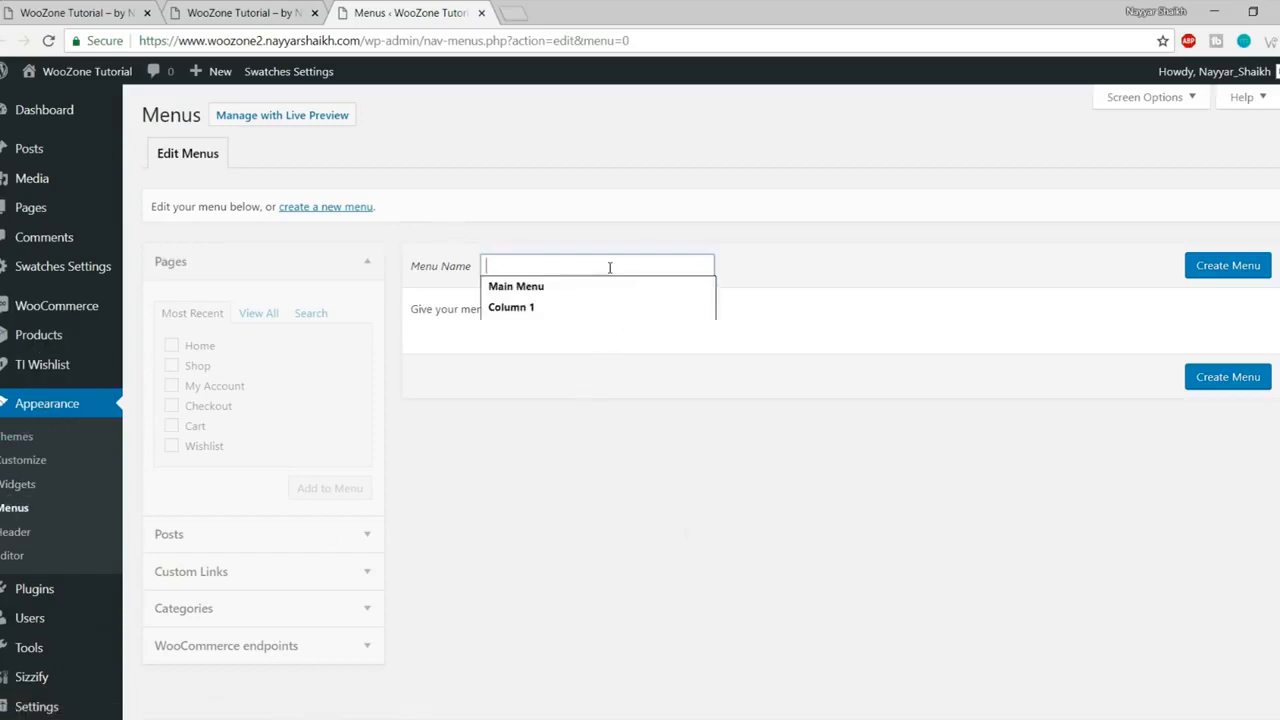
{"action": "left_click", "coordinate": [603, 286]}
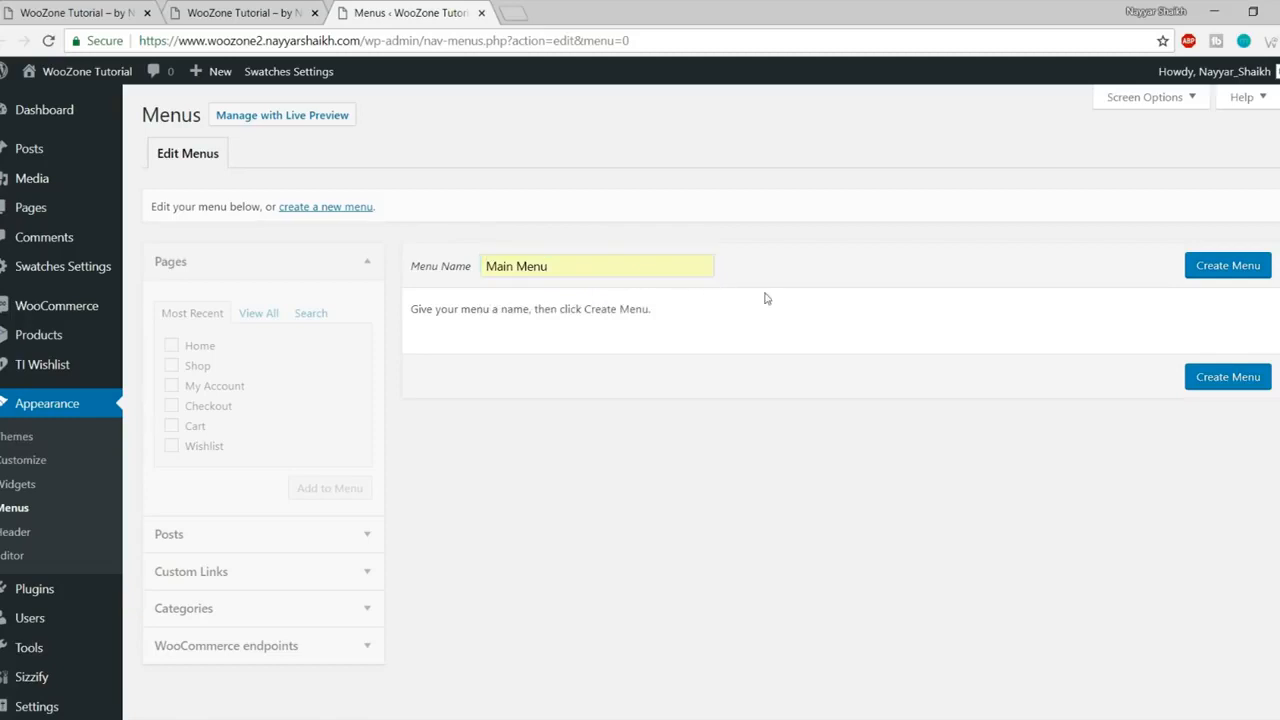
{"action": "left_click", "coordinate": [1214, 277]}
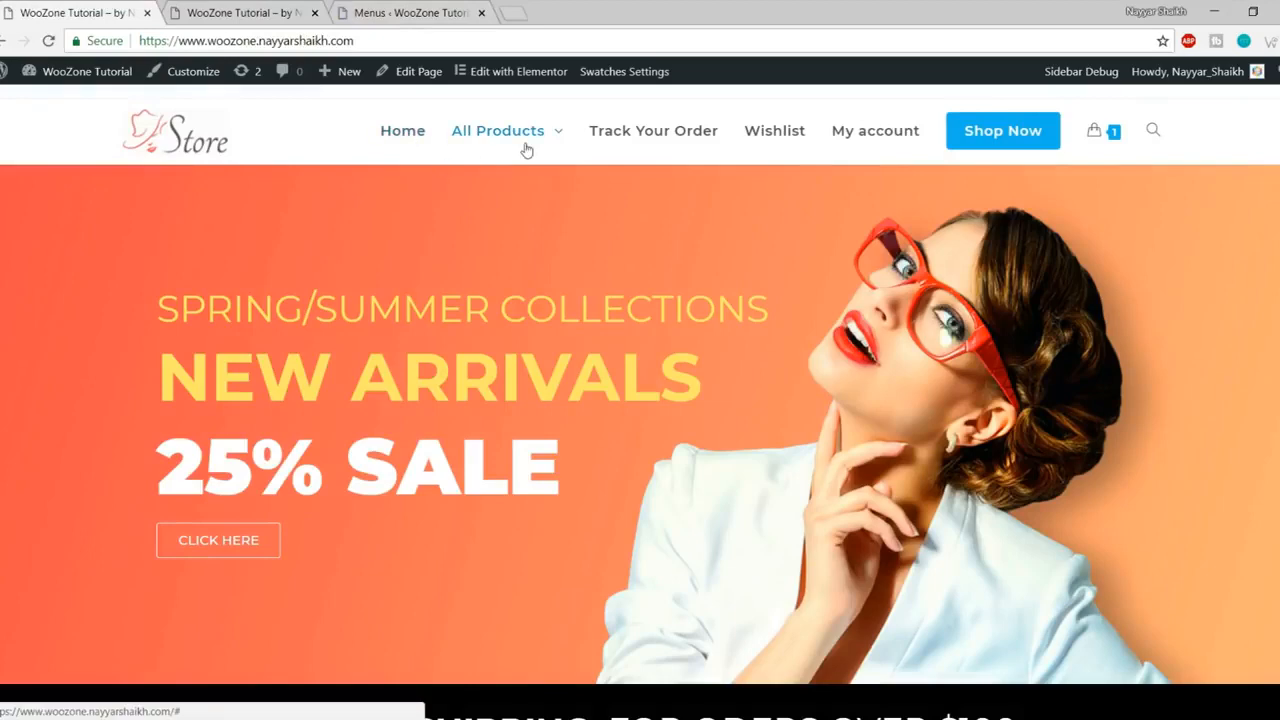
{"action": "mouse_move", "coordinate": [528, 148]}
Step: Add the Home, Shop, My Account and Wishlist pages to Main Menu, leaving out Checkout
{"action": "left_click", "coordinate": [405, 12]}
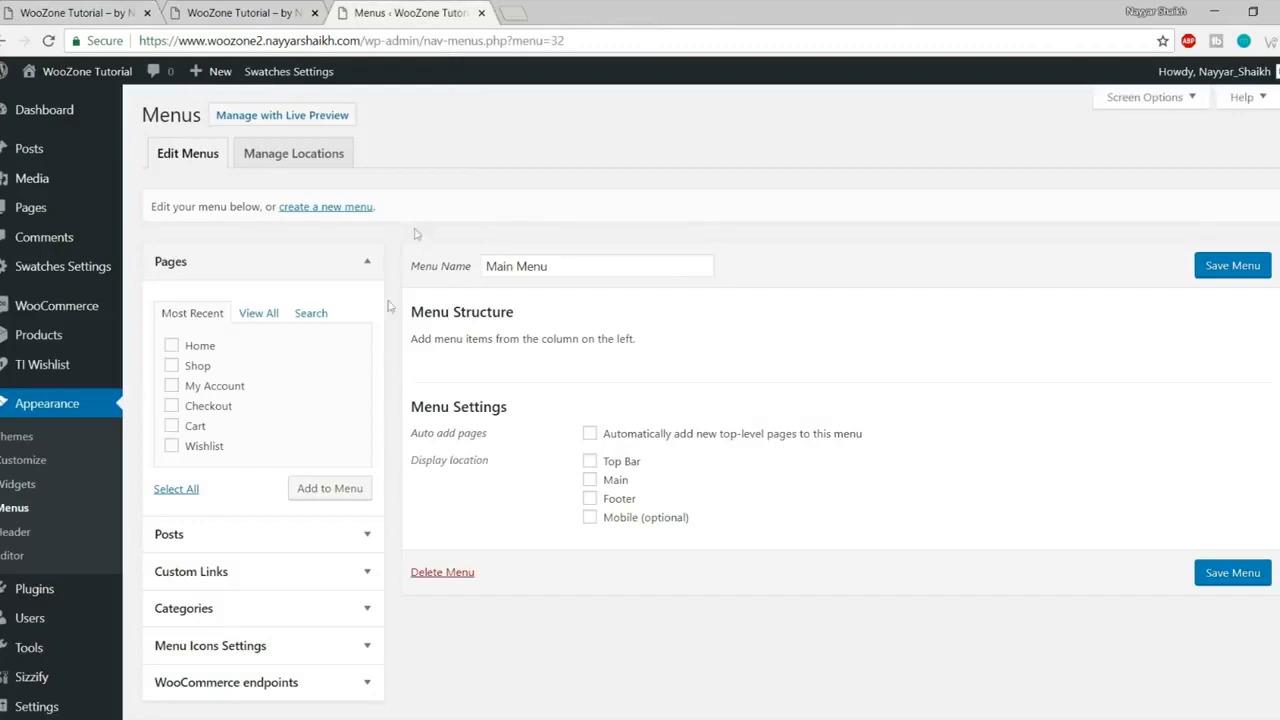
{"action": "left_click", "coordinate": [199, 367]}
{"action": "left_click", "coordinate": [214, 410]}
{"action": "left_click", "coordinate": [330, 488]}
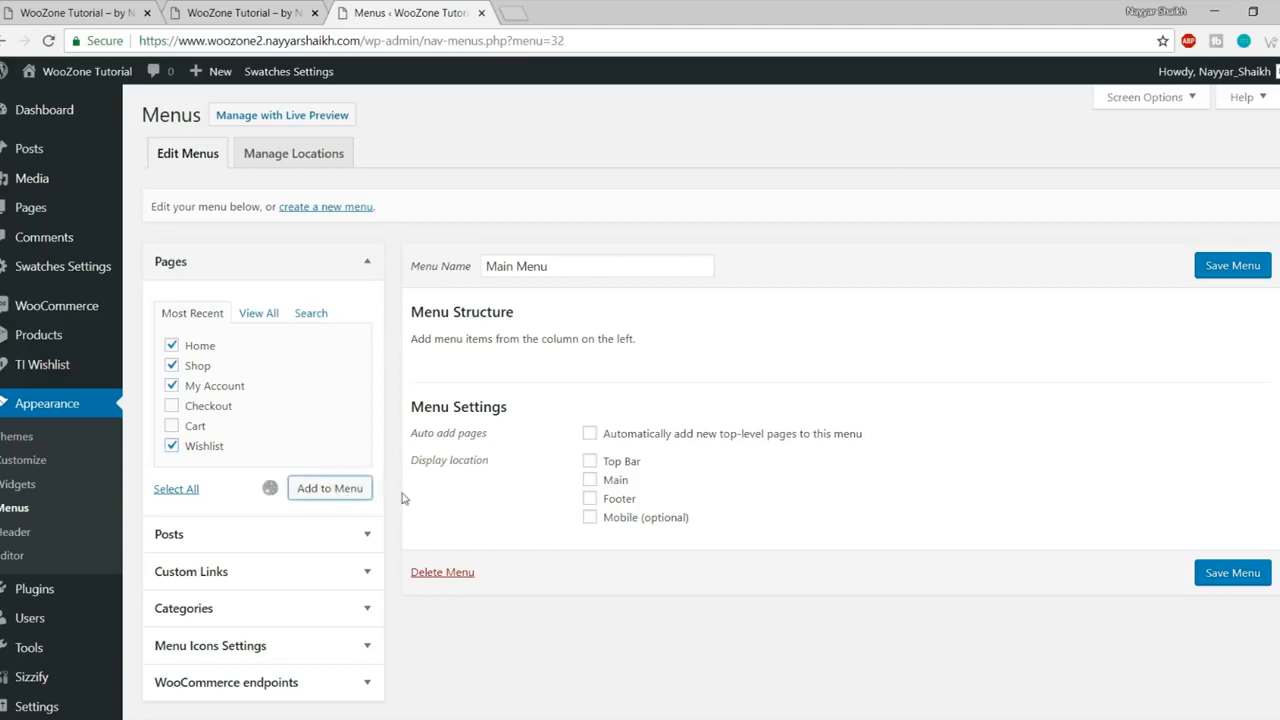
Step: Move Shop to the bottom of the menu and relabel it 'Shop Now'
{"action": "left_click_drag", "start_coordinate": [555, 429], "coordinate": [551, 520]}
{"action": "scroll", "coordinate": [515, 403], "scroll_direction": "down", "scroll_amount": 2}
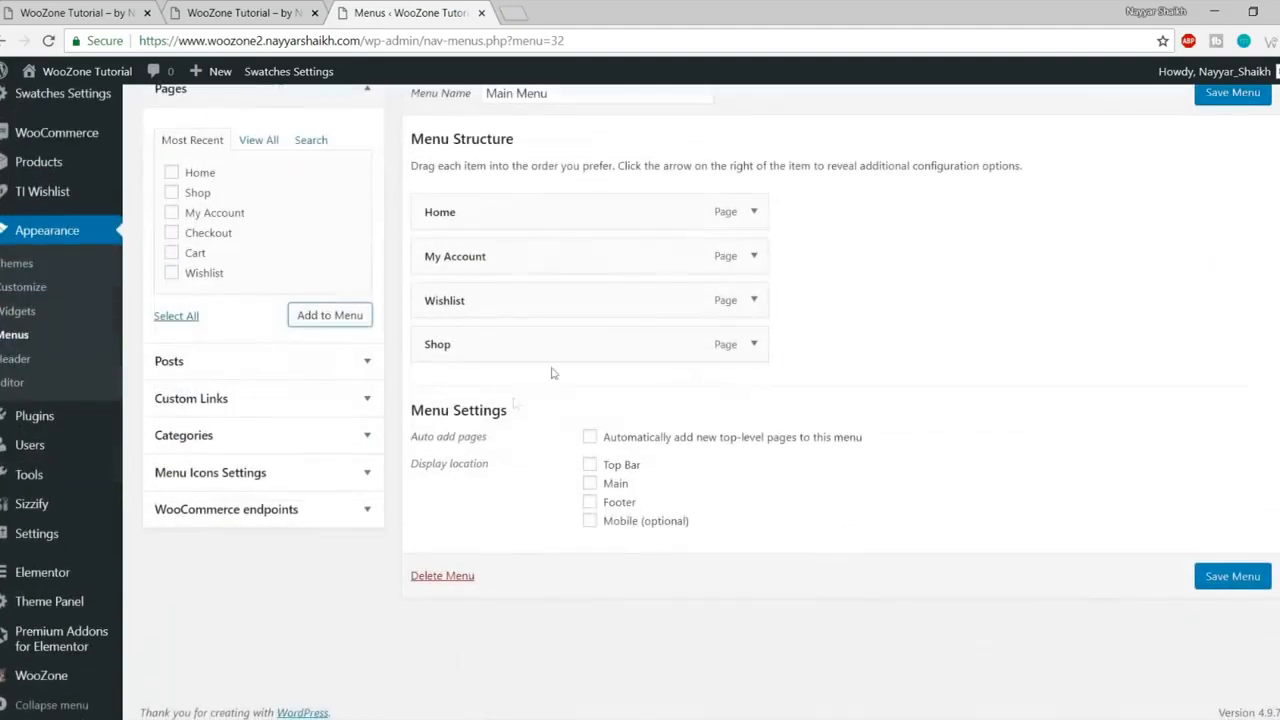
{"action": "left_click", "coordinate": [750, 345]}
{"action": "left_click", "coordinate": [544, 403]}
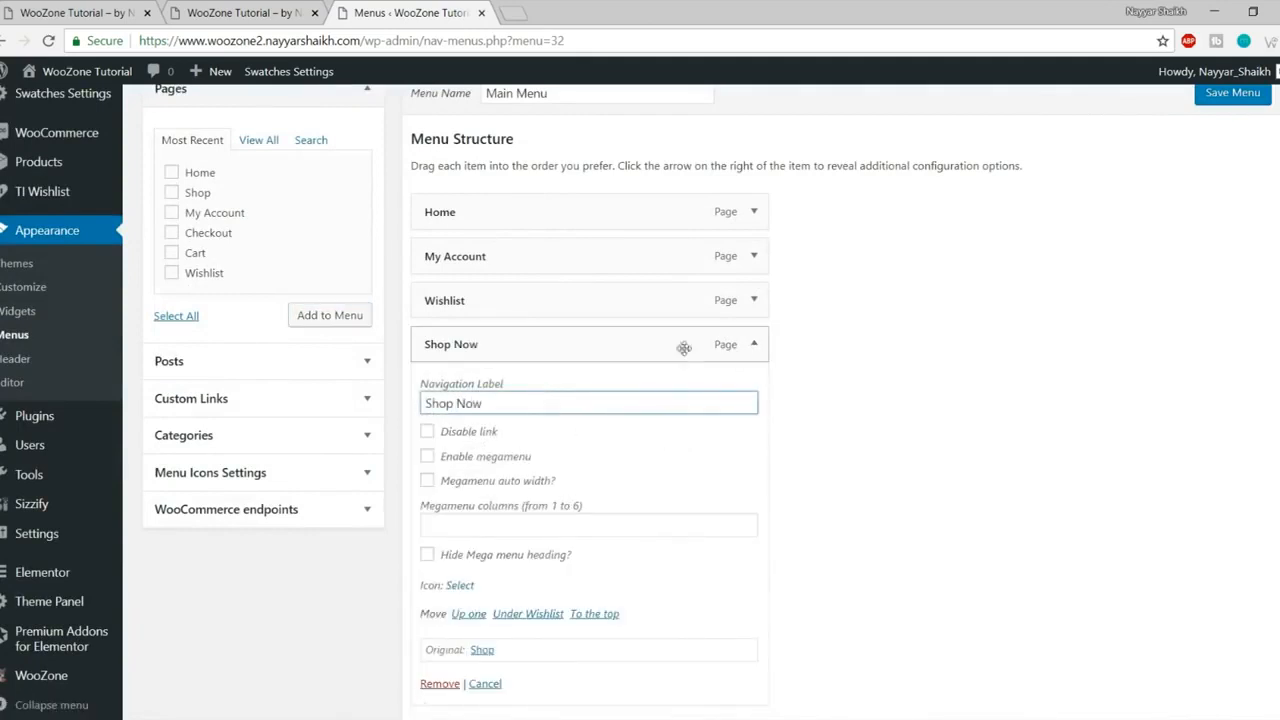
{"action": "left_click", "coordinate": [740, 343]}
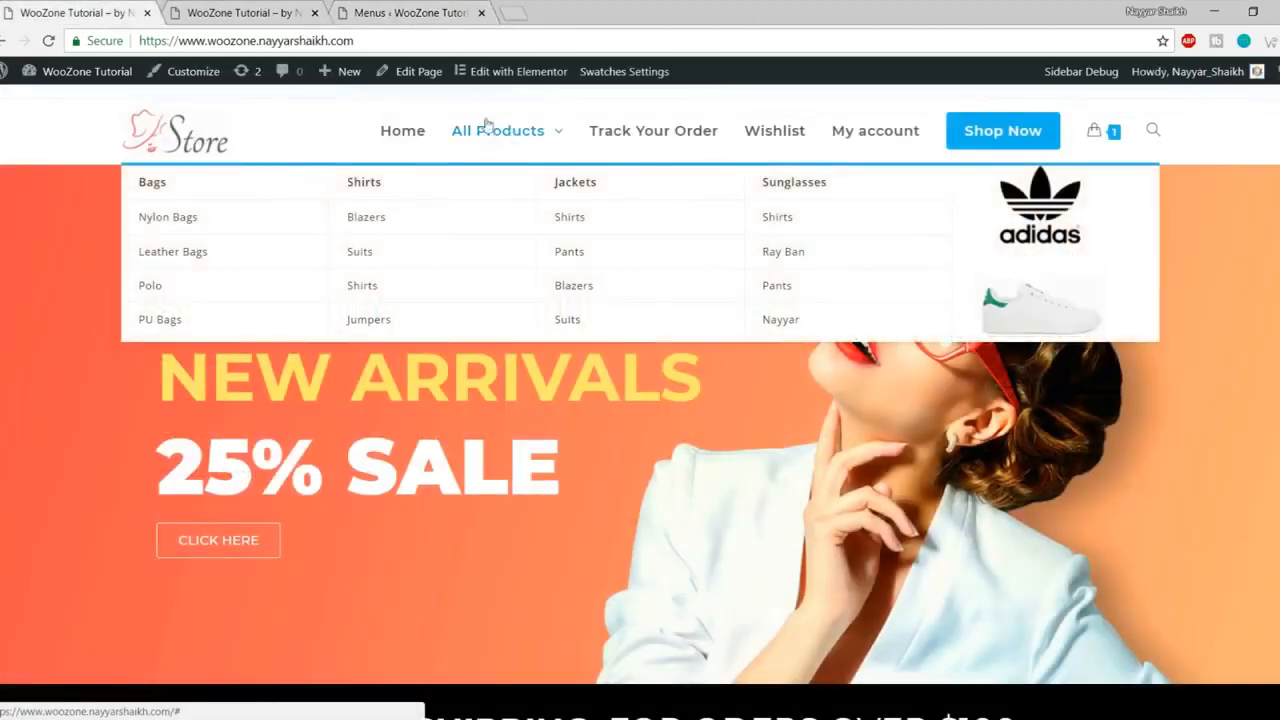
{"action": "left_click", "coordinate": [447, 10]}
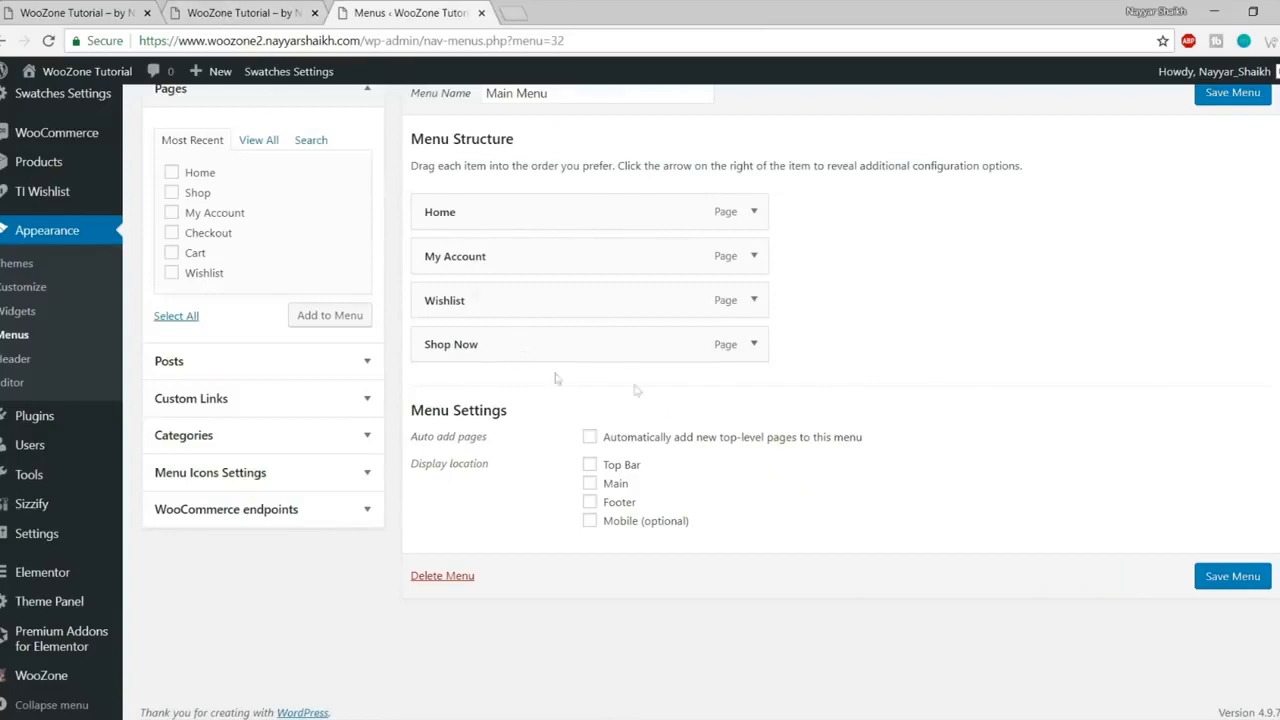
Step: Assign Main Menu to the Main display location, save, and reload the storefront
{"action": "left_click", "coordinate": [237, 10]}
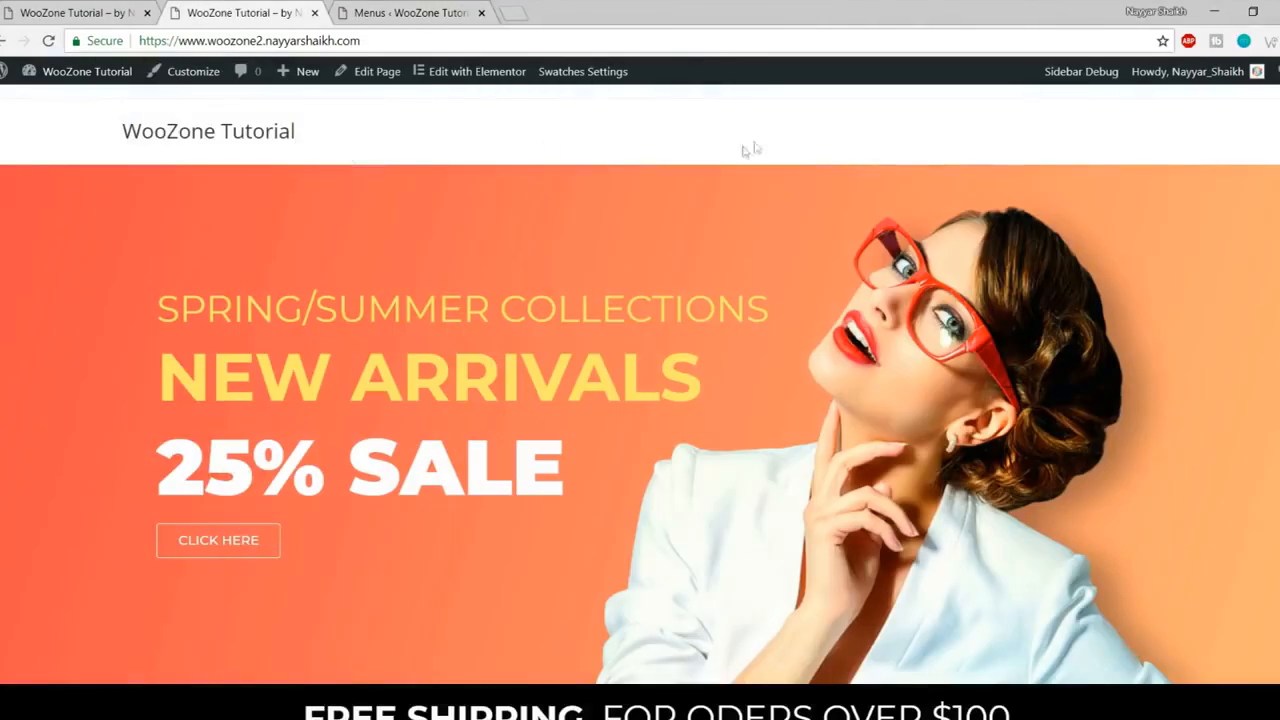
{"action": "left_click", "coordinate": [375, 7]}
{"action": "left_click", "coordinate": [611, 487]}
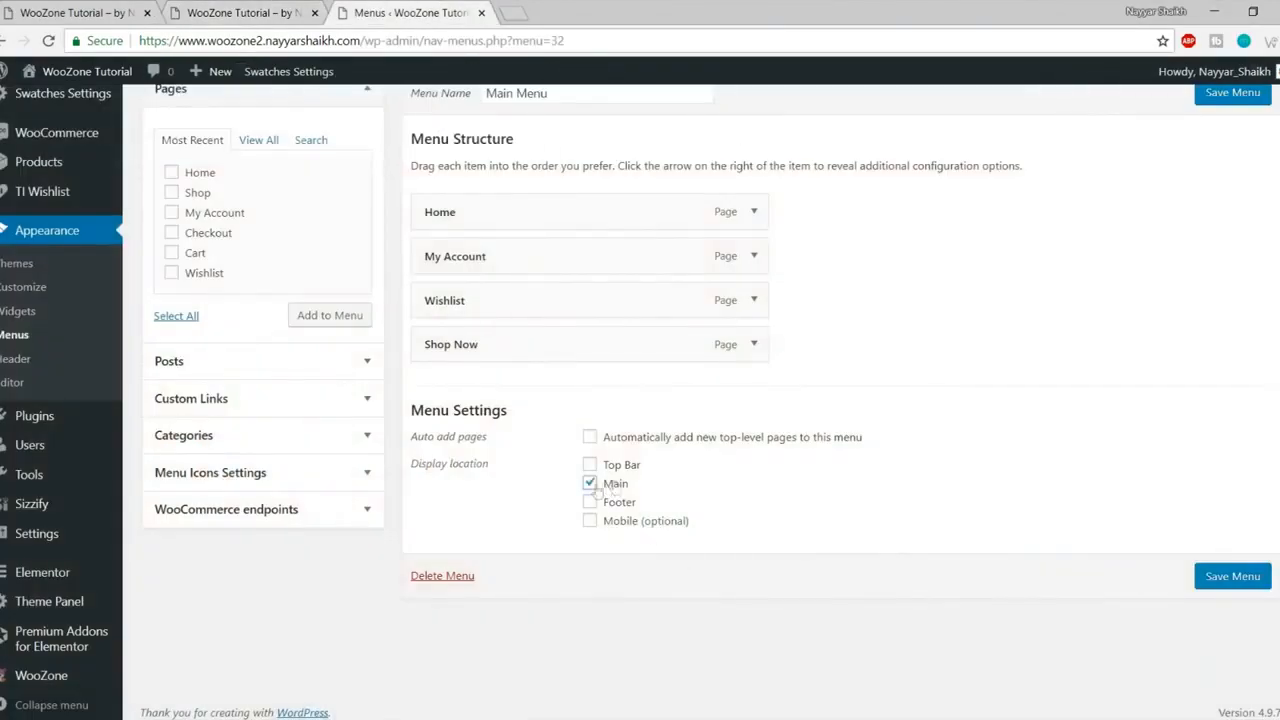
{"action": "left_click", "coordinate": [1234, 575]}
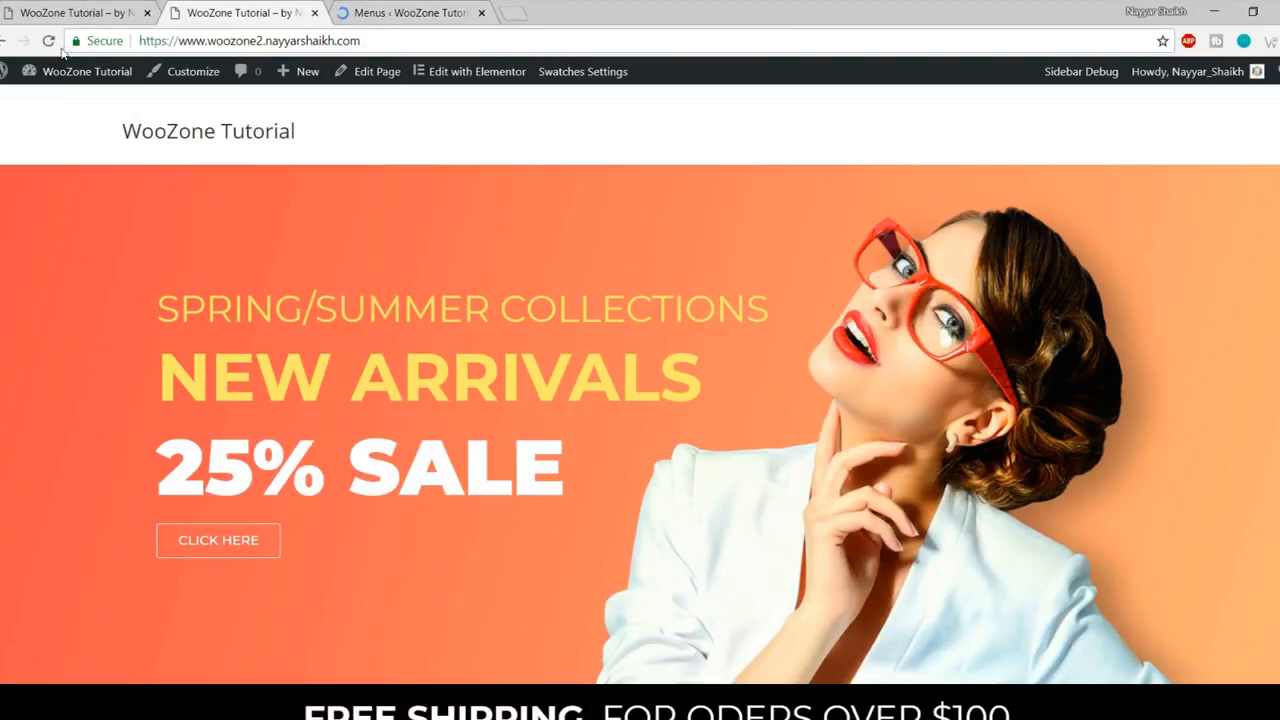
{"action": "left_click", "coordinate": [55, 46]}
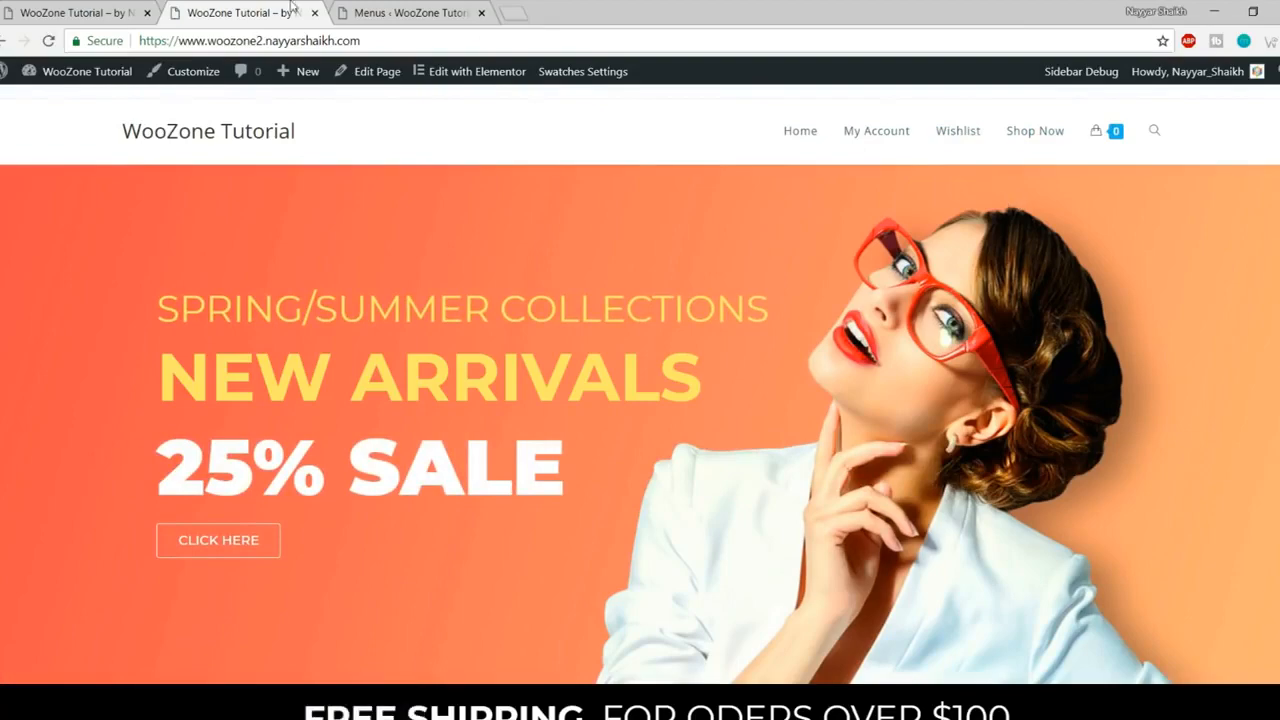
Step: Compare the storefront menu with the reference store's Shop Now button
{"action": "left_click", "coordinate": [435, 12]}
{"action": "scroll", "coordinate": [845, 326], "scroll_direction": "down", "scroll_amount": 2}
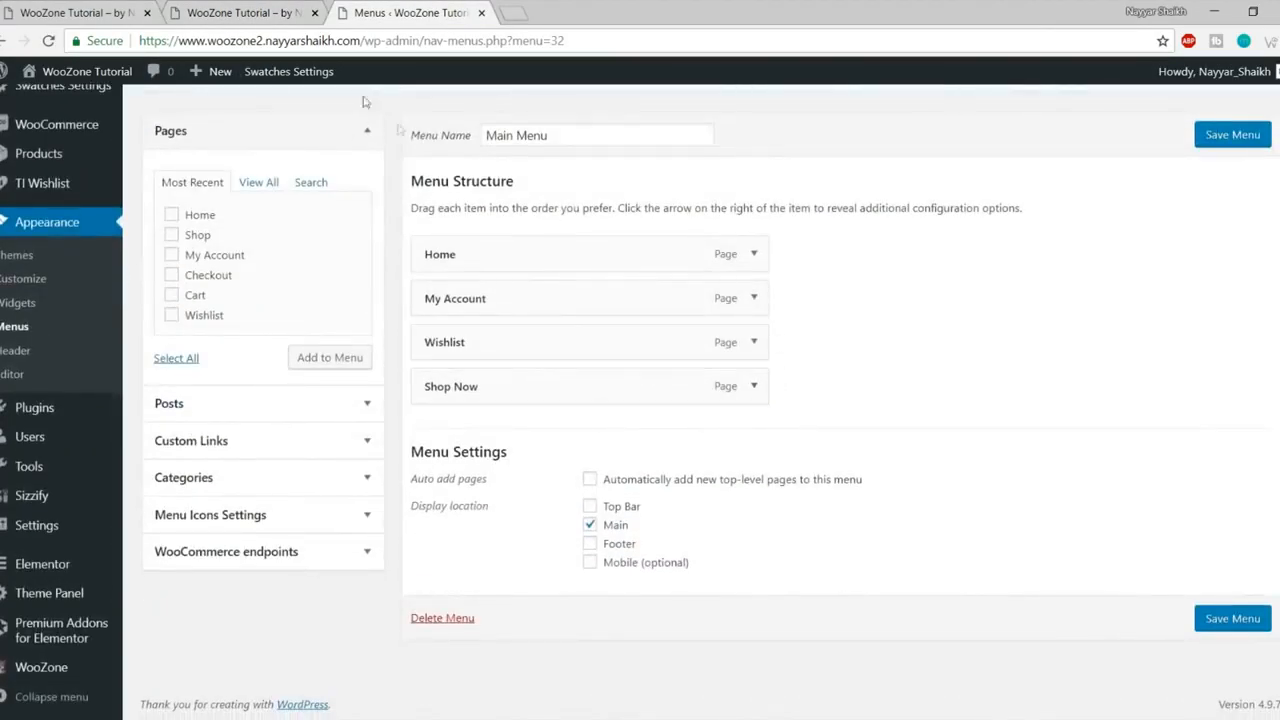
{"action": "left_click", "coordinate": [30, 12]}
{"action": "left_click", "coordinate": [1021, 137]}
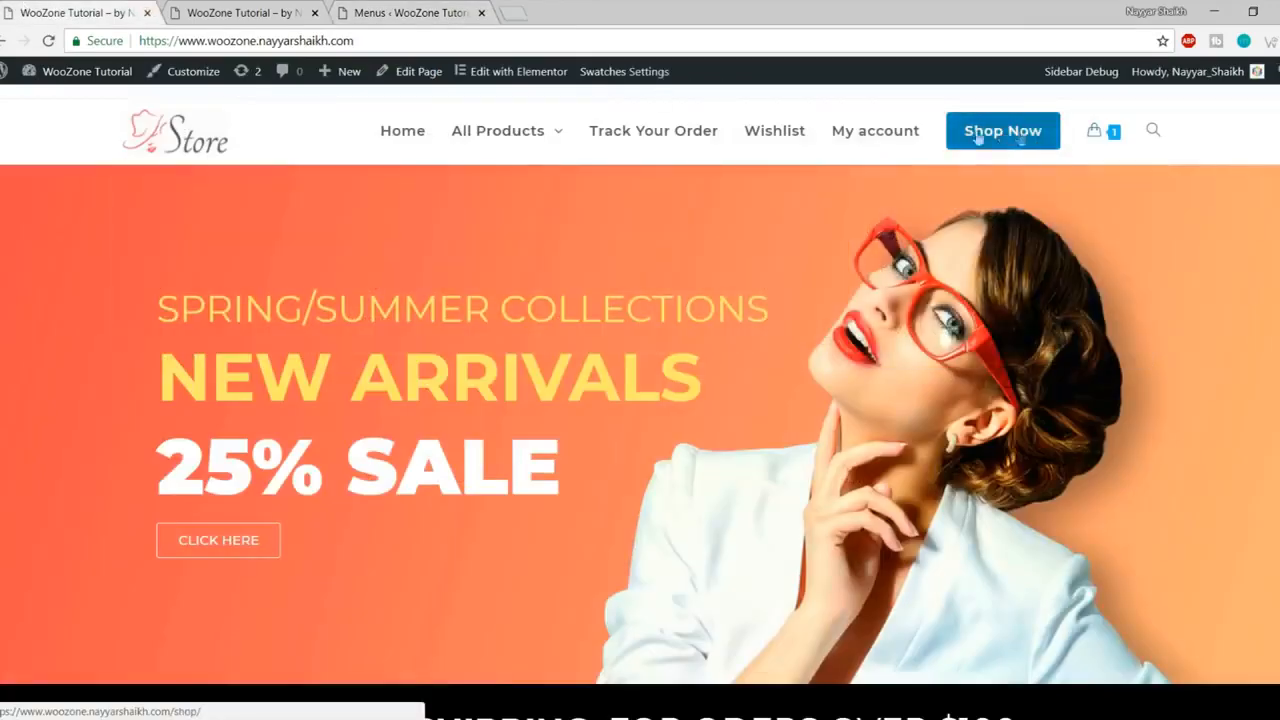
{"action": "key", "text": "ctrl+Tab"}
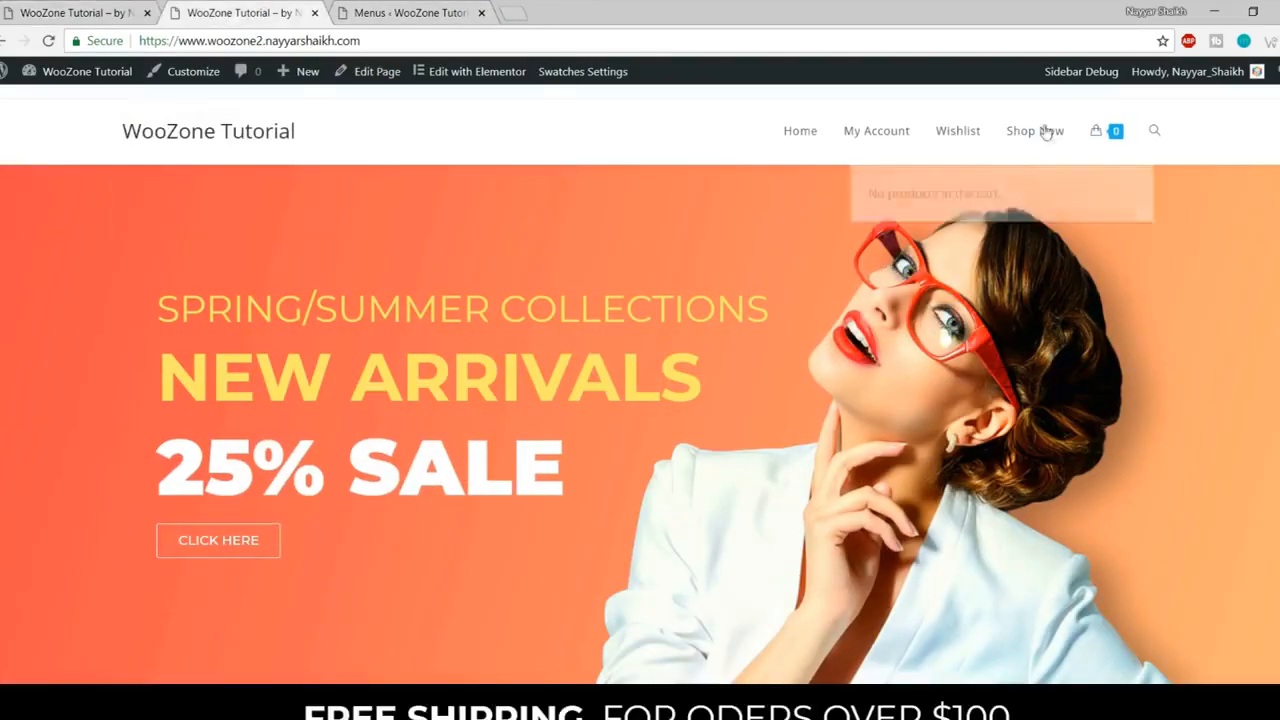
{"action": "left_click", "coordinate": [411, 8]}
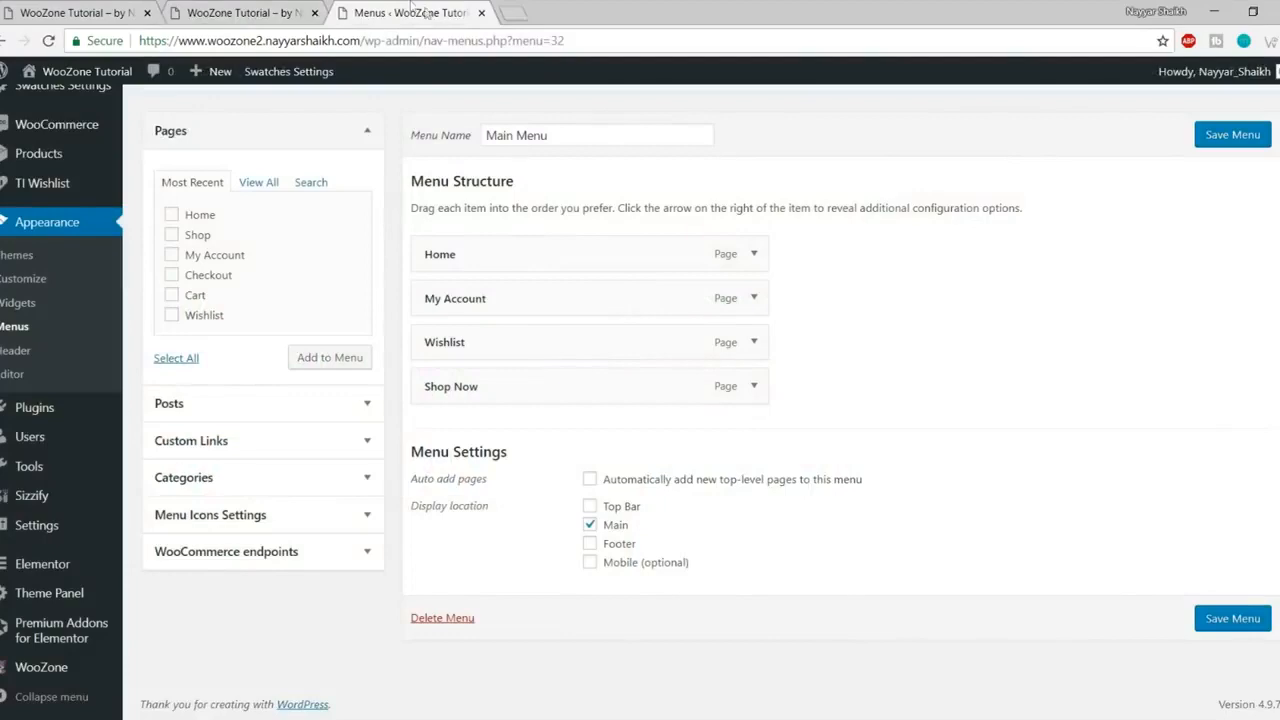
Step: Expand the Shop Now item and enable the CSS Classes field in Screen Options
{"action": "left_click", "coordinate": [754, 386]}
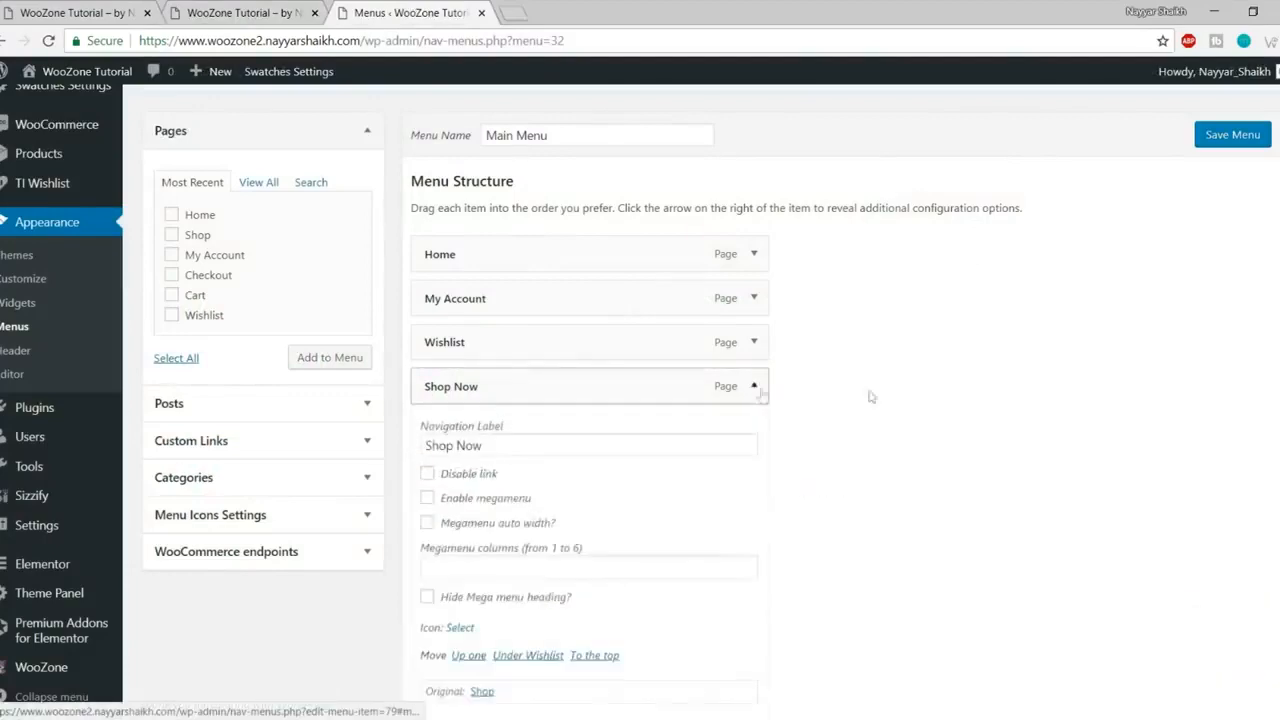
{"action": "scroll", "coordinate": [940, 395], "scroll_direction": "down", "scroll_amount": 3}
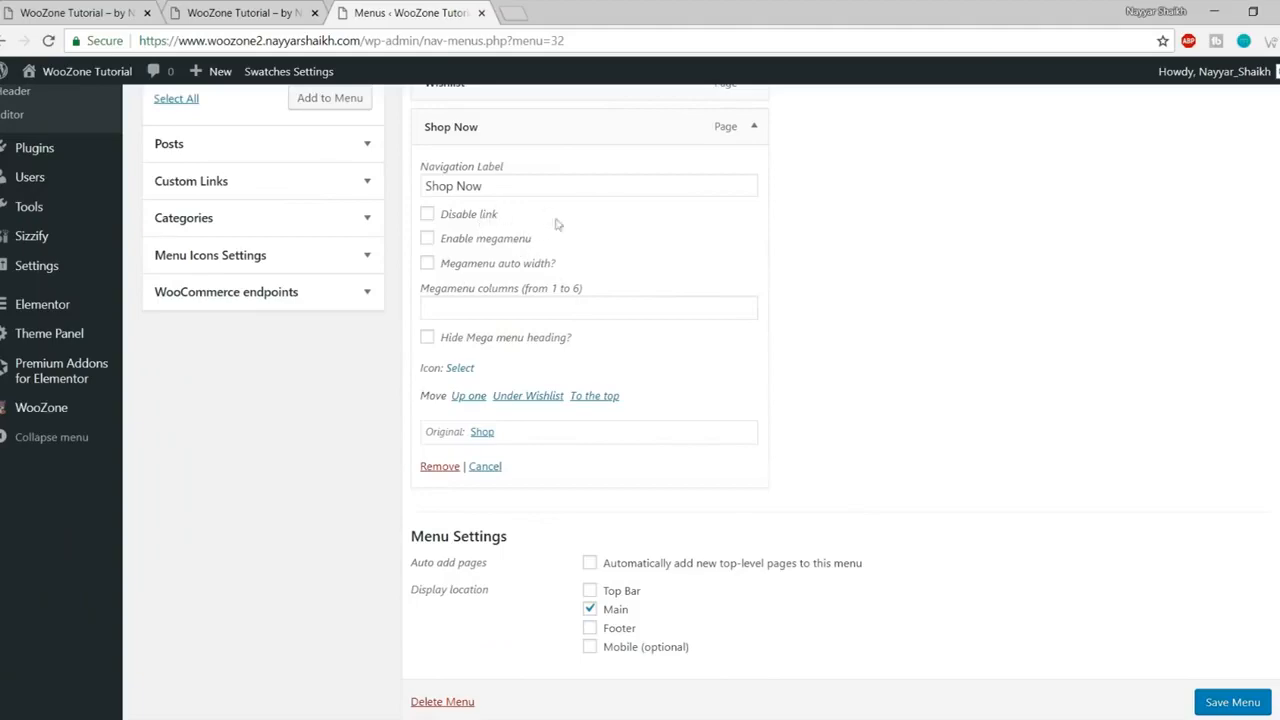
{"action": "scroll", "coordinate": [551, 238], "scroll_direction": "up", "scroll_amount": 5}
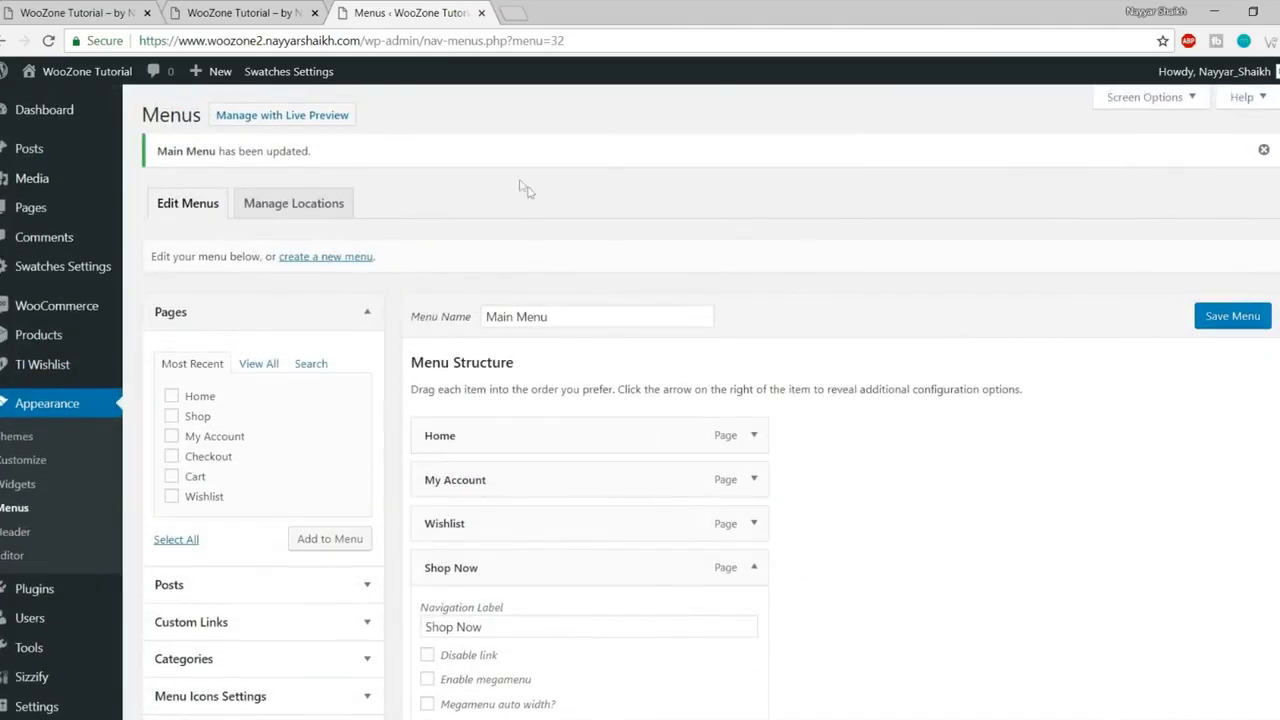
{"action": "left_click", "coordinate": [1150, 98]}
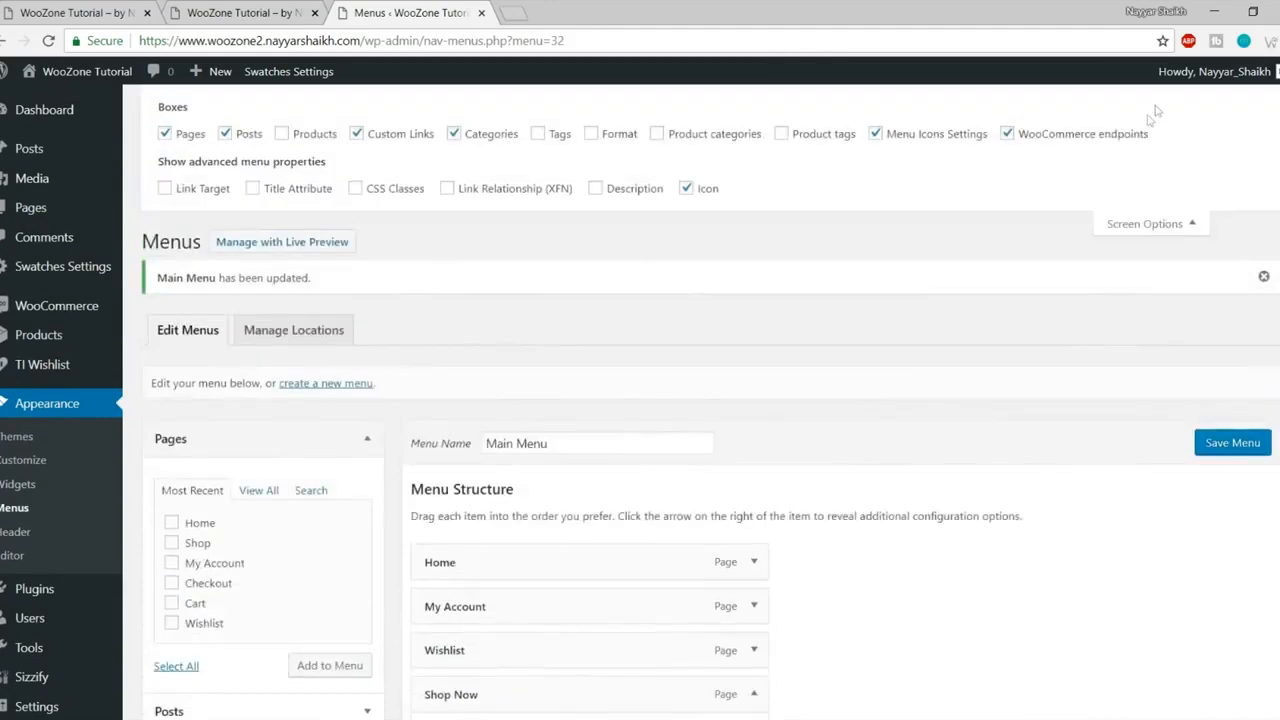
{"action": "left_click", "coordinate": [368, 196]}
{"action": "left_click", "coordinate": [1165, 224]}
{"action": "scroll", "coordinate": [1150, 350], "scroll_direction": "down", "scroll_amount": 5}
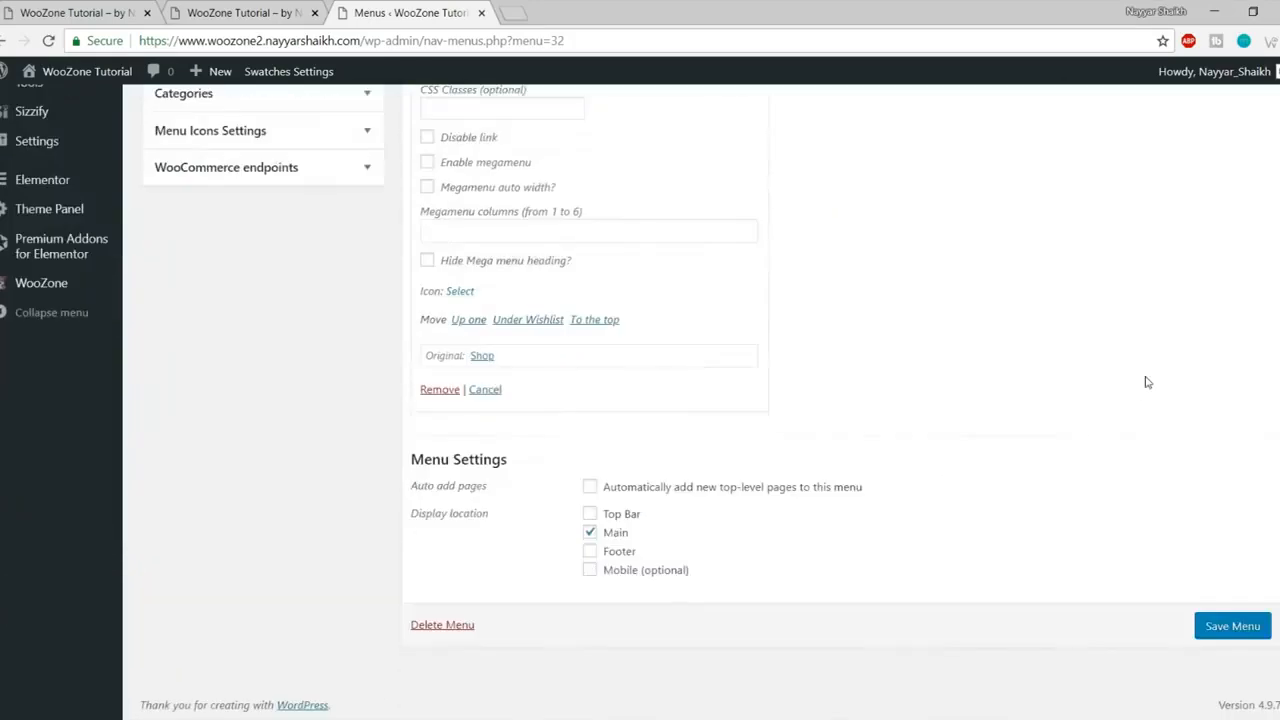
{"action": "scroll", "coordinate": [1142, 405], "scroll_direction": "up", "scroll_amount": 1}
Step: Give Shop Now the CSS class btn and save the menu
{"action": "left_click", "coordinate": [477, 285]}
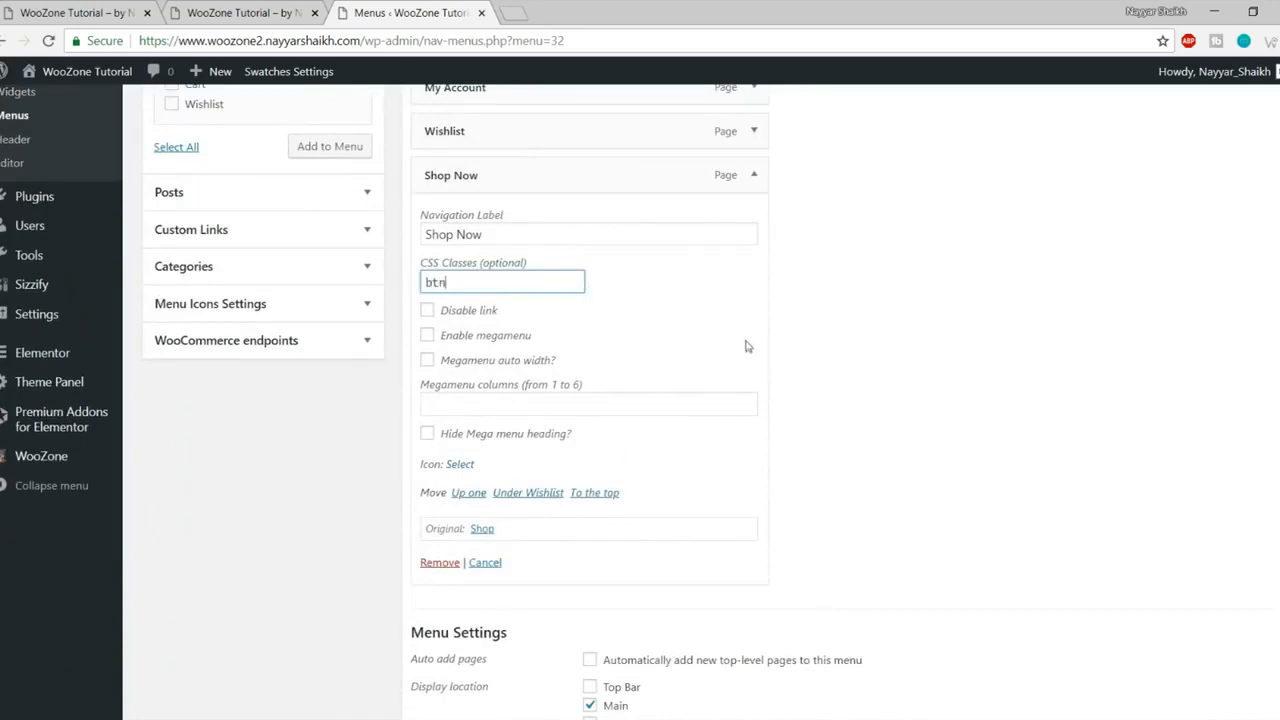
{"action": "scroll", "coordinate": [852, 443], "scroll_direction": "down", "scroll_amount": 2}
{"action": "left_click", "coordinate": [1233, 626]}
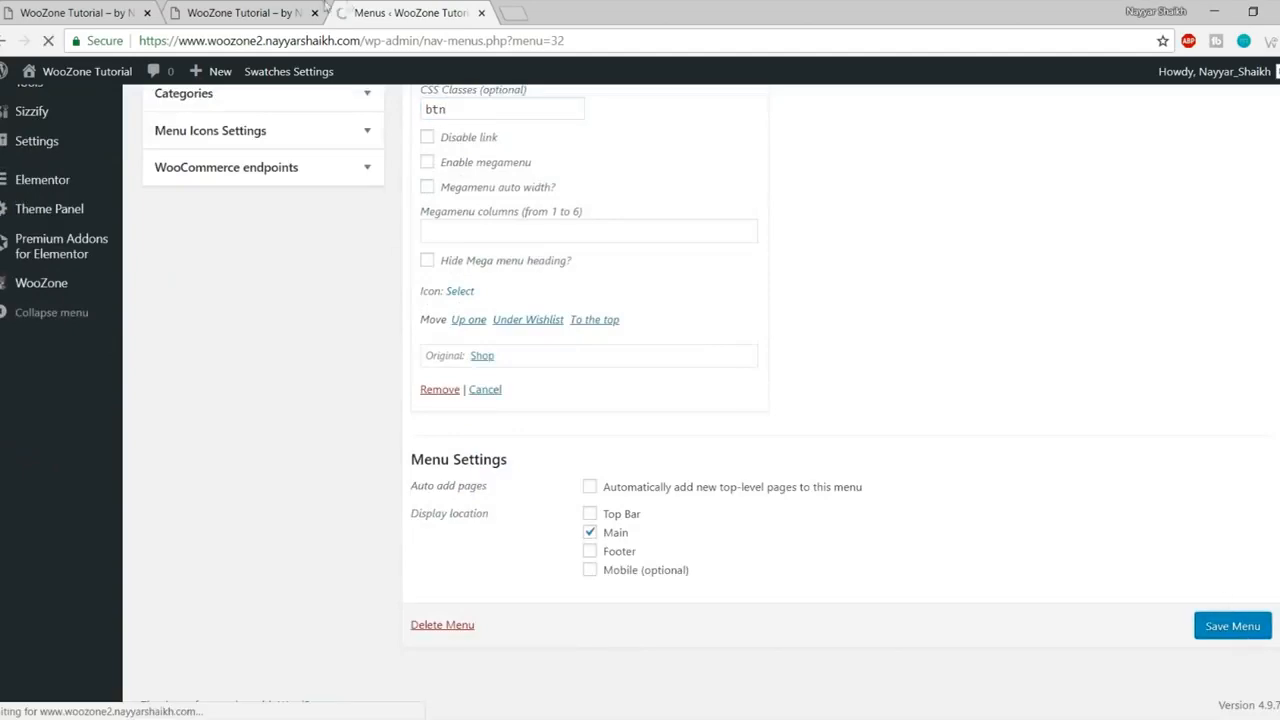
Step: Reload the storefront to see Shop Now styled as a blue button
{"action": "left_click", "coordinate": [266, 9]}
{"action": "left_click", "coordinate": [48, 41]}
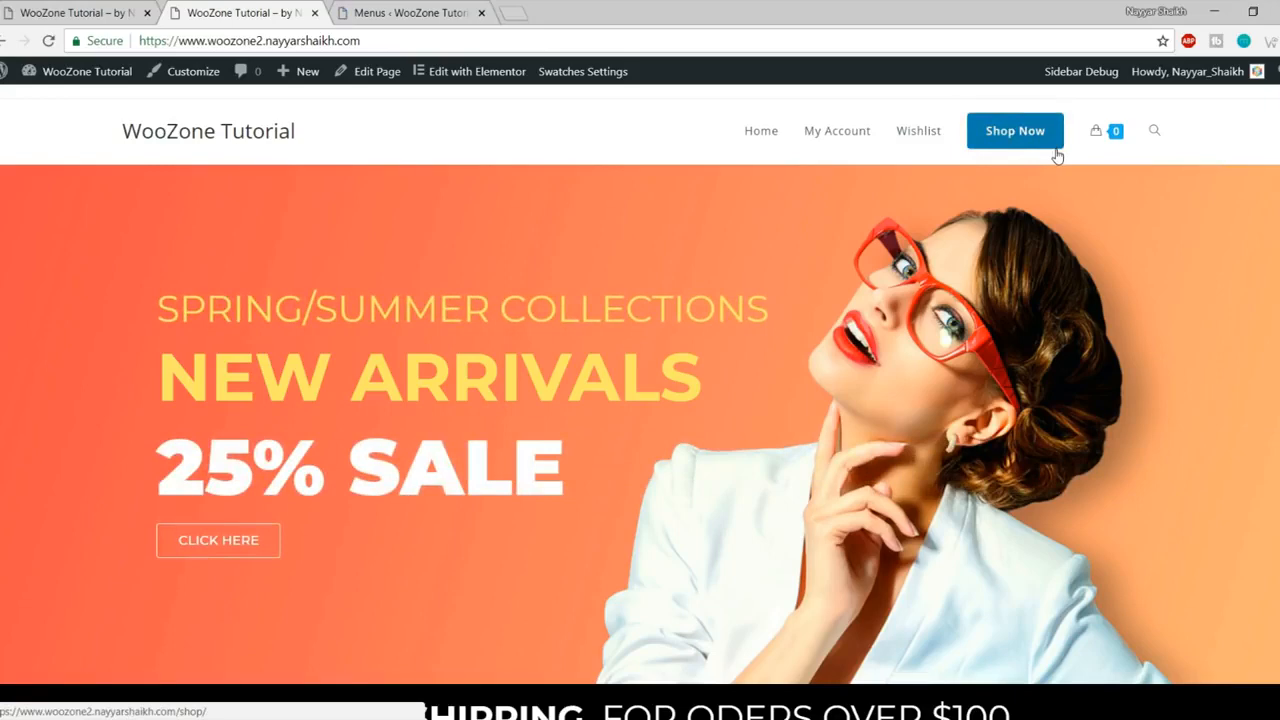
{"action": "key", "text": "ctrl+Tab"}
{"action": "key", "text": "ctrl+Tab"}
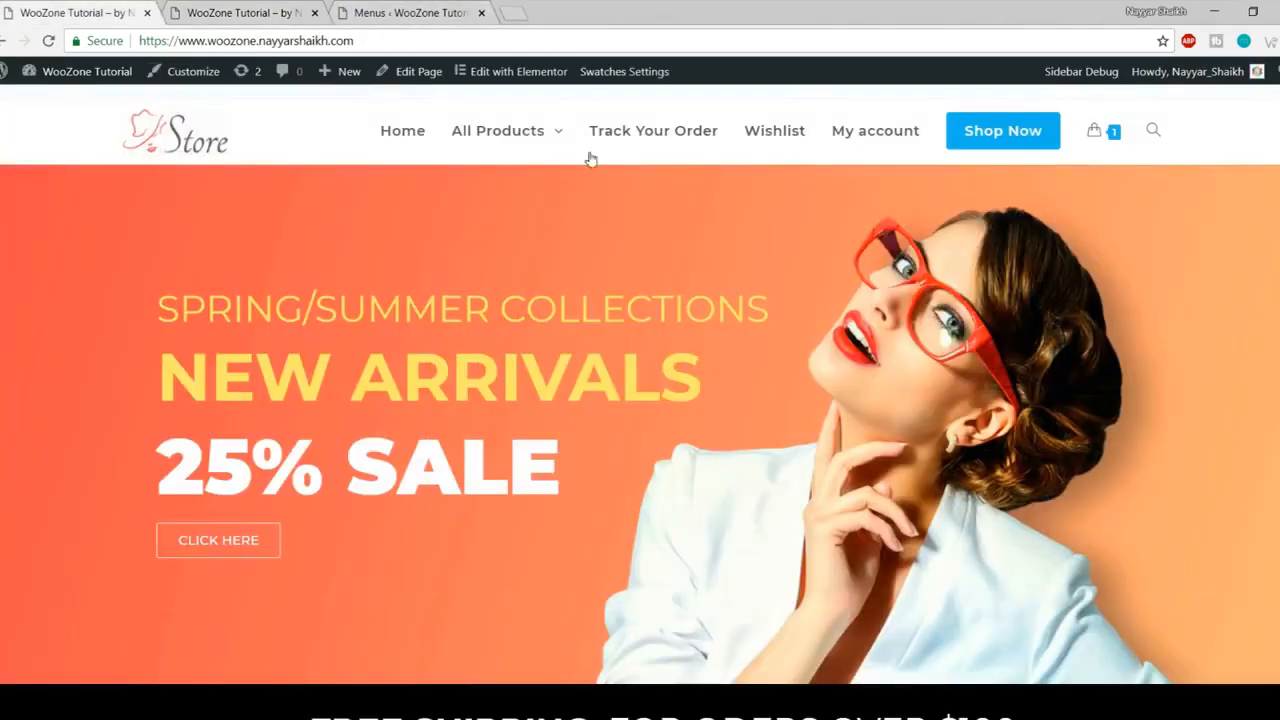
Step: Add a custom link with URL # and text All Products to the Main Menu
{"action": "left_click", "coordinate": [446, 10]}
{"action": "scroll", "coordinate": [287, 405], "scroll_direction": "down", "scroll_amount": 2}
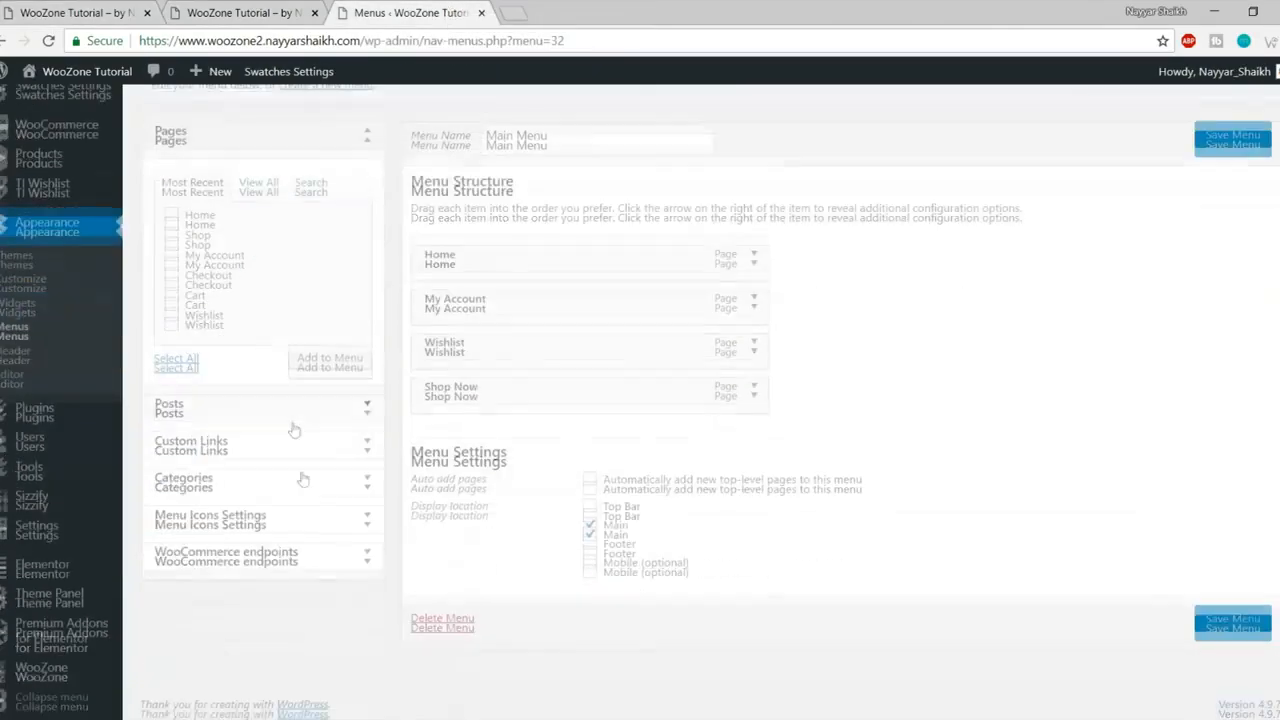
{"action": "left_click", "coordinate": [269, 449]}
{"action": "left_click", "coordinate": [290, 260]}
{"action": "key", "text": "ctrl+a"}
{"action": "type", "text": "#"}
{"action": "key", "text": "Tab"}
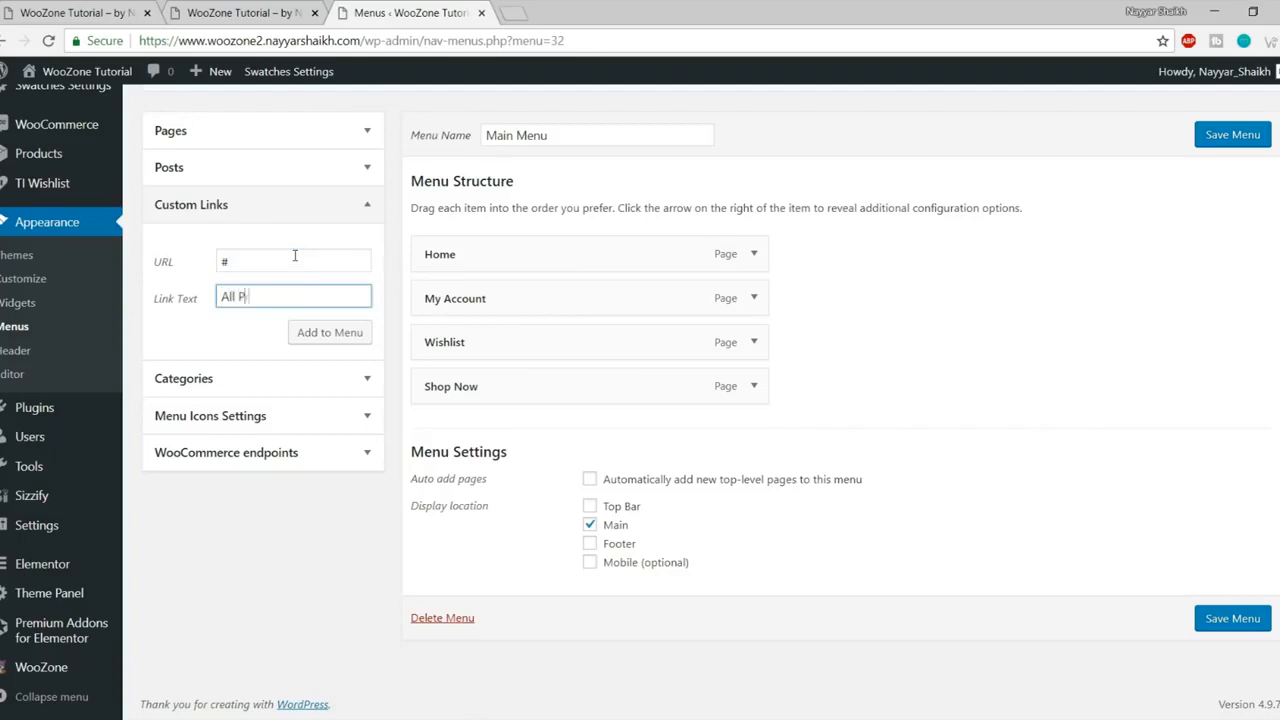
{"action": "type", "text": "All Products"}
{"action": "left_click", "coordinate": [358, 338]}
Step: Move All Products up so it sits second, right after Home
{"action": "left_click_drag", "start_coordinate": [529, 434], "coordinate": [534, 306]}
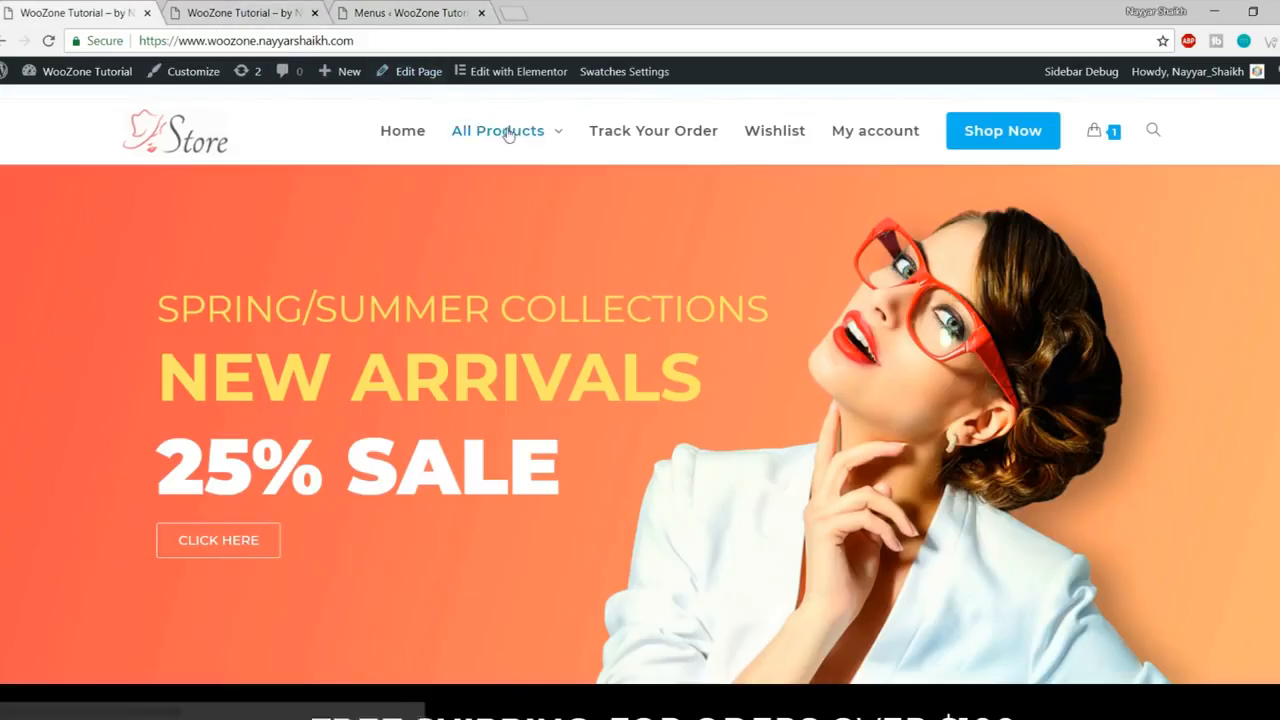
{"action": "mouse_move", "coordinate": [505, 132]}
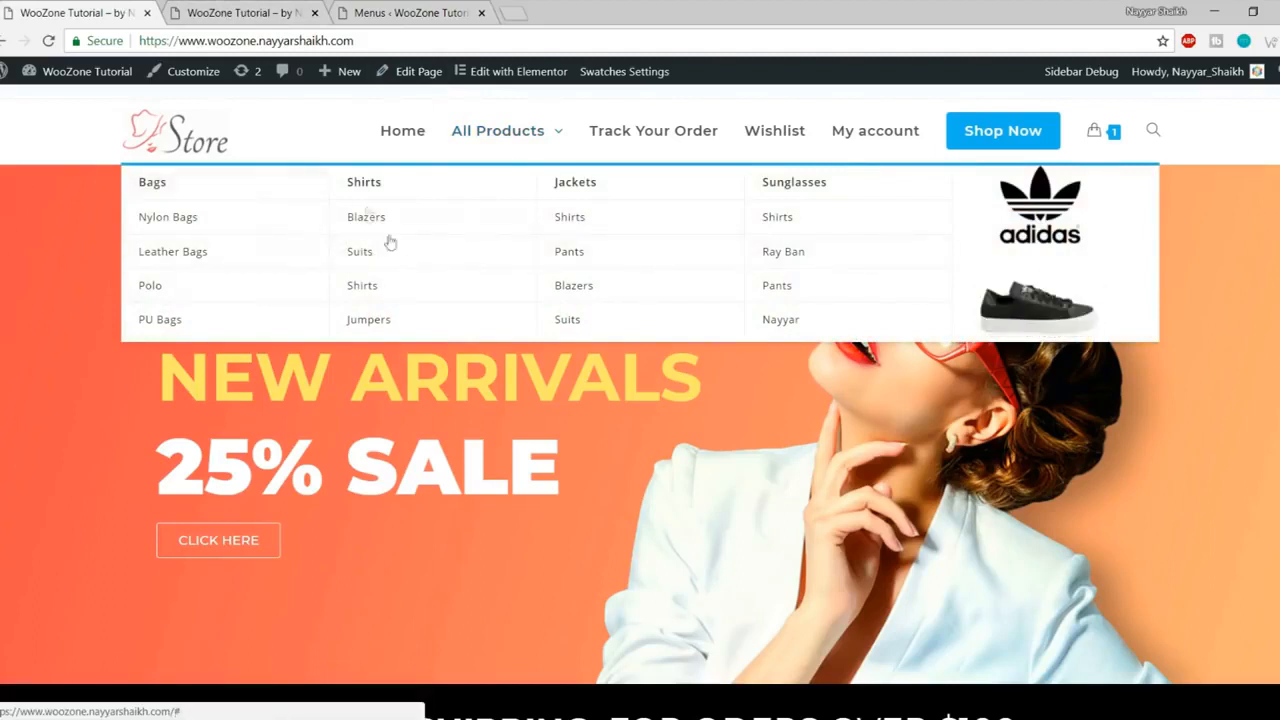
{"action": "left_click", "coordinate": [235, 10]}
{"action": "left_click", "coordinate": [388, 10]}
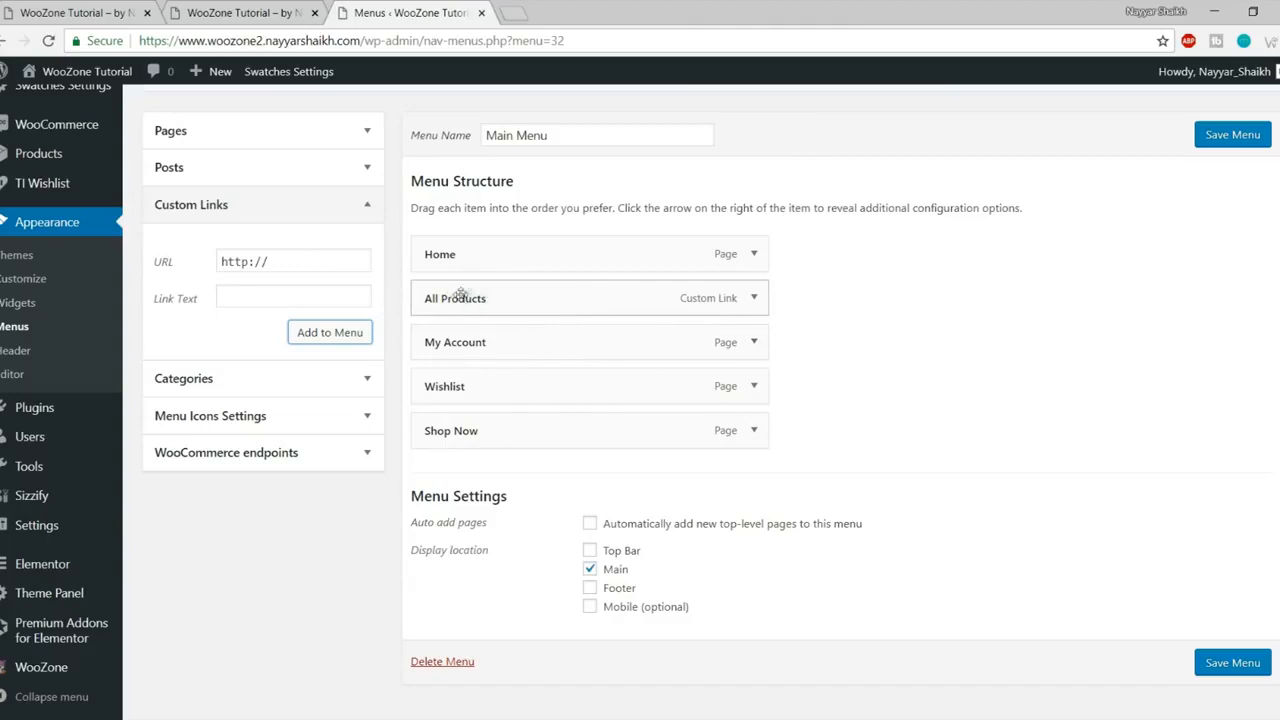
Step: Turn on the mega menu for All Products with 5 columns and save
{"action": "left_click", "coordinate": [755, 299]}
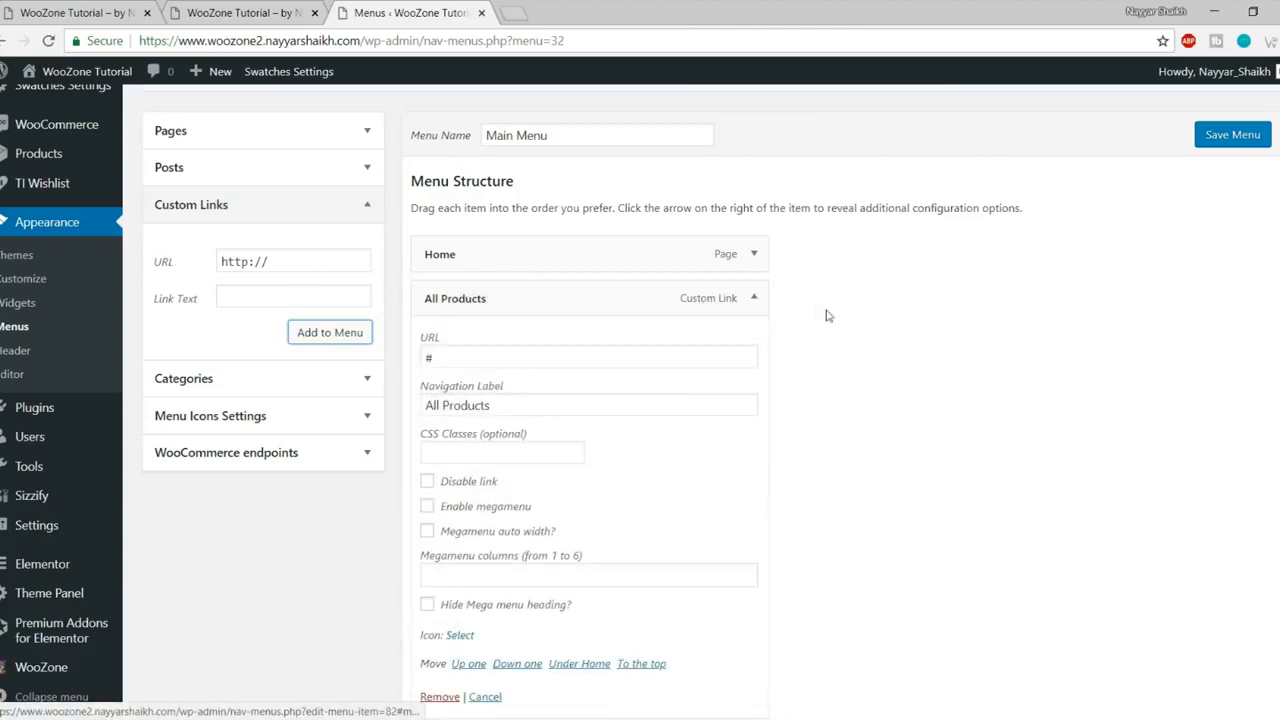
{"action": "scroll", "coordinate": [880, 328], "scroll_direction": "down", "scroll_amount": 2}
{"action": "left_click", "coordinate": [486, 333]}
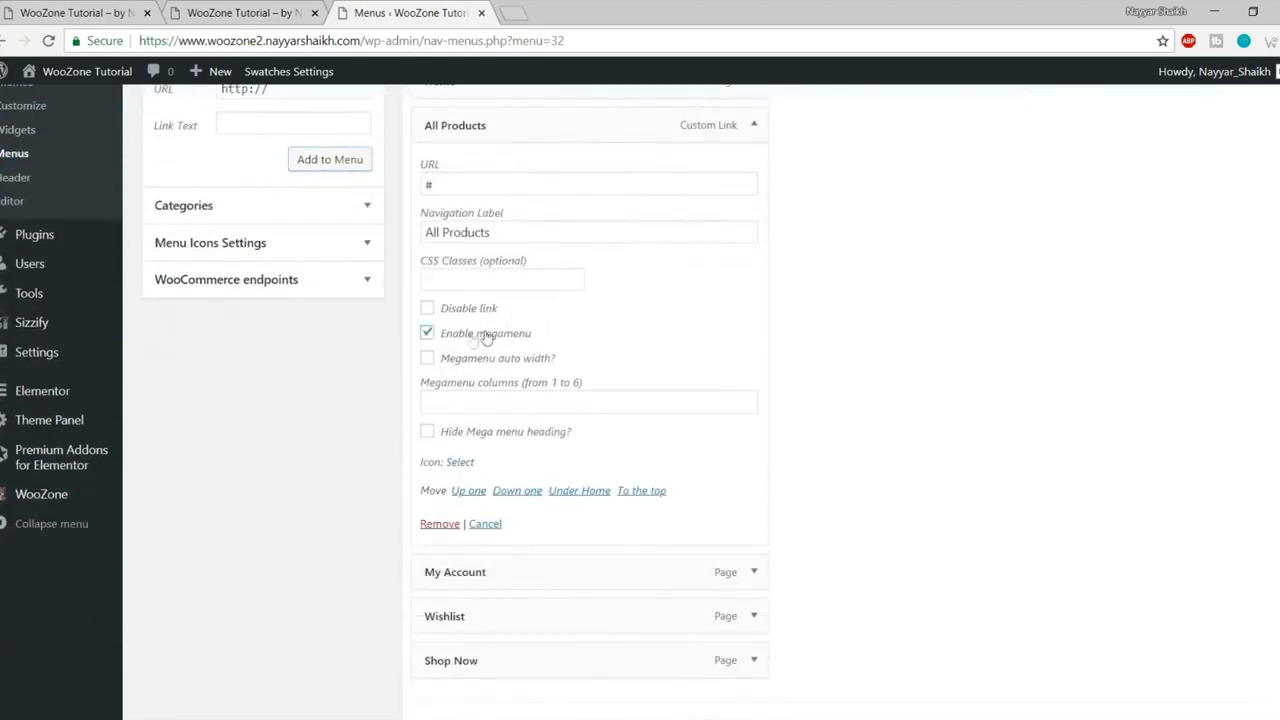
{"action": "left_click", "coordinate": [576, 403]}
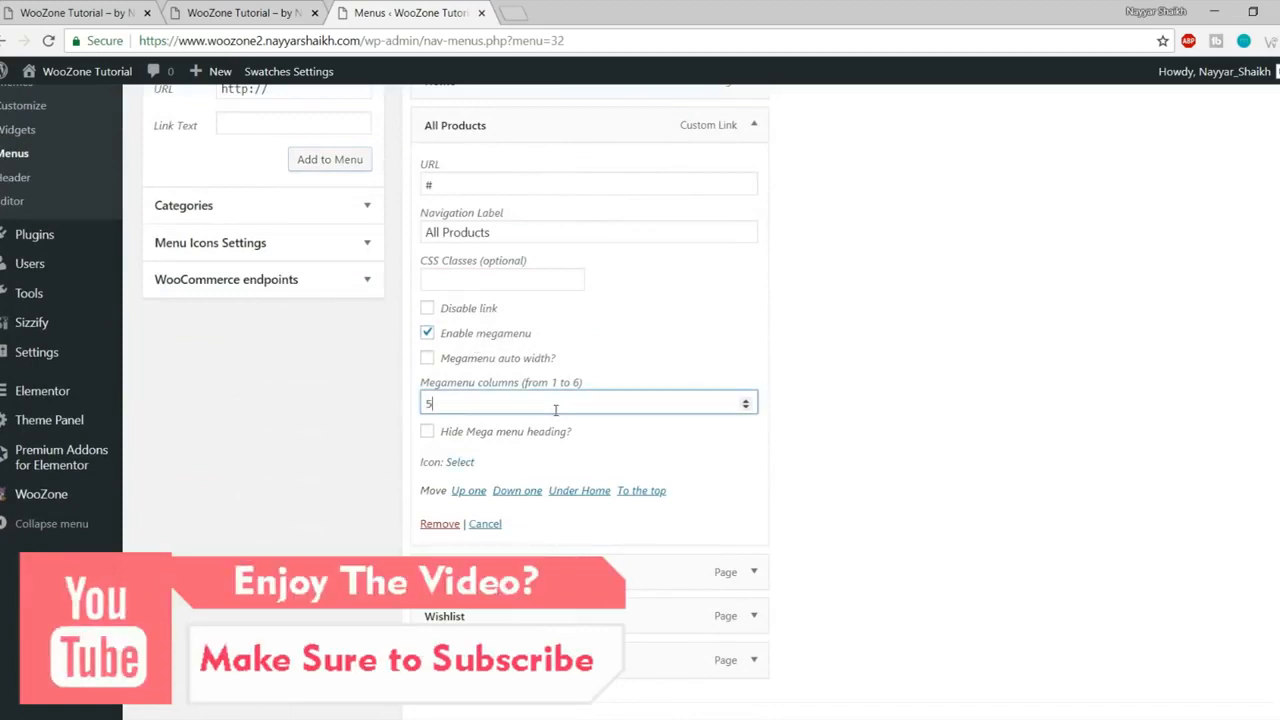
{"action": "type", "text": "5"}
{"action": "key", "text": "Return"}
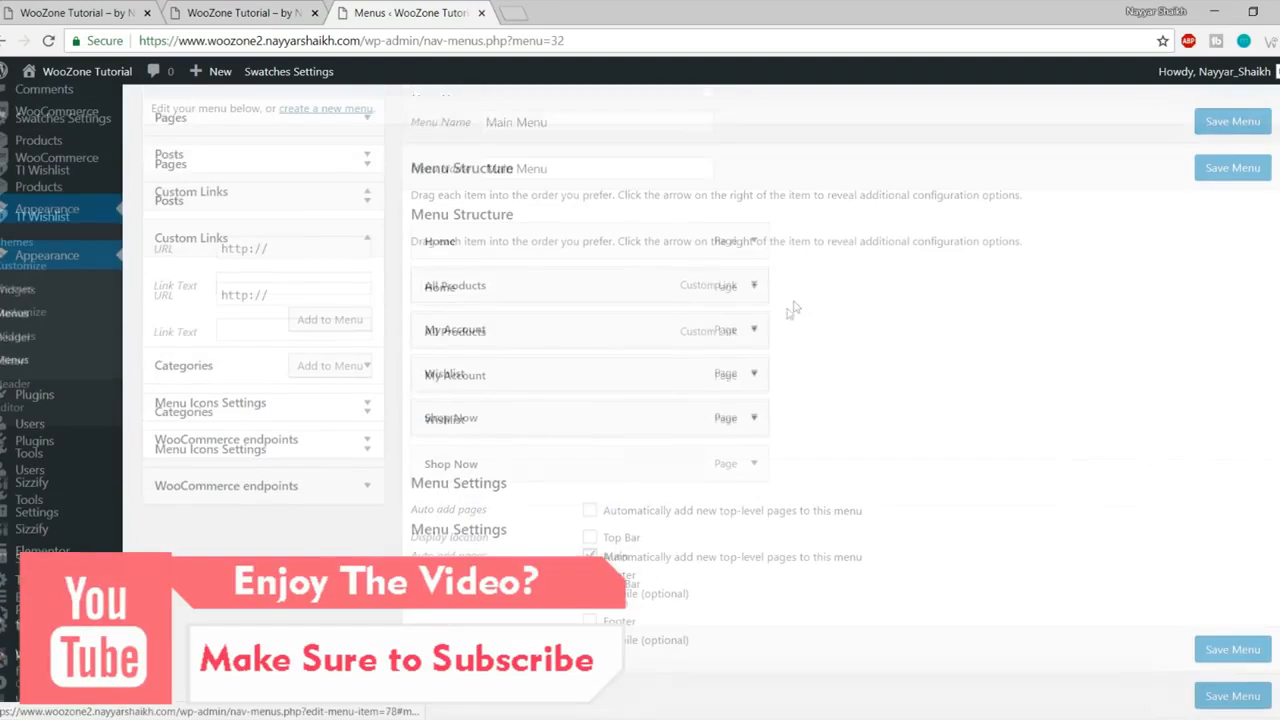
Step: Add a Bags custom link and nest it as a sub item of All Products
{"action": "left_click", "coordinate": [303, 313]}
{"action": "key", "text": "ctrl+a"}
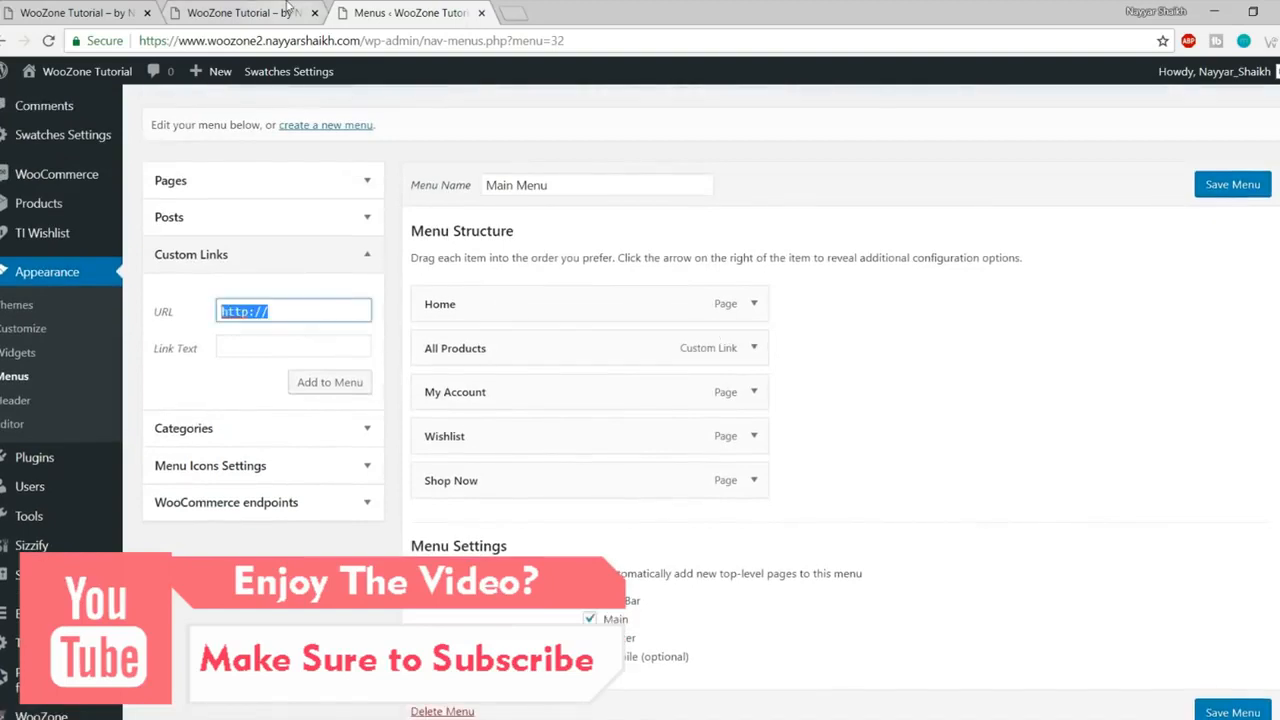
{"action": "key", "text": "Tab"}
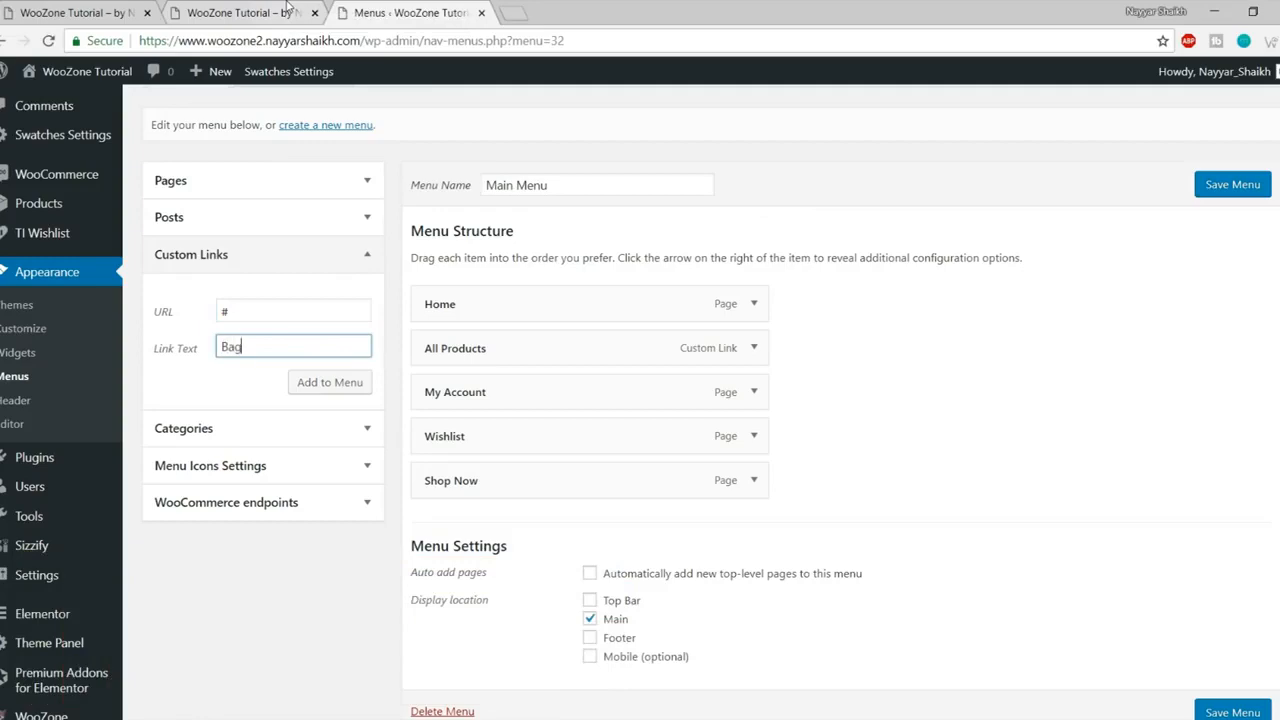
{"action": "left_click", "coordinate": [306, 381]}
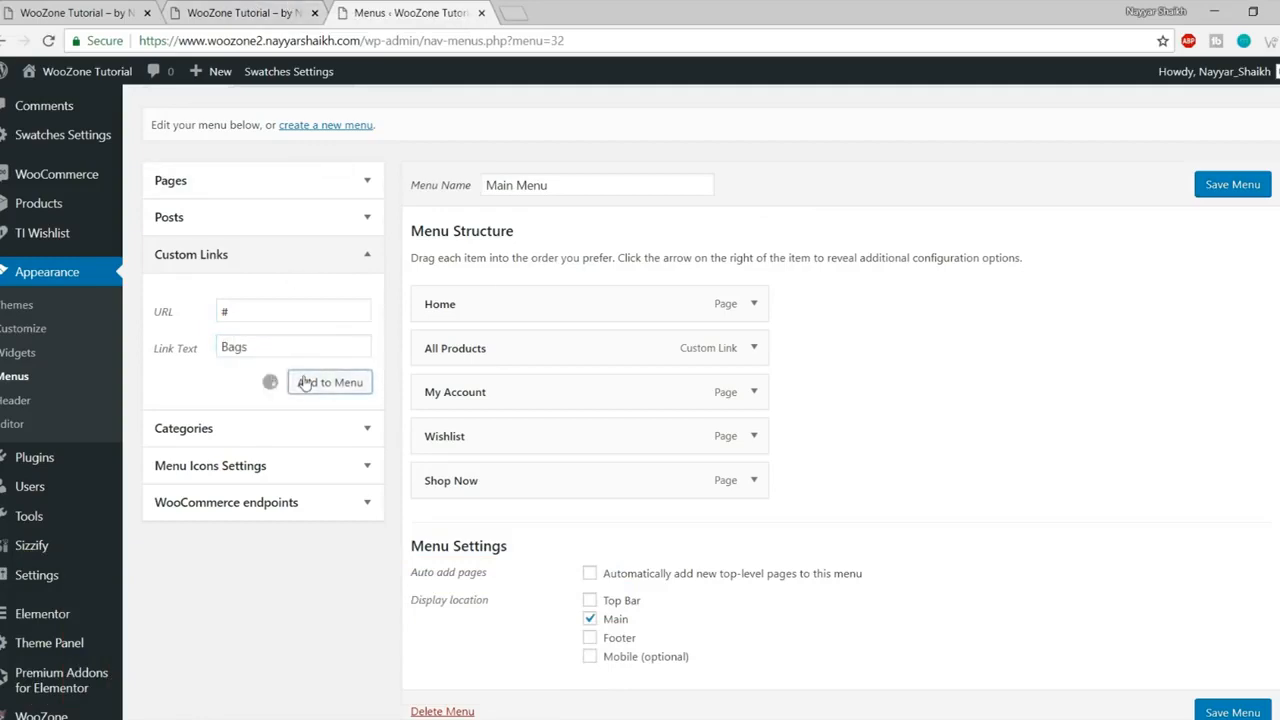
{"action": "scroll", "coordinate": [313, 316], "scroll_direction": "down", "scroll_amount": 1}
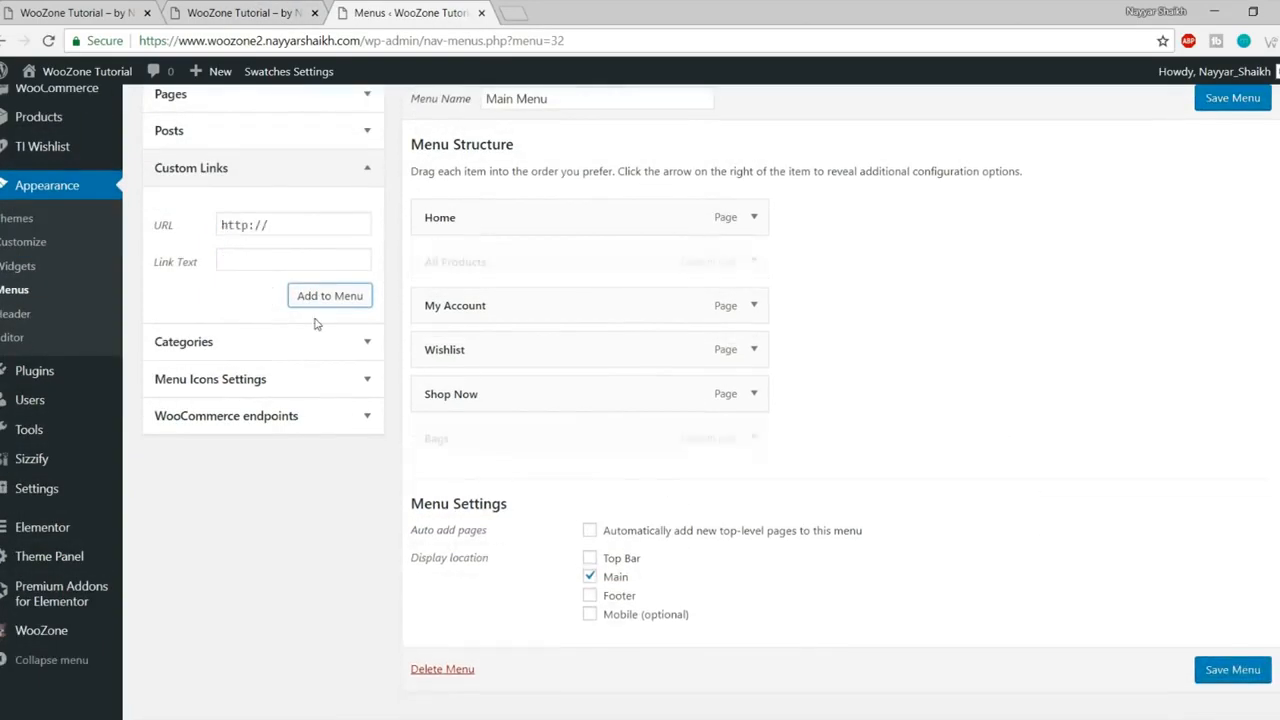
{"action": "left_click_drag", "start_coordinate": [512, 439], "coordinate": [537, 290]}
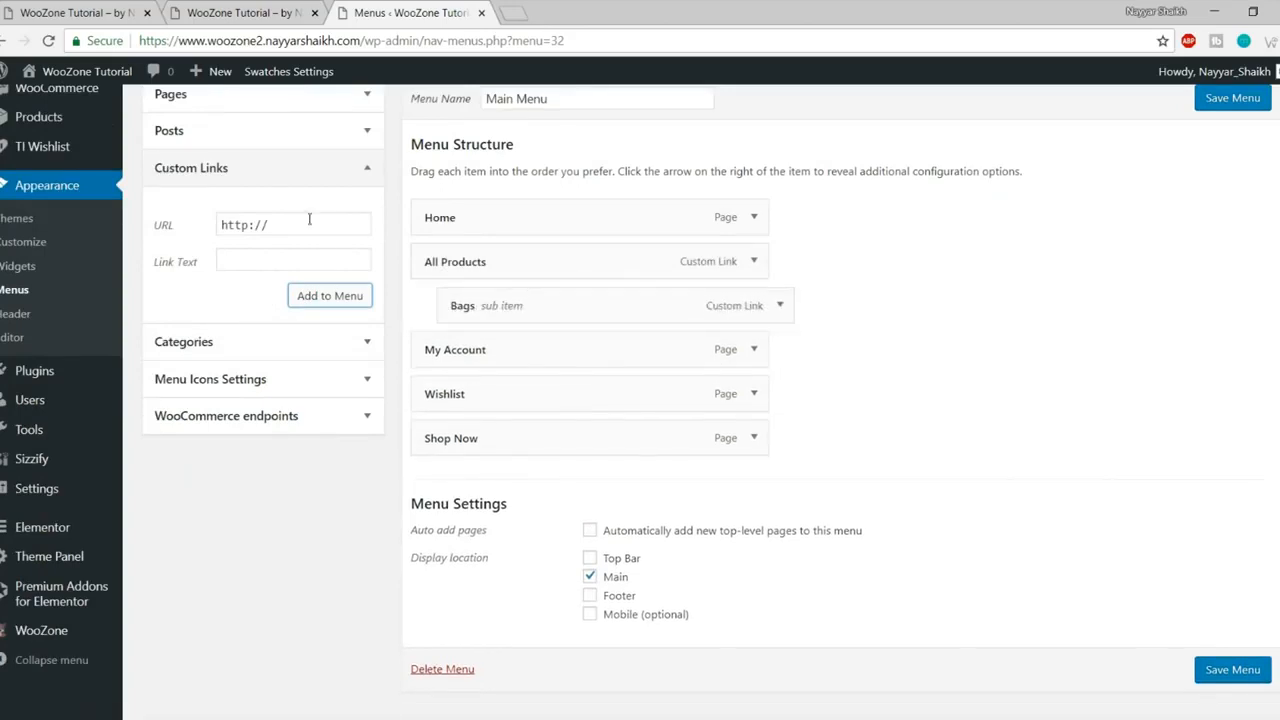
{"action": "left_click", "coordinate": [165, 228]}
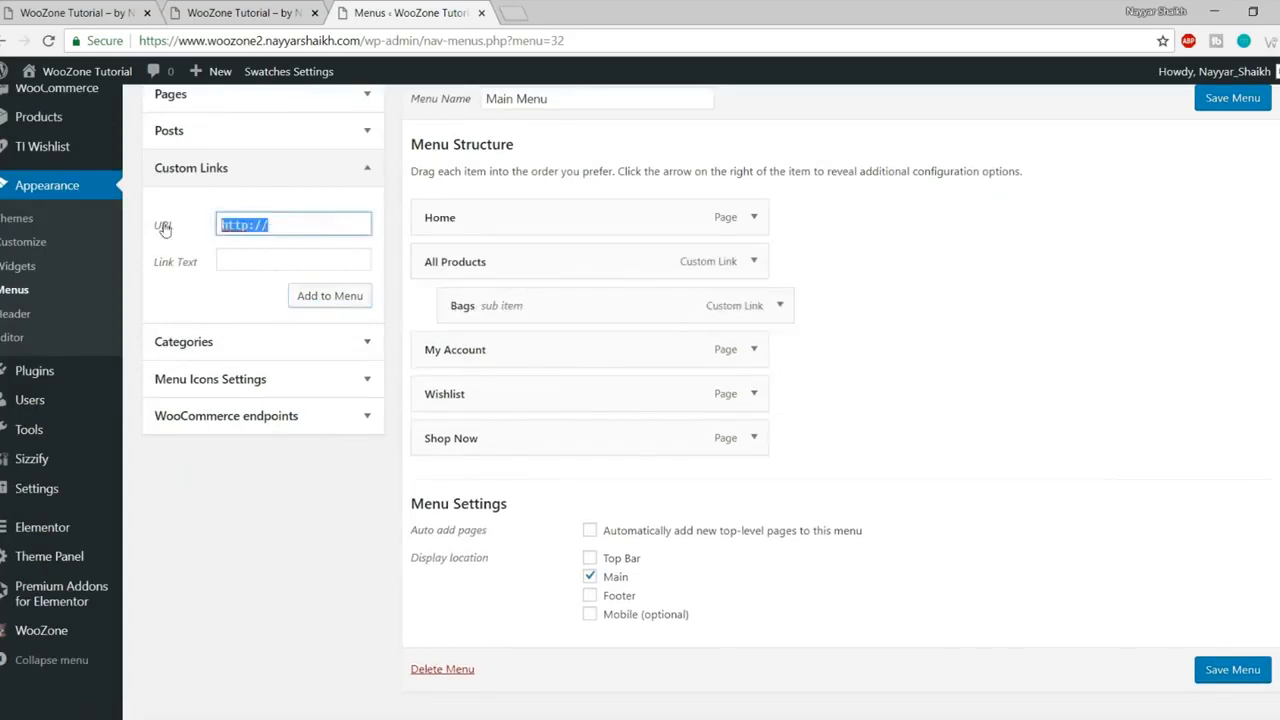
Step: Add a Shirts custom link and nest it under All Products
{"action": "type", "text": "Shirts"}
{"action": "key", "text": "ctrl+a"}
{"action": "key", "text": "ctrl+x"}
{"action": "left_click", "coordinate": [255, 260]}
{"action": "key", "text": "ctrl+v"}
{"action": "left_click", "coordinate": [250, 215]}
{"action": "left_click", "coordinate": [336, 304]}
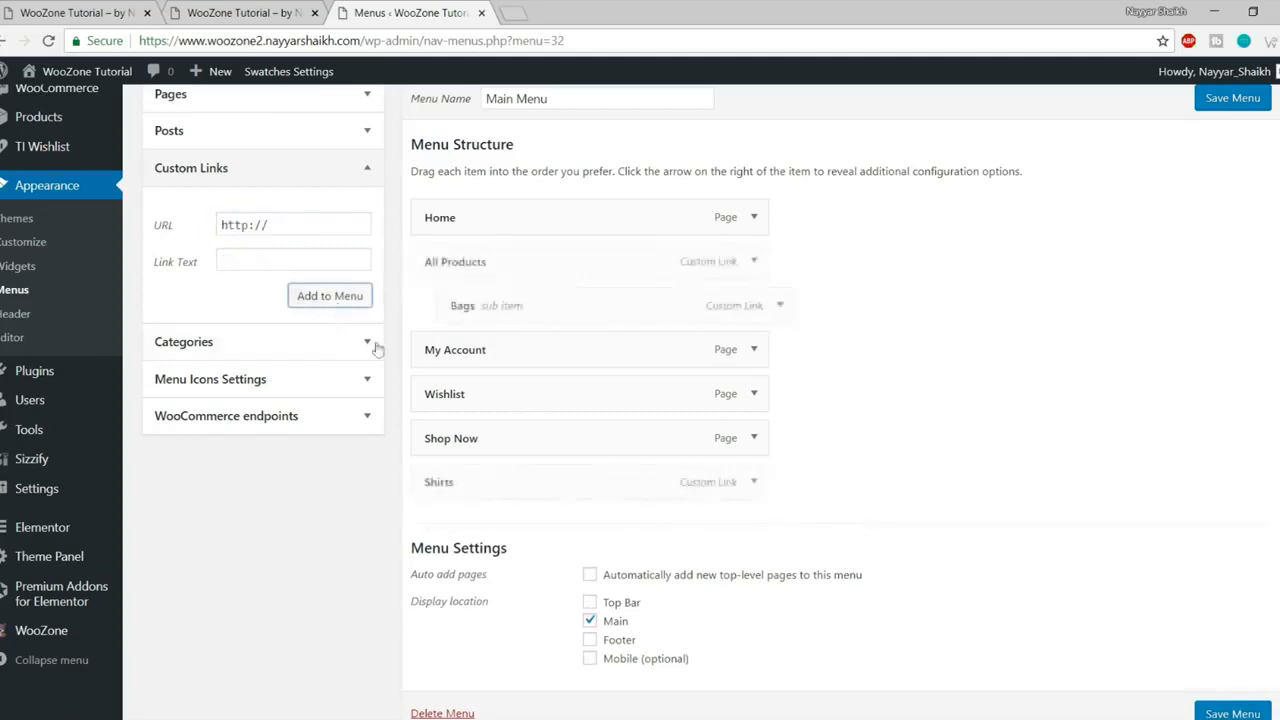
{"action": "left_click_drag", "start_coordinate": [506, 488], "coordinate": [534, 354]}
Step: Add a Shoes custom link with URL # and nest it below Shirts
{"action": "left_click", "coordinate": [240, 225]}
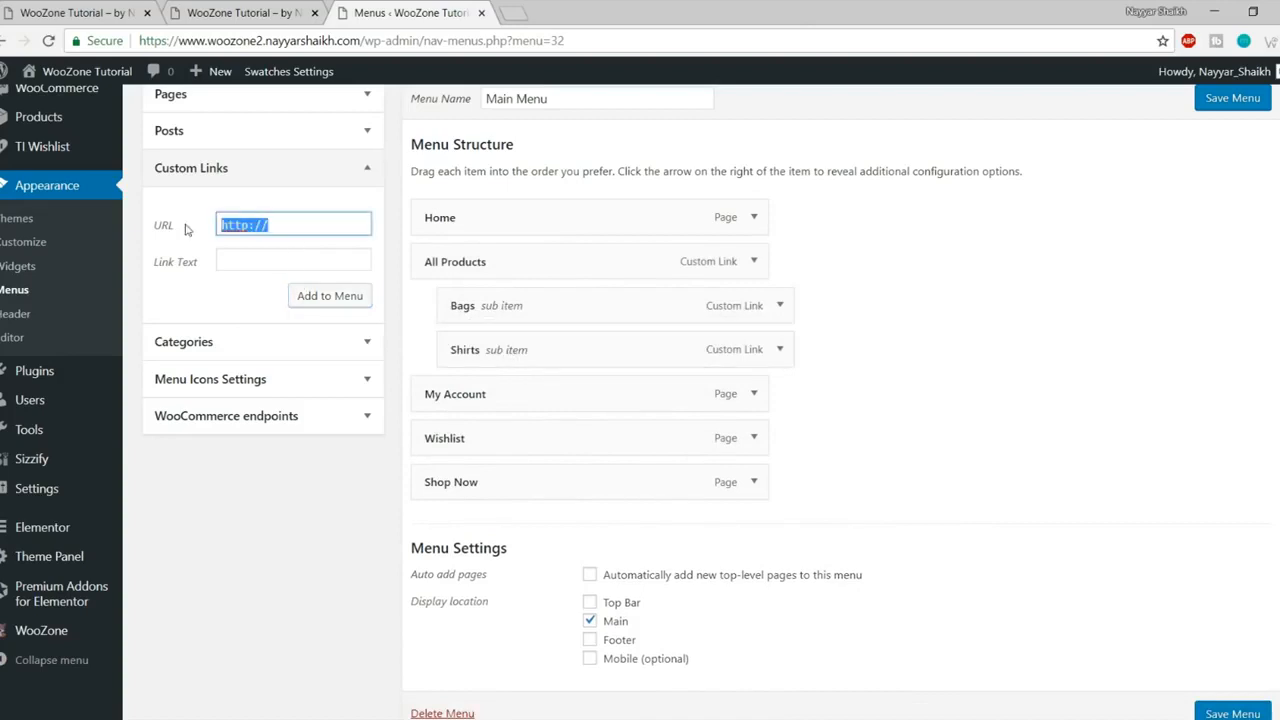
{"action": "type", "text": "#"}
{"action": "key", "text": "Tab"}
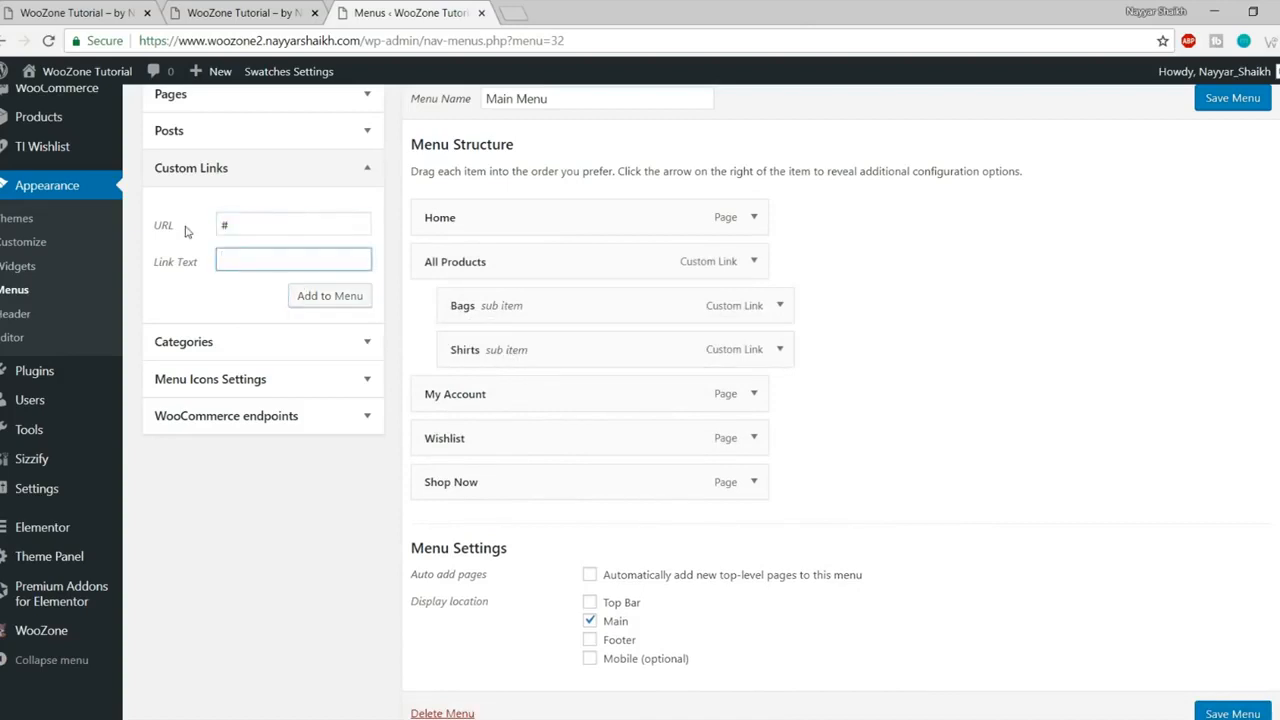
{"action": "left_click", "coordinate": [288, 298]}
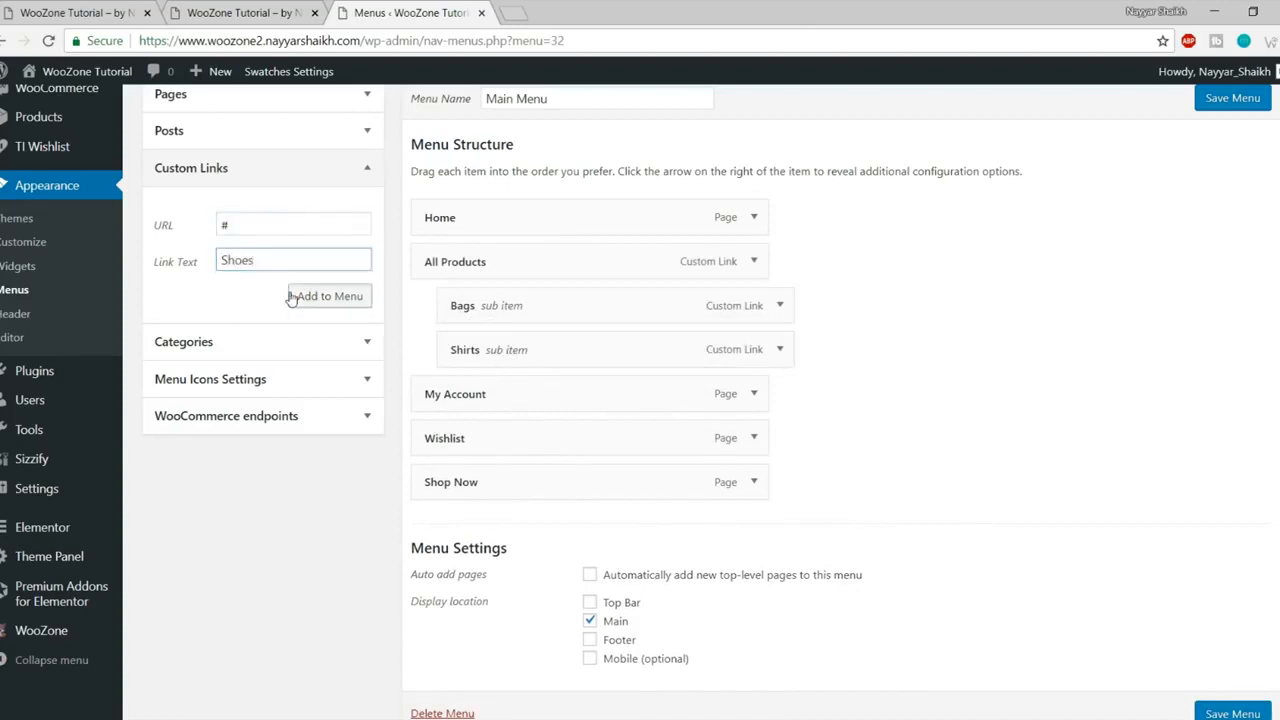
{"action": "left_click_drag", "start_coordinate": [500, 526], "coordinate": [528, 398]}
{"action": "left_click_drag", "start_coordinate": [270, 225], "coordinate": [207, 220]}
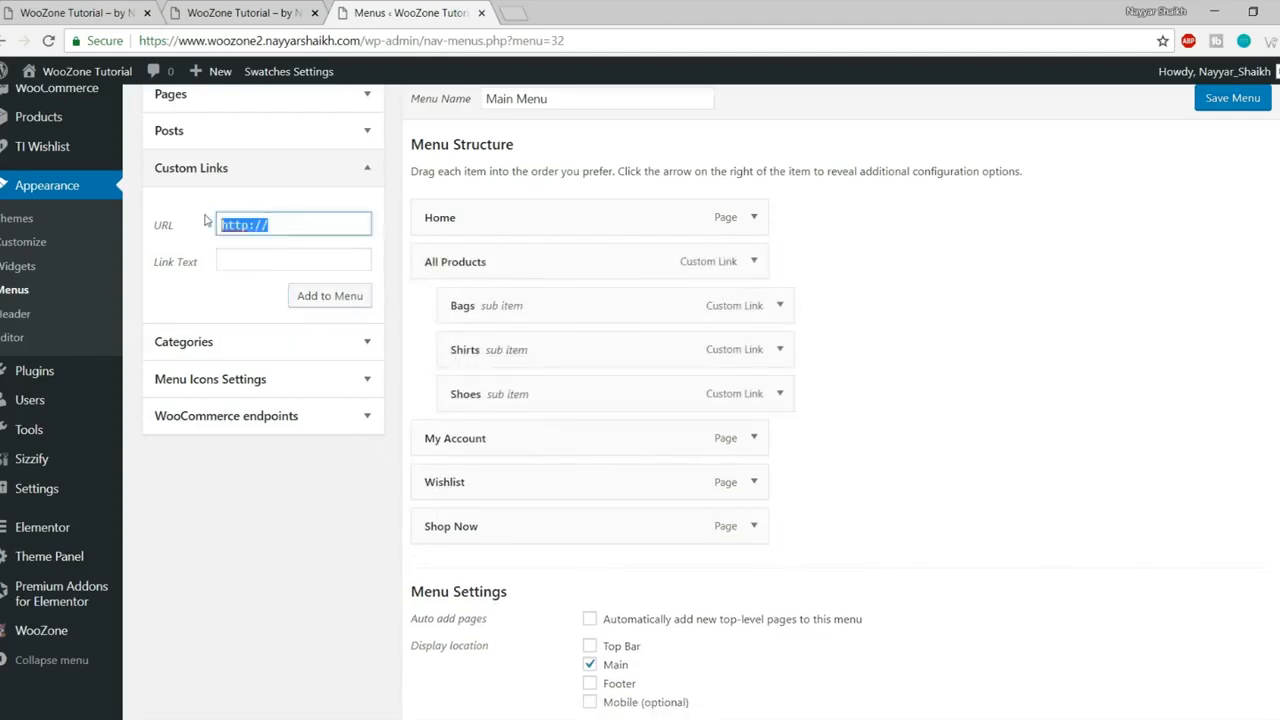
Step: Add a Sunglasses custom link with URL # and nest it below Shoes
{"action": "type", "text": "#"}
{"action": "key", "text": "Tab"}
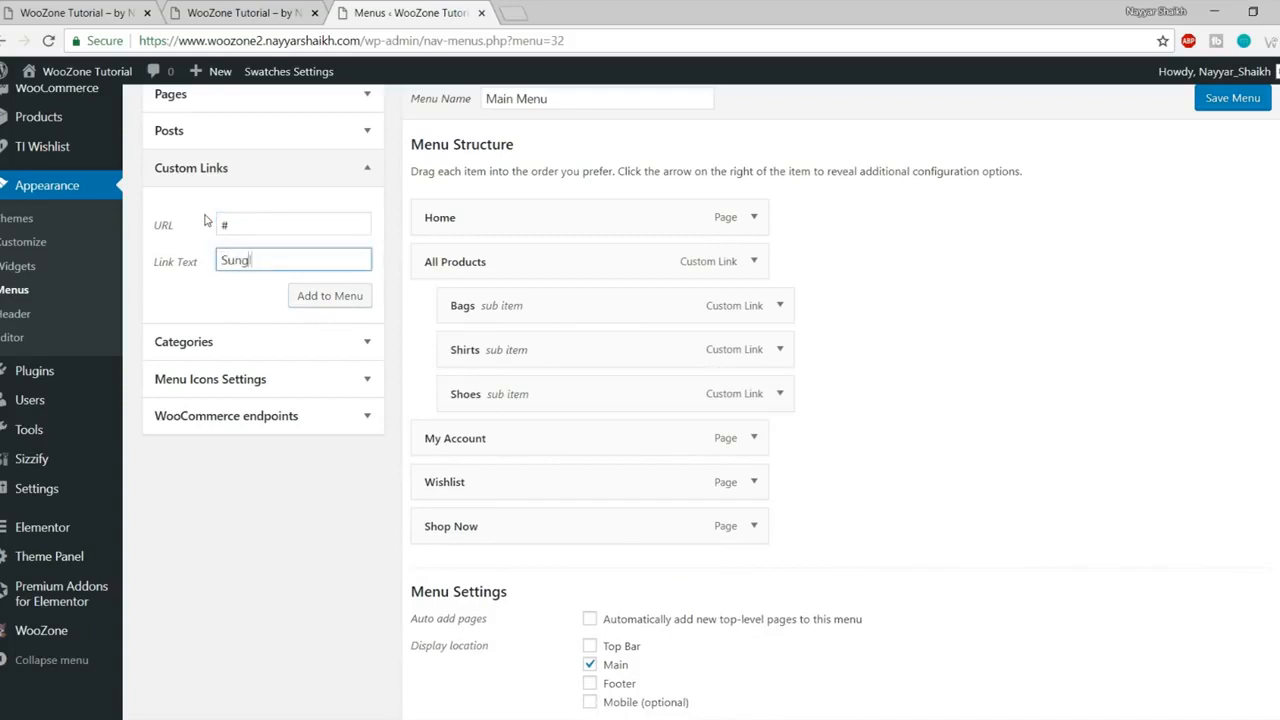
{"action": "left_click", "coordinate": [306, 292]}
{"action": "left_click_drag", "start_coordinate": [498, 566], "coordinate": [537, 357]}
{"action": "left_click", "coordinate": [98, 5]}
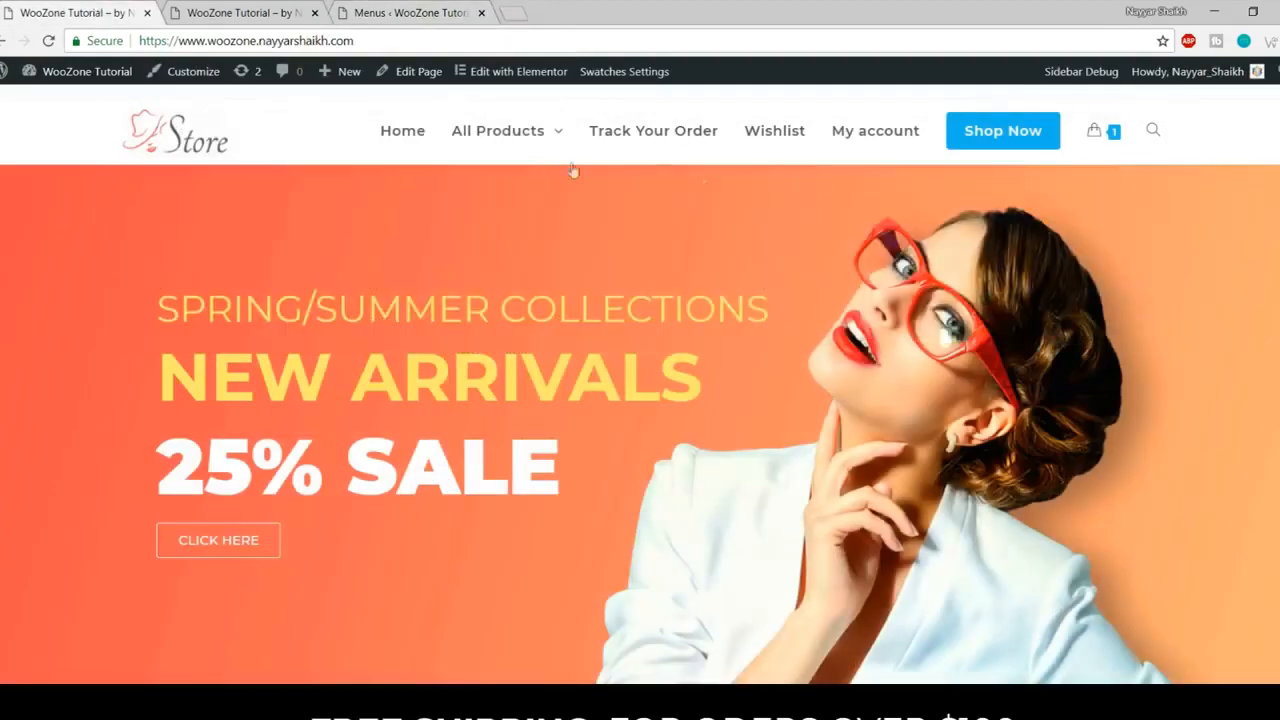
{"action": "mouse_move", "coordinate": [489, 157]}
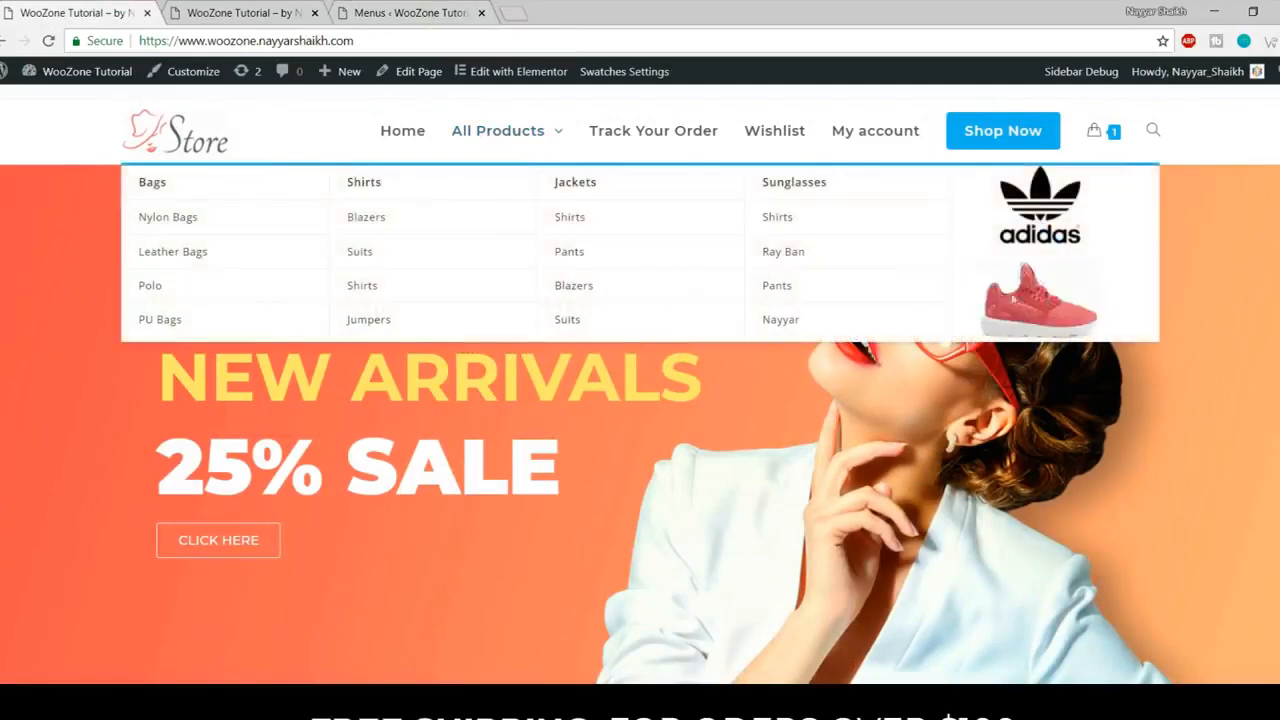
{"action": "left_click", "coordinate": [247, 8]}
{"action": "left_click", "coordinate": [416, 10]}
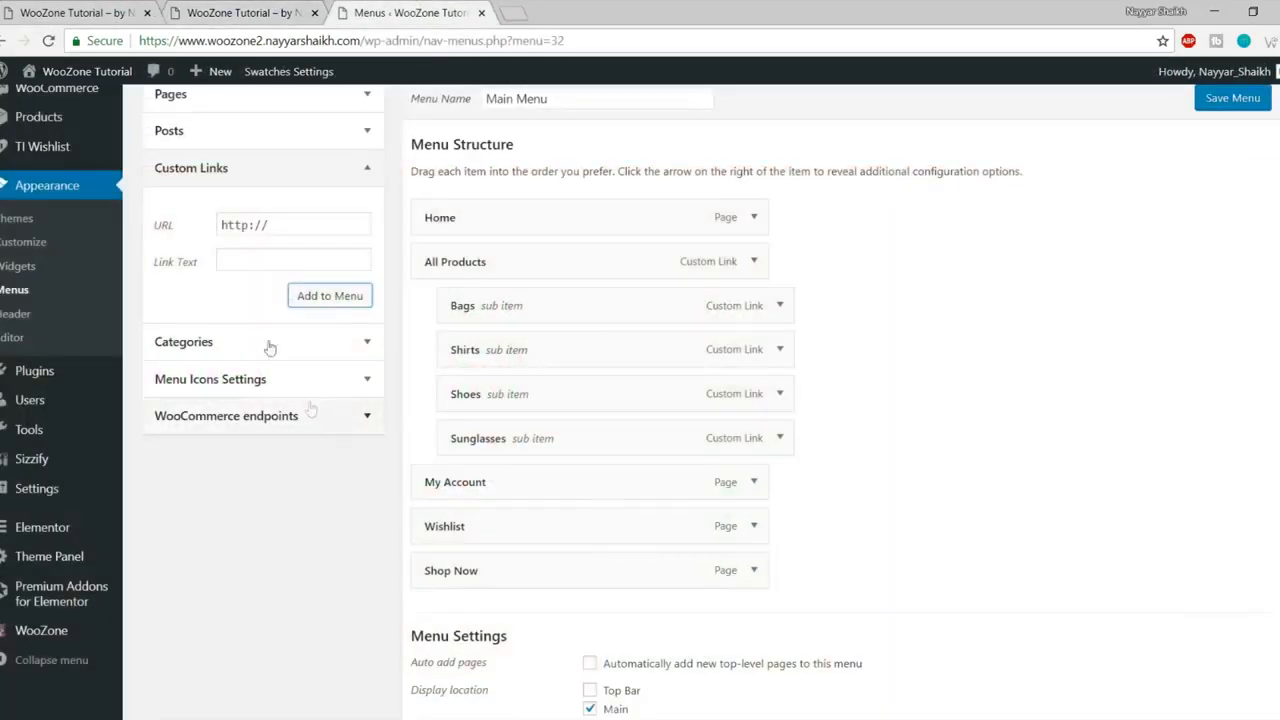
Step: Add a Column 5 custom link below Sunglasses and save the menu
{"action": "left_click", "coordinate": [185, 236]}
{"action": "type", "text": "#"}
{"action": "key", "text": "Tab"}
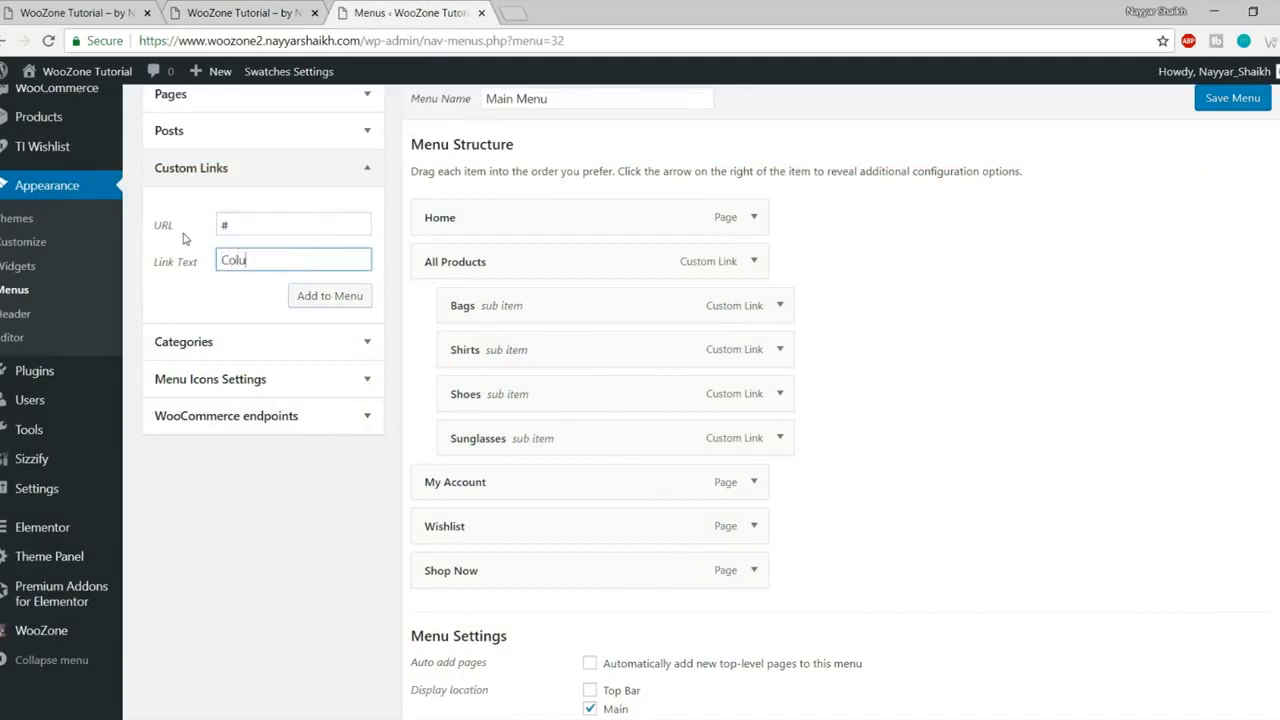
{"action": "left_click", "coordinate": [333, 299]}
{"action": "left_click_drag", "start_coordinate": [473, 615], "coordinate": [502, 490]}
{"action": "scroll", "coordinate": [1062, 522], "scroll_direction": "down", "scroll_amount": 3}
{"action": "left_click", "coordinate": [1226, 622]}
{"action": "left_click", "coordinate": [200, 6]}
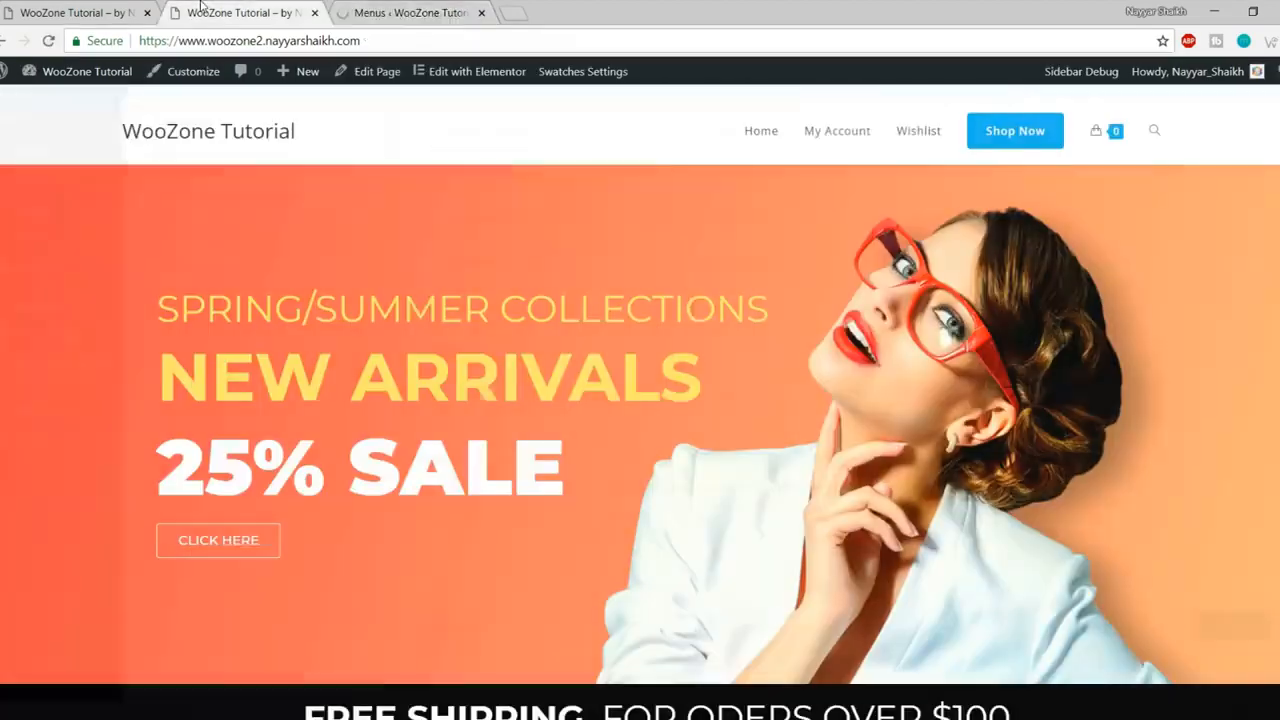
Step: Reload the storefront and check that All Products' dropdown shows Bags, Shirts, Shoes, Sunglasses and Column 5
{"action": "left_click", "coordinate": [48, 42]}
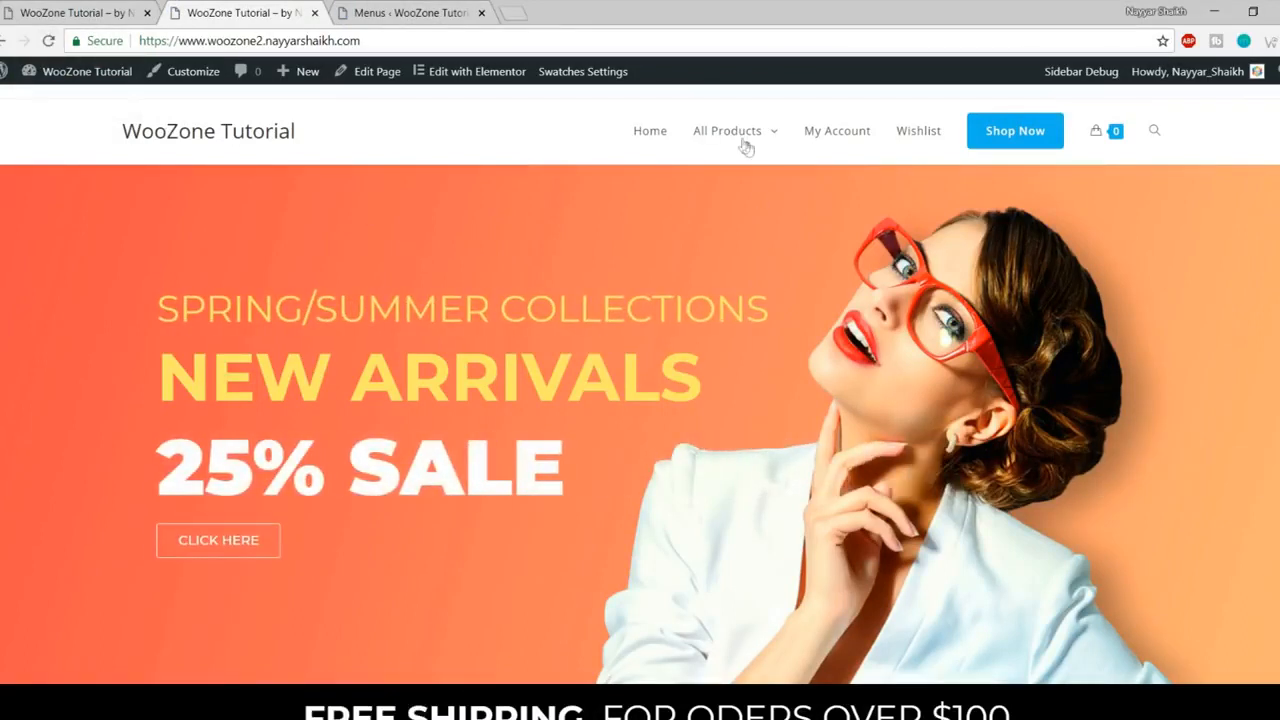
{"action": "mouse_move", "coordinate": [746, 147]}
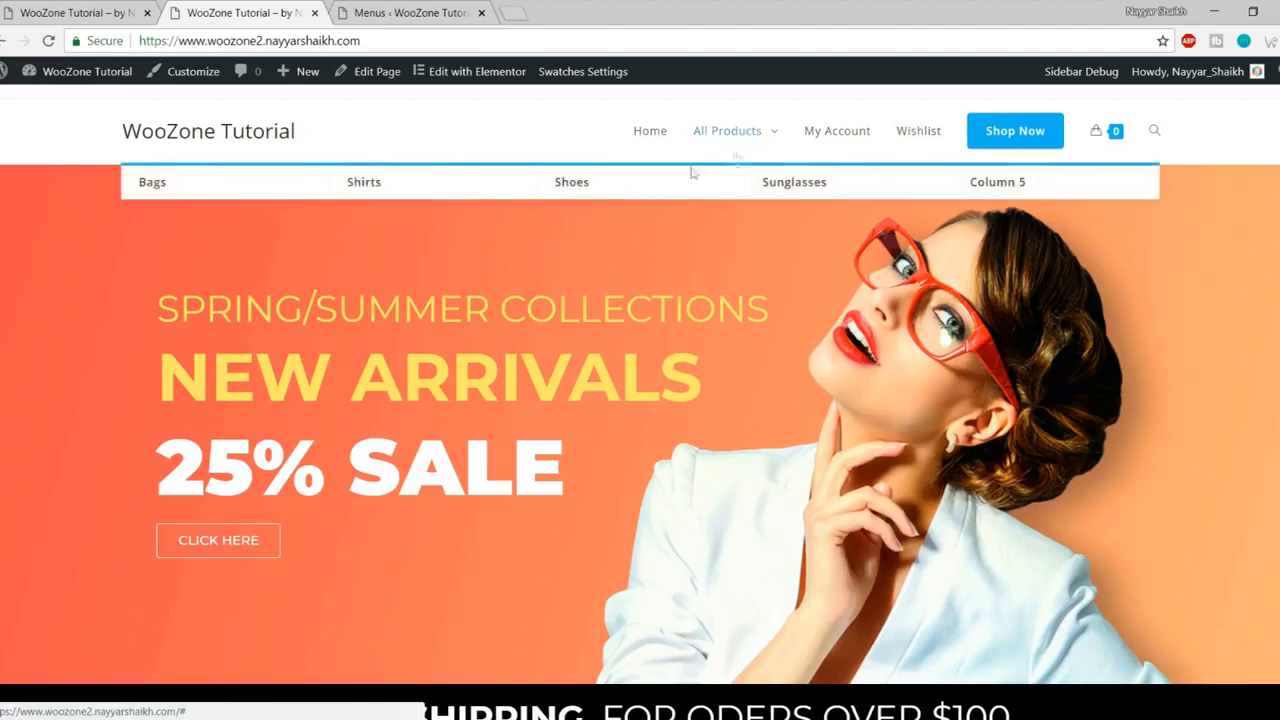
{"action": "left_click", "coordinate": [446, 12]}
{"action": "scroll", "coordinate": [392, 232], "scroll_direction": "down", "scroll_amount": 4}
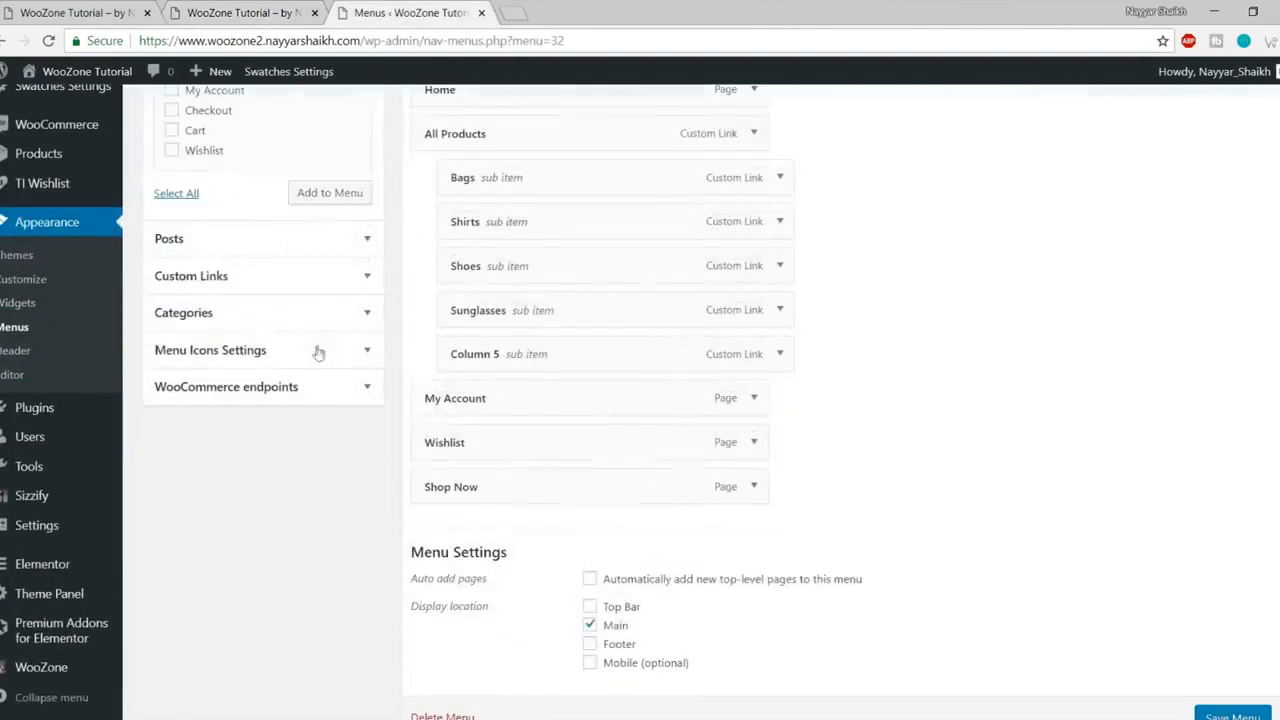
Step: Start a new custom link, entering # as its URL
{"action": "left_click", "coordinate": [280, 276]}
{"action": "scroll", "coordinate": [354, 346], "scroll_direction": "up", "scroll_amount": 3}
{"action": "left_click", "coordinate": [157, 366]}
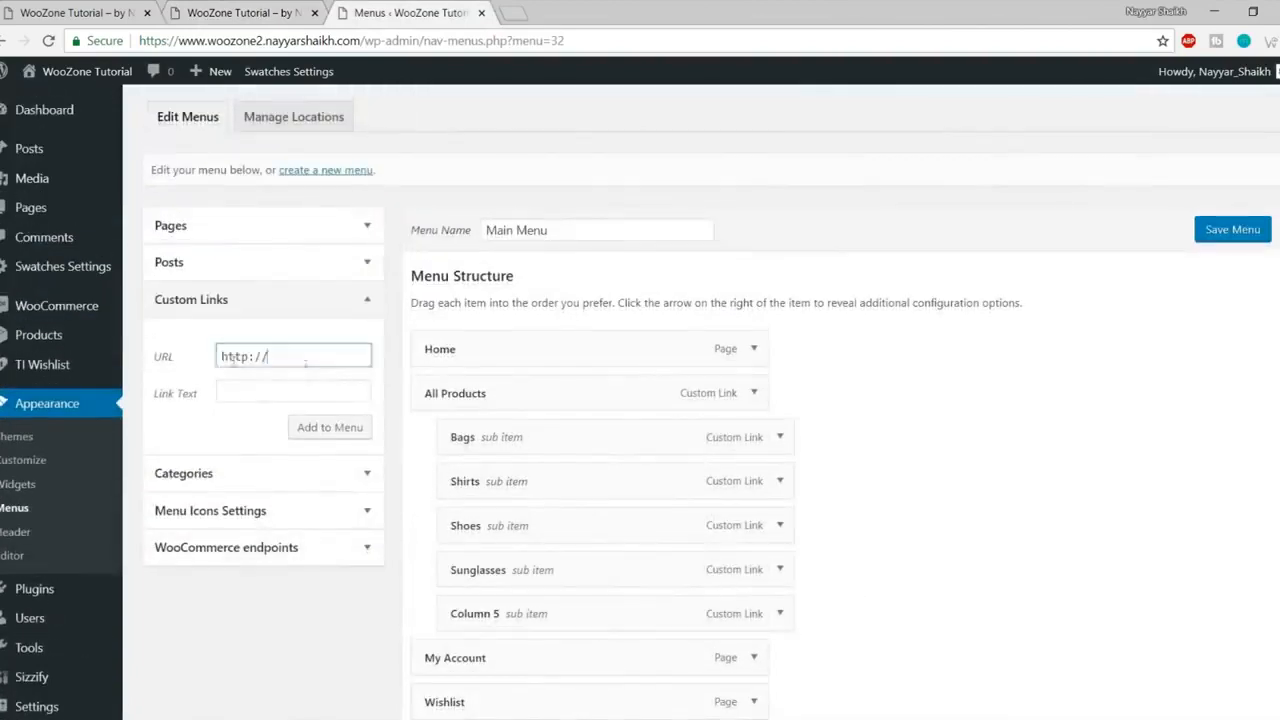
{"action": "type", "text": "#"}
{"action": "double_click", "coordinate": [268, 366]}
{"action": "mouse_move", "coordinate": [17, 341]}
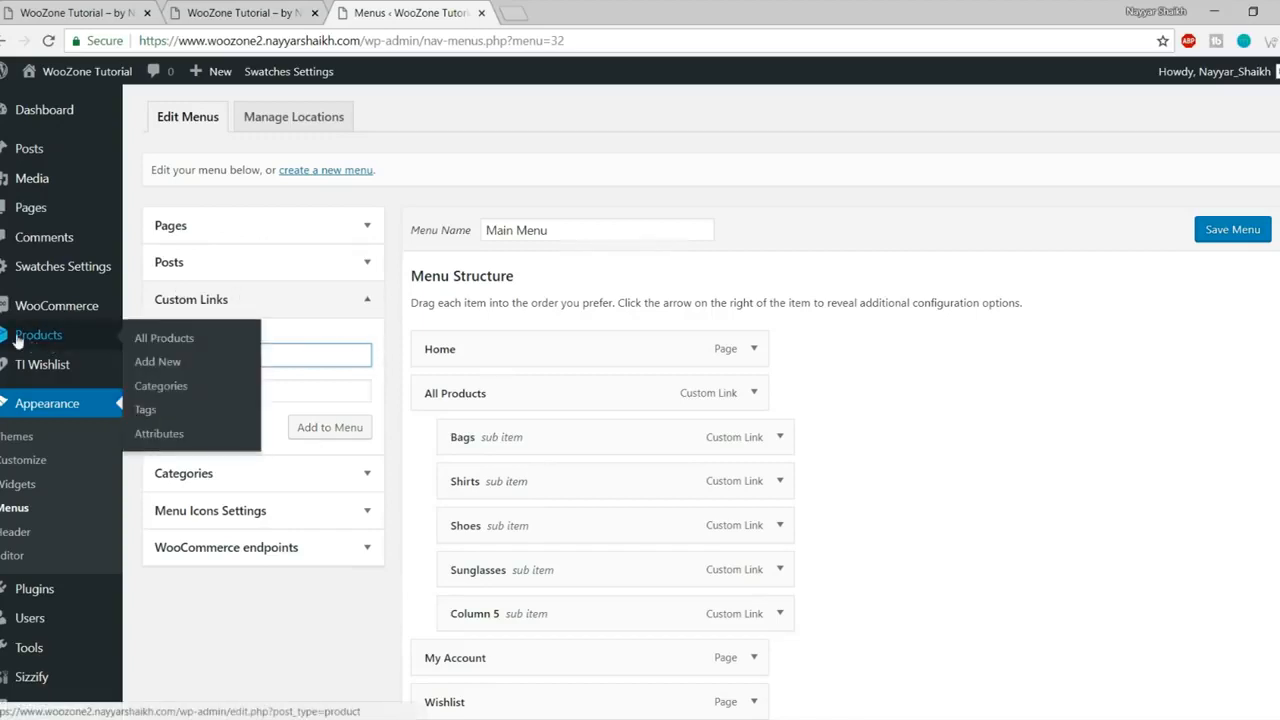
Step: Open Product categories in a new tab and copy the Bags category's View link
{"action": "right_click", "coordinate": [178, 392]}
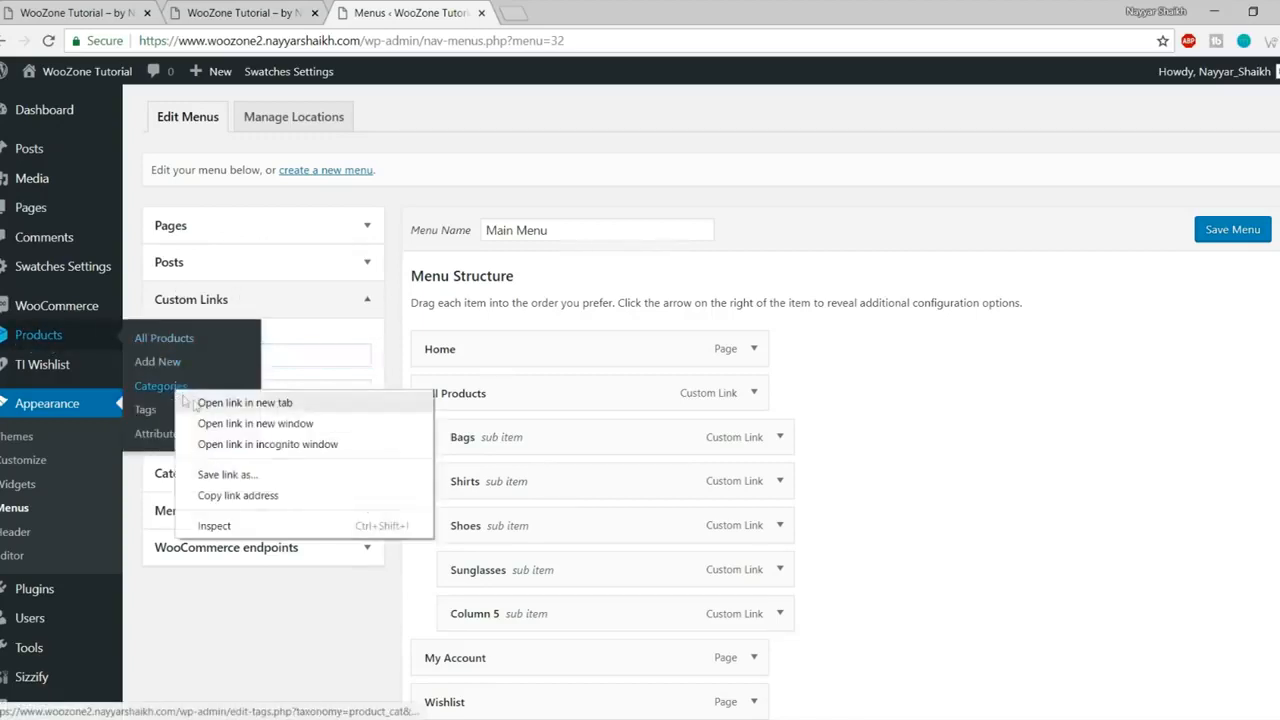
{"action": "left_click", "coordinate": [220, 403]}
{"action": "left_click", "coordinate": [590, 16]}
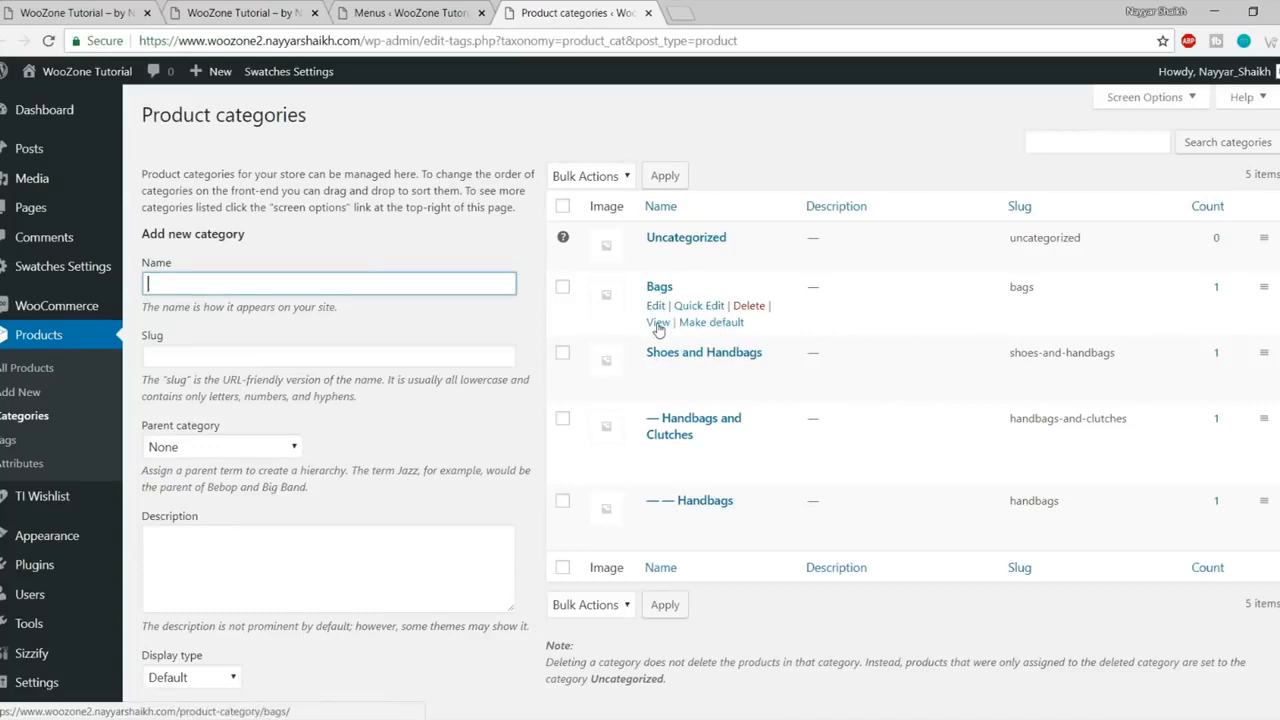
{"action": "right_click", "coordinate": [658, 328]}
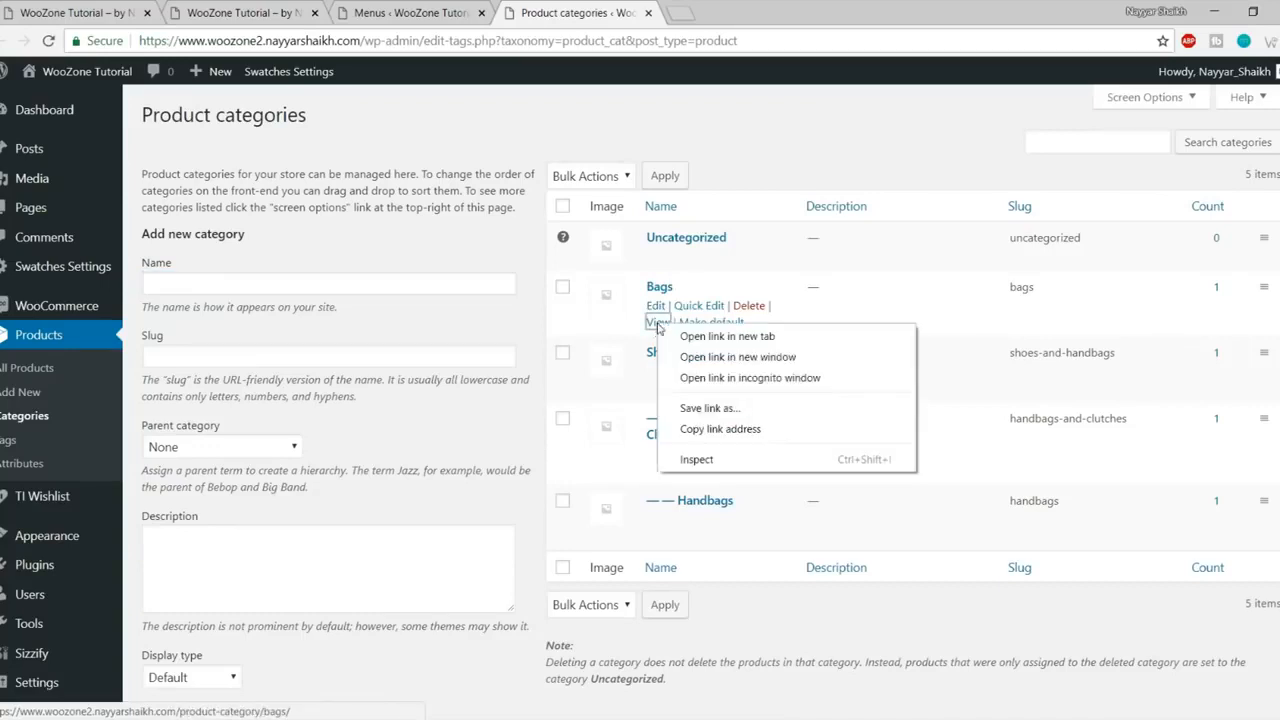
{"action": "left_click", "coordinate": [740, 428]}
Step: Paste the Bags category address into the custom link URL field
{"action": "left_click", "coordinate": [433, 12]}
{"action": "left_click", "coordinate": [335, 352]}
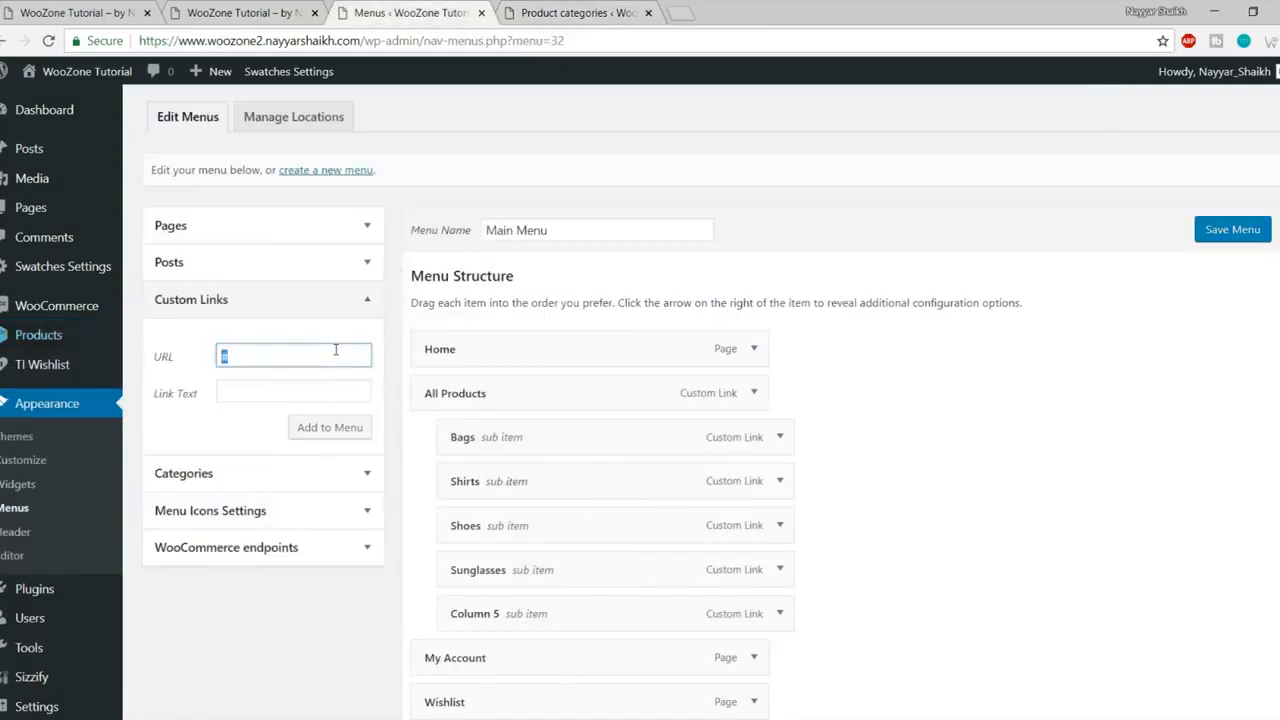
{"action": "key", "text": "ctrl+v"}
{"action": "left_click", "coordinate": [342, 385]}
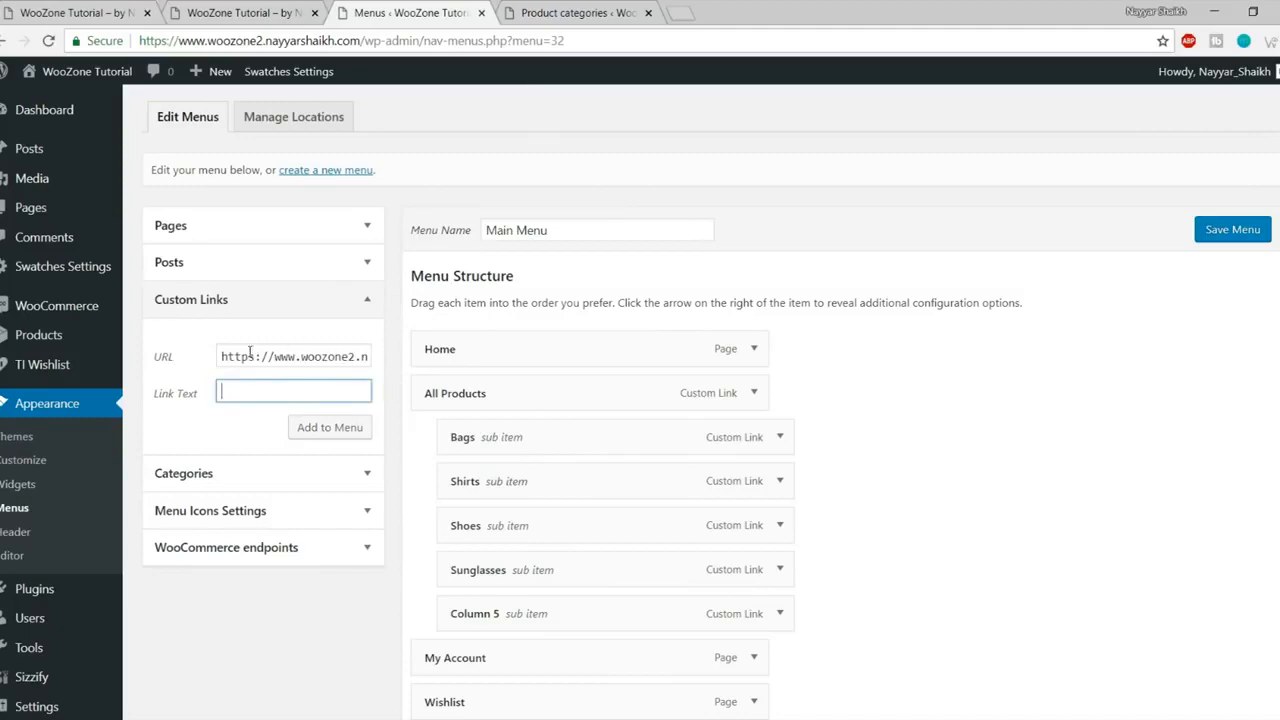
{"action": "left_click", "coordinate": [553, 10]}
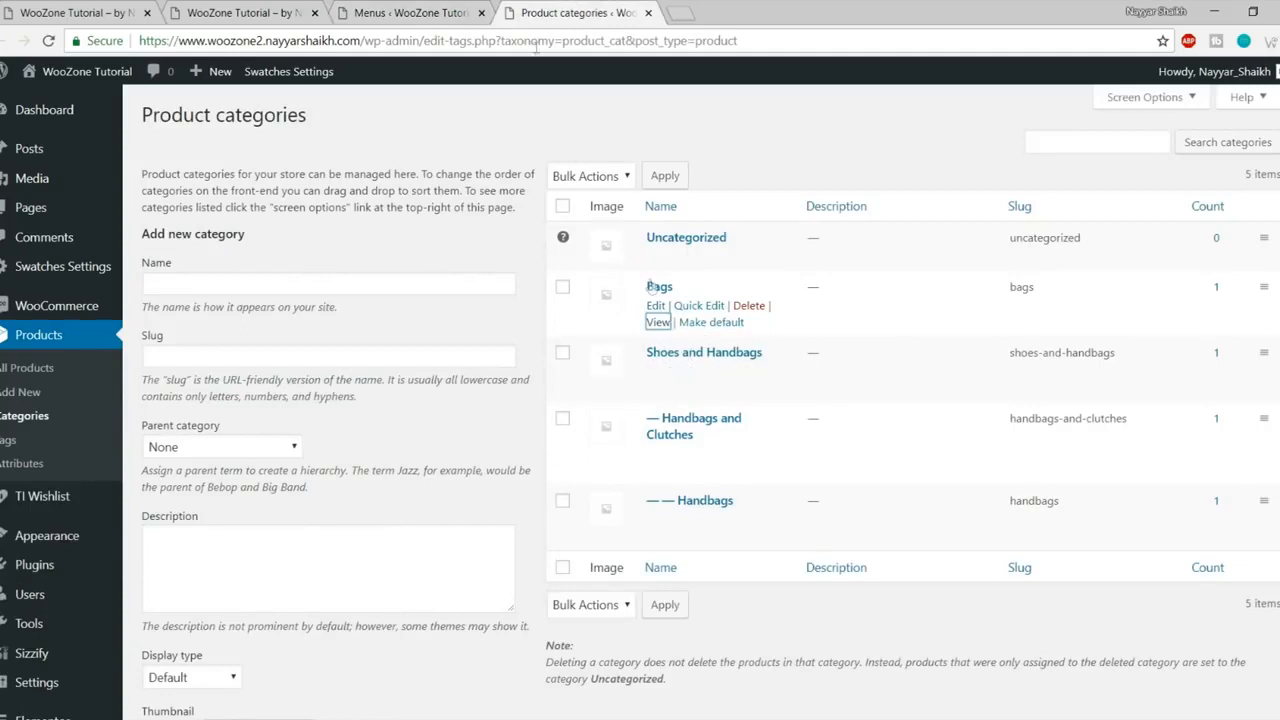
{"action": "left_click", "coordinate": [450, 12]}
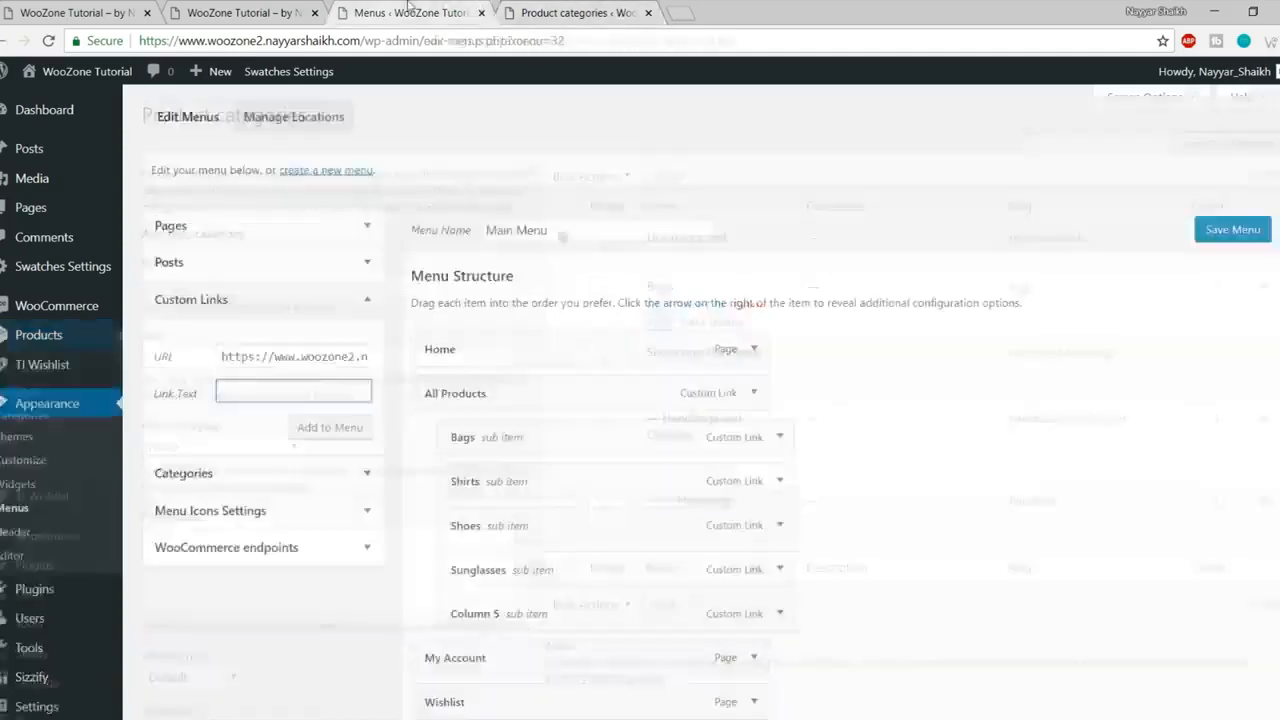
Step: Add School Bags and Nylon Bags custom links with URL #
{"action": "type", "text": "School Bags"}
{"action": "left_click", "coordinate": [310, 427]}
{"action": "triple_click", "coordinate": [298, 357]}
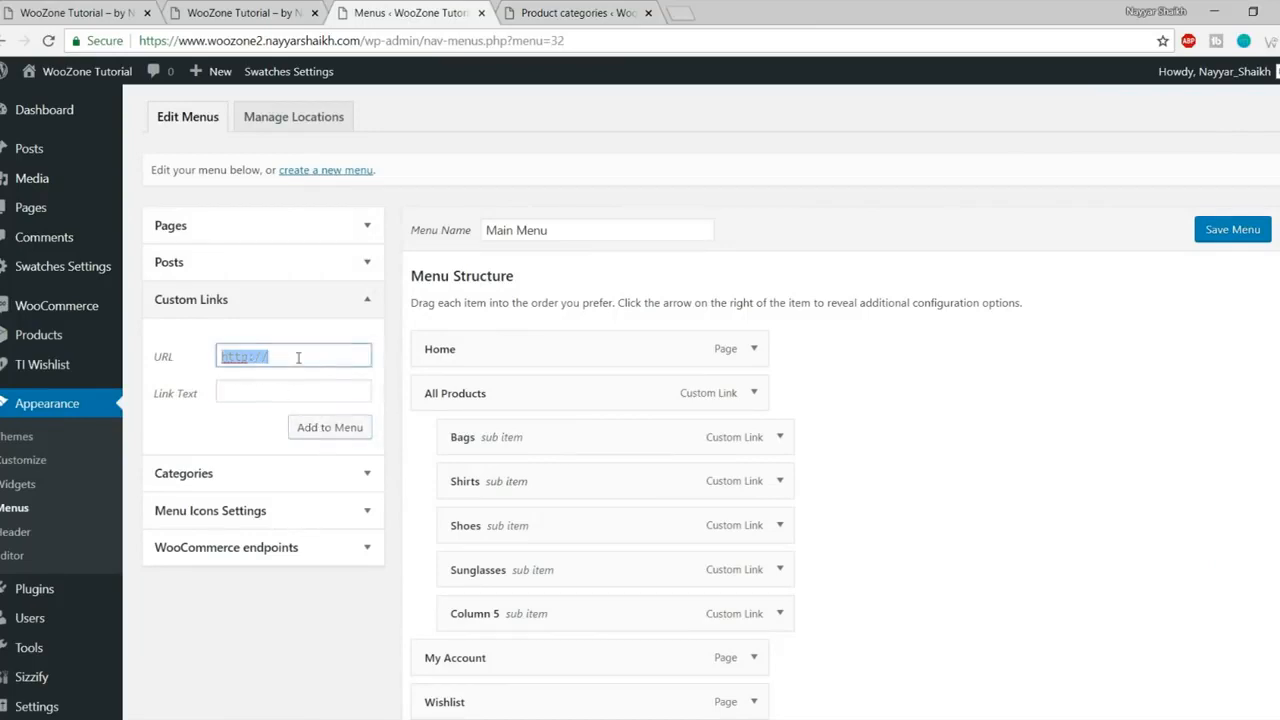
{"action": "type", "text": "#"}
{"action": "key", "text": "Tab"}
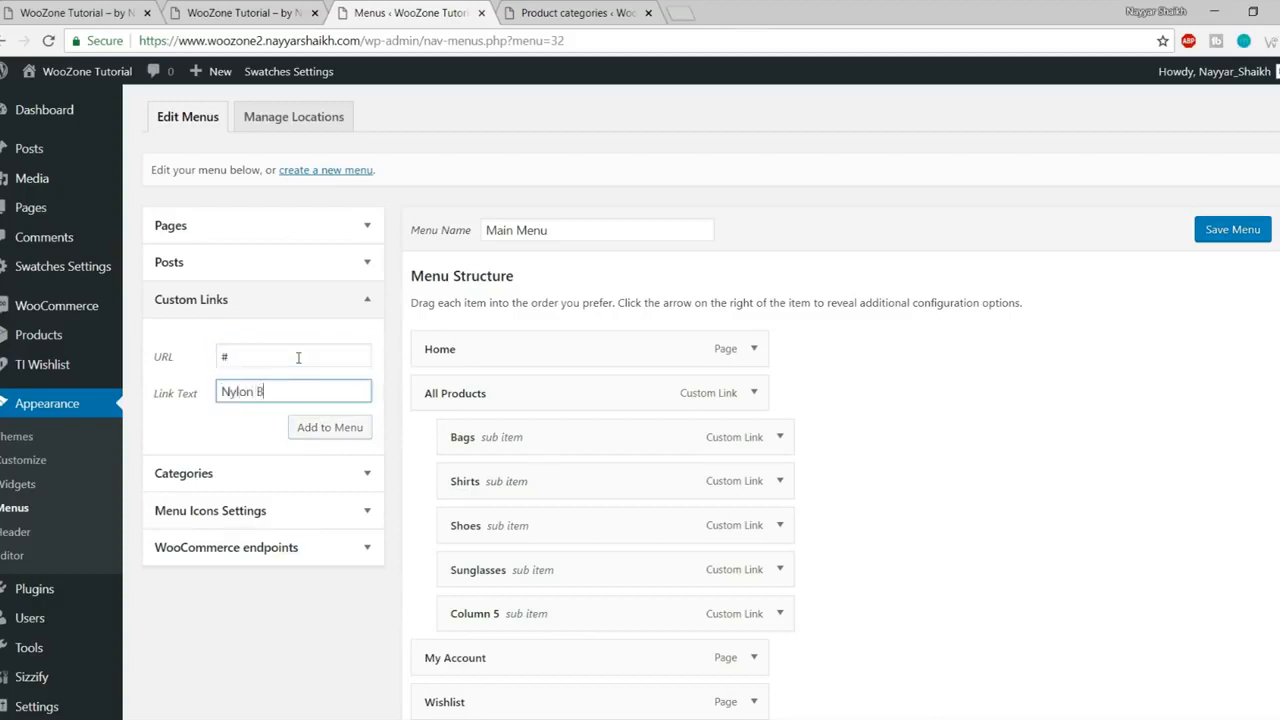
{"action": "type", "text": "Nylon Bags"}
{"action": "left_click", "coordinate": [330, 430]}
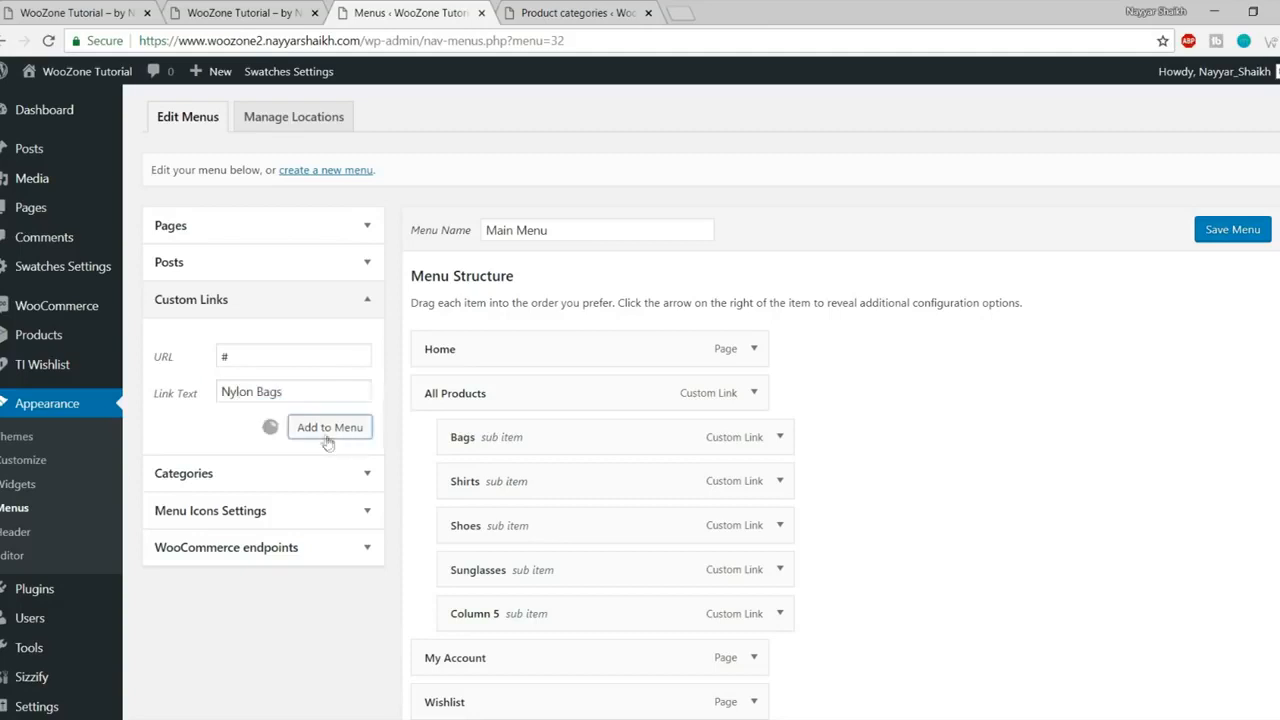
Step: Add Jeans Bags and Bags custom links, then begin another link with URL #
{"action": "triple_click", "coordinate": [284, 355]}
{"action": "type", "text": "#"}
{"action": "key", "text": "Tab"}
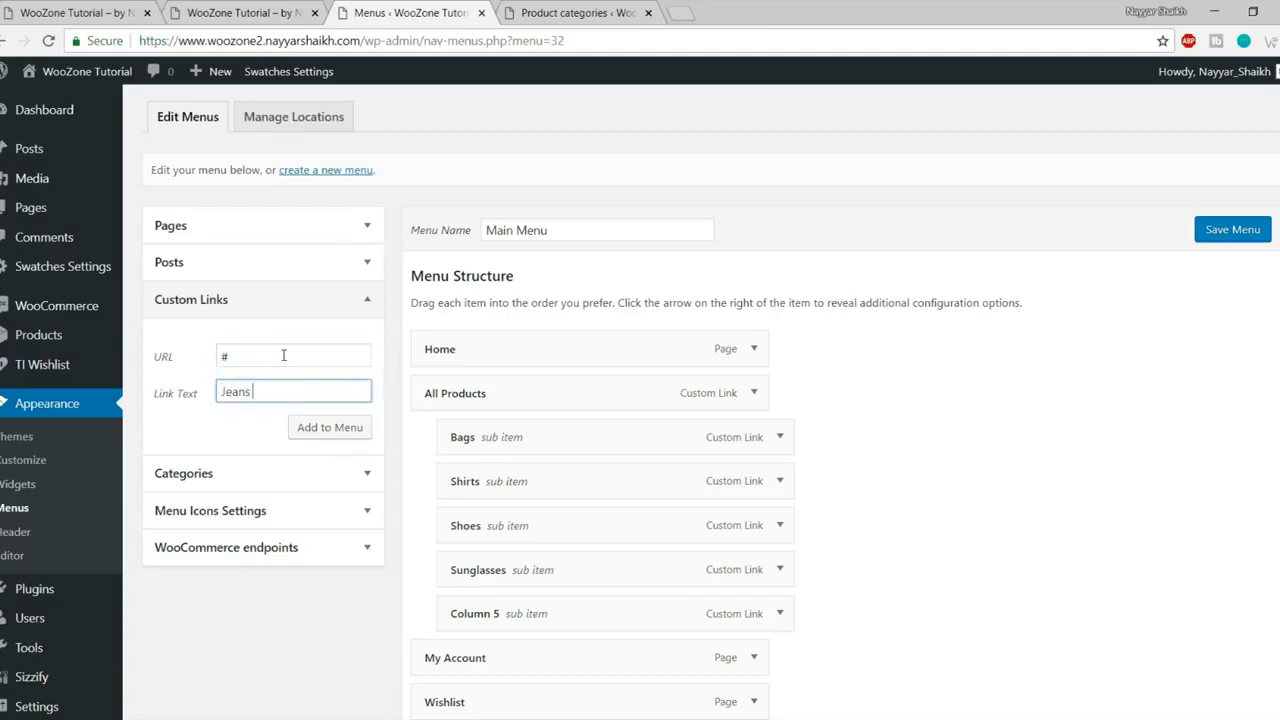
{"action": "left_click", "coordinate": [329, 428]}
{"action": "triple_click", "coordinate": [289, 357]}
{"action": "type", "text": "#"}
{"action": "key", "text": "Tab"}
{"action": "type", "text": "Bags"}
{"action": "left_click", "coordinate": [329, 428]}
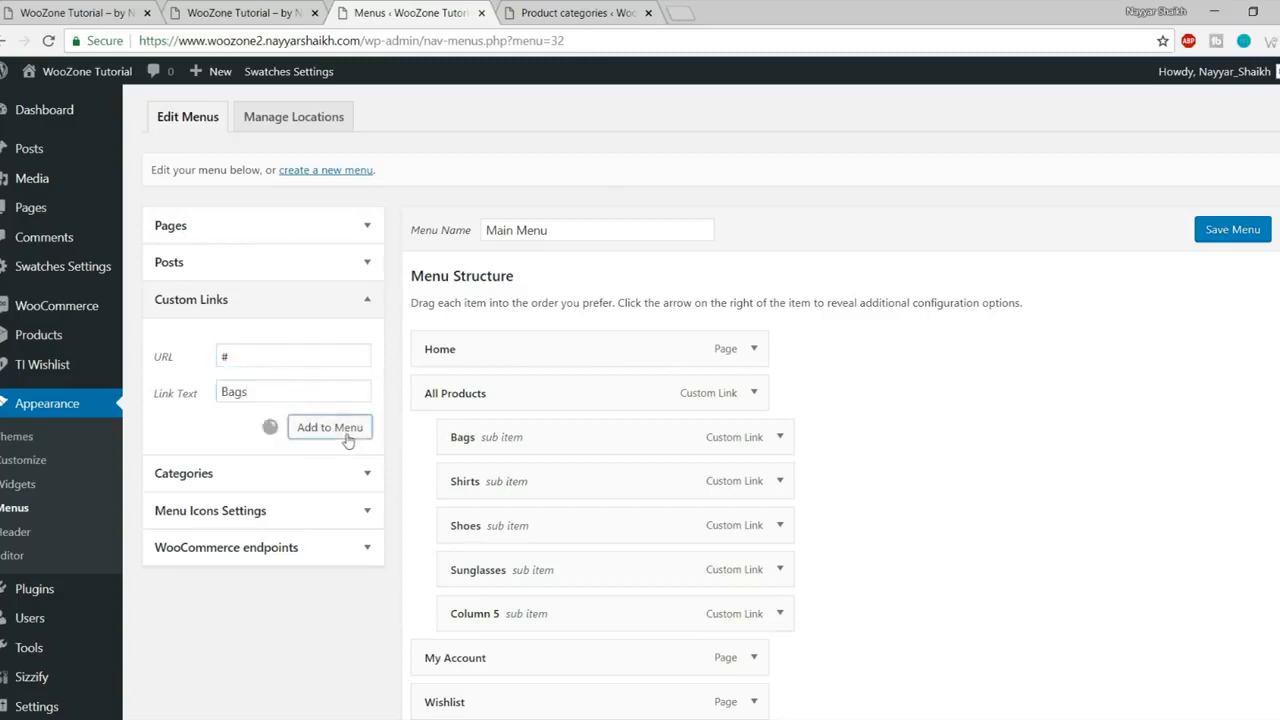
{"action": "triple_click", "coordinate": [304, 348]}
{"action": "type", "text": "#"}
{"action": "key", "text": "Tab"}
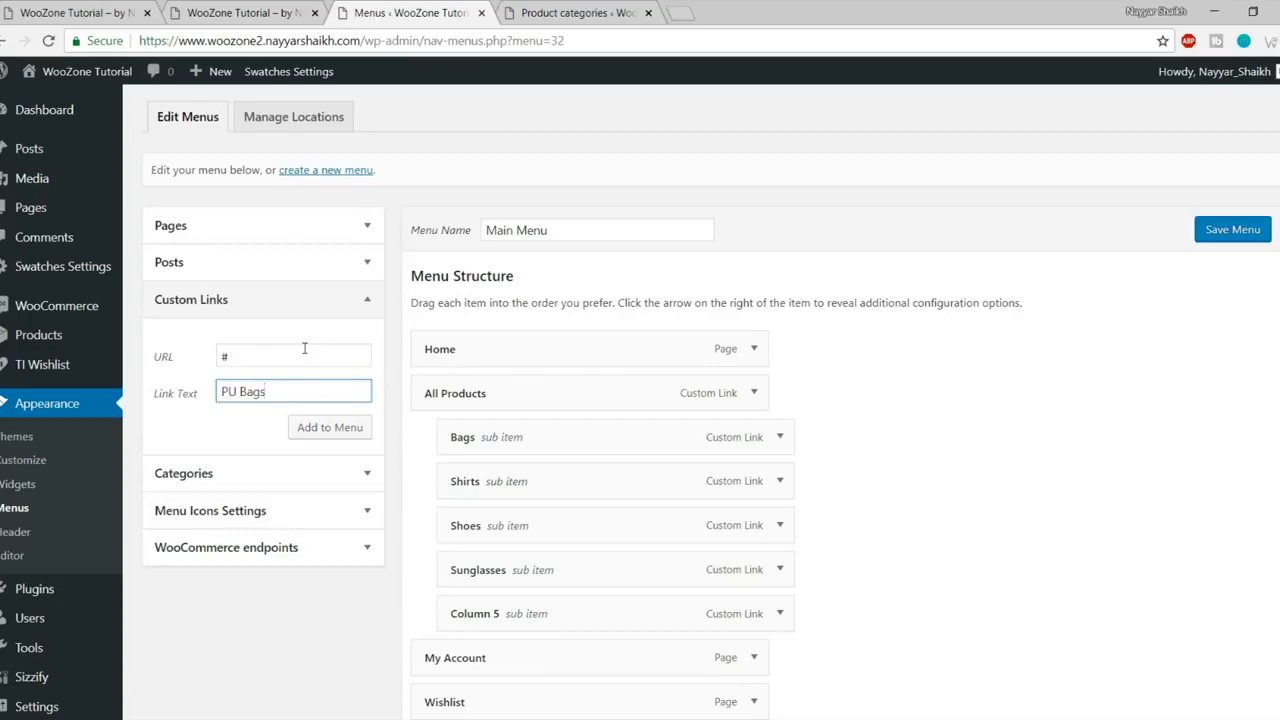
Step: Add PU Bags and nest Nylon, Jeans, School Bags, Bags and PU Bags under Bags
{"action": "left_click", "coordinate": [330, 427]}
{"action": "scroll", "coordinate": [380, 434], "scroll_direction": "down", "scroll_amount": 3}
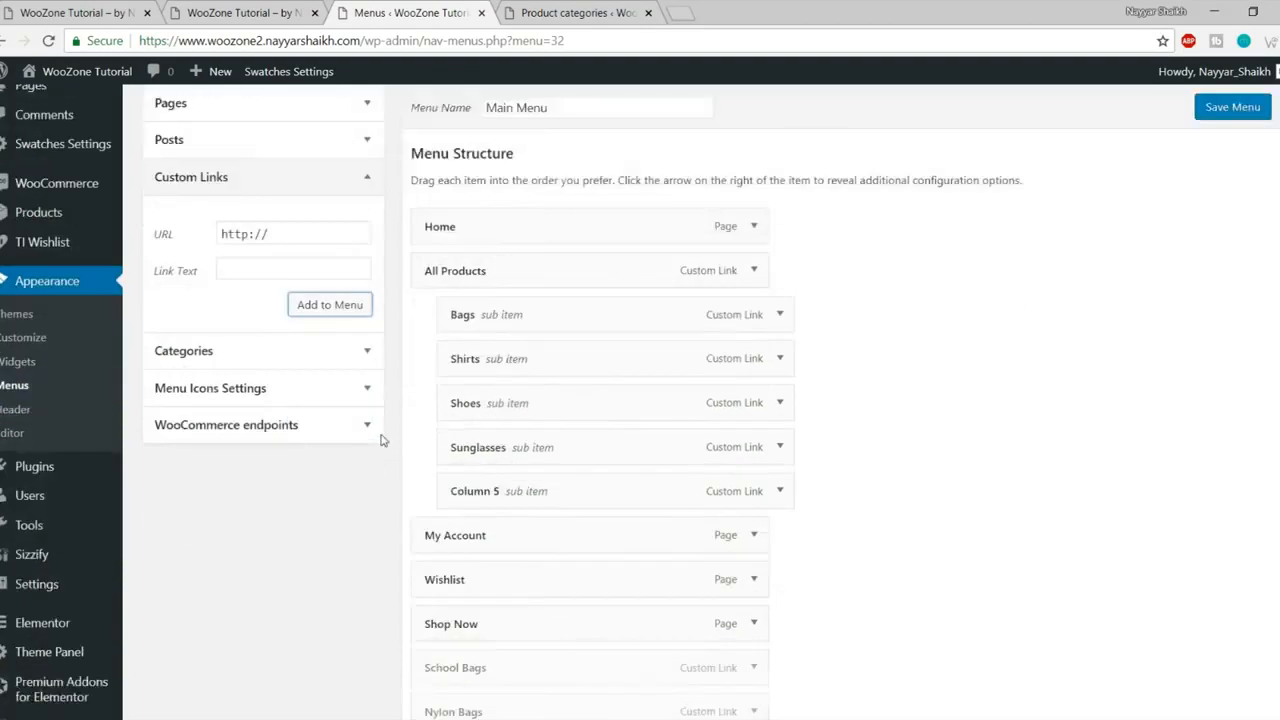
{"action": "scroll", "coordinate": [477, 527], "scroll_direction": "down", "scroll_amount": 1}
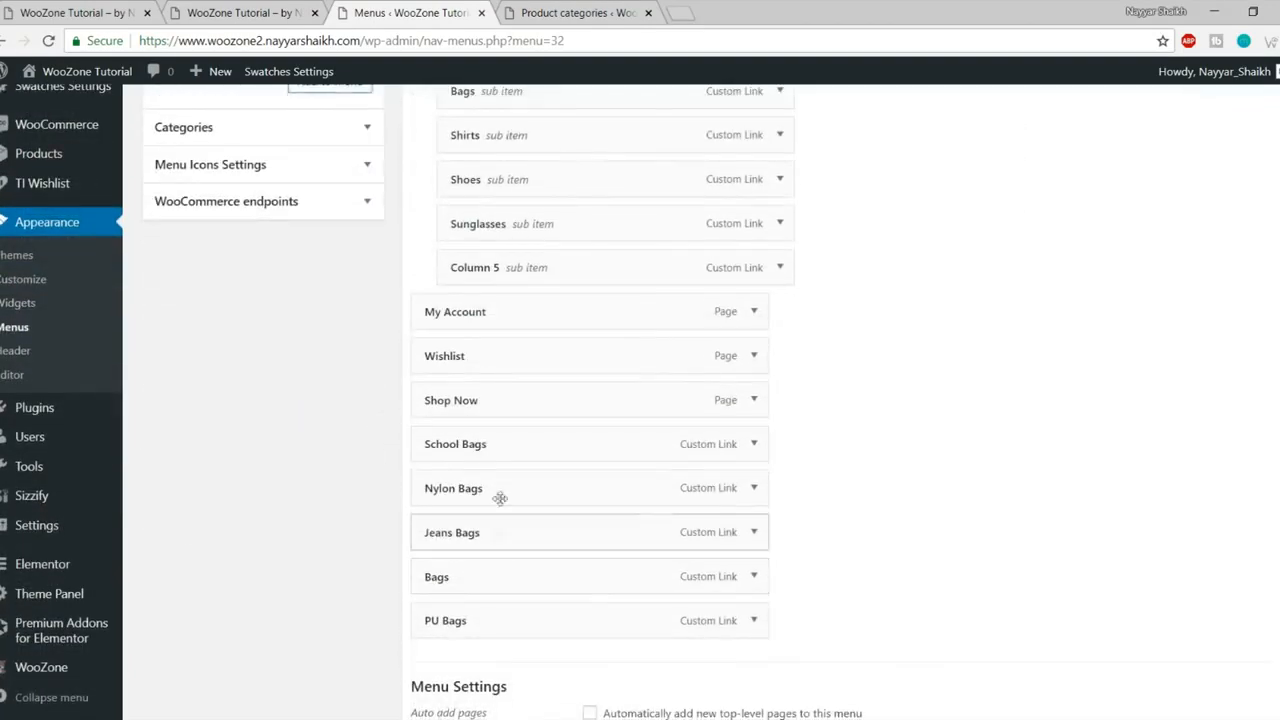
{"action": "left_click_drag", "start_coordinate": [497, 490], "coordinate": [558, 132]}
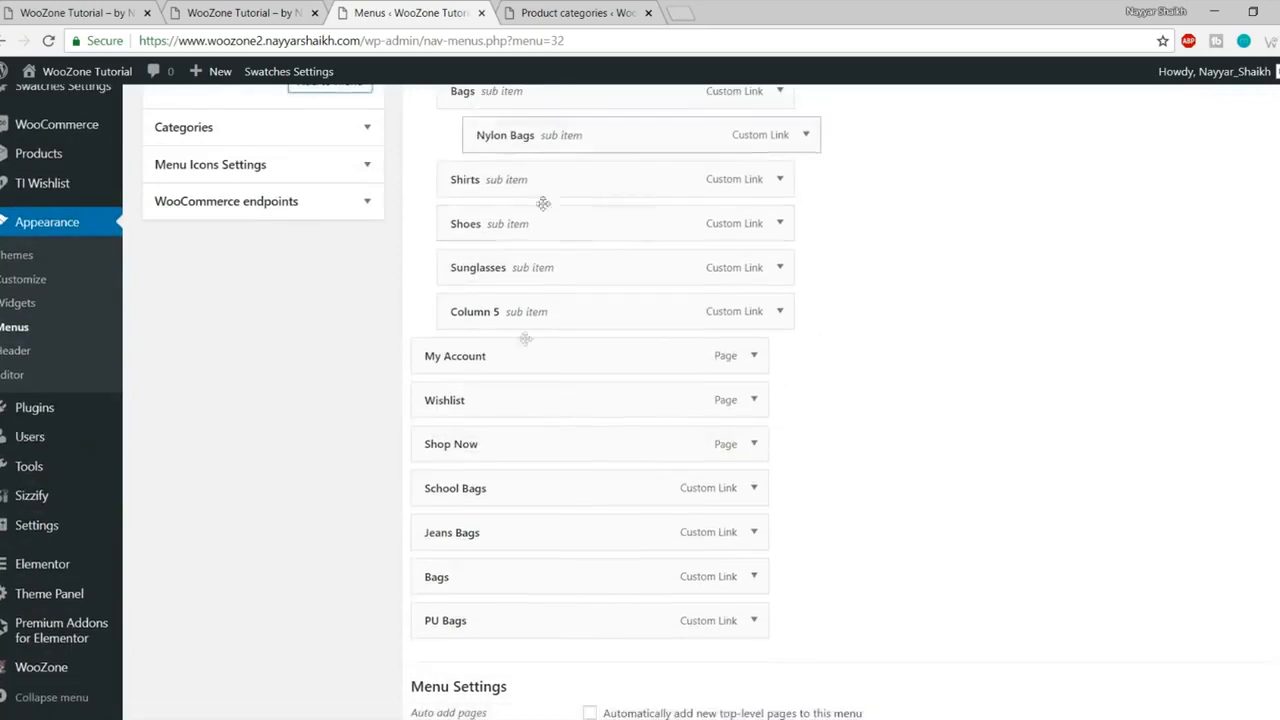
{"action": "left_click_drag", "start_coordinate": [492, 547], "coordinate": [549, 186]}
{"action": "left_click_drag", "start_coordinate": [480, 536], "coordinate": [537, 234]}
{"action": "left_click_drag", "start_coordinate": [506, 583], "coordinate": [570, 265]}
{"action": "left_click_drag", "start_coordinate": [491, 628], "coordinate": [556, 327]}
Step: Save the rearranged Main Menu and reload the storefront home page
{"action": "scroll", "coordinate": [594, 346], "scroll_direction": "up", "scroll_amount": 2}
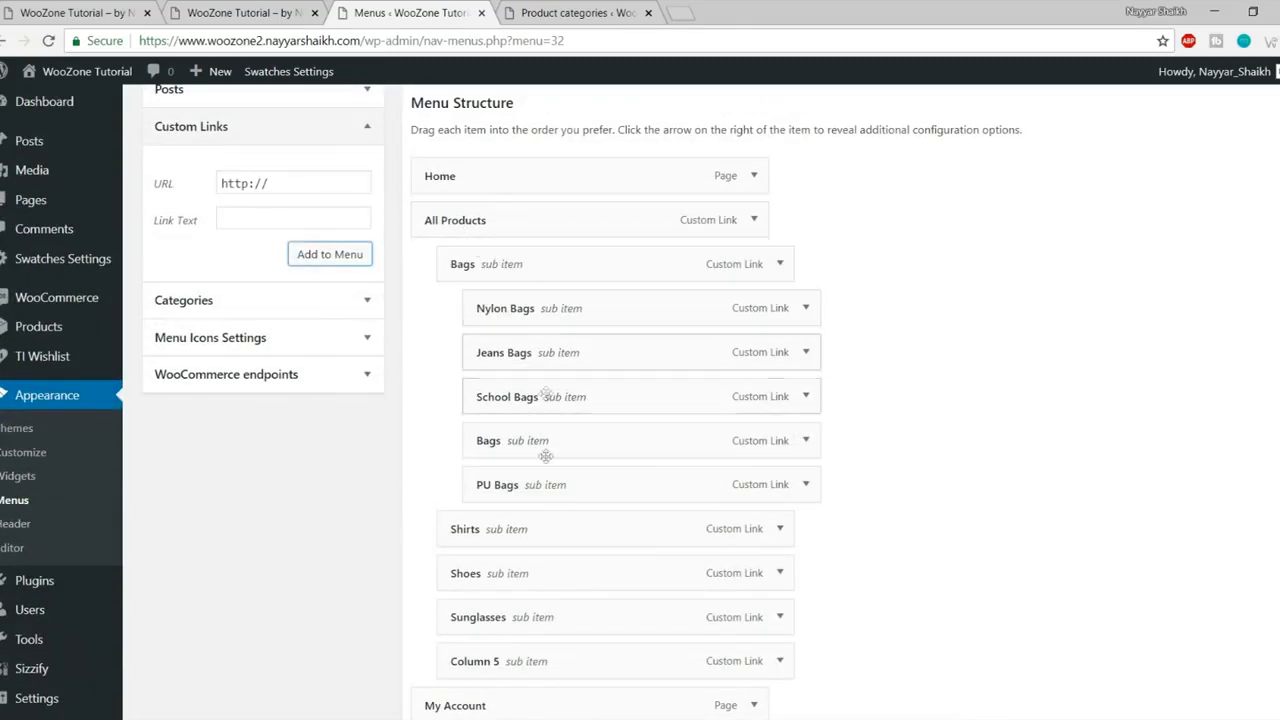
{"action": "scroll", "coordinate": [576, 440], "scroll_direction": "down", "scroll_amount": 4}
{"action": "left_click", "coordinate": [1240, 683]}
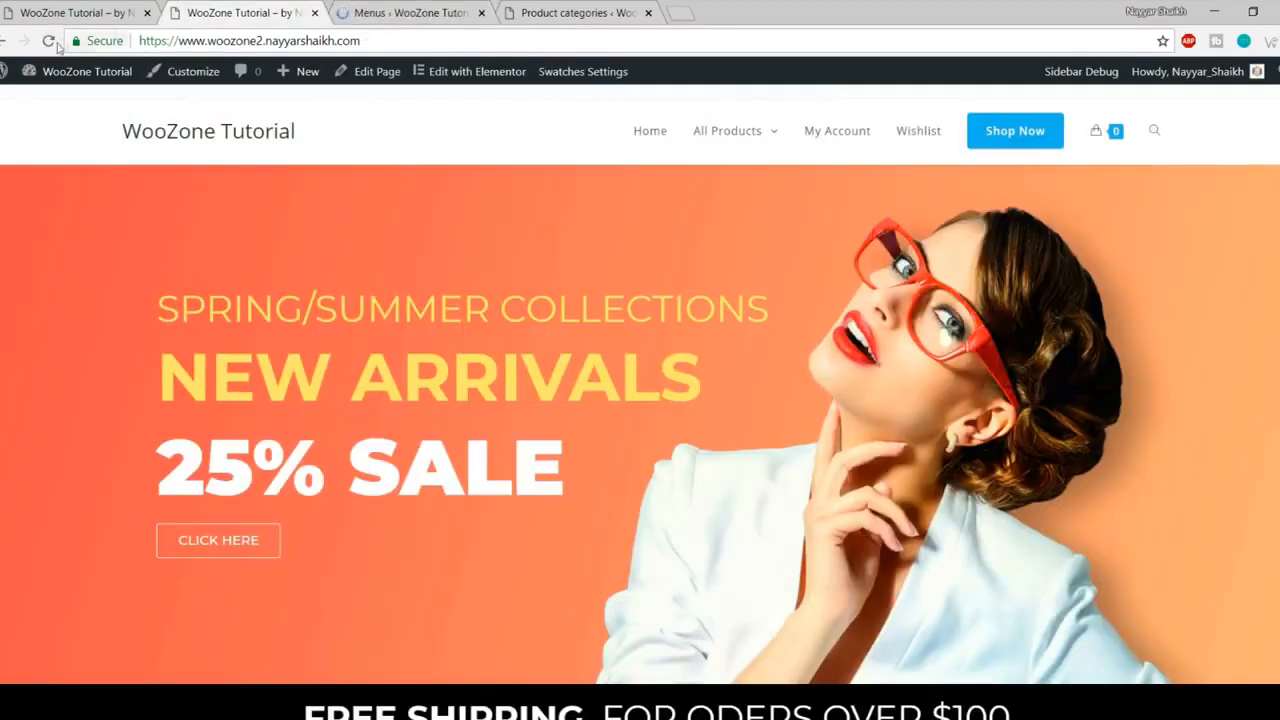
{"action": "left_click", "coordinate": [48, 41]}
{"action": "left_click", "coordinate": [48, 42]}
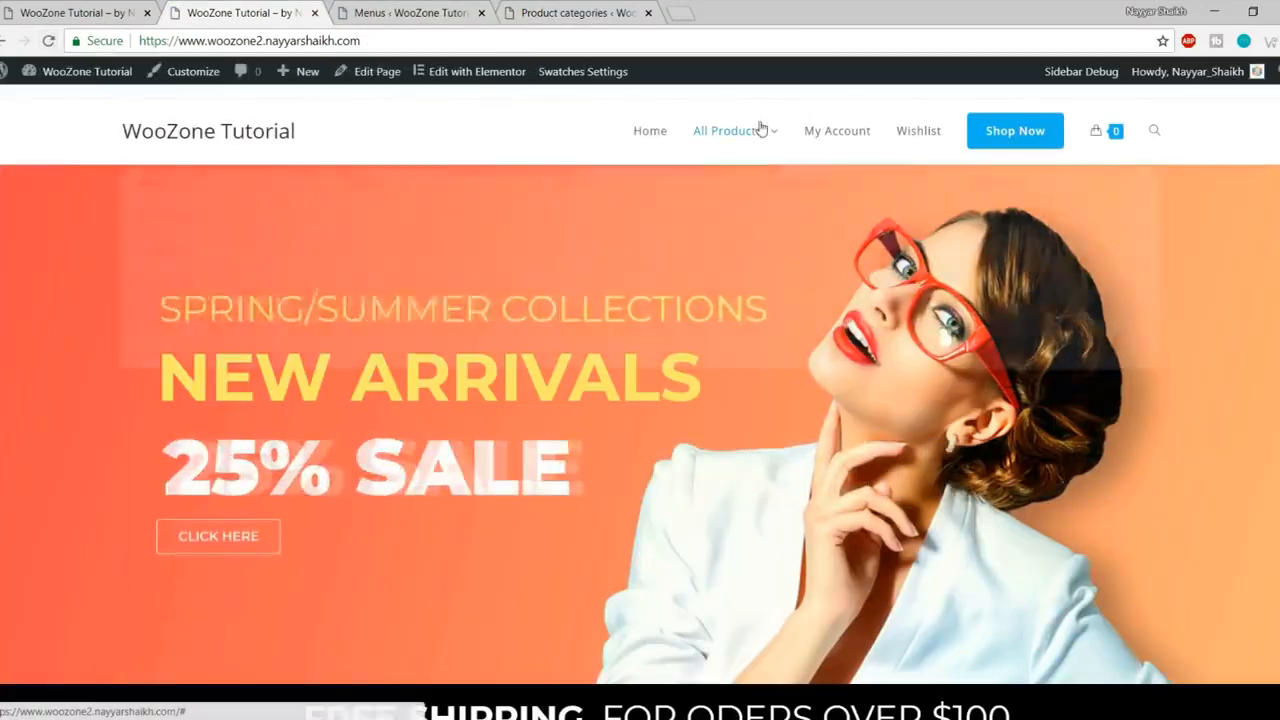
{"action": "mouse_move", "coordinate": [760, 130]}
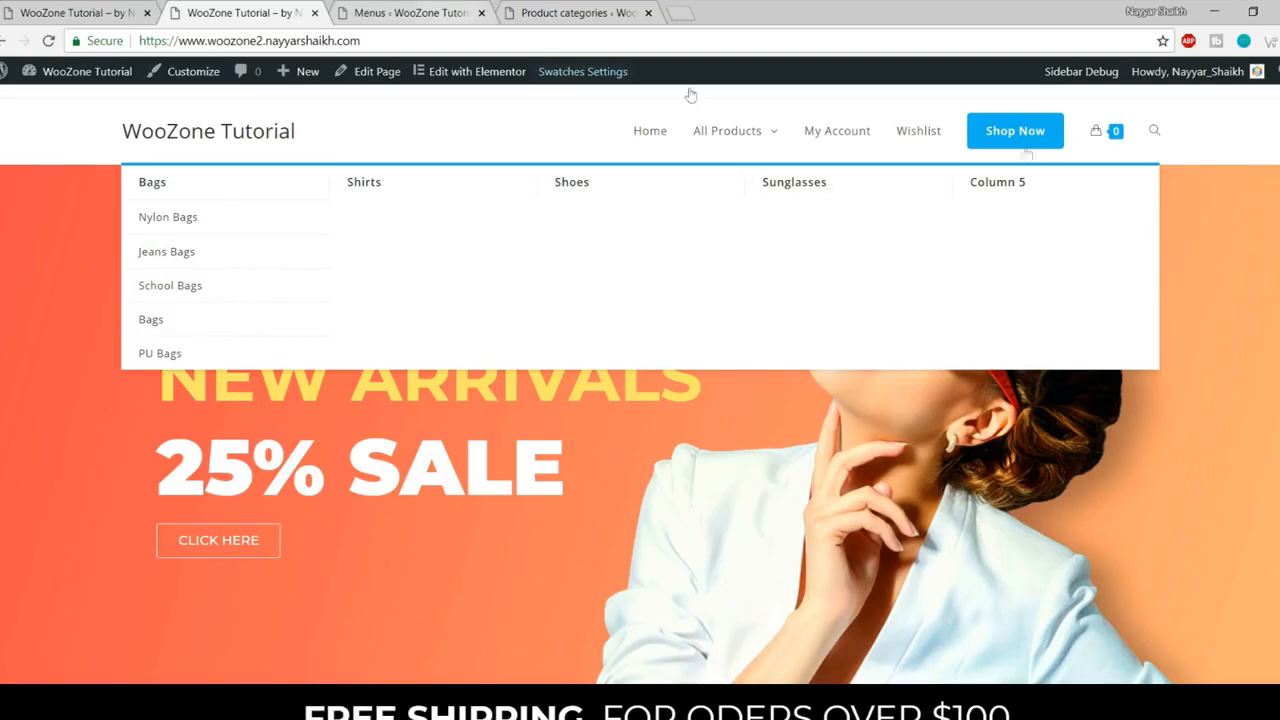
{"action": "left_click", "coordinate": [119, 10]}
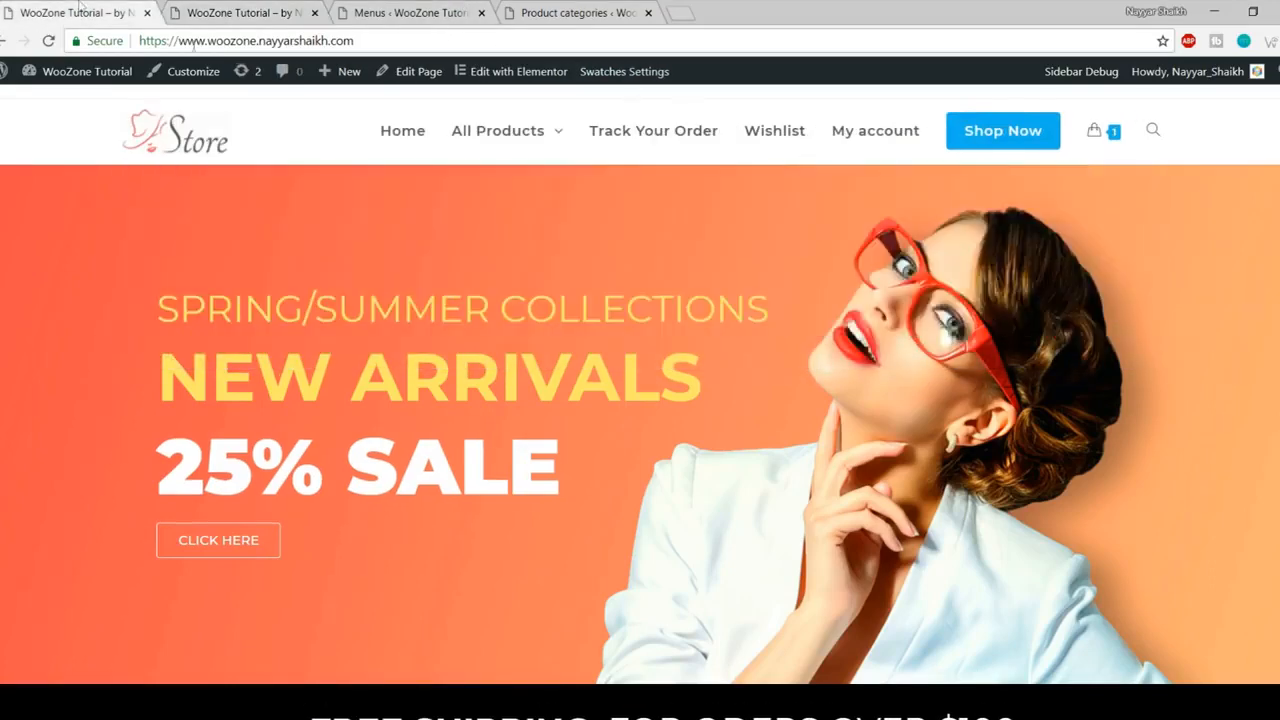
{"action": "mouse_move", "coordinate": [491, 129]}
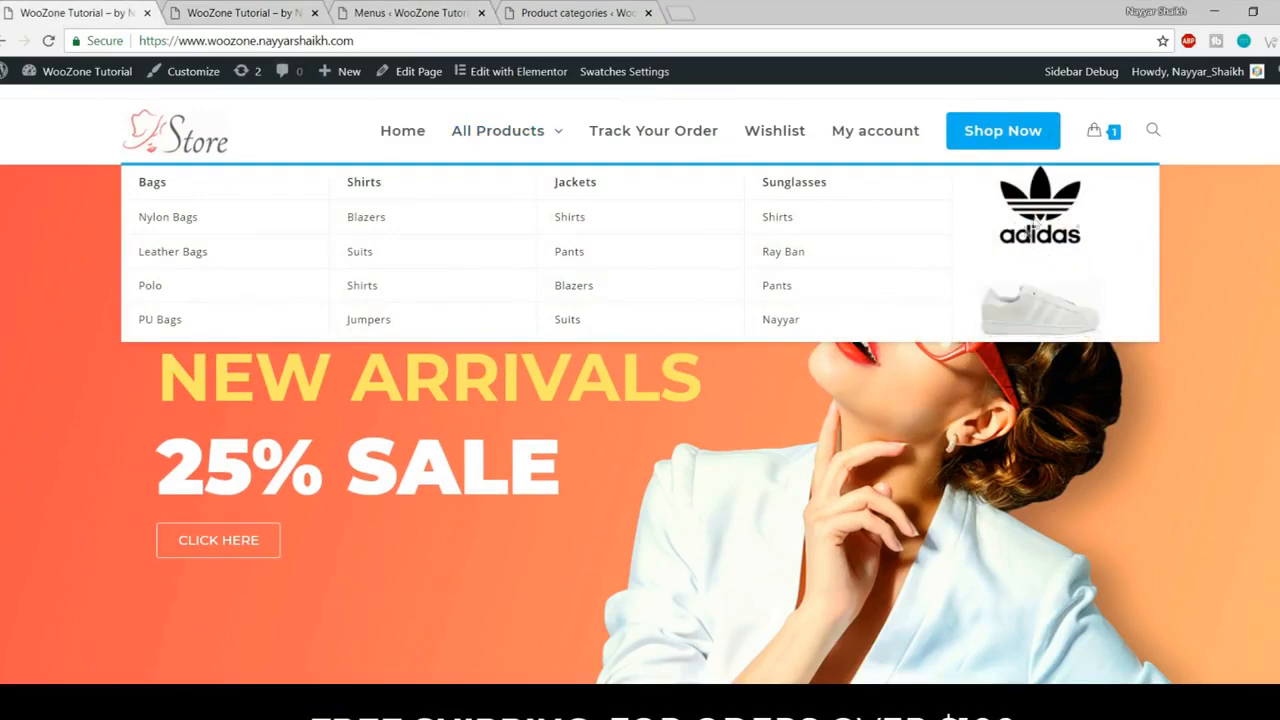
{"action": "left_click", "coordinate": [196, 10]}
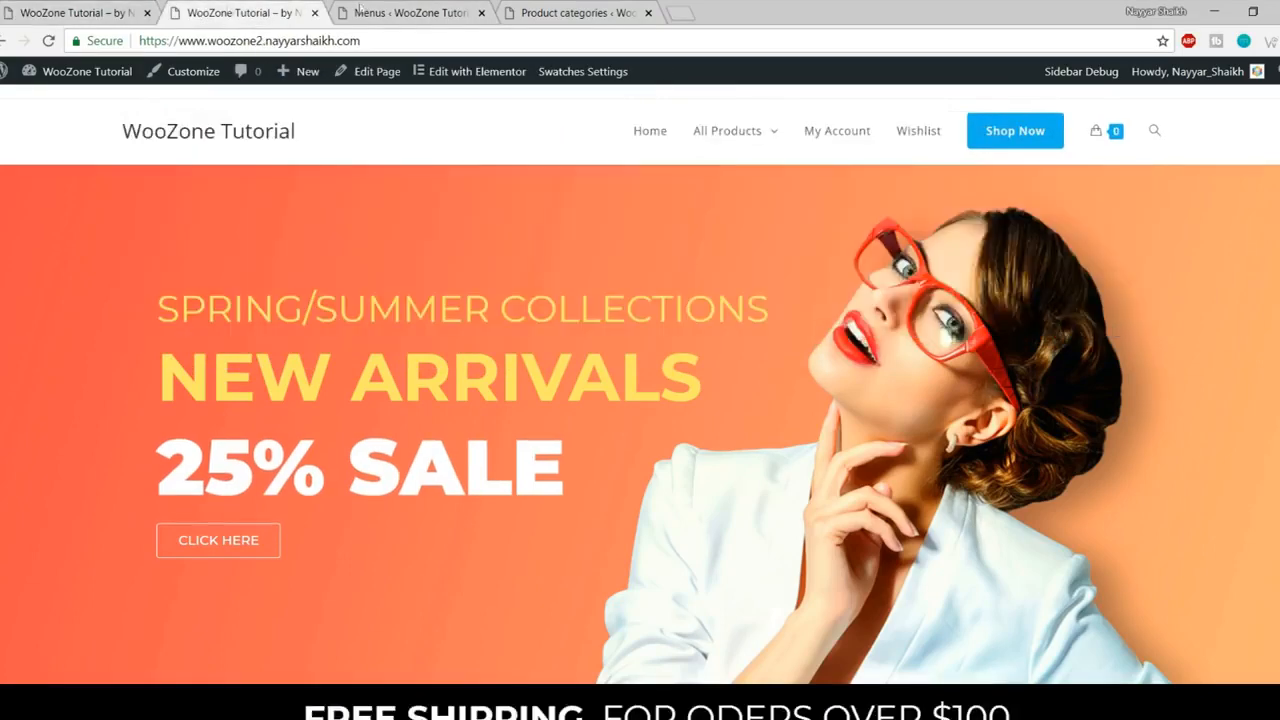
{"action": "left_click", "coordinate": [410, 12]}
Step: Create a custom sidebar named Menu Column 5 and reload the Widgets page
{"action": "scroll", "coordinate": [863, 286], "scroll_direction": "down", "scroll_amount": 1}
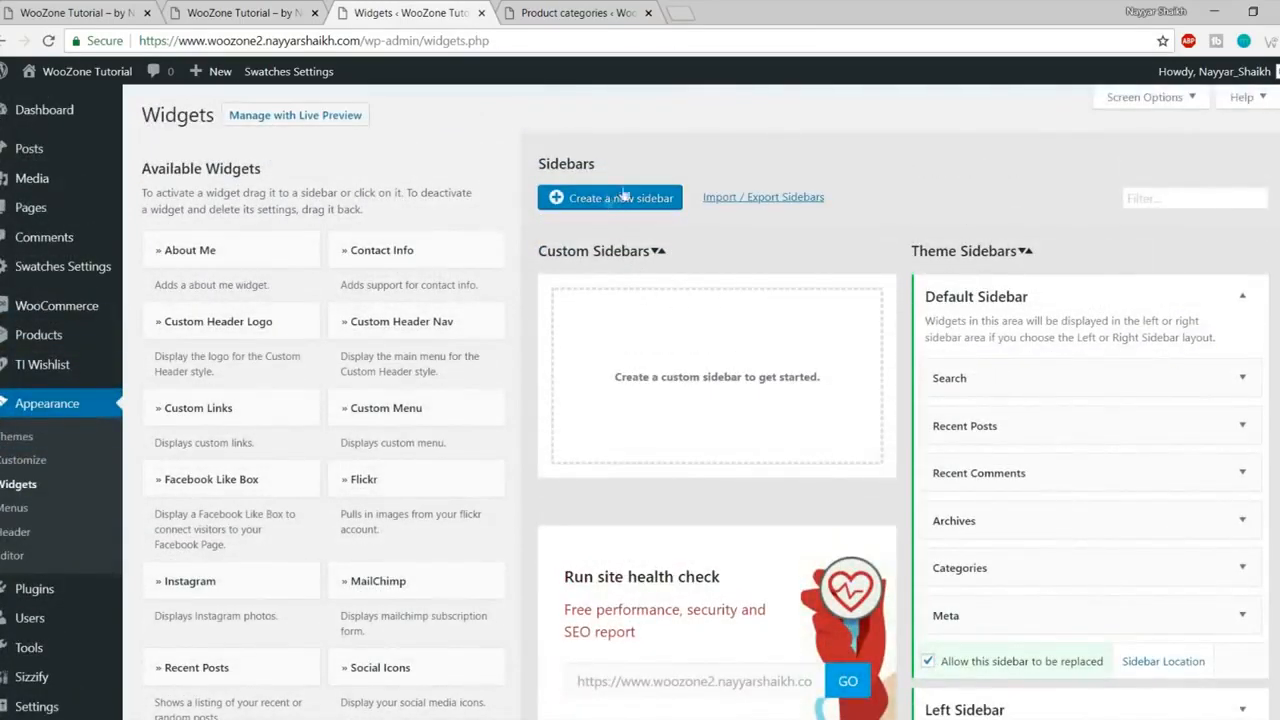
{"action": "left_click", "coordinate": [616, 201]}
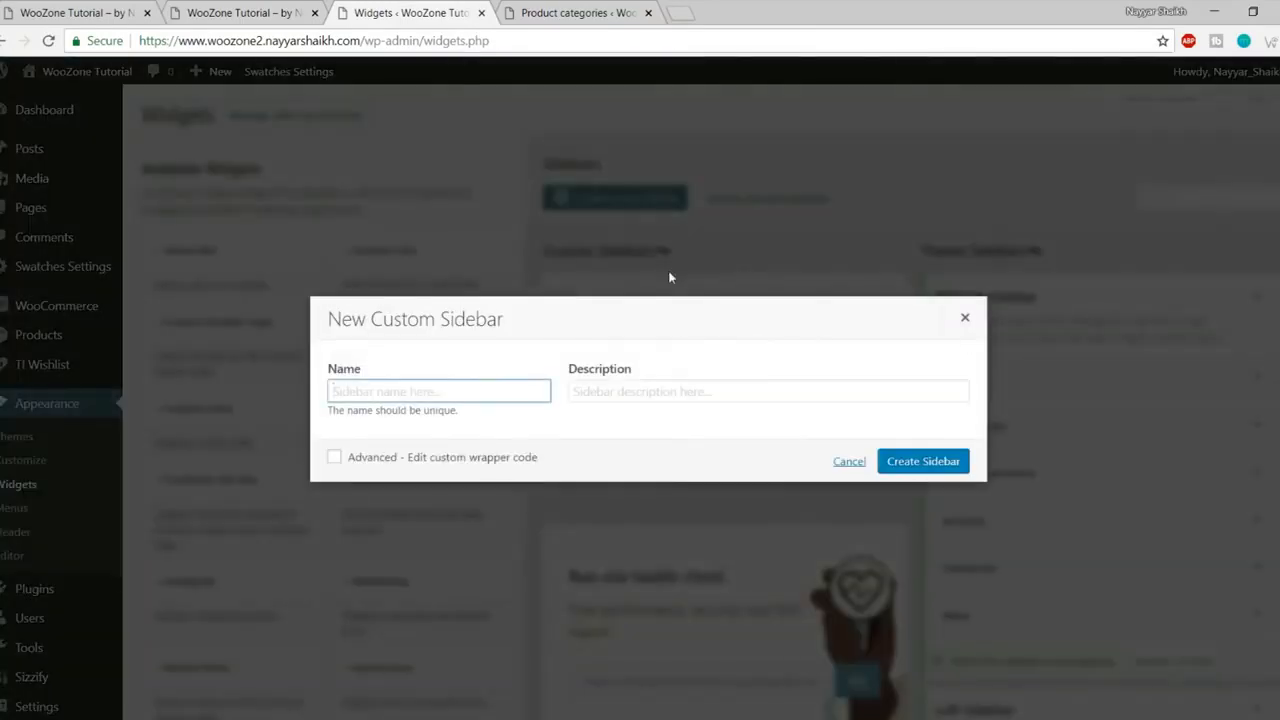
{"action": "type", "text": "Column 5"}
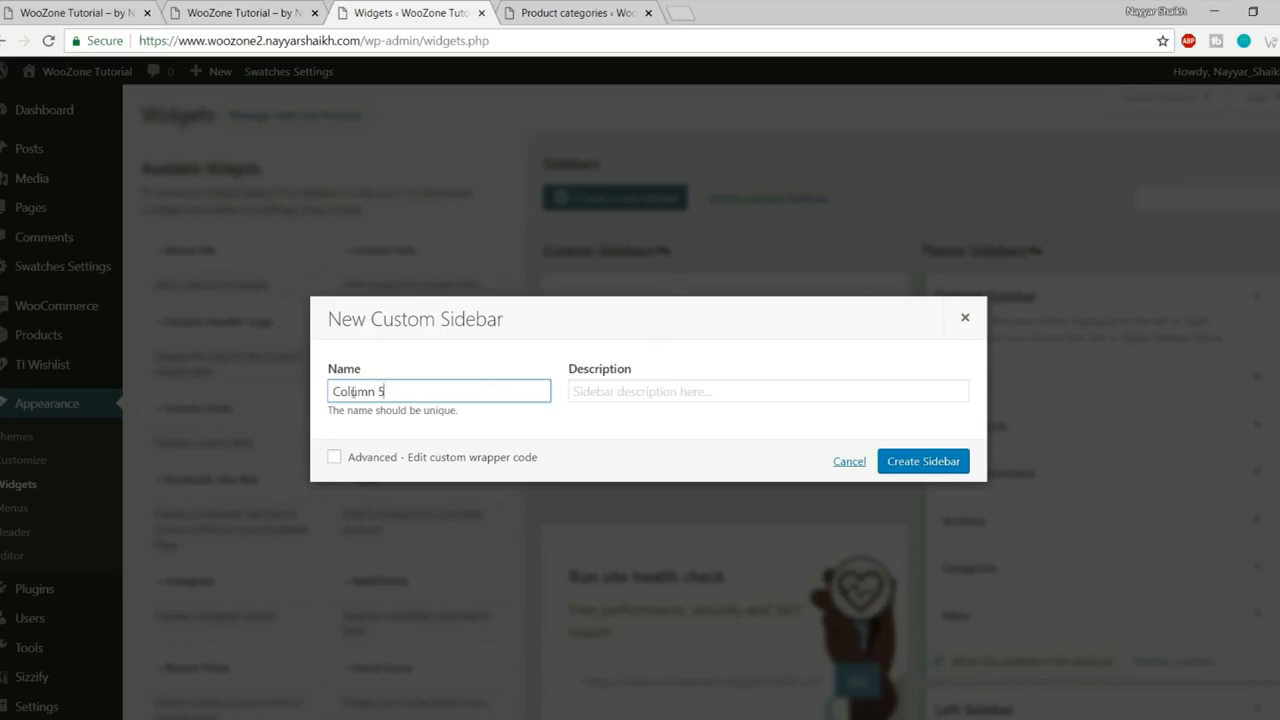
{"action": "type", "text": "Menu"}
{"action": "left_click", "coordinate": [904, 466]}
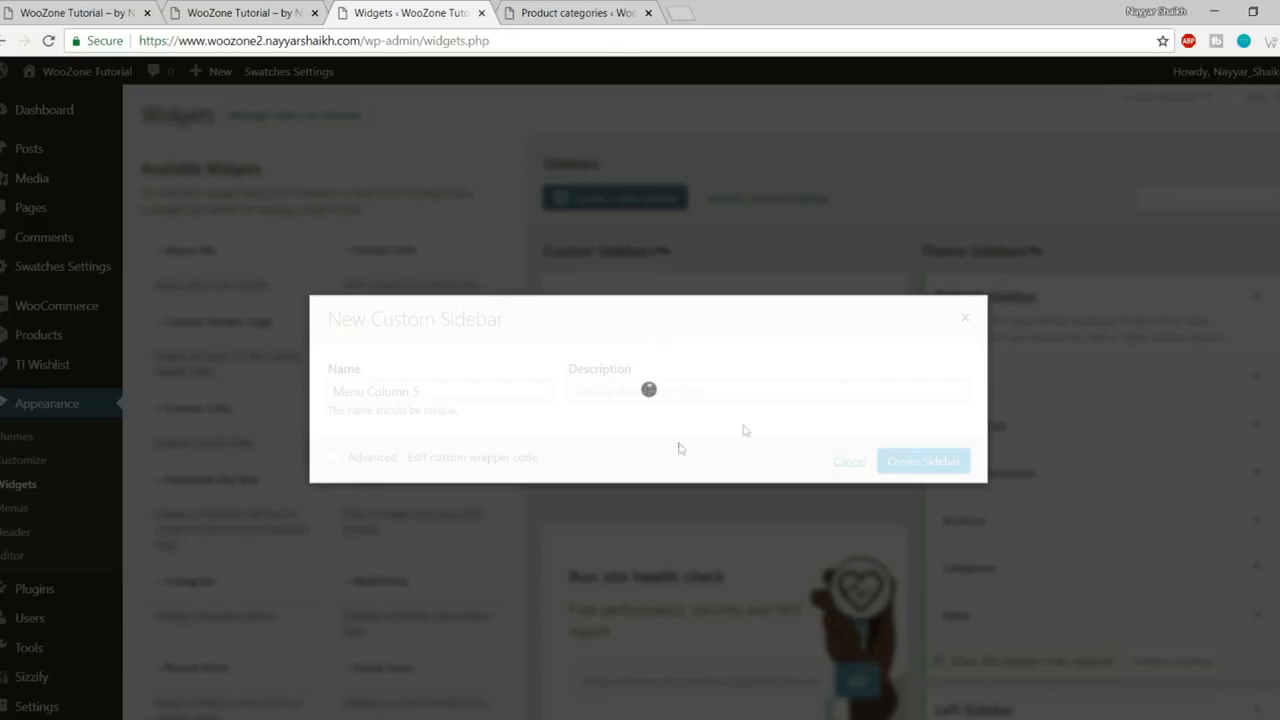
{"action": "left_click", "coordinate": [615, 47]}
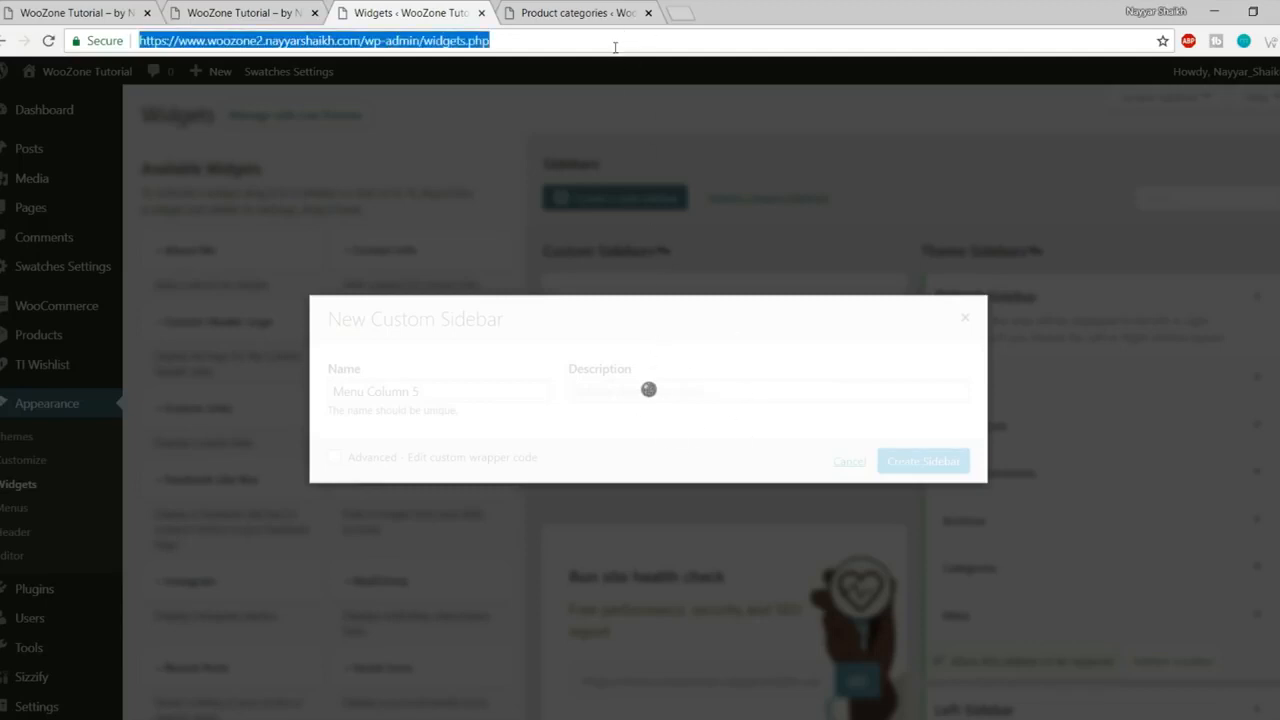
{"action": "key", "text": "Return"}
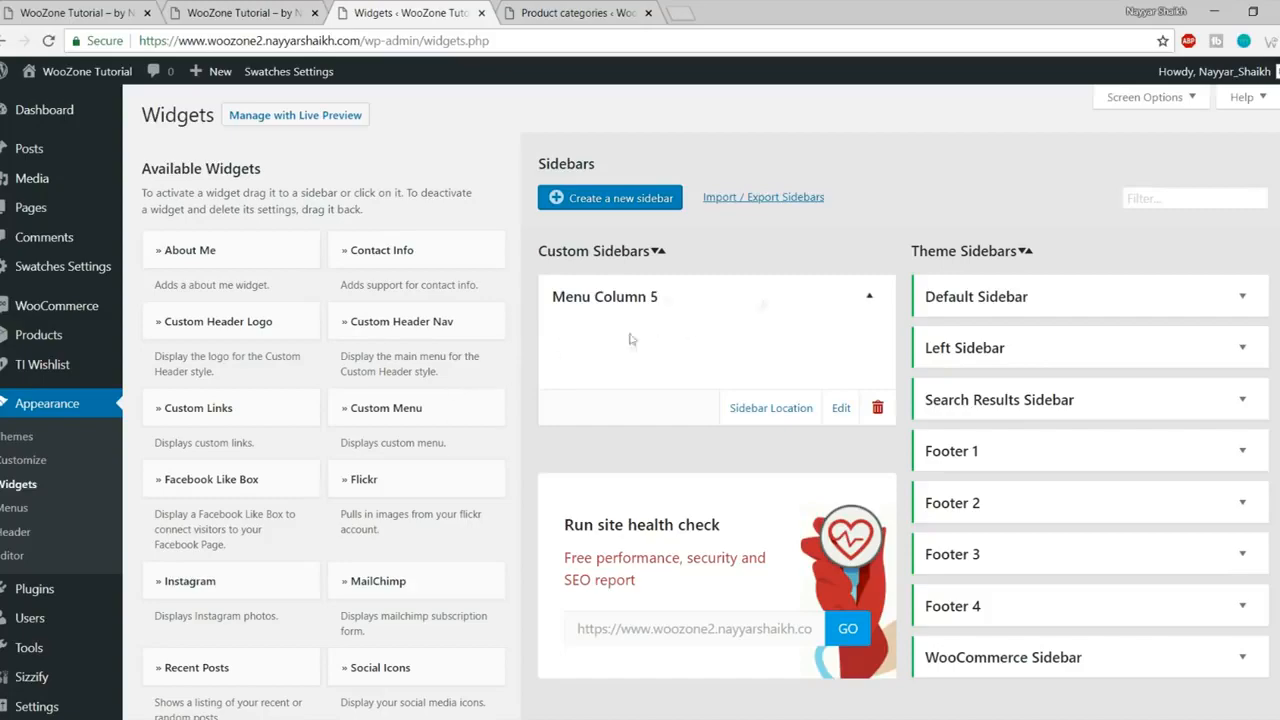
Step: Add an Image widget to the Menu Column 5 sidebar
{"action": "scroll", "coordinate": [495, 383], "scroll_direction": "down", "scroll_amount": 13}
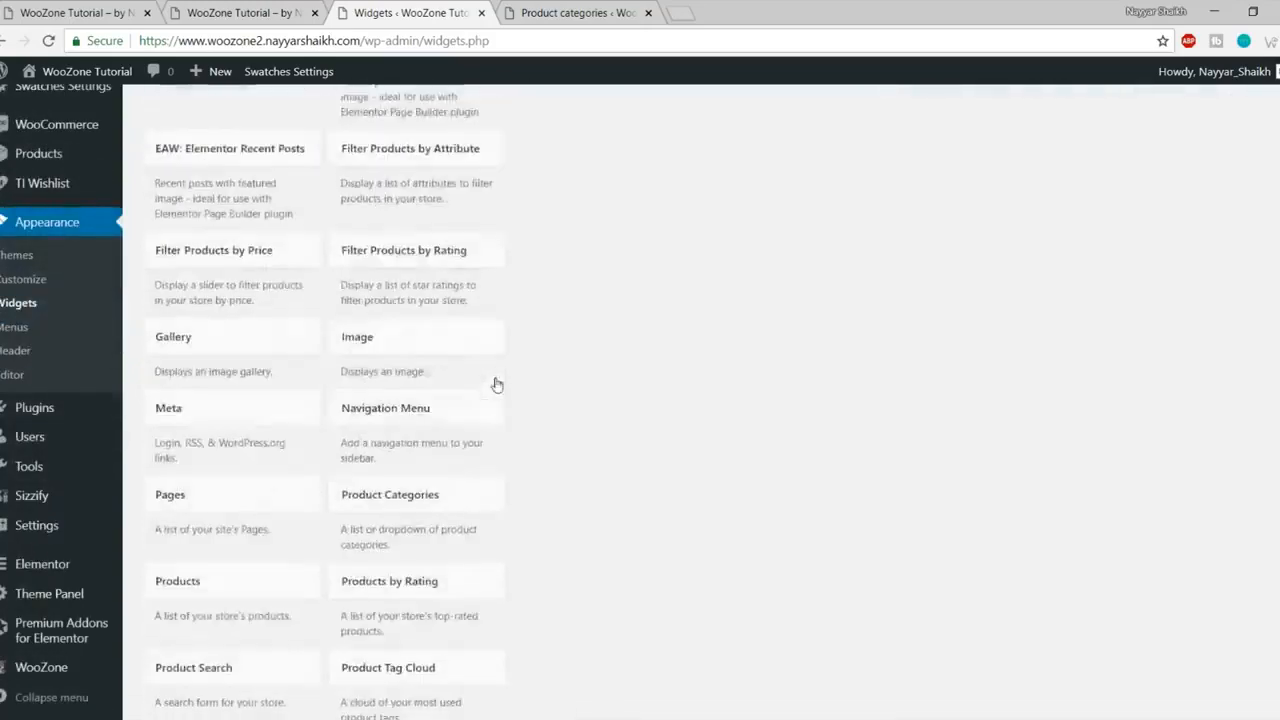
{"action": "scroll", "coordinate": [494, 380], "scroll_direction": "up", "scroll_amount": 3}
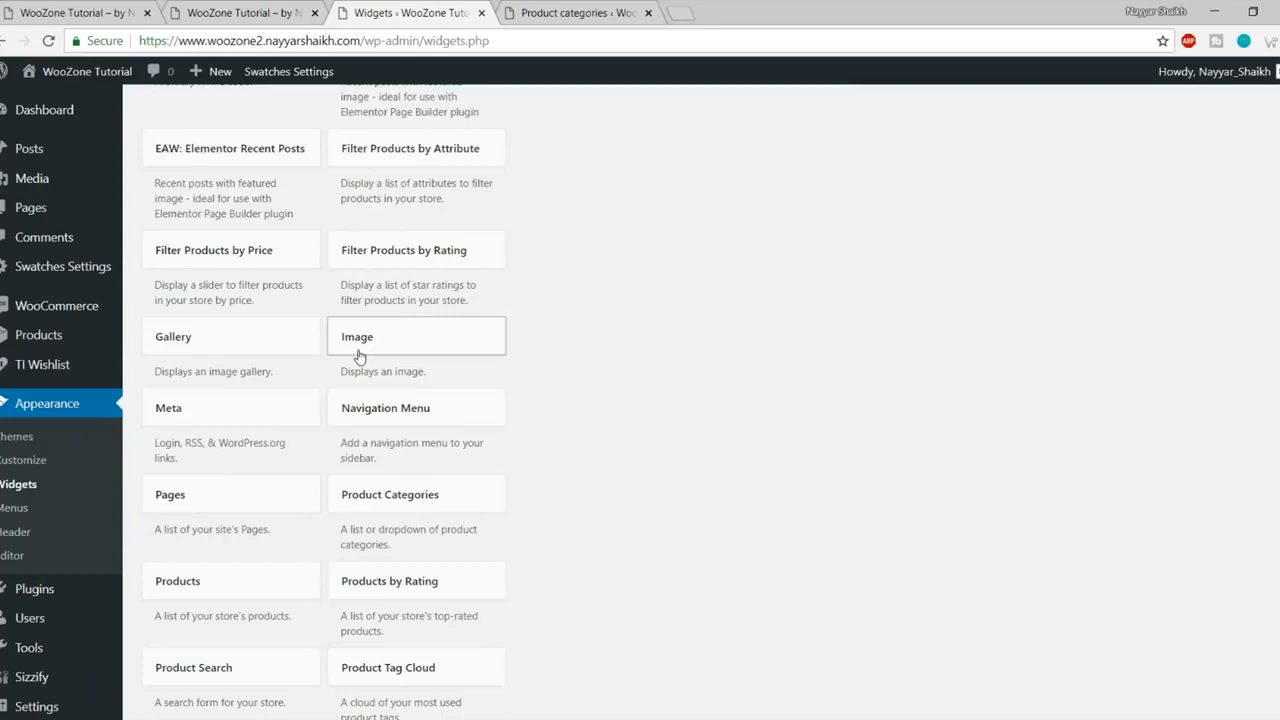
{"action": "left_click", "coordinate": [409, 352]}
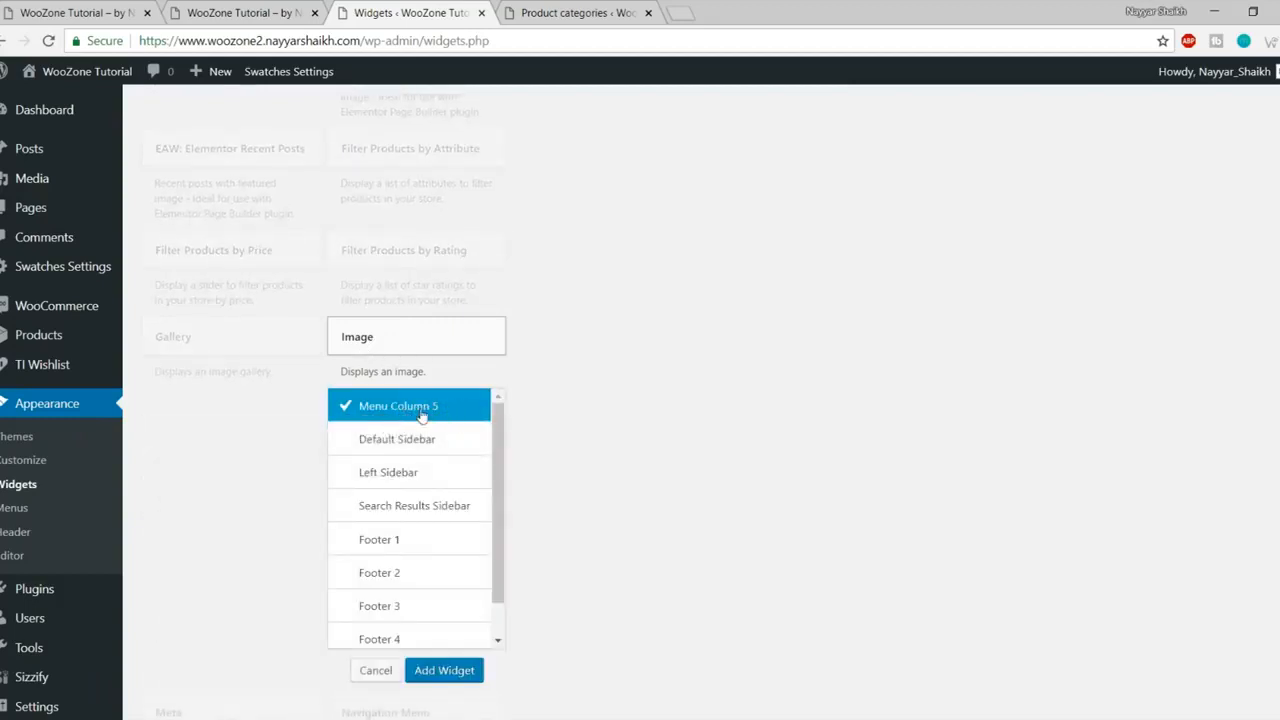
{"action": "left_click", "coordinate": [444, 670]}
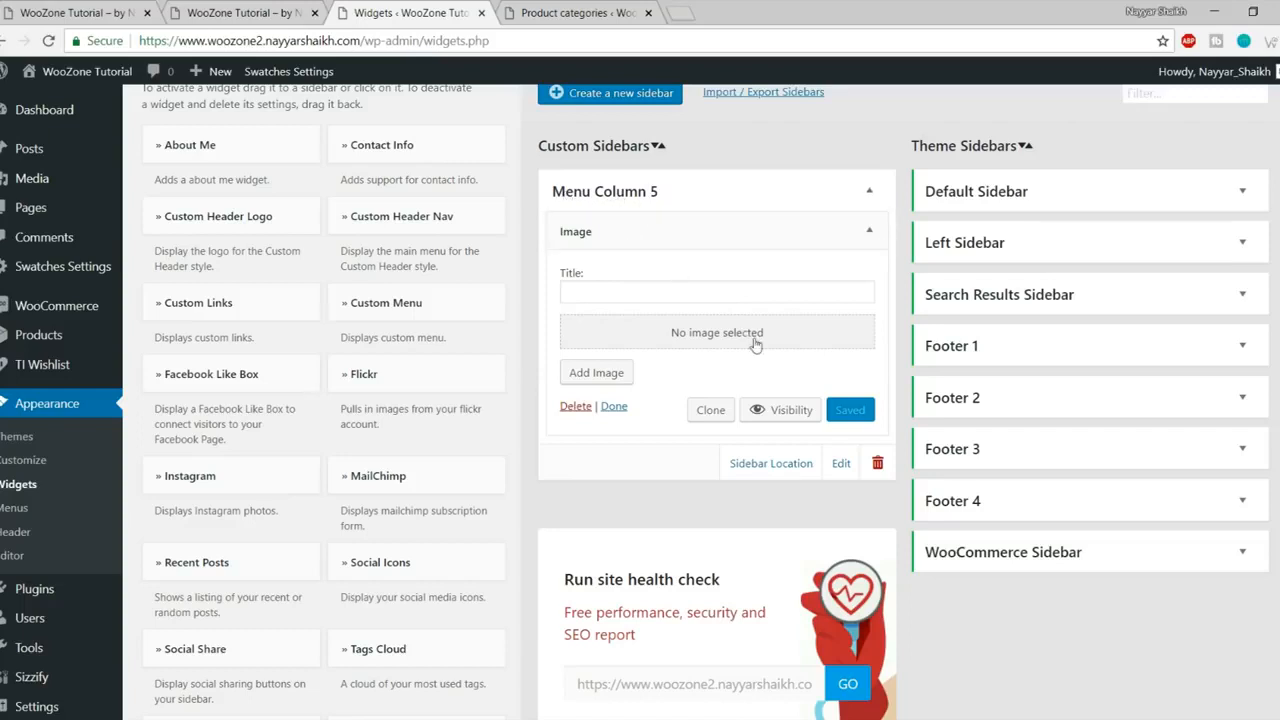
Step: Upload shoes-image.gif into the Image widget and save the widget
{"action": "left_click", "coordinate": [723, 338]}
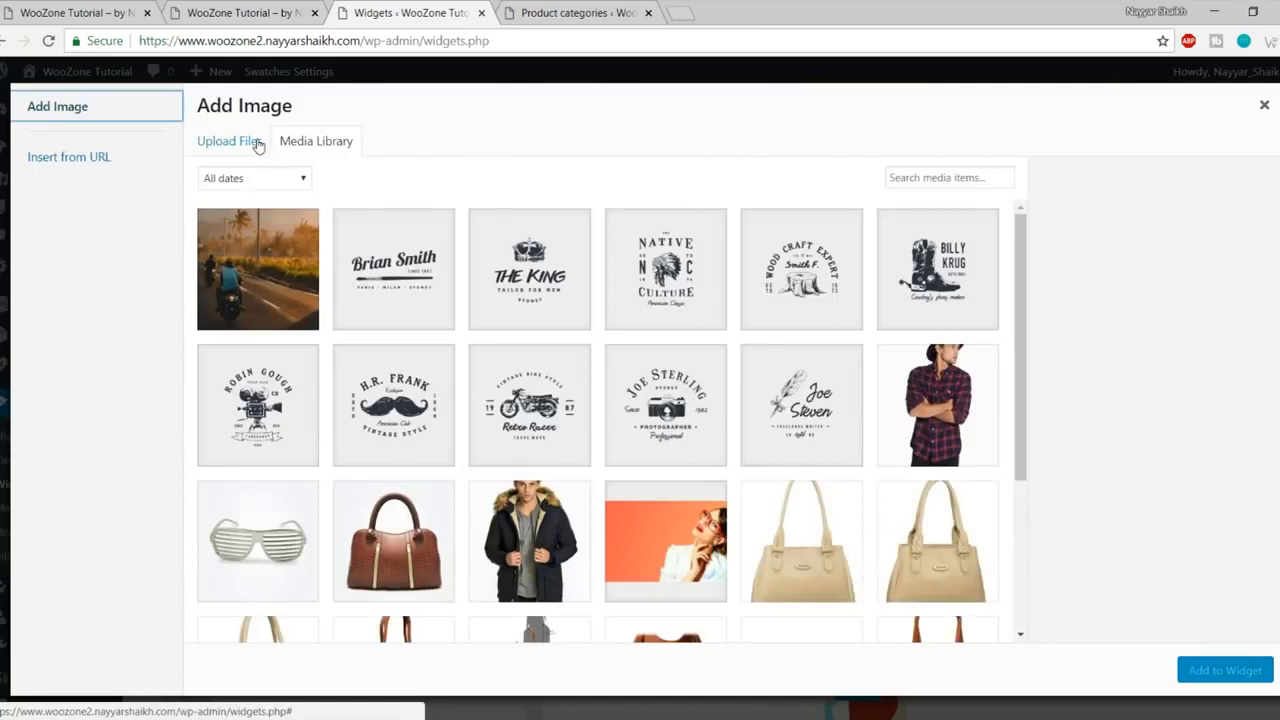
{"action": "left_click", "coordinate": [258, 146]}
{"action": "left_click", "coordinate": [765, 400]}
{"action": "scroll", "coordinate": [508, 224], "scroll_direction": "down", "scroll_amount": 3}
{"action": "left_click", "coordinate": [476, 272]}
{"action": "left_click", "coordinate": [516, 391]}
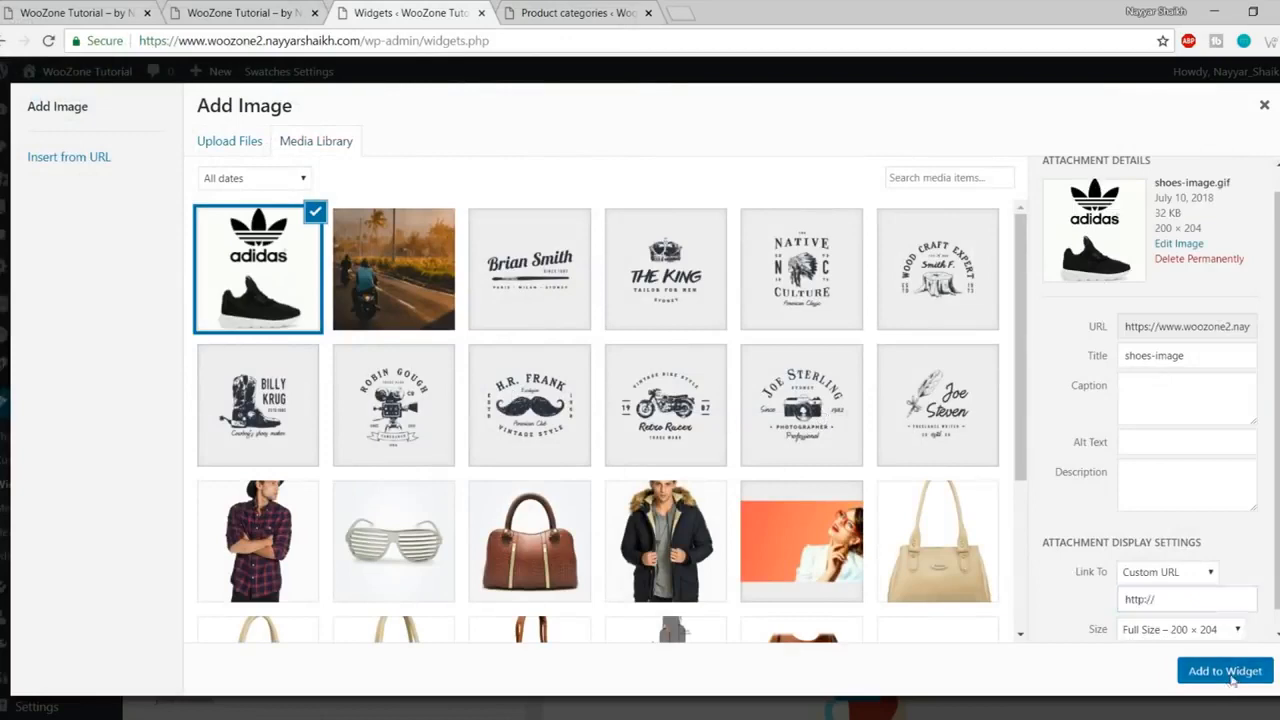
{"action": "left_click", "coordinate": [1225, 670]}
{"action": "left_click", "coordinate": [855, 606]}
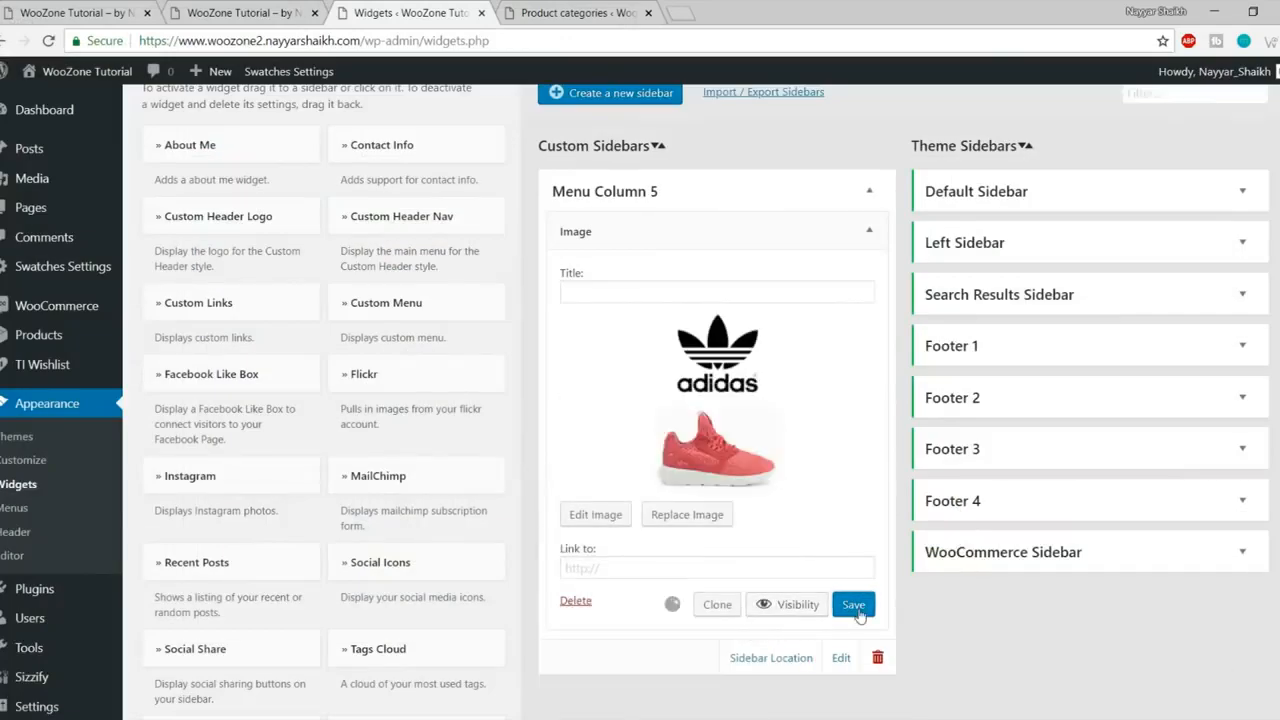
{"action": "left_click", "coordinate": [294, 9]}
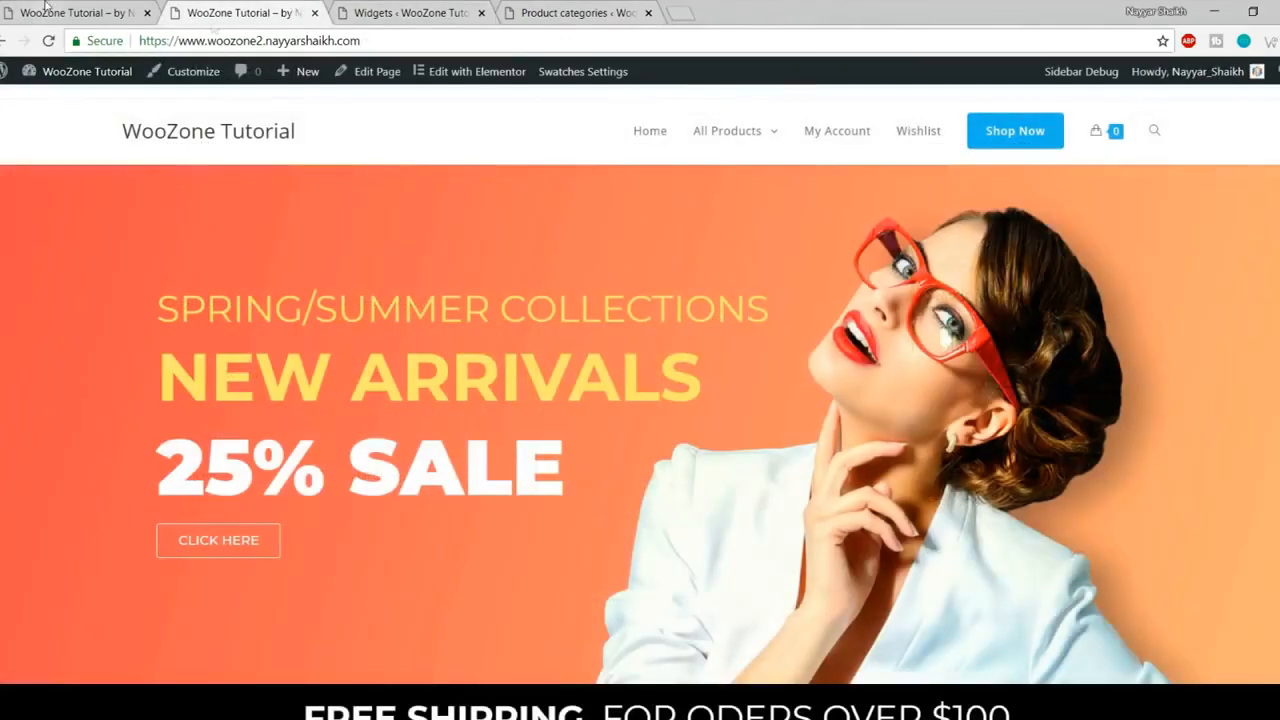
Step: Go to the menu editor and expand the Column 5 menu item's settings
{"action": "left_click", "coordinate": [405, 12]}
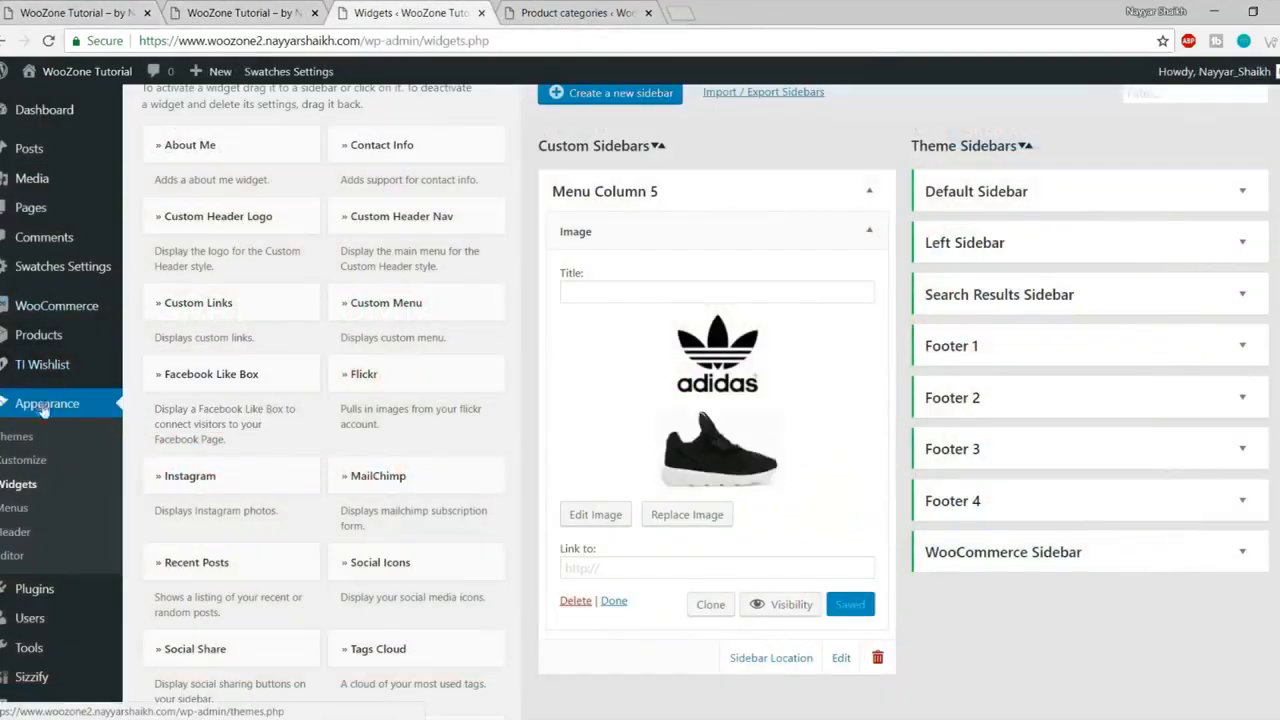
{"action": "left_click", "coordinate": [36, 511]}
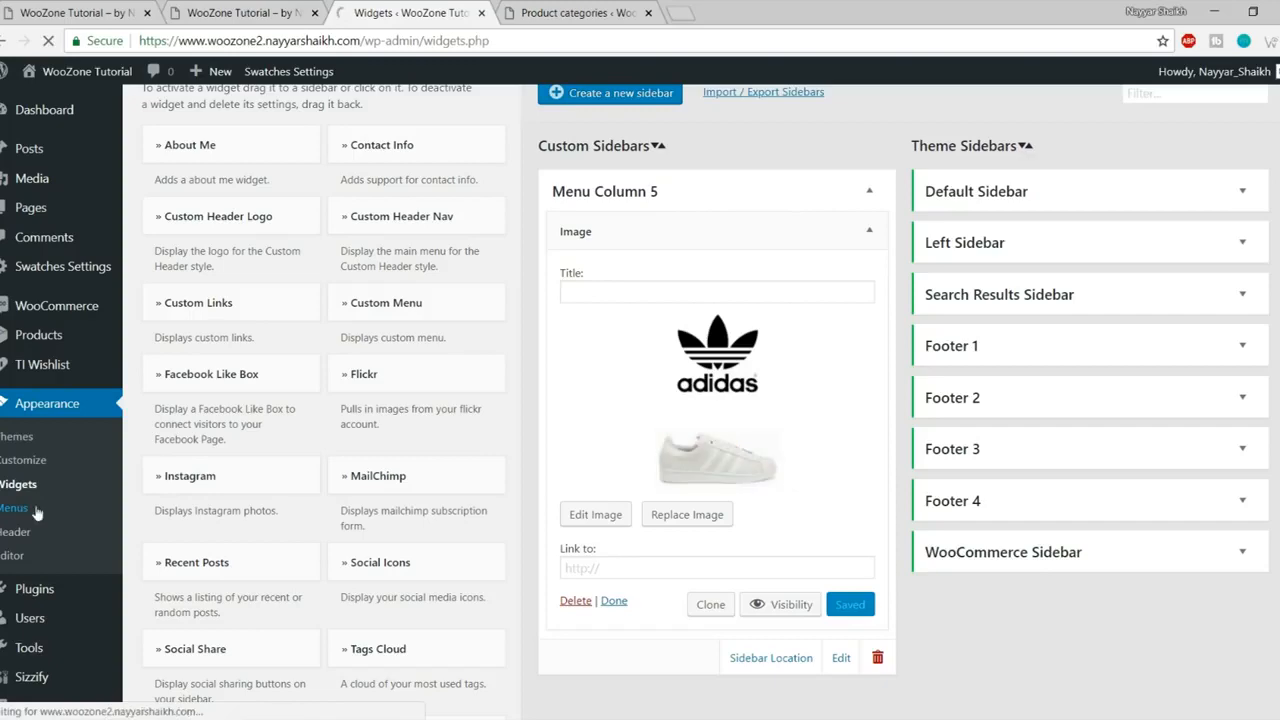
{"action": "scroll", "coordinate": [834, 443], "scroll_direction": "down", "scroll_amount": 5}
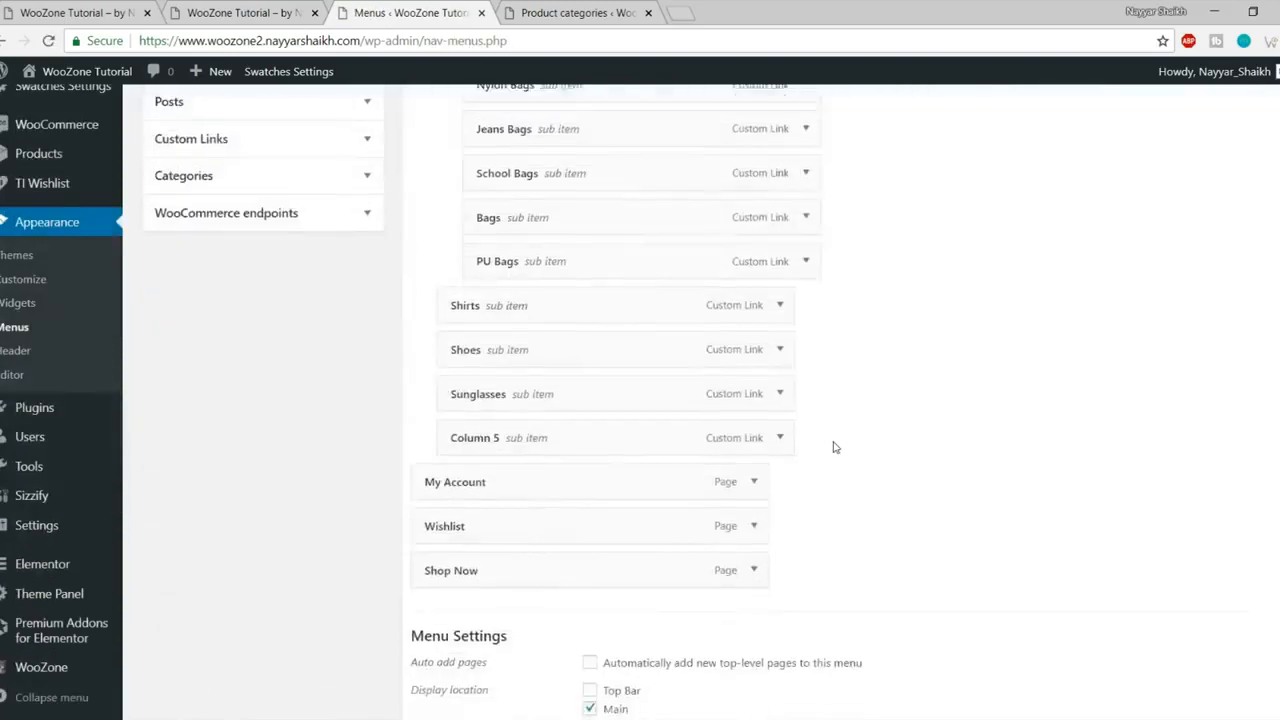
{"action": "scroll", "coordinate": [834, 447], "scroll_direction": "down", "scroll_amount": 2}
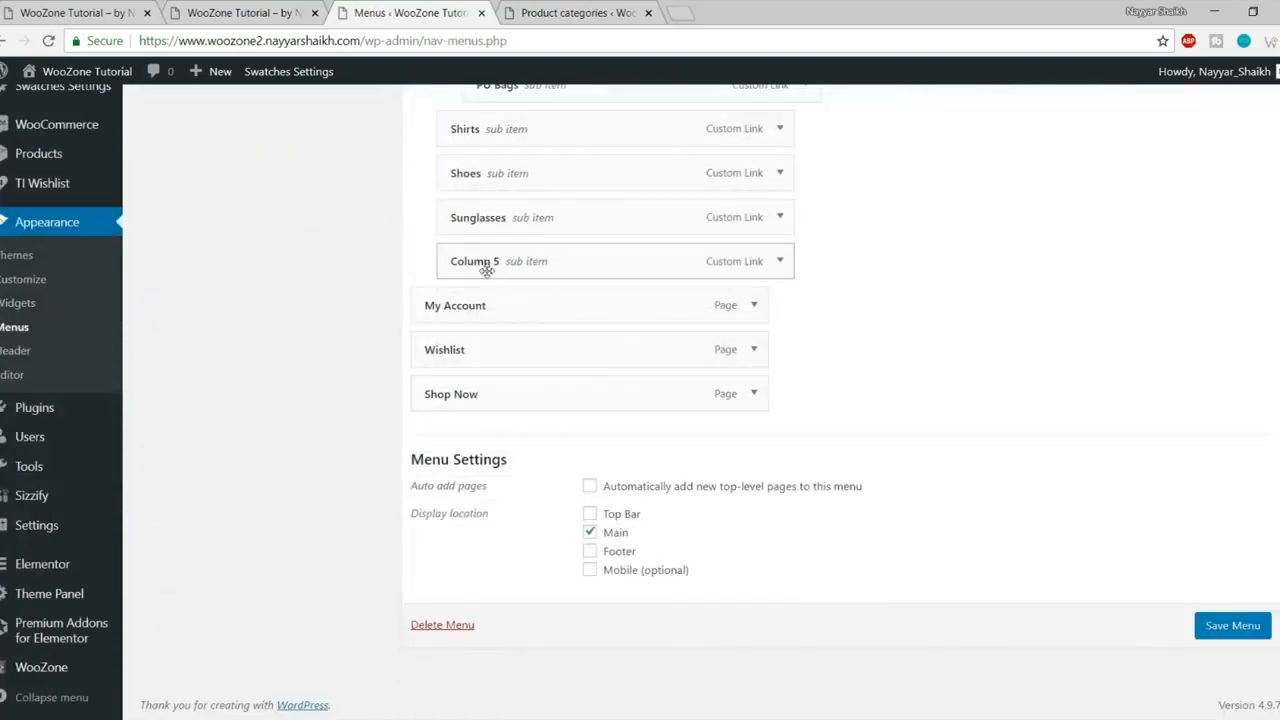
{"action": "left_click", "coordinate": [781, 262]}
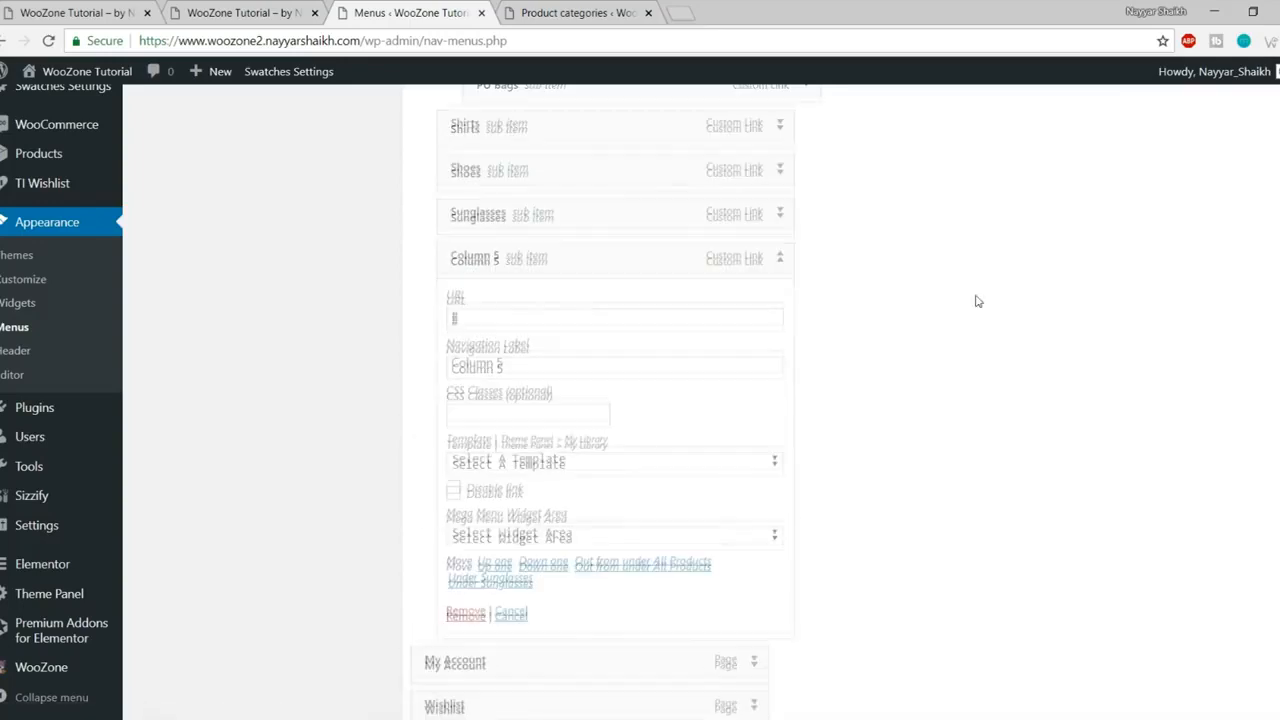
Step: Set Column 5's Mega Menu Widget Area to Menu Column 5, save the menu, and reload the site
{"action": "scroll", "coordinate": [978, 301], "scroll_direction": "down", "scroll_amount": 1}
{"action": "left_click_drag", "start_coordinate": [457, 437], "coordinate": [594, 434]}
{"action": "left_click", "coordinate": [591, 435]}
{"action": "left_click", "coordinate": [588, 452]}
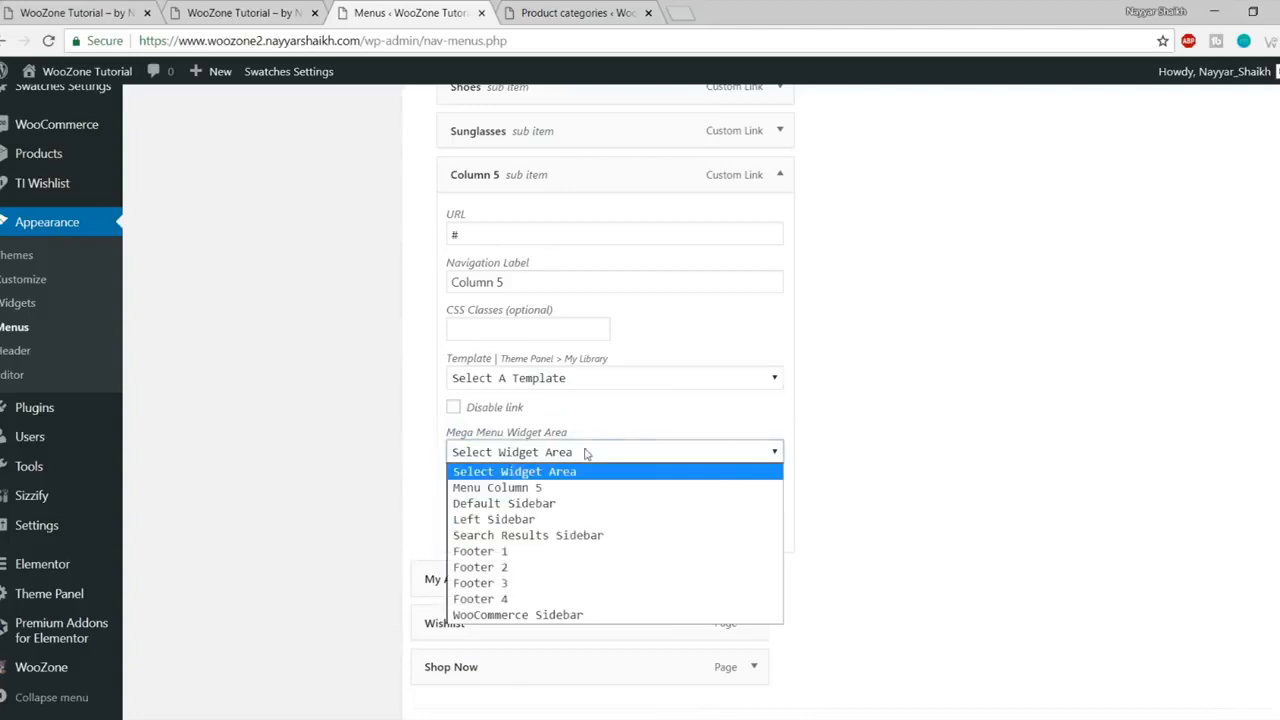
{"action": "left_click", "coordinate": [524, 494]}
{"action": "scroll", "coordinate": [791, 494], "scroll_direction": "down", "scroll_amount": 2}
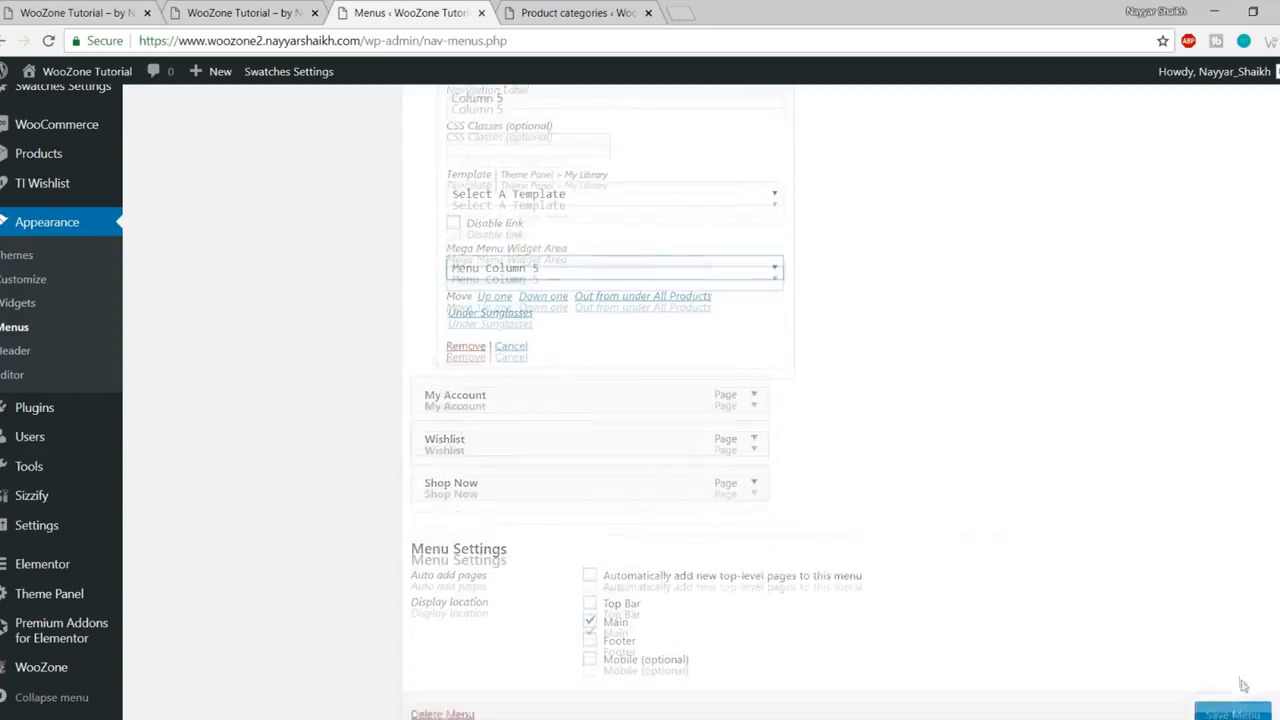
{"action": "left_click", "coordinate": [1230, 624]}
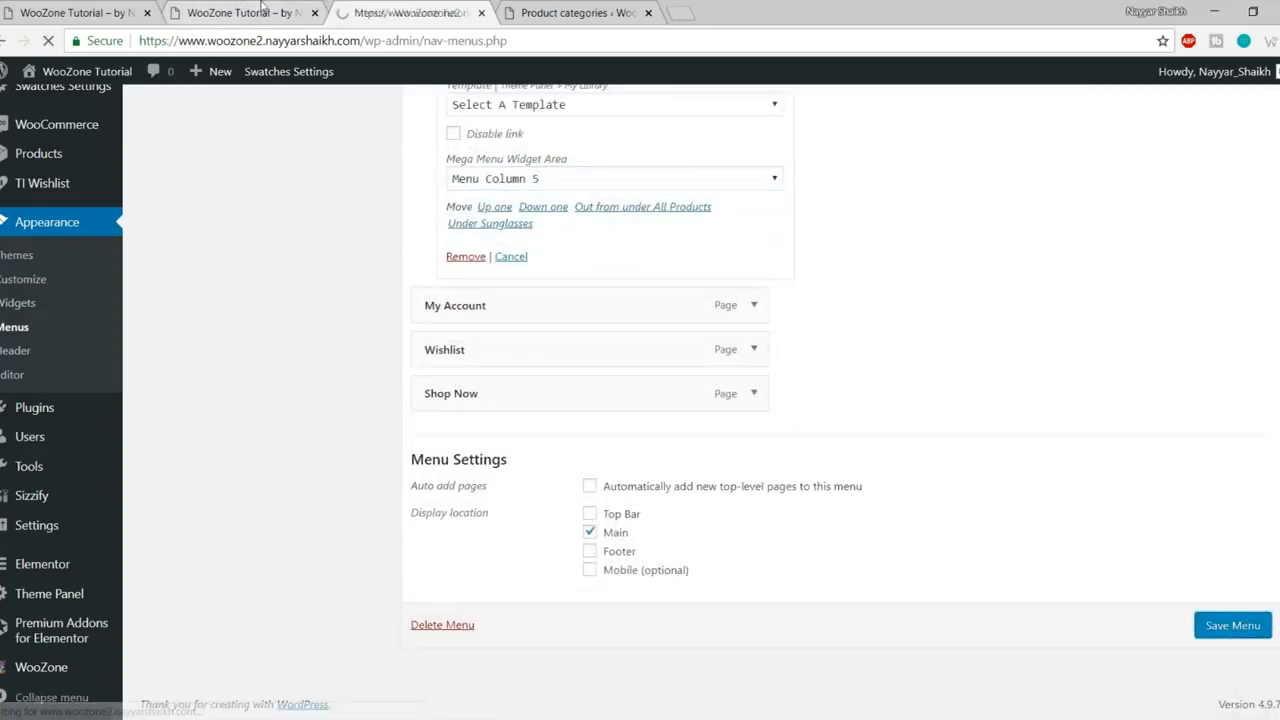
{"action": "left_click", "coordinate": [262, 10]}
{"action": "left_click", "coordinate": [49, 46]}
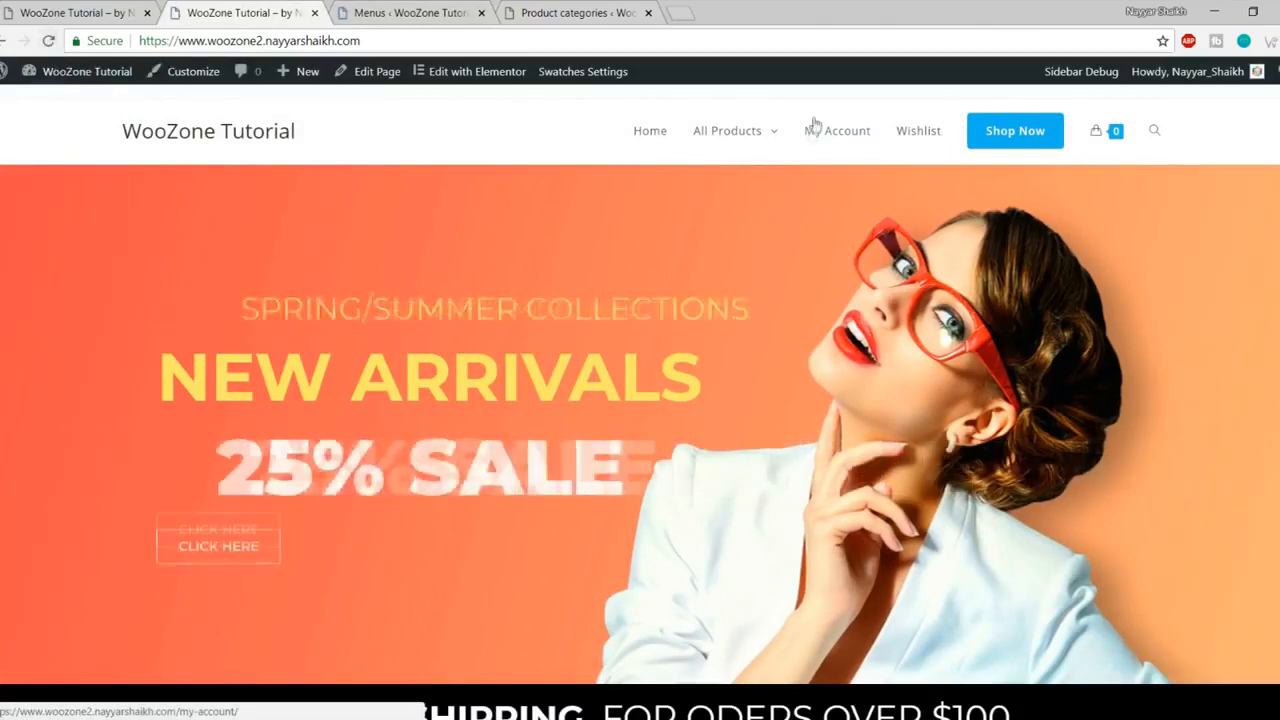
Step: Compare the All Products mega menu on both sites, then return to the menu editor
{"action": "mouse_move", "coordinate": [718, 146]}
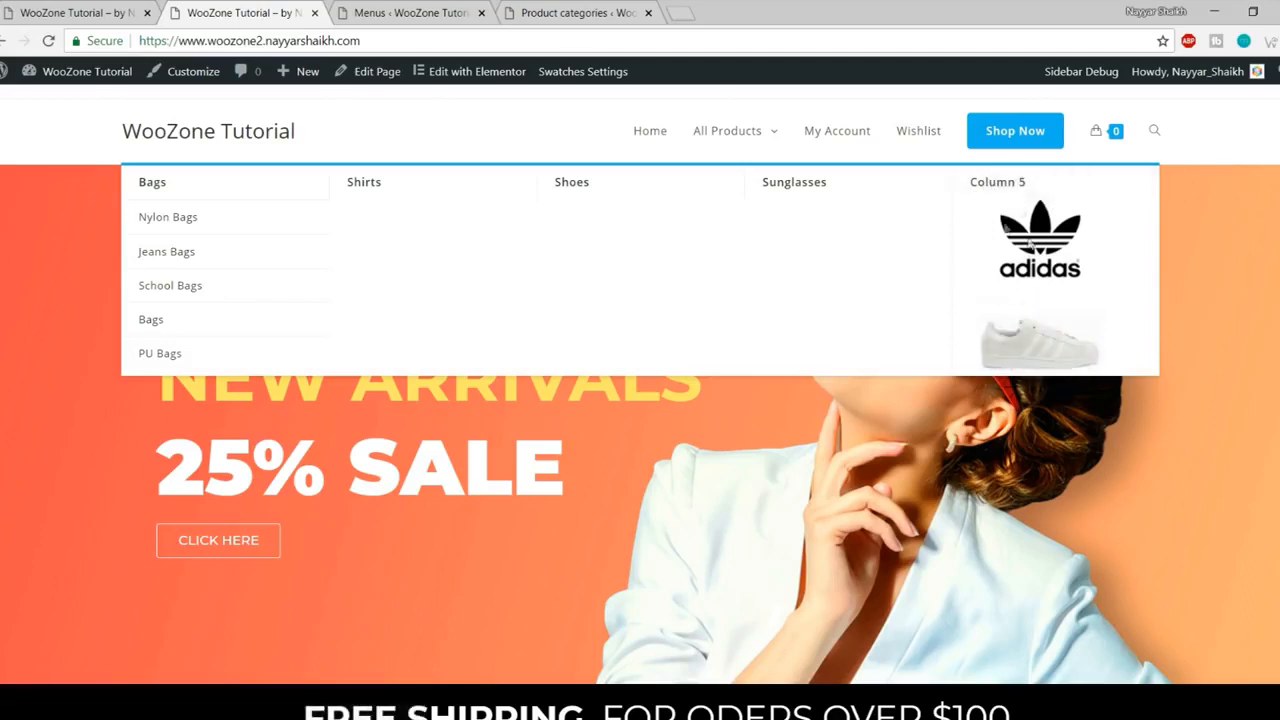
{"action": "left_click", "coordinate": [78, 10]}
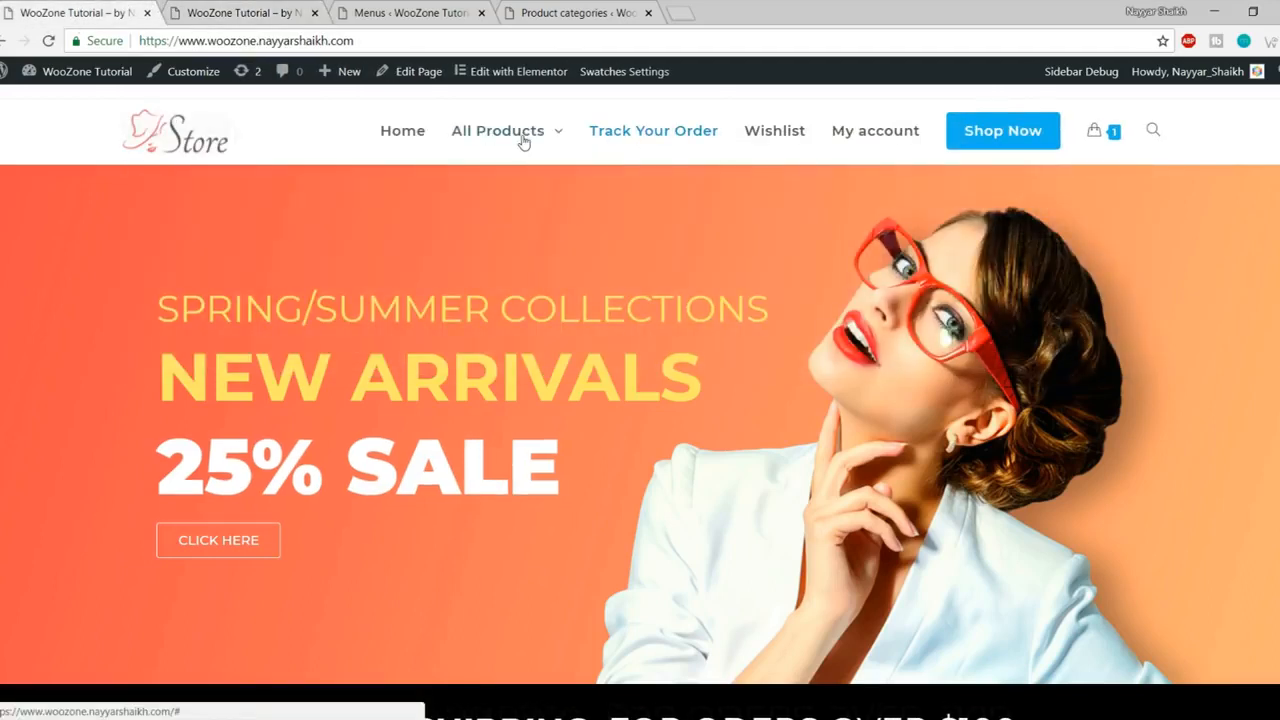
{"action": "mouse_move", "coordinate": [523, 137]}
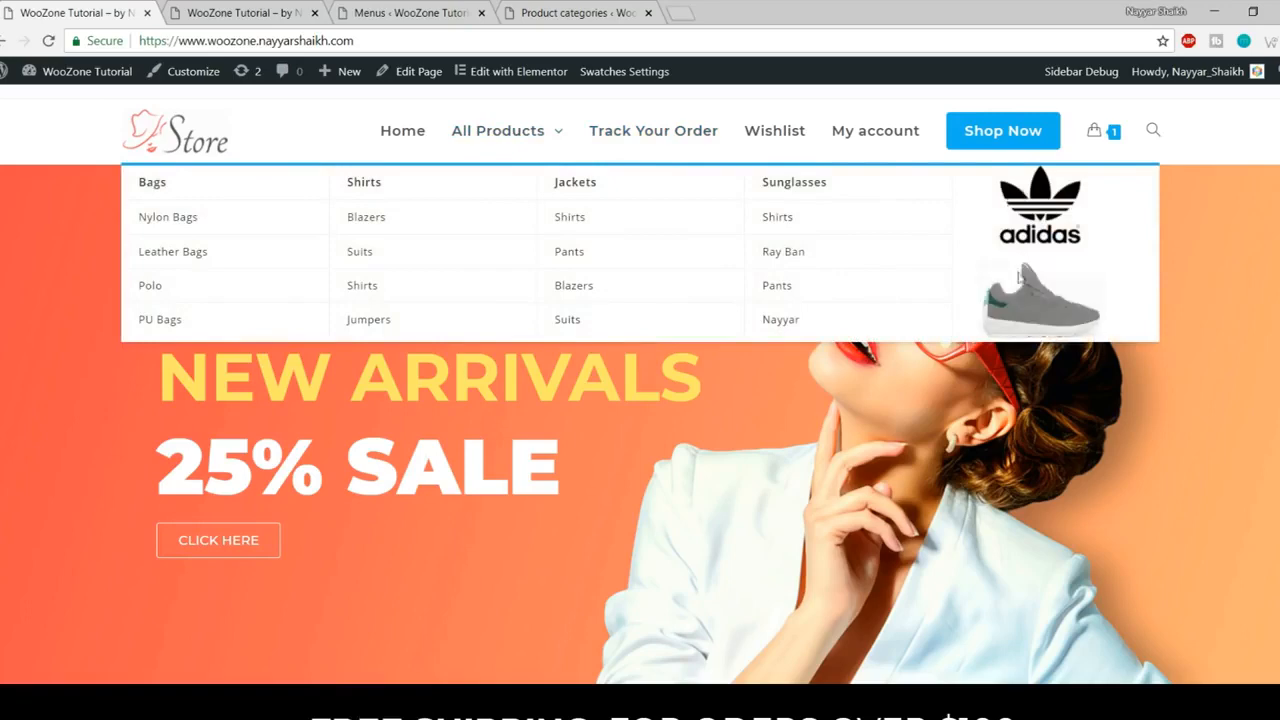
{"action": "left_click", "coordinate": [282, 8]}
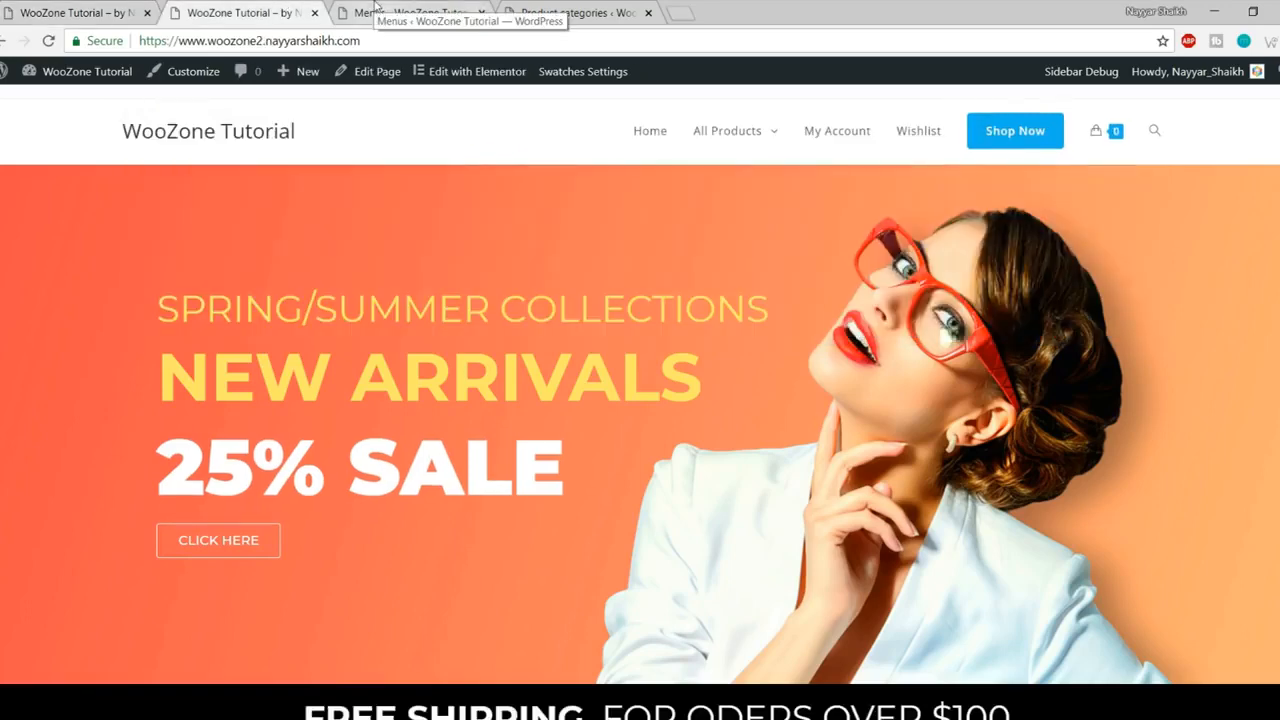
{"action": "left_click", "coordinate": [410, 12]}
{"action": "scroll", "coordinate": [1033, 350], "scroll_direction": "down", "scroll_amount": 7}
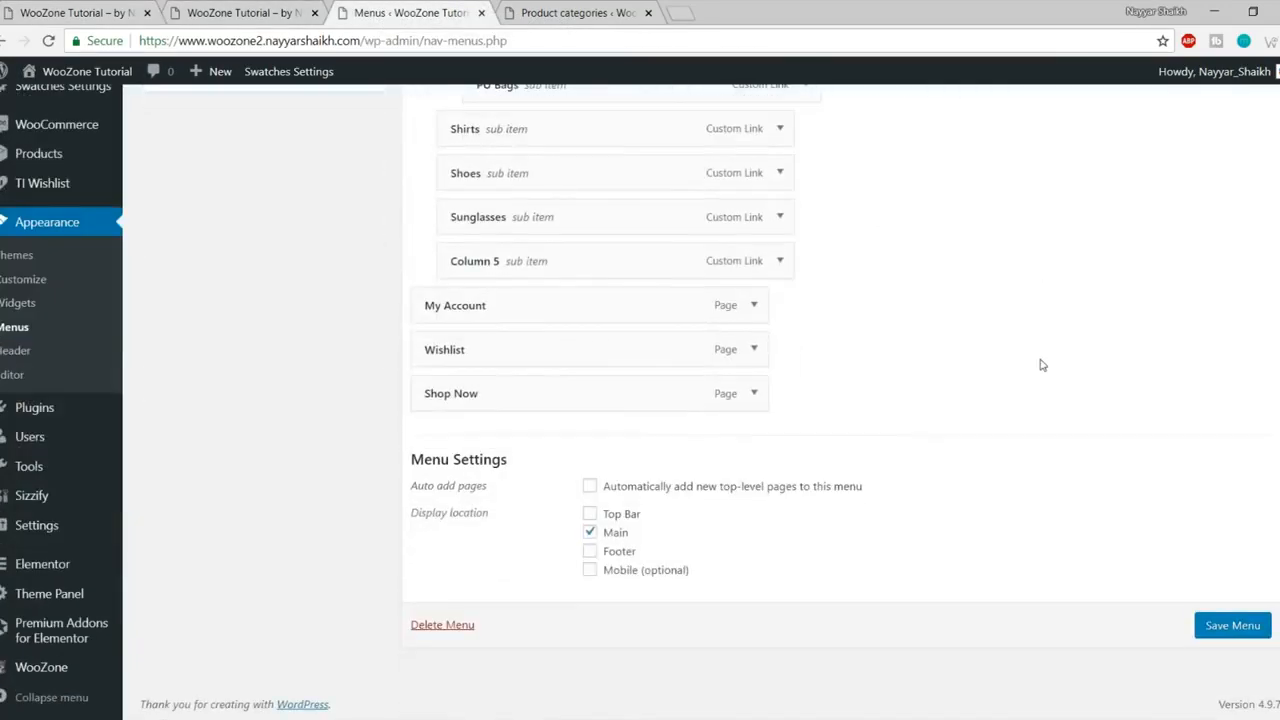
Step: Give the Column 5 menu item the CSS class hide-heading, save the menu, and reload the homepage
{"action": "left_click", "coordinate": [780, 261]}
{"action": "scroll", "coordinate": [500, 360], "scroll_direction": "down", "scroll_amount": 1}
{"action": "left_click", "coordinate": [511, 326]}
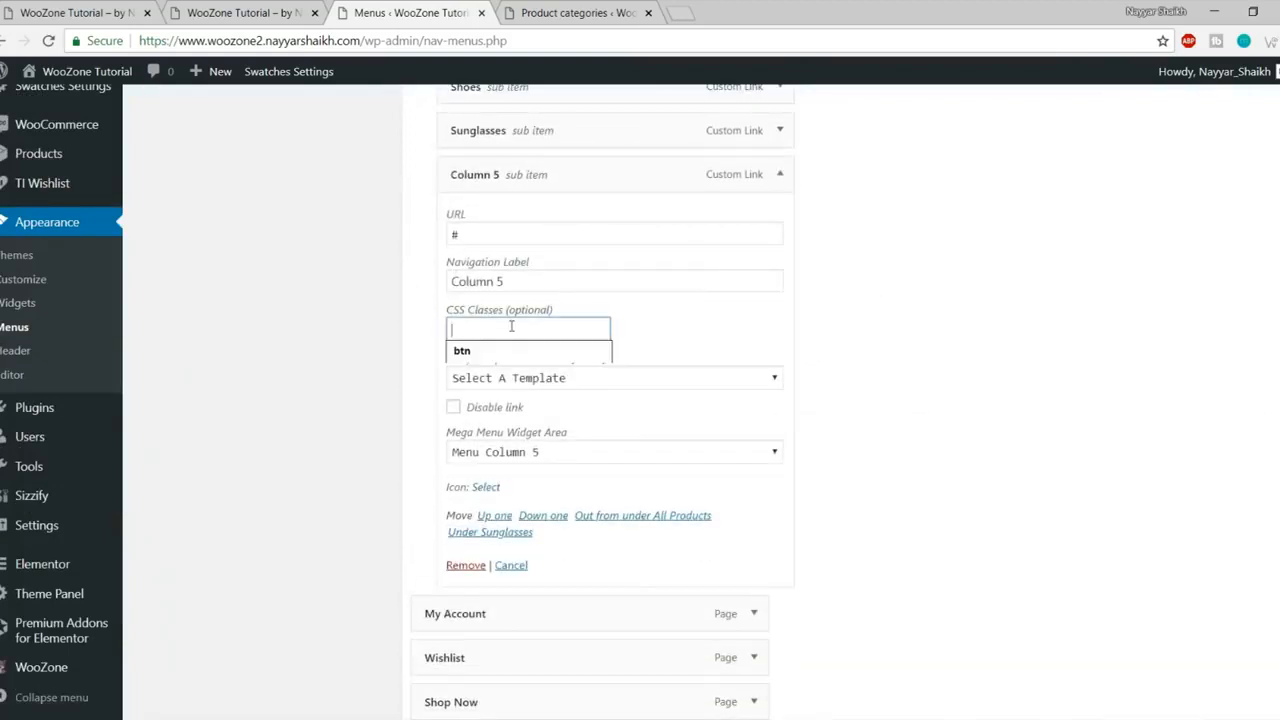
{"action": "type", "text": "hide-heading"}
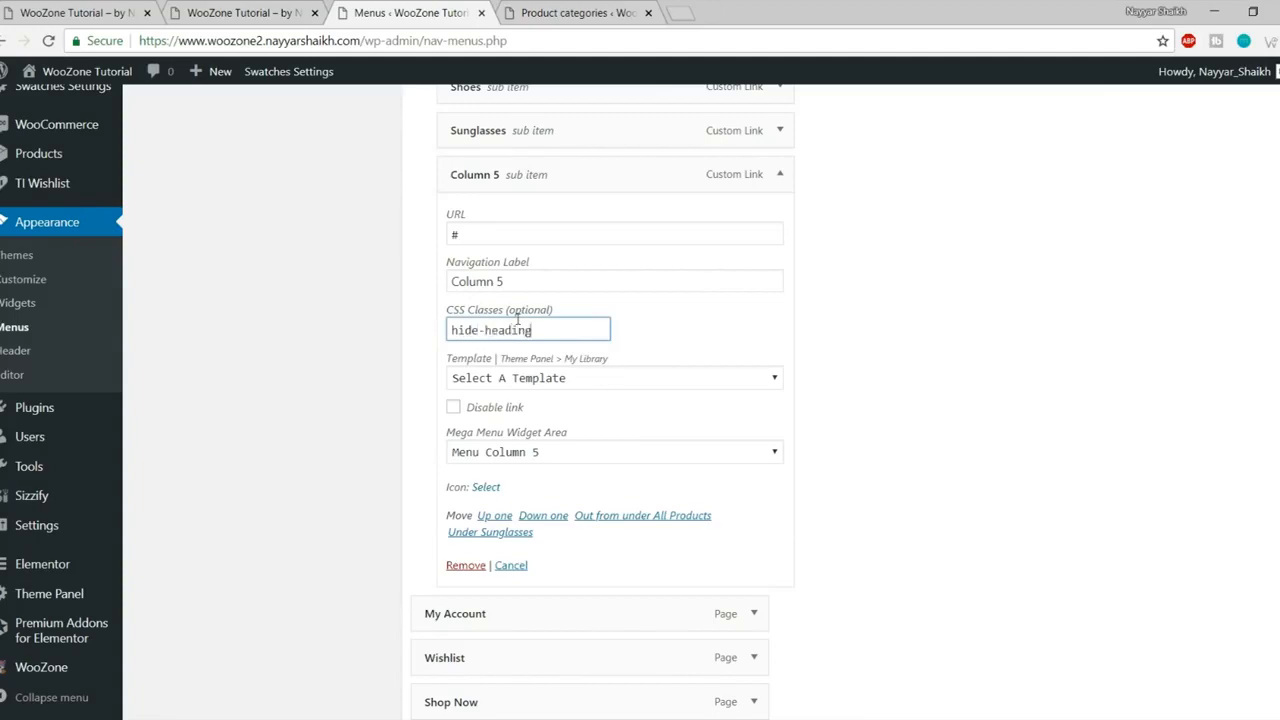
{"action": "scroll", "coordinate": [1000, 446], "scroll_direction": "down", "scroll_amount": 3}
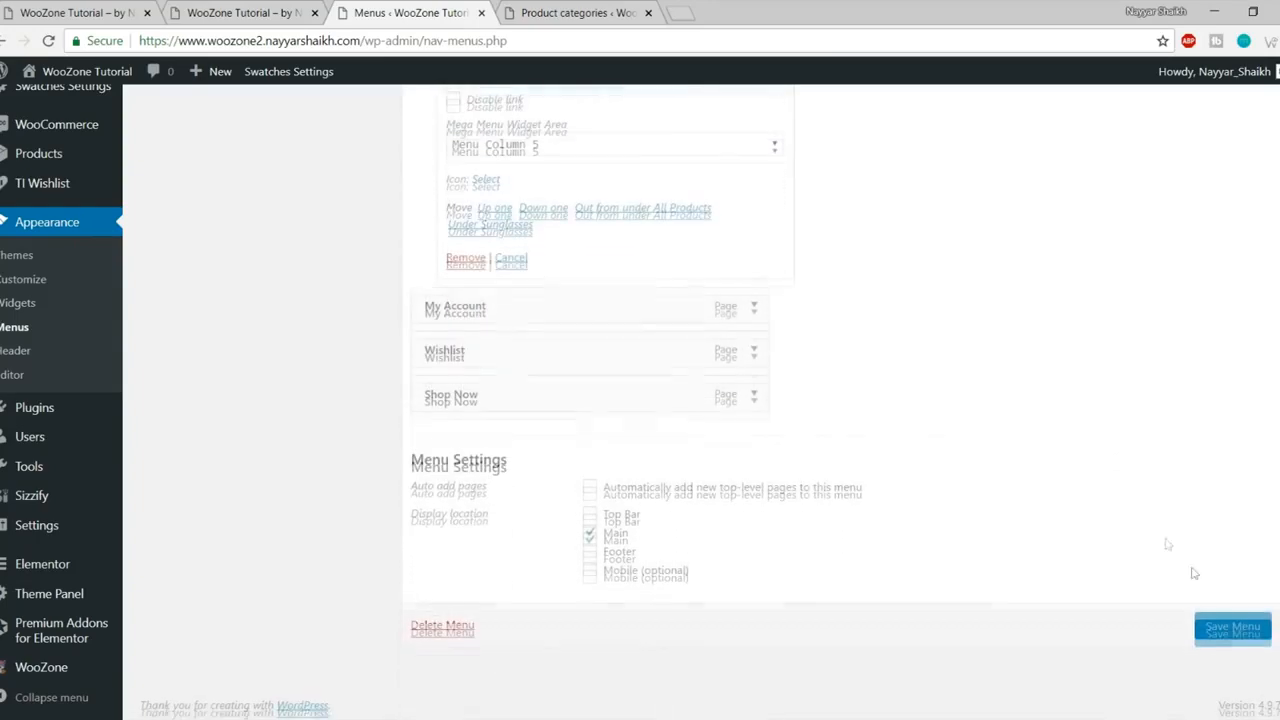
{"action": "left_click", "coordinate": [1236, 626]}
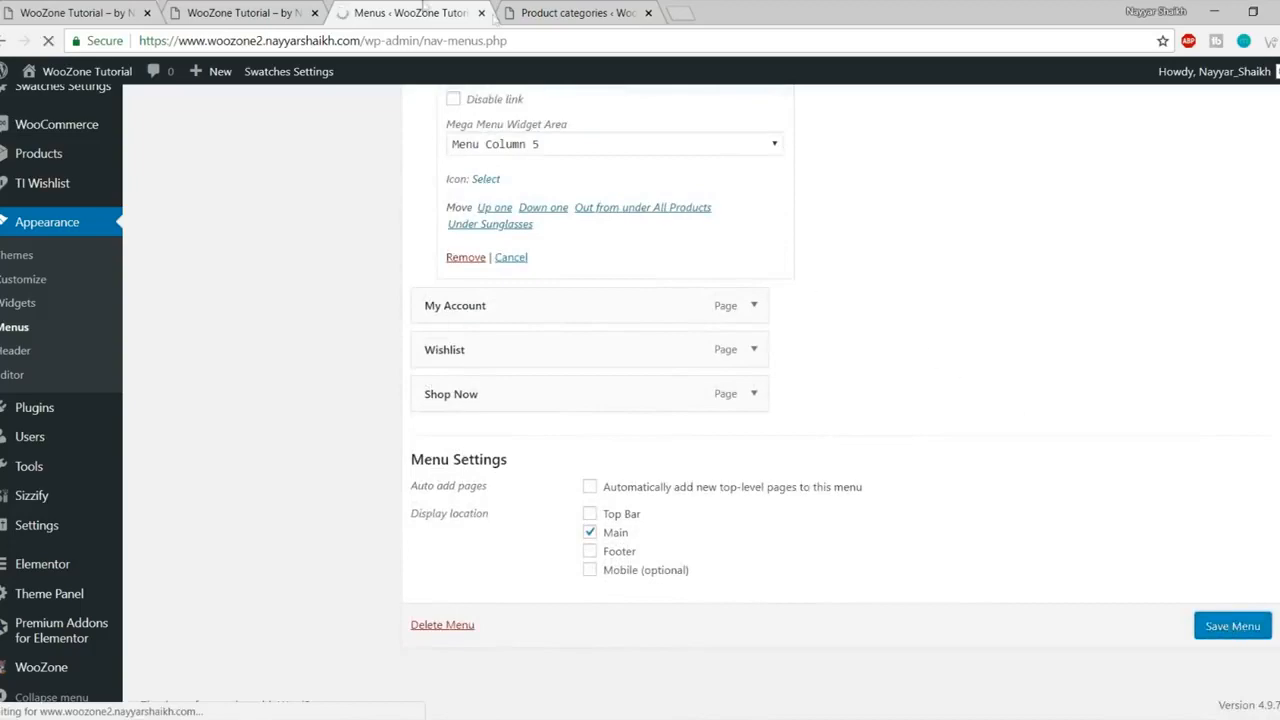
{"action": "left_click", "coordinate": [240, 13]}
{"action": "left_click", "coordinate": [47, 41]}
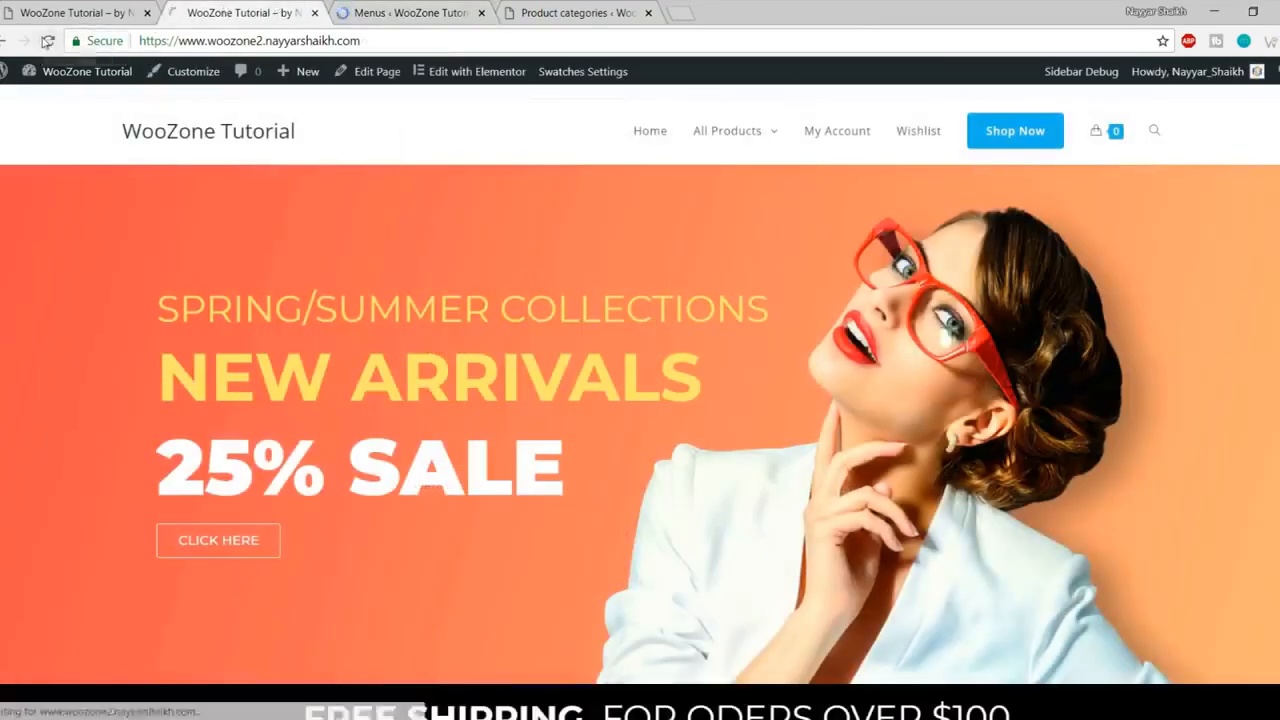
Step: Check that the All Products mega menu shows Column 5 without a heading, comparing against the Store site
{"action": "mouse_move", "coordinate": [763, 145]}
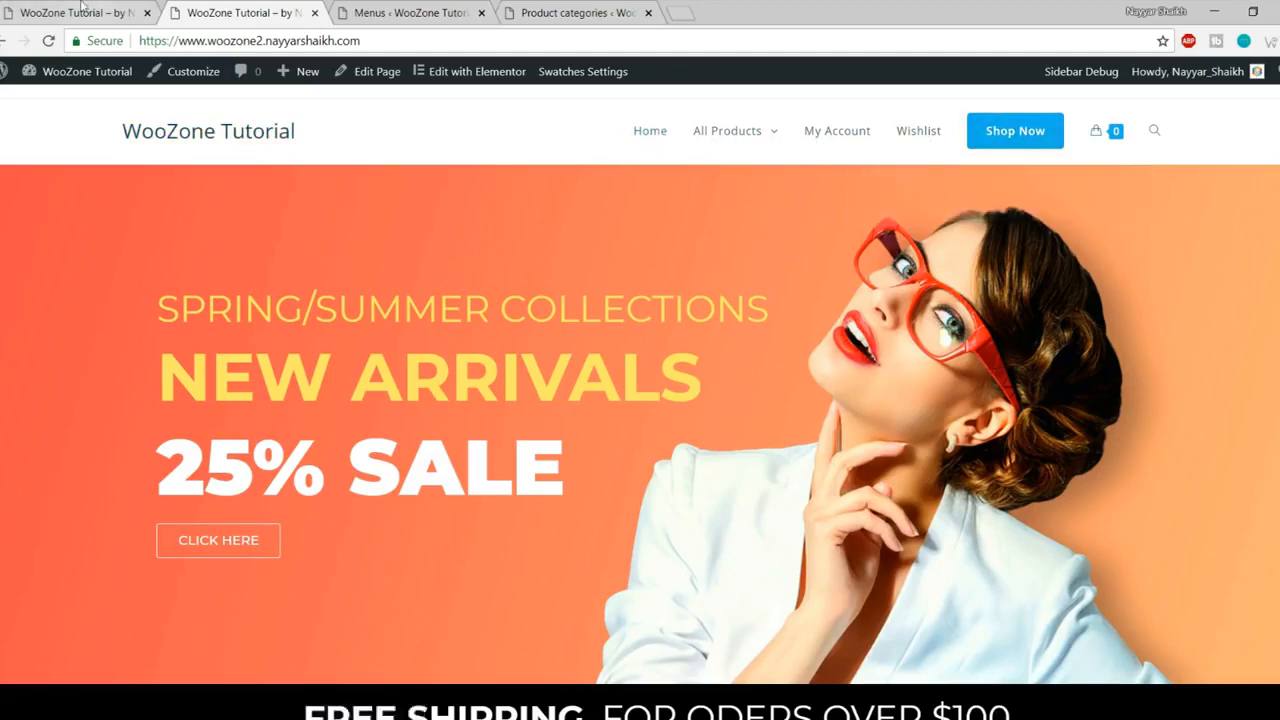
{"action": "key", "text": "ctrl+shift+Tab"}
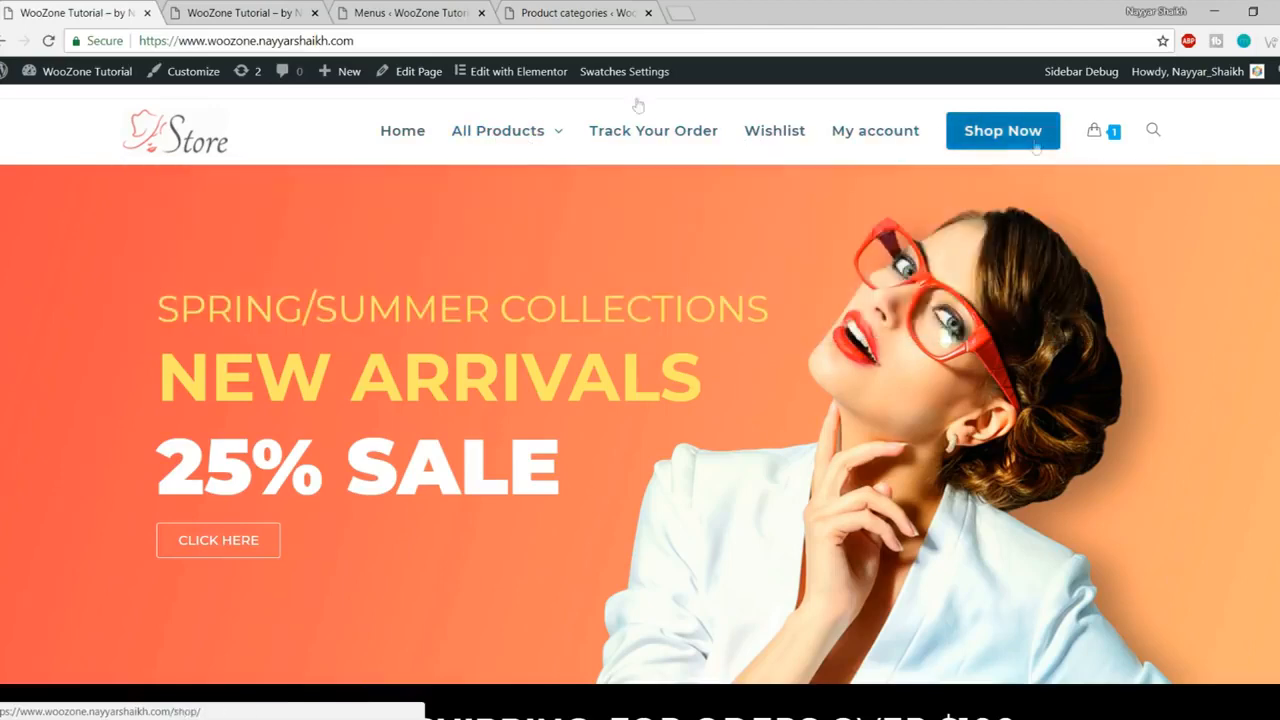
{"action": "left_click", "coordinate": [245, 8]}
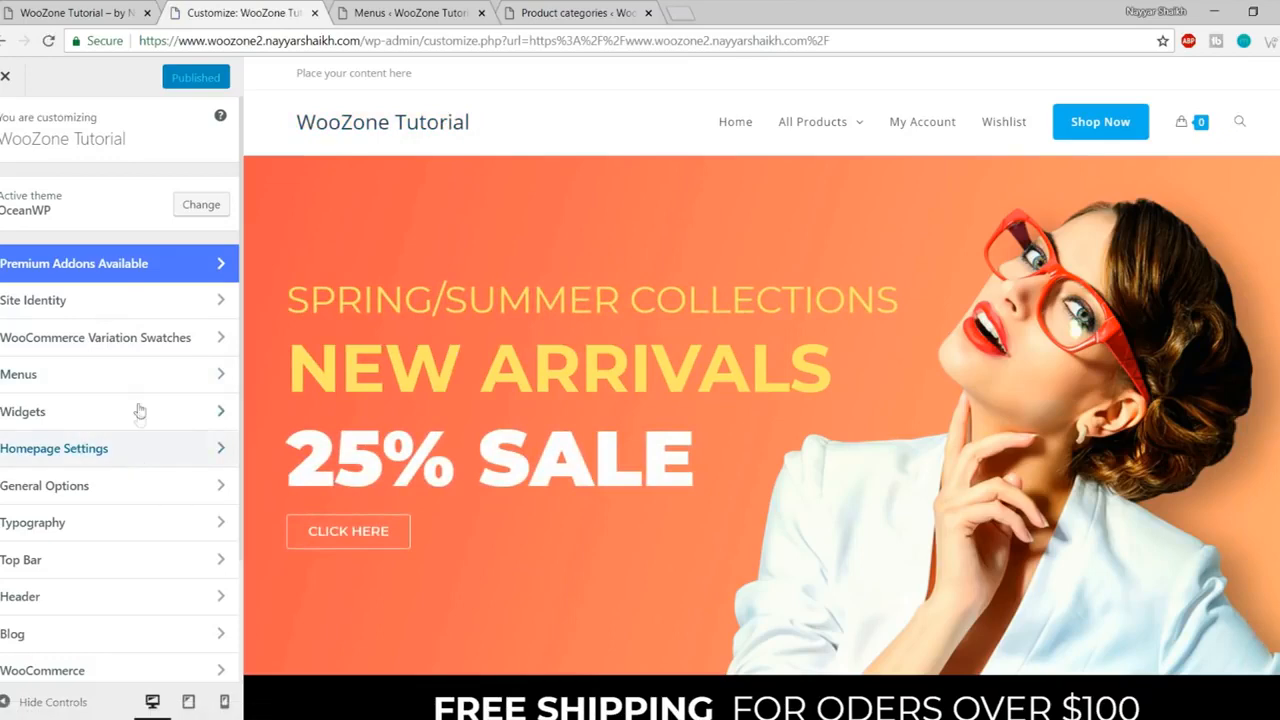
Step: Upload logo (1).png as the uncropped header logo and publish it
{"action": "scroll", "coordinate": [140, 418], "scroll_direction": "down", "scroll_amount": 3}
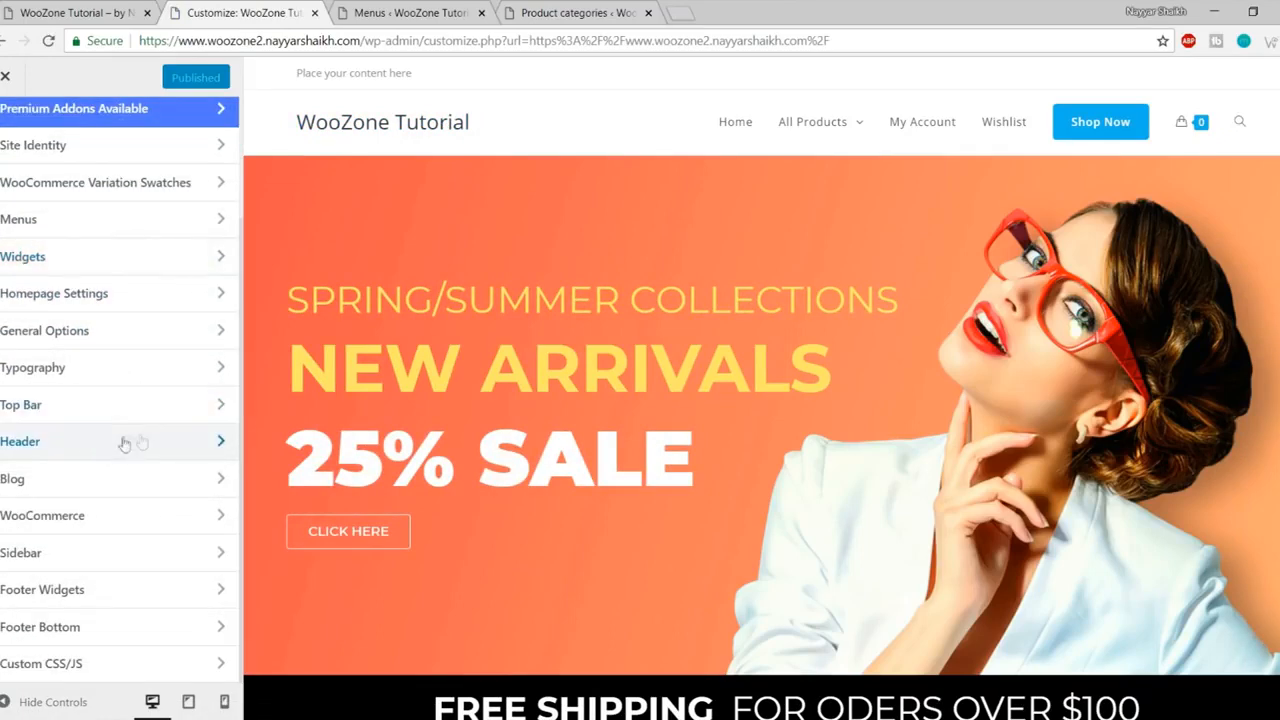
{"action": "left_click", "coordinate": [96, 442]}
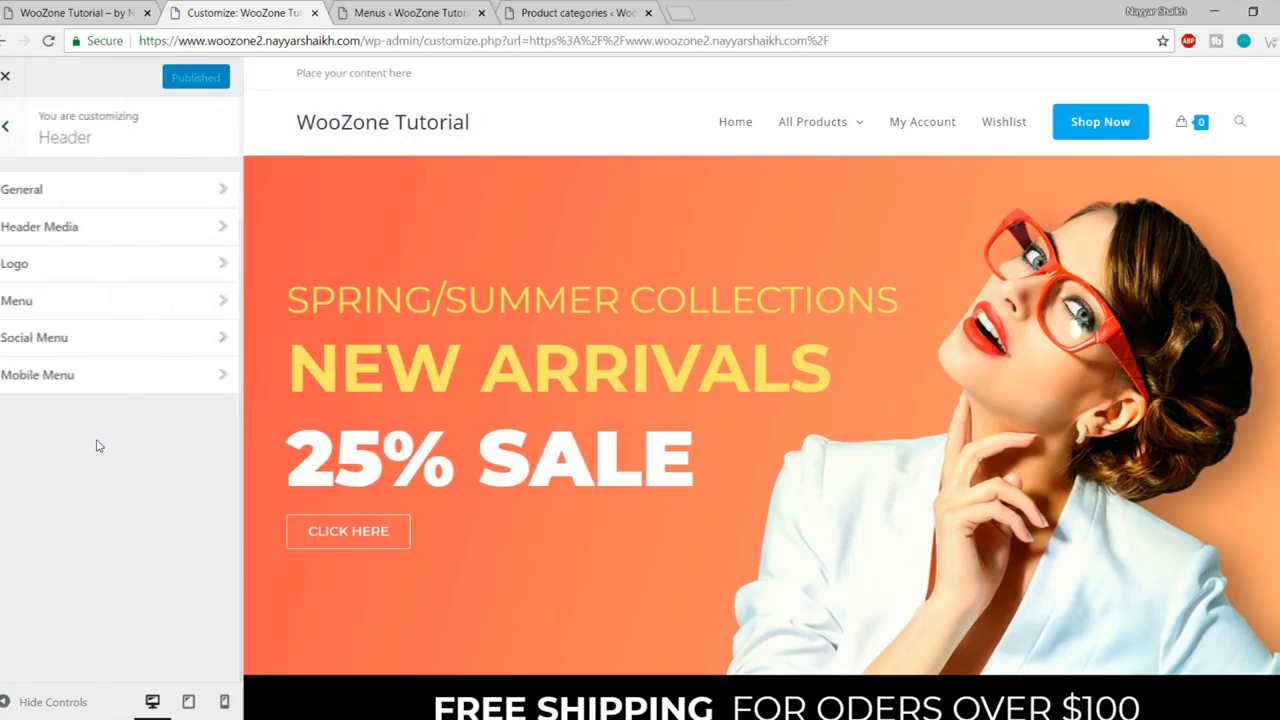
{"action": "left_click", "coordinate": [33, 268]}
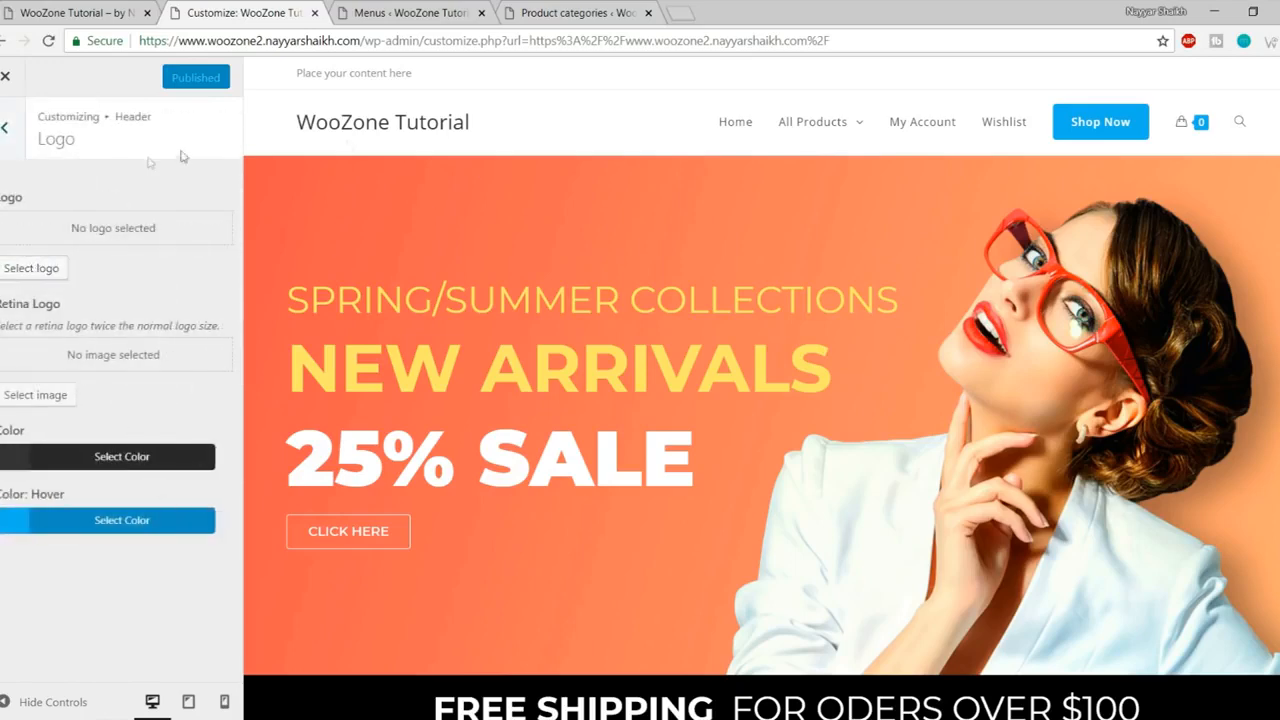
{"action": "left_click", "coordinate": [33, 268]}
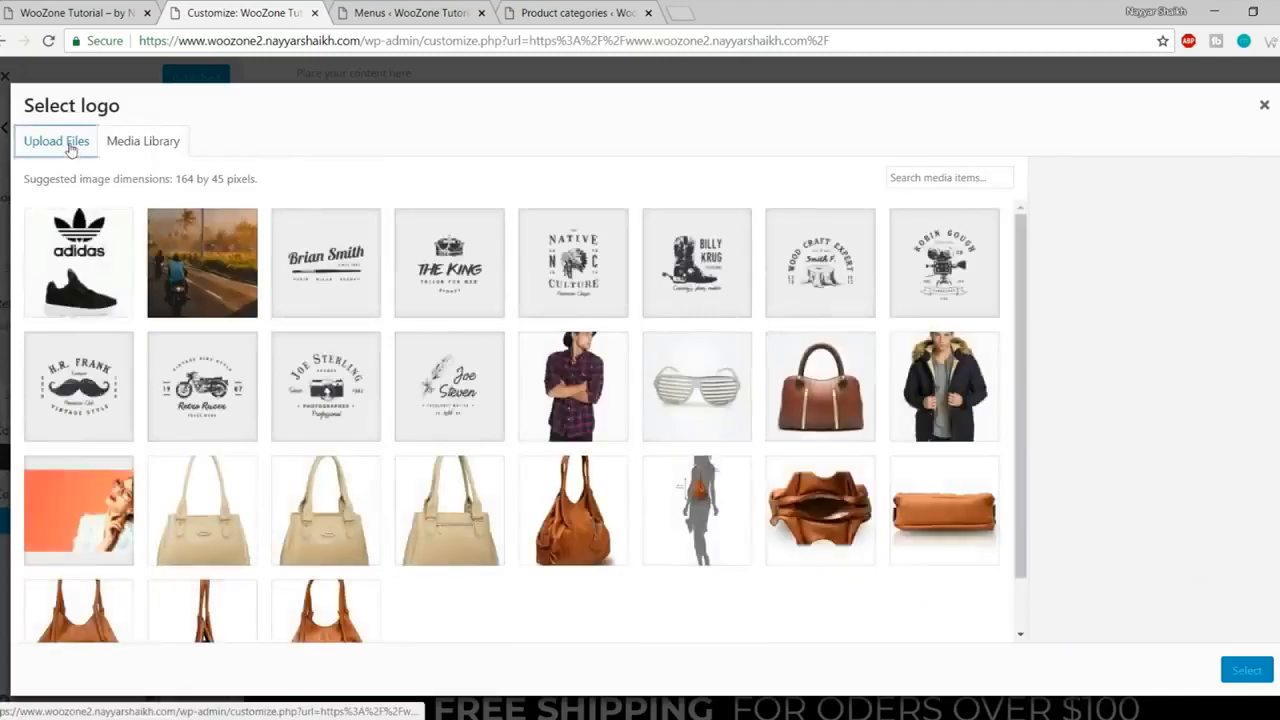
{"action": "left_click", "coordinate": [30, 143]}
{"action": "left_click", "coordinate": [628, 391]}
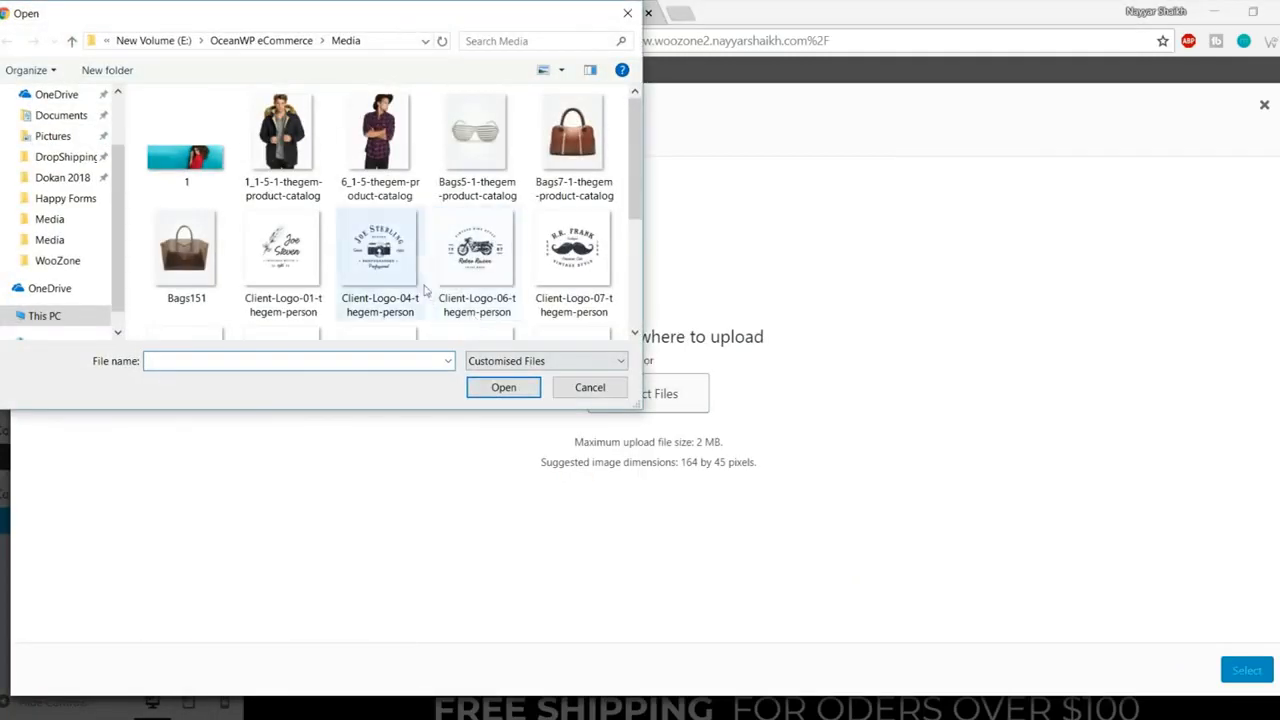
{"action": "scroll", "coordinate": [475, 260], "scroll_direction": "down", "scroll_amount": 3}
{"action": "left_click", "coordinate": [373, 300]}
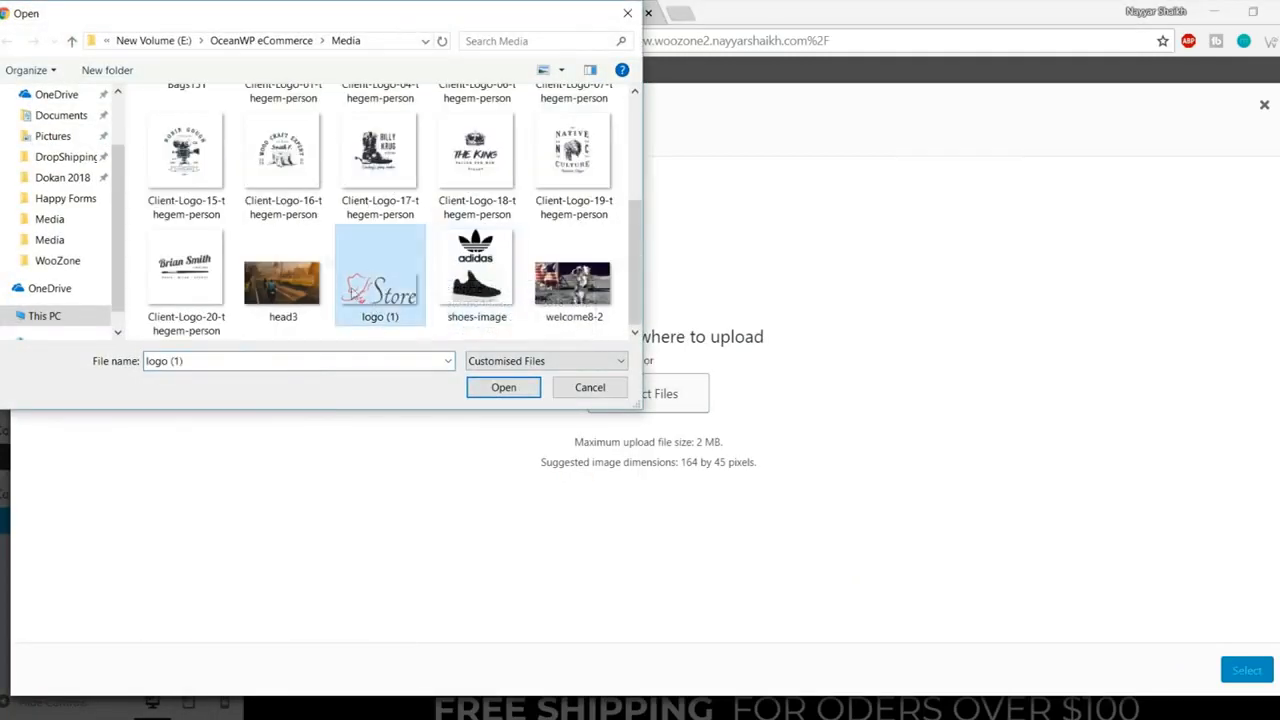
{"action": "left_click", "coordinate": [482, 387]}
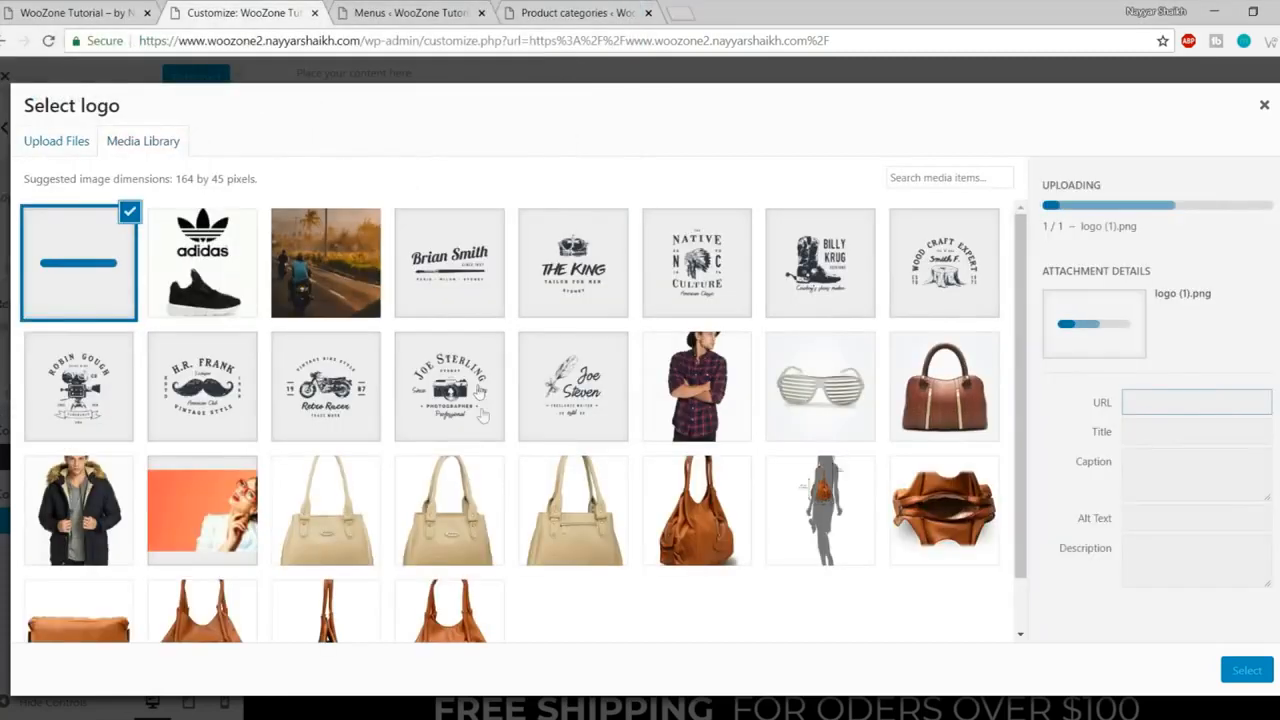
{"action": "left_click", "coordinate": [1241, 672]}
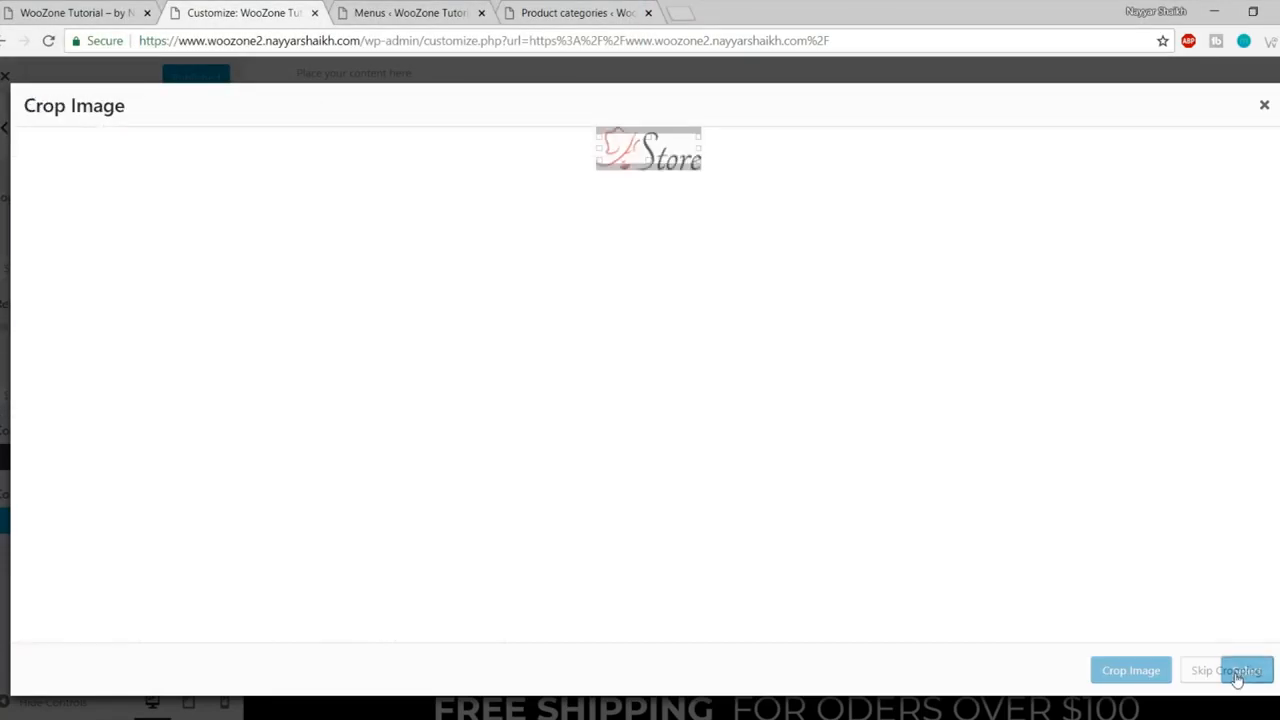
{"action": "left_click", "coordinate": [1237, 678]}
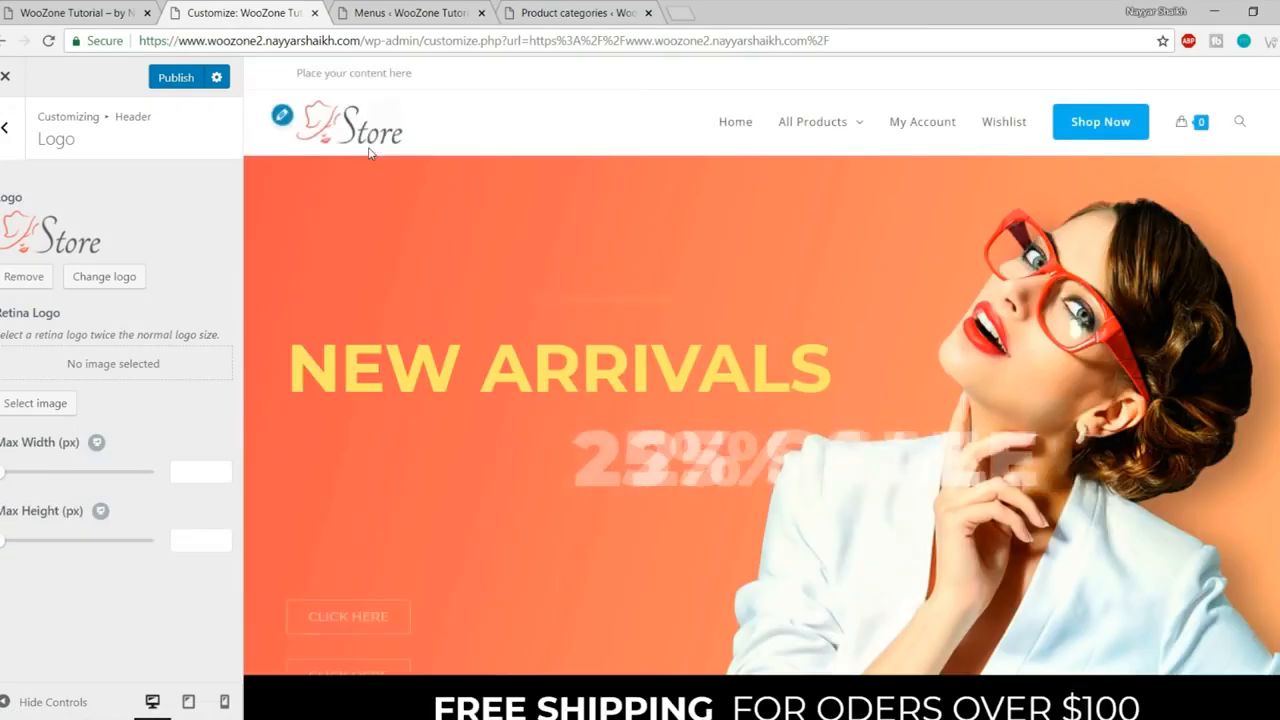
{"action": "left_click", "coordinate": [160, 84]}
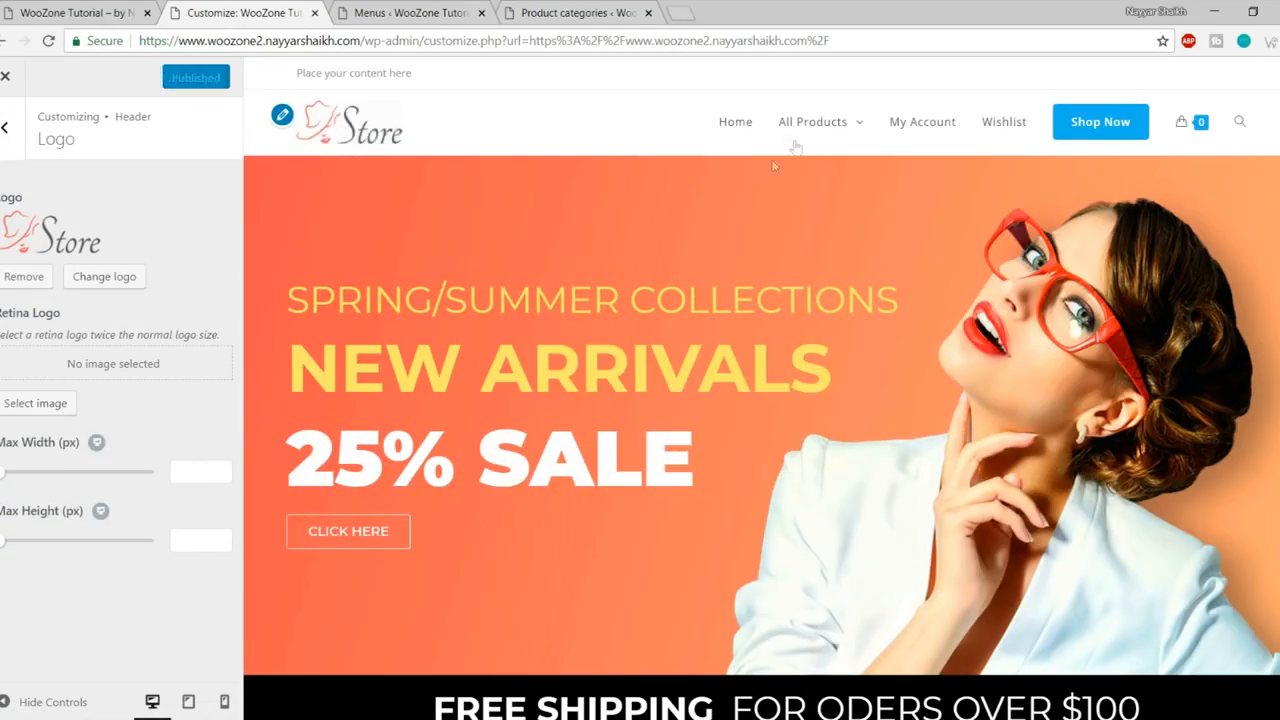
{"action": "left_click", "coordinate": [3, 130]}
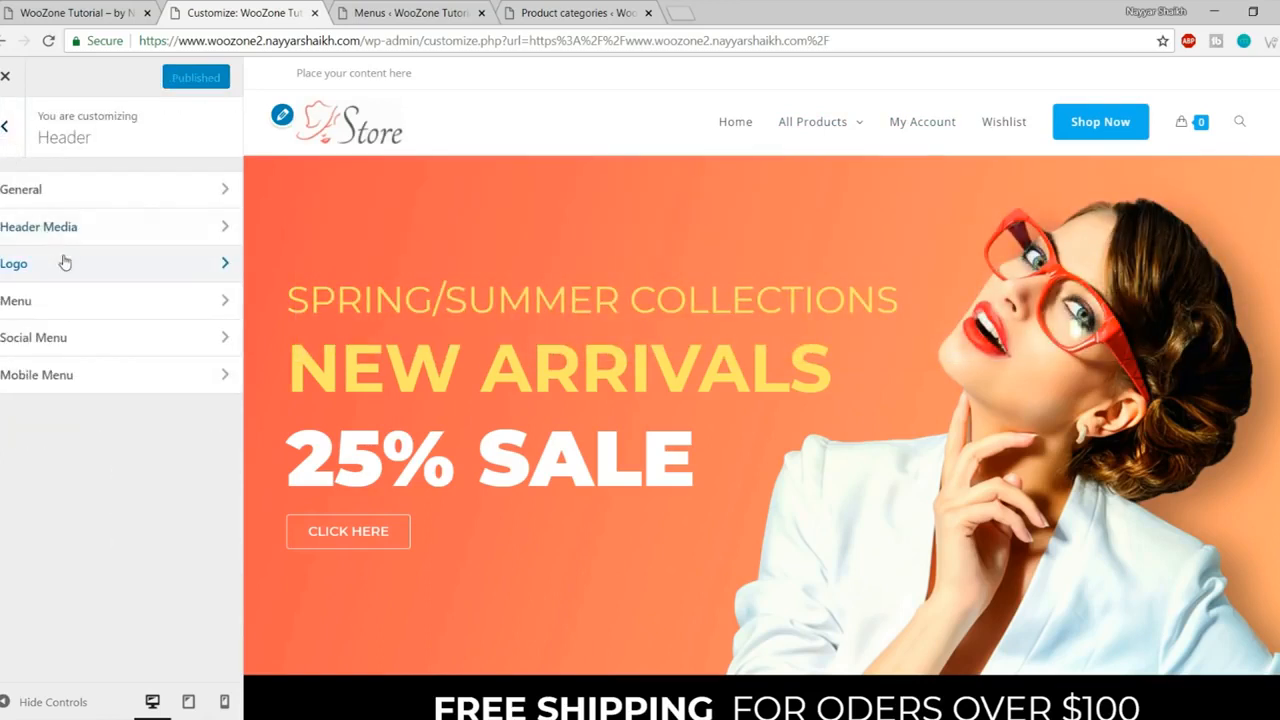
Step: Set the Main Menu typography to the Montserrat font with Semibold 600 weight
{"action": "left_click", "coordinate": [4, 126]}
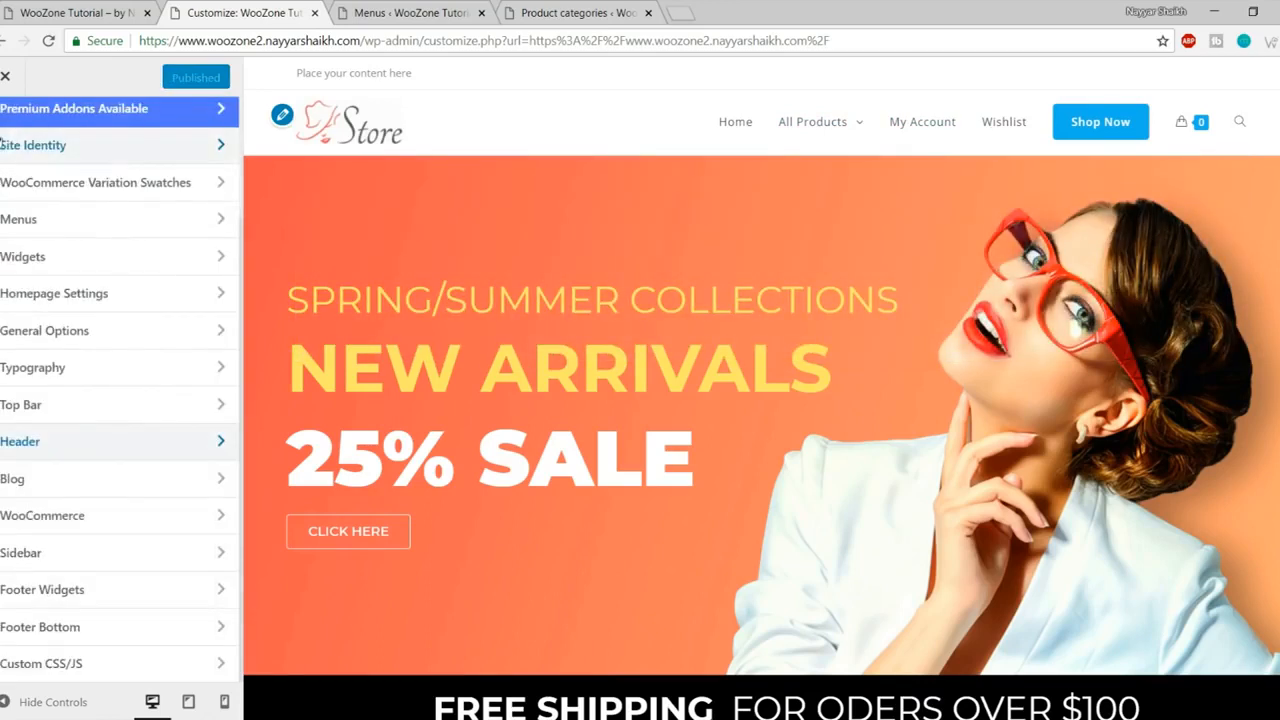
{"action": "left_click", "coordinate": [74, 369]}
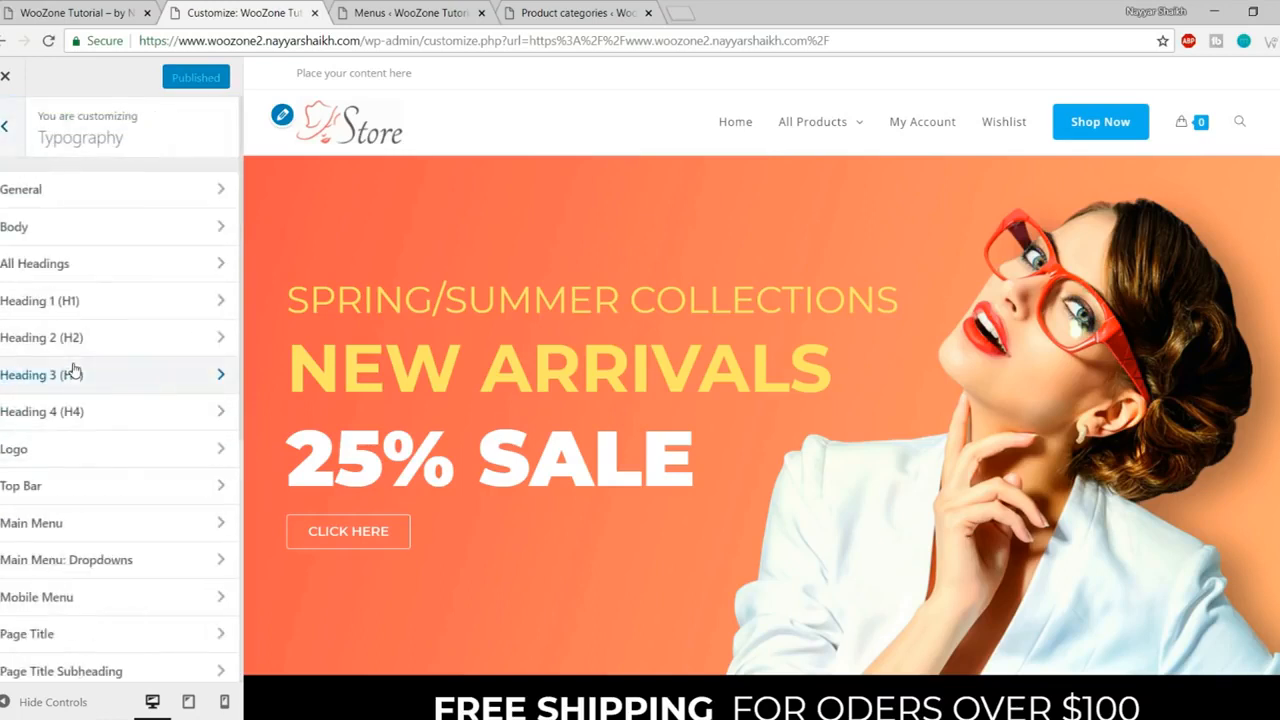
{"action": "left_click", "coordinate": [84, 528]}
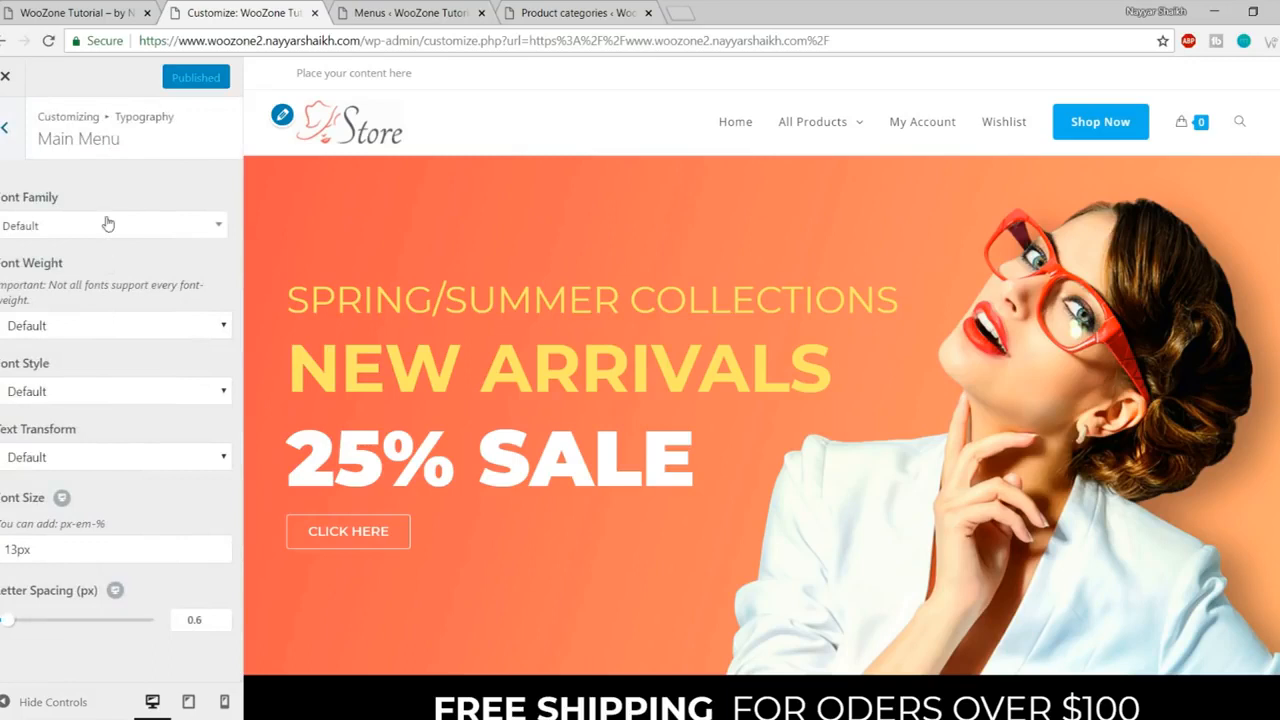
{"action": "left_click", "coordinate": [101, 227]}
{"action": "type", "text": "montse"}
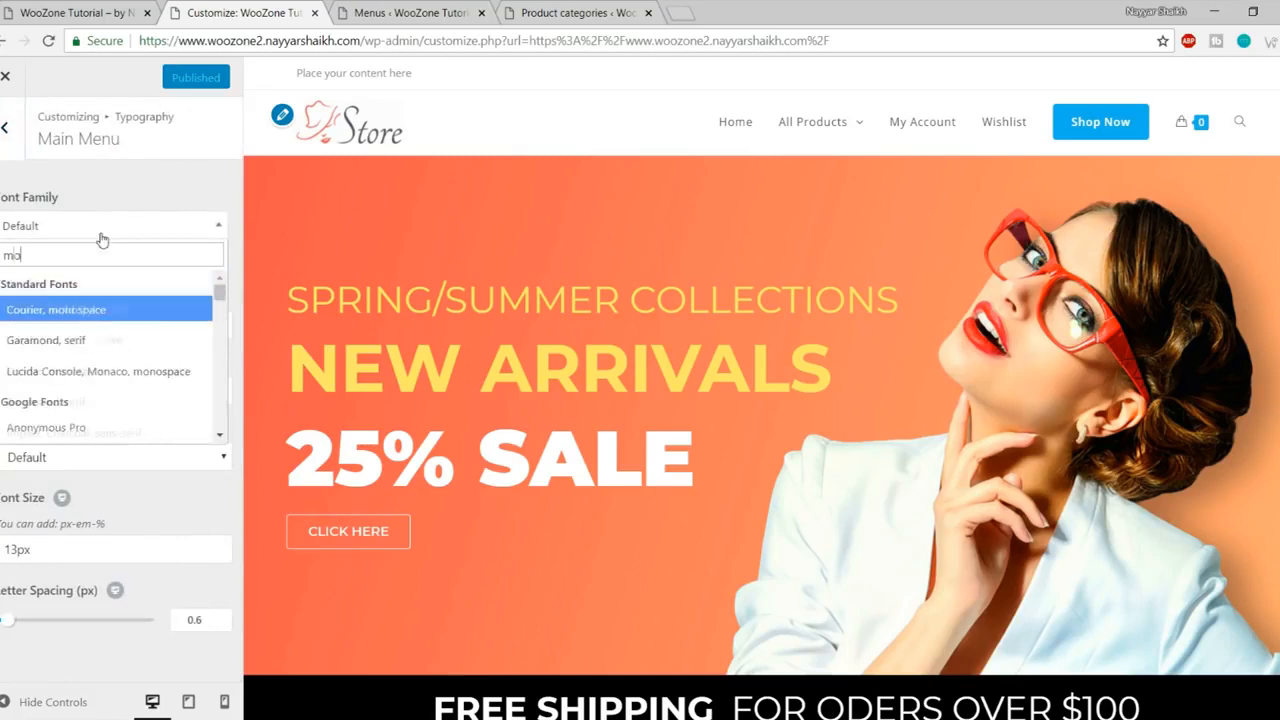
{"action": "key", "text": "Return"}
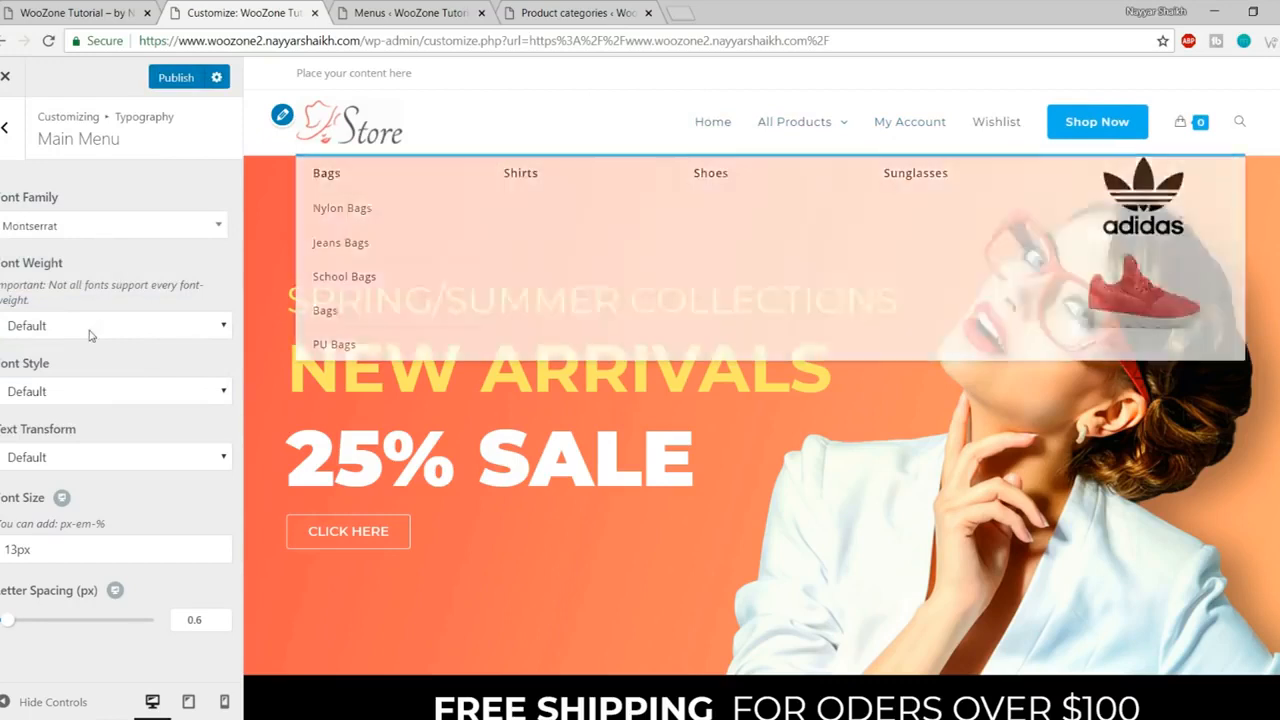
{"action": "left_click", "coordinate": [112, 326]}
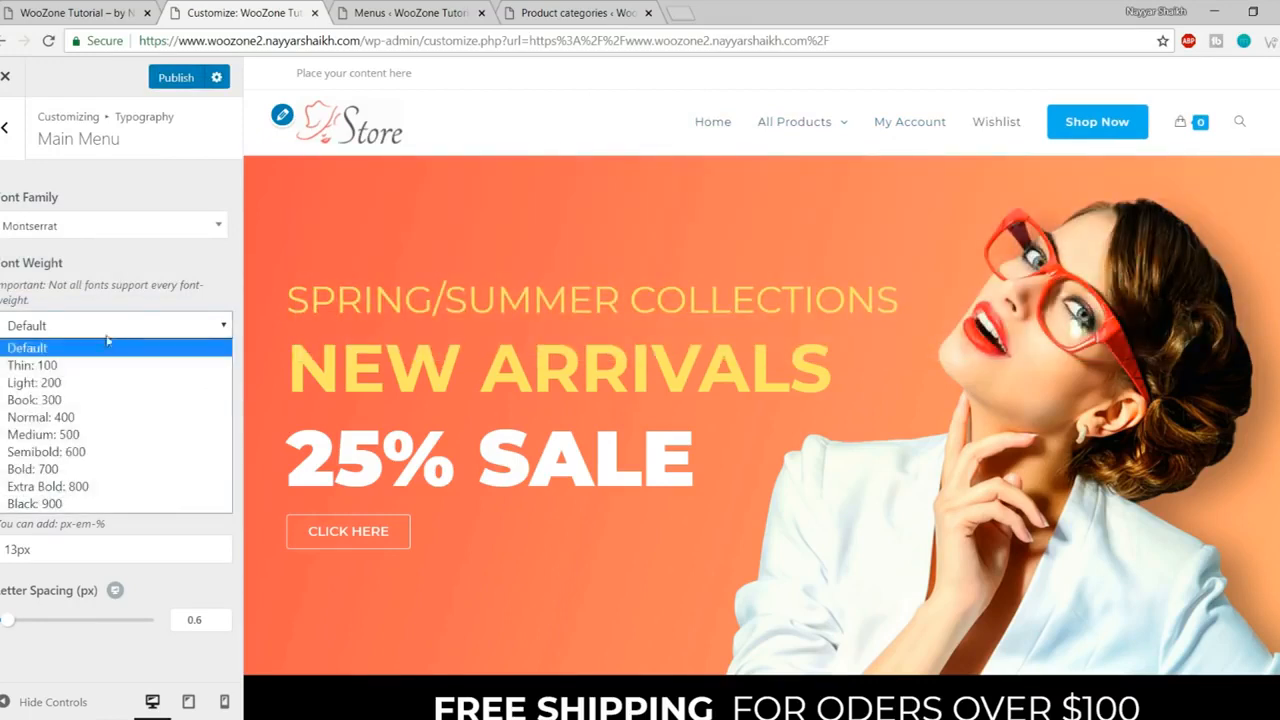
{"action": "left_click", "coordinate": [92, 459]}
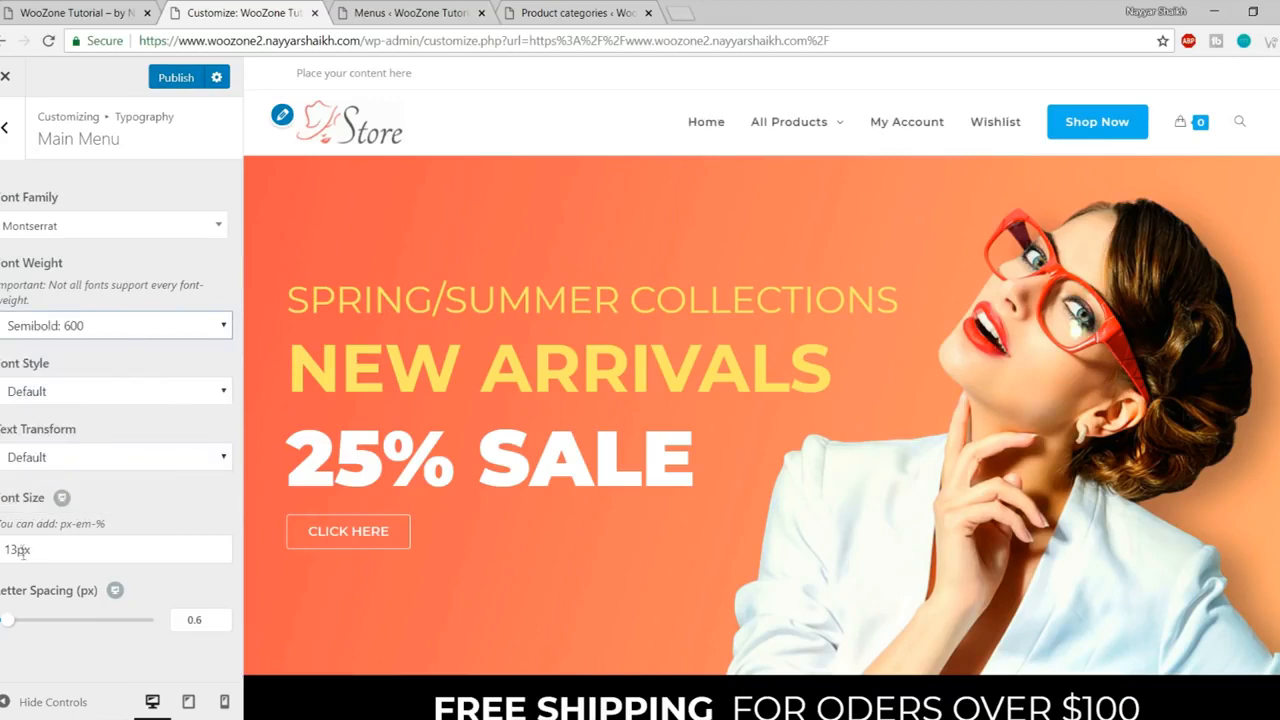
Step: Change the Main Menu font size from 13px to 15px and publish
{"action": "left_click_drag", "start_coordinate": [18, 549], "coordinate": [11, 549]}
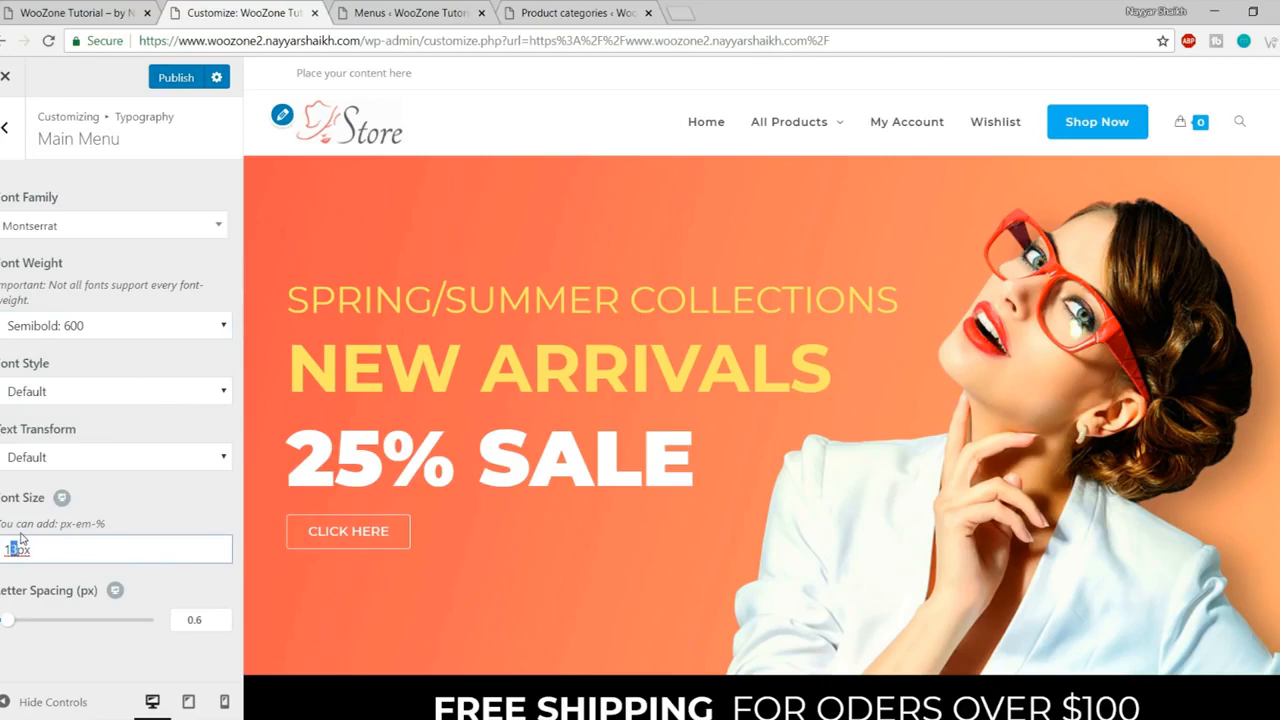
{"action": "type", "text": "5"}
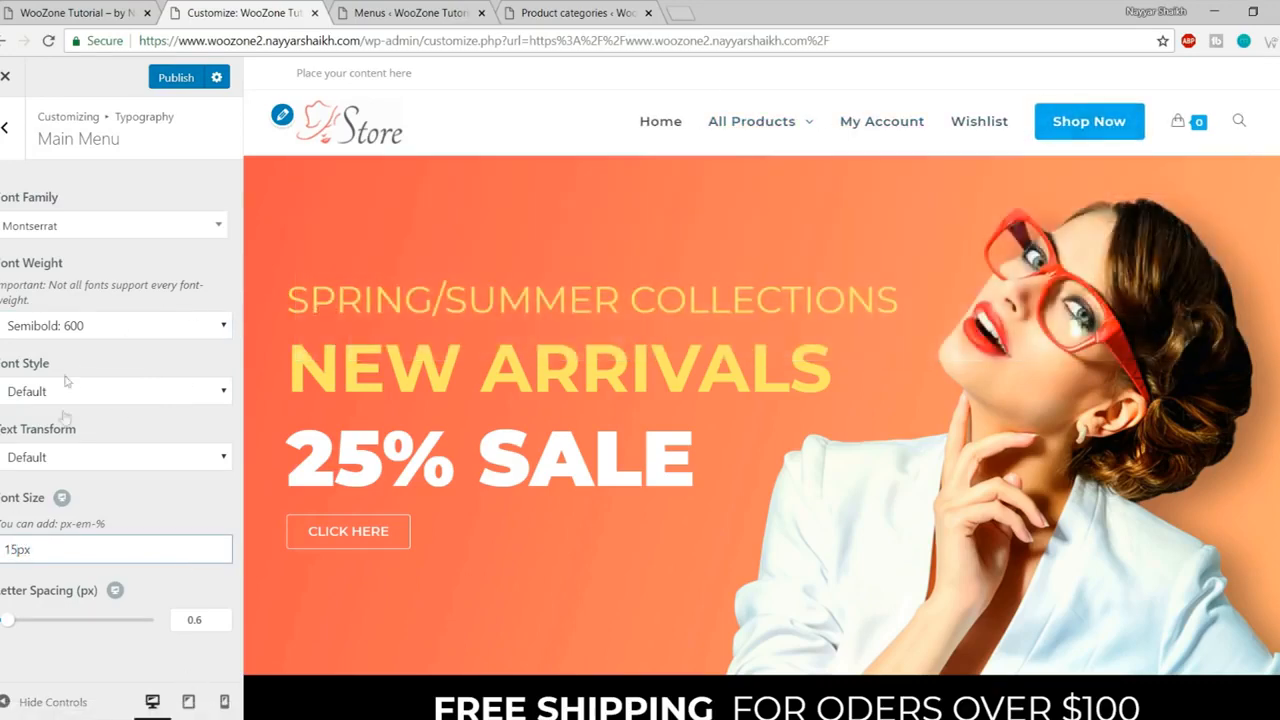
{"action": "left_click", "coordinate": [171, 95]}
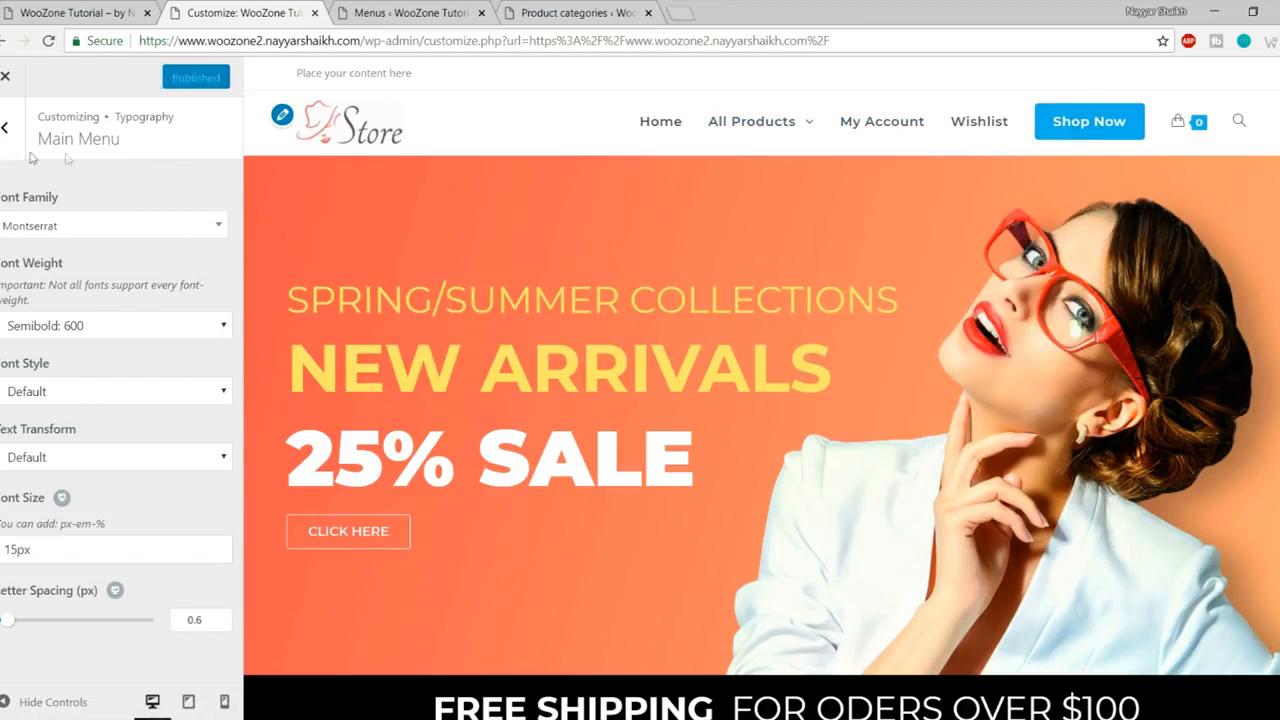
{"action": "left_click", "coordinate": [5, 127]}
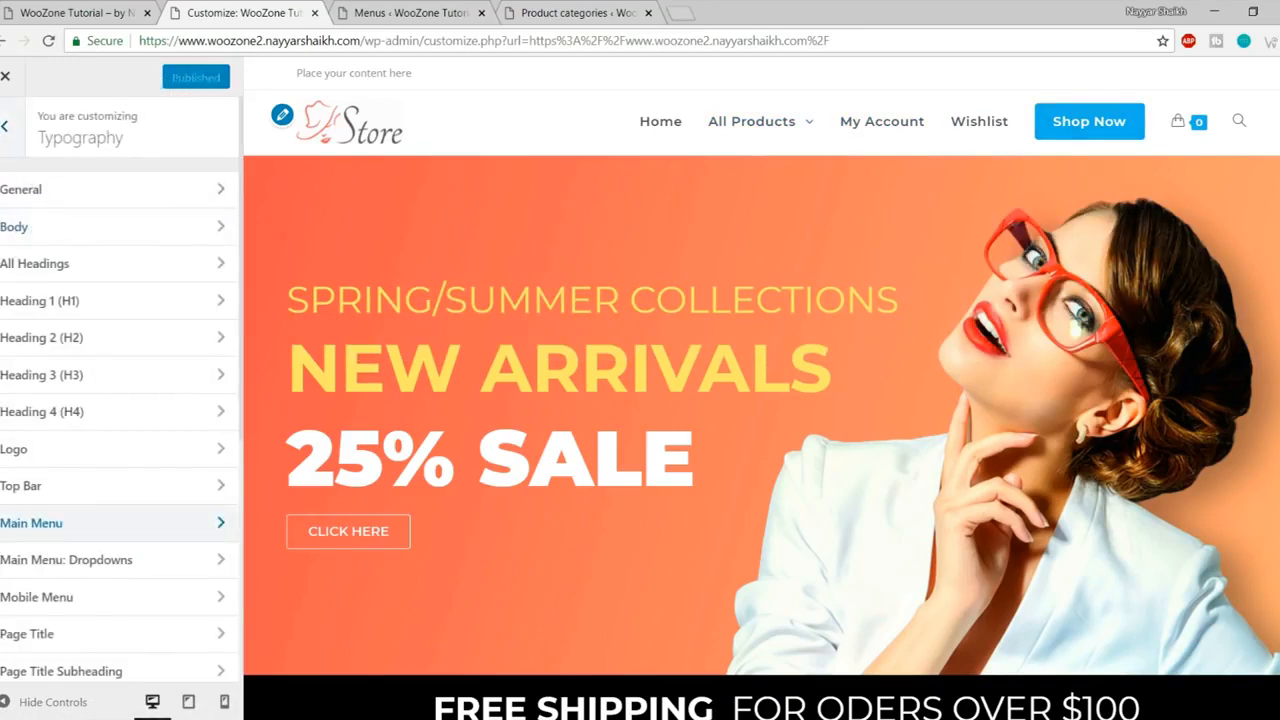
Step: In Footer Bottom, replace 'OceanWP Theme by Nick' with 'Theme by' plus the site owner's name, then publish
{"action": "left_click", "coordinate": [5, 127]}
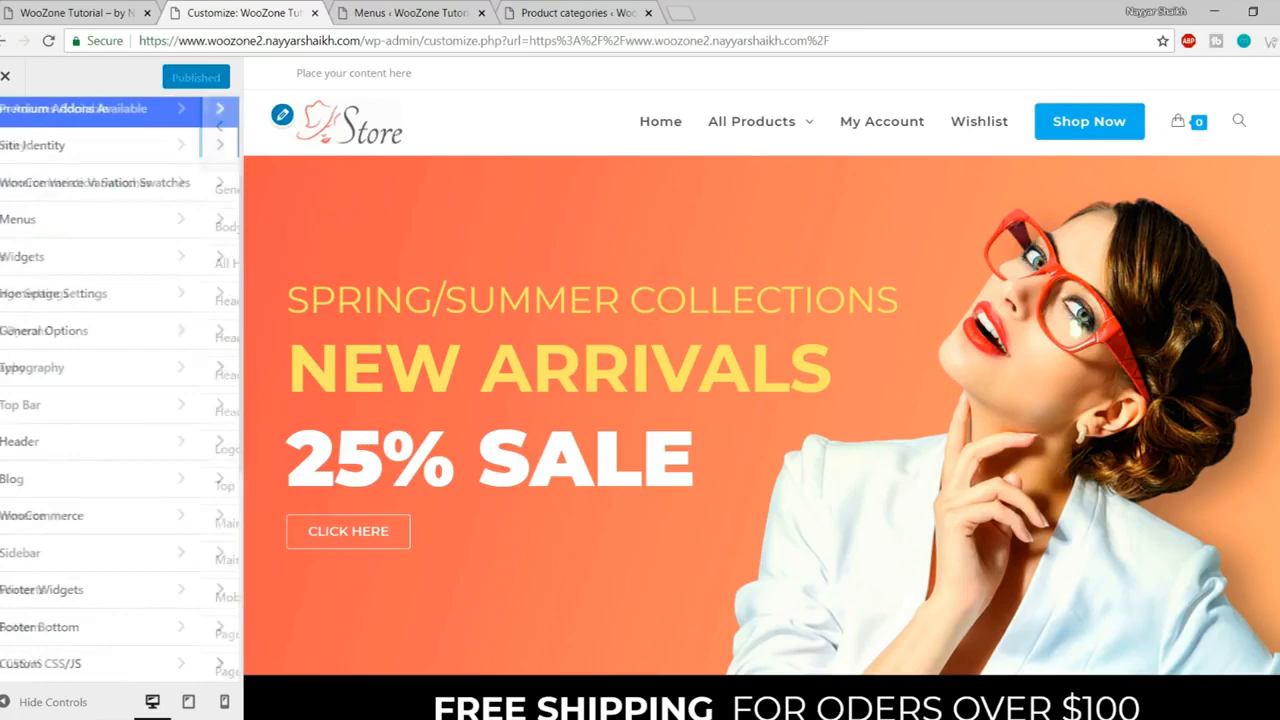
{"action": "left_click", "coordinate": [100, 627]}
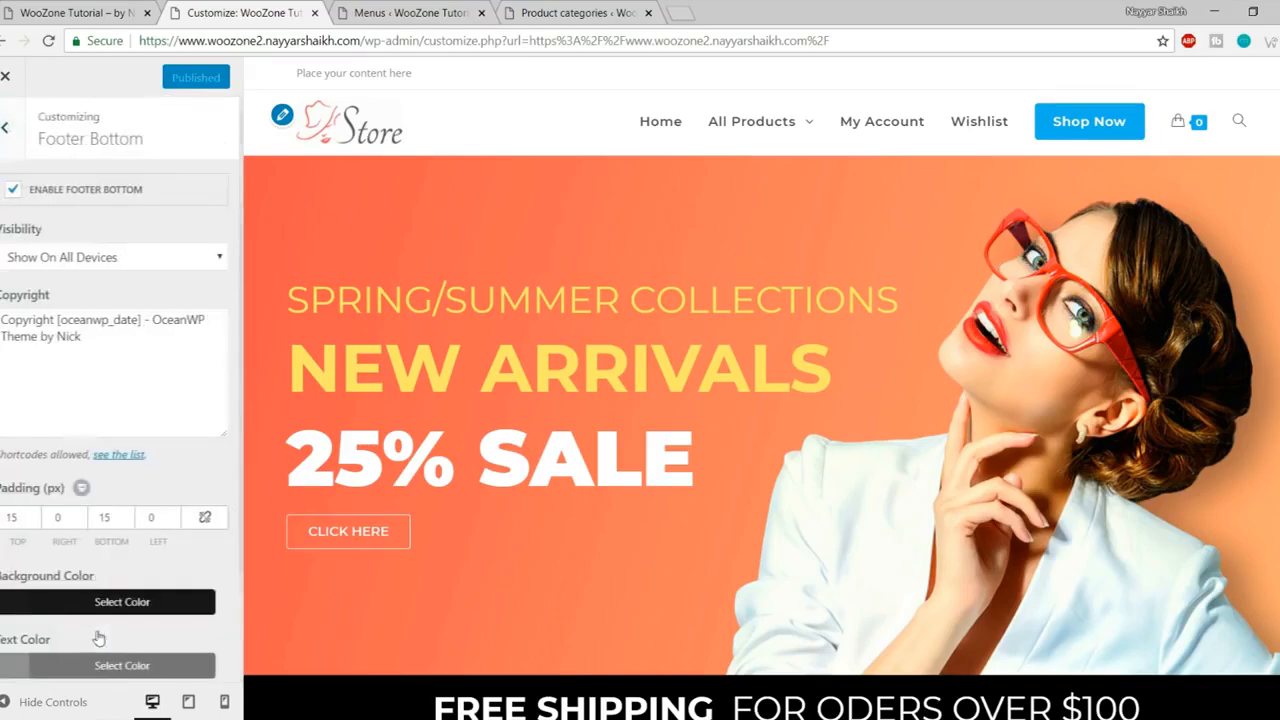
{"action": "scroll", "coordinate": [623, 551], "scroll_direction": "down", "scroll_amount": 5}
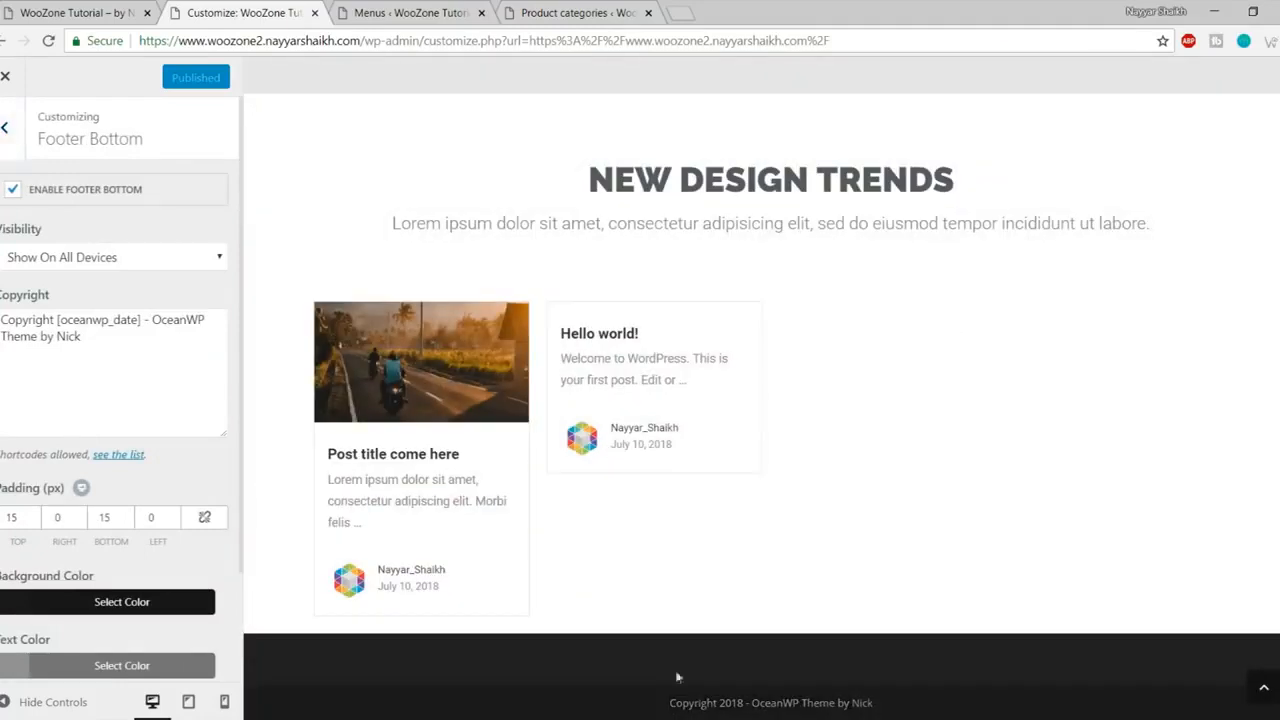
{"action": "left_click_drag", "start_coordinate": [155, 320], "coordinate": [179, 331]}
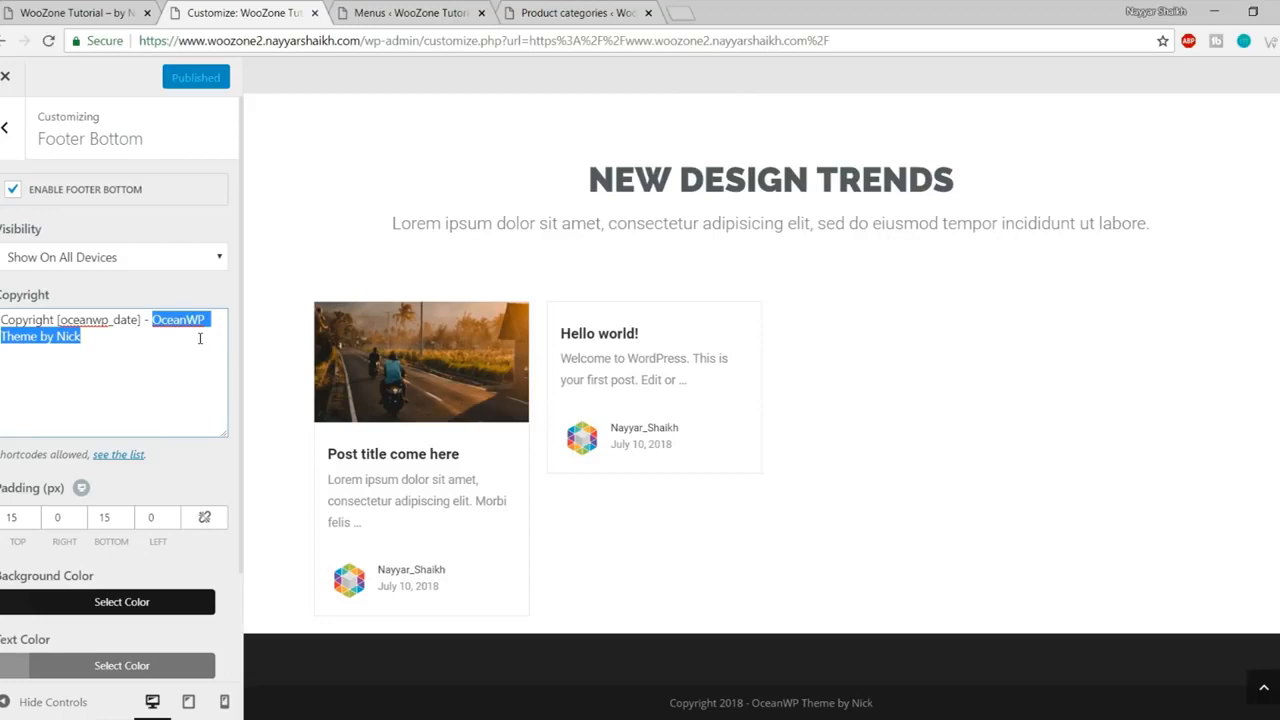
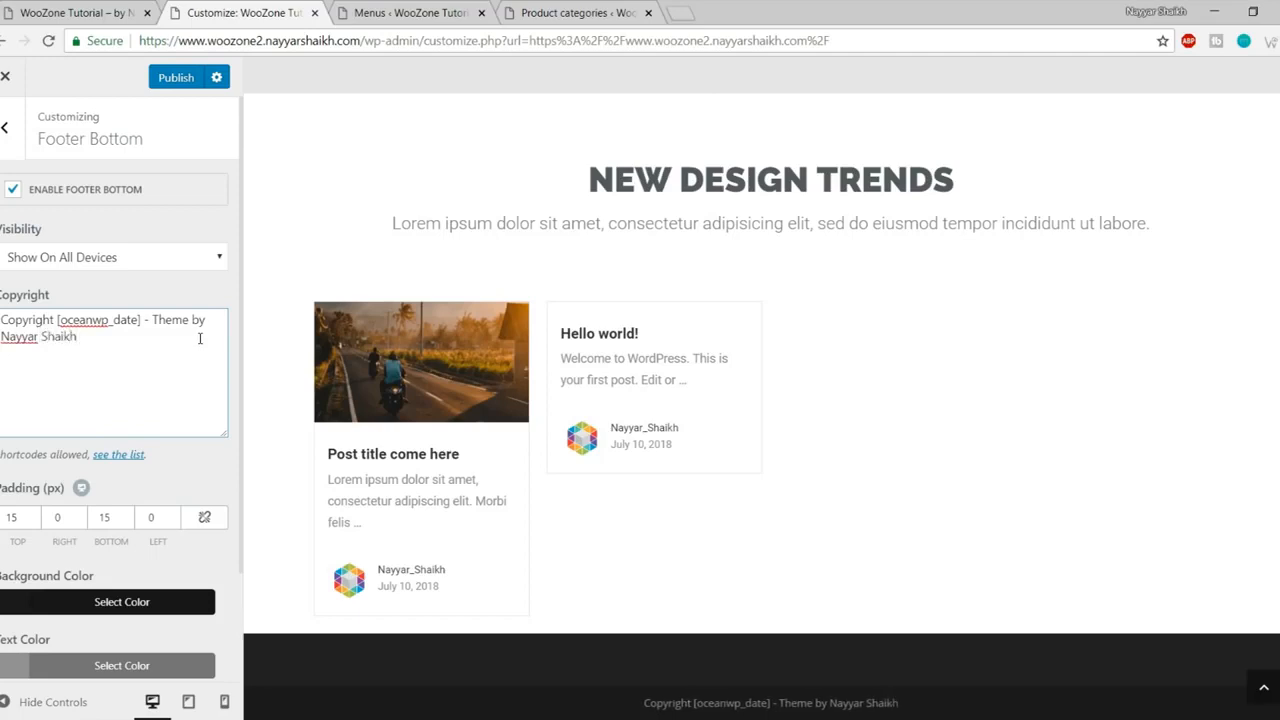
{"action": "left_click", "coordinate": [162, 87]}
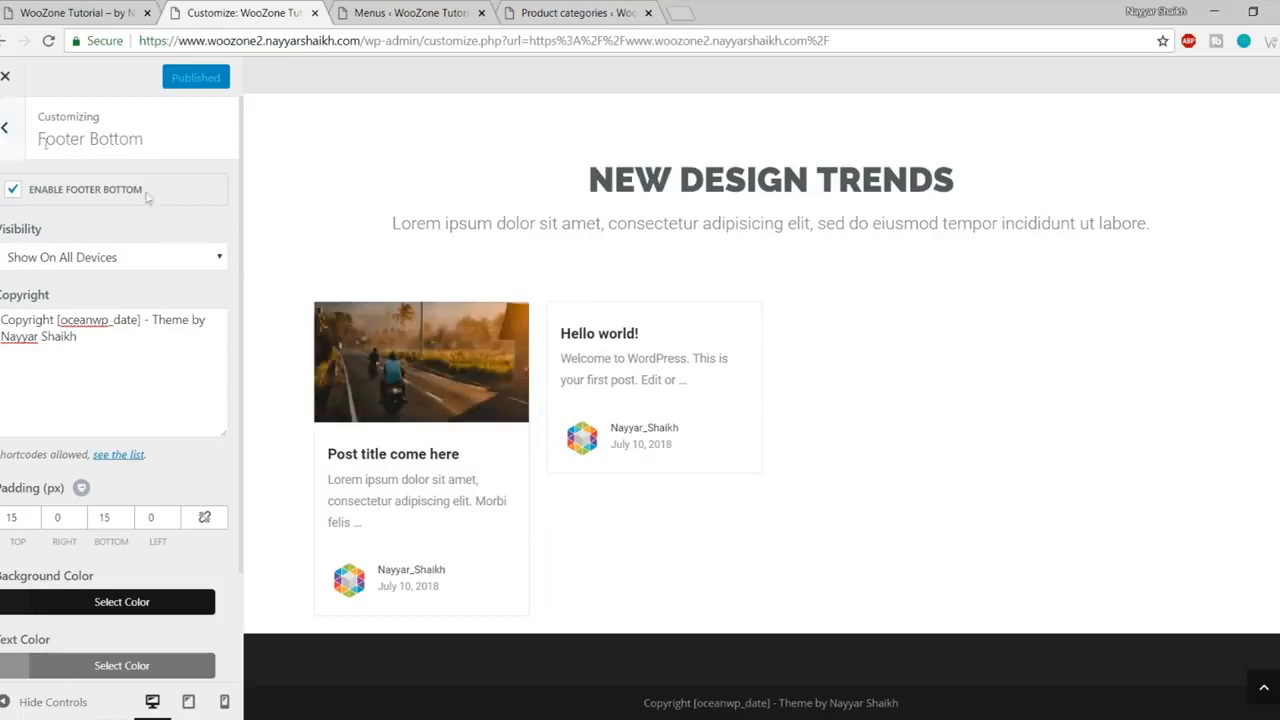
Step: Exit the Customizer and view the store's Shop page
{"action": "left_click", "coordinate": [5, 77]}
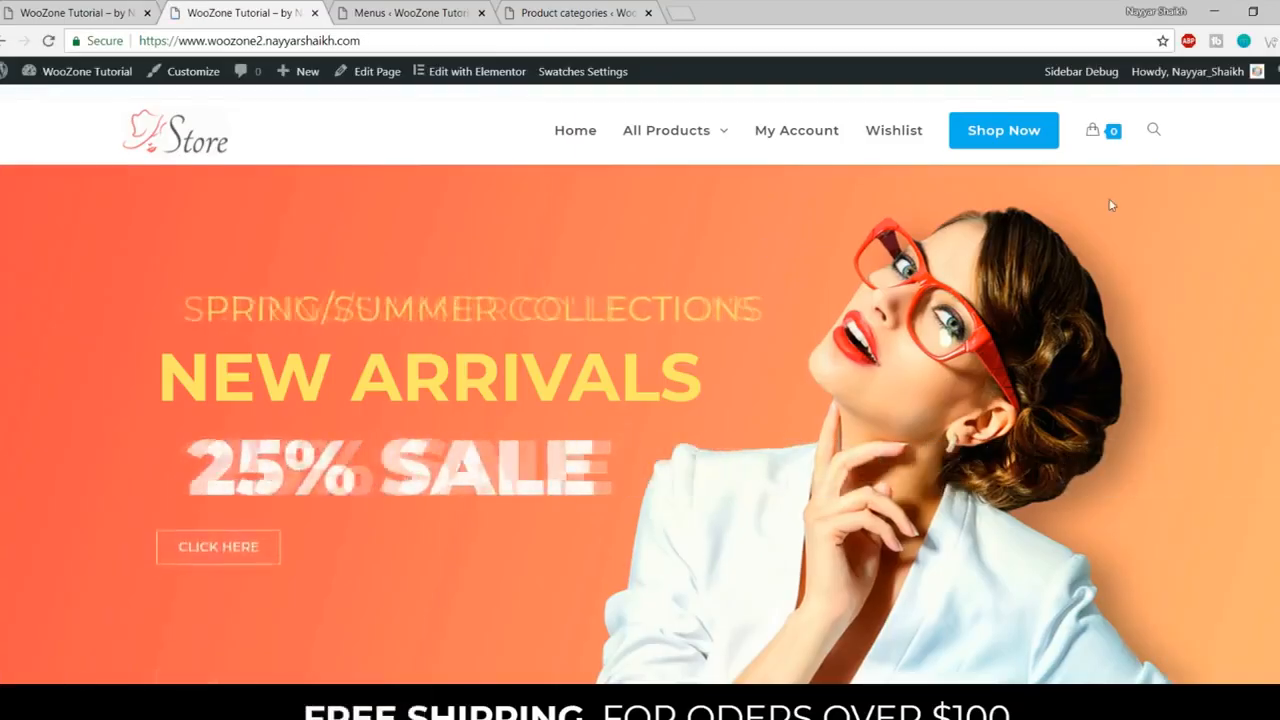
{"action": "left_click", "coordinate": [1005, 138]}
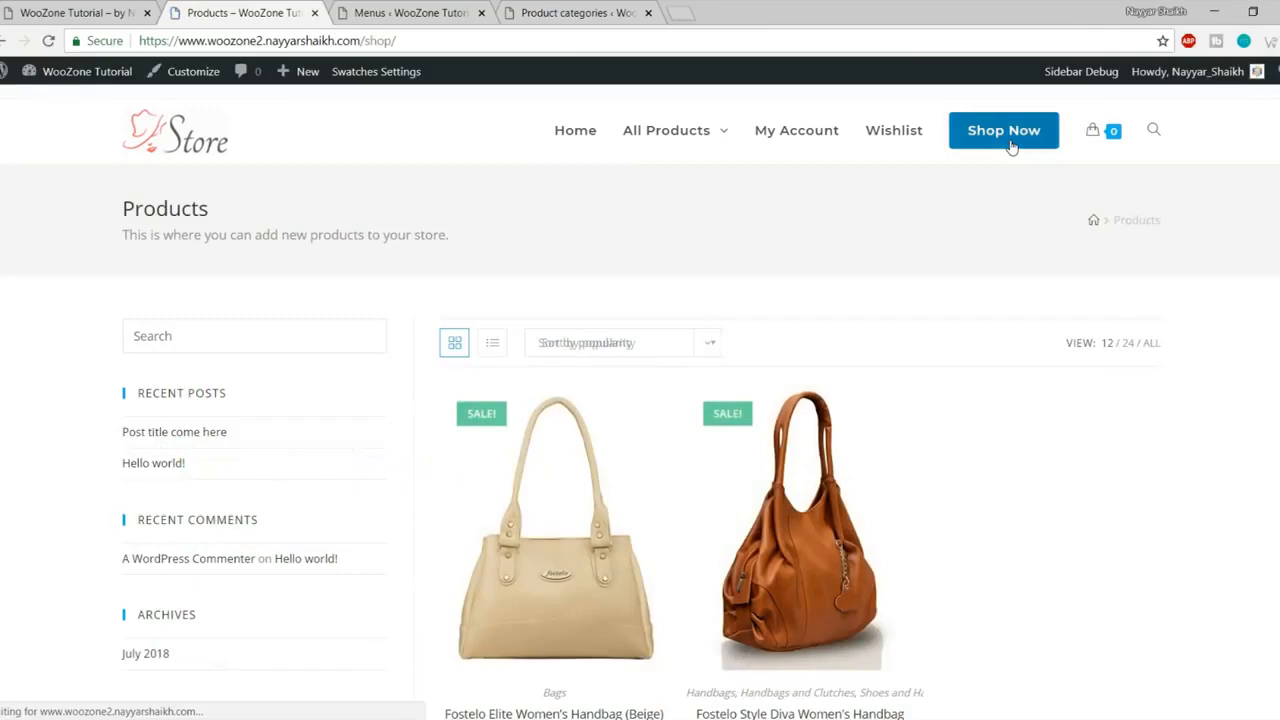
{"action": "scroll", "coordinate": [1103, 397], "scroll_direction": "down", "scroll_amount": 5}
{"action": "scroll", "coordinate": [1103, 400], "scroll_direction": "up", "scroll_amount": 5}
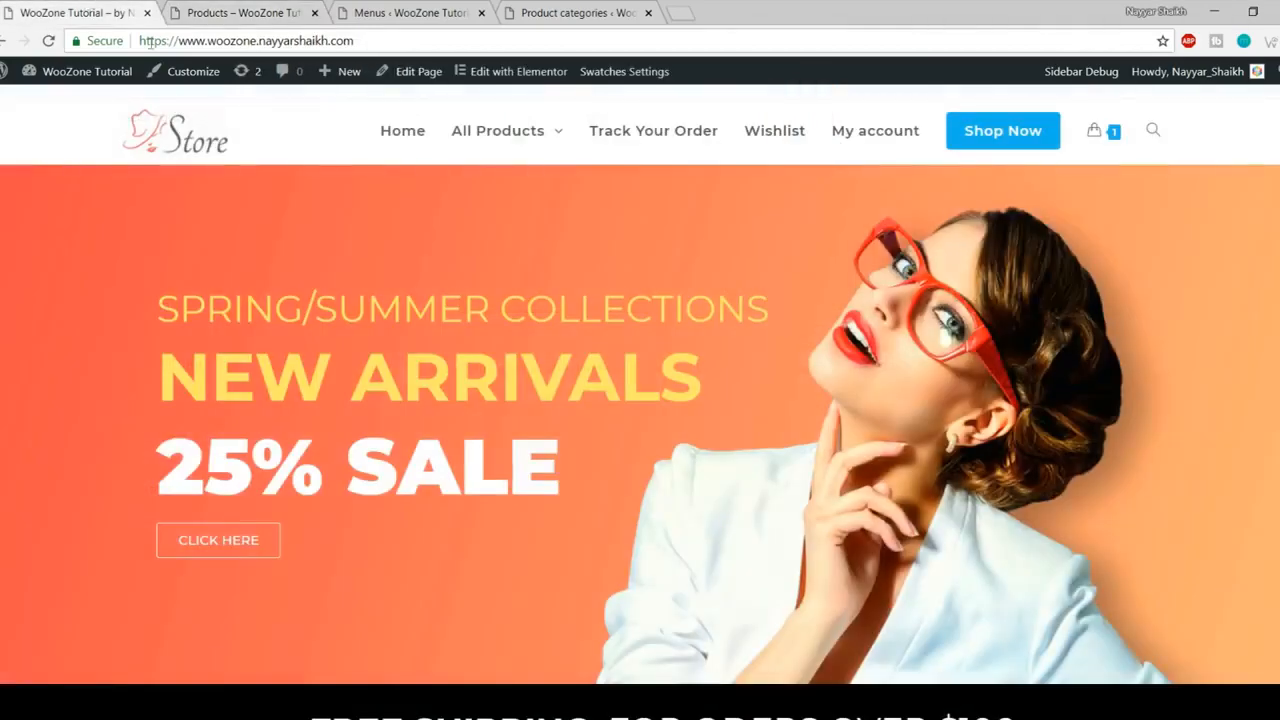
Step: Browse the other store's shop page and its products
{"action": "left_click", "coordinate": [1040, 134]}
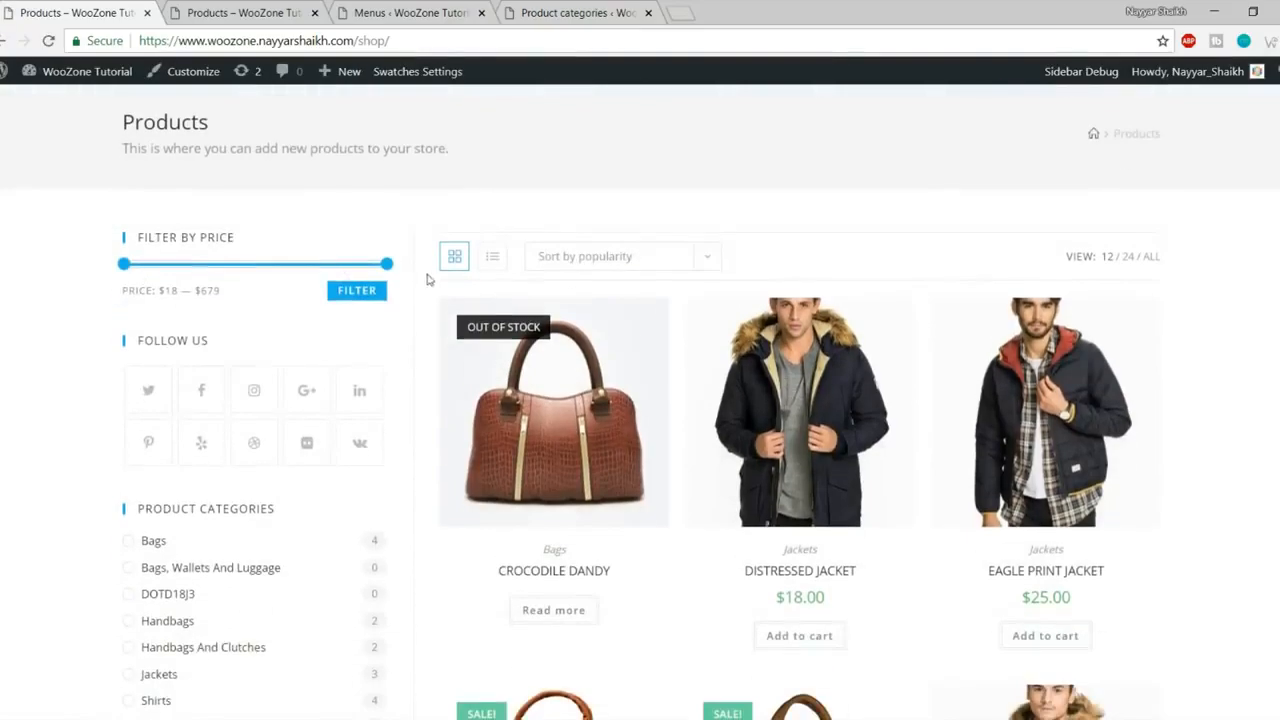
{"action": "scroll", "coordinate": [300, 260], "scroll_direction": "down", "scroll_amount": 3}
{"action": "scroll", "coordinate": [420, 457], "scroll_direction": "down", "scroll_amount": 3}
{"action": "scroll", "coordinate": [420, 445], "scroll_direction": "up", "scroll_amount": 5}
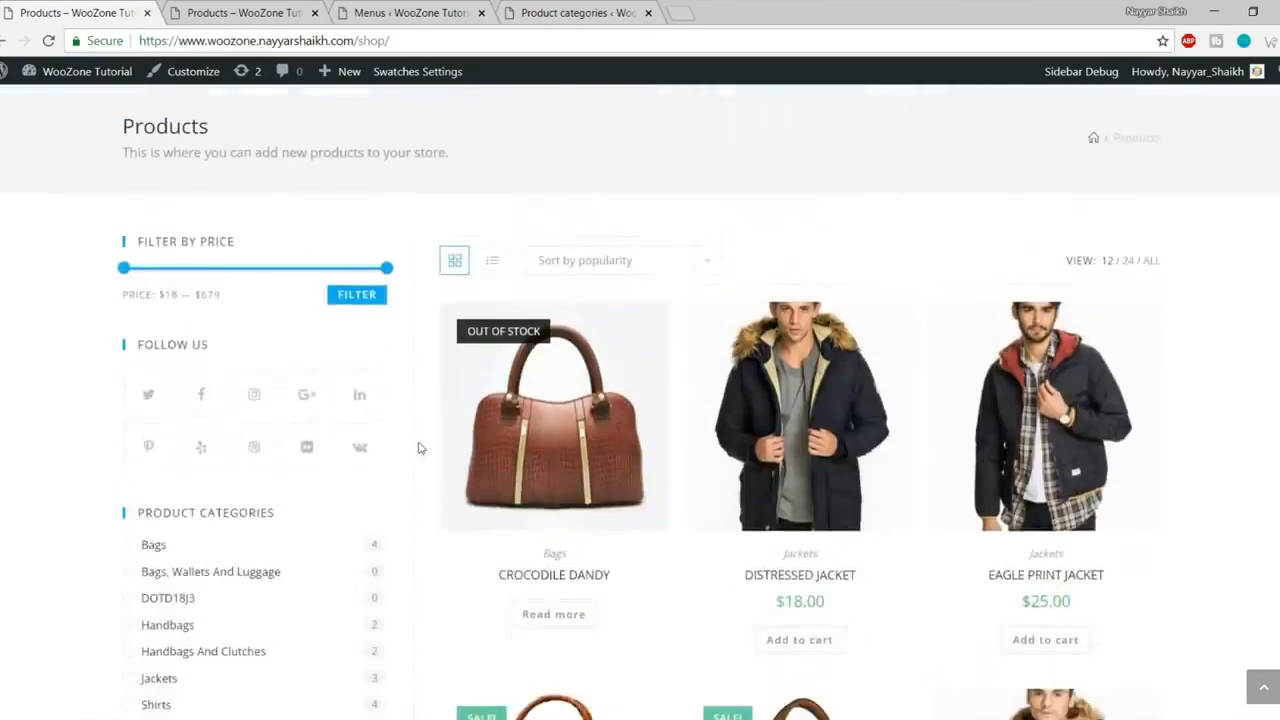
{"action": "scroll", "coordinate": [540, 450], "scroll_direction": "down", "scroll_amount": 1}
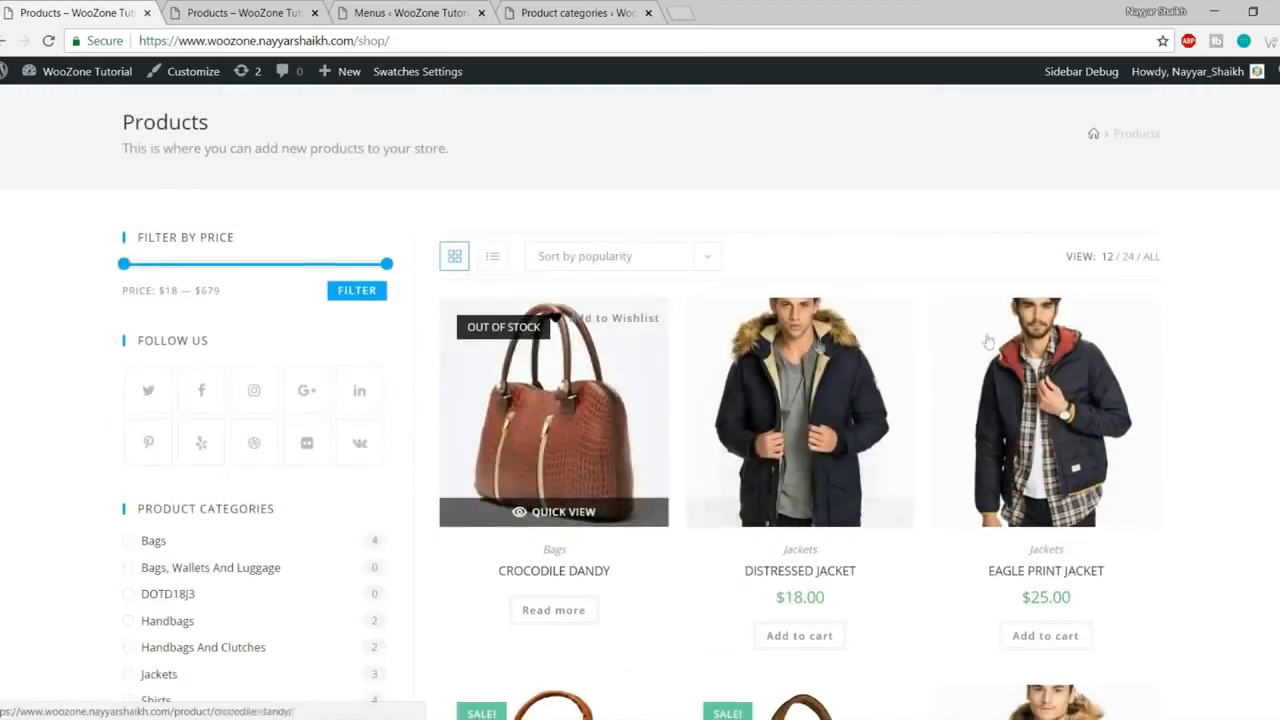
{"action": "scroll", "coordinate": [243, 318], "scroll_direction": "down", "scroll_amount": 2}
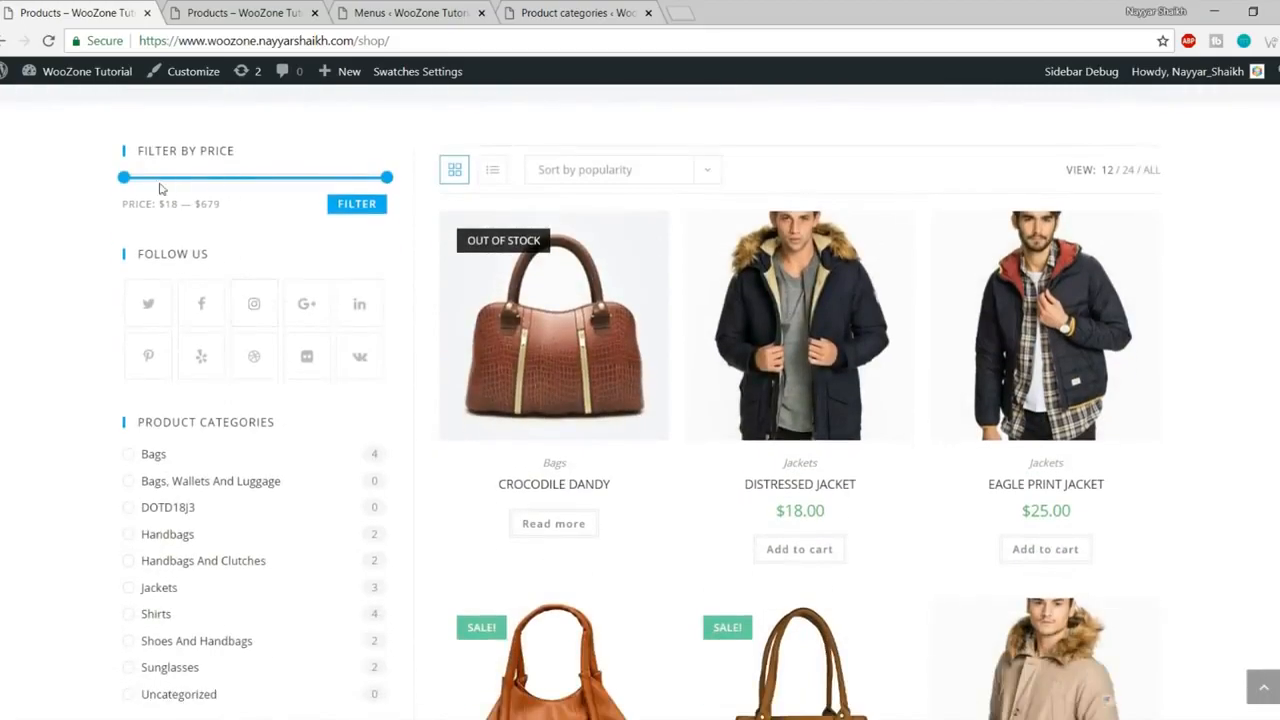
{"action": "scroll", "coordinate": [244, 314], "scroll_direction": "down", "scroll_amount": 5}
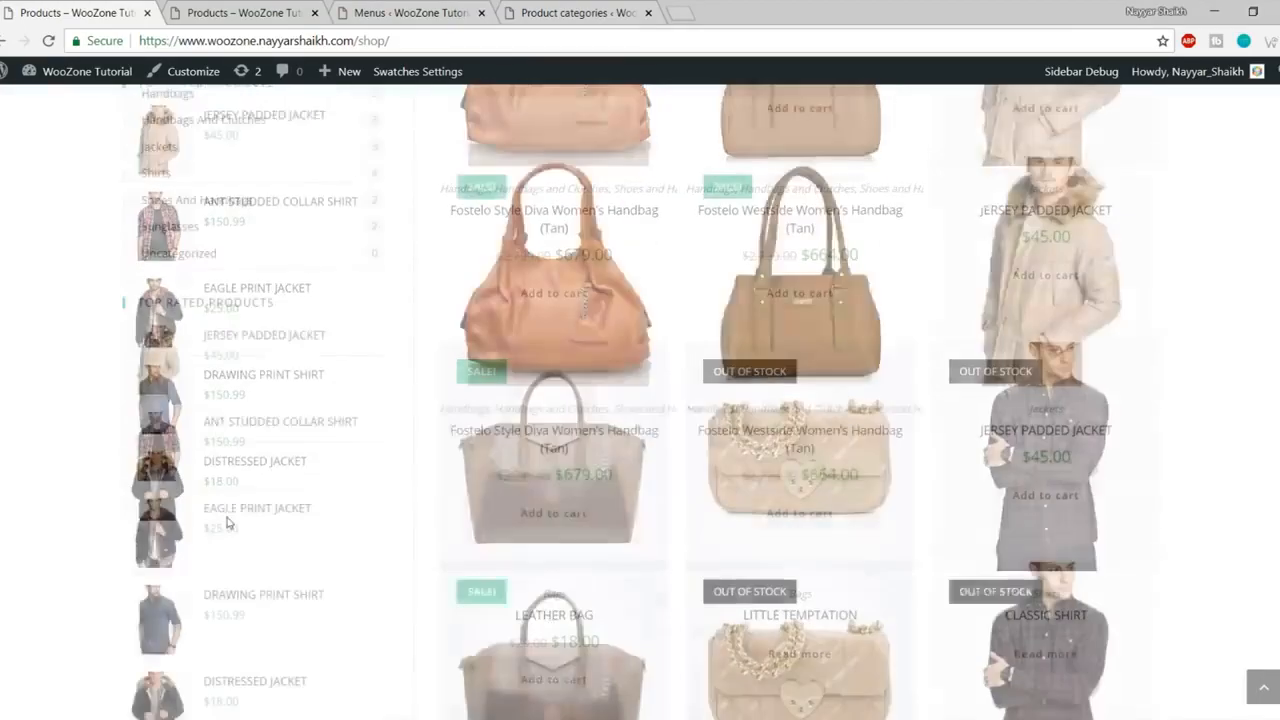
{"action": "scroll", "coordinate": [252, 395], "scroll_direction": "up", "scroll_amount": 8}
Step: Compare the two stores' shop pages, then return to the Menus admin page
{"action": "left_click", "coordinate": [194, 8]}
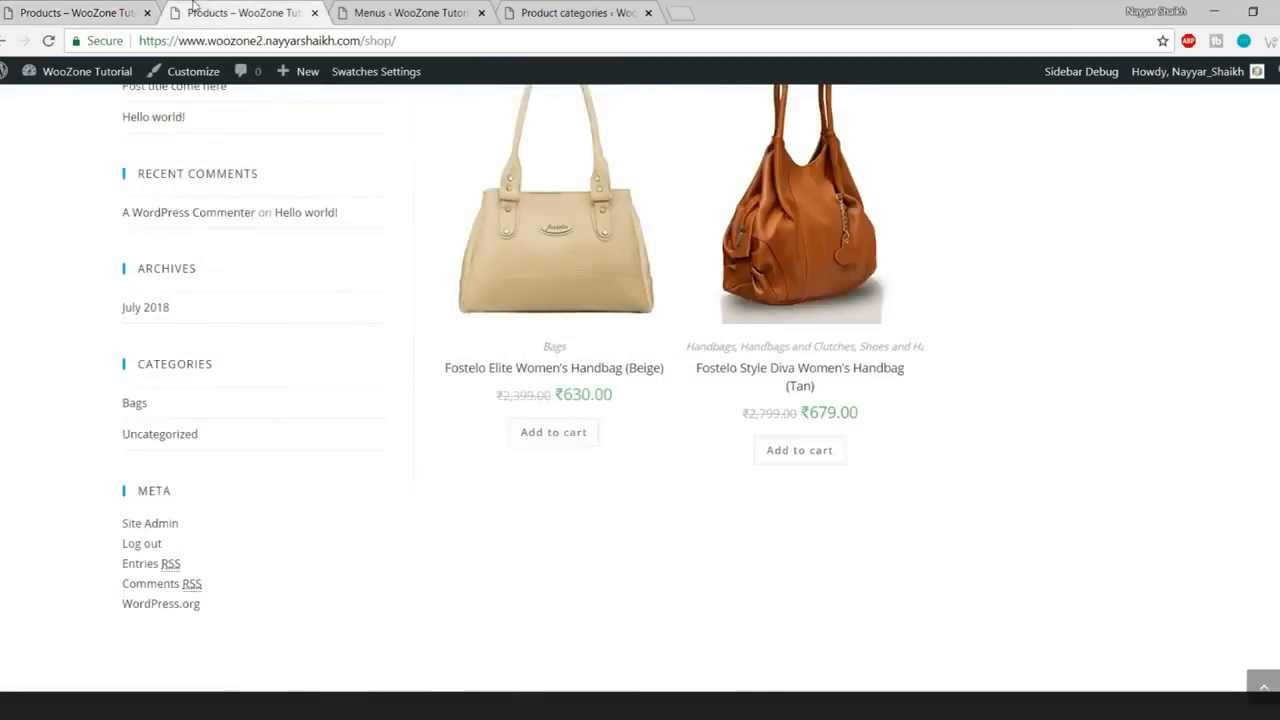
{"action": "scroll", "coordinate": [256, 459], "scroll_direction": "up", "scroll_amount": 4}
{"action": "scroll", "coordinate": [200, 414], "scroll_direction": "down", "scroll_amount": 2}
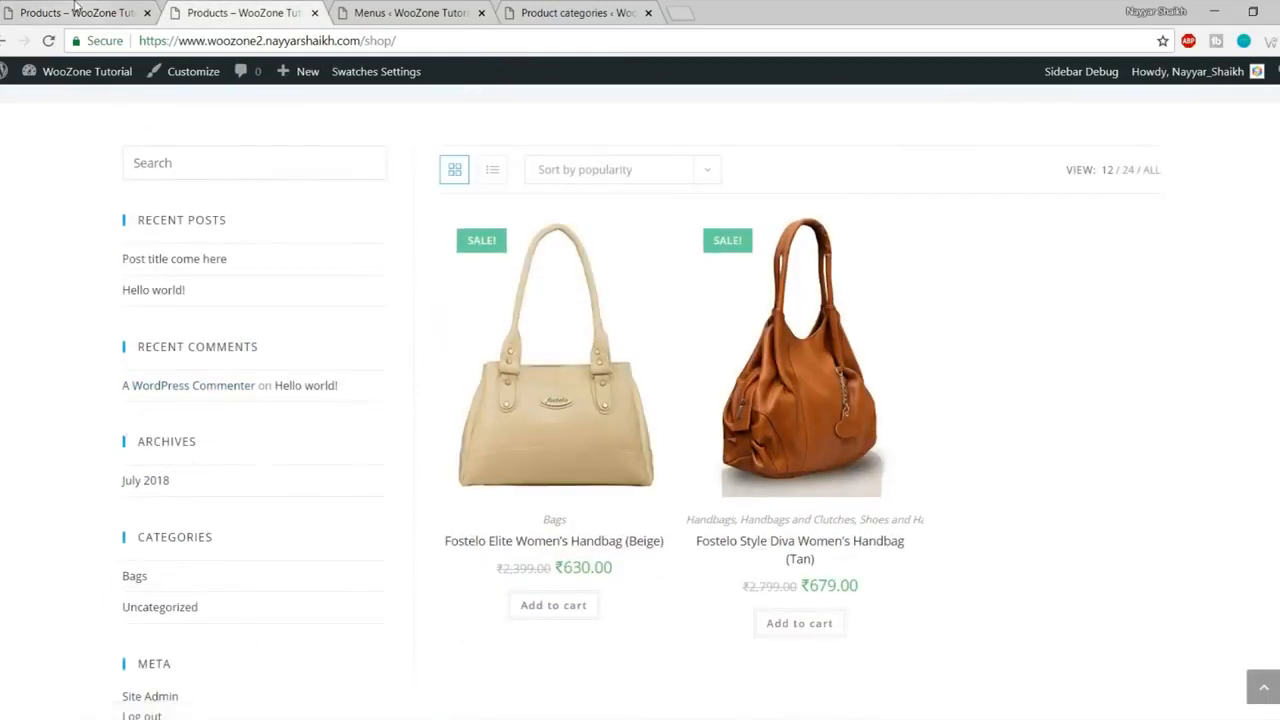
{"action": "left_click", "coordinate": [75, 8]}
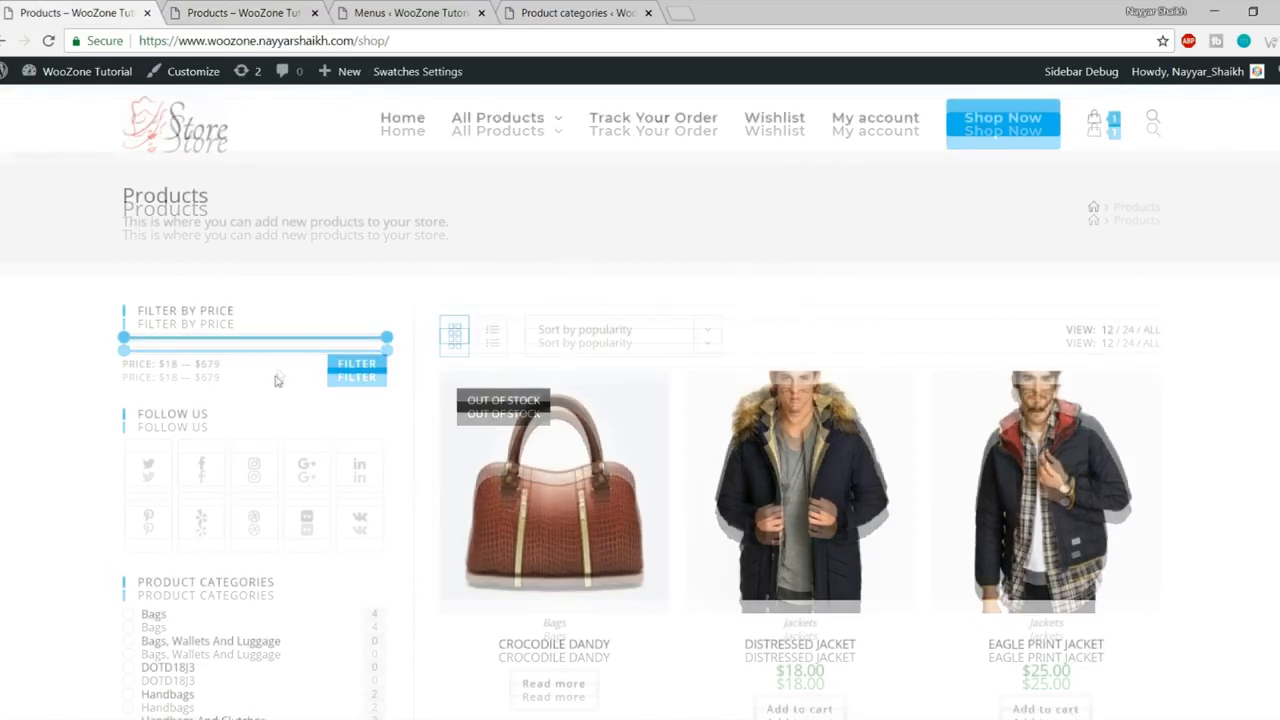
{"action": "scroll", "coordinate": [277, 374], "scroll_direction": "down", "scroll_amount": 2}
{"action": "scroll", "coordinate": [265, 449], "scroll_direction": "down", "scroll_amount": 5}
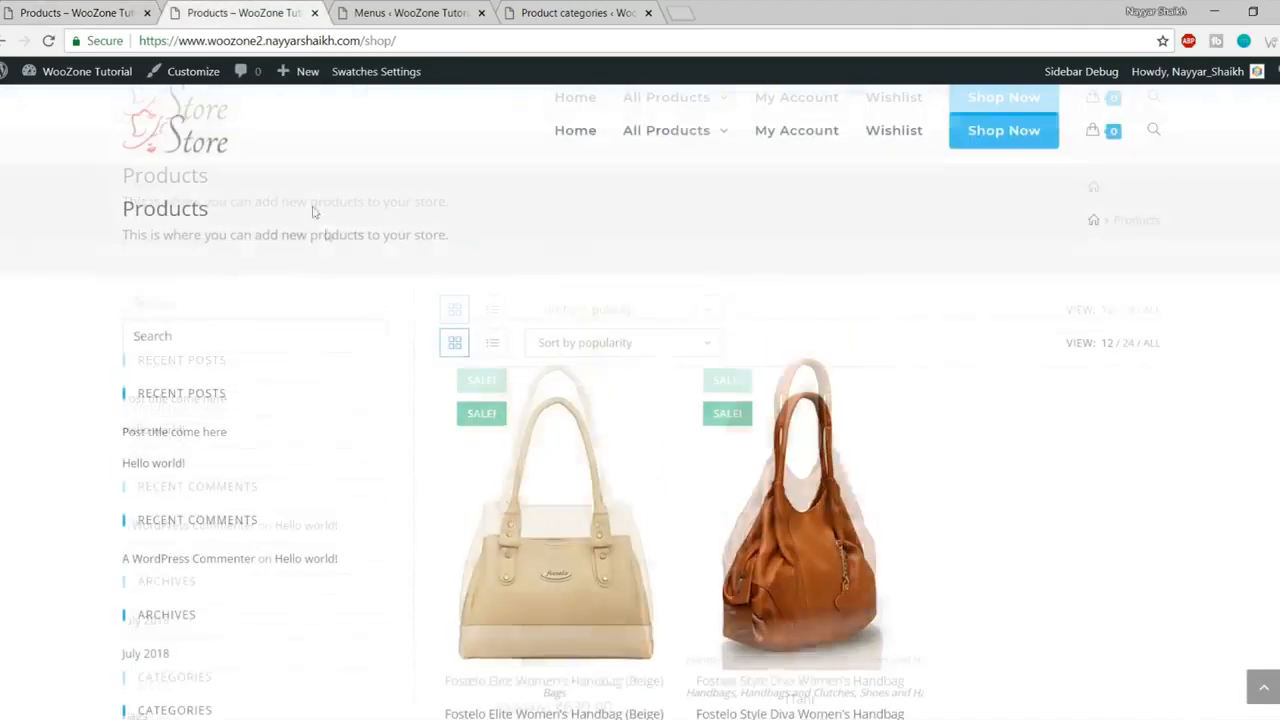
{"action": "left_click", "coordinate": [450, 10]}
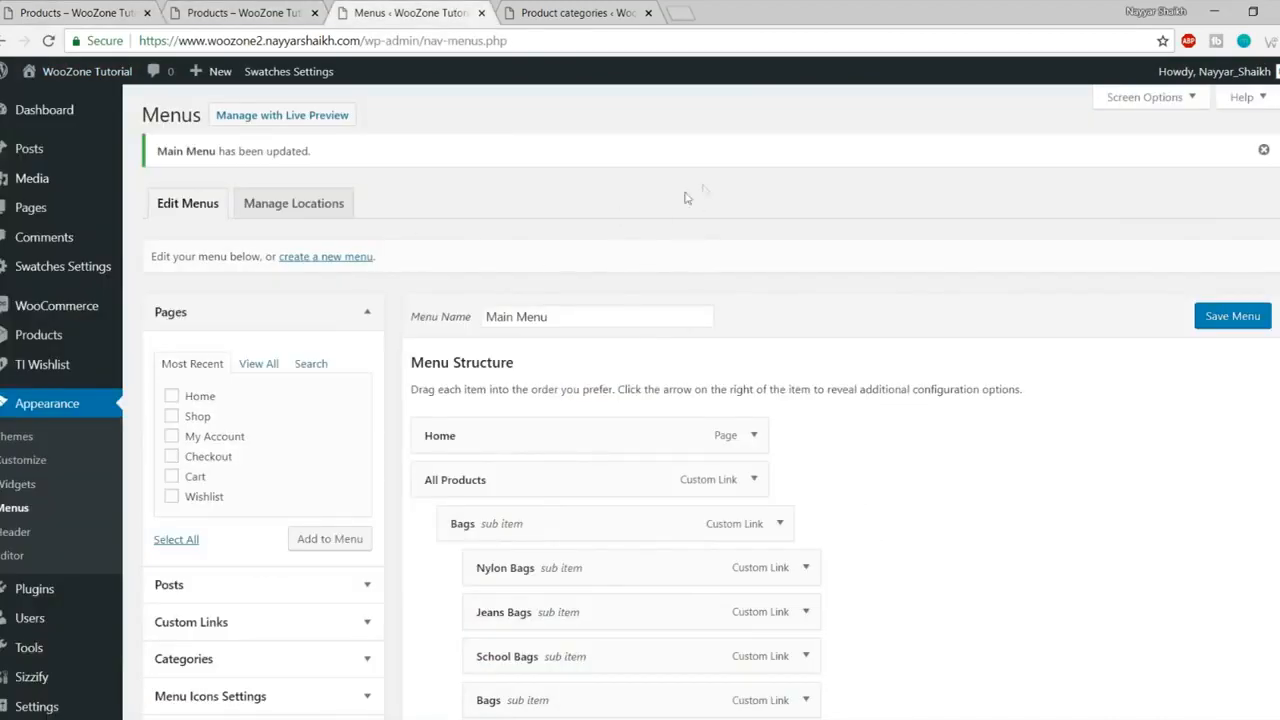
Step: Go to Appearance > Widgets and expand the empty WooCommerce Sidebar area
{"action": "left_click", "coordinate": [33, 486]}
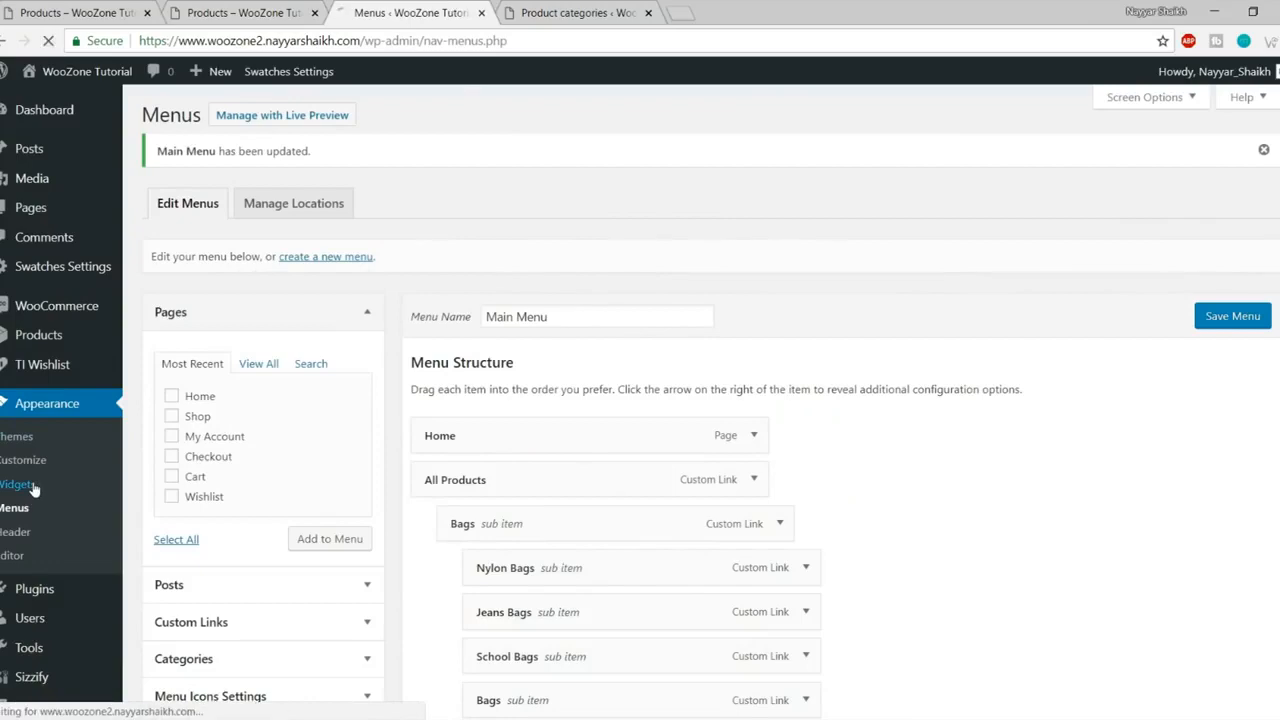
{"action": "scroll", "coordinate": [983, 385], "scroll_direction": "down", "scroll_amount": 3}
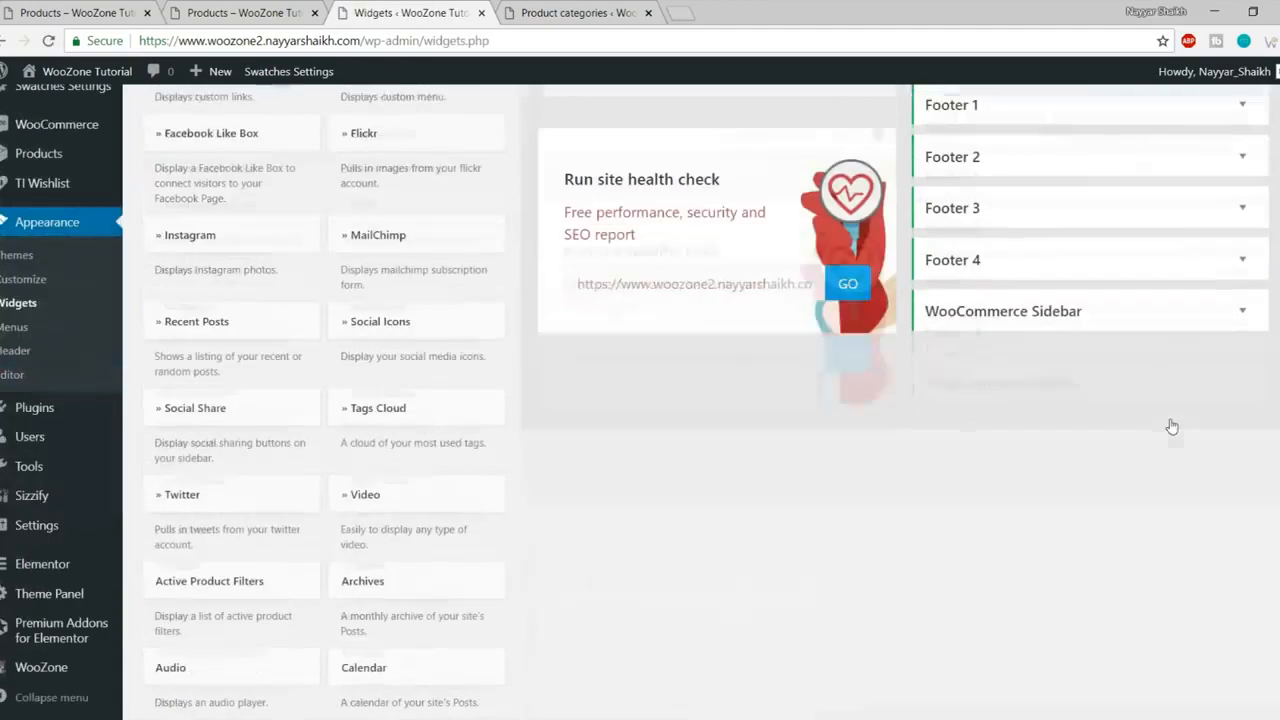
{"action": "left_click", "coordinate": [1066, 318]}
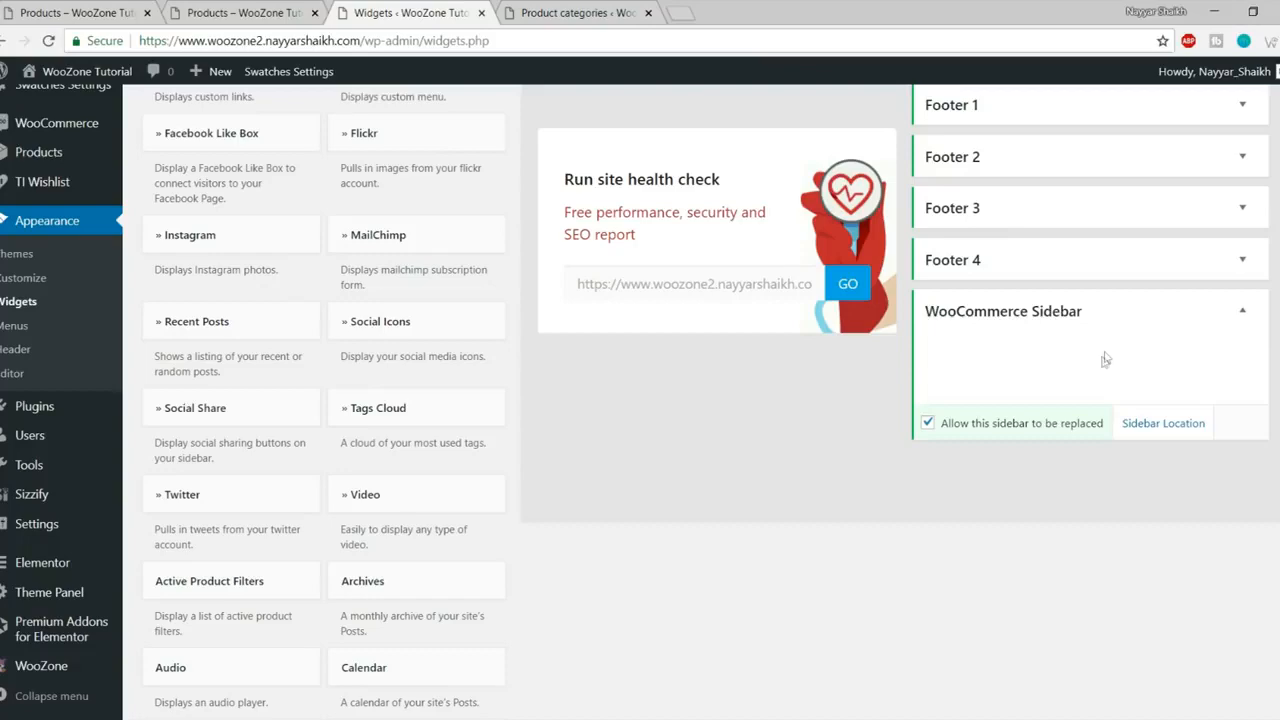
Step: Glance at the reference shop page, then return to the Widgets screen's available widgets
{"action": "left_click", "coordinate": [108, 8]}
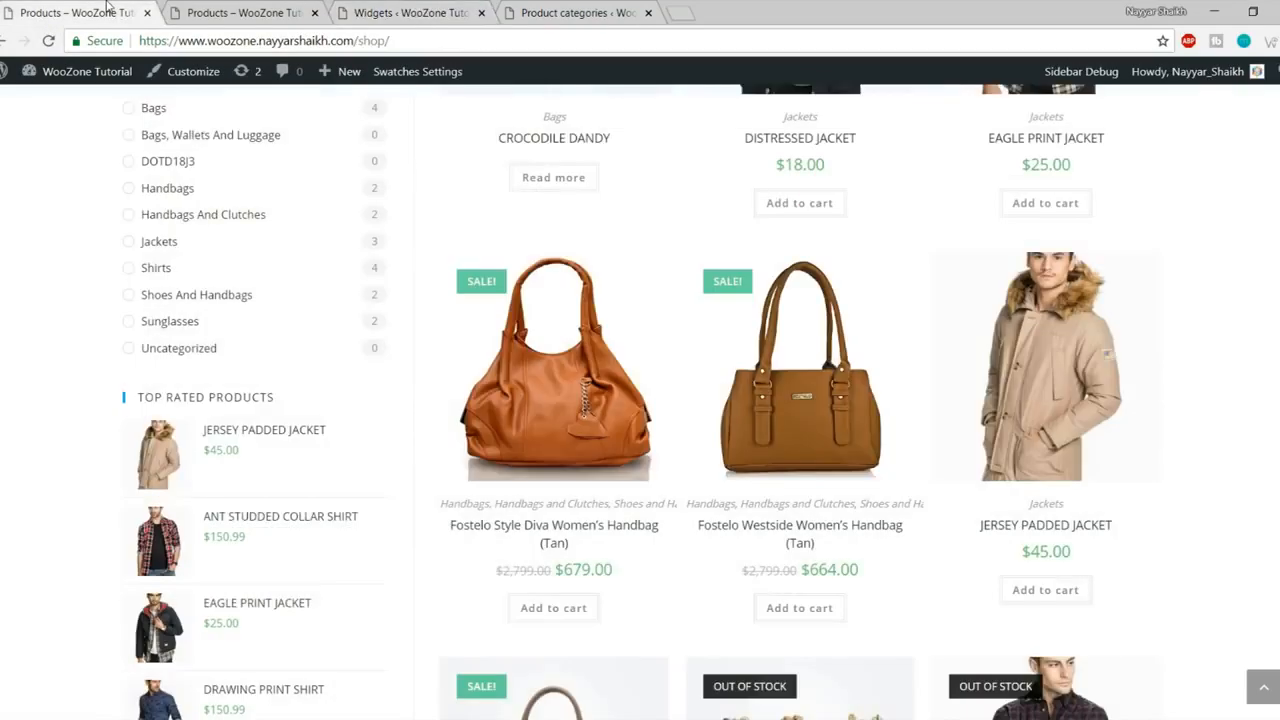
{"action": "scroll", "coordinate": [310, 344], "scroll_direction": "up", "scroll_amount": 5}
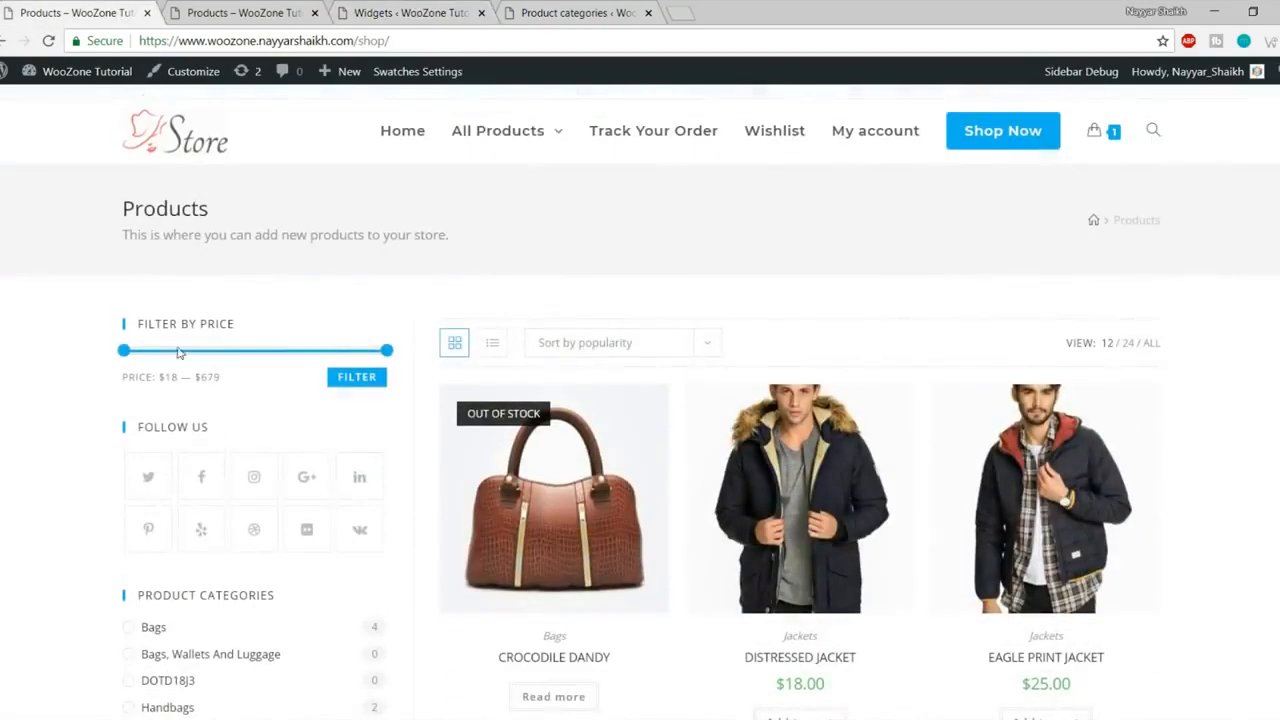
{"action": "left_click", "coordinate": [410, 12]}
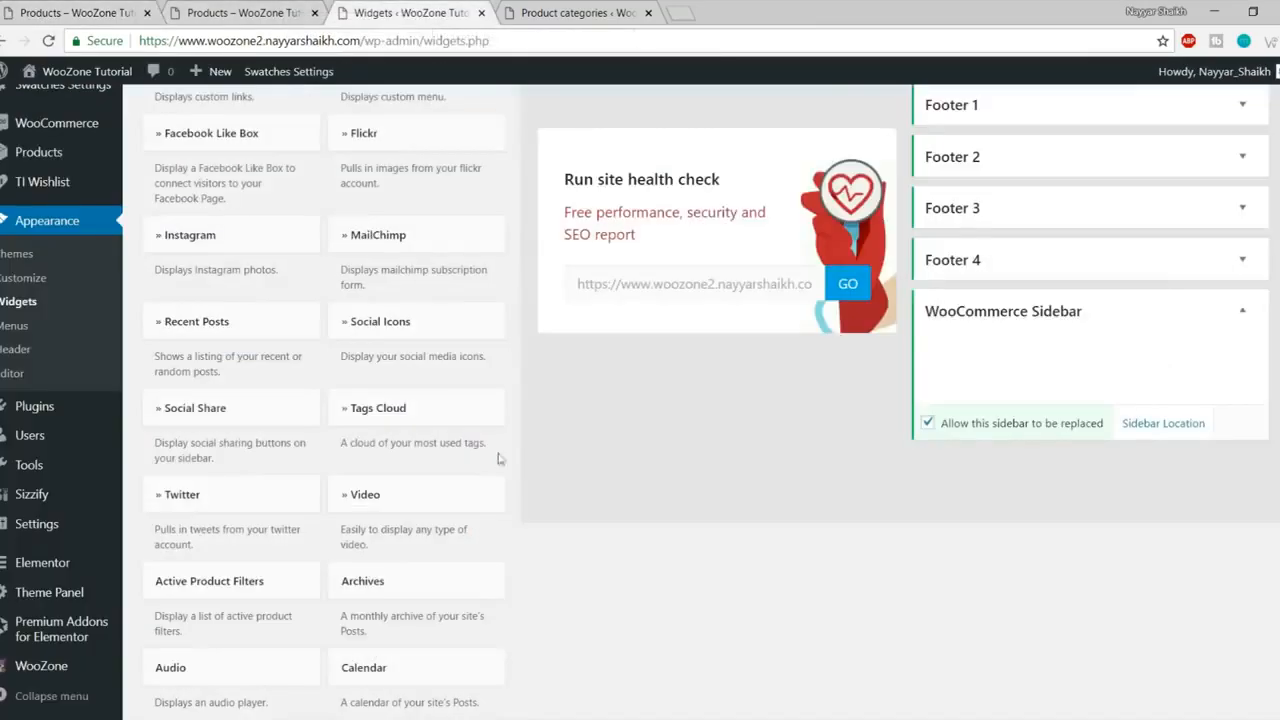
{"action": "scroll", "coordinate": [700, 521], "scroll_direction": "down", "scroll_amount": 4}
{"action": "scroll", "coordinate": [700, 521], "scroll_direction": "down", "scroll_amount": 2}
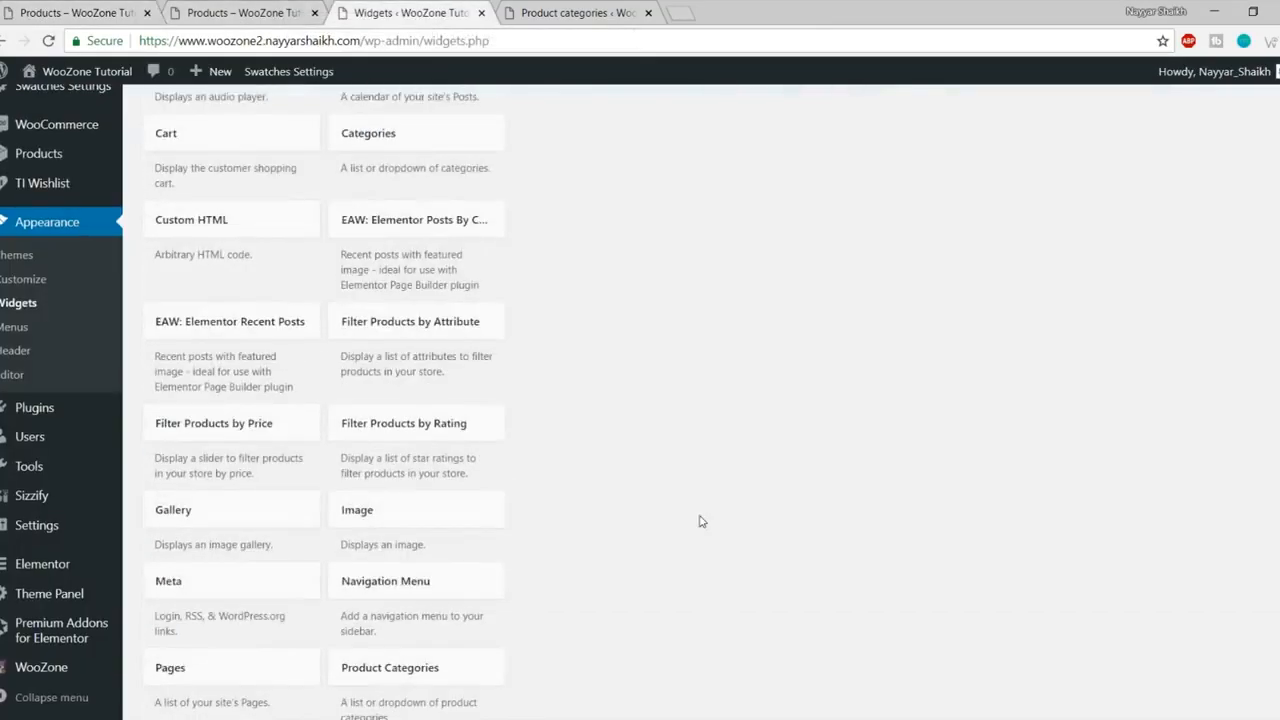
{"action": "scroll", "coordinate": [703, 521], "scroll_direction": "down", "scroll_amount": 1}
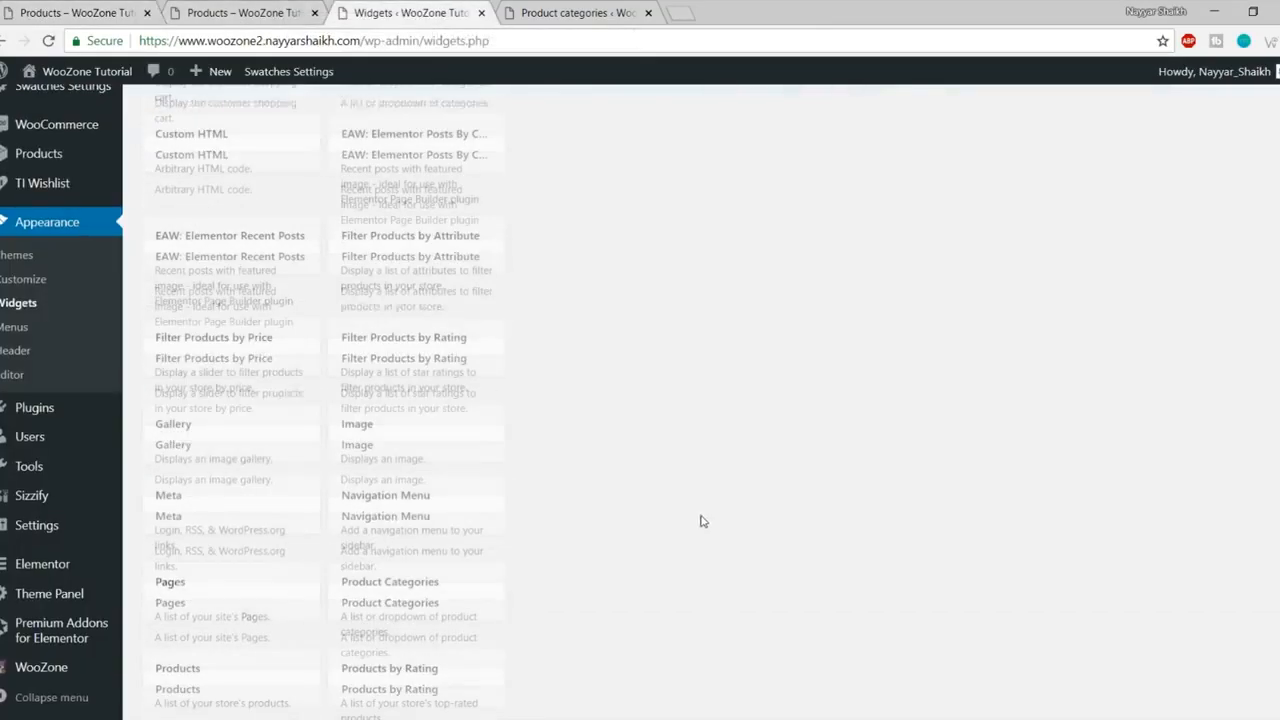
Step: Add Filter Products by Price to the WooCommerce Sidebar and collapse its settings
{"action": "left_click", "coordinate": [241, 351]}
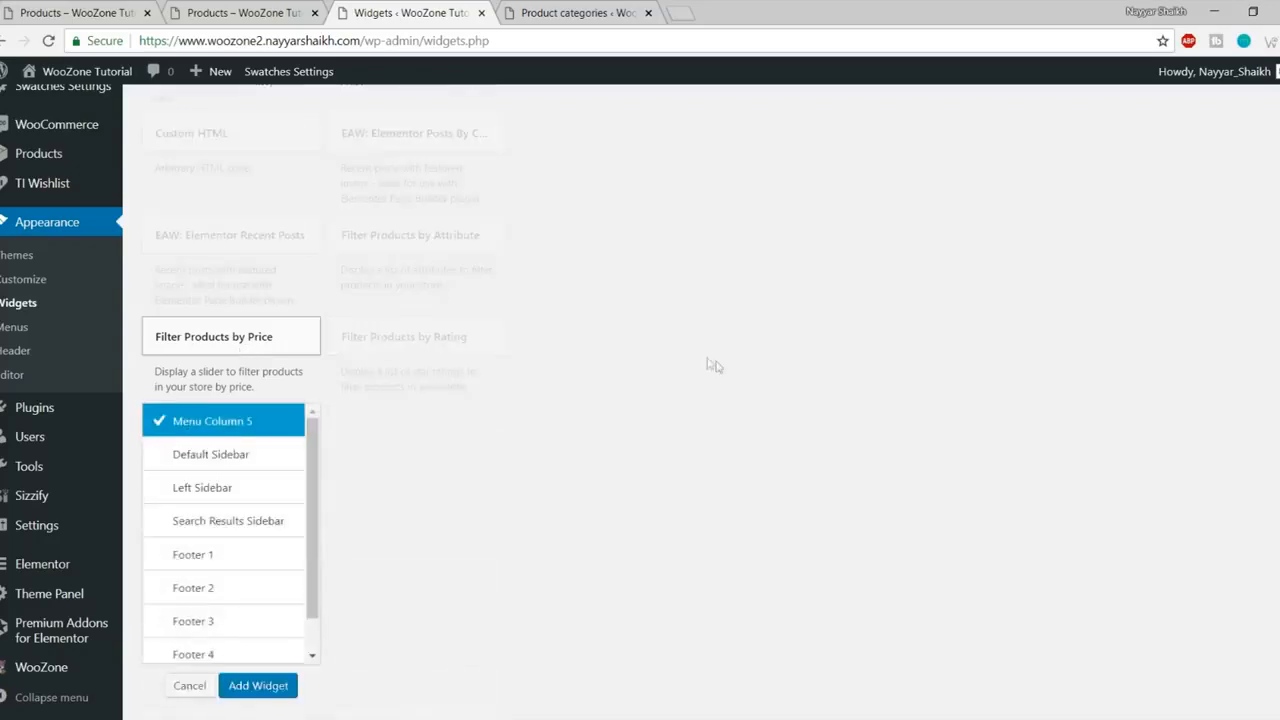
{"action": "scroll", "coordinate": [471, 409], "scroll_direction": "down", "scroll_amount": 3}
{"action": "scroll", "coordinate": [254, 354], "scroll_direction": "down", "scroll_amount": 1}
{"action": "left_click", "coordinate": [250, 389]}
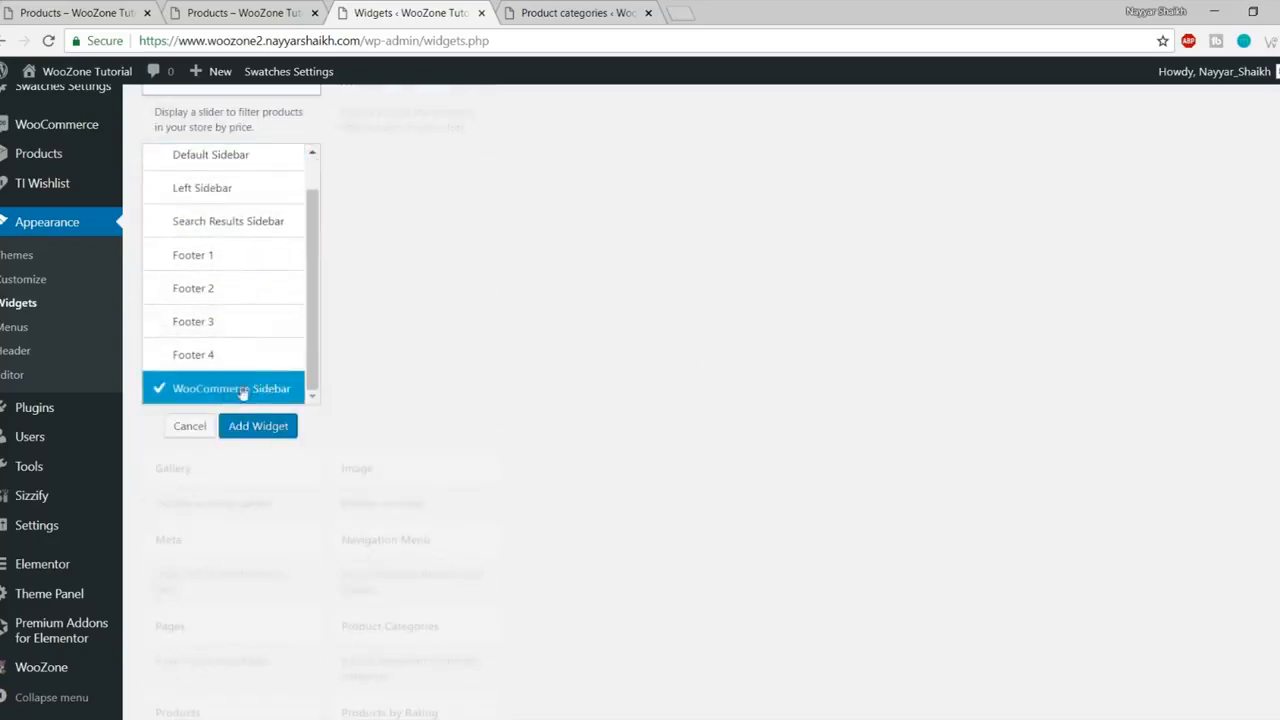
{"action": "left_click", "coordinate": [258, 426]}
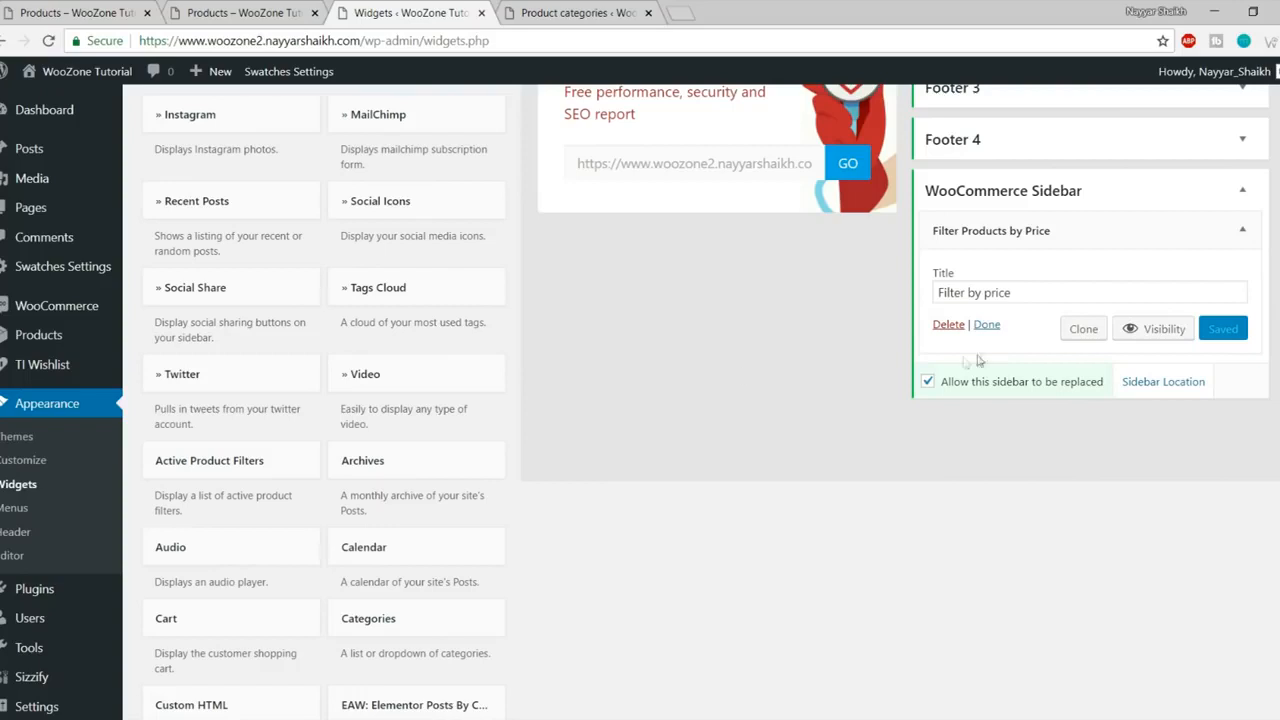
{"action": "left_click", "coordinate": [1242, 230]}
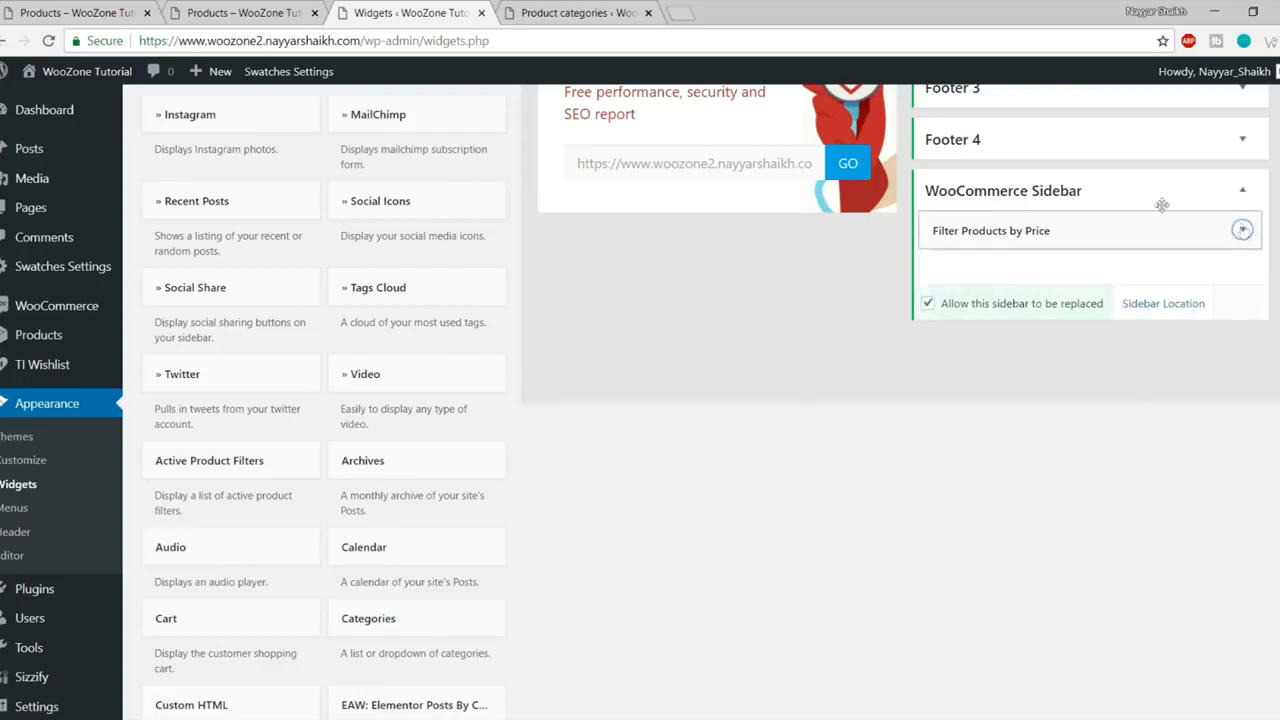
Step: Reload the shop page to see the price filter and compare with the reference shop
{"action": "left_click", "coordinate": [310, 8]}
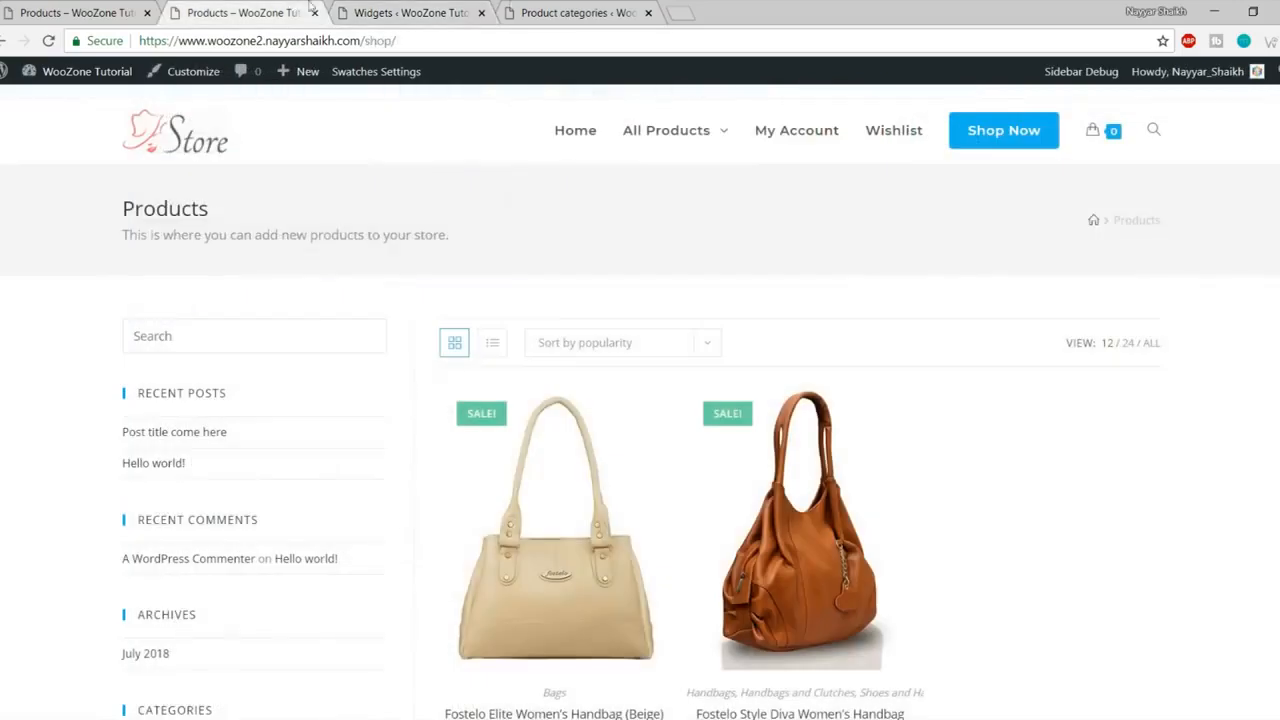
{"action": "left_click", "coordinate": [49, 41]}
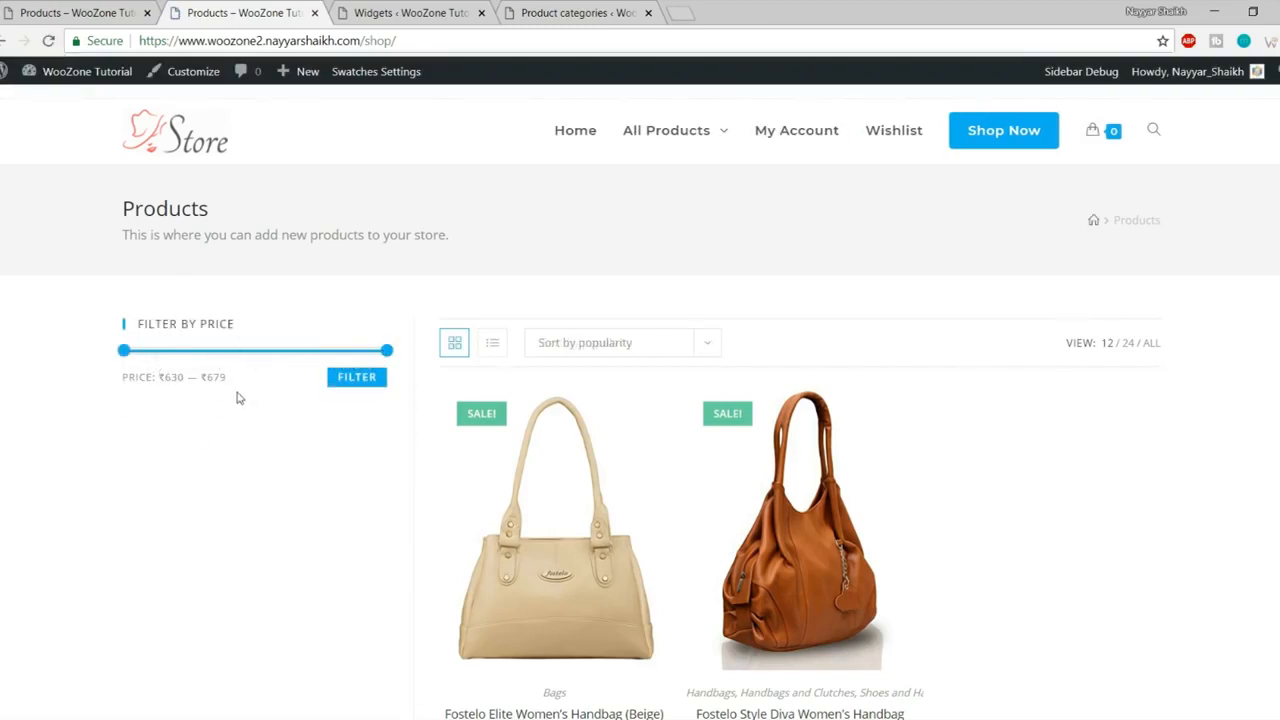
{"action": "left_click", "coordinate": [32, 6]}
{"action": "scroll", "coordinate": [223, 460], "scroll_direction": "down", "scroll_amount": 1}
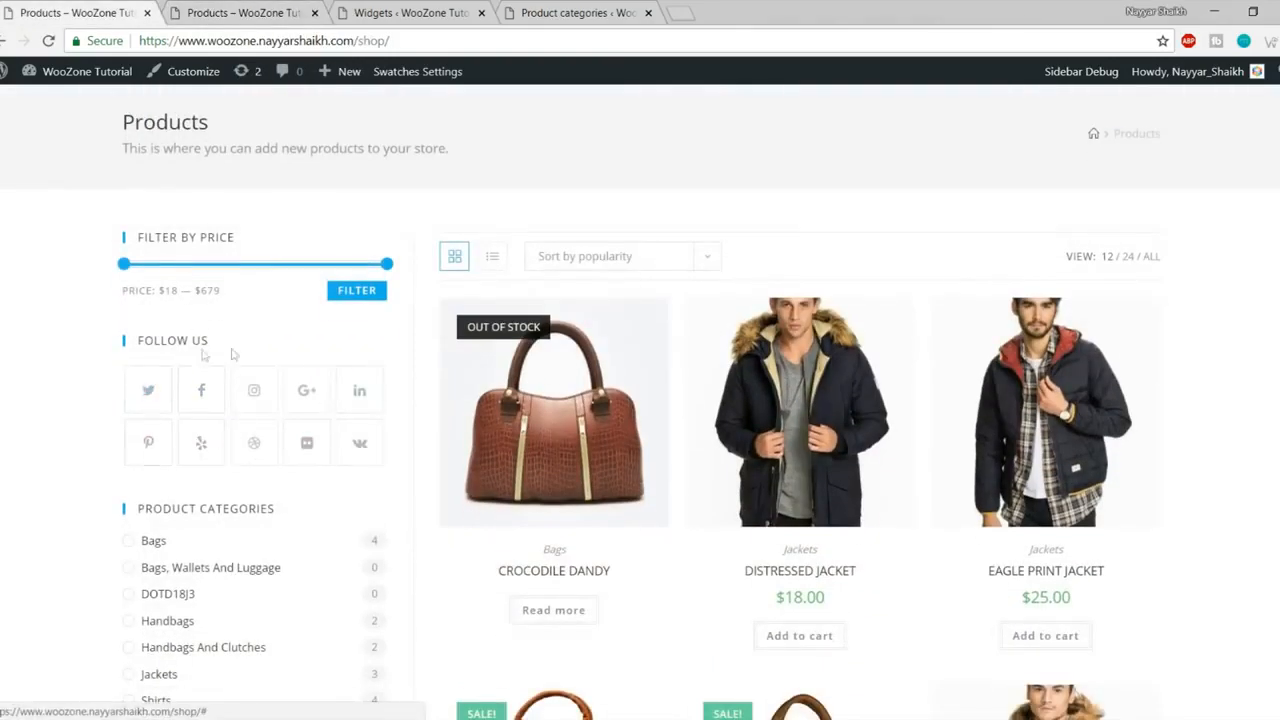
{"action": "left_click", "coordinate": [388, 18]}
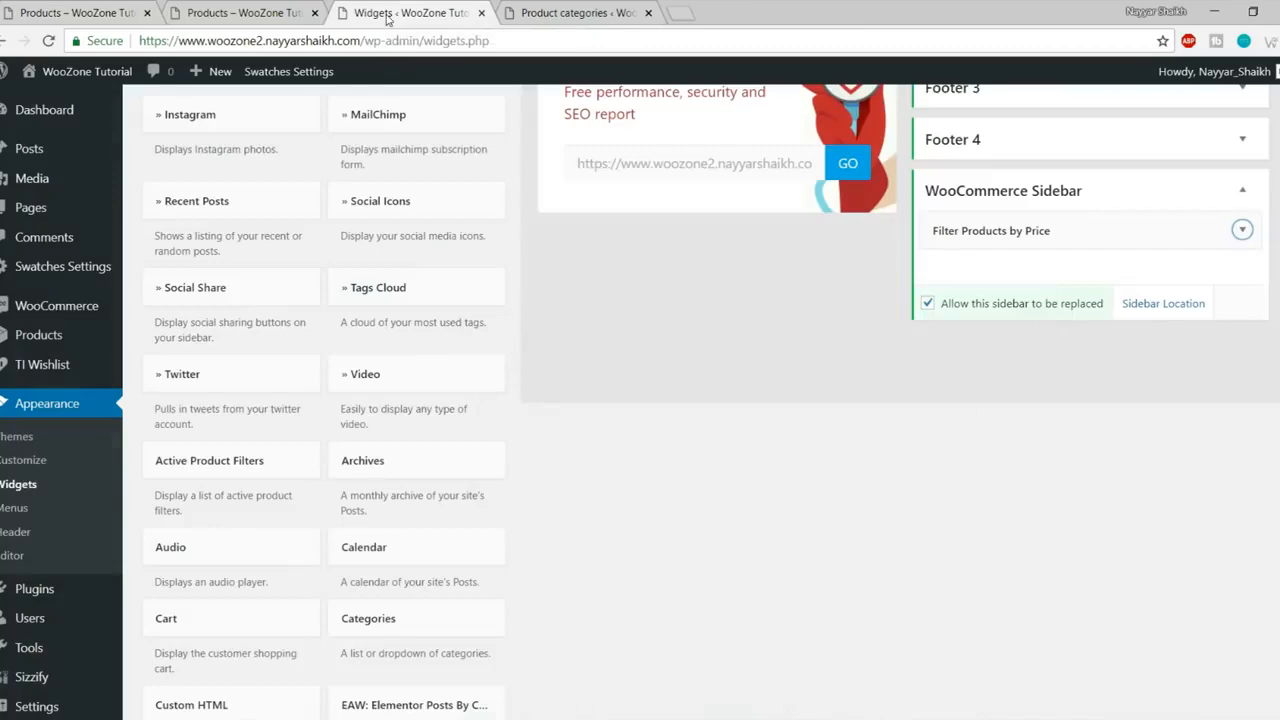
Step: Add the Social Icons widget to the WooCommerce Sidebar
{"action": "scroll", "coordinate": [629, 531], "scroll_direction": "up", "scroll_amount": 4}
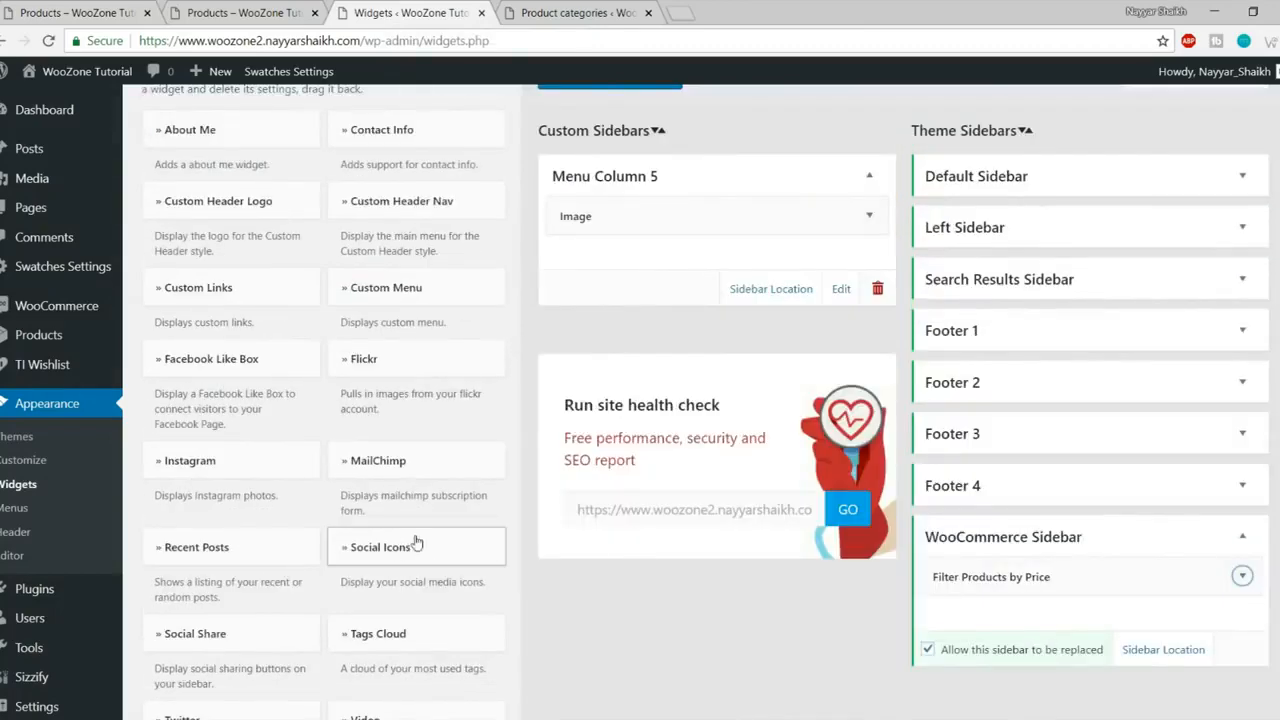
{"action": "scroll", "coordinate": [407, 557], "scroll_direction": "down", "scroll_amount": 1}
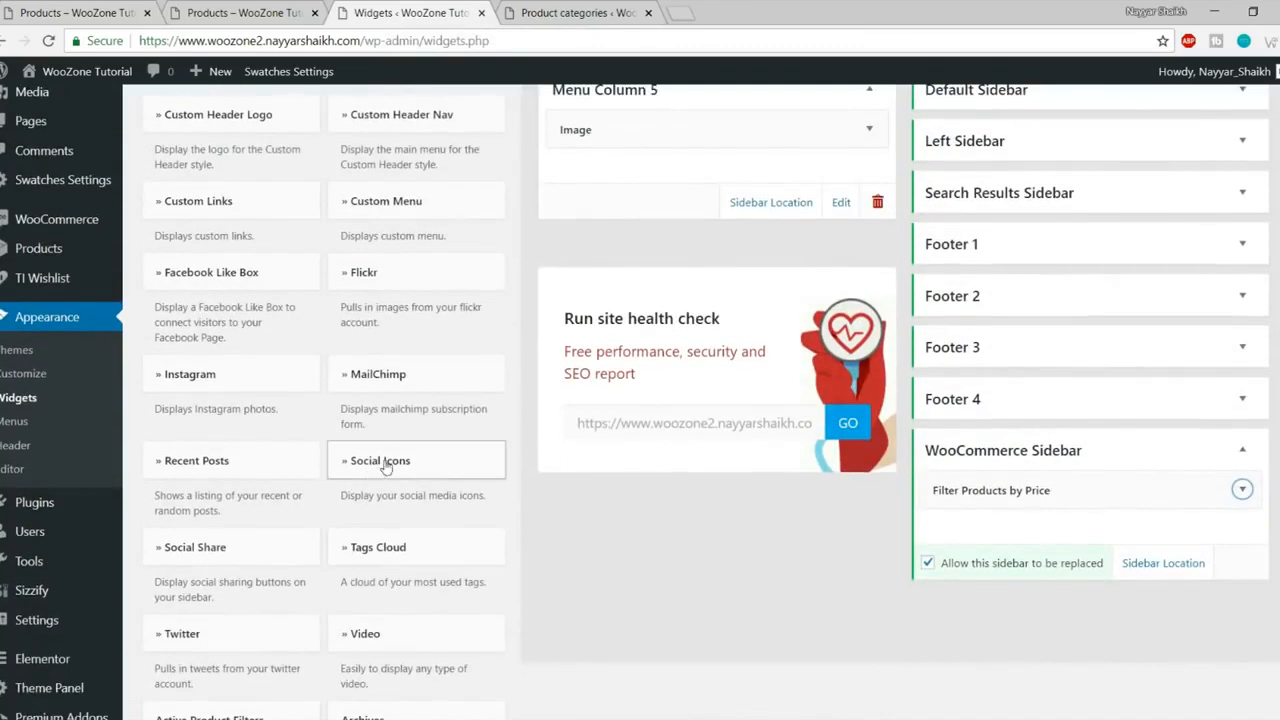
{"action": "left_click", "coordinate": [385, 465]}
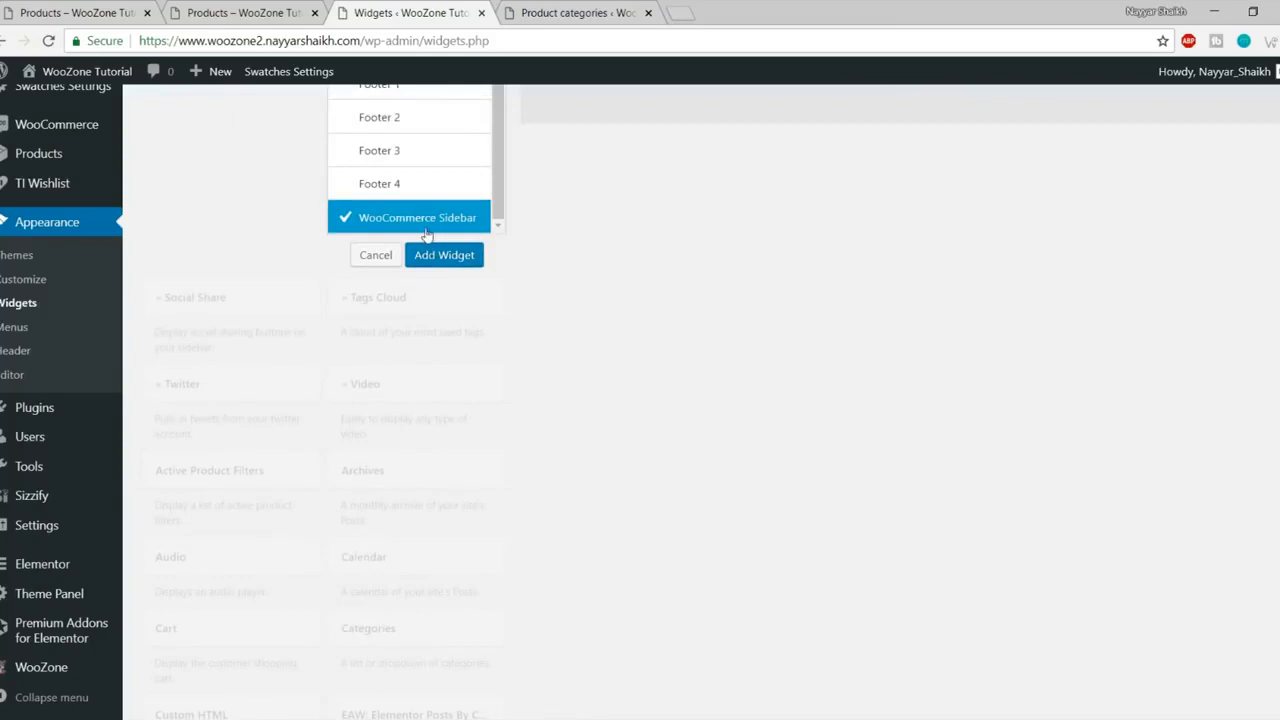
{"action": "left_click", "coordinate": [451, 257]}
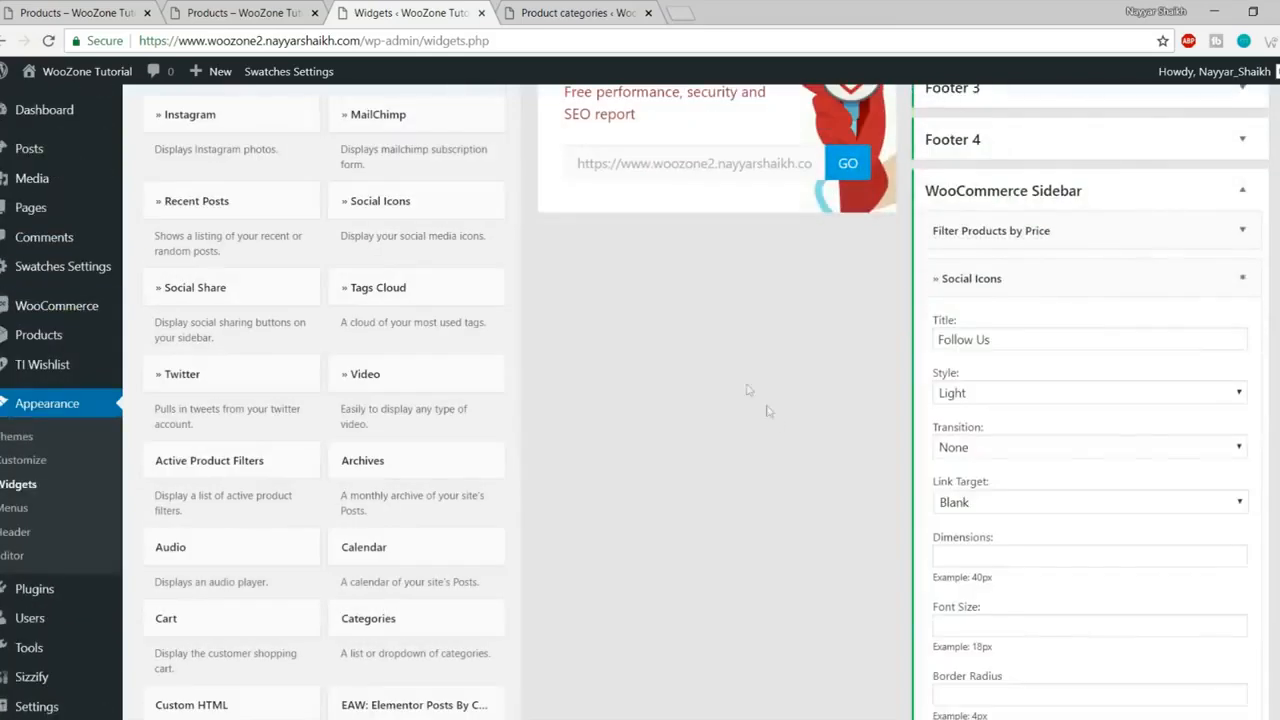
{"action": "scroll", "coordinate": [1080, 400], "scroll_direction": "down", "scroll_amount": 1}
{"action": "scroll", "coordinate": [1092, 429], "scroll_direction": "down", "scroll_amount": 7}
Step: Set the Twitter, Facebook, Instagram, GooglePlus and LinkedIn links to #
{"action": "left_click", "coordinate": [1021, 300]}
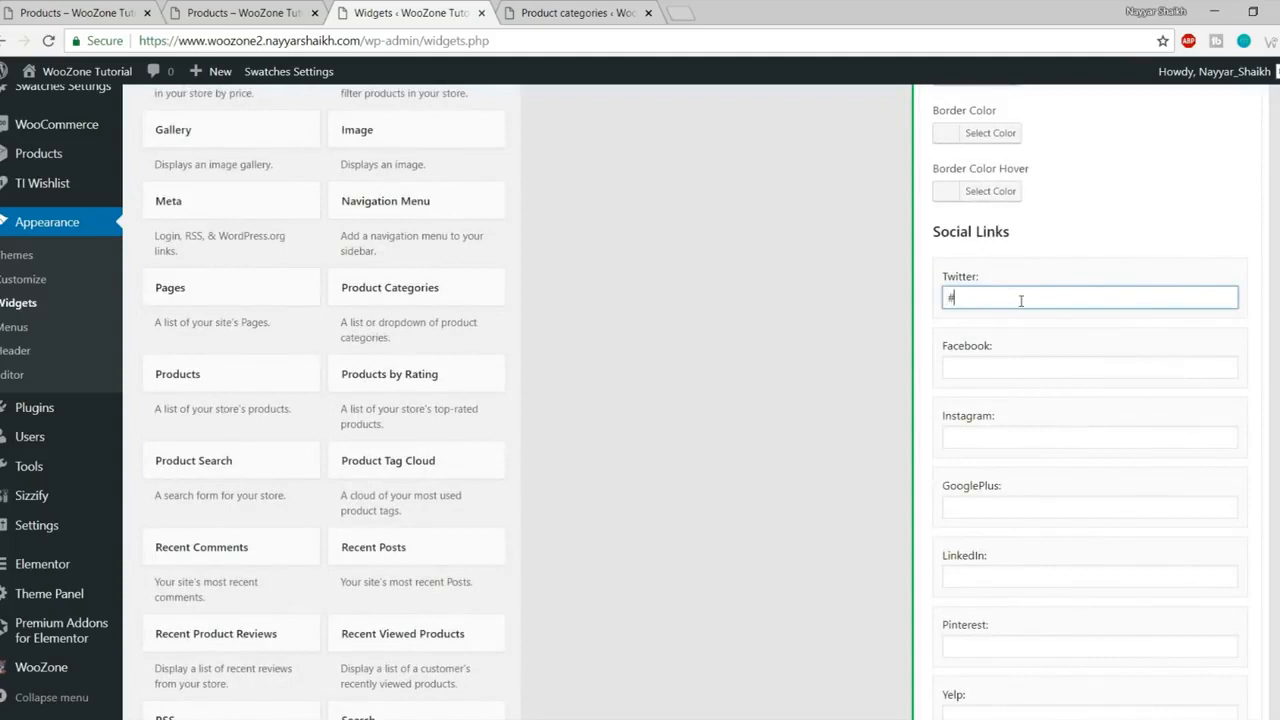
{"action": "left_click_drag", "start_coordinate": [1011, 354], "coordinate": [1011, 367]}
{"action": "left_click", "coordinate": [1010, 437]}
{"action": "type", "text": "##"}
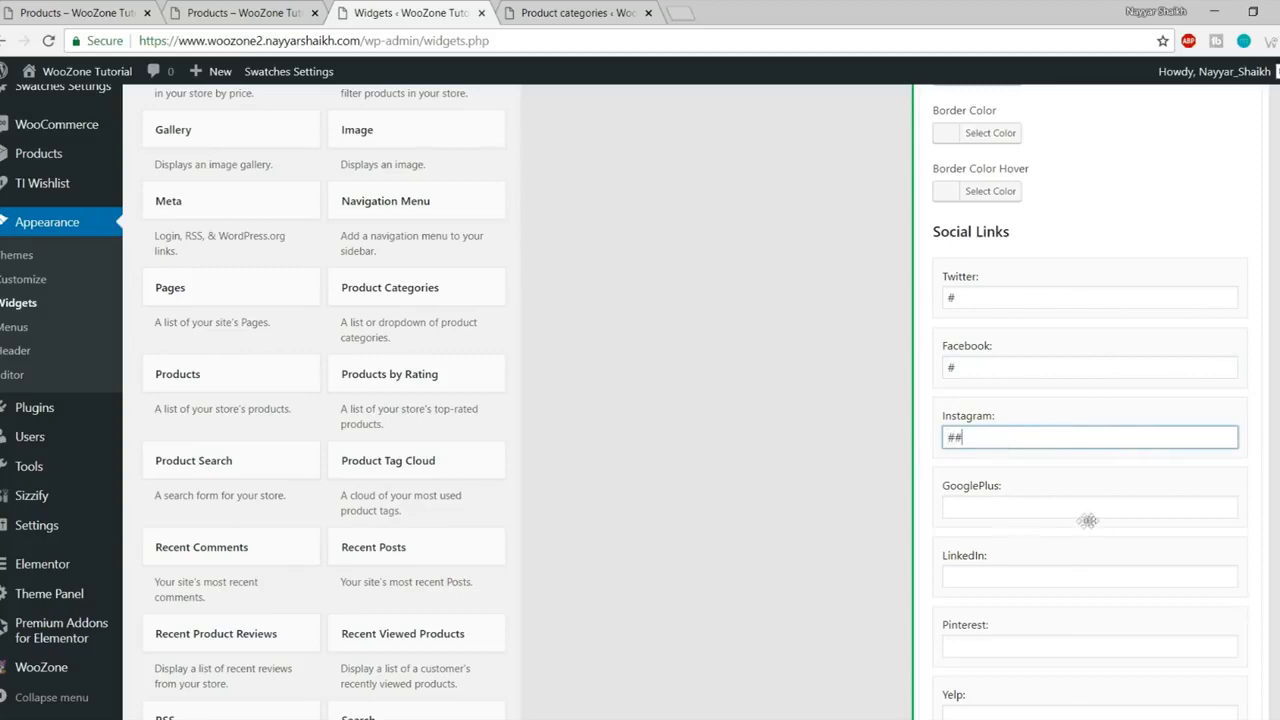
{"action": "left_click", "coordinate": [1008, 507]}
{"action": "scroll", "coordinate": [1008, 507], "scroll_direction": "down", "scroll_amount": 3}
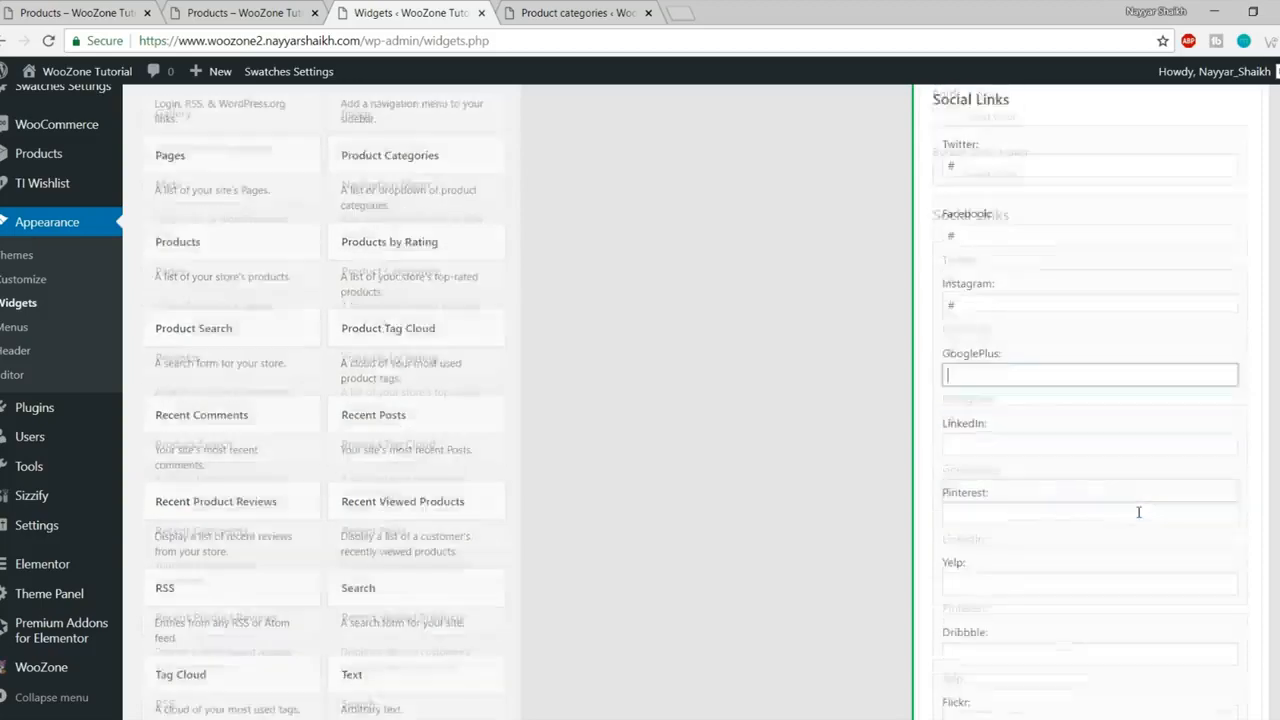
{"action": "type", "text": "#"}
{"action": "left_click", "coordinate": [1016, 318]}
{"action": "type", "text": "#"}
{"action": "left_click", "coordinate": [1017, 384]}
{"action": "type", "text": "#"}
Step: Set the Pinterest, Yelp, Flickr and VK links to # and save the widget
{"action": "left_click", "coordinate": [1028, 455]}
{"action": "type", "text": "#"}
{"action": "left_click", "coordinate": [1028, 525]}
{"action": "type", "text": "#"}
{"action": "left_click", "coordinate": [1060, 594]}
{"action": "type", "text": "#"}
{"action": "scroll", "coordinate": [1063, 582], "scroll_direction": "down", "scroll_amount": 2}
{"action": "left_click", "coordinate": [1000, 492]}
{"action": "scroll", "coordinate": [1014, 568], "scroll_direction": "down", "scroll_amount": 8}
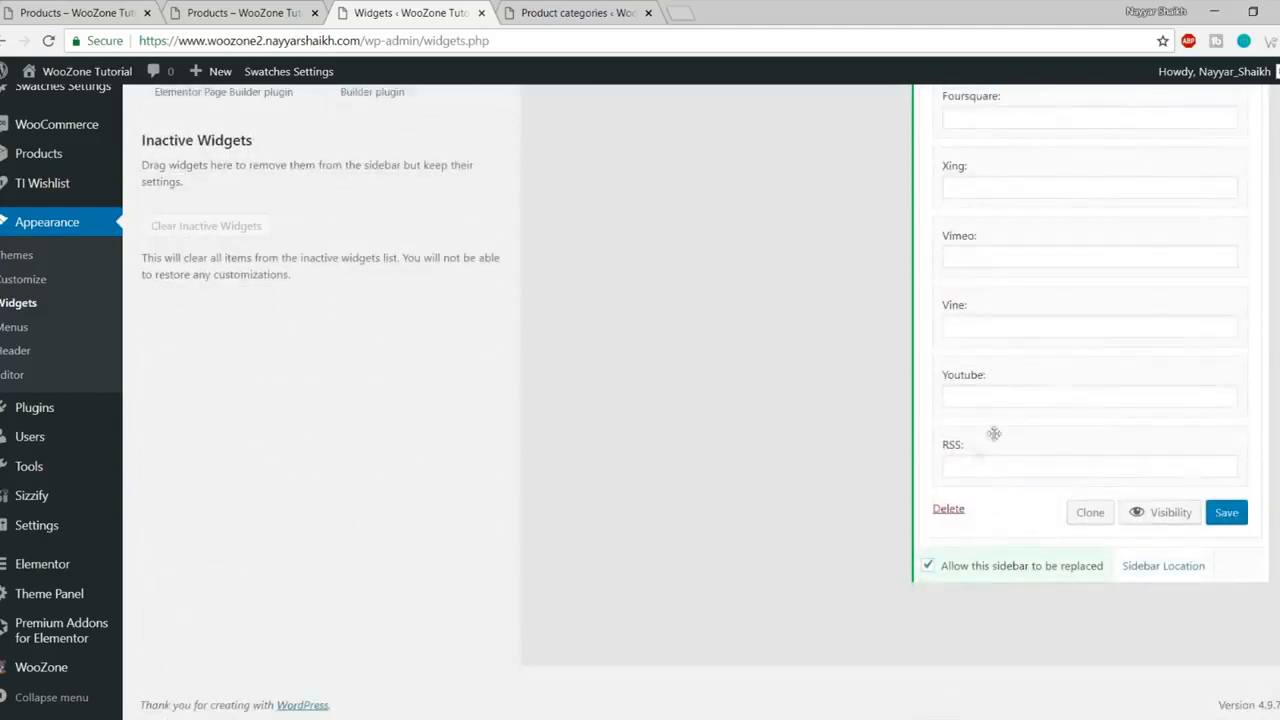
{"action": "left_click", "coordinate": [1219, 513]}
Step: Reload the shop page to see Follow Us and compare it with the reference shop
{"action": "left_click", "coordinate": [230, 12]}
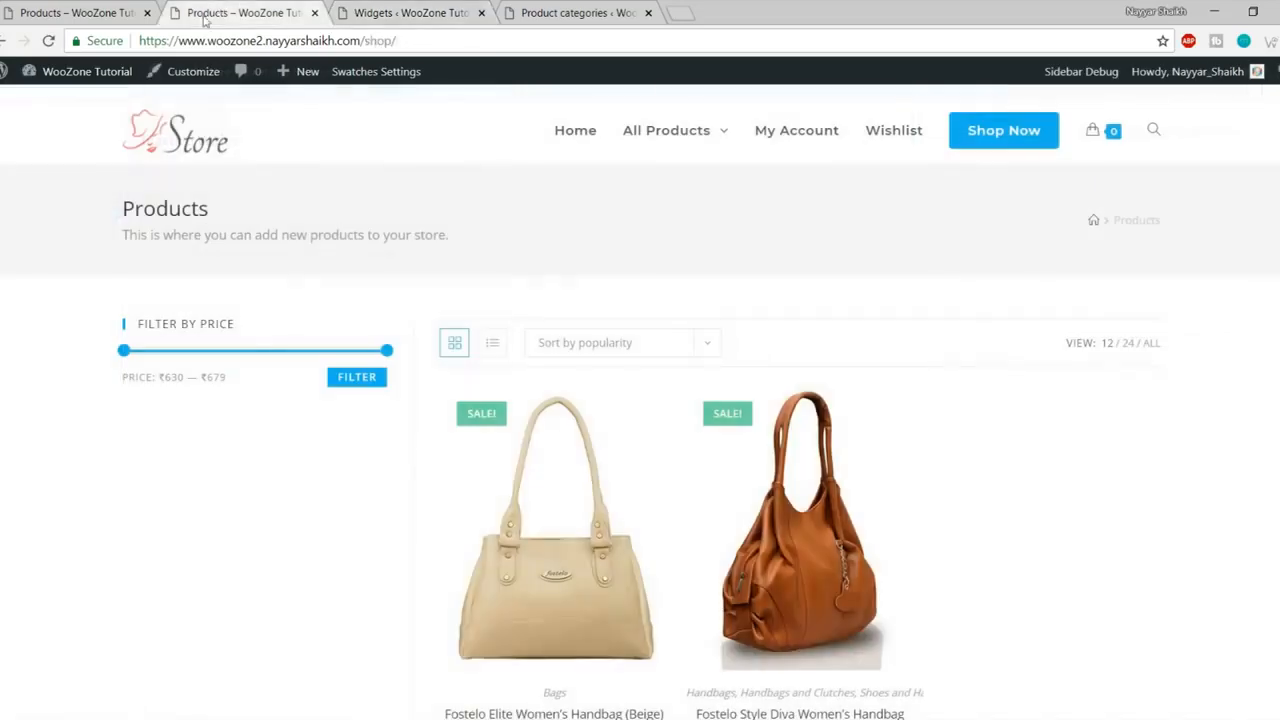
{"action": "left_click", "coordinate": [48, 41]}
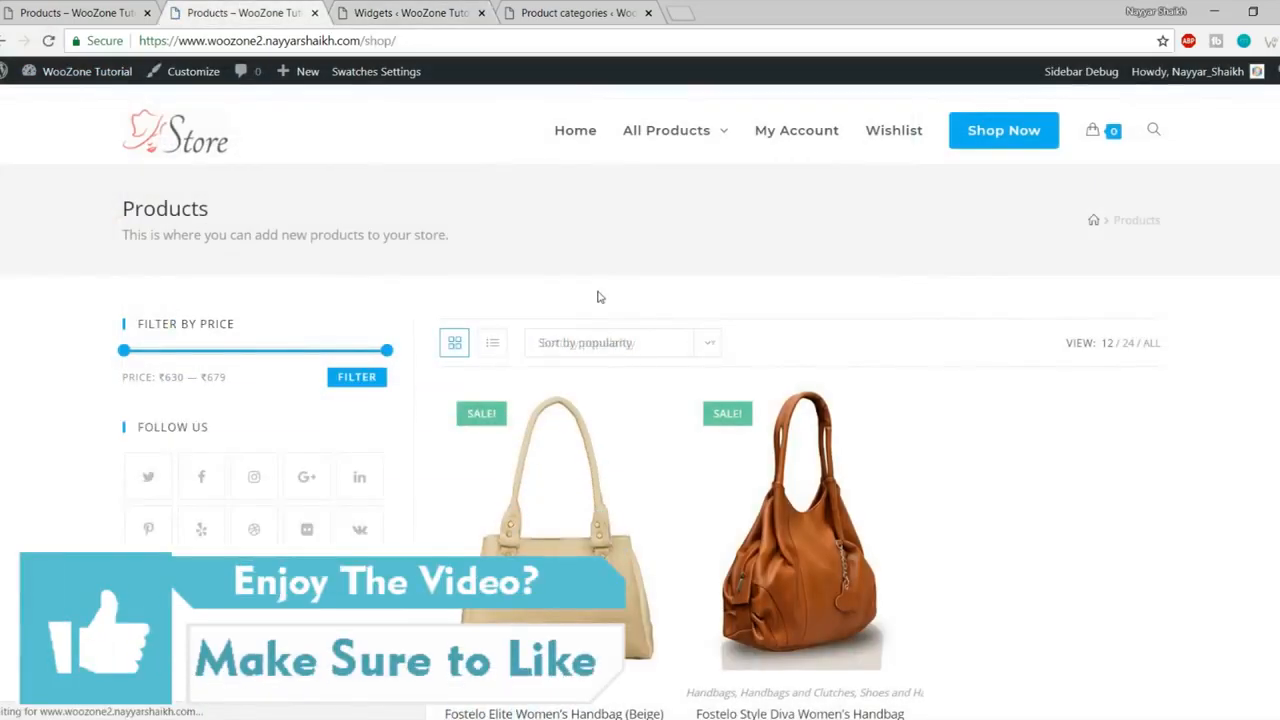
{"action": "scroll", "coordinate": [600, 297], "scroll_direction": "down", "scroll_amount": 1}
{"action": "scroll", "coordinate": [600, 297], "scroll_direction": "down", "scroll_amount": 2}
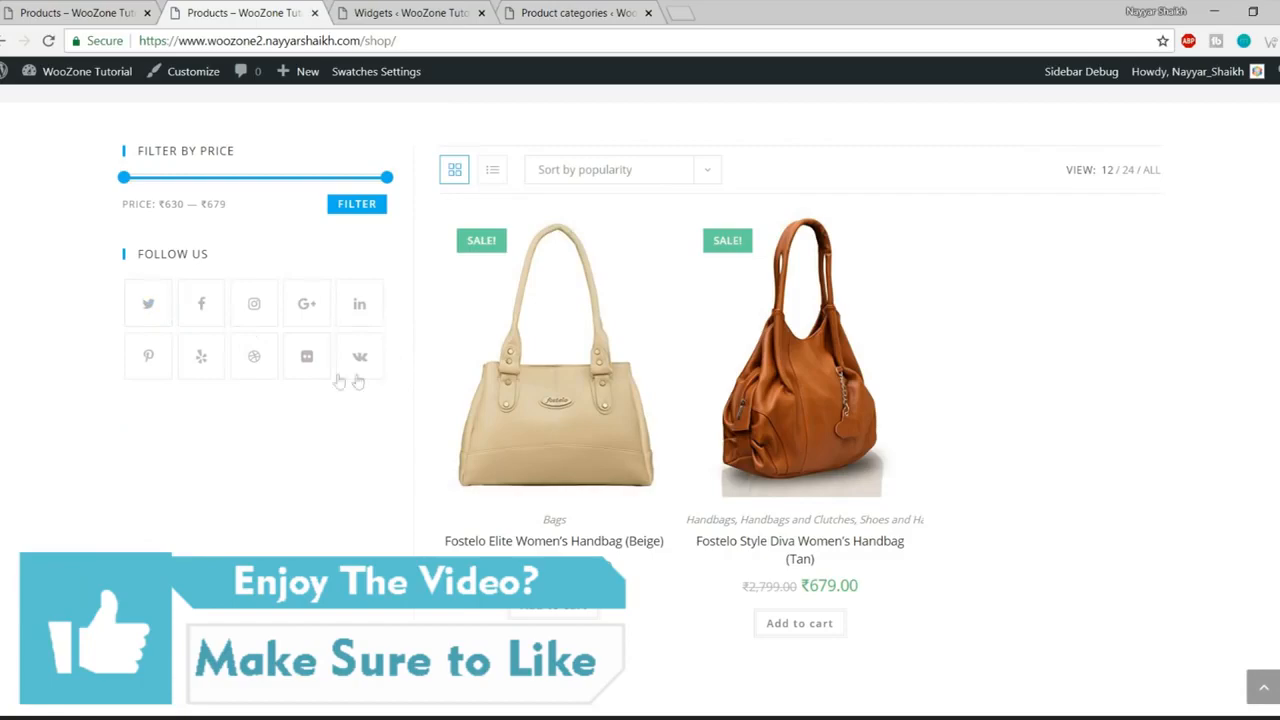
{"action": "left_click", "coordinate": [44, 10]}
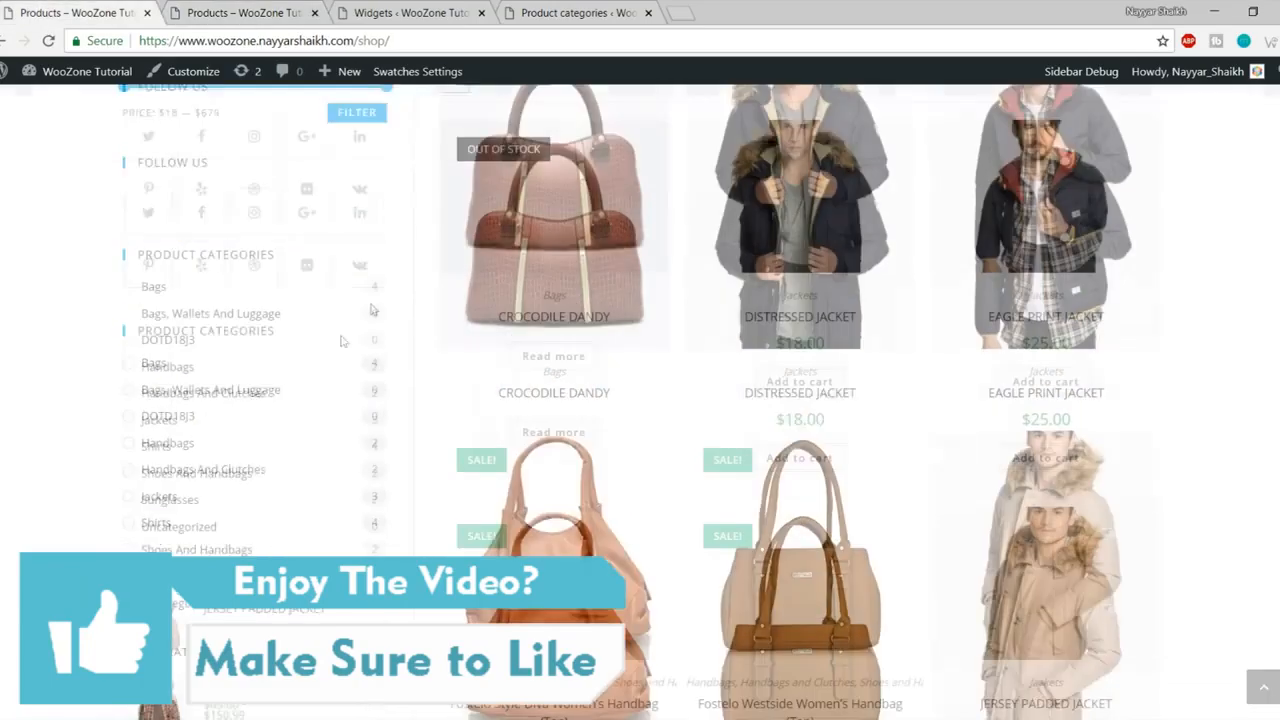
{"action": "scroll", "coordinate": [57, 247], "scroll_direction": "down", "scroll_amount": 2}
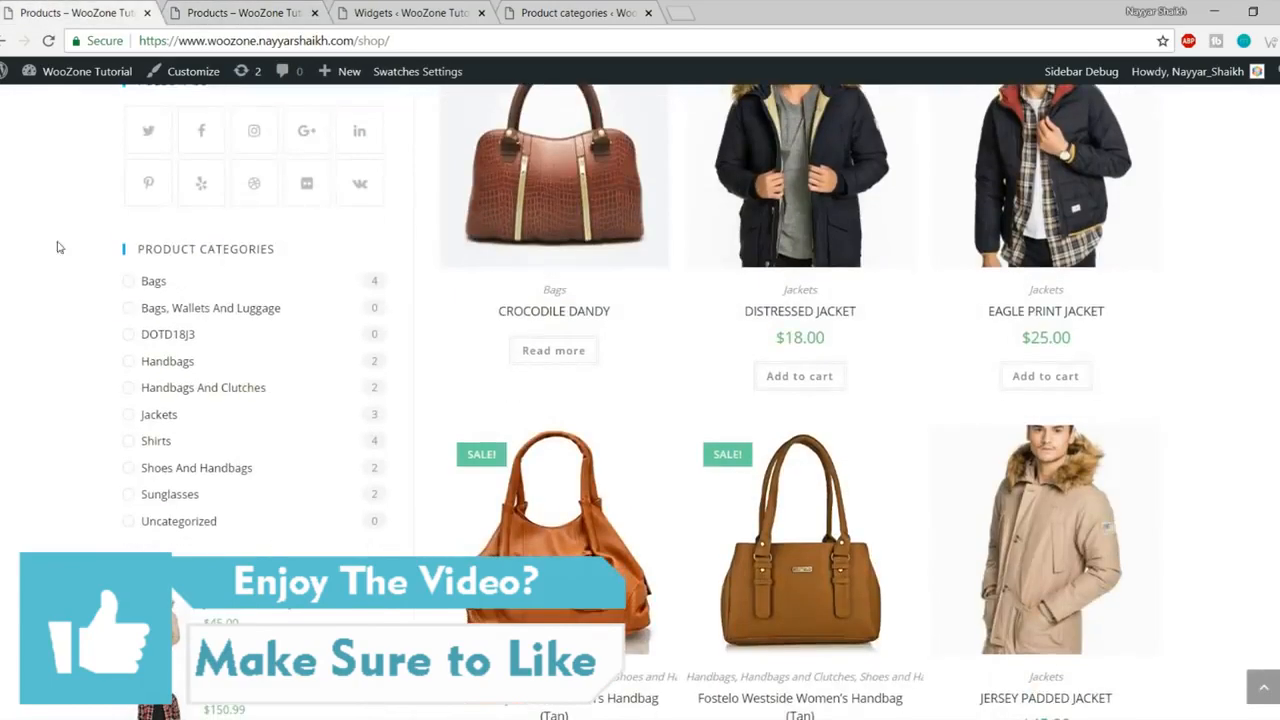
{"action": "left_click", "coordinate": [425, 8]}
{"action": "scroll", "coordinate": [726, 437], "scroll_direction": "up", "scroll_amount": 3}
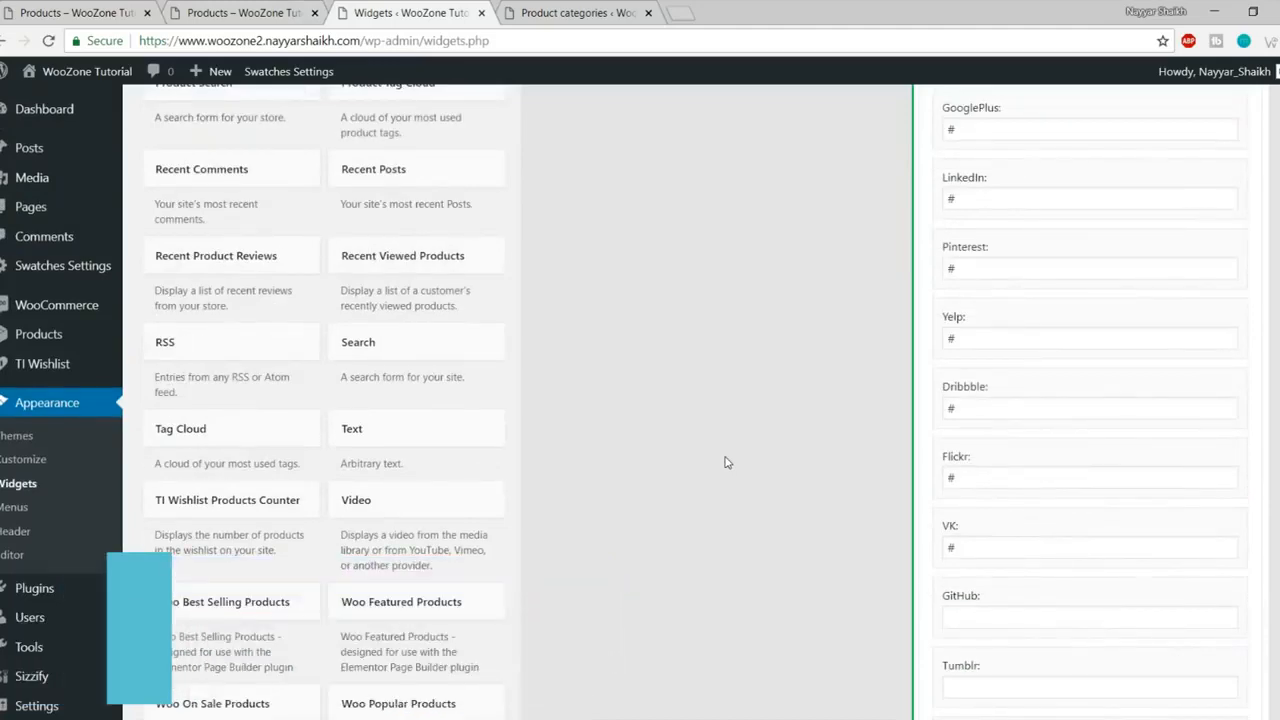
Step: Add the Product Categories widget to the WooCommerce Sidebar
{"action": "scroll", "coordinate": [724, 432], "scroll_direction": "up", "scroll_amount": 1}
{"action": "scroll", "coordinate": [724, 431], "scroll_direction": "up", "scroll_amount": 3}
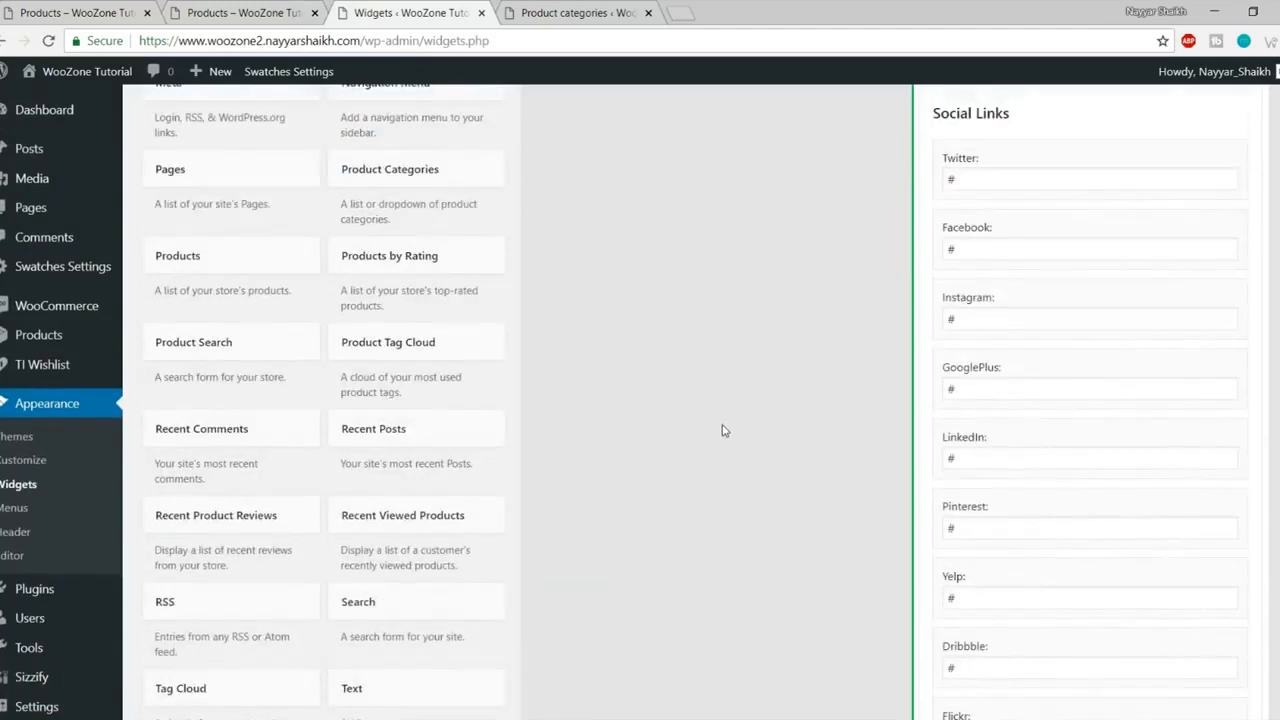
{"action": "left_click", "coordinate": [419, 267]}
{"action": "scroll", "coordinate": [506, 391], "scroll_direction": "down", "scroll_amount": 2}
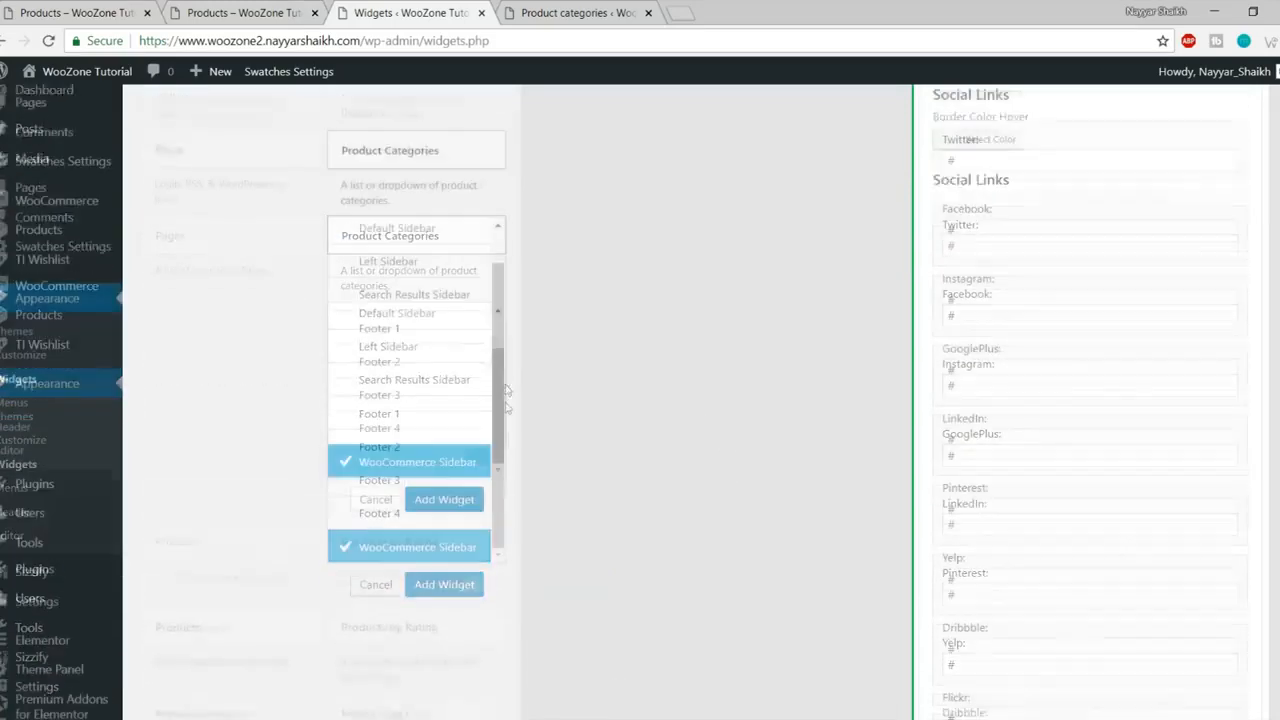
{"action": "left_click", "coordinate": [443, 437]}
Step: Turn off Show hierarchy on Product Categories so counts show, and save the widget
{"action": "scroll", "coordinate": [978, 484], "scroll_direction": "up", "scroll_amount": 5}
{"action": "scroll", "coordinate": [978, 484], "scroll_direction": "up", "scroll_amount": 5}
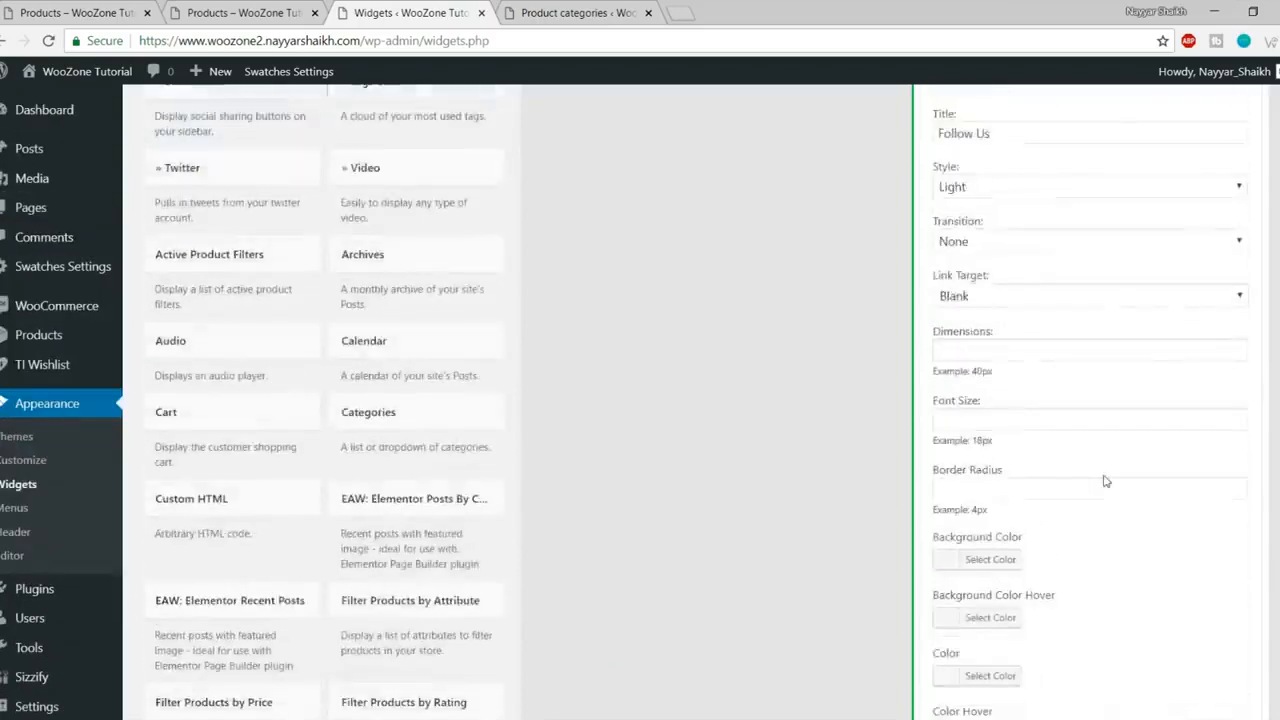
{"action": "left_click", "coordinate": [1242, 331]}
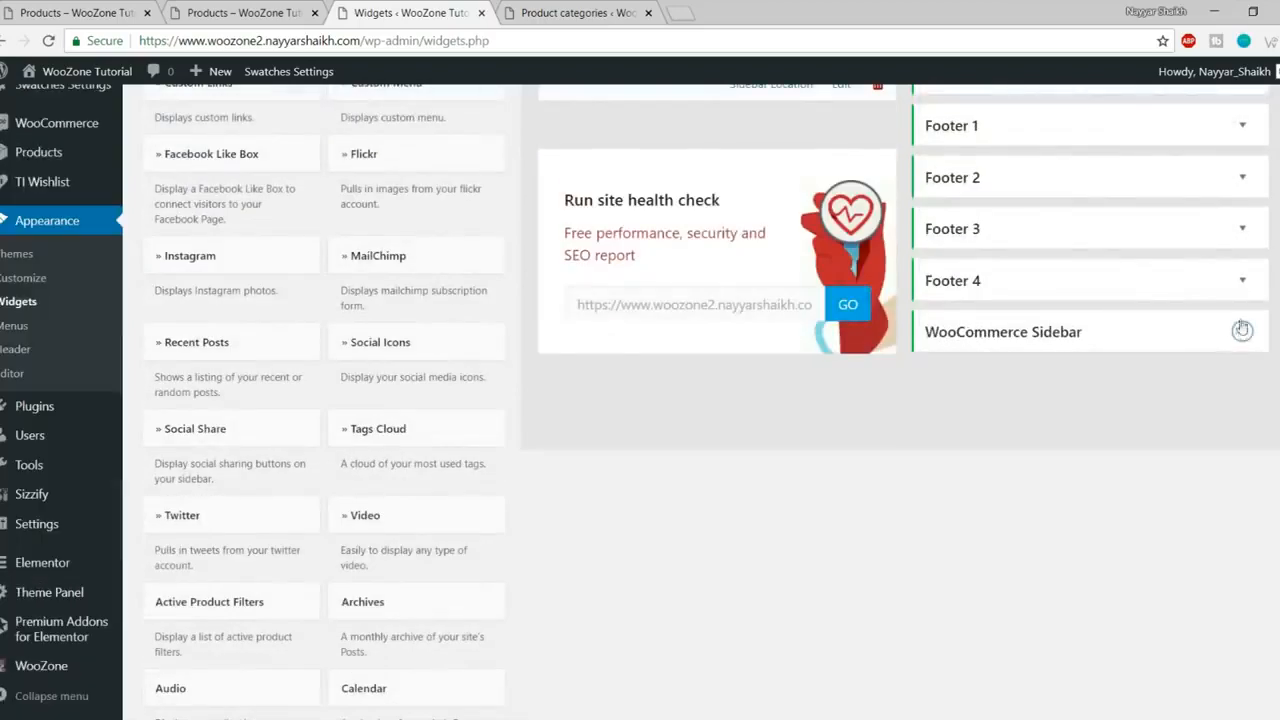
{"action": "left_click", "coordinate": [1242, 331]}
{"action": "left_click", "coordinate": [1243, 419]}
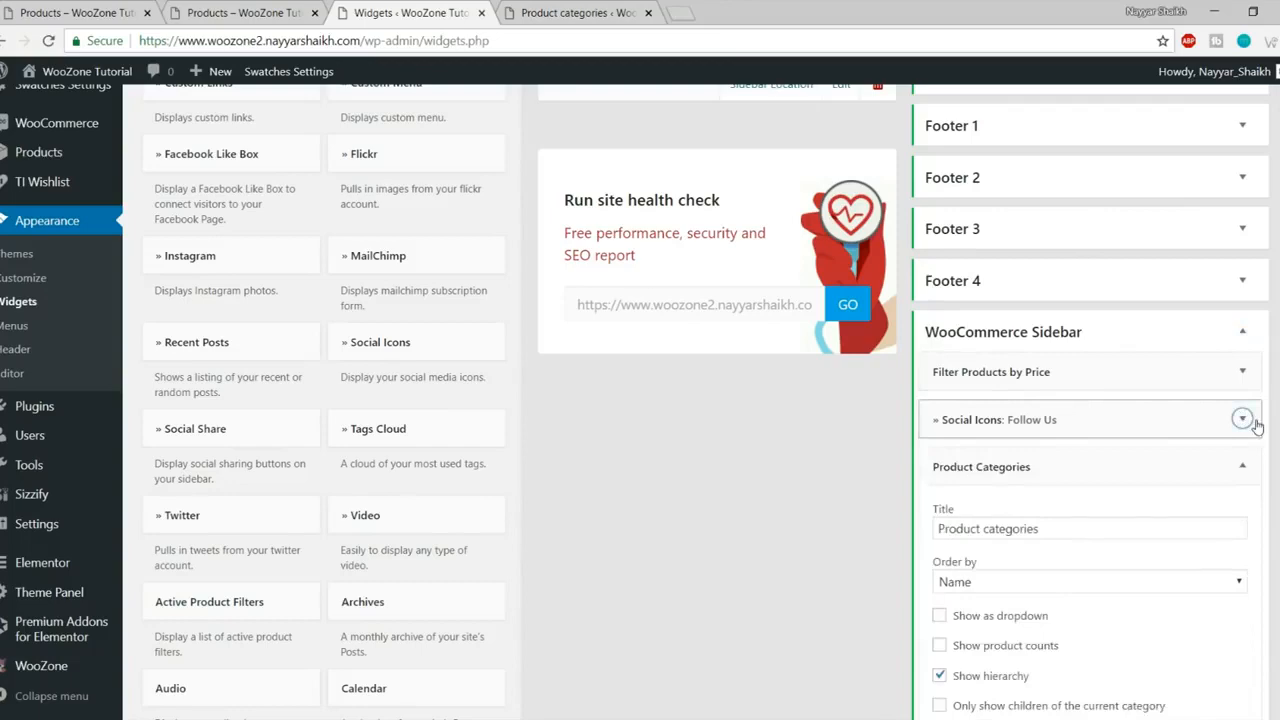
{"action": "scroll", "coordinate": [1150, 420], "scroll_direction": "down", "scroll_amount": 1}
{"action": "scroll", "coordinate": [1043, 429], "scroll_direction": "down", "scroll_amount": 2}
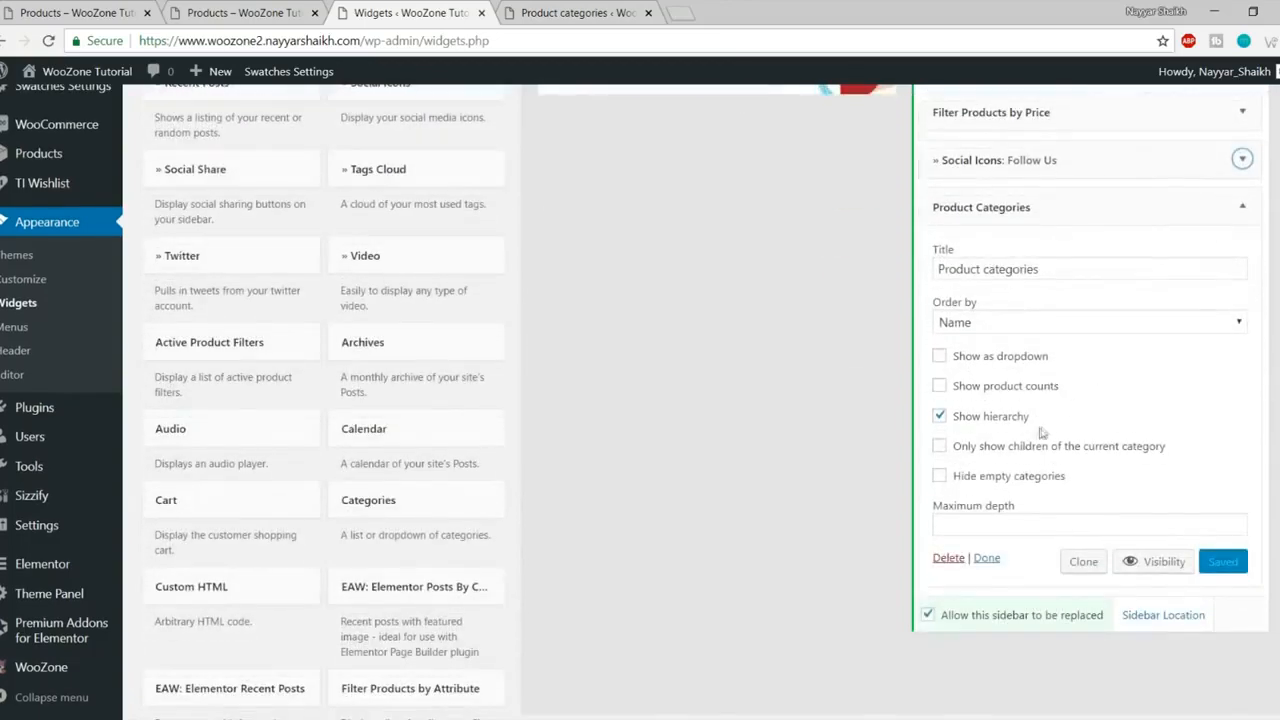
{"action": "left_click", "coordinate": [1003, 427]}
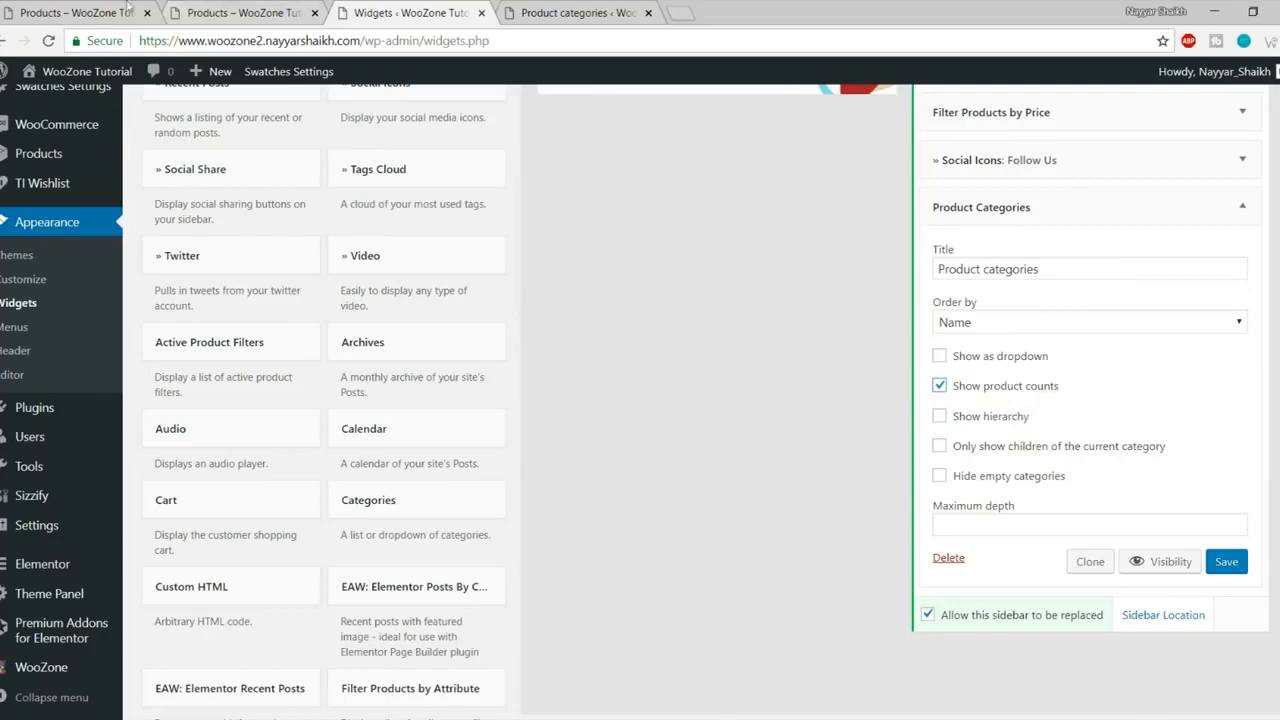
{"action": "left_click", "coordinate": [43, 9]}
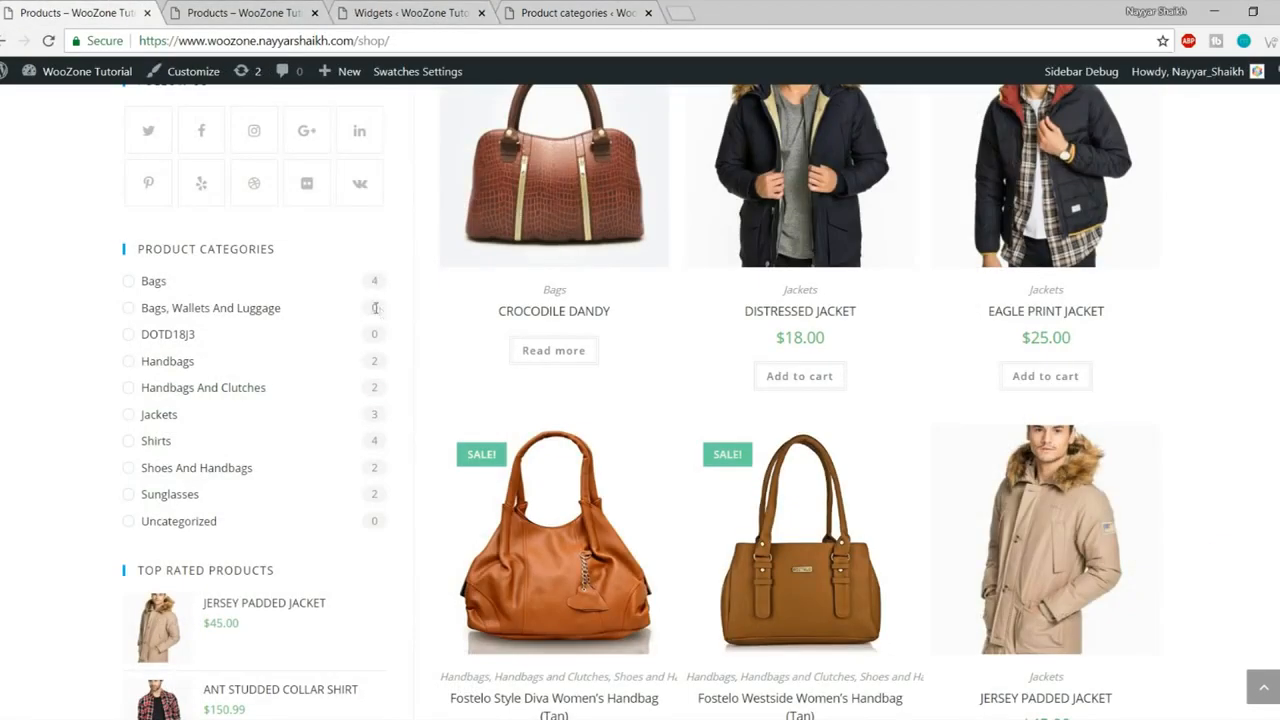
{"action": "left_click", "coordinate": [401, 13]}
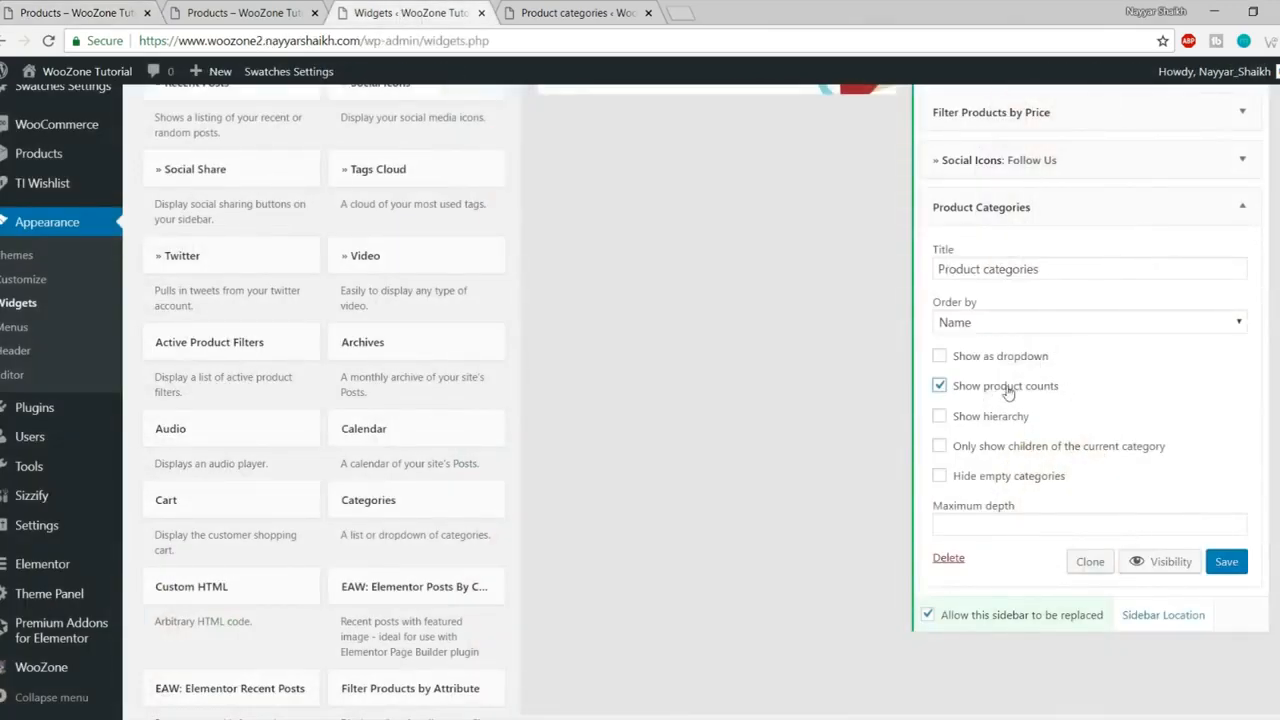
{"action": "left_click", "coordinate": [1238, 572]}
Step: Reload the shop to check the category list with counts against the reference shop
{"action": "left_click", "coordinate": [1242, 207]}
{"action": "left_click", "coordinate": [245, 13]}
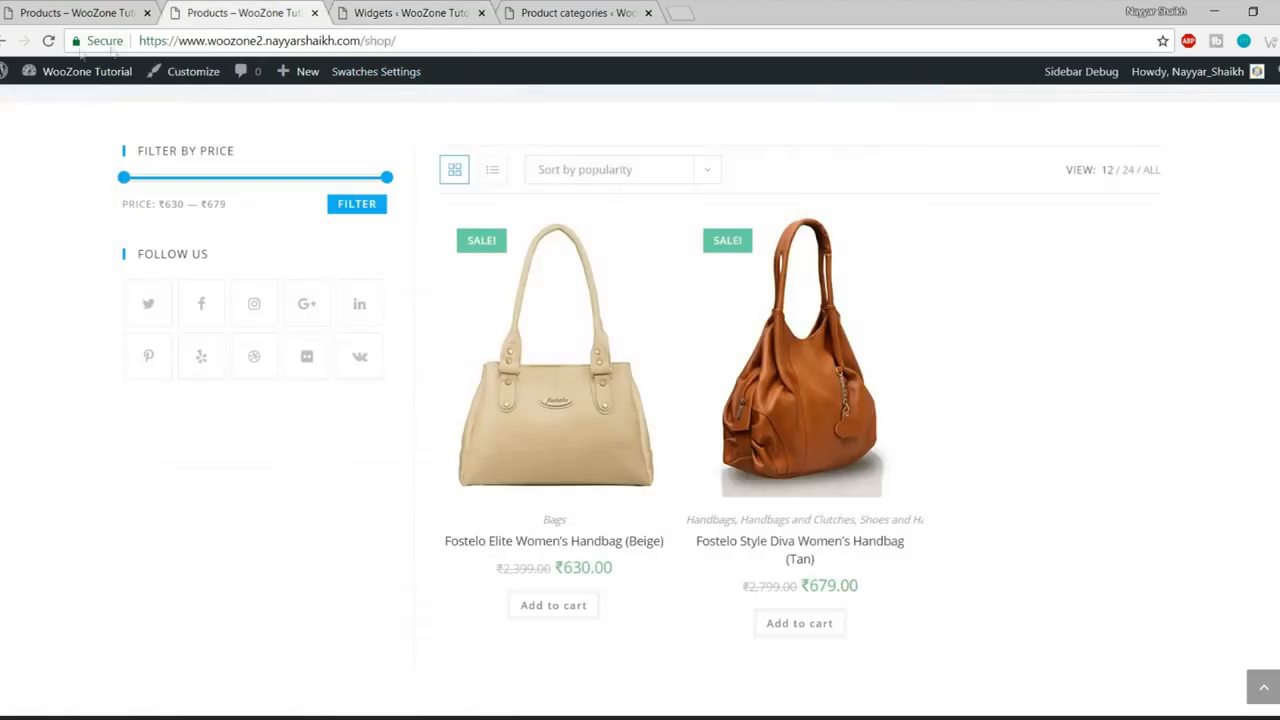
{"action": "left_click", "coordinate": [48, 41]}
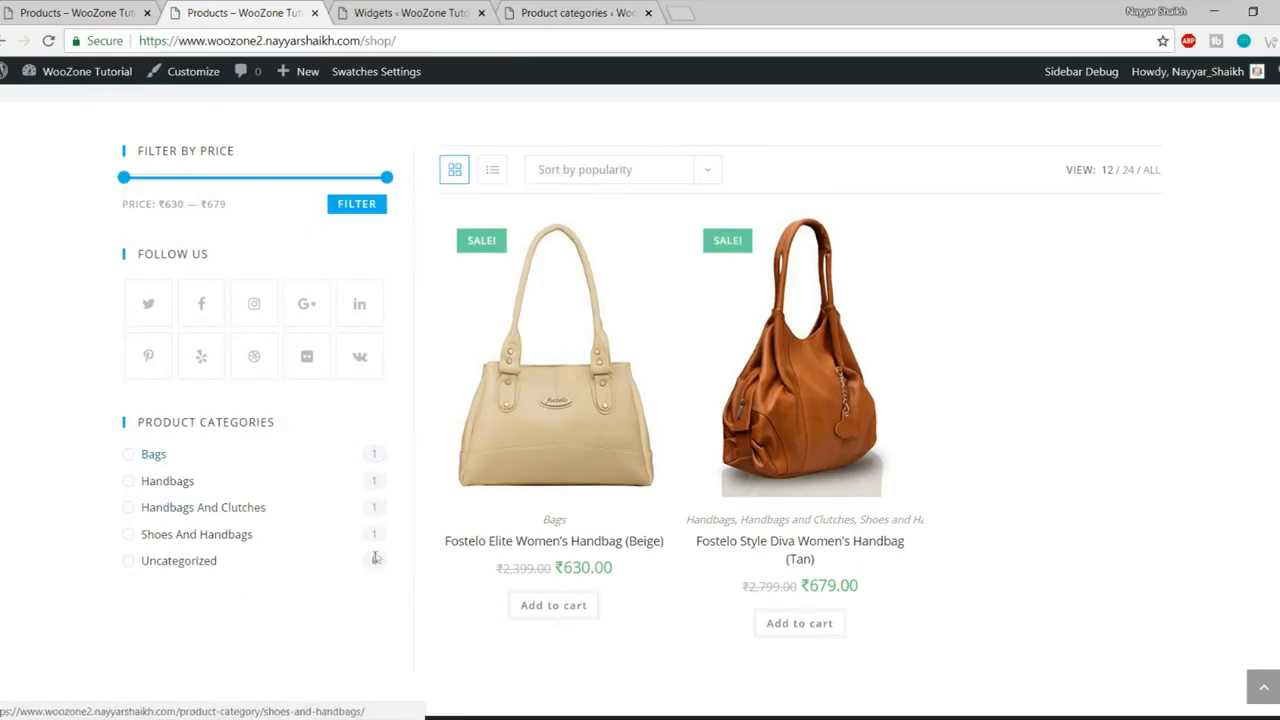
{"action": "left_click", "coordinate": [87, 10]}
{"action": "scroll", "coordinate": [297, 284], "scroll_direction": "down", "scroll_amount": 4}
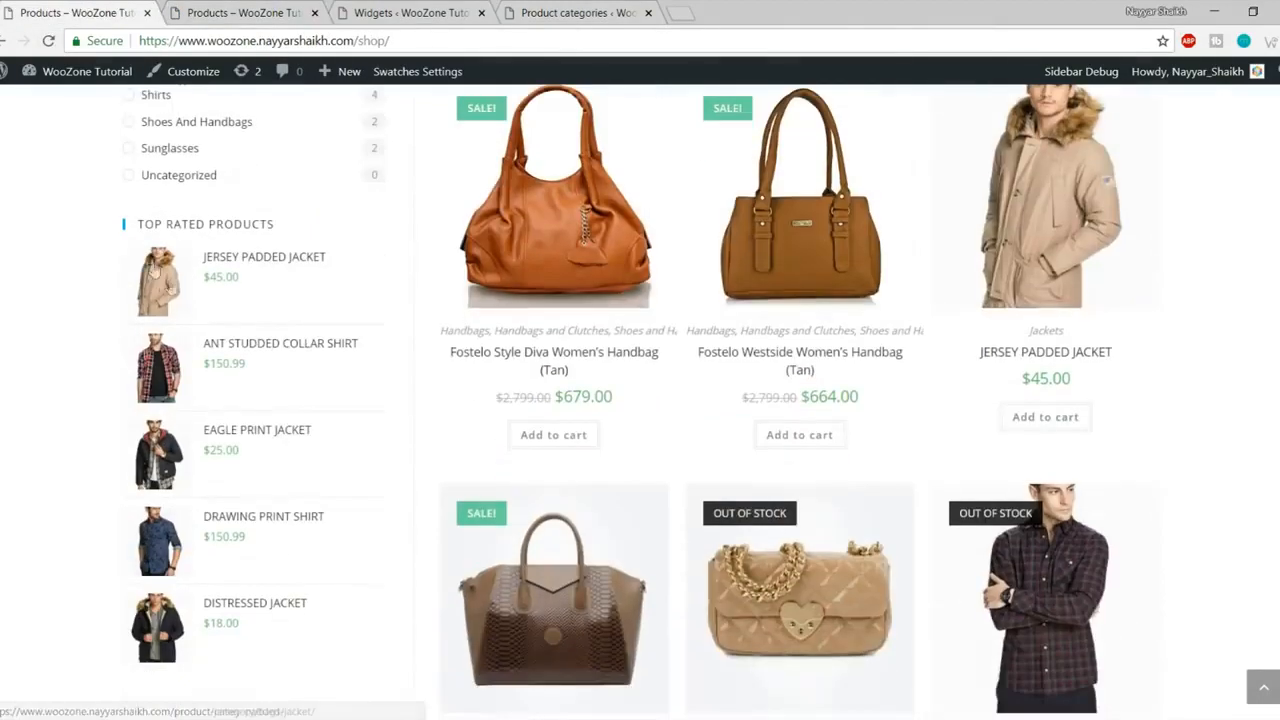
{"action": "left_click", "coordinate": [242, 8]}
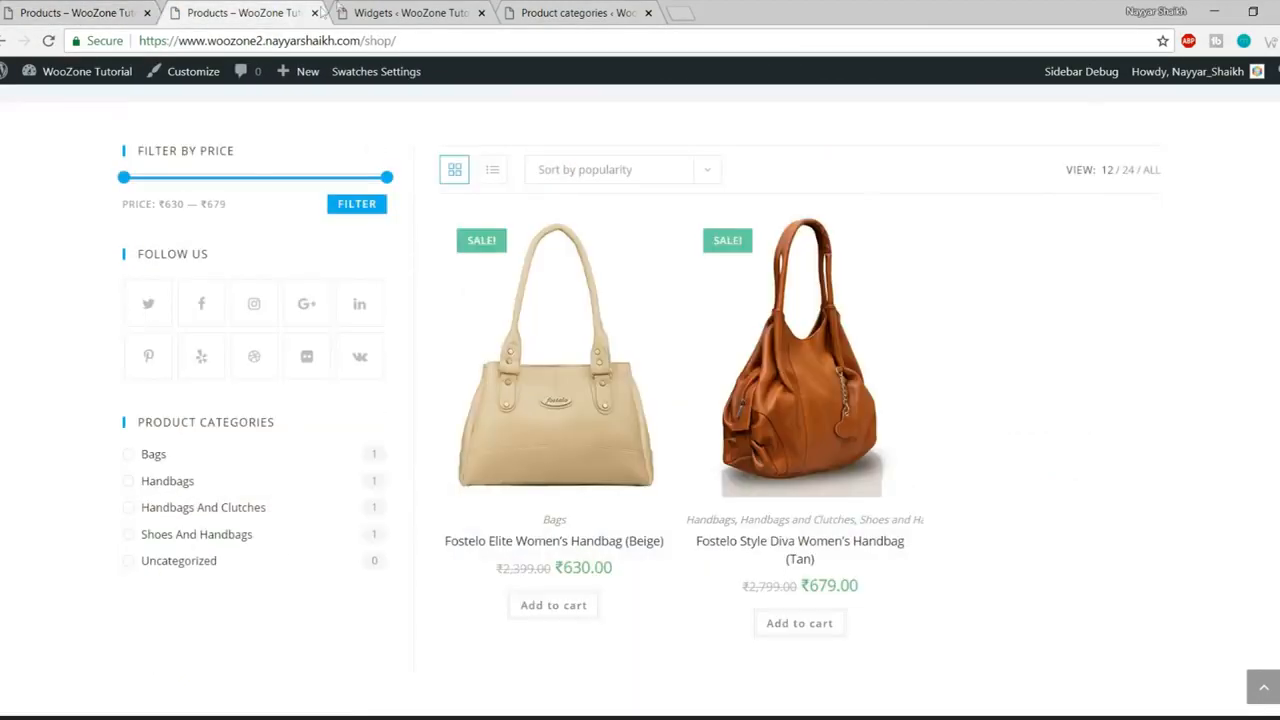
{"action": "left_click", "coordinate": [350, 5]}
{"action": "scroll", "coordinate": [786, 457], "scroll_direction": "down", "scroll_amount": 6}
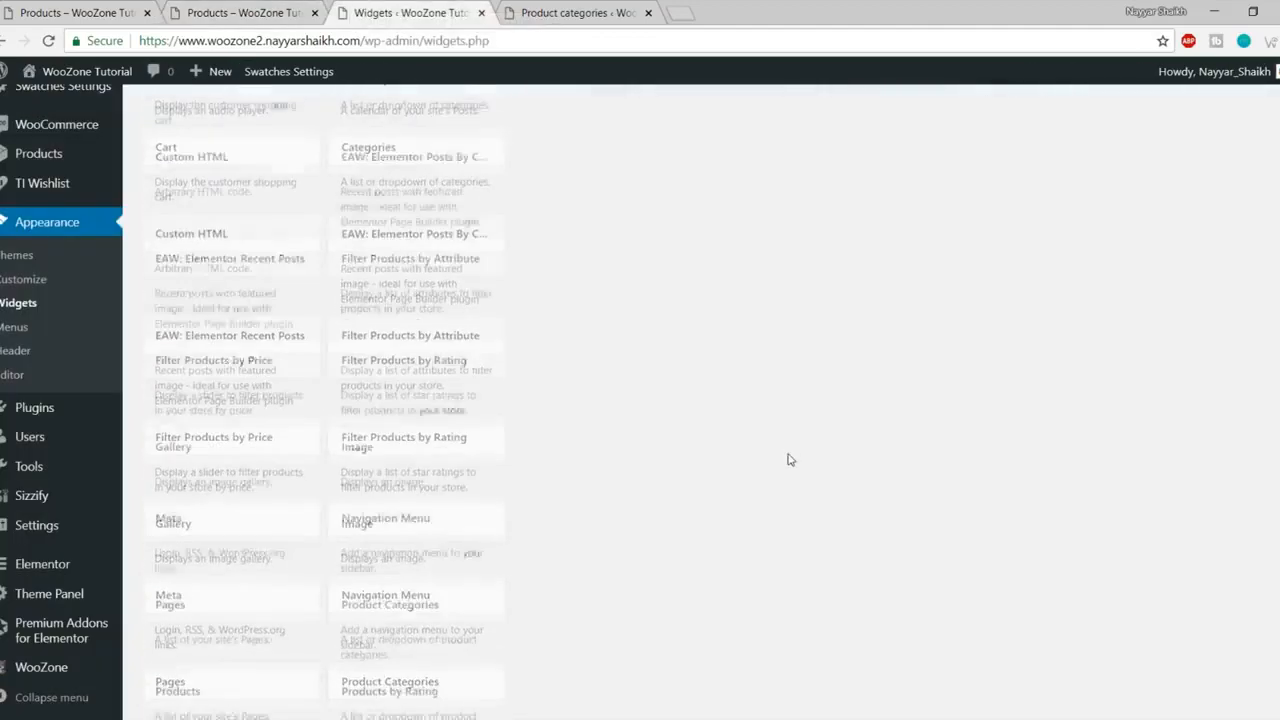
Step: Add Filter Products by Rating to the WooCommerce Sidebar
{"action": "scroll", "coordinate": [789, 459], "scroll_direction": "down", "scroll_amount": 2}
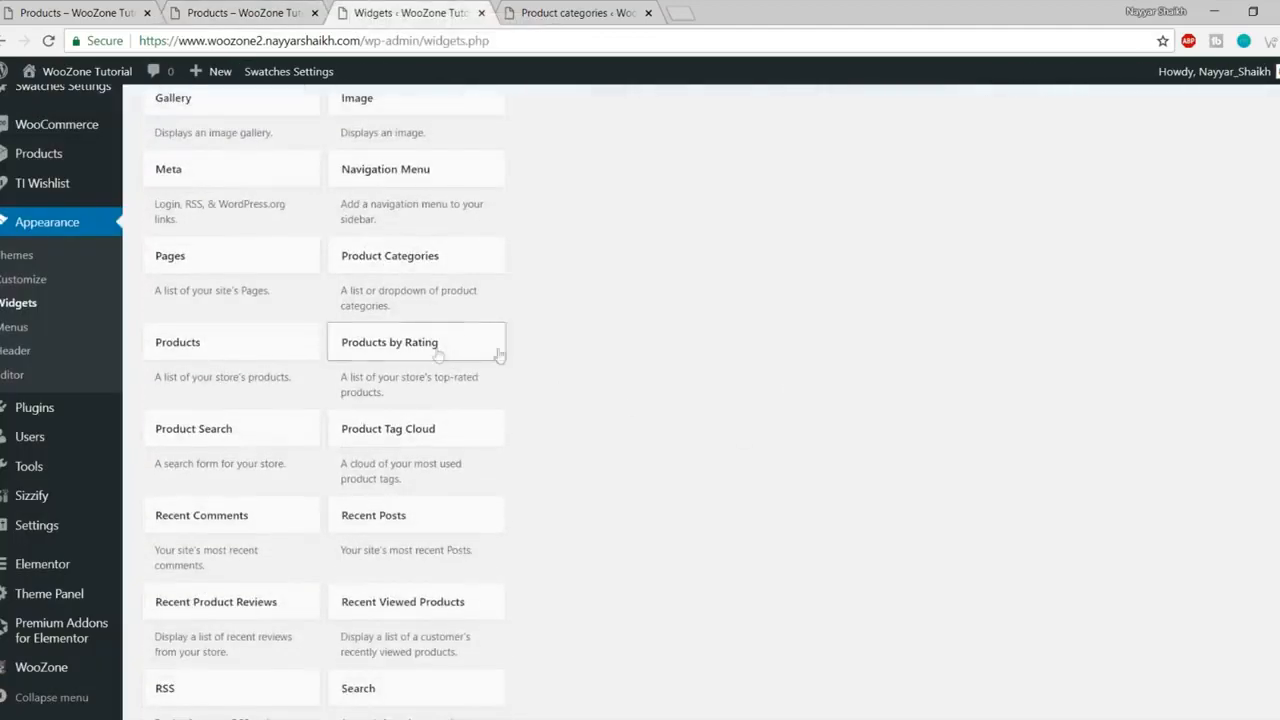
{"action": "scroll", "coordinate": [769, 396], "scroll_direction": "down", "scroll_amount": 3}
{"action": "scroll", "coordinate": [769, 396], "scroll_direction": "down", "scroll_amount": 2}
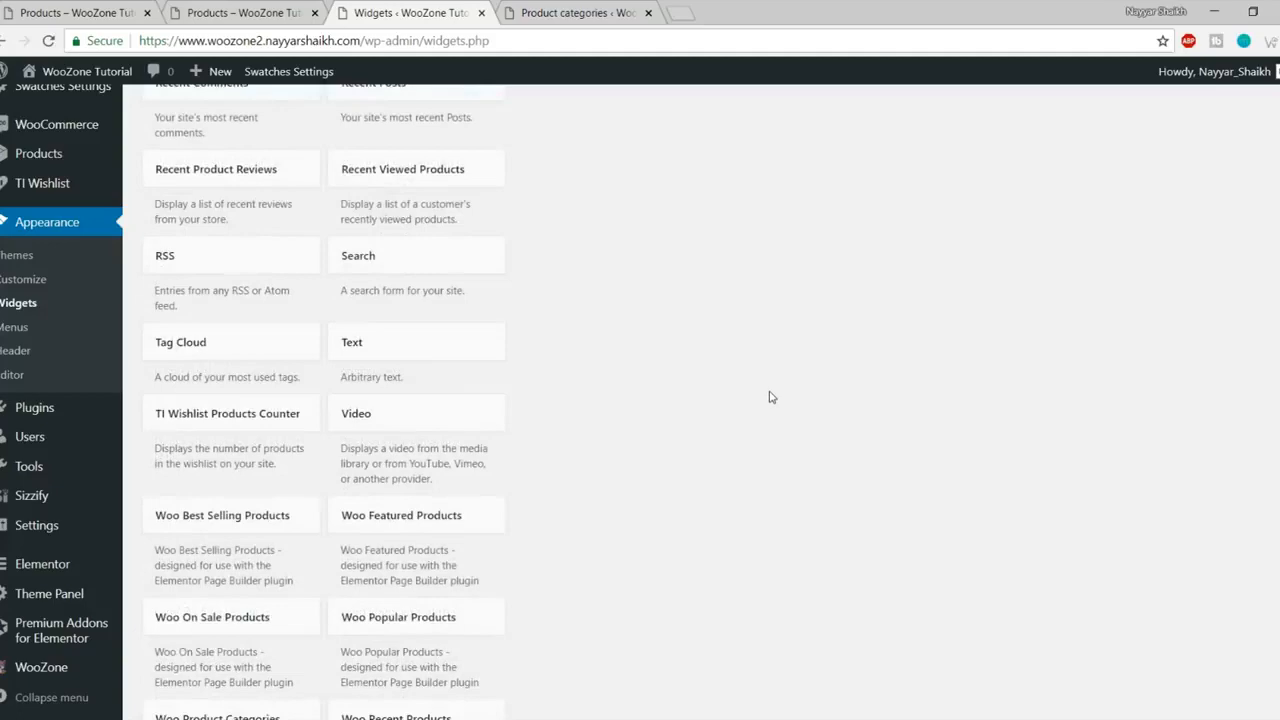
{"action": "scroll", "coordinate": [769, 396], "scroll_direction": "down", "scroll_amount": 2}
{"action": "scroll", "coordinate": [770, 399], "scroll_direction": "down", "scroll_amount": 2}
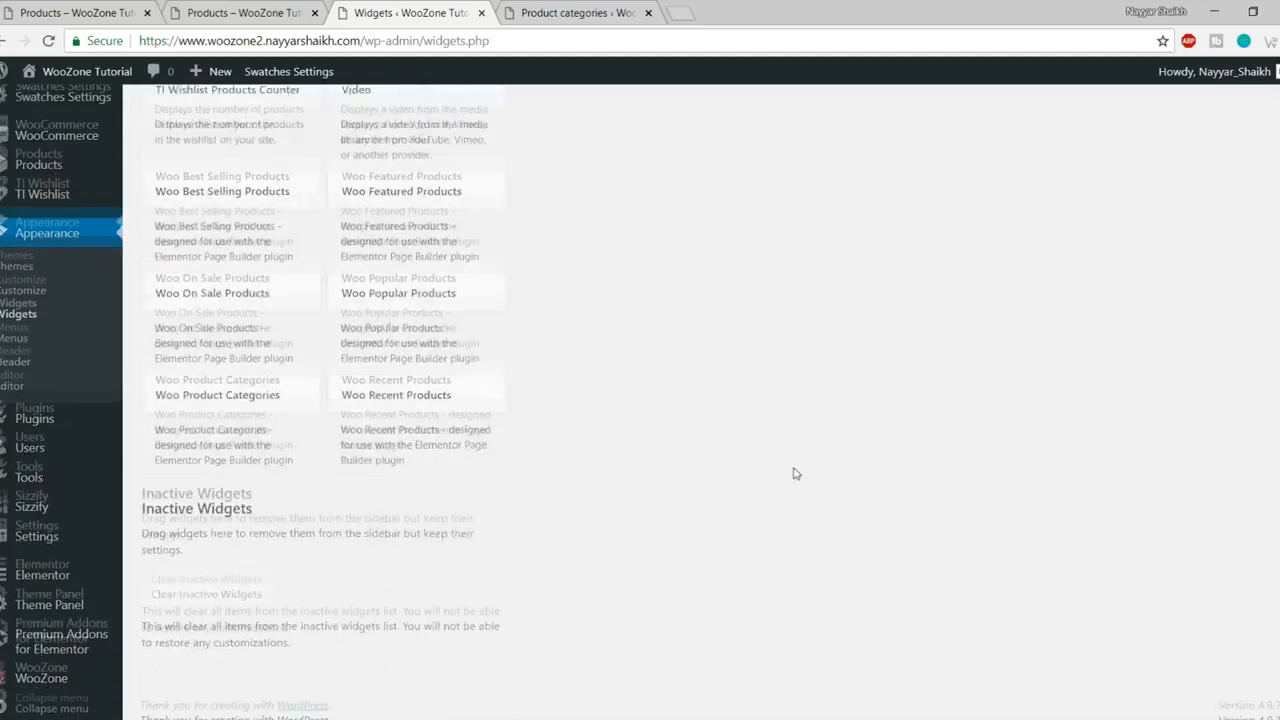
{"action": "scroll", "coordinate": [794, 473], "scroll_direction": "up", "scroll_amount": 10}
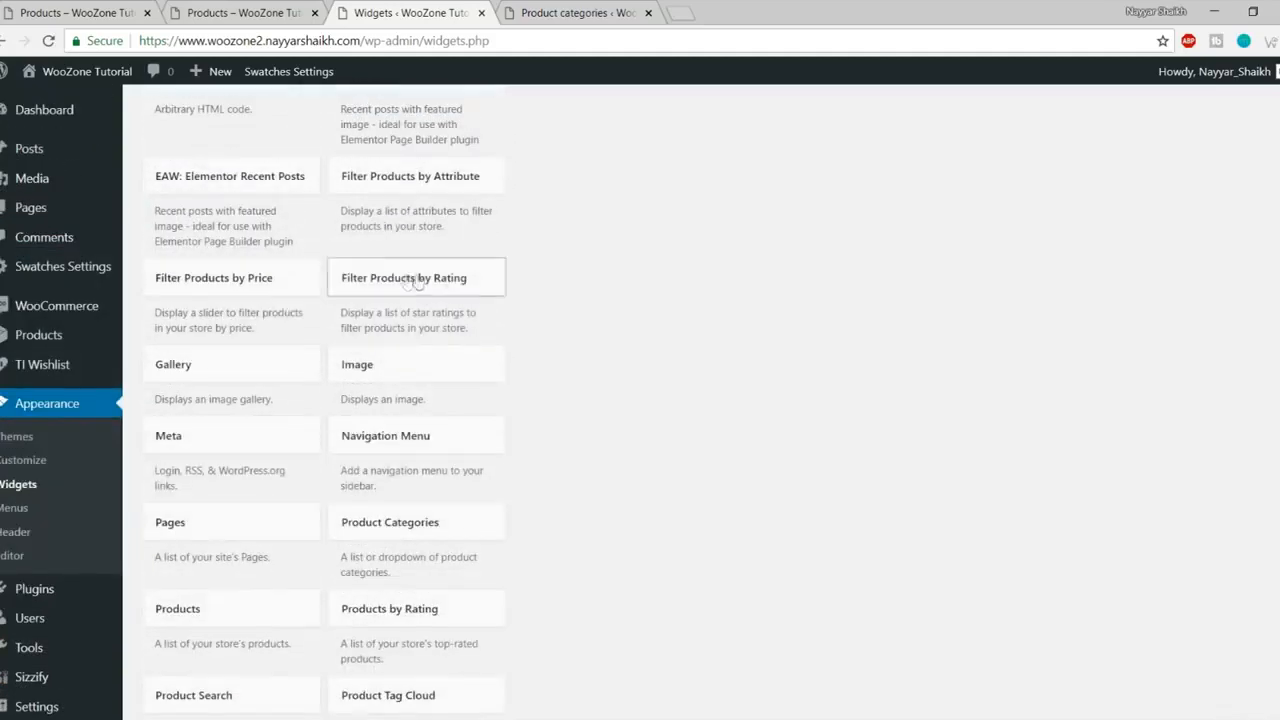
{"action": "left_click", "coordinate": [438, 286]}
{"action": "scroll", "coordinate": [600, 420], "scroll_direction": "down", "scroll_amount": 2}
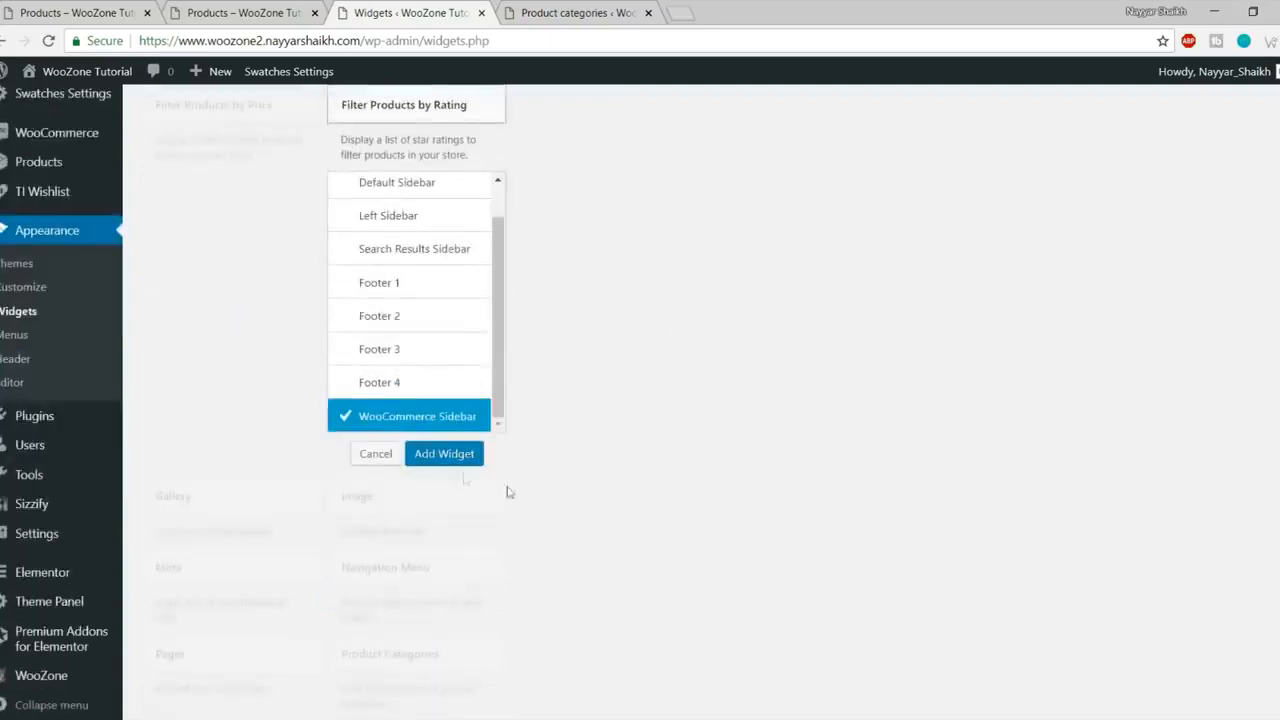
{"action": "left_click", "coordinate": [438, 458]}
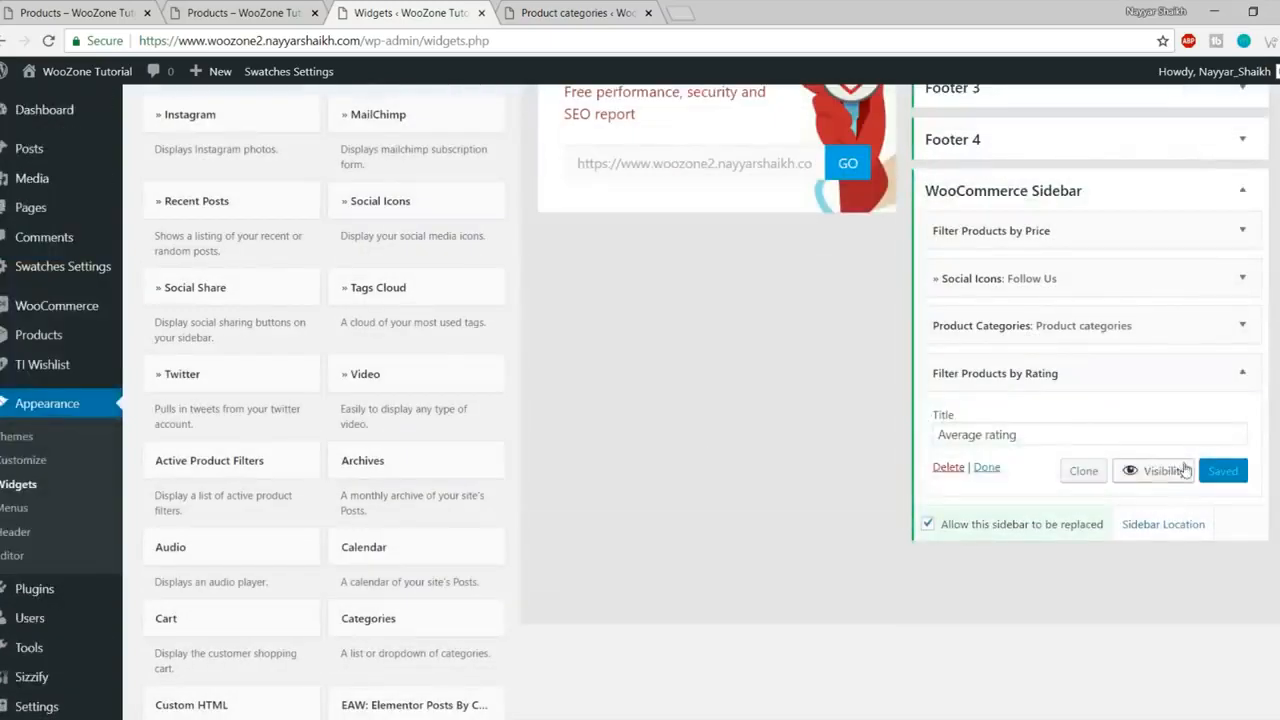
Step: Reload the shop page to check the new Average rating filter
{"action": "left_click", "coordinate": [232, 13]}
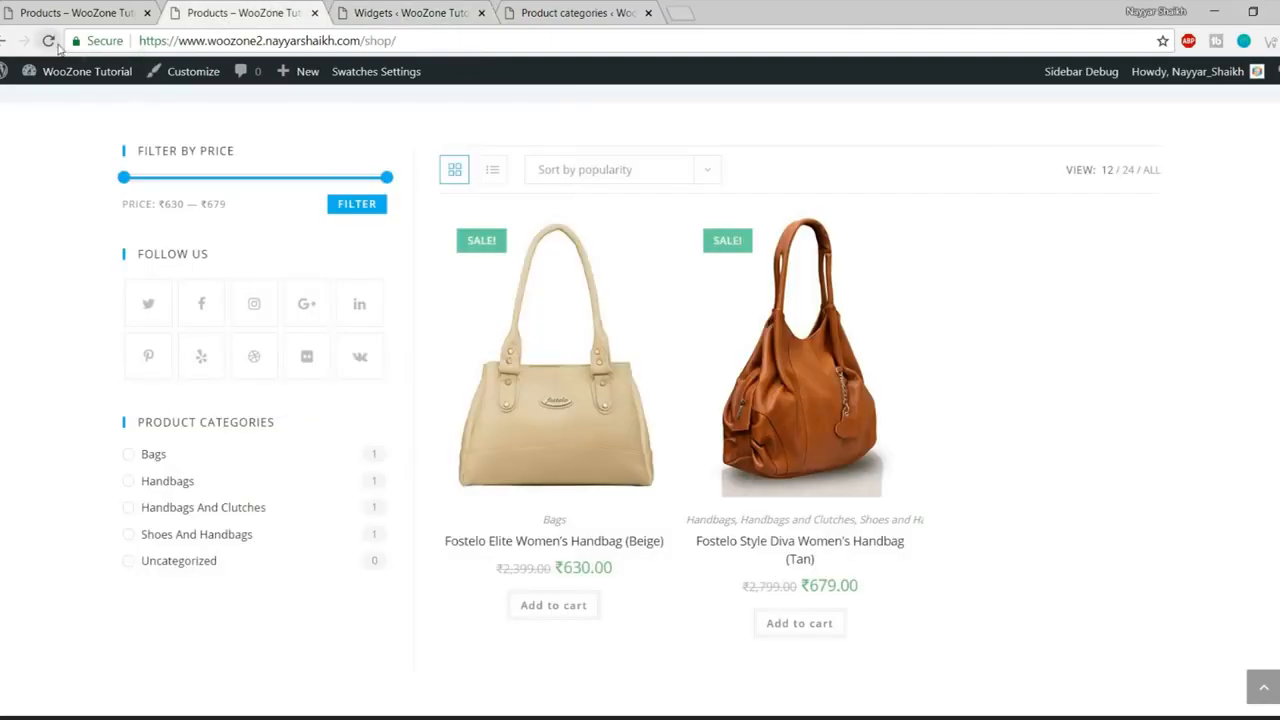
{"action": "left_click", "coordinate": [48, 41]}
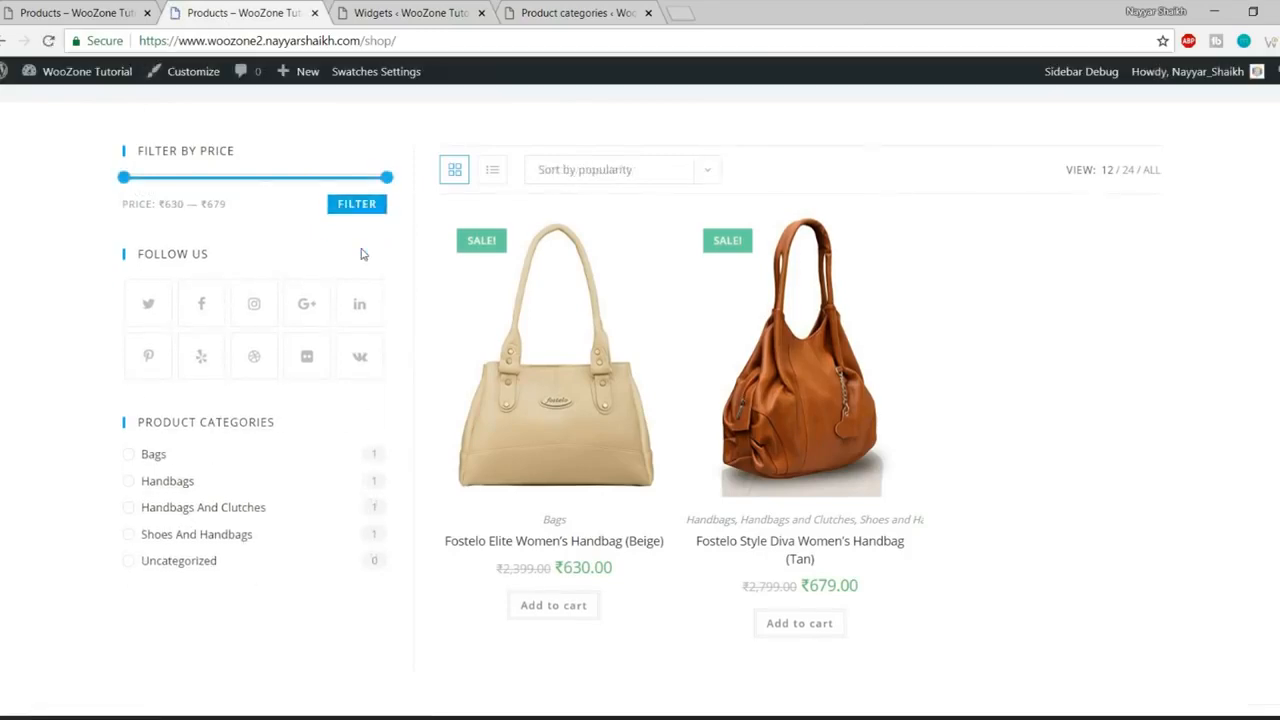
{"action": "scroll", "coordinate": [327, 427], "scroll_direction": "down", "scroll_amount": 1}
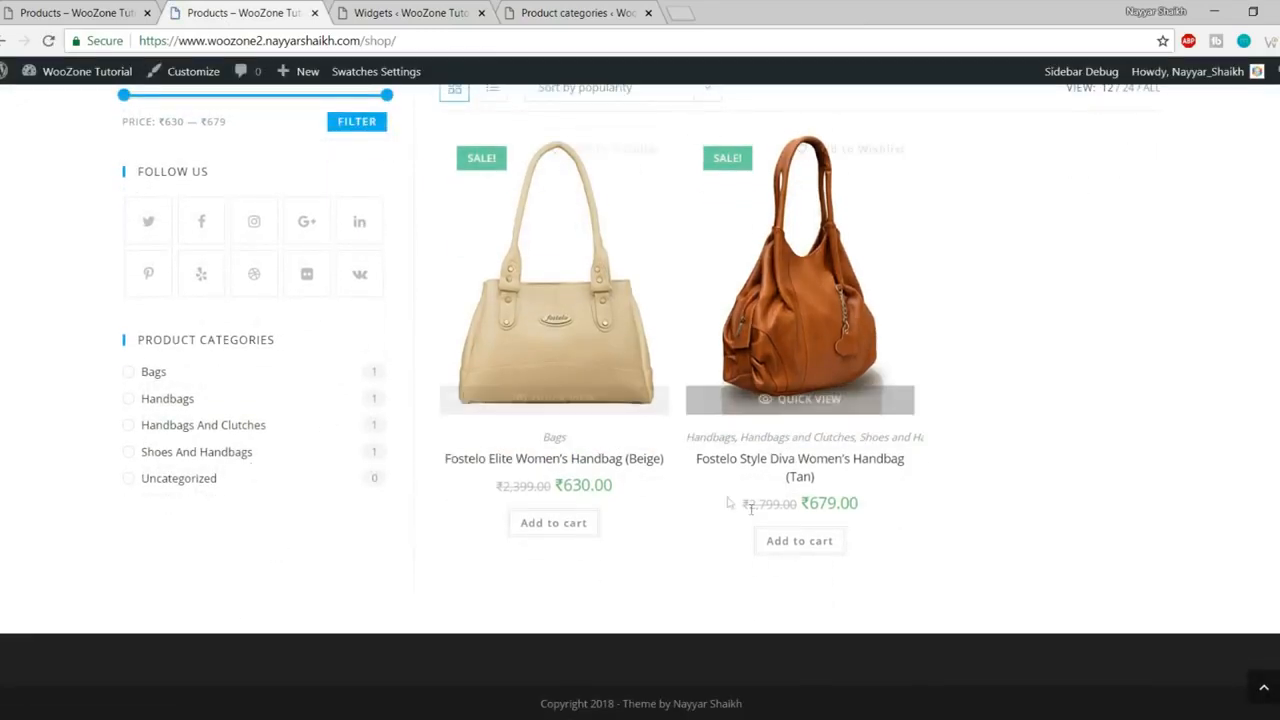
{"action": "left_click", "coordinate": [405, 12]}
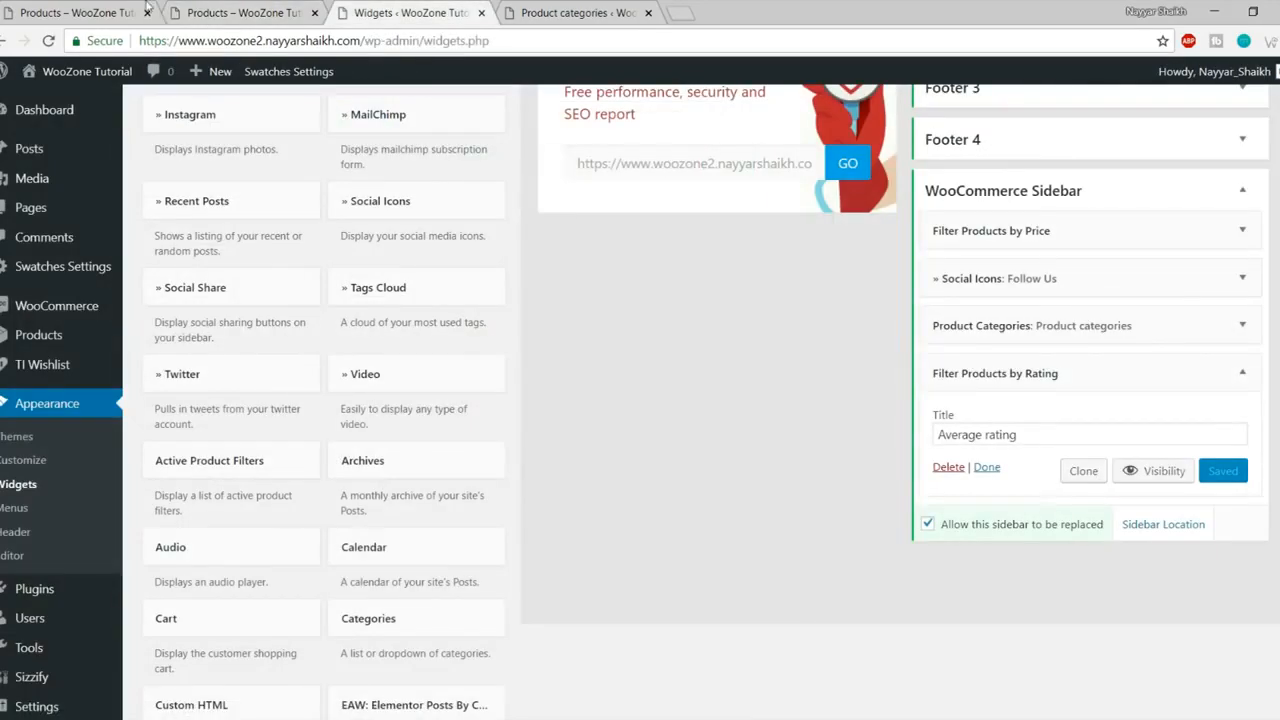
Step: Retitle the rating filter 'Top Rated Products', save it, and reload the shop page
{"action": "left_click", "coordinate": [77, 8]}
{"action": "left_click", "coordinate": [356, 10]}
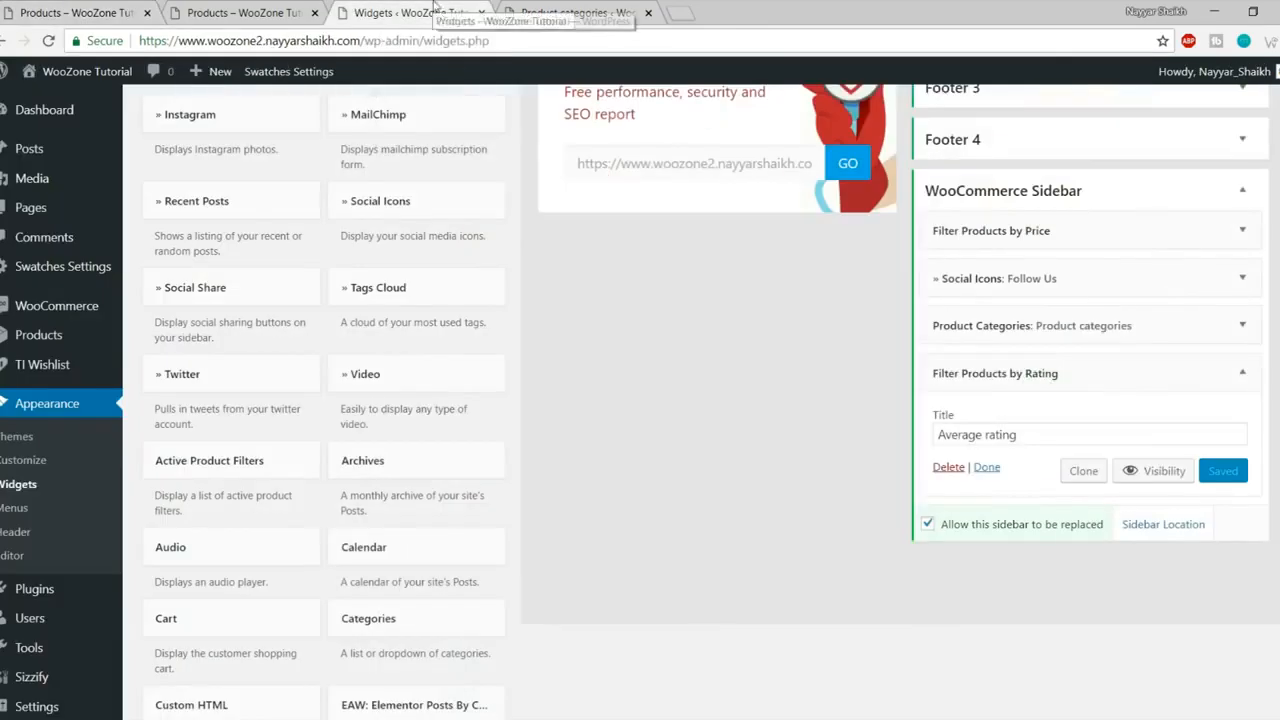
{"action": "left_click_drag", "start_coordinate": [1045, 426], "coordinate": [798, 448]}
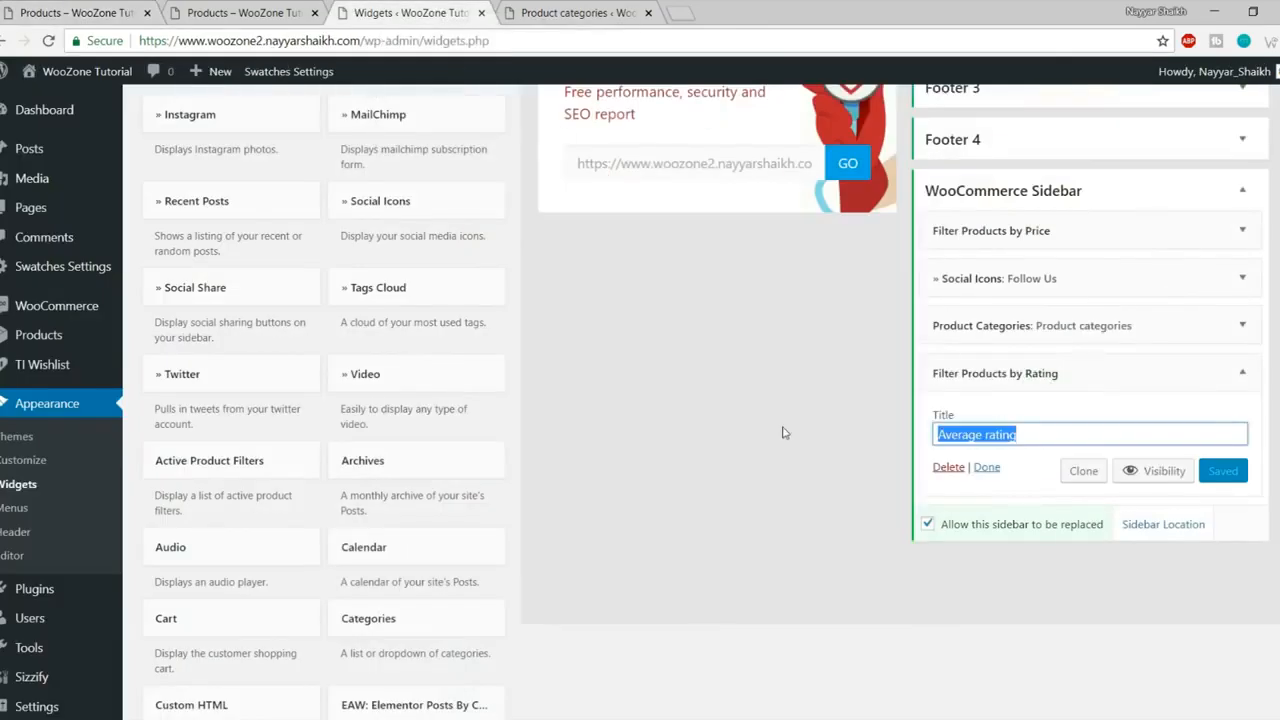
{"action": "type", "text": "TOP RATED PRODUCTS"}
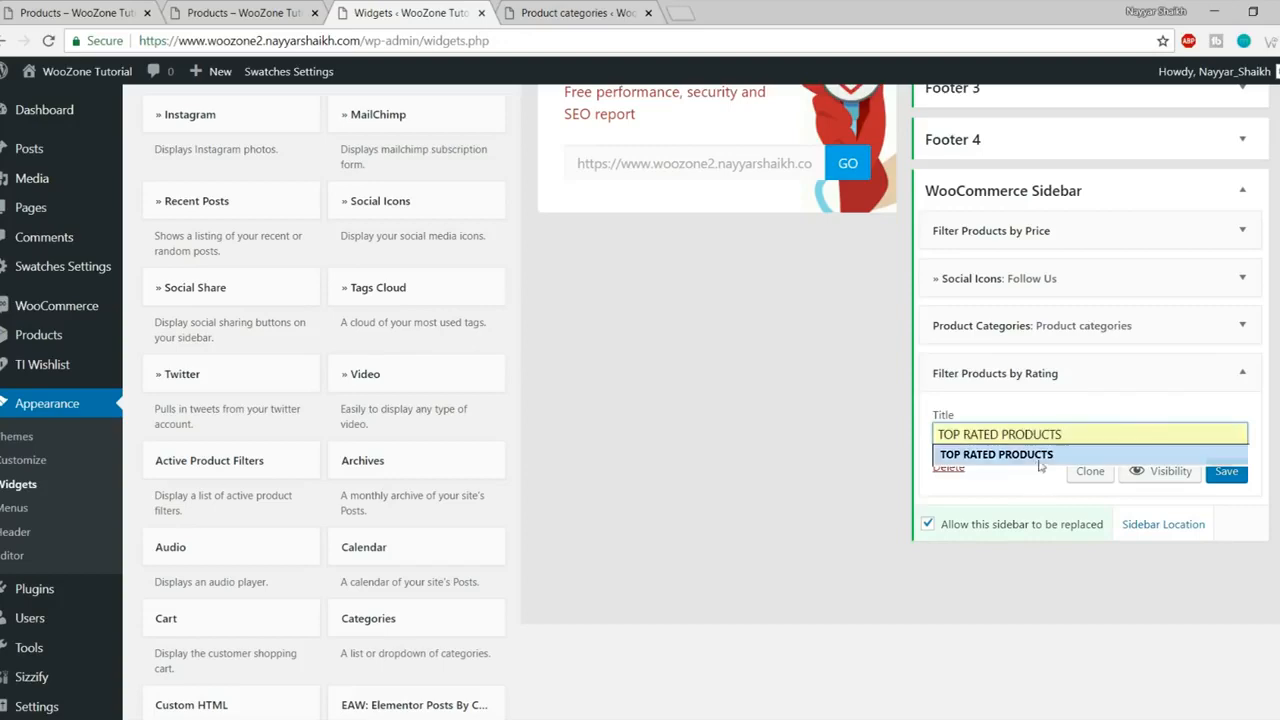
{"action": "left_click", "coordinate": [1040, 460]}
{"action": "left_click", "coordinate": [1230, 474]}
{"action": "left_click", "coordinate": [251, 10]}
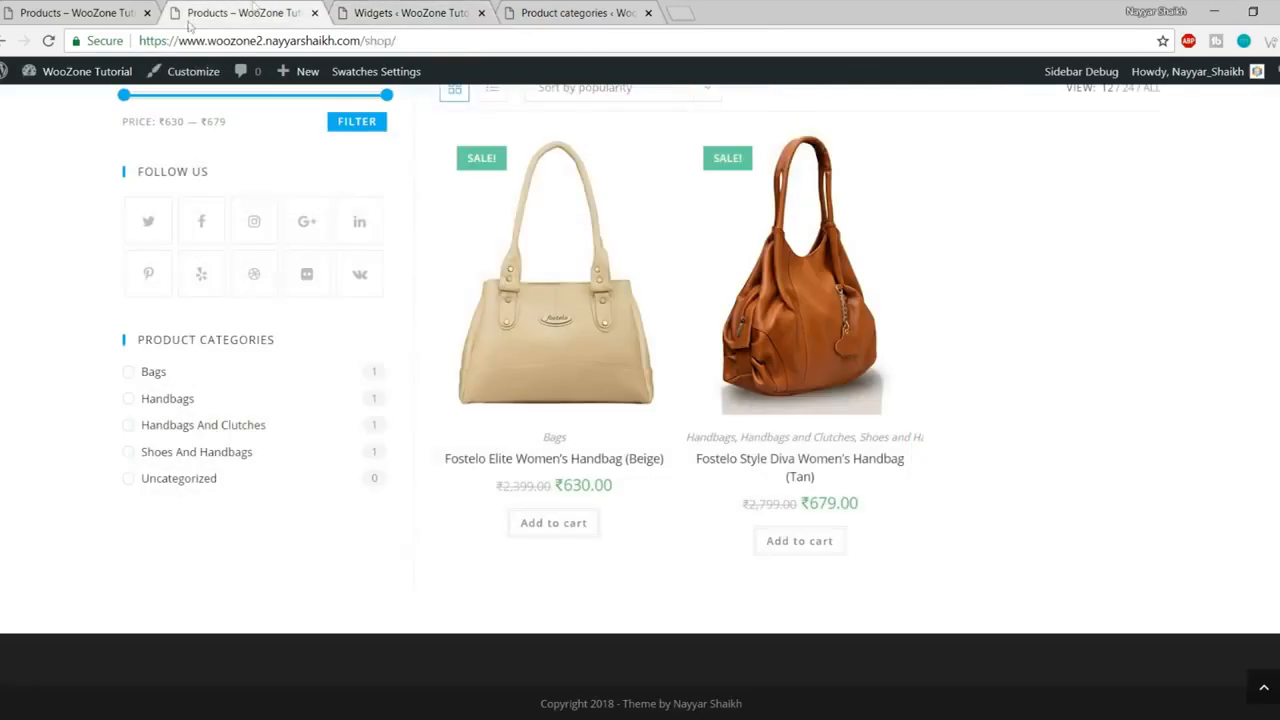
{"action": "left_click", "coordinate": [47, 41]}
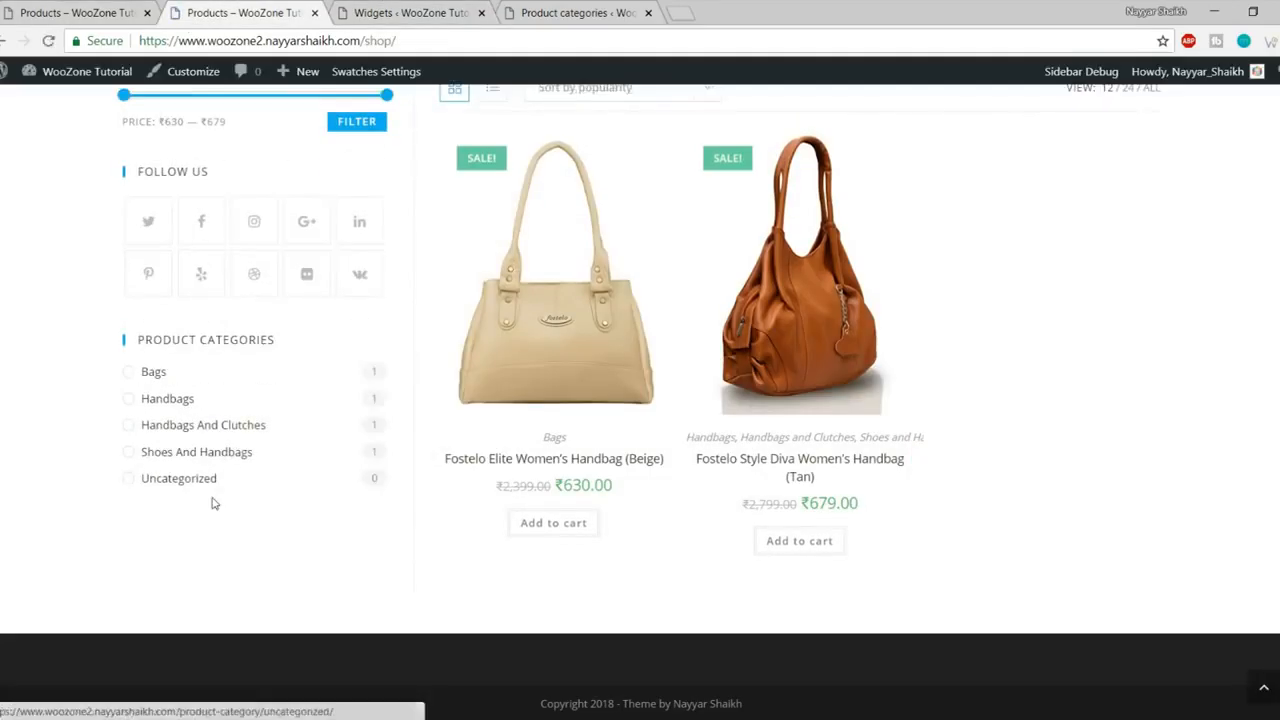
Step: Open the beige Fostelo Elite handbag's reviews and attempt a rating, returning from the error
{"action": "left_click", "coordinate": [566, 342]}
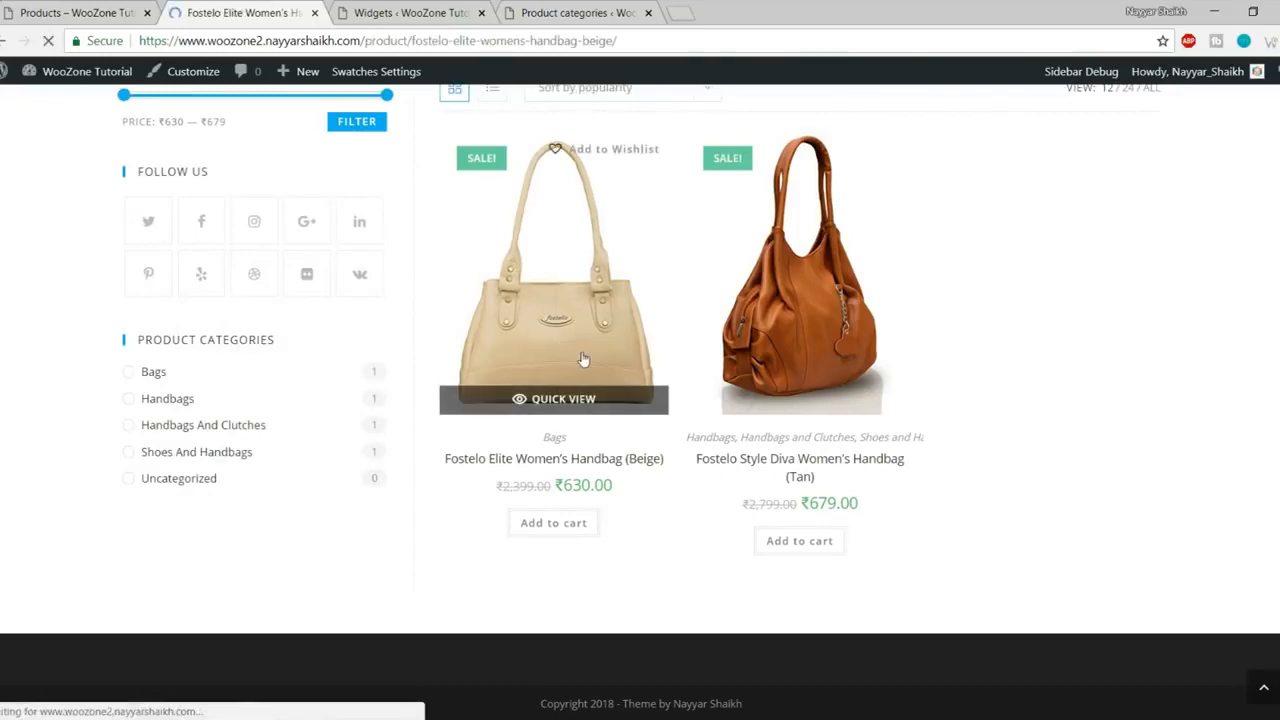
{"action": "scroll", "coordinate": [670, 400], "scroll_direction": "down", "scroll_amount": 6}
{"action": "left_click", "coordinate": [907, 305]}
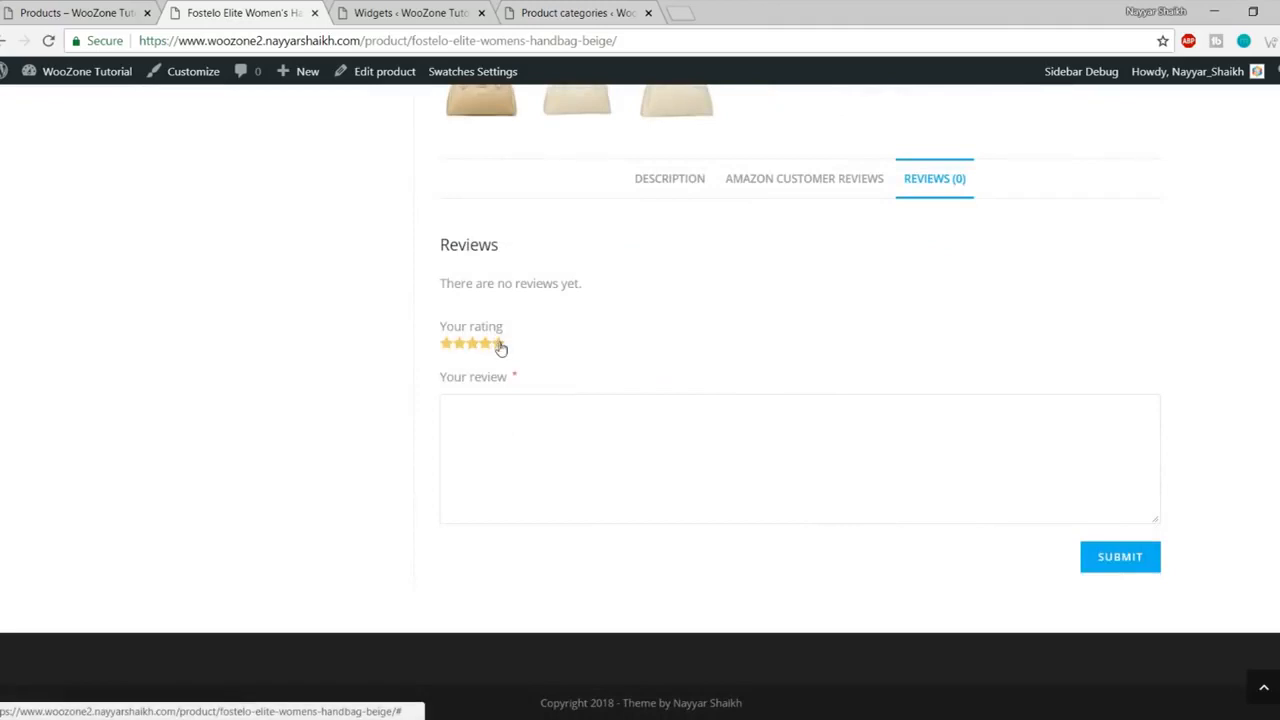
{"action": "left_click", "coordinate": [1117, 565]}
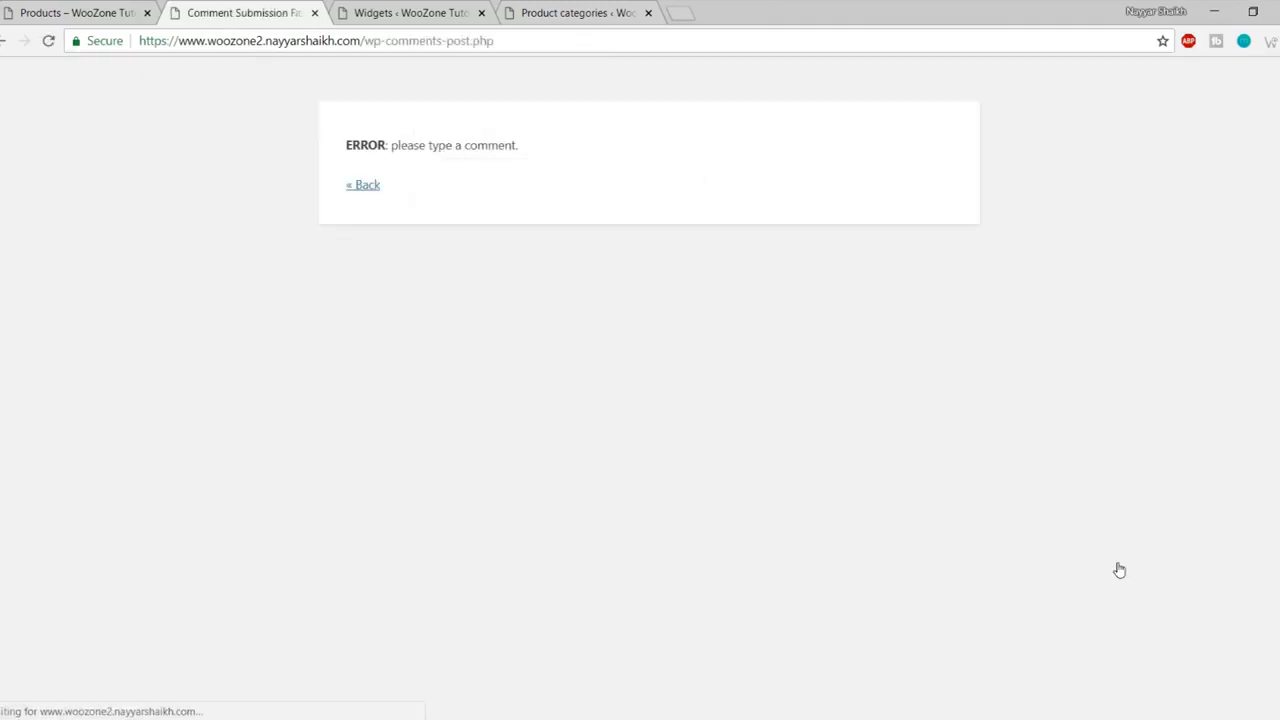
{"action": "left_click", "coordinate": [362, 186]}
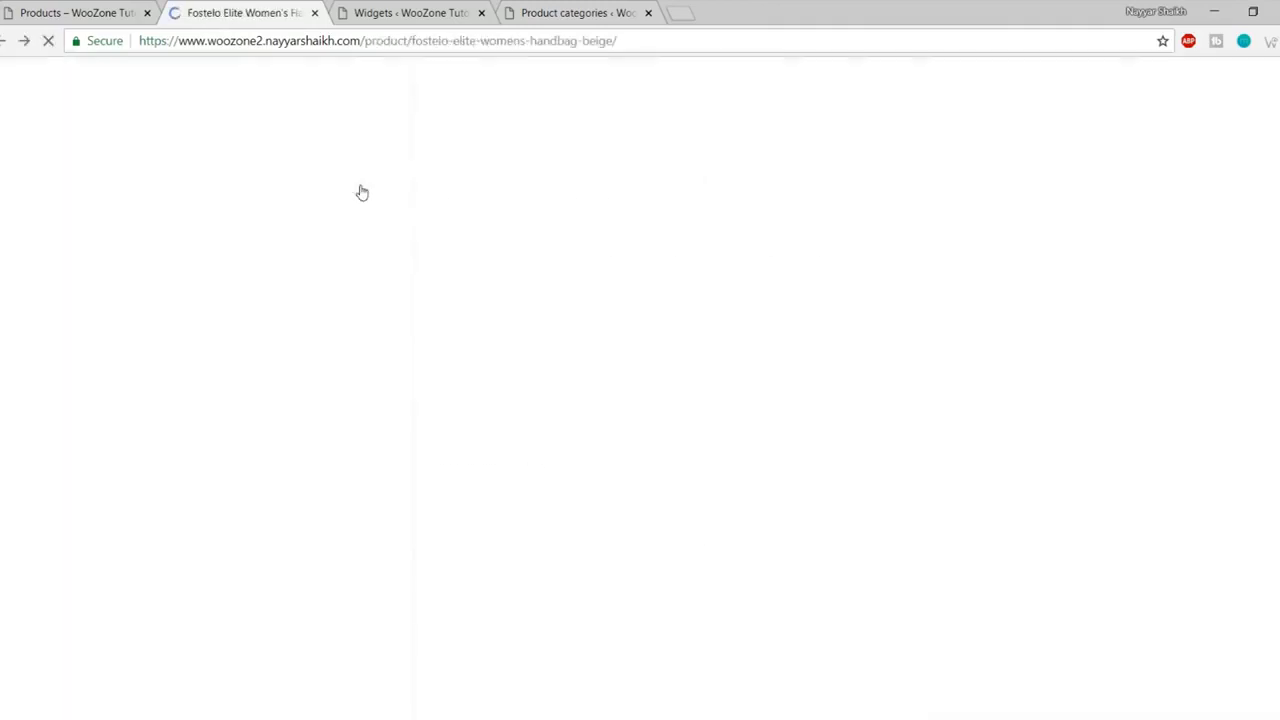
Step: Post a five-star 'Good Product' review on the handbag, then open the shop page
{"action": "left_click", "coordinate": [932, 180]}
{"action": "left_click", "coordinate": [498, 343]}
{"action": "left_click", "coordinate": [515, 418]}
{"action": "type", "text": "Good Product"}
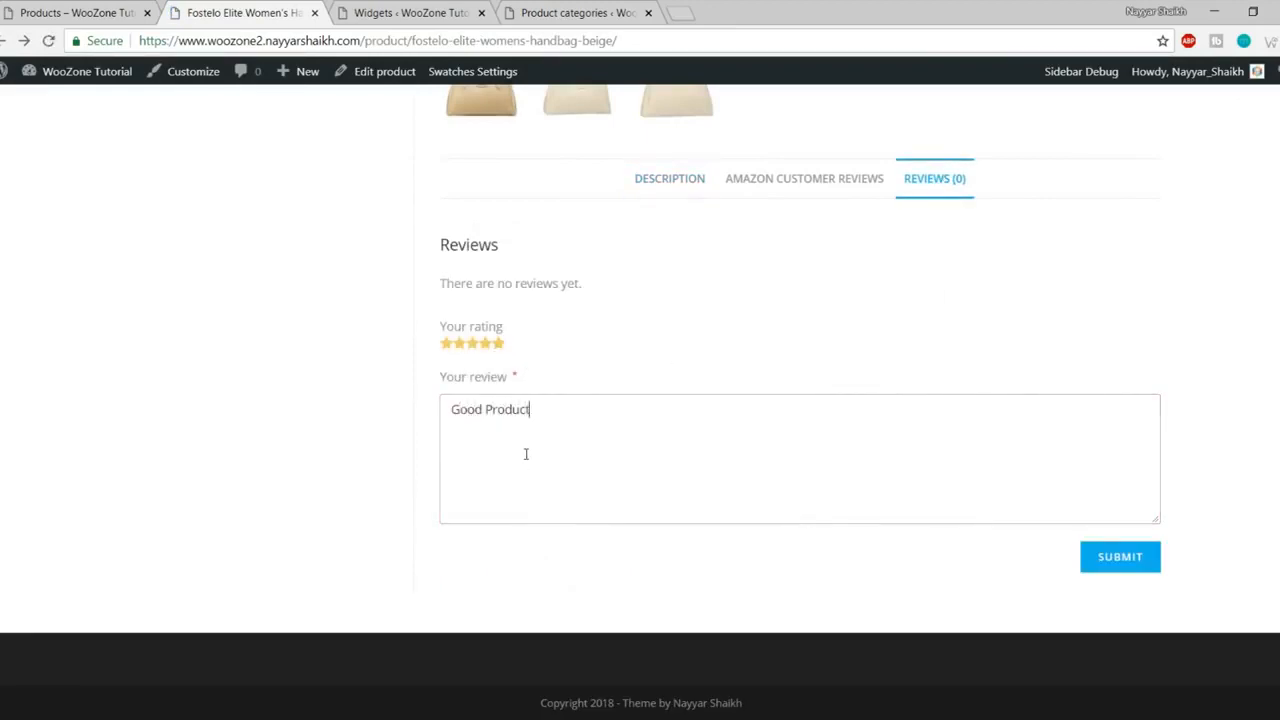
{"action": "left_click", "coordinate": [1109, 565]}
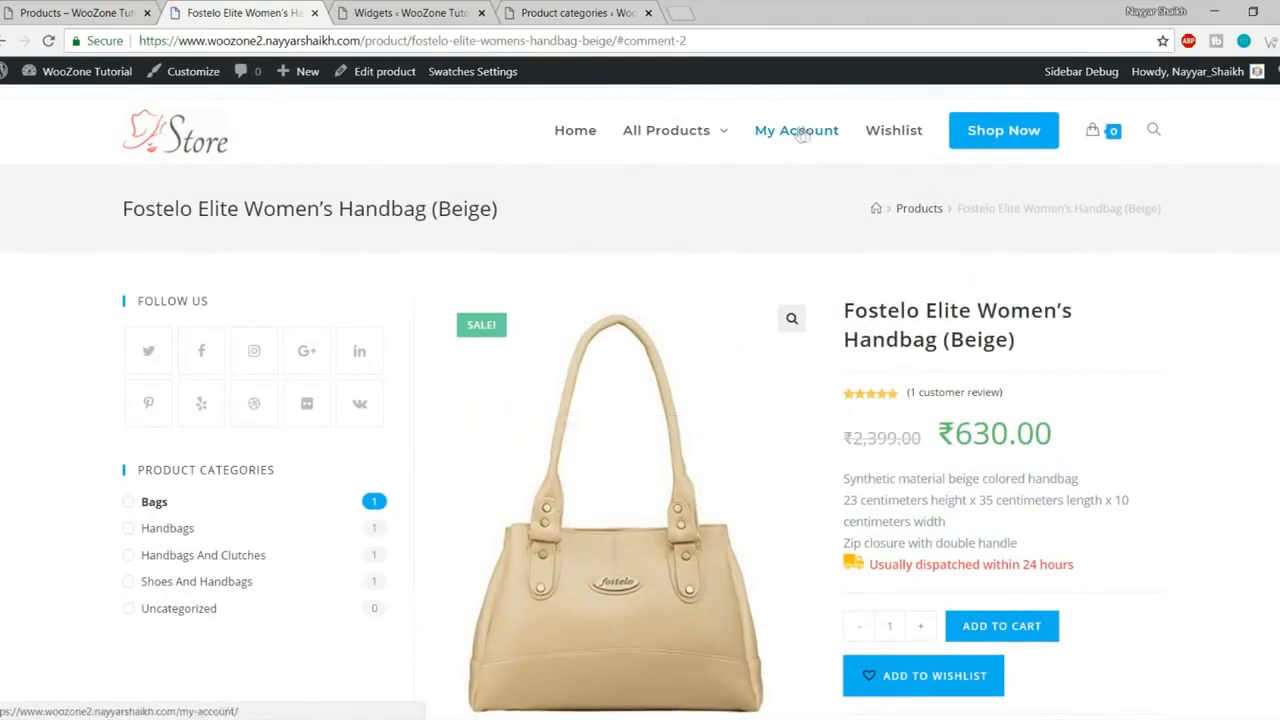
{"action": "left_click", "coordinate": [1012, 131]}
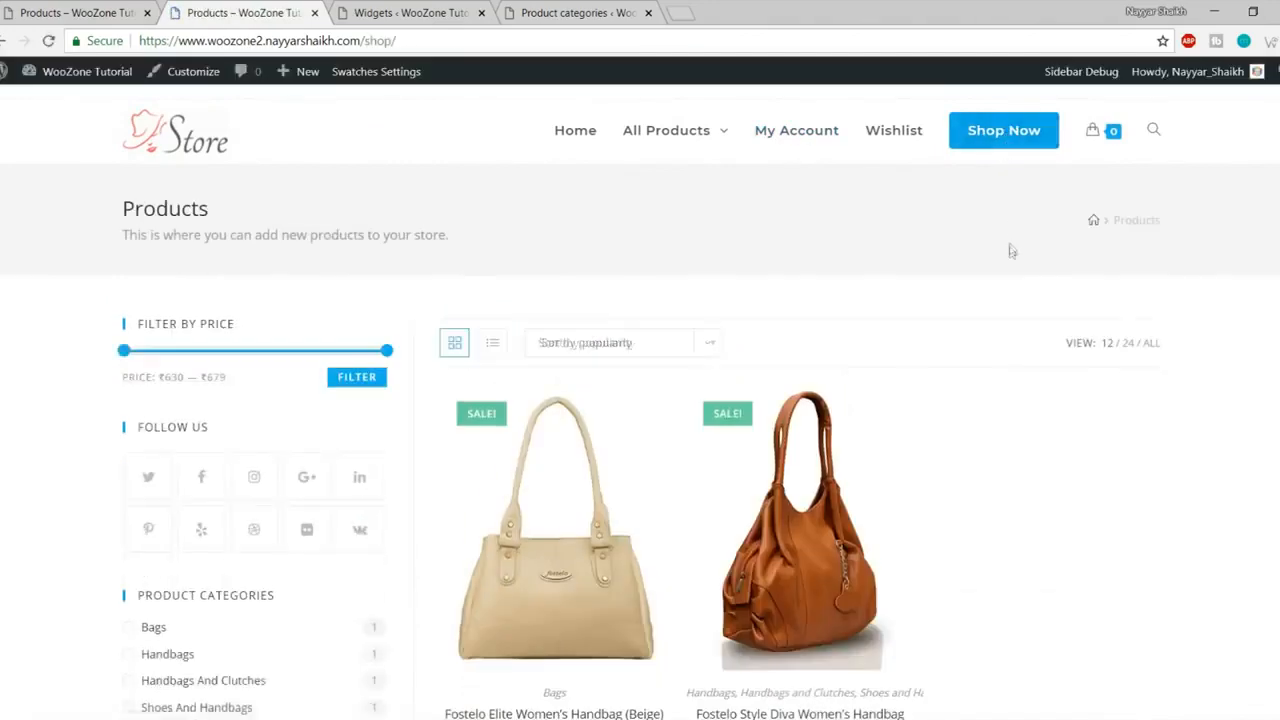
{"action": "scroll", "coordinate": [316, 385], "scroll_direction": "down", "scroll_amount": 3}
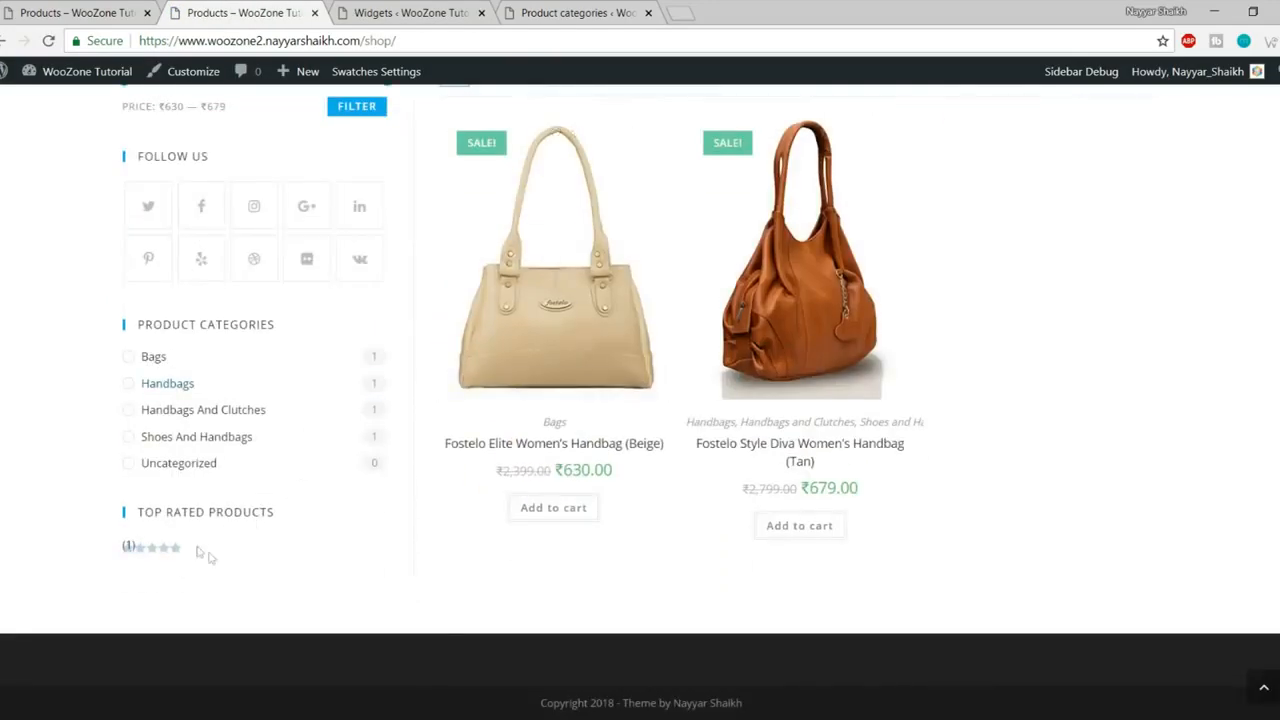
Step: Replace Filter Products by Rating with a Products by Rating widget in the WooCommerce Sidebar
{"action": "left_click", "coordinate": [408, 12]}
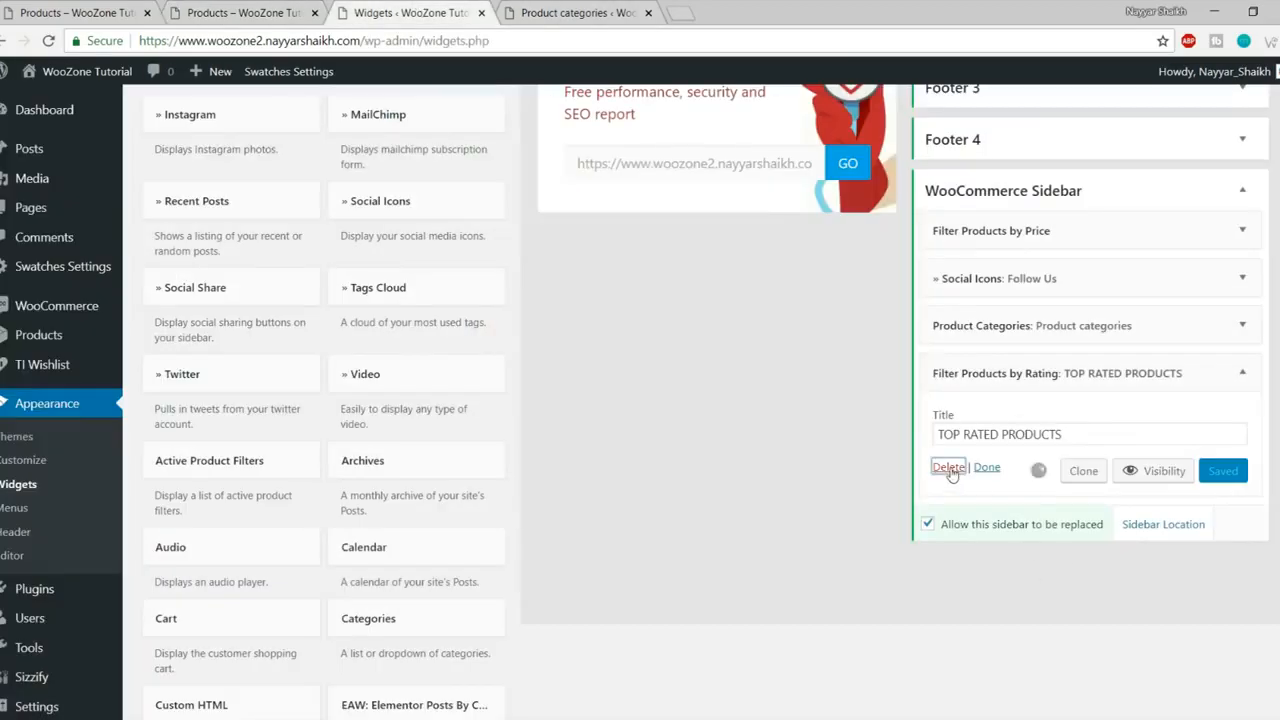
{"action": "left_click", "coordinate": [949, 467]}
{"action": "scroll", "coordinate": [745, 480], "scroll_direction": "down", "scroll_amount": 6}
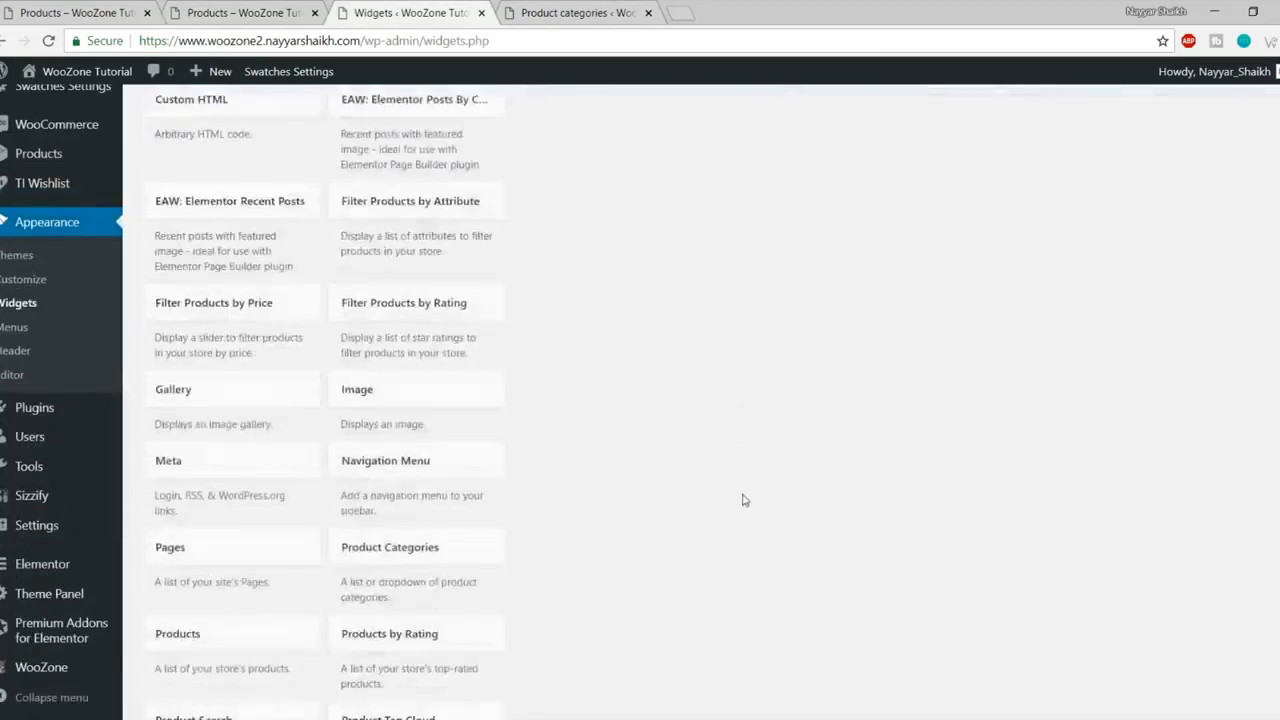
{"action": "scroll", "coordinate": [744, 500], "scroll_direction": "down", "scroll_amount": 3}
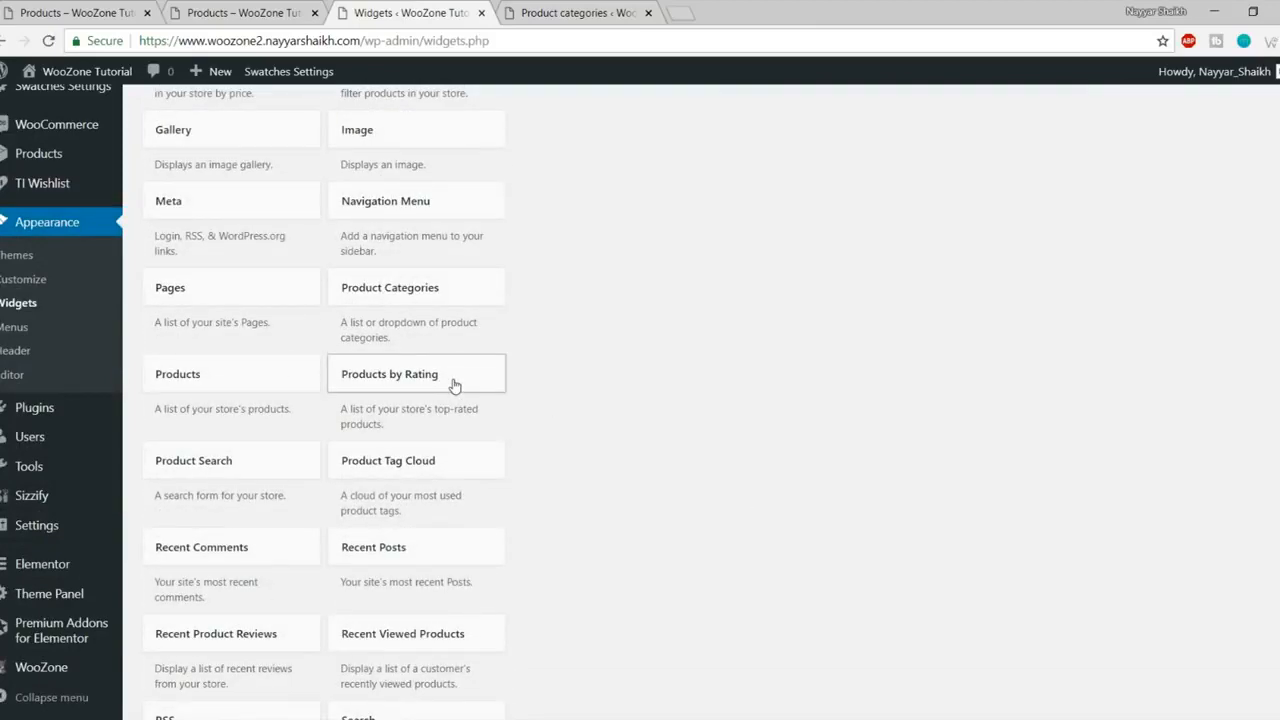
{"action": "left_click", "coordinate": [454, 386]}
{"action": "left_click", "coordinate": [447, 549]}
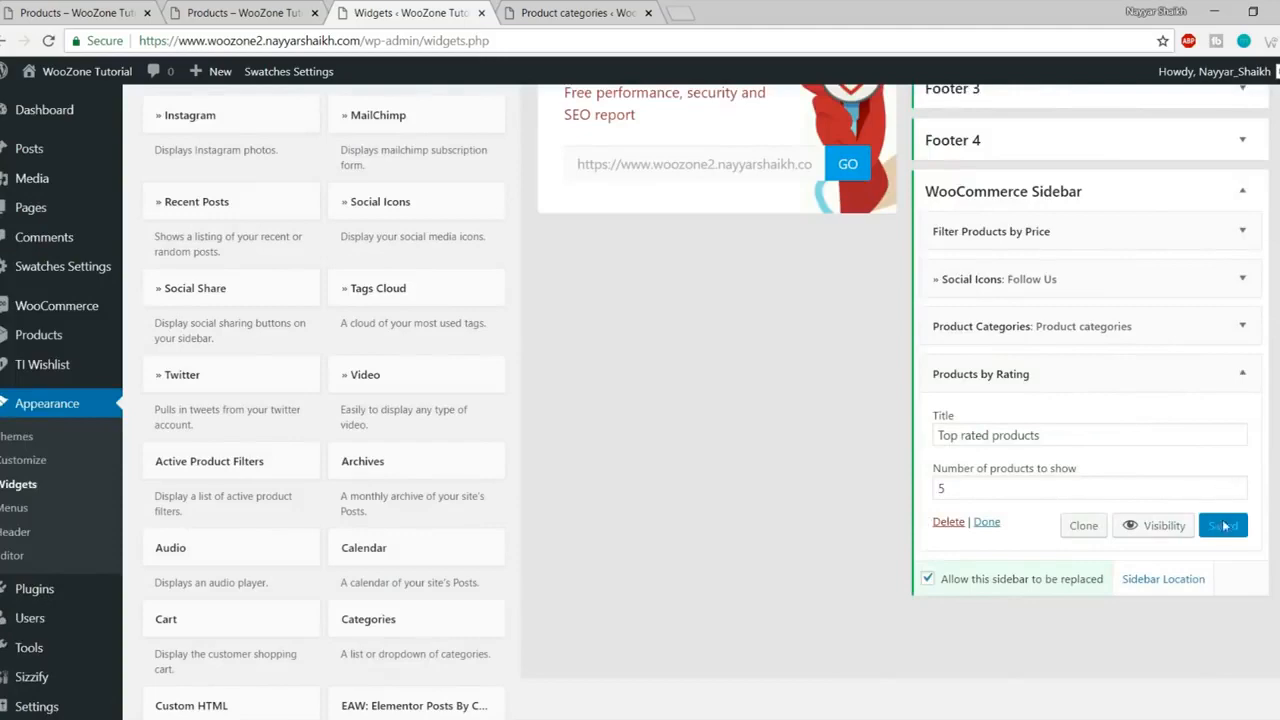
Step: Reload the shop page and check the Top rated products list and footer copyright line
{"action": "left_click", "coordinate": [245, 13]}
{"action": "key", "text": "F5"}
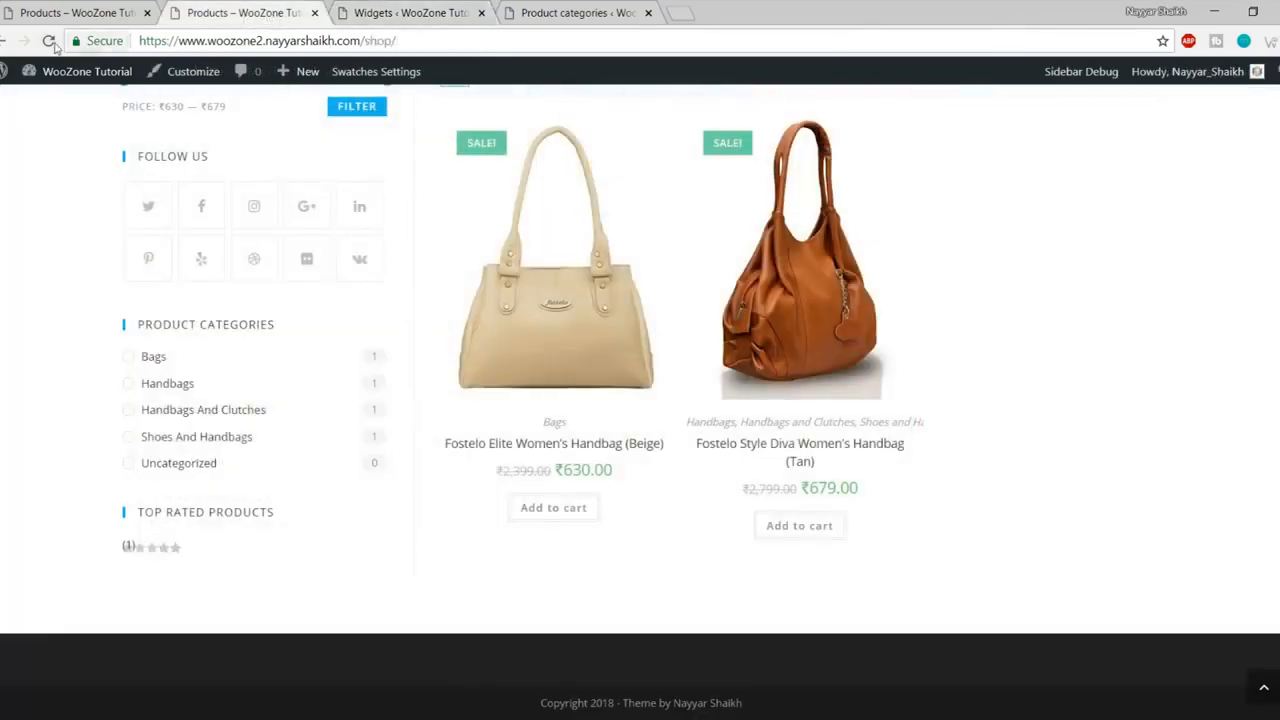
{"action": "scroll", "coordinate": [360, 371], "scroll_direction": "down", "scroll_amount": 2}
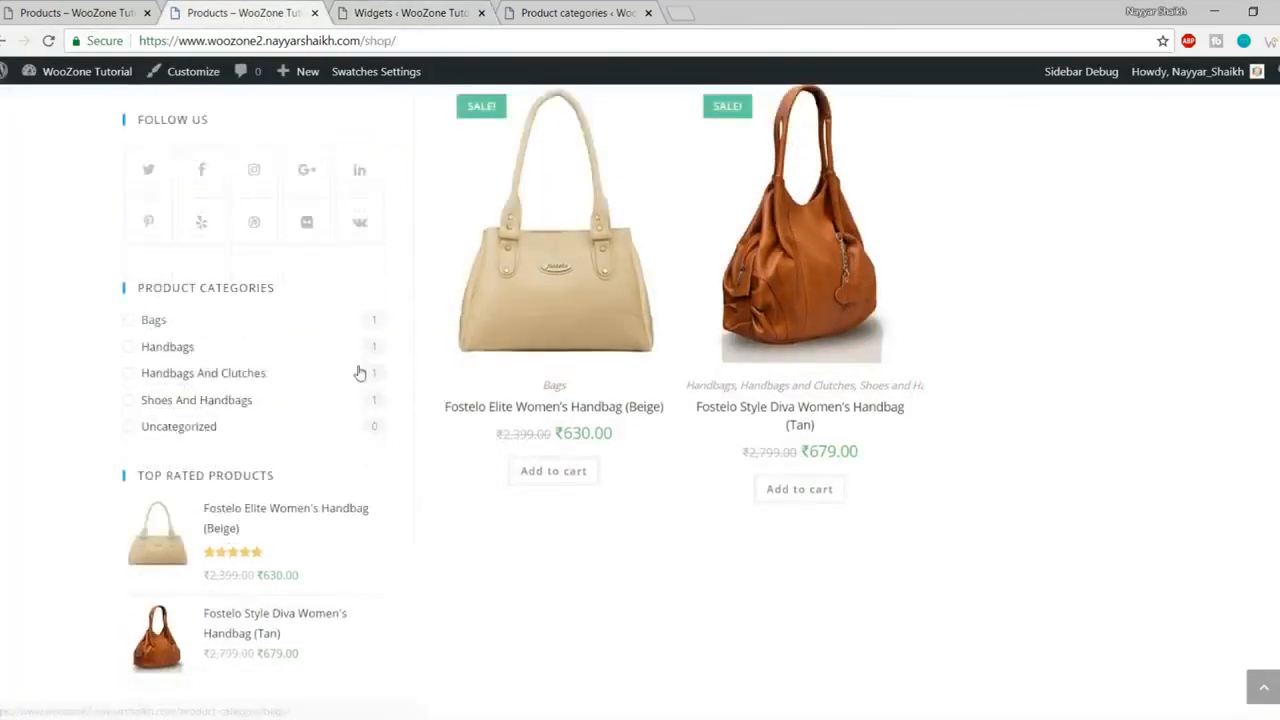
{"action": "left_click", "coordinate": [381, 6]}
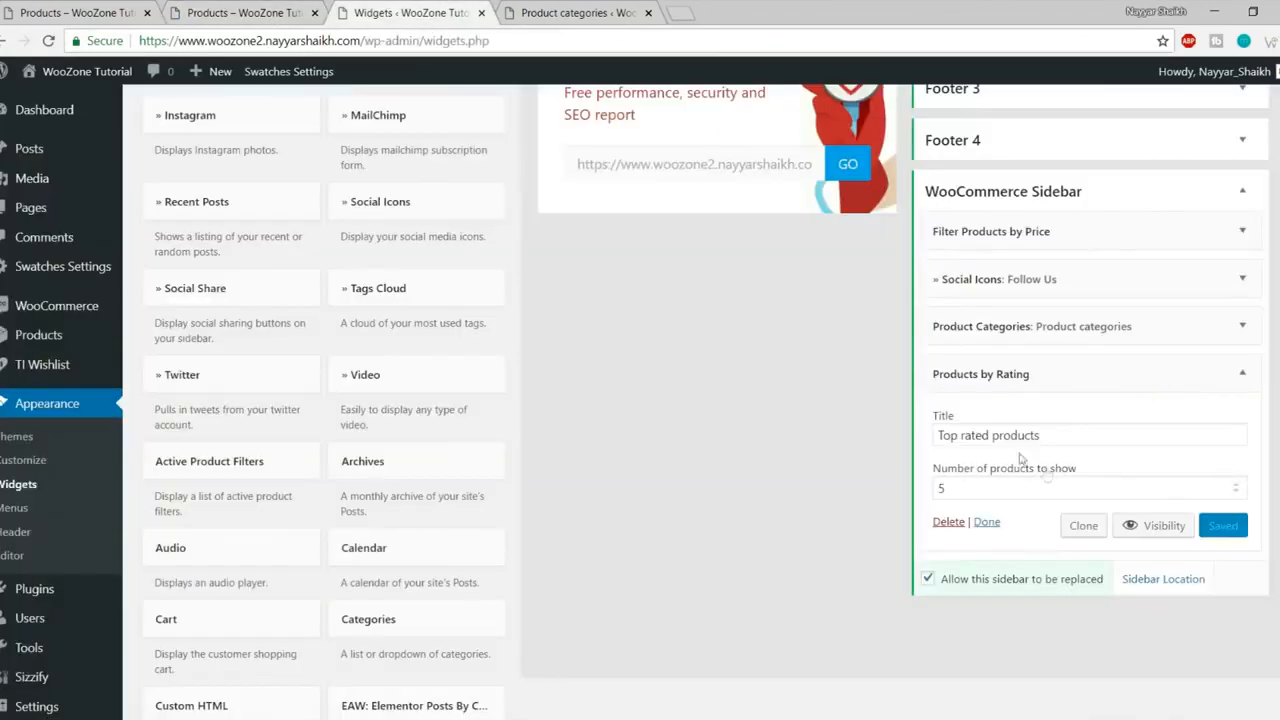
{"action": "left_click", "coordinate": [279, 10]}
{"action": "scroll", "coordinate": [935, 665], "scroll_direction": "up", "scroll_amount": 5}
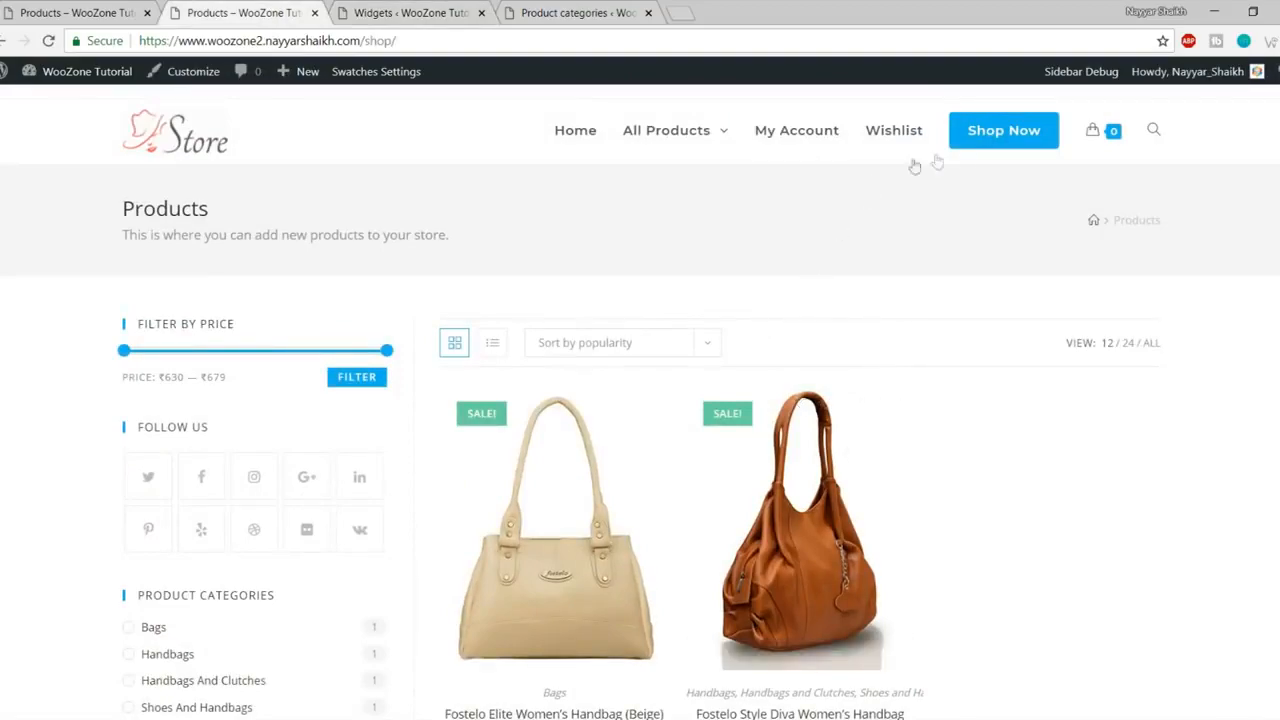
{"action": "scroll", "coordinate": [309, 523], "scroll_direction": "down", "scroll_amount": 4}
{"action": "scroll", "coordinate": [314, 580], "scroll_direction": "up", "scroll_amount": 4}
{"action": "scroll", "coordinate": [317, 594], "scroll_direction": "down", "scroll_amount": 5}
{"action": "scroll", "coordinate": [303, 497], "scroll_direction": "up", "scroll_amount": 3}
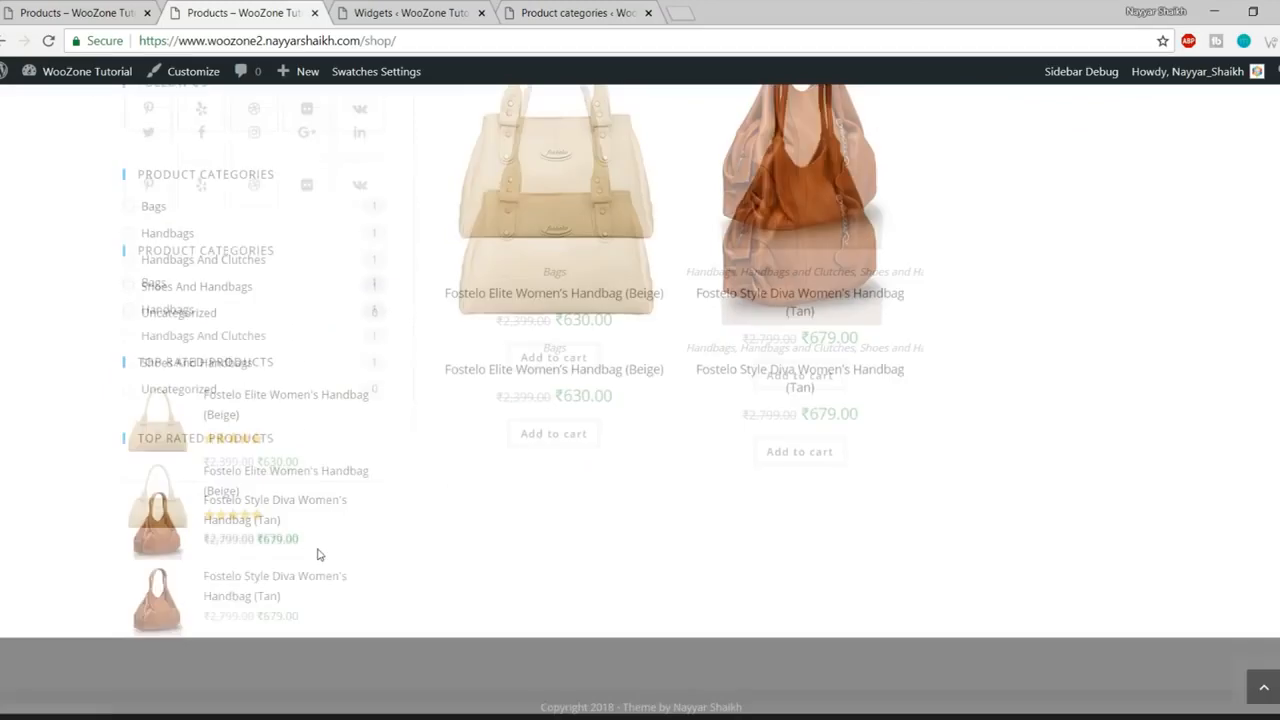
{"action": "scroll", "coordinate": [365, 446], "scroll_direction": "up", "scroll_amount": 2}
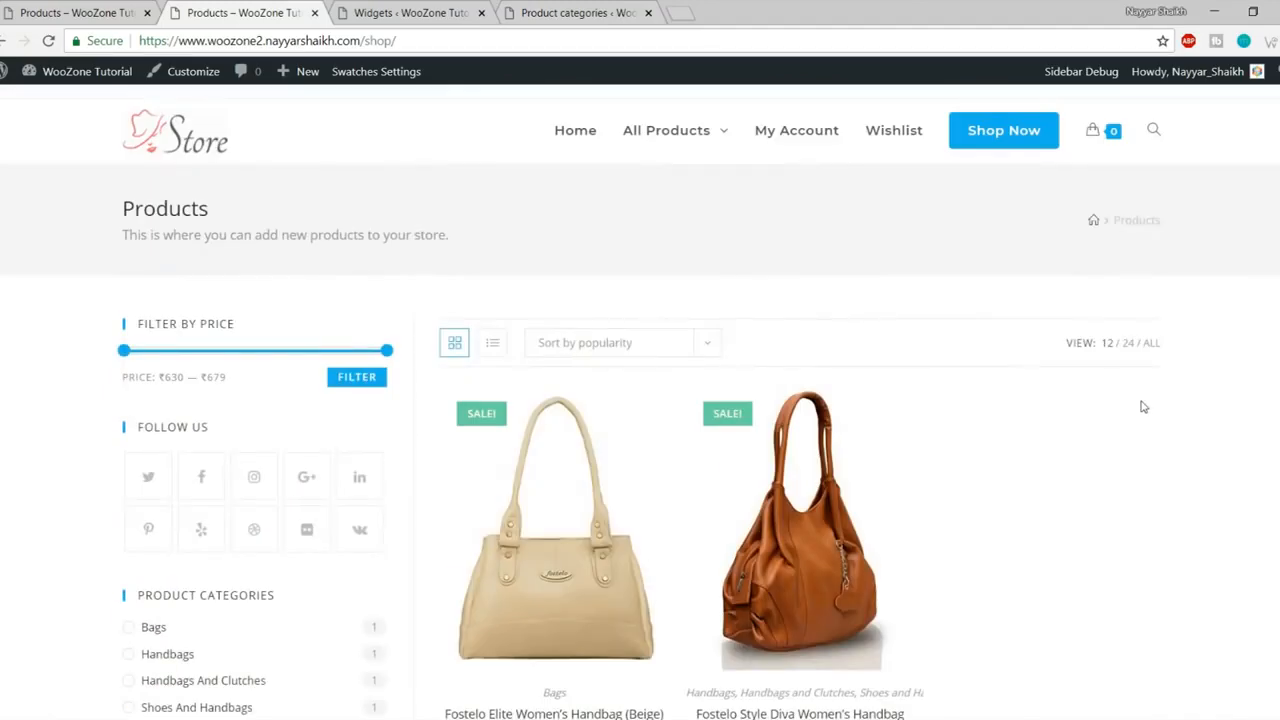
{"action": "scroll", "coordinate": [1143, 412], "scroll_direction": "down", "scroll_amount": 5}
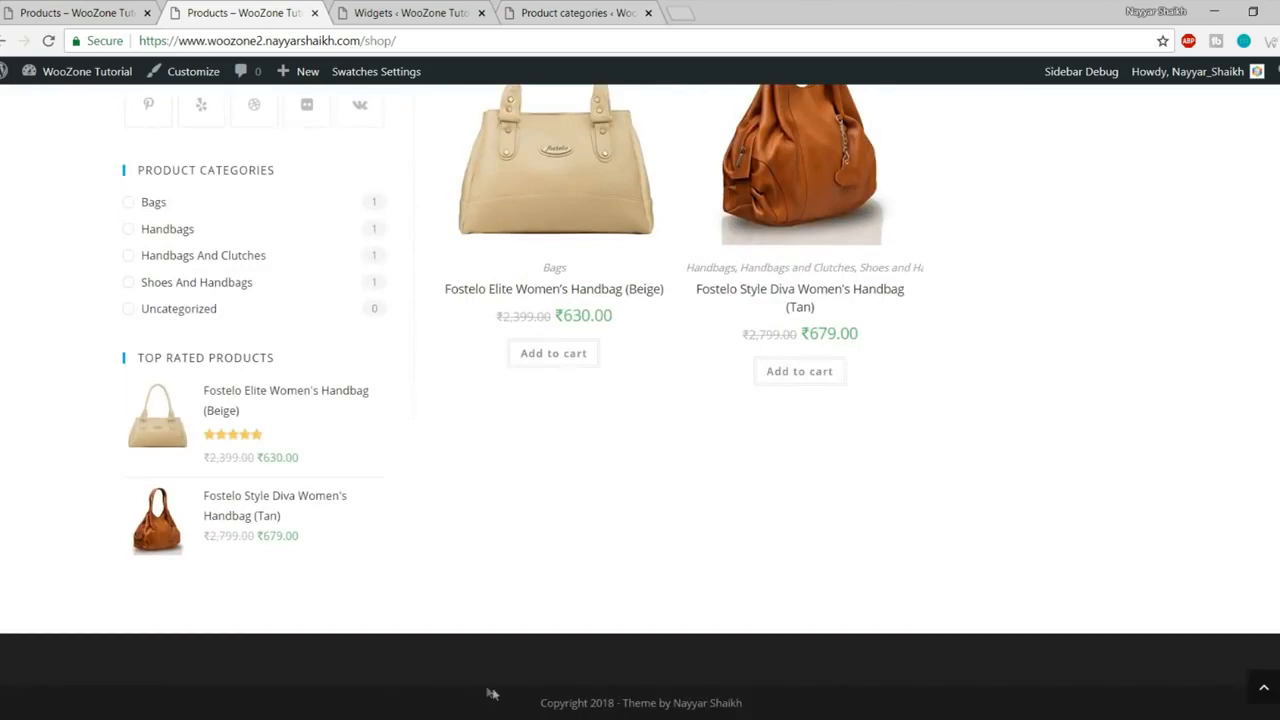
{"action": "left_click_drag", "start_coordinate": [492, 693], "coordinate": [740, 713]}
Step: Compare with the example shop's finished footer and collapse the WooCommerce Sidebar area
{"action": "left_click", "coordinate": [755, 681]}
{"action": "left_click", "coordinate": [81, 9]}
{"action": "scroll", "coordinate": [485, 450], "scroll_direction": "down", "scroll_amount": 3}
{"action": "scroll", "coordinate": [487, 455], "scroll_direction": "down", "scroll_amount": 5}
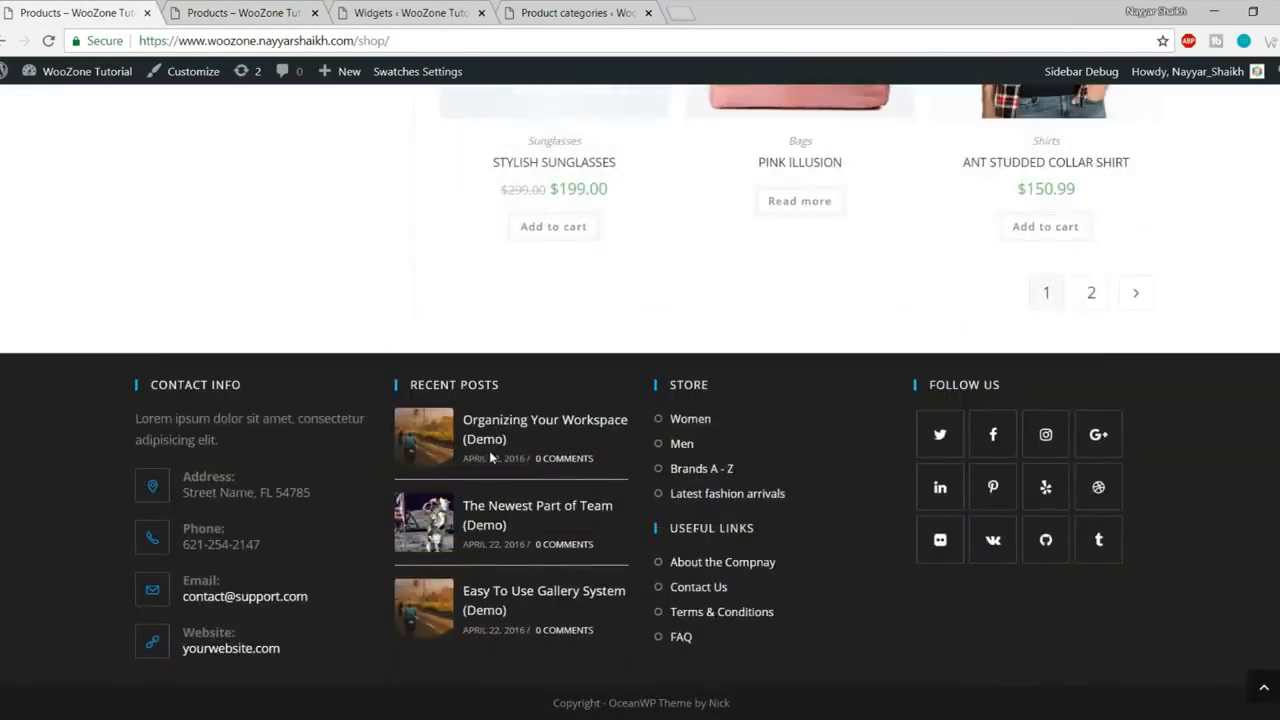
{"action": "left_click", "coordinate": [409, 13]}
{"action": "scroll", "coordinate": [1183, 545], "scroll_direction": "up", "scroll_amount": 4}
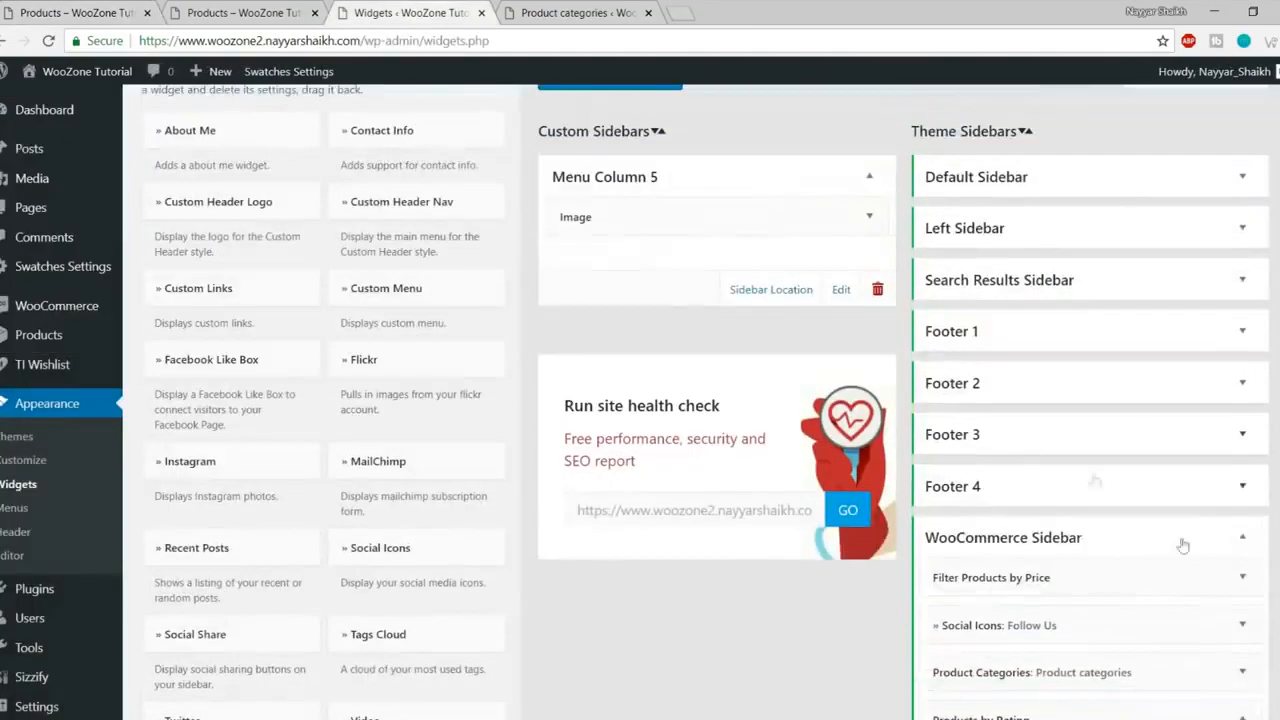
{"action": "left_click", "coordinate": [1243, 543]}
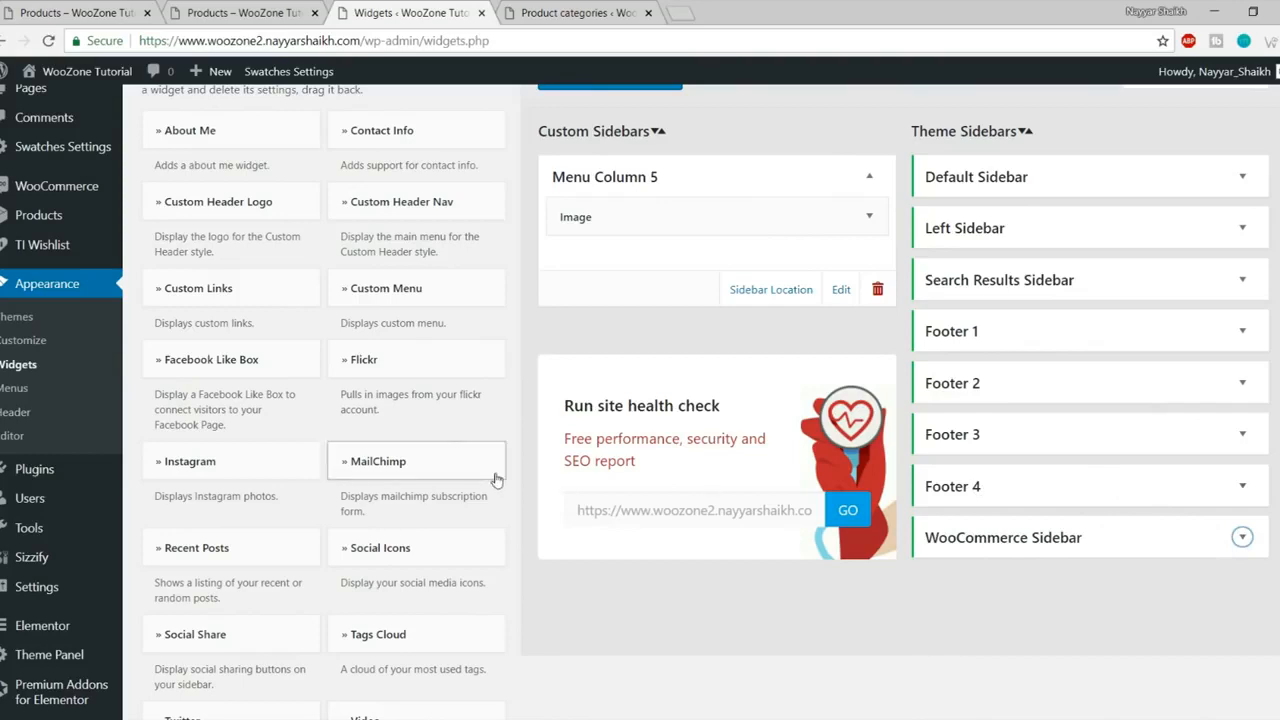
{"action": "left_click", "coordinate": [66, 10]}
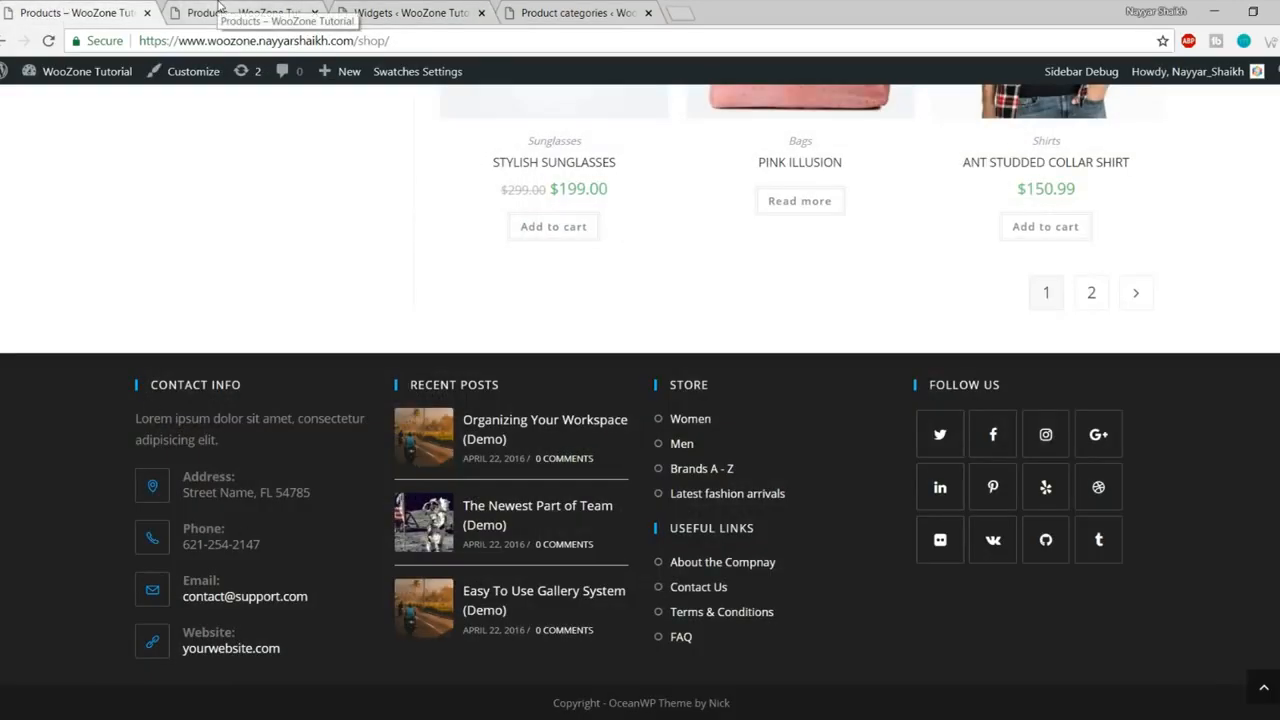
{"action": "left_click", "coordinate": [409, 13]}
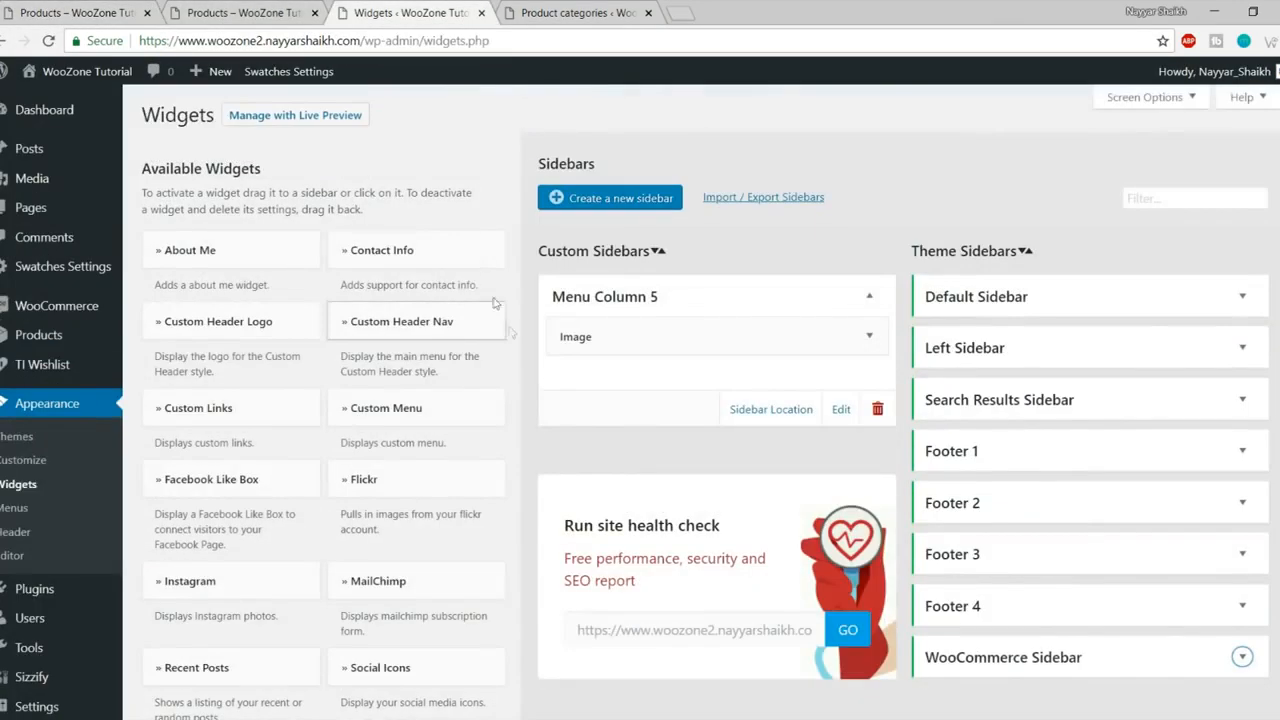
Step: Add a Contact Info widget to the Footer 1 area
{"action": "left_click", "coordinate": [455, 262]}
{"action": "left_click", "coordinate": [420, 412]}
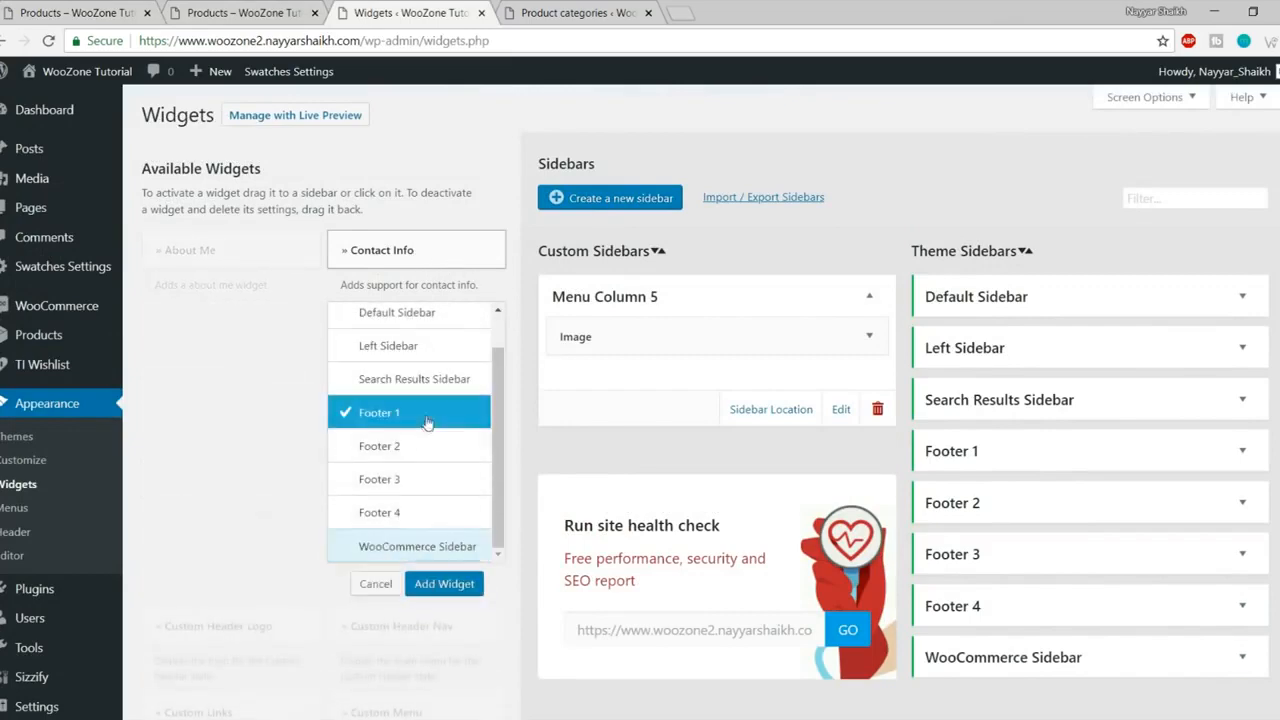
{"action": "left_click", "coordinate": [444, 583]}
{"action": "scroll", "coordinate": [771, 541], "scroll_direction": "down", "scroll_amount": 5}
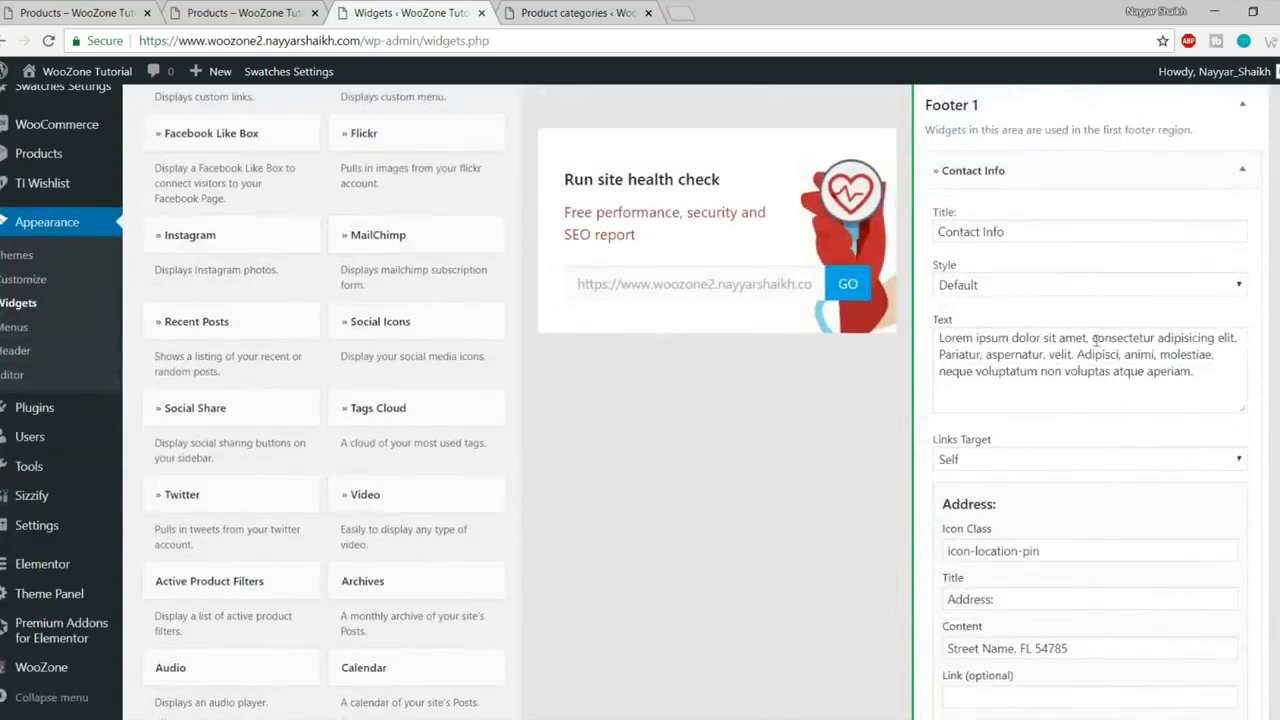
Step: Delete the Contact Info description from 'Pariatur' to the end
{"action": "triple_click", "coordinate": [1088, 340]}
{"action": "left_click", "coordinate": [1141, 388]}
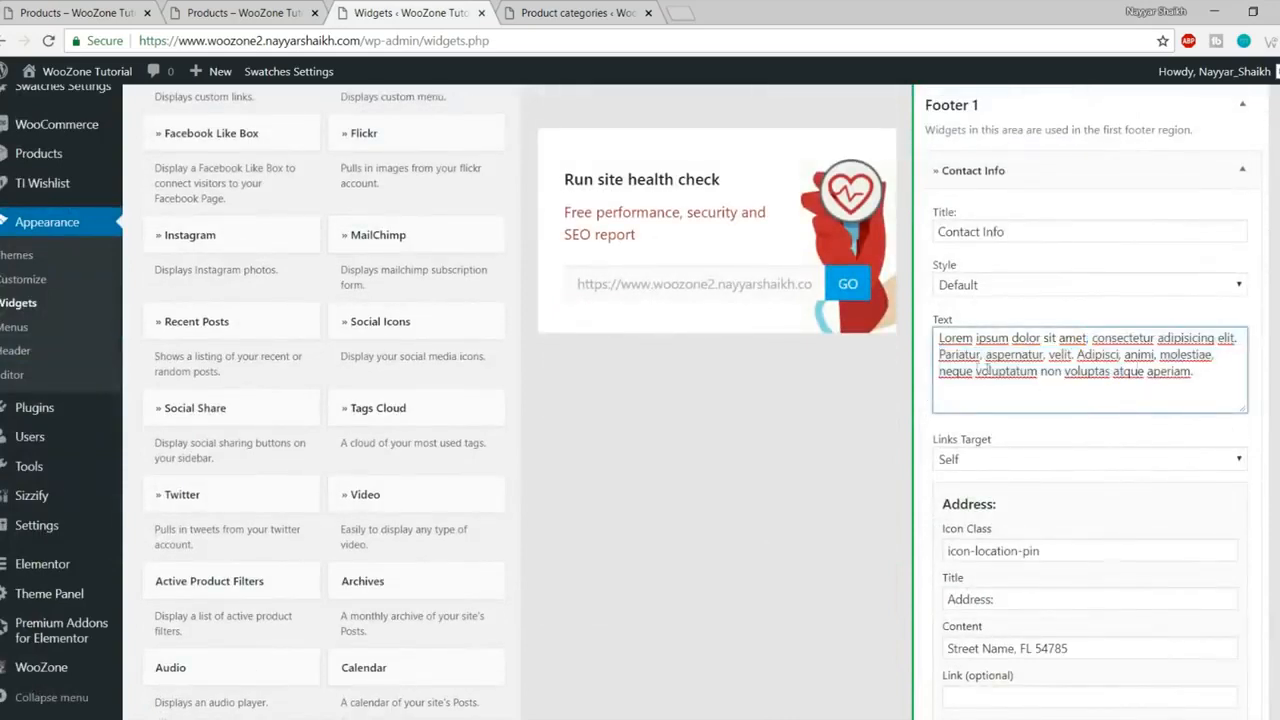
{"action": "left_click_drag", "start_coordinate": [938, 354], "coordinate": [1236, 420]}
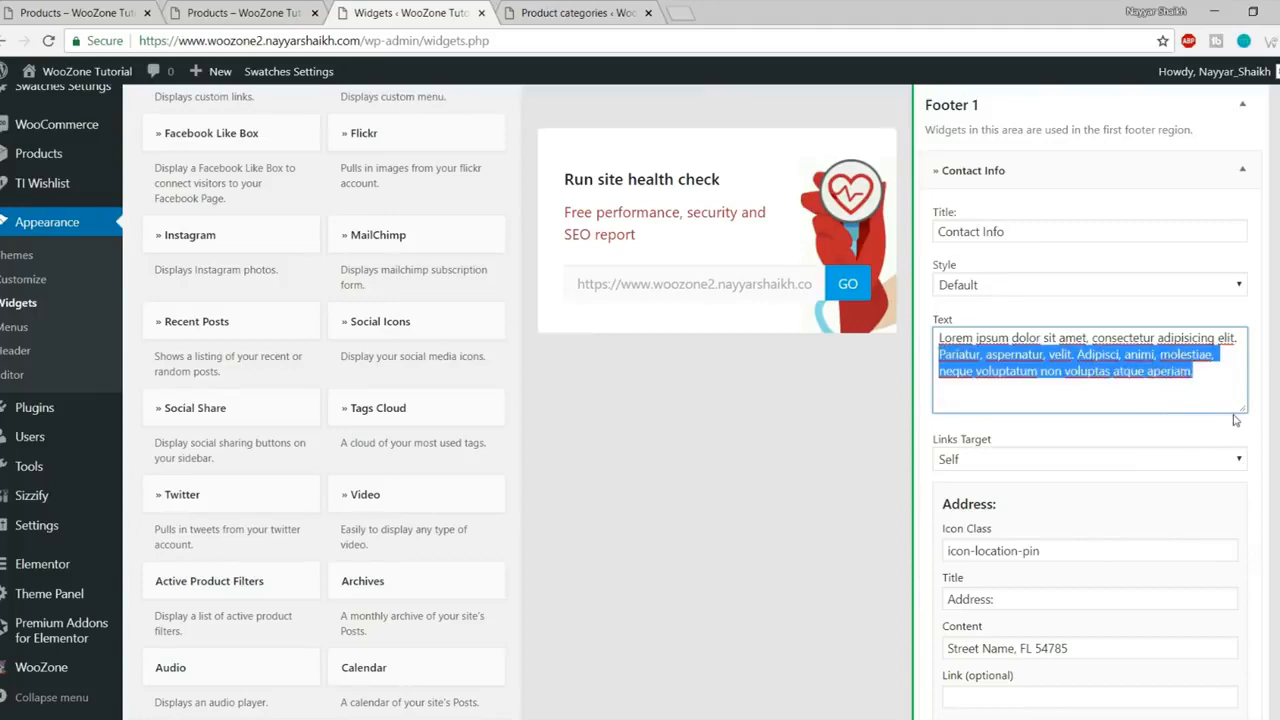
{"action": "key", "text": "BackSpace"}
Step: Review the Address icon class, title and placeholder street address fields
{"action": "scroll", "coordinate": [1206, 417], "scroll_direction": "down", "scroll_amount": 4}
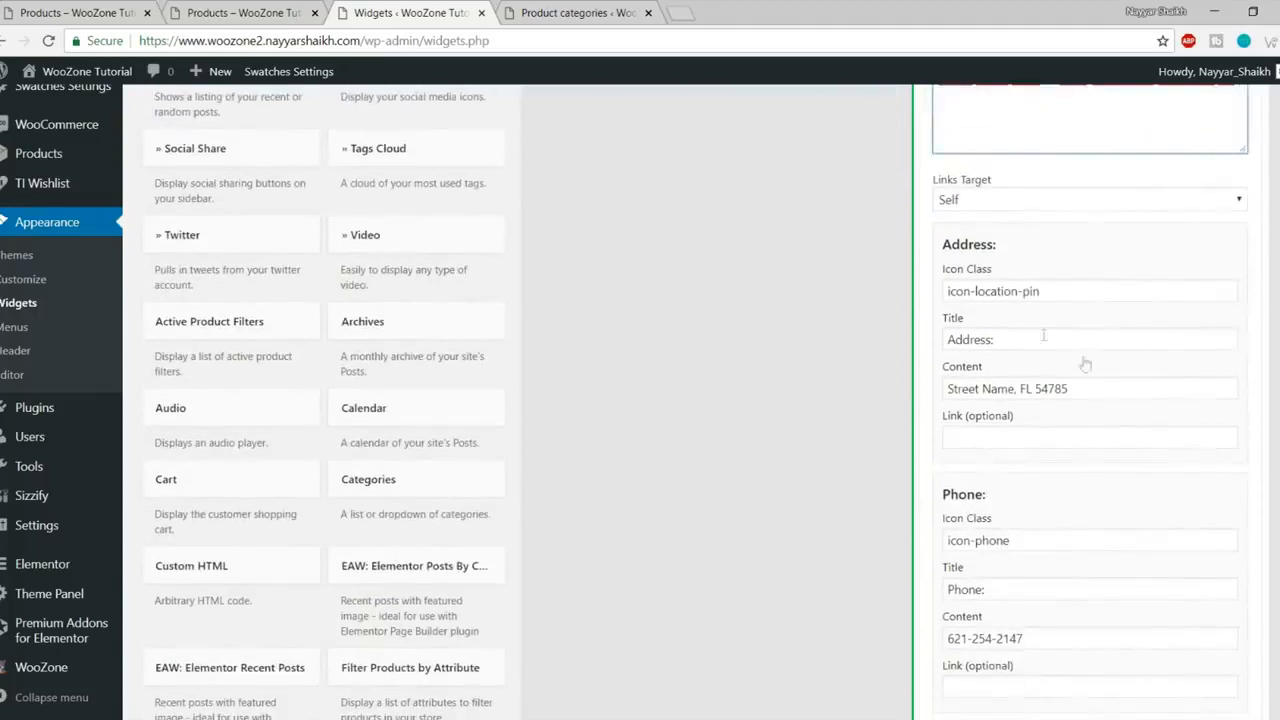
{"action": "left_click", "coordinate": [1052, 292]}
{"action": "left_click", "coordinate": [1048, 292]}
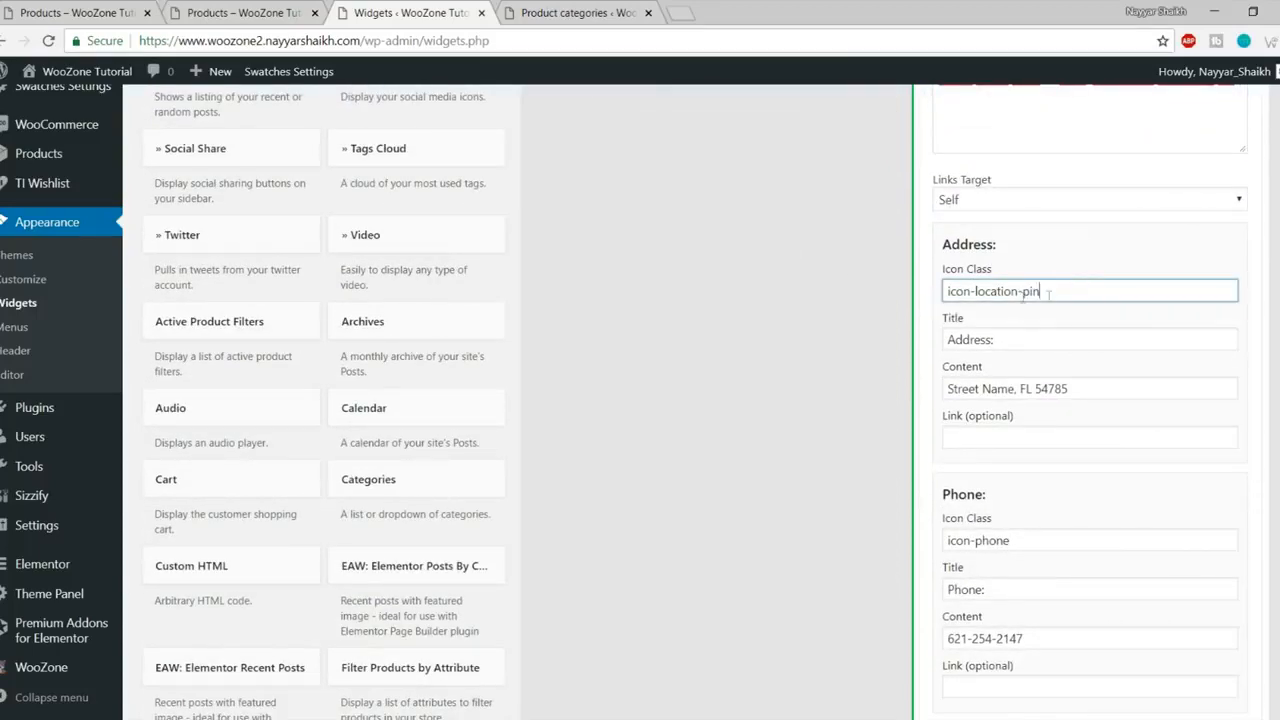
{"action": "scroll", "coordinate": [1026, 335], "scroll_direction": "down", "scroll_amount": 1}
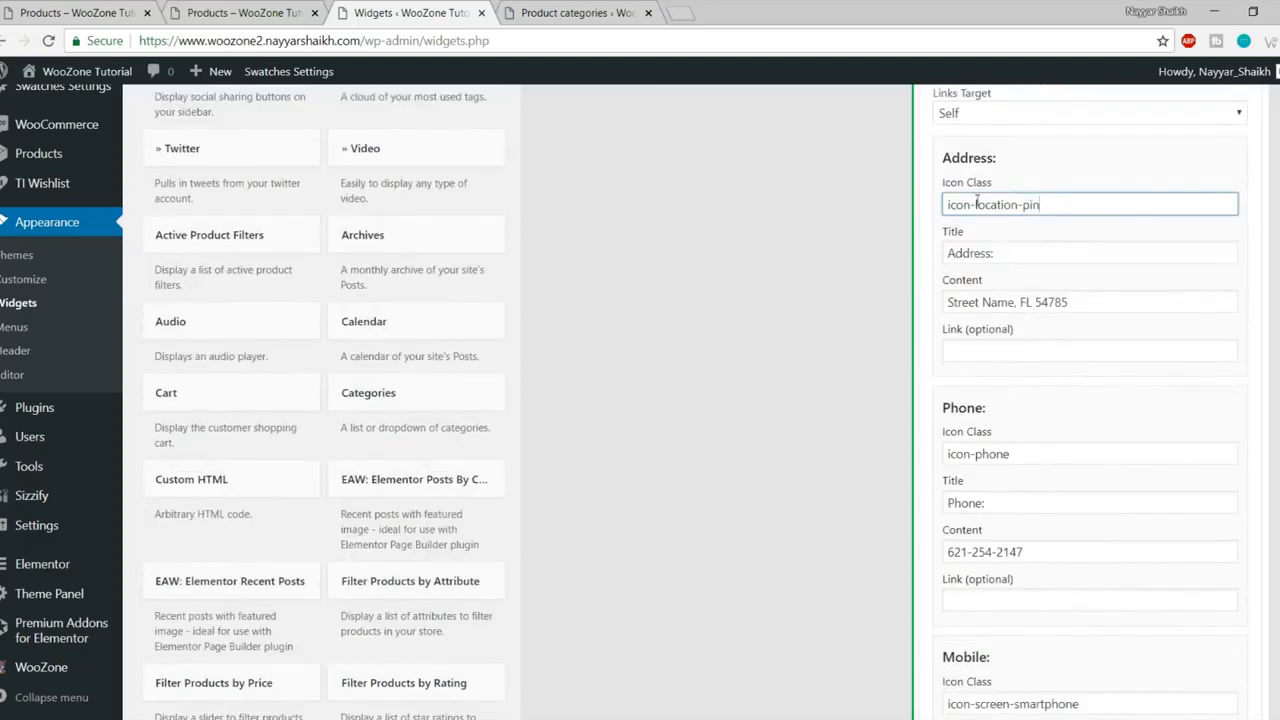
{"action": "left_click_drag", "start_coordinate": [1010, 253], "coordinate": [946, 253]}
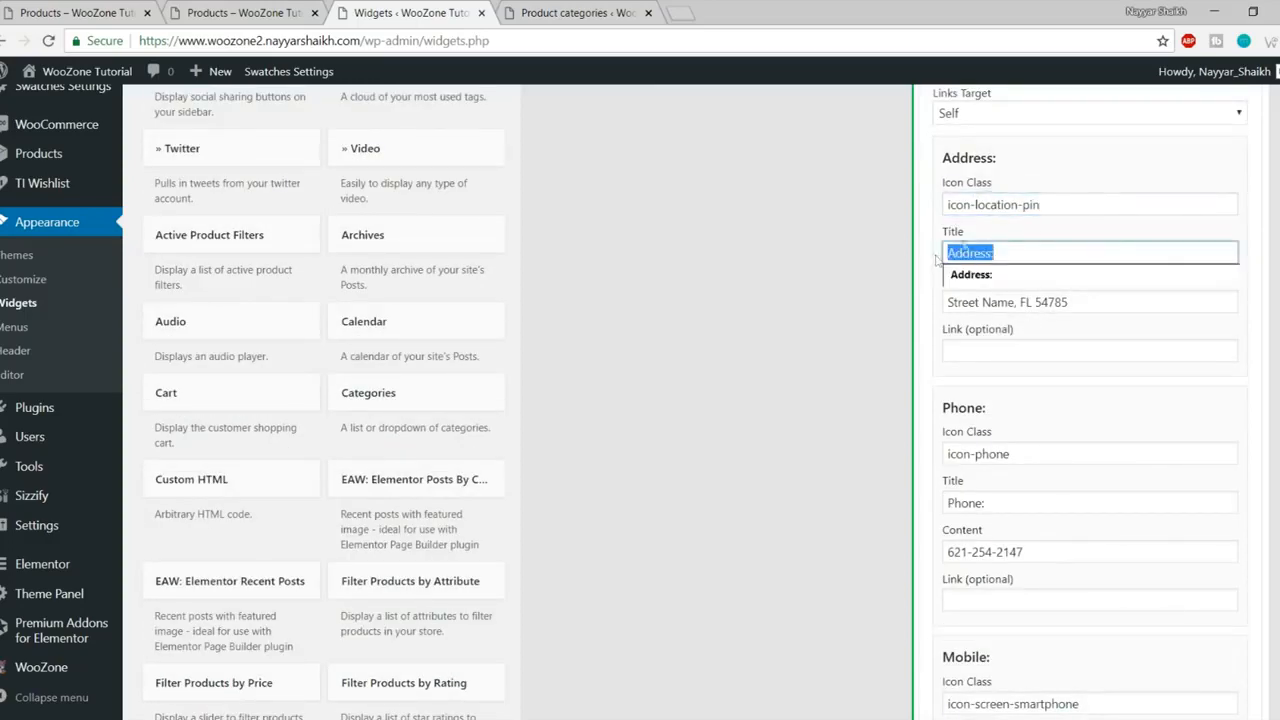
{"action": "left_click", "coordinate": [1066, 305]}
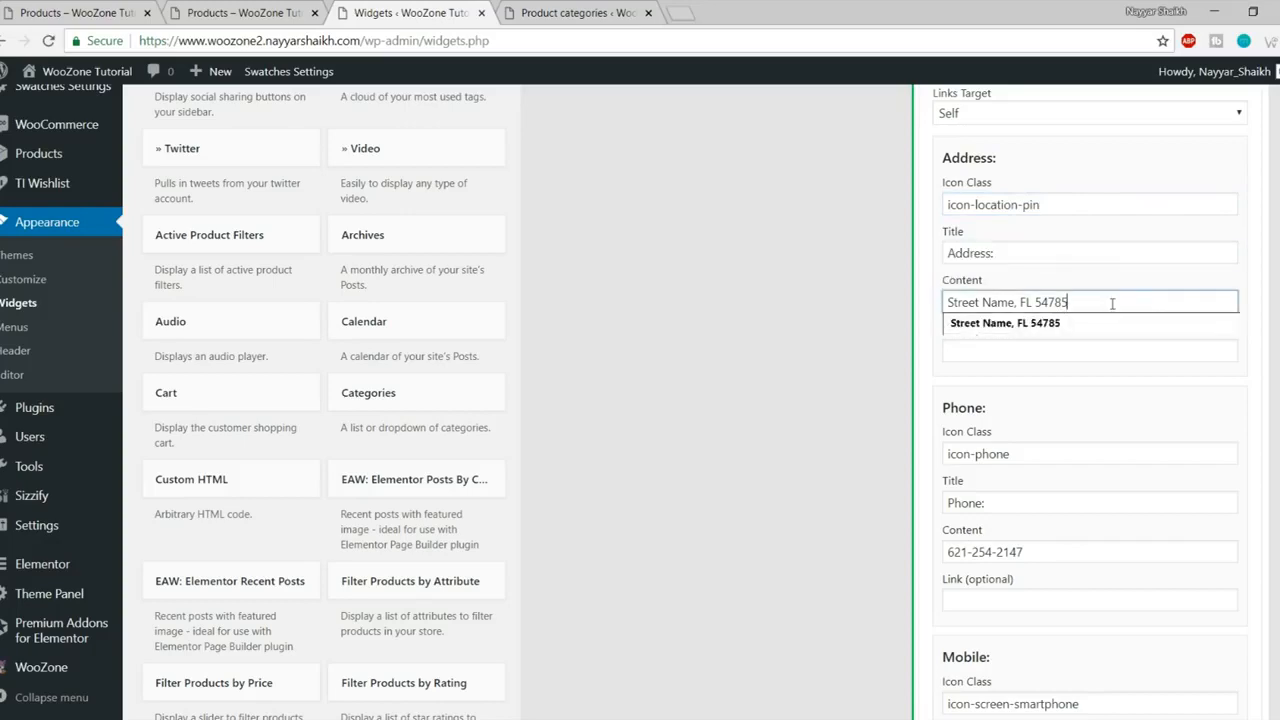
{"action": "left_click_drag", "start_coordinate": [1068, 302], "coordinate": [955, 300]}
{"action": "left_click", "coordinate": [1040, 393]}
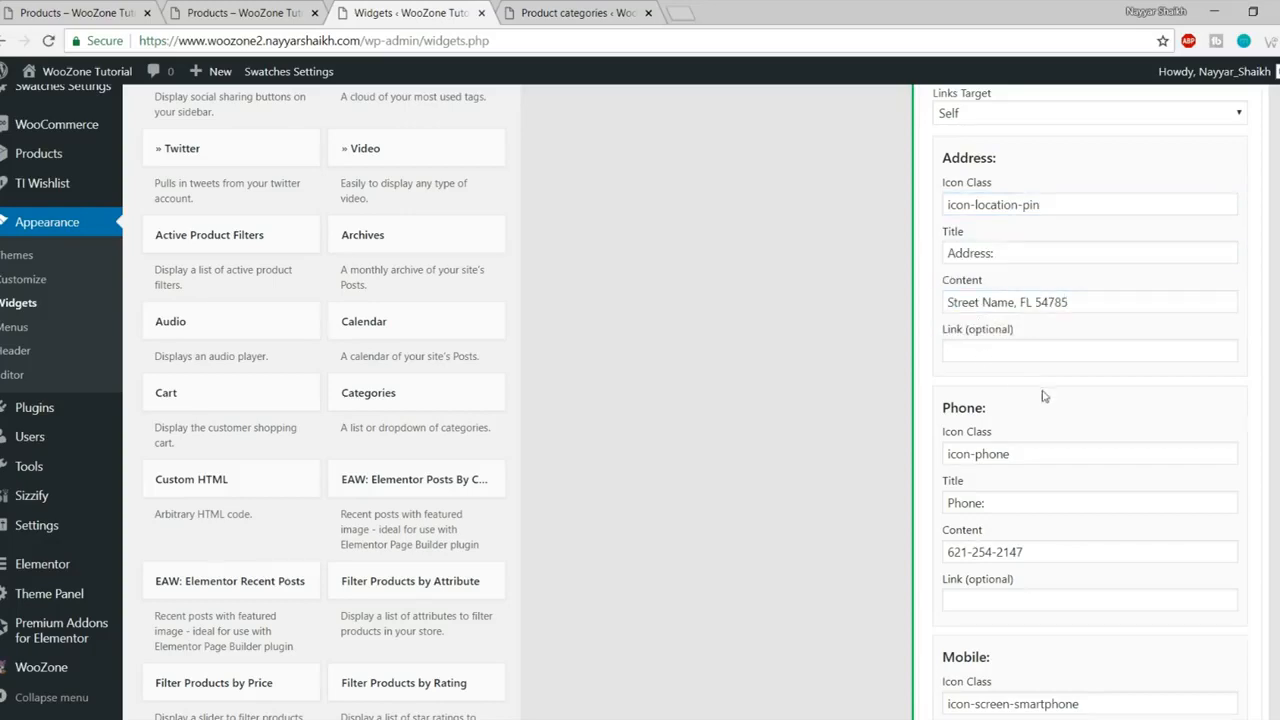
Step: Clear the Mobile icon class, title and phone number
{"action": "scroll", "coordinate": [1036, 380], "scroll_direction": "down", "scroll_amount": 2}
{"action": "scroll", "coordinate": [1040, 383], "scroll_direction": "down", "scroll_amount": 3}
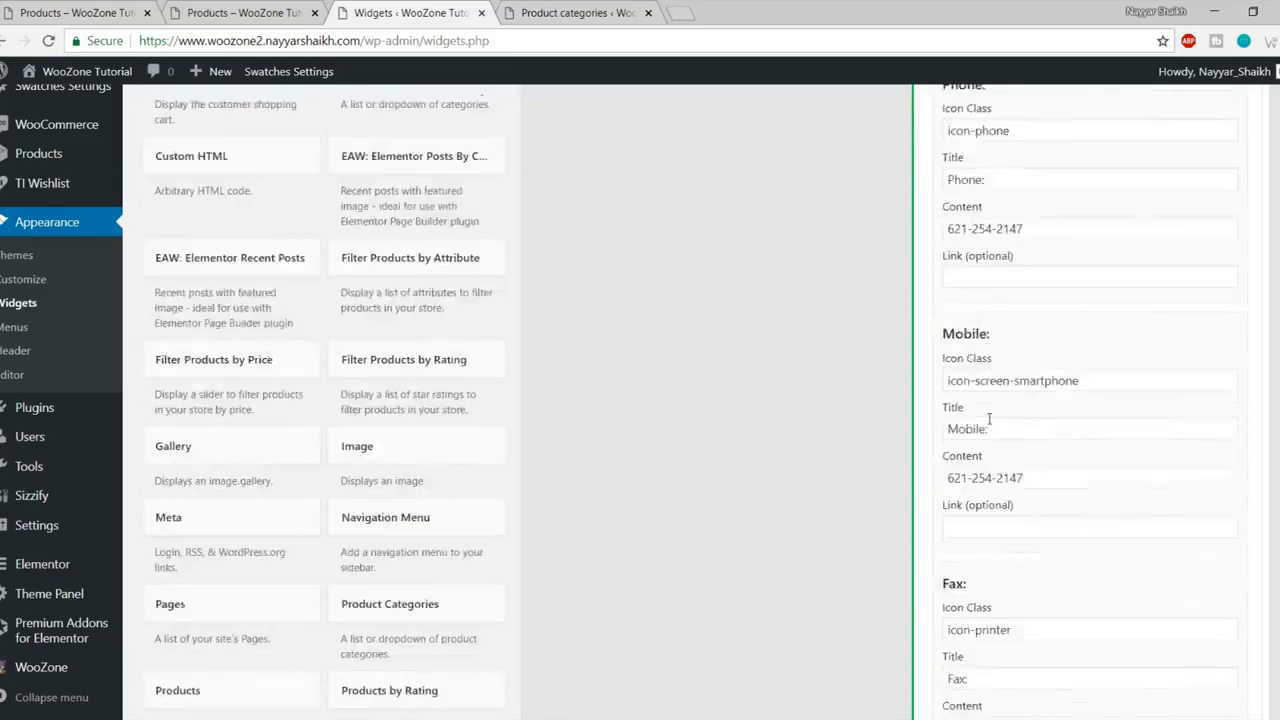
{"action": "left_click", "coordinate": [1103, 271]}
{"action": "left_click_drag", "start_coordinate": [1103, 271], "coordinate": [924, 280]}
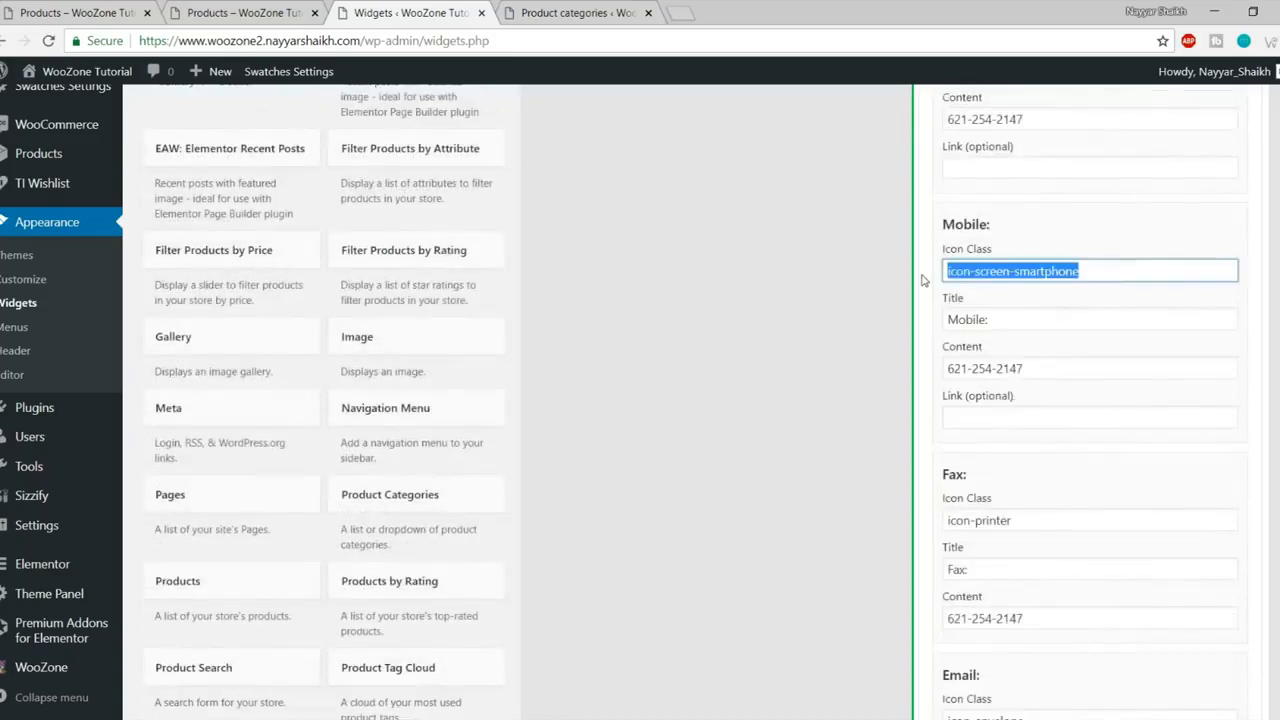
{"action": "key", "text": "BackSpace"}
{"action": "left_click_drag", "start_coordinate": [1035, 320], "coordinate": [875, 338]}
{"action": "key", "text": "BackSpace"}
{"action": "left_click_drag", "start_coordinate": [1035, 370], "coordinate": [931, 372]}
{"action": "key", "text": "BackSpace"}
Step: Clear the Fax icon class and title, plus the Skype username and Call Us text
{"action": "scroll", "coordinate": [1010, 405], "scroll_direction": "down", "scroll_amount": 3}
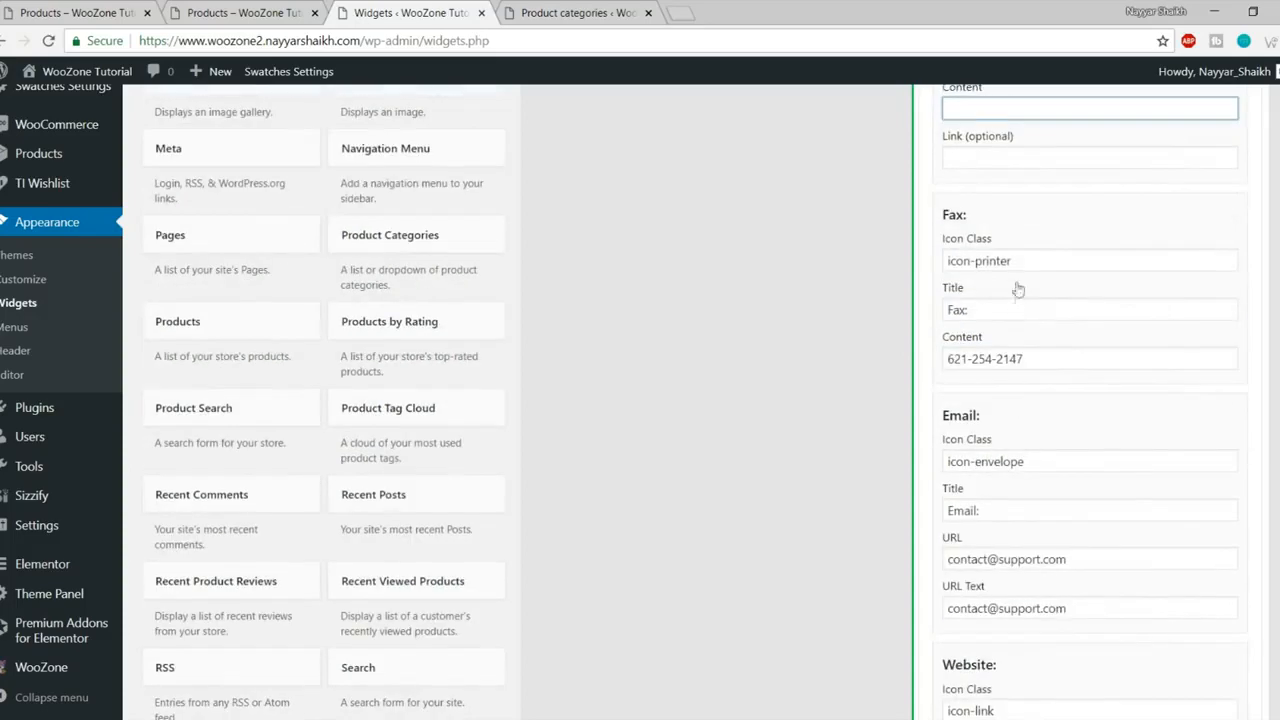
{"action": "left_click_drag", "start_coordinate": [1023, 268], "coordinate": [931, 367]}
{"action": "key", "text": "BackSpace"}
{"action": "key", "text": "BackSpace"}
{"action": "key", "text": "BackSpace"}
{"action": "scroll", "coordinate": [1030, 400], "scroll_direction": "down", "scroll_amount": 2}
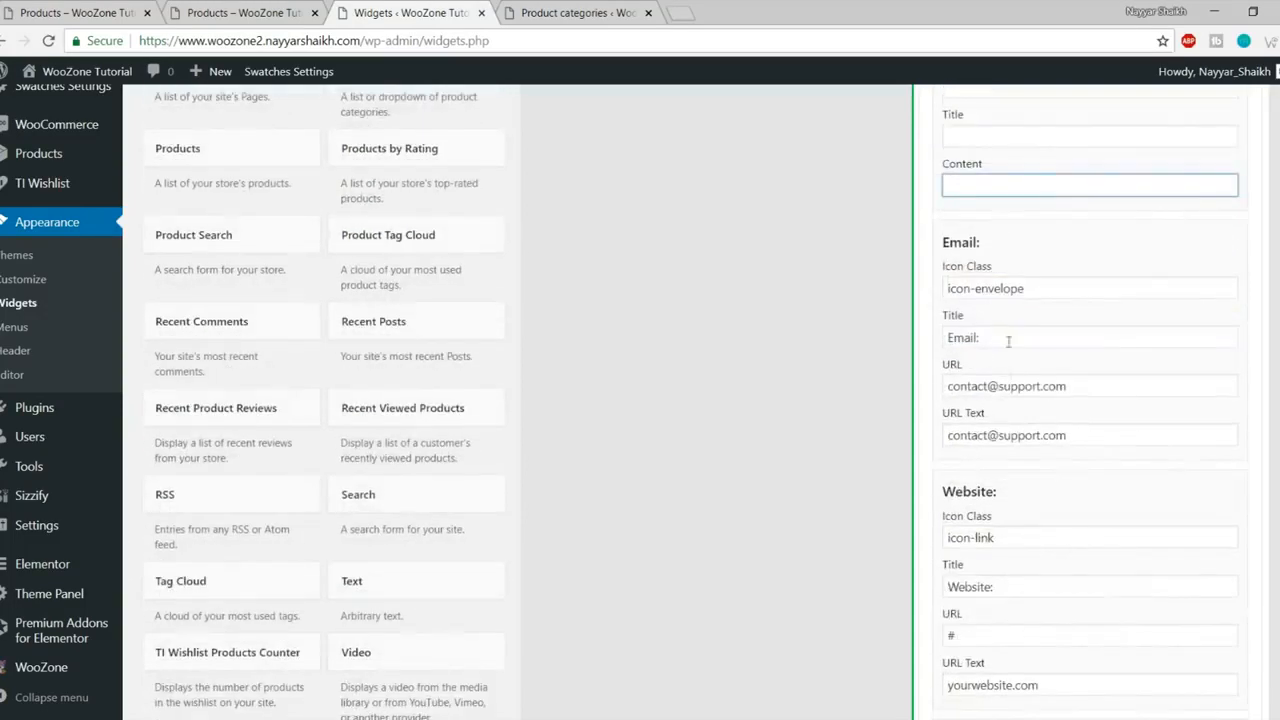
{"action": "scroll", "coordinate": [1064, 296], "scroll_direction": "down", "scroll_amount": 6}
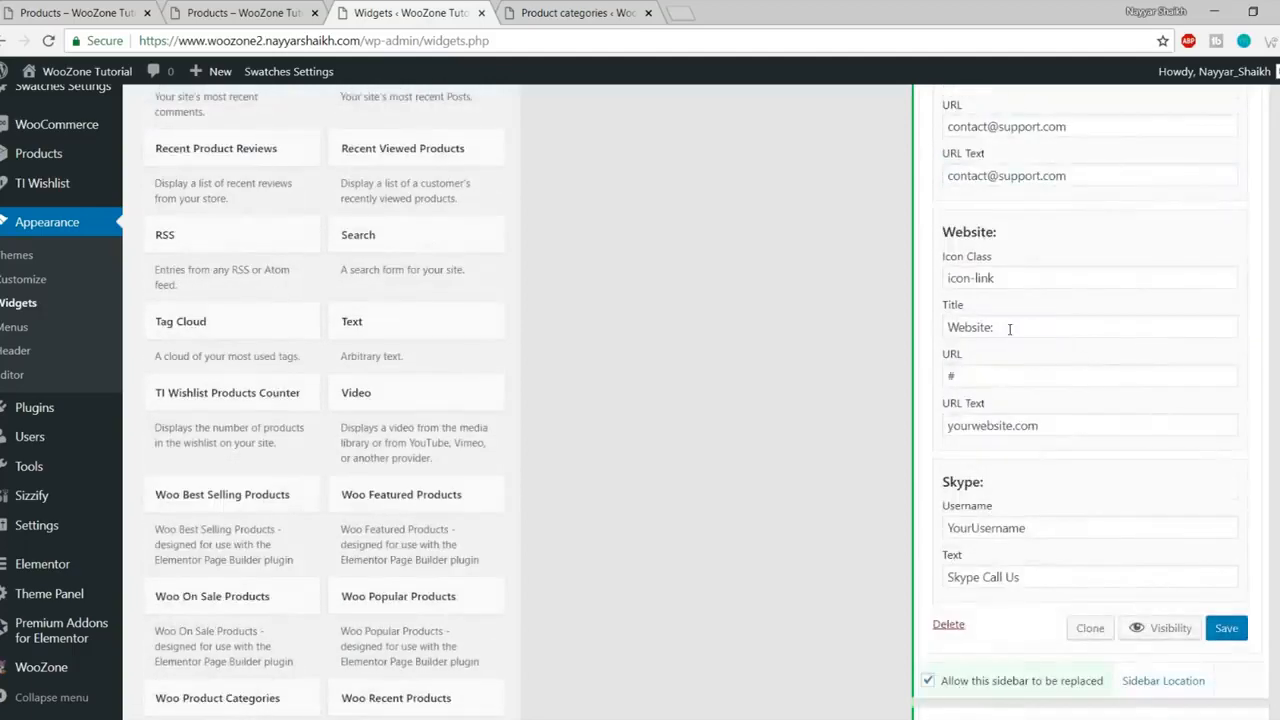
{"action": "left_click_drag", "start_coordinate": [1044, 268], "coordinate": [938, 272]}
{"action": "key", "text": "BackSpace"}
{"action": "left_click_drag", "start_coordinate": [1052, 317], "coordinate": [885, 320]}
{"action": "key", "text": "BackSpace"}
Step: Save the Contact Info widget and reload the shop page
{"action": "left_click", "coordinate": [1222, 368]}
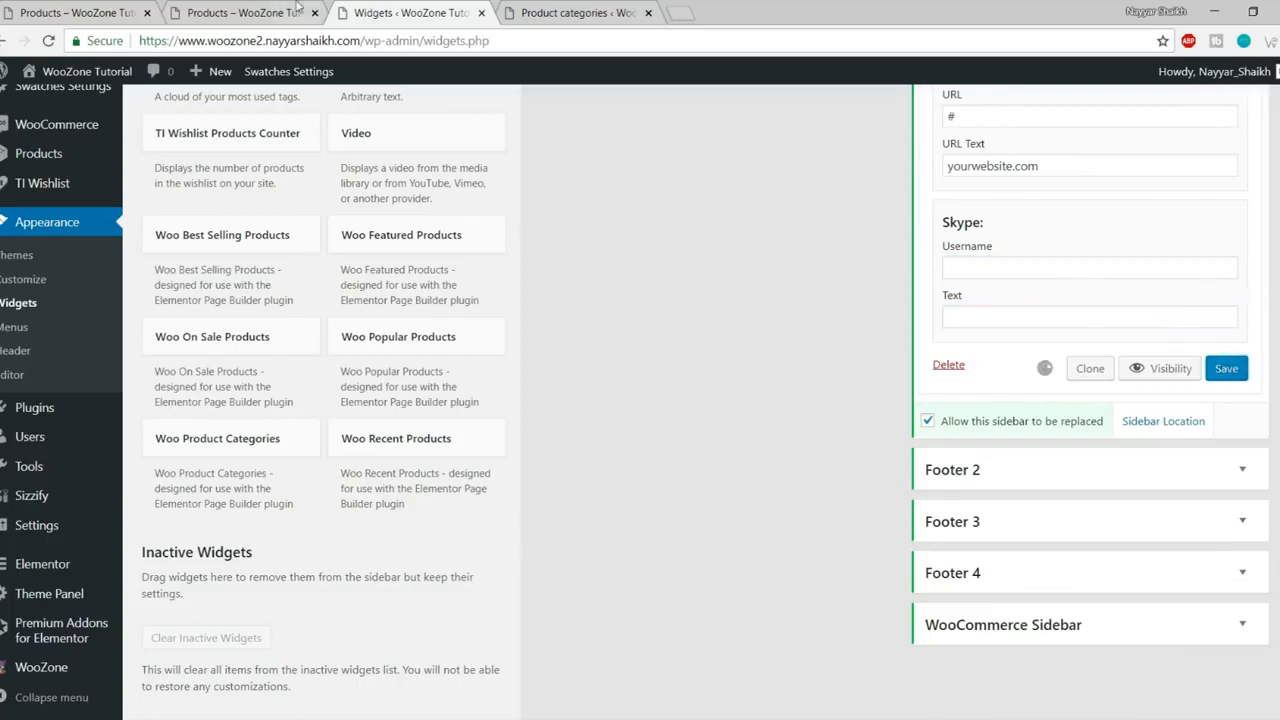
{"action": "left_click", "coordinate": [240, 12]}
{"action": "left_click", "coordinate": [48, 40]}
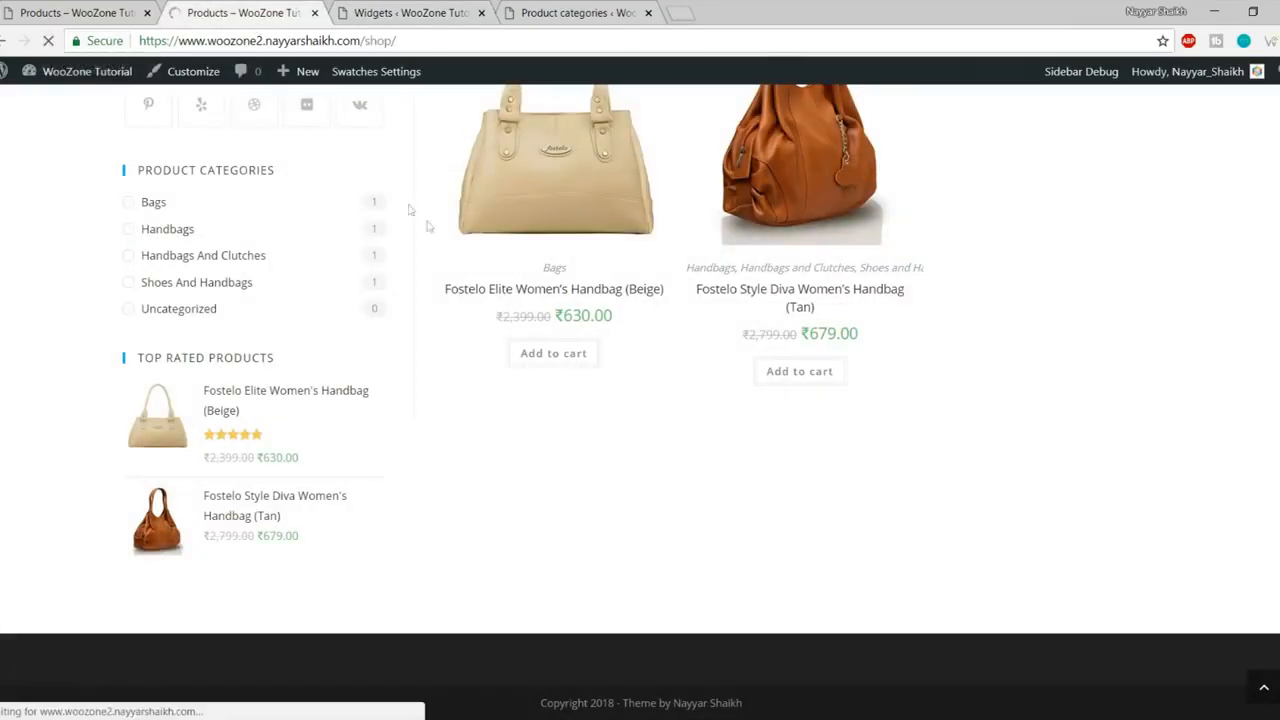
Step: Compare the reloaded shop footer with the reference site's footer
{"action": "scroll", "coordinate": [464, 350], "scroll_direction": "down", "scroll_amount": 4}
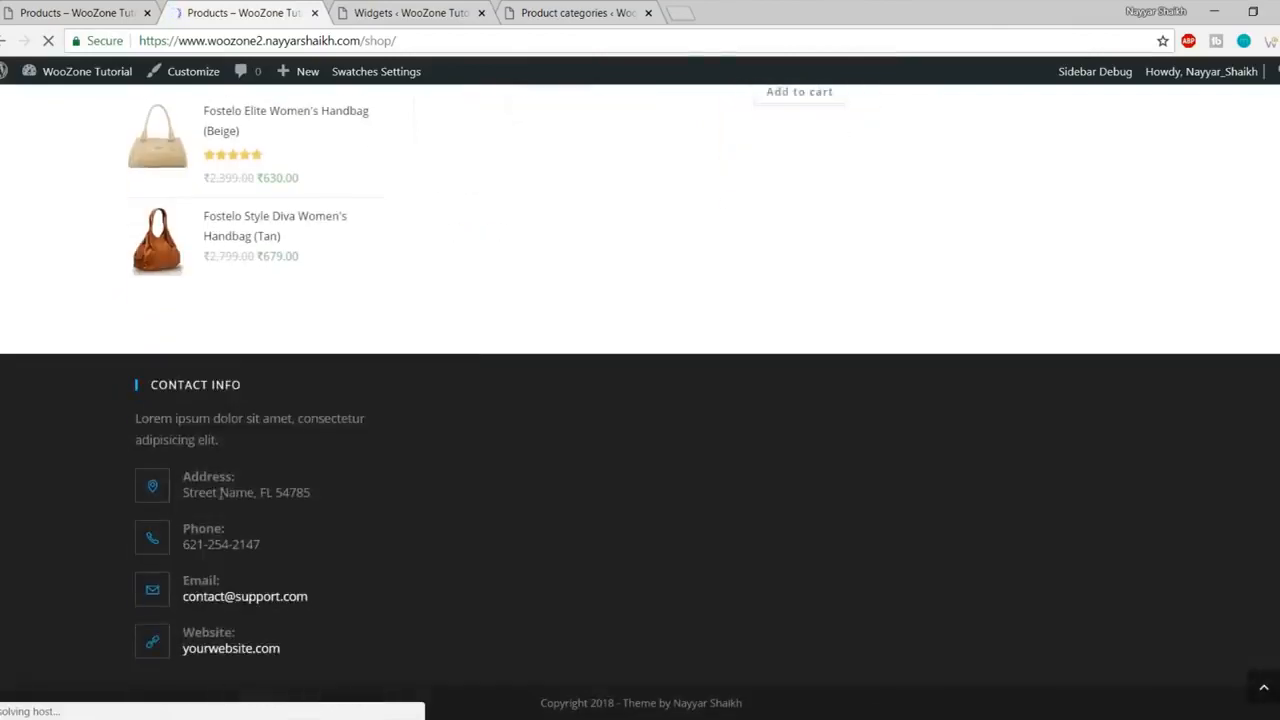
{"action": "left_click", "coordinate": [37, 14]}
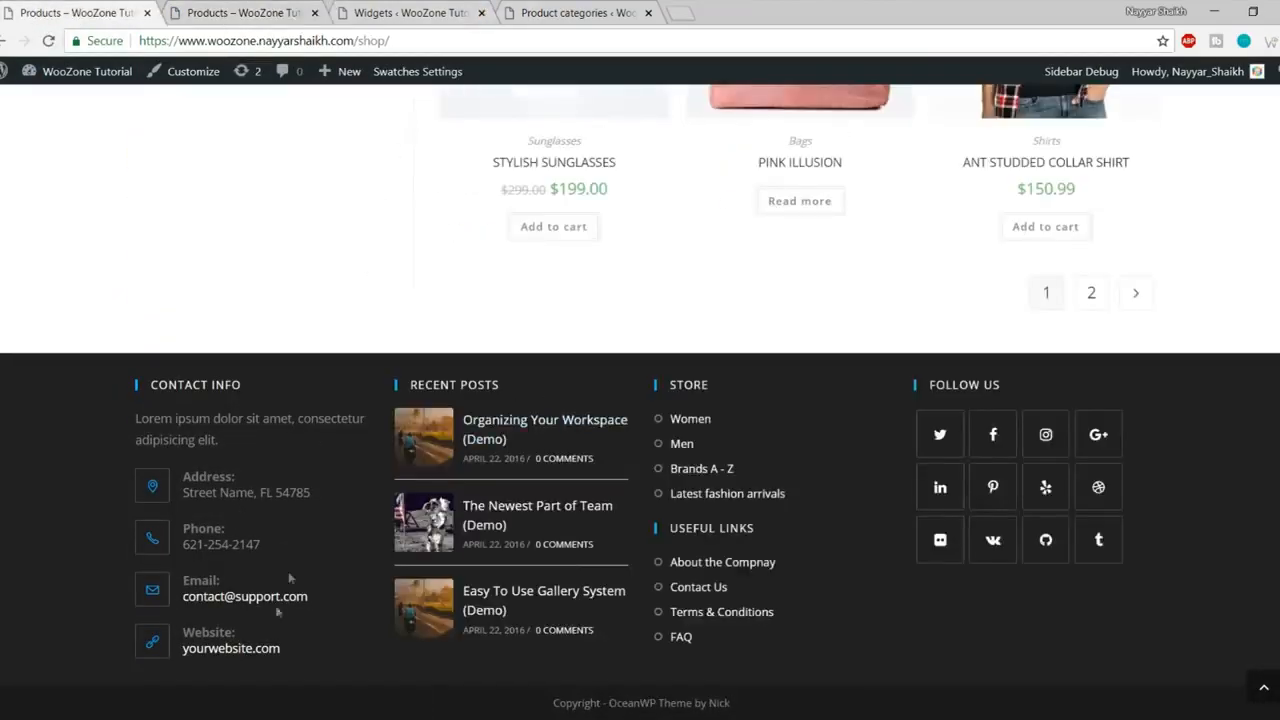
{"action": "left_click", "coordinate": [458, 8]}
Step: Collapse the Footer 1 area and bring up the Recent Posts widget's area choices
{"action": "scroll", "coordinate": [557, 443], "scroll_direction": "up", "scroll_amount": 10}
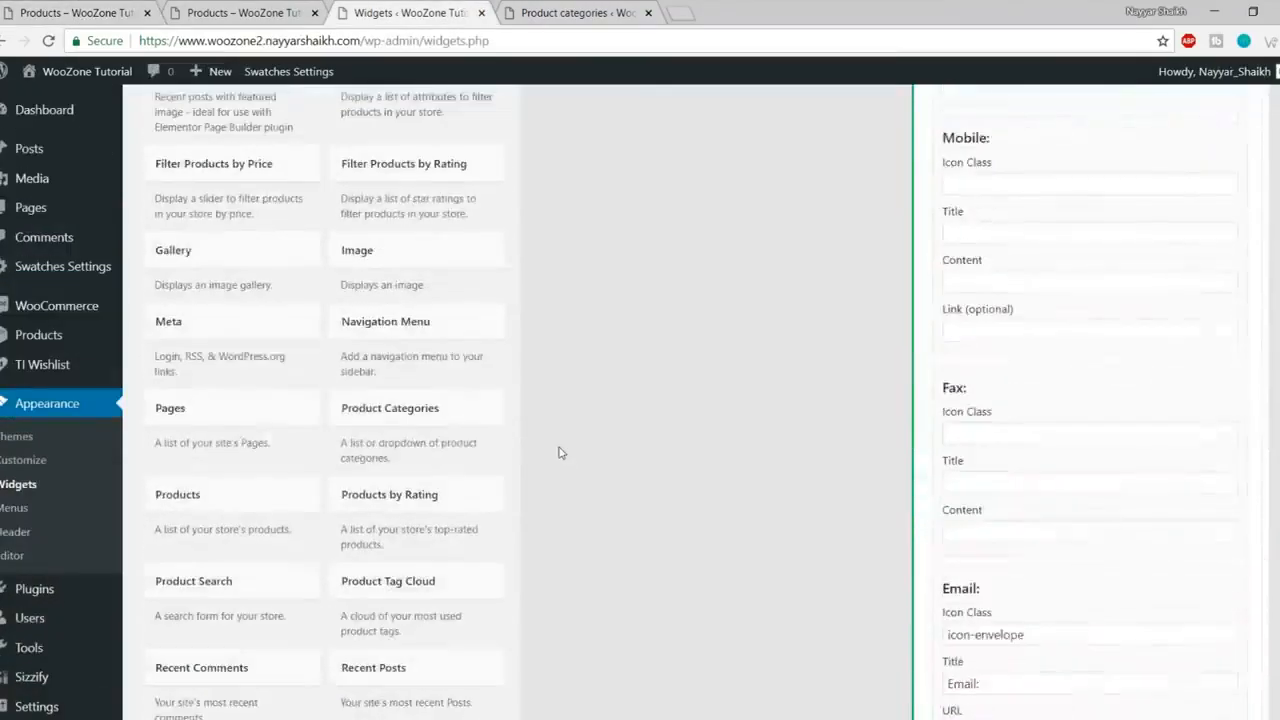
{"action": "scroll", "coordinate": [559, 453], "scroll_direction": "up", "scroll_amount": 8}
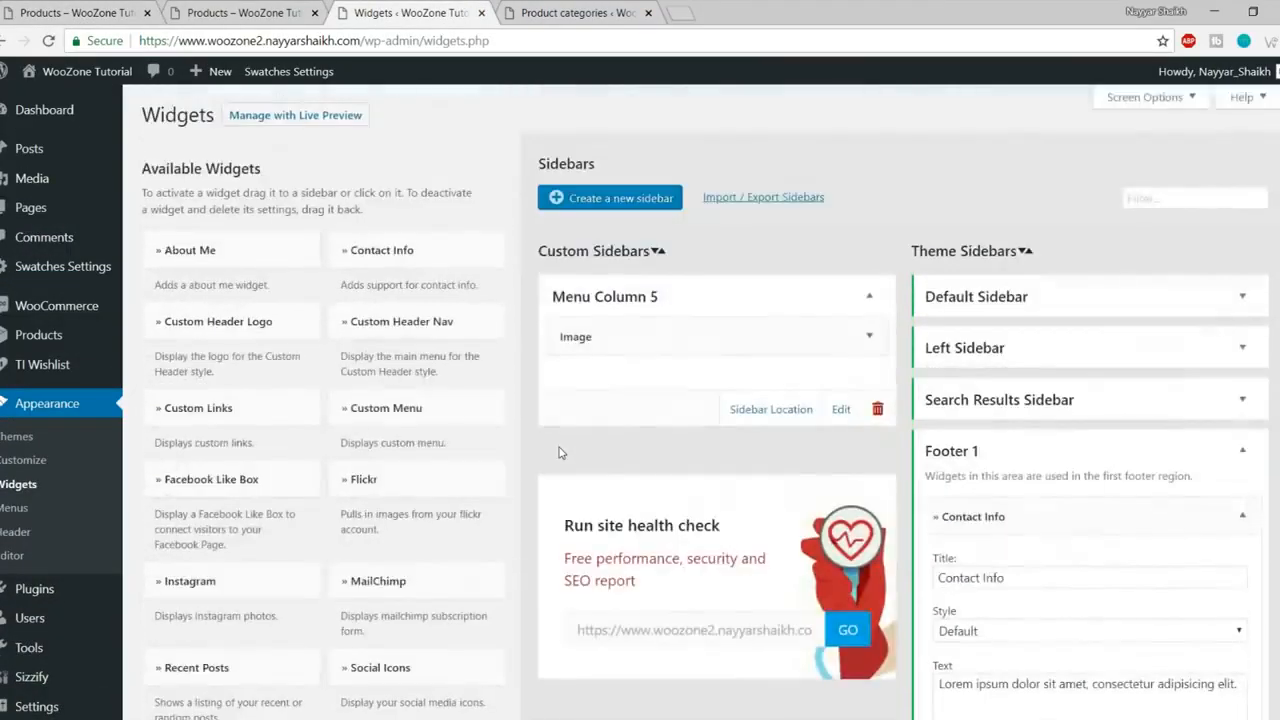
{"action": "scroll", "coordinate": [560, 453], "scroll_direction": "down", "scroll_amount": 3}
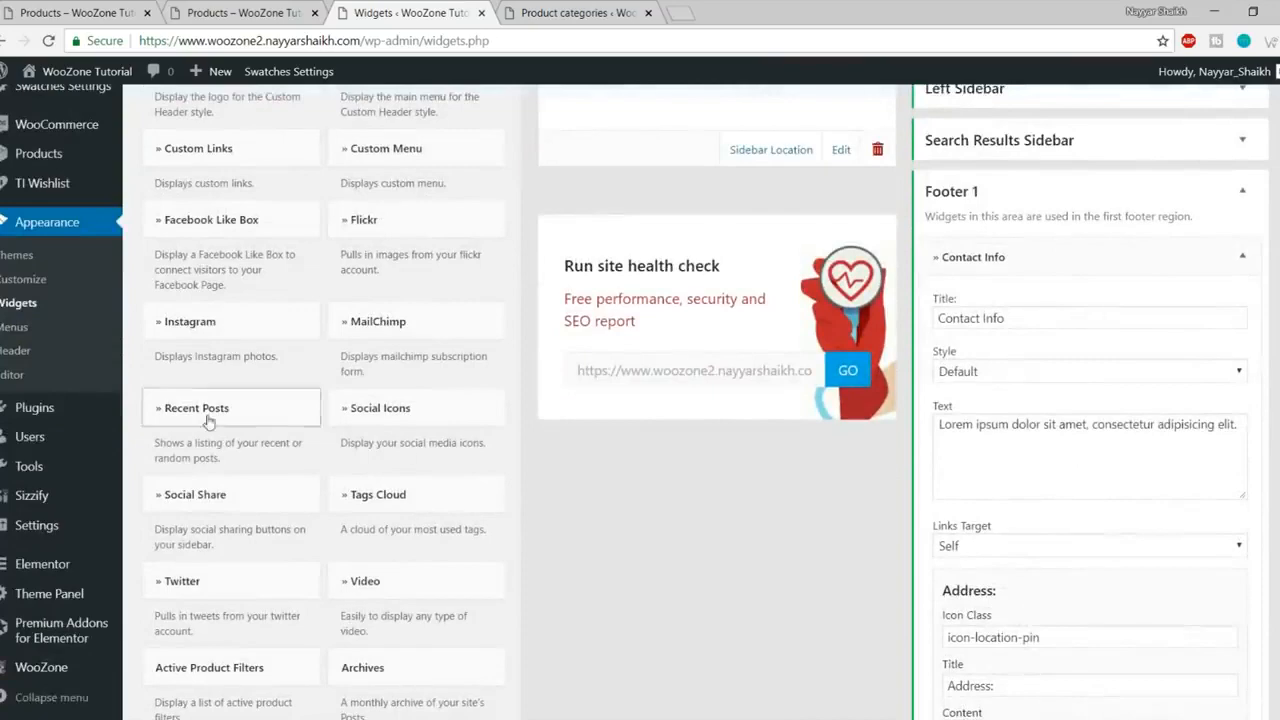
{"action": "left_click", "coordinate": [1242, 191]}
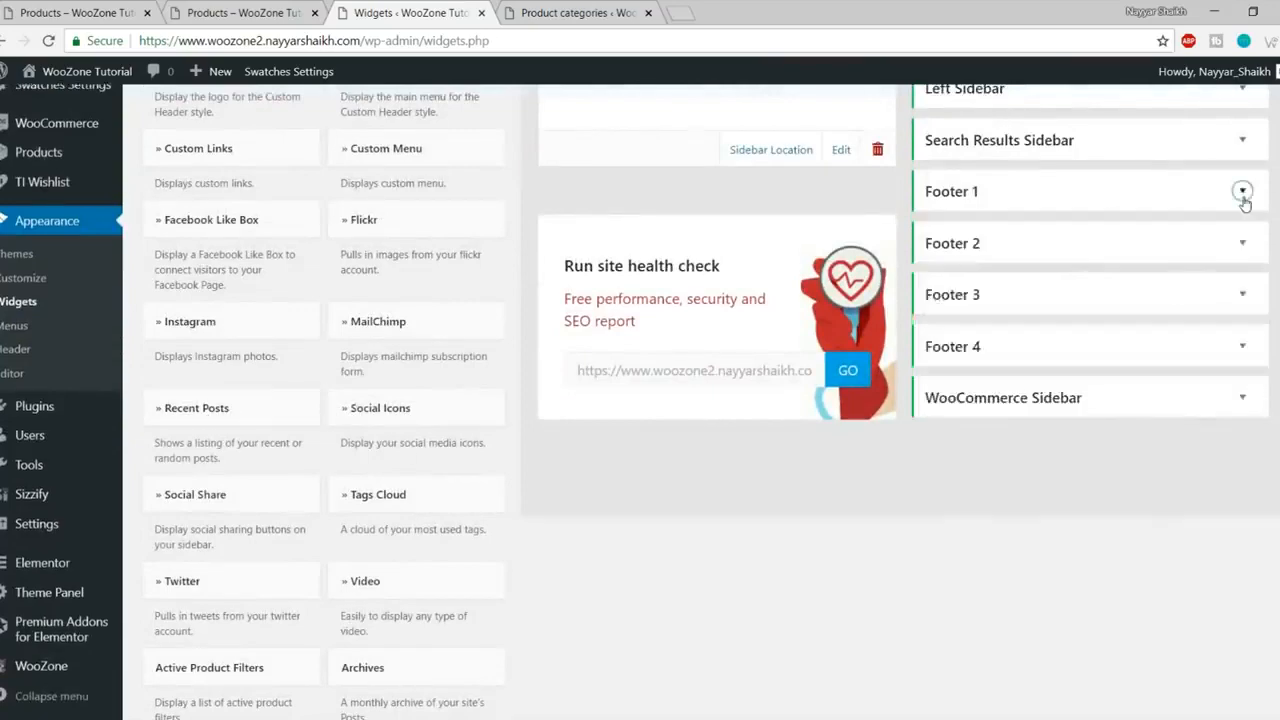
{"action": "left_click", "coordinate": [297, 408]}
Step: Add Recent Posts to Footer 2 and collapse its settings
{"action": "left_click", "coordinate": [232, 494]}
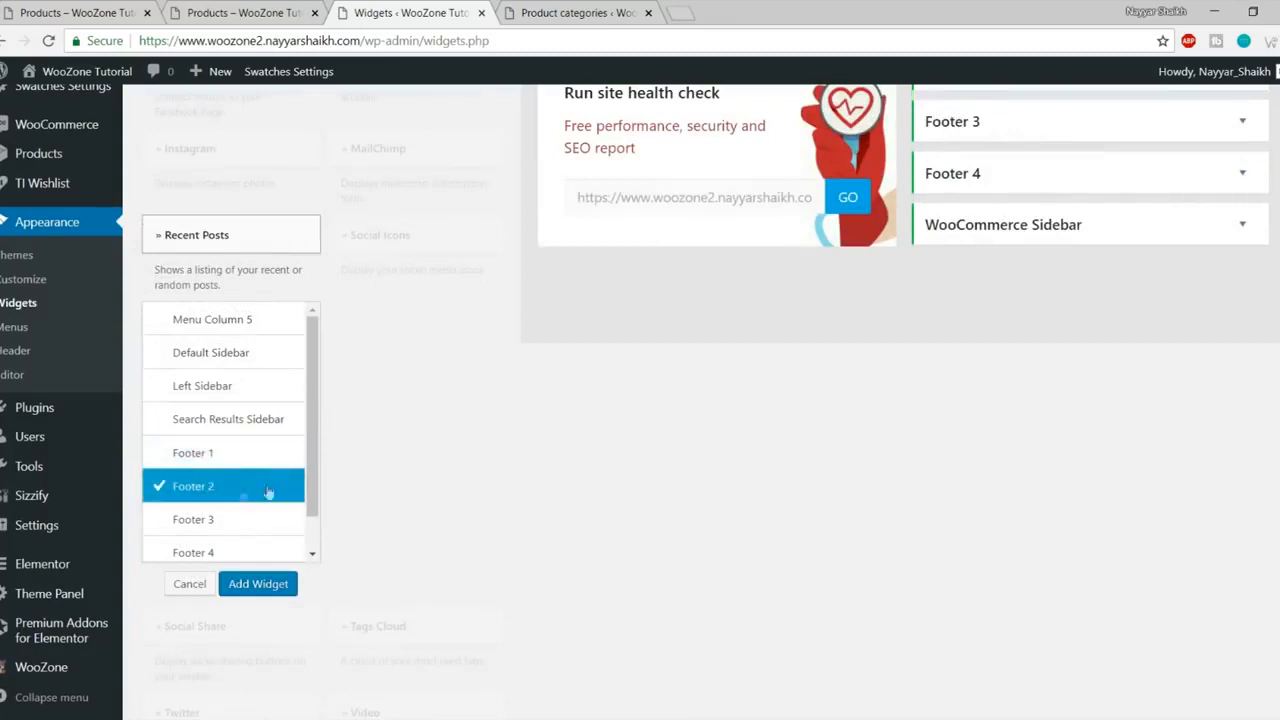
{"action": "left_click", "coordinate": [256, 585]}
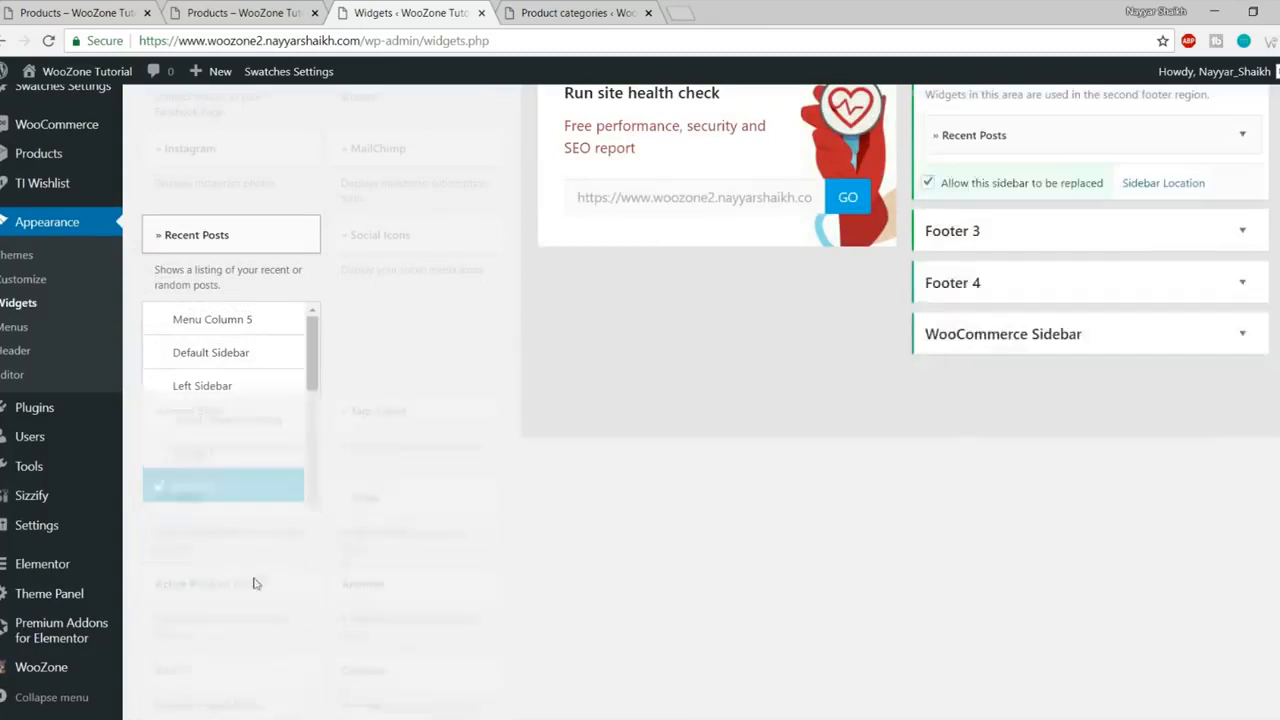
{"action": "left_click_drag", "start_coordinate": [978, 247], "coordinate": [910, 256]}
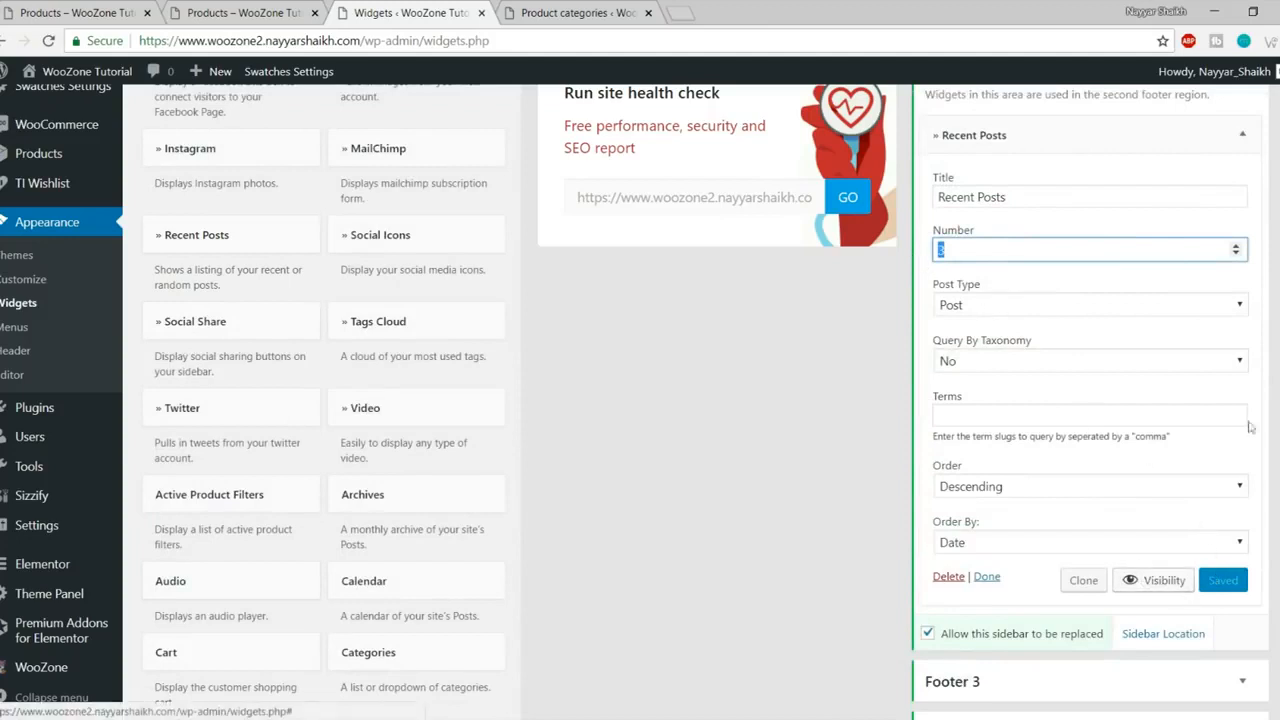
{"action": "left_click", "coordinate": [1242, 134]}
Step: Reload the shop page and compare its footer against the reference site
{"action": "left_click", "coordinate": [185, 10]}
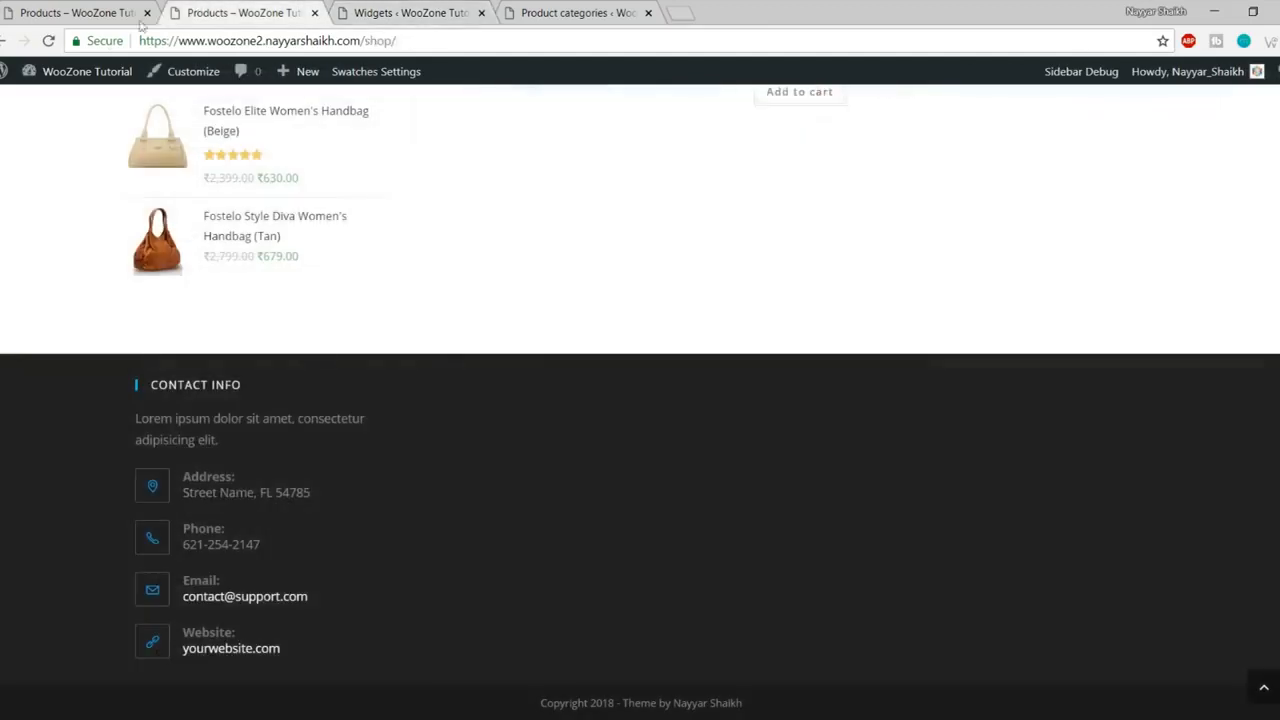
{"action": "left_click", "coordinate": [49, 41]}
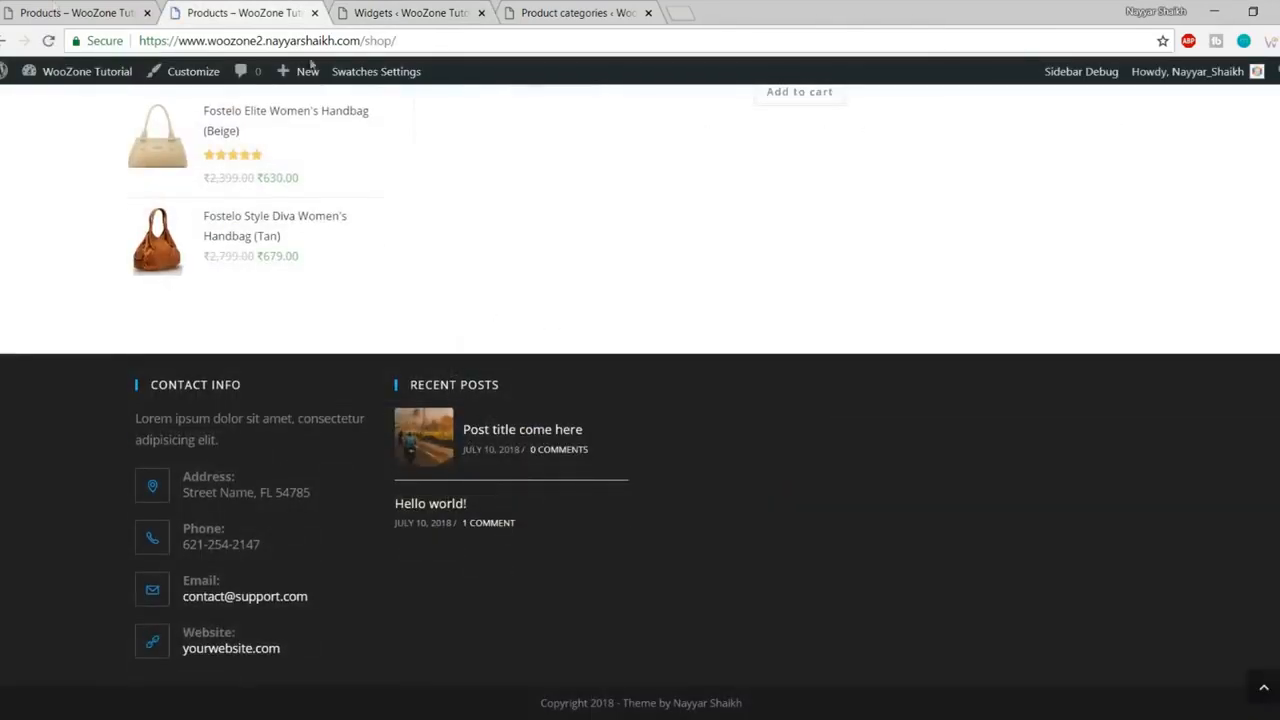
{"action": "left_click", "coordinate": [55, 10]}
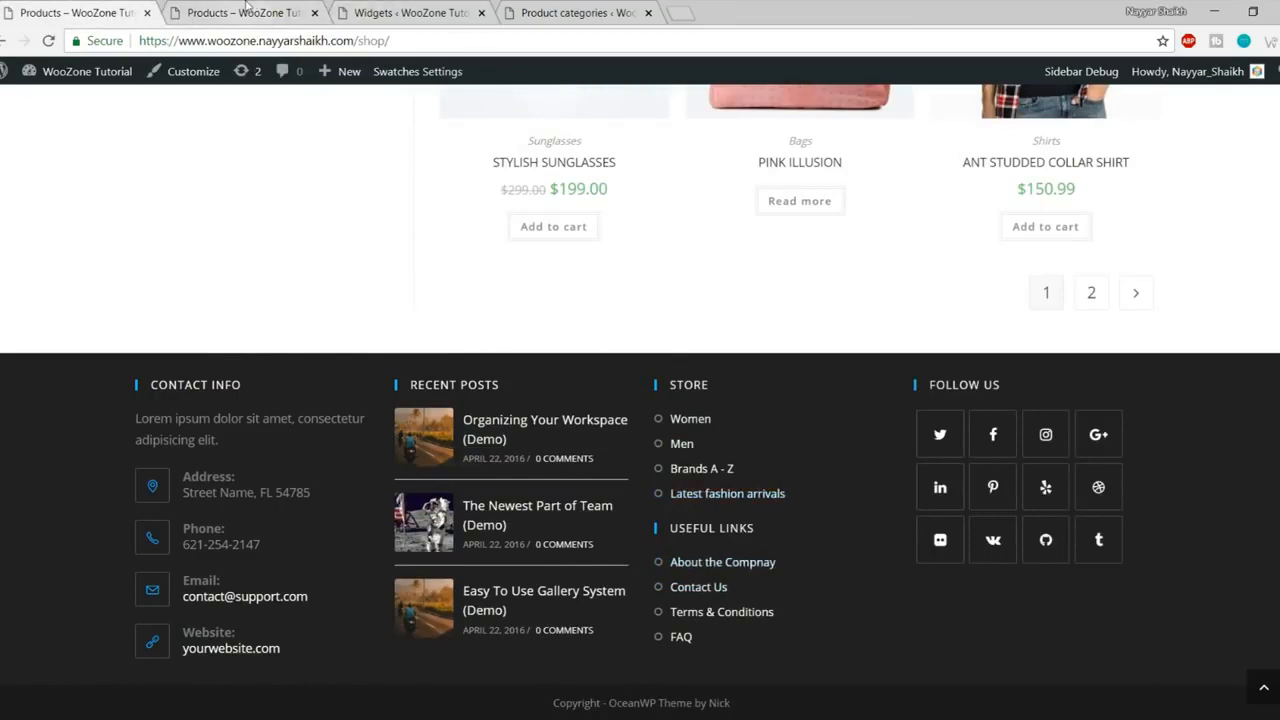
{"action": "left_click", "coordinate": [245, 10]}
{"action": "left_click", "coordinate": [405, 12]}
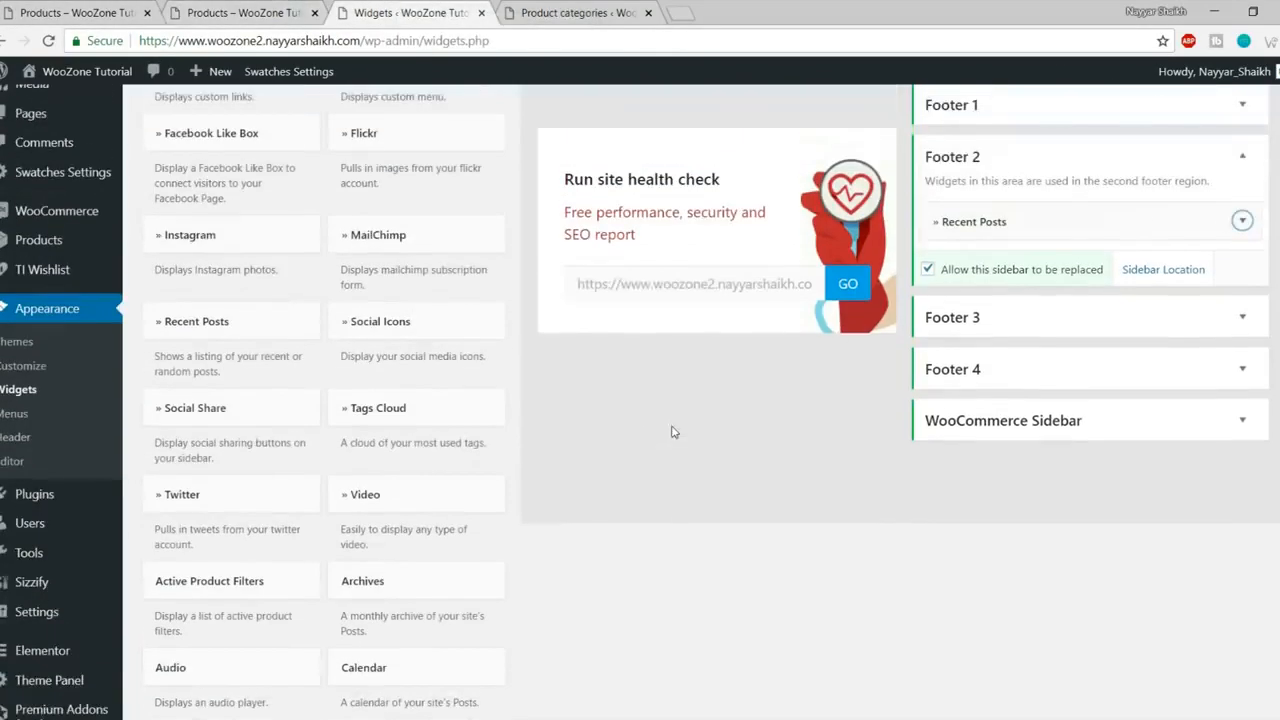
Step: Add a Custom Links widget to Footer 3 with 4 links
{"action": "scroll", "coordinate": [665, 432], "scroll_direction": "up", "scroll_amount": 1}
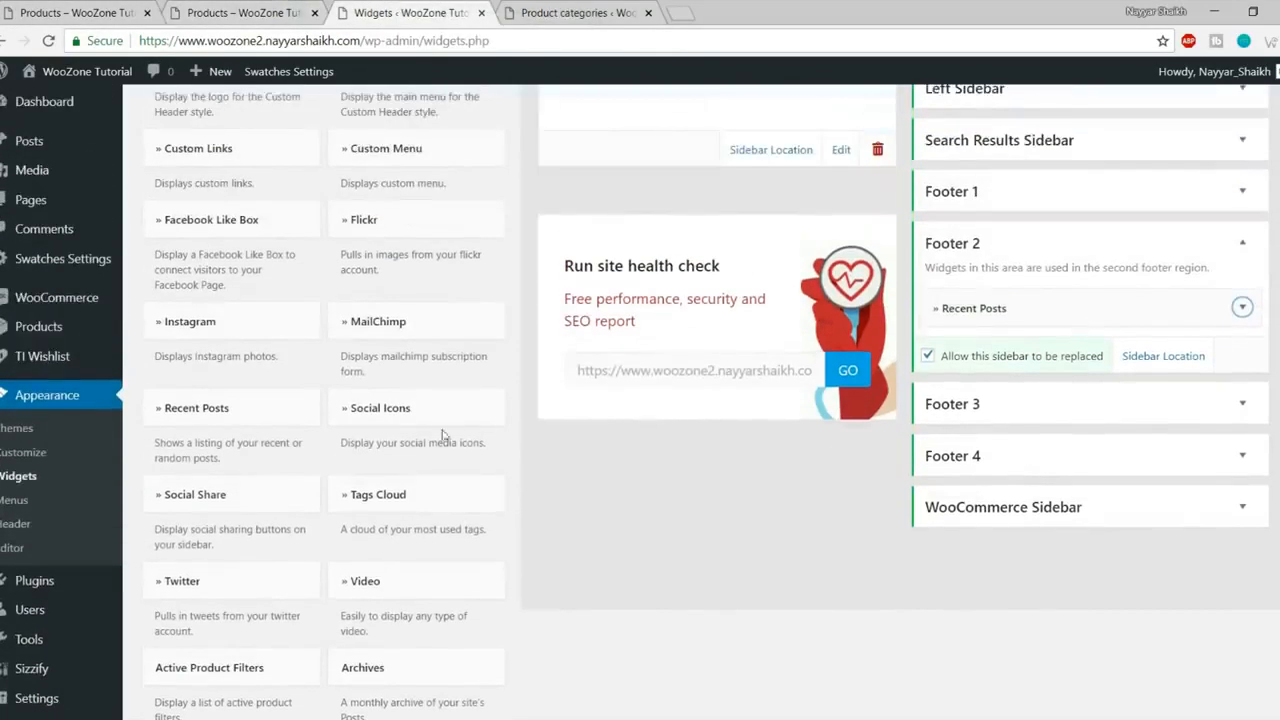
{"action": "scroll", "coordinate": [450, 412], "scroll_direction": "up", "scroll_amount": 2}
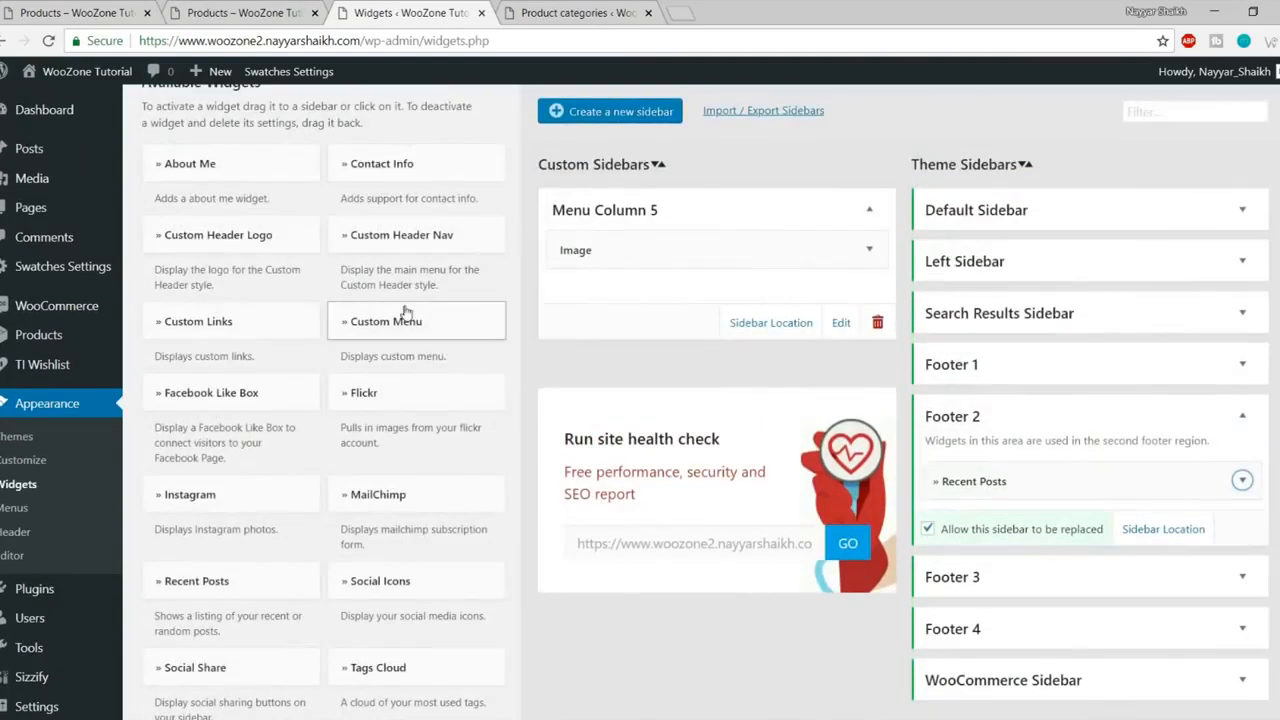
{"action": "left_click", "coordinate": [280, 324]}
{"action": "left_click", "coordinate": [222, 594]}
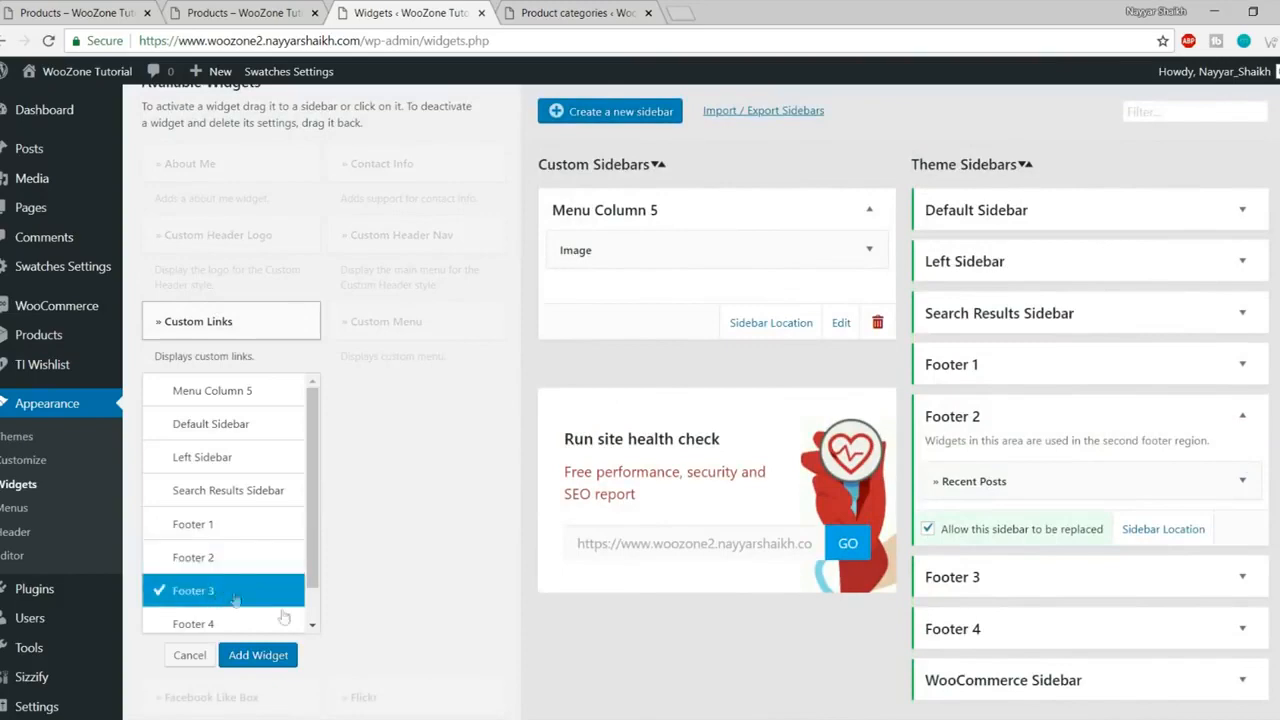
{"action": "left_click", "coordinate": [258, 655]}
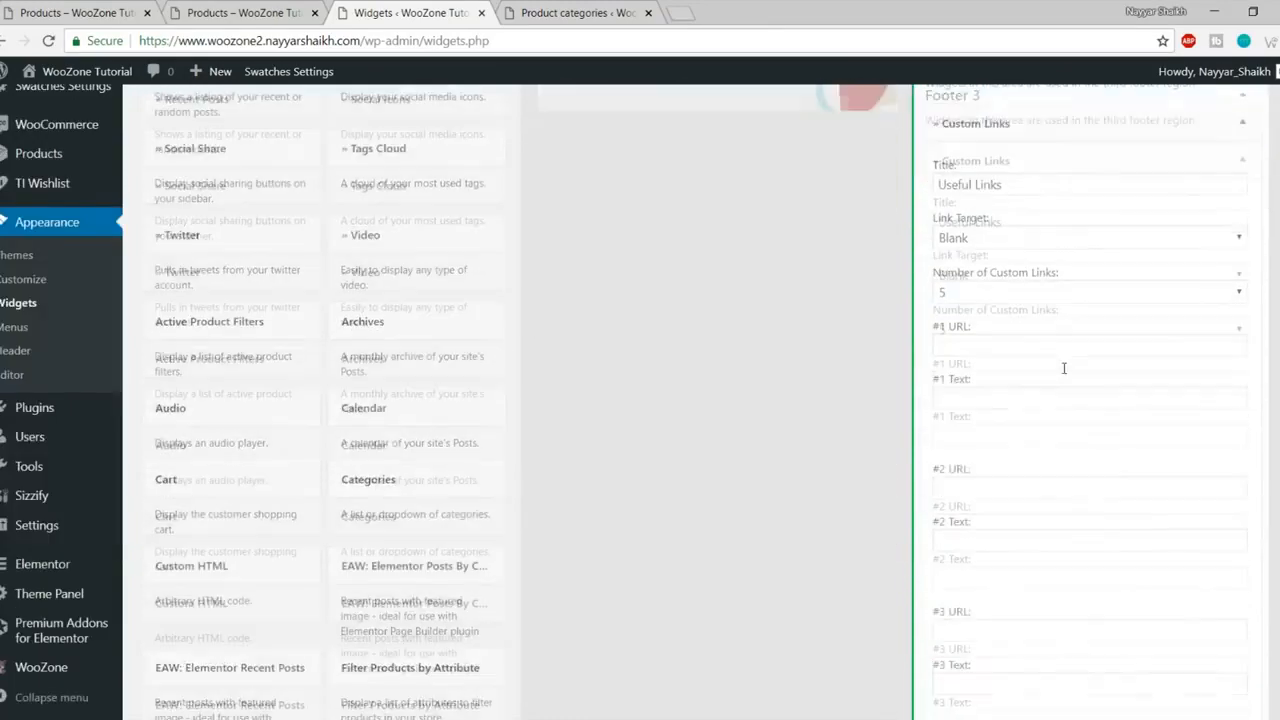
{"action": "left_click", "coordinate": [1039, 295]}
{"action": "left_click", "coordinate": [984, 367]}
Step: Set the first link to URL # and text Women, checking the reference footer's names
{"action": "left_click", "coordinate": [986, 343]}
{"action": "left_click", "coordinate": [990, 367]}
{"action": "left_click", "coordinate": [1009, 393]}
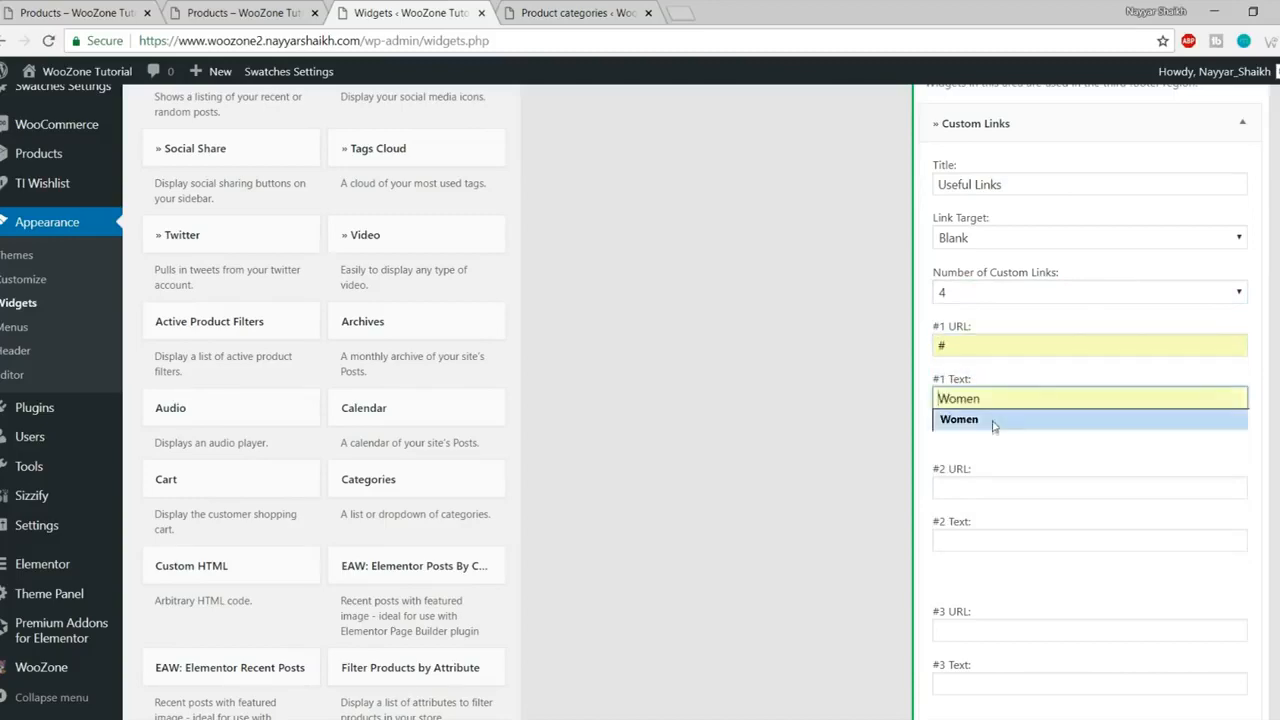
{"action": "left_click", "coordinate": [993, 423]}
{"action": "left_click", "coordinate": [80, 13]}
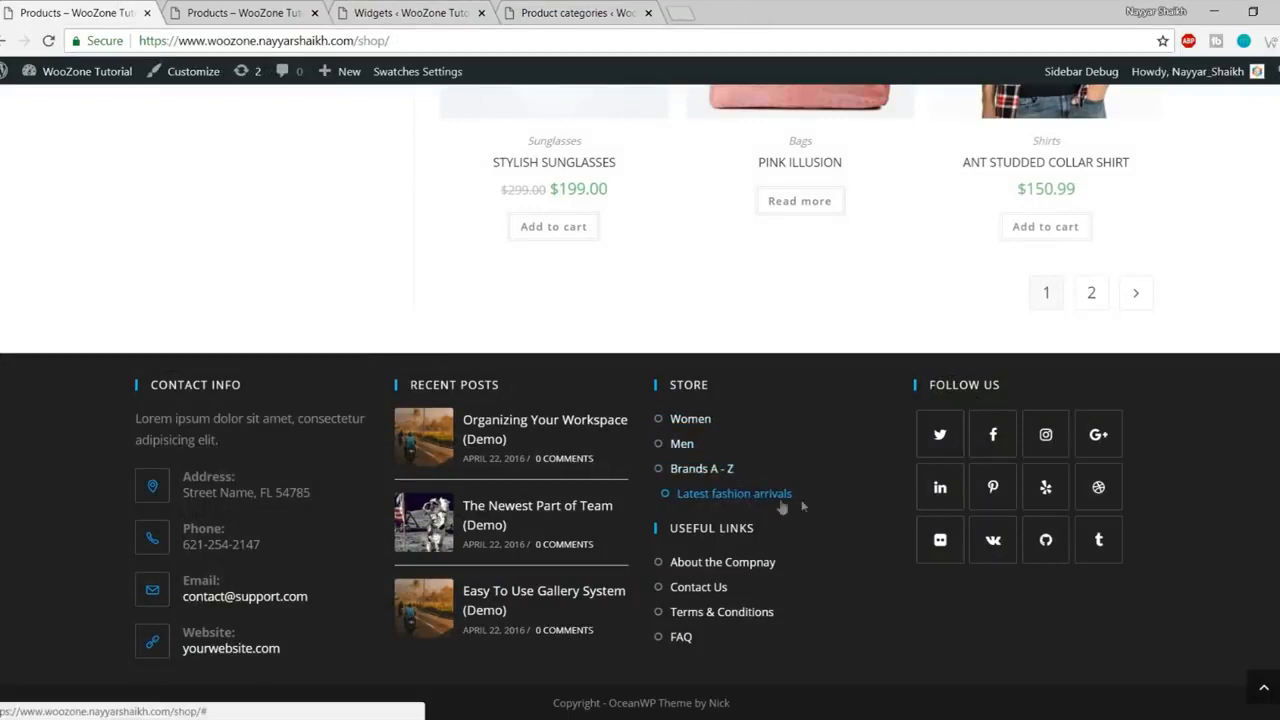
{"action": "left_click", "coordinate": [215, 10]}
{"action": "left_click", "coordinate": [386, 8]}
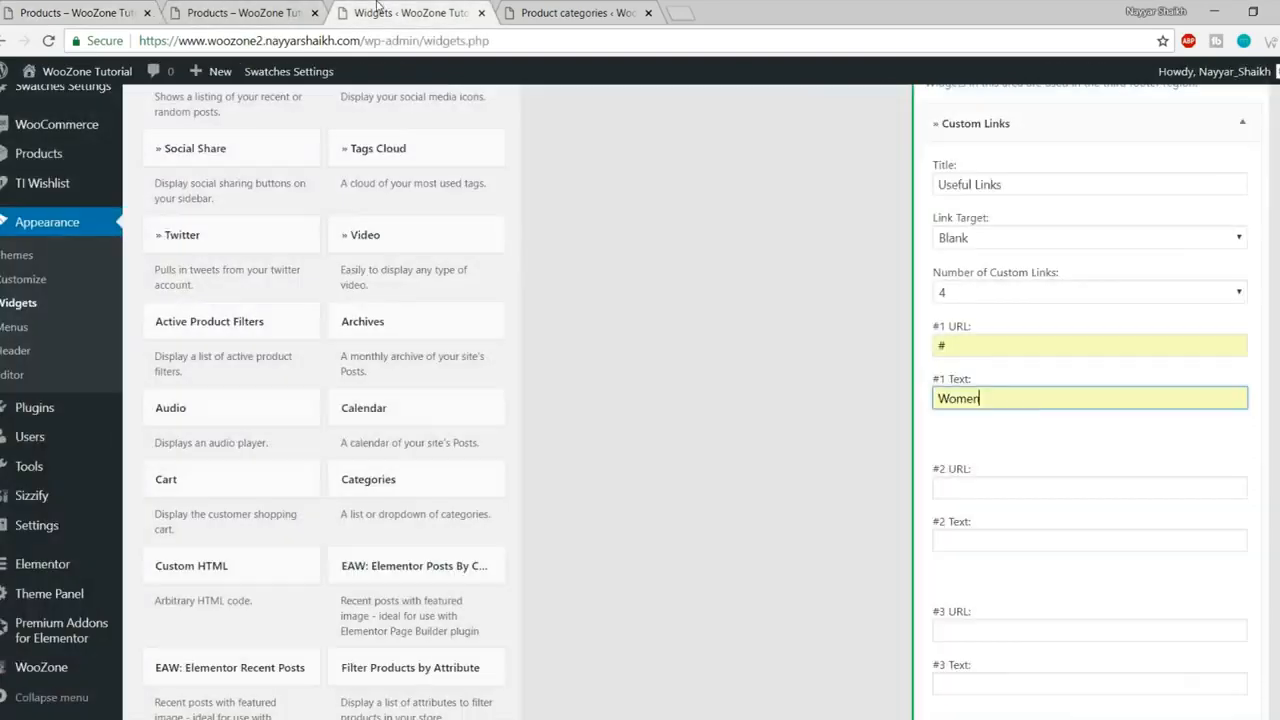
{"action": "scroll", "coordinate": [1009, 334], "scroll_direction": "down", "scroll_amount": 2}
Step: Fill links two and three with URL # and texts Men and Brands A - Z
{"action": "left_click", "coordinate": [1011, 312]}
{"action": "left_click", "coordinate": [1000, 335]}
{"action": "left_click", "coordinate": [992, 368]}
{"action": "left_click", "coordinate": [986, 390]}
{"action": "left_click", "coordinate": [986, 457]}
{"action": "left_click", "coordinate": [975, 480]}
{"action": "left_click", "coordinate": [975, 510]}
{"action": "left_click", "coordinate": [1099, 525]}
Step: Give the fourth link URL # and text Latest fashion arrivals
{"action": "scroll", "coordinate": [1099, 519], "scroll_direction": "down", "scroll_amount": 2}
{"action": "left_click", "coordinate": [961, 342]}
{"action": "left_click", "coordinate": [961, 364]}
{"action": "left_click", "coordinate": [967, 393]}
{"action": "left_click", "coordinate": [983, 426]}
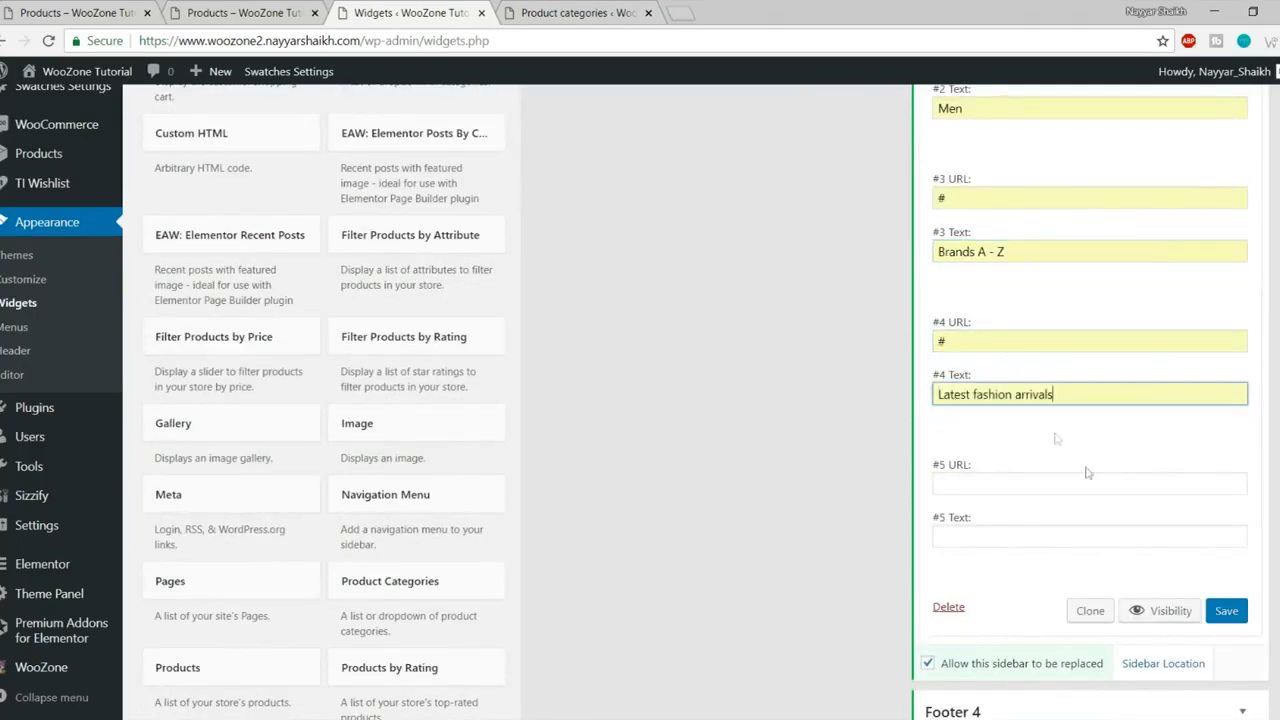
Step: Save the Useful Links widget and reload the shop page
{"action": "left_click", "coordinate": [1239, 614]}
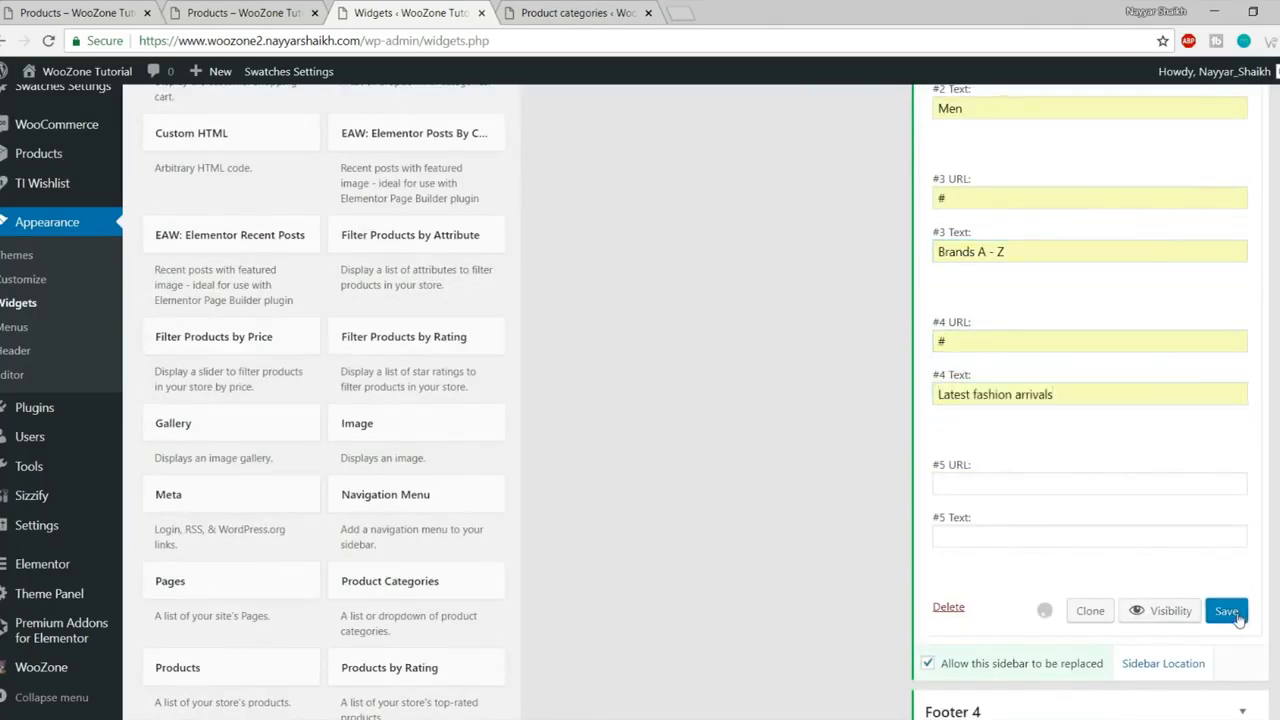
{"action": "left_click", "coordinate": [255, 12]}
{"action": "left_click", "coordinate": [48, 41]}
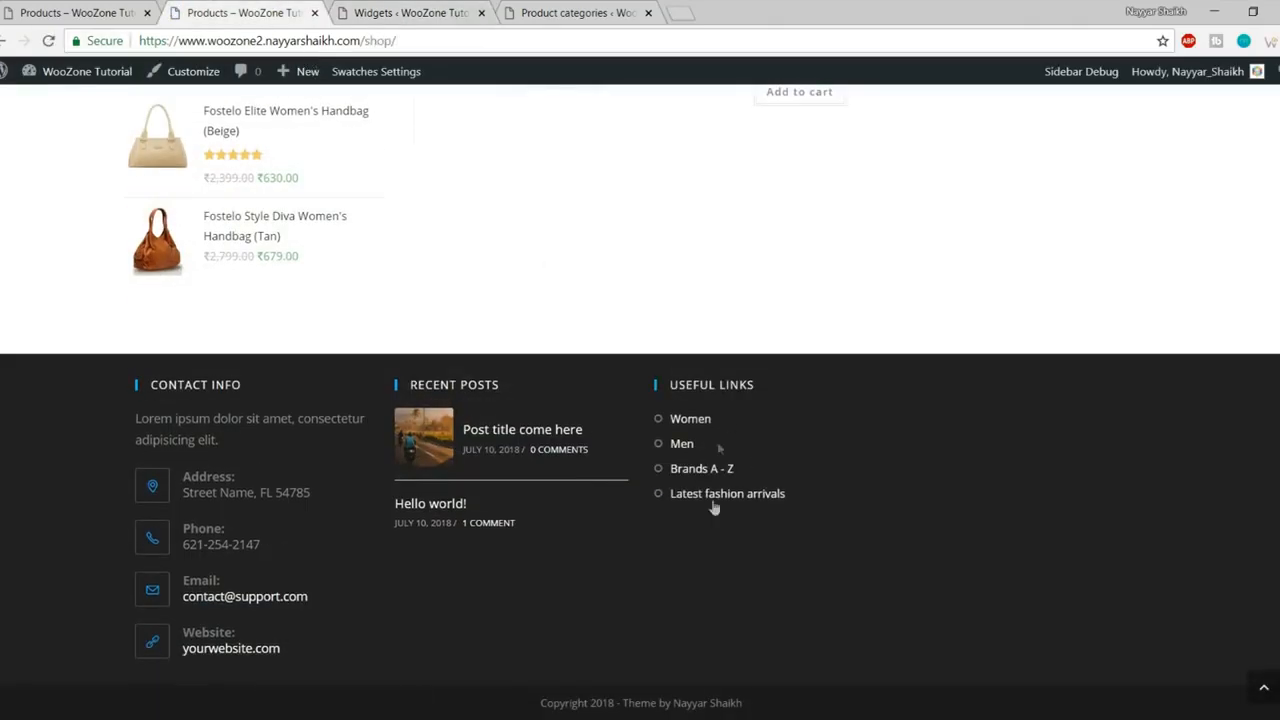
Step: View the reference site's Follow Us footer, then go back to the Widgets admin page
{"action": "key", "text": "ctrl+shift+Tab"}
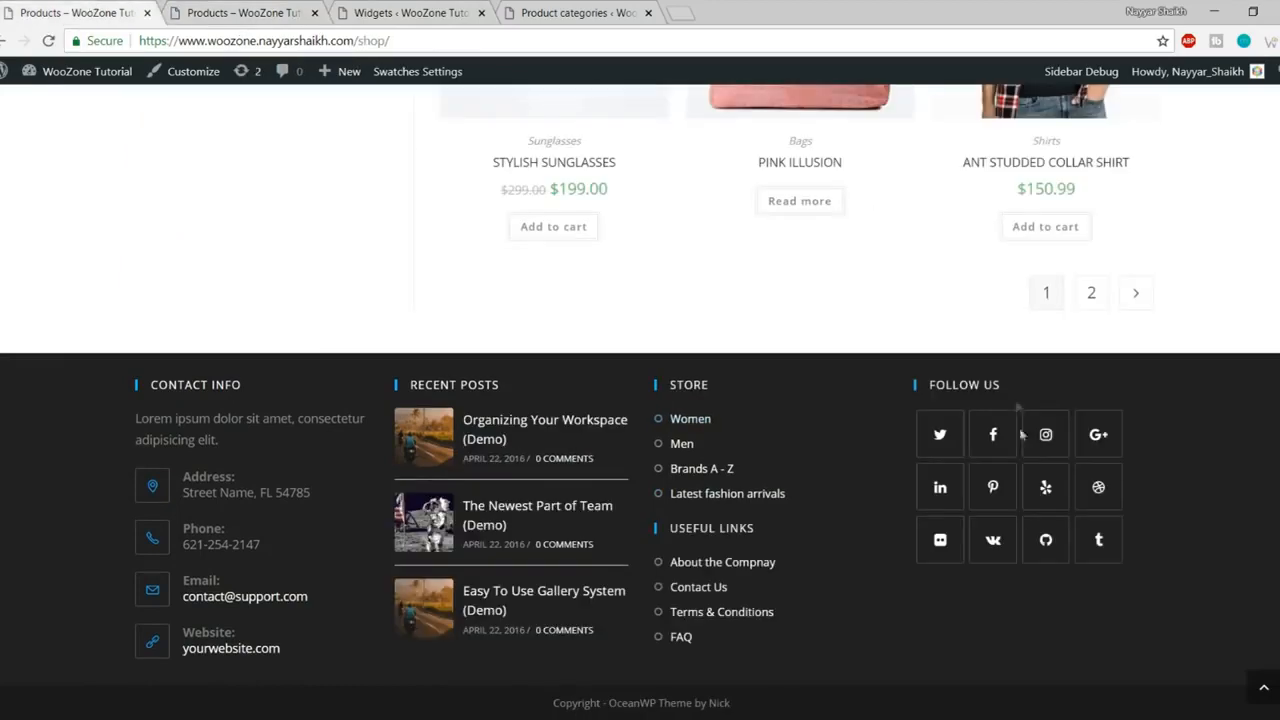
{"action": "left_click", "coordinate": [431, 12]}
{"action": "scroll", "coordinate": [283, 180], "scroll_direction": "up", "scroll_amount": 10}
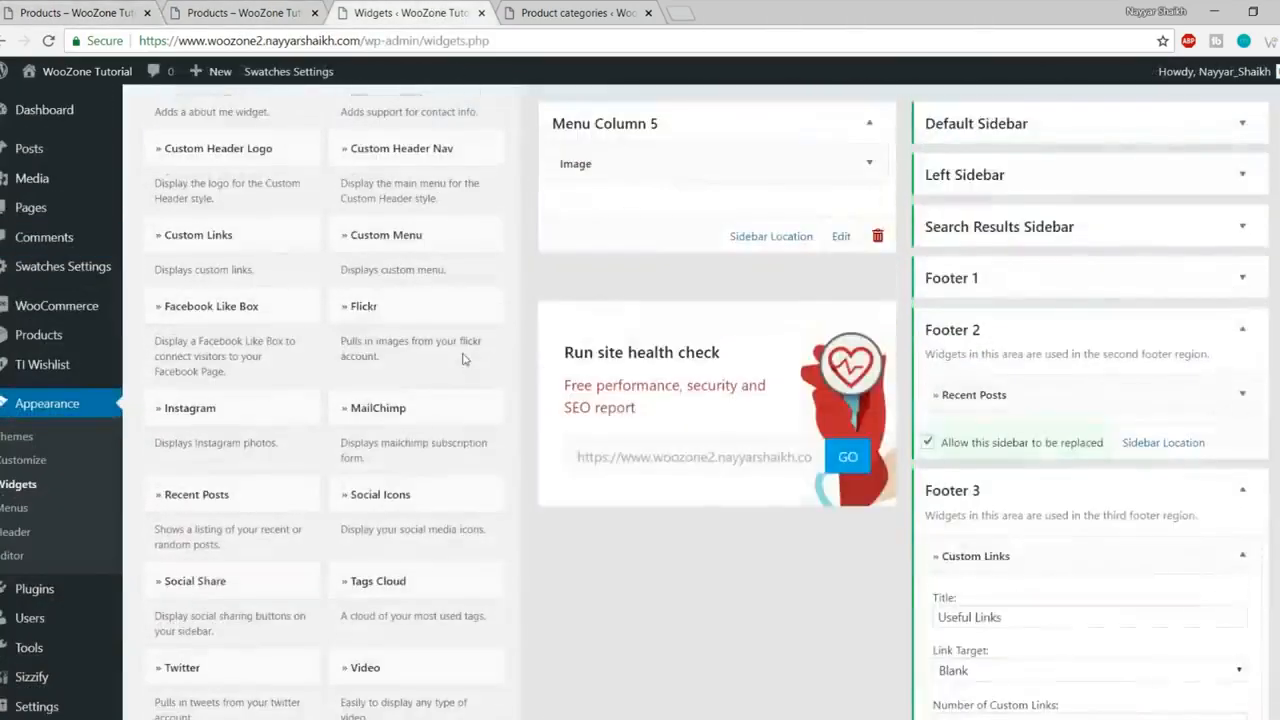
Step: Add a Social Icons widget to the Footer 4 area
{"action": "scroll", "coordinate": [463, 358], "scroll_direction": "down", "scroll_amount": 5}
{"action": "scroll", "coordinate": [543, 380], "scroll_direction": "up", "scroll_amount": 5}
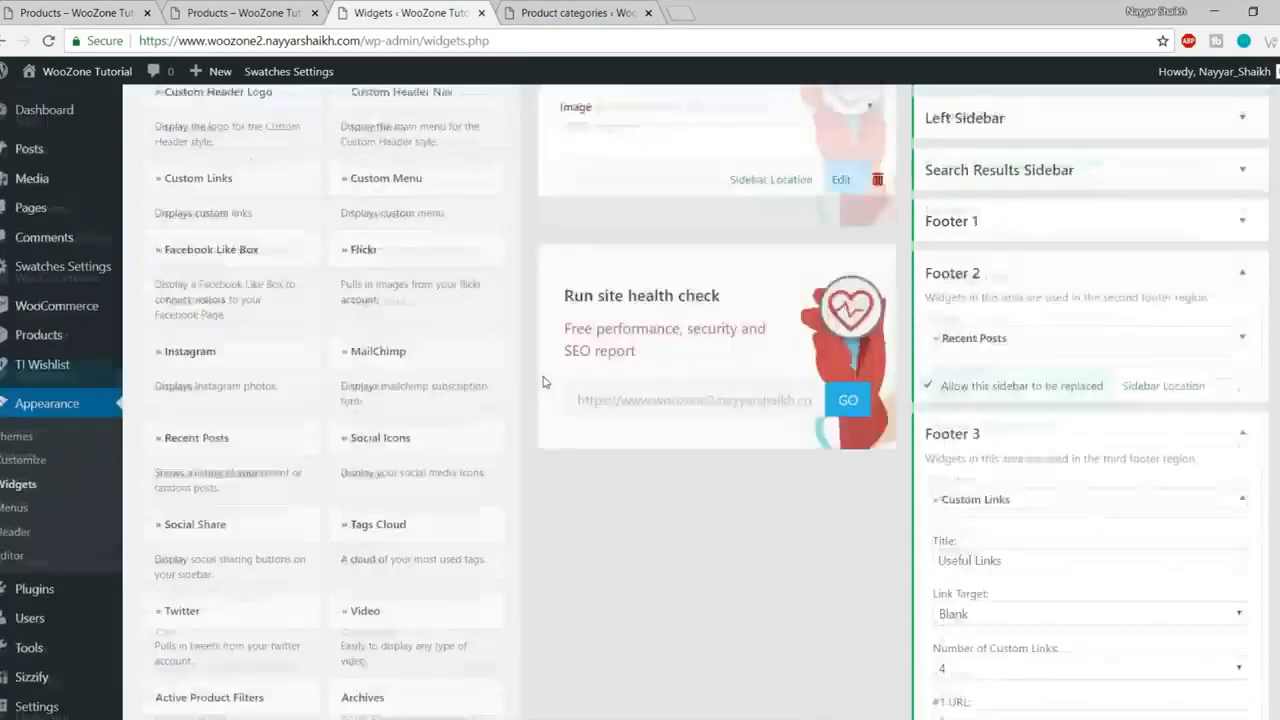
{"action": "scroll", "coordinate": [543, 380], "scroll_direction": "up", "scroll_amount": 1}
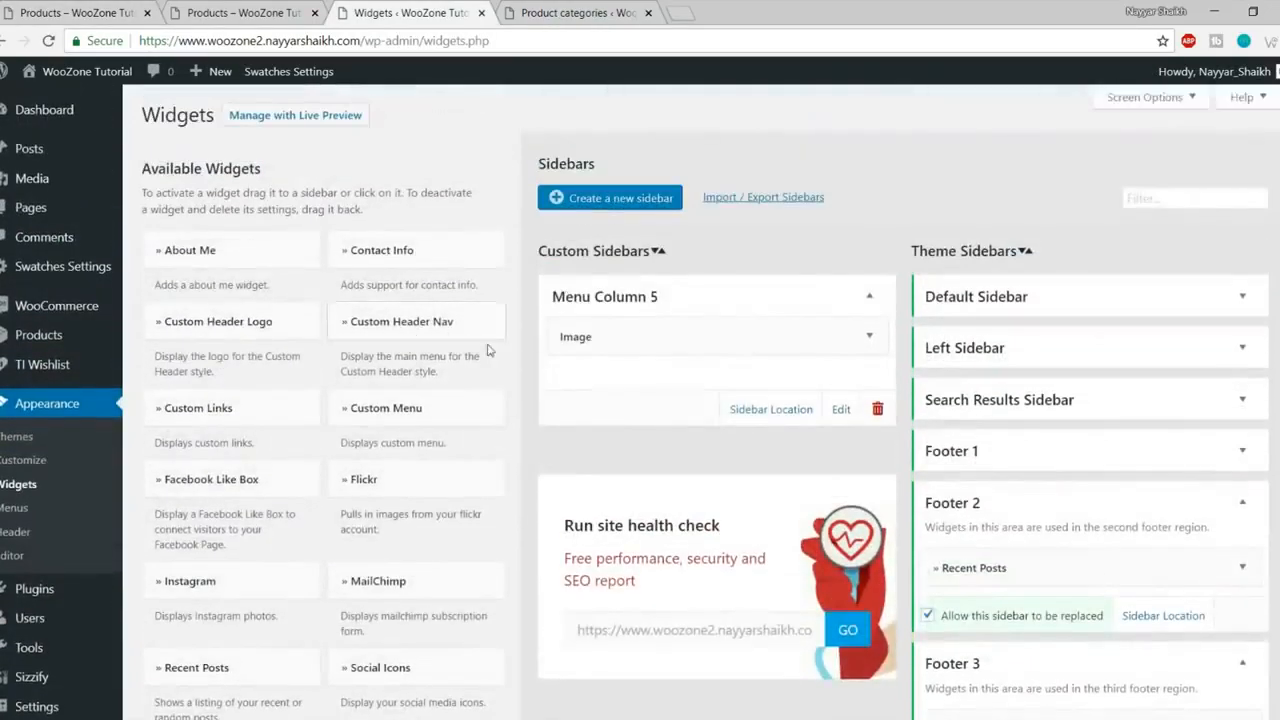
{"action": "scroll", "coordinate": [489, 350], "scroll_direction": "down", "scroll_amount": 2}
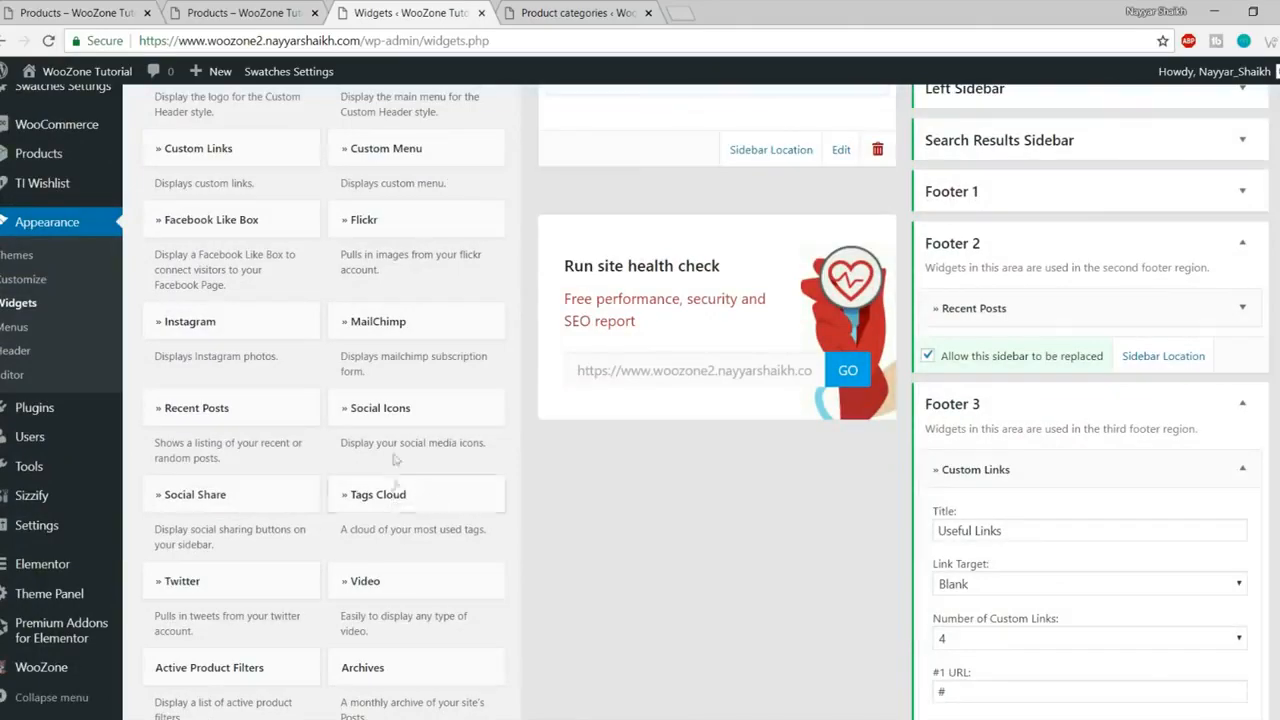
{"action": "left_click", "coordinate": [365, 408]}
{"action": "left_click", "coordinate": [426, 450]}
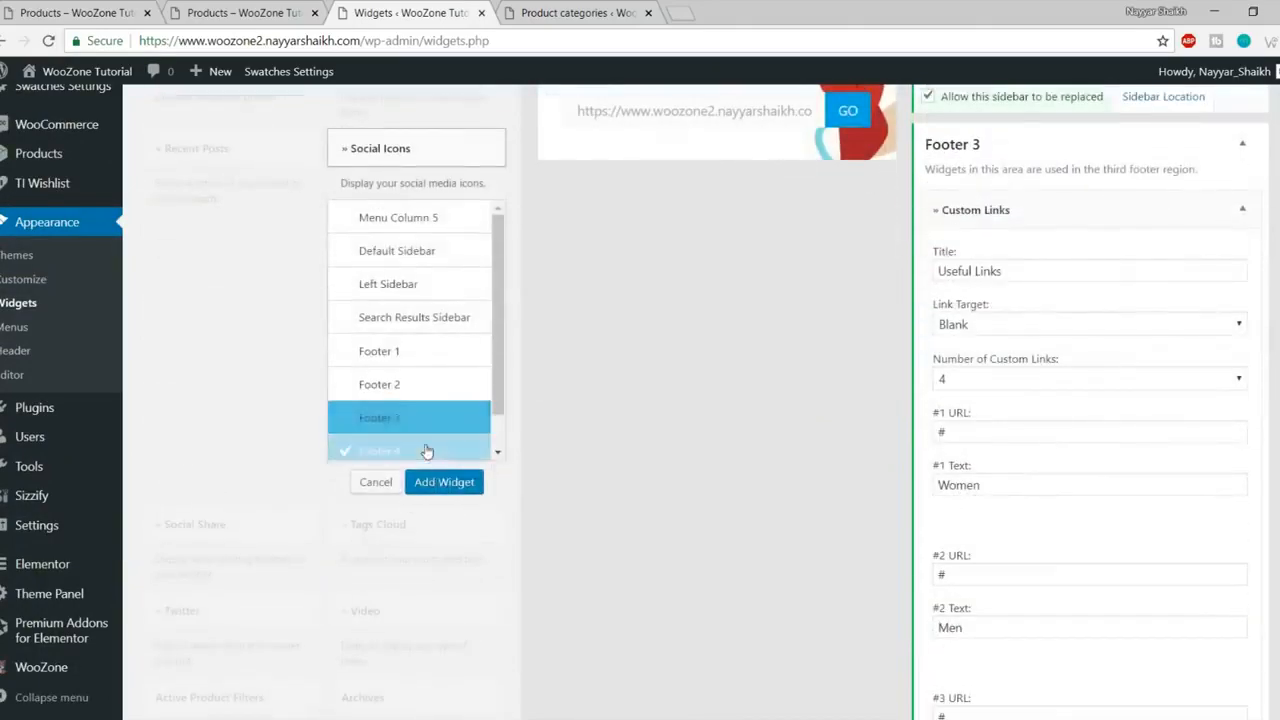
{"action": "left_click", "coordinate": [450, 485]}
Step: Enter # as the Twitter, Facebook, Instagram and GooglePlus links
{"action": "scroll", "coordinate": [864, 481], "scroll_direction": "down", "scroll_amount": 10}
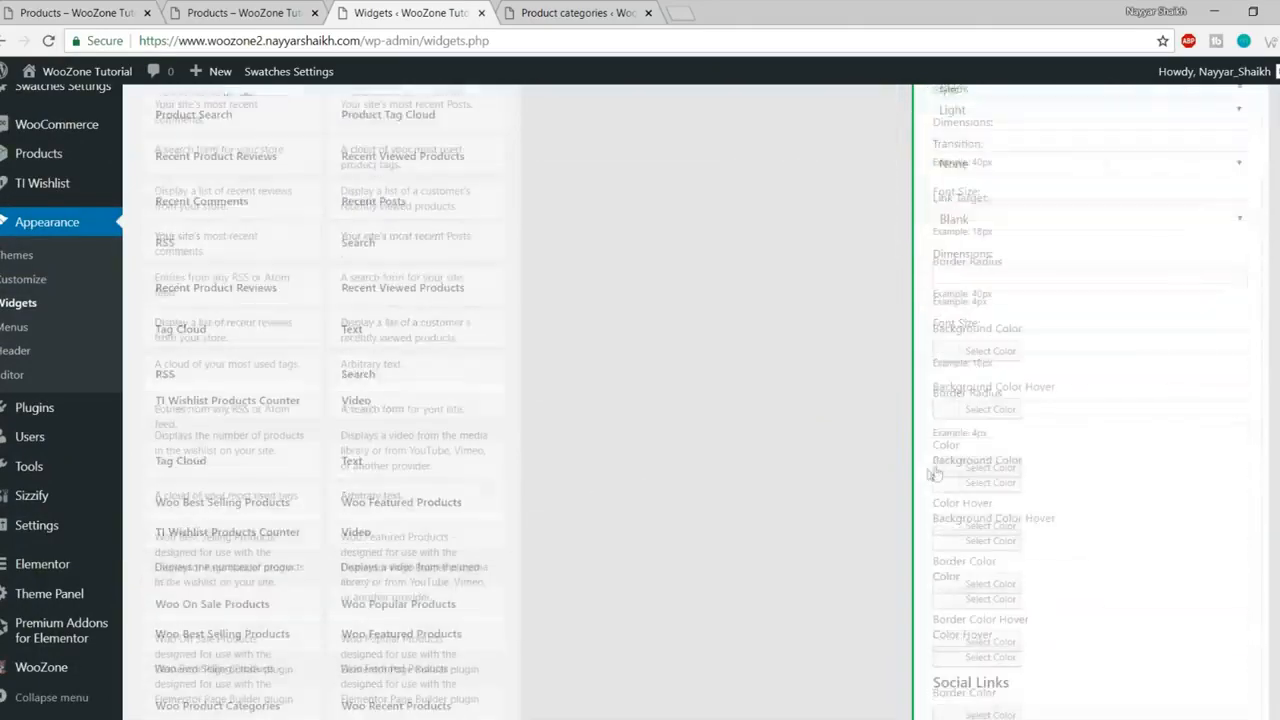
{"action": "left_click", "coordinate": [1016, 316]}
{"action": "left_click", "coordinate": [1006, 334]}
{"action": "left_click", "coordinate": [991, 378]}
{"action": "type", "text": "#"}
{"action": "left_click", "coordinate": [1010, 452]}
{"action": "type", "text": "#"}
{"action": "left_click", "coordinate": [995, 521]}
{"action": "type", "text": "#"}
Step: Enter # as the LinkedIn, Pinterest and Yelp links
{"action": "scroll", "coordinate": [1153, 494], "scroll_direction": "down", "scroll_amount": 3}
{"action": "left_click", "coordinate": [1012, 334]}
{"action": "type", "text": "#"}
{"action": "left_click", "coordinate": [1007, 405]}
{"action": "type", "text": "#"}
{"action": "left_click", "coordinate": [998, 468]}
{"action": "type", "text": "#"}
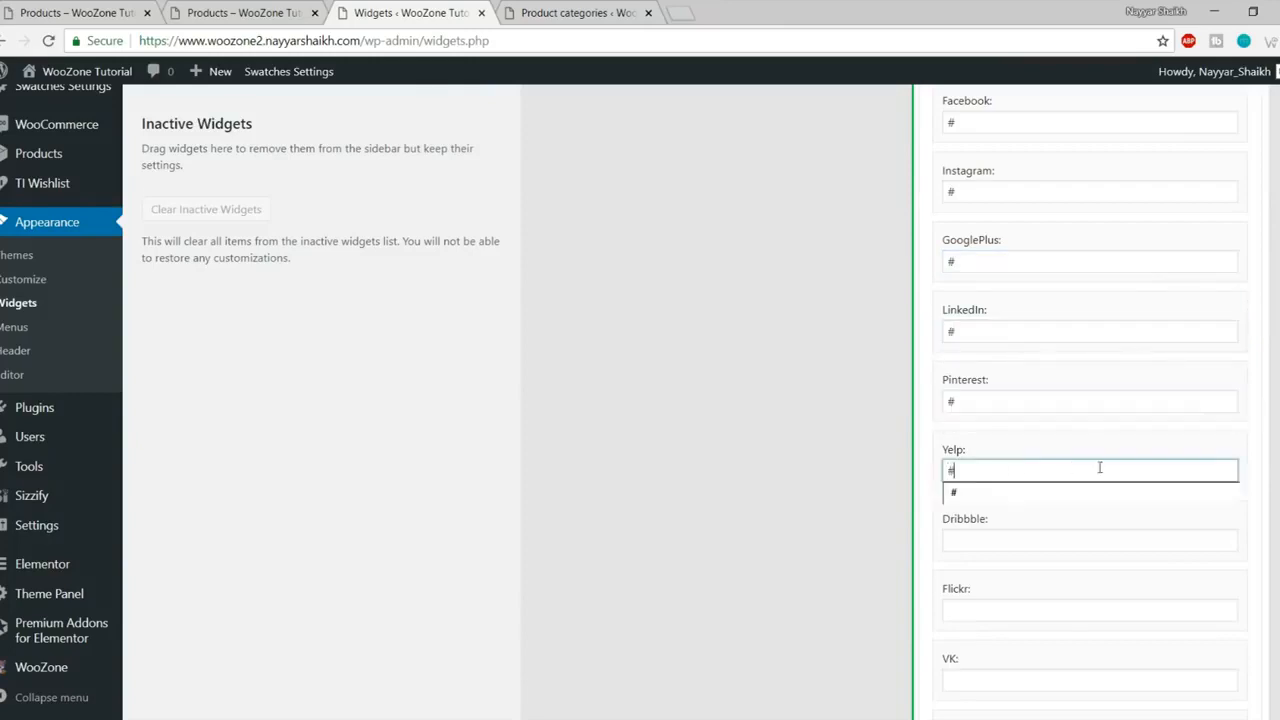
Step: Enter # as the Dribbble, Flickr, GitHub and Tumblr links
{"action": "scroll", "coordinate": [1008, 414], "scroll_direction": "down", "scroll_amount": 3}
{"action": "left_click", "coordinate": [1012, 289]}
{"action": "left_click", "coordinate": [990, 350]}
{"action": "type", "text": "#"}
{"action": "left_click", "coordinate": [997, 420]}
{"action": "type", "text": "#"}
{"action": "left_click", "coordinate": [1003, 488]}
{"action": "type", "text": "#"}
{"action": "left_click", "coordinate": [1003, 558]}
{"action": "type", "text": "#"}
Step: Save the Social Icons widget and reload the woozone2 shop page
{"action": "scroll", "coordinate": [1069, 546], "scroll_direction": "down", "scroll_amount": 5}
{"action": "left_click", "coordinate": [1227, 561]}
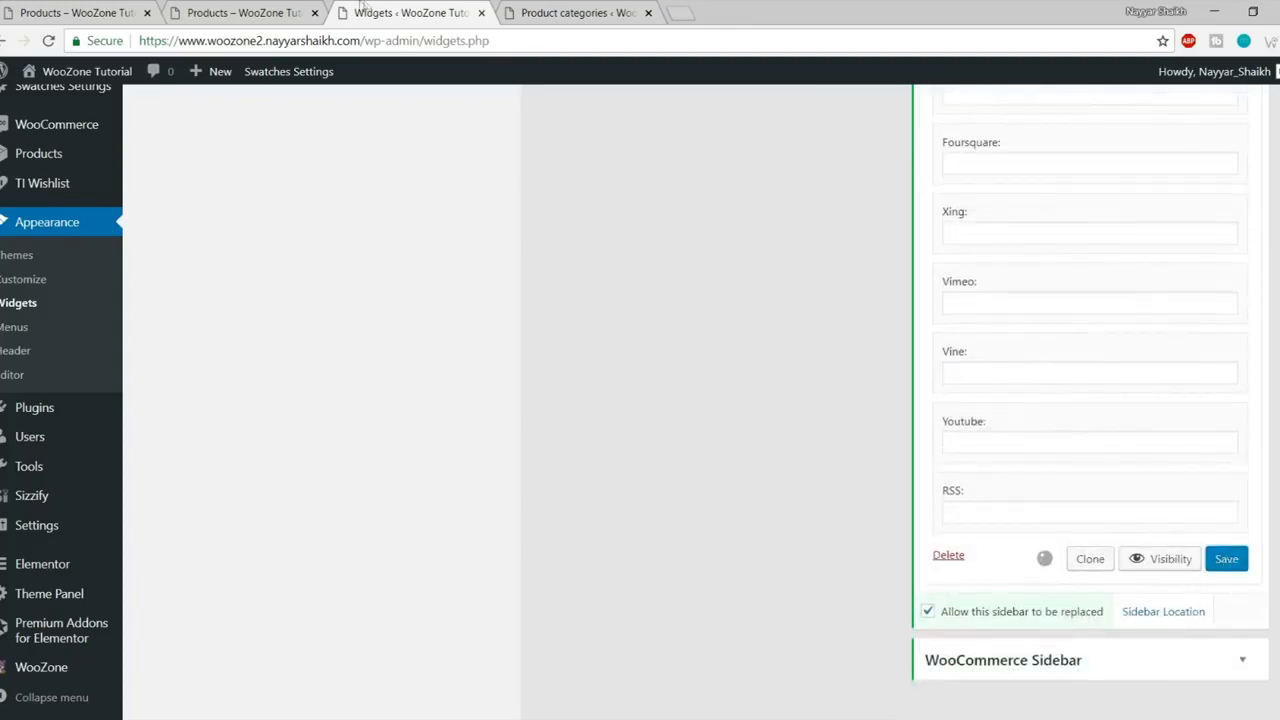
{"action": "left_click", "coordinate": [240, 12]}
{"action": "left_click", "coordinate": [47, 43]}
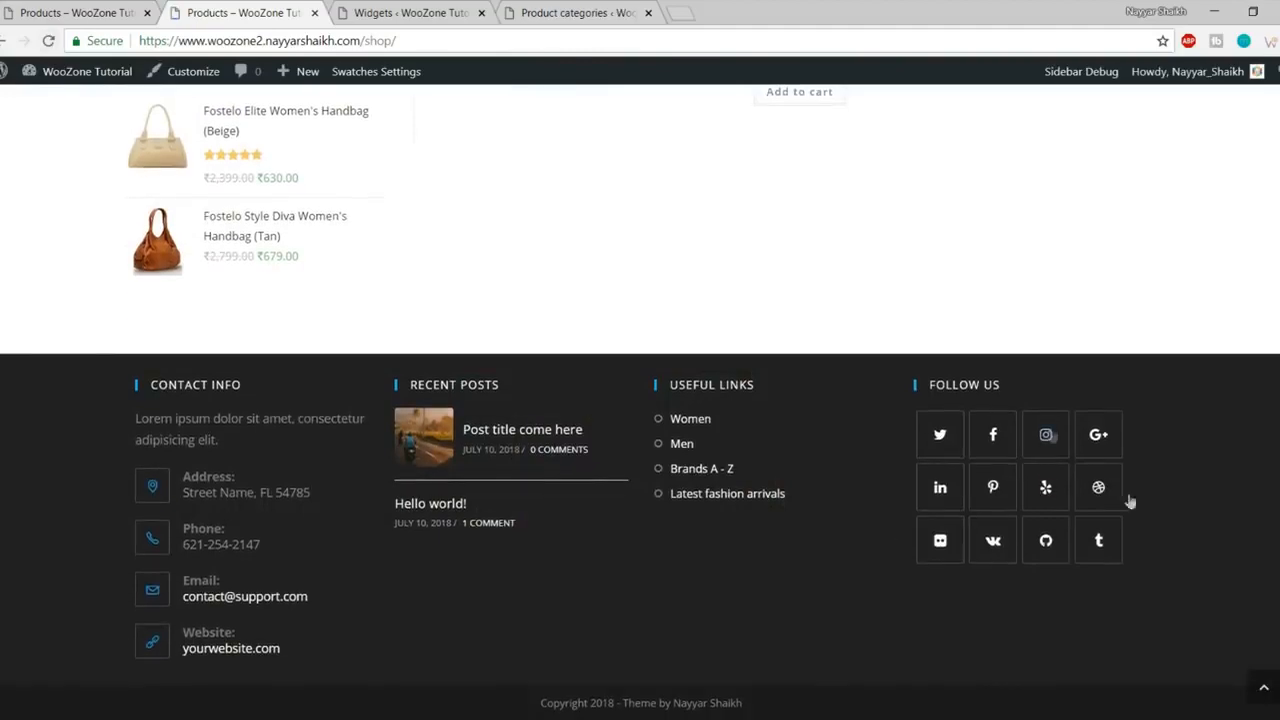
Step: Go from the shop page to the store homepage and start a new YouTube tab
{"action": "left_click", "coordinate": [1260, 700]}
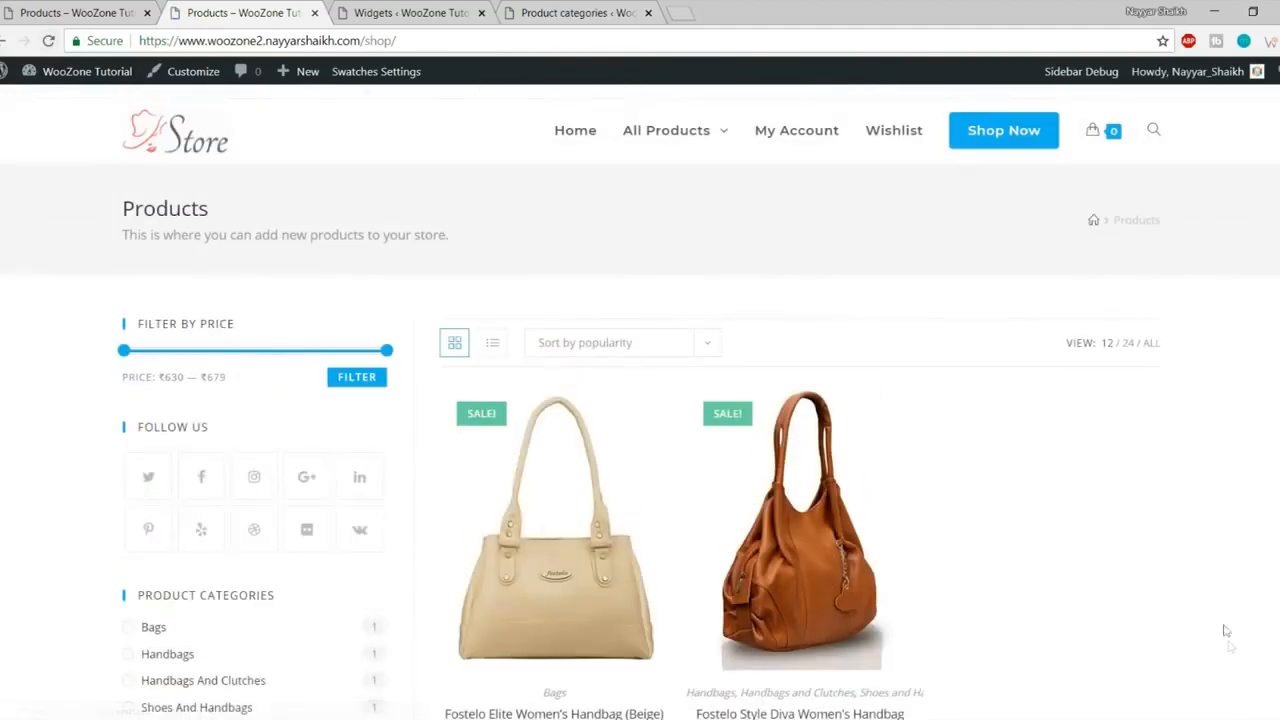
{"action": "left_click", "coordinate": [188, 154]}
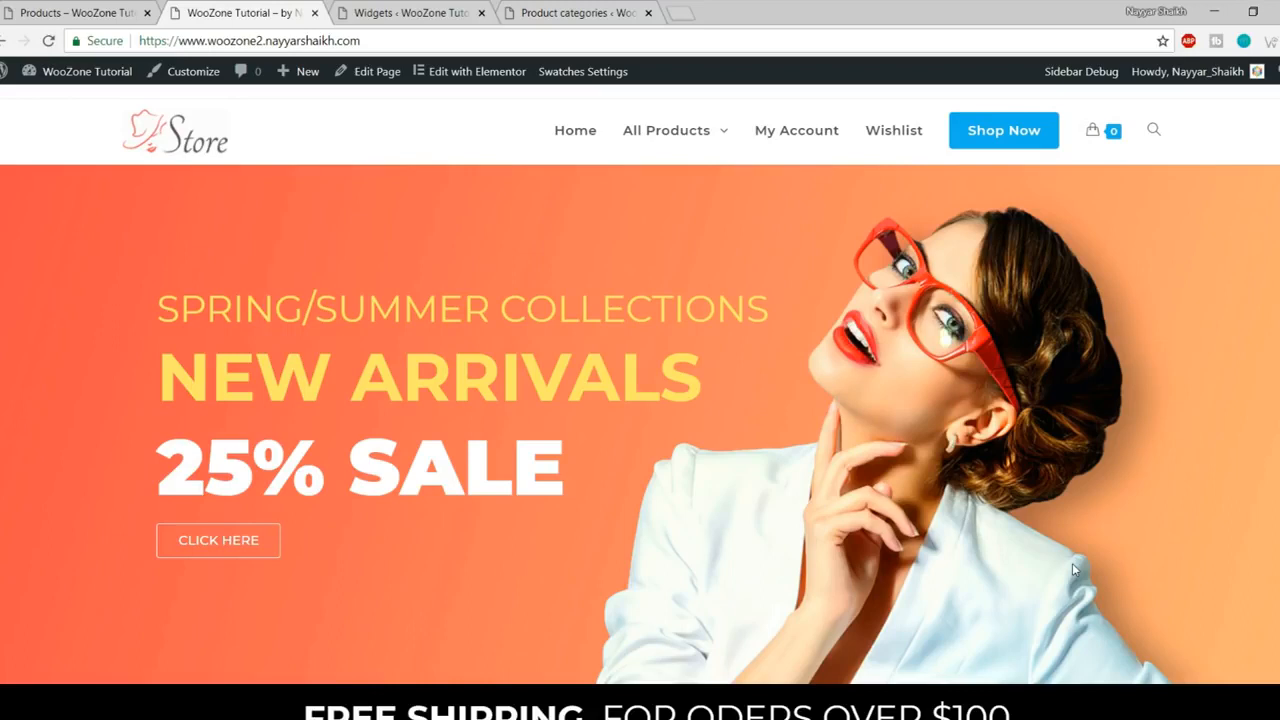
{"action": "left_click", "coordinate": [683, 13]}
{"action": "type", "text": "y"}
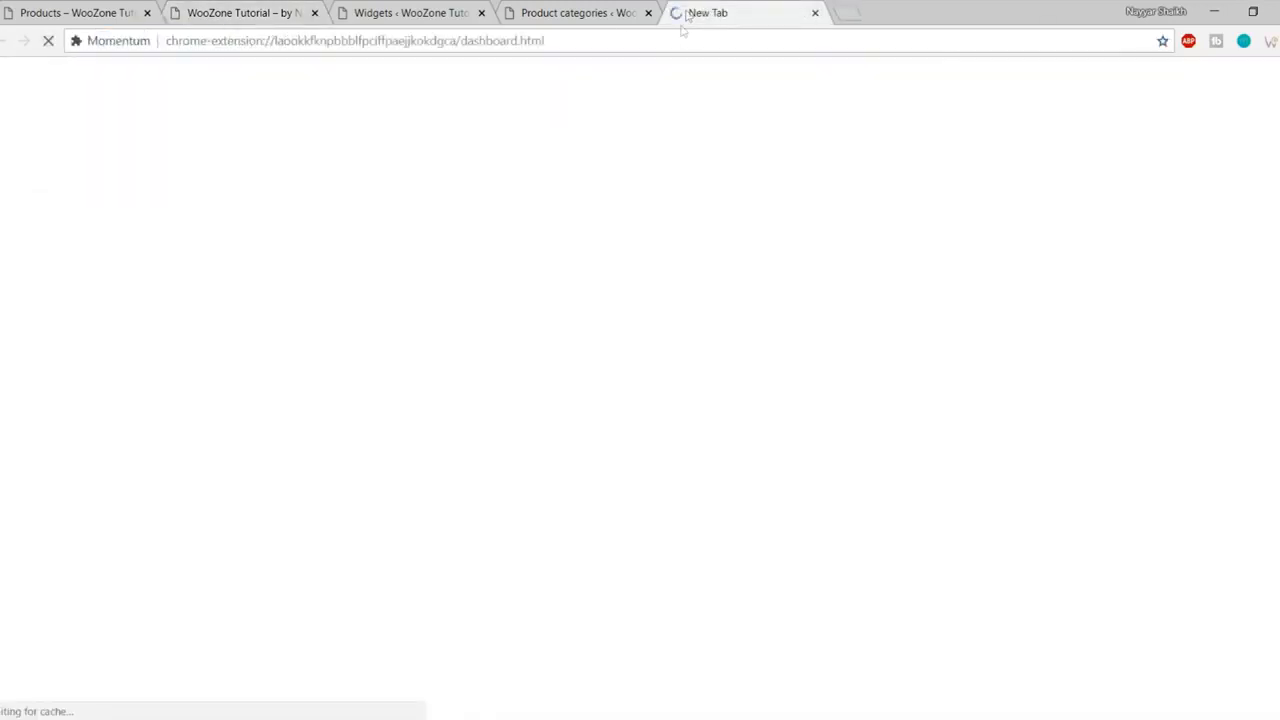
Step: Browse the store homepage, then switch to the YouTube channel page
{"action": "left_click", "coordinate": [240, 12]}
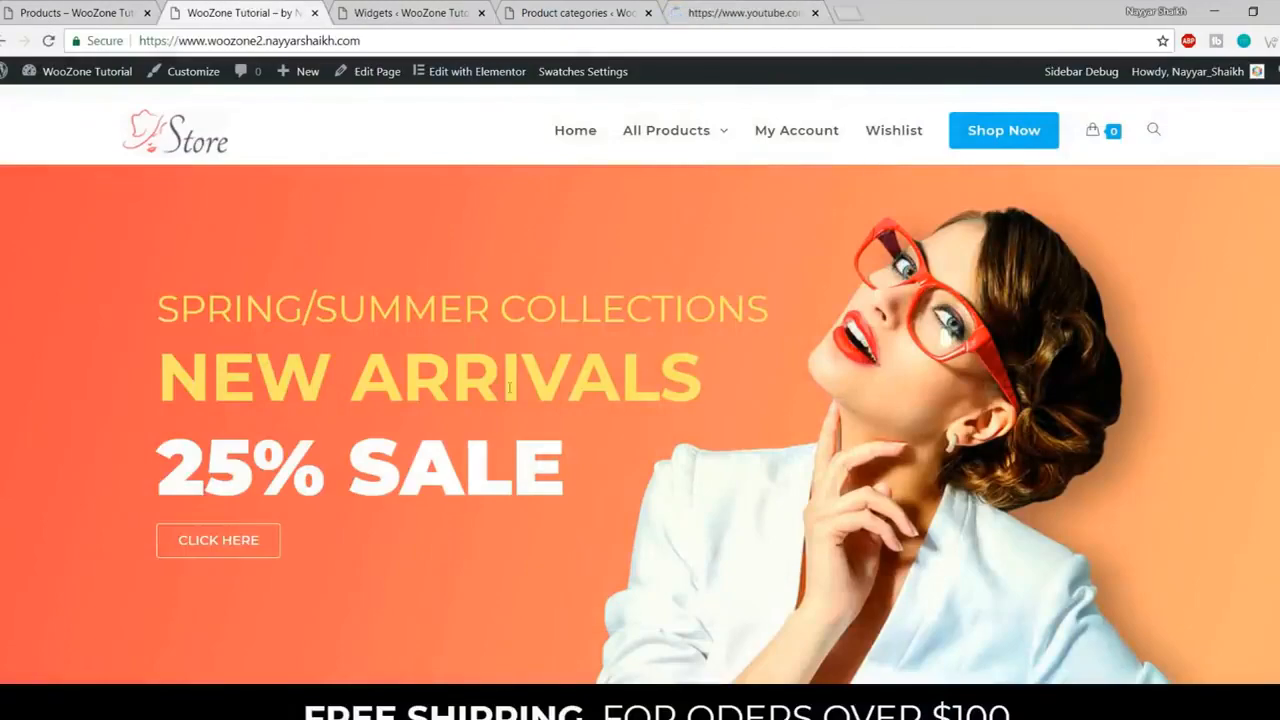
{"action": "scroll", "coordinate": [955, 458], "scroll_direction": "down", "scroll_amount": 8}
{"action": "scroll", "coordinate": [955, 458], "scroll_direction": "down", "scroll_amount": 5}
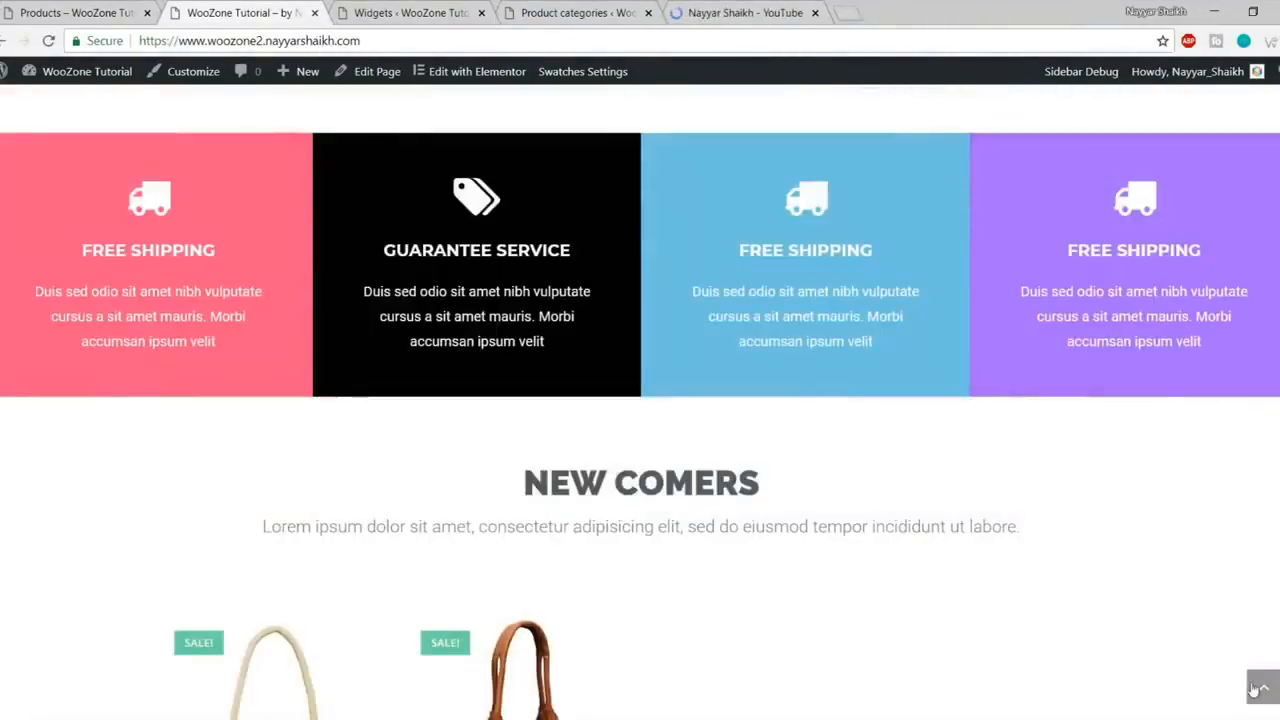
{"action": "left_click", "coordinate": [1257, 690]}
{"action": "left_click", "coordinate": [733, 8]}
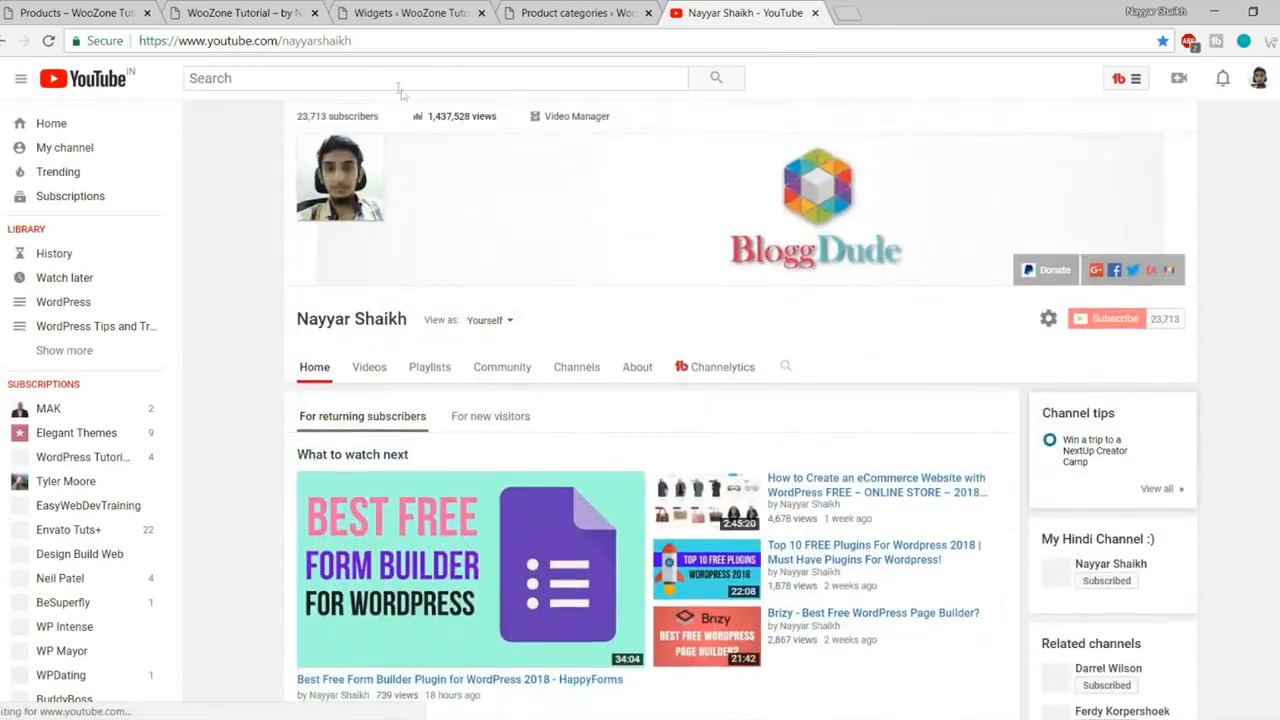
Step: Search YouTube for the channel creator's Elementor tutorials and browse the results
{"action": "left_click", "coordinate": [401, 84]}
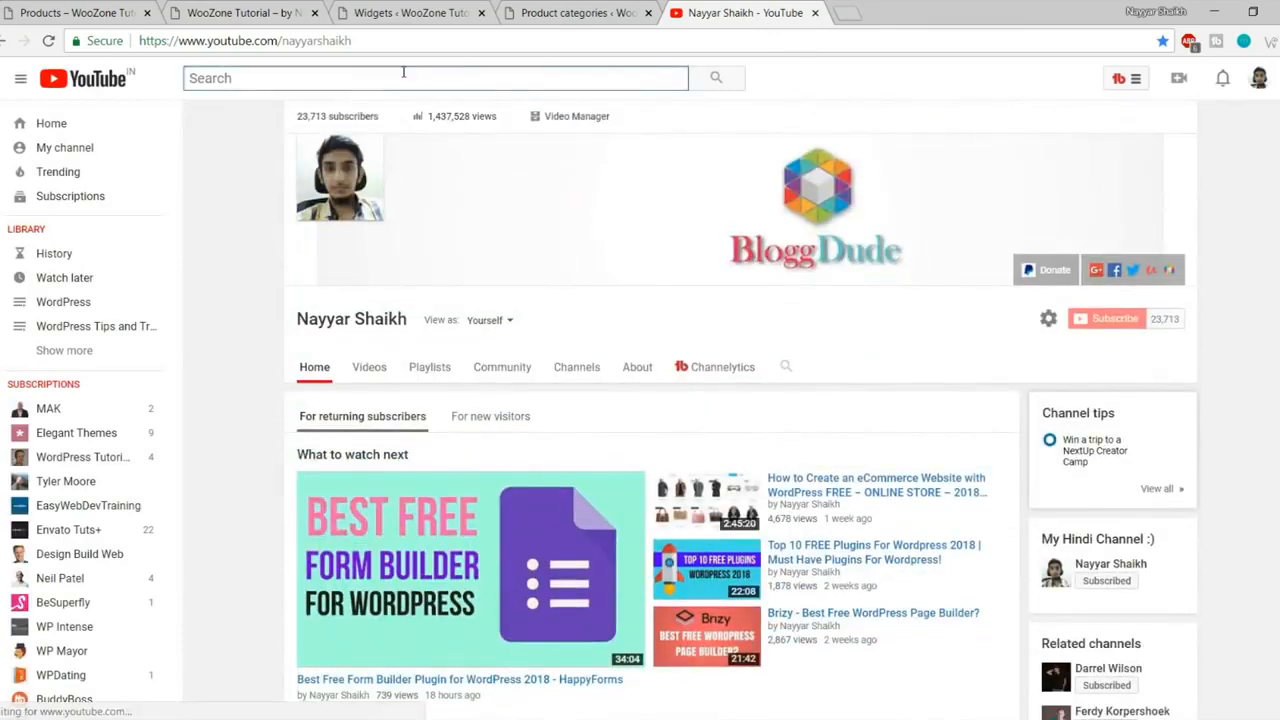
{"action": "type", "text": "nayyar shaikh elem"}
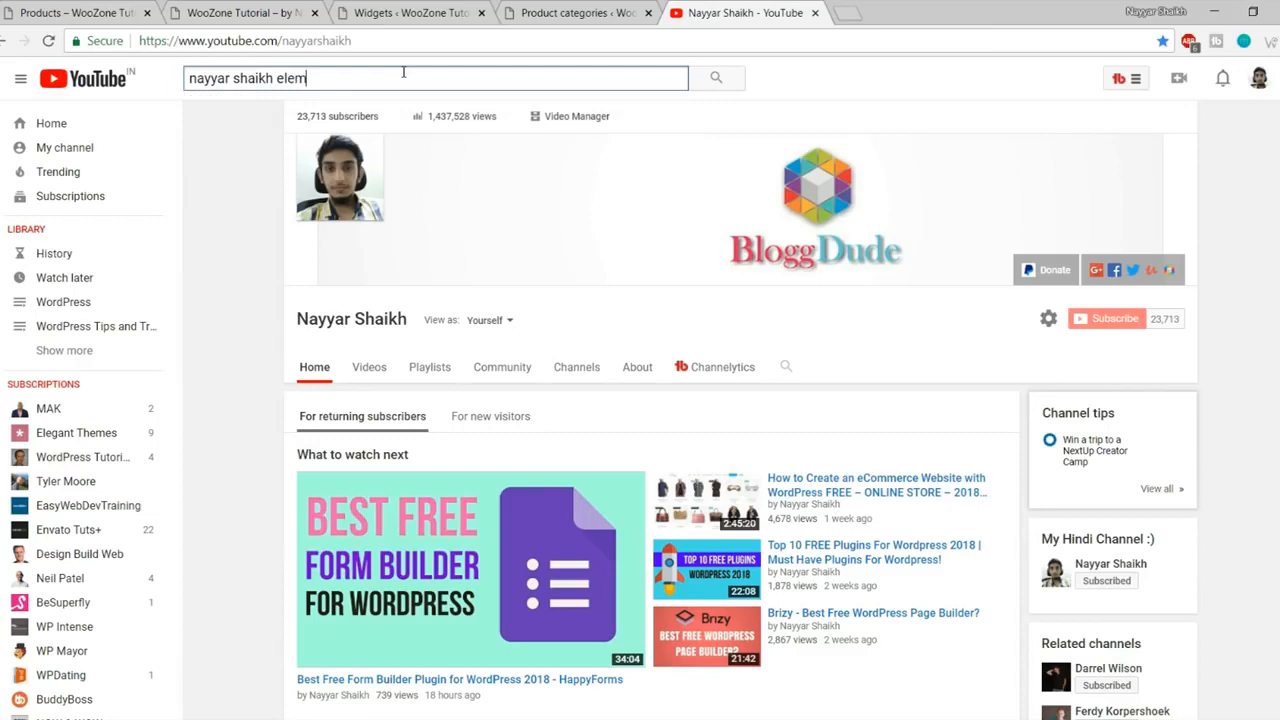
{"action": "type", "text": "entor"}
{"action": "key", "text": "Return"}
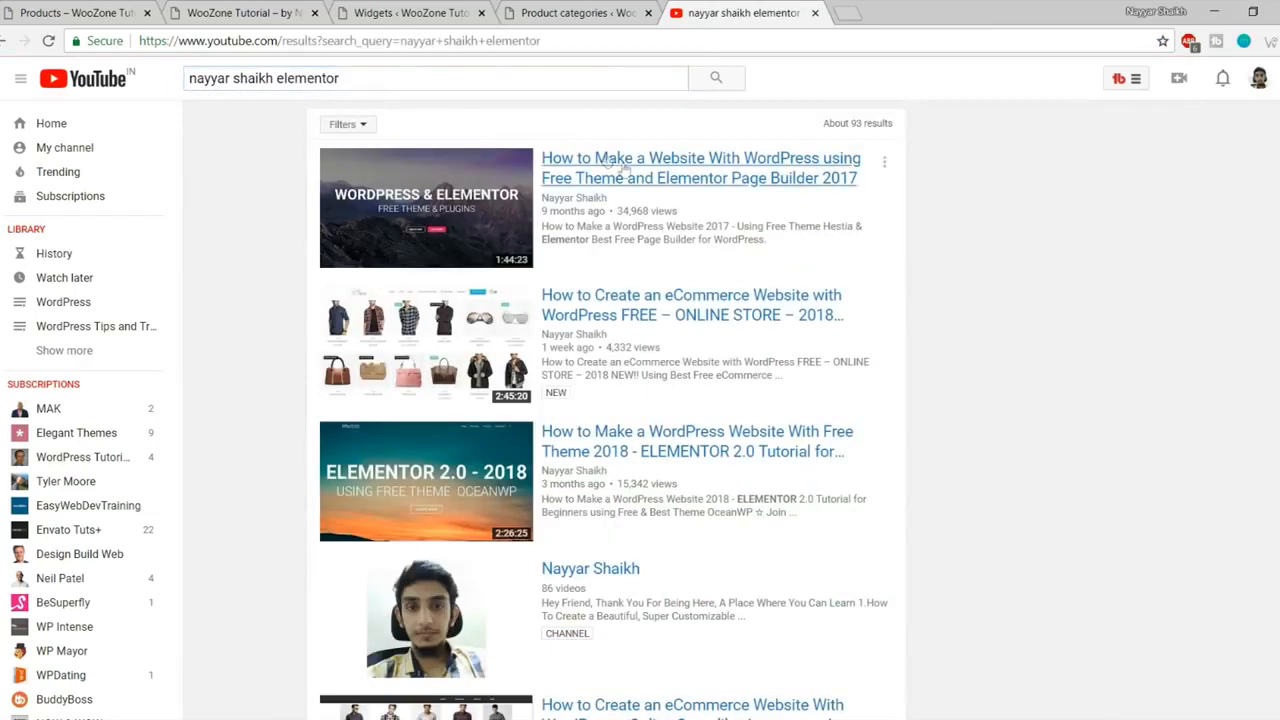
{"action": "scroll", "coordinate": [930, 255], "scroll_direction": "down", "scroll_amount": 1}
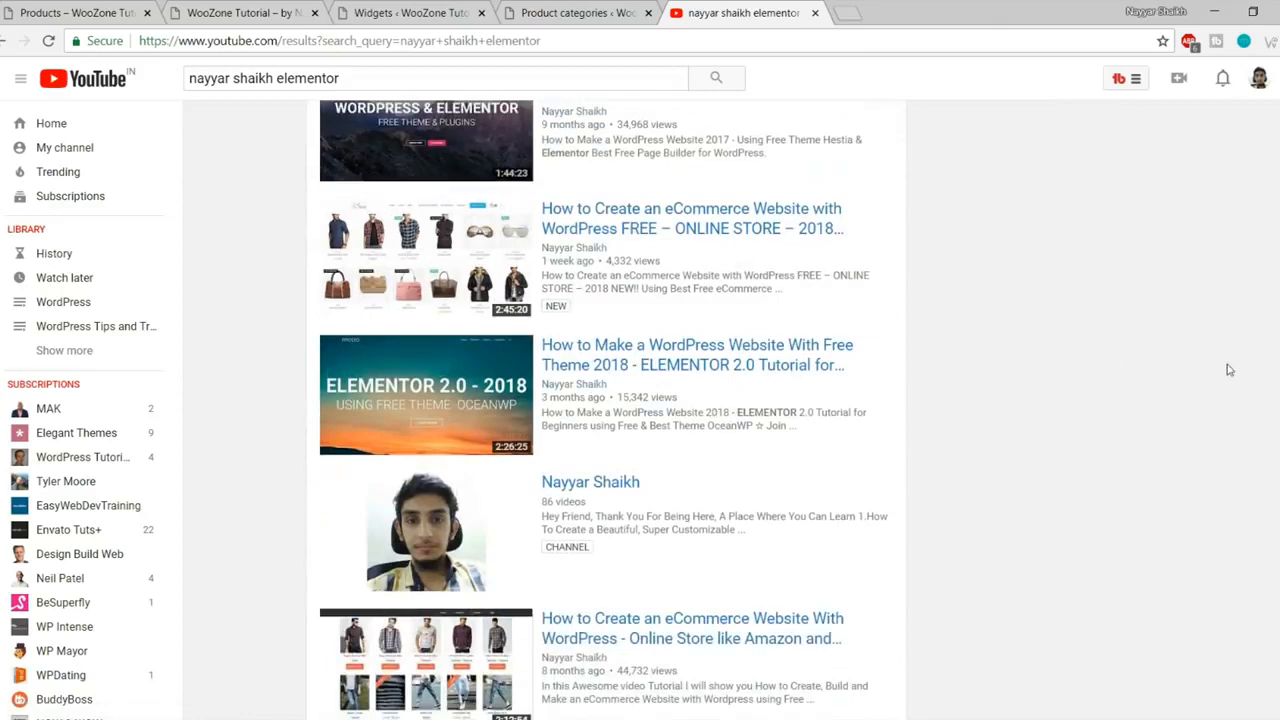
{"action": "scroll", "coordinate": [1228, 372], "scroll_direction": "up", "scroll_amount": 1}
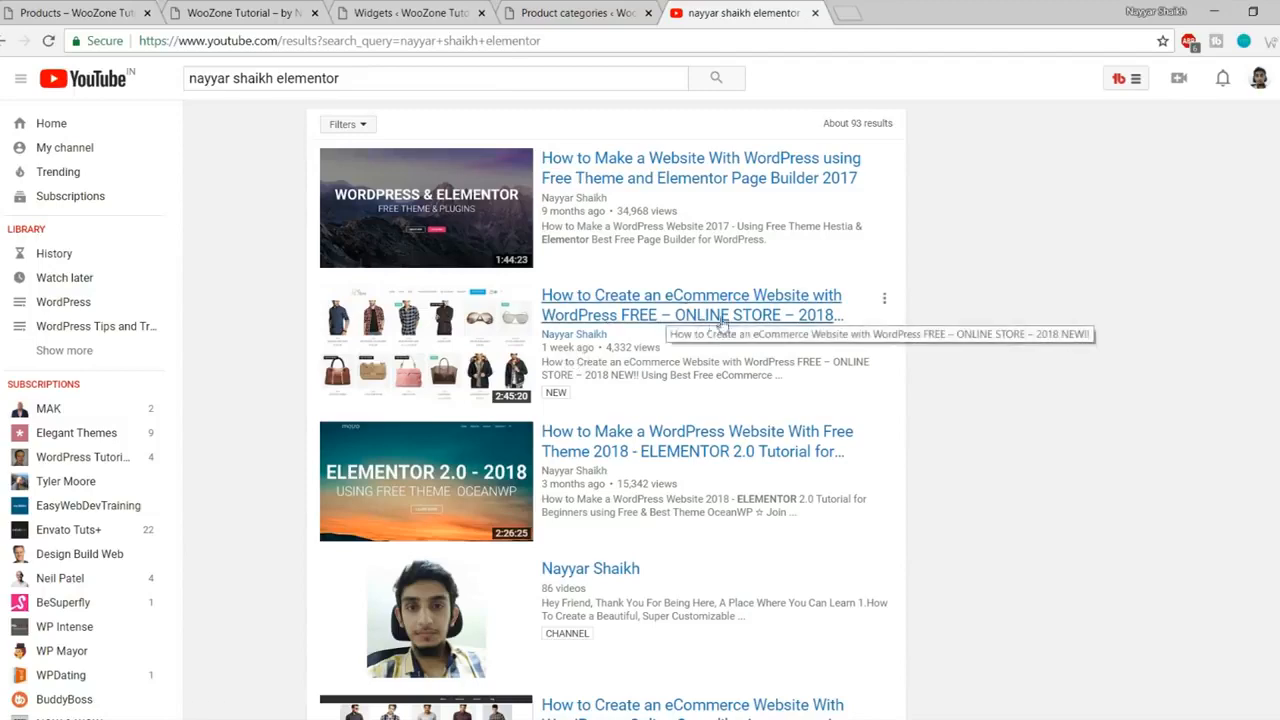
{"action": "scroll", "coordinate": [1110, 318], "scroll_direction": "down", "scroll_amount": 1}
{"action": "scroll", "coordinate": [1110, 318], "scroll_direction": "down", "scroll_amount": 1}
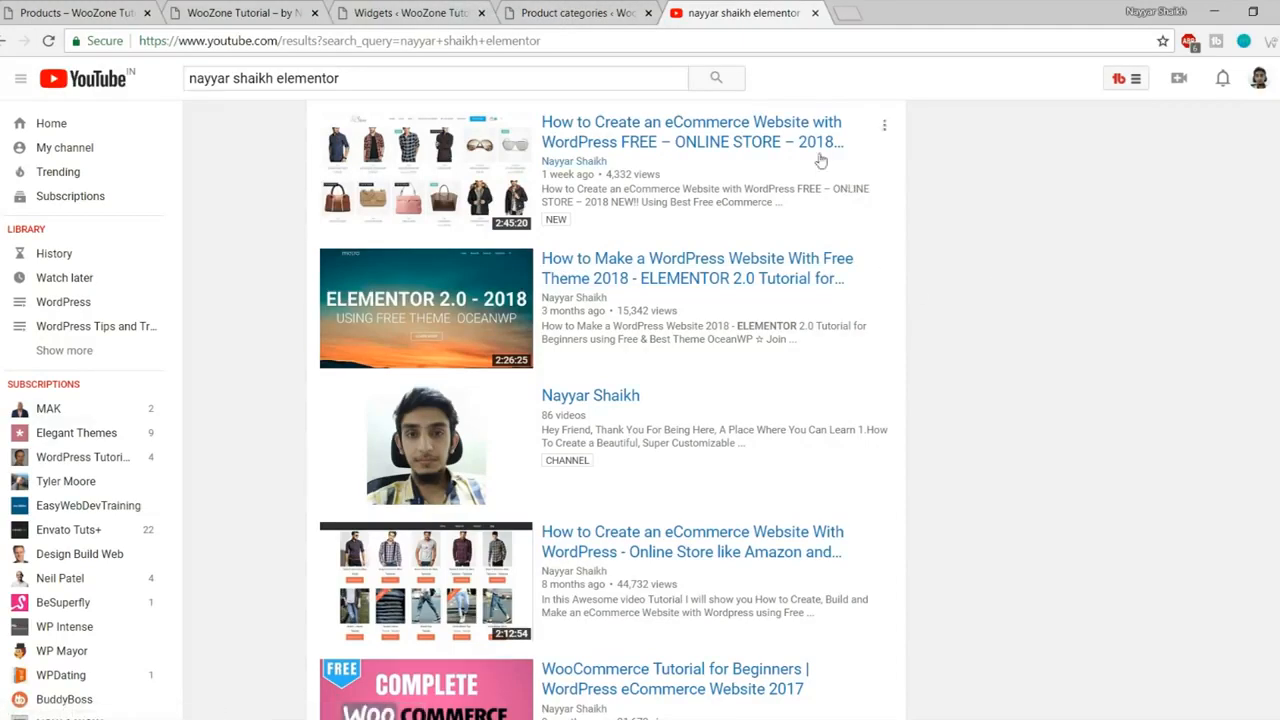
Step: Return to the store homepage showing the Jackets, Bags, Style and Shirts banners
{"action": "left_click", "coordinate": [425, 10]}
{"action": "left_click", "coordinate": [207, 6]}
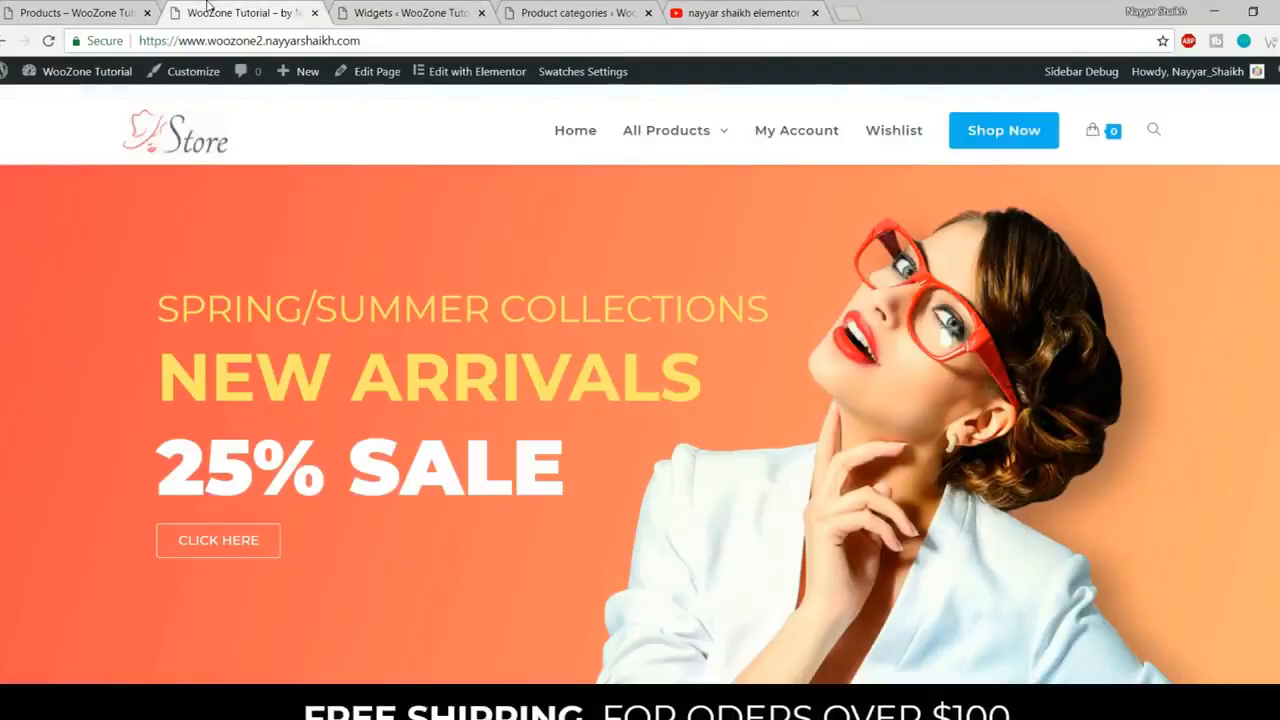
{"action": "scroll", "coordinate": [391, 97], "scroll_direction": "down", "scroll_amount": 10}
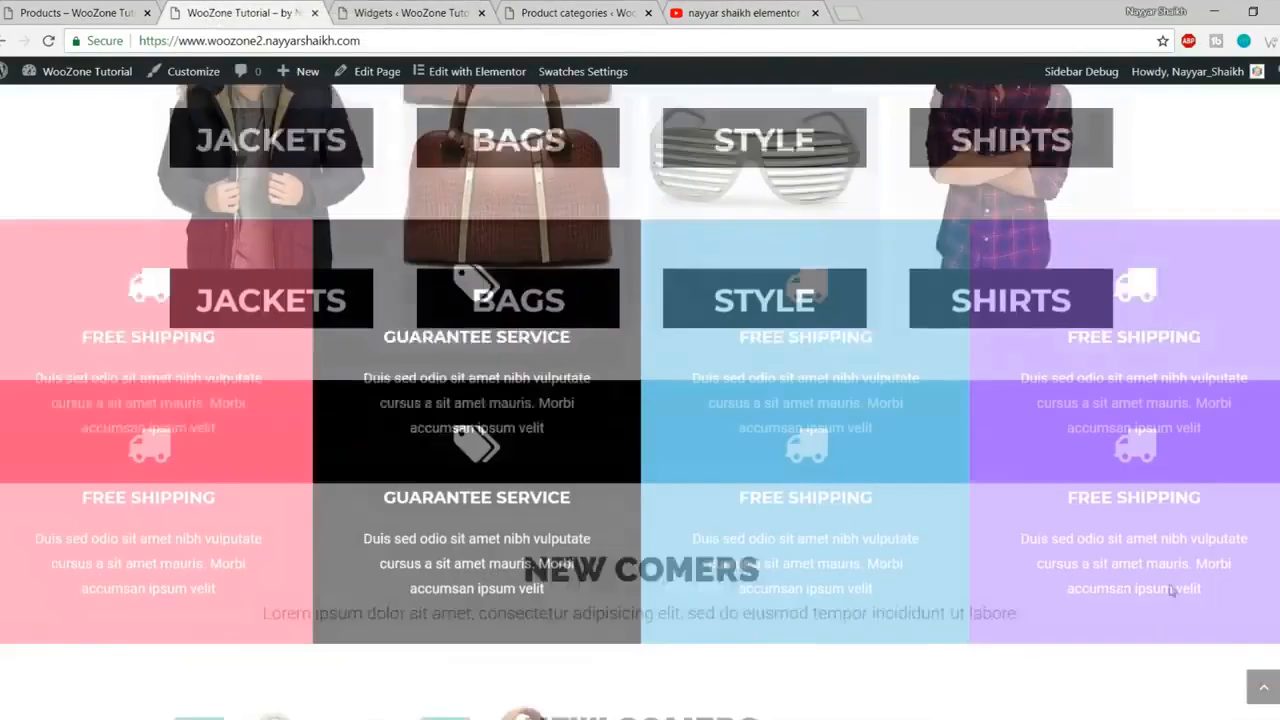
{"action": "scroll", "coordinate": [1172, 590], "scroll_direction": "down", "scroll_amount": 3}
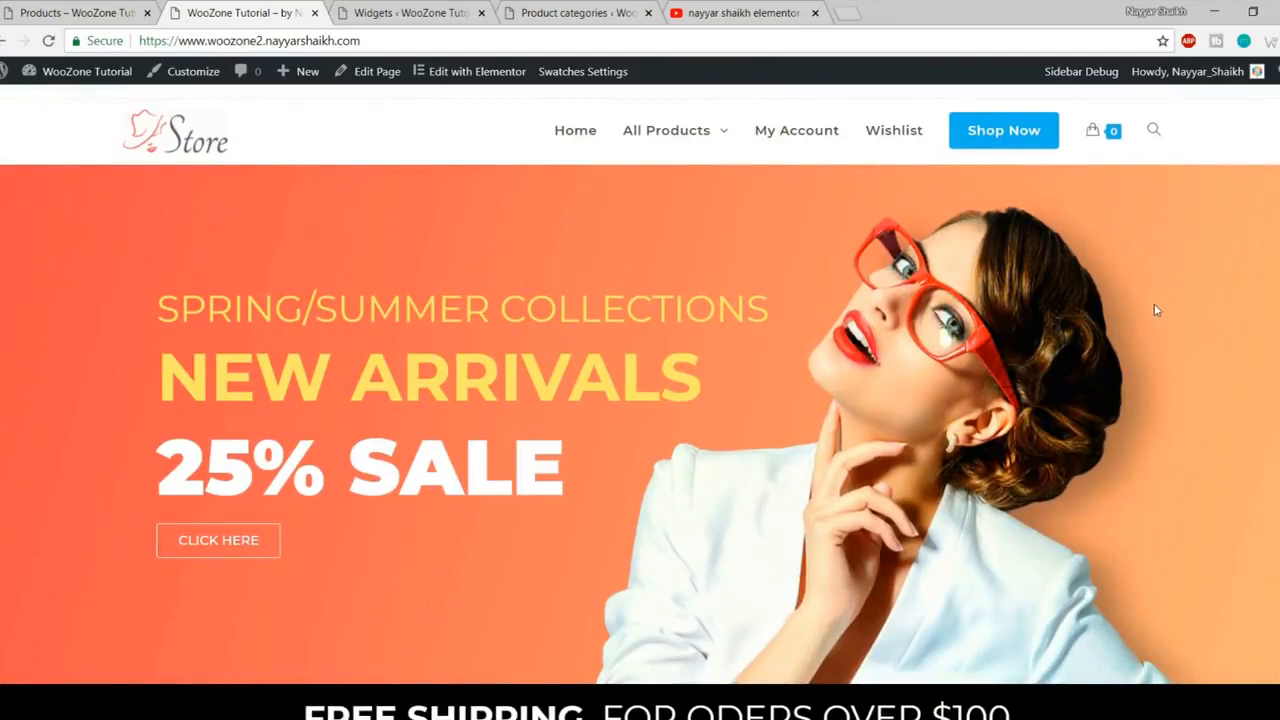